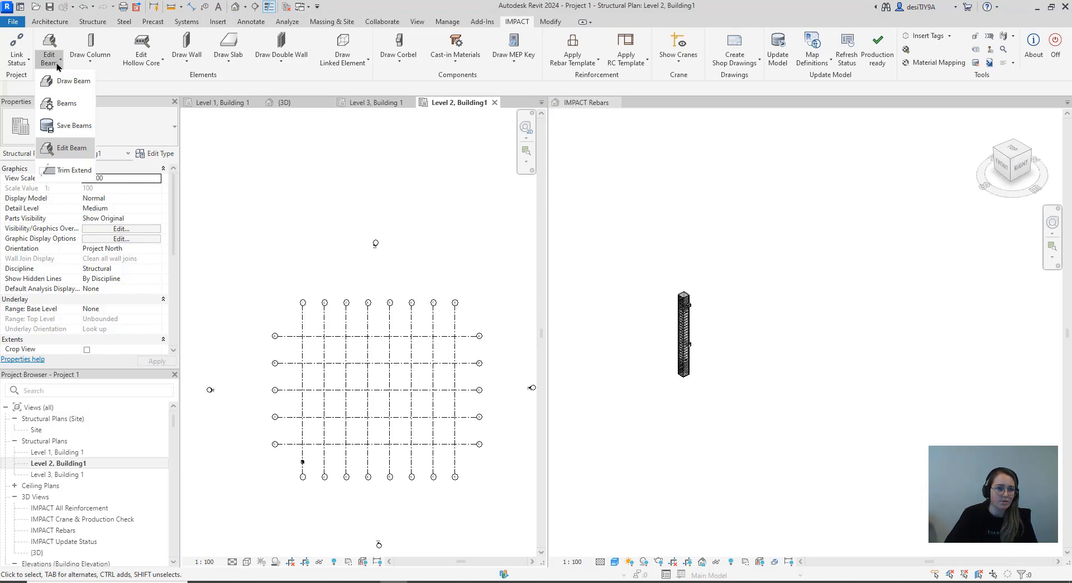
Look through the column and hollow core tools, and inspect the reinforced column in the IMPACT Rebars 3D view
left_click(96, 65)
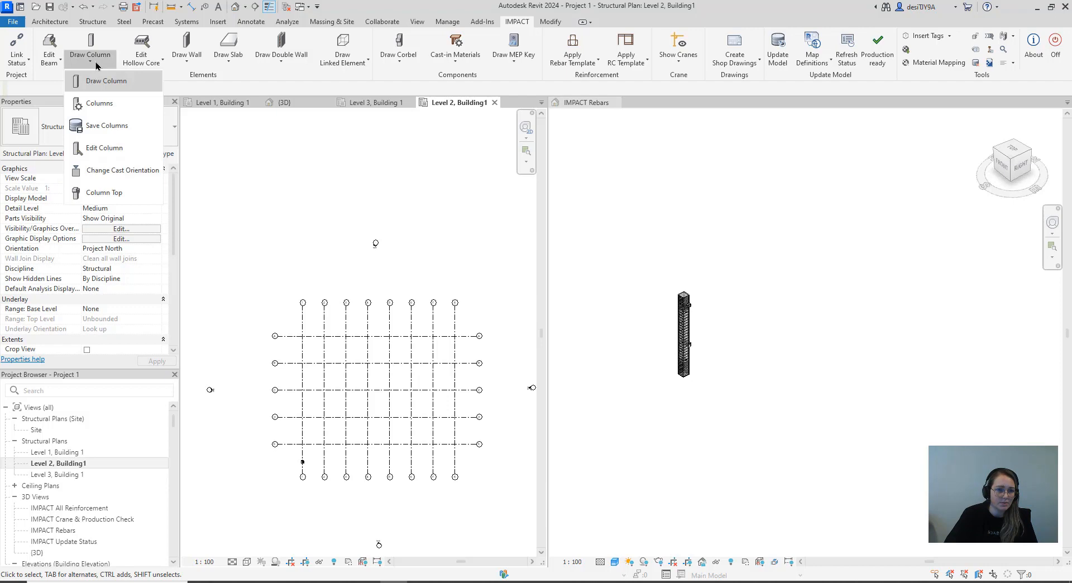
left_click(143, 65)
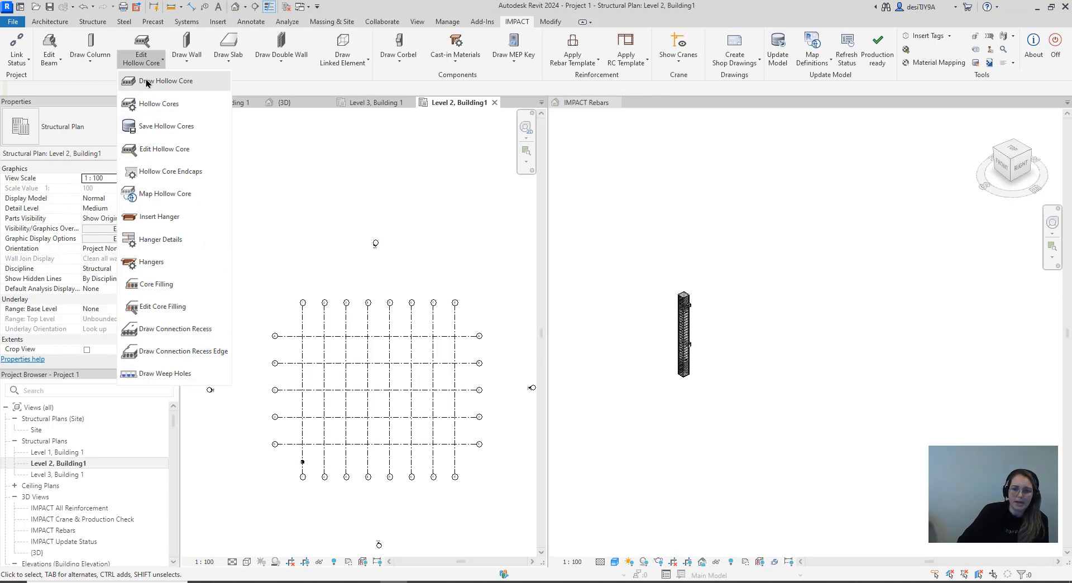
left_click(727, 339)
scroll(679, 305, "up", 5)
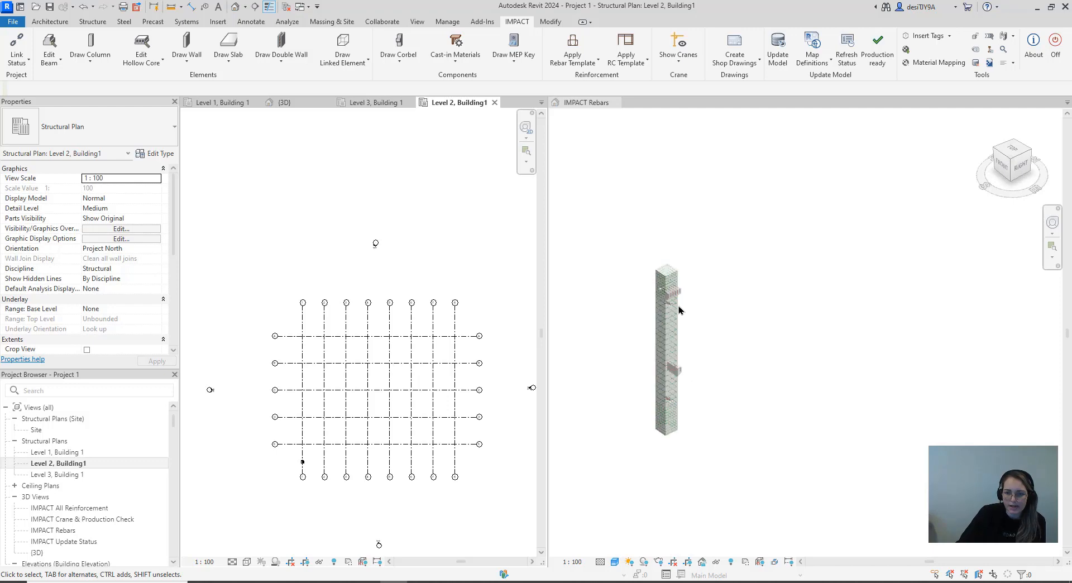
middle_click_drag(646, 334, 761, 275)
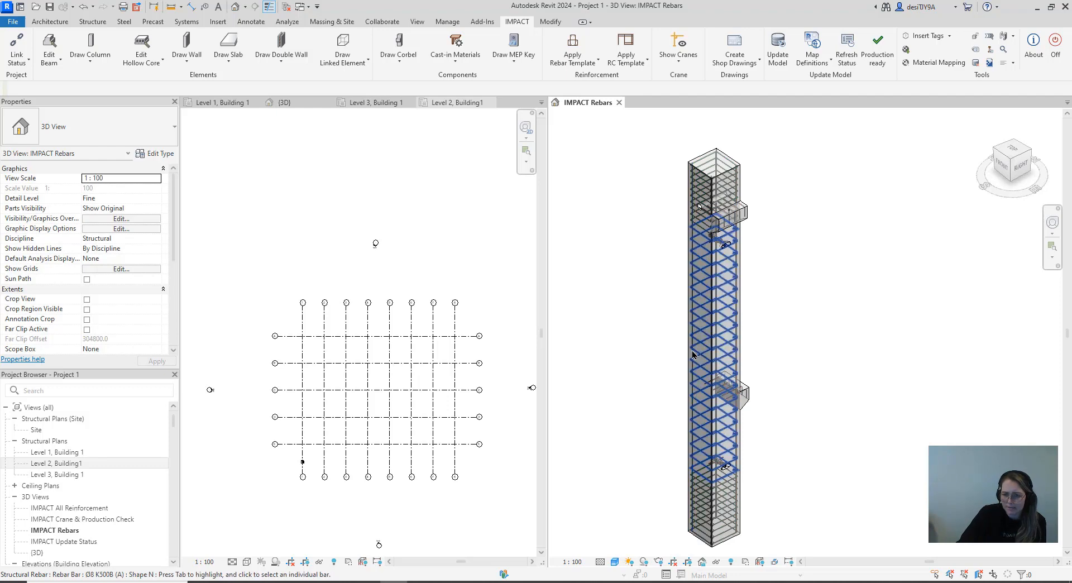
scroll(809, 317, "down", 3)
scroll(841, 311, "down", 2)
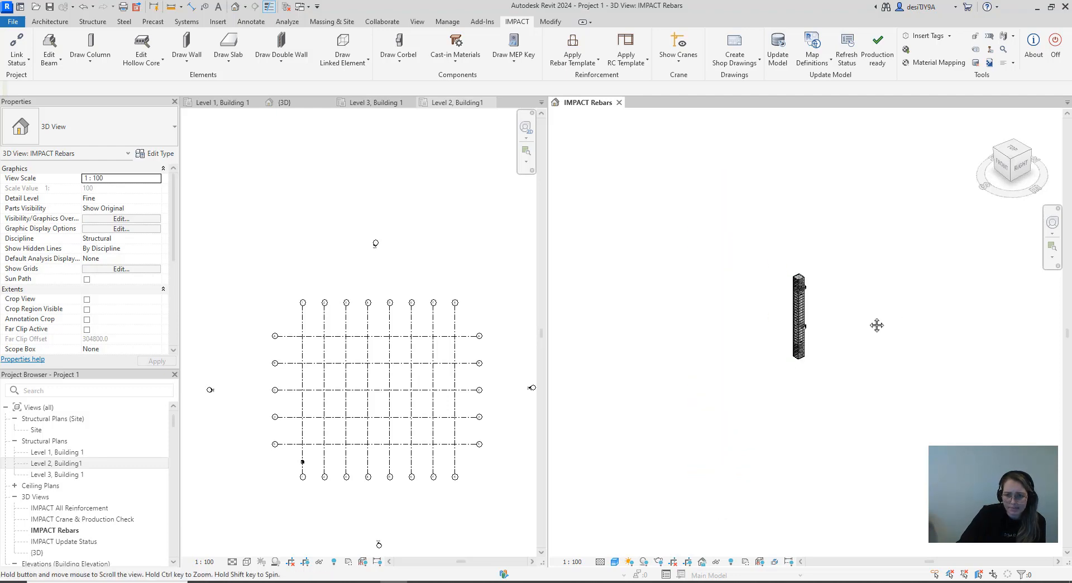
middle_click_drag(877, 325, 734, 395)
scroll(734, 394, "down", 2)
middle_click_drag(787, 342, 787, 357)
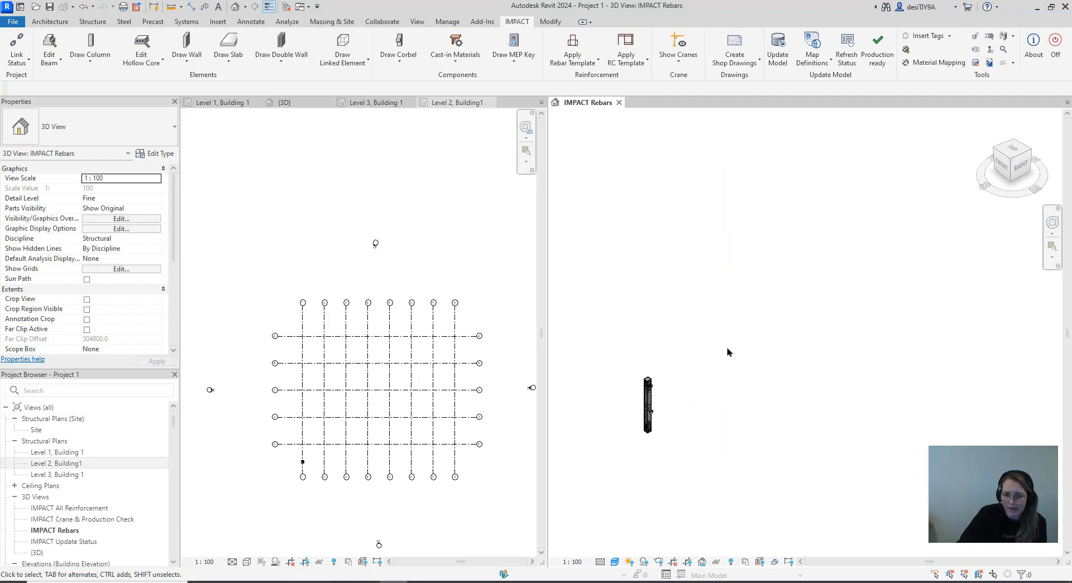
scroll(727, 352, "up", 1)
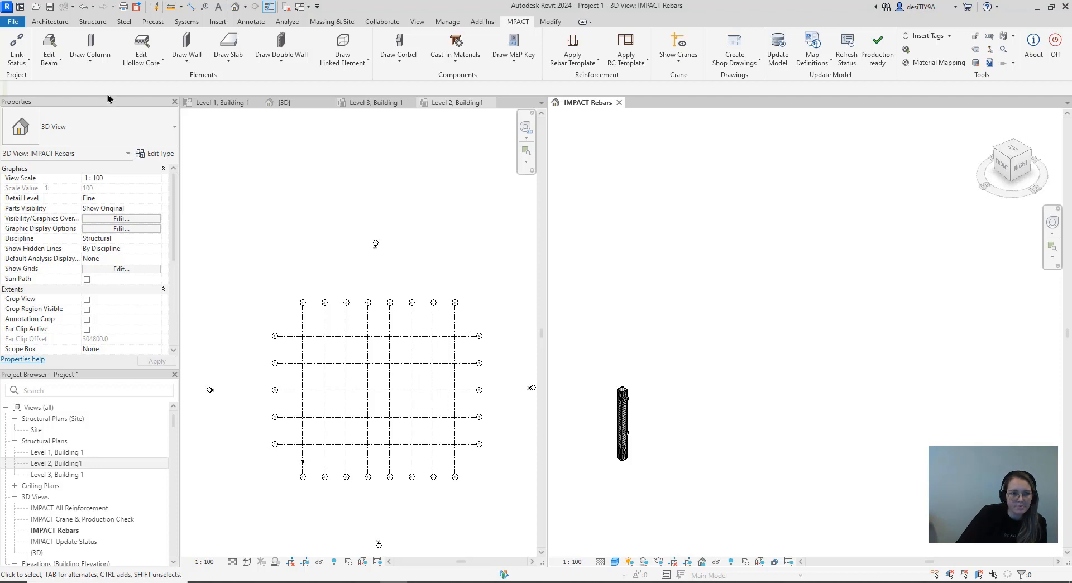
left_click(89, 63)
left_click(99, 84)
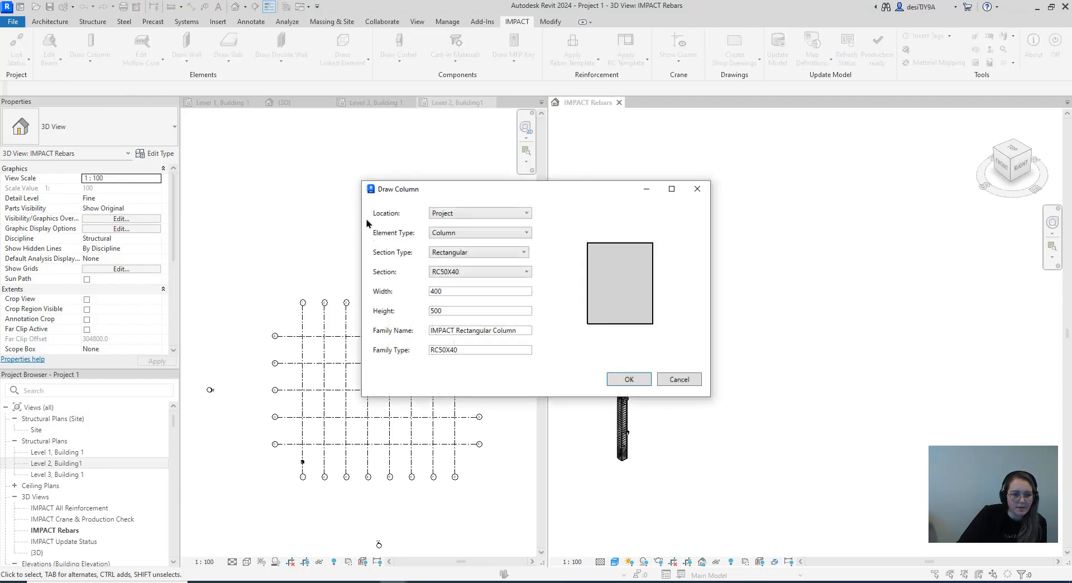
left_click(697, 189)
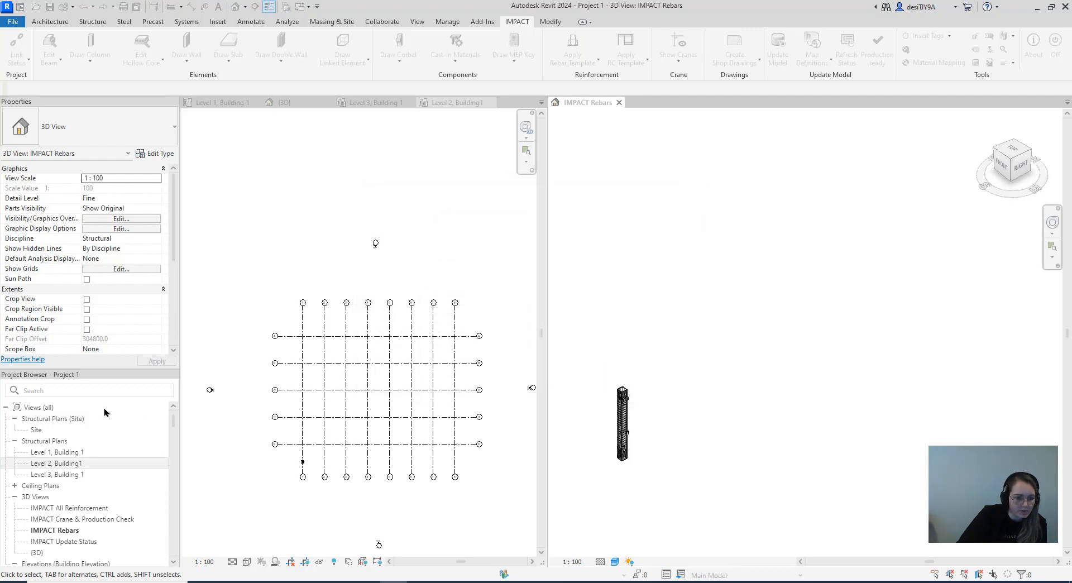
Open the Level 1, Building 1 structural plan beside the IMPACT Rebars 3D view, with the whole grid in sight
left_click(59, 455)
double_click(59, 456)
scroll(310, 323, "up", 5)
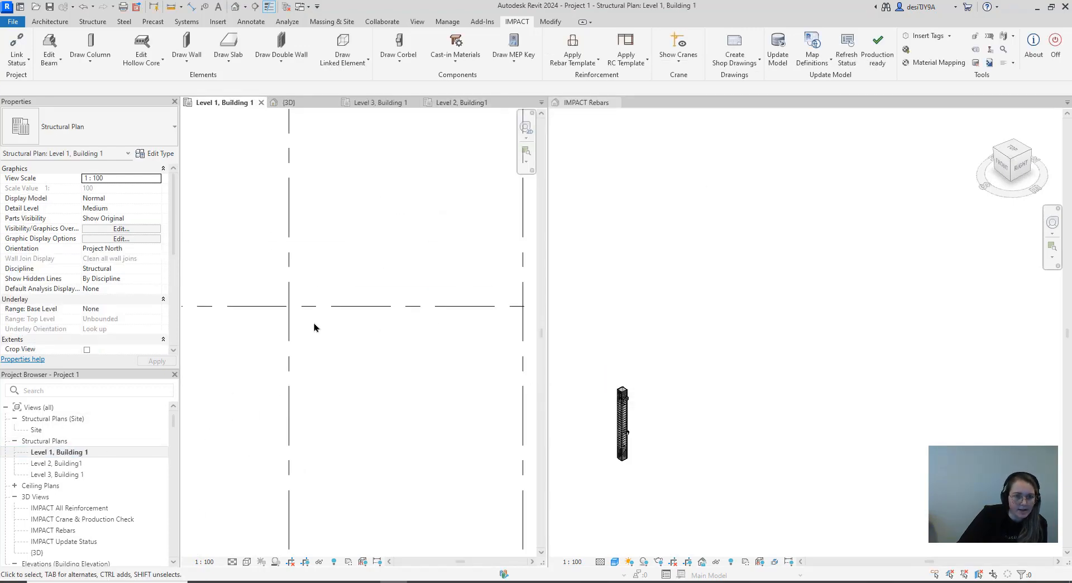
scroll(317, 316, "down", 5)
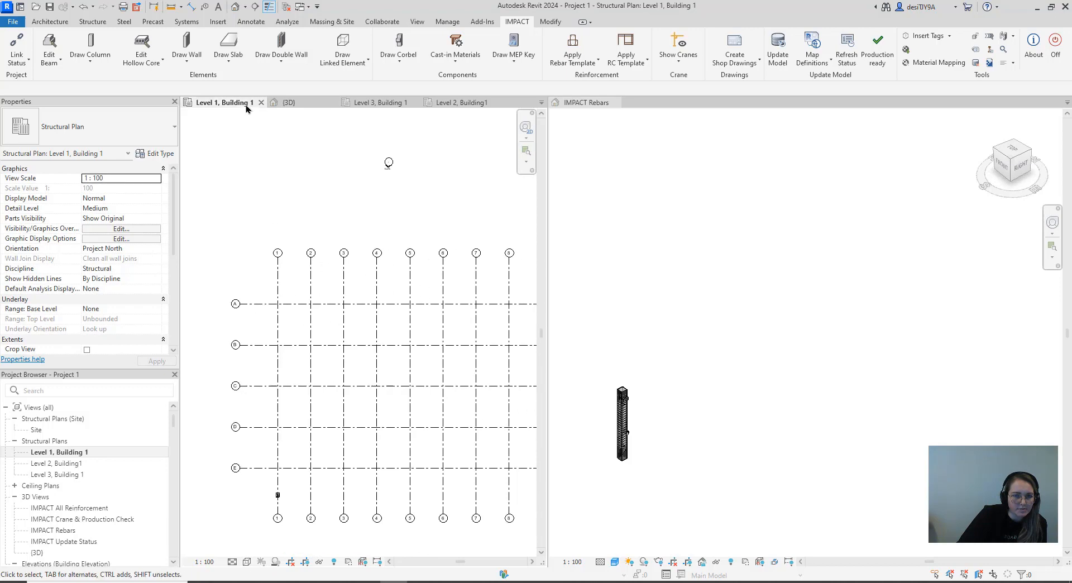
scroll(313, 338, "down", 3)
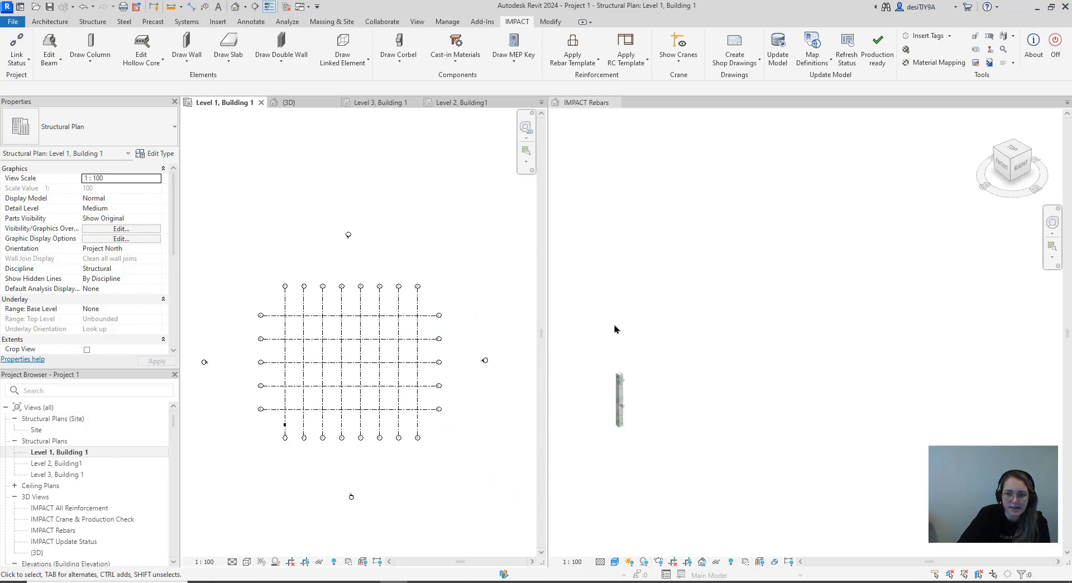
left_click(703, 335)
middle_click_drag(717, 346, 710, 405)
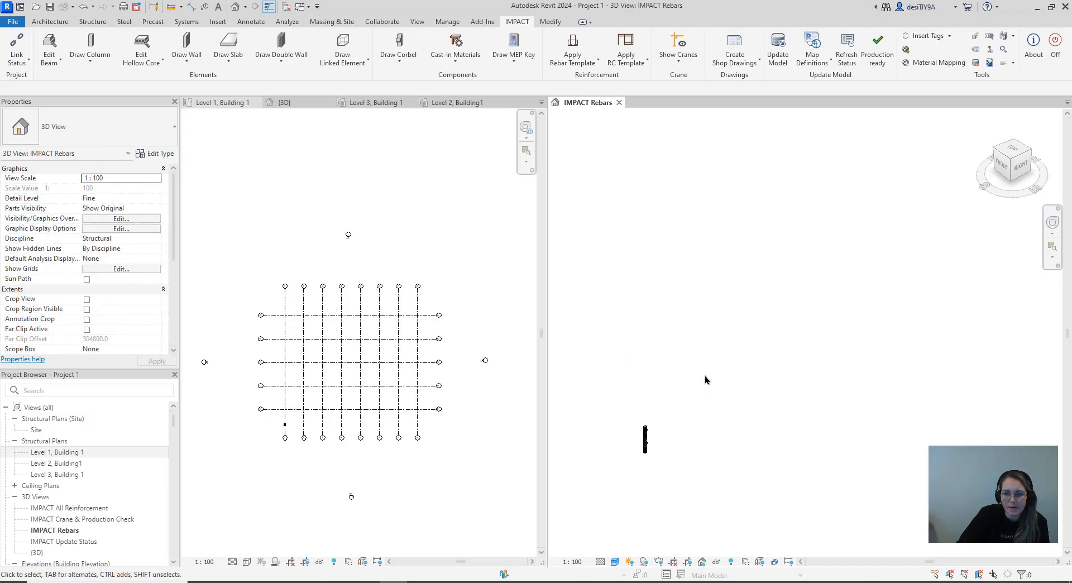
Set up a new rectangular project column with section RC50X50
left_click(107, 73)
left_click(106, 82)
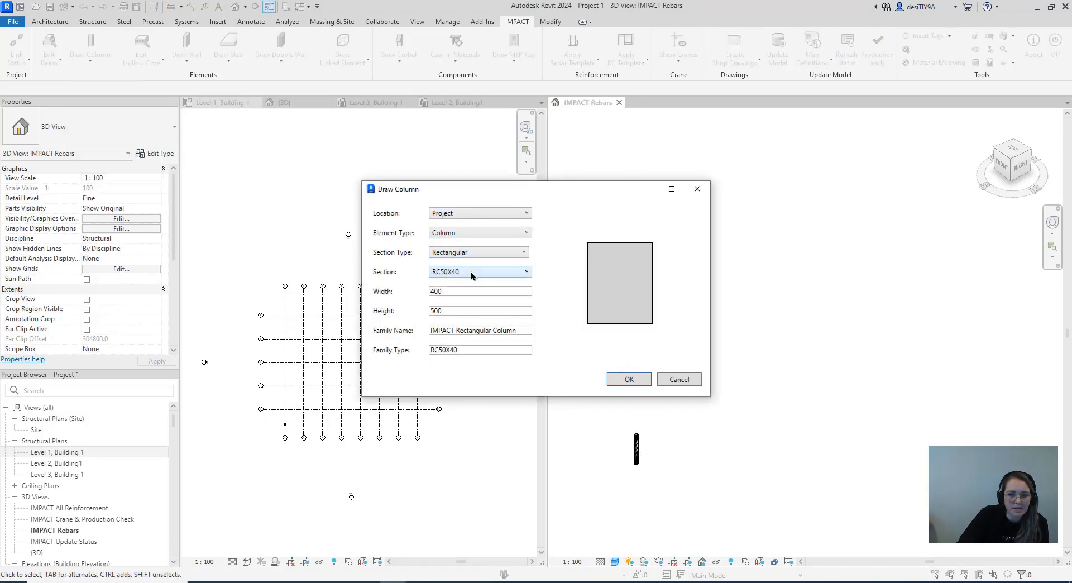
left_click(469, 295)
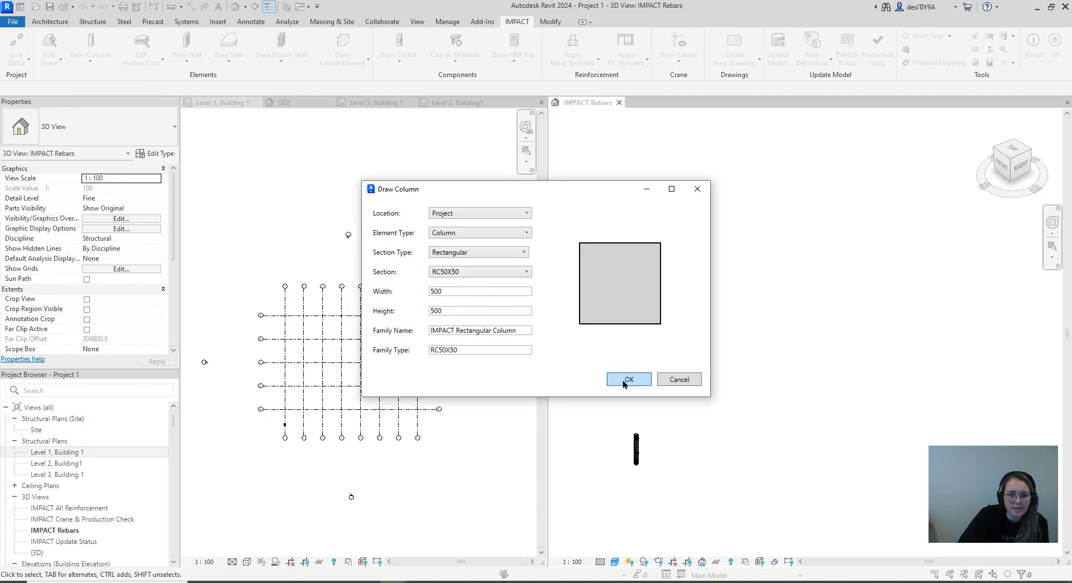
left_click(621, 380)
Place an RC50X50 column reaching up to Level 2 at the intersection of grids A and 1
scroll(289, 323, "up", 5)
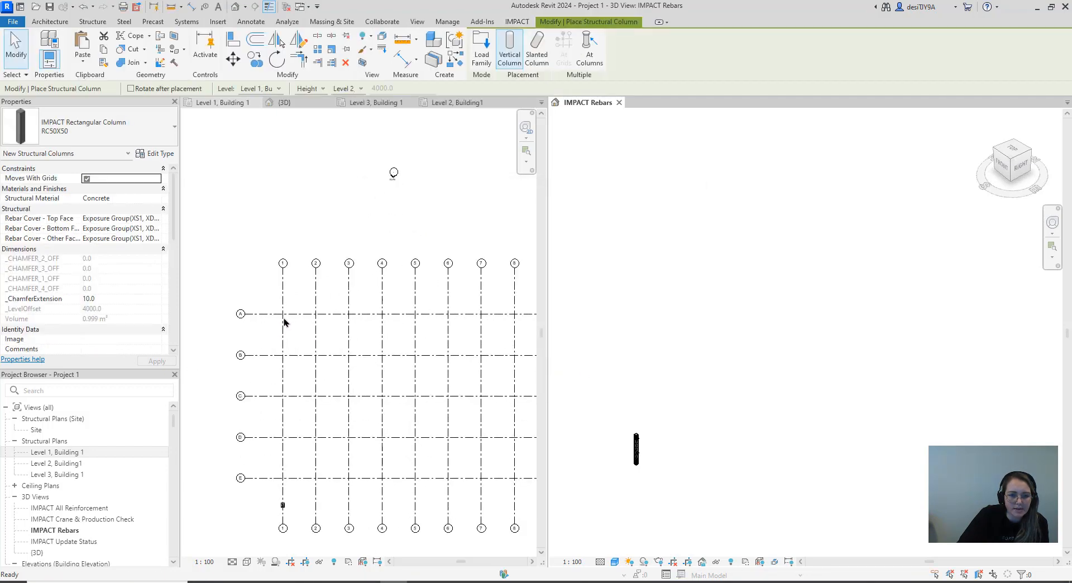
scroll(288, 311, "up", 5)
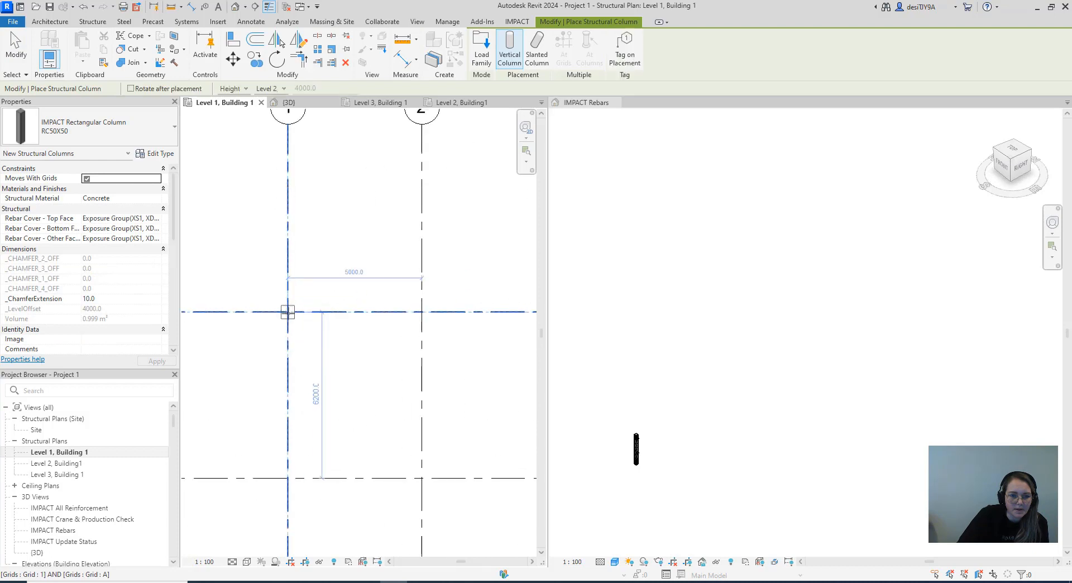
left_click(338, 313)
scroll(335, 310, "down", 5)
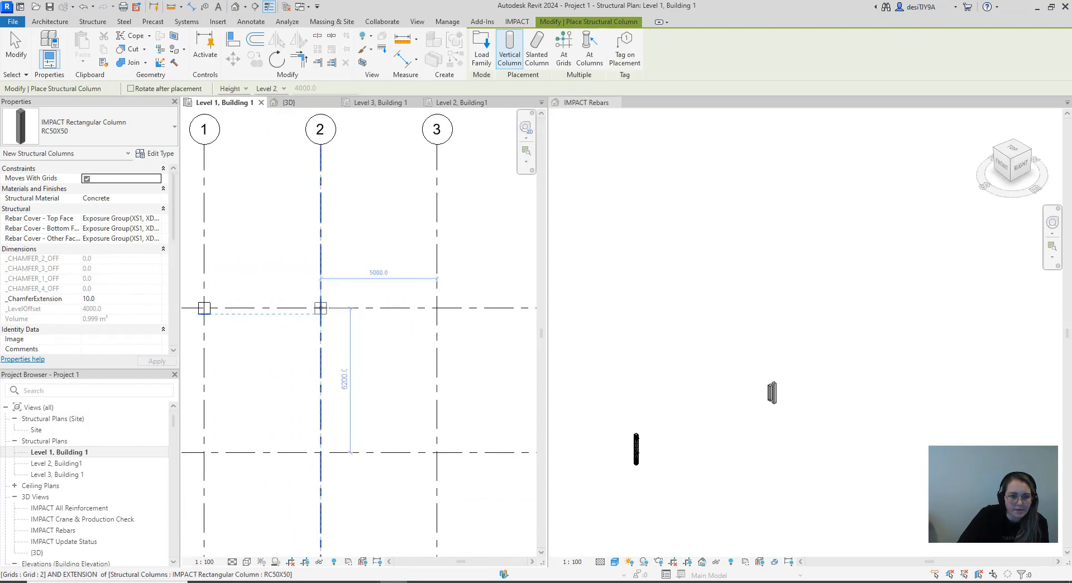
middle_click_drag(312, 195, 364, 229)
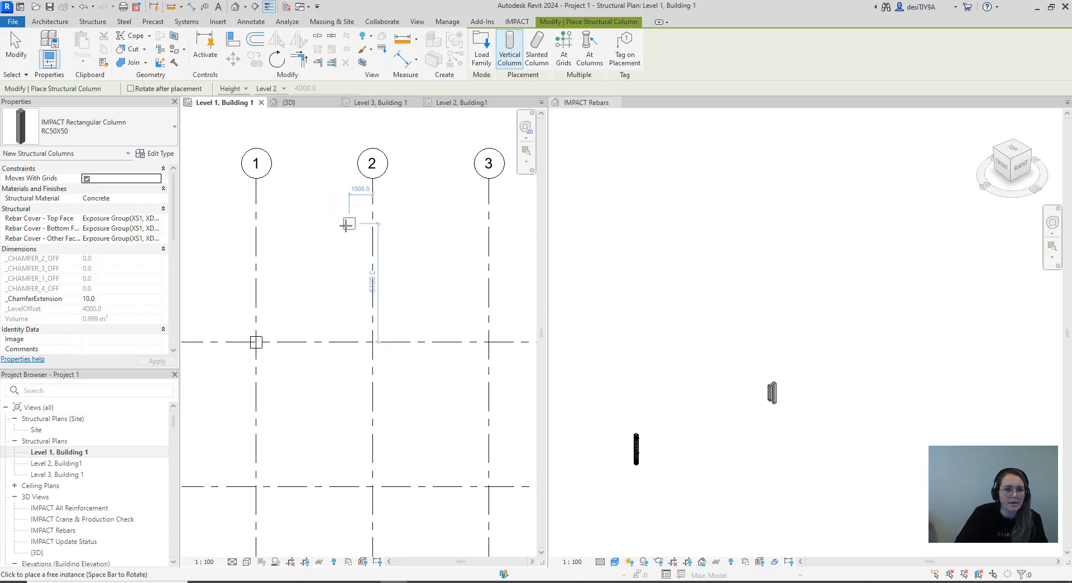
left_click(311, 191)
key("Escape")
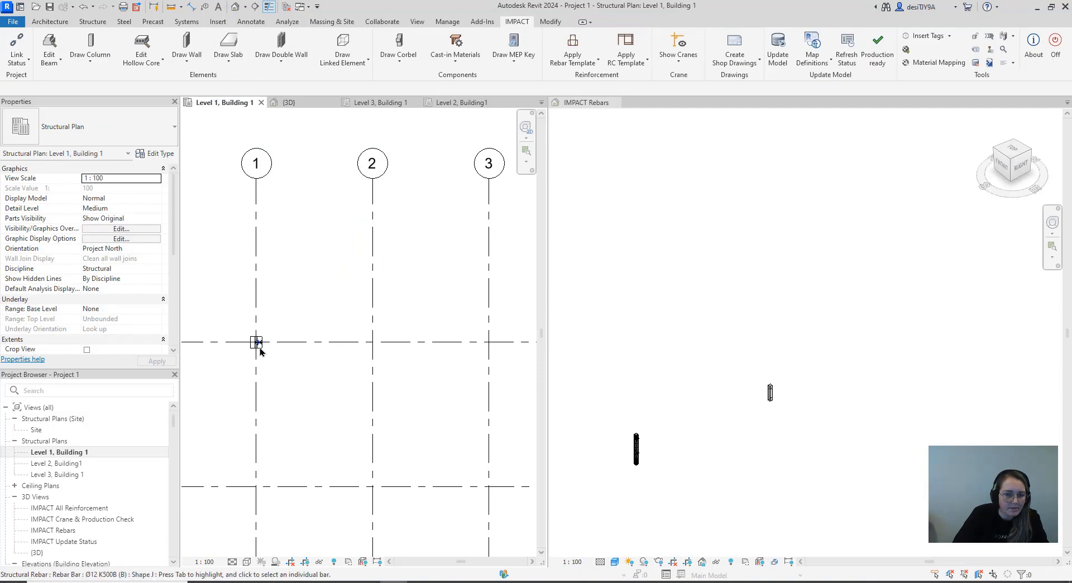
Delete the column at the intersection of grids A and 1
left_click(260, 349)
left_click(268, 338)
scroll(268, 338, "up", 2)
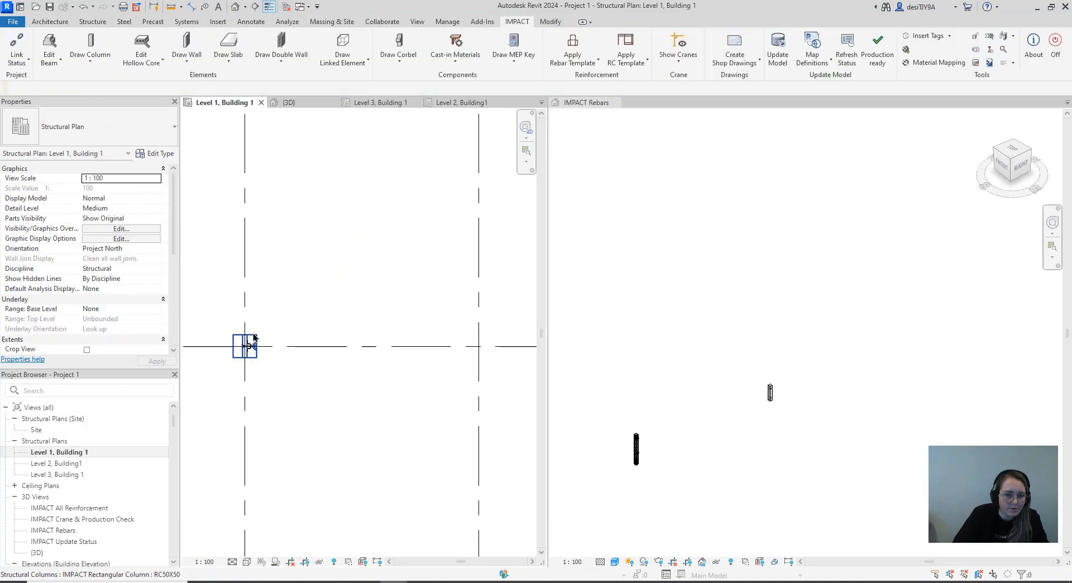
left_click(255, 343)
left_click(311, 325)
scroll(299, 311, "down", 2)
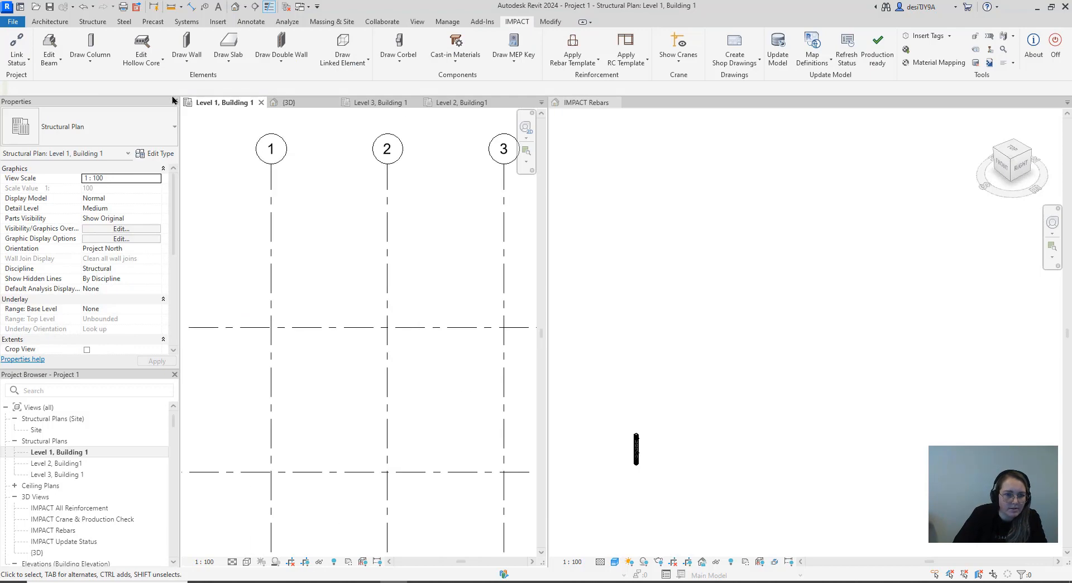
Draw an RC50X50 column with its top at Level 3 at the intersection of grids A and 1
left_click(92, 63)
left_click(103, 78)
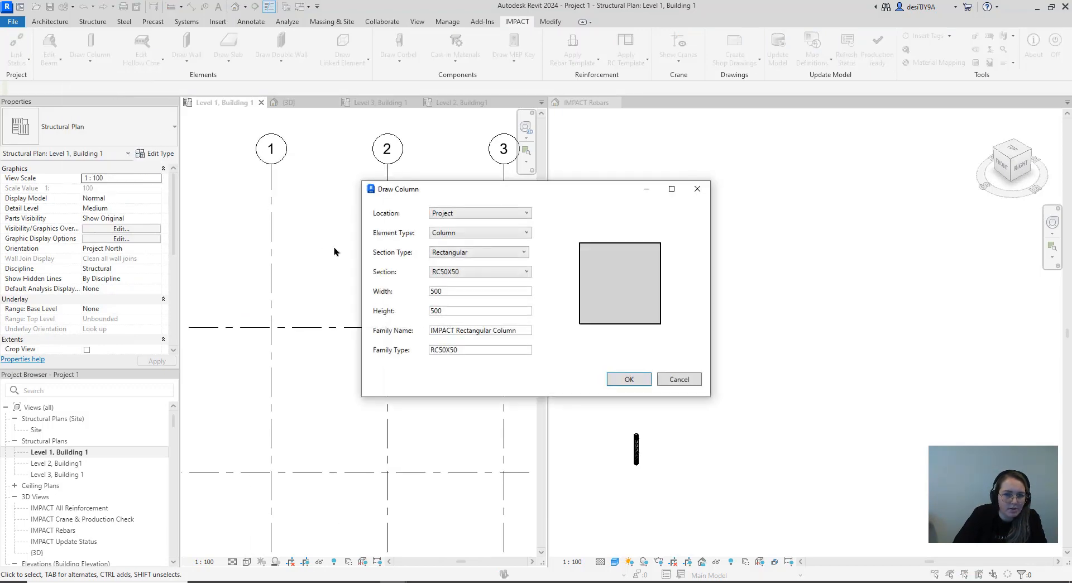
left_click(628, 379)
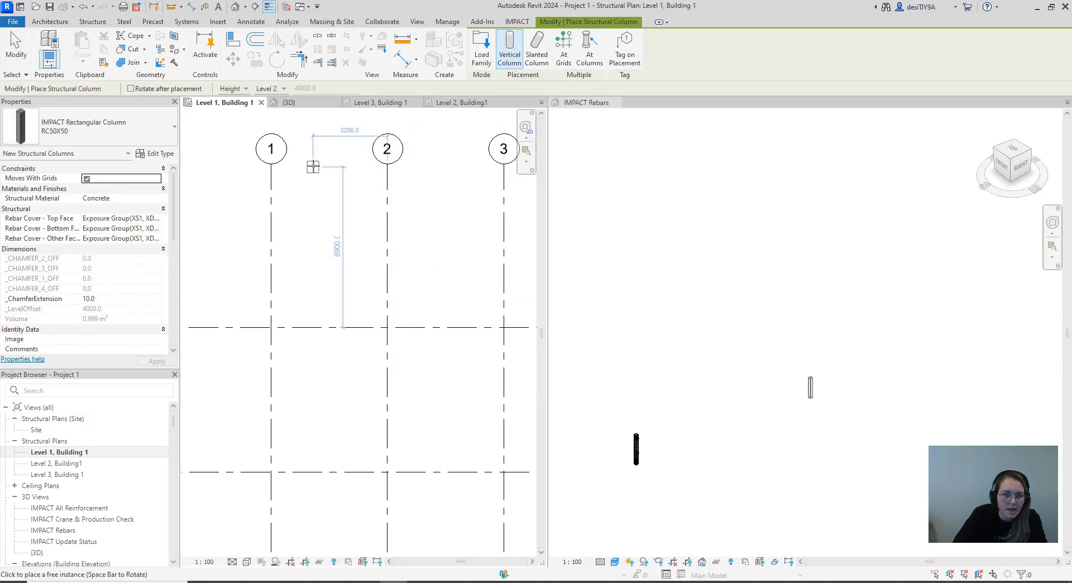
left_click(271, 89)
left_click(286, 118)
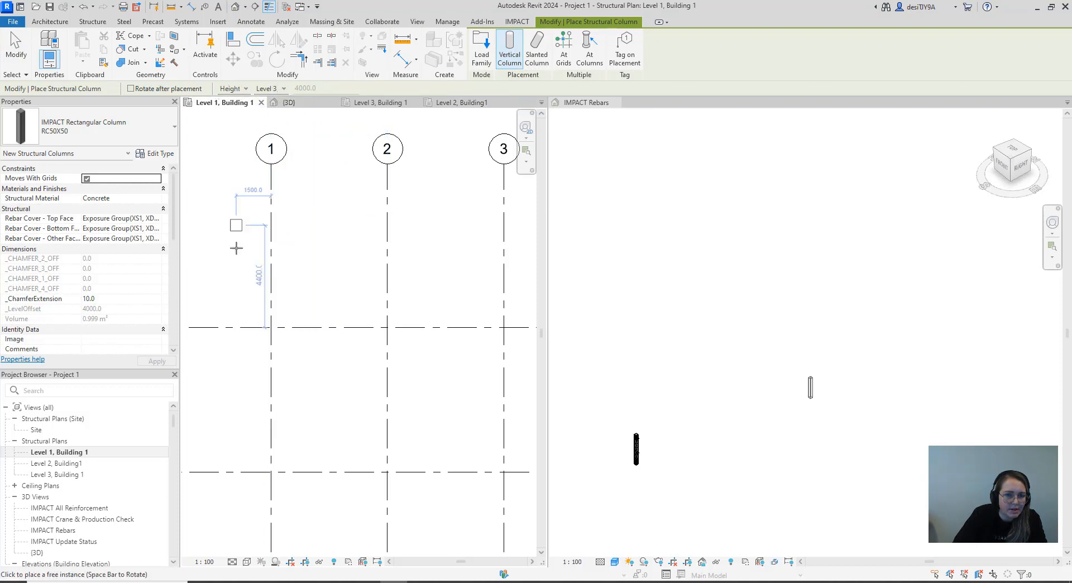
scroll(268, 327, "up", 3)
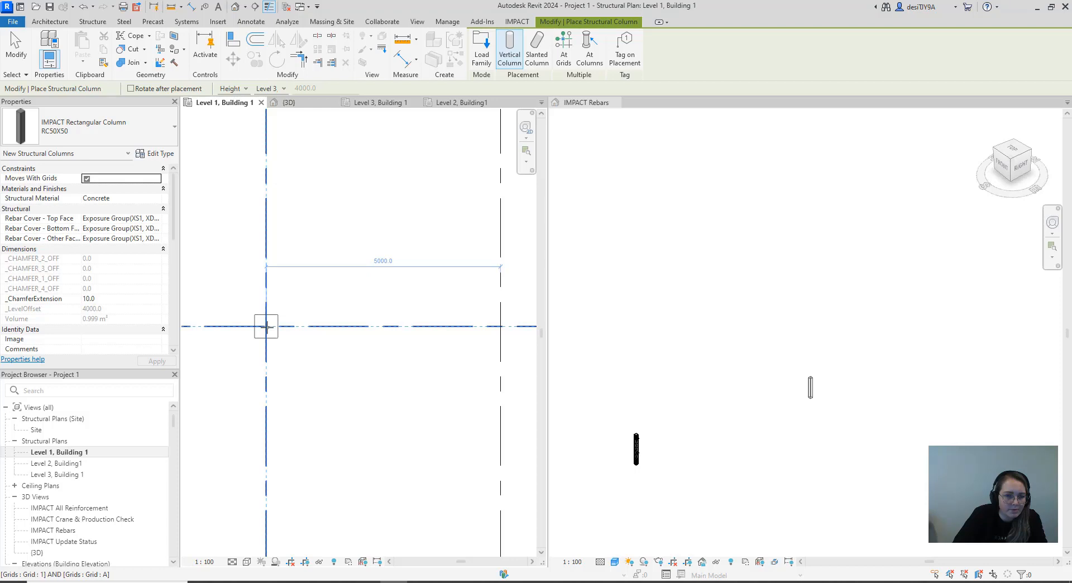
left_click(266, 326)
Place RC50X50 columns on grid line A at its intersections with grids 2 and 3
scroll(304, 327, "down", 3)
scroll(398, 328, "up", 3)
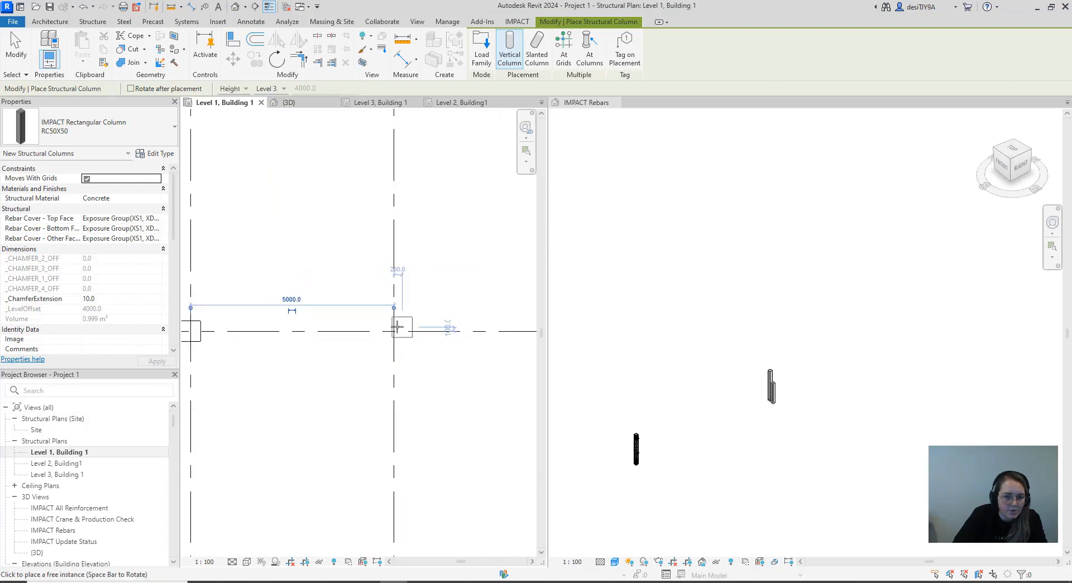
left_click(398, 326)
scroll(416, 344, "down", 3)
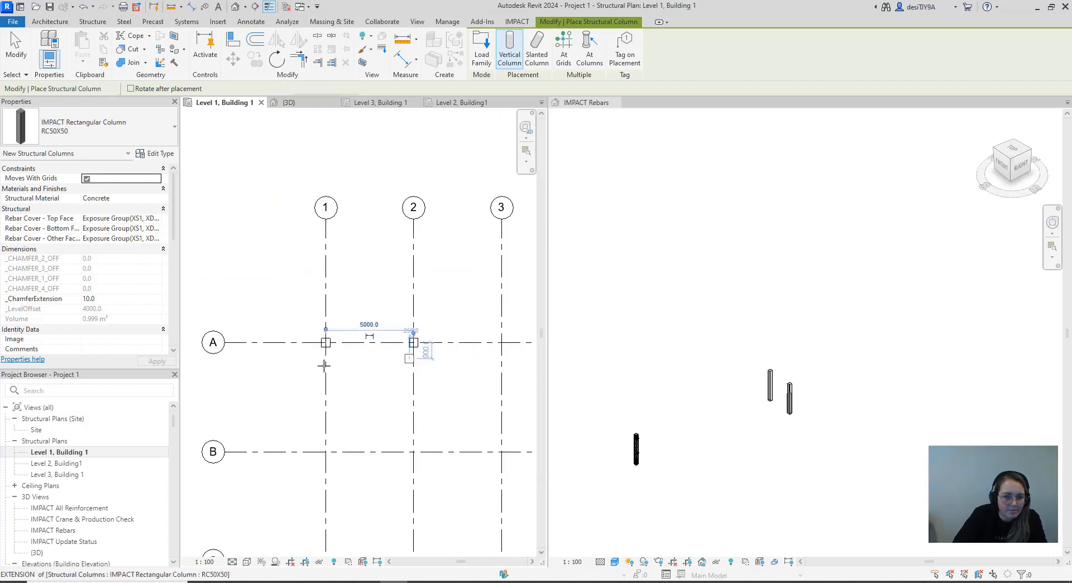
scroll(399, 356, "up", 2)
left_click(463, 341)
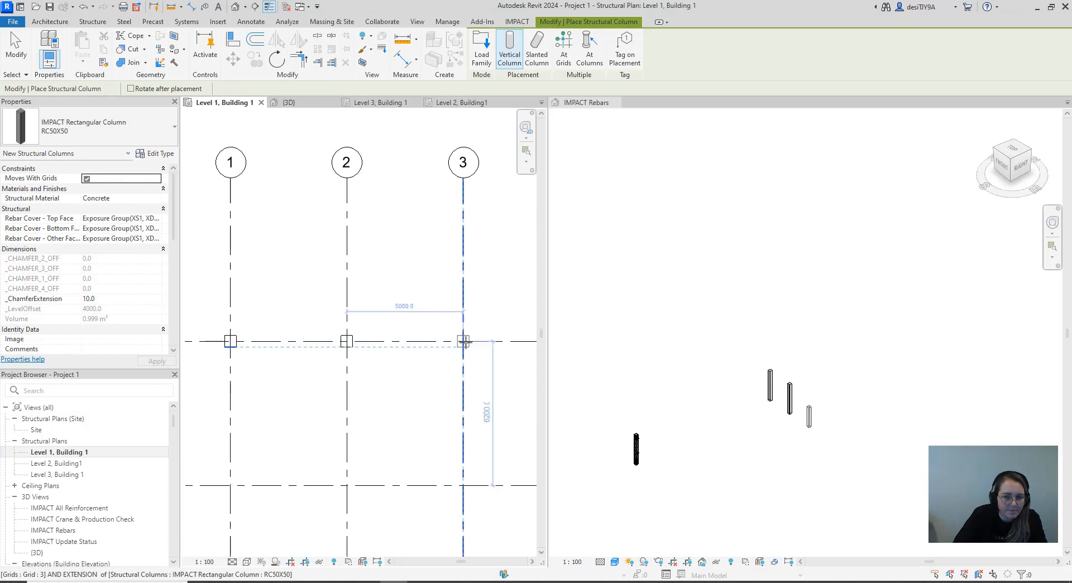
Place RC50X50 columns on grid line A at its intersections with grids 4 and 5
scroll(493, 367, "down", 2)
middle_click_drag(494, 369, 301, 391)
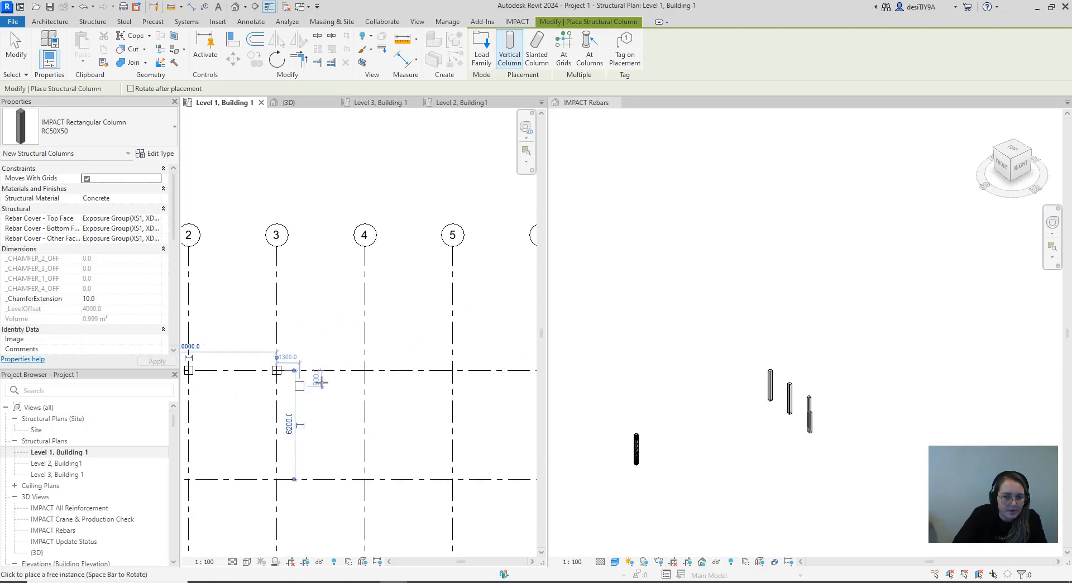
left_click(364, 370)
scroll(463, 388, "up", 3)
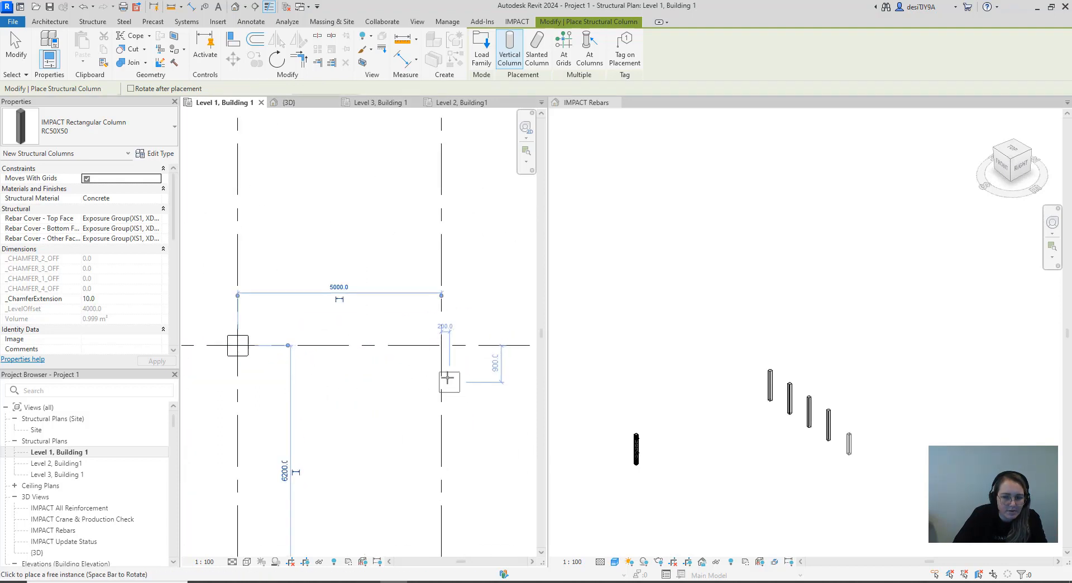
left_click(438, 328)
Place RC50X50 columns on grid line A at its intersections with grids 6 and 7
scroll(442, 349, "down", 3)
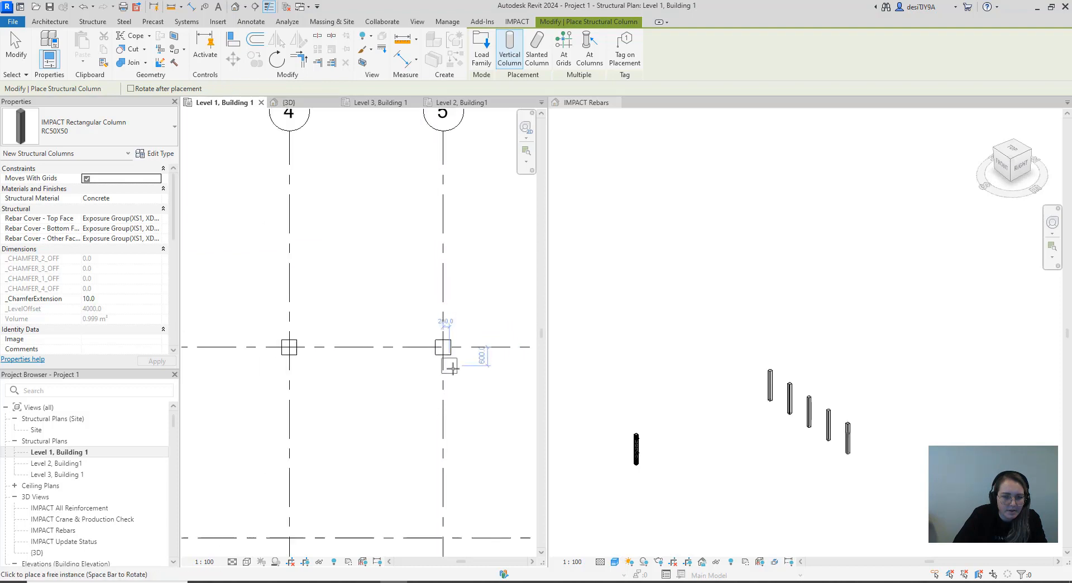
middle_click_drag(442, 349, 313, 355)
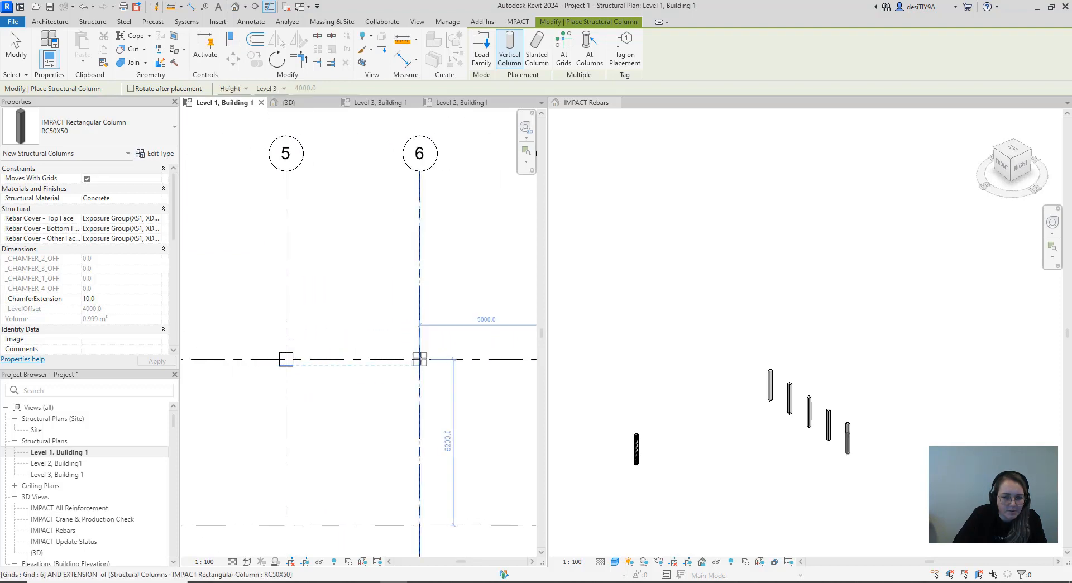
left_click(420, 359)
middle_click_drag(469, 371, 278, 371)
scroll(352, 358, "up", 4)
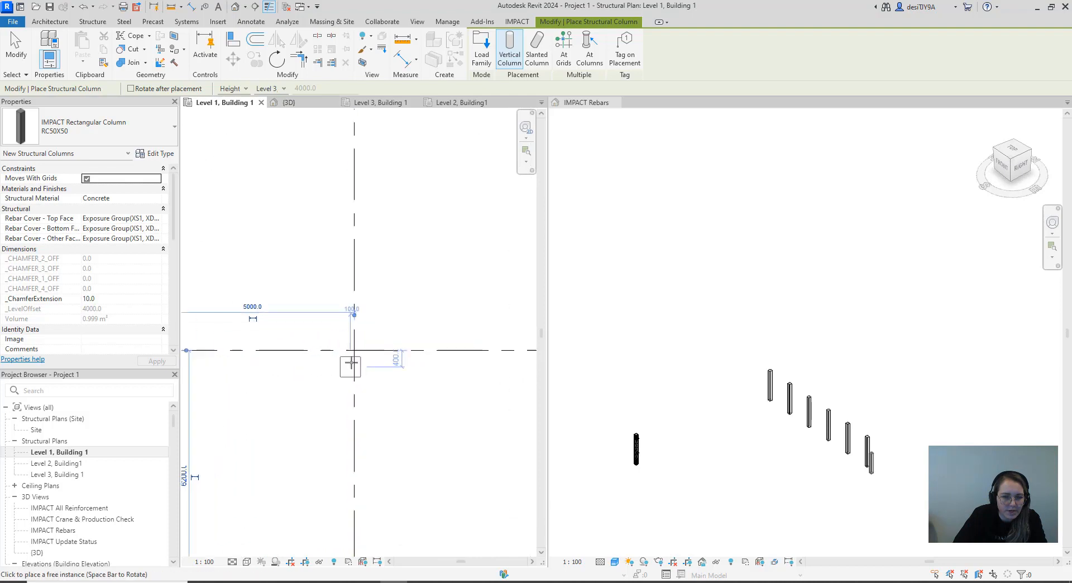
left_click(352, 345)
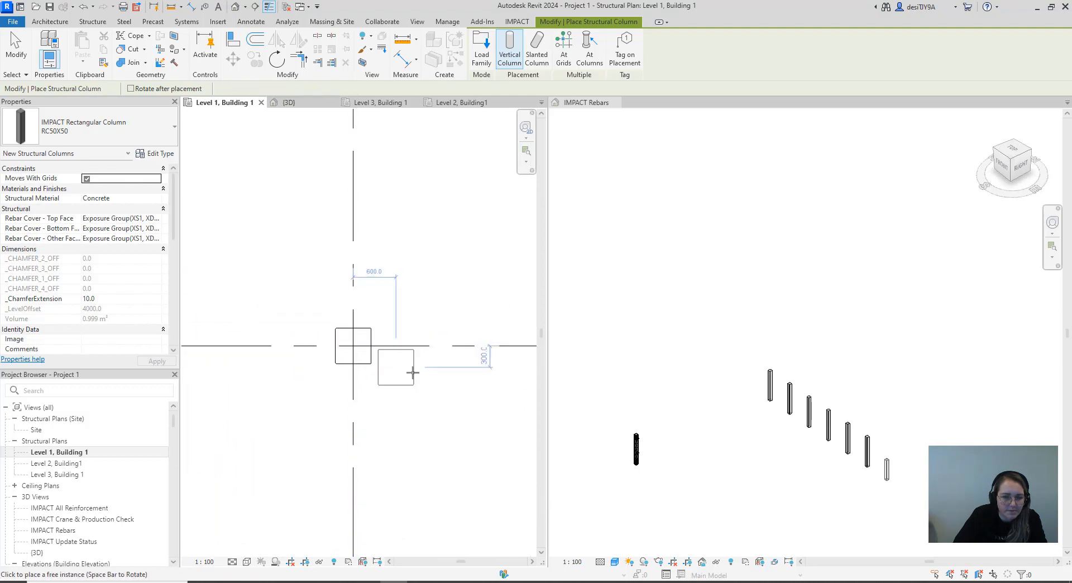
Place an RC50X50 column on grid line A at its intersection with grid 8
scroll(404, 376, "down", 3)
middle_click_drag(392, 389, 249, 384)
left_click(408, 355)
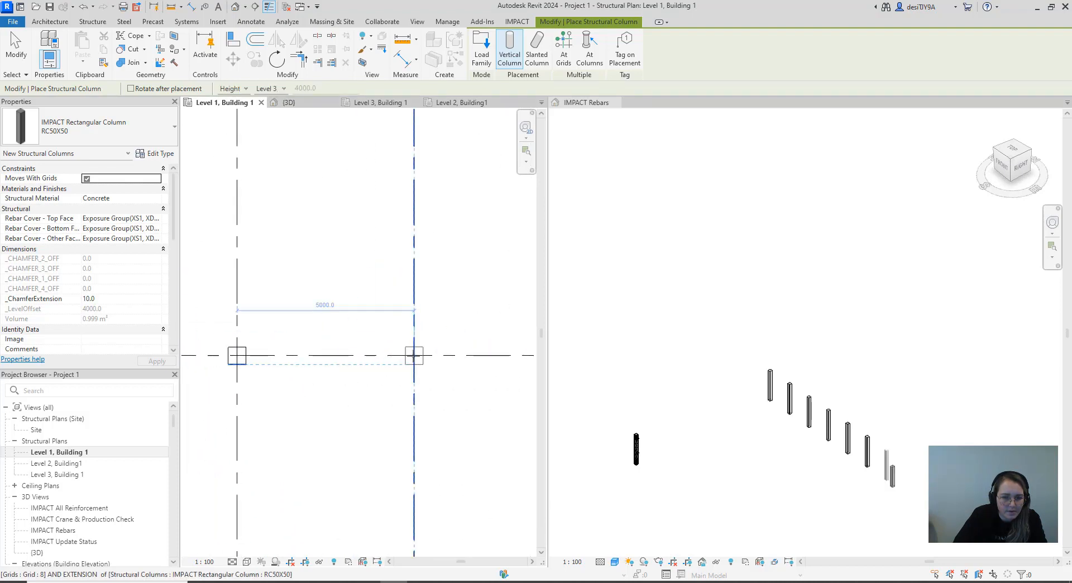
Place an RC50X50 column at the intersection of grids C and 1
scroll(445, 379, "down", 3)
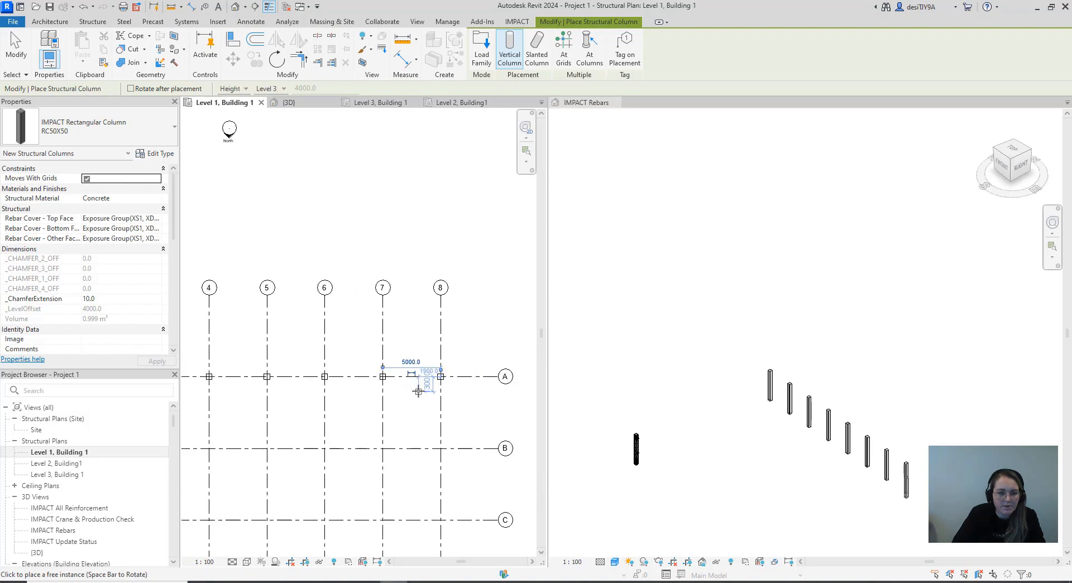
scroll(417, 390, "down", 2)
middle_click_drag(419, 390, 491, 259)
scroll(387, 348, "down", 3)
middle_click_drag(386, 352, 426, 357)
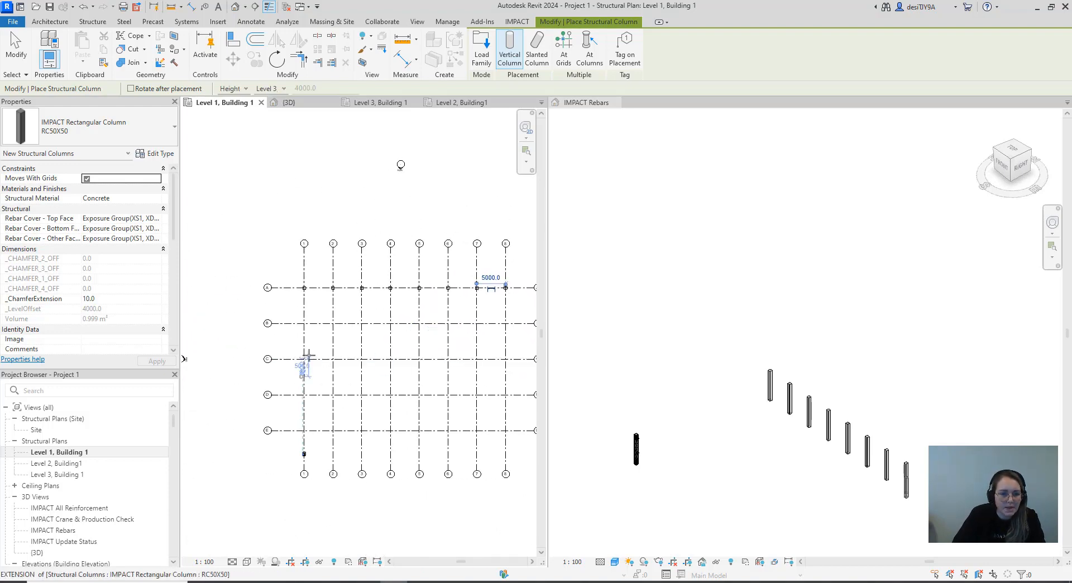
scroll(306, 356, "up", 5)
scroll(308, 351, "up", 6)
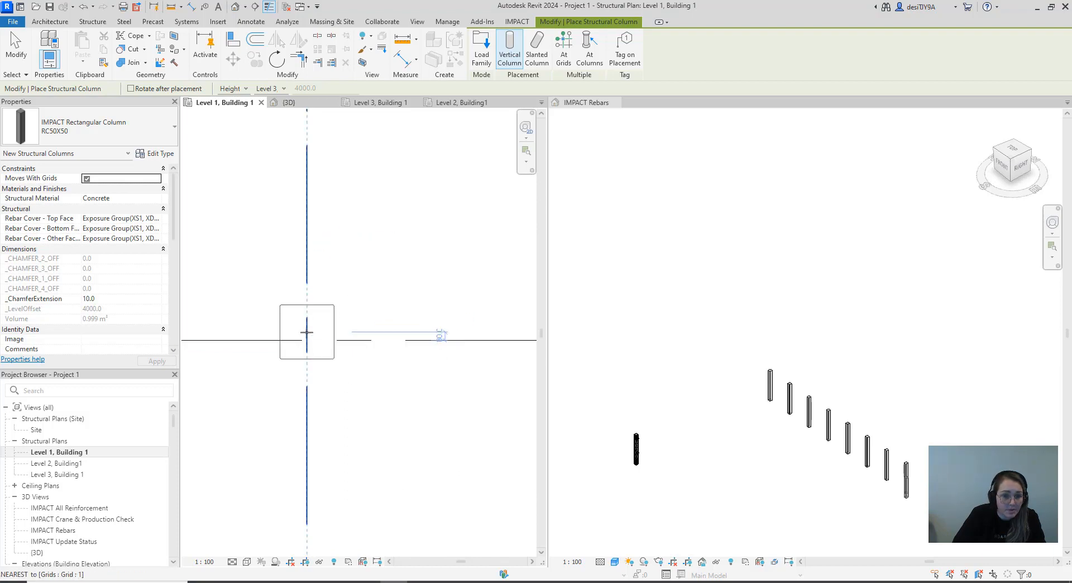
left_click(323, 366)
scroll(335, 366, "down", 4)
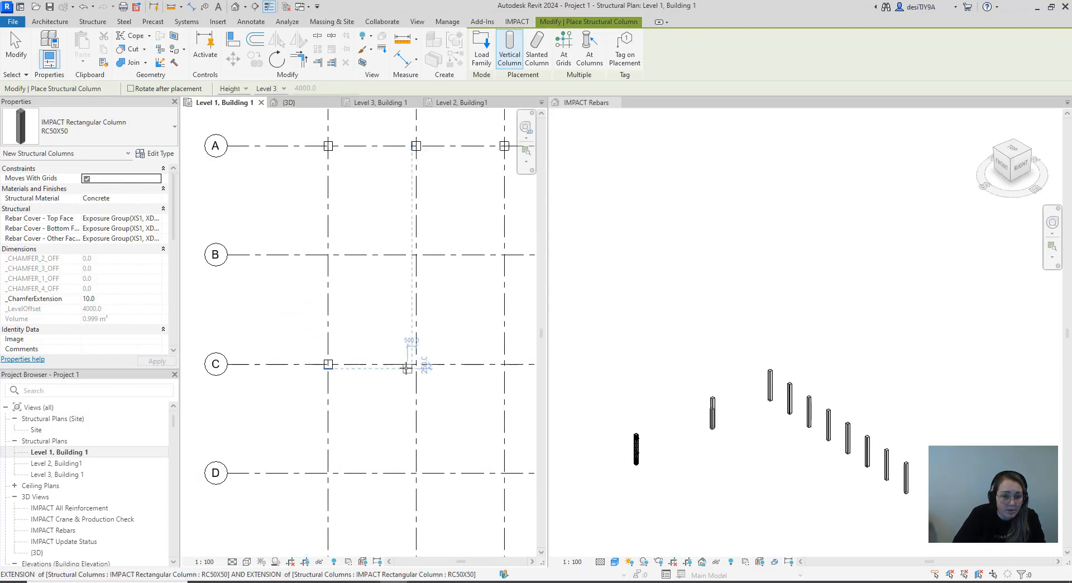
Place RC50X50 columns on grid line C at its intersections with grids 2 and 3
scroll(413, 360, "up", 4)
left_click(431, 355)
scroll(435, 360, "down", 3)
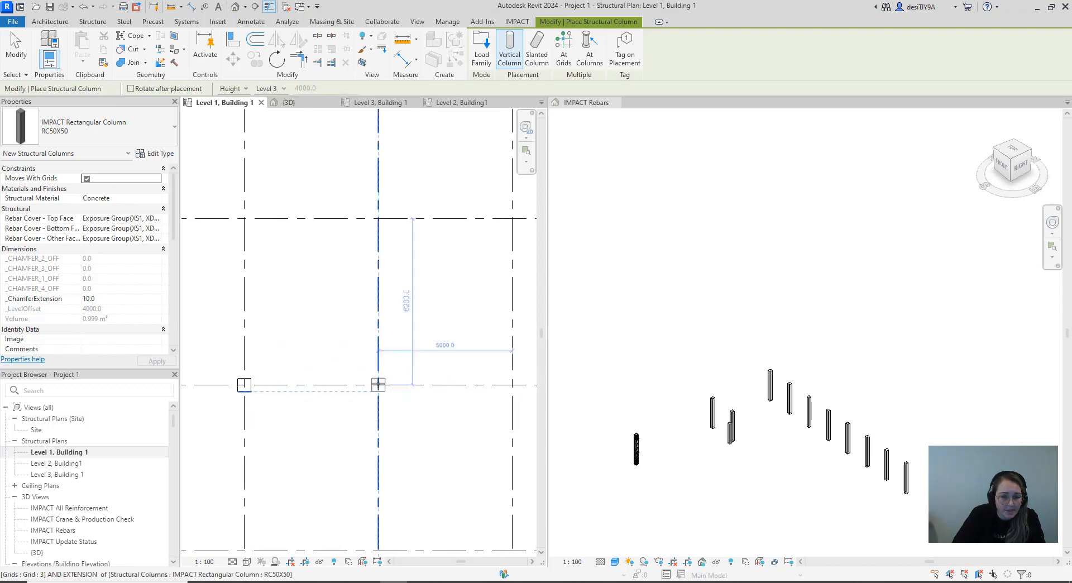
left_click(378, 385)
scroll(424, 391, "down", 3)
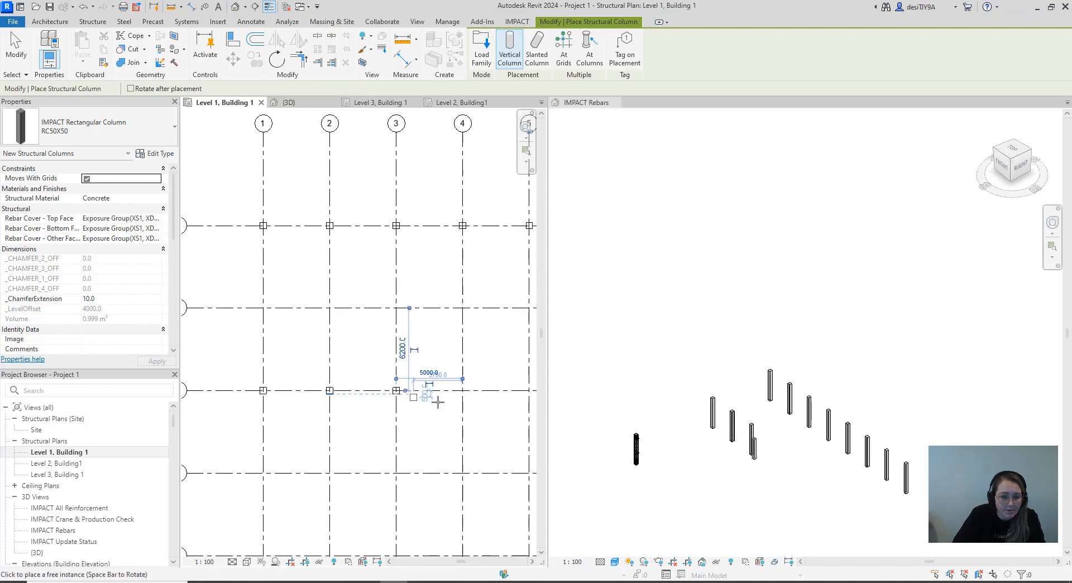
Place RC50X50 columns on grid line C at its intersections with grids 4 and 5
scroll(335, 383, "up", 4)
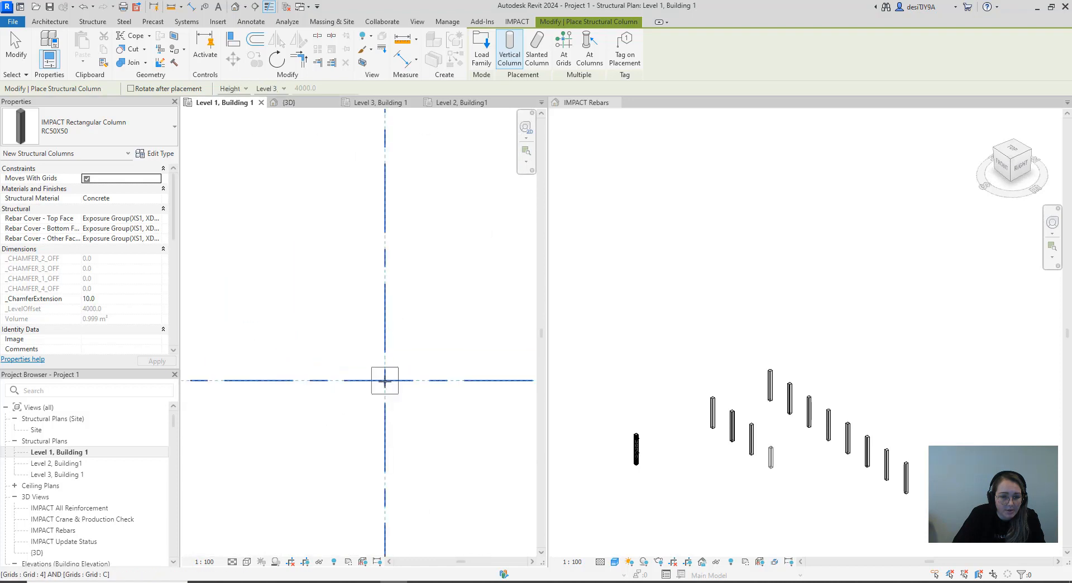
left_click(384, 381)
scroll(430, 410, "down", 4)
scroll(413, 396, "up", 3)
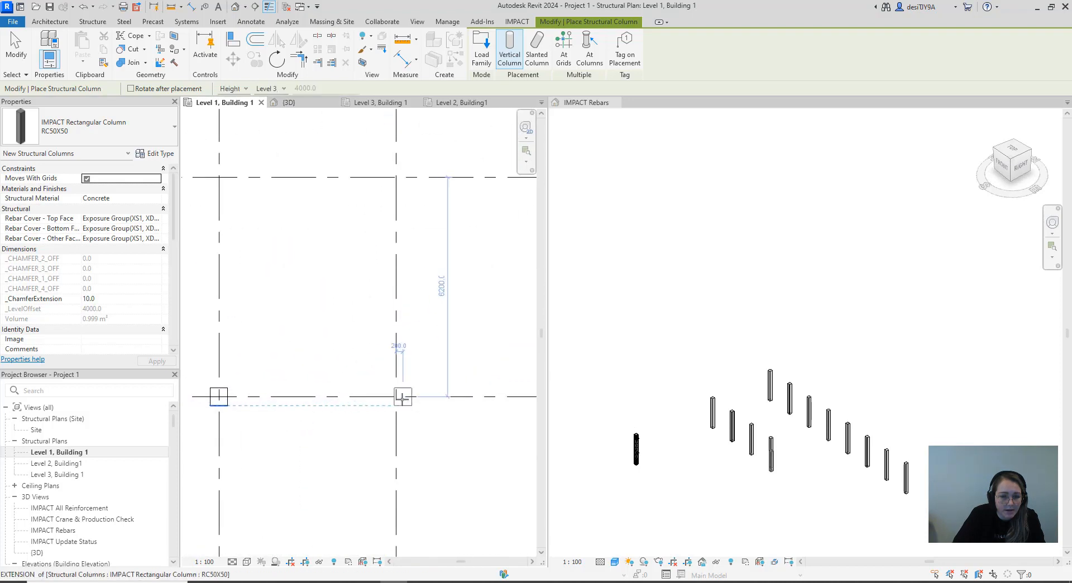
scroll(402, 397, "up", 2)
left_click(391, 397)
scroll(470, 413, "down", 4)
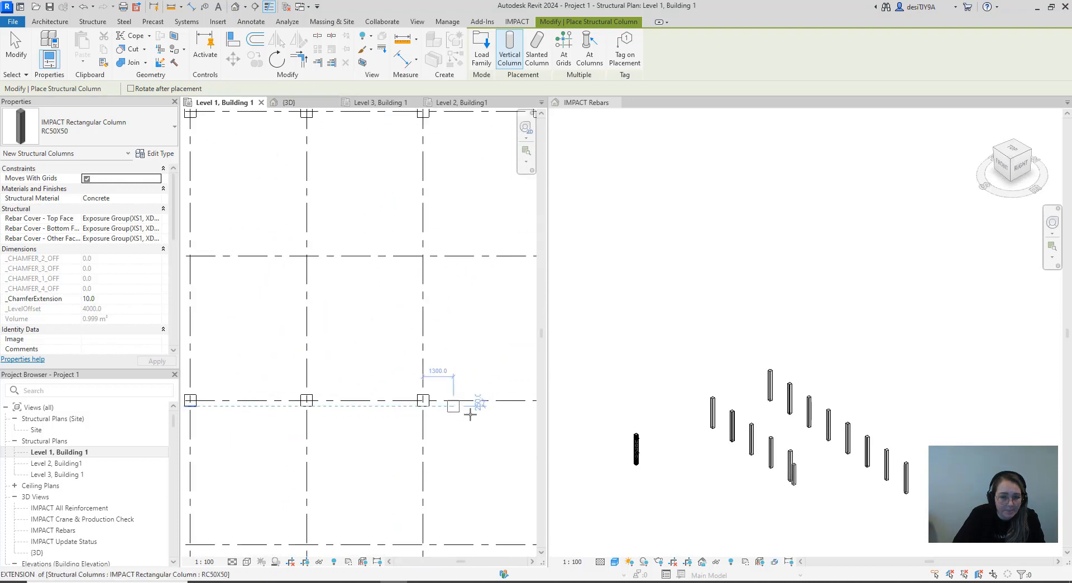
Place RC50X50 columns on grid line C at its intersections with grids 6 and 7
middle_click_drag(469, 413, 329, 413)
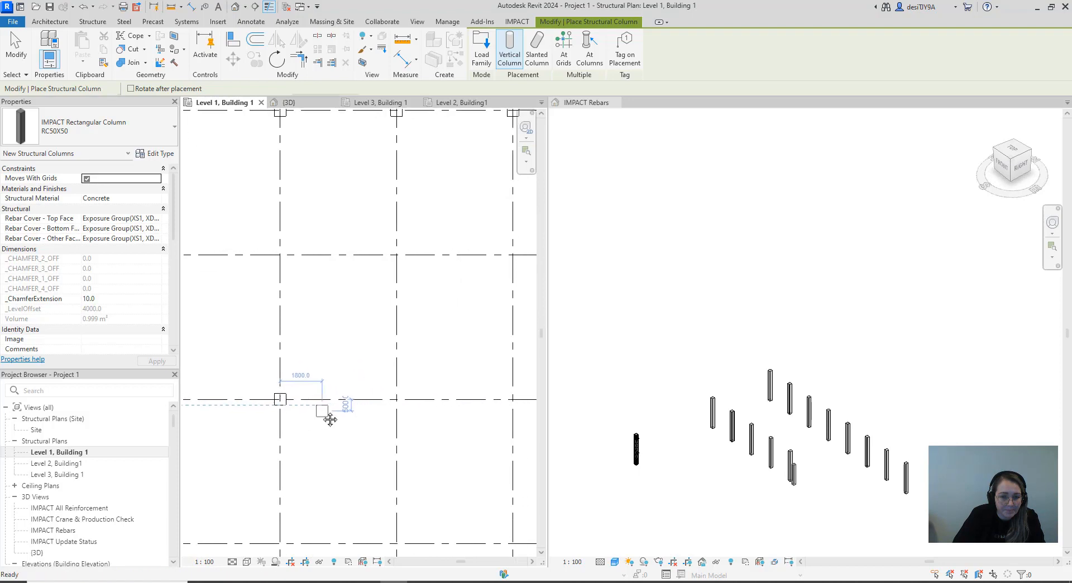
left_click(402, 403)
scroll(441, 417, "down", 1)
middle_click_drag(466, 414, 326, 413)
scroll(365, 406, "up", 3)
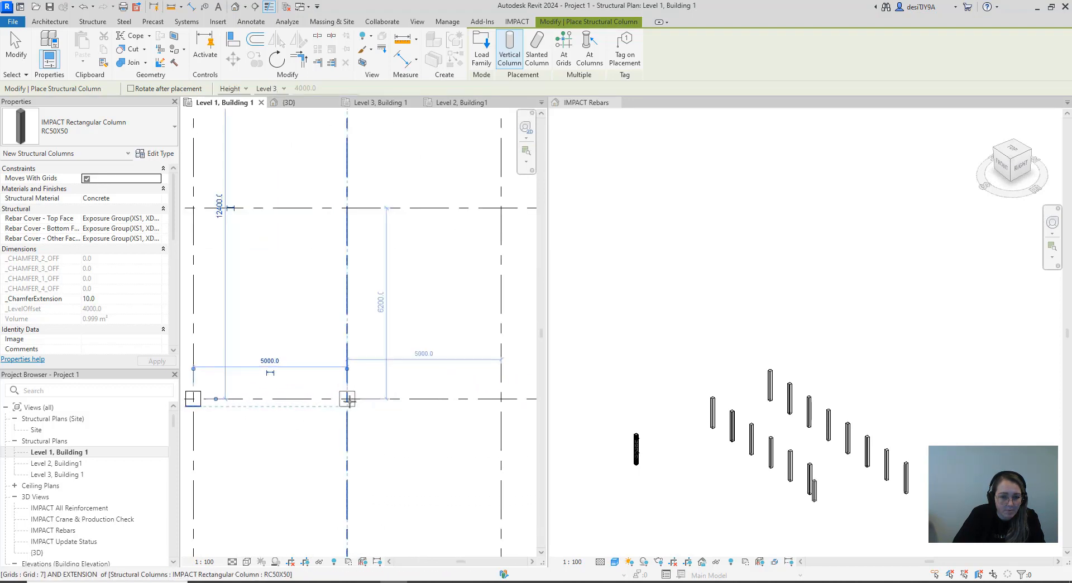
left_click(347, 400)
scroll(390, 413, "down", 3)
Place an RC50X50 column at the intersection of grids C and 8 and end column placement
middle_click_drag(465, 420, 394, 422)
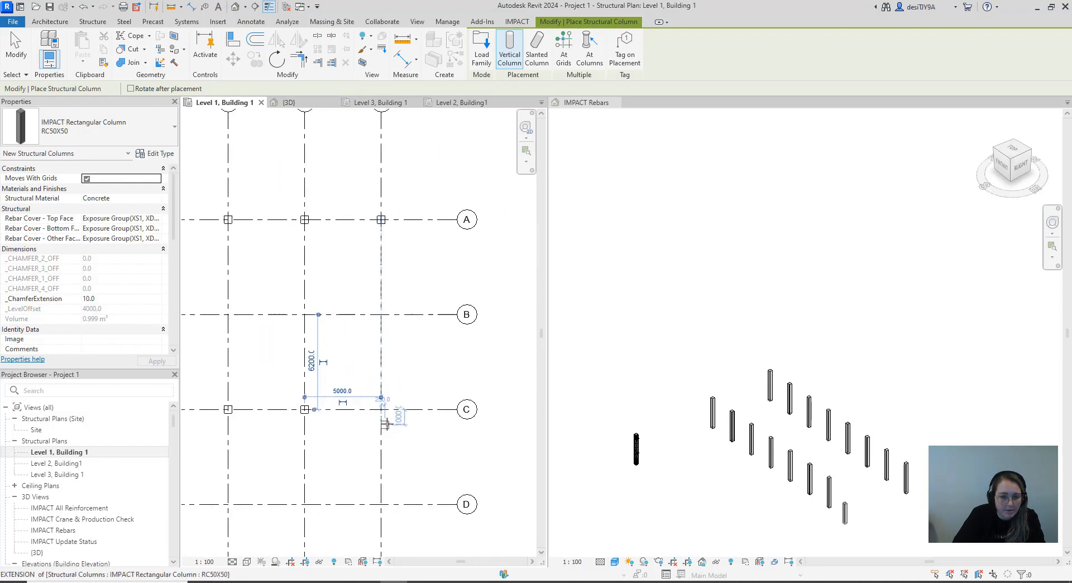
scroll(384, 421, "up", 3)
left_click(377, 394)
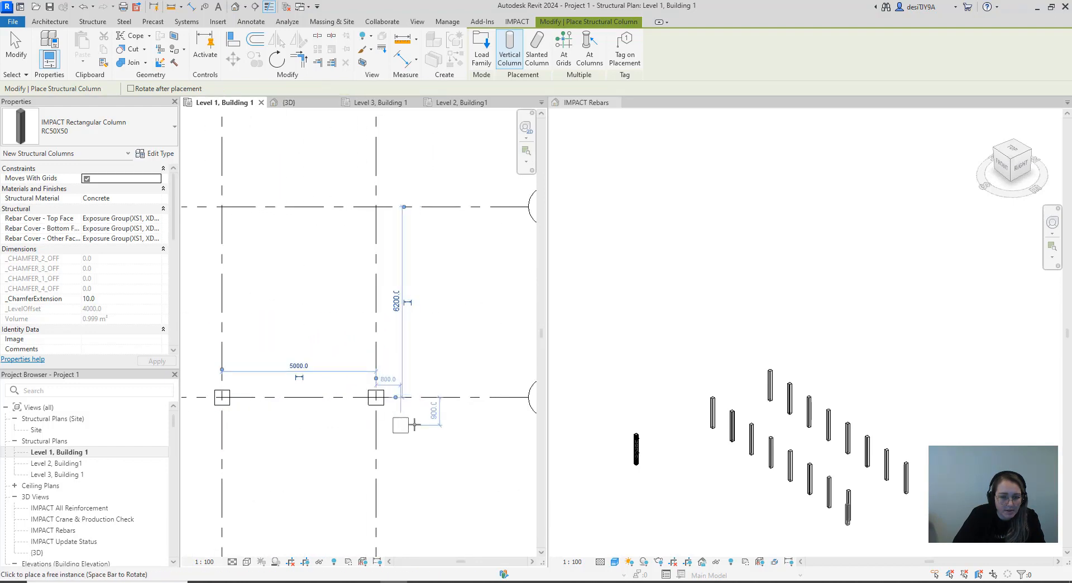
scroll(430, 426, "down", 4)
left_click(436, 426)
key("Escape")
key("Escape")
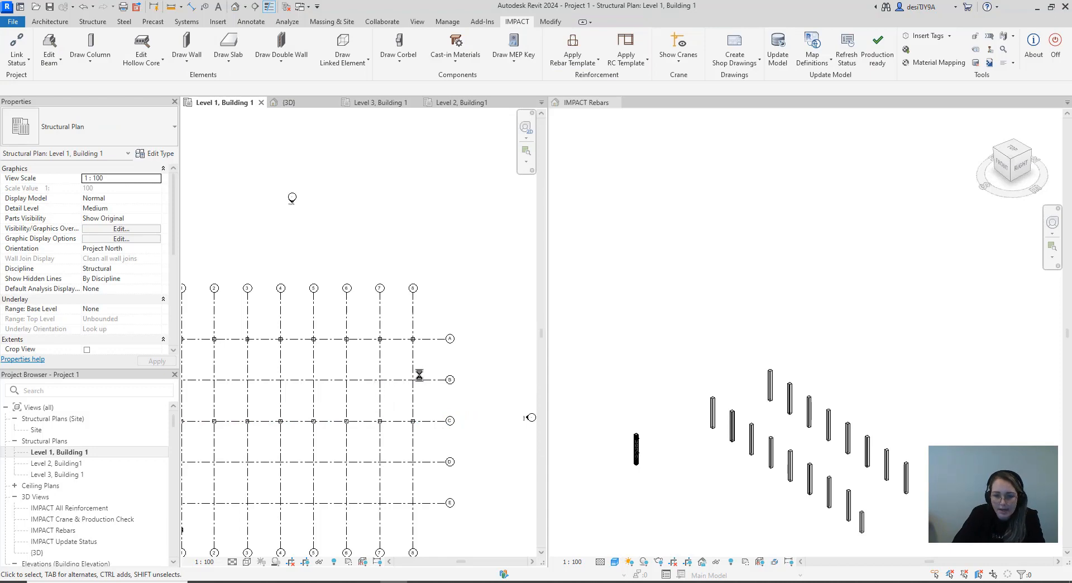
Examine the placed columns and the cast-in parts near their tops in the IMPACT Rebars 3D view
left_click(691, 379)
scroll(702, 368, "down", 1)
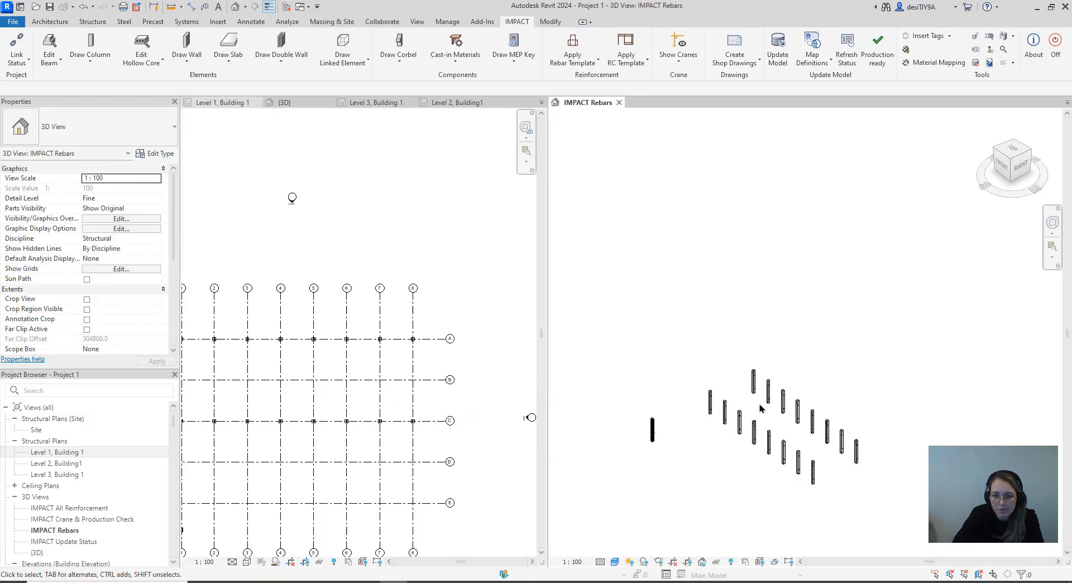
scroll(752, 421, "up", 5)
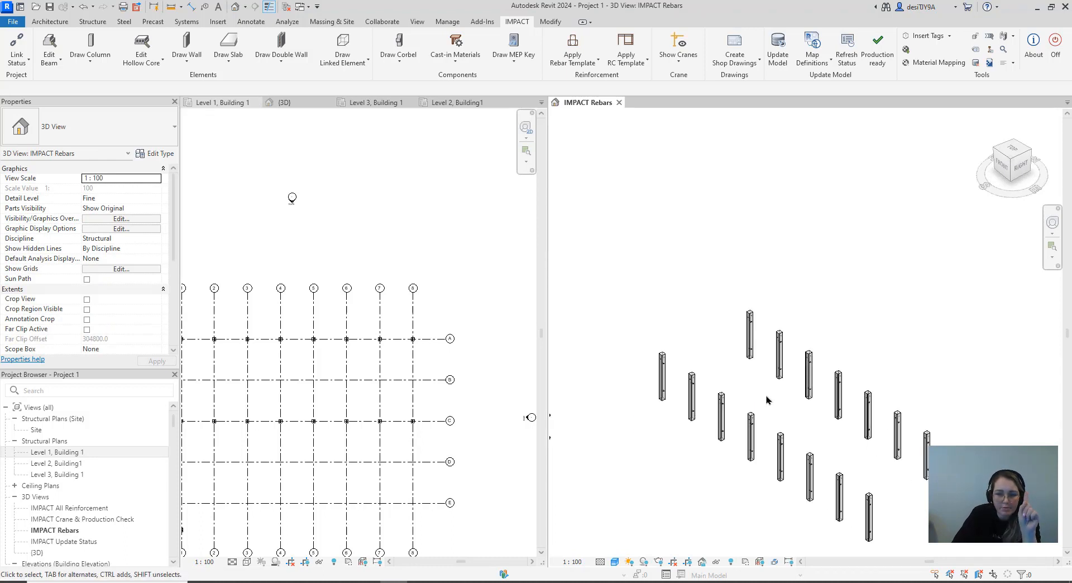
scroll(688, 433, "up", 5)
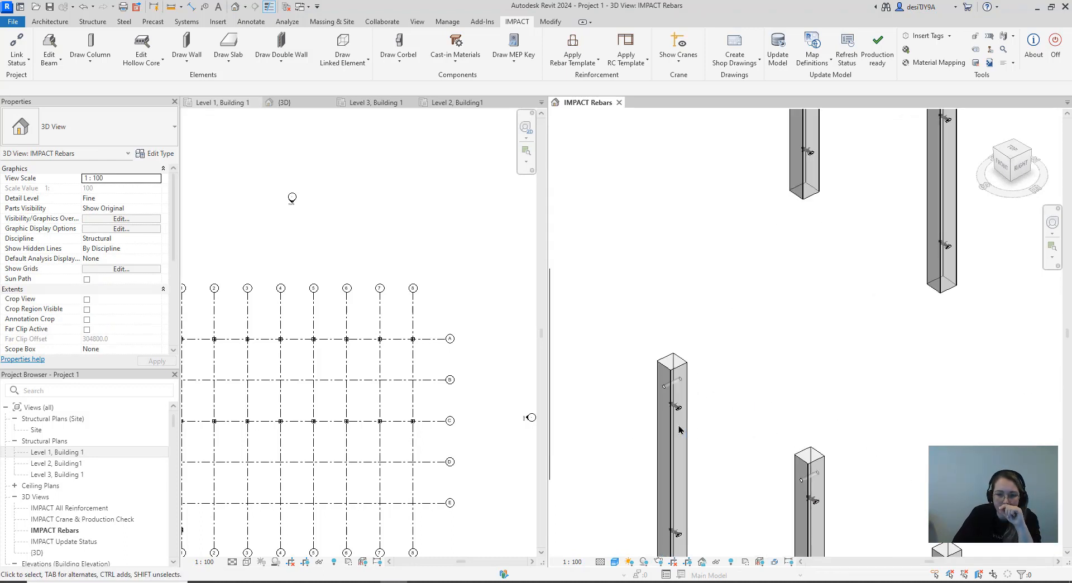
middle_click_drag(756, 375, 803, 259)
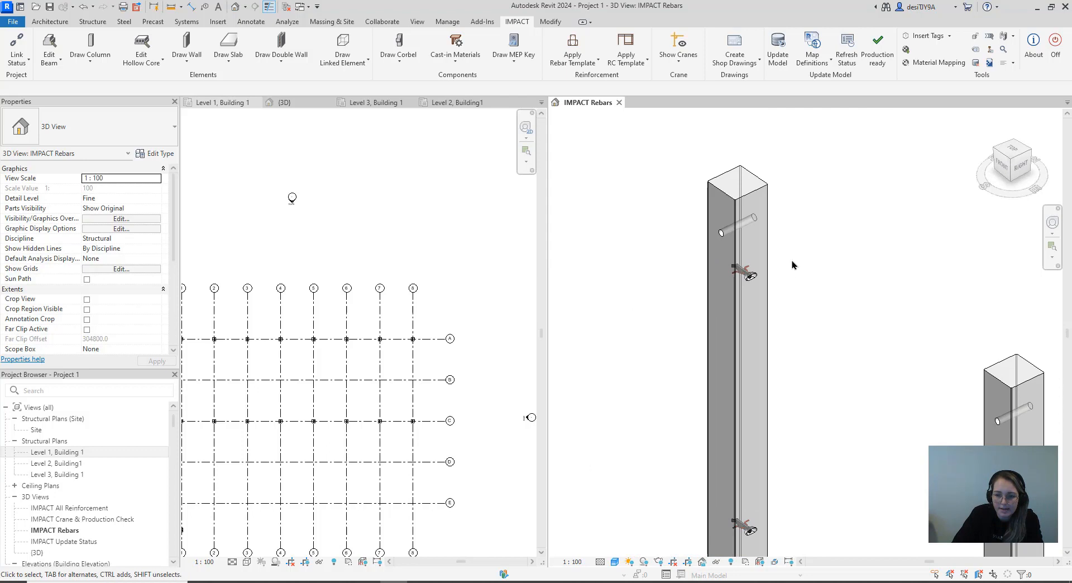
scroll(745, 274, "up", 8)
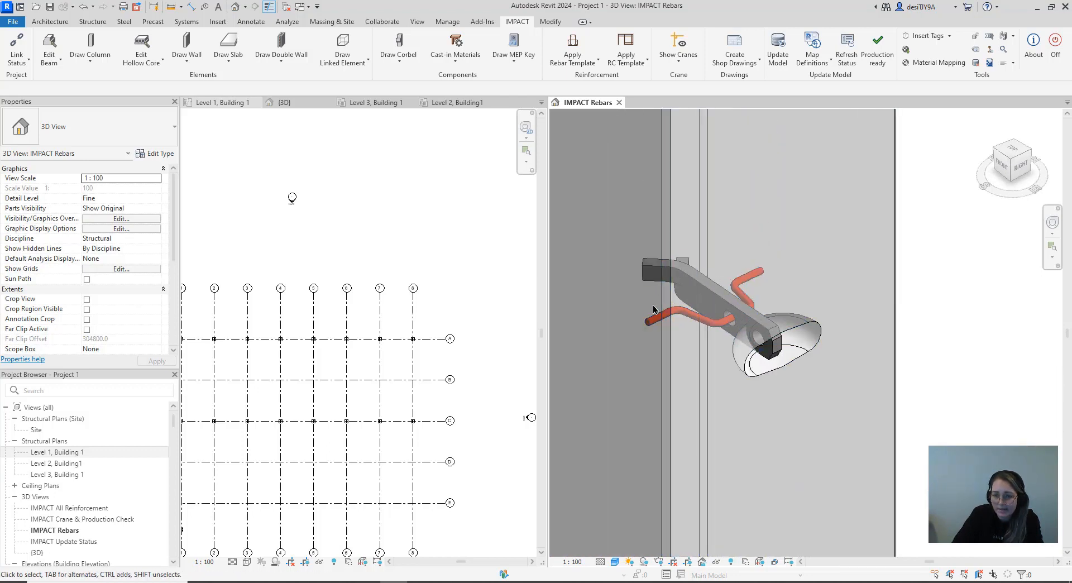
scroll(747, 360, "down", 8)
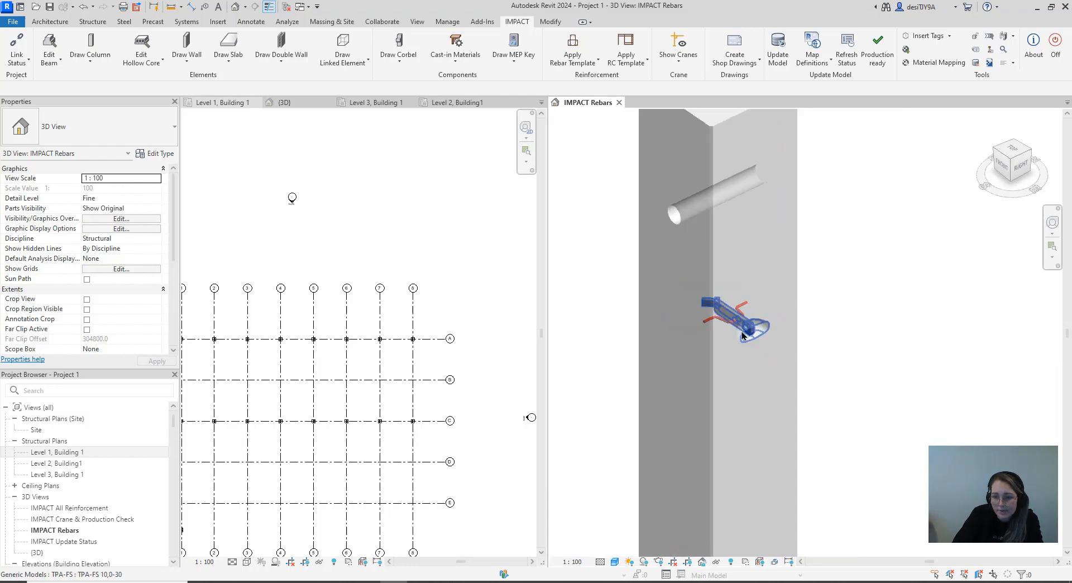
scroll(751, 346, "down", 5)
scroll(748, 323, "up", 4)
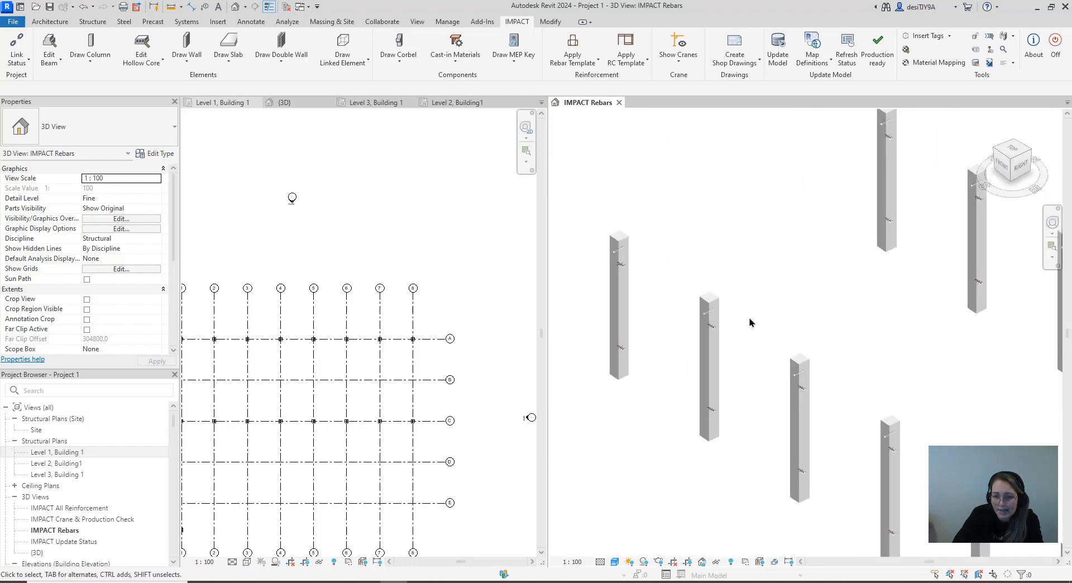
scroll(706, 319, "up", 5)
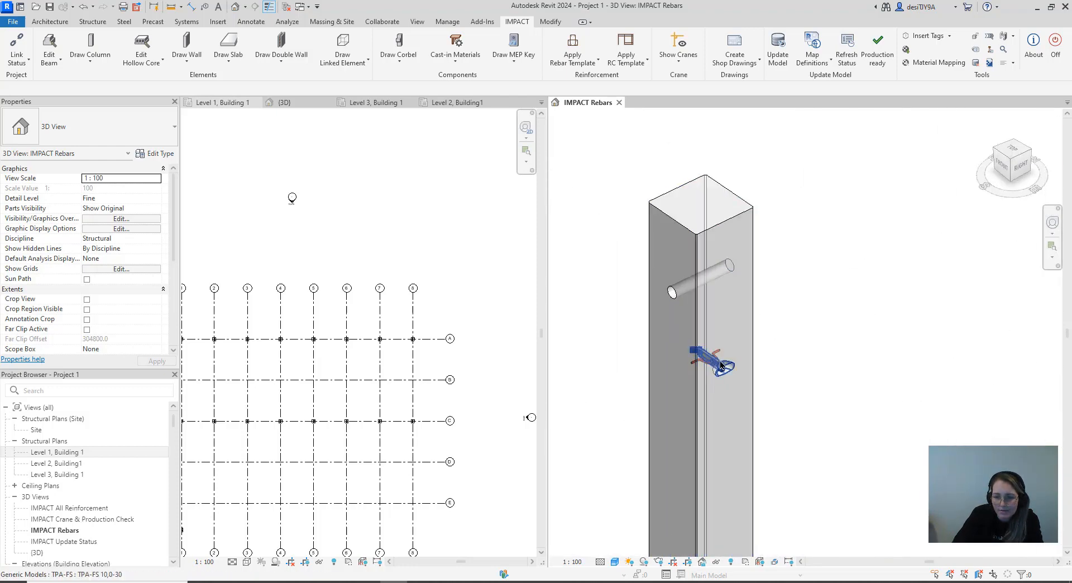
scroll(709, 354, "down", 7)
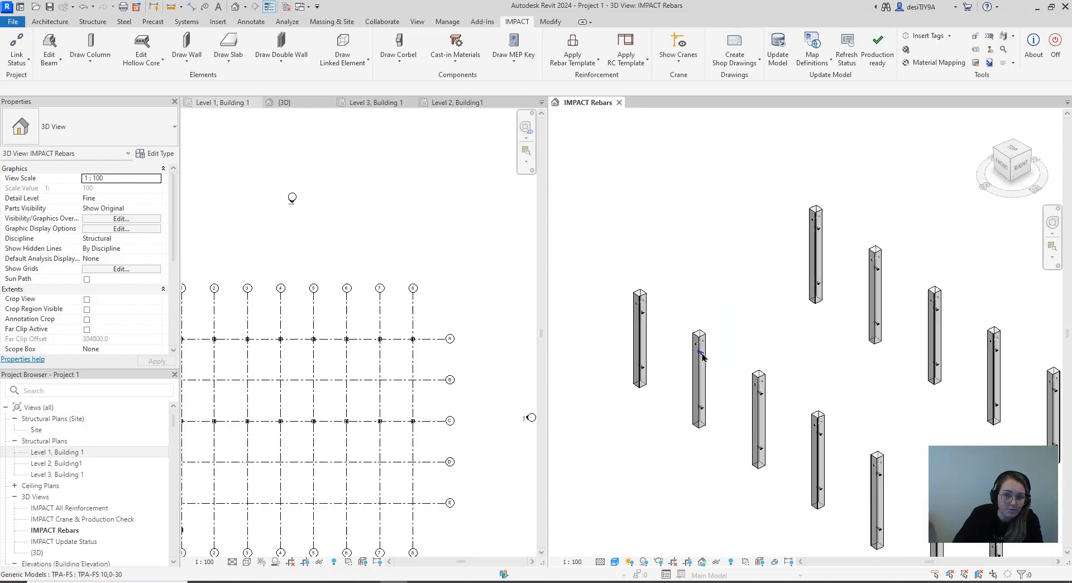
scroll(742, 352, "down", 4)
middle_click_drag(803, 384, 815, 385)
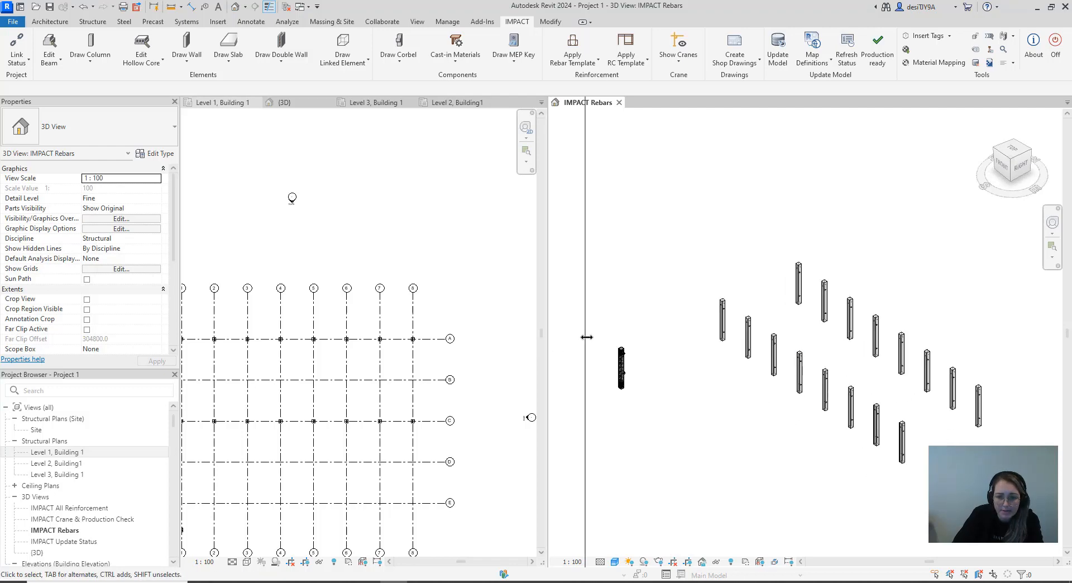
Widen the Level 1, Building 1 plan view beside the IMPACT Rebars view
left_click_drag(586, 337, 587, 338)
scroll(394, 397, "down", 4)
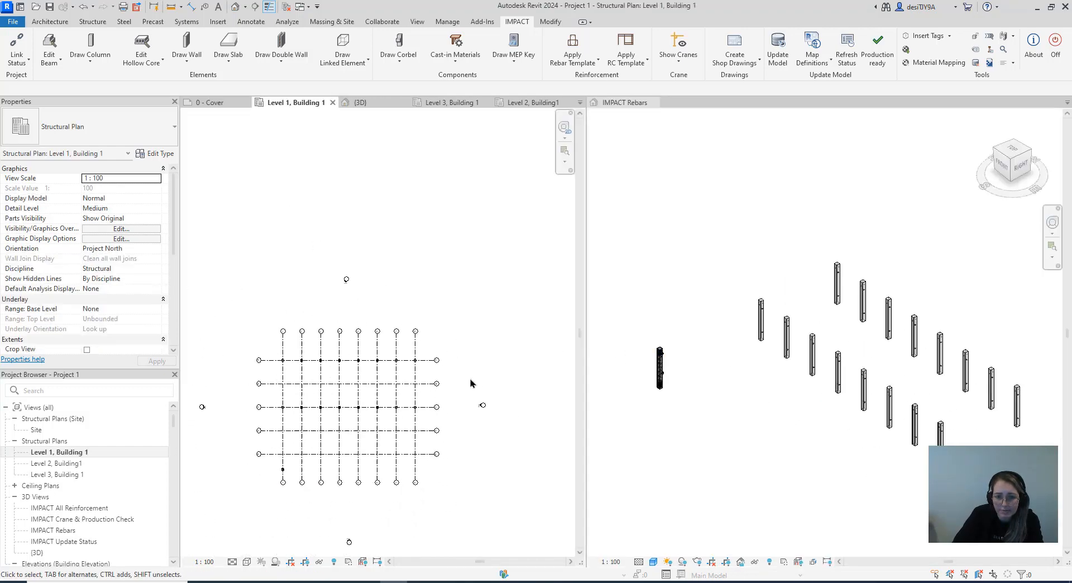
scroll(314, 414, "up", 8)
scroll(333, 349, "down", 2)
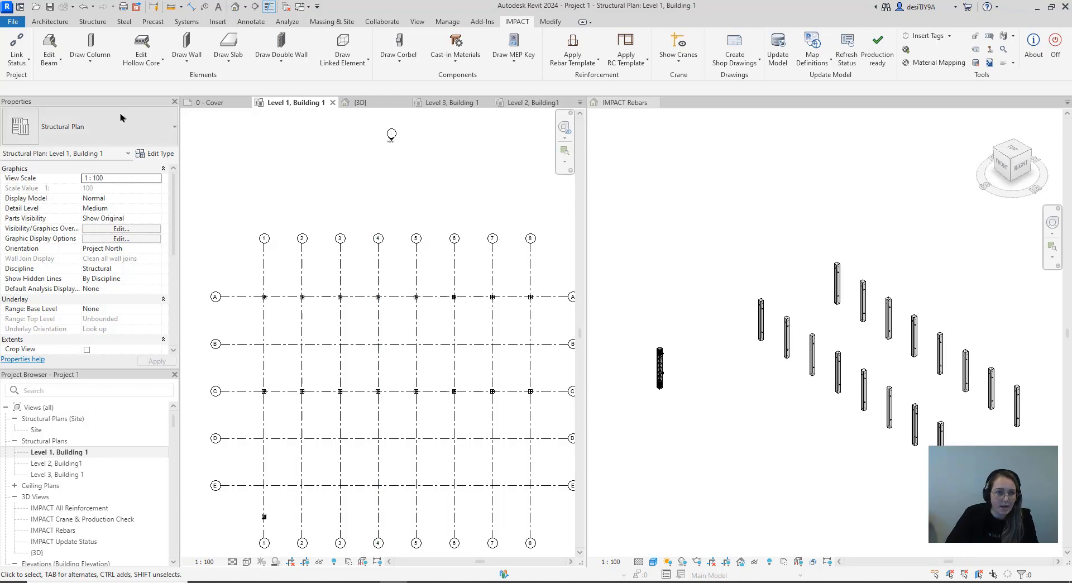
Draw an RC50X40 column with its top at Level 2 at the intersection of grids B and 1
left_click(90, 56)
left_click(105, 81)
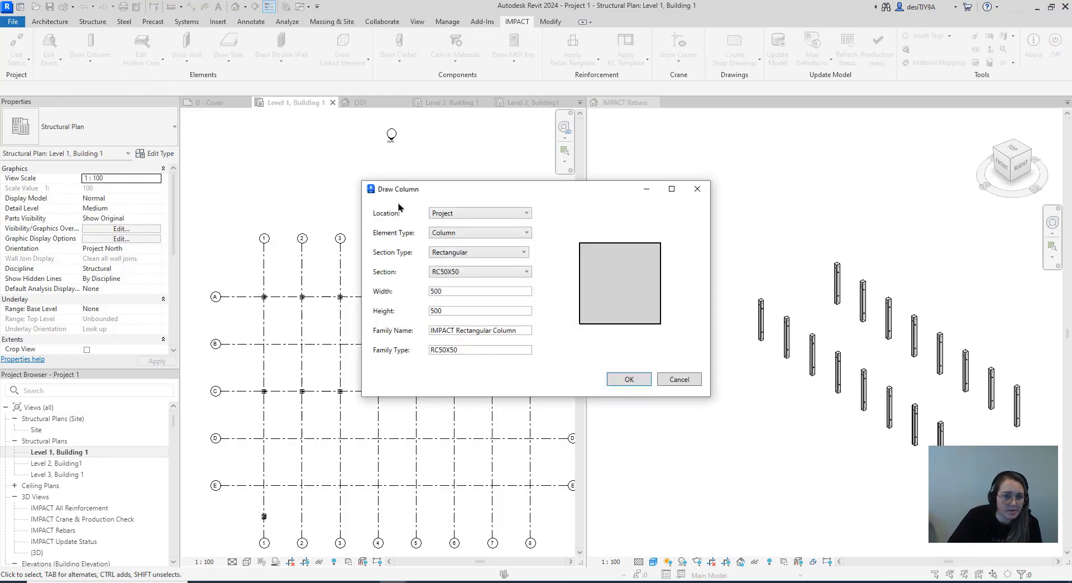
left_click(462, 271)
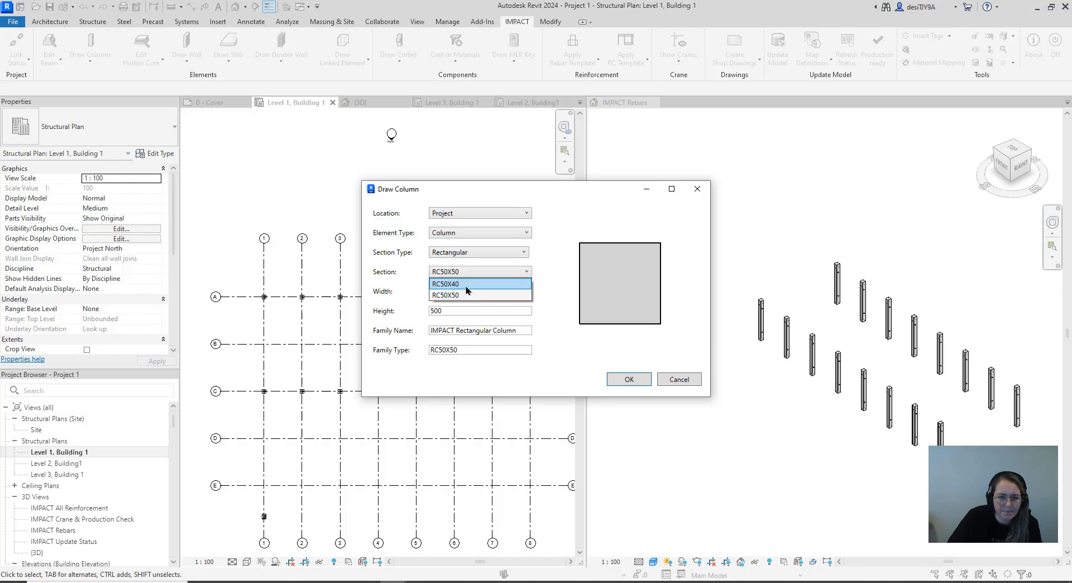
left_click(465, 285)
left_click(611, 375)
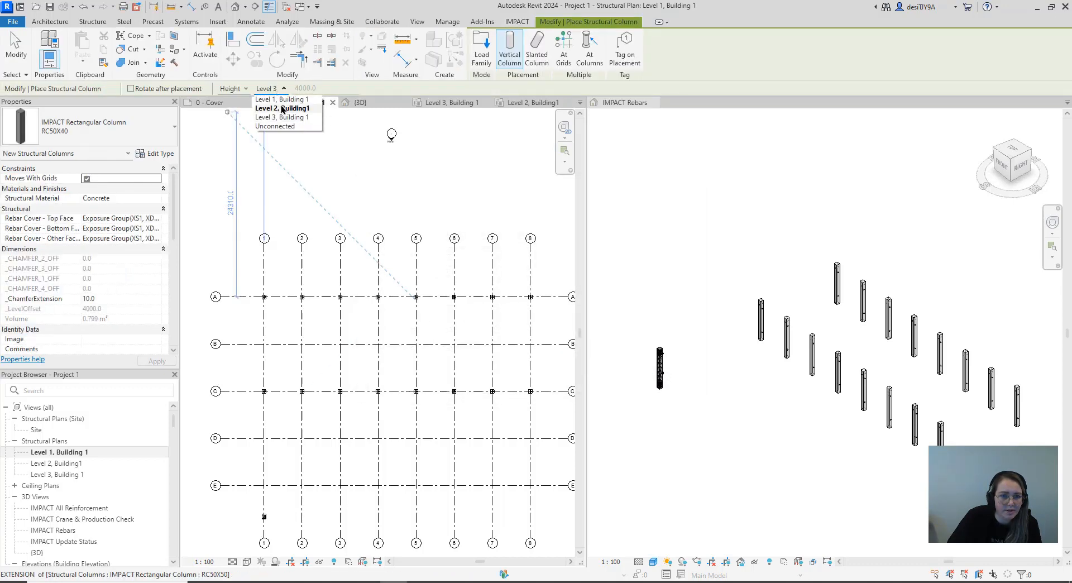
left_click(285, 108)
scroll(269, 345, "up", 4)
scroll(268, 346, "up", 3)
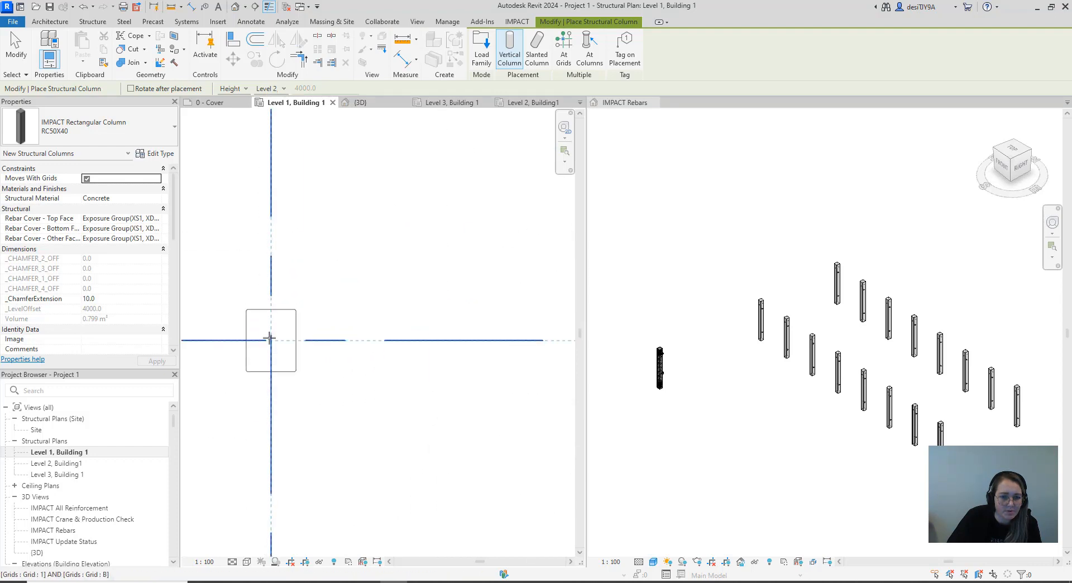
left_click(272, 338)
scroll(274, 338, "down", 5)
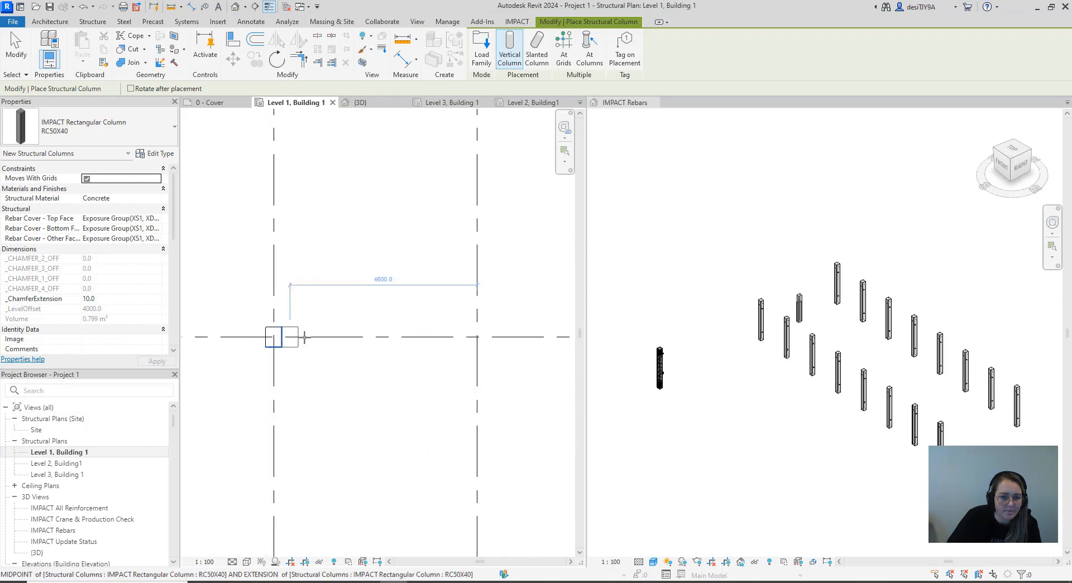
Place an RC50X40 column at the intersection of grids B and 2 and end column placement
scroll(466, 346, "up", 4)
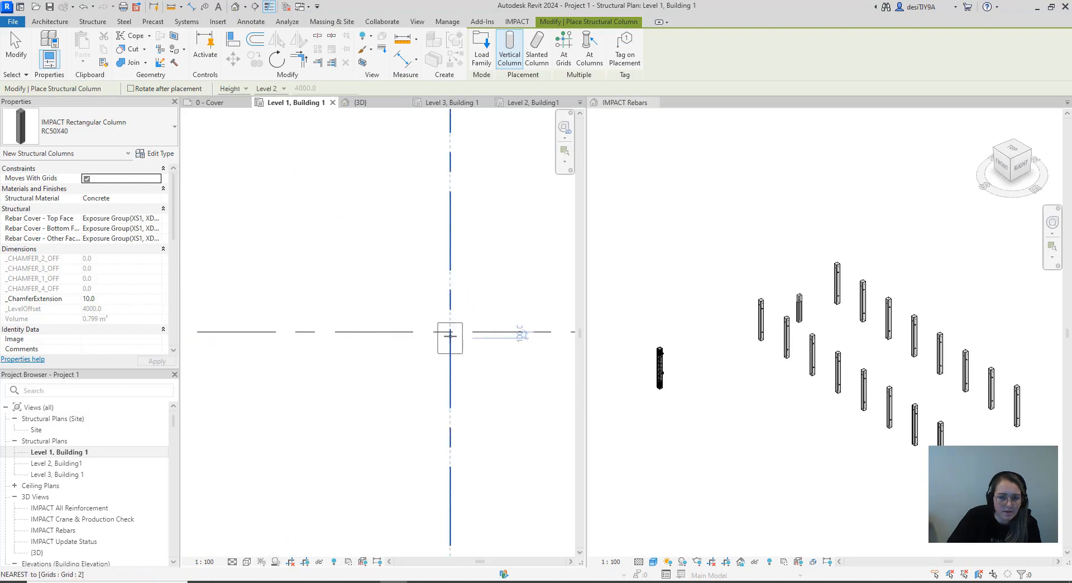
left_click(457, 336)
scroll(458, 339, "down", 3)
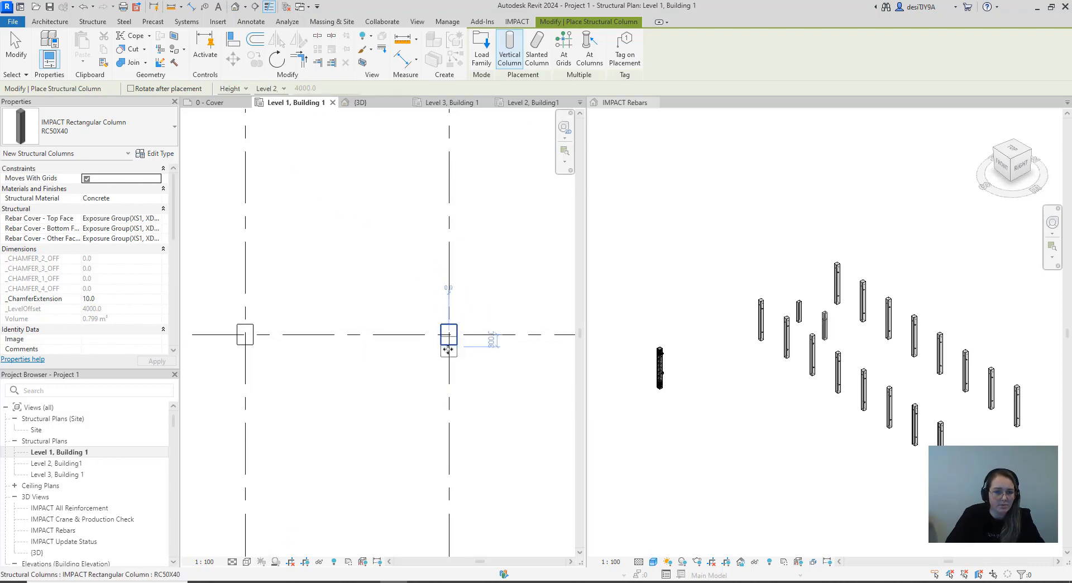
key("Escape")
key("Escape")
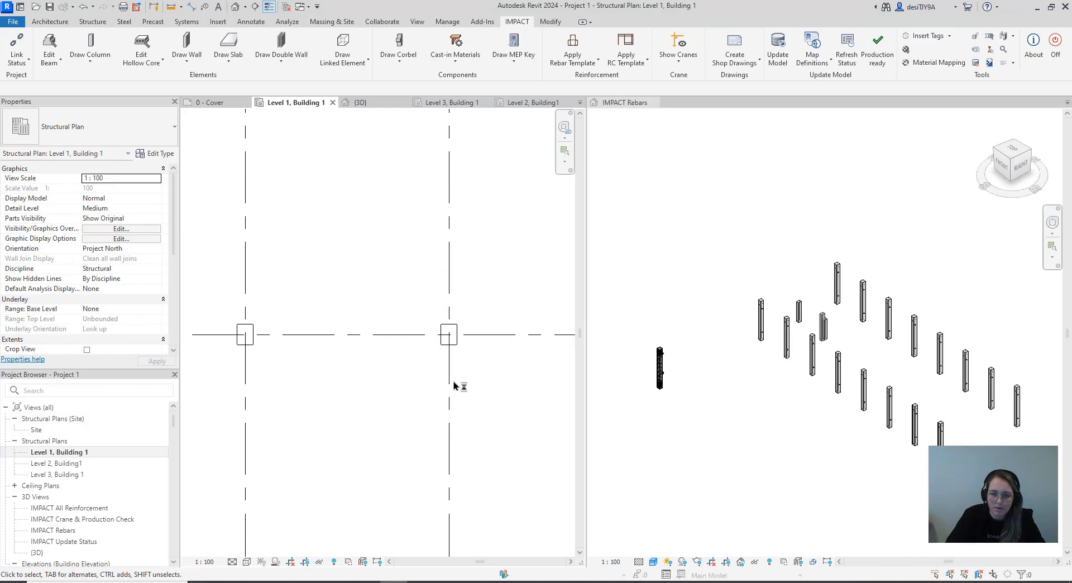
Examine the new grid B columns and their cast-in parts in the 3D view and the column layout in the Level 1 plan
scroll(818, 339, "up", 8)
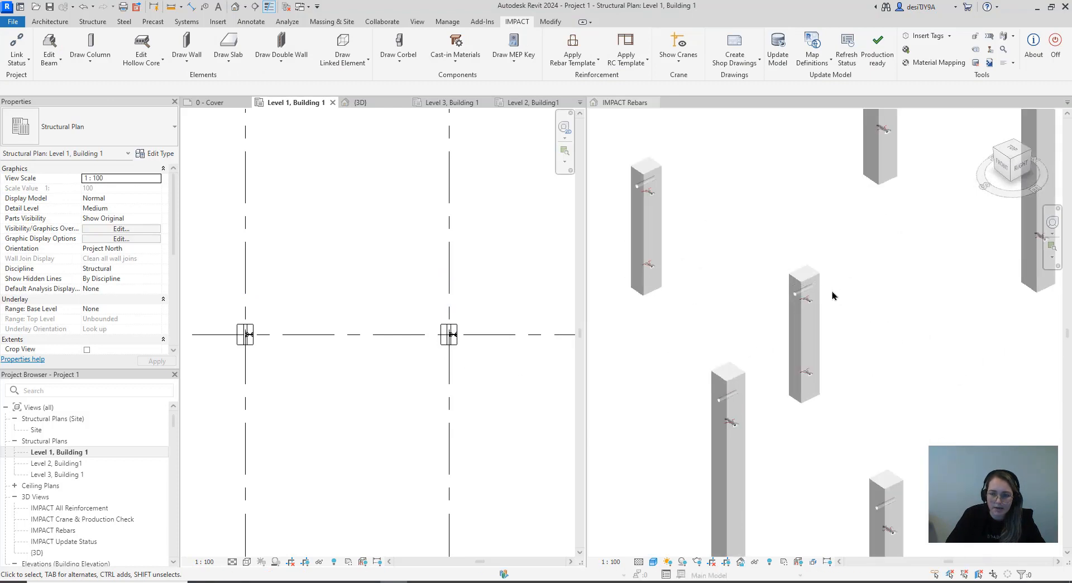
scroll(804, 304, "up", 2)
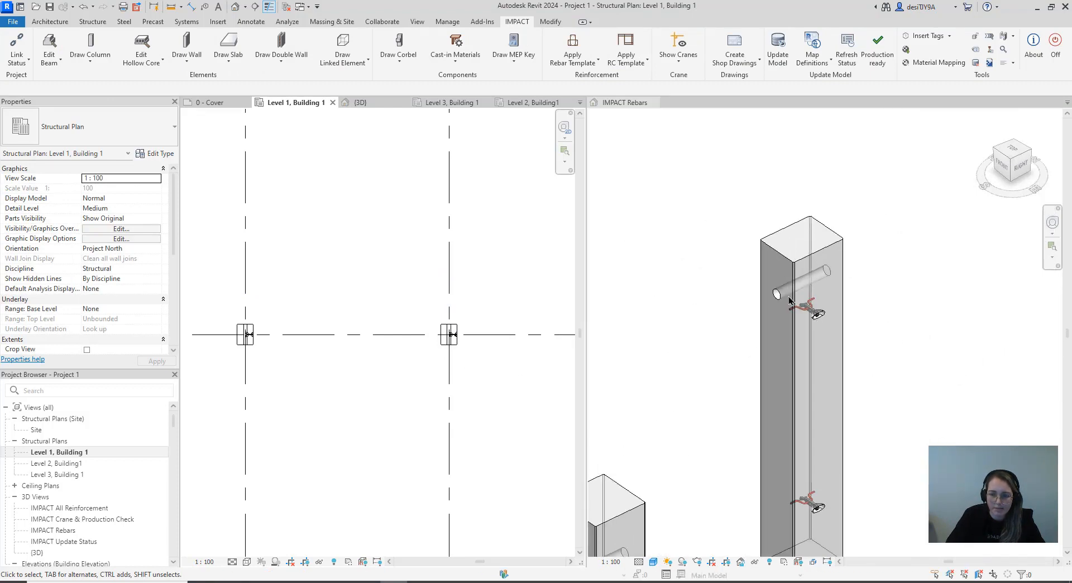
scroll(776, 273, "down", 10)
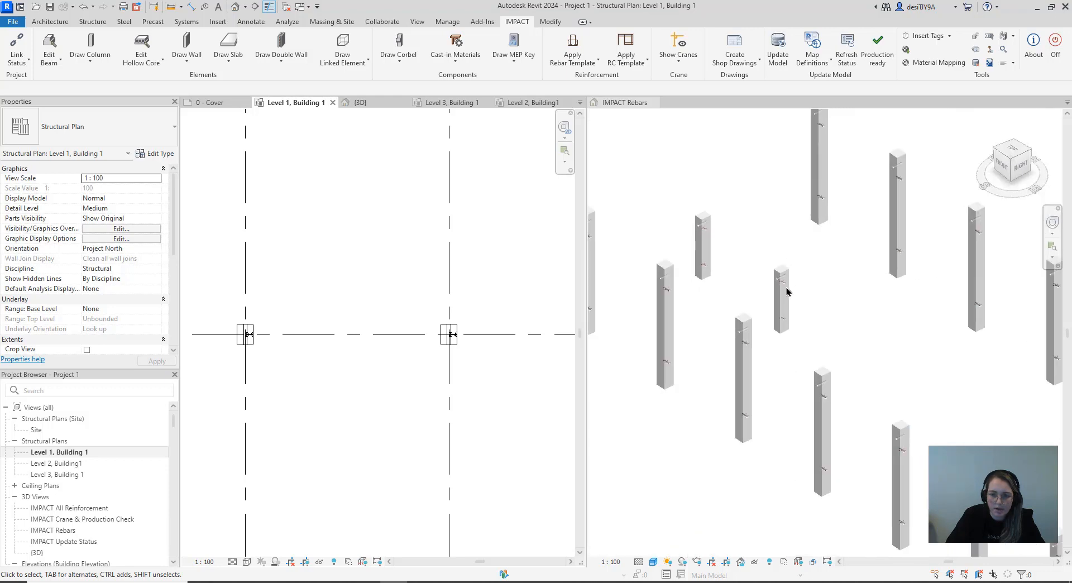
scroll(726, 345, "down", 3)
scroll(469, 397, "down", 5)
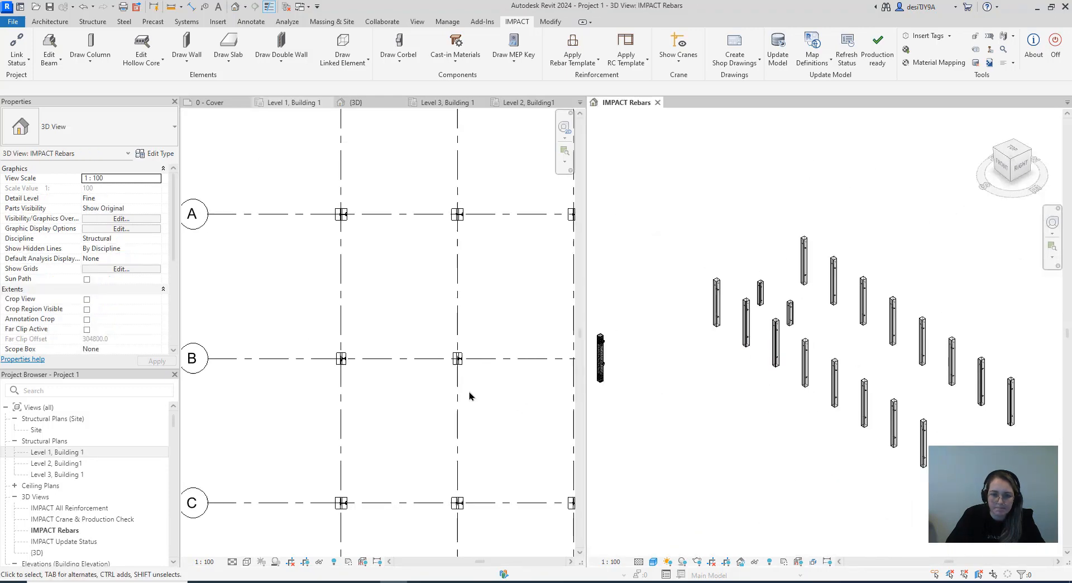
scroll(409, 375, "down", 3)
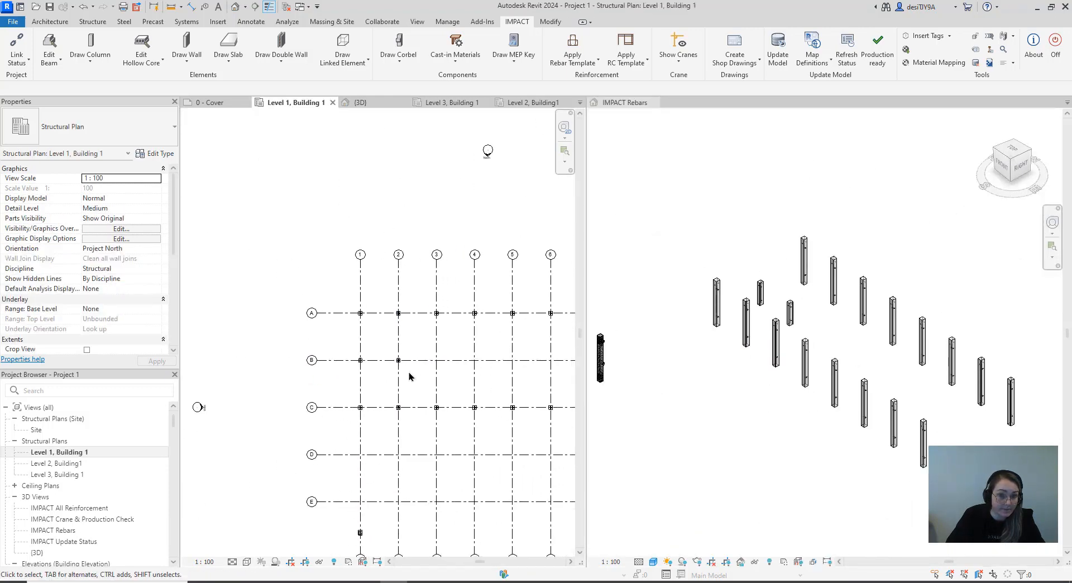
middle_click_drag(422, 378, 369, 337)
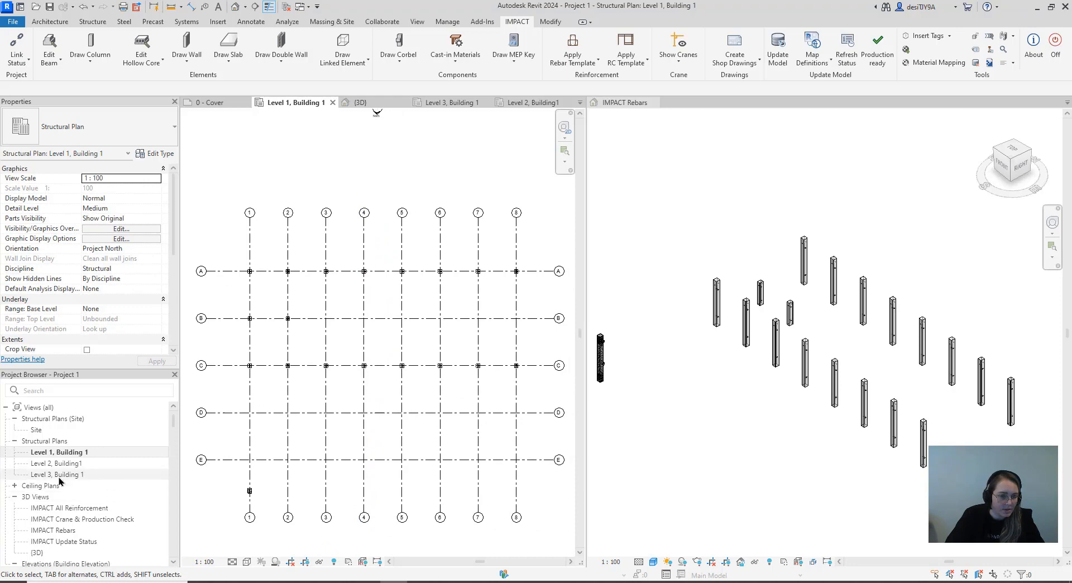
Open the Level 3, Building 1 plan and start an IMPACT beam with the Rectangular section type and section RB_18X58
double_click(84, 475)
scroll(292, 353, "down", 3)
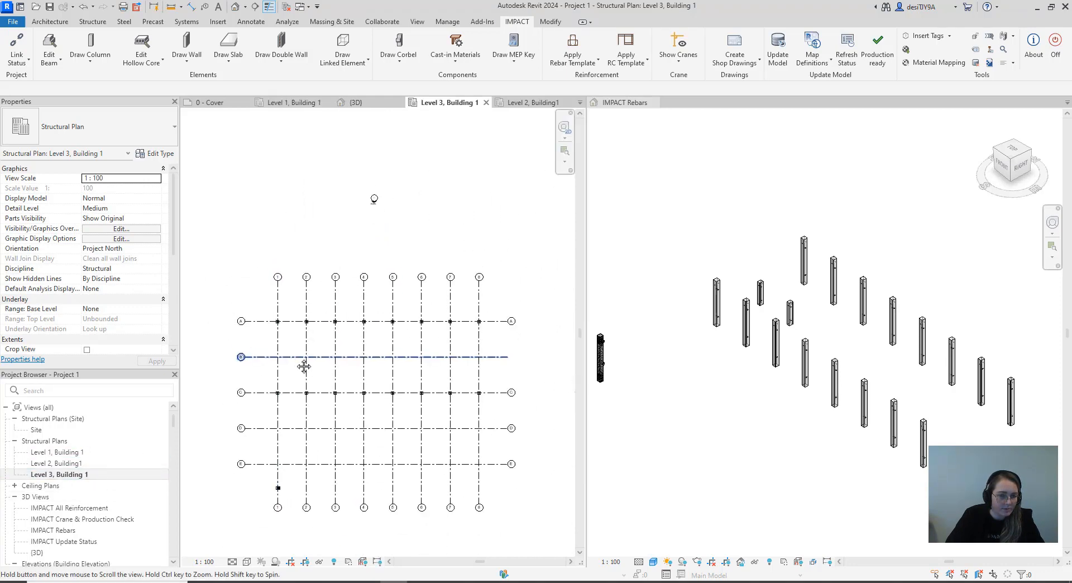
left_click(50, 66)
left_click(73, 84)
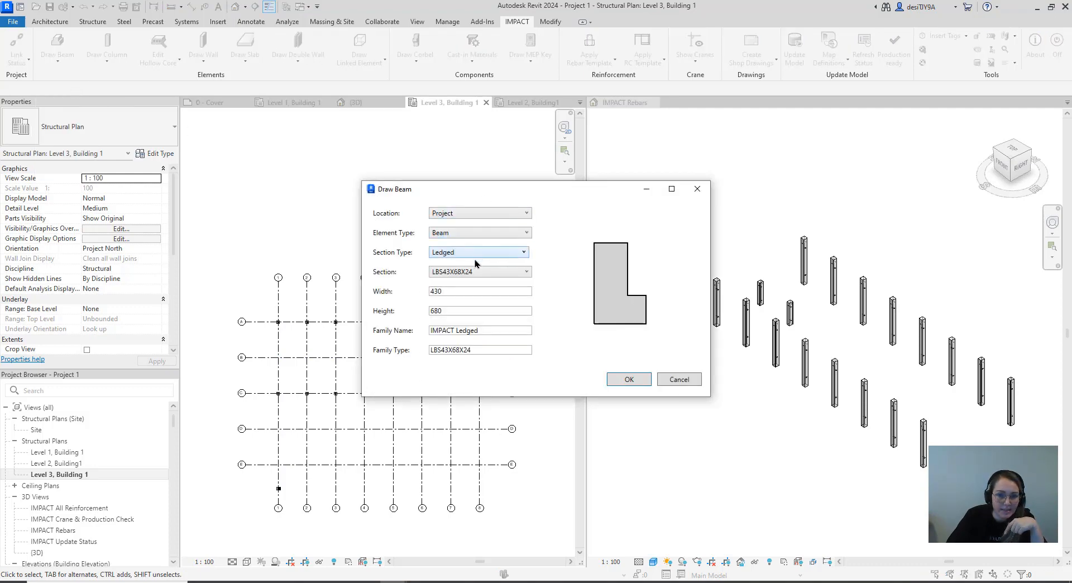
left_click(472, 255)
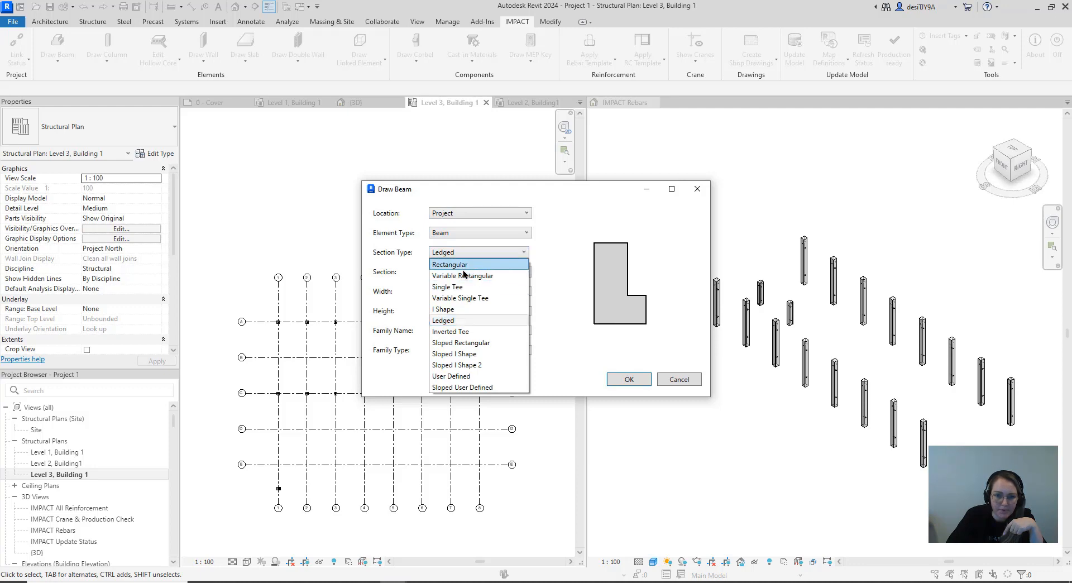
left_click(466, 264)
left_click(469, 285)
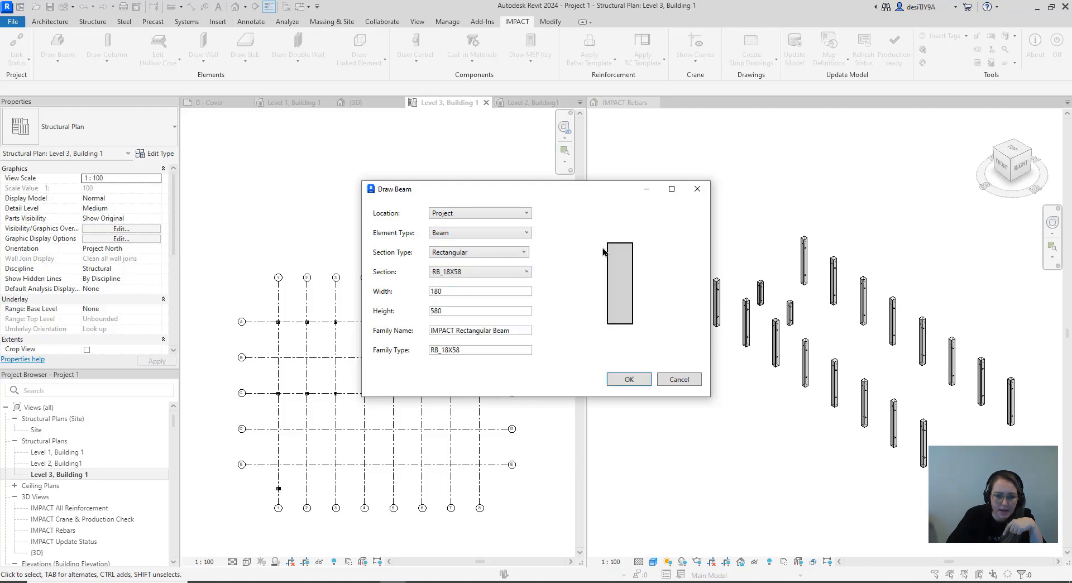
left_click(627, 380)
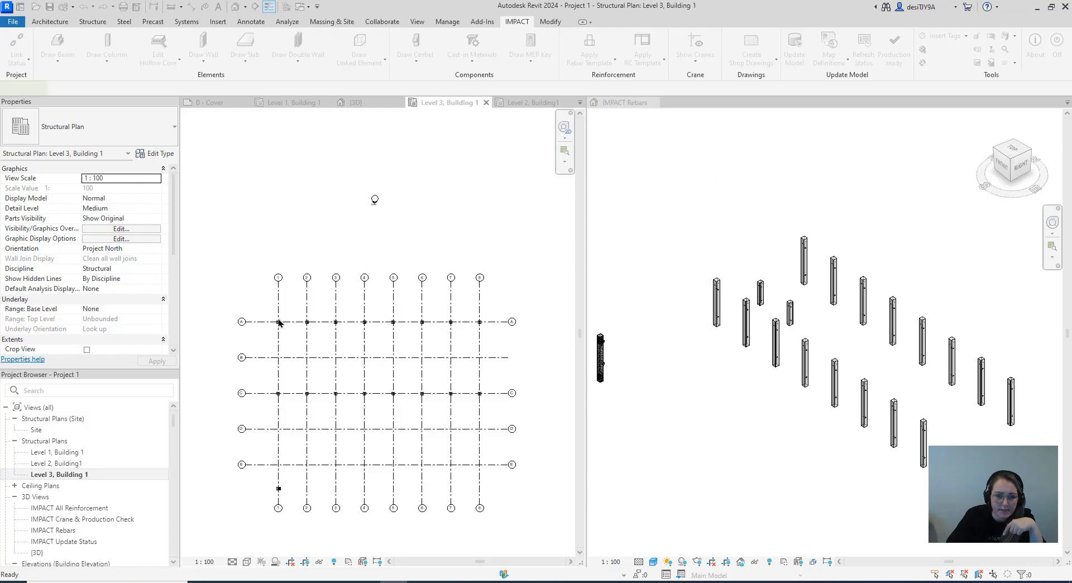
Draw the first RB_18X58 beam along grid A, between the facing column faces at grids 1 and 2
scroll(279, 323, "up", 4)
scroll(279, 311, "up", 5)
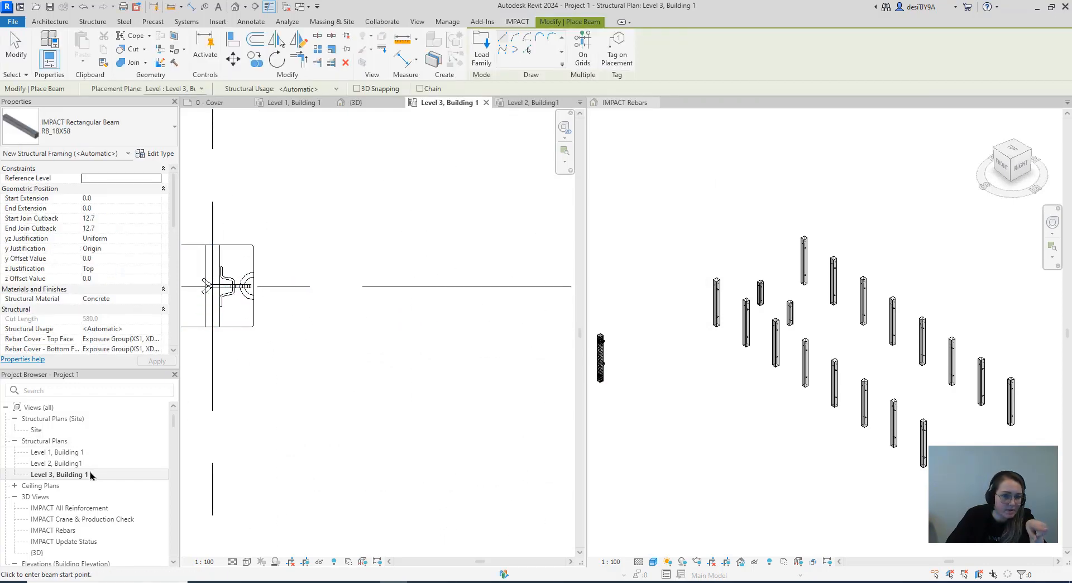
scroll(263, 286, "up", 2)
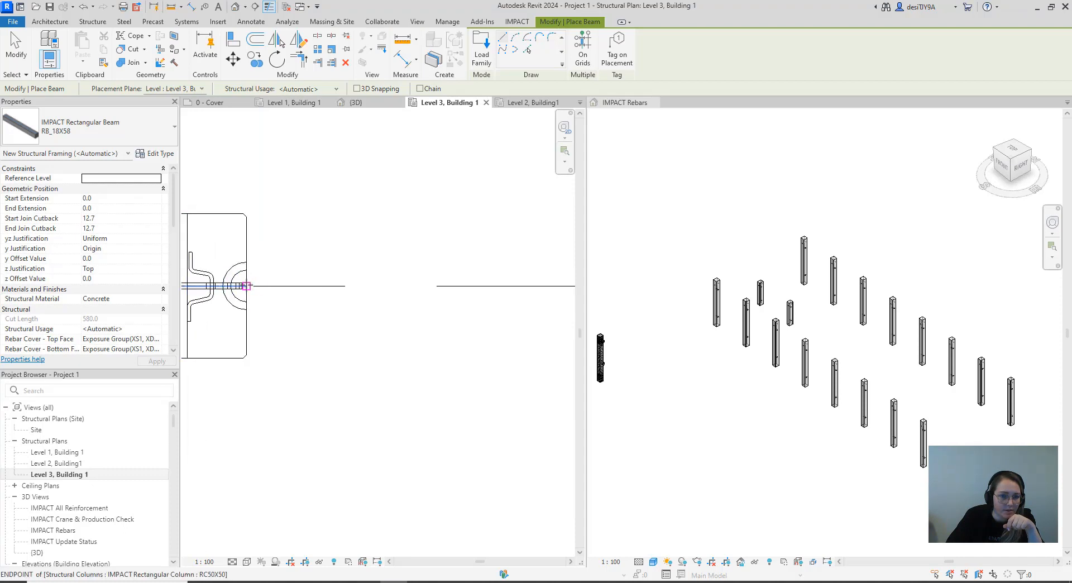
left_click(247, 286)
scroll(379, 285, "down", 2)
scroll(424, 292, "down", 5)
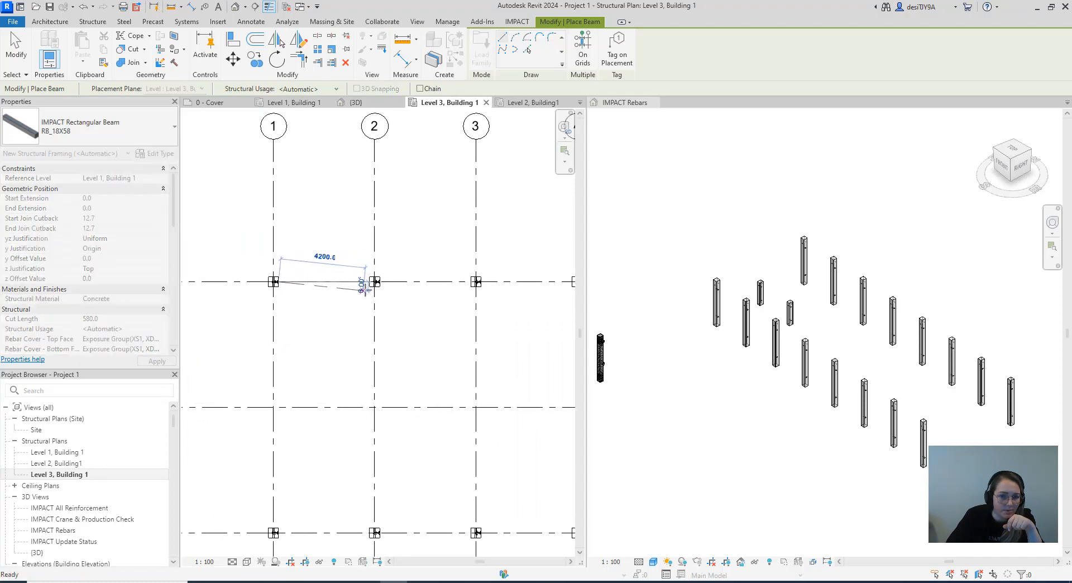
scroll(365, 289, "up", 5)
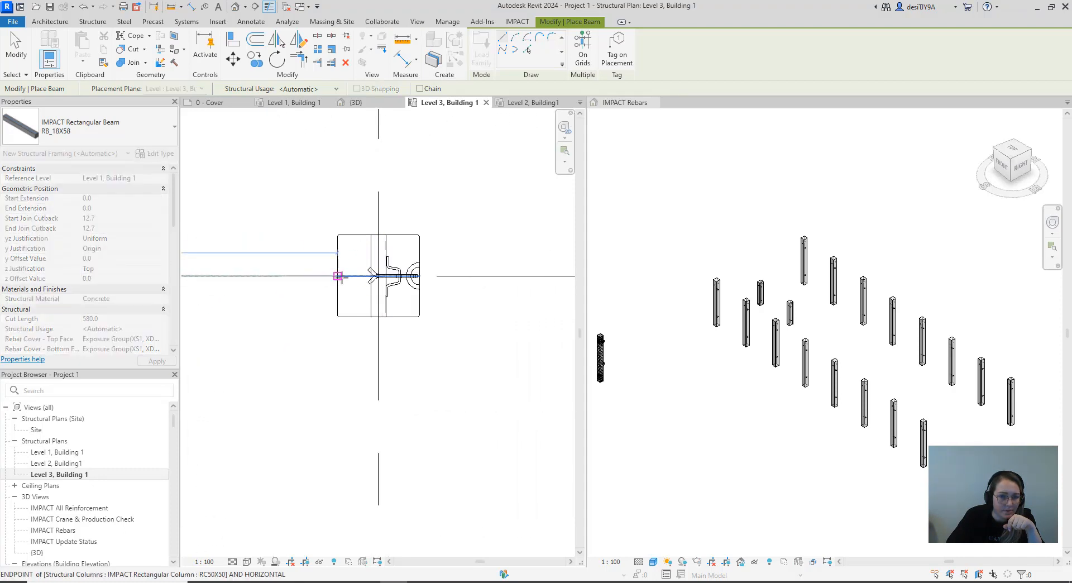
left_click(342, 276)
Draw an RB_18X58 beam along grid A between the facing column faces at grids 2 and 3
scroll(372, 305, "down", 3)
middle_click_drag(375, 307, 301, 303)
scroll(337, 287, "up", 3)
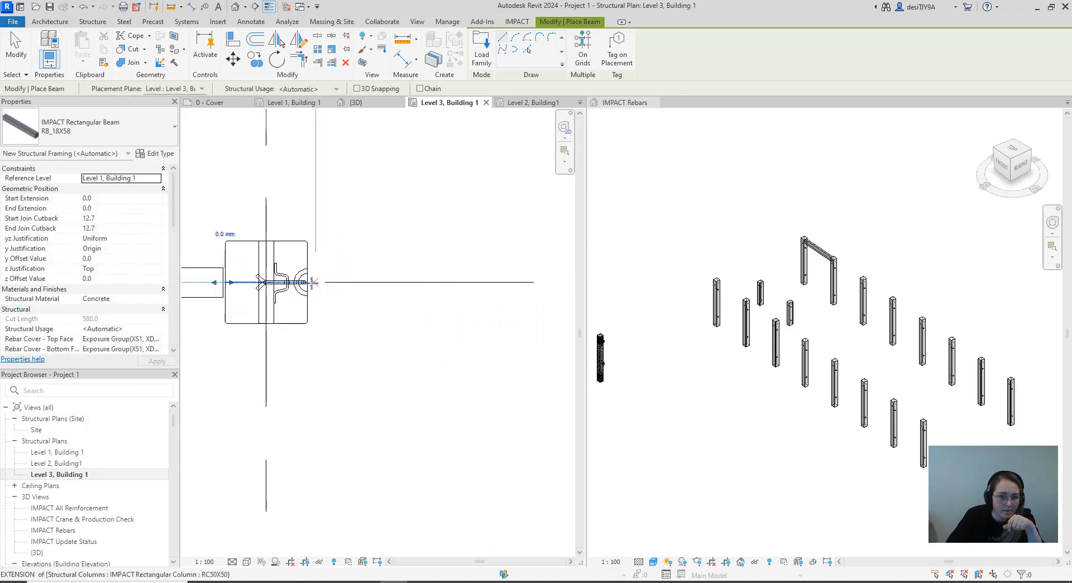
left_click(307, 282)
scroll(380, 292, "down", 4)
middle_click_drag(452, 321, 280, 322)
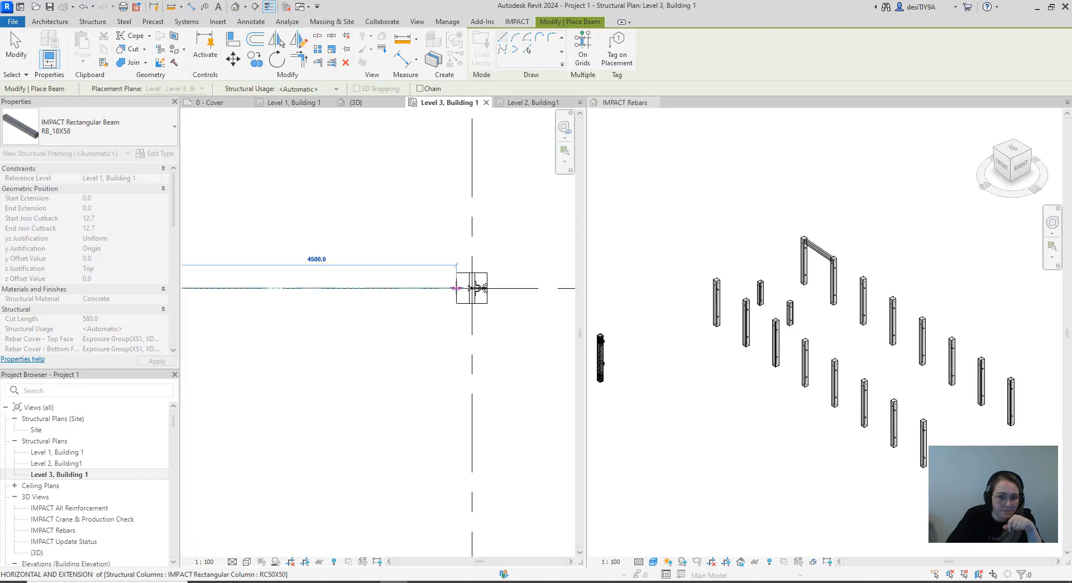
left_click(456, 288)
Draw an RB_18X58 beam along grid A between the facing column faces at grids 3 and 4
scroll(474, 307, "down", 4)
middle_click_drag(486, 319, 368, 327)
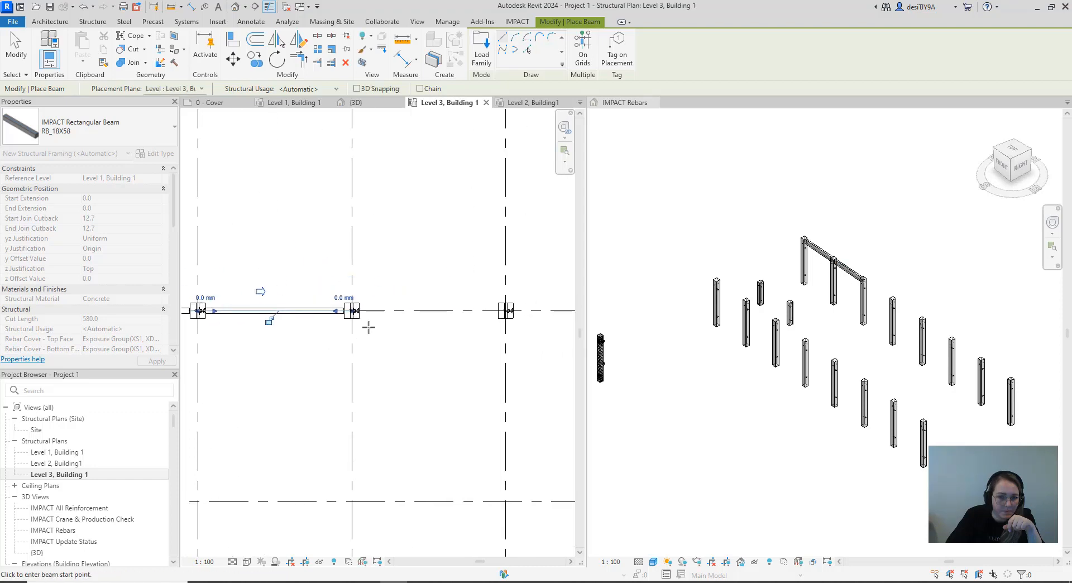
scroll(362, 318, "up", 6)
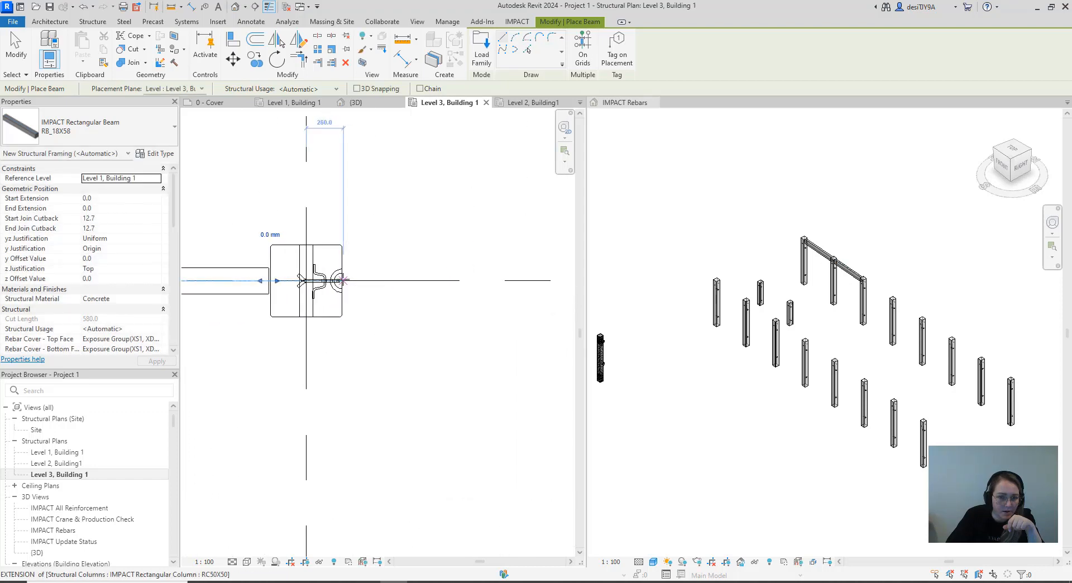
left_click(342, 281)
scroll(408, 321, "down", 3)
middle_click_drag(418, 337, 152, 352)
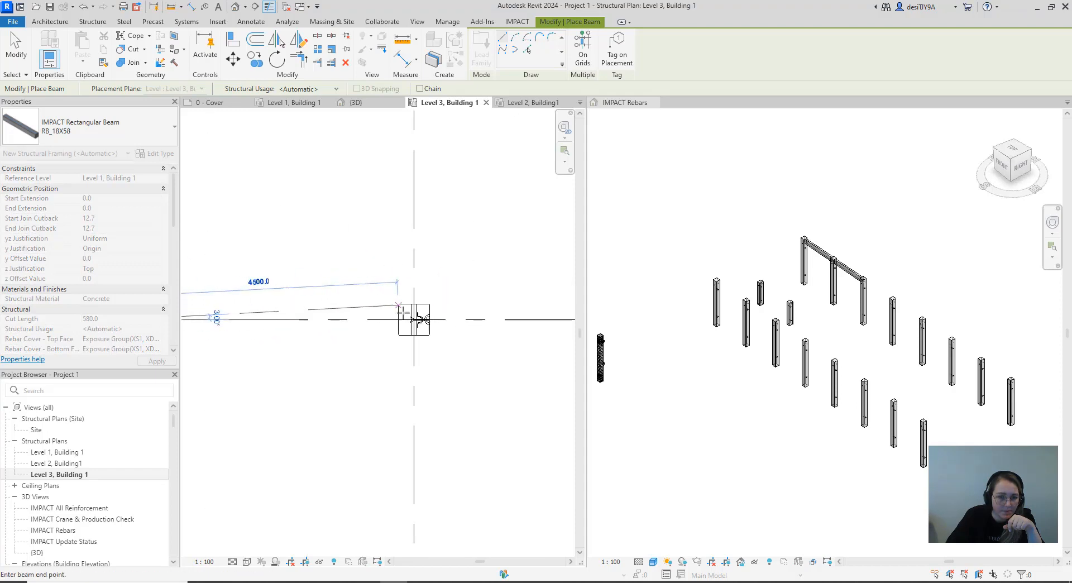
scroll(403, 313, "up", 4)
left_click(389, 318)
Draw an RB_18X58 beam along grid A between the facing column faces at grids 4 and 5
scroll(389, 318, "down", 3)
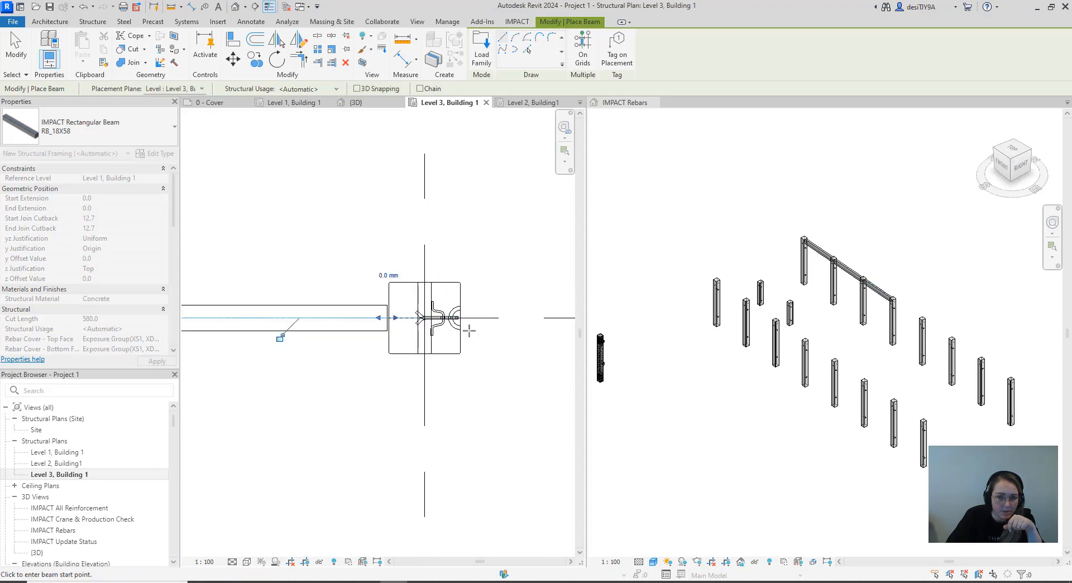
middle_click_drag(463, 329, 290, 335)
scroll(280, 327, "up", 4)
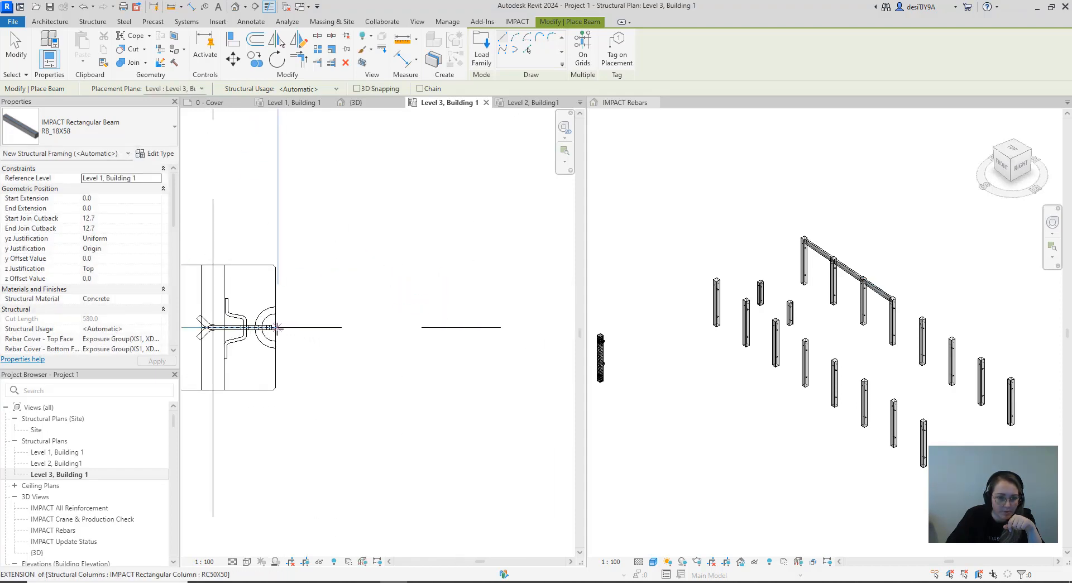
left_click(278, 328)
scroll(390, 334, "down", 3)
middle_click_drag(389, 334, 182, 341)
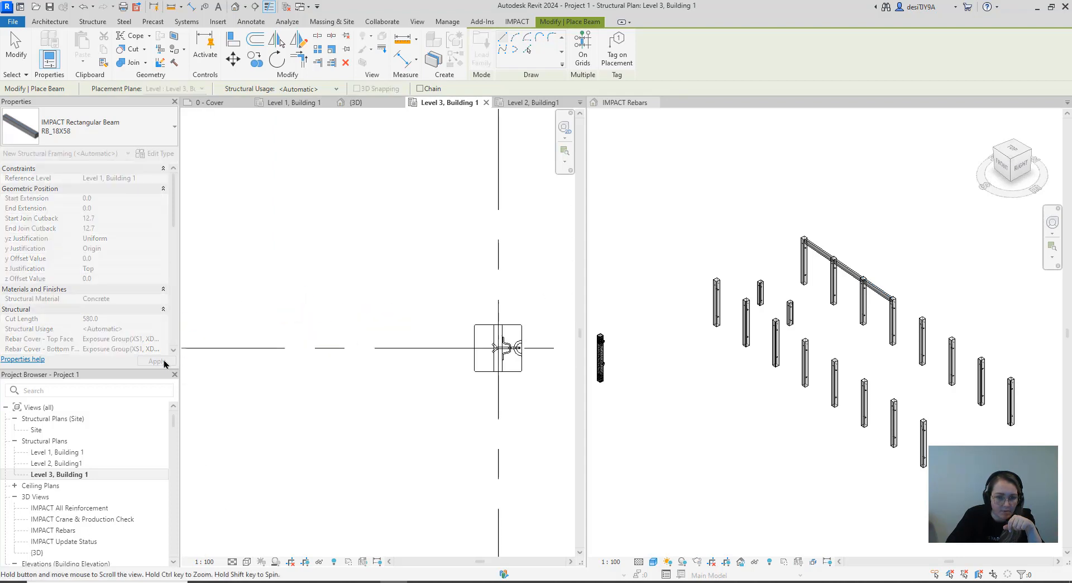
left_click(473, 347)
Draw an RB_18X58 beam along grid A between the facing column faces at grids 5 and 6
scroll(316, 366, "down", 2)
middle_click_drag(316, 366, 215, 354)
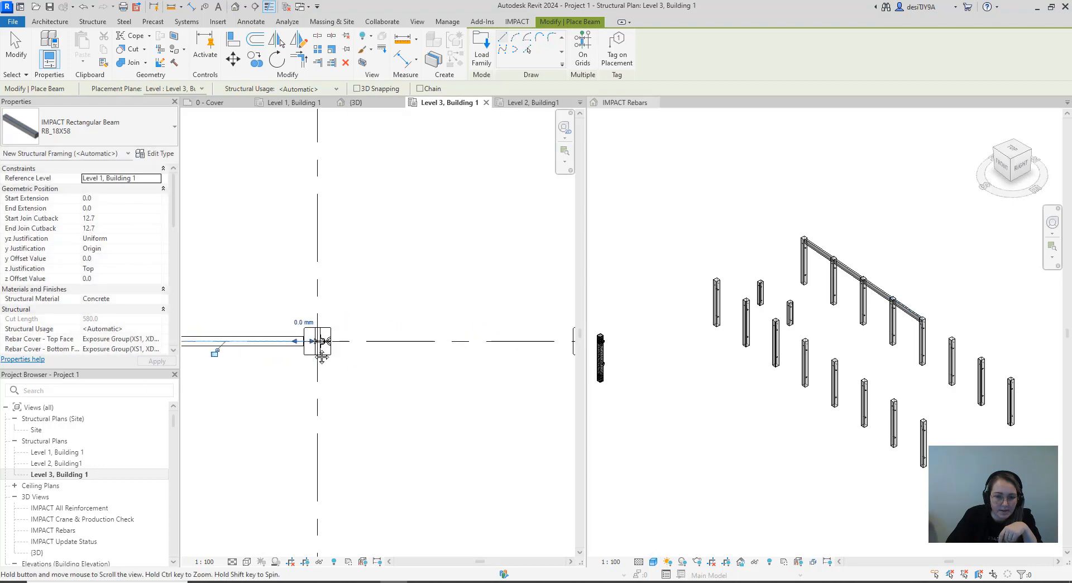
scroll(328, 333, "up", 3)
scroll(328, 333, "up", 2)
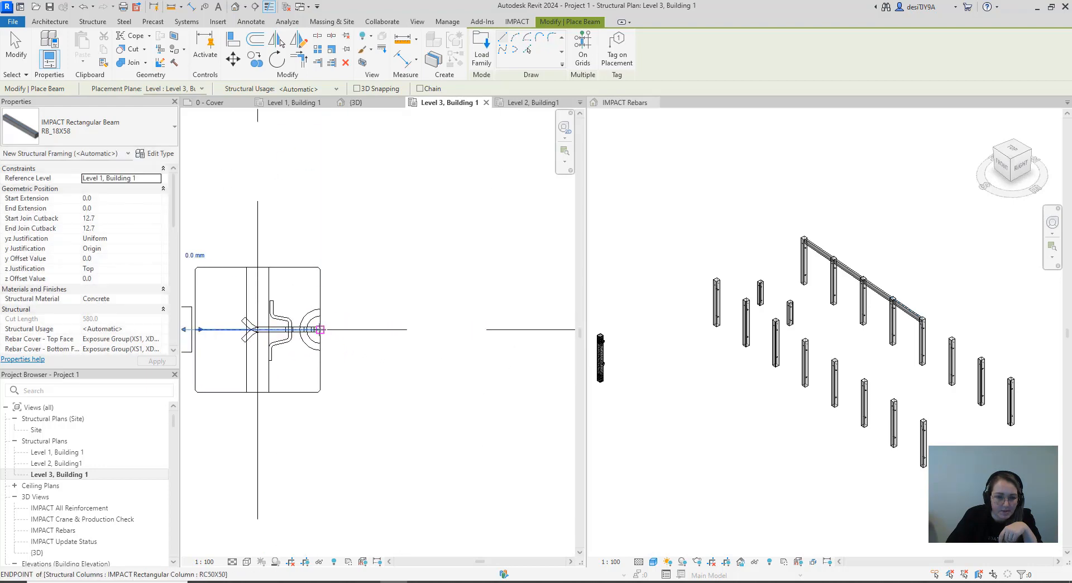
left_click(320, 329)
scroll(485, 329, "down", 2)
scroll(472, 348, "up", 2)
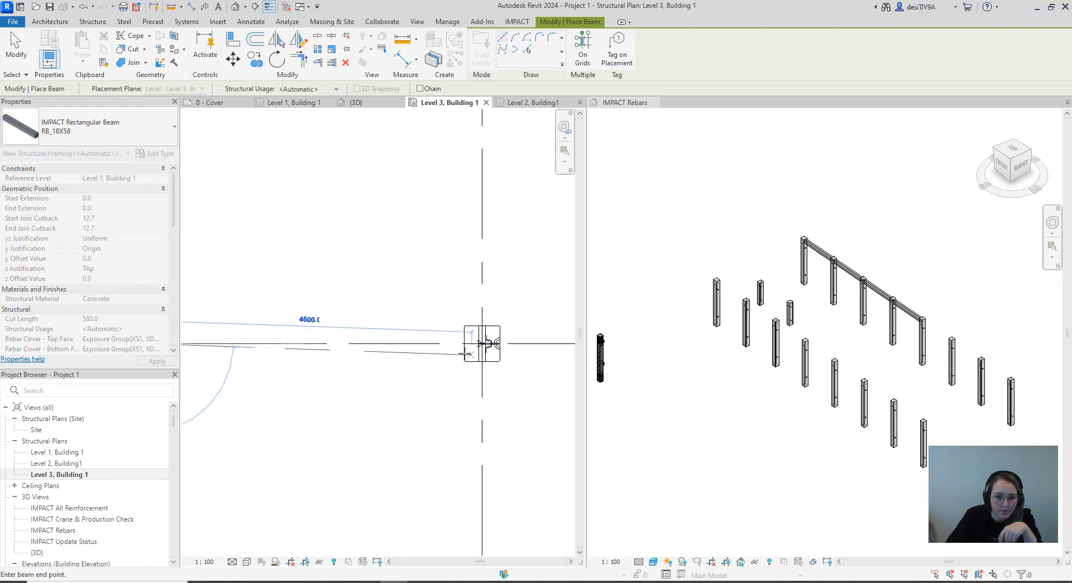
left_click(464, 343)
Draw an RB_18X58 beam along grid A between the facing column faces at grids 6 and 7
scroll(374, 346, "up", 4)
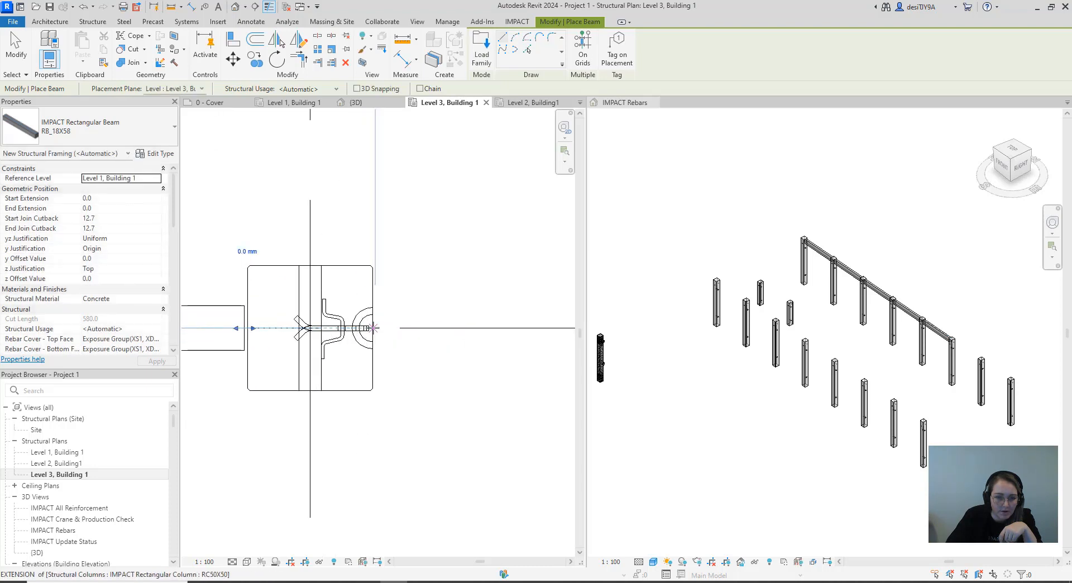
left_click(374, 328)
scroll(385, 329, "down", 3)
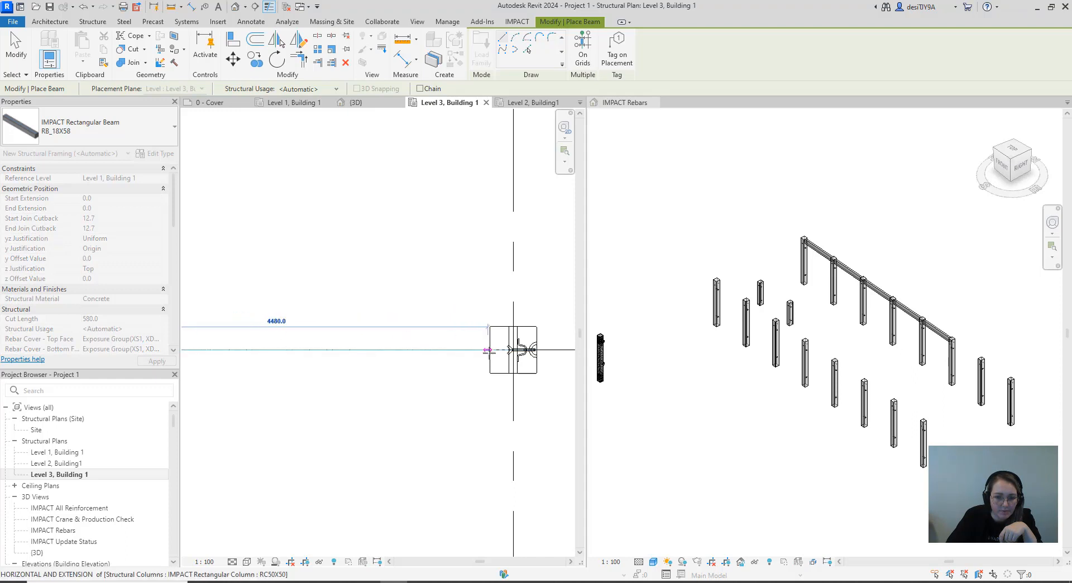
left_click(490, 350)
Draw the last grid A beam, RB_18X58, between the facing column faces at grids 7 and 8 and end beam placement
scroll(505, 388, "down", 5)
middle_click_drag(507, 392, 323, 370)
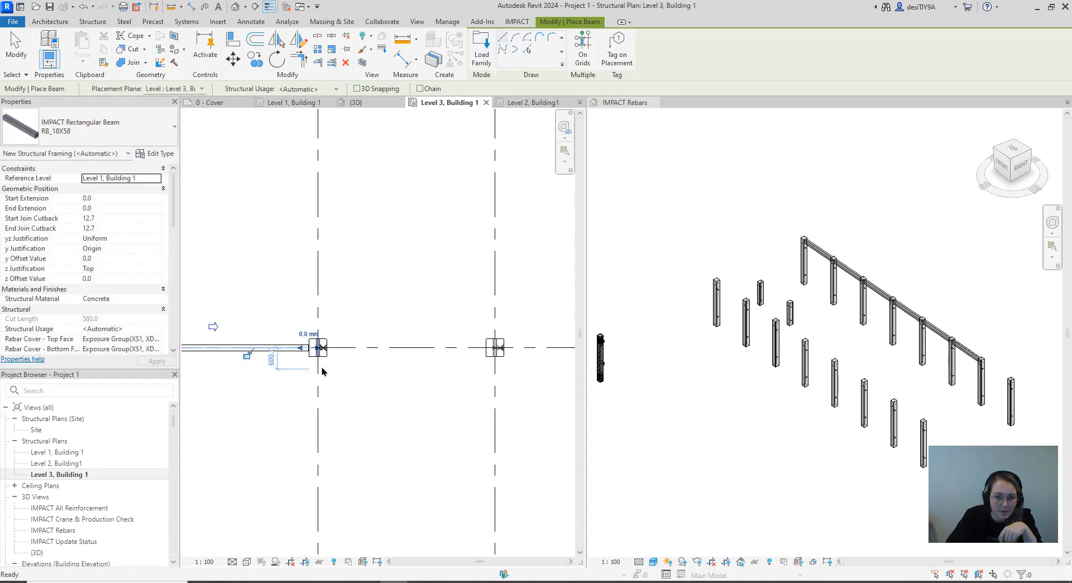
scroll(335, 355, "up", 6)
scroll(326, 344, "up", 3)
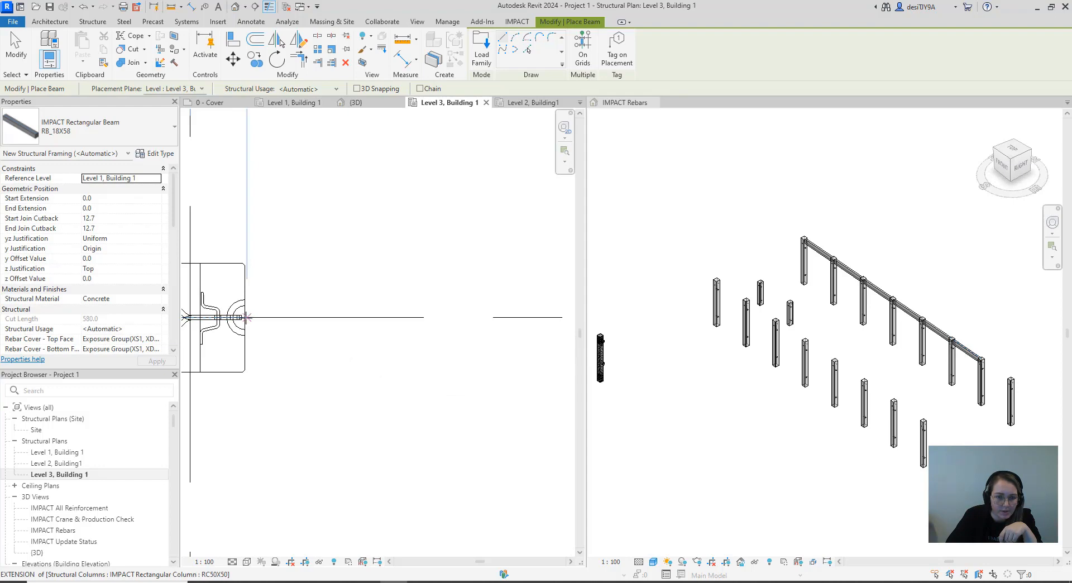
left_click(245, 317)
scroll(292, 318, "down", 4)
middle_click_drag(536, 357, 411, 359)
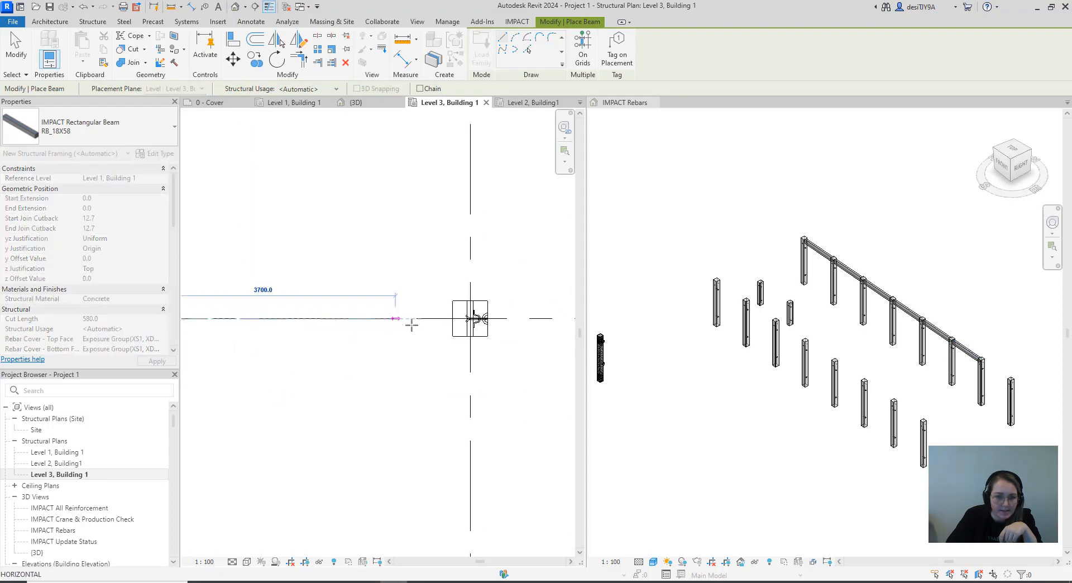
left_click(452, 318)
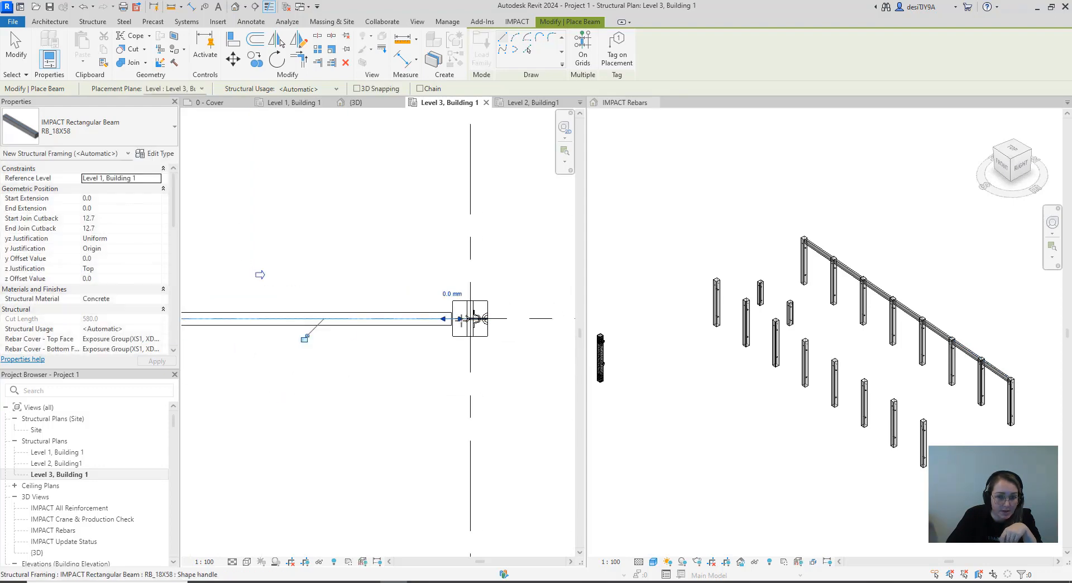
scroll(480, 323, "down", 3)
key("Escape")
scroll(490, 363, "down", 3)
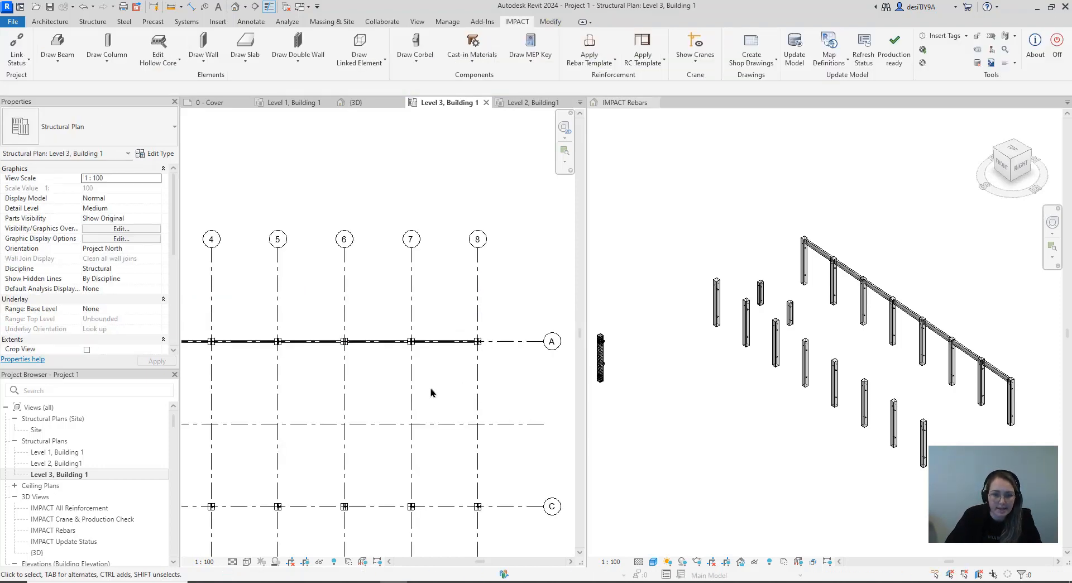
scroll(482, 371, "down", 3)
middle_click_drag(483, 372, 540, 315)
scroll(291, 391, "up", 6)
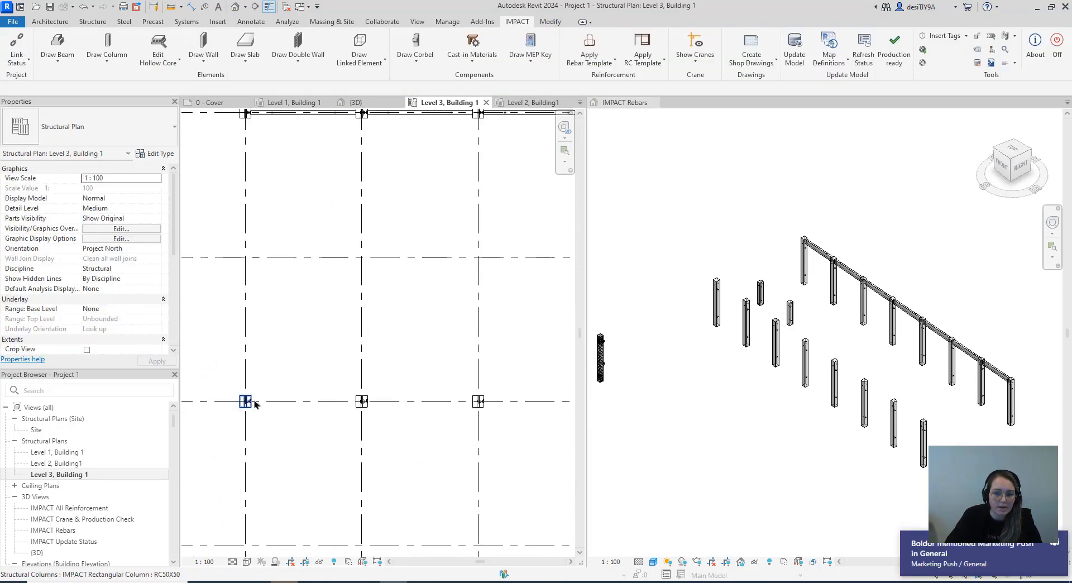
scroll(254, 404, "up", 1)
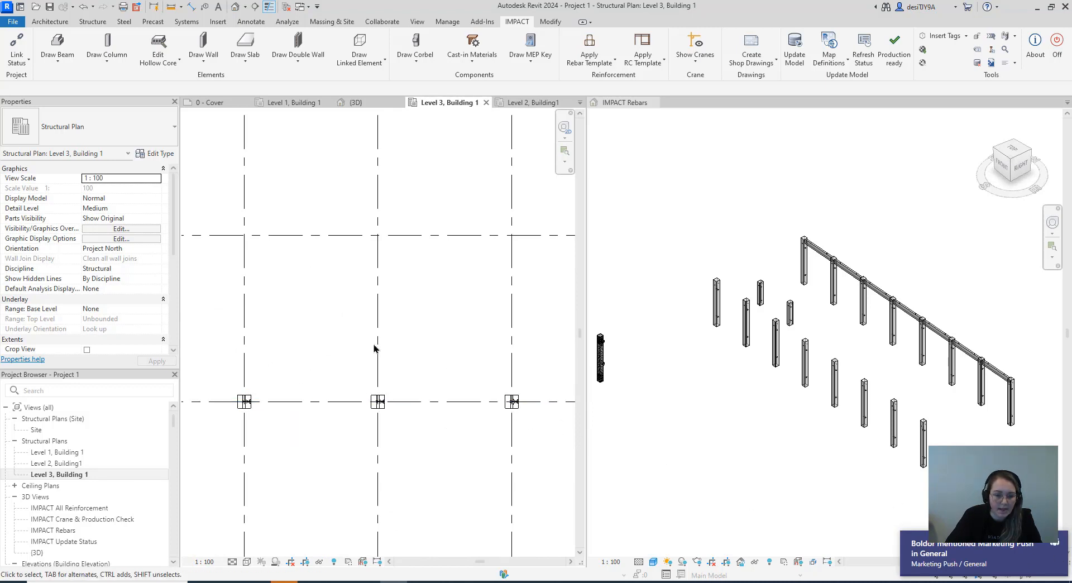
Start an IMPACT rectangular beam with section RB_18X58 and draw it along grid C between the facing column faces at grids 1 and 2
left_click(58, 56)
left_click(63, 80)
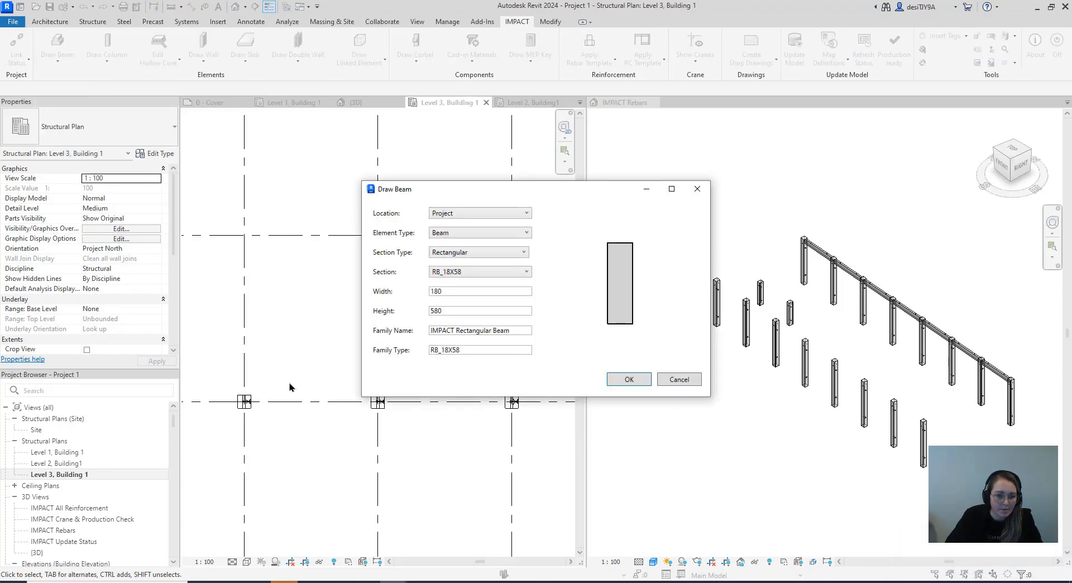
left_click(638, 378)
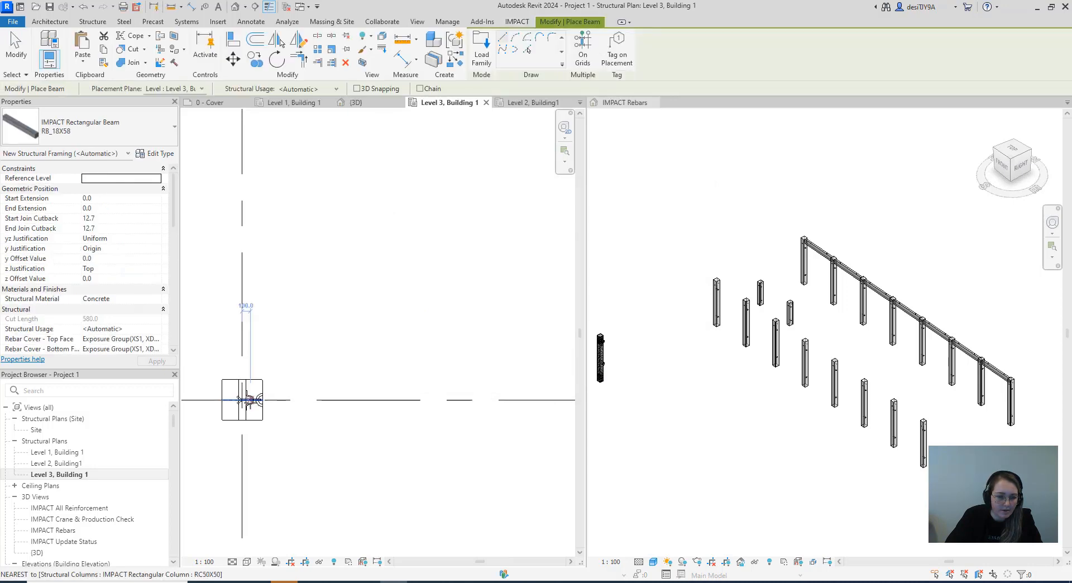
scroll(250, 404, "up", 4)
left_click(272, 397)
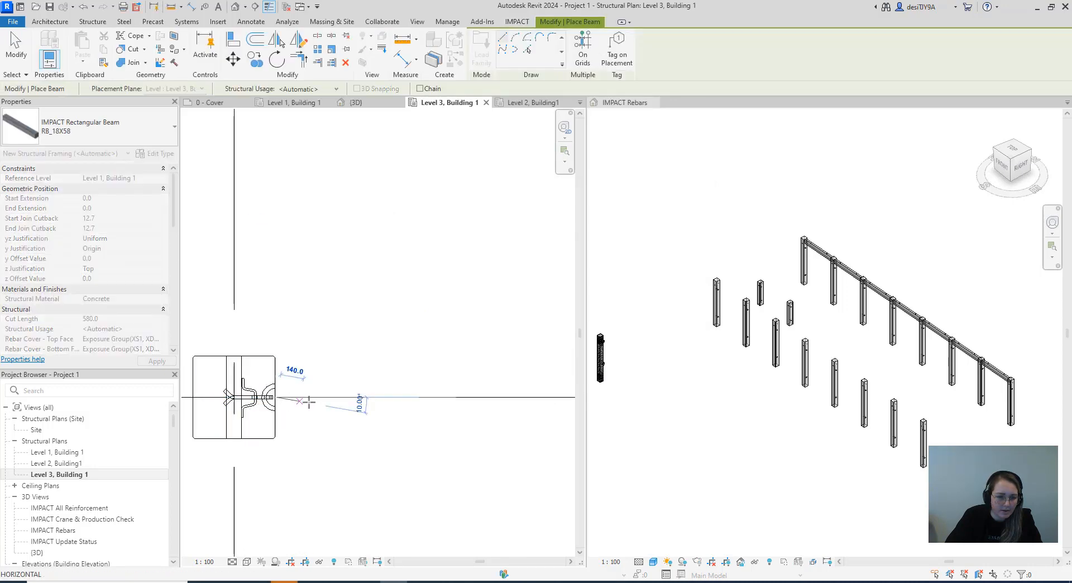
scroll(335, 390, "down", 5)
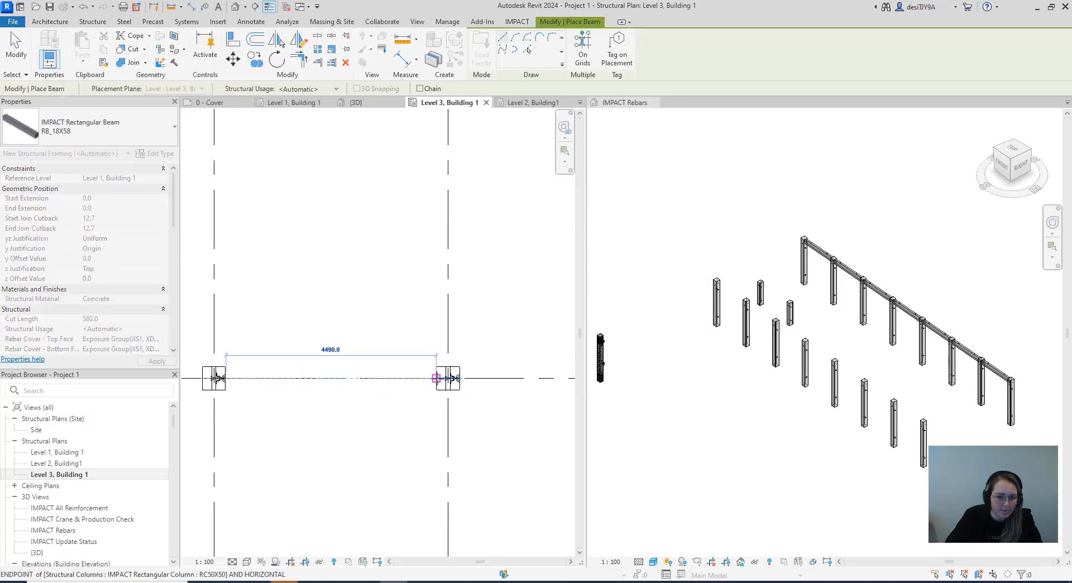
left_click(436, 378)
Draw an RB_18X58 beam along grid C between the facing column faces at grids 2 and 3
scroll(448, 379, "up", 2)
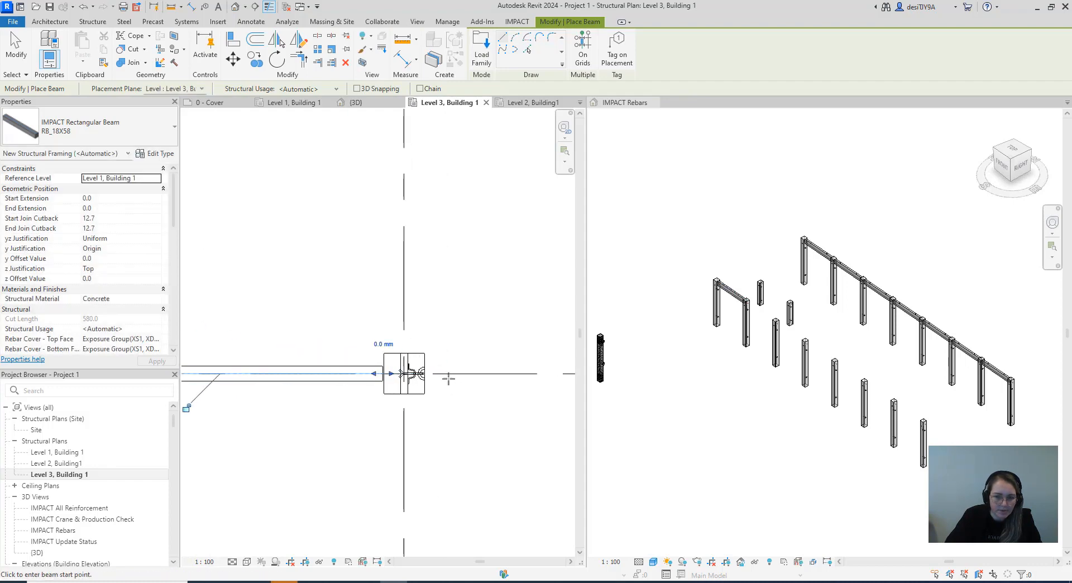
left_click(402, 375)
middle_click_drag(440, 389, 321, 399)
middle_click_drag(476, 402, 317, 401)
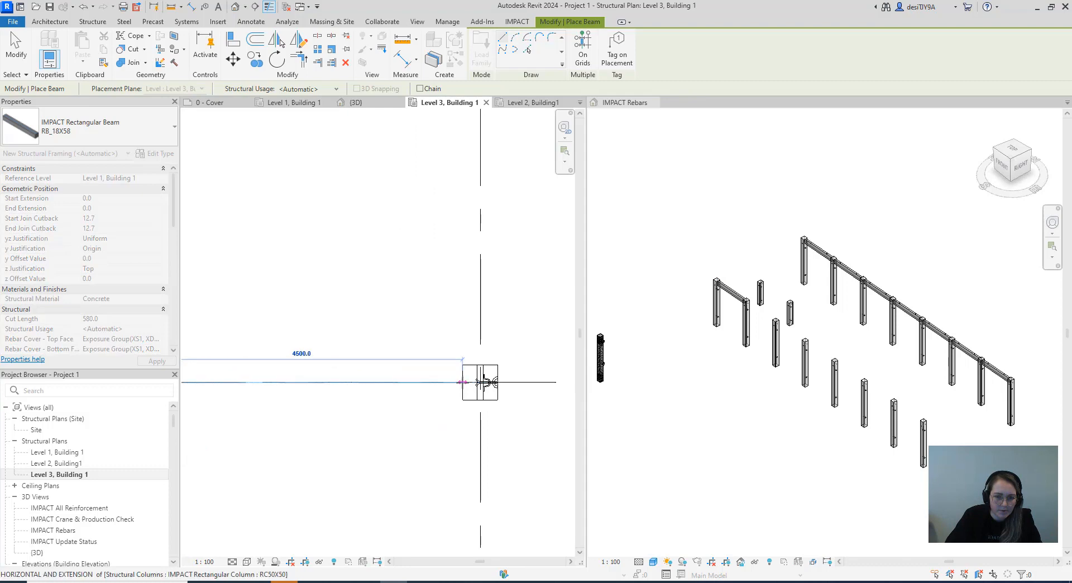
left_click(469, 393)
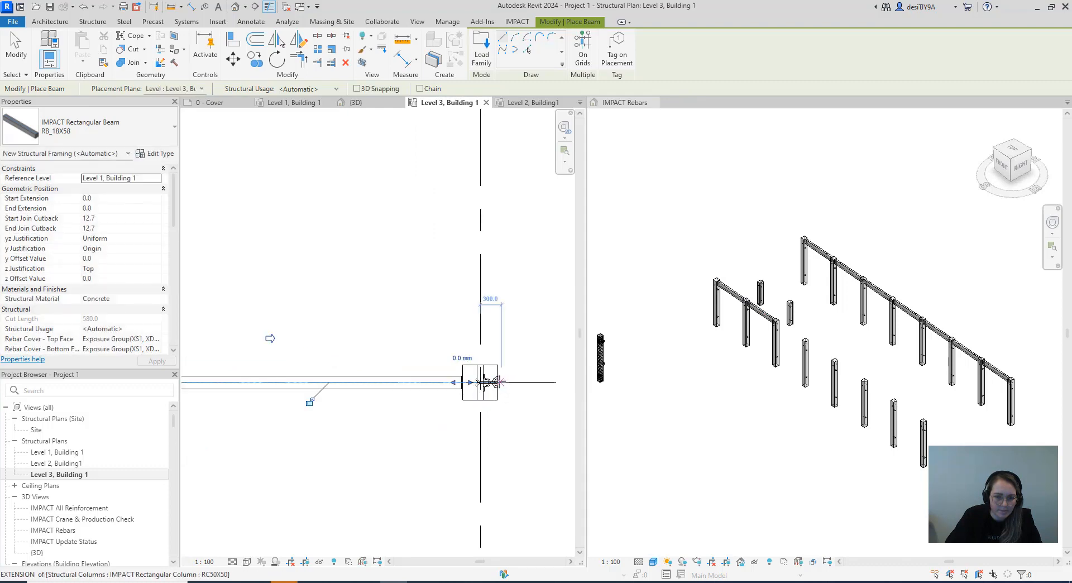
left_click(500, 385)
middle_click_drag(542, 398, 337, 397)
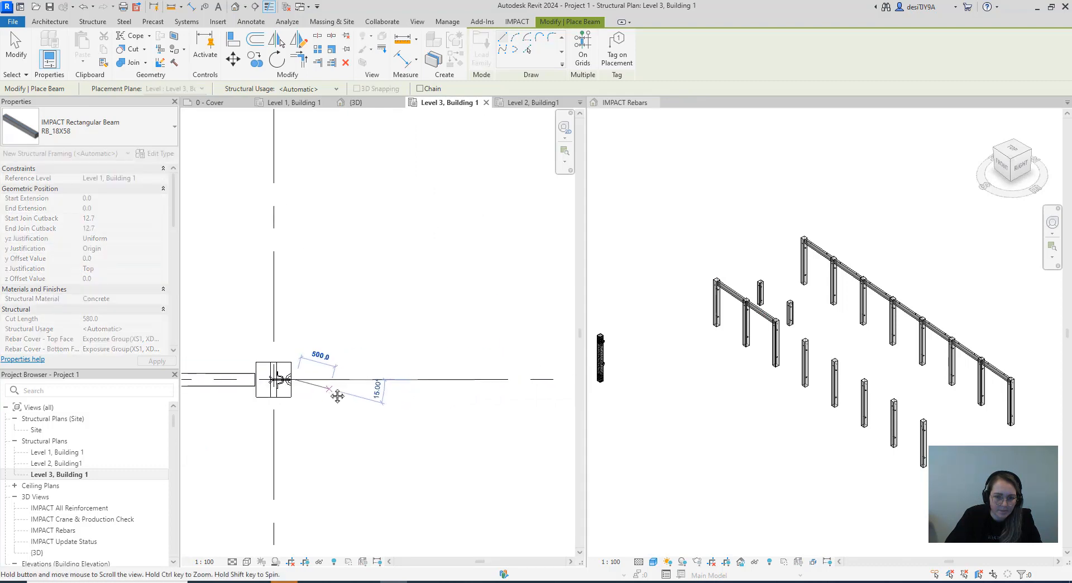
scroll(336, 398, "down", 1)
key("Escape")
key("Escape")
Restart the IMPACT beam with section RB_18X58 and draw it along grid C between the facing column faces at grids 3 and 4
scroll(298, 387, "up", 4)
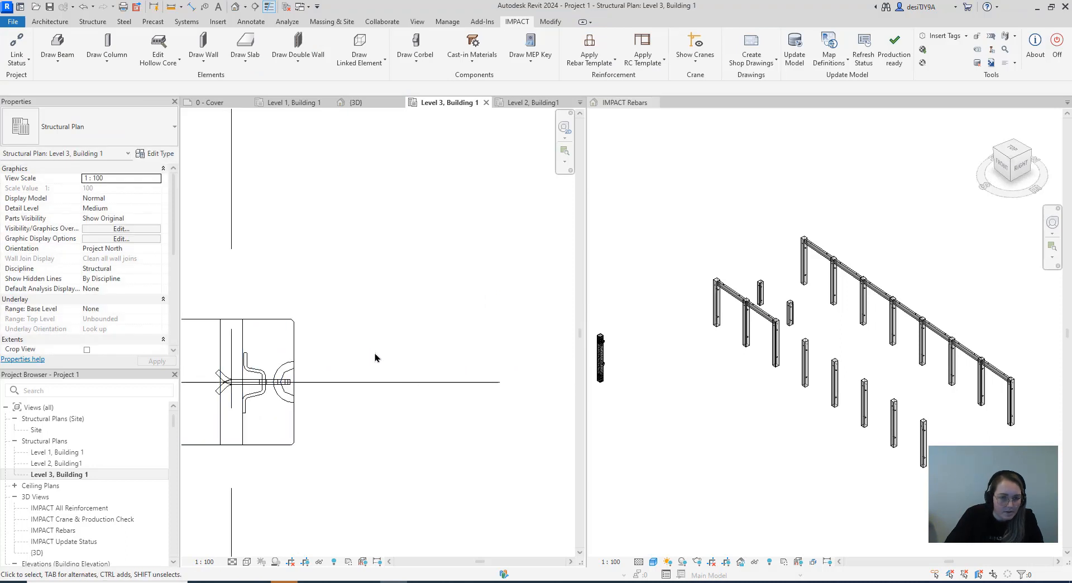
left_click(49, 63)
left_click(58, 102)
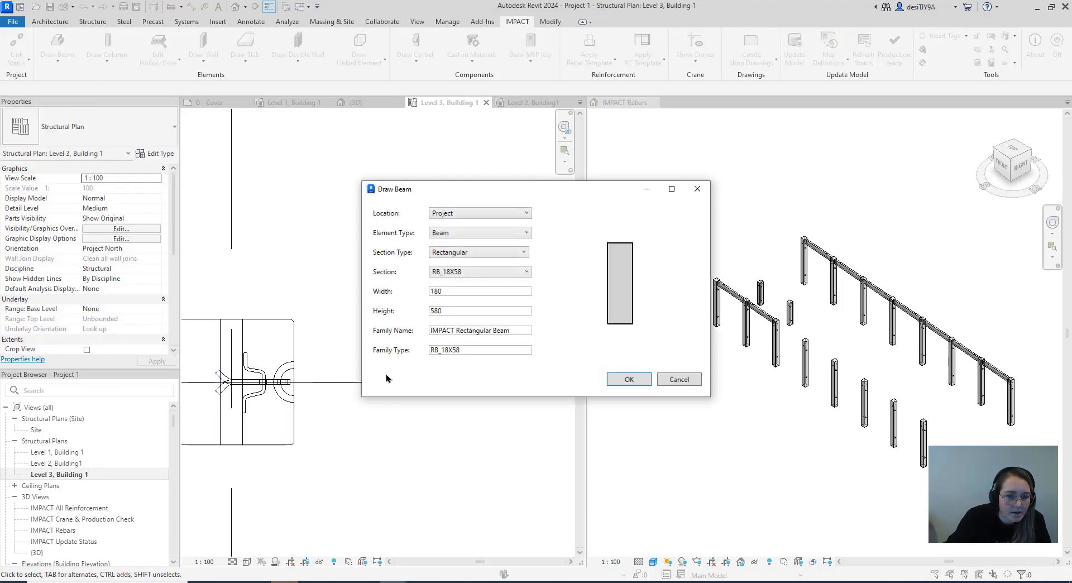
left_click(628, 379)
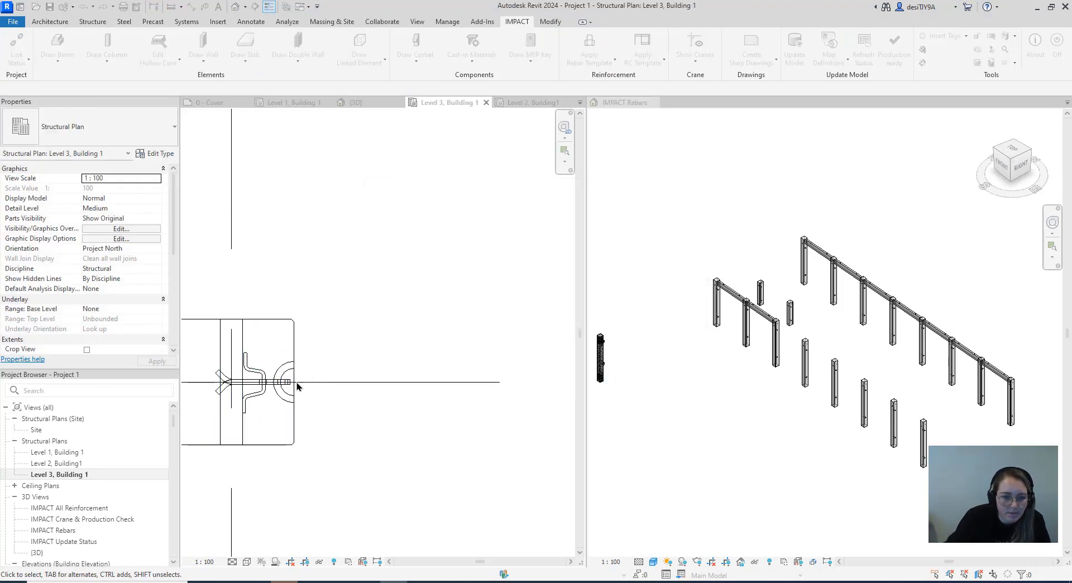
left_click(293, 383)
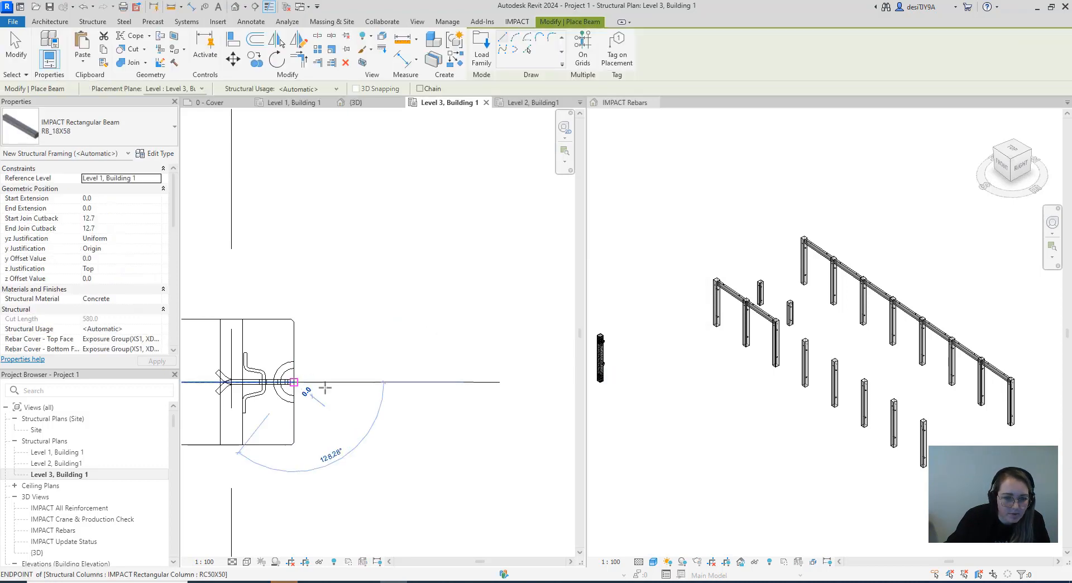
scroll(447, 385, "down", 2)
middle_click_drag(446, 385, 227, 387)
scroll(347, 389, "down", 3)
scroll(530, 395, "up", 3)
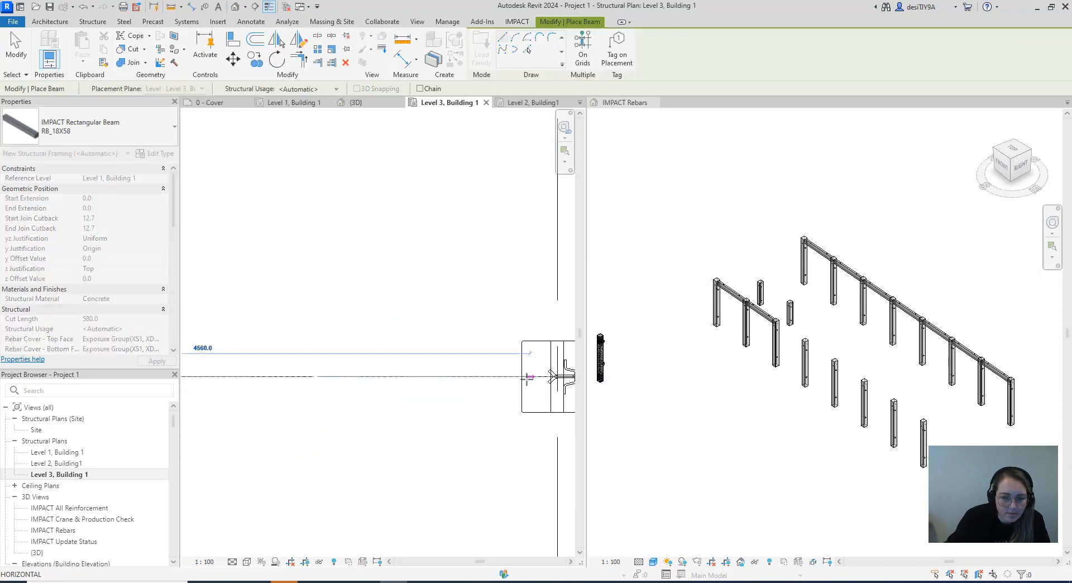
left_click(521, 376)
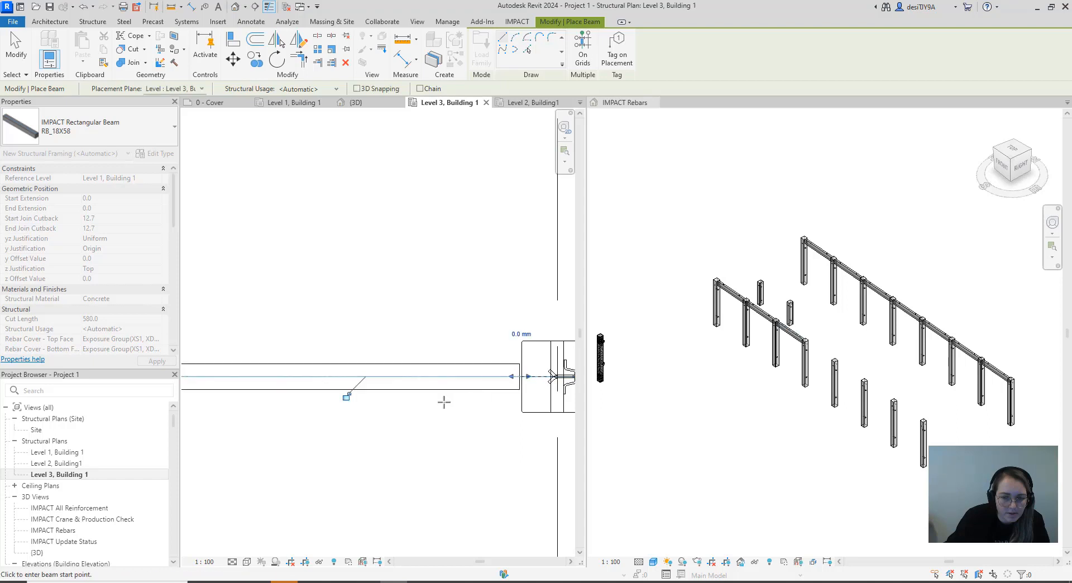
Draw an RB_18X58 beam along grid C between the facing column faces at grids 4 and 5
scroll(443, 402, "down", 3)
middle_click_drag(493, 404, 272, 398)
scroll(279, 390, "up", 3)
scroll(304, 380, "up", 2)
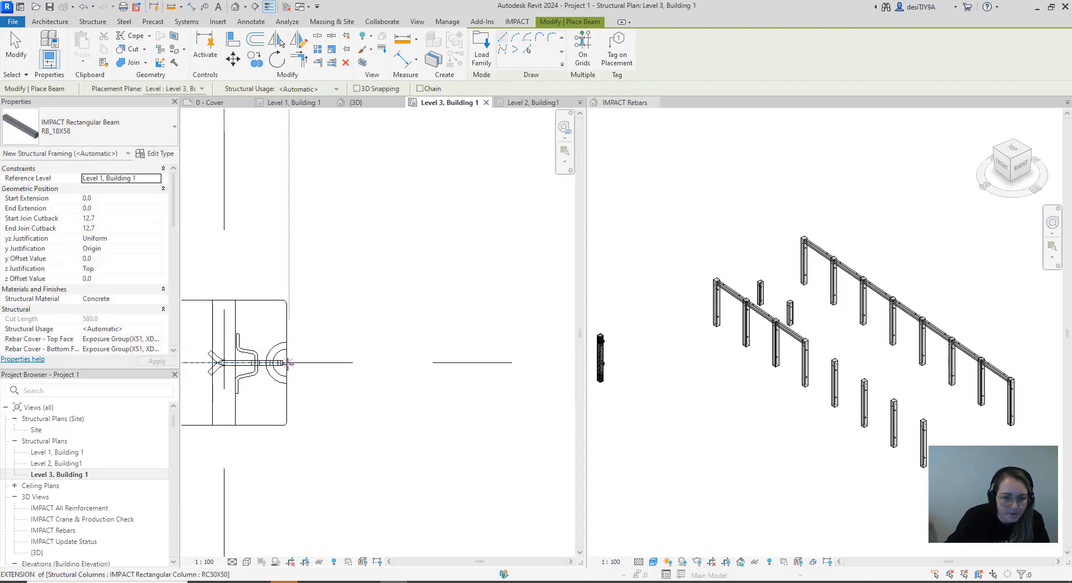
left_click(287, 362)
scroll(319, 365, "down", 1)
scroll(478, 375, "down", 3)
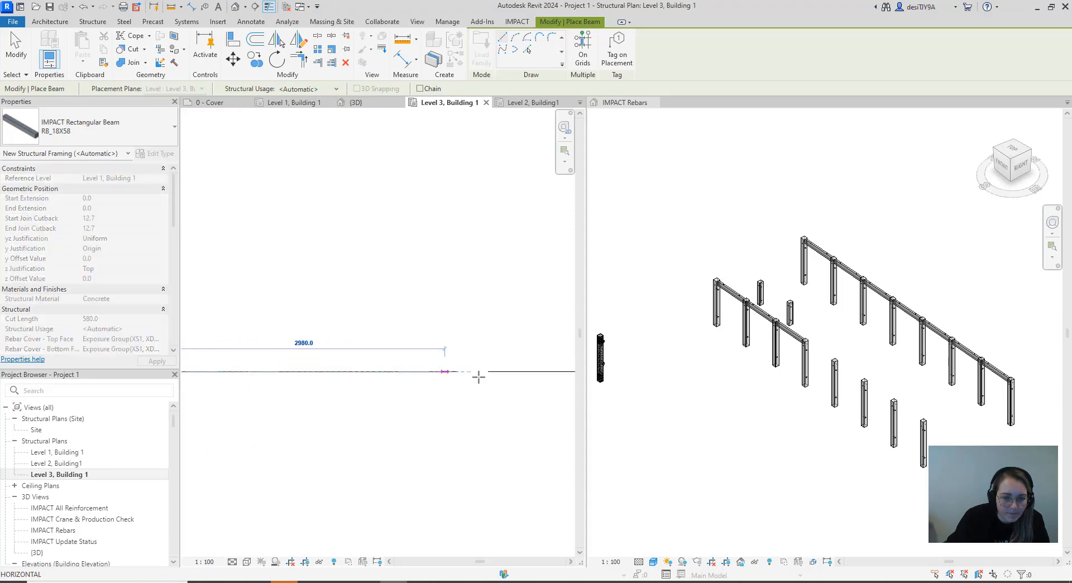
scroll(380, 369, "up", 4)
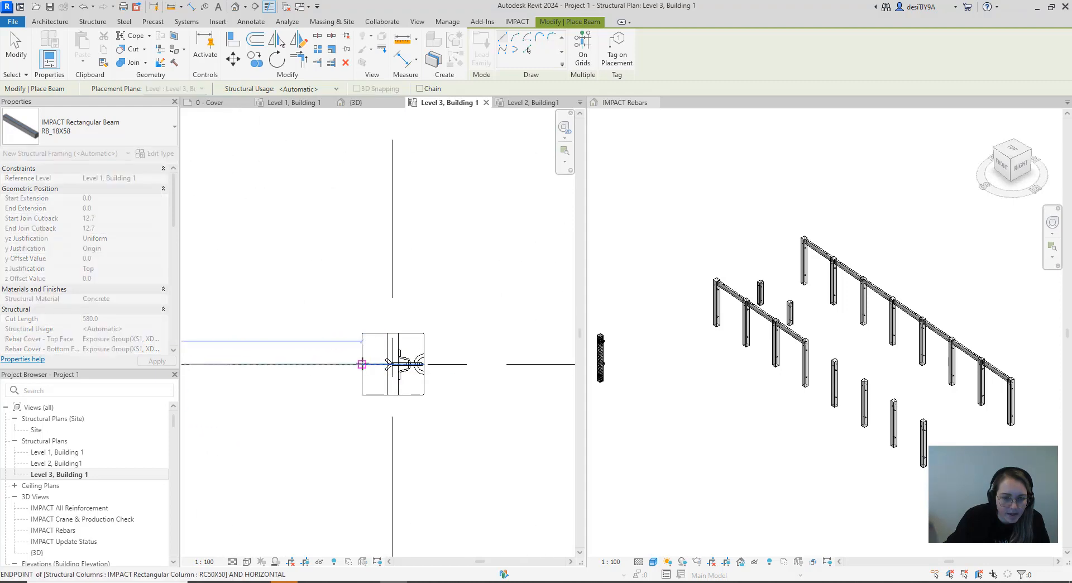
left_click(362, 364)
Draw an RB_18X58 beam along grid C between the facing column faces at grids 5 and 6
scroll(427, 368, "up", 2)
left_click(420, 360)
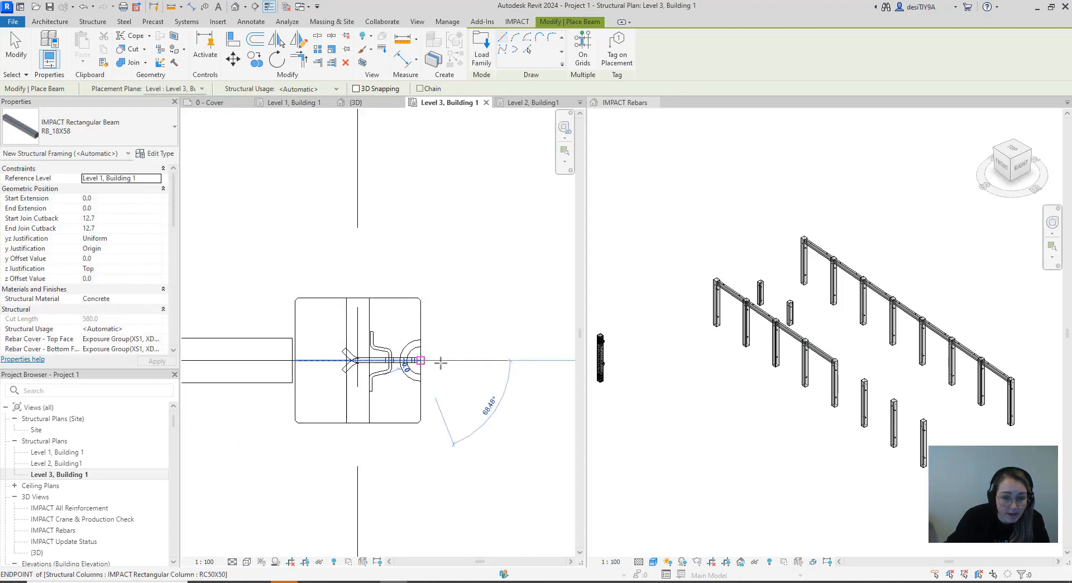
scroll(440, 363, "down", 3)
middle_click_drag(449, 362, 182, 389)
scroll(395, 402, "down", 3)
scroll(495, 396, "up", 3)
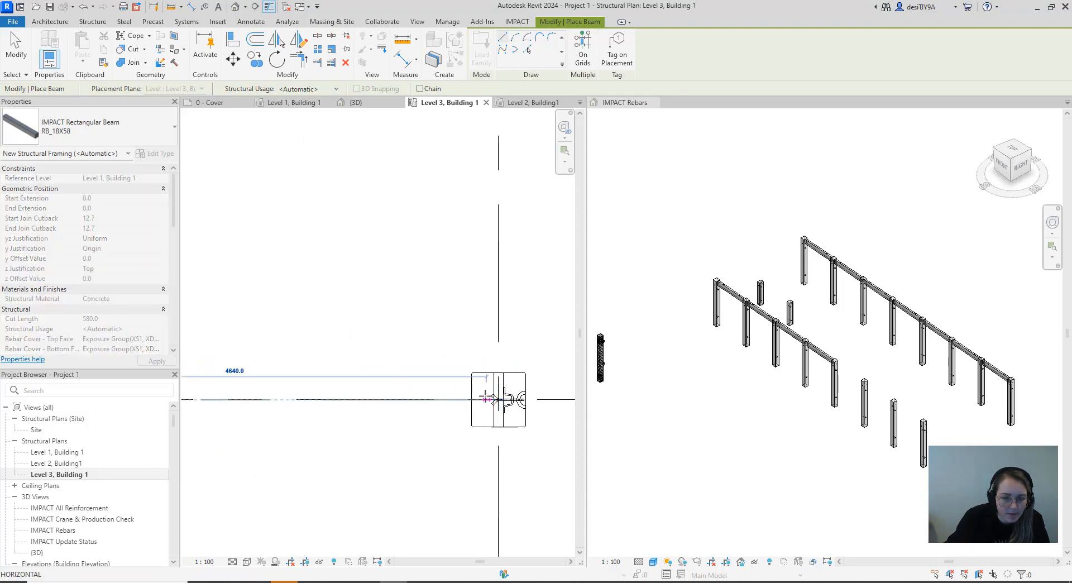
scroll(485, 396, "up", 2)
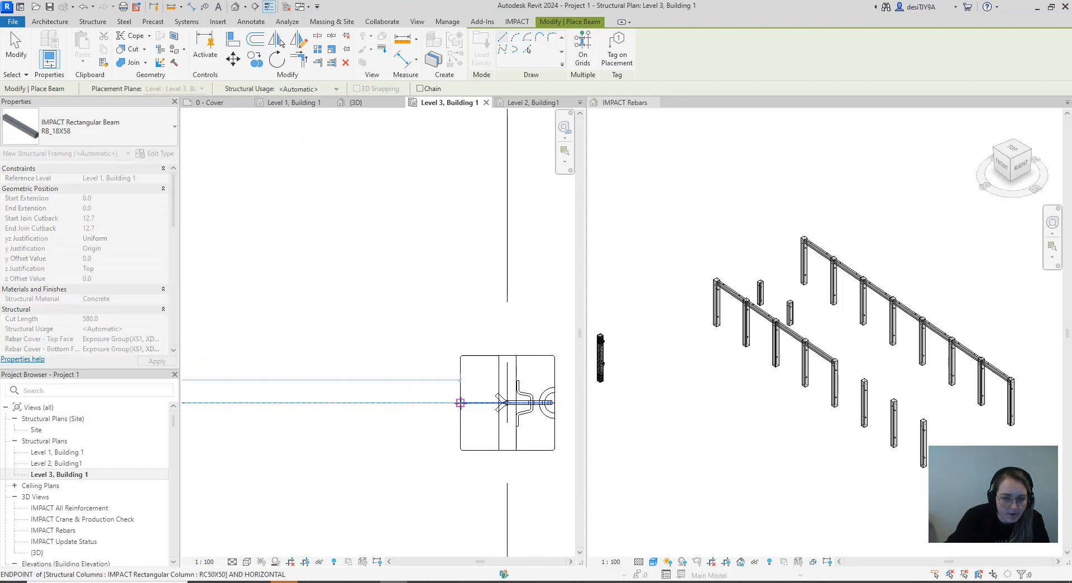
left_click(460, 402)
Draw an RB_18X58 beam along grid C between the facing column faces at grids 6 and 7
scroll(461, 402, "down", 2)
middle_click_drag(465, 403, 279, 399)
scroll(323, 403, "up", 2)
scroll(324, 402, "up", 2)
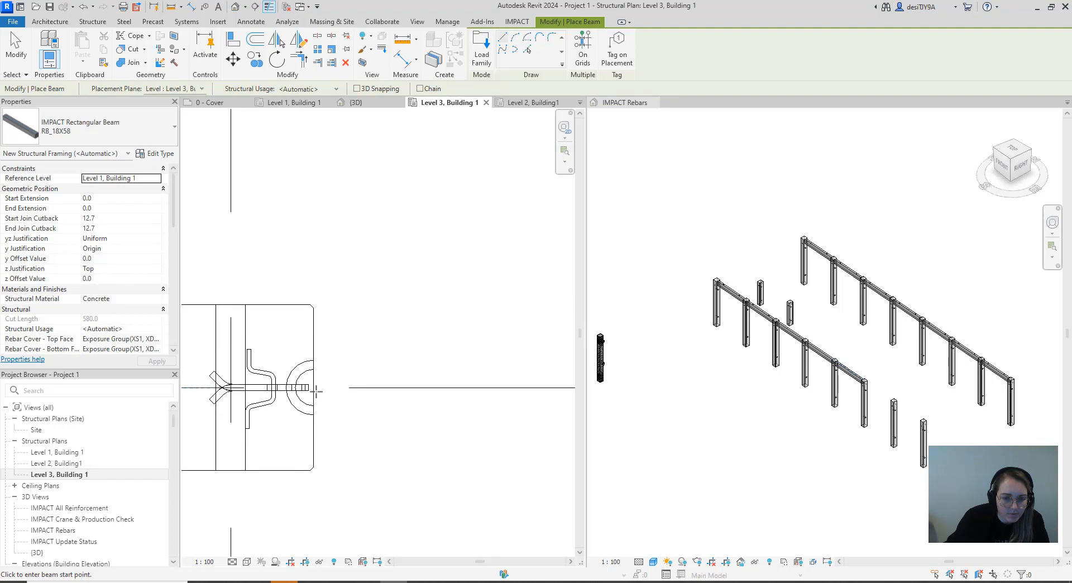
left_click(315, 386)
scroll(357, 389, "down", 3)
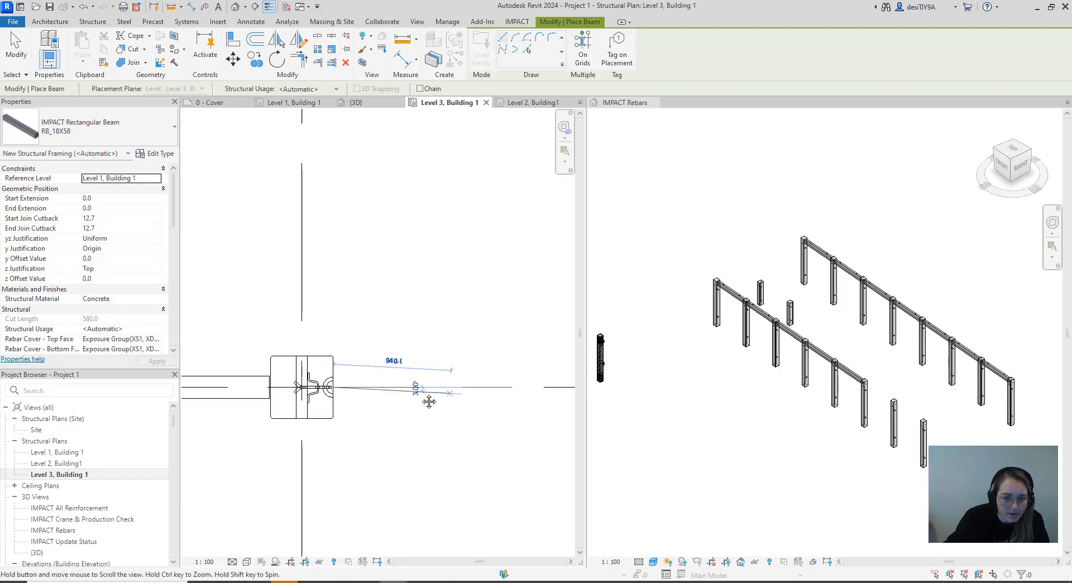
middle_click_drag(429, 401, 268, 421)
scroll(267, 421, "down", 2)
scroll(460, 416, "up", 3)
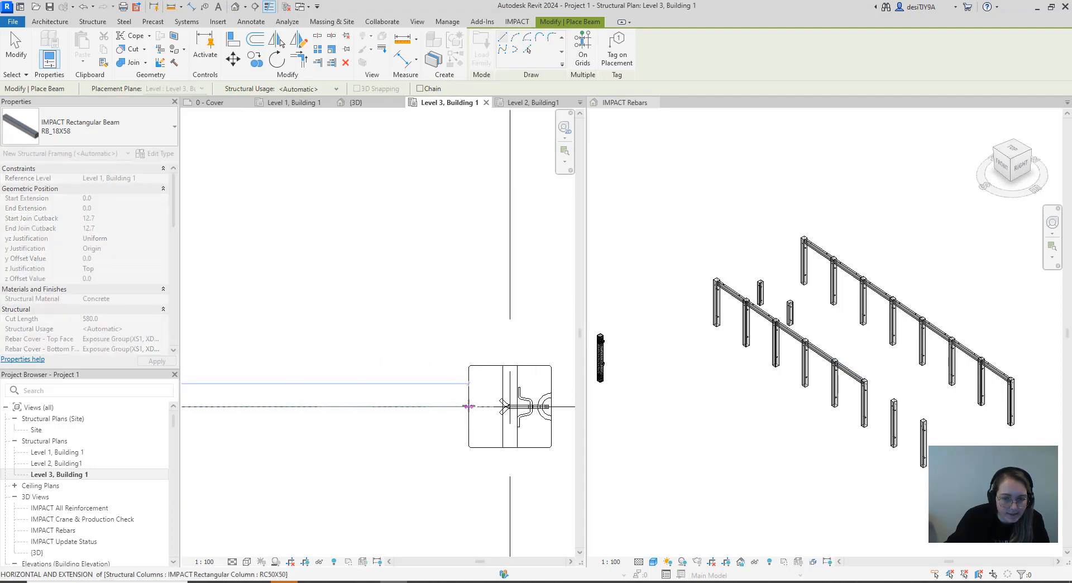
left_click(461, 408)
Draw the last grid C beam, RB_18X58, between the facing column faces at grids 7 and 8 and end beam placement
scroll(466, 427, "down", 2)
middle_click_drag(467, 427, 342, 422)
scroll(389, 415, "up", 3)
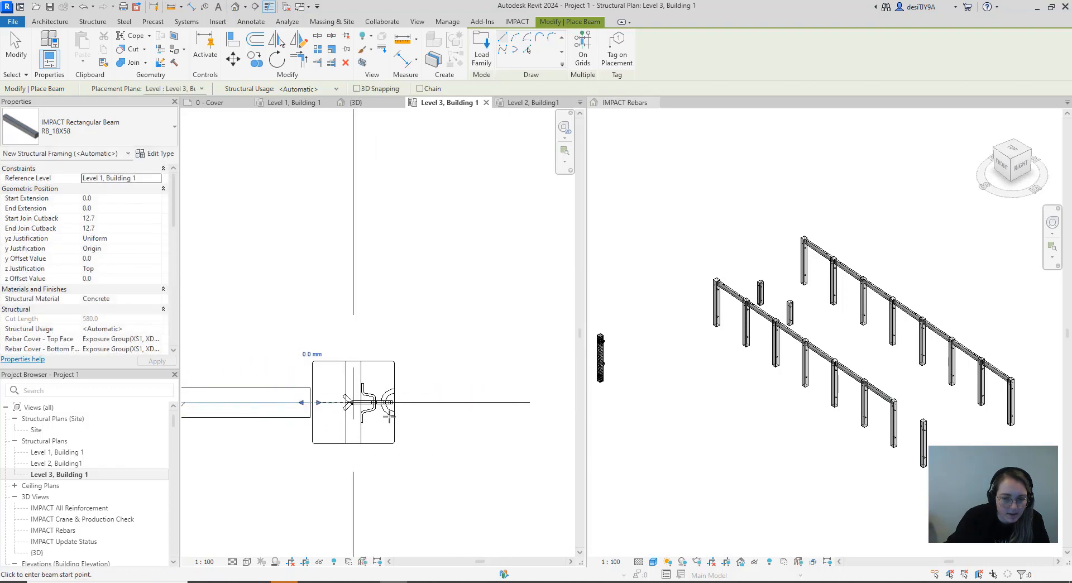
left_click(394, 402)
scroll(397, 424, "down", 3)
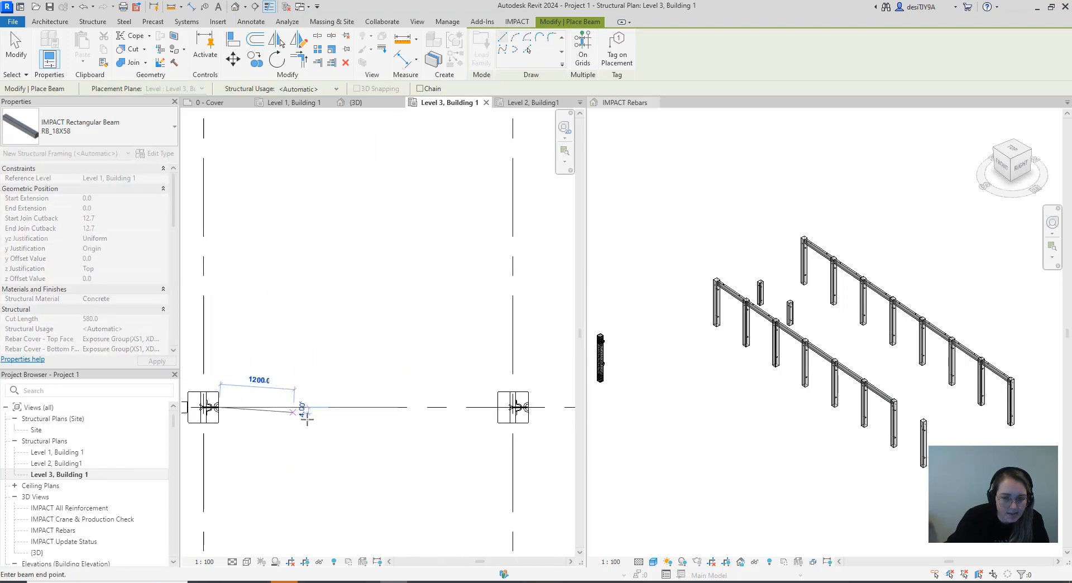
left_click(472, 408)
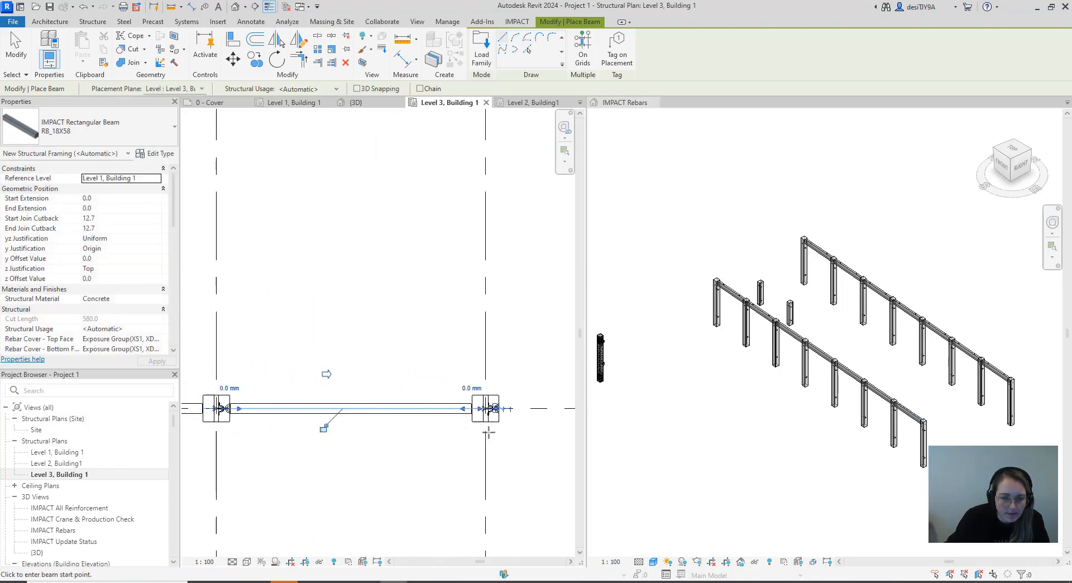
middle_click_drag(488, 434, 343, 417)
scroll(342, 416, "down", 1)
scroll(341, 415, "down", 3)
key("Escape")
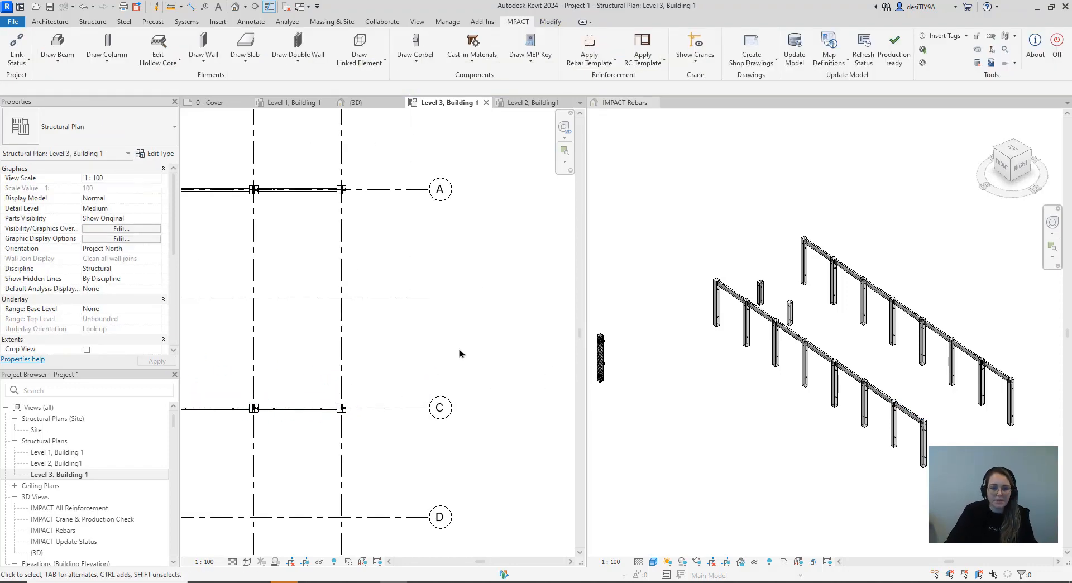
scroll(480, 344, "down", 6)
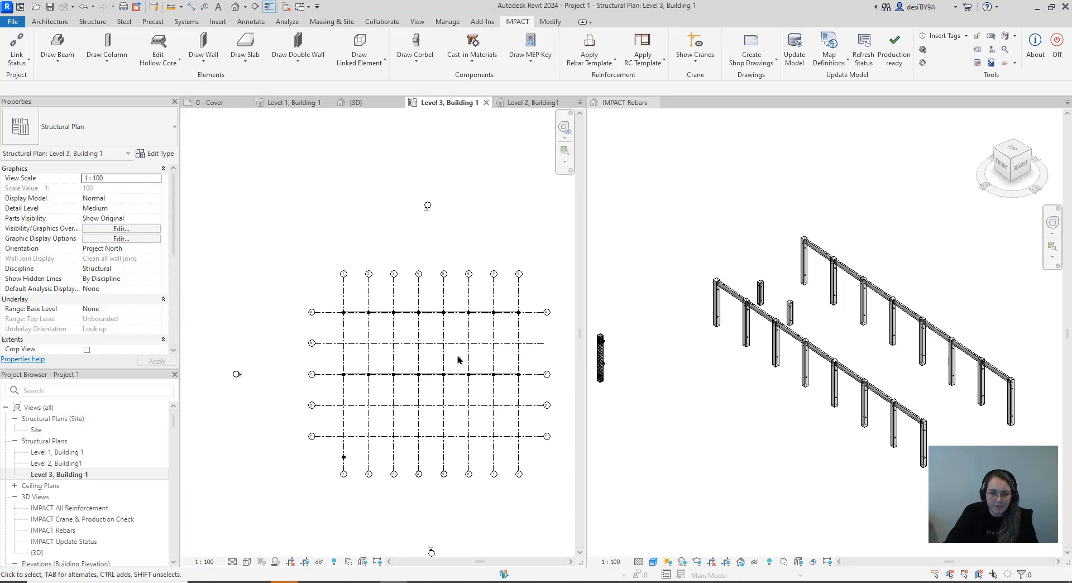
scroll(371, 318, "up", 3)
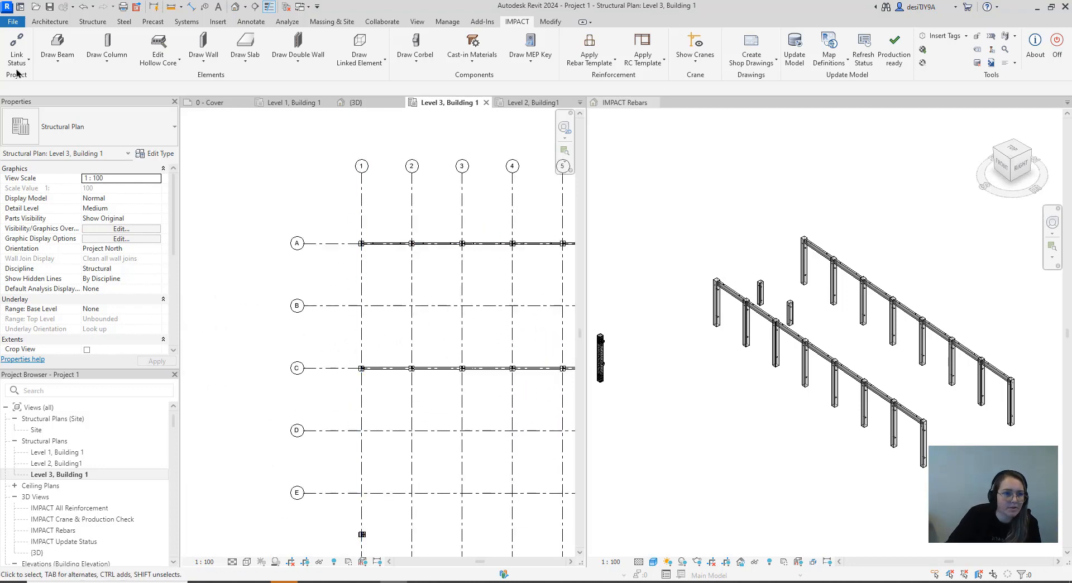
left_click(57, 55)
left_click(61, 82)
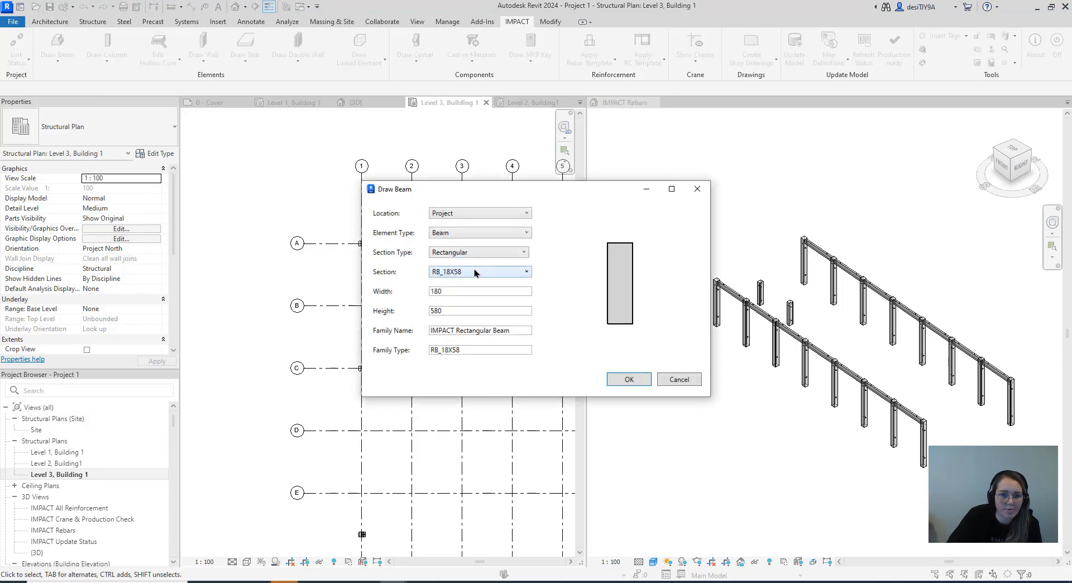
left_click(471, 254)
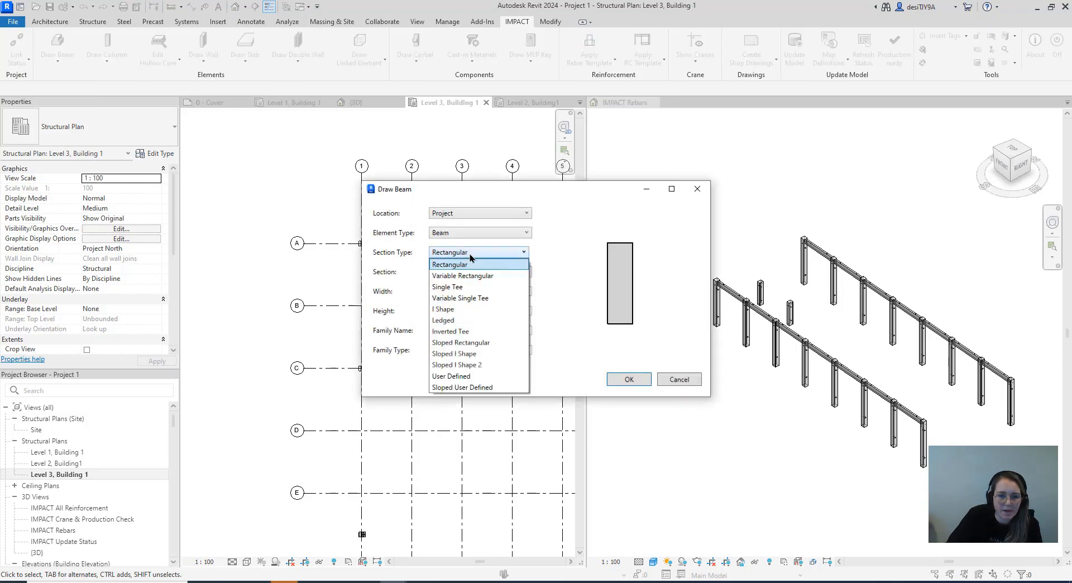
left_click(455, 322)
left_click(463, 285)
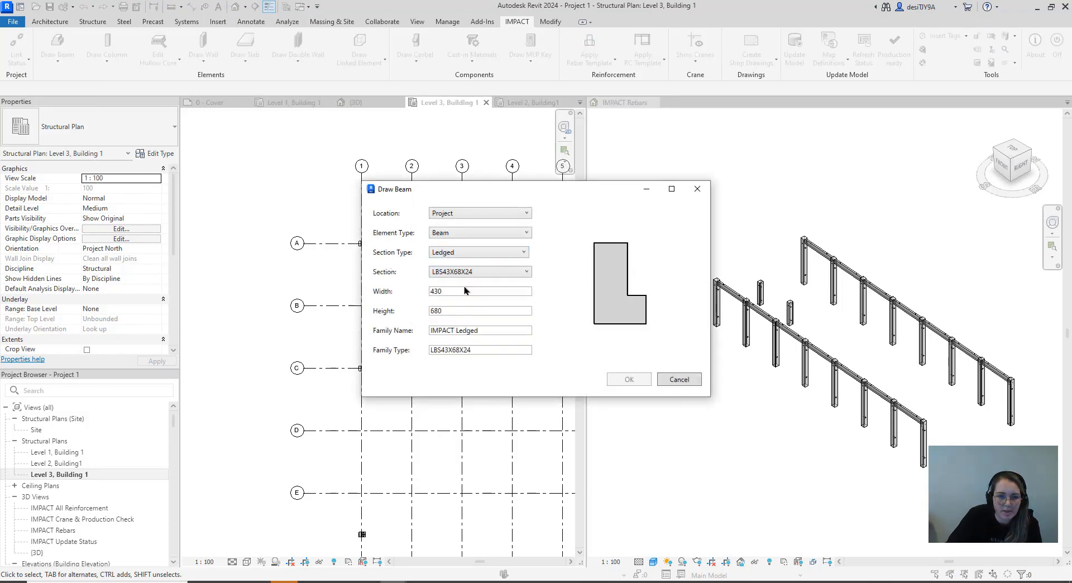
left_click(646, 382)
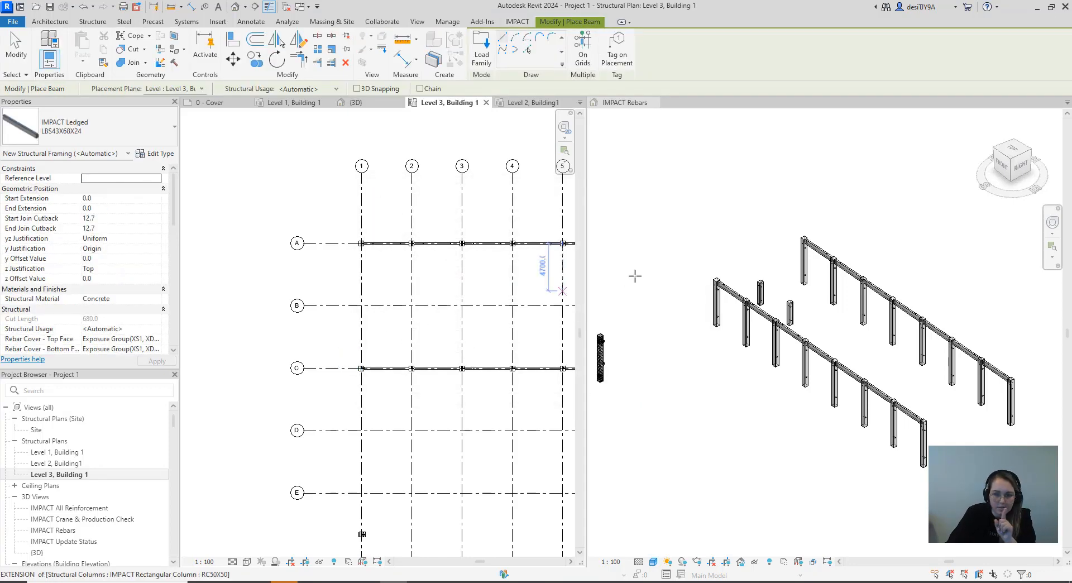
key("Escape")
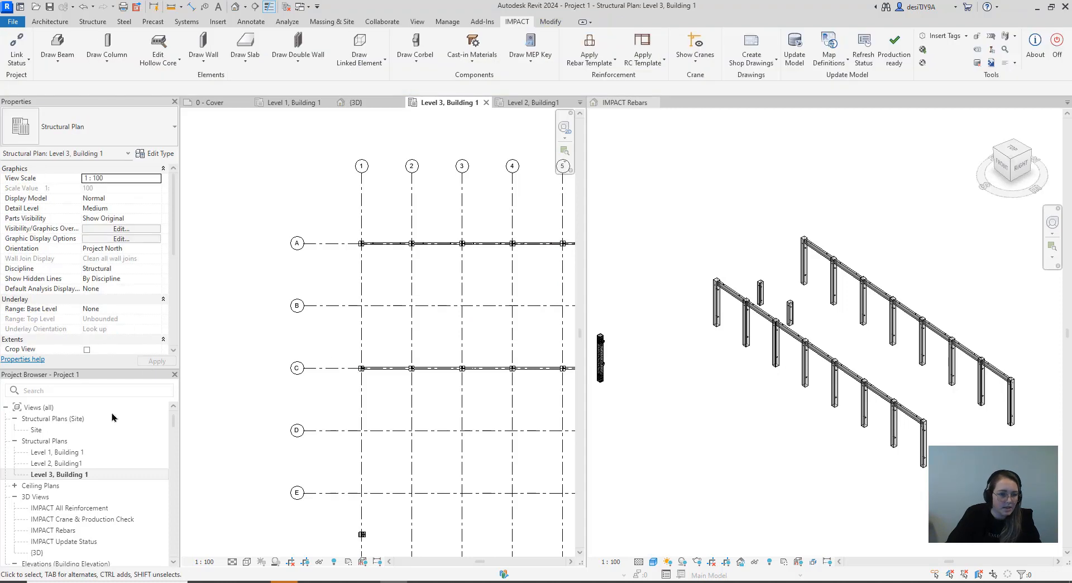
Open the Level 2, Building1 structural plan at the columns on grids A to C
double_click(58, 463)
scroll(297, 371, "up", 5)
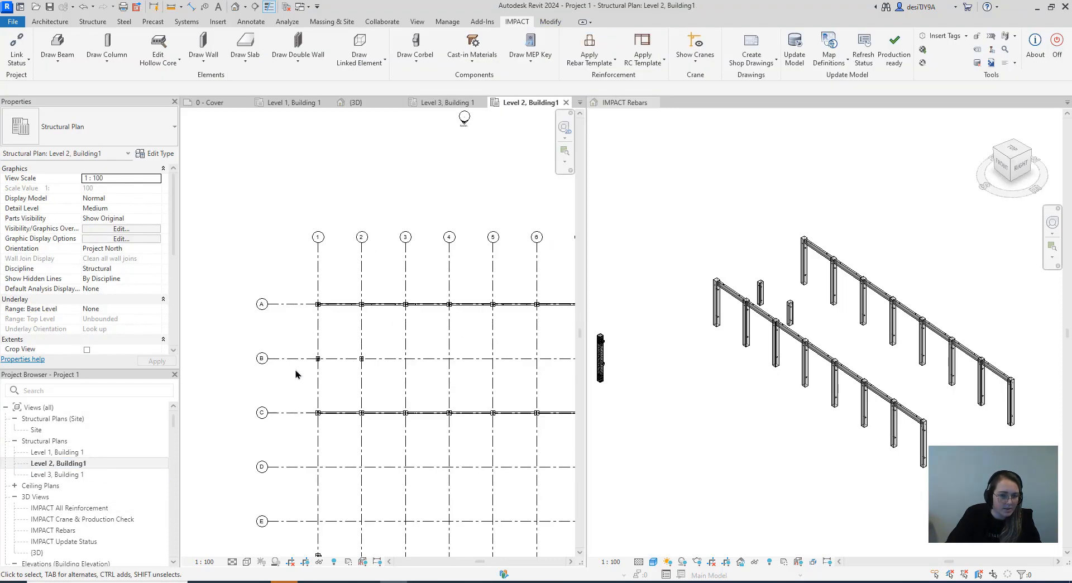
Draw an LBS43X68X24 ledged beam along grid 1 between the facing column faces at grids C and B
left_click(58, 62)
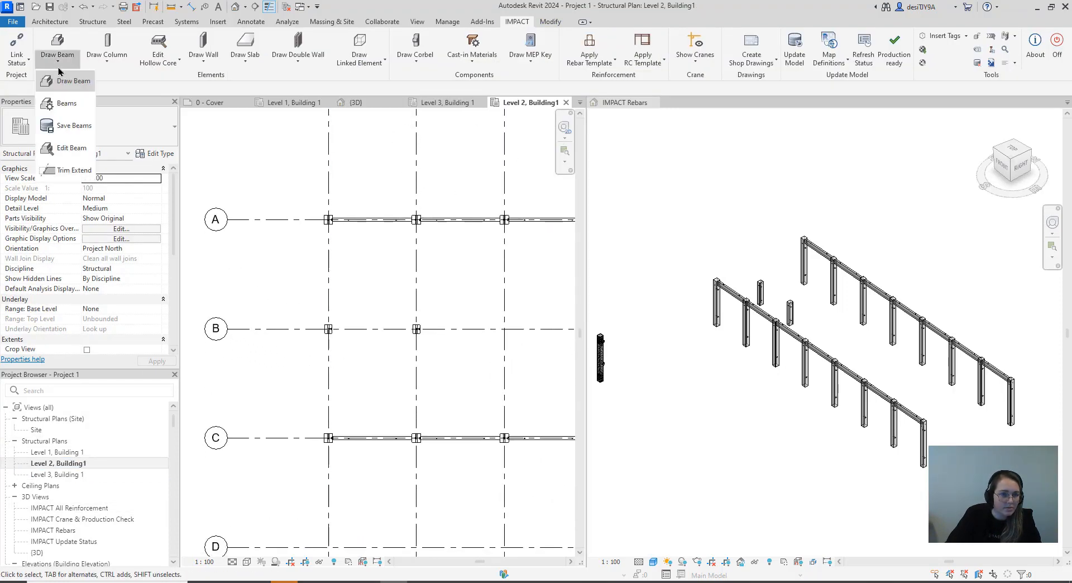
left_click(75, 81)
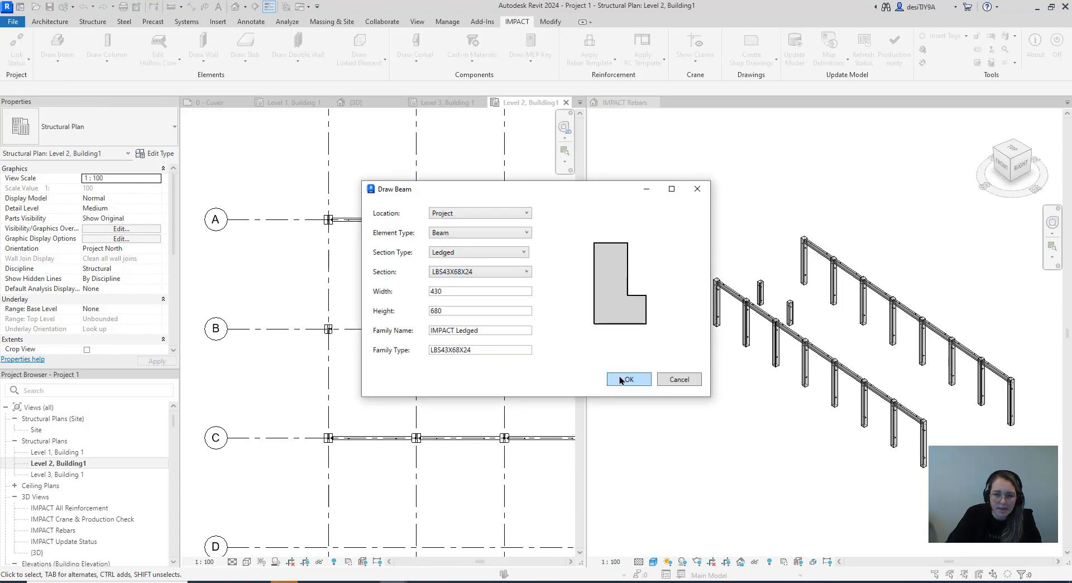
left_click(624, 380)
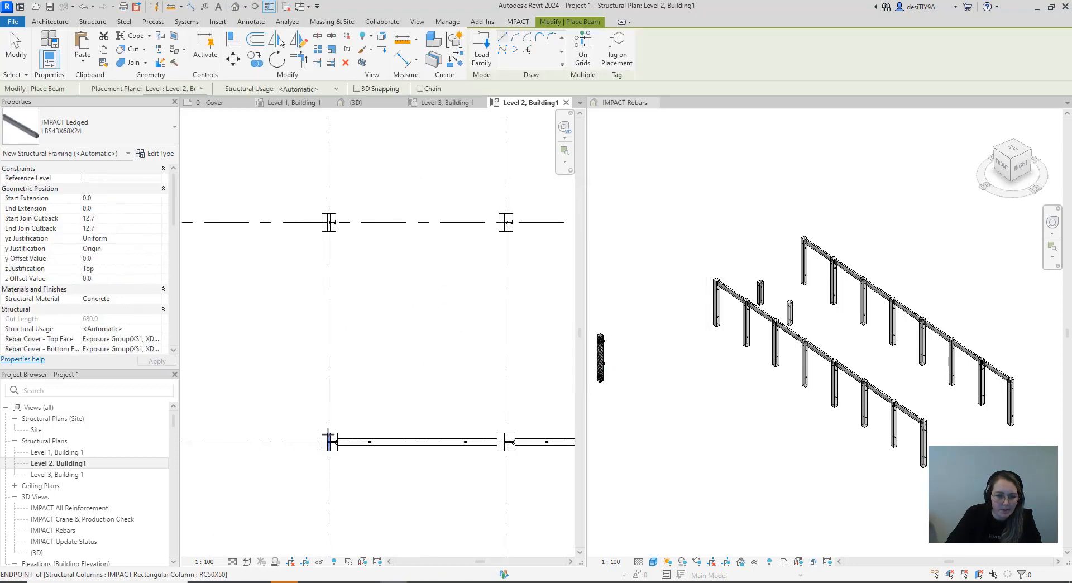
scroll(327, 431, "up", 8)
left_click(329, 427)
scroll(330, 390, "down", 5)
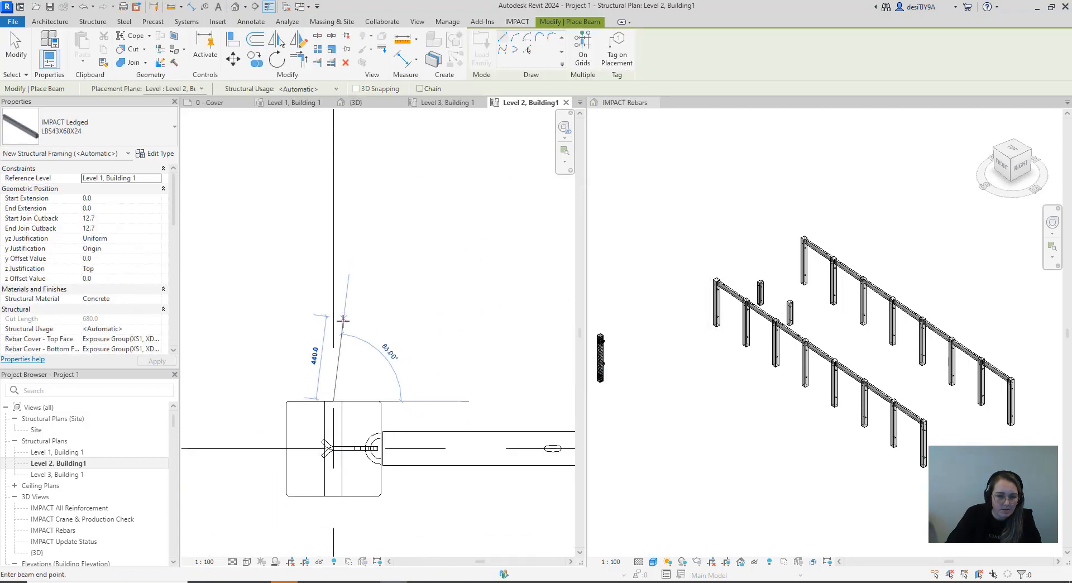
scroll(315, 125, "up", 5)
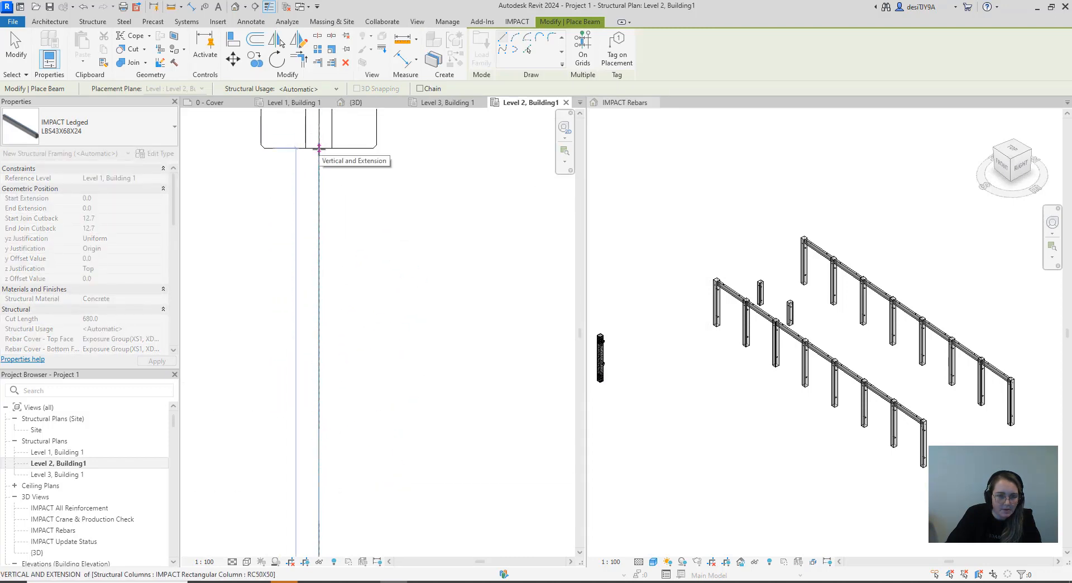
left_click(319, 148)
scroll(342, 246, "down", 3)
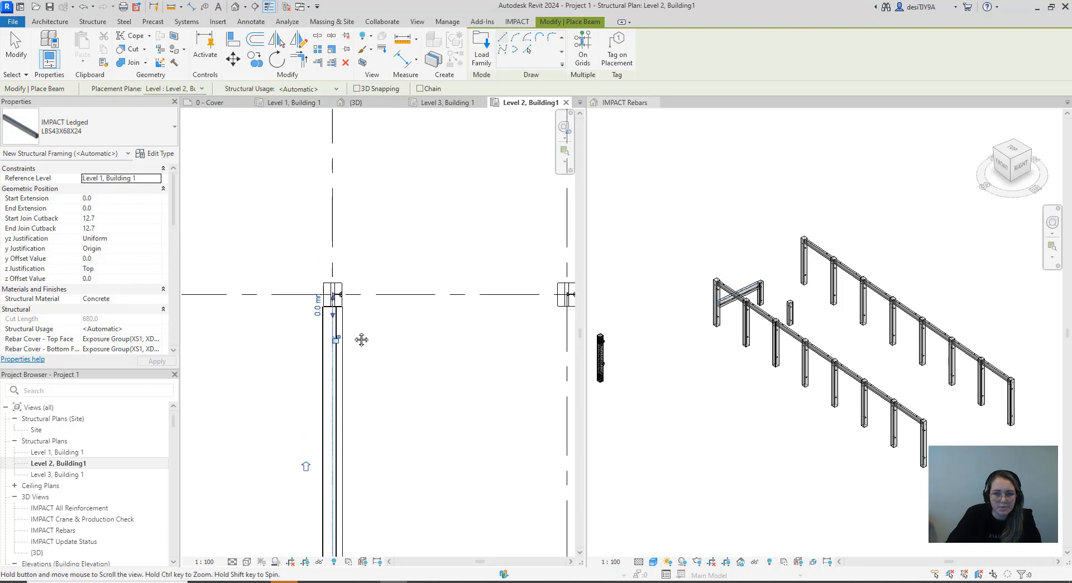
Draw an LBS43X68X24 ledged beam along grid 1 between the facing column faces at grids B and A
scroll(341, 304, "up", 3)
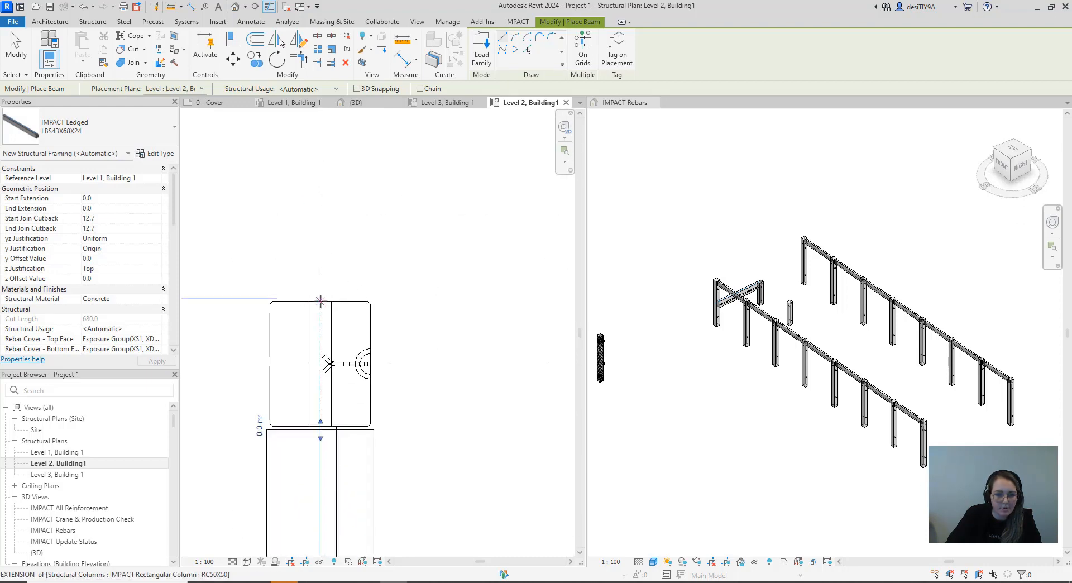
left_click(320, 302)
scroll(323, 312, "down", 4)
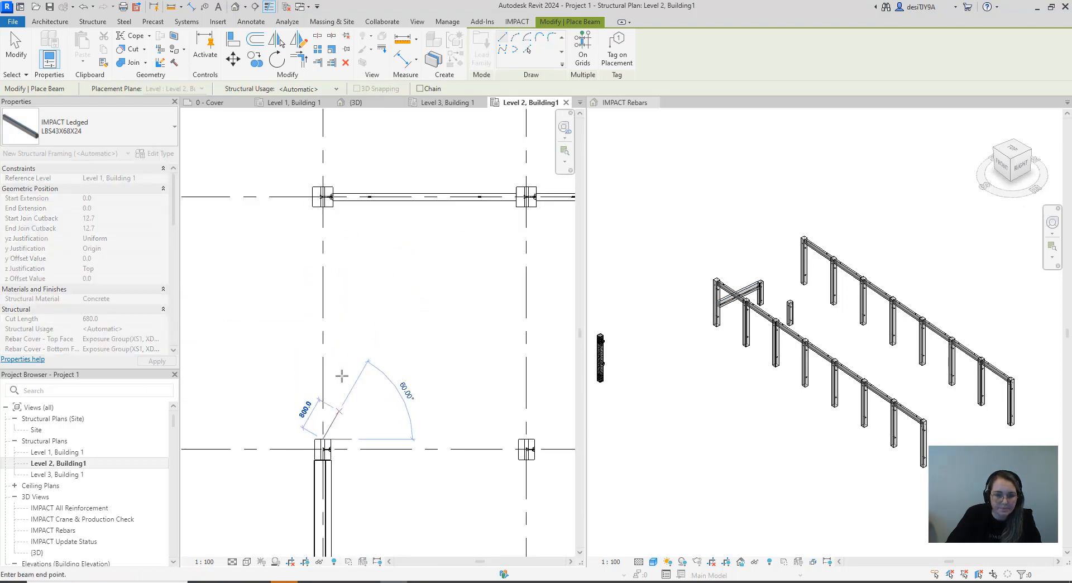
scroll(321, 200, "up", 5)
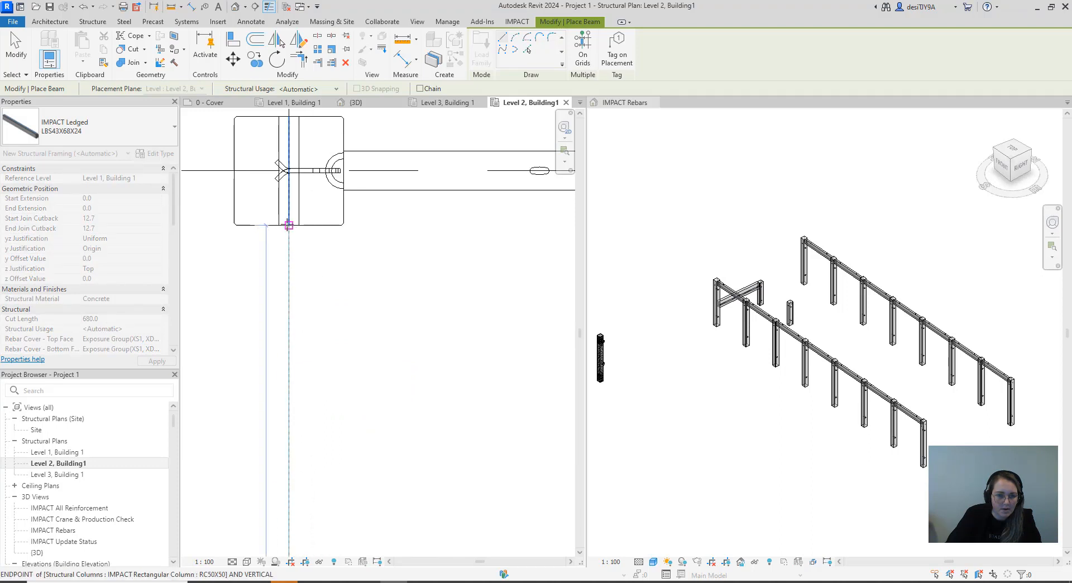
left_click(291, 240)
scroll(295, 229, "down", 3)
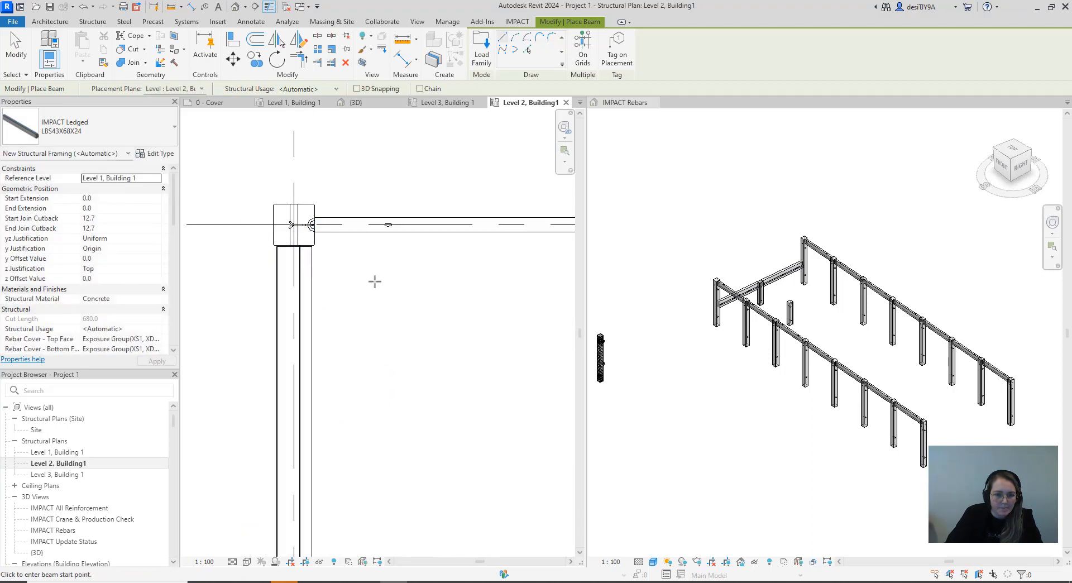
Draw an LBS43X68X24 ledged beam along grid 2 between the facing column faces at grids A and B
scroll(374, 281, "down", 3)
scroll(446, 224, "up", 2)
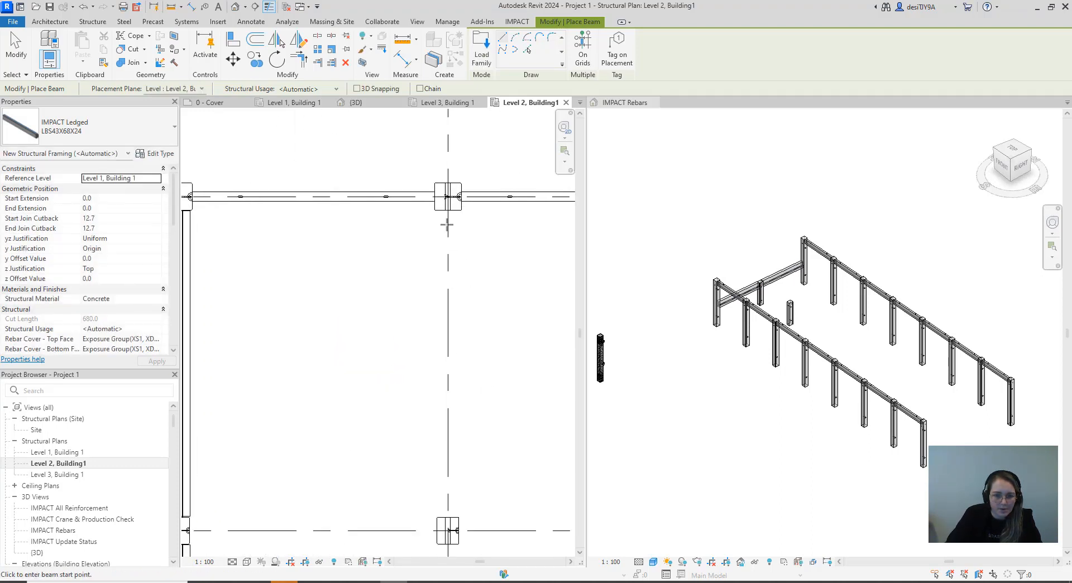
scroll(447, 225, "up", 3)
left_click(447, 203)
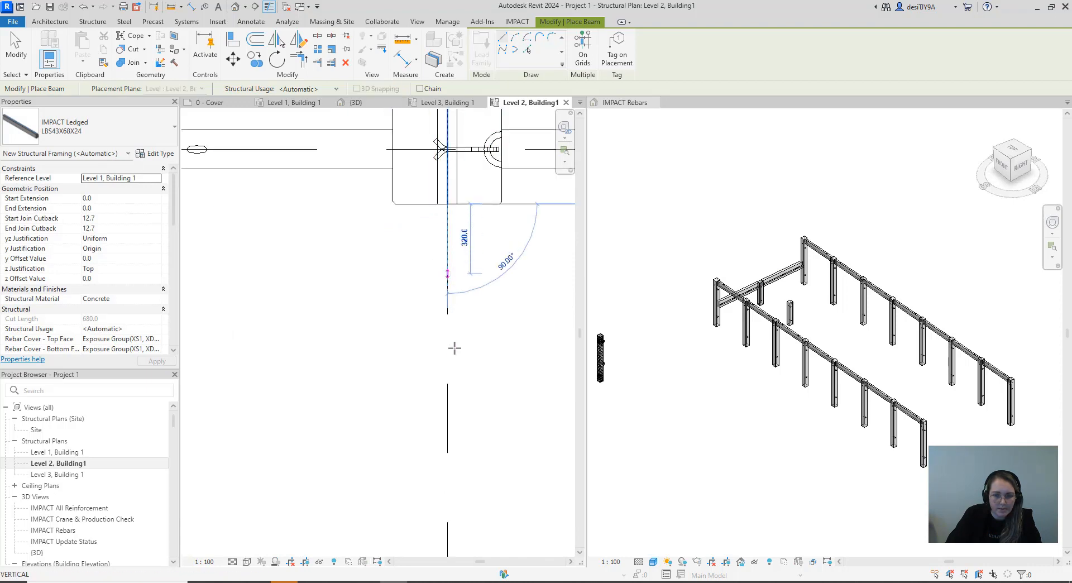
scroll(480, 340, "down", 2)
scroll(798, 279, "up", 5)
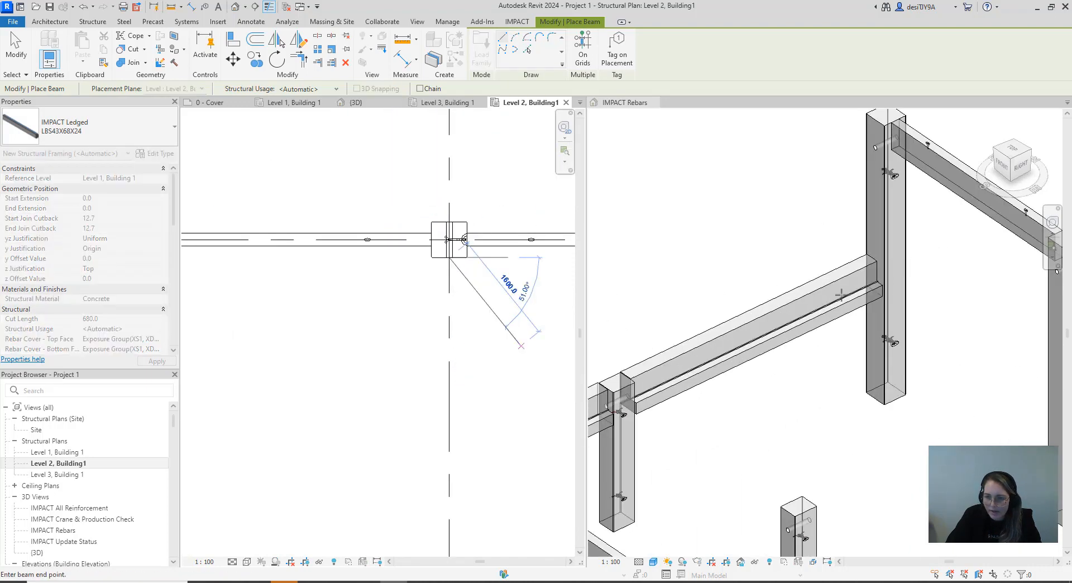
scroll(840, 294, "down", 5)
scroll(488, 379, "down", 2)
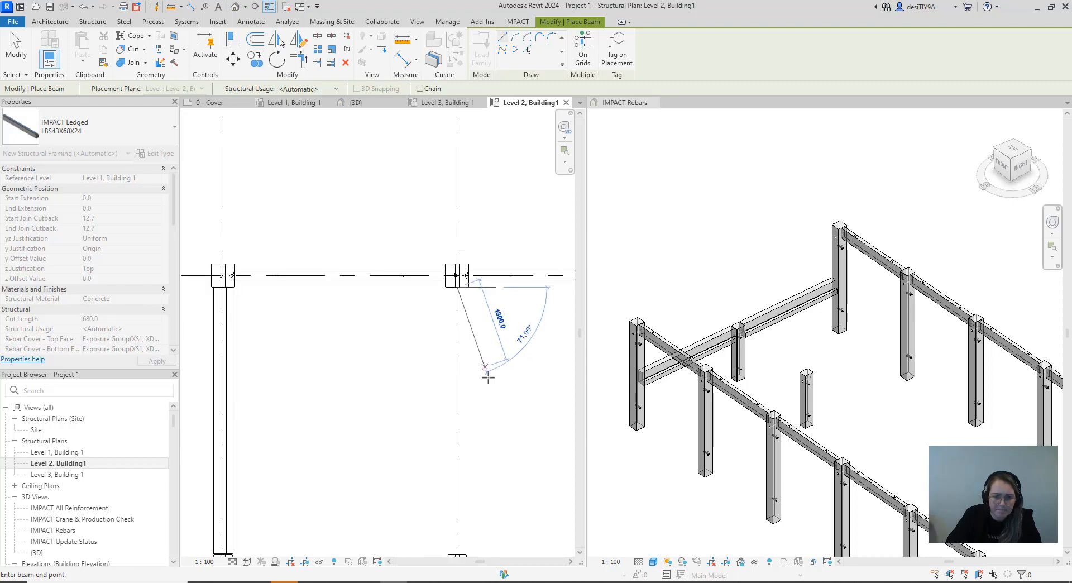
scroll(488, 379, "down", 2)
scroll(402, 363, "up", 5)
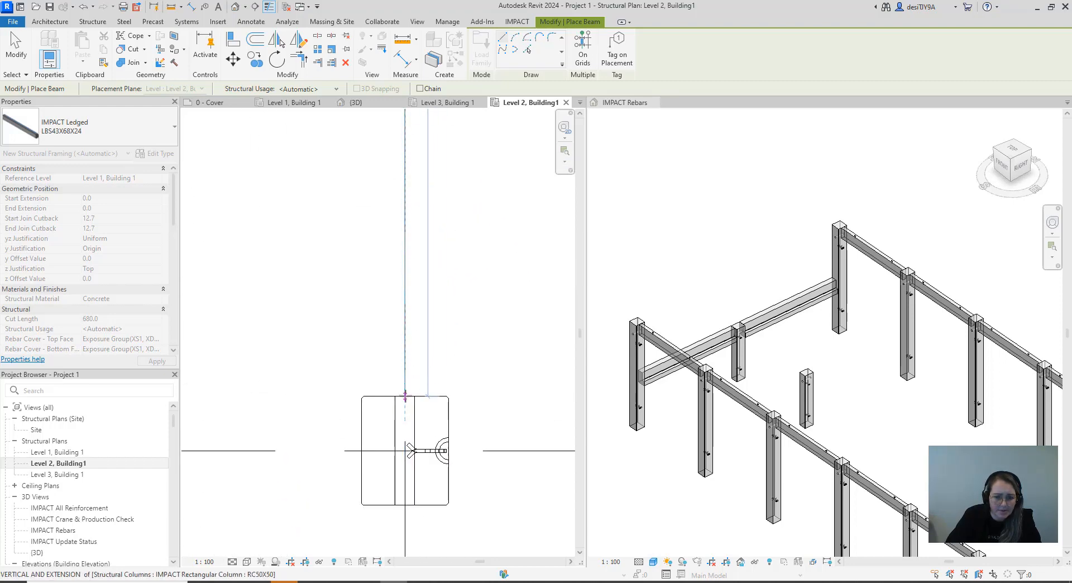
left_click(405, 395)
scroll(410, 363, "down", 3)
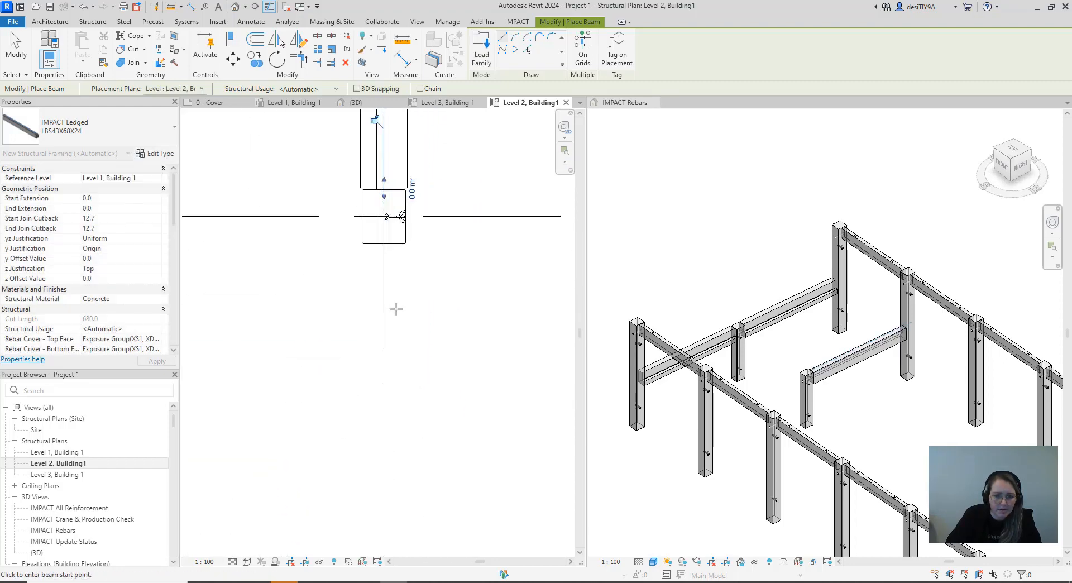
Draw an LBS43X68X24 ledged beam along grid 2 between the facing column faces at grids B and C and end beam placement
scroll(380, 237, "up", 2)
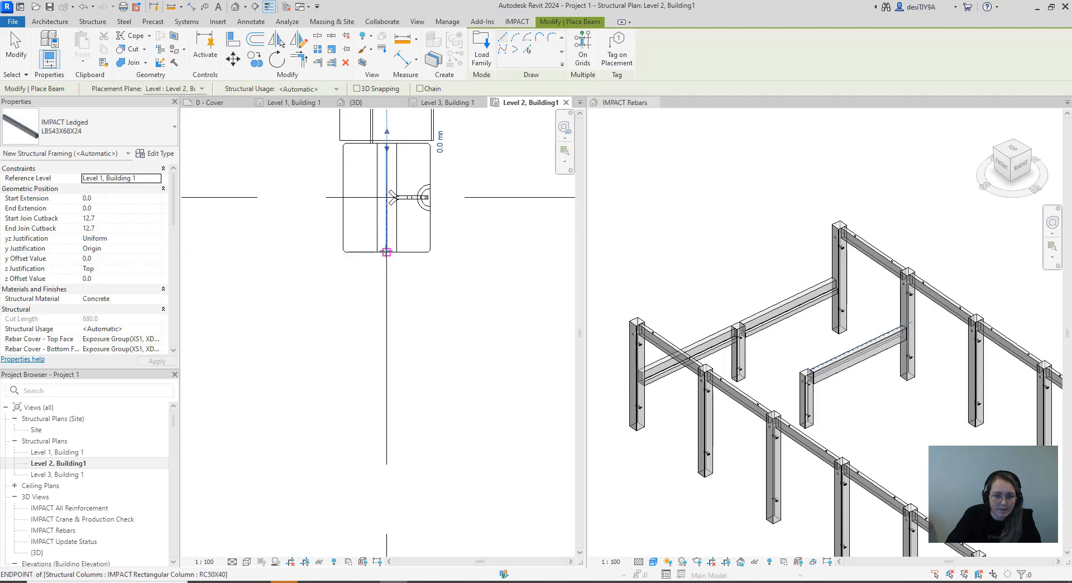
left_click(386, 252)
scroll(388, 321, "down", 3)
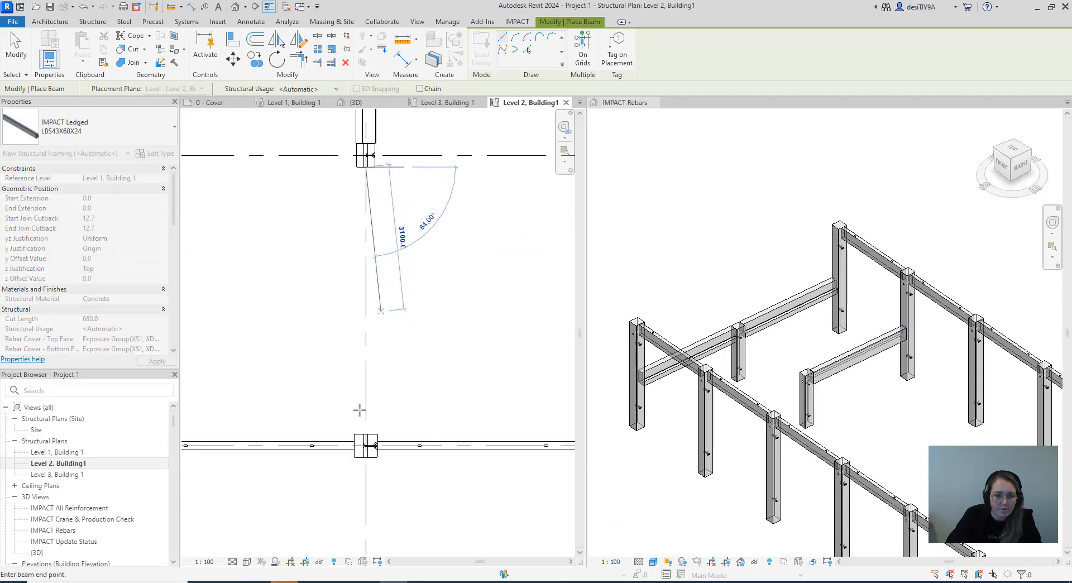
scroll(359, 434, "up", 4)
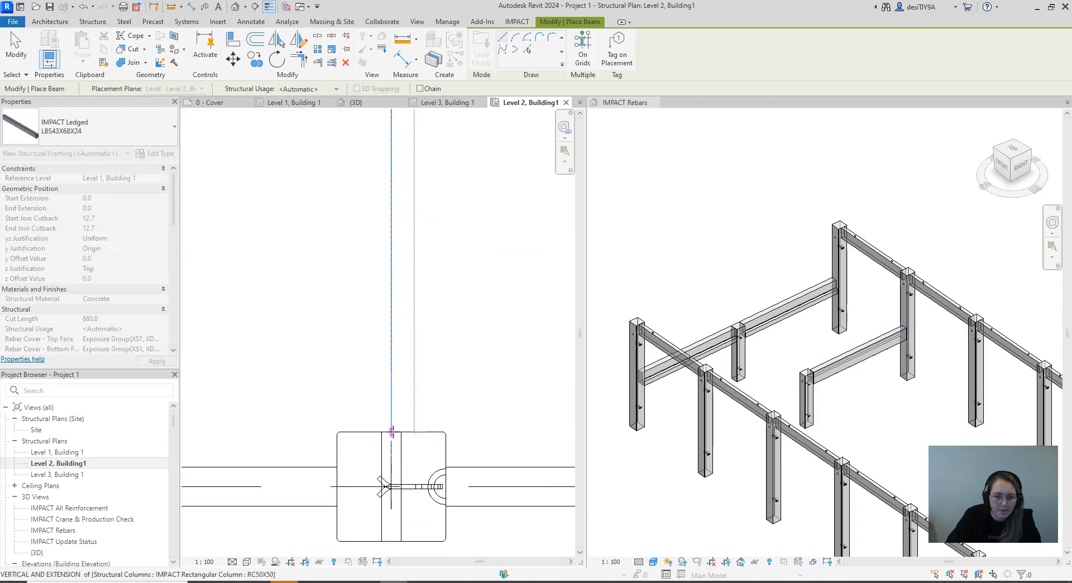
left_click(391, 432)
scroll(399, 357, "down", 3)
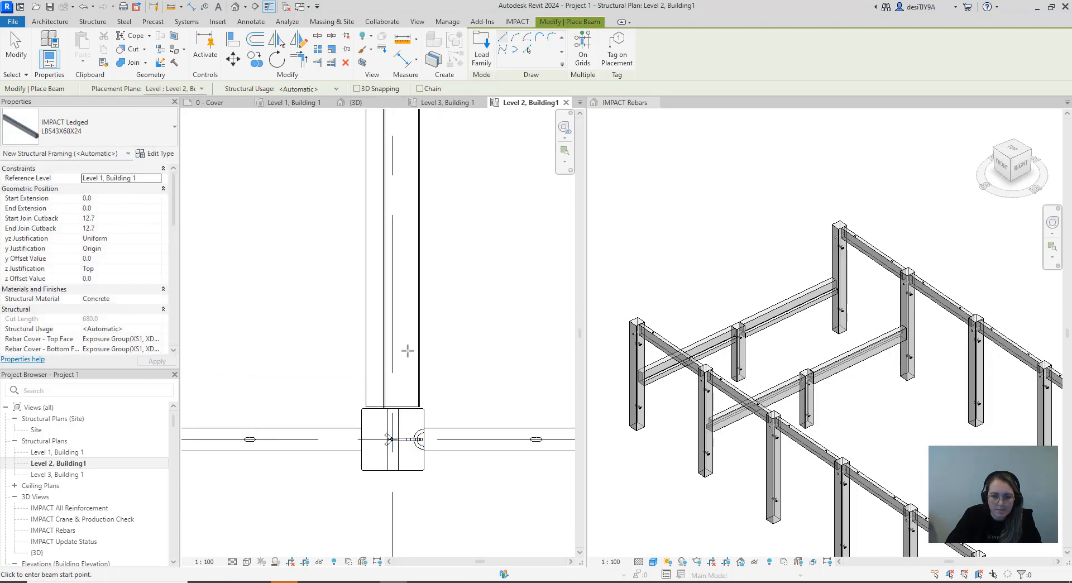
key("Escape")
key("Escape")
scroll(413, 352, "down", 5)
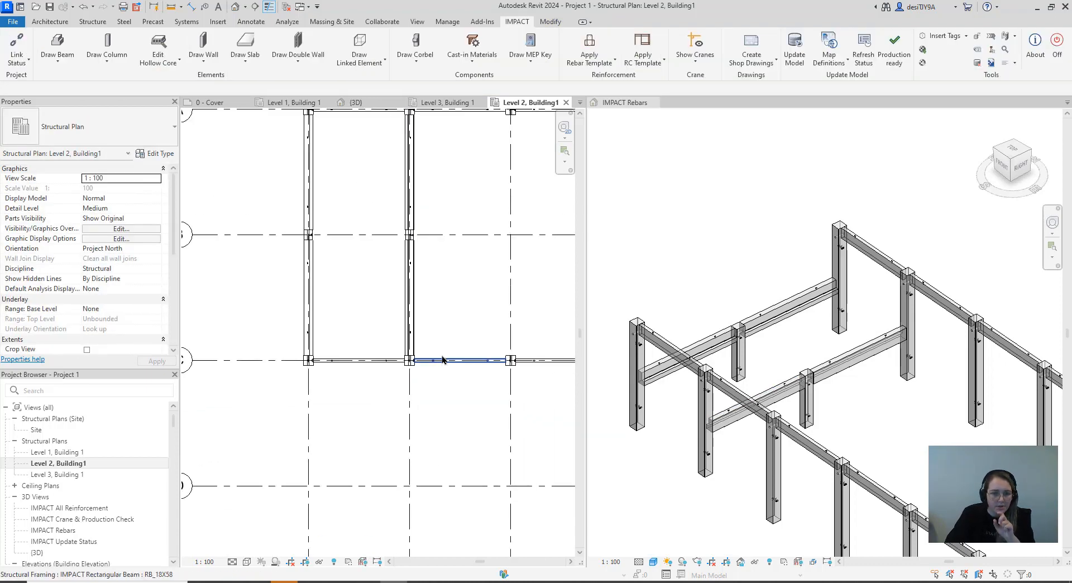
scroll(442, 359, "down", 5)
scroll(822, 338, "down", 2)
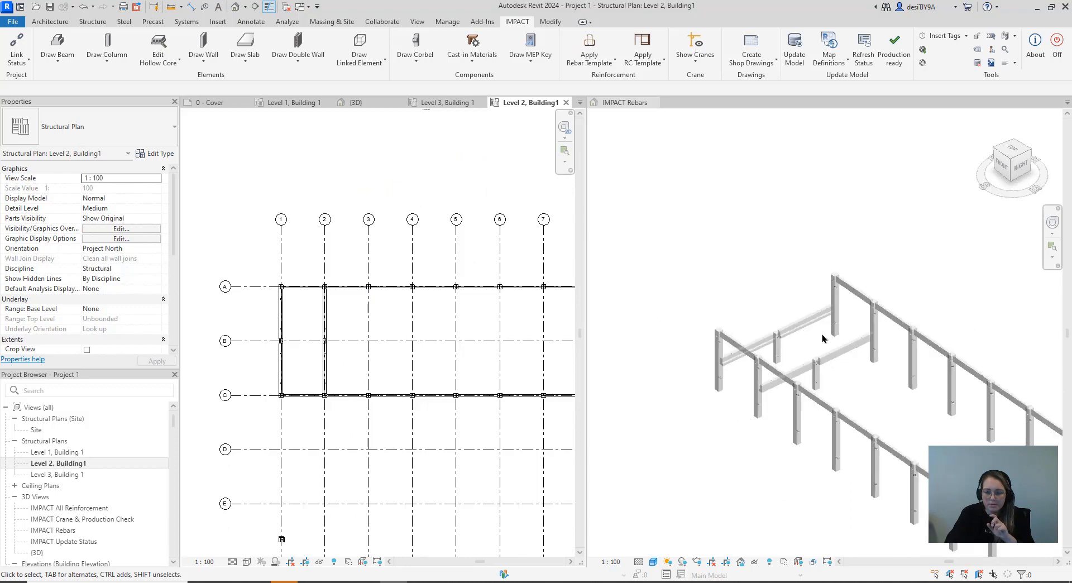
scroll(837, 335, "down", 5)
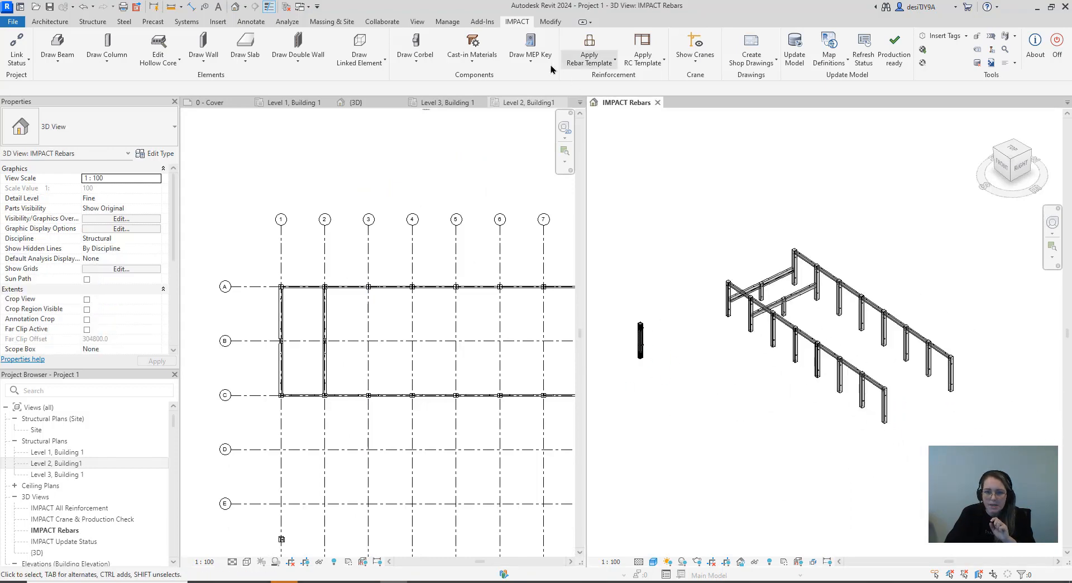
left_click(416, 58)
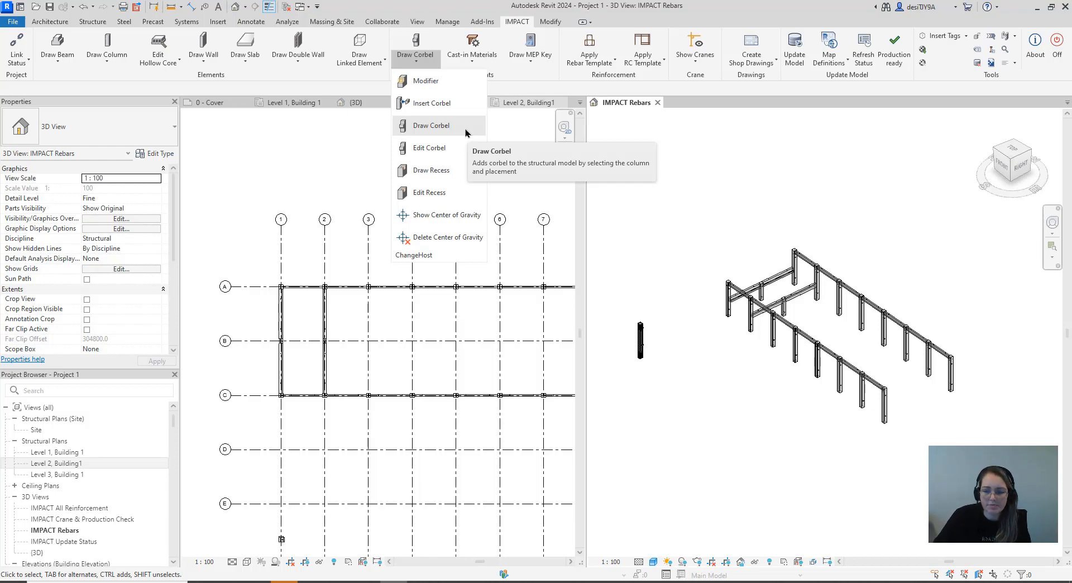
left_click(436, 103)
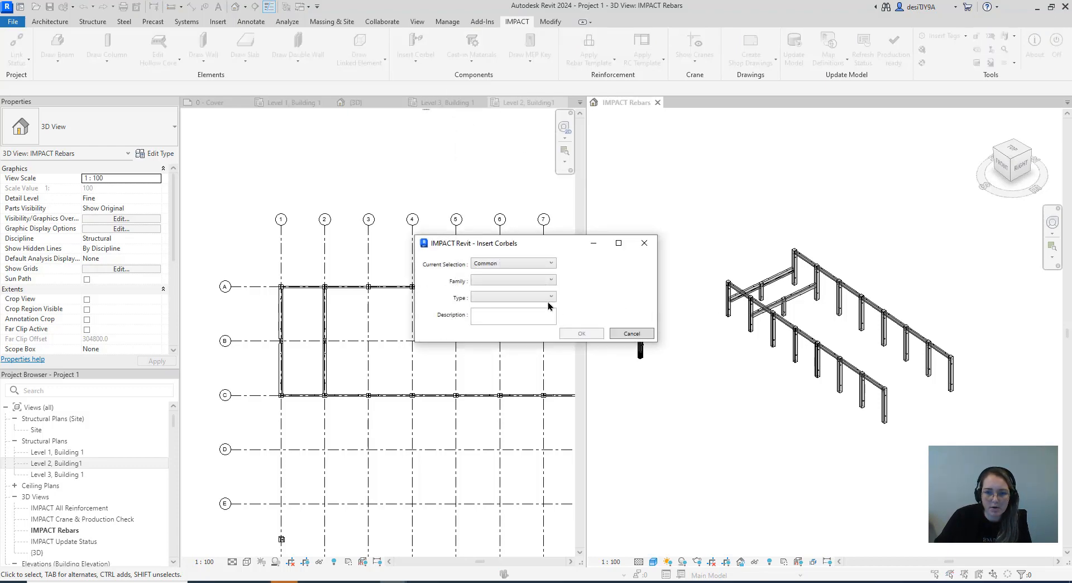
left_click(642, 244)
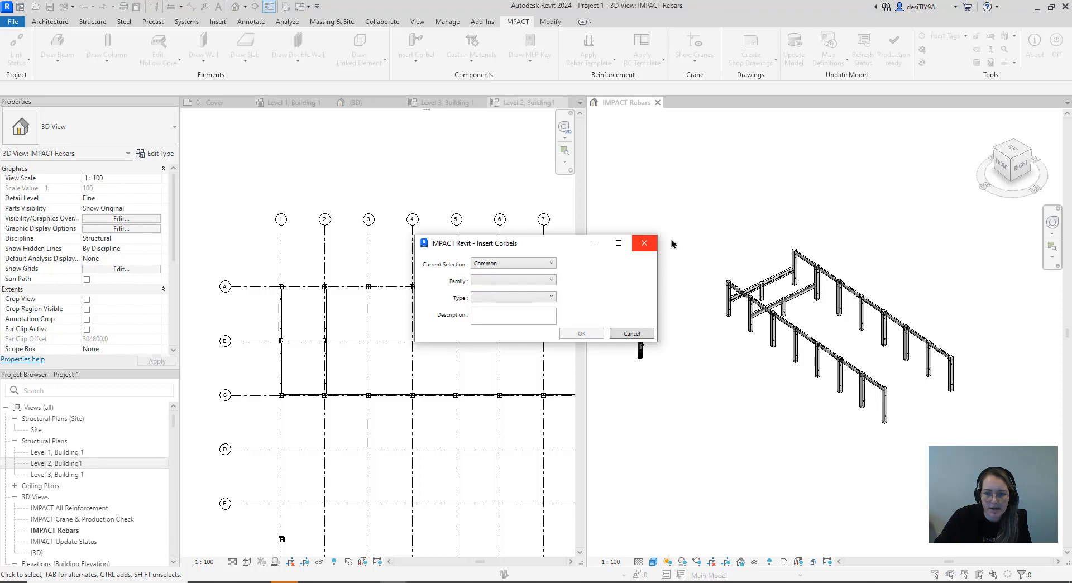
left_click(644, 243)
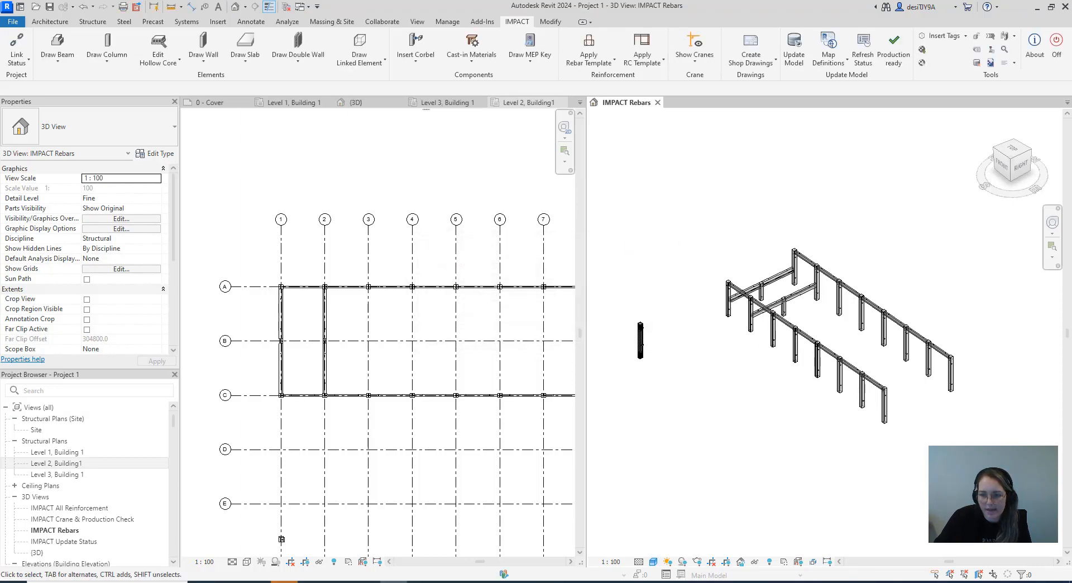
Select all columns and beams of the frame in the 3D view and insert corbels of the Corbel with socket family at their connections
left_click_drag(986, 459, 713, 233)
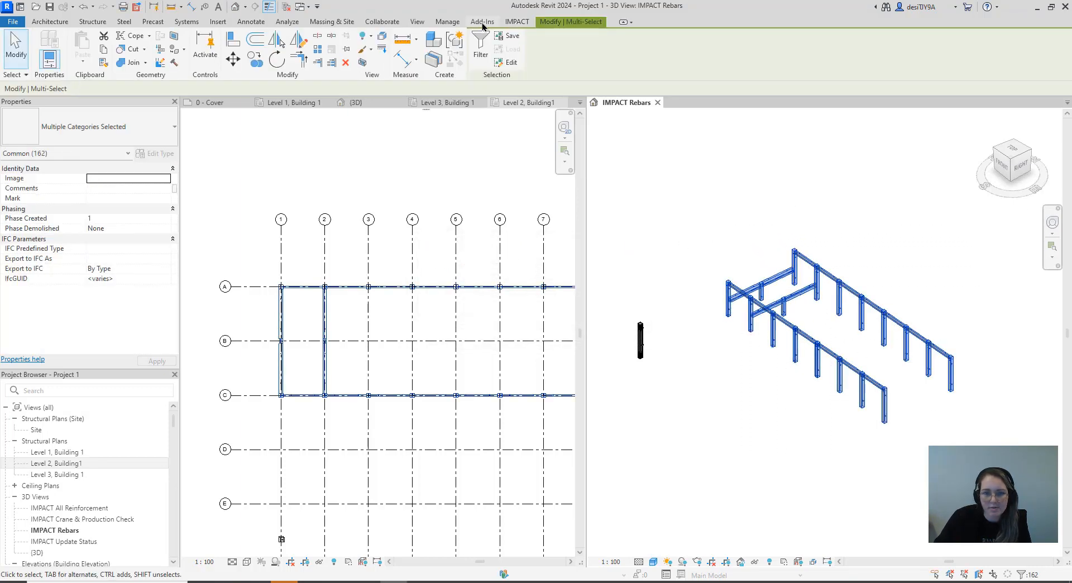
left_click(509, 23)
left_click(415, 60)
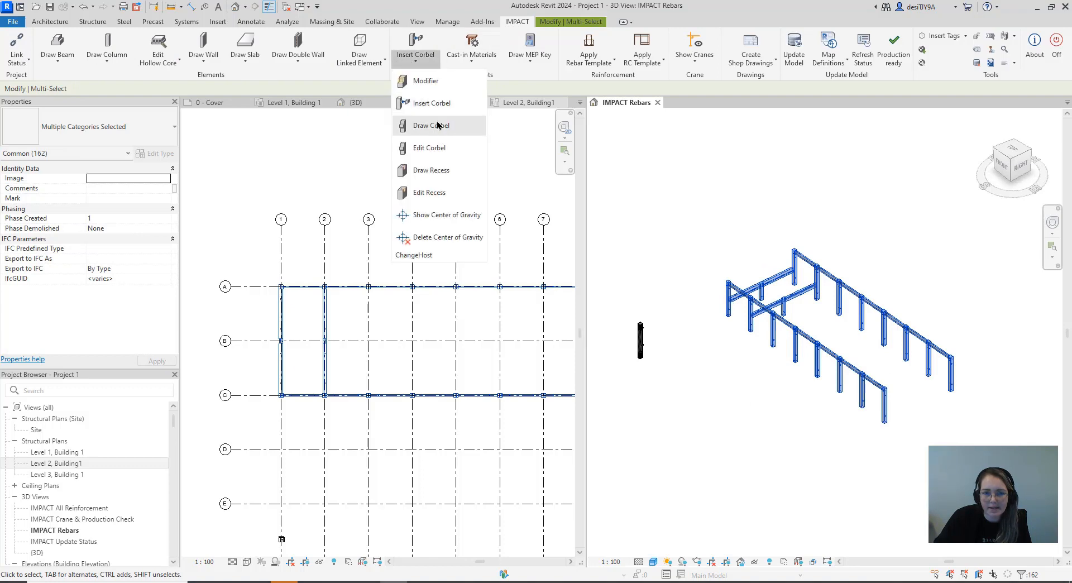
left_click(432, 104)
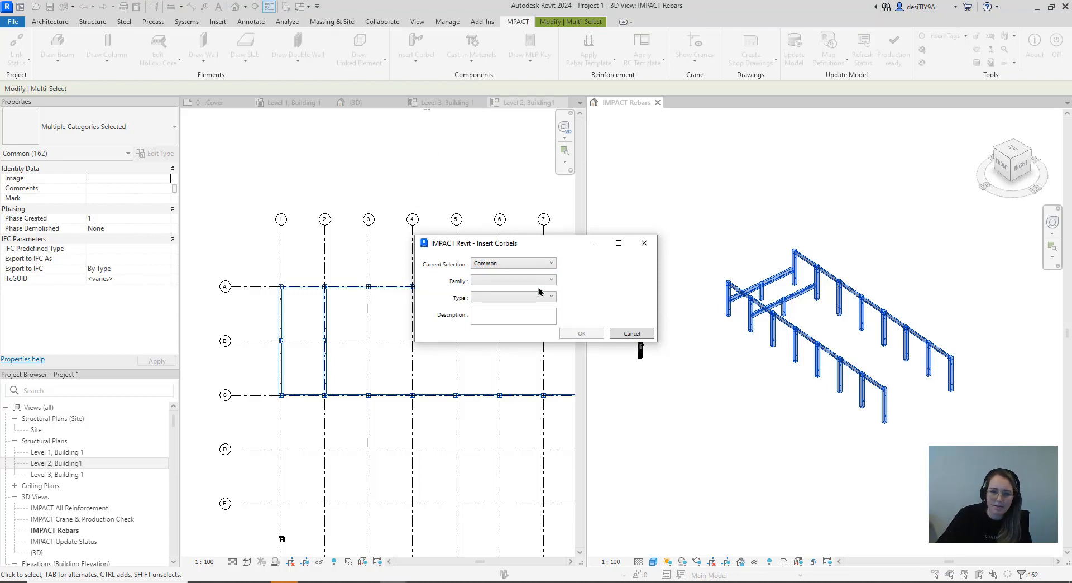
left_click(537, 281)
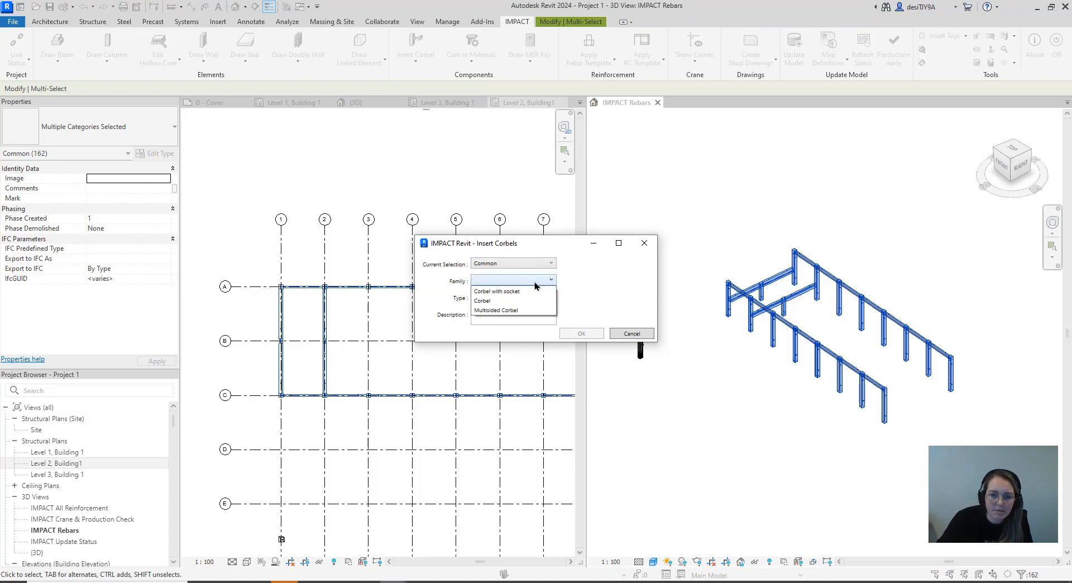
left_click(508, 295)
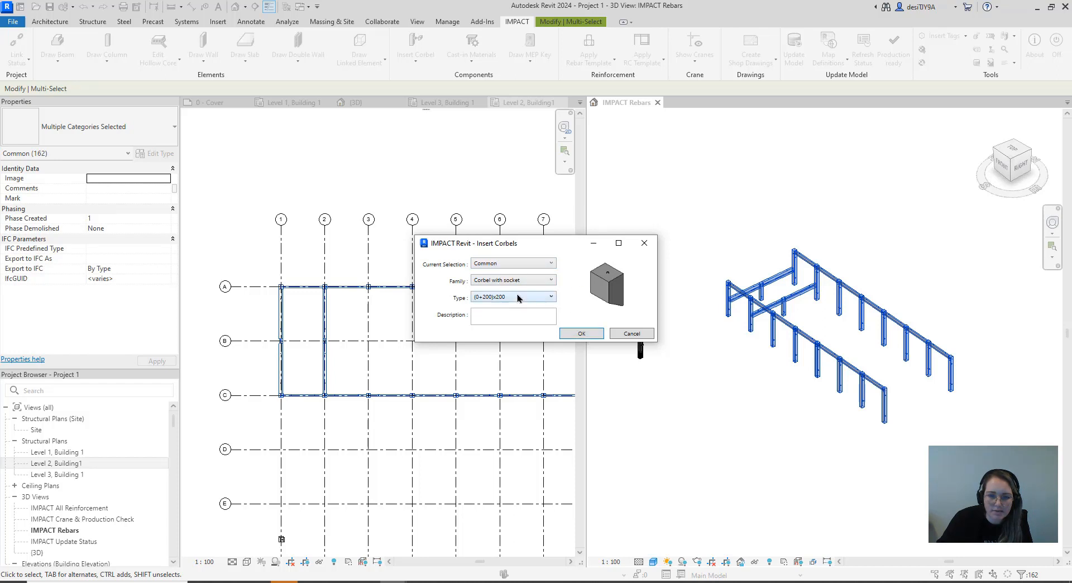
left_click(517, 297)
left_click(491, 322)
left_click(581, 333)
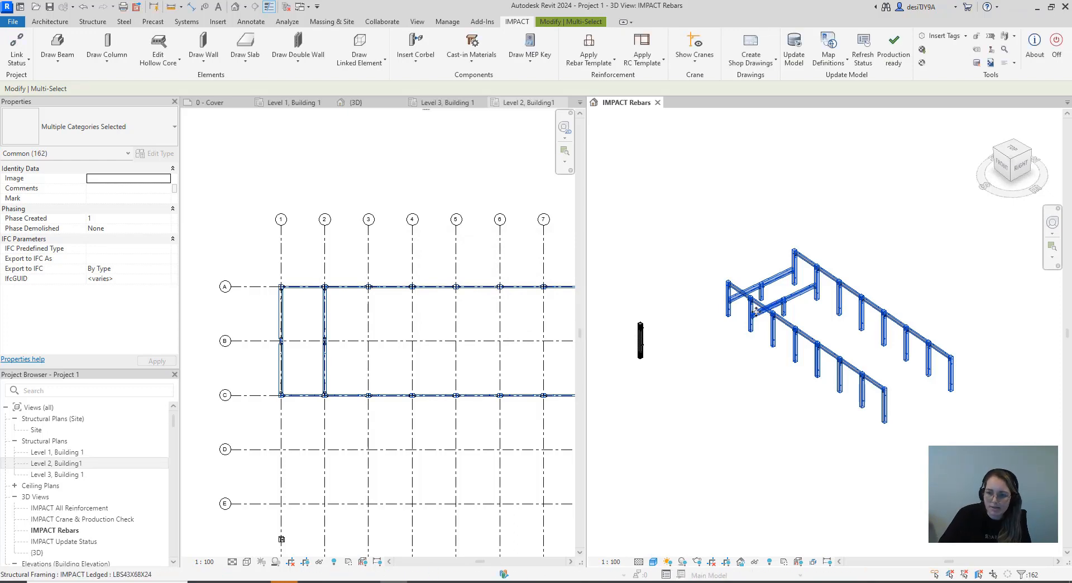
scroll(760, 304, "up", 6)
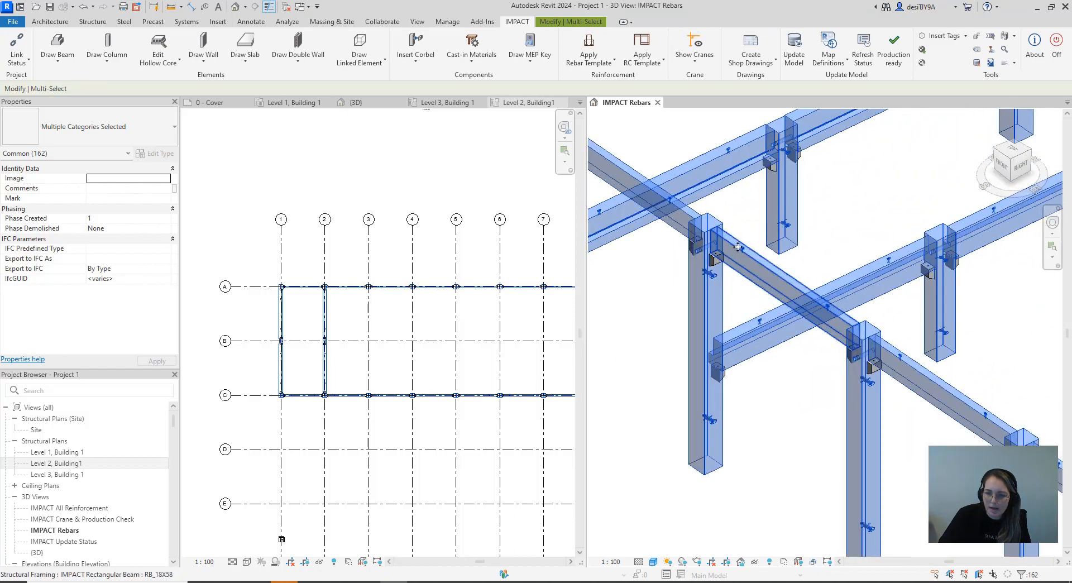
scroll(720, 234, "up", 5)
scroll(722, 238, "up", 3)
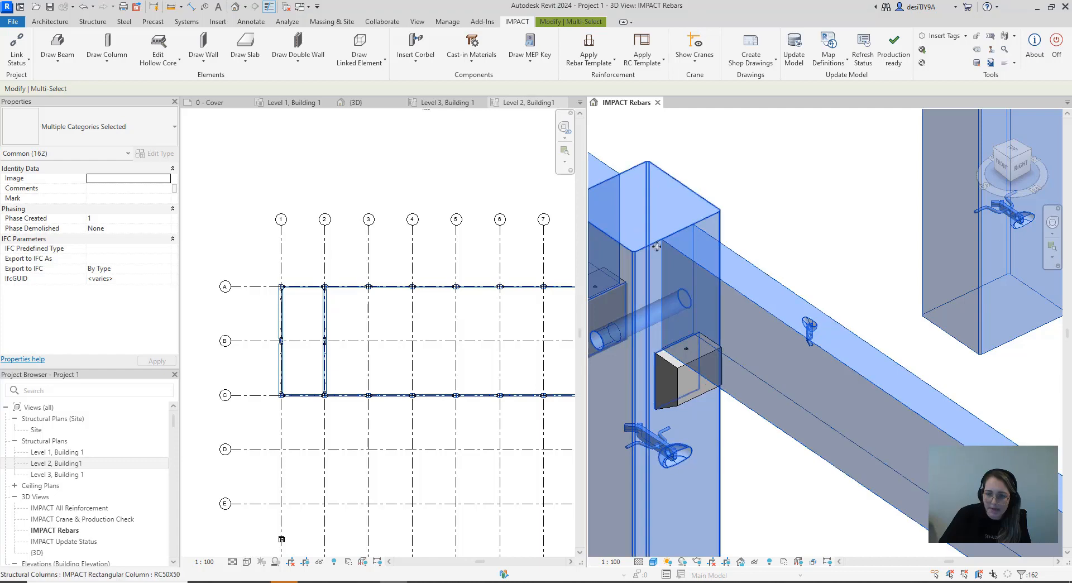
Inspect the new corbels at a column and review the instance properties of the Corbel with socket
scroll(670, 246, "down", 5)
middle_click_drag(673, 318, 778, 317)
scroll(777, 318, "up", 5)
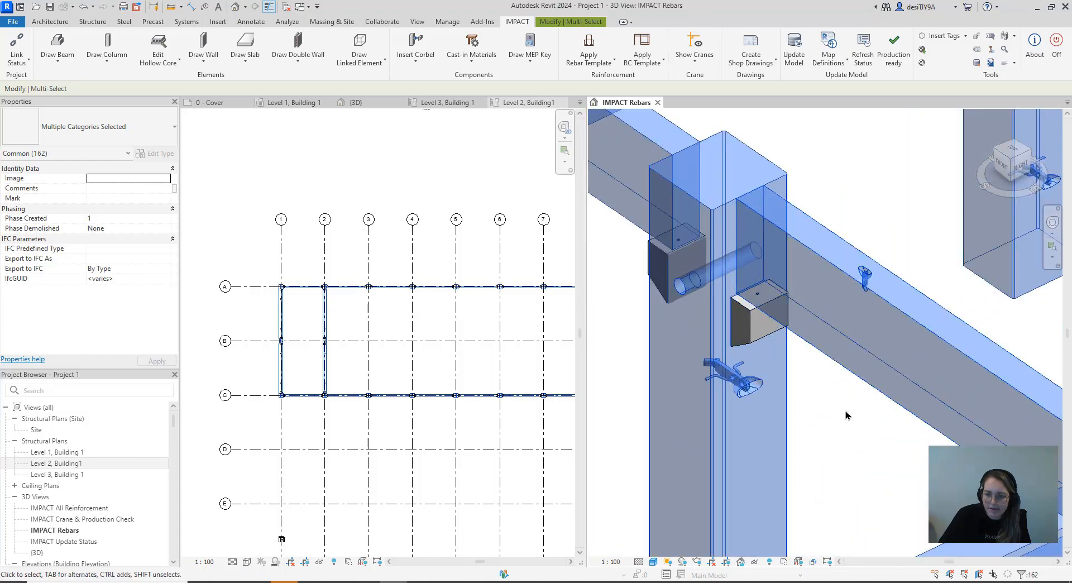
left_click(753, 317)
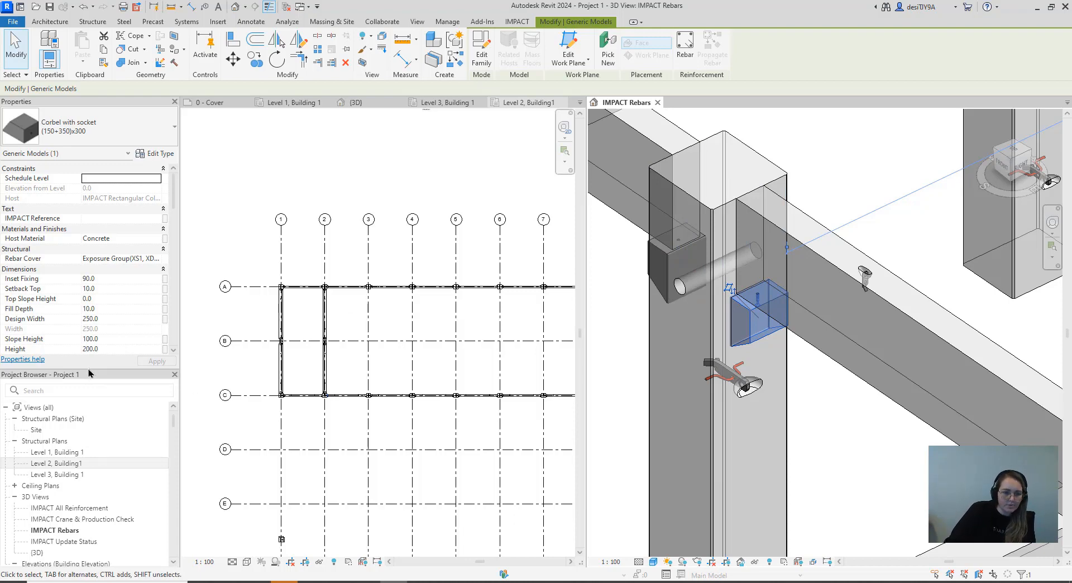
left_click_drag(77, 425, 77, 534)
scroll(72, 428, "down", 11)
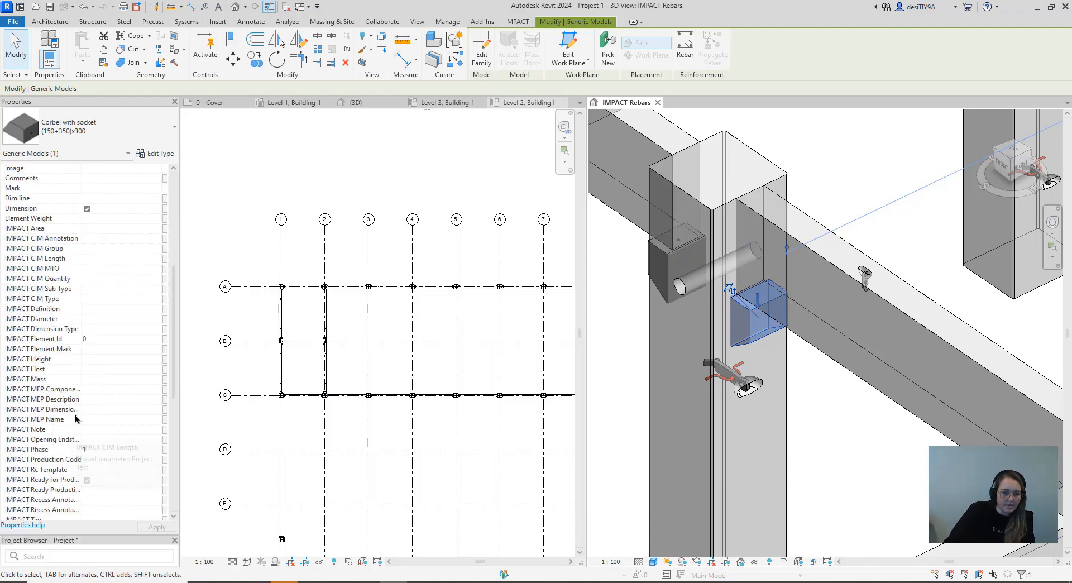
scroll(73, 422, "down", 1)
scroll(48, 424, "down", 6)
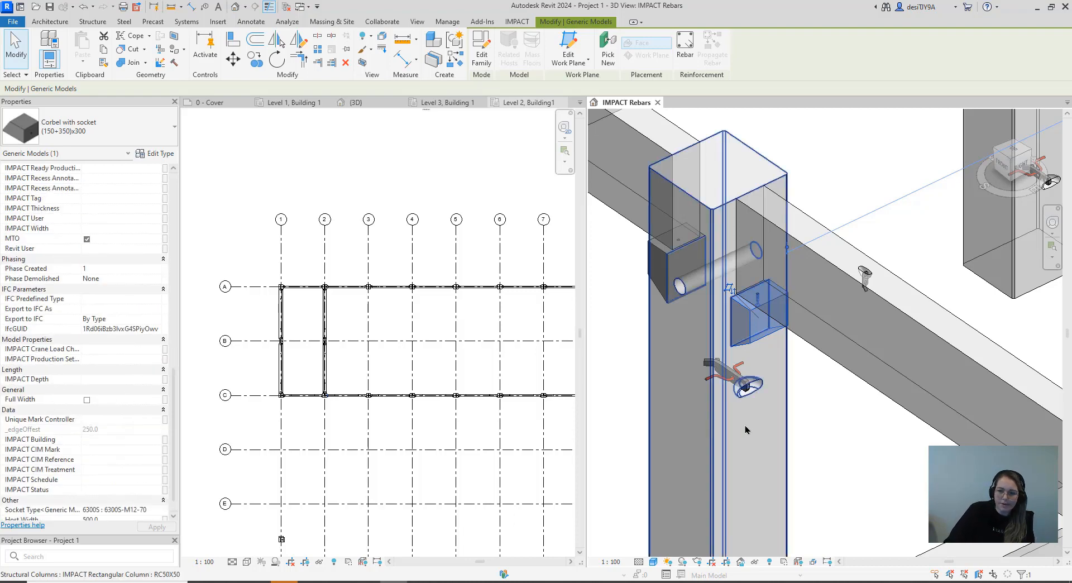
left_click(890, 464)
scroll(869, 446, "down", 3)
middle_click_drag(866, 445, 849, 412)
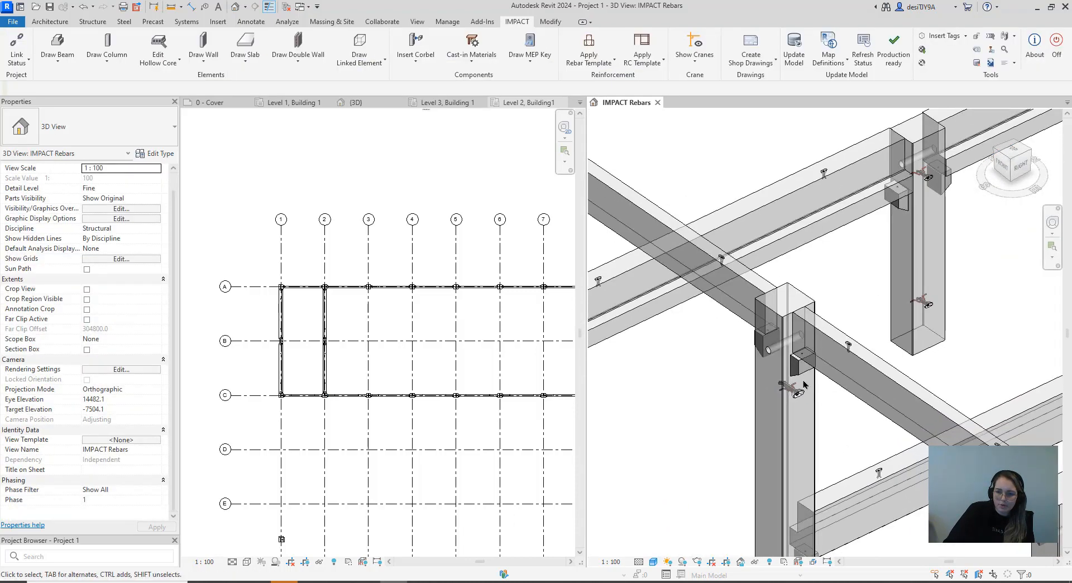
Select all instances of the Corbel with socket visible in the 3D view and enable Full Width for them
left_click(803, 371)
right_click(805, 369)
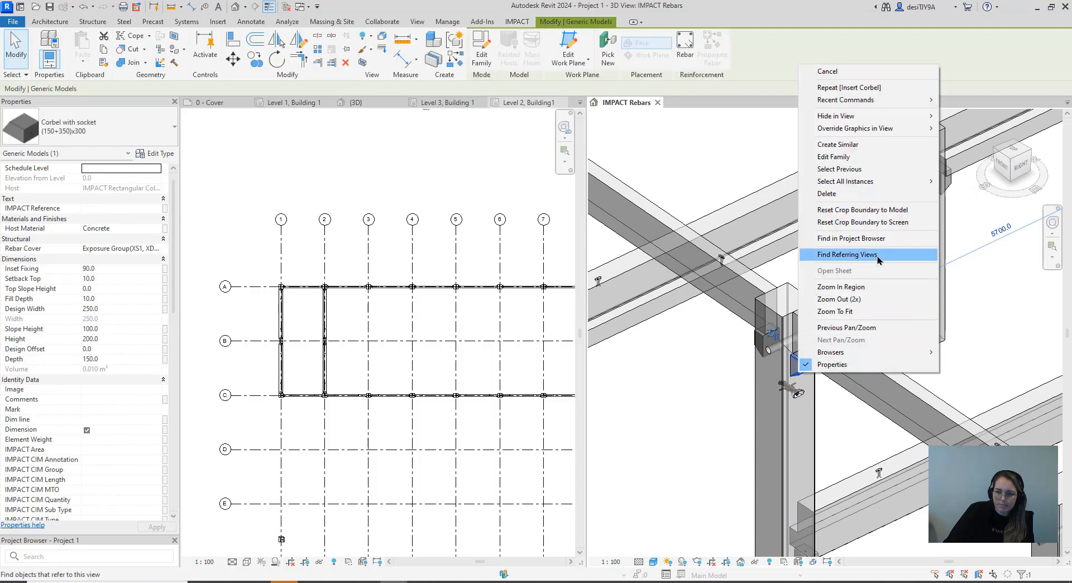
mouse_move(880, 184)
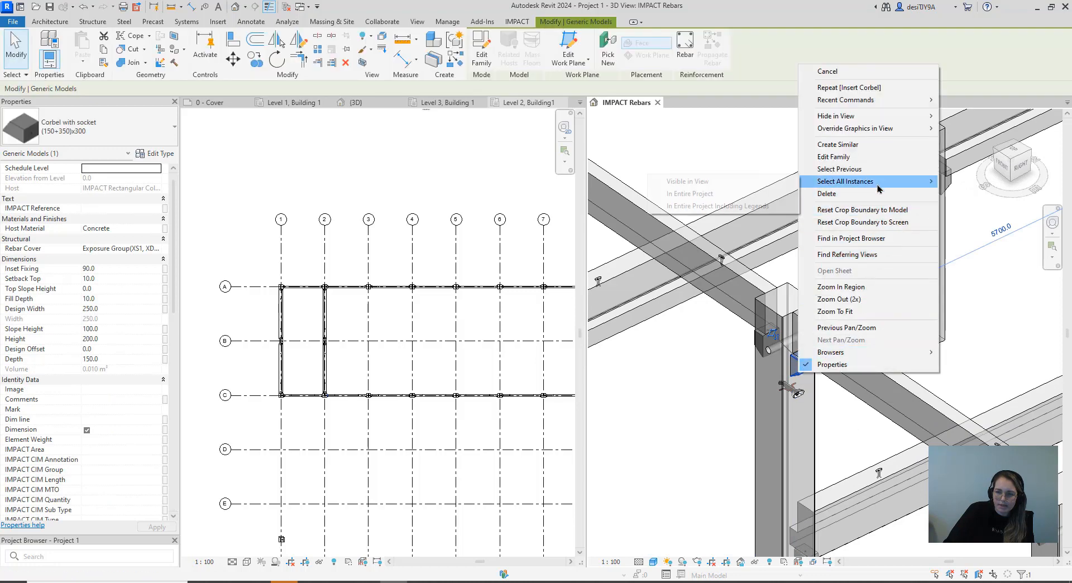
left_click(745, 184)
scroll(742, 392, "down", 5)
scroll(743, 391, "down", 4)
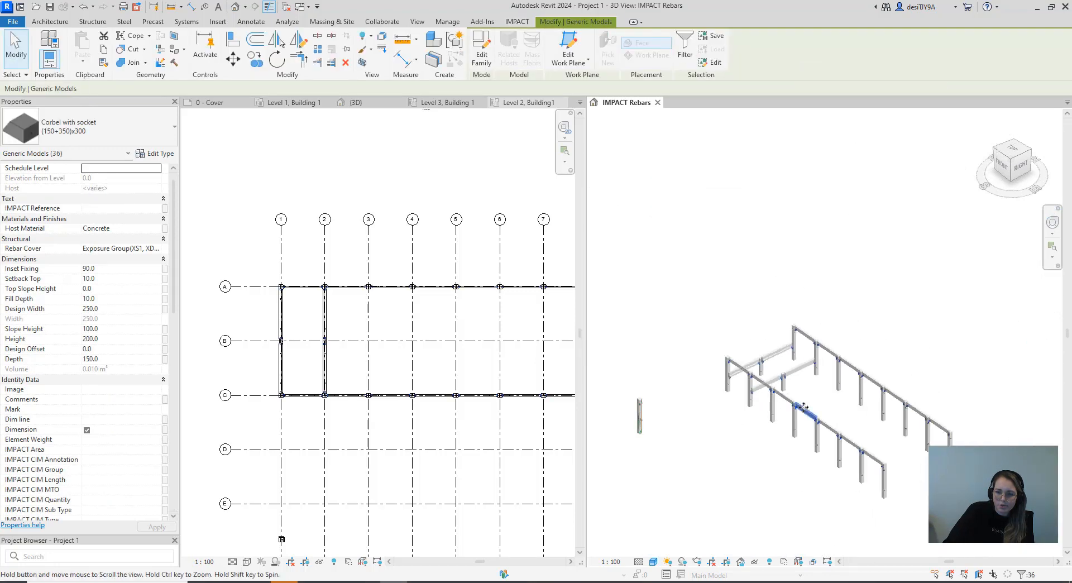
scroll(841, 225, "down", 2)
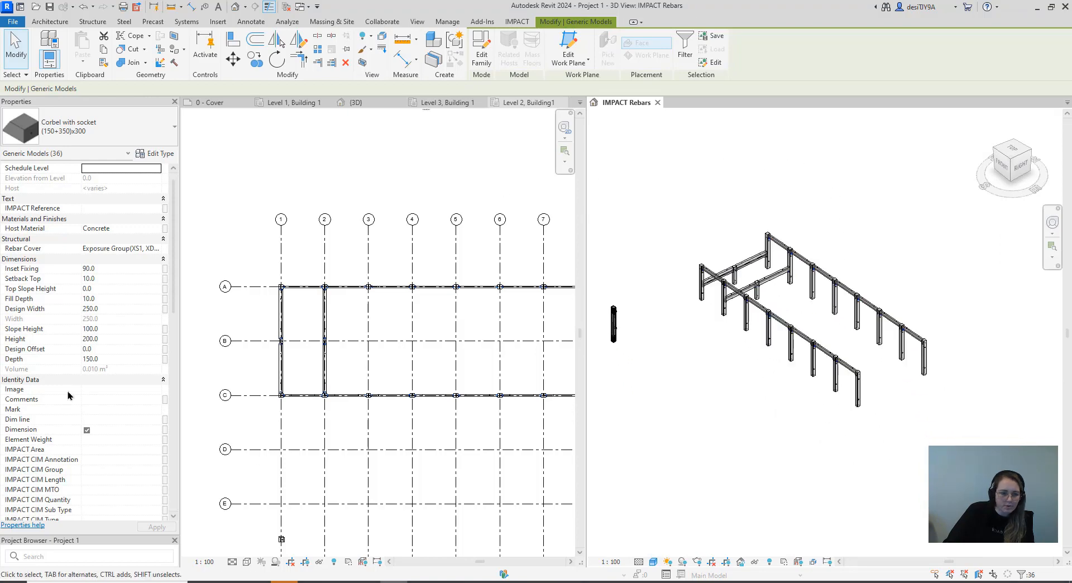
scroll(95, 438, "down", 12)
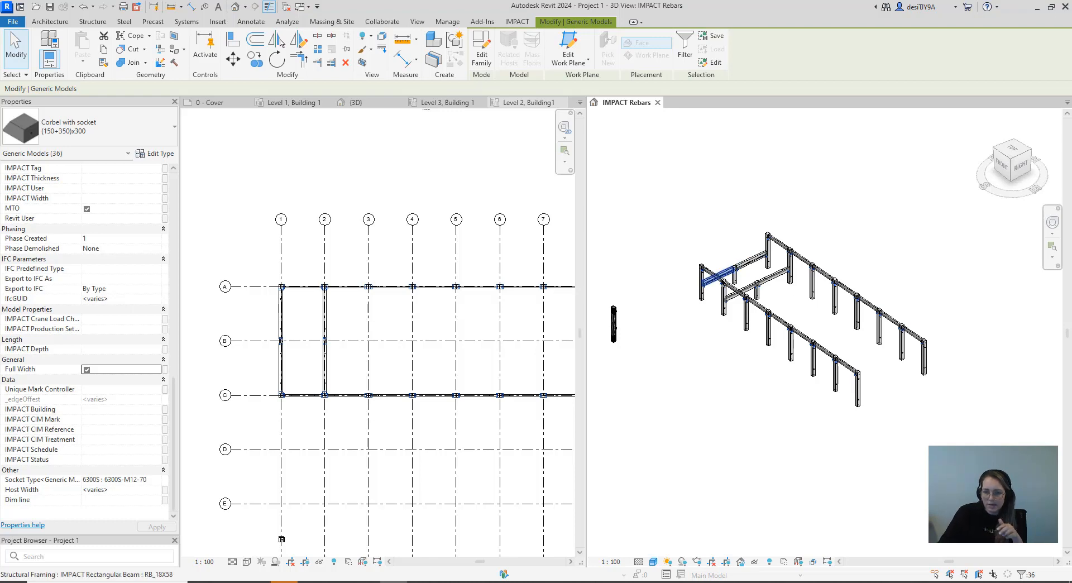
Examine how the full-width corbels sit on the column faces beneath the beams across the frame
scroll(745, 299, "up", 8)
scroll(745, 299, "up", 6)
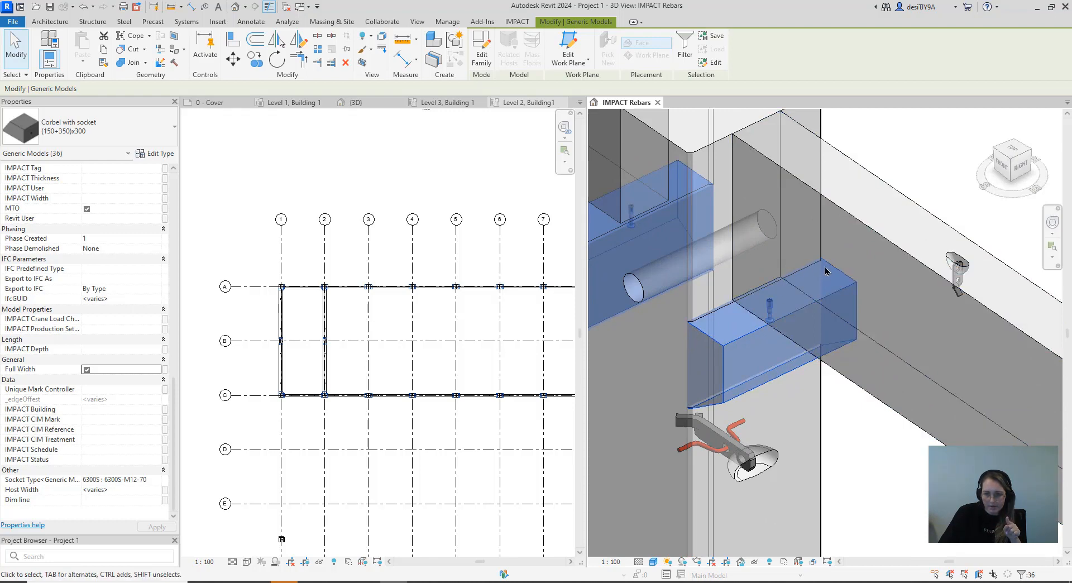
scroll(826, 270, "down", 6)
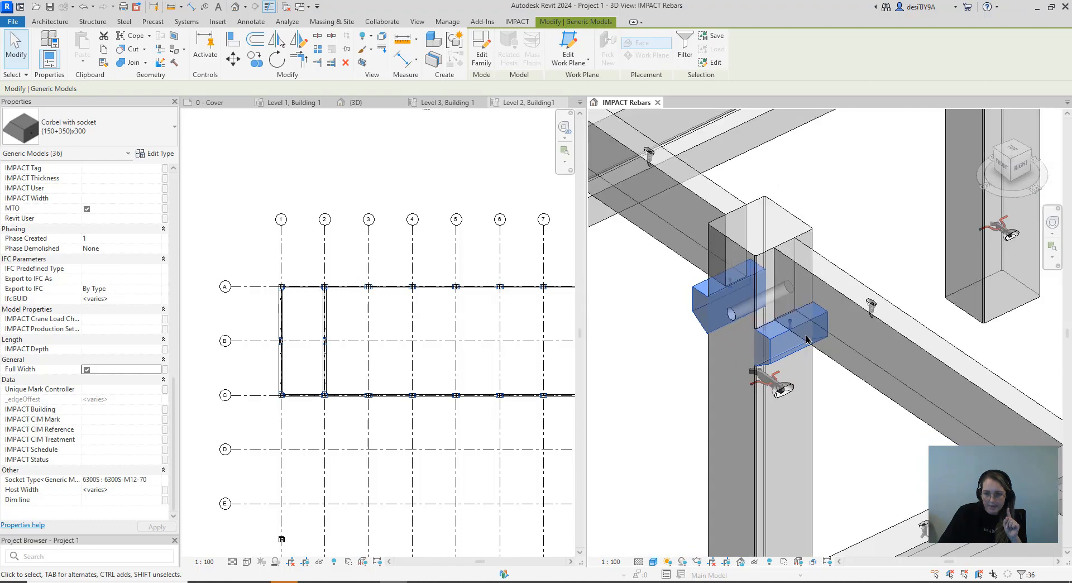
scroll(849, 223, "down", 3)
middle_click_drag(903, 290, 952, 379)
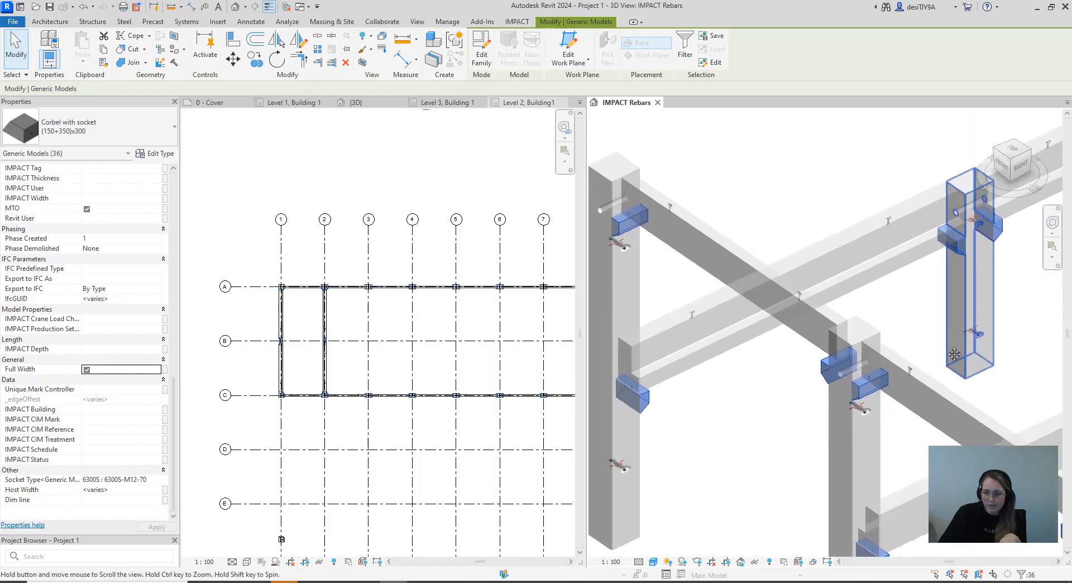
scroll(952, 381, "down", 1)
middle_click_drag(783, 260, 830, 314)
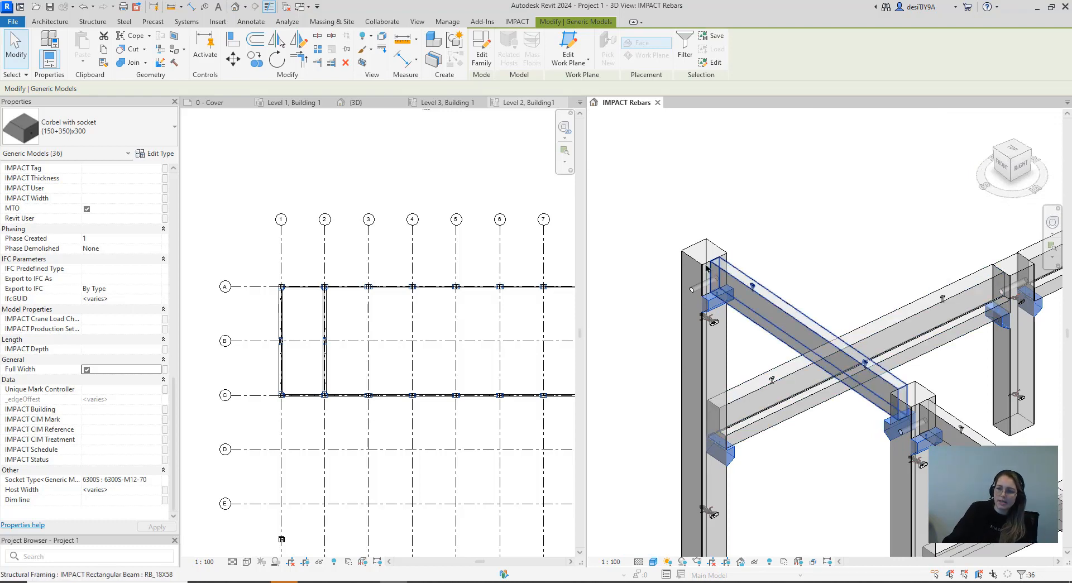
Inspect the corner column's corbel and its socket beneath the end of the RB_18X58 beam
scroll(717, 249, "up", 4)
scroll(780, 252, "up", 2)
middle_click_drag(780, 252, 831, 206)
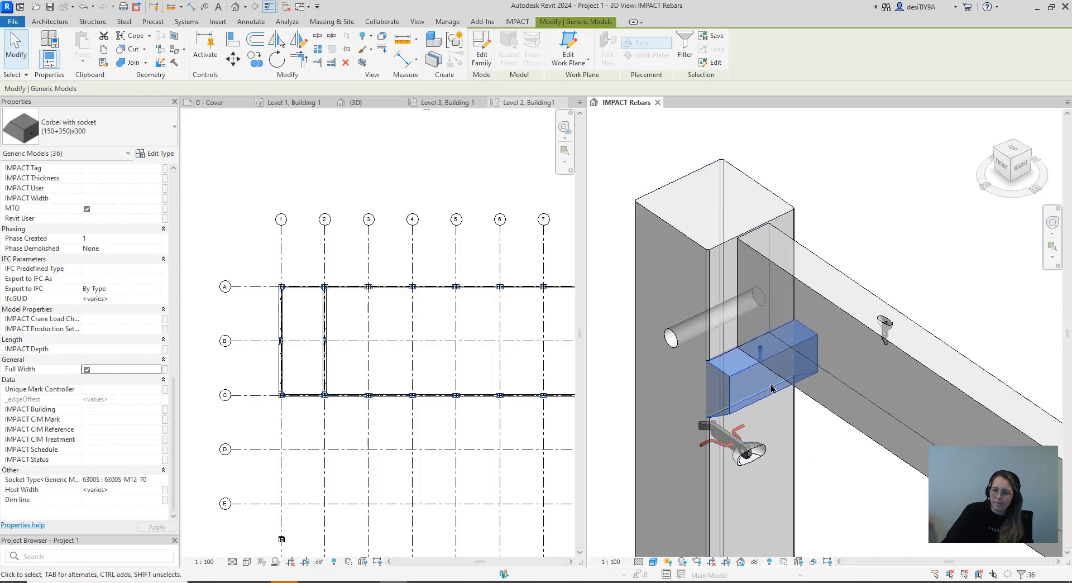
scroll(759, 350, "up", 5)
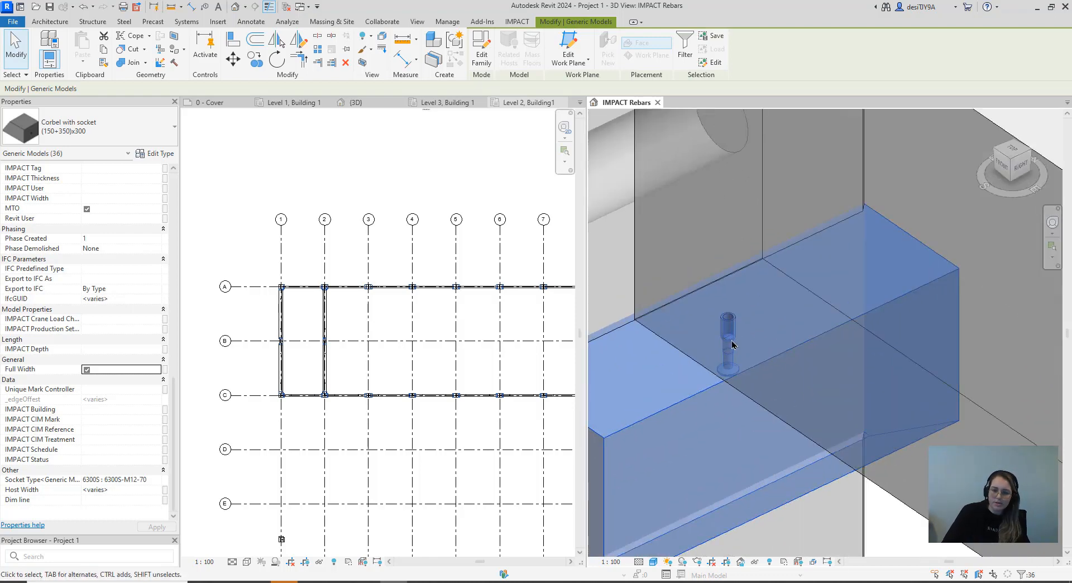
scroll(733, 344, "down", 4)
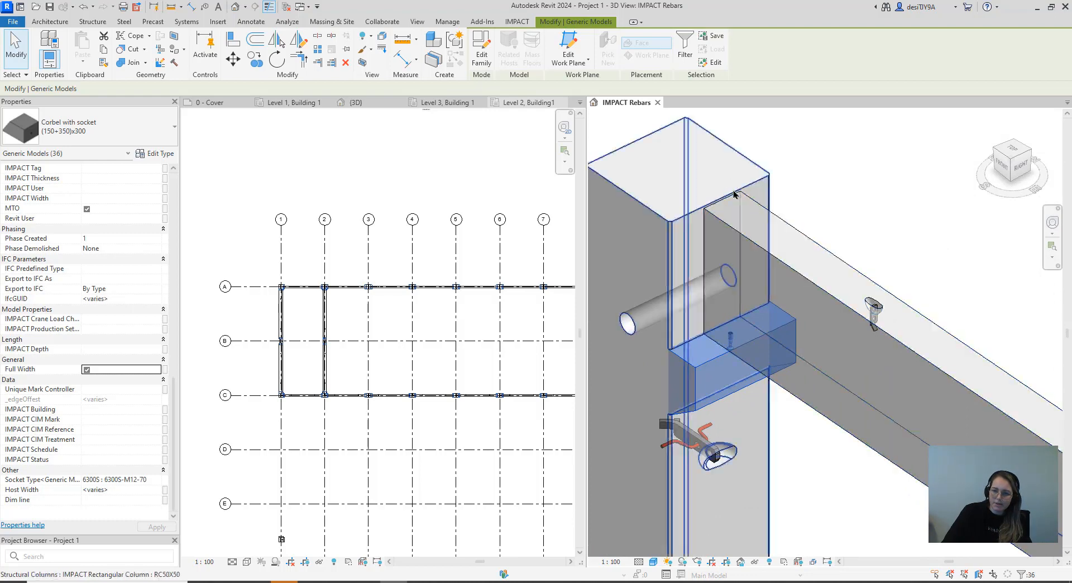
scroll(739, 218, "down", 3)
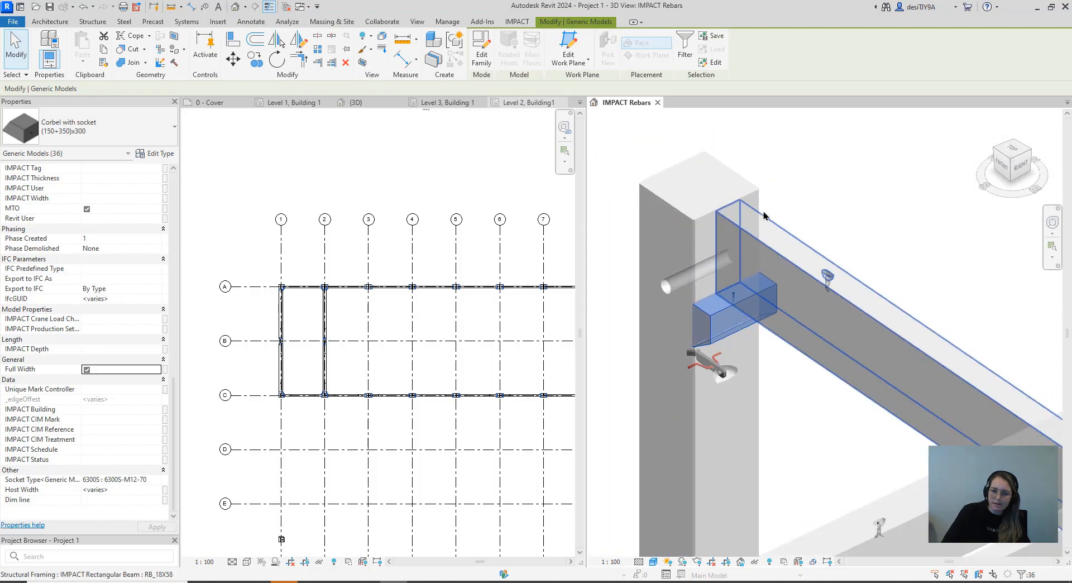
middle_click_drag(795, 203, 825, 219)
scroll(765, 230, "up", 2)
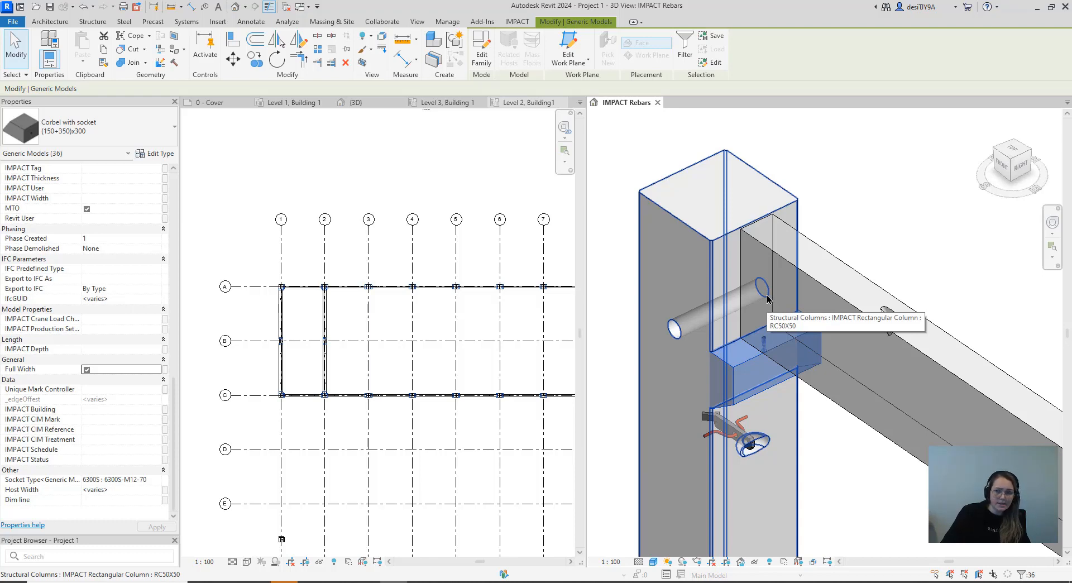
Select the RB_18X58 beam along grid C between grids 1 and 2 and open its end settings in Edit Beam
left_click(854, 246)
middle_click_drag(854, 246, 773, 263)
left_click(774, 273)
left_click(525, 23)
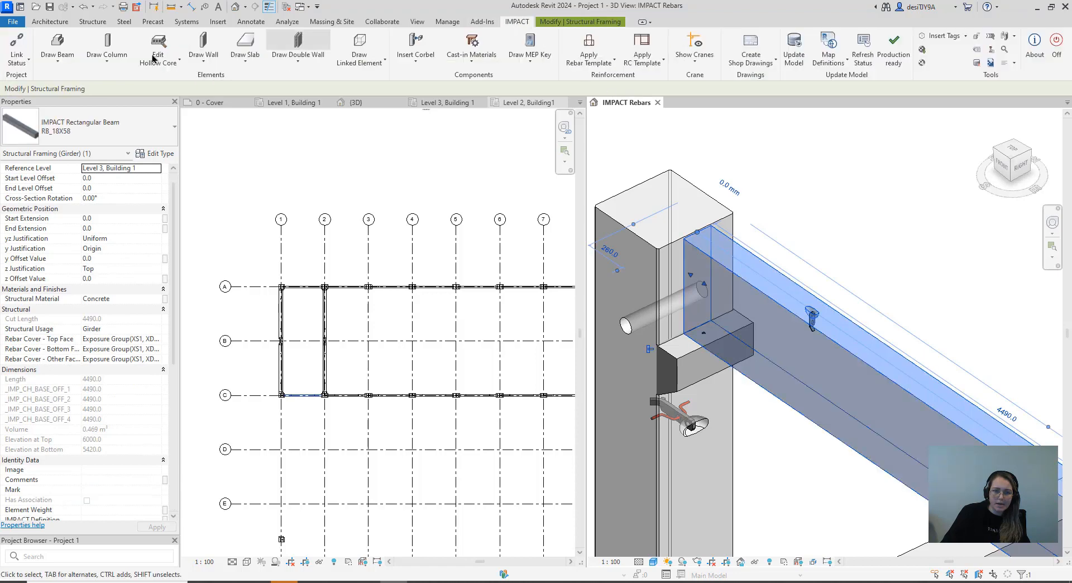
left_click(56, 55)
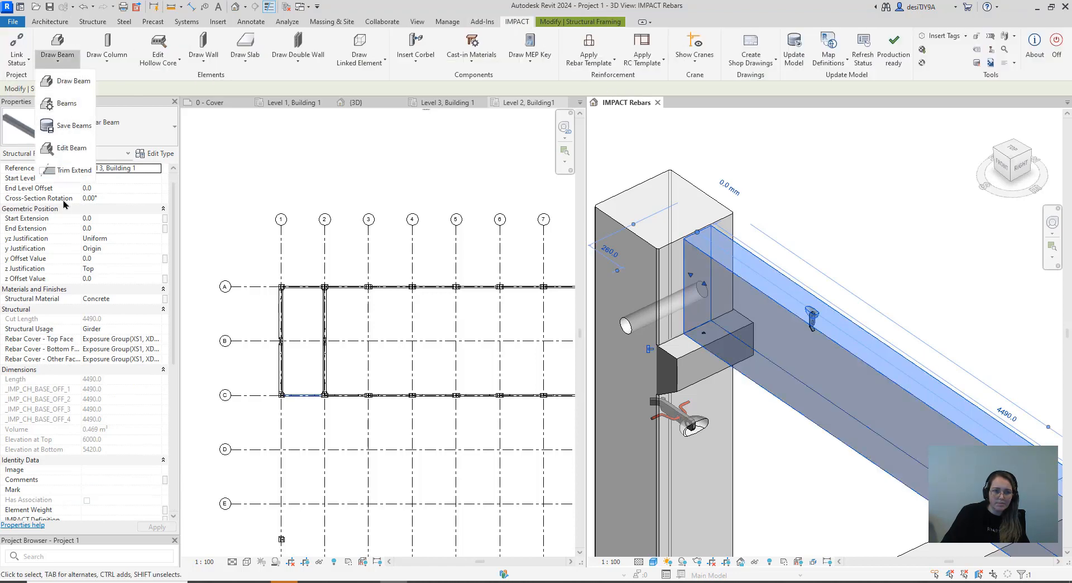
left_click(60, 149)
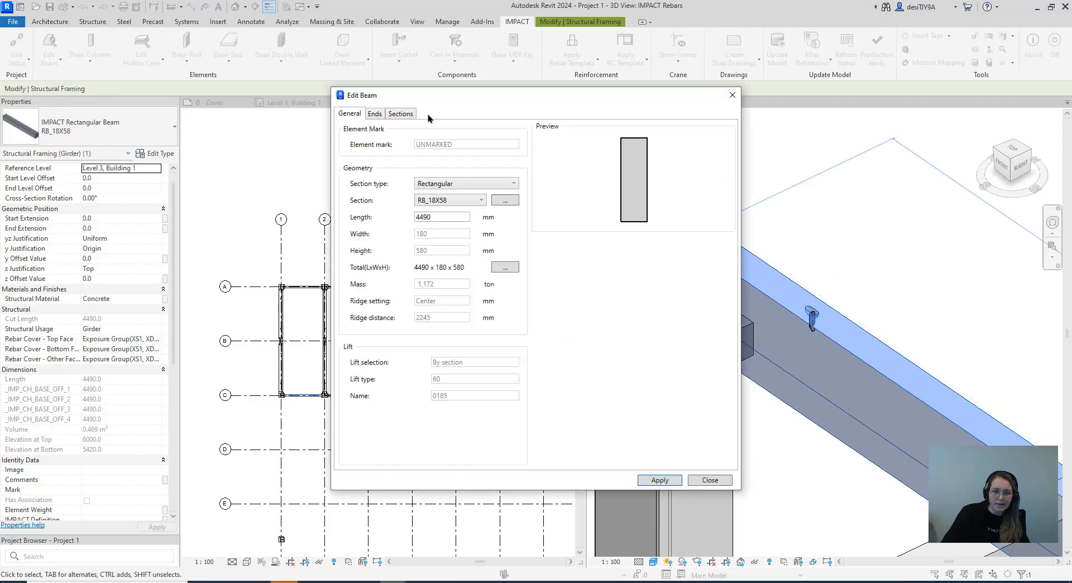
left_click_drag(370, 106, 233, 127)
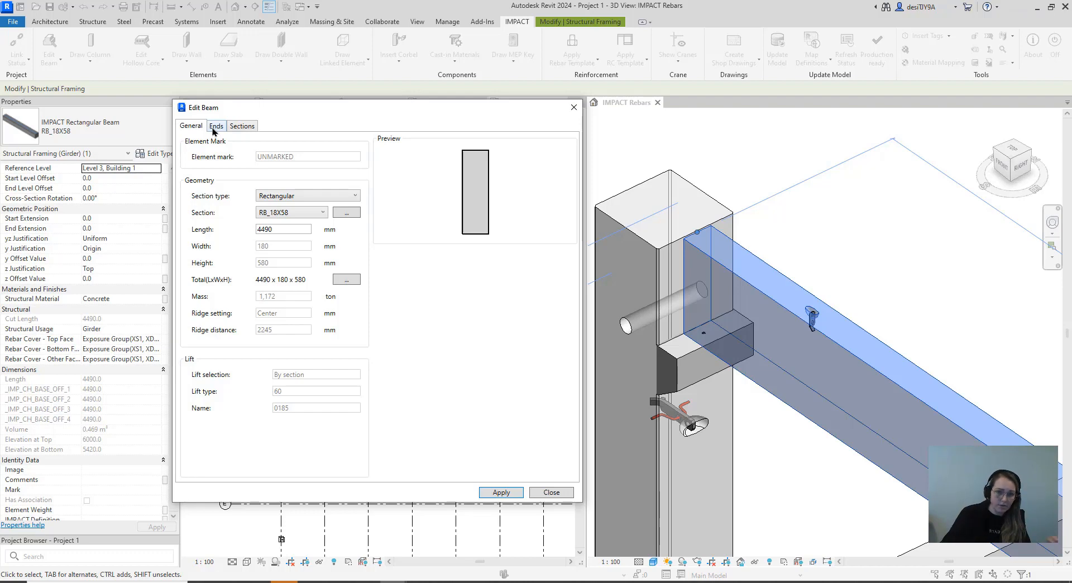
left_click(216, 126)
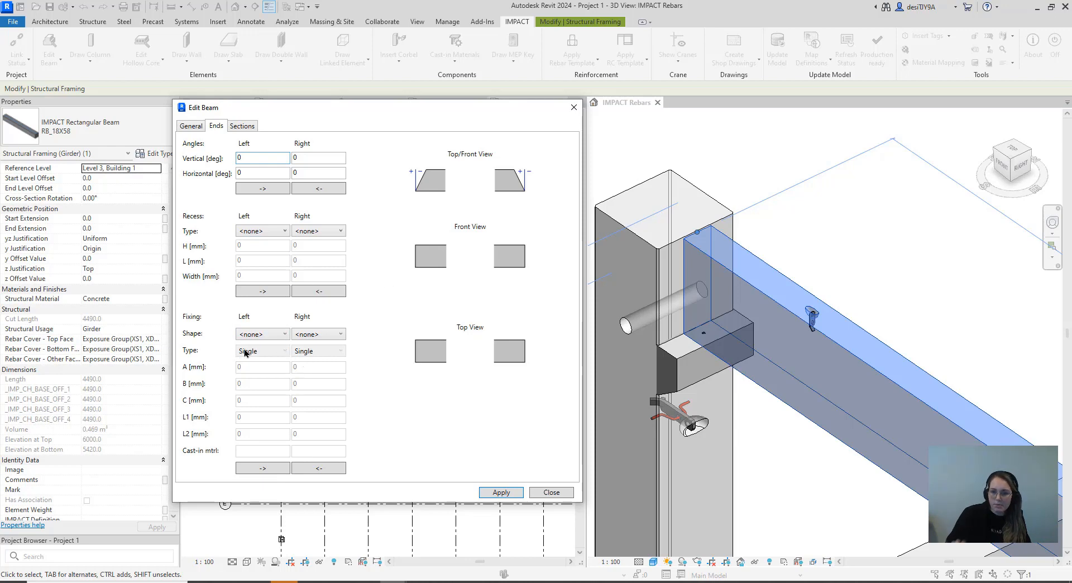
Define a Circular, Single sym. fixing with A 30 mm and L1 60 mm at the beam's left end and copy it to the right end
left_click(258, 334)
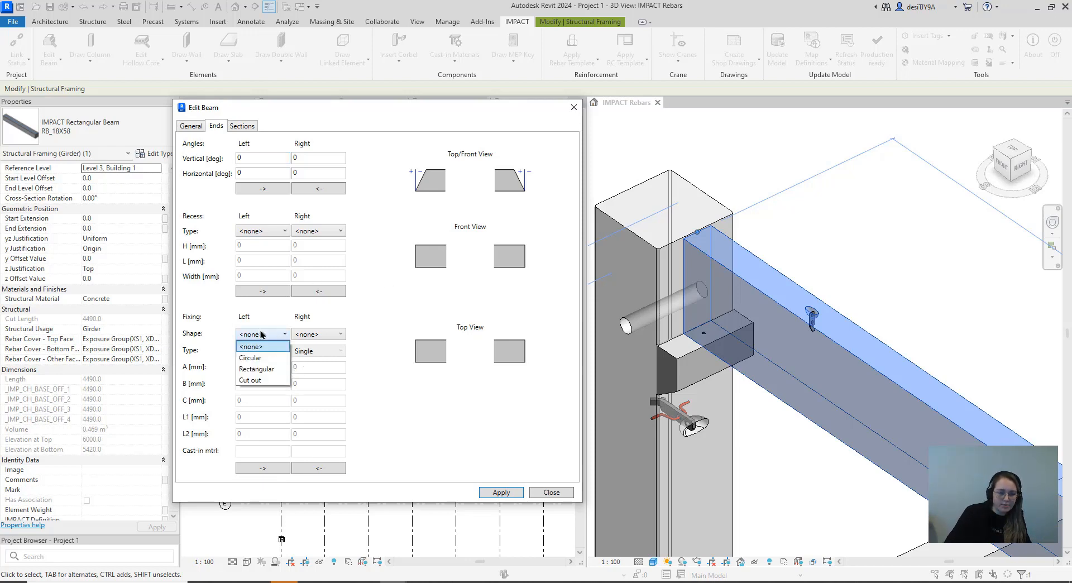
left_click(267, 360)
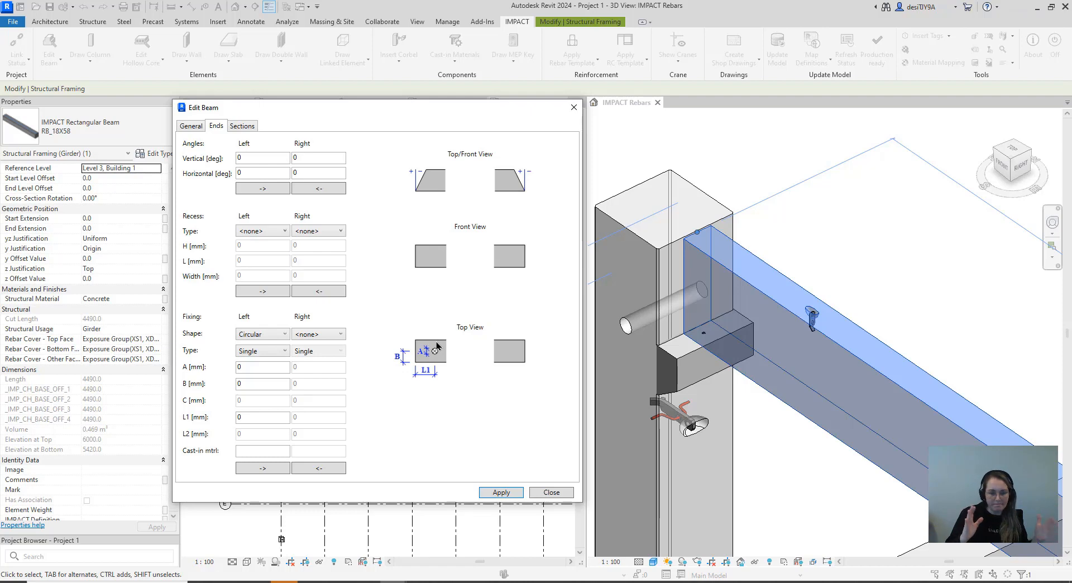
left_click(268, 354)
left_click(268, 390)
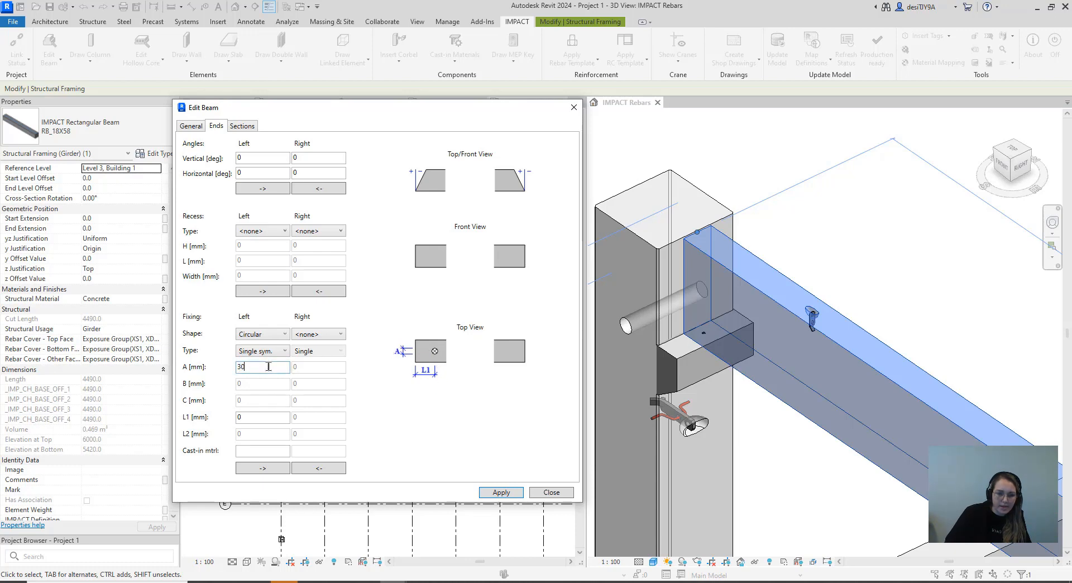
left_click(250, 417)
type("60")
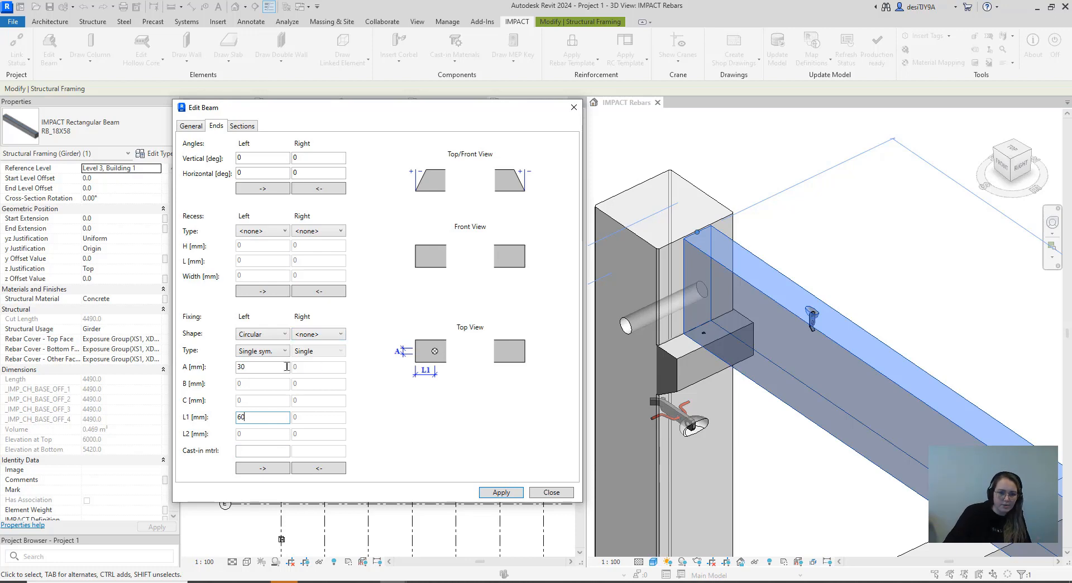
left_click(265, 472)
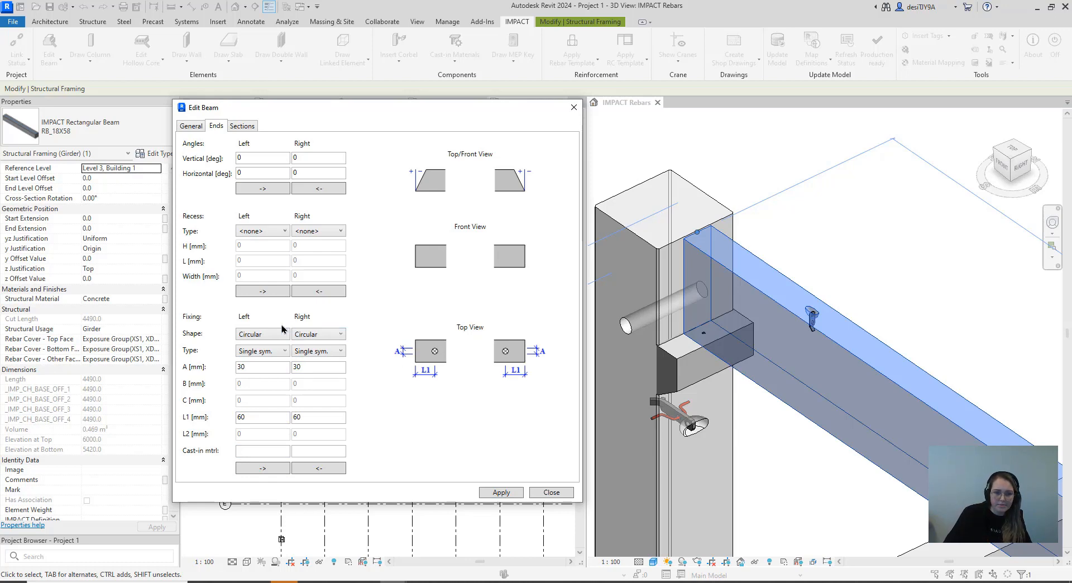
Apply the beam's end fixings, update its lifts with the choice applied to all elements, and inspect the fixing recesses at the beam ends
left_click(498, 493)
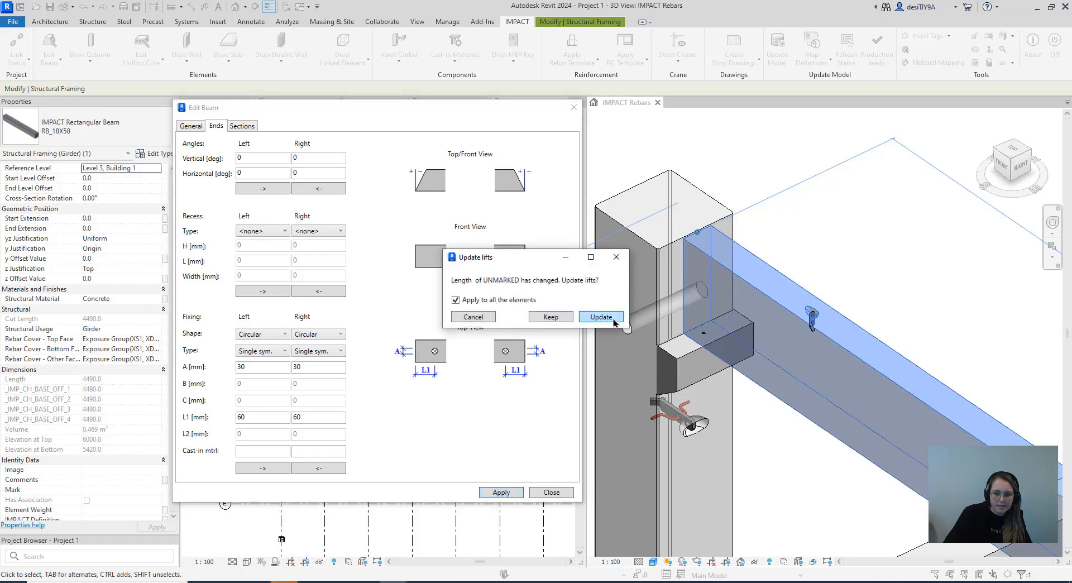
left_click(601, 317)
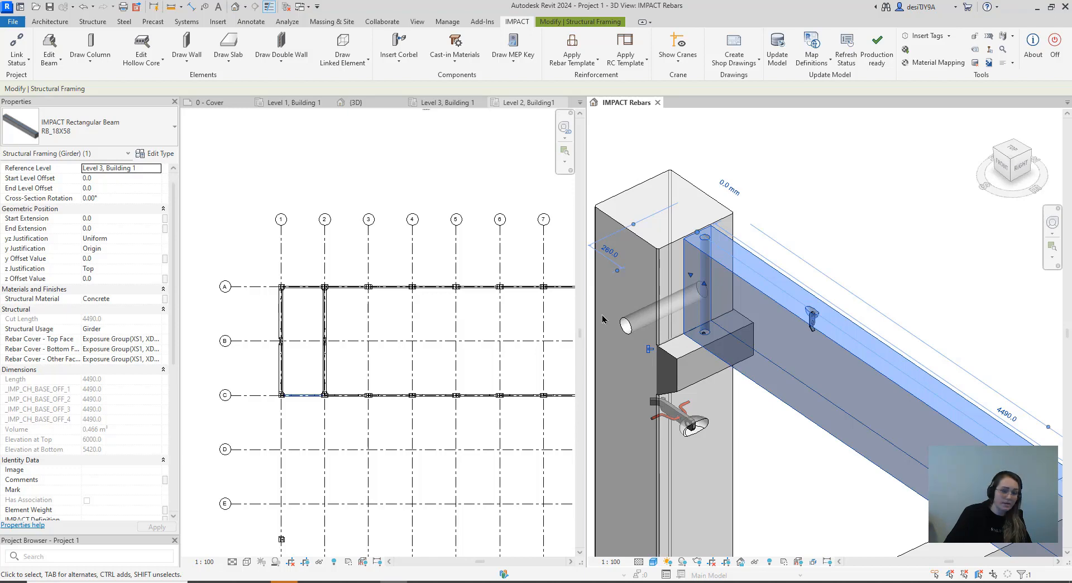
scroll(602, 319, "down", 5)
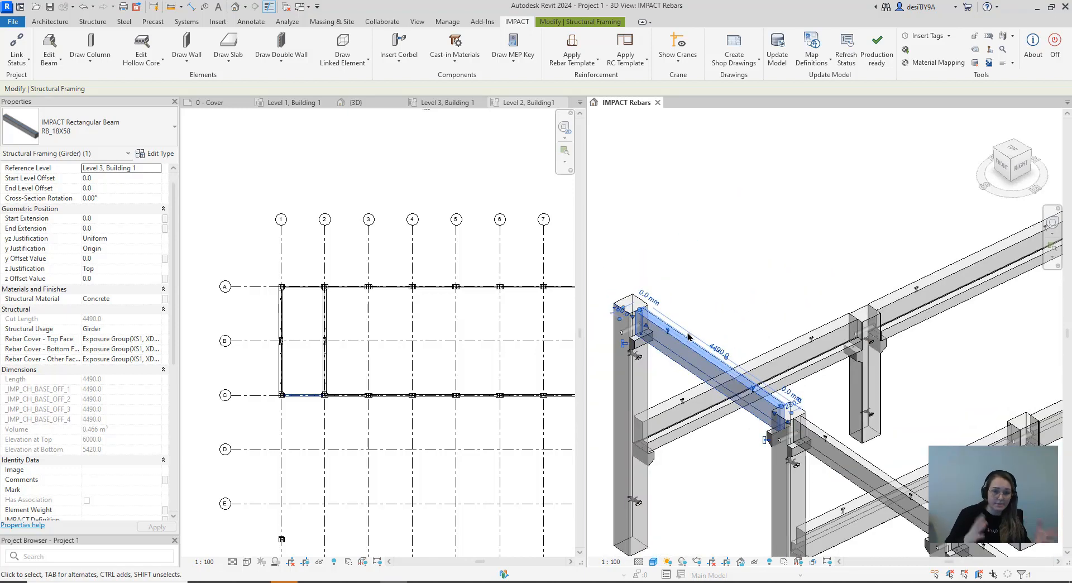
left_click(702, 295)
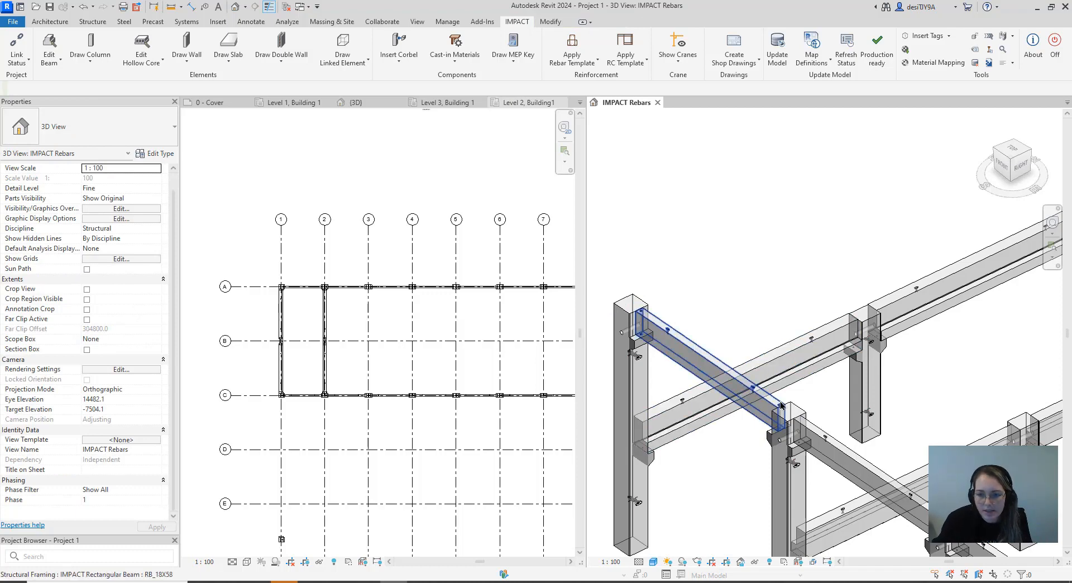
scroll(781, 406, "up", 5)
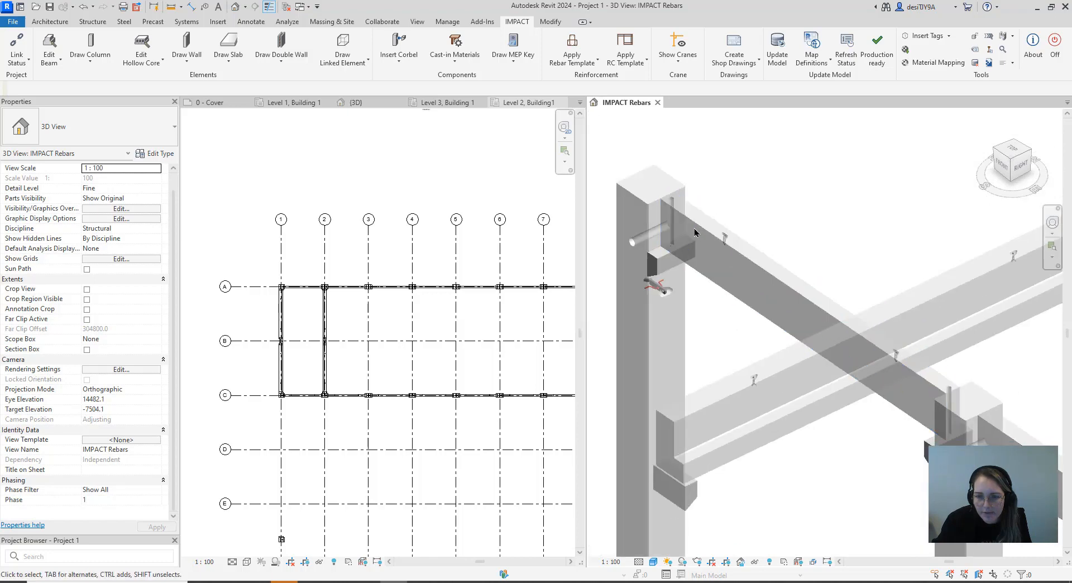
scroll(694, 232, "up", 5)
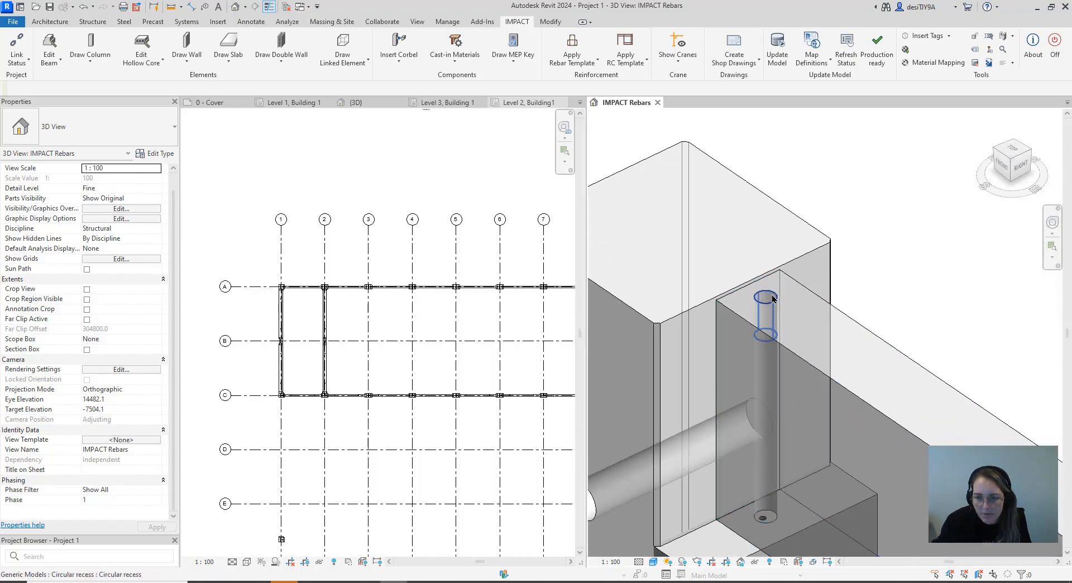
Select all RB_18X58 beams in the model except the one along grid C between grids 1 and 2
scroll(769, 229, "down", 3)
scroll(768, 363, "up", 6)
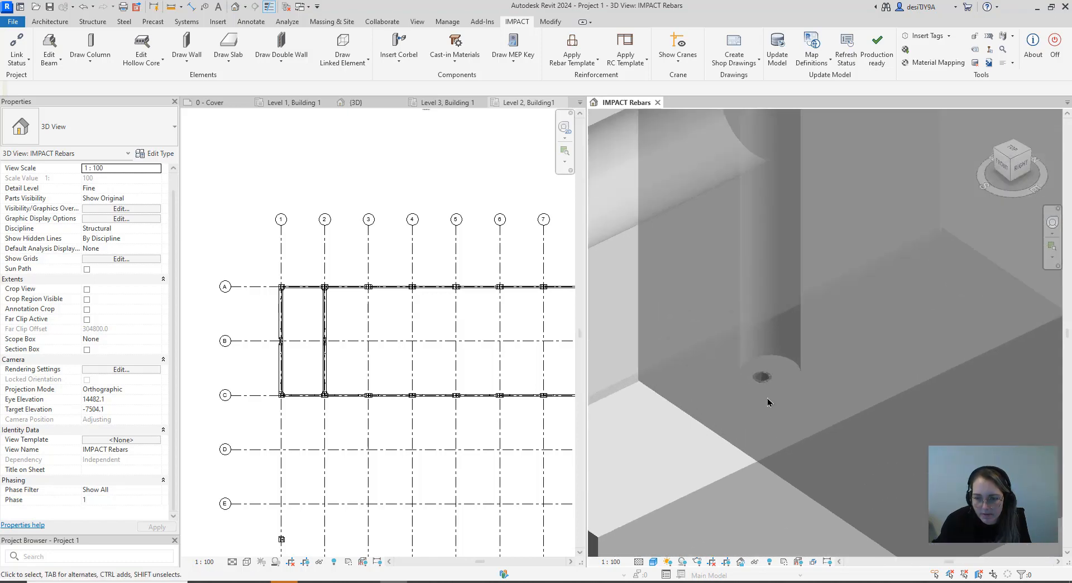
scroll(768, 402, "up", 3)
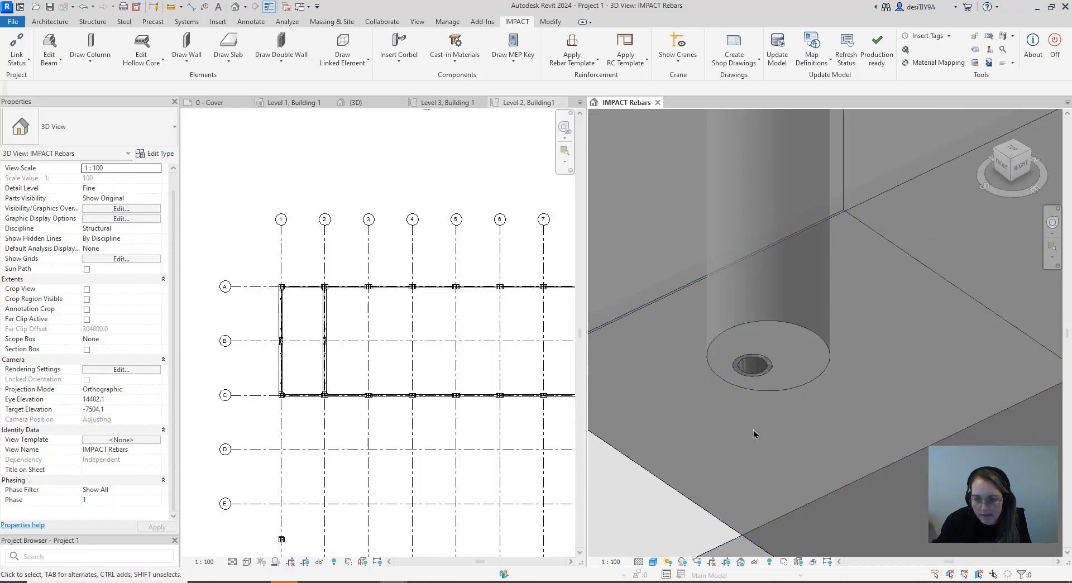
scroll(804, 366, "down", 10)
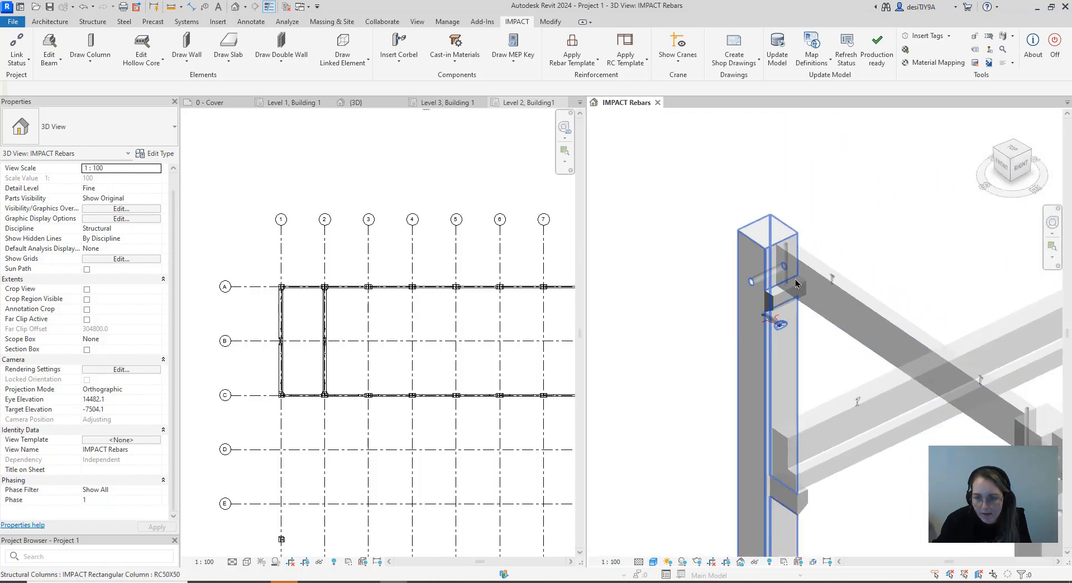
scroll(865, 319, "down", 4)
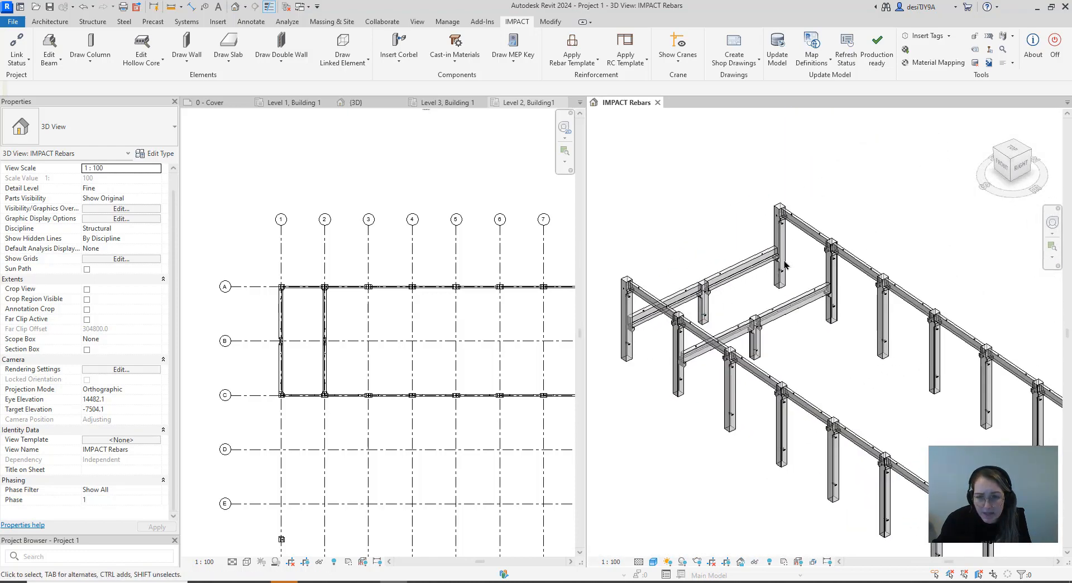
left_click(802, 229)
right_click(802, 226)
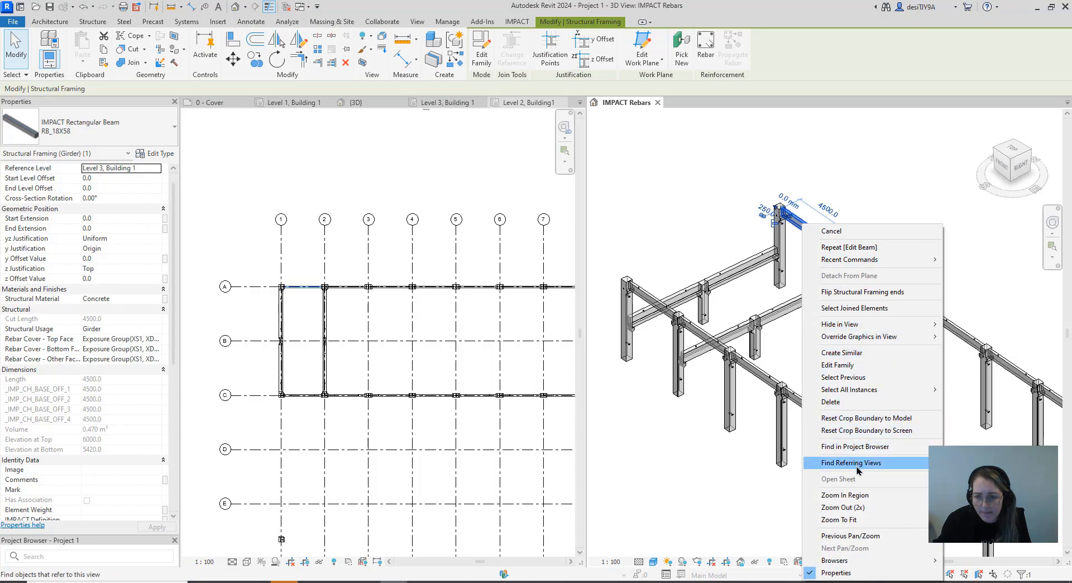
mouse_move(860, 389)
left_click(758, 393)
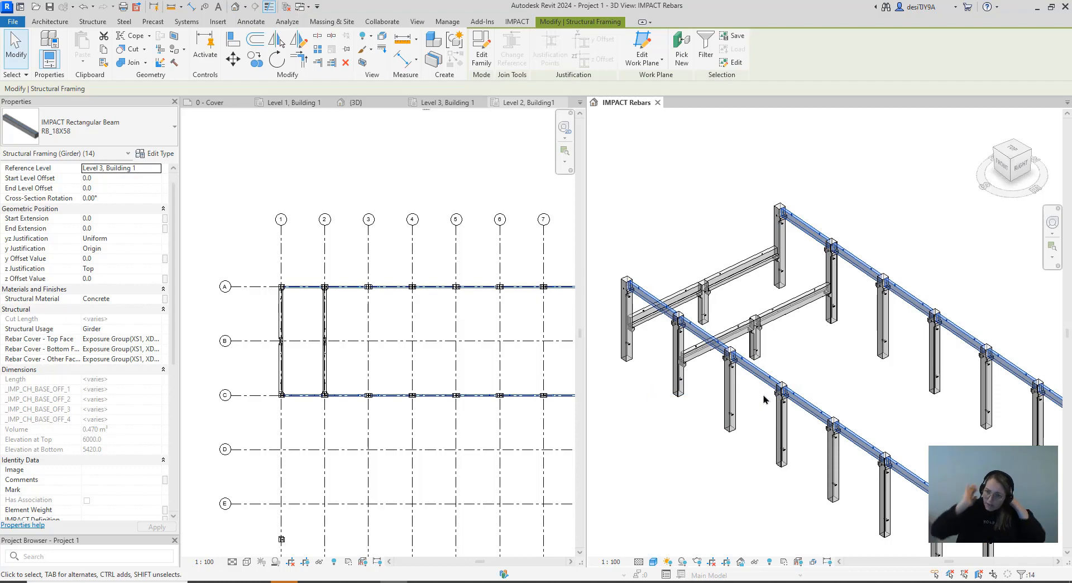
left_click(651, 303, "shift")
scroll(661, 242, "down", 4)
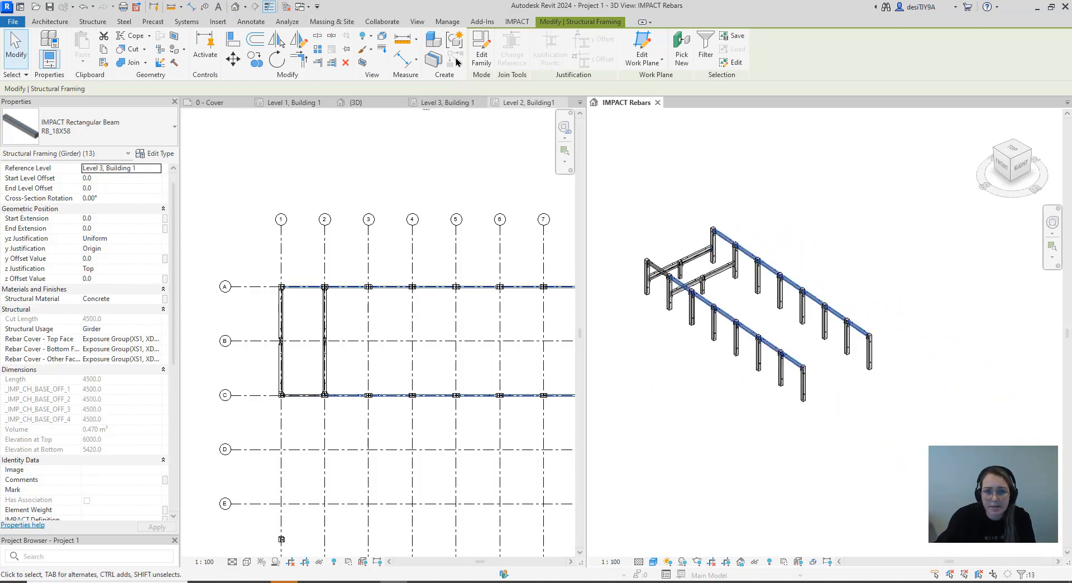
Open the selected beams' end settings in Edit Beam and set the left fixing to Circular, Single sym
left_click(516, 21)
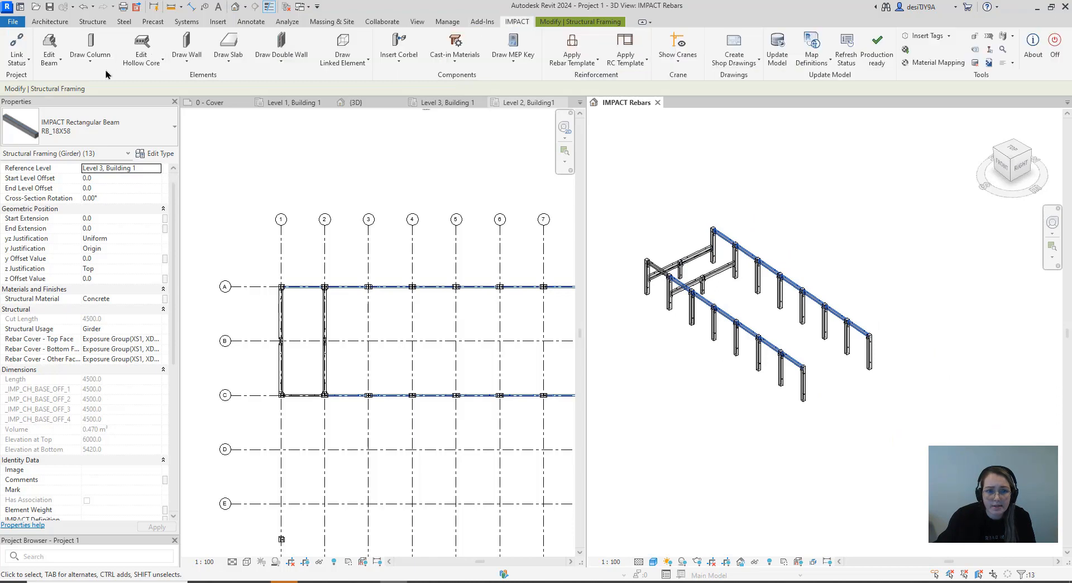
left_click(56, 62)
left_click(67, 146)
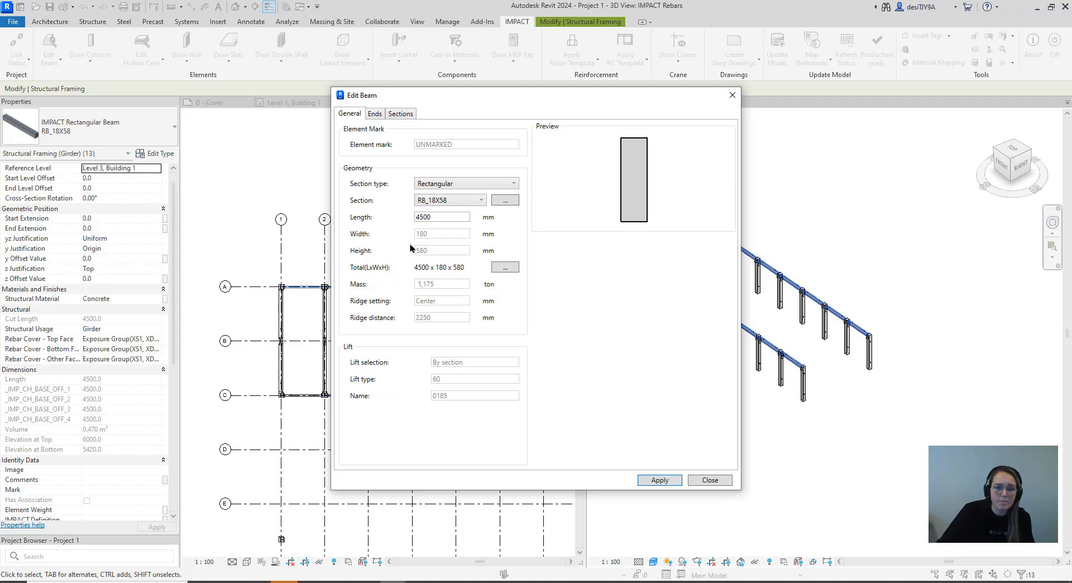
left_click(374, 113)
left_click(425, 322)
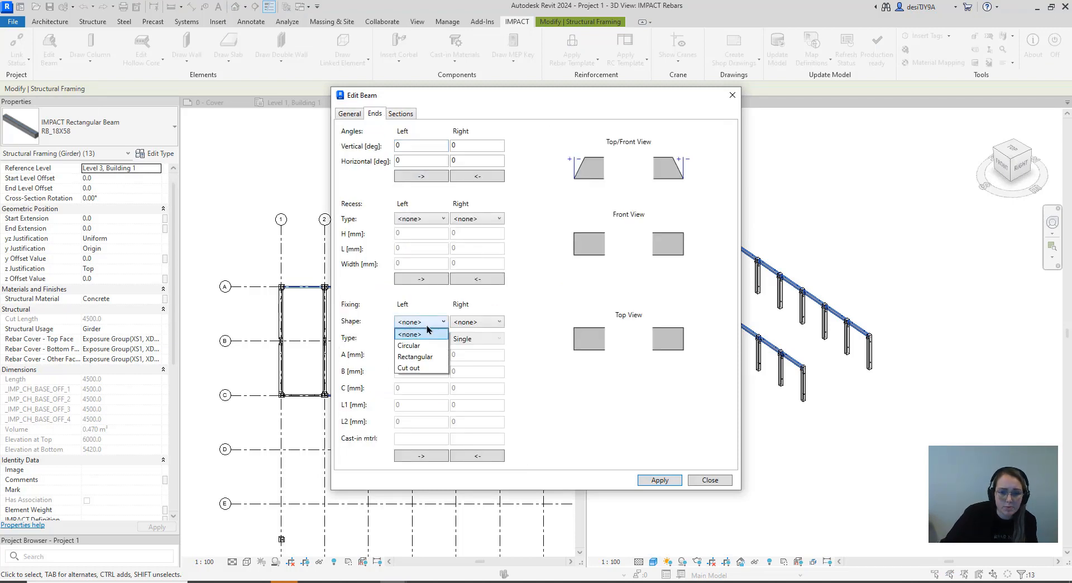
left_click(427, 345)
left_click(431, 338)
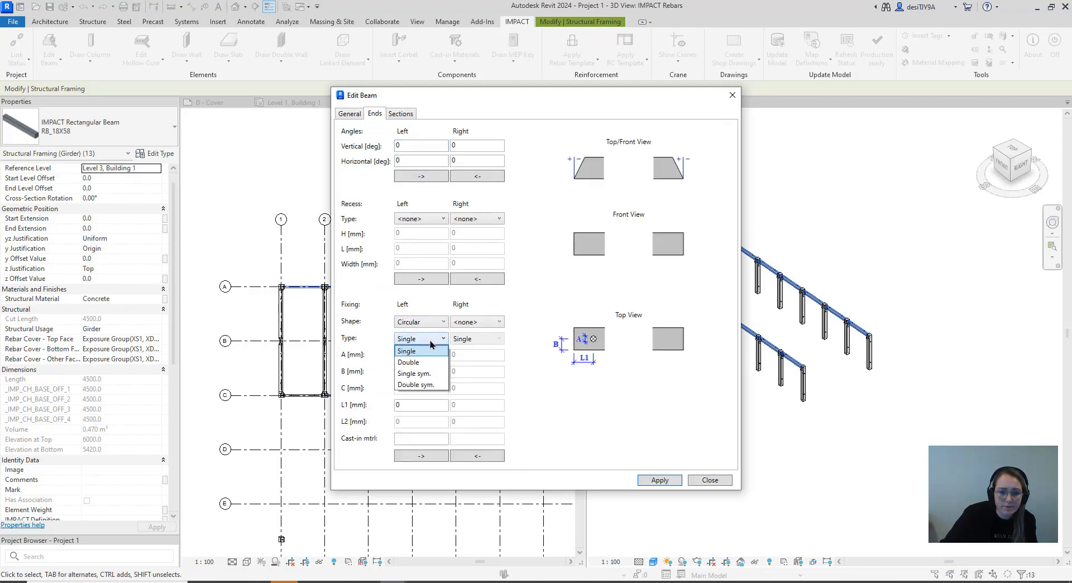
left_click(427, 371)
Set the left fixing's A to 30 mm and L1 to 60 mm, copy it to the right end, and apply it to the beams
left_click(419, 355)
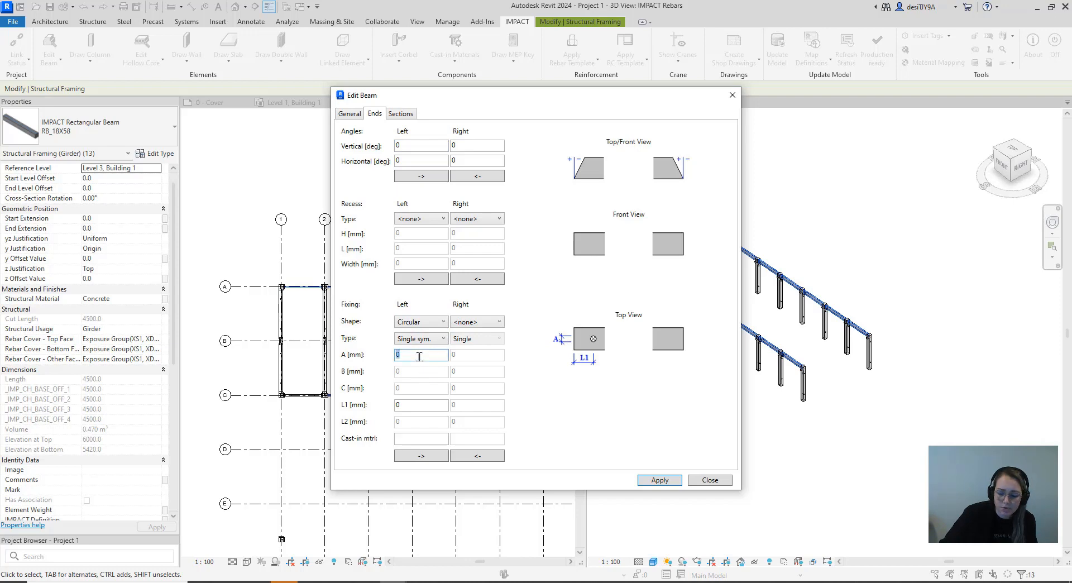
type("30")
left_click(415, 407)
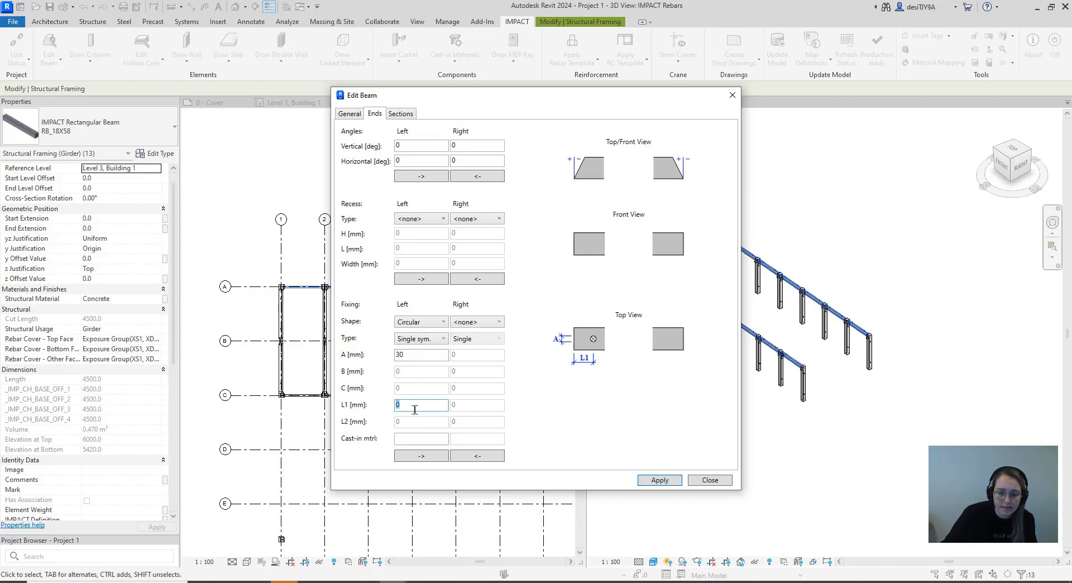
type("6")
left_click(407, 460)
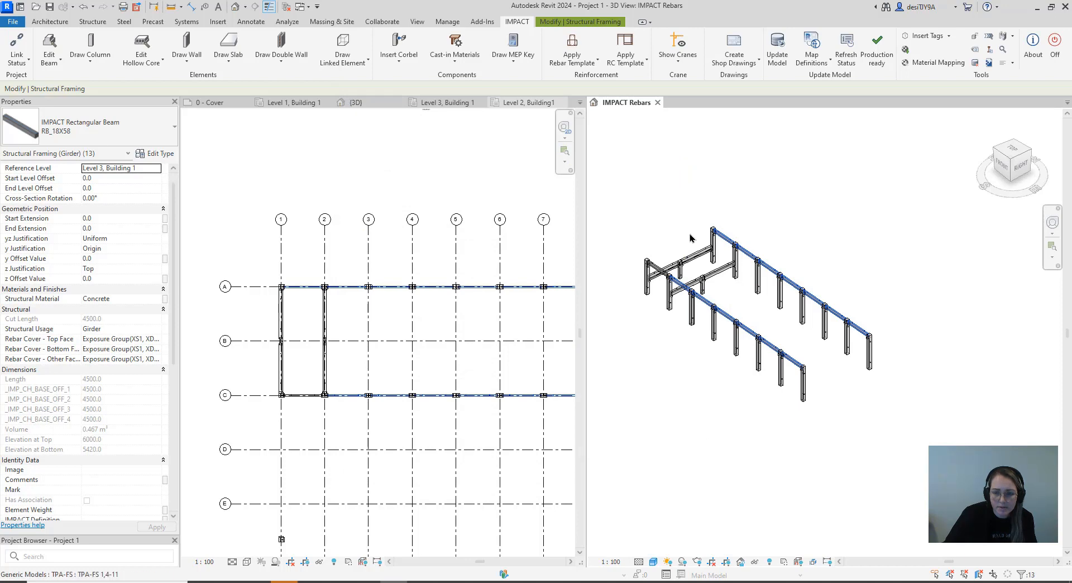
Inspect the circular fixings at the RB_18X58 beam ends over the corbels and along the row of columns
scroll(667, 279, "up", 5)
scroll(662, 281, "up", 8)
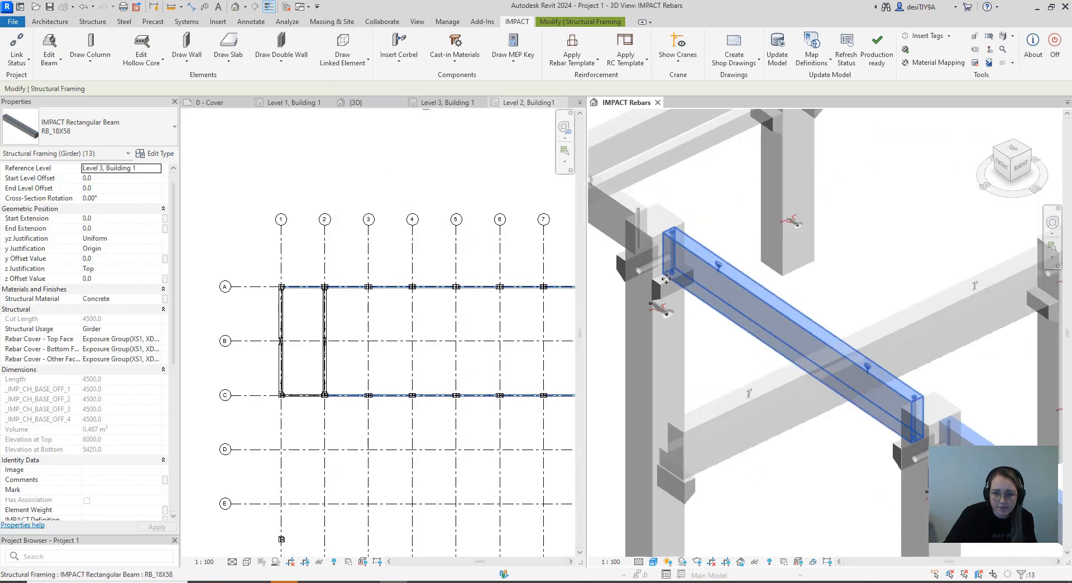
scroll(740, 265, "up", 4)
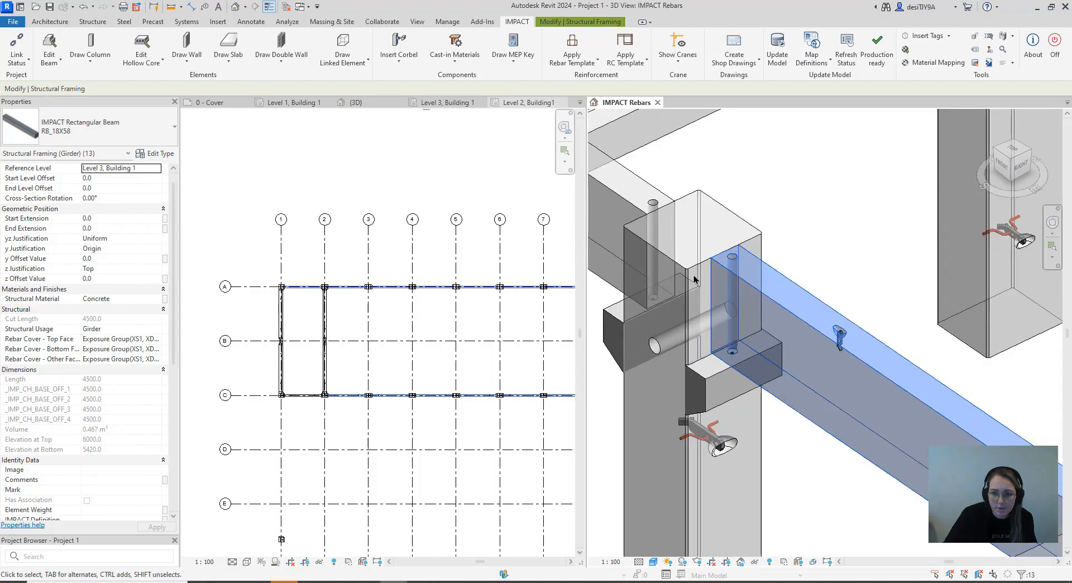
scroll(733, 256, "up", 3)
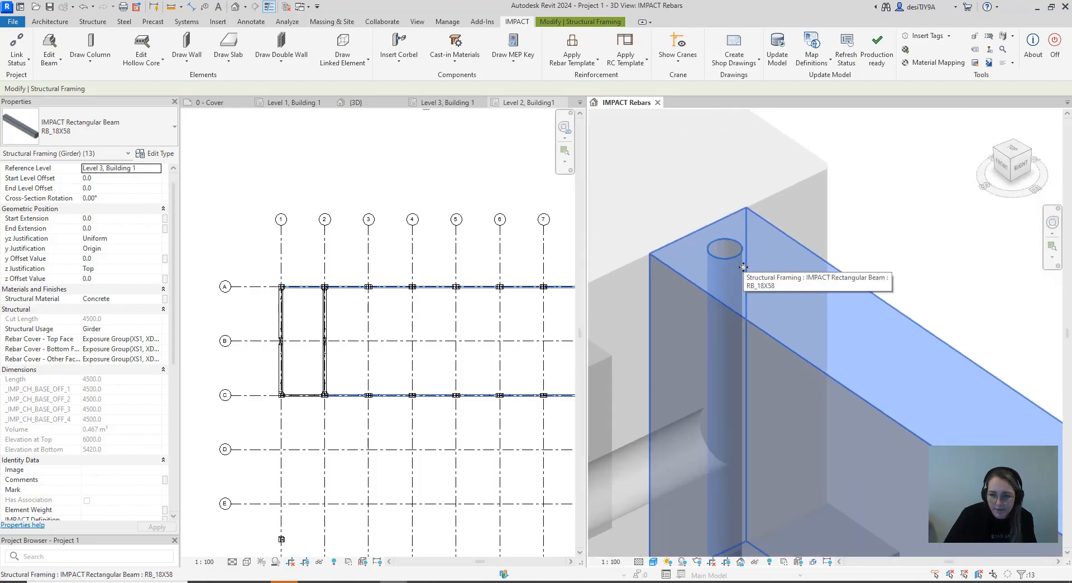
scroll(740, 262, "down", 8)
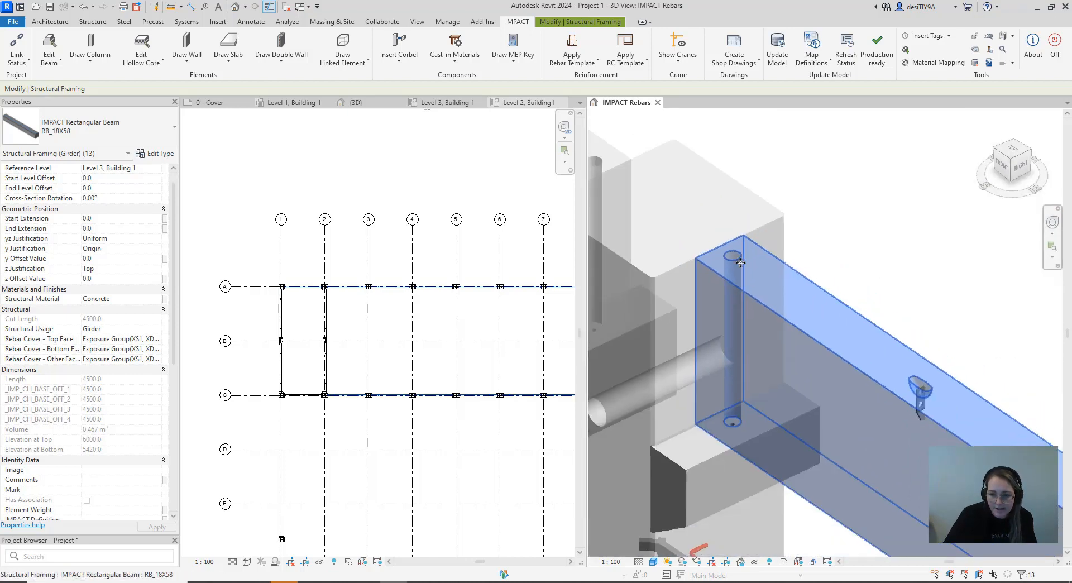
scroll(765, 288, "down", 7)
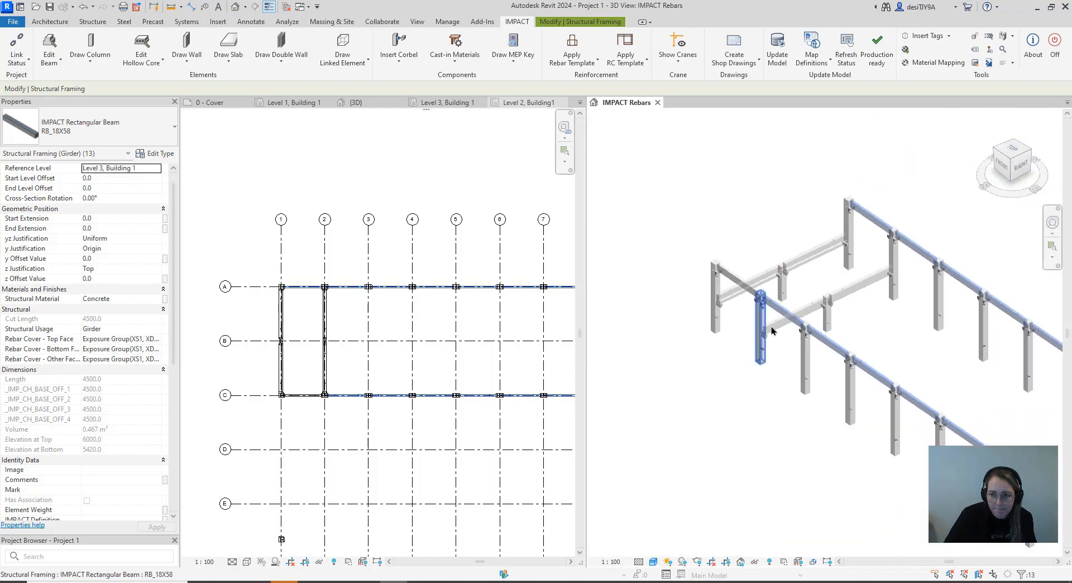
middle_click_drag(796, 445, 774, 456)
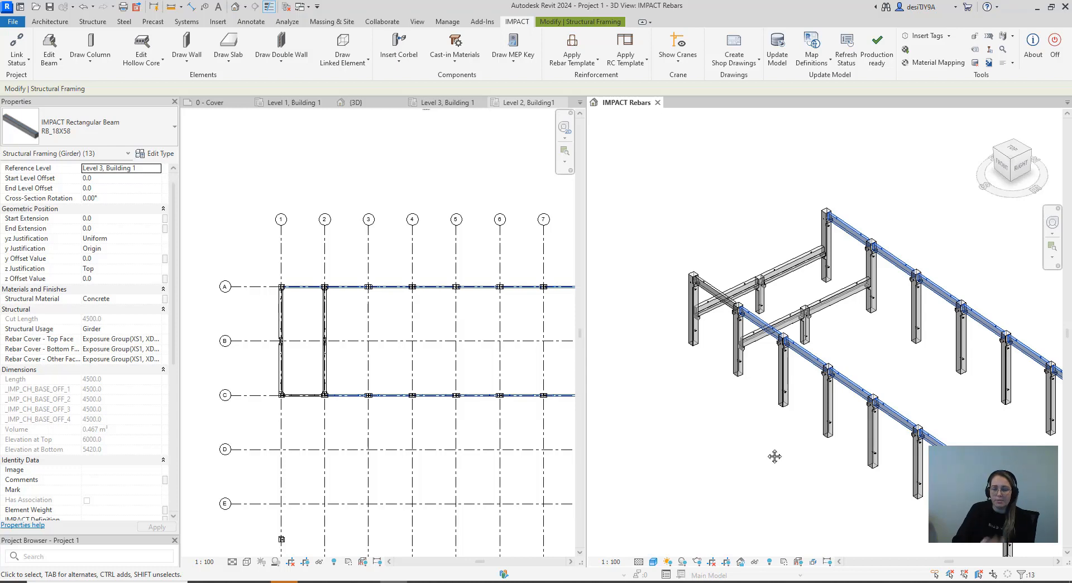
scroll(807, 302, "down", 5)
middle_click_drag(778, 380, 809, 380)
scroll(867, 353, "up", 6)
scroll(867, 352, "up", 3)
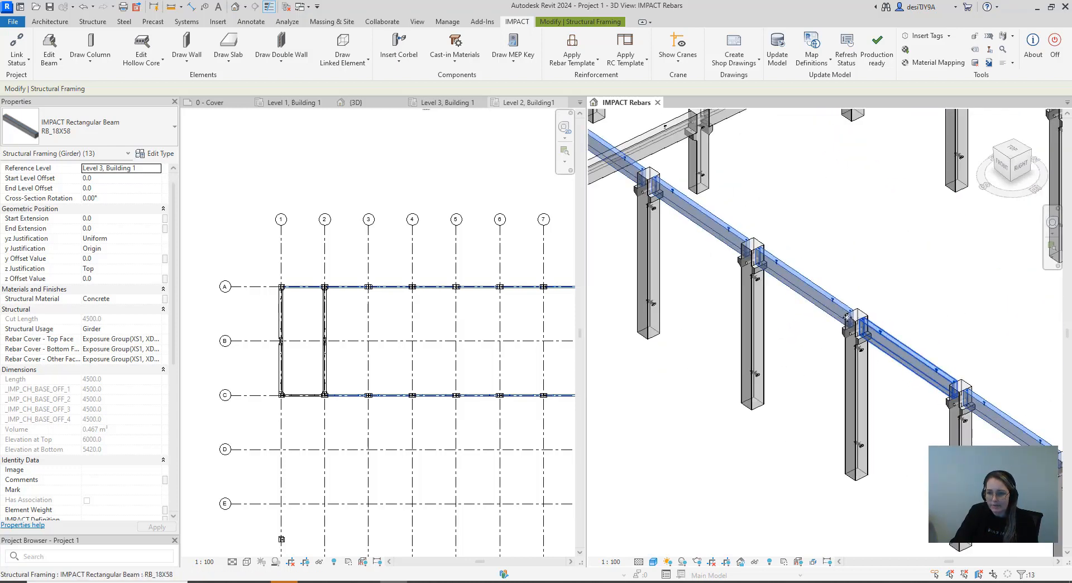
scroll(882, 390, "down", 6)
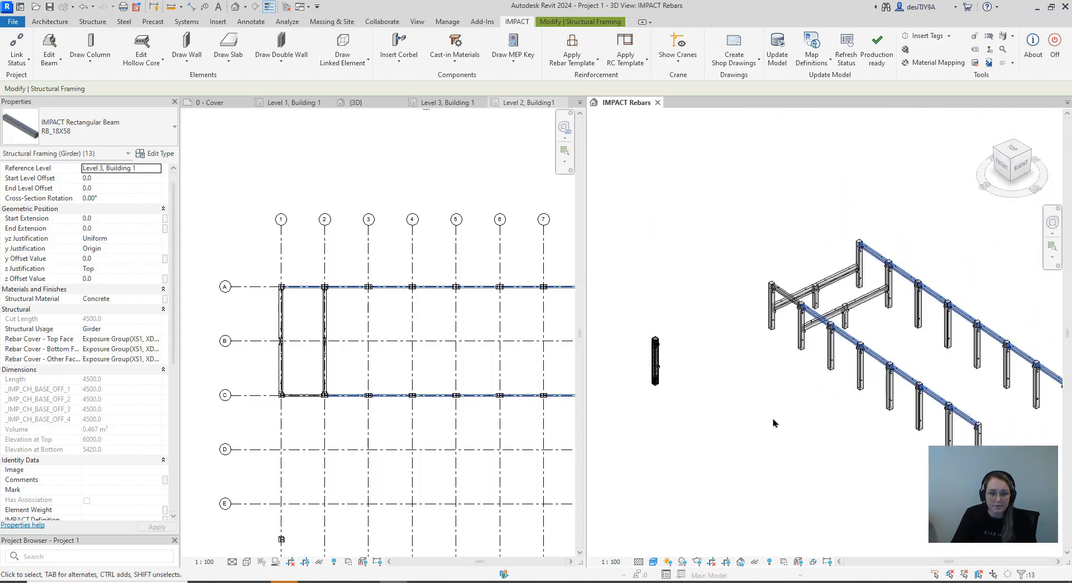
Examine the rebar, corbels and cast-in parts of the reinforced column standing apart from the frame
scroll(654, 360, "up", 3)
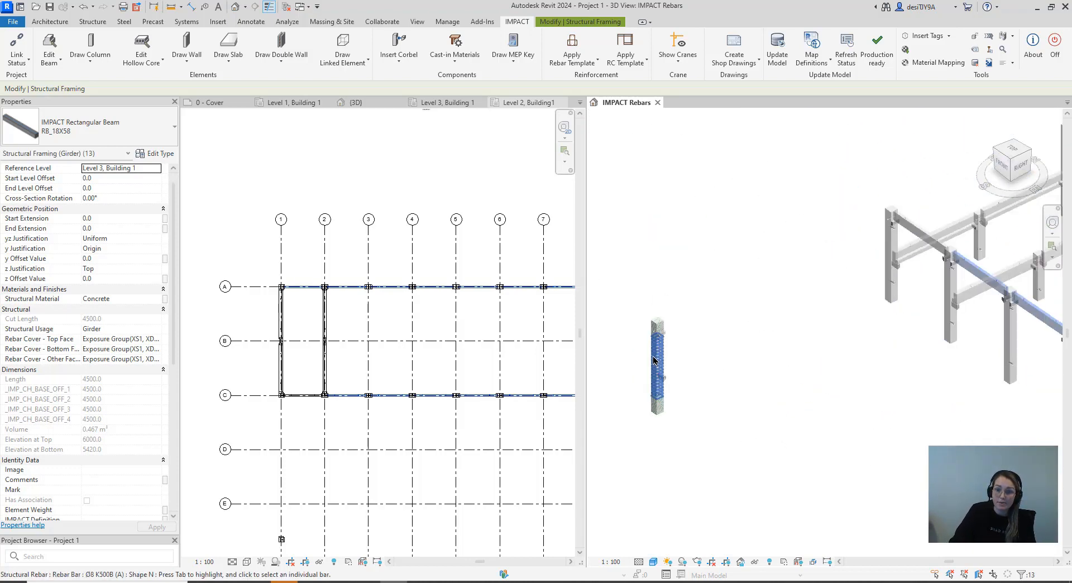
scroll(654, 360, "up", 3)
middle_click_drag(739, 347, 746, 336)
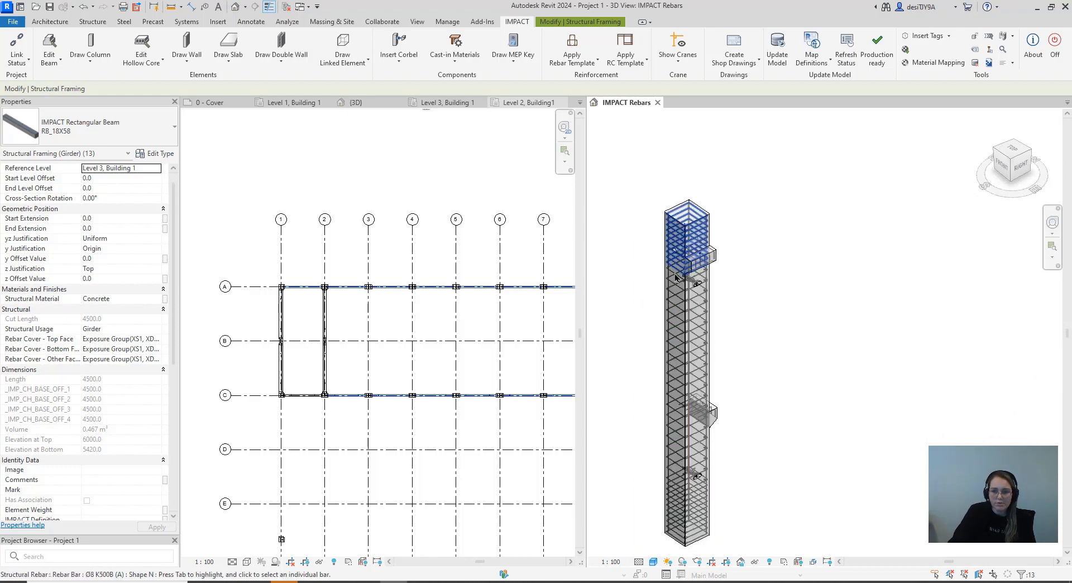
scroll(696, 419, "down", 3)
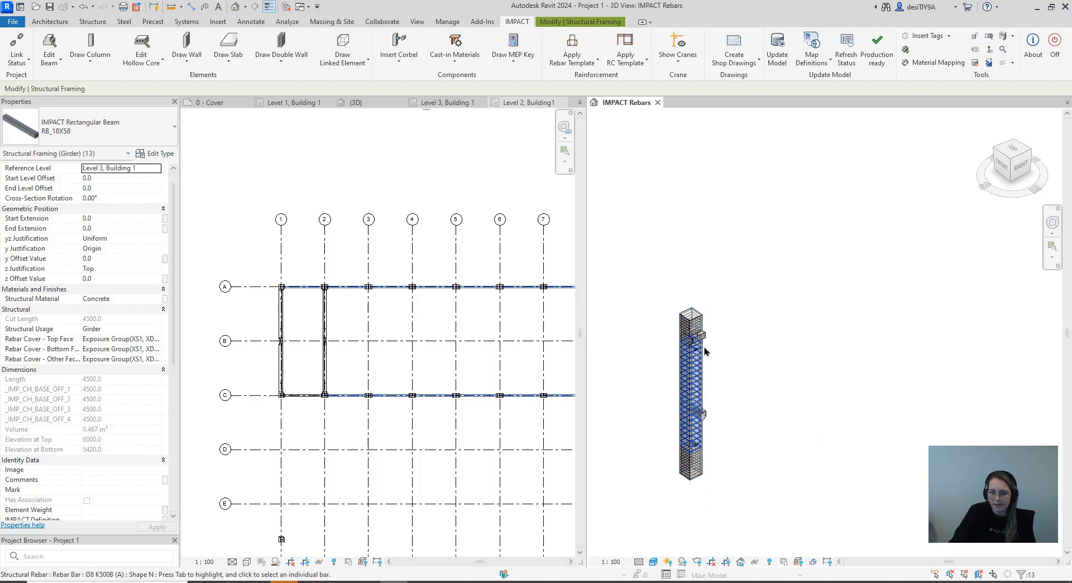
scroll(704, 350, "down", 2)
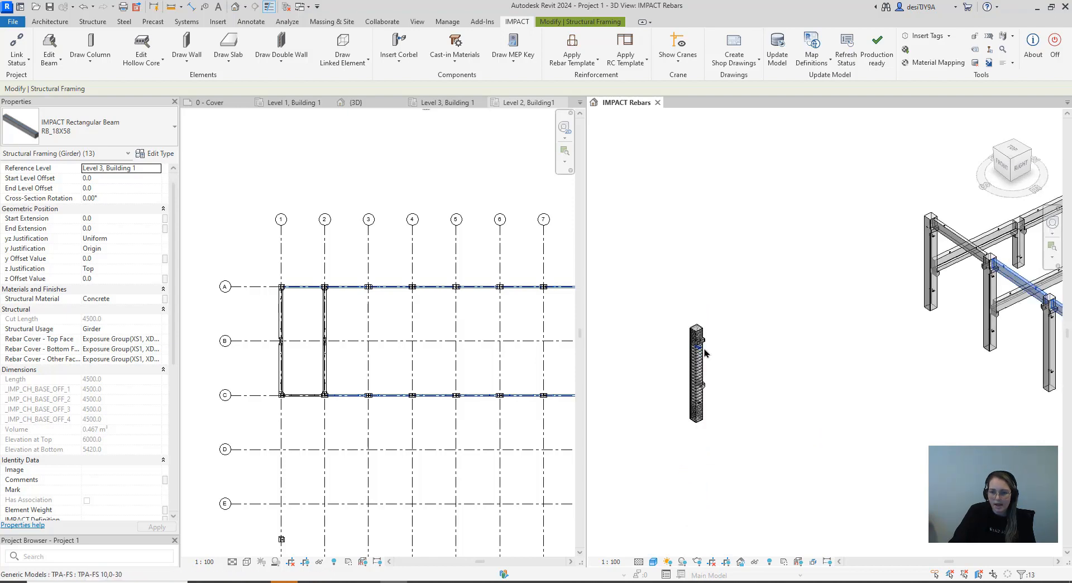
scroll(704, 351, "up", 5)
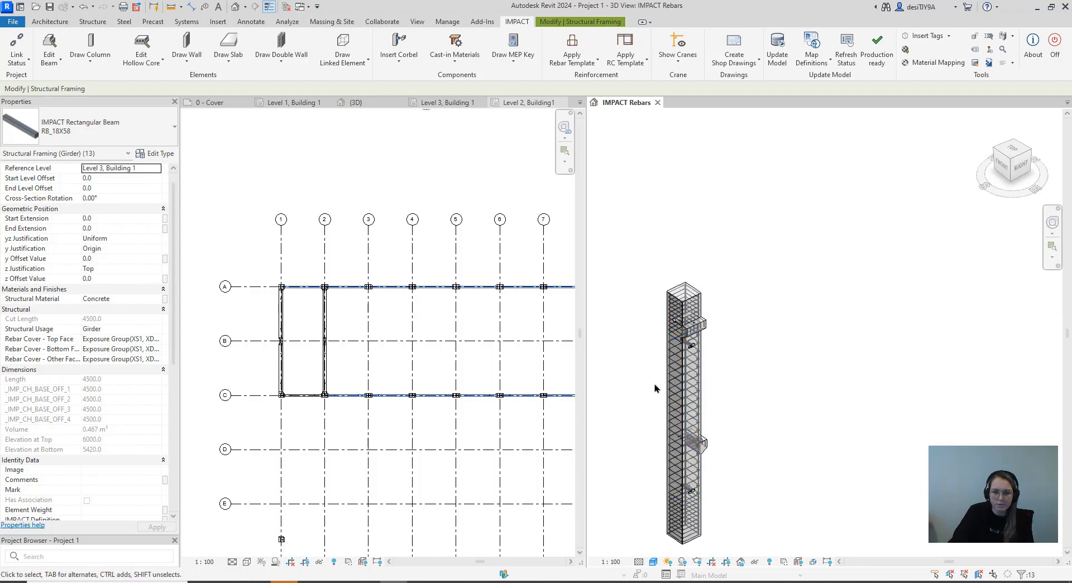
scroll(678, 369, "up", 1)
middle_click_drag(732, 395, 725, 311)
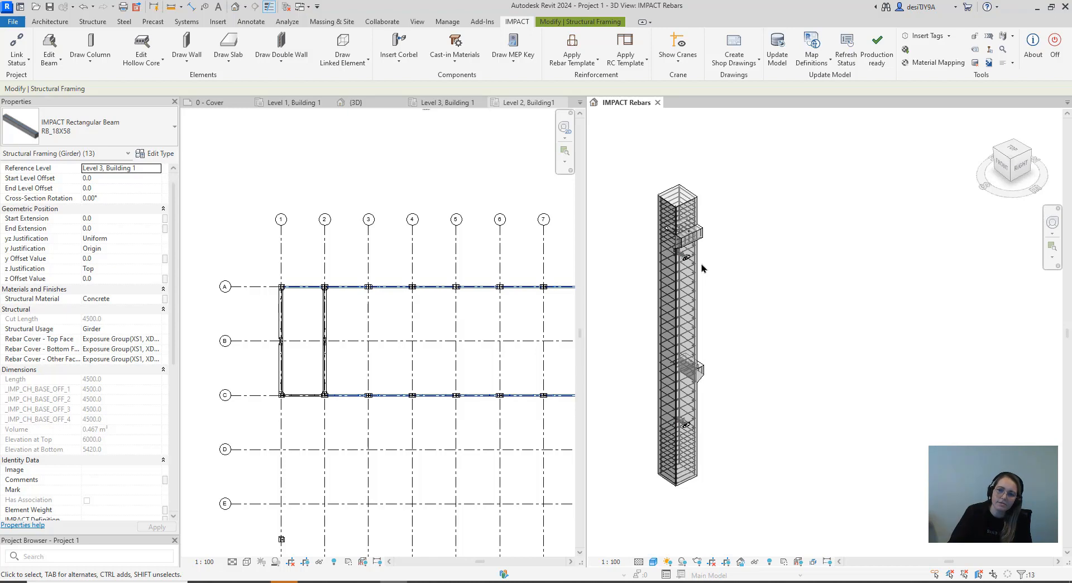
scroll(701, 335, "down", 3)
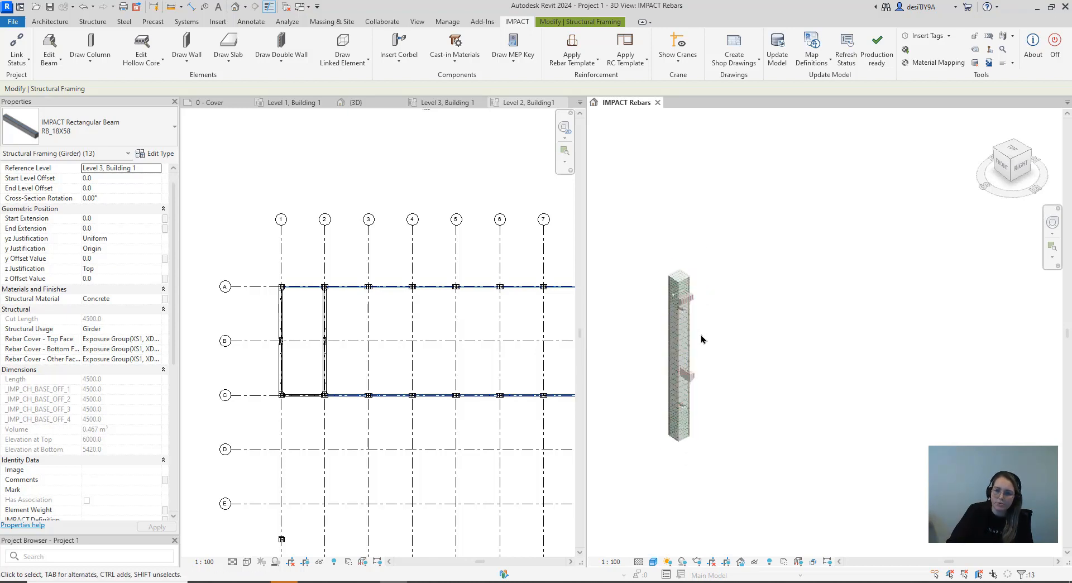
scroll(684, 351, "down", 1)
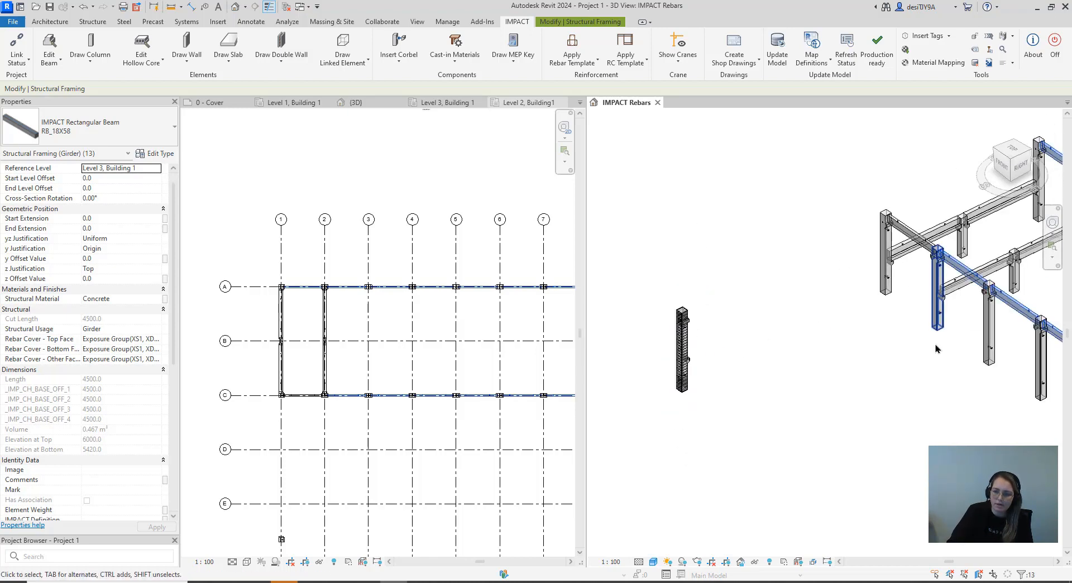
scroll(942, 362, "down", 2)
middle_click_drag(944, 365, 860, 445)
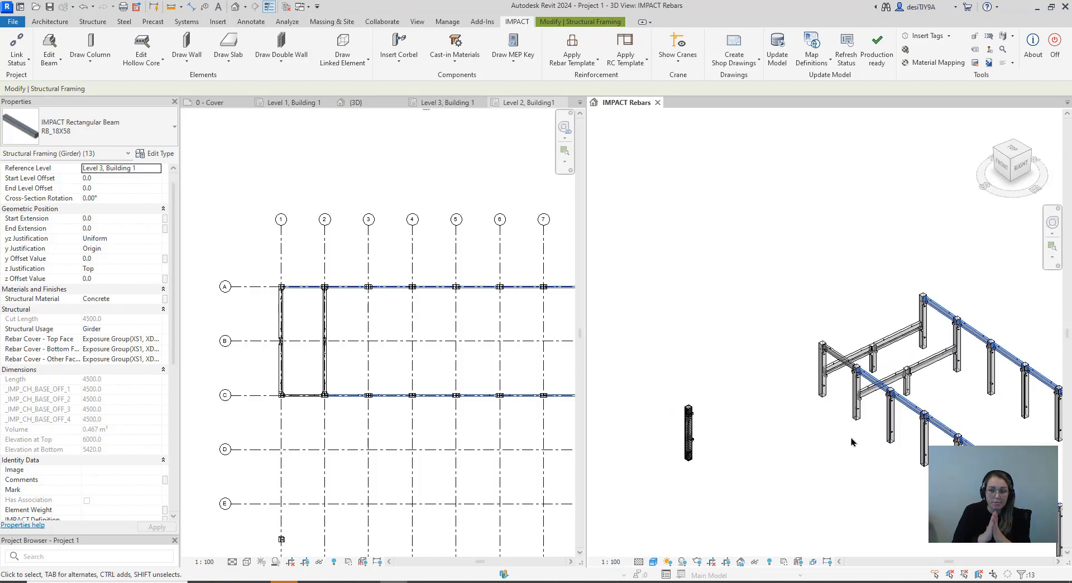
scroll(706, 466, "up", 6)
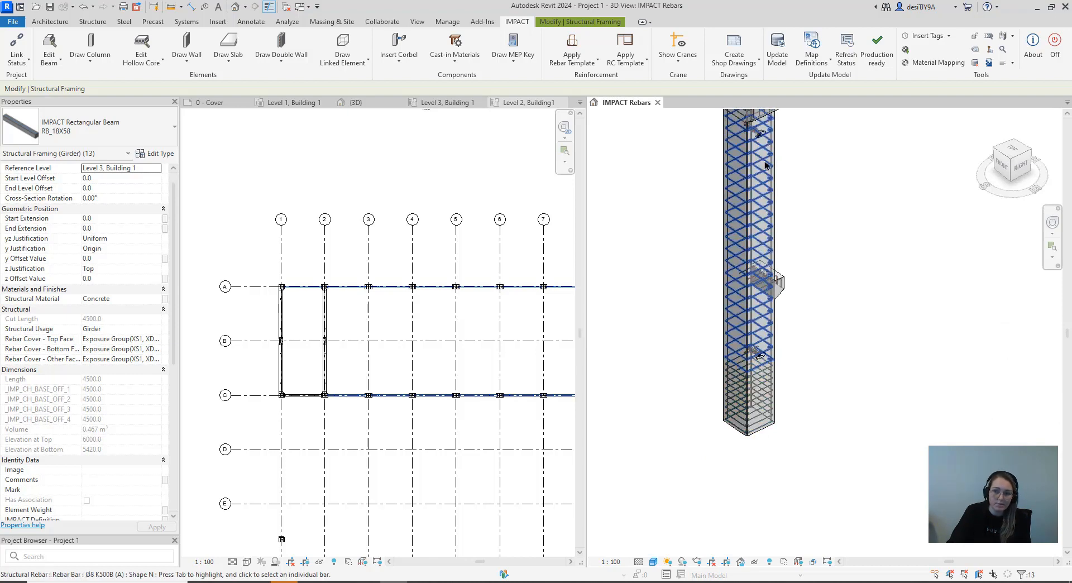
scroll(781, 211, "down", 2)
middle_click_drag(787, 229, 711, 319)
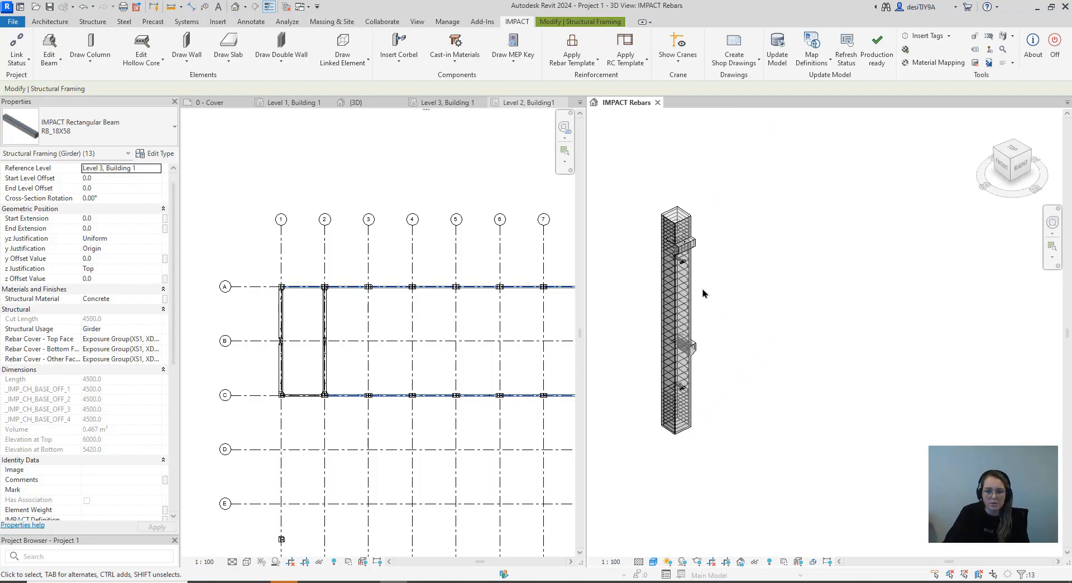
Create a new column rebar template named A6 with the description "N+A shape"
scroll(708, 270, "down", 3)
middle_click_drag(721, 280, 636, 344)
scroll(637, 344, "down", 3)
scroll(715, 335, "down", 2)
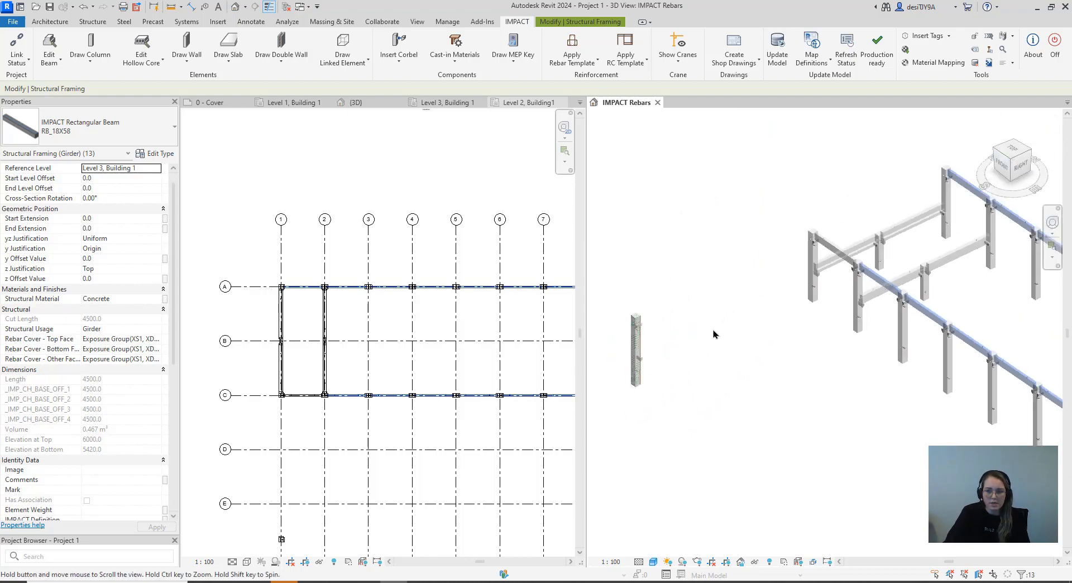
left_click(573, 65)
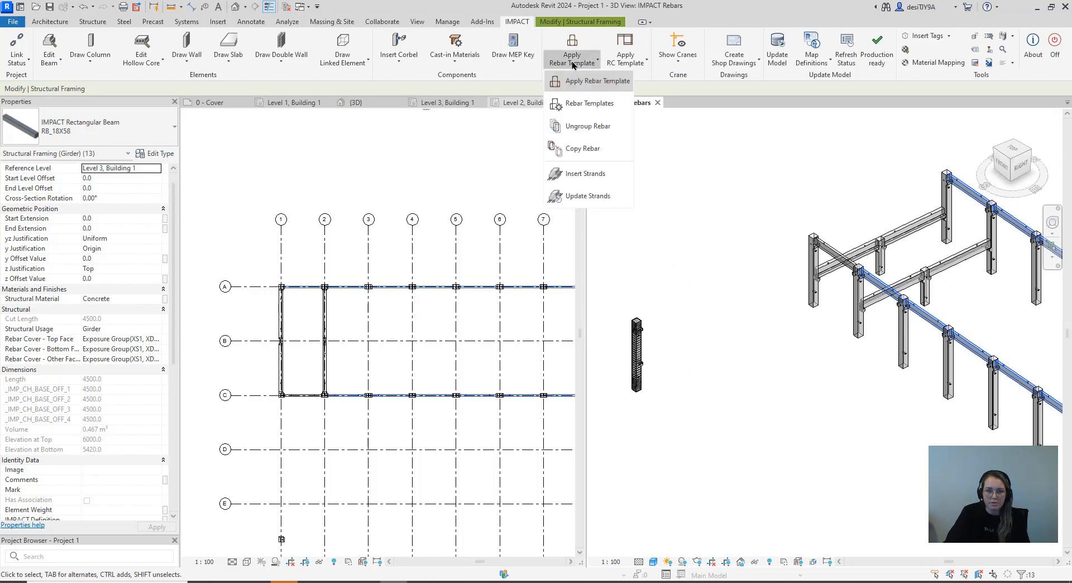
left_click(639, 76)
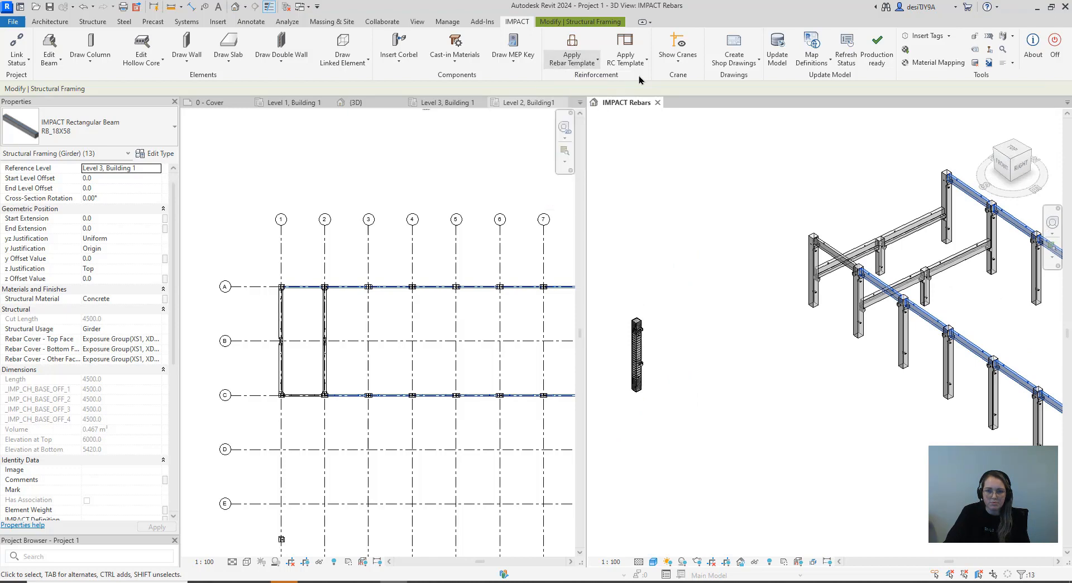
left_click(585, 64)
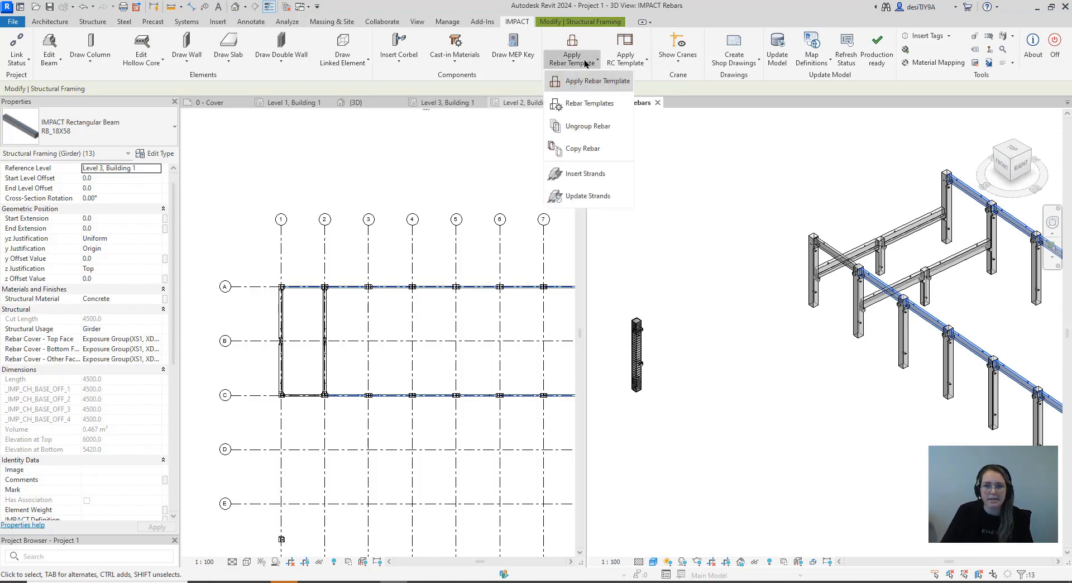
left_click(597, 114)
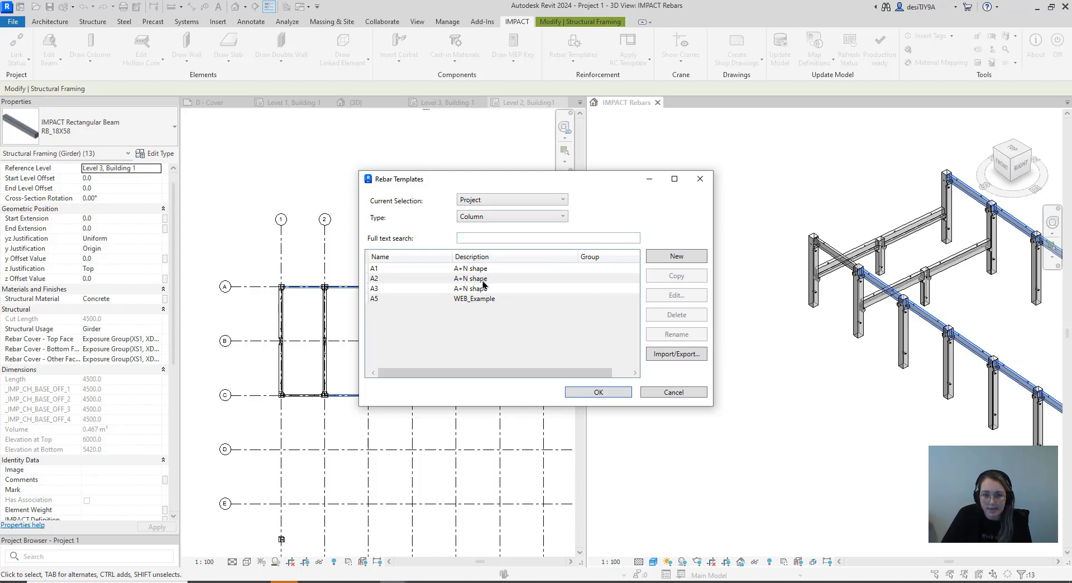
left_click(656, 259)
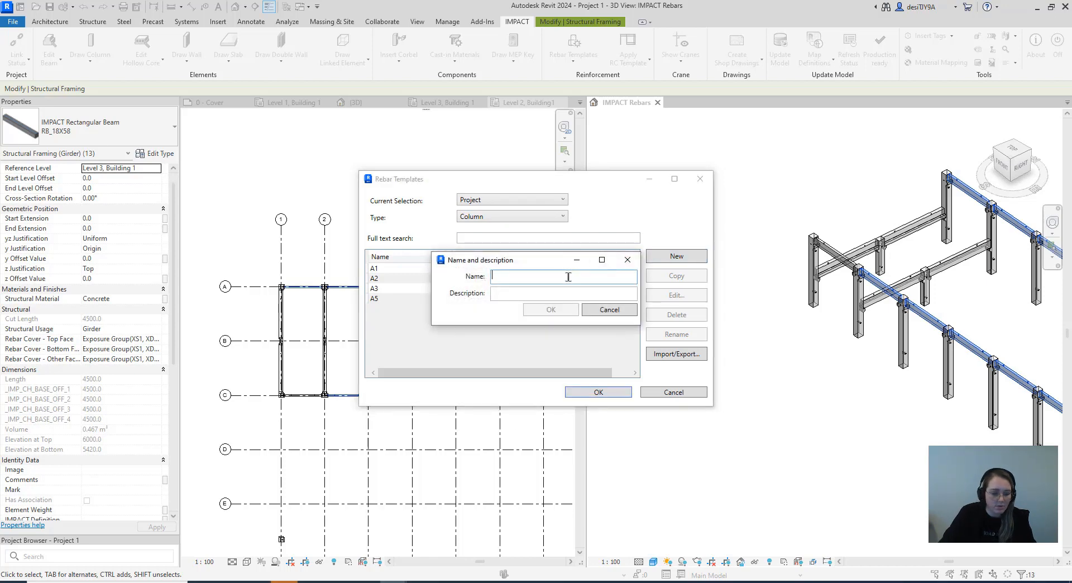
type("A6")
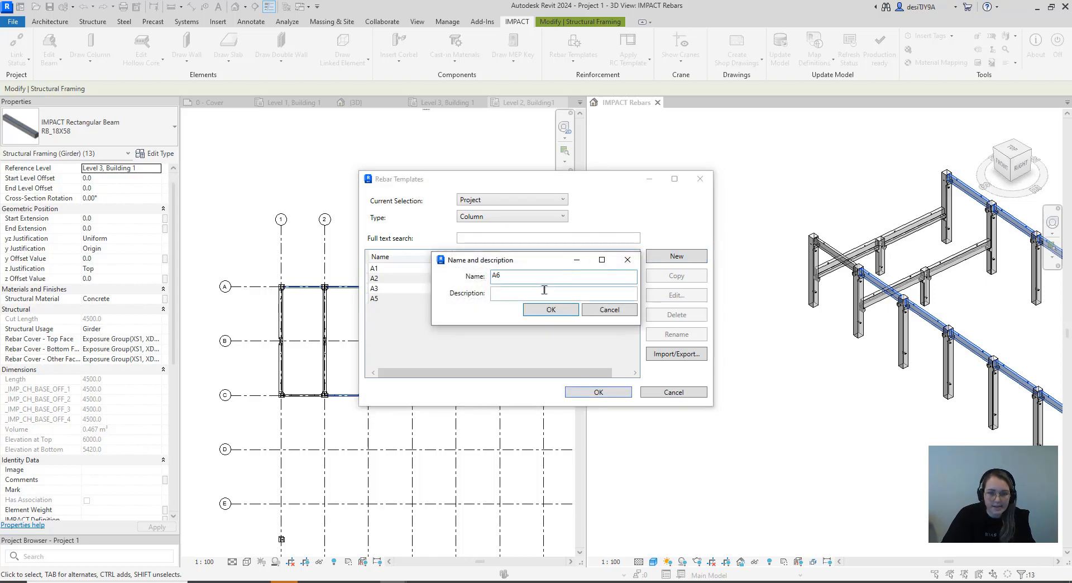
left_click(504, 296)
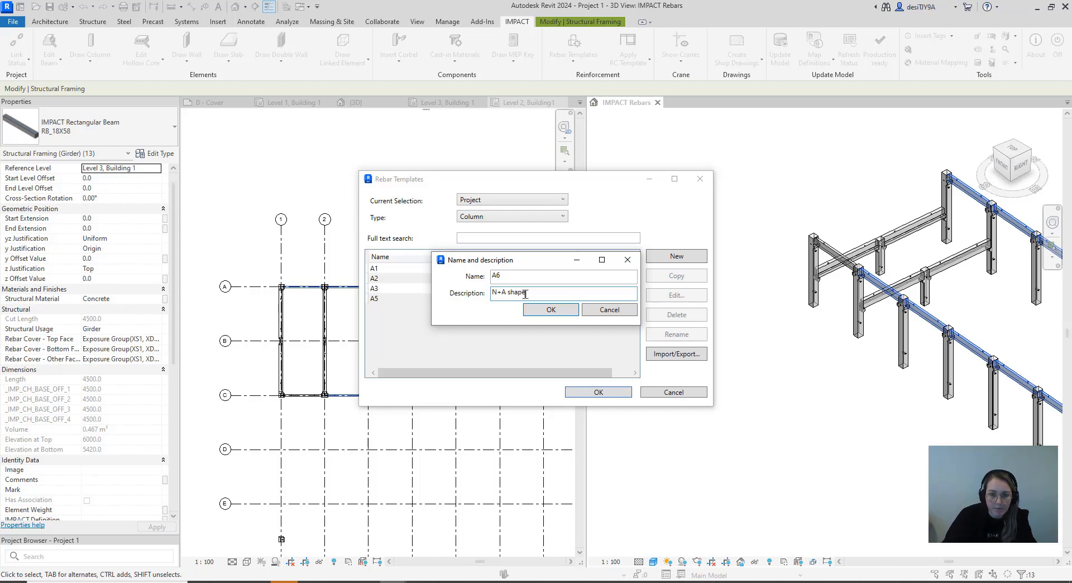
left_click(551, 309)
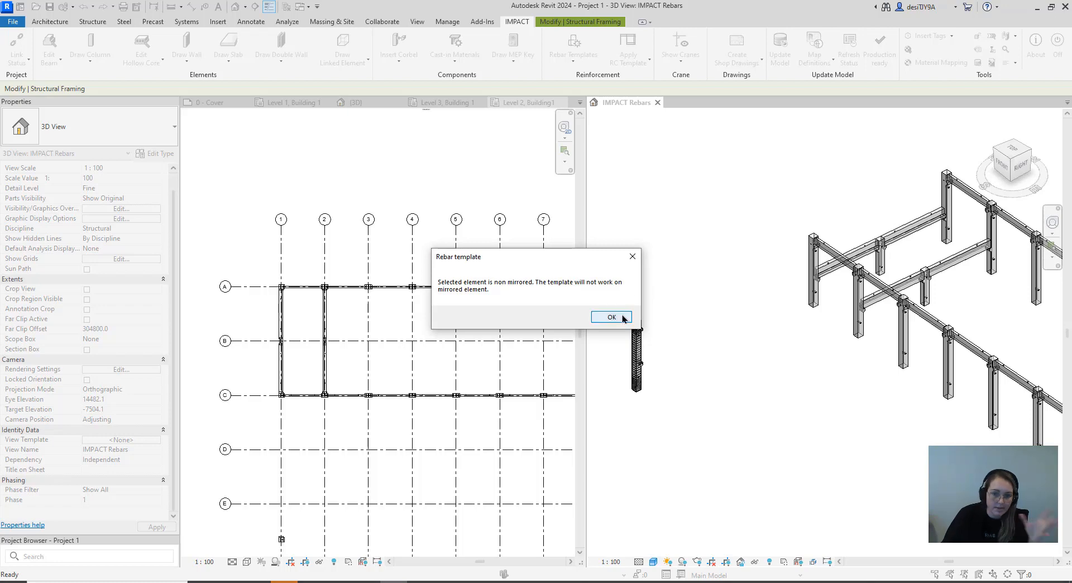
Accept the rebar configuration taken from the standalone reinforced column and save it as template A6
left_click(622, 318)
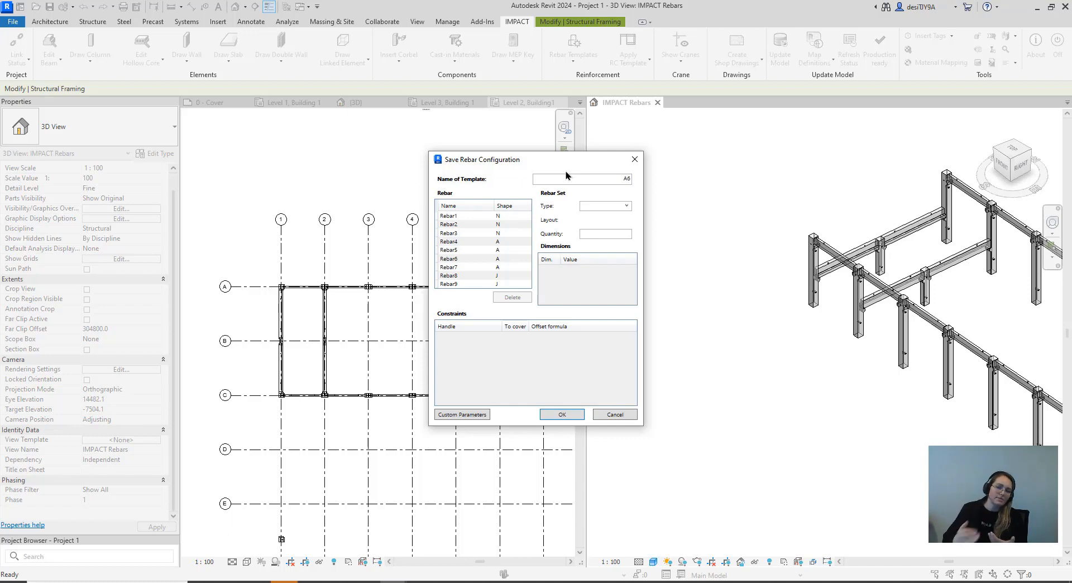
left_click(569, 416)
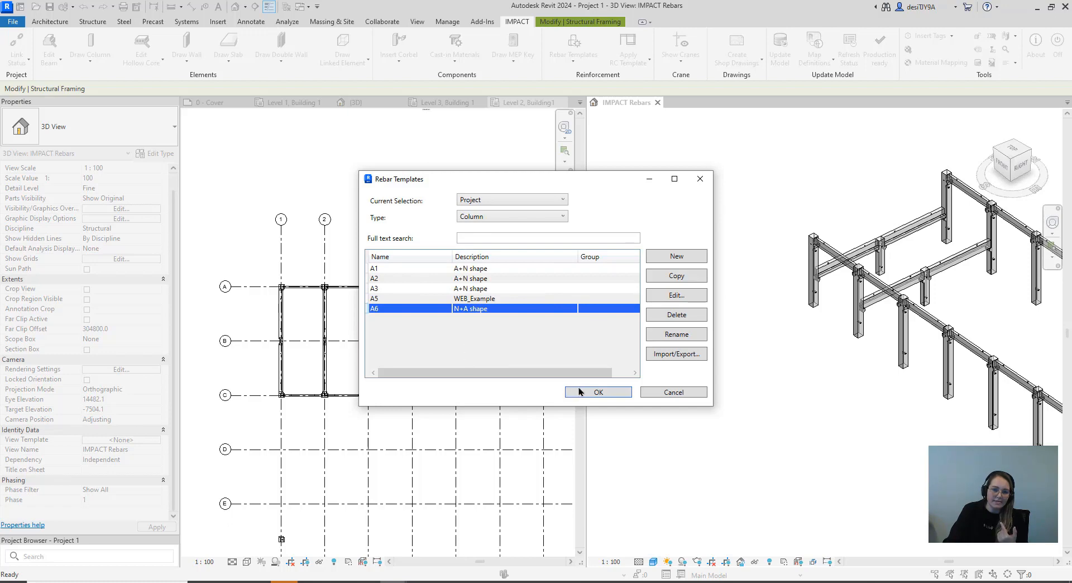
left_click(597, 392)
Select all instances of the RC50X50 column, leaving the standalone reinforced column out of the selection
scroll(694, 331, "down", 4)
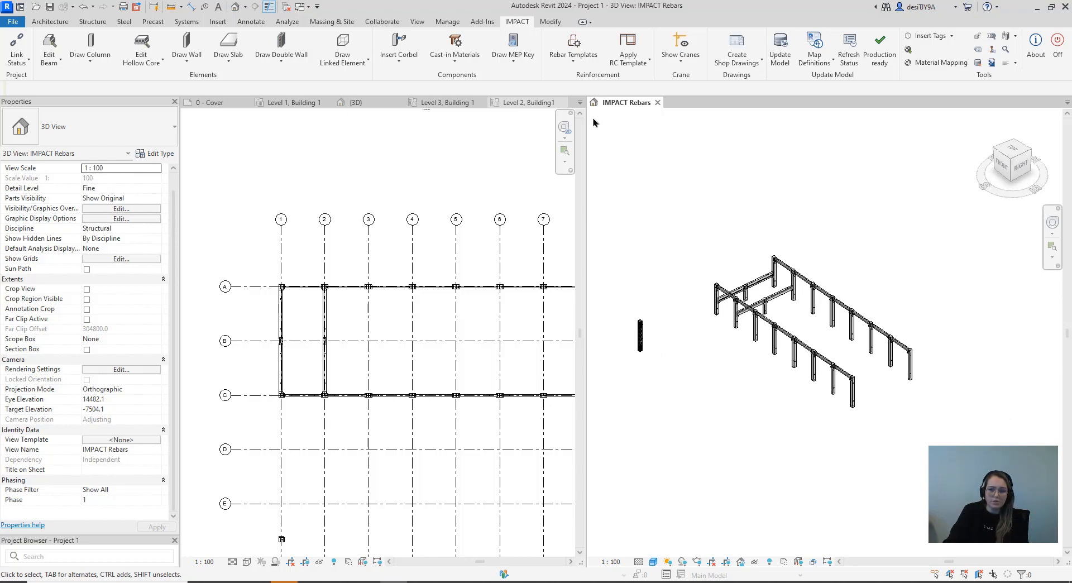
left_click(573, 50)
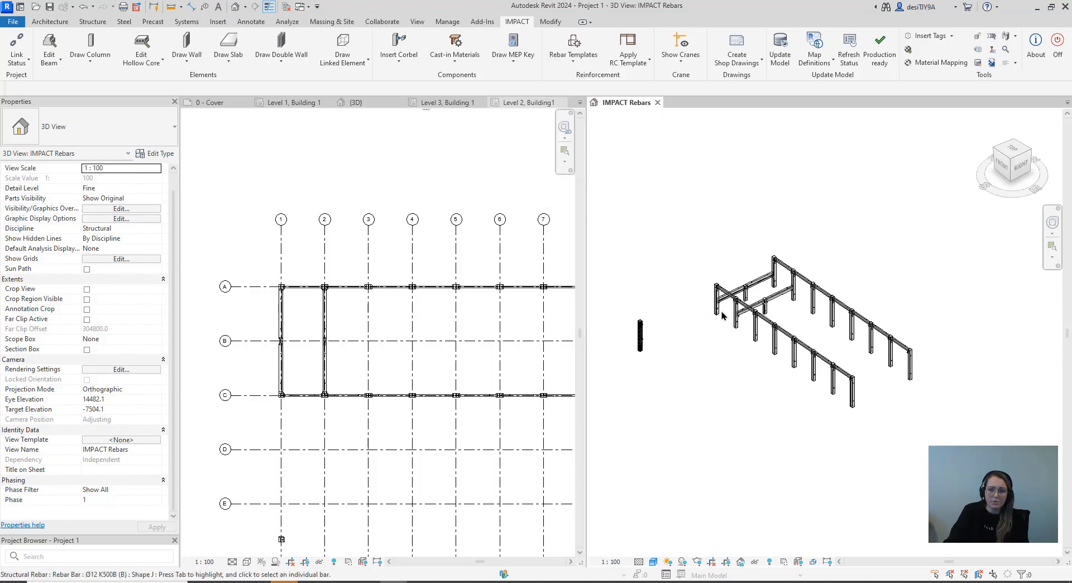
scroll(722, 315, "up", 5)
left_click(700, 256)
right_click(701, 256)
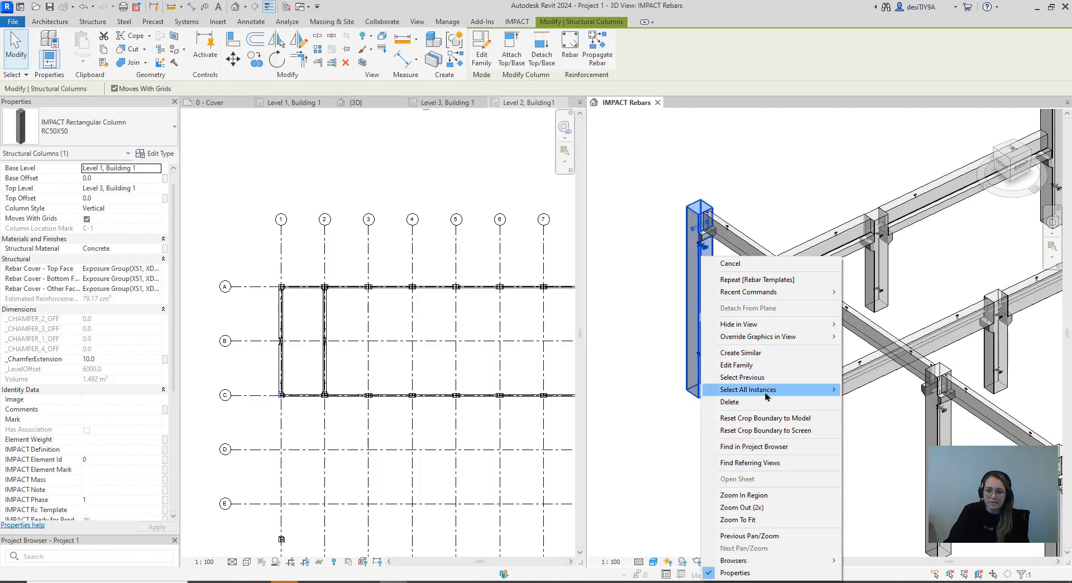
mouse_move(751, 389)
left_click(873, 390)
scroll(817, 357, "down", 6)
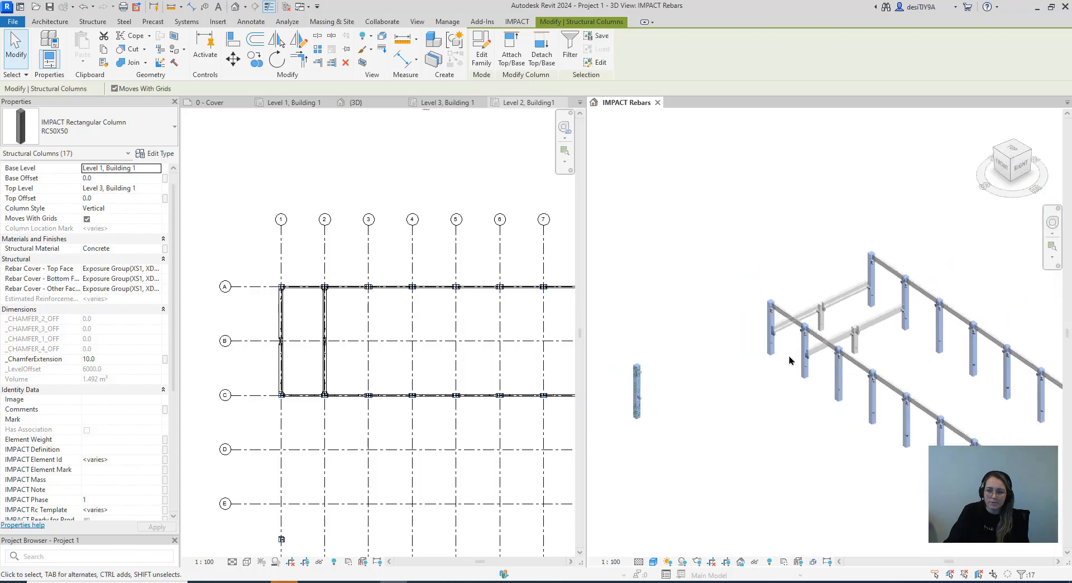
left_click(672, 384, "shift")
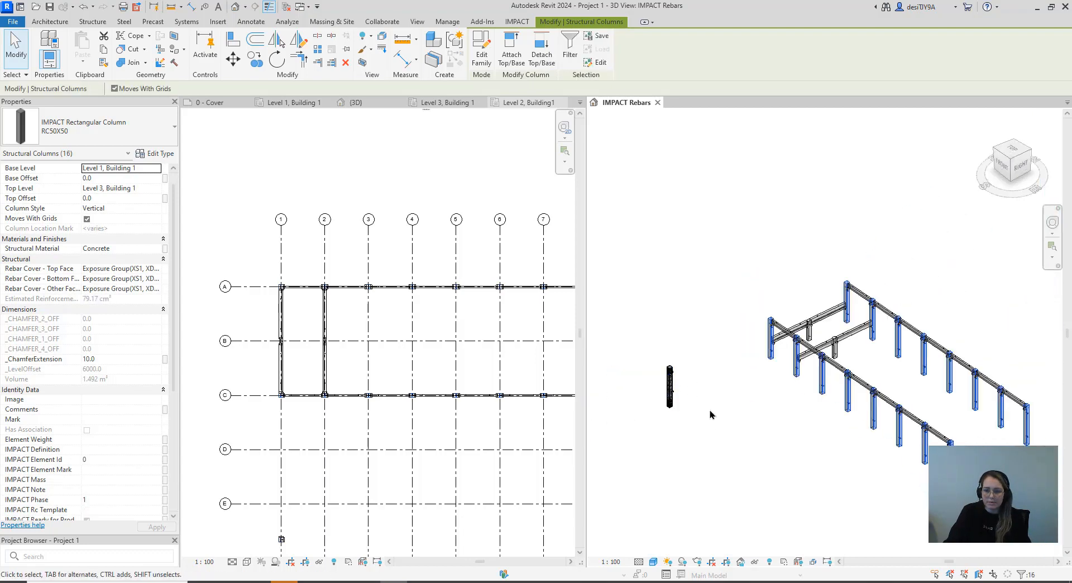
Apply the A6 N+A shape rebar template to the selected frame columns
scroll(846, 417, "up", 1)
middle_click_drag(846, 417, 772, 353)
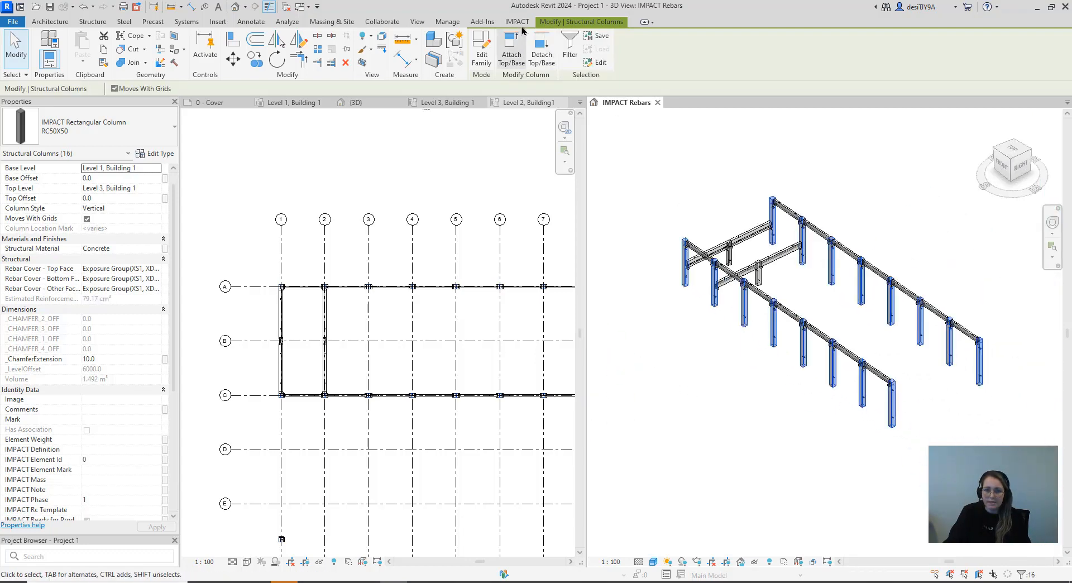
left_click(517, 21)
left_click(573, 55)
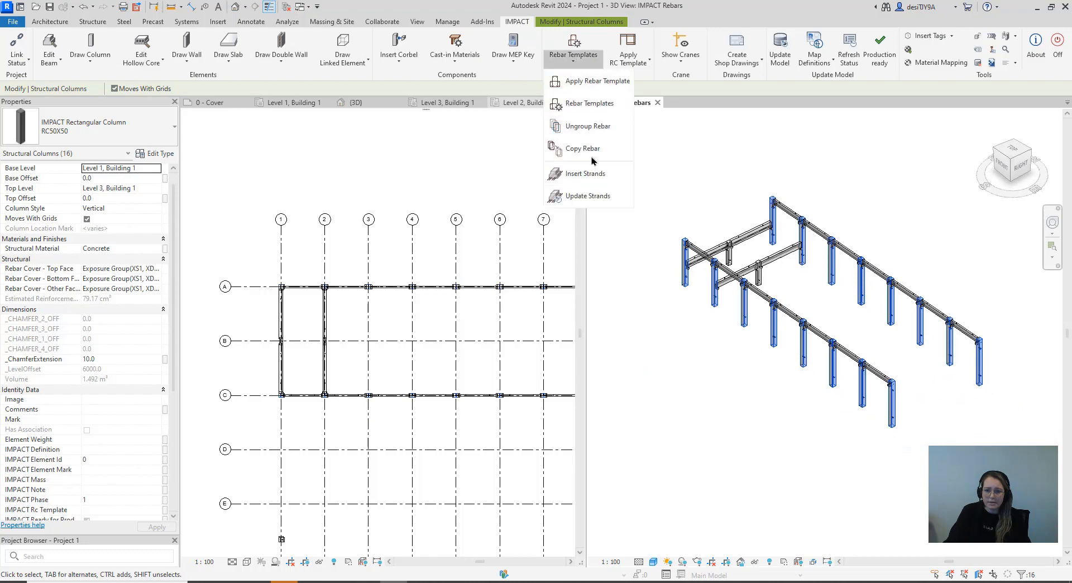
left_click(594, 85)
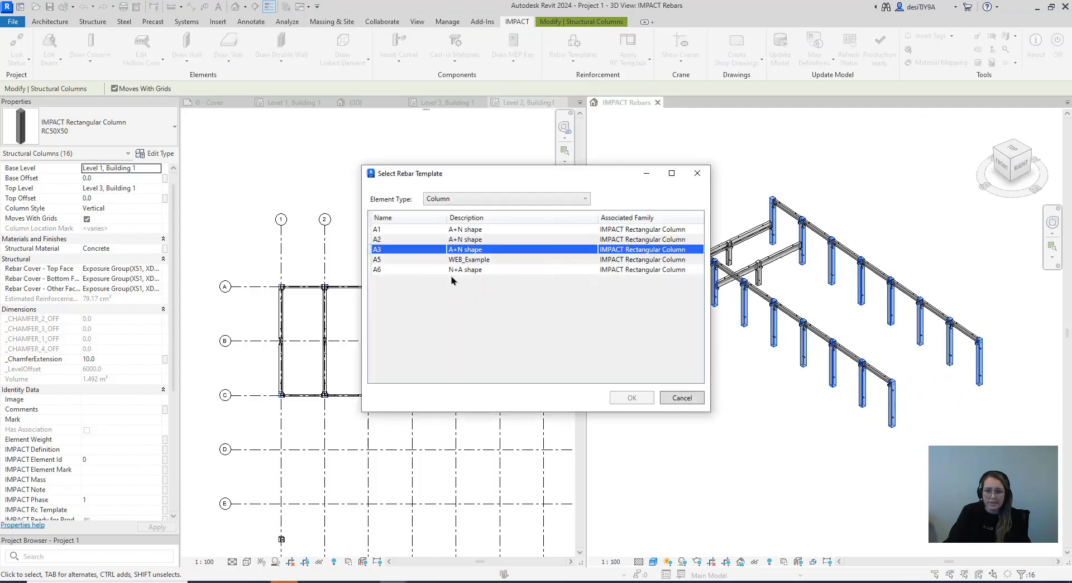
left_click(435, 268)
left_click(621, 400)
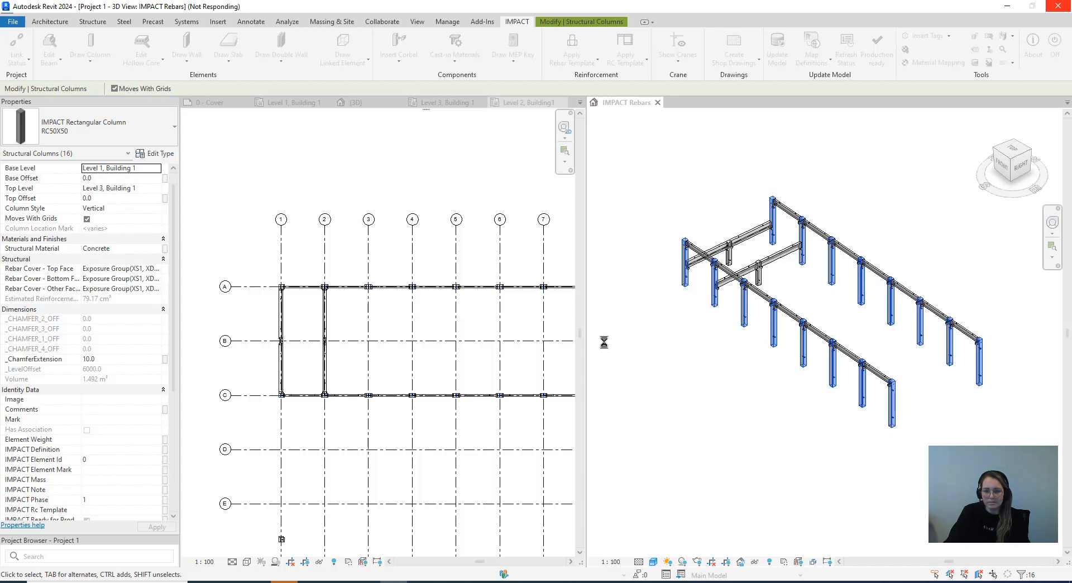
Inspect the stirrup sets in the corner column, both near its top and along its shaft
scroll(698, 255, "up", 5)
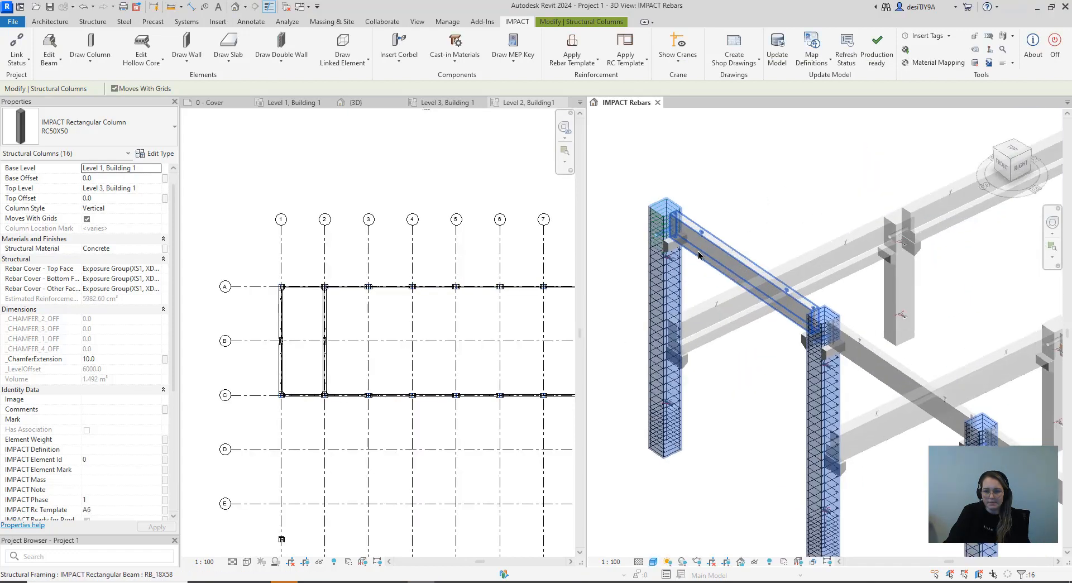
scroll(665, 233, "up", 6)
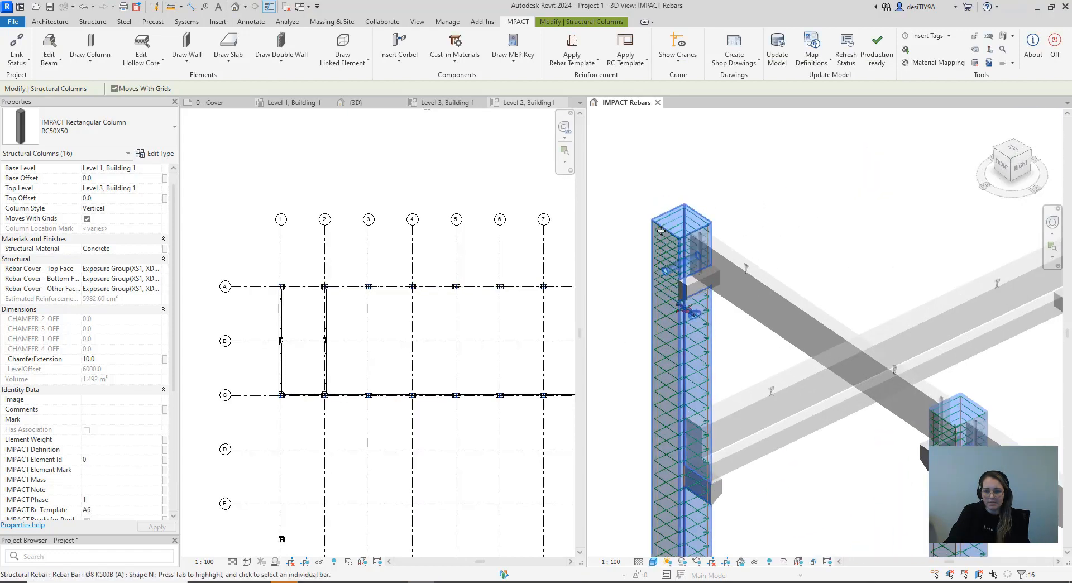
left_click(666, 233)
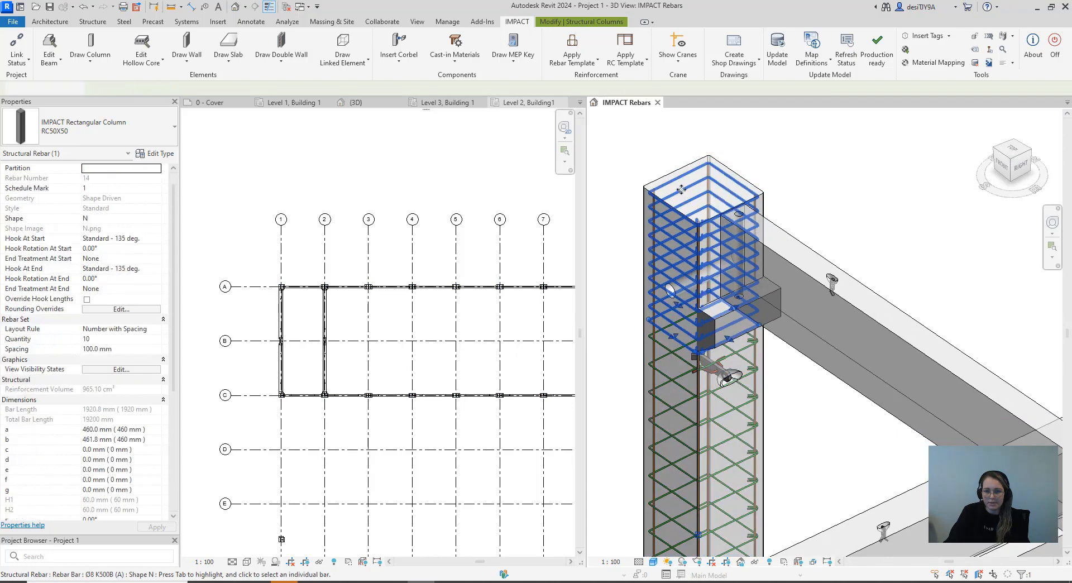
scroll(669, 312, "down", 2)
left_click(672, 383)
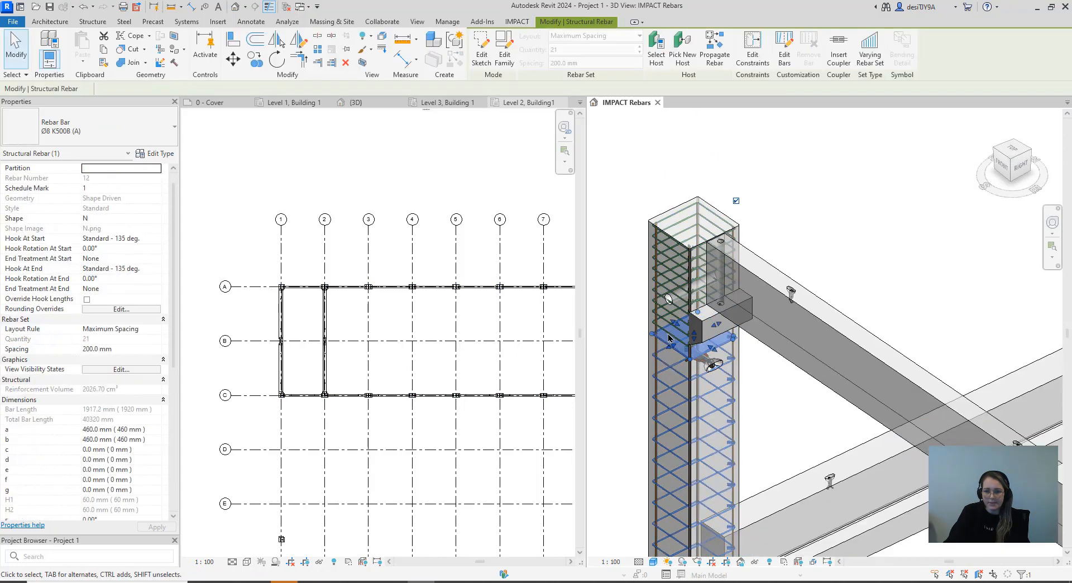
scroll(671, 379, "down", 2)
scroll(670, 377, "down", 3)
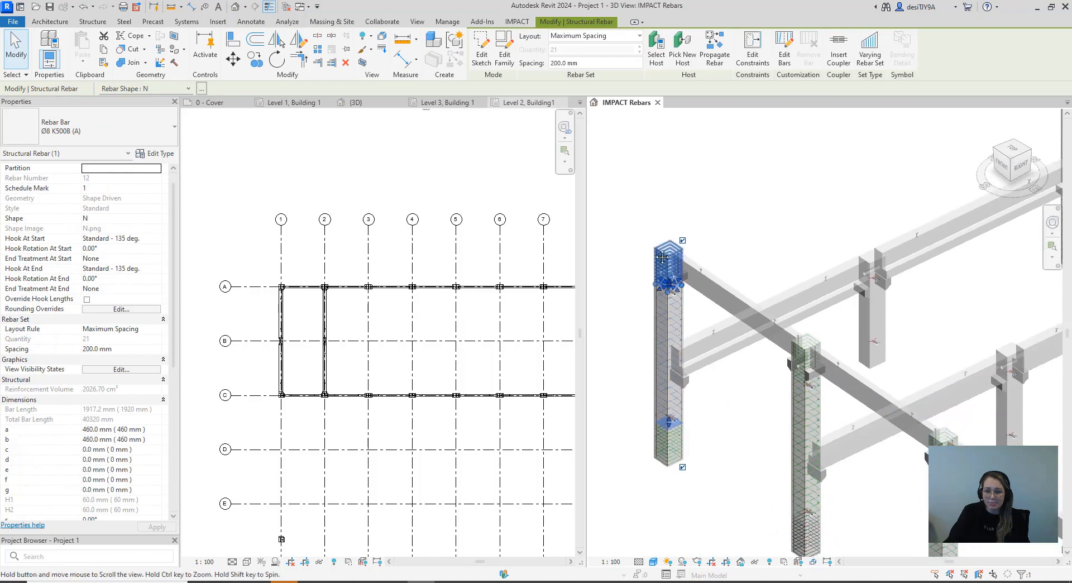
scroll(656, 233, "up", 3)
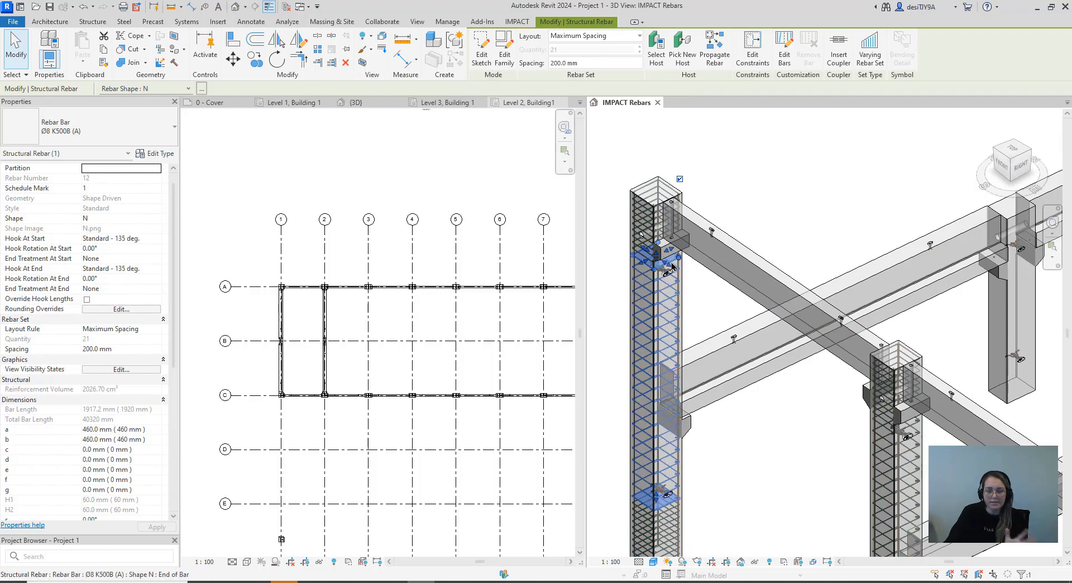
left_click(731, 220)
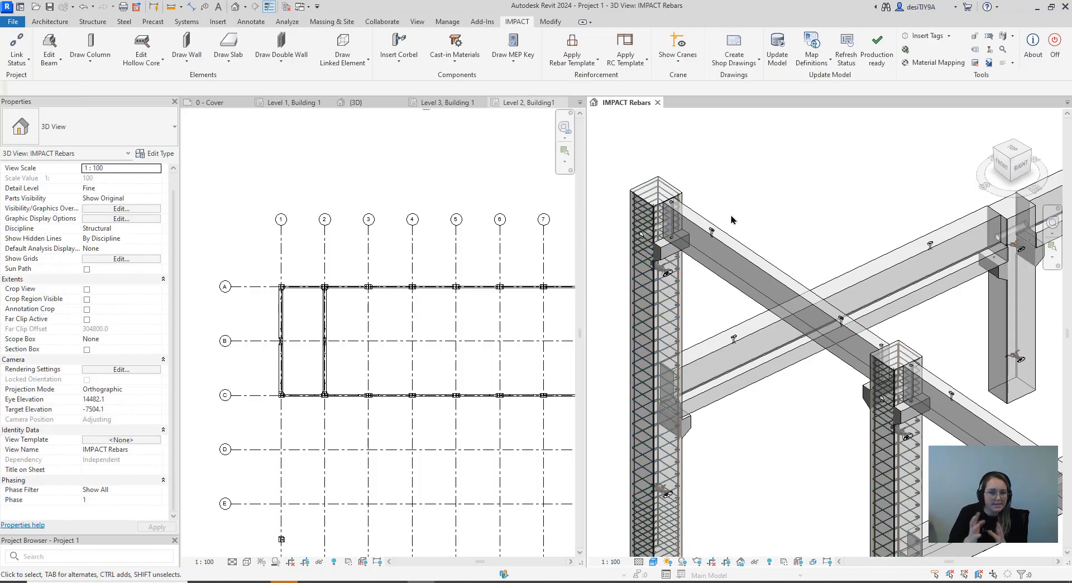
Examine the corbel reinforcement of the standalone column and compare it with the frame columns
scroll(731, 219, "down", 5)
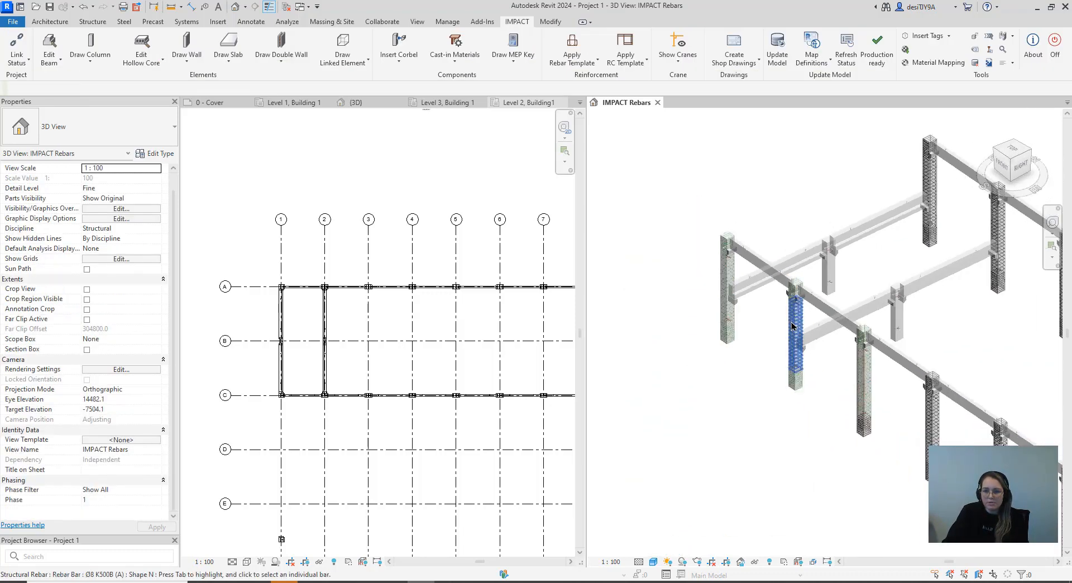
middle_click_drag(772, 387, 755, 363)
scroll(756, 364, "up", 8)
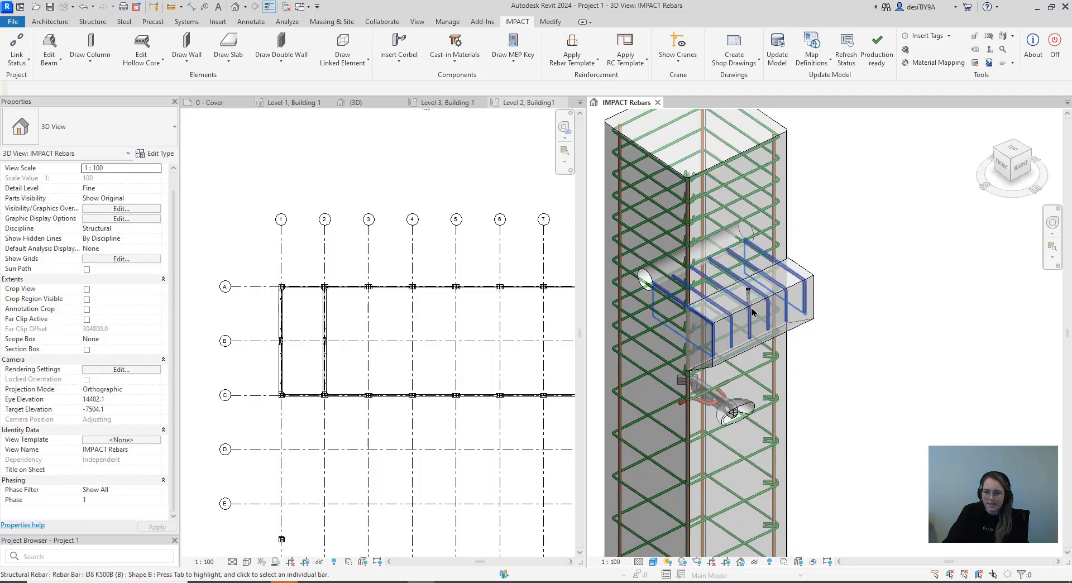
scroll(745, 315, "down", 3)
scroll(742, 316, "down", 4)
scroll(777, 307, "up", 5)
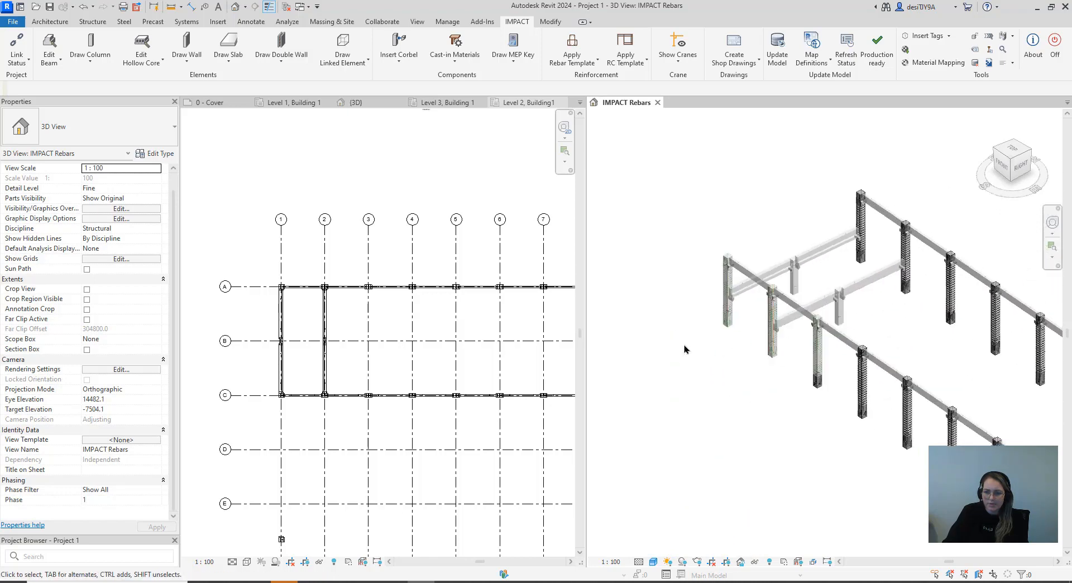
Select all instances of the Corbel with socket (150+350)x300 on the frame columns and check whether the standalone column's corbels are included
scroll(807, 254, "up", 5)
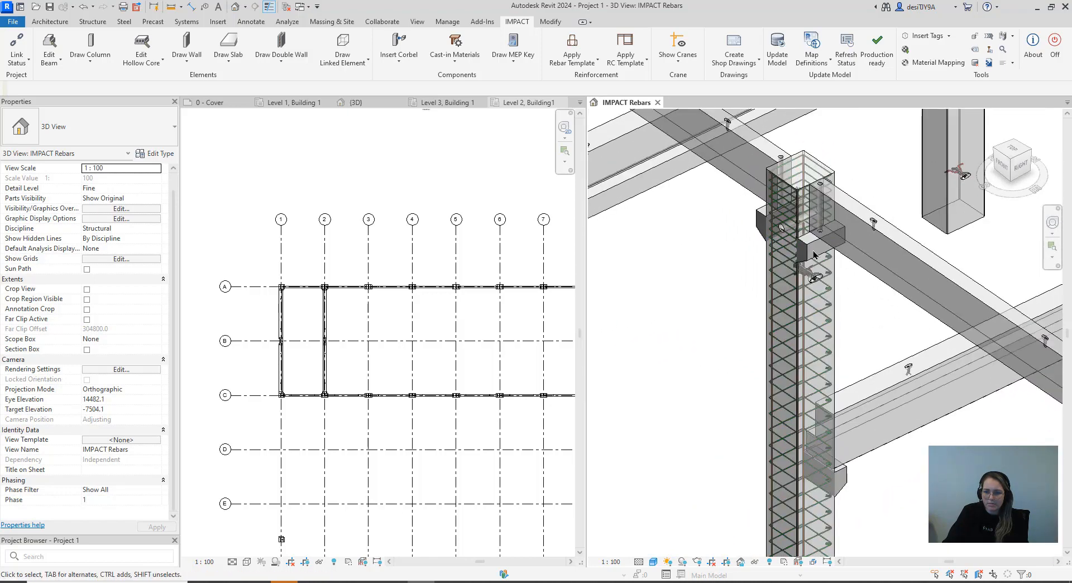
left_click(813, 247)
key("Escape")
left_click(838, 231)
right_click(838, 229)
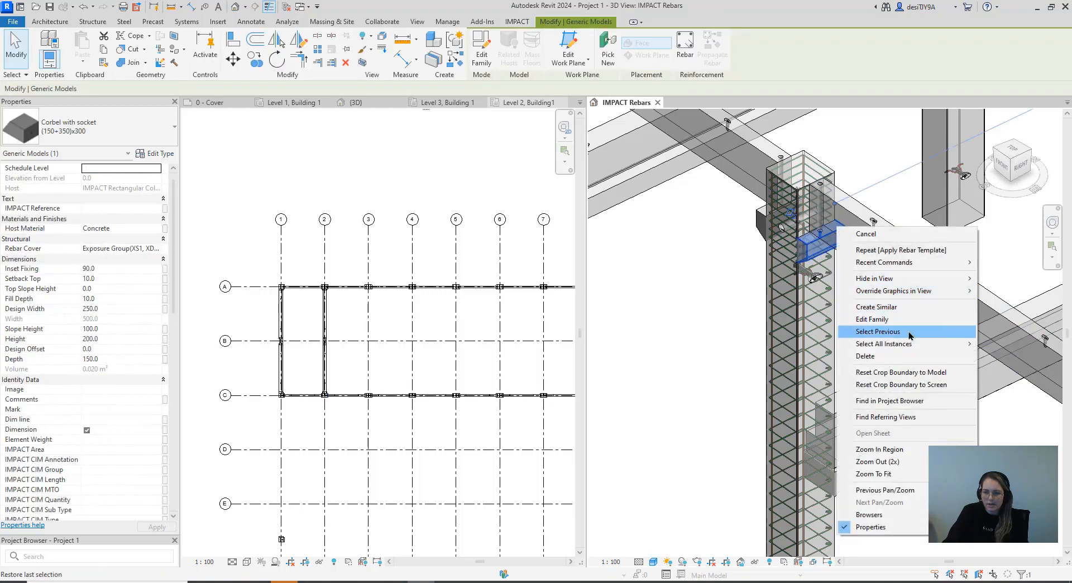
mouse_move(914, 347)
left_click(742, 345)
scroll(781, 374, "down", 6)
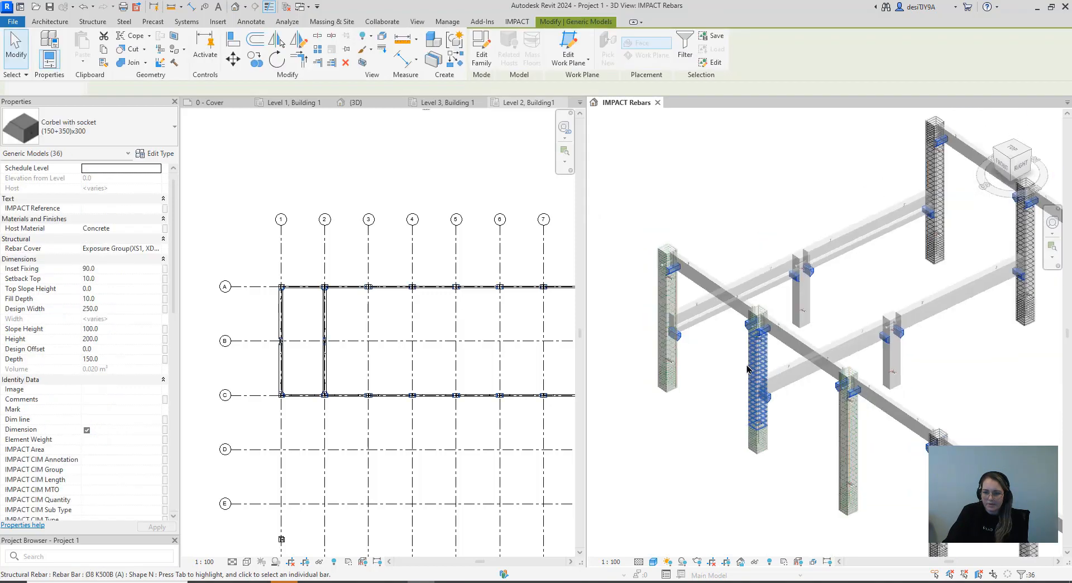
middle_click_drag(808, 377, 750, 325)
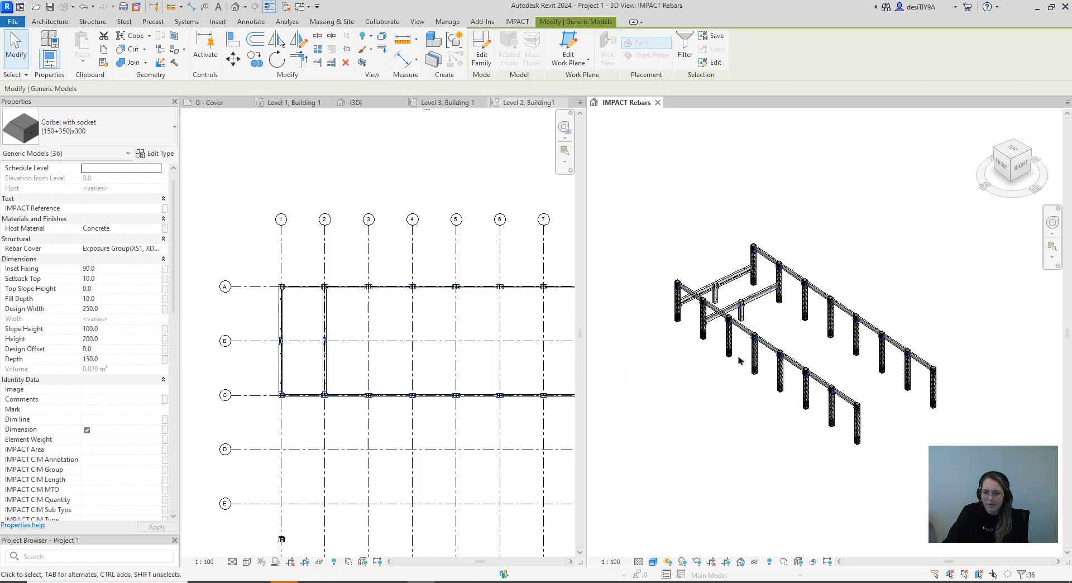
scroll(638, 339, "up", 10)
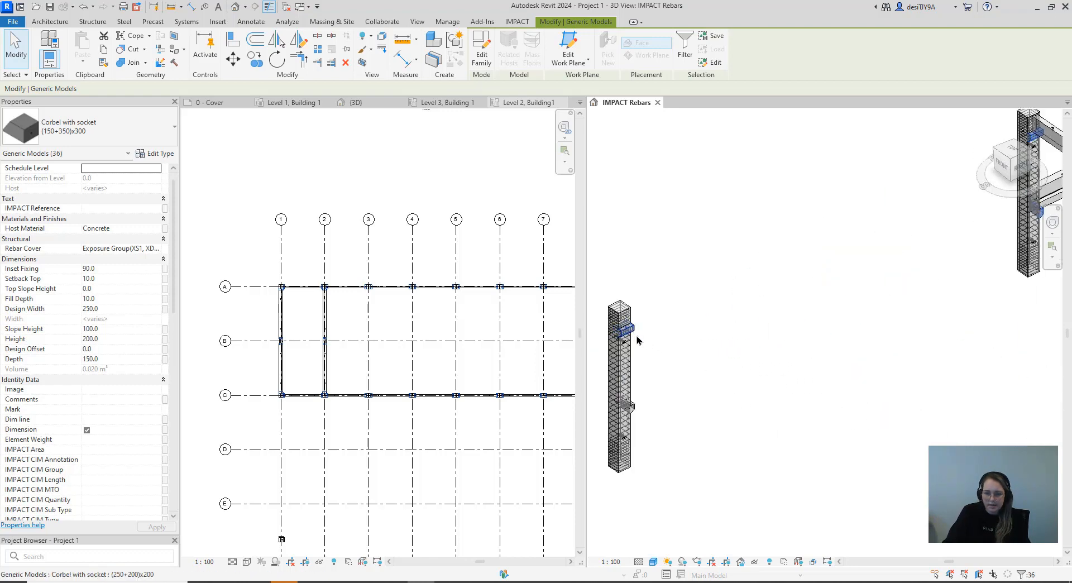
Apply the A_CORBEL rebar template, described as B shap100 mm, to the selected corbels
left_click(517, 22)
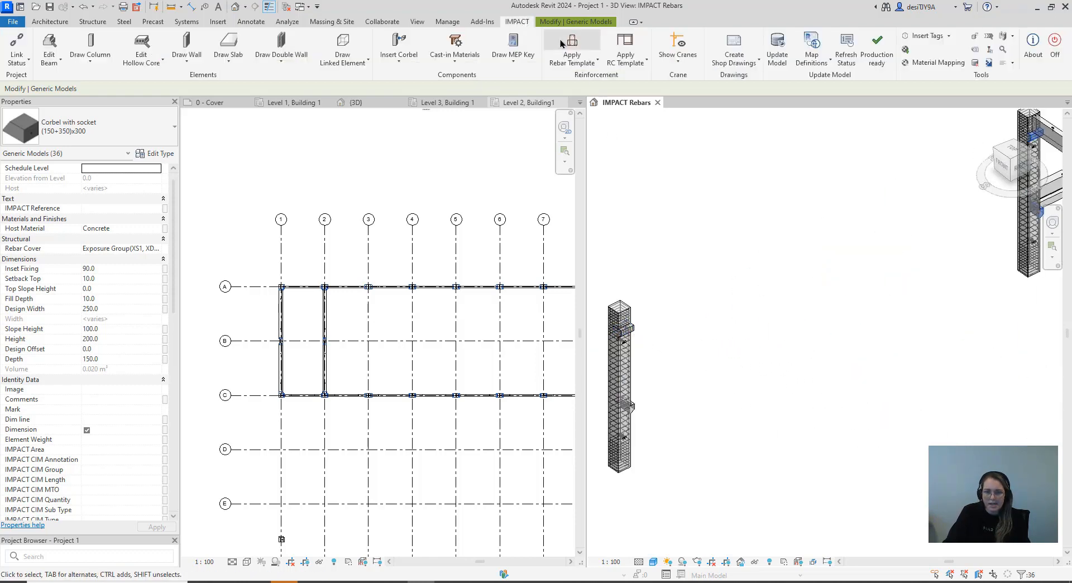
left_click(573, 59)
left_click(590, 81)
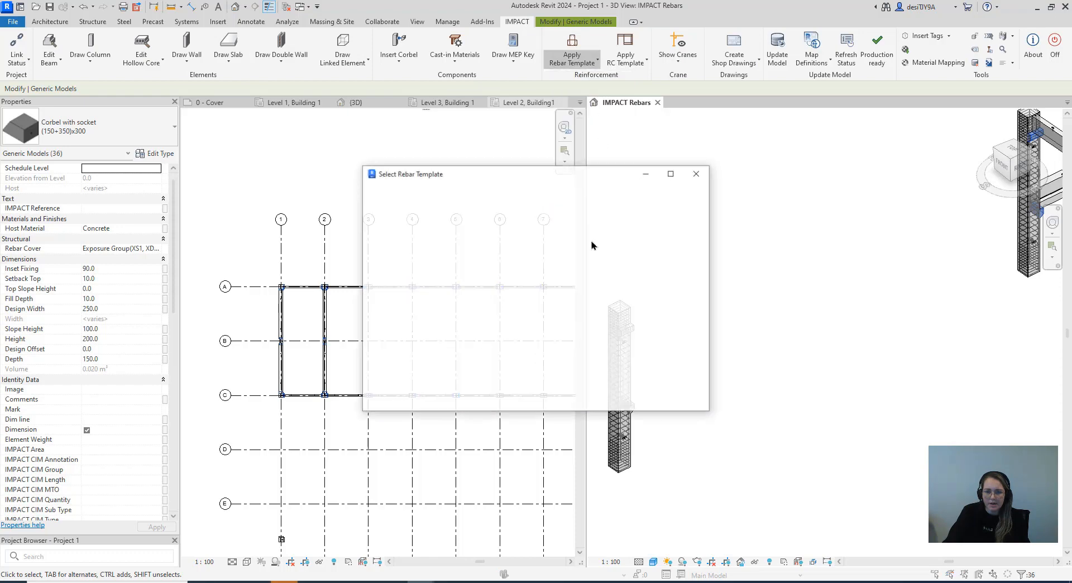
left_click(477, 200)
left_click(476, 207)
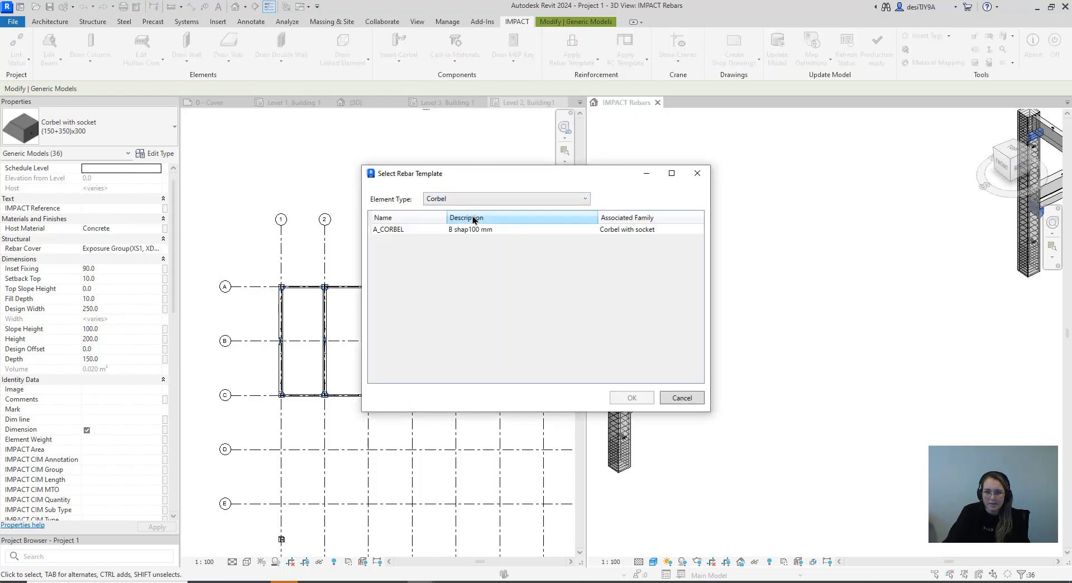
left_click(477, 231)
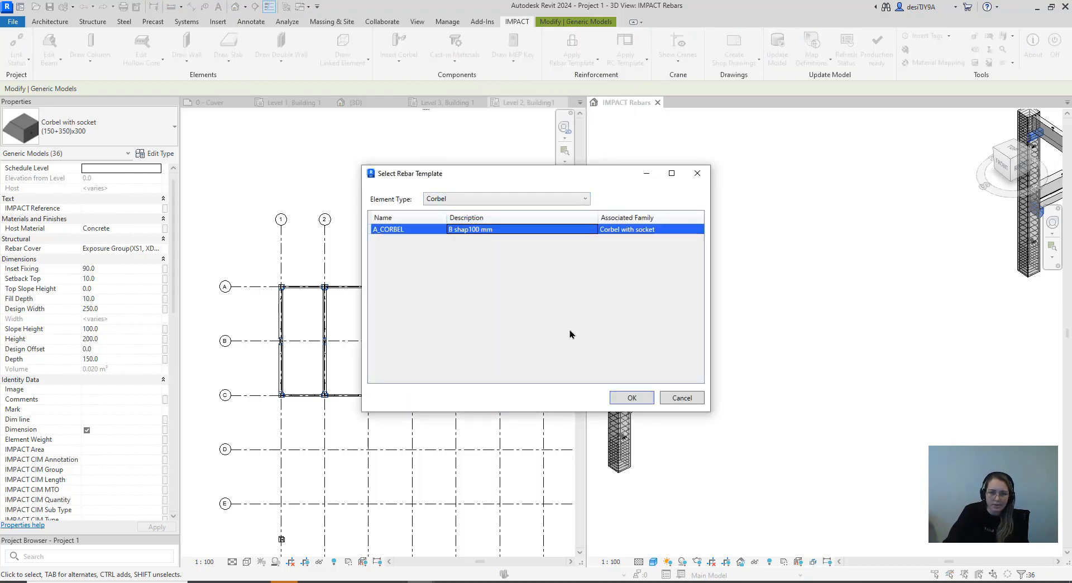
left_click(632, 398)
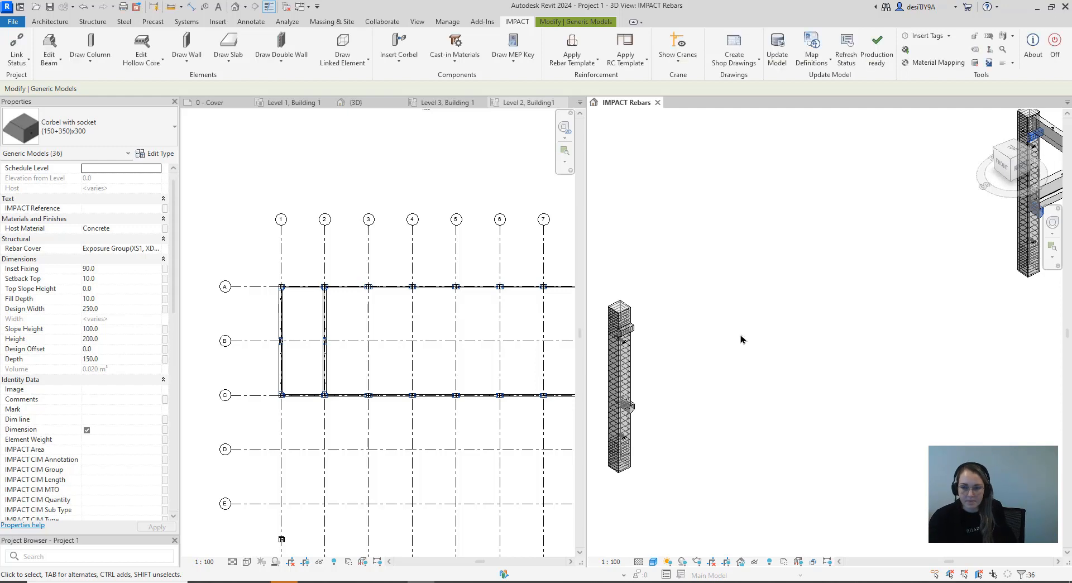
Clear the corbel selection and inspect the reinforcement in the lower and upper corbels of the frame columns, including the corner column
scroll(737, 339, "down", 4)
middle_click_drag(792, 352, 687, 275)
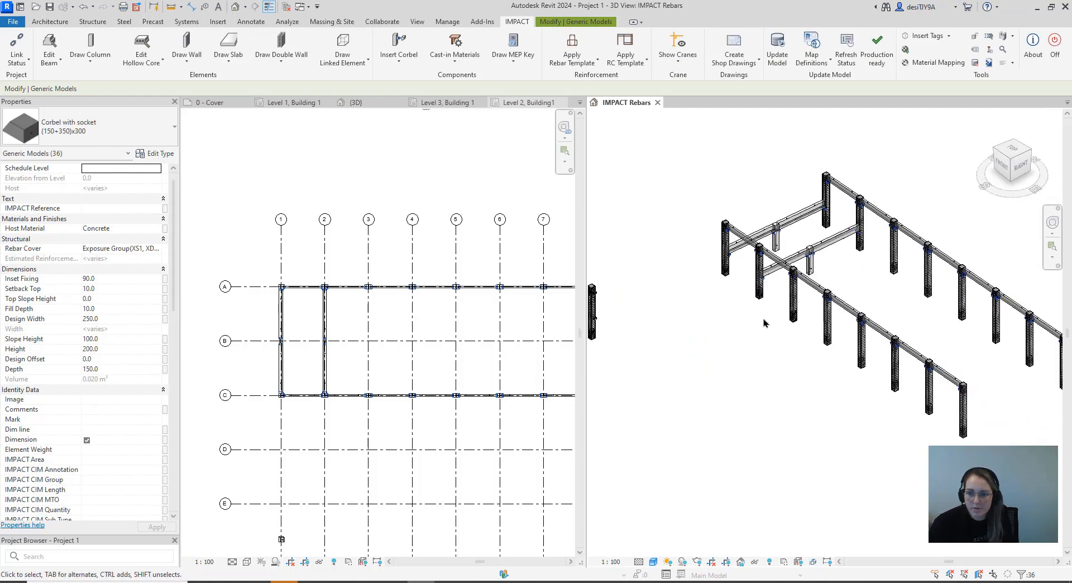
scroll(760, 319, "up", 10)
key("Escape")
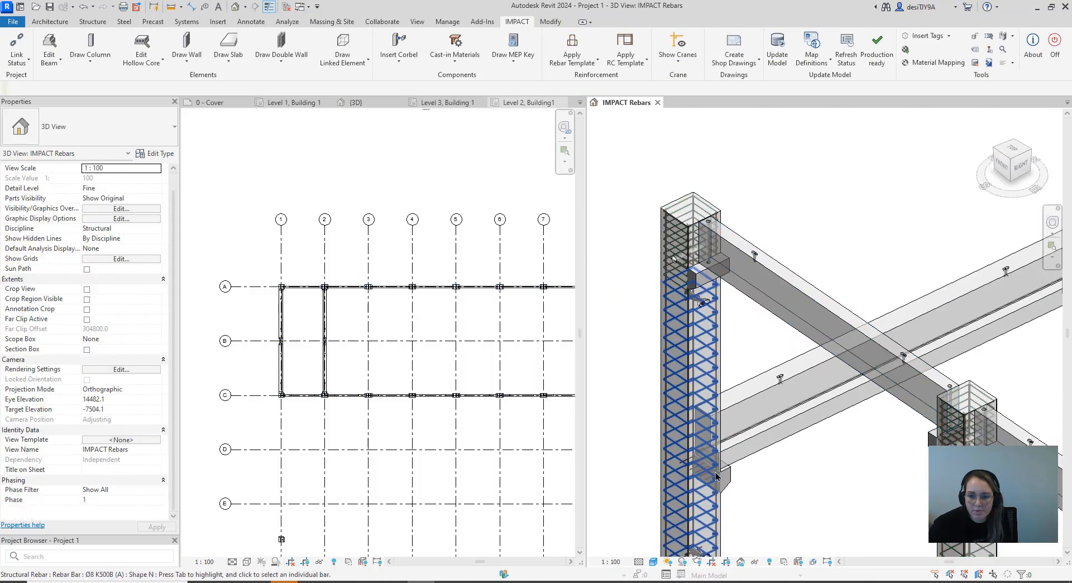
scroll(717, 476, "up", 8)
scroll(684, 482, "down", 7)
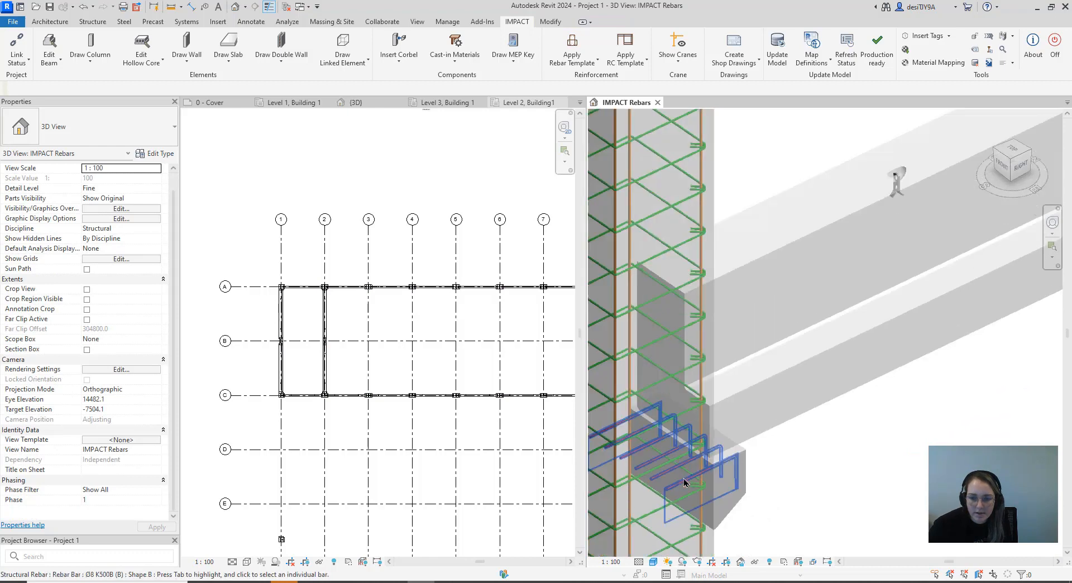
scroll(889, 487, "up", 3)
scroll(853, 464, "up", 4)
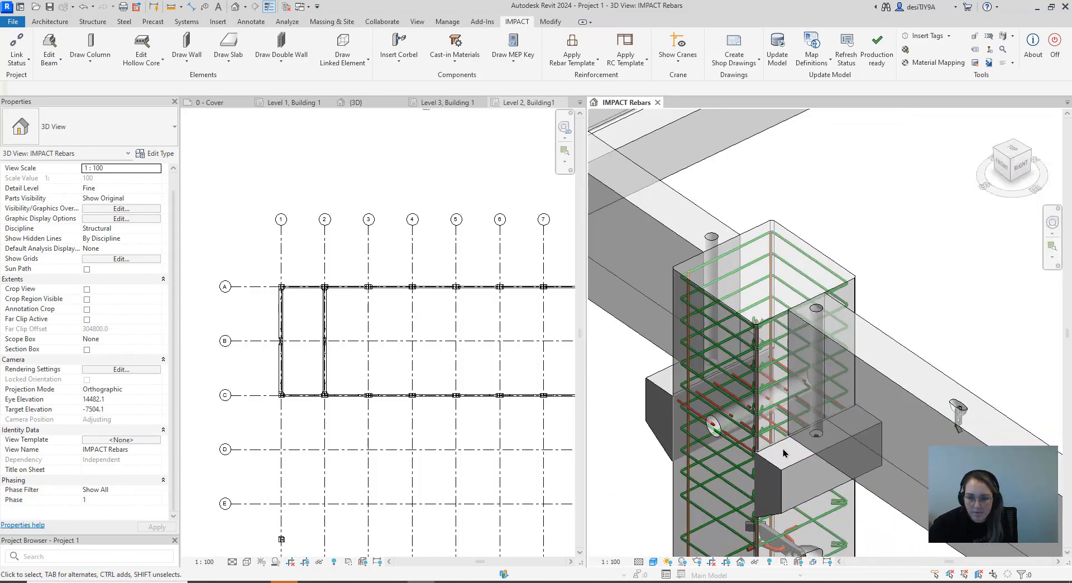
scroll(769, 443, "down", 7)
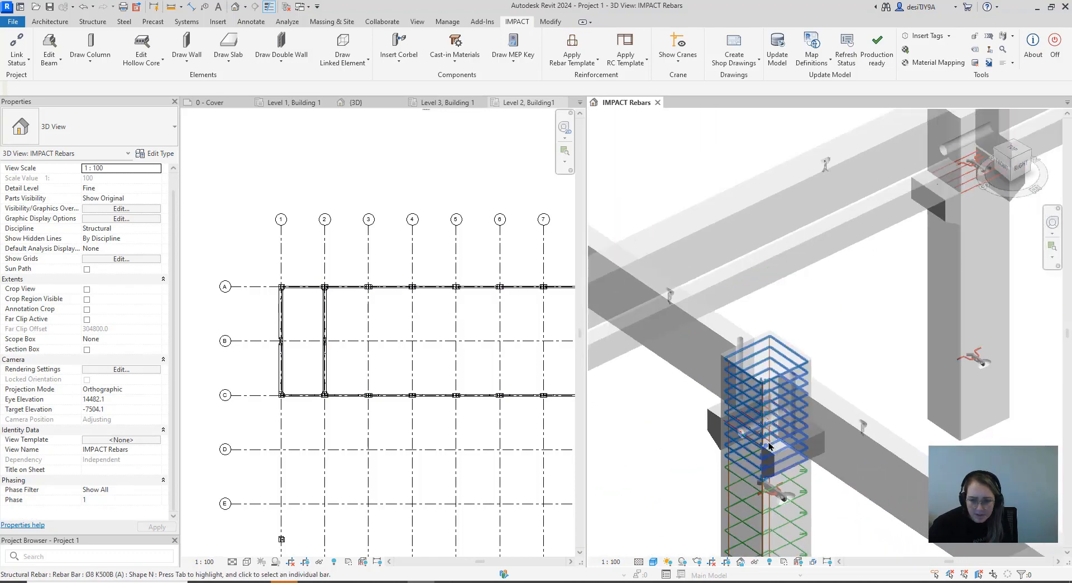
scroll(769, 377, "down", 4)
scroll(744, 306, "up", 1)
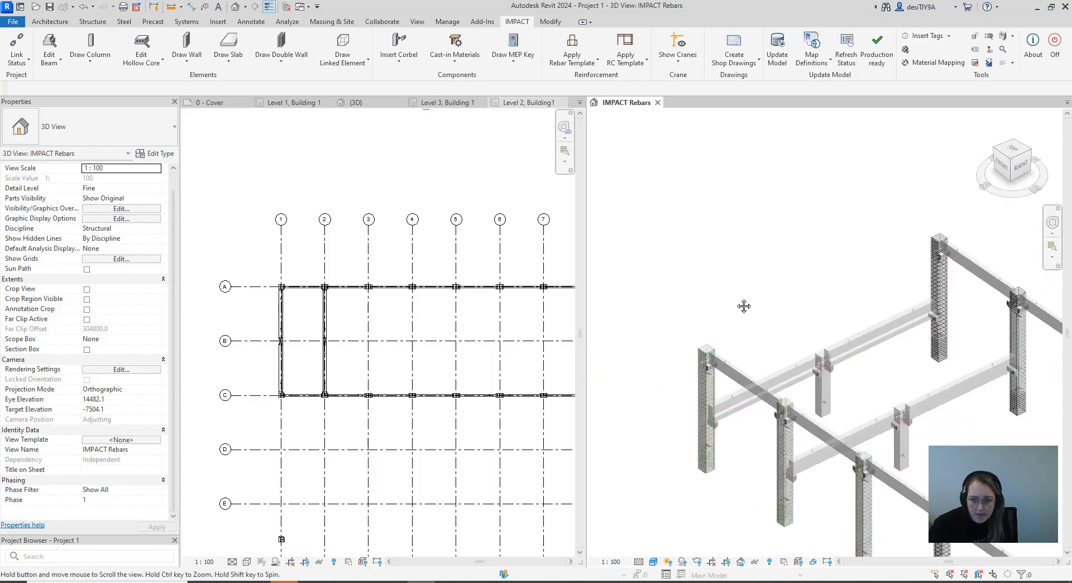
scroll(706, 392, "up", 5)
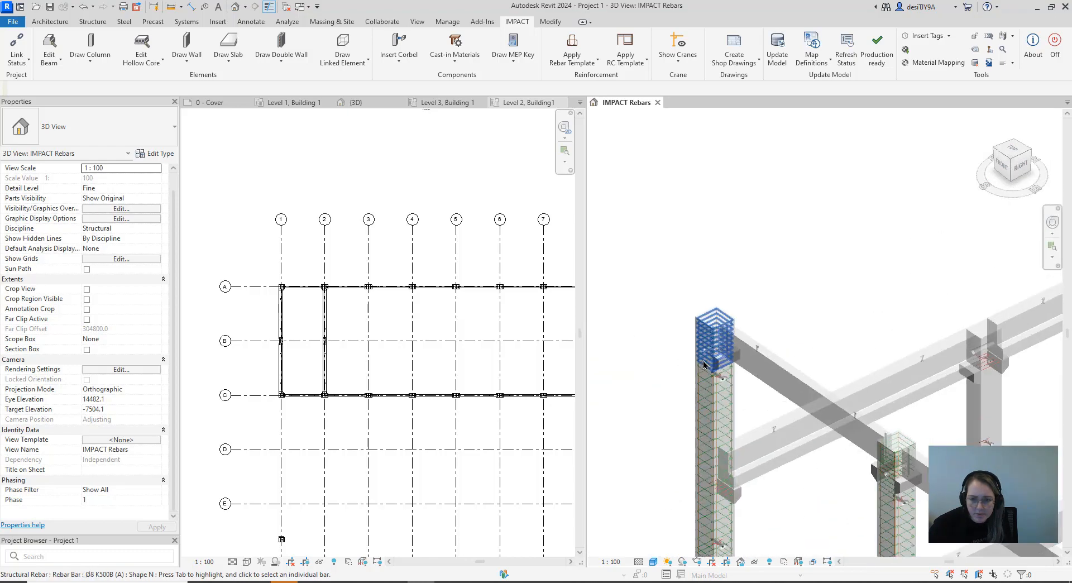
scroll(692, 311, "up", 5)
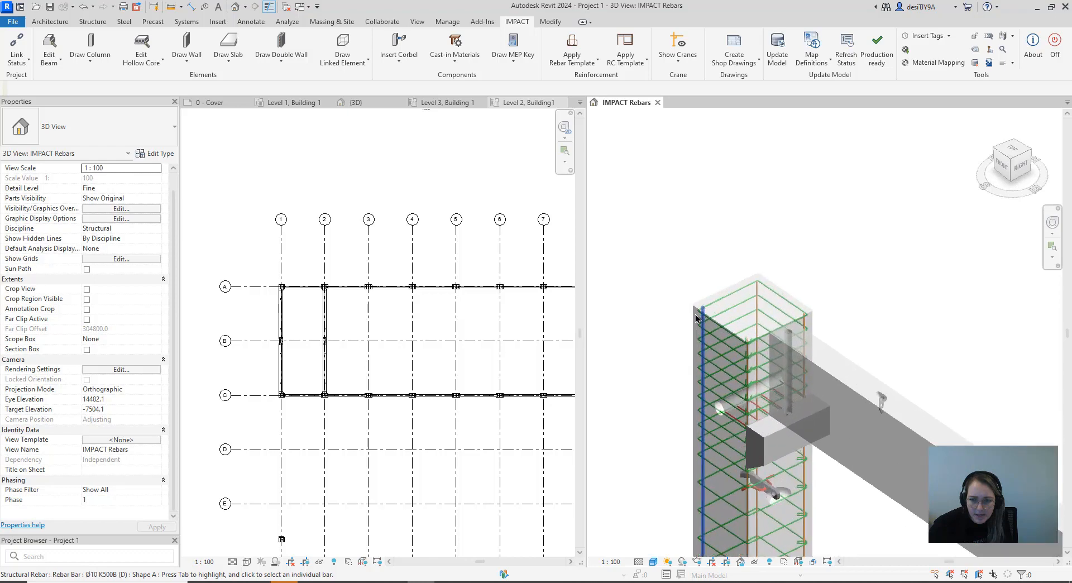
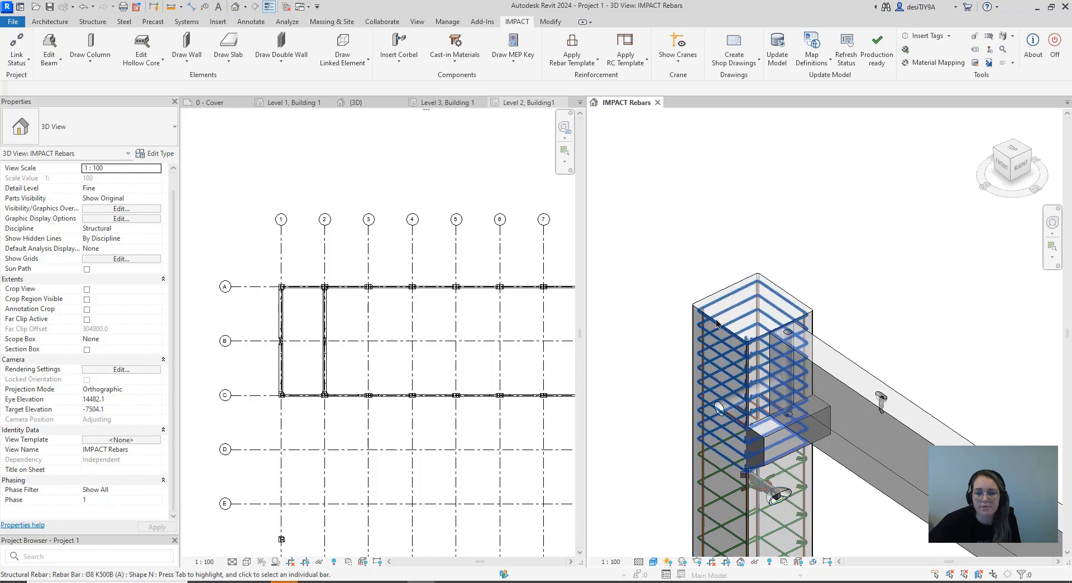
Select the corner frame column and check its type against the available IMPACT Rectangular Column types
scroll(703, 260, "down", 2)
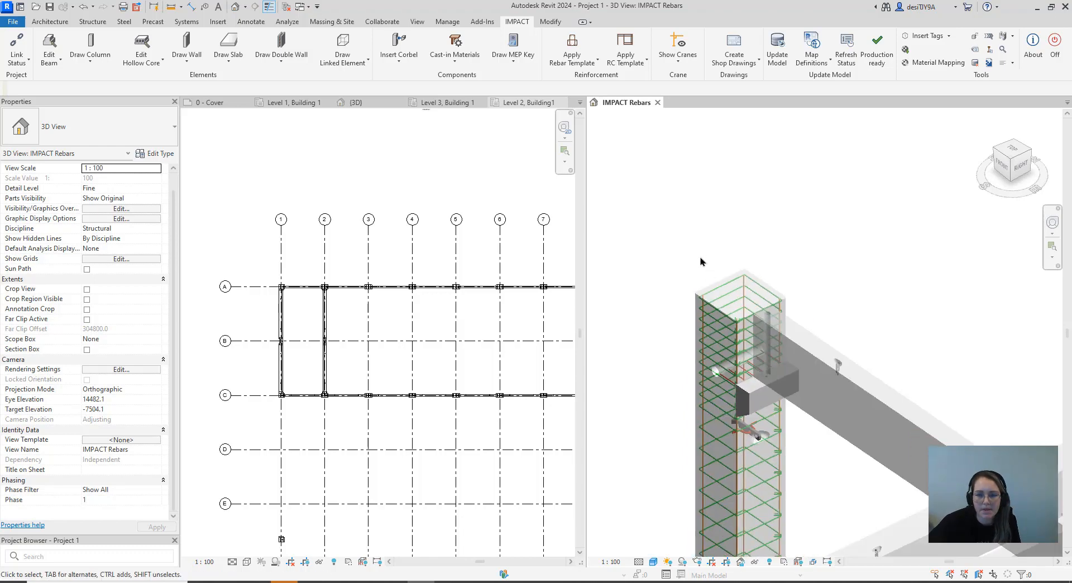
left_click(714, 295)
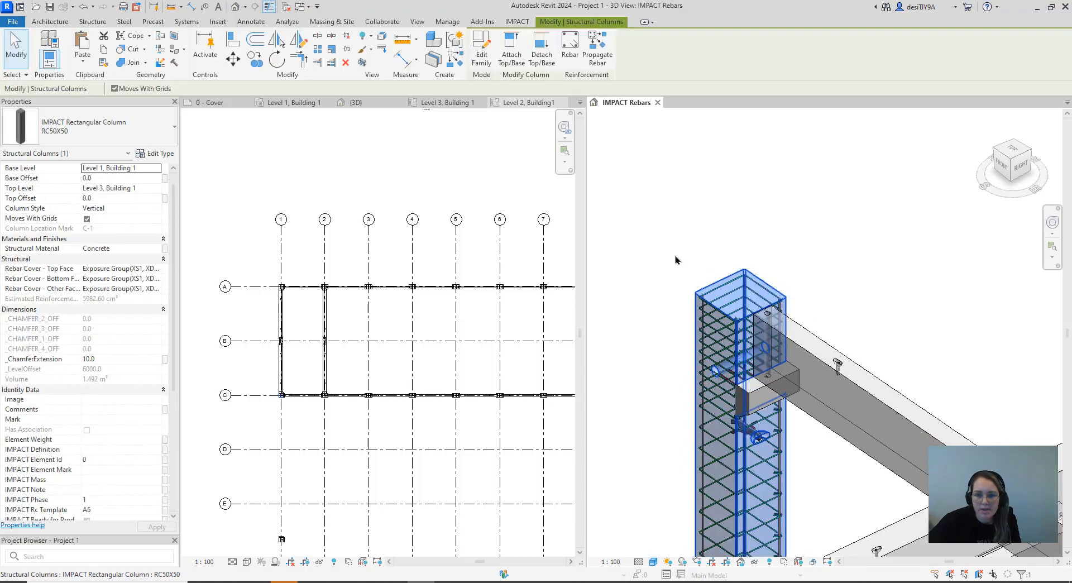
left_click(127, 140)
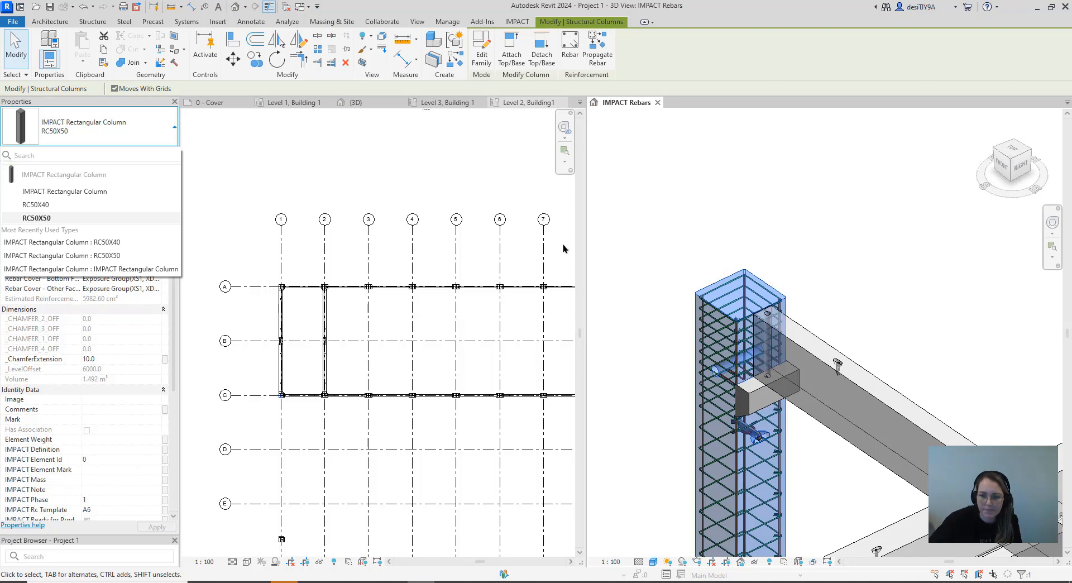
left_click(610, 216)
Review the project's column rebar templates and the element types for which templates can be defined
scroll(641, 251, "down", 5)
middle_click_drag(746, 292, 726, 282)
scroll(725, 282, "down", 1)
left_click(571, 61)
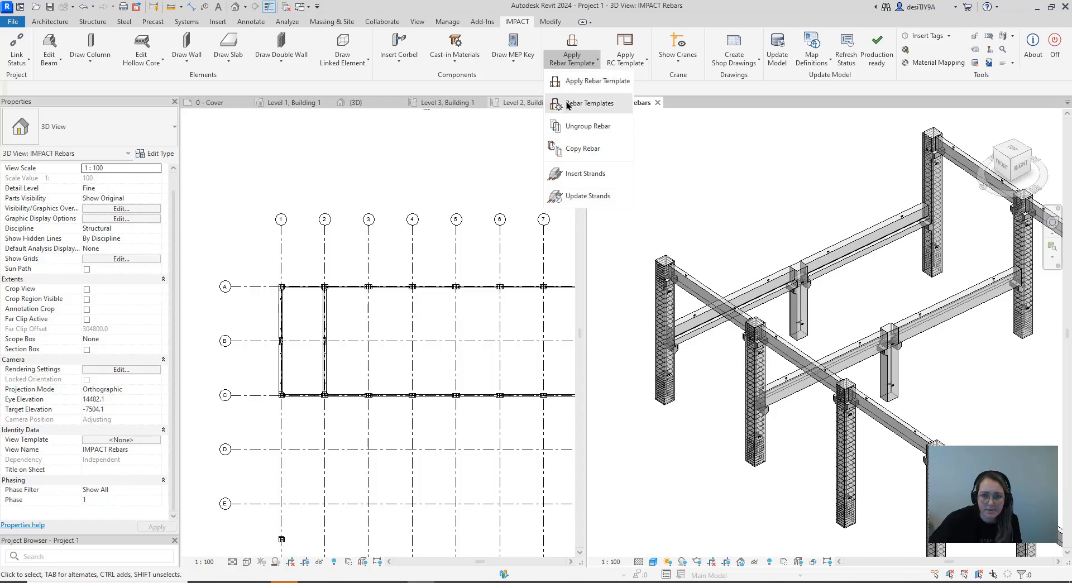
left_click(567, 104)
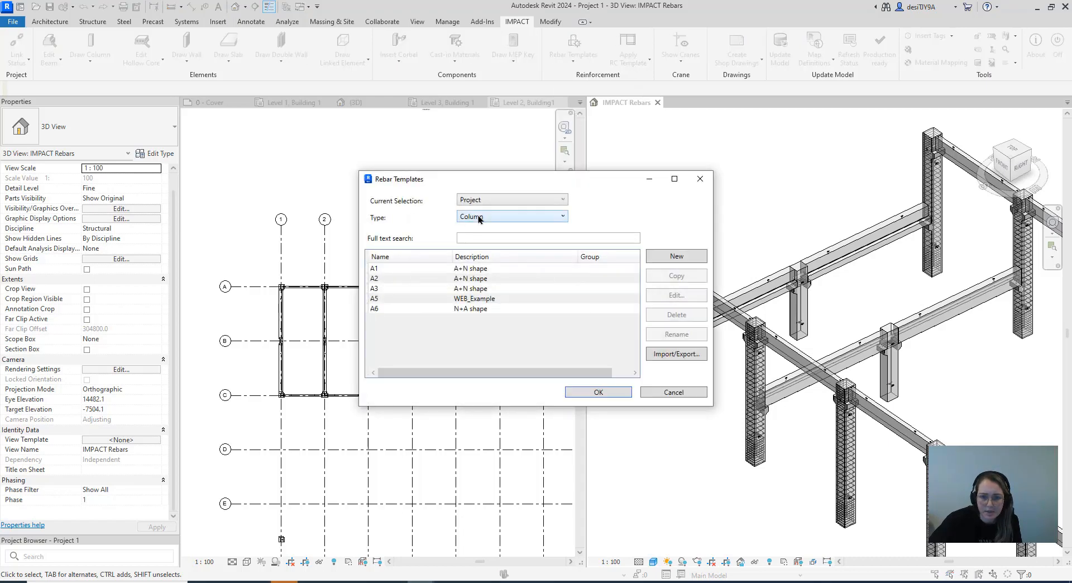
left_click(540, 217)
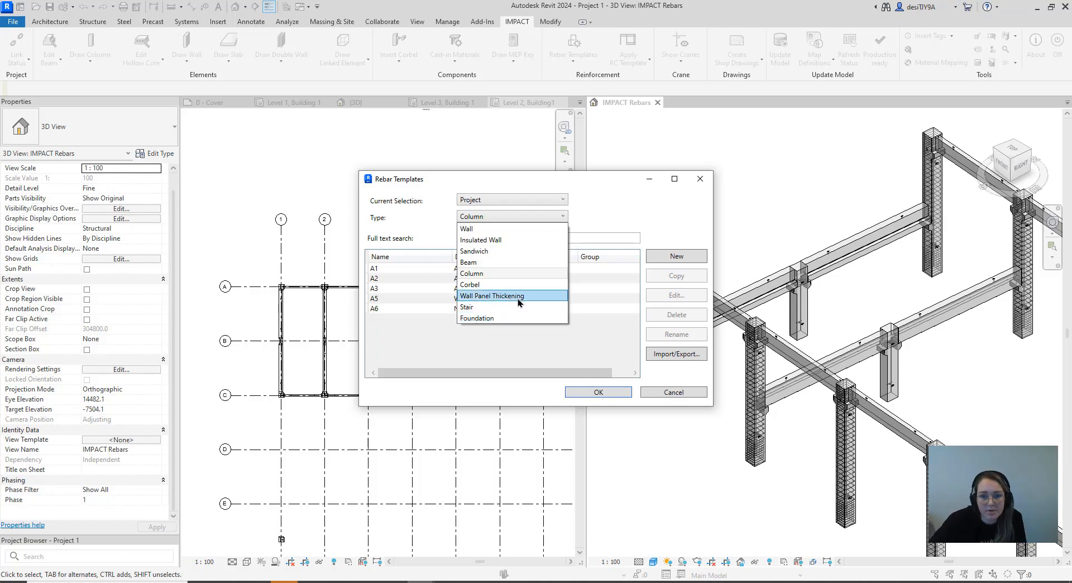
left_click(700, 179)
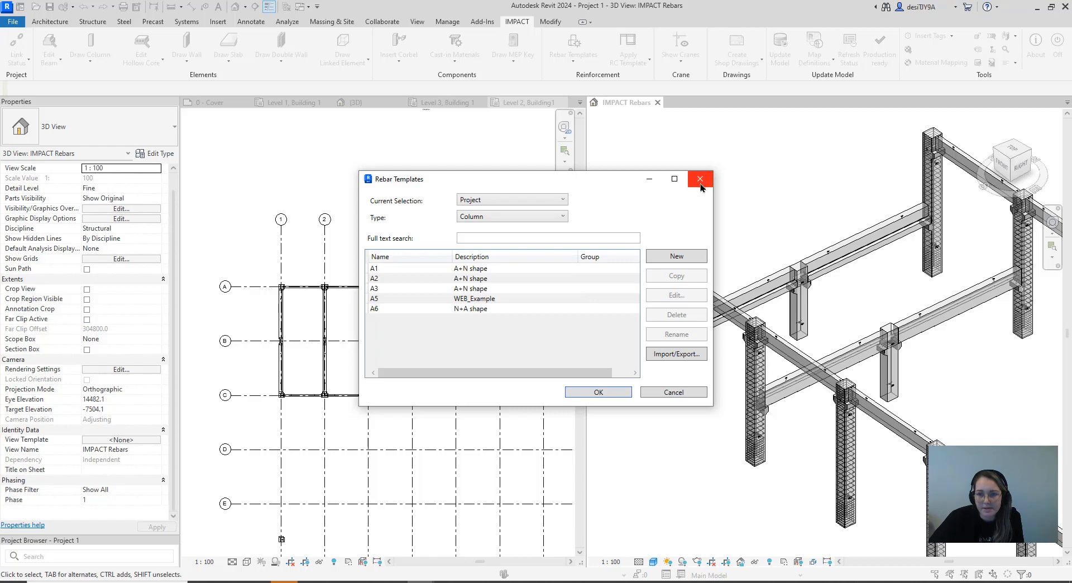
left_click(701, 185)
Apply the A3 beam rebar template, Ledged beam N shape, to the ledged beams on grid lines 1 and 2
scroll(725, 204, "down", 2)
middle_click_drag(730, 207, 691, 209)
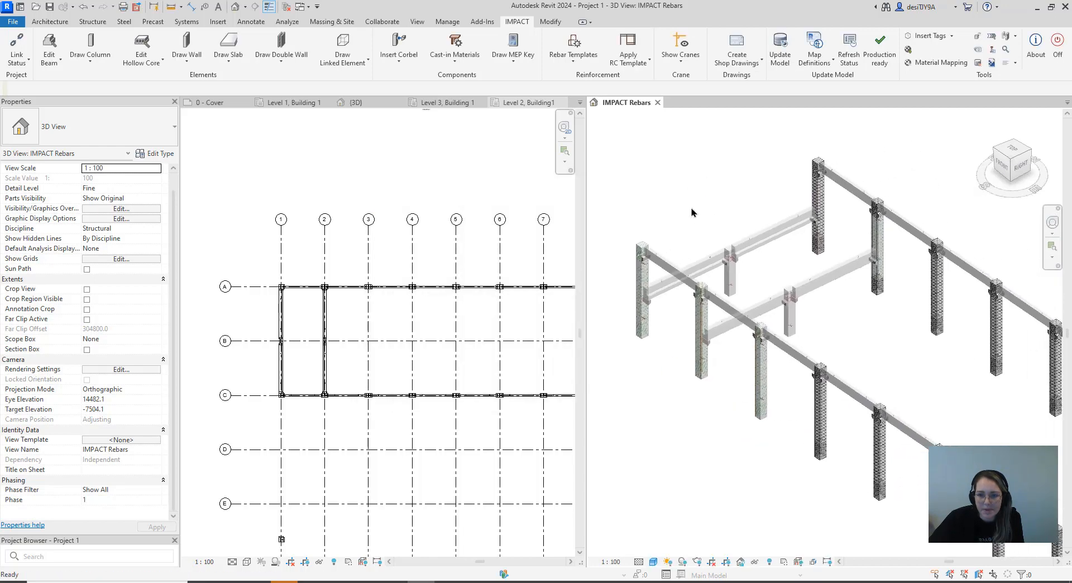
left_click(566, 63)
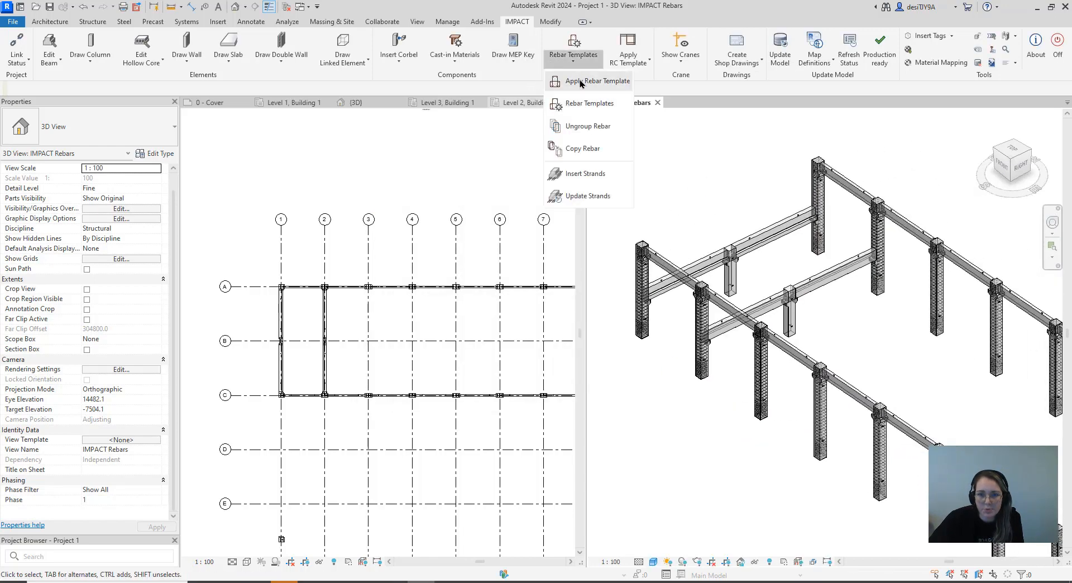
left_click(581, 82)
left_click(491, 199)
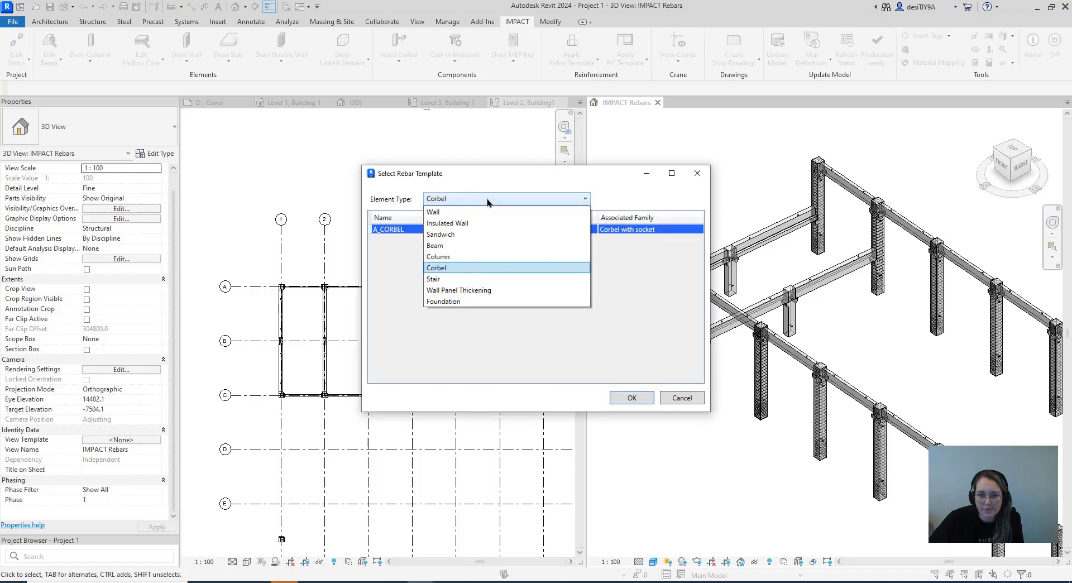
left_click(469, 250)
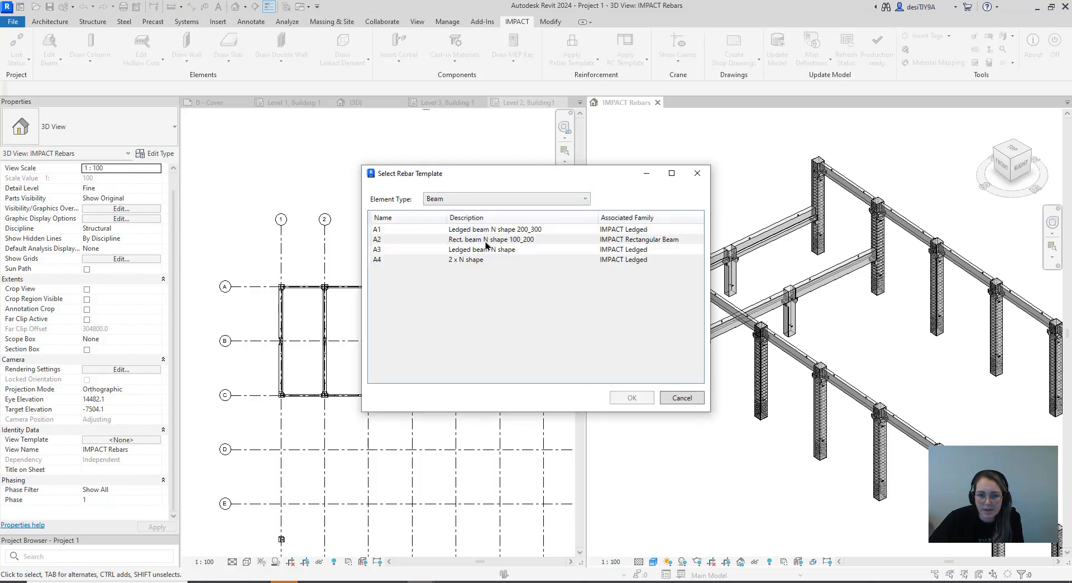
left_click(485, 251)
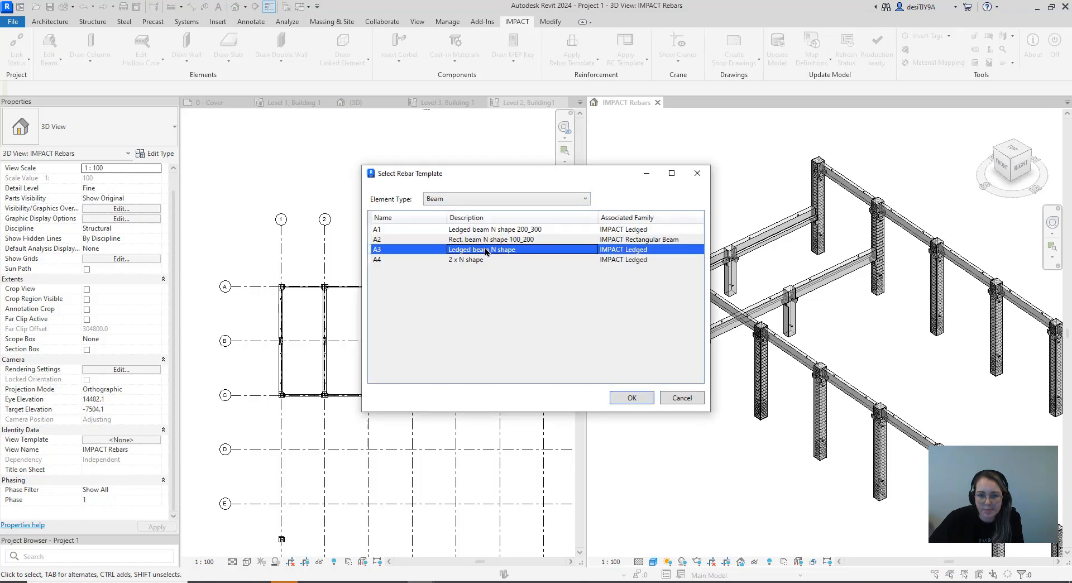
left_click(621, 400)
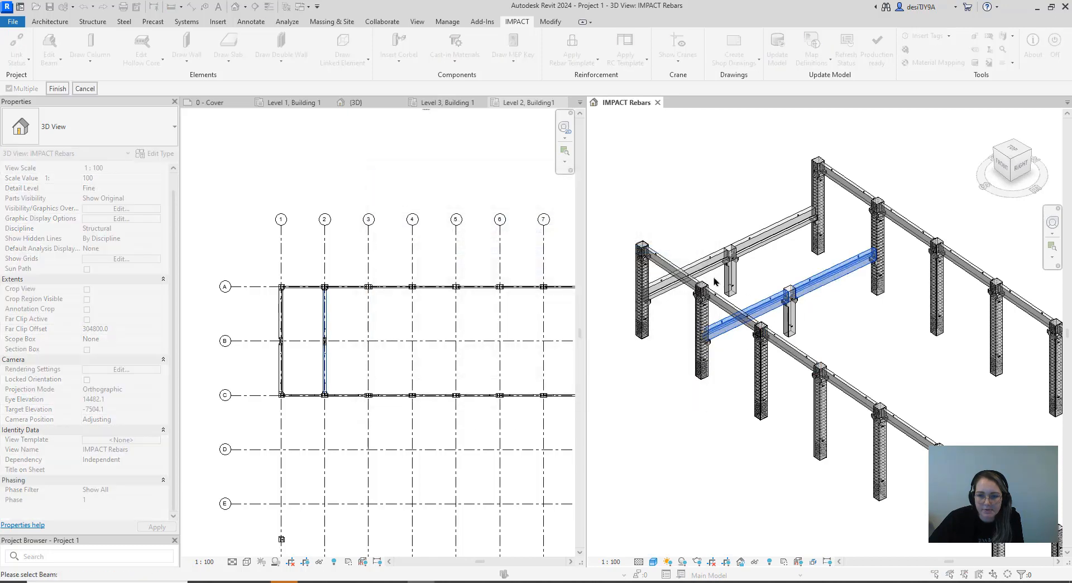
left_click(742, 240)
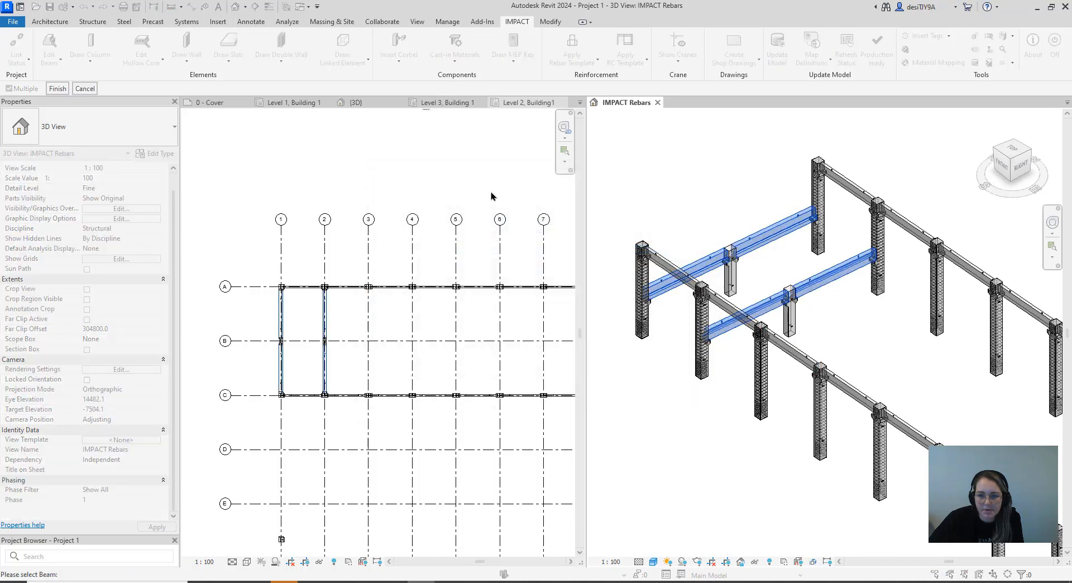
left_click(58, 88)
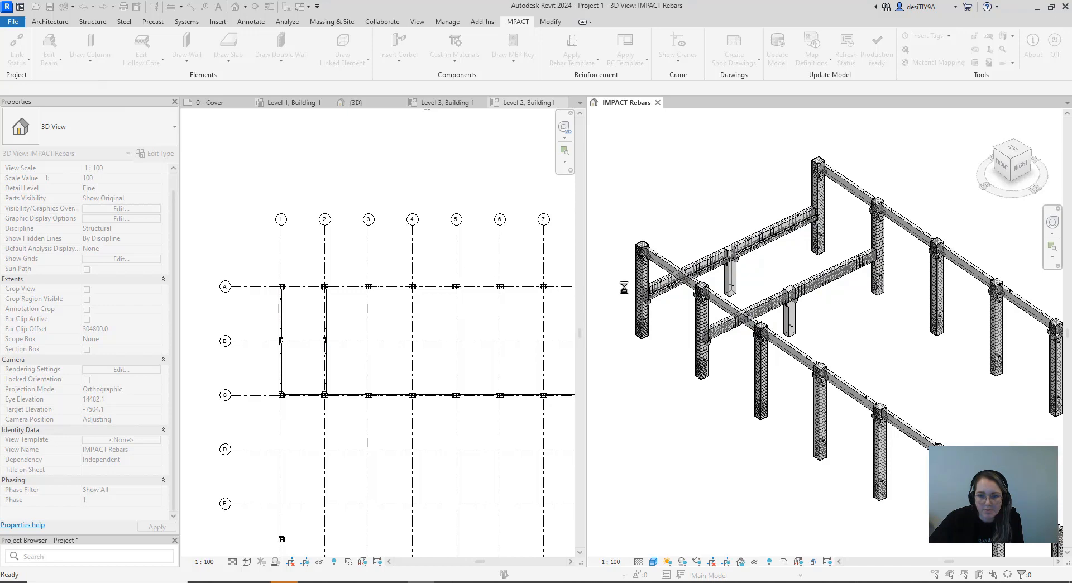
scroll(717, 286, "down", 2)
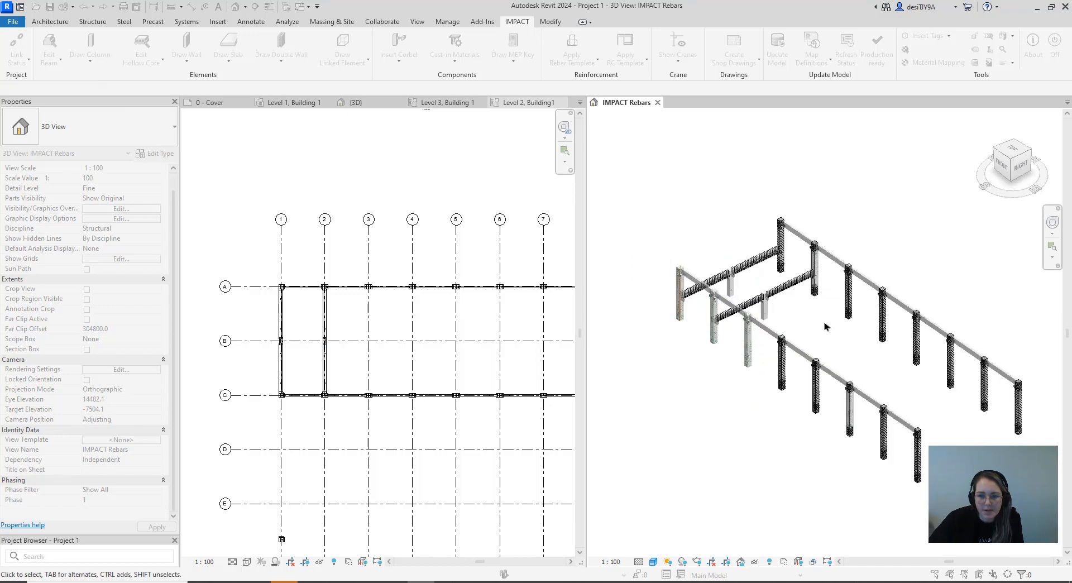
scroll(789, 226, "up", 4)
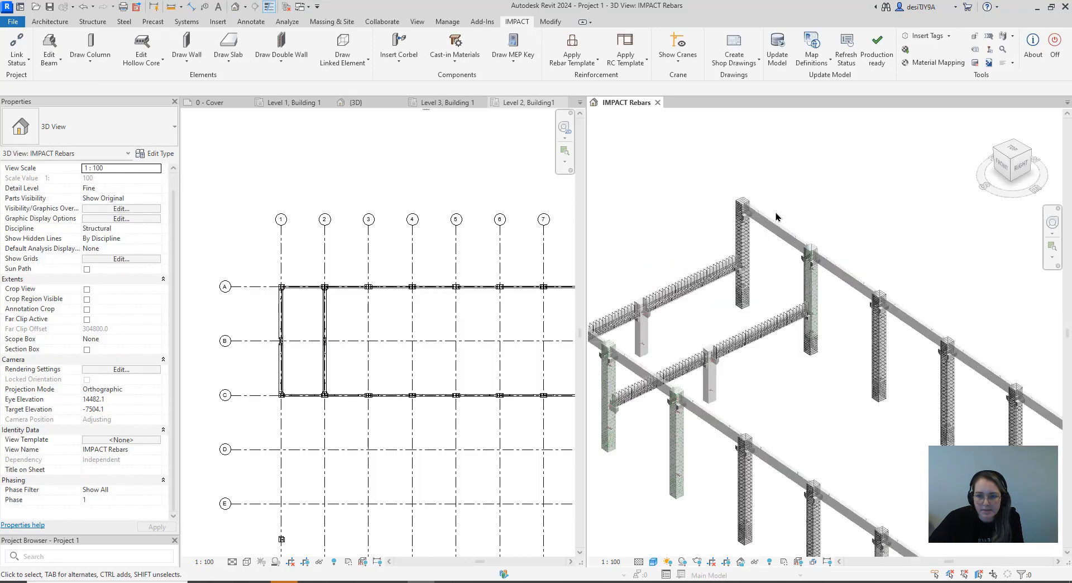
Choose the A2 beam rebar template, Rect. beam N shape 100_200, for application and pick all rectangular beams along grid line A
scroll(773, 256, "down", 3)
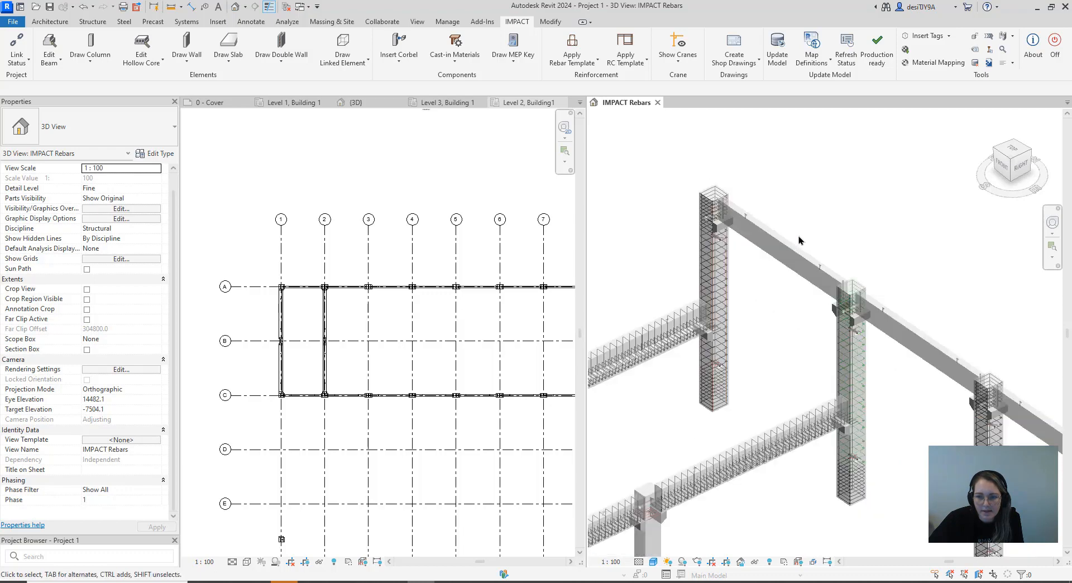
left_click(592, 63)
left_click(587, 83)
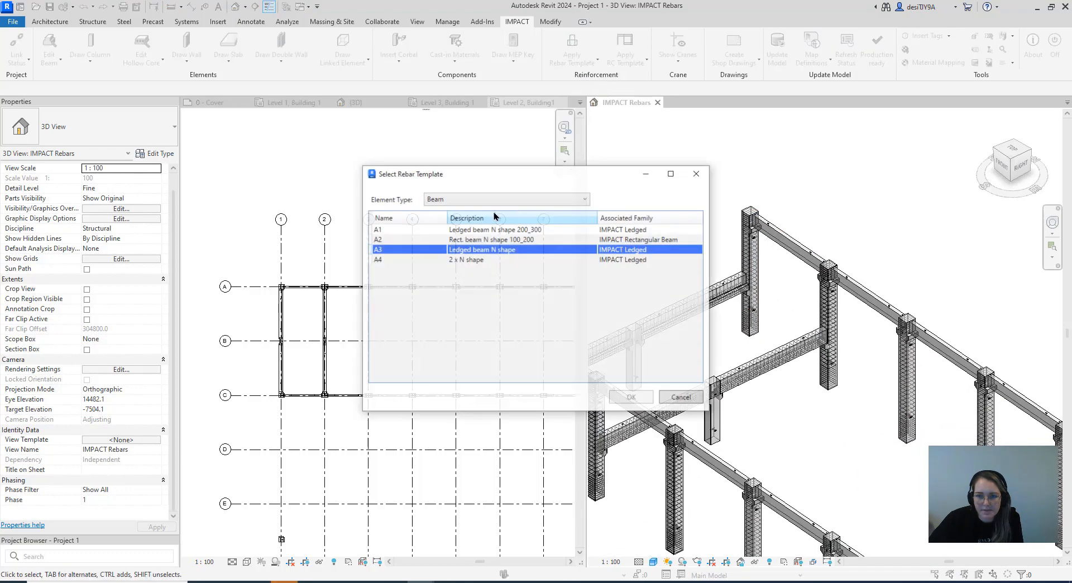
left_click(460, 200)
left_click(460, 201)
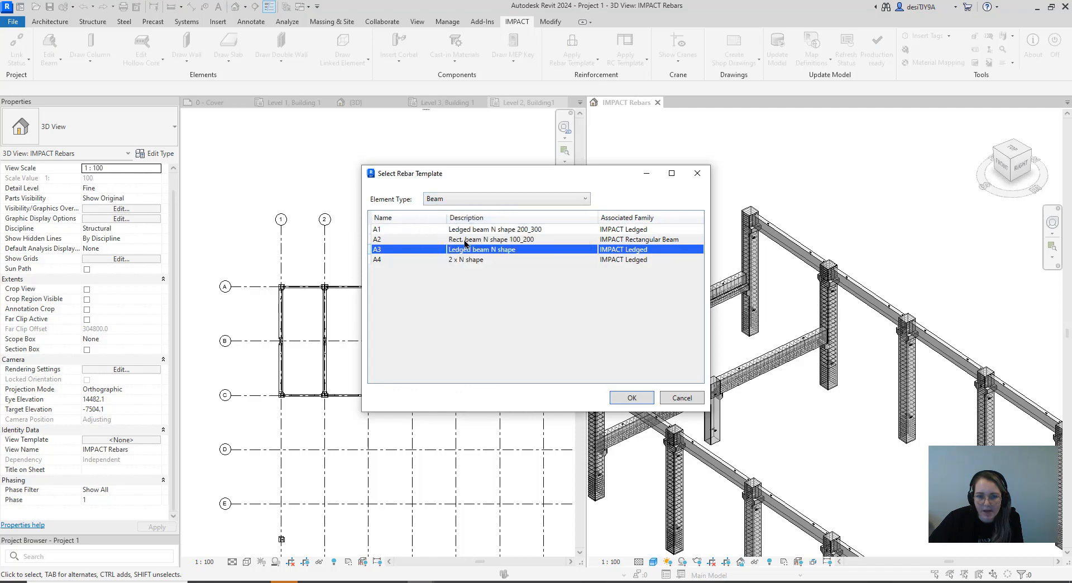
left_click(498, 240)
left_click(624, 398)
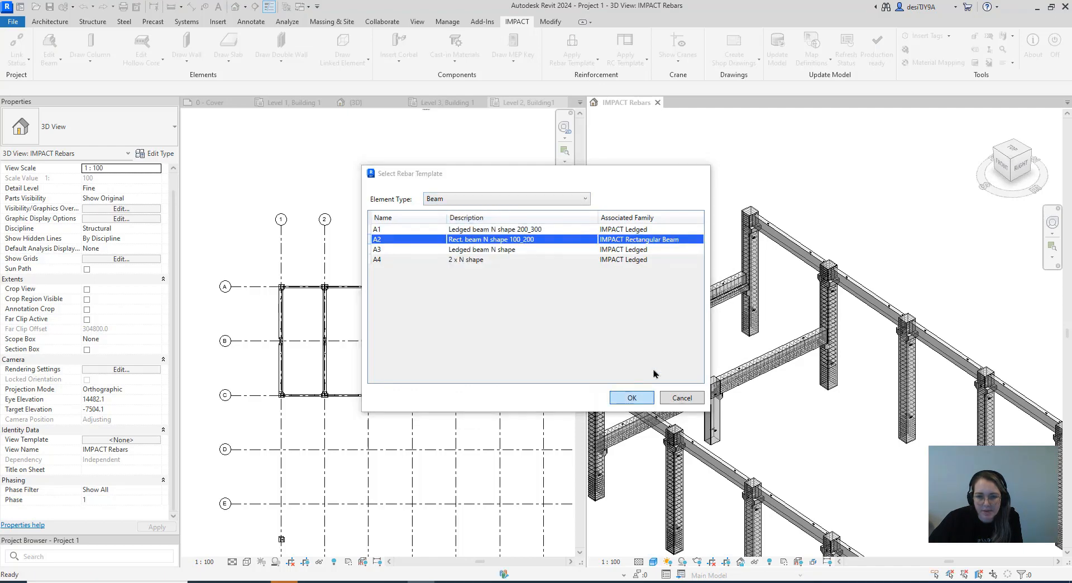
left_click(781, 269)
left_click(801, 280)
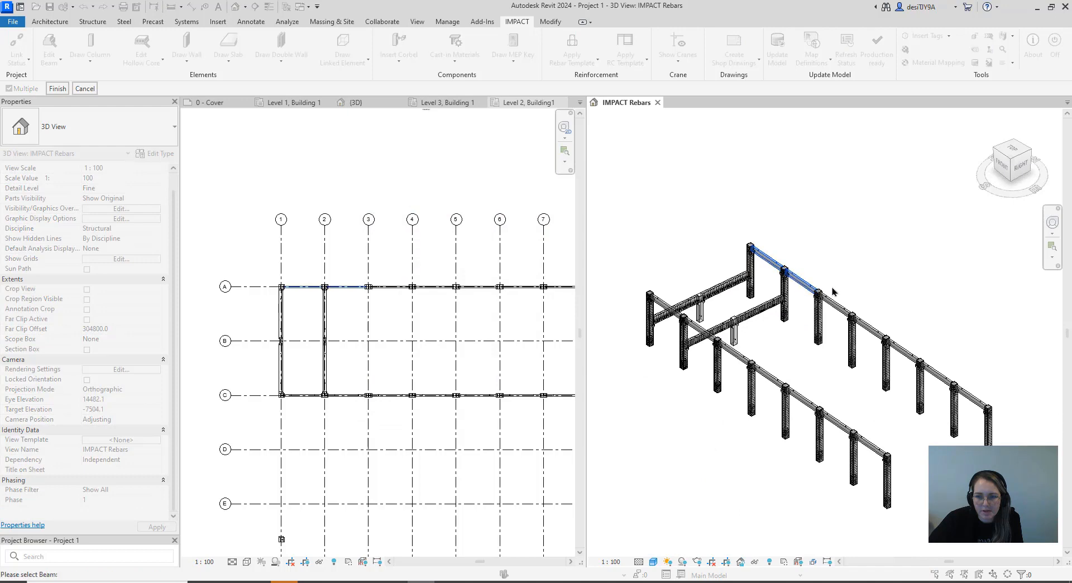
left_click(835, 302)
left_click(869, 323)
left_click(915, 357)
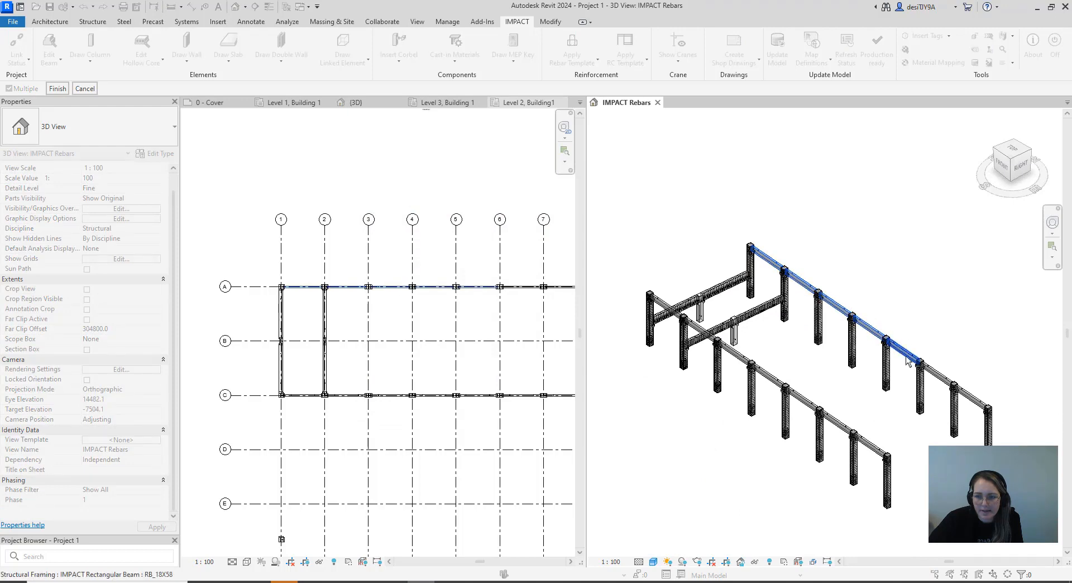
left_click(936, 374)
left_click(970, 398)
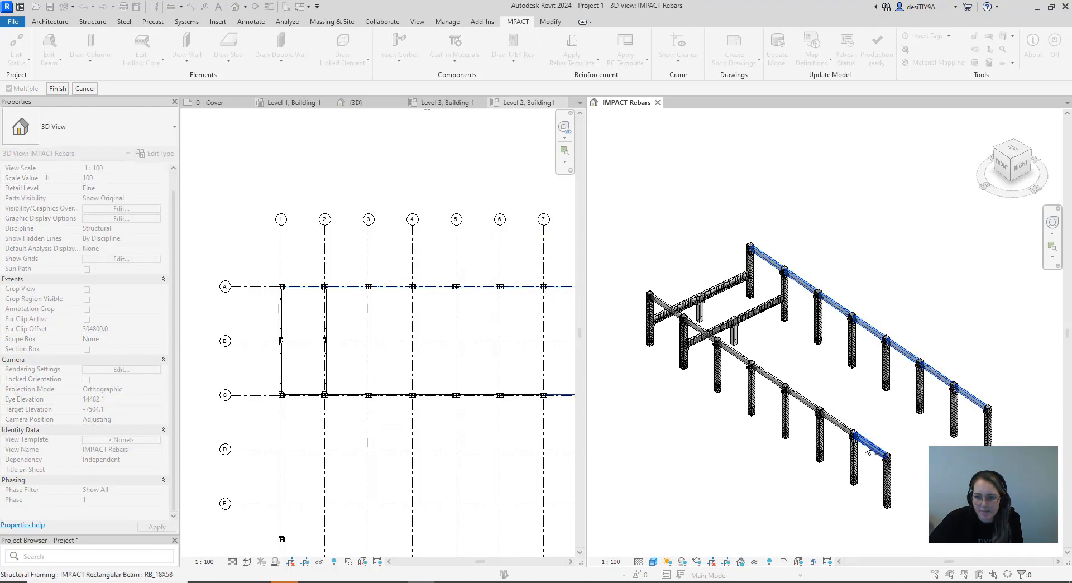
Add the rectangular beams along grid line C to the picked beams and apply the rebar template to all of them
left_click(835, 422)
left_click(801, 397)
left_click(765, 378)
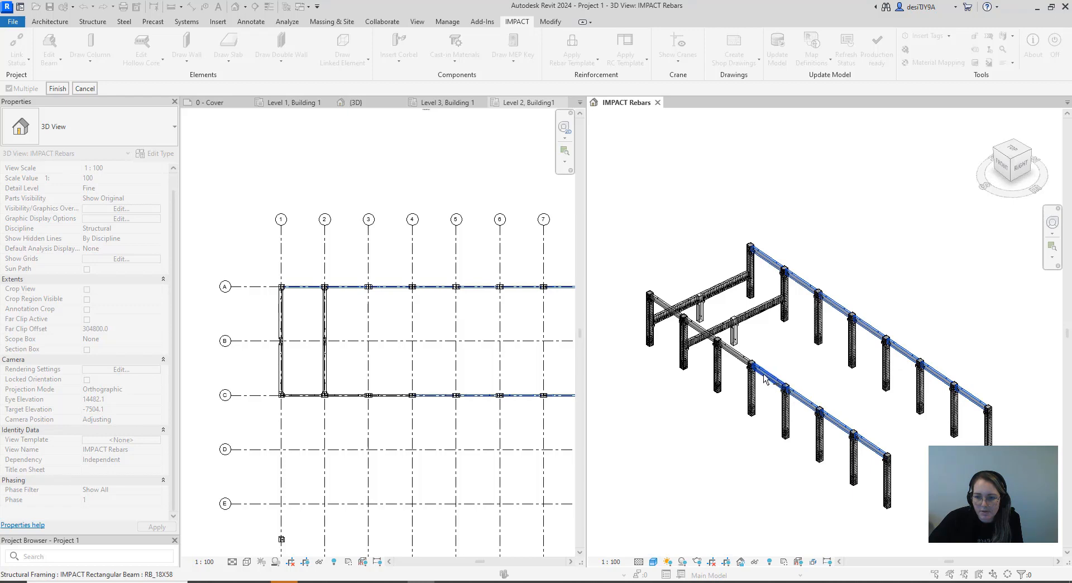
left_click(734, 353)
left_click(701, 333)
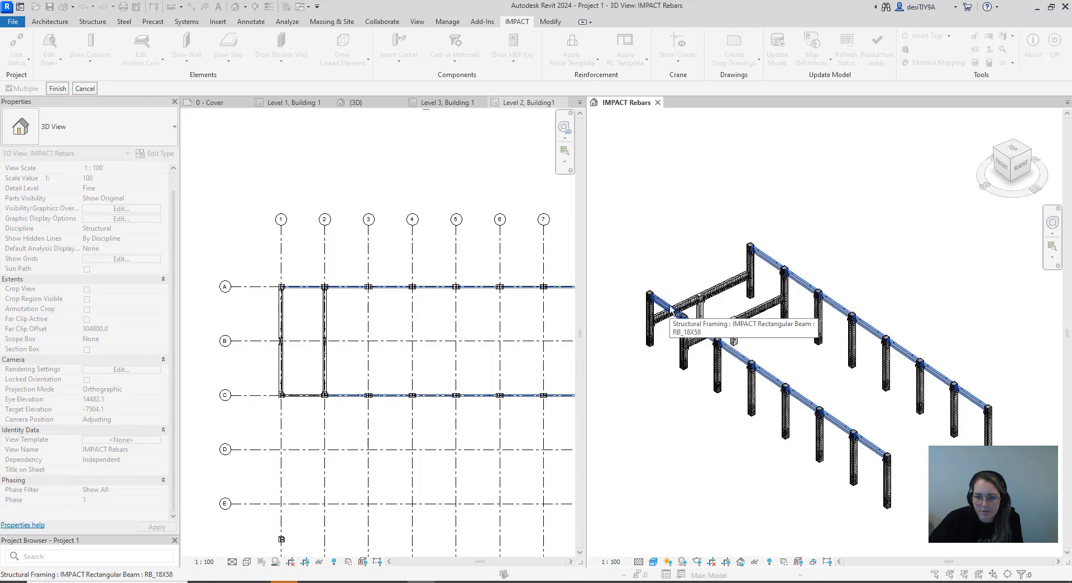
left_click(57, 88)
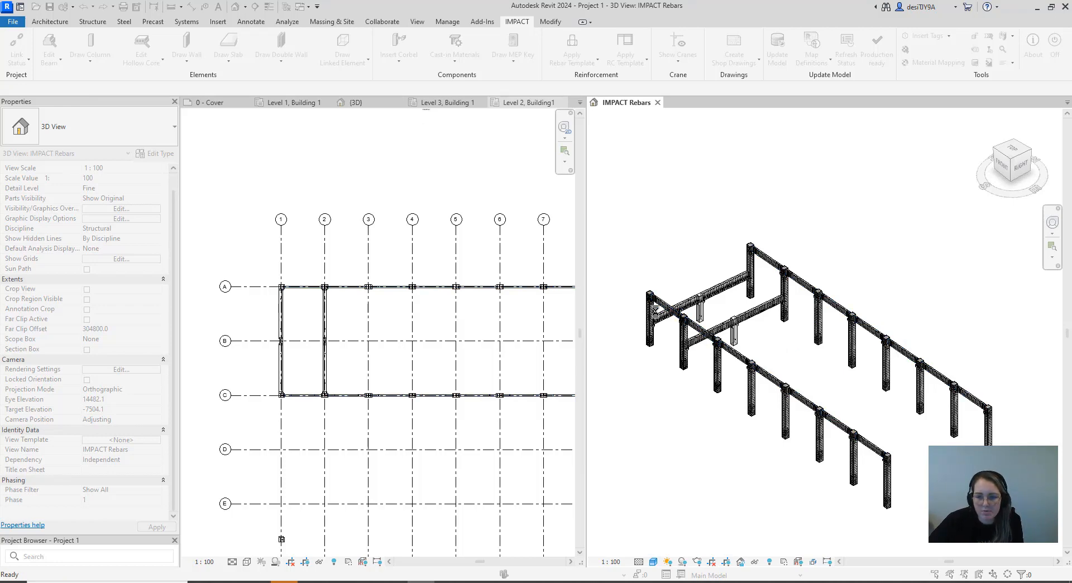
Apply the A3 column rebar template, A+N shape, to the two RC50X40 columns on grid line B
scroll(657, 316, "up", 6)
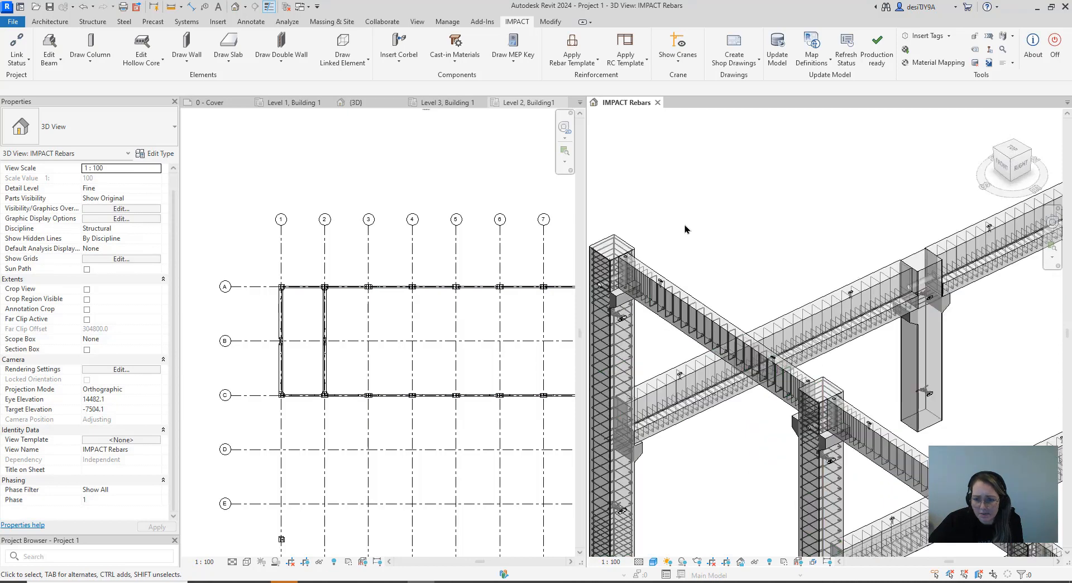
scroll(835, 340, "down", 6)
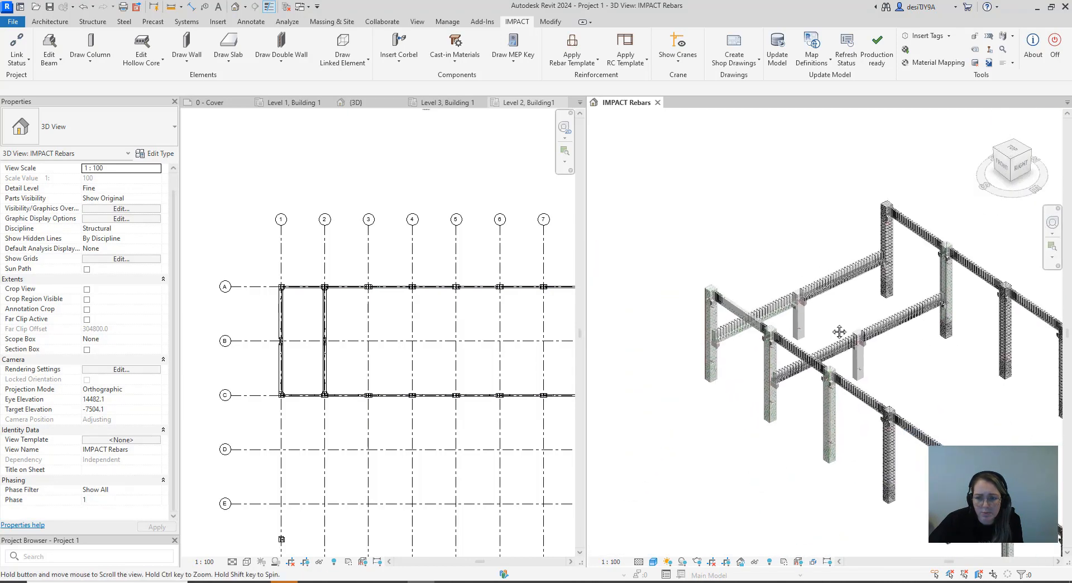
left_click(560, 68)
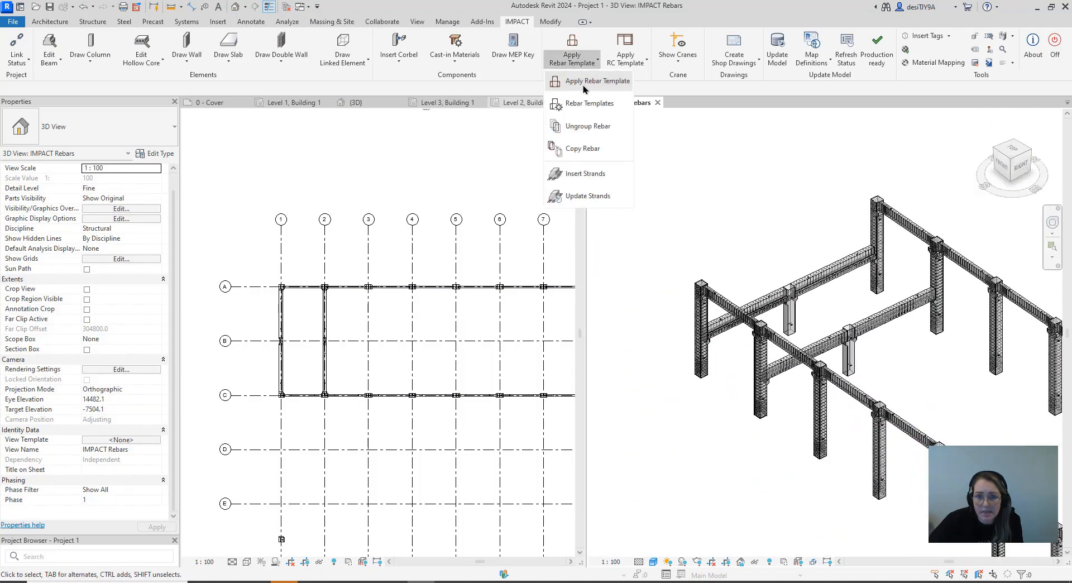
left_click(583, 86)
left_click(481, 202)
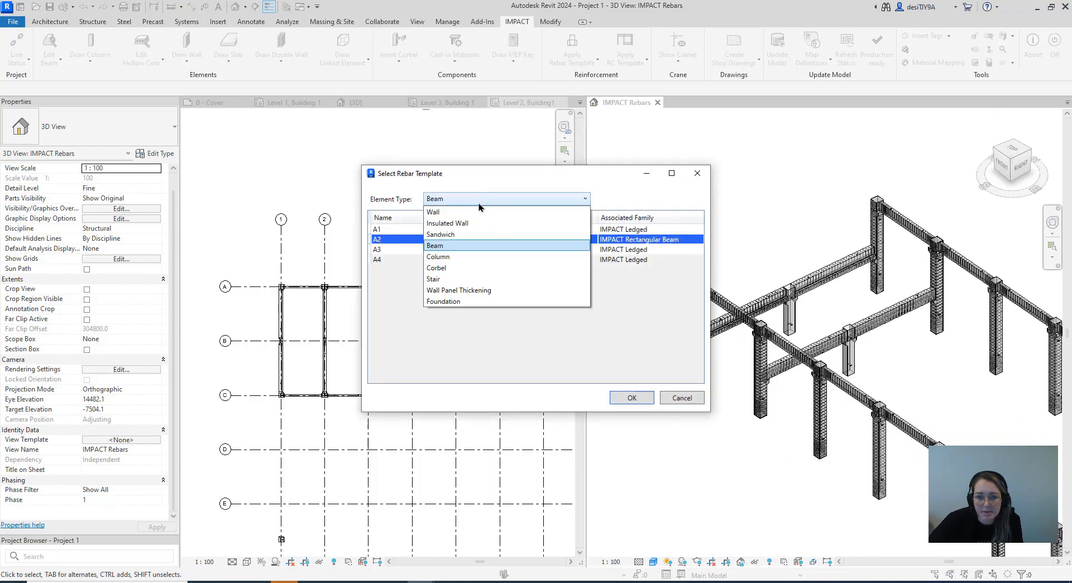
left_click(481, 257)
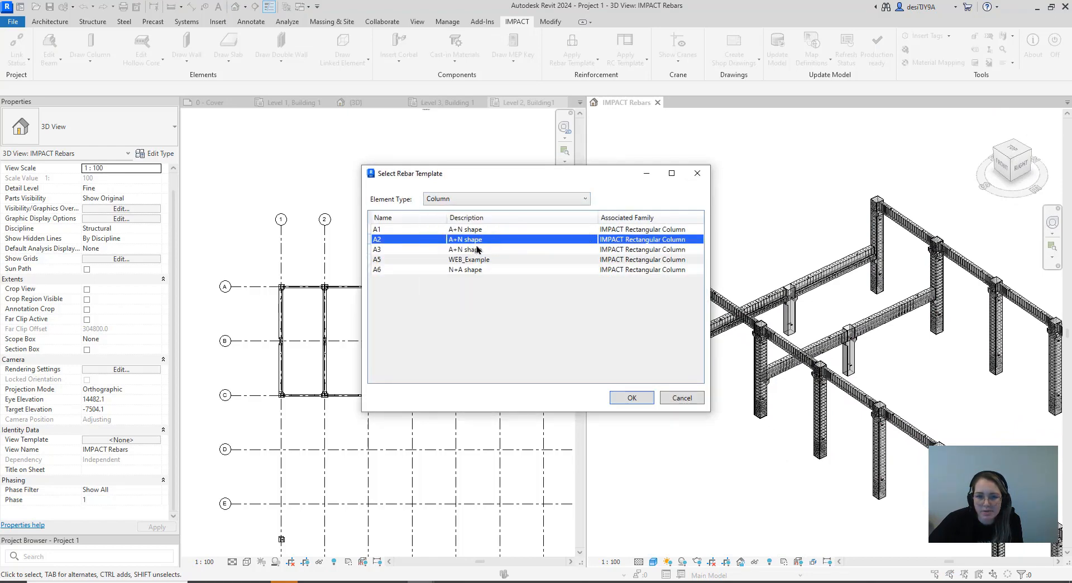
left_click(483, 250)
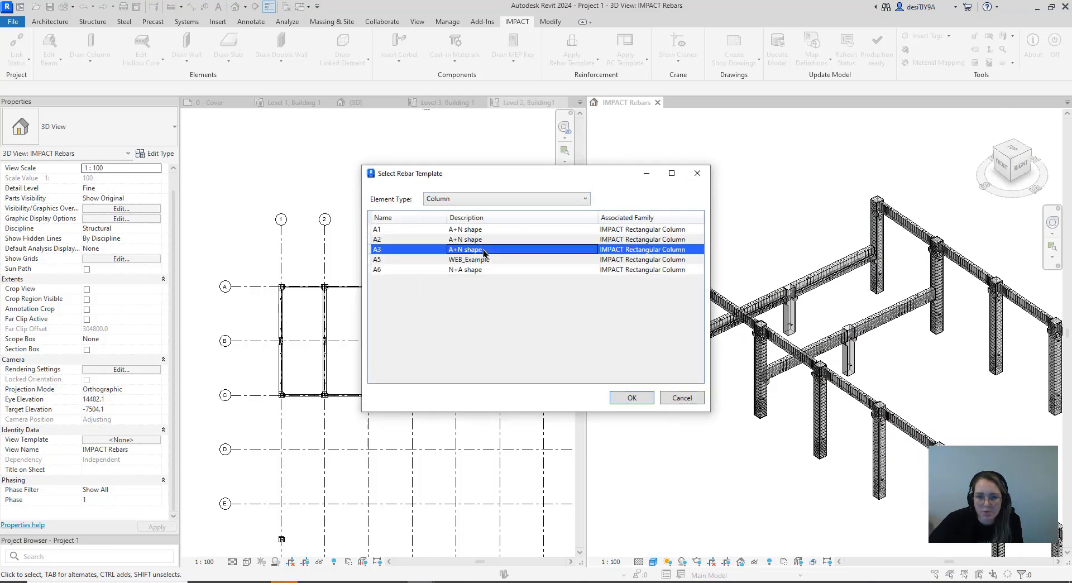
left_click(629, 398)
scroll(866, 352, "up", 3)
left_click(829, 365)
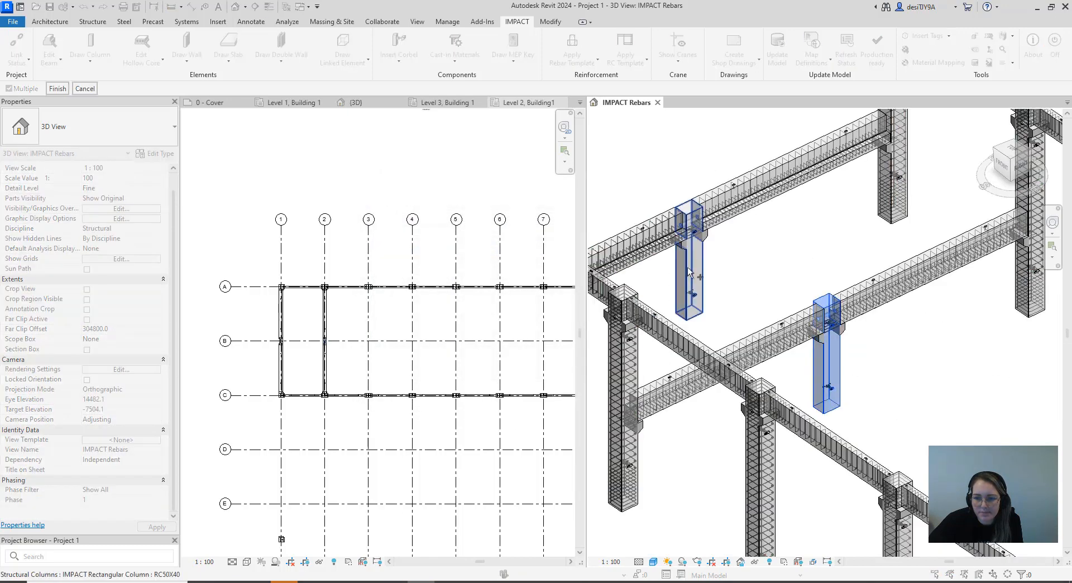
left_click(689, 272)
left_click(58, 88)
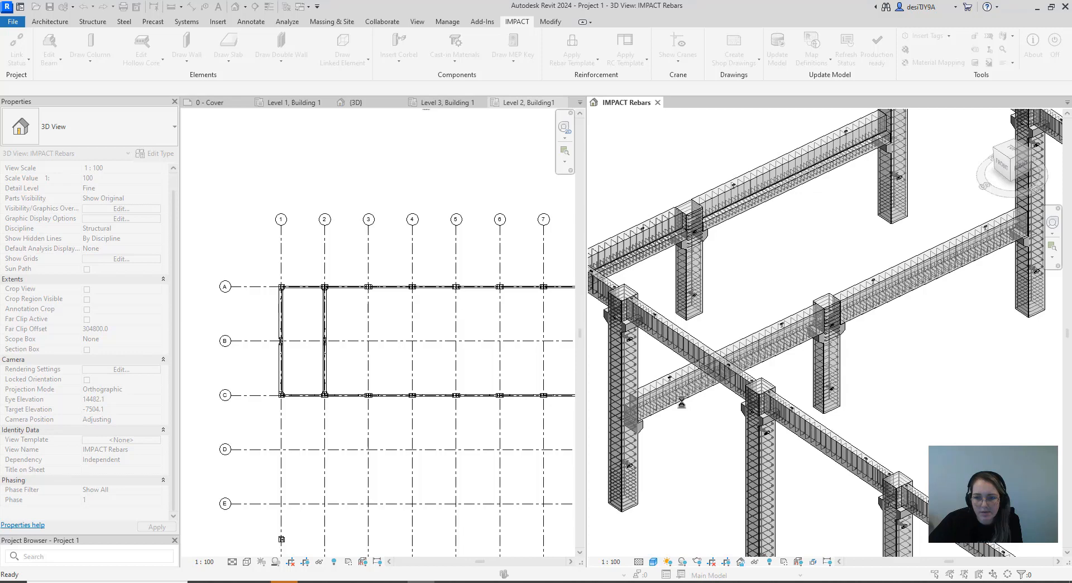
Examine the reinforcement across the frame and the rebar around the TPA-FS lifting anchors in a column
scroll(876, 349, "down", 6)
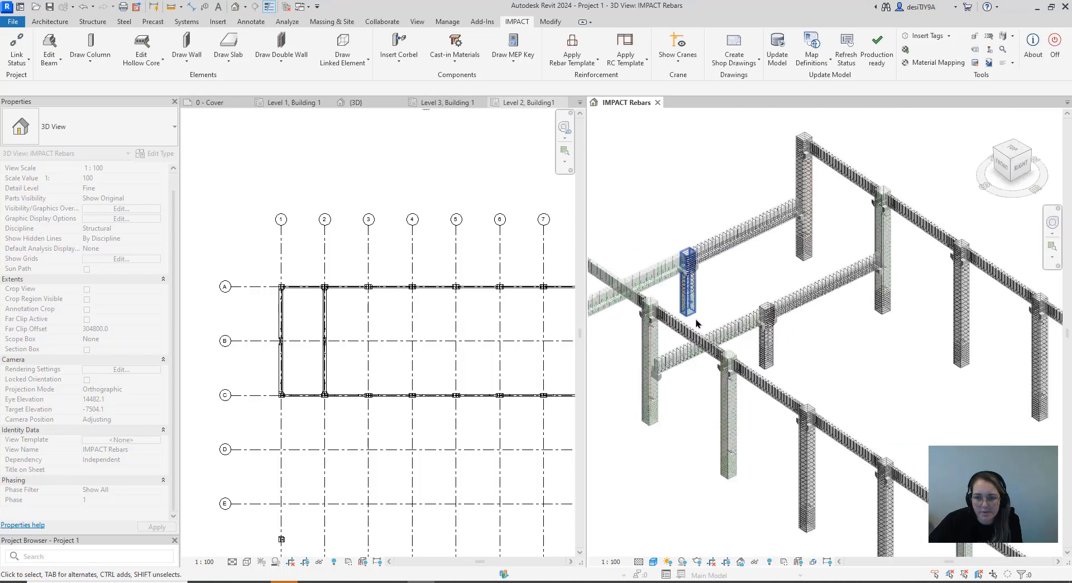
middle_click_drag(875, 349, 844, 339)
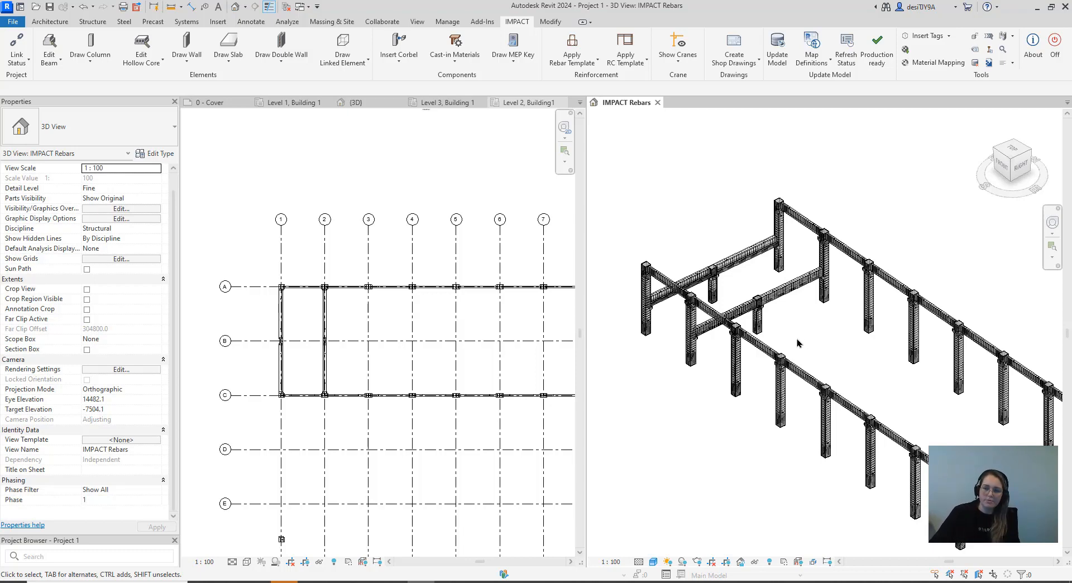
scroll(743, 334, "up", 3)
scroll(741, 334, "up", 10)
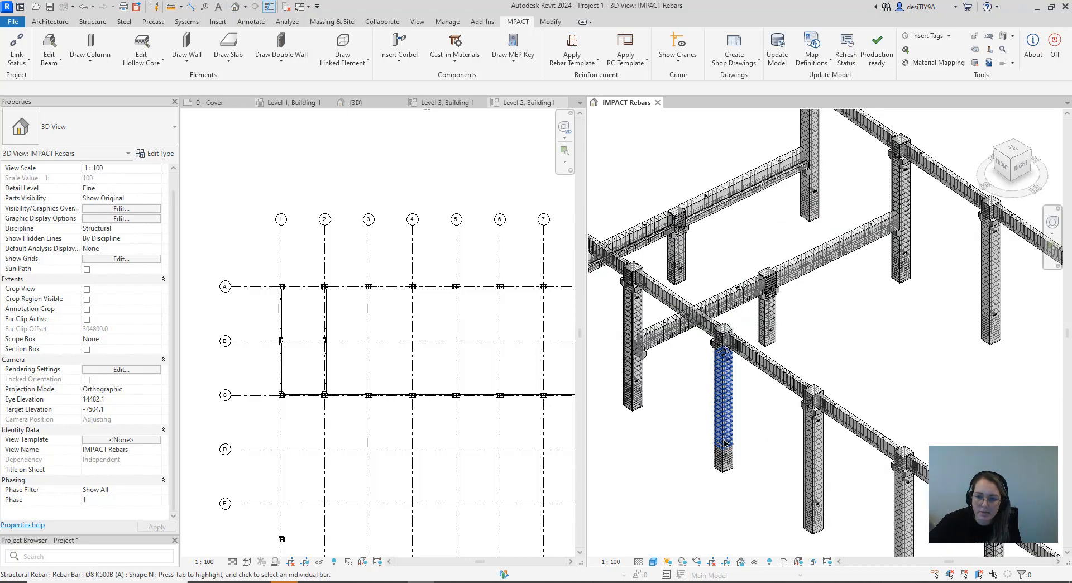
scroll(732, 408, "up", 8)
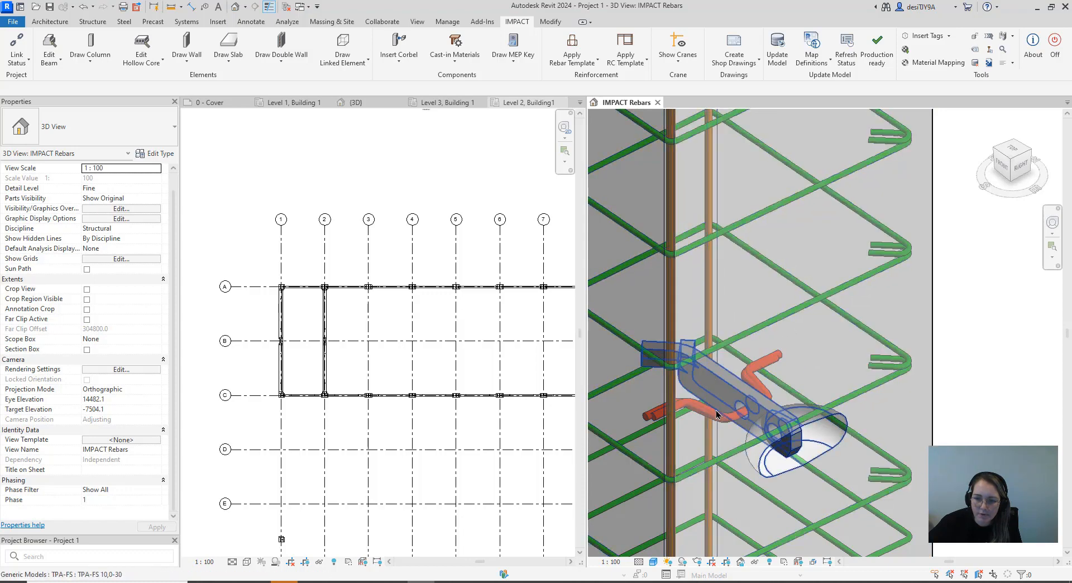
scroll(722, 448, "down", 1)
scroll(721, 448, "down", 10)
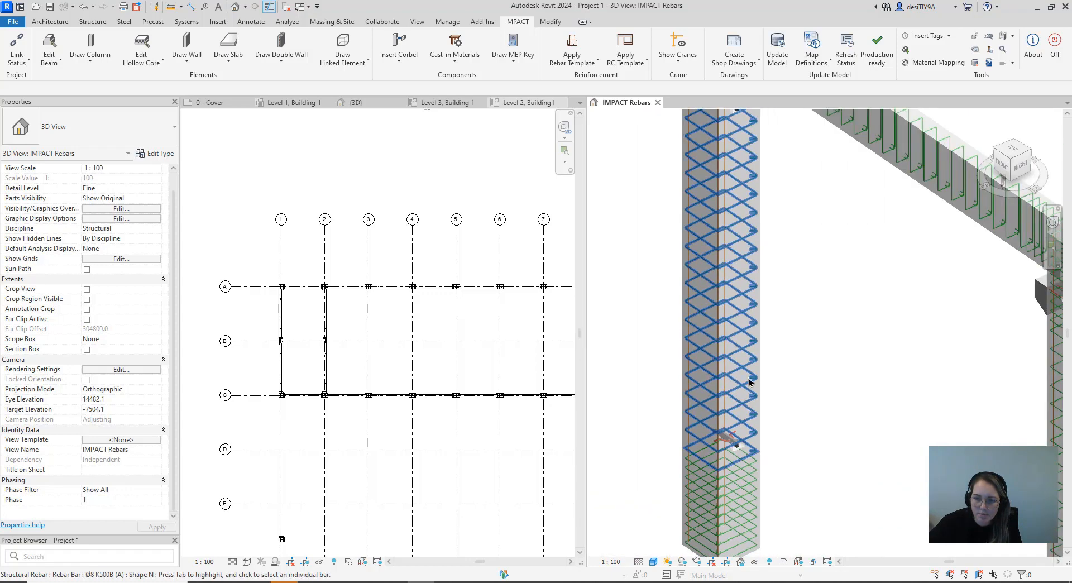
scroll(709, 313, "up", 10)
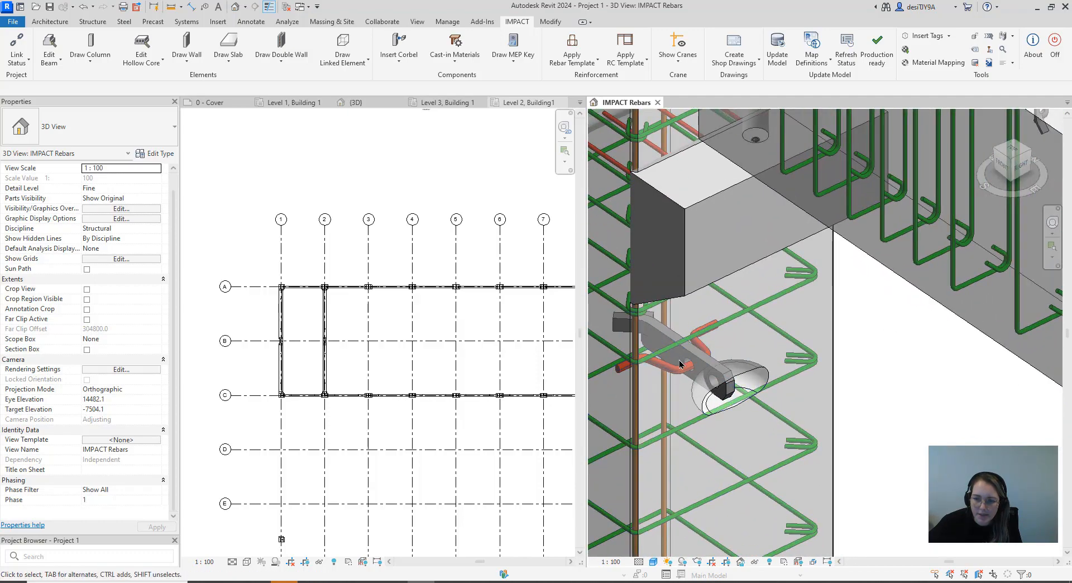
scroll(682, 401, "down", 6)
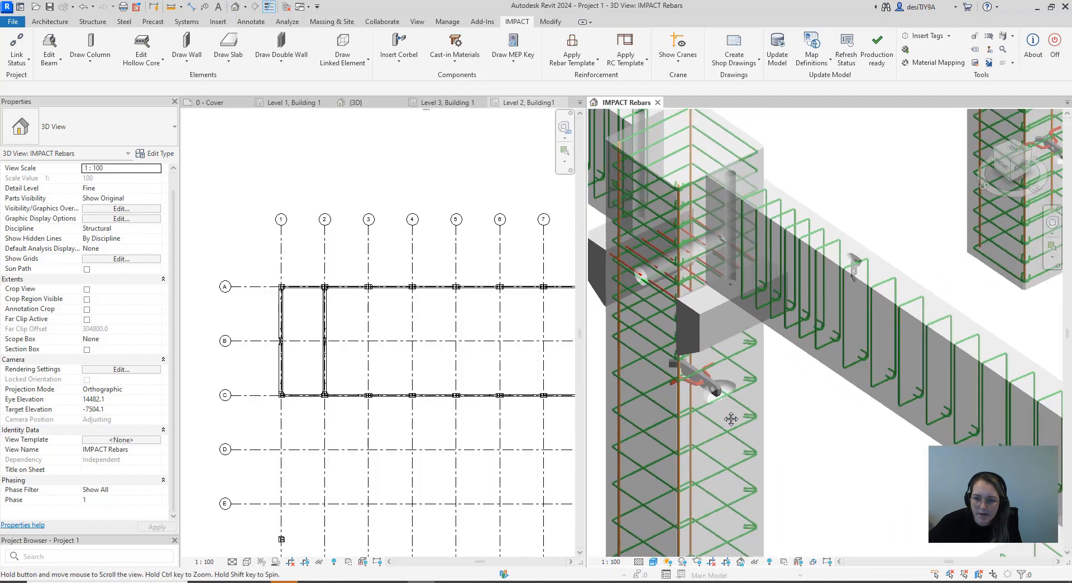
Examine the corbel reinforcement and the lifting anchor bars in the corner column supporting a ledged beam
middle_click_drag(787, 313, 794, 266)
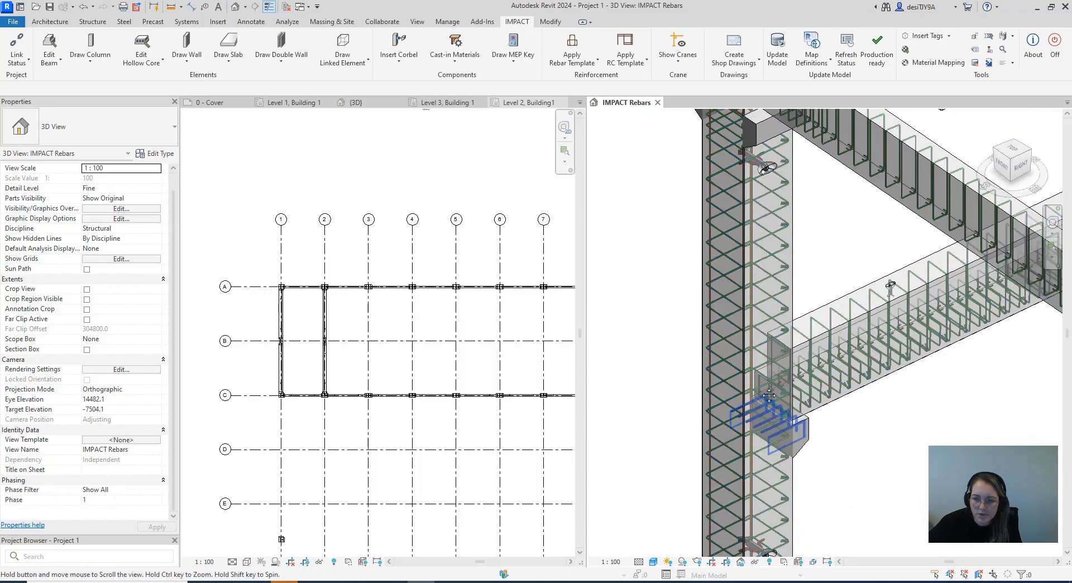
middle_click_drag(766, 427, 759, 298)
scroll(756, 432, "up", 4)
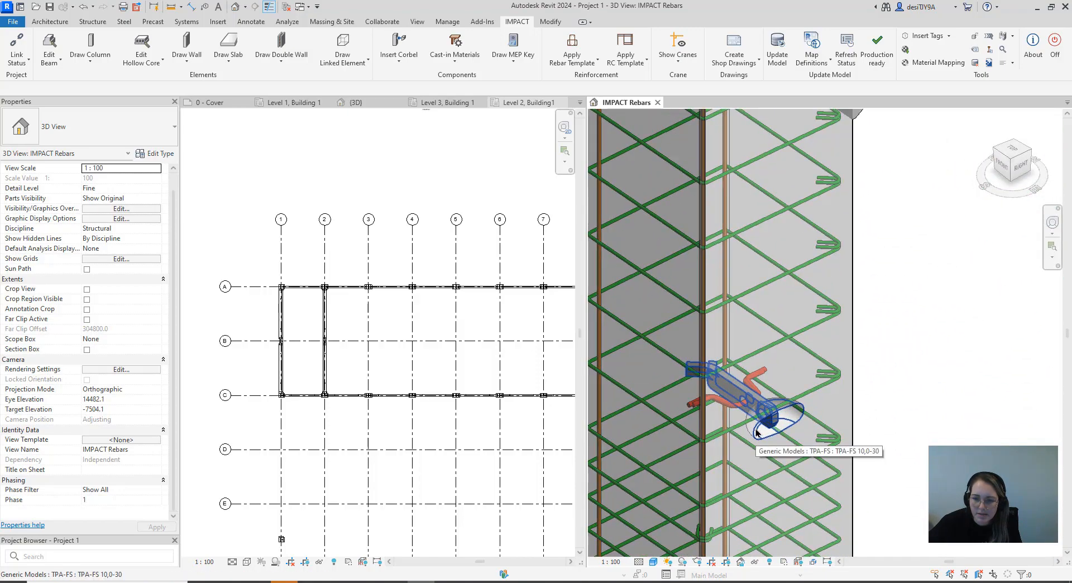
scroll(756, 433, "down", 5)
scroll(759, 404, "down", 1)
middle_click_drag(759, 405, 671, 404)
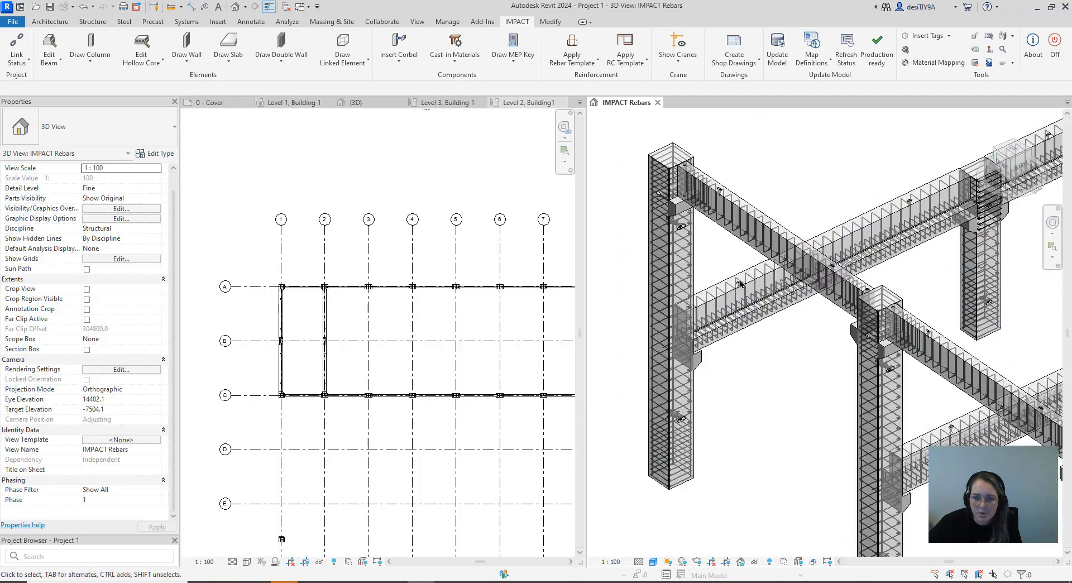
scroll(681, 240, "up", 8)
scroll(680, 240, "up", 3)
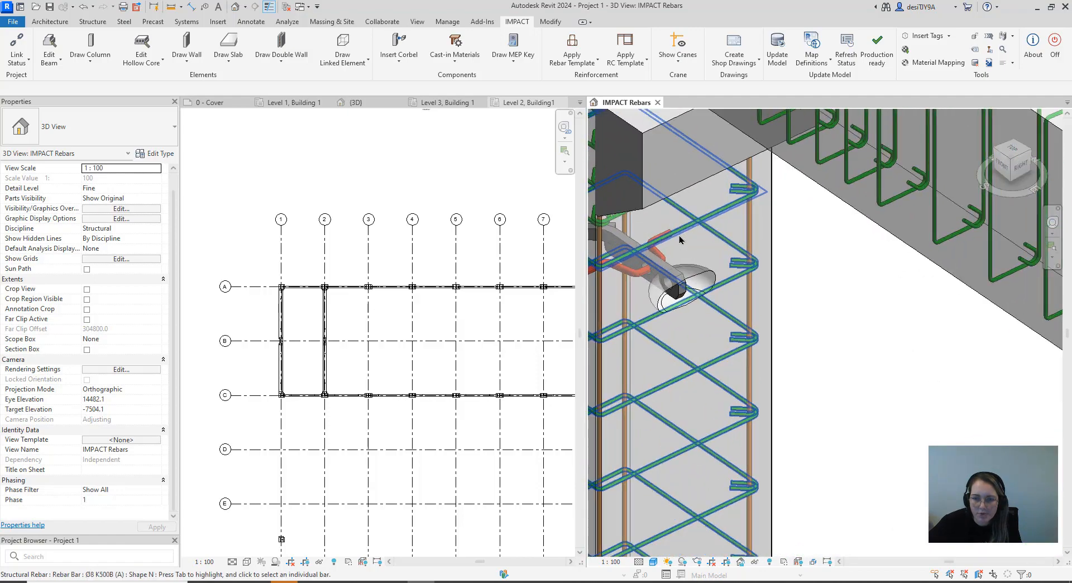
scroll(648, 287, "down", 6)
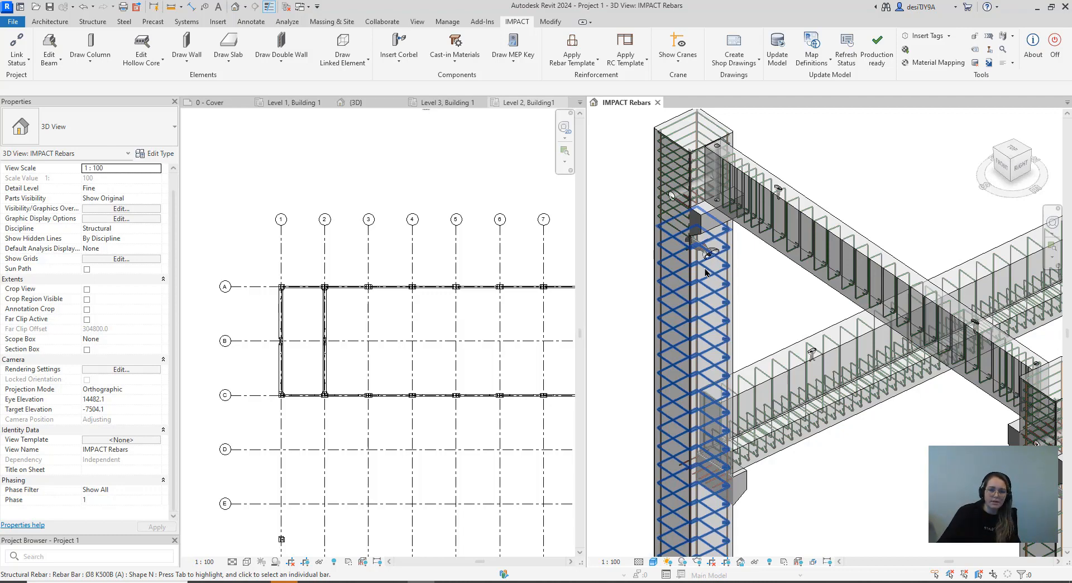
Look up the IMPACT CIM Mark in the type properties of the column's TPA-FS 10,0-30 lifting anchor below the corbel
scroll(709, 252, "up", 5)
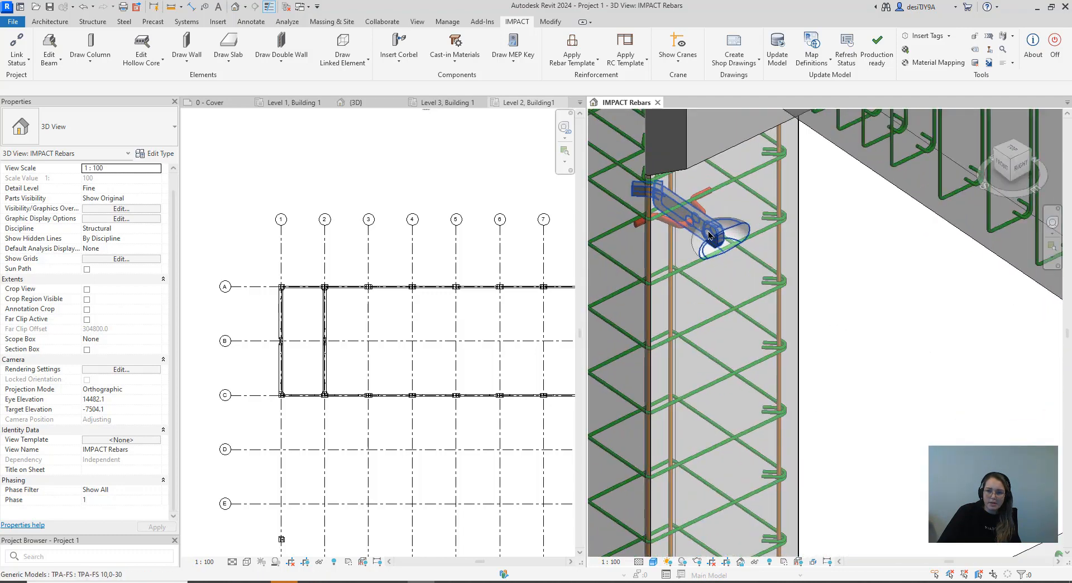
left_click(709, 234)
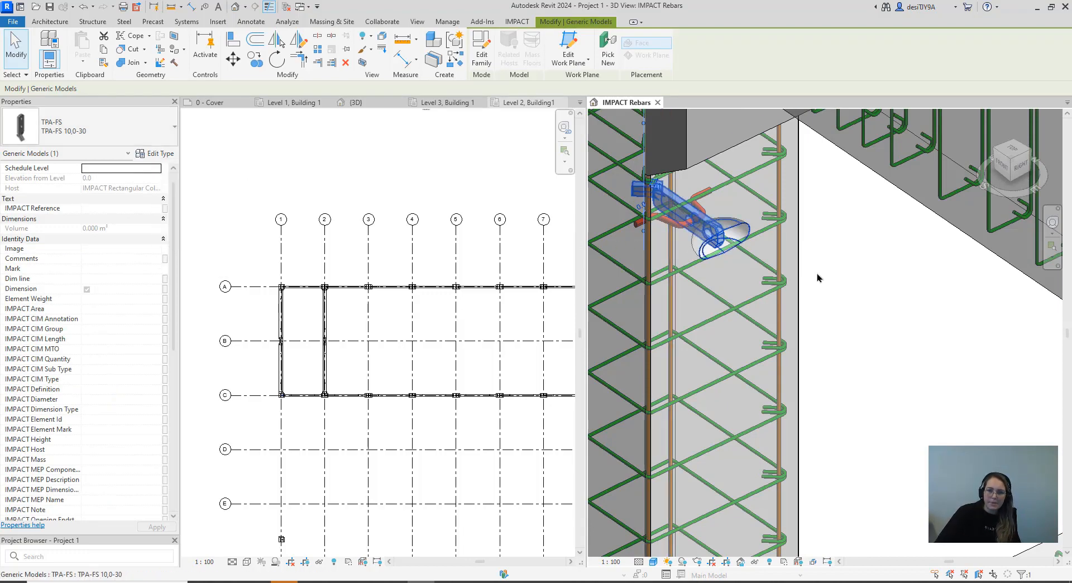
key("Escape")
left_click(705, 225)
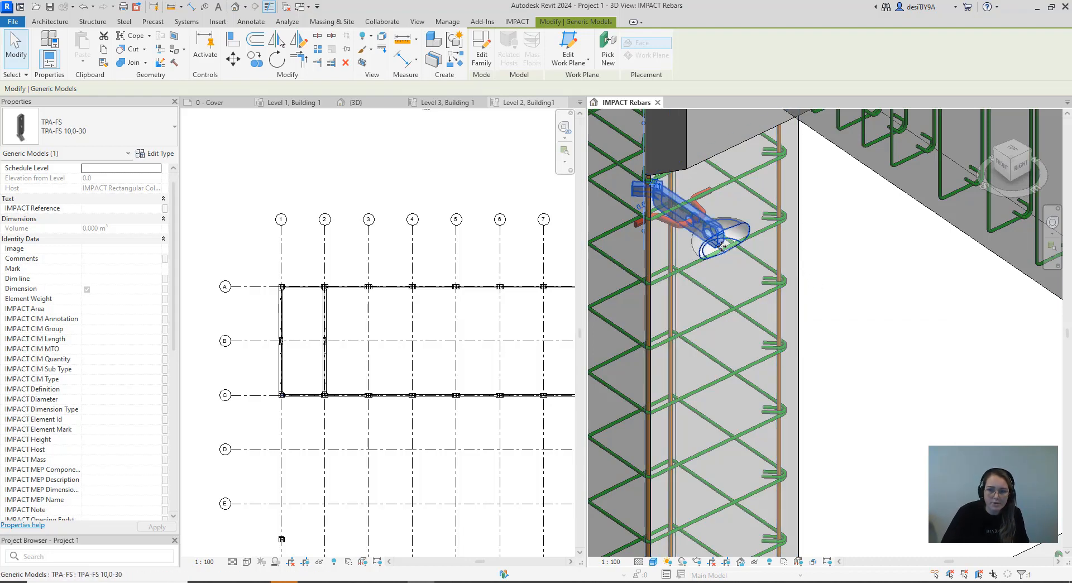
left_click(154, 153)
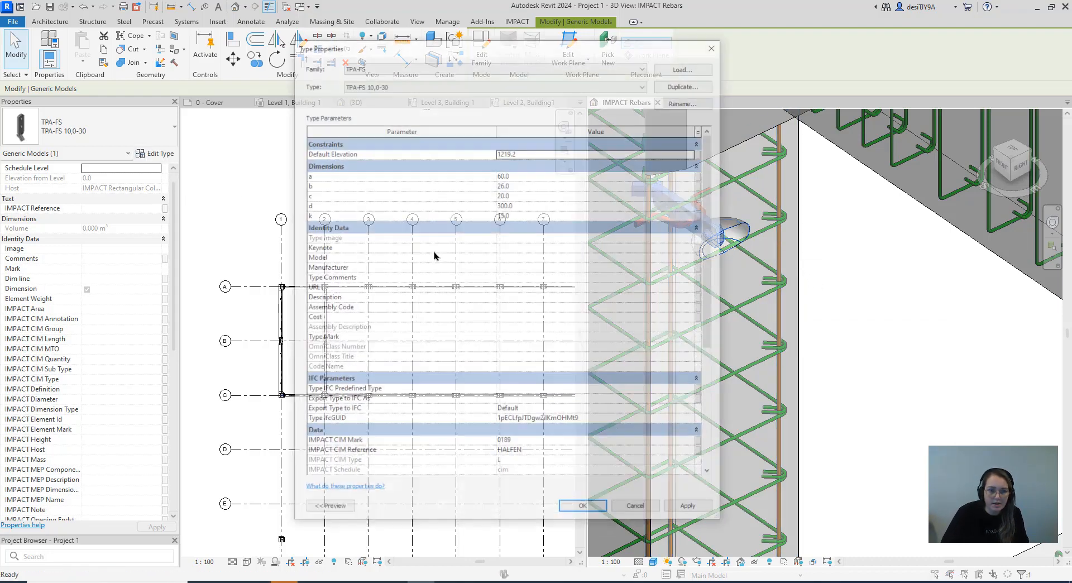
scroll(508, 393, "down", 5)
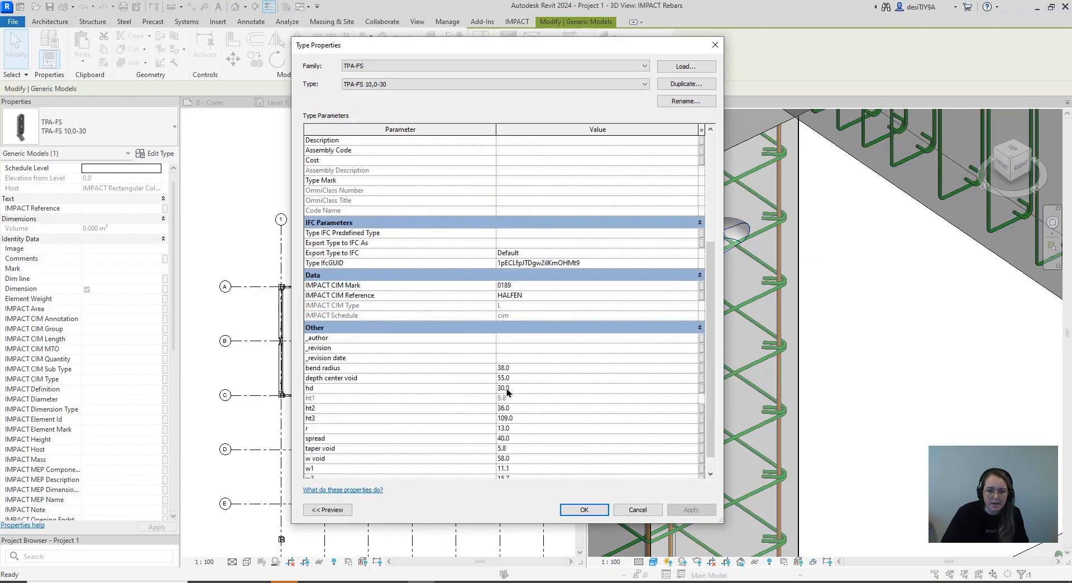
scroll(509, 388, "down", 1)
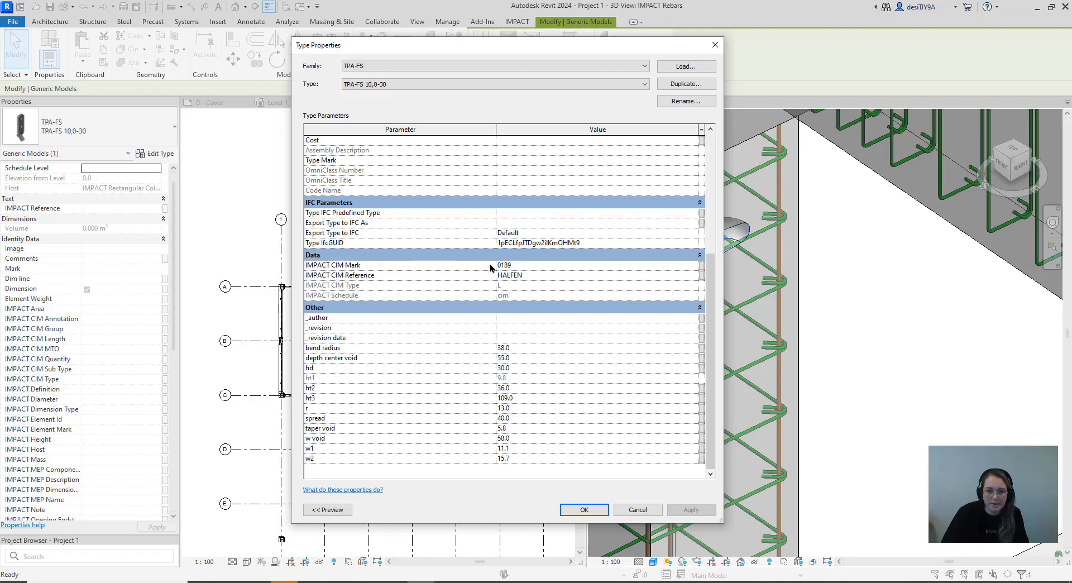
left_click(715, 45)
key("Escape")
Find cast-in material 0189 in the Cast-in Materials list and review its LIFT Rebar reinforcement definition
left_click(446, 40)
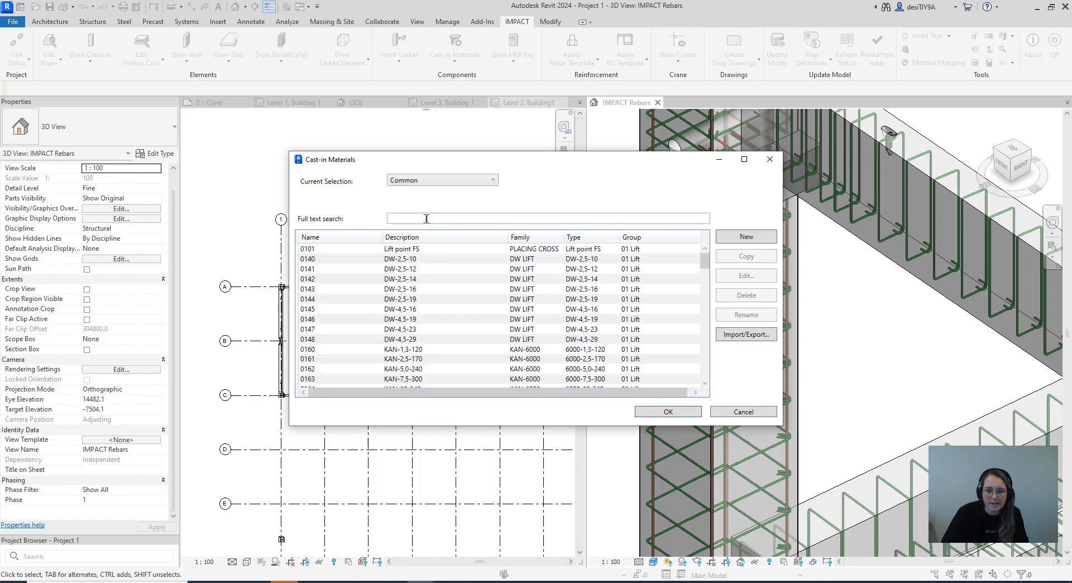
left_click(426, 218)
type("0189")
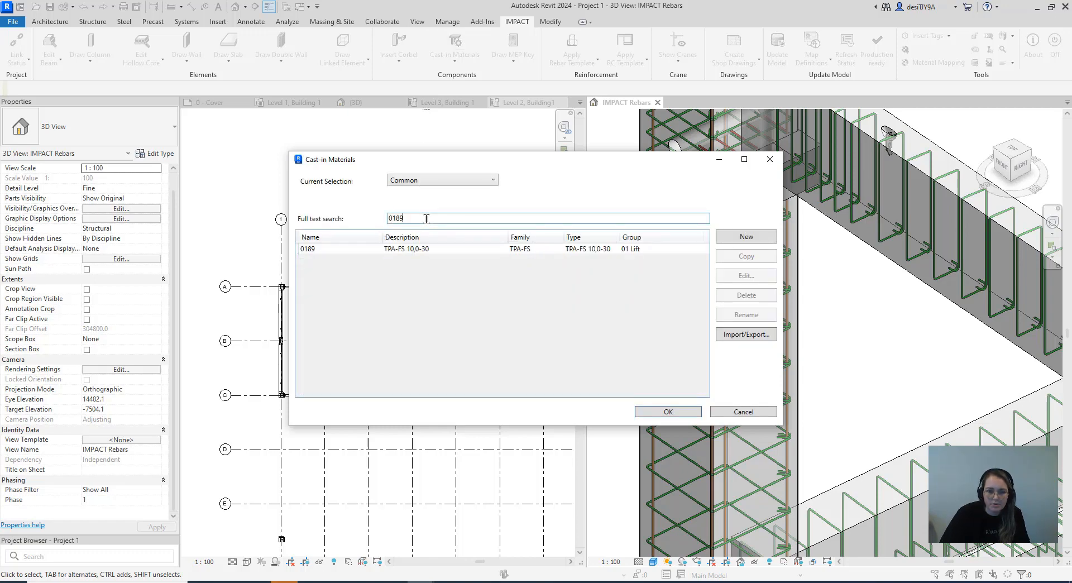
left_click(423, 250)
left_click(734, 274)
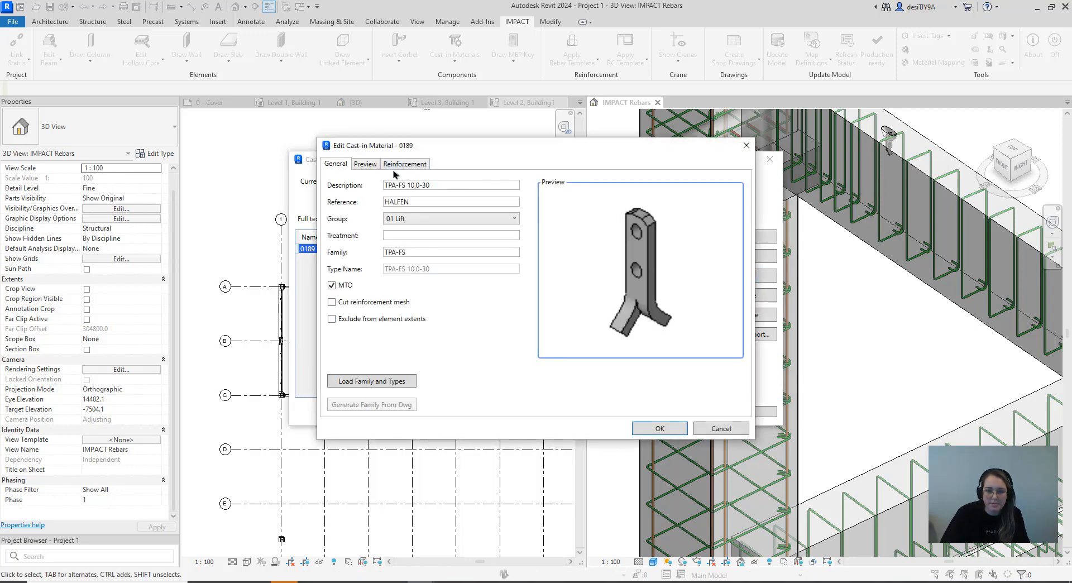
left_click(400, 166)
left_click(400, 194)
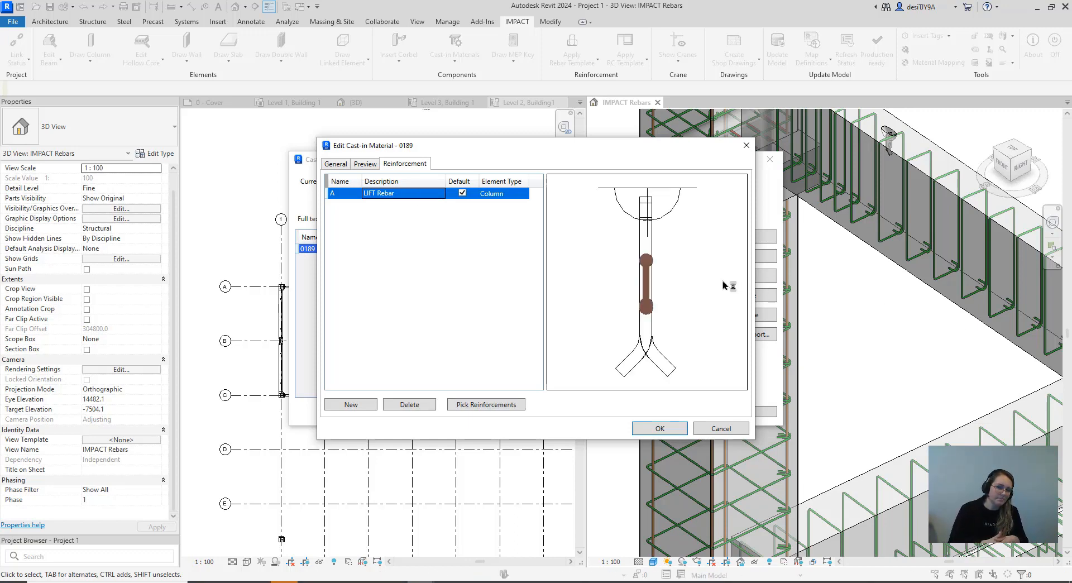
left_click(746, 145)
left_click(769, 159)
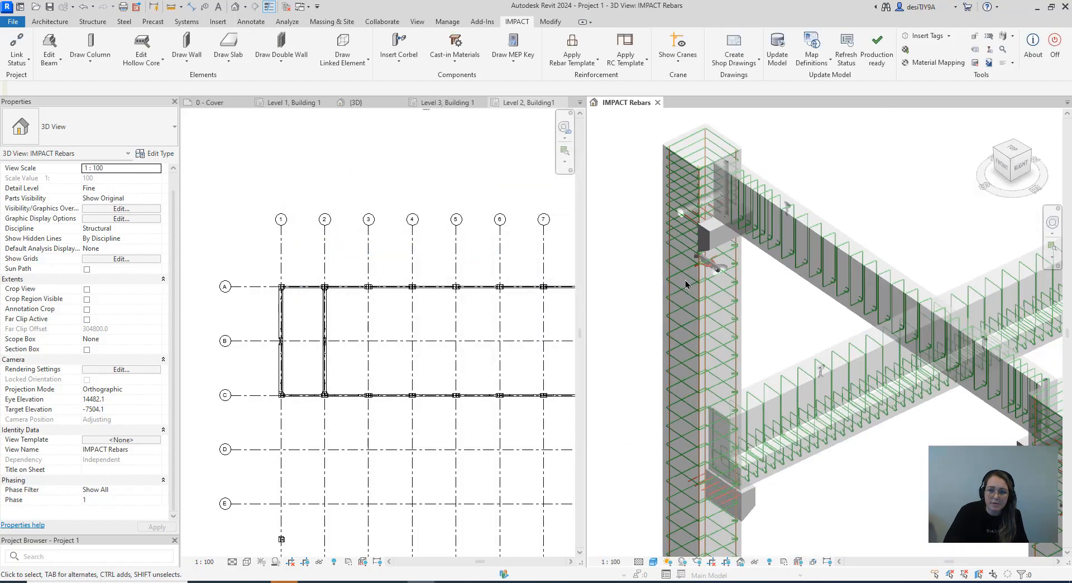
scroll(686, 285, "down", 5)
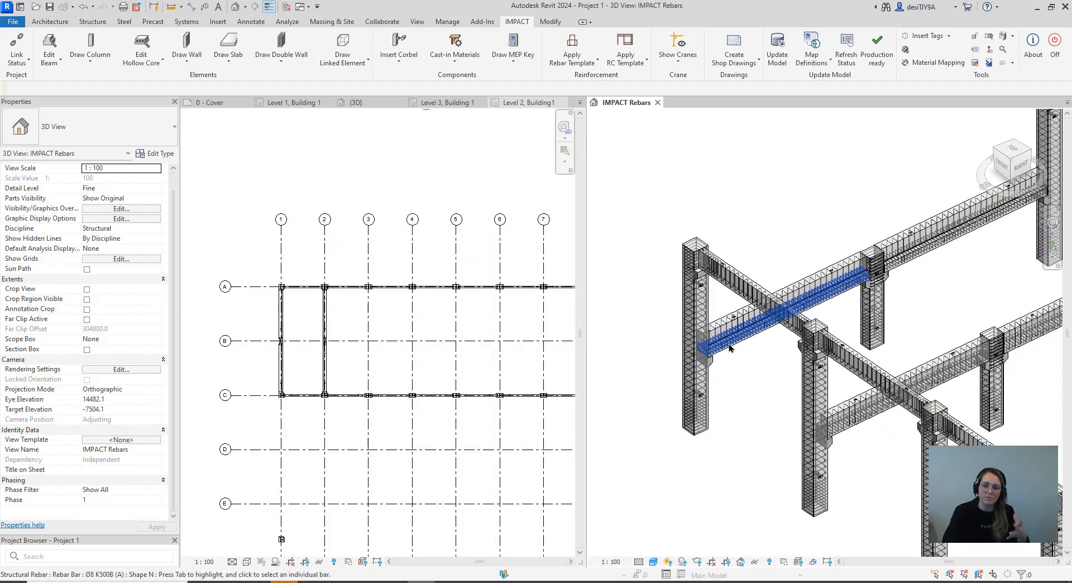
scroll(717, 385, "down", 4)
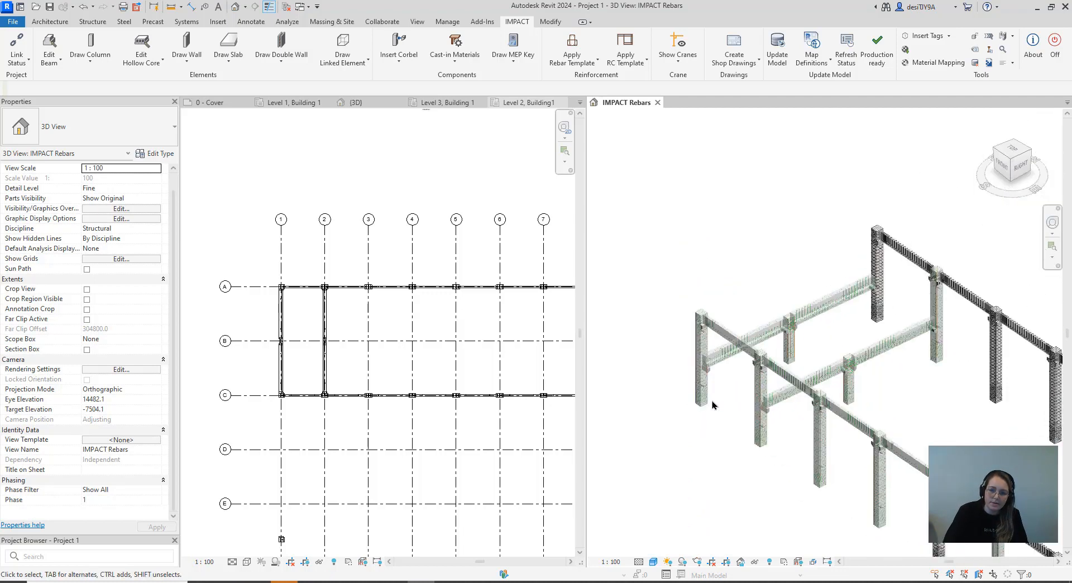
scroll(713, 404, "down", 3)
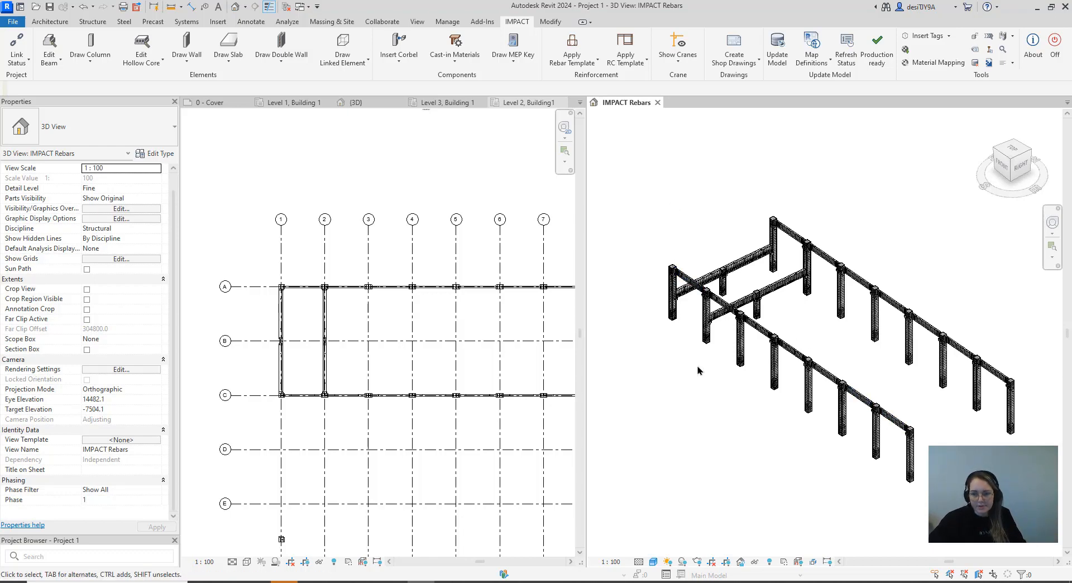
scroll(701, 380, "down", 2)
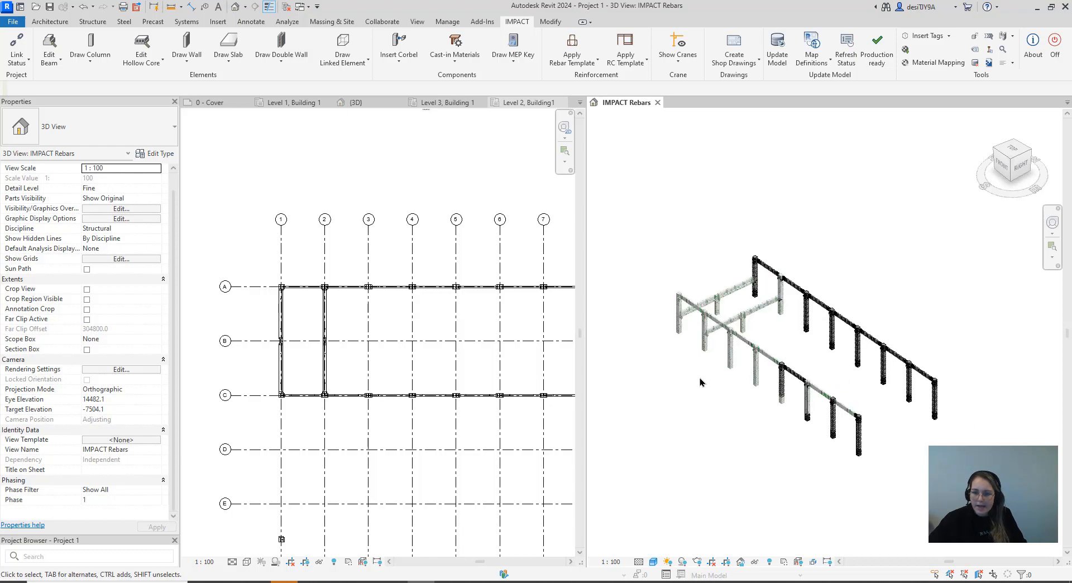
middle_click_drag(701, 376, 752, 402)
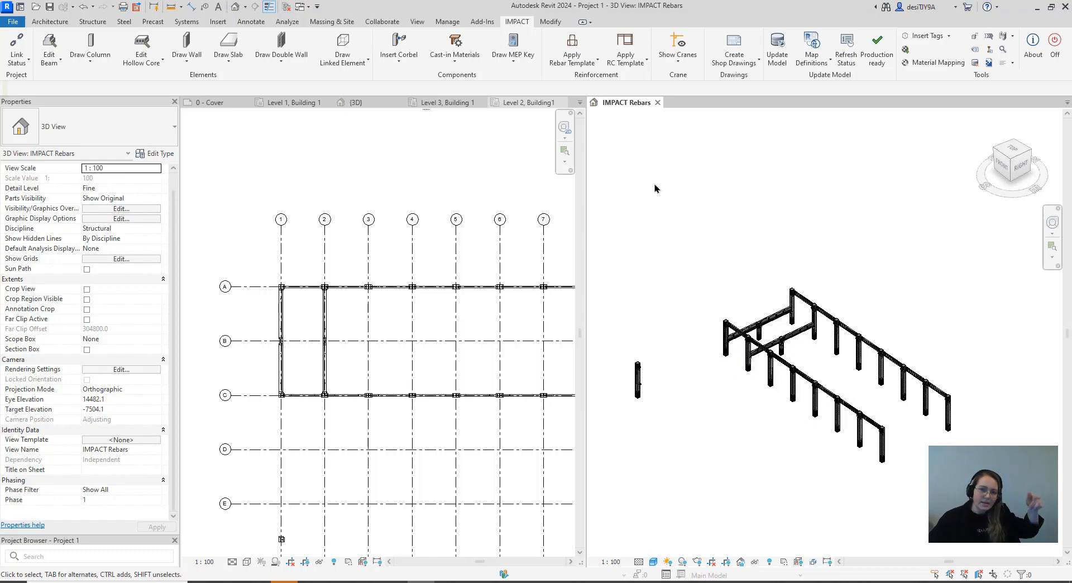
left_click(623, 66)
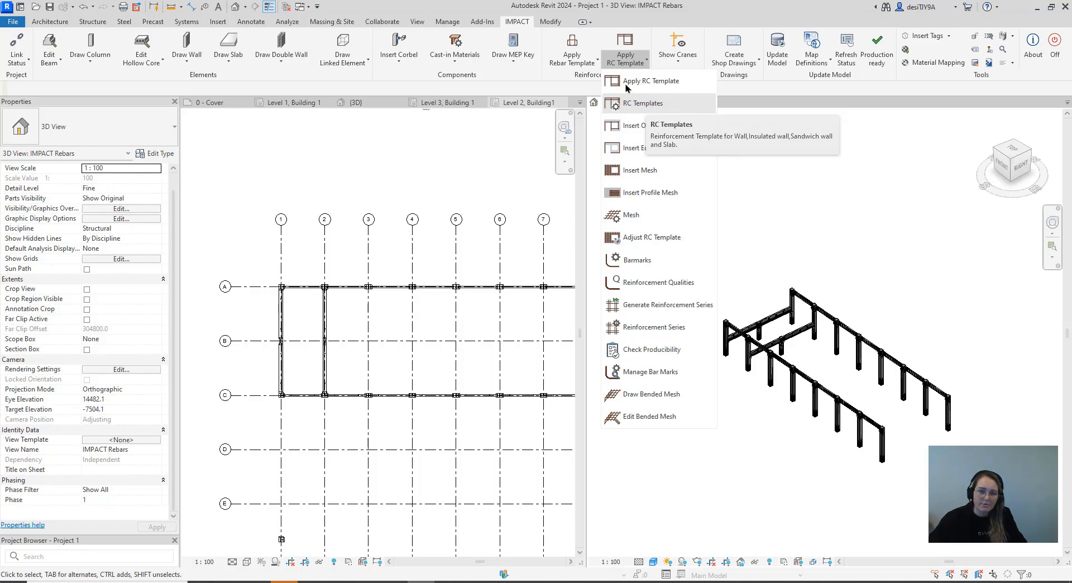
left_click(571, 58)
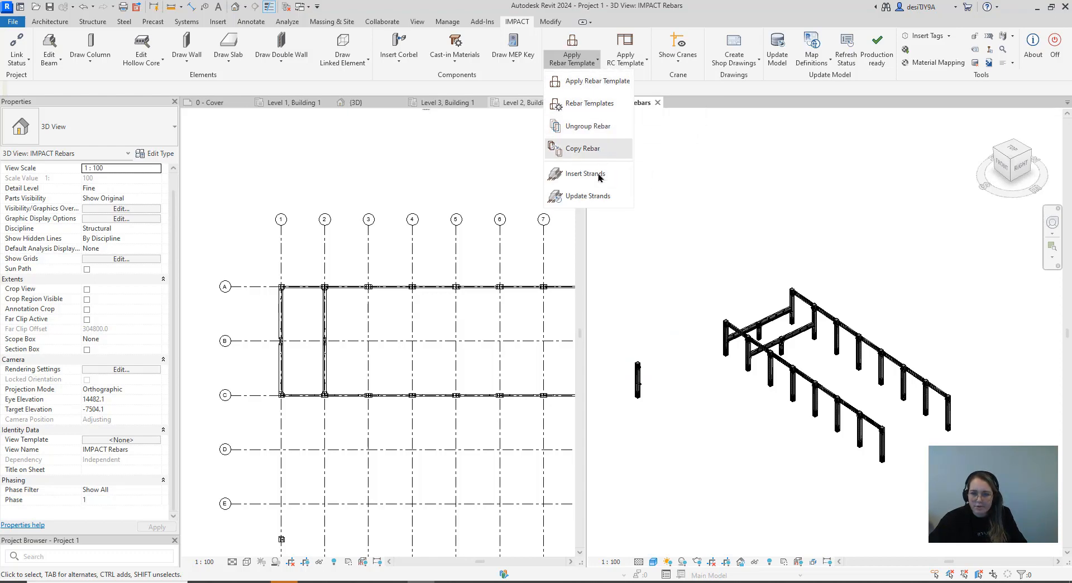
scroll(754, 413, "up", 3)
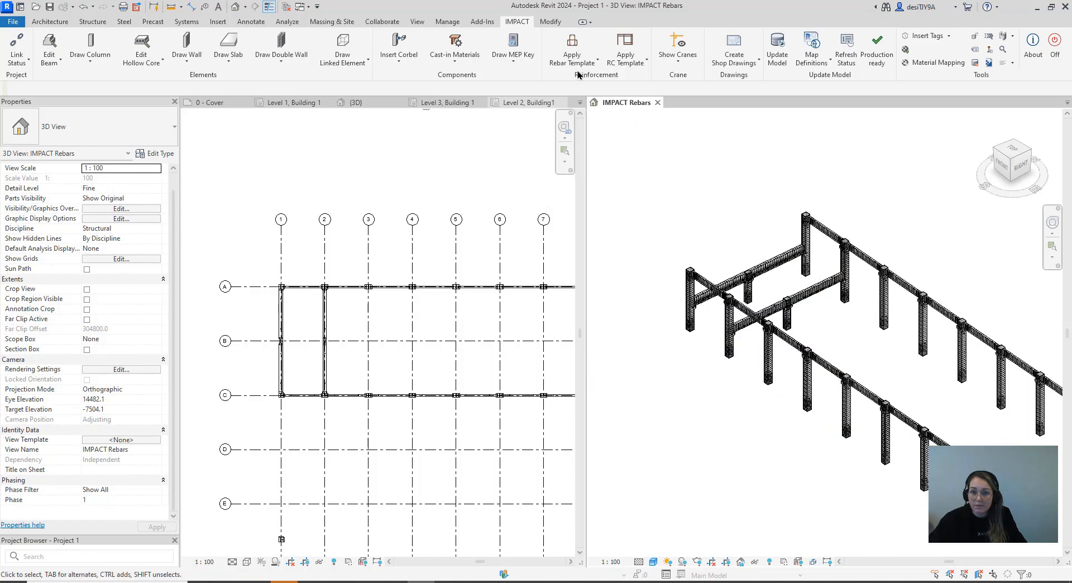
scroll(916, 363, "down", 2)
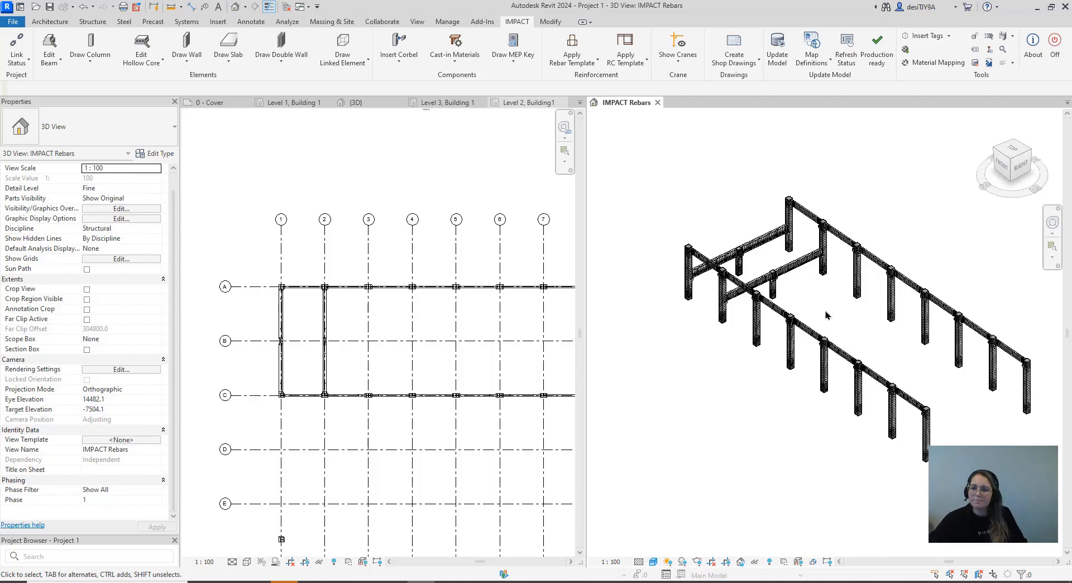
scroll(826, 311, "down", 2)
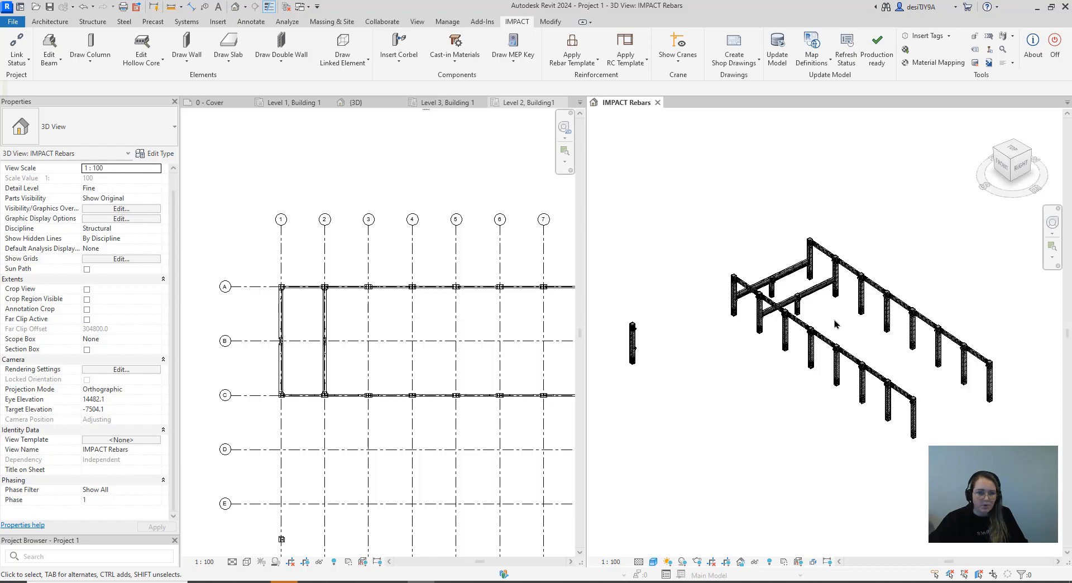
scroll(804, 293, "up", 3)
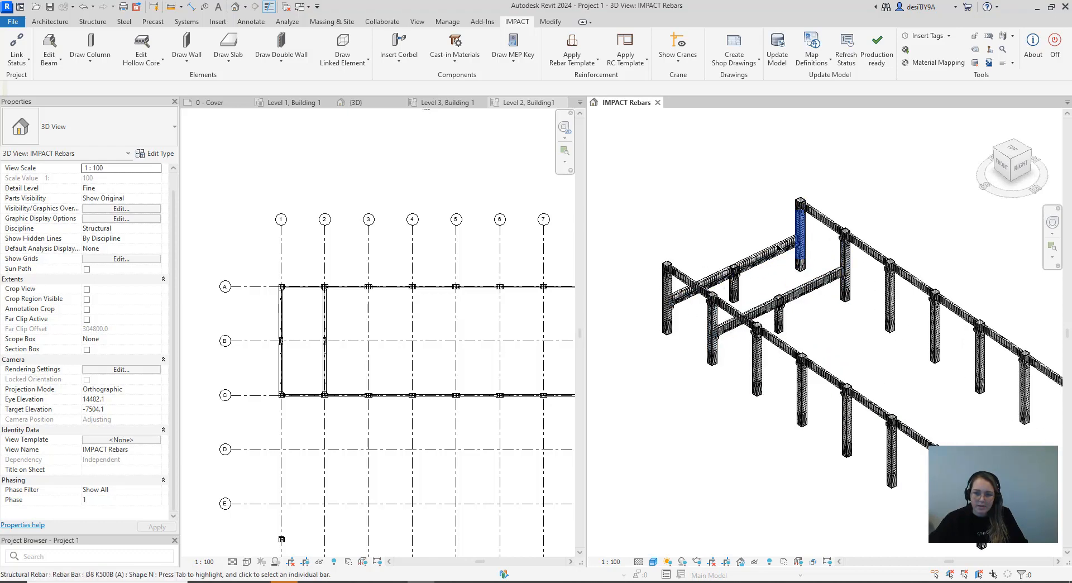
scroll(712, 415, "down", 2)
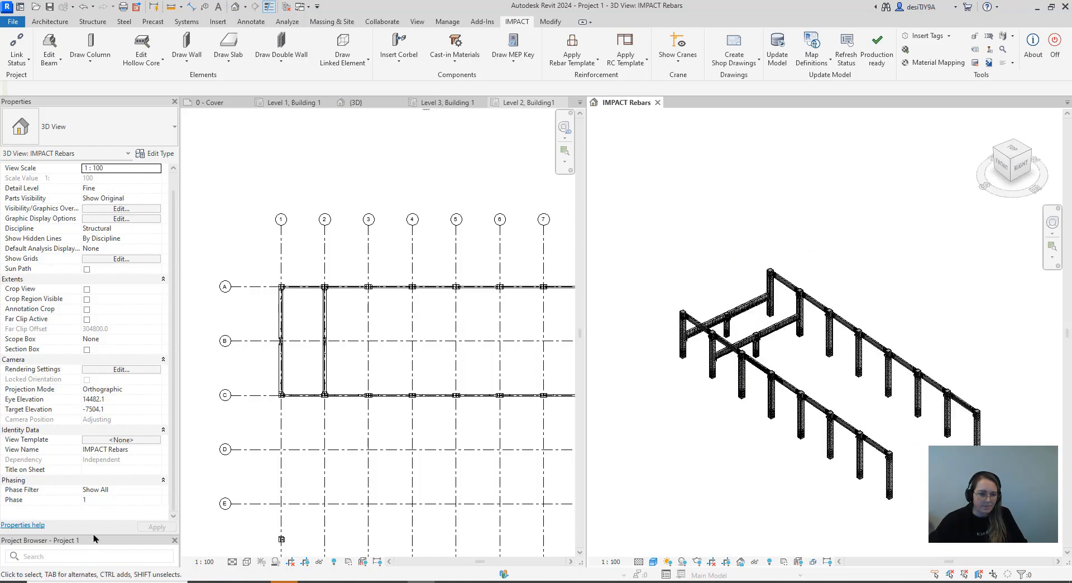
Cut a building section across the ledged beams on gridlines 1 and 2, between grids B and C, and open its view
left_click_drag(96, 526, 96, 409)
left_click(289, 350)
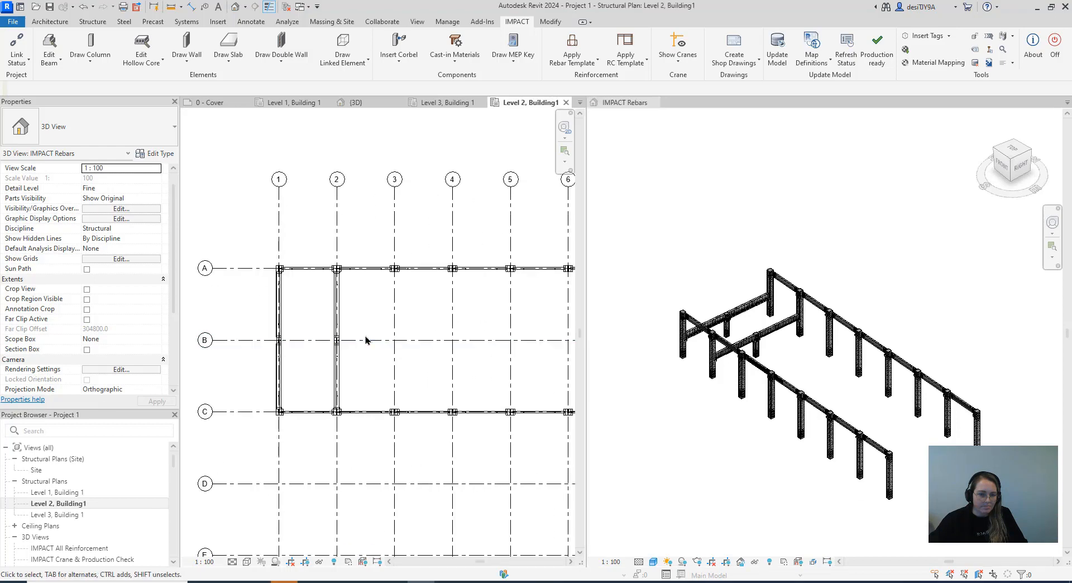
scroll(304, 357, "up", 2)
middle_click_drag(300, 366, 436, 333)
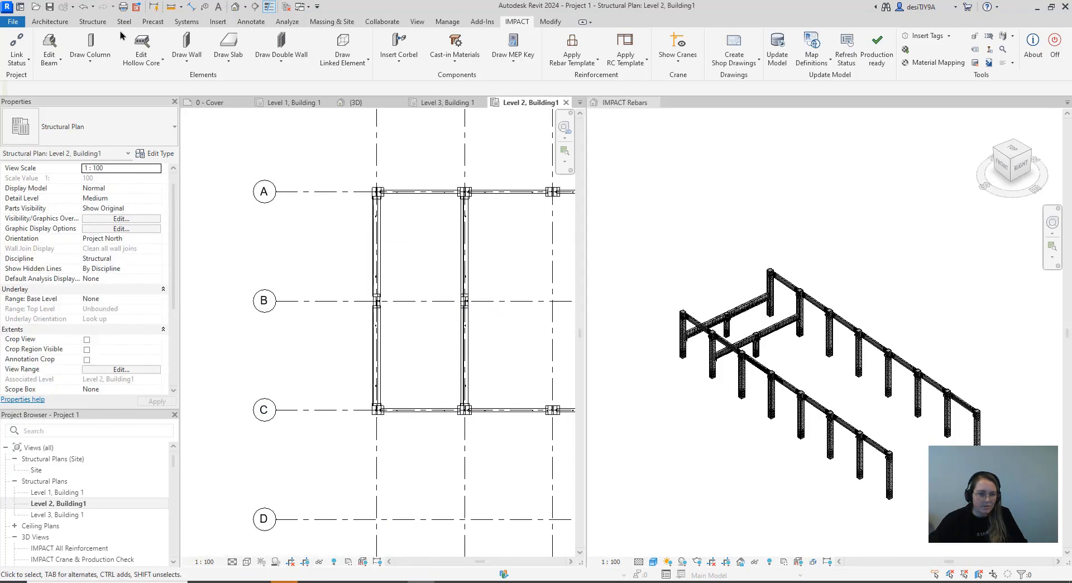
left_click(254, 6)
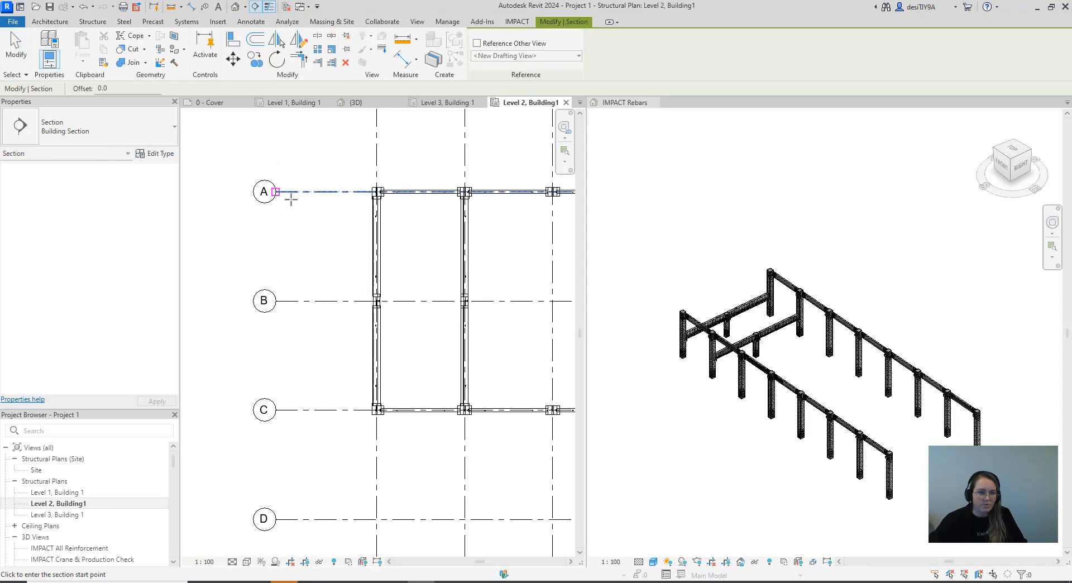
left_click(331, 348)
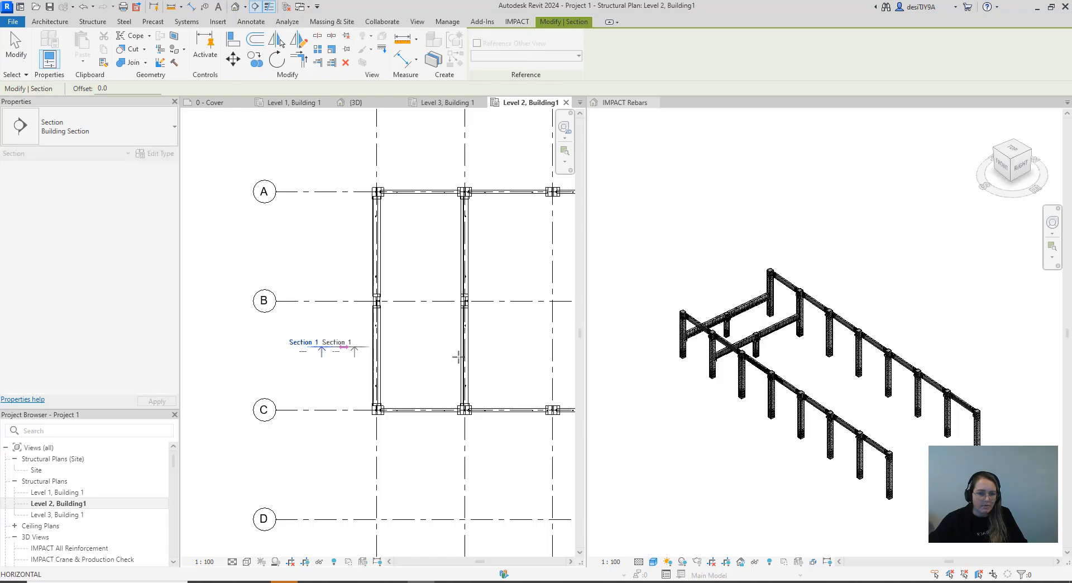
left_click(494, 346)
right_click(454, 346)
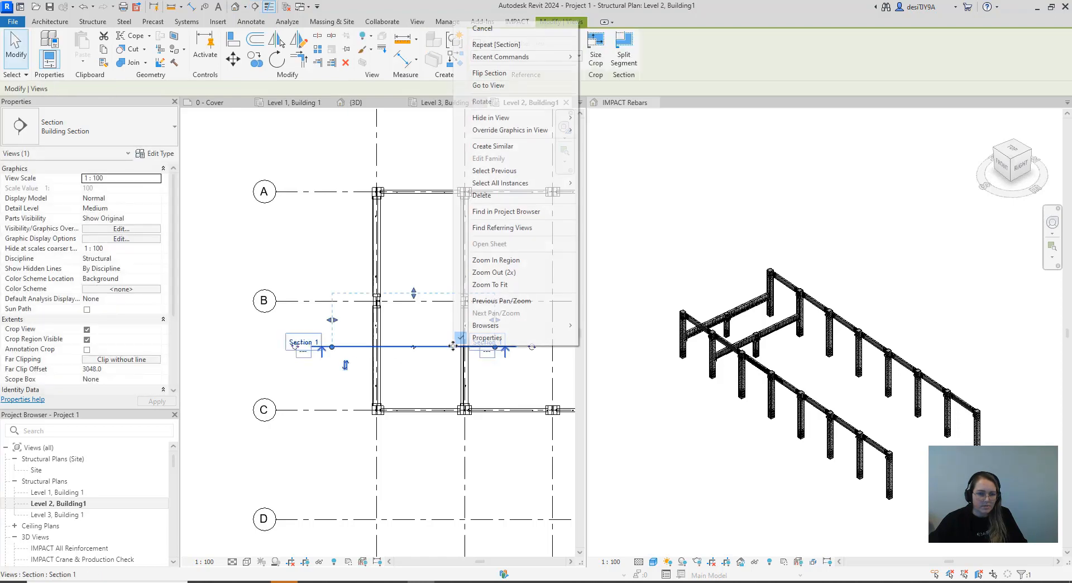
left_click(498, 86)
Examine the profile and reinforcement of the ledged beam and column at gridline 1 in the section view
scroll(434, 414, "up", 3)
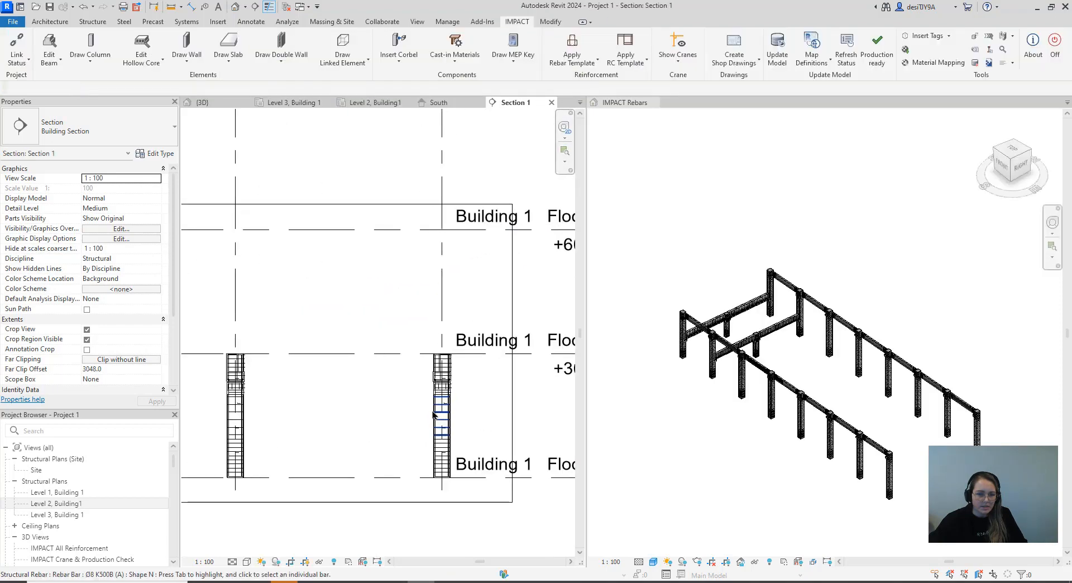
scroll(340, 390, "up", 5)
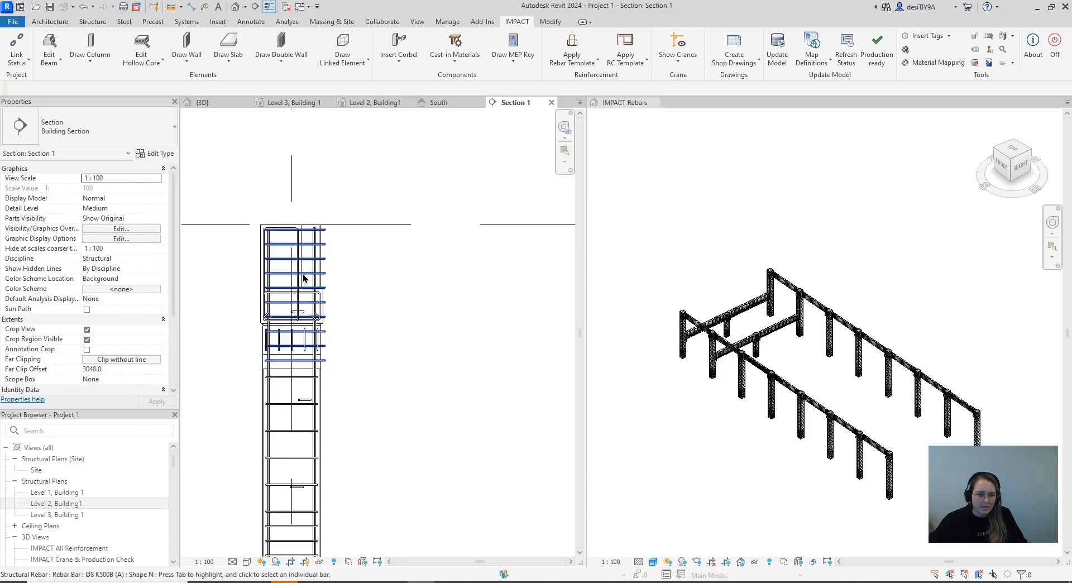
scroll(304, 279, "down", 4)
scroll(360, 254, "up", 4)
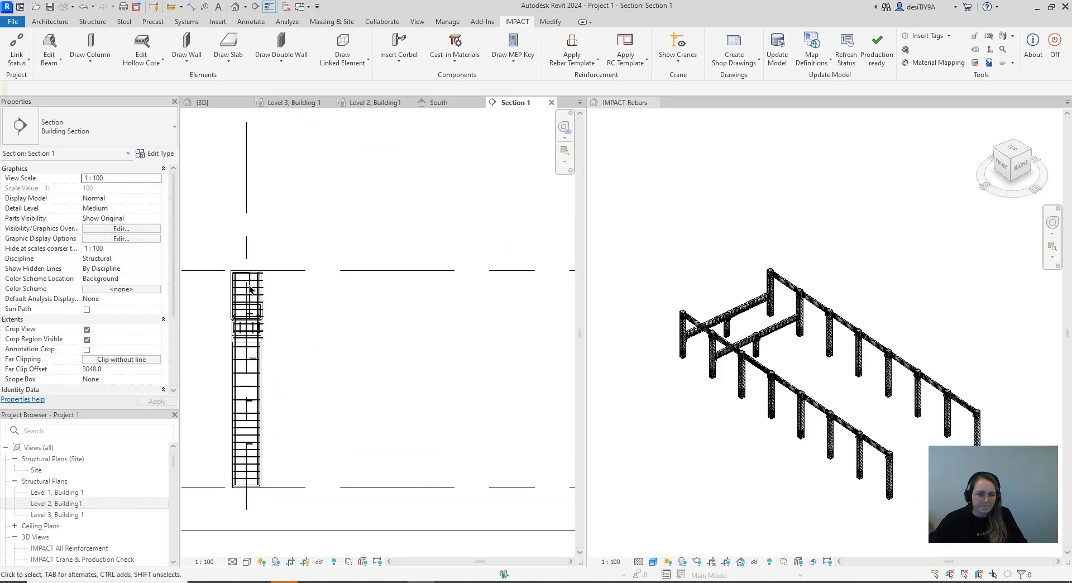
middle_click_drag(225, 302, 326, 324)
scroll(325, 321, "up", 3)
scroll(408, 319, "down", 6)
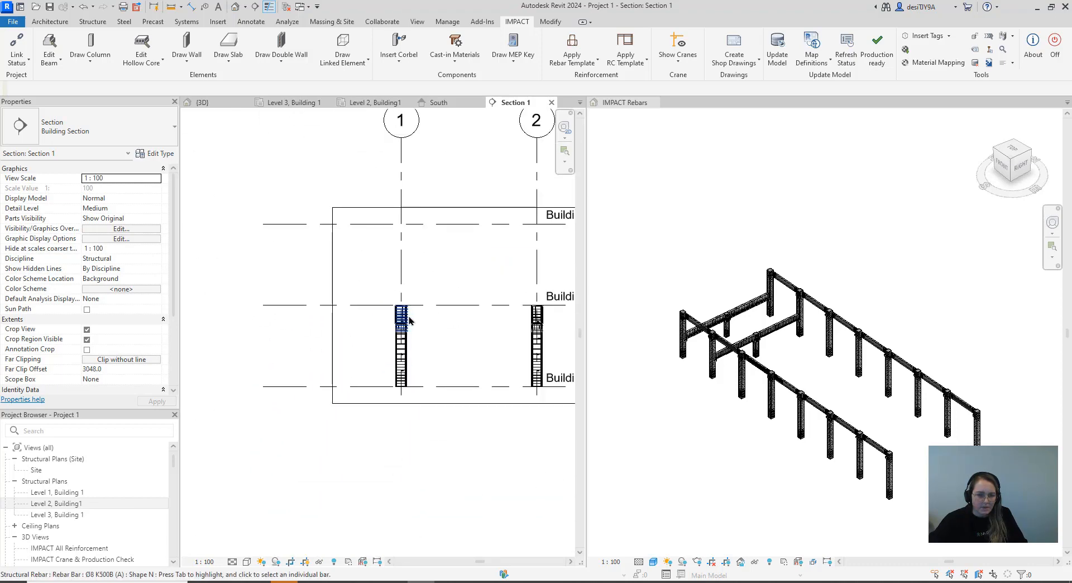
scroll(407, 319, "up", 4)
scroll(389, 313, "up", 3)
left_click(391, 281)
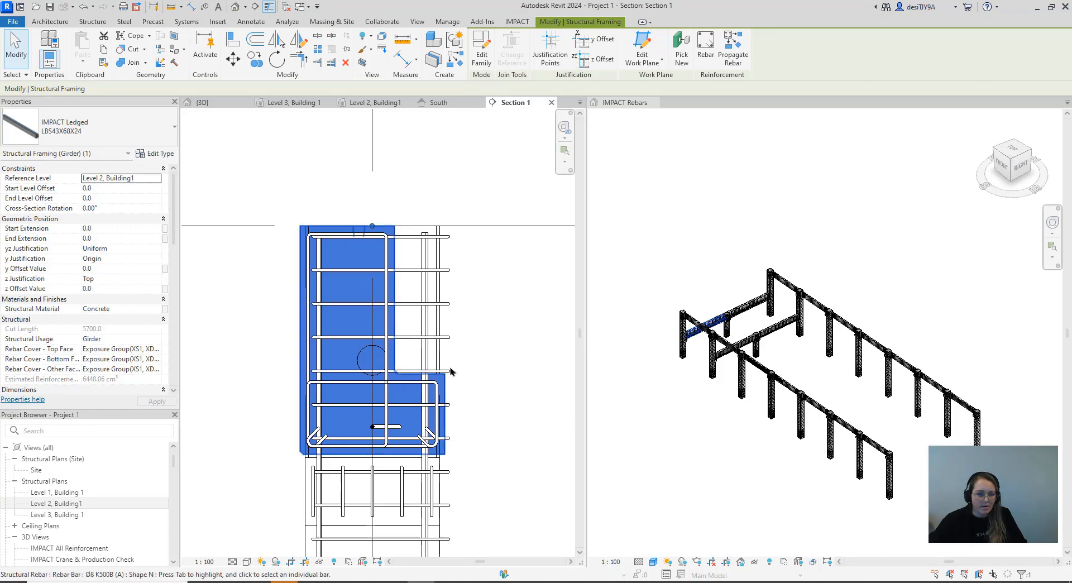
Measure the height from the ledged beam's top down to its ledge with an aligned dimension
left_click(260, 22)
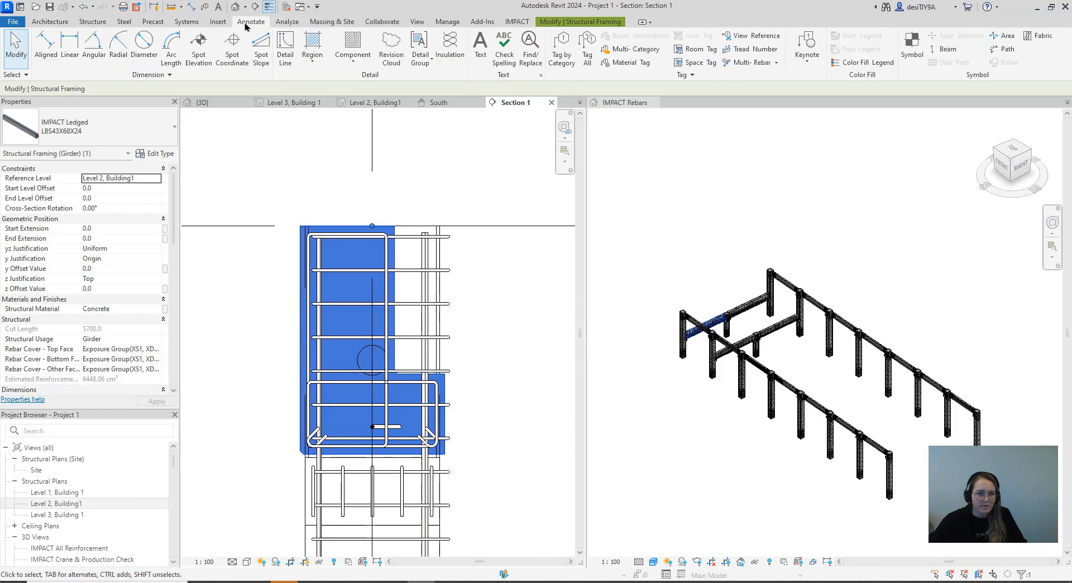
key("d")
key("i")
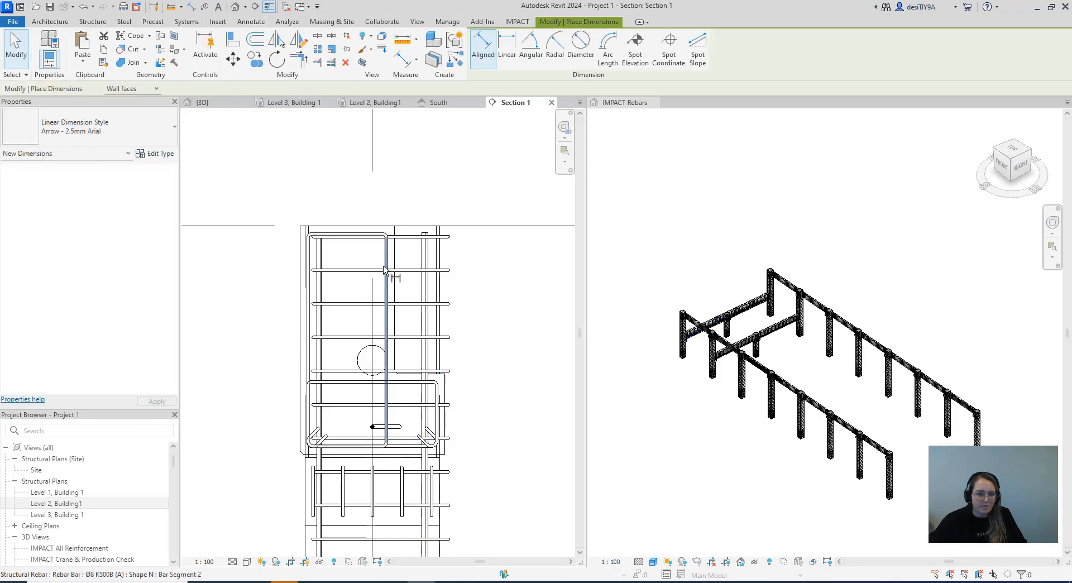
left_click(410, 226)
scroll(411, 372, "up", 5)
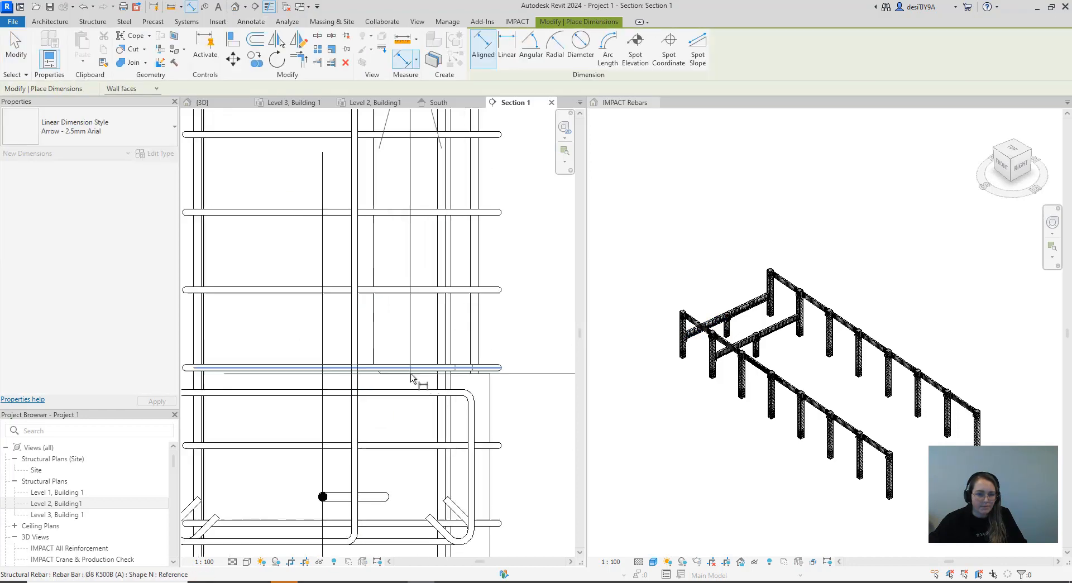
scroll(398, 393, "down", 5)
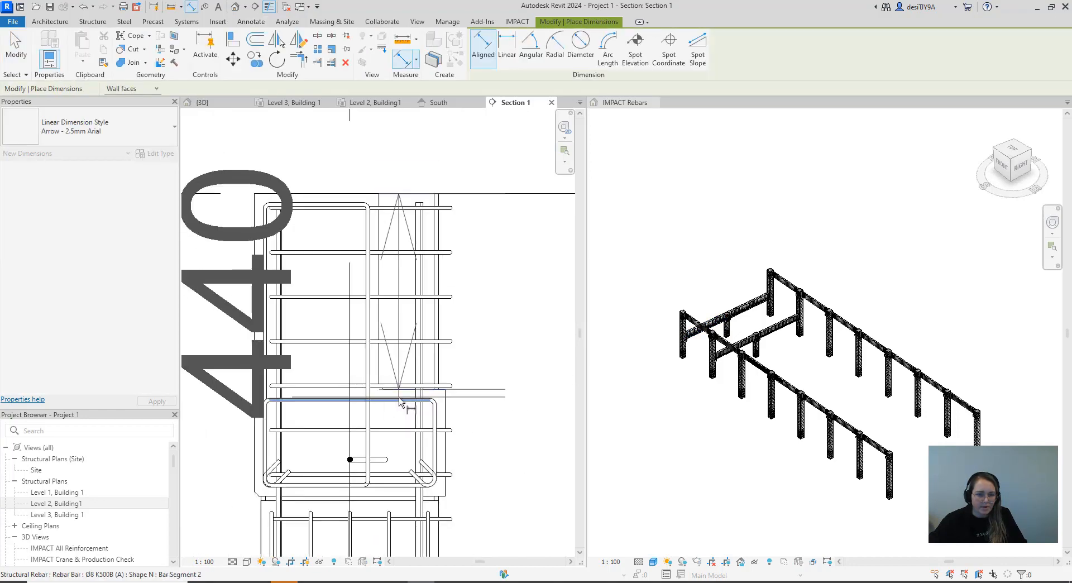
key("Escape")
key("Escape")
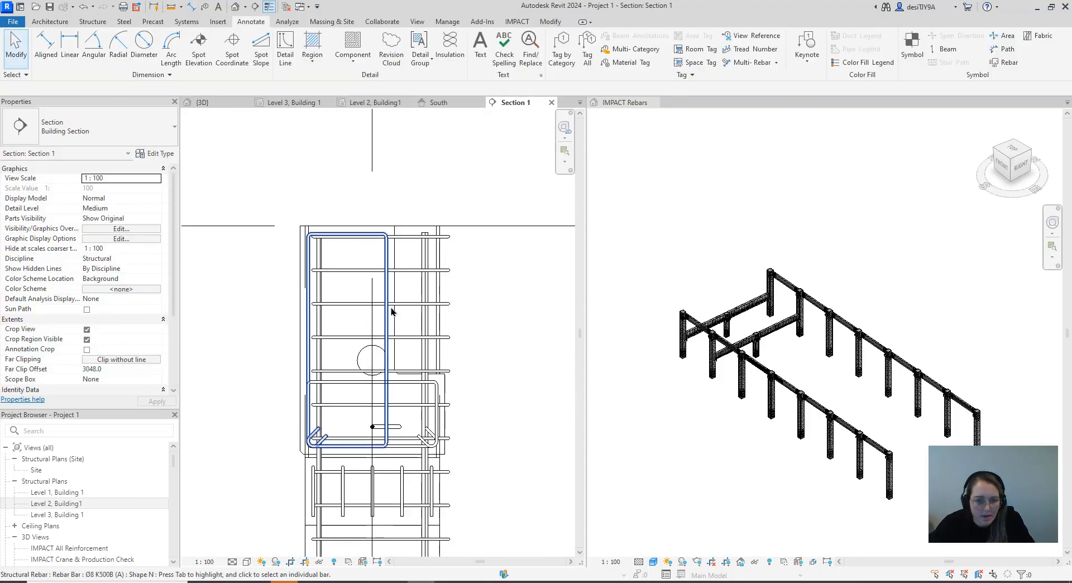
Return to the Level 2, Building1 structural plan at the bay between gridlines 1 and 2
scroll(363, 357, "down", 8)
scroll(312, 346, "down", 1)
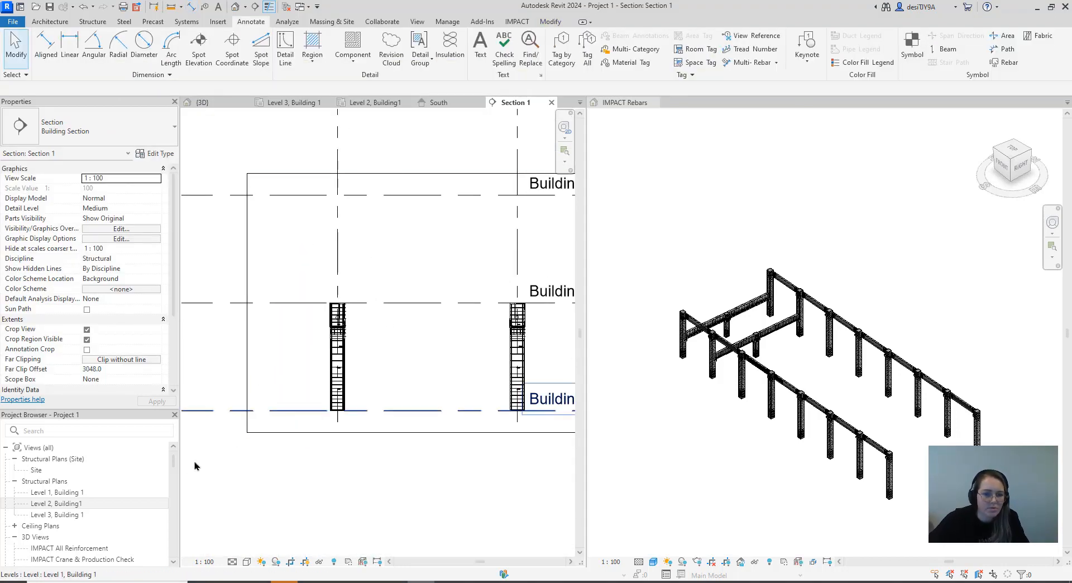
double_click(60, 493)
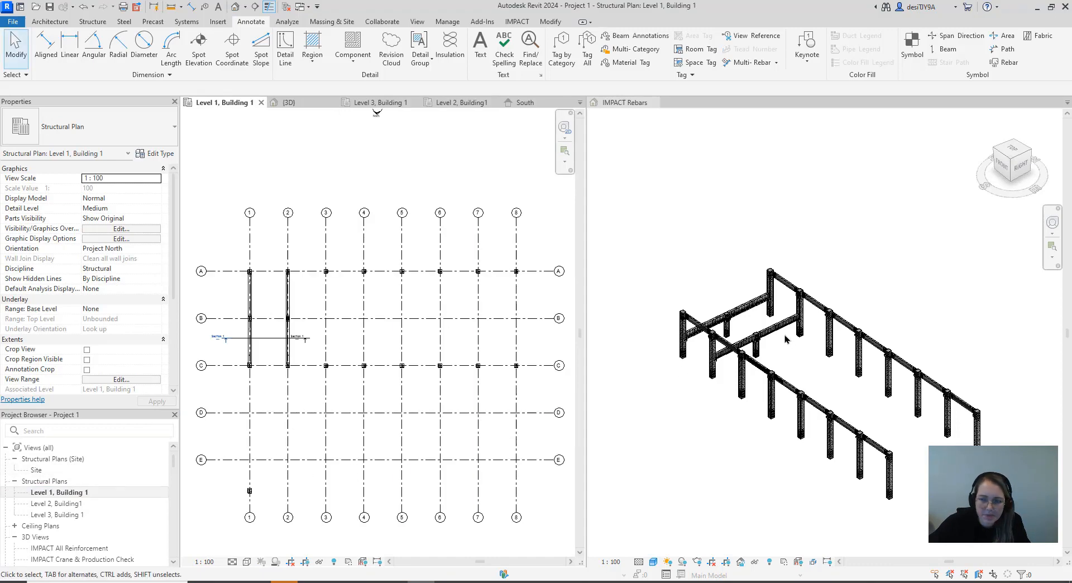
scroll(753, 268, "up", 3)
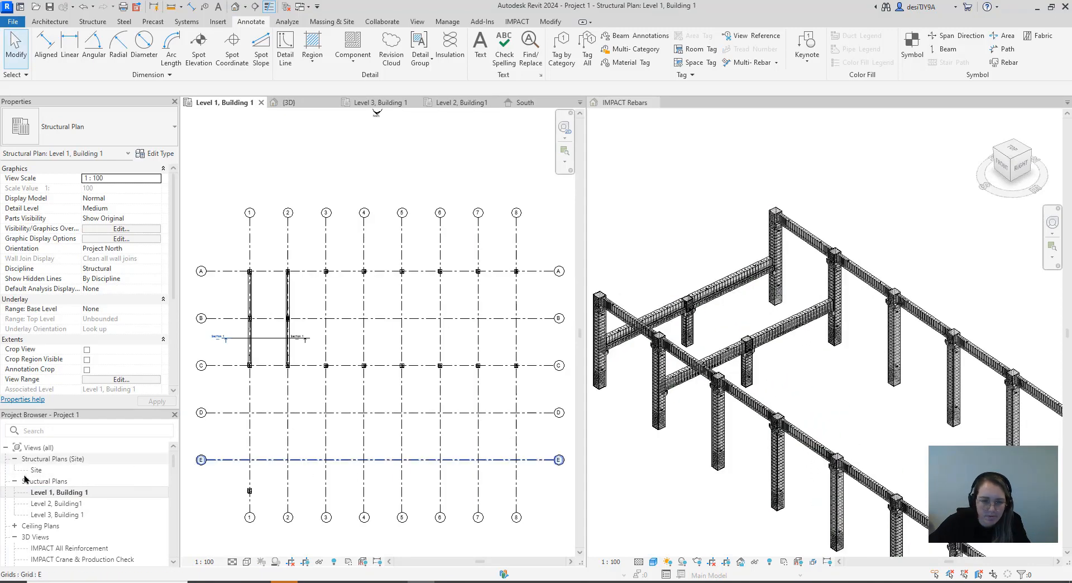
double_click(57, 503)
scroll(387, 308, "down", 1)
scroll(386, 307, "down", 2)
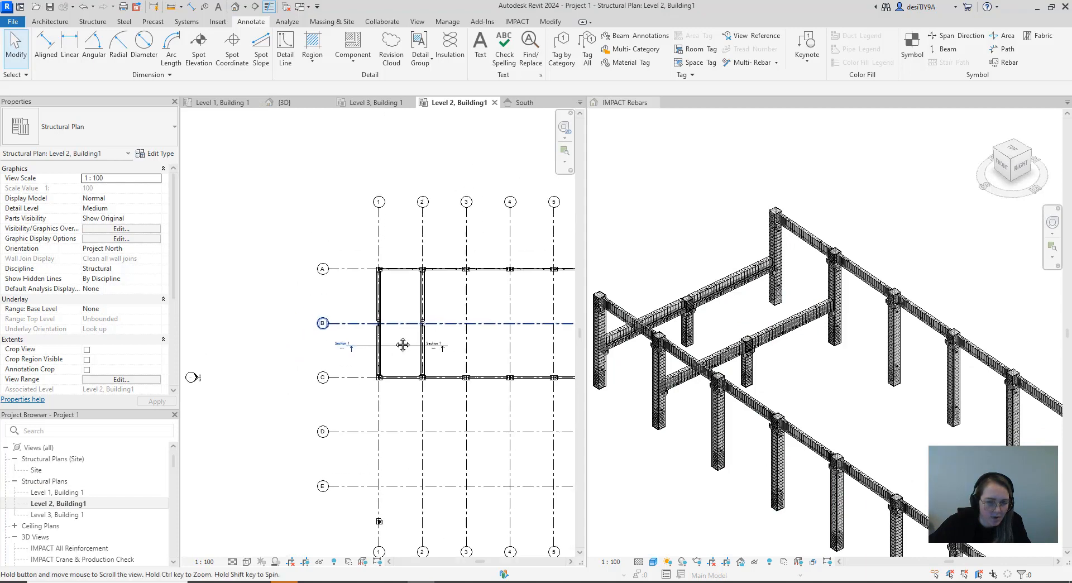
scroll(404, 335, "up", 4)
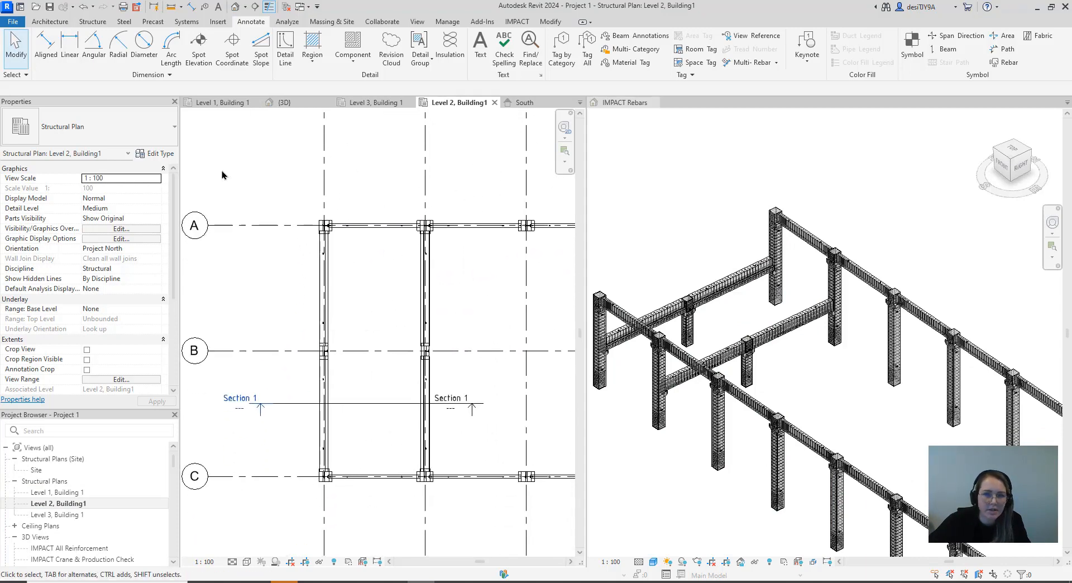
Draw a model line along the inner faces of columns A1 and A2, between the web faces of the two ledged beams
left_click(53, 22)
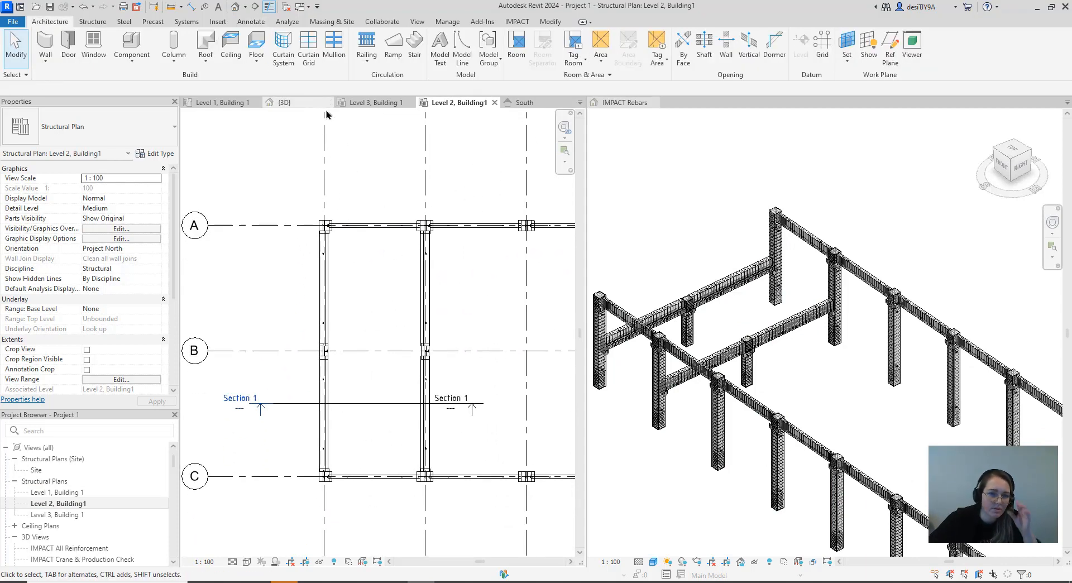
left_click(462, 49)
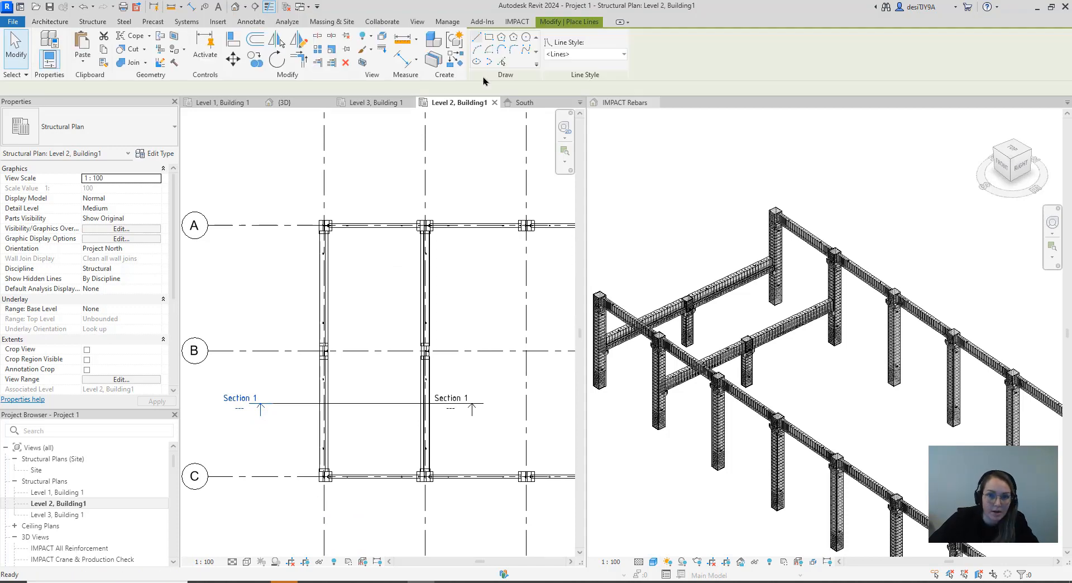
scroll(318, 220, "up", 5)
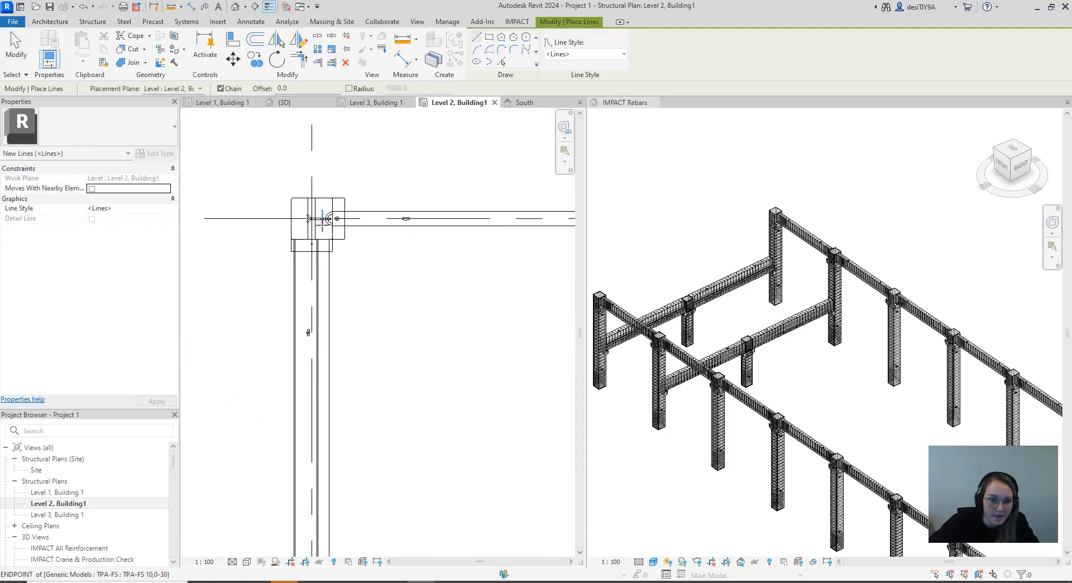
scroll(318, 257, "up", 4)
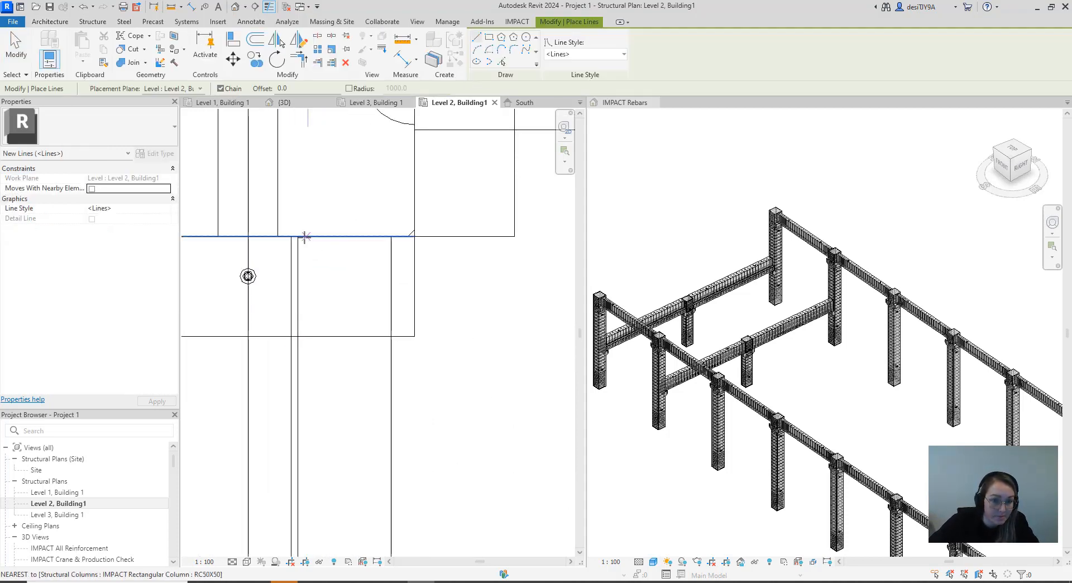
left_click(298, 236)
scroll(334, 258, "down", 5)
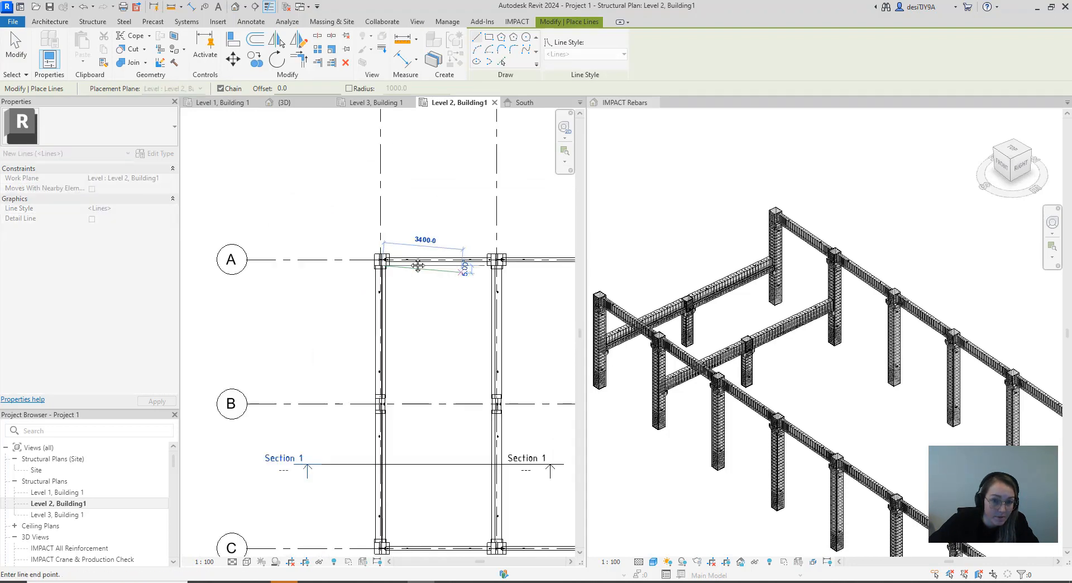
scroll(302, 228, "up", 5)
scroll(302, 229, "up", 6)
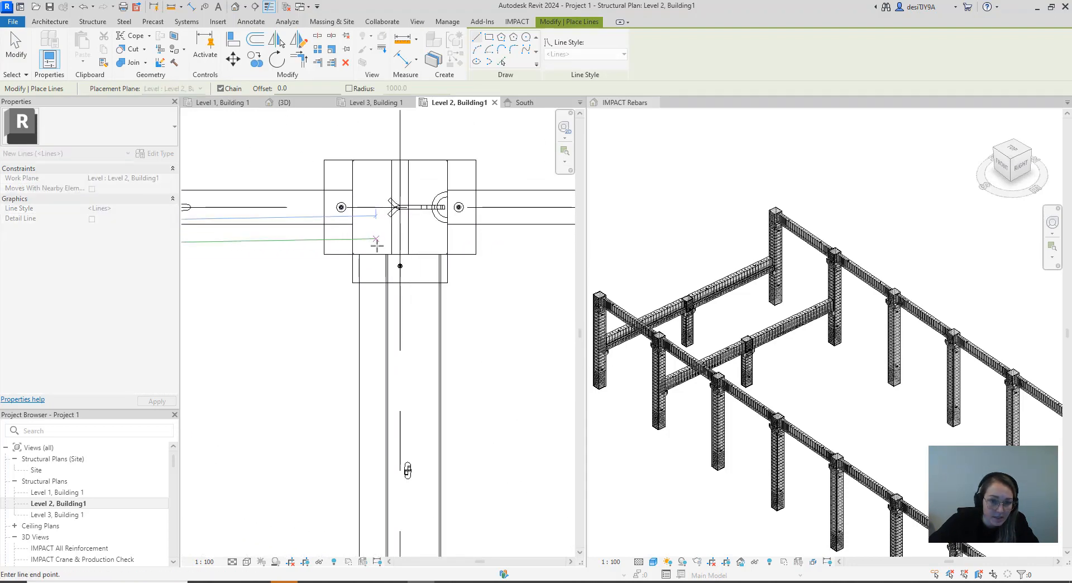
left_click(391, 247)
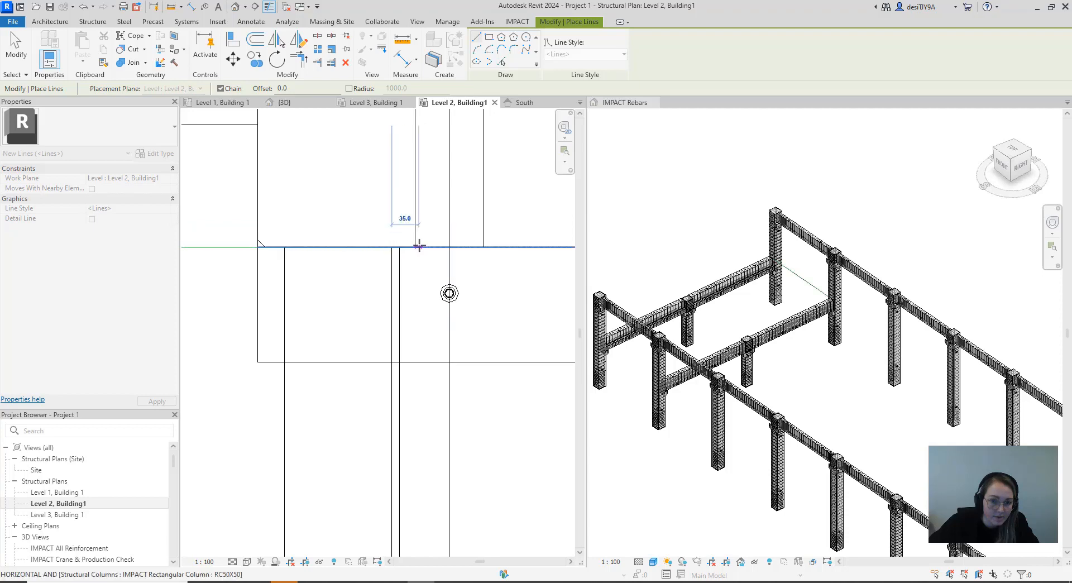
Continue the model line along the web face of the gridline 2 ledged beam to the near face of column B2
scroll(419, 245, "down", 8)
middle_click_drag(438, 331, 440, 178)
scroll(440, 177, "down", 1)
scroll(435, 349, "down", 3)
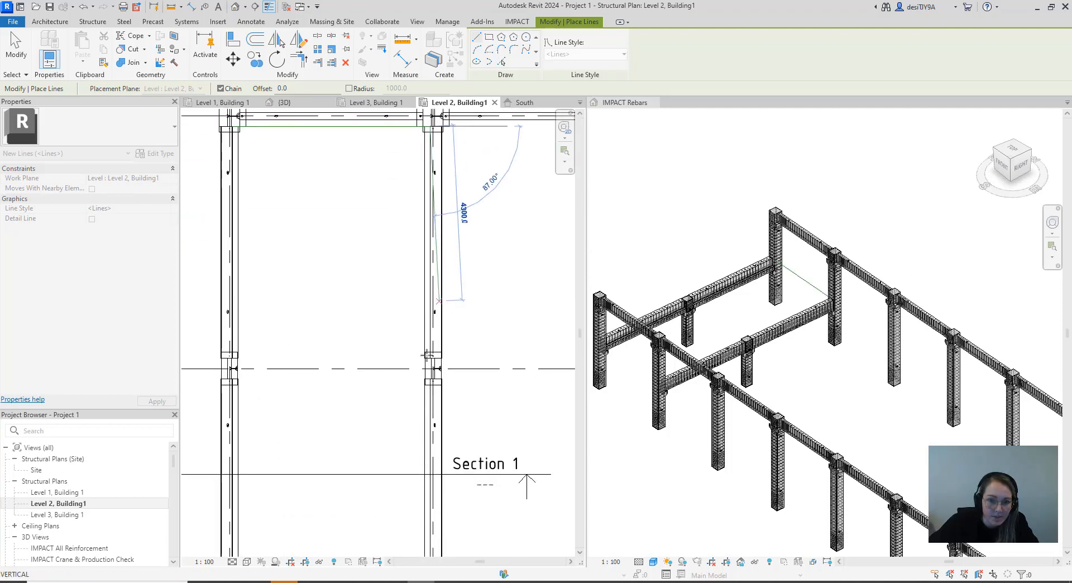
scroll(434, 357, "up", 6)
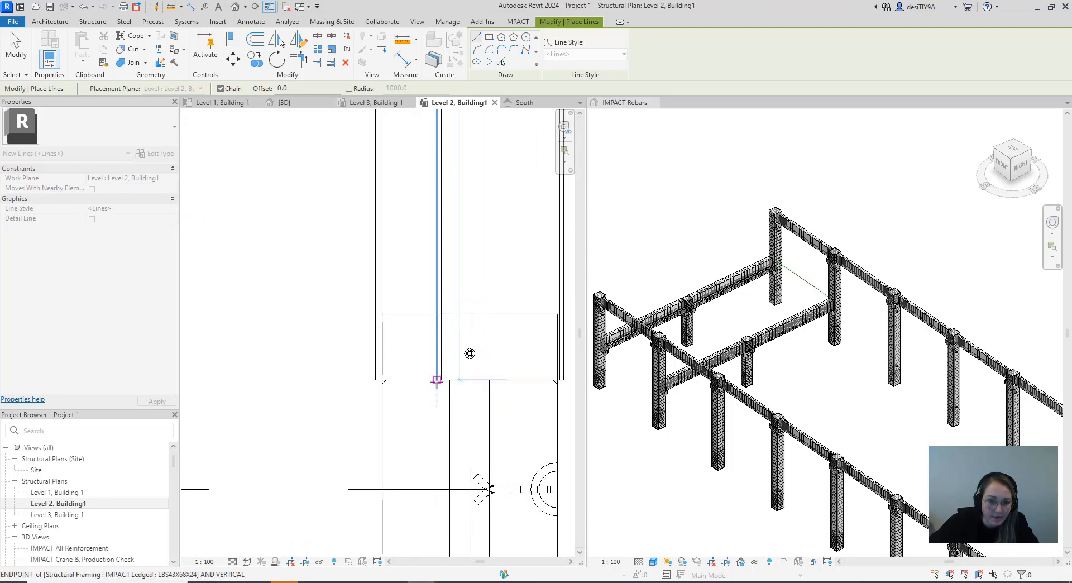
left_click(437, 380)
Trace the model line around column B2's outer corners, 500 mm along its side, and back to the beam's web face
scroll(388, 380, "up", 5)
left_click(363, 376)
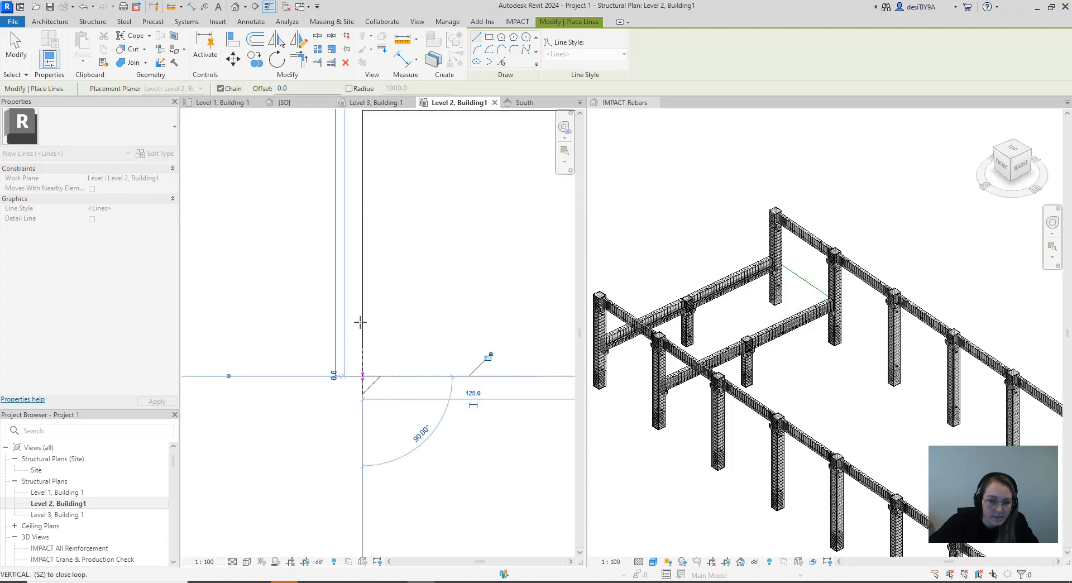
scroll(361, 304, "down", 3)
scroll(371, 416, "down", 1)
middle_click_drag(373, 434, 370, 233)
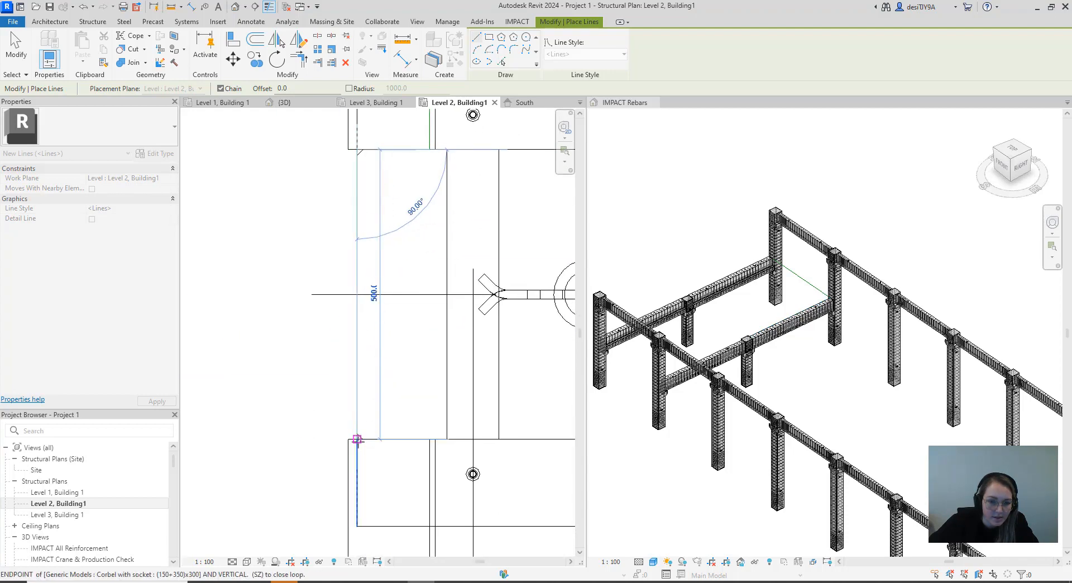
scroll(357, 441, "up", 3)
left_click(357, 436)
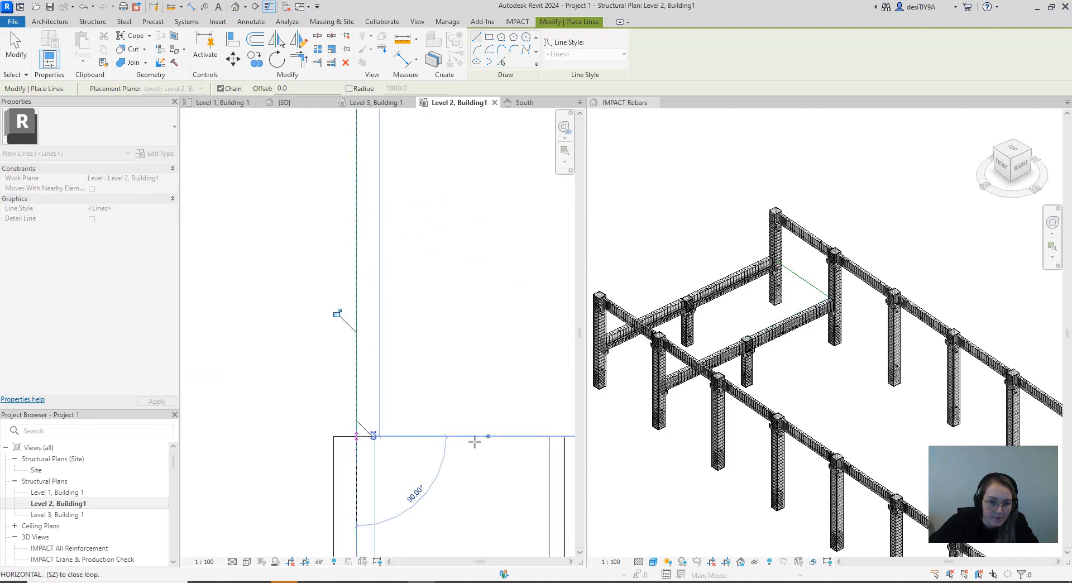
left_click(550, 436)
Continue the model line from column B2 along the next ledged beam's web face to the inner face of column C2
scroll(525, 311, "down", 5)
middle_click_drag(537, 372, 505, 187)
scroll(484, 385, "down", 1)
middle_click_drag(491, 445, 489, 274)
middle_click_drag(499, 416, 486, 208)
middle_click_drag(486, 444, 471, 244)
scroll(474, 363, "down", 3)
middle_click_drag(485, 414, 479, 251)
scroll(477, 387, "up", 5)
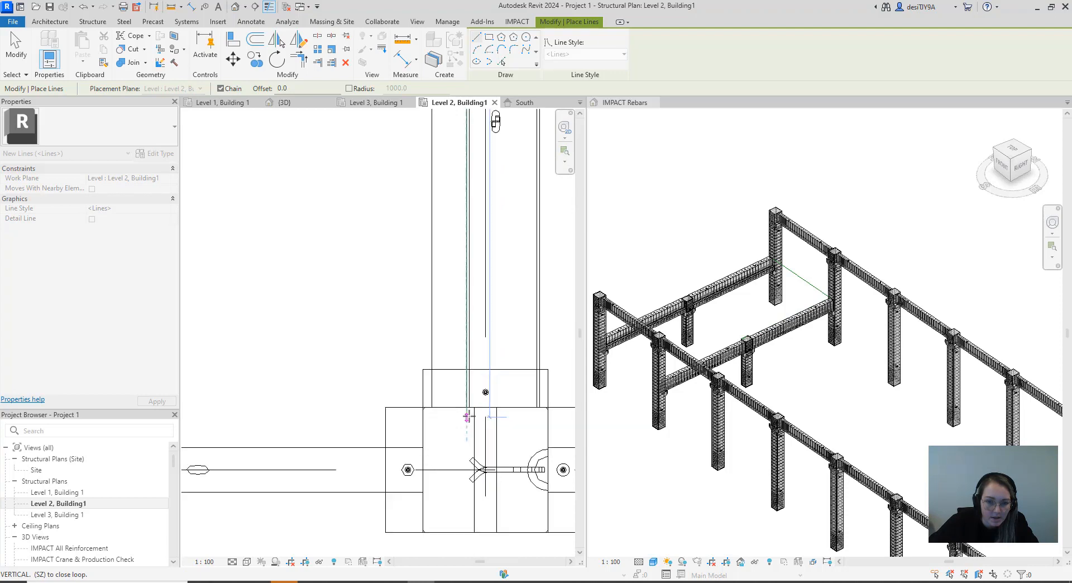
left_click(461, 384)
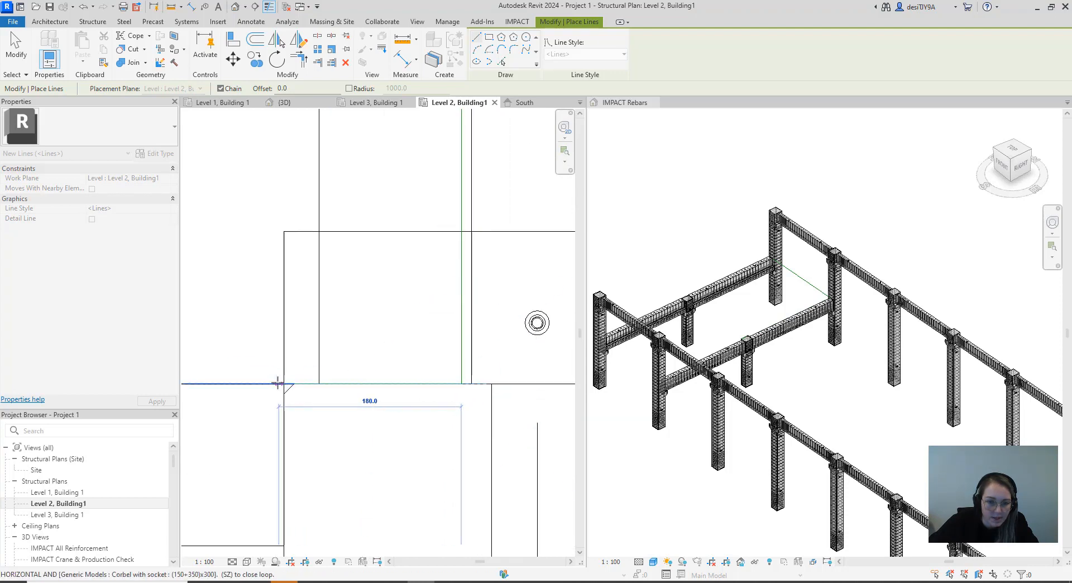
Continue the model line along the inner faces of columns C2 and C1 to the web face of the gridline 1 ledged beam
scroll(302, 337, "down", 4)
middle_click_drag(302, 337, 472, 363)
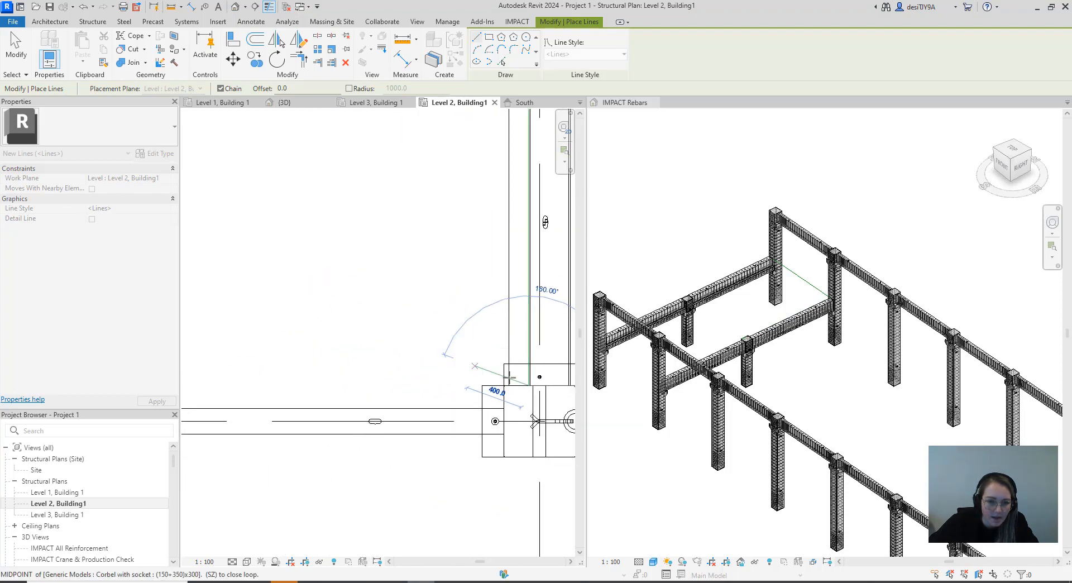
scroll(479, 381, "down", 4)
middle_click_drag(354, 384, 422, 397)
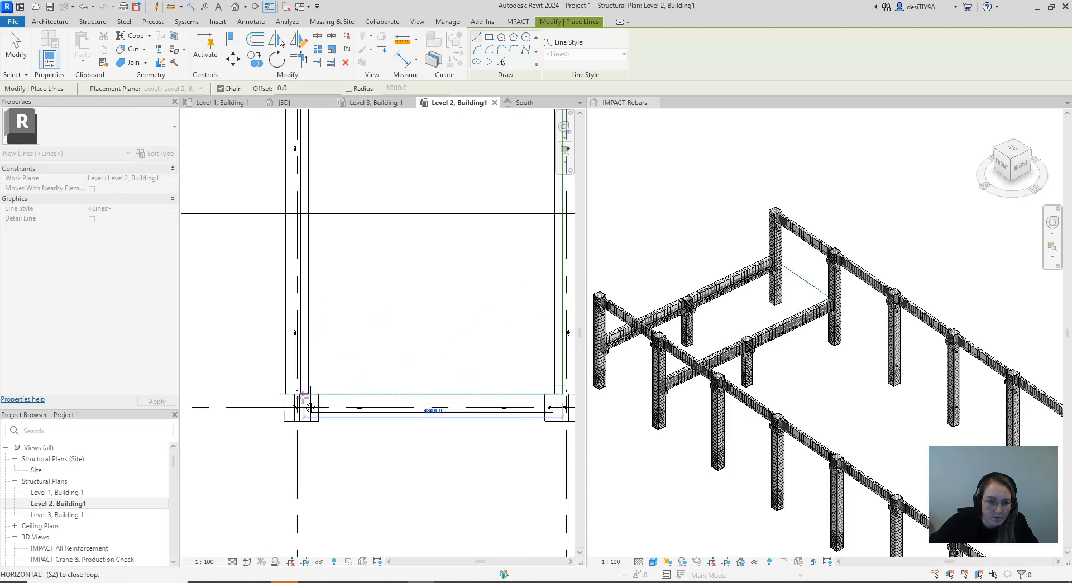
scroll(303, 396, "up", 5)
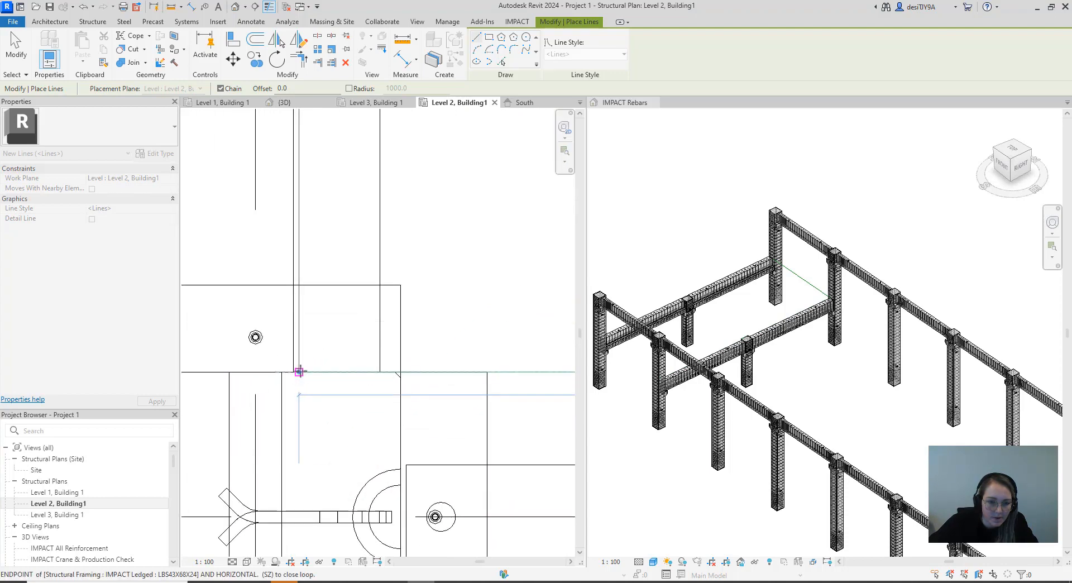
left_click(300, 371)
Continue the model line along the gridline 1 ledged beam's web face to the near face of column B1
scroll(313, 277, "down", 6)
middle_click_drag(356, 233, 316, 476)
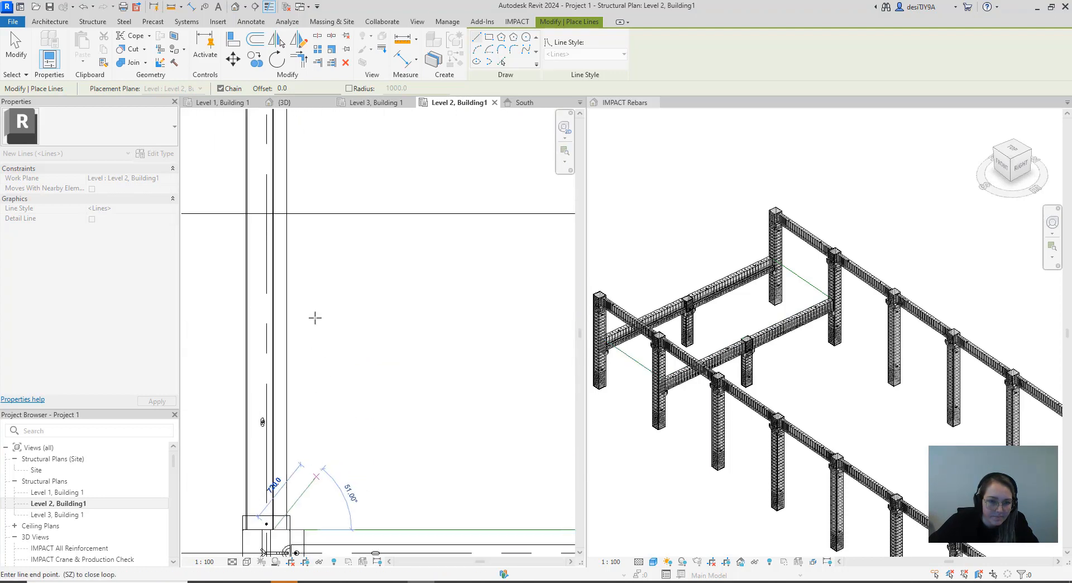
scroll(315, 312, "down", 1)
middle_click_drag(317, 240, 314, 324)
scroll(305, 305, "up", 2)
scroll(283, 370, "up", 2)
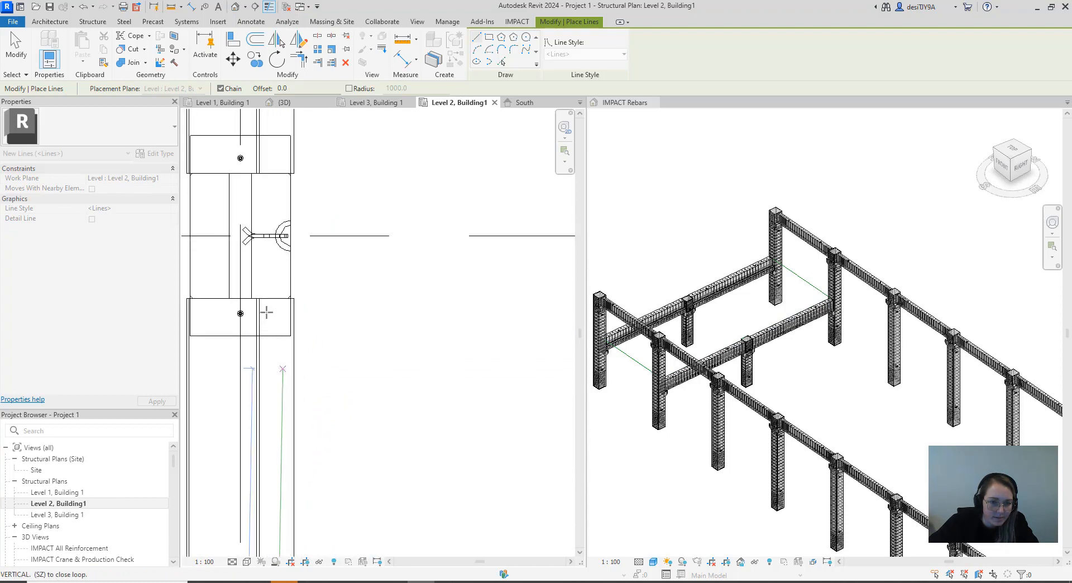
scroll(266, 313, "up", 1)
scroll(232, 232, "up", 2)
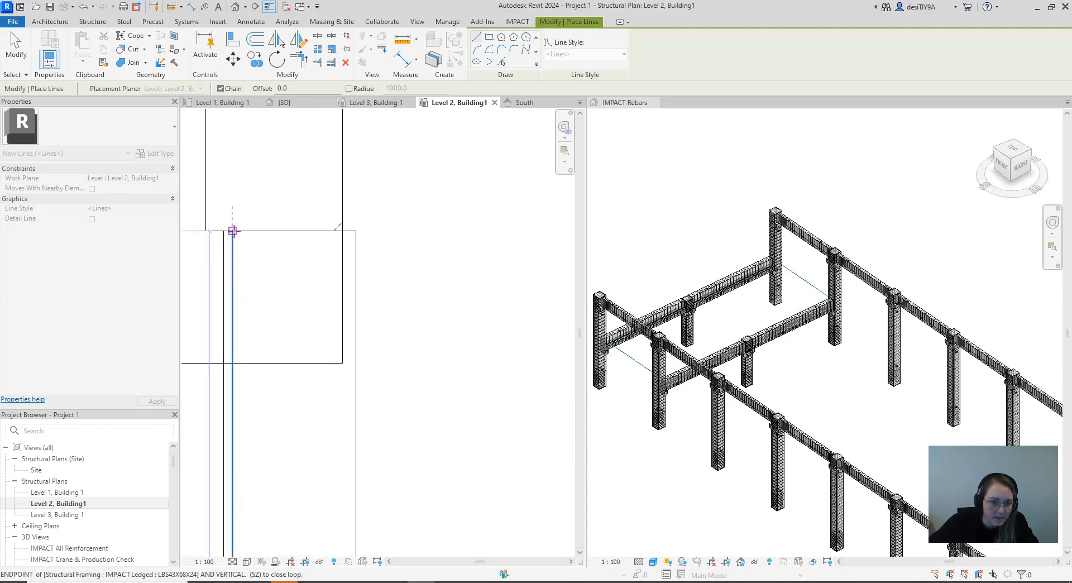
left_click(232, 230)
Trace the model line around column B1's outer corners and back to the web face of the next ledged beam
left_click(342, 231)
scroll(360, 313, "down", 3)
middle_click_drag(399, 240, 380, 446)
scroll(379, 444, "down", 1)
scroll(346, 376, "up", 2)
scroll(346, 369, "up", 1)
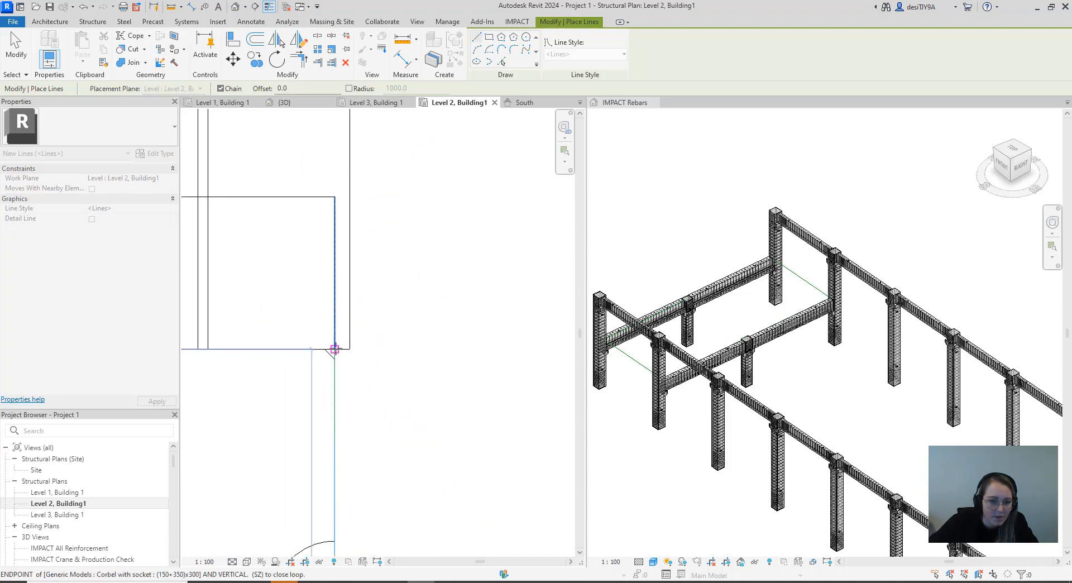
left_click(334, 349)
Close the bay outline by running the model line along the last beam's web face to column A1's inner face, and end line drawing
scroll(209, 341, "down", 2)
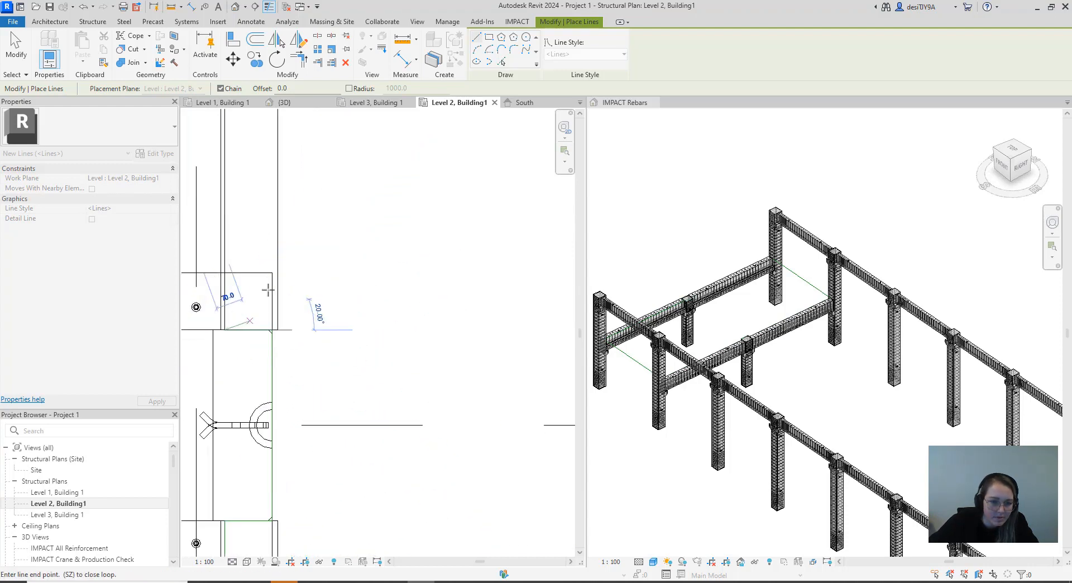
scroll(310, 230, "down", 3)
scroll(316, 222, "down", 2)
middle_click_drag(316, 223, 325, 402)
scroll(325, 390, "down", 1)
middle_click_drag(323, 248, 295, 467)
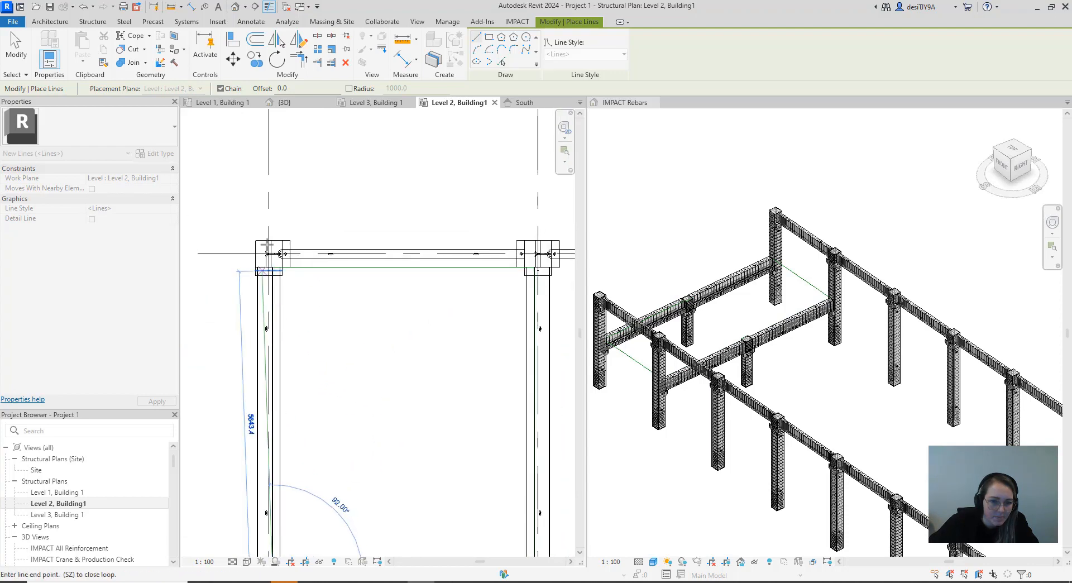
scroll(267, 244, "up", 5)
left_click(263, 276)
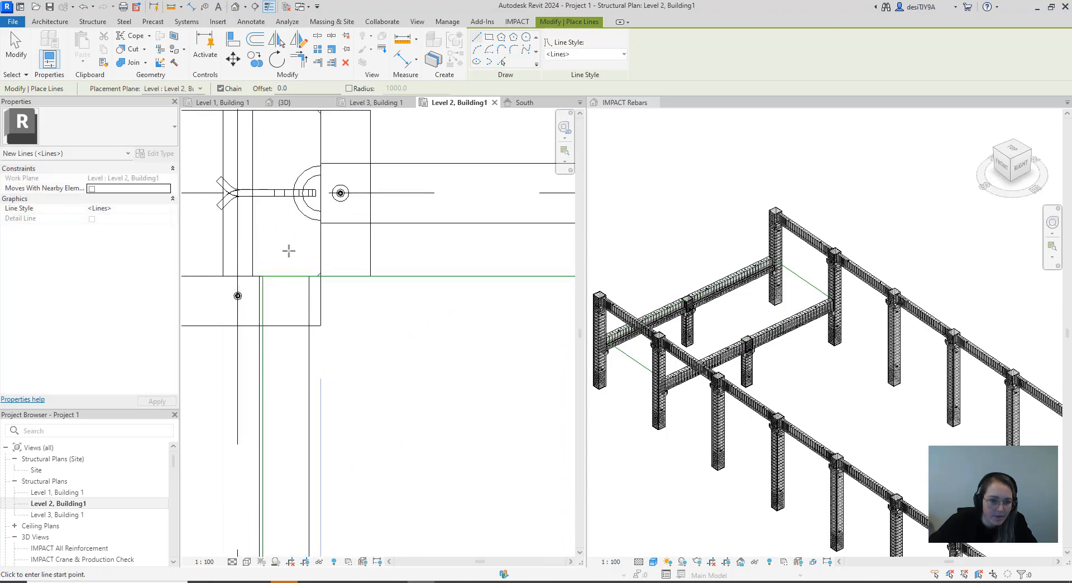
key("Escape")
key("Escape")
scroll(330, 335, "down", 3)
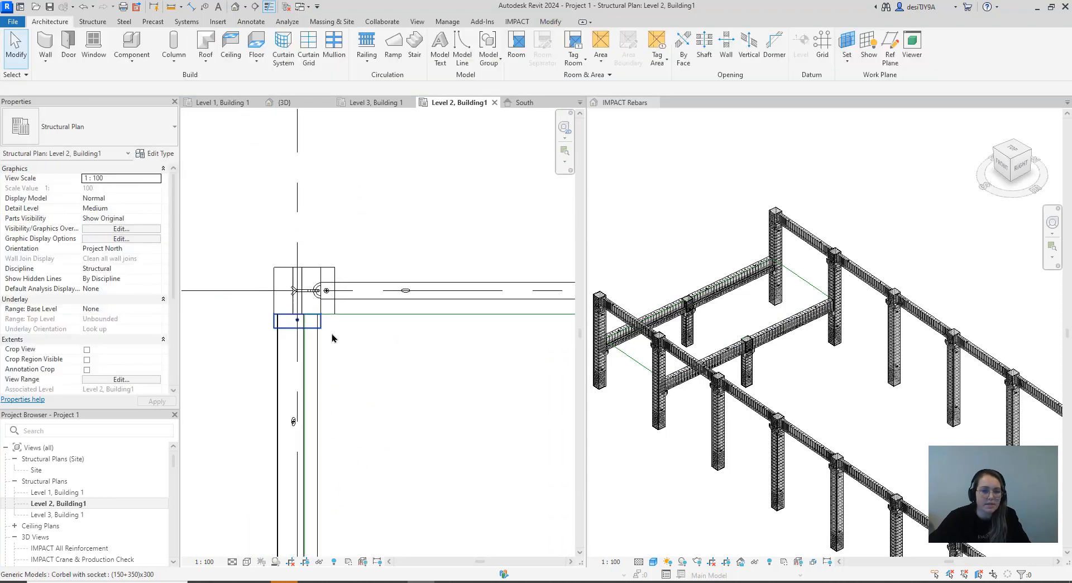
Start Draw Hollow Core and define its boundary by picking all the model lines outlining the bay between gridlines 1 and 2
scroll(333, 339, "down", 2)
middle_click_drag(377, 376, 331, 212)
scroll(326, 292, "down", 2)
scroll(360, 312, "down", 1)
middle_click_drag(364, 317, 353, 293)
left_click(516, 22)
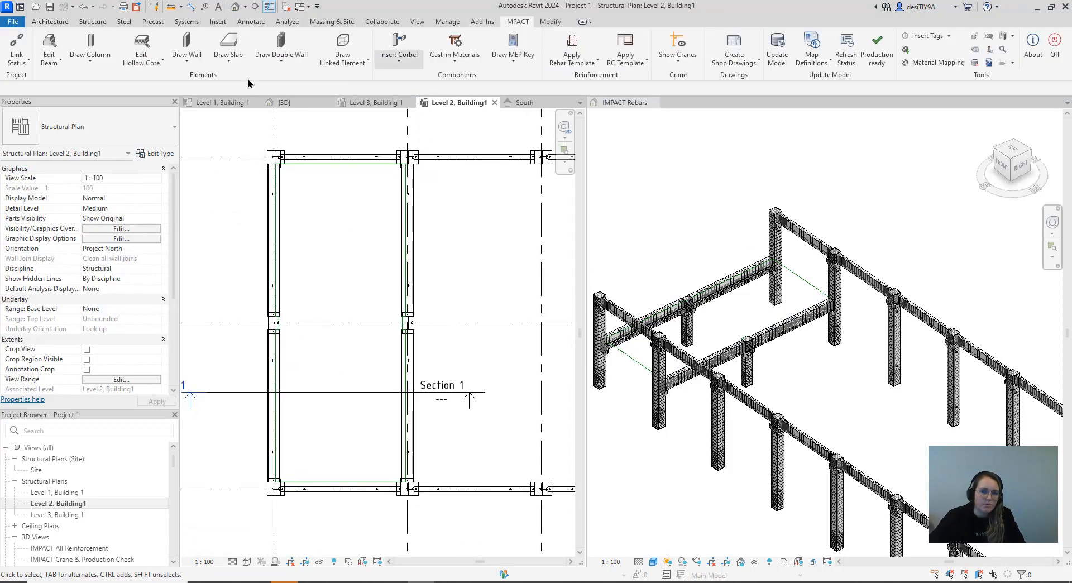
left_click(155, 64)
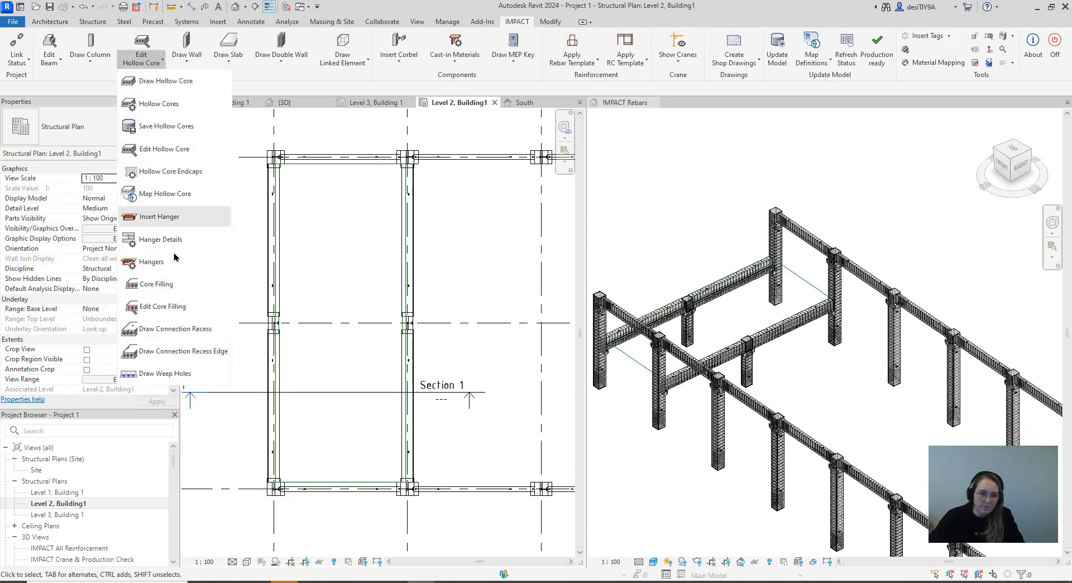
left_click(186, 88)
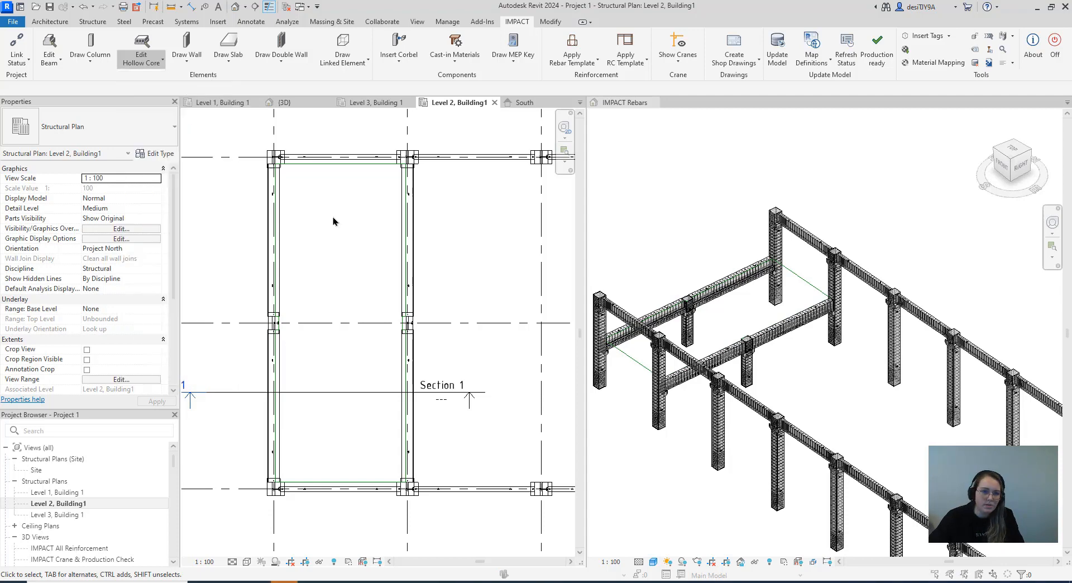
mouse_move(445, 140)
left_mouse_down()
mouse_move(652, 107)
mouse_move(656, 91)
left_mouse_up()
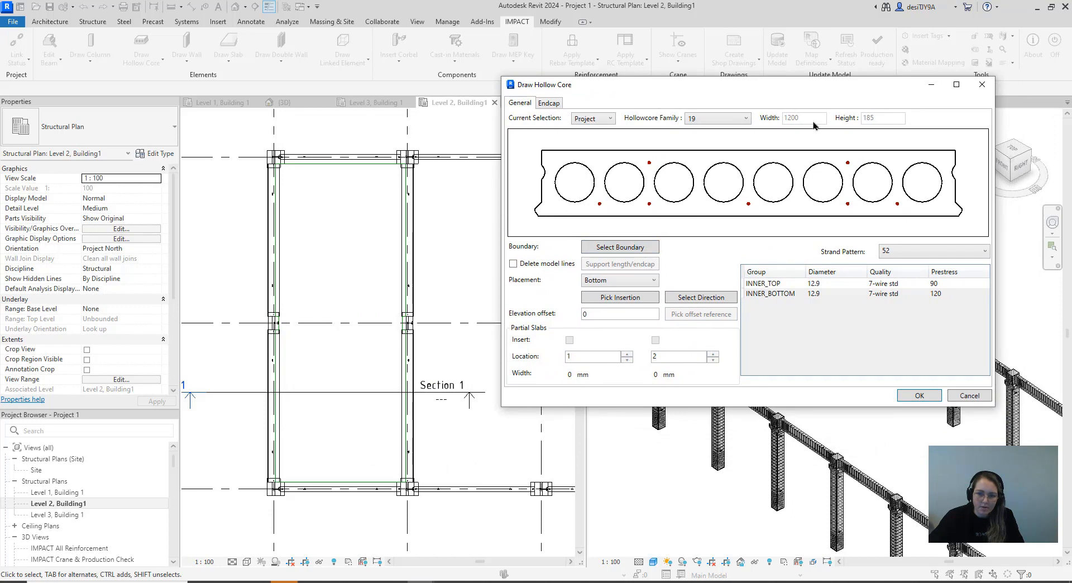
left_click(637, 252)
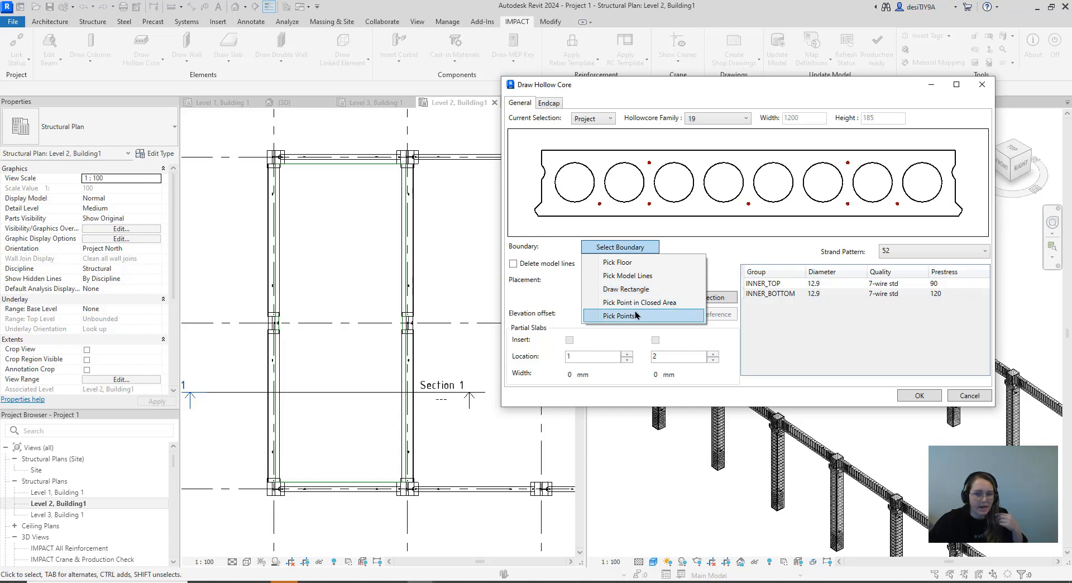
left_click(643, 278)
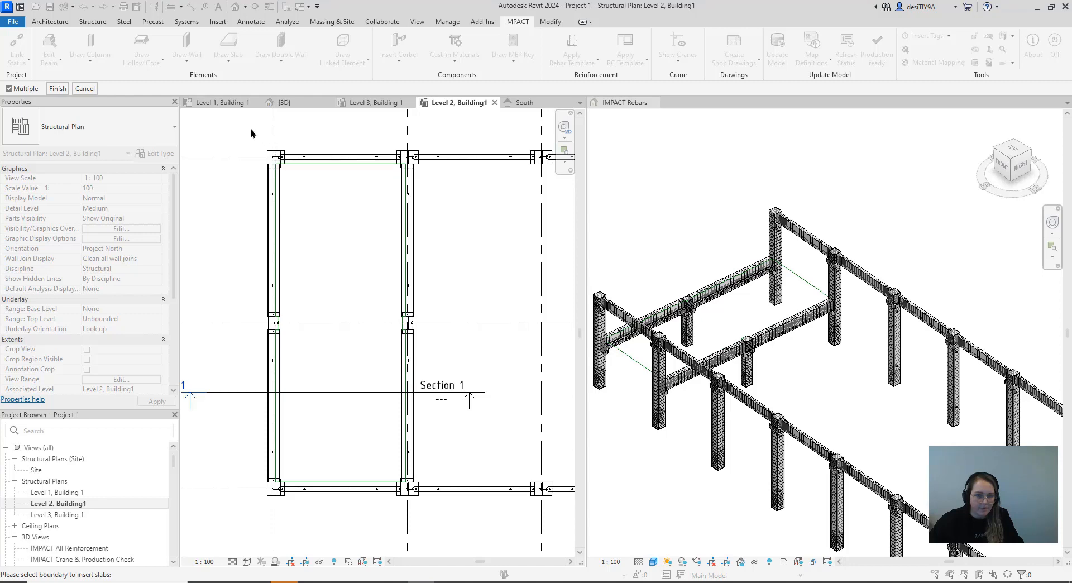
left_click_drag(243, 126, 470, 523)
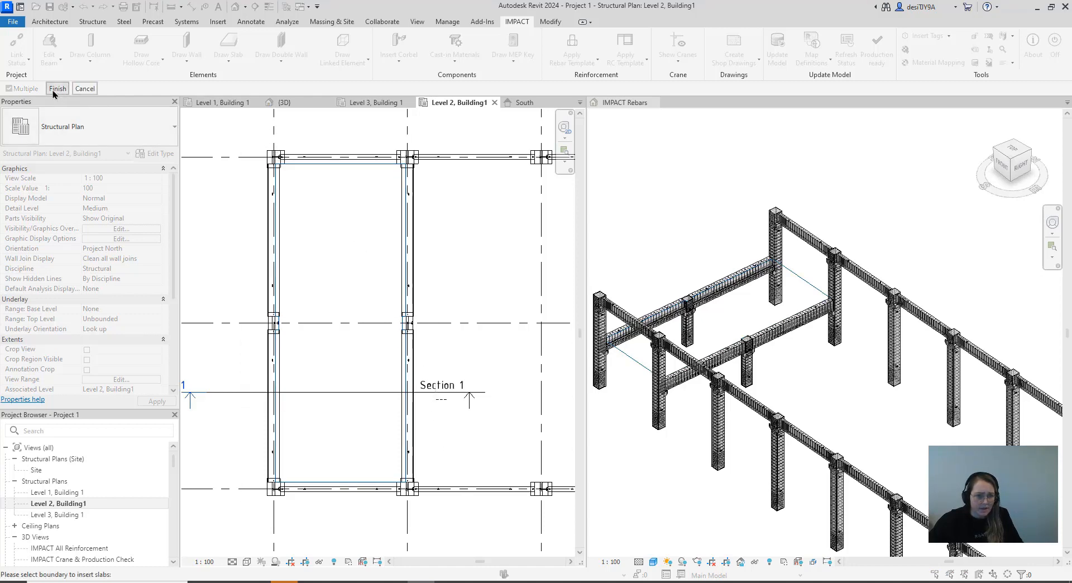
mouse_move(469, 87)
left_mouse_down()
mouse_move(688, 110)
mouse_move(728, 91)
left_mouse_up()
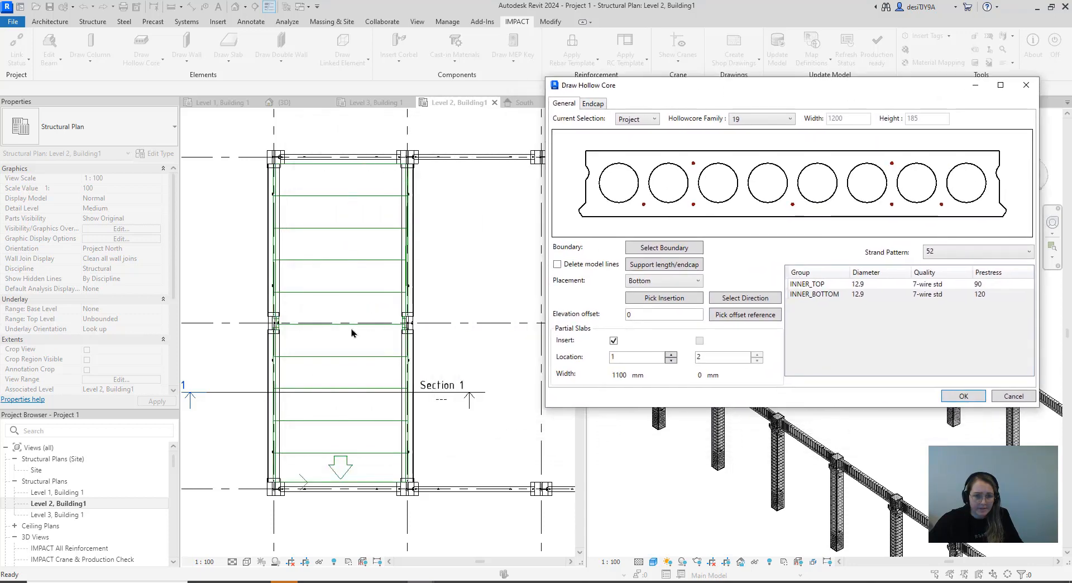
Try the hollow core direction along the gridline 2 model line
left_click(733, 299)
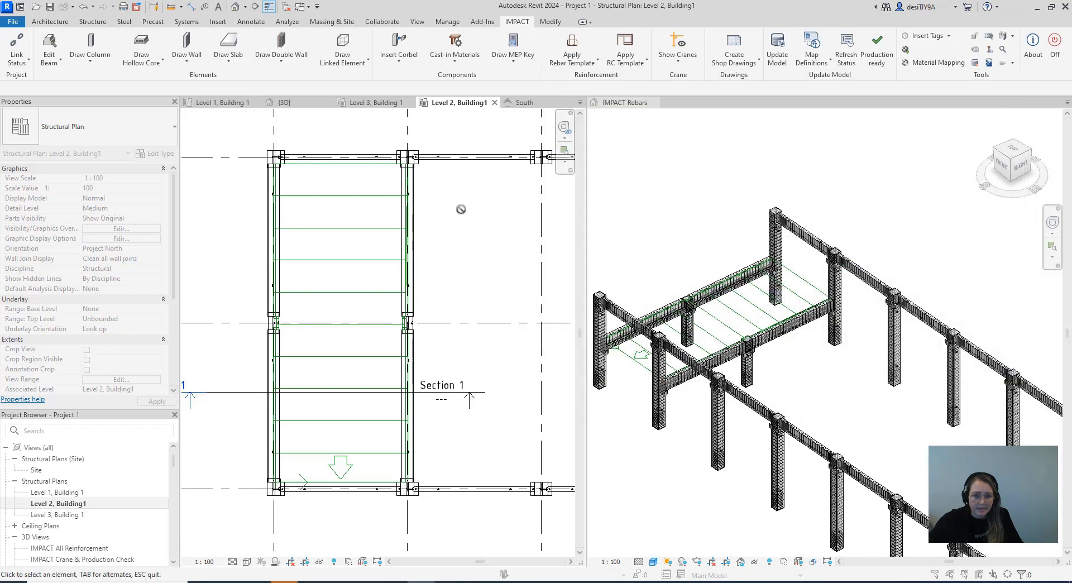
left_click(406, 226)
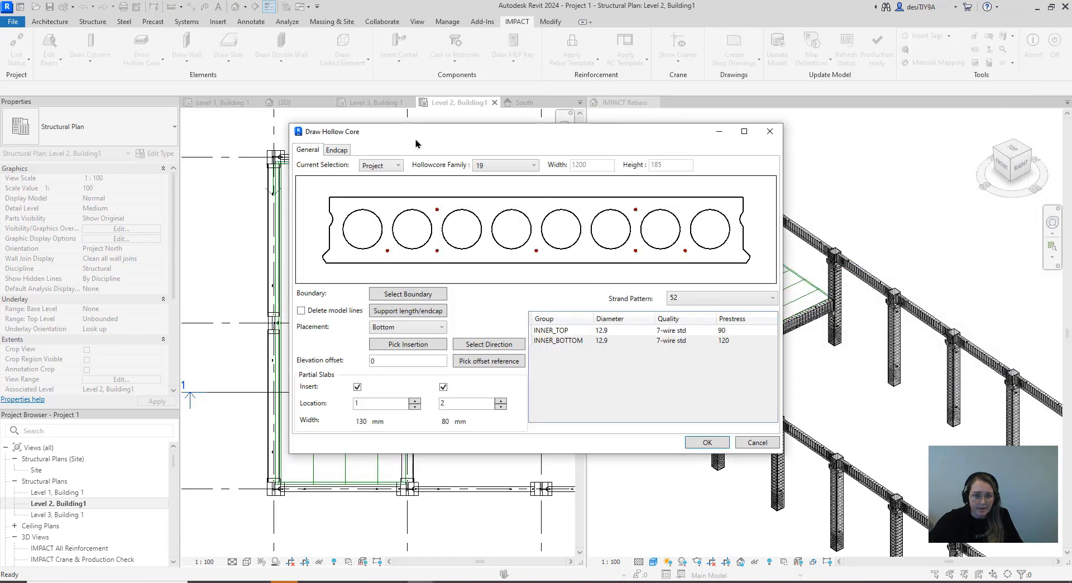
left_click_drag(415, 143, 691, 132)
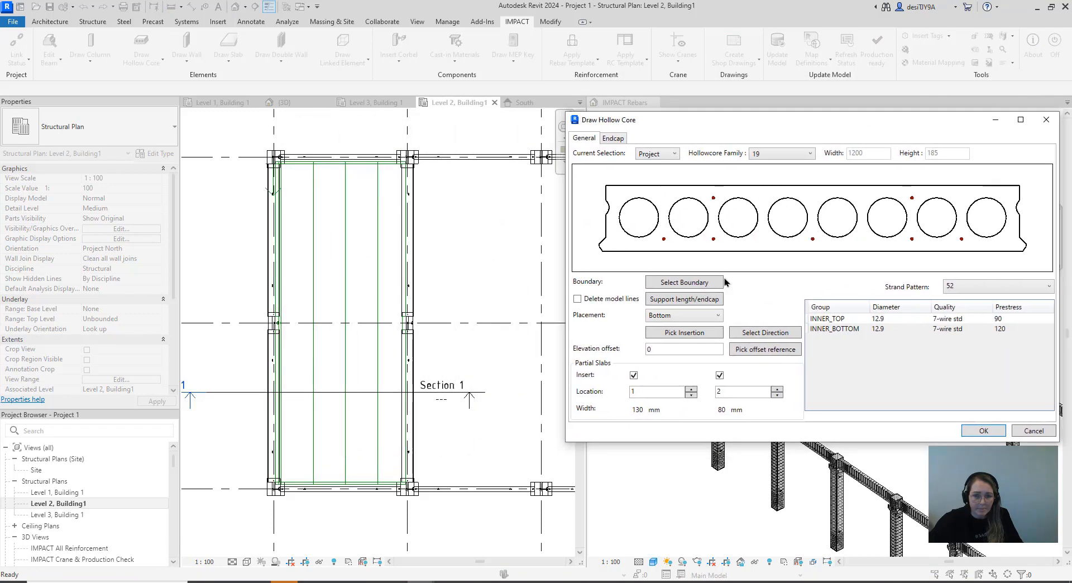
Reselect the hollow core direction so the slabs span across the bay between gridlines 1 and 2
left_click(766, 333)
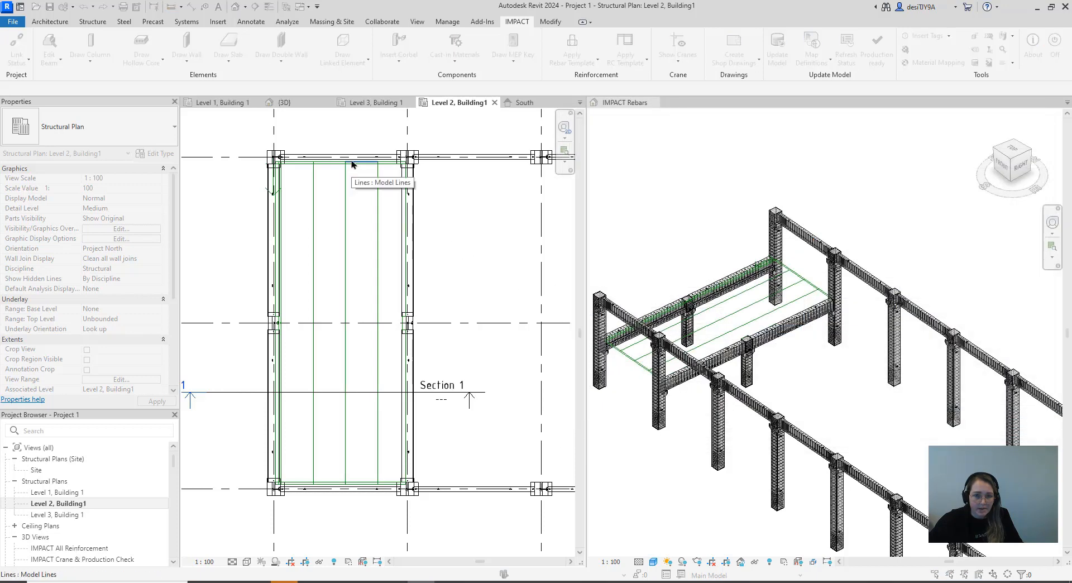
left_click(408, 200)
left_click_drag(445, 145, 678, 136)
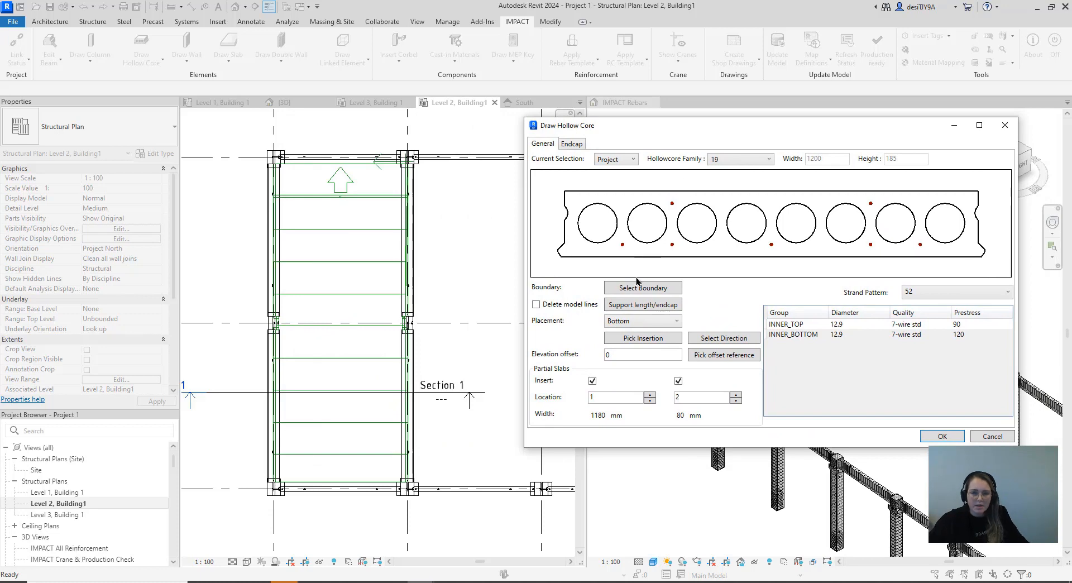
Set the hollow core support length to 0 on one edge, copy it to all edges, and apply the edge properties
left_click(655, 306)
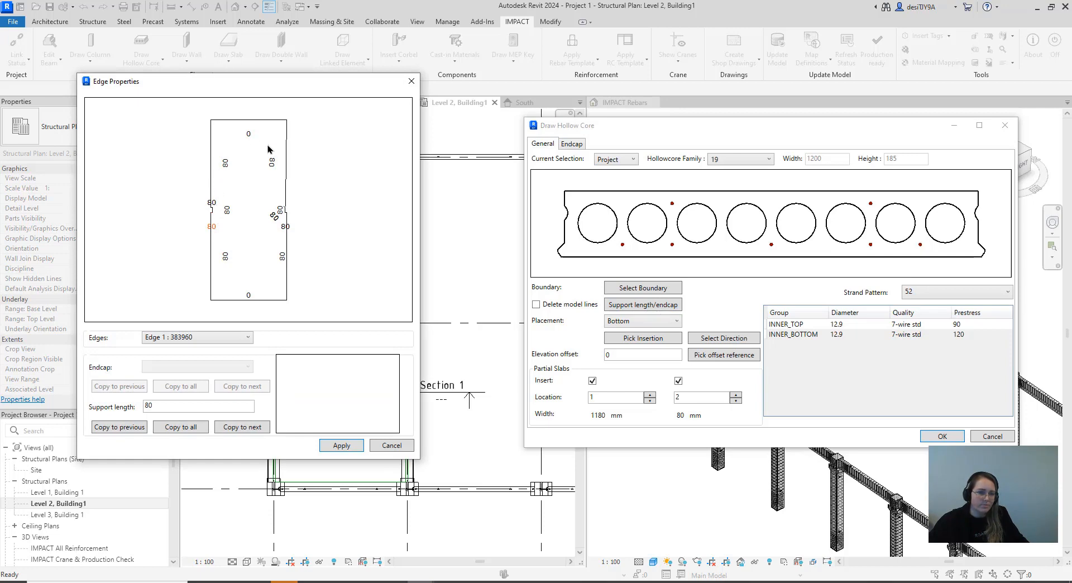
left_click_drag(162, 411, 127, 413)
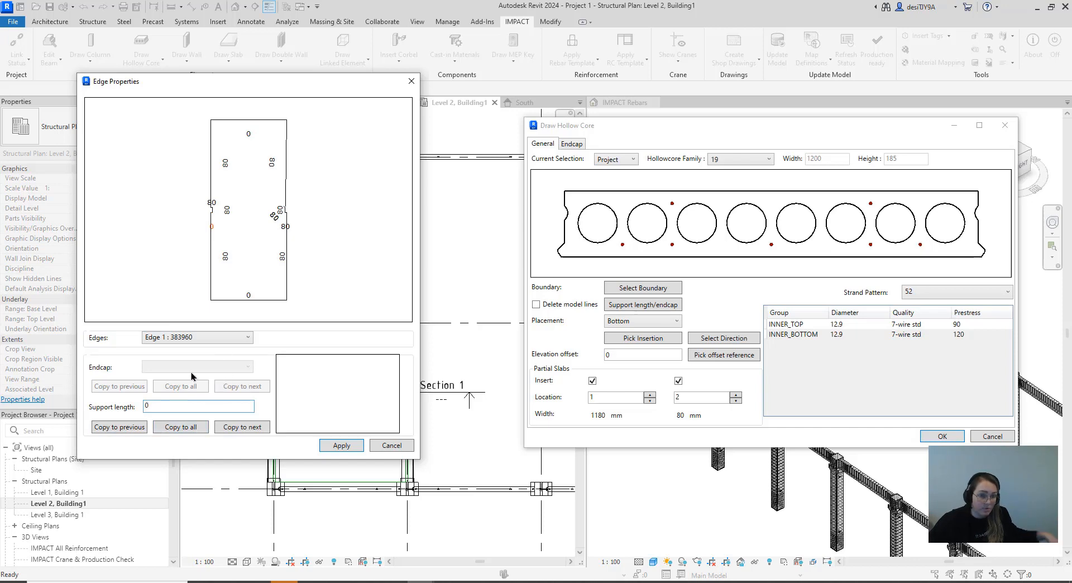
left_click(181, 427)
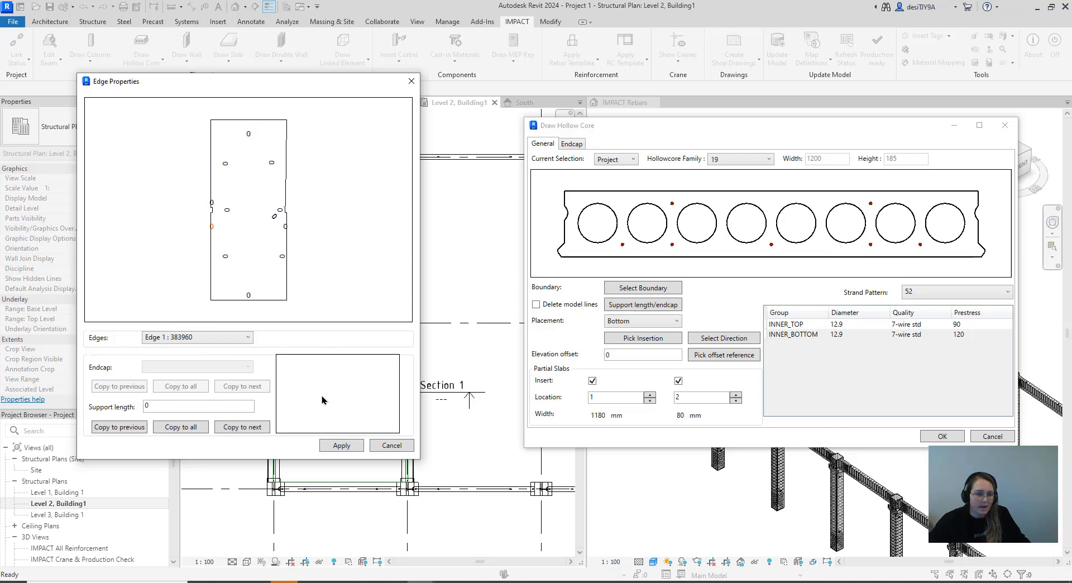
left_click(341, 445)
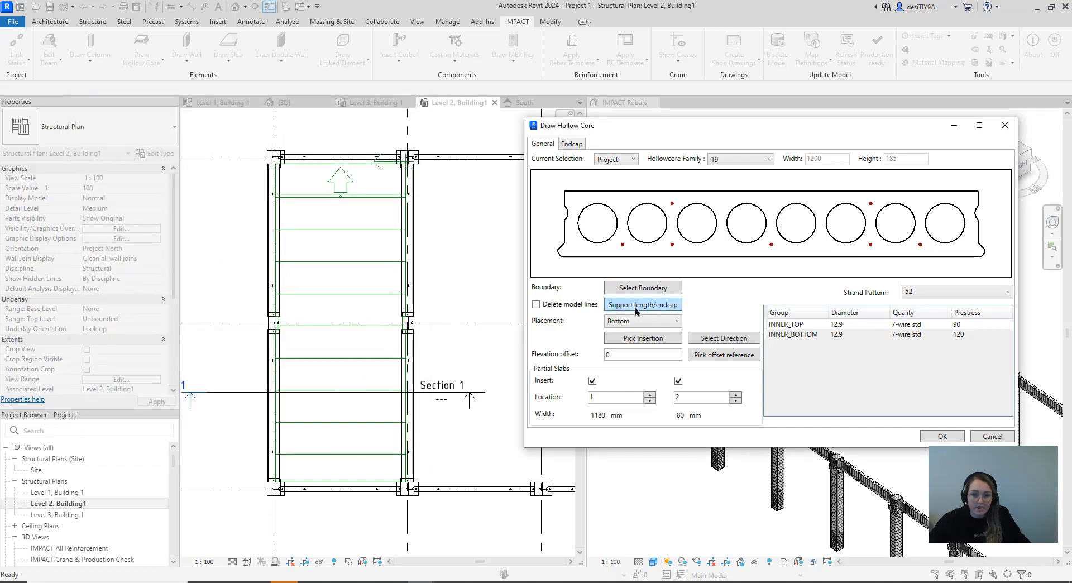
Set the hollow core elevation offset to -440
left_click(610, 354)
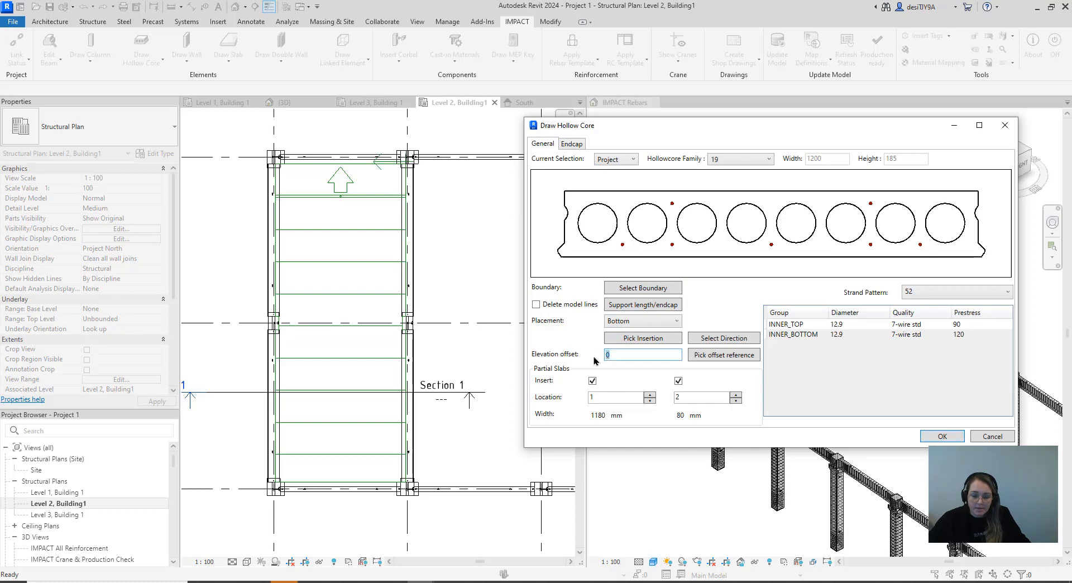
type("4")
key("BackSpace")
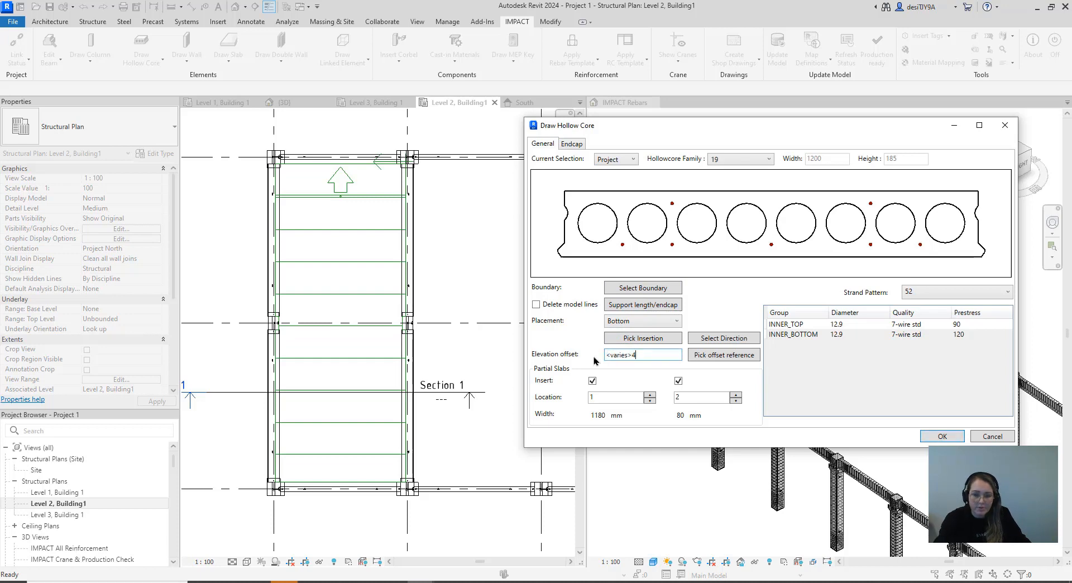
type("-4")
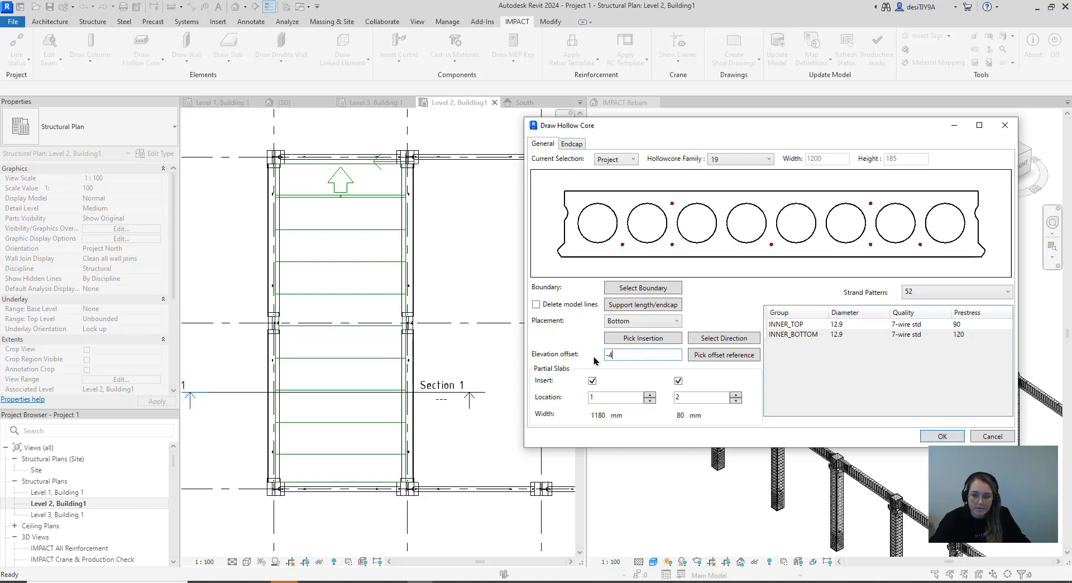
type("40")
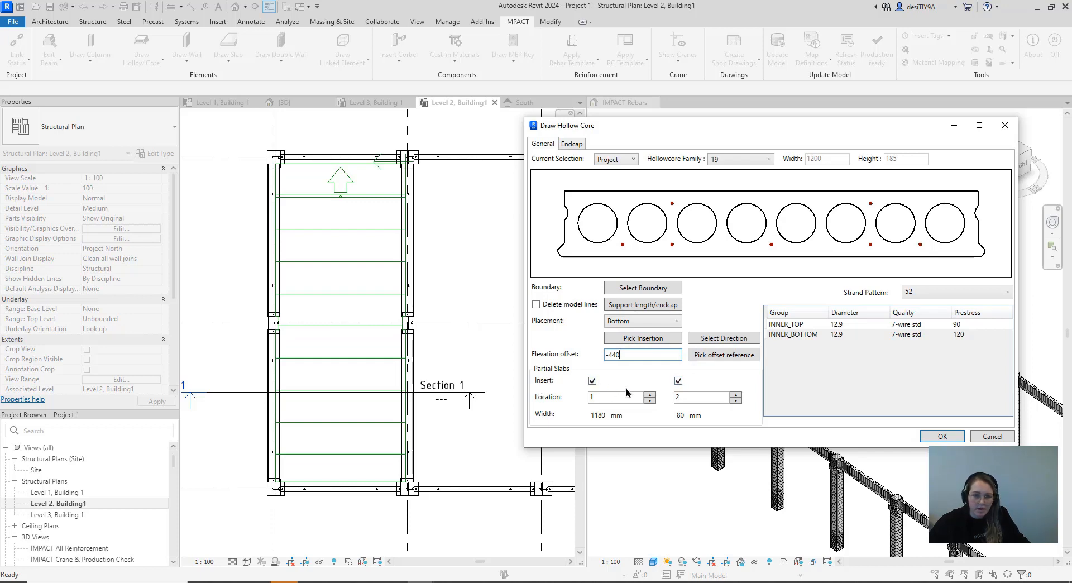
Place the first partial slab at location 2 and turn off insertion of the second partial slab
left_click(678, 382)
left_click(649, 394)
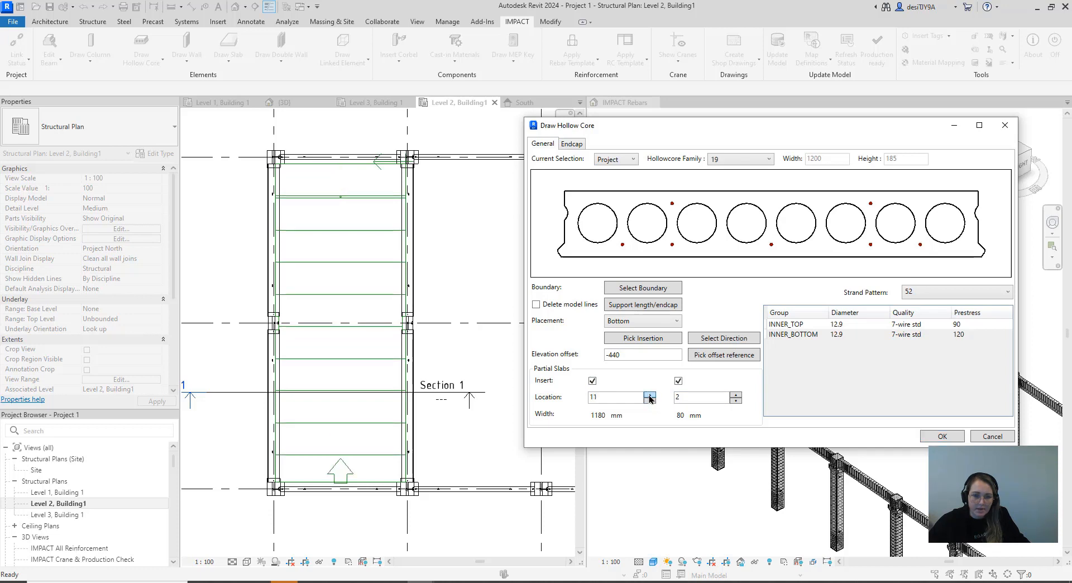
left_click(649, 396)
left_click(649, 396)
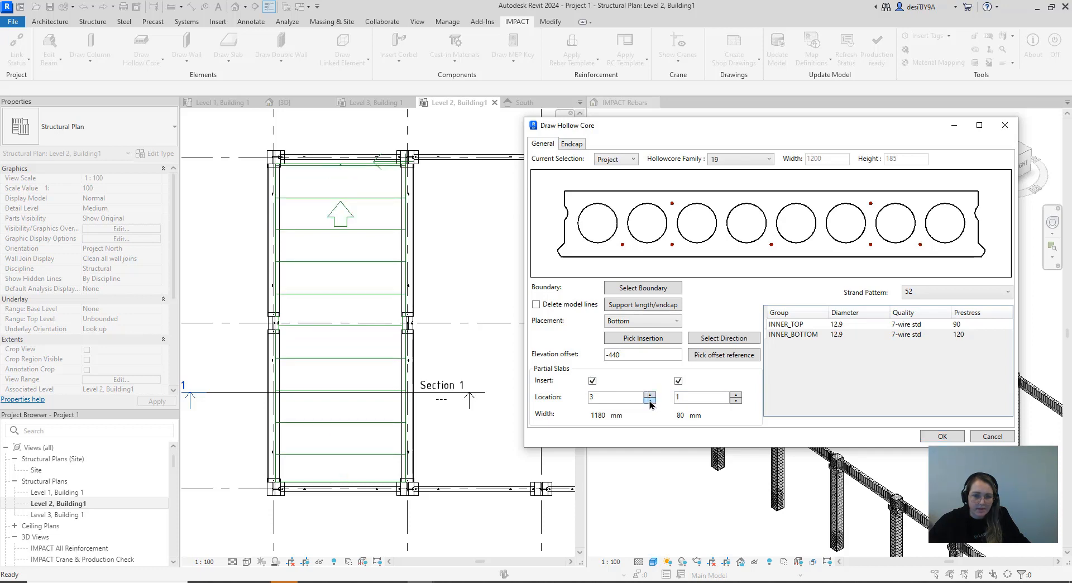
left_click(649, 401)
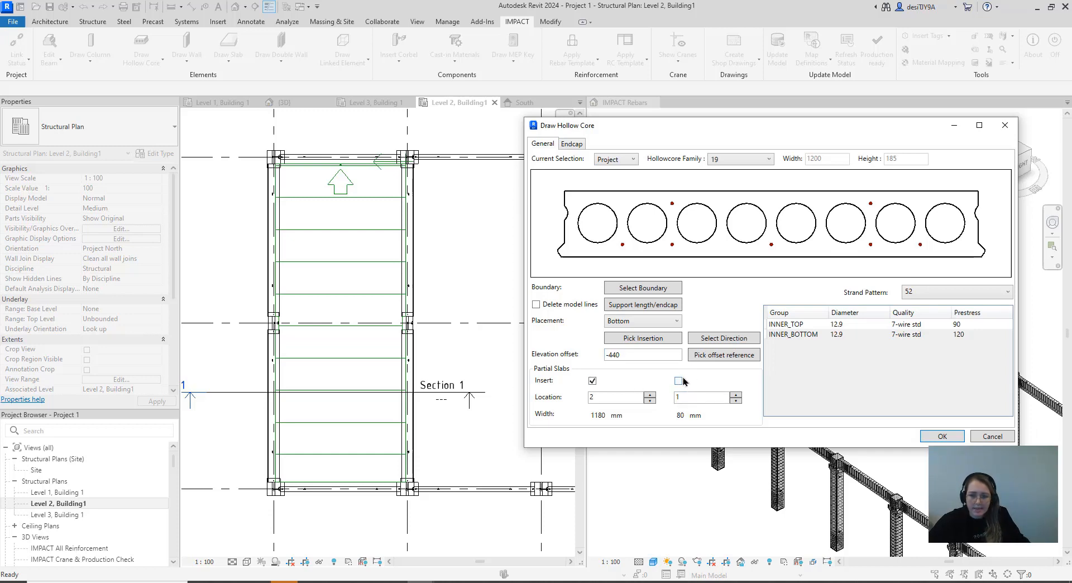
Set the hollow core strand pattern to 74 and generate the slabs in the bay between gridlines 1 and 2
left_click(939, 291)
left_click(929, 375)
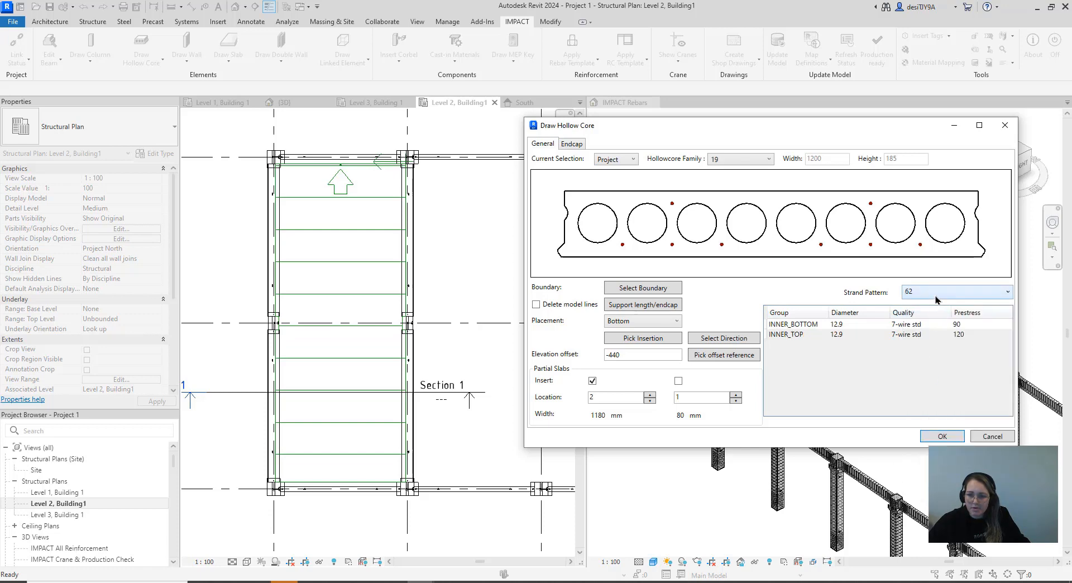
left_click(905, 292)
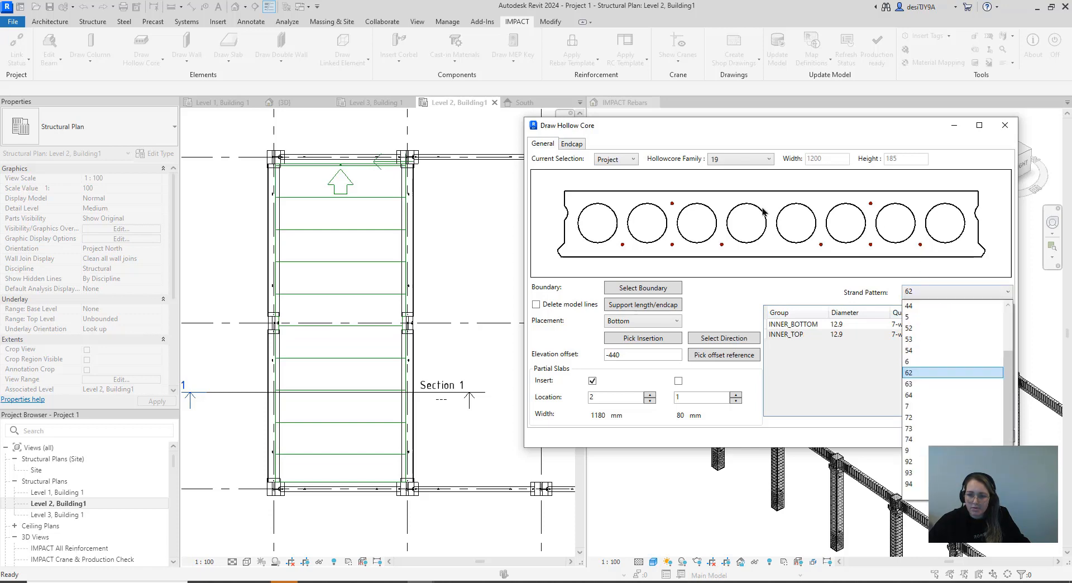
left_click(931, 406)
left_click(925, 292)
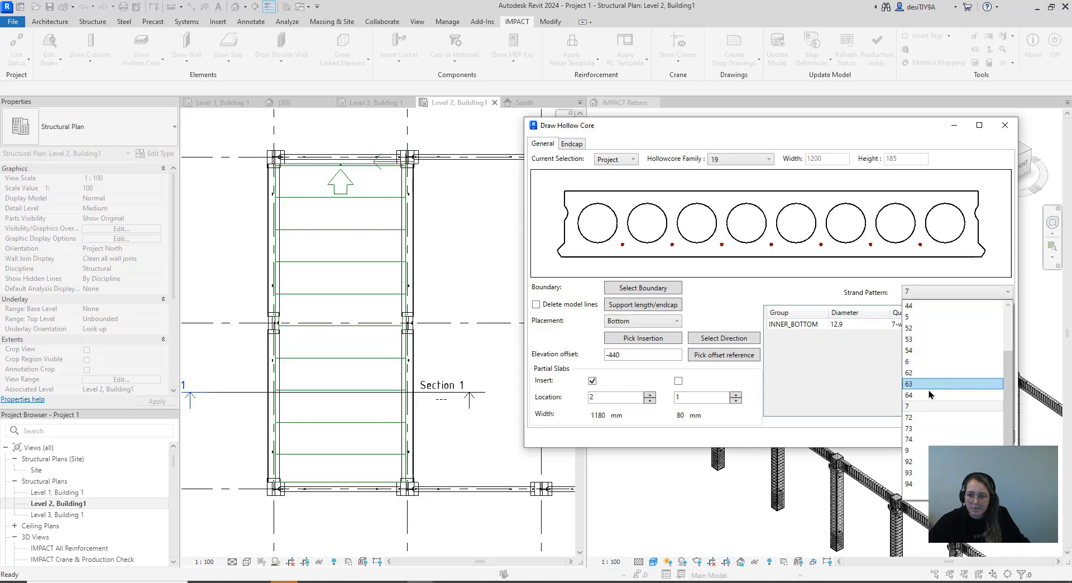
left_click(929, 439)
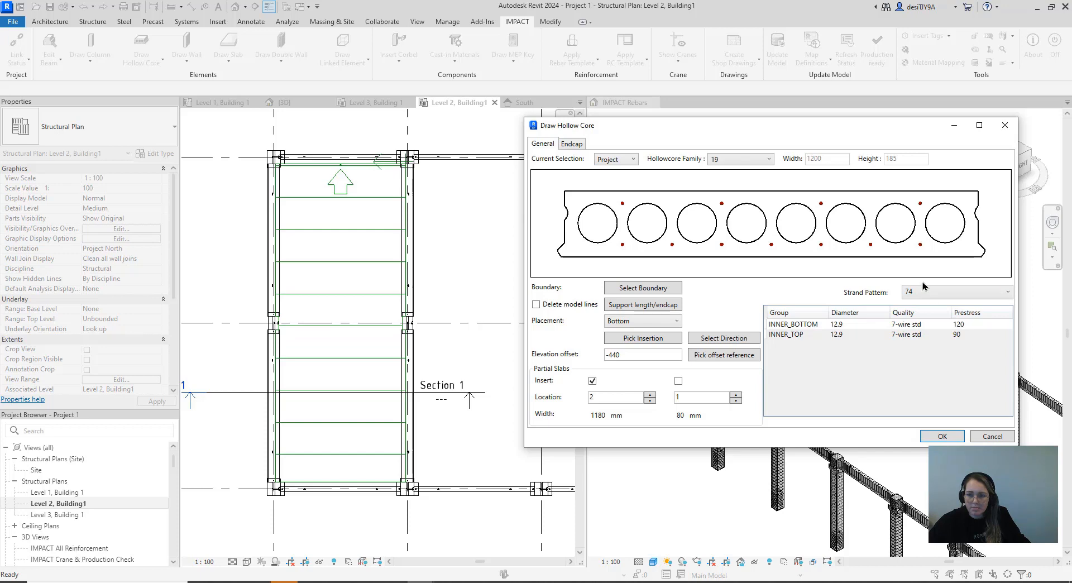
left_click(930, 434)
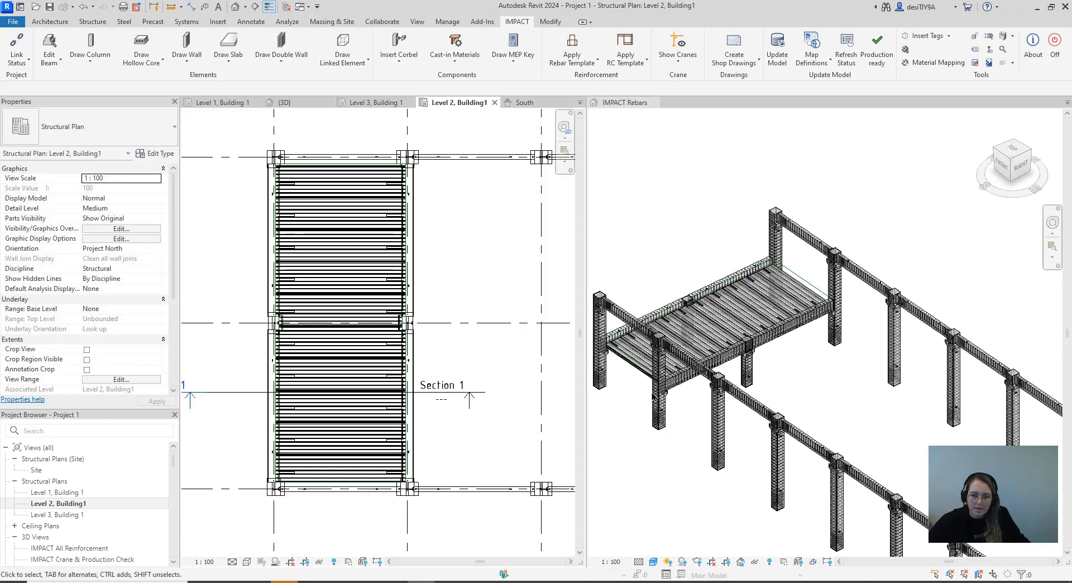
Open the Section 1 view from its section marker in the Level 2 plan
left_click(821, 211)
scroll(855, 274, "down", 4)
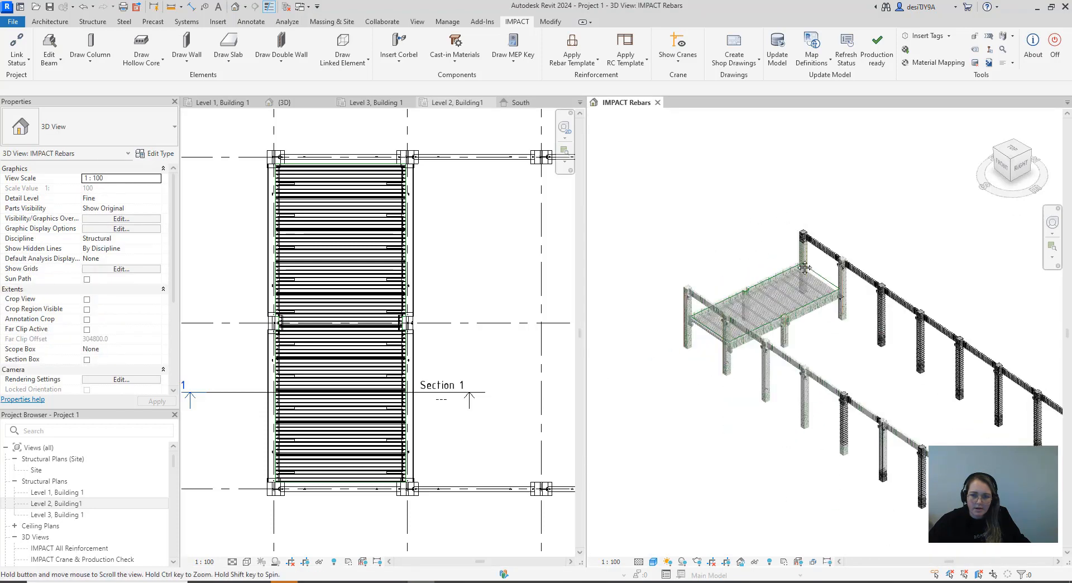
middle_click_drag(856, 274, 933, 290)
right_click(439, 386)
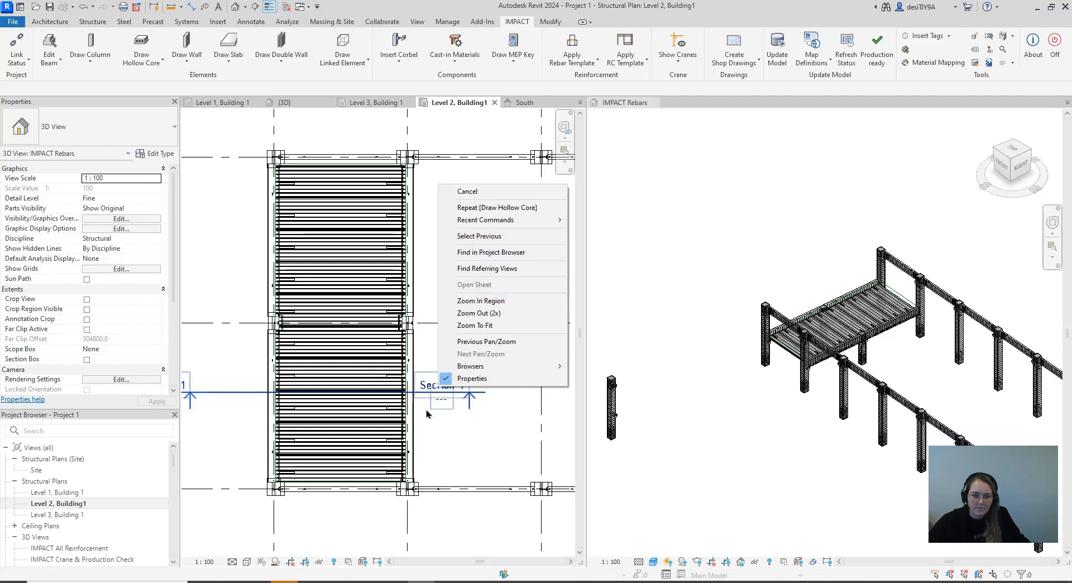
left_click(442, 421)
right_click(440, 392)
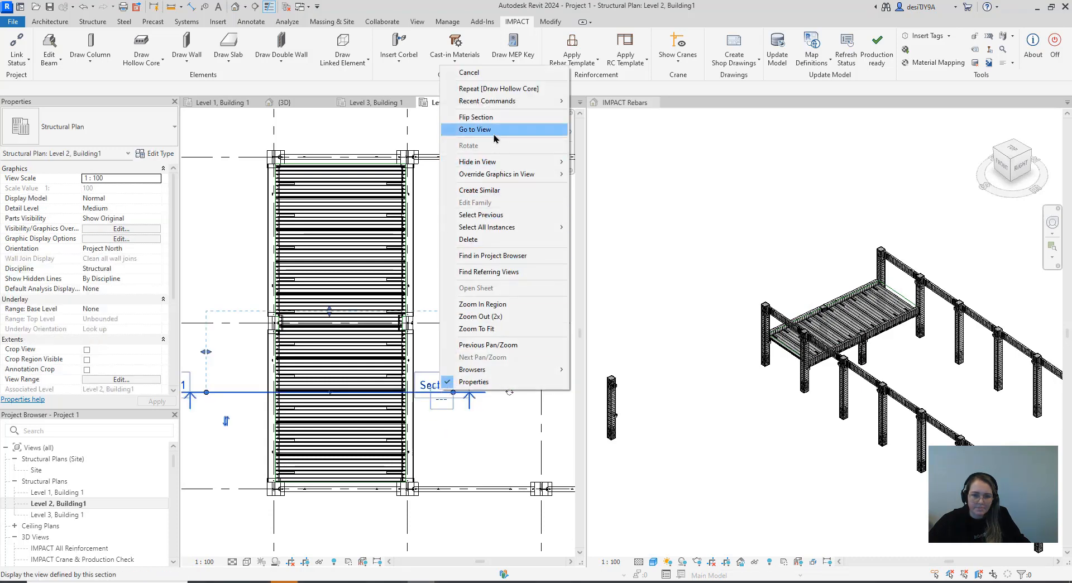
left_click(475, 129)
scroll(339, 300, "up", 6)
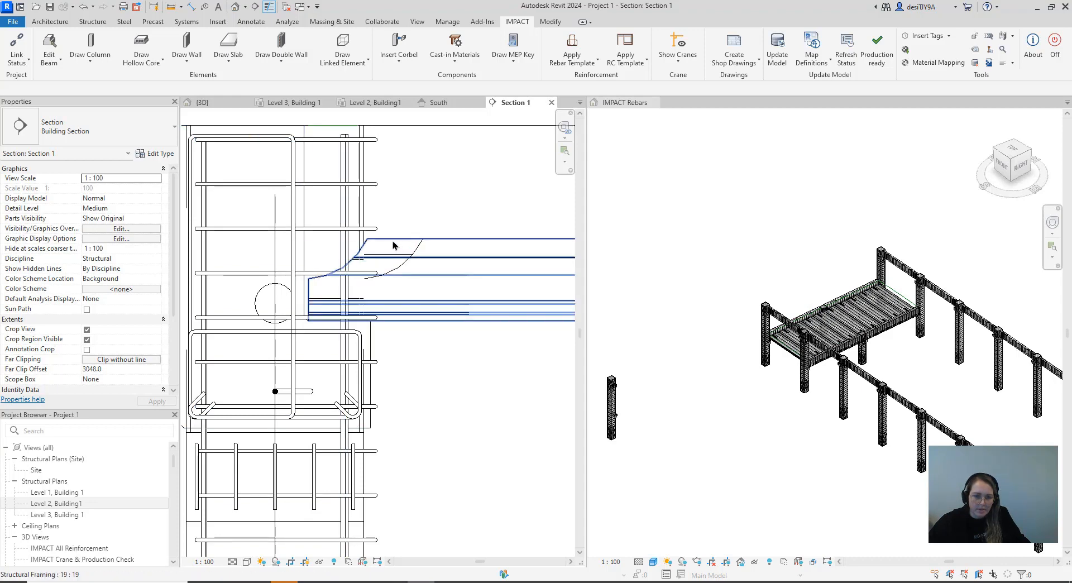
Examine a hollow core slab's end shape at the supporting beam in section and its endcap hole in 3D
left_click(362, 237)
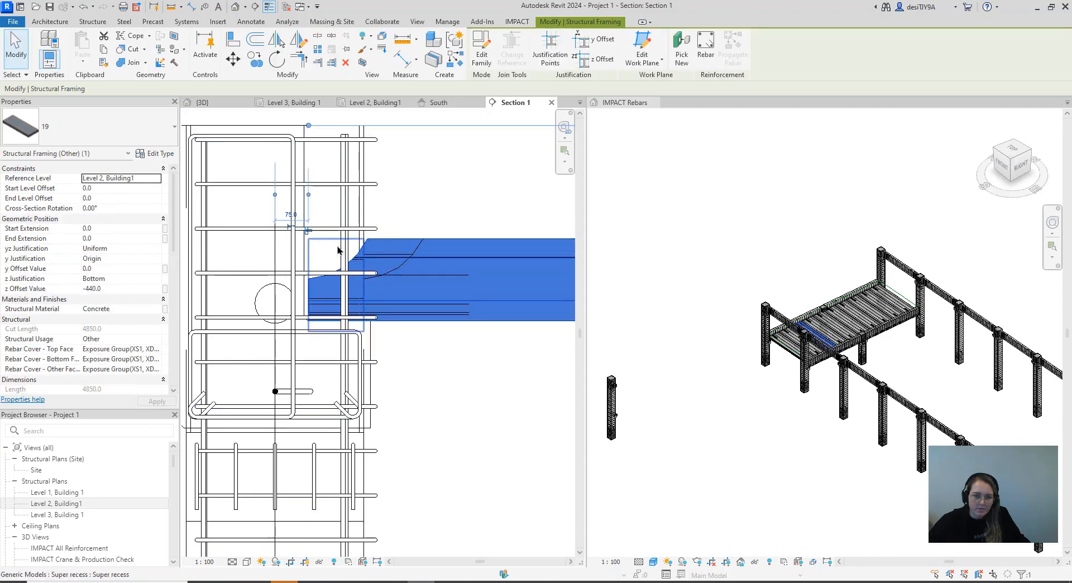
scroll(337, 249, "up", 2)
scroll(311, 229, "down", 3)
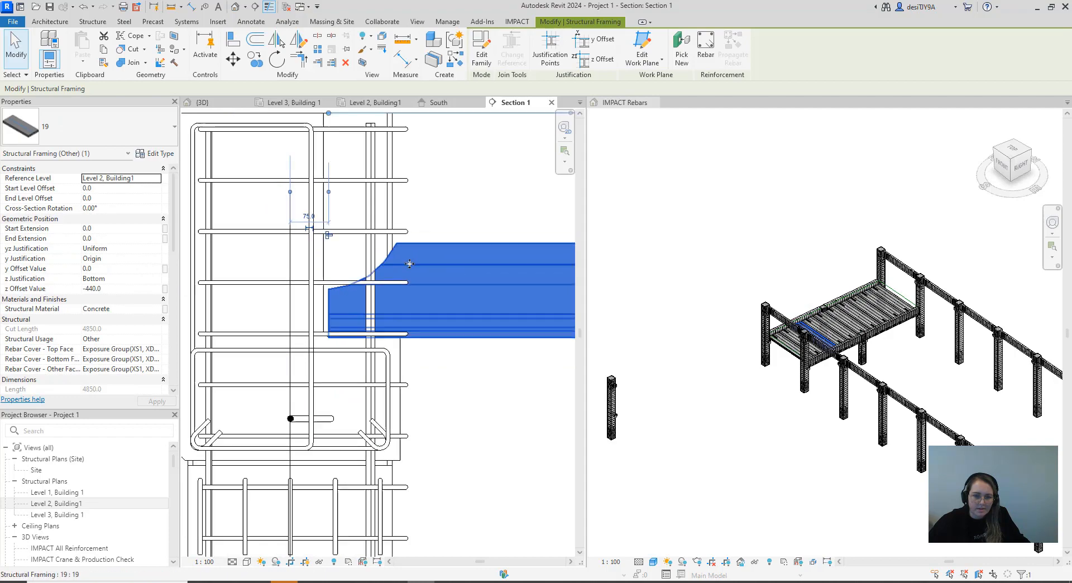
scroll(758, 318, "up", 5)
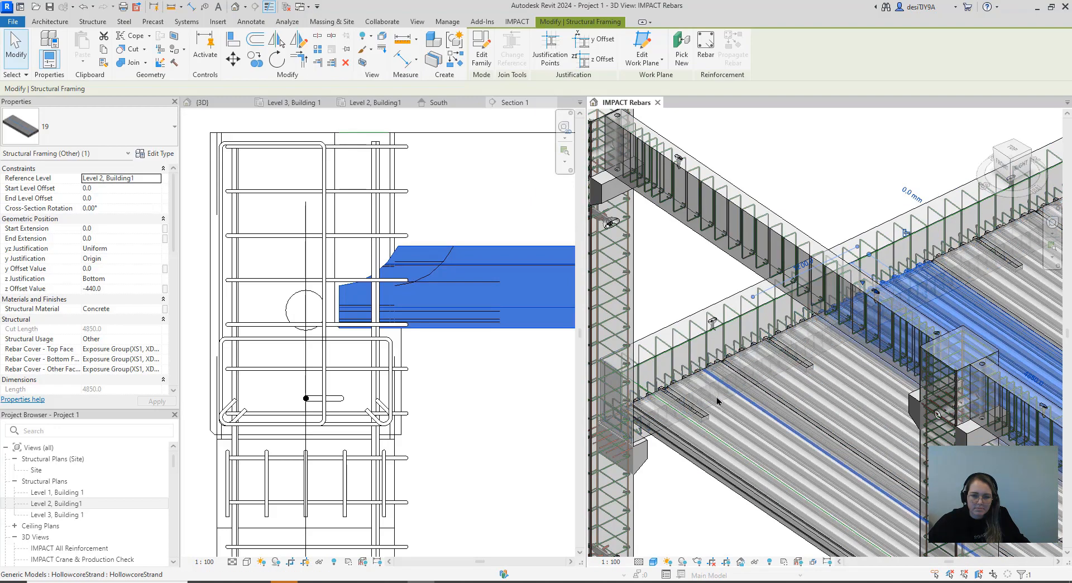
scroll(678, 381, "up", 5)
scroll(678, 385, "down", 6)
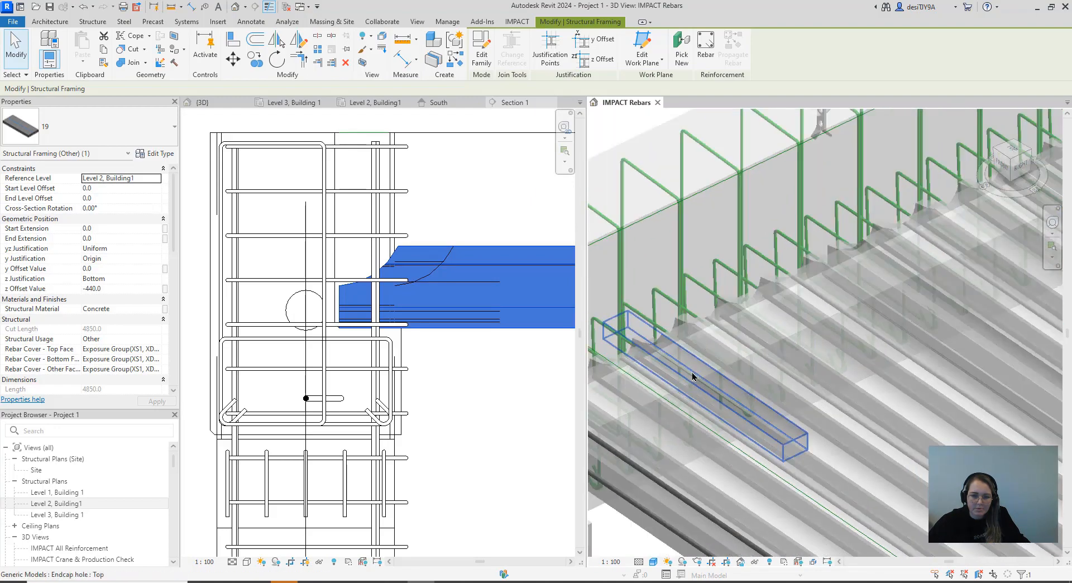
scroll(681, 396, "down", 4)
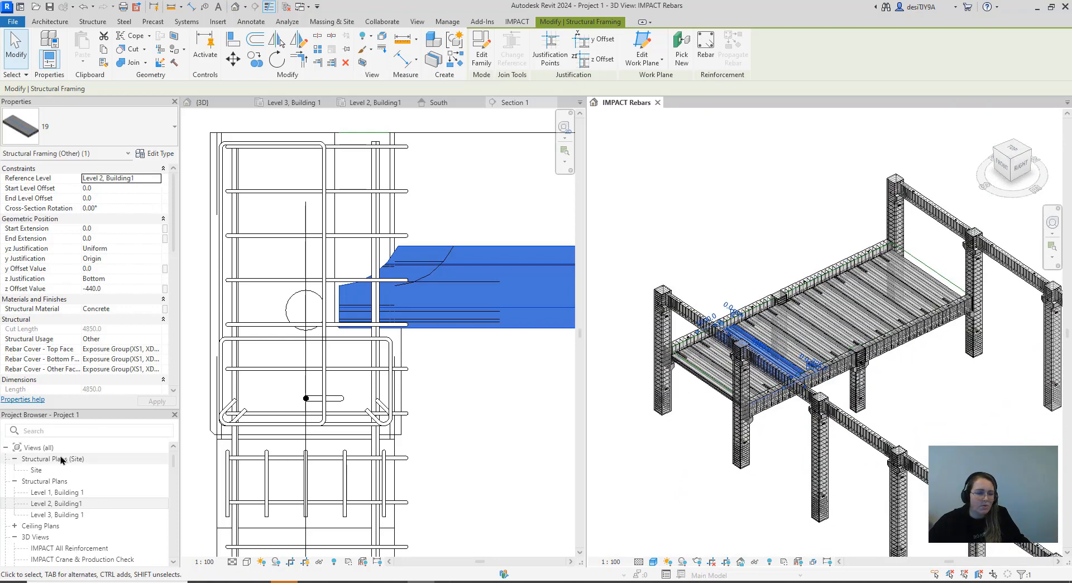
Return to the Level 2 plan and open the endcap settings of the outermost hollow core slab beside gridline C for editing
double_click(60, 502)
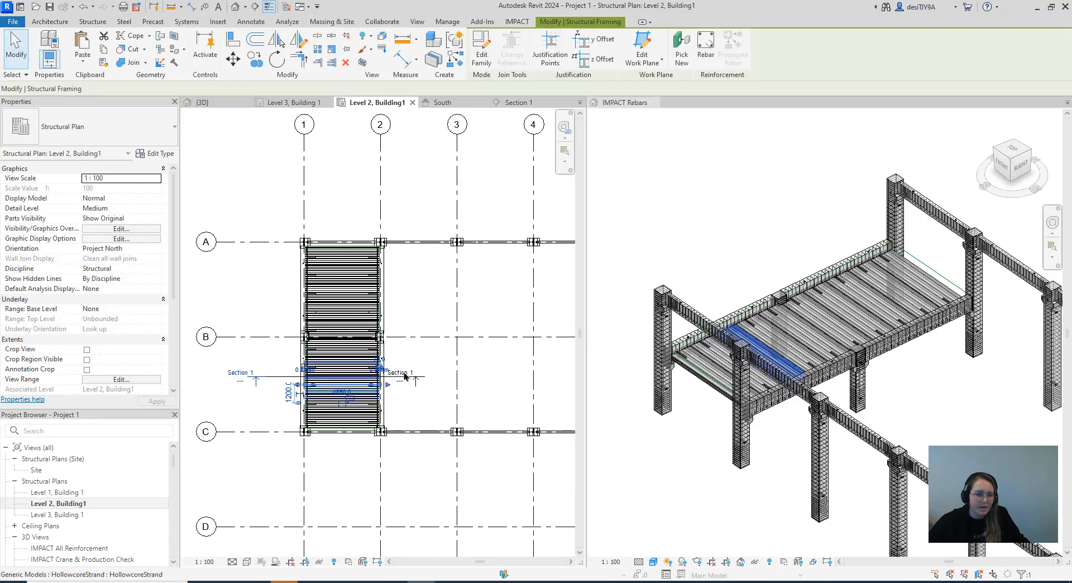
middle_click_drag(689, 465, 709, 426)
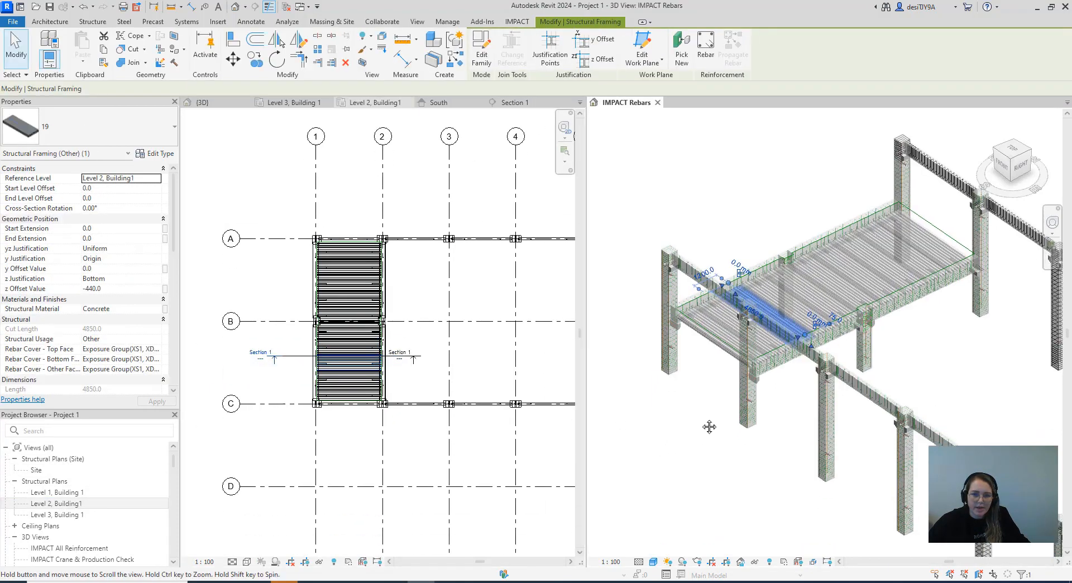
scroll(680, 295, "up", 3)
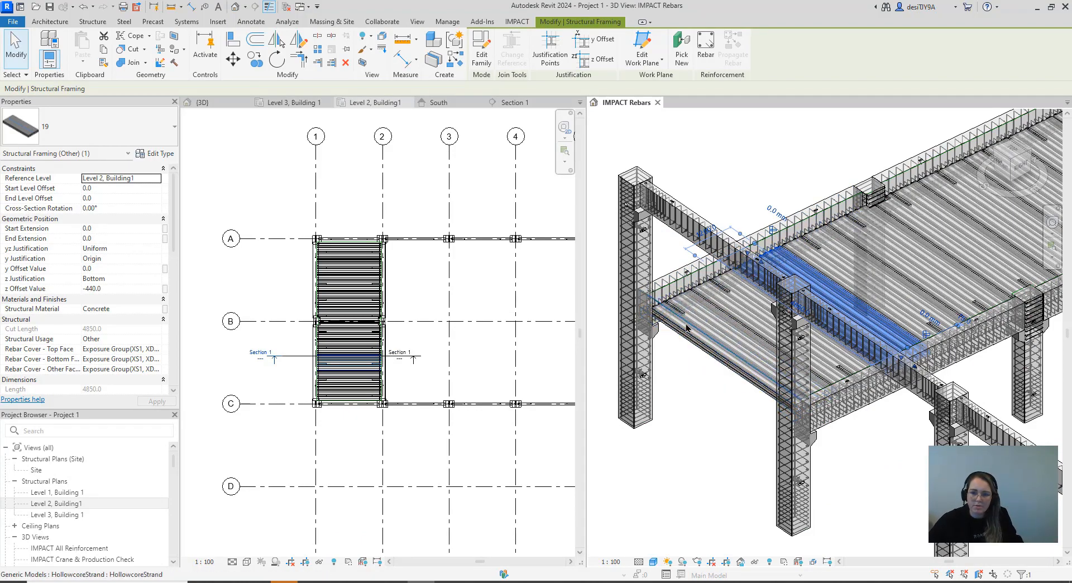
scroll(686, 328, "up", 4)
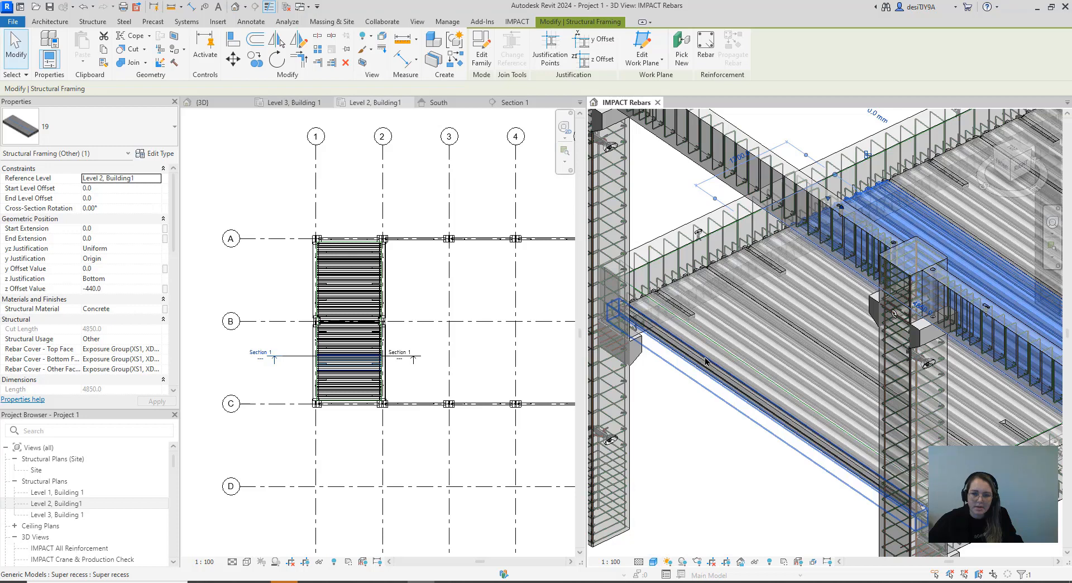
left_click(706, 361)
left_click(527, 22)
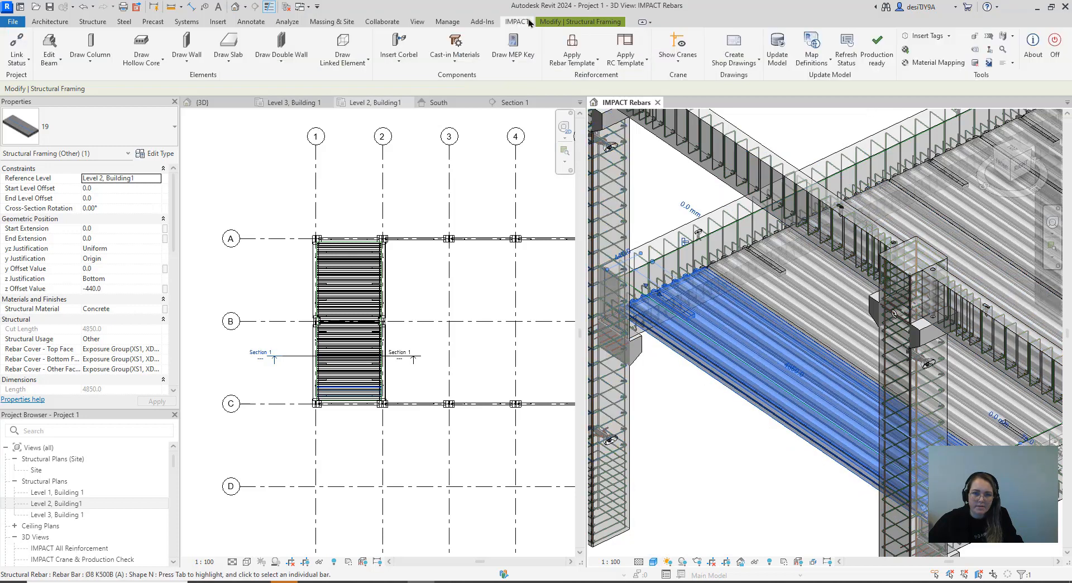
left_click(156, 63)
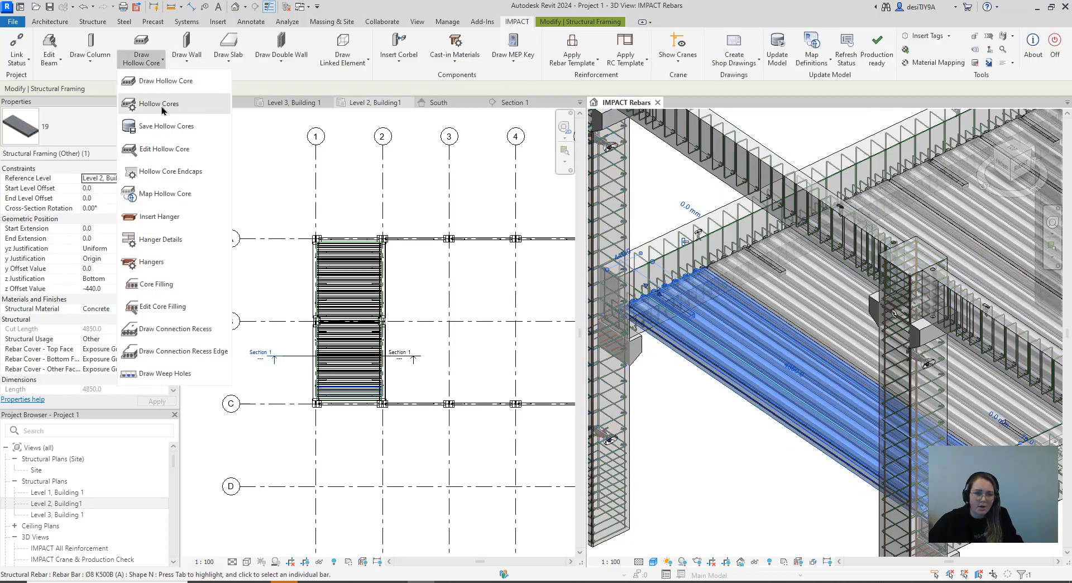
left_click(165, 149)
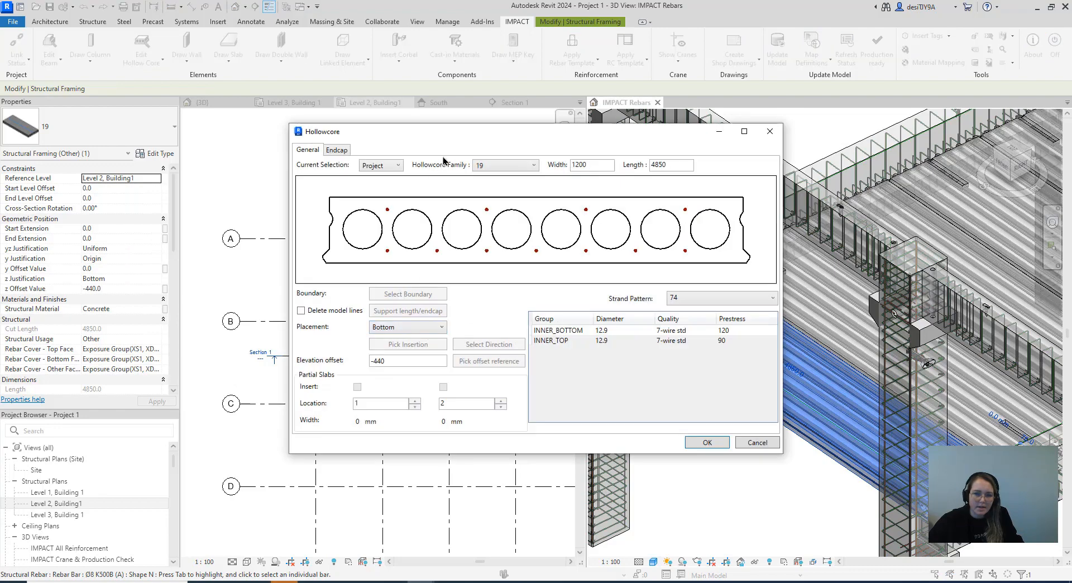
left_click_drag(453, 138, 422, 112)
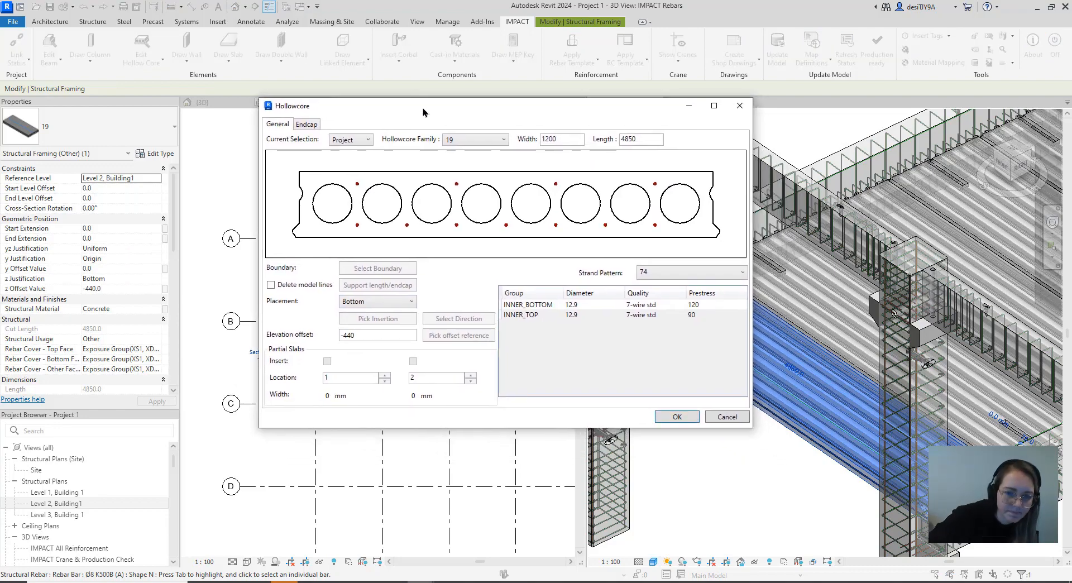
left_click(308, 125)
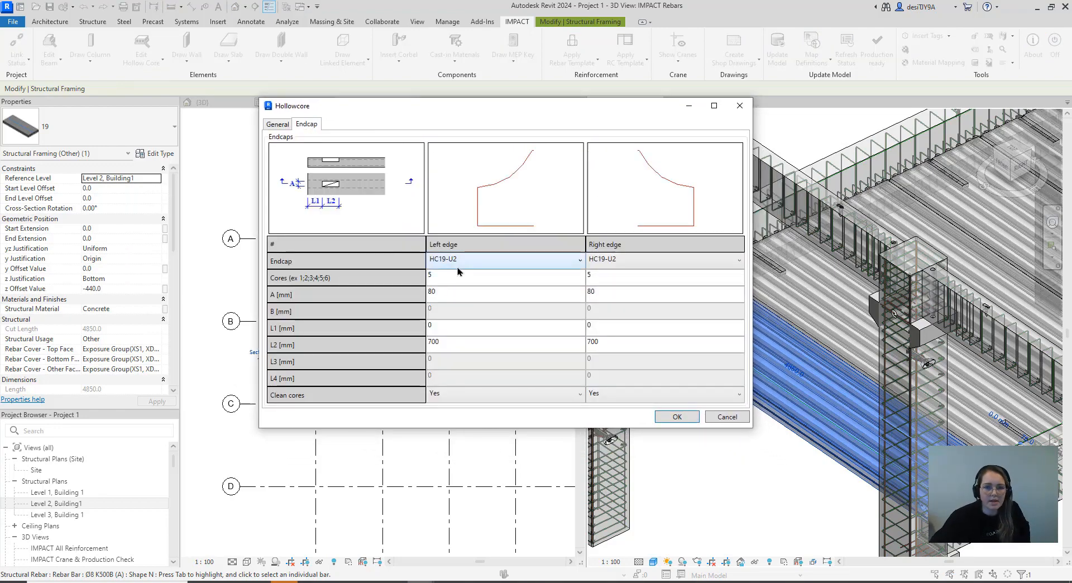
left_click_drag(517, 113, 338, 98)
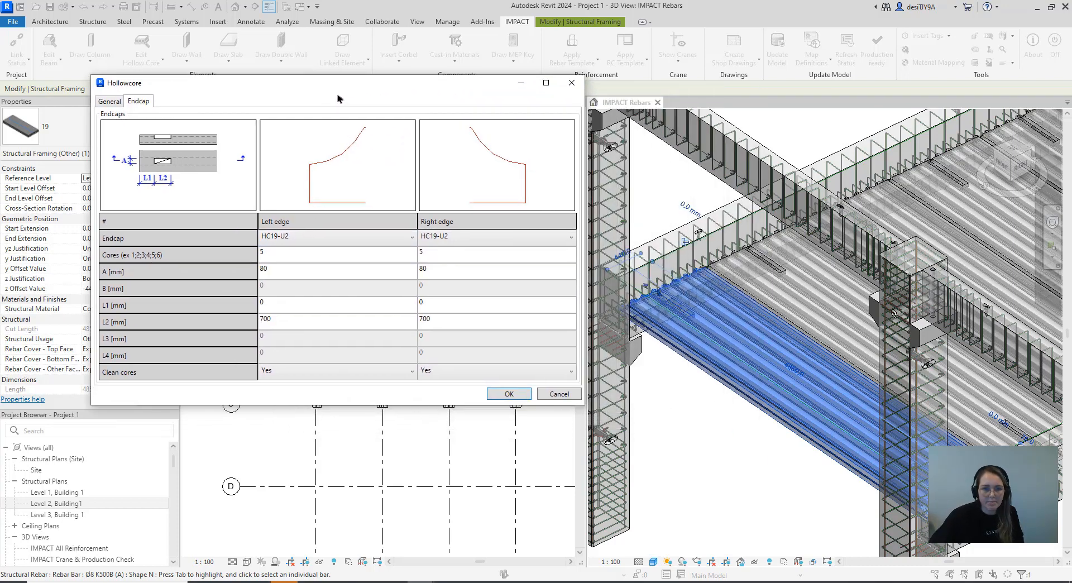
Try HD19-R1 and HD19-U3 as the slab's left edge endcap
left_click(341, 239)
left_click(324, 327)
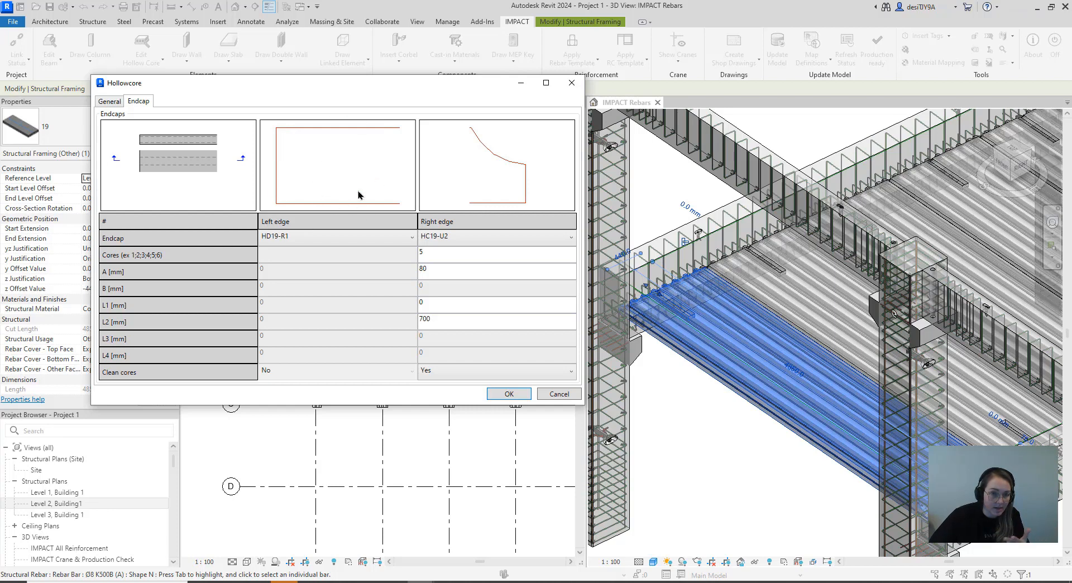
left_click(322, 239)
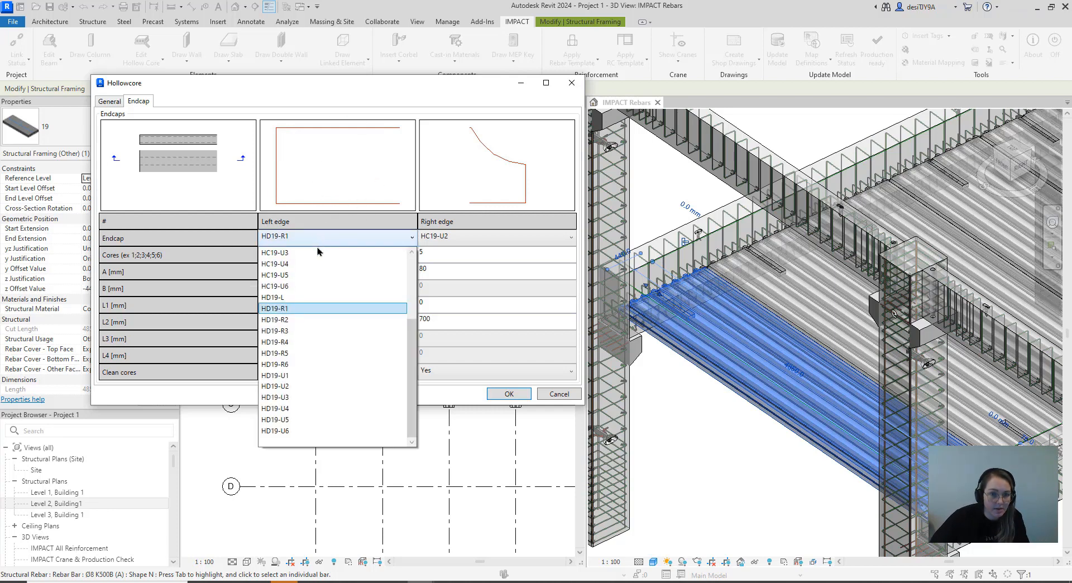
left_click(306, 397)
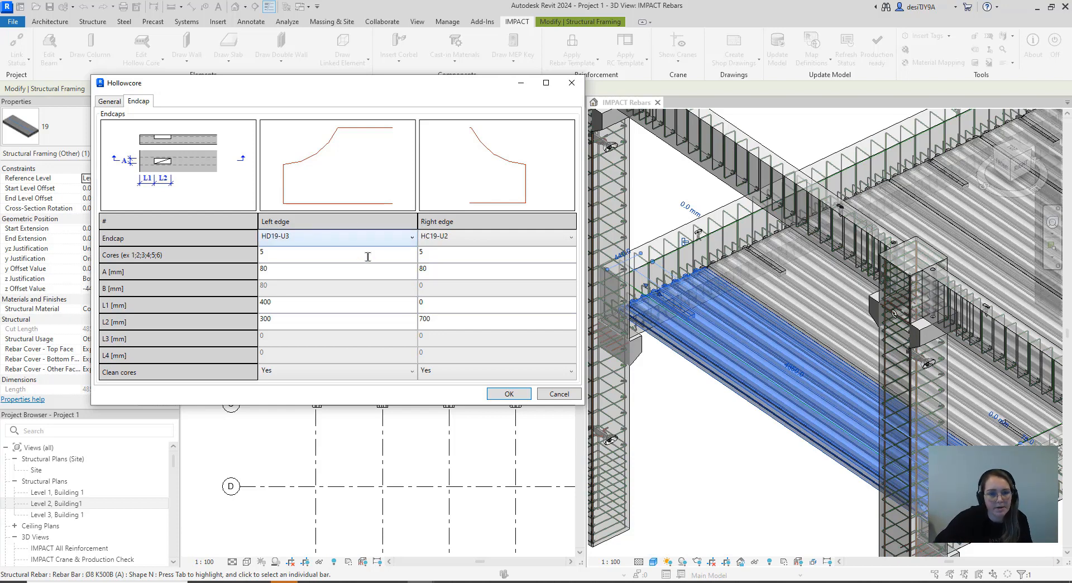
Set the slab's left edge endcap to HC19-R1 and its right edge endcap to HD19-R1, and apply the changes
left_click(357, 240)
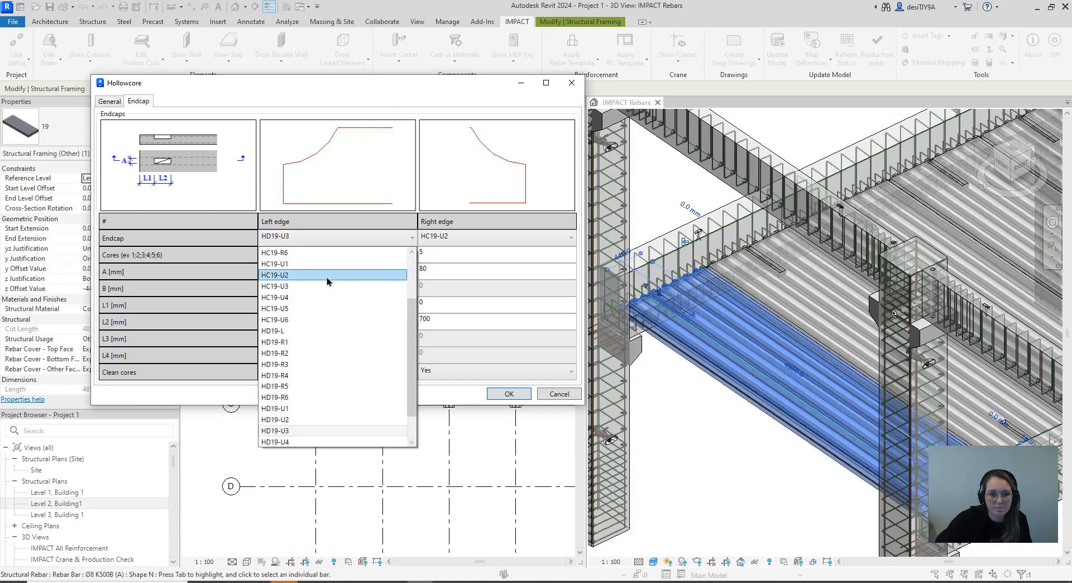
left_click(324, 265)
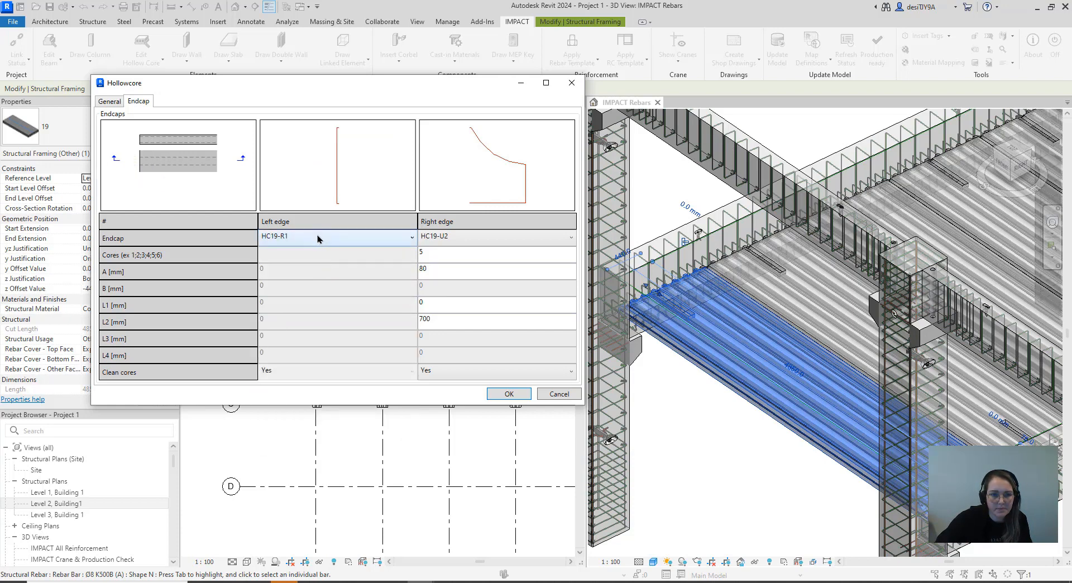
left_click(439, 241)
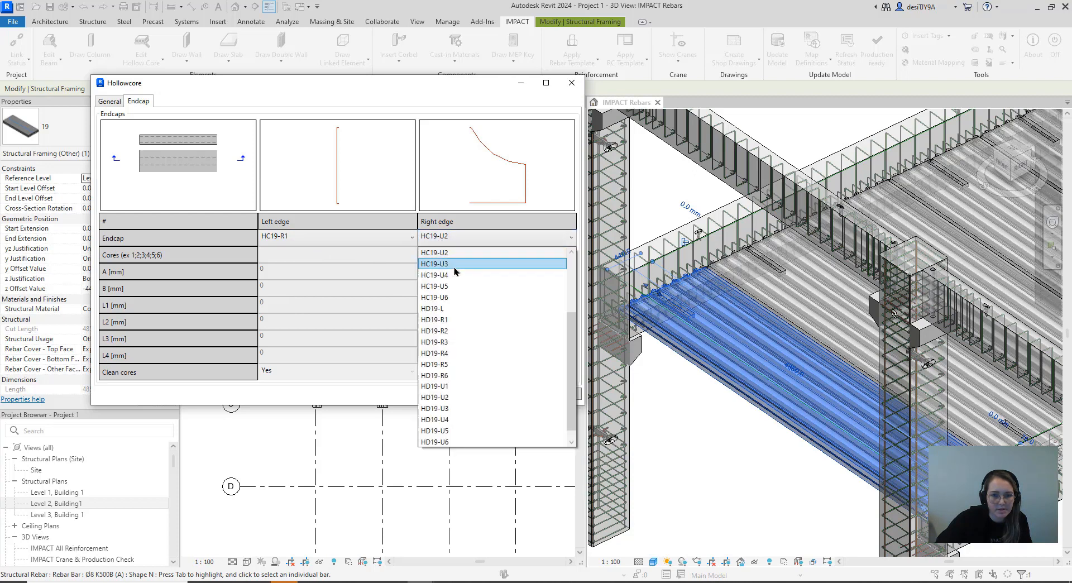
left_click(462, 319)
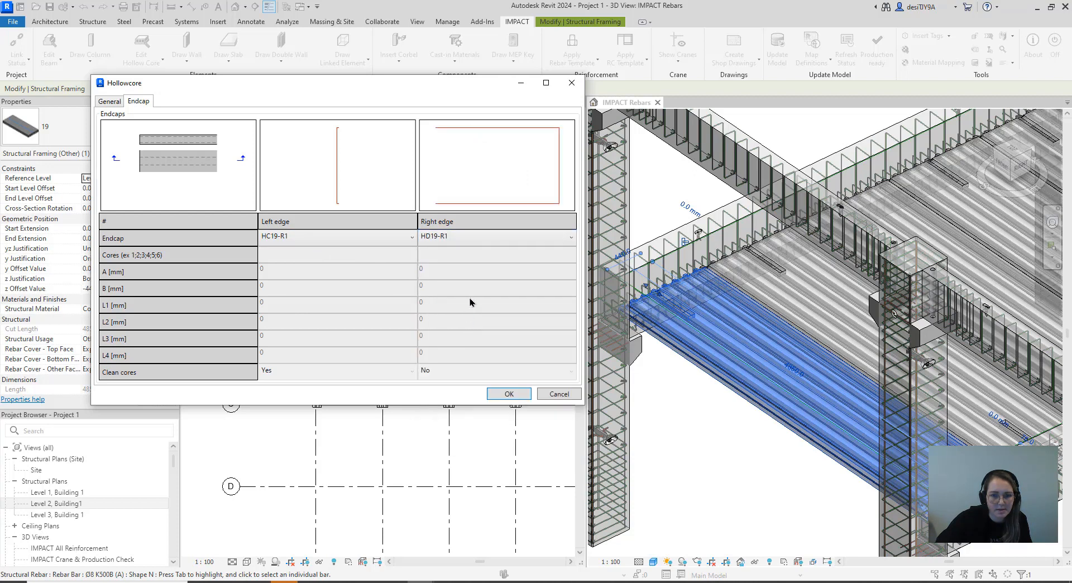
left_click(442, 241)
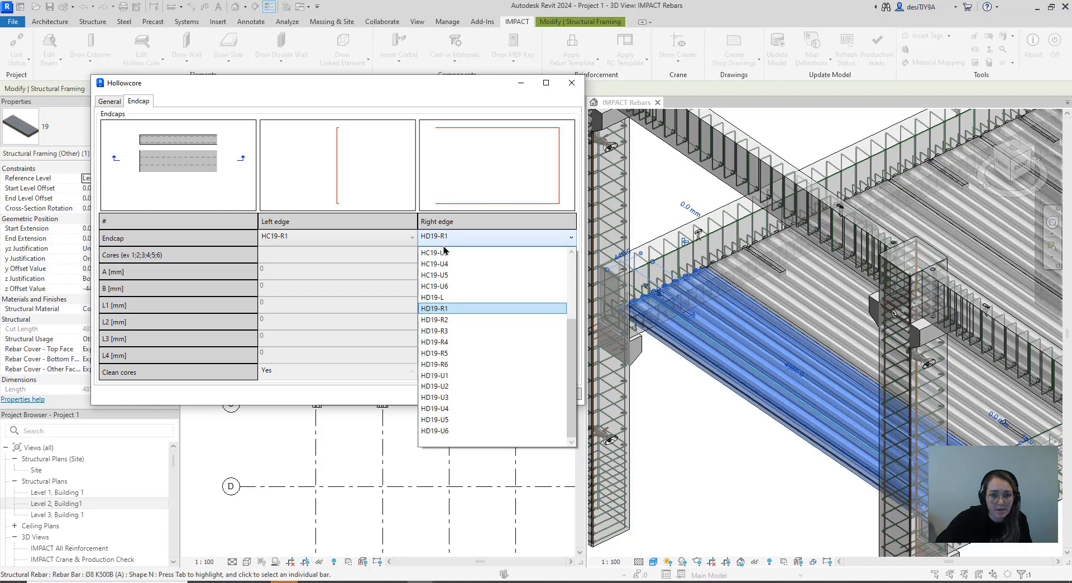
left_click(340, 272)
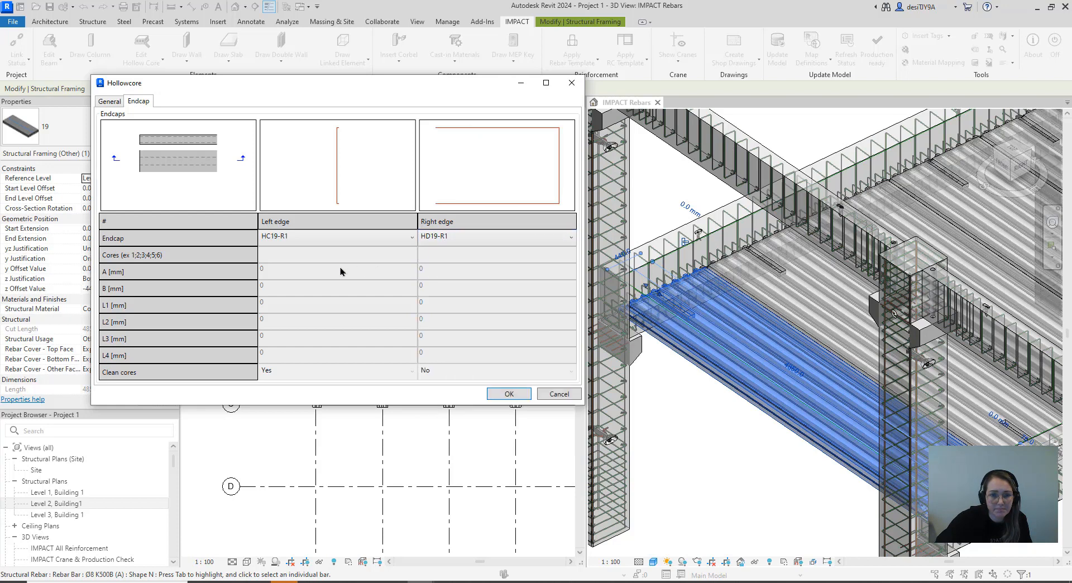
left_click(507, 394)
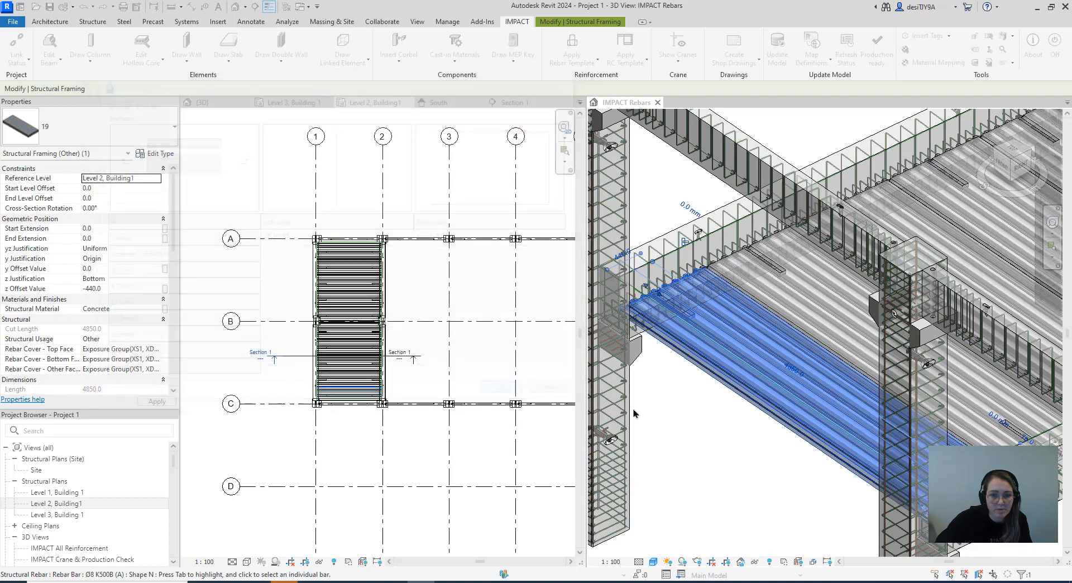
left_click(686, 435)
scroll(703, 252, "up", 5)
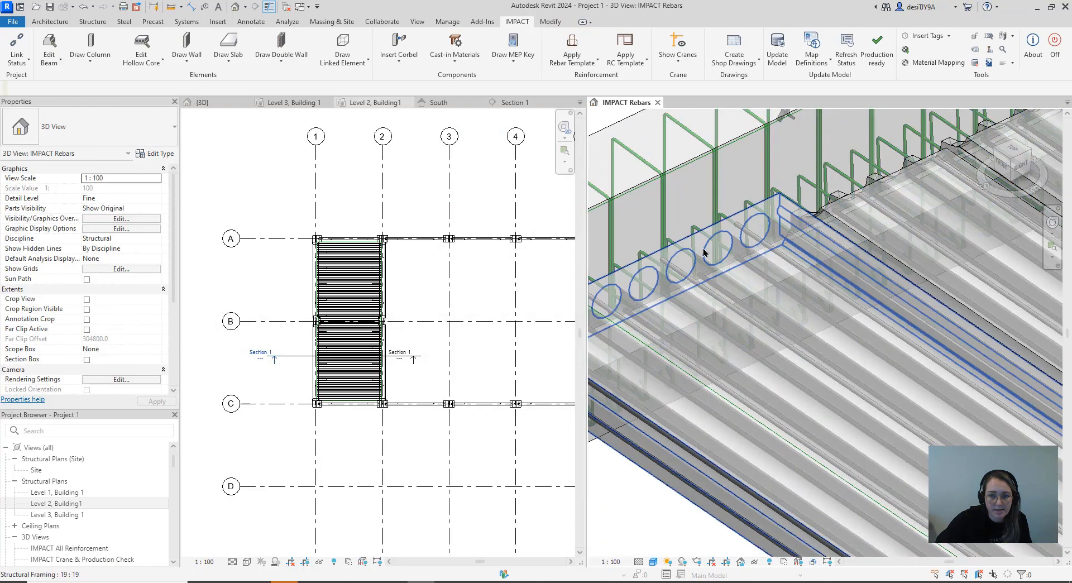
scroll(704, 248, "down", 5)
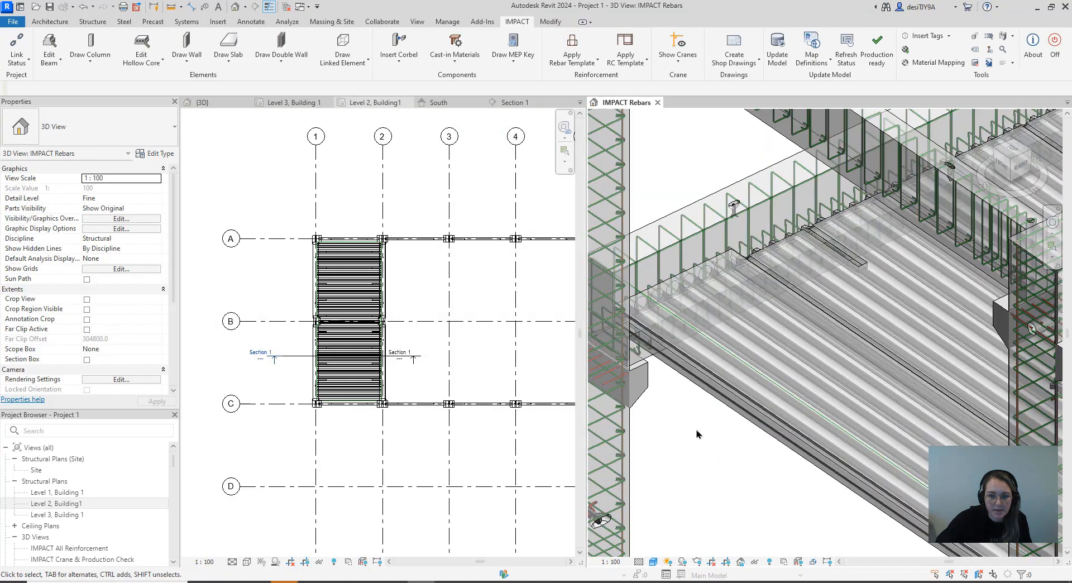
Try the Wireframe visual style in the IMPACT Rebars view
left_click(653, 561)
left_click(680, 517)
left_click(653, 561)
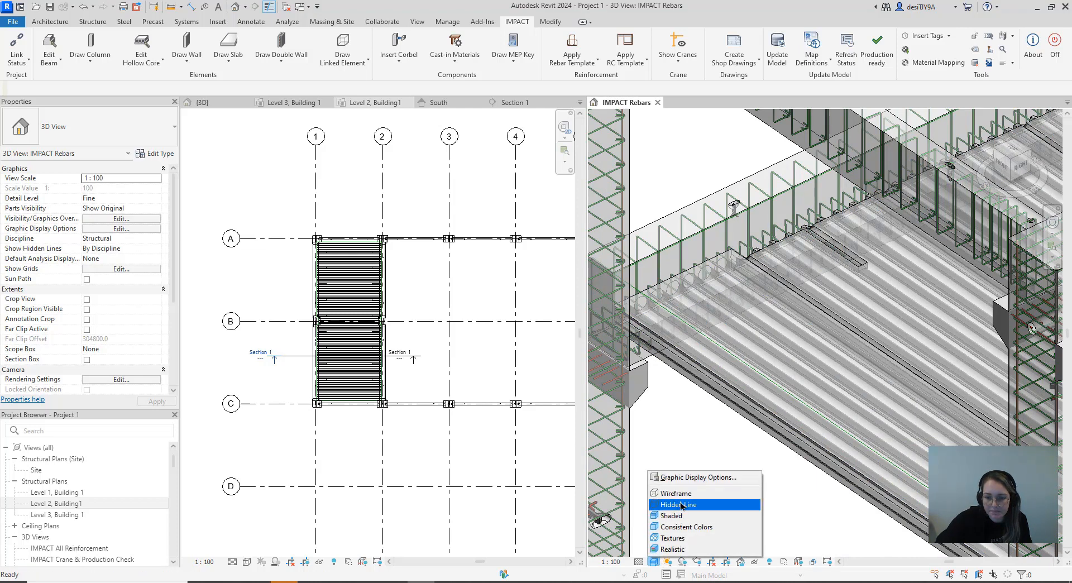
left_click(681, 494)
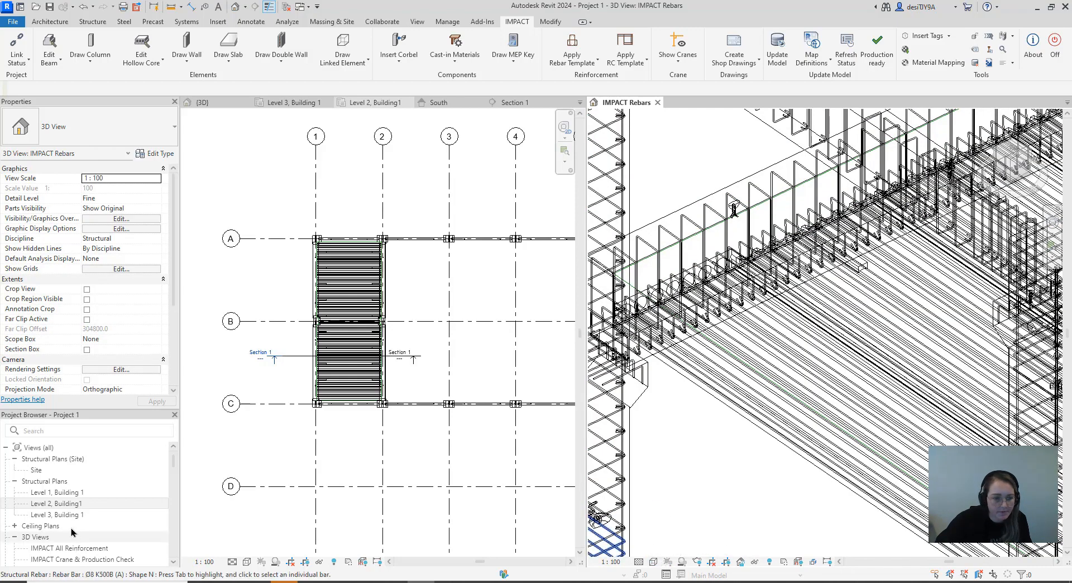
Open the default 3D view and examine the hollow core slab ends where they meet the supporting beams
scroll(53, 539, "down", 4)
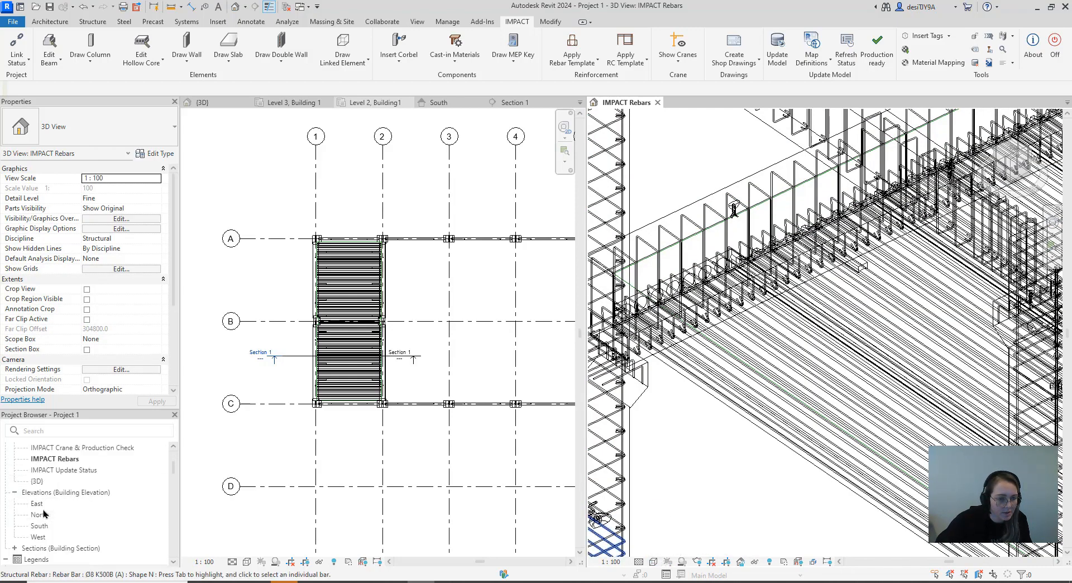
double_click(37, 481)
scroll(363, 364, "up", 8)
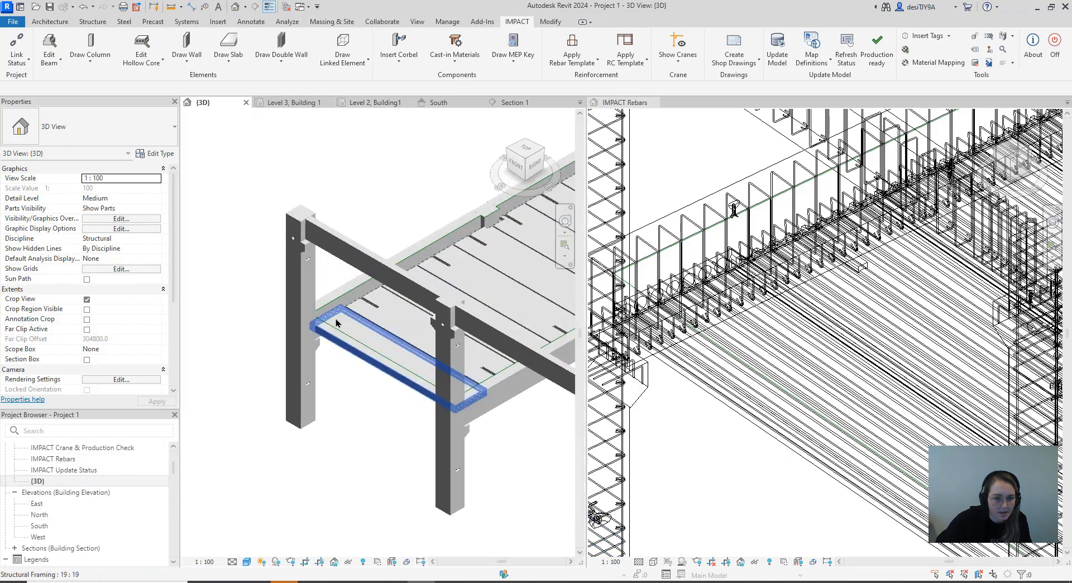
scroll(352, 324, "up", 5)
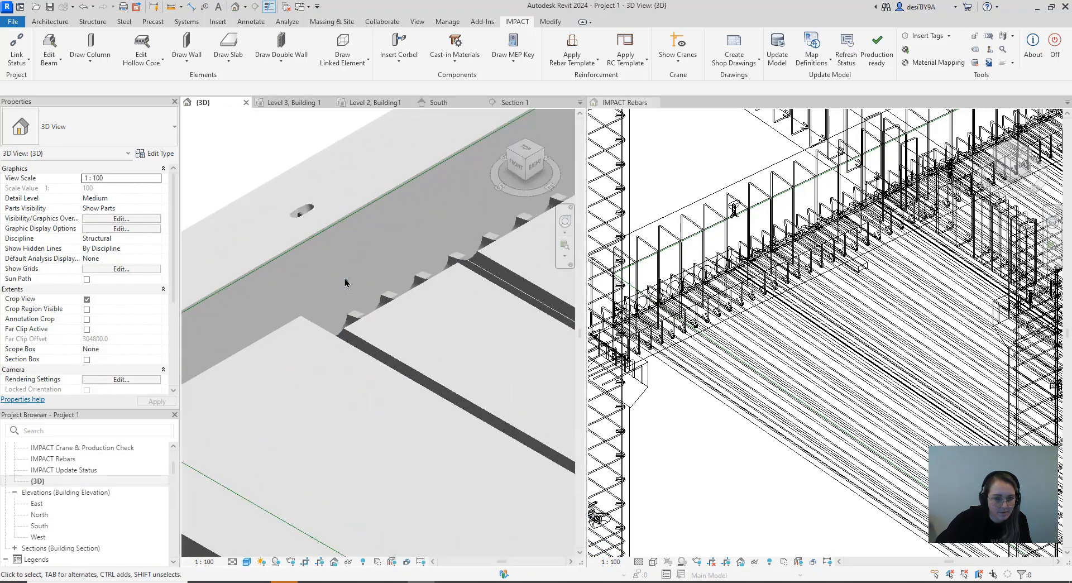
scroll(351, 323, "down", 5)
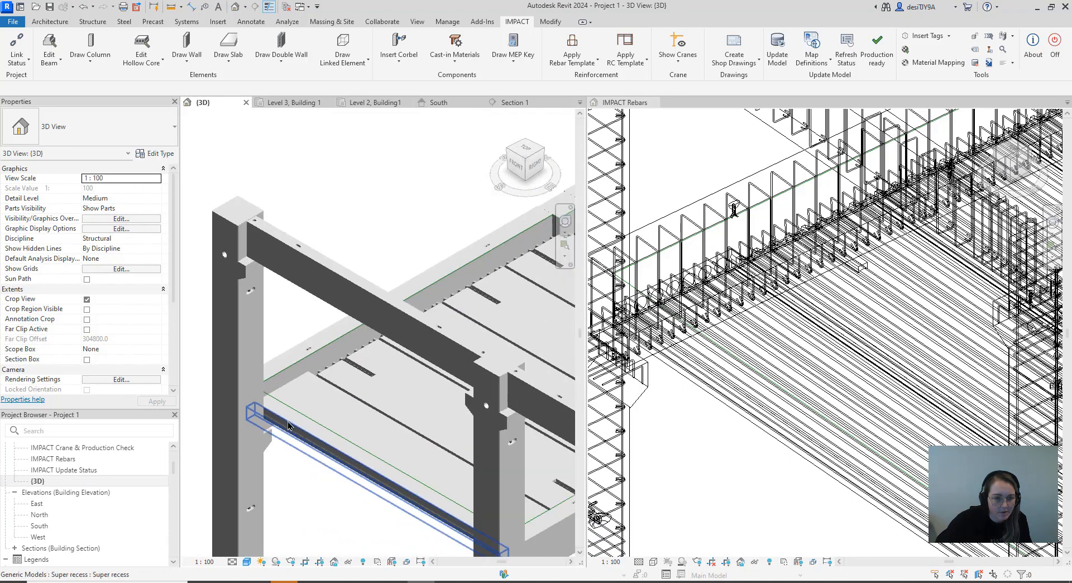
scroll(357, 383, "down", 5)
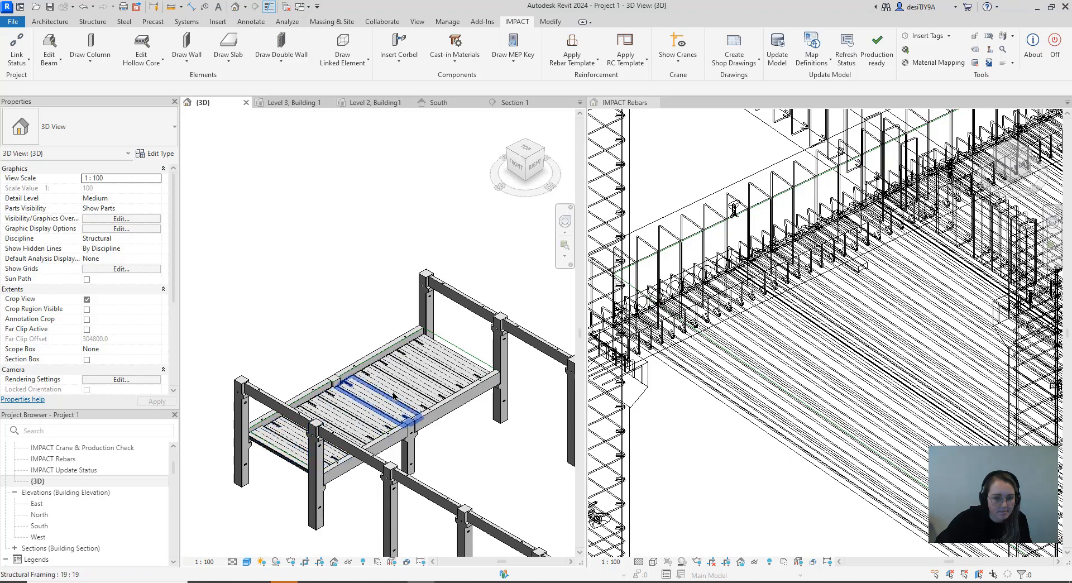
scroll(419, 352, "up", 5)
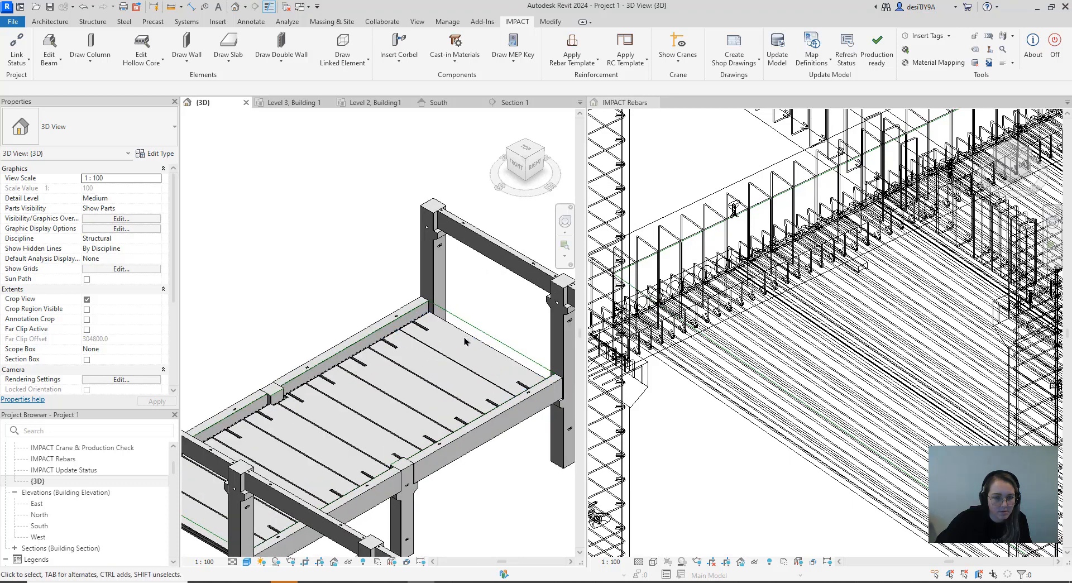
Select the four hollow core slabs nearest gridline A and open their shared endcap settings
left_click(452, 363)
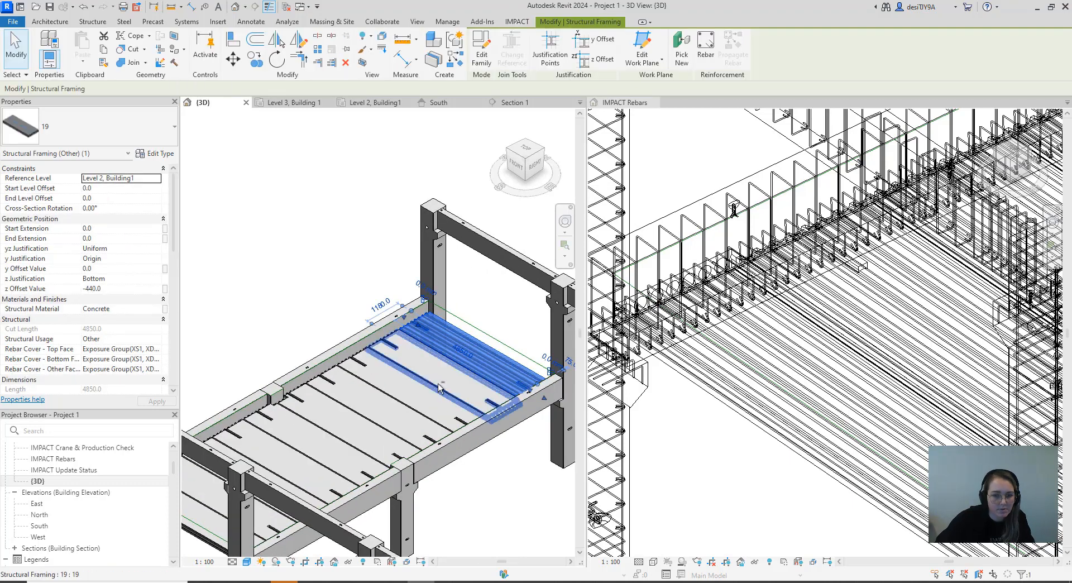
left_click(438, 383, "ctrl")
left_click(427, 400, "ctrl")
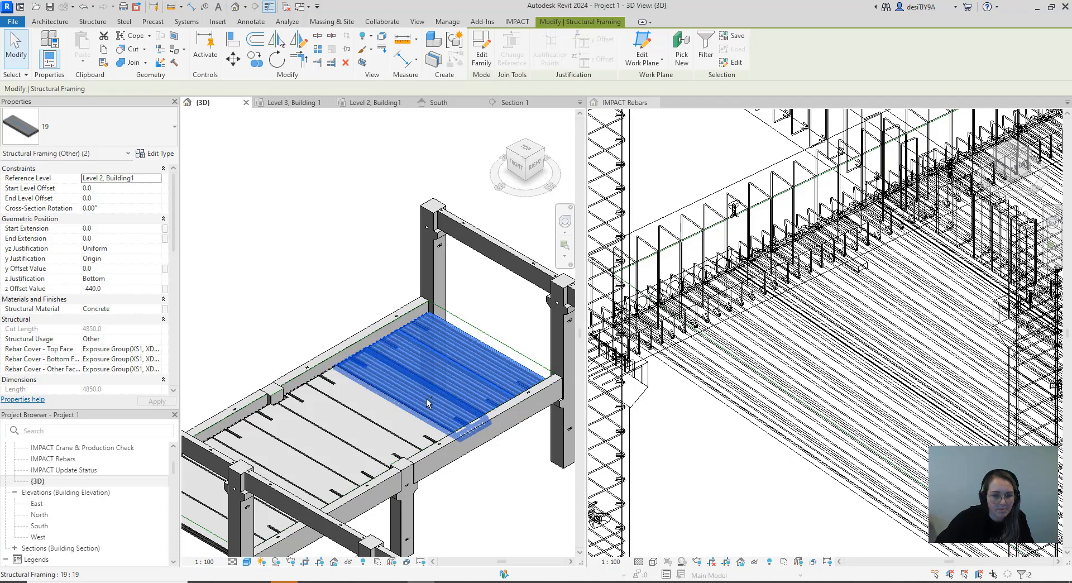
left_click(402, 426, "ctrl")
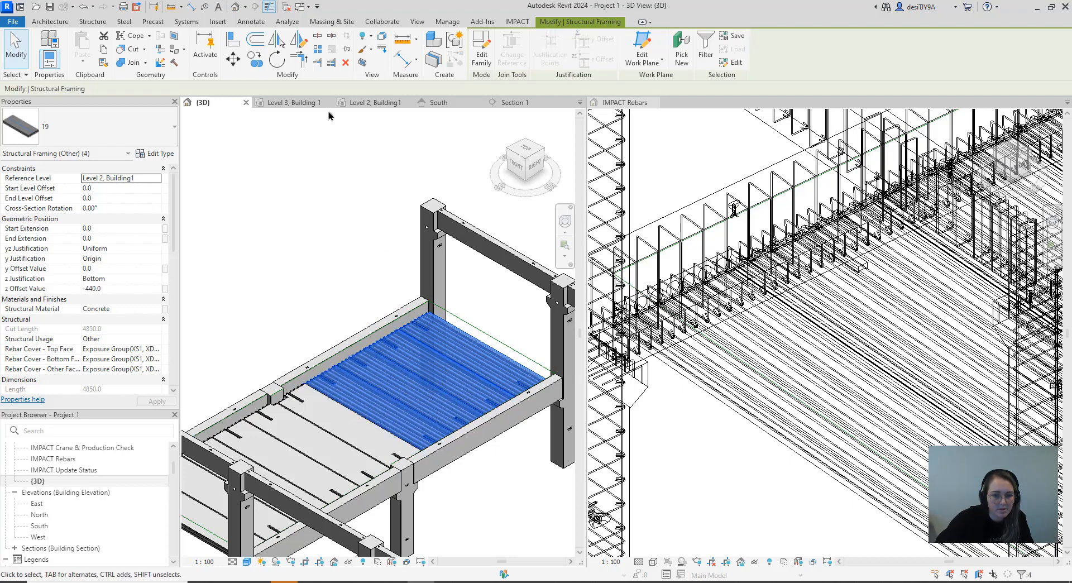
left_click(516, 22)
left_click(162, 59)
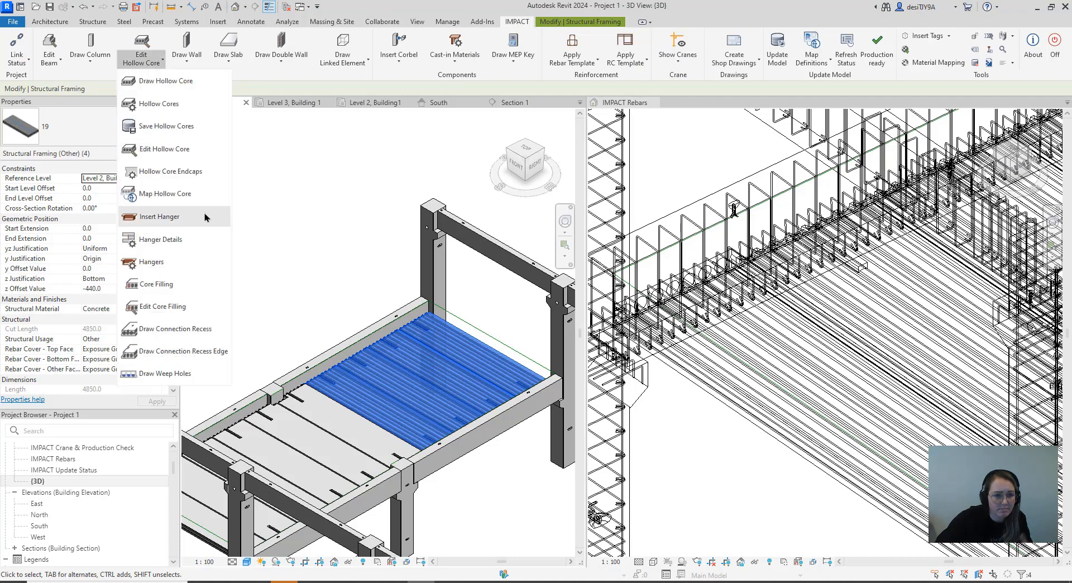
left_click(165, 148)
left_click(344, 151)
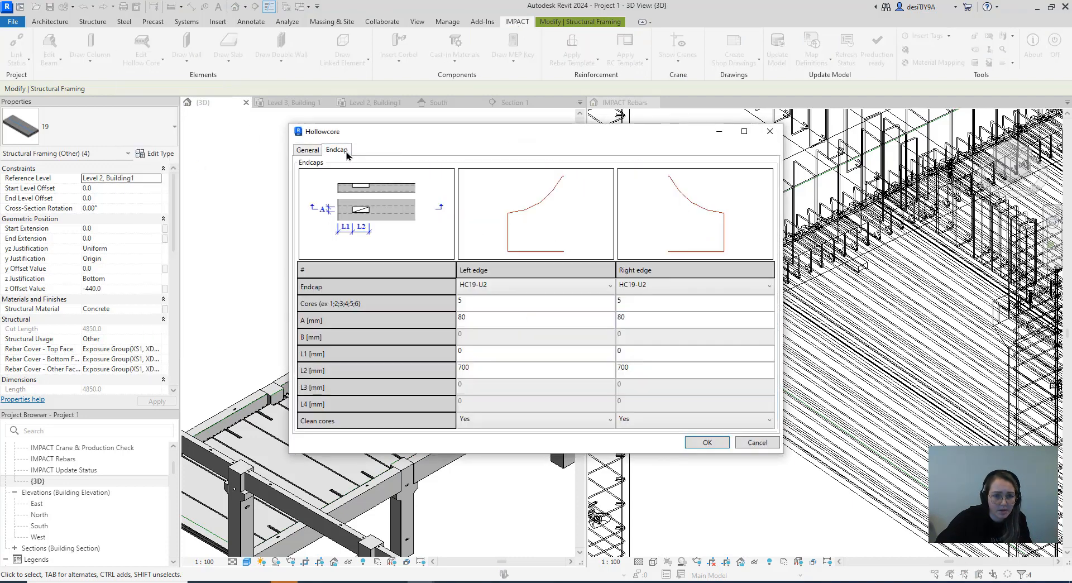
Try HC19-U5 and HC19-U3 as the left edge endcap of the four selected slabs
left_click(514, 287)
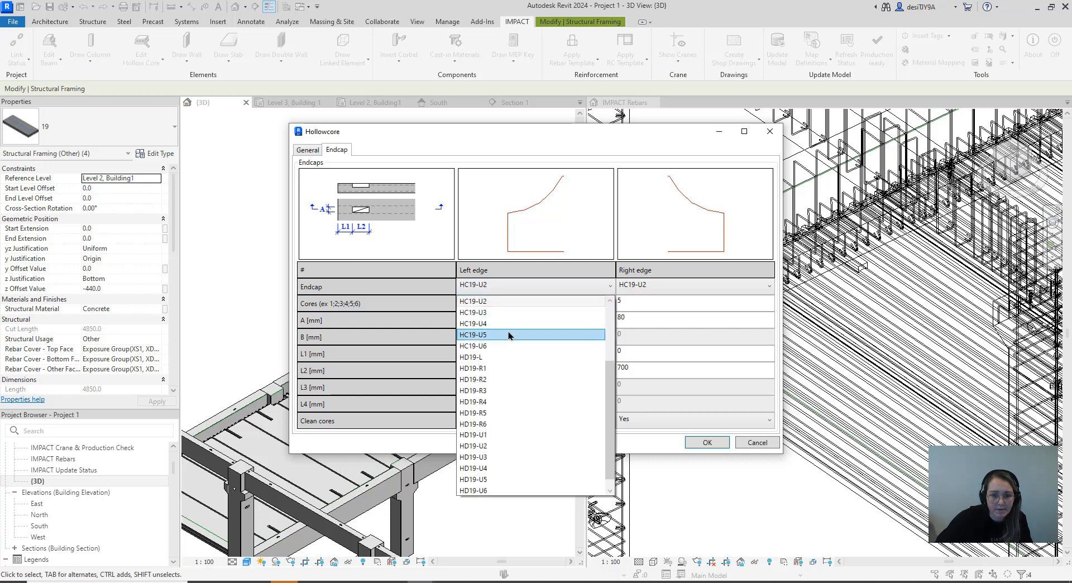
left_click(509, 335)
left_click(507, 286)
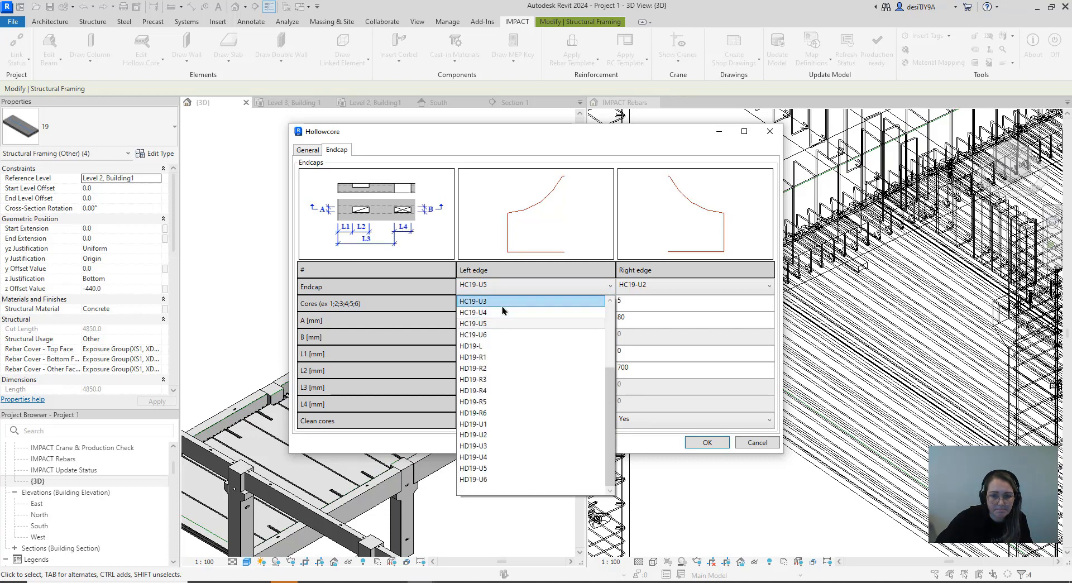
left_click(501, 311)
Set the four slabs' left edge endcap to HC19-R1 and apply the change
left_click(502, 287)
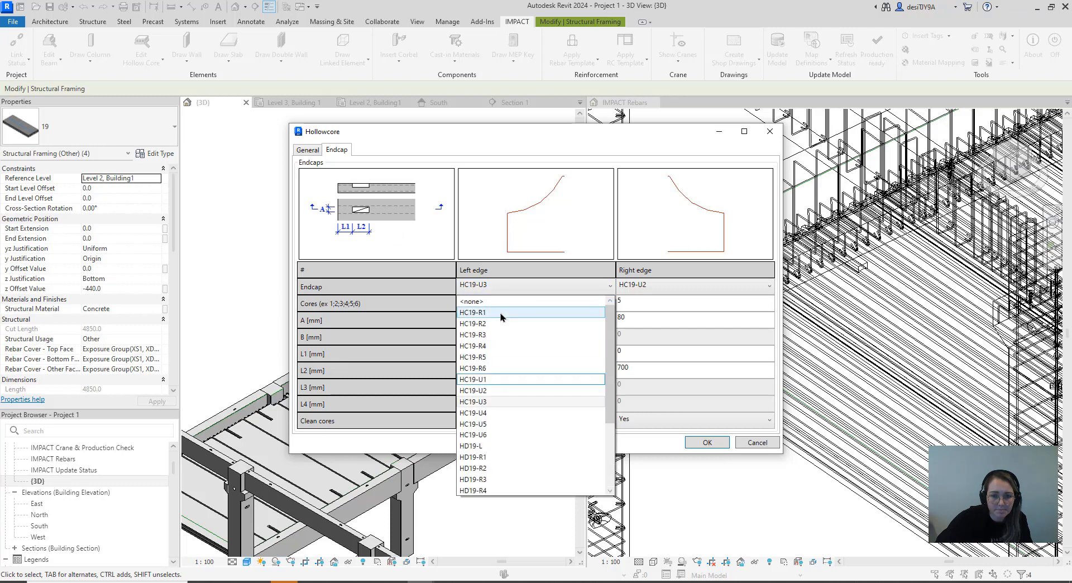
left_click(500, 313)
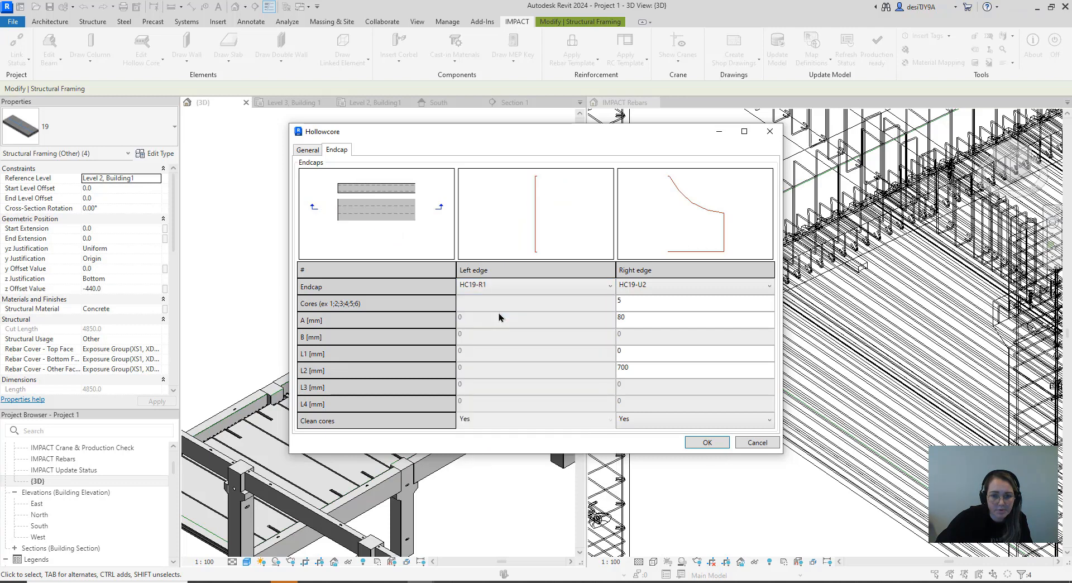
left_click(702, 444)
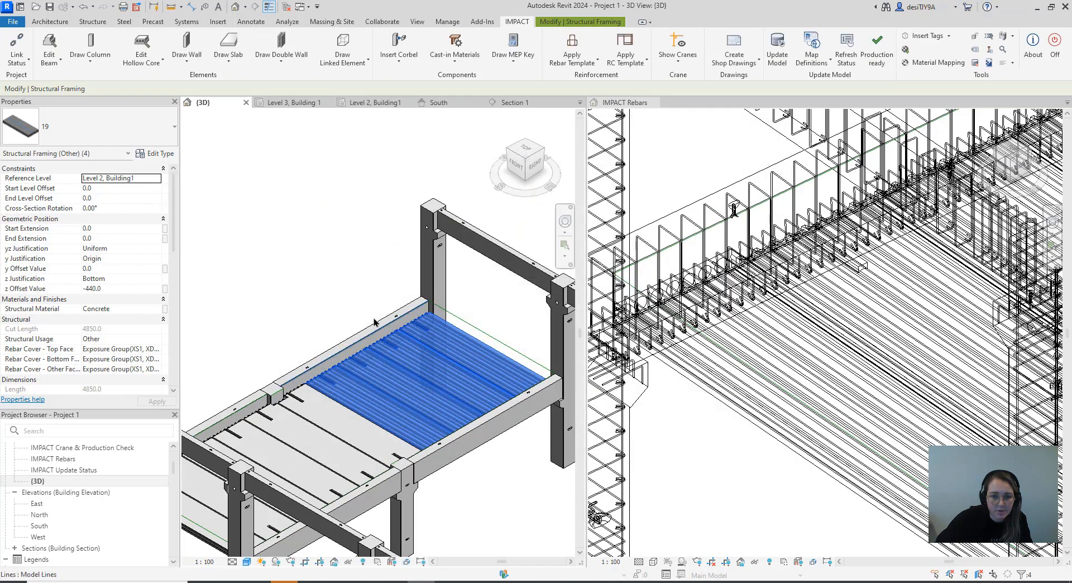
Examine the edited slabs' ends along the gridline 2 beam from the building's left-front side in 3D, and return to the front-right view
scroll(384, 291, "down", 2)
middle_click_drag(387, 292, 410, 290)
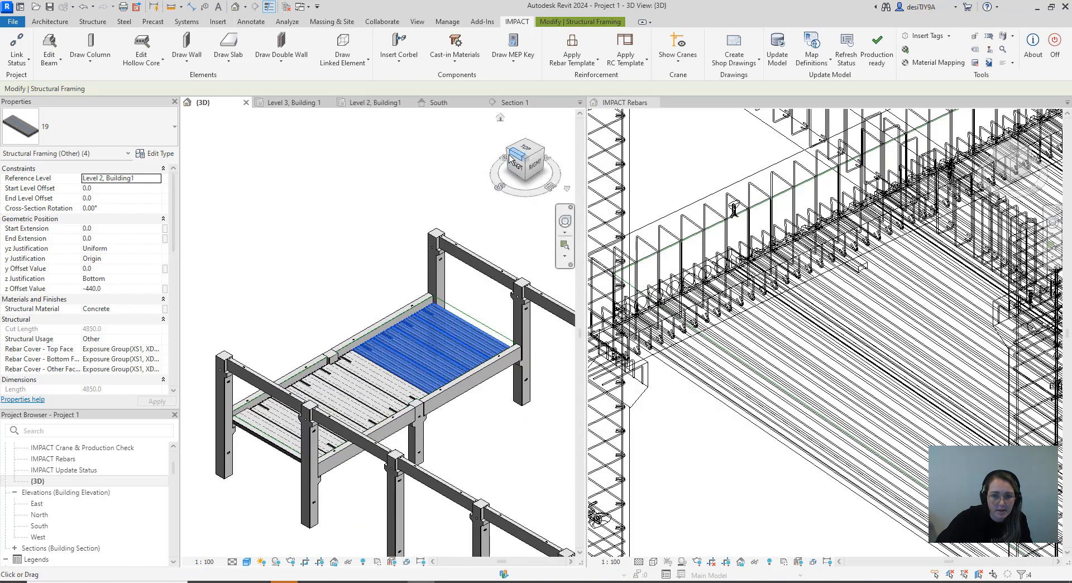
left_click_drag(517, 159, 212, 153)
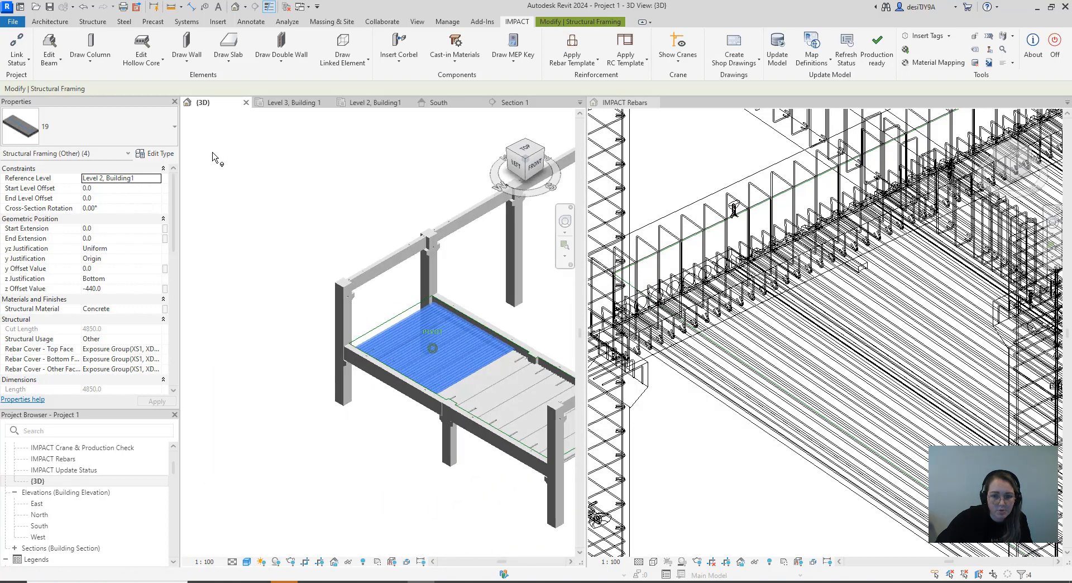
left_click(474, 306)
scroll(472, 309, "up", 5)
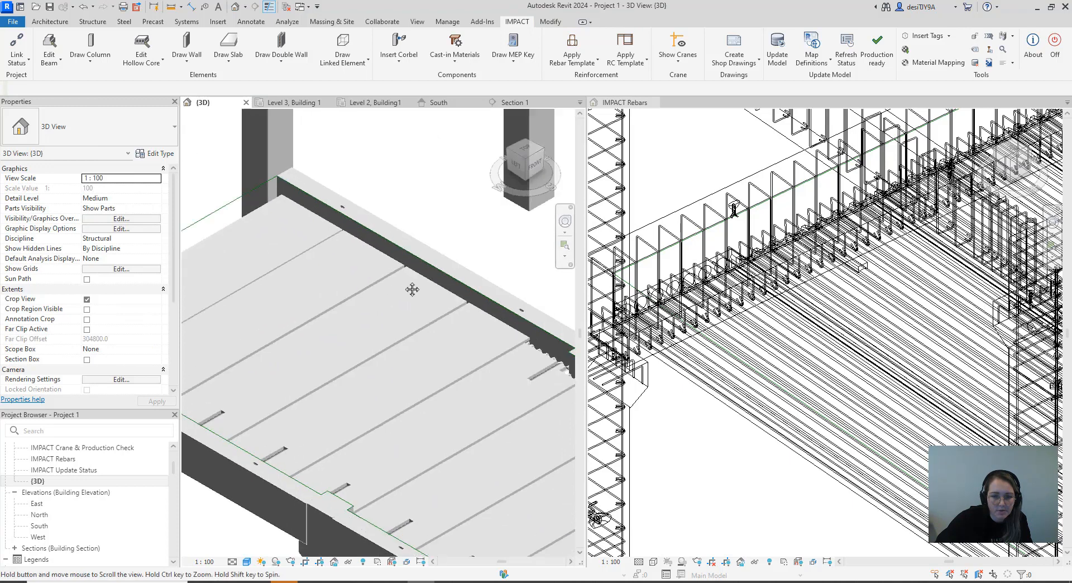
scroll(510, 323, "up", 4)
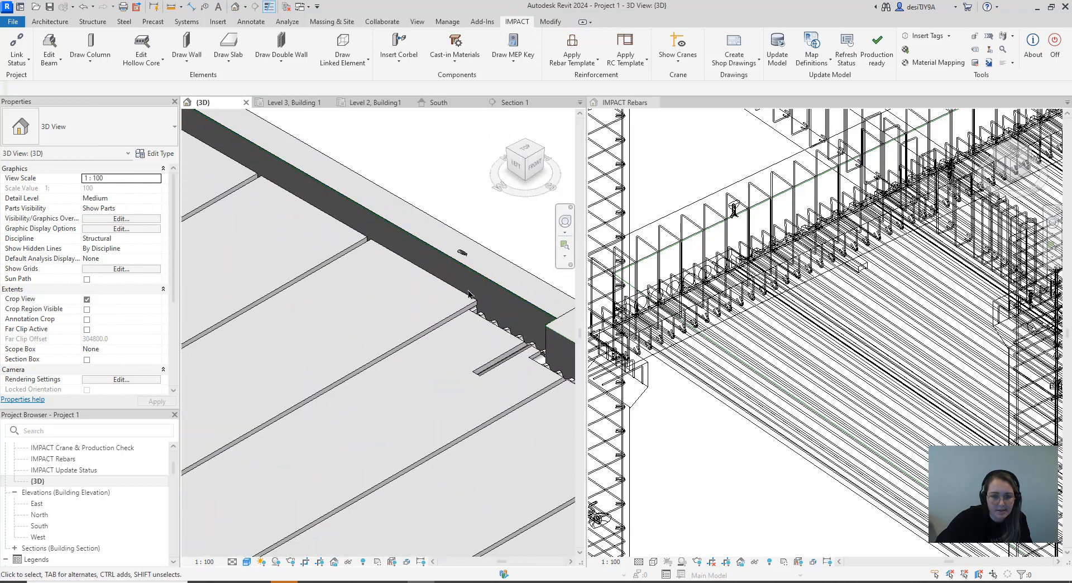
scroll(434, 295, "down", 5)
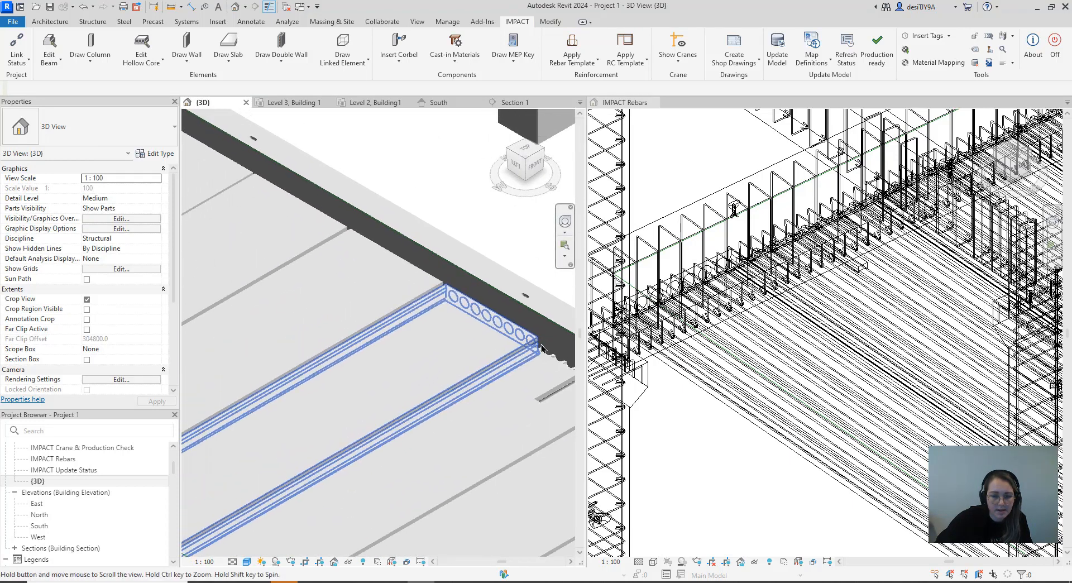
middle_click_drag(441, 349, 442, 378)
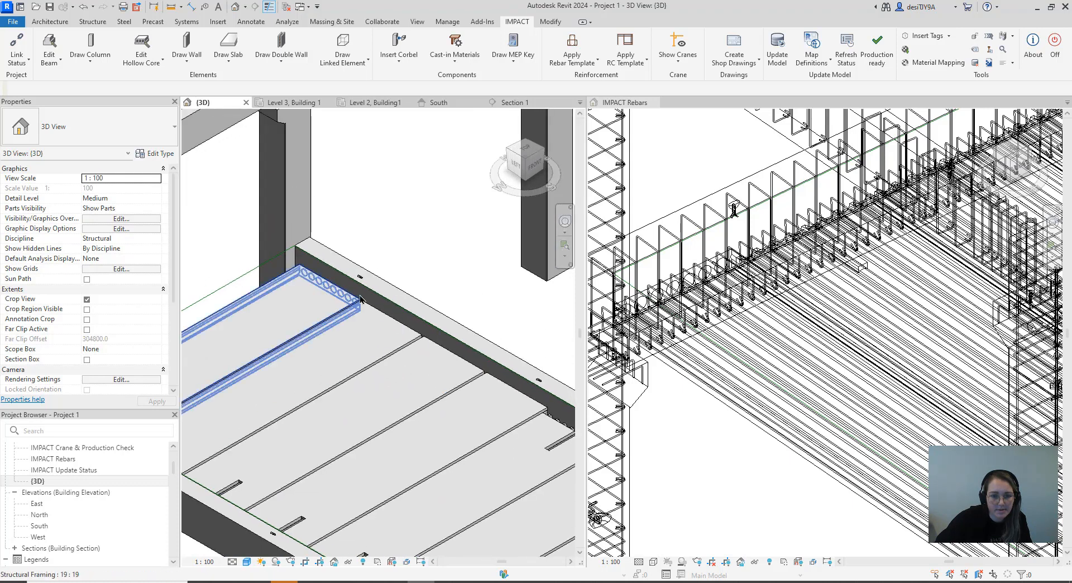
scroll(420, 353, "down", 6)
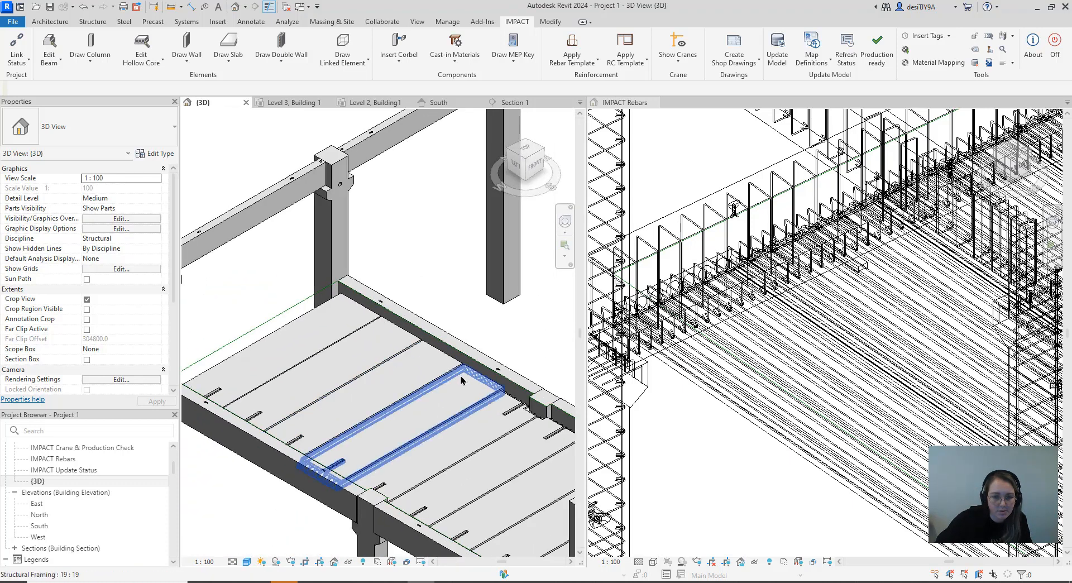
left_click(543, 152)
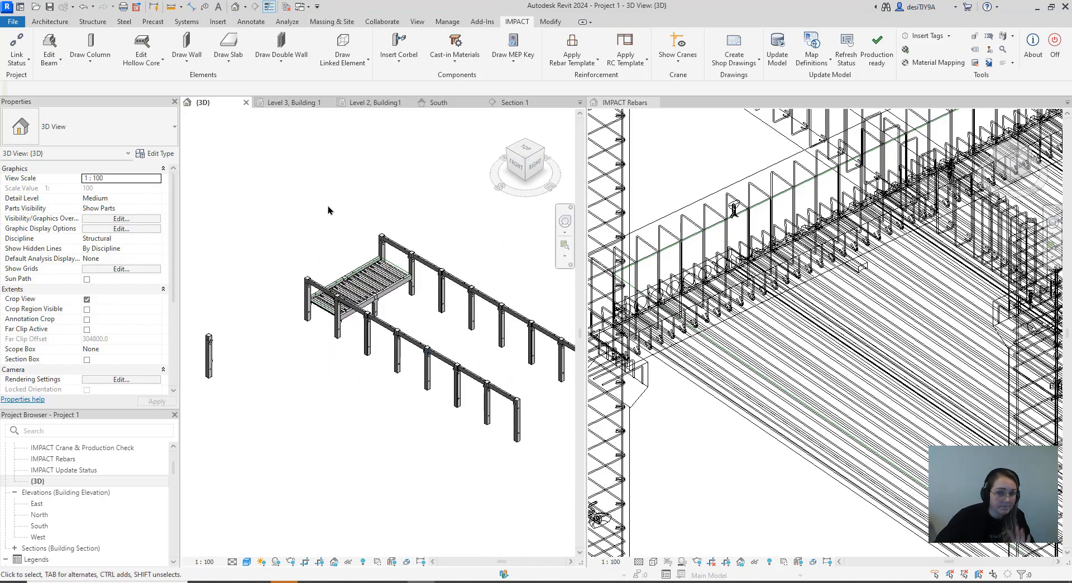
Set the IMPACT Rebars view's visual style to Shaded
left_click(651, 562)
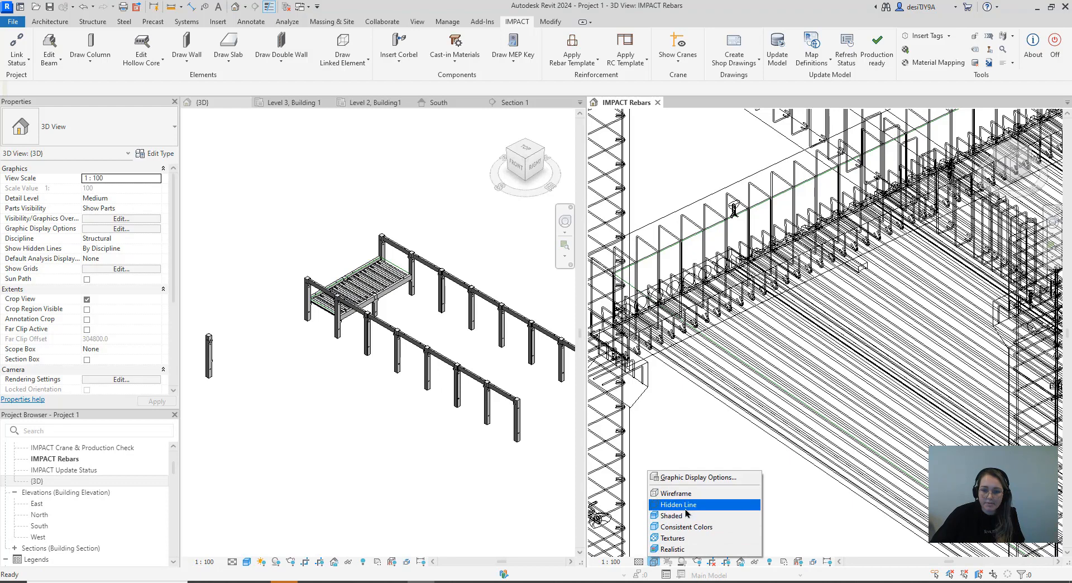
left_click(683, 516)
scroll(701, 485, "down", 5)
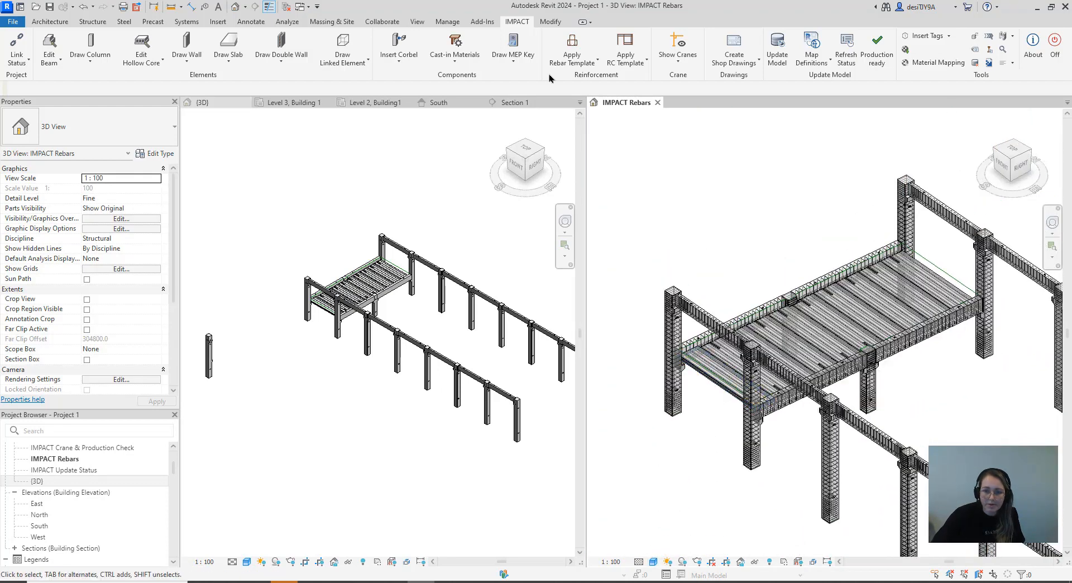
left_click(148, 68)
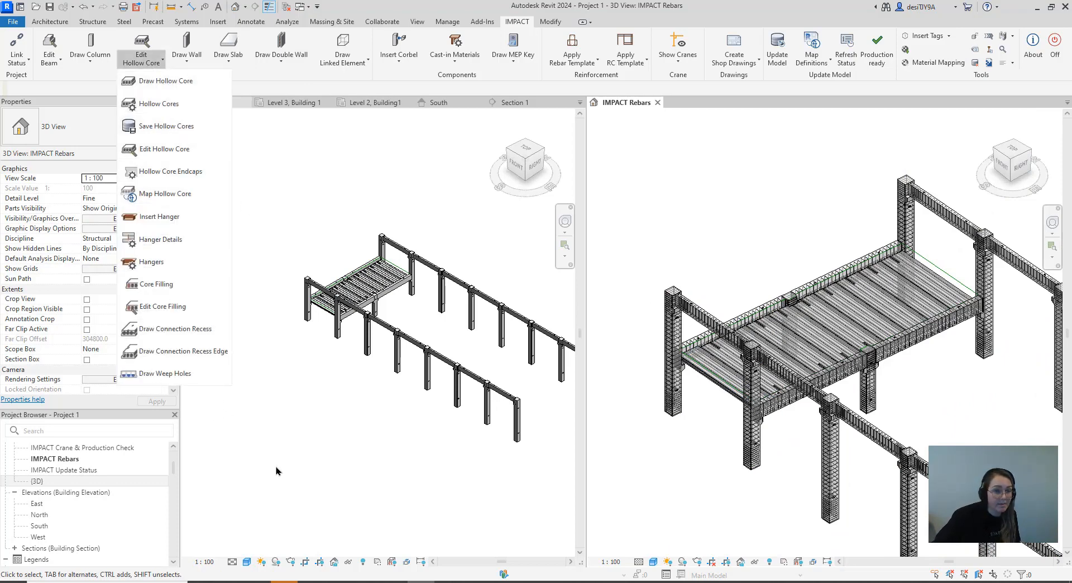
left_click(288, 440)
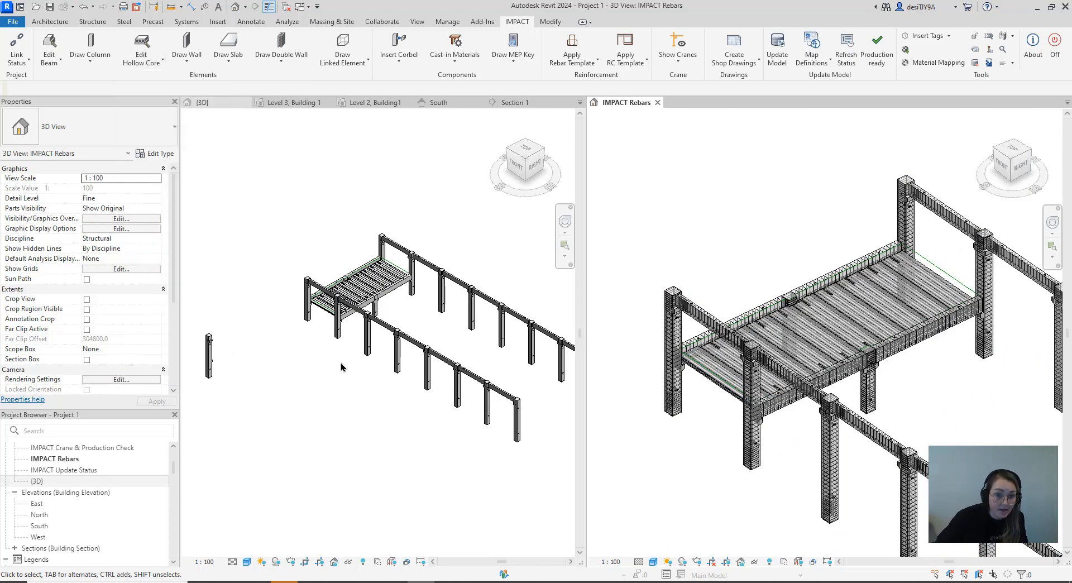
scroll(341, 367, "down", 2)
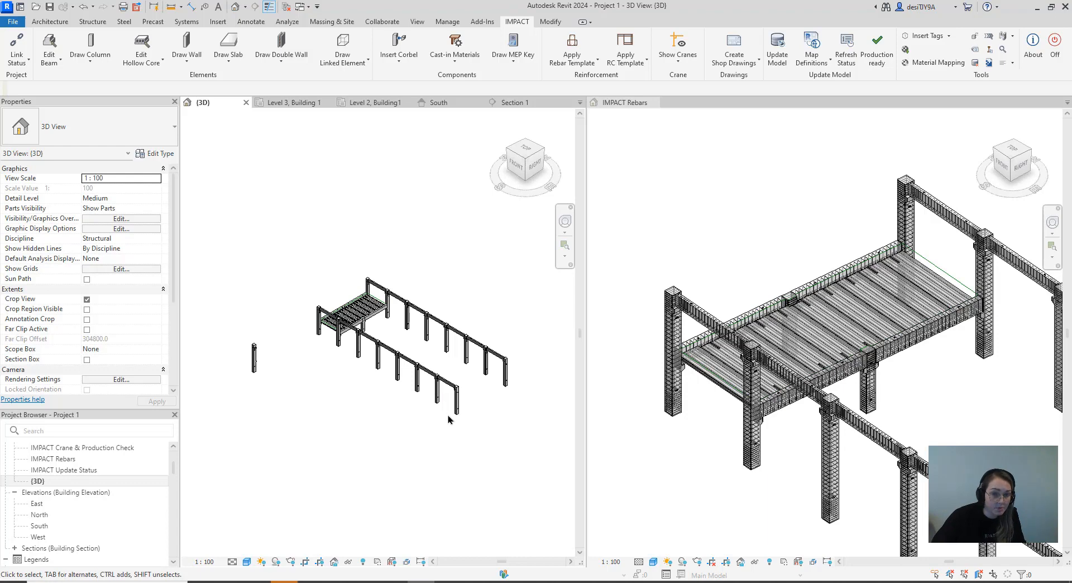
Open the Level 3, Building 1 structural plan and look over its grid alongside the whole frame in the IMPACT Rebars view
scroll(98, 482, "up", 5)
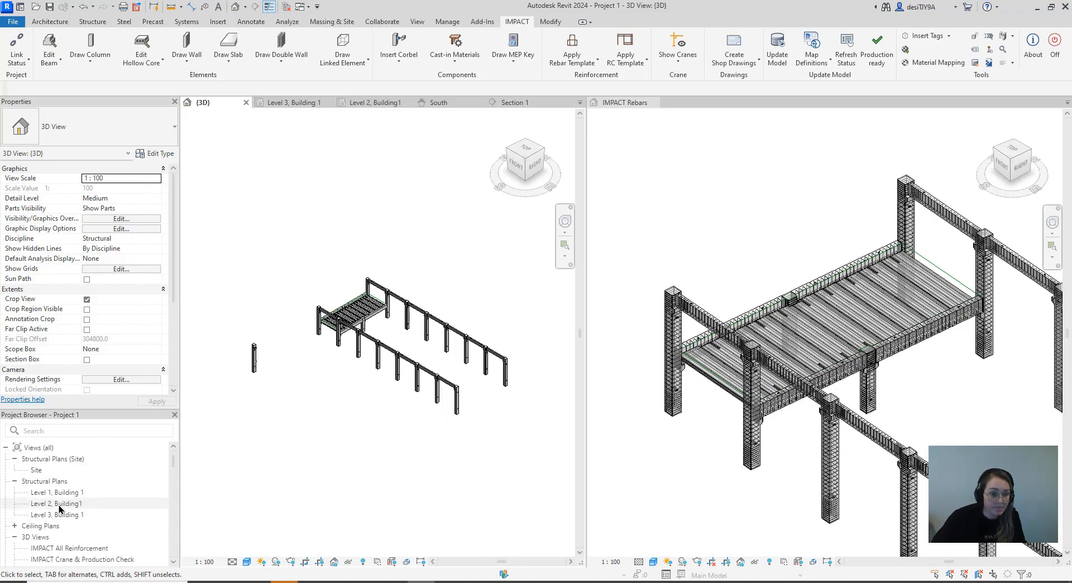
double_click(83, 513)
scroll(341, 315, "down", 4)
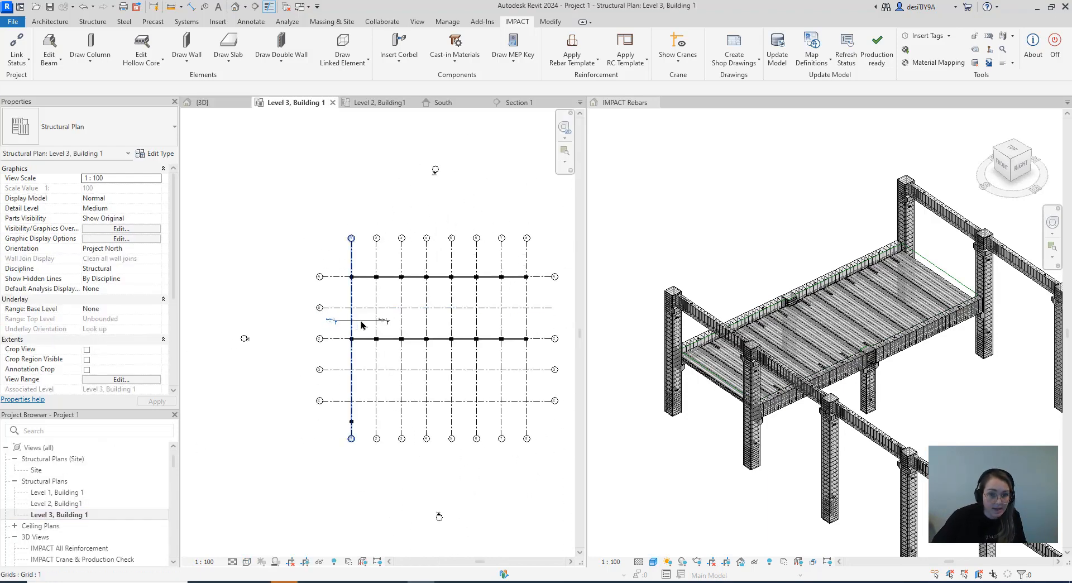
scroll(336, 341, "up", 2)
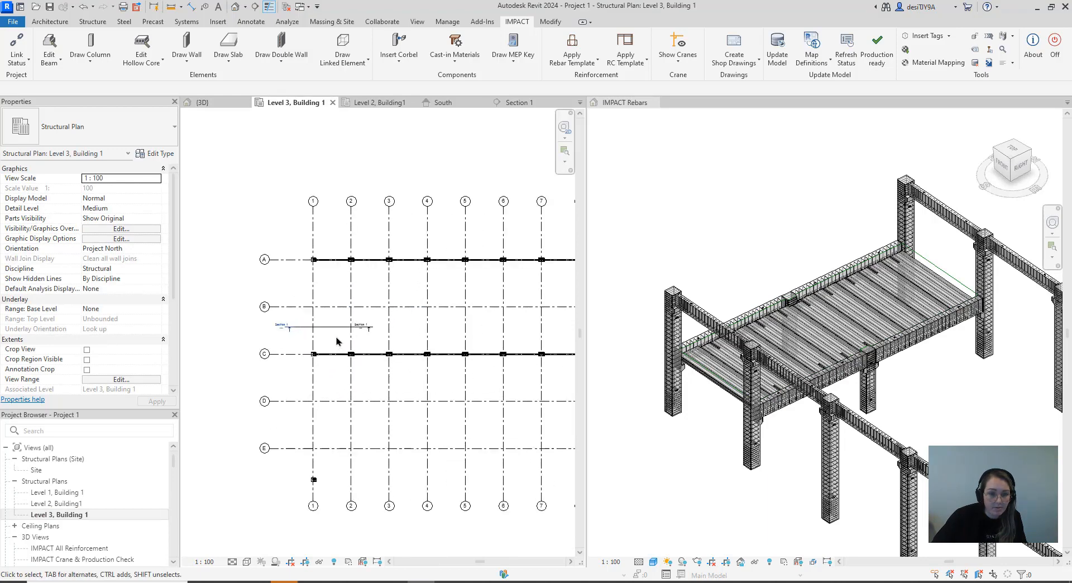
scroll(932, 316, "down", 5)
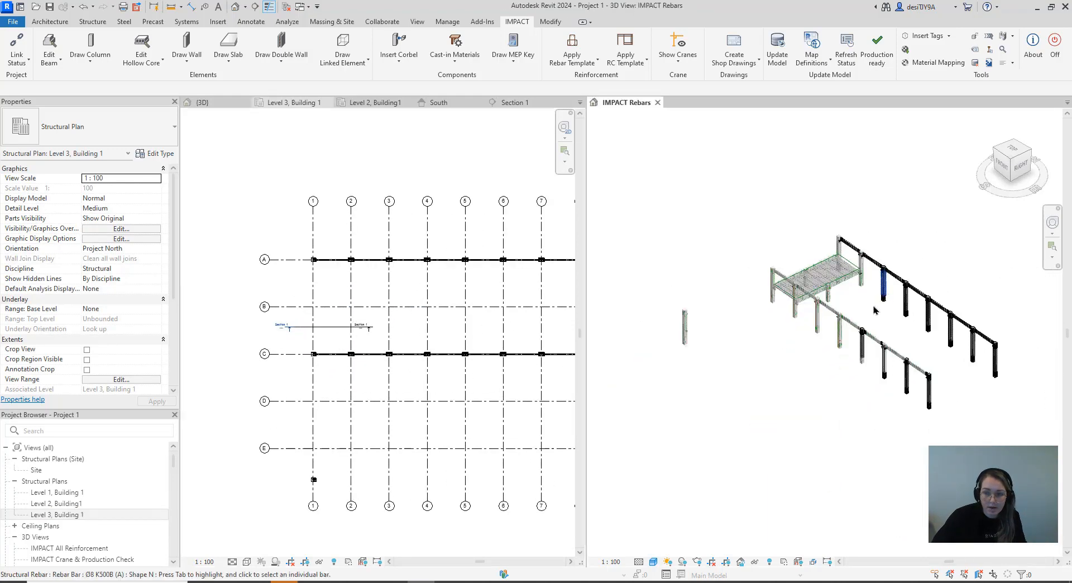
Start drawing a Prestressed Beam with section type Sloped I Shape and section SIB_35X120
scroll(886, 313, "up", 2)
scroll(883, 326, "up", 1)
middle_click_drag(884, 326, 863, 365)
scroll(887, 366, "down", 2)
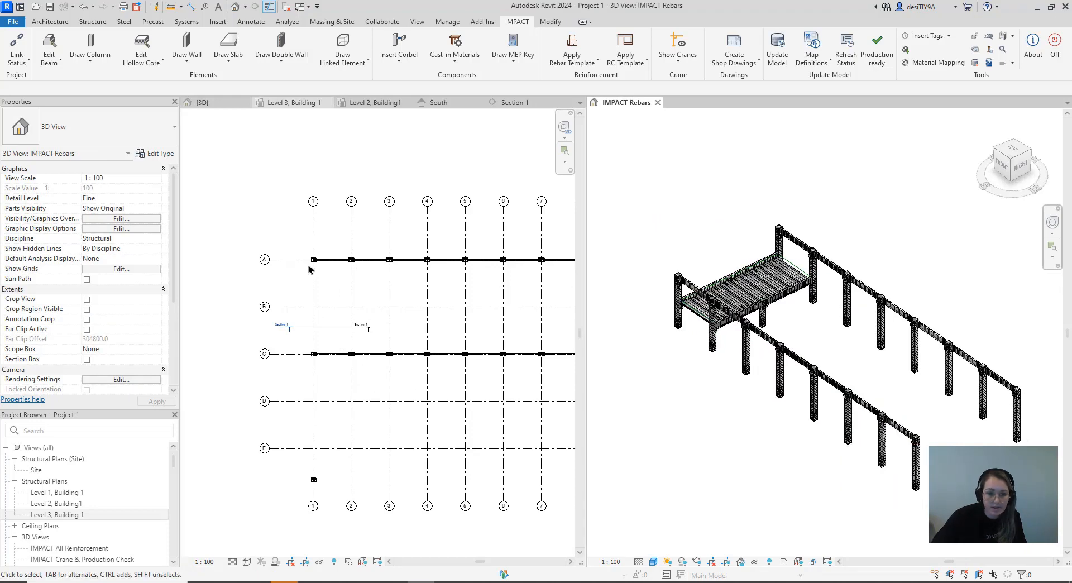
middle_click_drag(826, 325, 780, 322)
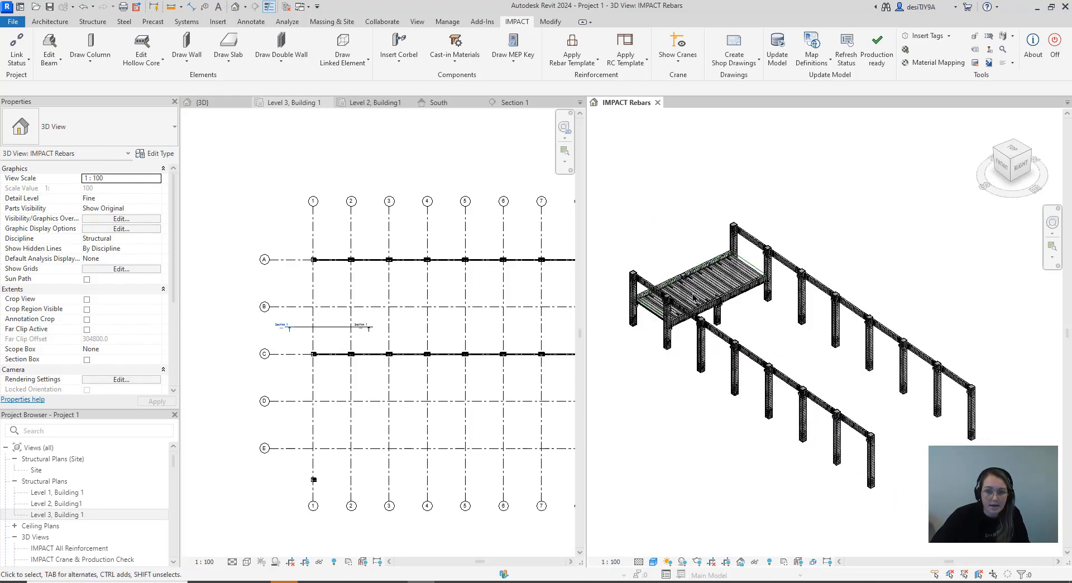
left_click(42, 71)
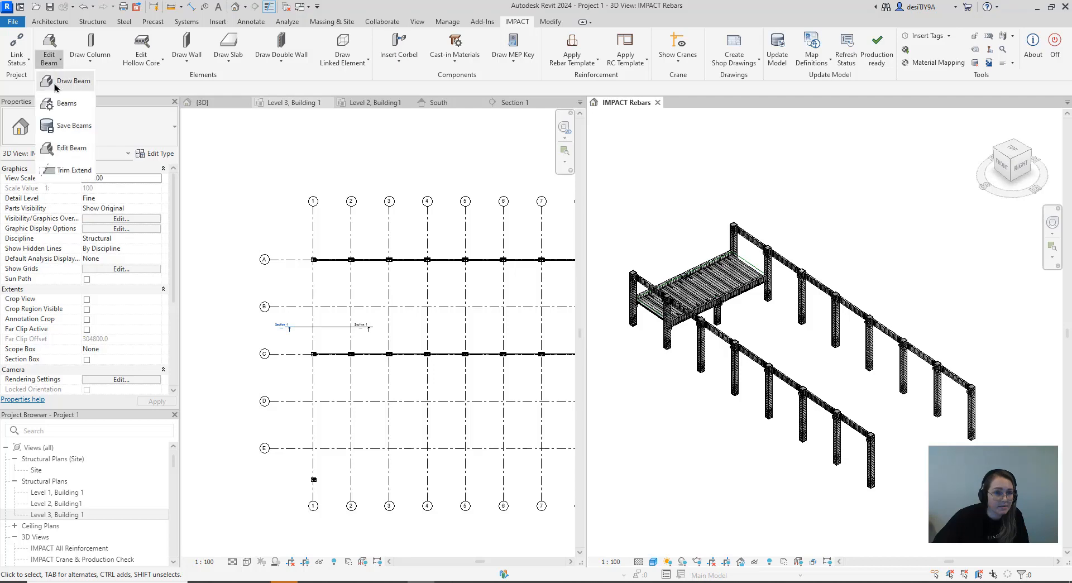
left_click(53, 78)
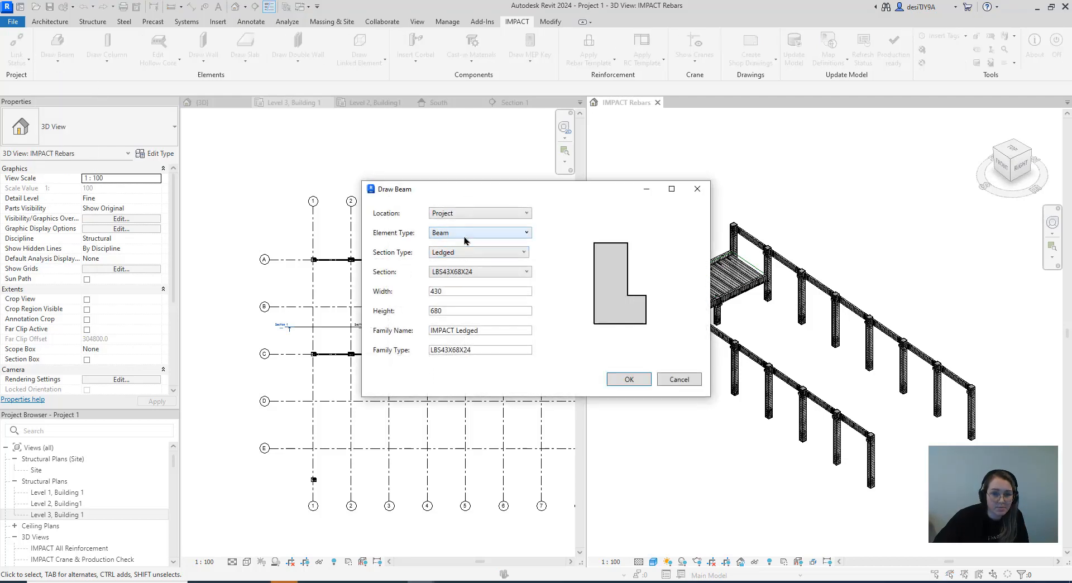
left_click(461, 255)
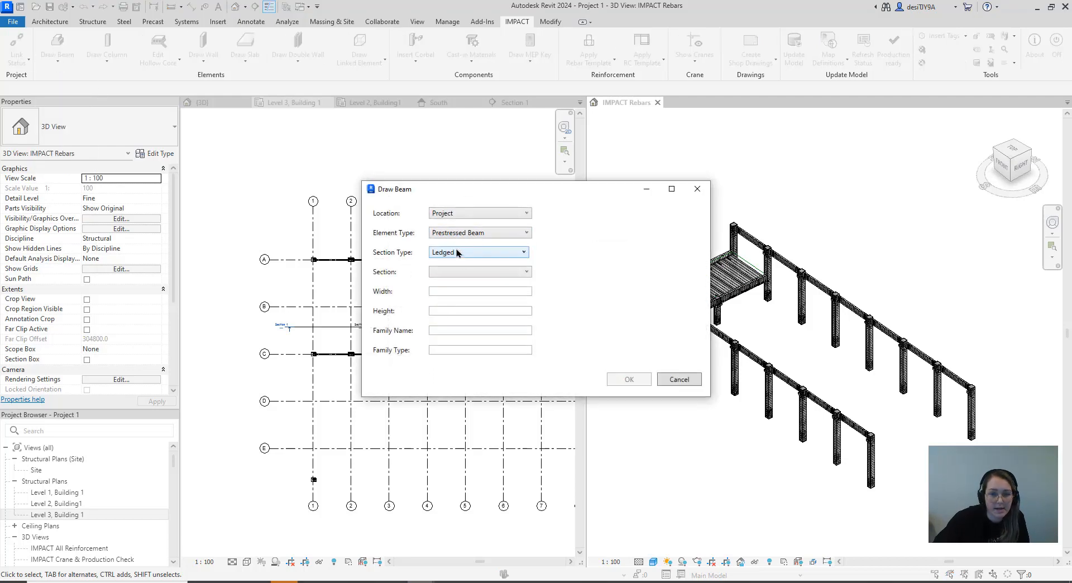
left_click(458, 254)
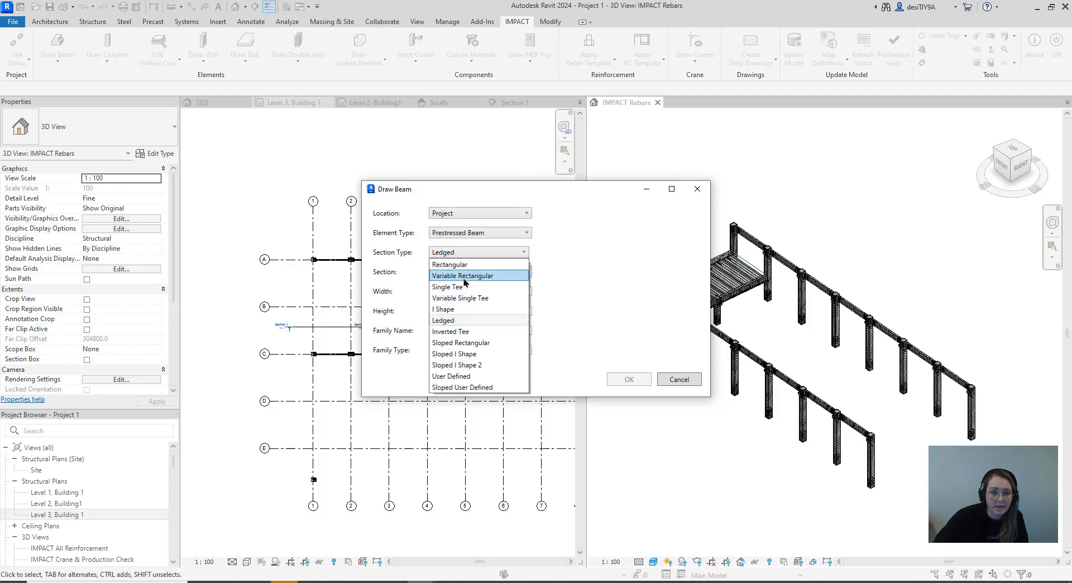
left_click(466, 354)
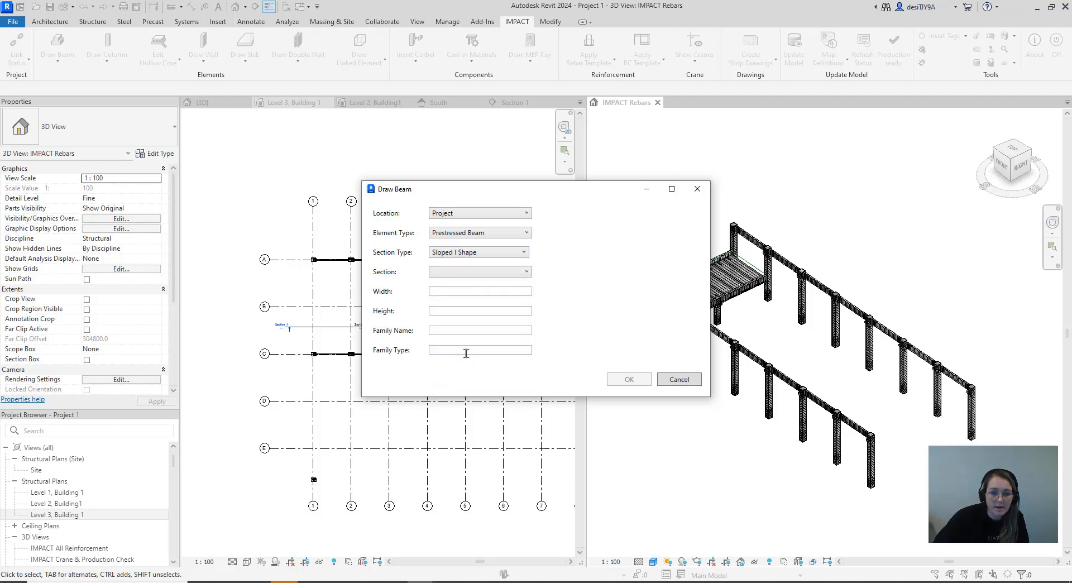
left_click(467, 285)
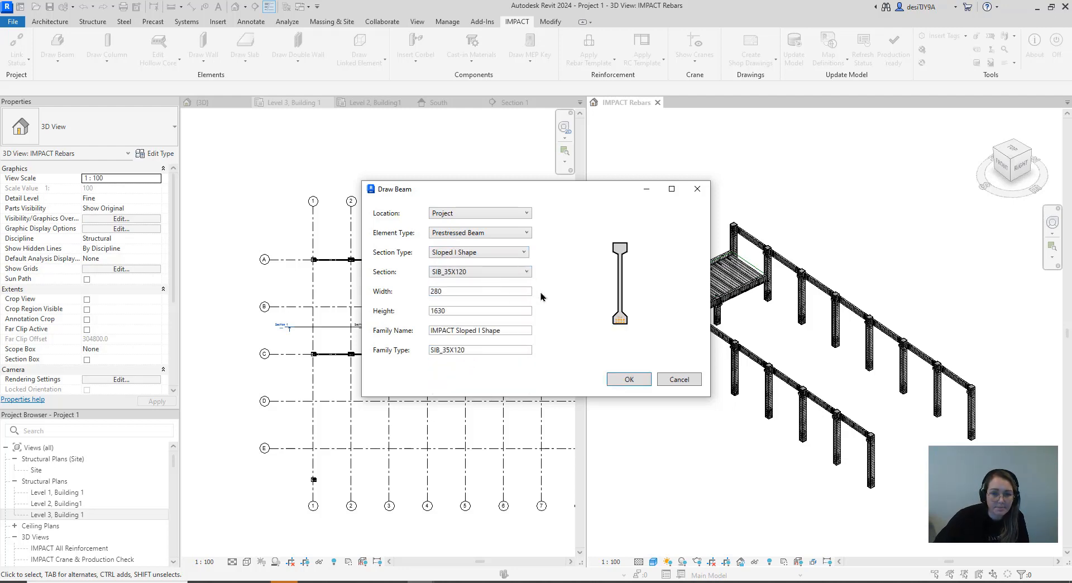
left_click(629, 380)
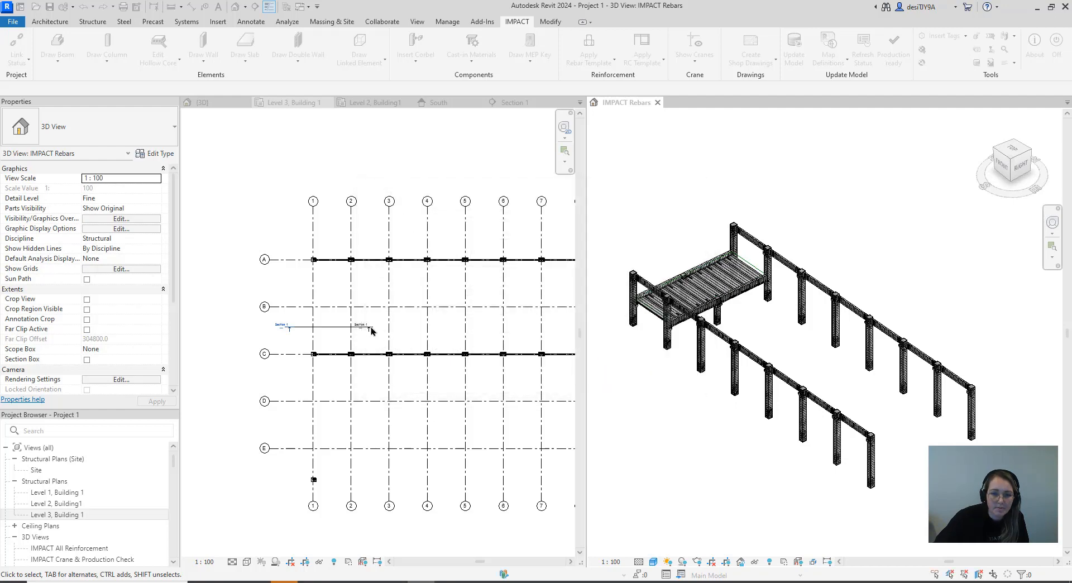
Place the sloped I-shape beam along gridline 1, from the outer face of column C1 to the outer face of column A1
scroll(314, 363, "up", 5)
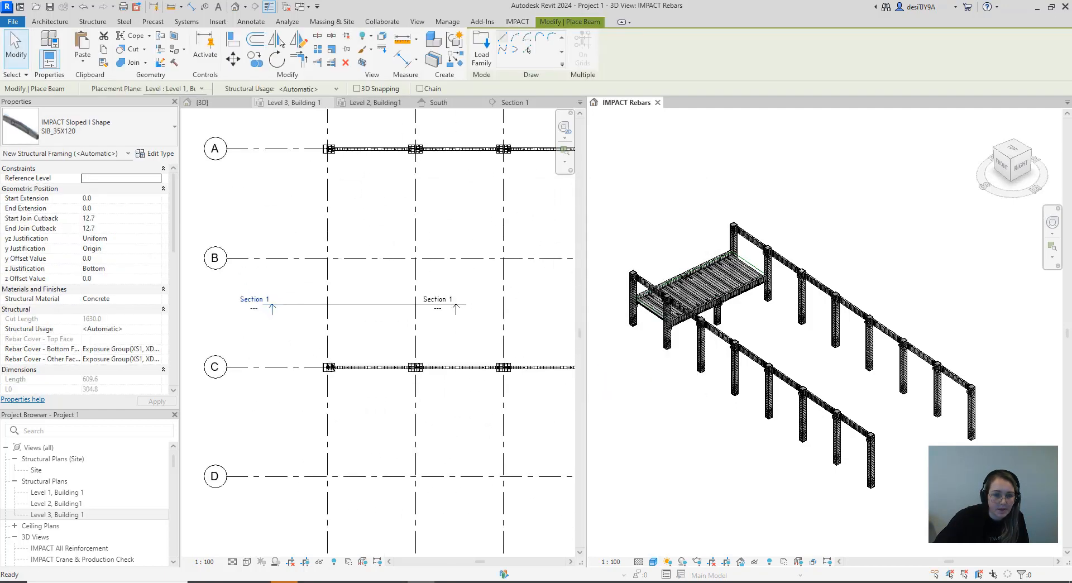
left_click(332, 423)
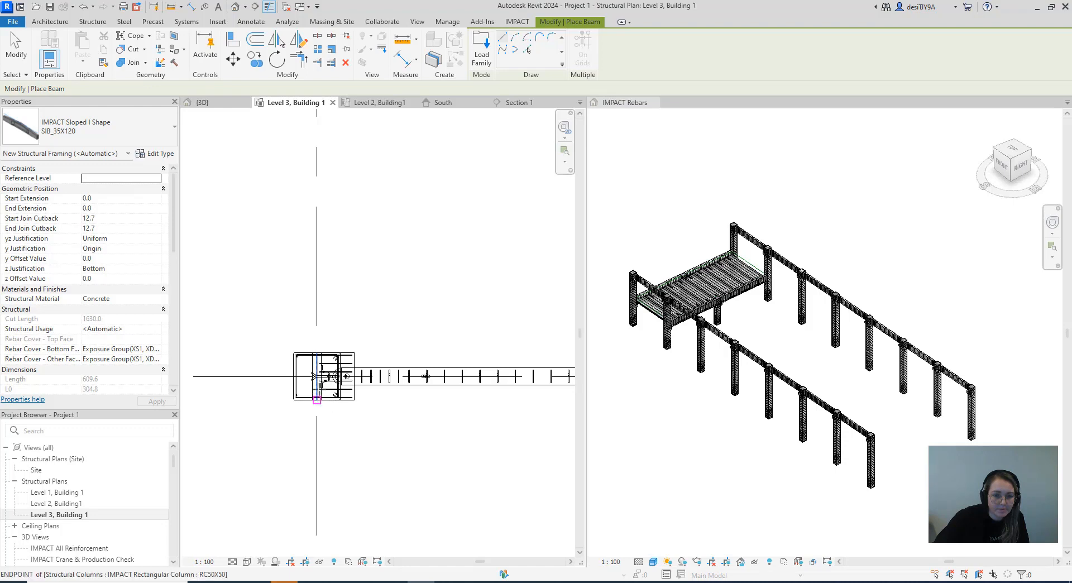
scroll(319, 400, "up", 4)
left_click(311, 401)
scroll(317, 379, "down", 4)
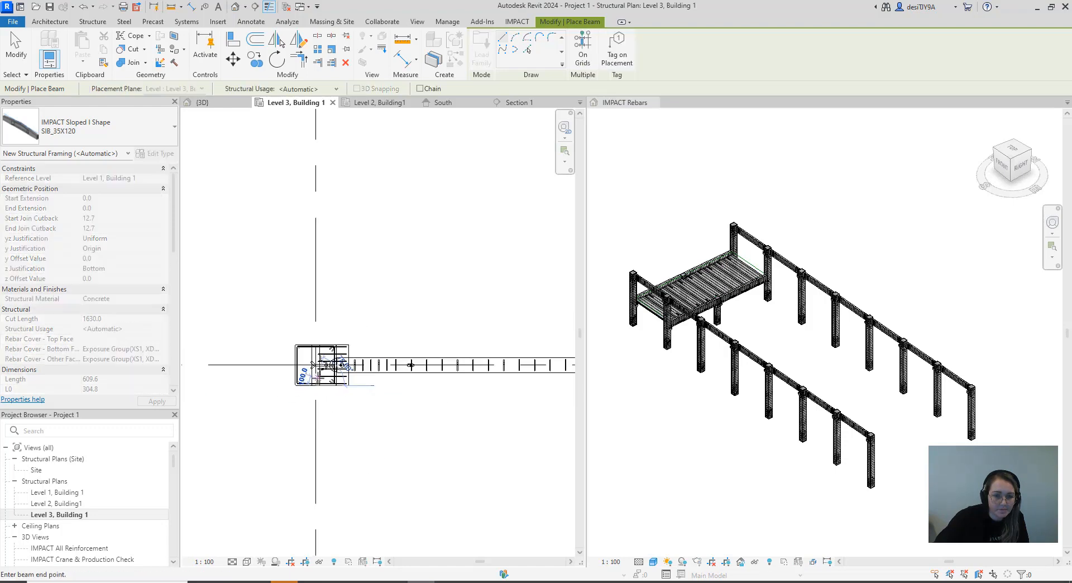
scroll(317, 378, "down", 5)
scroll(296, 289, "up", 5)
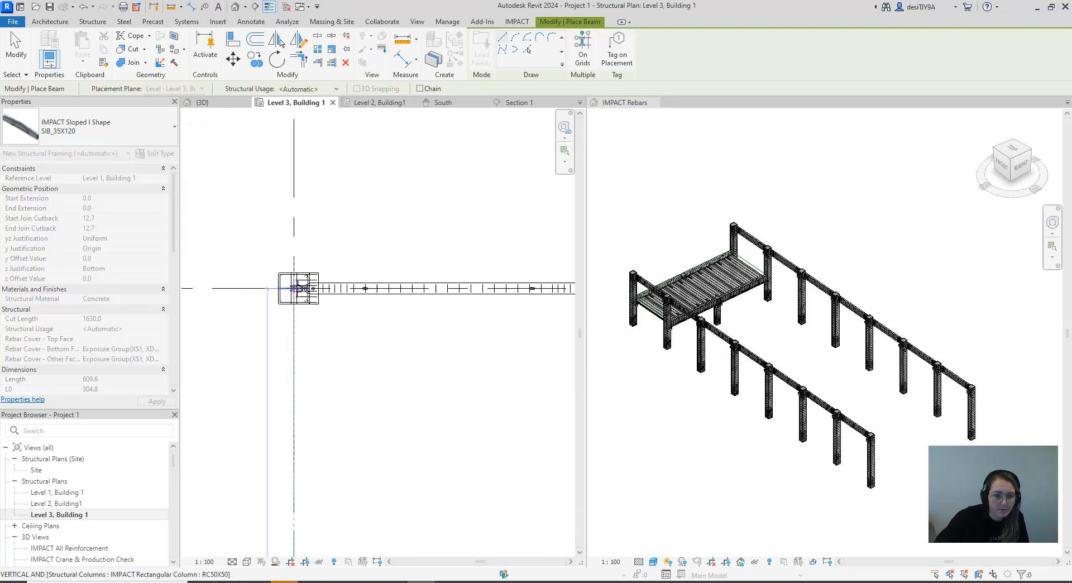
scroll(297, 279, "up", 3)
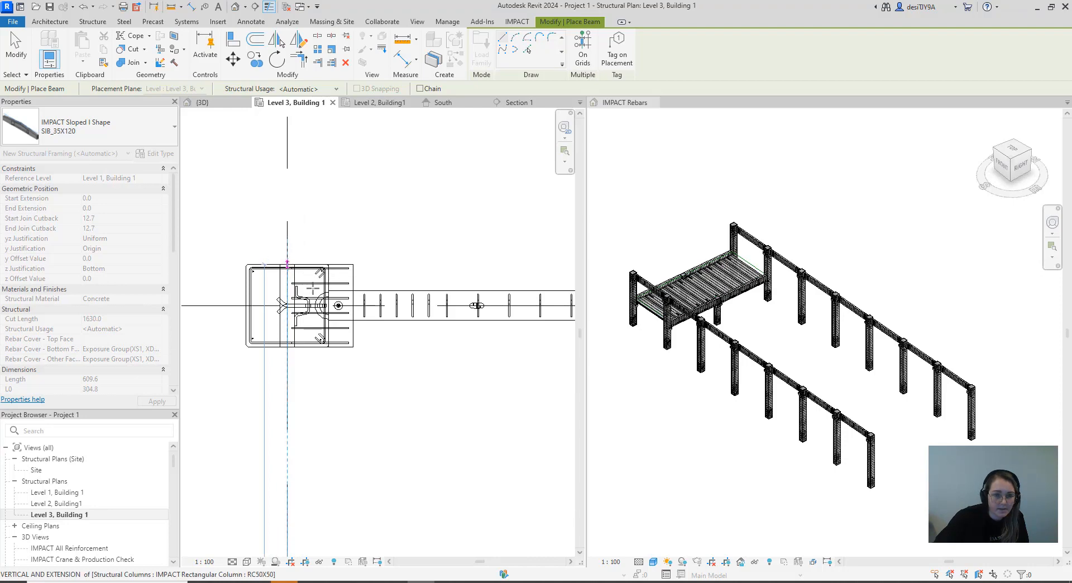
left_click(287, 266)
scroll(312, 289, "down", 8)
middle_click_drag(373, 321, 366, 306)
scroll(367, 305, "down", 1)
scroll(723, 226, "up", 10)
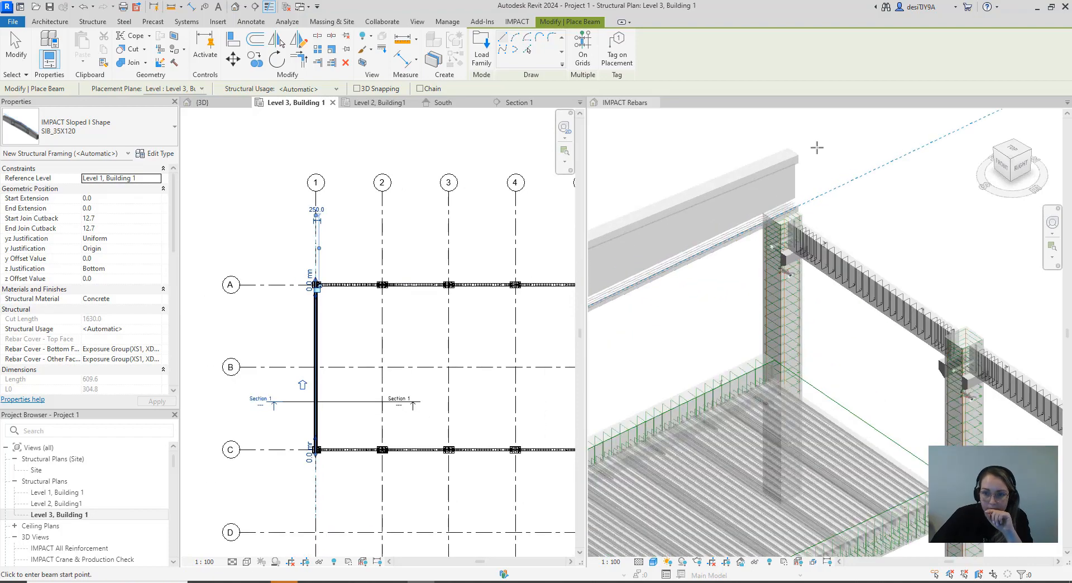
Place a second SIB_35X120 beam along gridline 2, spanning from the outer face of column C2 to that of column A2
scroll(817, 147, "down", 8)
middle_click_drag(389, 438, 371, 391)
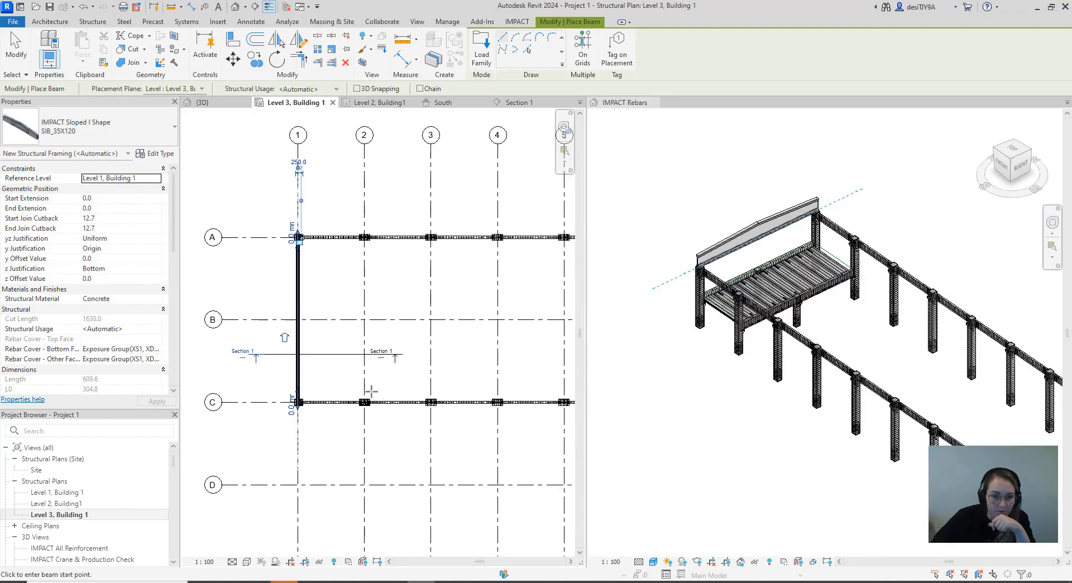
scroll(371, 391, "up", 8)
left_click(326, 424)
scroll(325, 424, "down", 8)
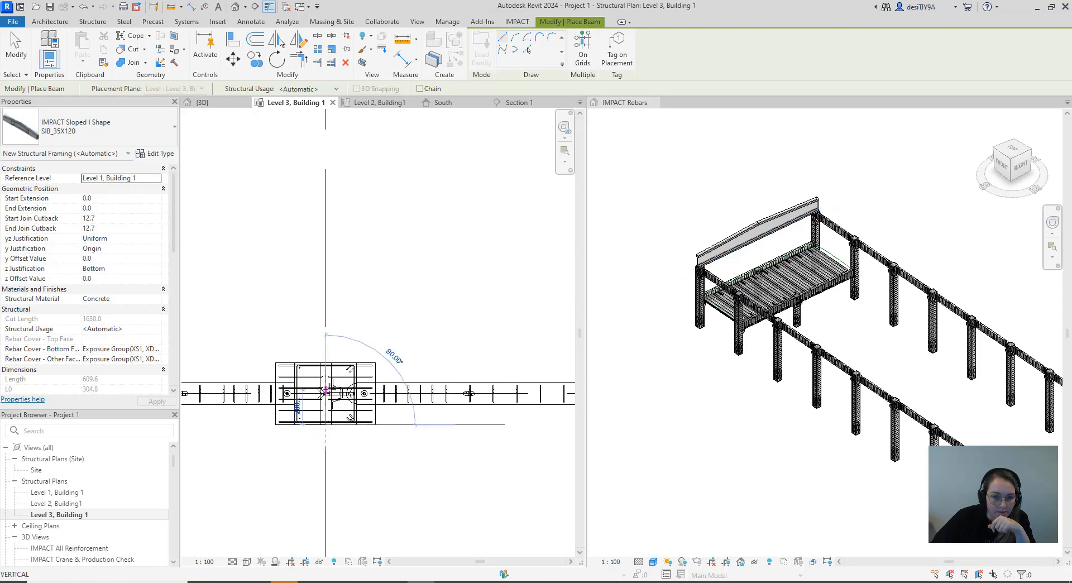
scroll(332, 223, "up", 8)
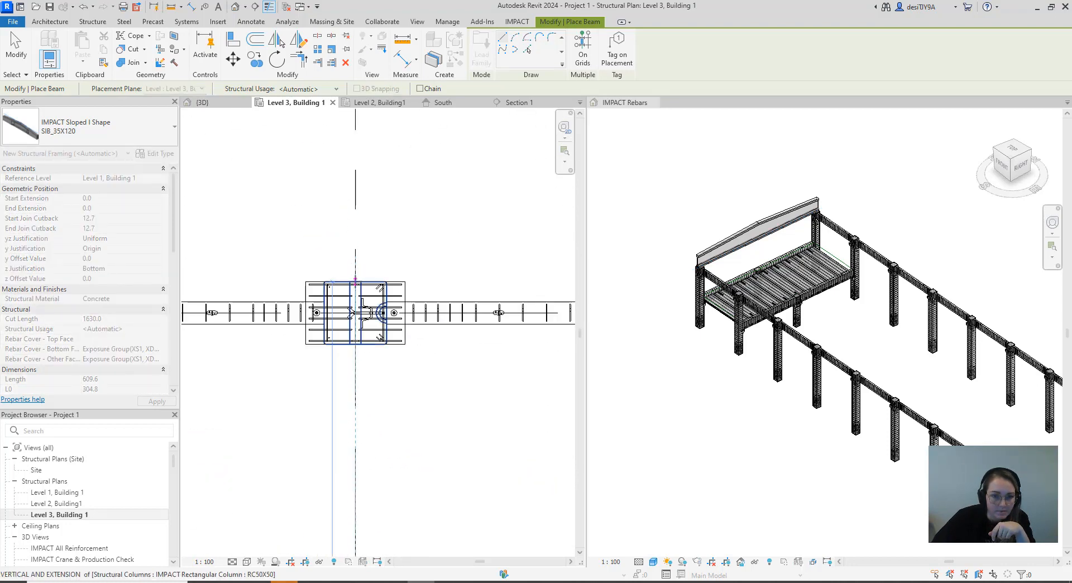
left_click(355, 281)
Place another SIB_35X120 beam along gridline 3 between the outer faces of the columns on gridlines C and A
scroll(335, 279, "down", 8)
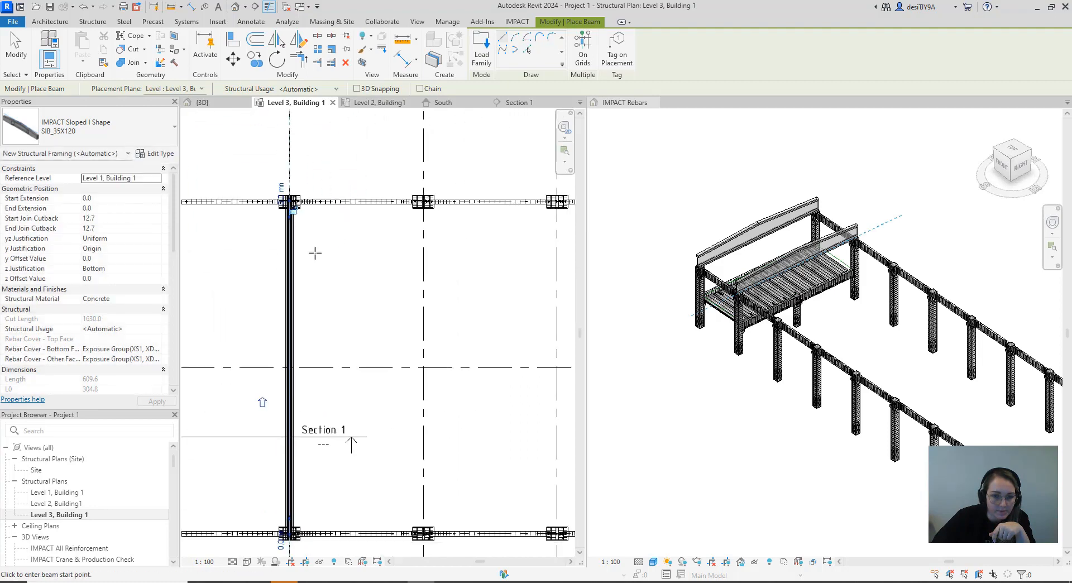
scroll(334, 351, "up", 8)
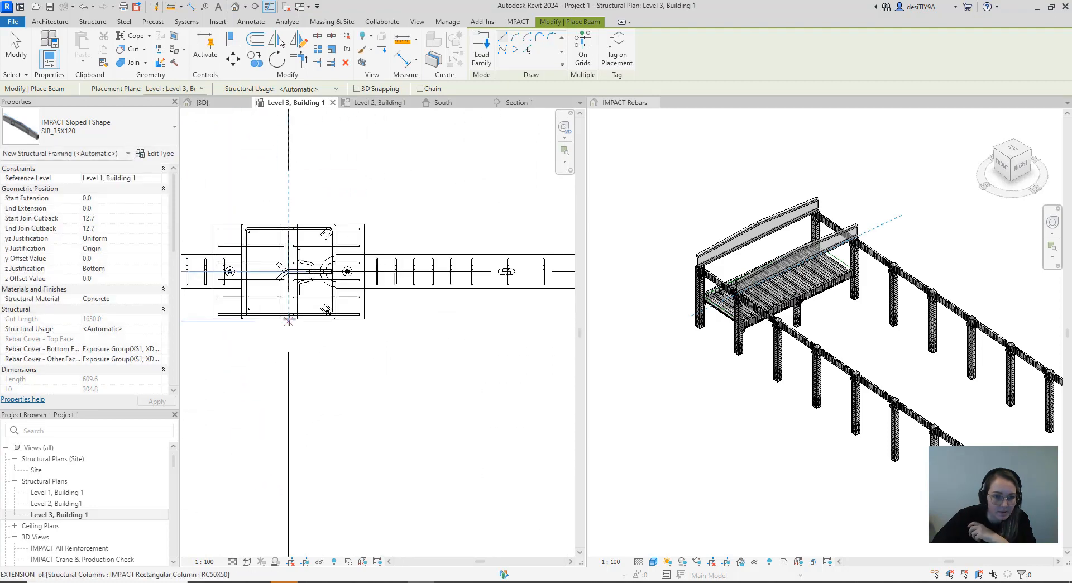
left_click(288, 318)
scroll(294, 328, "down", 8)
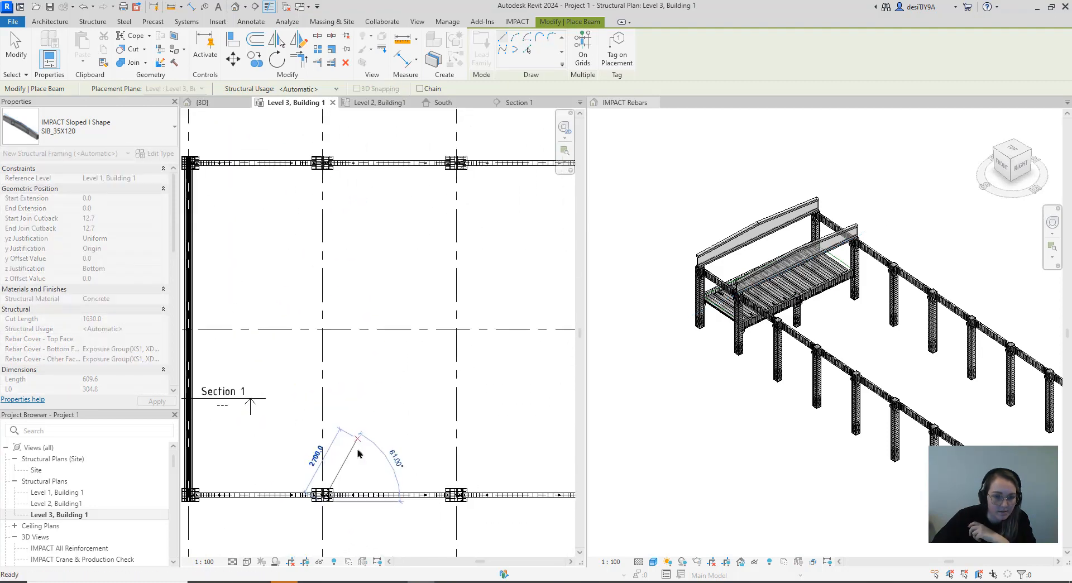
scroll(334, 267, "up", 8)
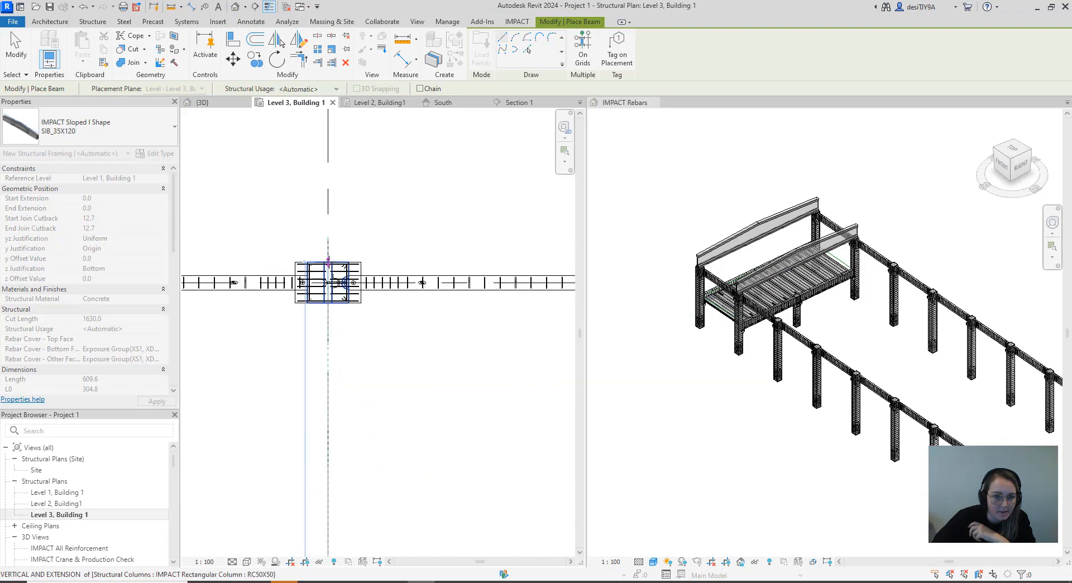
left_click(341, 318)
Place a SIB_35X120 beam along gridline 4 between the outer faces of the columns on gridlines C and A
scroll(346, 341, "down", 8)
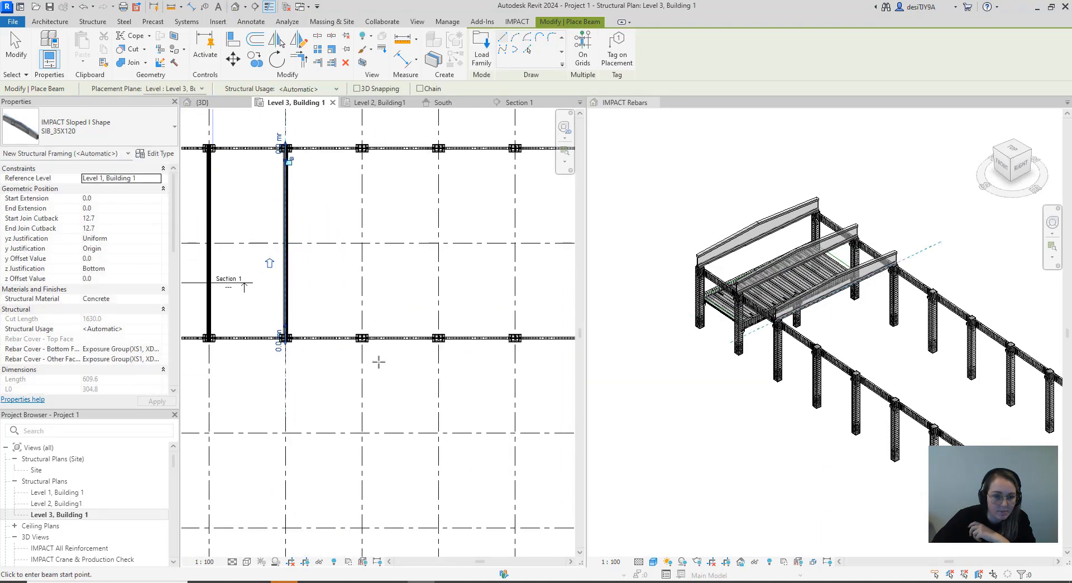
scroll(357, 336, "up", 8)
scroll(357, 335, "up", 4)
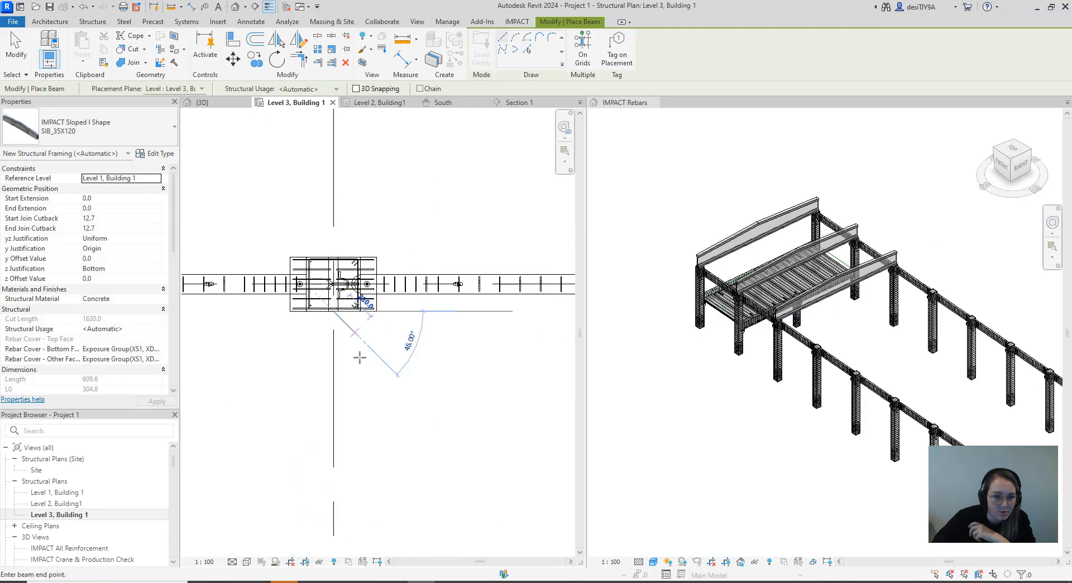
scroll(360, 345, "down", 5)
middle_click_drag(373, 140, 375, 358)
scroll(369, 237, "up", 6)
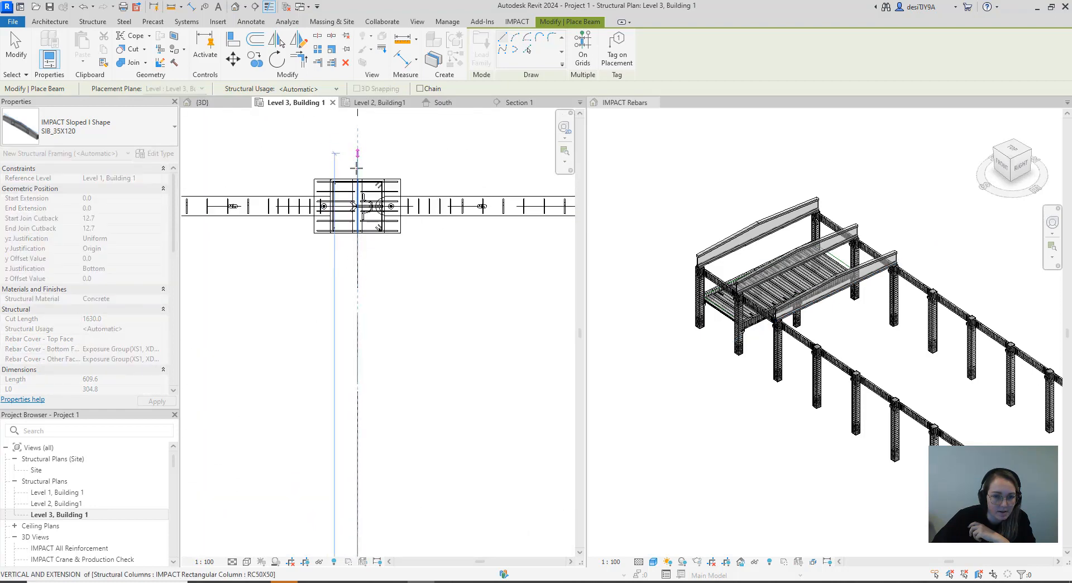
Place a SIB_35X120 beam along gridline 5 between the outer faces of the columns on gridlines C and A
scroll(370, 322, "down", 6)
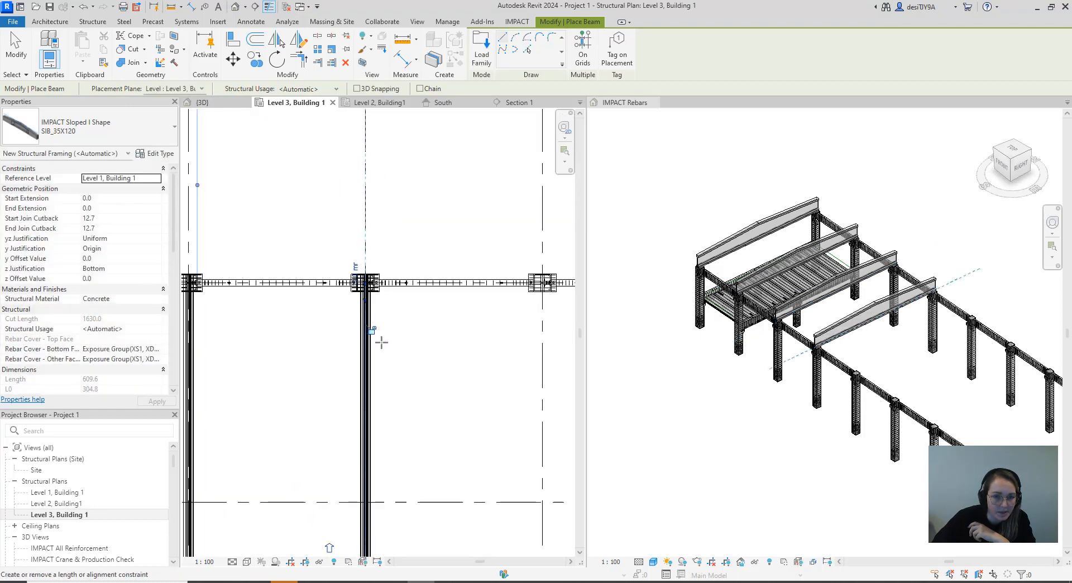
middle_click_drag(382, 344, 270, 172)
scroll(354, 363, "up", 2)
scroll(355, 367, "up", 3)
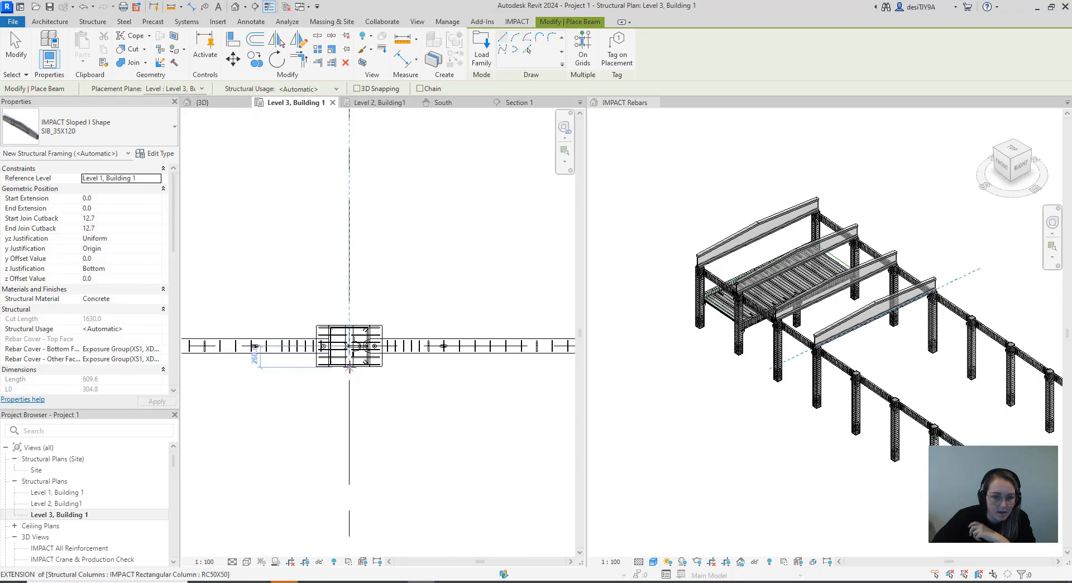
left_click(349, 366)
scroll(371, 419, "down", 4)
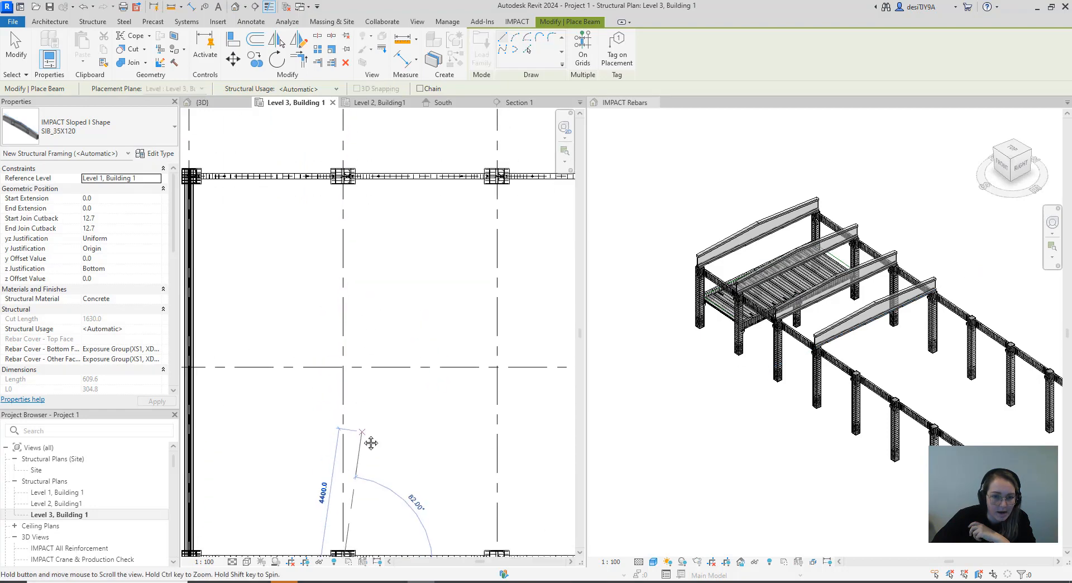
scroll(349, 288, "up", 5)
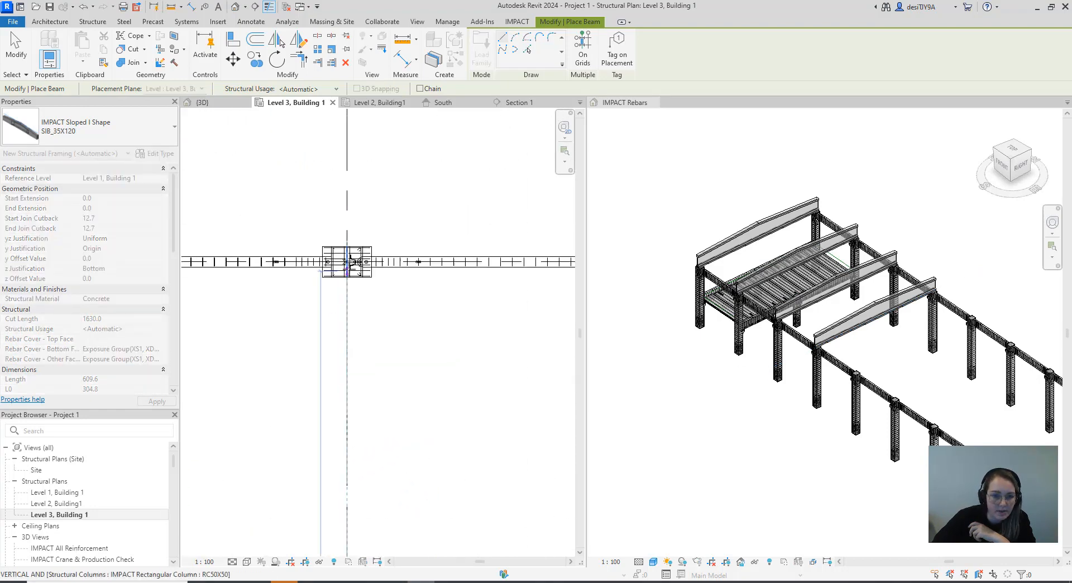
left_click(348, 233)
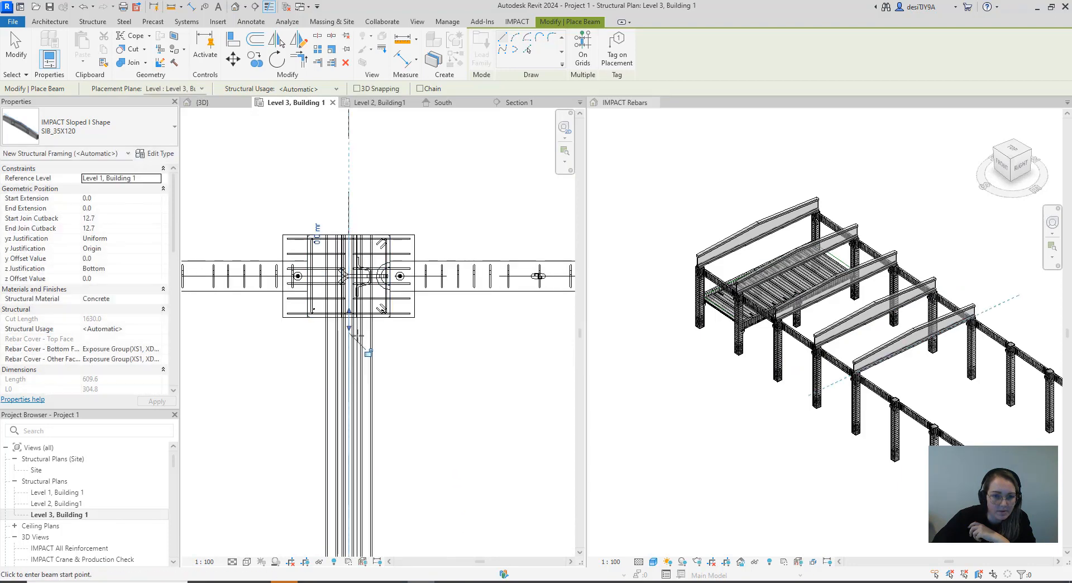
Place a SIB_35X120 beam along gridline 6 between the outer faces of the columns on gridlines C and A
scroll(378, 364, "down", 5)
scroll(361, 370, "up", 5)
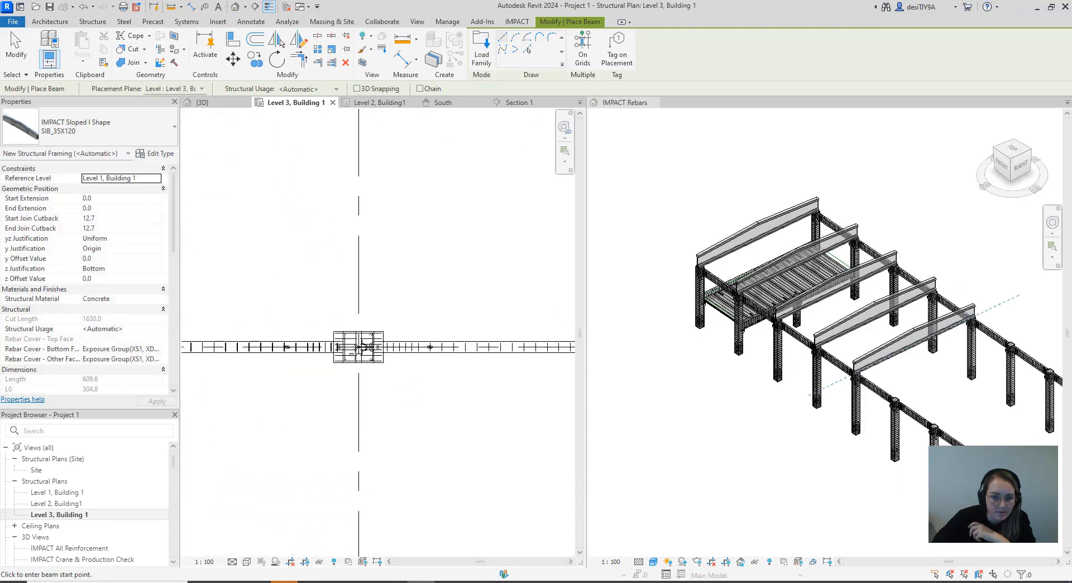
left_click(355, 367)
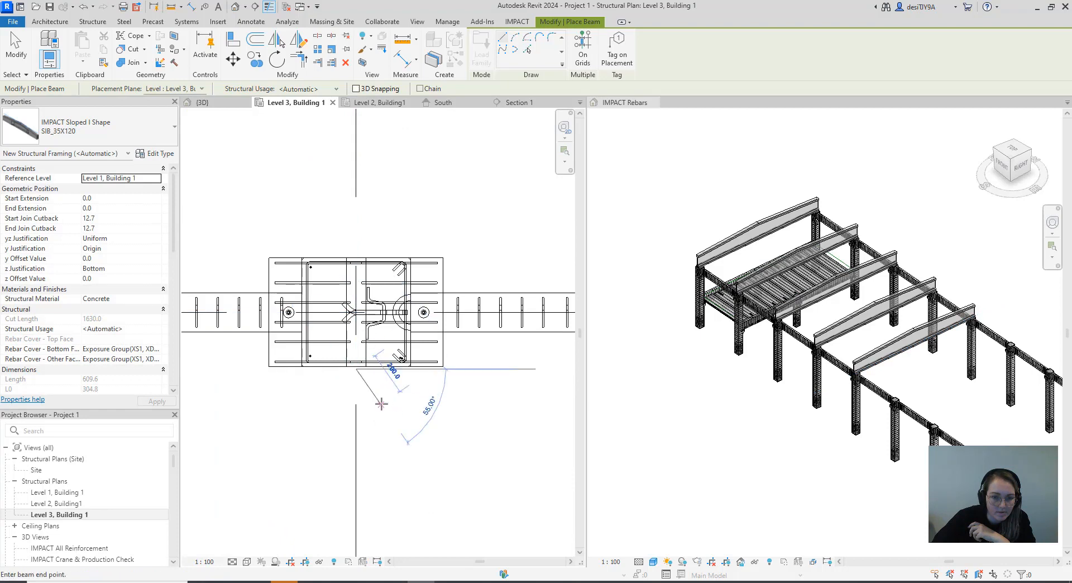
scroll(371, 511, "down", 5)
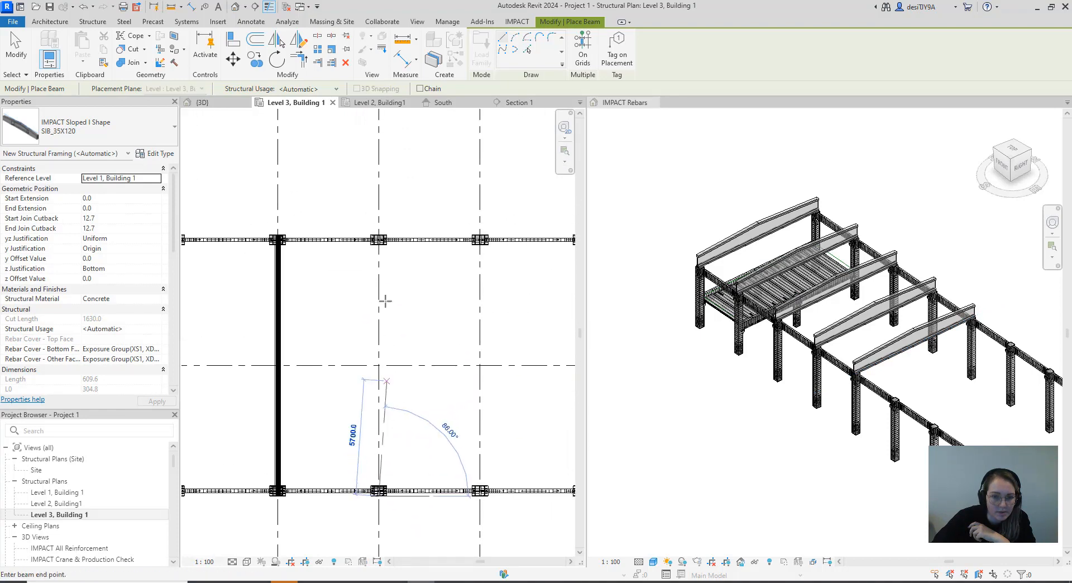
scroll(373, 229, "up", 5)
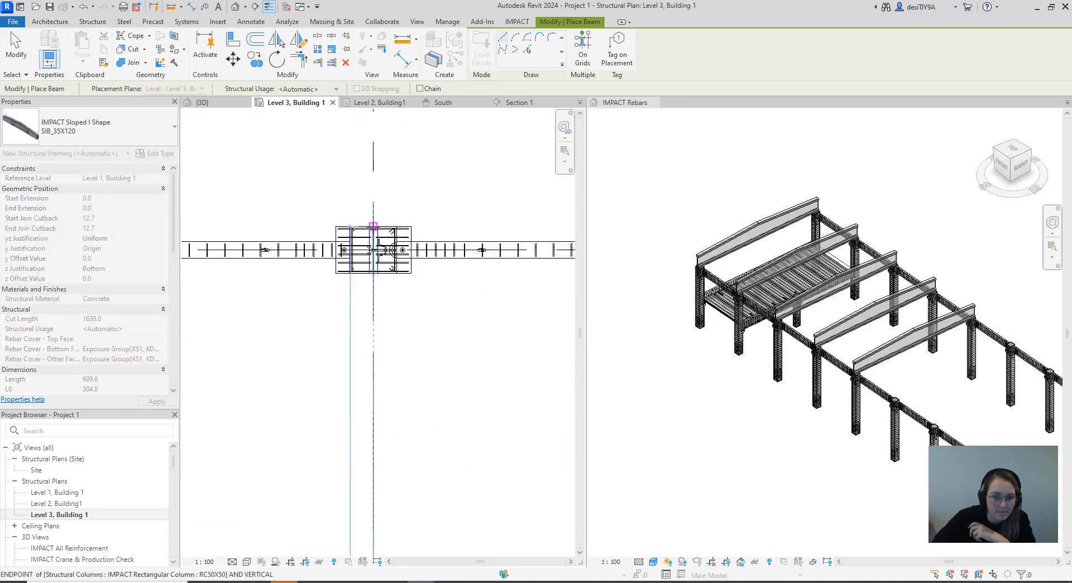
left_click(372, 226)
Place a SIB_35X120 beam along gridline 7 between the outer faces of the columns on gridlines C and A
scroll(394, 321, "down", 6)
middle_click_drag(415, 354, 311, 251)
scroll(371, 405, "up", 6)
scroll(363, 473, "up", 2)
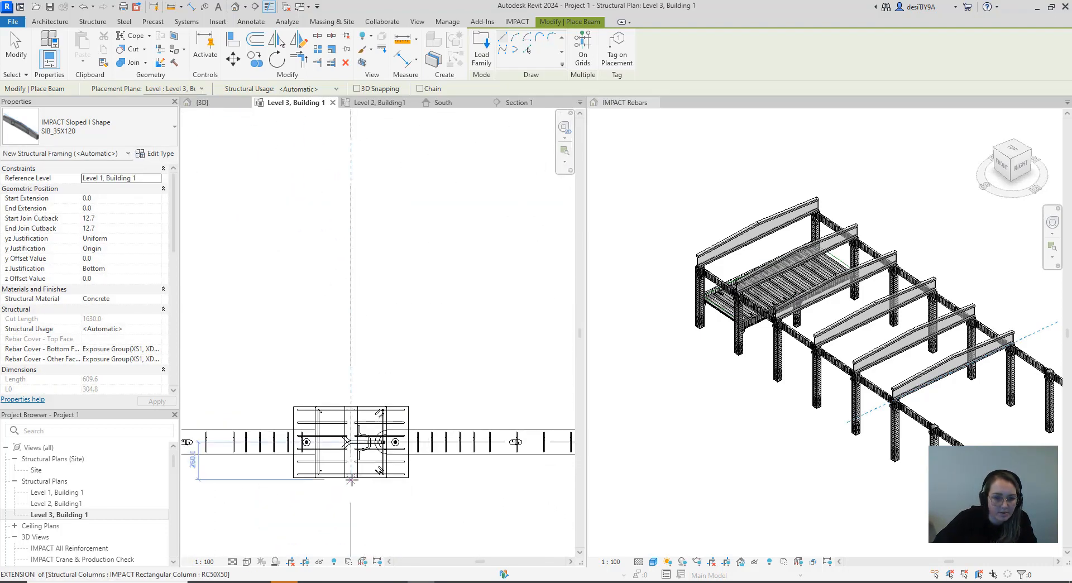
left_click(352, 479)
scroll(360, 402, "down", 7)
middle_click_drag(371, 135, 378, 386)
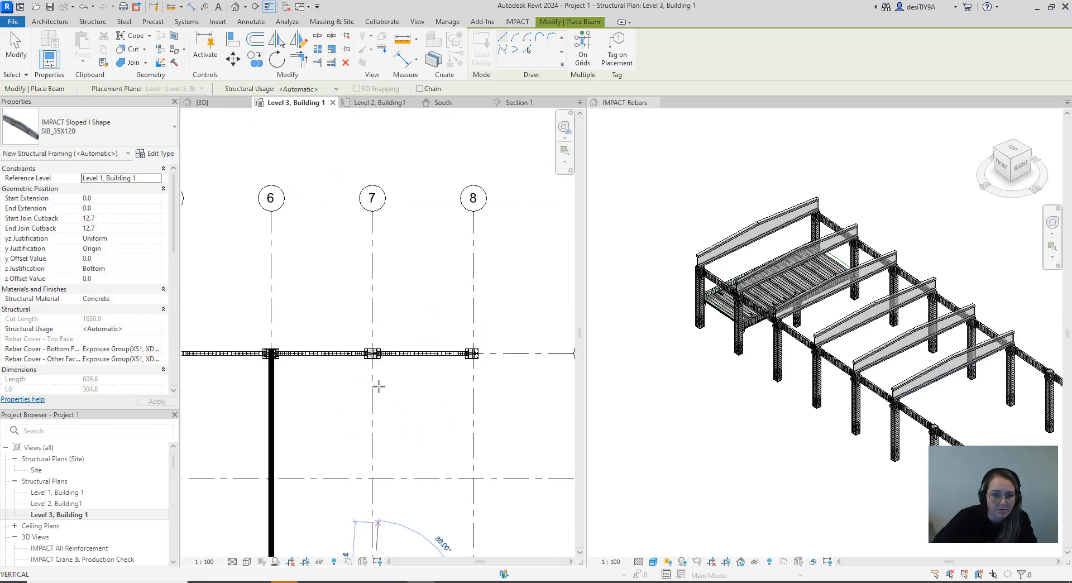
scroll(374, 334, "up", 7)
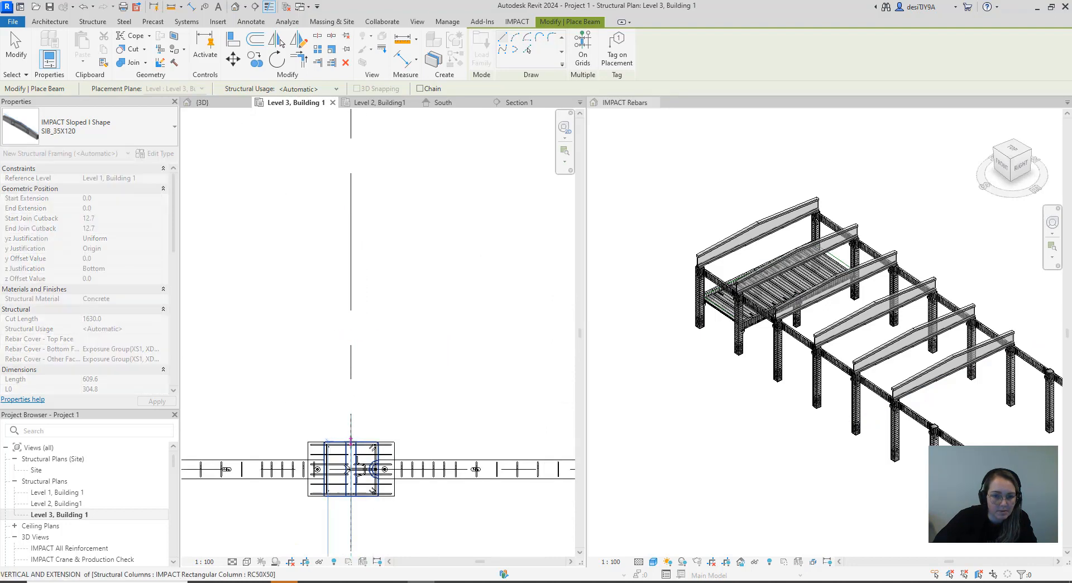
left_click(351, 442)
Place a SIB_35X120 beam along gridline 8 between the outer faces of the columns on gridlines C and A, and end beam placement
scroll(364, 376, "down", 7)
middle_click_drag(410, 449, 337, 237)
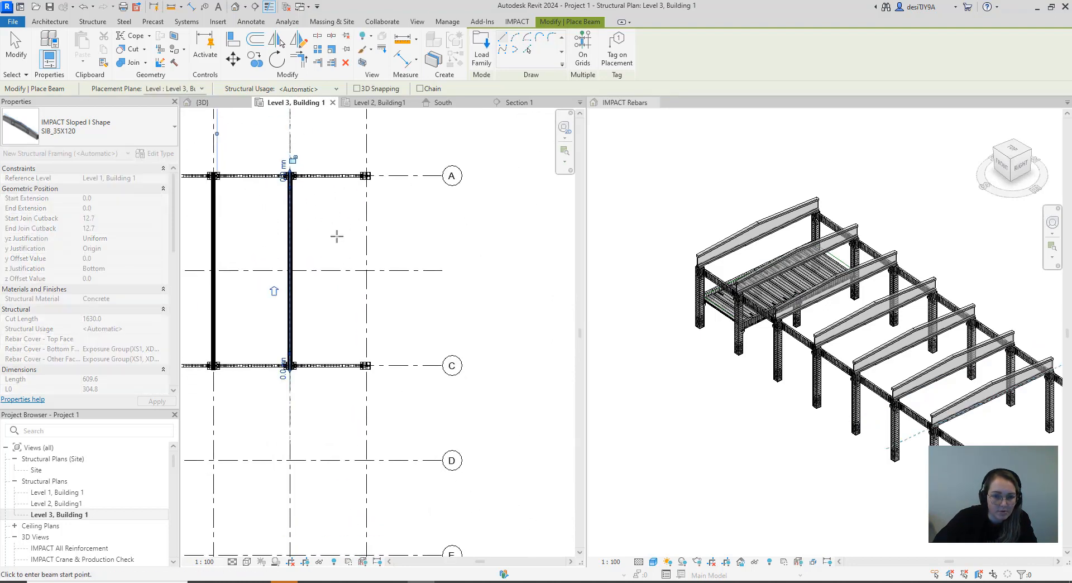
scroll(380, 360, "up", 6)
scroll(336, 389, "up", 3)
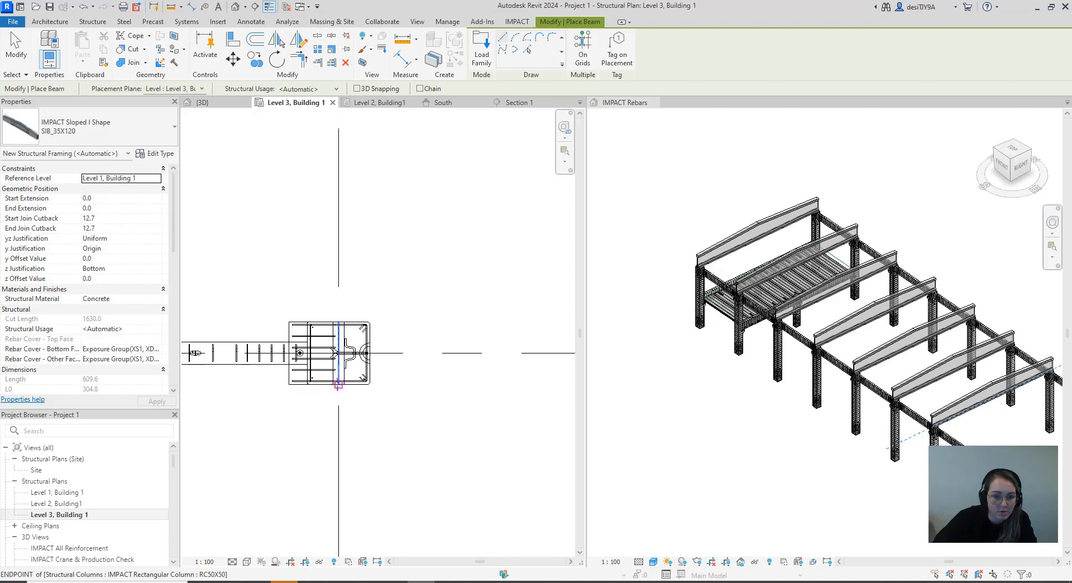
left_click(338, 354)
scroll(346, 335, "down", 5)
middle_click_drag(371, 301, 354, 407)
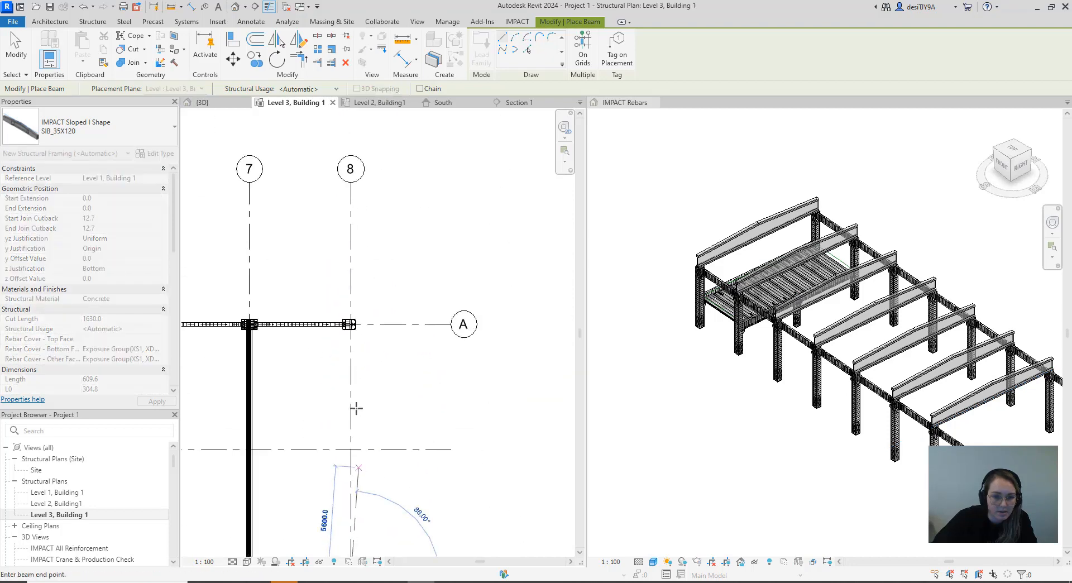
scroll(356, 329, "up", 5)
scroll(352, 318, "up", 3)
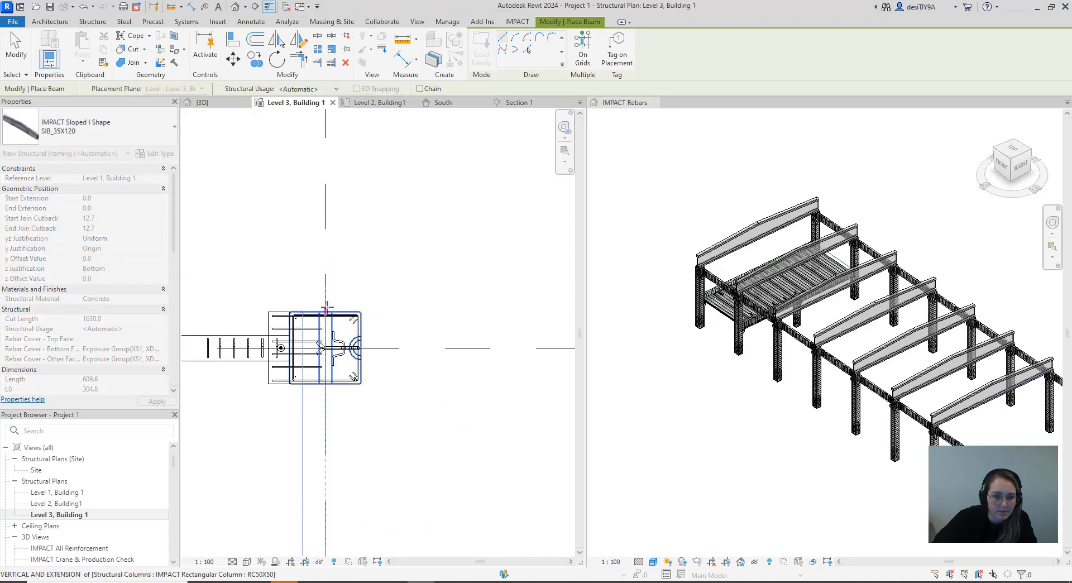
left_click(325, 311)
scroll(390, 330, "down", 5)
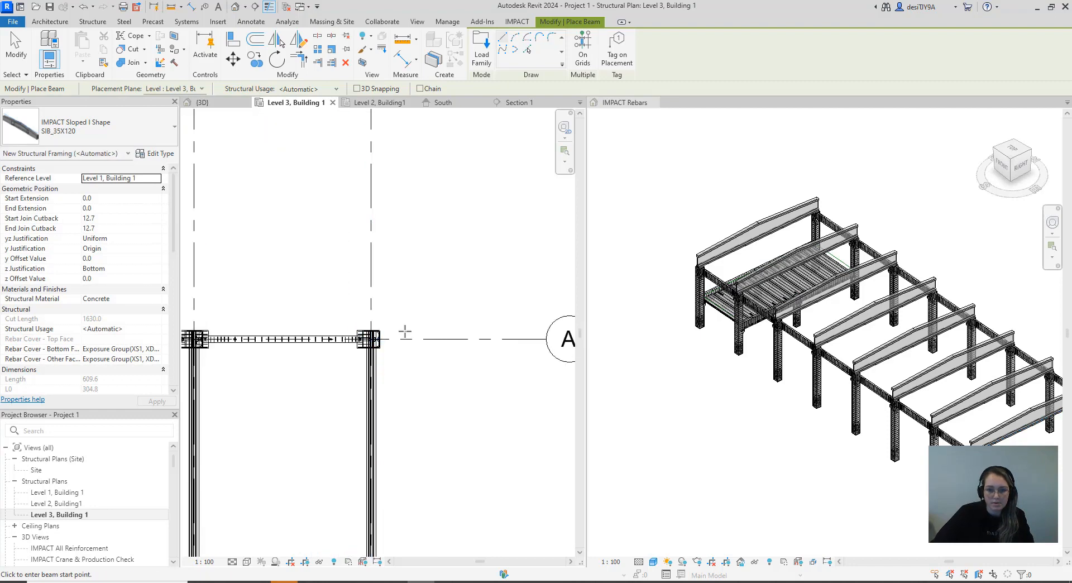
key("Escape")
key("Escape")
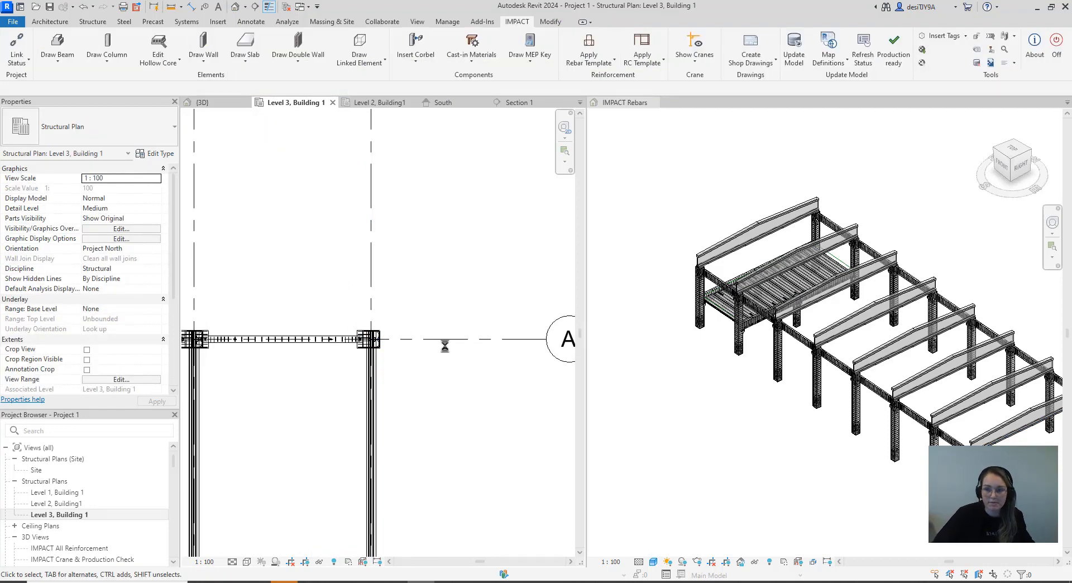
Inspect the individual strands at the end of a sloped roof beam above its column in the IMPACT Rebars 3D view
scroll(442, 342, "down", 3)
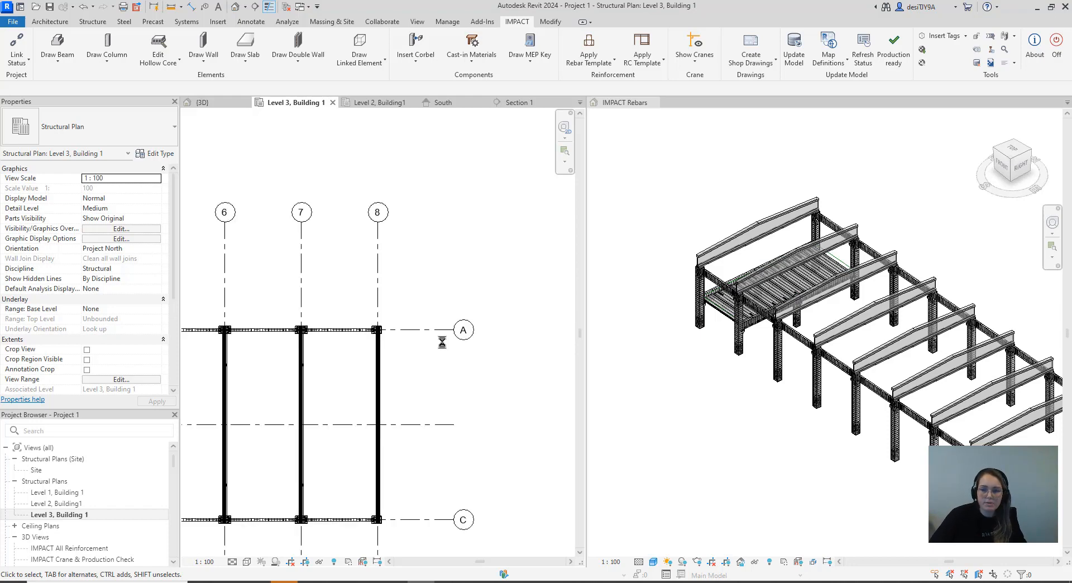
scroll(442, 342, "down", 2)
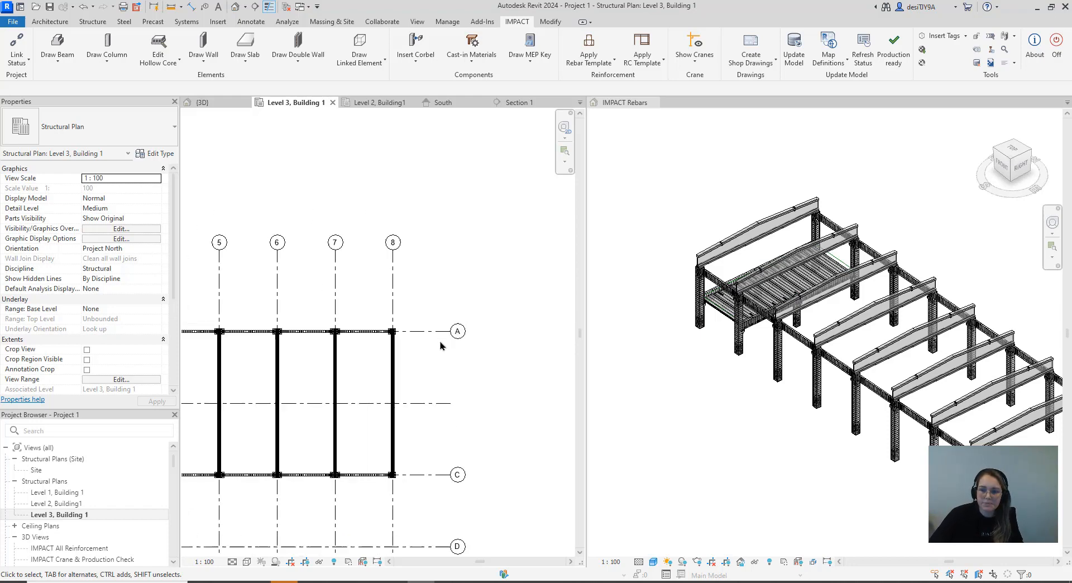
left_click(687, 289)
scroll(924, 382, "up", 8)
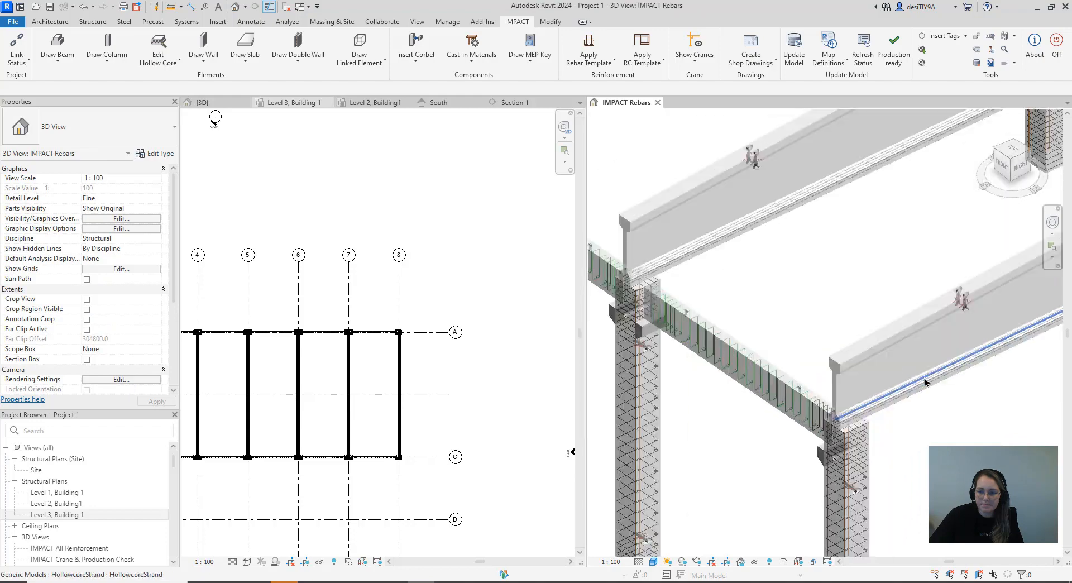
scroll(924, 382, "up", 6)
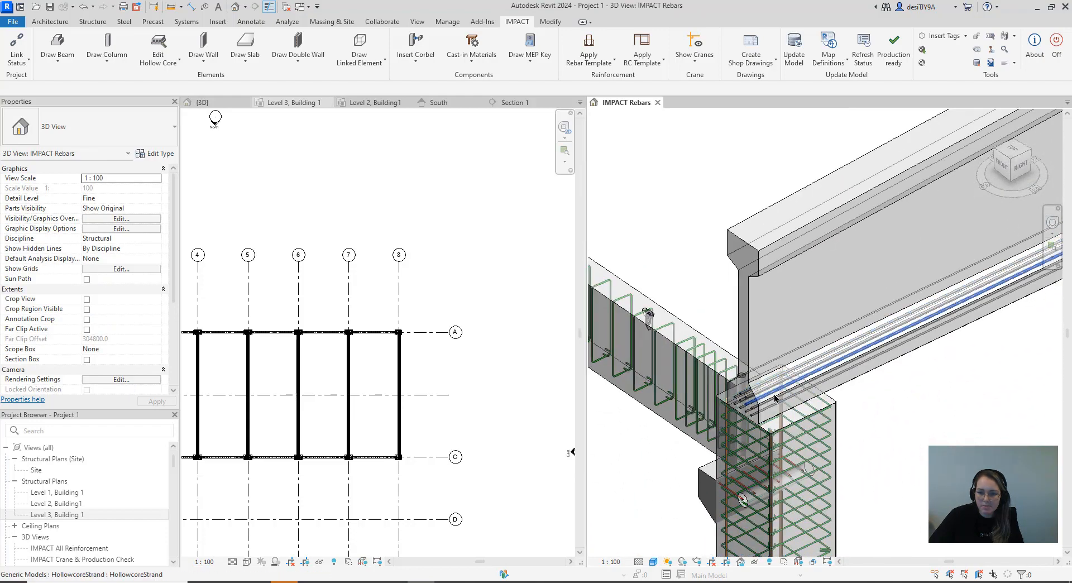
scroll(774, 397, "up", 8)
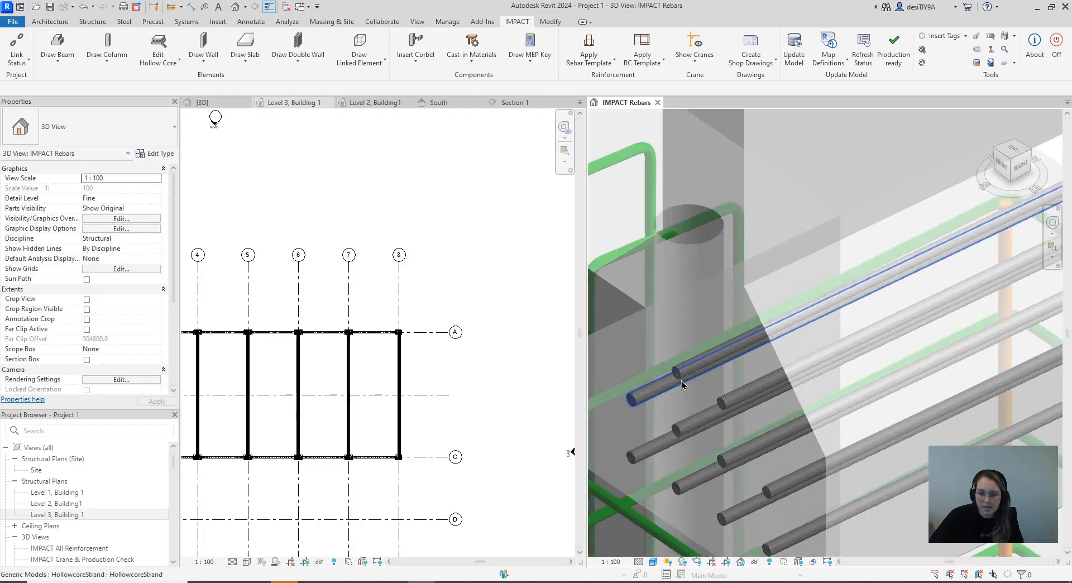
scroll(681, 384, "up", 4)
left_click(678, 373)
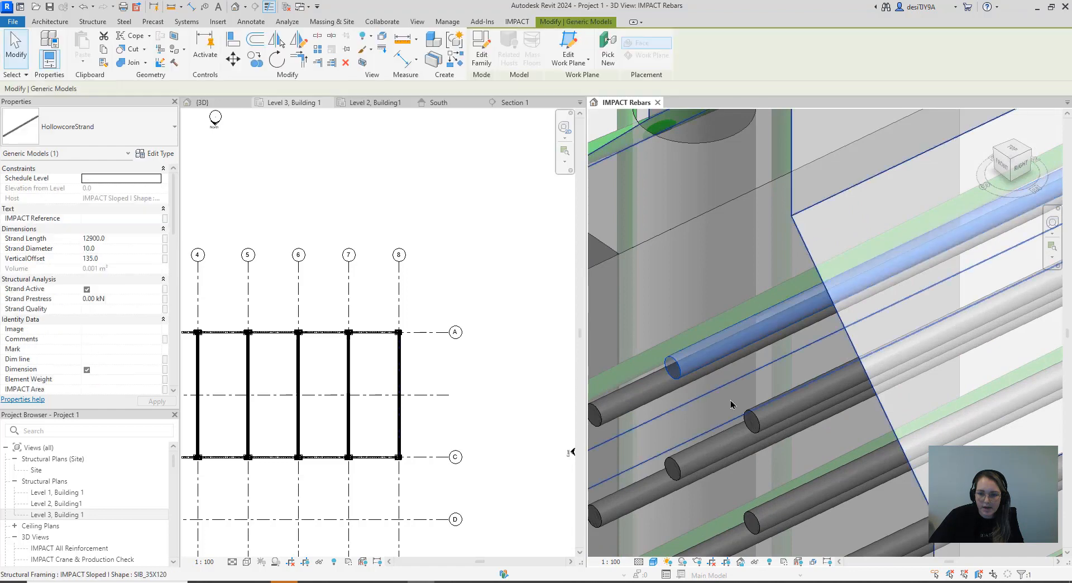
left_click(756, 421)
key("Escape")
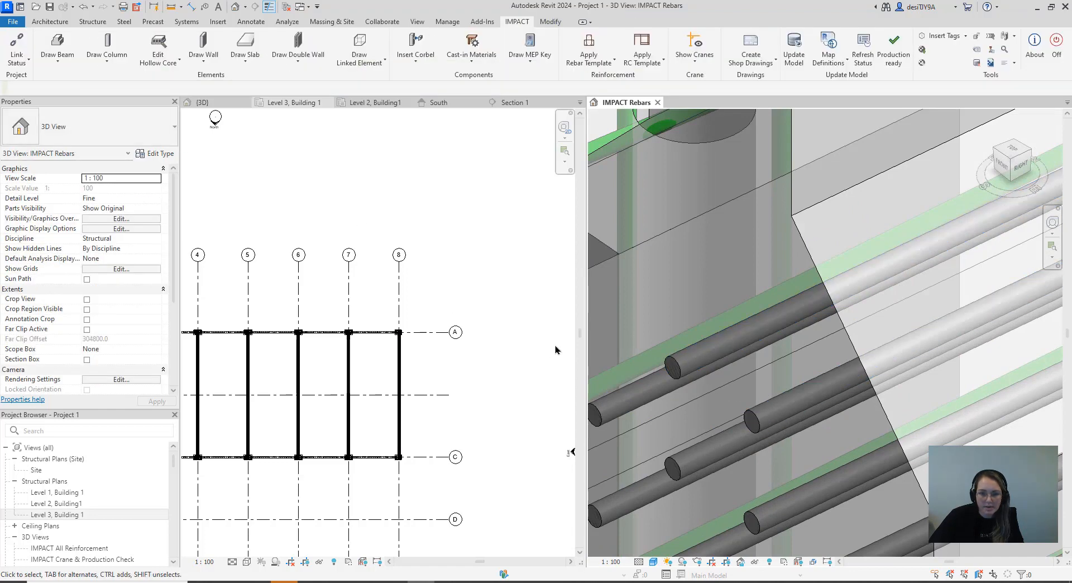
Review the whole frame with its sloped roof beams in the 3D view and the Level 3 plan
scroll(767, 366, "down", 6)
scroll(767, 366, "down", 8)
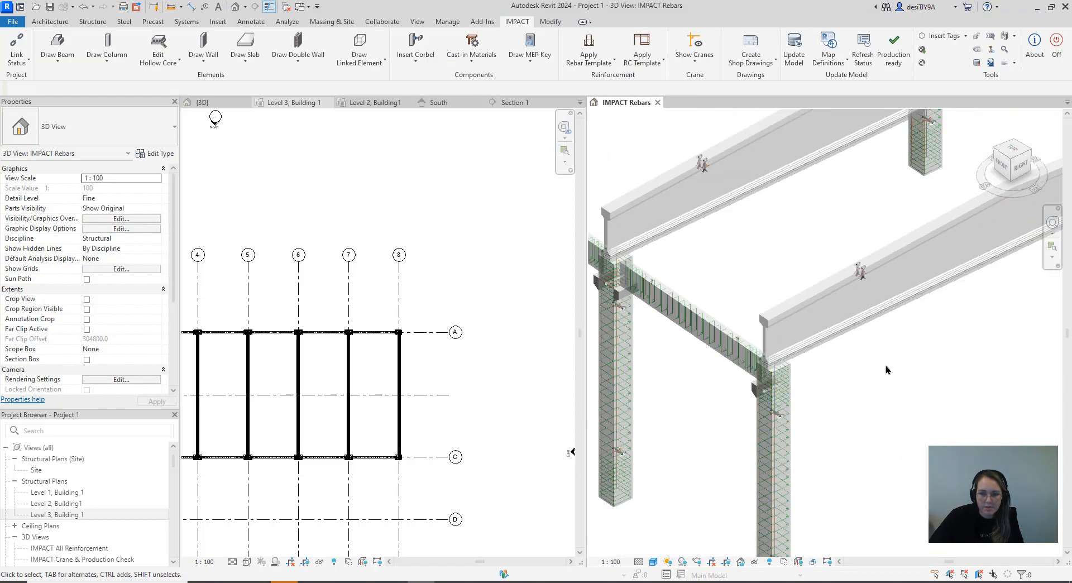
scroll(765, 444, "down", 6)
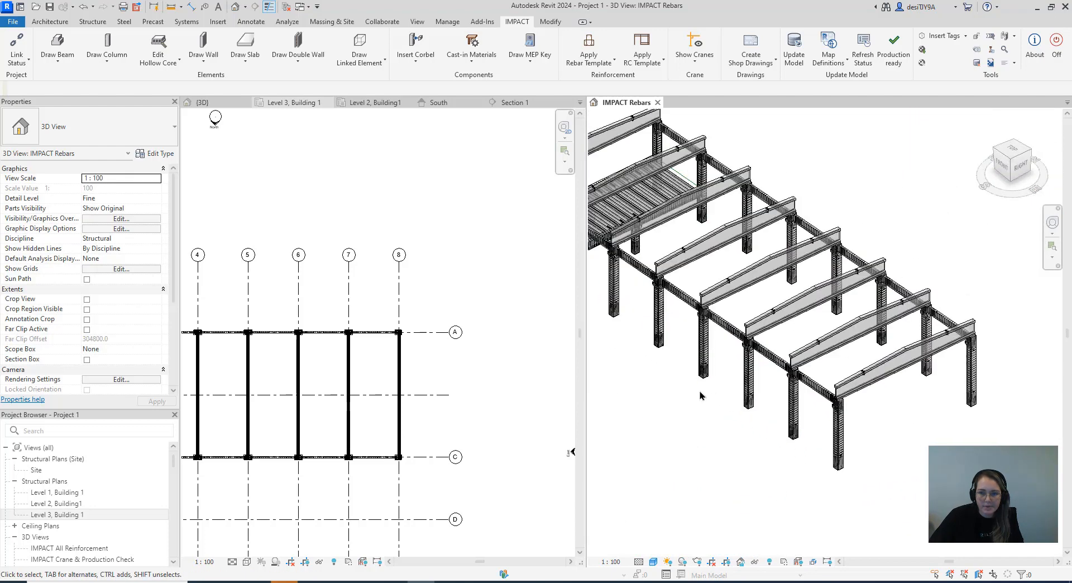
scroll(705, 473, "down", 2)
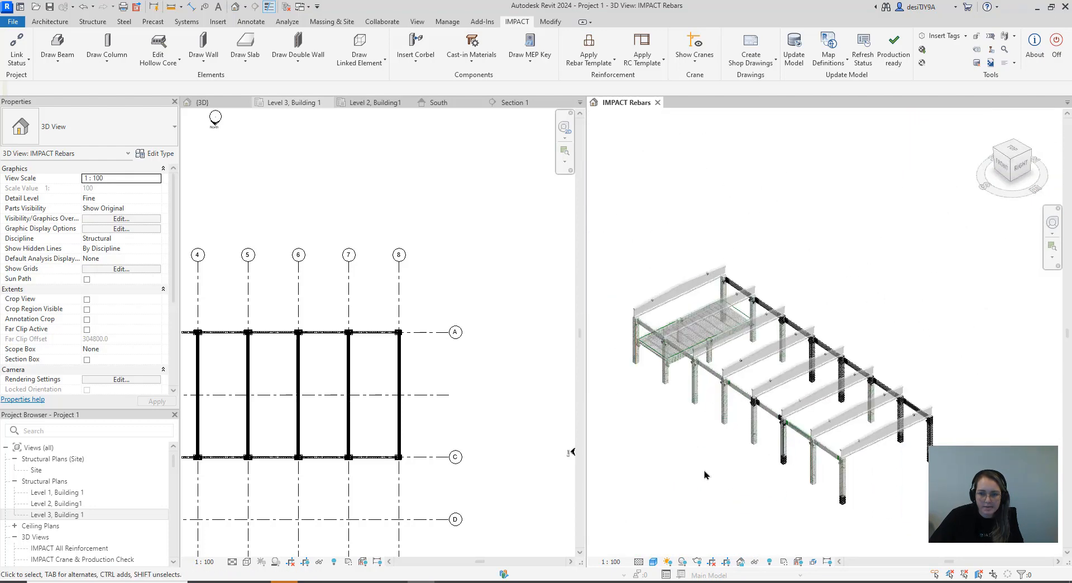
scroll(471, 406, "down", 4)
middle_click_drag(484, 407, 504, 361)
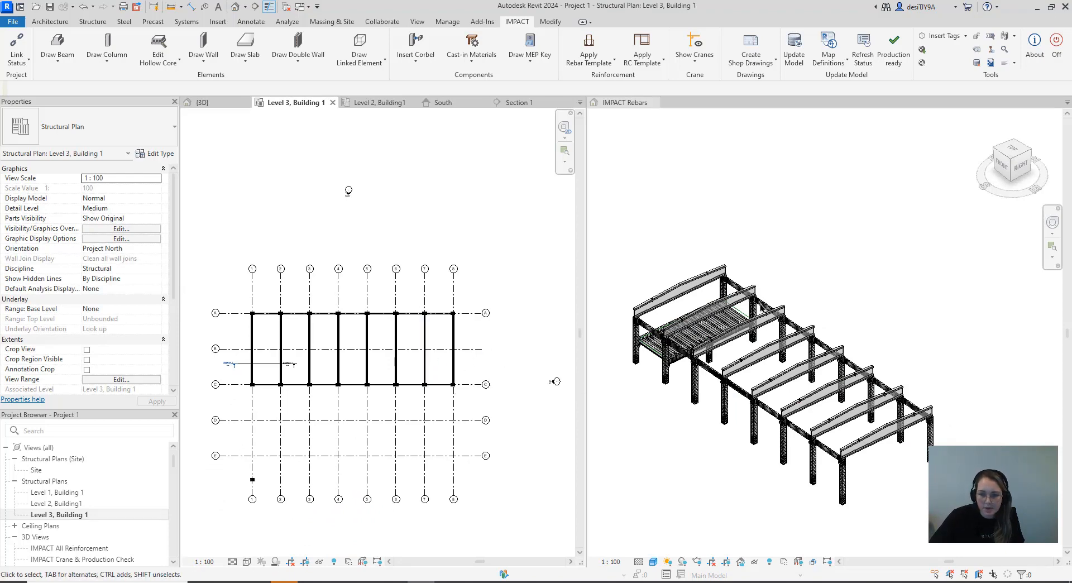
scroll(708, 361, "up", 3)
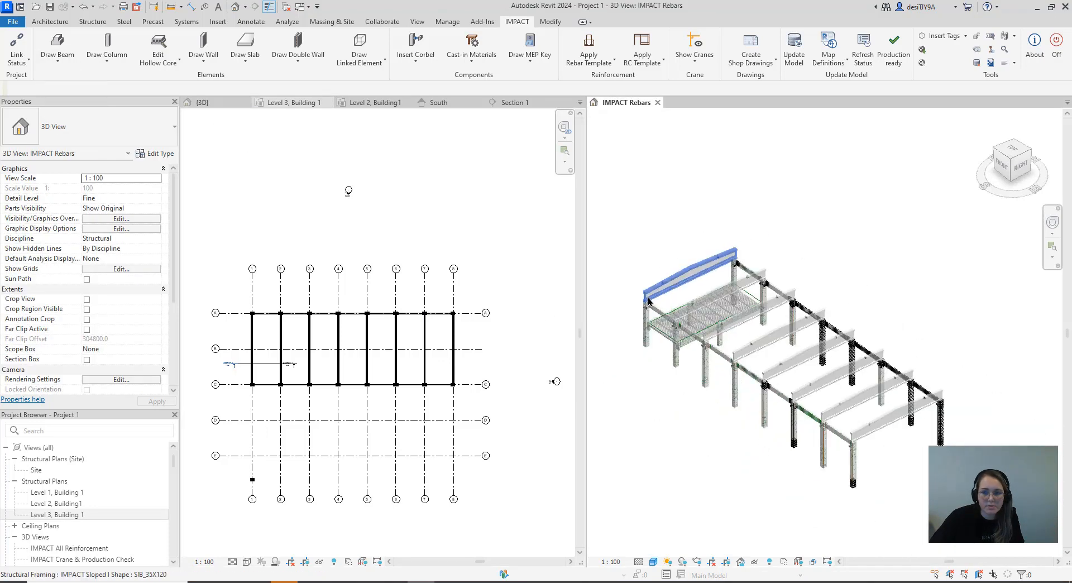
scroll(697, 335, "down", 2)
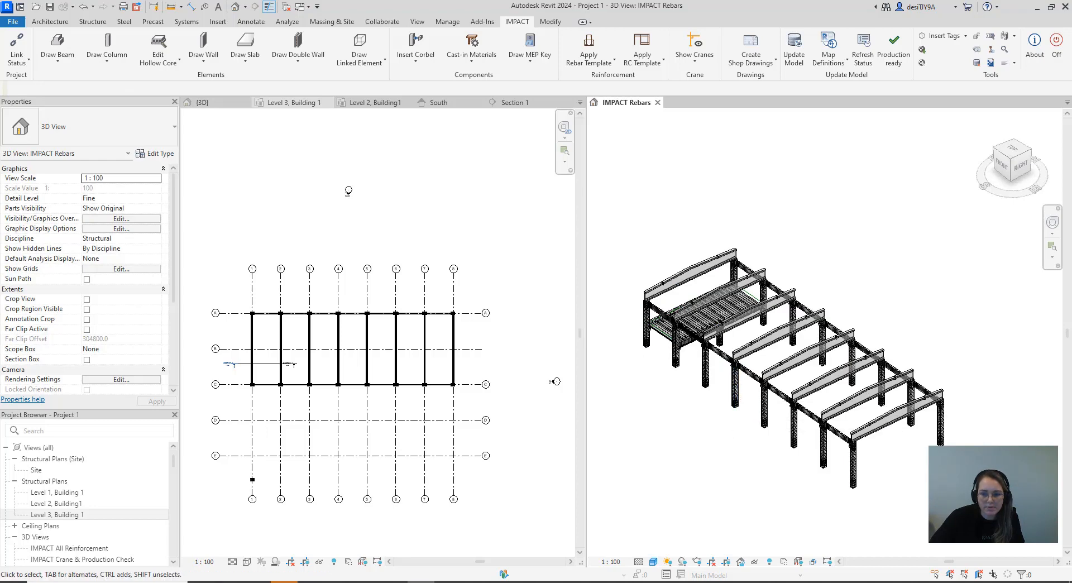
Select all instances of the corner column's Ø8 K500B (A) rebar in the entire project, excluding those in the stand-alone column
scroll(860, 480, "up", 4)
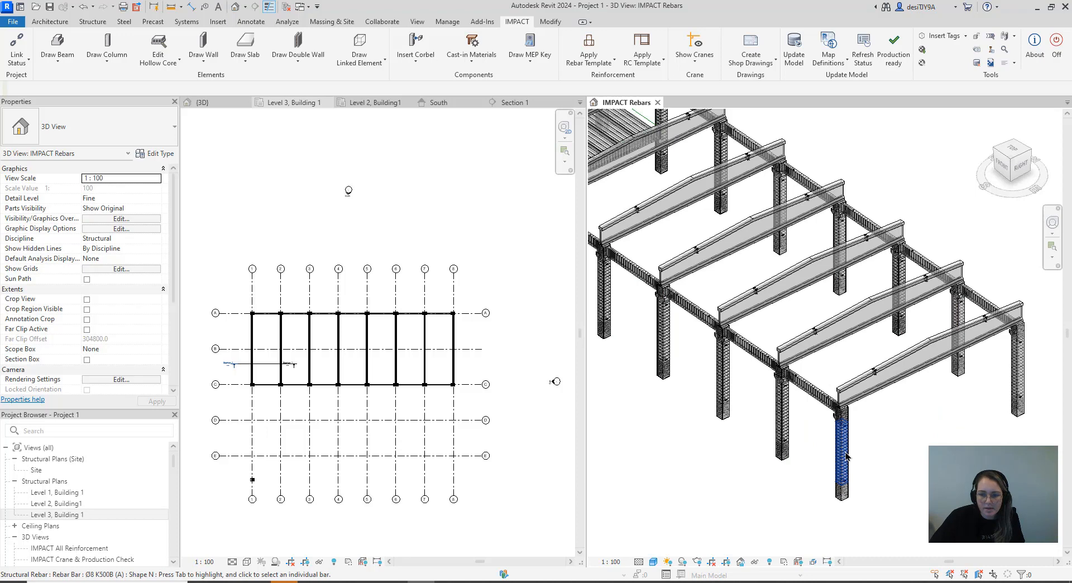
right_click(846, 500)
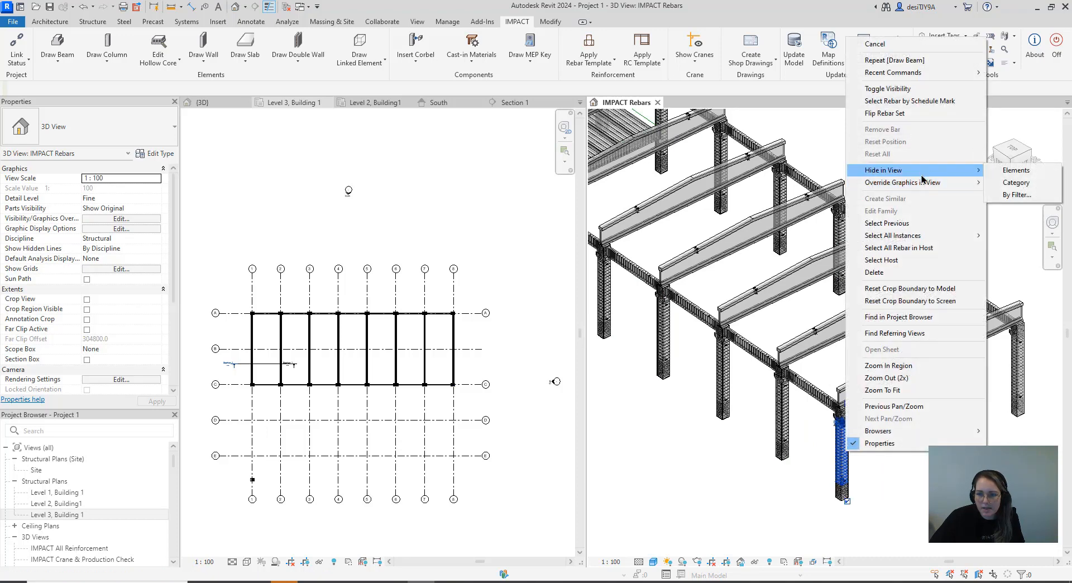
mouse_move(921, 235)
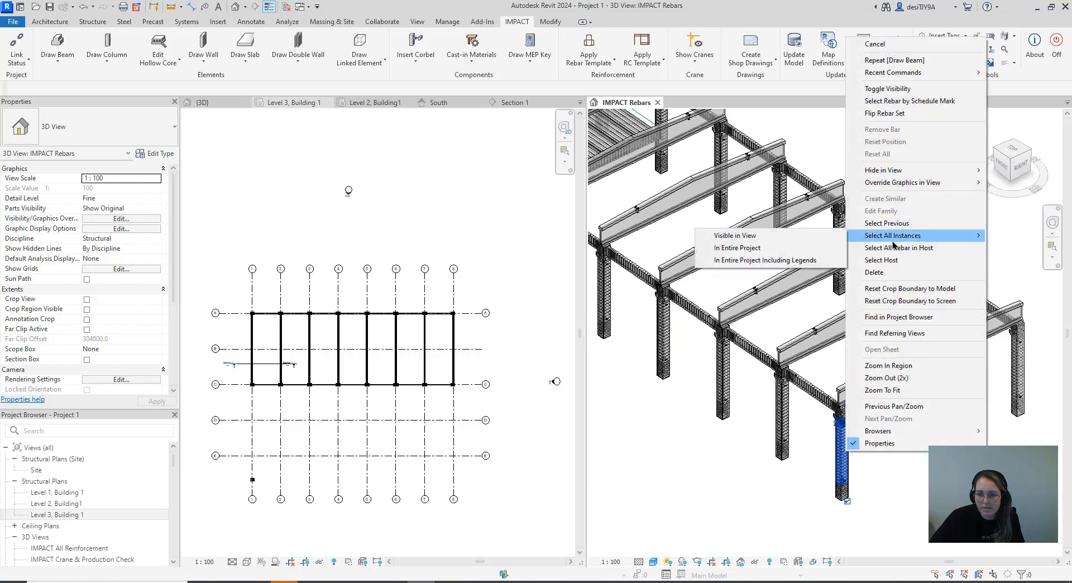
left_click(772, 246)
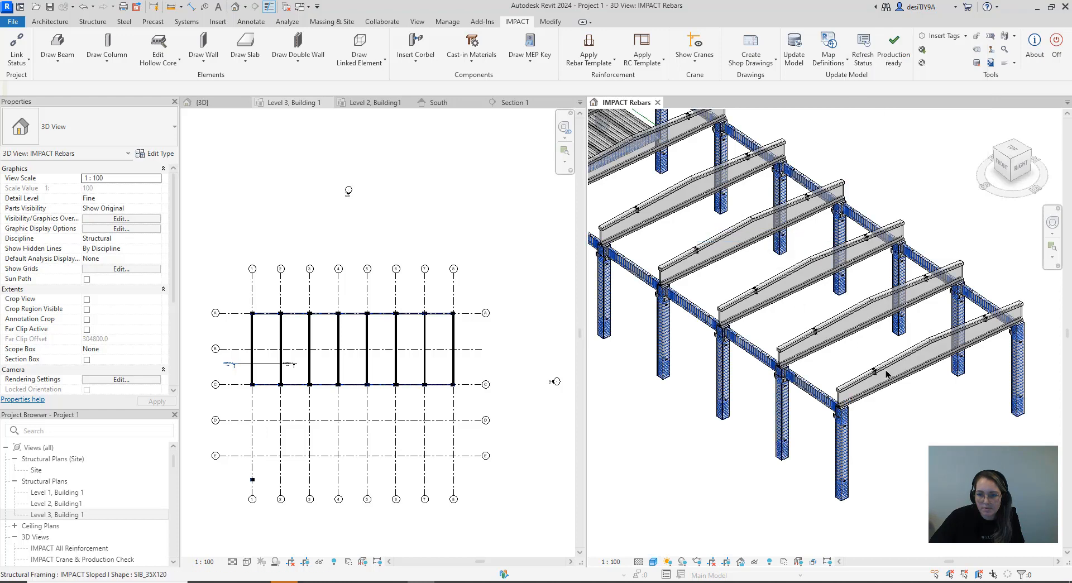
scroll(893, 400, "down", 5)
scroll(893, 400, "down", 3)
scroll(811, 372, "up", 4)
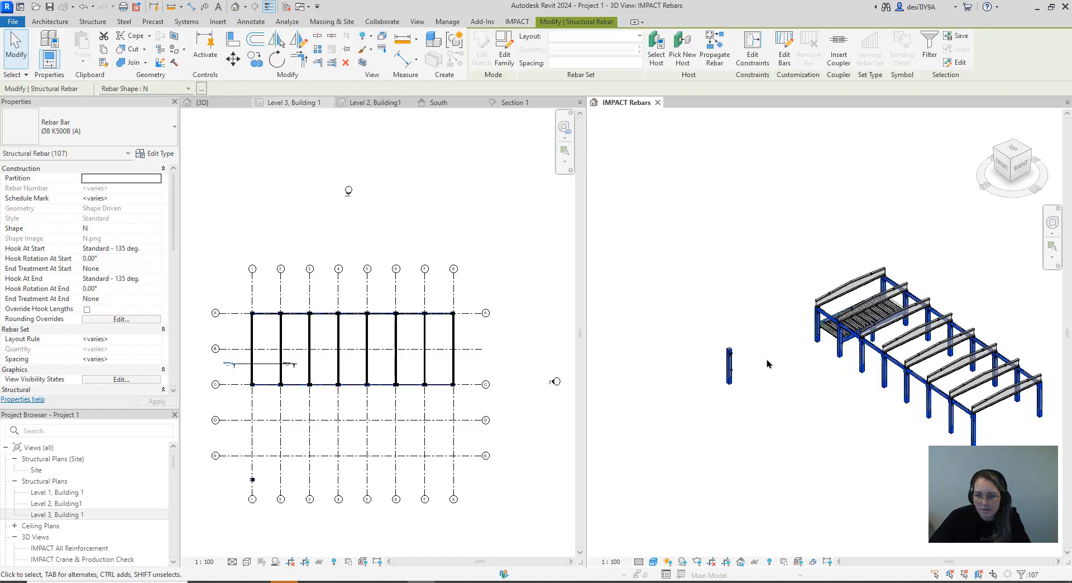
left_click_drag(745, 386, 692, 335, "shift")
scroll(720, 377, "down", 1)
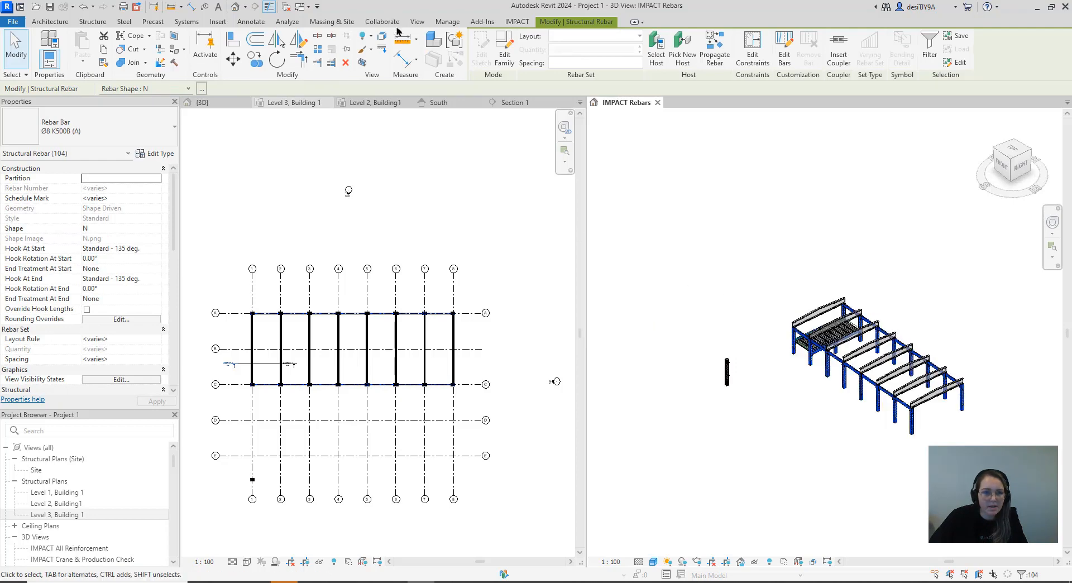
Try to save the frame's columns to IMPACT with the Save Columns command
left_click(517, 22)
left_click(107, 59)
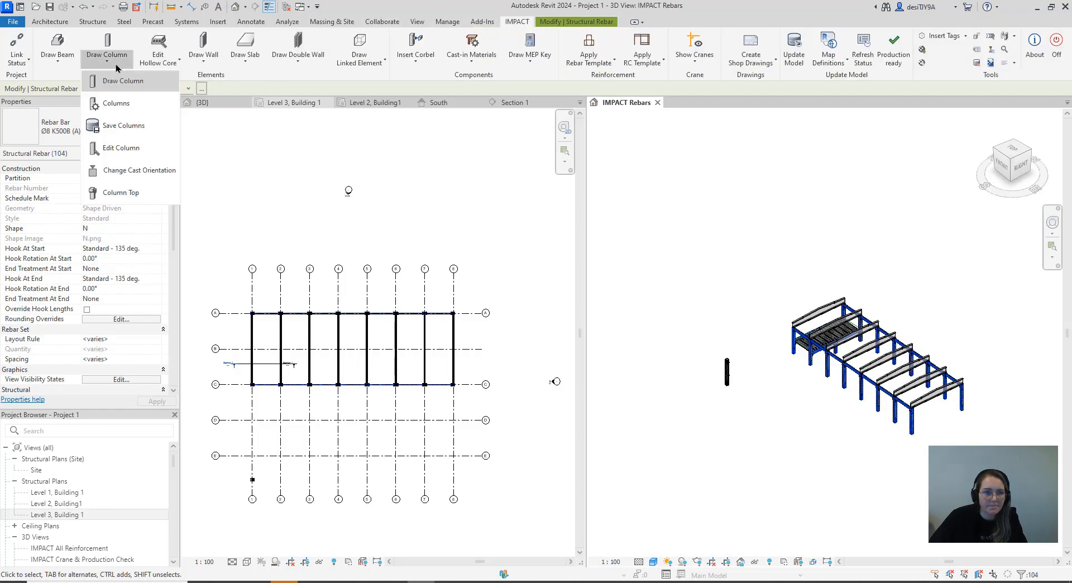
left_click(124, 125)
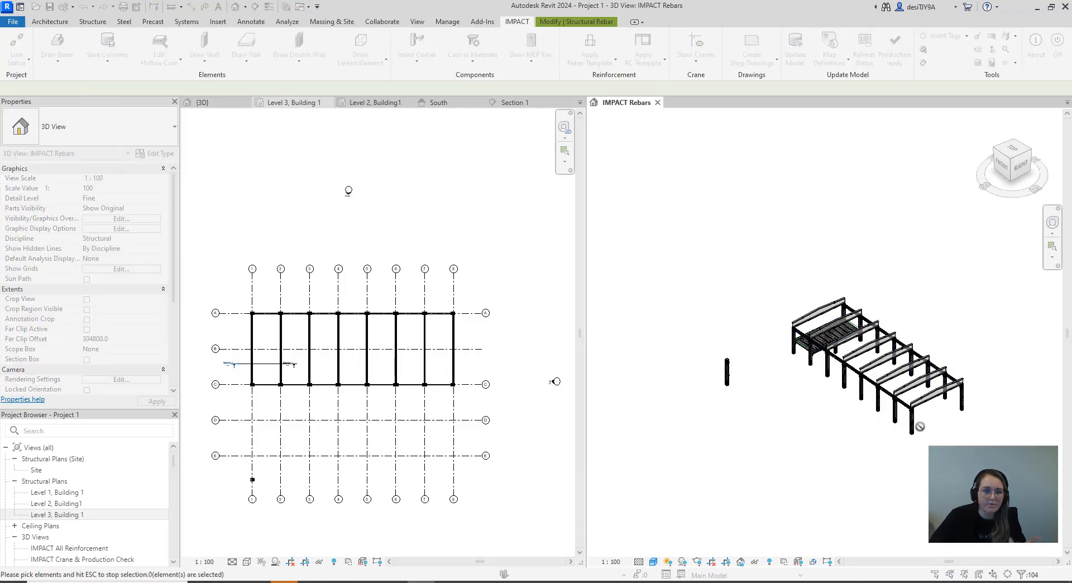
scroll(859, 357, "up", 2)
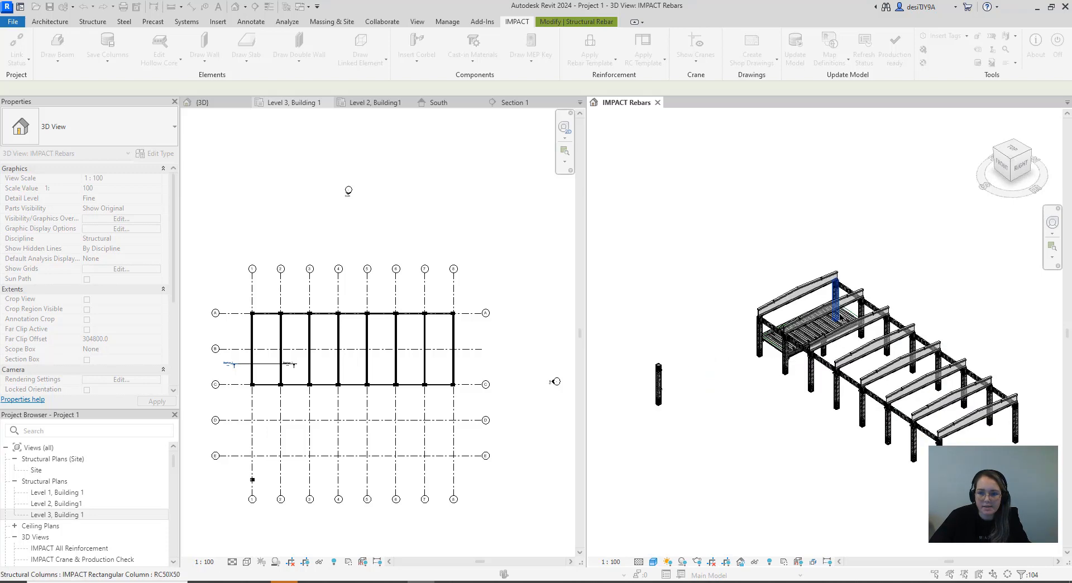
key("Escape")
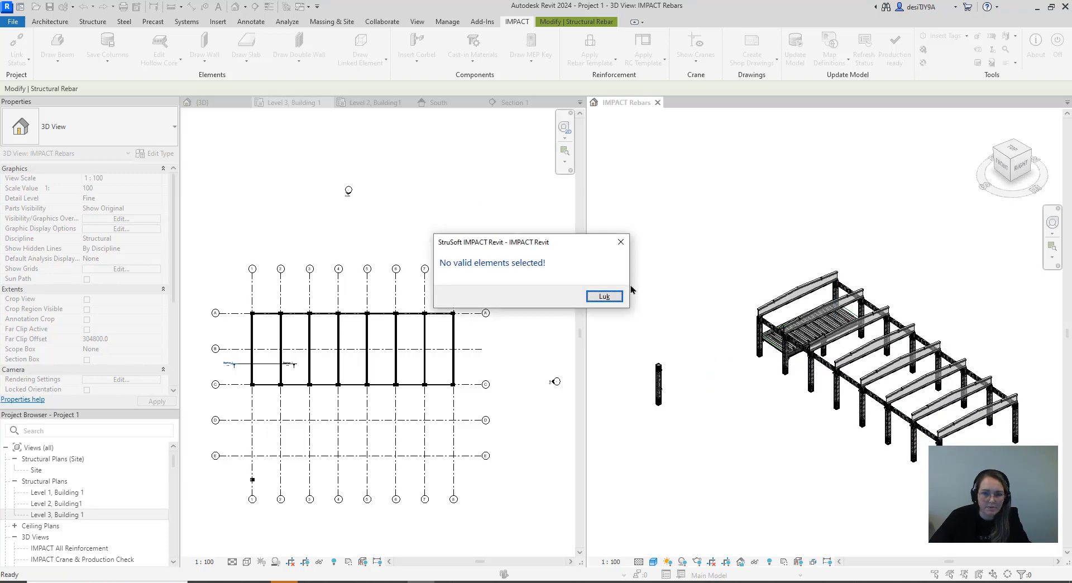
left_click(621, 245)
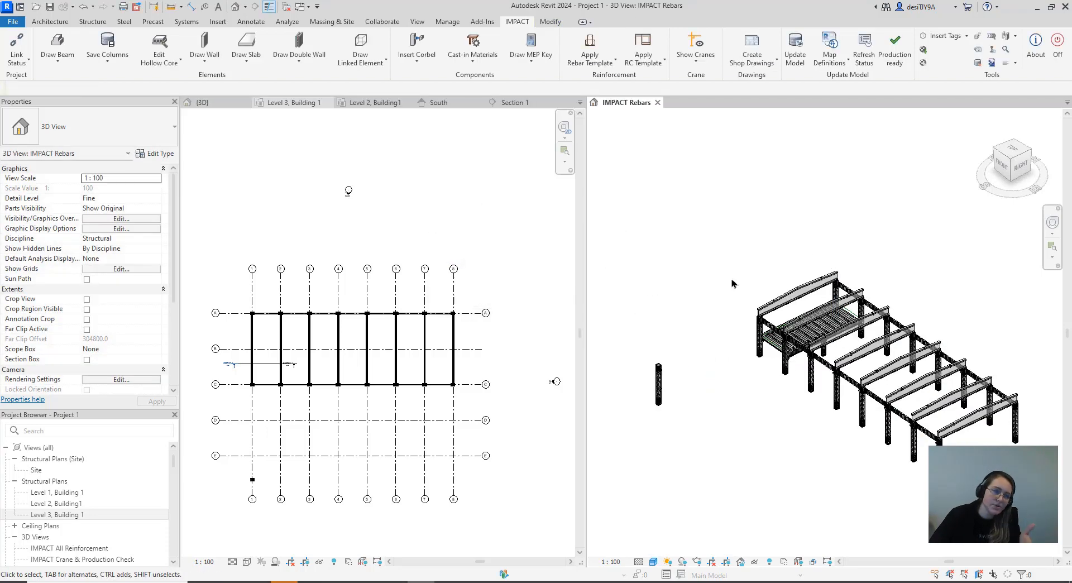
Select the whole frame in the 3D view without the stand-alone column and save all its columns to the IMPACT database
left_click(107, 59)
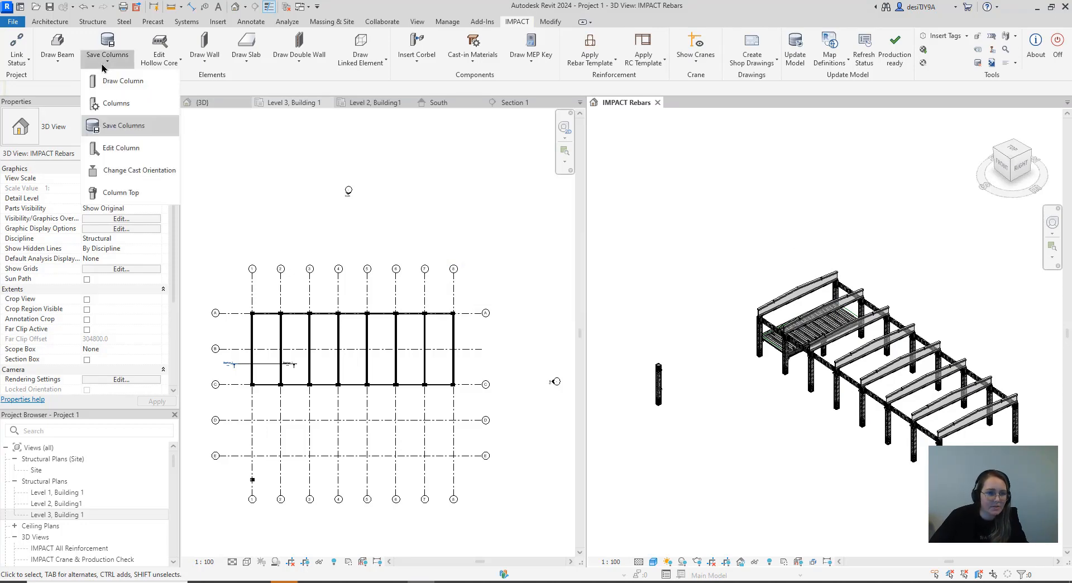
scroll(768, 329, "down", 3)
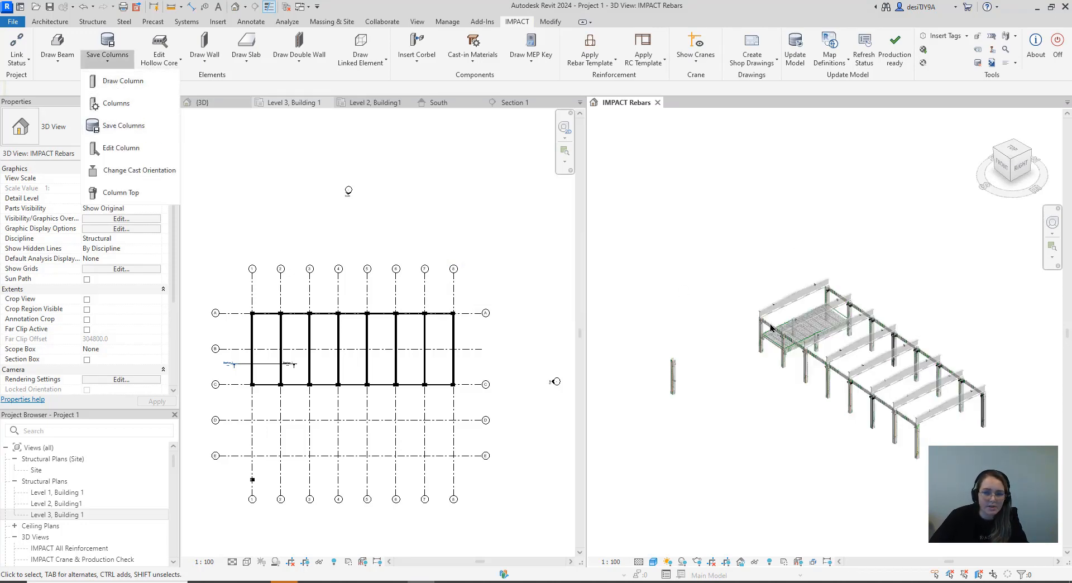
left_click(853, 339)
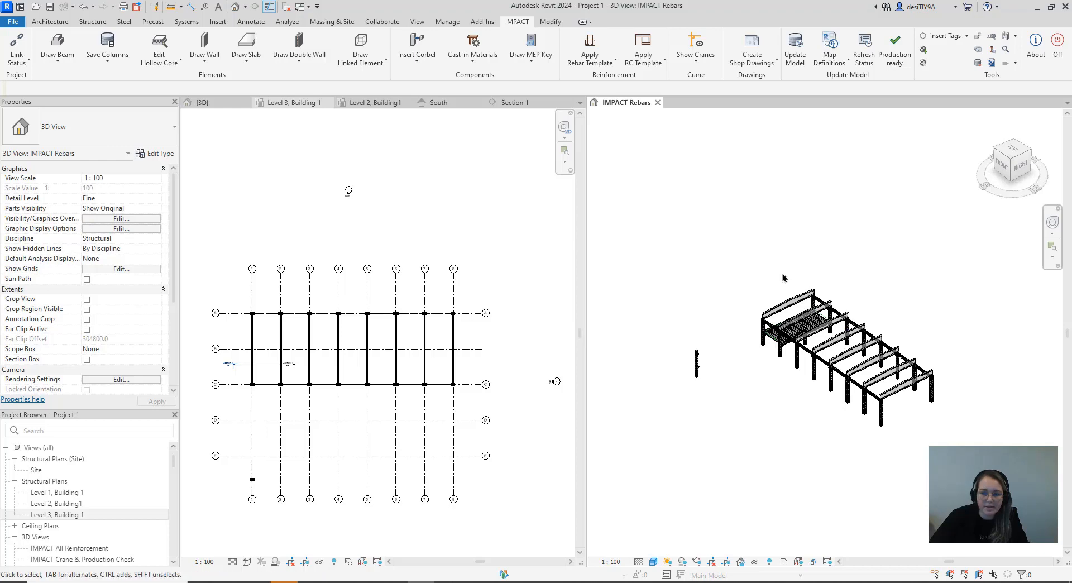
left_click_drag(956, 445, 720, 233)
left_click(523, 24)
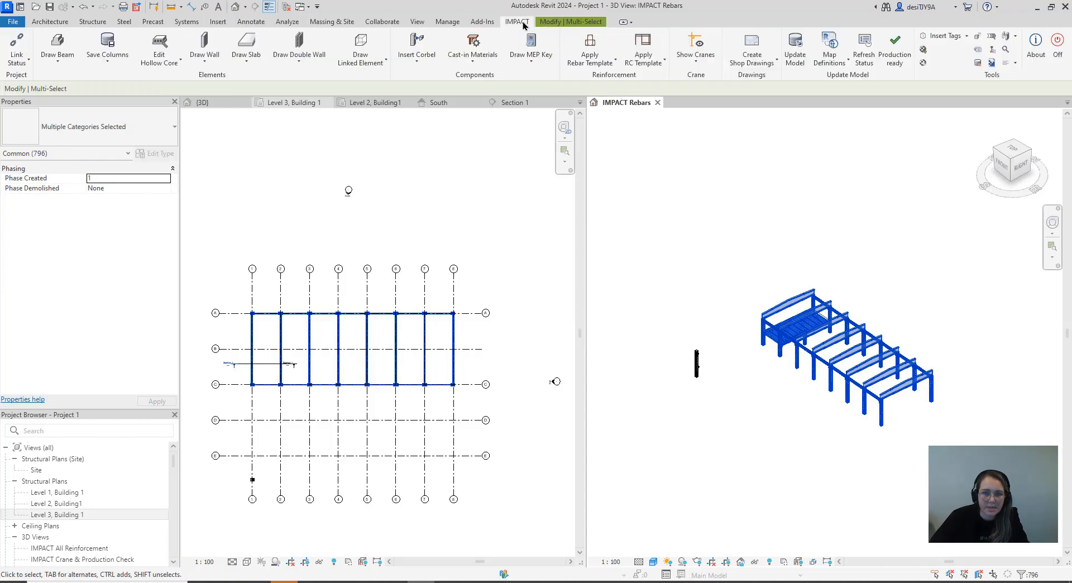
left_click(109, 60)
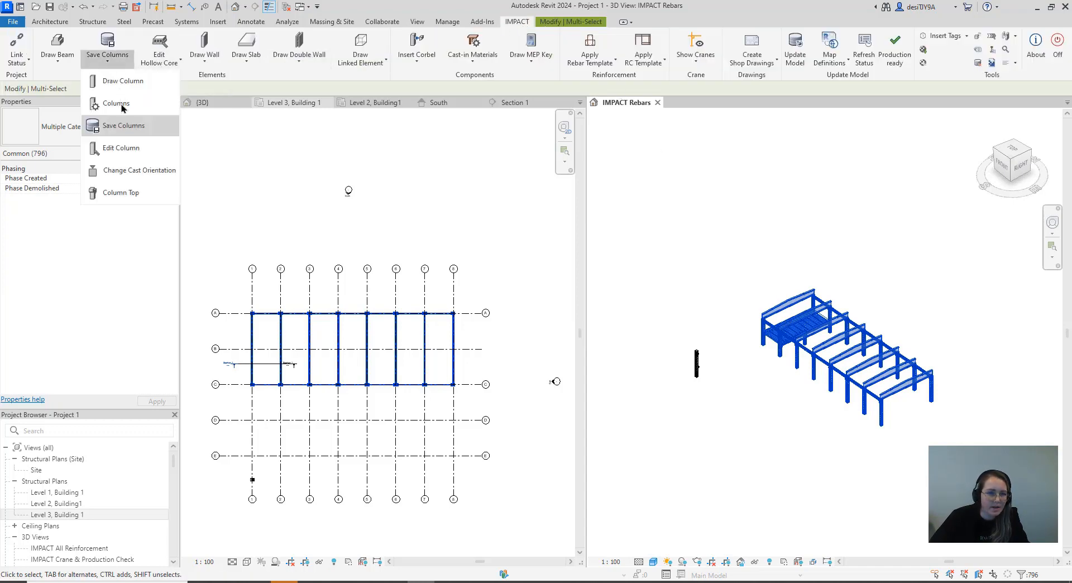
left_click(125, 127)
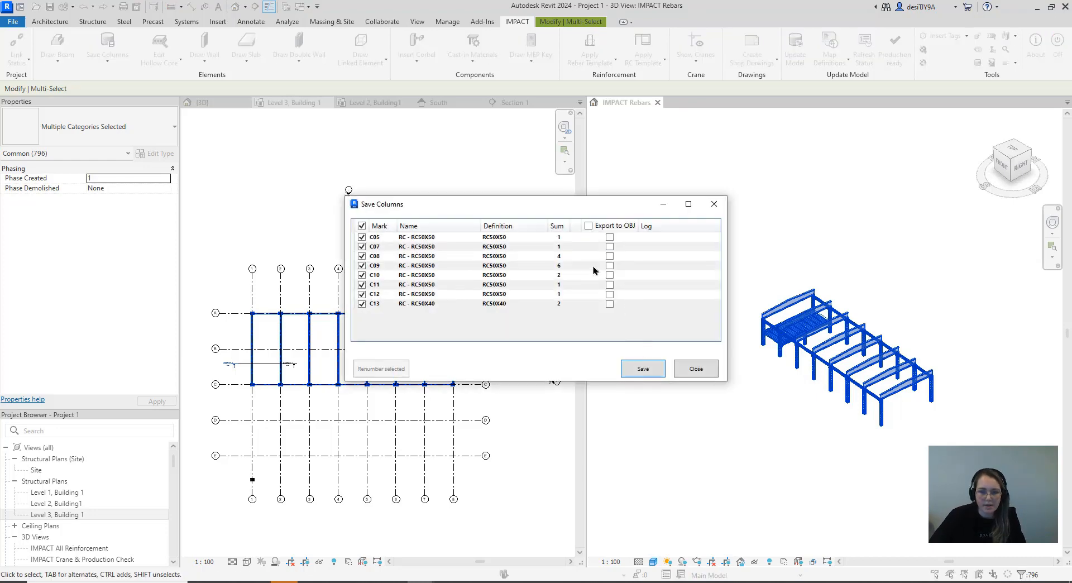
left_click(645, 369)
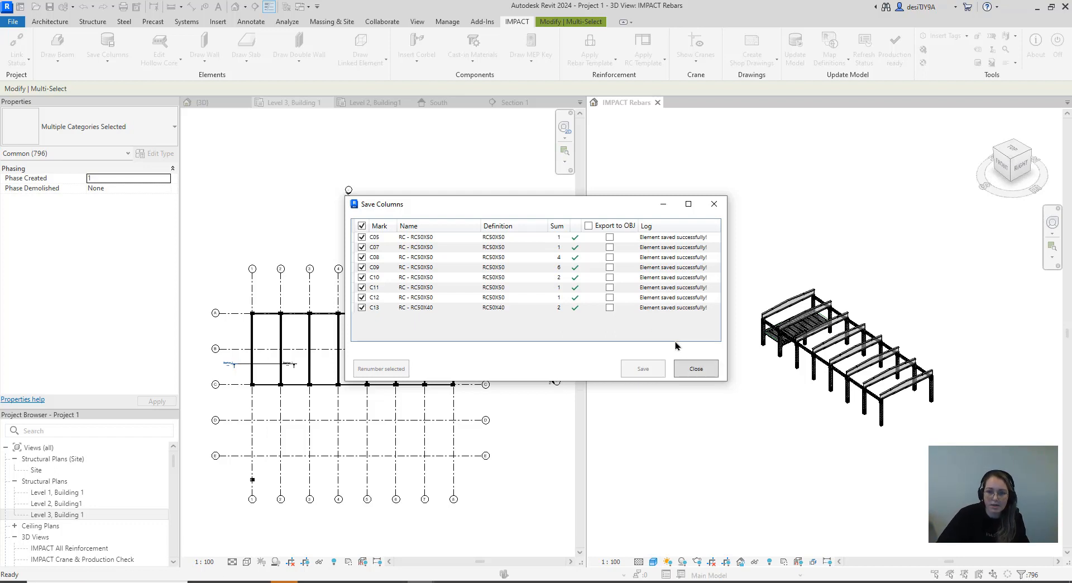
left_click(696, 370)
Reselect the whole frame in the 3D view and save all its rectangular, ledged and sloped I-shape beams to the IMPACT database
left_click_drag(956, 438, 737, 225)
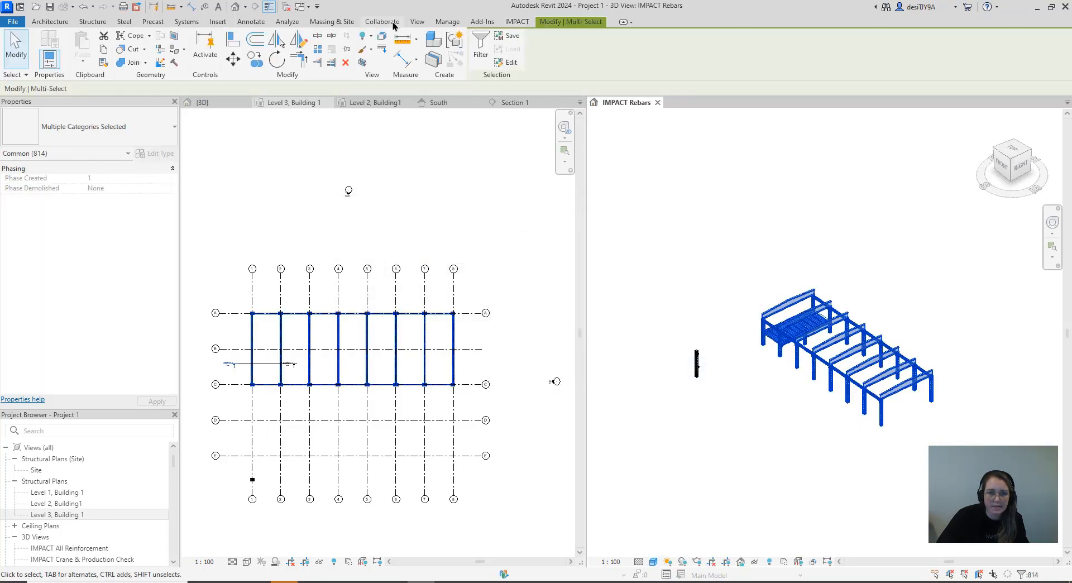
left_click(517, 22)
left_click(69, 66)
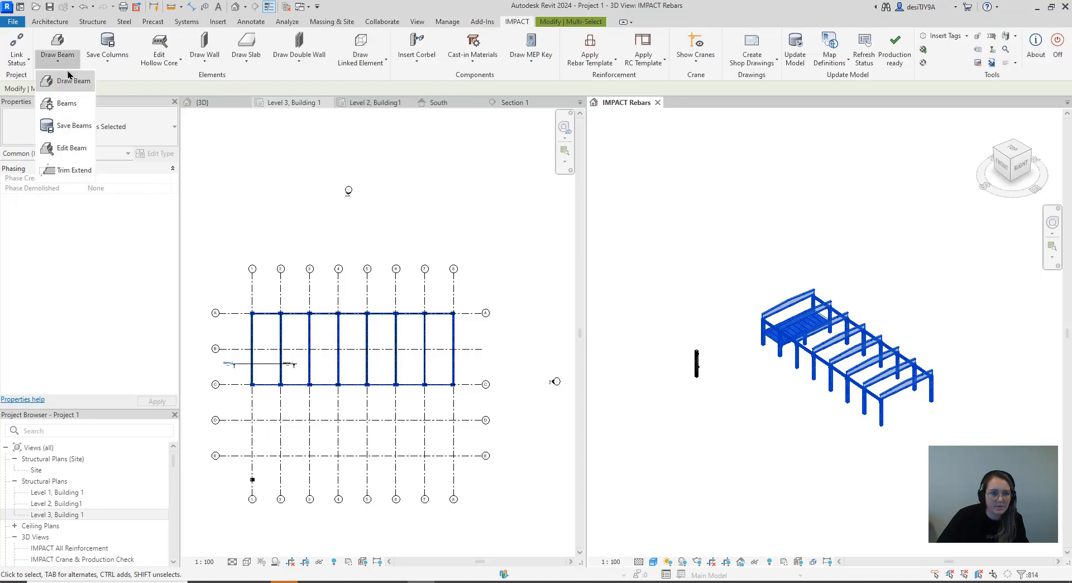
left_click(77, 125)
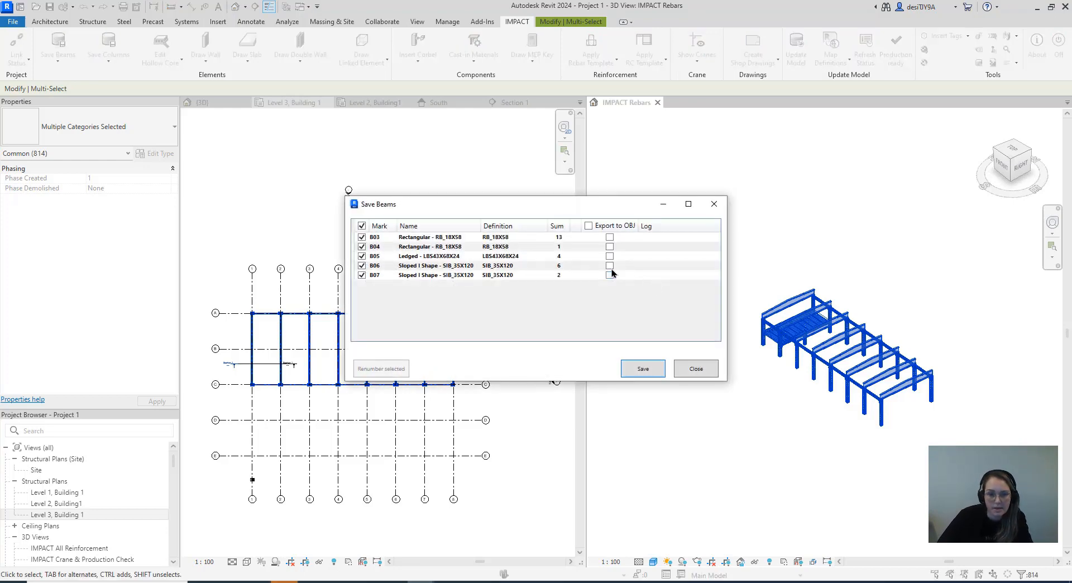
left_click(648, 371)
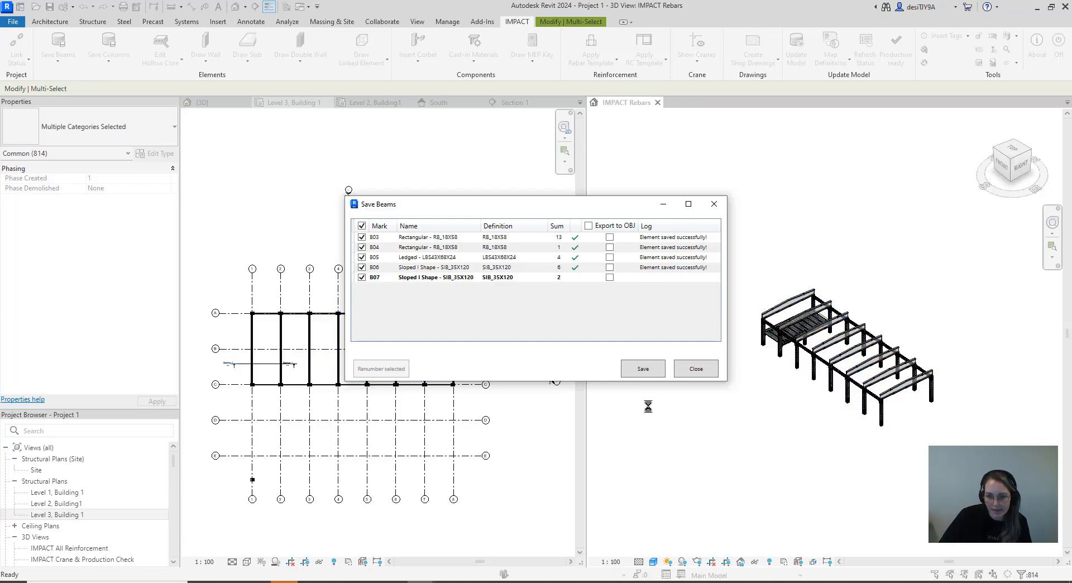
left_click(696, 368)
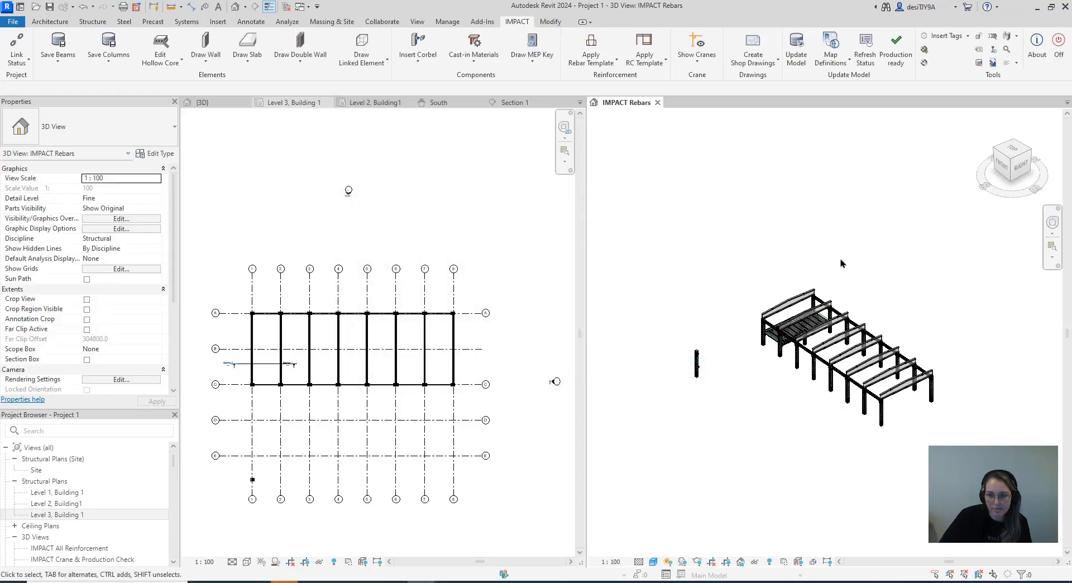
Reselect the frame in the 3D view and save all its hollow core slabs, HC01 to HC06, to the IMPACT database
left_click_drag(957, 456, 749, 219)
left_click(518, 22)
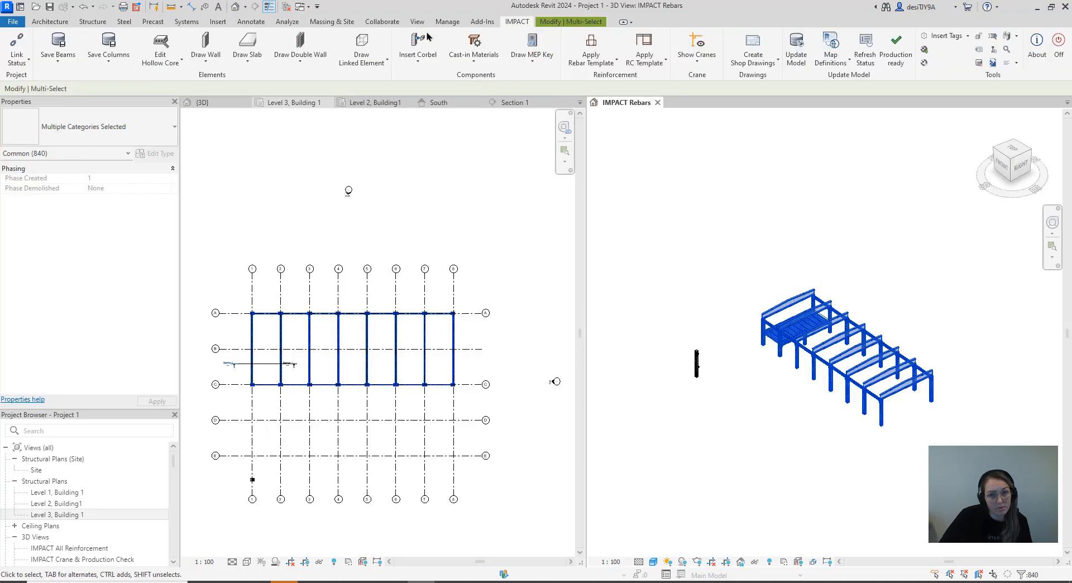
left_click(160, 67)
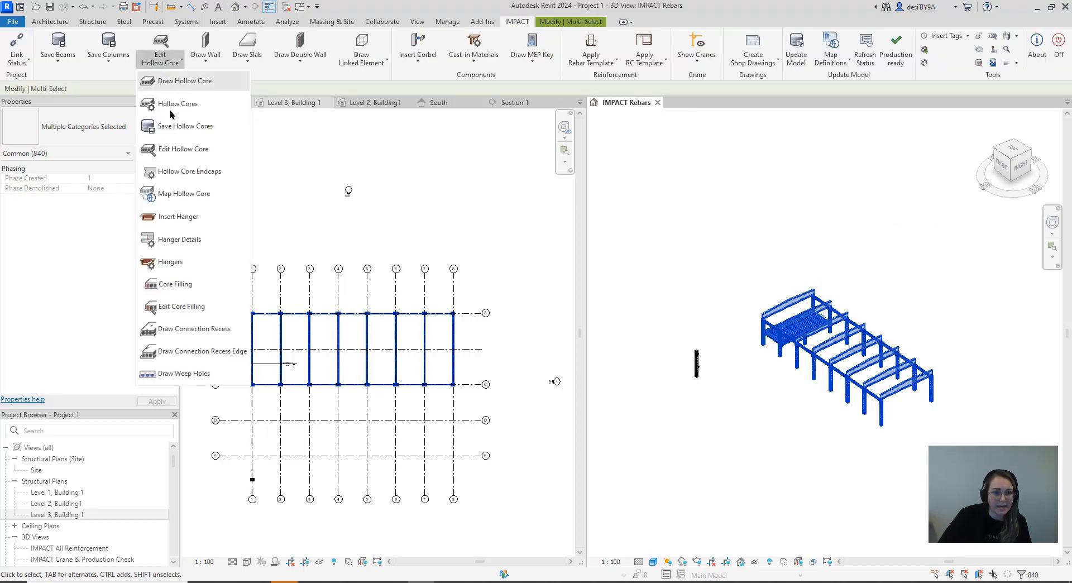
left_click(200, 128)
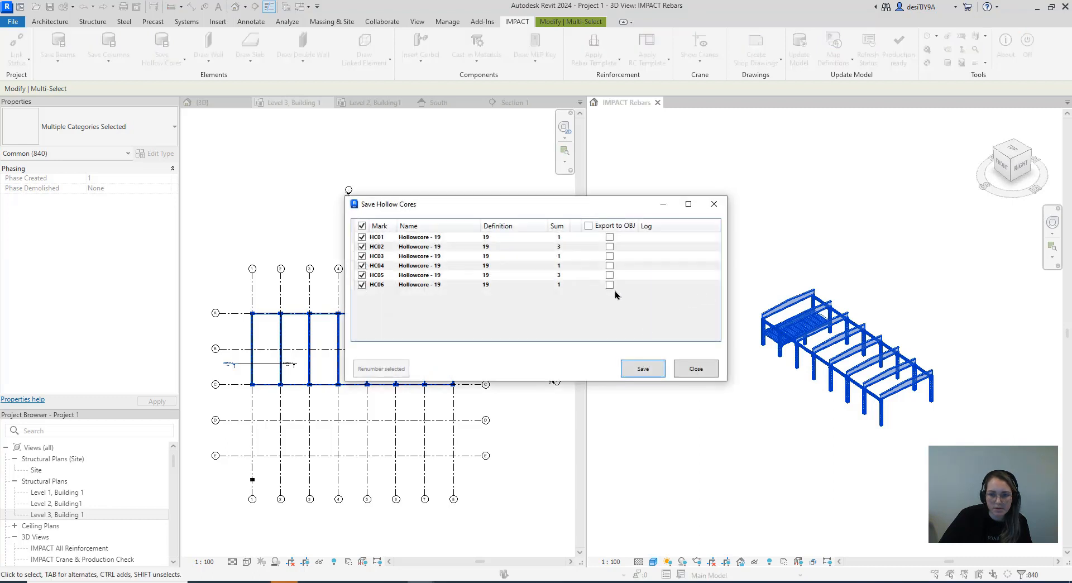
left_click(643, 370)
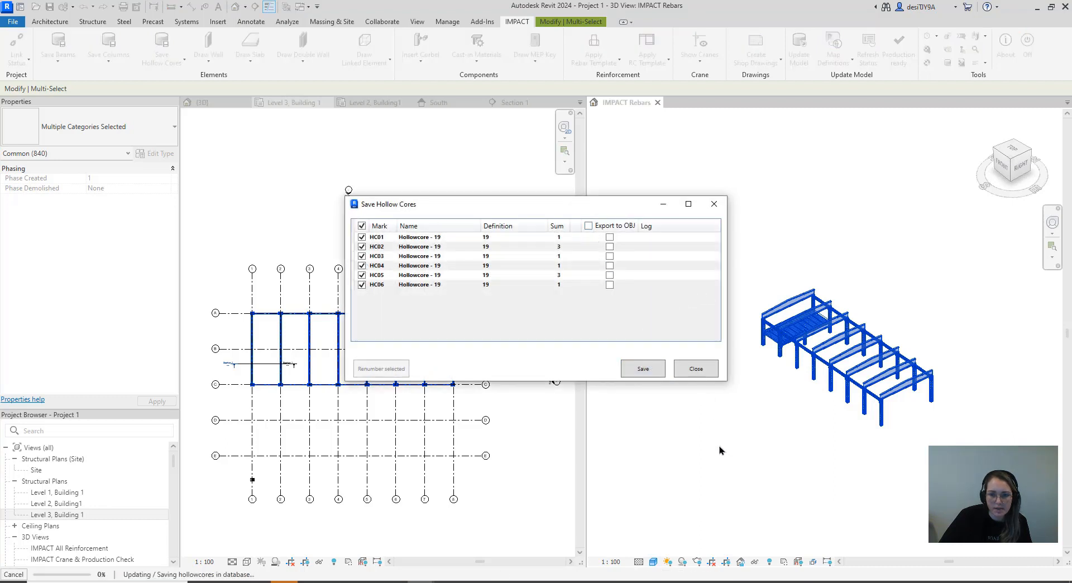
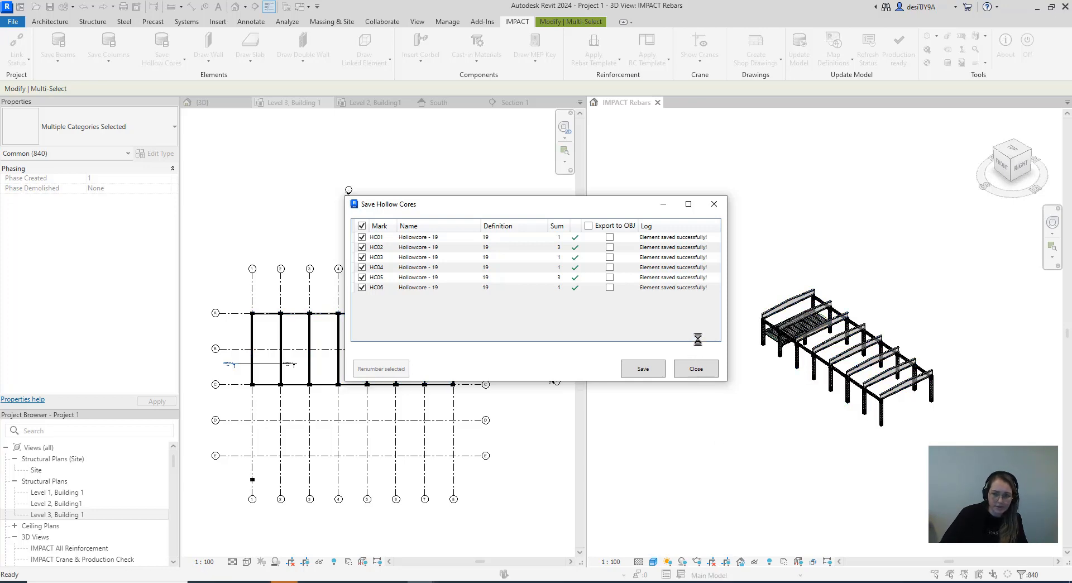
Close the hollow core save dialog, switch to IMPACT Project Manager and reload the project model
left_click(712, 373)
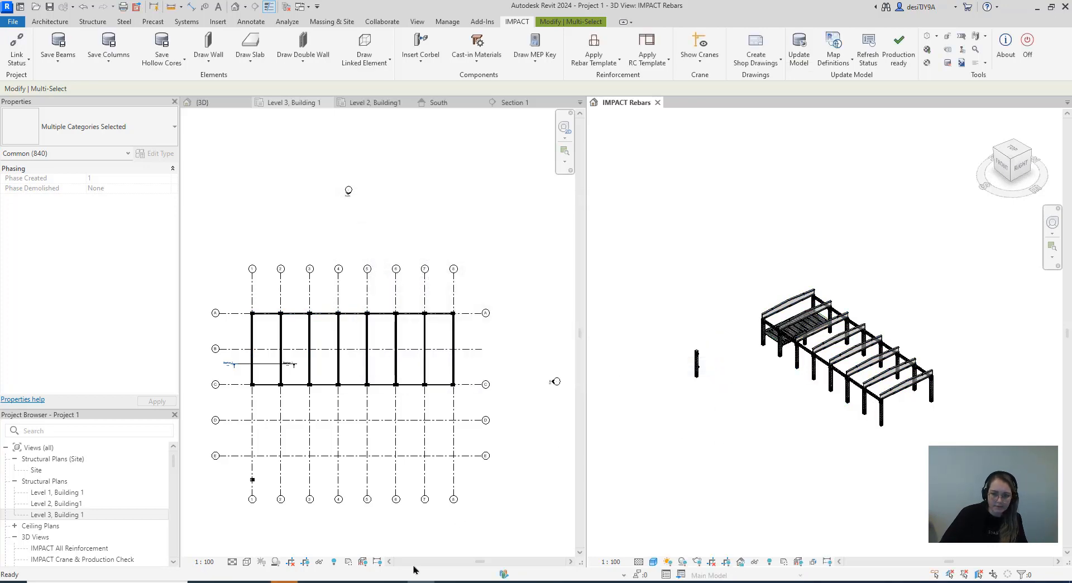
left_click(368, 582)
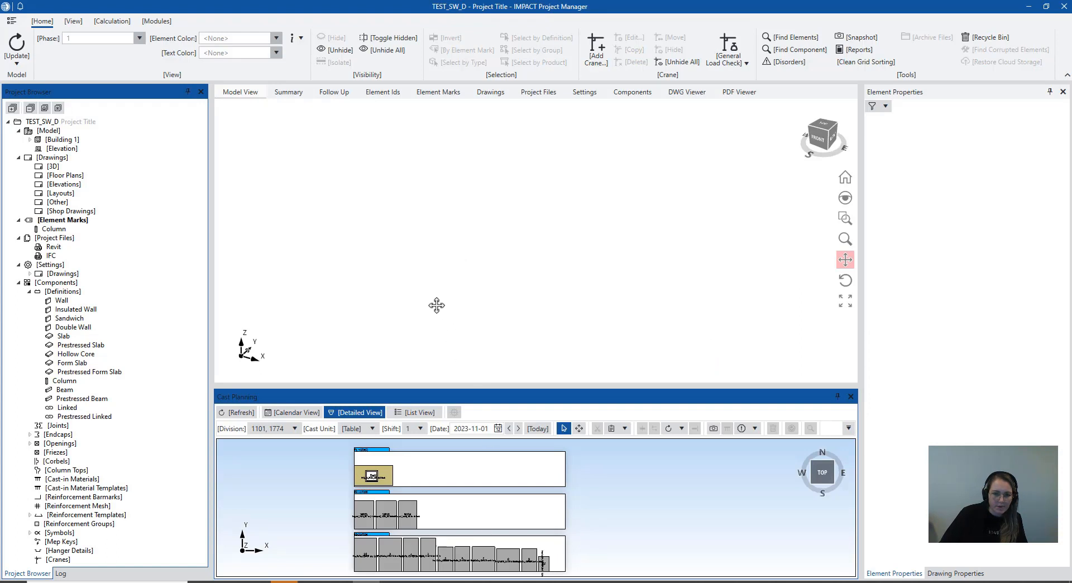
left_click(22, 63)
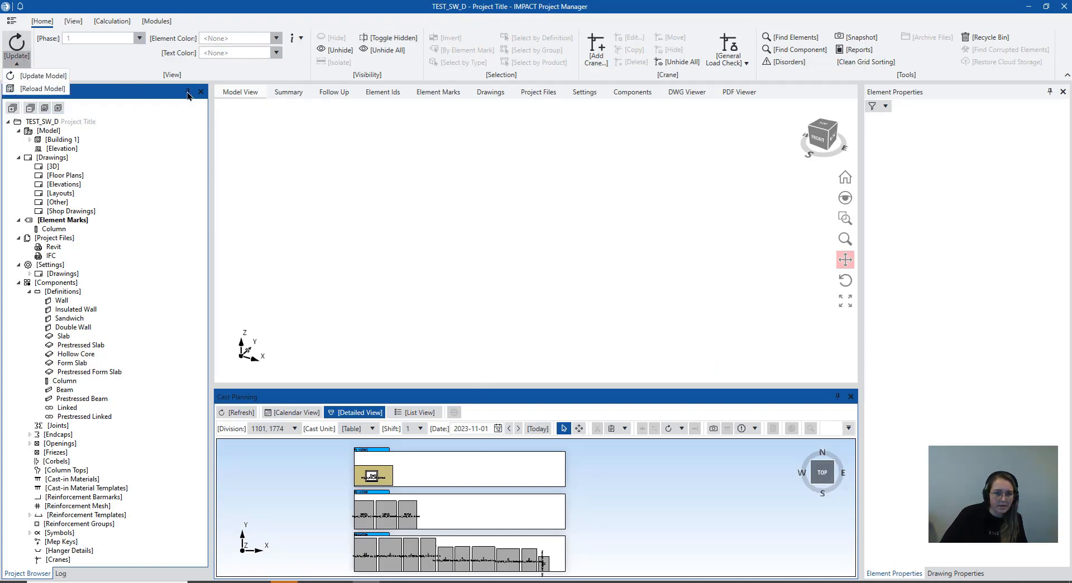
left_click(31, 91)
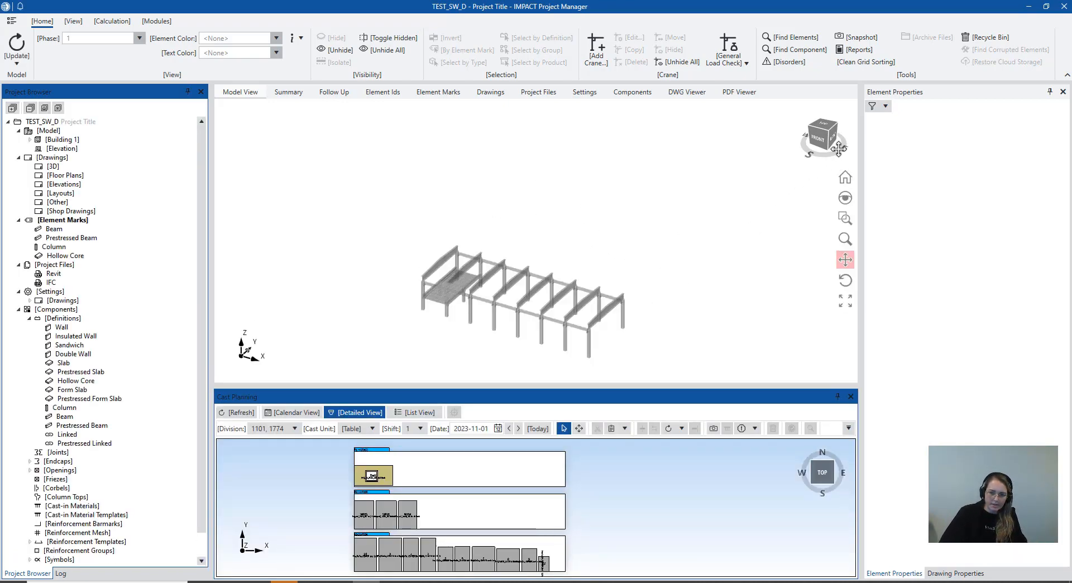
Examine the reloaded frame from several angles and read the element properties of one B06 prestressed beam
left_click_drag(801, 192, 823, 188)
left_click(830, 139)
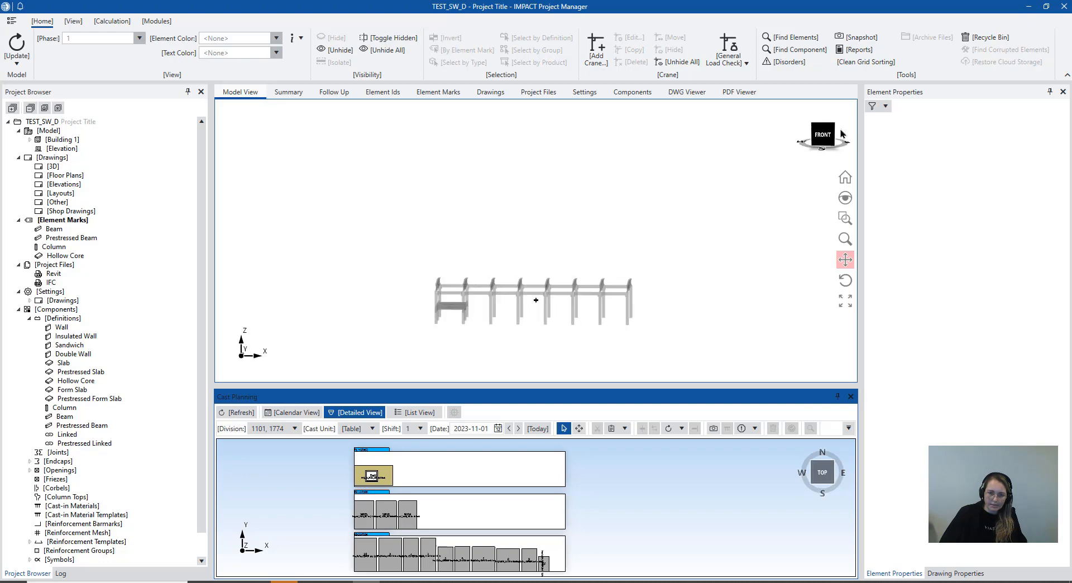
left_click(834, 127)
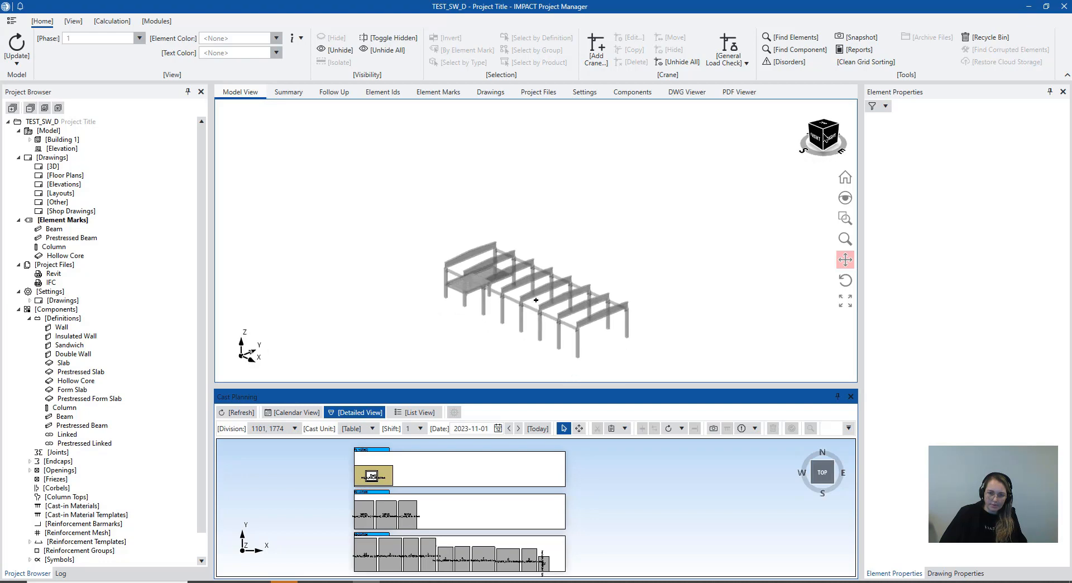
scroll(513, 270, "up", 5)
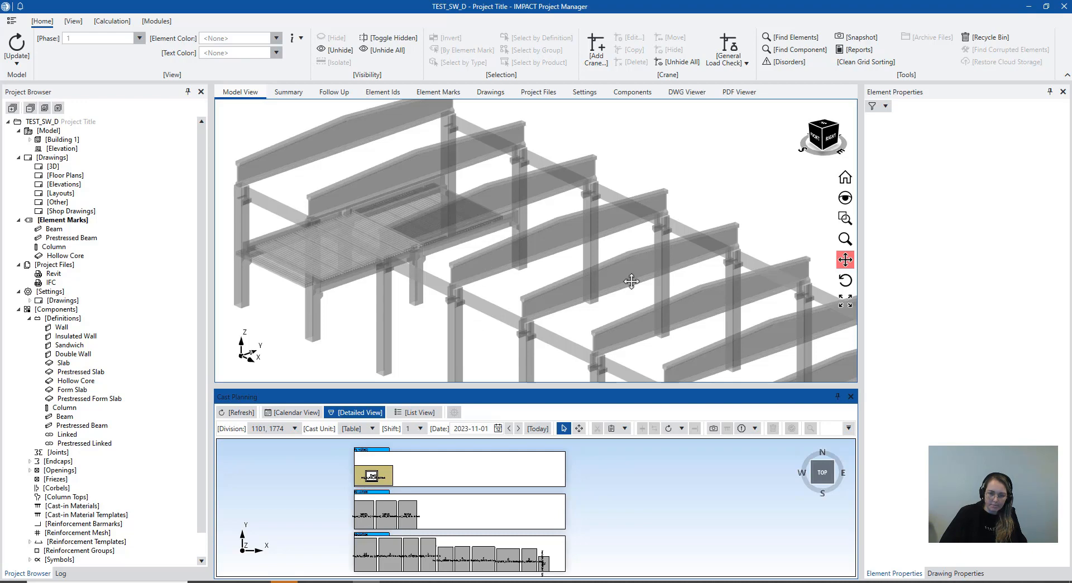
left_click(671, 255)
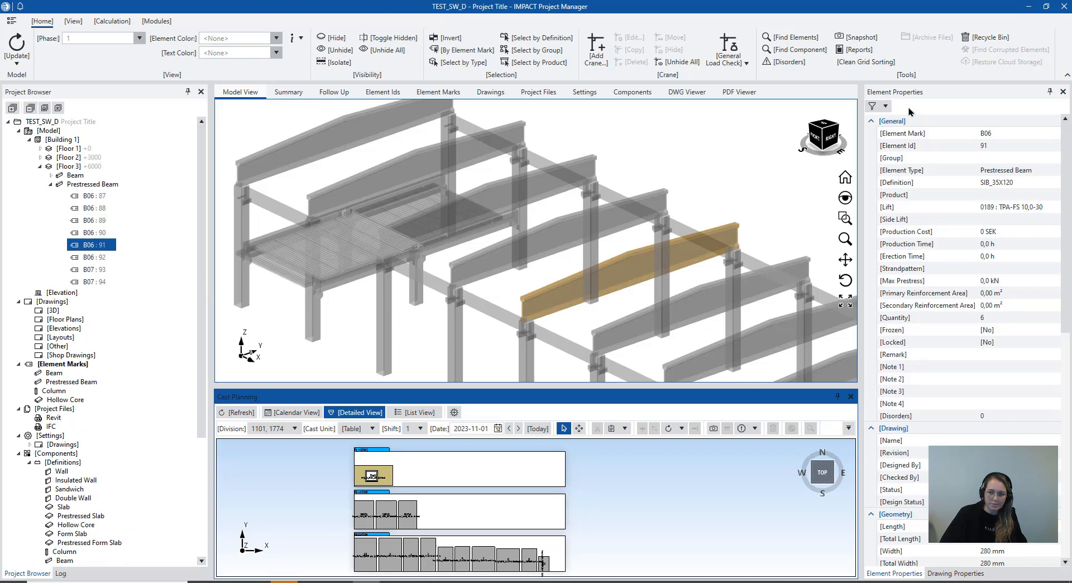
scroll(1020, 259, "down", 5)
scroll(1020, 258, "down", 3)
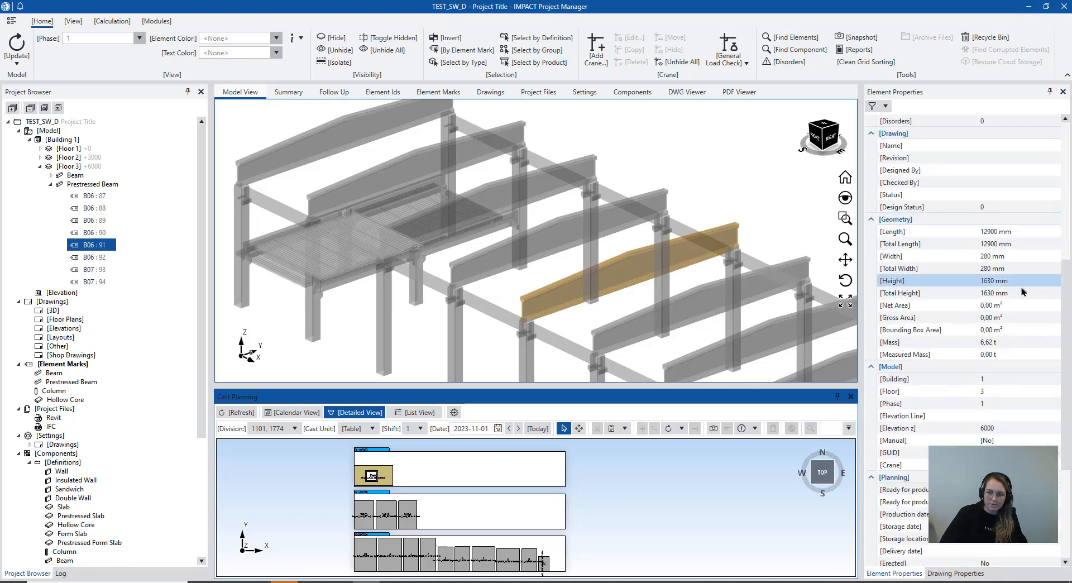
scroll(1003, 390, "up", 10)
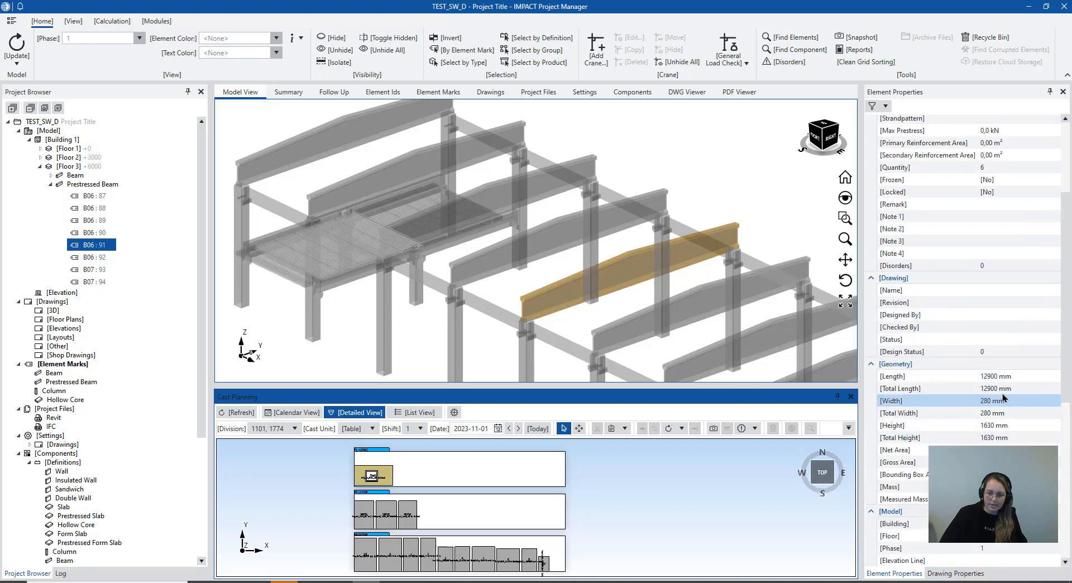
scroll(531, 277, "up", 2)
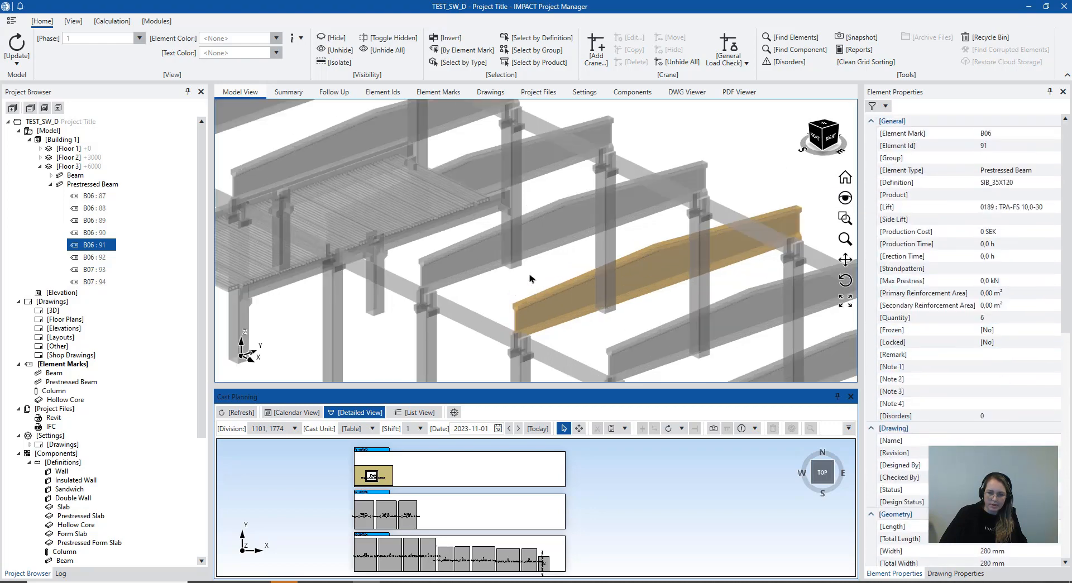
Inspect the floor's edge hollow core slab and the adjacent corner column by selecting each in the model
scroll(368, 277, "down", 5)
middle_click_drag(314, 279, 404, 281)
scroll(405, 281, "up", 5)
scroll(384, 249, "up", 3)
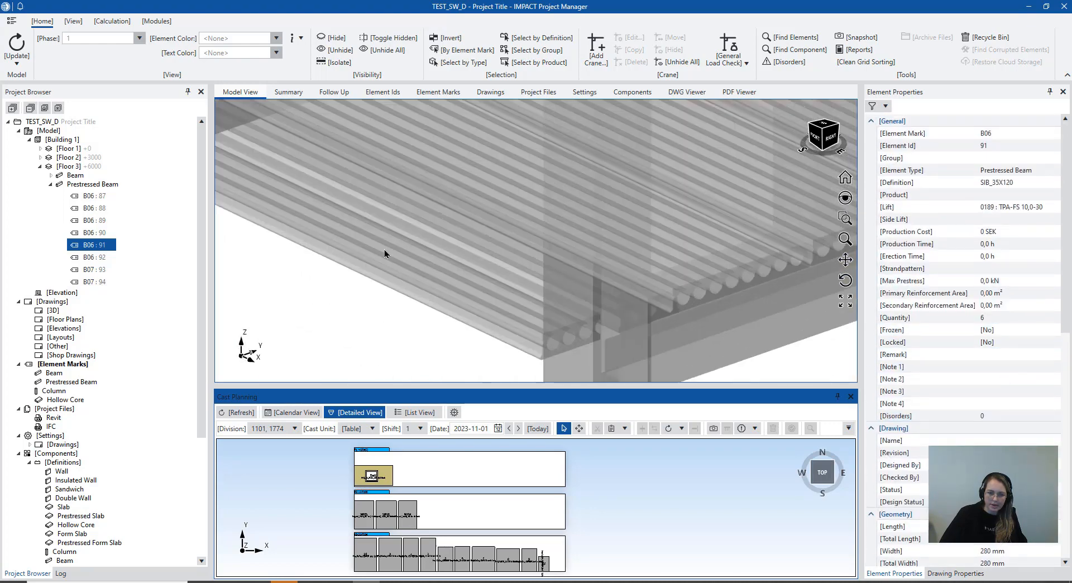
left_click(382, 247)
scroll(410, 273, "down", 5)
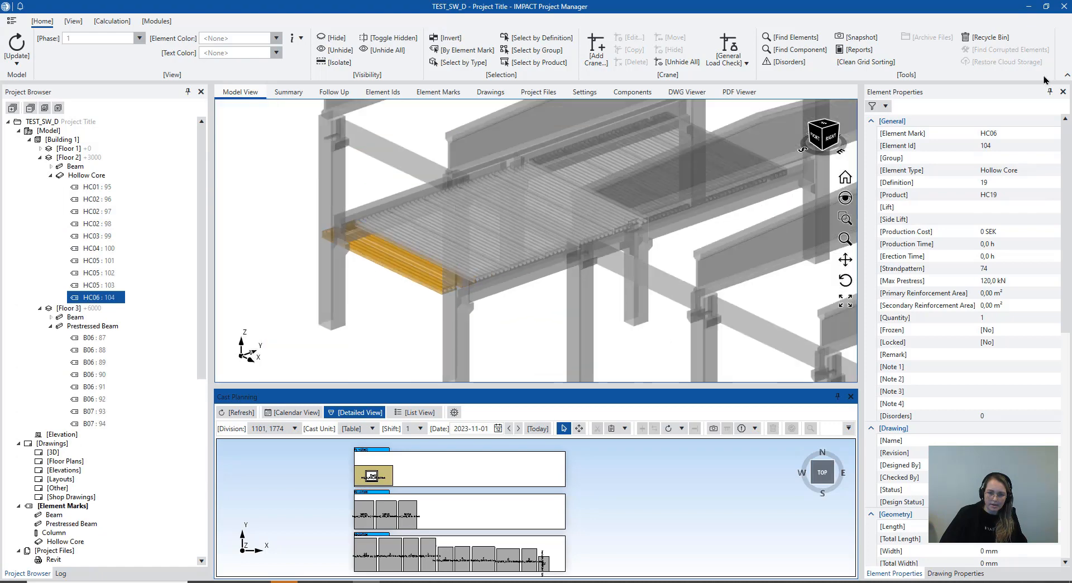
scroll(417, 206, "up", 2)
left_click(317, 167)
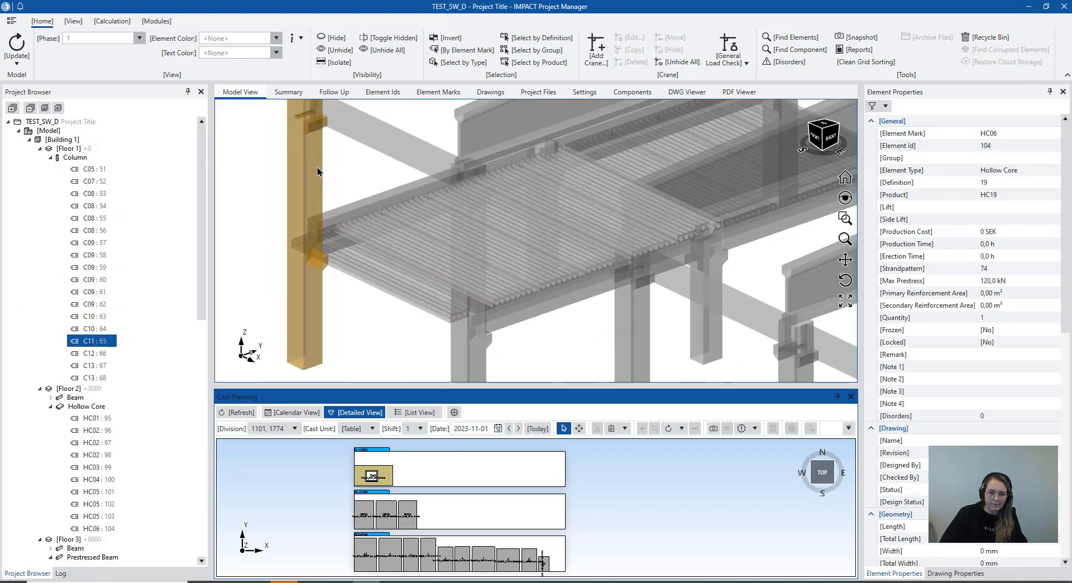
scroll(380, 252, "down", 5)
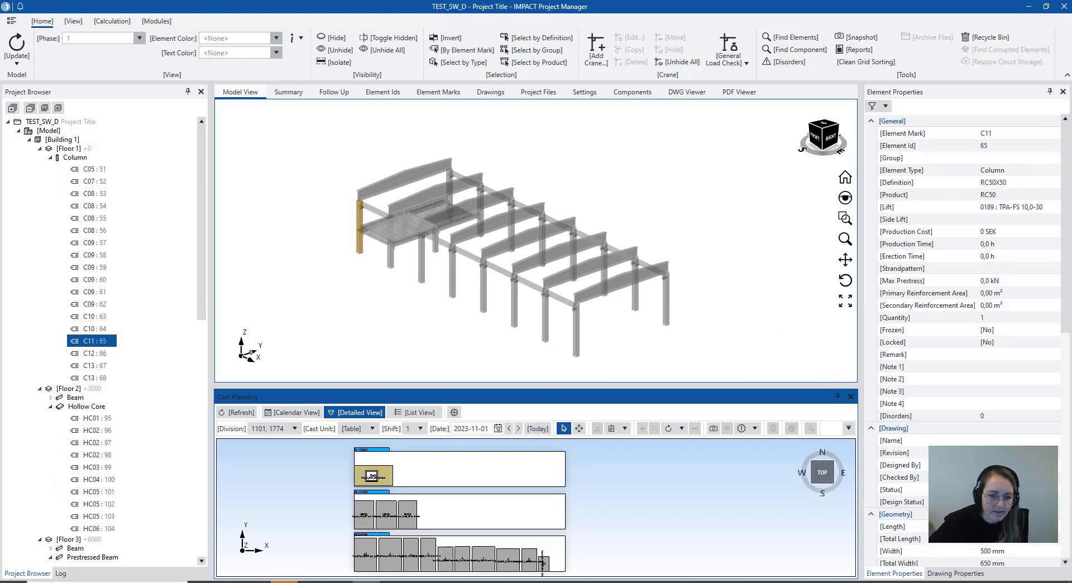
Switch to Revit and save column C05 to the IMPACT database with Export to OBJ enabled
key("alt+Tab")
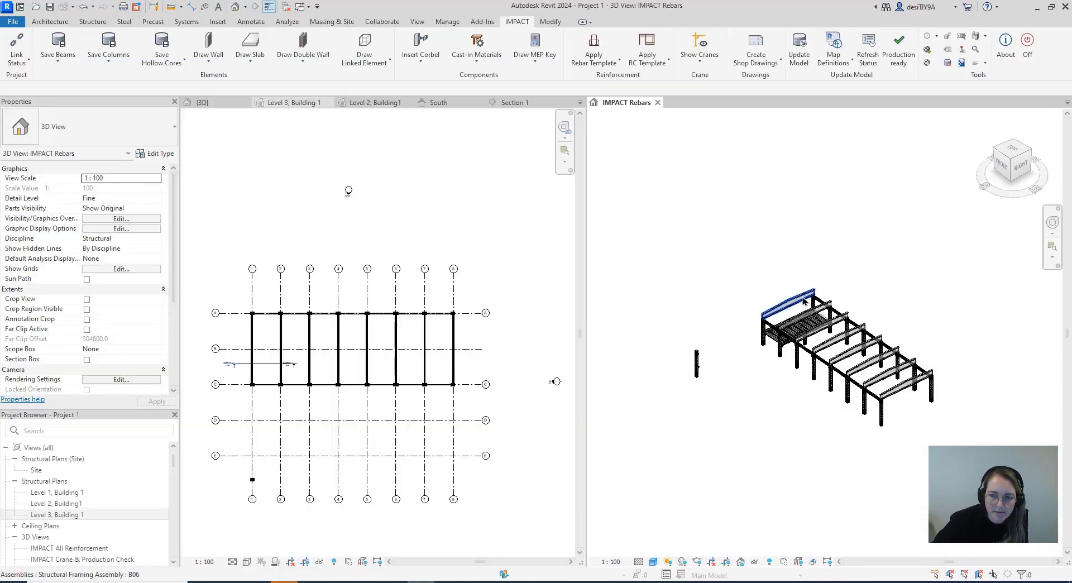
scroll(801, 301, "up", 4)
scroll(848, 302, "up", 6)
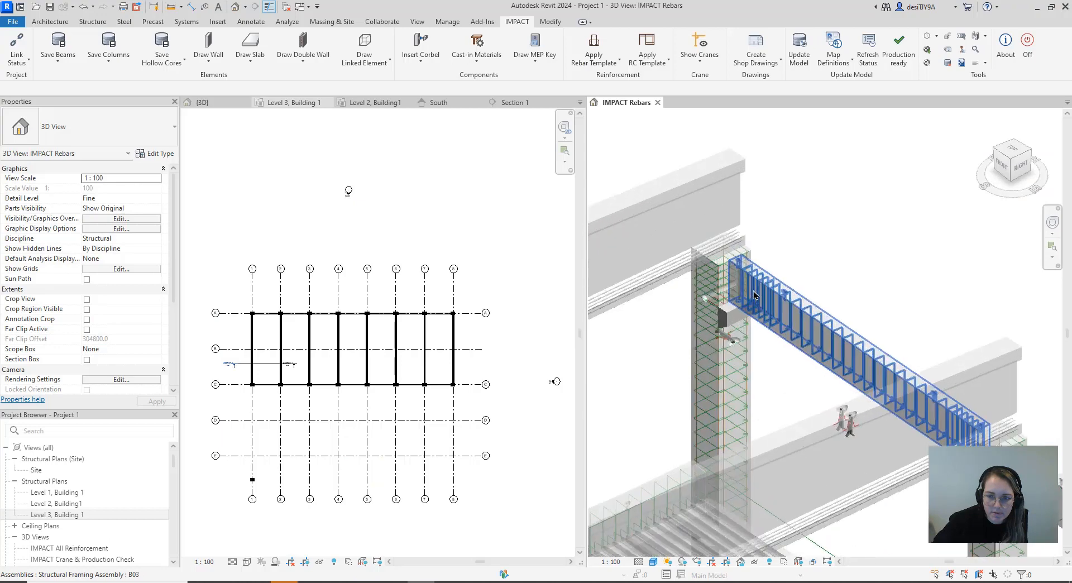
left_click(108, 61)
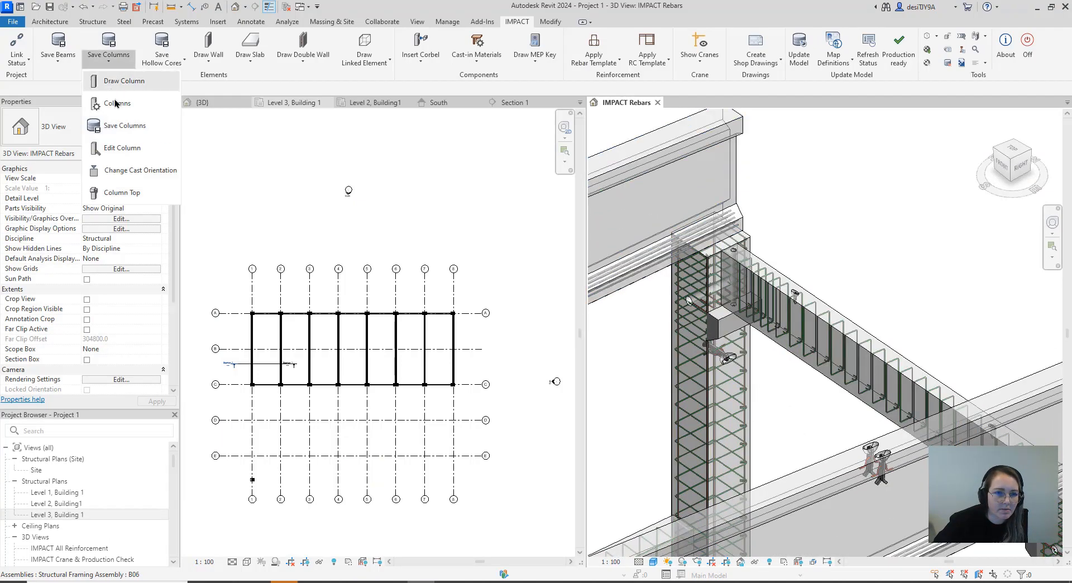
left_click(122, 126)
left_click(703, 318)
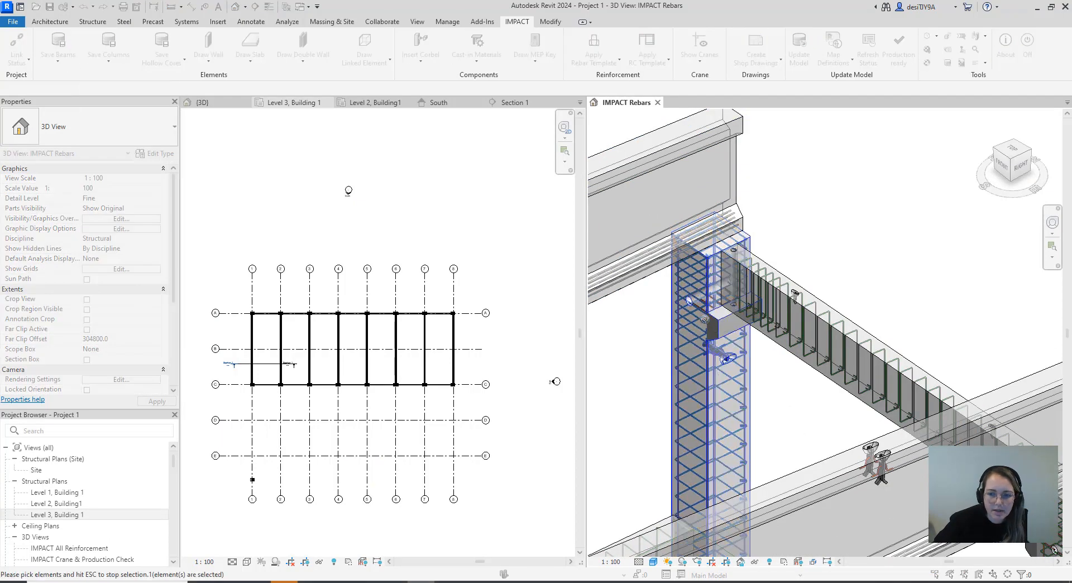
key("Escape")
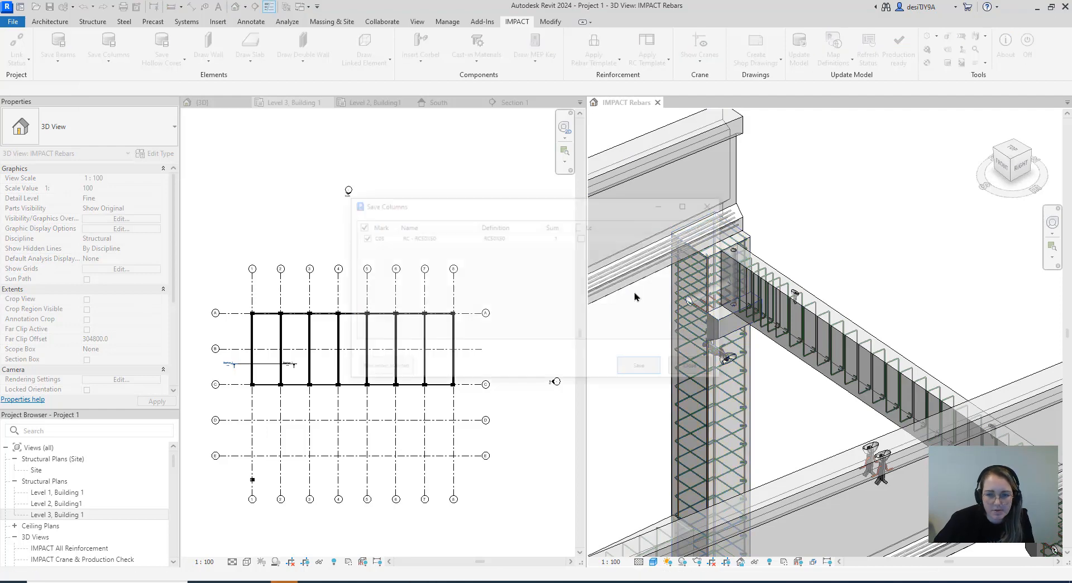
left_click(643, 369)
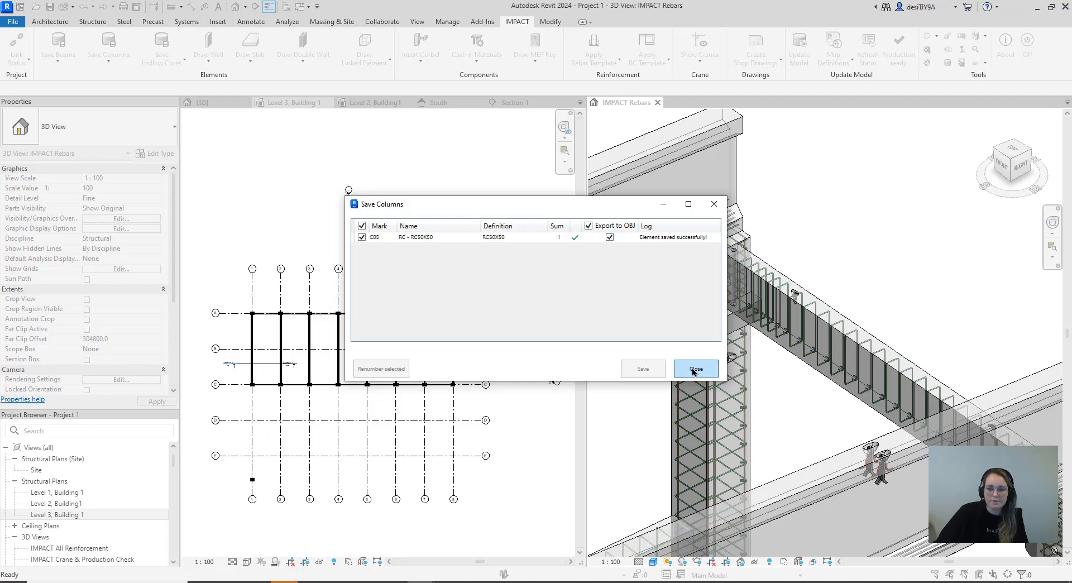
left_click(695, 370)
Return to IMPACT Project Manager and reload the model with the newly saved column C05
left_click(367, 581)
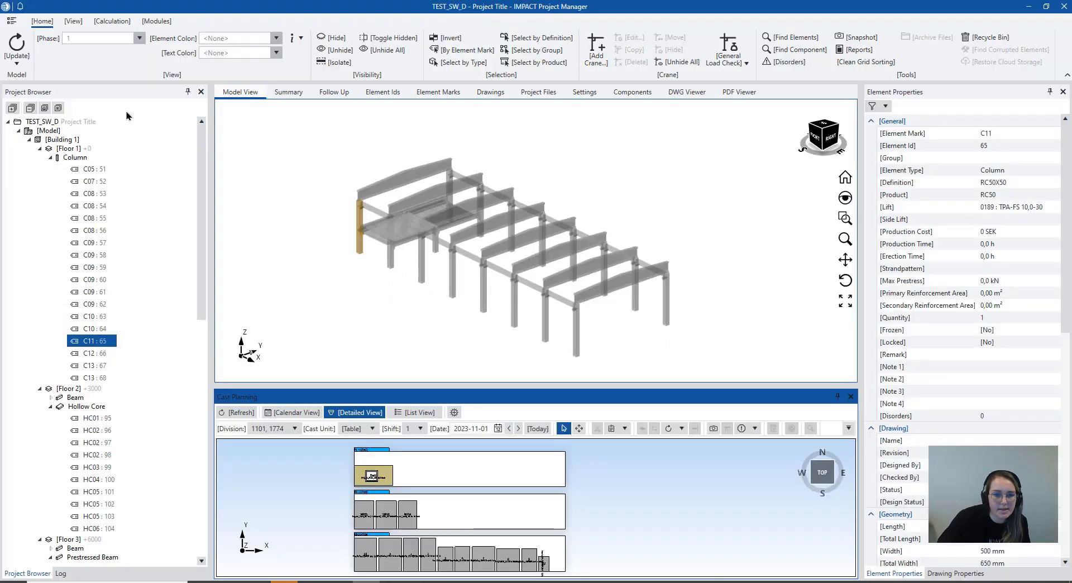
left_click(26, 64)
left_click(33, 90)
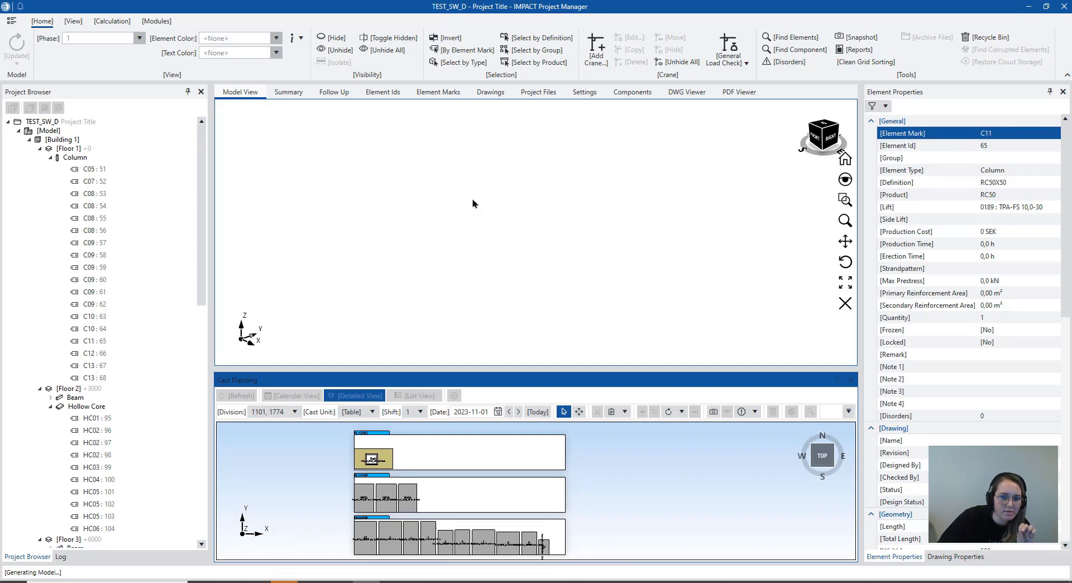
Locate column C05 beside the hollow core floor in the reloaded model and select it
scroll(487, 226, "up", 5)
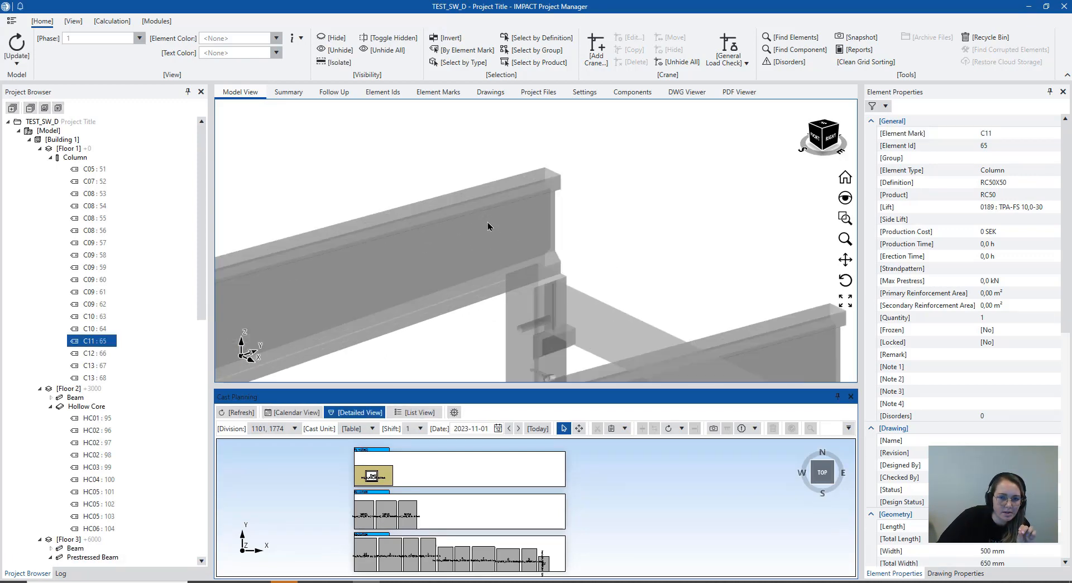
scroll(514, 210, "down", 5)
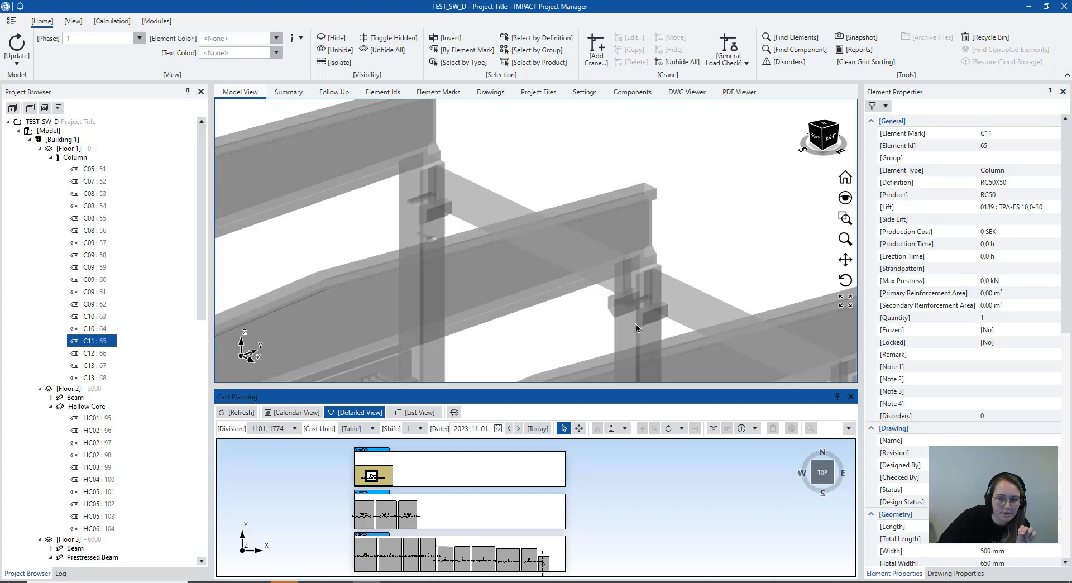
scroll(424, 201, "up", 2)
mouse_move(821, 136)
left_mouse_down()
mouse_move(820, 146)
mouse_move(802, 138)
left_mouse_up()
middle_click_drag(431, 163, 470, 282)
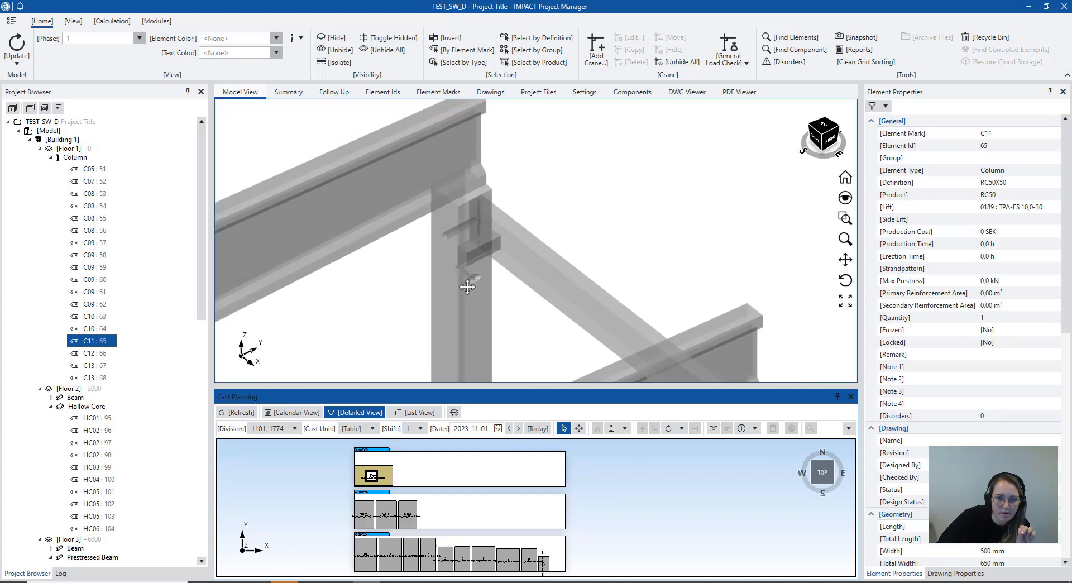
left_click(466, 285)
middle_click_drag(534, 247, 452, 132)
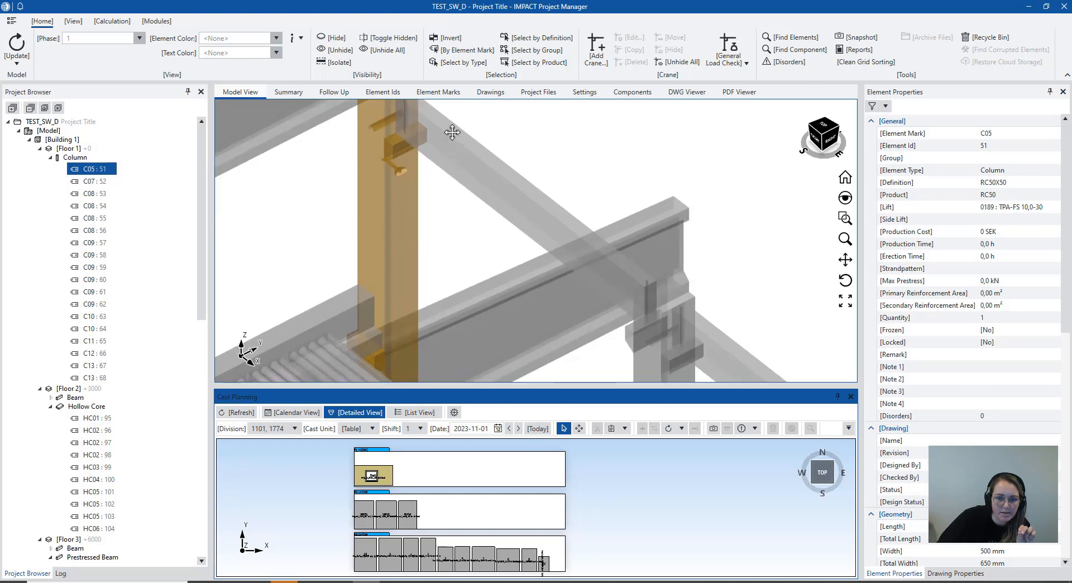
Examine column C05's corbel and cast-in parts up close and compare them with the neighbouring column, then clear the selection
scroll(569, 264, "down", 2)
scroll(569, 264, "down", 1)
scroll(619, 341, "up", 6)
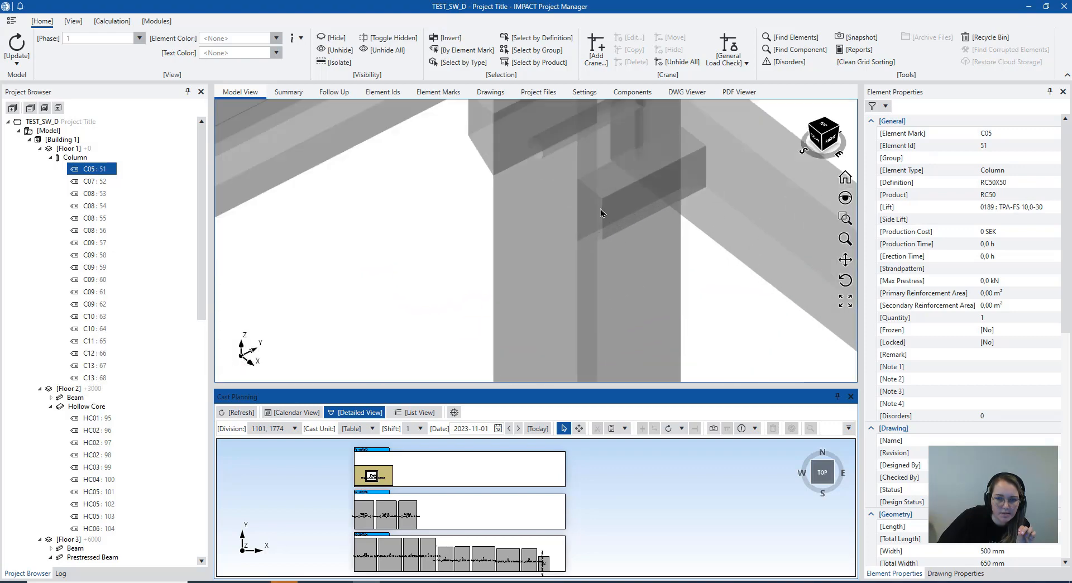
scroll(601, 215, "down", 4)
scroll(601, 269, "down", 2)
scroll(538, 270, "up", 2)
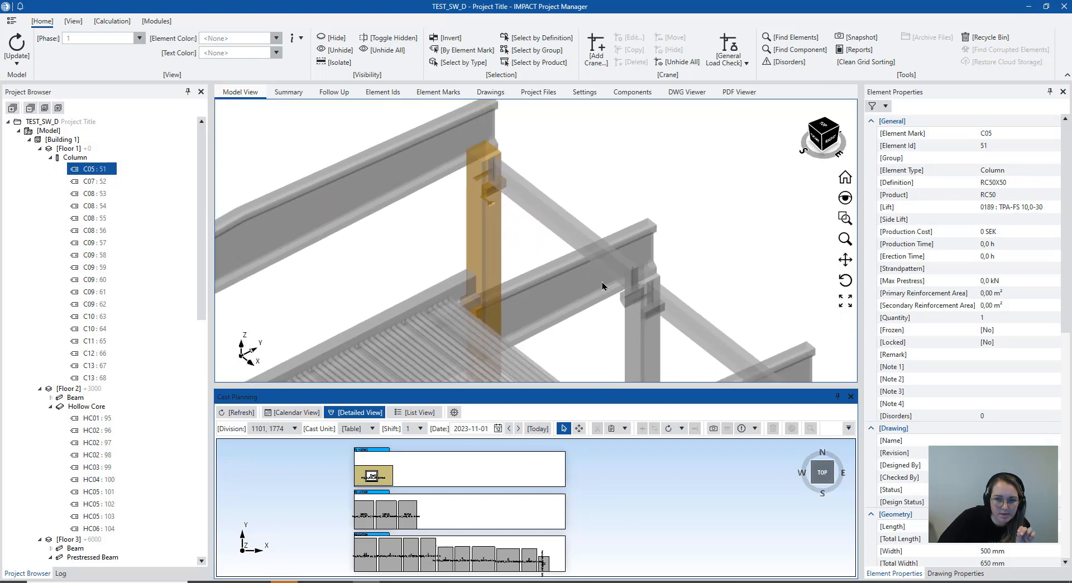
scroll(446, 147, "up", 4)
scroll(474, 249, "down", 2)
scroll(460, 261, "up", 2)
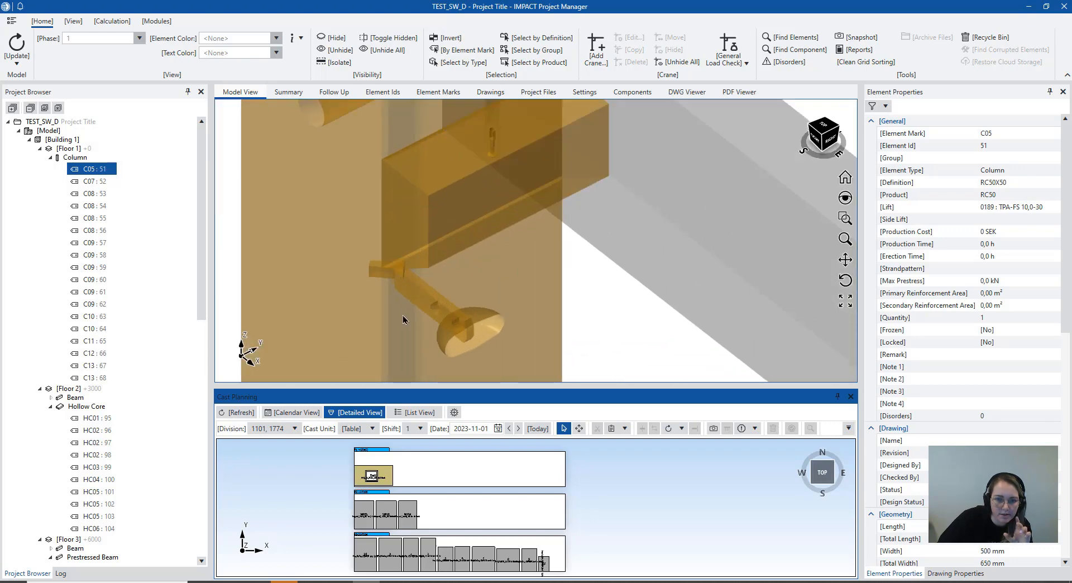
scroll(443, 310, "up", 3)
scroll(443, 312, "up", 2)
scroll(478, 239, "down", 5)
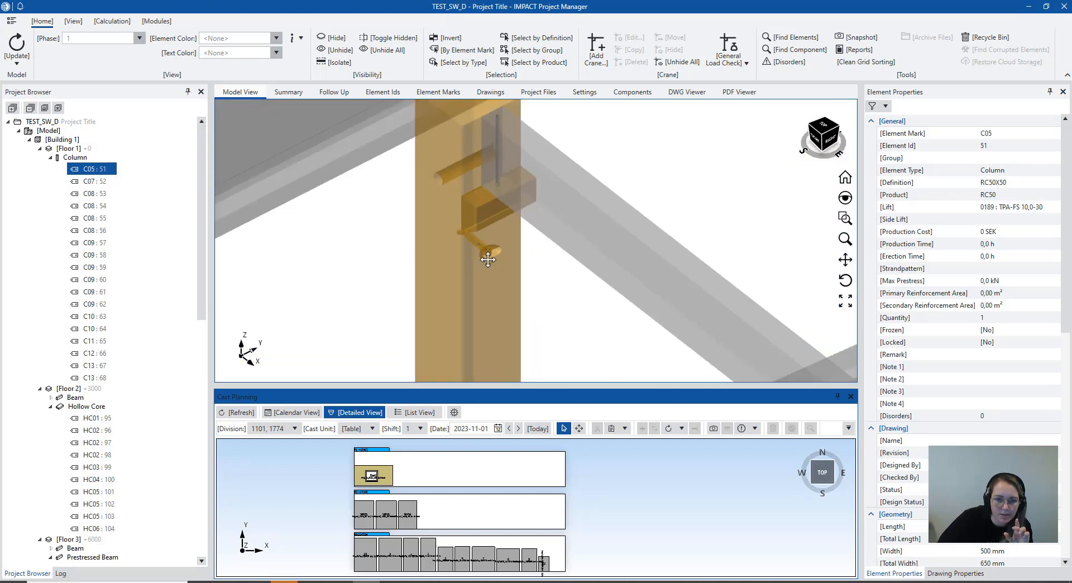
scroll(514, 206, "up", 1)
scroll(493, 280, "up", 3)
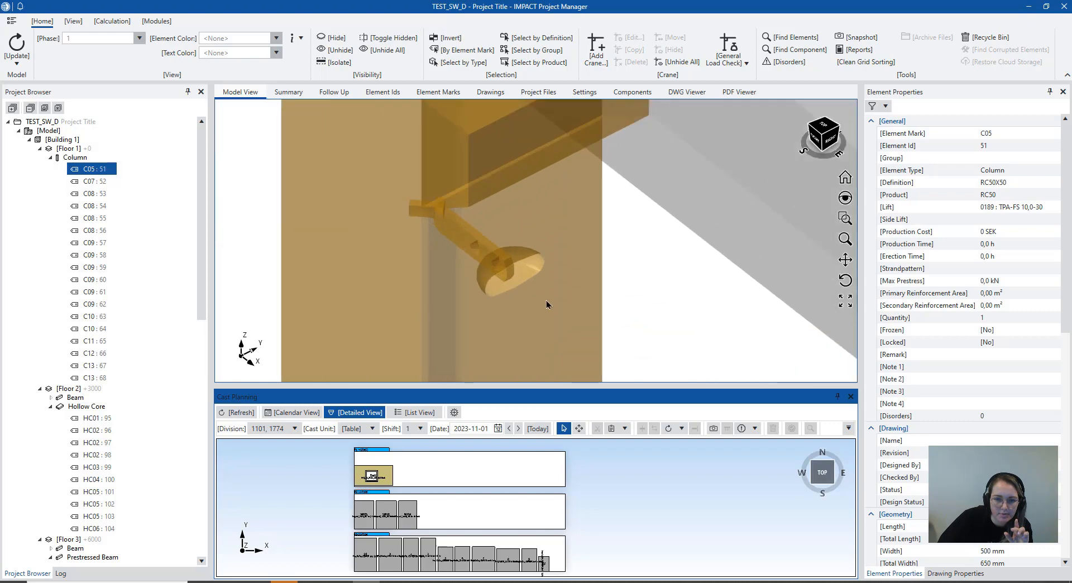
left_click(635, 300)
scroll(494, 250, "down", 5)
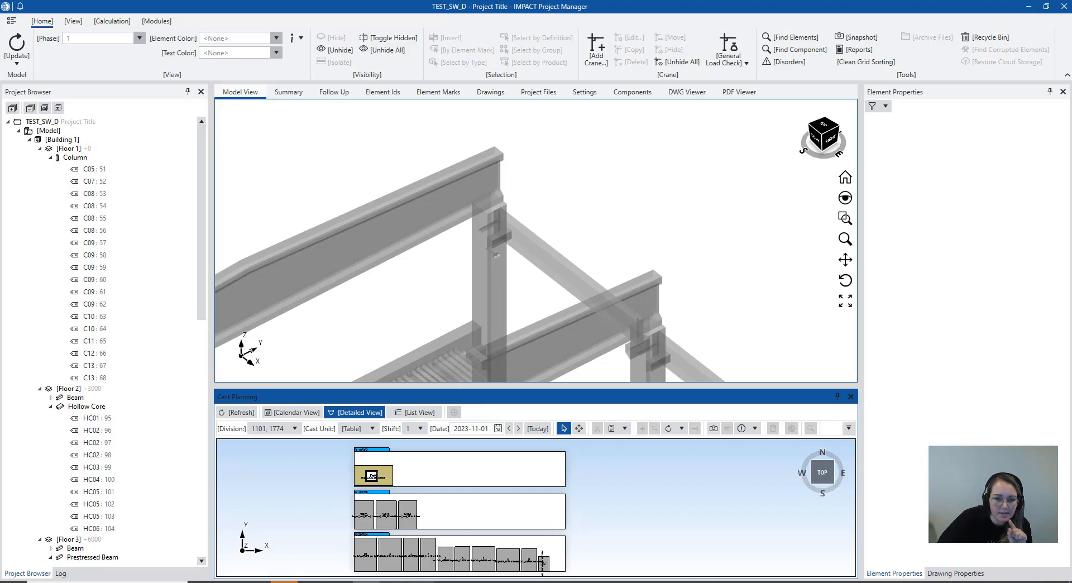
Switch to Revit and check the general IMPACT settings for lifts, element marks and IFC export while saving
left_click(421, 581)
scroll(611, 352, "down", 8)
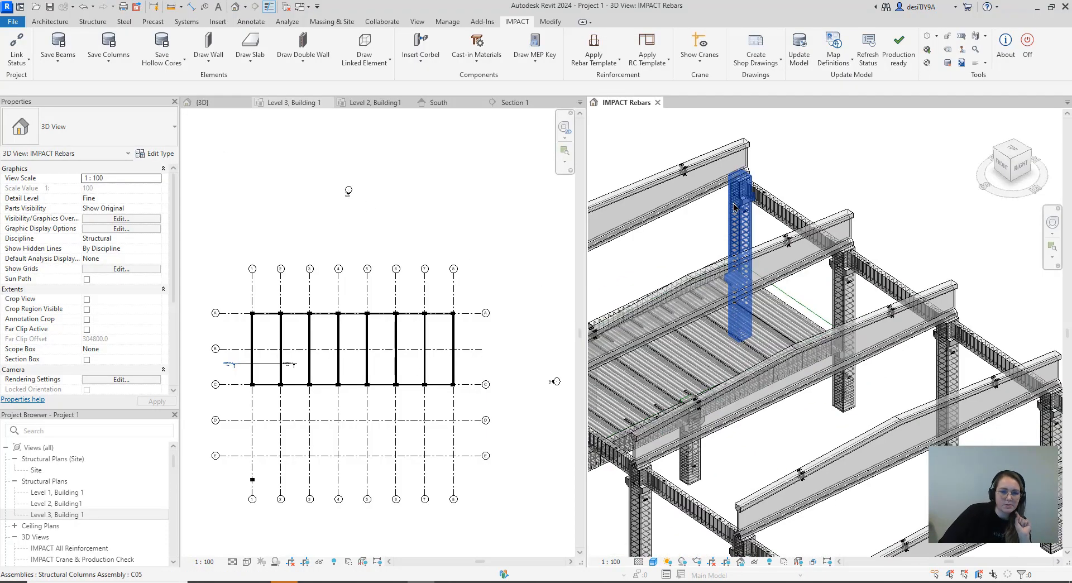
left_click(29, 63)
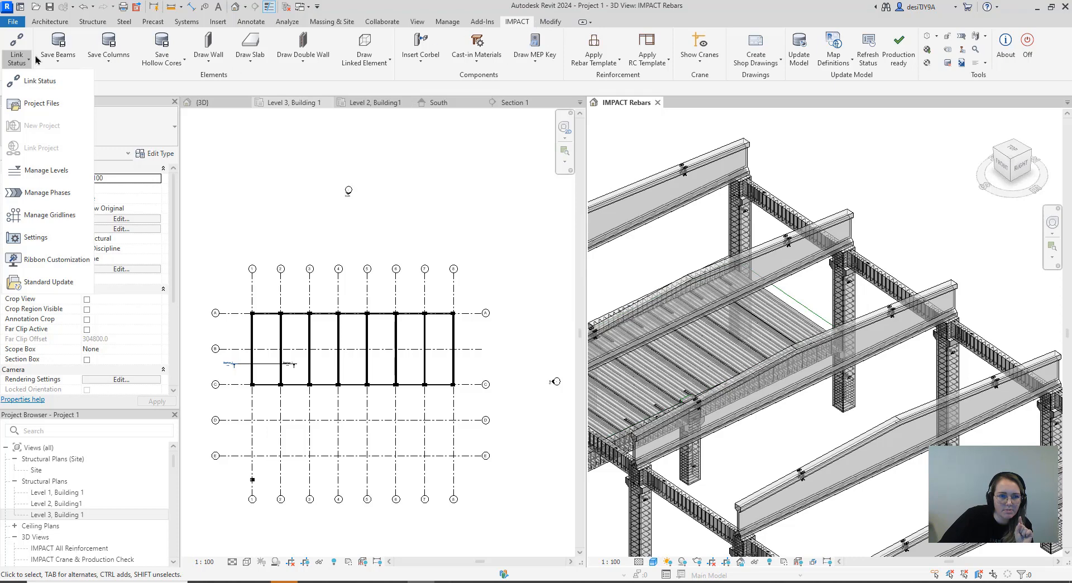
left_click(36, 237)
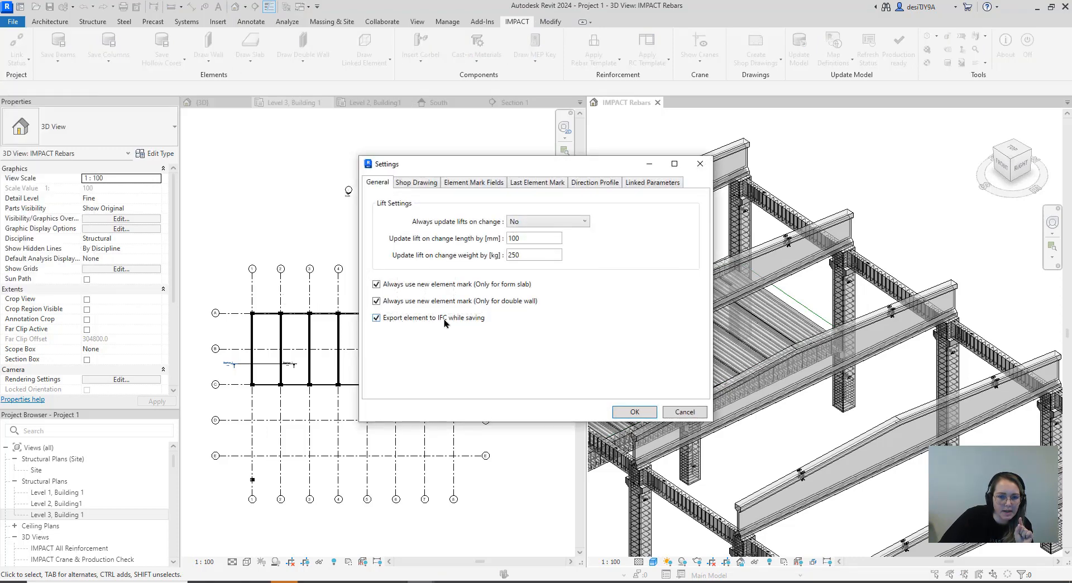
left_click(696, 165)
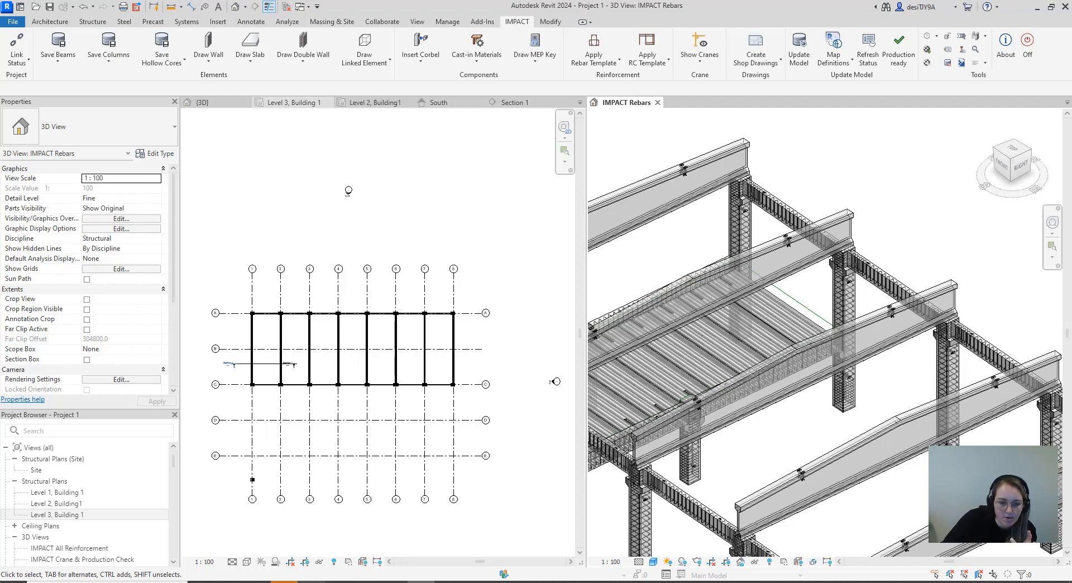
Return to IMPACT Project Manager and bring Building 1's whole frame into view
left_click(366, 582)
scroll(504, 316, "down", 10)
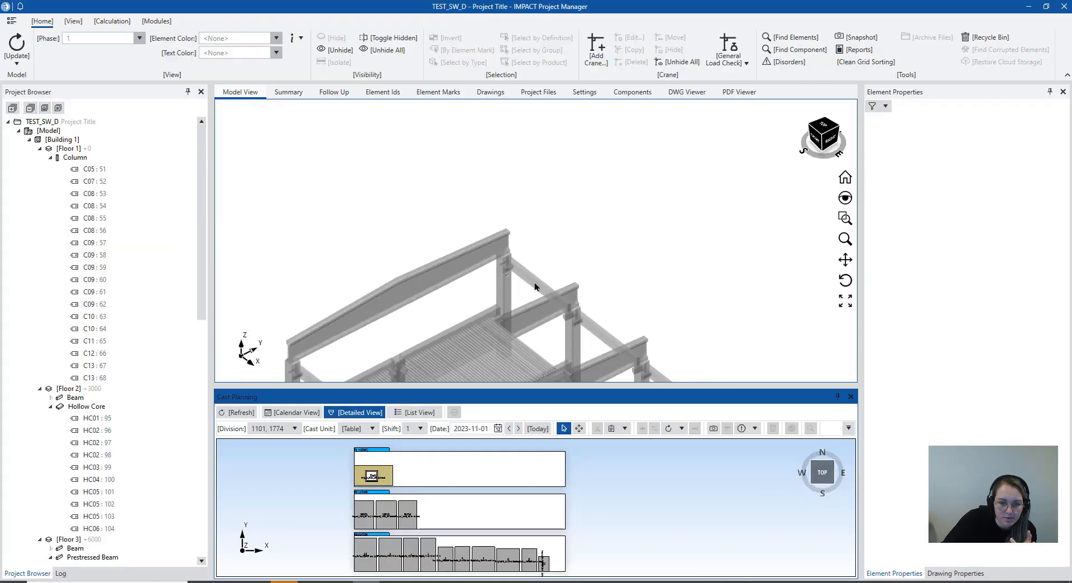
scroll(514, 223, "down", 4)
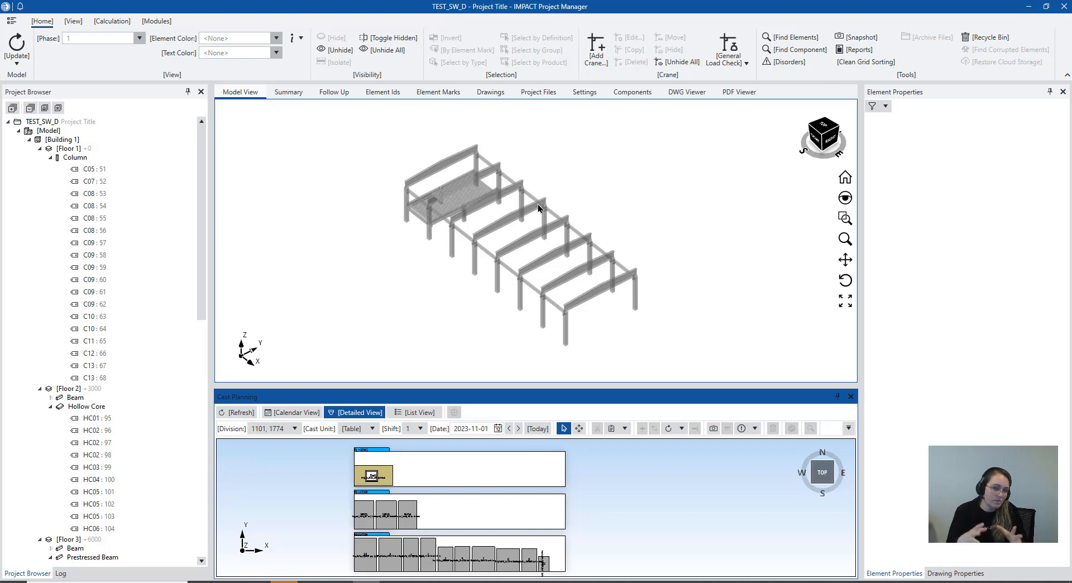
scroll(510, 232, "up", 2)
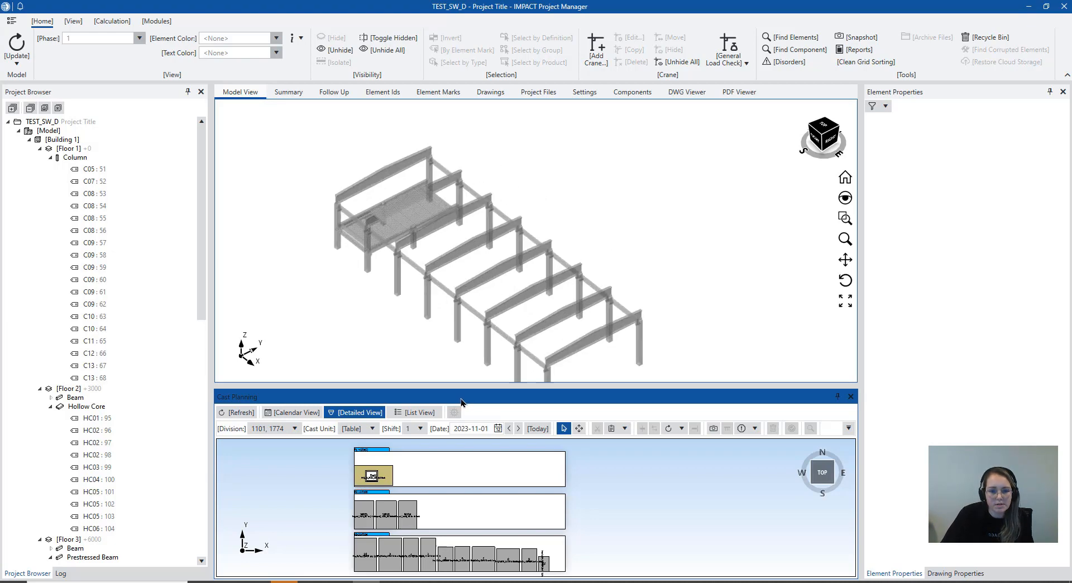
Plan column C13 with element id 68 on the uppermost casting table for 2023-11-01 and decline updating the planned dates
left_click(487, 351)
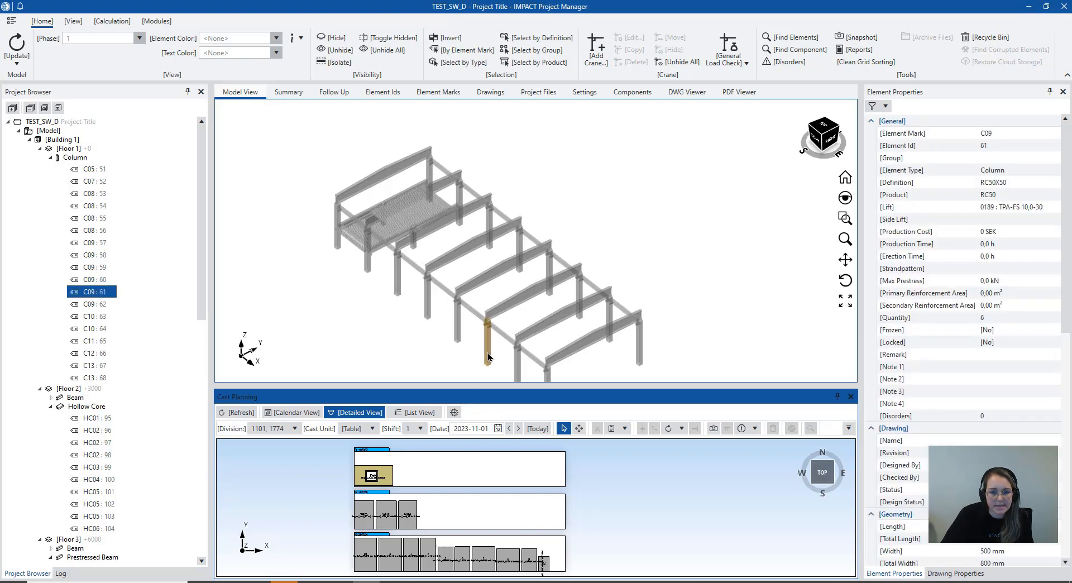
middle_click_drag(424, 238, 469, 242)
scroll(467, 242, "up", 5)
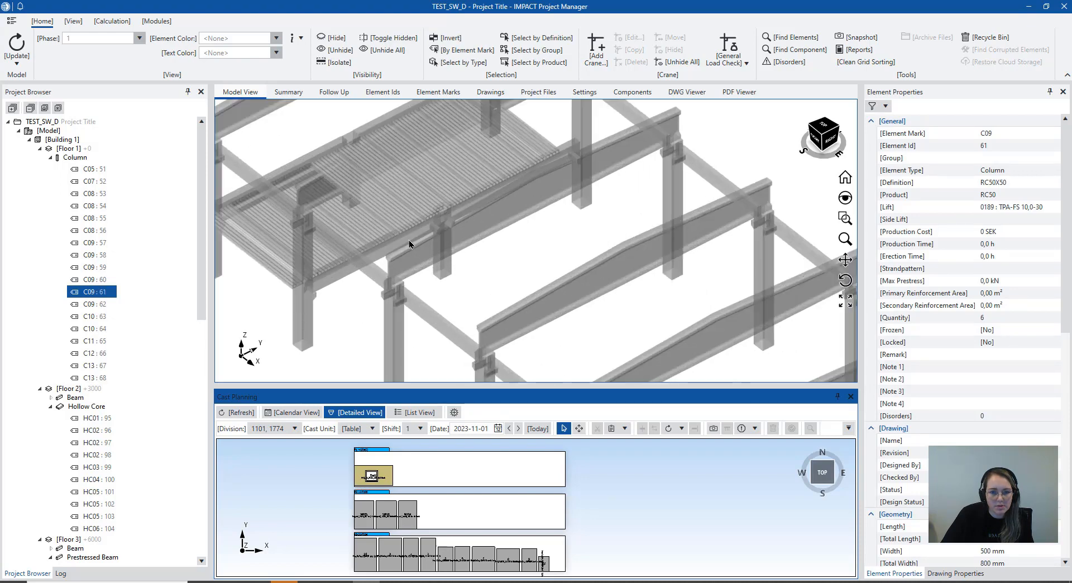
scroll(435, 270, "up", 3)
left_click(455, 289)
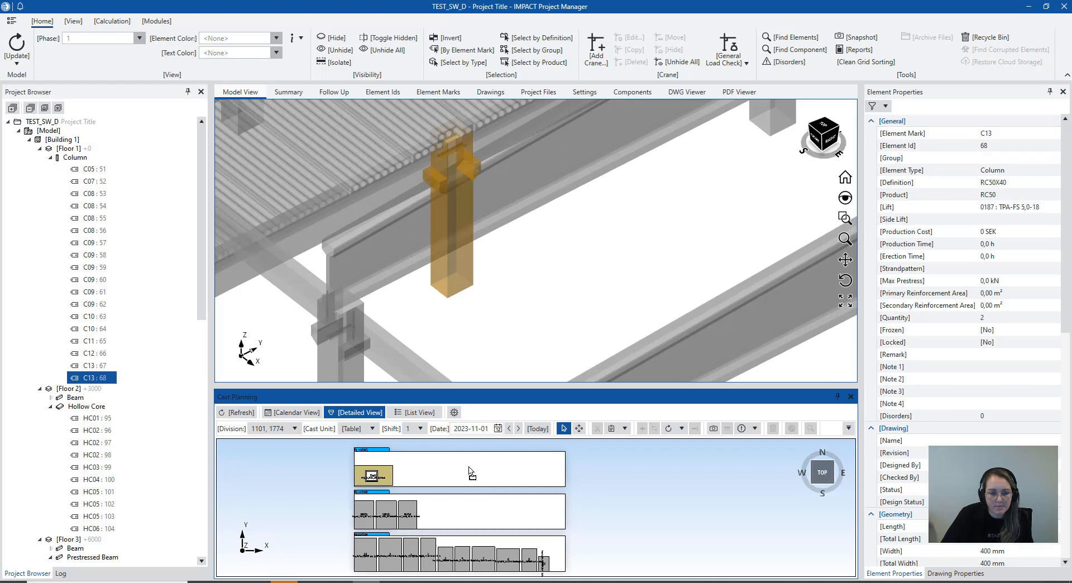
left_click_drag(503, 467, 497, 467)
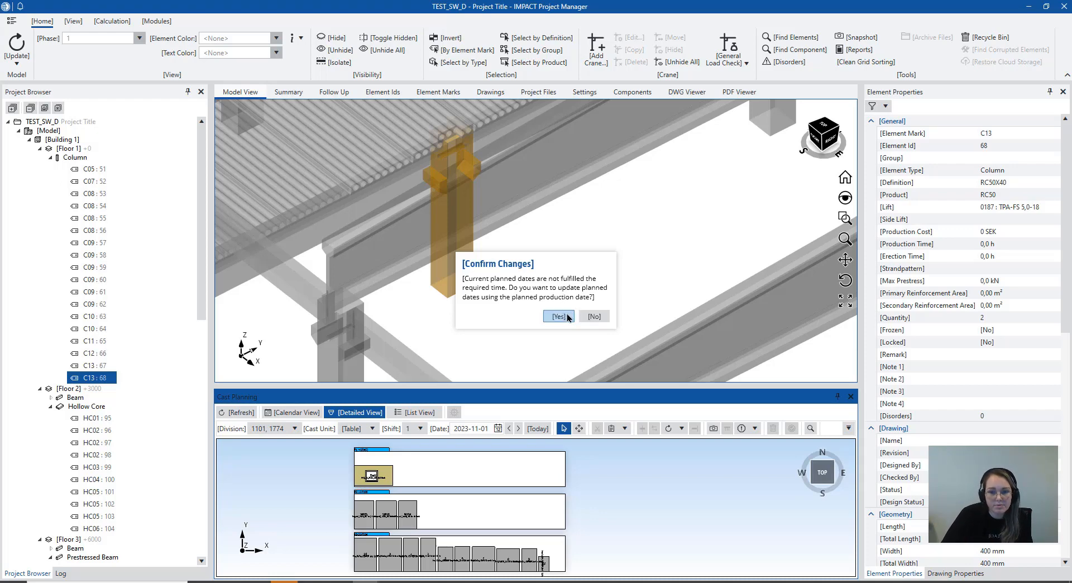
left_click(596, 317)
left_click(528, 239)
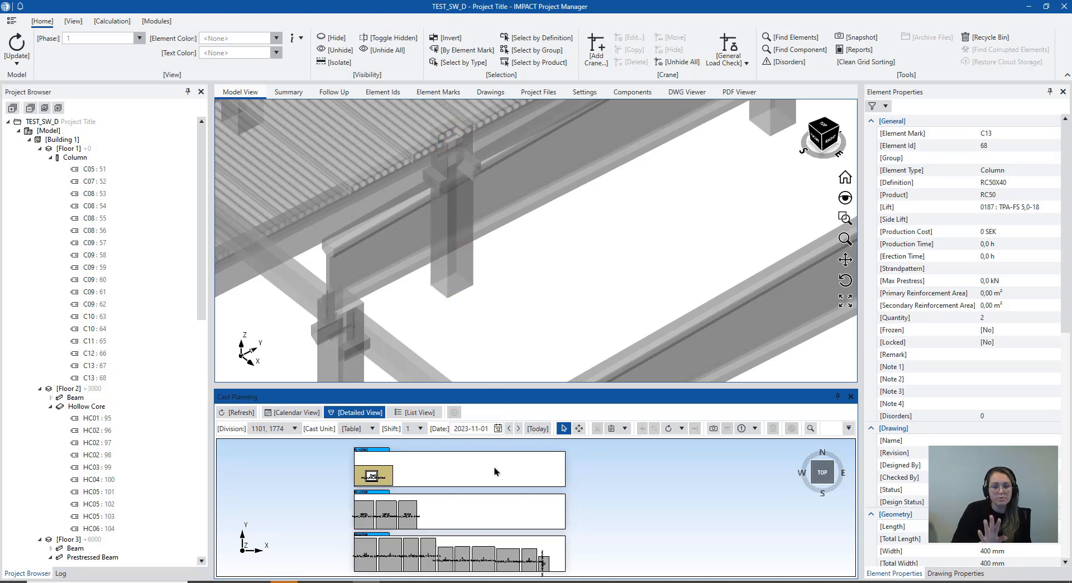
Review the frame in the model and examine the elements planned on the casting tables
scroll(611, 323, "down", 9)
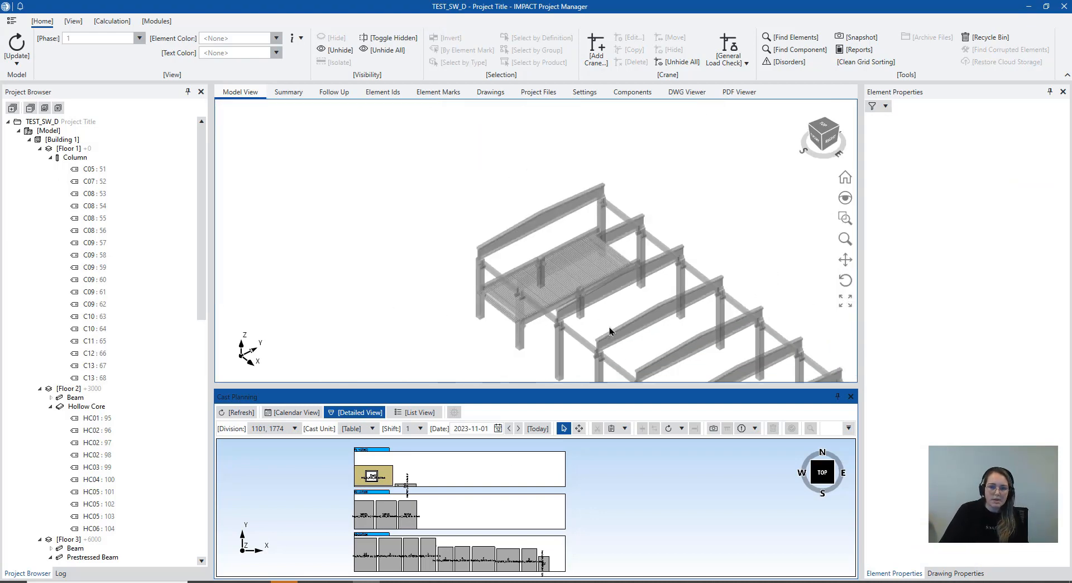
middle_click_drag(611, 323, 469, 235)
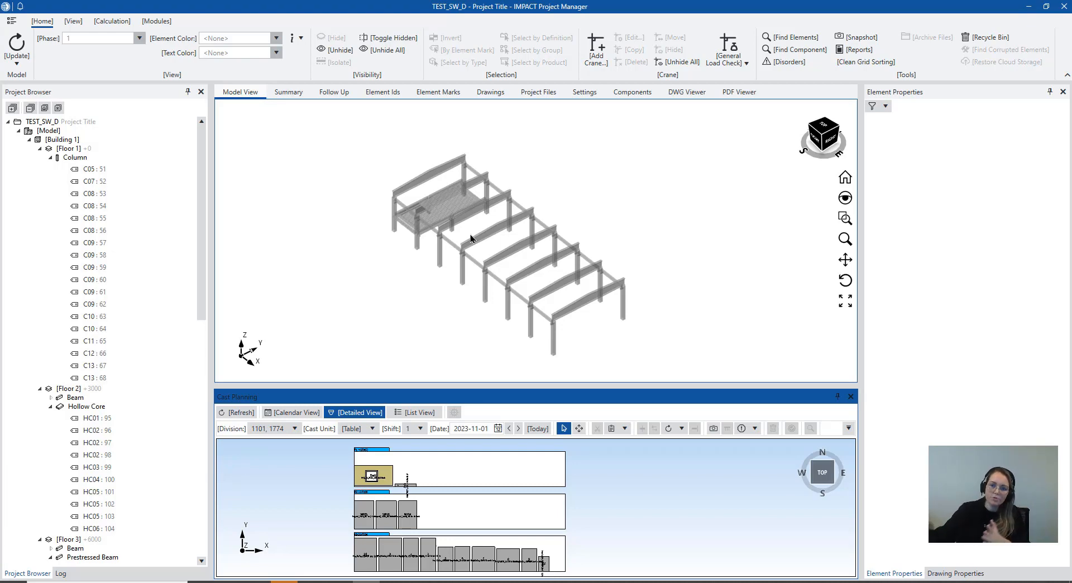
scroll(402, 517, "up", 5)
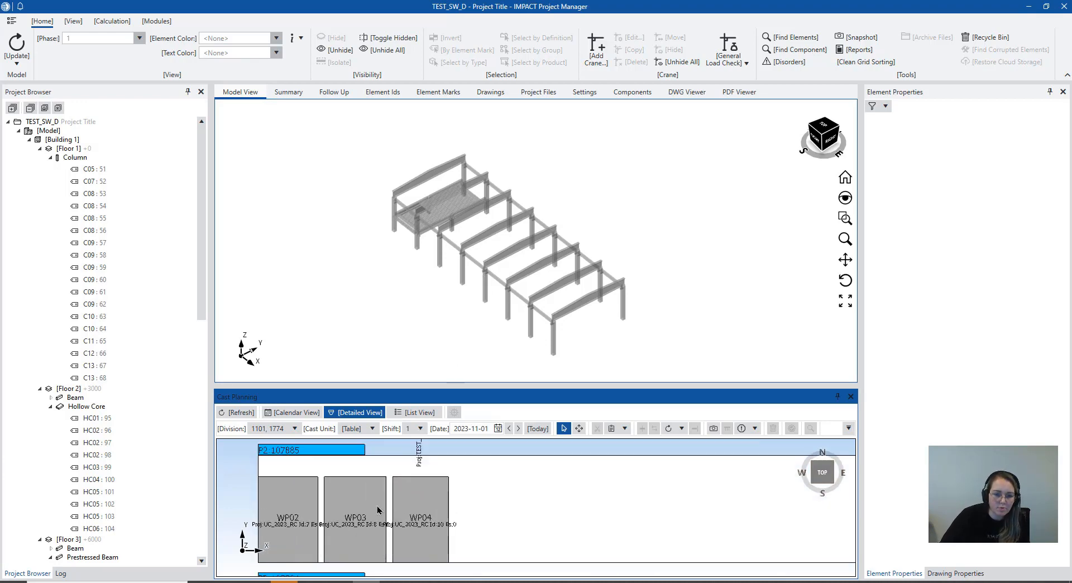
scroll(368, 490, "down", 4)
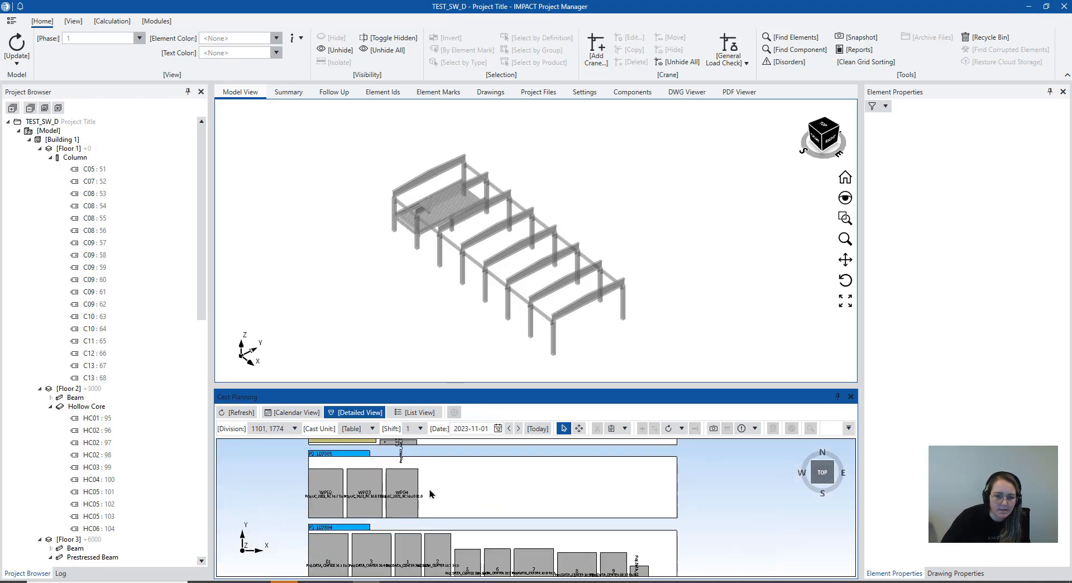
middle_click_drag(432, 482, 433, 500)
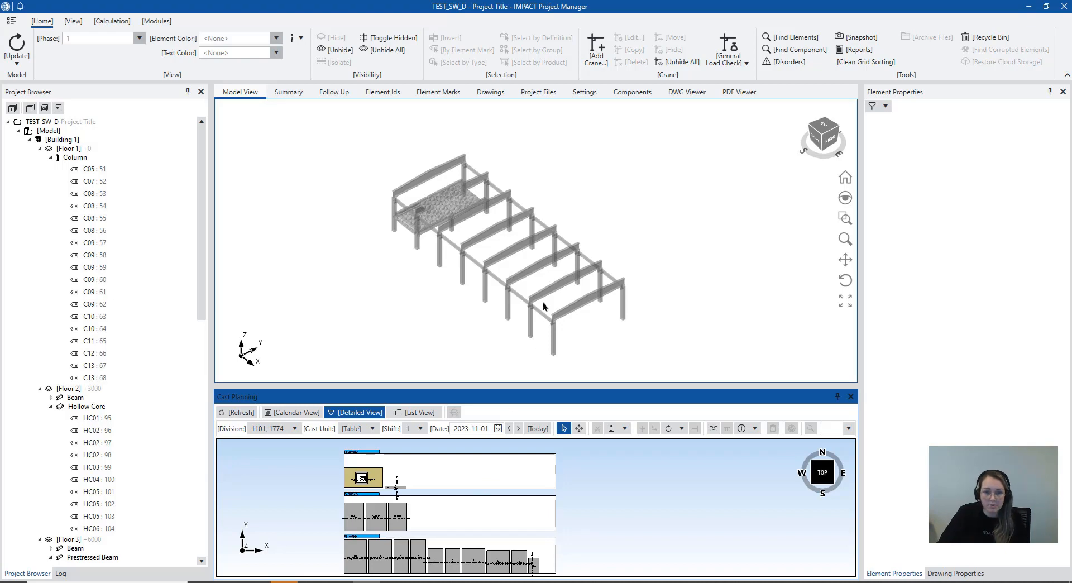
Switch to Revit and bring the whole reinforced frame into view in the IMPACT Rebars 3D view
left_click(441, 249)
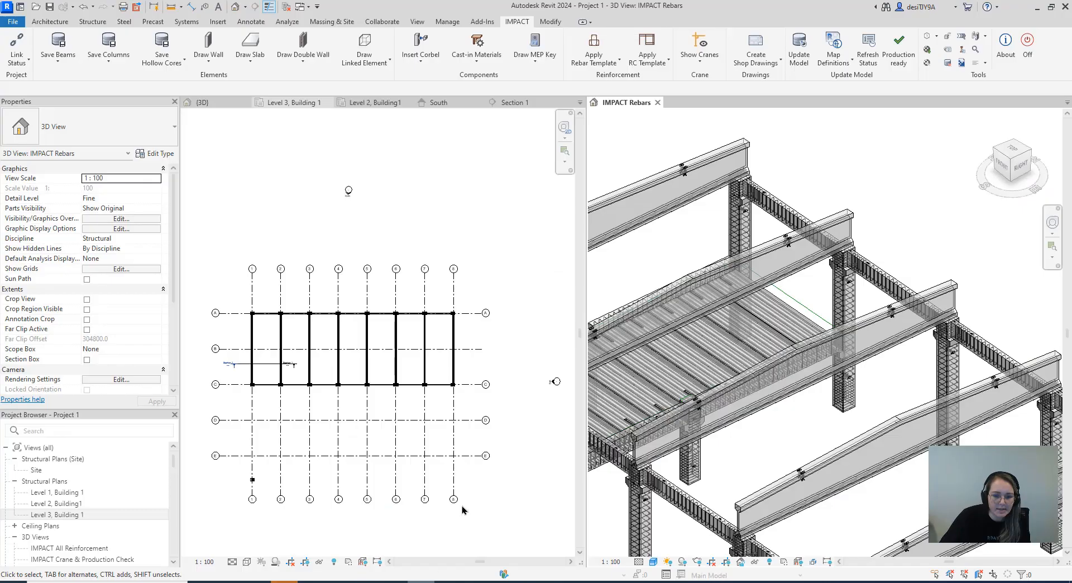
scroll(523, 356, "down", 3)
scroll(522, 356, "up", 5)
scroll(519, 354, "down", 2)
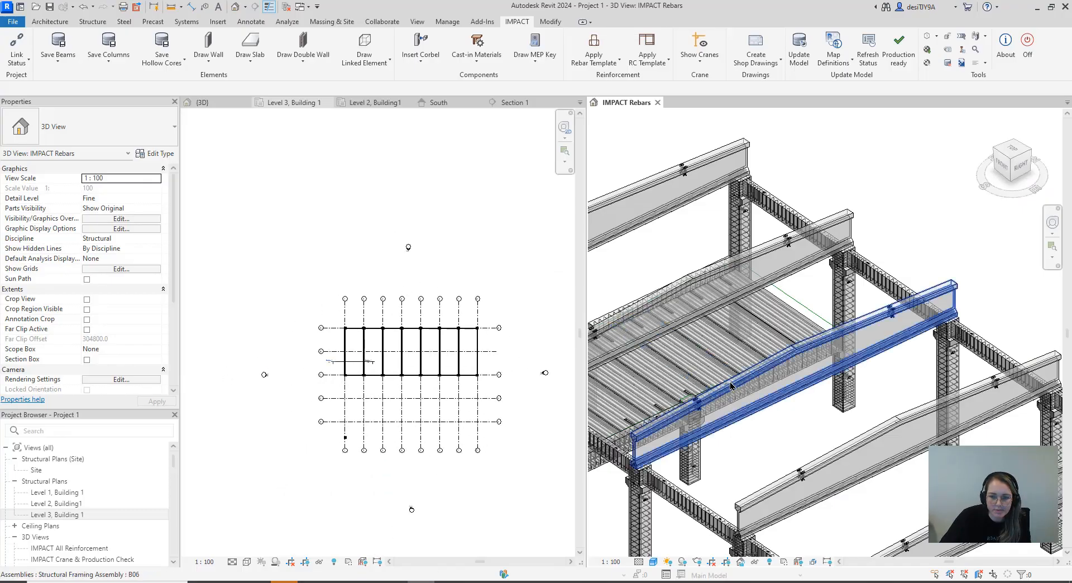
scroll(815, 365, "down", 4)
middle_click_drag(816, 364, 825, 305)
scroll(804, 421, "down", 2)
middle_click_drag(806, 423, 776, 346)
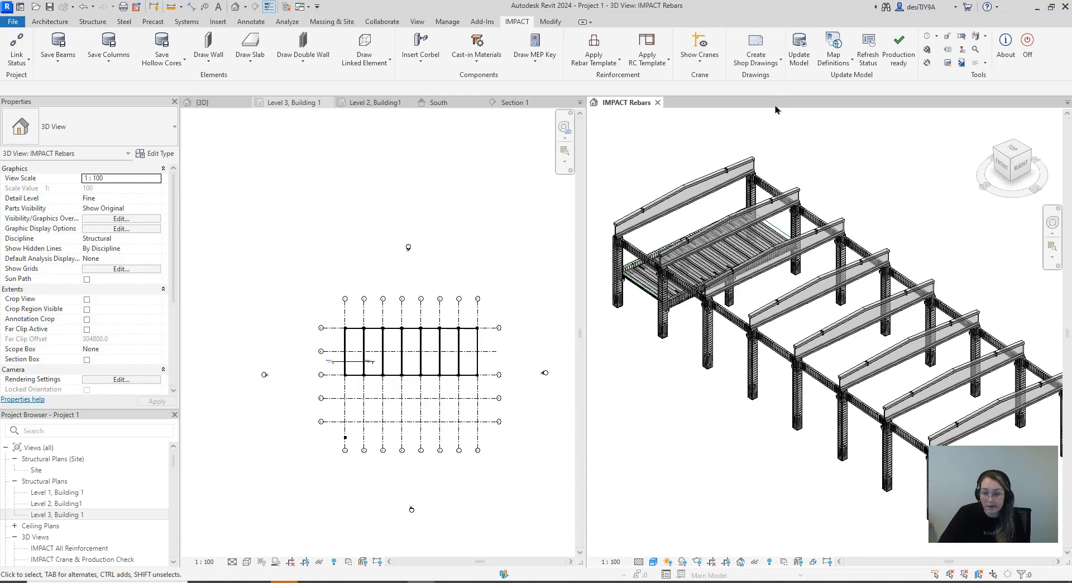
Create a shop drawing for column C13 with the Column Shop Drawing Template and open its sheet 1-Sheet
left_click(765, 64)
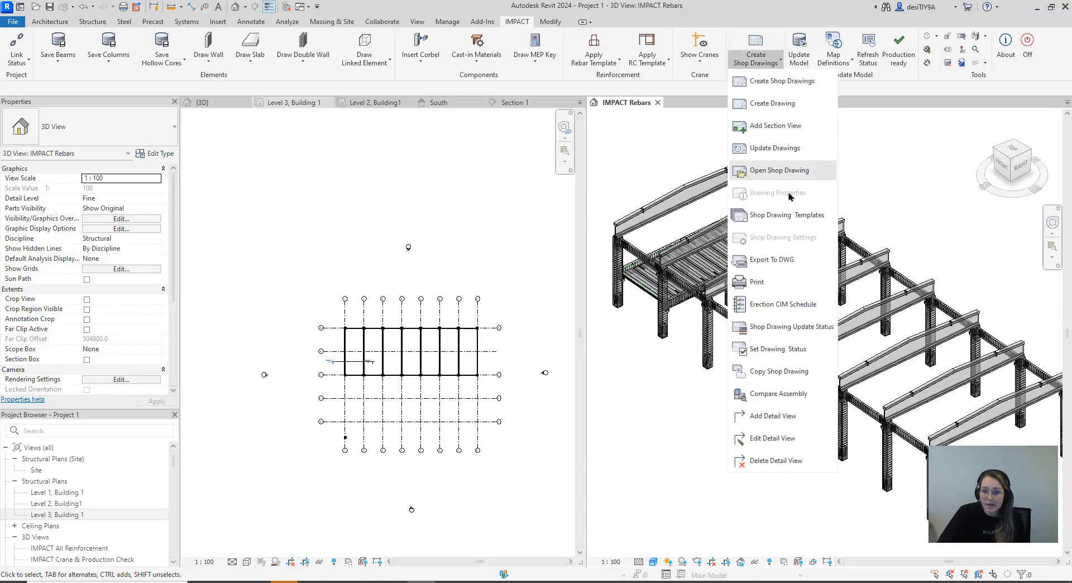
left_click(766, 65)
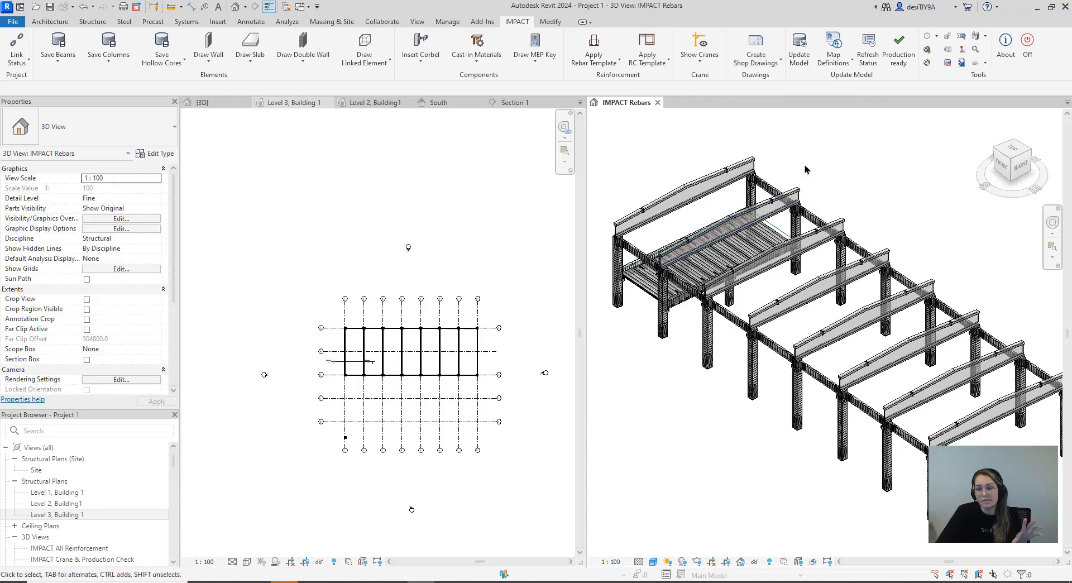
left_click(773, 65)
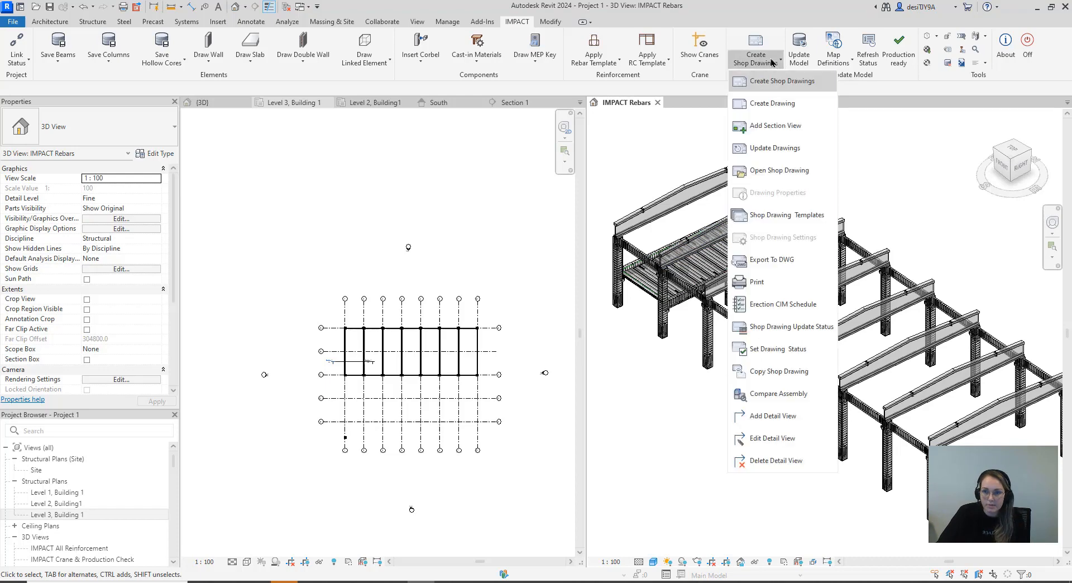
left_click(788, 89)
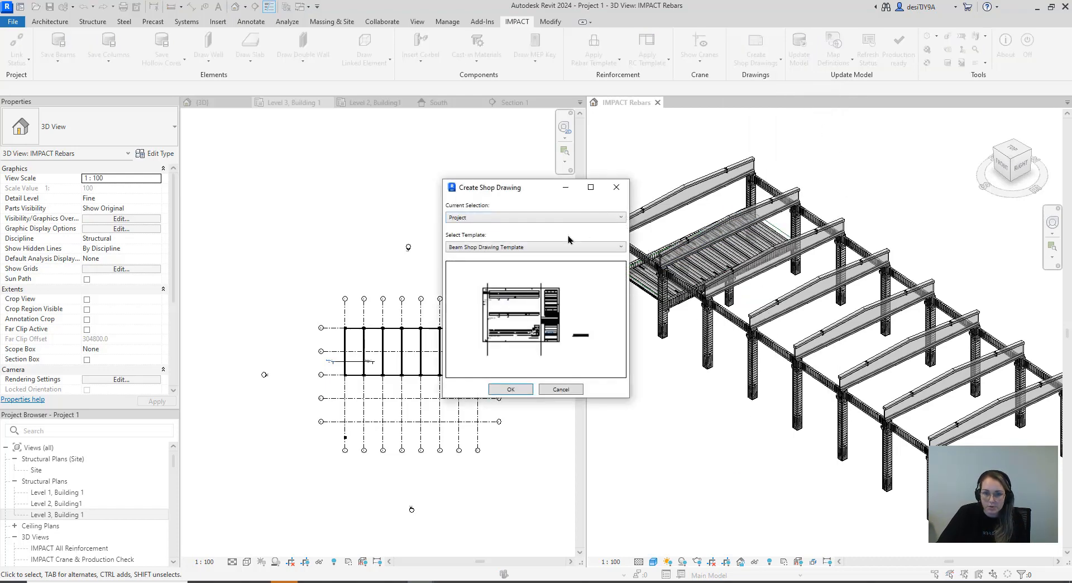
left_click(544, 247)
left_click(514, 268)
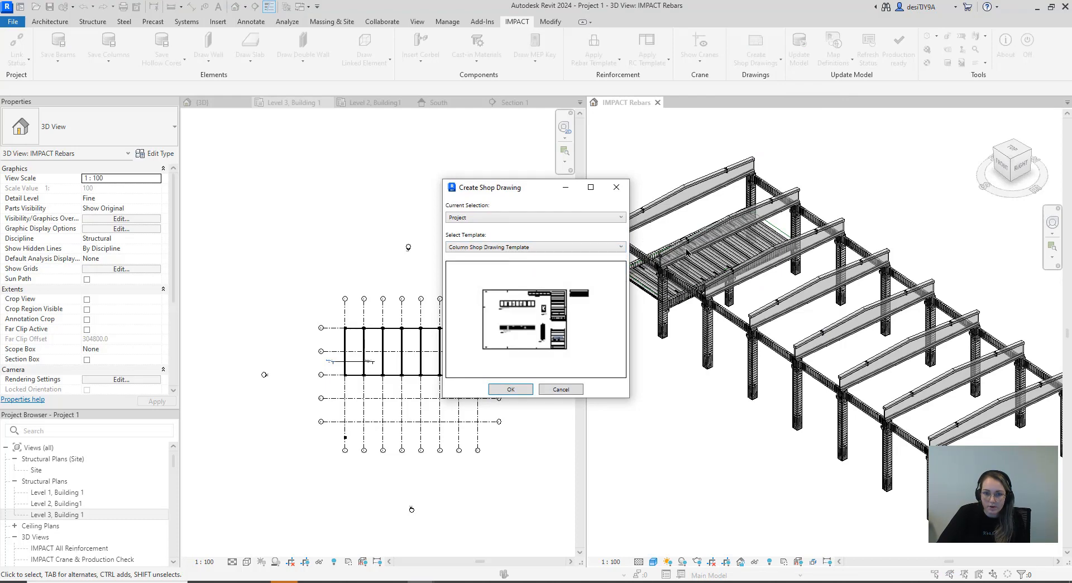
left_click(510, 389)
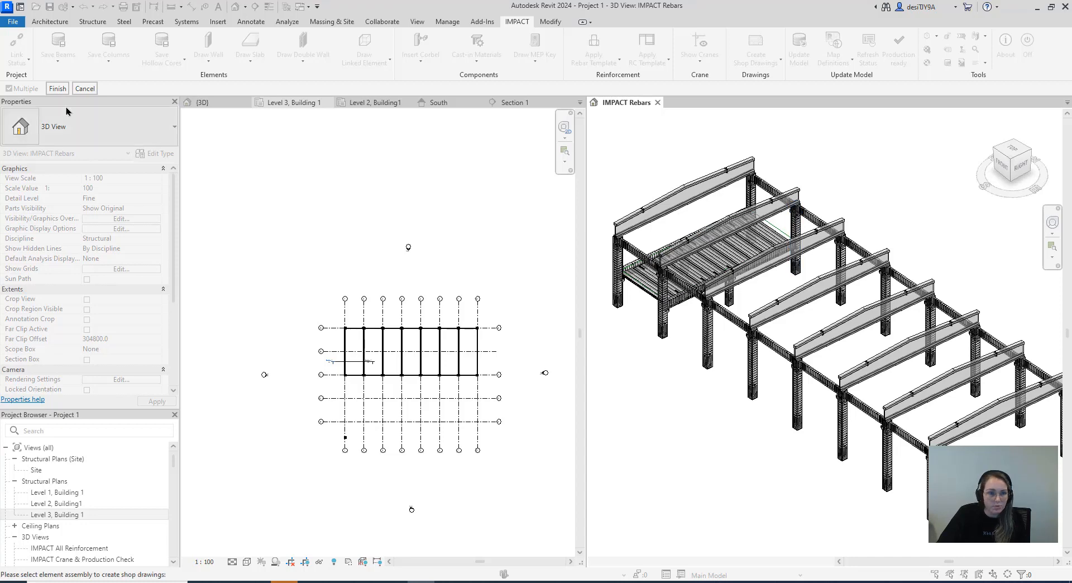
left_click(58, 89)
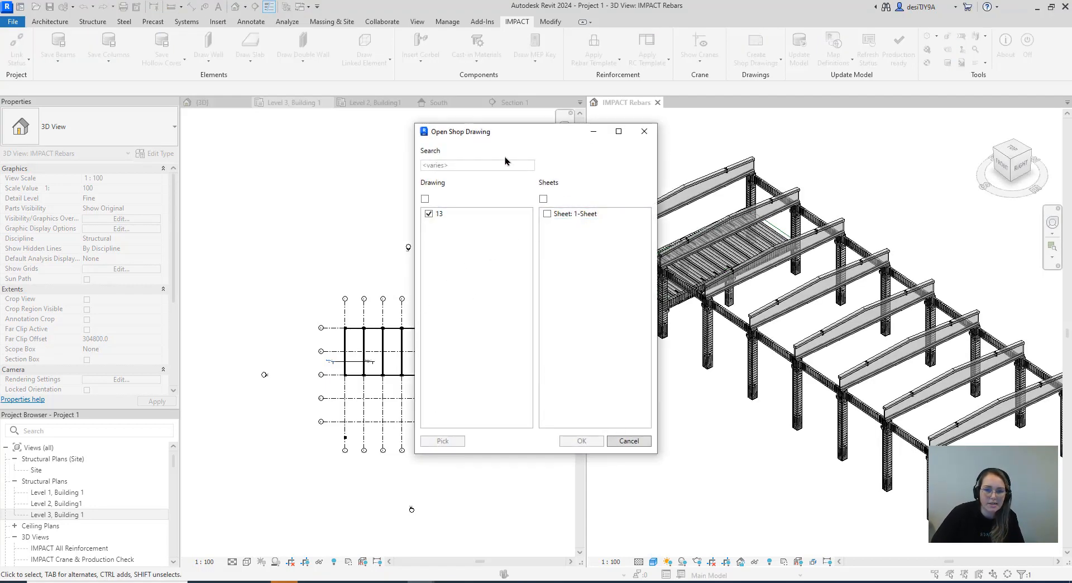
left_click(555, 216)
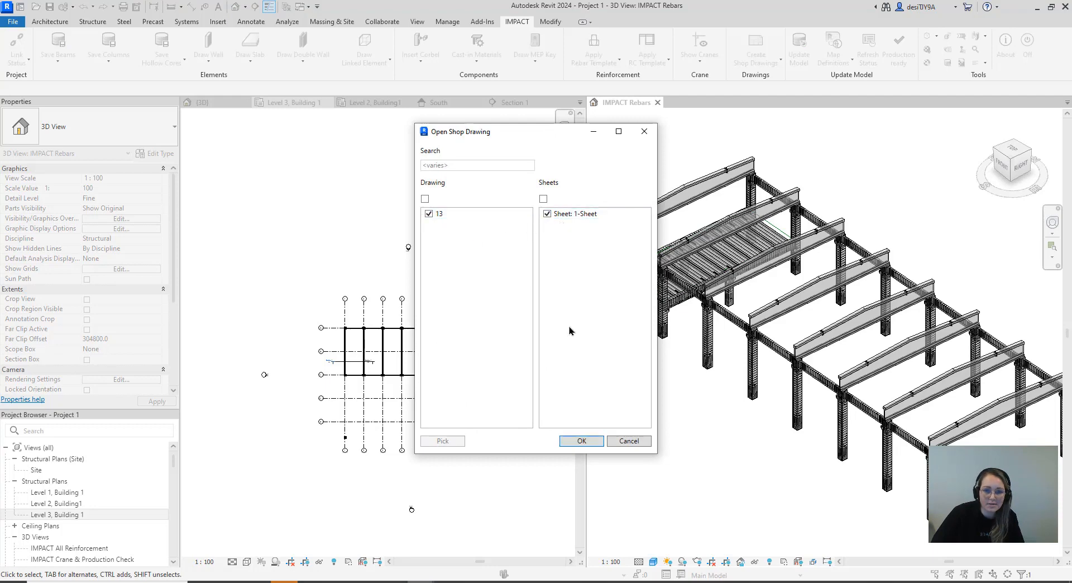
left_click(581, 441)
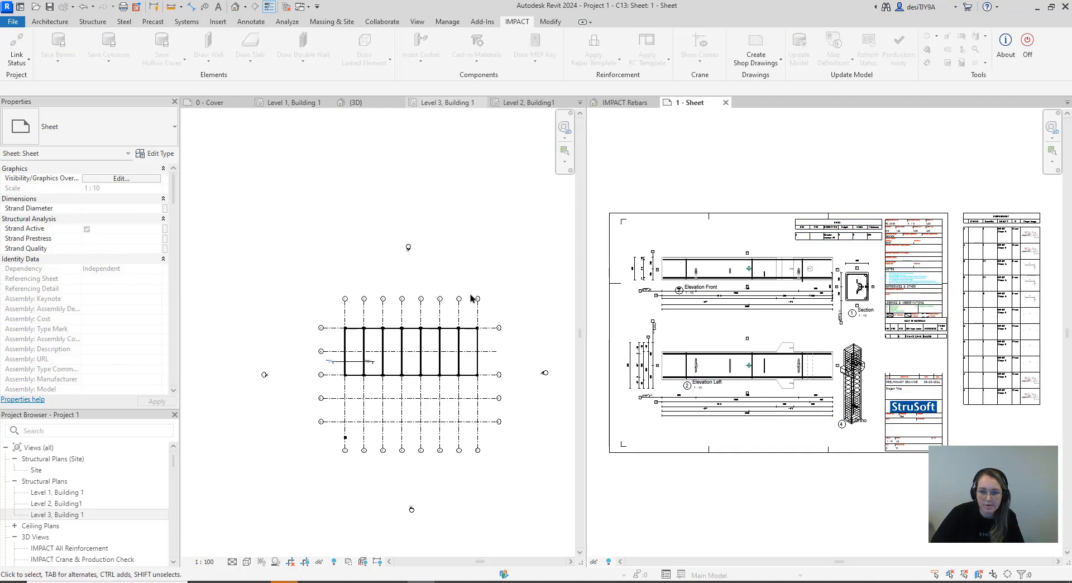
Compare column C13 in the IMPACT Rebars 3D view with its sheet and examine the sheet's 3D Ortho view up close
left_click(624, 102)
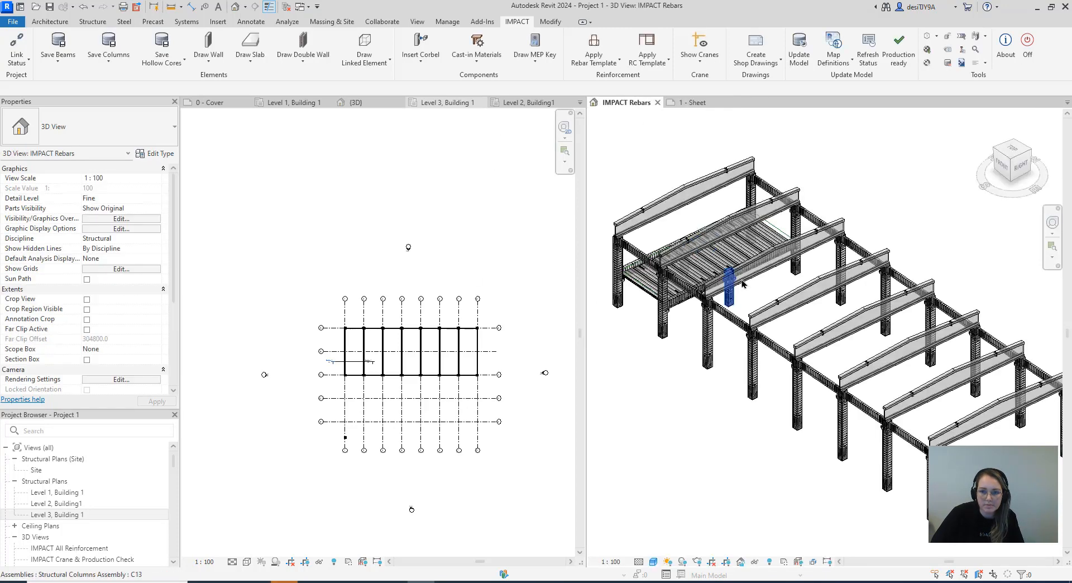
scroll(742, 284, "up", 6)
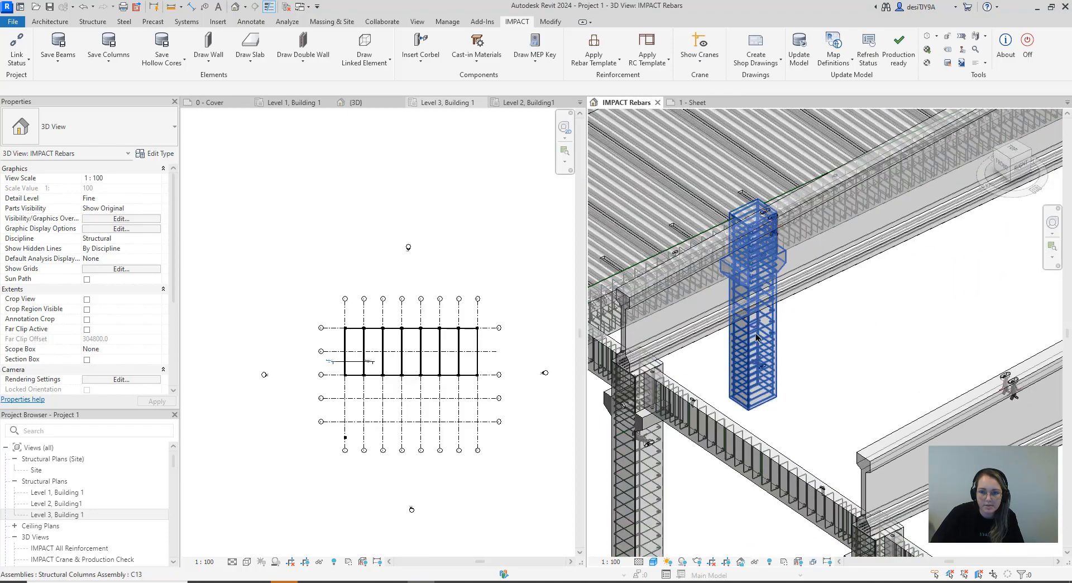
left_click(755, 339)
left_click(692, 102)
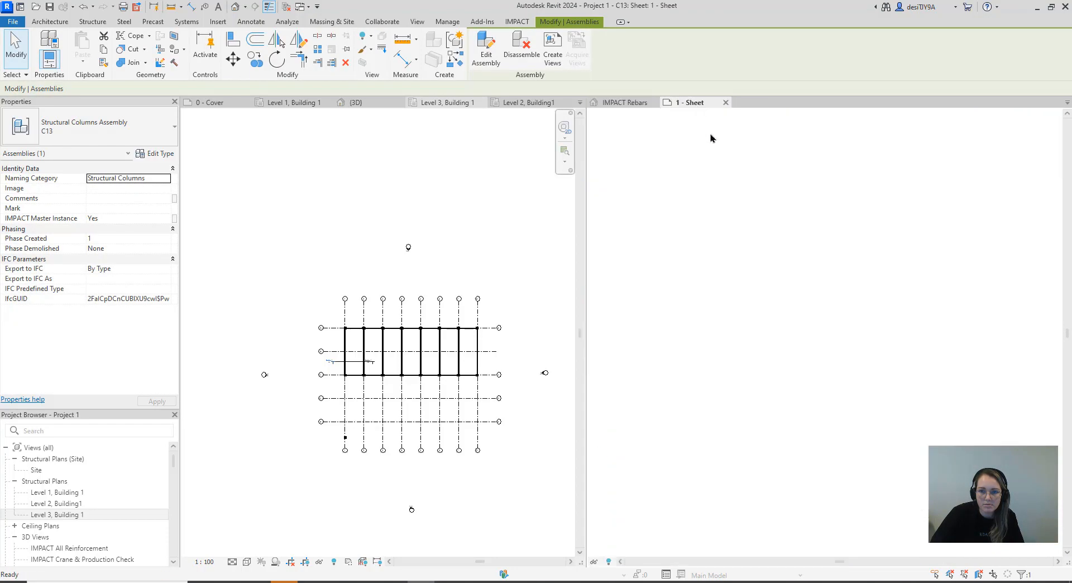
left_click(792, 208)
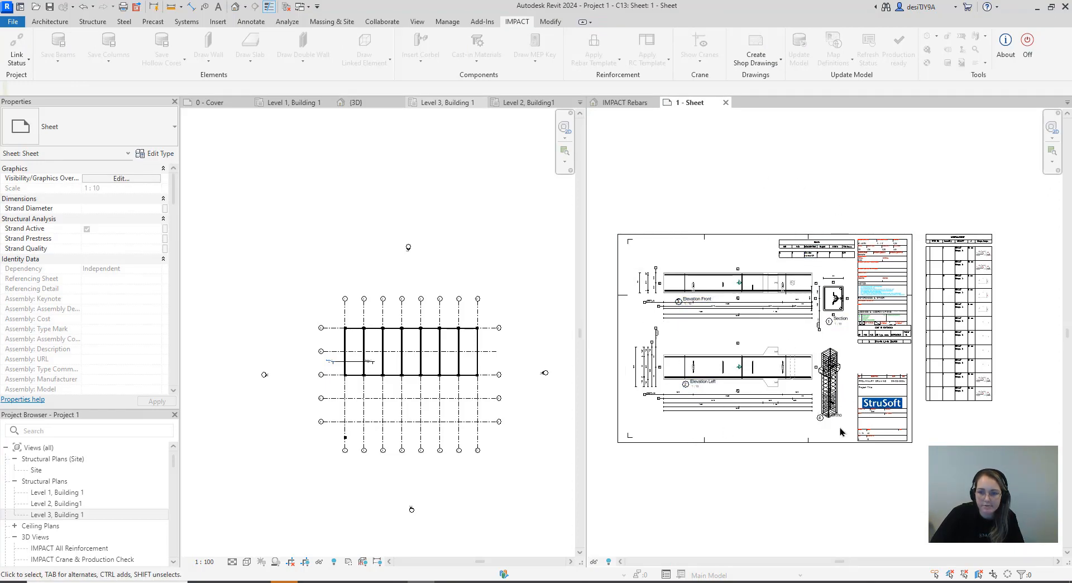
scroll(837, 385, "up", 6)
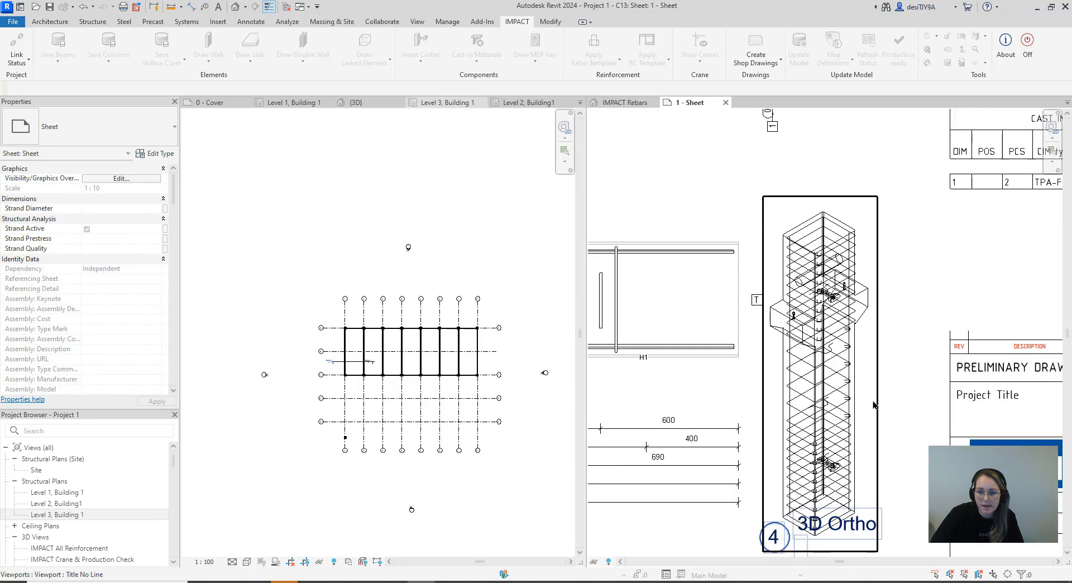
middle_click_drag(896, 391, 900, 338)
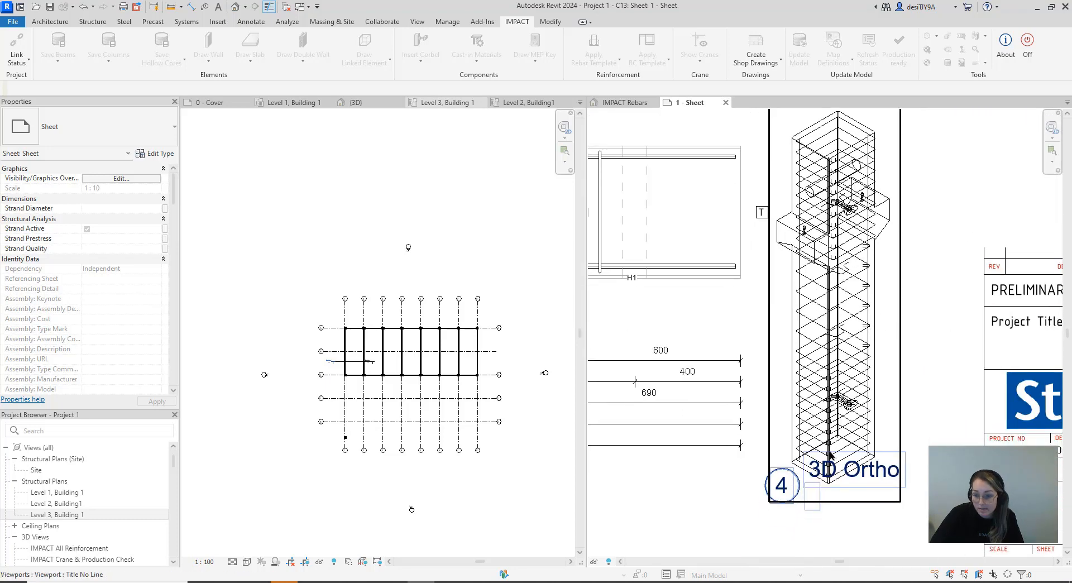
Examine the REINFORCEMENT schedule beside column C13's sheet up close, including its shape images, and review the whole sheet layout
scroll(819, 359, "down", 6)
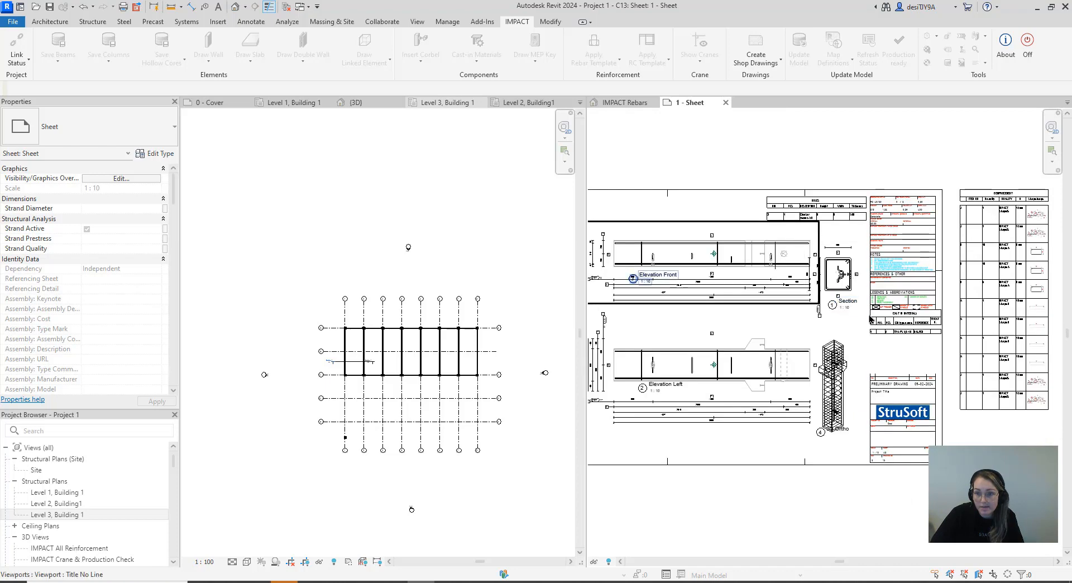
scroll(814, 269, "down", 2)
scroll(858, 287, "up", 5)
scroll(859, 286, "up", 3)
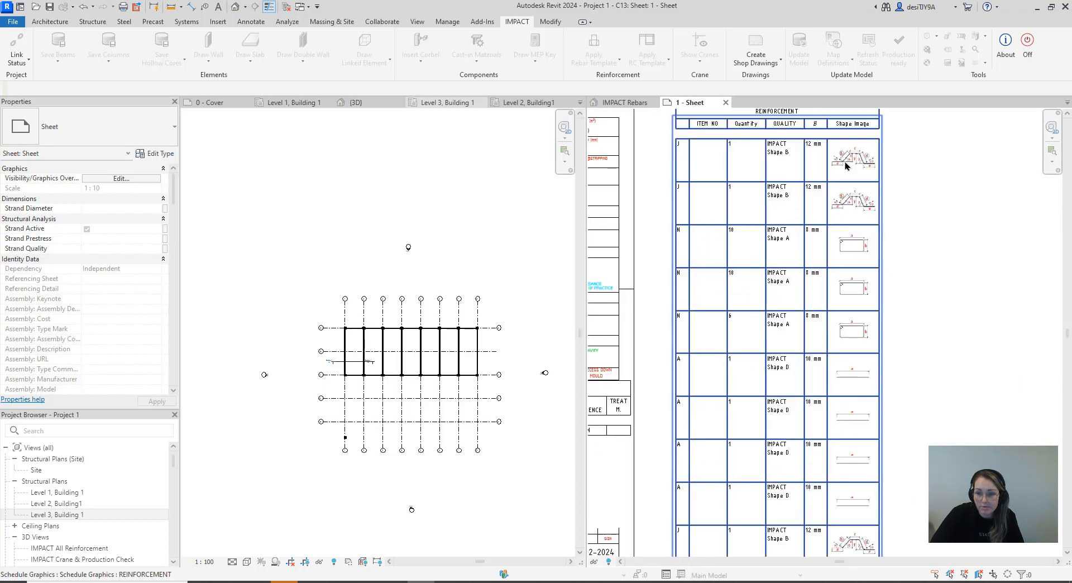
scroll(878, 238, "up", 2)
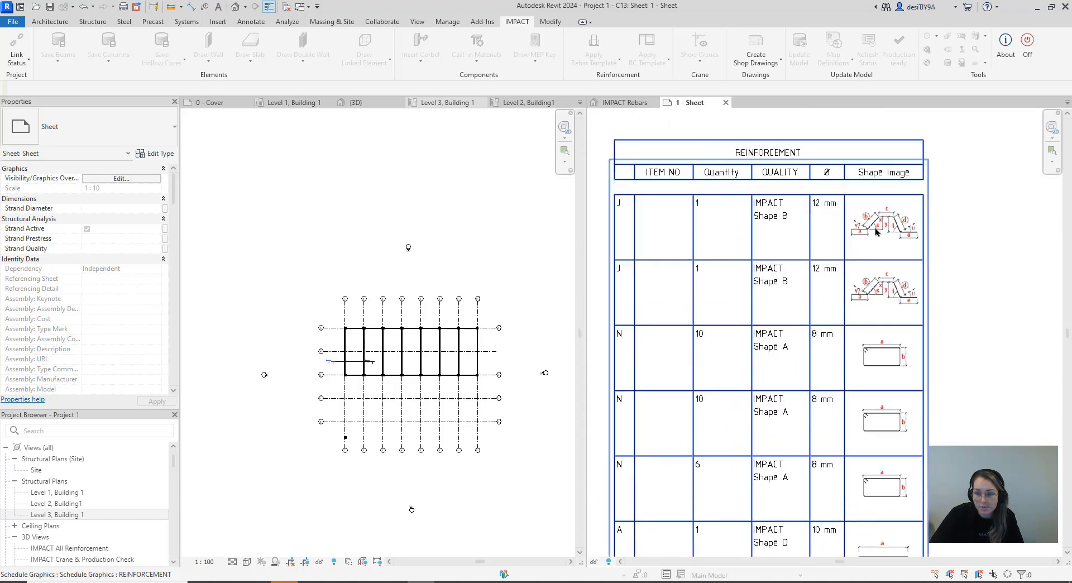
scroll(899, 279, "down", 6)
scroll(909, 307, "down", 4)
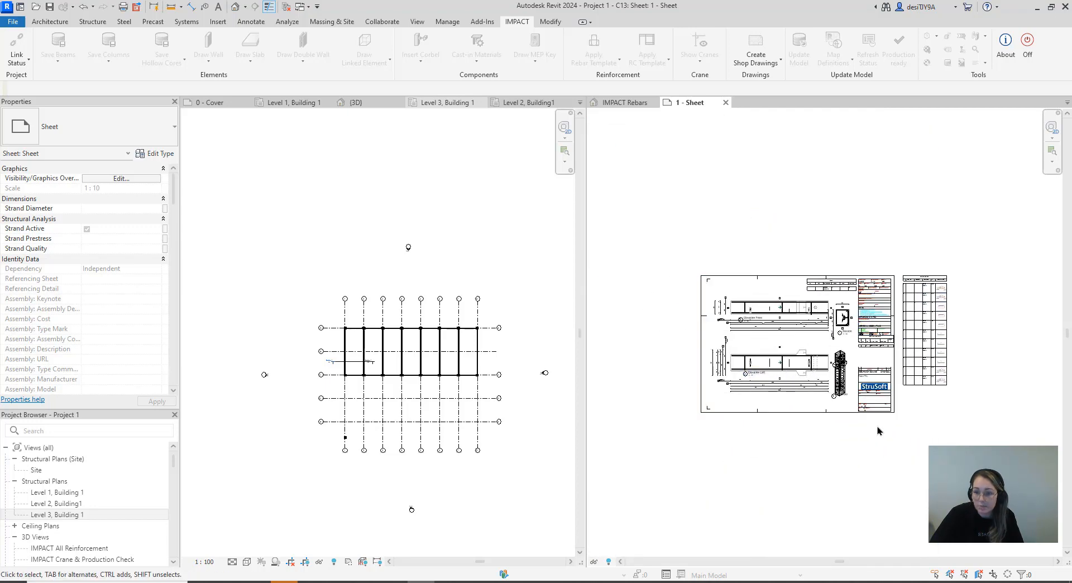
scroll(871, 431, "up", 3)
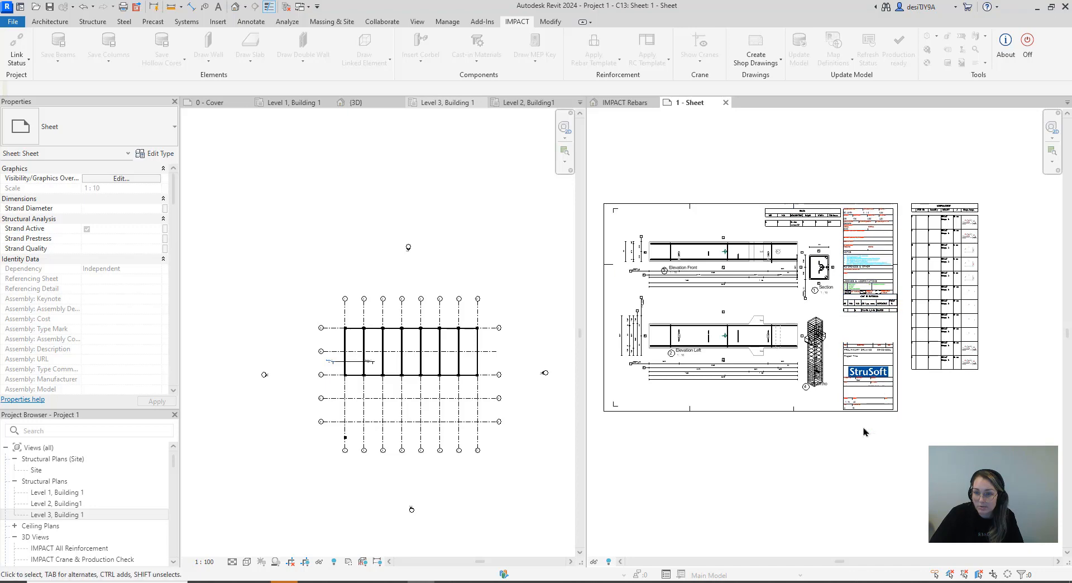
middle_click_drag(863, 431, 924, 443)
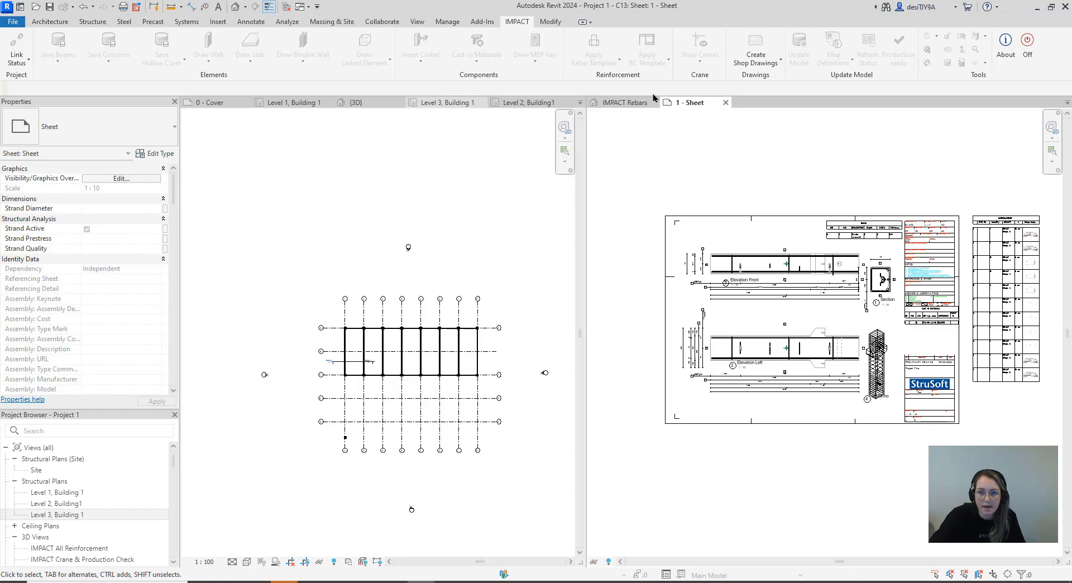
scroll(692, 186, "down", 2)
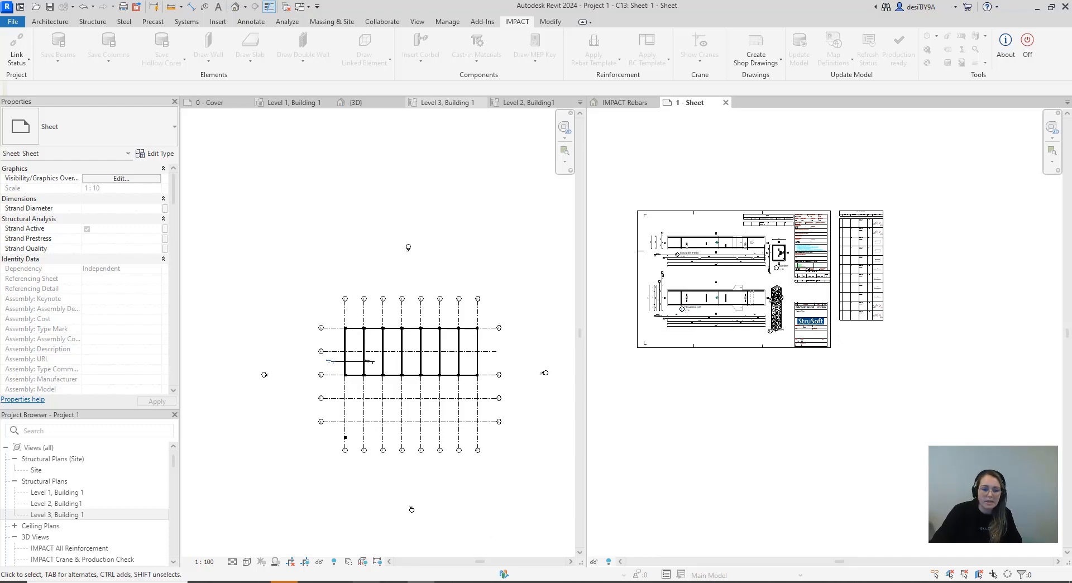
mouse_move(367, 582)
left_click(367, 542)
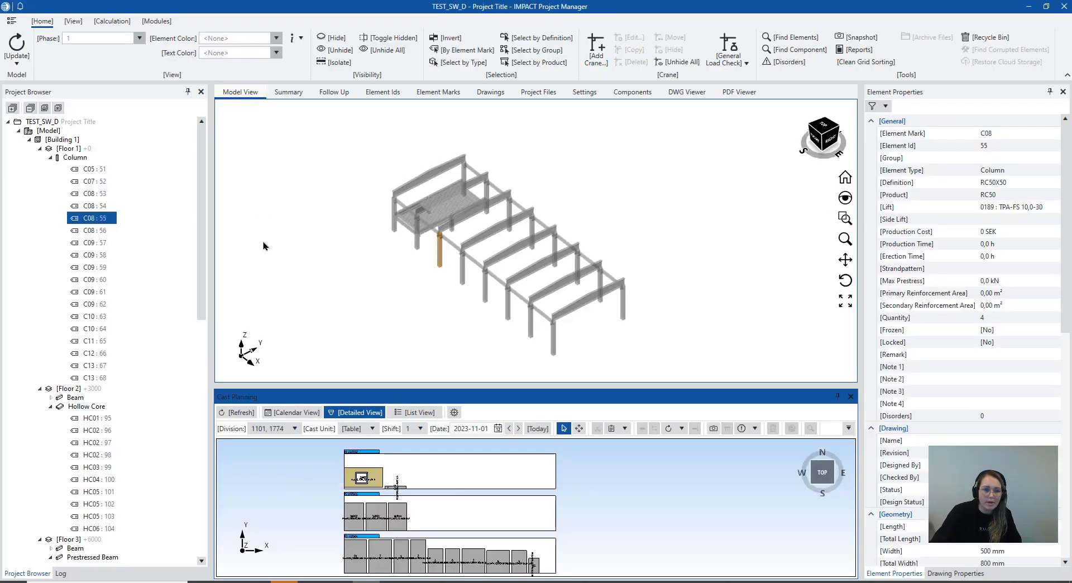
left_click(421, 582)
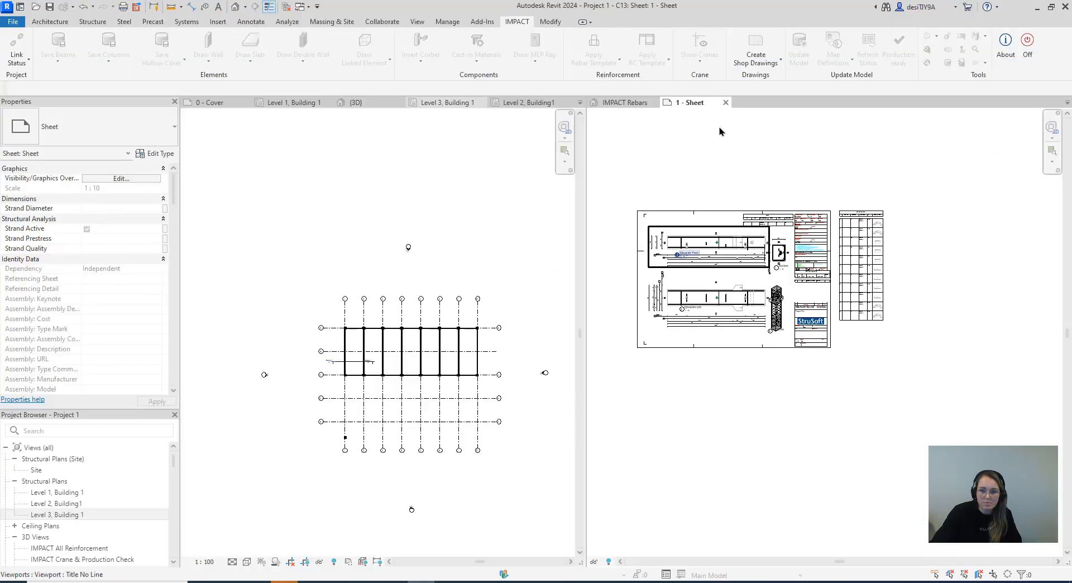
Expand the Assemblies branch and column C13 in Revit's project browser and locate the sheet 1 - Sheet among its views and schedules
scroll(84, 529, "down", 10)
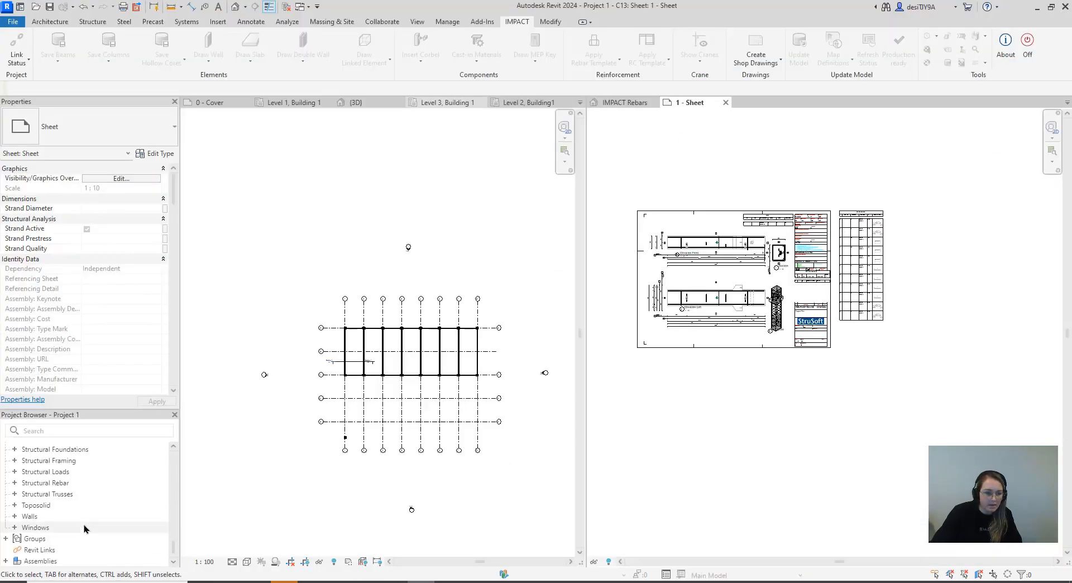
left_click(5, 561)
scroll(20, 542, "down", 6)
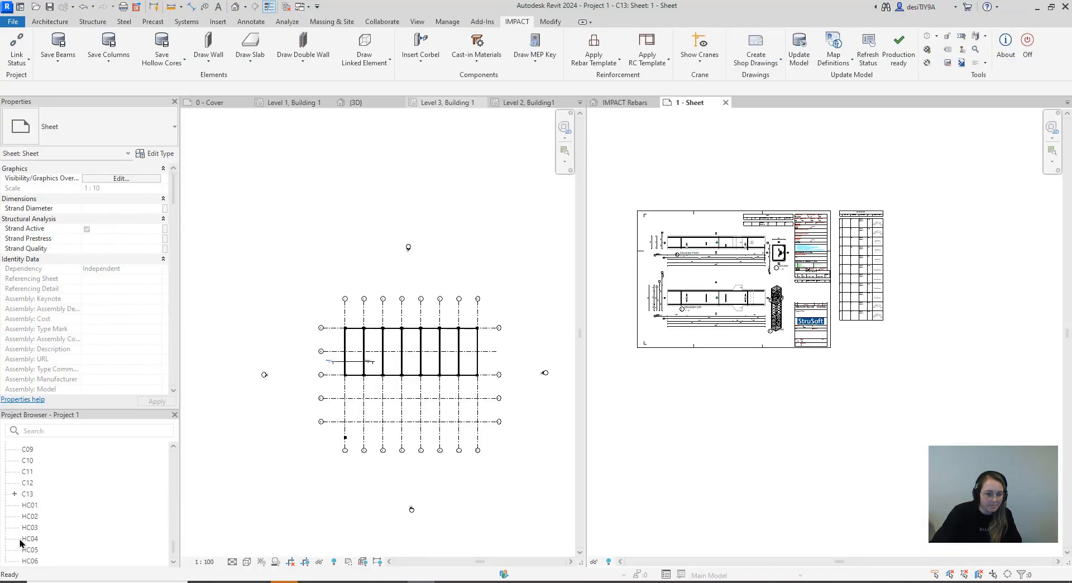
left_click(14, 494)
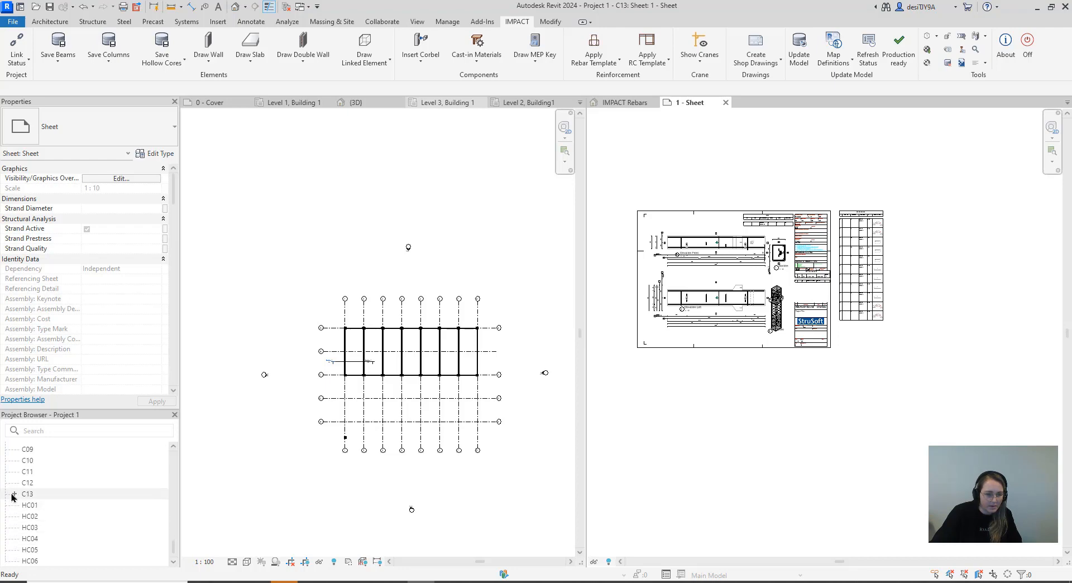
scroll(34, 507, "down", 3)
left_click(45, 495)
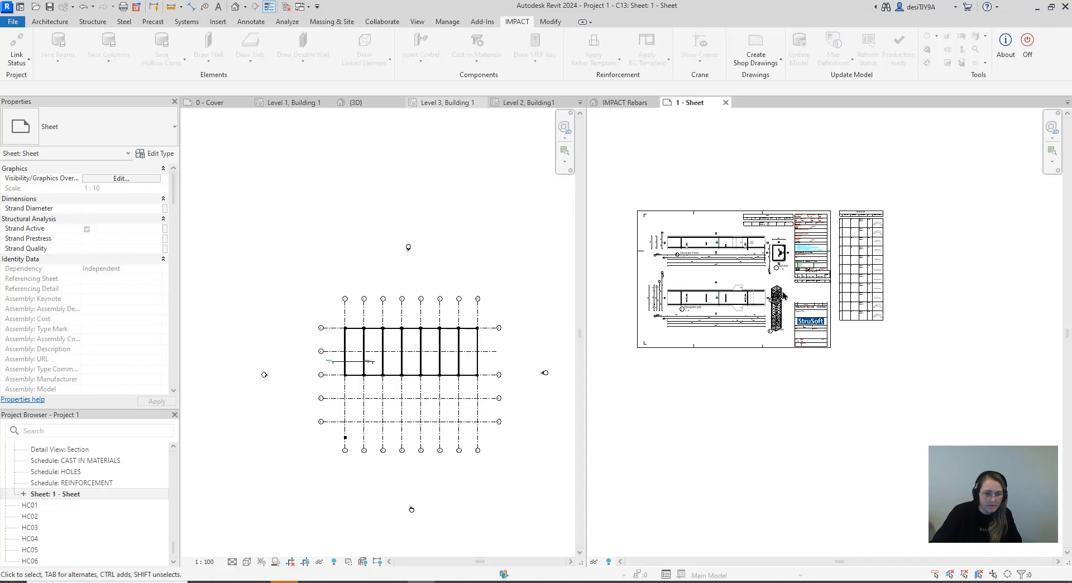
Switch to IMPACT Project Manager, update the model, open the Other drawings and select the C13 drawing to show its properties
left_click(367, 582)
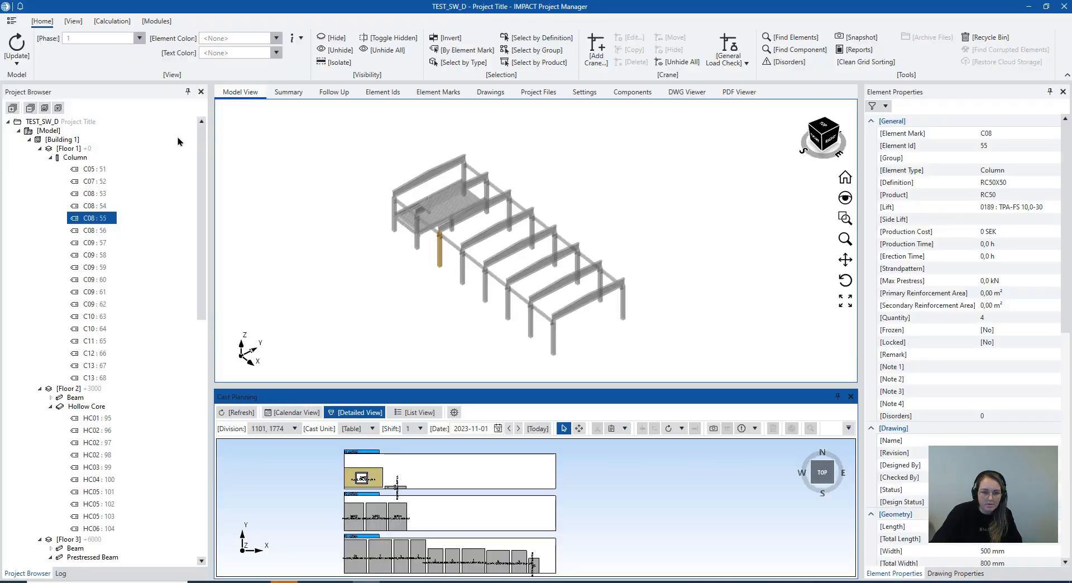
left_click(16, 47)
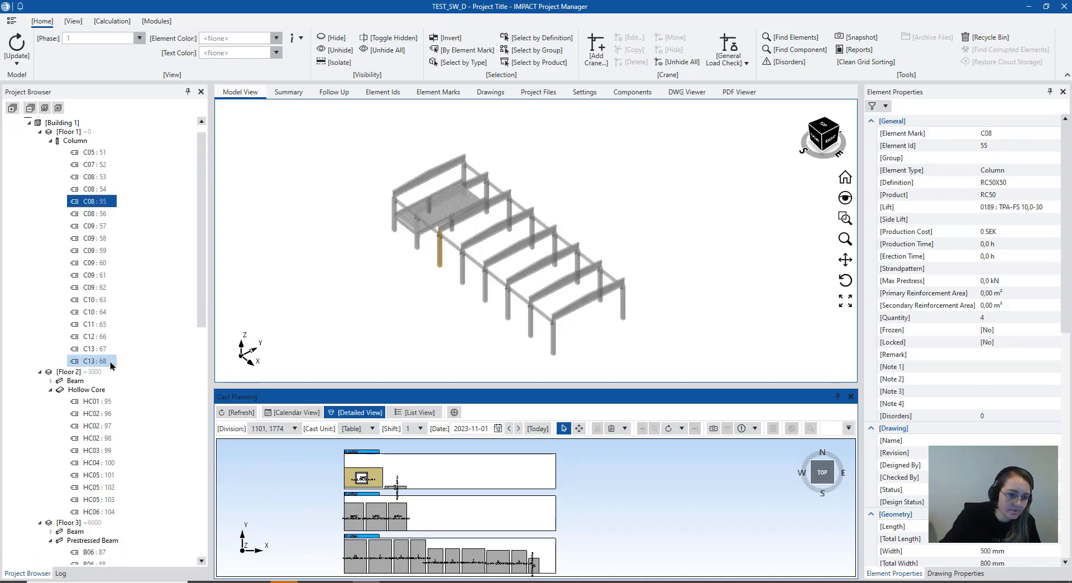
scroll(114, 335, "down", 4)
scroll(110, 371, "down", 7)
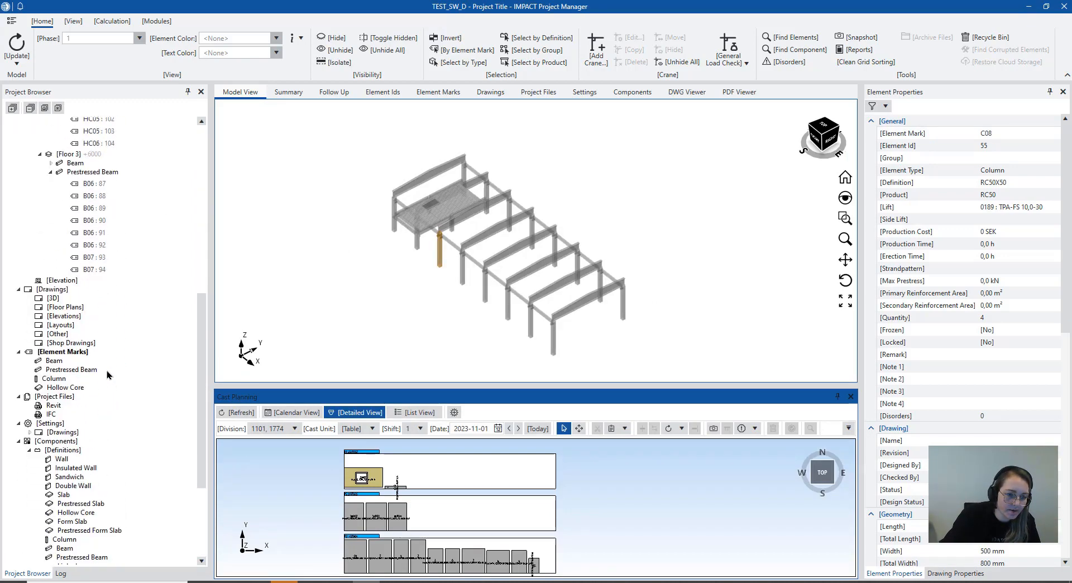
double_click(58, 334)
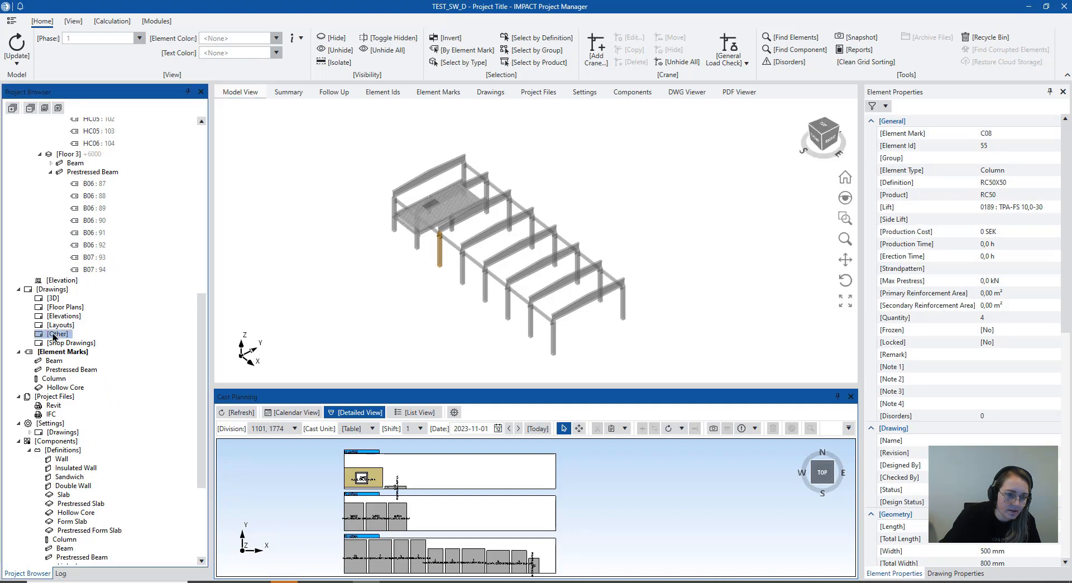
left_click(269, 151)
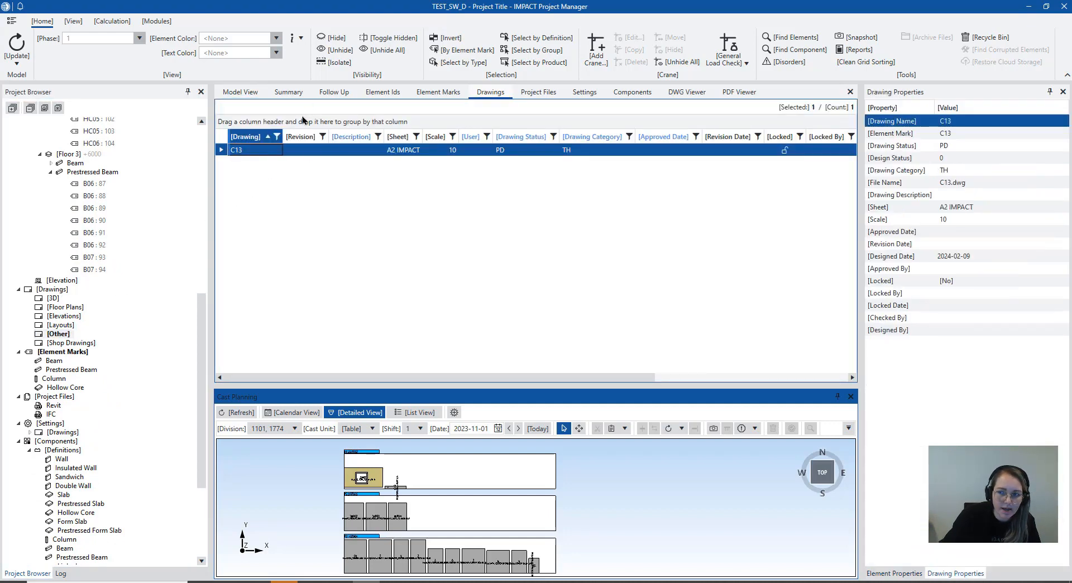
Show prestressed beam B06 : 90 highlighted in the project's 3D model and review the whole frame
double_click(94, 220)
middle_click_drag(426, 255, 478, 278)
scroll(501, 236, "up", 4)
scroll(519, 178, "down", 4)
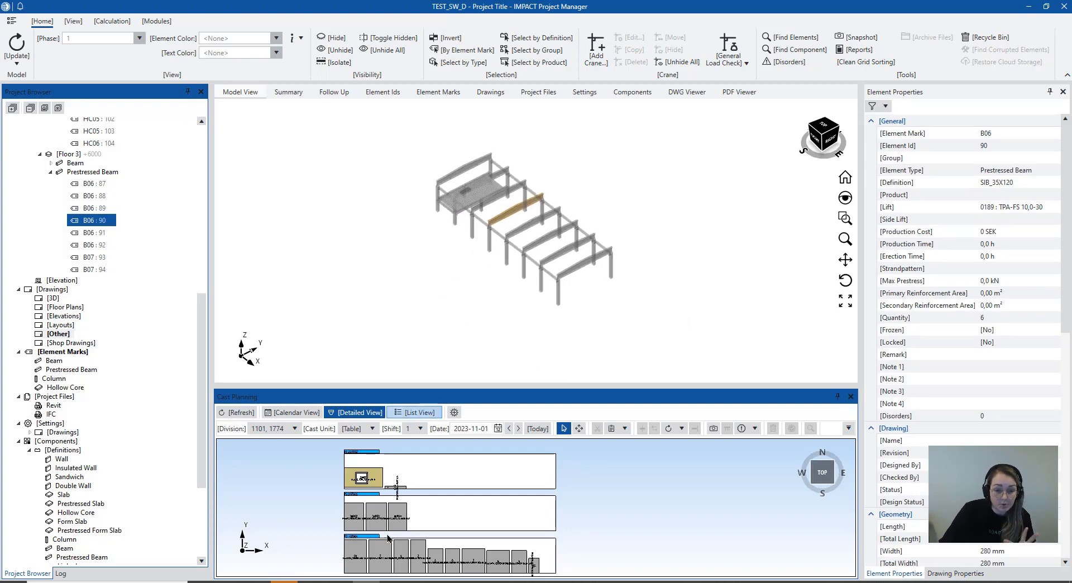
Switch to PowerPoint, start the WEB_I slideshow and advance to the slide listing Precast Detailing in IMPACT Parts I, II and III
key("alt+Tab")
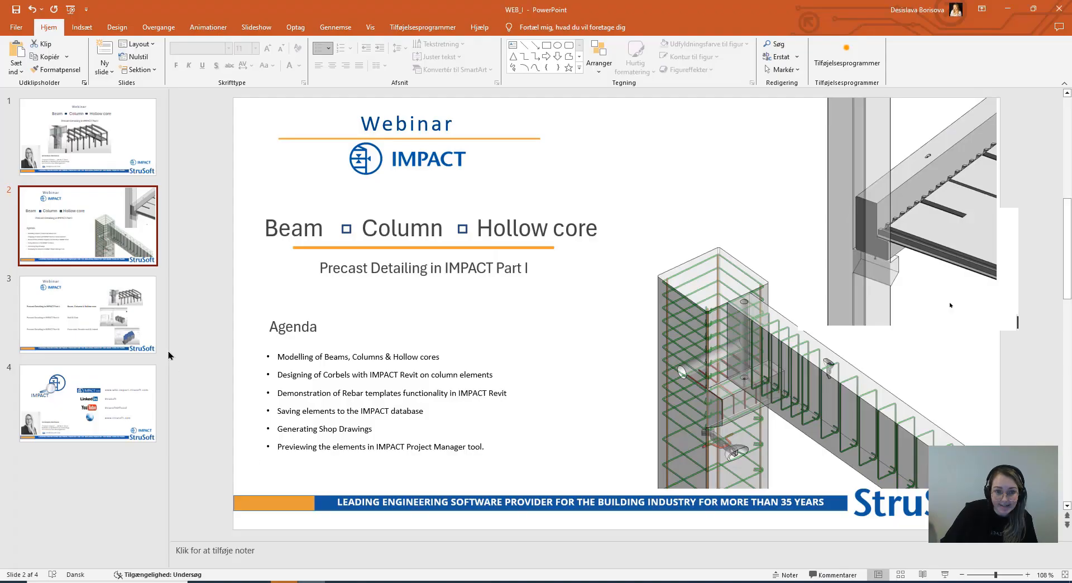
left_click(152, 347)
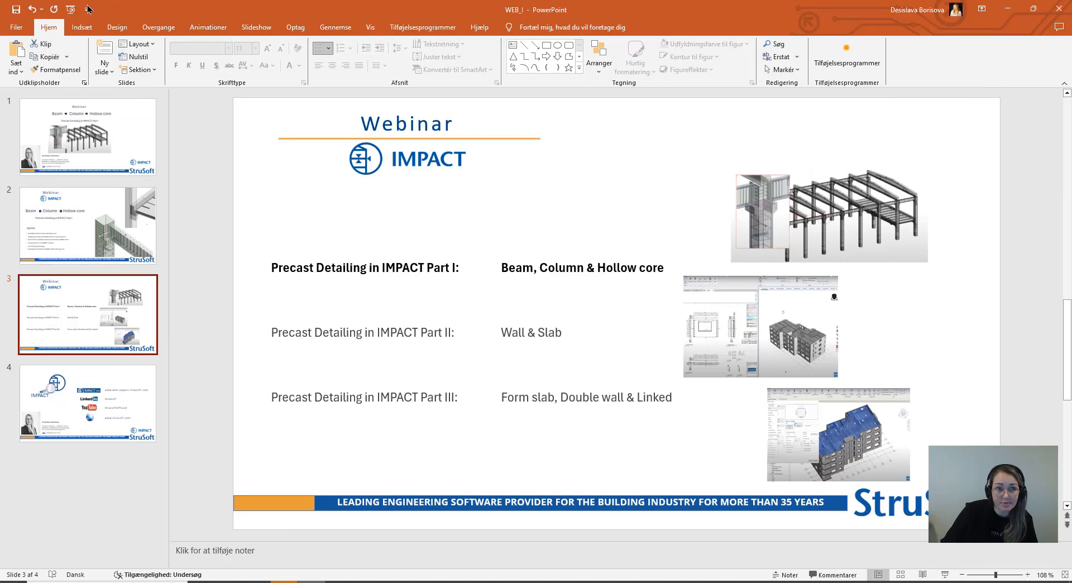
left_click(70, 8)
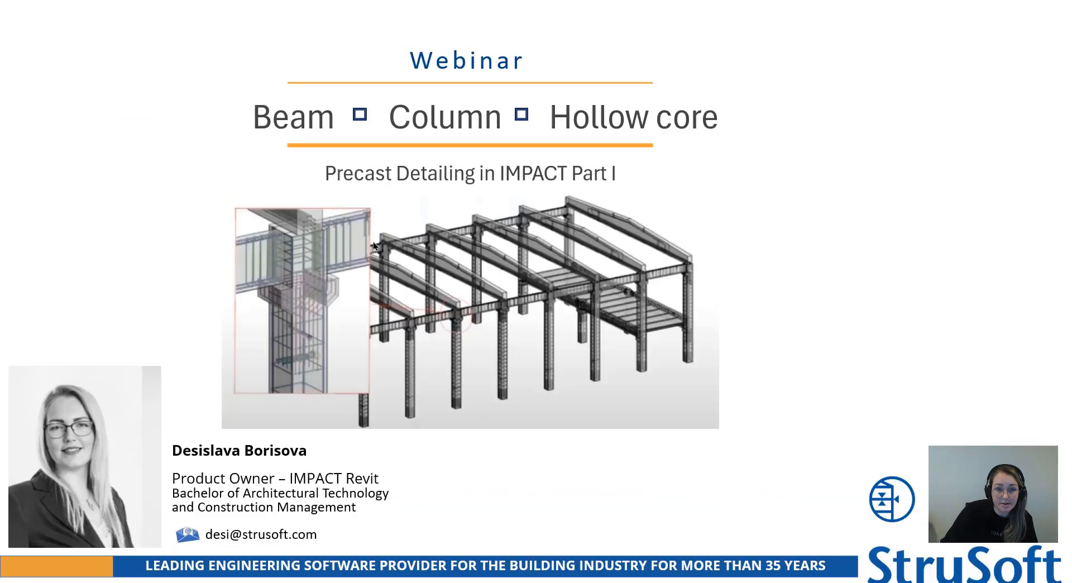
left_click(409, 268)
left_click(409, 268)
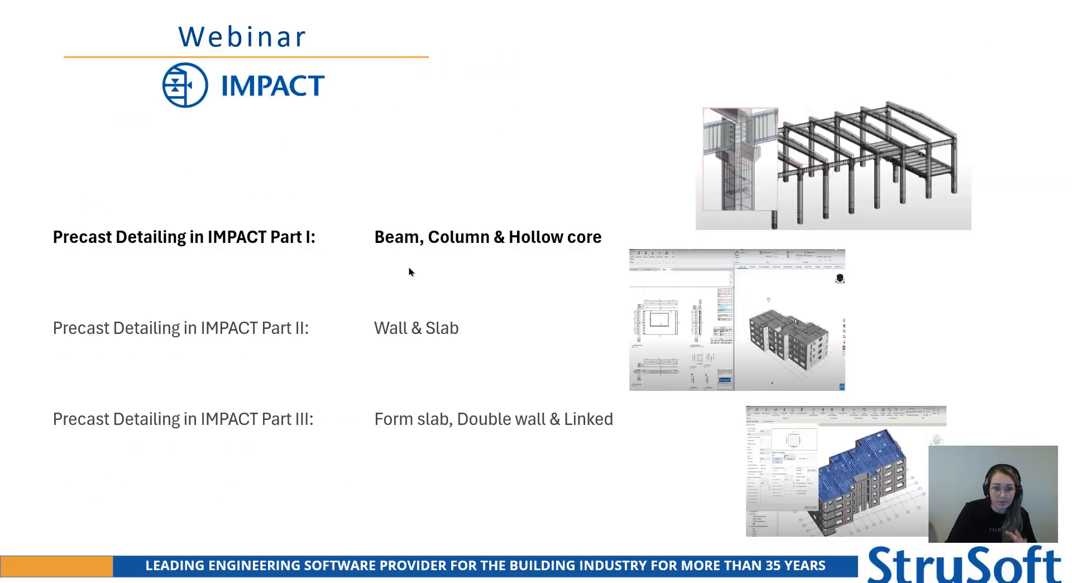
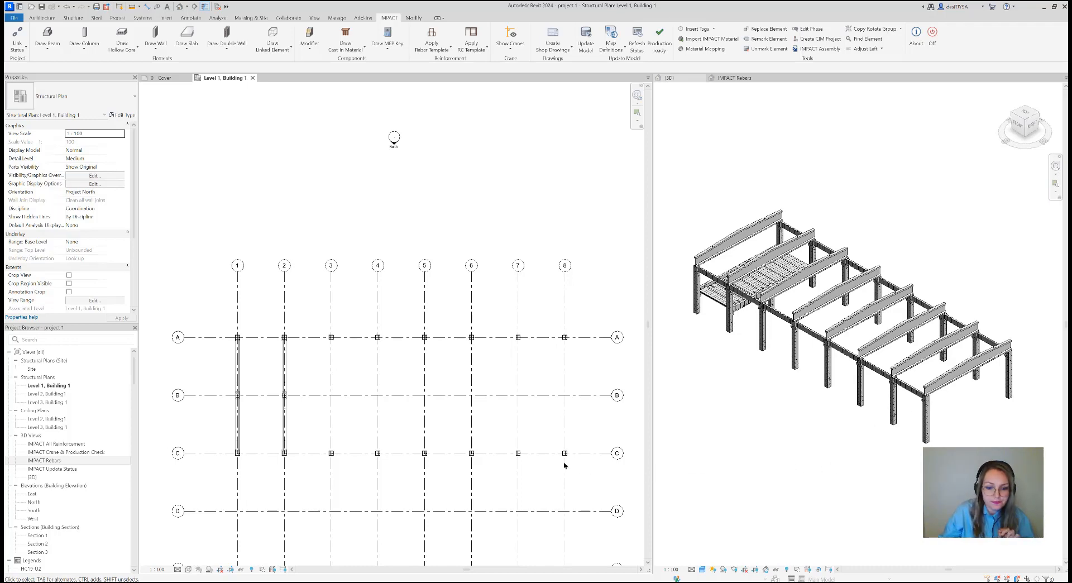
Start an IMPACT wall with wall type Sandwich and the project definition SW34
middle_click_drag(550, 466, 545, 423)
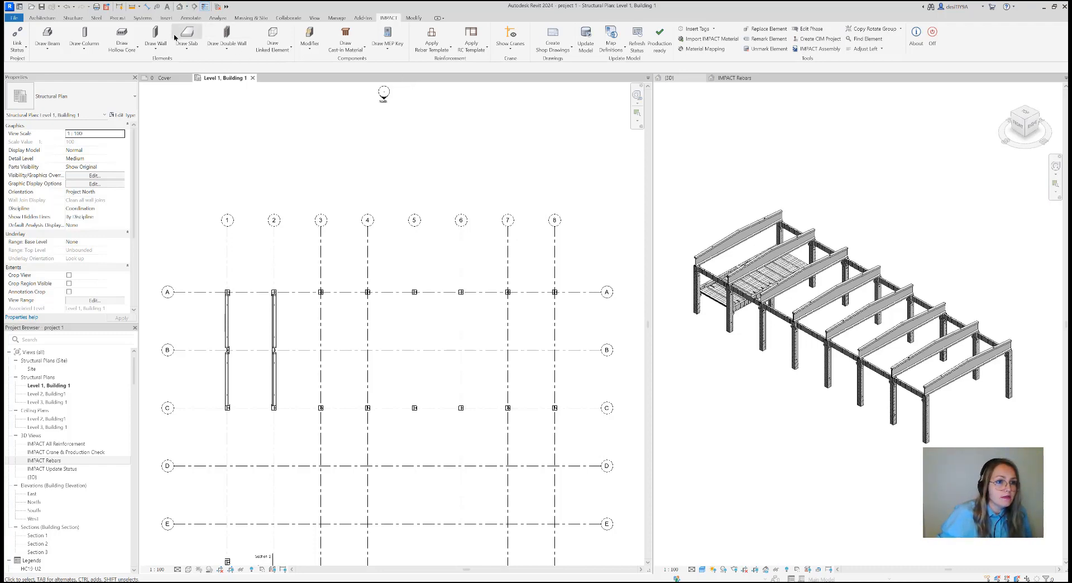
left_click(156, 48)
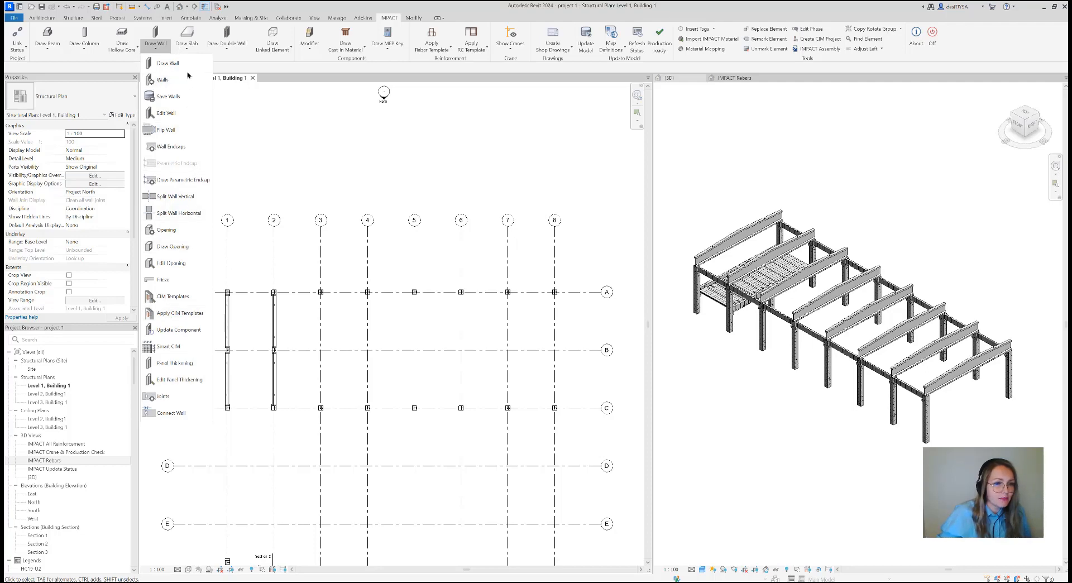
left_click(188, 49)
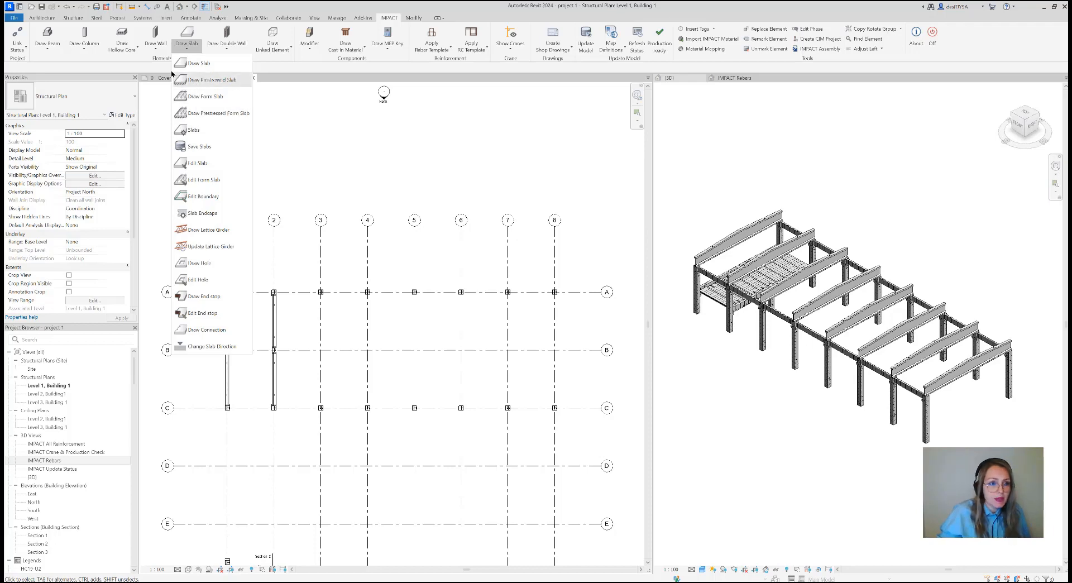
left_click(156, 49)
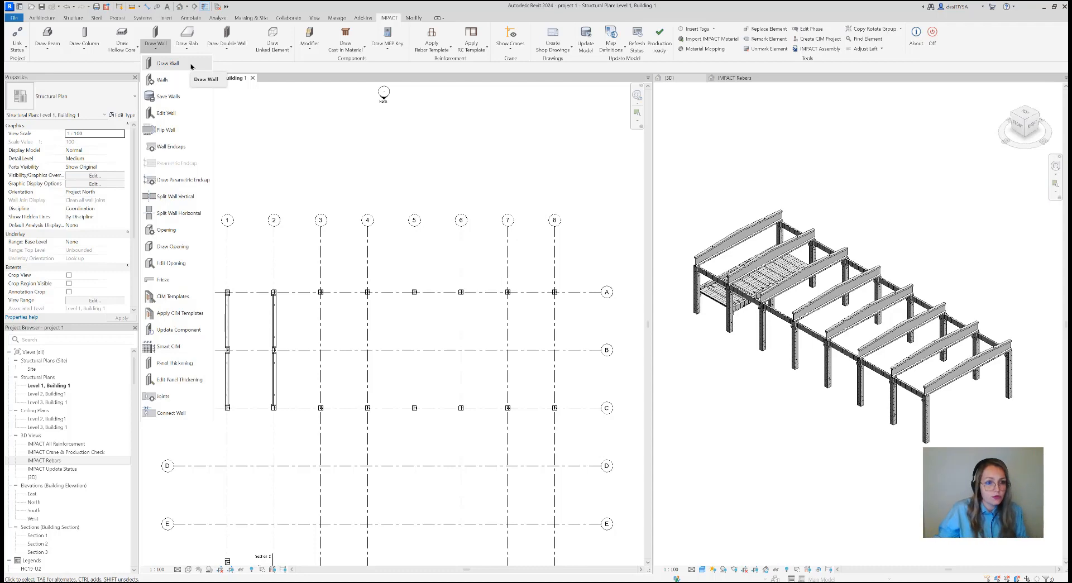
left_click(190, 64)
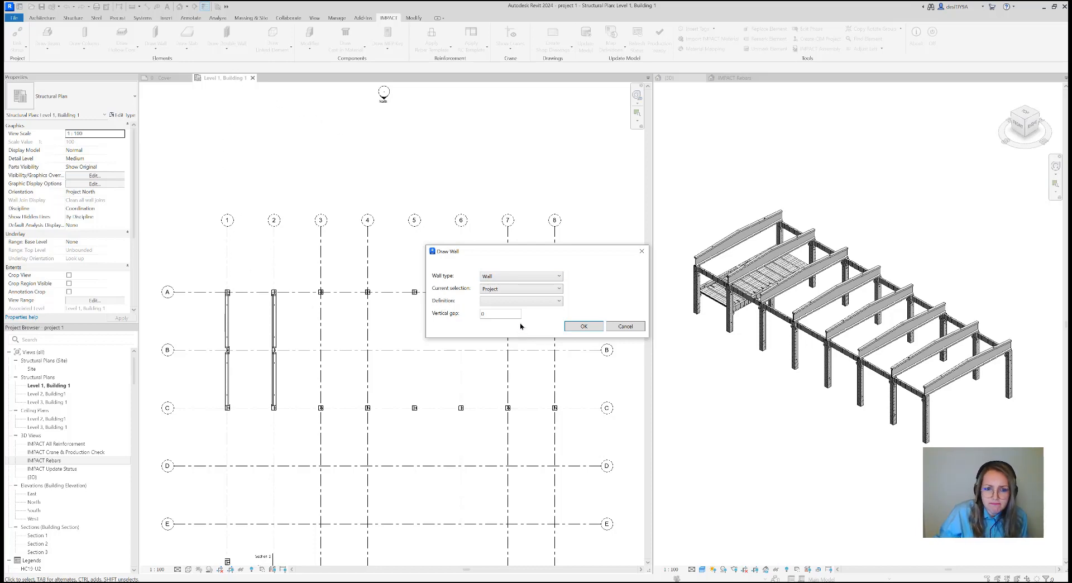
left_click(519, 275)
left_click(504, 304)
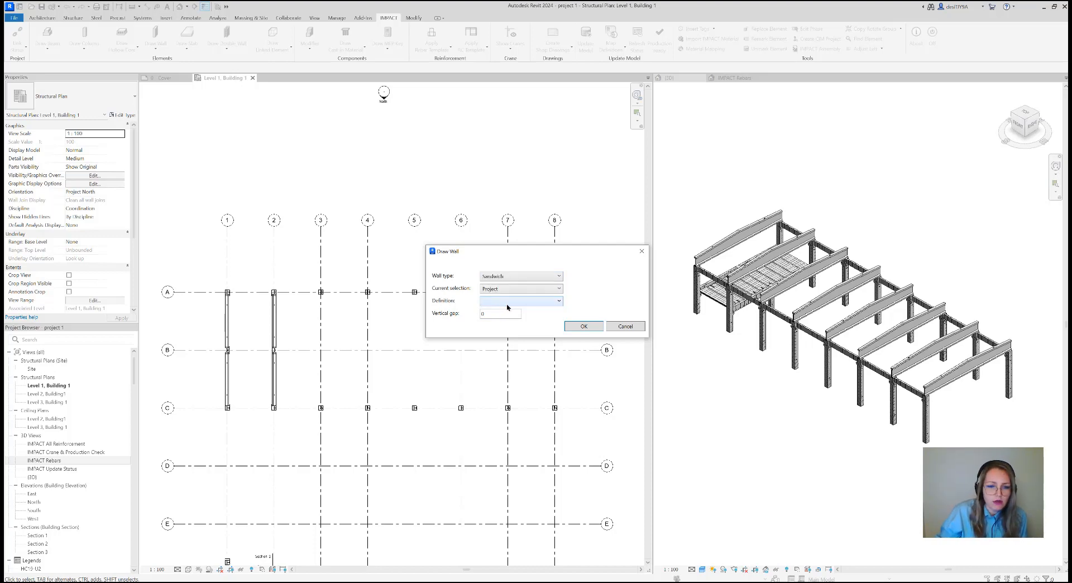
left_click(508, 301)
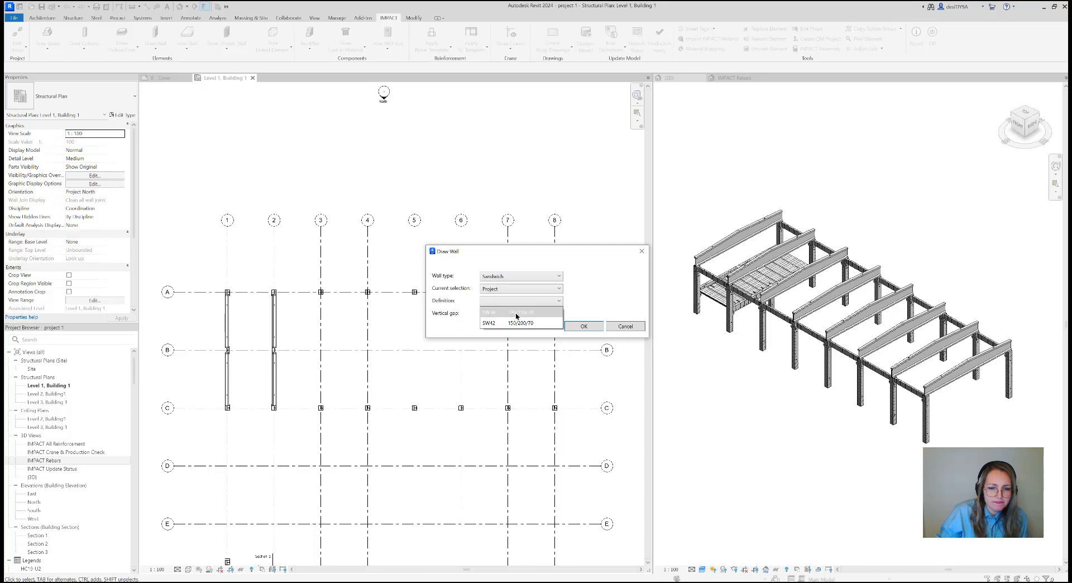
left_click(512, 312)
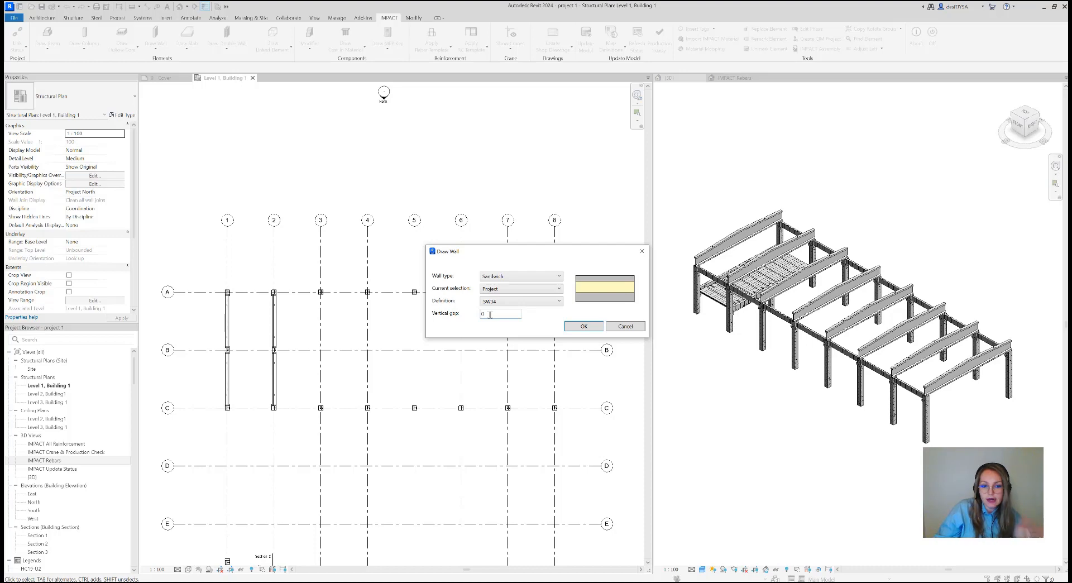
left_click(584, 327)
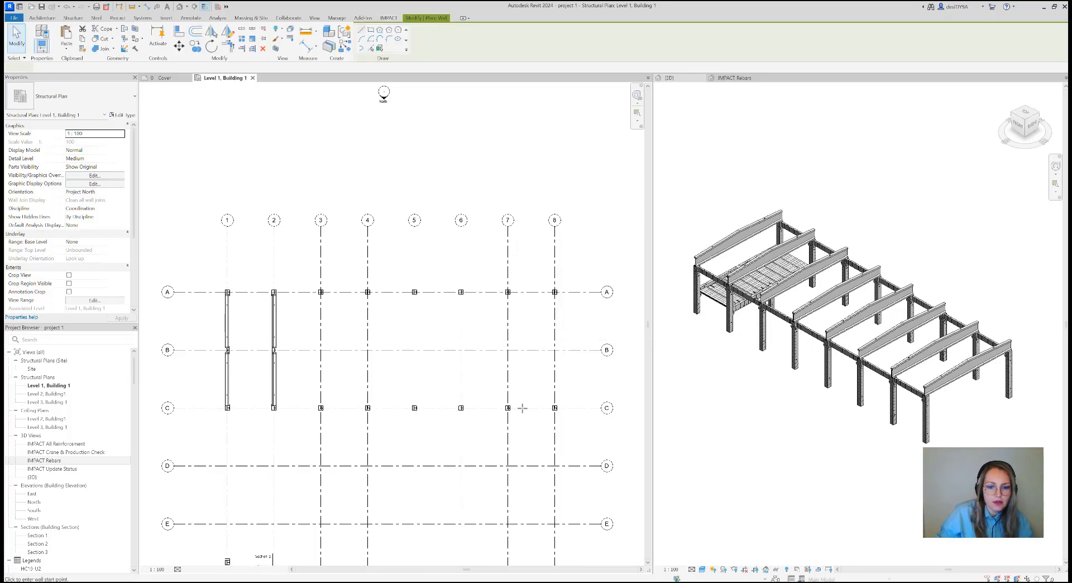
Set the new wall's height to 5420 and its location line to Finish Face: Interior
scroll(522, 411, "up", 2)
middle_click_drag(535, 419, 521, 422)
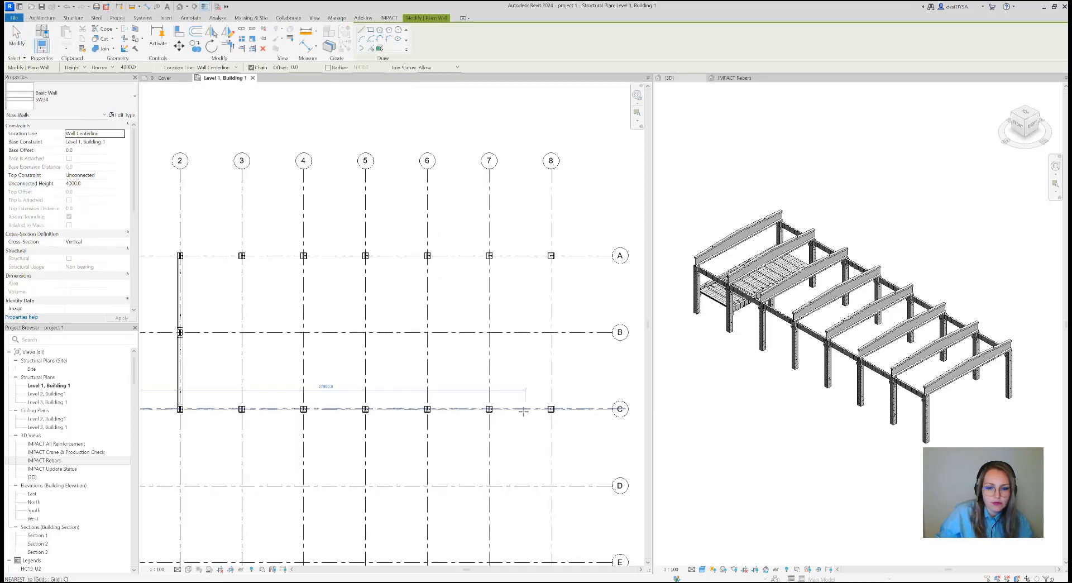
scroll(523, 411, "up", 3)
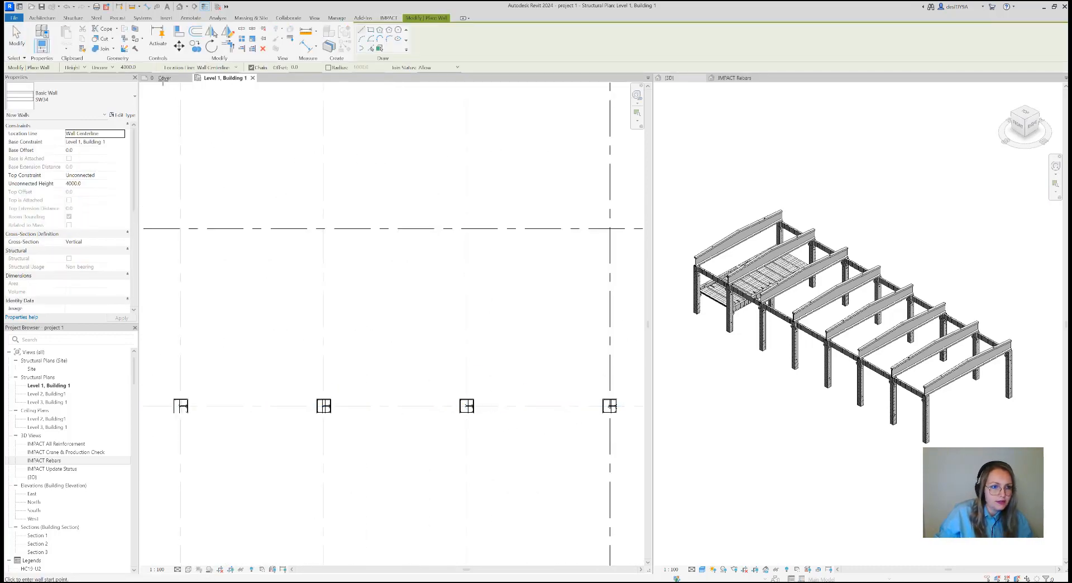
left_click_drag(138, 66, 112, 70)
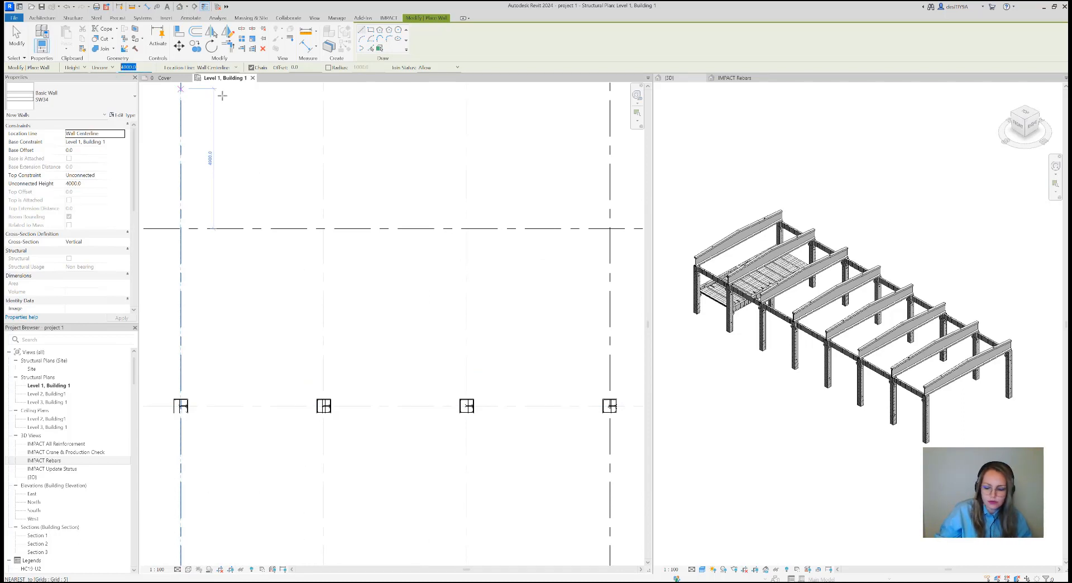
key("Return")
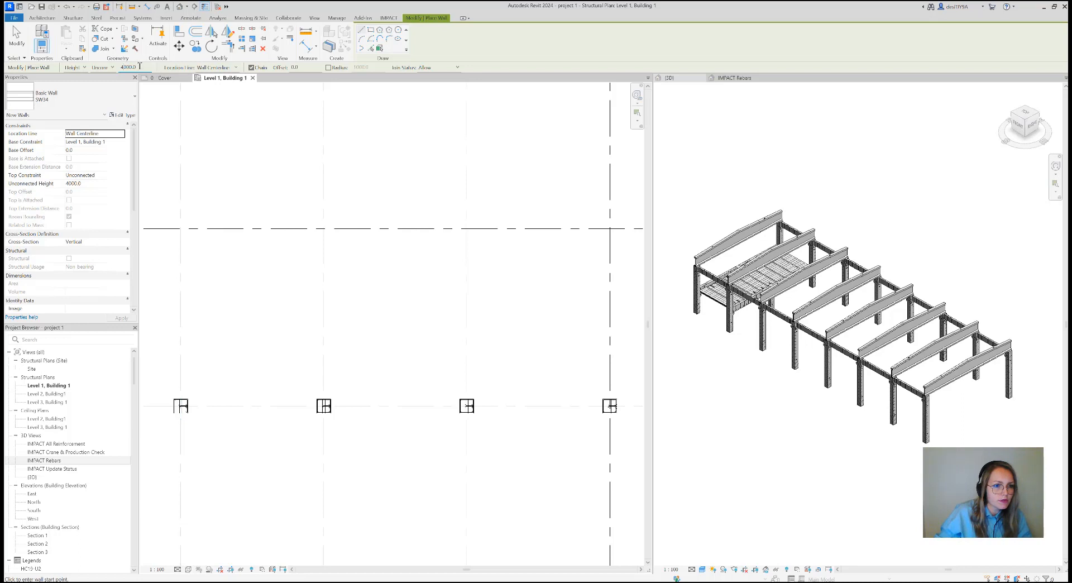
left_click_drag(139, 66, 115, 68)
key("Num_Lock")
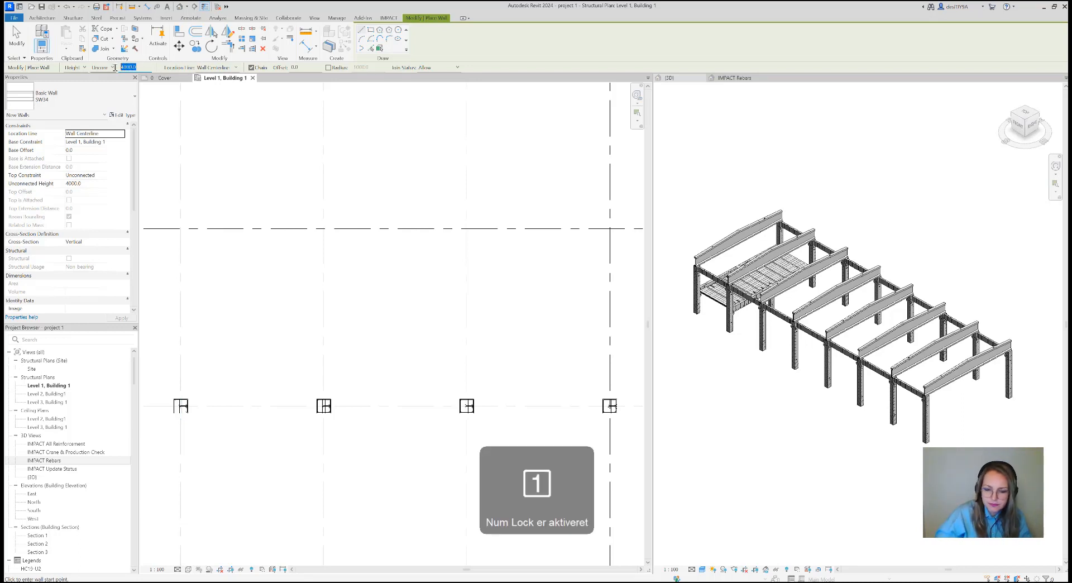
type("5420")
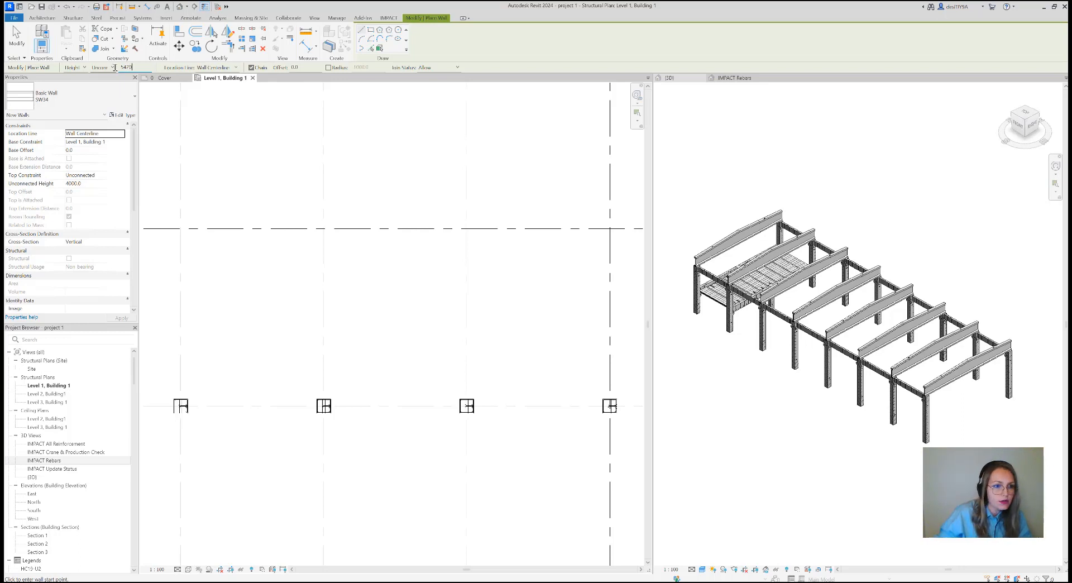
left_click(235, 67)
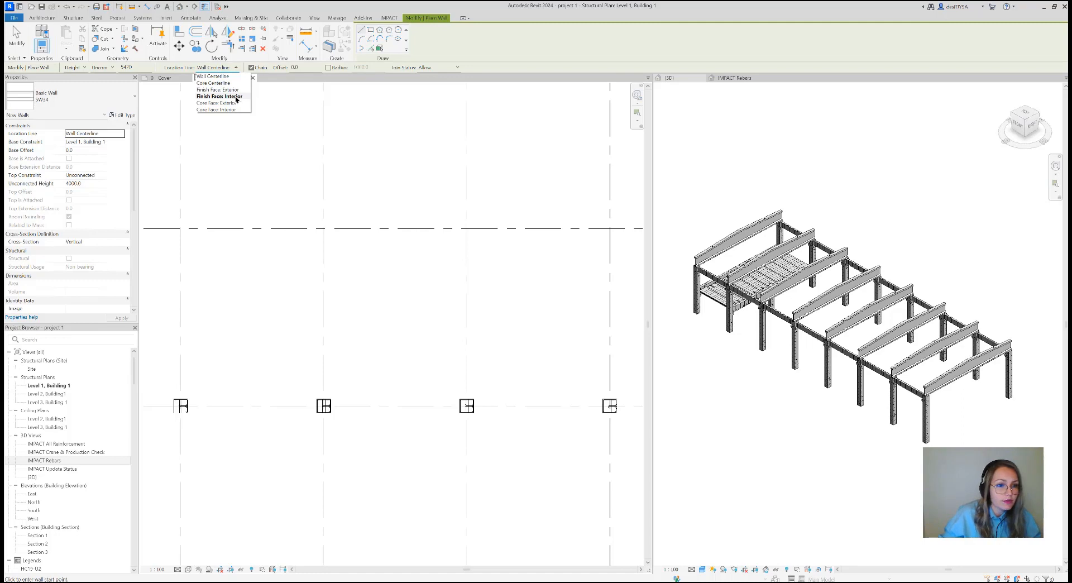
left_click(237, 97)
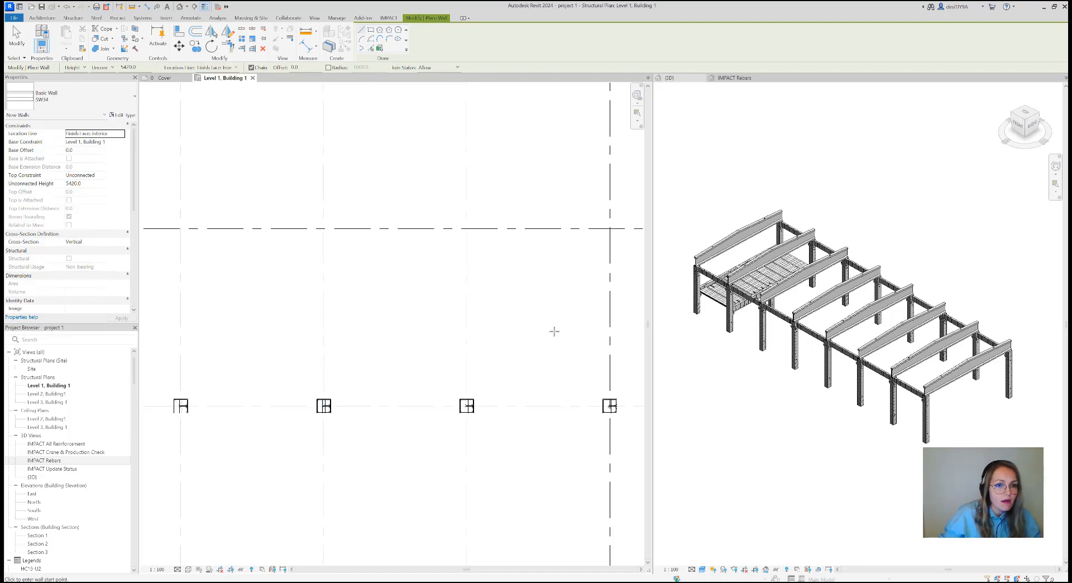
Draw the SW34 sandwich wall along grid C between the columns at grids 8 and 7, from corner to corner, and finish the command
scroll(608, 396, "up", 5)
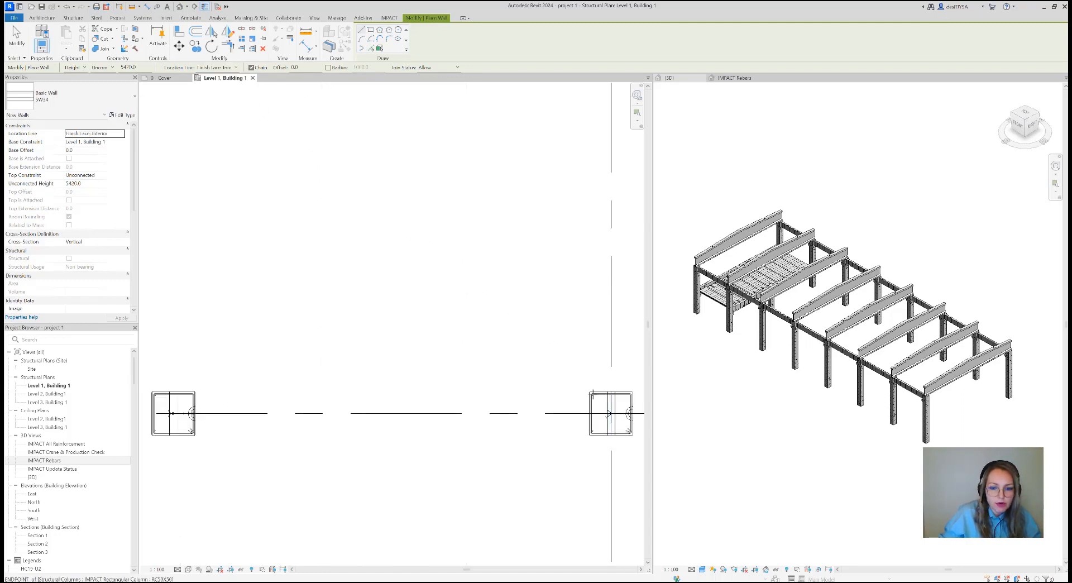
scroll(582, 377, "up", 3)
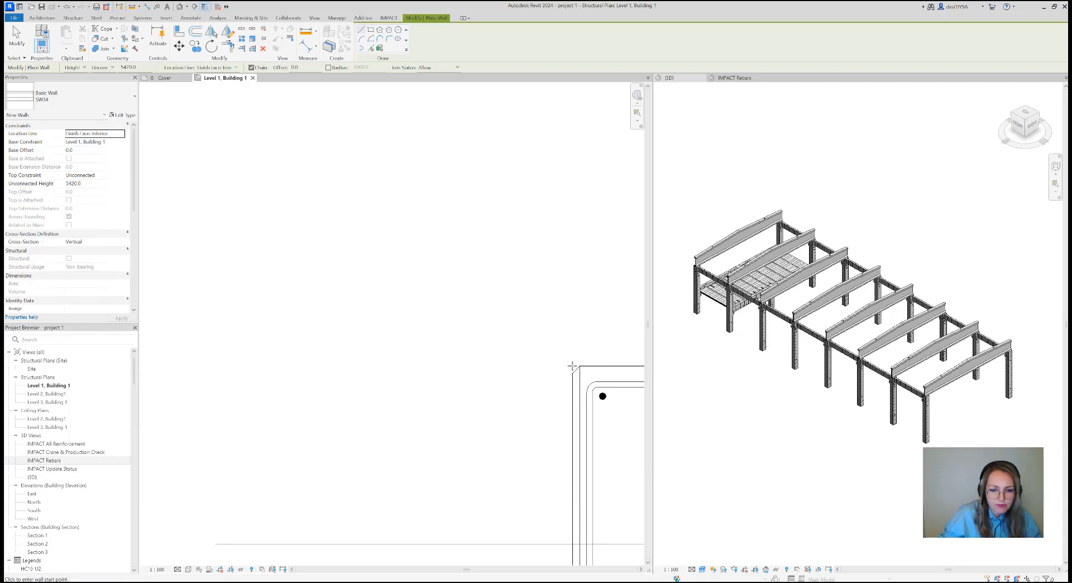
left_click(572, 366)
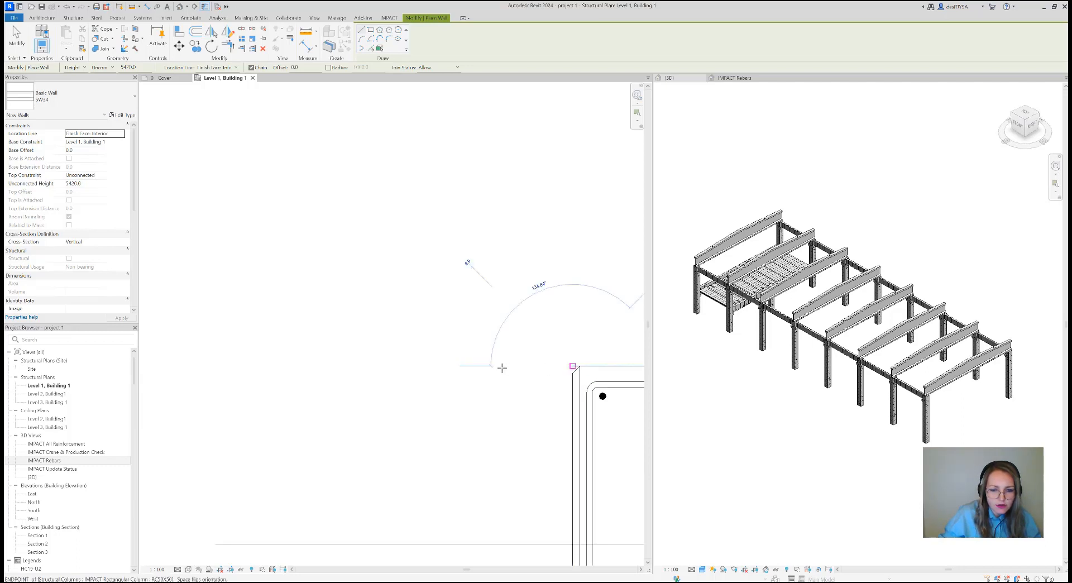
scroll(475, 367, "down", 3)
middle_click_drag(446, 373, 555, 379)
scroll(454, 383, "down", 4)
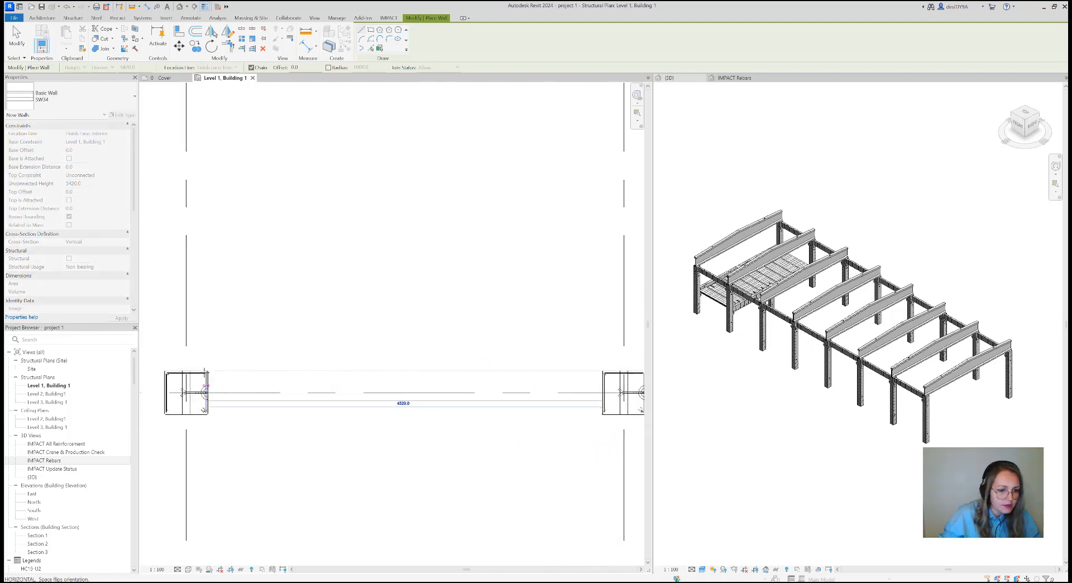
scroll(241, 368, "up", 5)
scroll(242, 366, "up", 2)
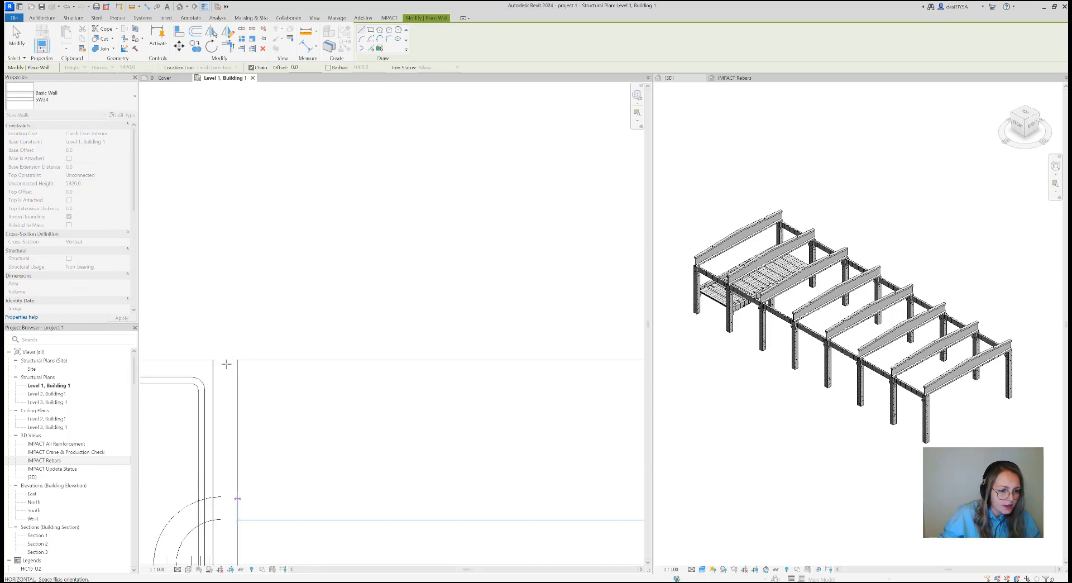
left_click(221, 360)
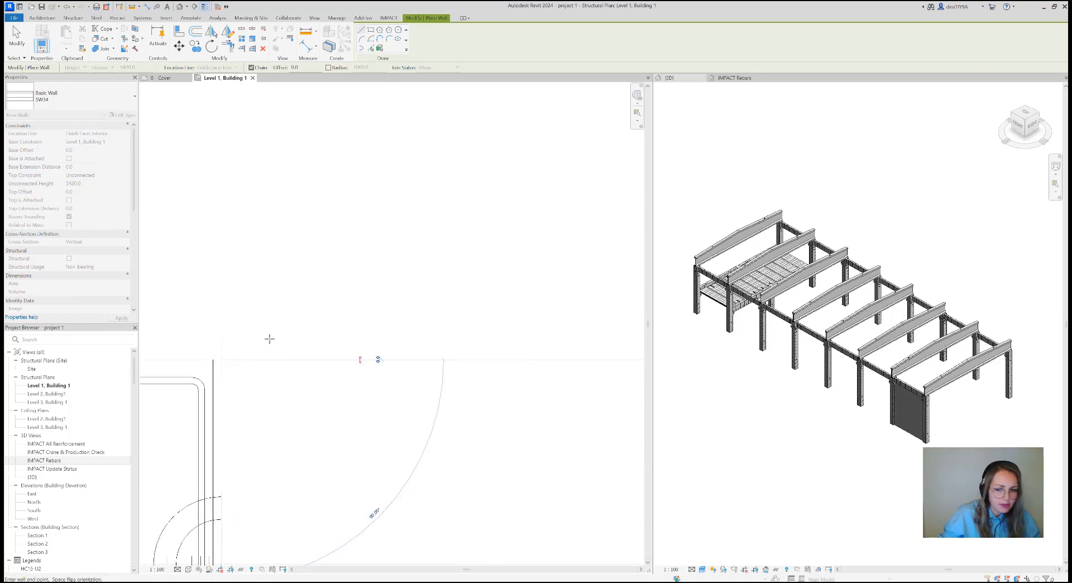
scroll(301, 341, "down", 3)
key("Escape")
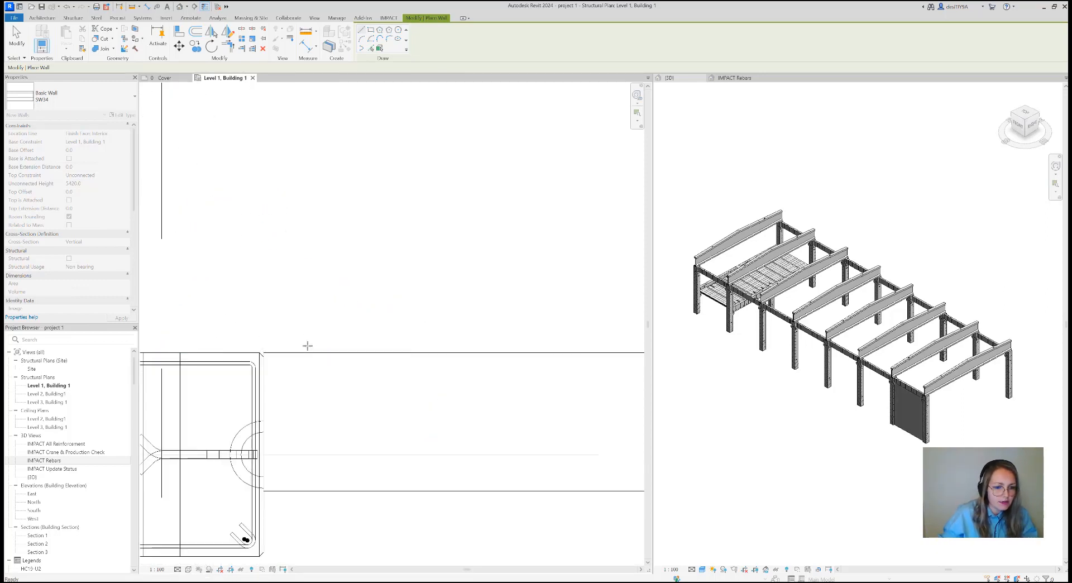
scroll(324, 349, "down", 3)
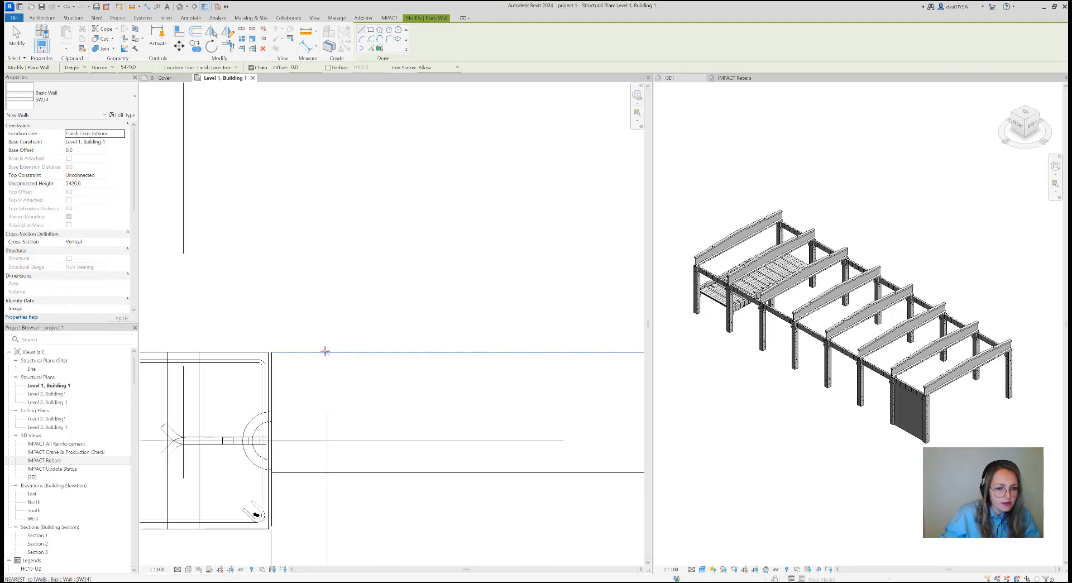
key("Escape")
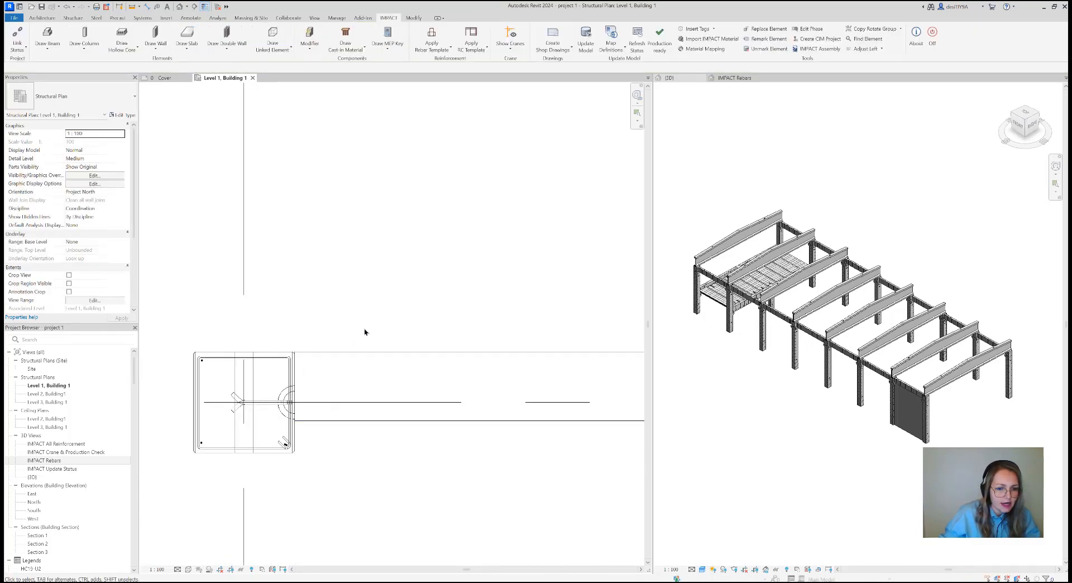
Set the Level 1, Building 1 plan's parts visibility to Show Parts and examine the sandwich wall's layers
scroll(363, 333, "down", 3)
middle_click_drag(443, 323, 340, 339)
scroll(340, 338, "down", 2)
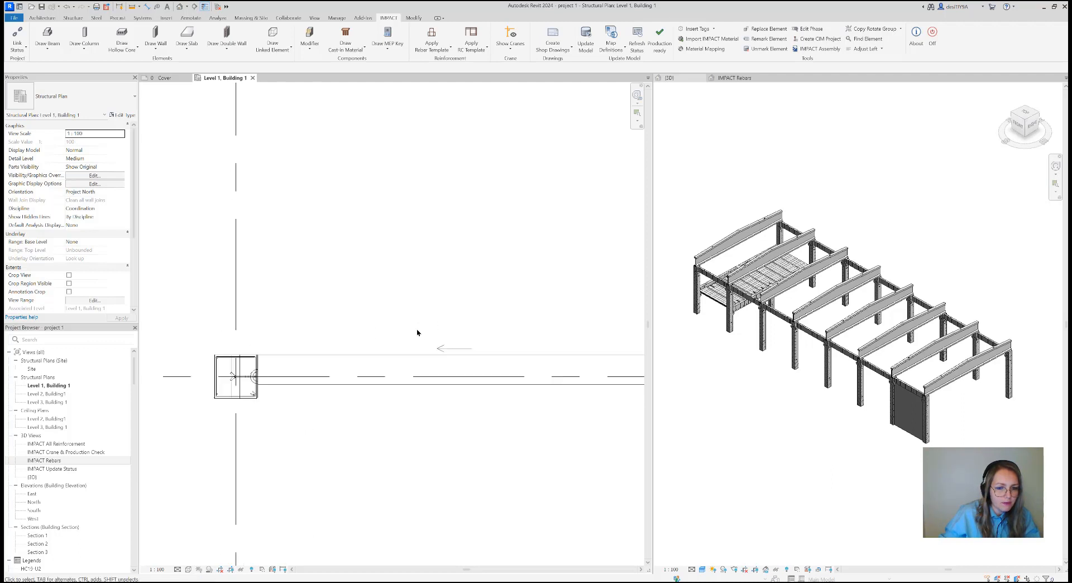
left_click(121, 167)
left_click(101, 179)
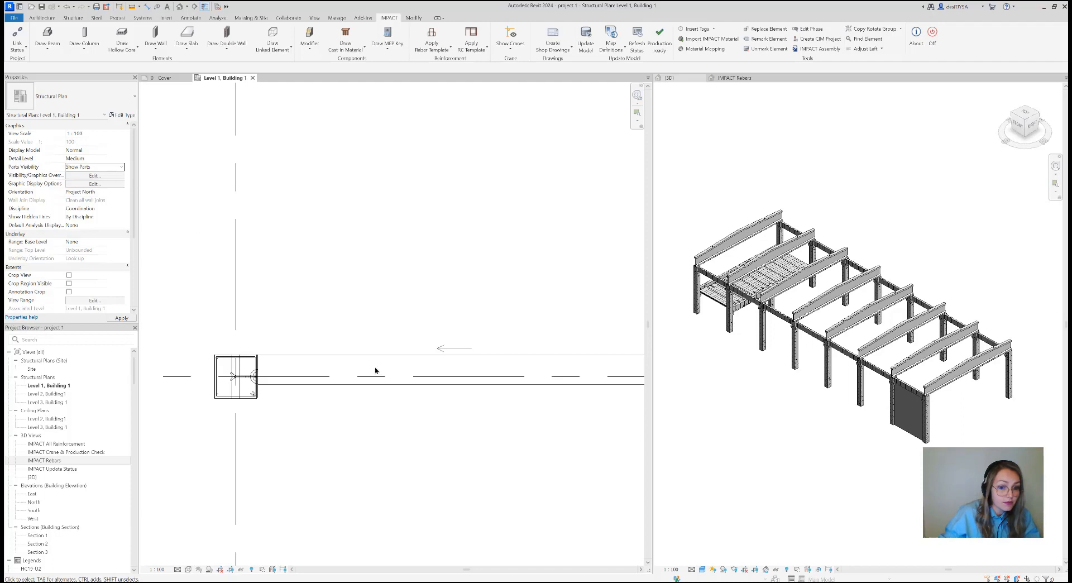
scroll(491, 335, "down", 2)
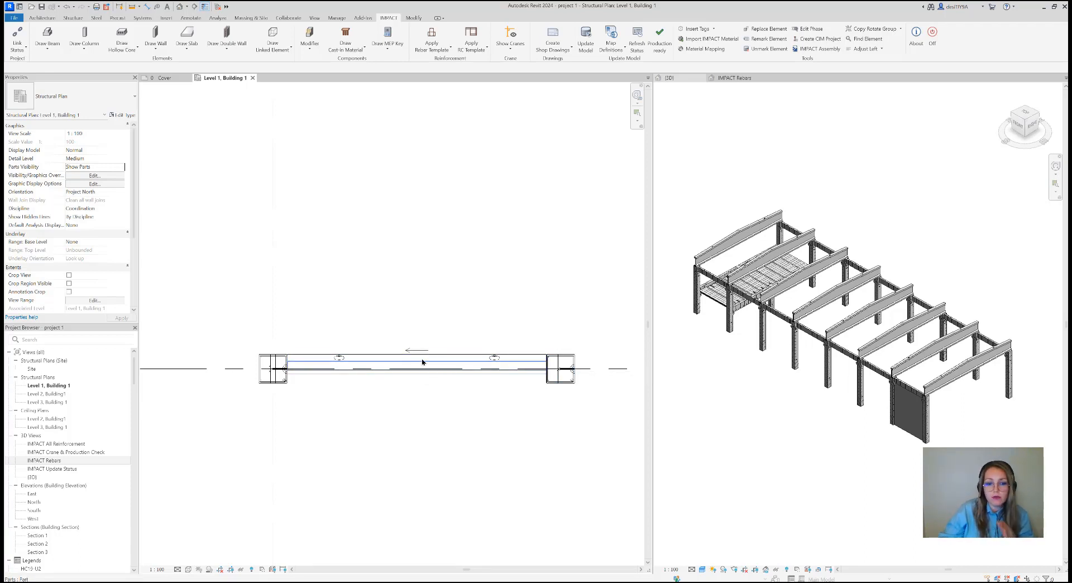
scroll(425, 359, "up", 1)
scroll(422, 361, "up", 1)
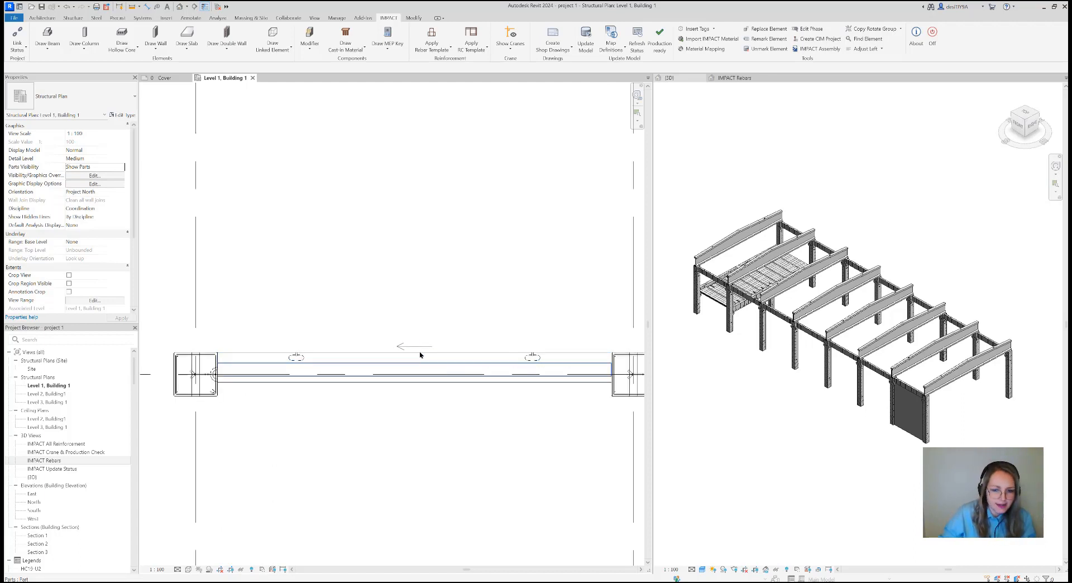
scroll(420, 343, "down", 1)
scroll(421, 342, "down", 1)
scroll(441, 324, "down", 1)
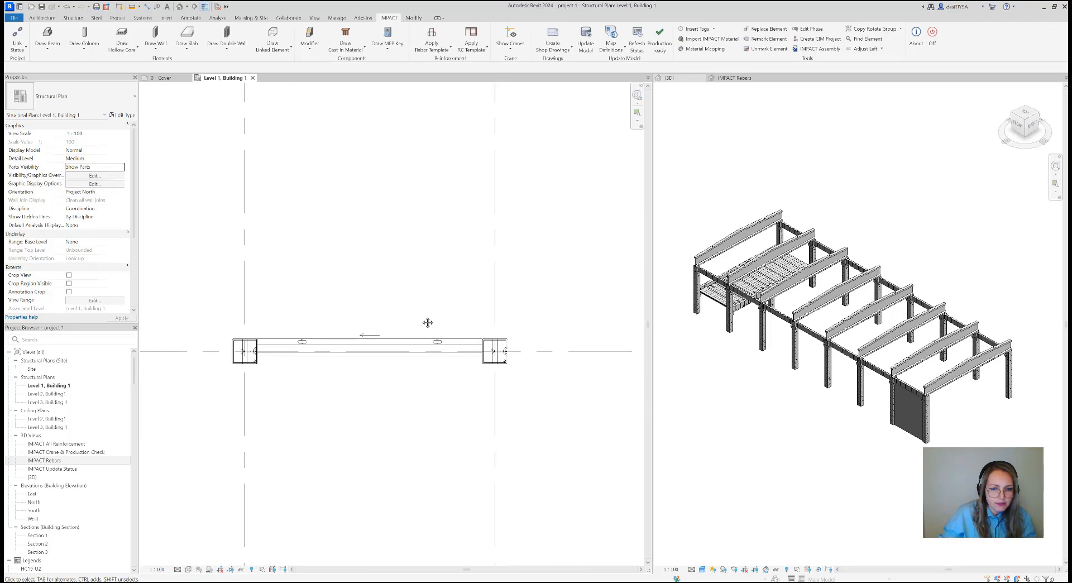
Inspect the new wall beside the column corbel in the 3D view and select its outer layer part
scroll(930, 400, "up", 5)
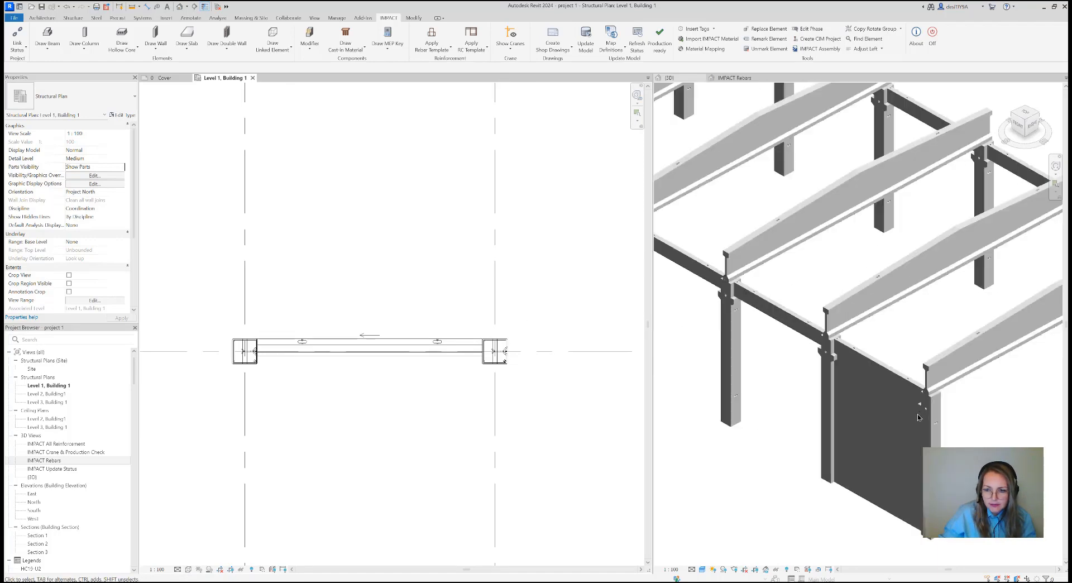
scroll(782, 328, "up", 4)
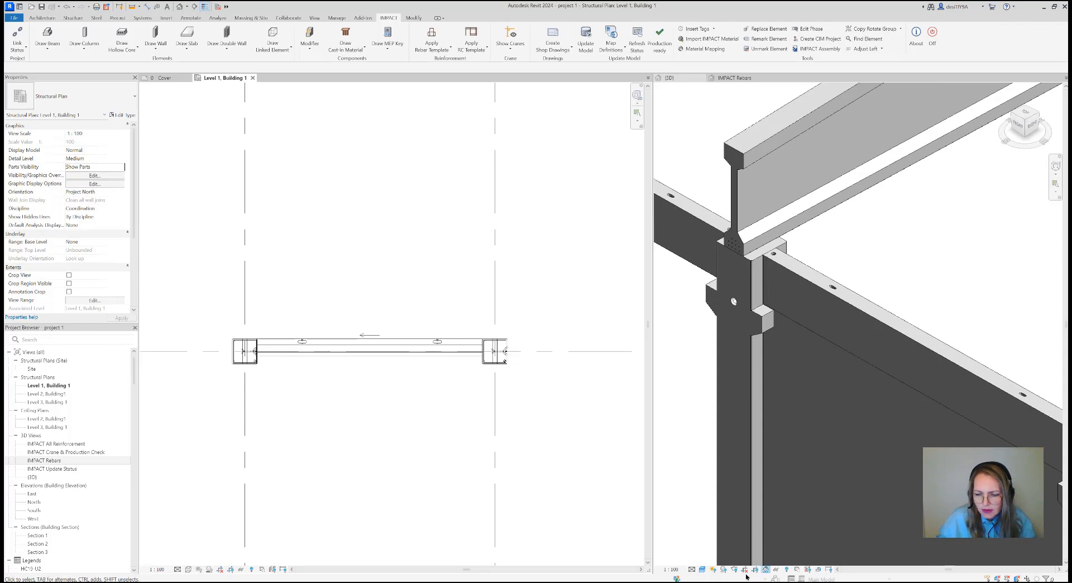
left_click(773, 362)
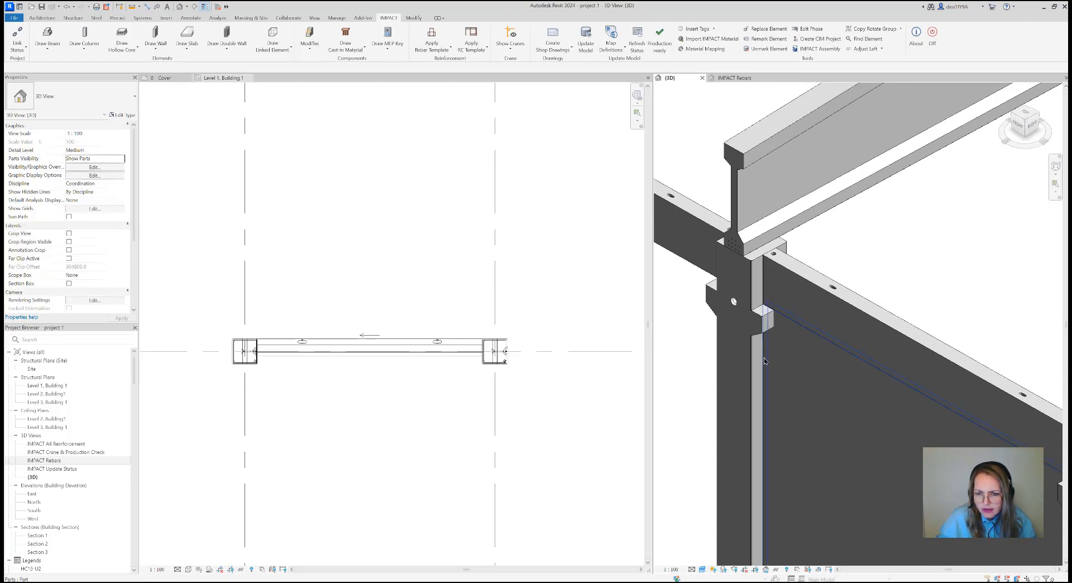
left_click(764, 358)
scroll(805, 310, "down", 6)
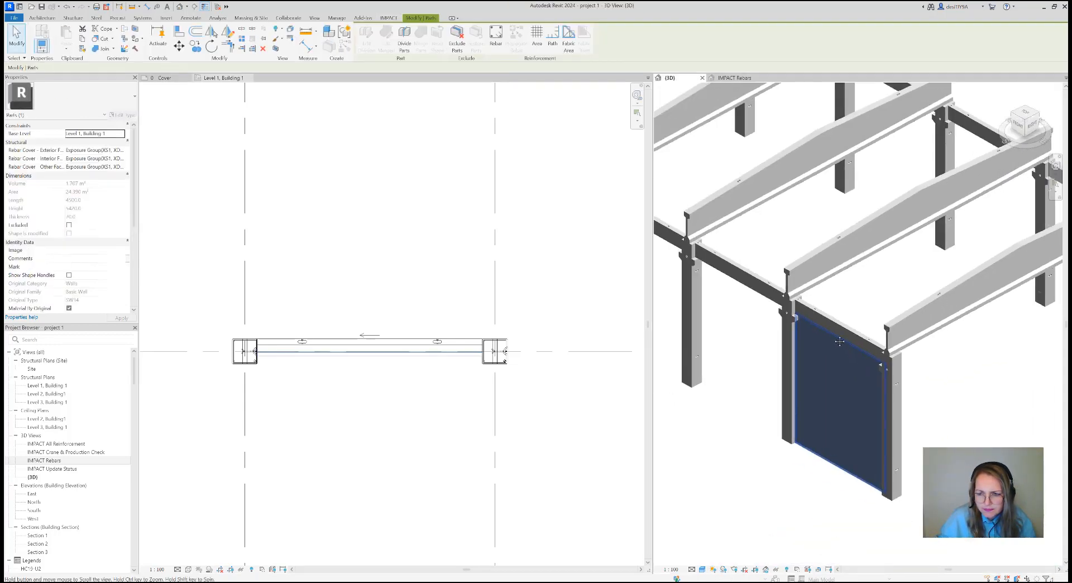
Set the 3D view's visual style to Hidden Line and deselect the wall part
scroll(815, 412, "up", 3)
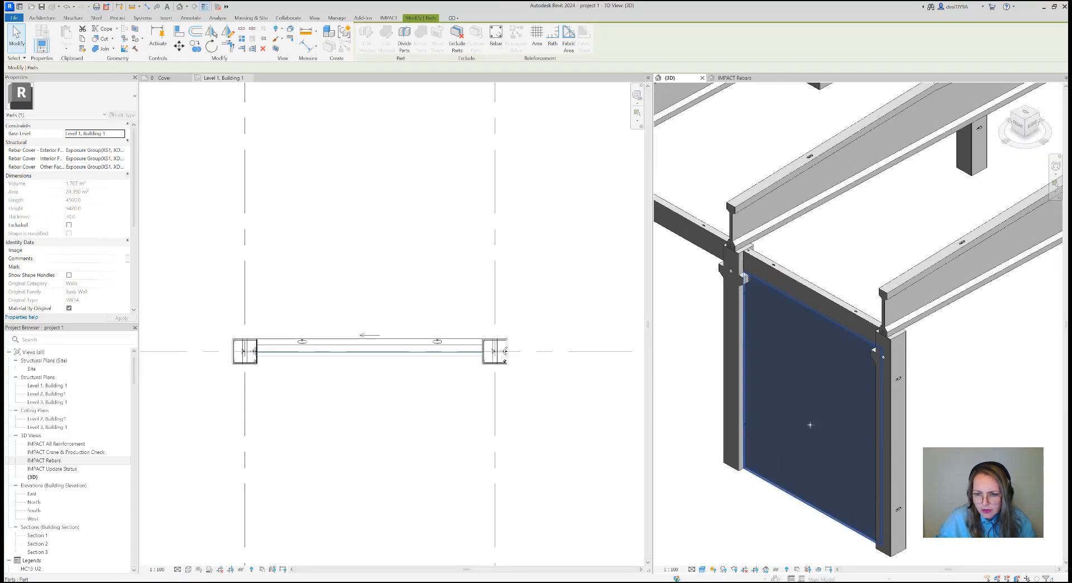
left_click(734, 569)
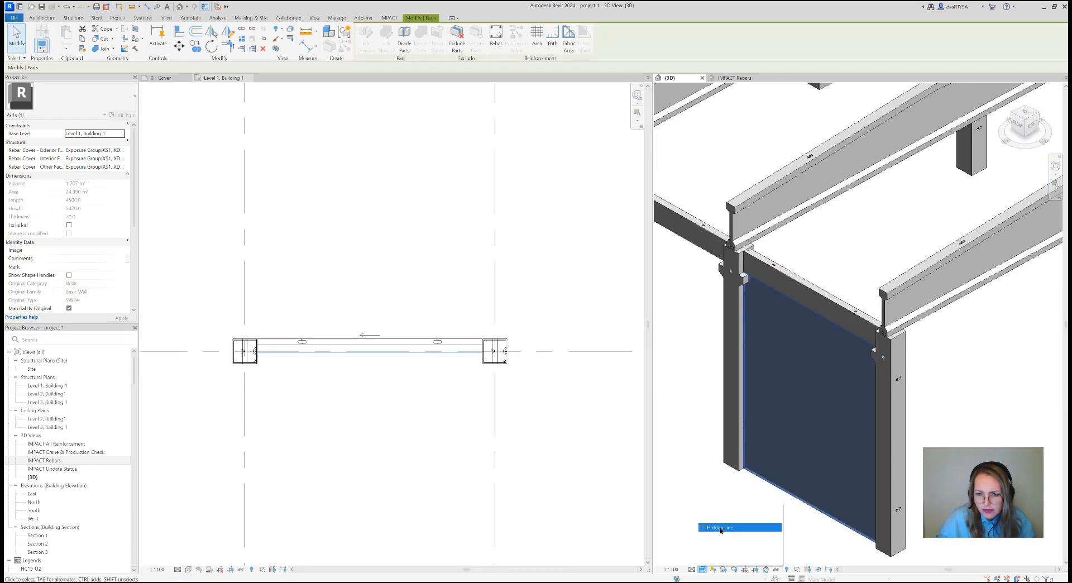
left_click(726, 528)
left_click(768, 510)
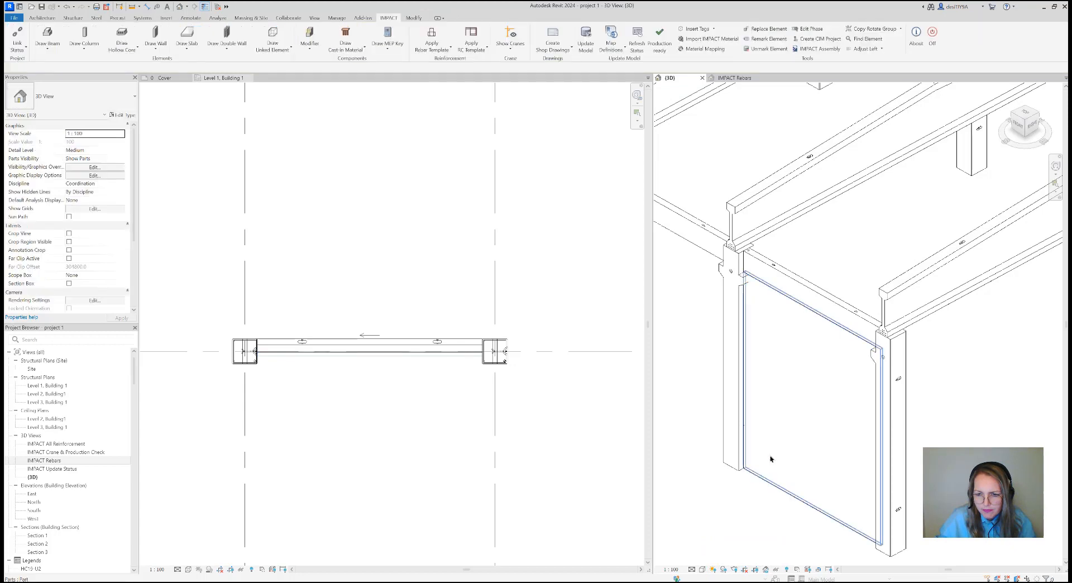
scroll(782, 381, "down", 3)
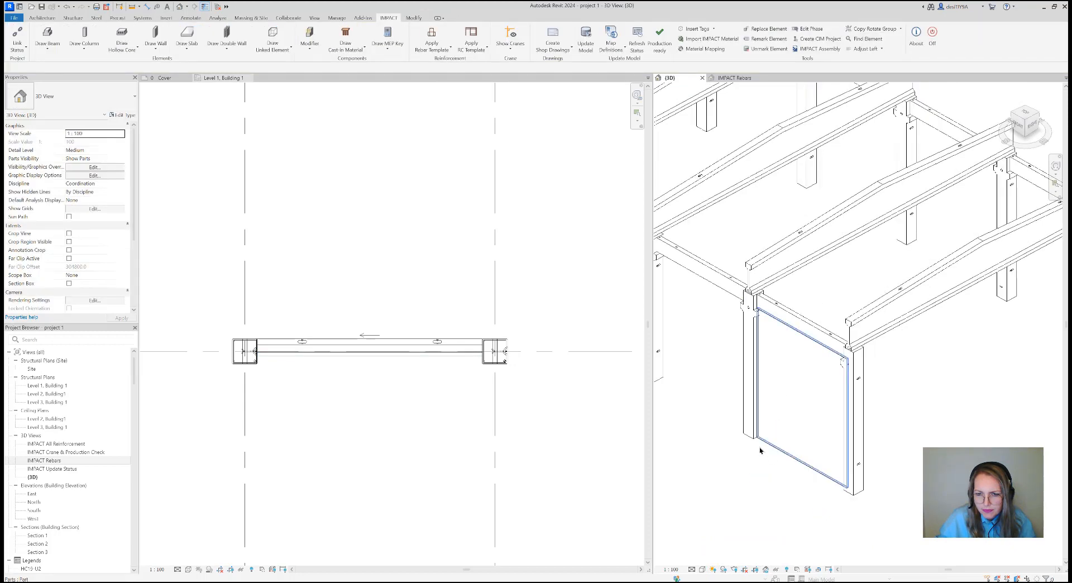
Switch the 3D view to Wireframe and examine where the sandwich wall meets the column corbel and the beam
left_click(702, 569)
left_click(726, 519)
scroll(776, 469, "down", 2)
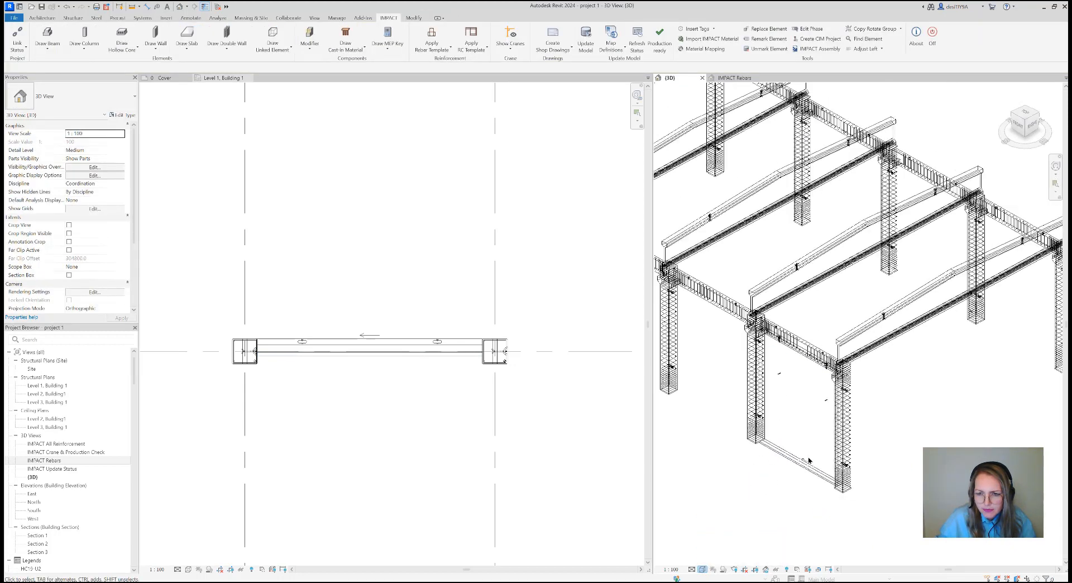
scroll(817, 405, "up", 4)
scroll(818, 406, "up", 1)
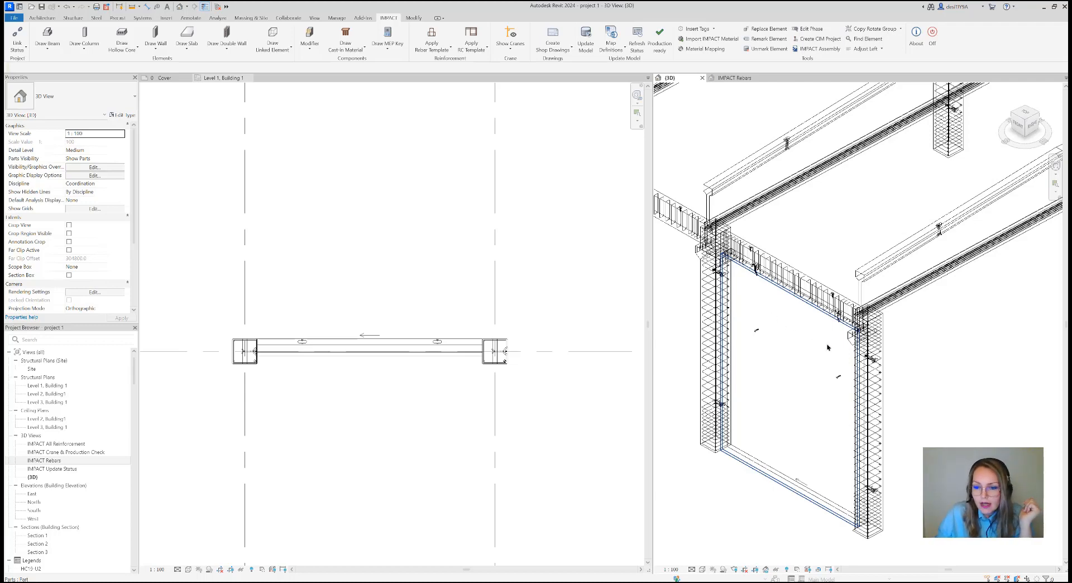
scroll(738, 279, "up", 5)
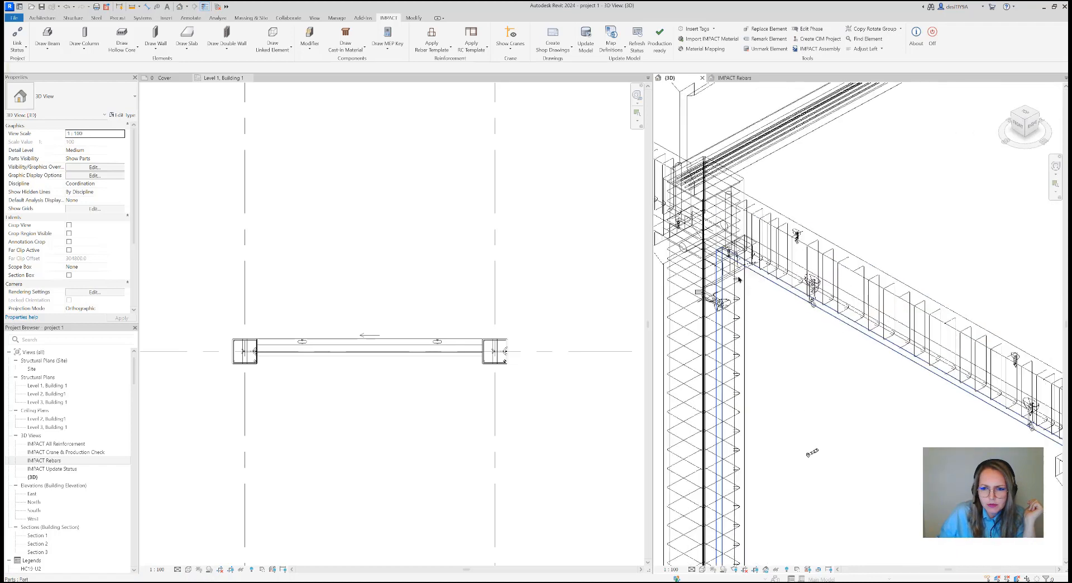
scroll(739, 279, "up", 4)
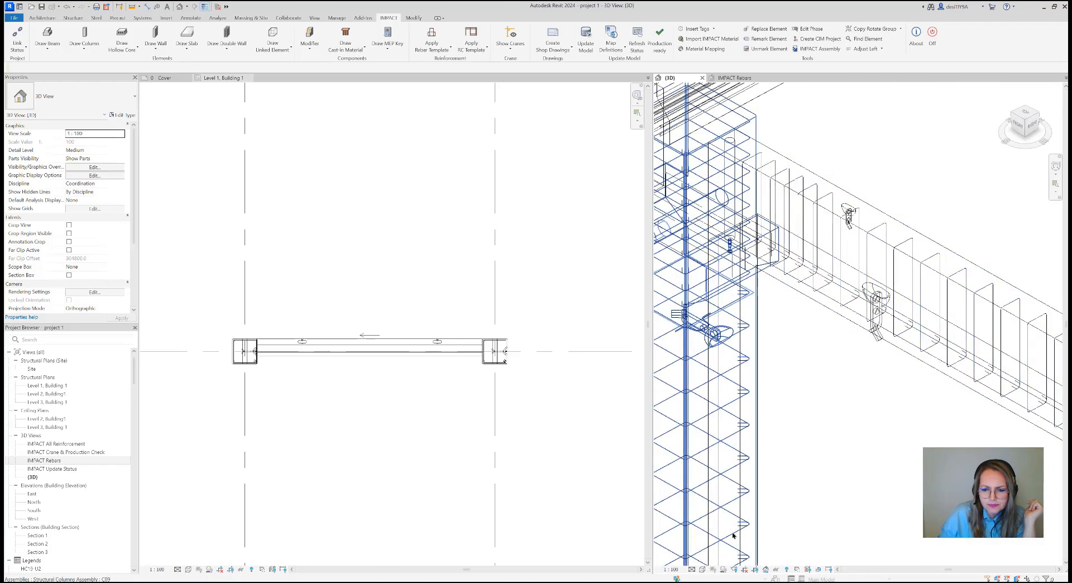
Return the 3D view to Hidden Line and select the sandwich wall's outer layer part
left_click(702, 569)
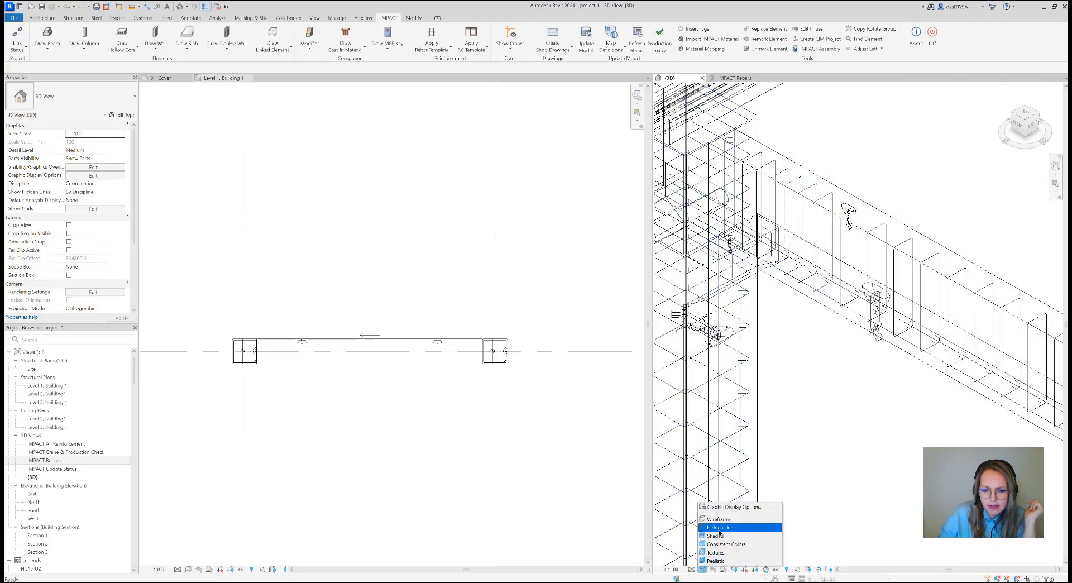
left_click(719, 528)
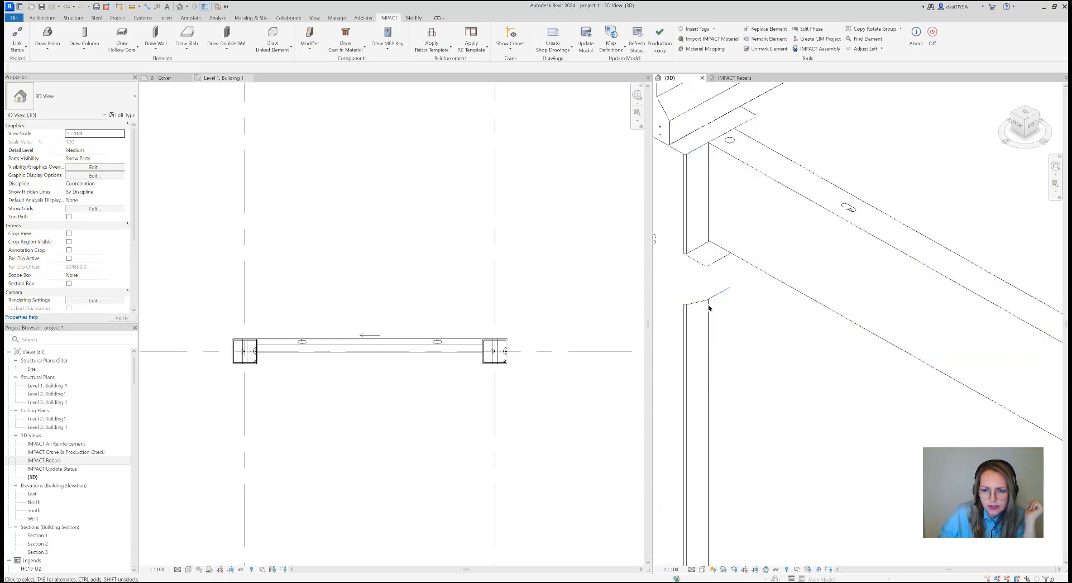
left_click(718, 326)
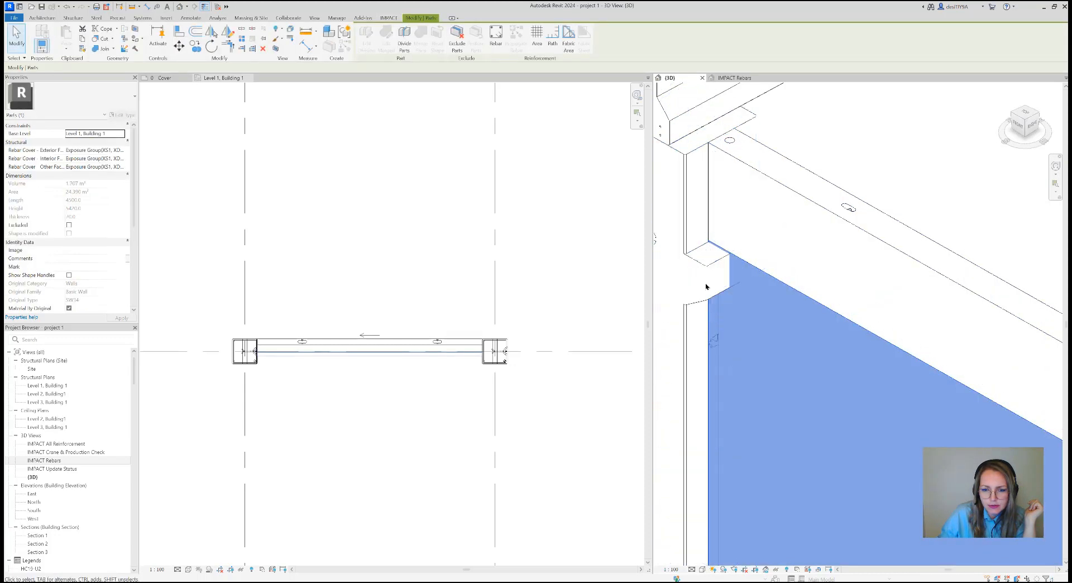
scroll(720, 307, "down", 3)
scroll(776, 334, "down", 4)
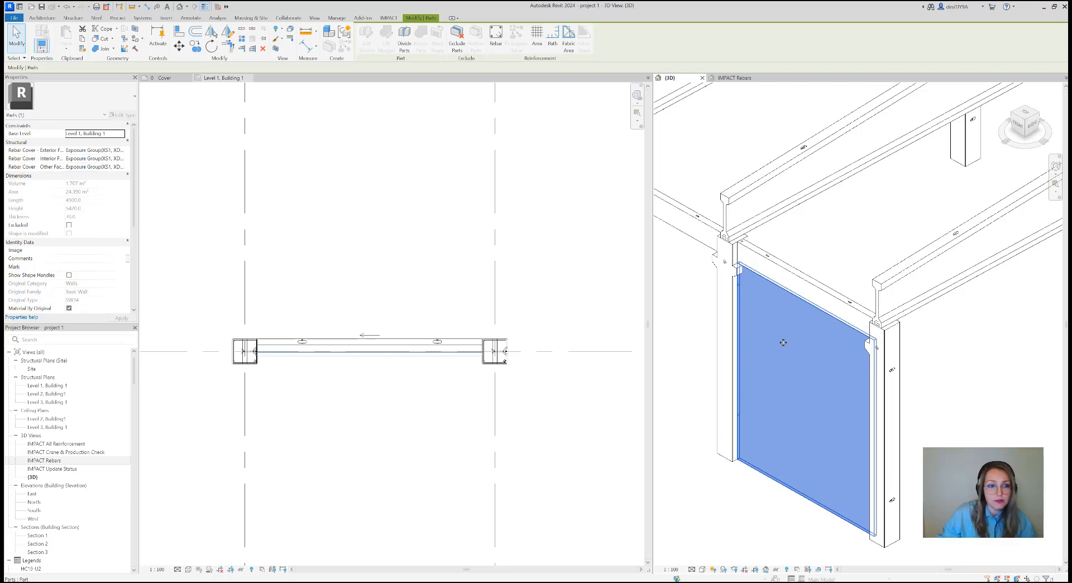
Open the selected SW34 wall for editing with IMPACT's Edit Wall and show its endcap settings
left_click(389, 18)
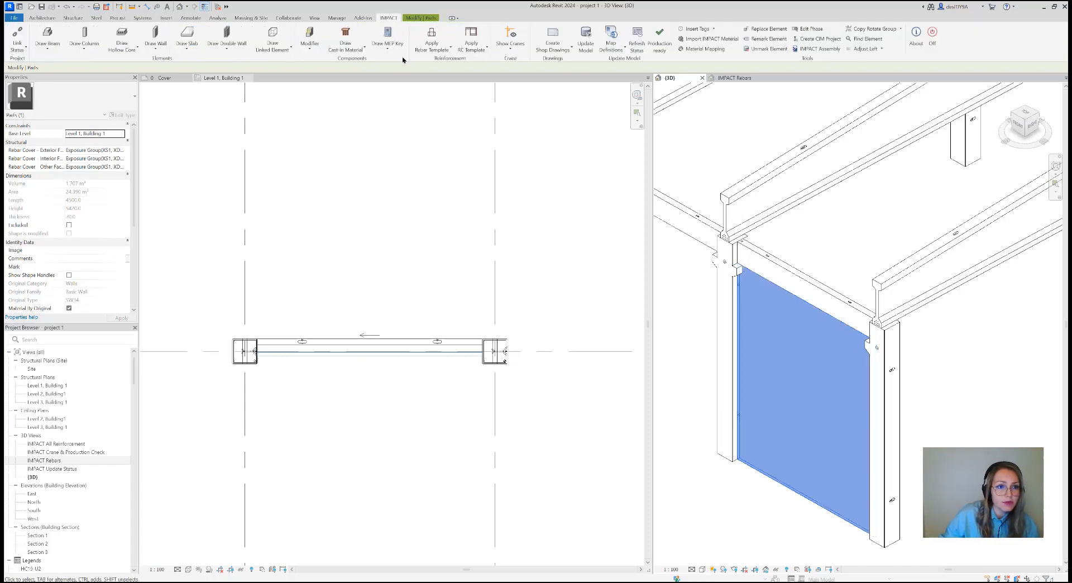
left_click(156, 48)
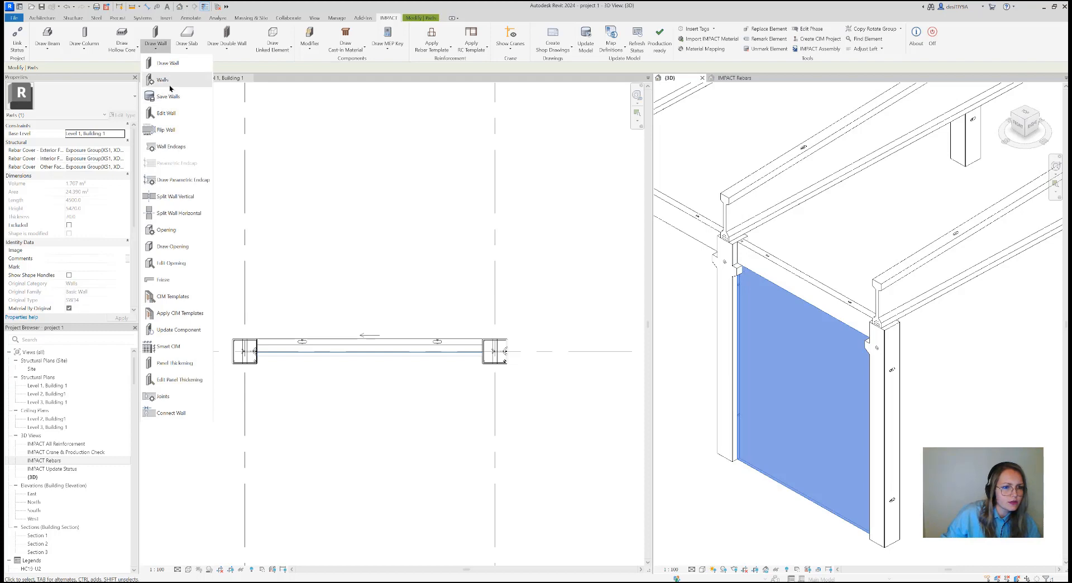
left_click(335, 254)
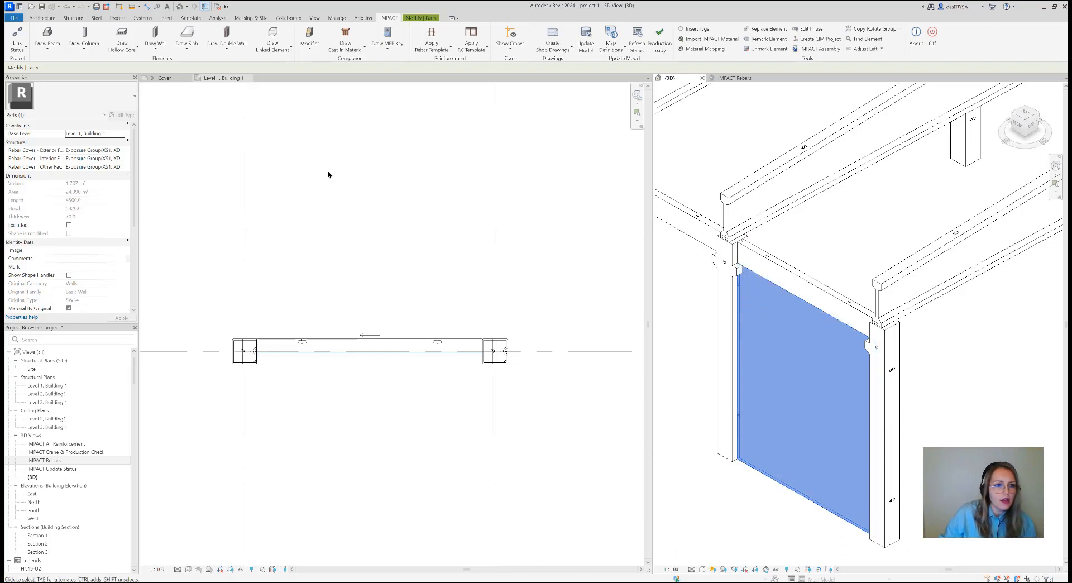
left_click(156, 49)
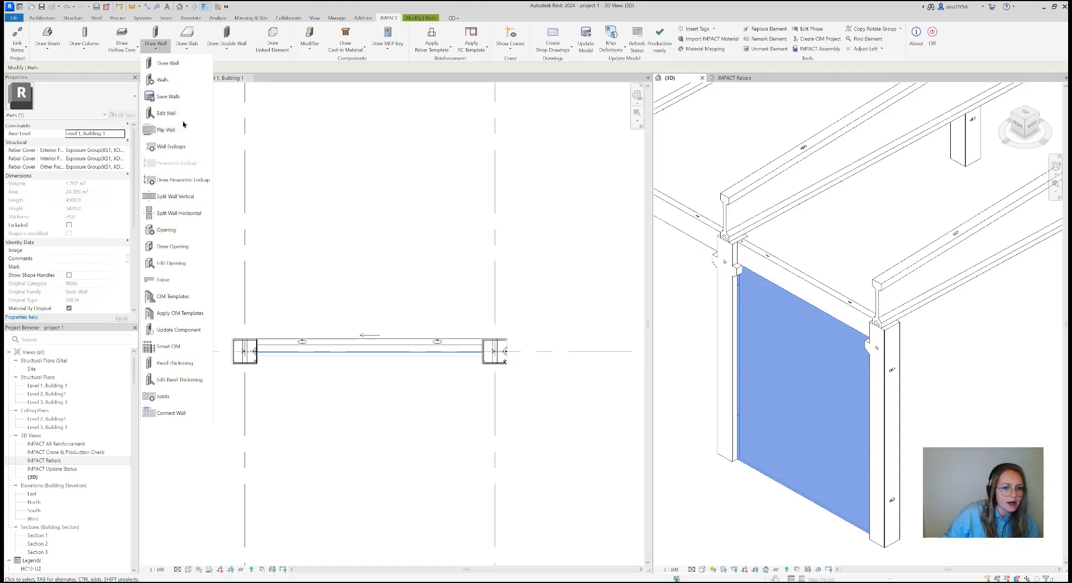
left_click(318, 255)
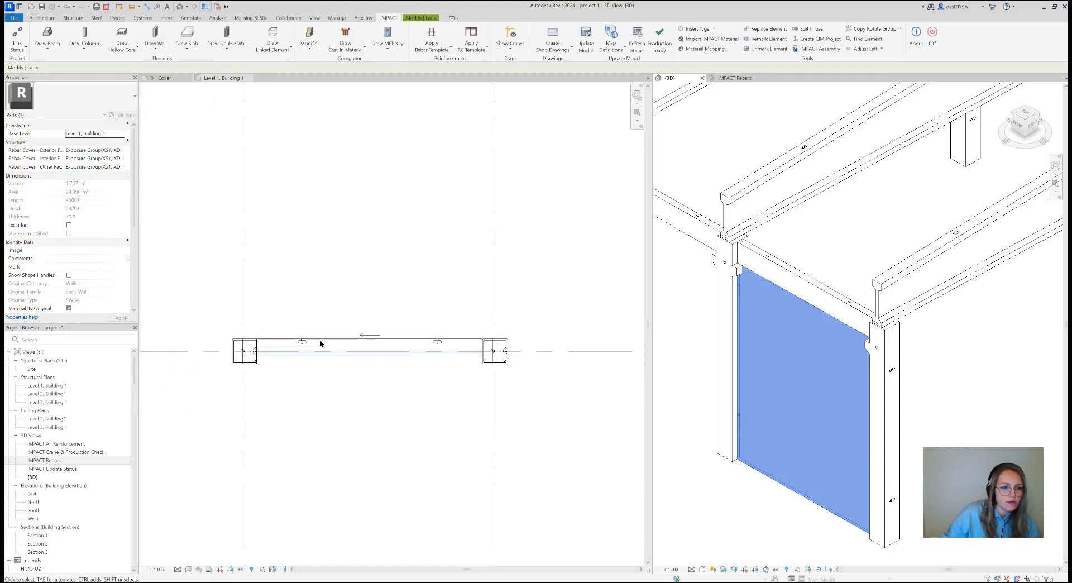
left_click(155, 48)
left_click(381, 302)
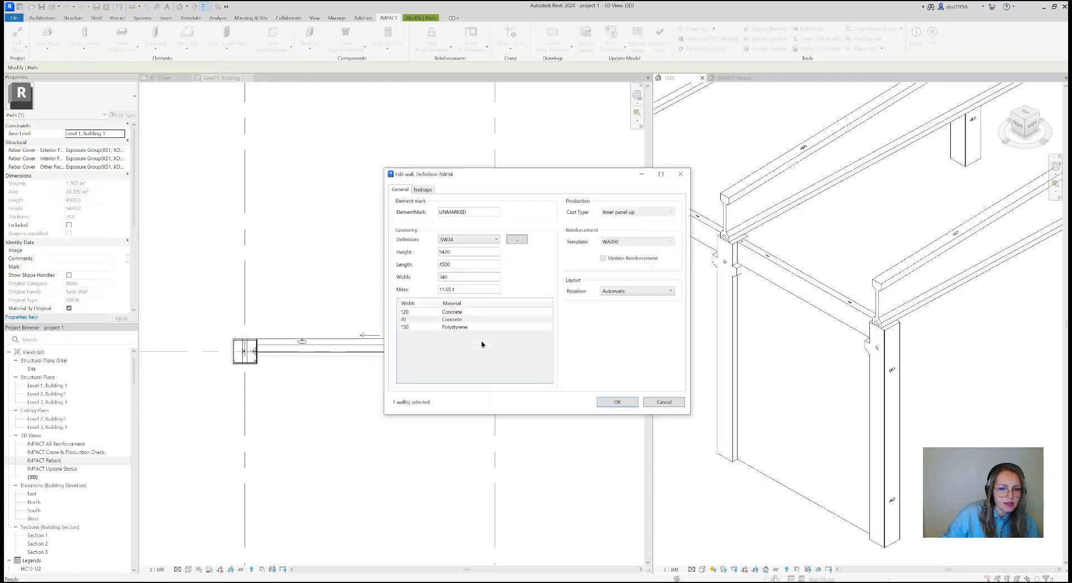
left_click_drag(509, 179, 447, 189)
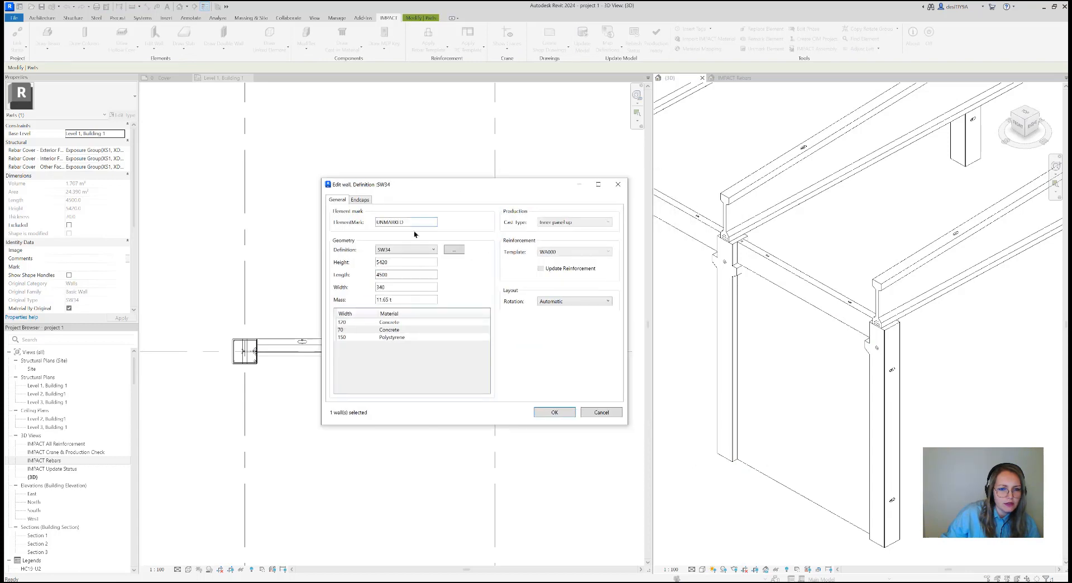
left_click(360, 201)
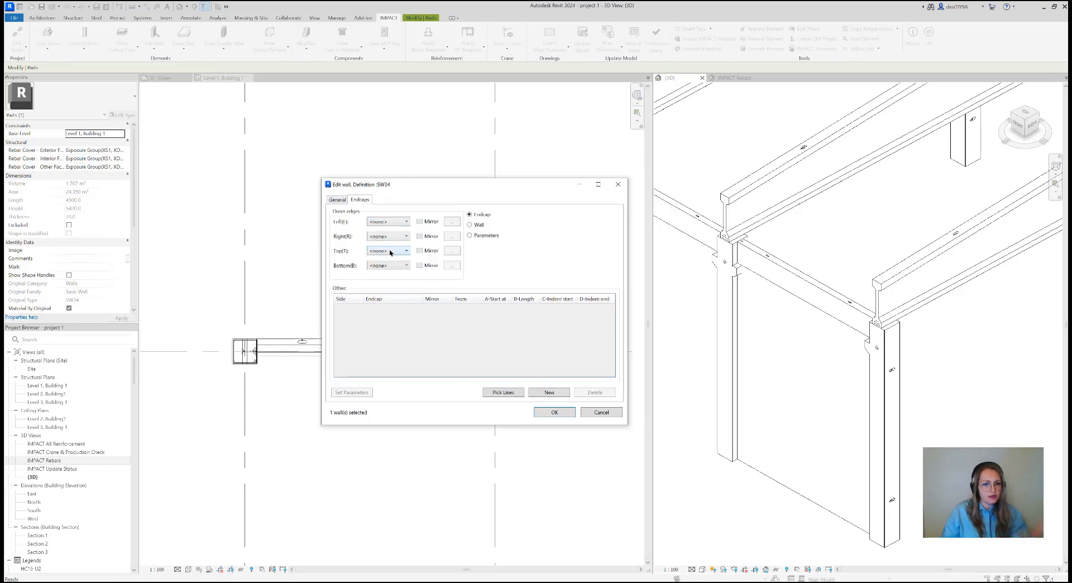
Keep the wall's left outer edge endcap at <none> and add two new rows to the other endcaps
left_click(389, 222)
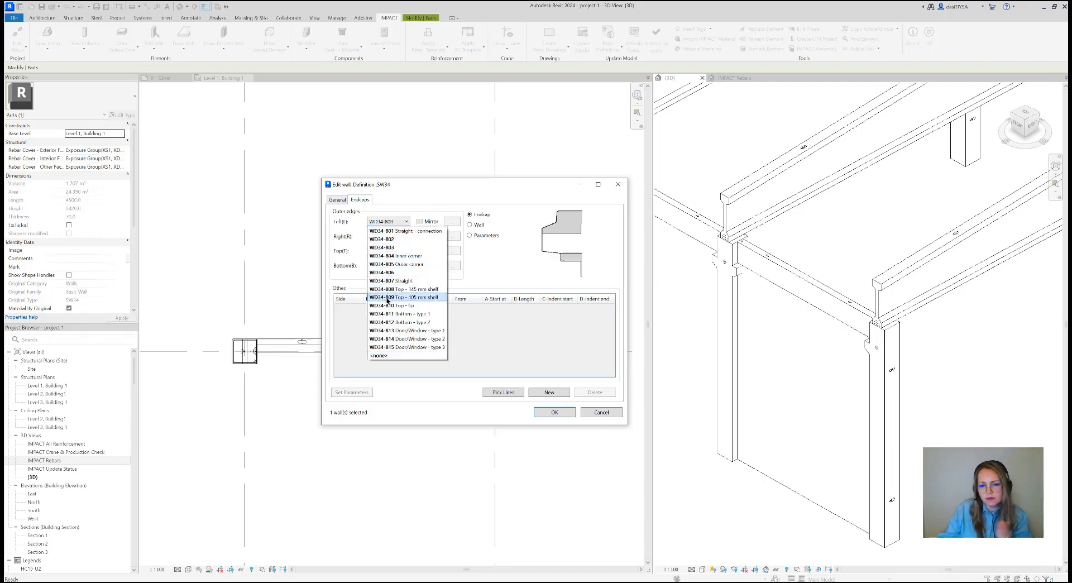
left_click(402, 355)
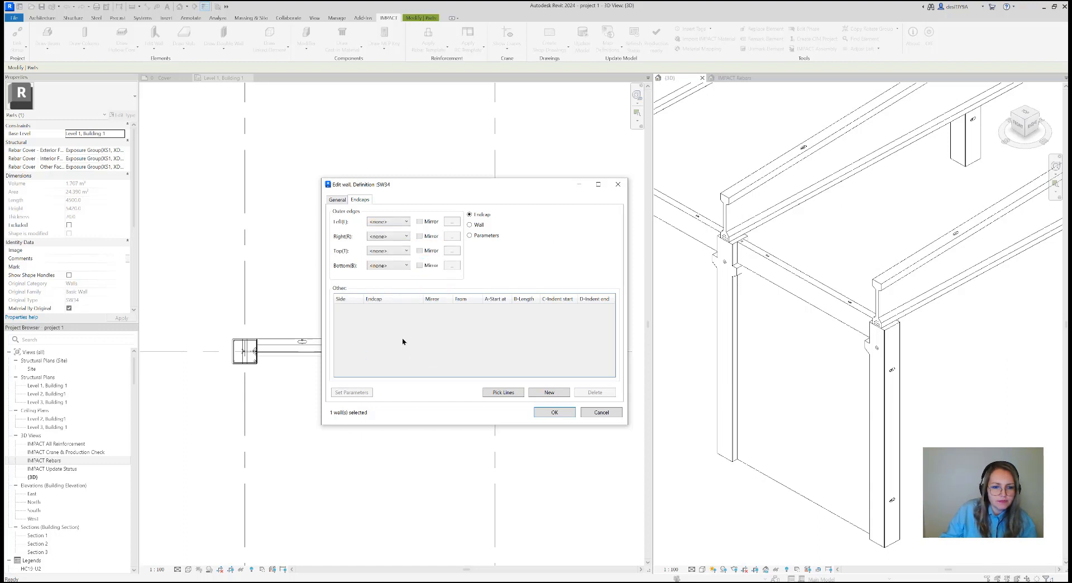
right_click(355, 319)
left_click(373, 324)
right_click(369, 333)
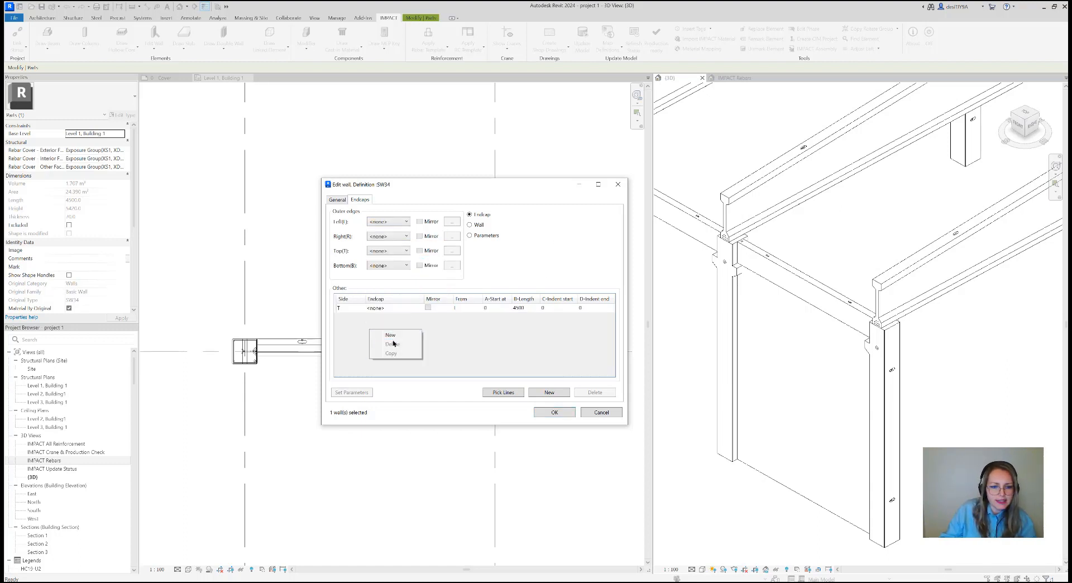
left_click(391, 337)
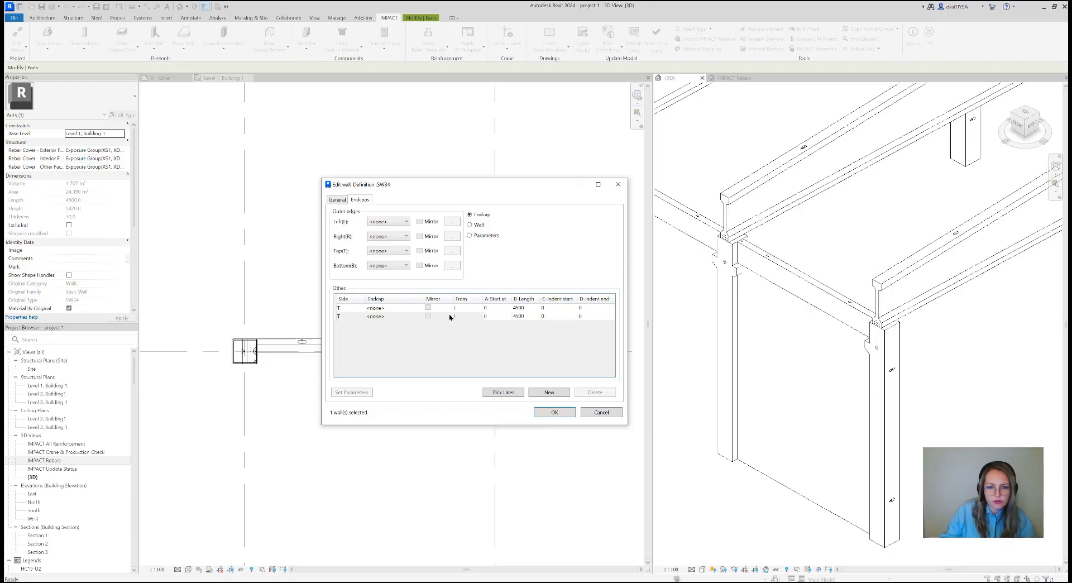
Show the wall preview and set the first endcap row to length 160, indent start 370 and indent end 220
left_click(476, 226)
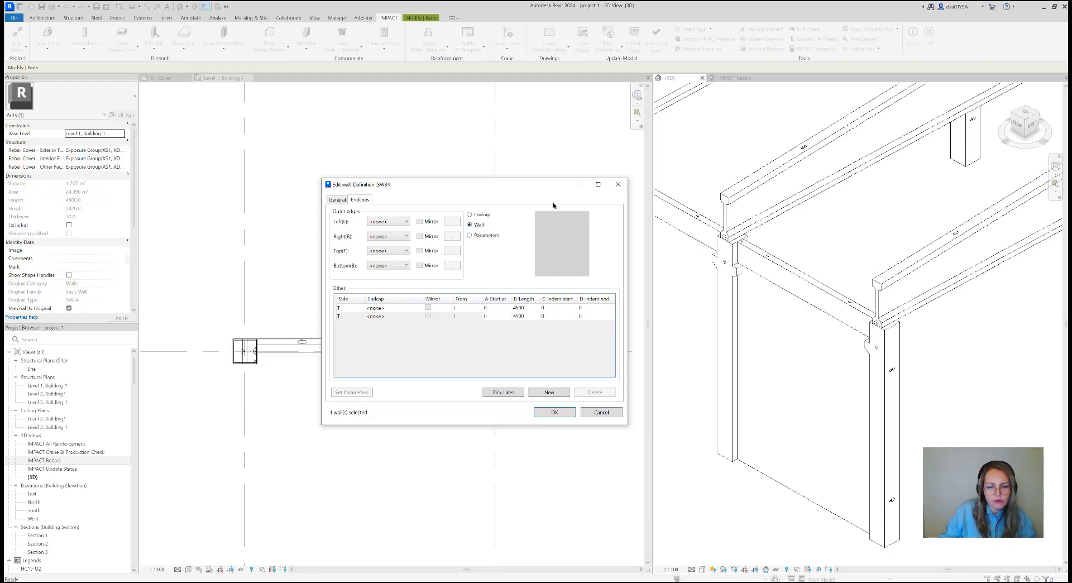
left_click(492, 307)
left_click(522, 307)
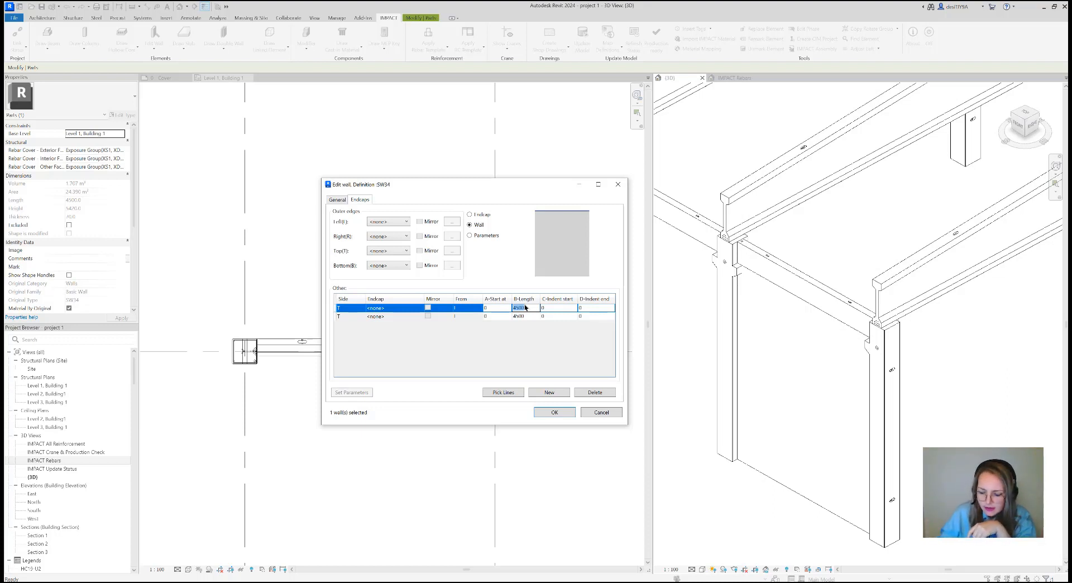
type("0")
left_click(547, 307)
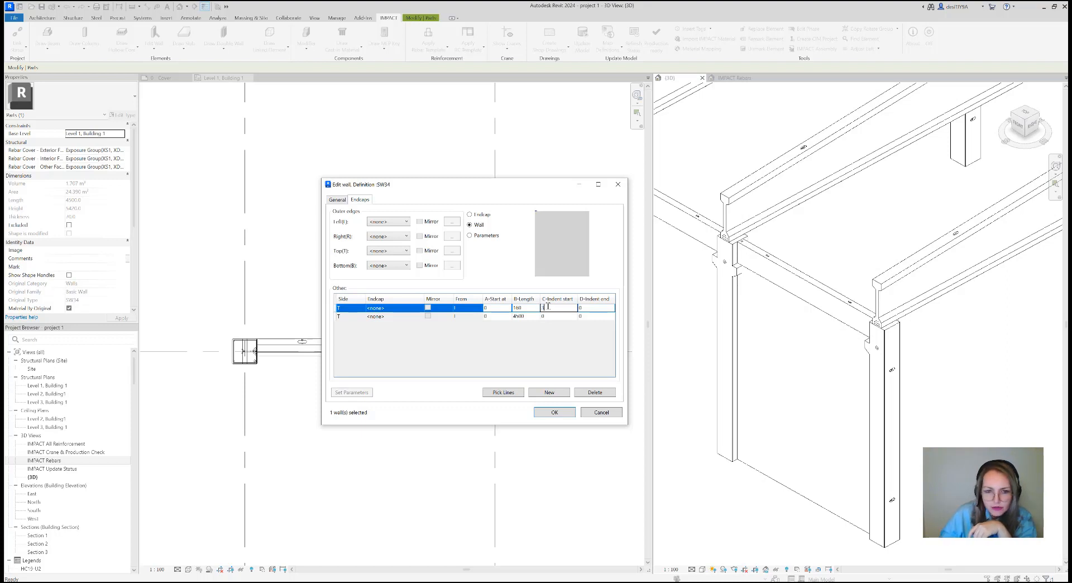
left_click(581, 308)
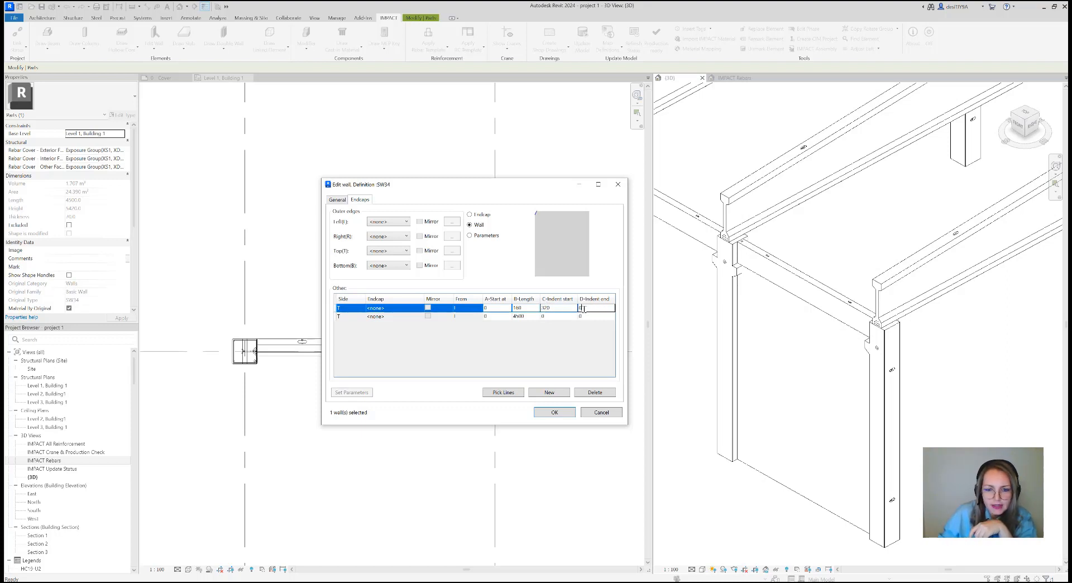
type("22")
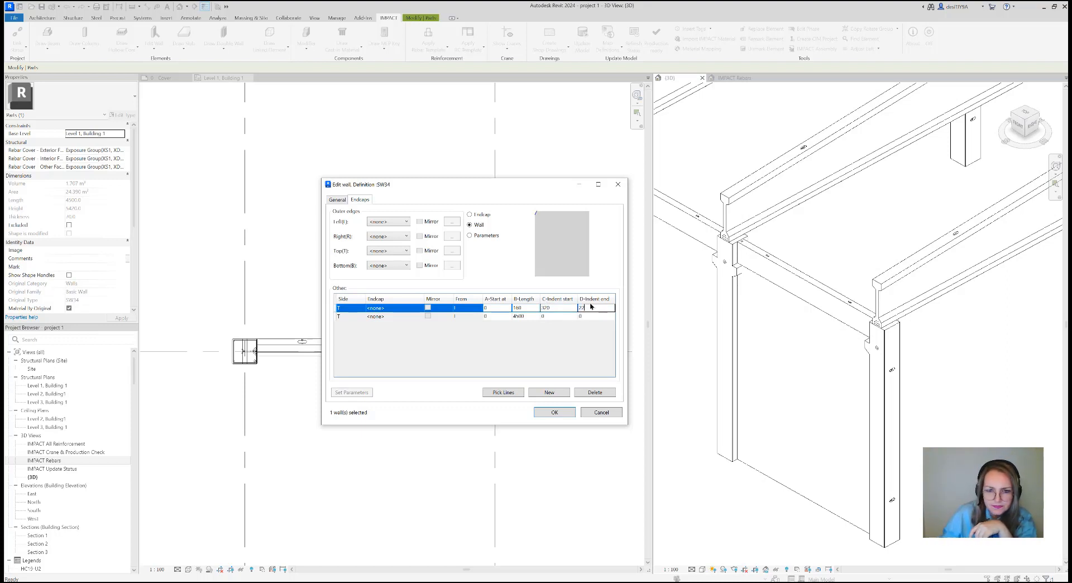
left_click(563, 308)
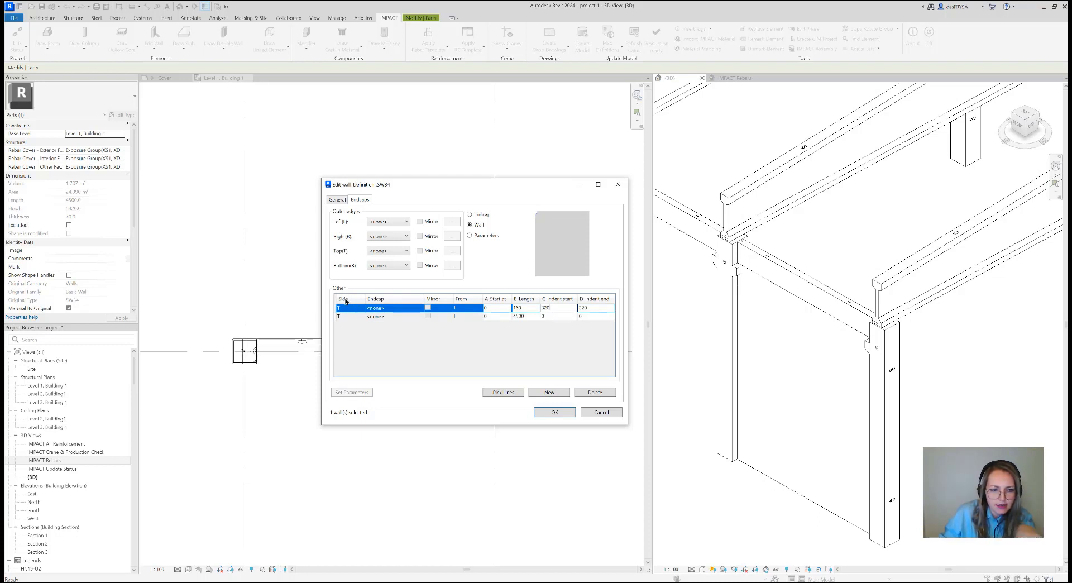
Set the second endcap row to start from R with length 160, indent start 370 and indent end 220, and apply the wall edits
left_click(469, 316)
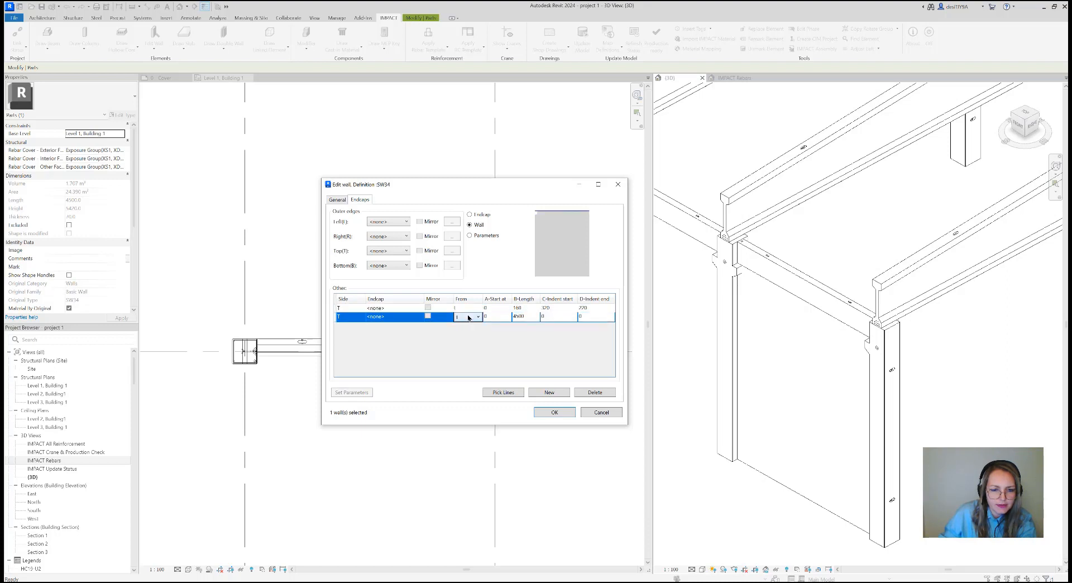
left_click(472, 316)
left_click(463, 334)
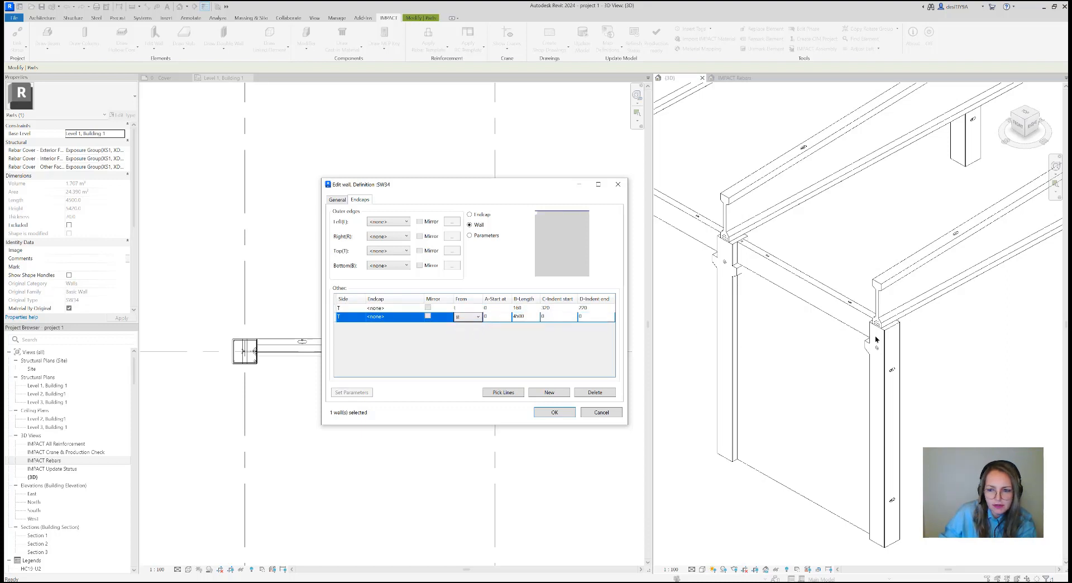
left_click(524, 316)
type("160")
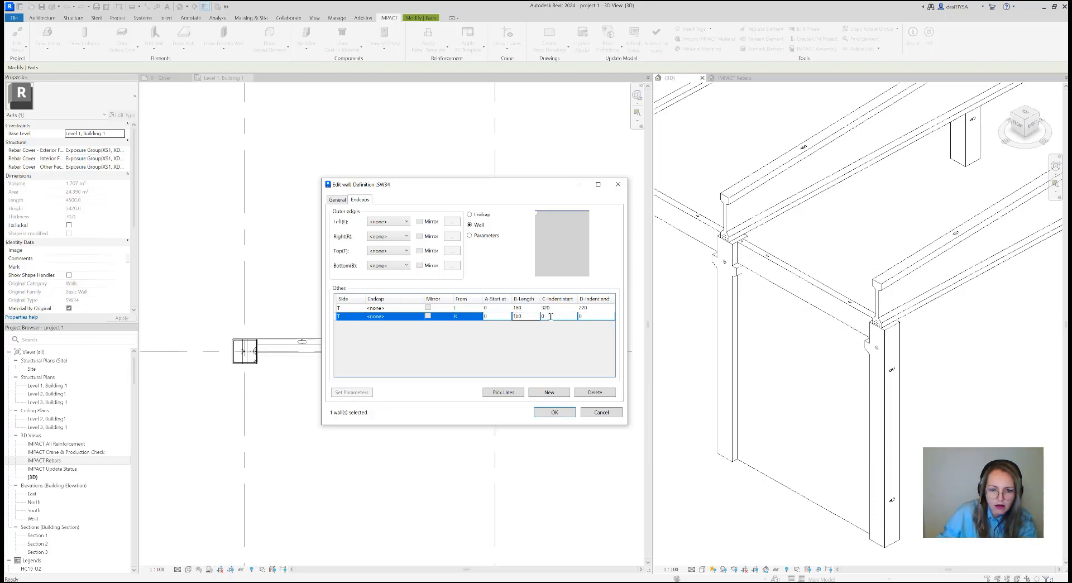
left_click(552, 316)
left_click(586, 316)
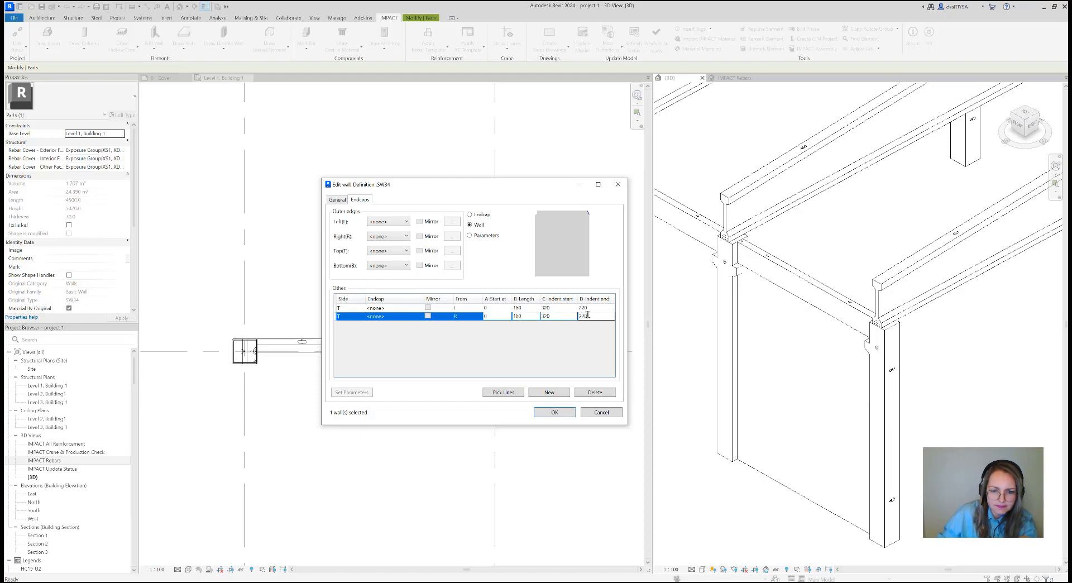
left_click(554, 412)
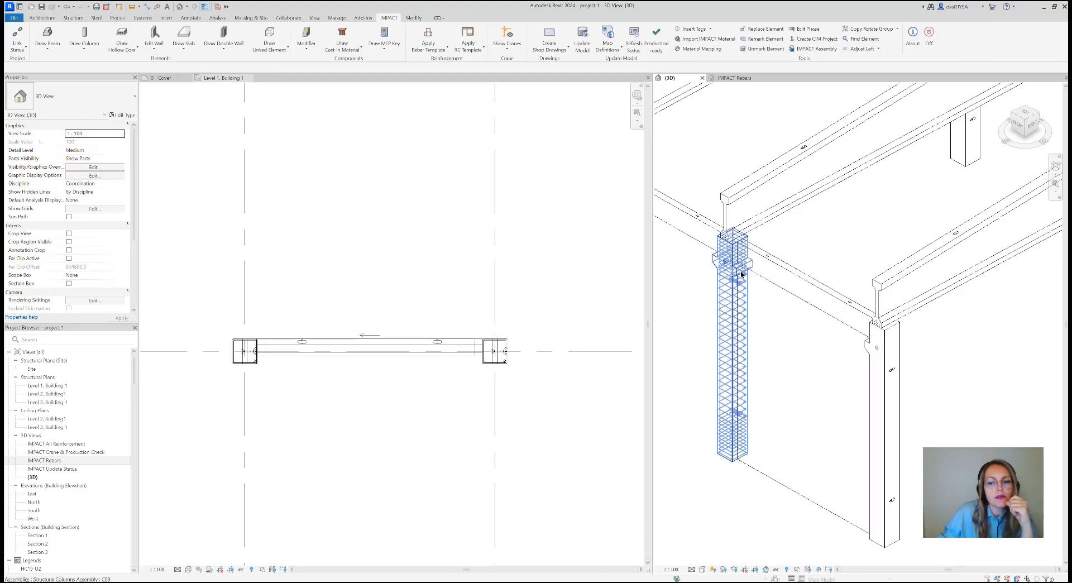
scroll(747, 268, "up", 5)
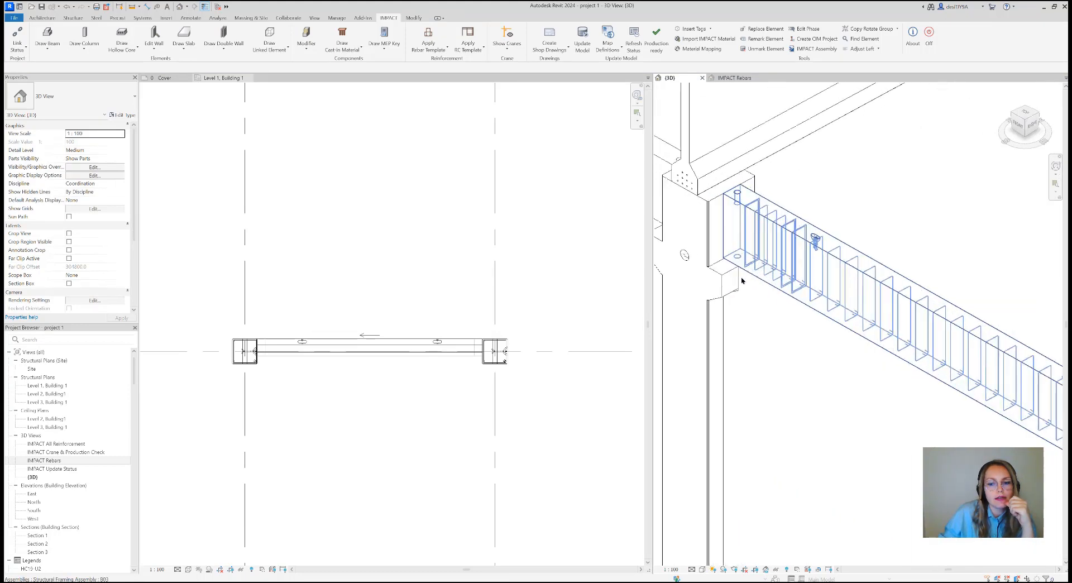
Examine the SW34 wall's corner cut-out around the column corbel in front view, selecting the excluded part there
left_click(1017, 122)
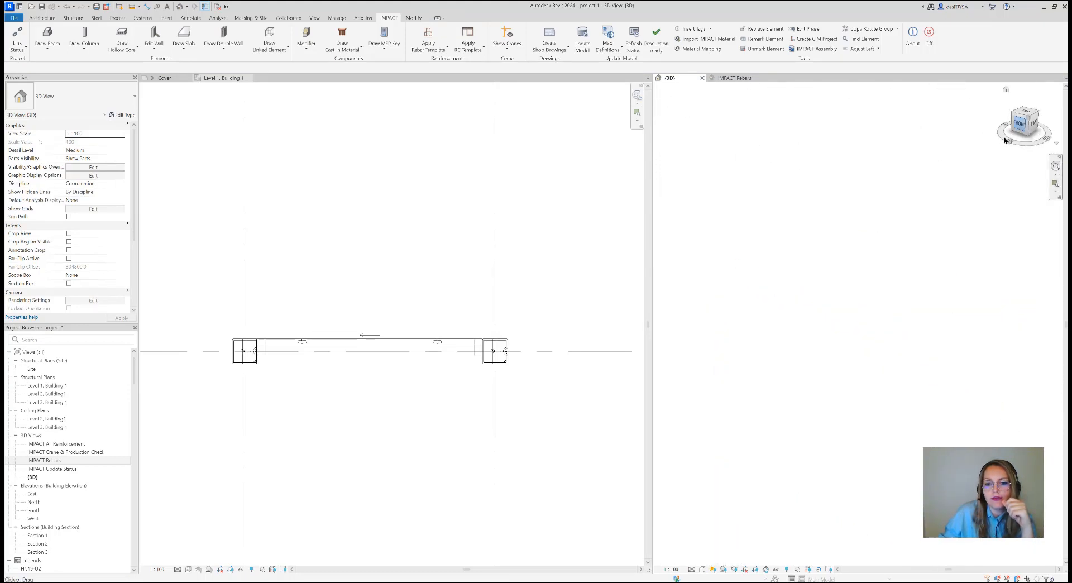
scroll(921, 303, "up", 5)
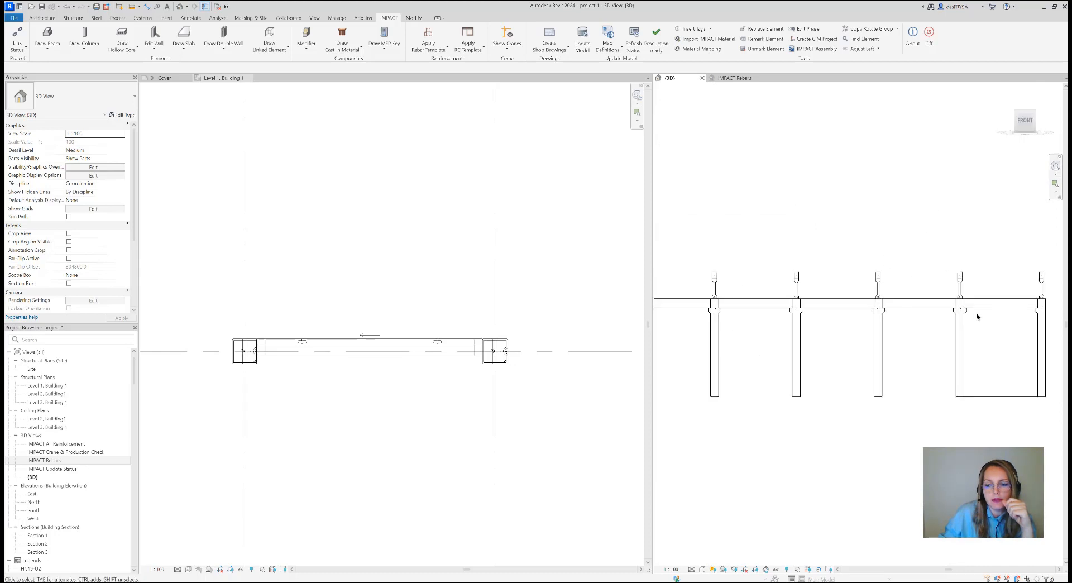
scroll(935, 317, "up", 5)
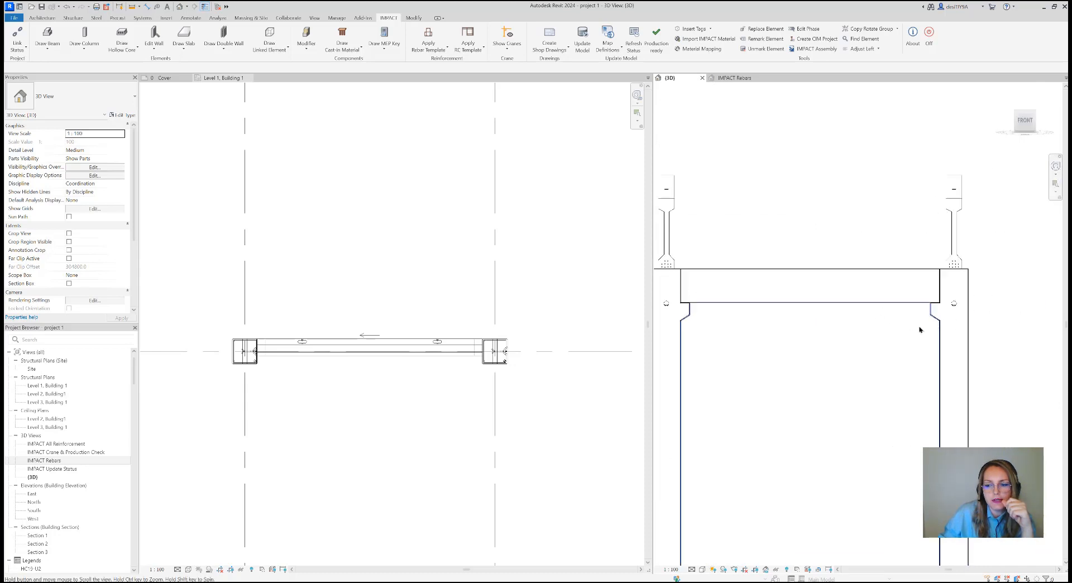
scroll(934, 314, "up", 2)
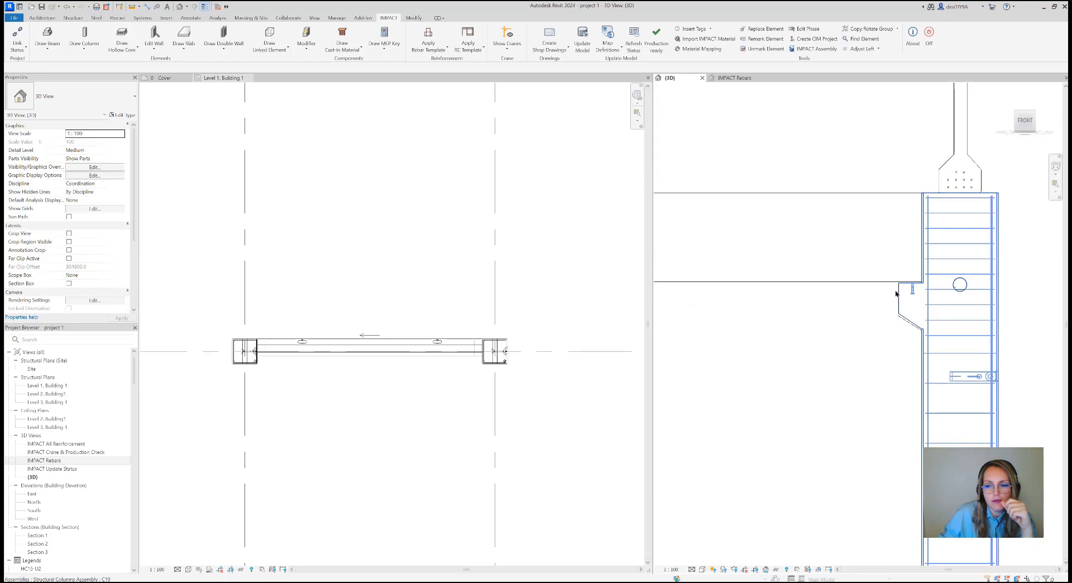
scroll(895, 288, "up", 3)
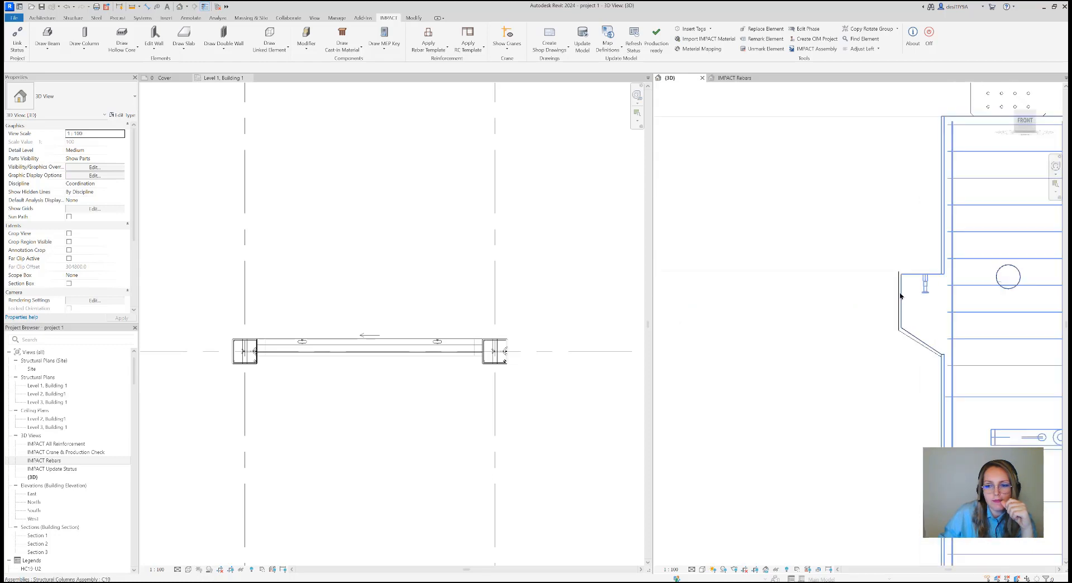
left_click(897, 284)
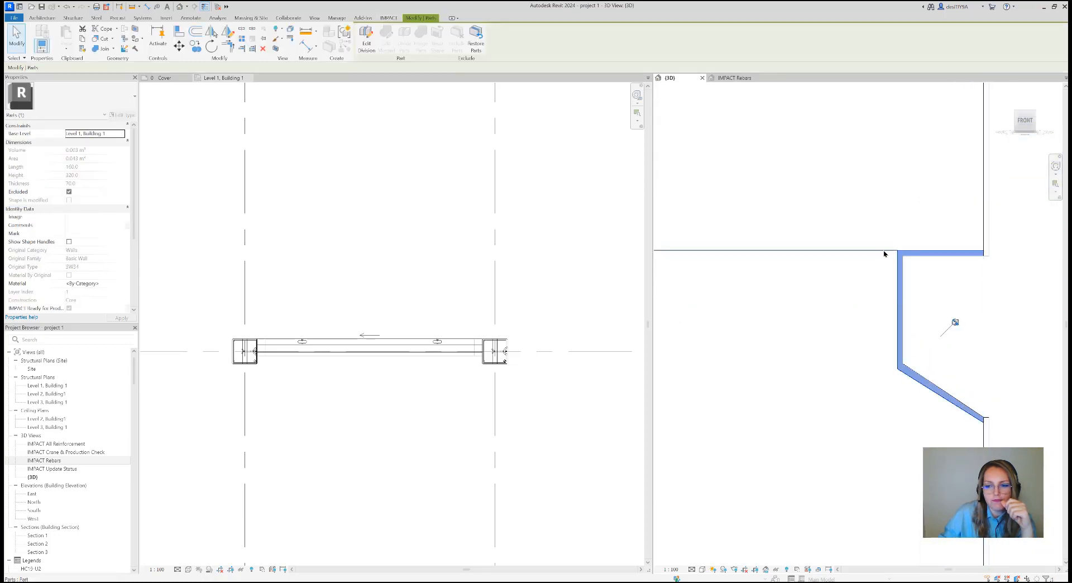
scroll(874, 319, "down", 5)
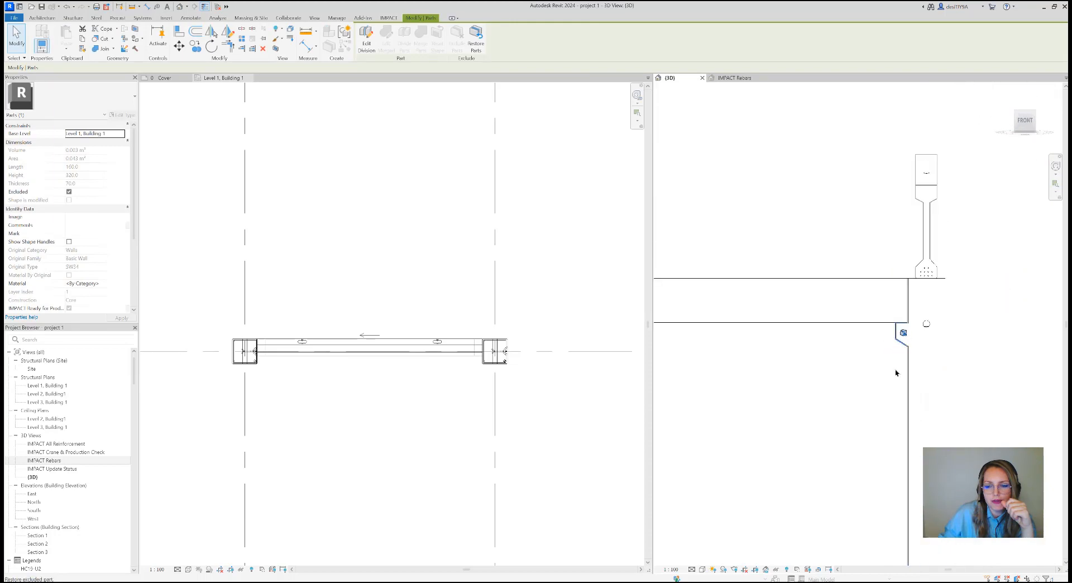
Look over the end bay with its wall, columns and beams in an isometric view
left_click(1033, 112)
scroll(887, 270, "down", 5)
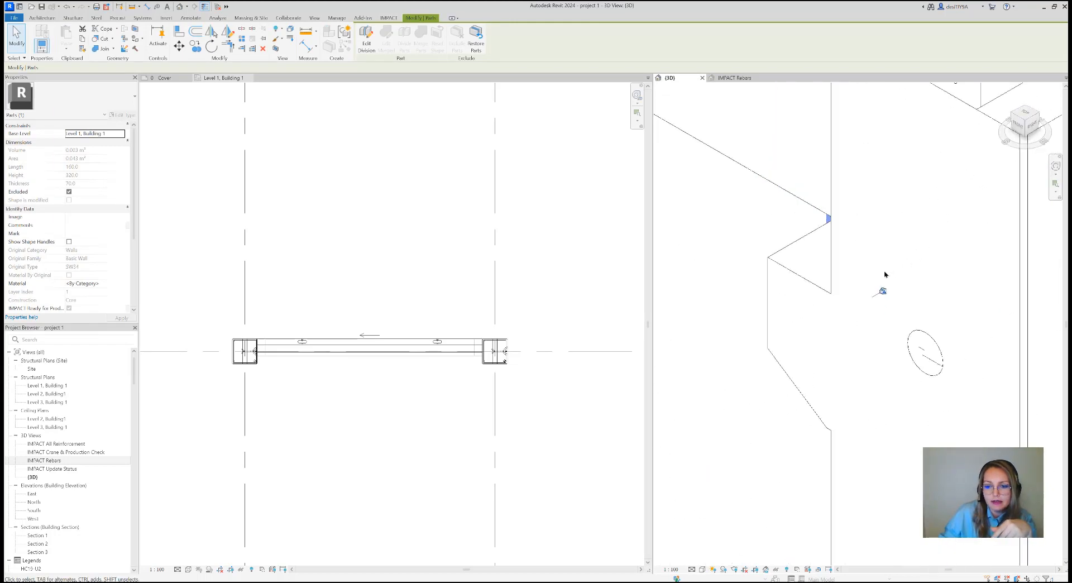
scroll(884, 274, "down", 8)
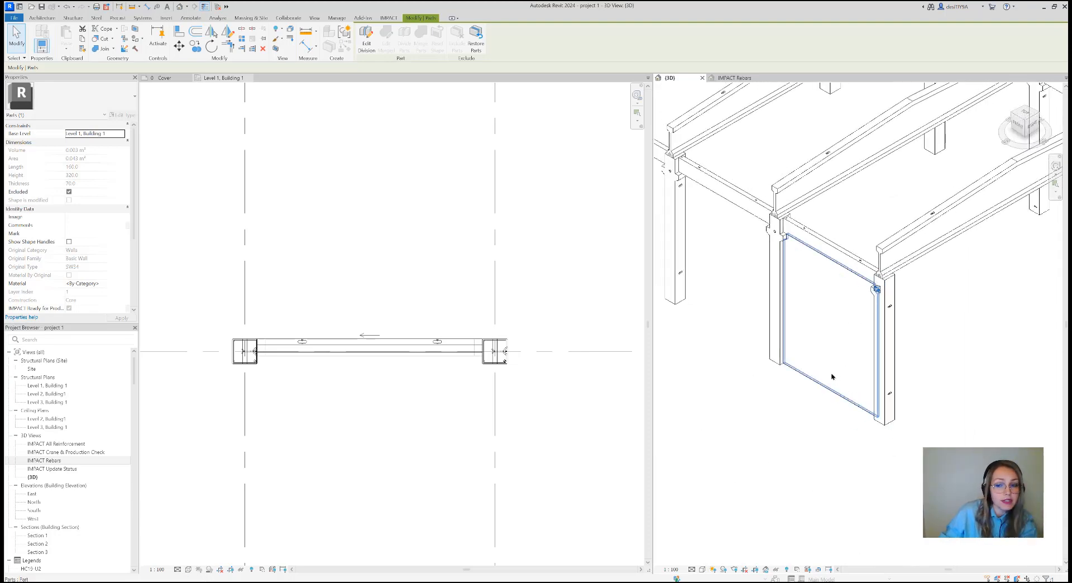
scroll(809, 422, "down", 1)
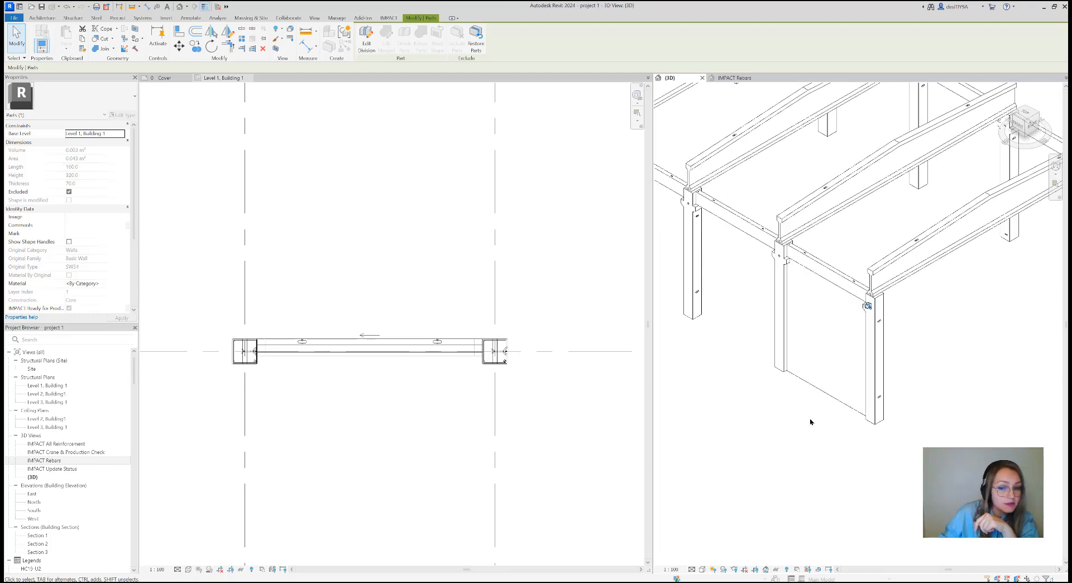
middle_click_drag(815, 424, 802, 443)
scroll(797, 437, "down", 1)
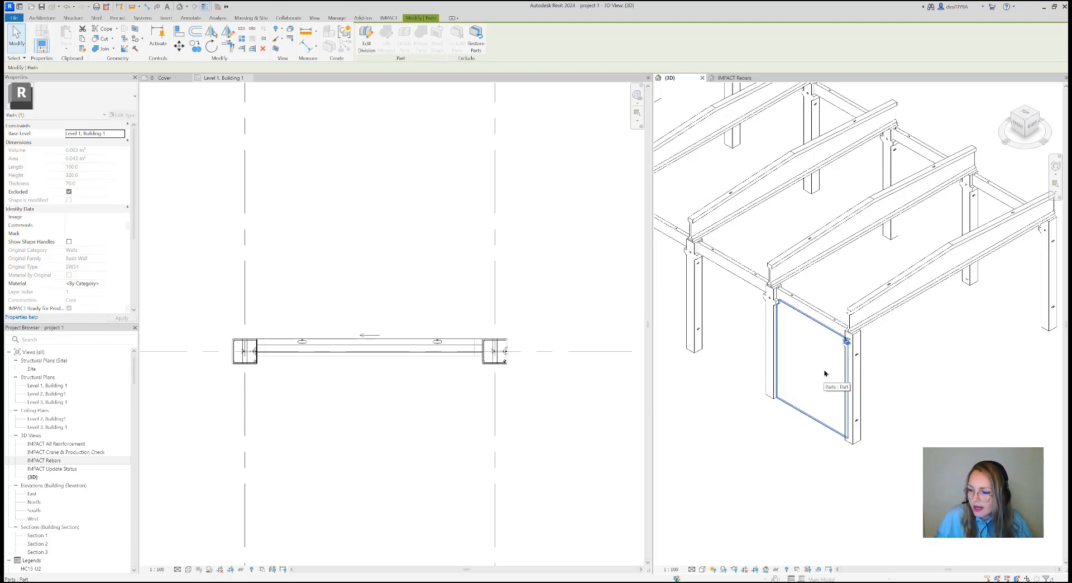
scroll(825, 404, "down", 1)
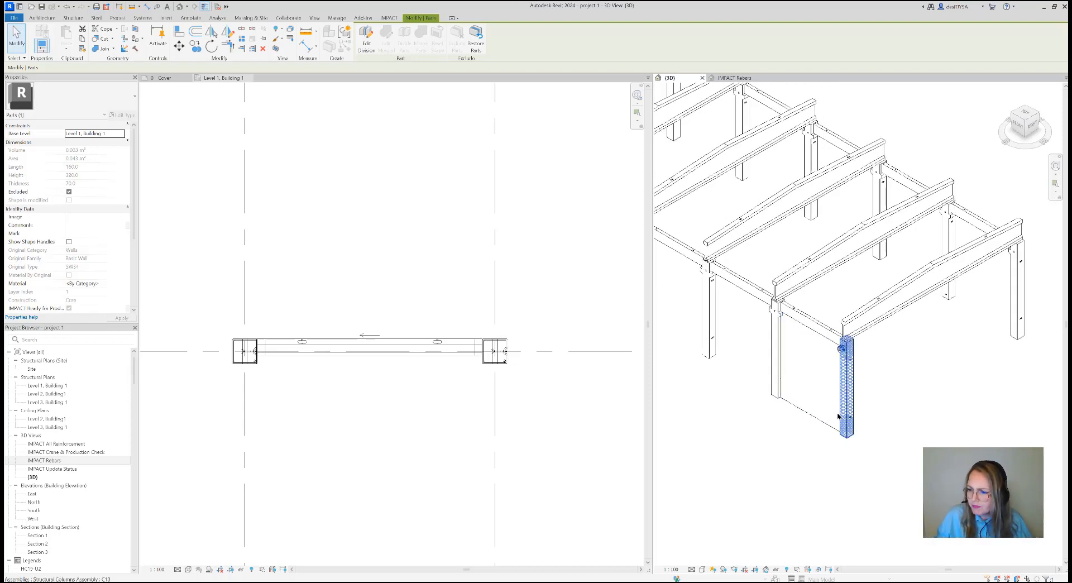
scroll(840, 410, "down", 1)
middle_click_drag(920, 419, 901, 438)
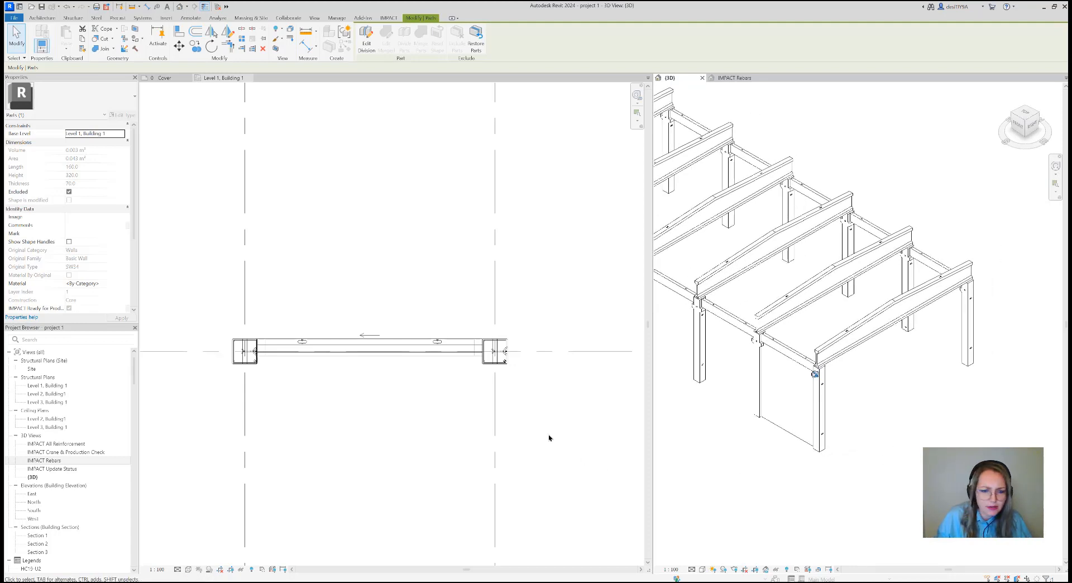
Start IMPACT's Draw Wall with a Sandwich wall, the project definition SW34 and a vertical gap of 0
scroll(530, 404, "down", 1)
scroll(534, 401, "down", 4)
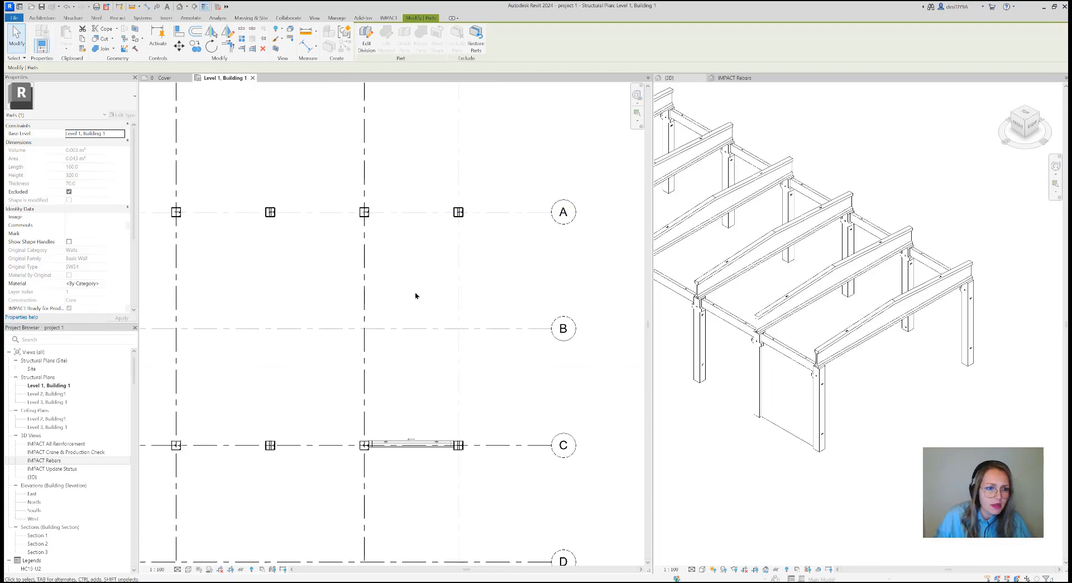
left_click(389, 18)
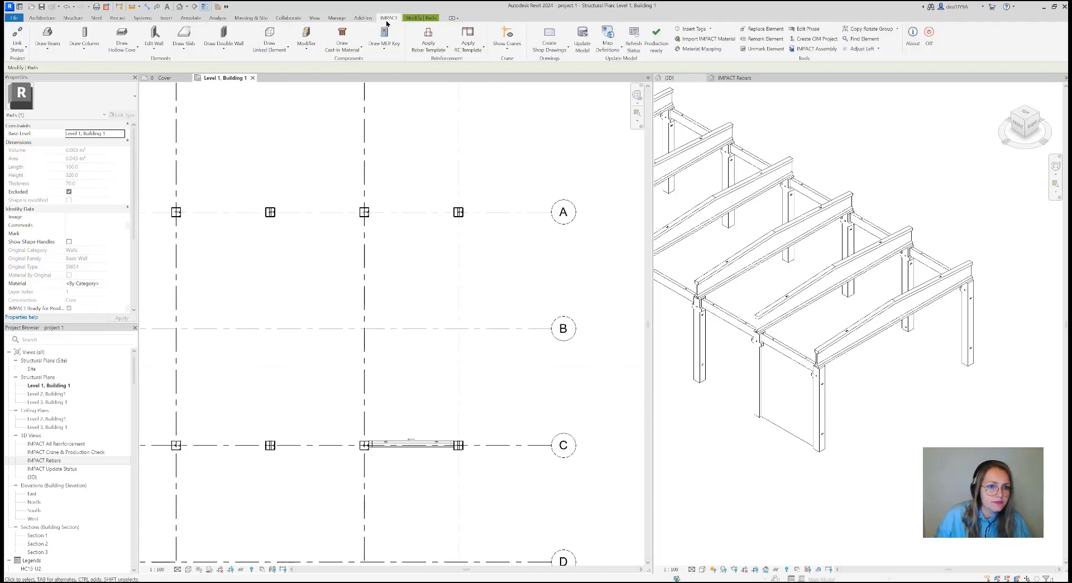
left_click(158, 51)
left_click(168, 63)
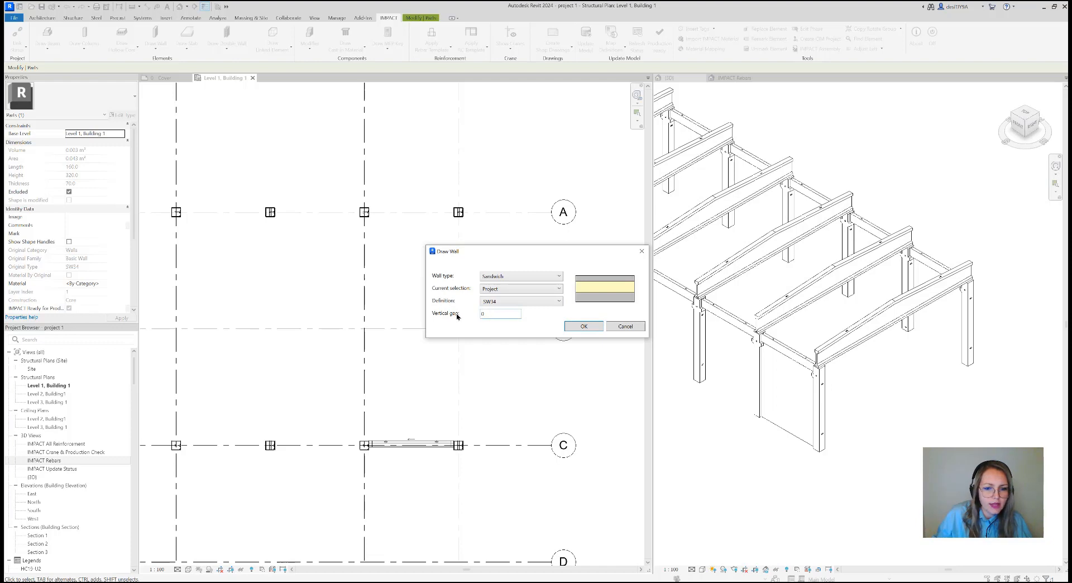
left_click(583, 325)
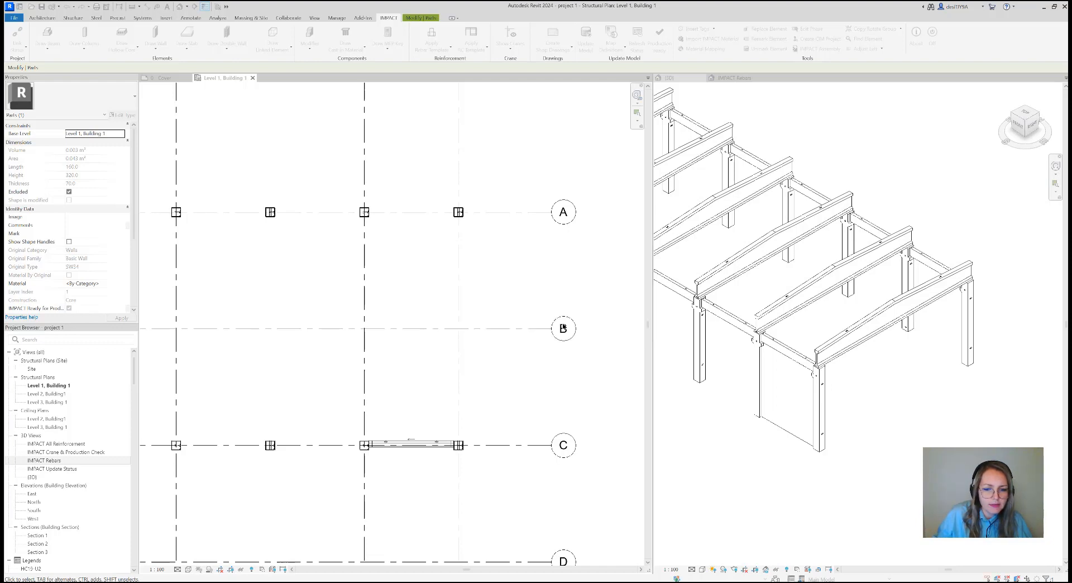
Set the new wall's height to 3000 and its location line to Finish Face: Interior
scroll(459, 218, "up", 2)
scroll(460, 217, "up", 5)
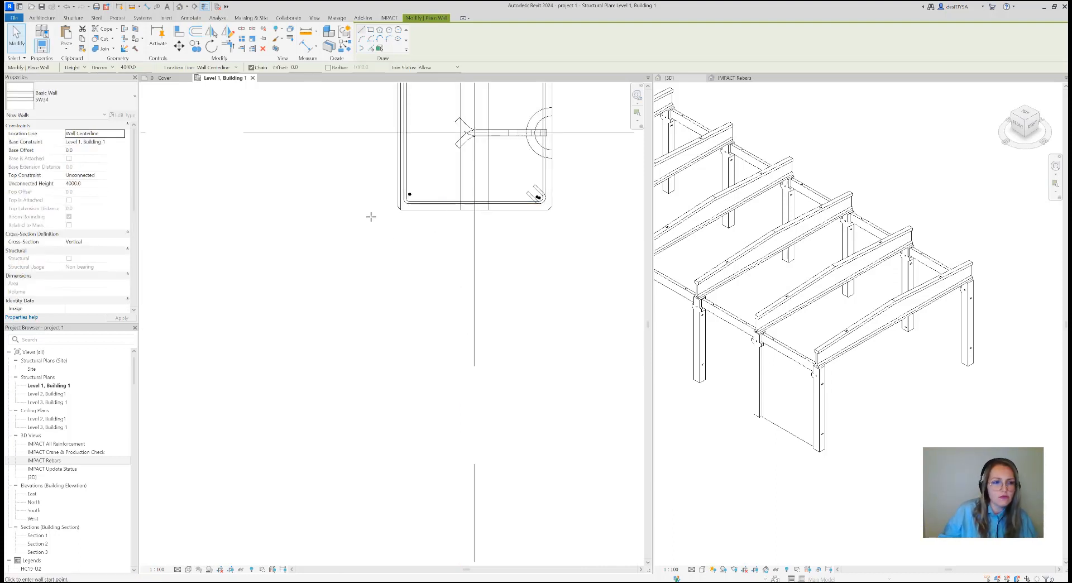
double_click(132, 67)
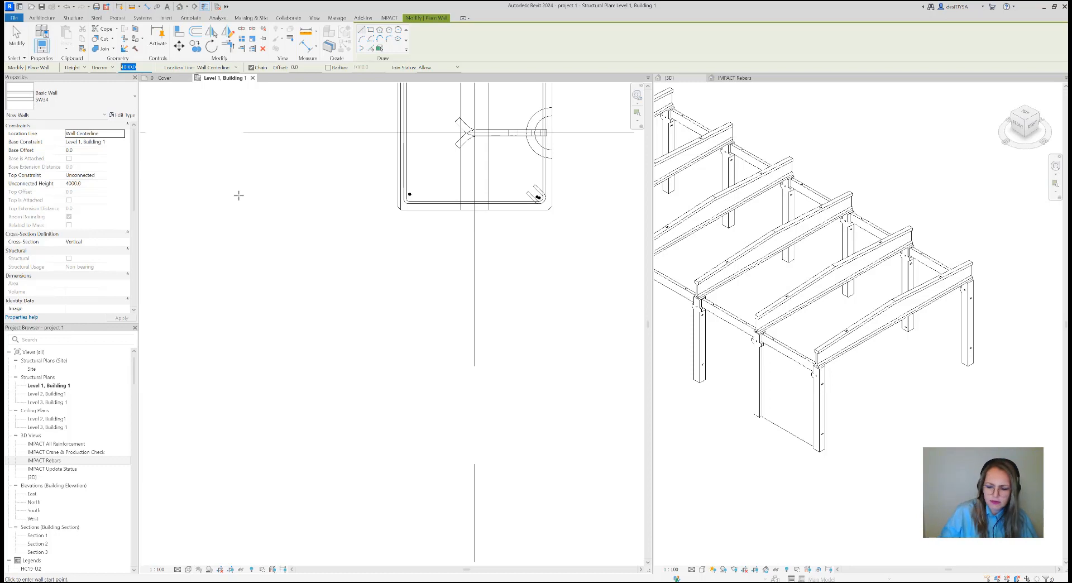
type("3000")
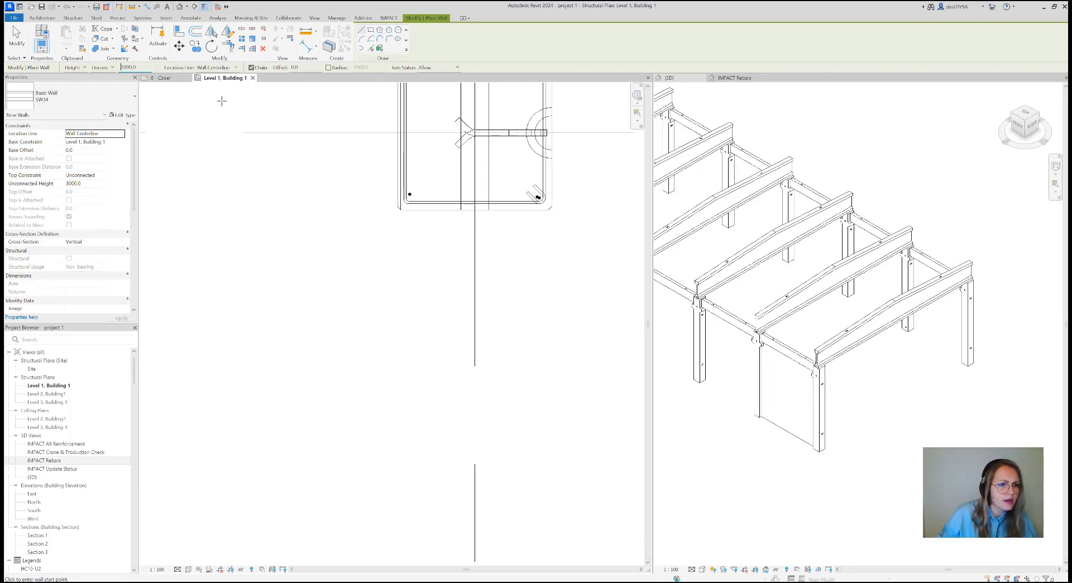
left_click(223, 67)
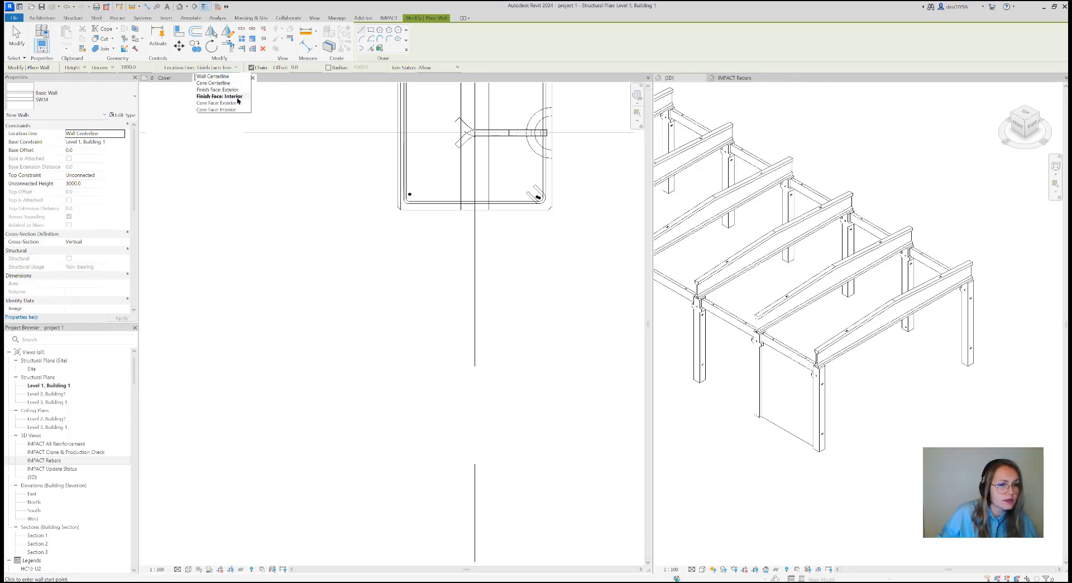
left_click(234, 96)
Draw the SW34 gable wall between the facing inner corners of the end columns on grid lines A and C, and finish the wall command
scroll(402, 209, "up", 4)
scroll(405, 210, "up", 1)
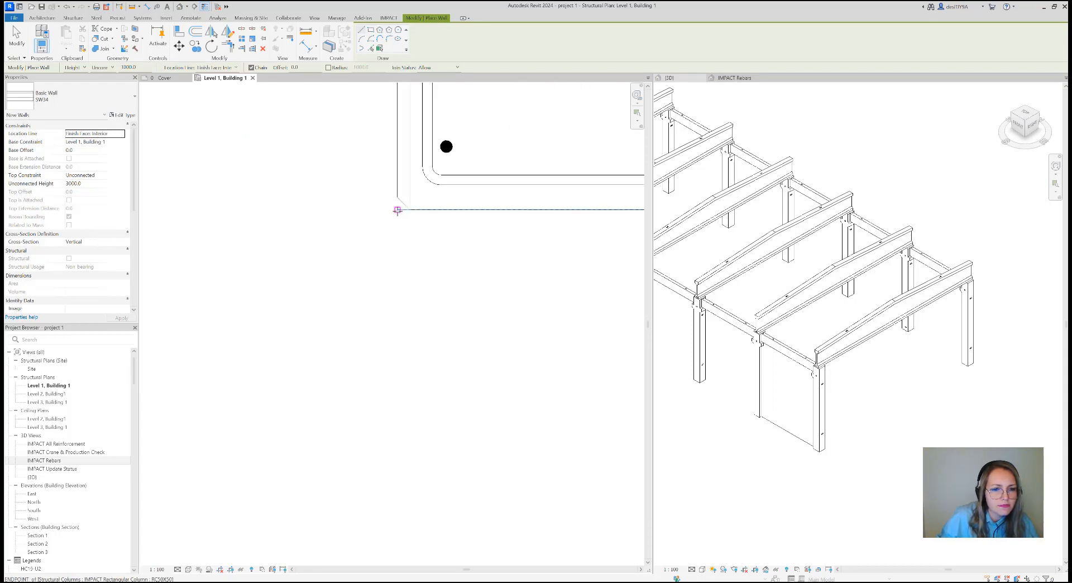
left_click(404, 210)
scroll(387, 332, "down", 2)
scroll(386, 332, "down", 3)
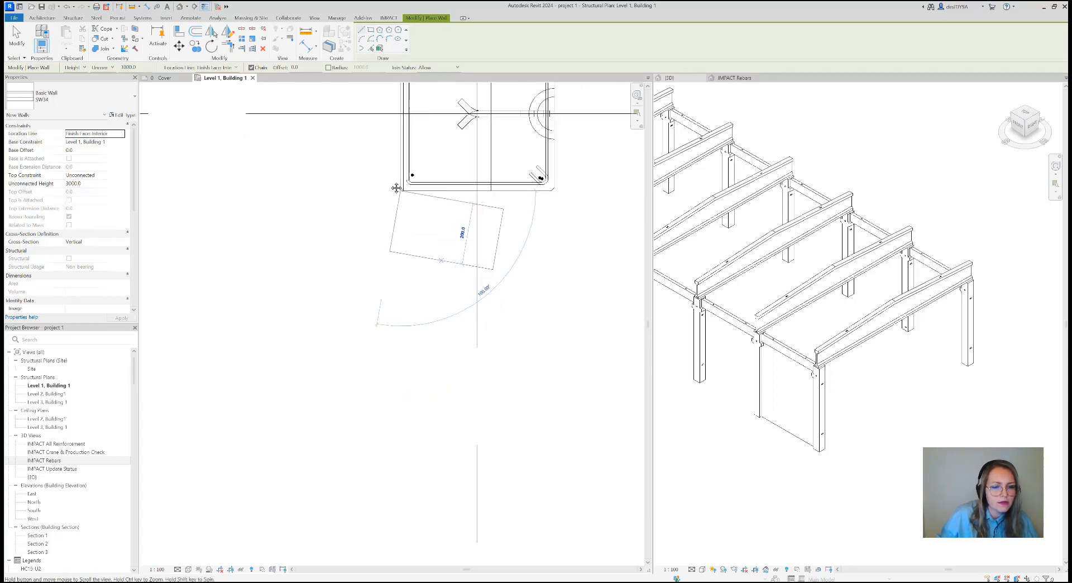
scroll(428, 391, "down", 4)
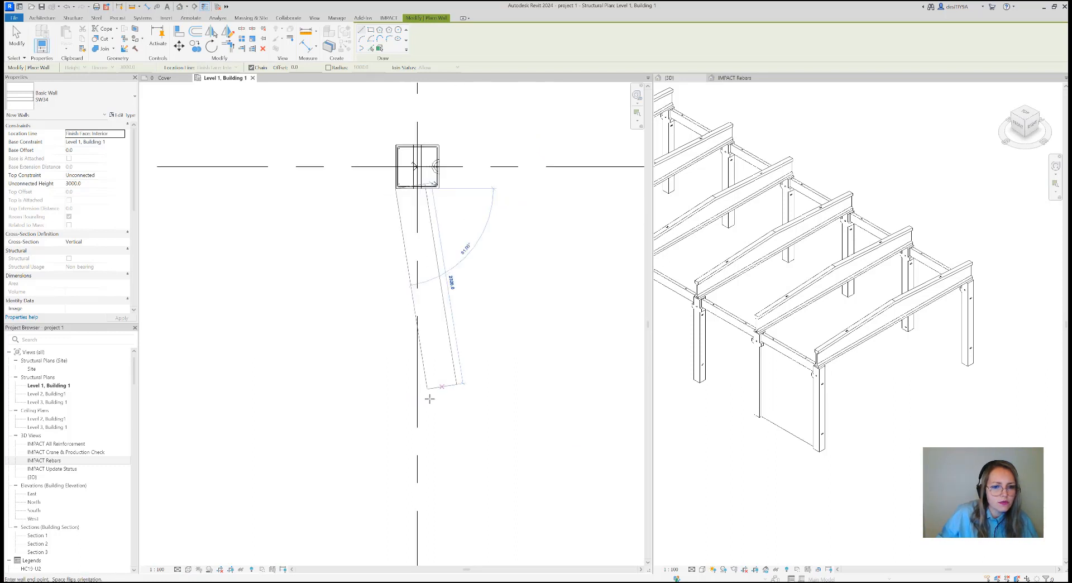
middle_click_drag(429, 388, 419, 187)
scroll(417, 325, "down", 2)
scroll(424, 372, "down", 2)
scroll(402, 475, "up", 4)
scroll(408, 475, "up", 6)
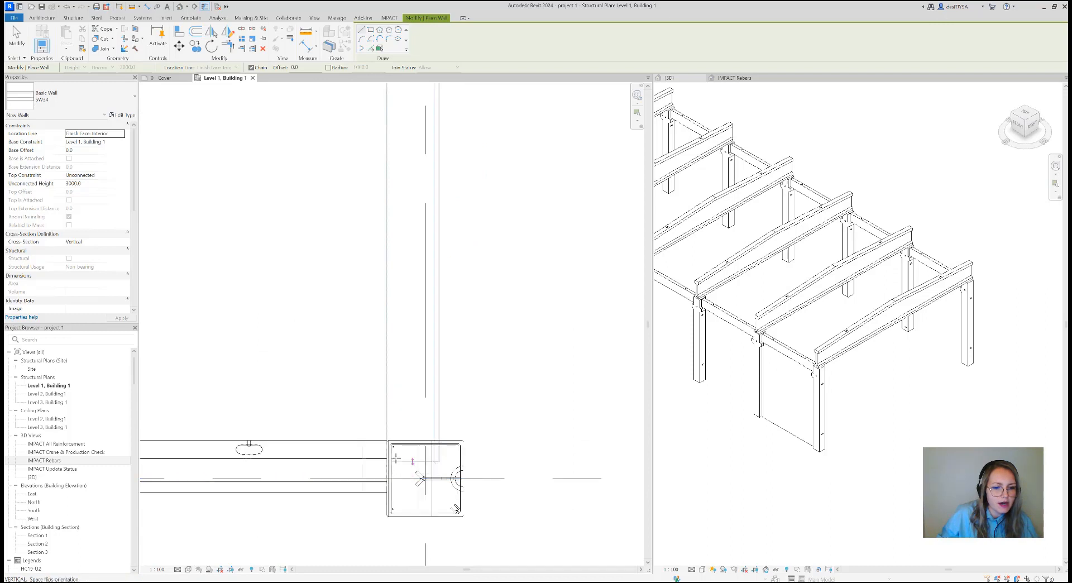
left_click(359, 394)
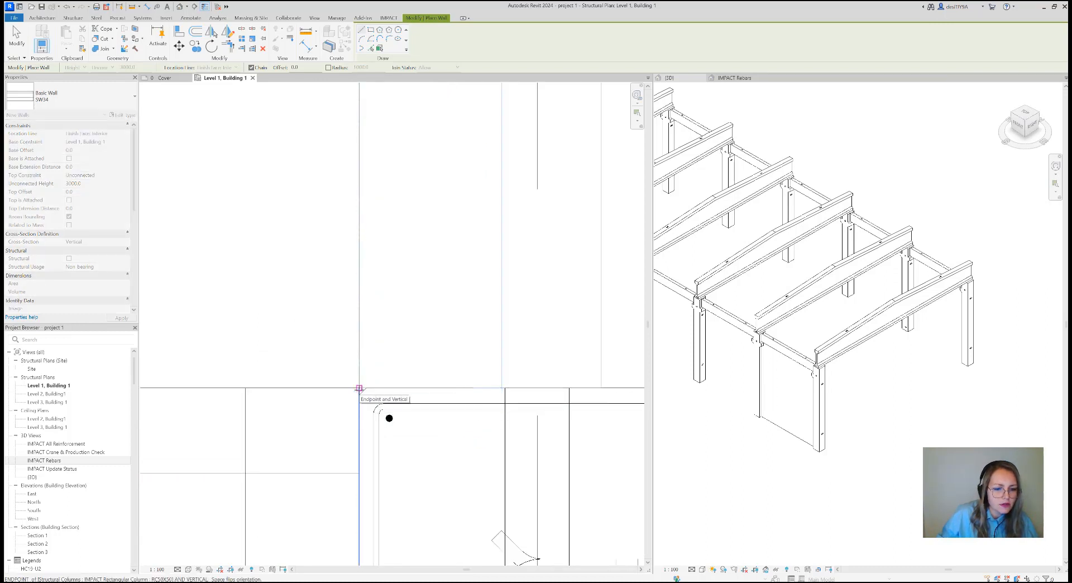
key("Escape")
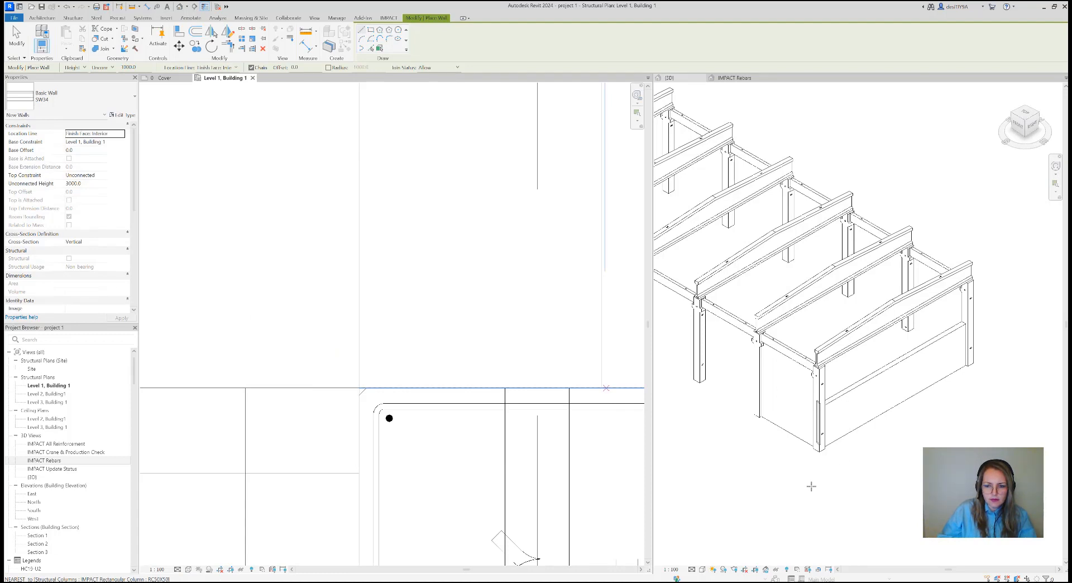
key("Escape")
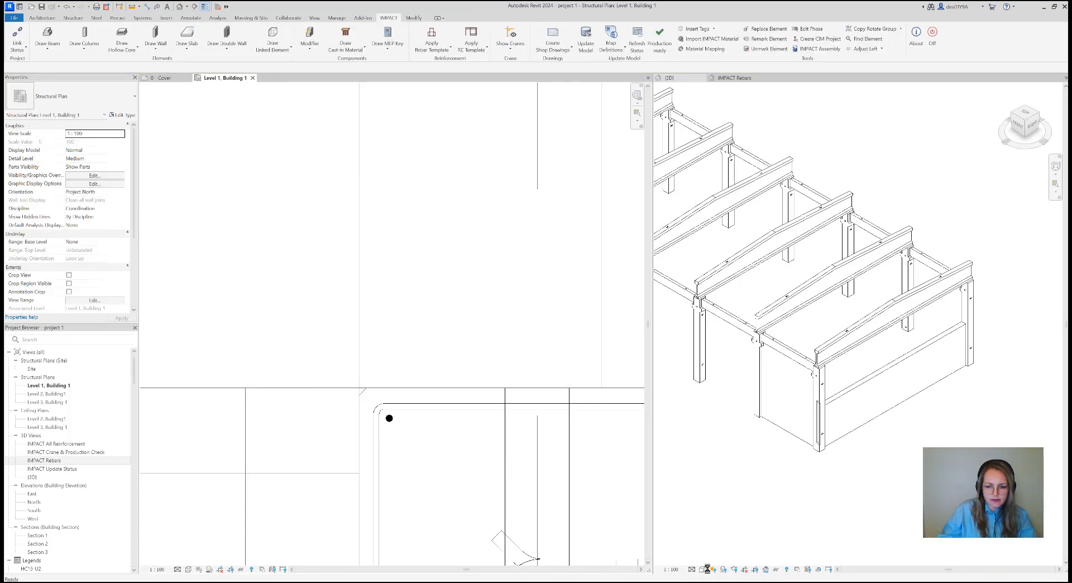
key("ctrl+z")
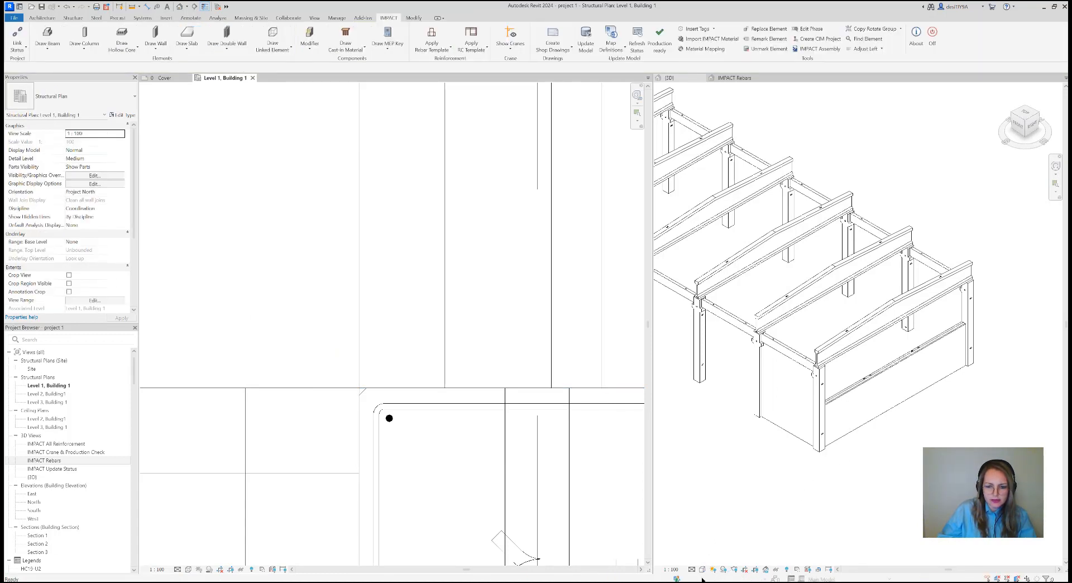
Set the 3D view's visual style to Shaded and inspect the new gable wall and its column corner
left_click(701, 569)
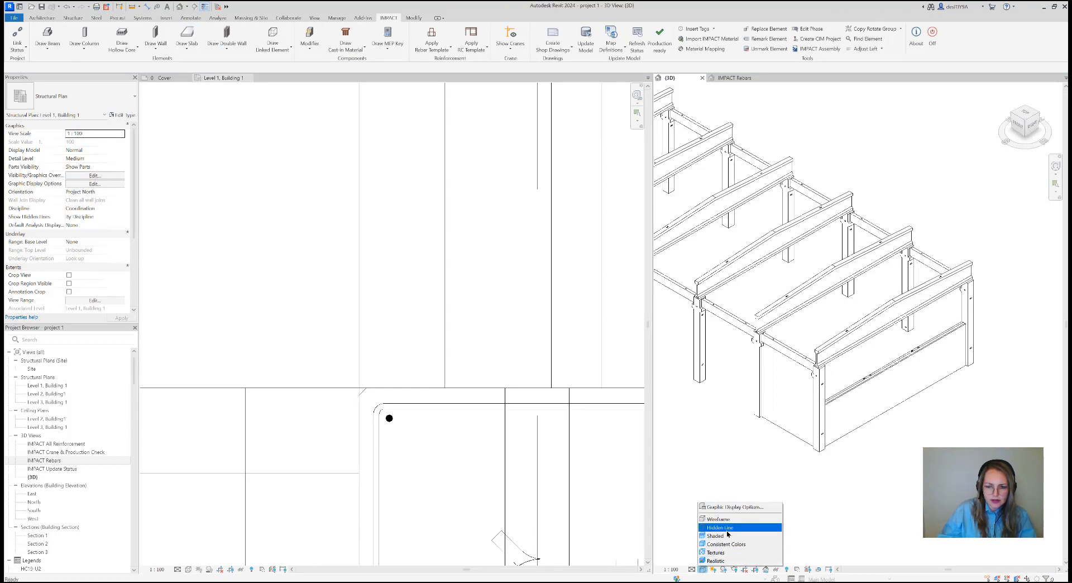
left_click(725, 529)
left_click(701, 570)
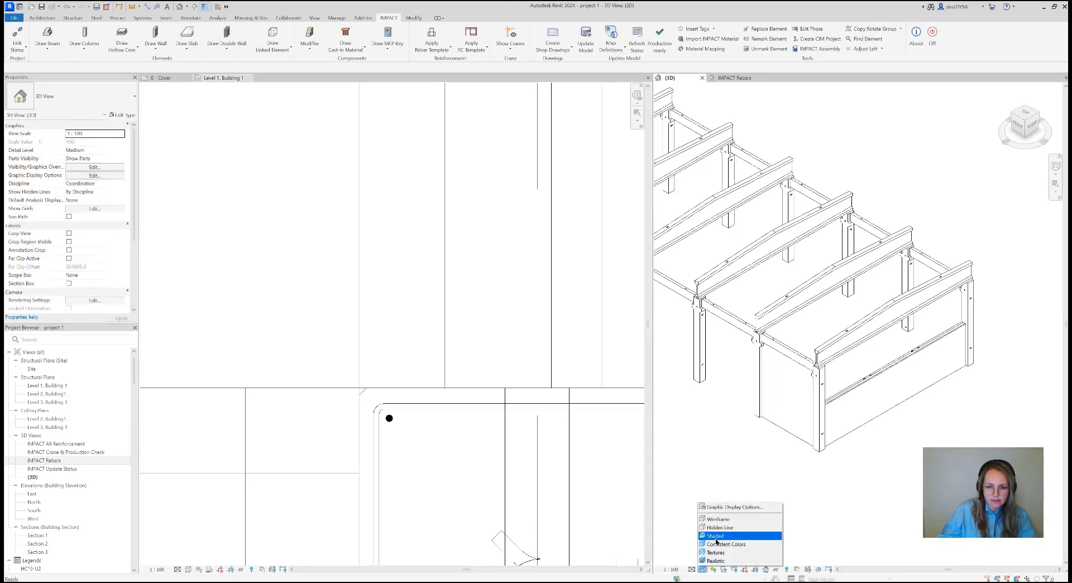
left_click(726, 540)
scroll(901, 344, "up", 5)
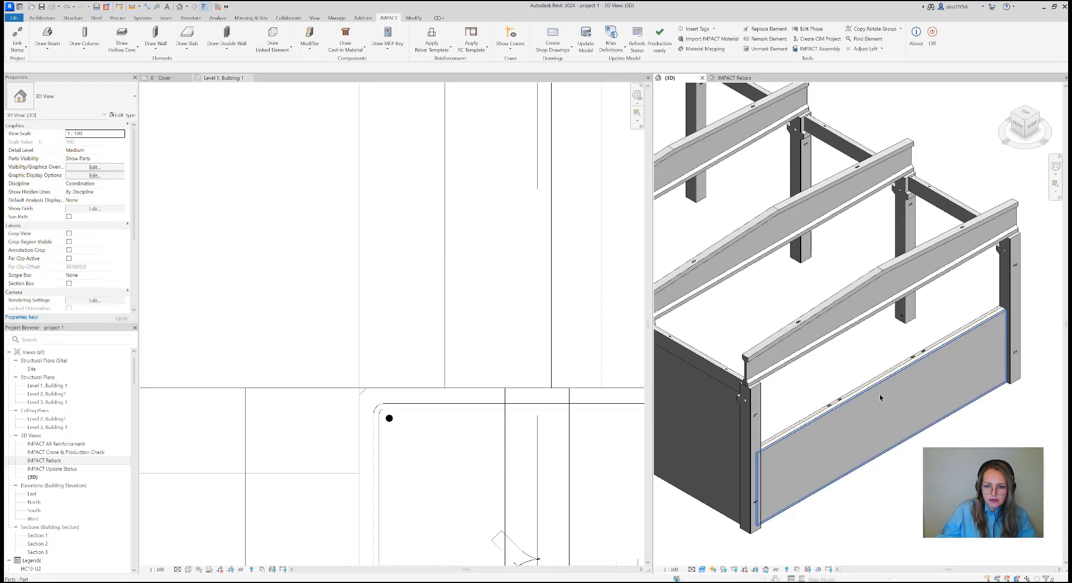
scroll(920, 315, "down", 5)
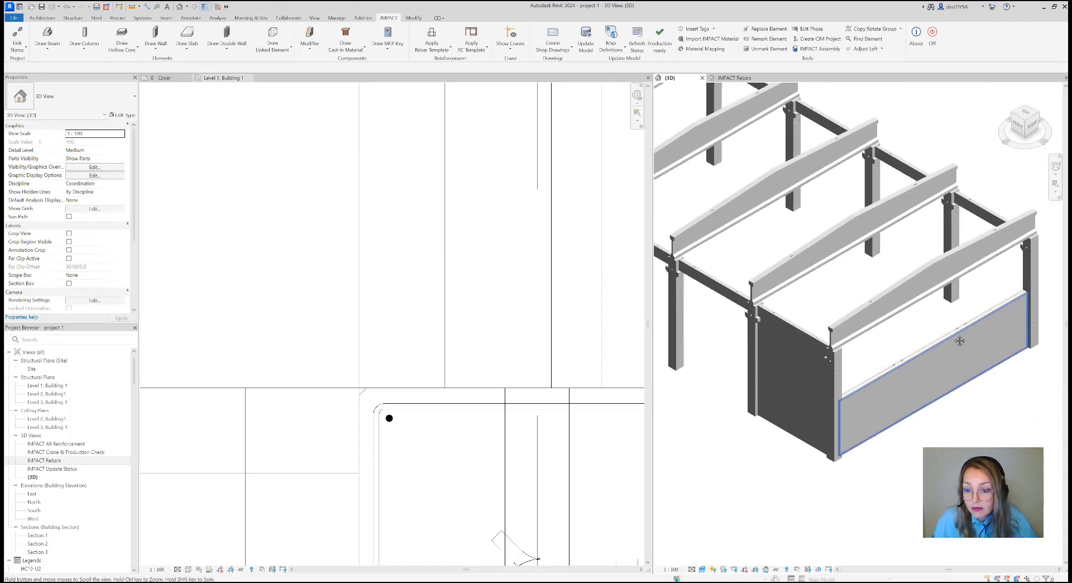
scroll(896, 372, "up", 2)
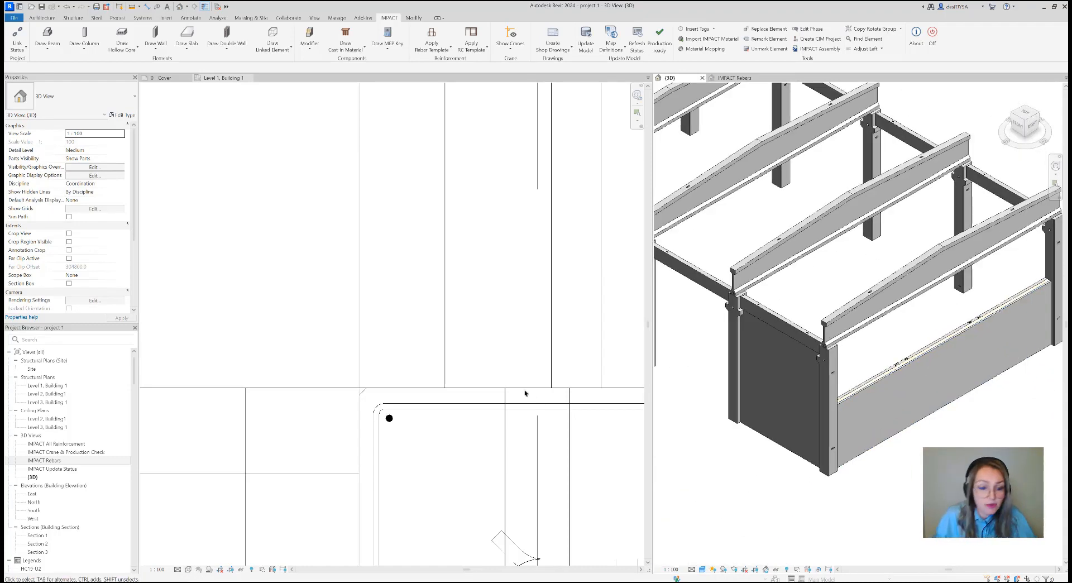
scroll(394, 344, "down", 8)
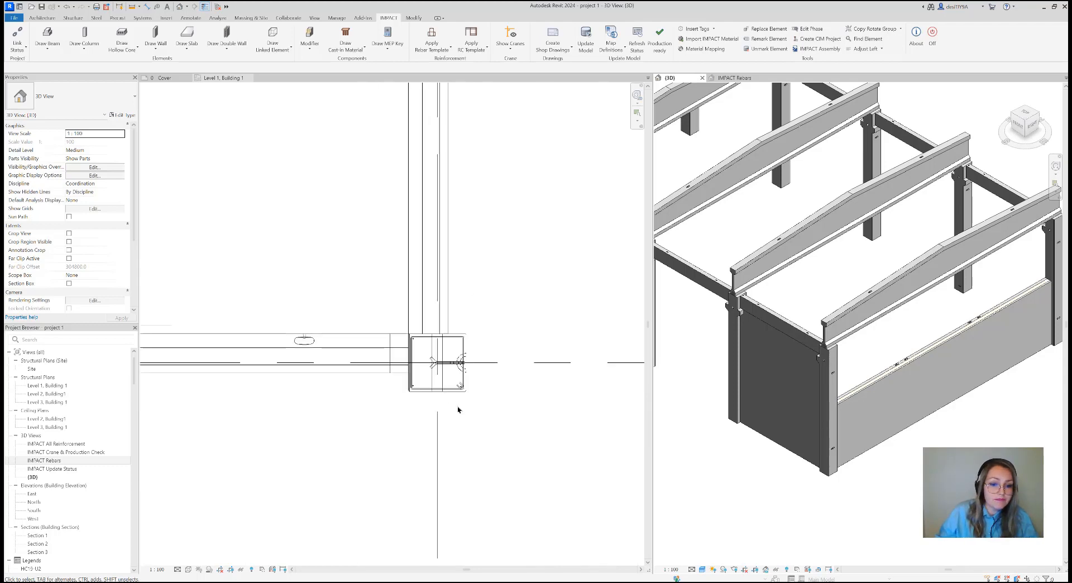
Start a vertical wall split on the SW34 gable wall, using grid line B as the reference
middle_click_drag(484, 294, 453, 427)
scroll(451, 397, "down", 1)
scroll(449, 407, "down", 1)
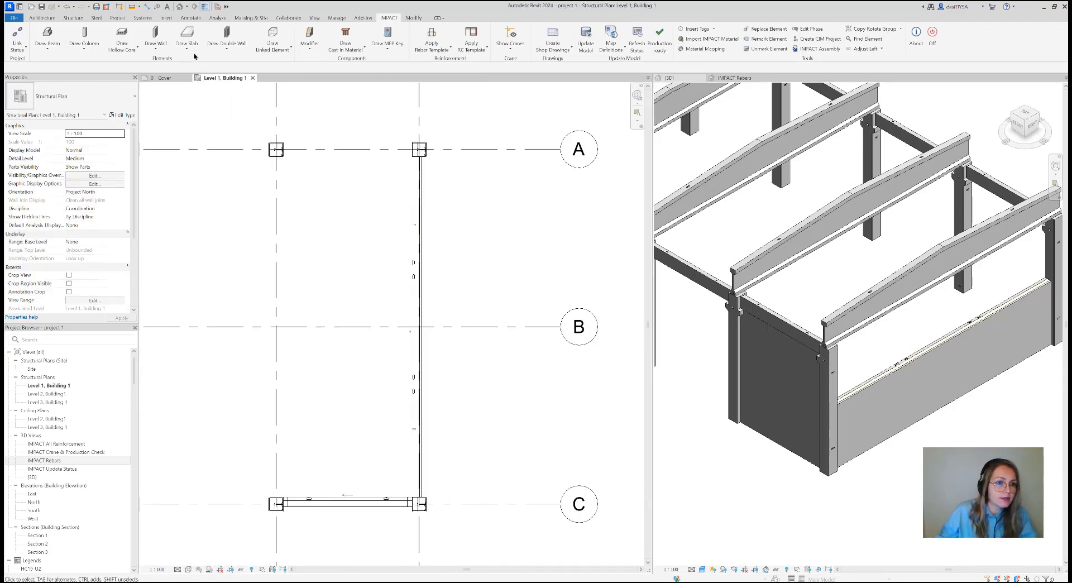
left_click(155, 47)
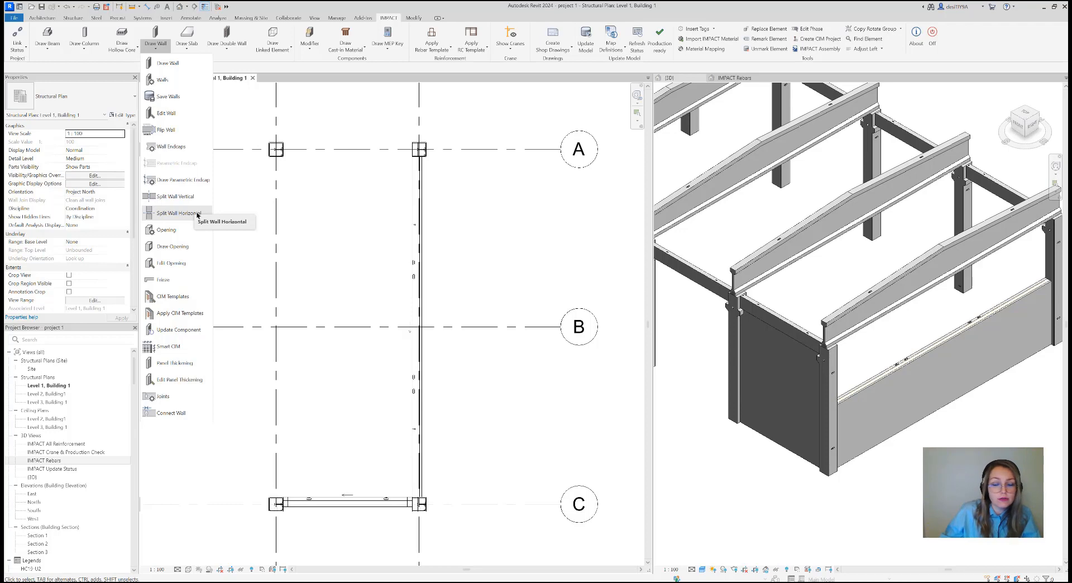
left_click(184, 198)
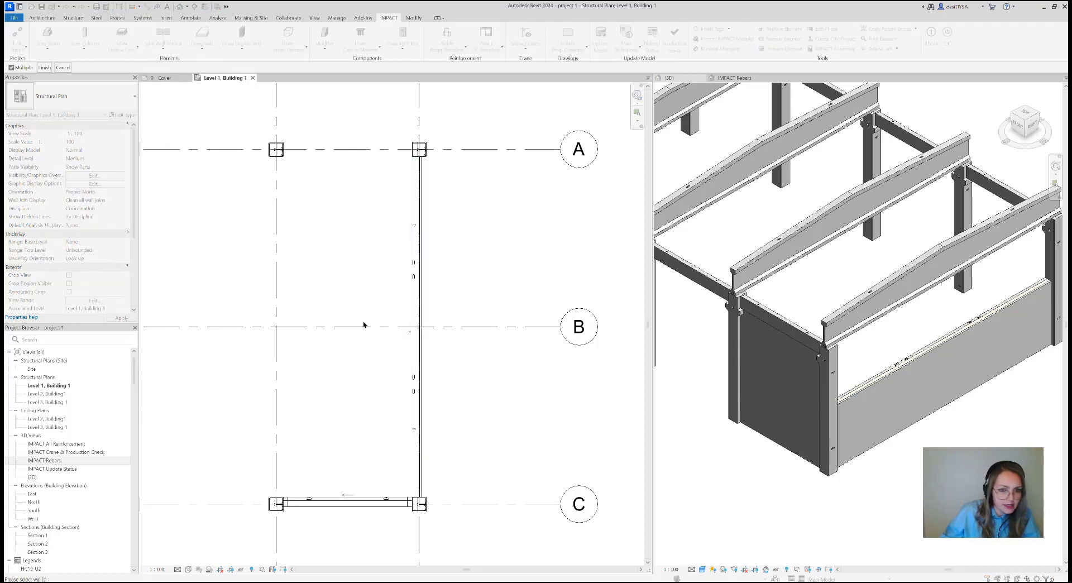
left_click(414, 296)
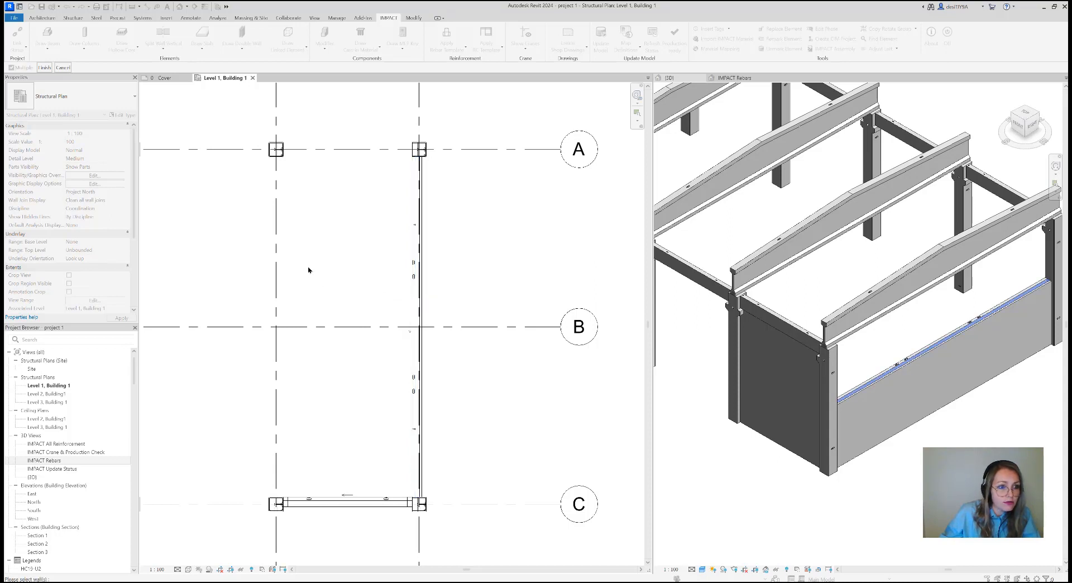
left_click(44, 67)
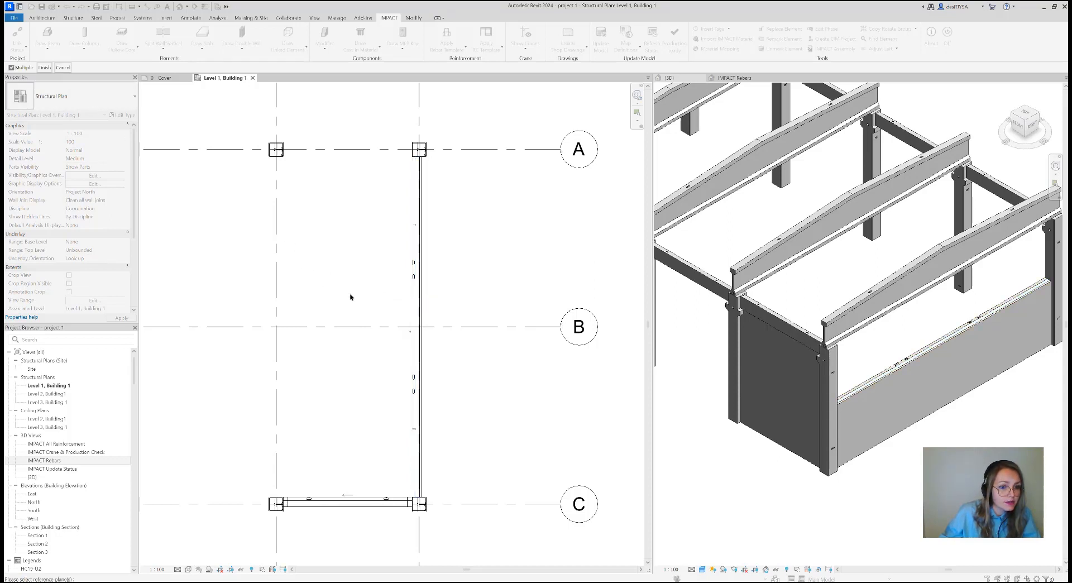
left_click(459, 328)
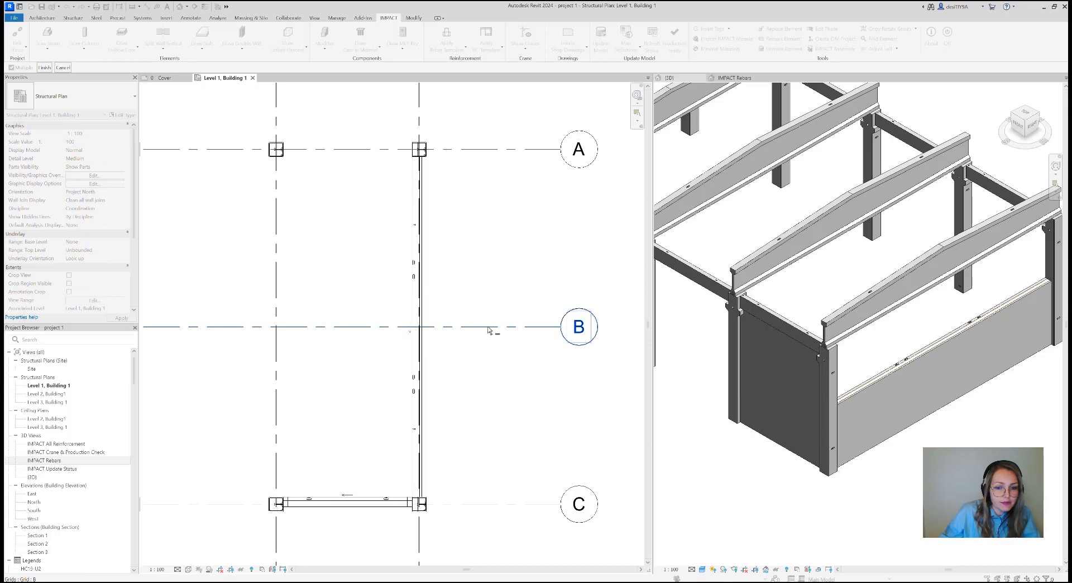
left_click(50, 68)
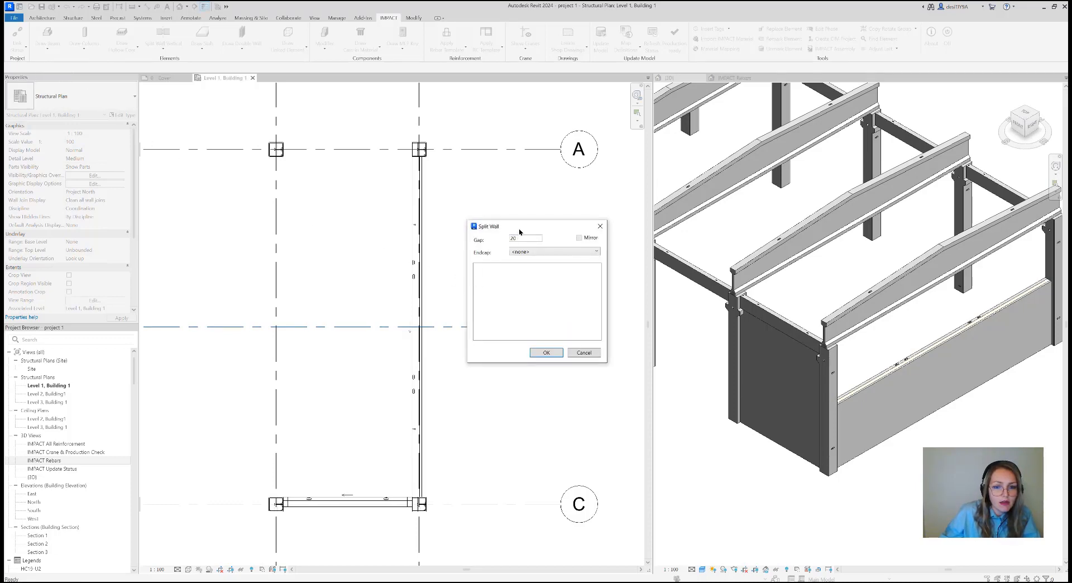
Set the split gap to 16 and choose endcap WD34-801 for the joint
left_click_drag(519, 231, 461, 200)
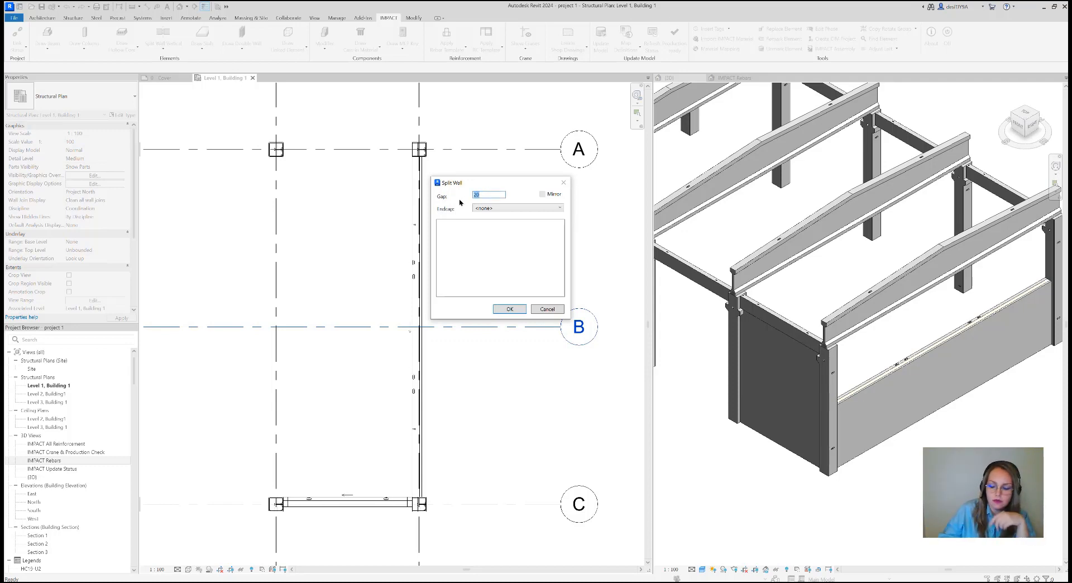
type("16")
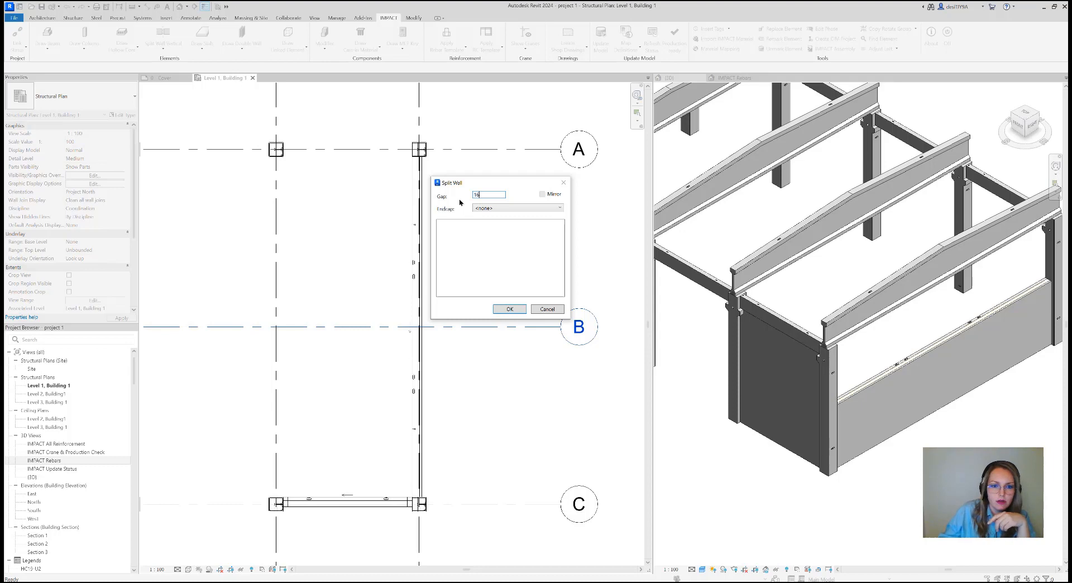
left_click(498, 210)
left_click(504, 232)
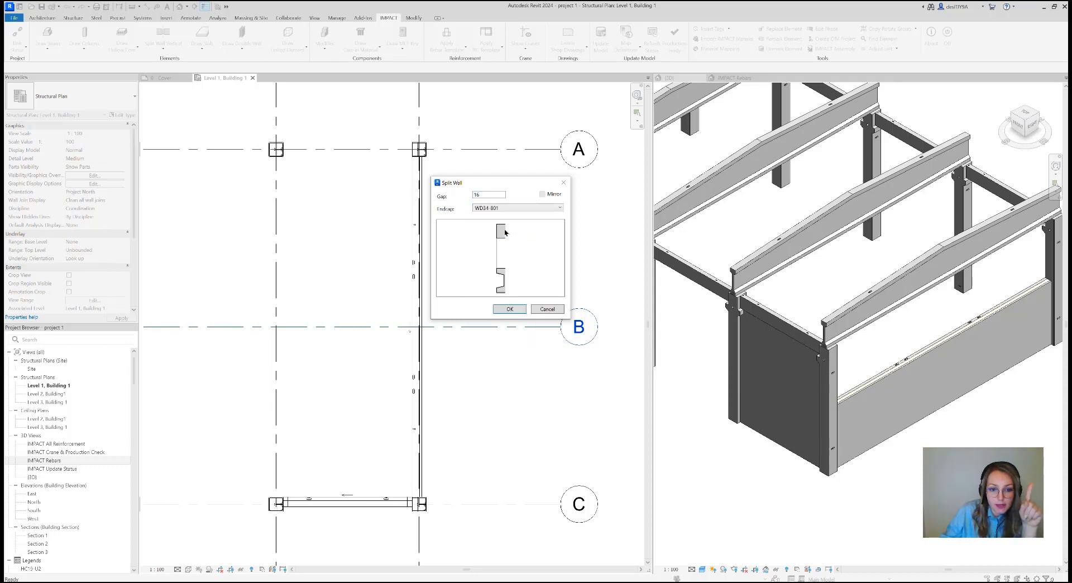
Examine the previews of the available WD34 endcap profiles, ending back on WD34-801
key("Down")
key("Down")
key("Down")
key("Down")
key("Down")
key("Down")
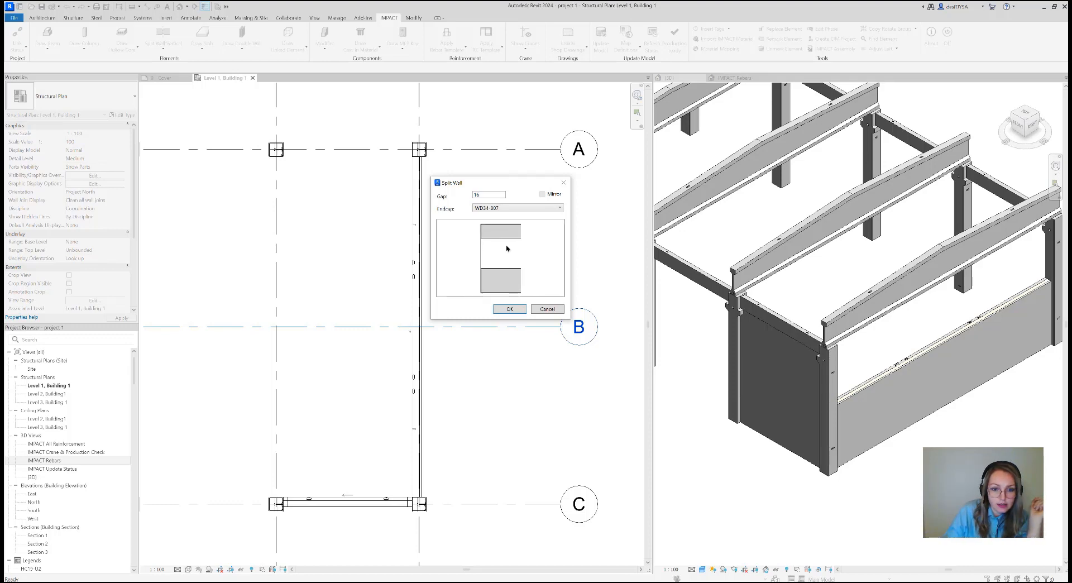
key("Down")
key("Down")
key("Down")
key("Down")
key("Down")
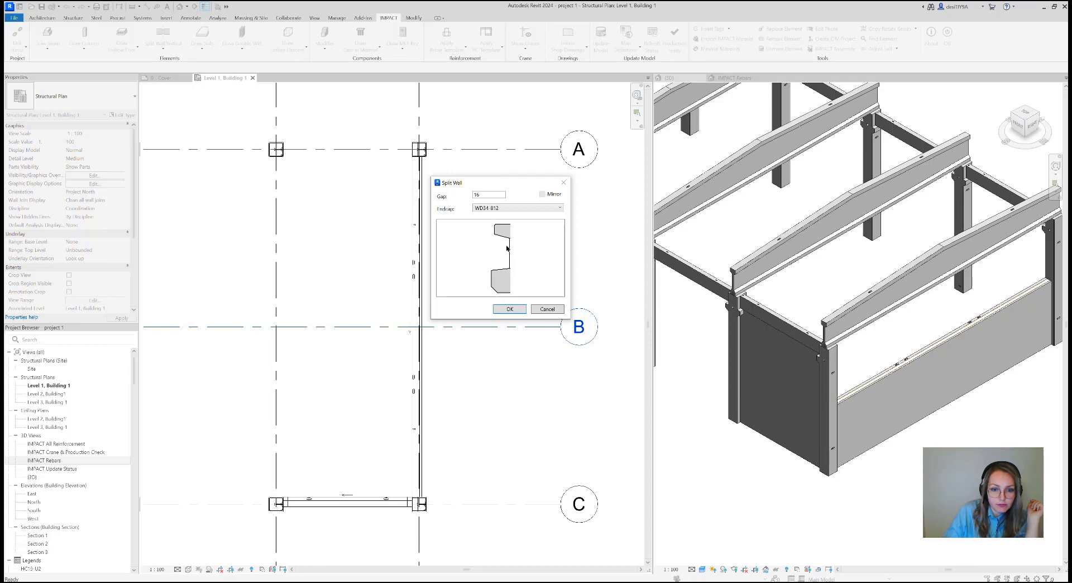
key("Down")
key("Down")
key("Down")
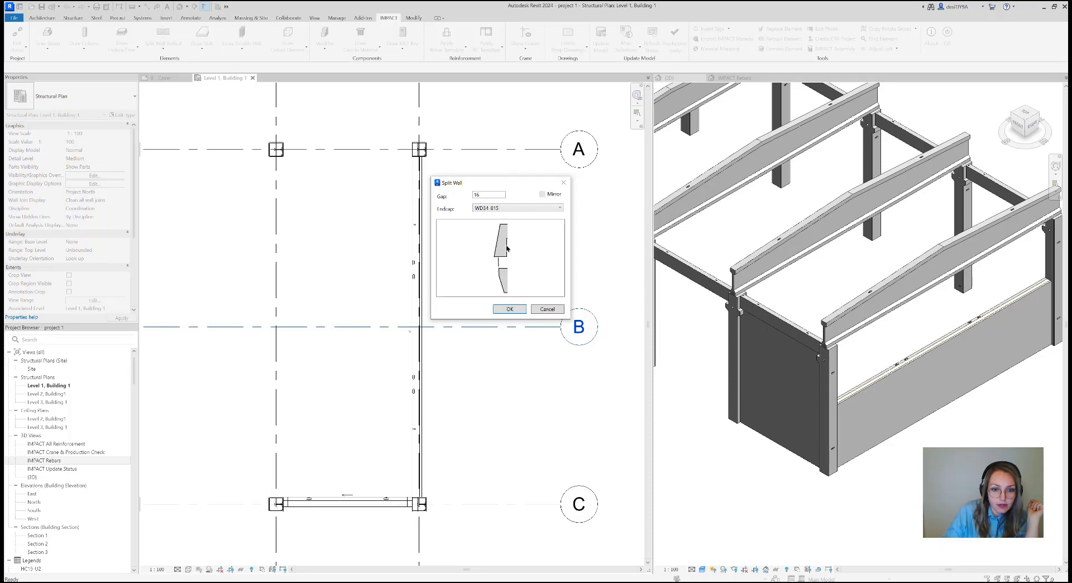
key("Up")
key("Up")
key("Up")
key("Up")
key("Up")
key("Up")
key("Up")
key("Up")
key("Up")
key("Up")
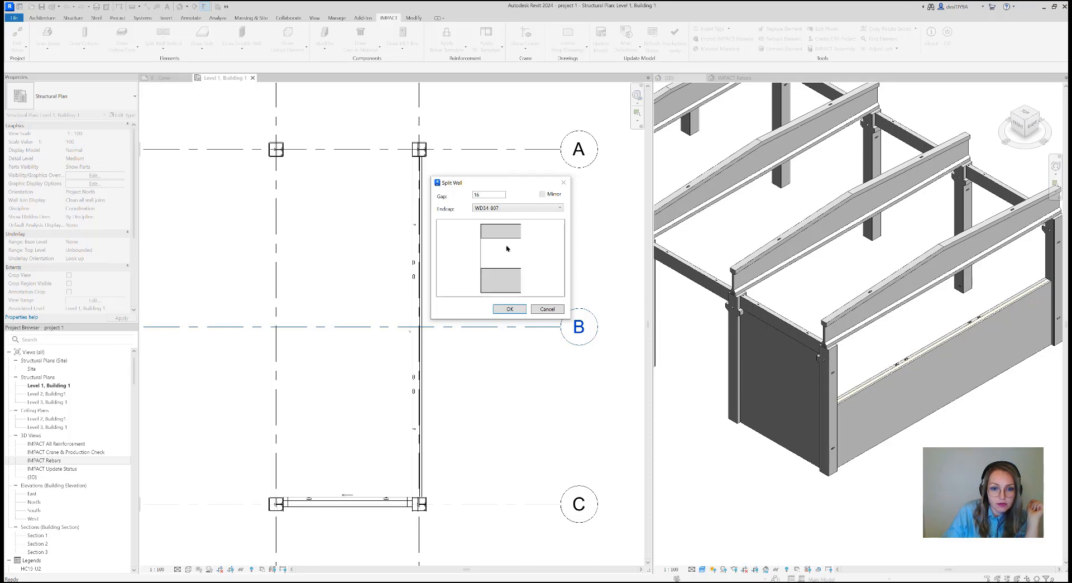
key("Up")
key("Up")
key("Up")
key("Up")
key("Up")
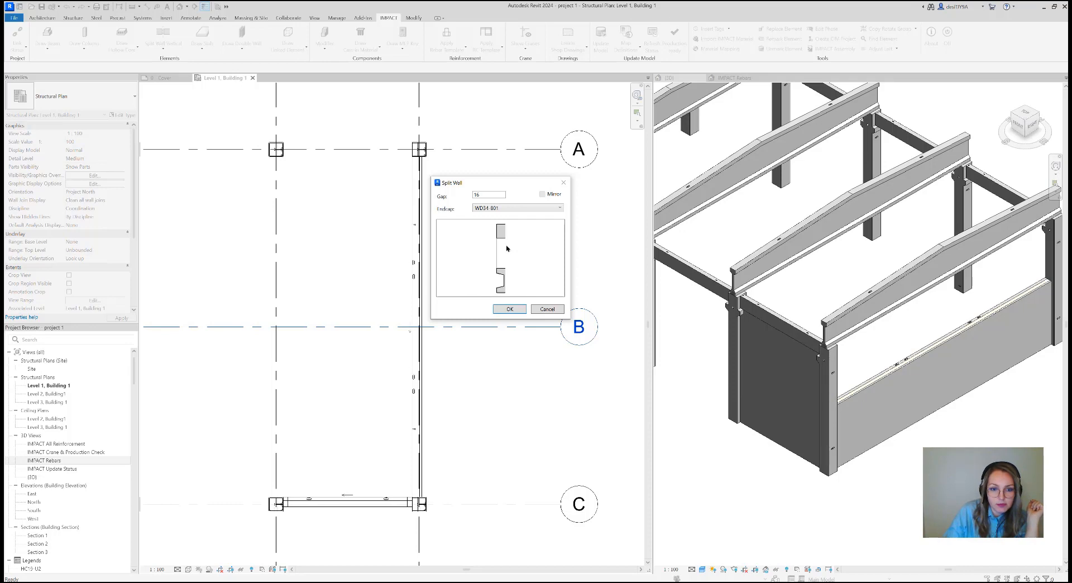
Split the gable wall at grid line B using endcap WD34-801
key("Down")
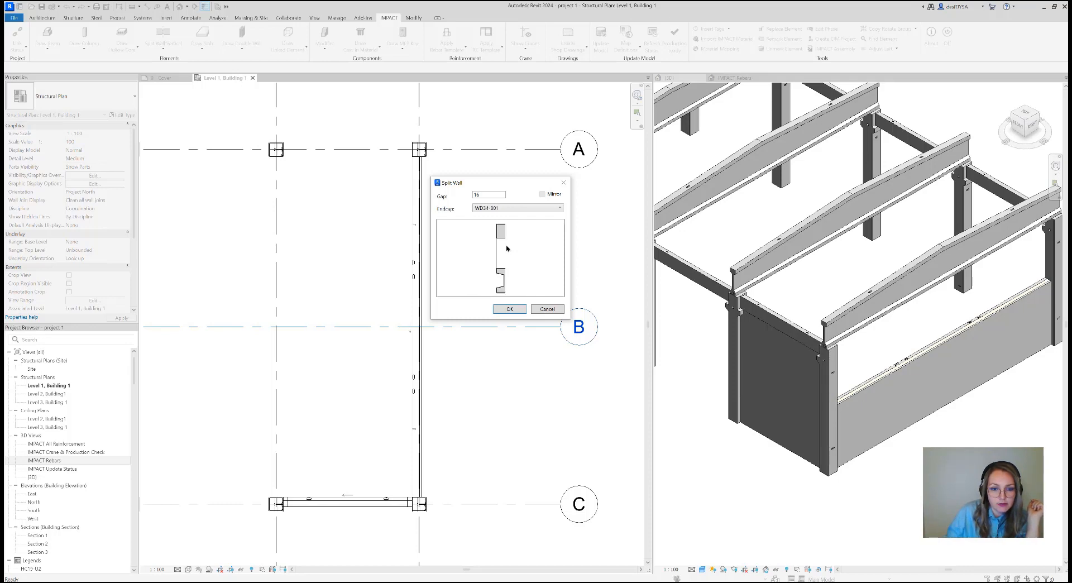
left_click(508, 308)
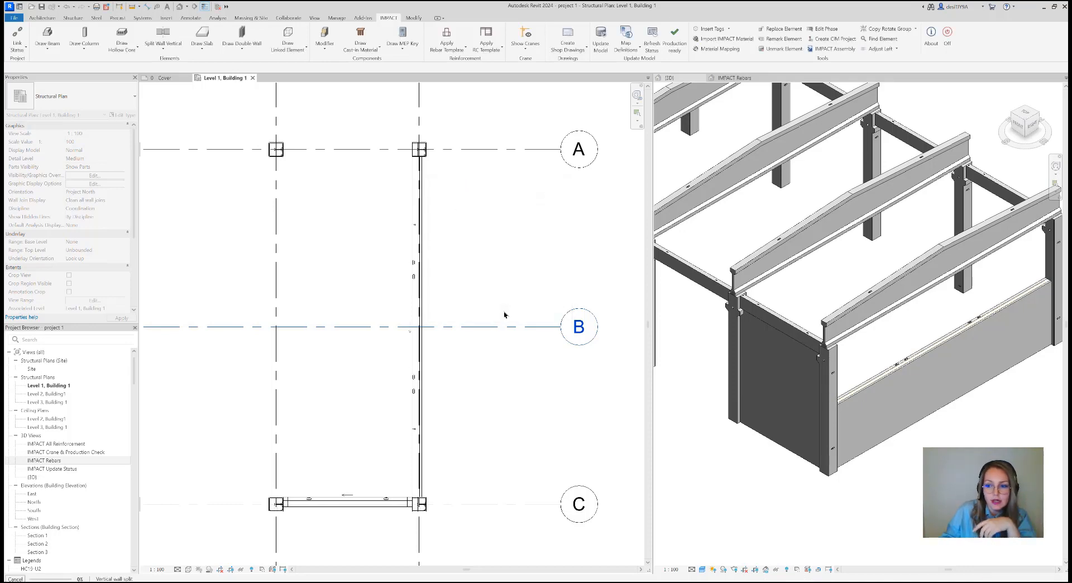
left_click(503, 314)
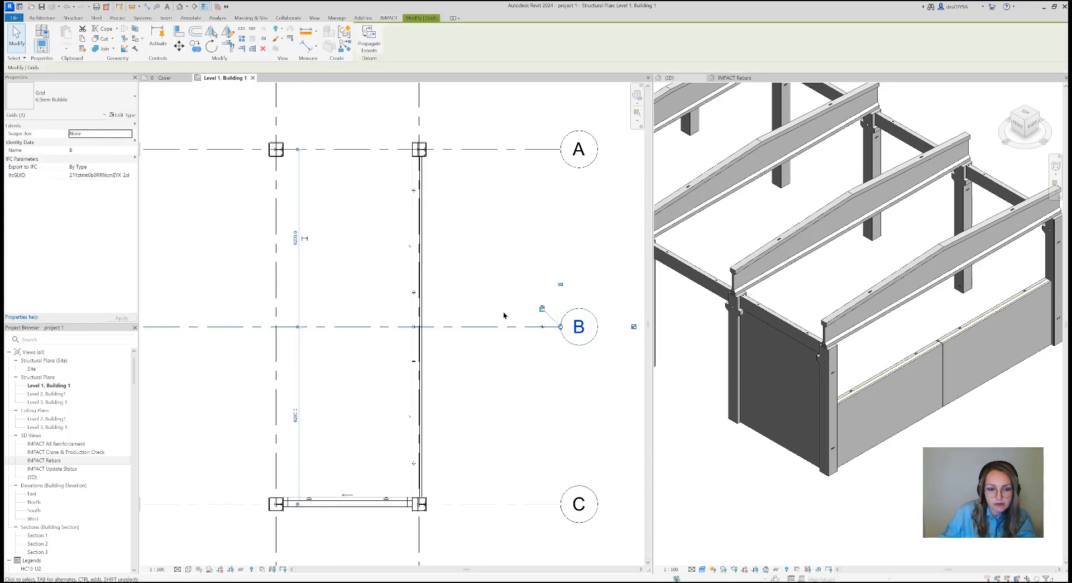
Examine the split joint and its endcap recess at grid line B in both the plan and the 3D view
scroll(419, 327, "up", 6)
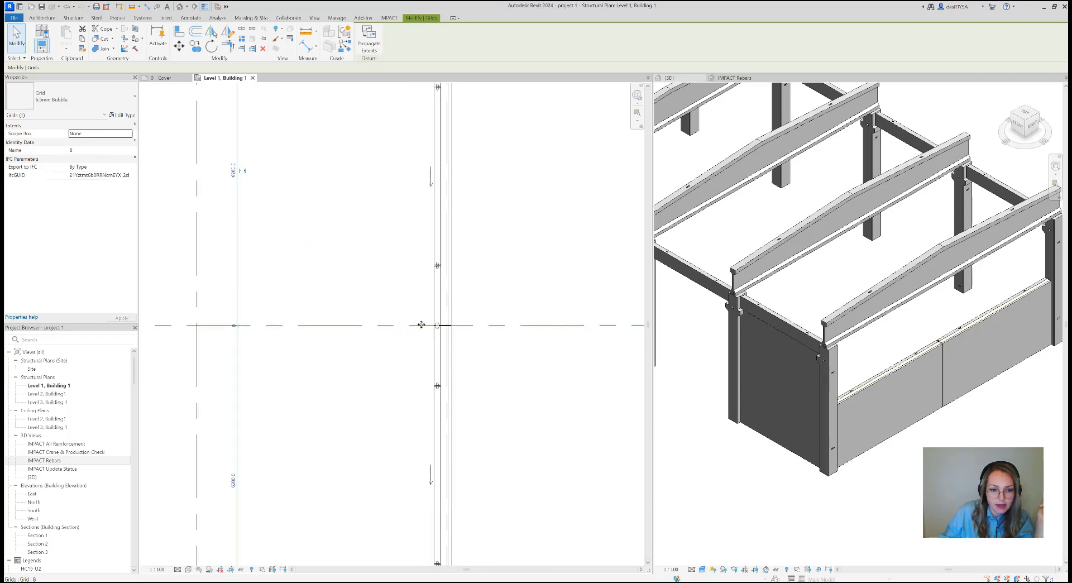
scroll(446, 326, "up", 3)
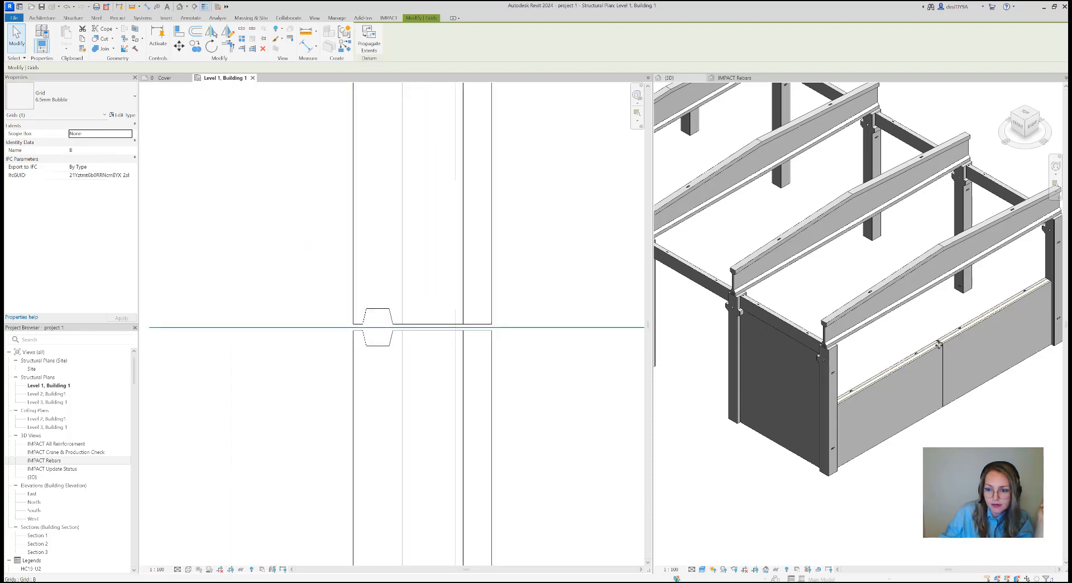
scroll(893, 304, "up", 8)
scroll(871, 324, "down", 8)
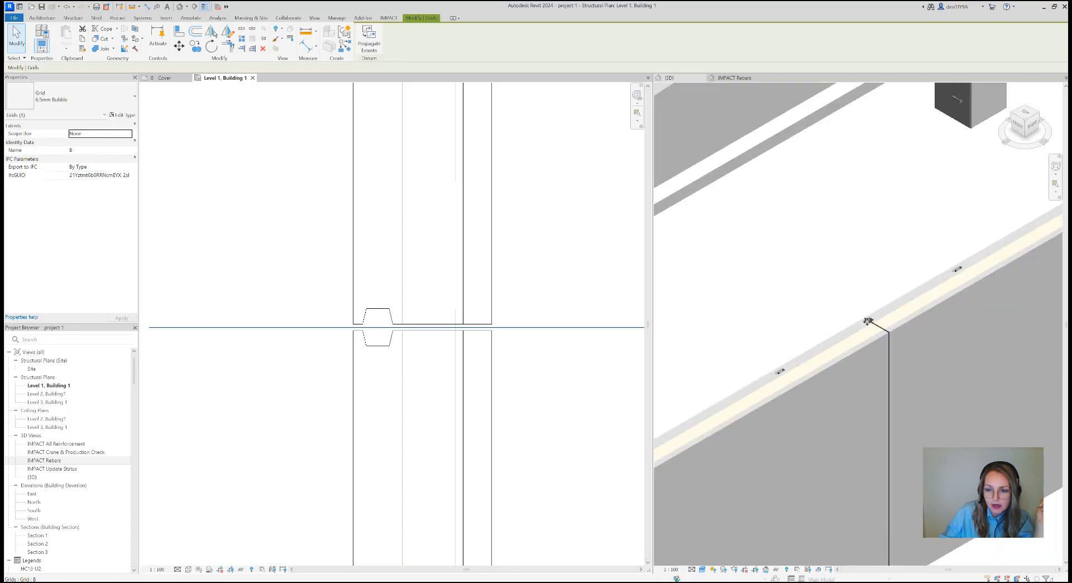
scroll(877, 333, "up", 3)
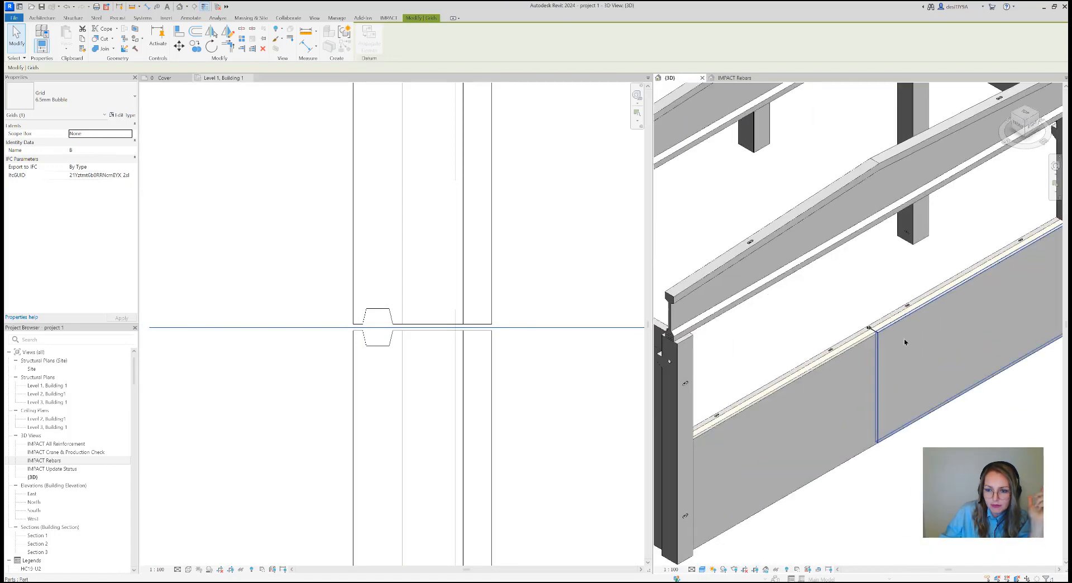
scroll(898, 340, "down", 3)
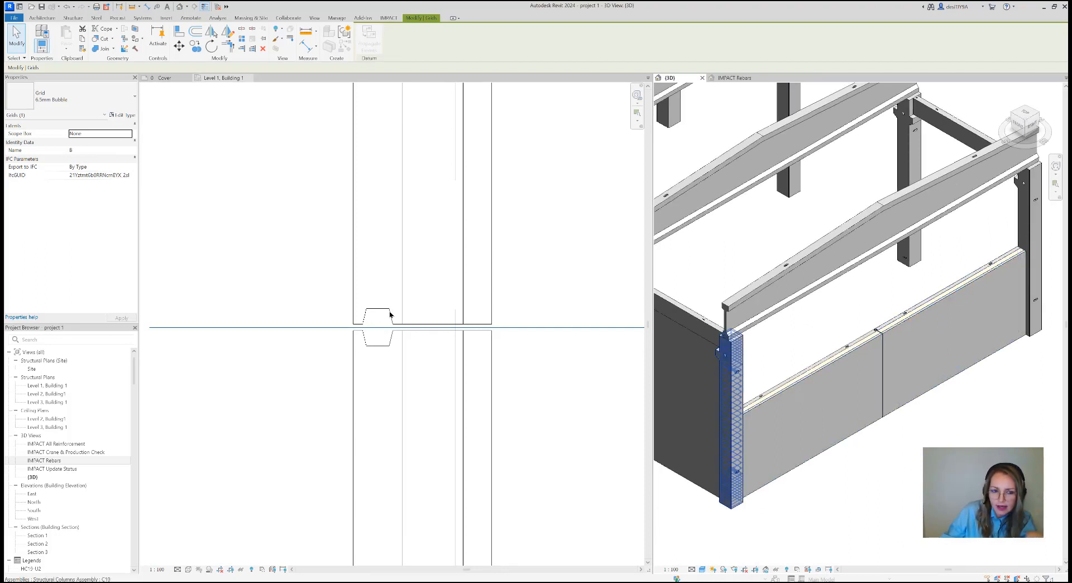
scroll(389, 314, "up", 1)
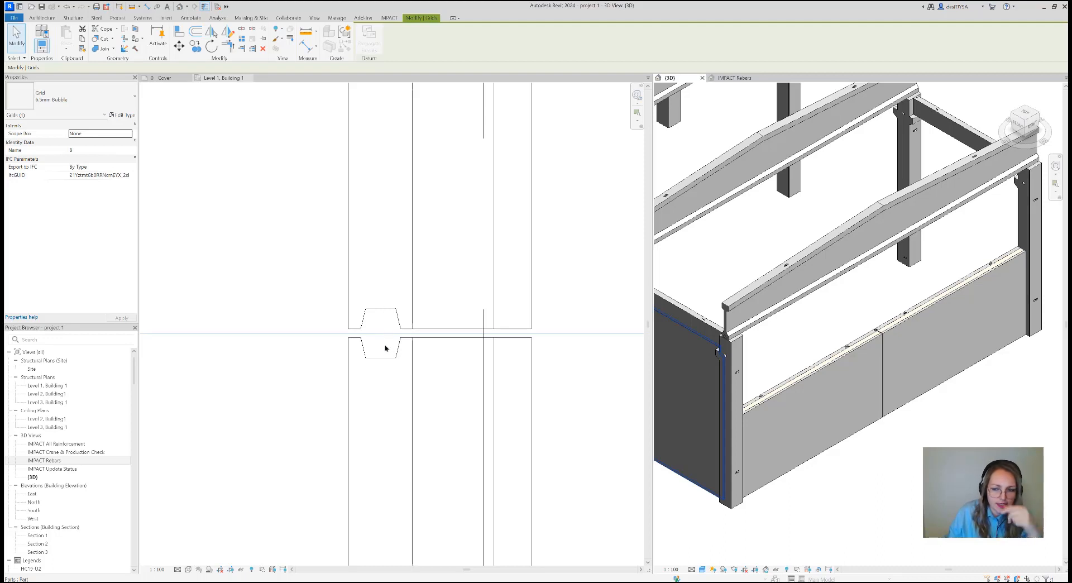
scroll(382, 351, "down", 3)
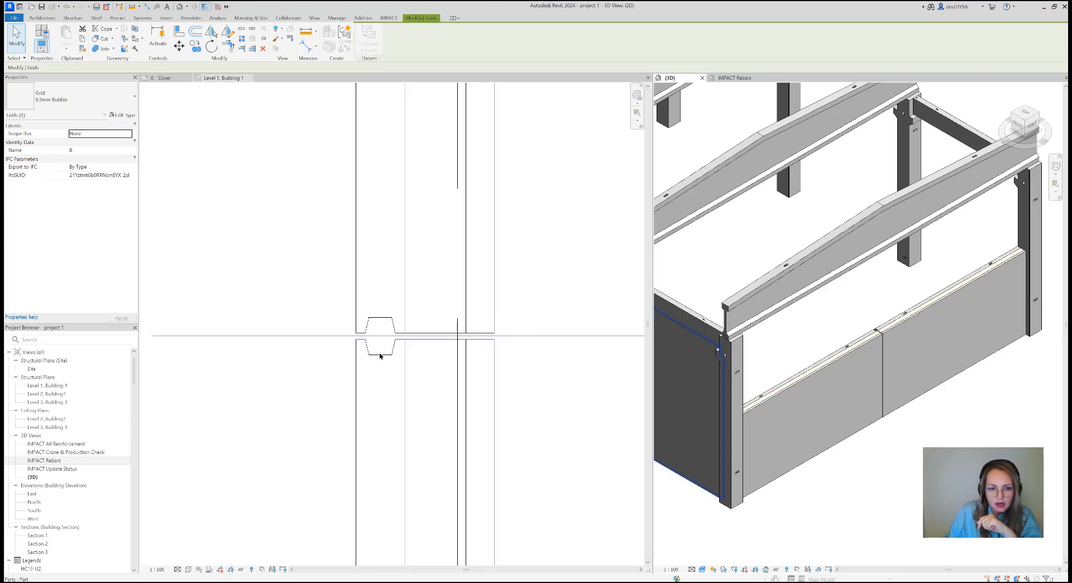
scroll(379, 355, "down", 2)
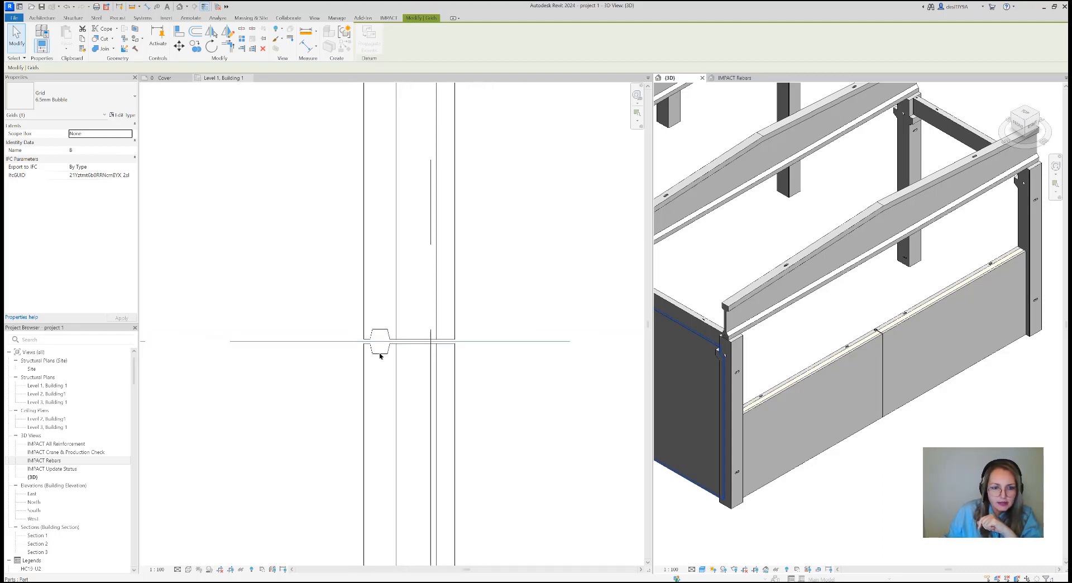
left_click(569, 271)
left_click(389, 18)
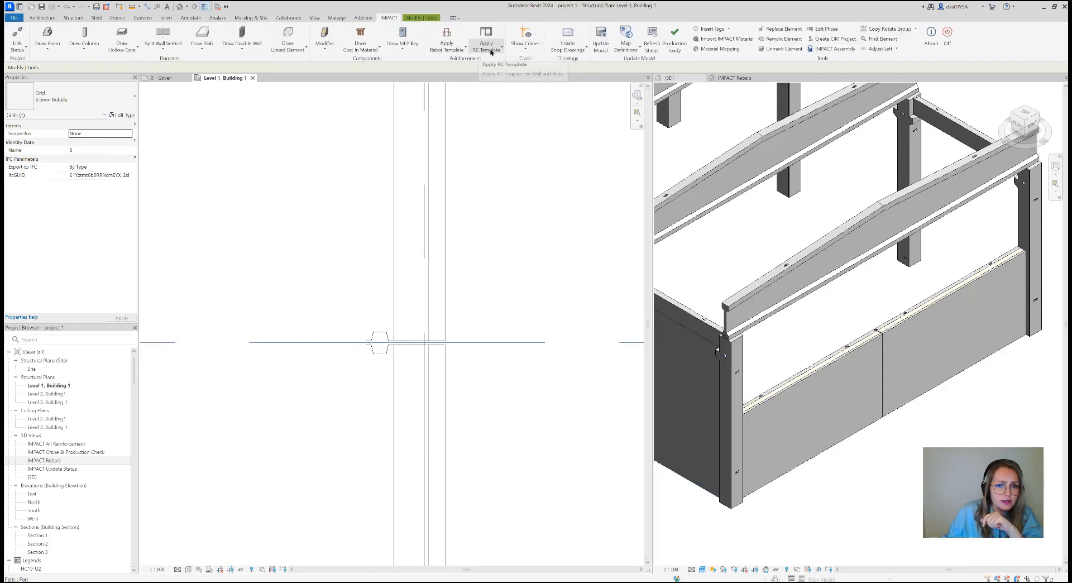
left_click(491, 51)
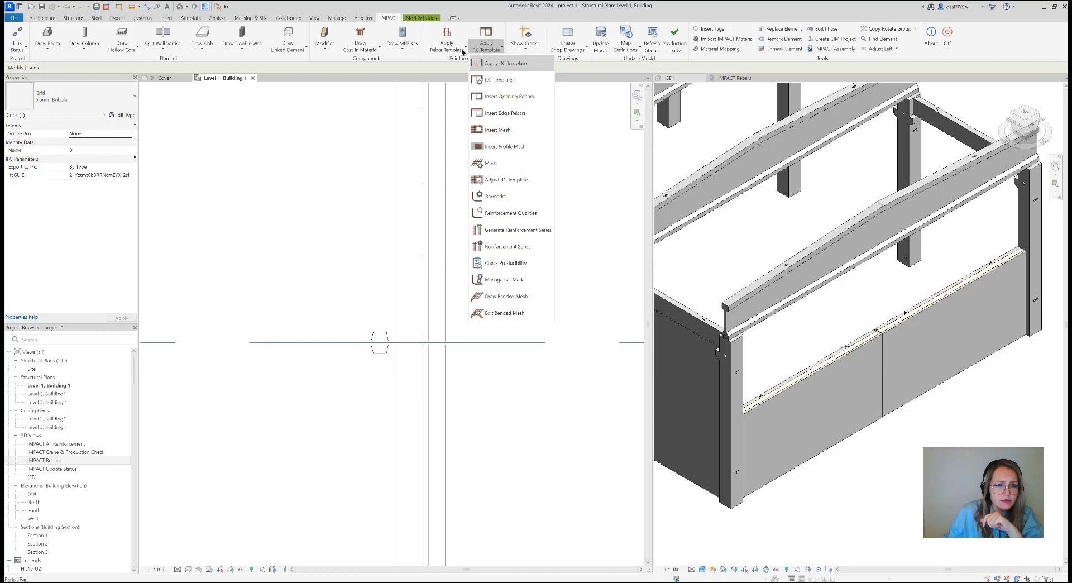
left_click(362, 52)
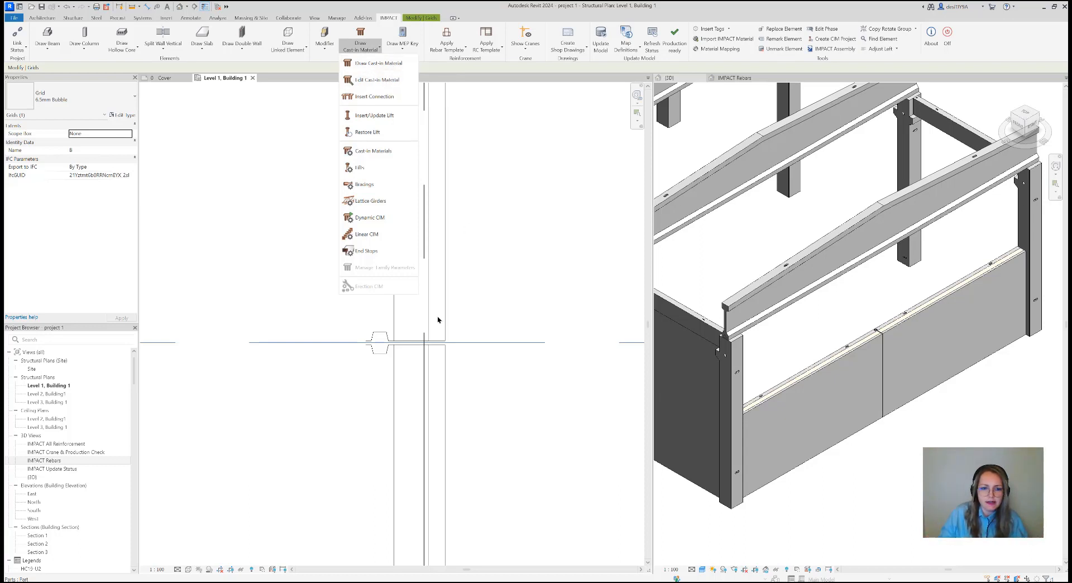
left_click(468, 324)
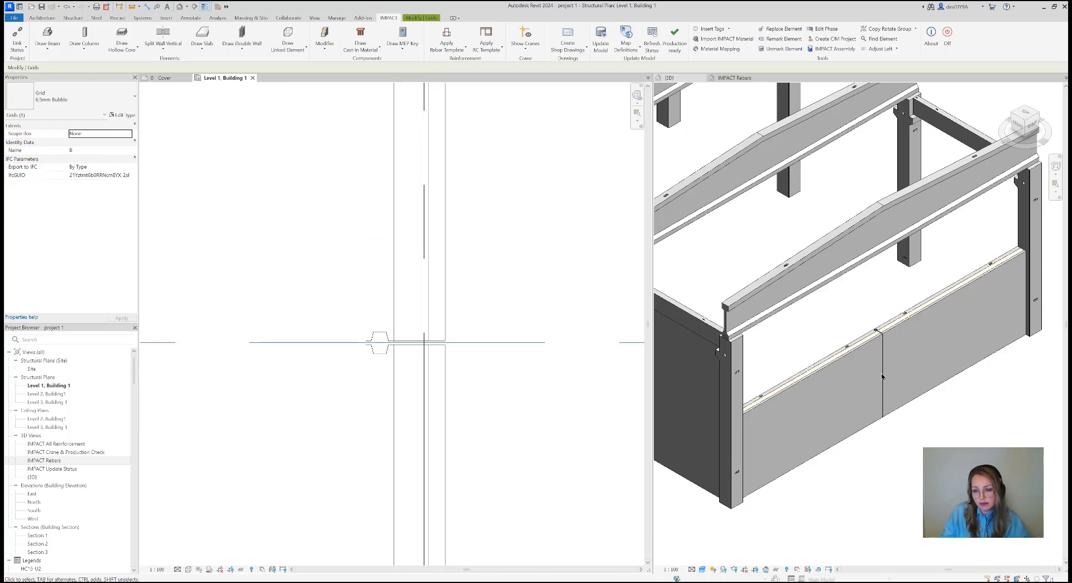
scroll(524, 359, "down", 3)
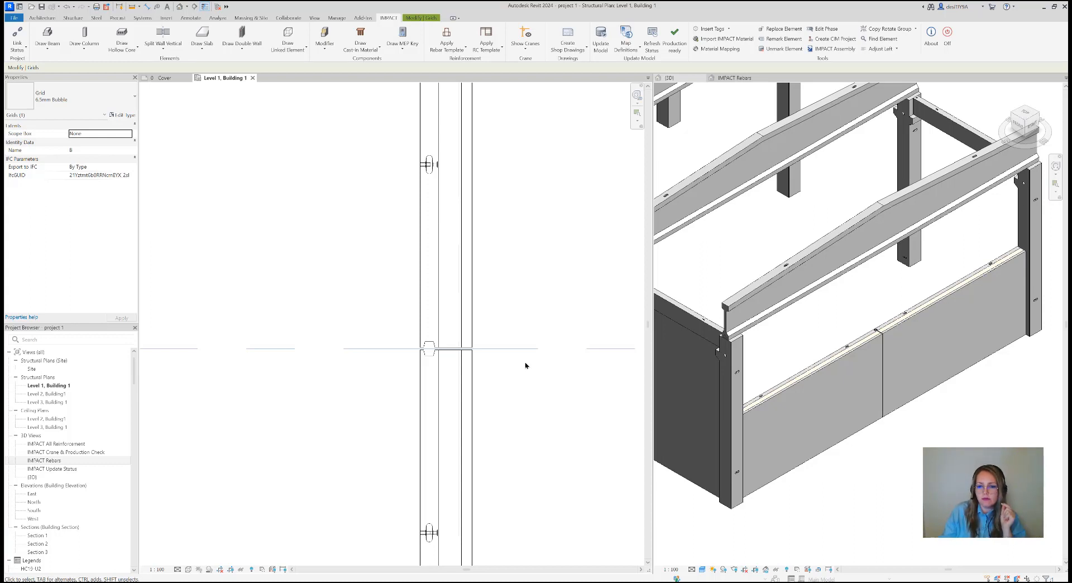
Review the endcap and cast-in material settings for WD34-801 in the SW34-LOOP CIM template, without changing them
left_click(180, 50)
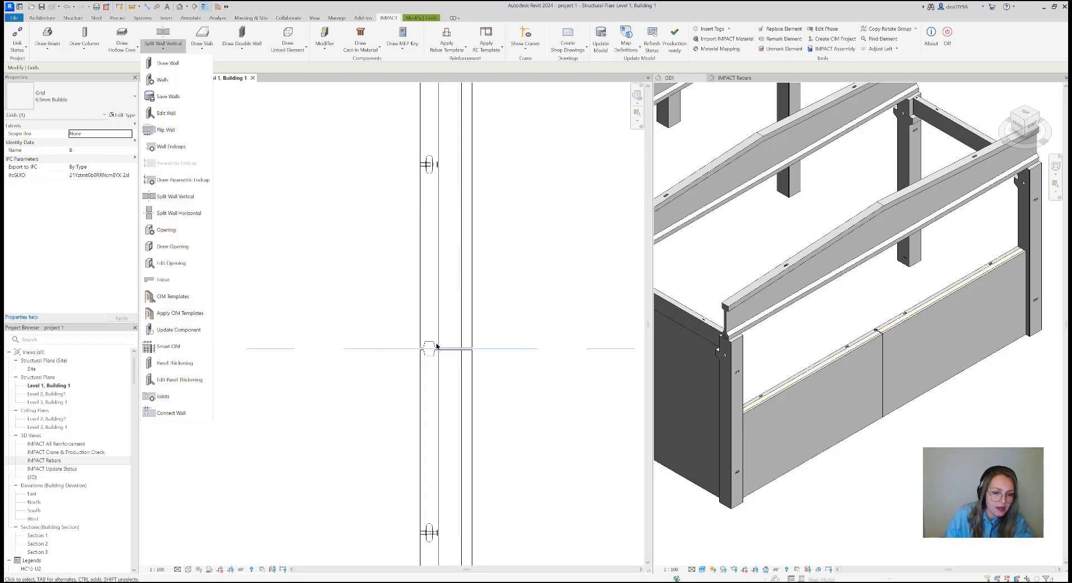
left_click(180, 297)
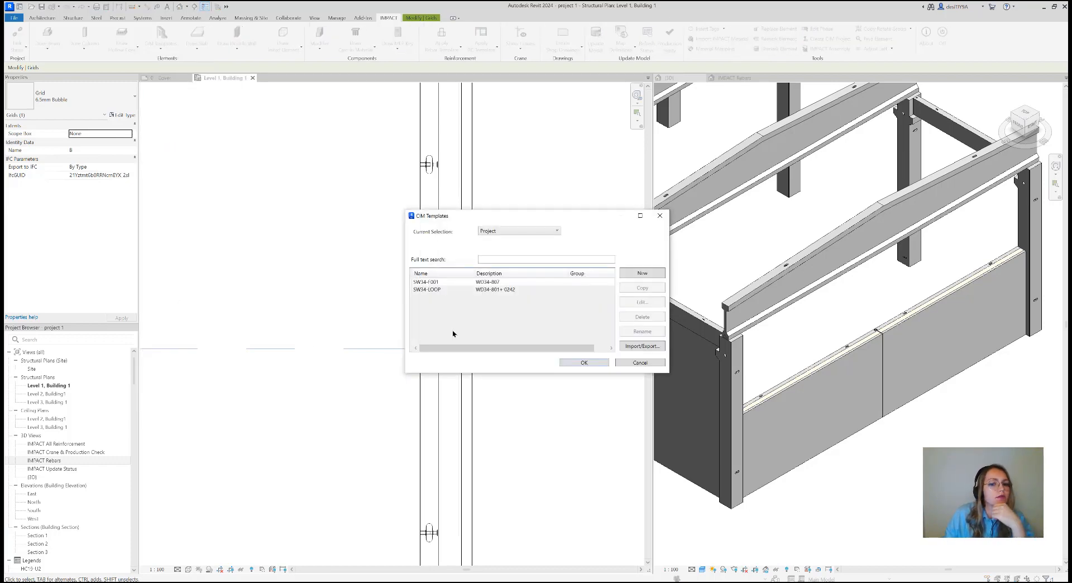
left_click(517, 289)
left_click(639, 303)
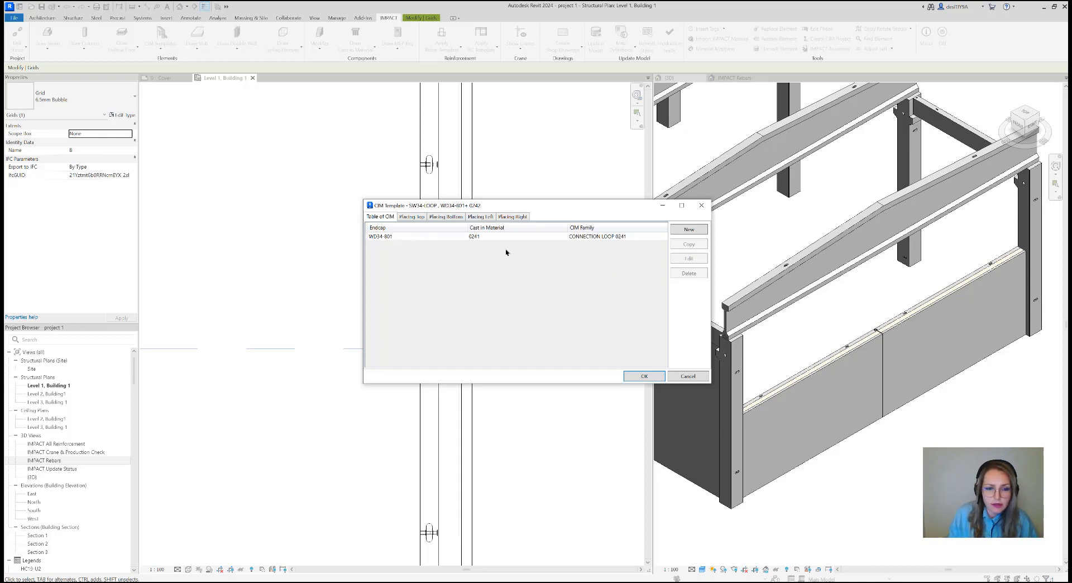
left_click(495, 237)
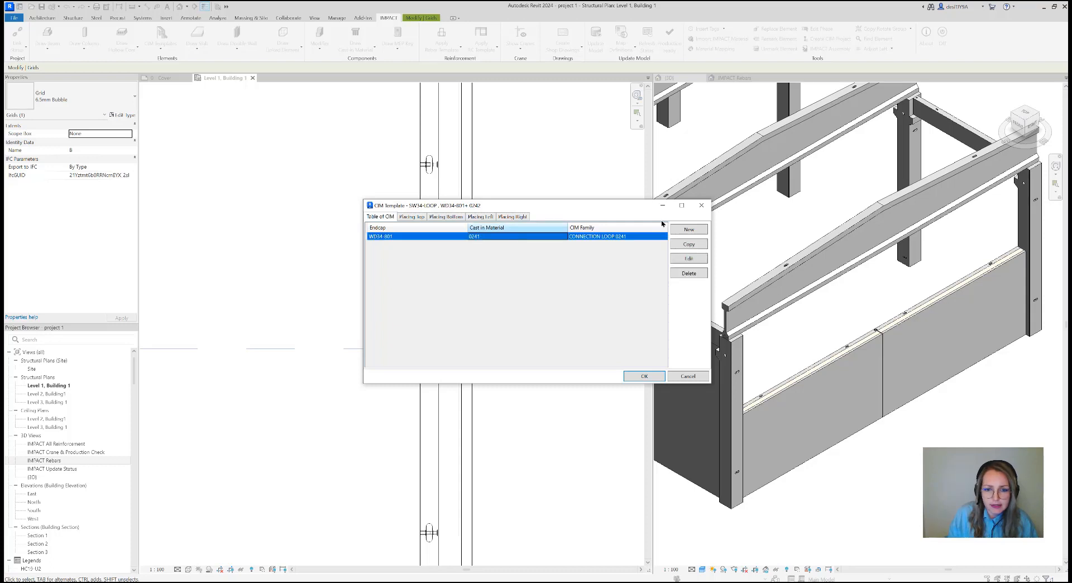
left_click(692, 260)
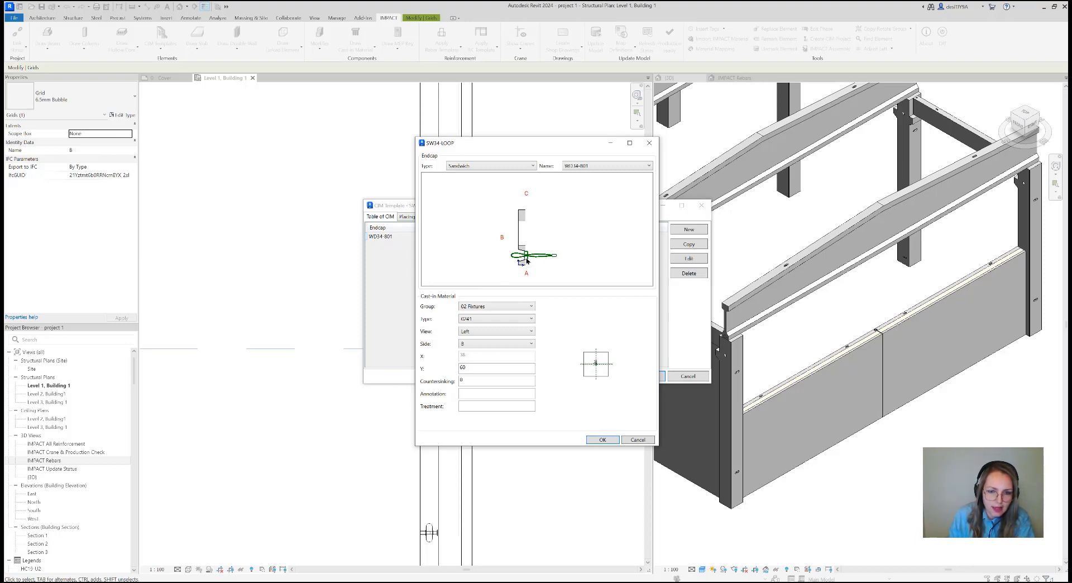
left_click(636, 440)
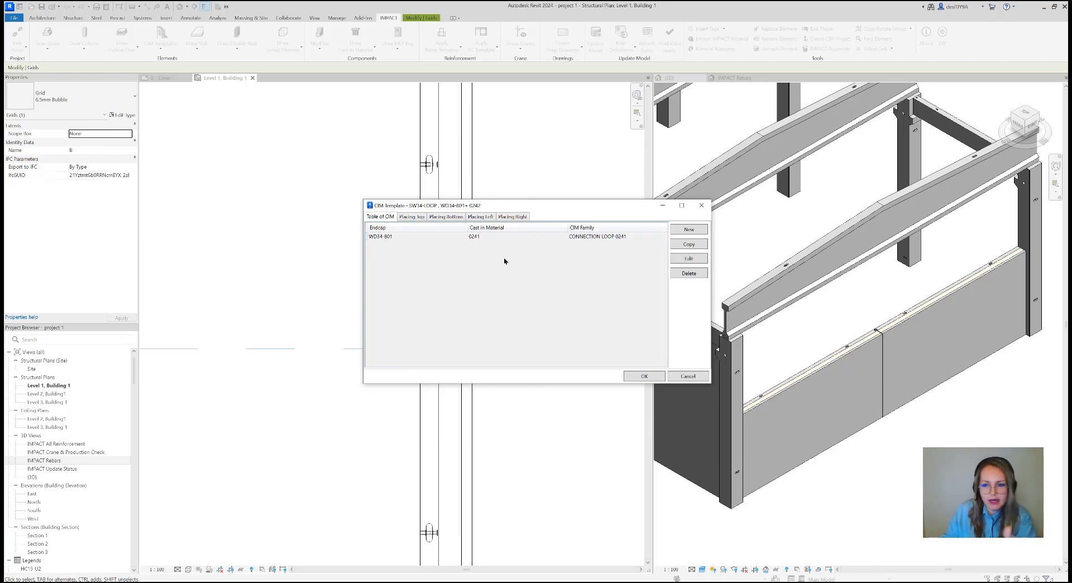
Compare the template's left and right placing settings, trying setup 2 for the right placing and returning it to setup 1
left_click(481, 216)
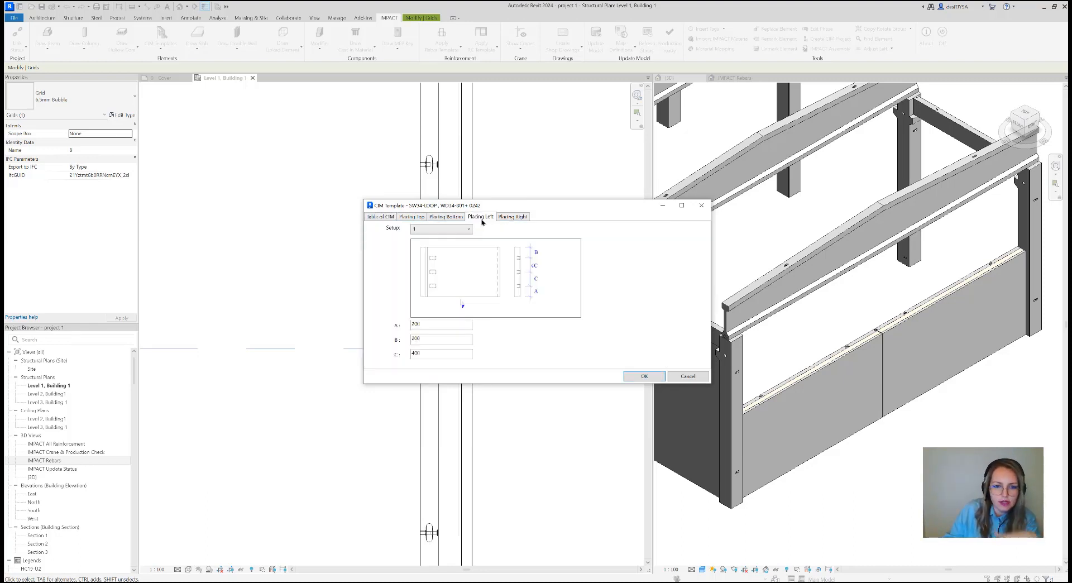
left_click(512, 217)
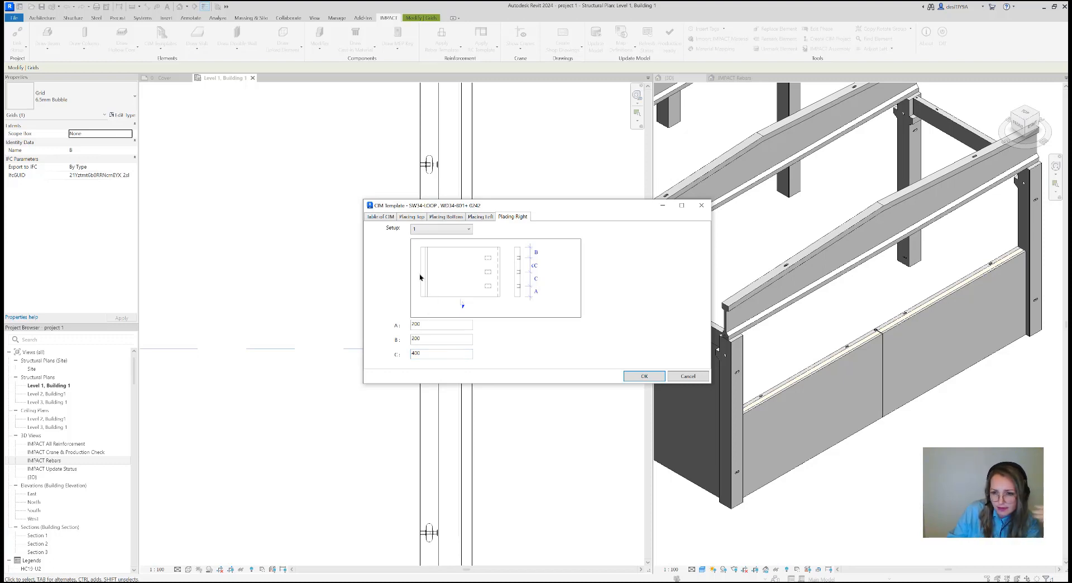
left_click(427, 228)
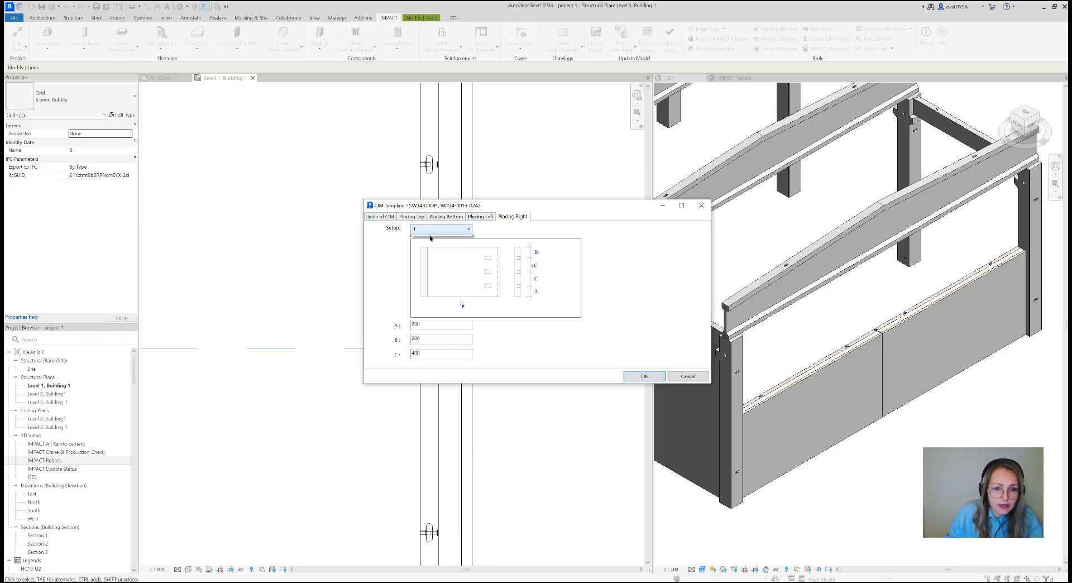
left_click(434, 244)
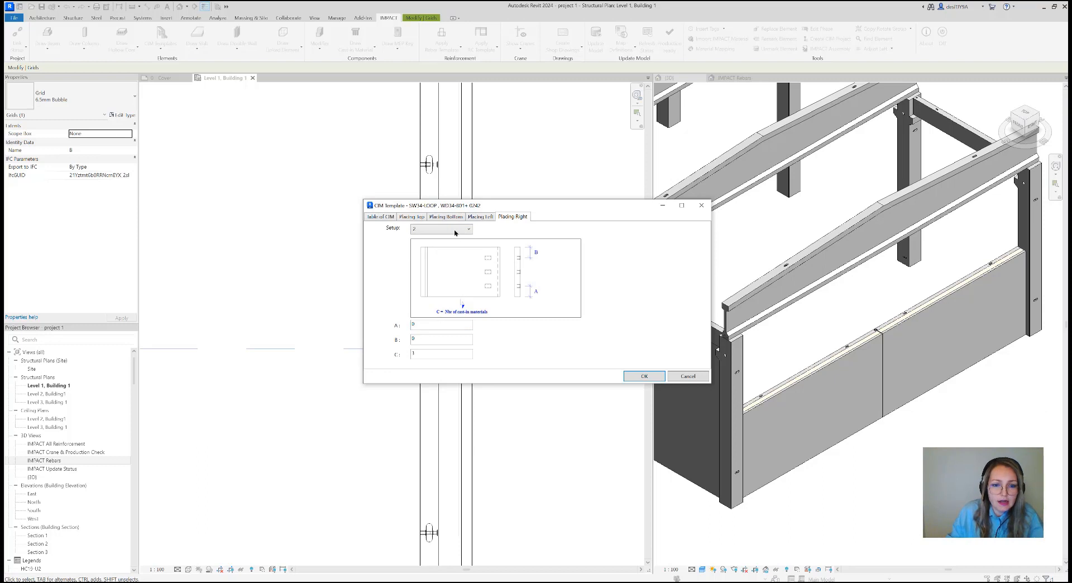
left_click(453, 229)
left_click(453, 241)
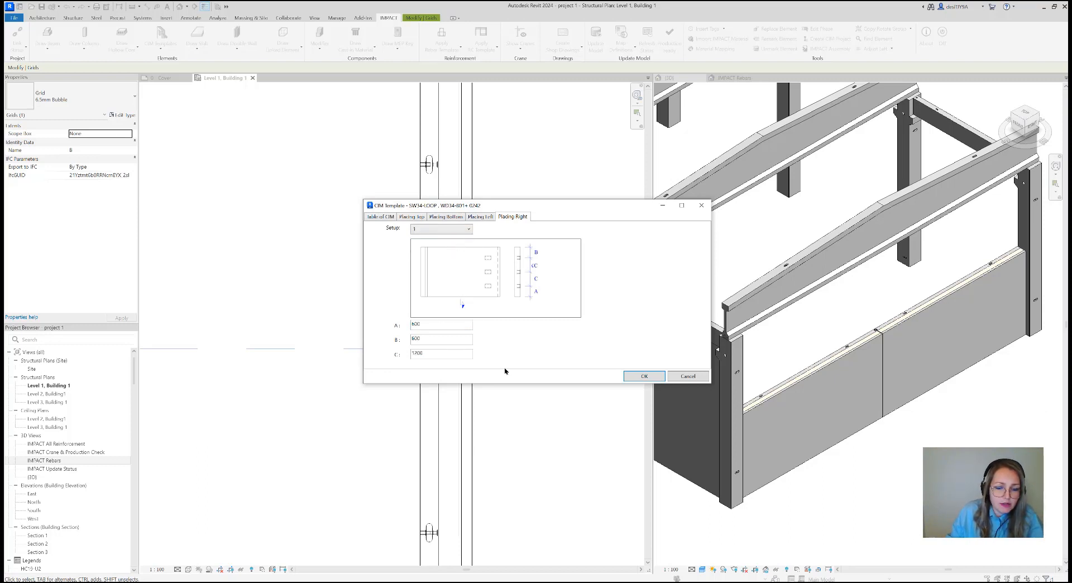
left_click(481, 217)
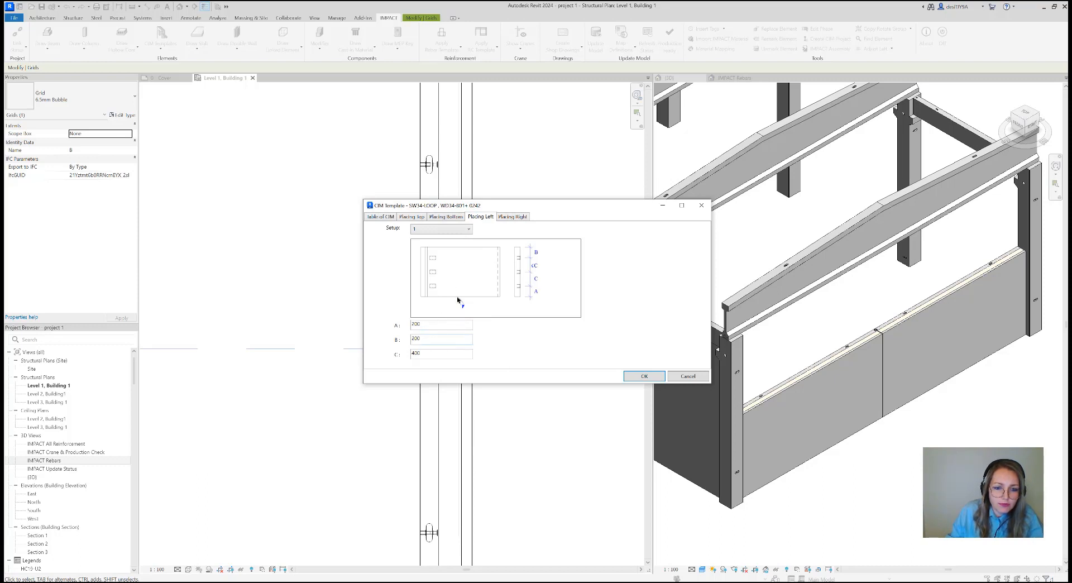
left_click(515, 216)
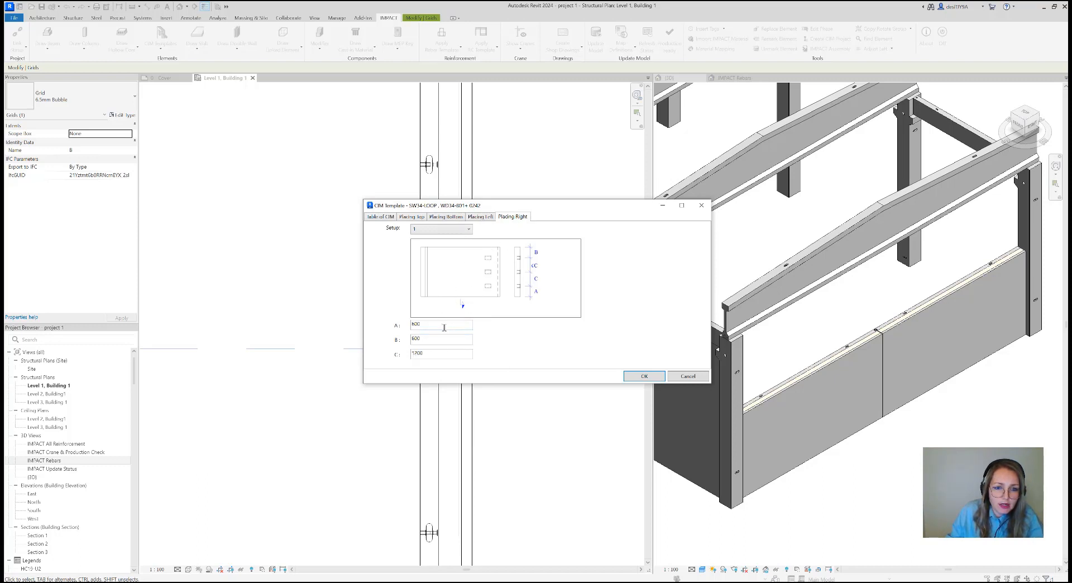
Match the right placing to the left with A 200, B 200 and C 400, and save the SW34-LOOP template
key("ctrl+a")
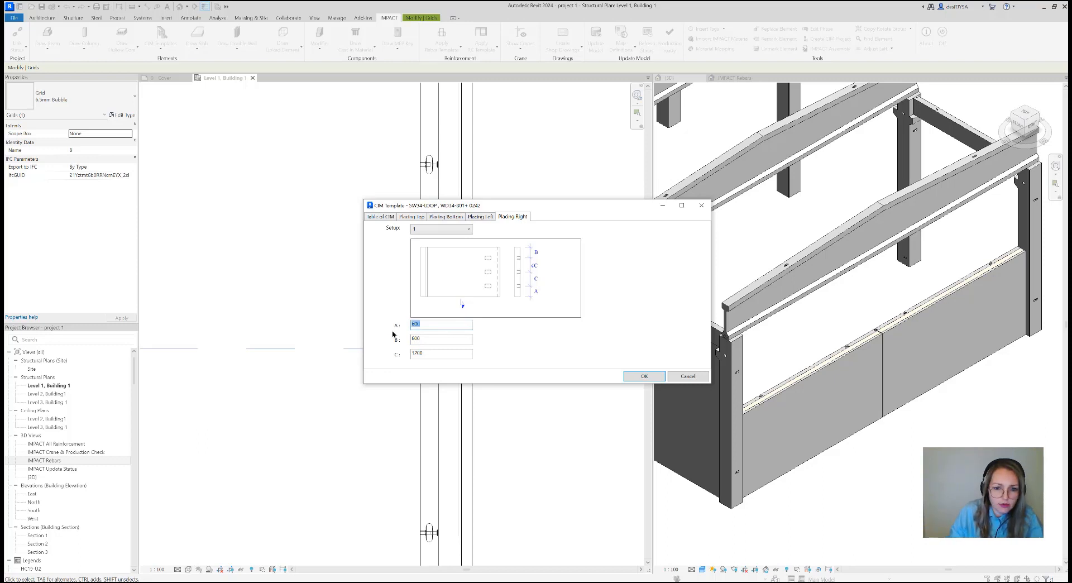
type("200")
key("Tab")
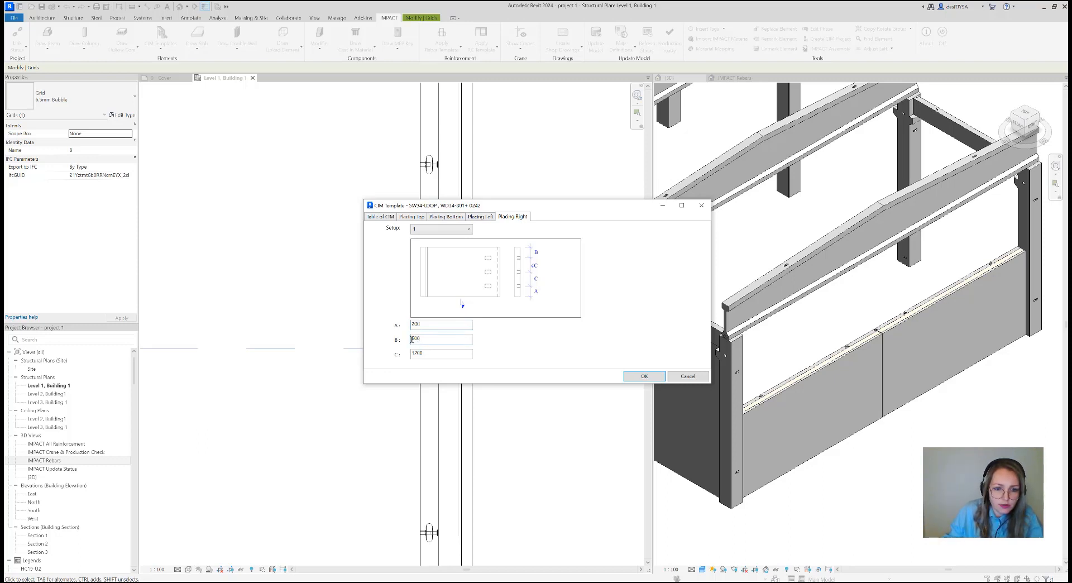
type("2")
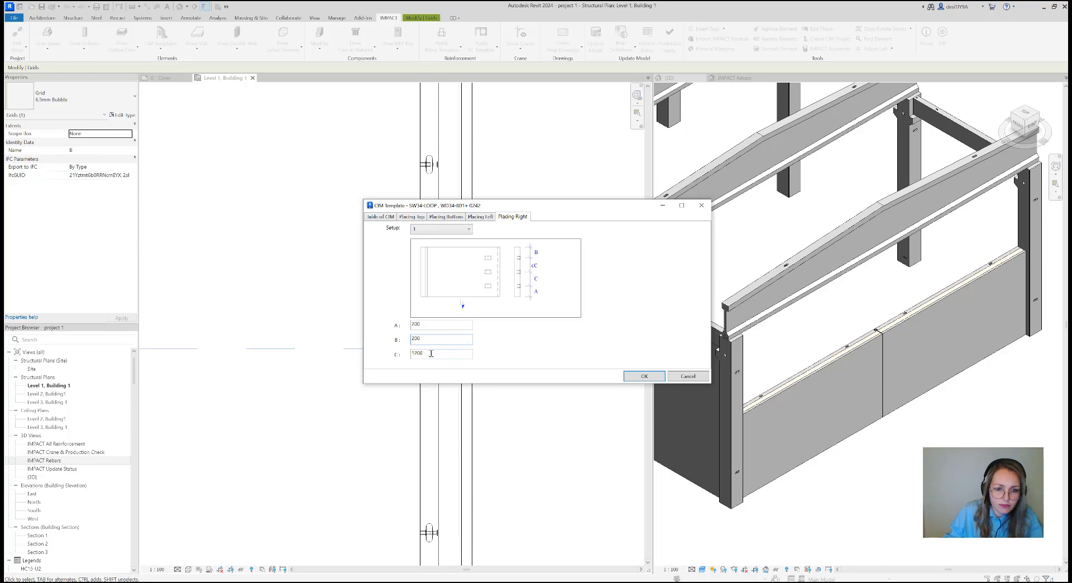
key("Tab")
type("40")
left_click(644, 375)
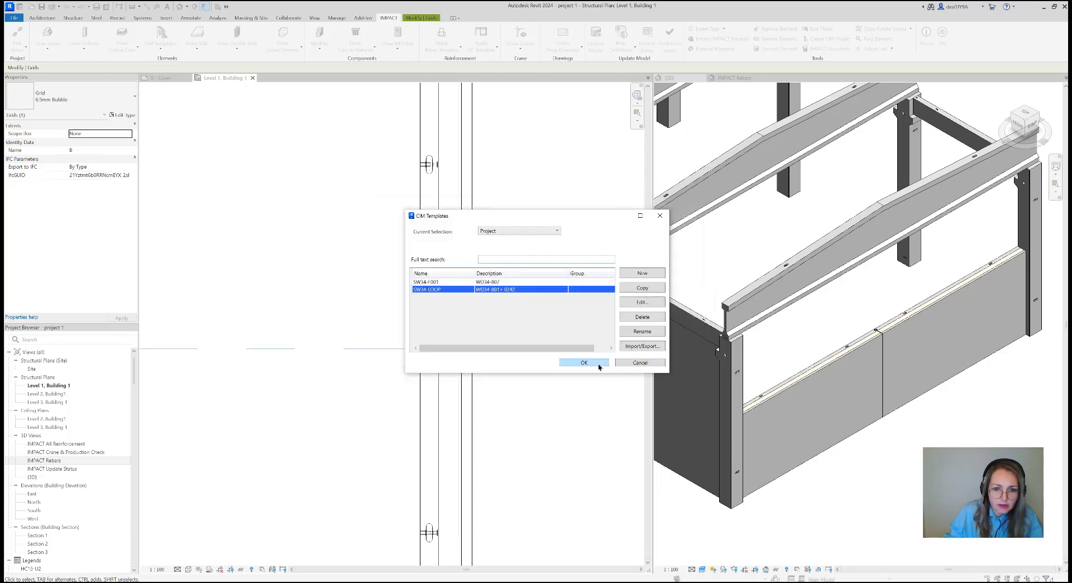
left_click(599, 367)
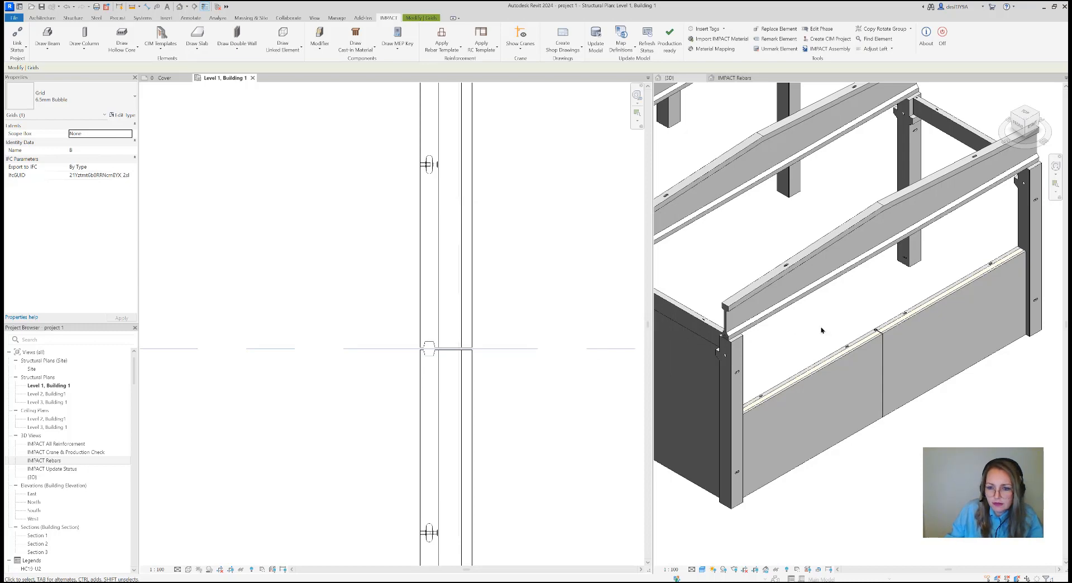
Apply the SW34-LOOP CIM template to both halves of the split gable wall
scroll(820, 330, "down", 1)
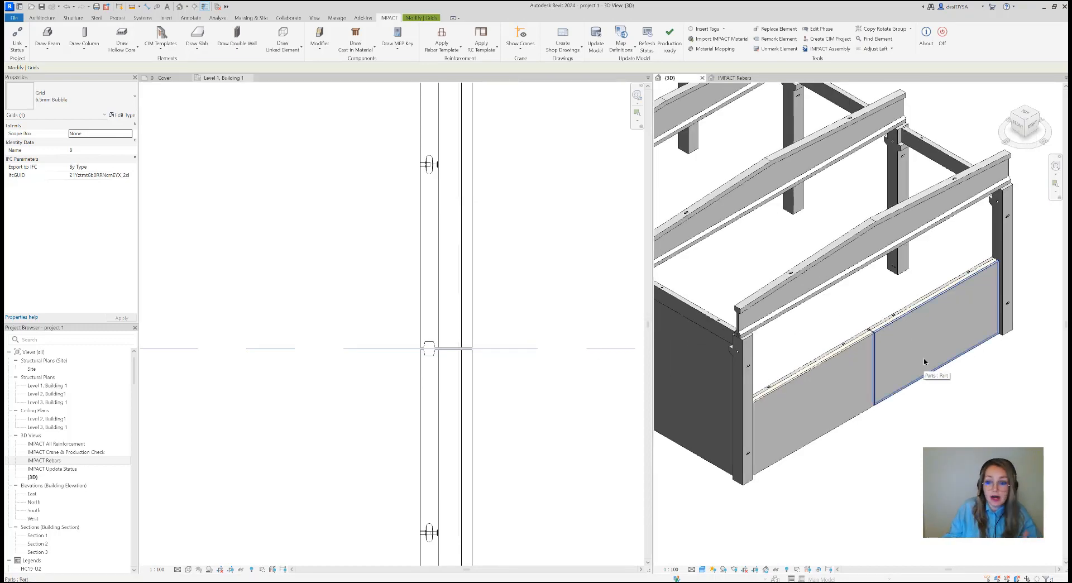
left_click(162, 45)
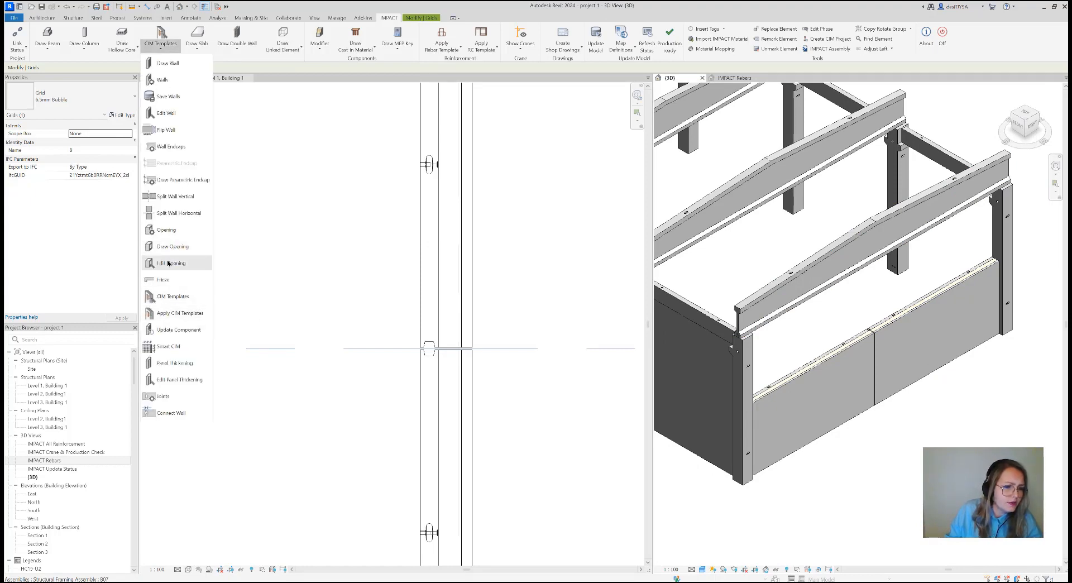
left_click(187, 314)
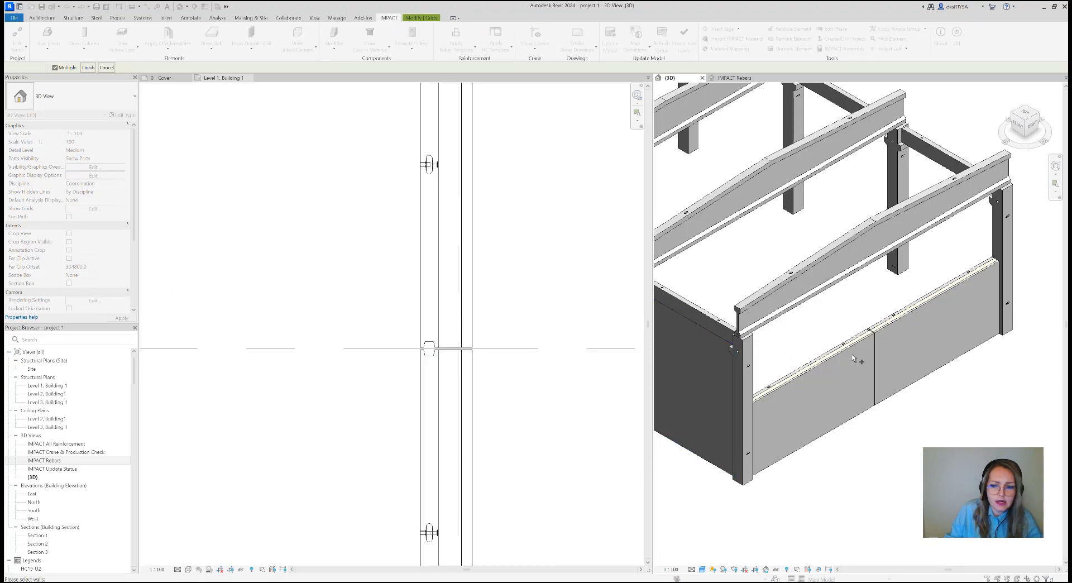
left_click(882, 359)
left_click(863, 382)
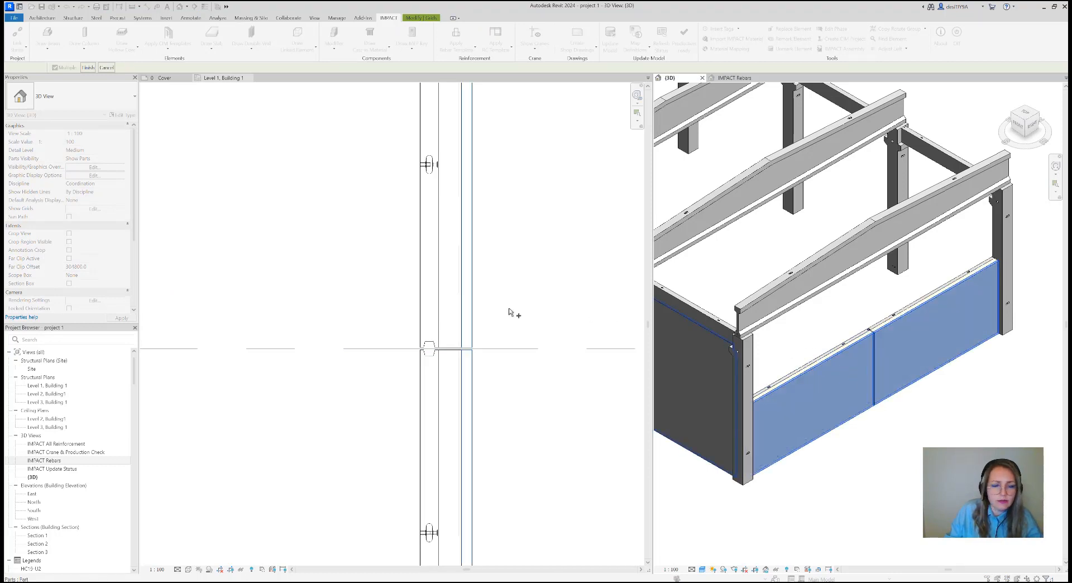
left_click(87, 68)
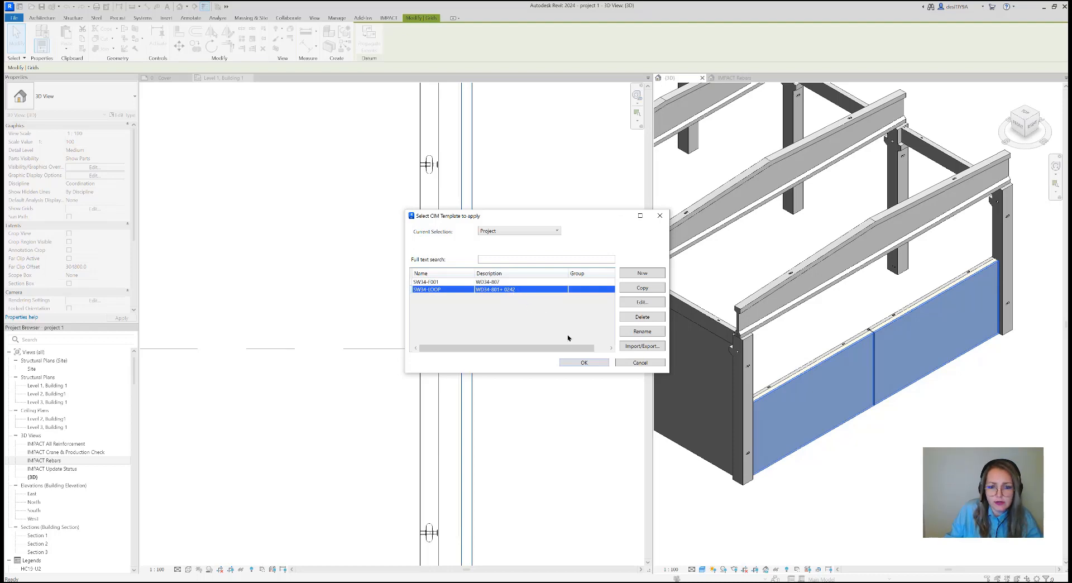
left_click(592, 364)
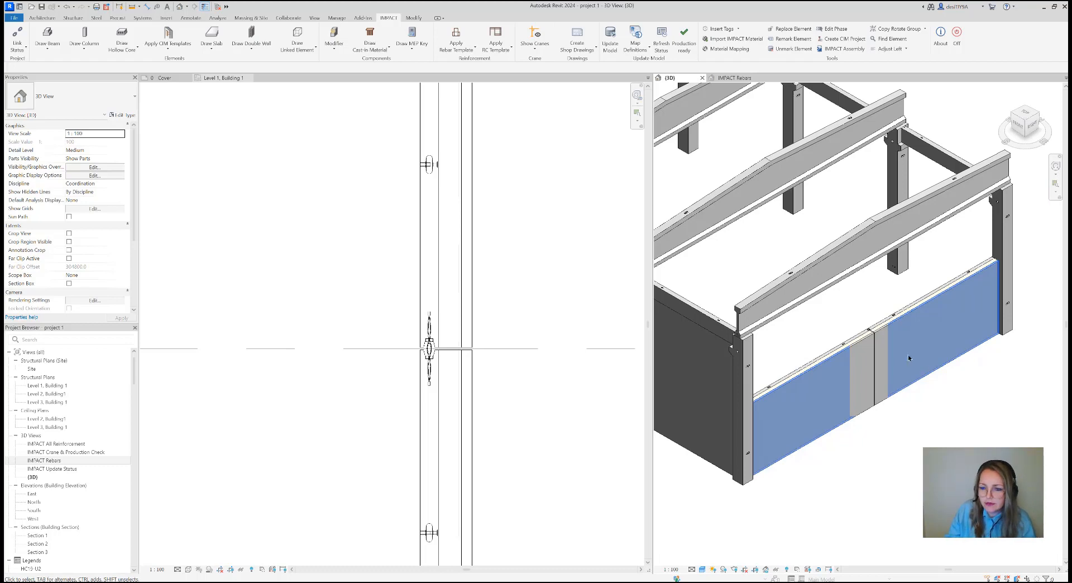
Show the 3D view in wireframe and examine the connection loops along the gable wall's split joint
scroll(869, 330, "up", 3)
scroll(870, 331, "up", 5)
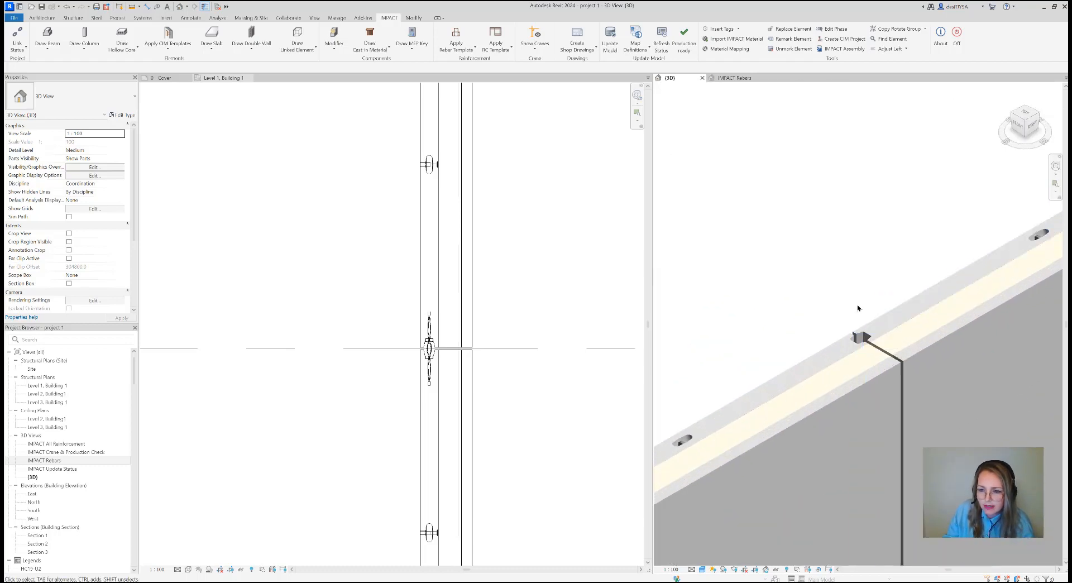
scroll(847, 305, "down", 4)
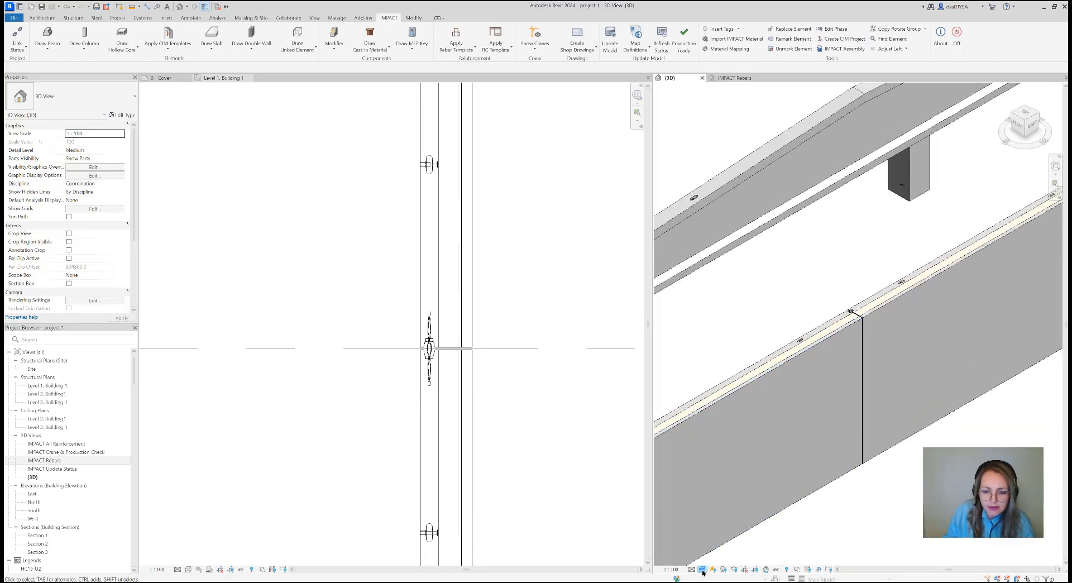
left_click(702, 568)
left_click(719, 519)
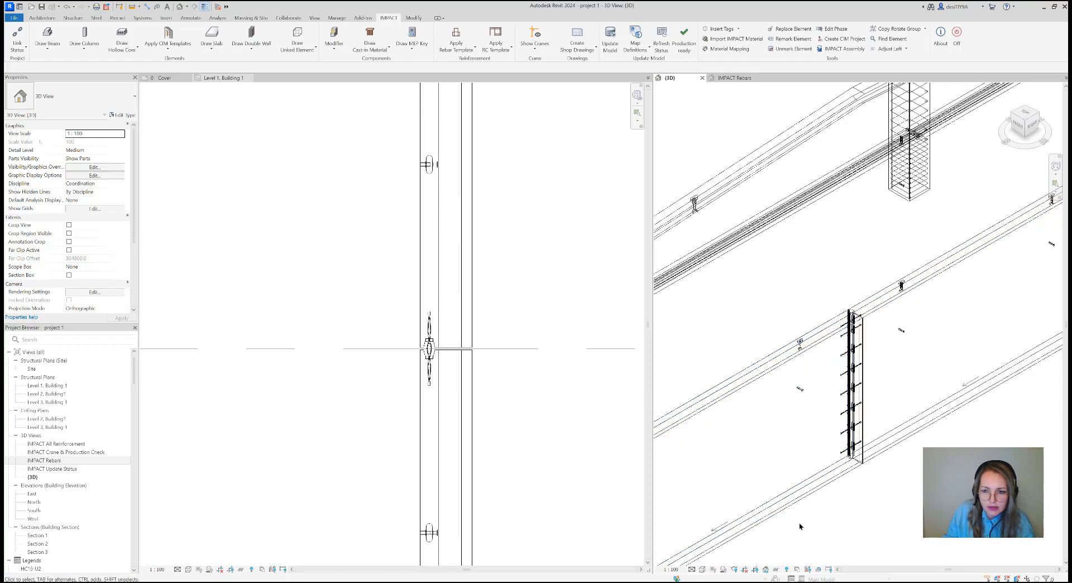
scroll(870, 341, "up", 4)
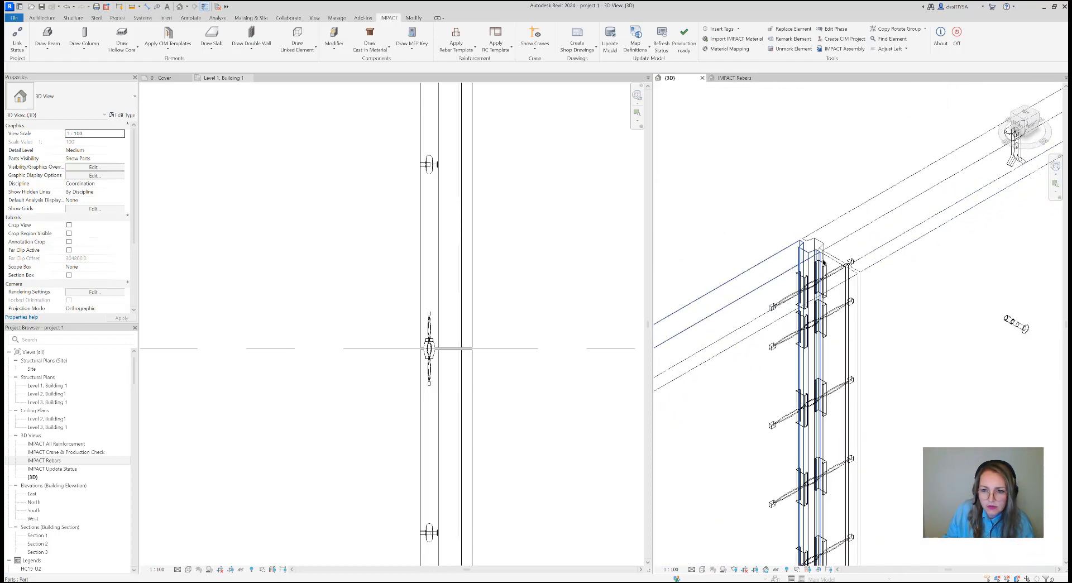
scroll(828, 291, "down", 4)
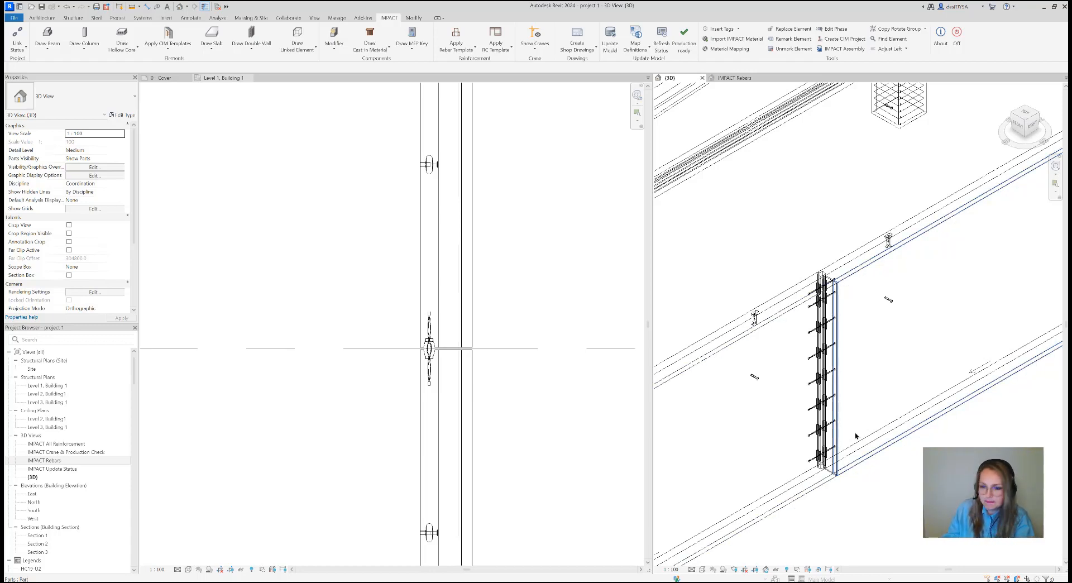
scroll(815, 341, "down", 2)
scroll(815, 341, "down", 2)
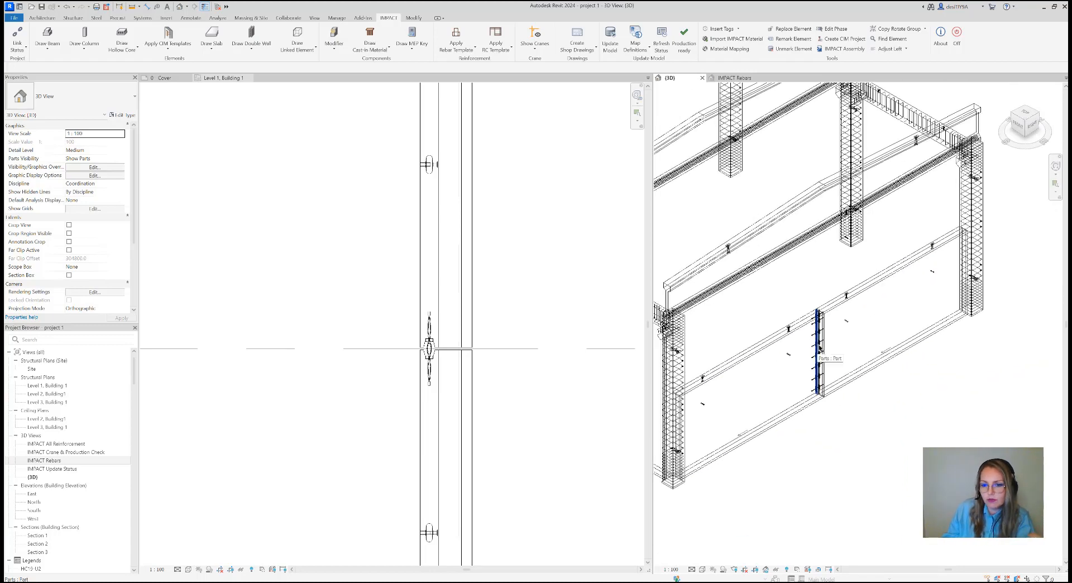
scroll(818, 351, "down", 1)
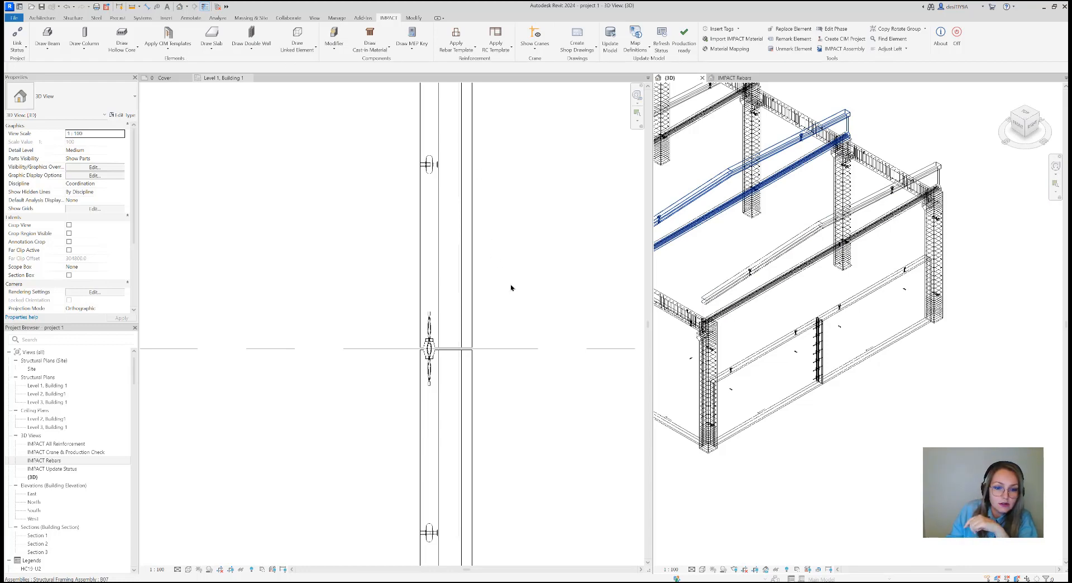
scroll(510, 288, "down", 5)
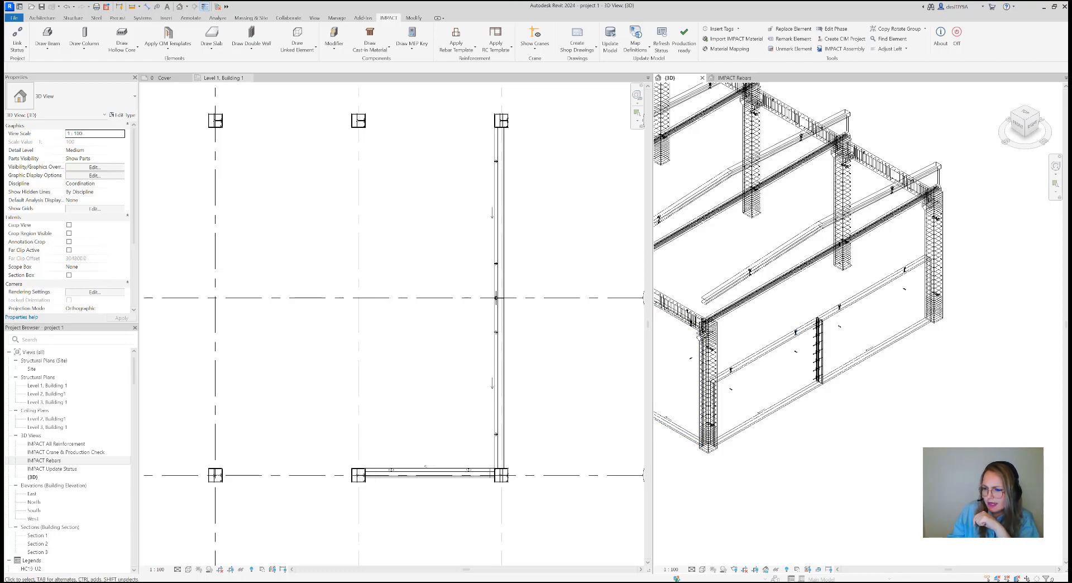
key("z")
key("r")
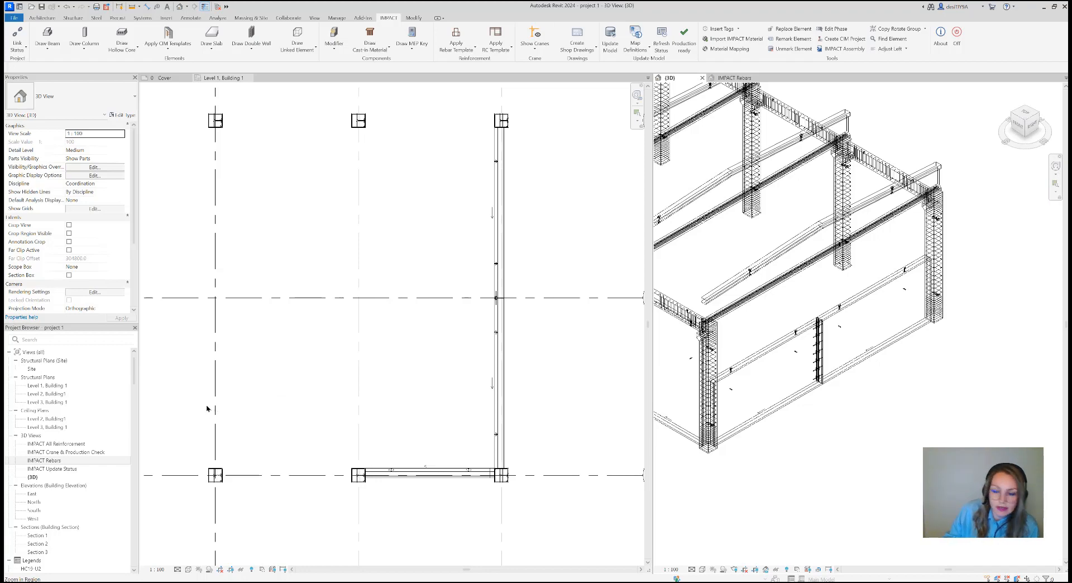
left_click(183, 51)
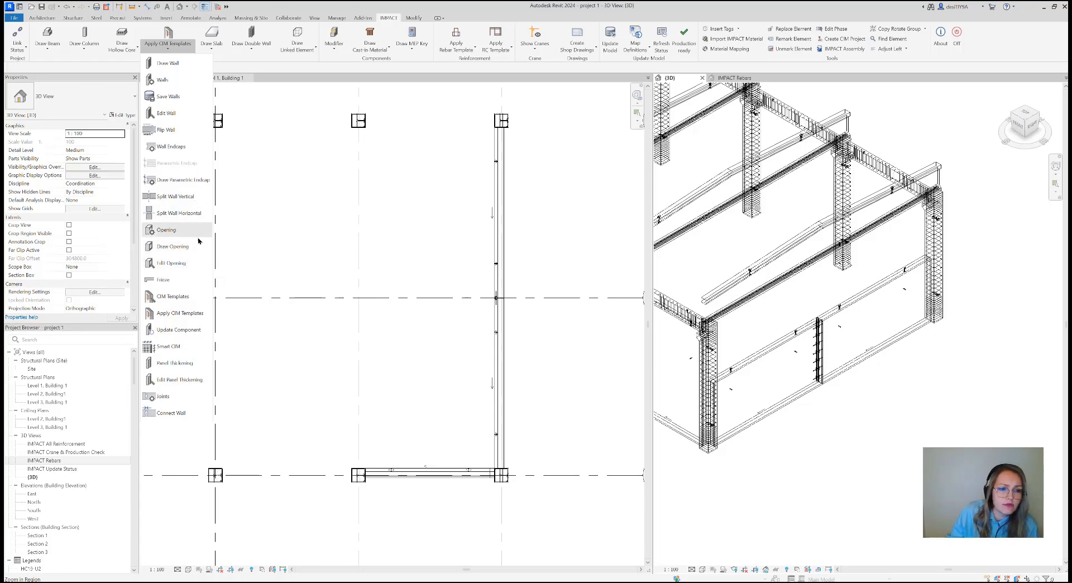
left_click(306, 408)
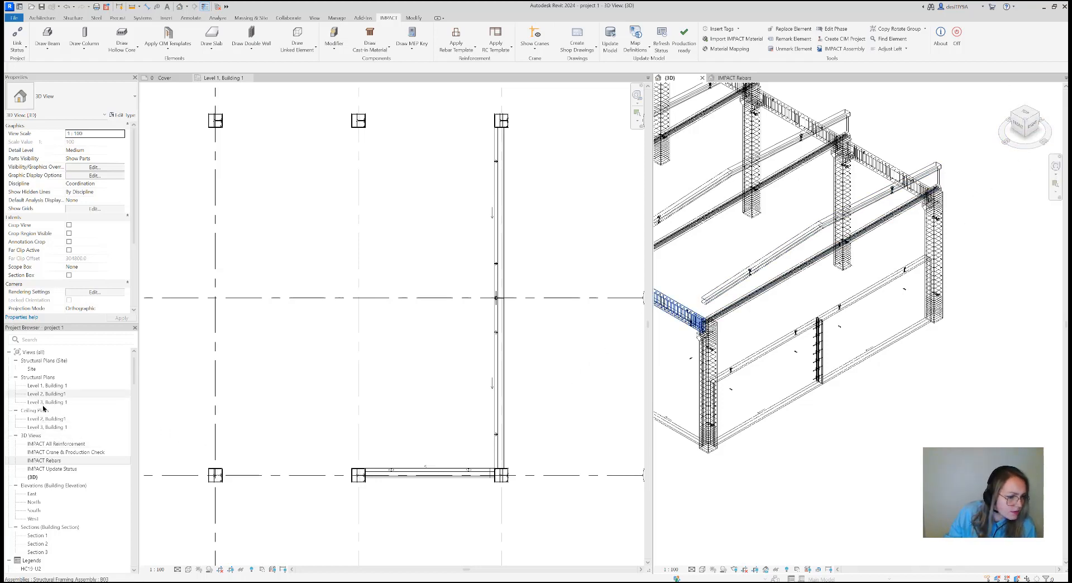
Open the East elevation and place it in the view group with the Level 1 plan, beside the 3D view
left_click(45, 459)
scroll(43, 447, "down", 2)
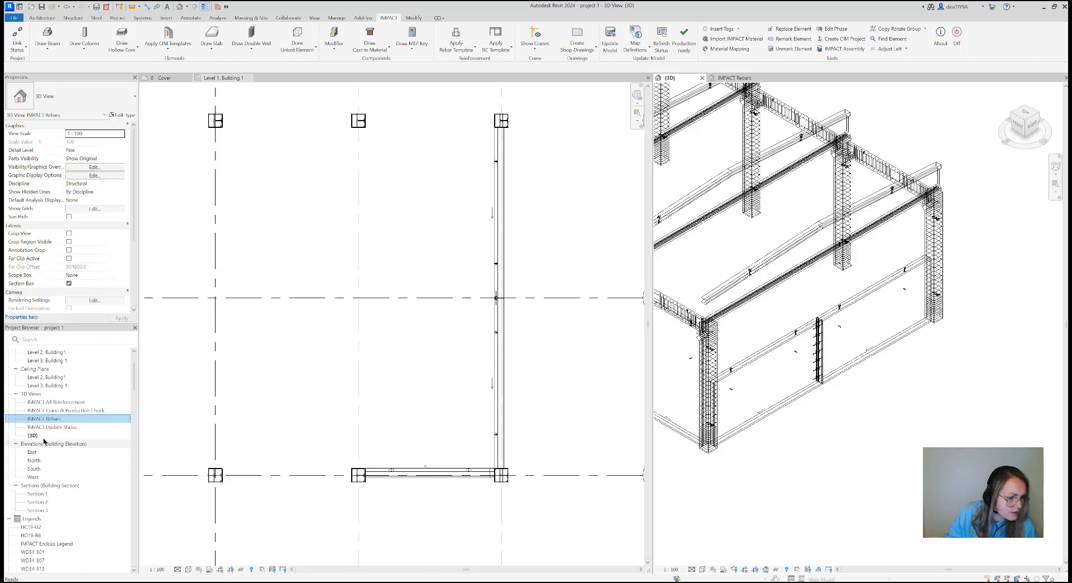
double_click(31, 452)
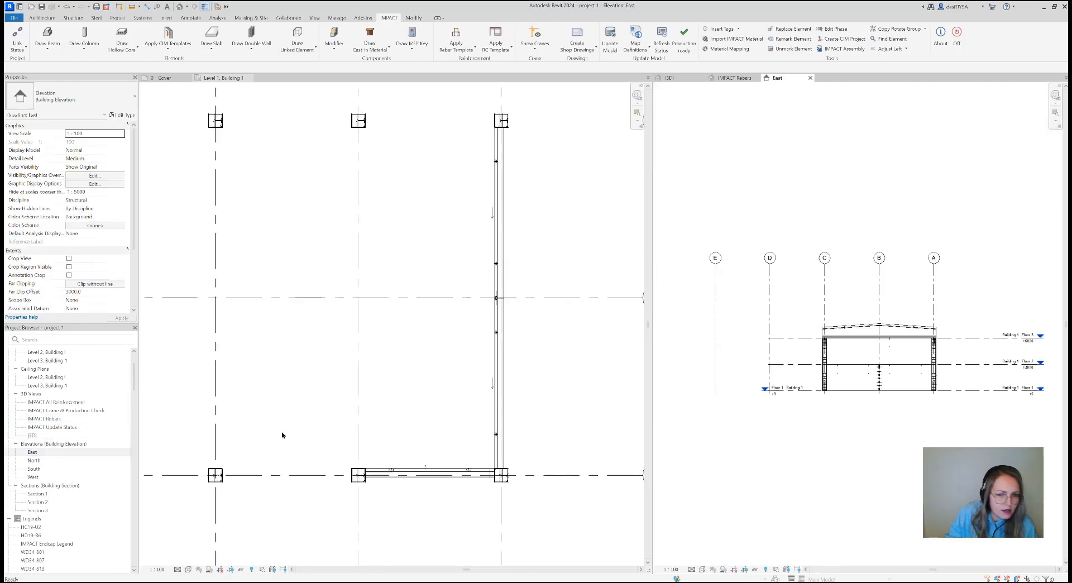
left_click(810, 78)
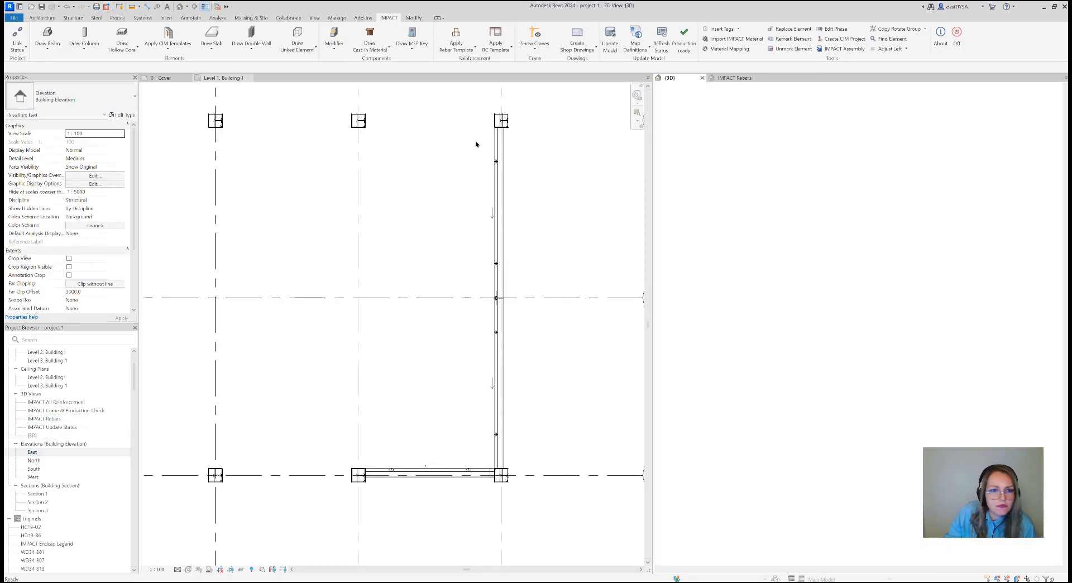
left_click_drag(476, 144, 295, 82)
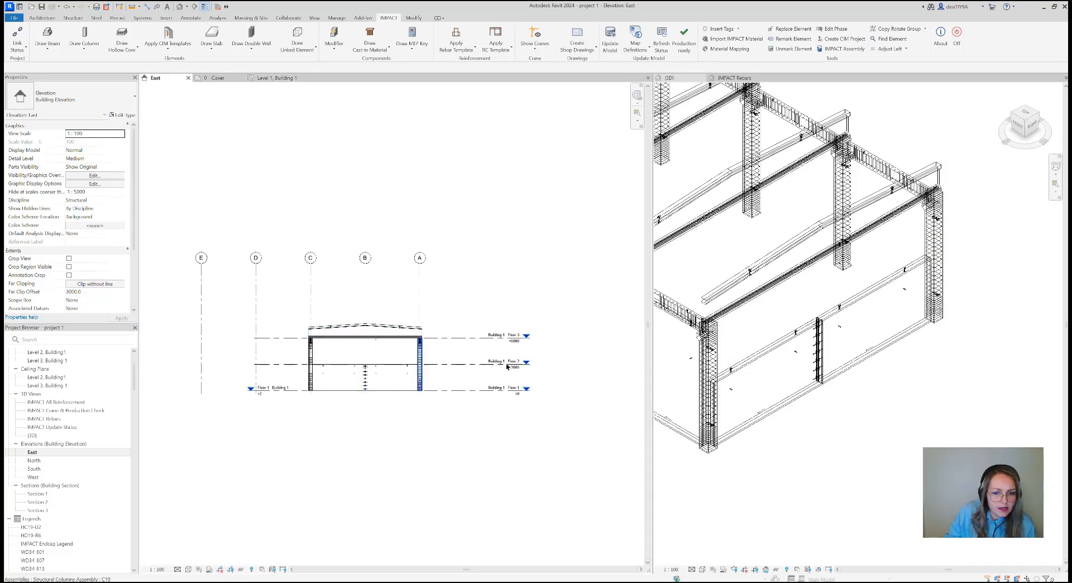
Frame the split gable wall in the 3D view and change its visual style from wireframe to shaded
left_click(844, 424)
scroll(860, 316, "down", 1)
middle_click_drag(859, 316, 892, 321)
scroll(870, 314, "up", 1)
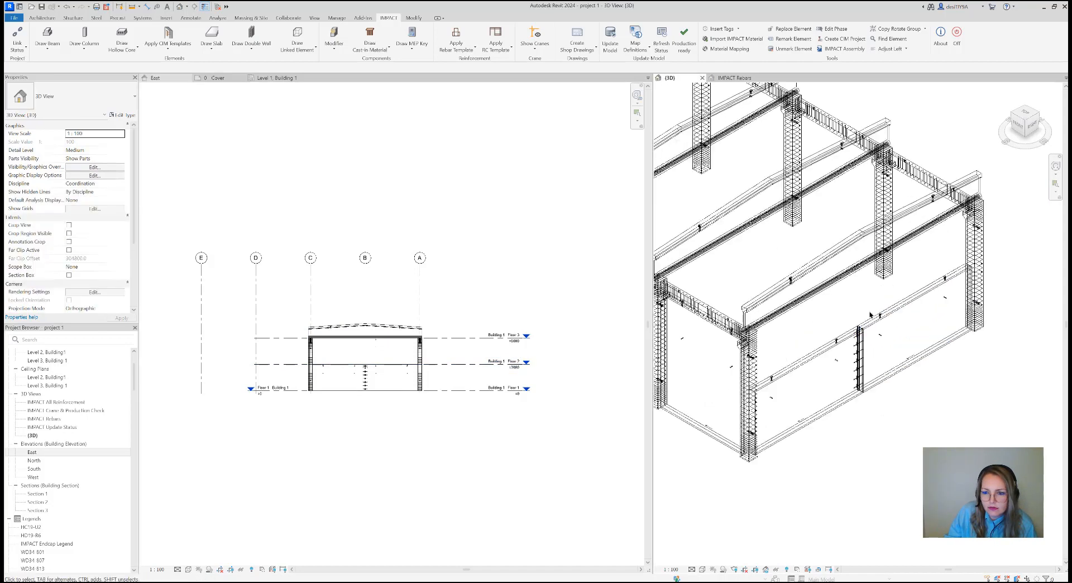
left_click(702, 569)
left_click(738, 536)
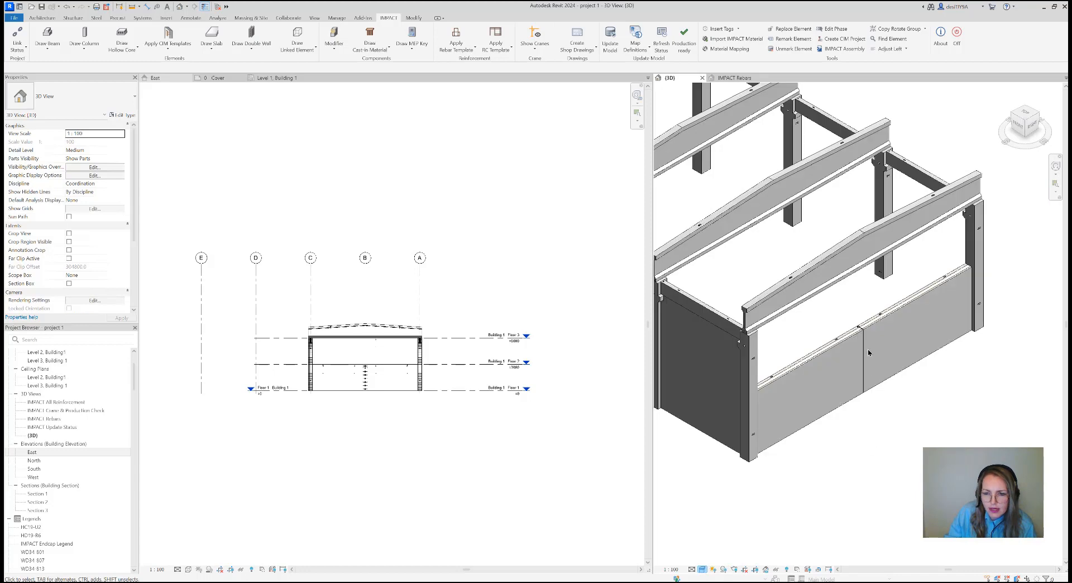
Start Draw Opening for the gable wall in the East elevation with type Sandwich and the SW34 door opening WD1
scroll(357, 357, "up", 4)
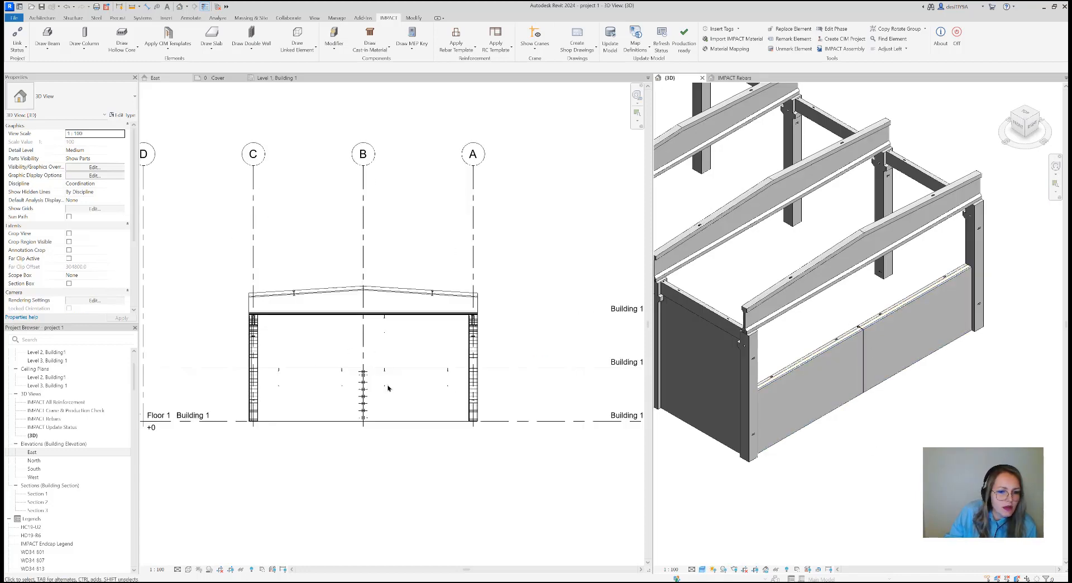
left_click(387, 385)
scroll(408, 331, "down", 1)
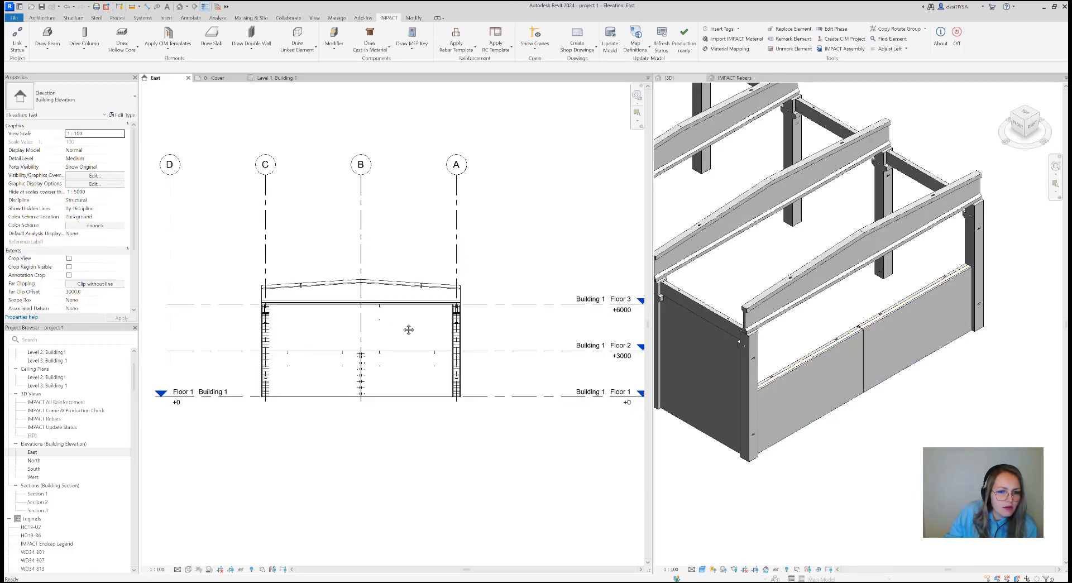
left_click(168, 45)
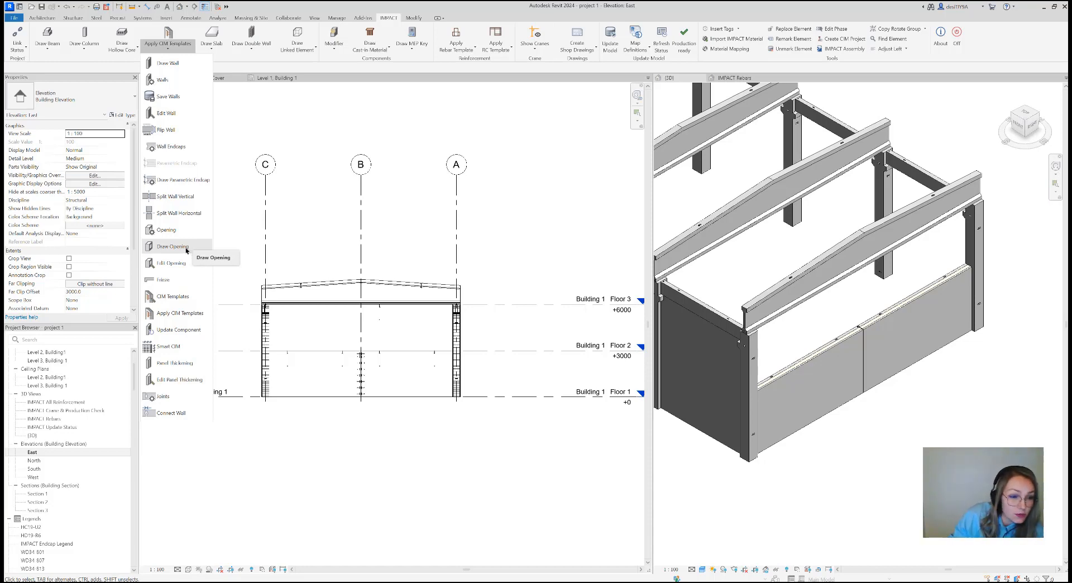
left_click(179, 246)
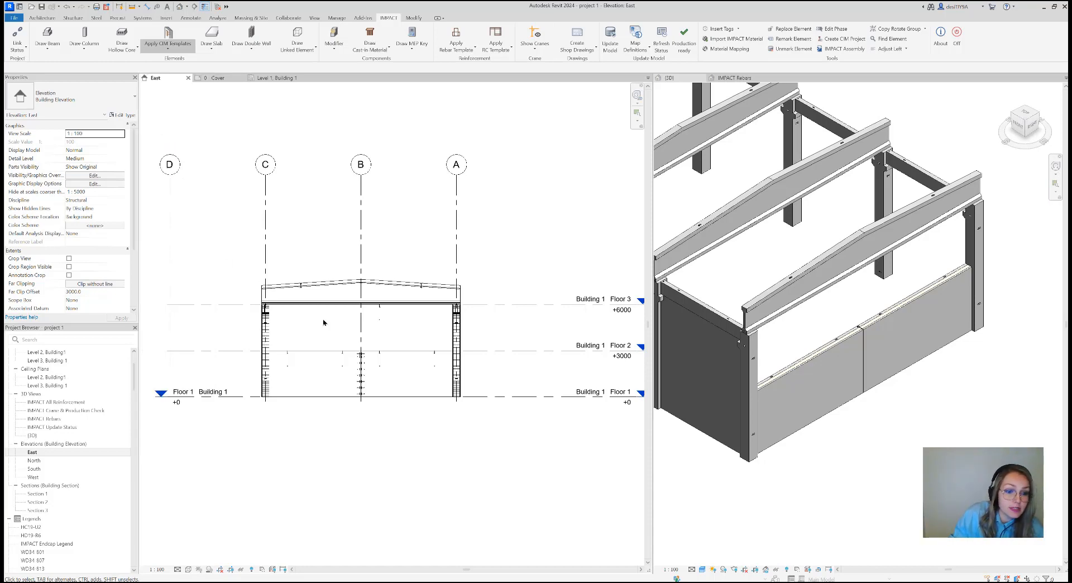
left_click(507, 239)
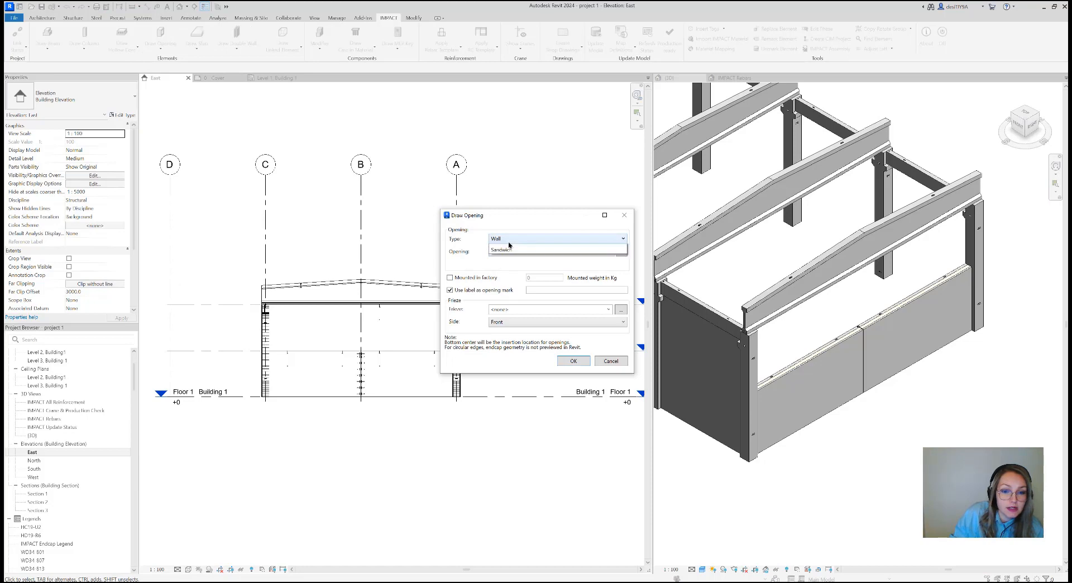
left_click(509, 265)
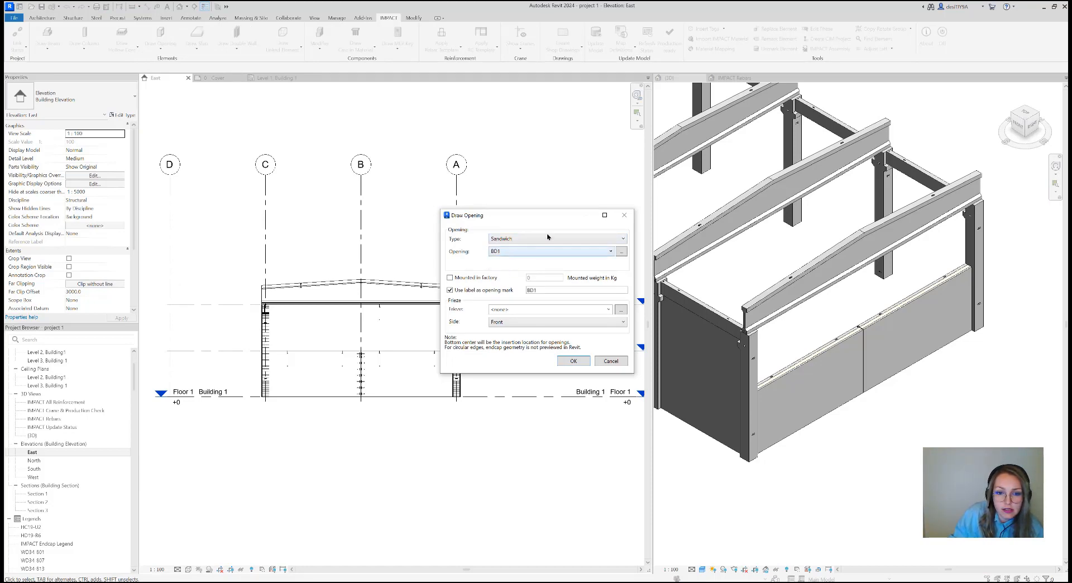
left_click(604, 253)
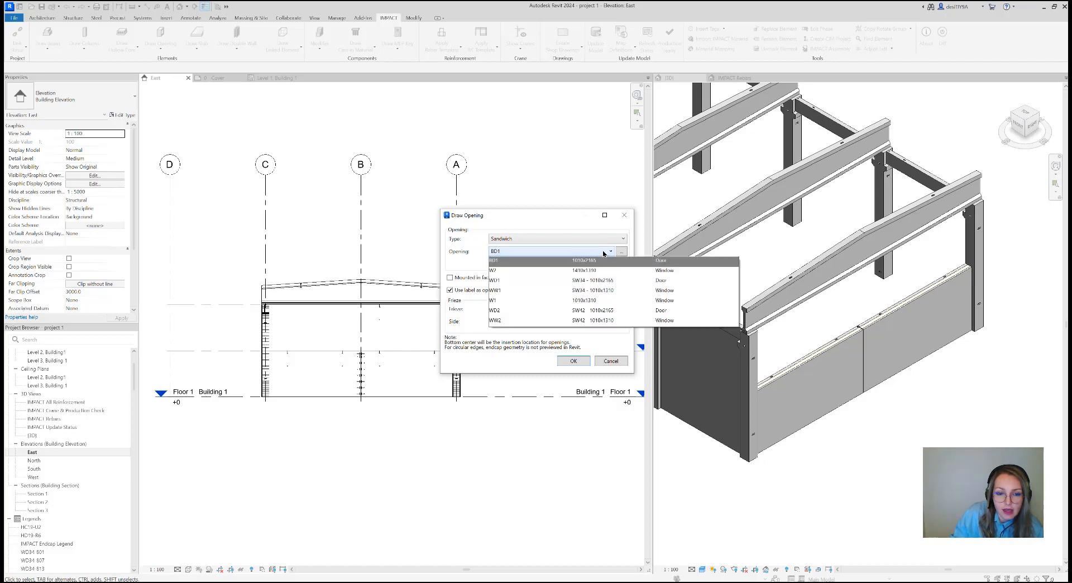
left_click(595, 283)
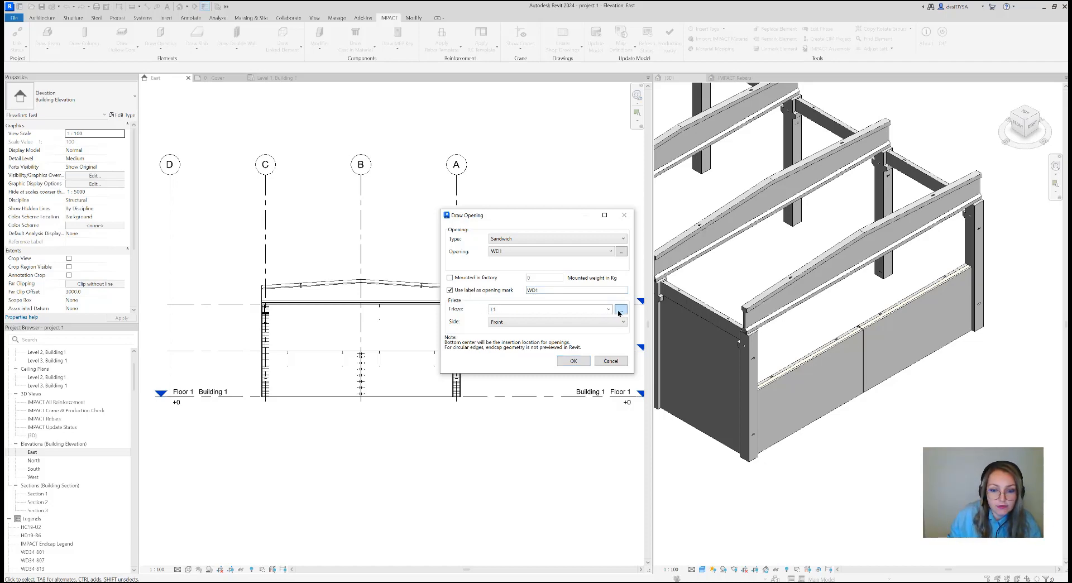
Examine the width, depth and top-edge radius settings of the common frieze definition F1
left_click(621, 309)
left_click(494, 195)
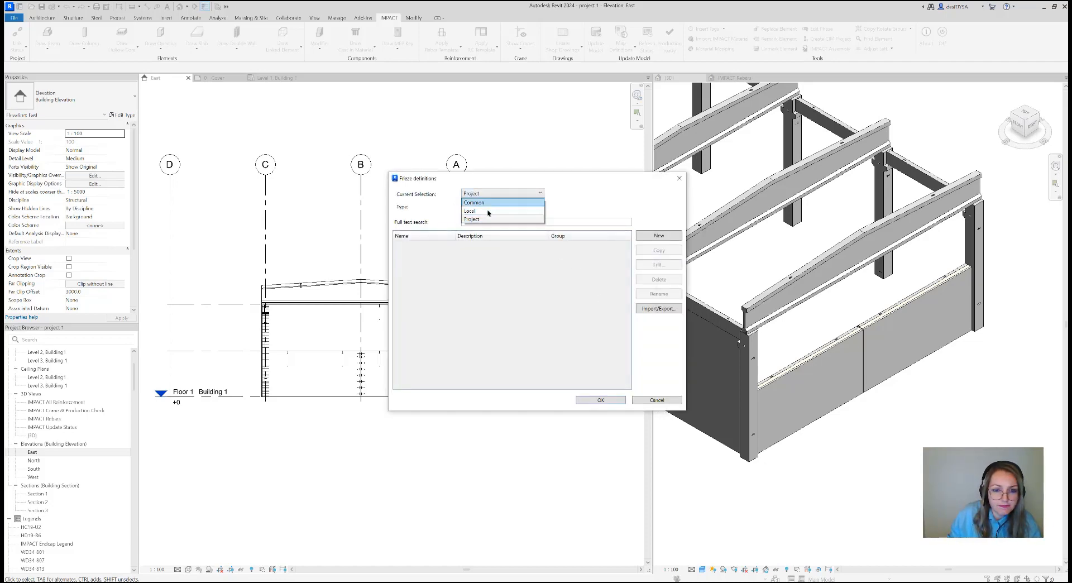
left_click(490, 206)
left_click(485, 245)
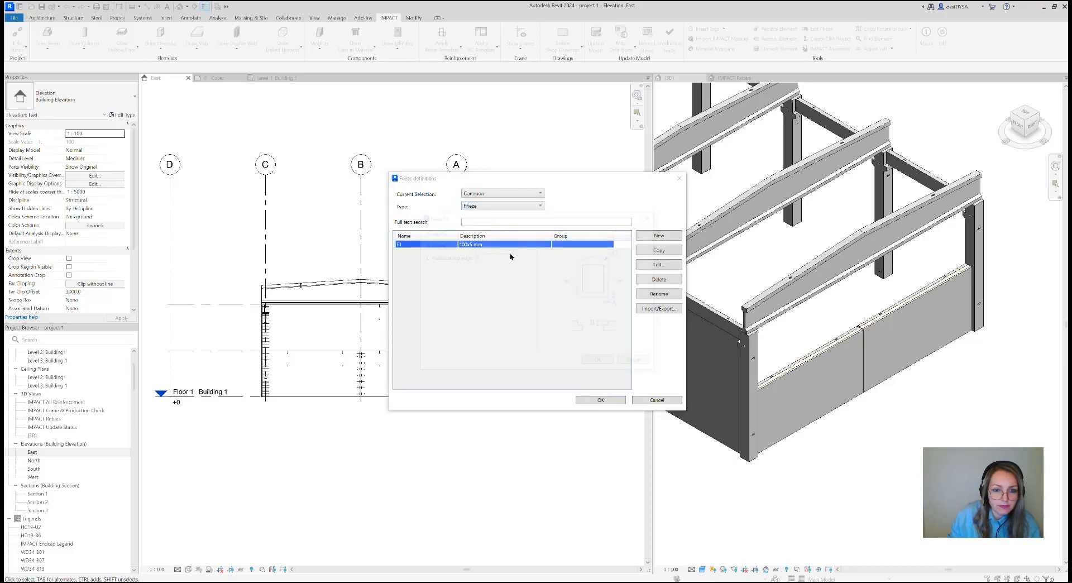
double_click(505, 245)
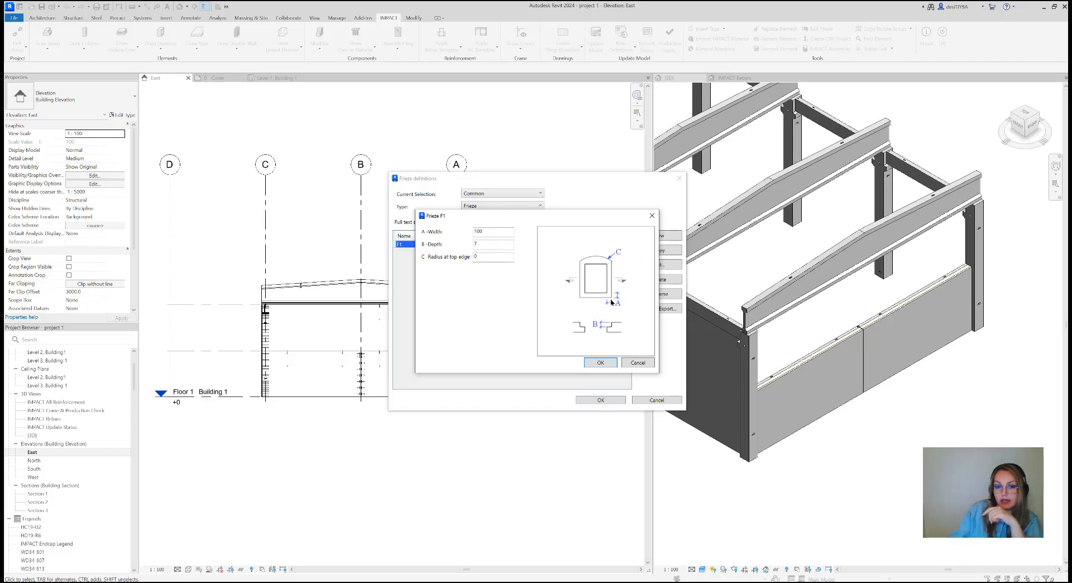
left_click(652, 215)
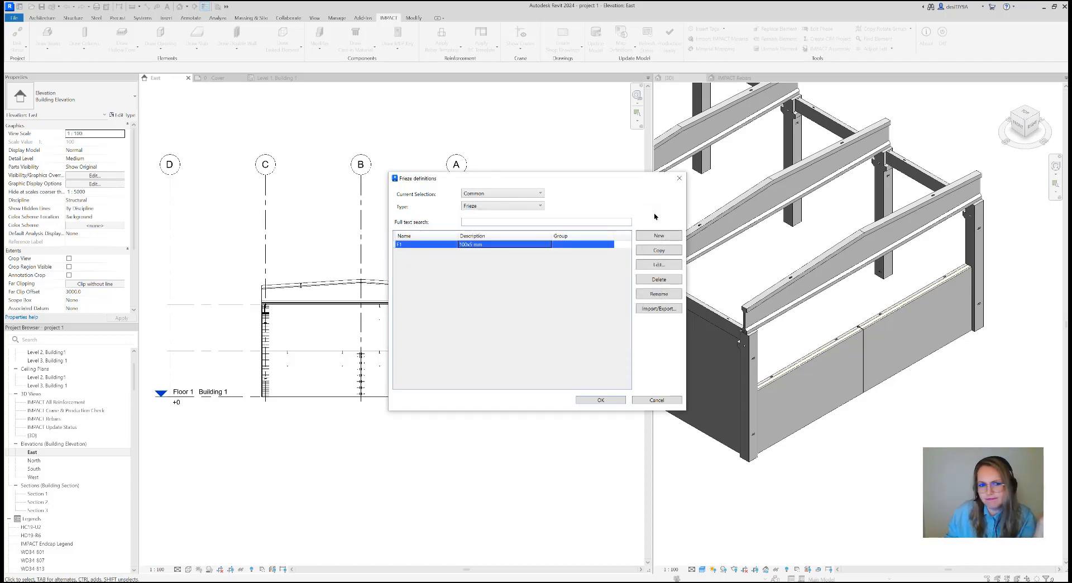
left_click(678, 178)
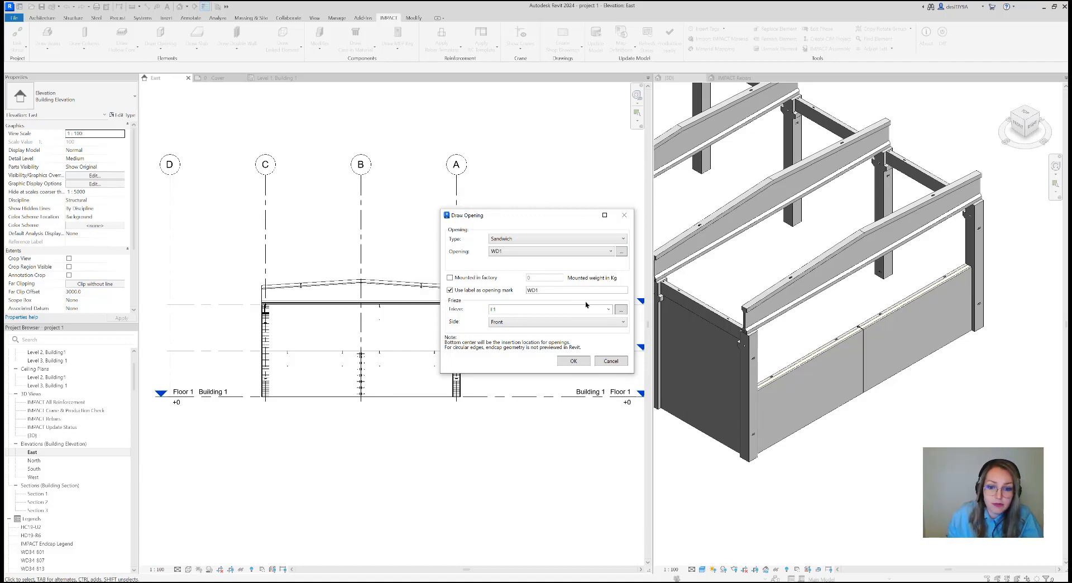
Place the WD1 door without a frieze in the gable wall half between grids C and B, about 2830 mm from grid B, updating the lifts
left_click(608, 309)
left_click(553, 328)
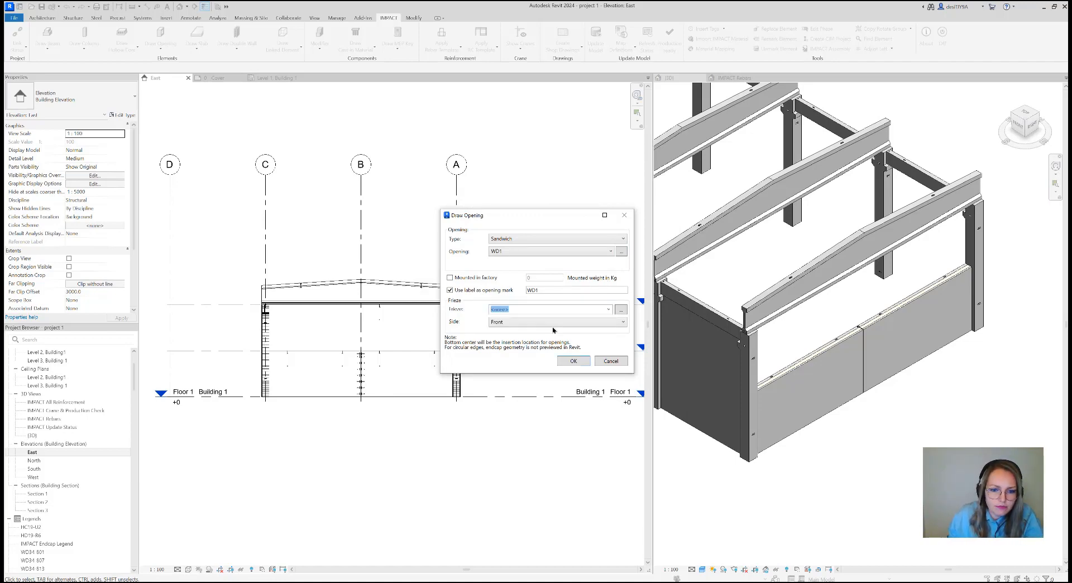
left_click(572, 362)
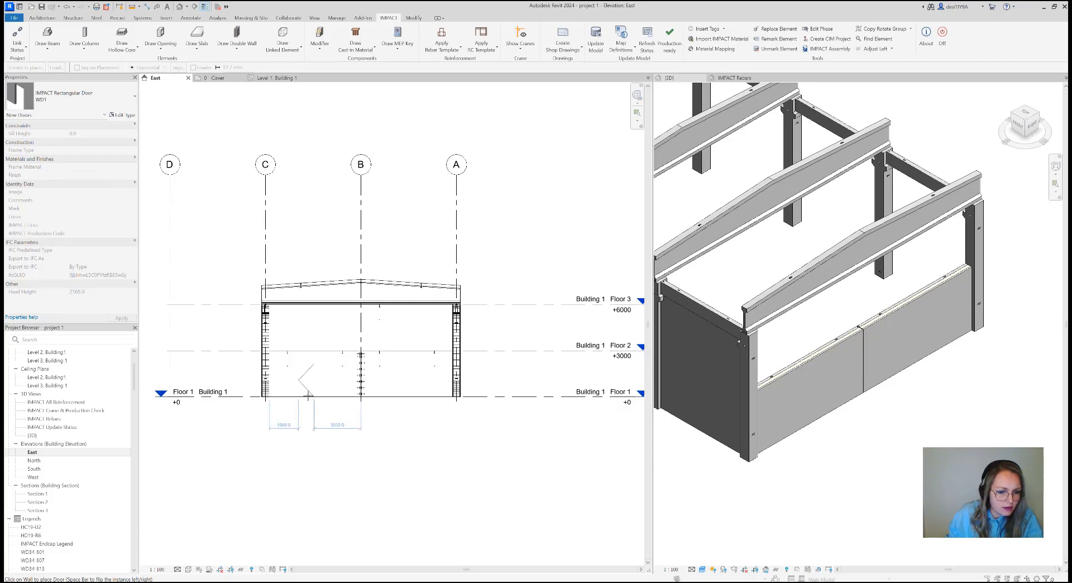
left_click(329, 397)
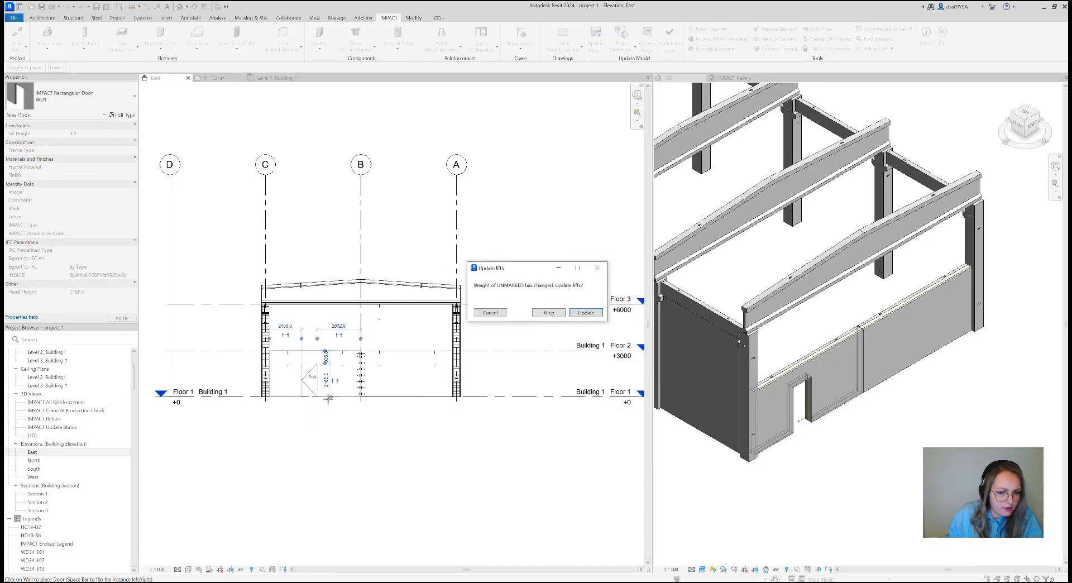
left_click(585, 313)
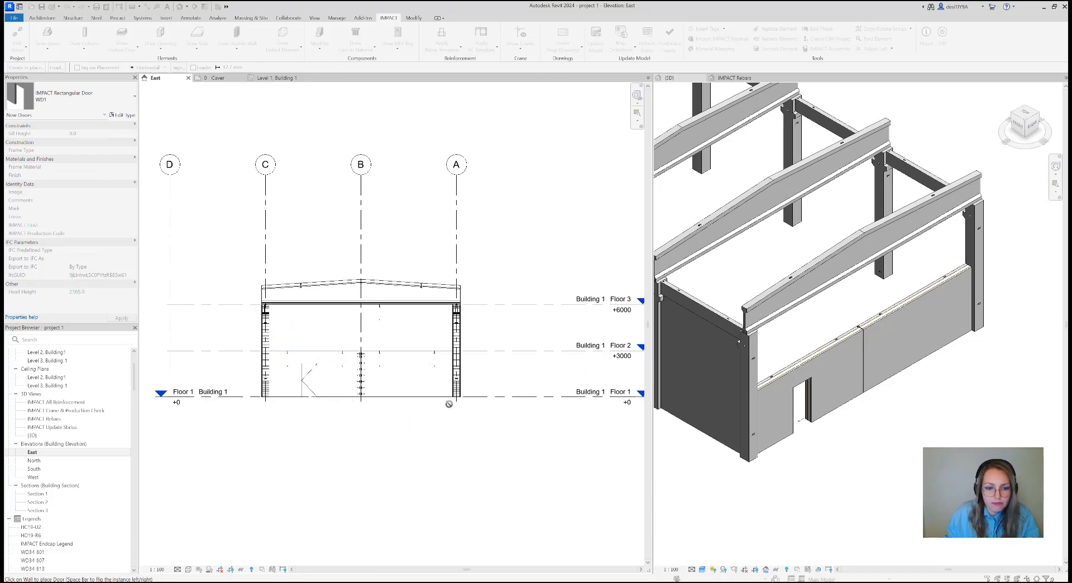
key("Escape")
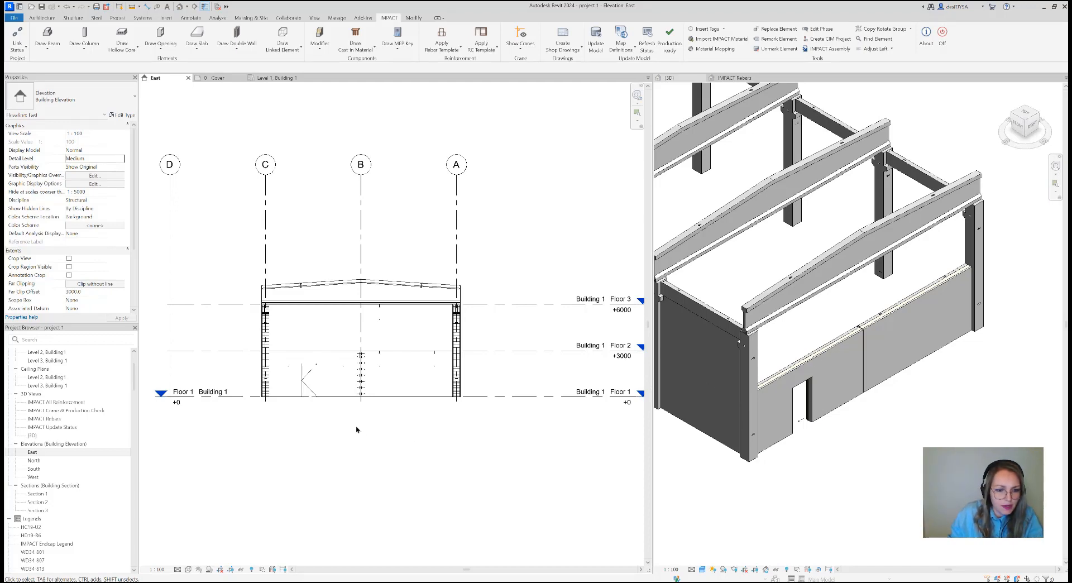
Place a Sandwich WW1 window without a frieze midway in the gable wall half between grids B and A, updating the lifts
left_click(157, 52)
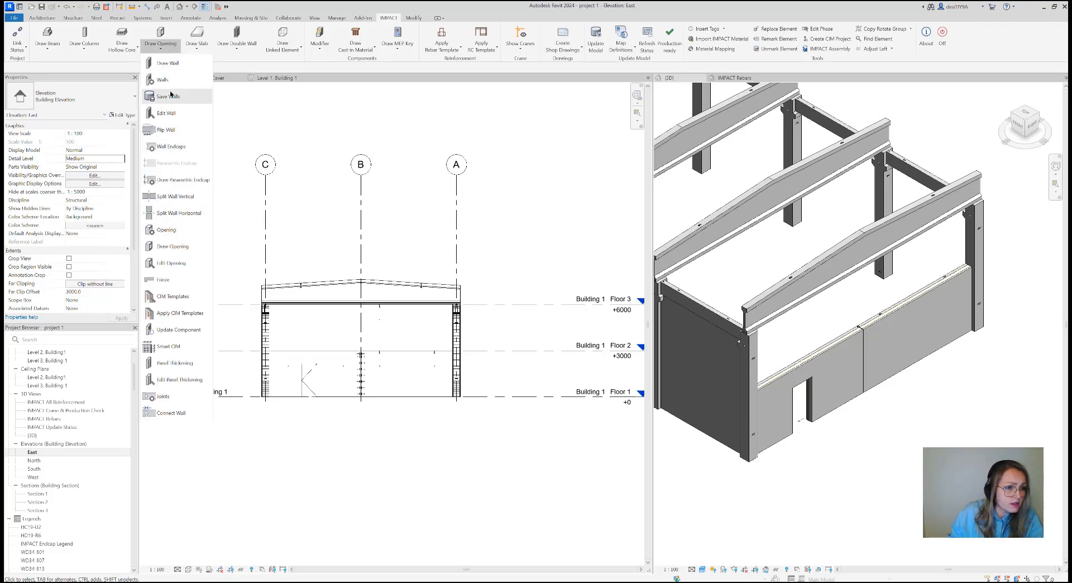
left_click(172, 246)
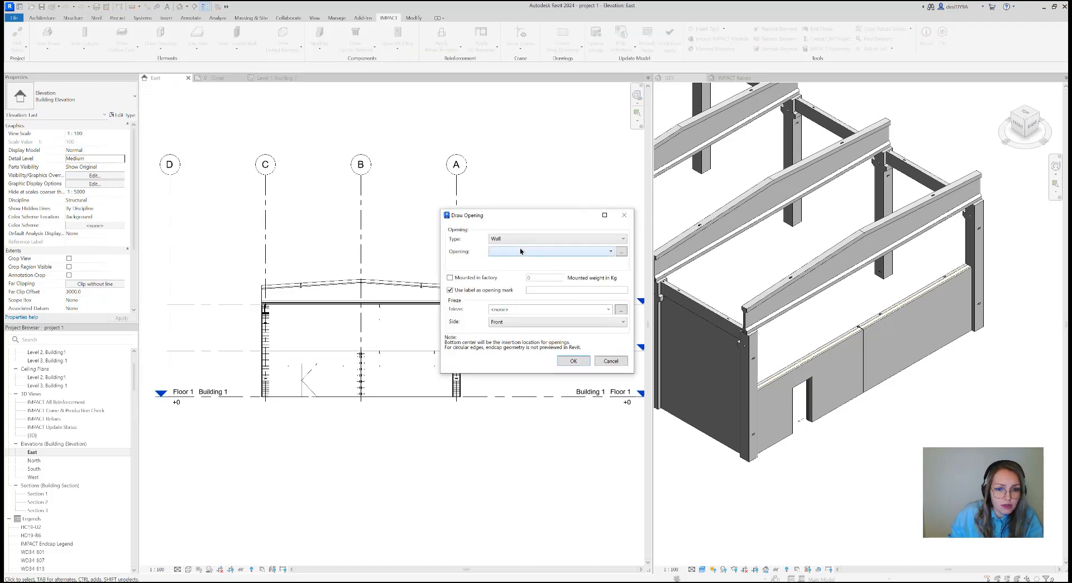
left_click(523, 239)
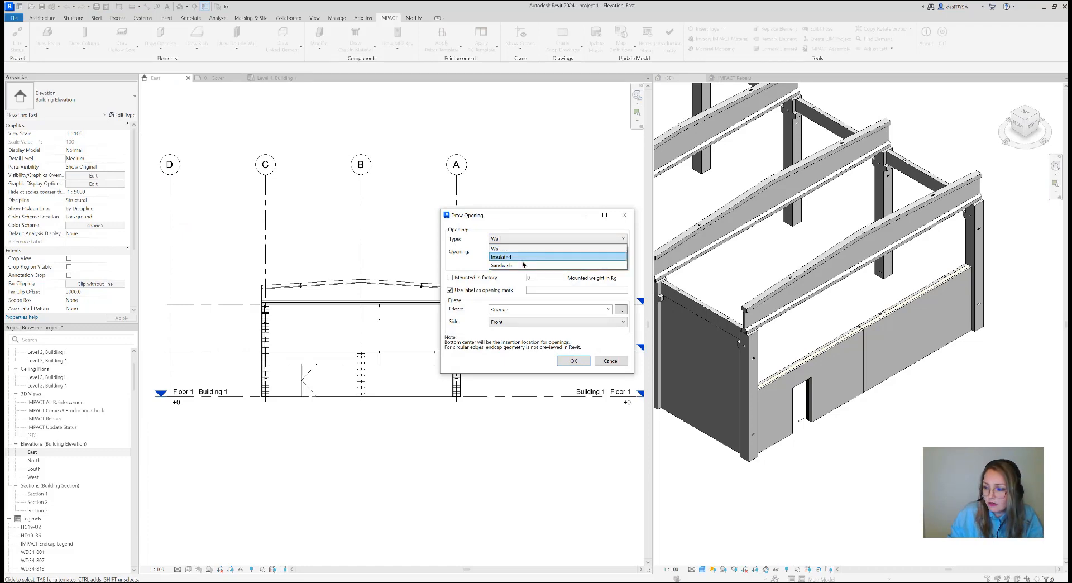
left_click(523, 266)
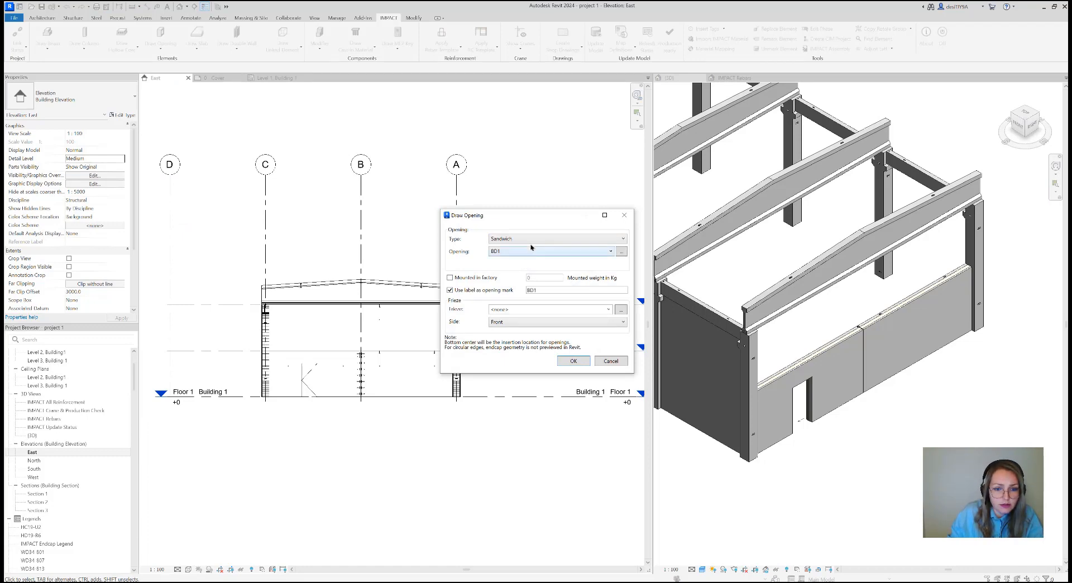
left_click(532, 251)
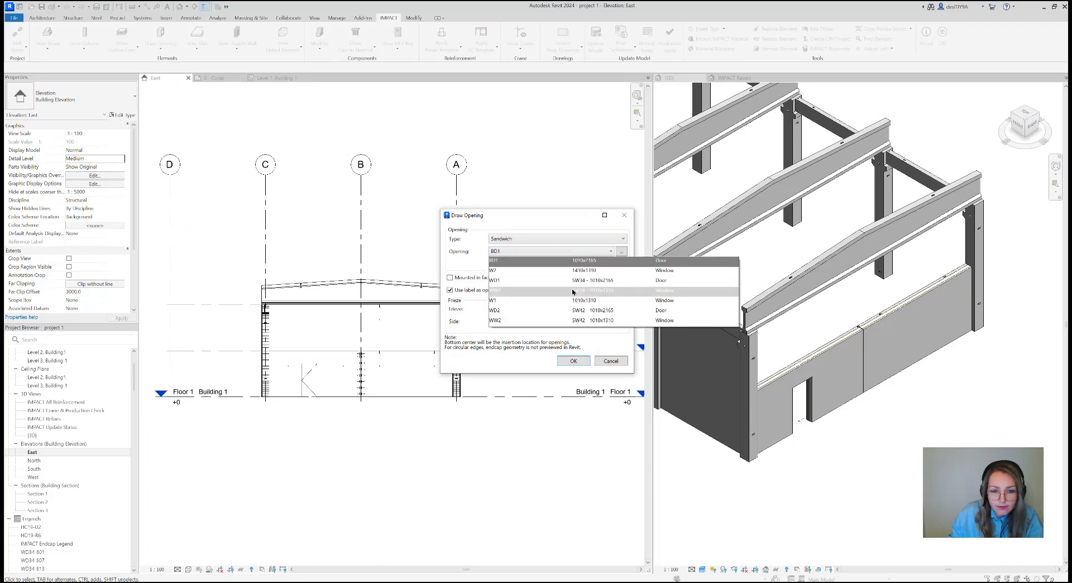
left_click(625, 290)
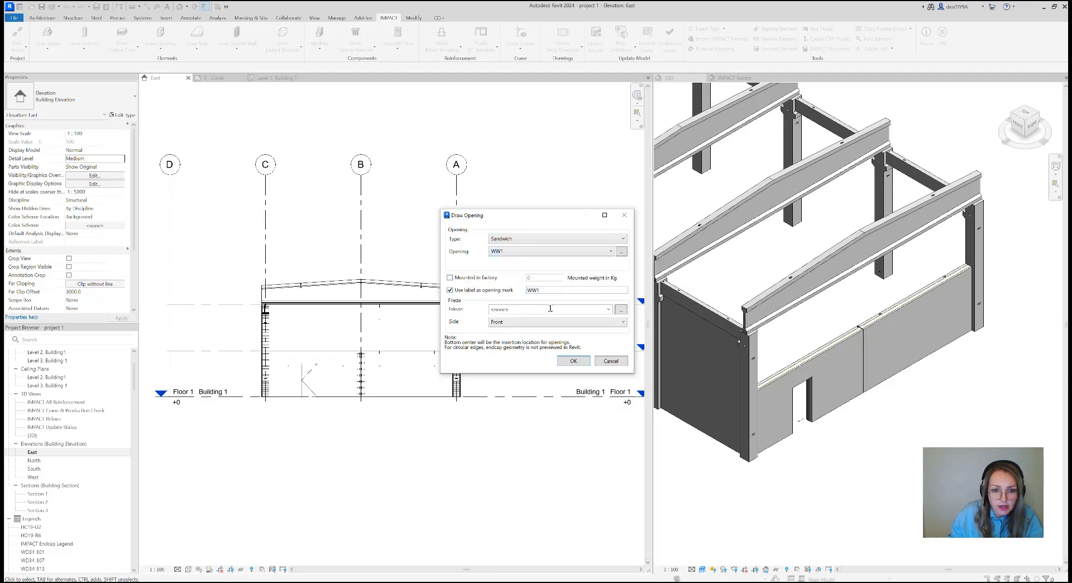
left_click(571, 361)
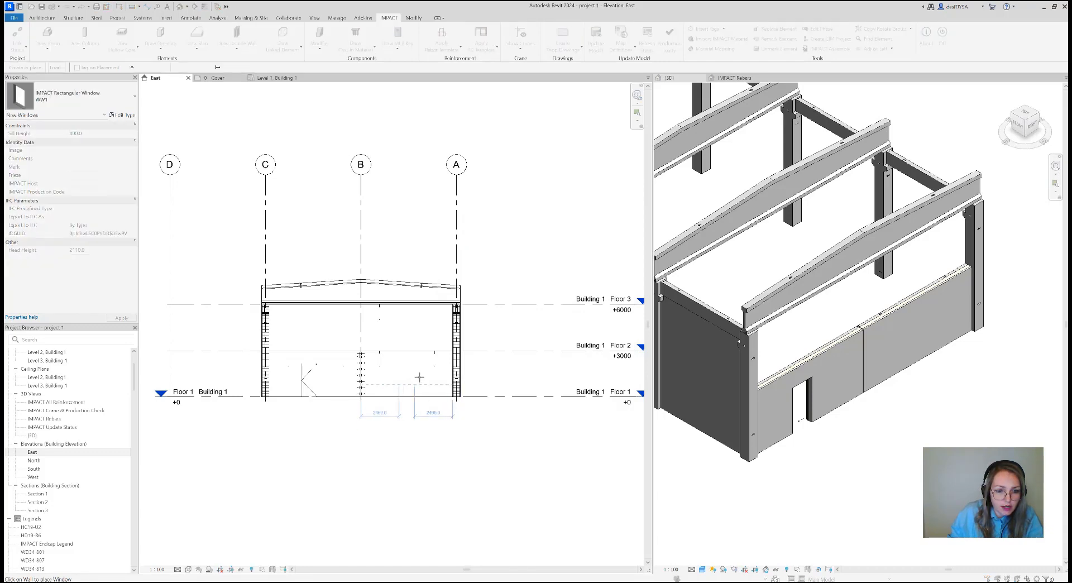
left_click(406, 374)
left_click(590, 315)
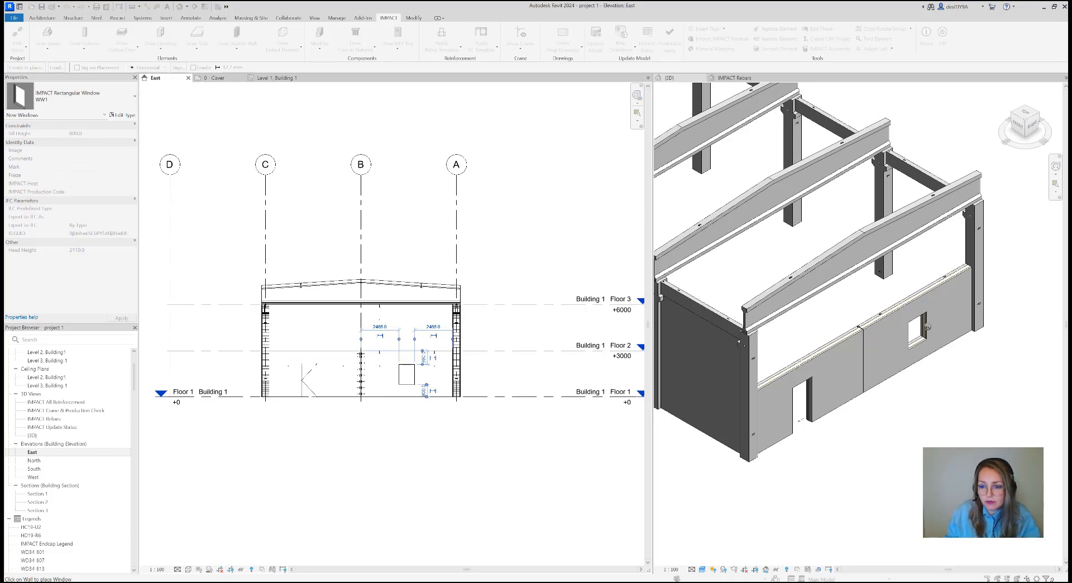
key("Escape")
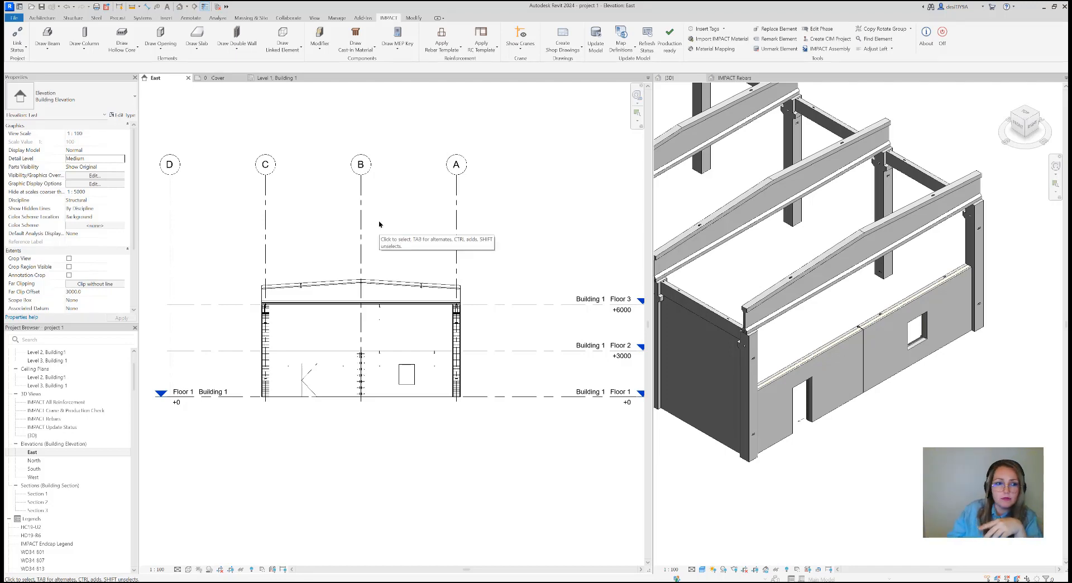
Open the common Sandwich opening definition WD1 for SW34 walls to view its settings
left_click(169, 51)
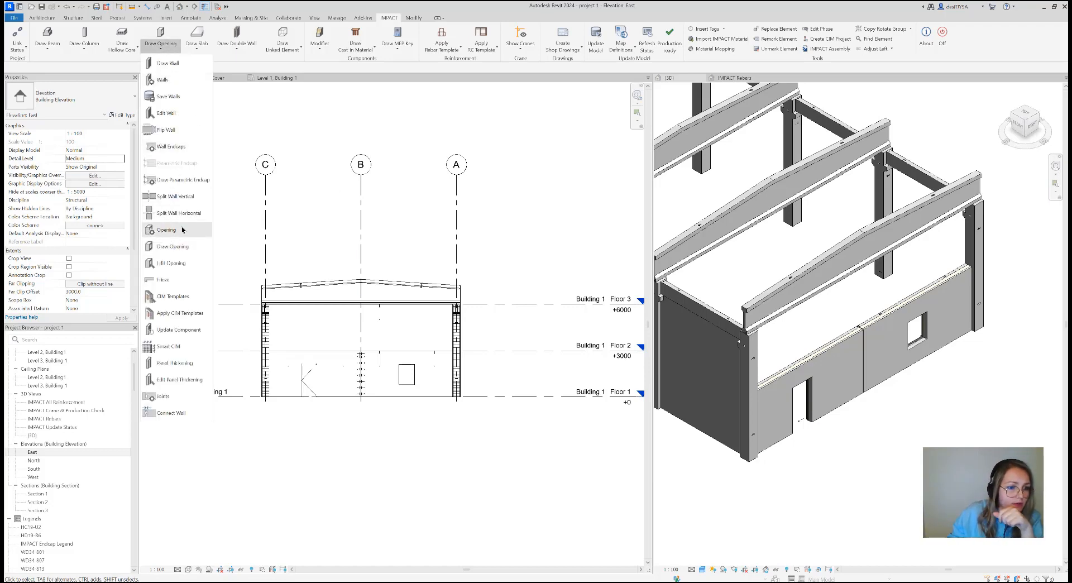
left_click(173, 230)
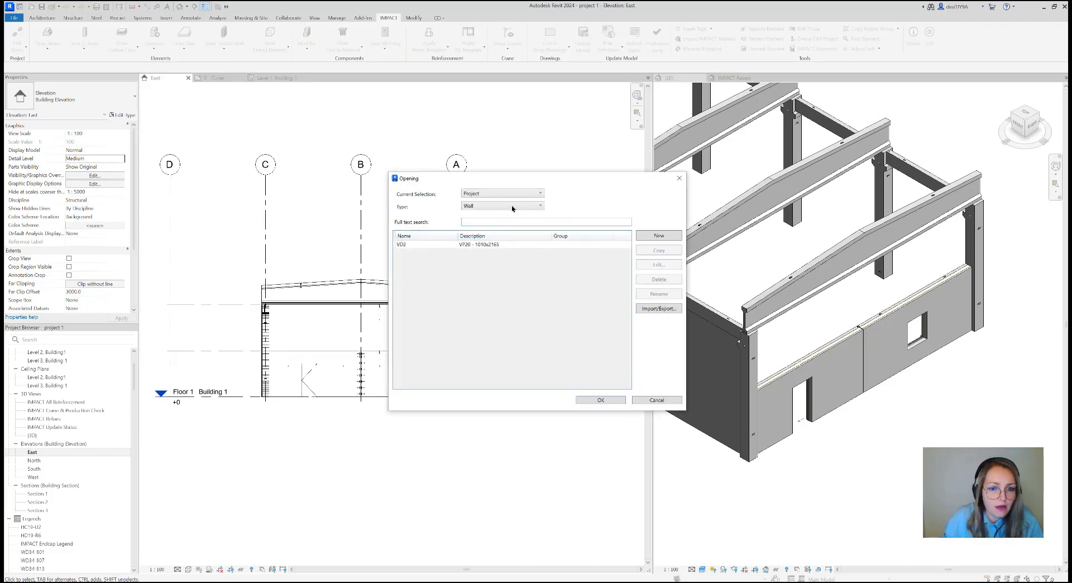
left_click(505, 208)
left_click(505, 214)
left_click(505, 197)
left_click(501, 204)
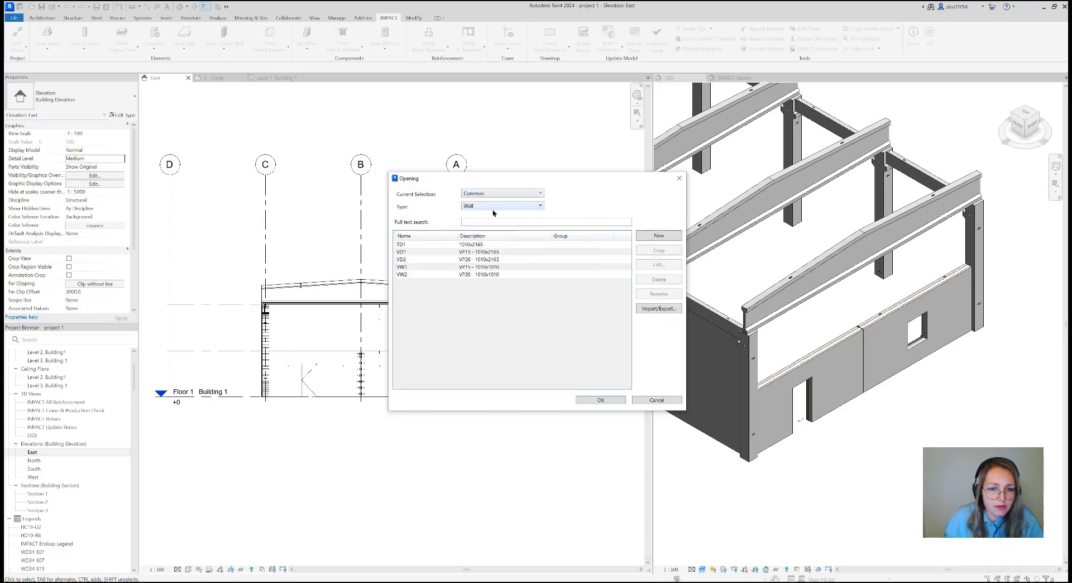
left_click(488, 206)
left_click(490, 235)
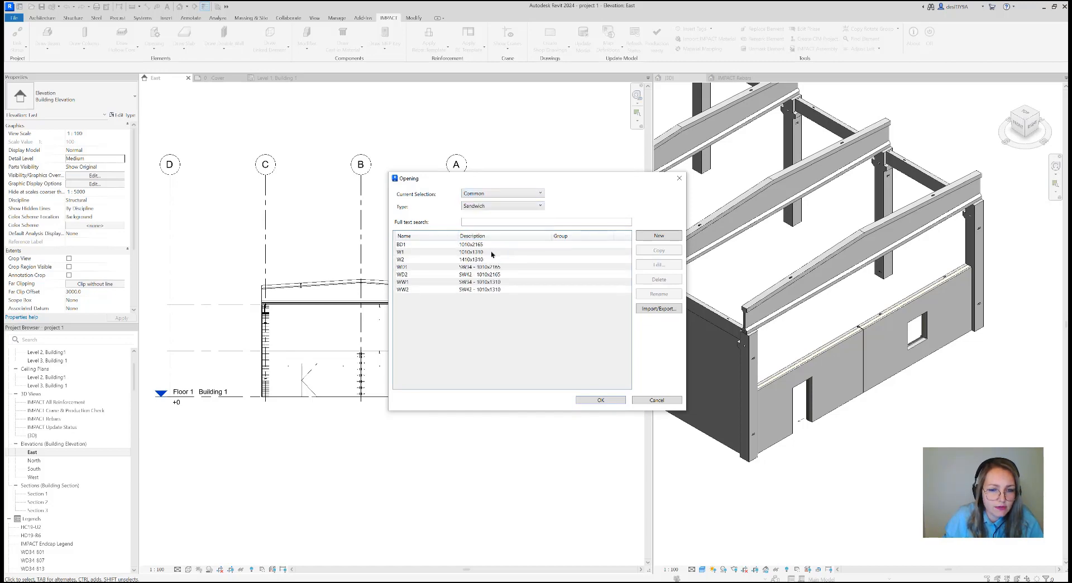
left_click(487, 268)
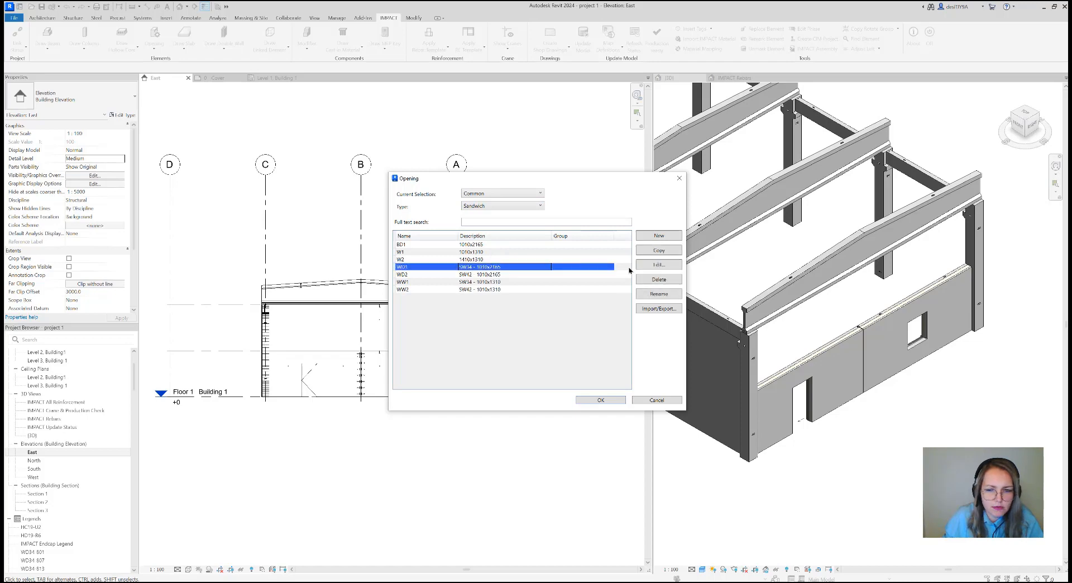
left_click(649, 266)
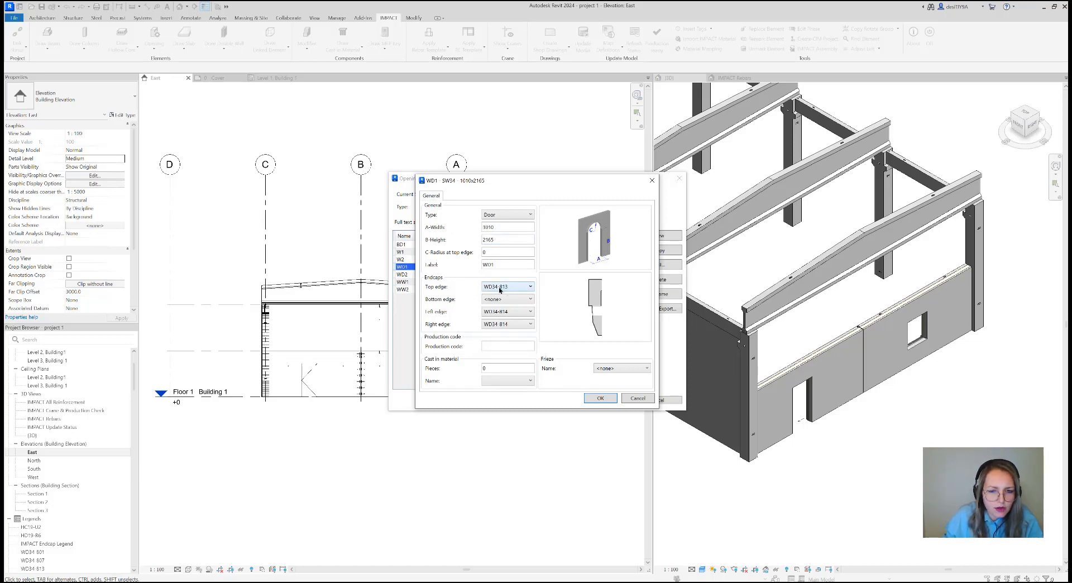
Examine the left, right and top edge endcaps and the top-edge radius of door WD1, leaving the definitions unchanged
left_click(517, 312)
left_click(452, 319)
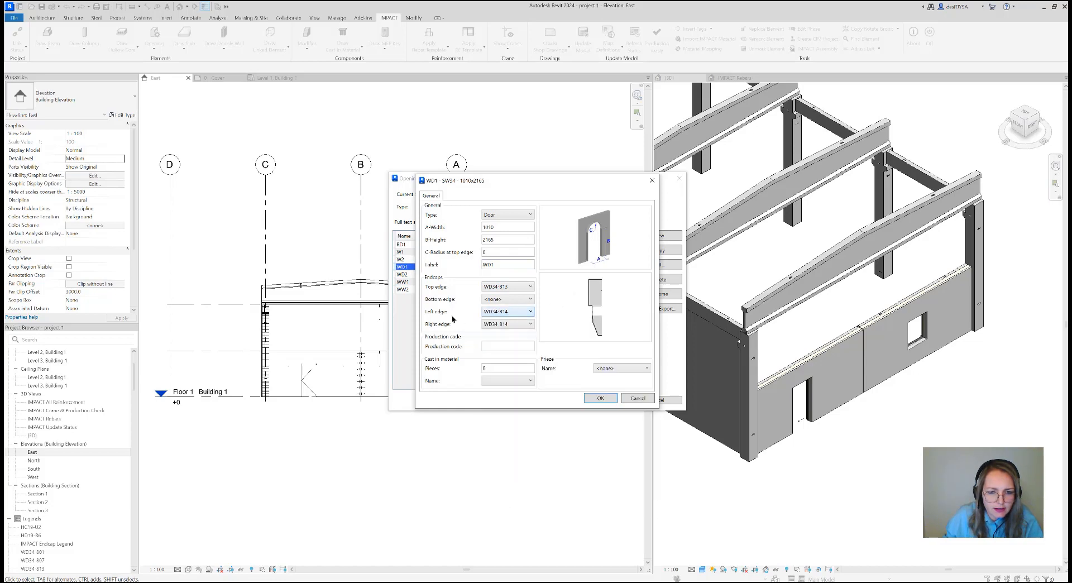
left_click(511, 325)
left_click(511, 315)
left_click(511, 287)
left_click(511, 288)
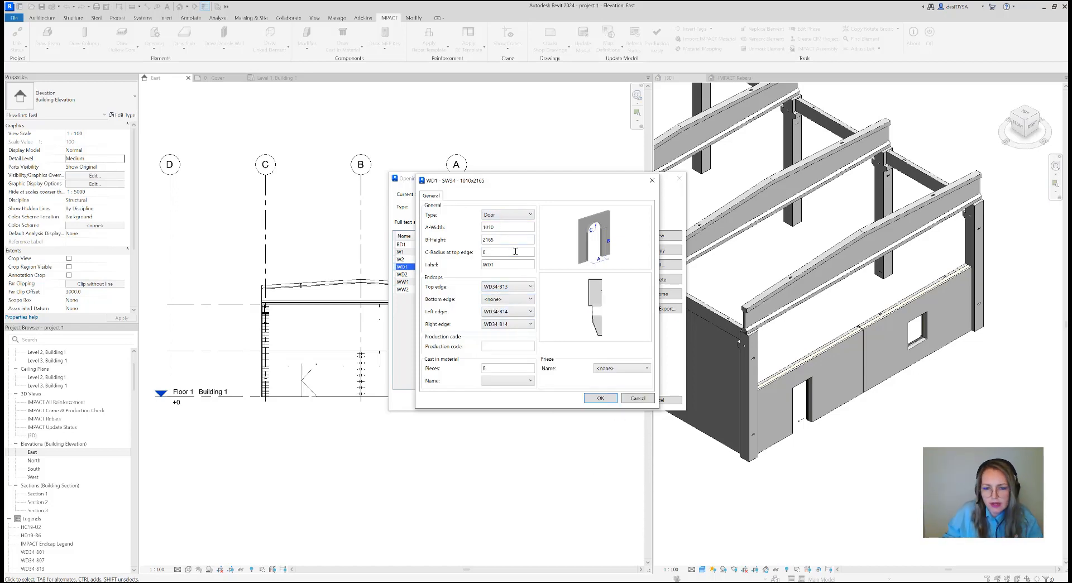
mouse_move(516, 251)
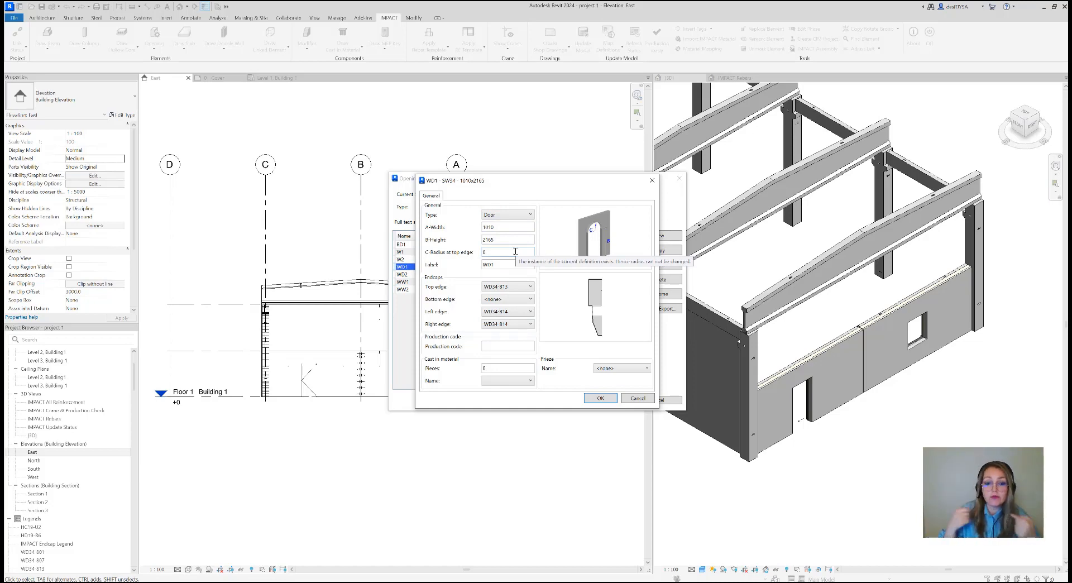
left_click(651, 180)
left_click(679, 179)
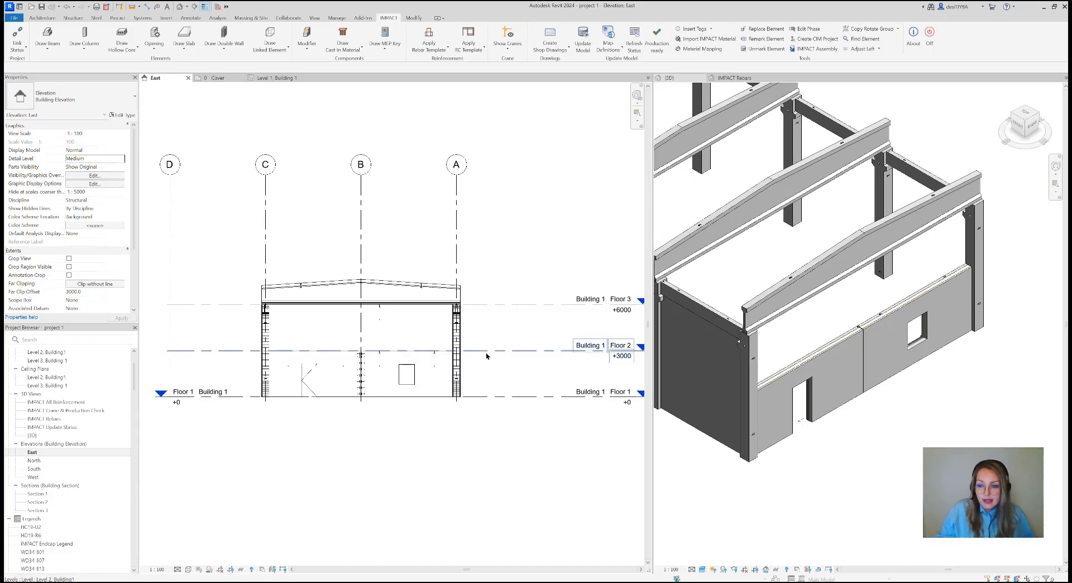
Return to the Level 1, Building 1 plan and frame the gable end around grids 3 to 8
left_click(887, 483)
scroll(885, 430, "down", 4)
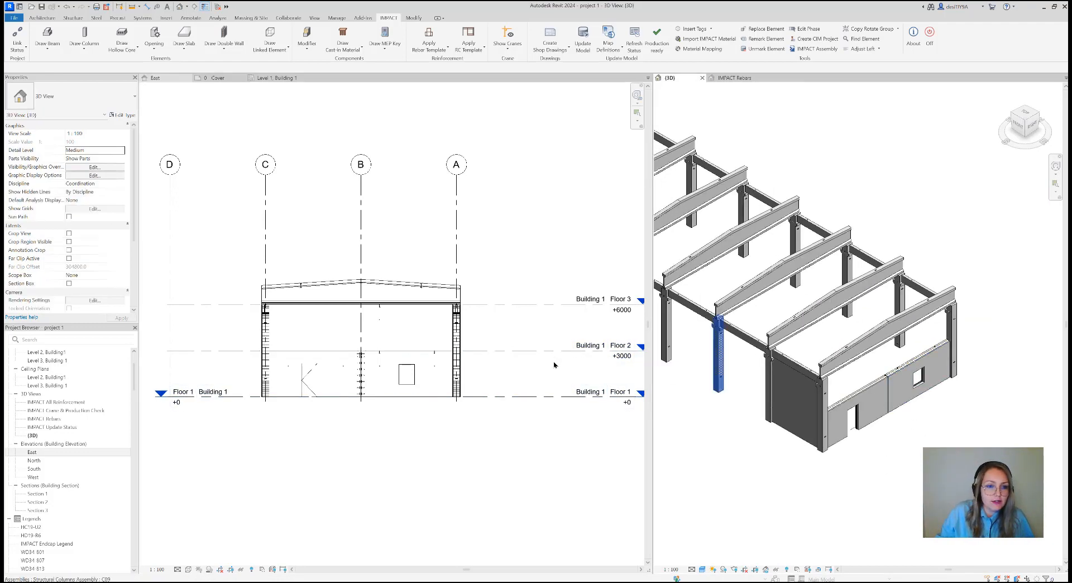
left_click(271, 78)
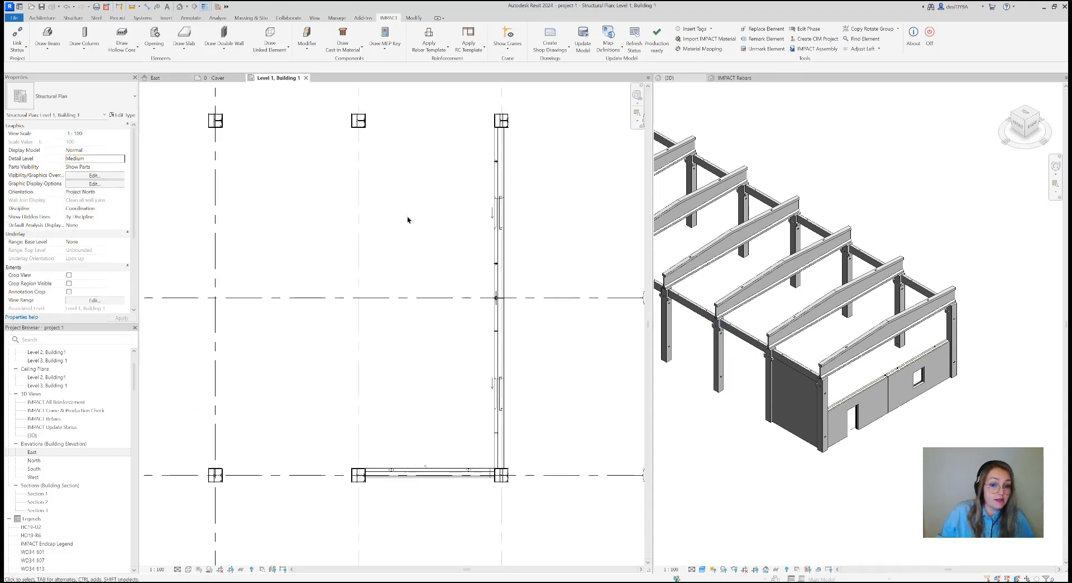
scroll(404, 353, "down", 4)
middle_click_drag(485, 363, 491, 374)
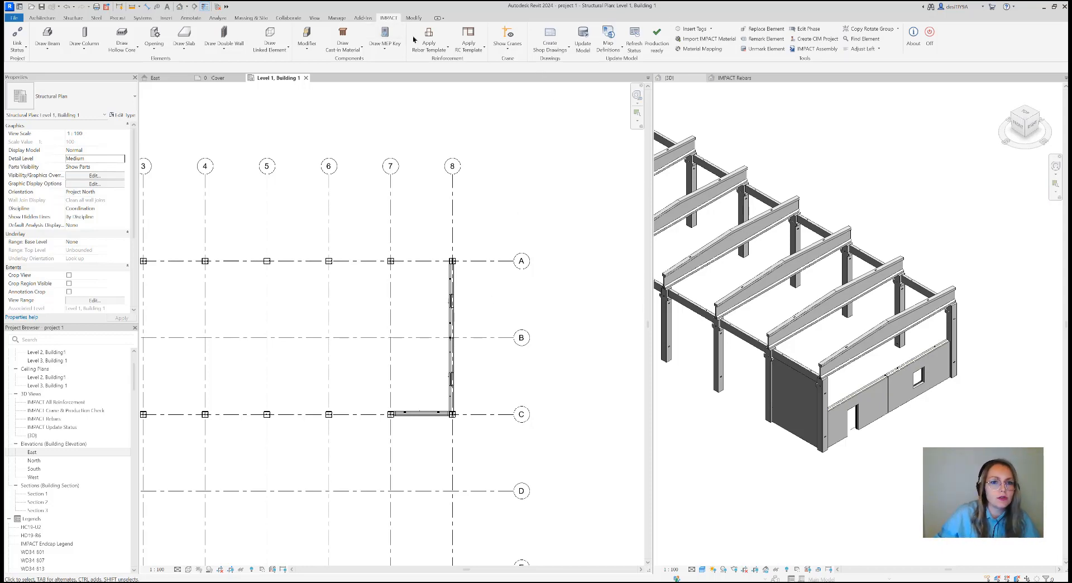
Examine the general, edge, opening and mesh settings of the project's Sandwich reinforcement template WA000_001, leaving it unchanged
left_click(478, 48)
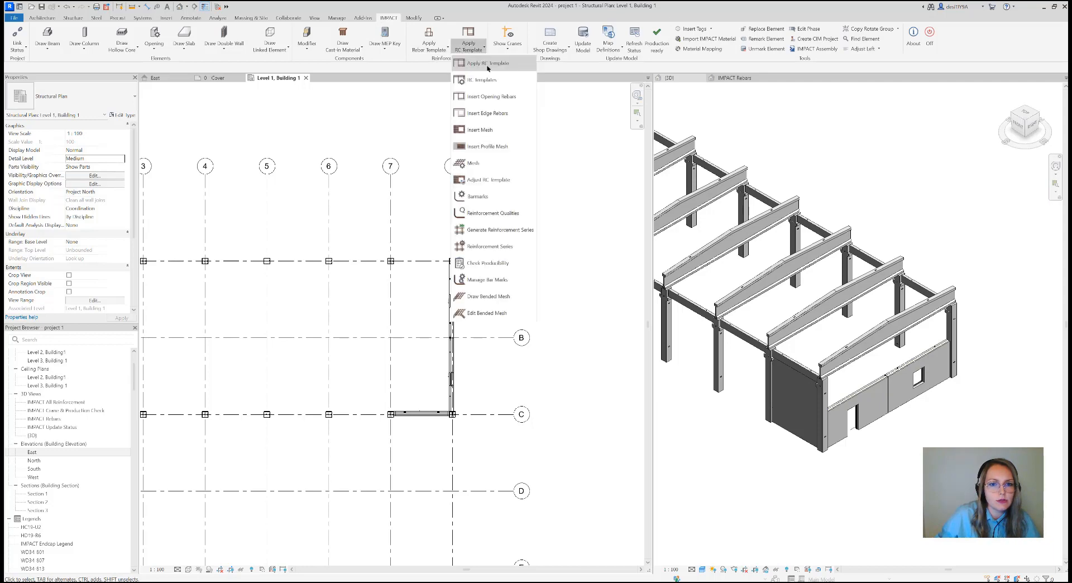
left_click(481, 80)
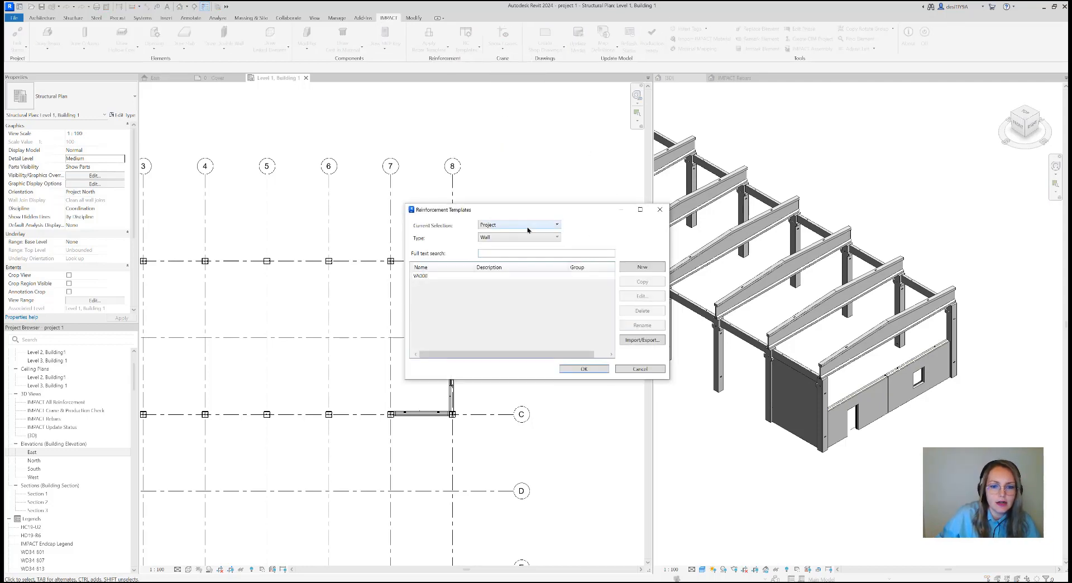
left_click(522, 238)
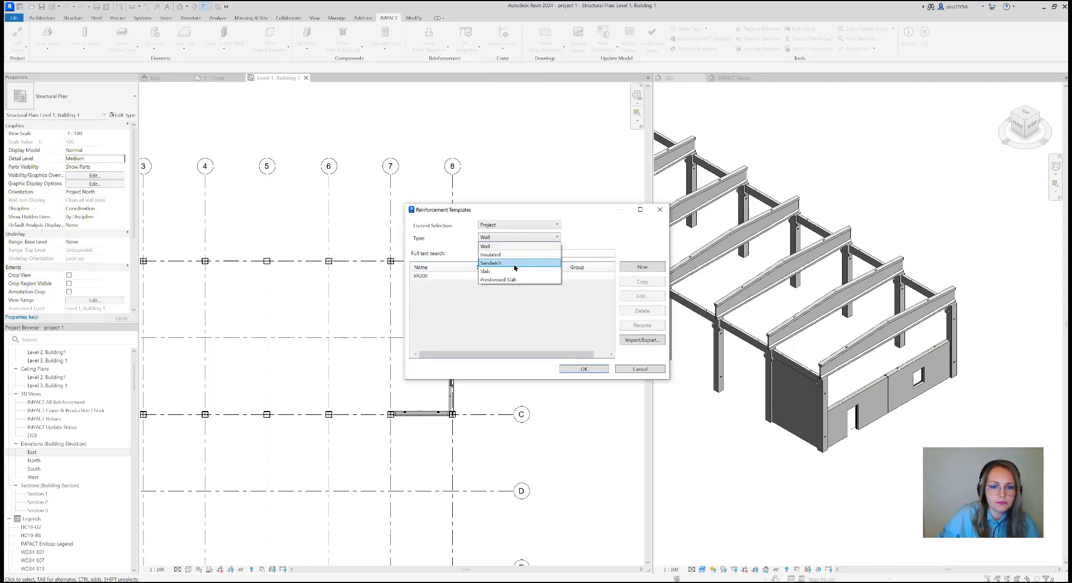
left_click(516, 261)
double_click(490, 283)
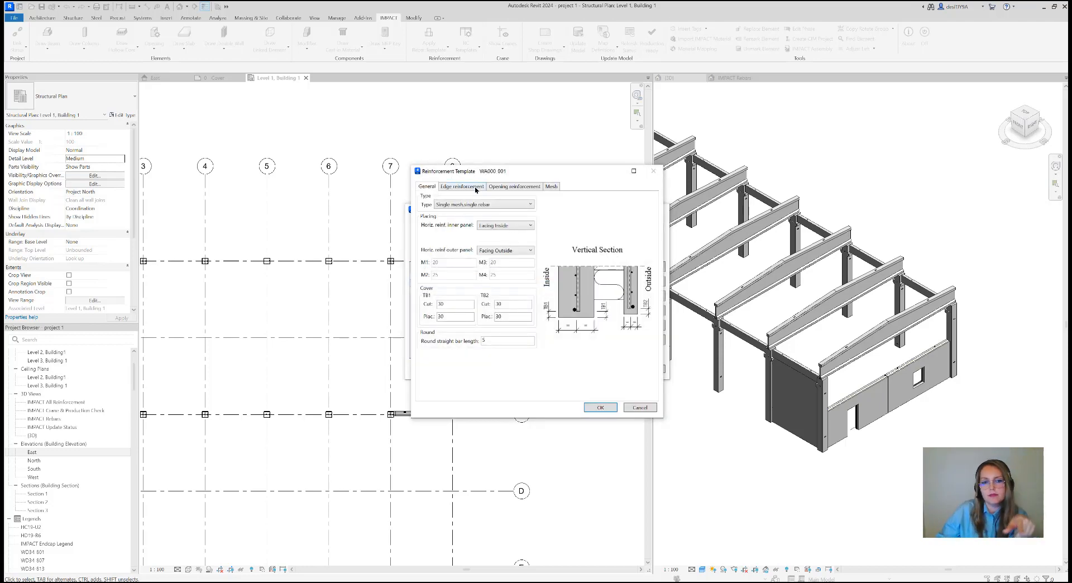
left_click(476, 188)
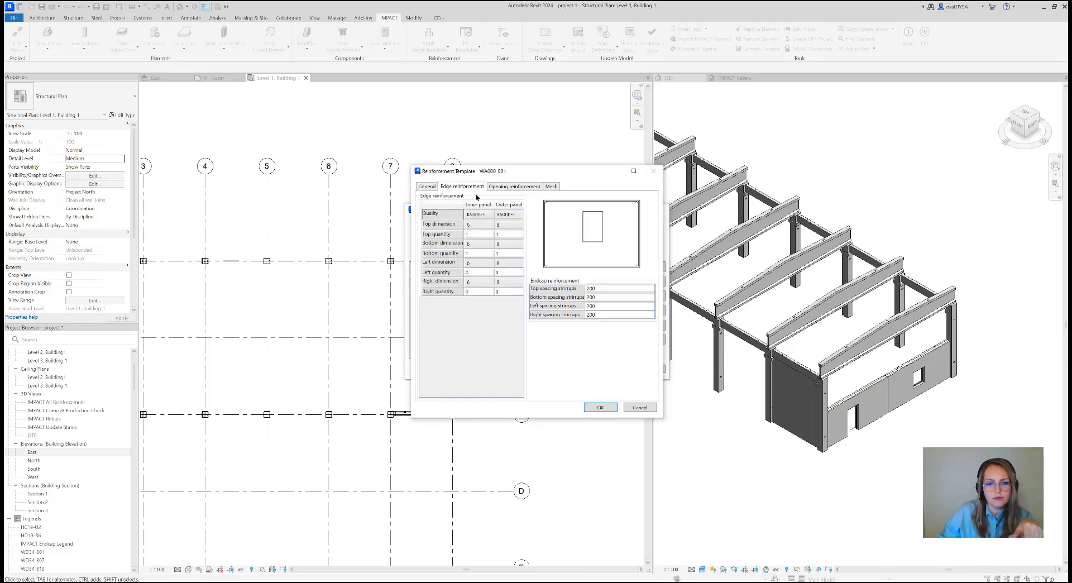
left_click(506, 188)
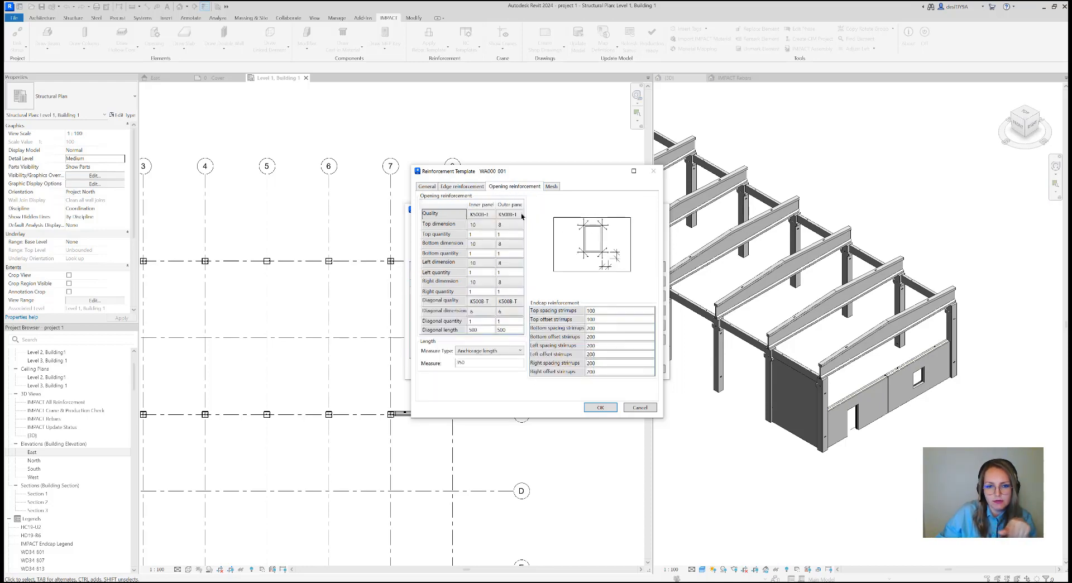
left_click(552, 187)
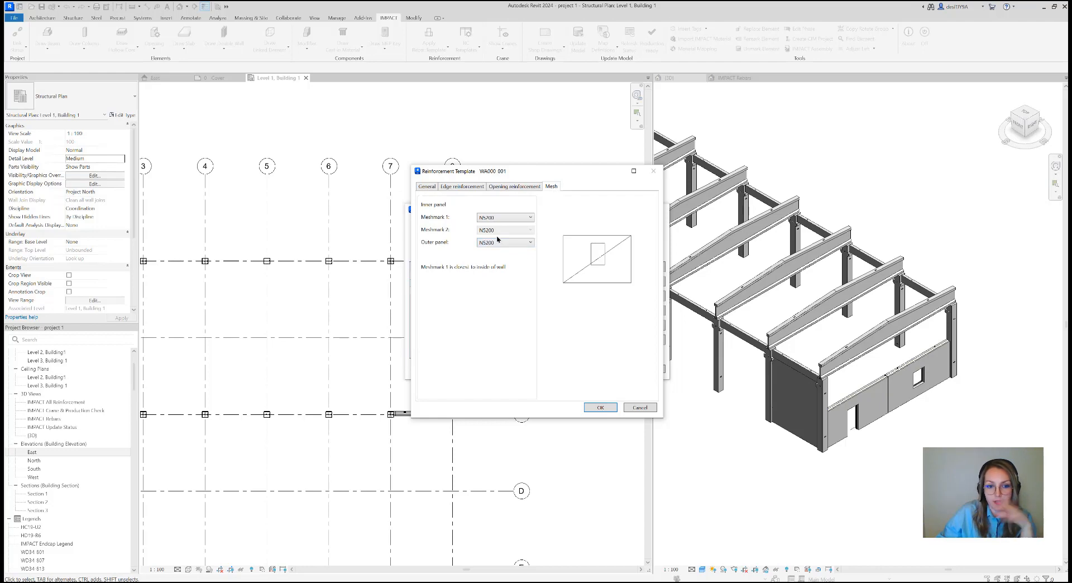
left_click(653, 170)
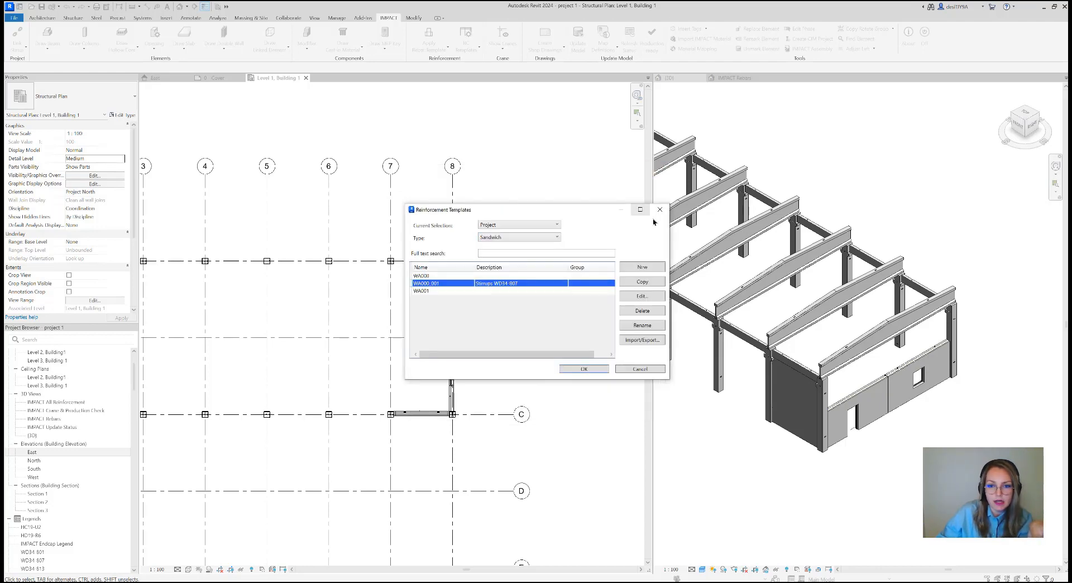
left_click(660, 210)
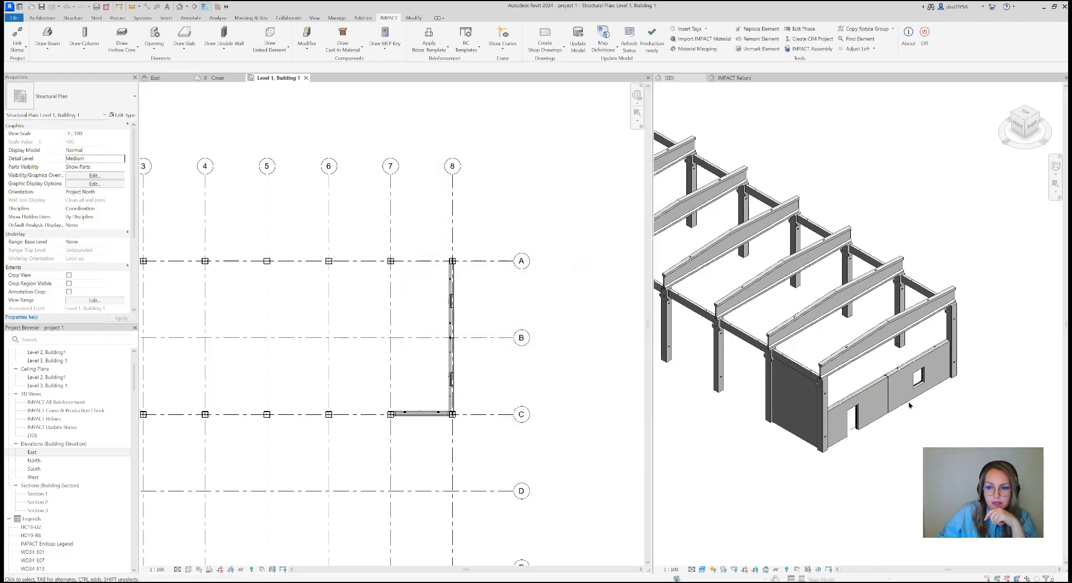
Bring more of Building 1's frame into view in the 3D model
scroll(909, 406, "down", 2)
scroll(909, 390, "down", 2)
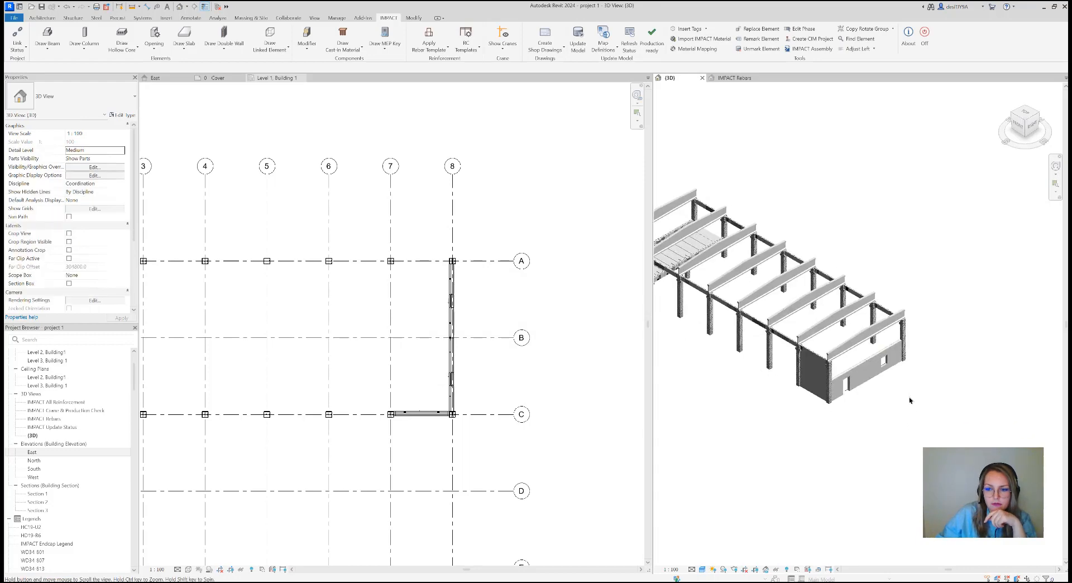
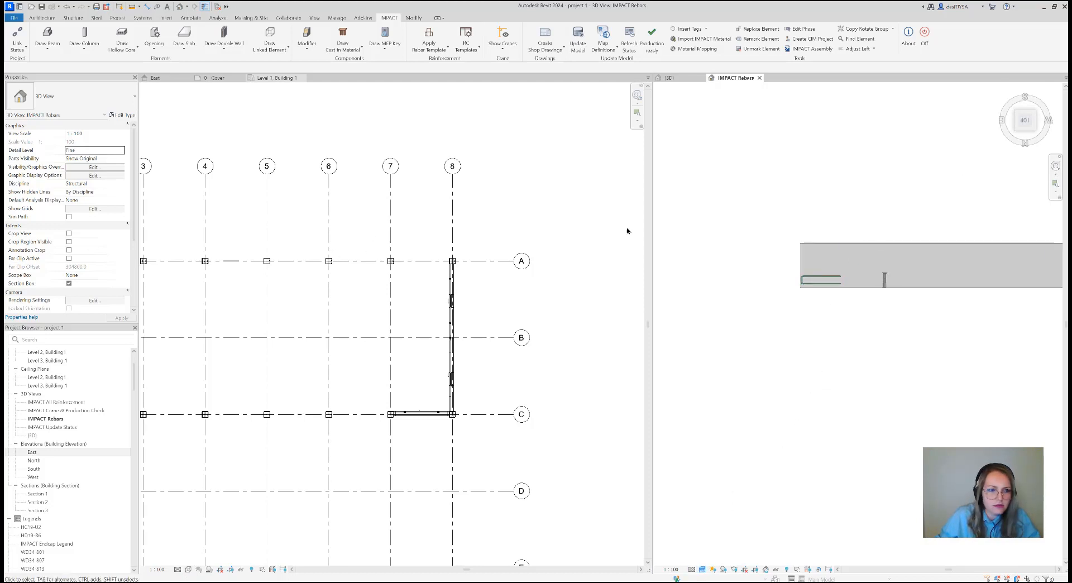
Set the parts visibility of the IMPACT Rebars 3D view to Show Parts
left_click(116, 161)
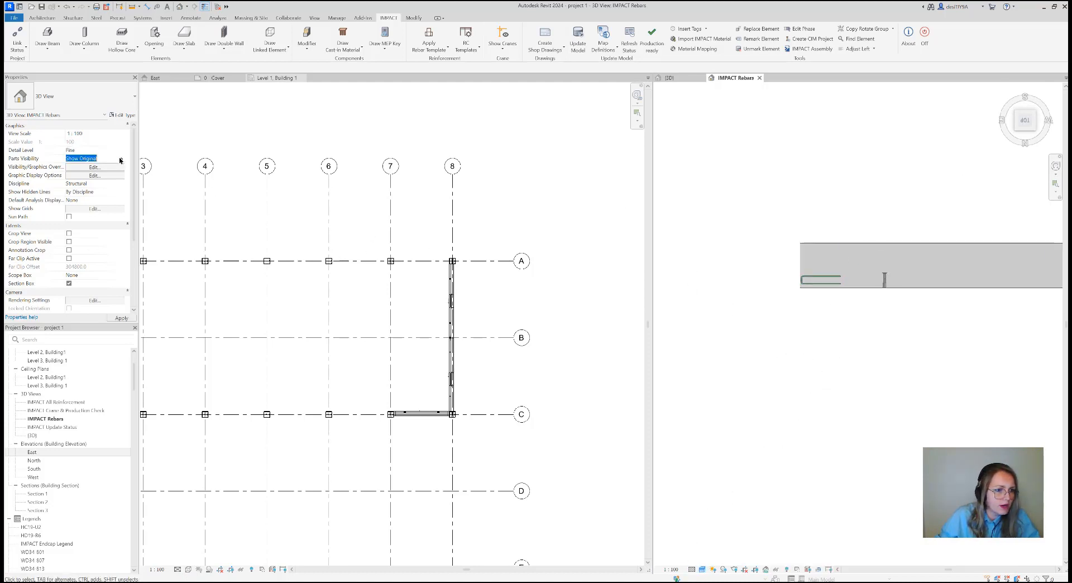
left_click(103, 170)
scroll(882, 252, "up", 3)
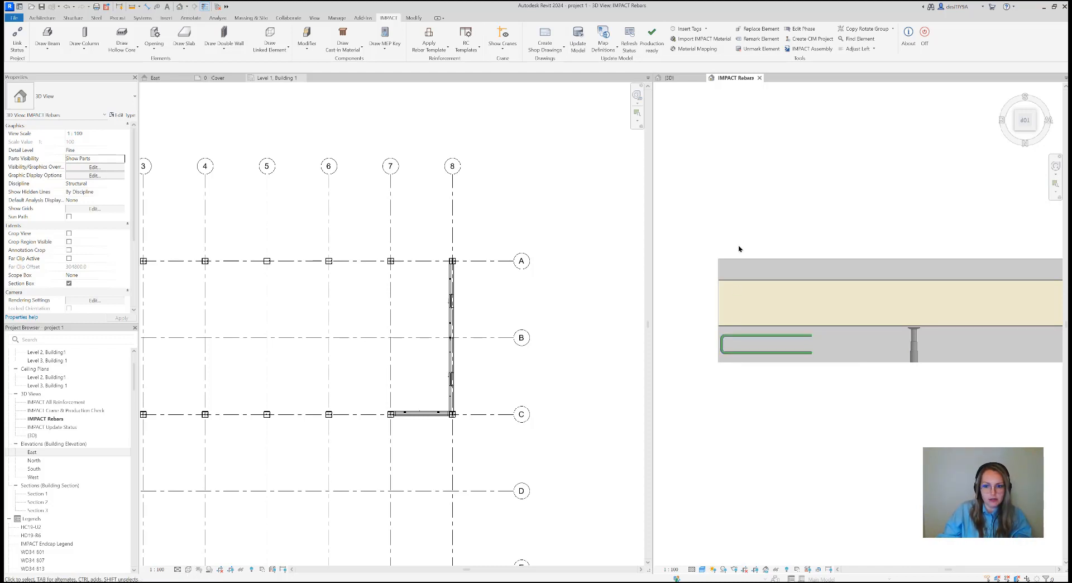
Open the project's sandwich wall endcap definition WD34-807 for inspection
left_click(154, 40)
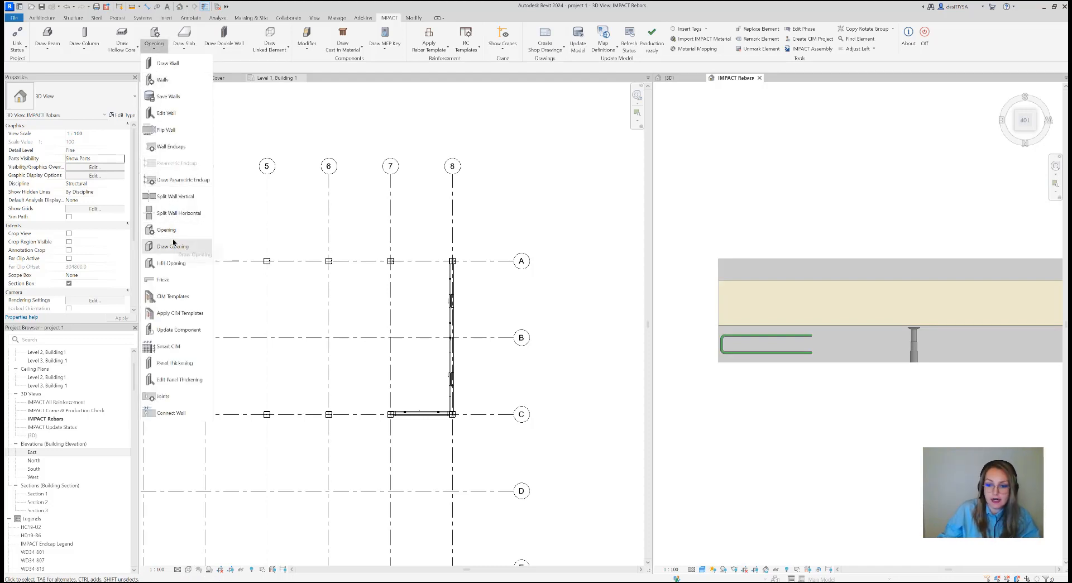
left_click(169, 146)
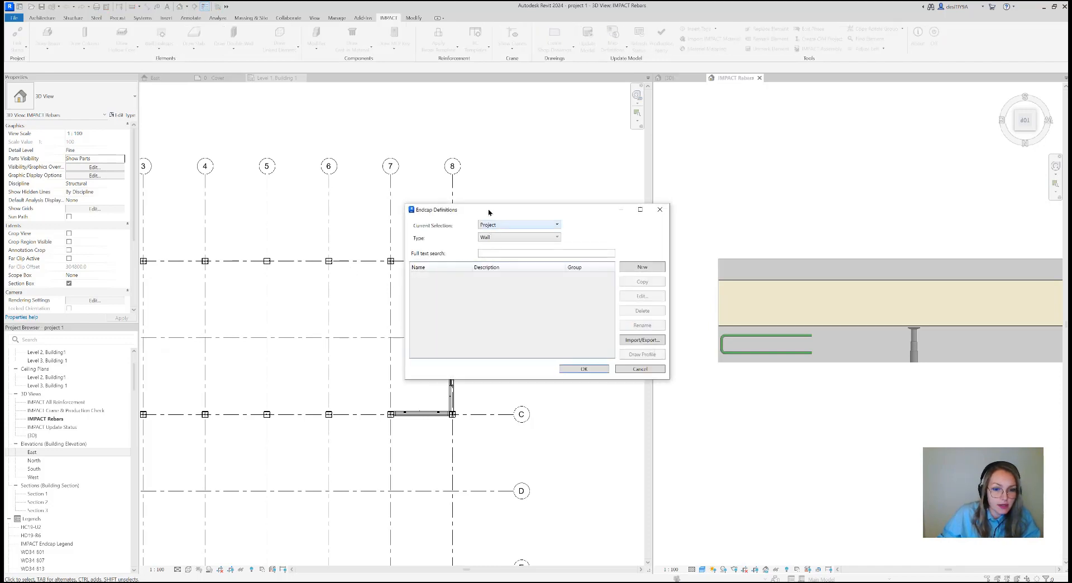
left_click_drag(489, 212, 432, 202)
left_click(461, 228)
left_click(438, 245)
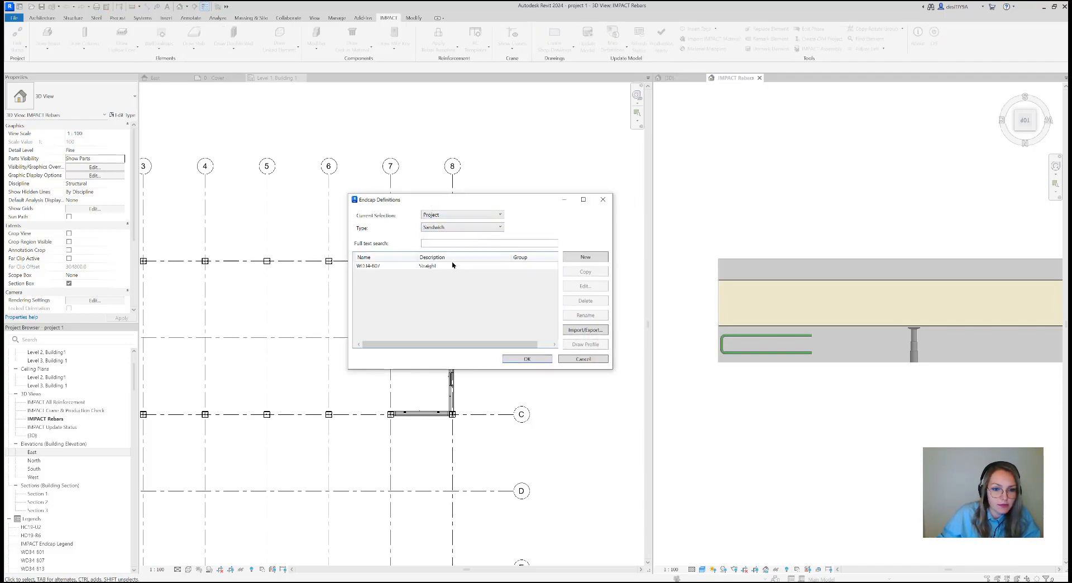
left_click(412, 268)
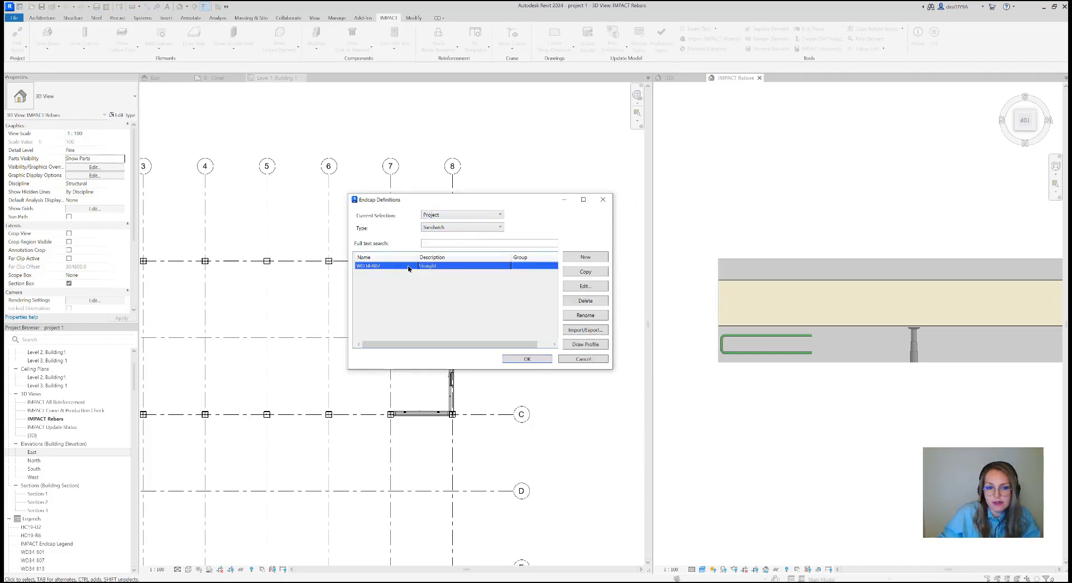
left_click(584, 285)
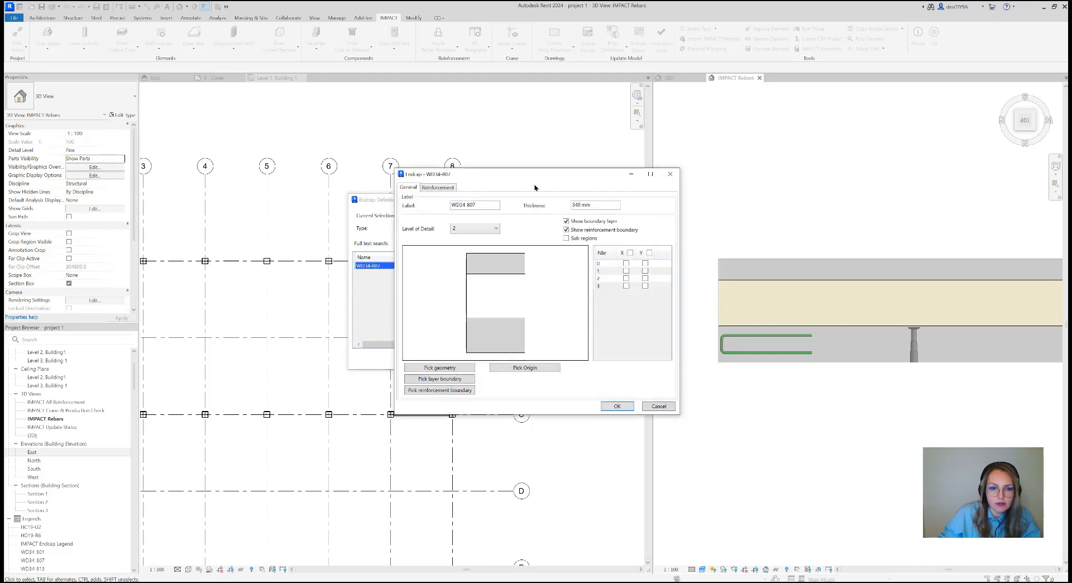
left_click_drag(471, 181, 452, 172)
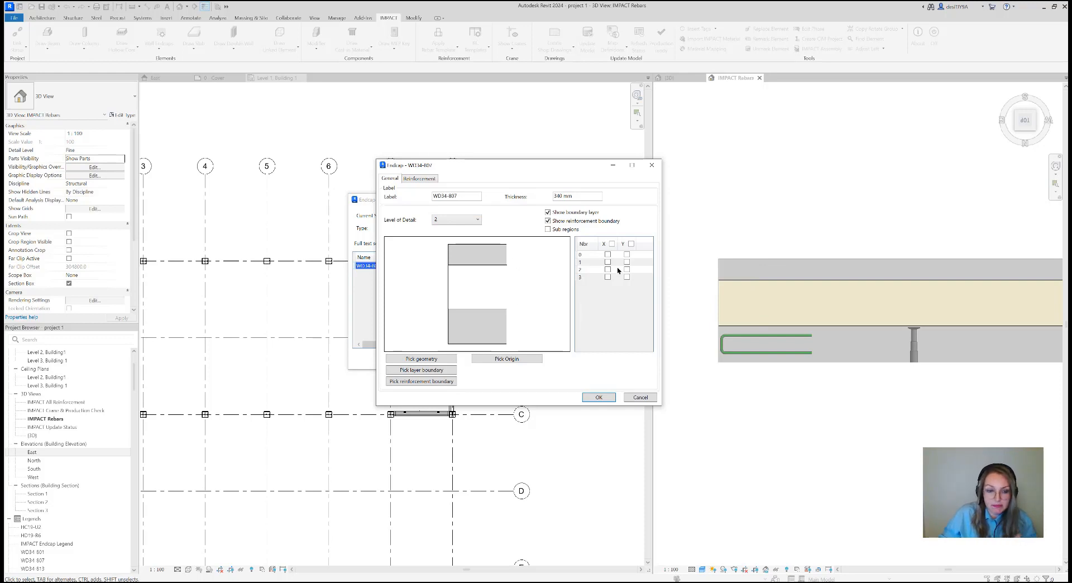
Inspect the endcap's geometry at level of detail 1 and its reinforcement, and close the endcap definitions without saving
left_click(449, 219)
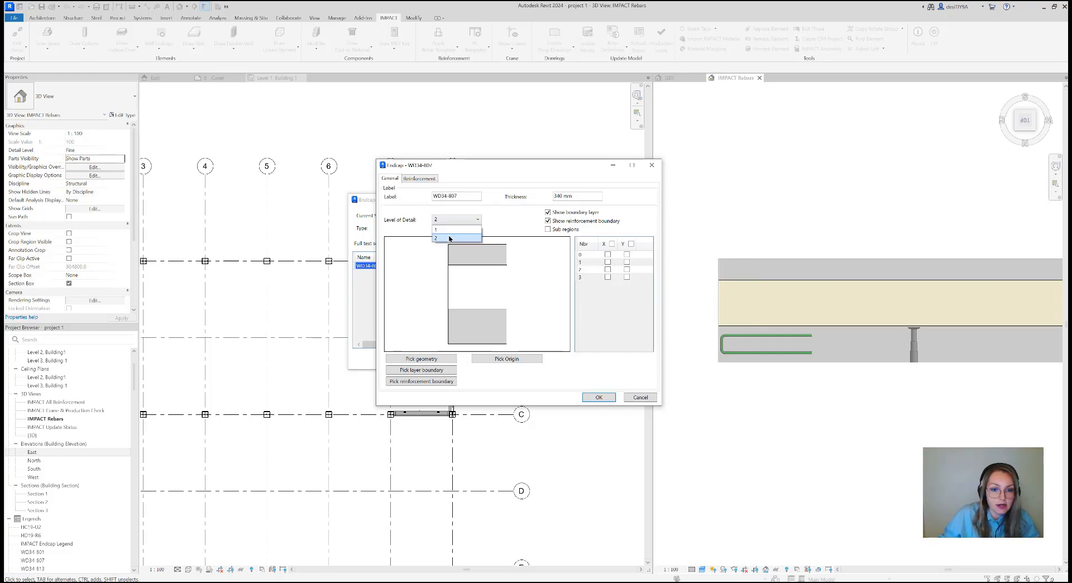
left_click(449, 230)
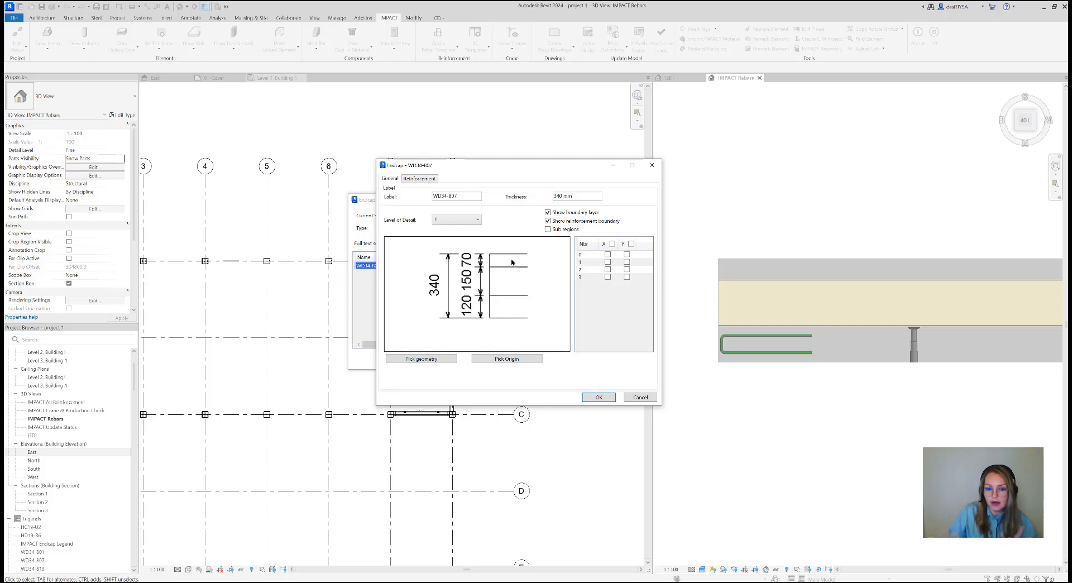
left_click(422, 179)
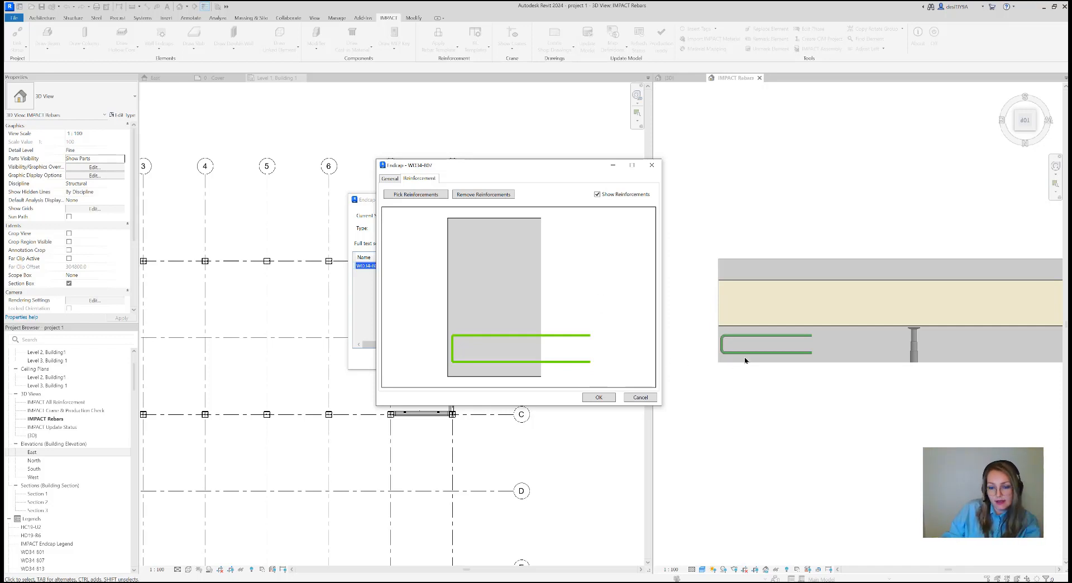
left_click(640, 397)
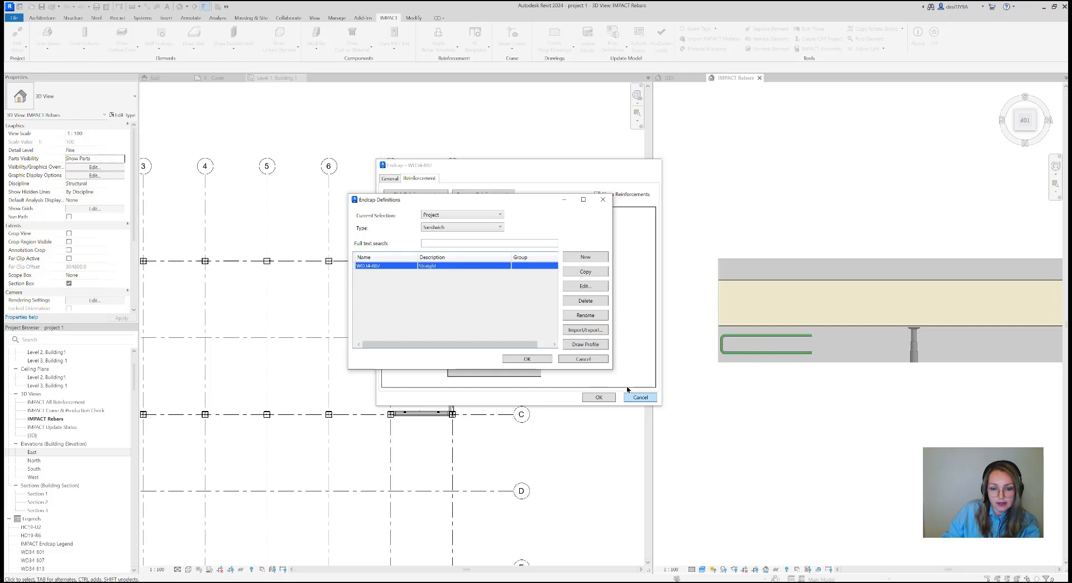
left_click(587, 360)
Open the project's sandwich reinforcement template WA000_001 from the RC templates
scroll(678, 336, "down", 2)
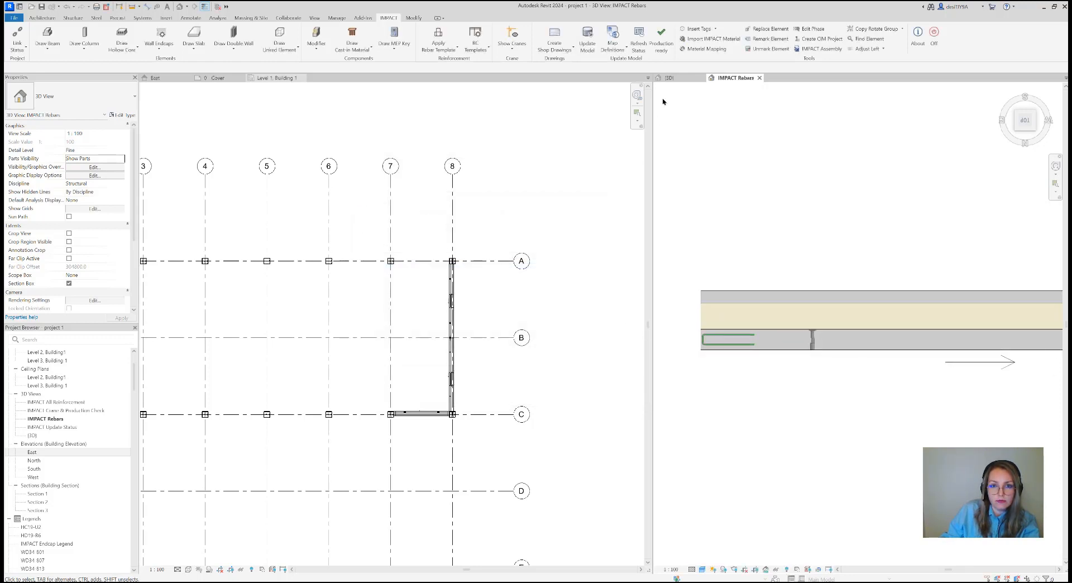
left_click(474, 51)
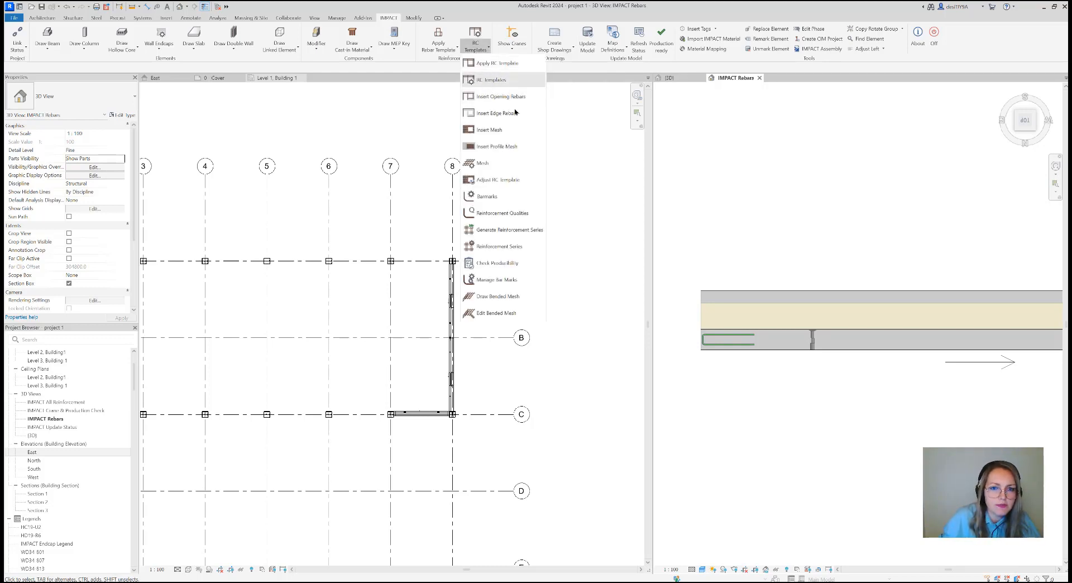
left_click(487, 80)
left_click(496, 276)
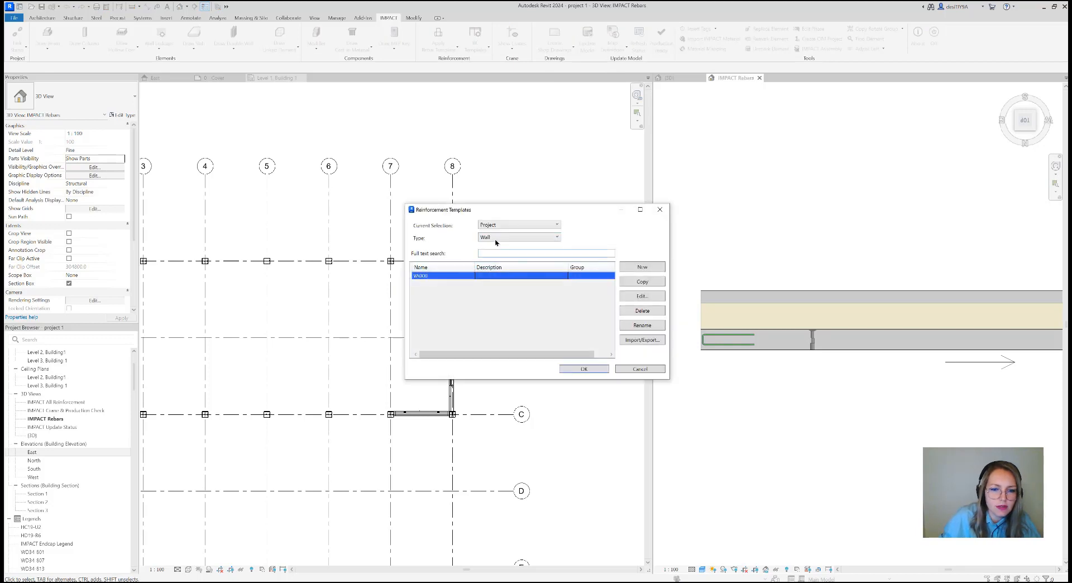
left_click(498, 237)
left_click(505, 266)
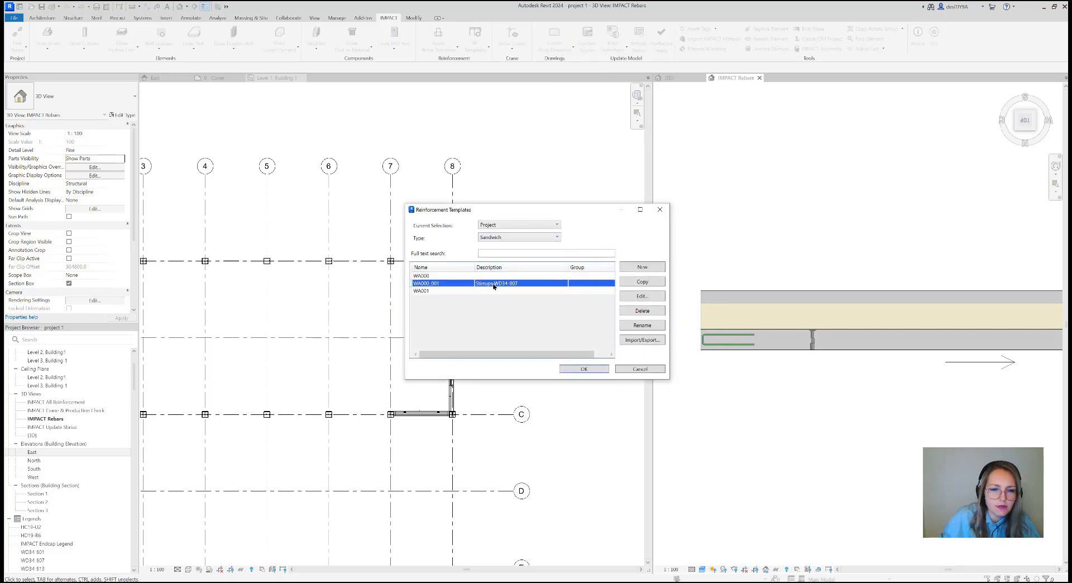
left_click(631, 298)
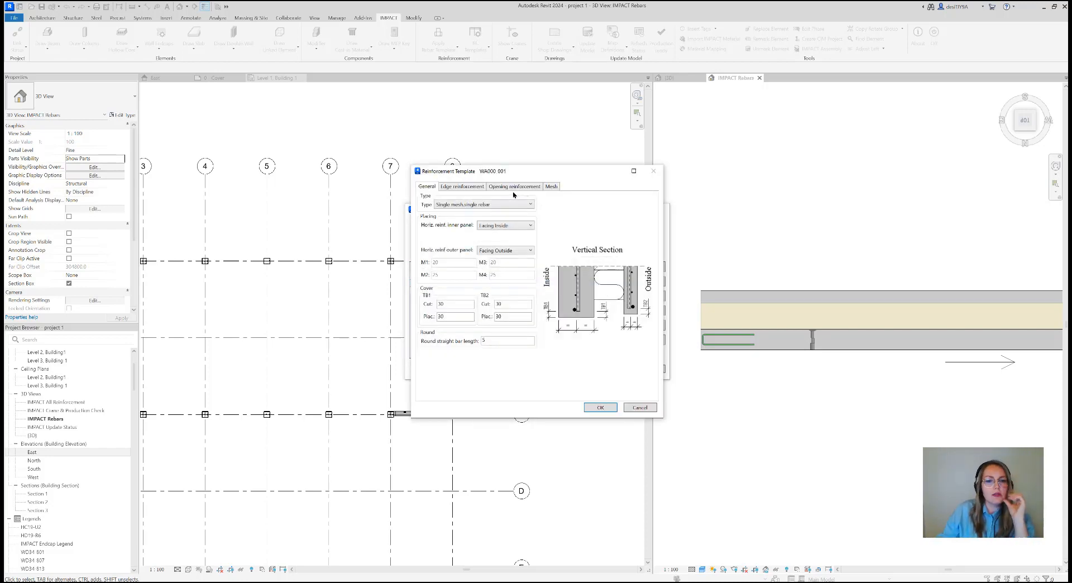
Review the template's edge reinforcement and endcap stirrup spacings, and close the reinforcement templates without saving
left_click(466, 189)
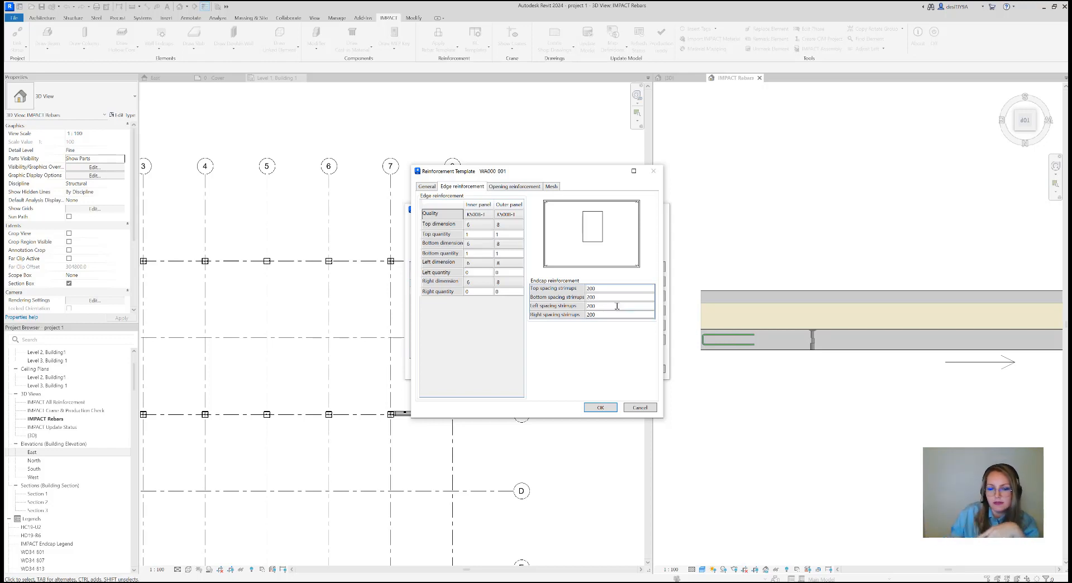
left_click(640, 407)
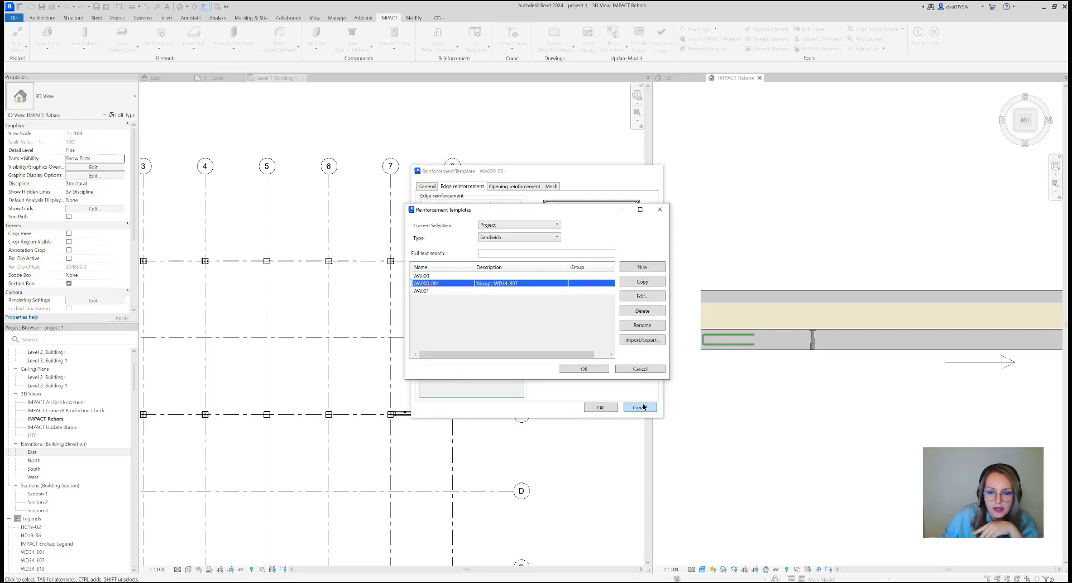
left_click(643, 370)
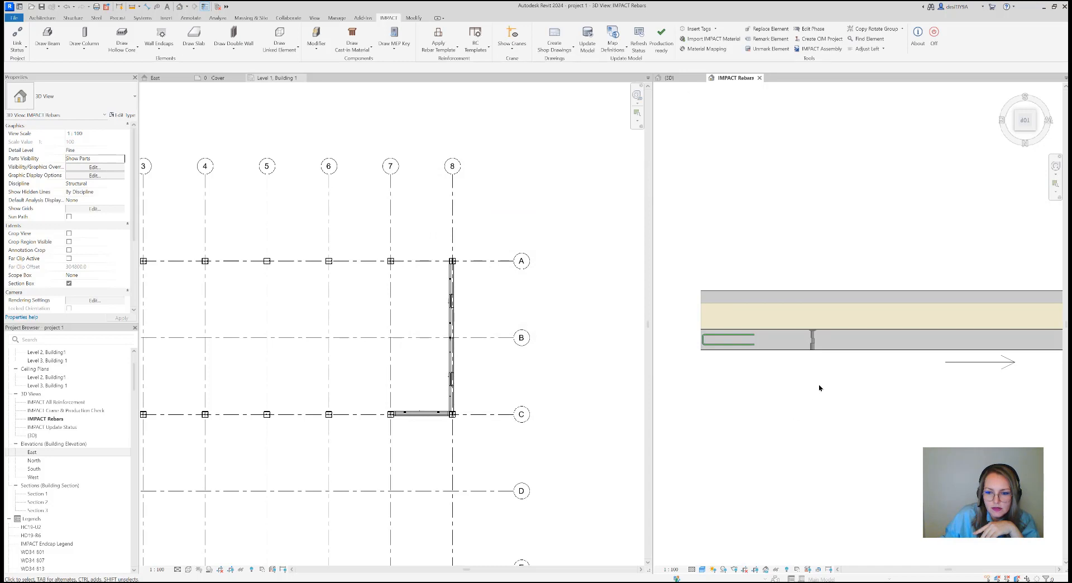
Edit the sandwich wall with the window next to the corner column, setting its left outer-edge endcap to WD34-807
scroll(818, 387, "down", 2)
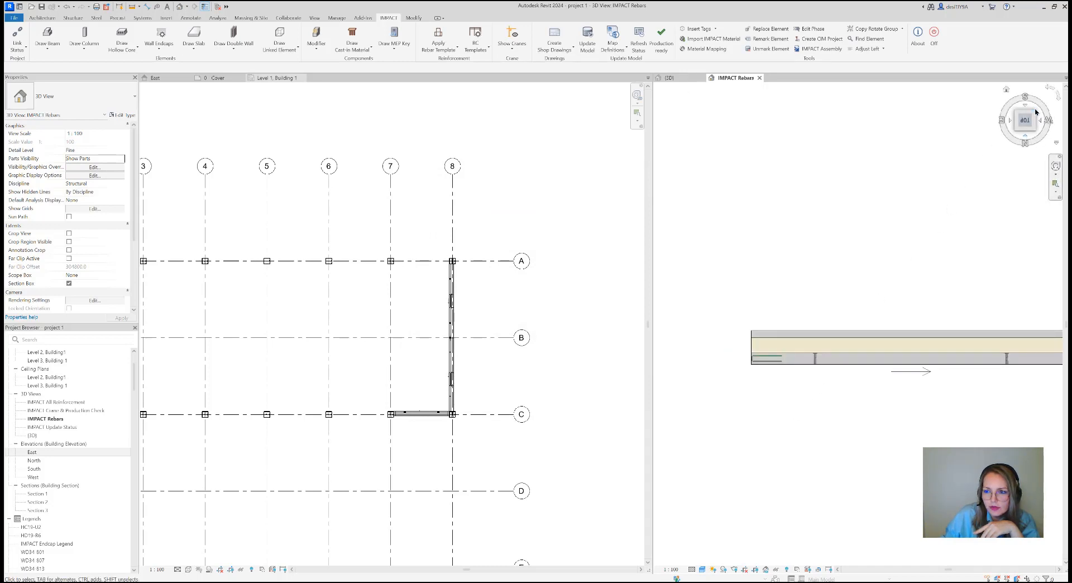
left_click(1035, 112)
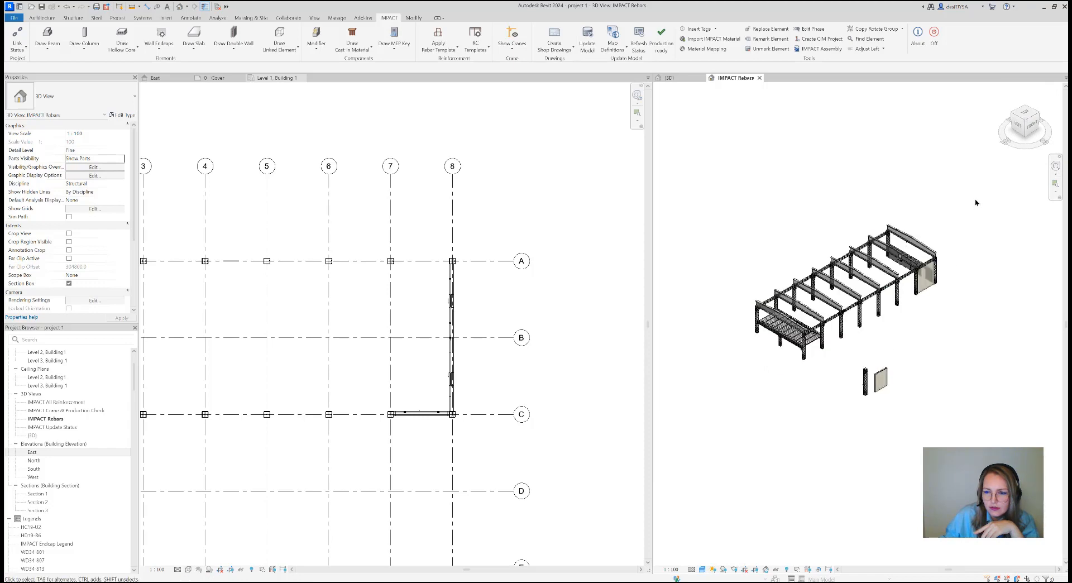
left_click(1039, 114)
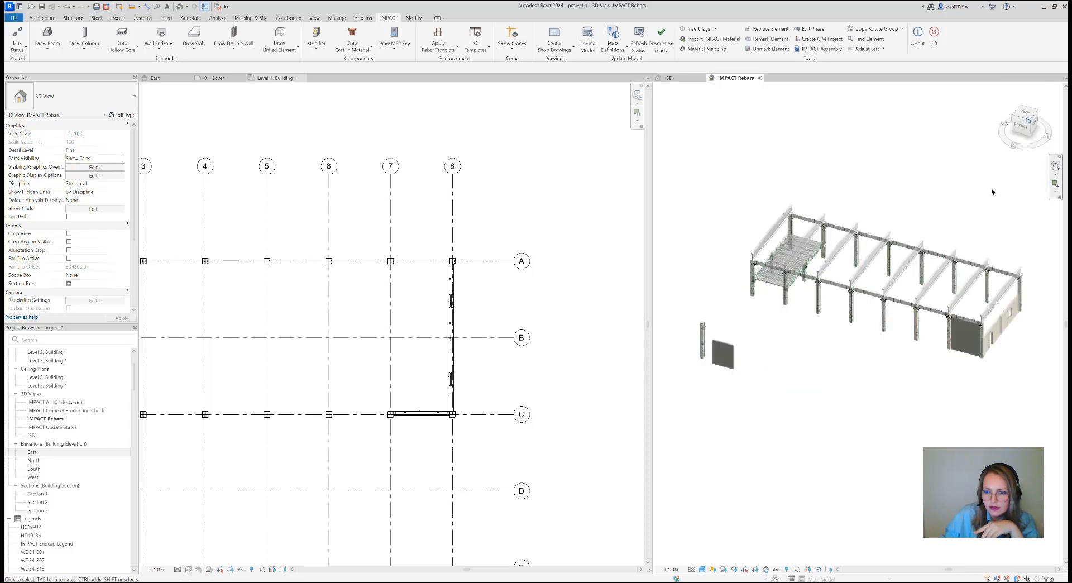
scroll(903, 407, "up", 5)
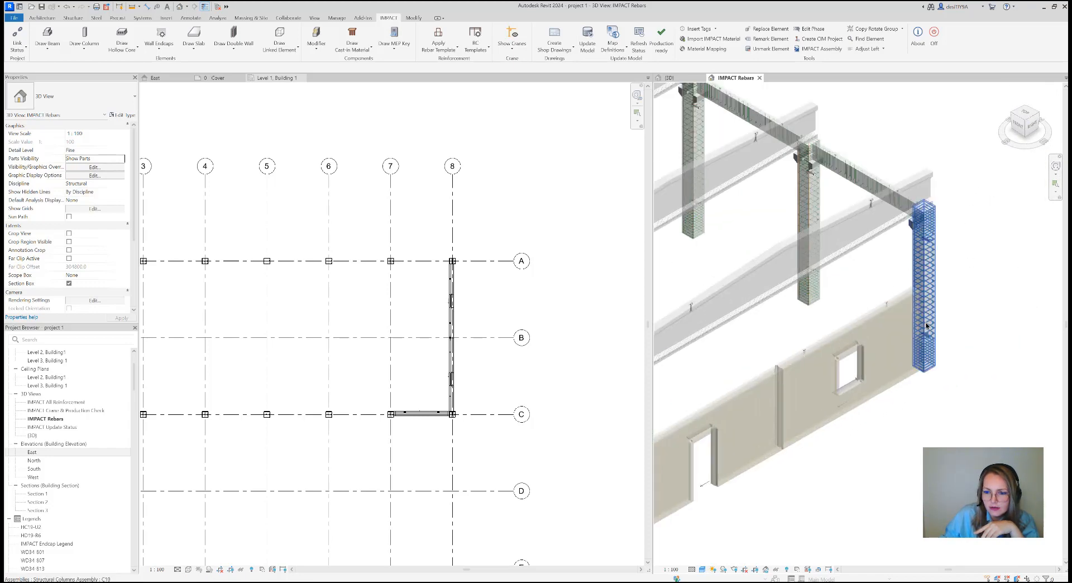
scroll(925, 325, "up", 4)
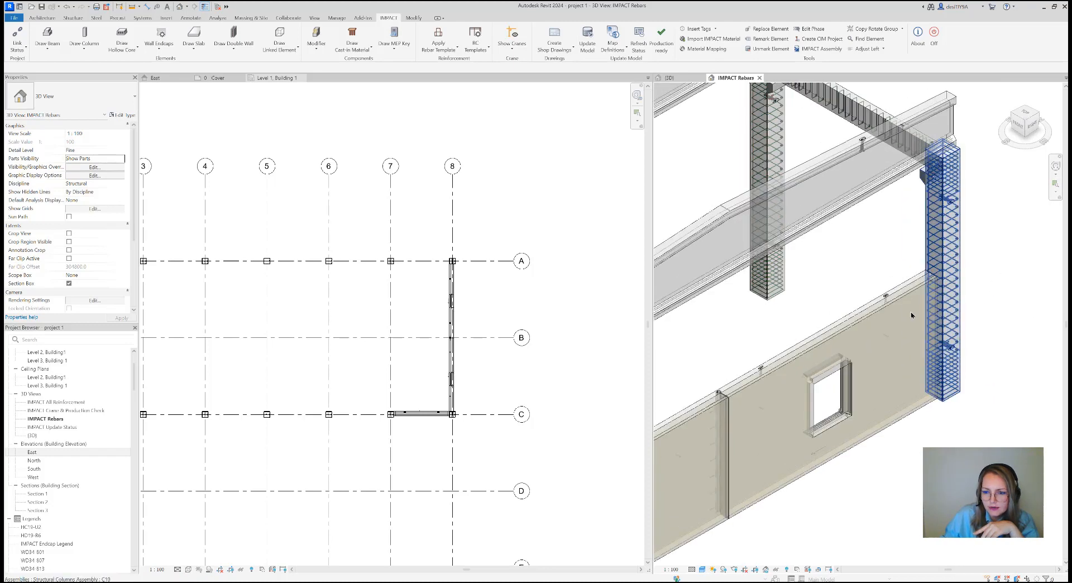
left_click(158, 51)
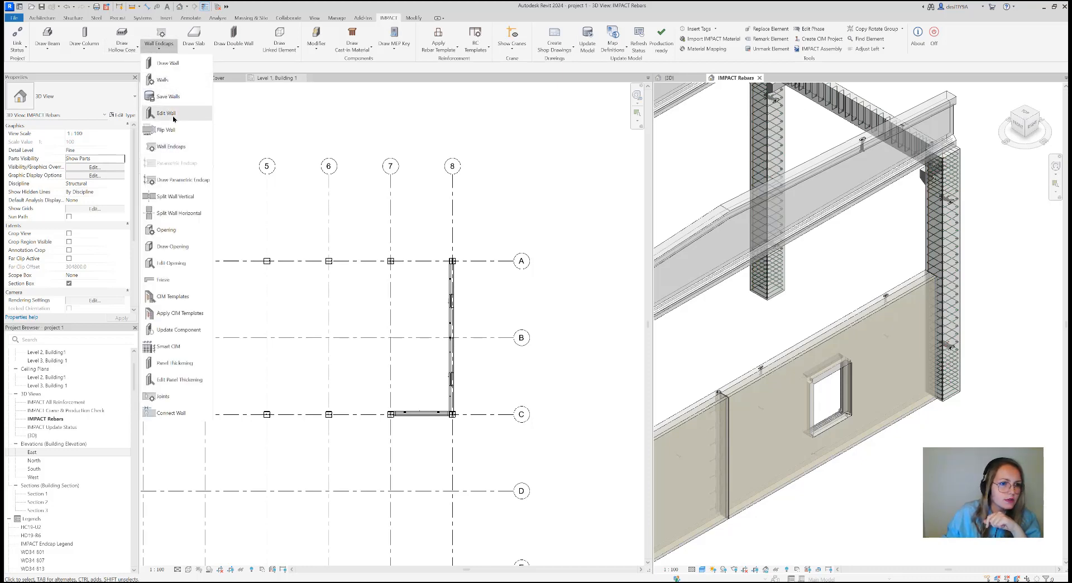
left_click(168, 113)
left_click(846, 334)
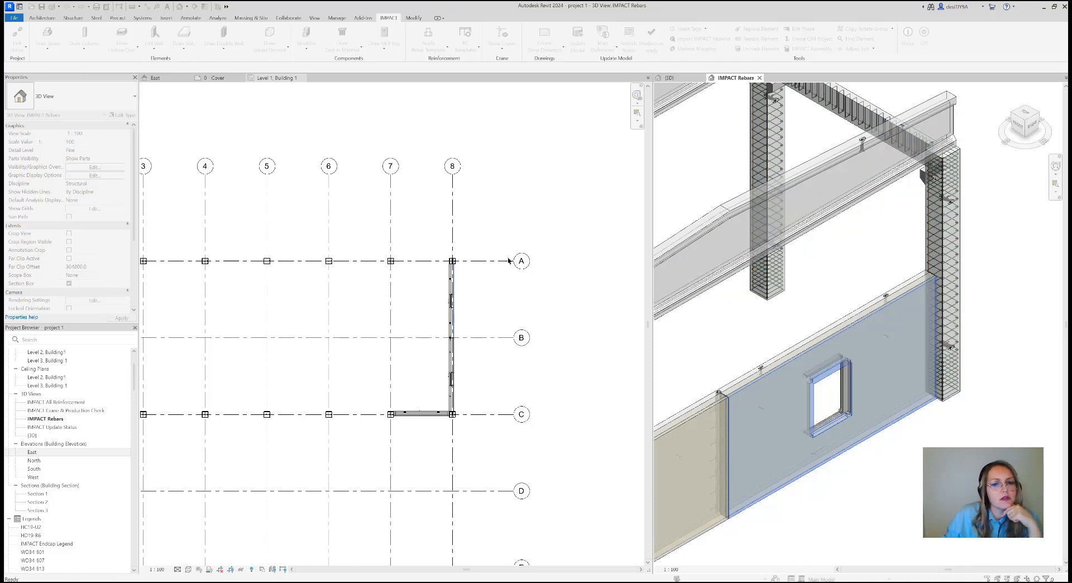
left_click(424, 190)
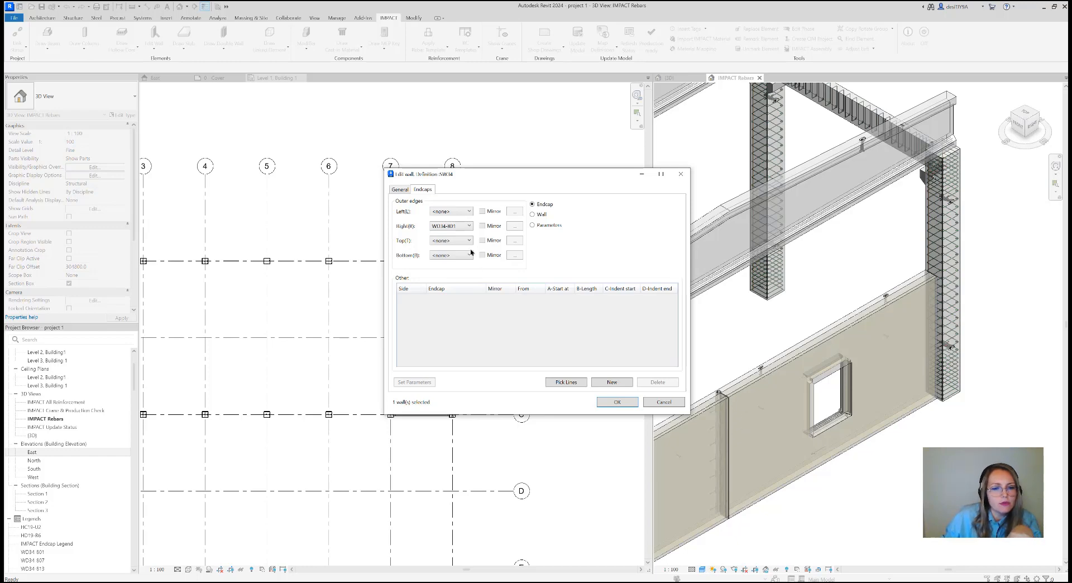
left_click(454, 212)
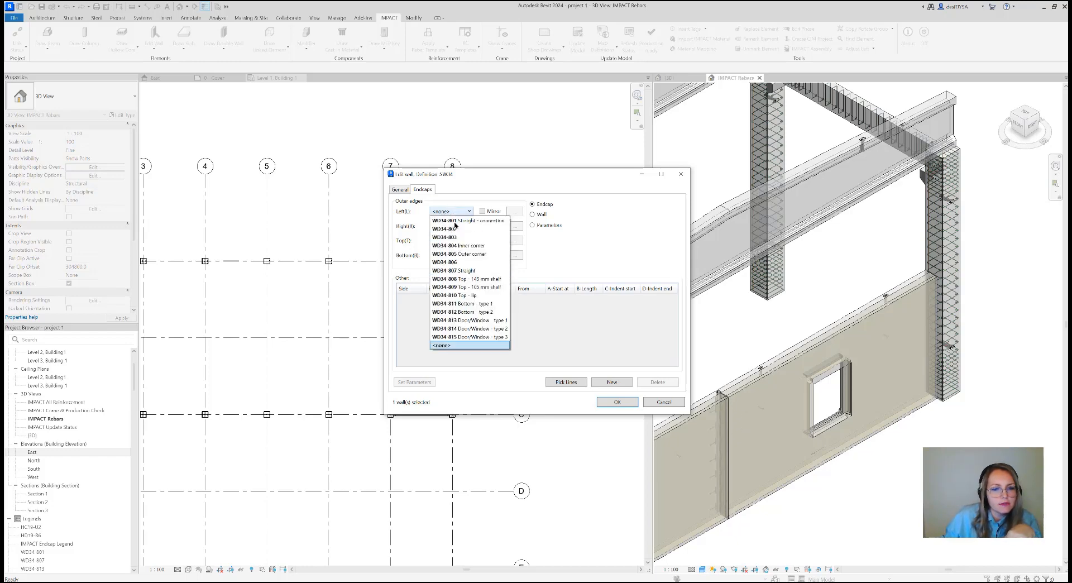
left_click(465, 271)
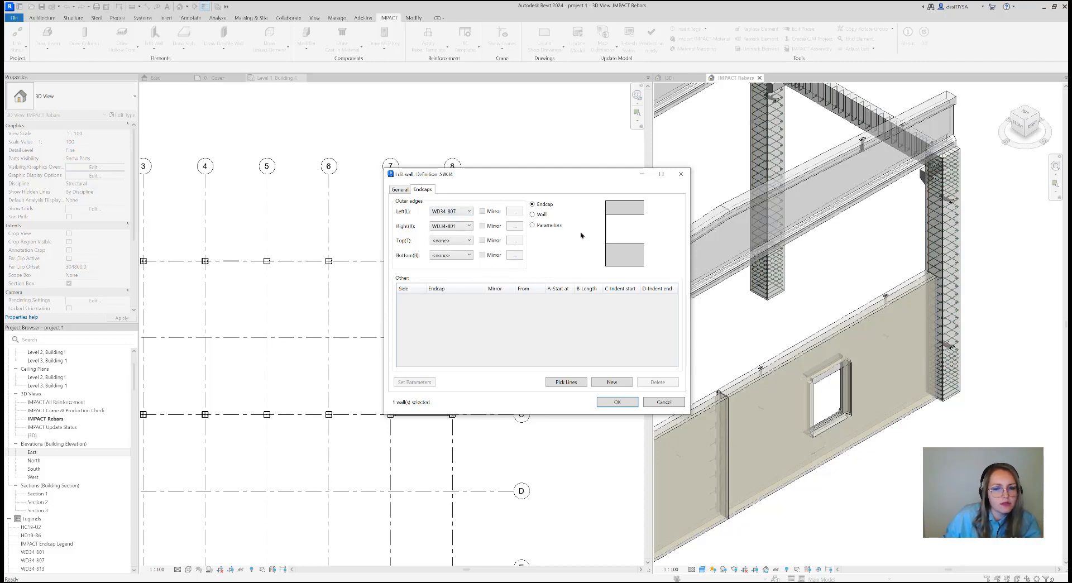
left_click(624, 399)
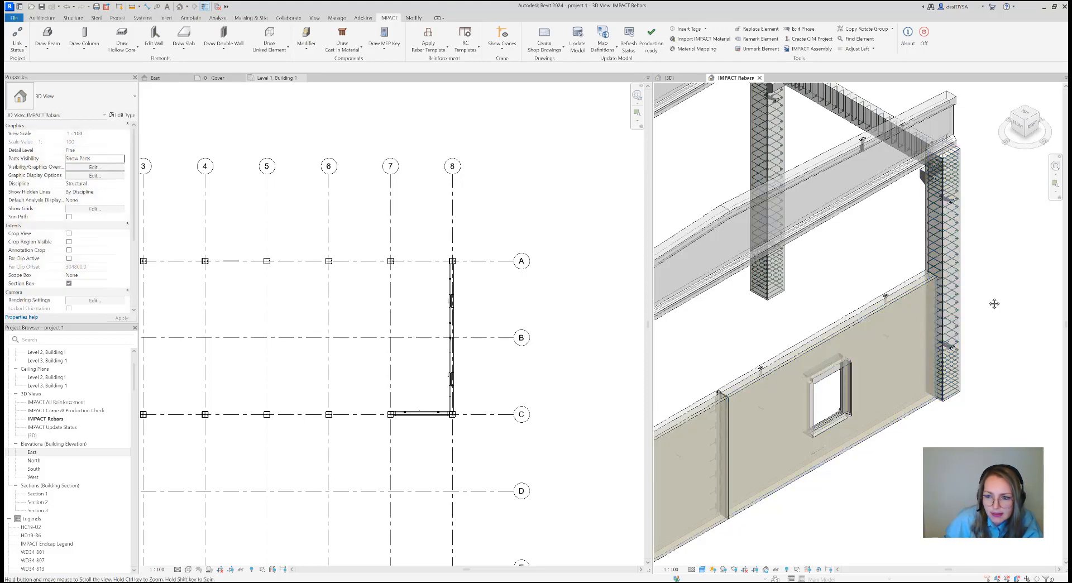
Apply the sandwich RC template WA000_001 to the sandwich wall with the window next to the corner column
middle_click_drag(993, 303, 964, 306)
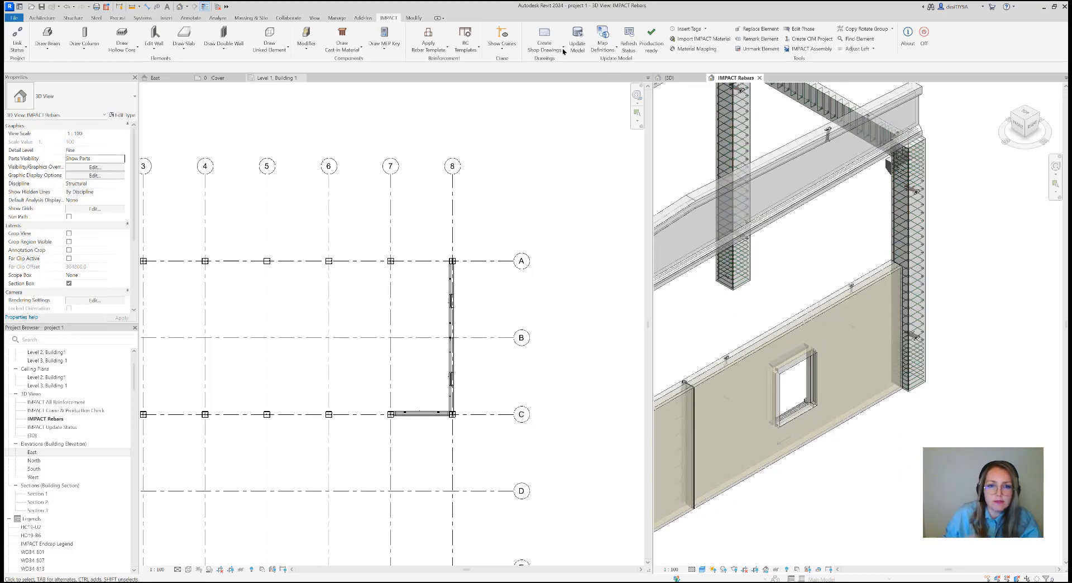
left_click(458, 52)
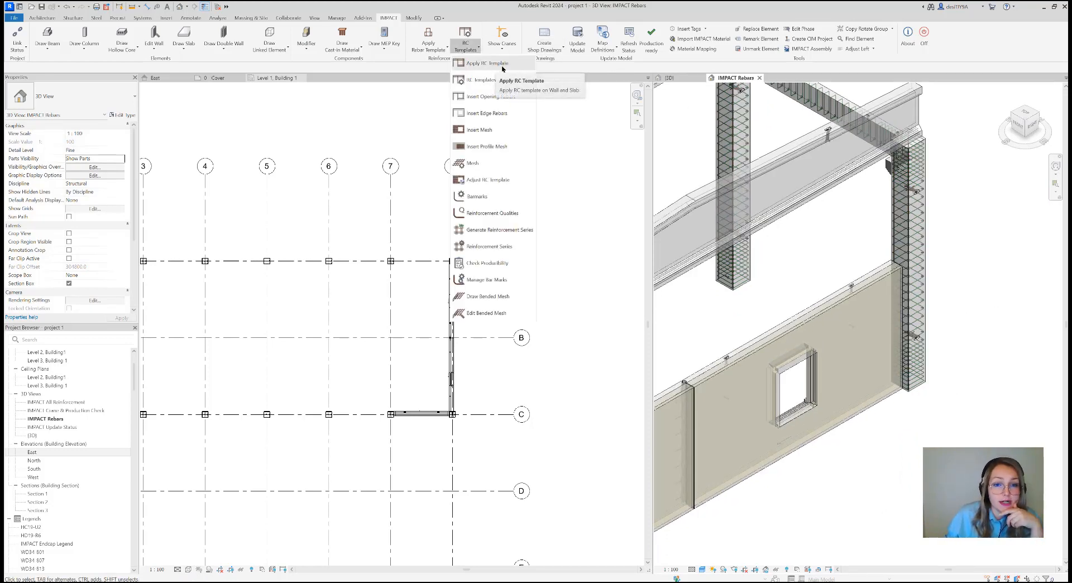
left_click(502, 66)
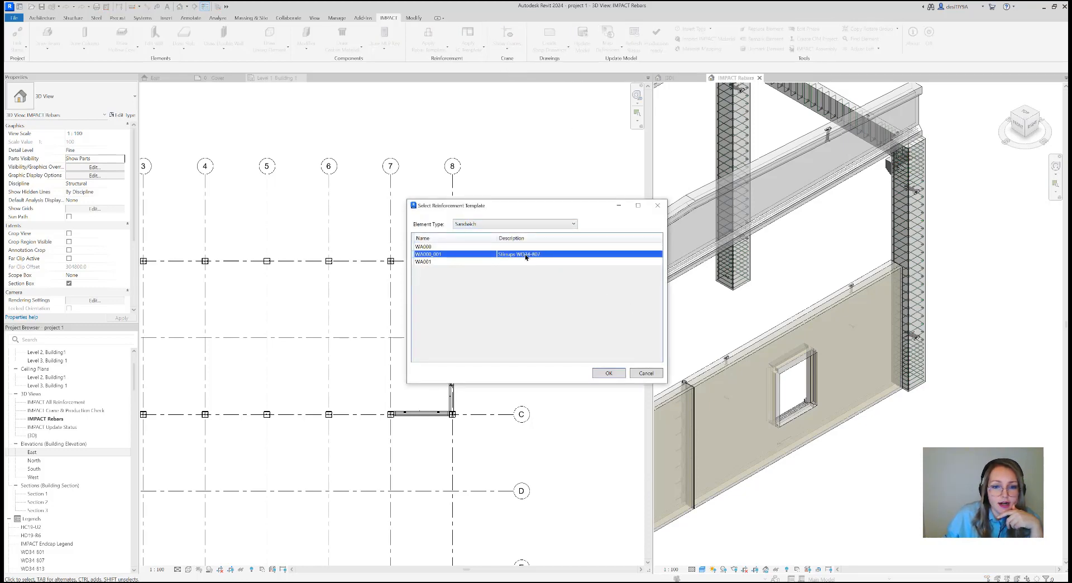
left_click(608, 373)
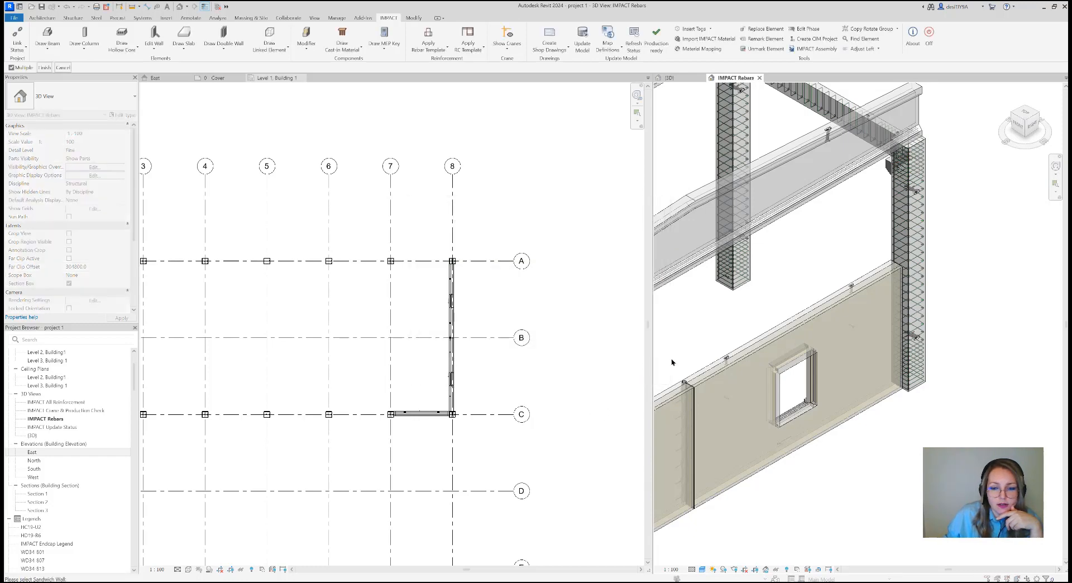
left_click(44, 66)
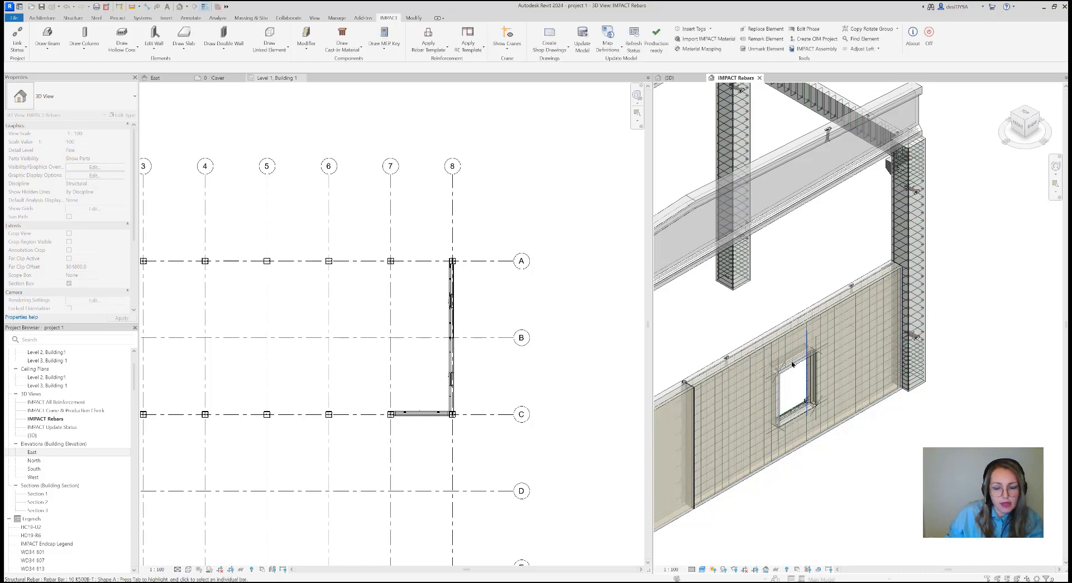
Examine the wall's reinforcement around the window opening and select the endcap stirrup set beside the corner column
scroll(771, 350, "up", 4)
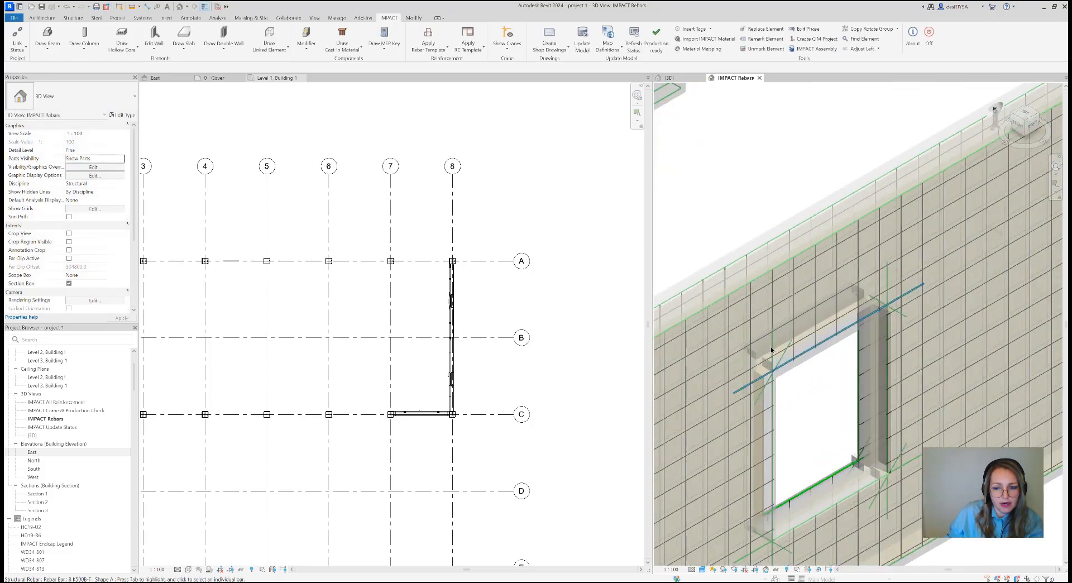
scroll(771, 350, "down", 4)
scroll(946, 389, "up", 4)
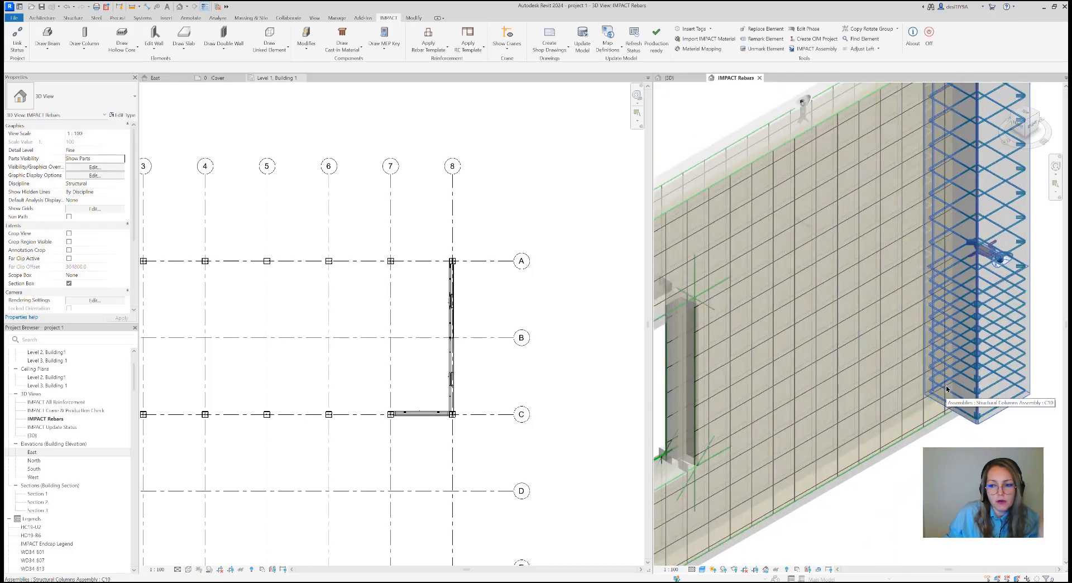
scroll(946, 389, "up", 2)
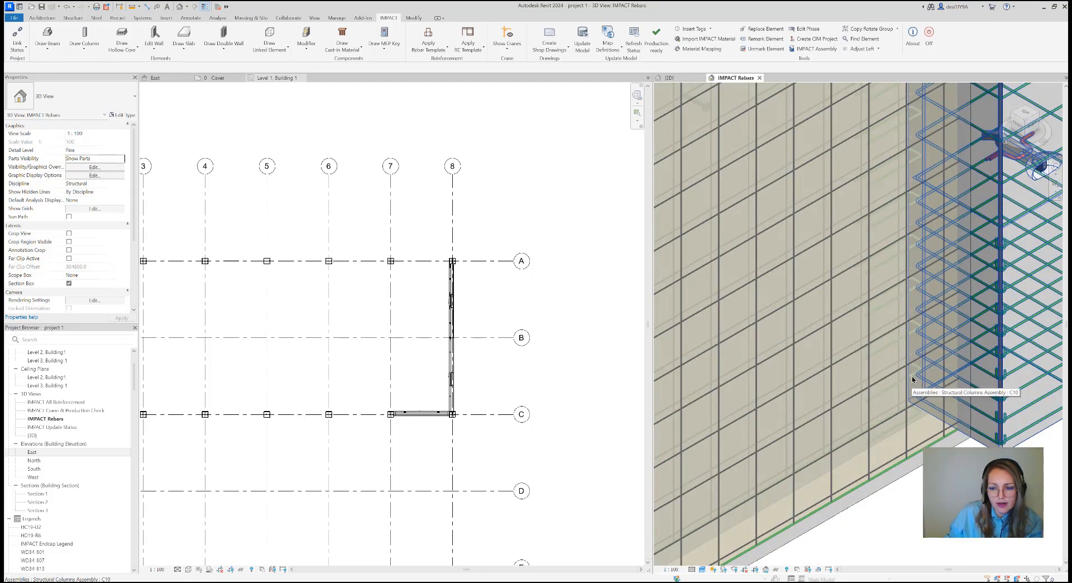
left_click(913, 380)
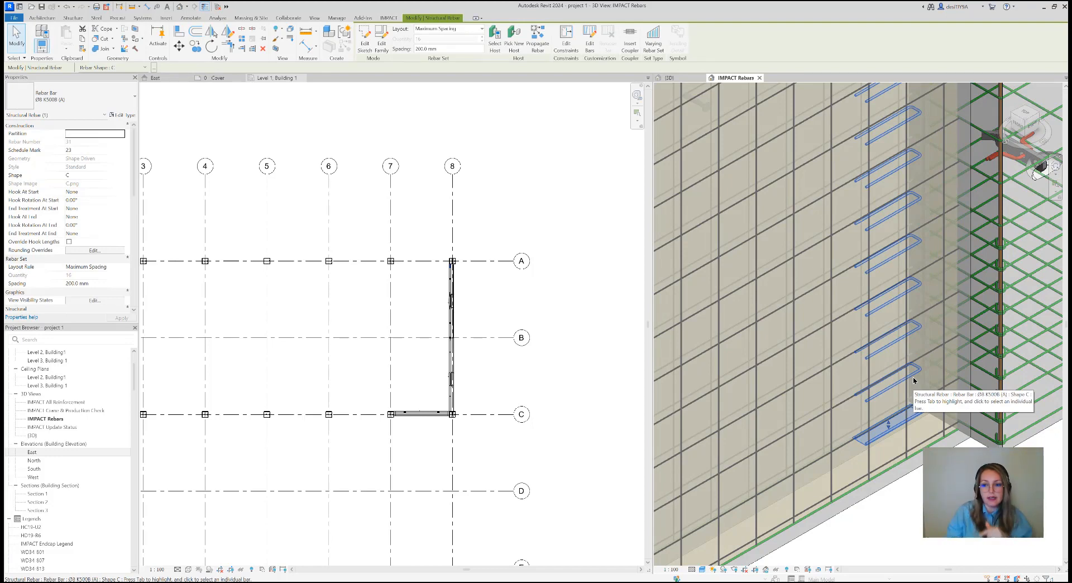
scroll(913, 382, "down", 6)
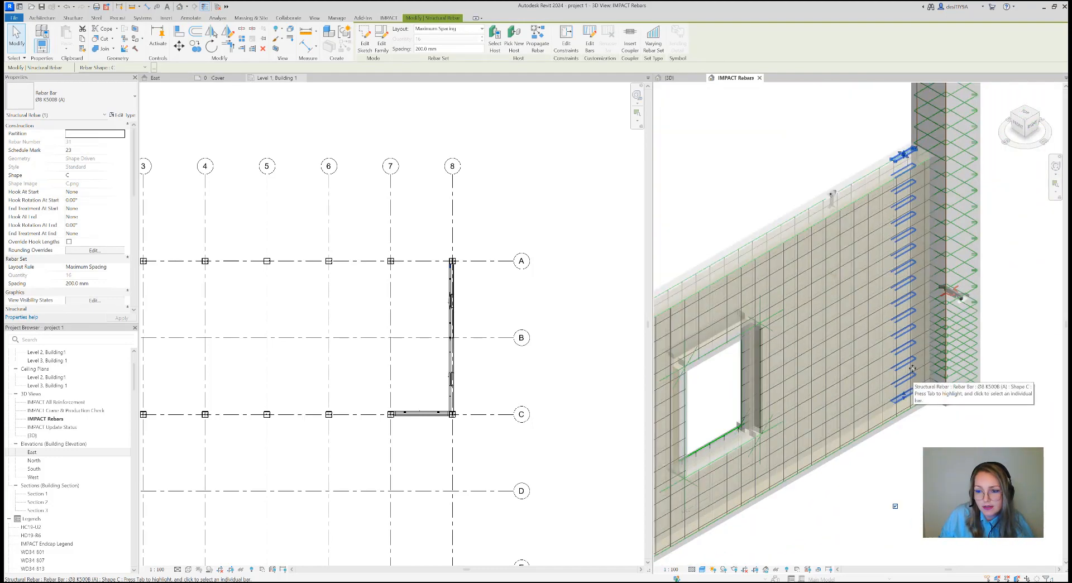
Check the endcap stirrups' distribution along the wall edge from the right-side view, return to an isometric view and clear the selection
left_click(1033, 131)
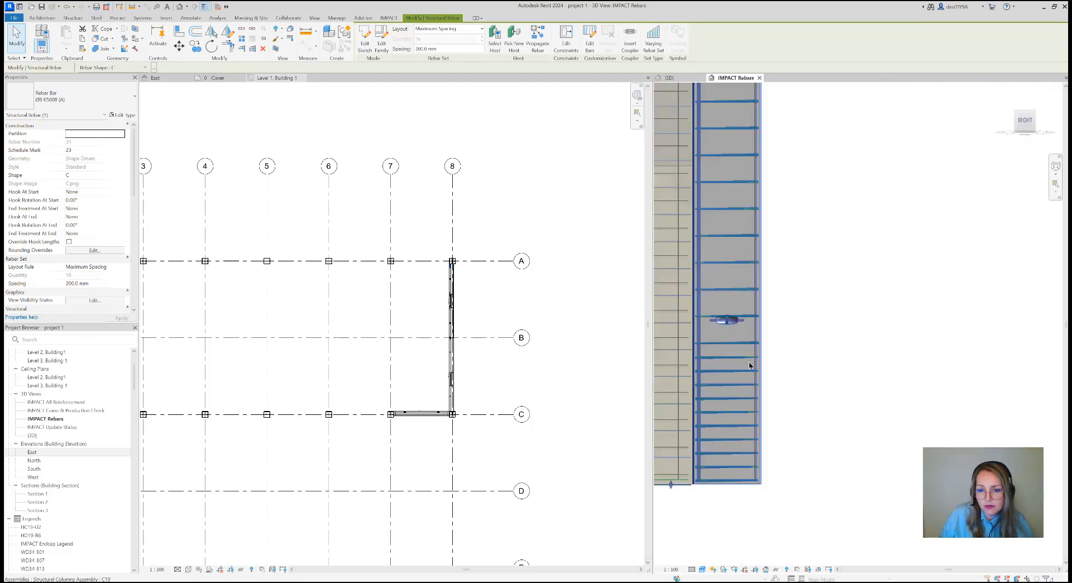
mouse_move(863, 320)
middle_mouse_down()
mouse_move(963, 337)
mouse_move(855, 332)
middle_mouse_up()
scroll(953, 337, "down", 2)
scroll(941, 339, "up", 3)
scroll(874, 186, "up", 3)
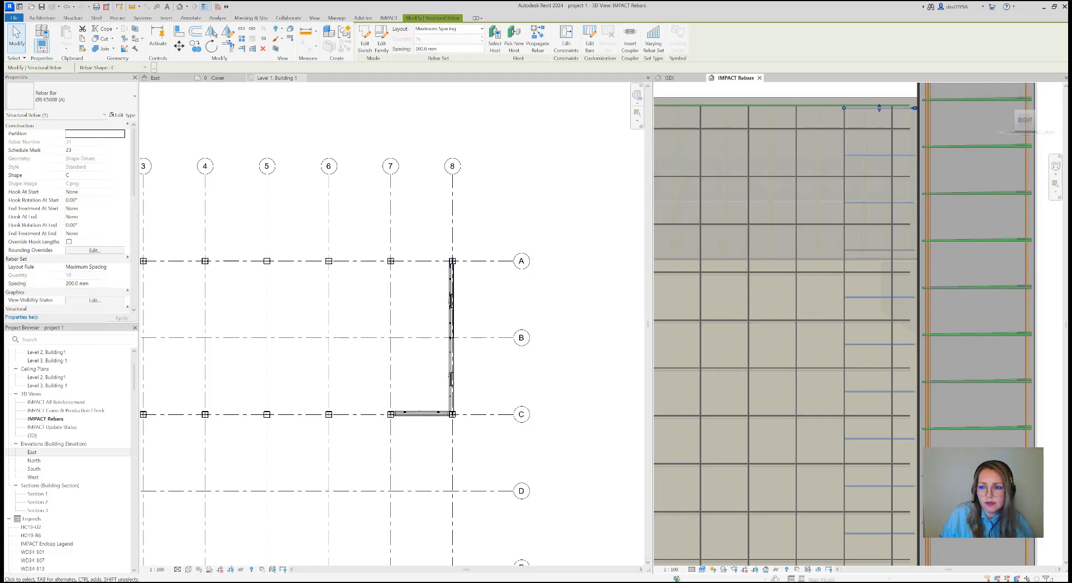
left_click(1016, 114)
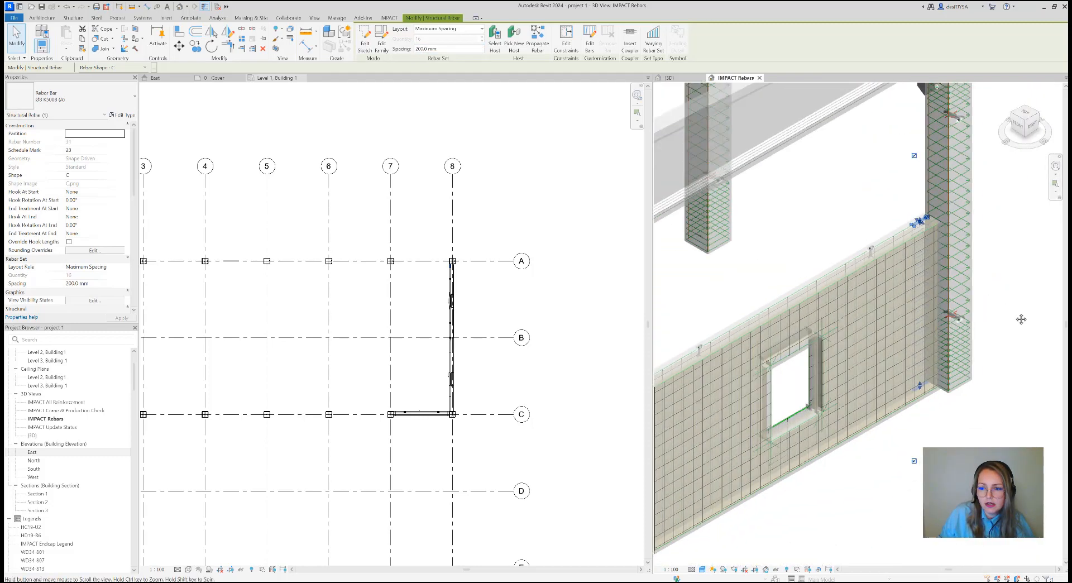
key("Escape")
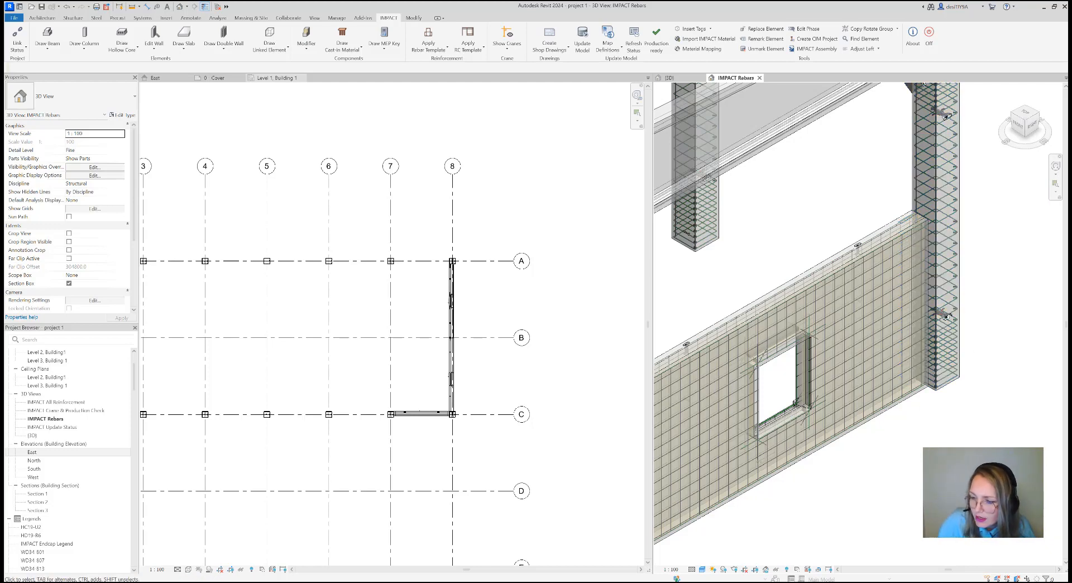
View the building from the opposite side of the reinforced wall, and consult the webinar agenda slide in PowerPoint before returning to Revit
scroll(800, 237, "down", 5)
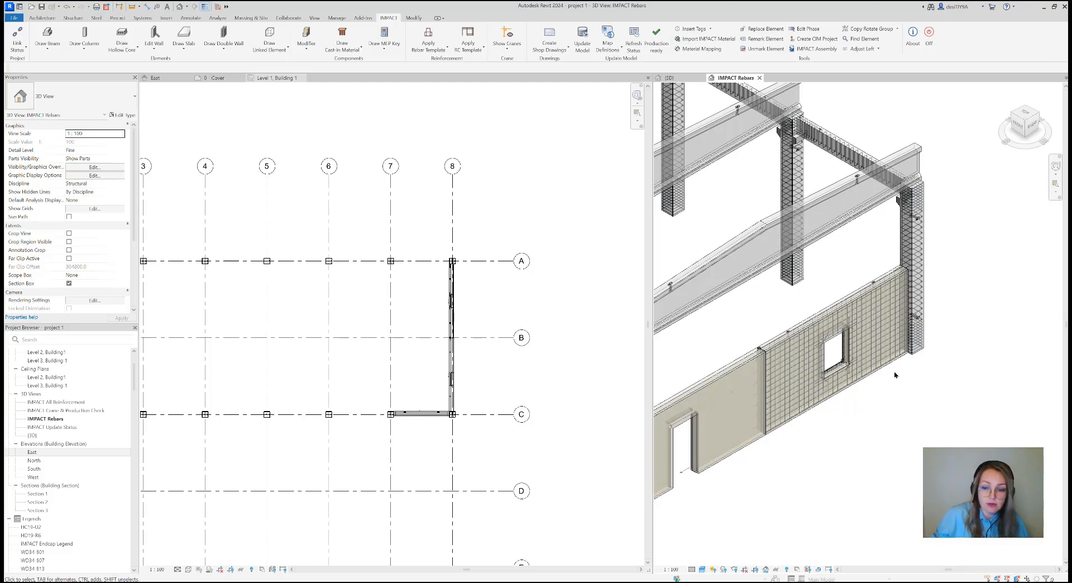
scroll(904, 383, "down", 3)
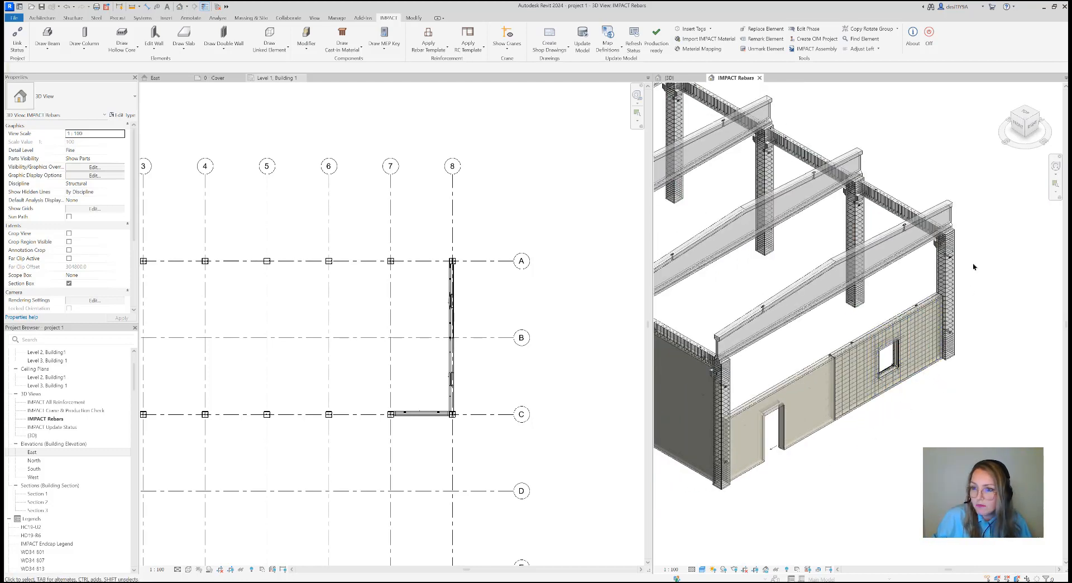
left_click(1038, 118)
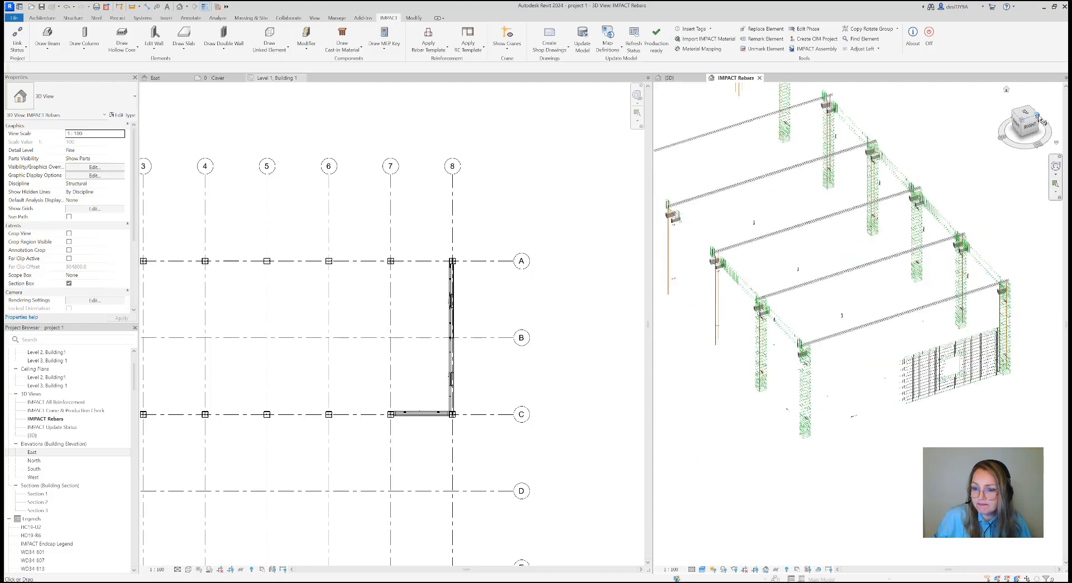
left_click(1039, 119)
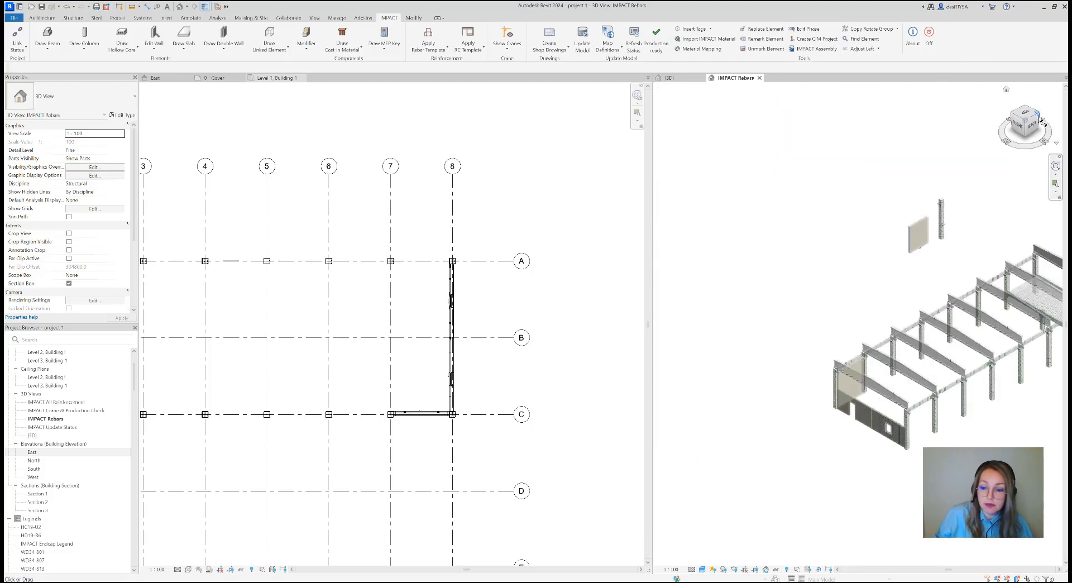
scroll(795, 412, "up", 6)
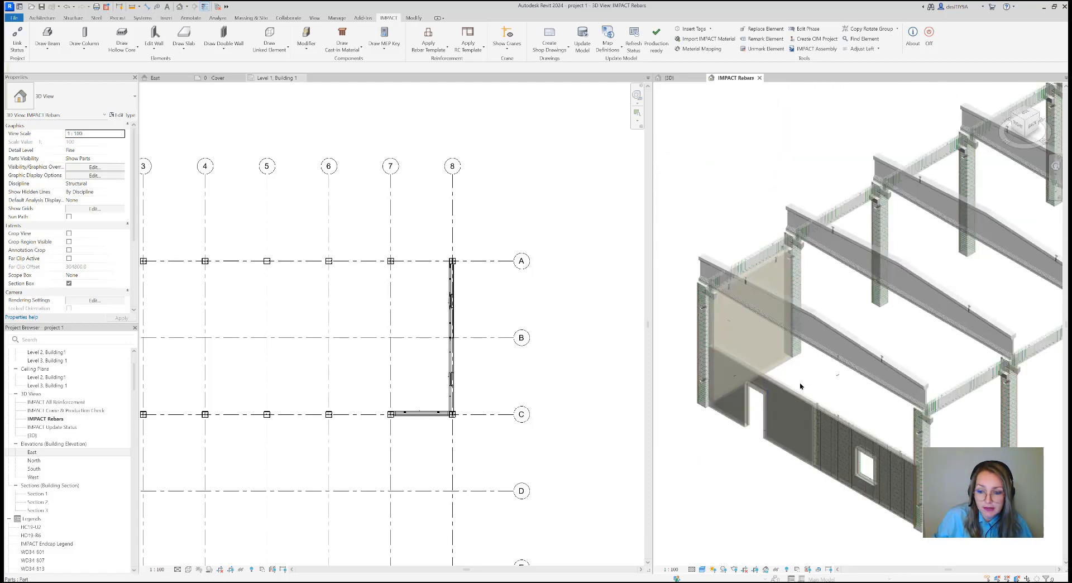
scroll(796, 387, "up", 2)
middle_click_drag(807, 362, 876, 346)
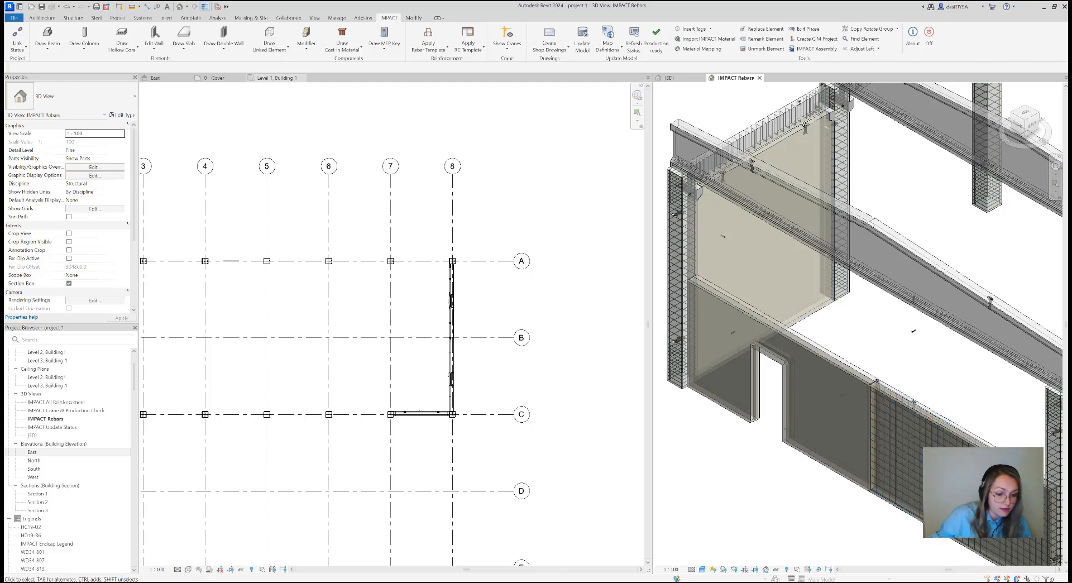
key("alt+Tab")
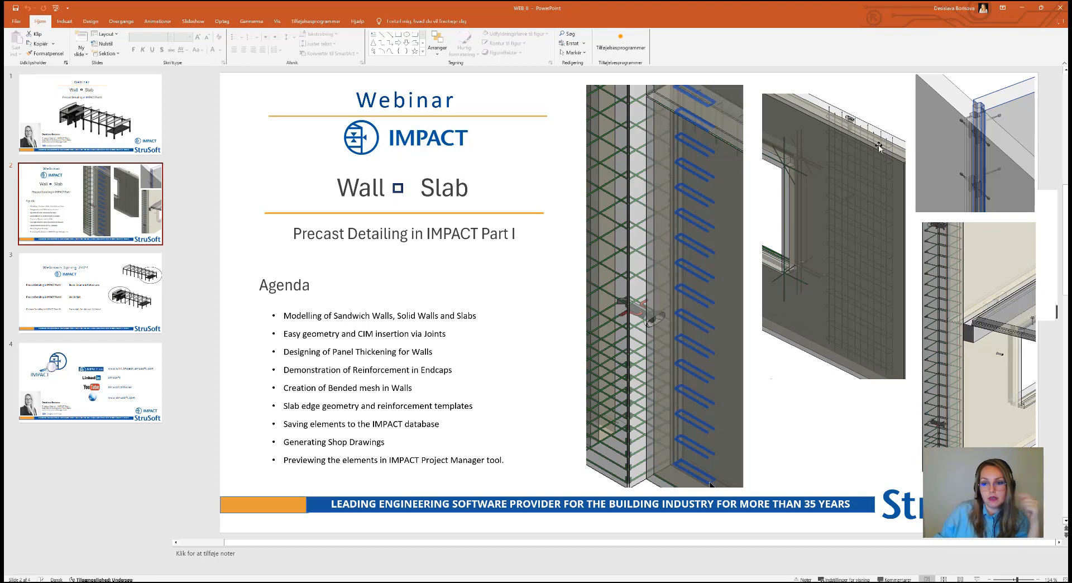
left_click(1020, 9)
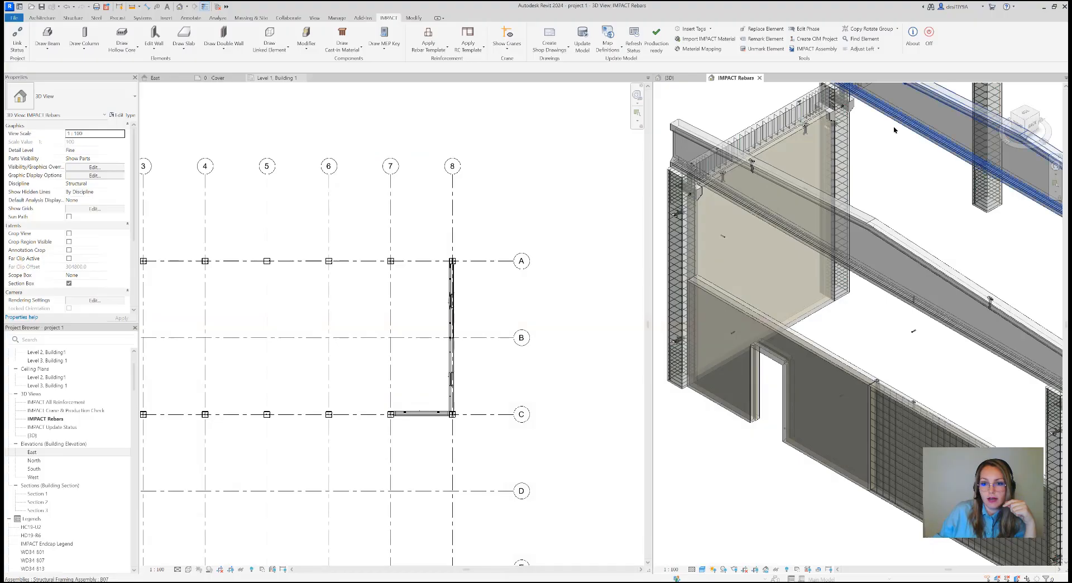
Start the Draw Bended Mesh command on the sandwich wall with the door opening
left_click(682, 268)
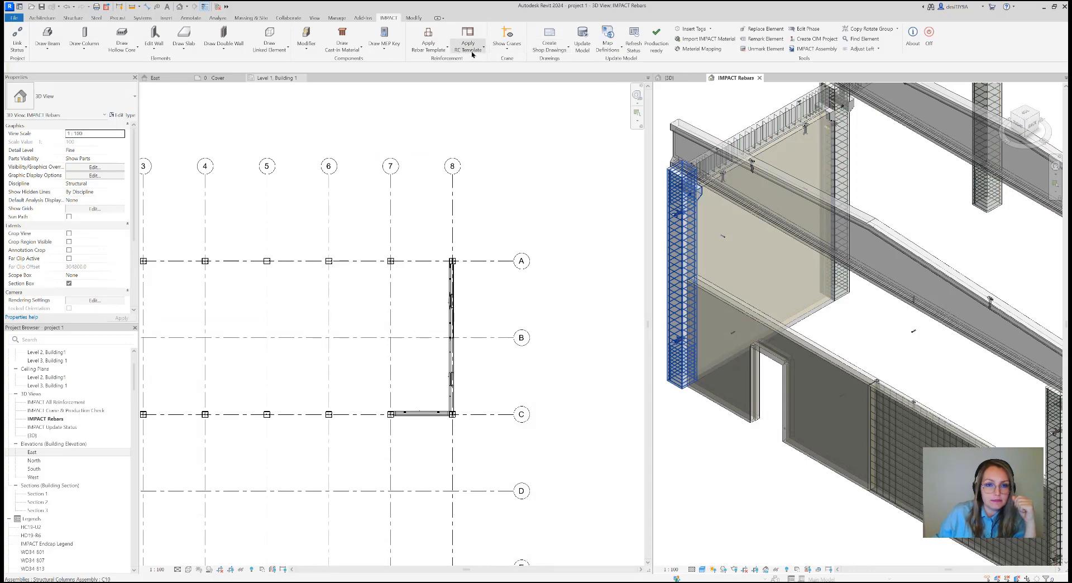
left_click(442, 50)
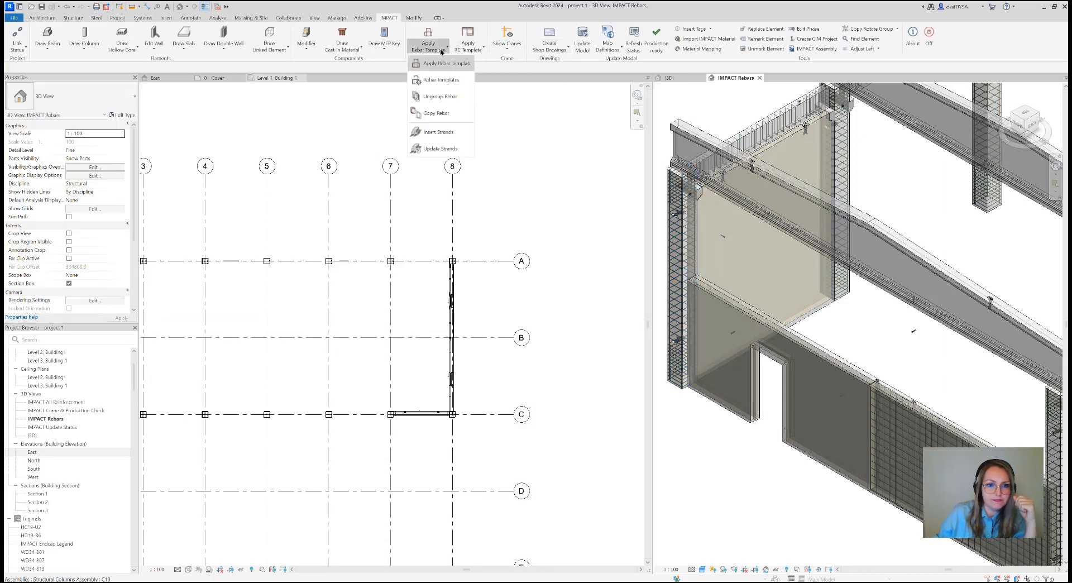
left_click(468, 50)
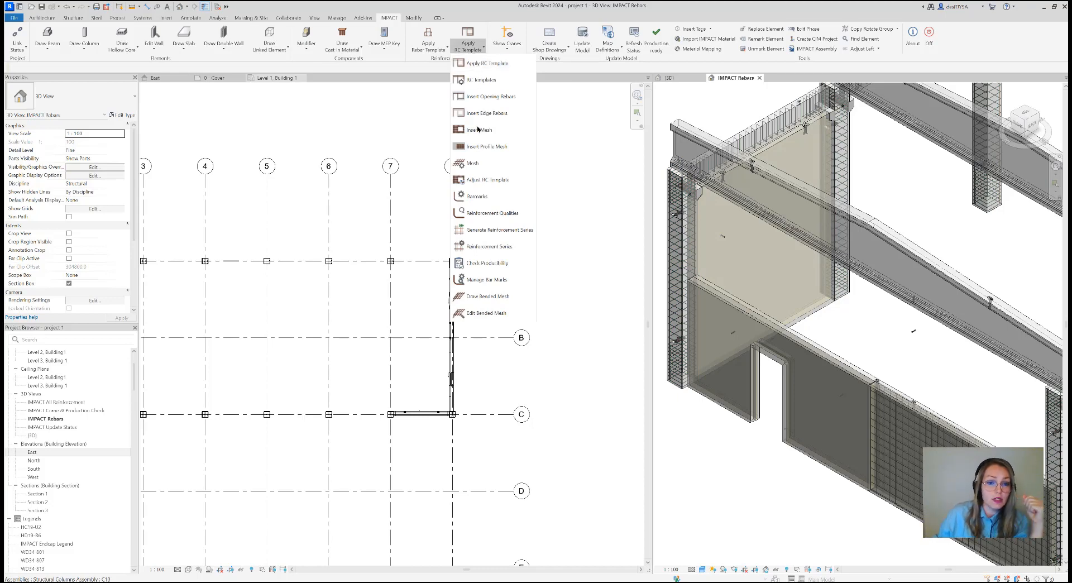
left_click(501, 299)
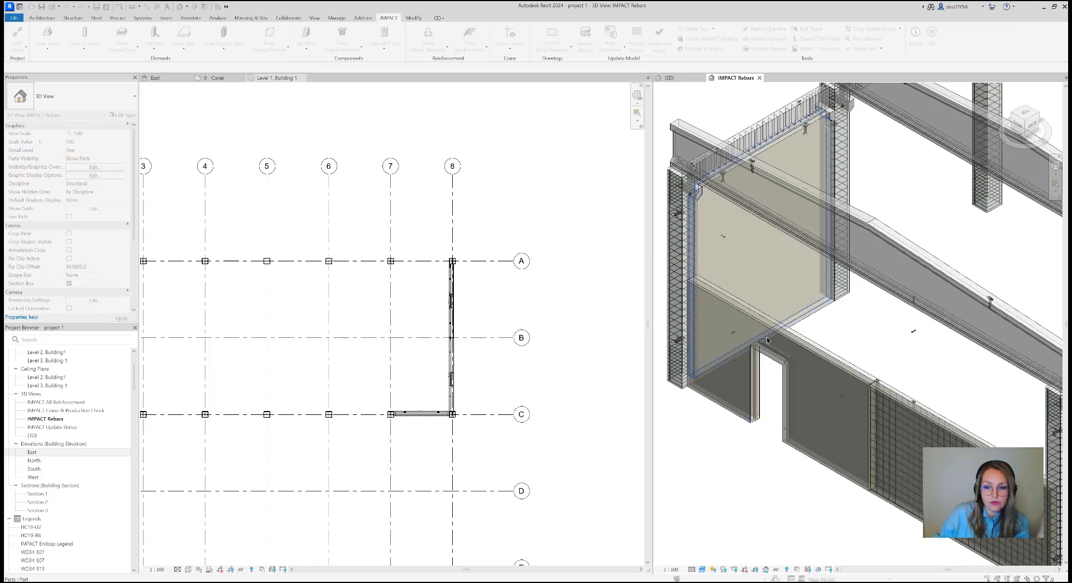
left_click(838, 366)
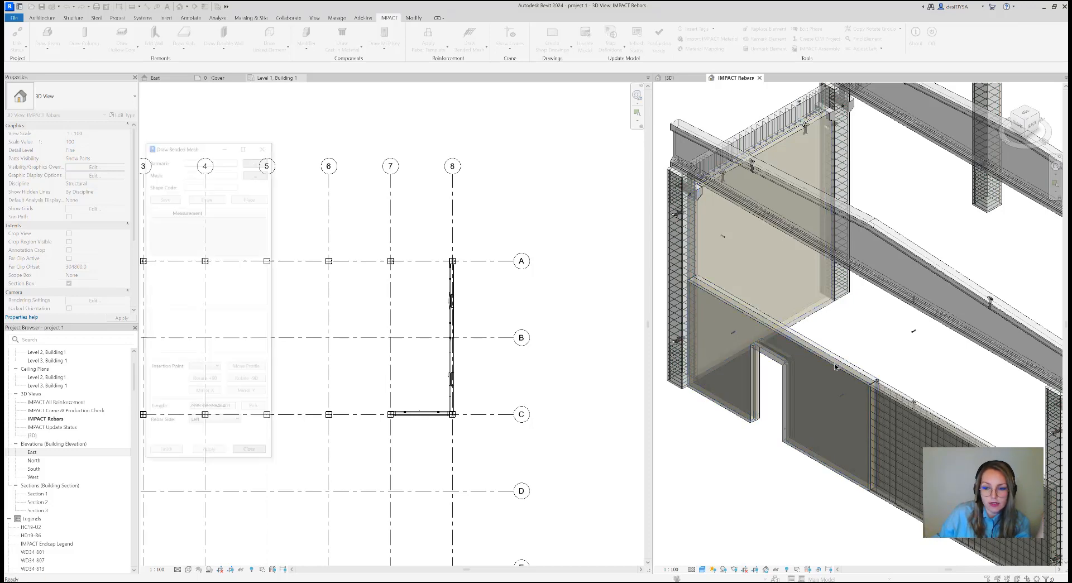
left_click_drag(224, 150, 508, 152)
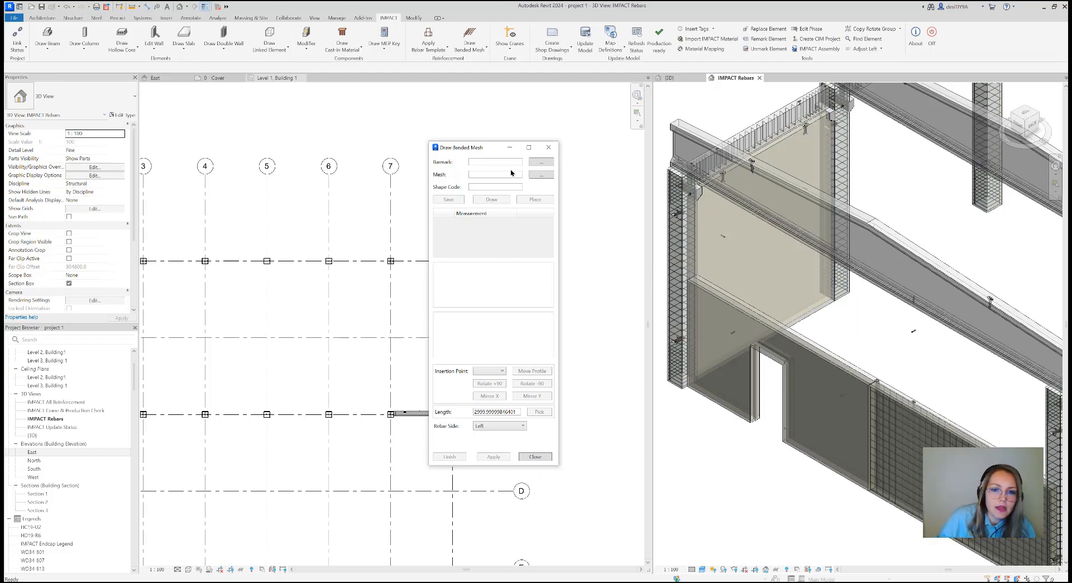
Review the measurements of the project barmark N_001 and assign it to the bended mesh
left_click(541, 162)
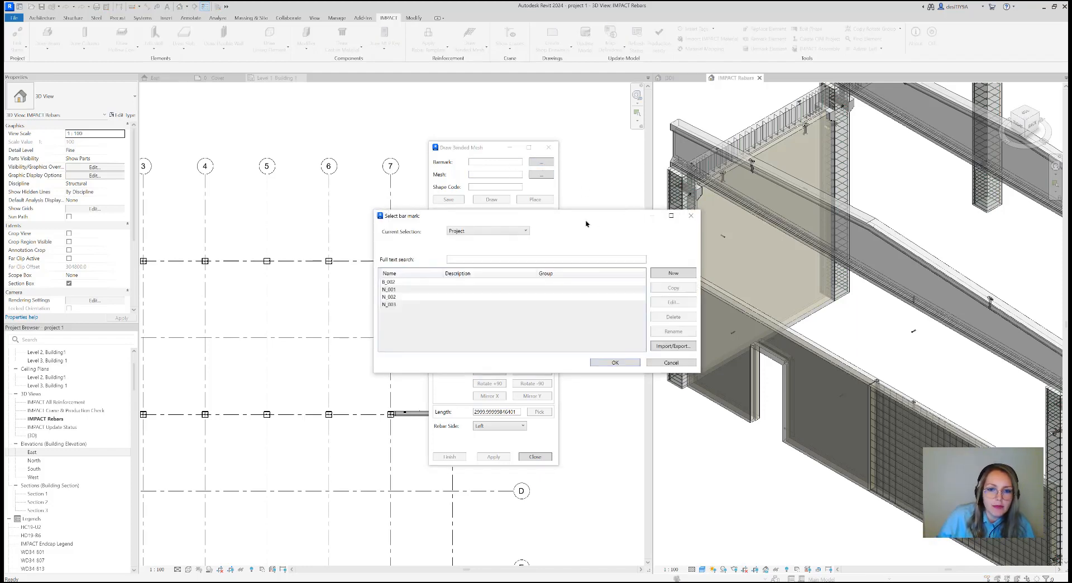
left_click_drag(585, 223, 783, 217)
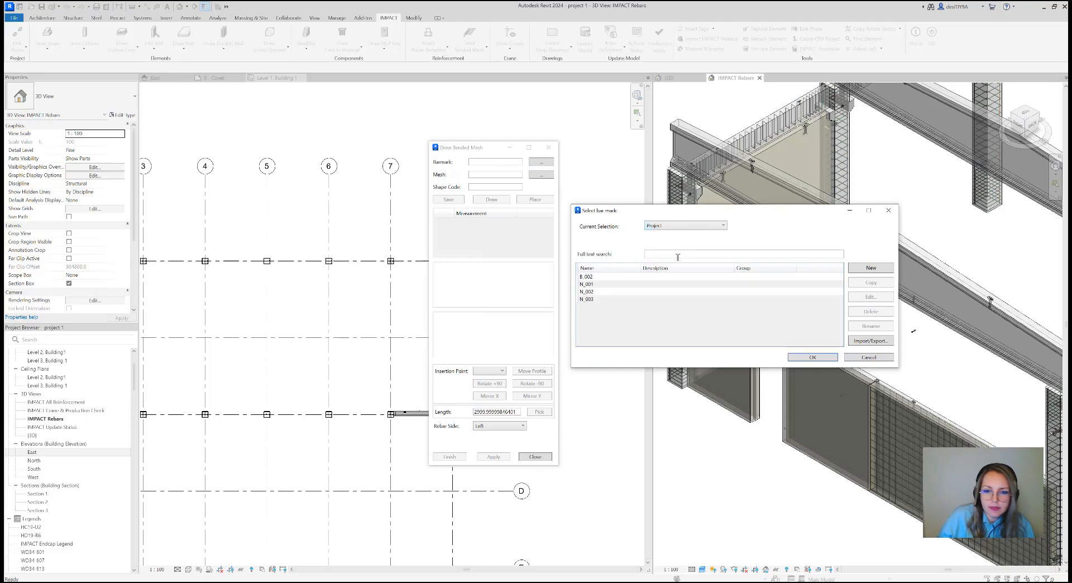
left_click(617, 283)
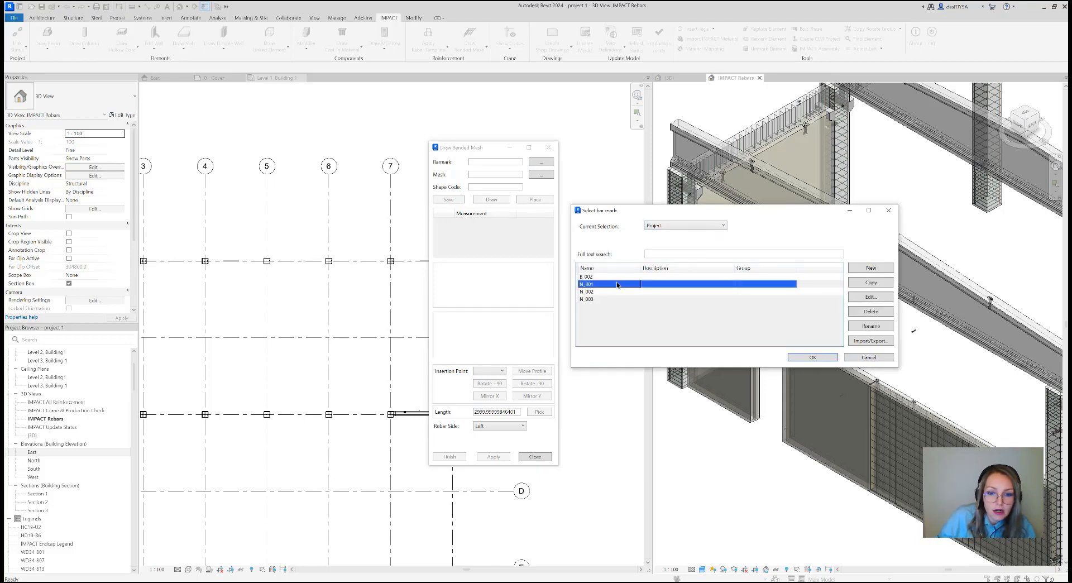
left_click(869, 297)
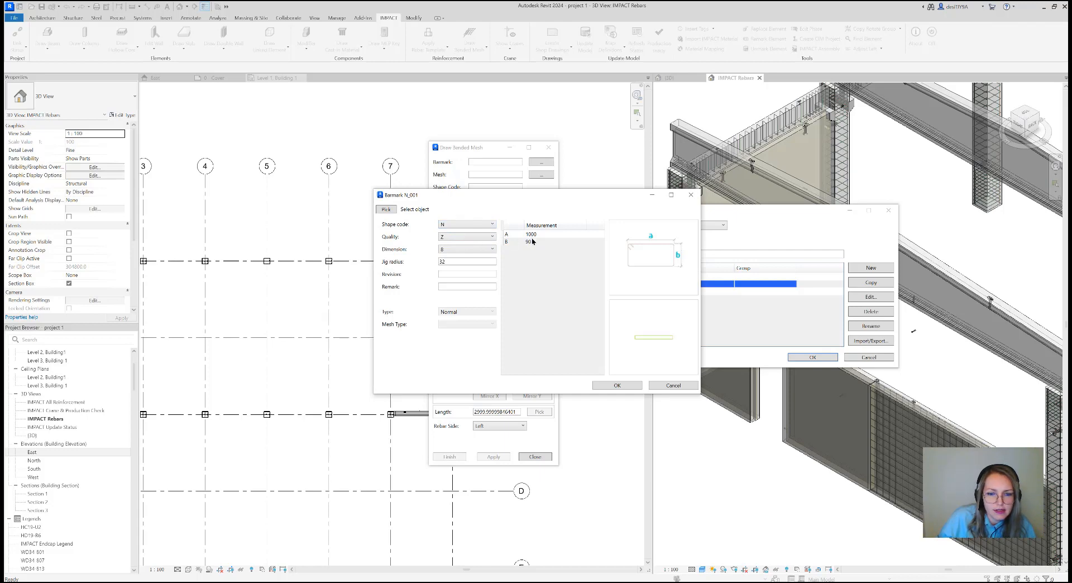
left_click(631, 387)
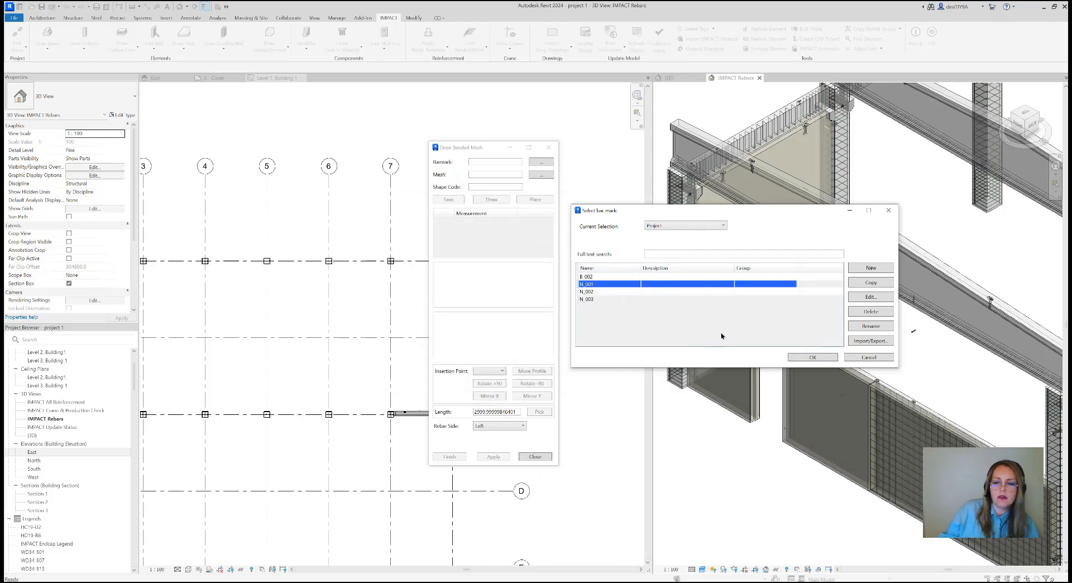
left_click(812, 358)
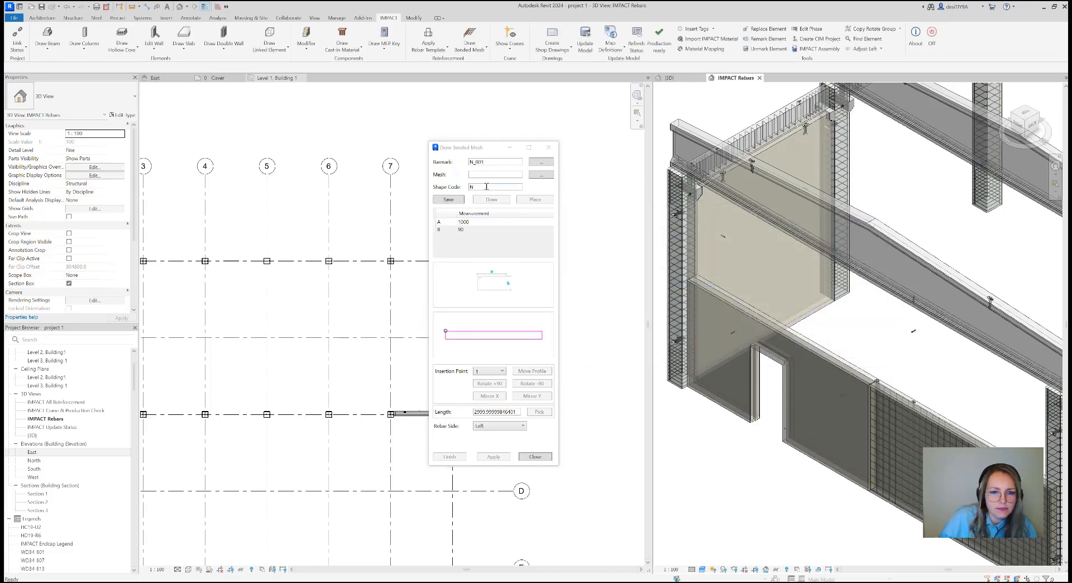
Assign the standard mesh N6150 from the Common selection to the bended mesh
left_click(541, 174)
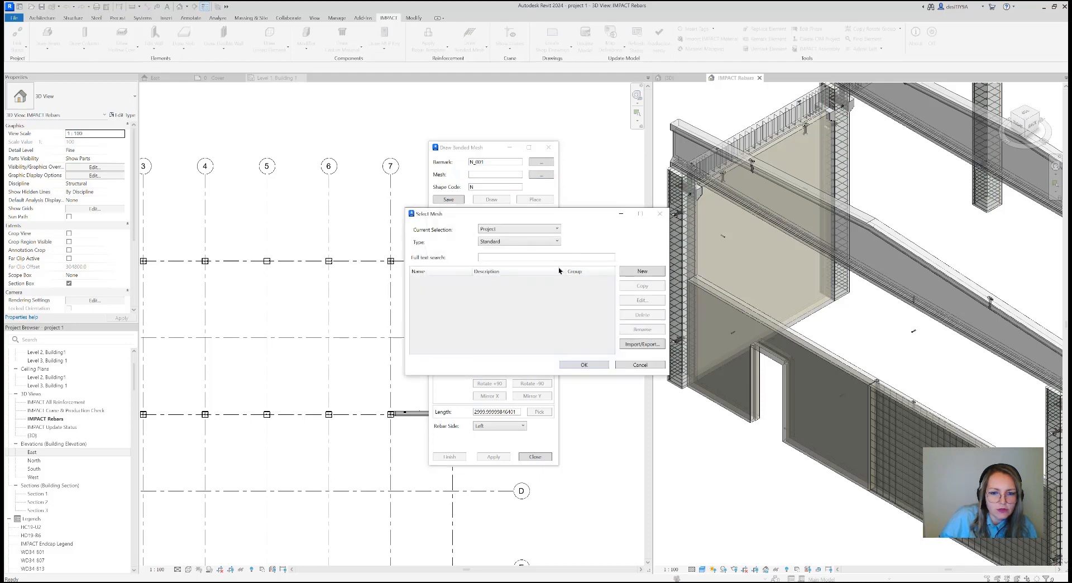
left_click(506, 232)
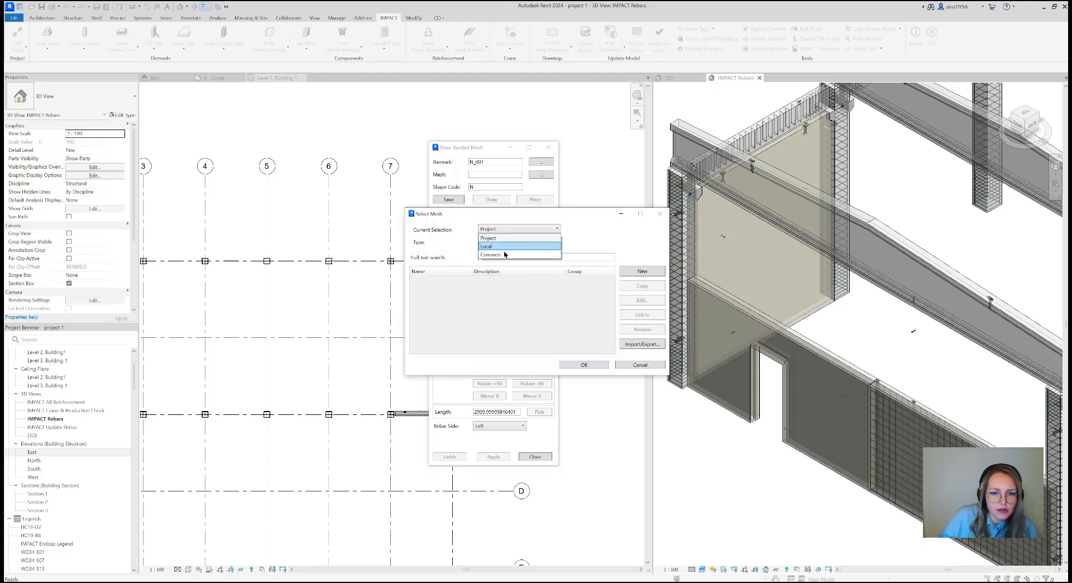
left_click(505, 254)
left_click(465, 295)
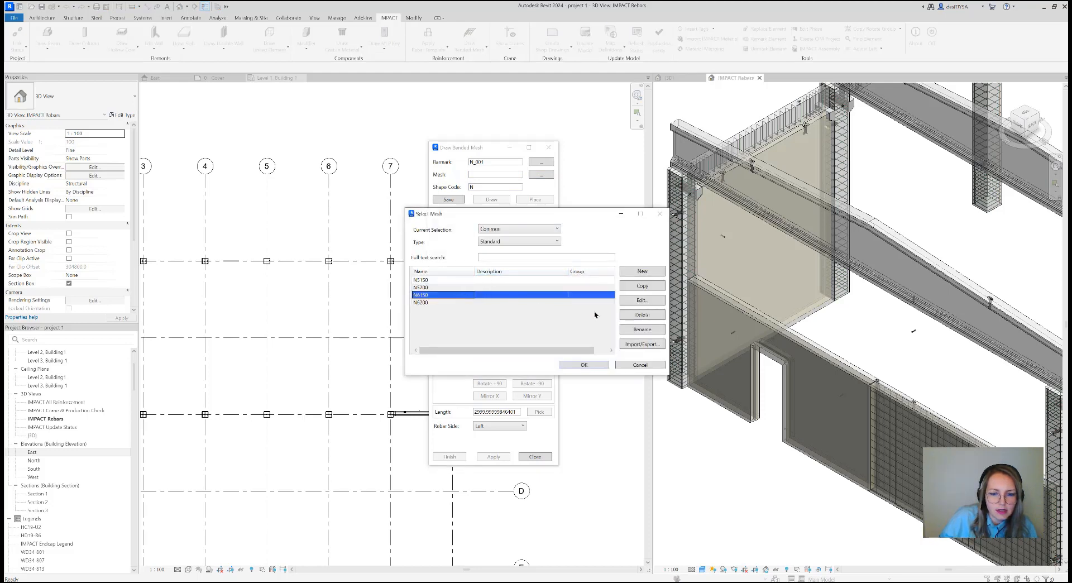
left_click(584, 365)
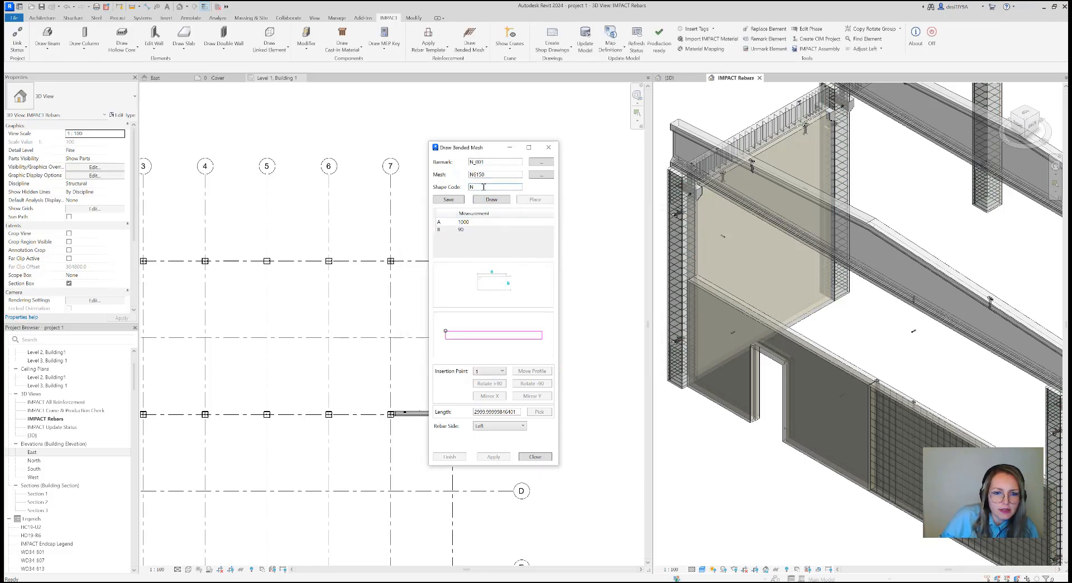
Save the bended mesh definition as a new barmark named N_004 and dismiss the missing quality notice
left_click(458, 200)
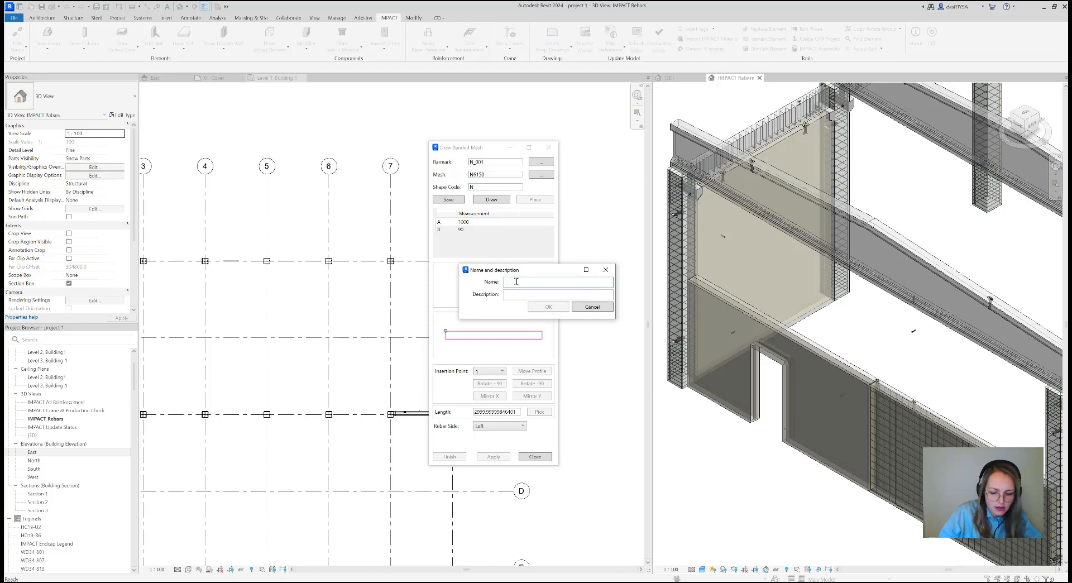
type("N_004")
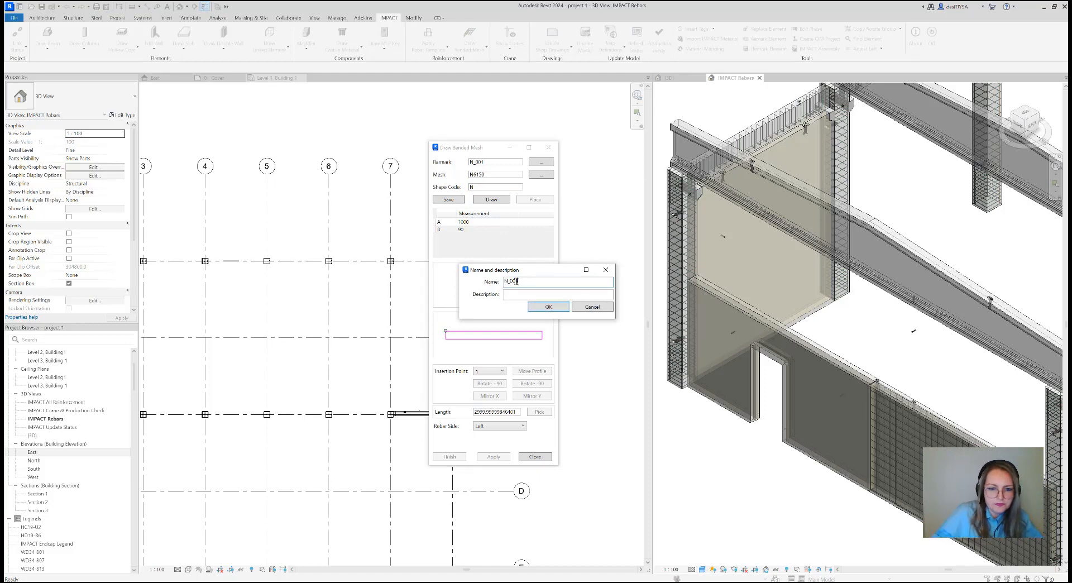
left_click(544, 307)
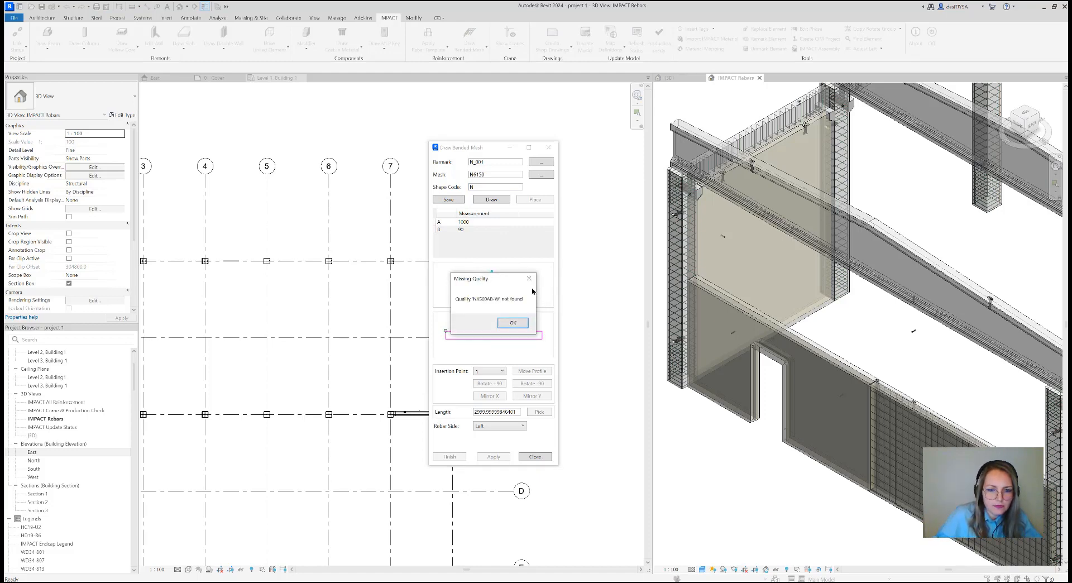
left_click(528, 278)
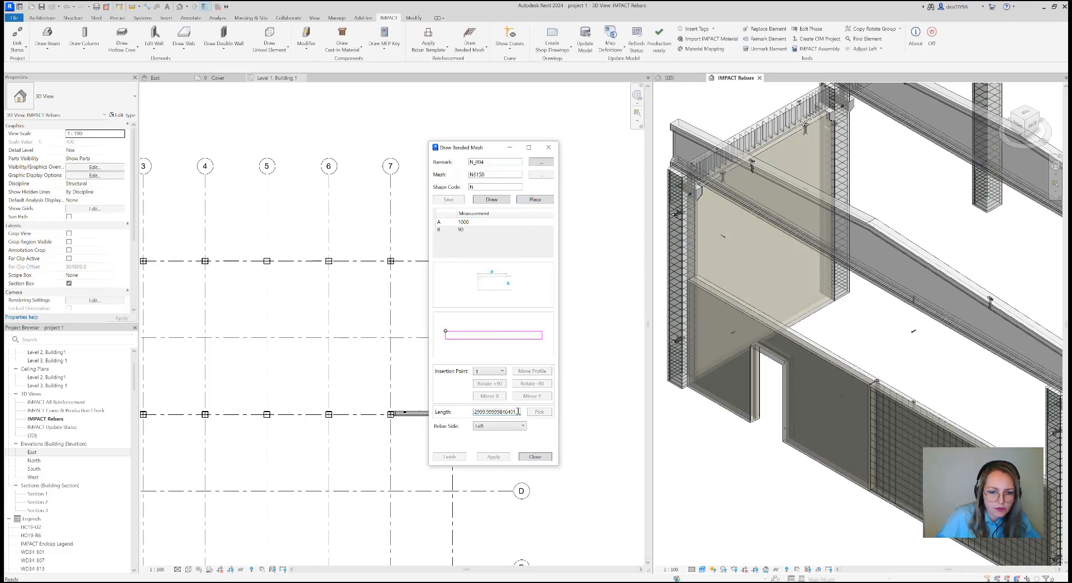
Set the bended mesh length to 2980
left_click_drag(518, 410, 472, 413)
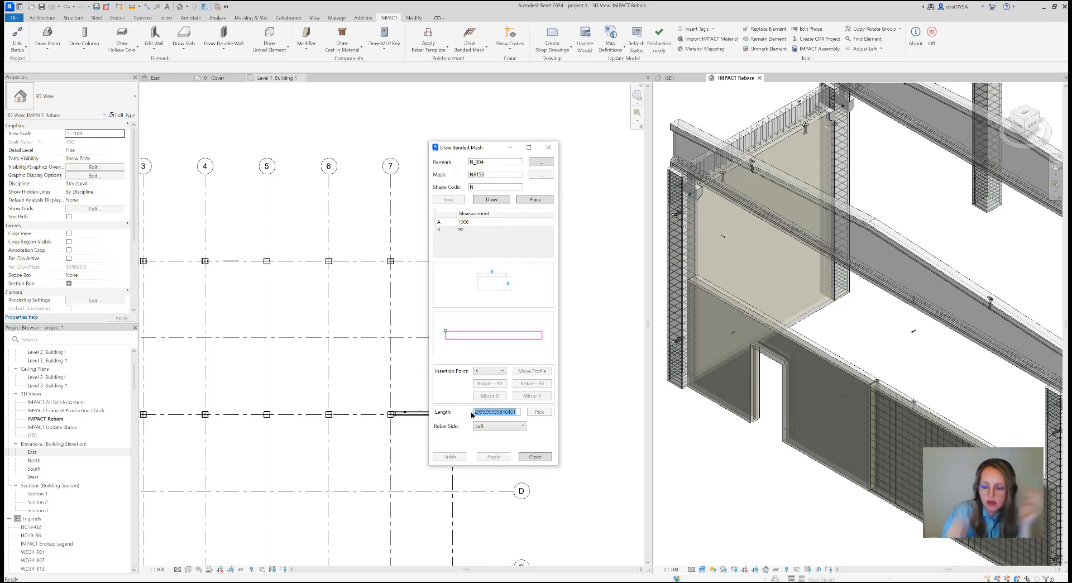
type("29")
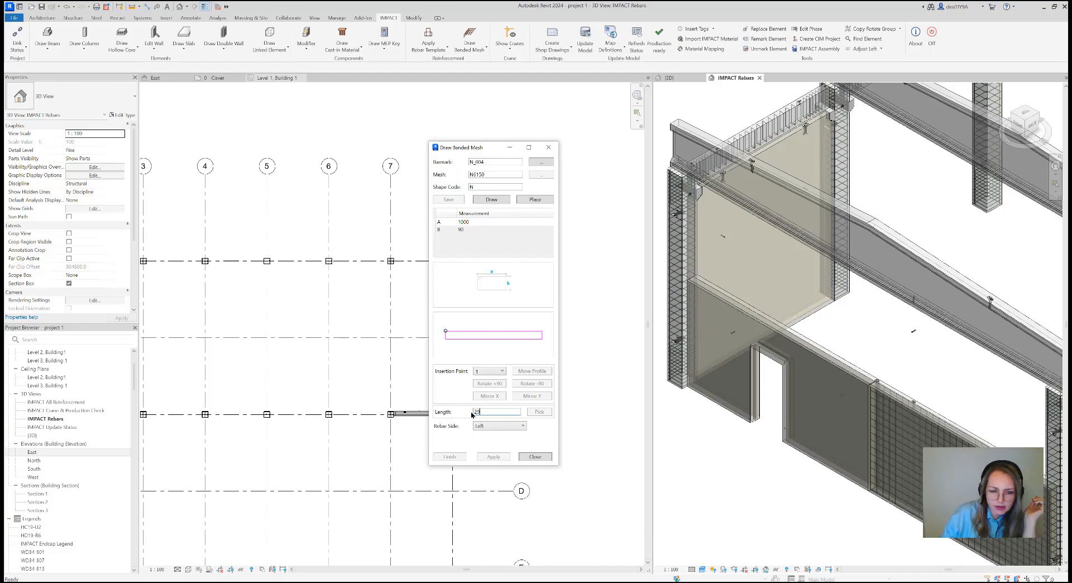
type("80")
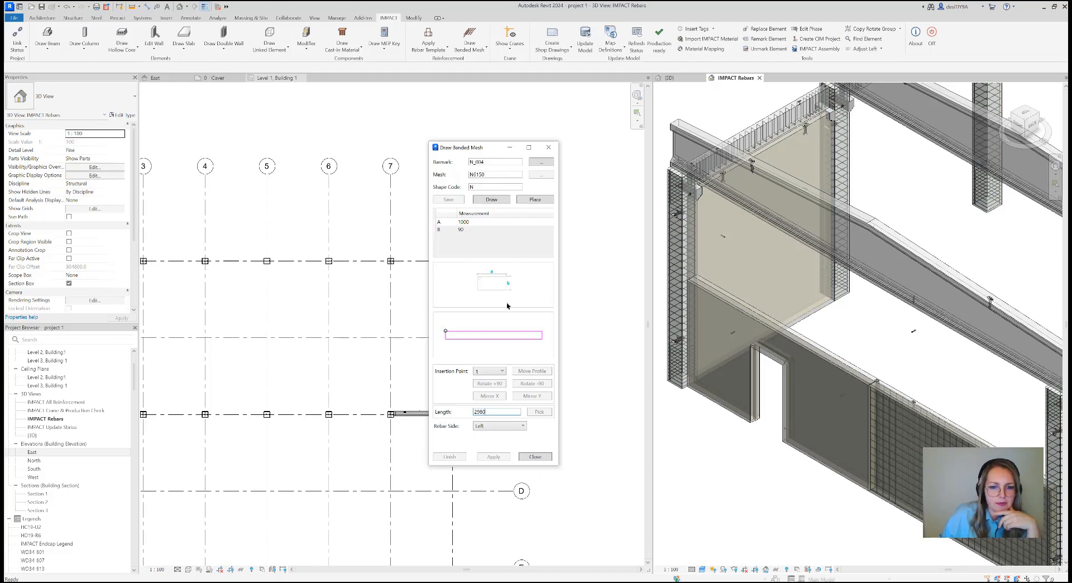
Place the mesh profile on the top face of the sandwich wall with the door, picking an insertion point along its edge
left_click(514, 228)
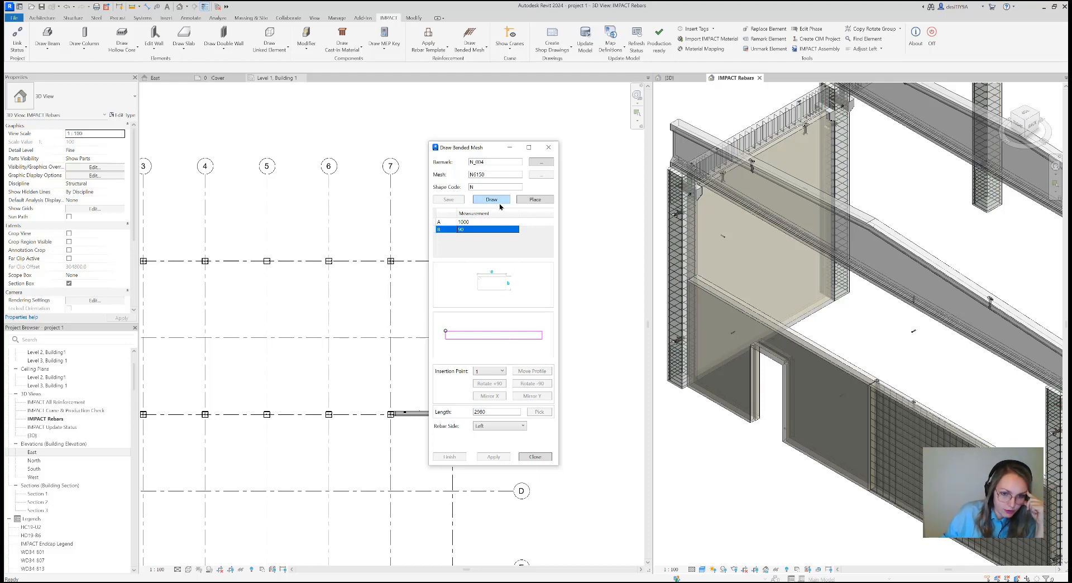
left_click(535, 199)
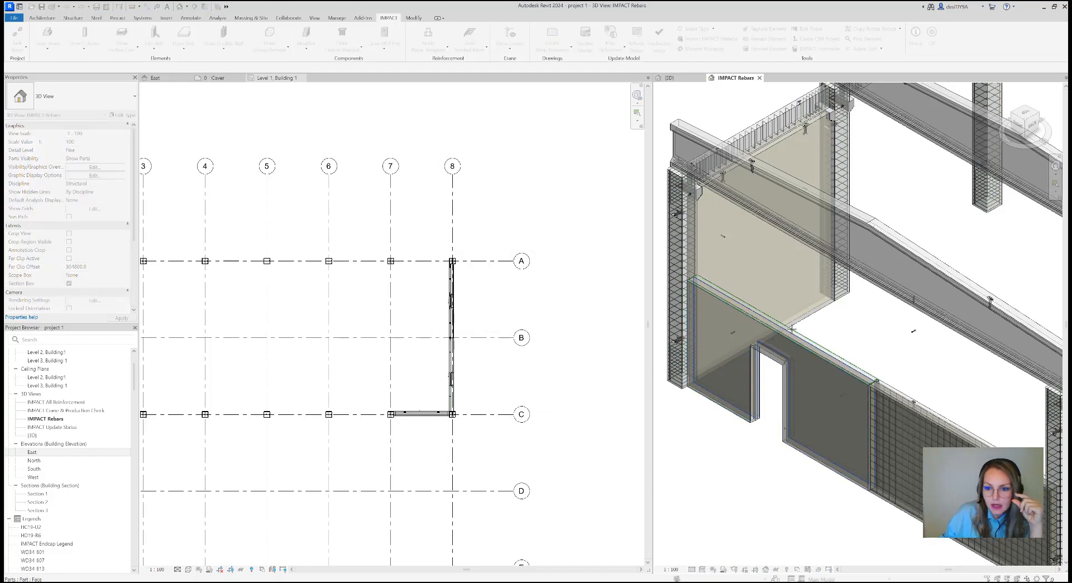
scroll(812, 347, "up", 3)
scroll(813, 348, "up", 3)
middle_click_drag(847, 362, 797, 327)
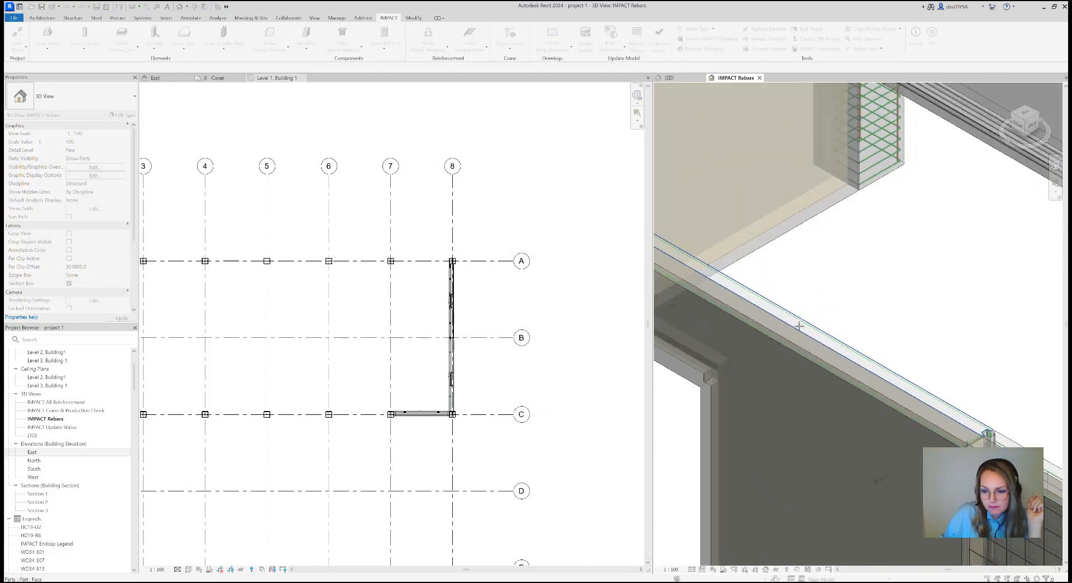
scroll(801, 327, "down", 2)
scroll(795, 318, "up", 4)
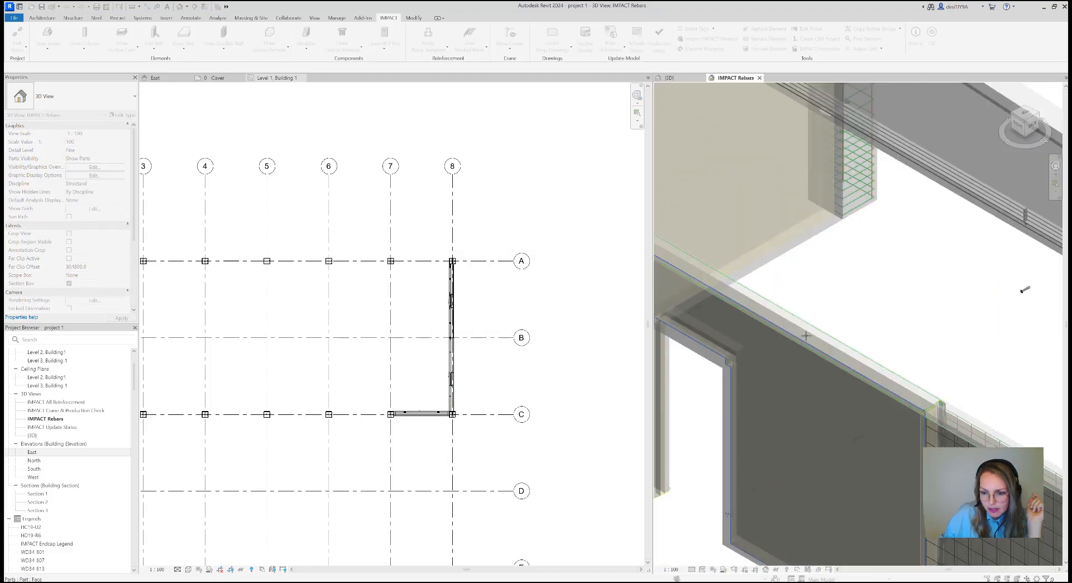
left_click(776, 298)
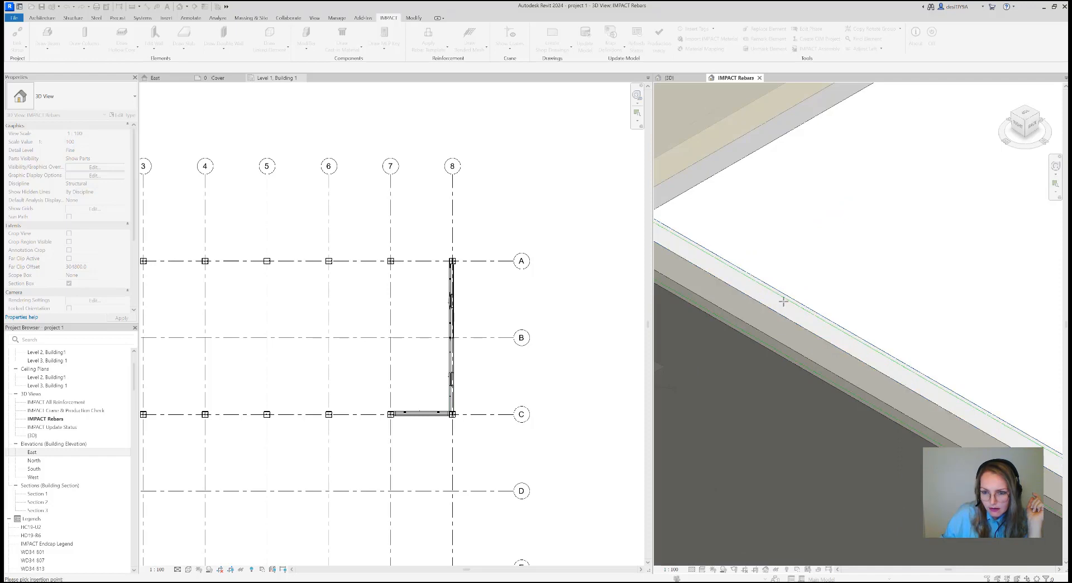
scroll(815, 332, "down", 3)
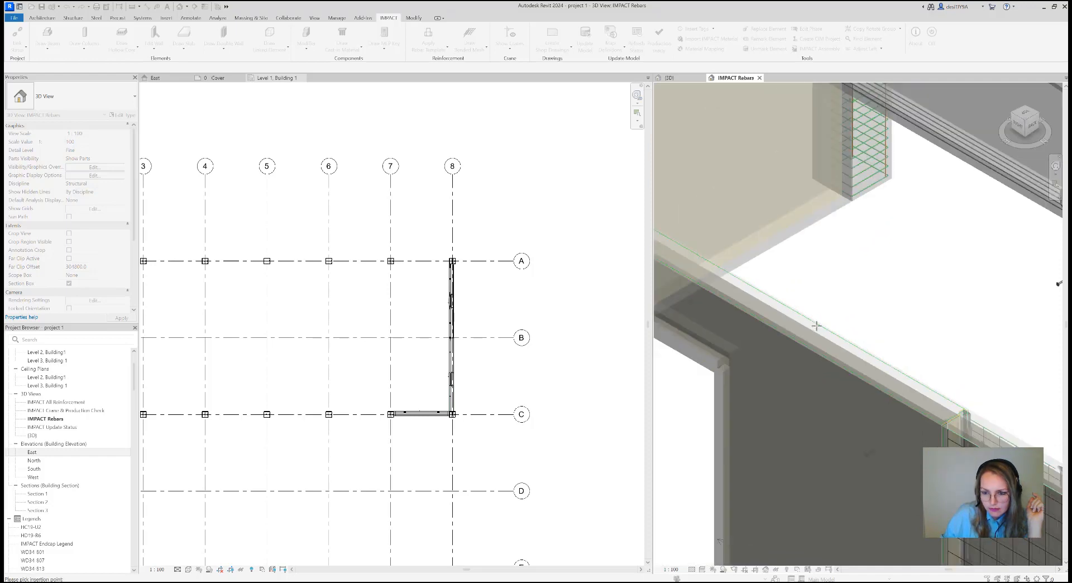
left_click(815, 322)
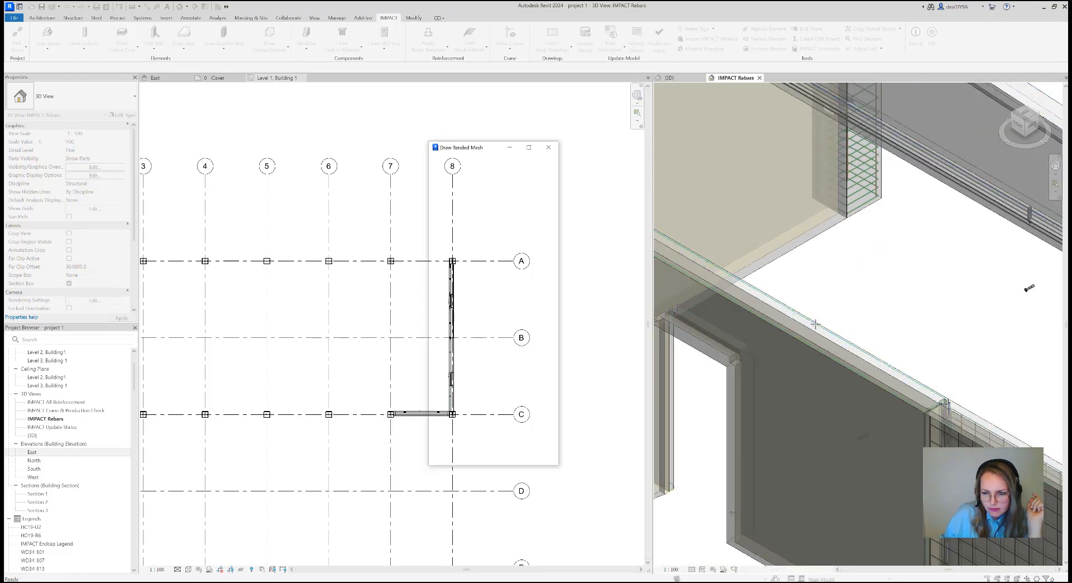
scroll(827, 339, "down", 4)
scroll(826, 351, "up", 1)
scroll(824, 345, "up", 4)
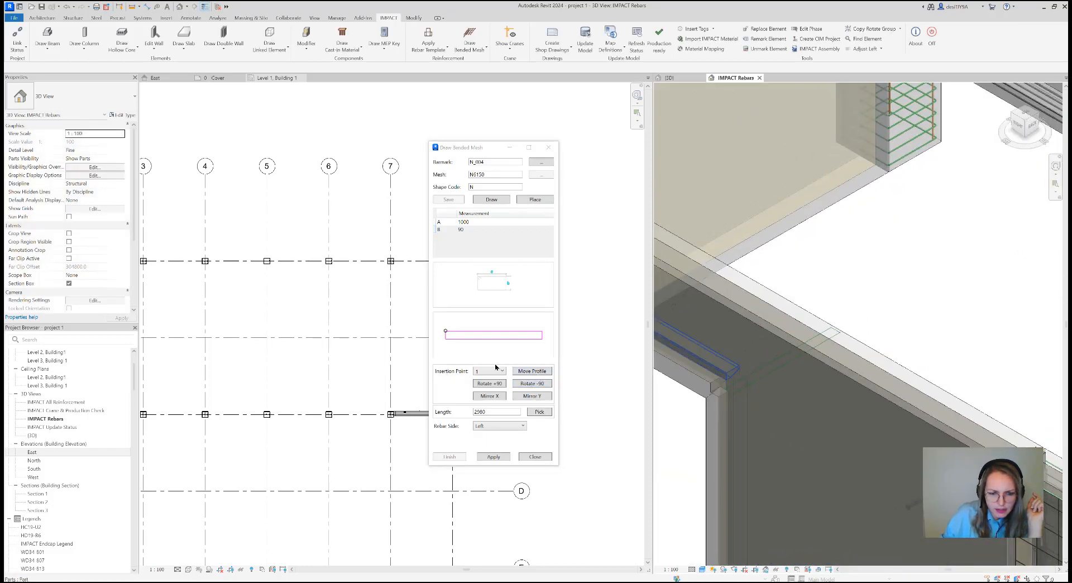
Rotate the mesh profile by -90 degrees and move it along the top of the wall
left_click(531, 385)
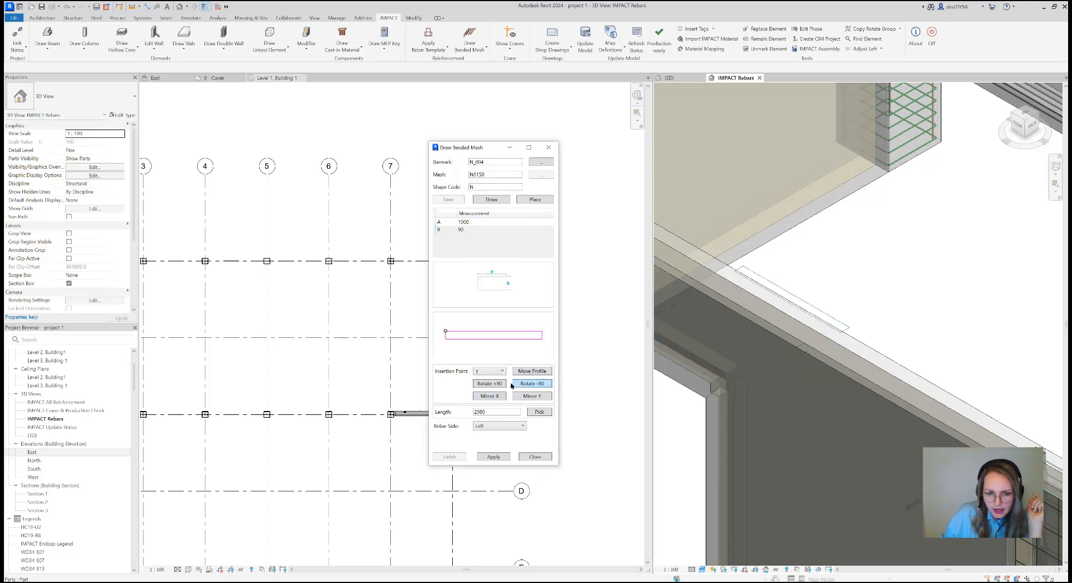
left_click(522, 372)
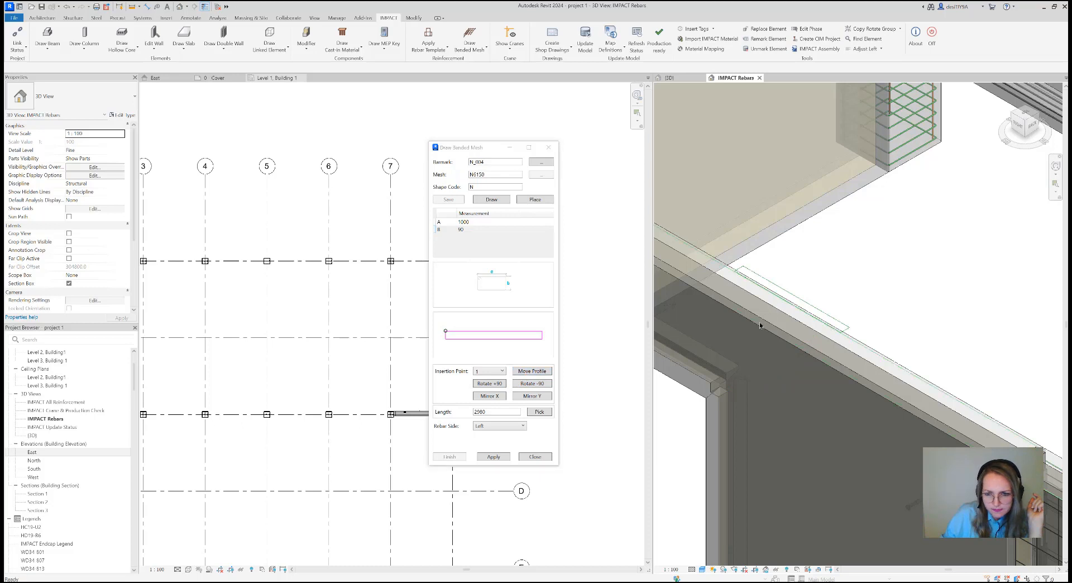
left_click(839, 336)
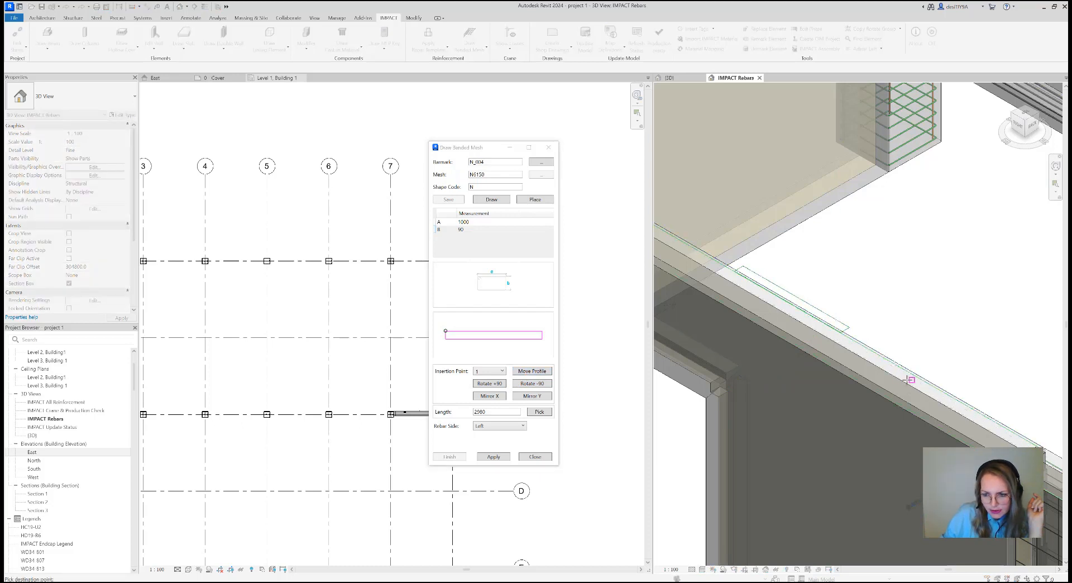
left_click(924, 394)
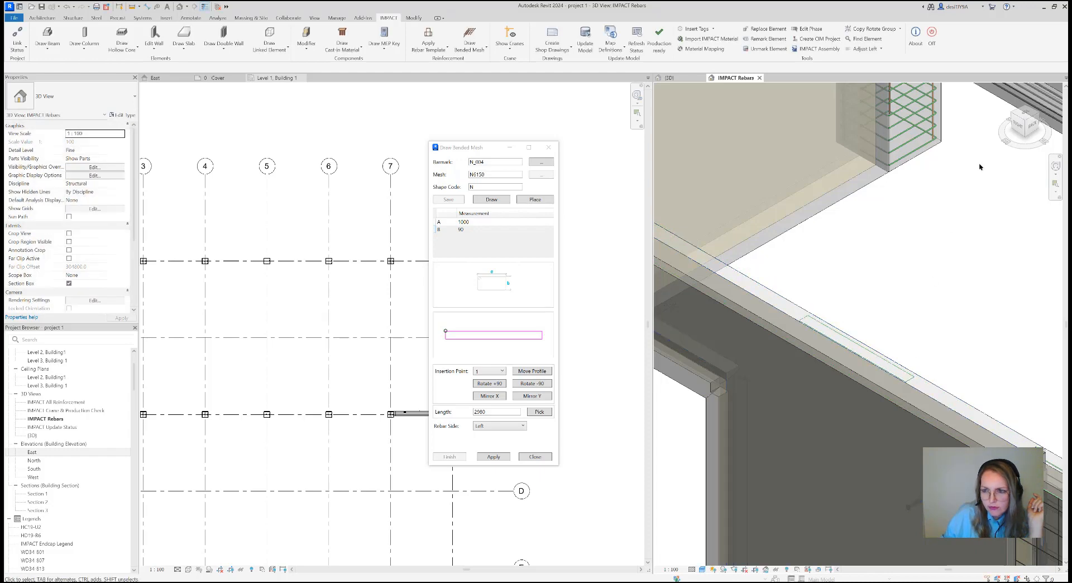
Examine the door wall from the top view to check the mesh profile's position, and return to an isometric view
left_click(1028, 117)
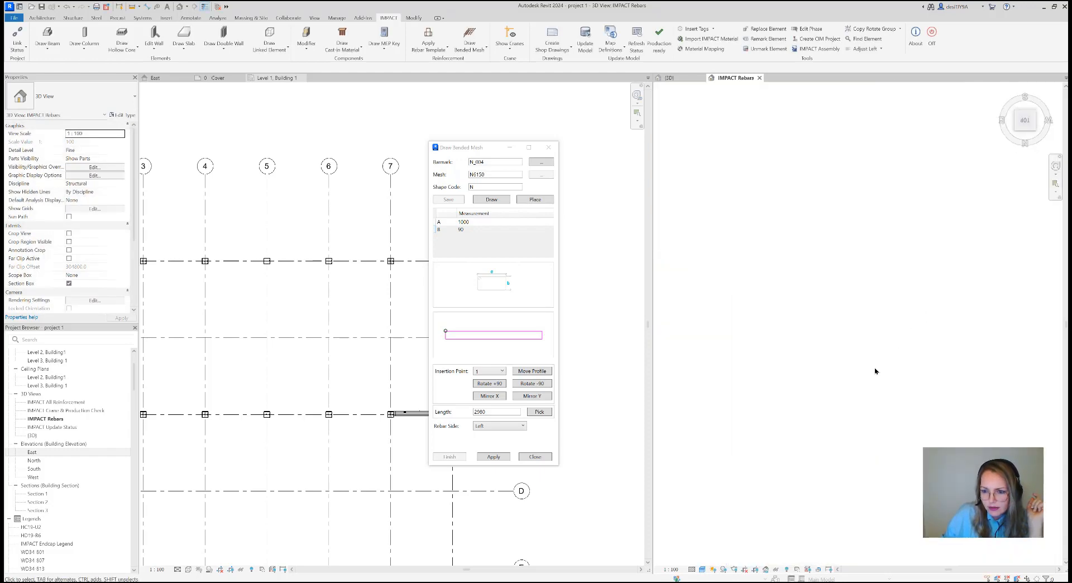
scroll(808, 296, "up", 6)
scroll(810, 299, "down", 7)
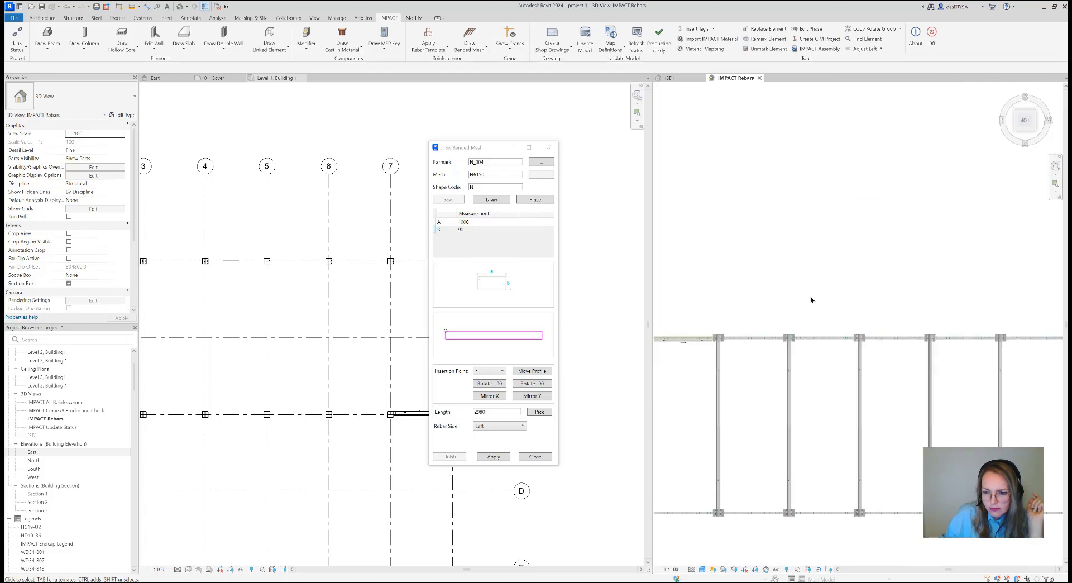
scroll(737, 377, "up", 8)
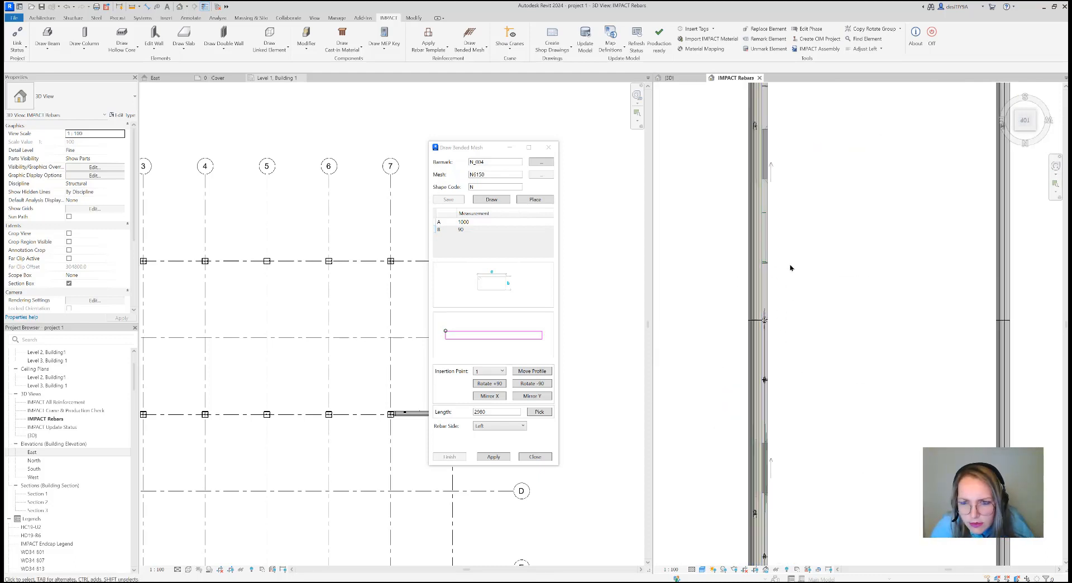
scroll(790, 271, "down", 3)
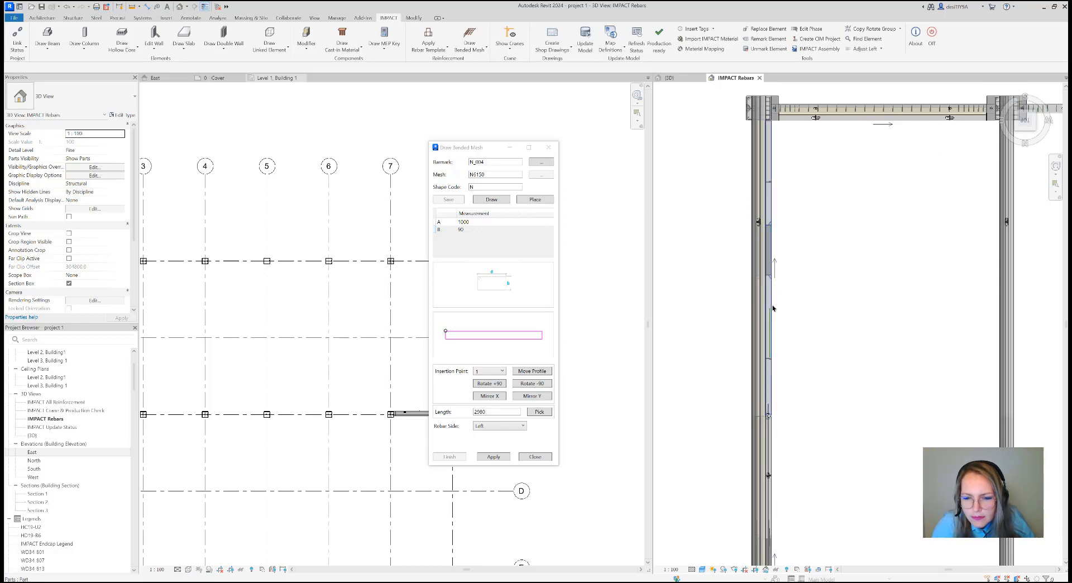
scroll(774, 319, "down", 1)
middle_click_drag(805, 338, 781, 273)
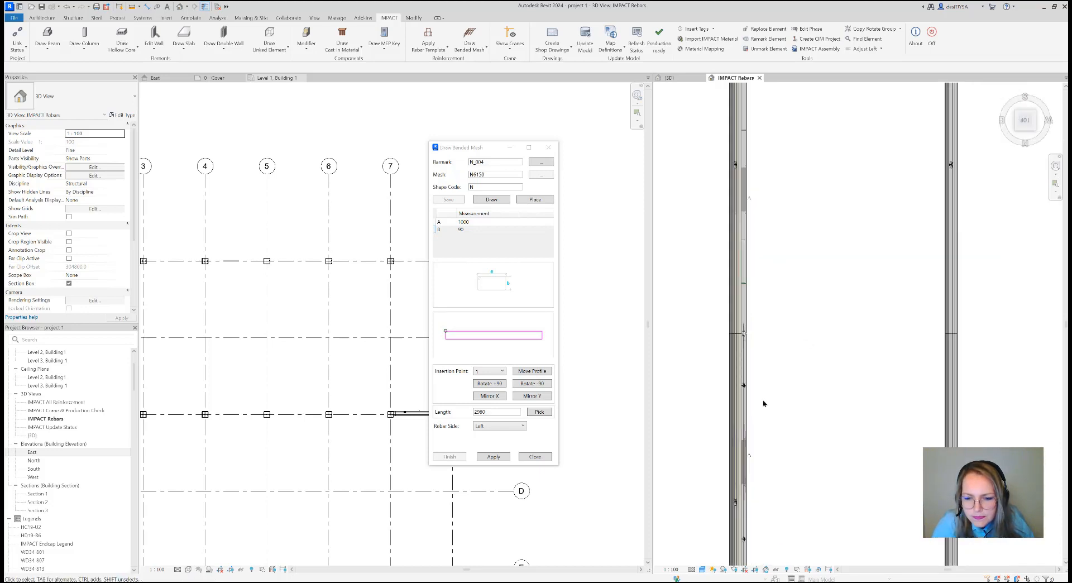
left_click(1011, 134)
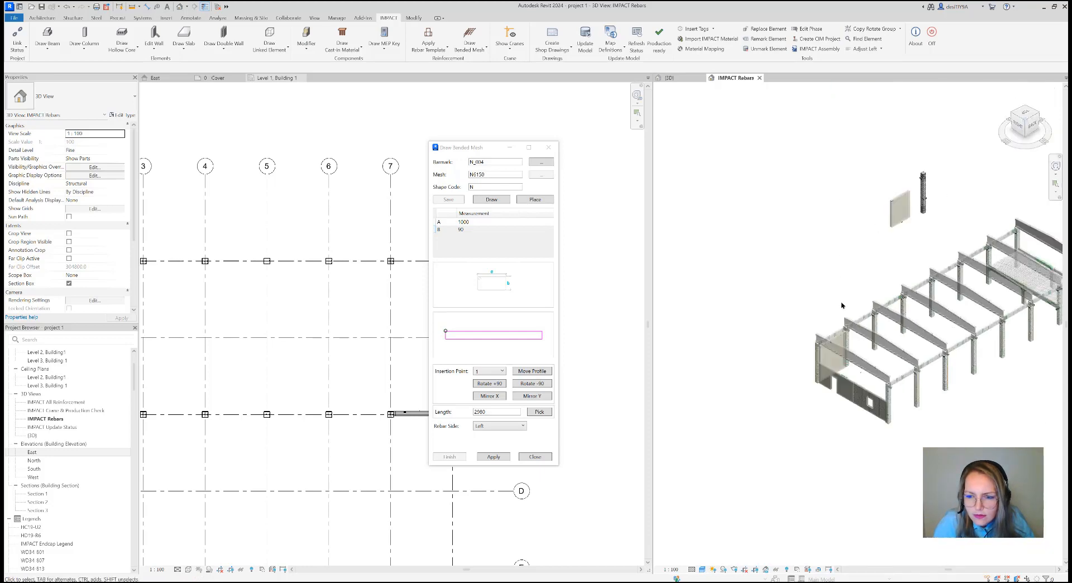
Fine-tune the mesh profile's position on the wall's top face by moving it slightly from its end corner
scroll(813, 390, "up", 5)
scroll(812, 390, "up", 6)
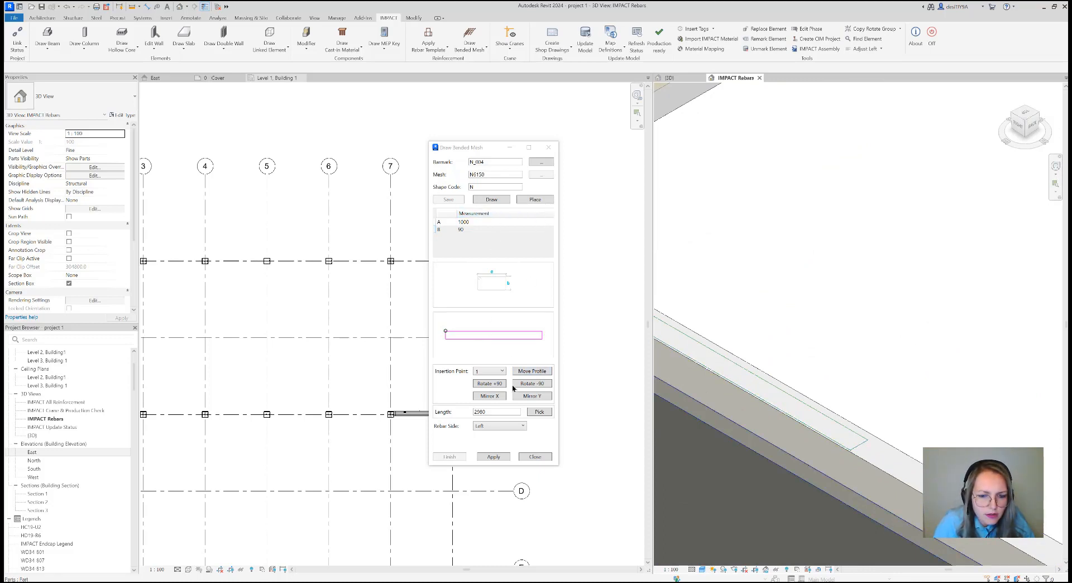
left_click(538, 372)
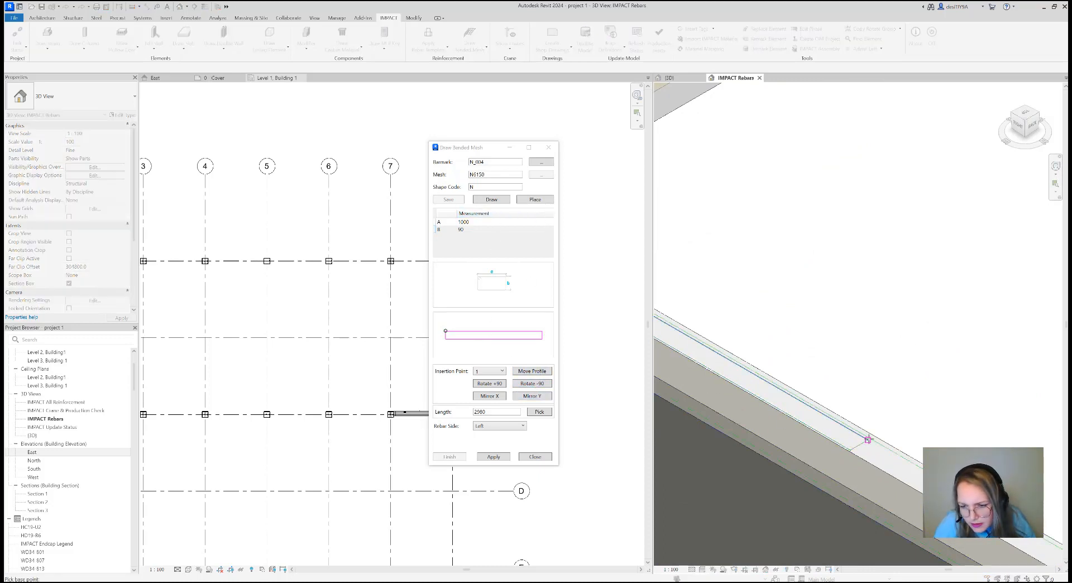
left_click(880, 442)
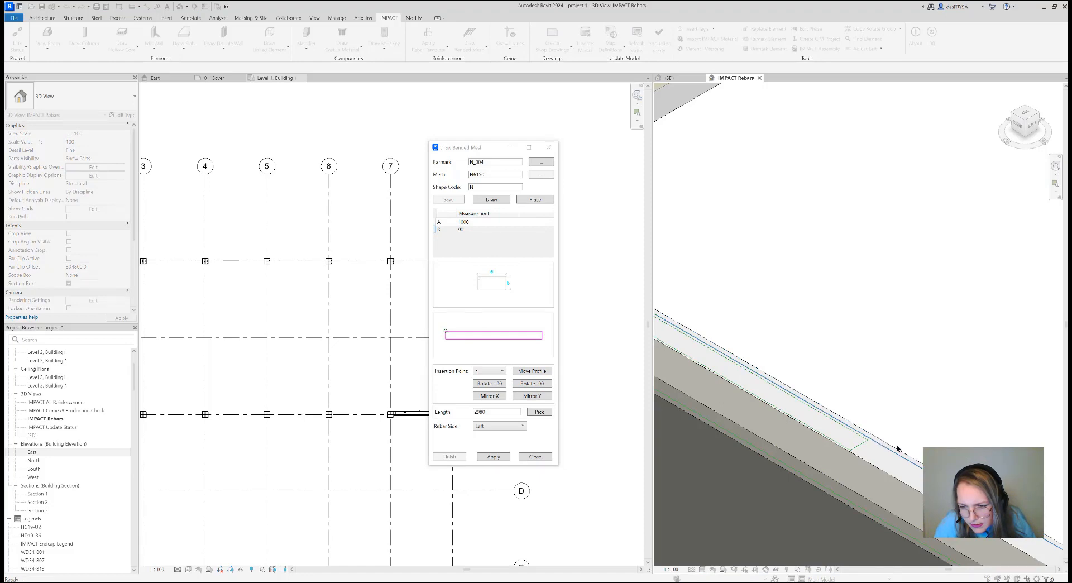
Apply the bended mesh at the placed profile to generate the reinforcement in the door wall
scroll(847, 374, "down", 2)
middle_click_drag(842, 359, 878, 310)
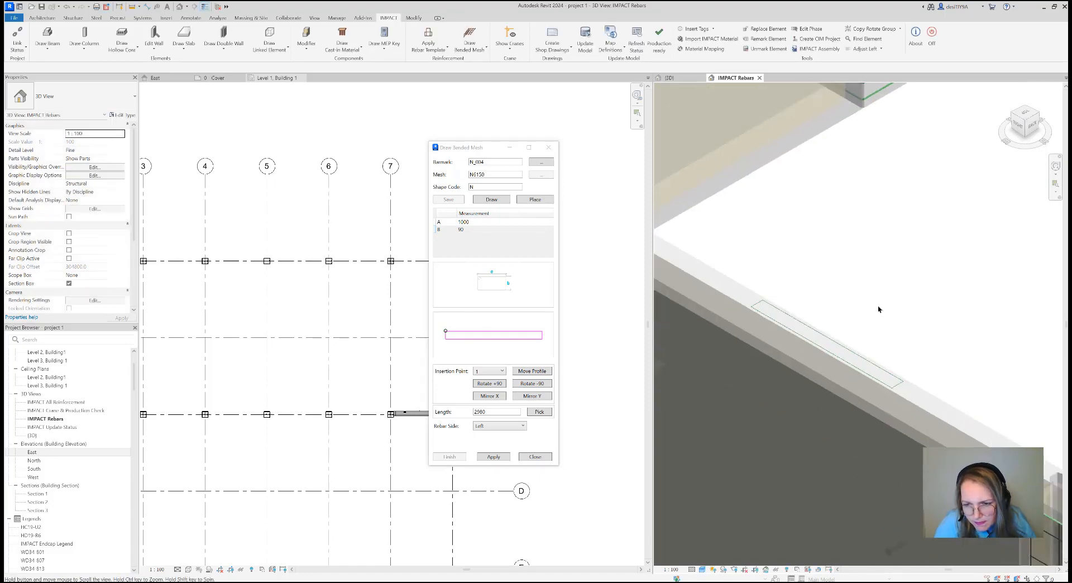
scroll(878, 310, "down", 2)
scroll(878, 309, "down", 1)
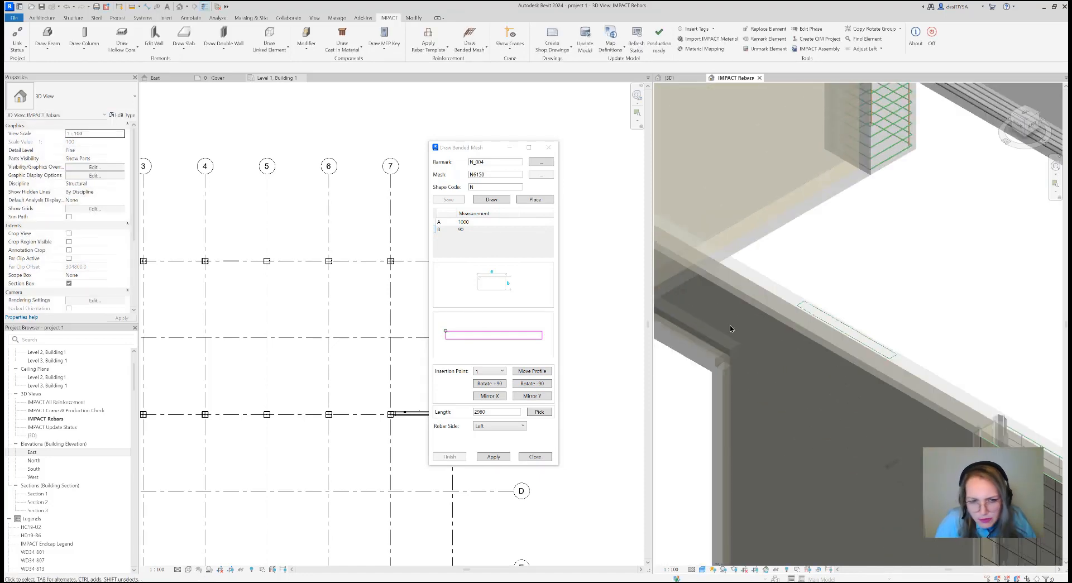
left_click(495, 456)
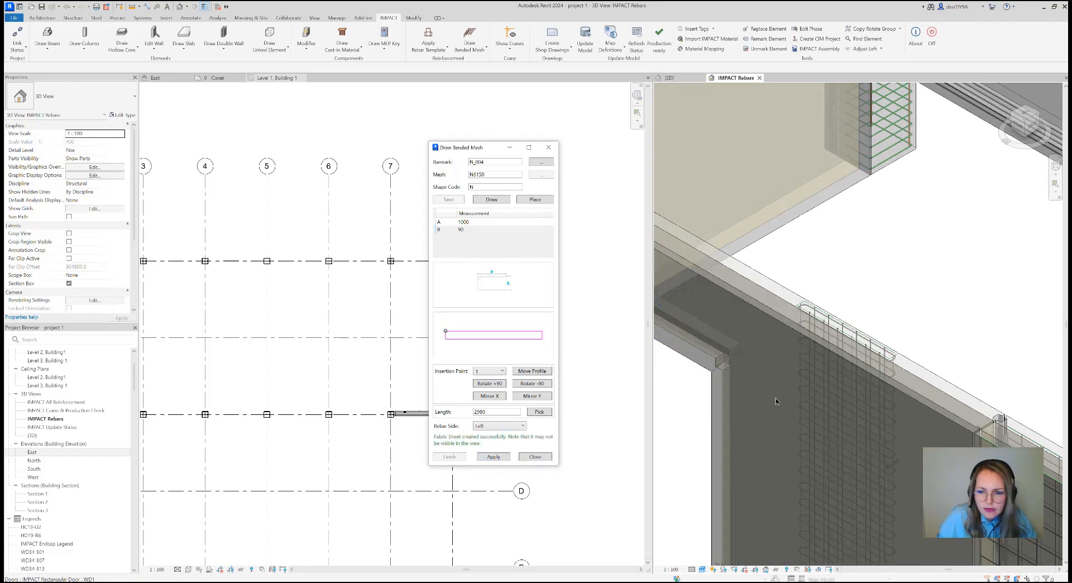
Close the Draw Bended Mesh tool and select the new bended mesh at the top of the door wall
scroll(814, 370, "down", 3)
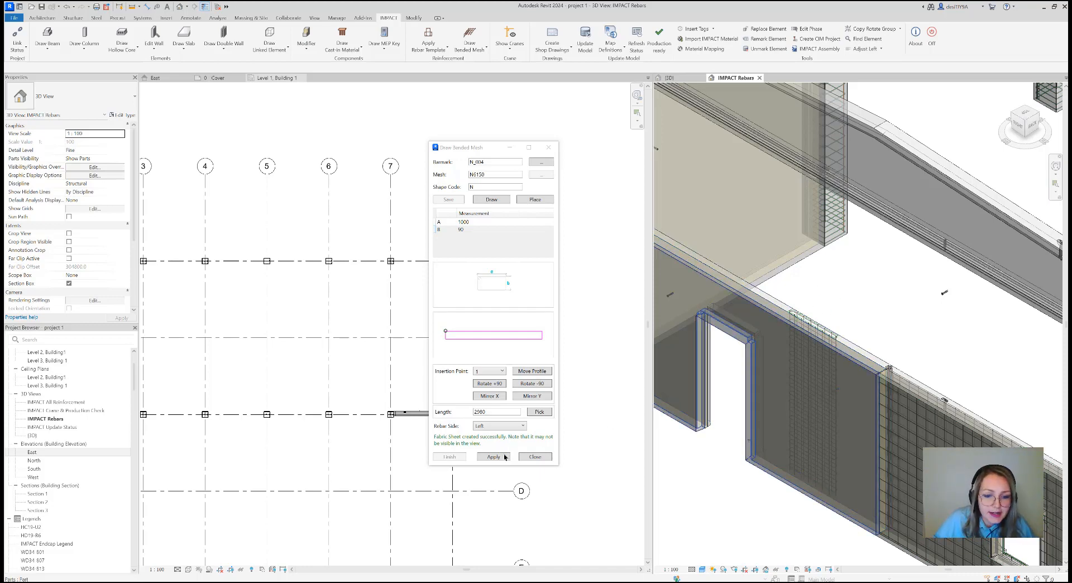
left_click(523, 457)
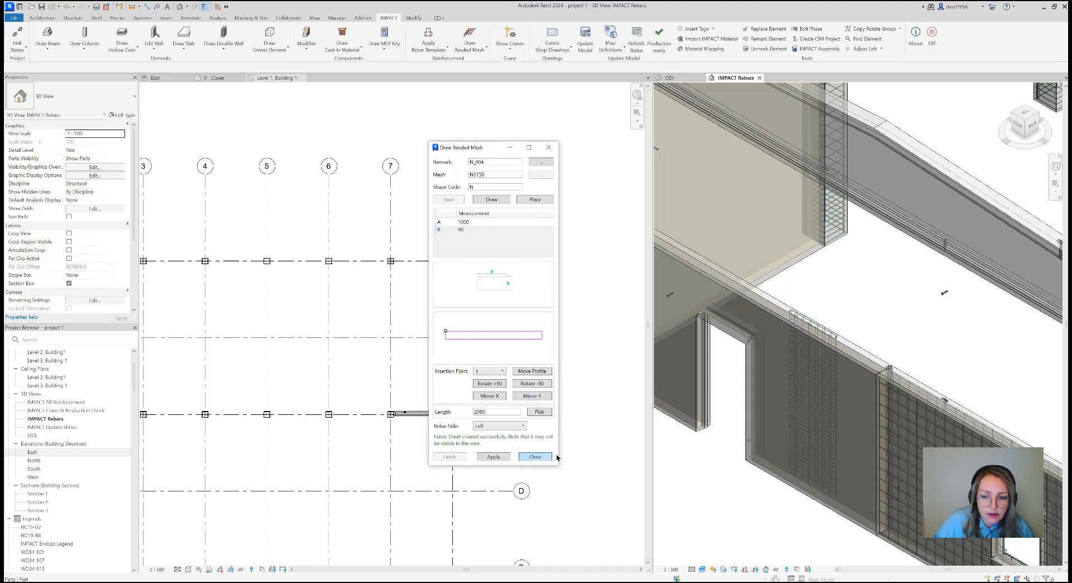
scroll(837, 321, "up", 5)
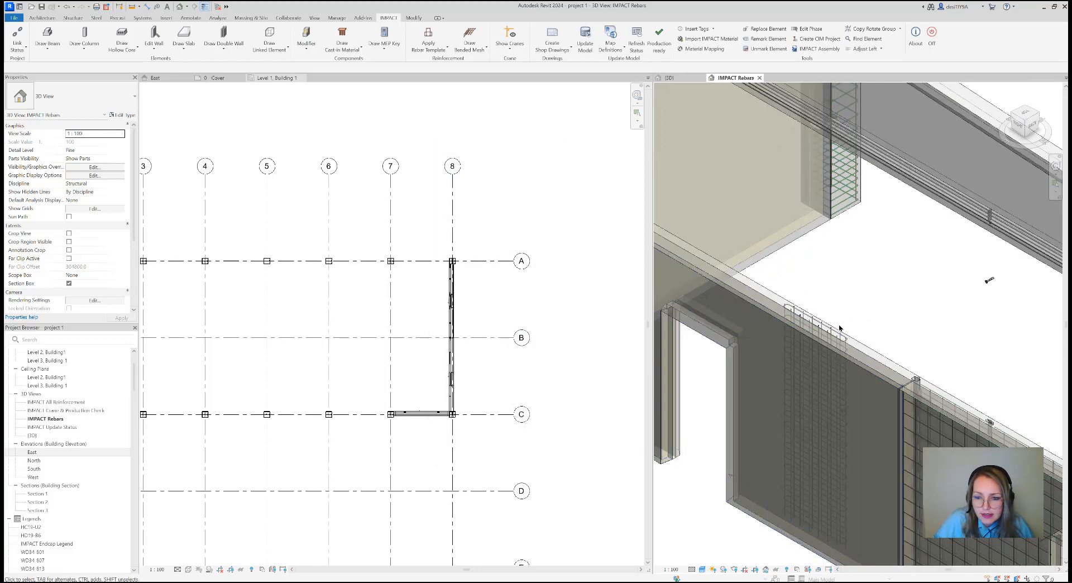
scroll(767, 305, "up", 4)
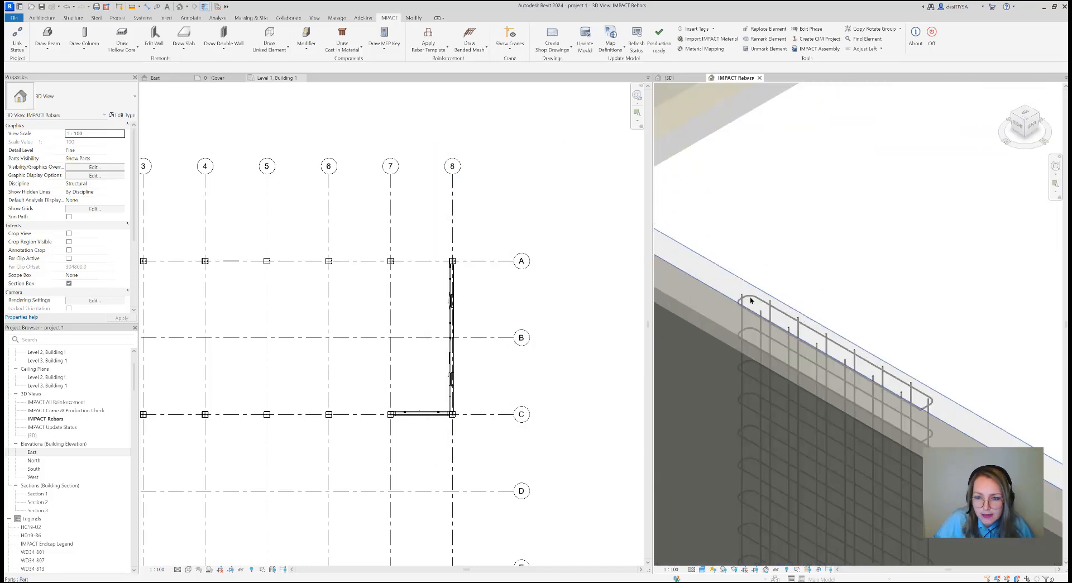
left_click(778, 305)
left_click(835, 268)
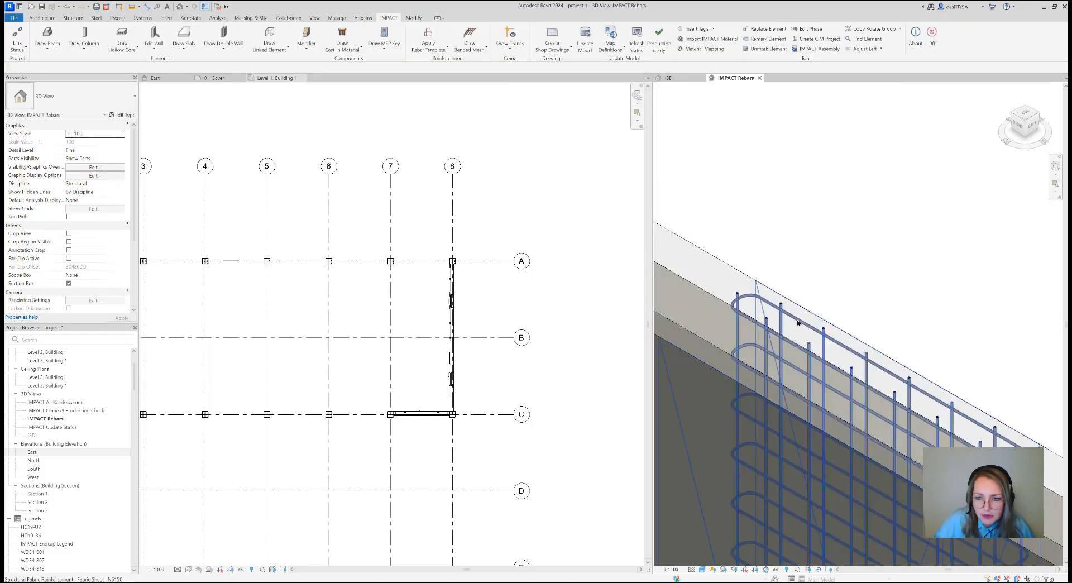
left_click(797, 325)
left_click(806, 292)
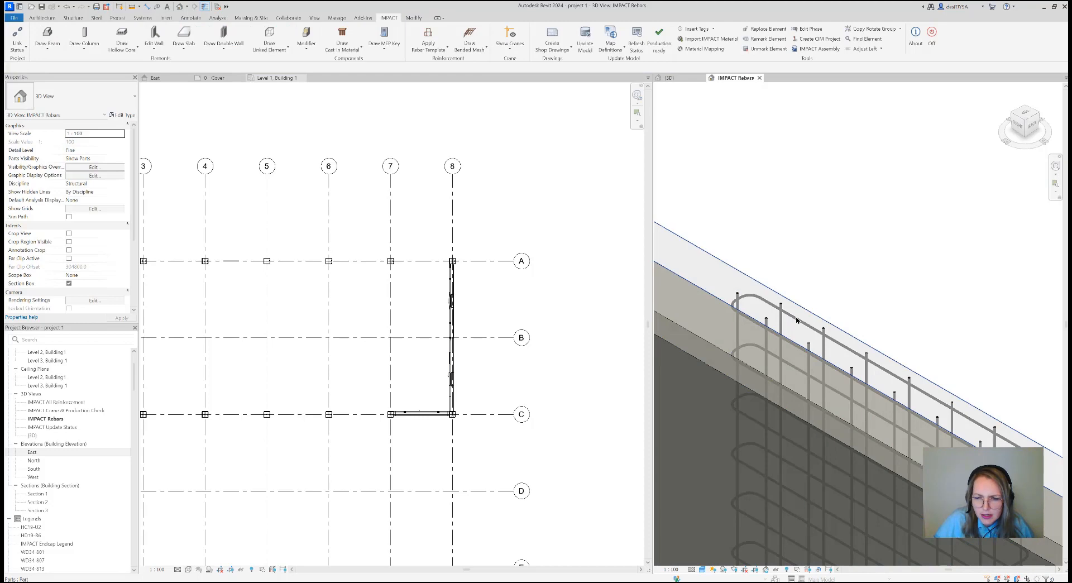
left_click(797, 319)
scroll(814, 296, "down", 5)
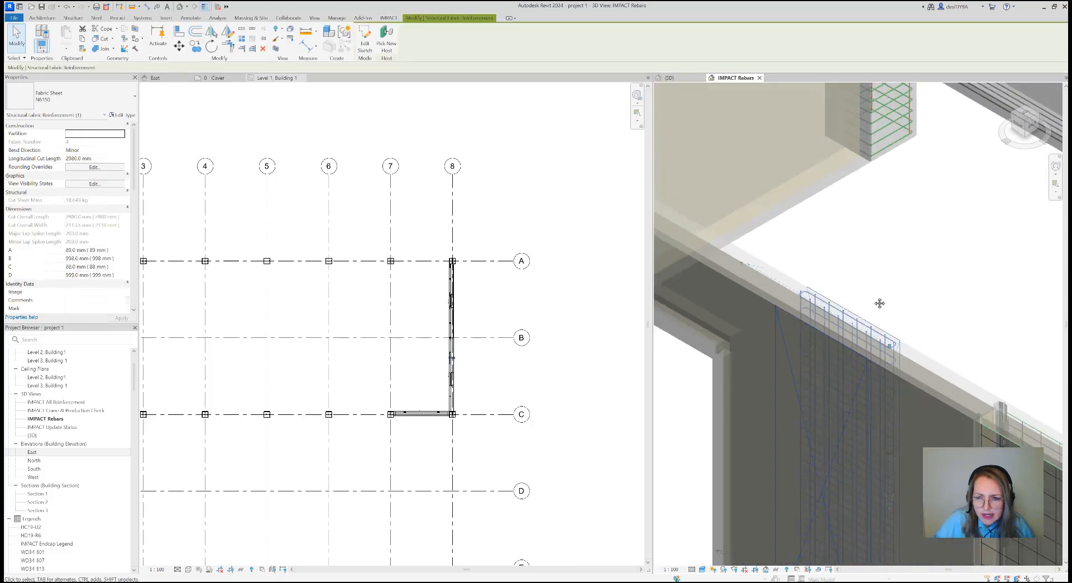
Edit the selected bended mesh N_004, setting its length to 2700, and apply the change
middle_click_drag(809, 276, 798, 388, "shift")
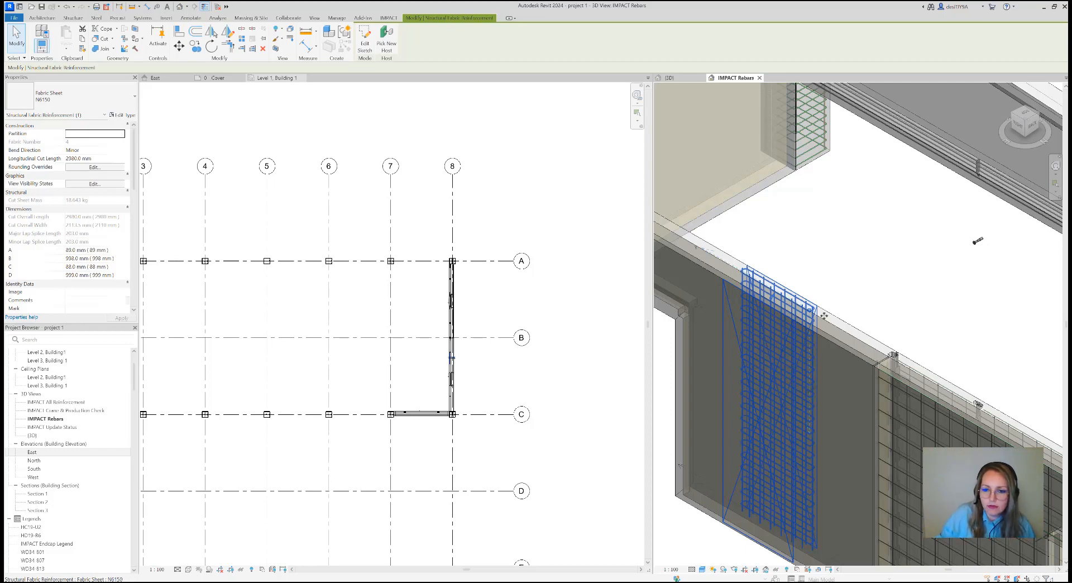
scroll(800, 377, "down", 2)
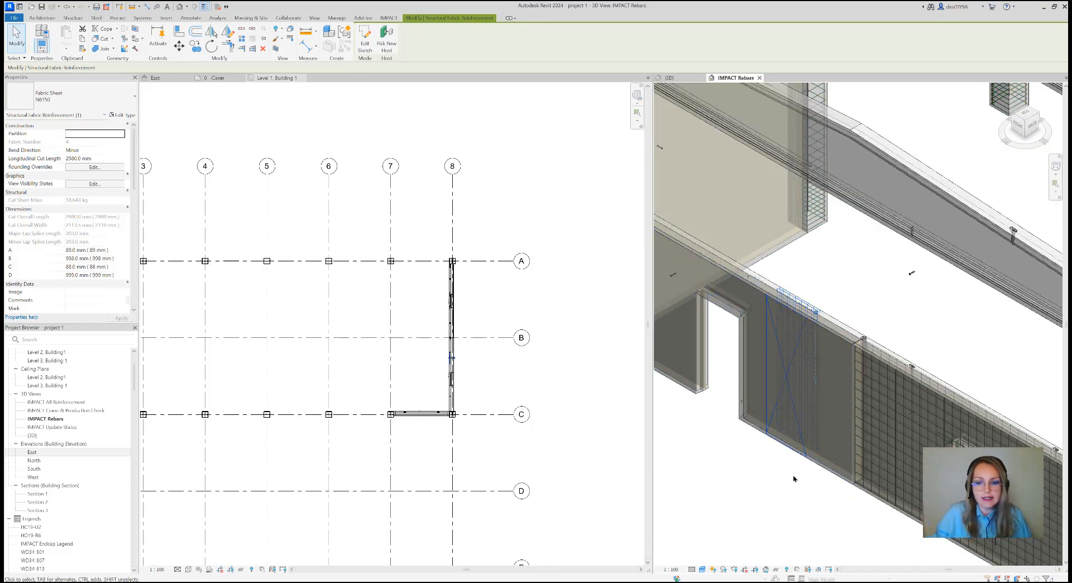
scroll(793, 478, "down", 4)
middle_click_drag(794, 479, 837, 471)
scroll(837, 471, "up", 5)
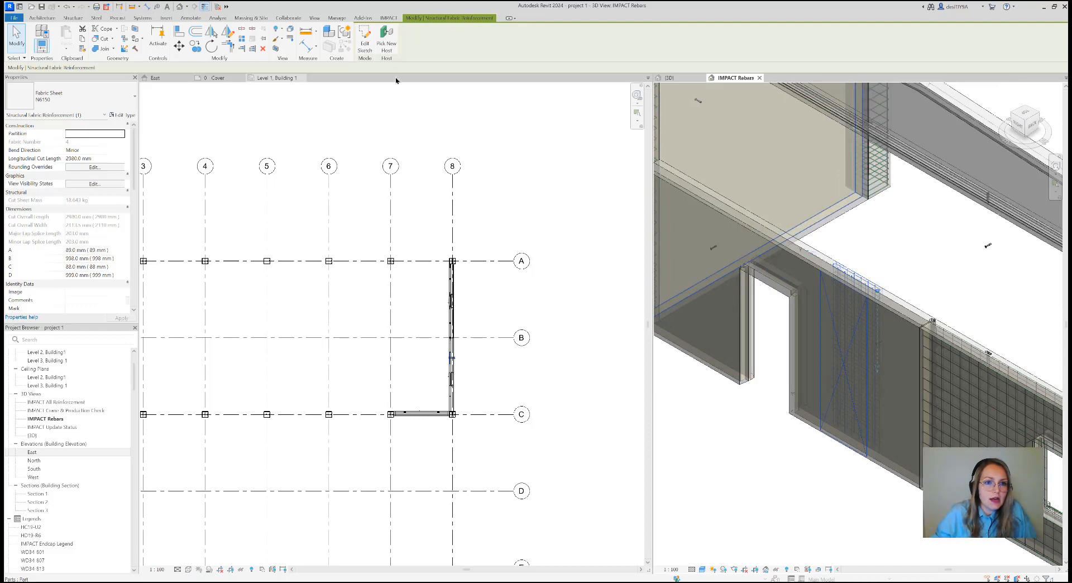
left_click(389, 17)
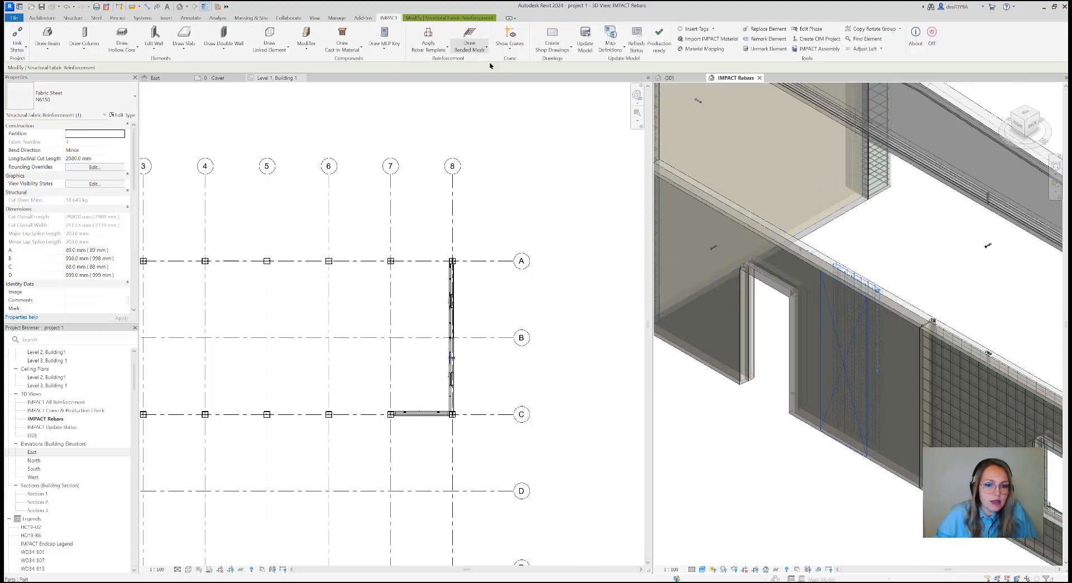
left_click(470, 49)
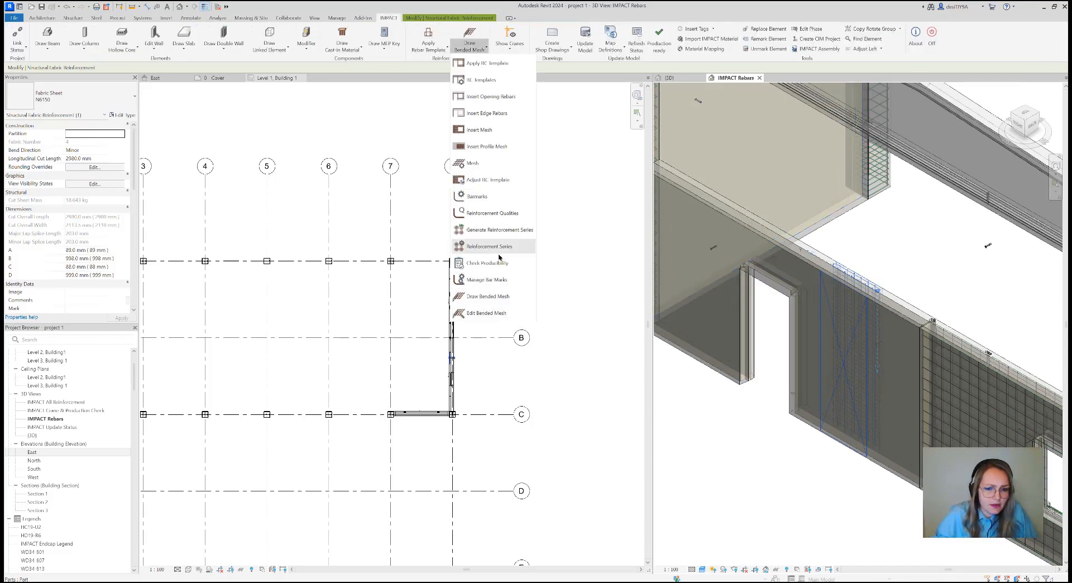
left_click(483, 313)
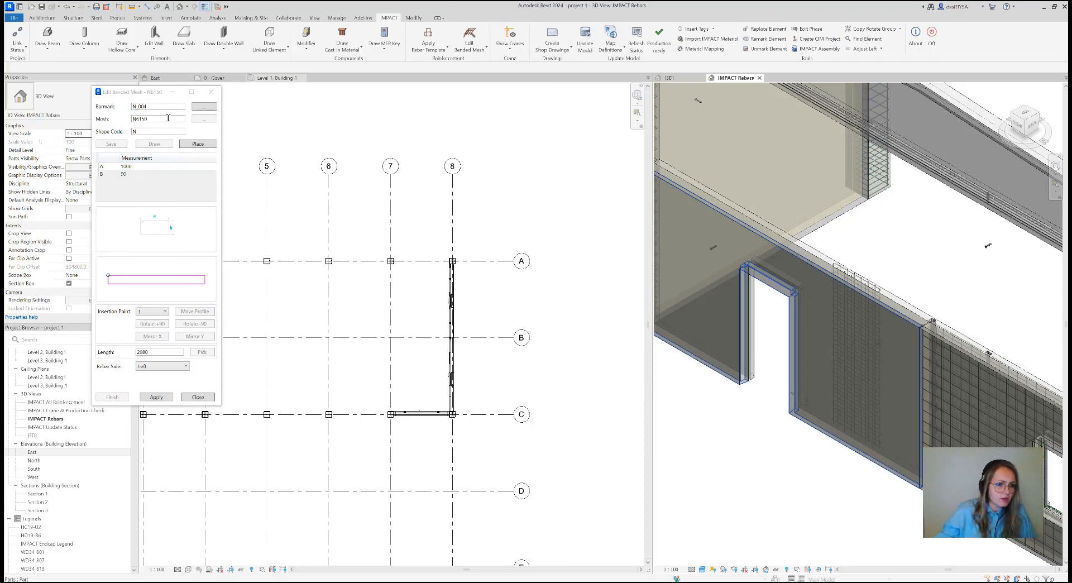
left_click_drag(157, 352, 119, 354)
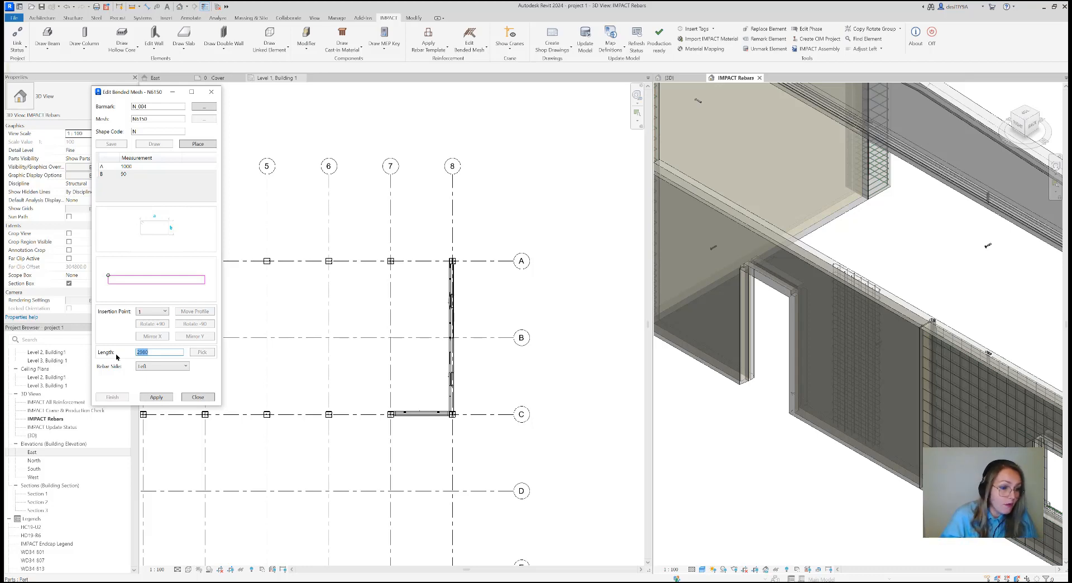
type("2700")
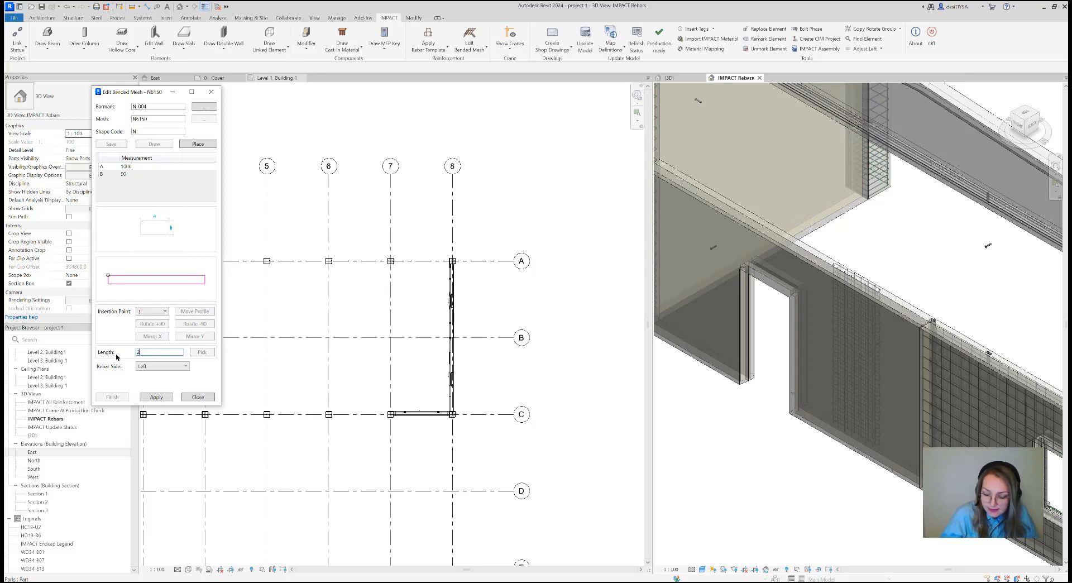
left_click(154, 396)
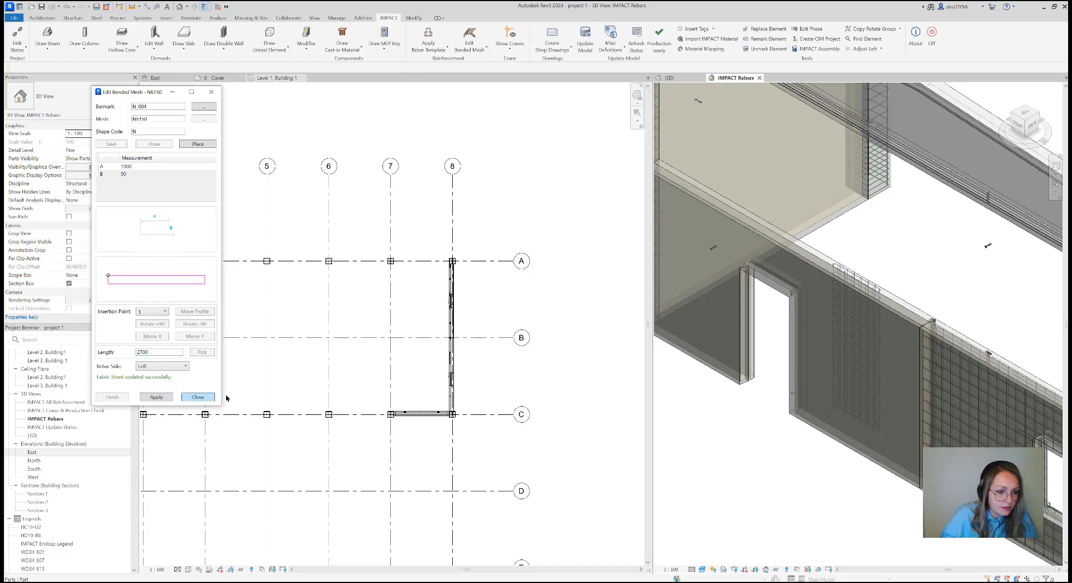
left_click(201, 396)
scroll(867, 336, "down", 3)
middle_click_drag(860, 362, 827, 412)
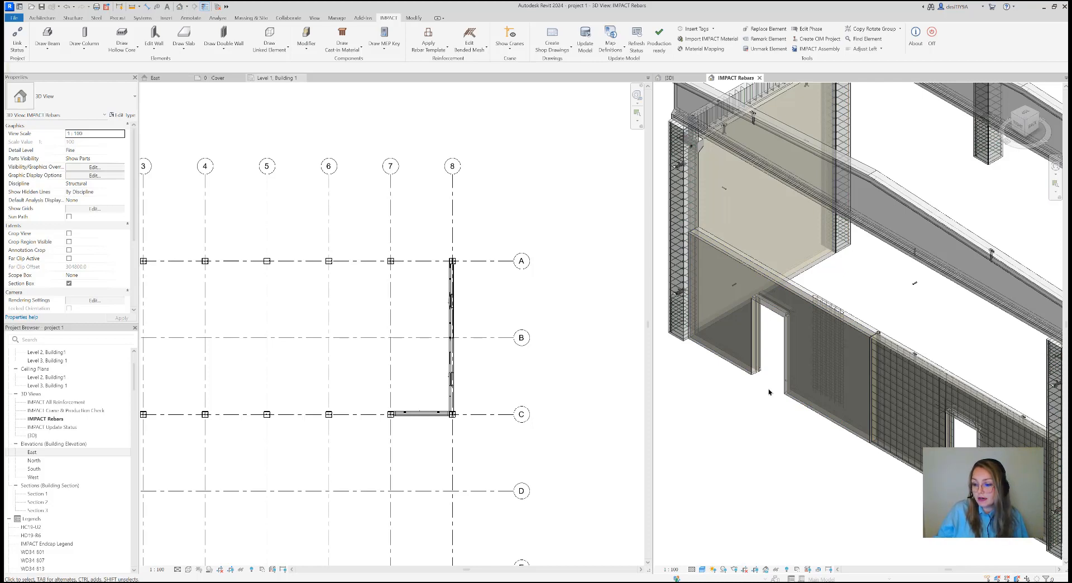
left_click(475, 50)
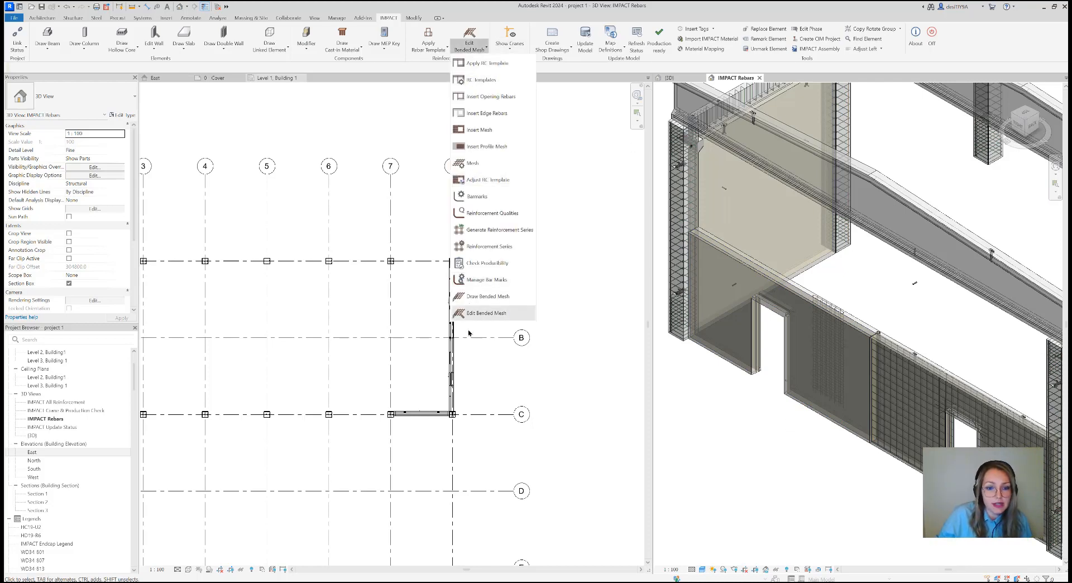
left_click(488, 297)
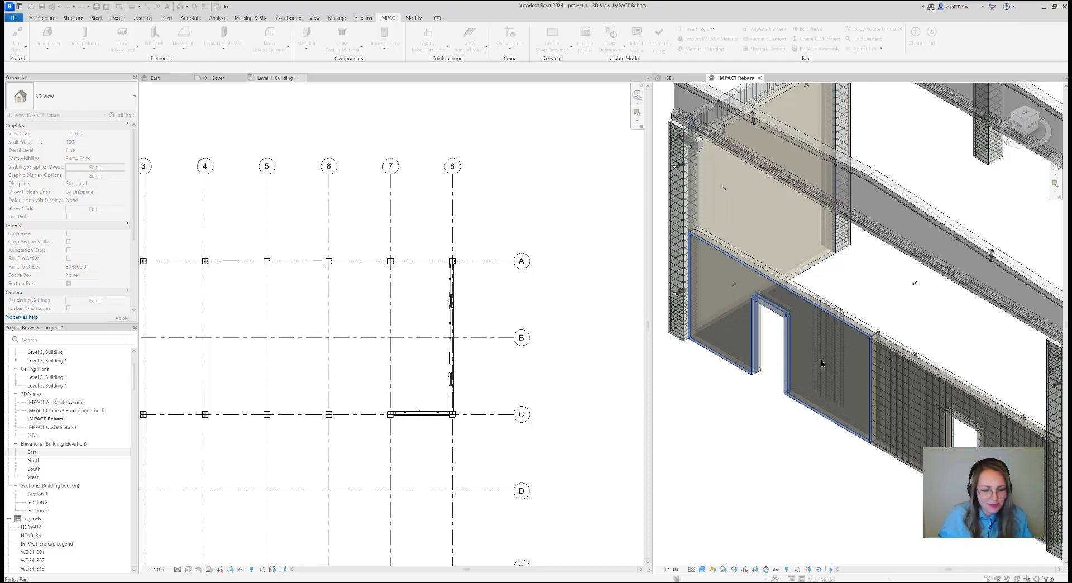
Examine the reinforced walls and surrounding frame in the rebar view, including the joint between the door wall and window wall
scroll(803, 429, "down", 2)
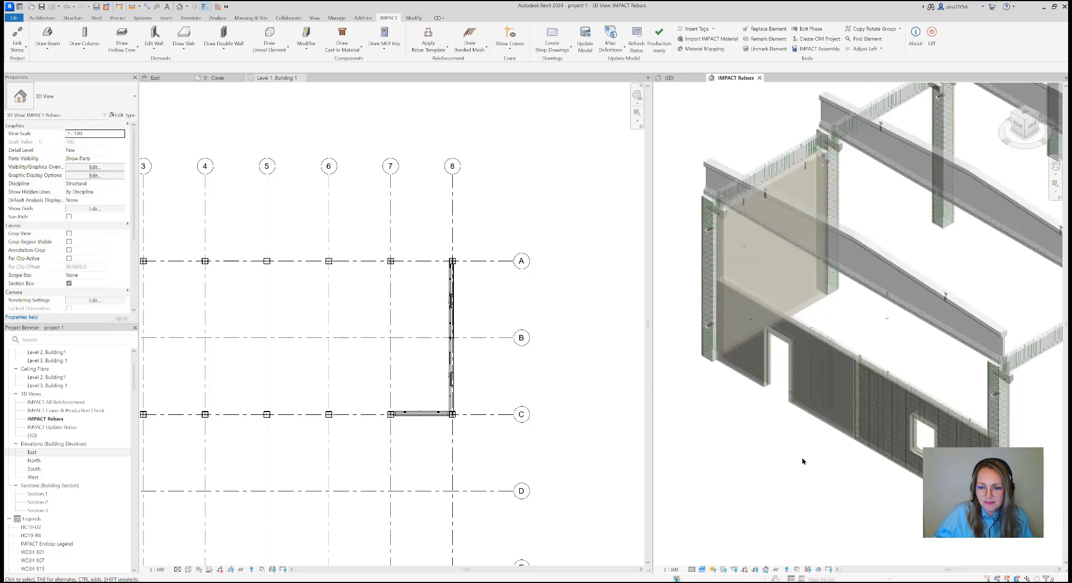
scroll(807, 474, "down", 2)
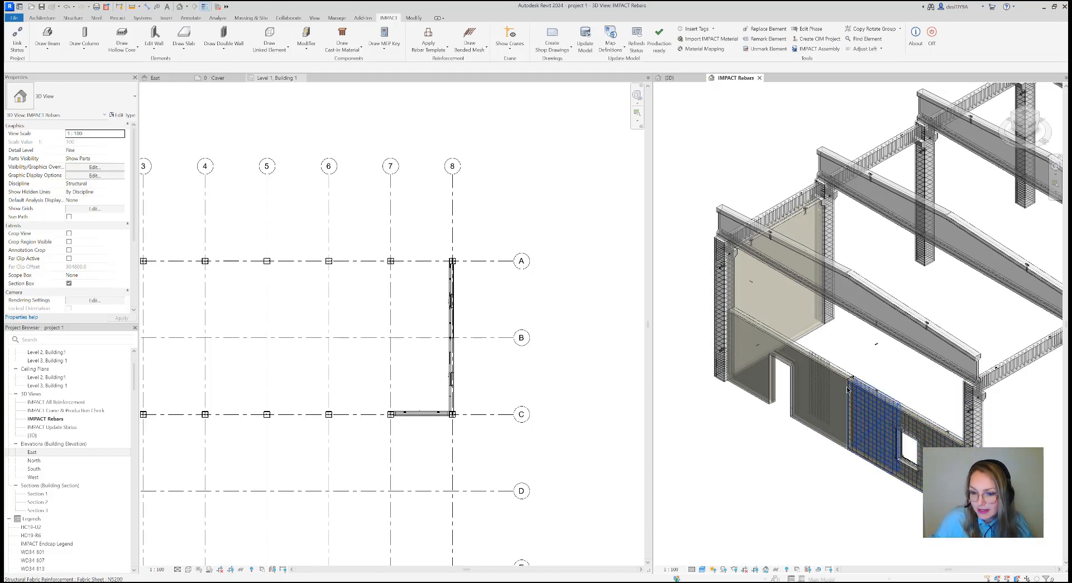
scroll(848, 386, "down", 1)
middle_click_drag(826, 478, 813, 463)
scroll(820, 474, "down", 1)
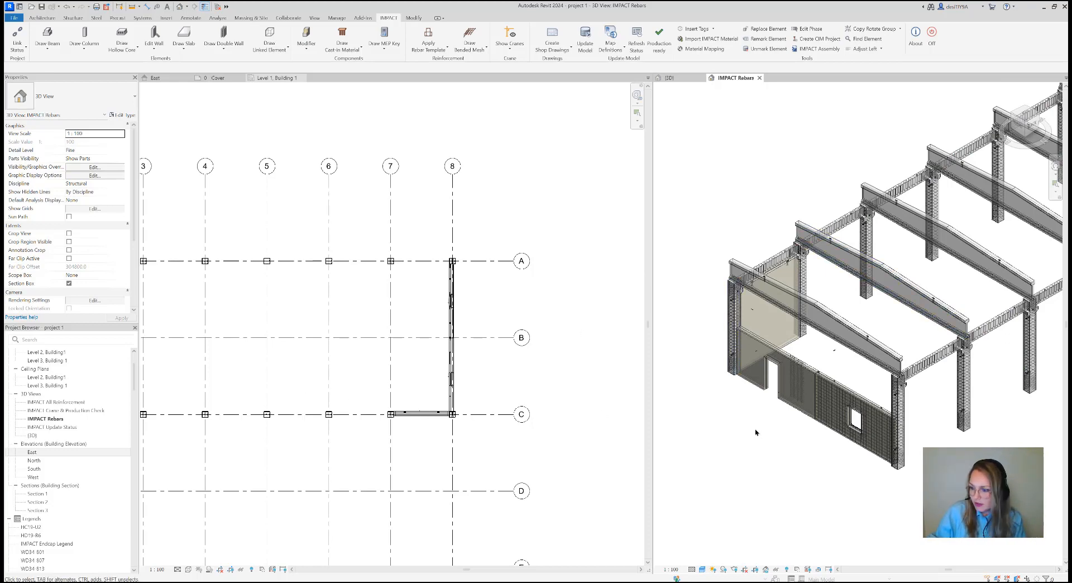
scroll(755, 433, "down", 1)
scroll(858, 461, "down", 1)
middle_click_drag(862, 463, 849, 445)
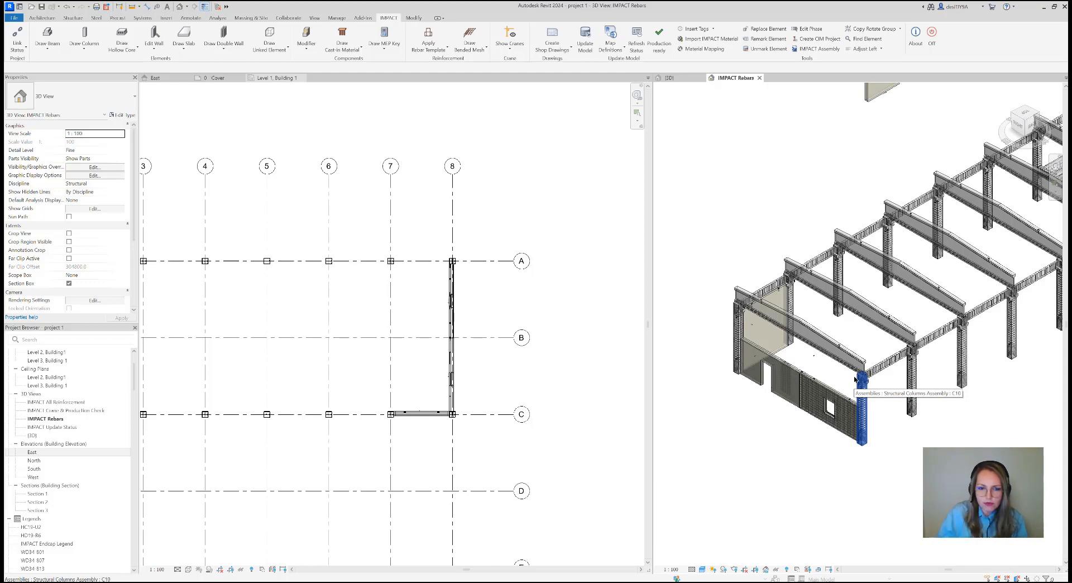
scroll(812, 399, "up", 5)
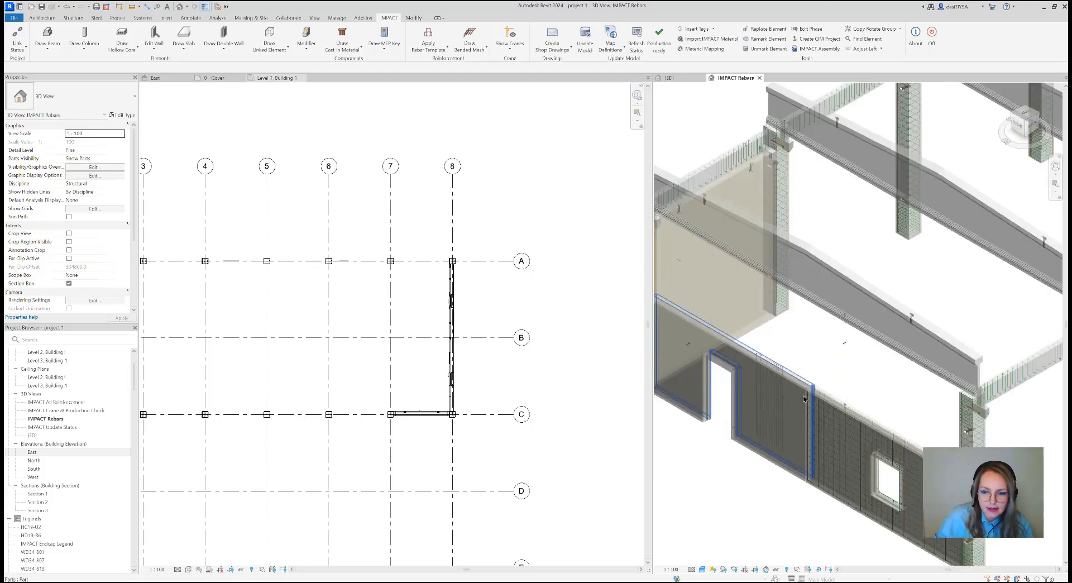
scroll(808, 410, "up", 4)
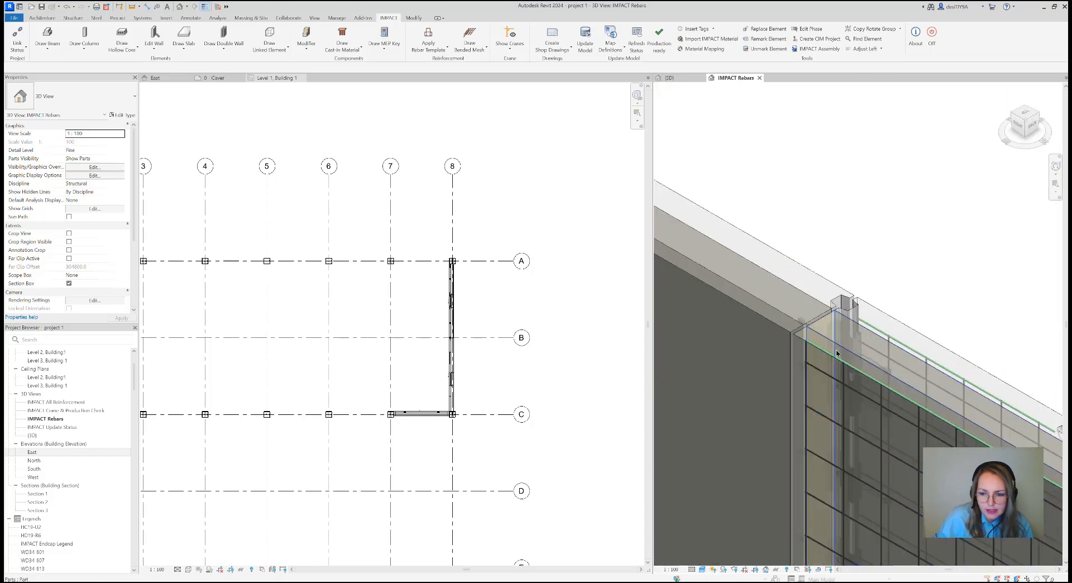
scroll(851, 370, "down", 4)
scroll(607, 367, "down", 1)
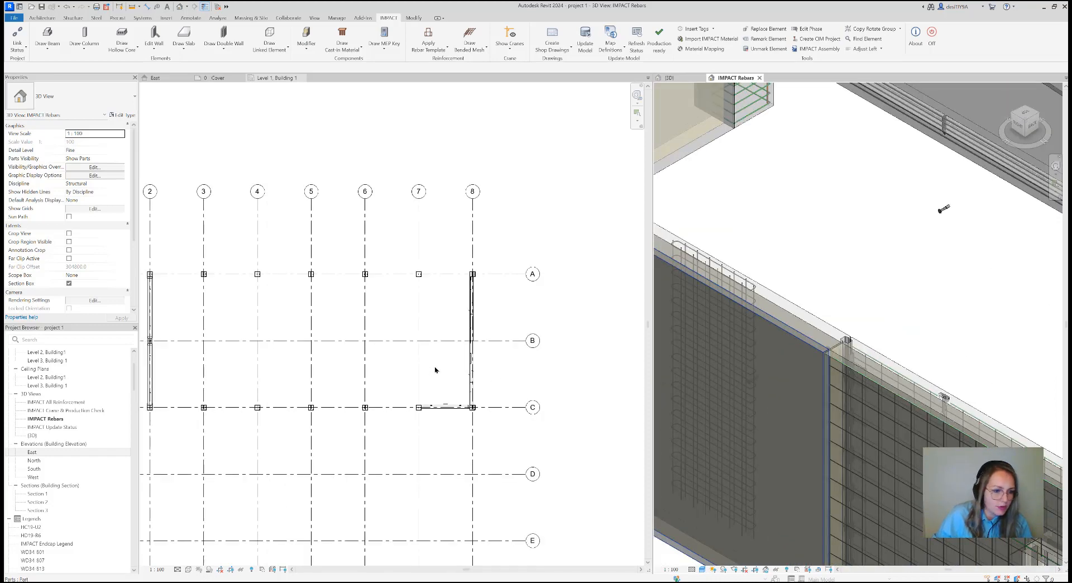
Open the Level 2, Building1 structural plan and move it into the view group holding the Level 1 plan
scroll(54, 399, "up", 2)
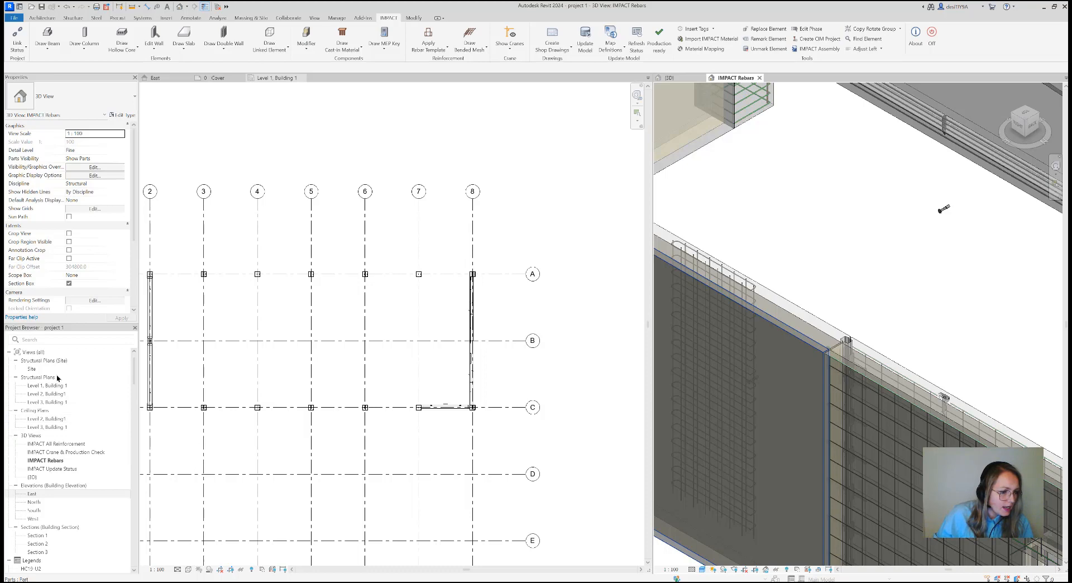
double_click(54, 394)
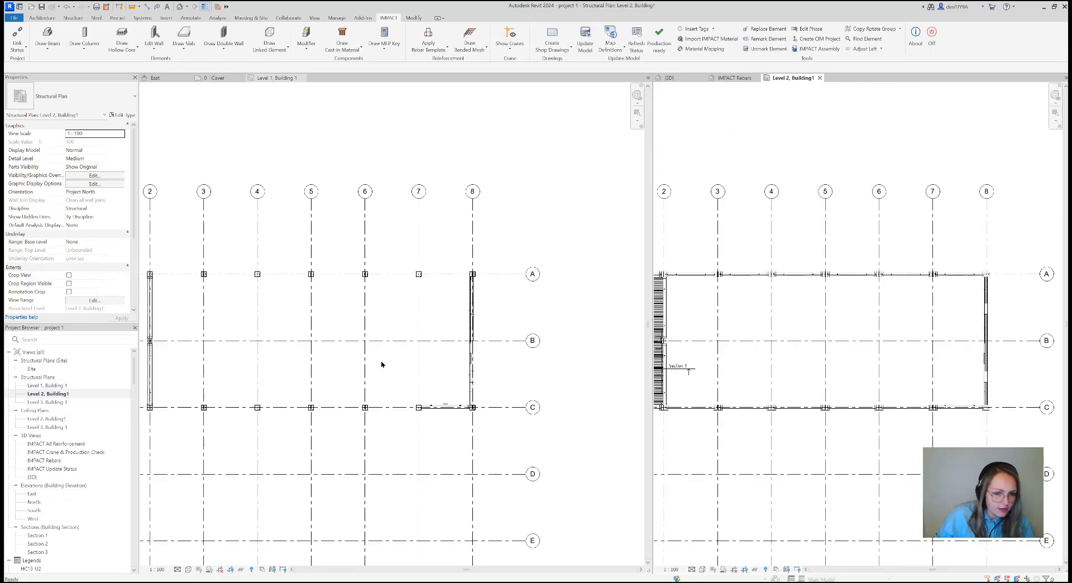
scroll(465, 335, "down", 1)
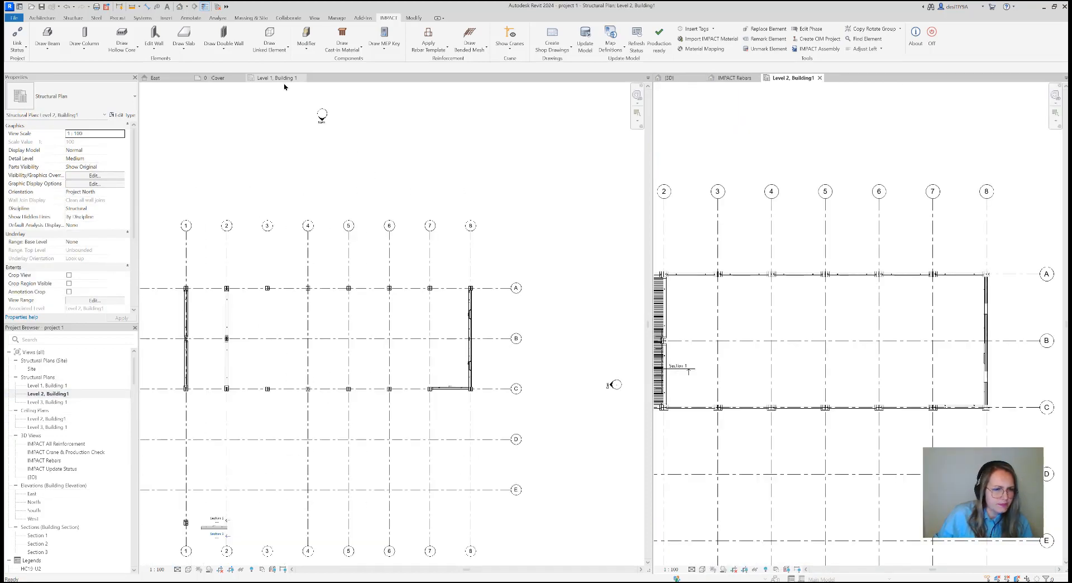
left_click_drag(797, 82, 346, 82)
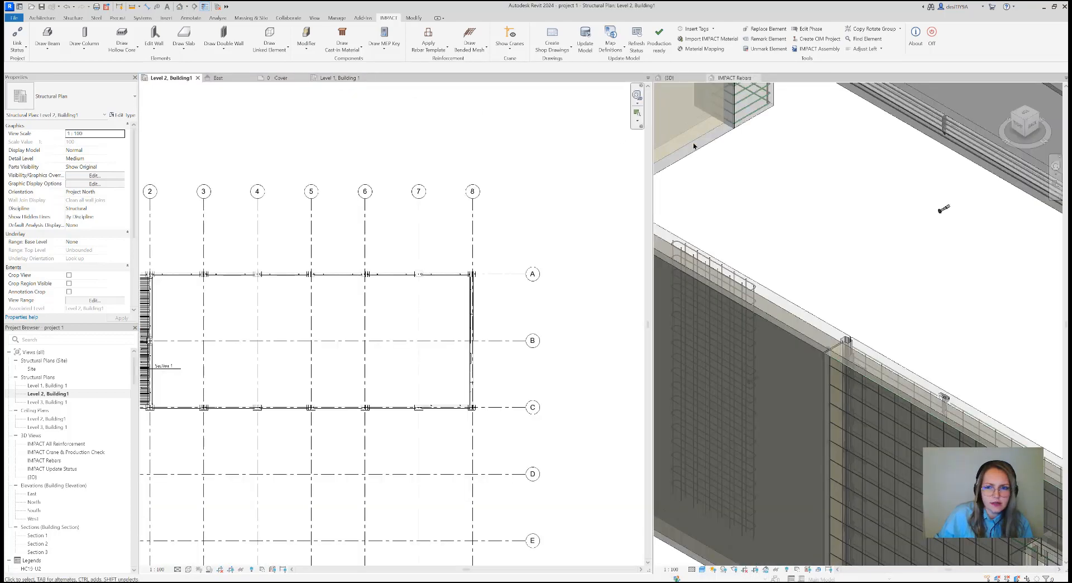
Show the {3D} view from an isometric corner beside the Level 2 plan, and focus the plan on the wall along gridline 8
left_click(675, 79)
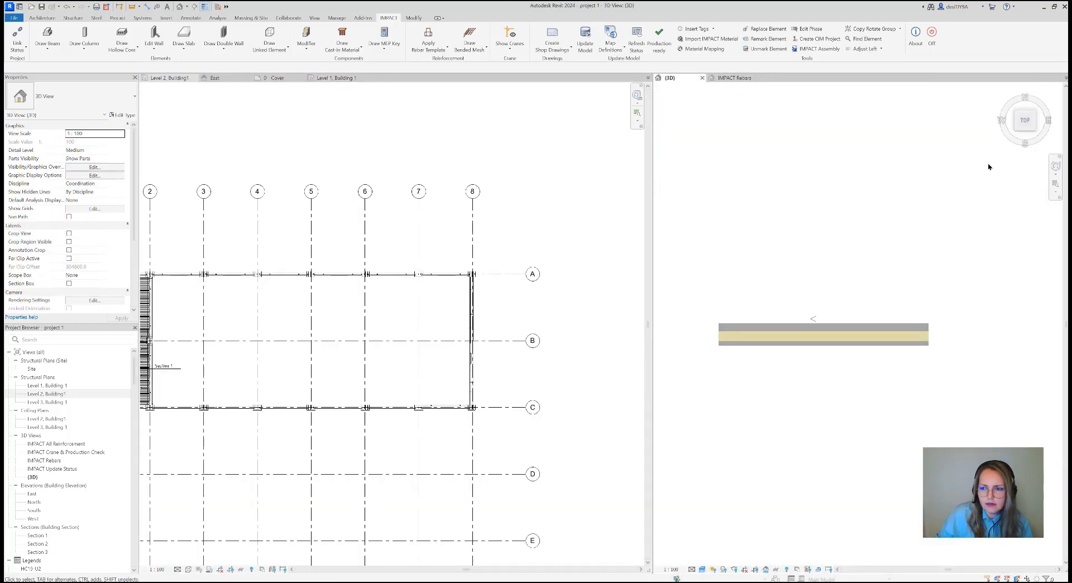
left_click(1033, 132)
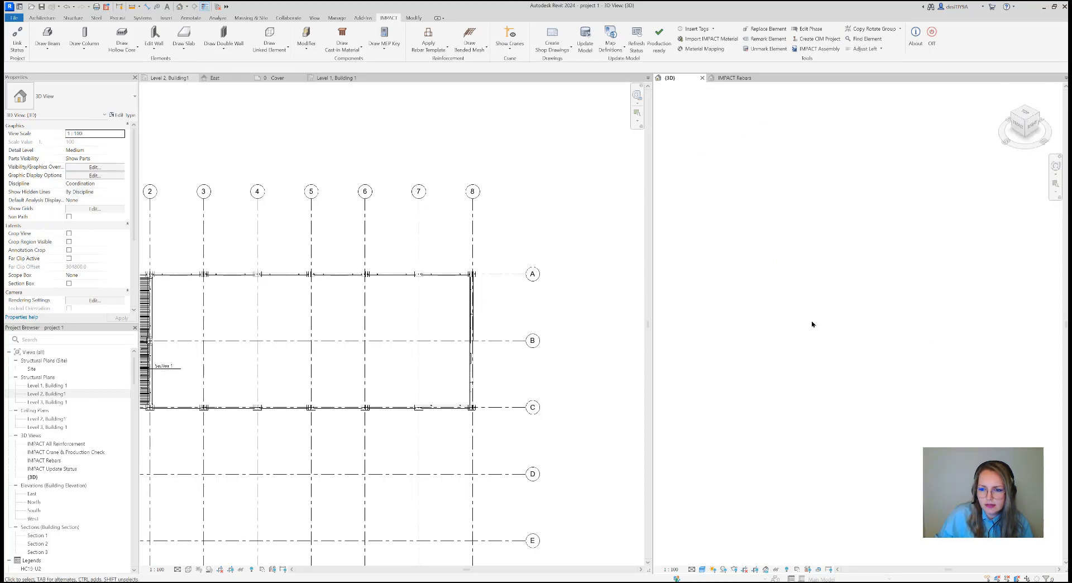
scroll(886, 350, "up", 5)
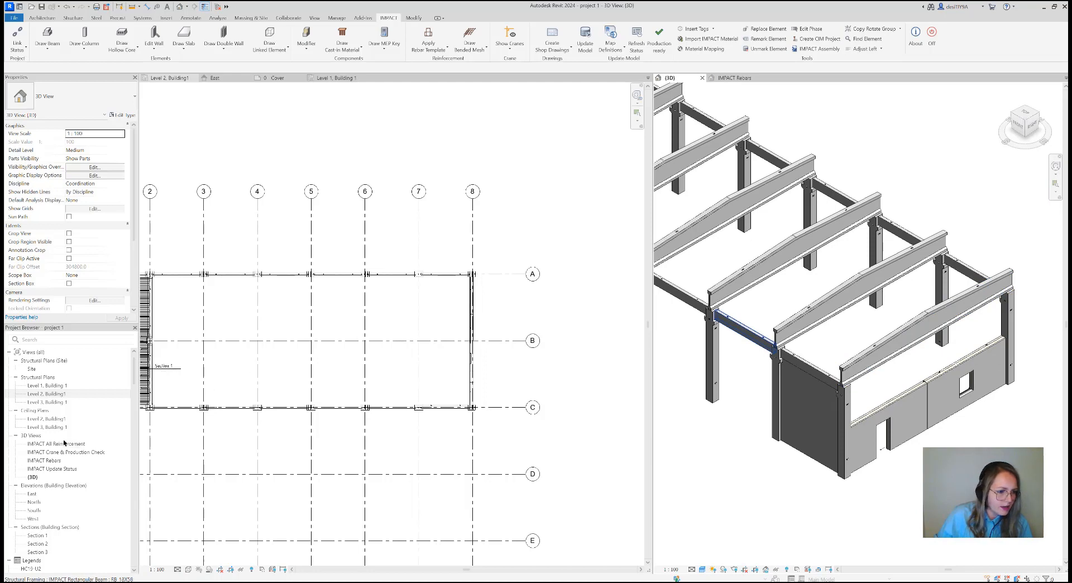
left_click(403, 363)
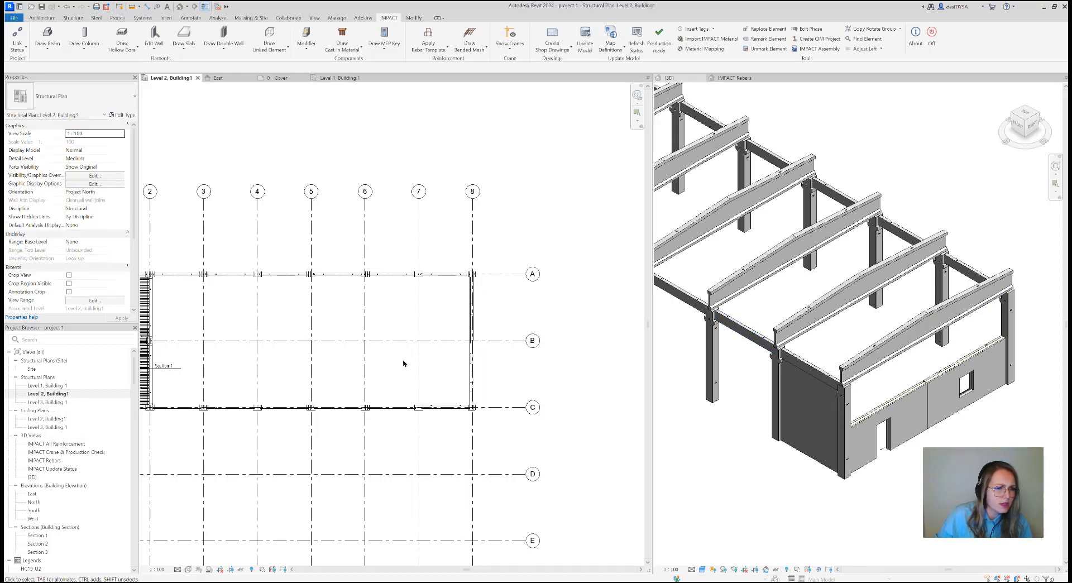
scroll(478, 357, "up", 5)
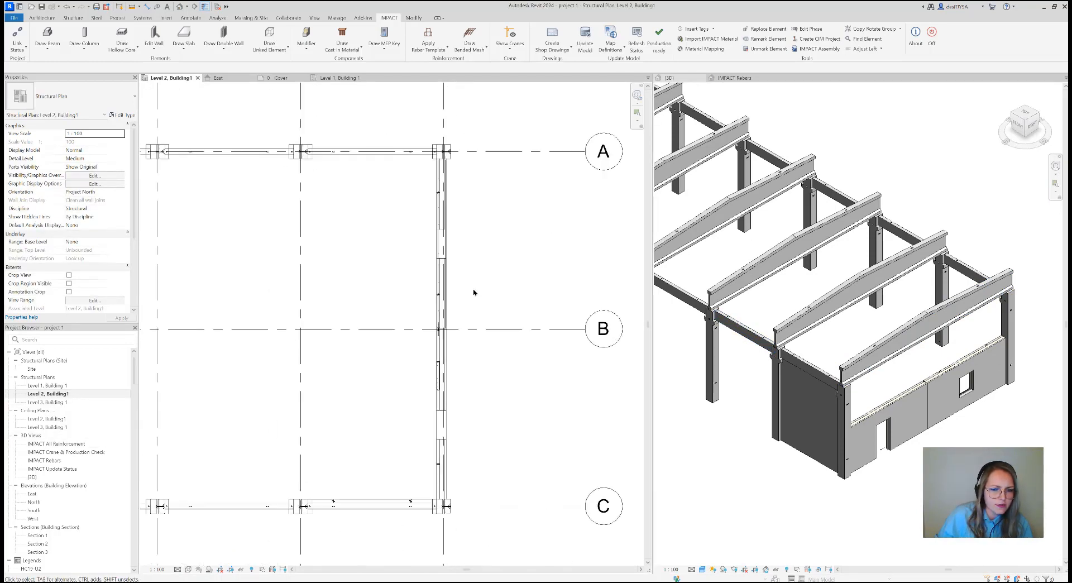
Set up a new SW34 sandwich wall on Level 2 with height 3000 and location line Finish Face: Interior
middle_click_drag(477, 295, 435, 288)
scroll(463, 300, "down", 1)
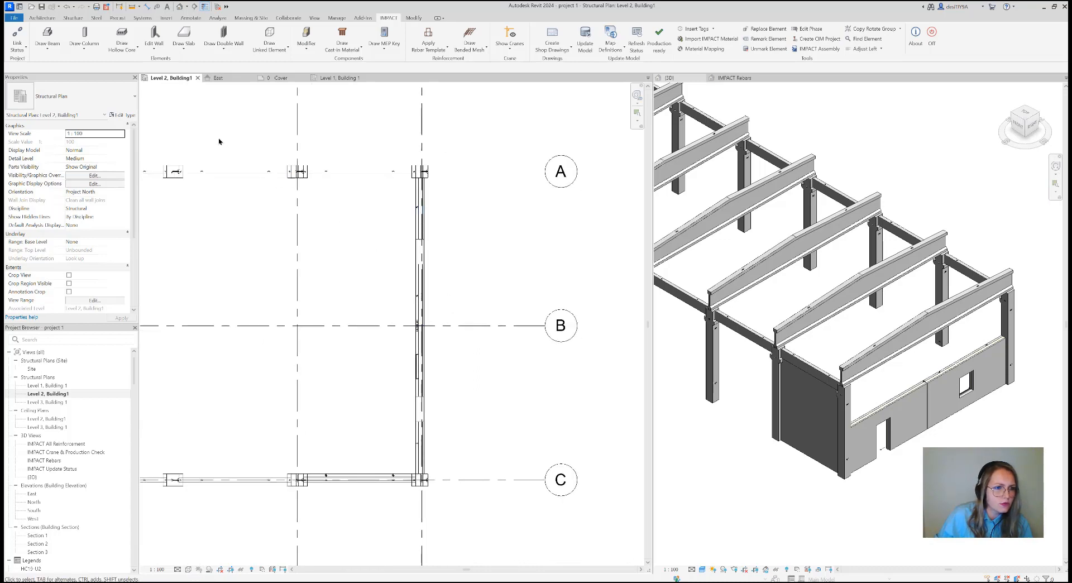
left_click(155, 48)
left_click(170, 62)
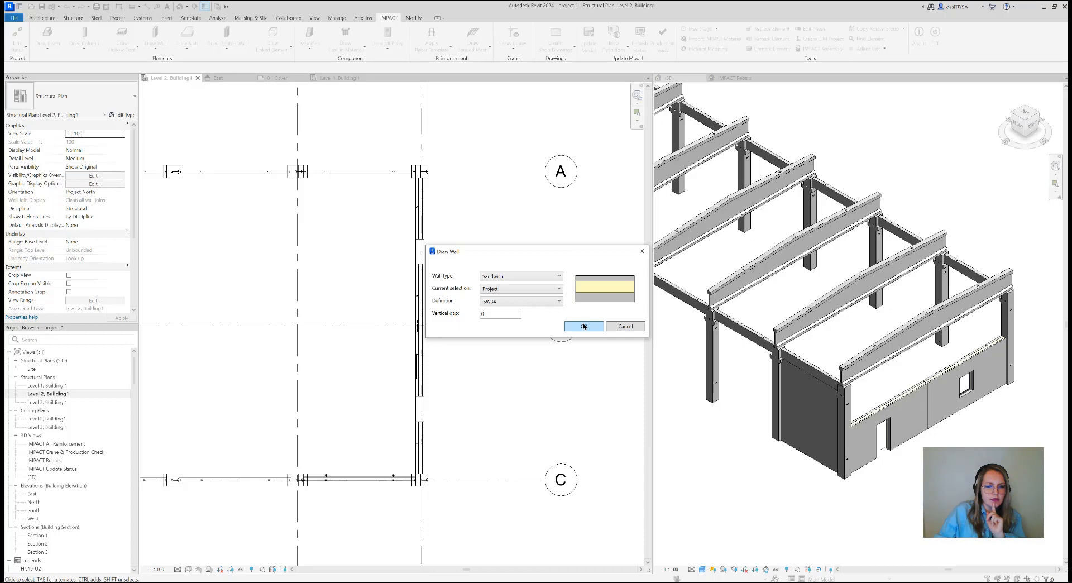
left_click(584, 326)
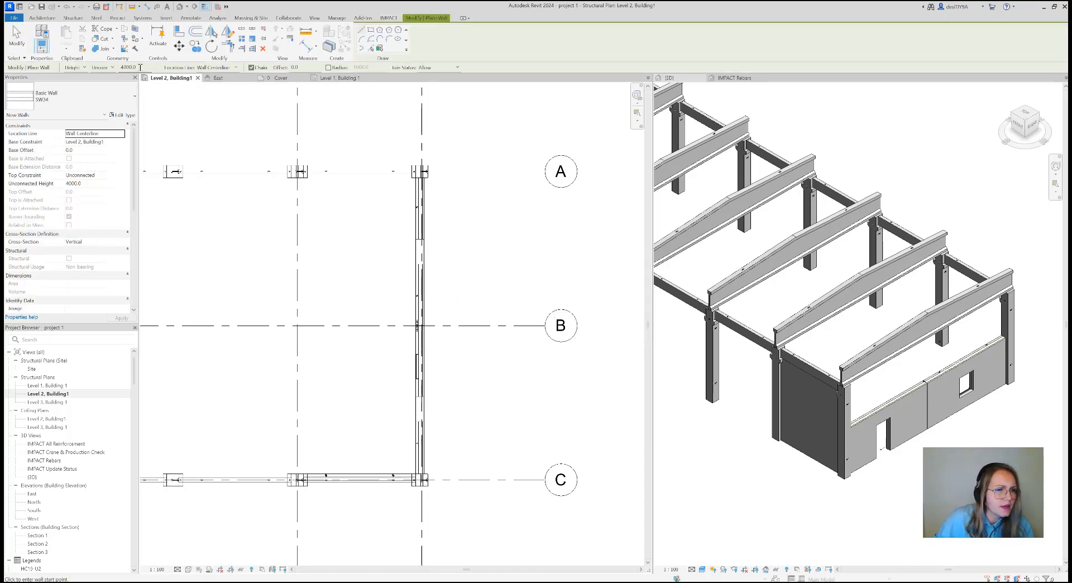
double_click(137, 67)
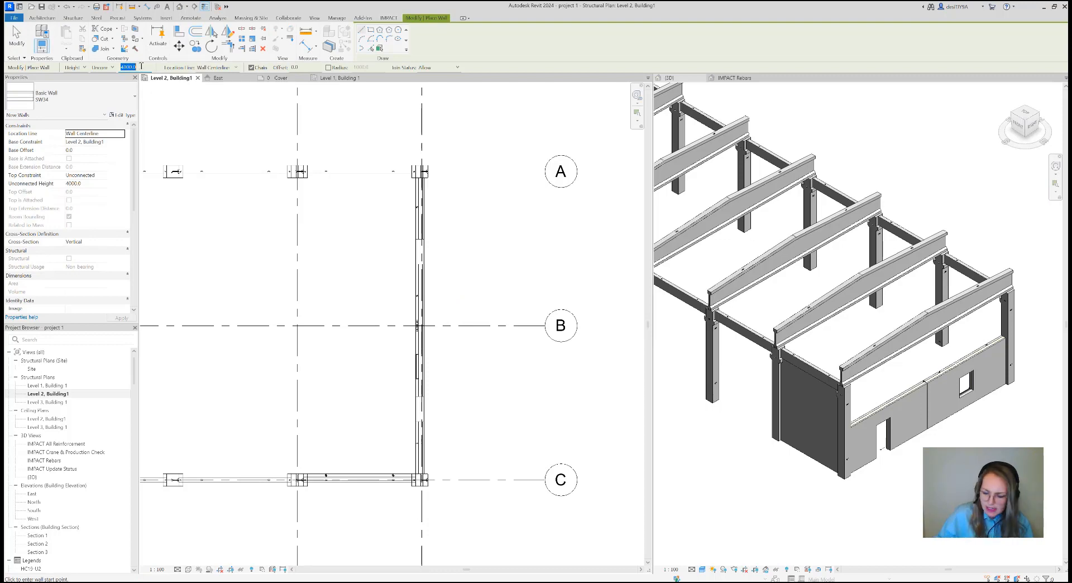
type("3000")
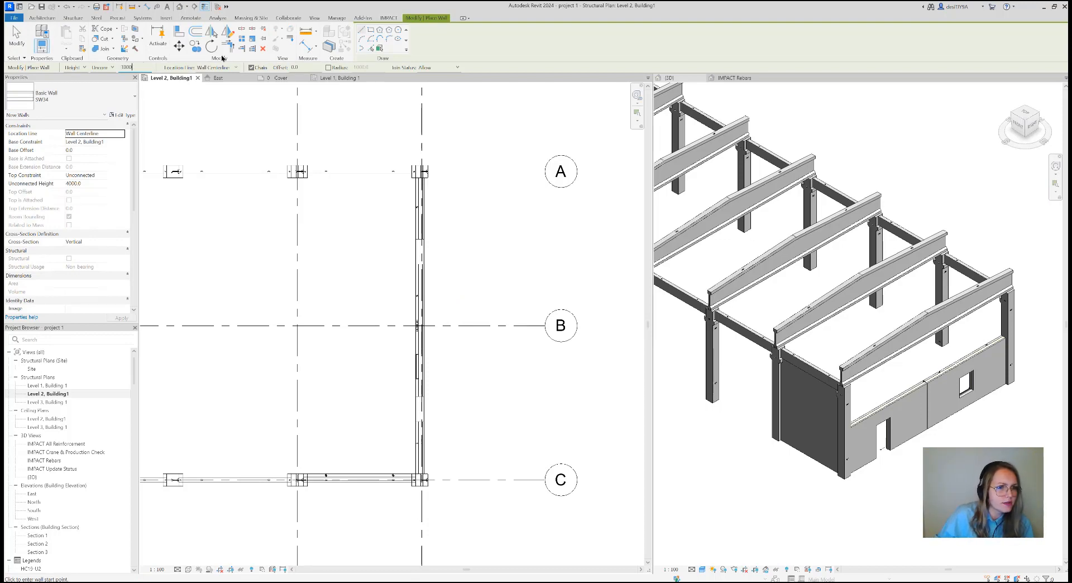
left_click(236, 67)
key("Down")
key("Down")
key("Down")
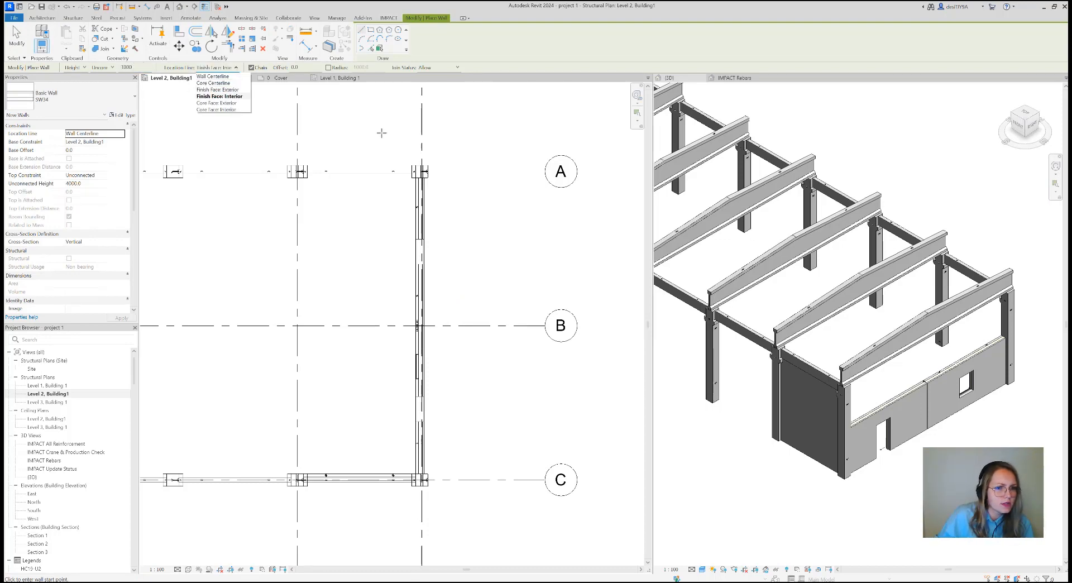
key("Return")
Draw the upper sandwich wall along gridline 8, from the column at gridline A to the column at gridline C
scroll(414, 167, "up", 8)
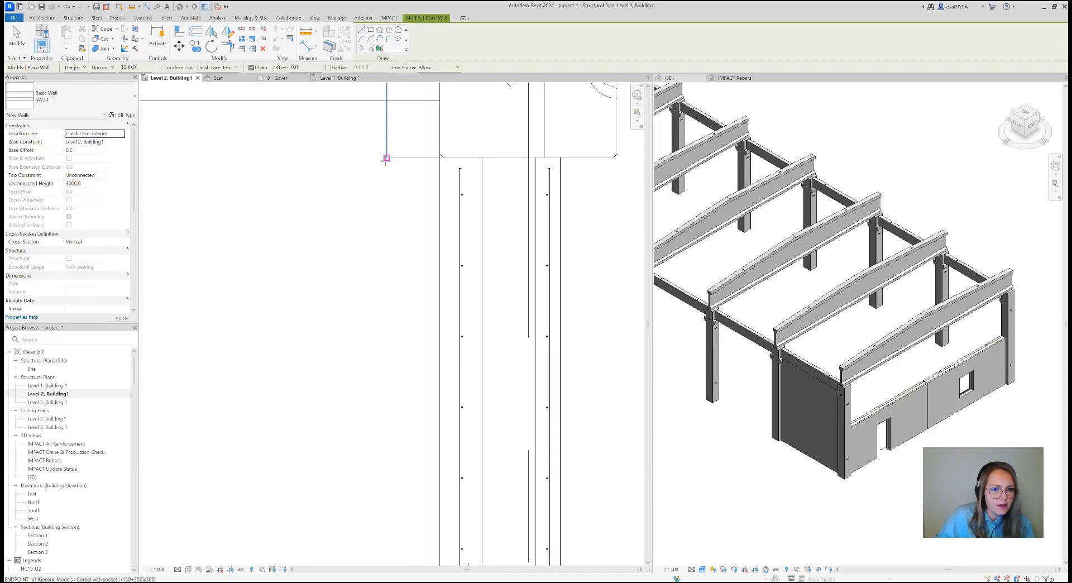
scroll(440, 154, "up", 4)
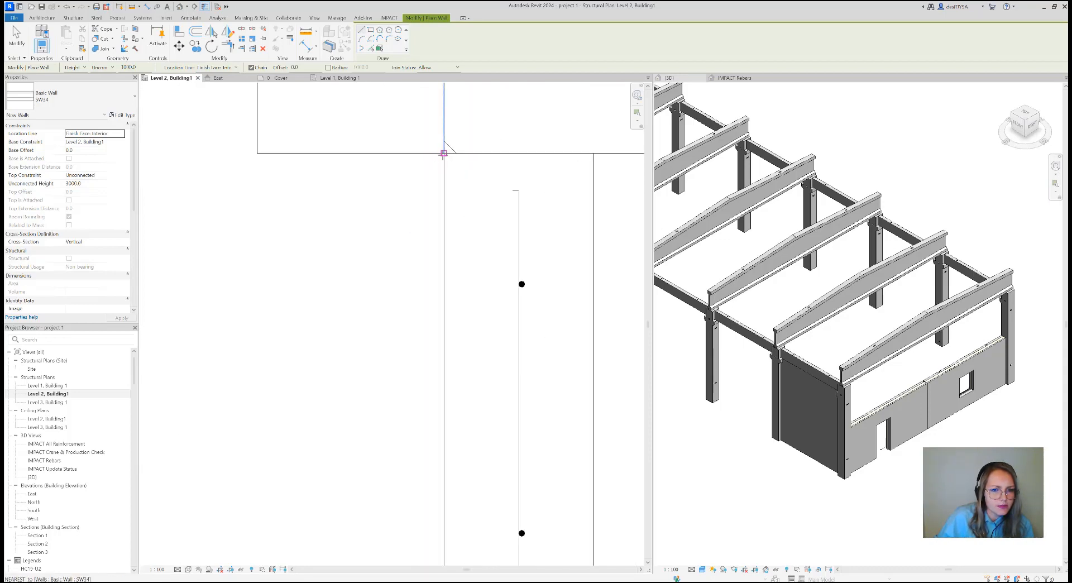
left_click(443, 154)
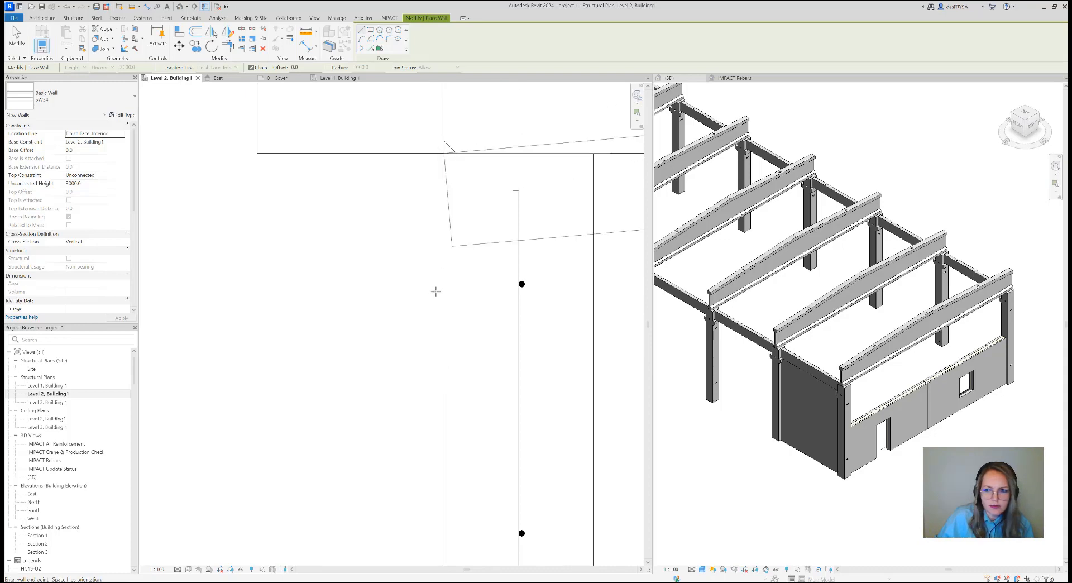
scroll(434, 299, "down", 7)
middle_click_drag(443, 351, 409, 203)
scroll(409, 203, "down", 3)
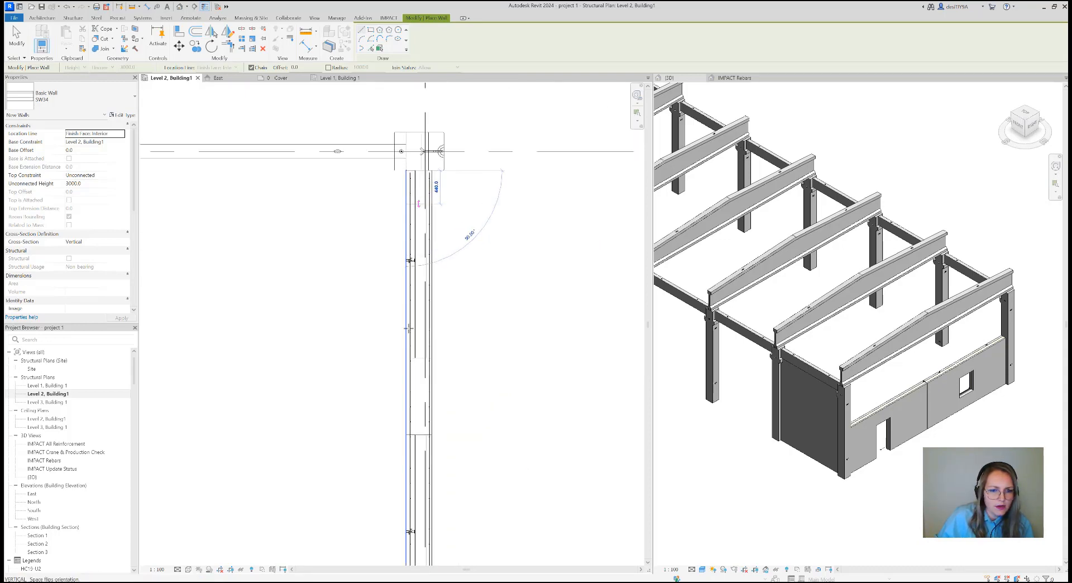
scroll(408, 328, "down", 4)
middle_click_drag(394, 540, 394, 441)
scroll(391, 436, "up", 4)
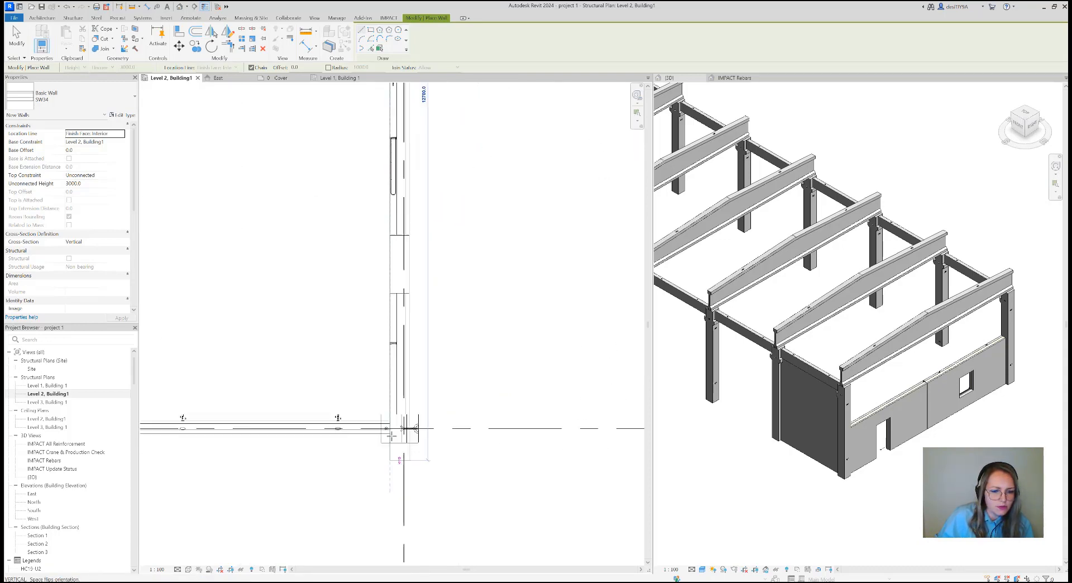
scroll(391, 436, "up", 6)
left_click(374, 319)
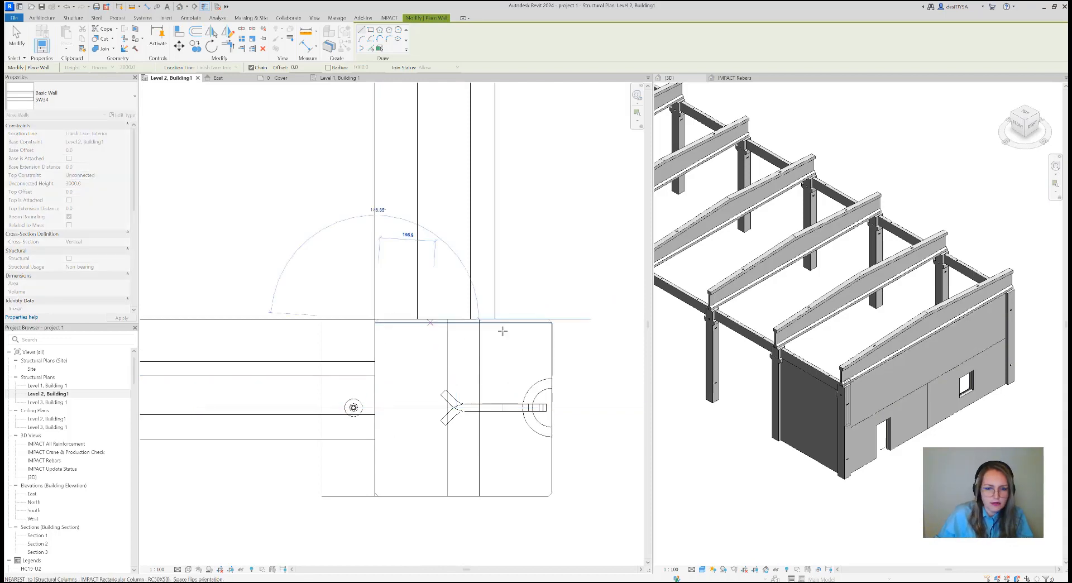
key("Escape")
key("Escape")
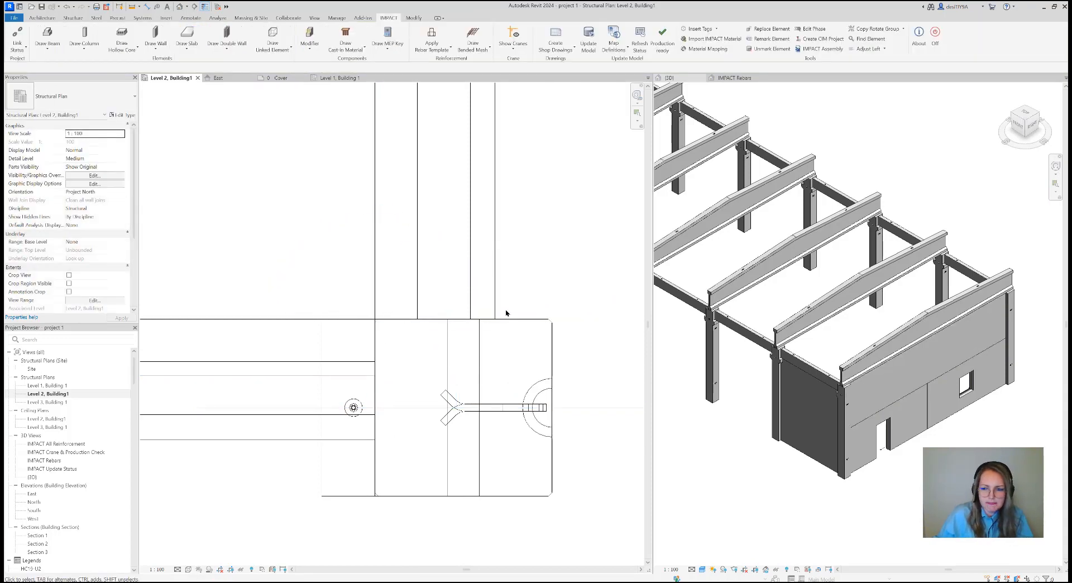
Examine the new upper wall in plan where it passes over the wall joint at gridline B
scroll(495, 295, "down", 10)
middle_click_drag(511, 301, 465, 421)
scroll(466, 402, "down", 3)
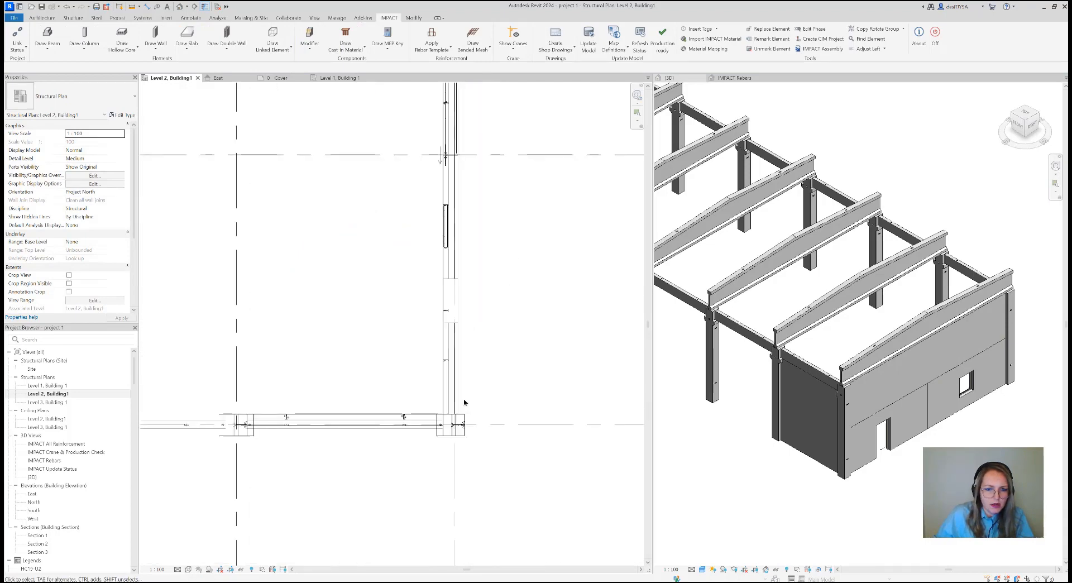
middle_click_drag(530, 358, 521, 400)
scroll(445, 279, "up", 5)
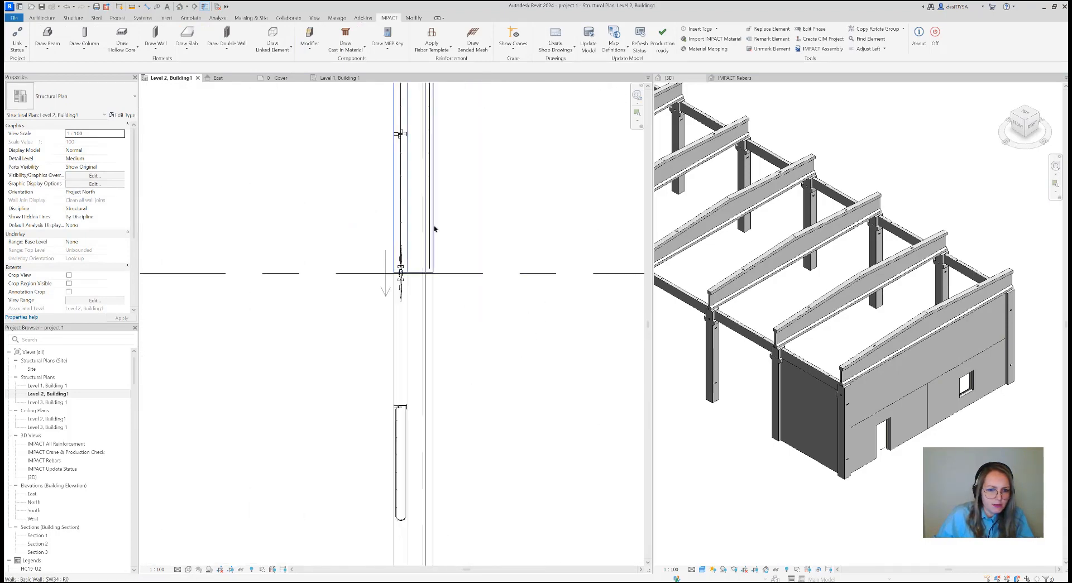
scroll(433, 227, "up", 2)
scroll(432, 318, "up", 2)
scroll(434, 338, "up", 4)
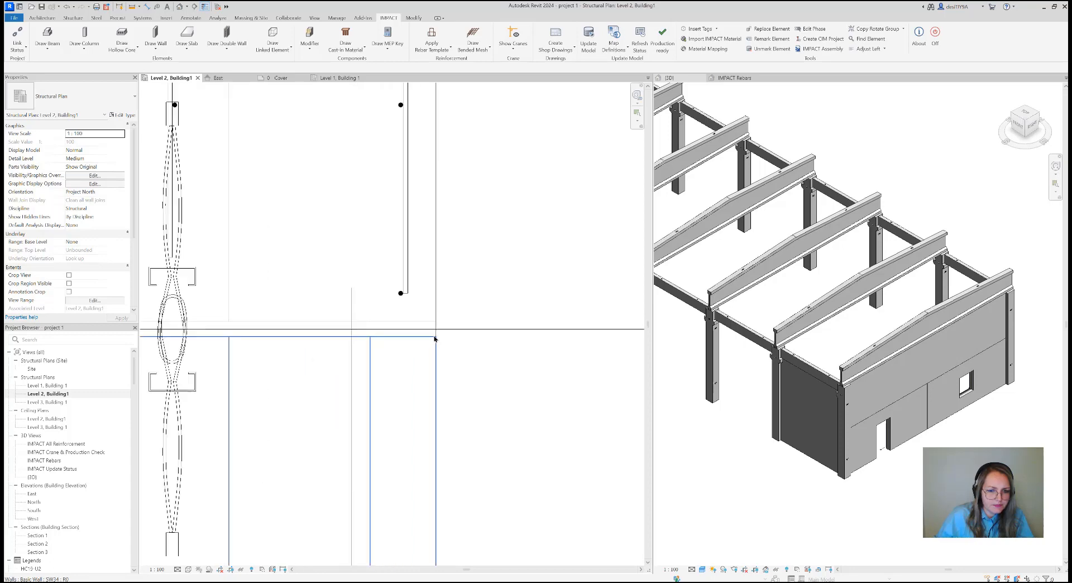
left_click(438, 332)
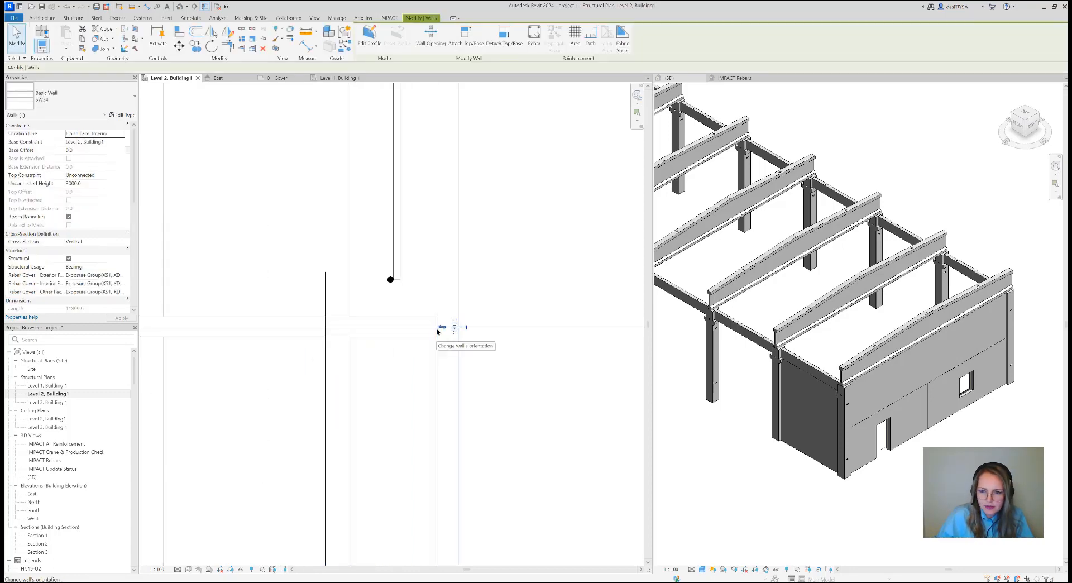
scroll(453, 331, "down", 2)
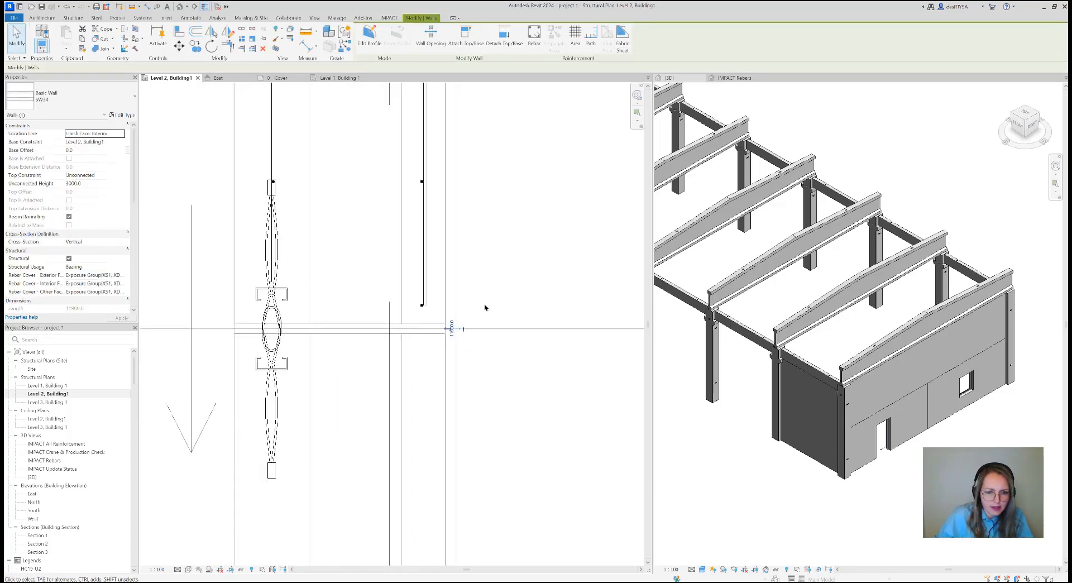
scroll(486, 307, "down", 4)
middle_click_drag(493, 327, 471, 354)
scroll(481, 321, "down", 1)
scroll(482, 306, "down", 3)
middle_click_drag(483, 302, 480, 308)
key("Escape")
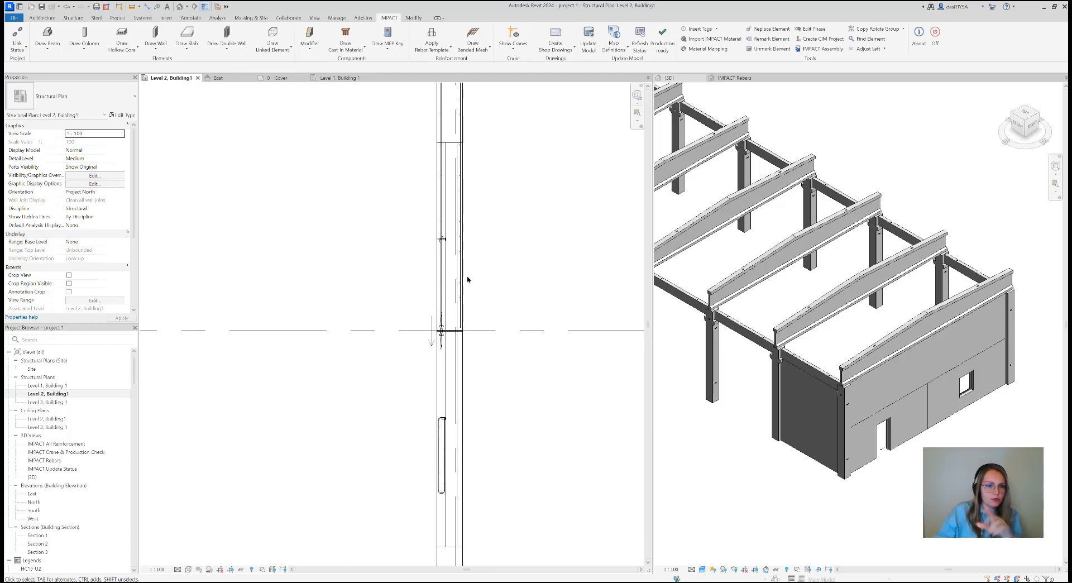
Start a vertical split of the upper sandwich wall, using gridline B as the split line
left_click(159, 50)
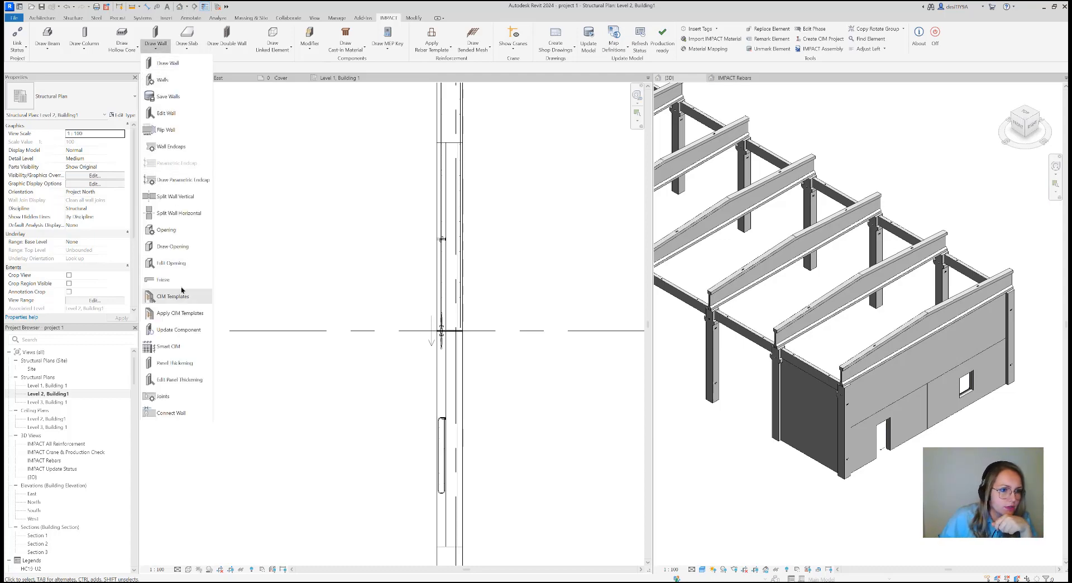
left_click(186, 197)
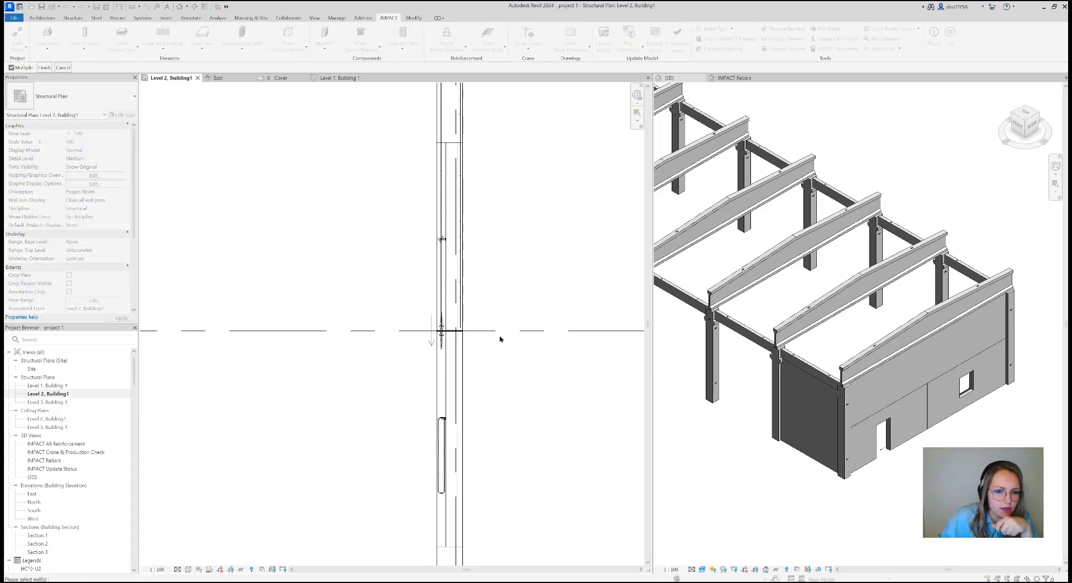
scroll(486, 308, "up", 6)
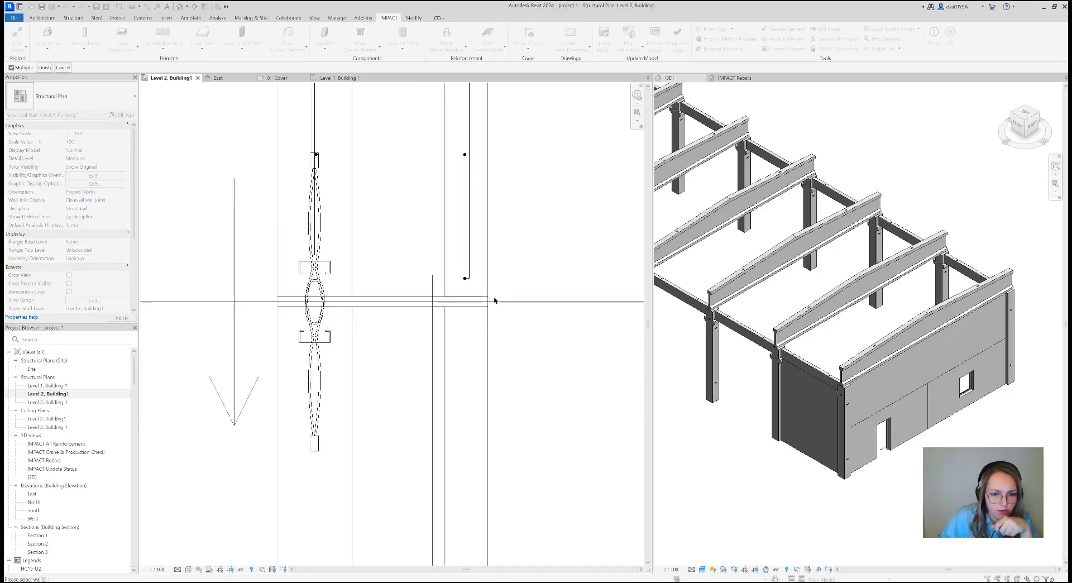
left_click(482, 310)
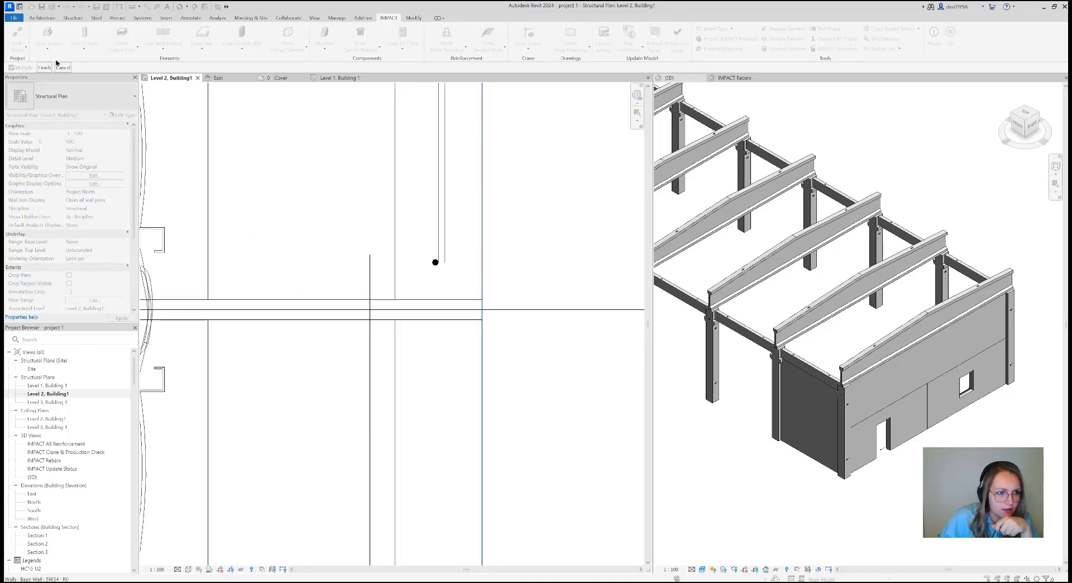
left_click(40, 69)
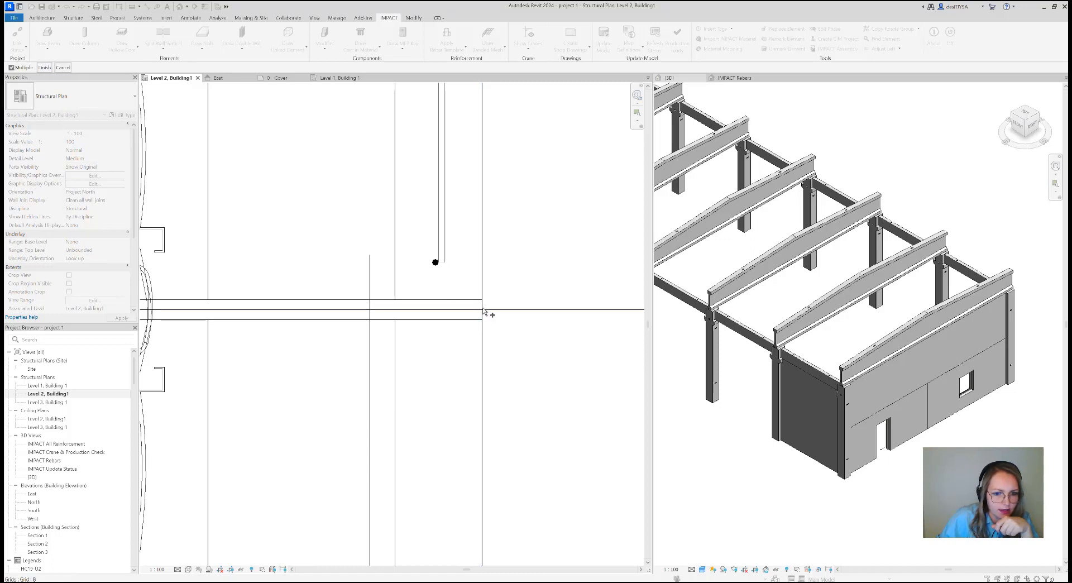
scroll(459, 335, "down", 4)
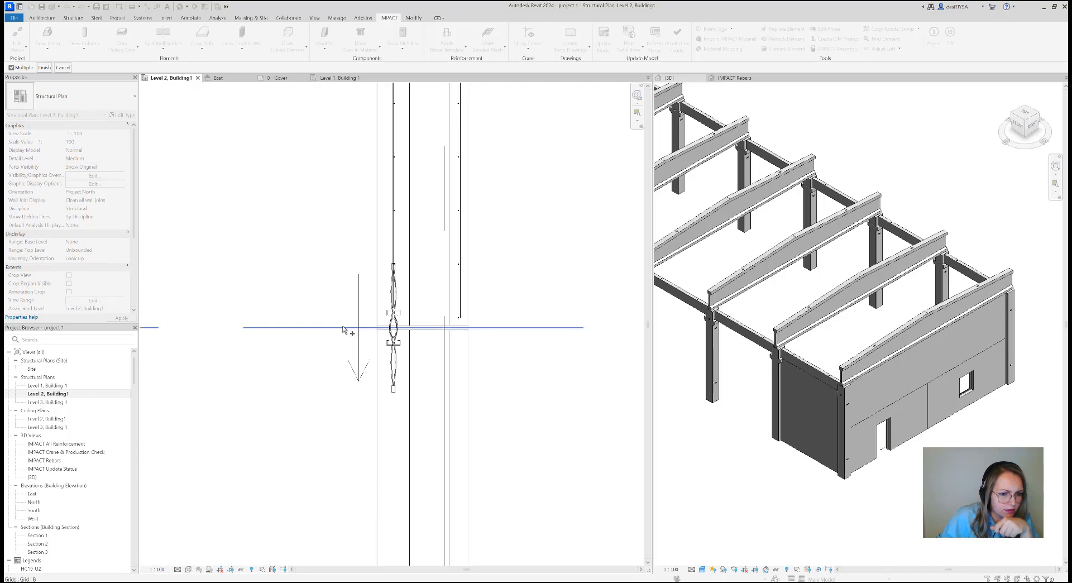
left_click(351, 327)
left_click(45, 69)
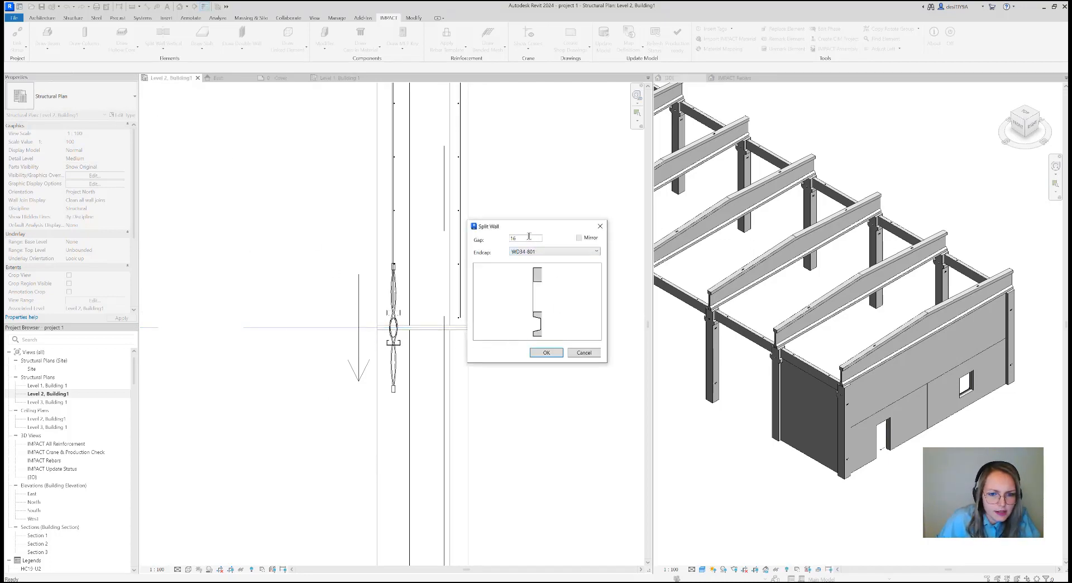
Apply the wall split with gap 0 and endcap <none>
left_click_drag(529, 236, 506, 239)
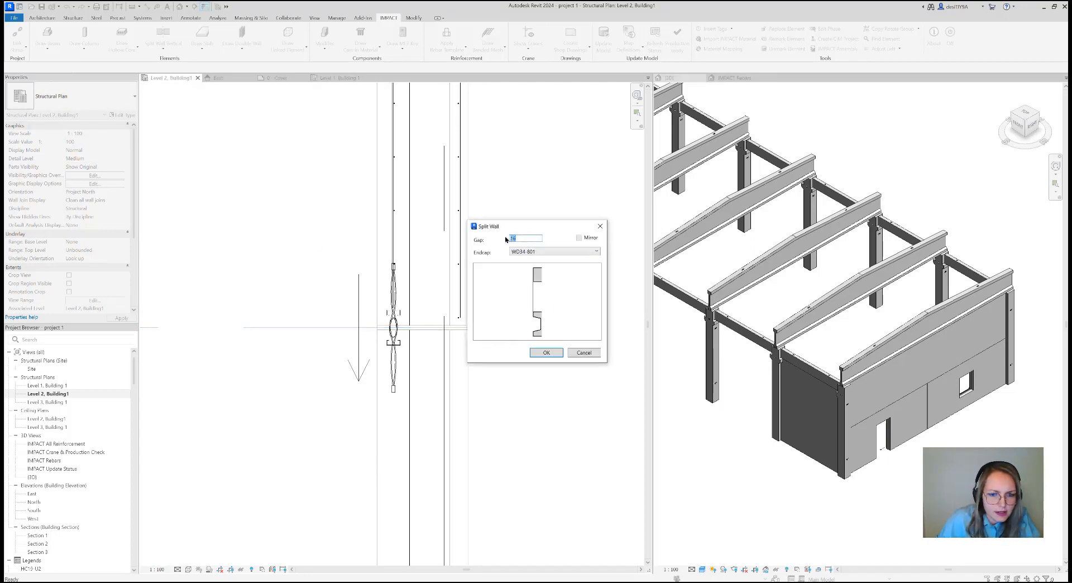
left_click(531, 252)
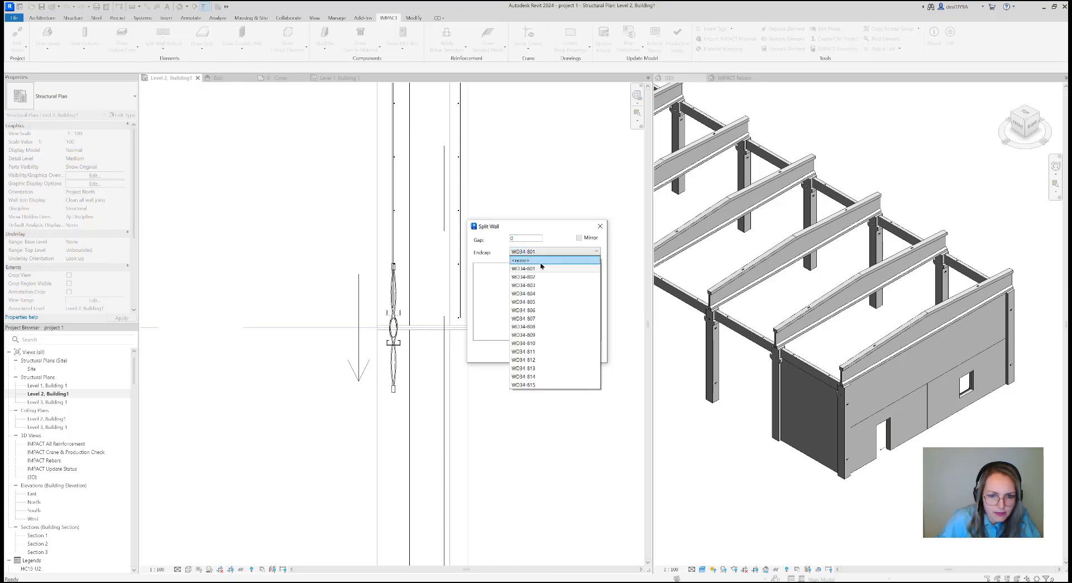
left_click(540, 266)
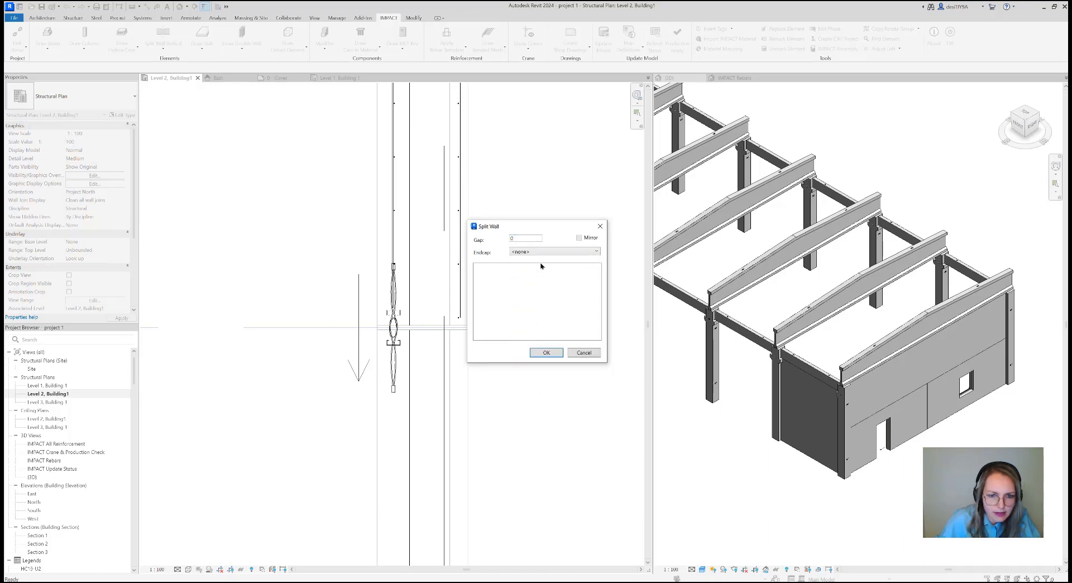
left_click(539, 353)
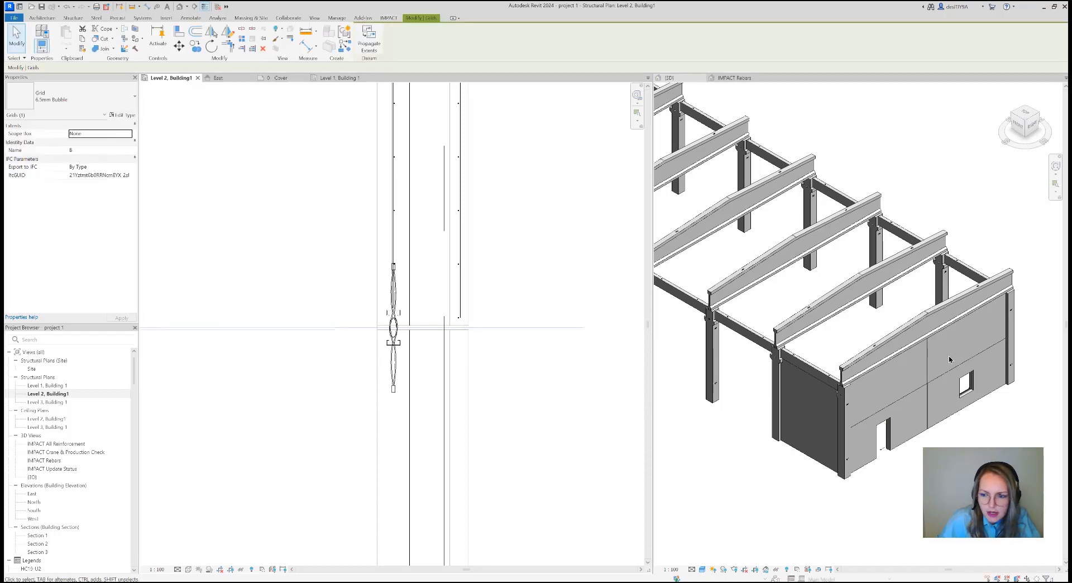
Examine the split upper wall in the 3D view and around gridline B in the plan
scroll(949, 358, "up", 3)
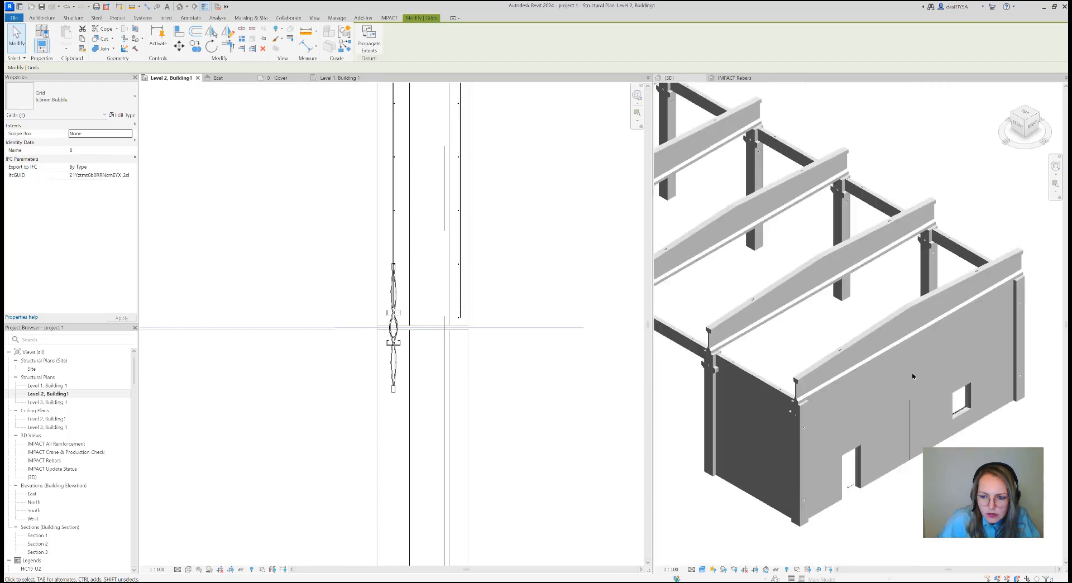
scroll(912, 375, "down", 2)
scroll(498, 321, "down", 2)
left_click(510, 353)
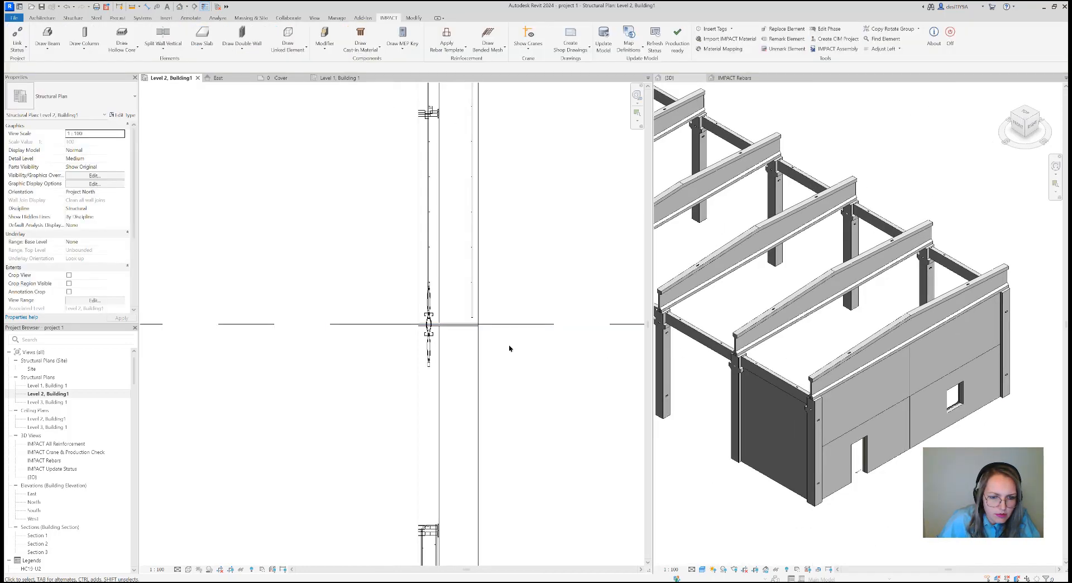
scroll(510, 350, "down", 2)
scroll(528, 362, "down", 1)
middle_click_drag(518, 368, 494, 369)
scroll(495, 367, "down", 1)
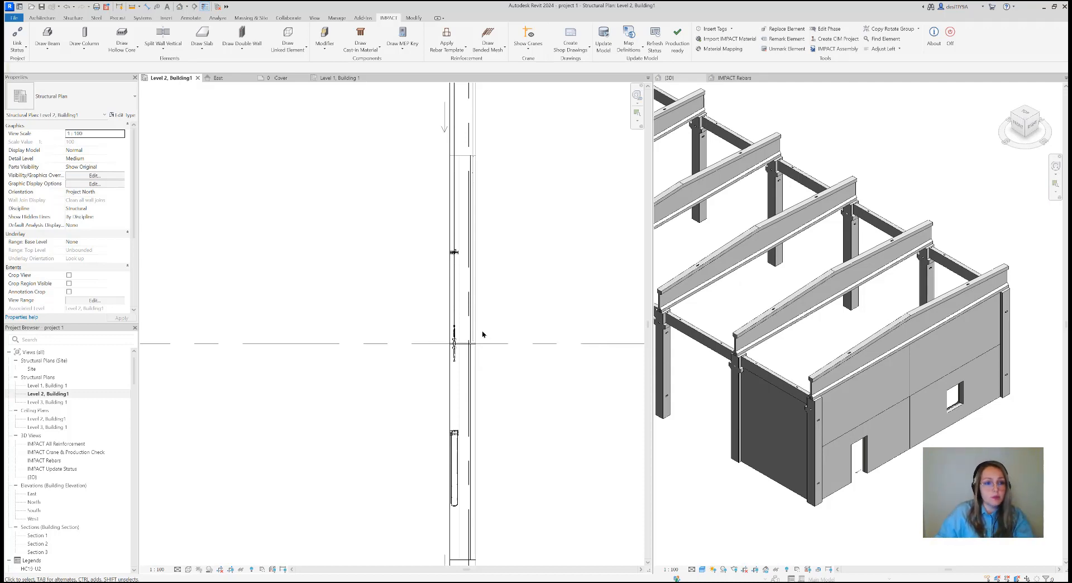
Review the geometry of the project's J6-0344L W34 Straight joint definition and close it without changes
left_click(163, 46)
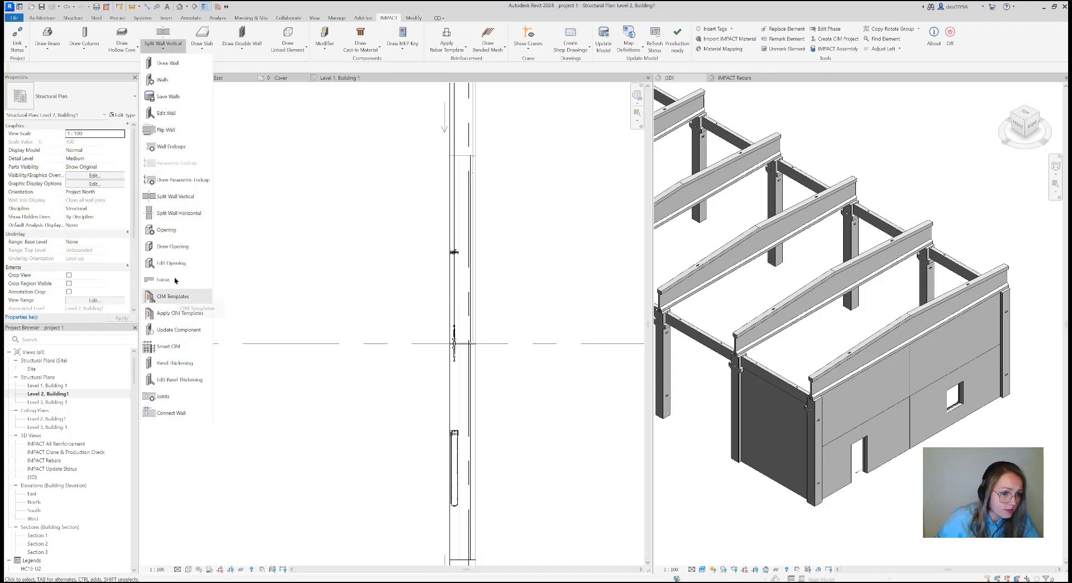
left_click(172, 402)
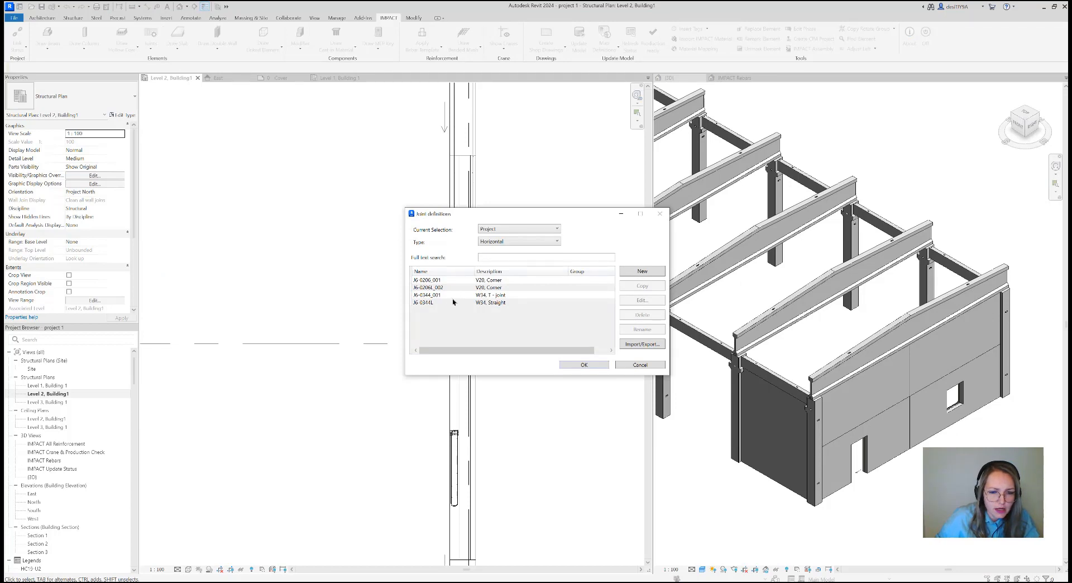
left_click(481, 303)
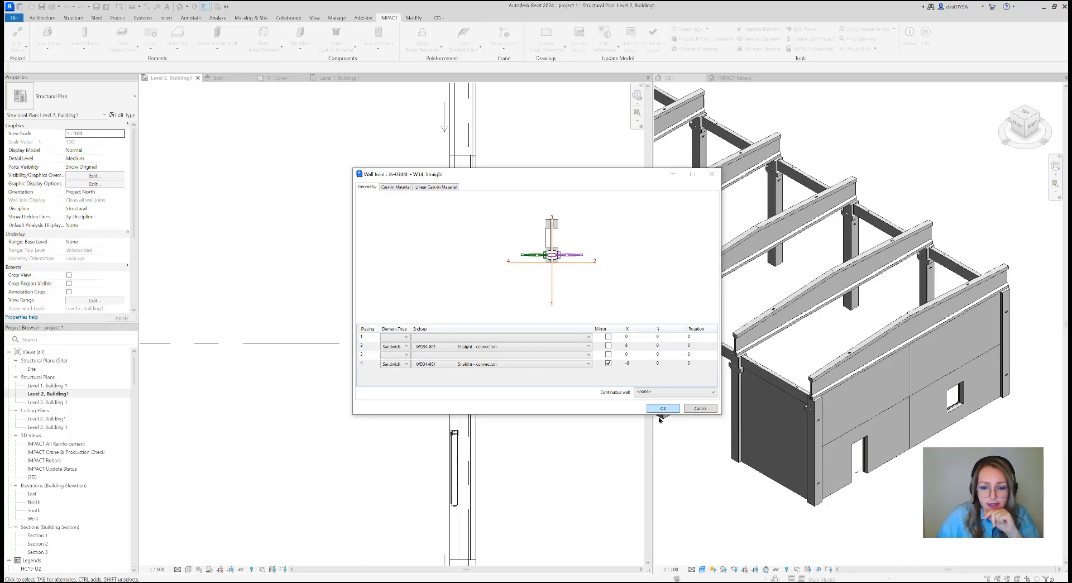
left_click(699, 408)
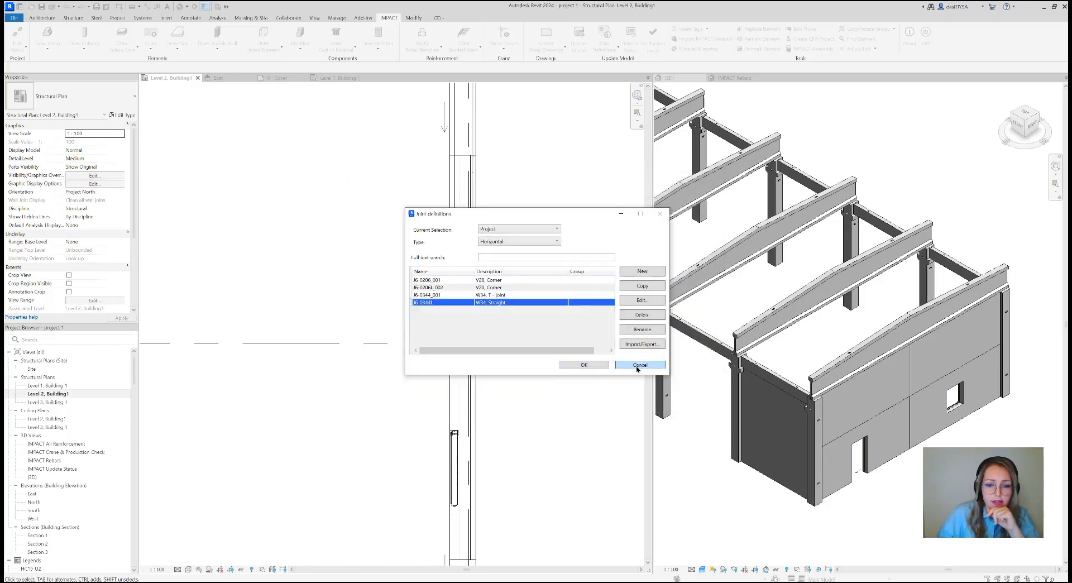
left_click(638, 365)
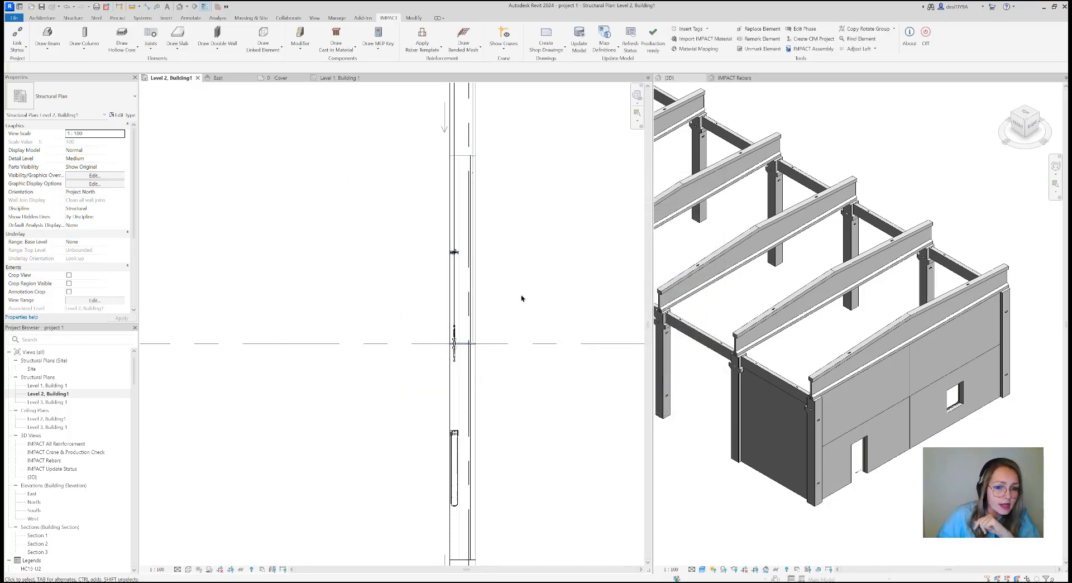
Start Connect Wall and select the two upper sandwich walls meeting at gridline B
scroll(476, 351, "up", 5)
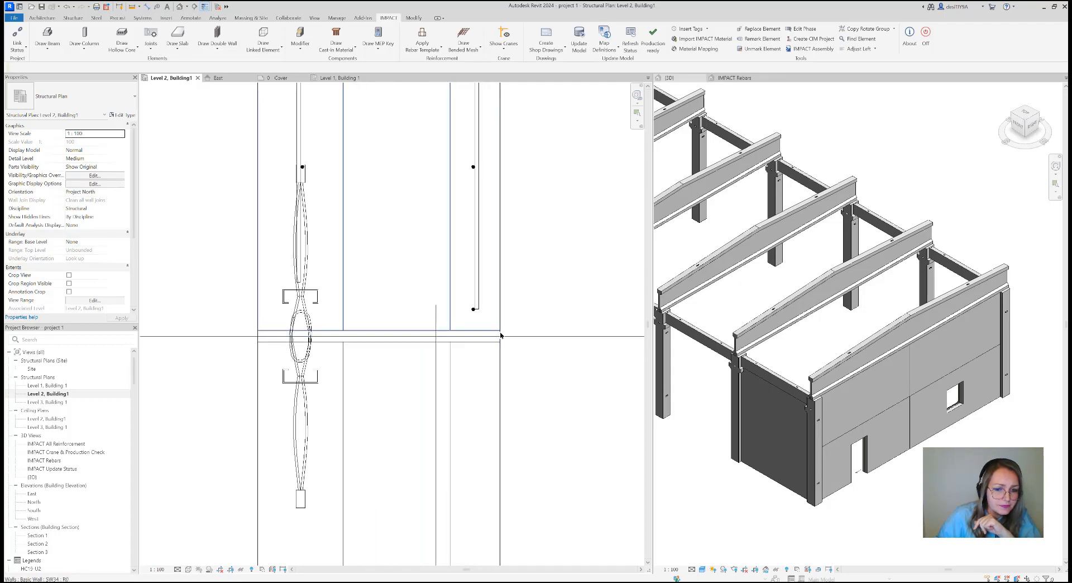
left_click(150, 49)
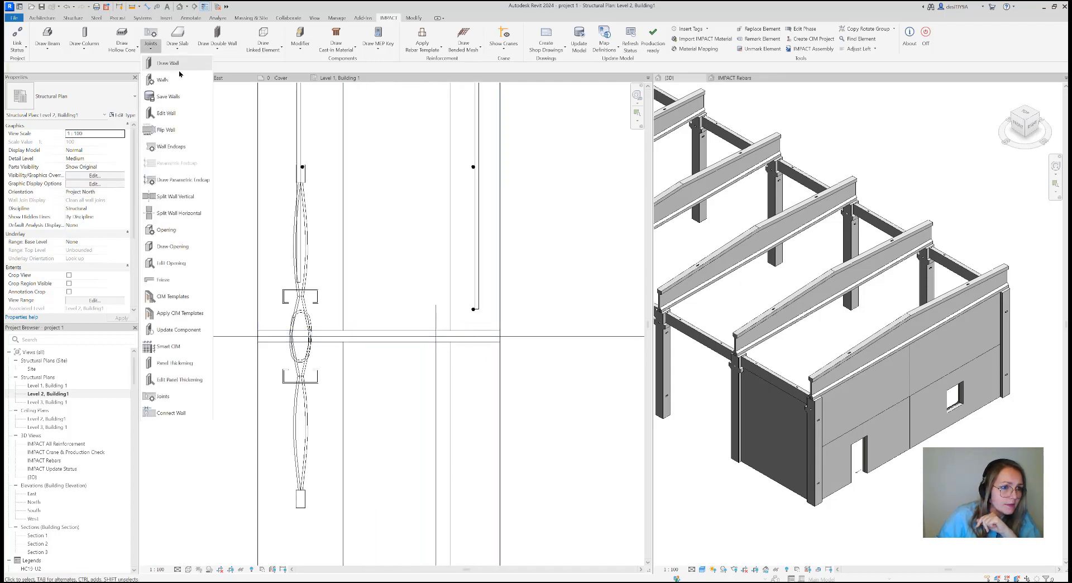
left_click(180, 414)
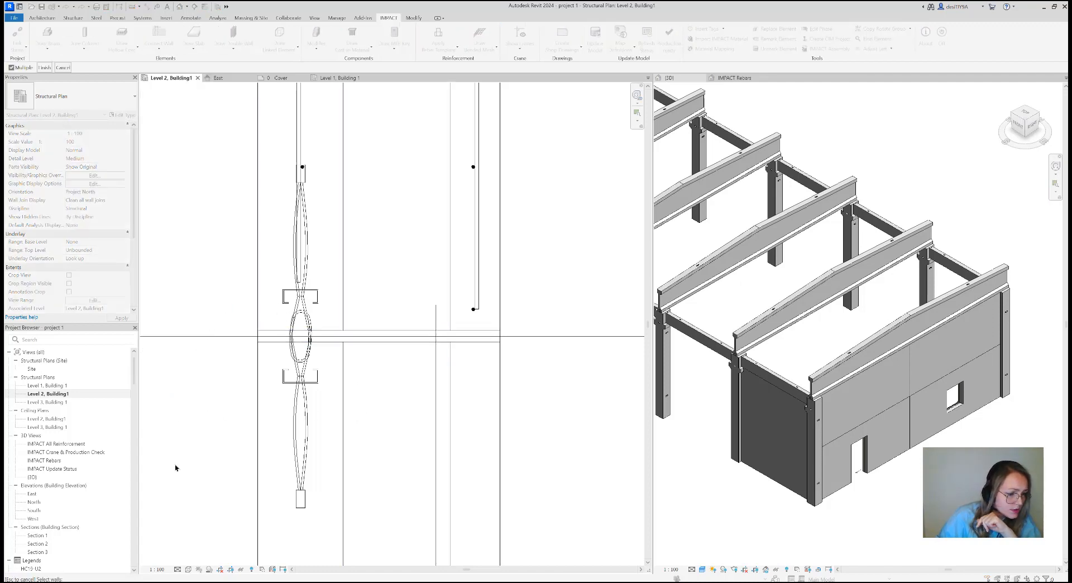
scroll(256, 331, "up", 4)
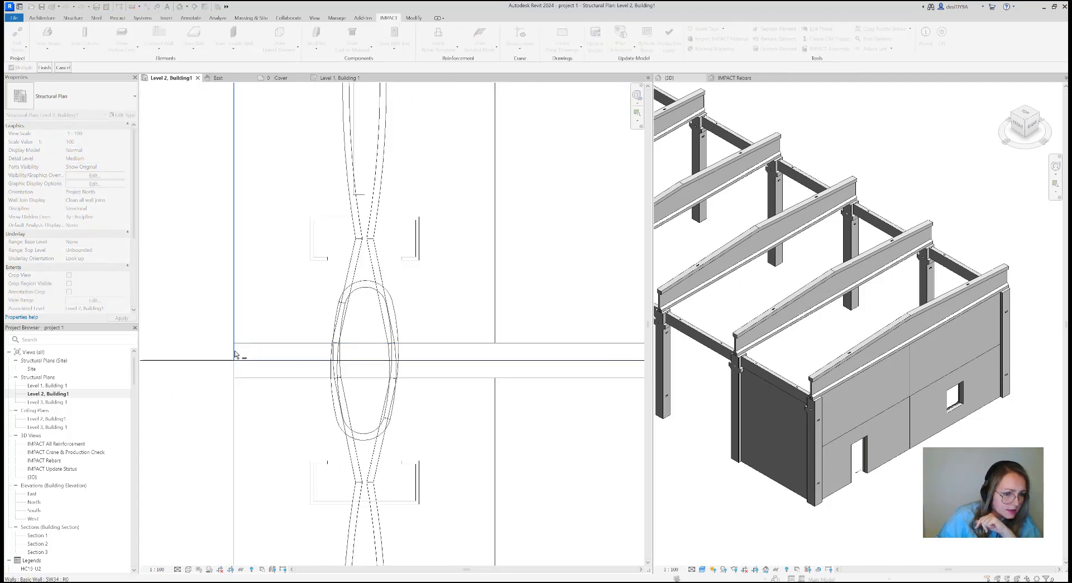
left_click(44, 68)
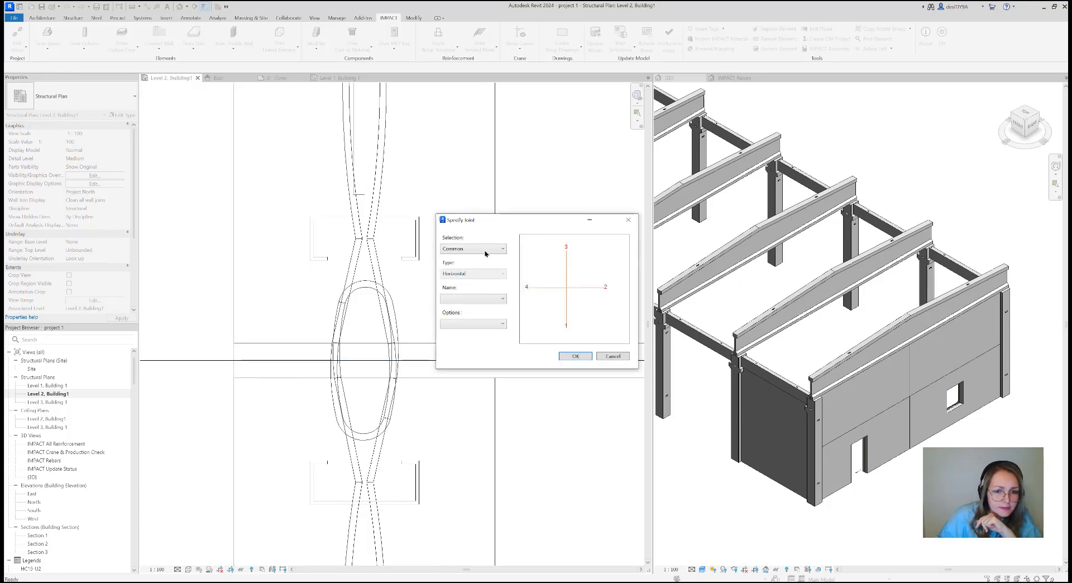
Specify the horizontal Project joint J6-0344L with Option 2 for the wall connection
left_click(482, 251)
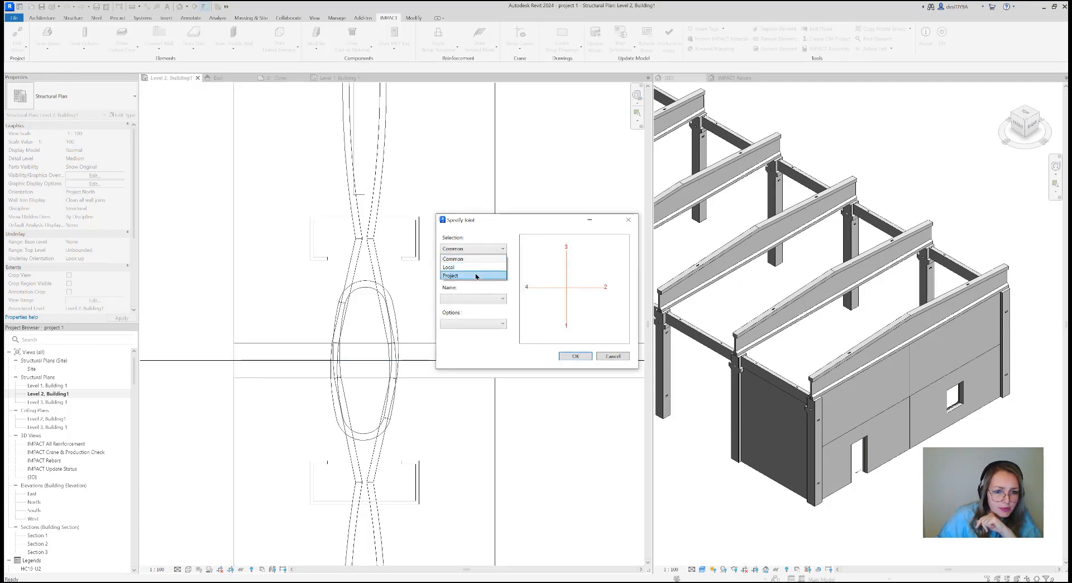
left_click(482, 277)
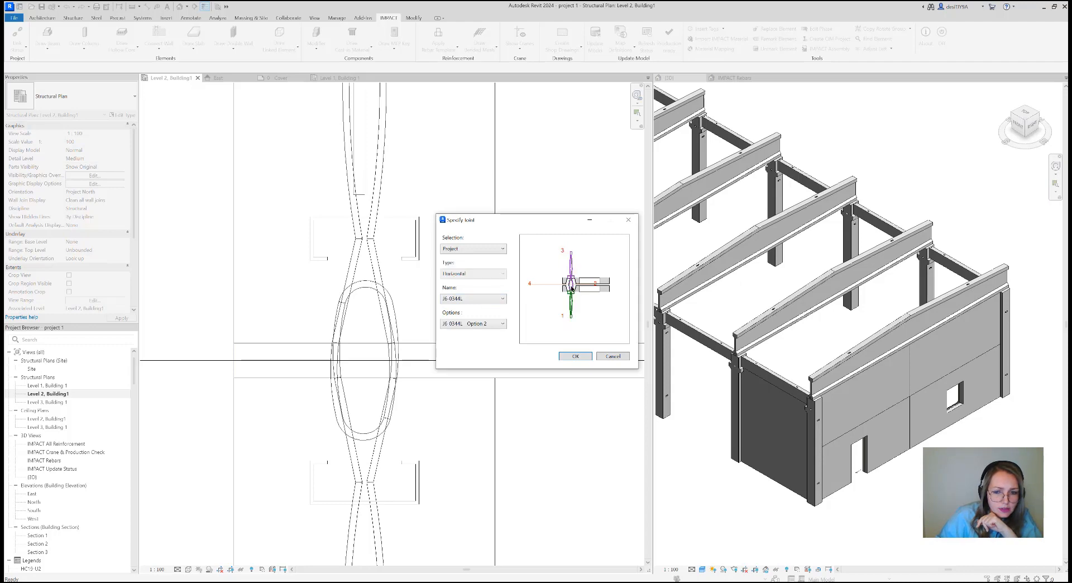
left_click(580, 357)
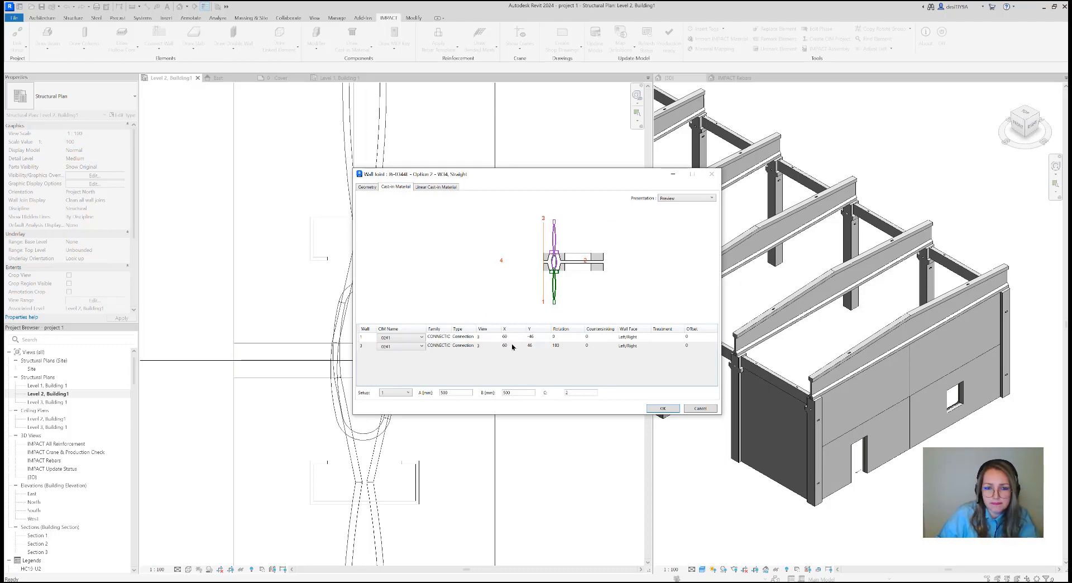
Compare the Preview and Placing presentations of the joint's cast-in material
left_click(675, 198)
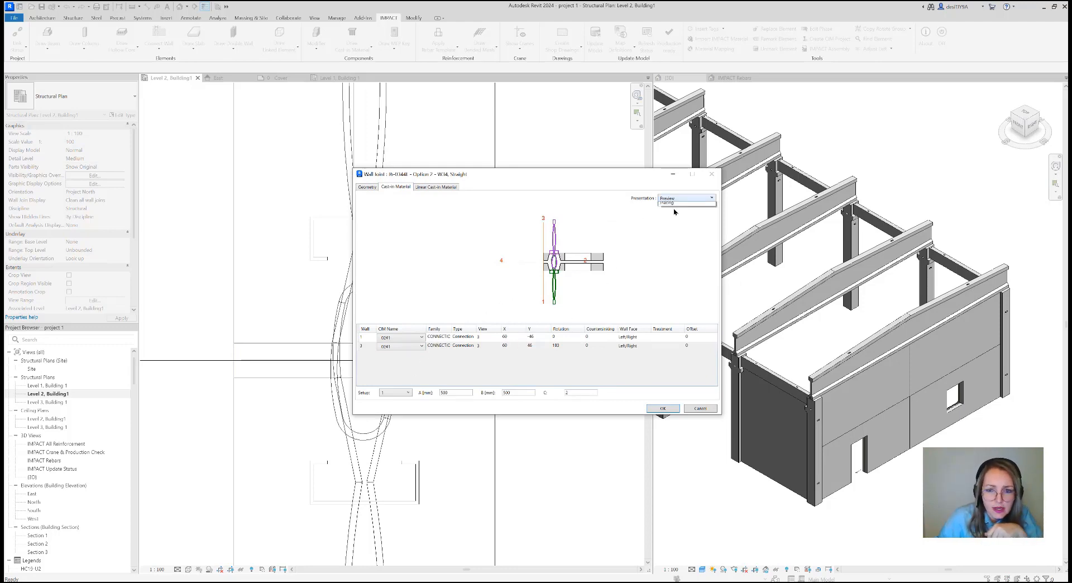
left_click(676, 211)
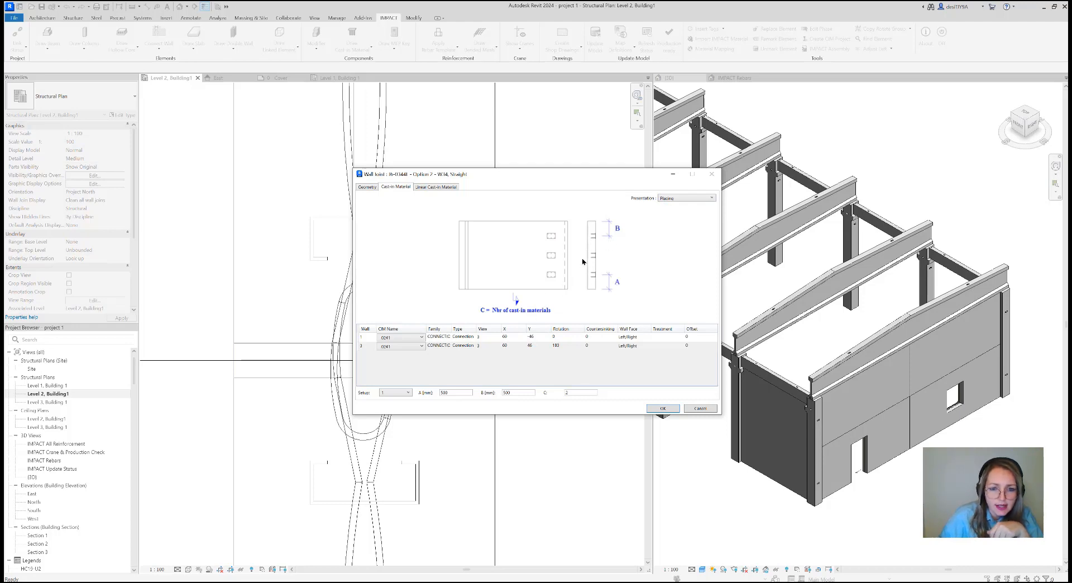
left_click(669, 202)
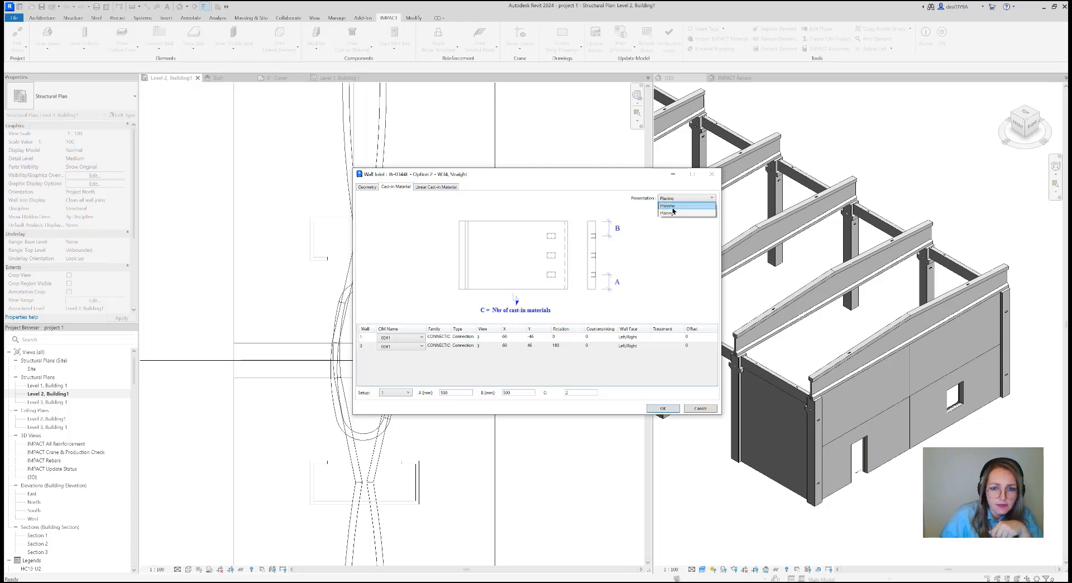
left_click(672, 208)
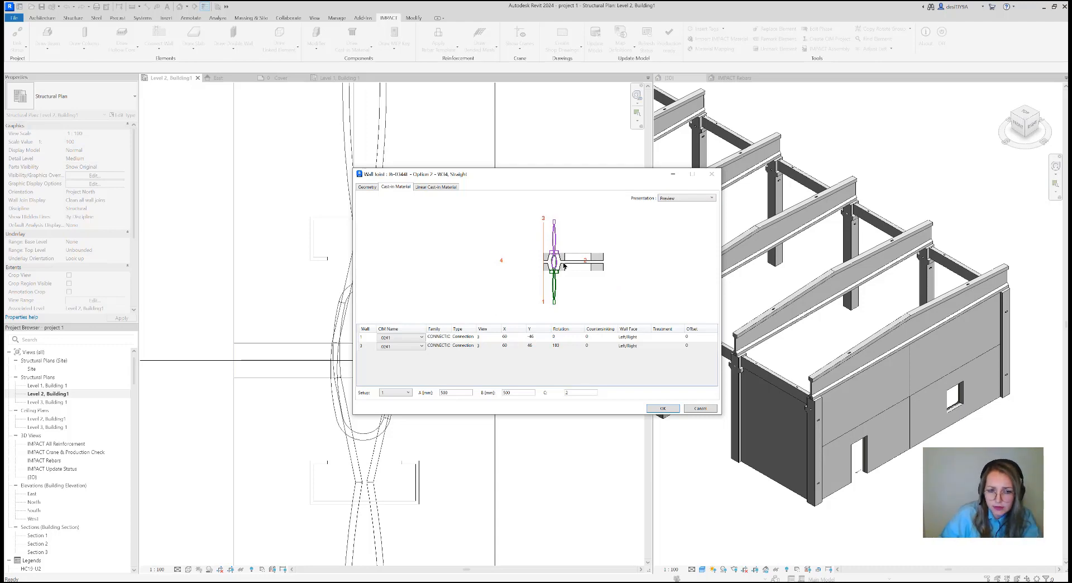
left_click(677, 200)
left_click(682, 214)
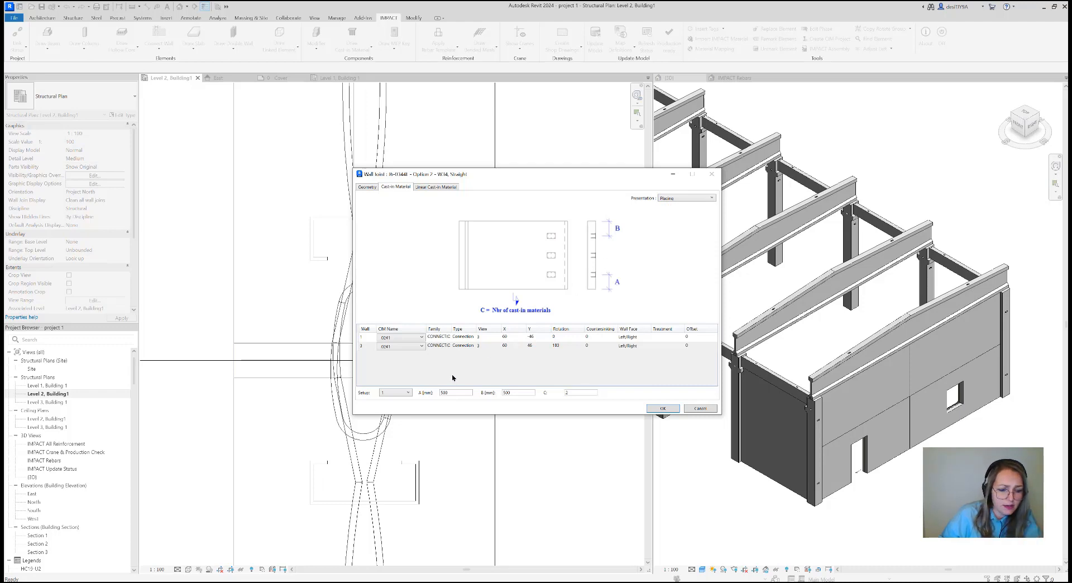
Place the joint's cast-in materials using setup 2 with A 200, B 200 and C 400 mm
left_click(409, 393)
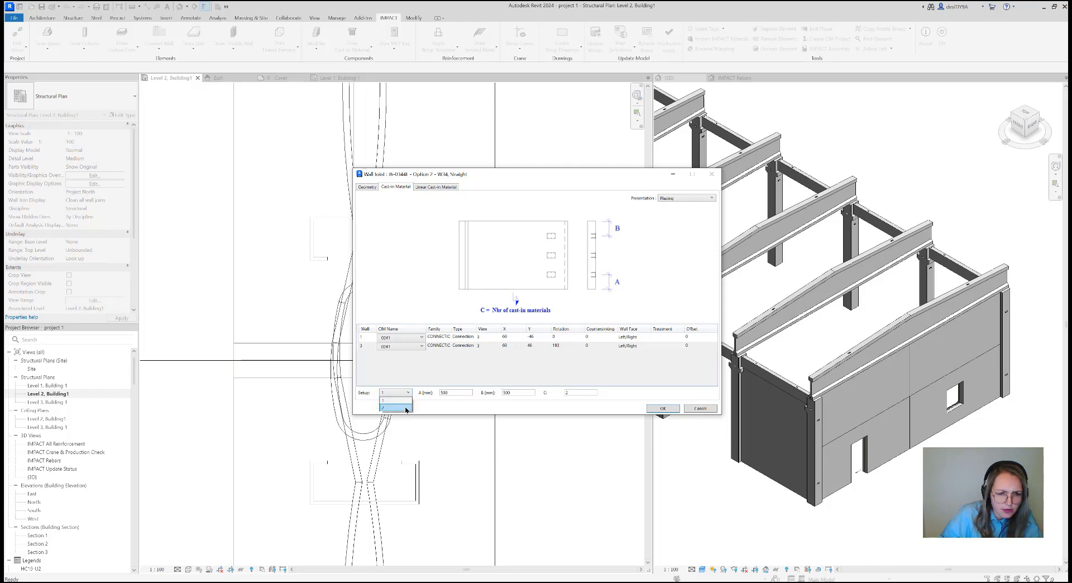
left_click(393, 408)
key("Tab")
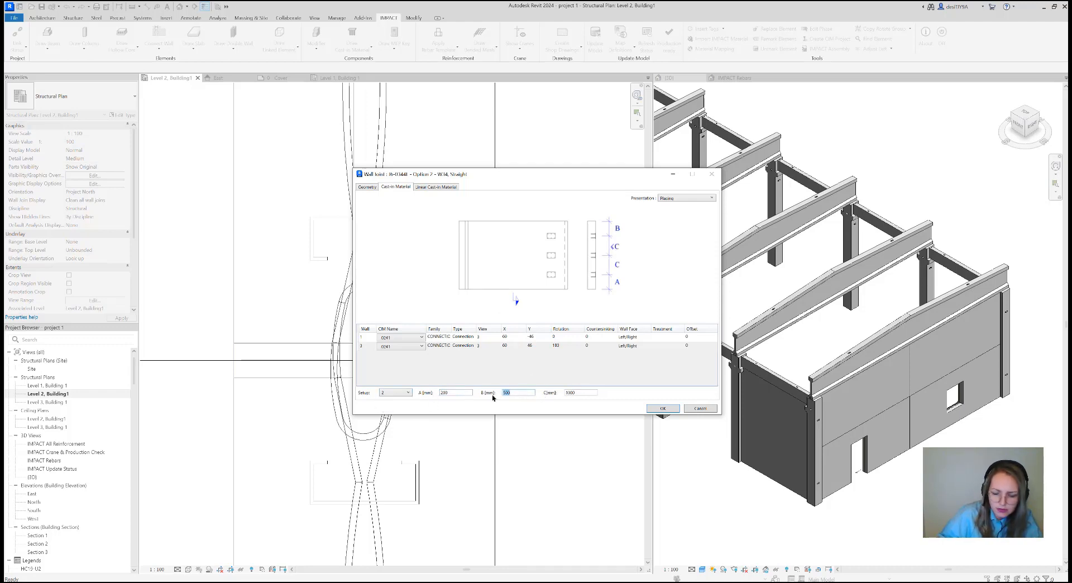
type("200")
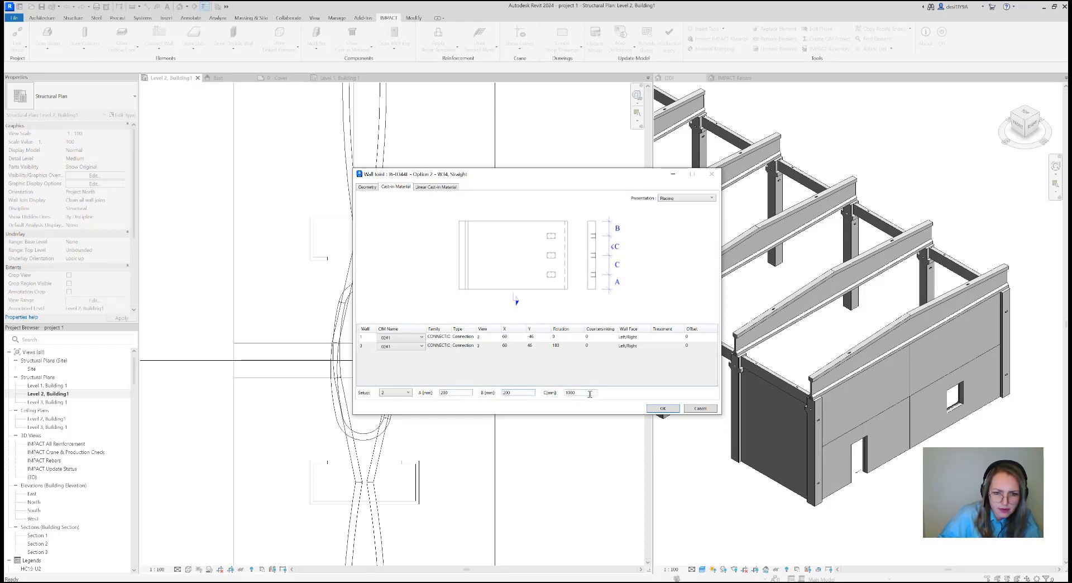
key("Tab")
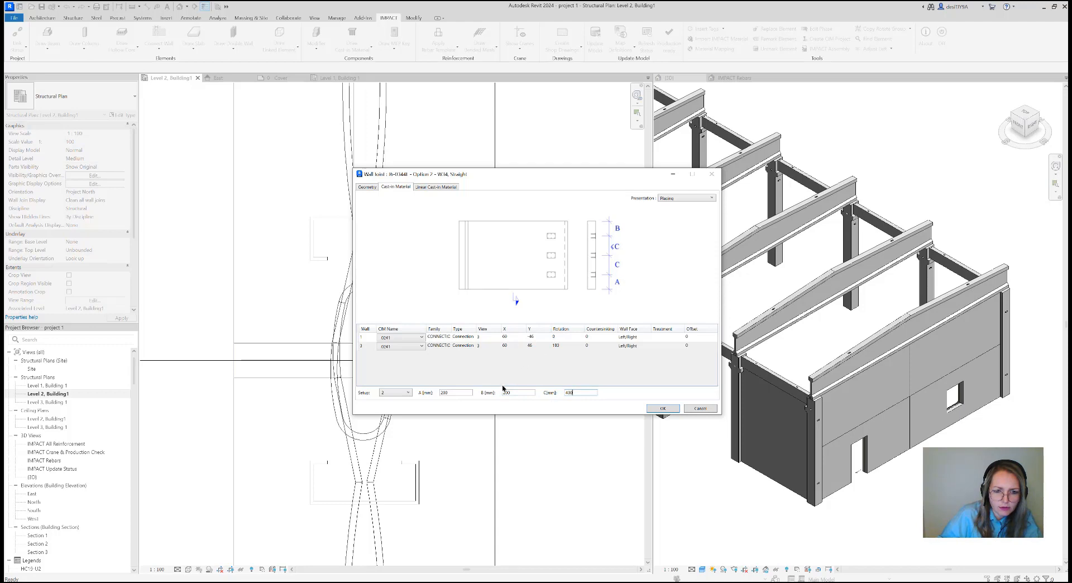
left_click(653, 409)
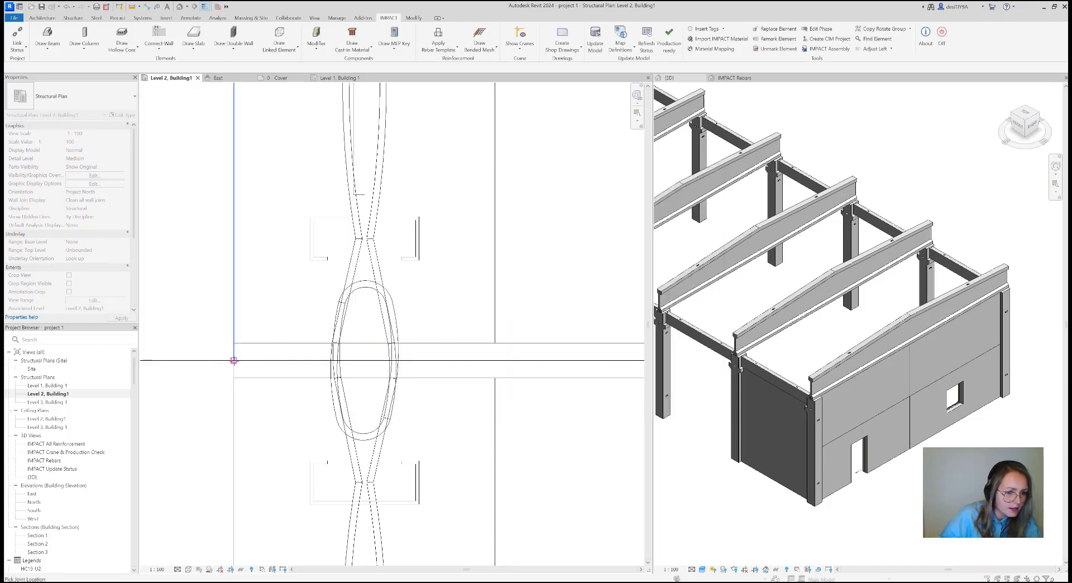
Locate the joint at the wall face on gridline B, accept the identical-instance warnings and finish the wall connection
left_click(234, 360)
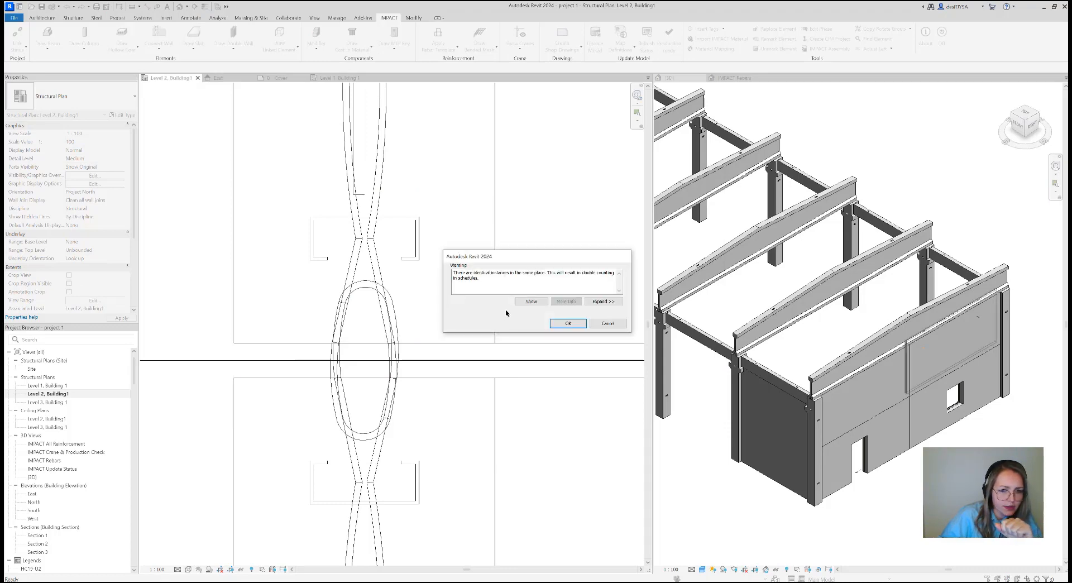
left_click(567, 323)
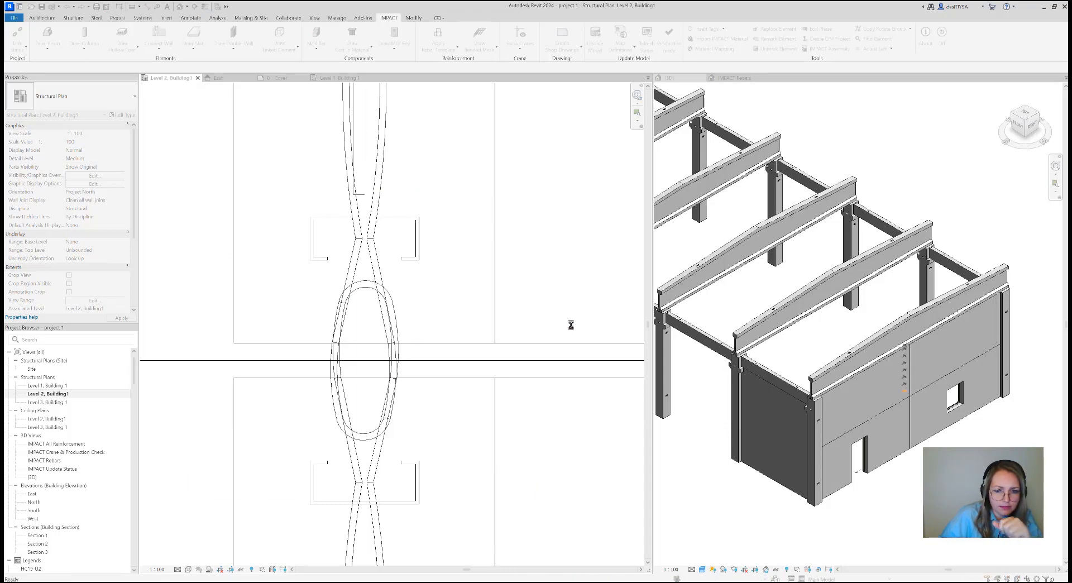
left_click(570, 323)
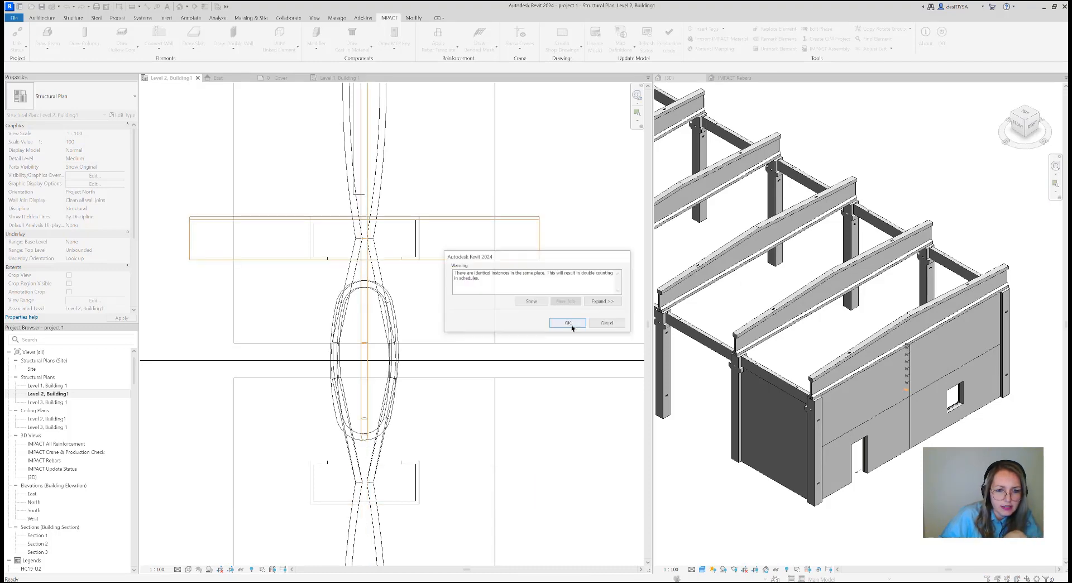
left_click(564, 325)
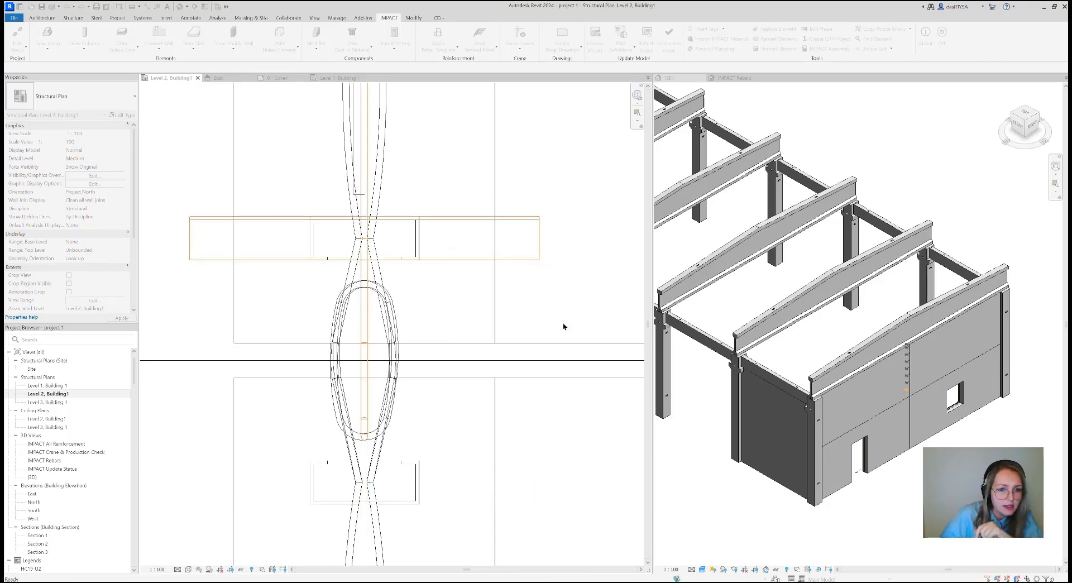
left_click(559, 327)
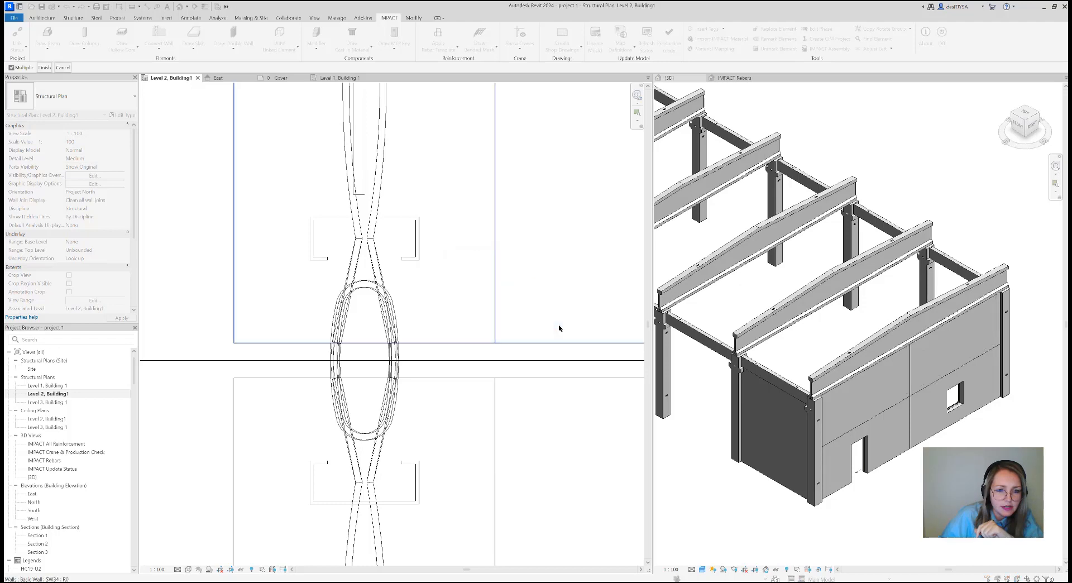
scroll(507, 318, "down", 4)
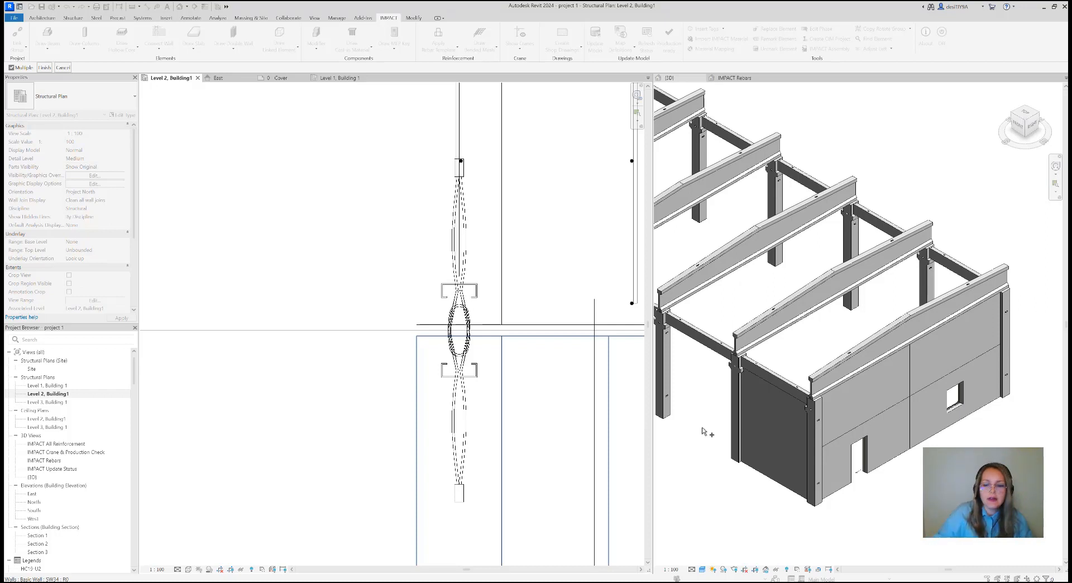
left_click(786, 570)
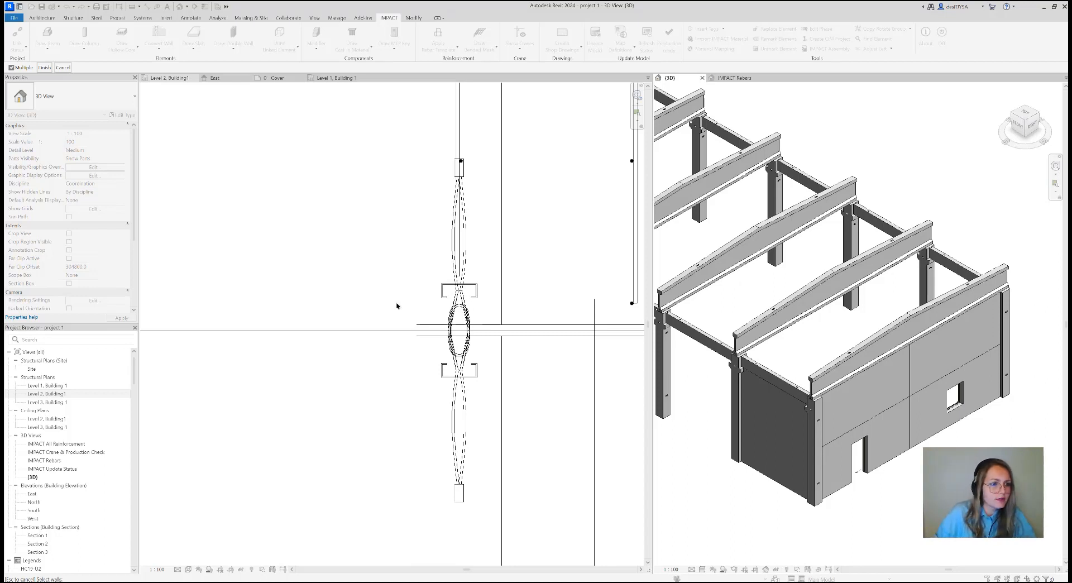
left_click(44, 67)
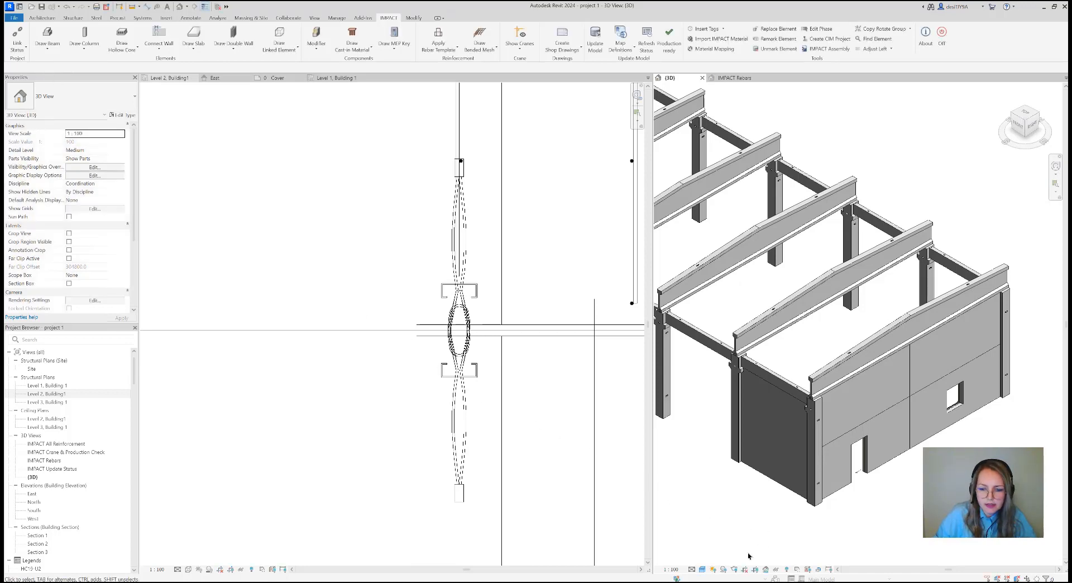
Set the 3D view to Wireframe and examine the cast-in connections along the upper wall joint
left_click(702, 569)
left_click(721, 526)
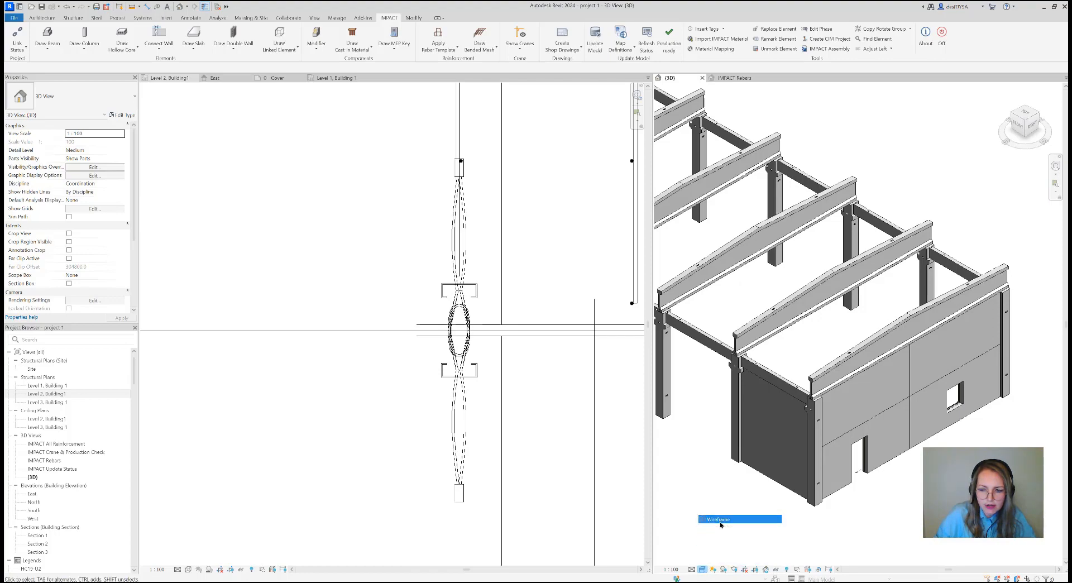
scroll(933, 362, "up", 5)
middle_click_drag(933, 361, 865, 315)
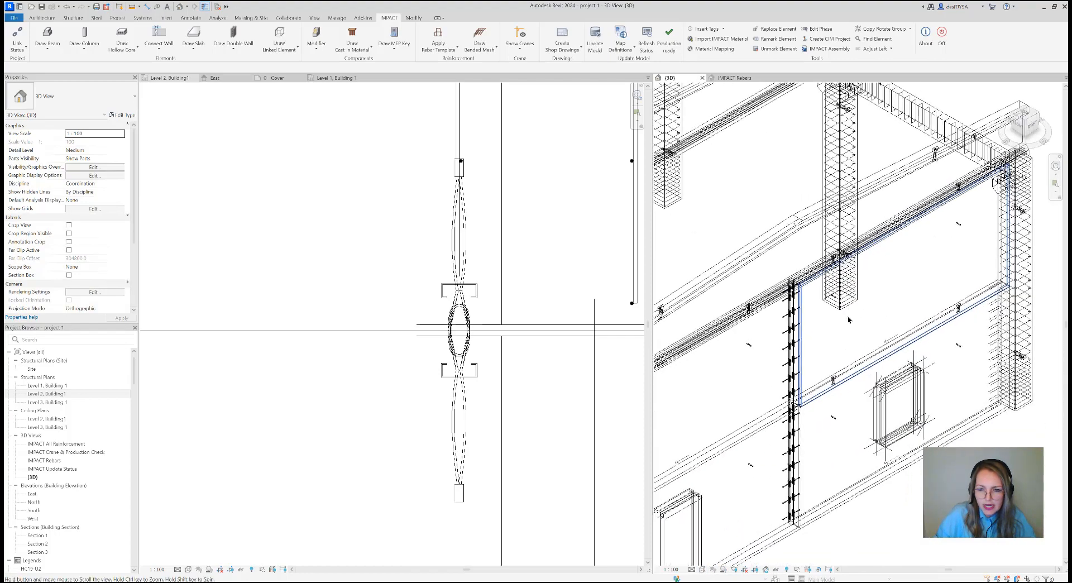
scroll(865, 315, "down", 1)
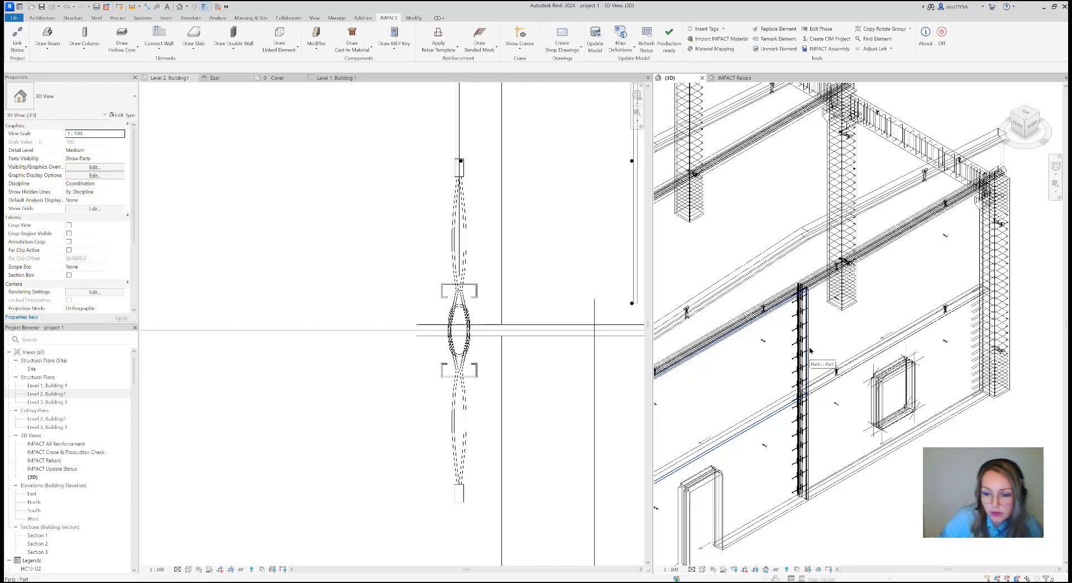
scroll(810, 350, "down", 5)
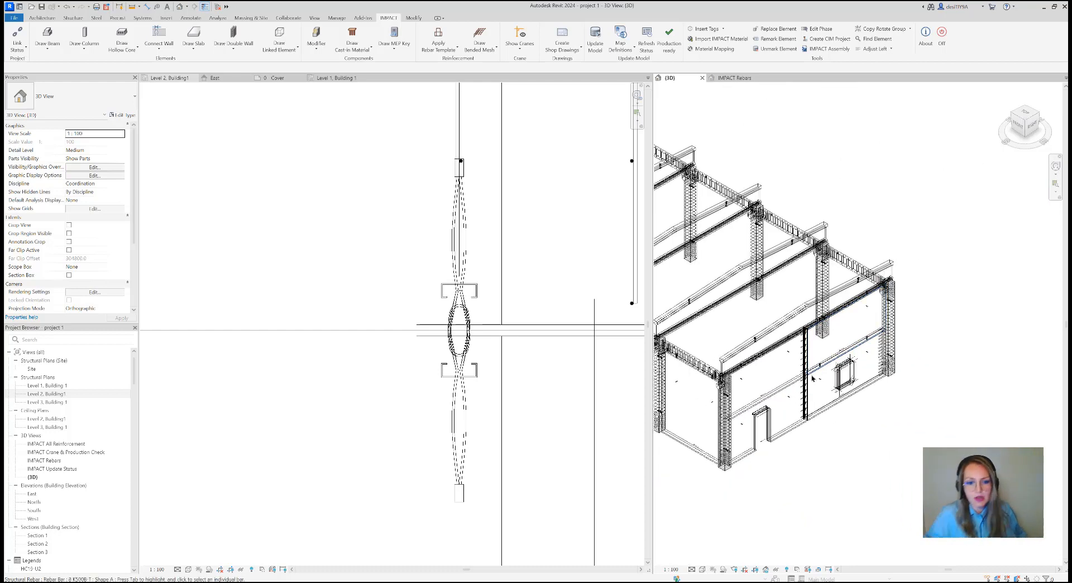
Examine the whole building in 3D from the opposite side and the Level 2 plan around gridlines A to C
scroll(818, 357, "down", 2)
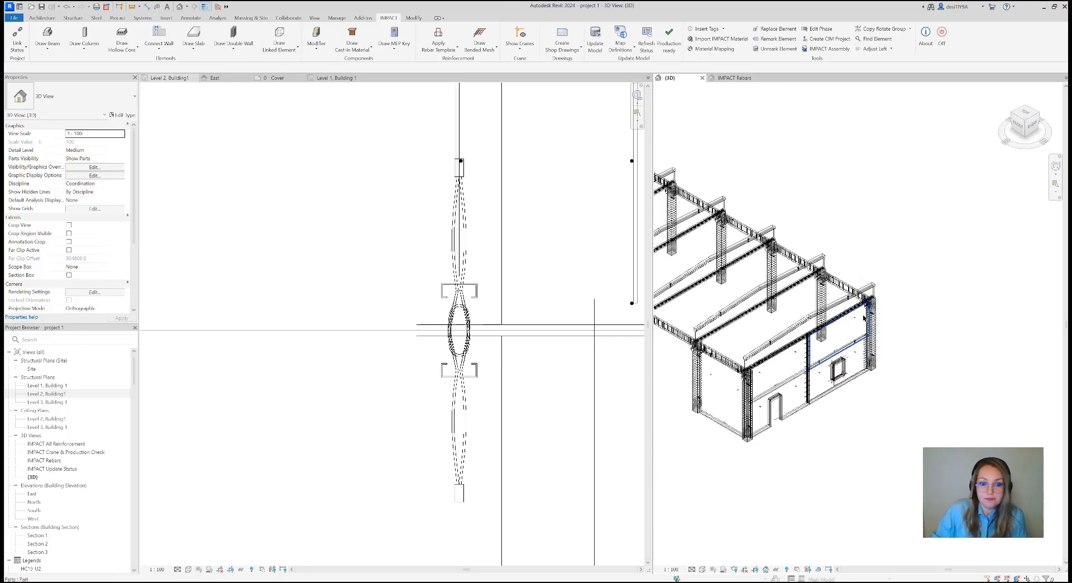
left_click(1025, 110)
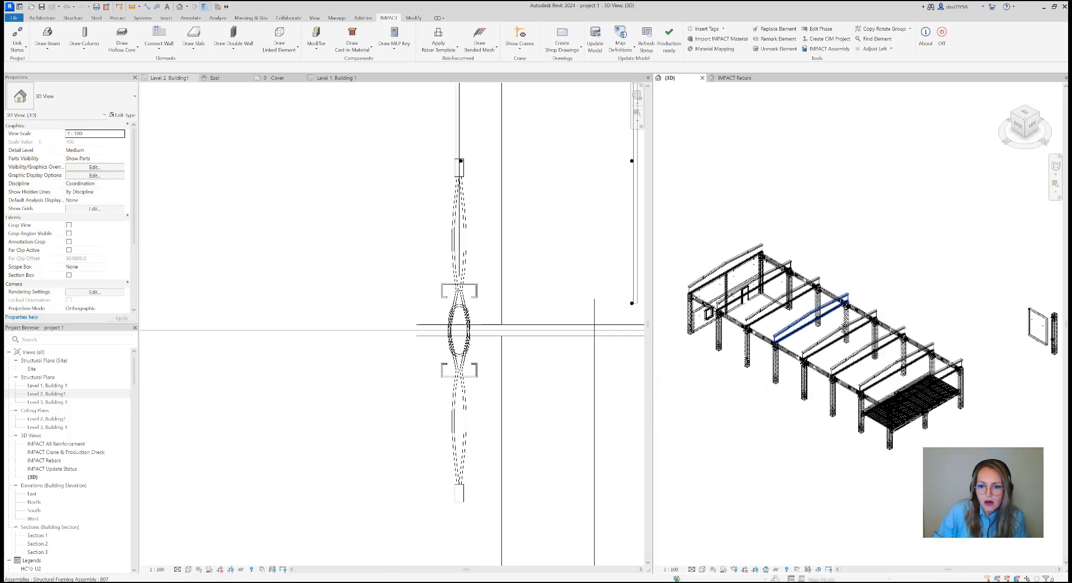
scroll(800, 333, "up", 5)
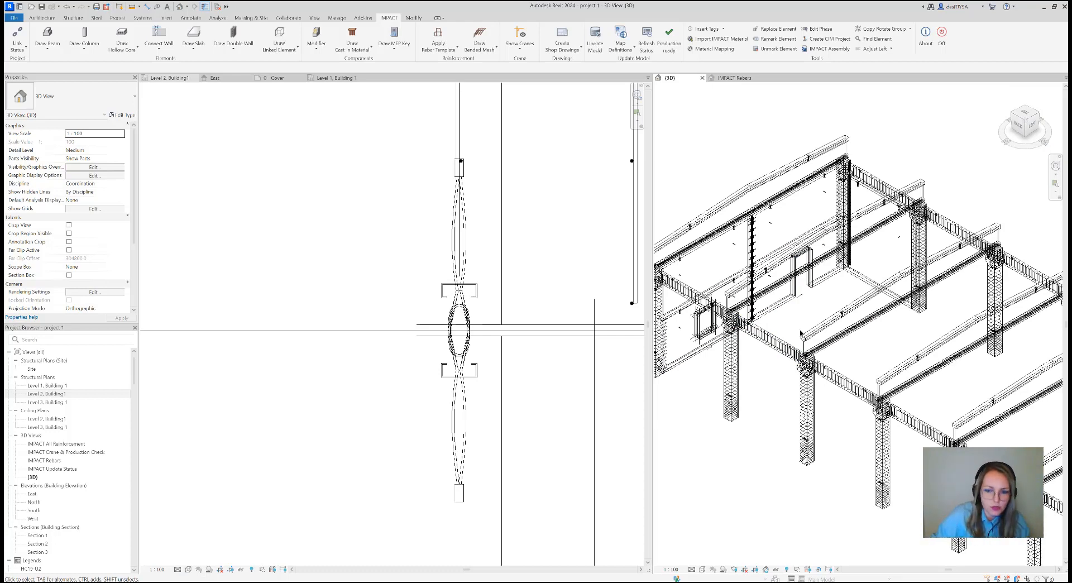
scroll(662, 366, "down", 2)
scroll(465, 353, "down", 6)
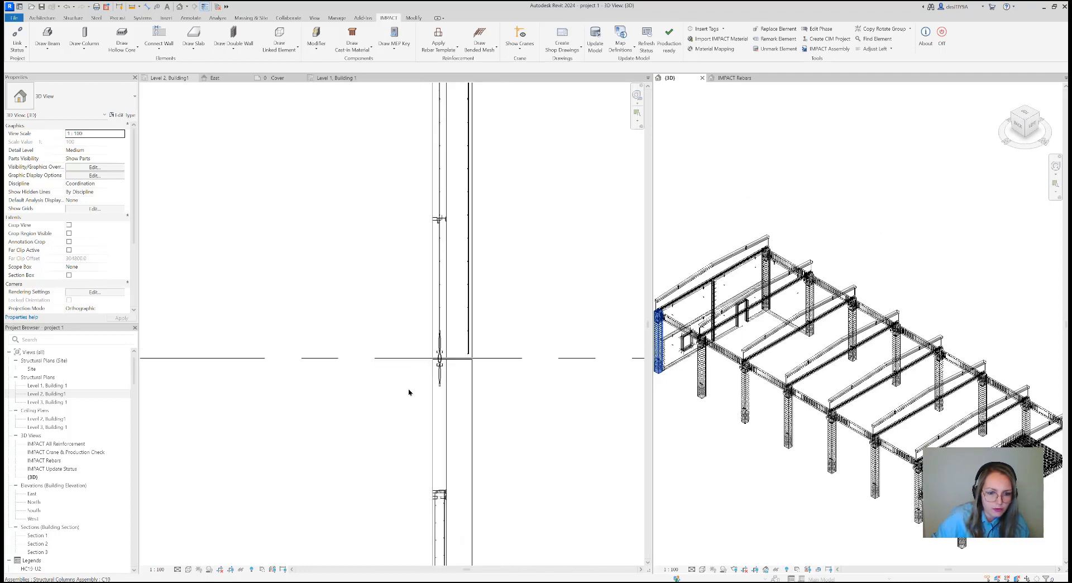
scroll(447, 389, "down", 3)
left_click(517, 371)
scroll(511, 385, "down", 2)
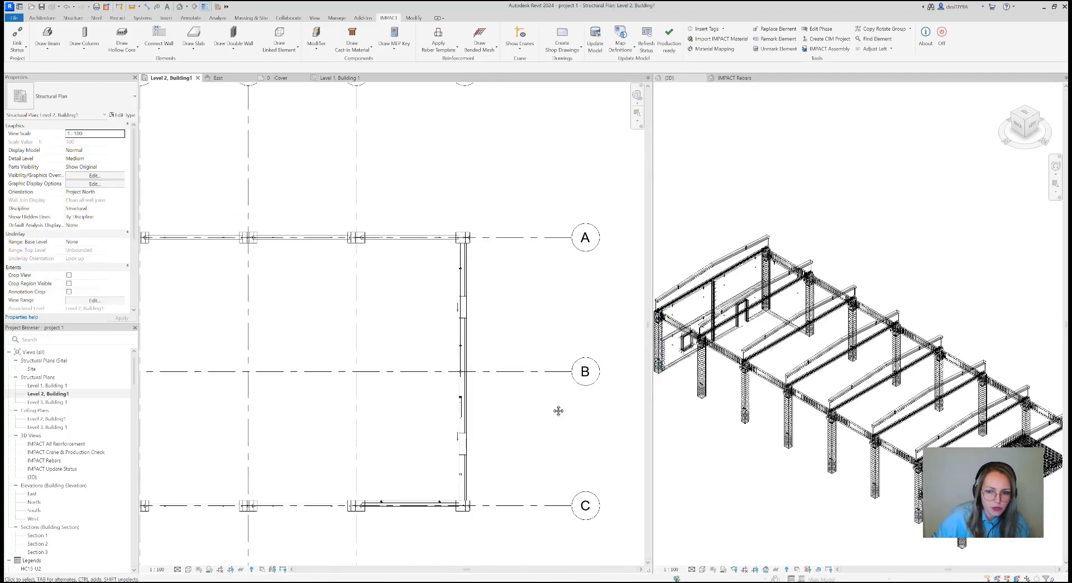
middle_click_drag(558, 411, 605, 385)
left_click(757, 437)
middle_click_drag(758, 437, 804, 407)
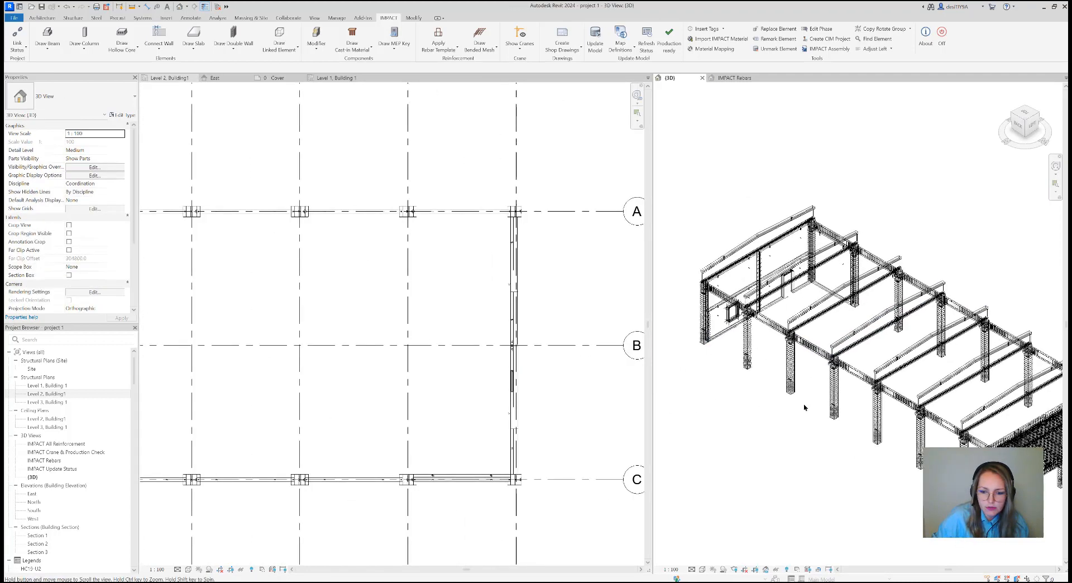
Set the 3D view's visual style to Shaded
left_click(702, 569)
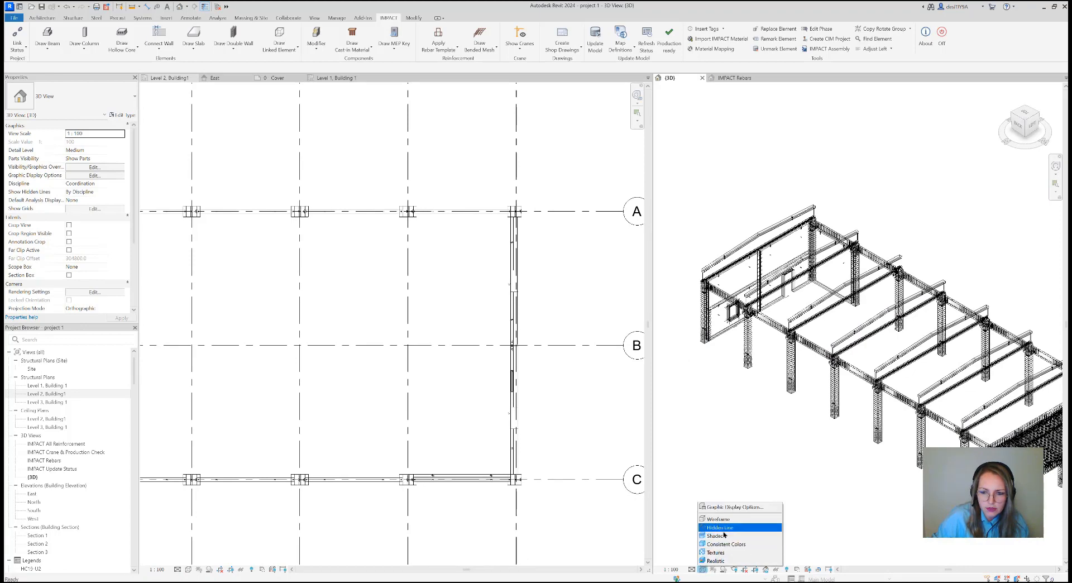
left_click(716, 535)
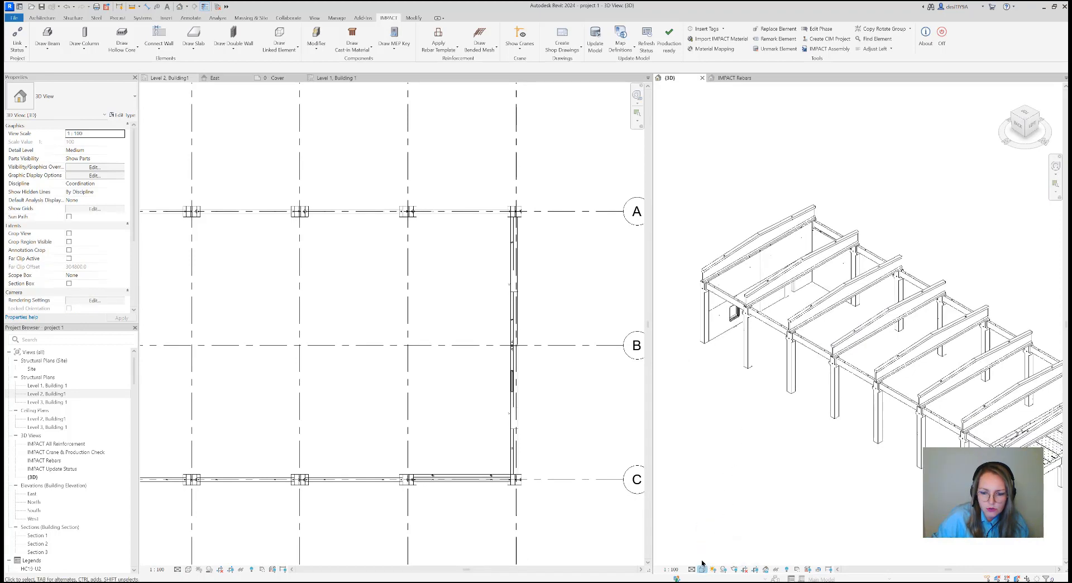
left_click(702, 569)
left_click(717, 537)
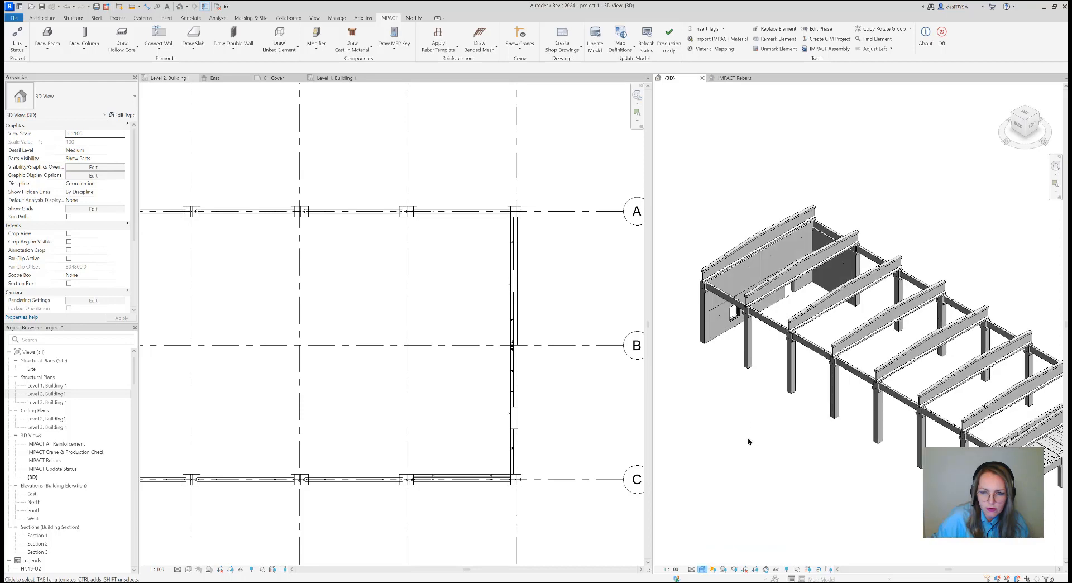
middle_click_drag(753, 435, 779, 472)
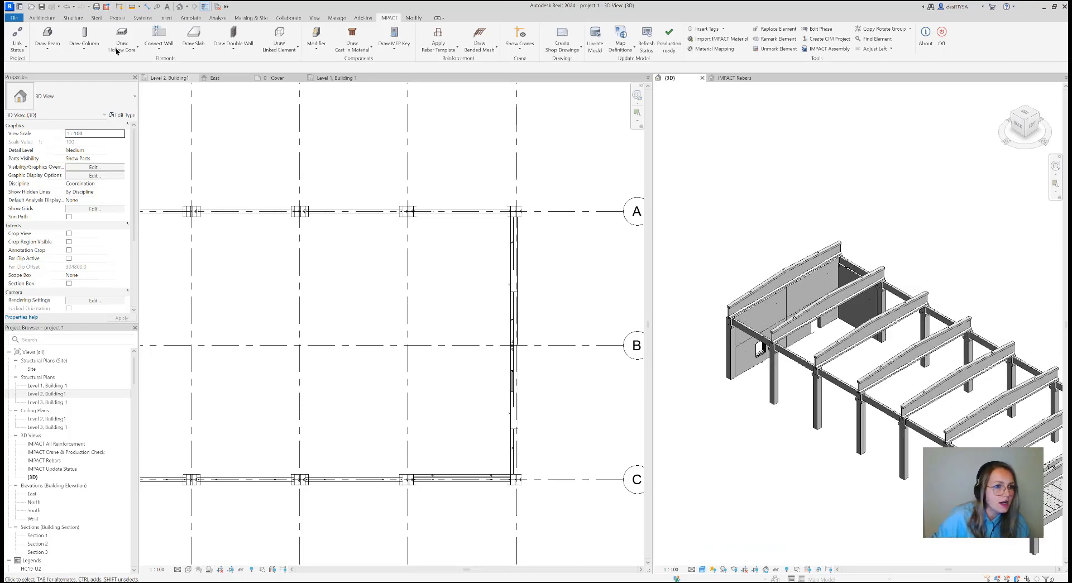
Choose wall type Wall with Project definition WP20 for a new wall, and leave its placement on Level 2
left_click(166, 49)
left_click(190, 67)
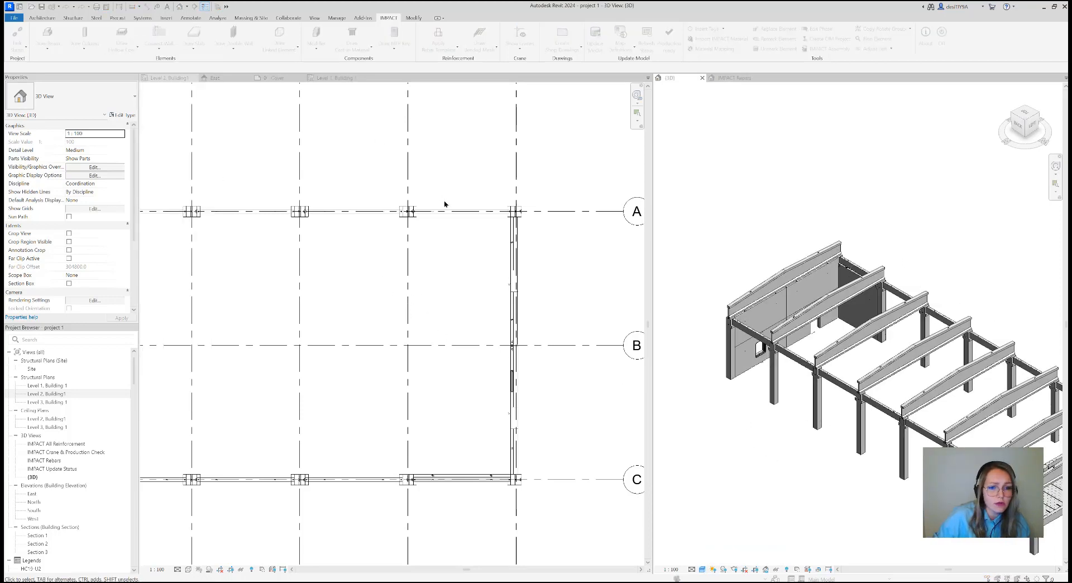
left_click(498, 282)
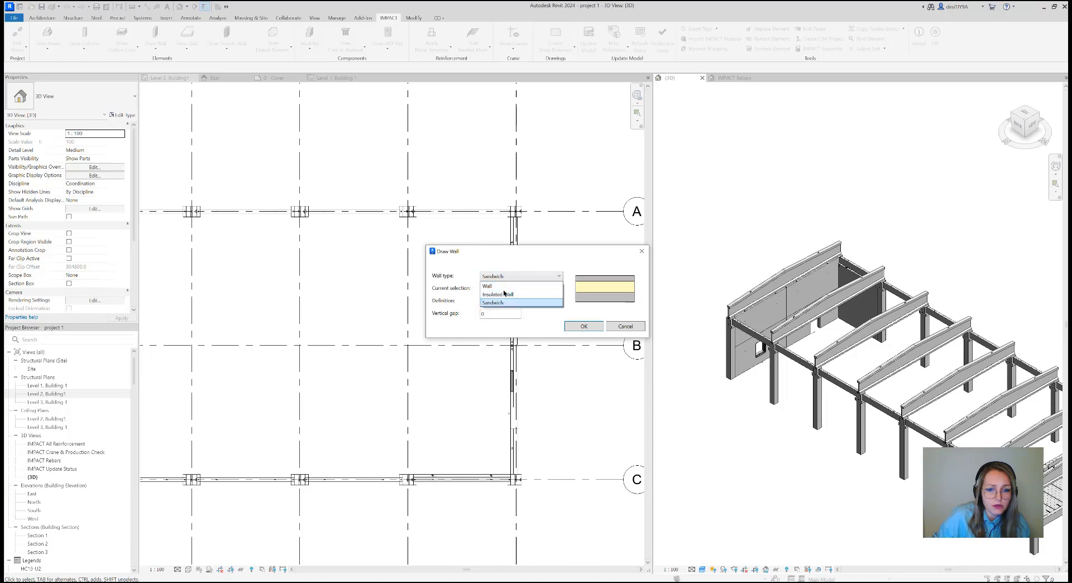
left_click(505, 291)
left_click(507, 302)
left_click(560, 311)
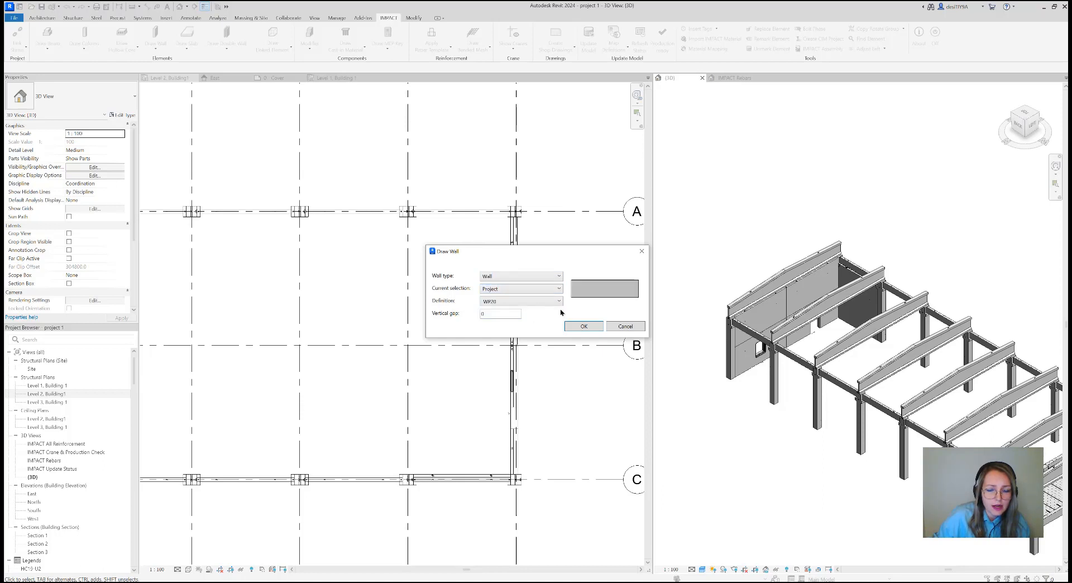
left_click(589, 327)
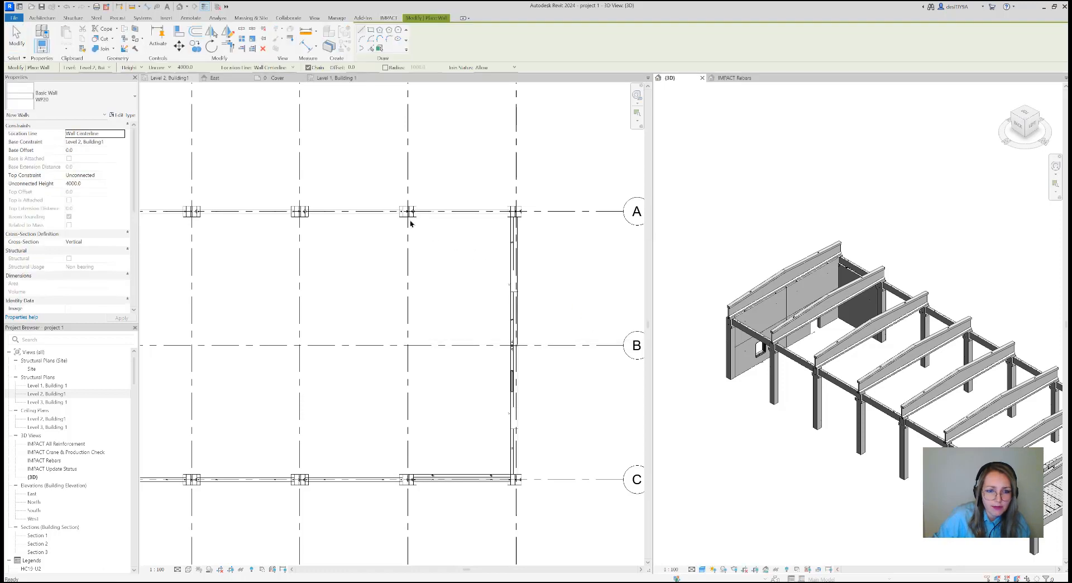
scroll(409, 218, "up", 5)
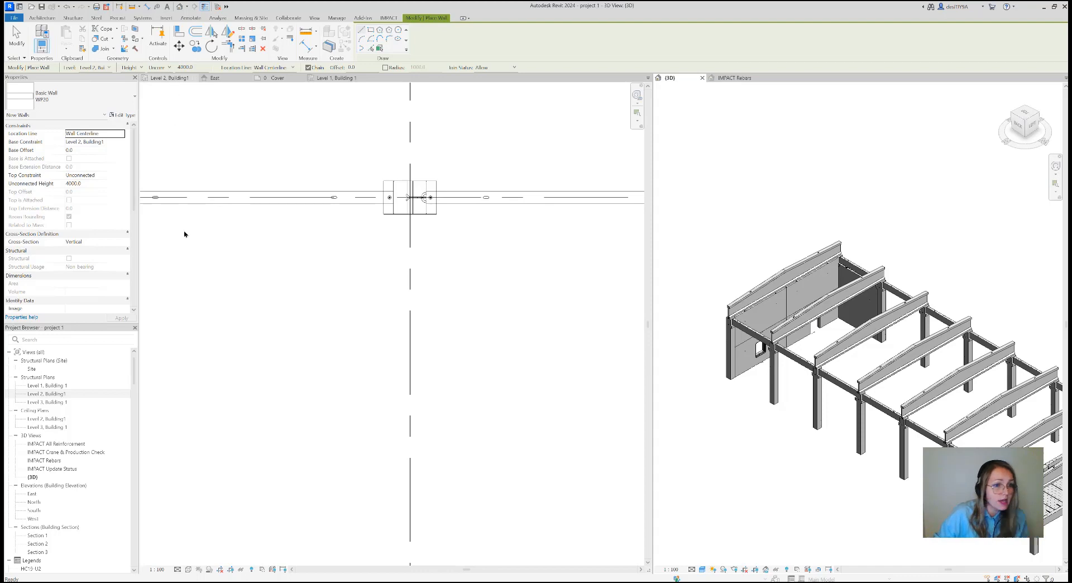
key("Escape")
key("Escape")
left_click(296, 253)
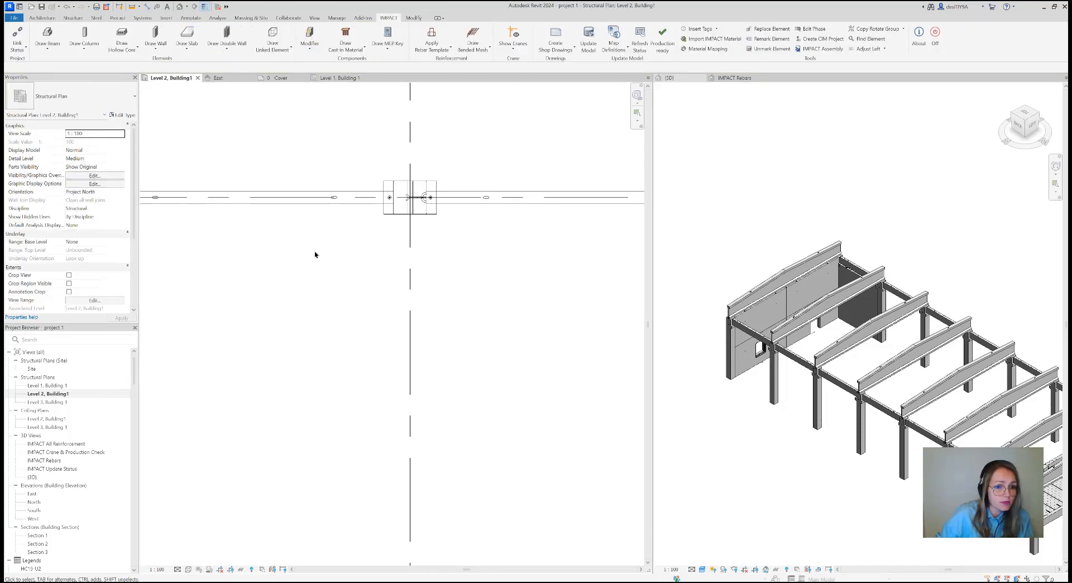
Open the Level 1, Building 1 structural plan and bring the bay between gridlines A and C into view
scroll(346, 254, "down", 5)
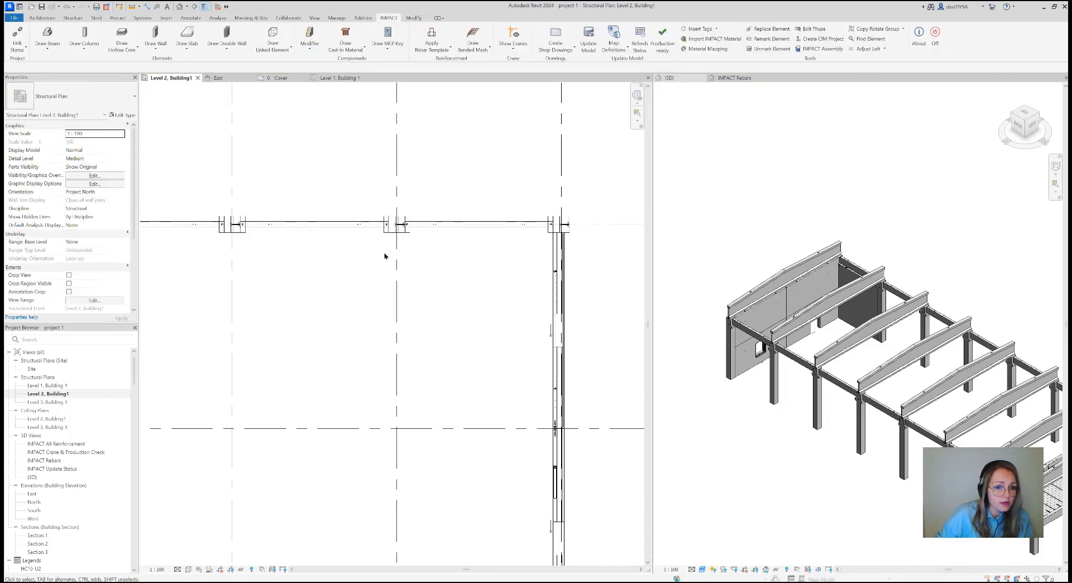
double_click(48, 385)
scroll(341, 327, "down", 1)
scroll(380, 346, "up", 5)
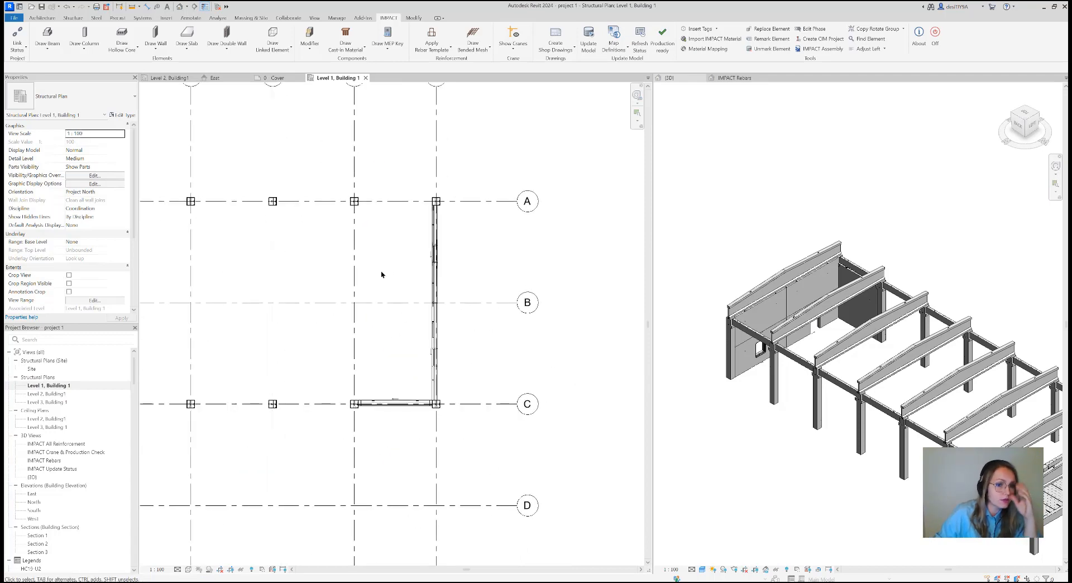
Prepare a WP20 wall on Level 1 with an unconnected height of 3000 and Wall Centerline as location line
left_click(156, 35)
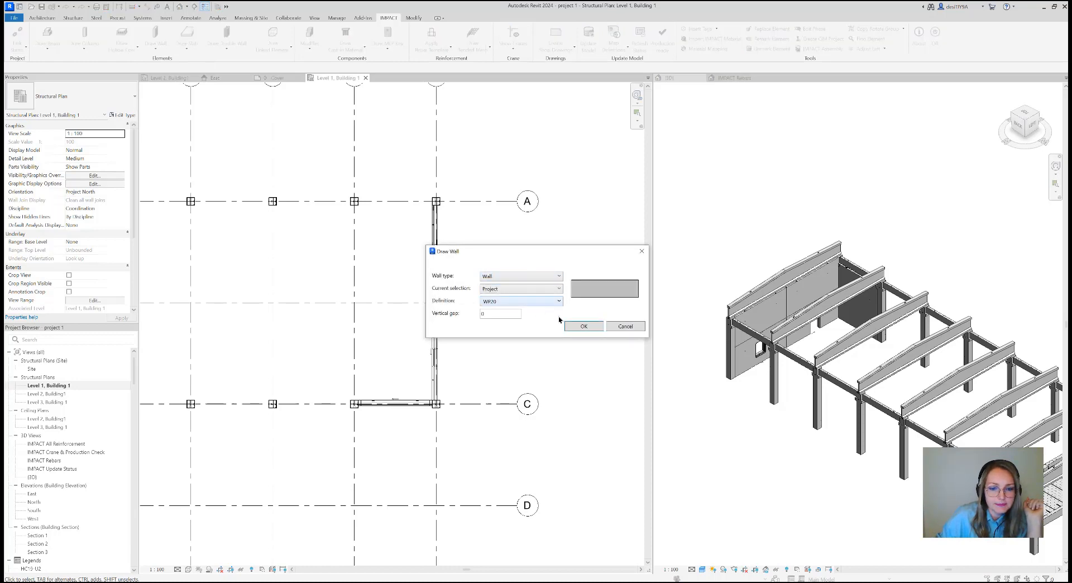
left_click(577, 326)
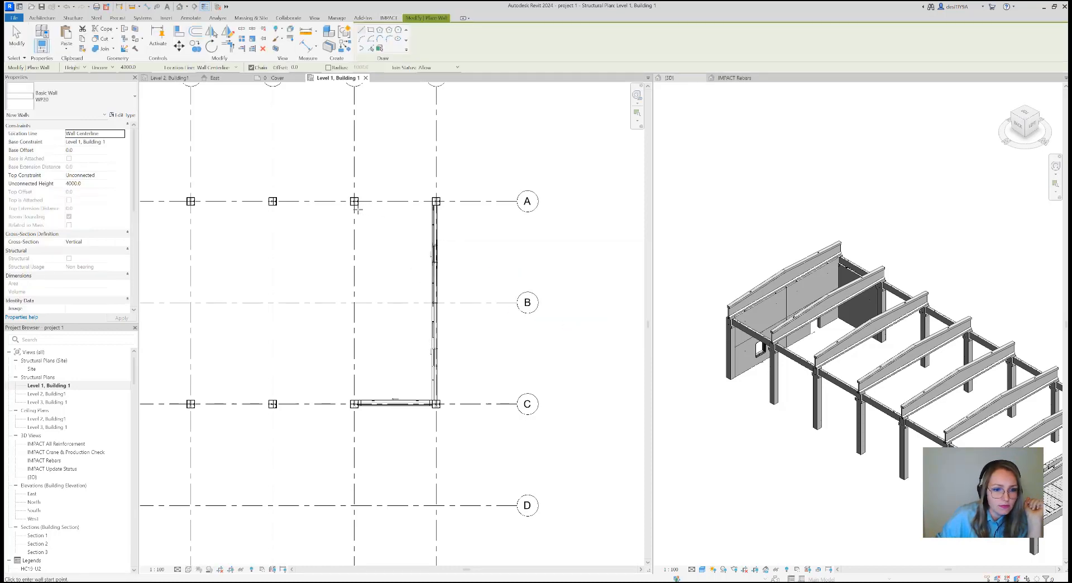
scroll(350, 208, "up", 3)
left_click(124, 67)
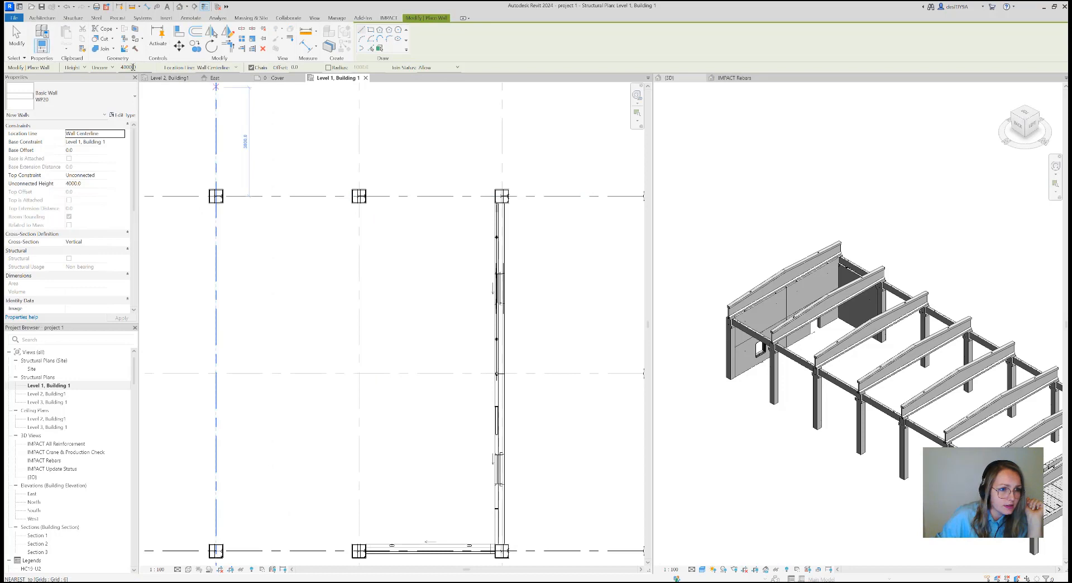
left_click_drag(121, 69, 117, 68)
type("3000")
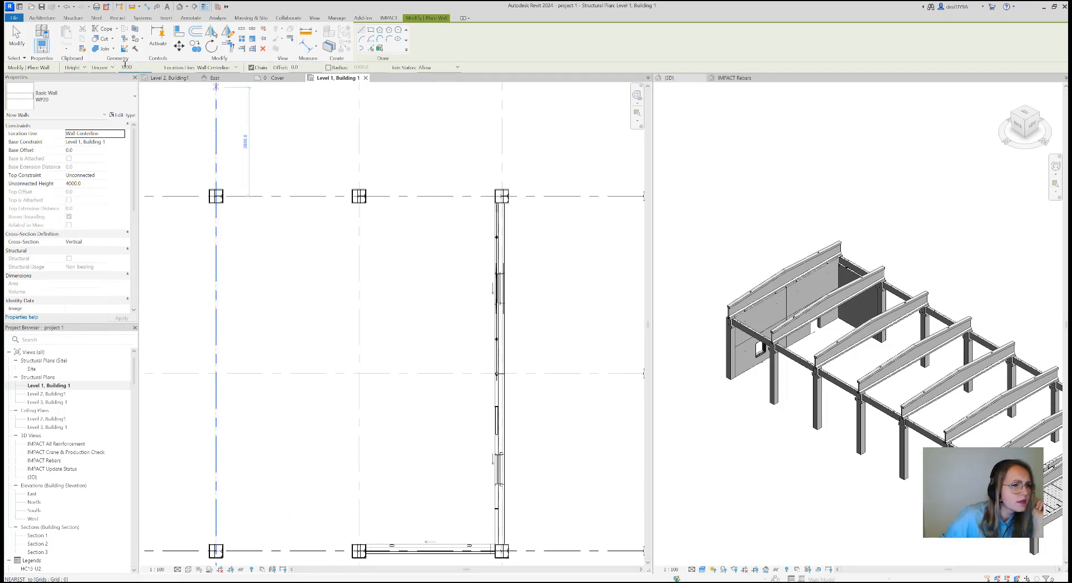
left_click(238, 67)
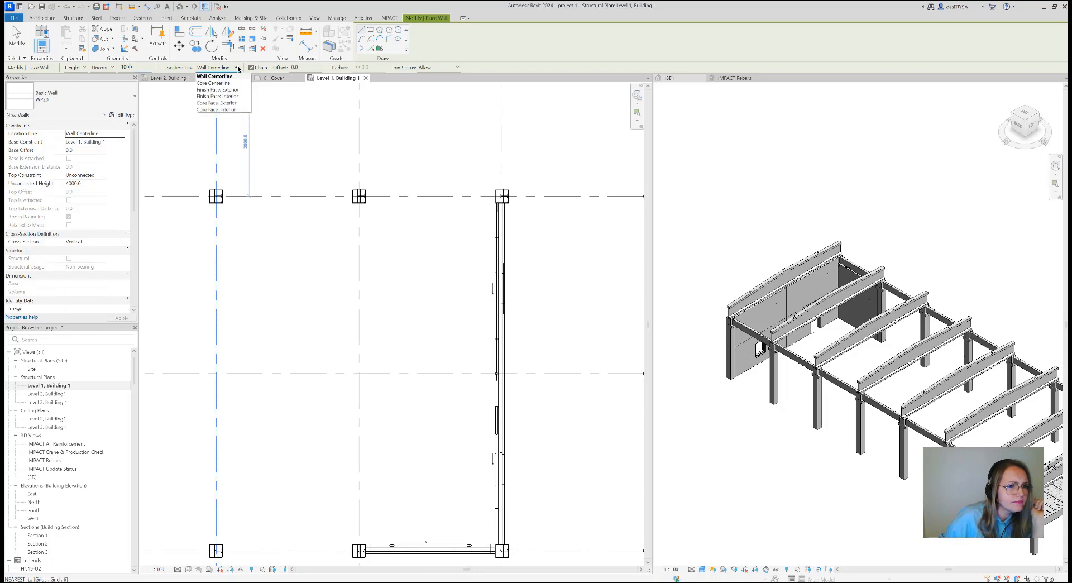
left_click(235, 76)
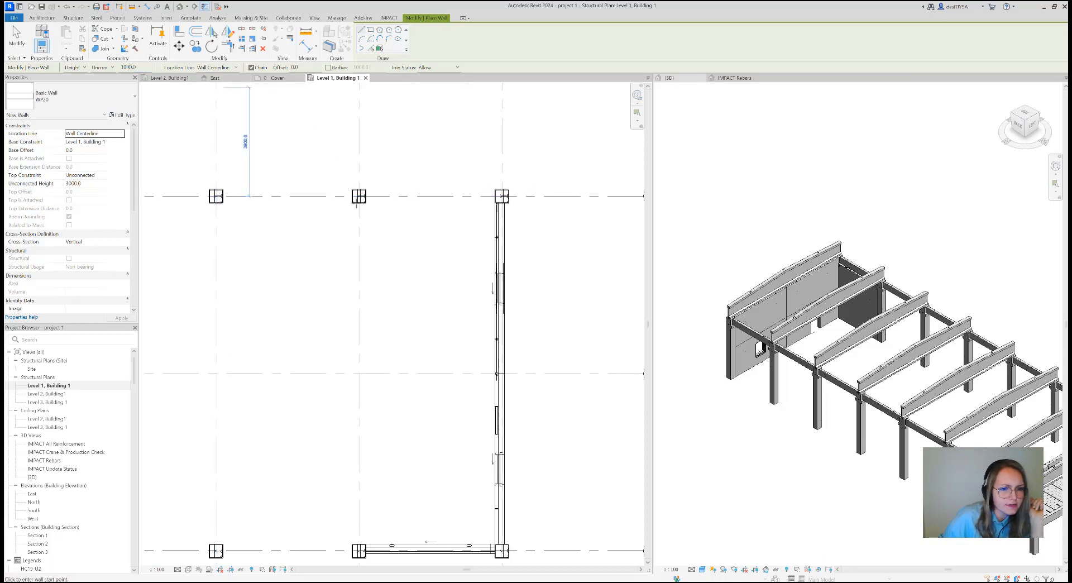
Draw the wall along gridline 7 from the inner face of the column at A to the column at C
scroll(375, 206, "up", 2)
scroll(374, 206, "up", 6)
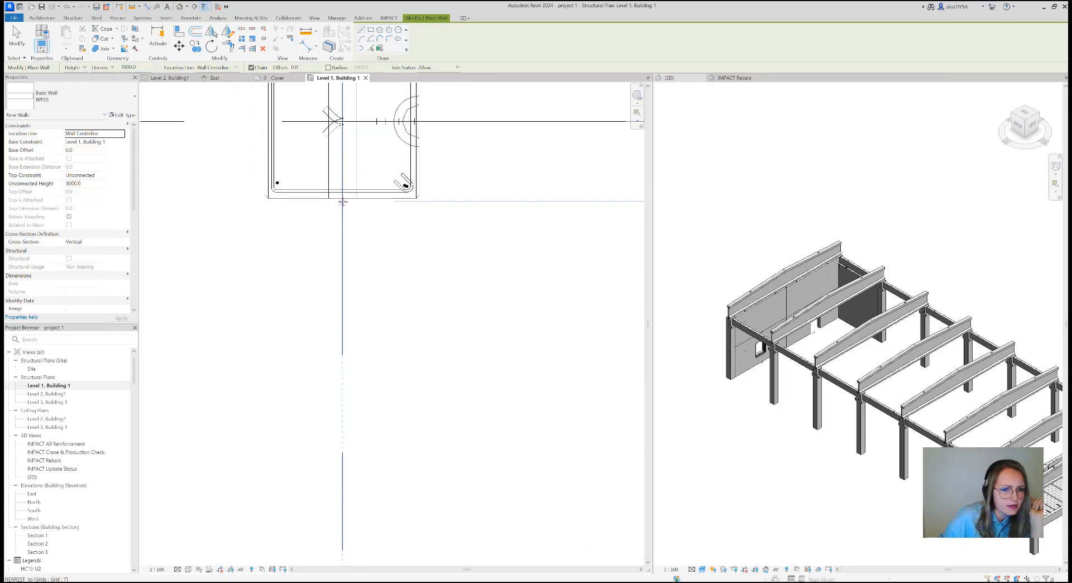
left_click(343, 198)
scroll(344, 263, "down", 4)
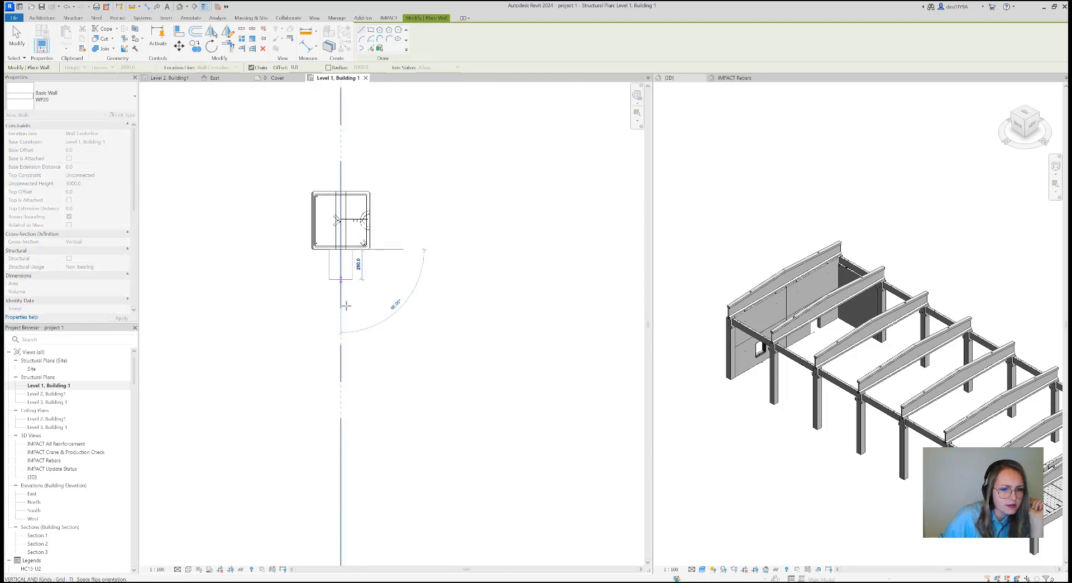
scroll(346, 247, "down", 5)
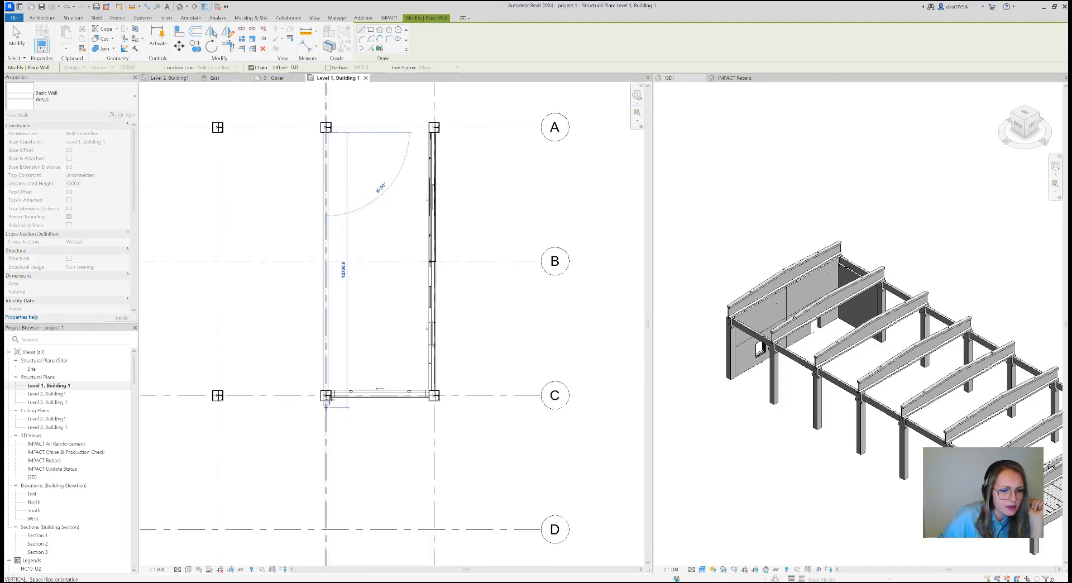
scroll(329, 394, "up", 5)
scroll(329, 391, "up", 4)
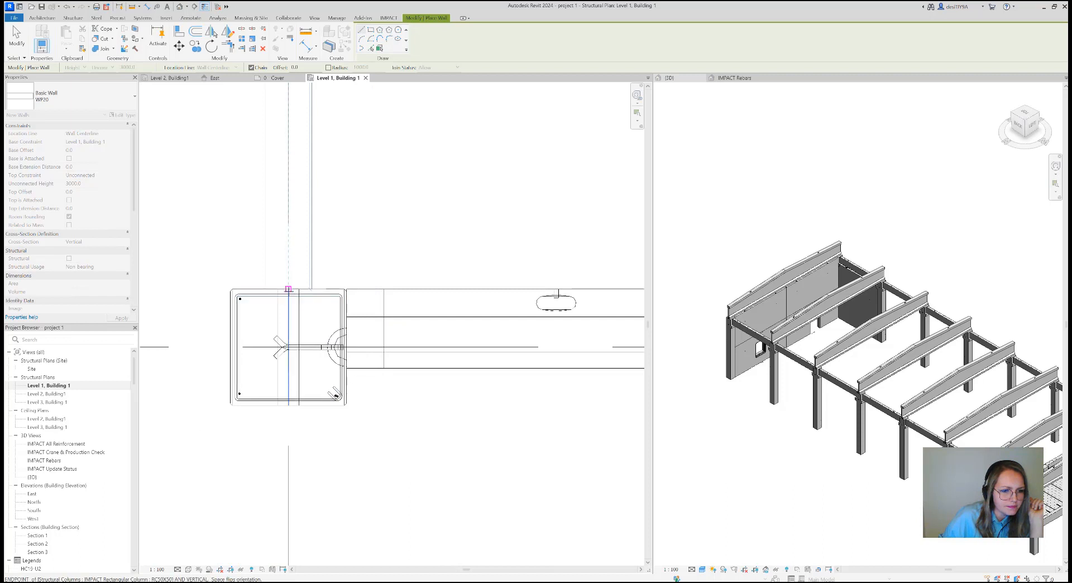
left_click(288, 288)
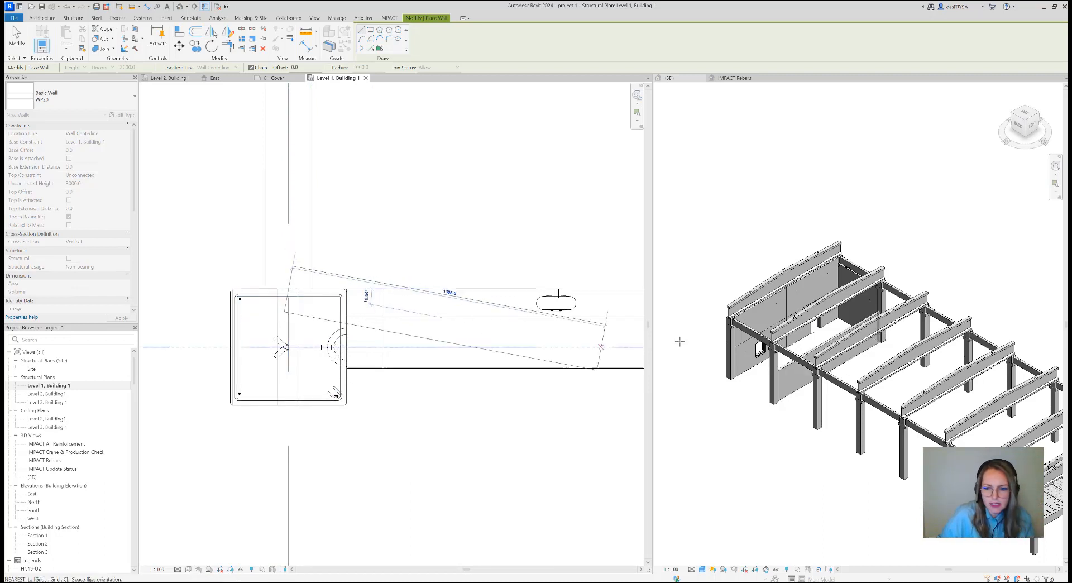
scroll(400, 318, "down", 3)
key("Escape")
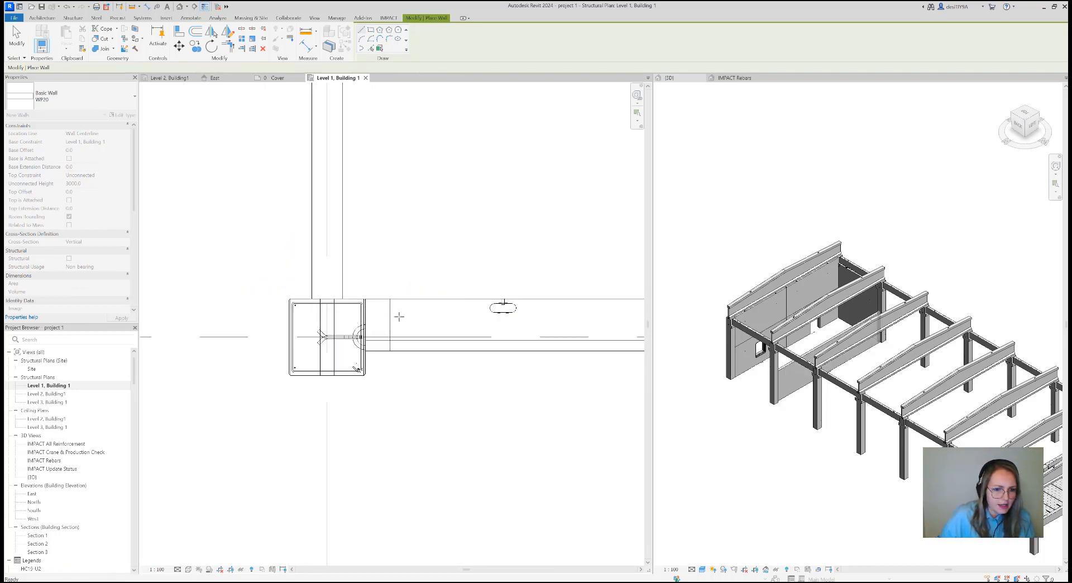
Draw a second WP20 wall along gridline B from the gridline 7 wall's face to the sandwich wall's inner face
scroll(497, 206, "down", 3)
middle_click_drag(525, 205, 416, 428)
scroll(479, 302, "up", 2)
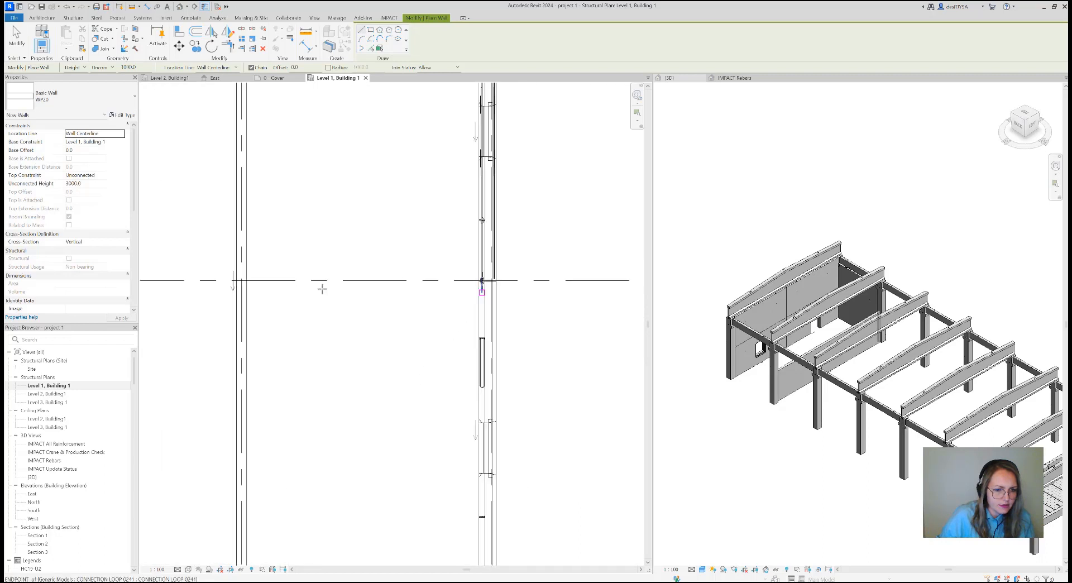
scroll(240, 280, "up", 6)
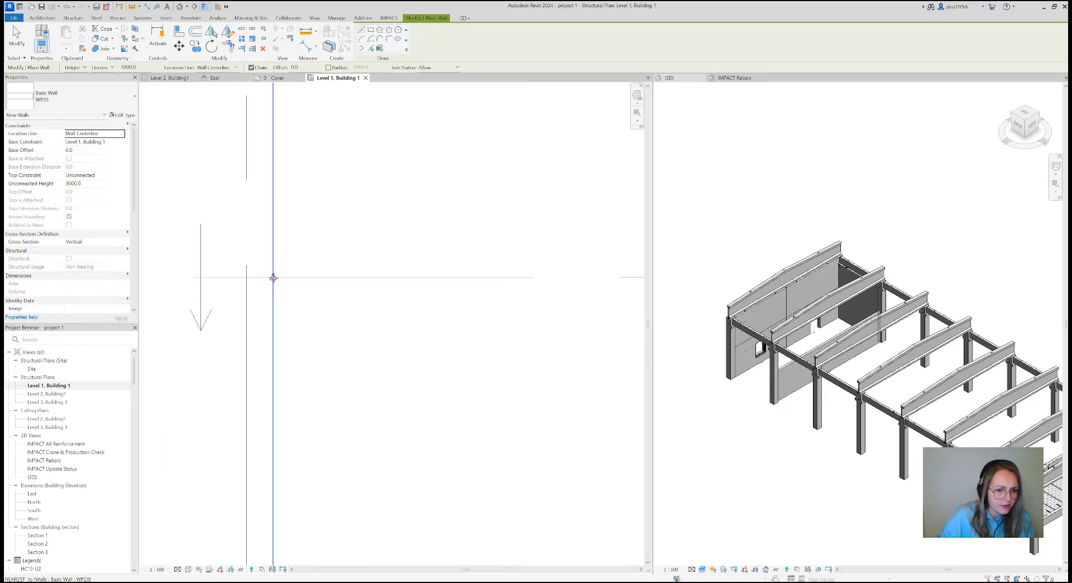
left_click(273, 277)
scroll(345, 282, "down", 3)
scroll(413, 293, "down", 2)
middle_click_drag(405, 298, 259, 302)
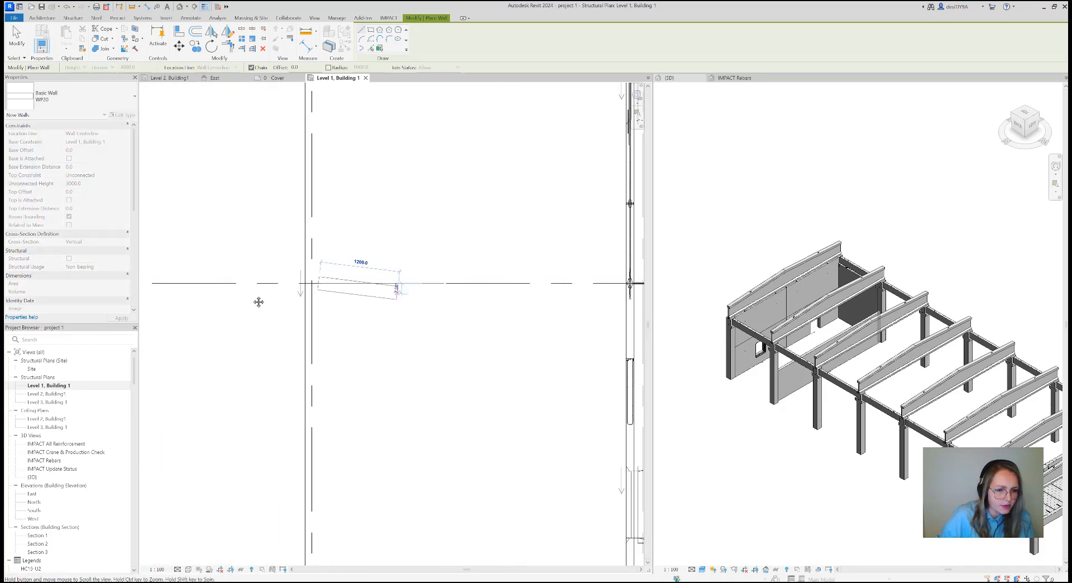
scroll(481, 279, "up", 5)
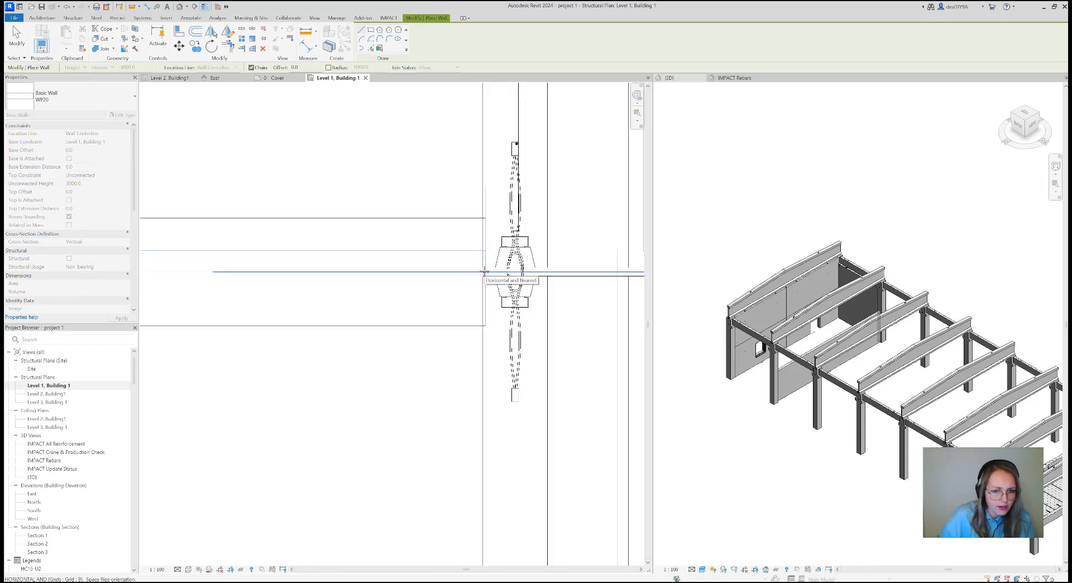
left_click(483, 272)
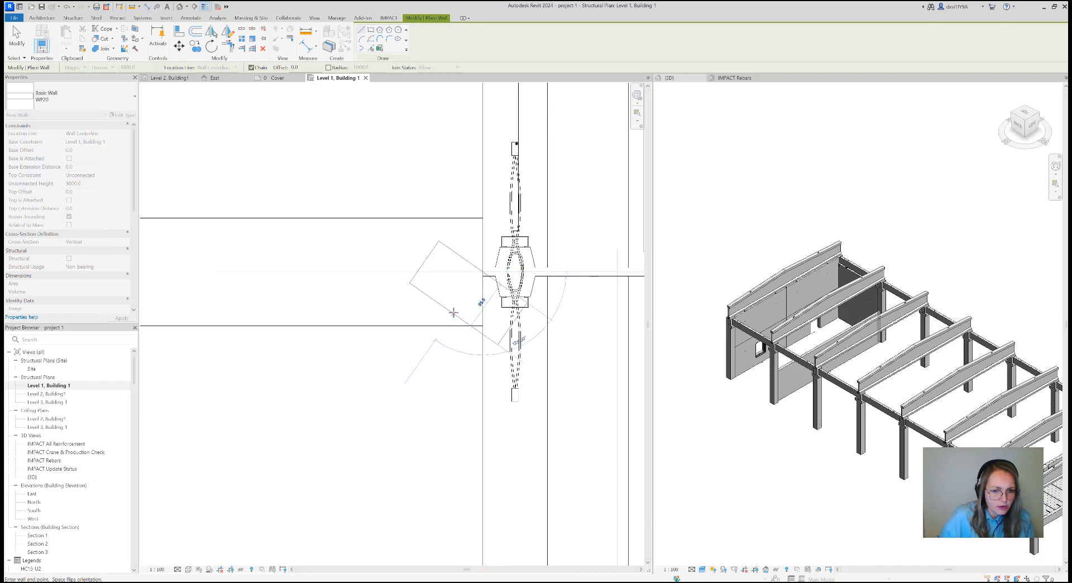
Split the gridline 7 wall vertically at gridline B with a gap of 0 and no endcap
key("Escape")
scroll(471, 319, "down", 2)
key("Escape")
scroll(519, 334, "down", 3)
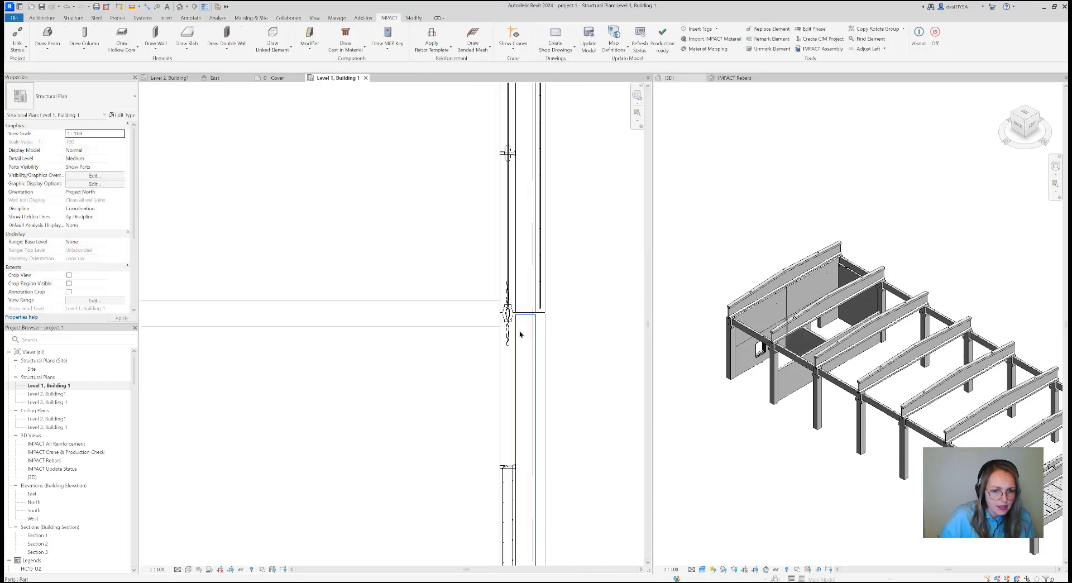
scroll(392, 374, "down", 3)
middle_click_drag(392, 374, 499, 343)
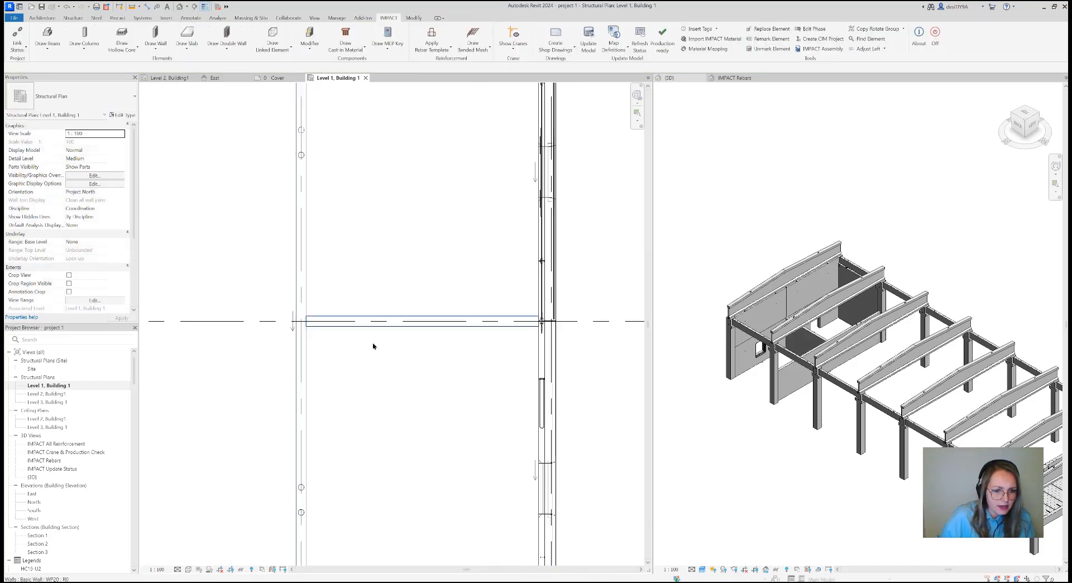
left_click(158, 49)
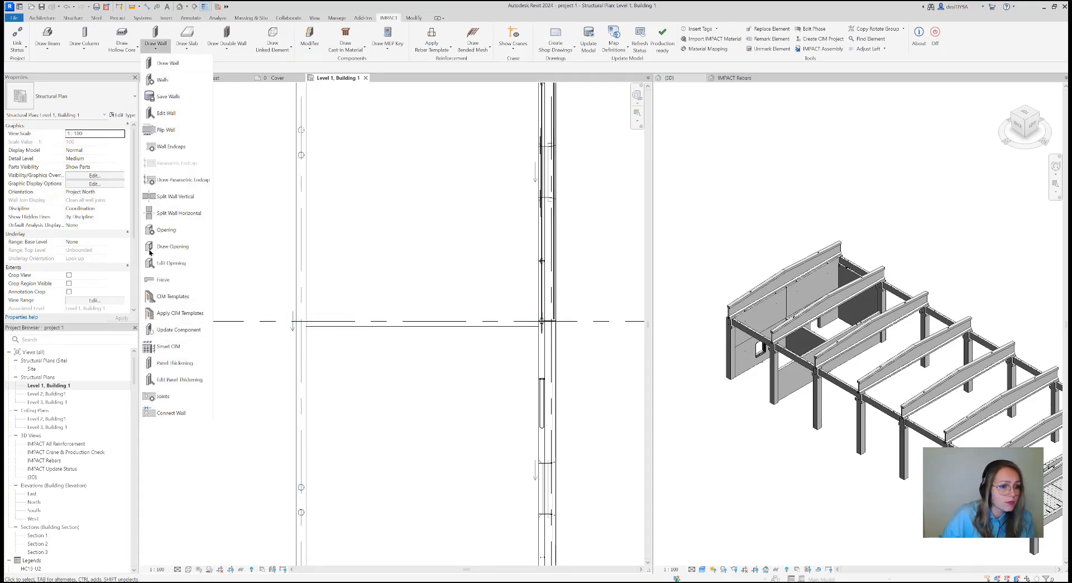
left_click(175, 201)
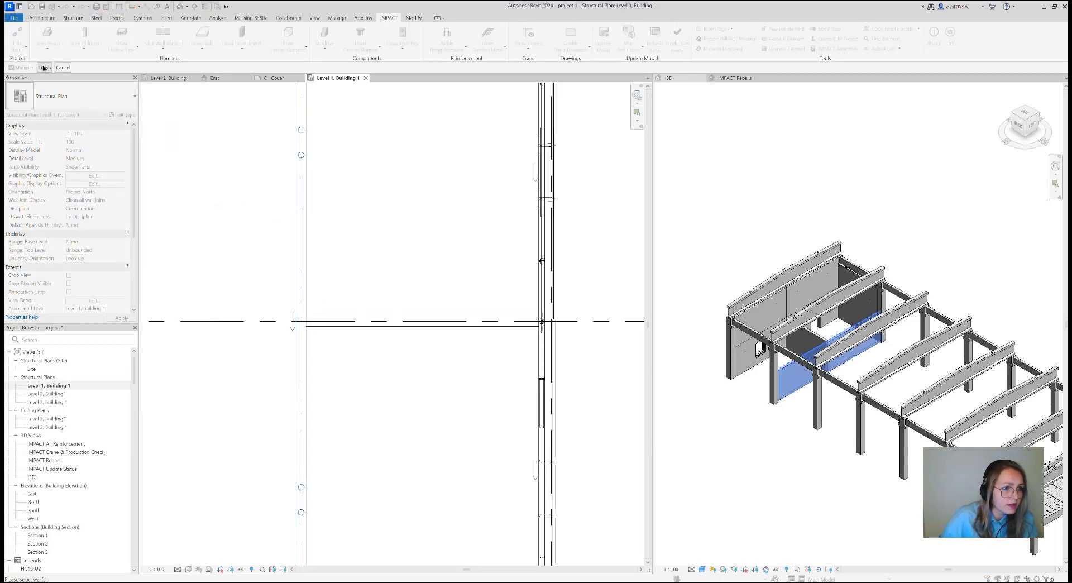
left_click(44, 68)
left_click(272, 322)
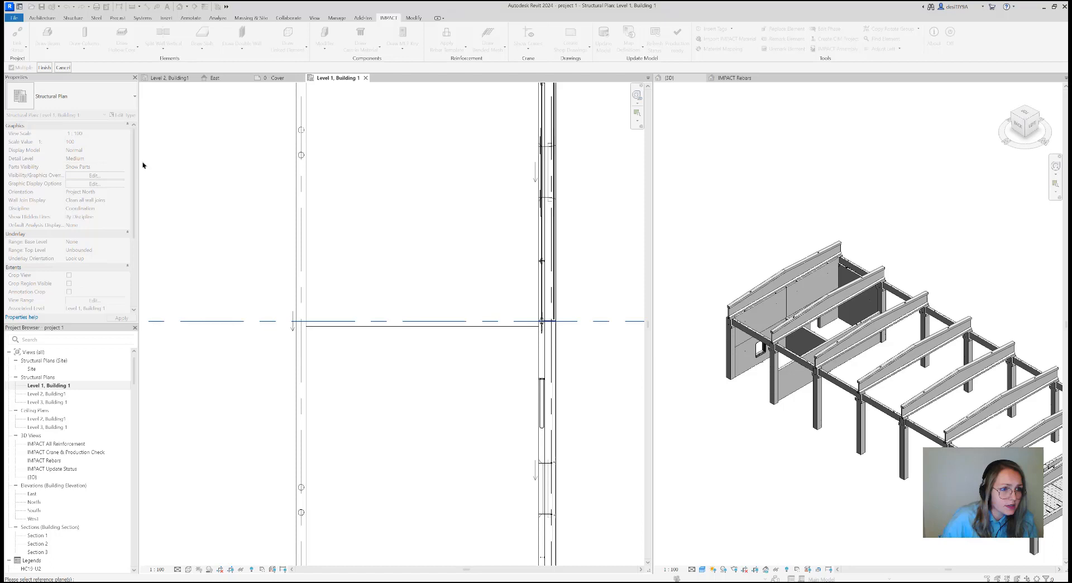
left_click(45, 67)
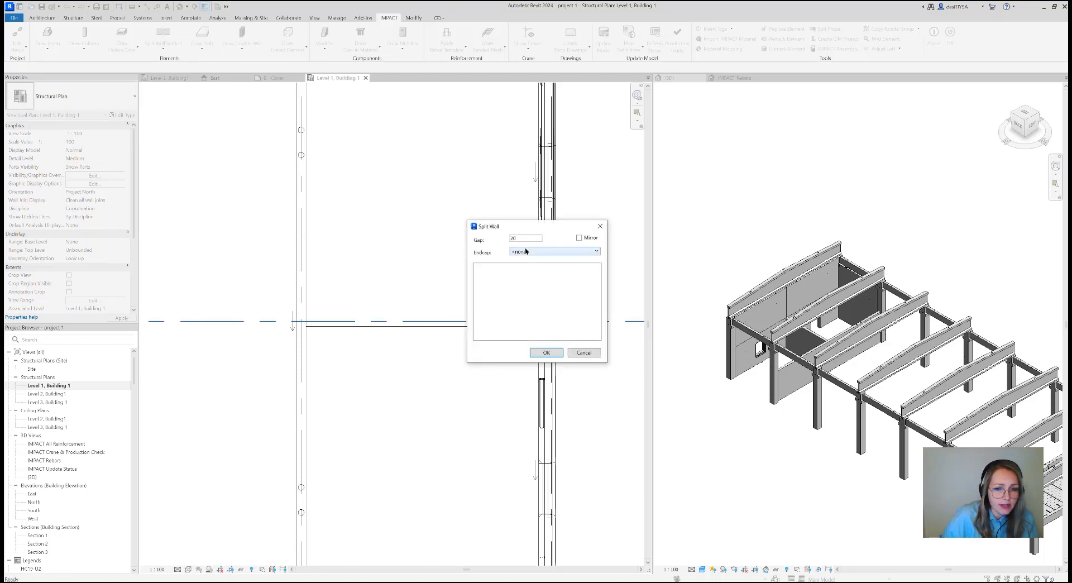
left_click_drag(527, 240, 500, 241)
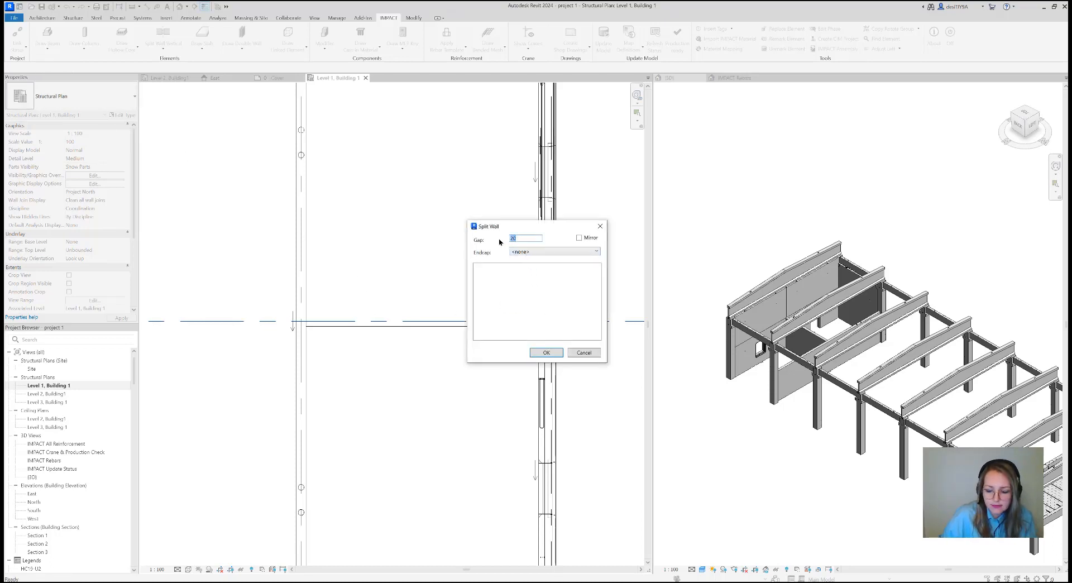
type("0")
left_click(546, 352)
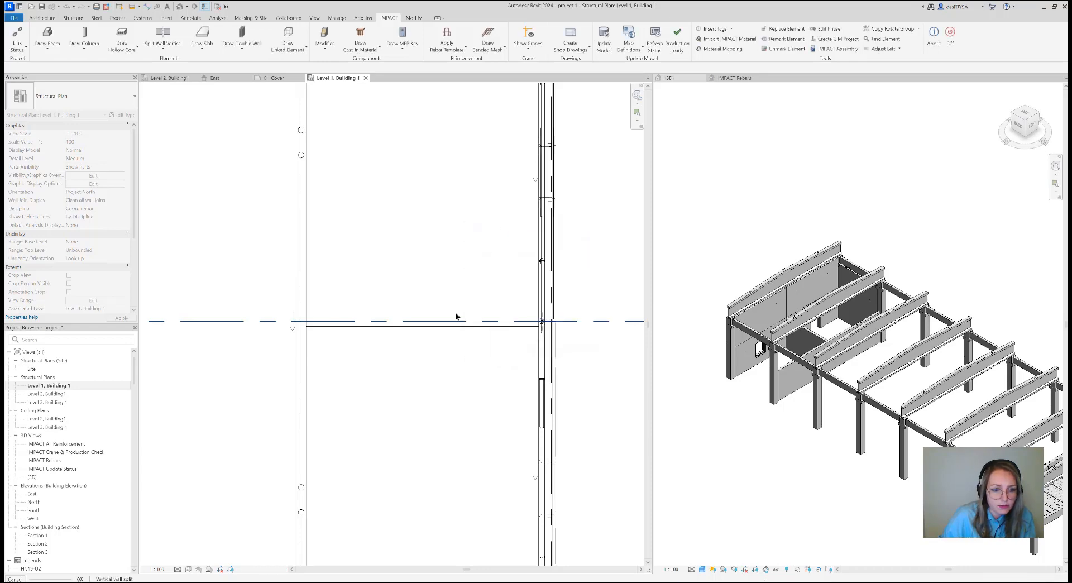
key("Escape")
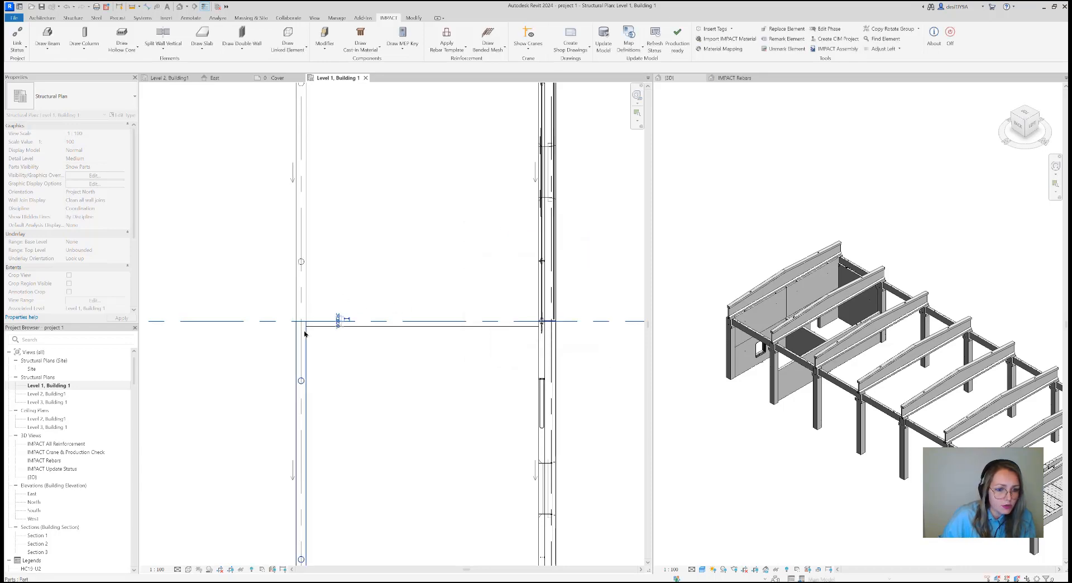
left_click(302, 333)
left_click_drag(325, 340, 265, 300)
left_click(391, 18)
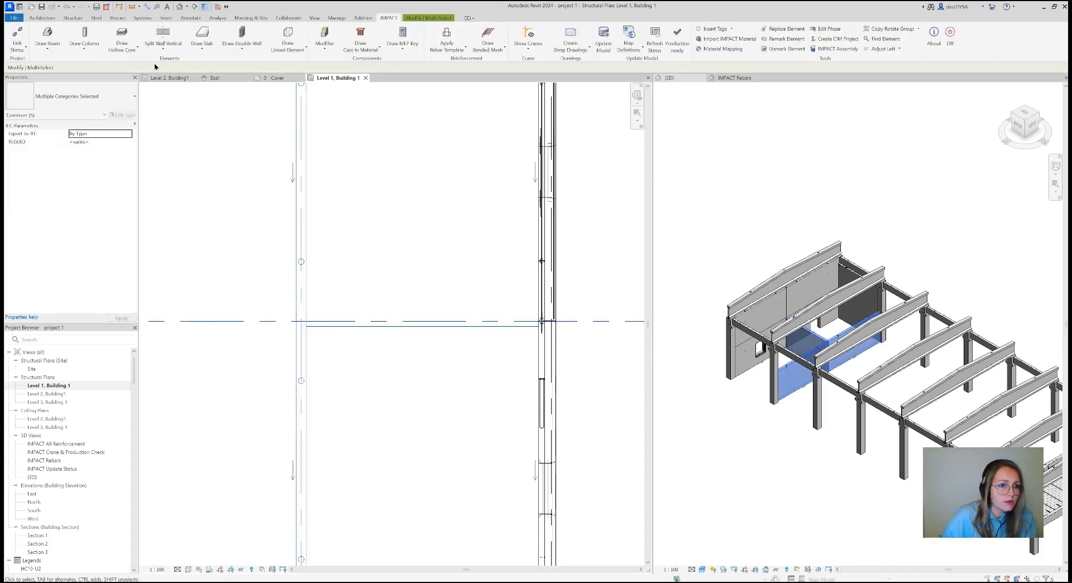
left_click(163, 48)
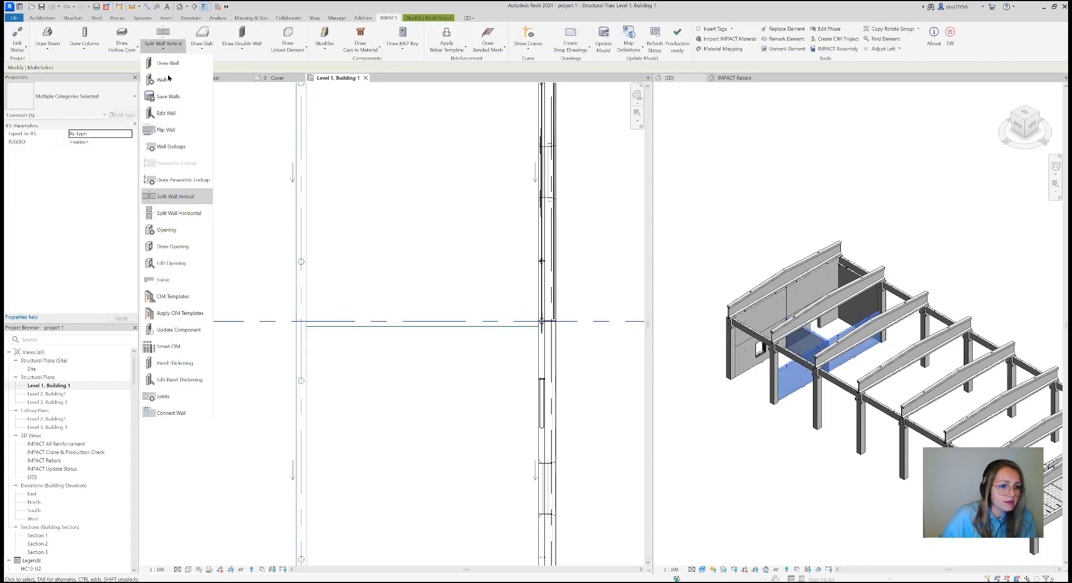
left_click(171, 413)
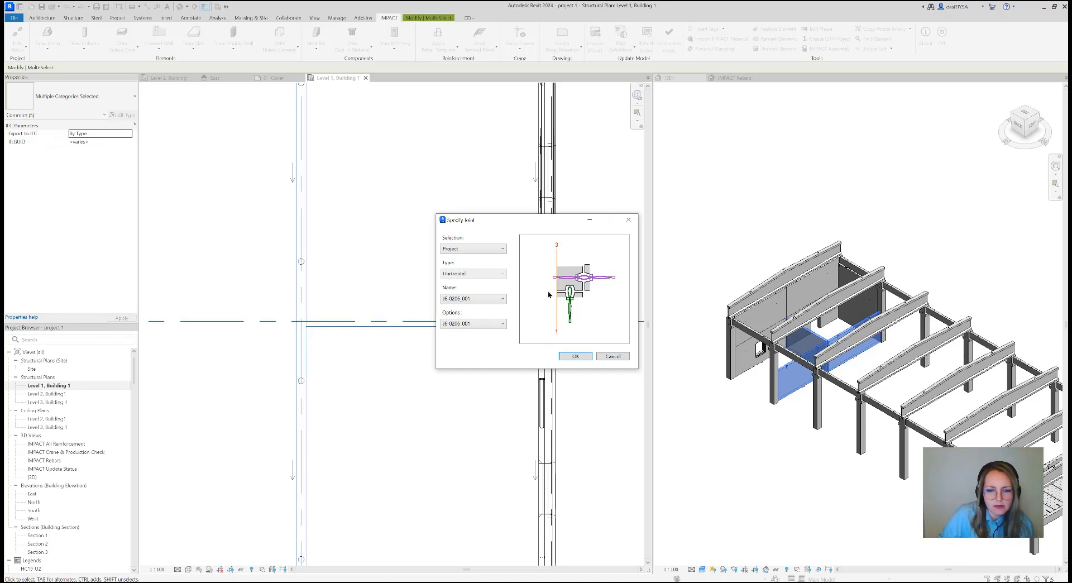
left_click(582, 359)
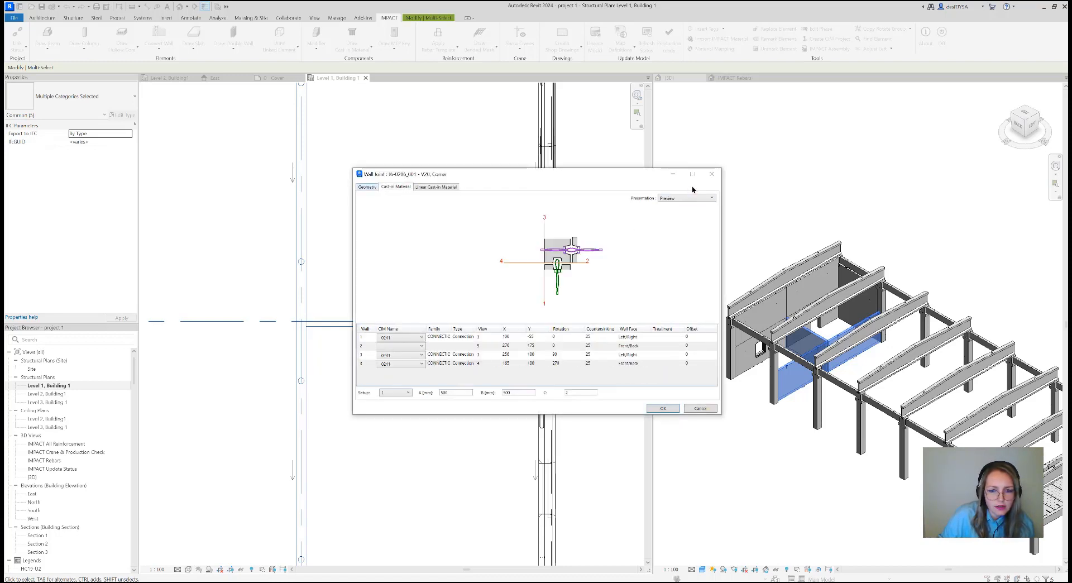
left_click(711, 174)
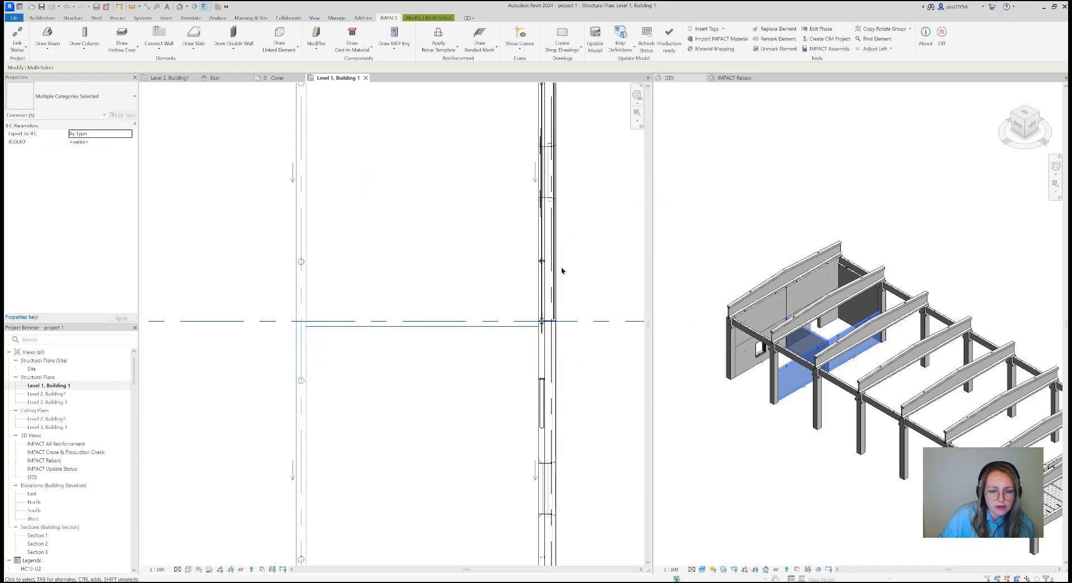
left_click(273, 182)
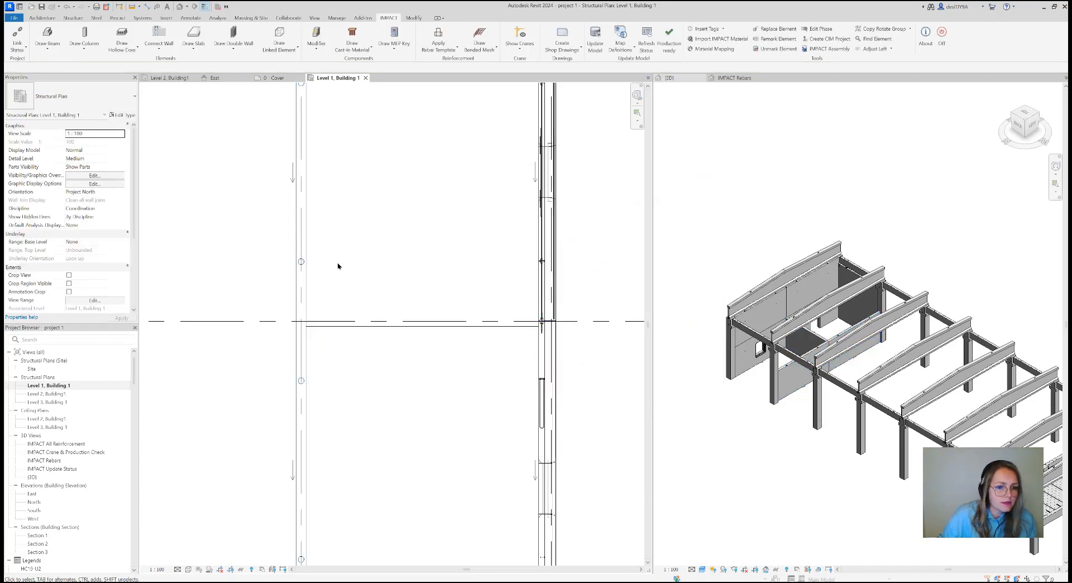
Connect the walls meeting at gridlines 7 and B with Connect Wall, using project joint J6-0206L_002 and its J6-0206L_002 option
left_click_drag(333, 367, 272, 276)
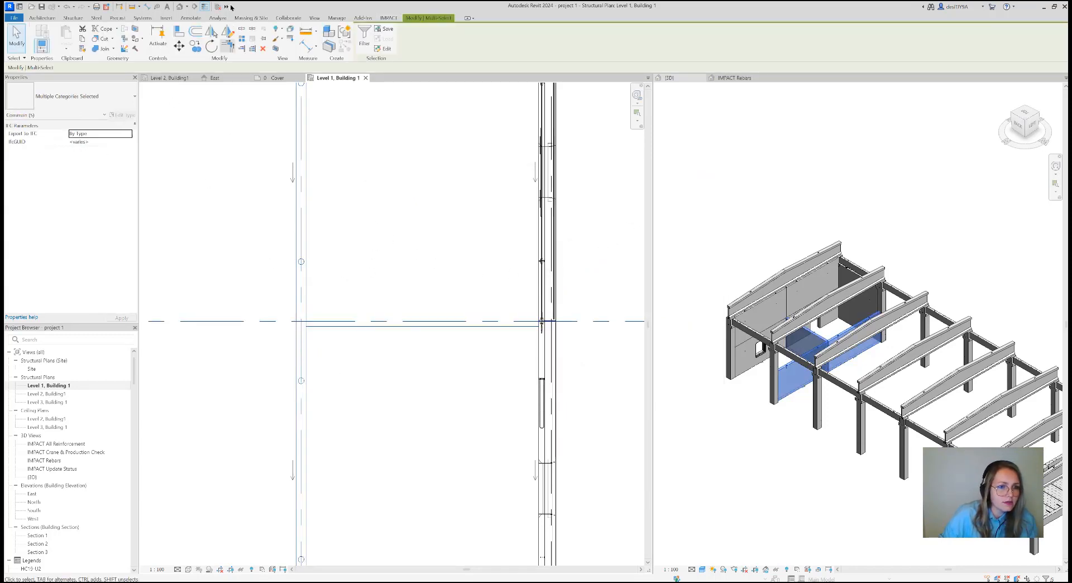
left_click(389, 17)
left_click(160, 51)
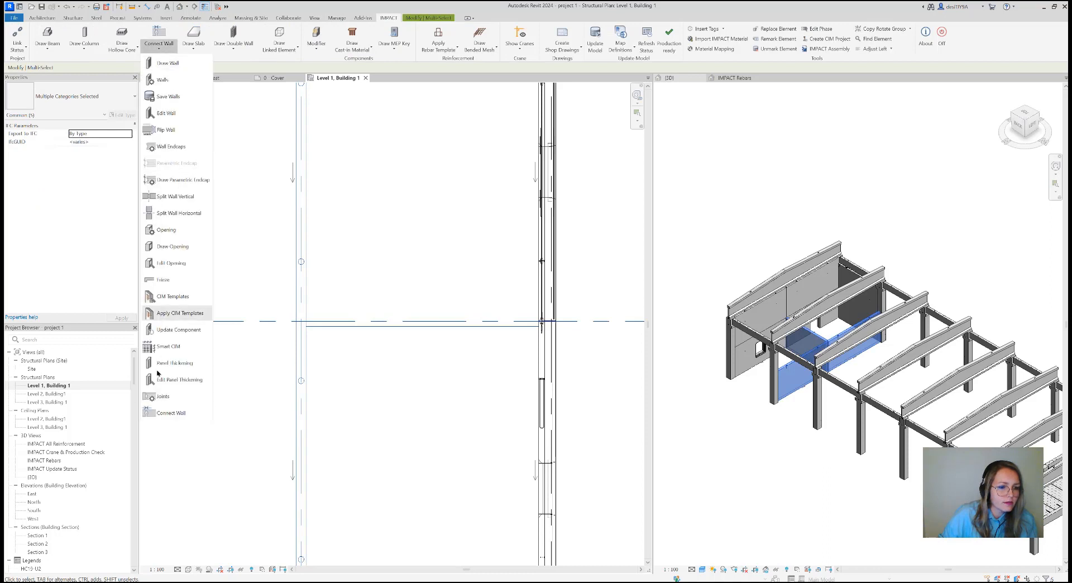
left_click(165, 413)
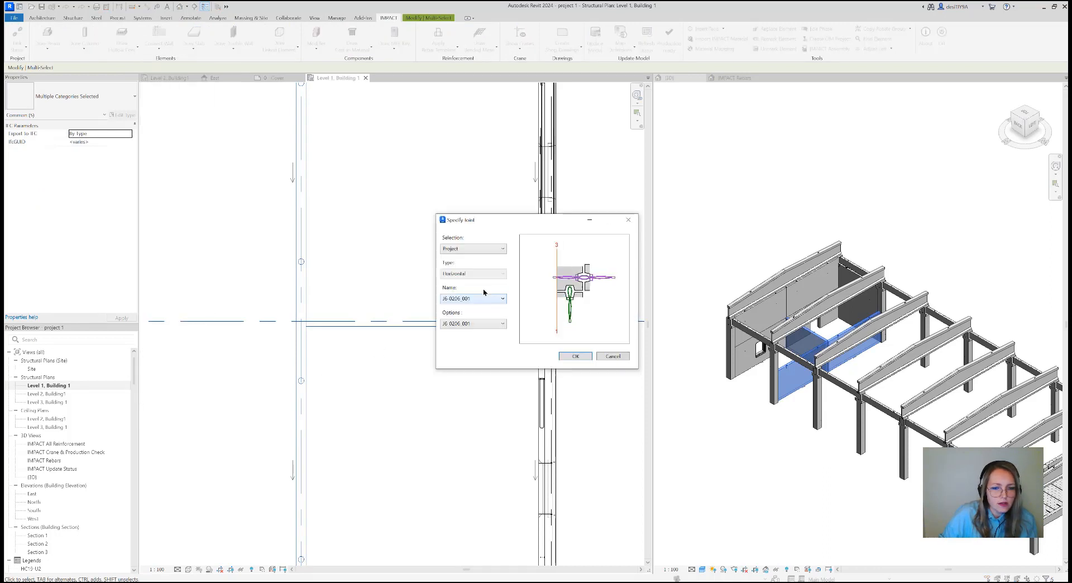
left_click(484, 298)
left_click(484, 318)
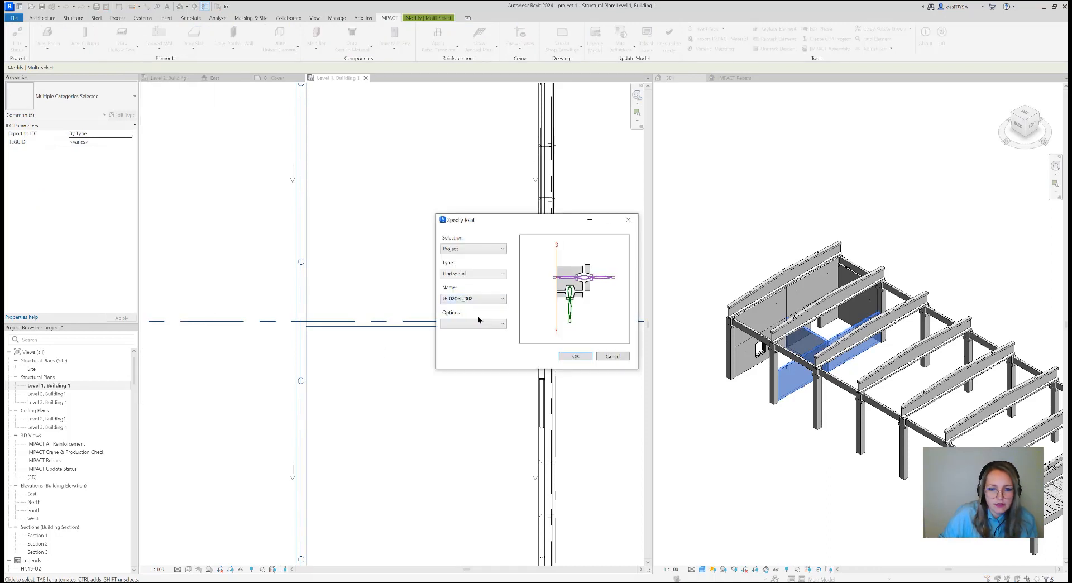
left_click(491, 324)
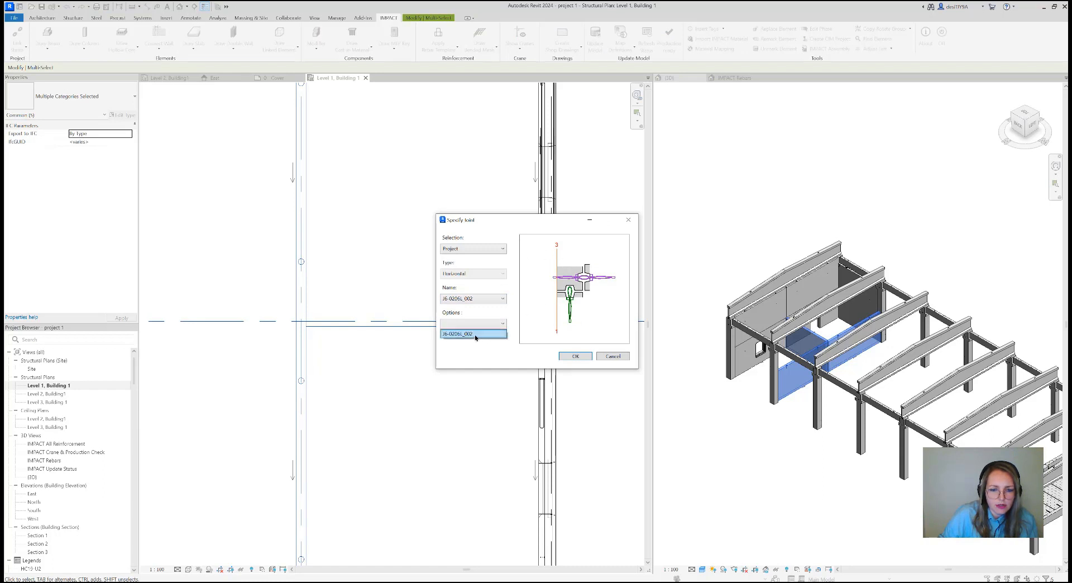
left_click(477, 336)
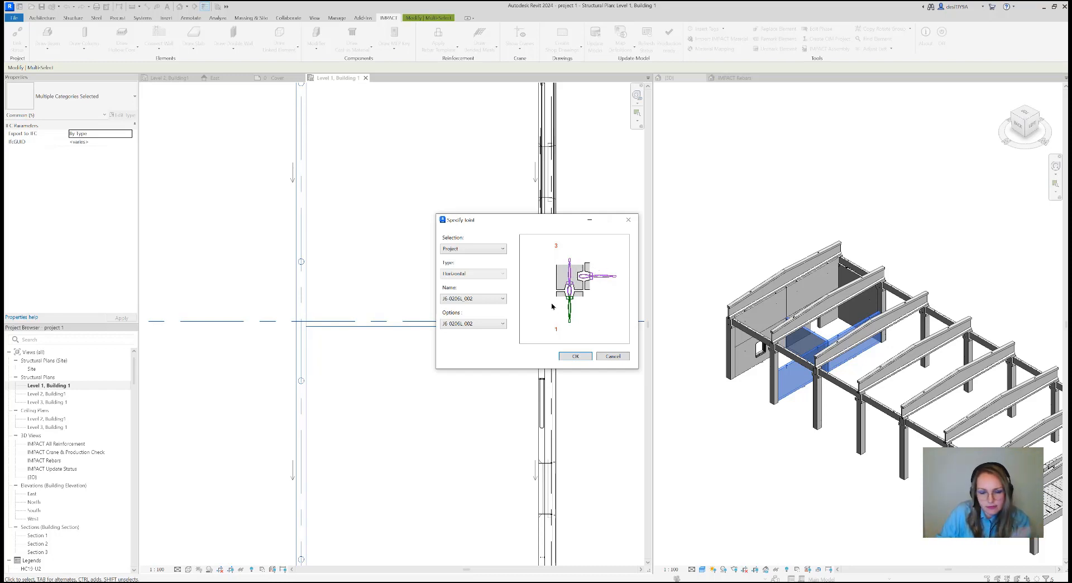
left_click(586, 356)
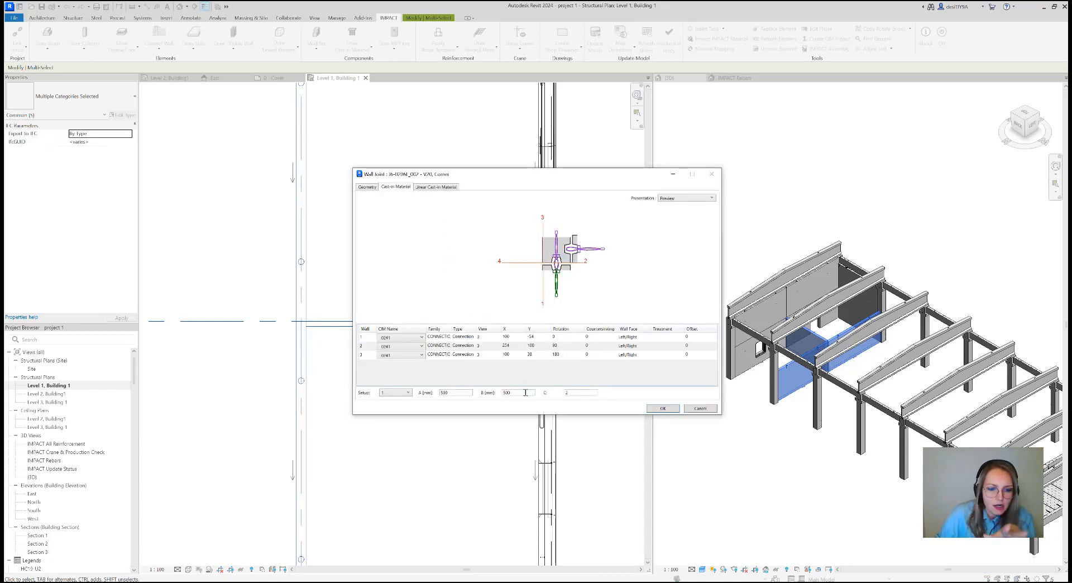
Compare cast-in material setups 2 and 1 of the wall joint in the Placing presentation
left_click(407, 394)
left_click(391, 405)
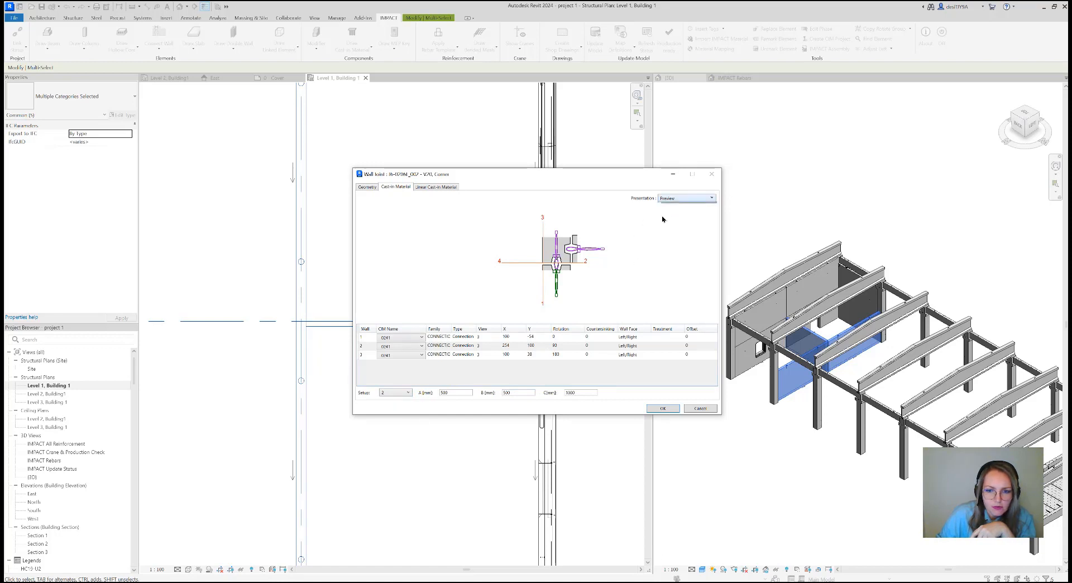
left_click(686, 198)
left_click(670, 213)
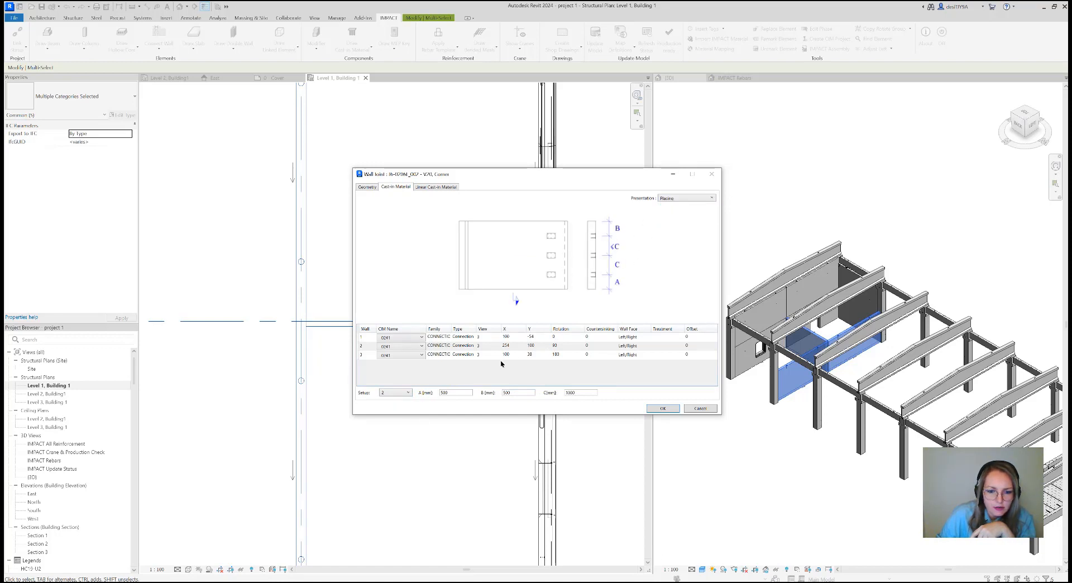
left_click(408, 392)
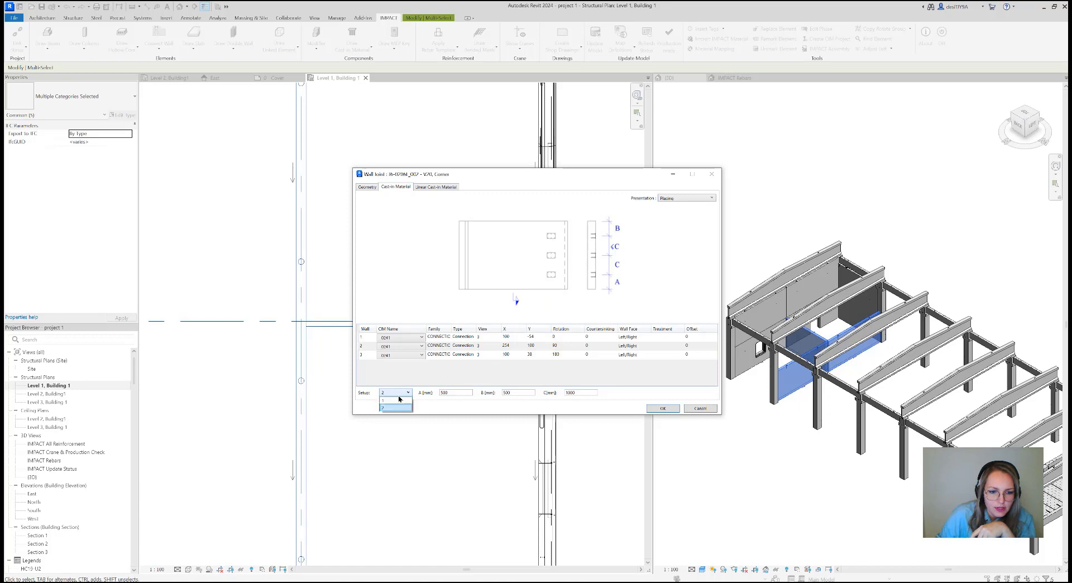
left_click(390, 400)
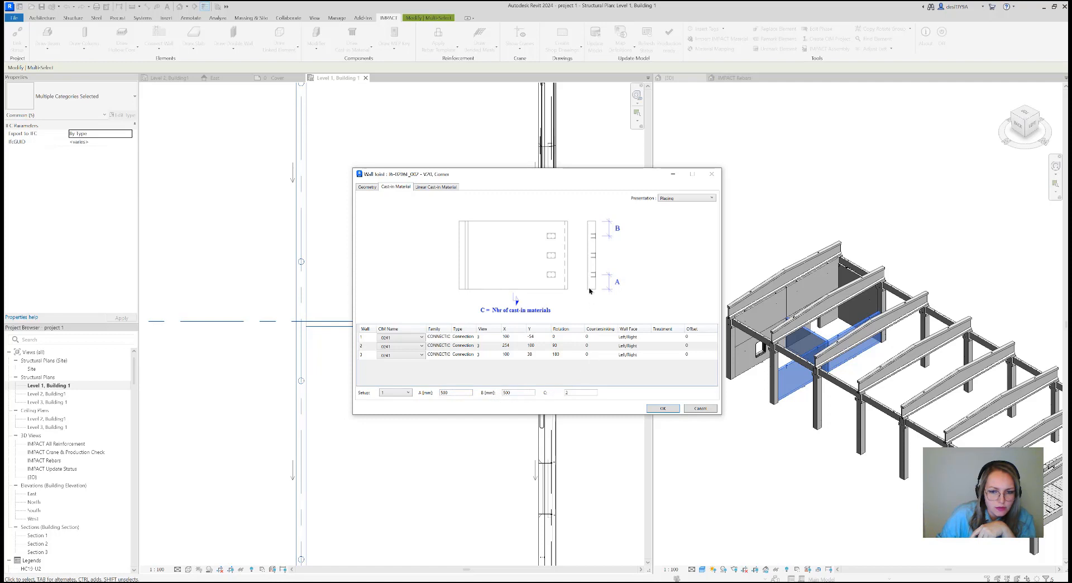
Apply the joint with cast-in material setup 1 to the three walls and acknowledge the wall edit notices
left_click(662, 408)
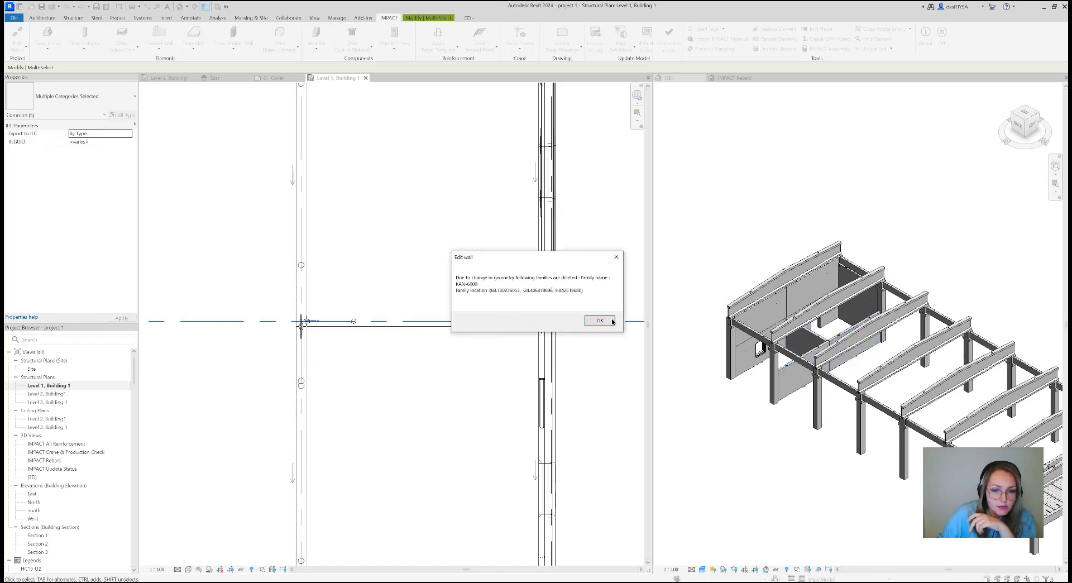
left_click(601, 321)
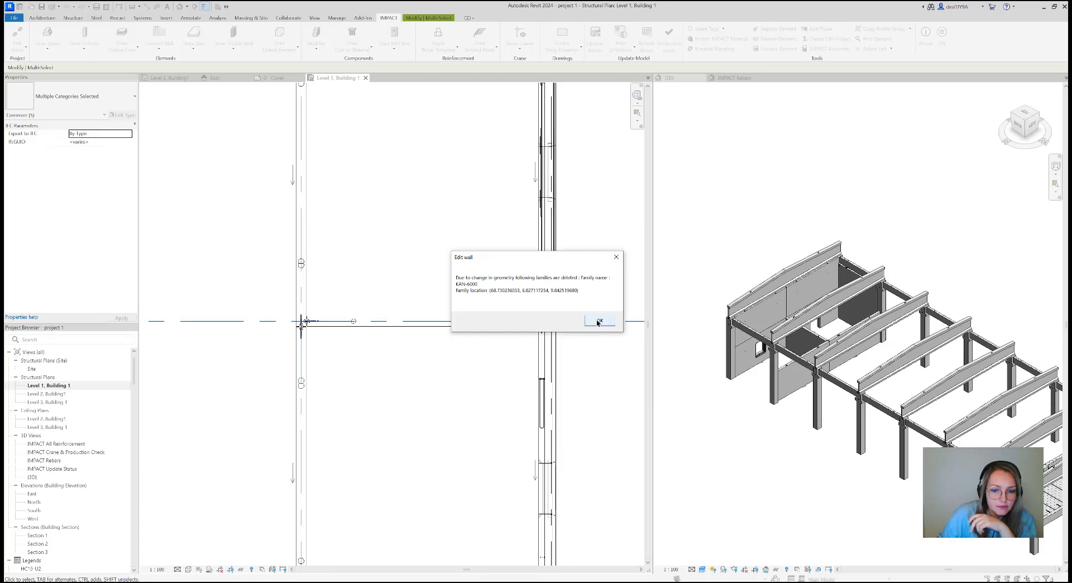
left_click(598, 321)
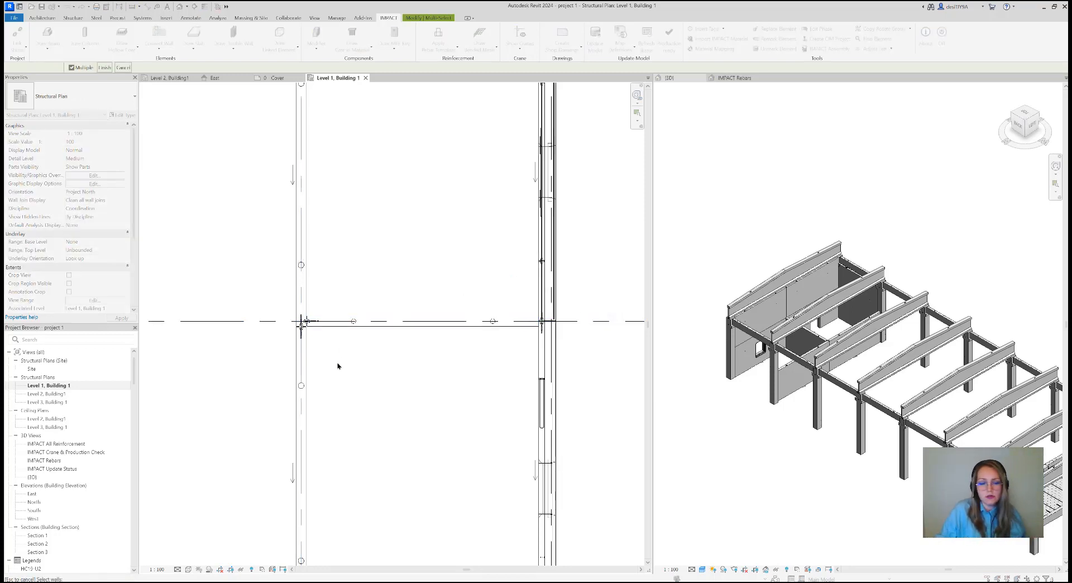
Examine the joint between the three inner walls up close in the plan and 3D views, and end Connect Wall
scroll(302, 344, "up", 3)
scroll(298, 341, "up", 7)
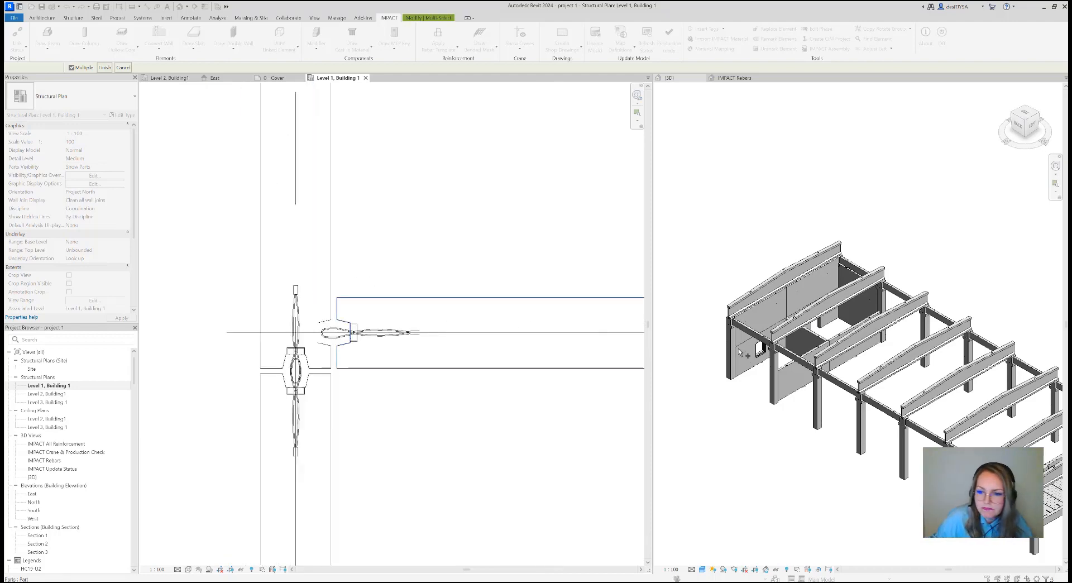
scroll(798, 338, "up", 8)
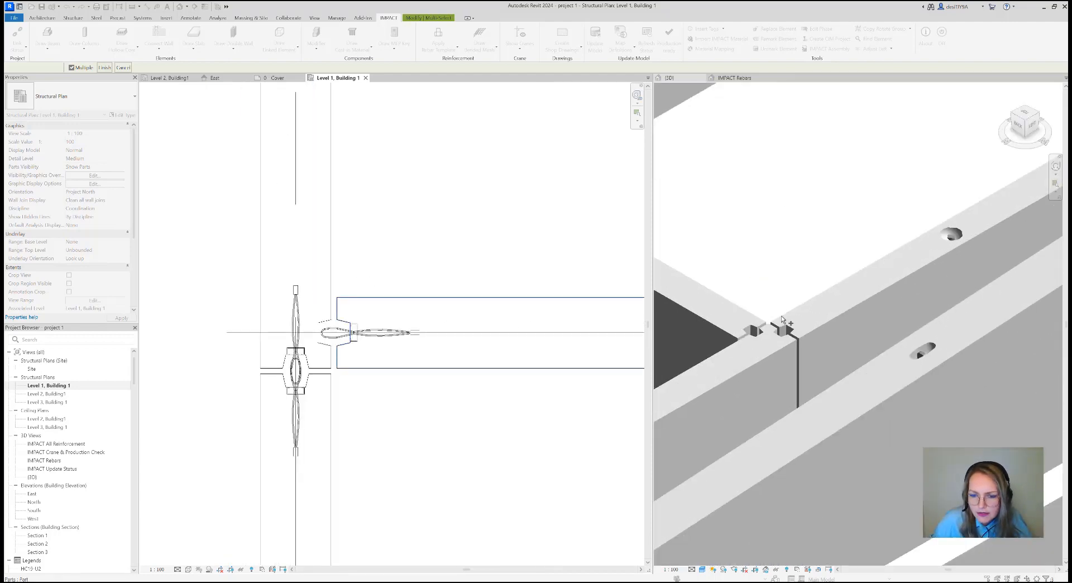
left_click(816, 317)
scroll(816, 319, "down", 5)
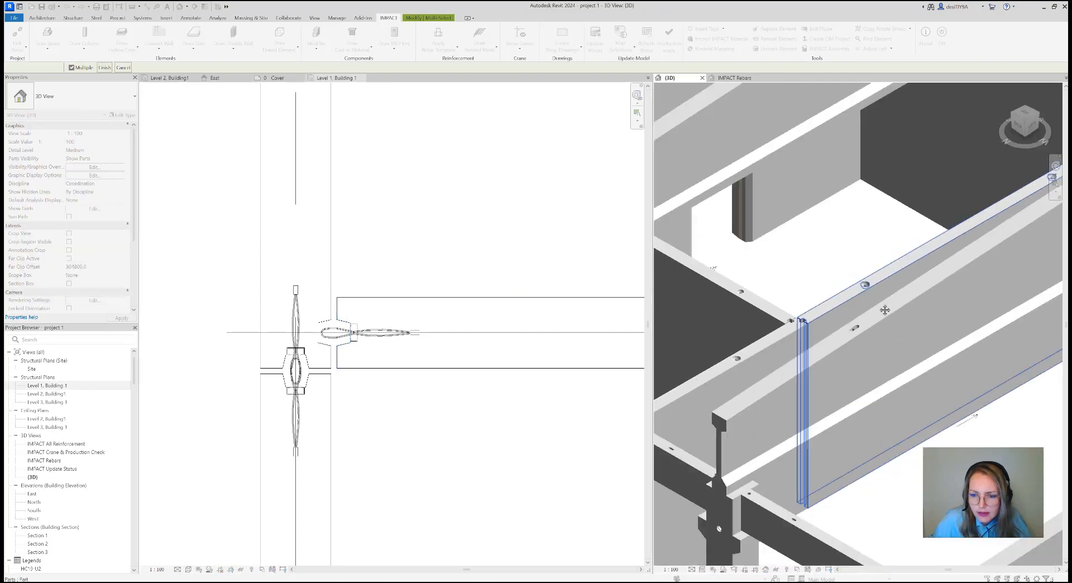
left_click_drag(1027, 129, 1040, 111)
scroll(843, 248, "down", 3)
middle_click_drag(813, 417, 819, 383)
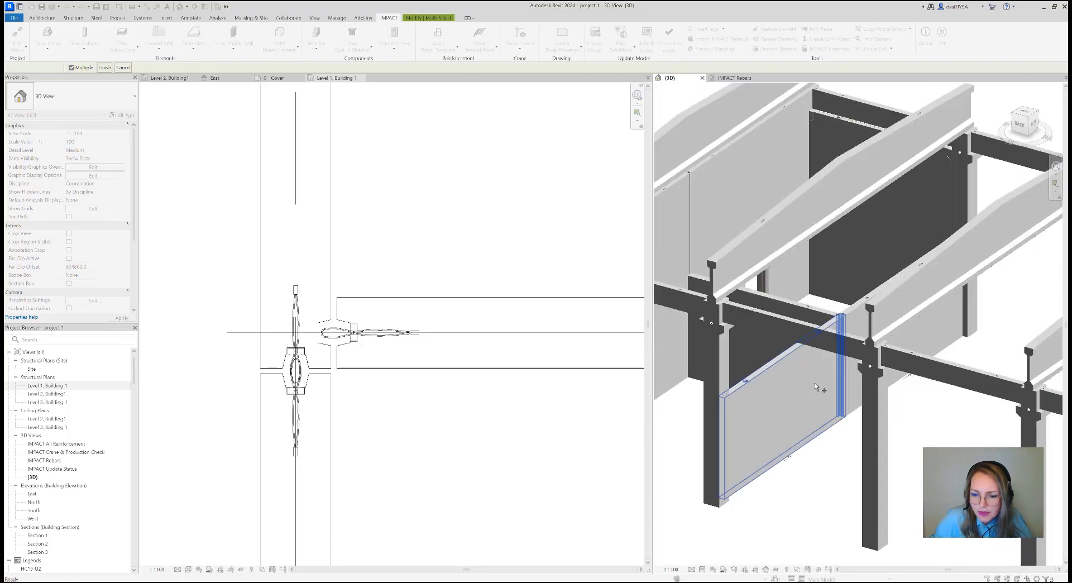
scroll(820, 381, "down", 1)
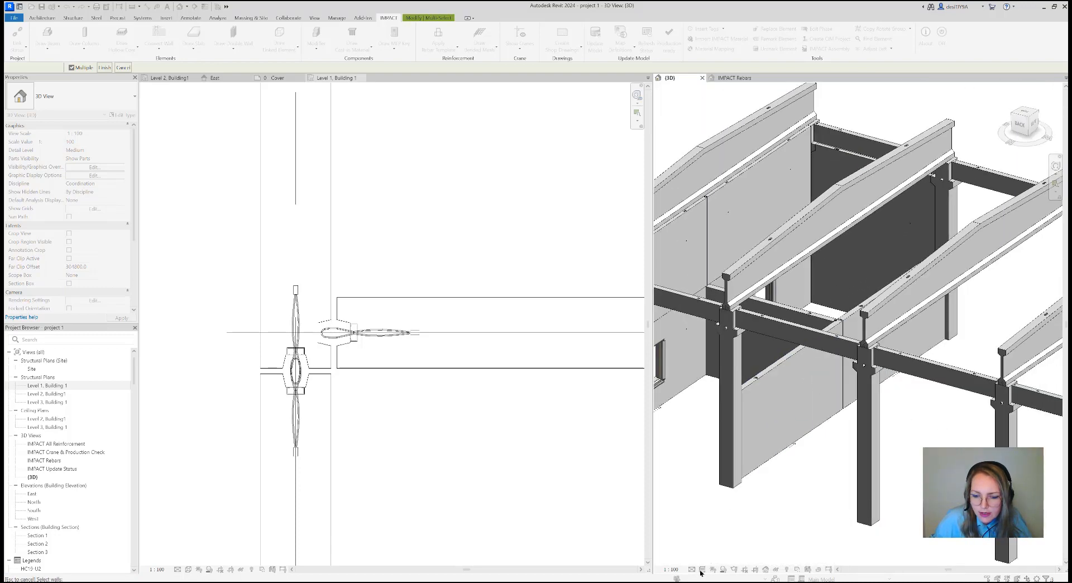
key("Escape")
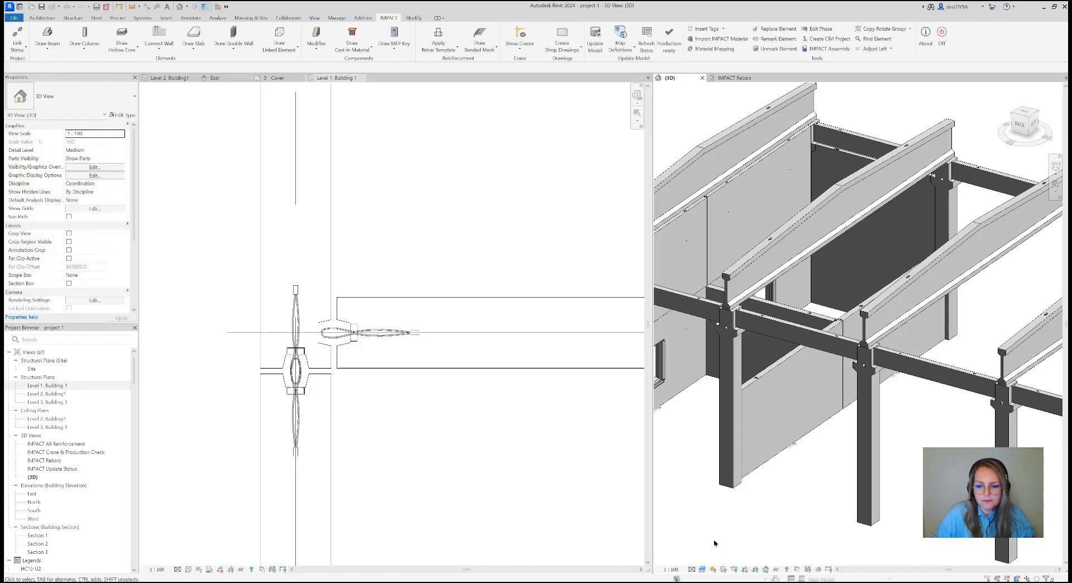
Set the 3D view's visual style to Wireframe and inspect the connection loops along the joint between the inner walls
left_click(702, 569)
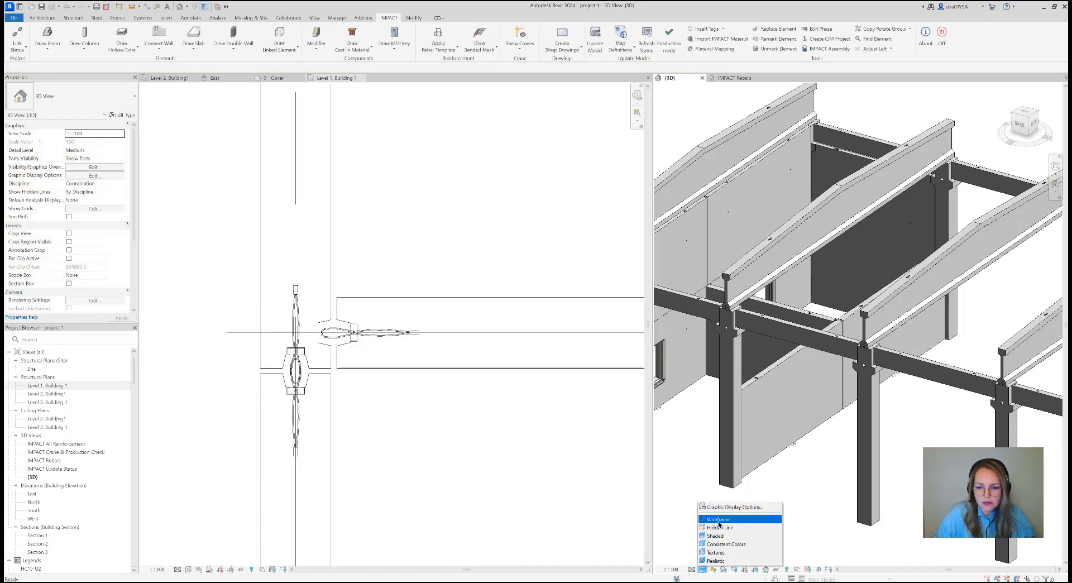
left_click(726, 518)
scroll(813, 396, "up", 5)
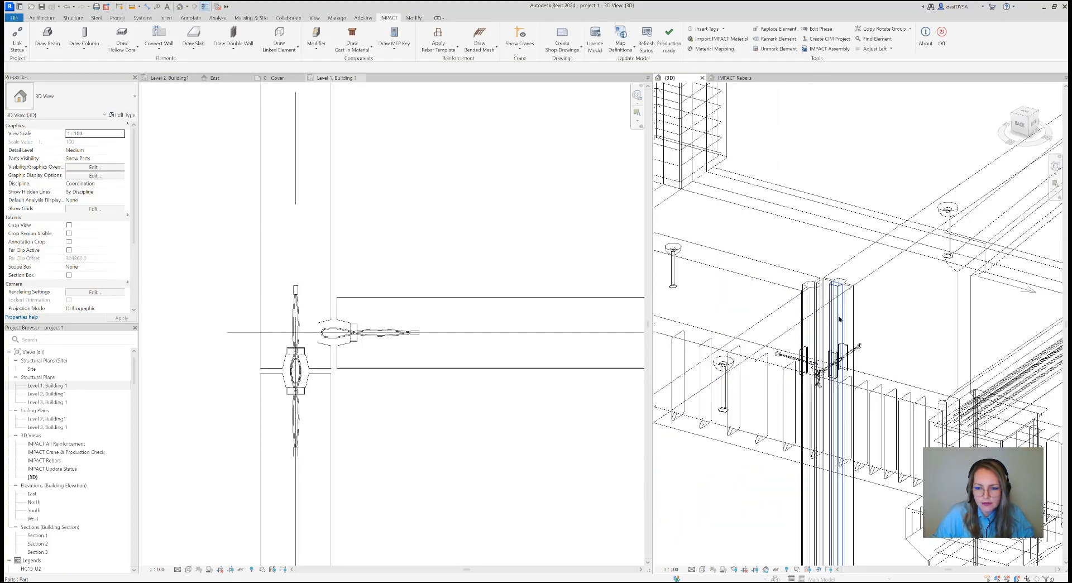
scroll(814, 395, "down", 5)
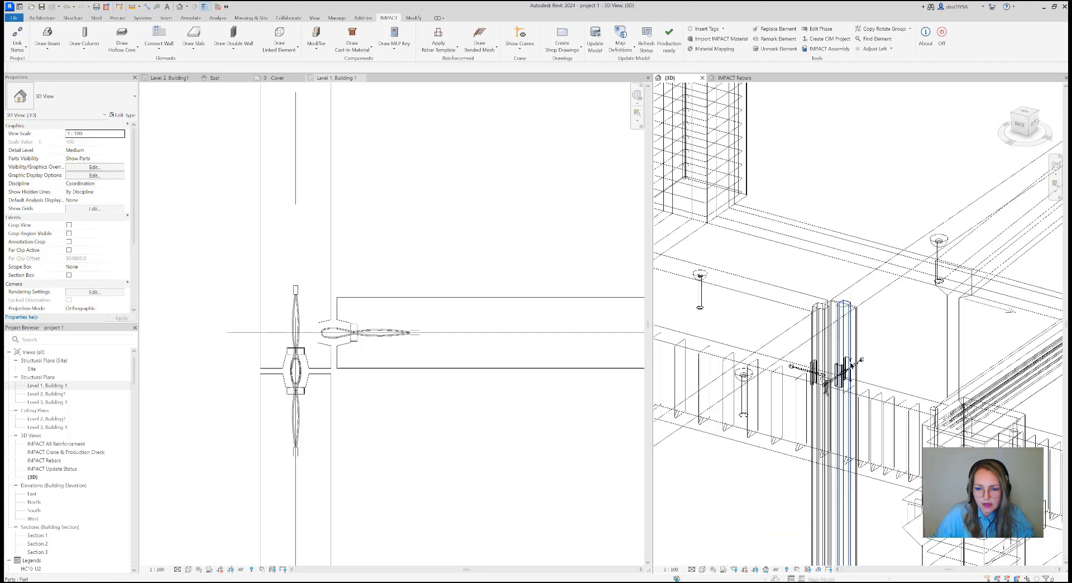
scroll(837, 390, "down", 3)
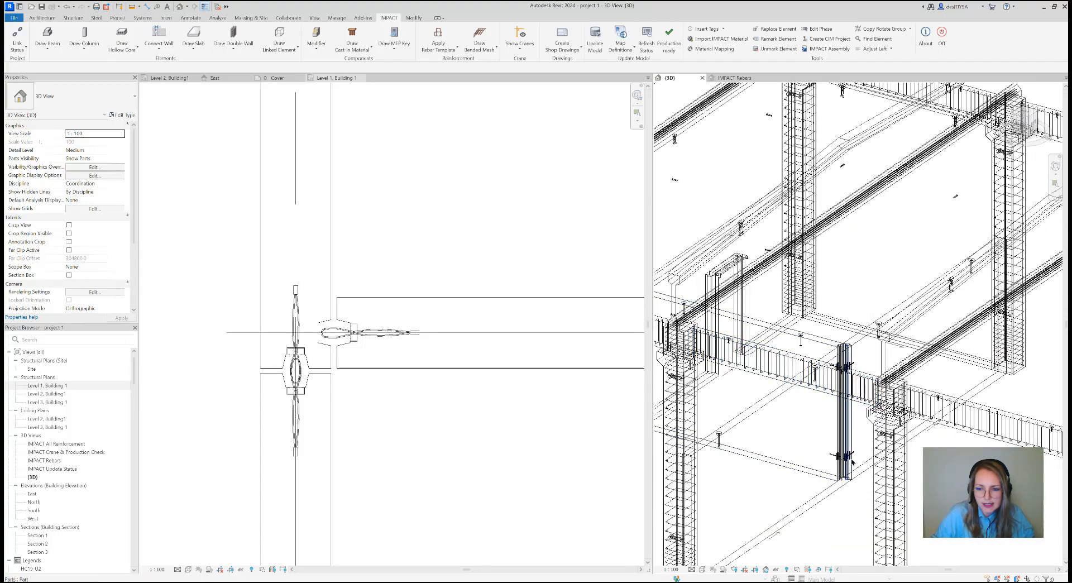
scroll(346, 401, "down", 7)
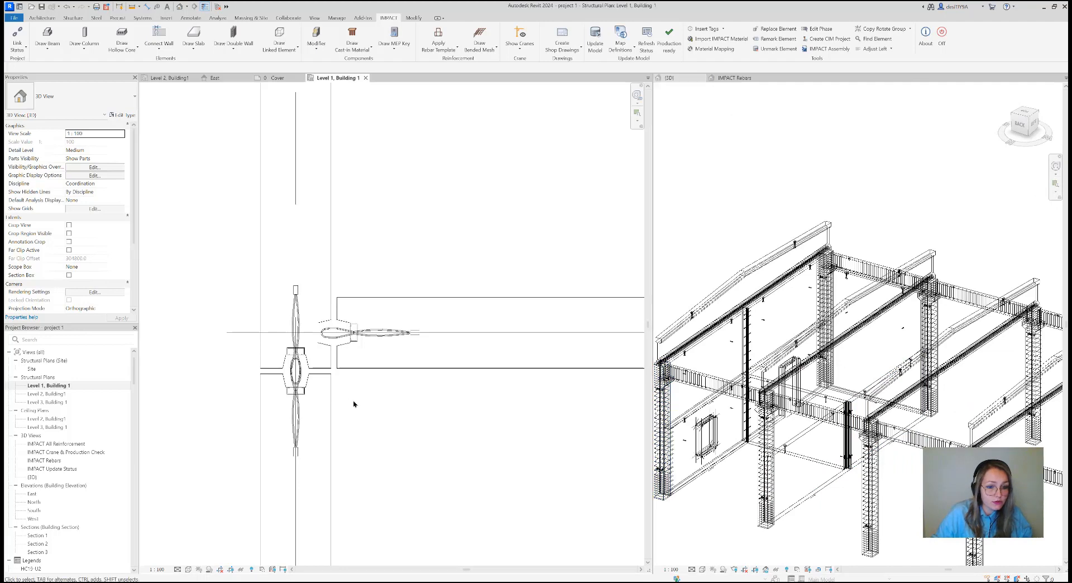
Connect the gridline B inner wall to the outer walls with Connect Wall, using project joint J6-0344_001 and its Option 1
middle_click_drag(627, 414, 486, 376)
scroll(487, 376, "up", 2)
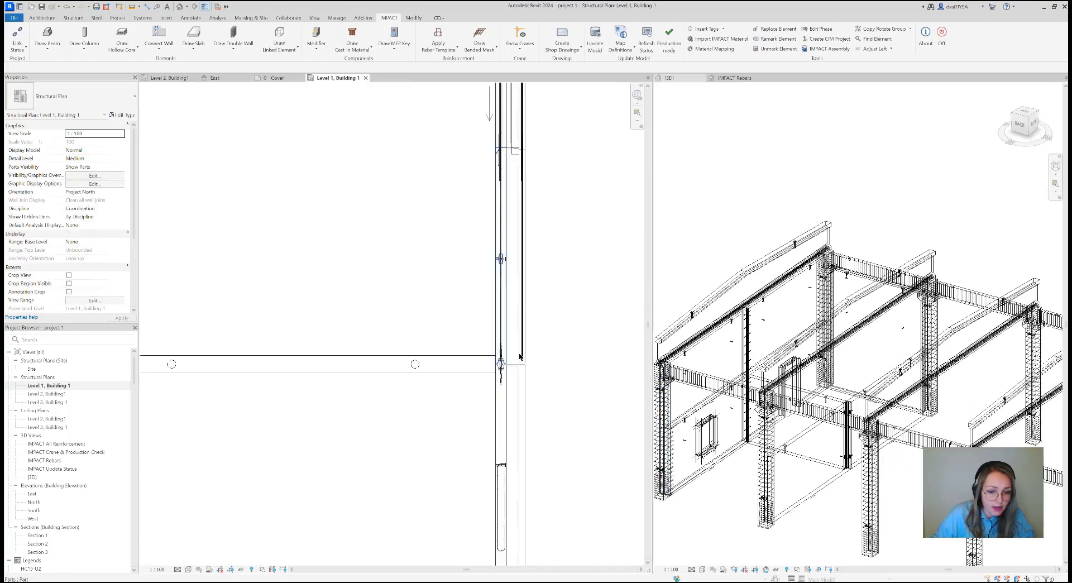
left_click_drag(547, 385, 448, 321)
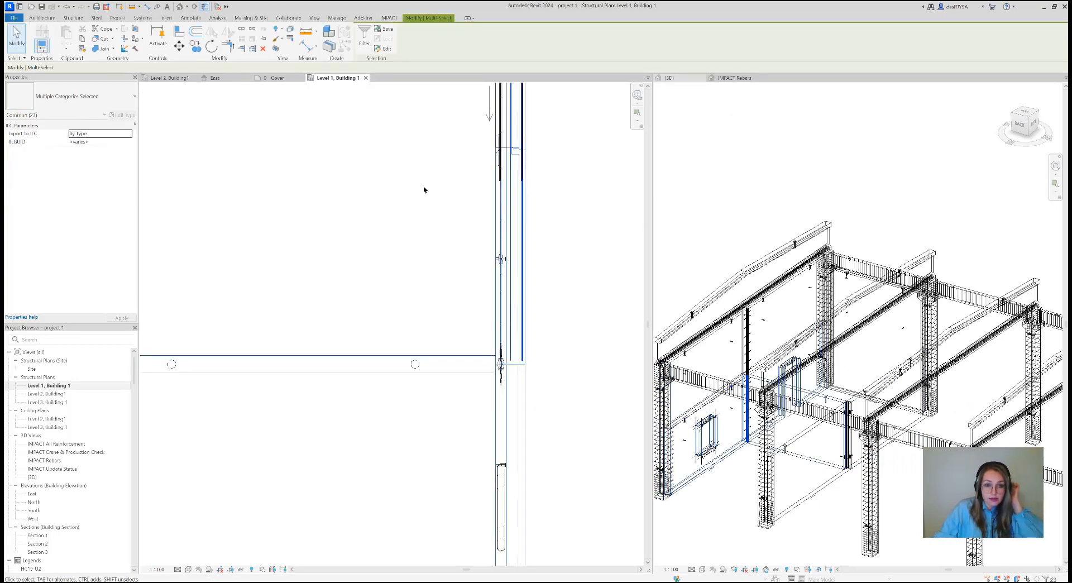
left_click(388, 18)
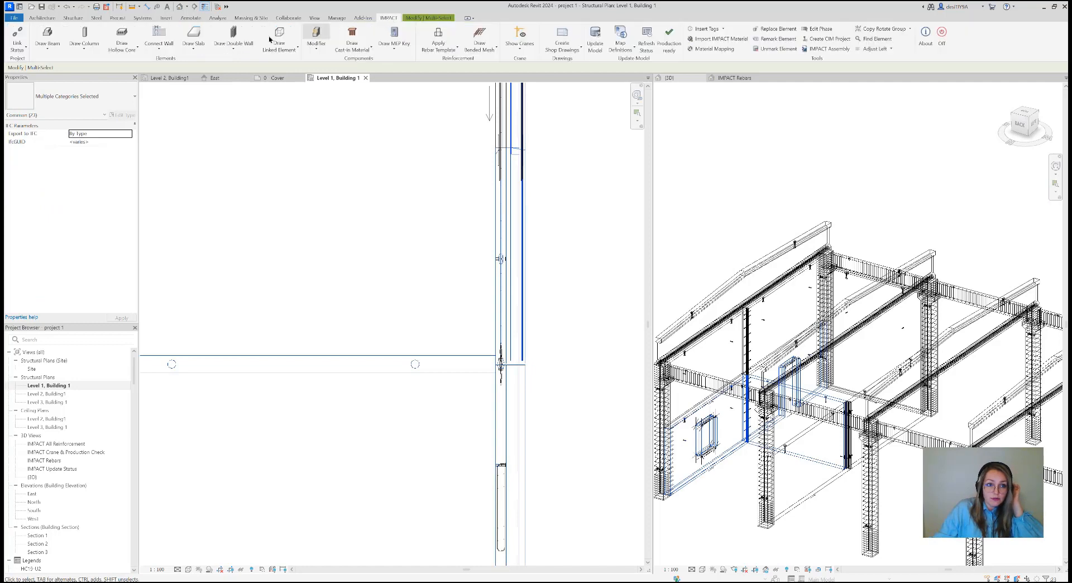
left_click(154, 52)
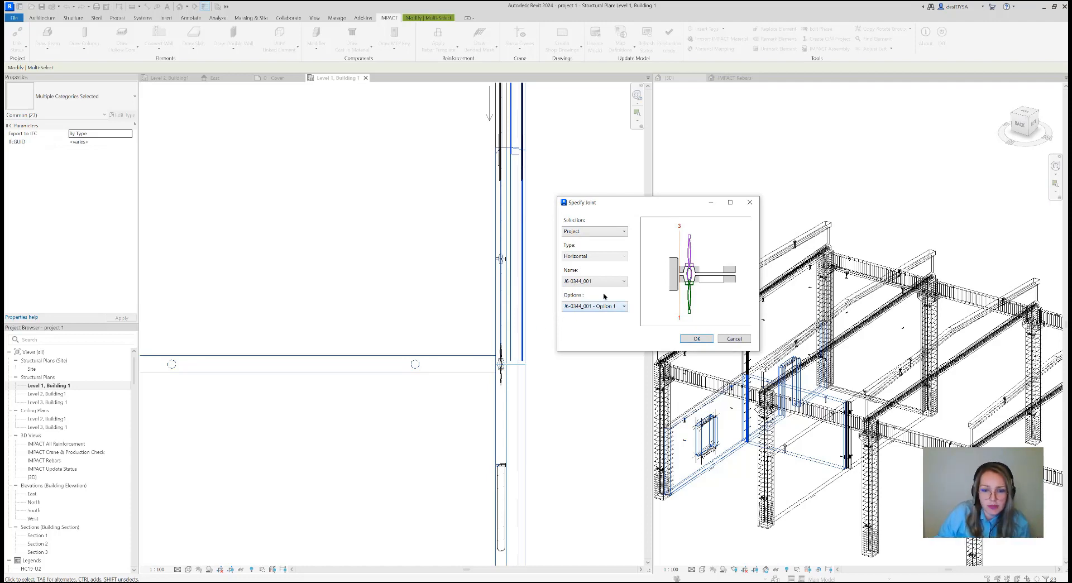
left_click(615, 310)
left_click(615, 309)
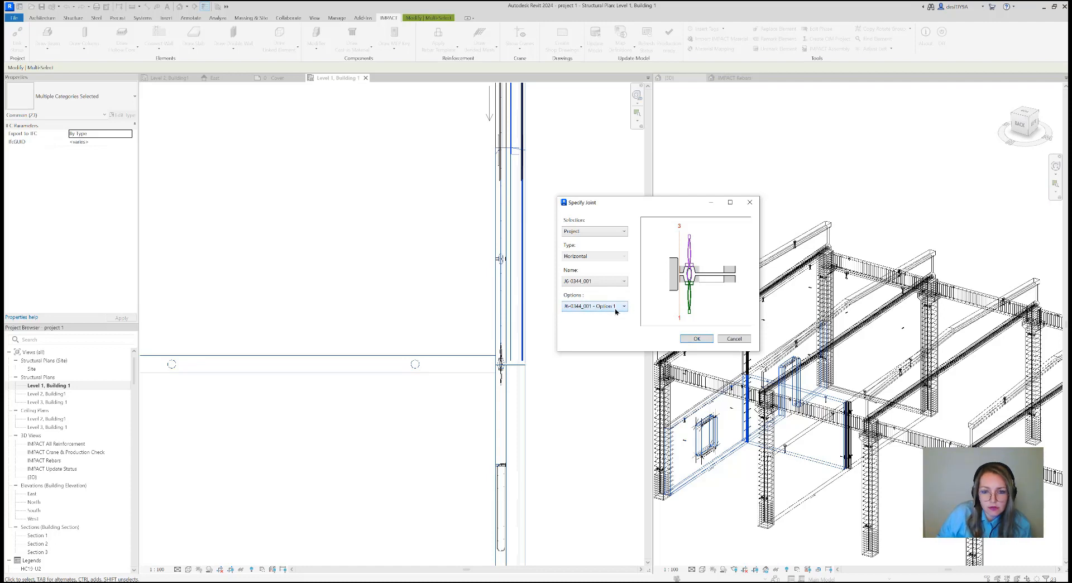
left_click(696, 339)
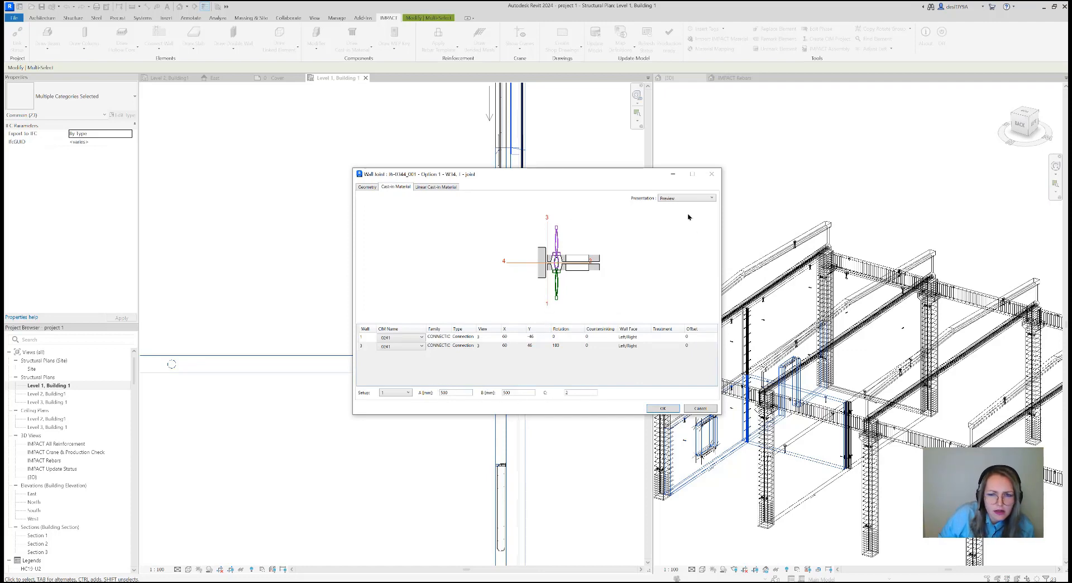
Check the cast-in material in the Placing presentation, apply the joint with setup 1 and acknowledge the wall edit notices
left_click(683, 199)
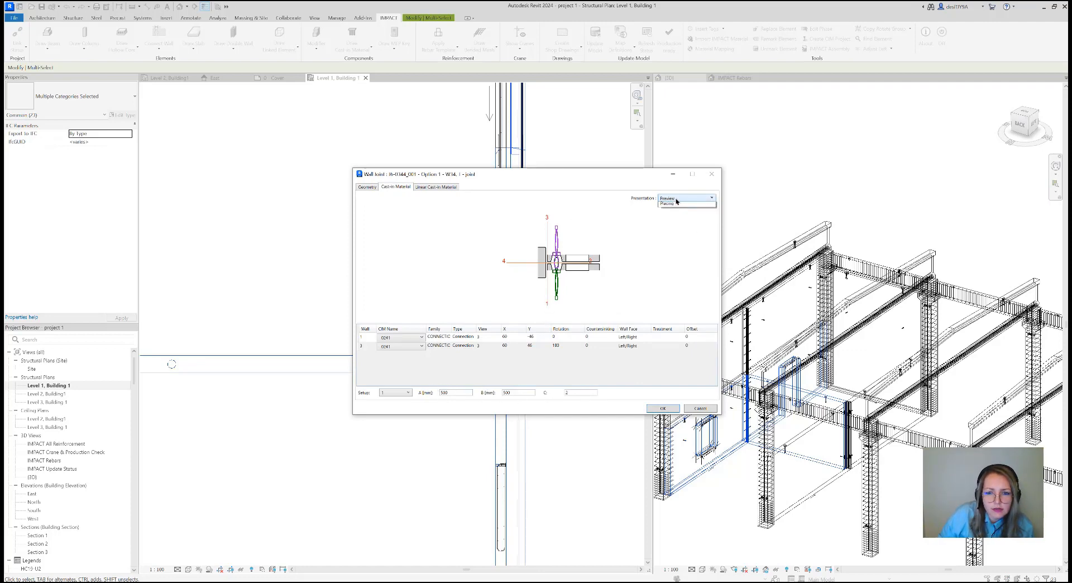
left_click(675, 212)
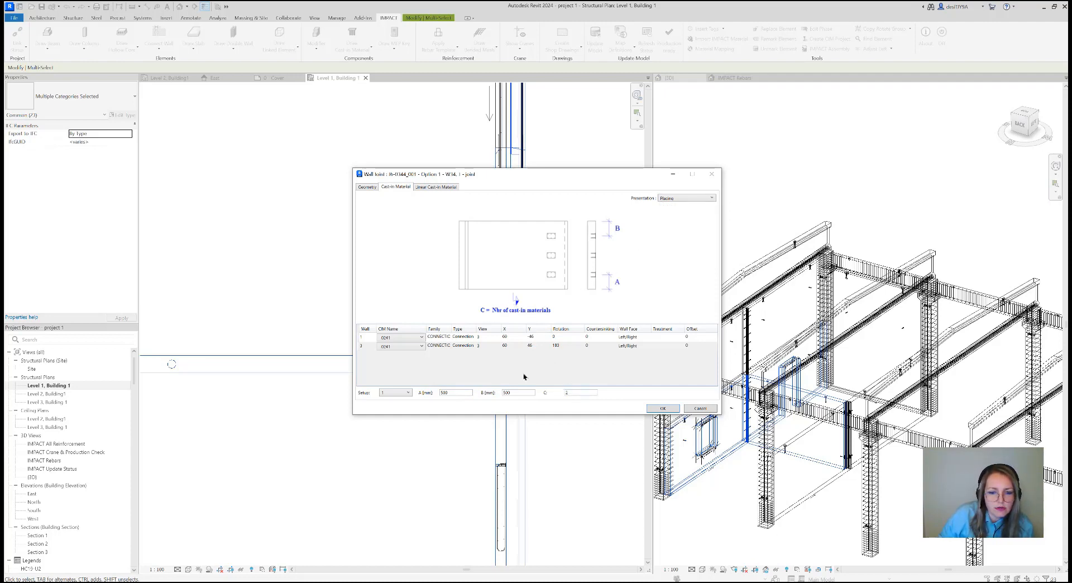
left_click(662, 409)
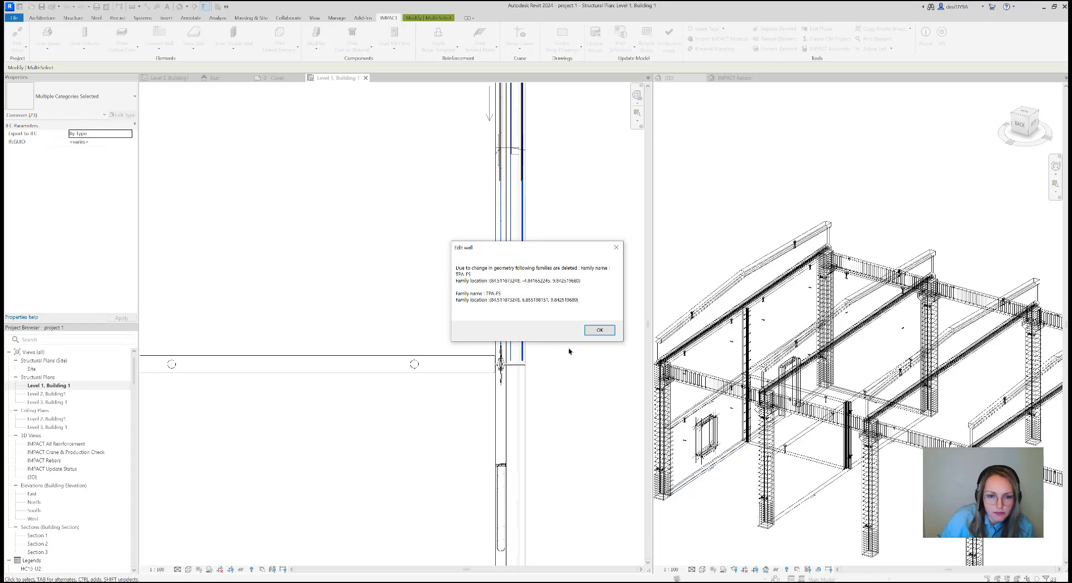
left_click(596, 331)
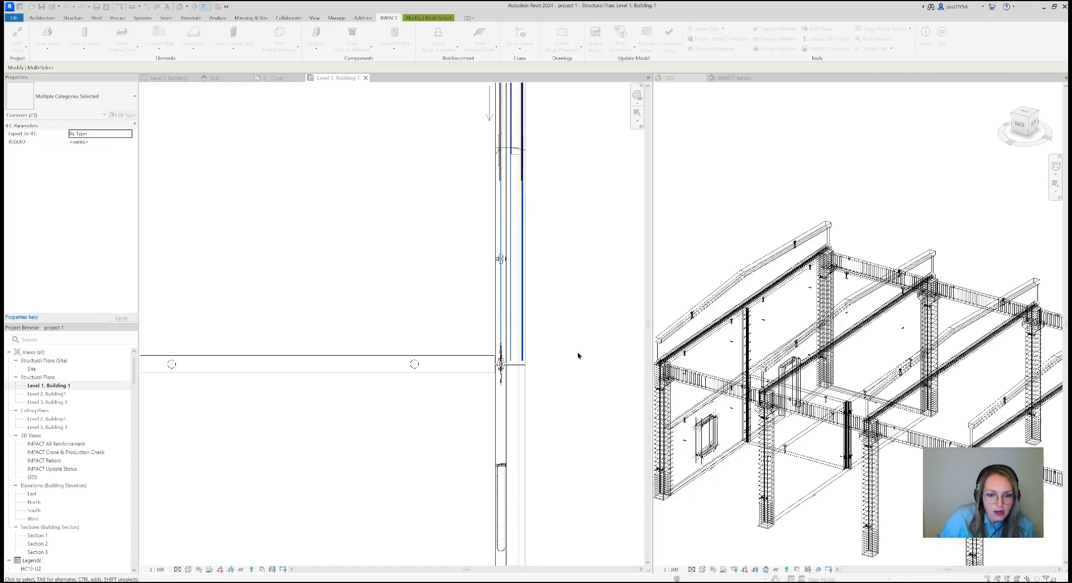
left_click(598, 333)
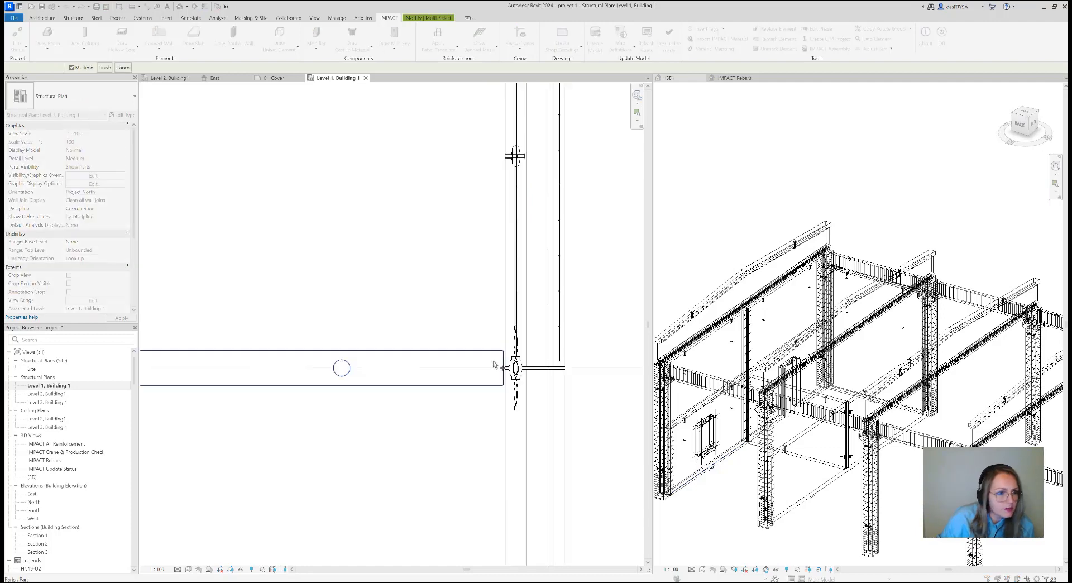
End Connect Wall and examine the joint between the gridline B inner wall and the outer walls in the Level 1 plan
left_click(533, 395)
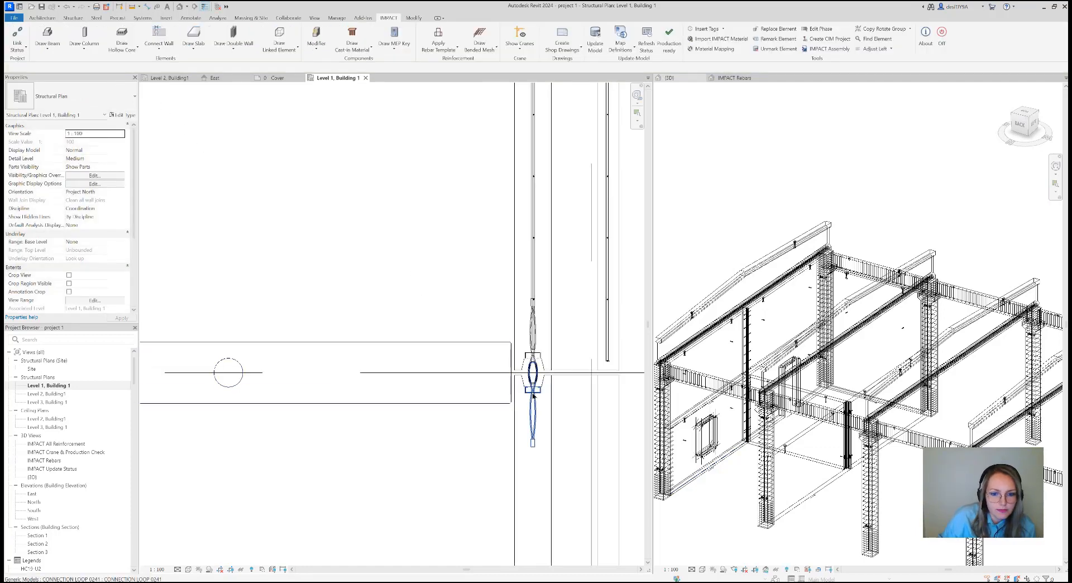
scroll(528, 385, "up", 5)
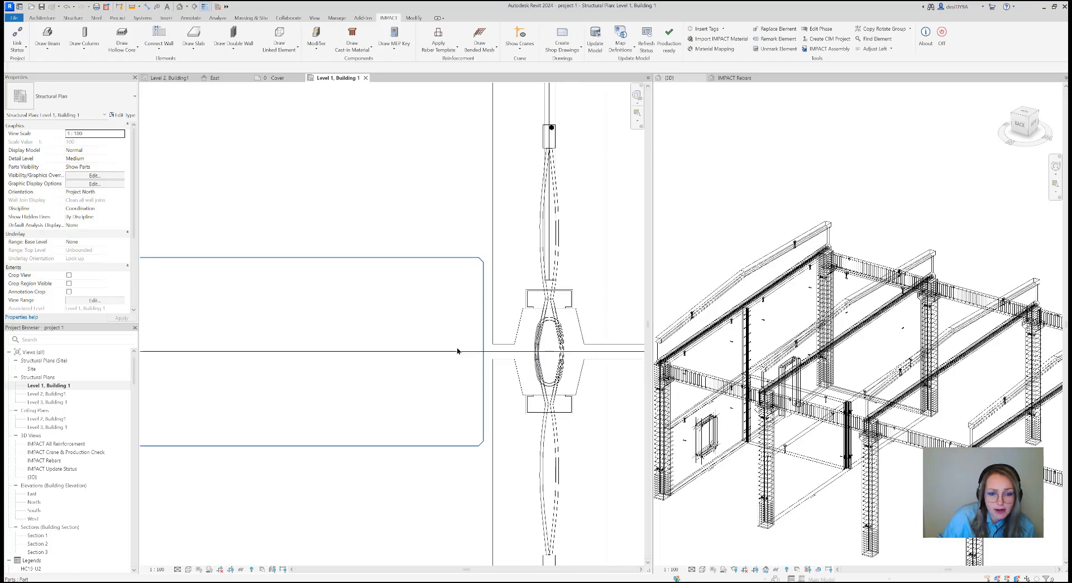
scroll(457, 351, "down", 5)
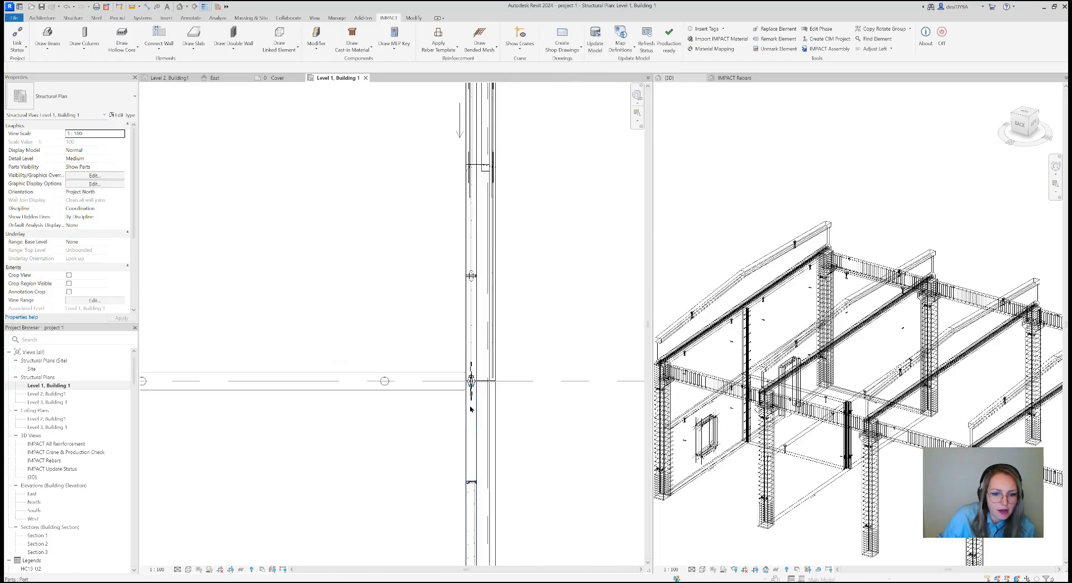
scroll(470, 409, "down", 3)
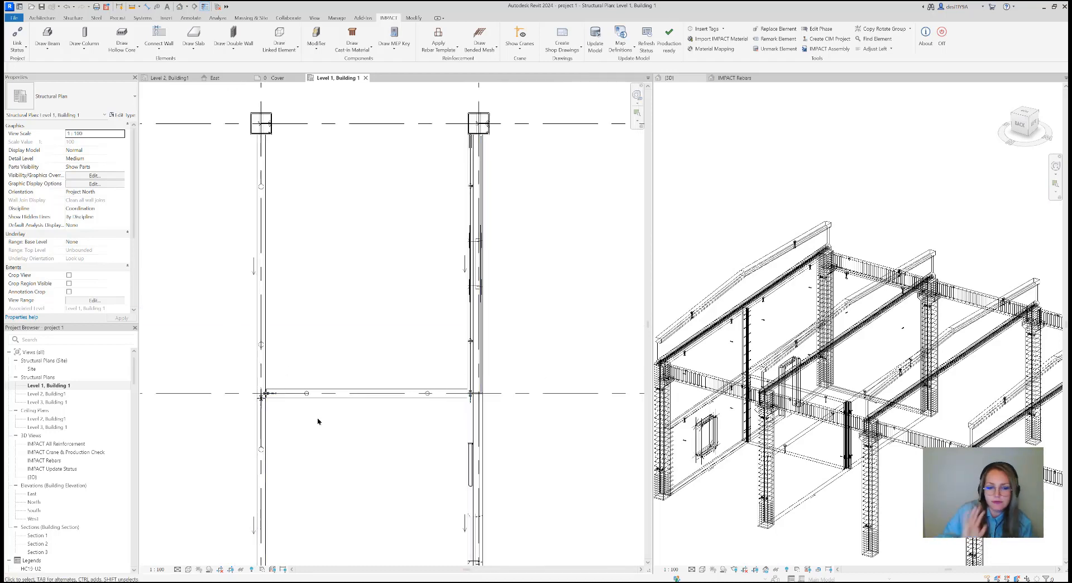
scroll(321, 421, "down", 5)
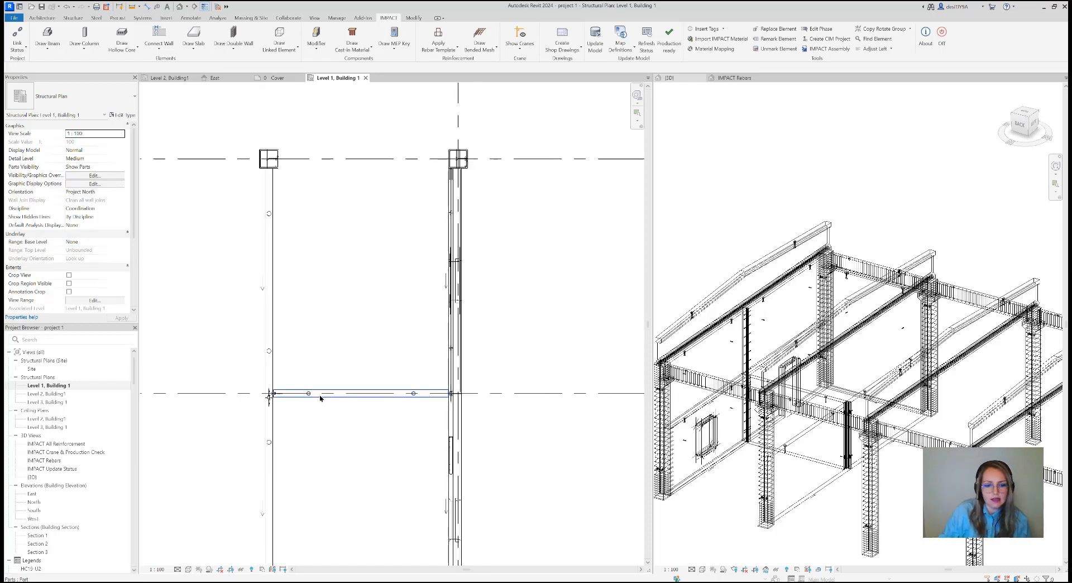
scroll(366, 371, "up", 8)
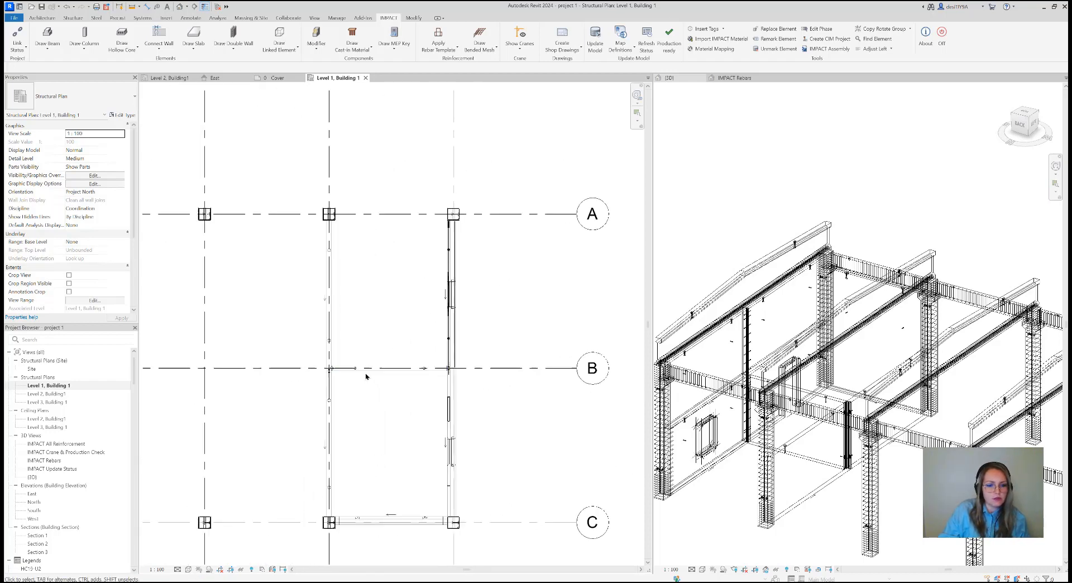
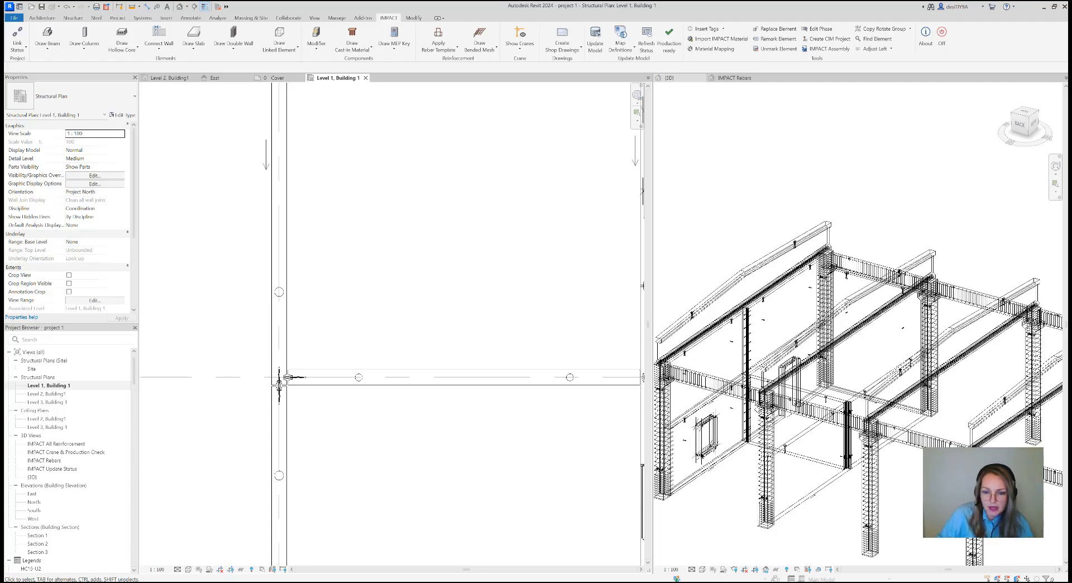
Set the 3D view's visual style to Shaded and examine the inside face of the outer wall with the window
left_click(732, 422)
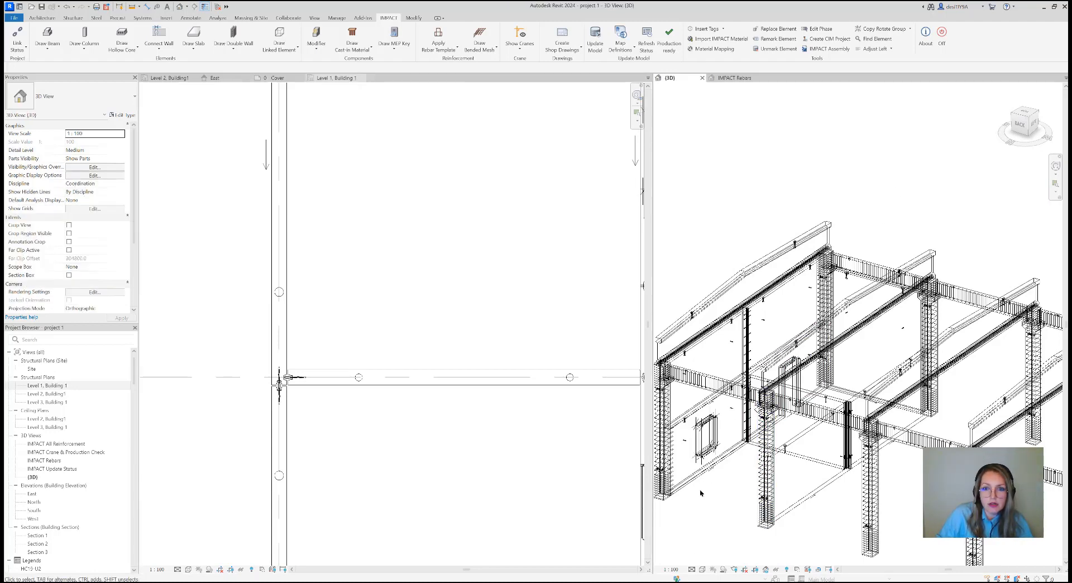
left_click(702, 569)
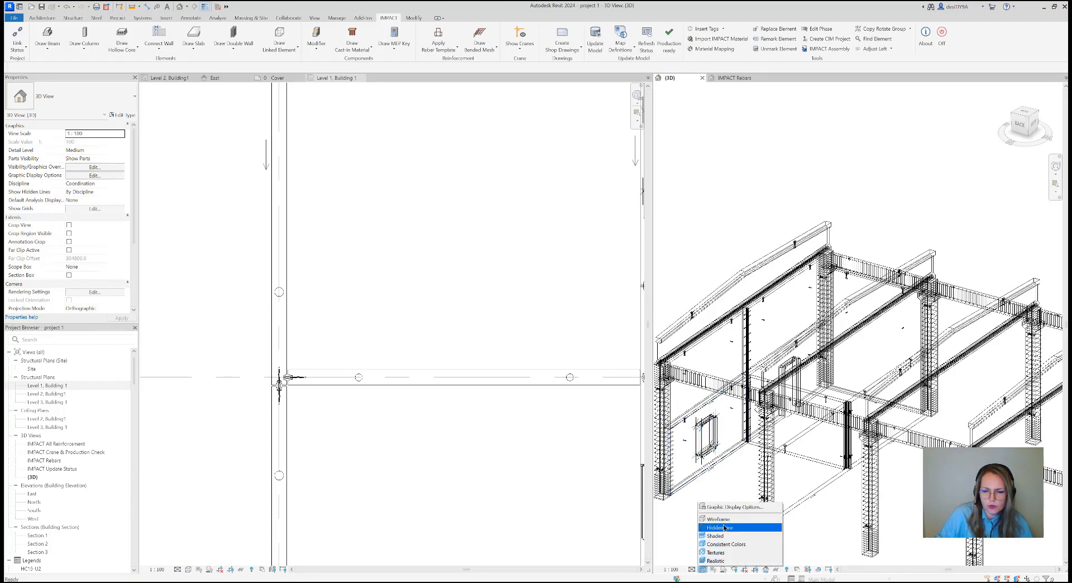
left_click(723, 536)
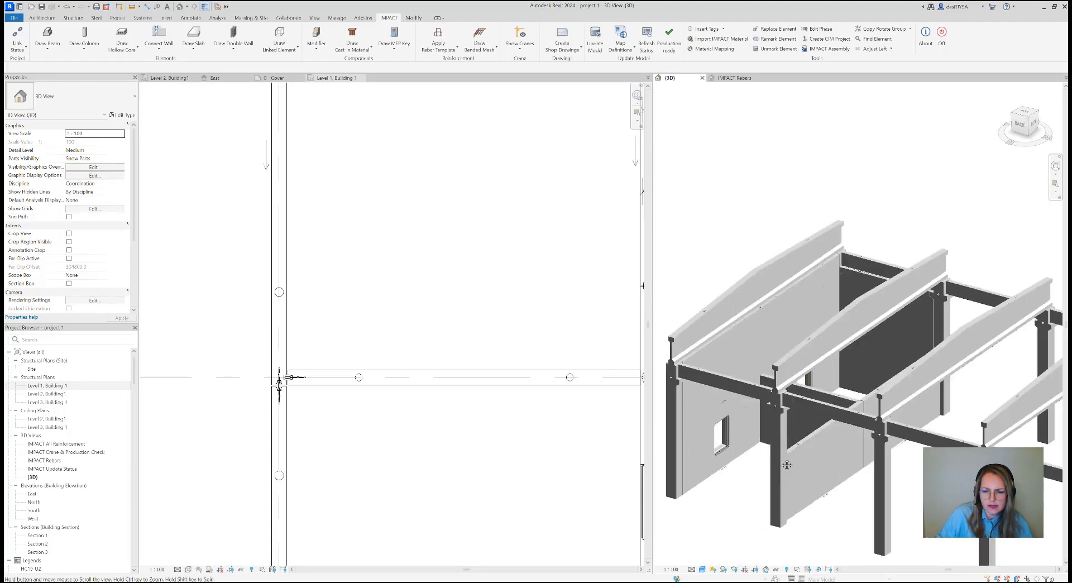
middle_click_drag(786, 465, 794, 441)
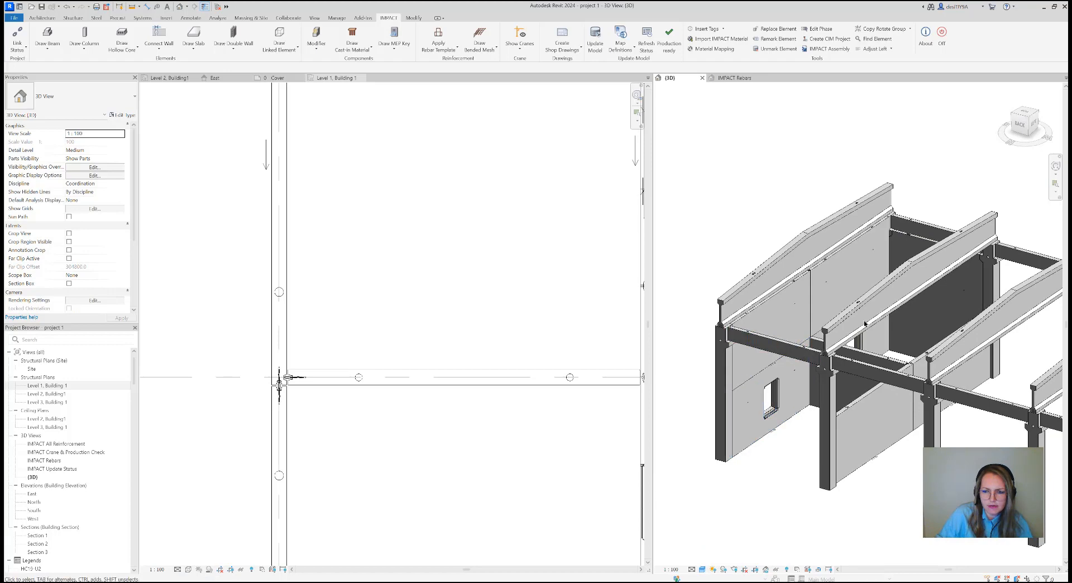
scroll(427, 428, "down", 4)
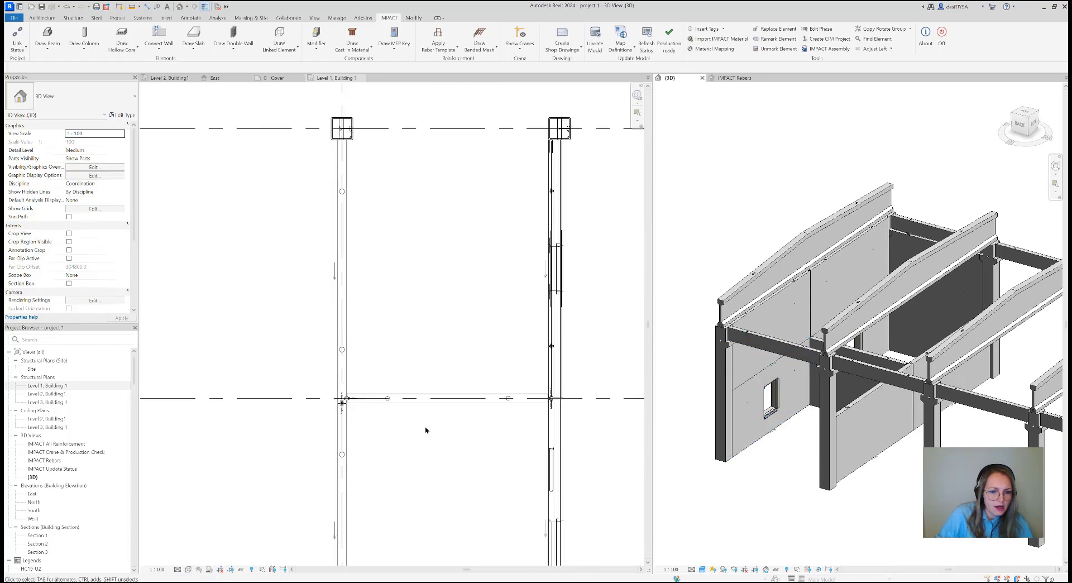
left_click(427, 429)
scroll(463, 454, "up", 3)
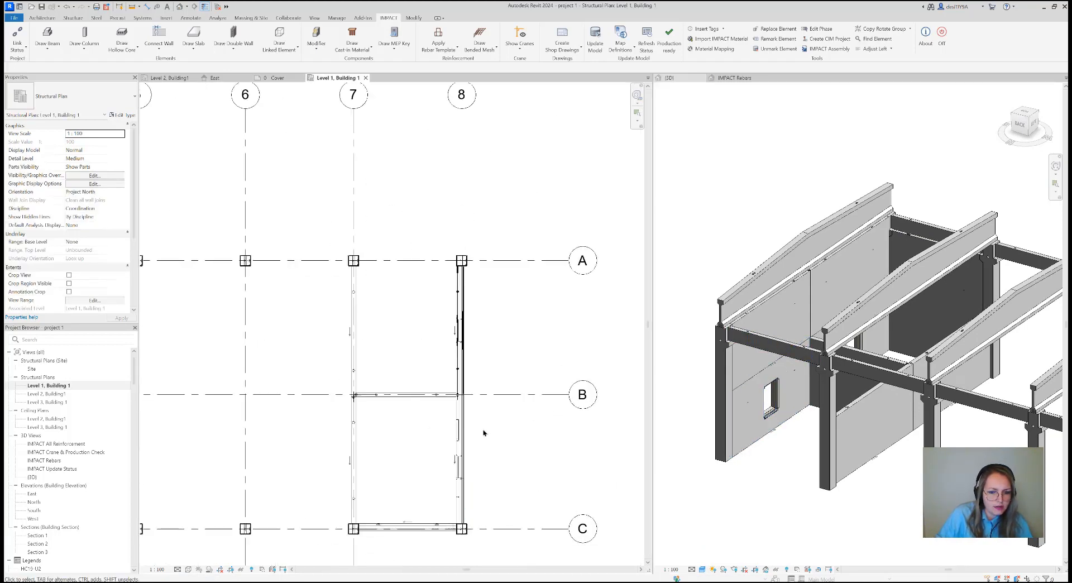
middle_click_drag(483, 432, 455, 385)
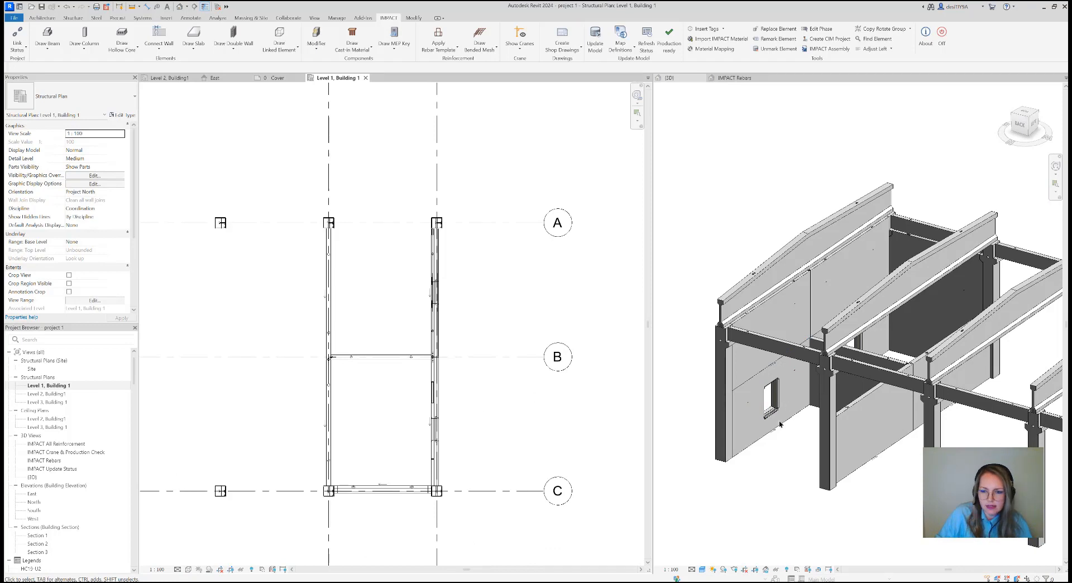
left_click(770, 462)
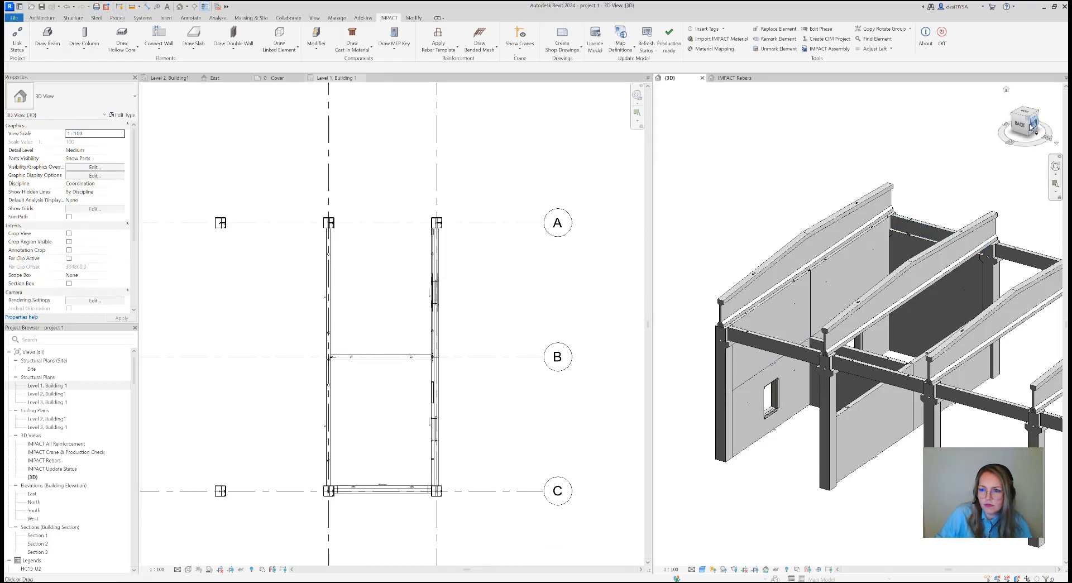
left_click_drag(1024, 125, 1063, 114)
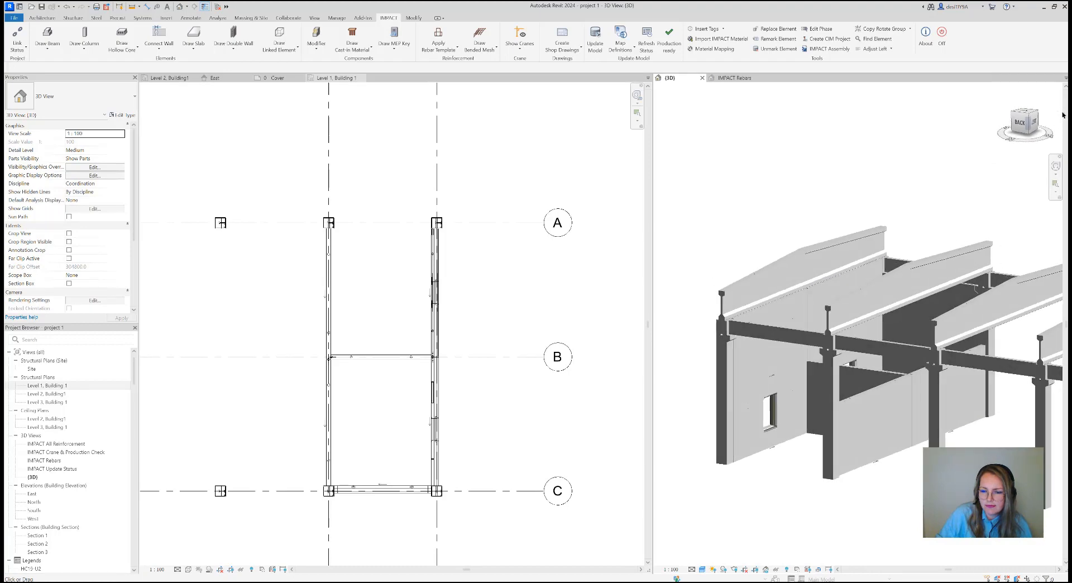
scroll(801, 499, "up", 3)
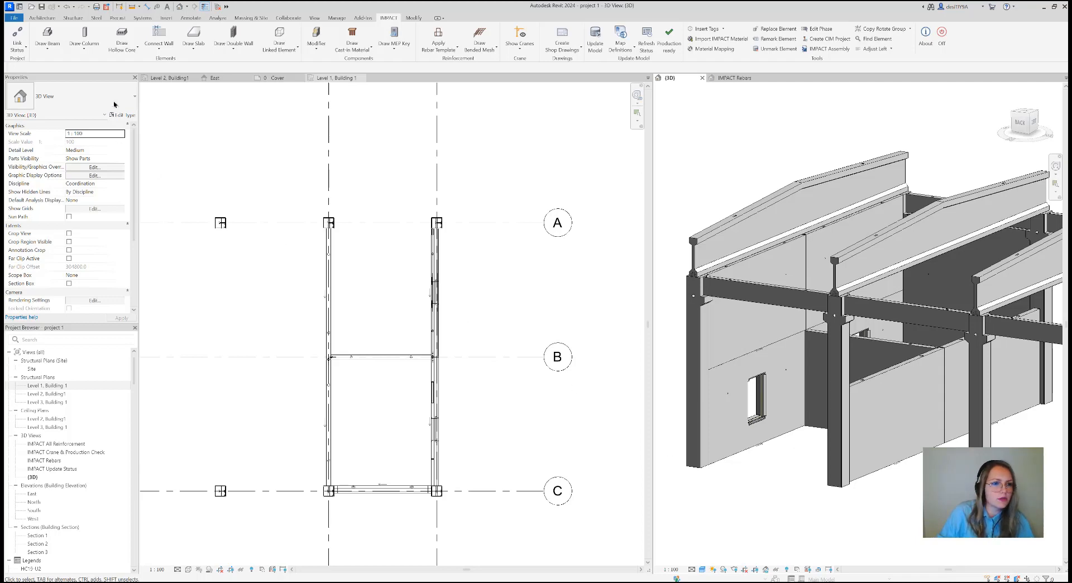
left_click(170, 52)
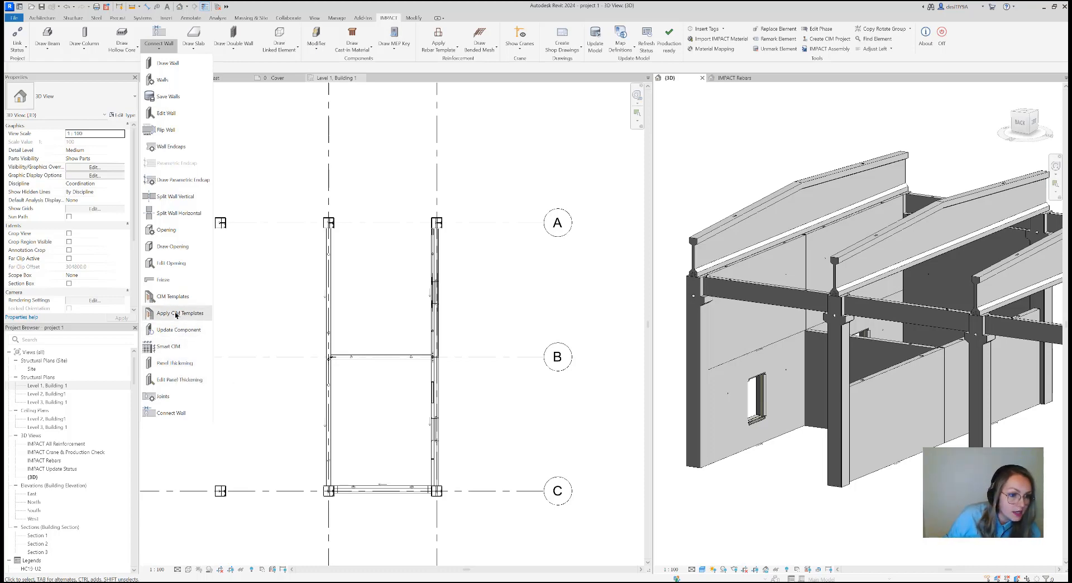
left_click(177, 364)
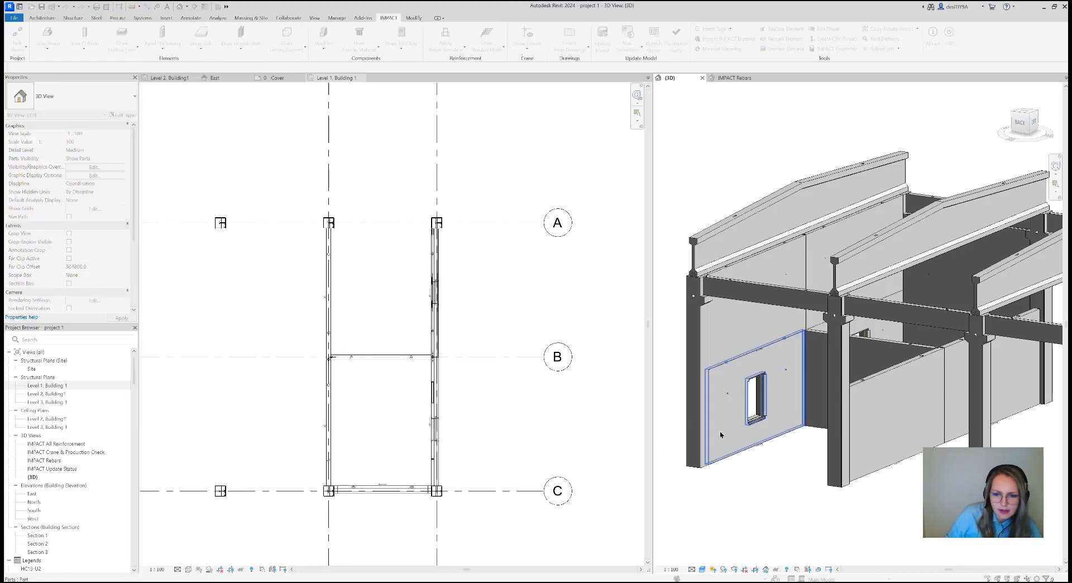
left_click(765, 440)
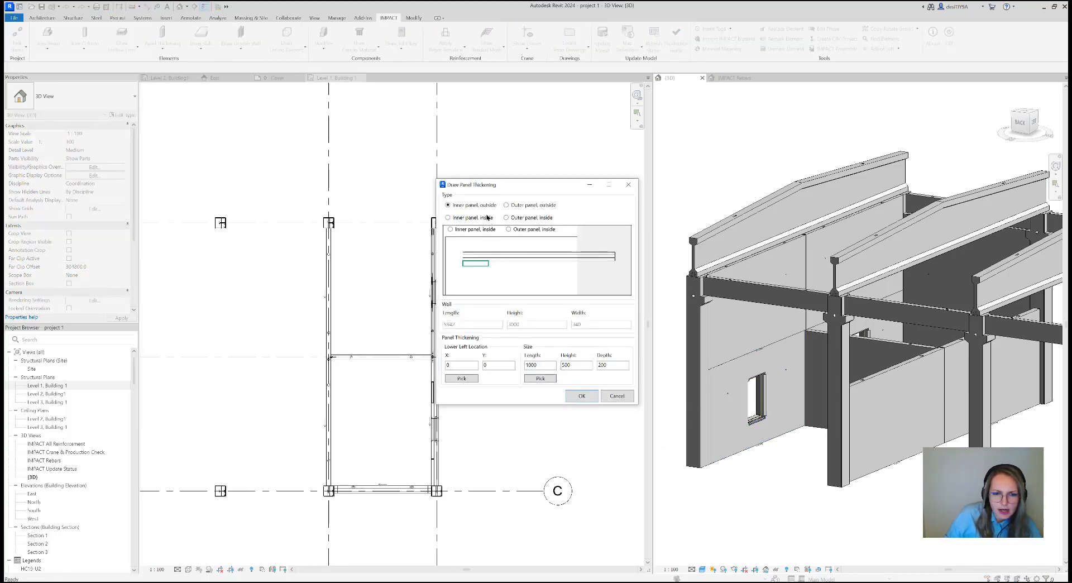
left_click_drag(507, 185, 562, 207)
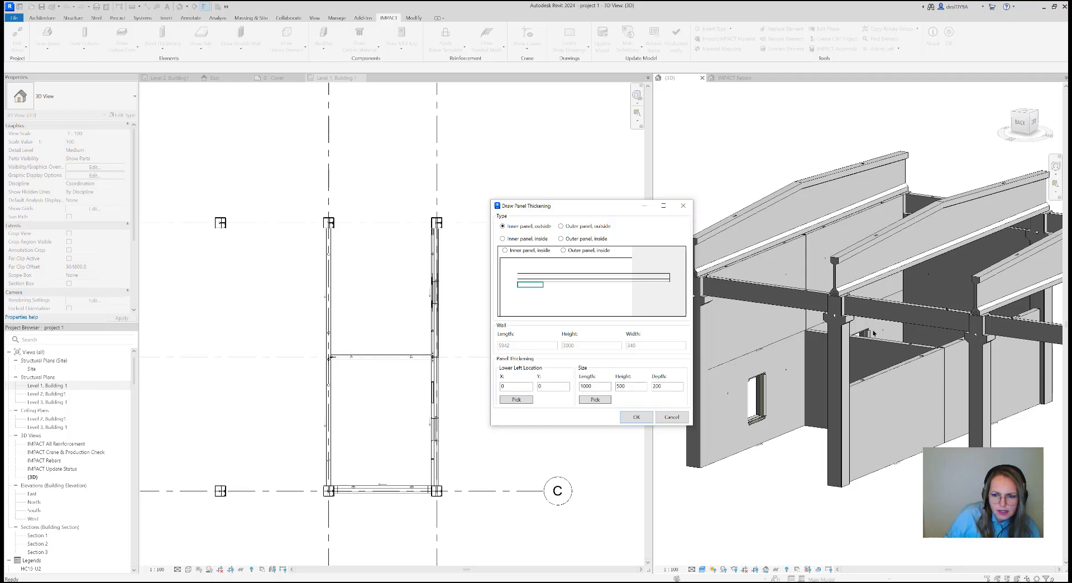
left_click(683, 205)
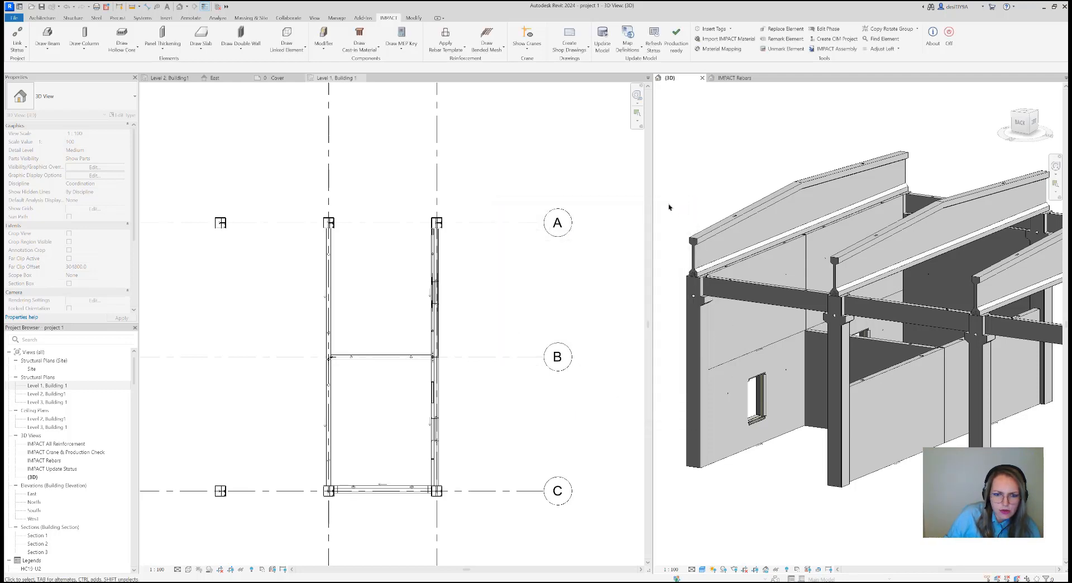
Start Panel Thickening on the lower outer wall with the window, using the type Inner panel, outside
left_click(244, 165)
scroll(747, 447, "down", 2)
left_click(747, 447)
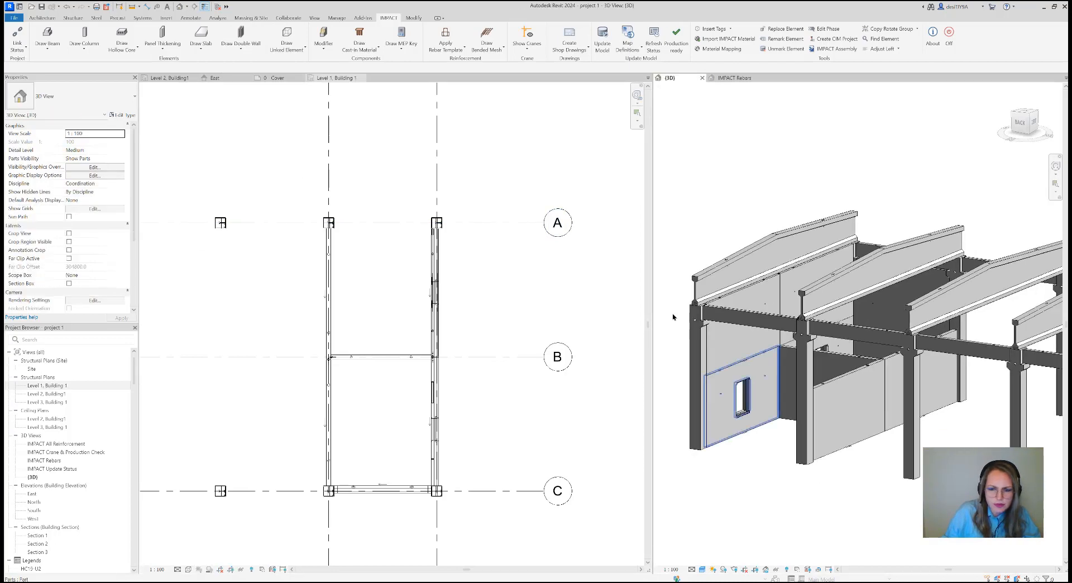
left_click(168, 39)
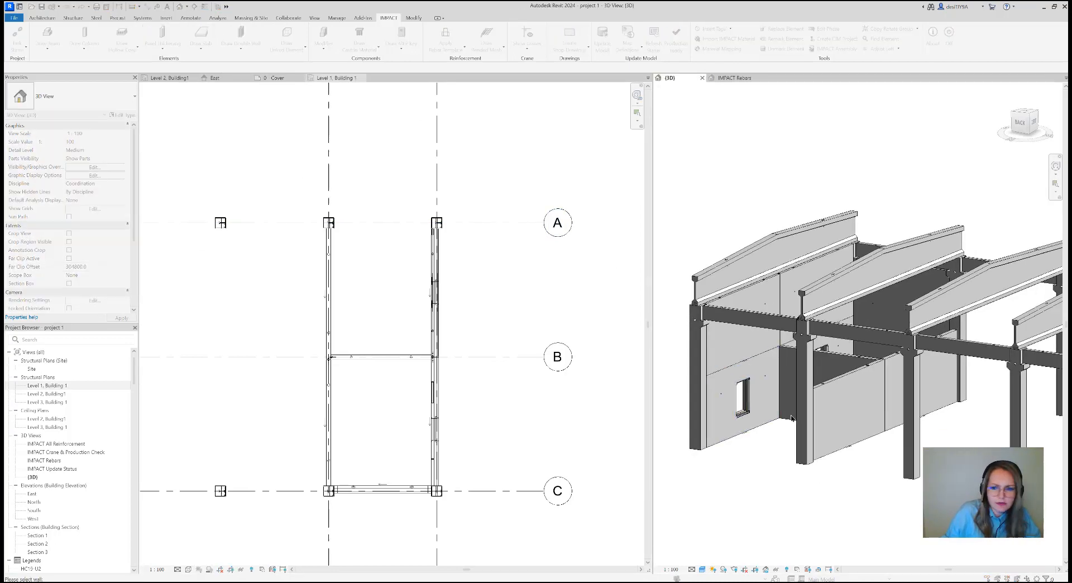
left_click(754, 413)
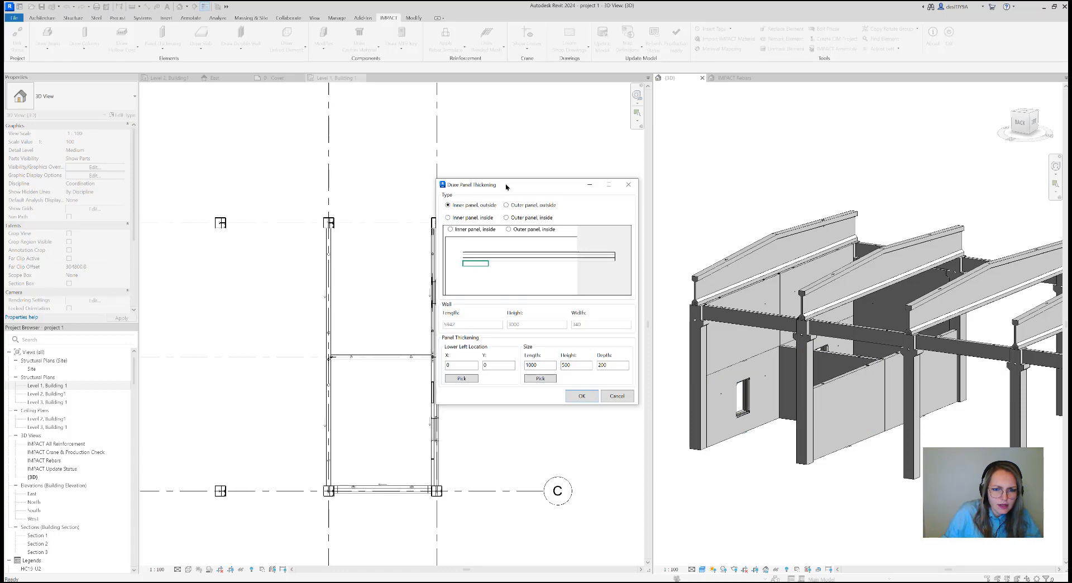
left_click_drag(506, 187, 537, 188)
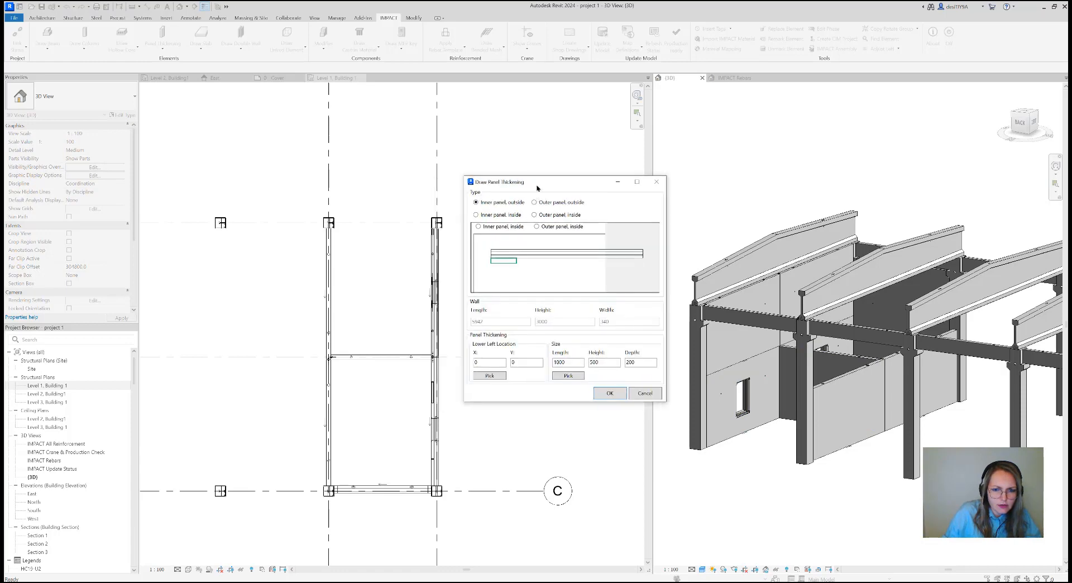
left_click(476, 215)
left_click(475, 202)
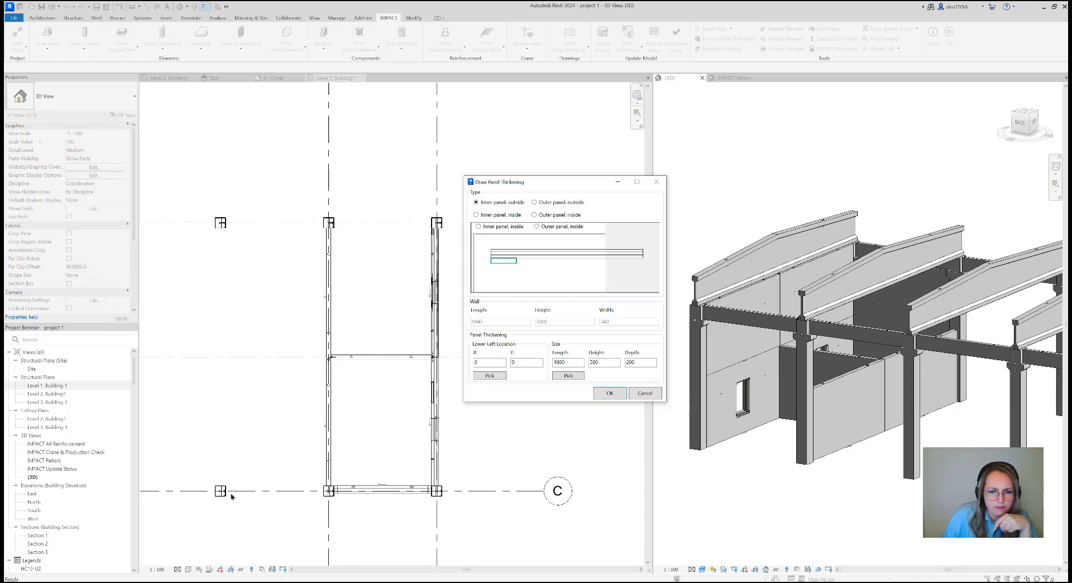
Create the panel thickening with Y location 2700, length 5840 and height 300, and check it on the wall in 3D
double_click(524, 362)
double_click(600, 362)
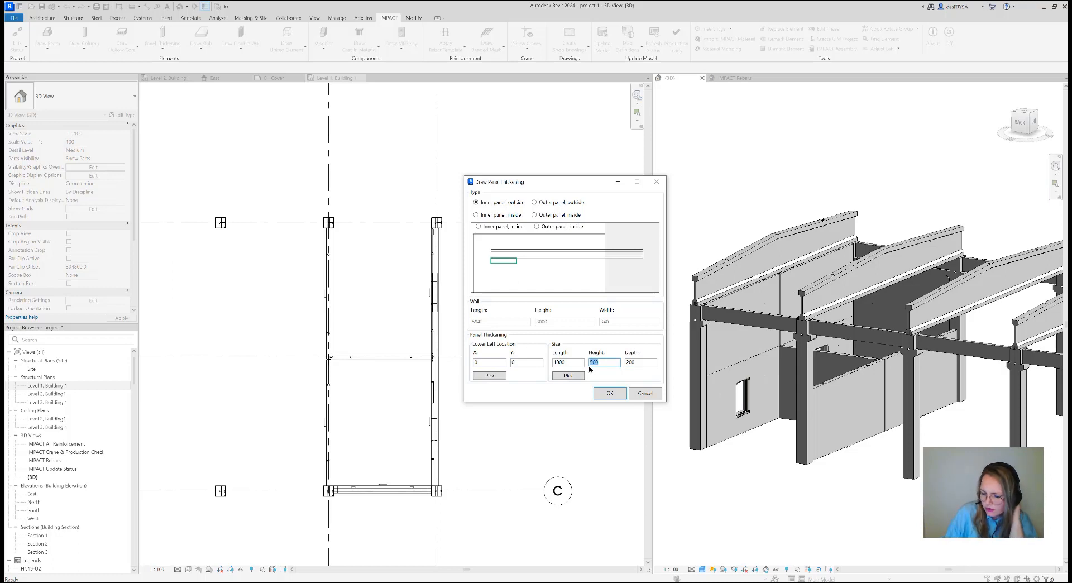
type("3")
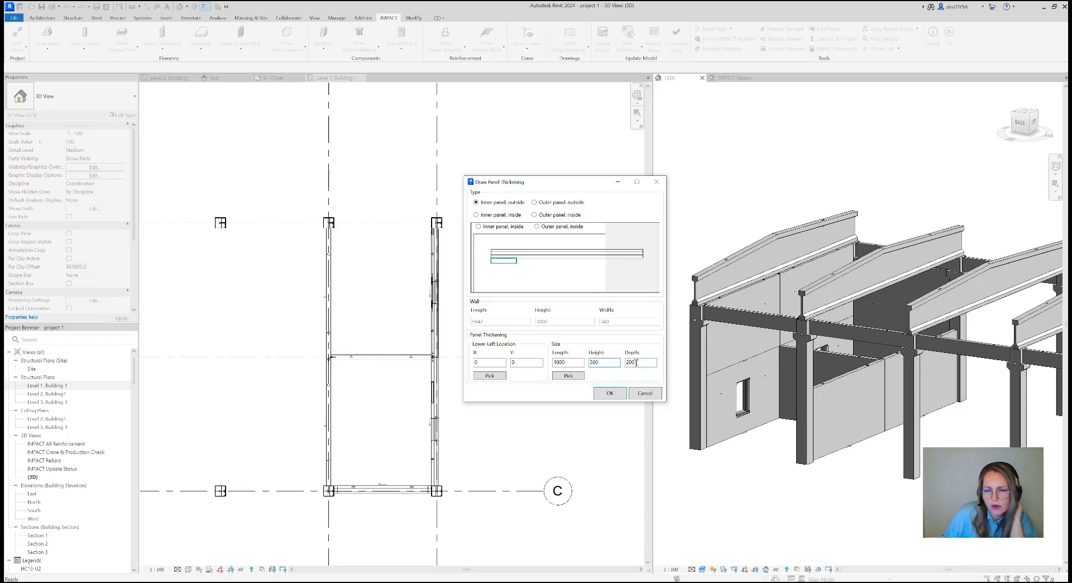
double_click(553, 362)
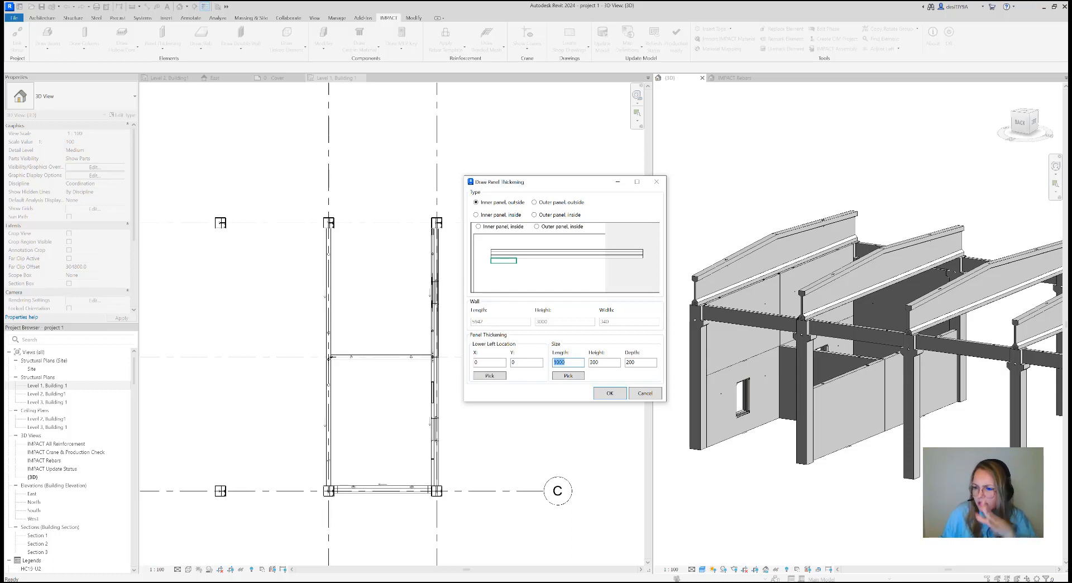
type("5840")
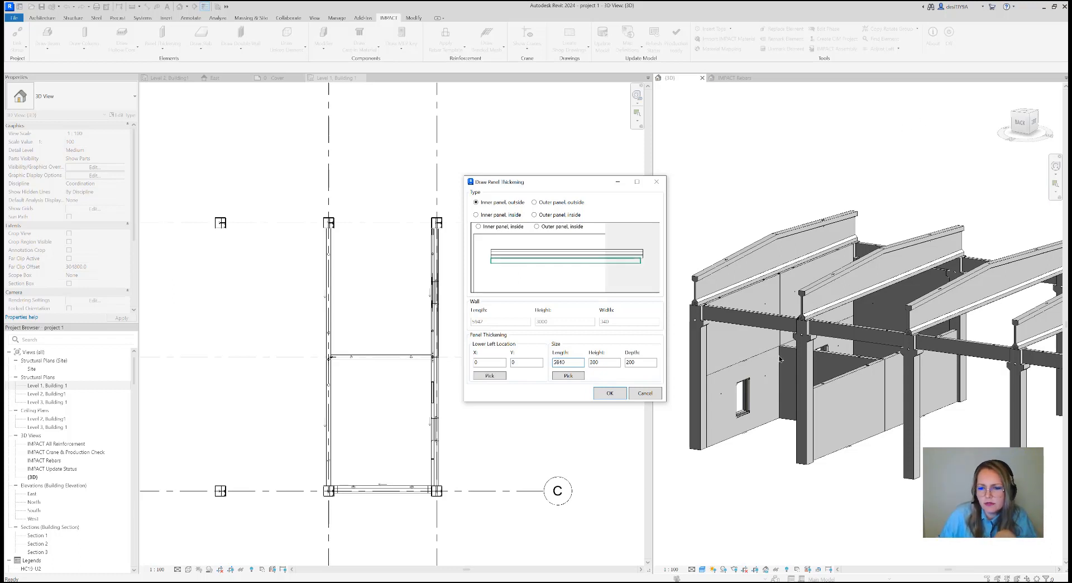
double_click(529, 364)
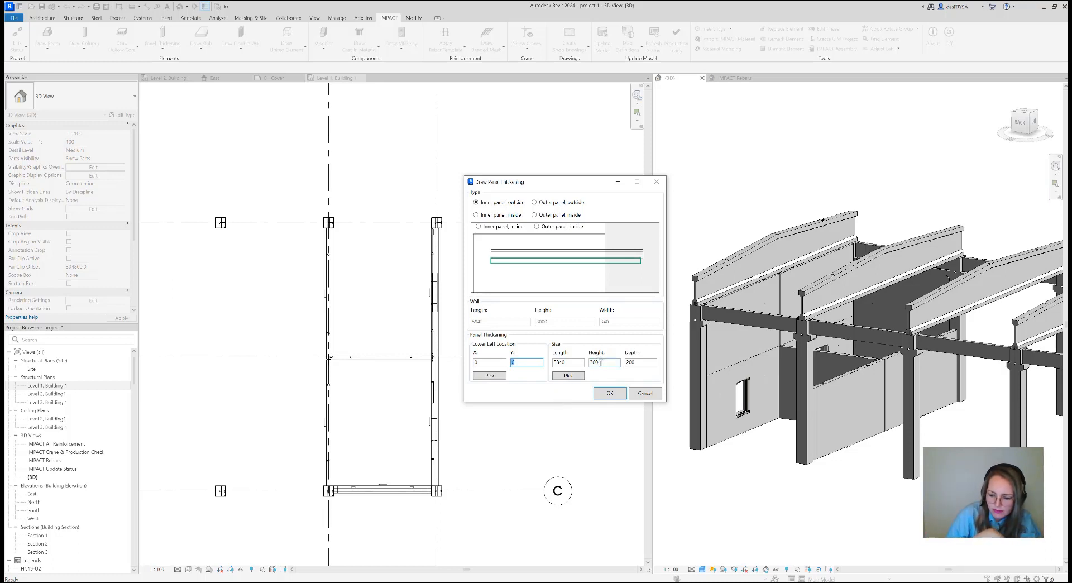
left_click(609, 393)
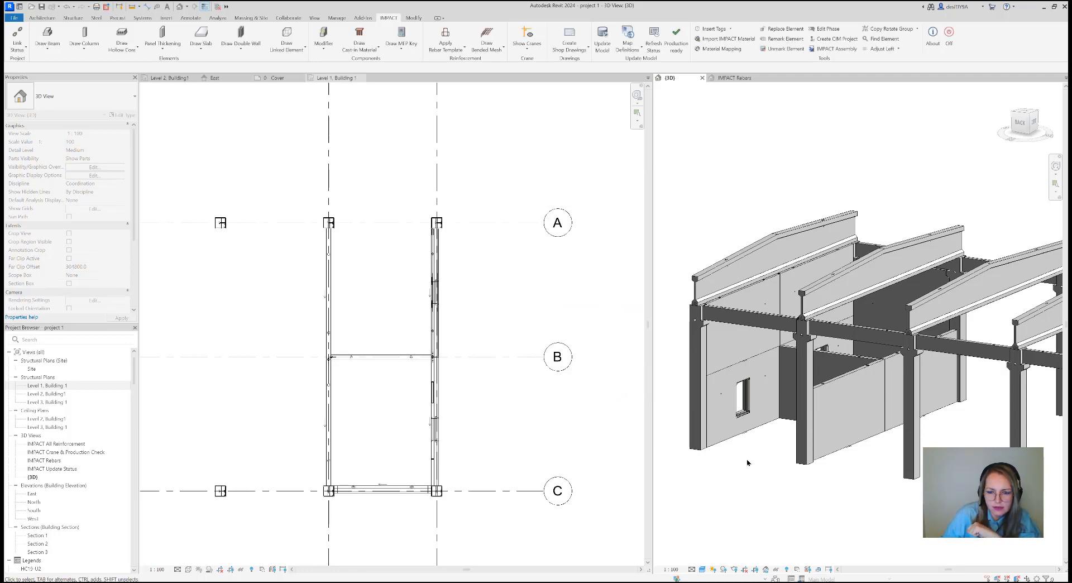
scroll(748, 454, "up", 5)
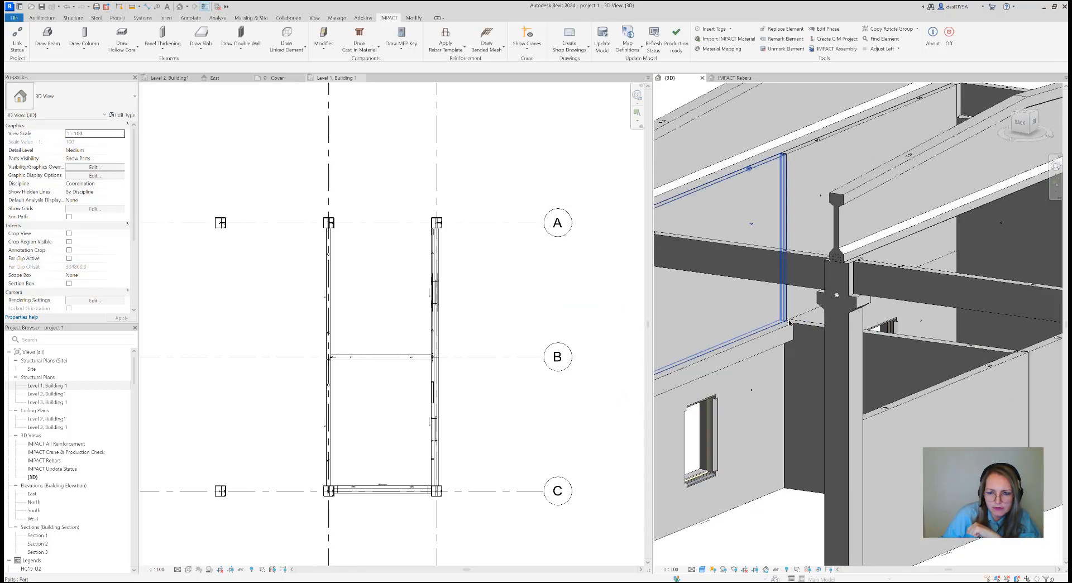
scroll(788, 322, "down", 5)
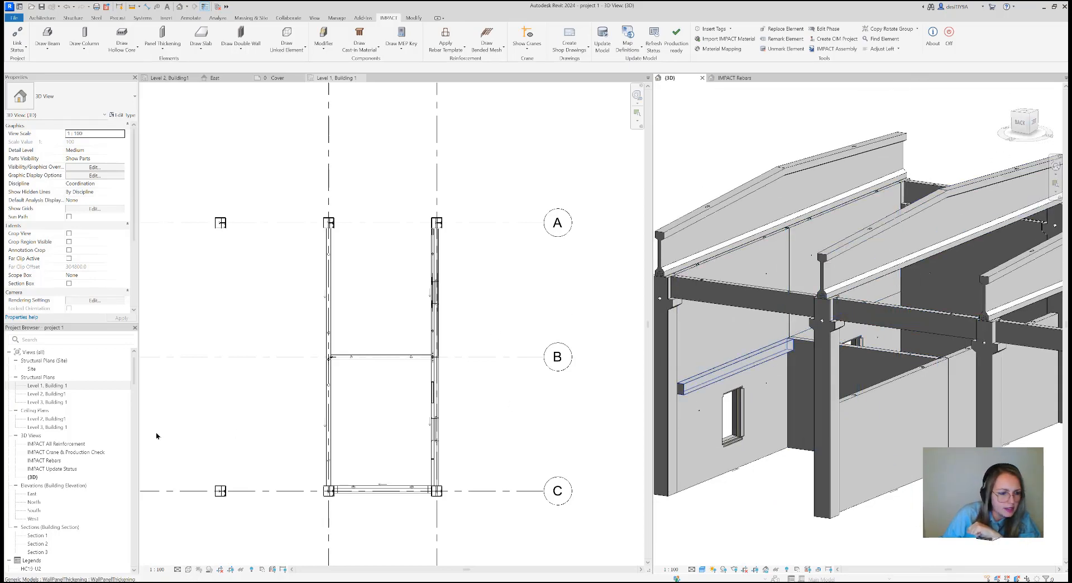
Open the Level 2, Building1 structural plan and examine the outer wall joint on gridline B beside the panel thickening
double_click(47, 394)
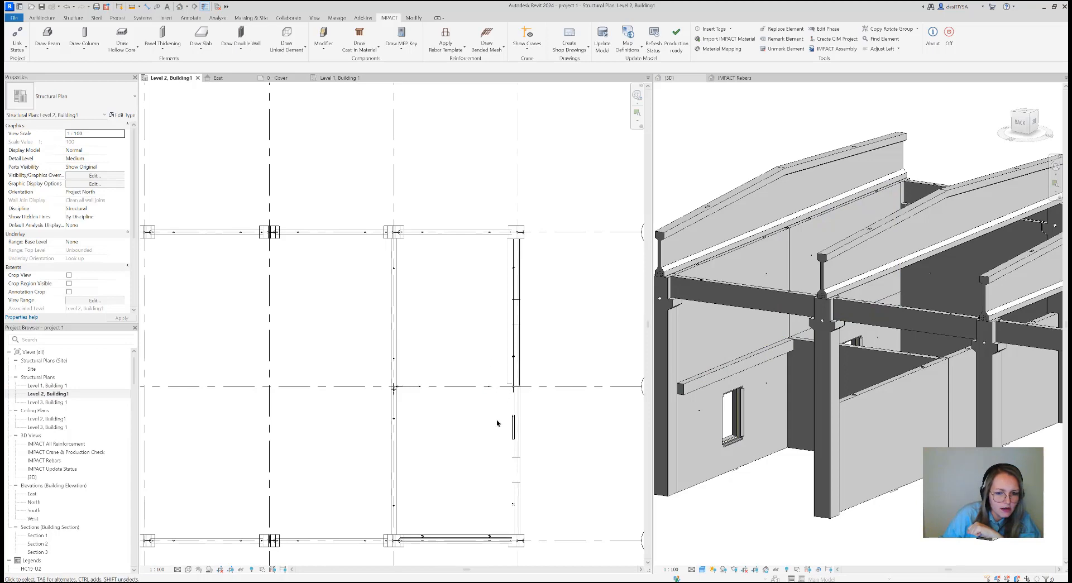
scroll(467, 390, "down", 1)
scroll(469, 368, "up", 6)
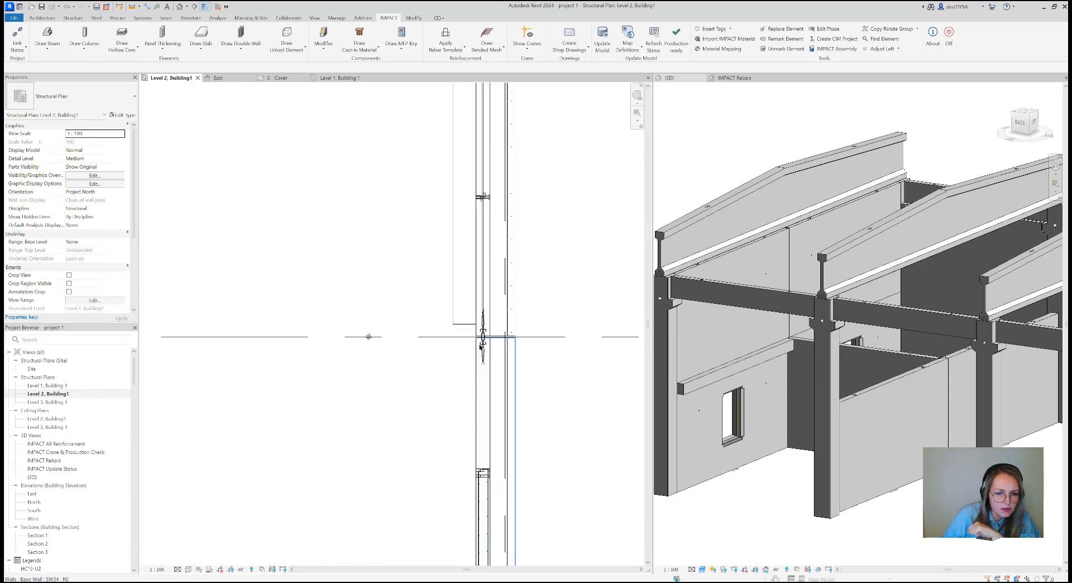
scroll(480, 343, "up", 5)
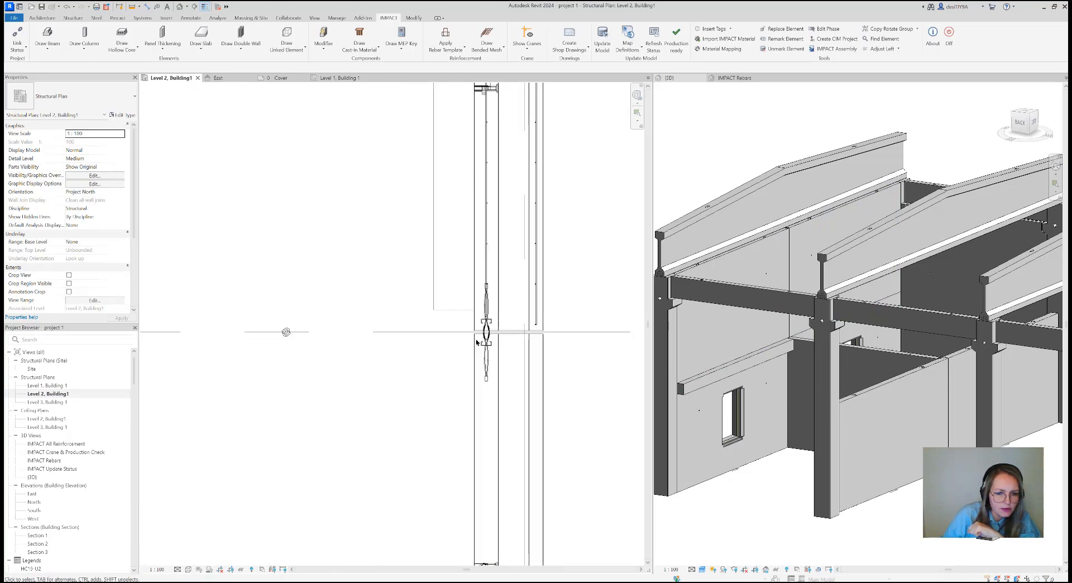
Measure the distance from the panel thickening's end to the adjoining wall's edge at the gridline B joint with an aligned dimension
left_click(191, 18)
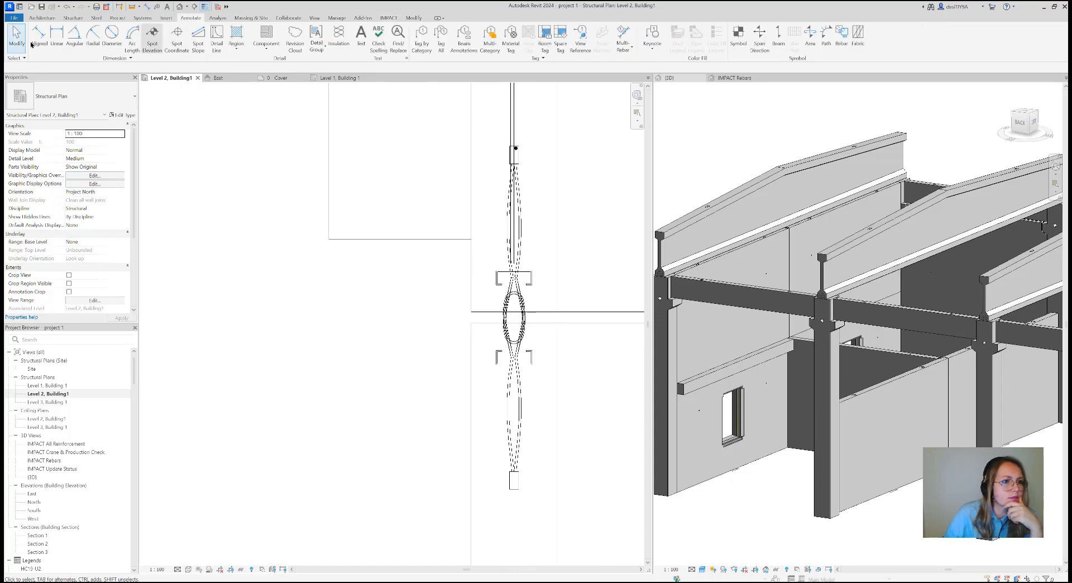
left_click(35, 39)
scroll(471, 335, "up", 3)
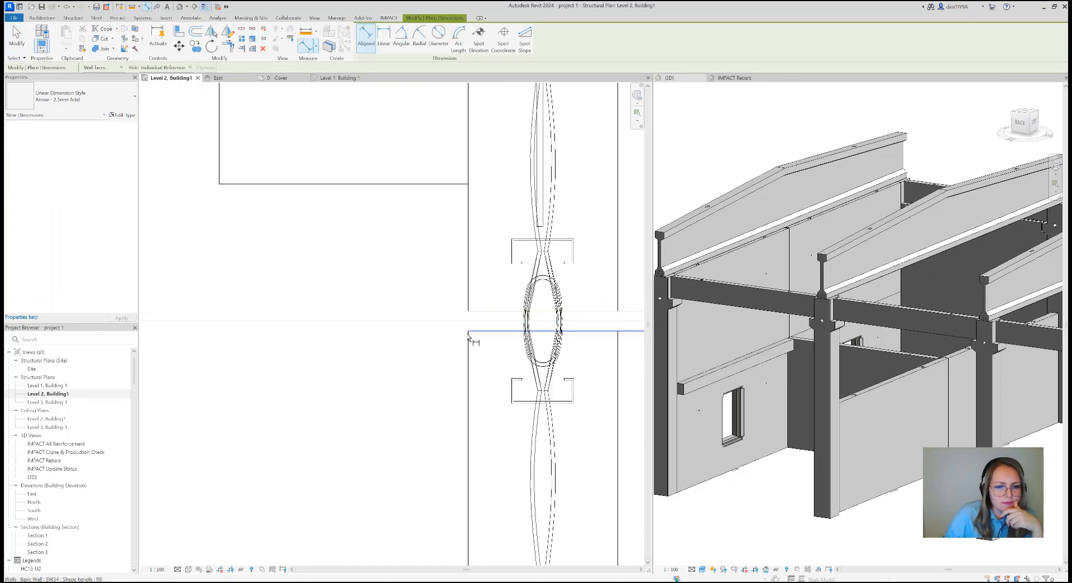
scroll(485, 313, "down", 4)
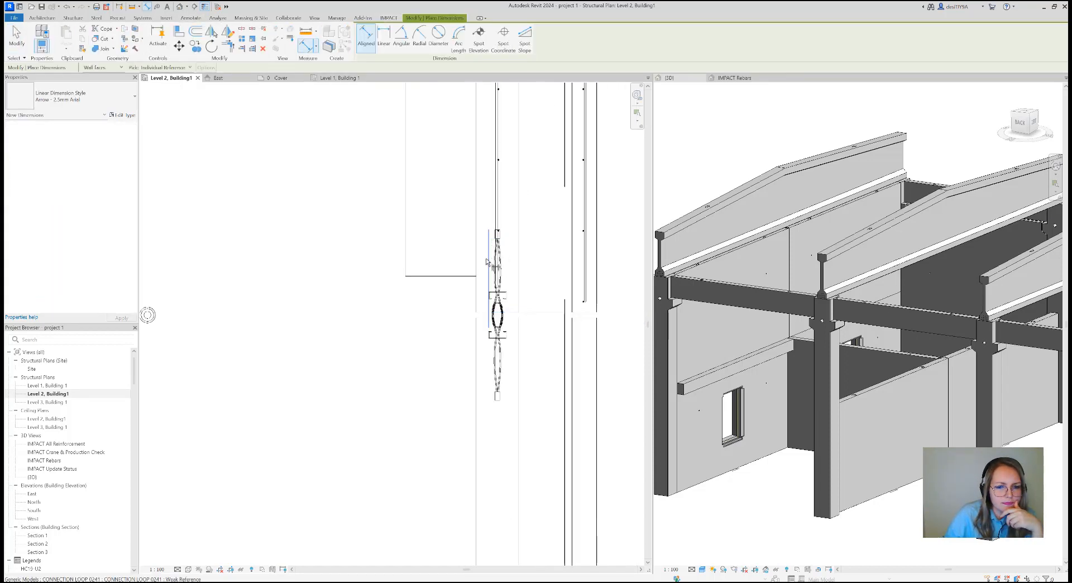
scroll(480, 306, "down", 2)
scroll(474, 300, "up", 4)
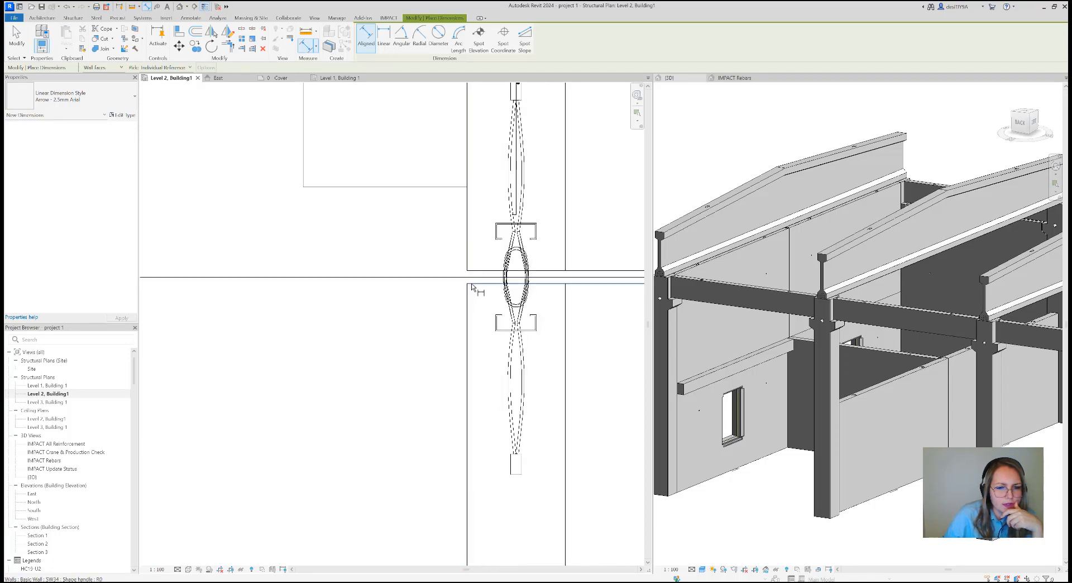
scroll(472, 286, "down", 8)
middle_click_drag(481, 311, 446, 154)
middle_click_drag(468, 430, 474, 292)
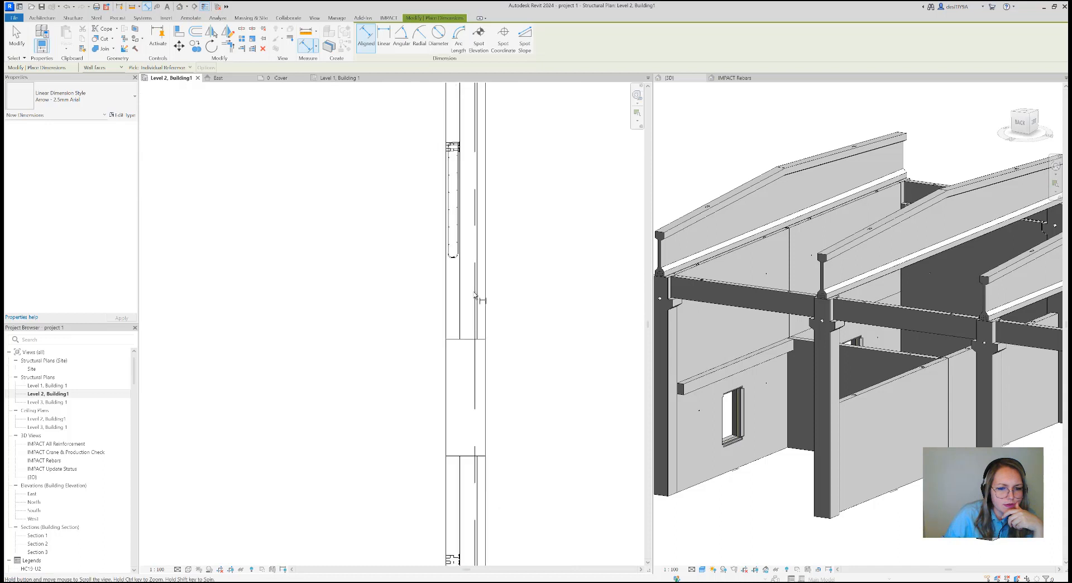
middle_click_drag(478, 377, 478, 346)
scroll(489, 286, "down", 2)
scroll(472, 476, "up", 3)
scroll(472, 477, "down", 5)
scroll(478, 346, "down", 2)
scroll(480, 295, "up", 3)
middle_click_drag(480, 295, 495, 328)
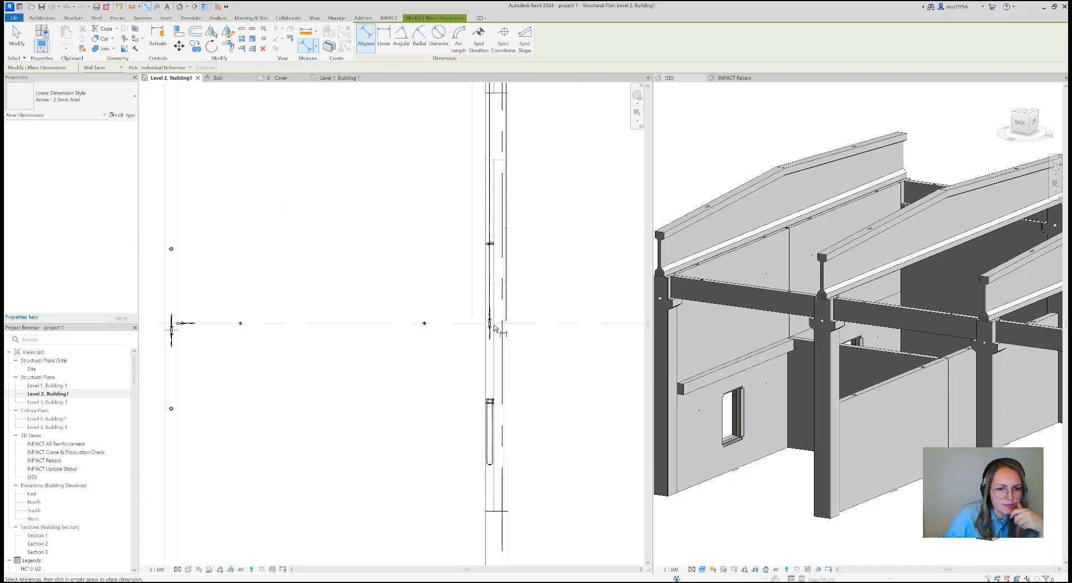
scroll(494, 328, "up", 5)
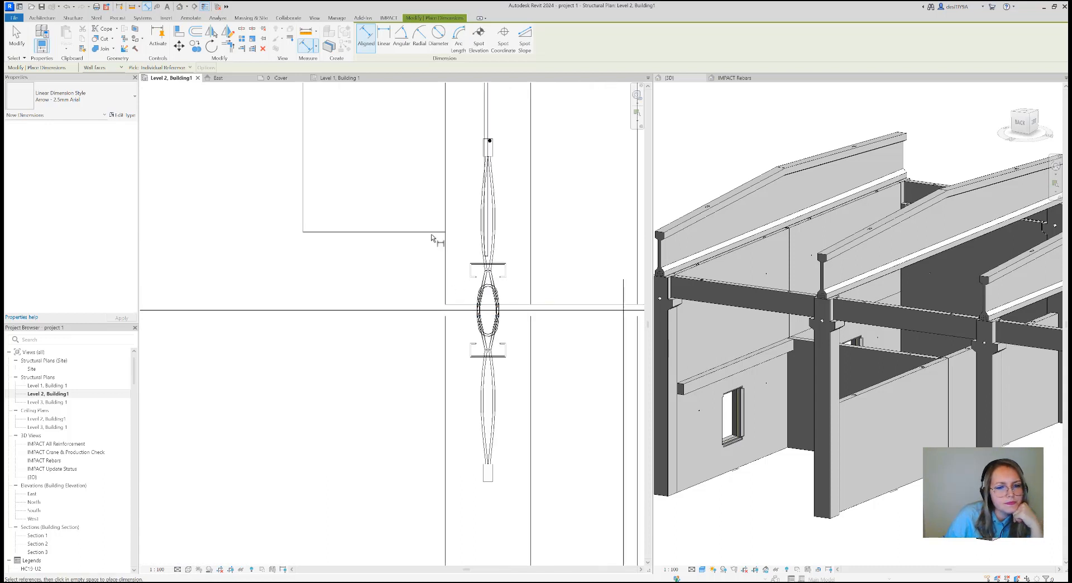
left_click(431, 239)
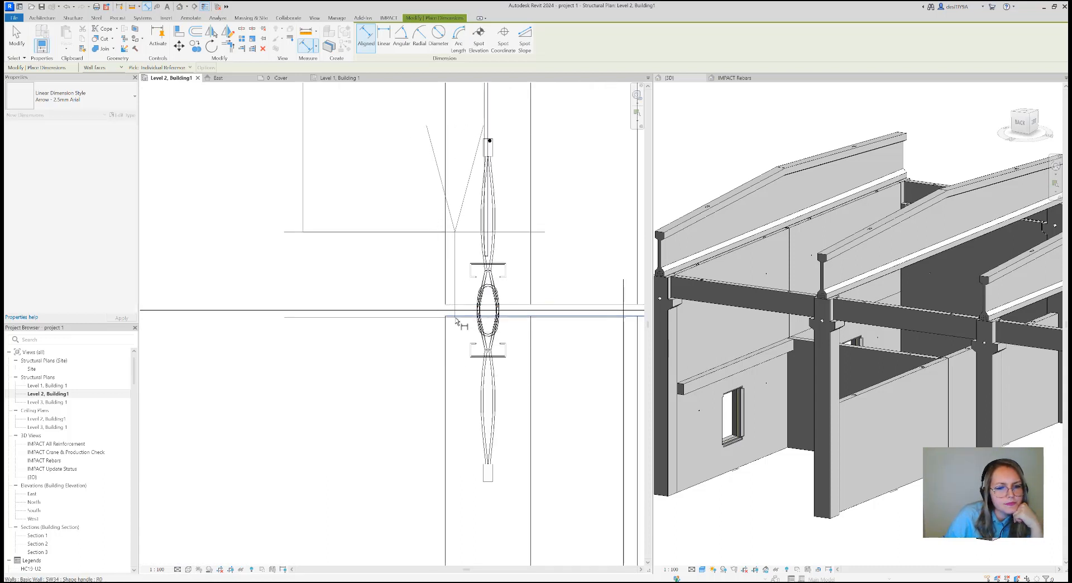
left_click(456, 317)
scroll(456, 321, "down", 5)
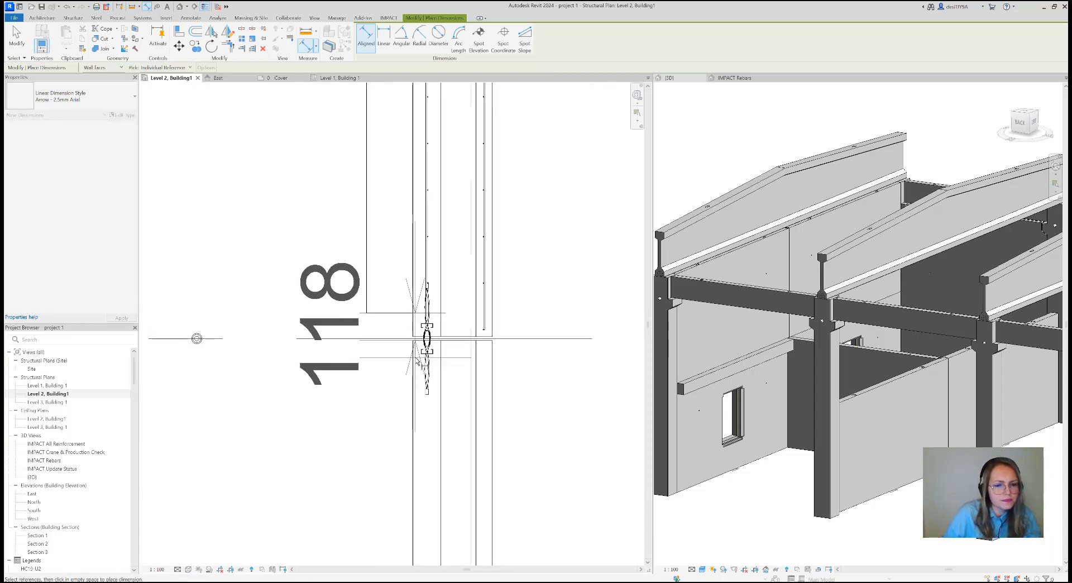
key("Escape")
scroll(433, 347, "up", 3)
key("Escape")
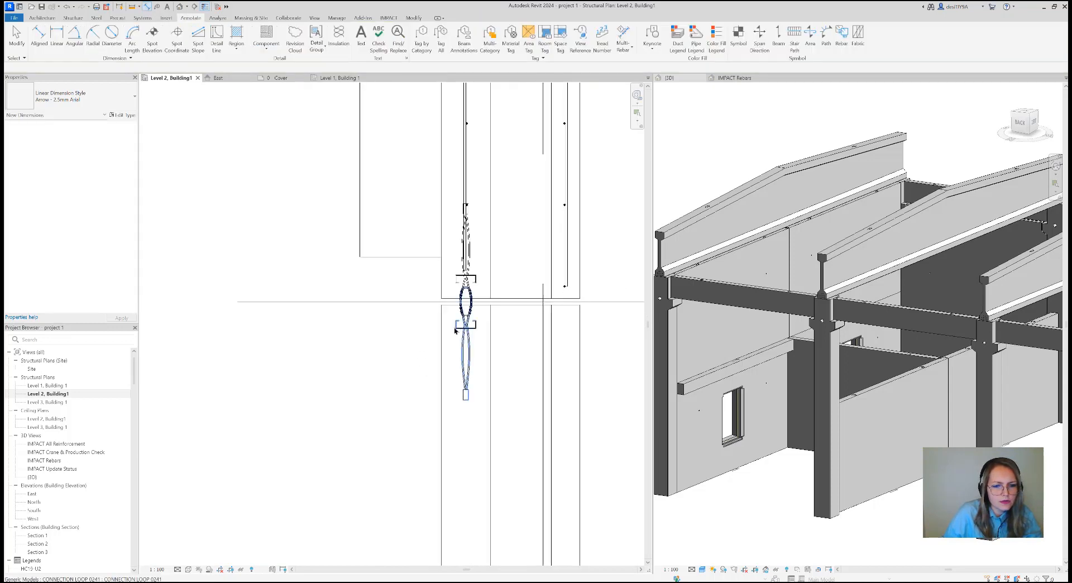
Start Panel Thickening on the adjoining outer wall beyond the gridline B joint, using the type Inner panel, outside
scroll(628, 347, "down", 5)
left_click(851, 373)
scroll(796, 368, "down", 3)
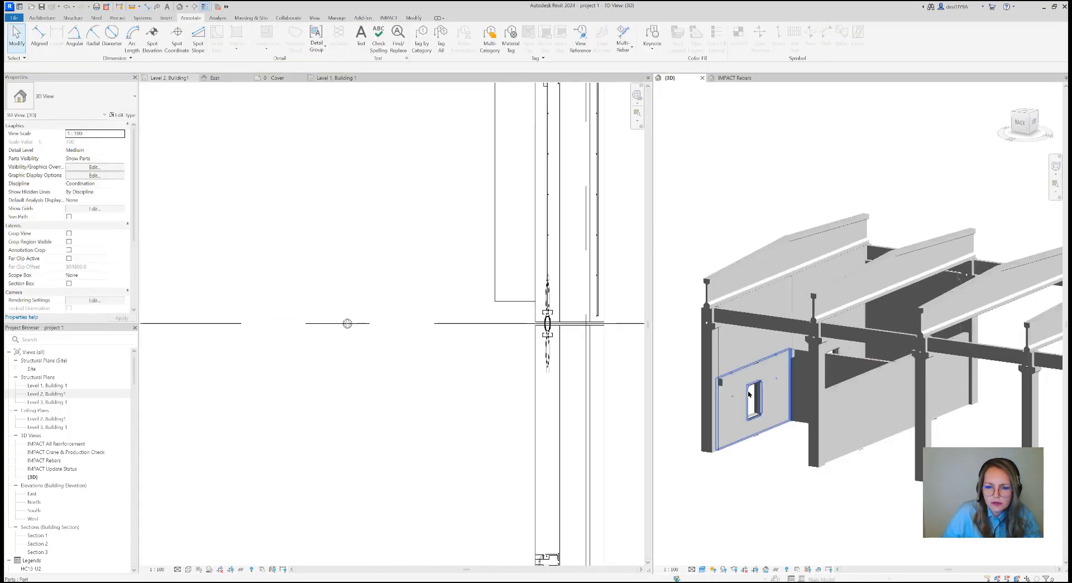
middle_click_drag(778, 390, 824, 357, "shift")
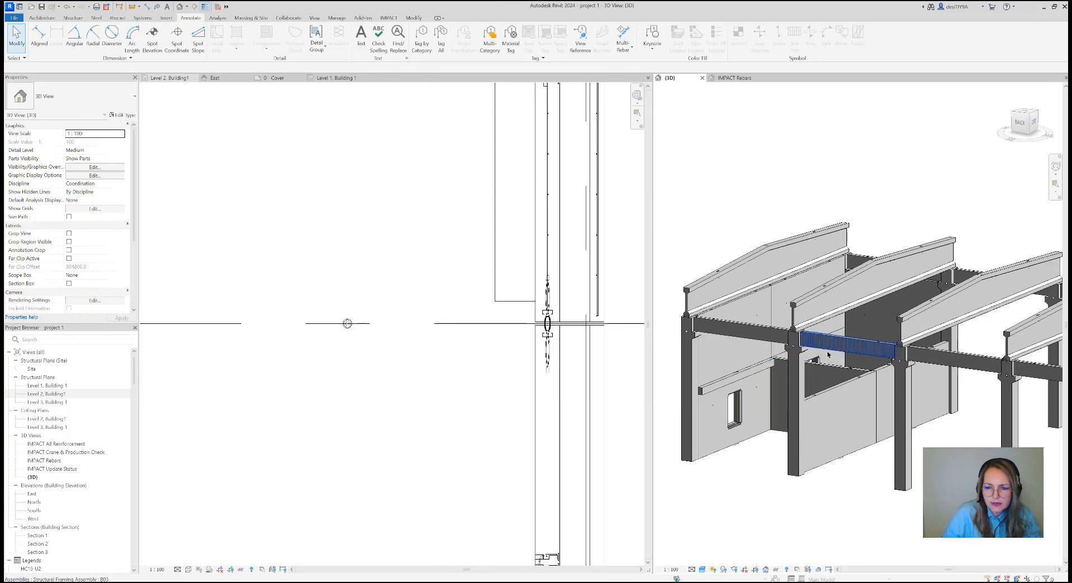
left_click(1036, 124)
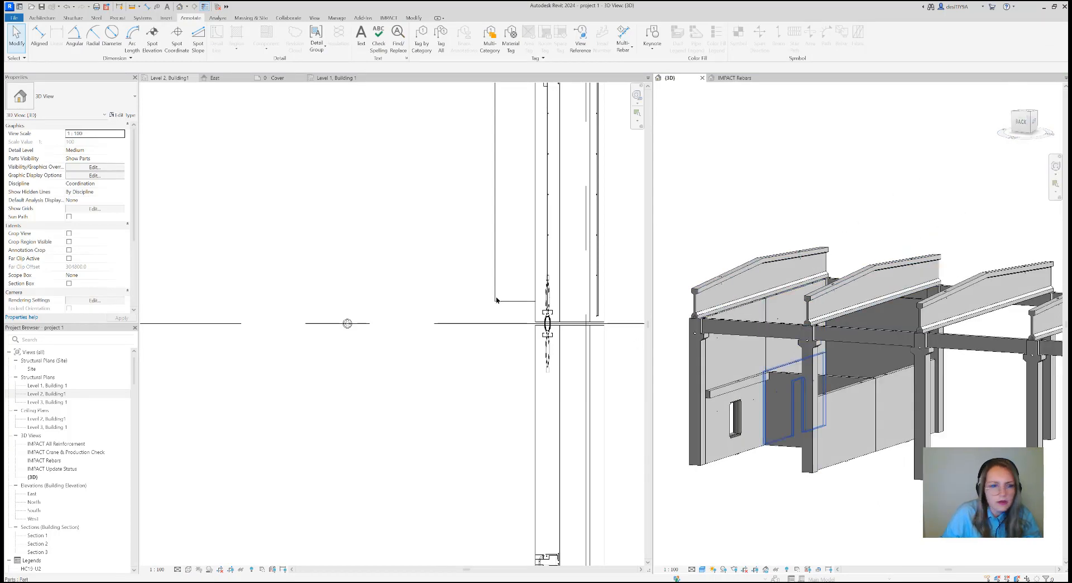
left_click(389, 18)
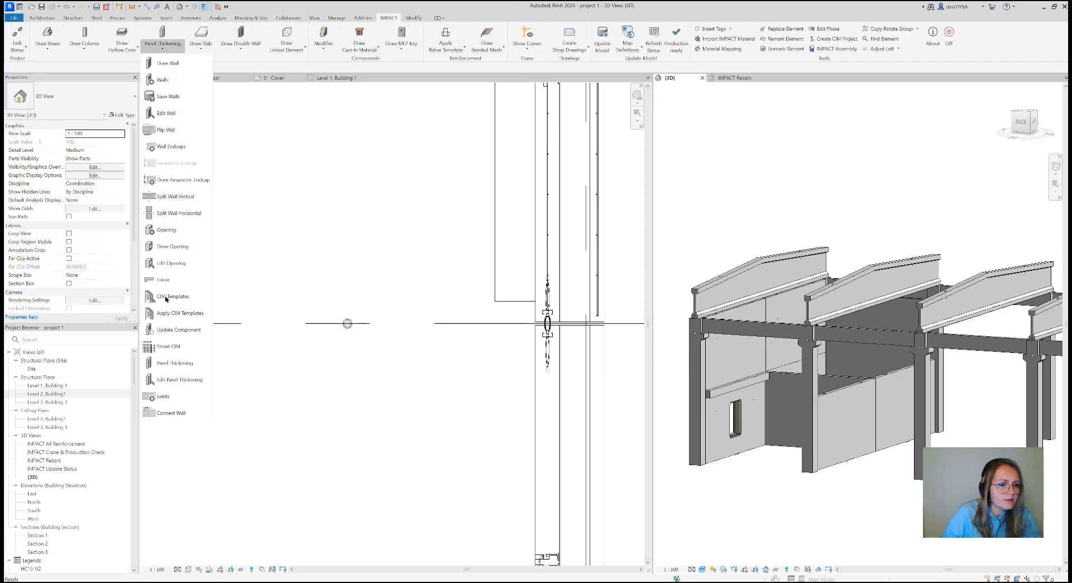
left_click(175, 364)
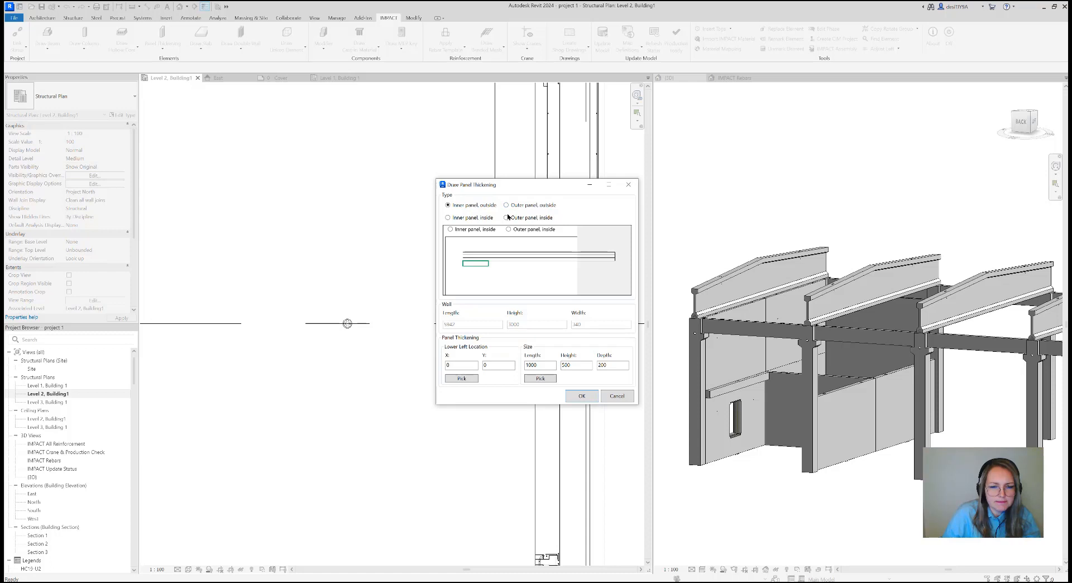
left_click(476, 218)
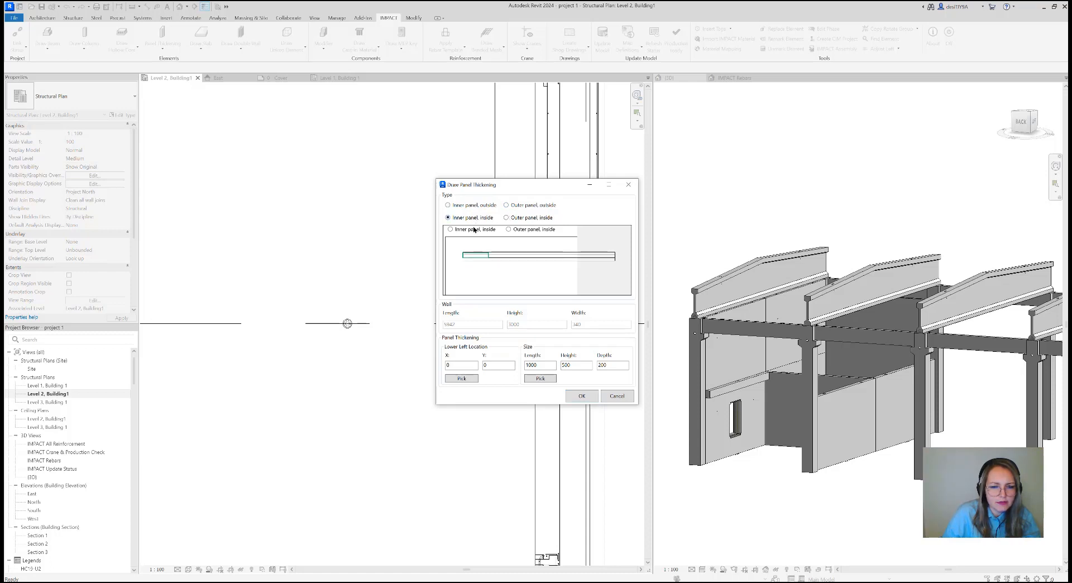
left_click(471, 206)
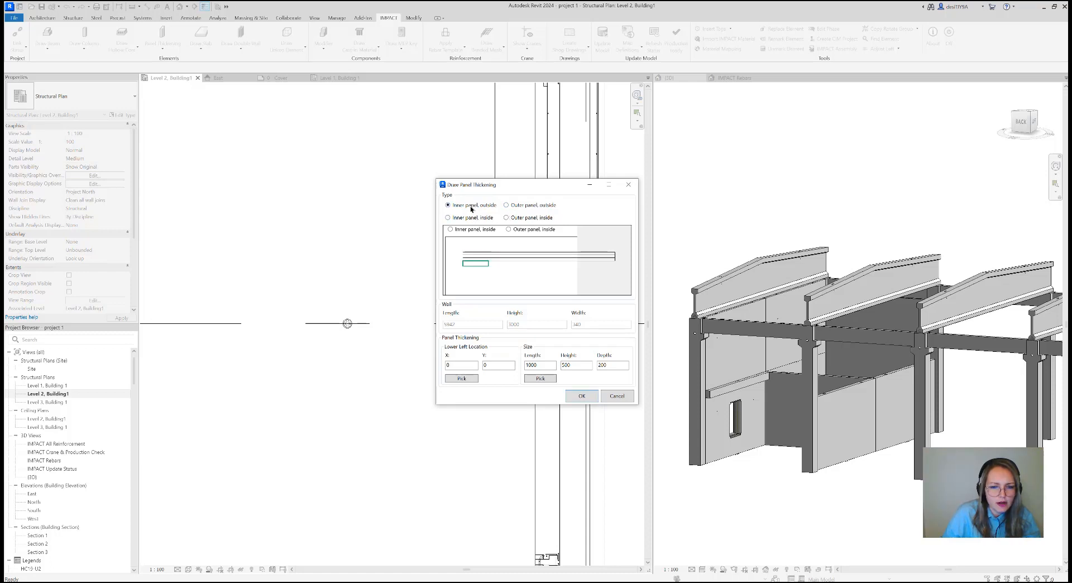
Create the adjoining wall's panel thickening with Y location 2700, length 5942 and height 300
double_click(490, 365)
type("270")
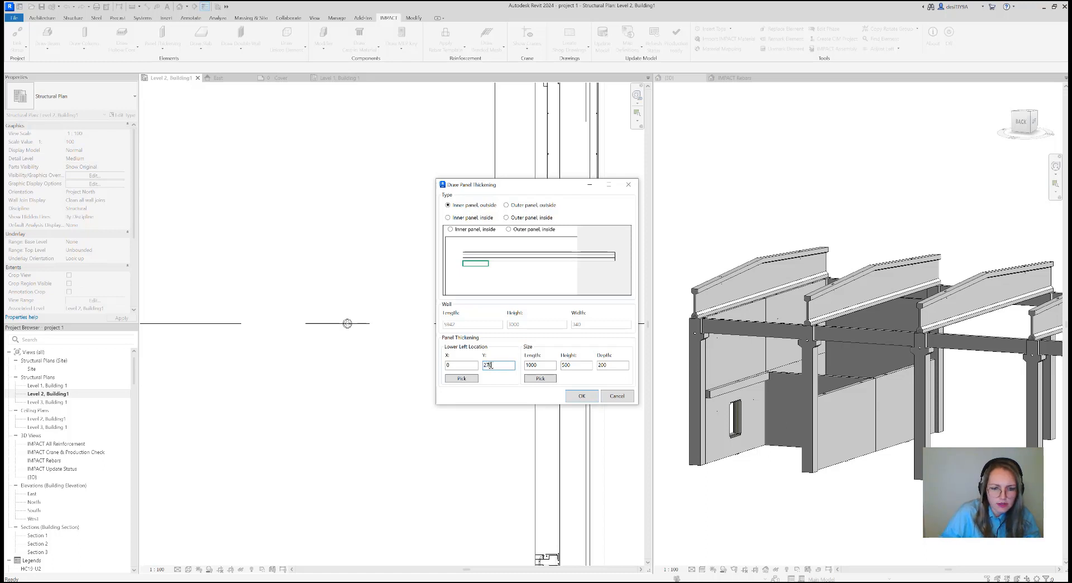
type("0")
left_click_drag(538, 365, 526, 366)
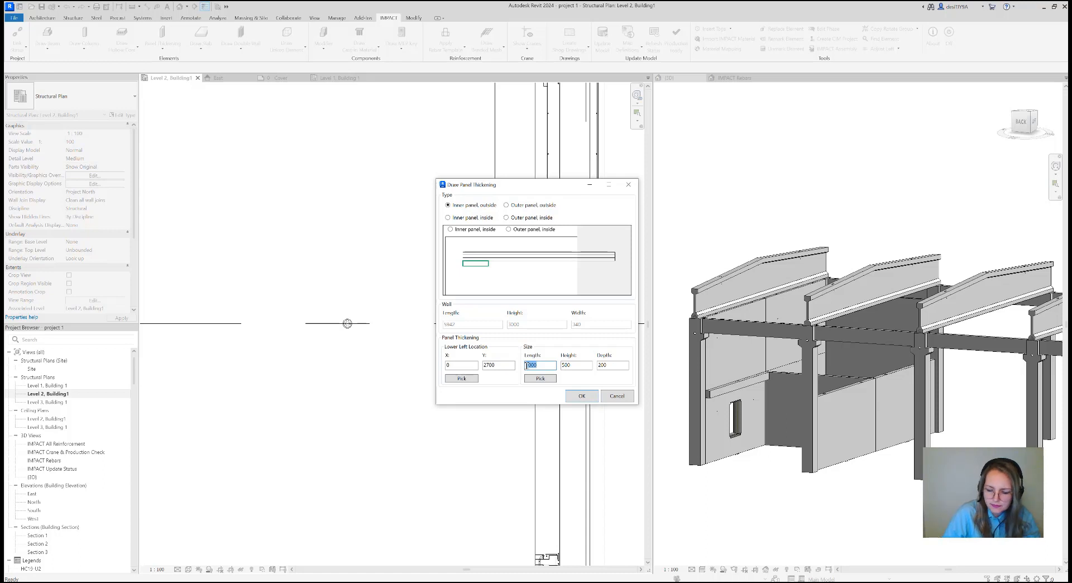
type("1")
type("942")
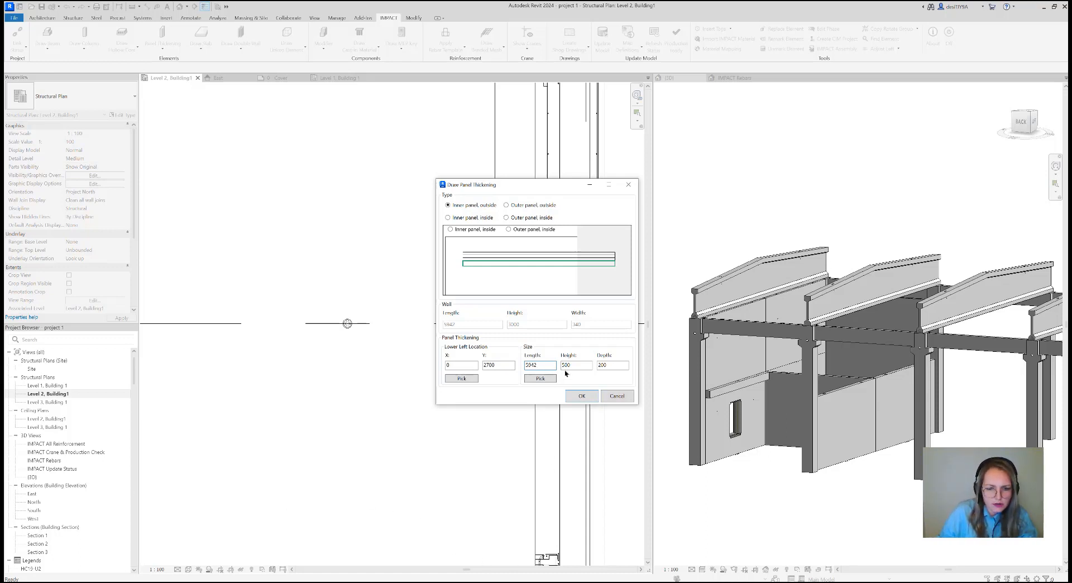
double_click(566, 365)
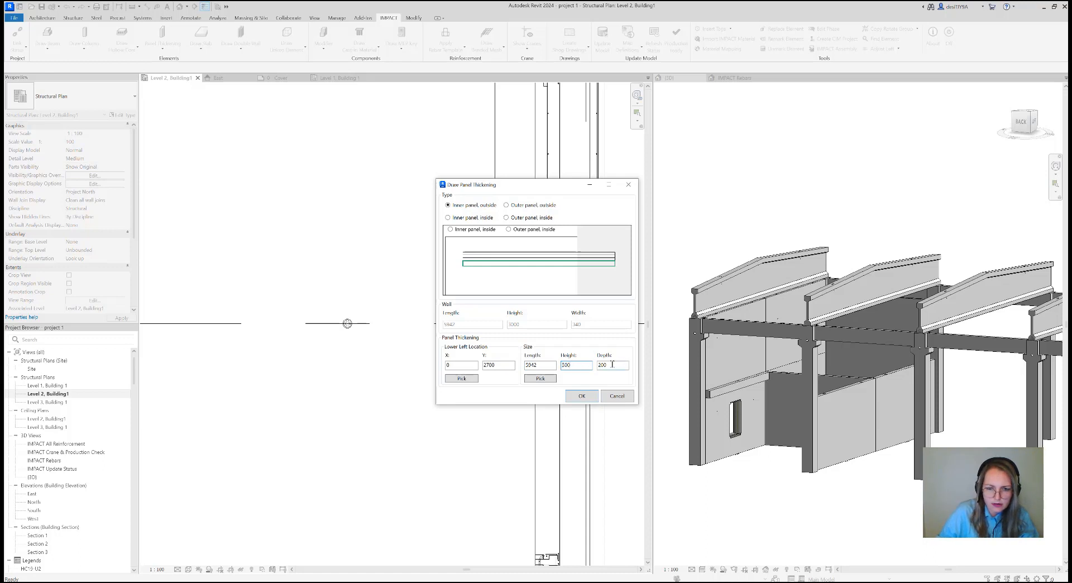
left_click(580, 395)
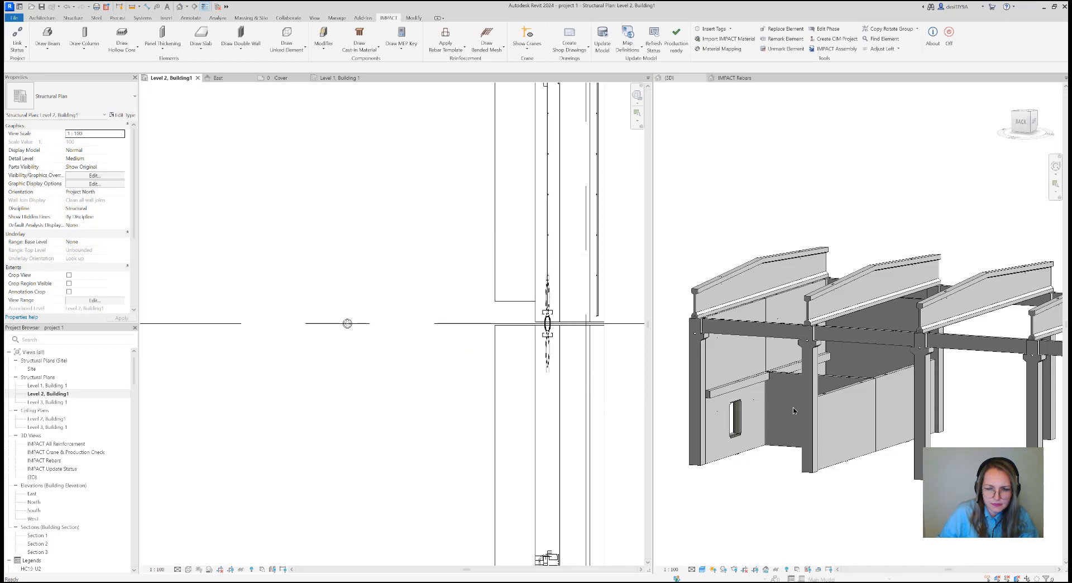
Examine the joint between the two panel thickenings in 3D and check the first thickening's properties
scroll(787, 374, "up", 5)
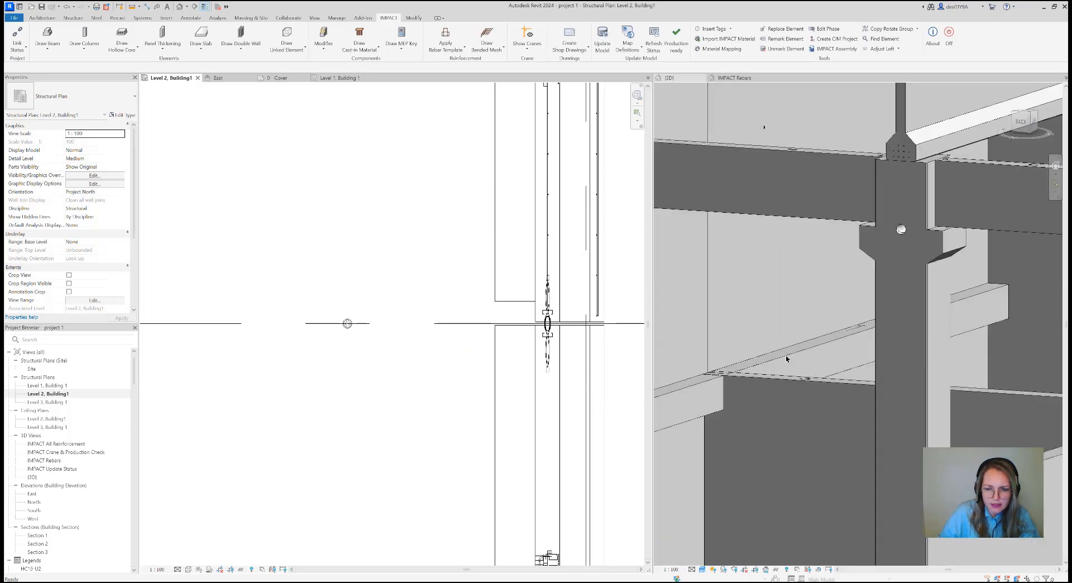
middle_click_drag(786, 358, 710, 370, "shift")
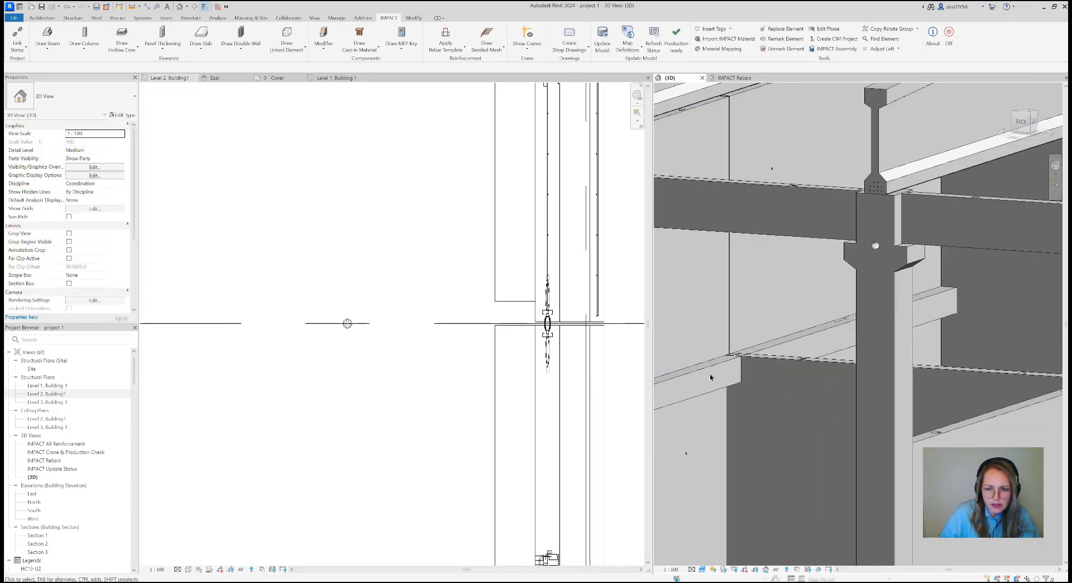
left_click(716, 371)
scroll(757, 359, "down", 2)
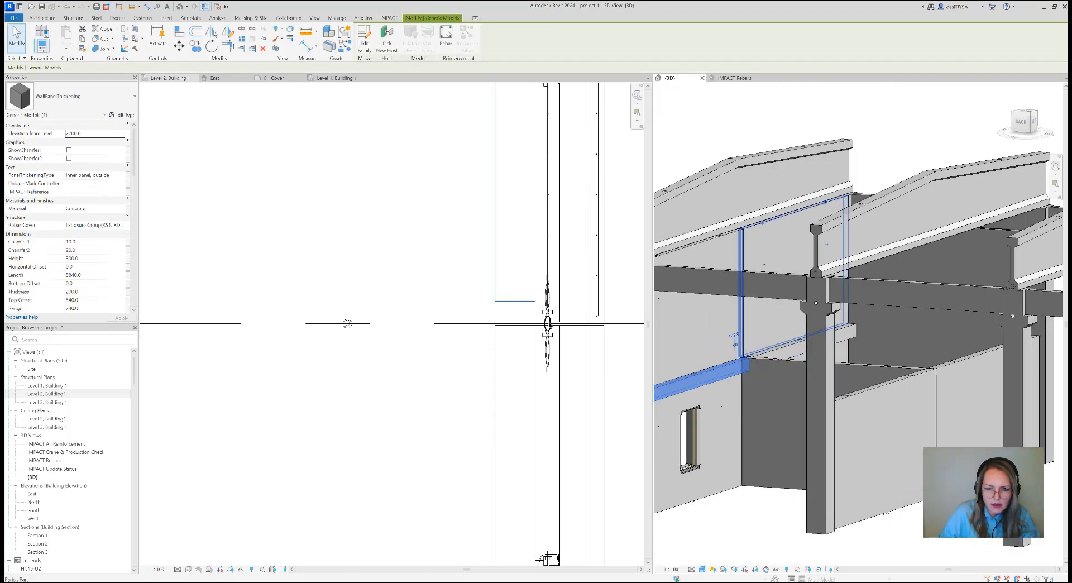
scroll(523, 341, "down", 1)
scroll(468, 352, "down", 3)
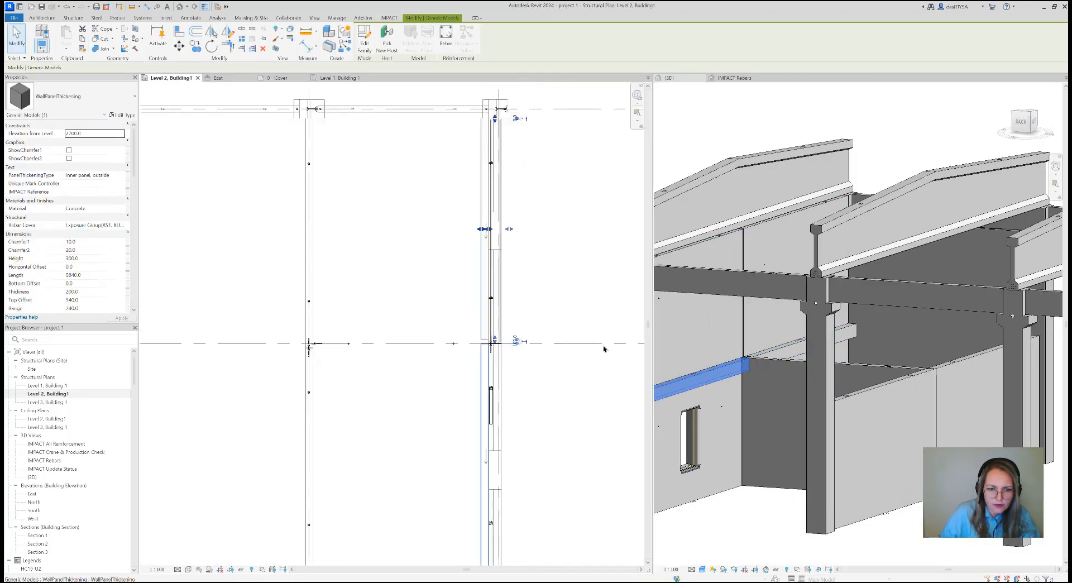
left_click(1028, 115)
left_click_drag(1029, 115, 1026, 120)
middle_click_drag(793, 361, 840, 303)
scroll(835, 304, "down", 1)
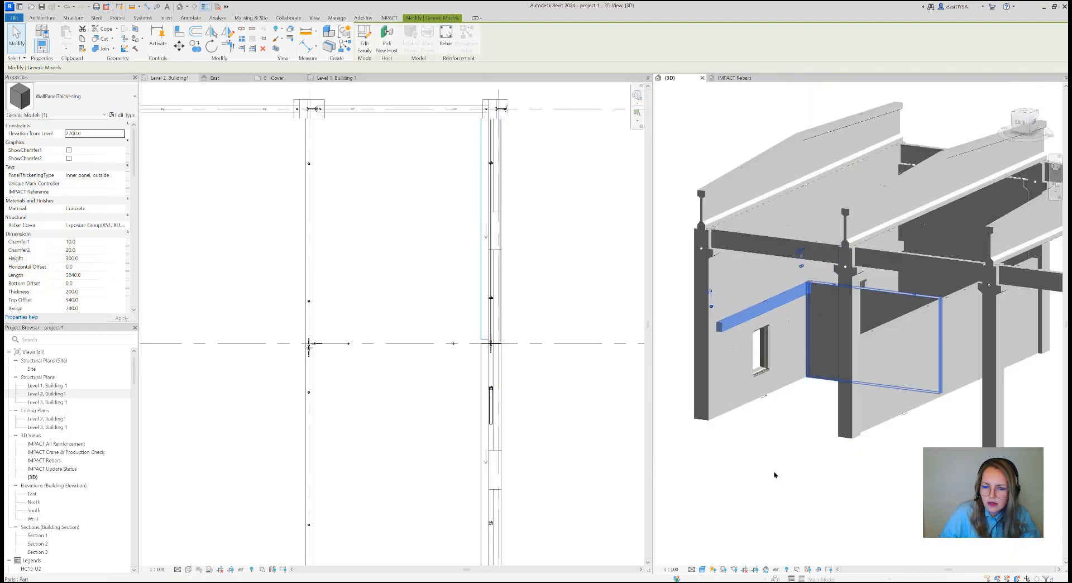
left_click(775, 473)
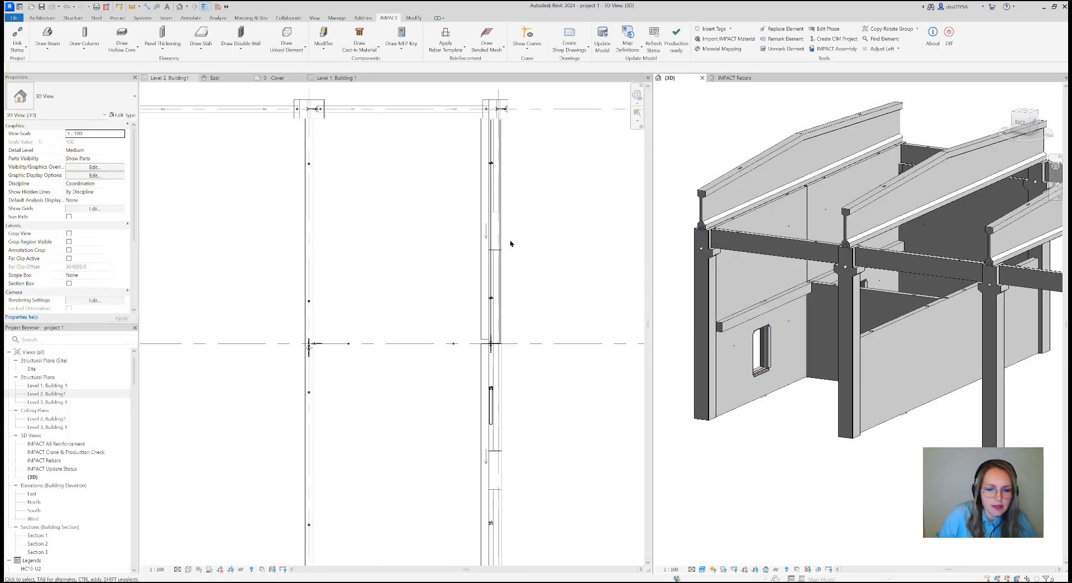
Examine the outer wall in the Level 2 plan and check the project's rebar templates for walls
left_click(530, 311)
scroll(560, 262, "down", 2)
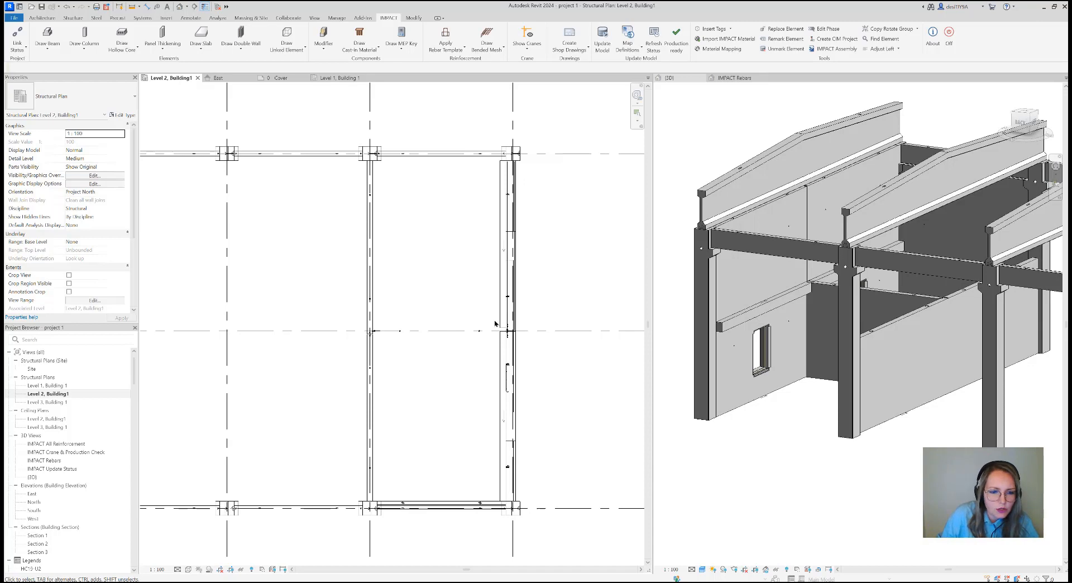
scroll(495, 329, "up", 3)
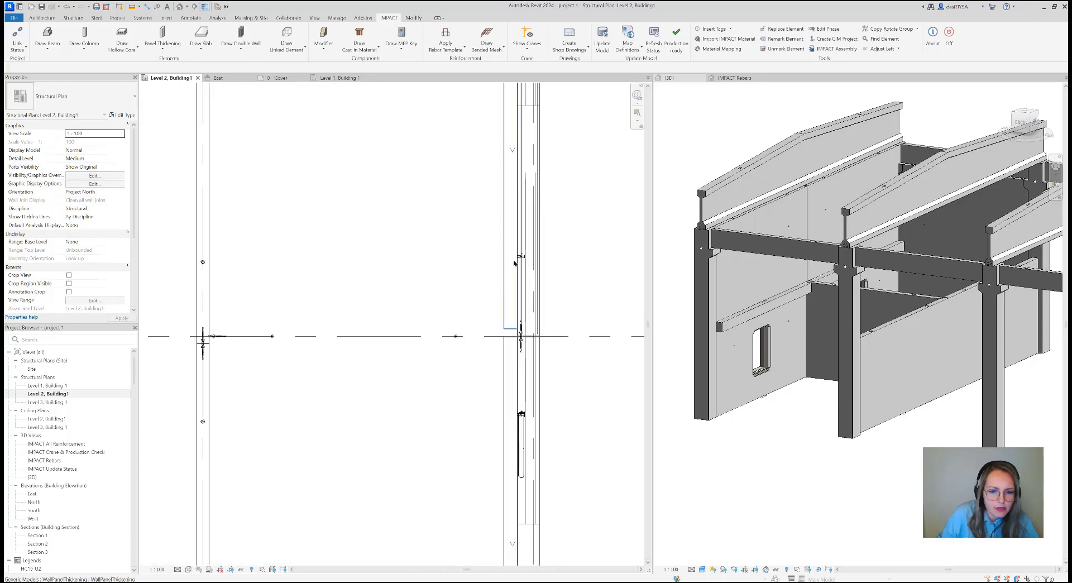
scroll(536, 285, "down", 1)
scroll(540, 285, "down", 3)
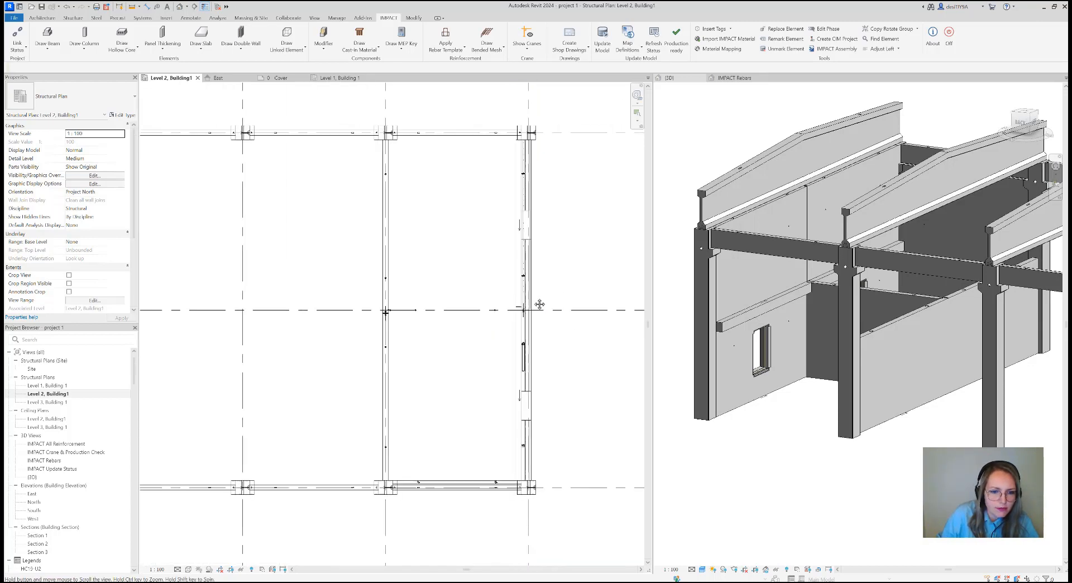
left_click(445, 48)
left_click(459, 82)
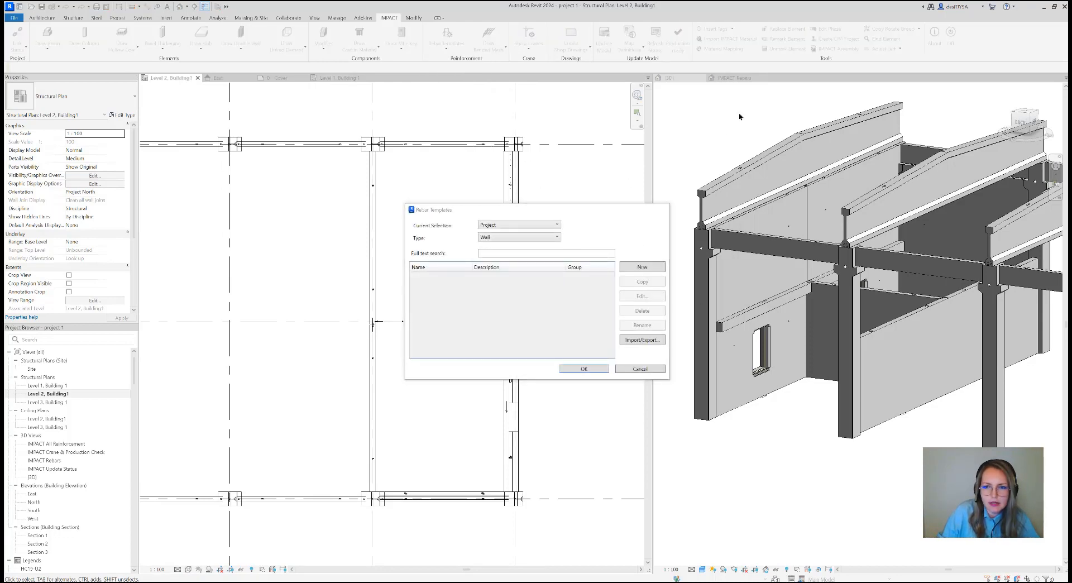
left_click(658, 210)
Open the IMPACT Rebars 3D view and examine the reinforcement of the column with the corbels and its adjoining beams
left_click(734, 77)
scroll(749, 247, "down", 5)
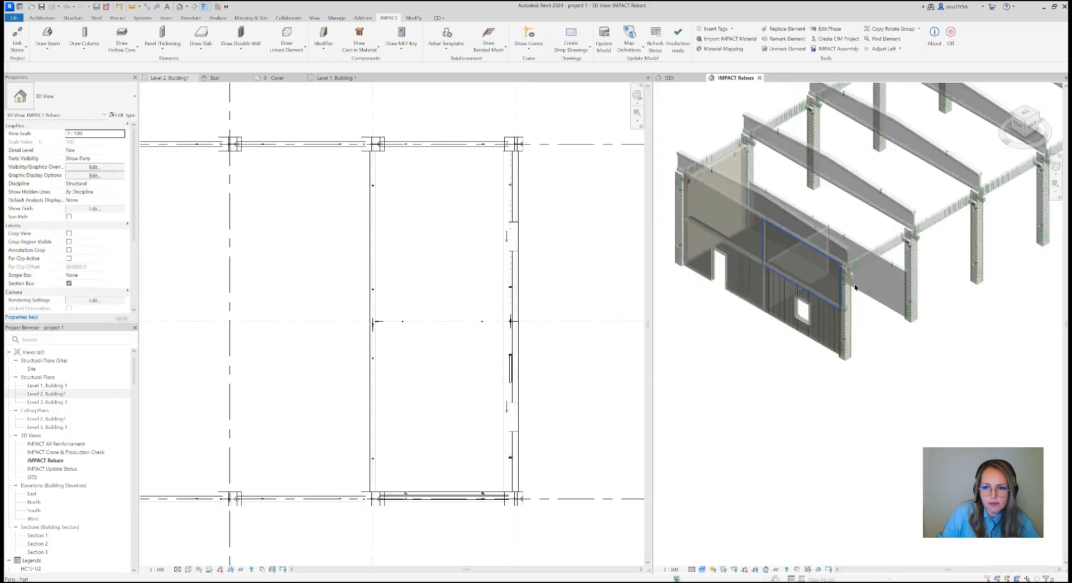
scroll(997, 254, "up", 8)
middle_click_drag(997, 254, 883, 284)
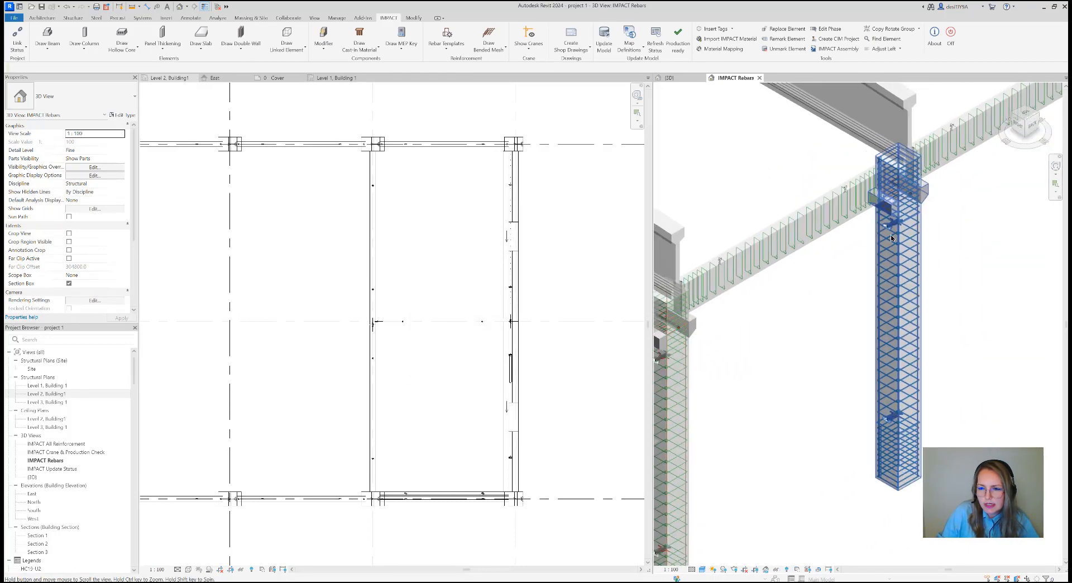
scroll(888, 251, "up", 3)
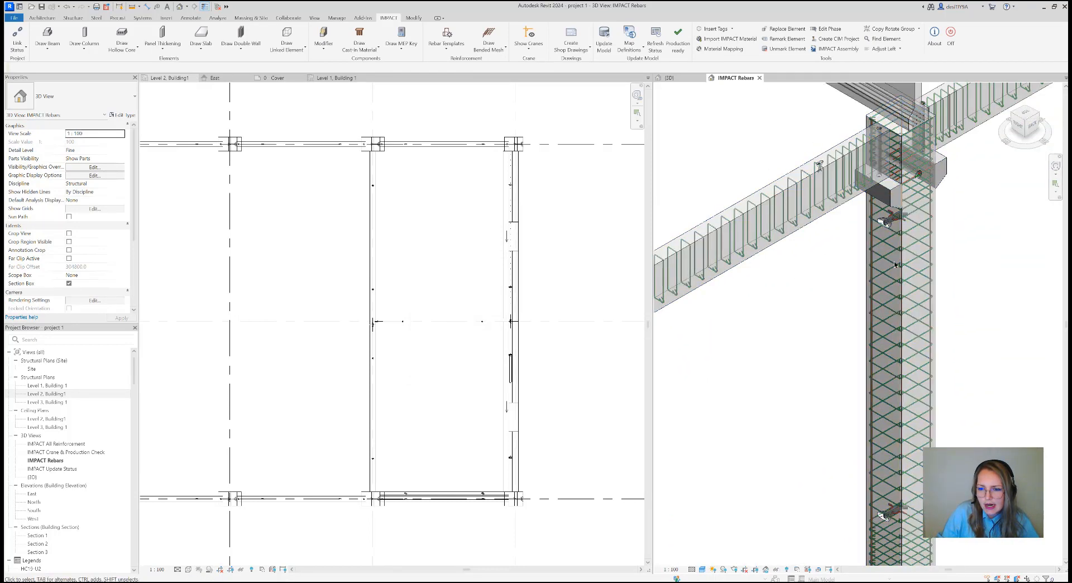
scroll(914, 264, "down", 2)
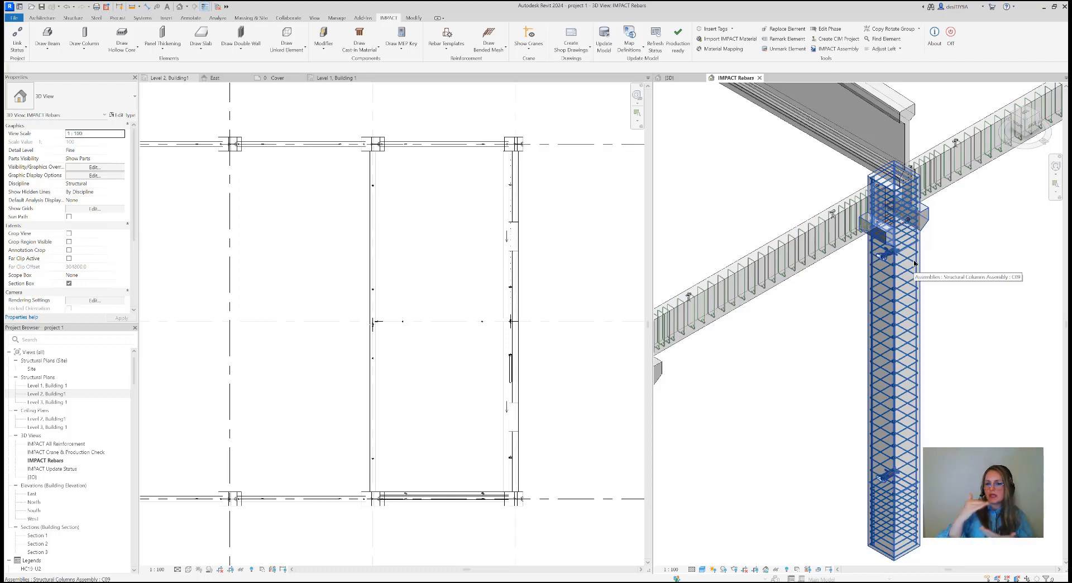
Examine the reinforced columns and beams along the whole building in 3D, then the inner side of the outer wall with the panel thickenings
left_click(910, 275)
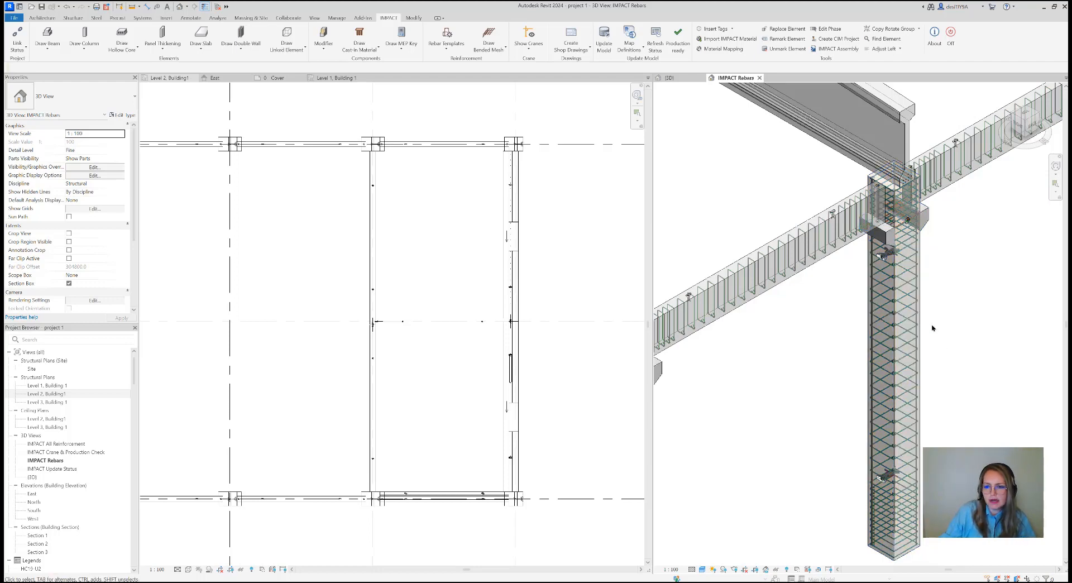
scroll(888, 302, "down", 3)
left_click(878, 311)
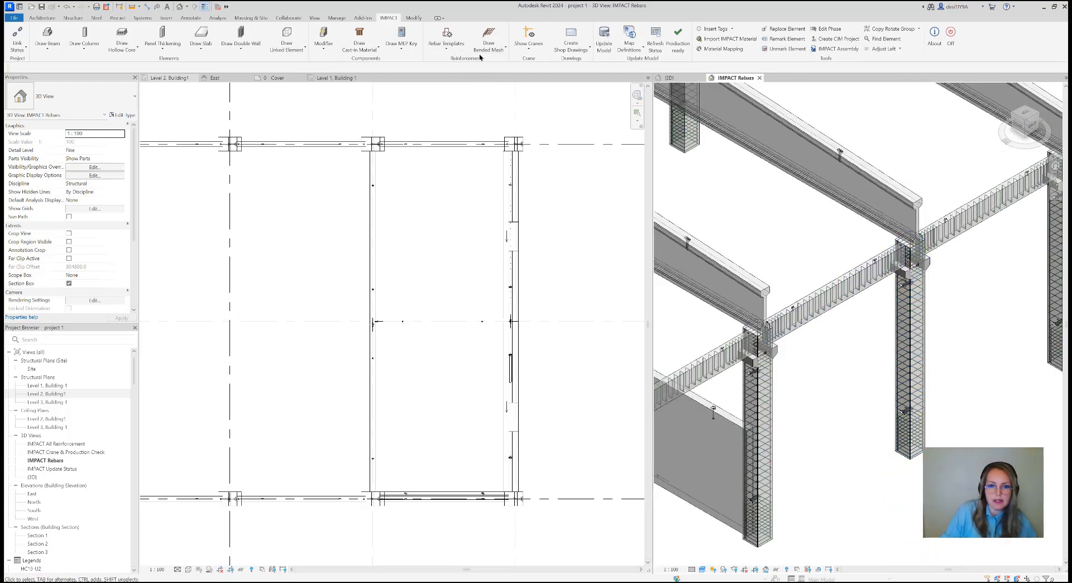
scroll(572, 322, "down", 2)
scroll(818, 352, "down", 3)
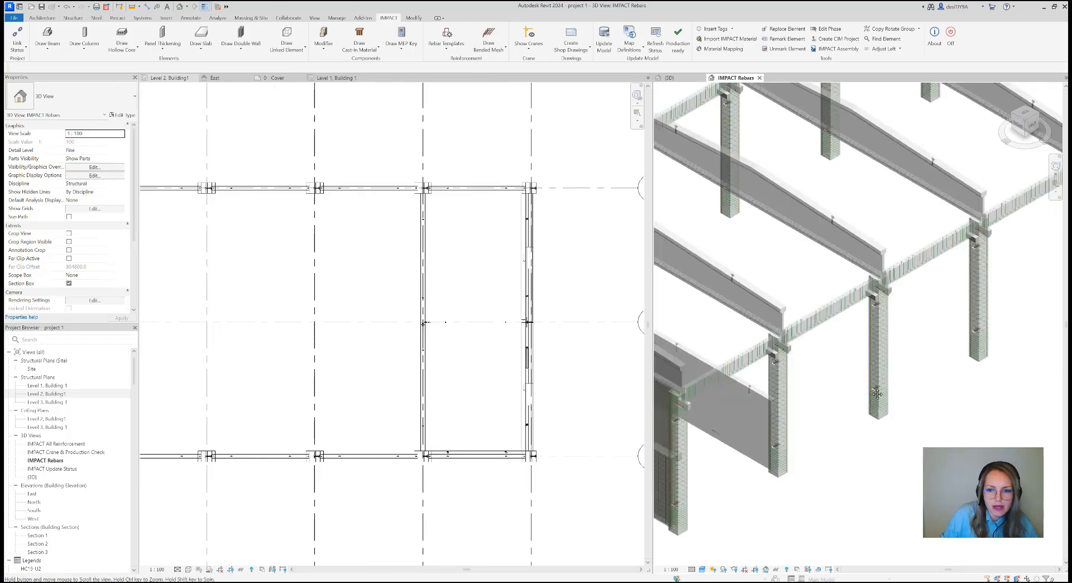
scroll(877, 397, "down", 2)
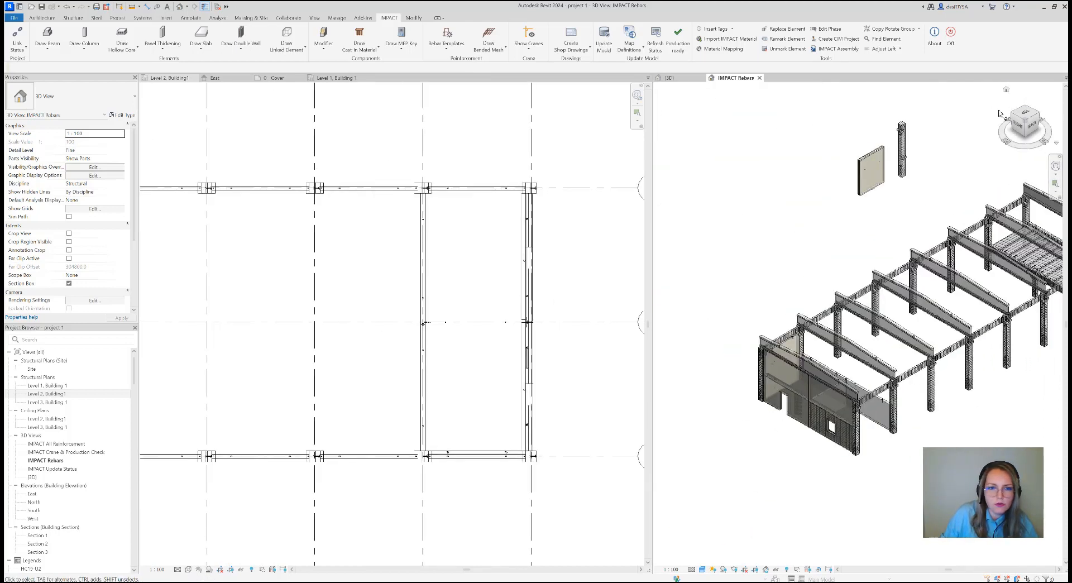
left_click(1037, 118)
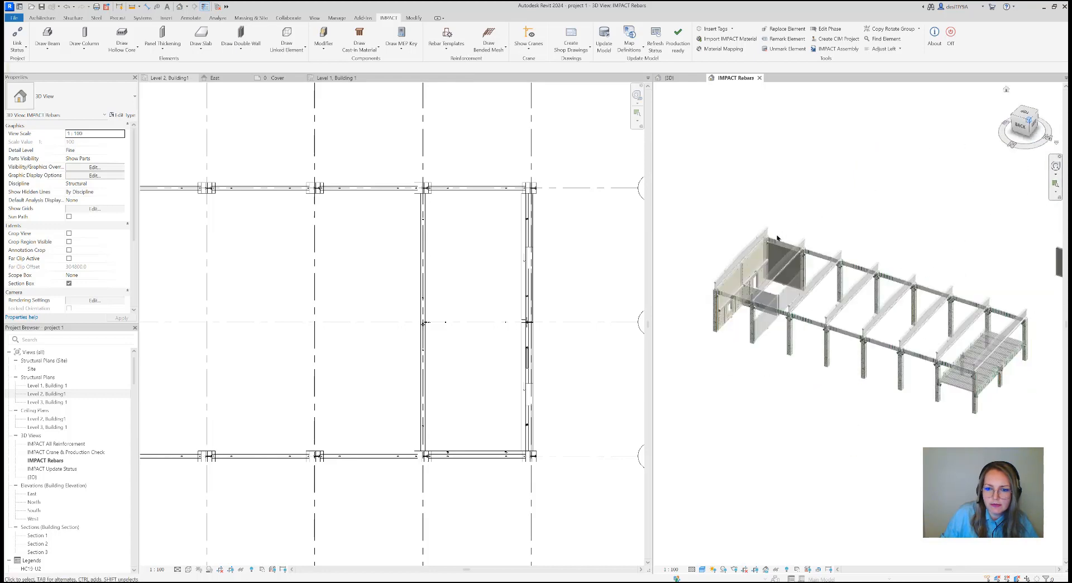
scroll(714, 355, "up", 6)
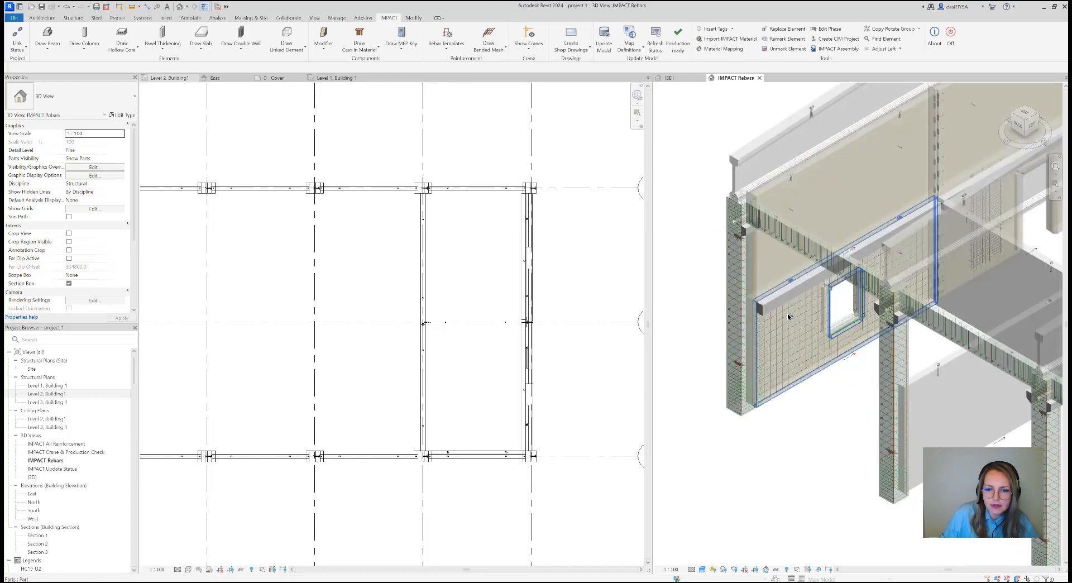
Apply the Wall Panel Thickening rebar template WPT_001 (N + A shape) to both panel thickenings on the outer wall
left_click(489, 47)
left_click(463, 50)
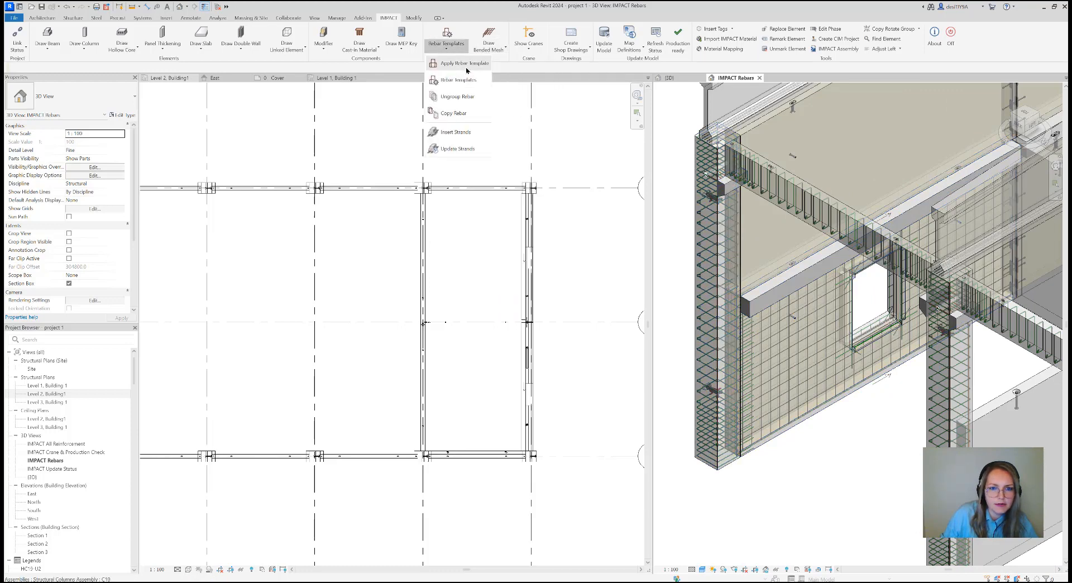
left_click(464, 70)
left_click(533, 224)
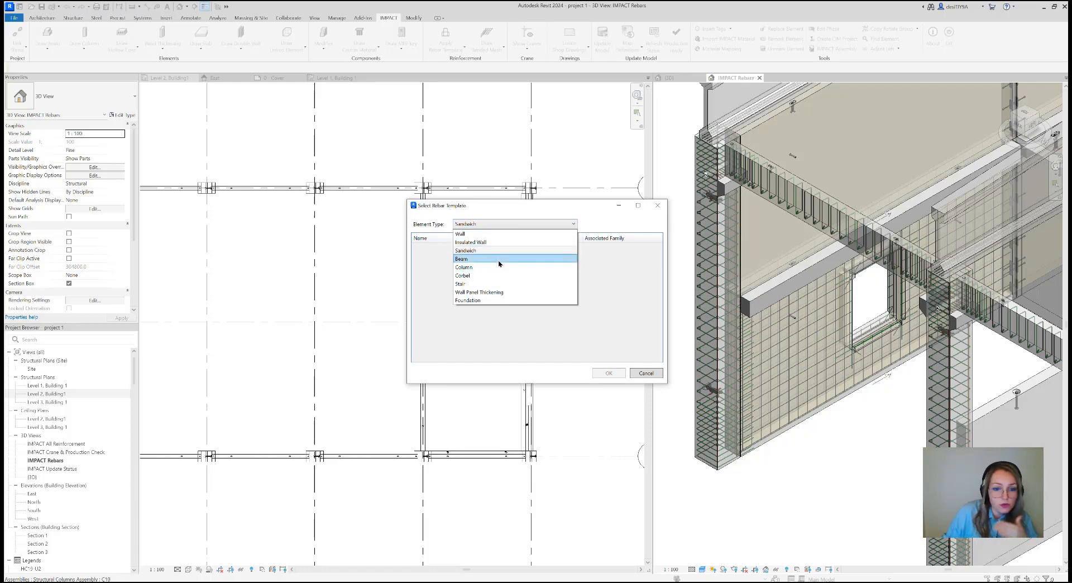
left_click(491, 292)
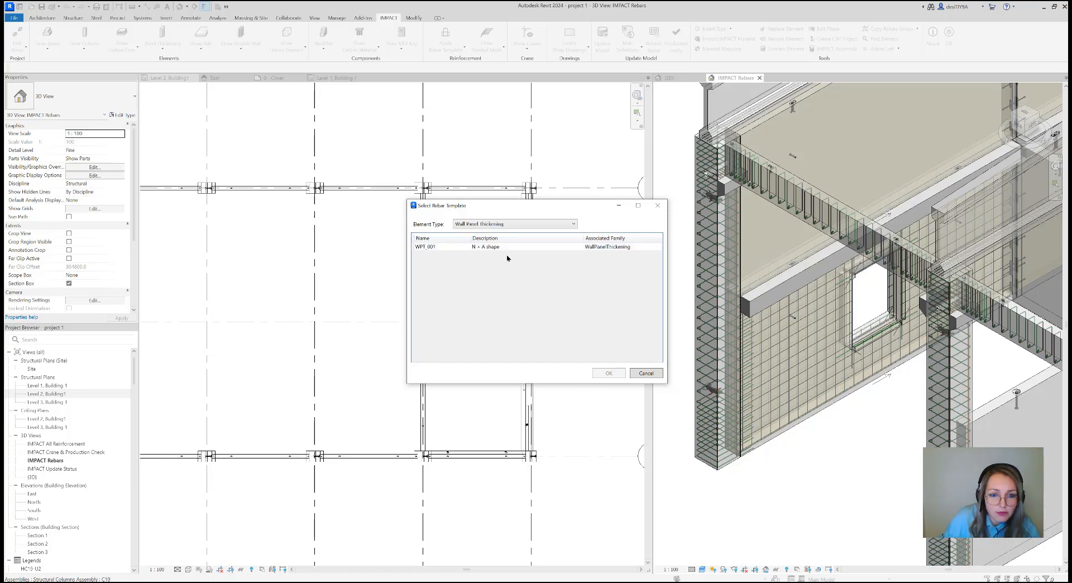
left_click(509, 249)
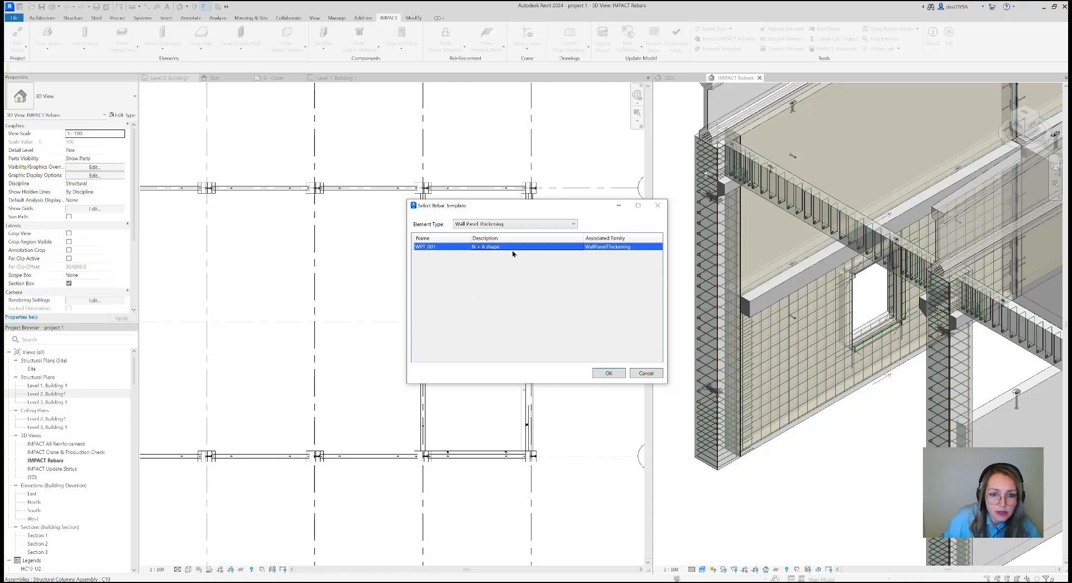
left_click(606, 372)
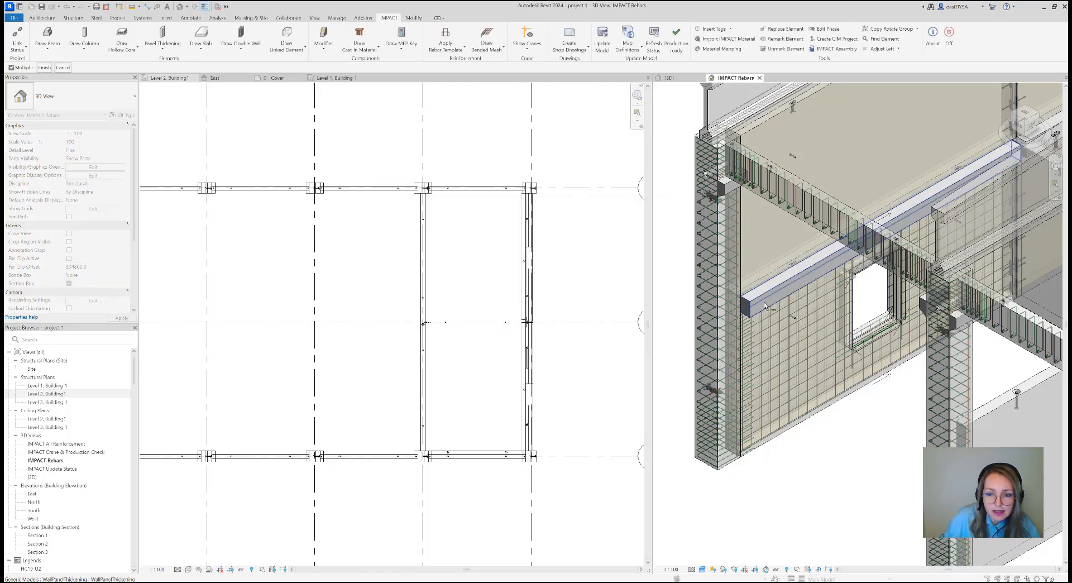
scroll(794, 314, "down", 2)
middle_click_drag(793, 314, 722, 346)
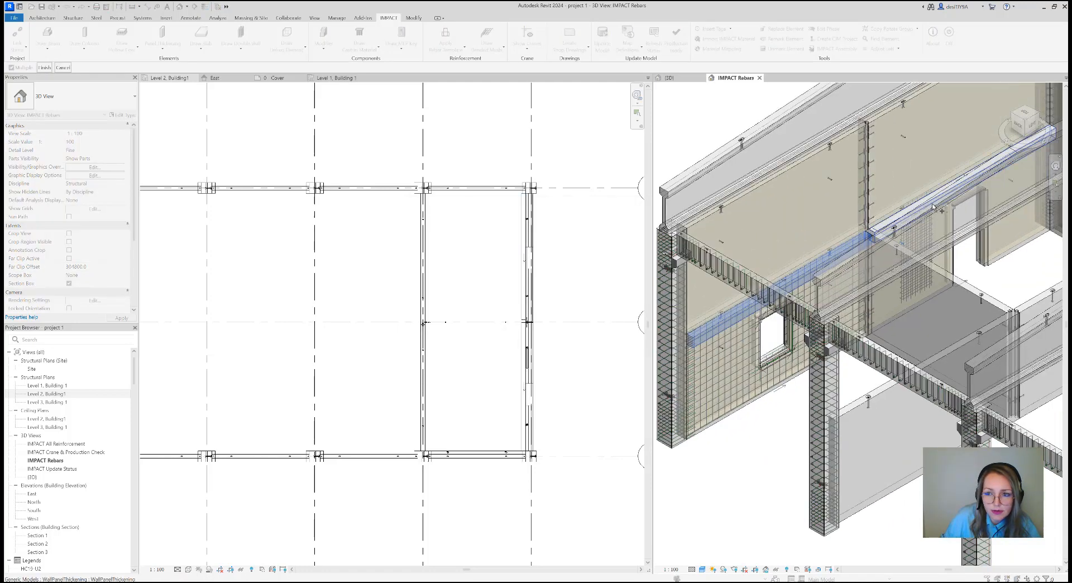
left_click(908, 213)
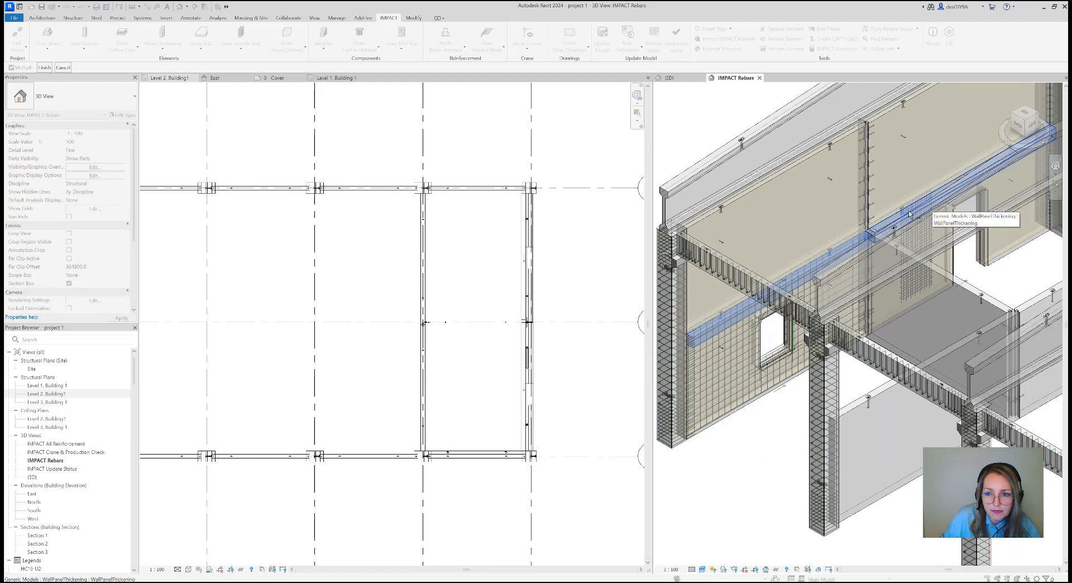
left_click(48, 68)
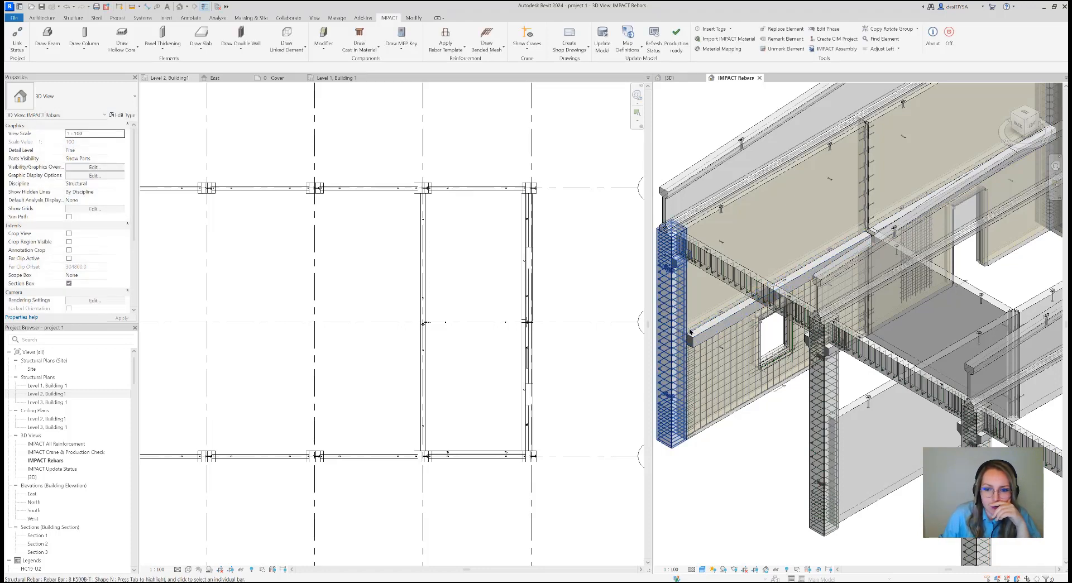
Check the properties of the longitudinal bar and the stirrup set in the first panel thickening
scroll(696, 342, "up", 5)
scroll(695, 343, "up", 3)
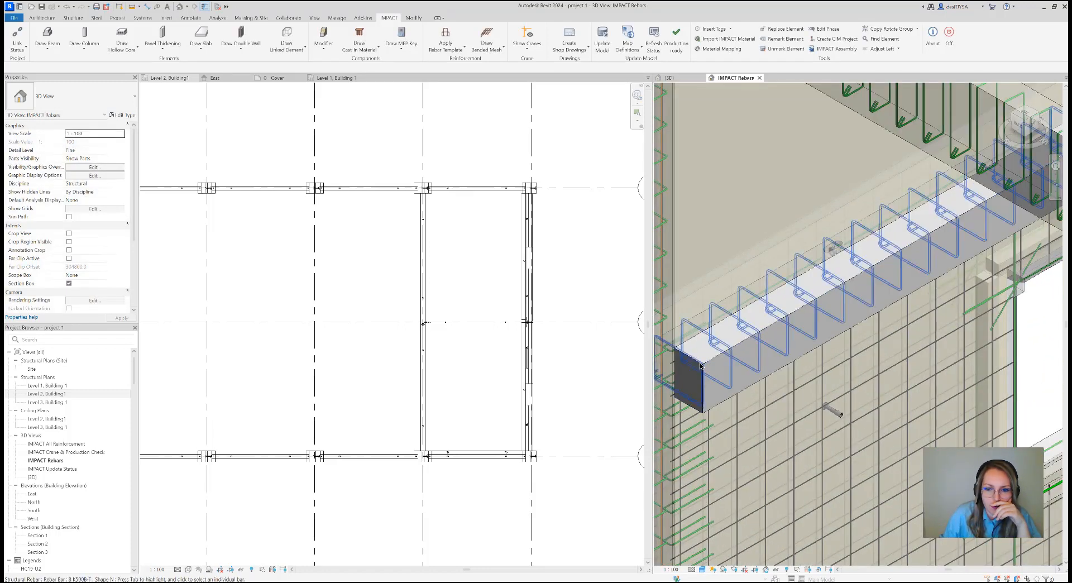
left_click(702, 367)
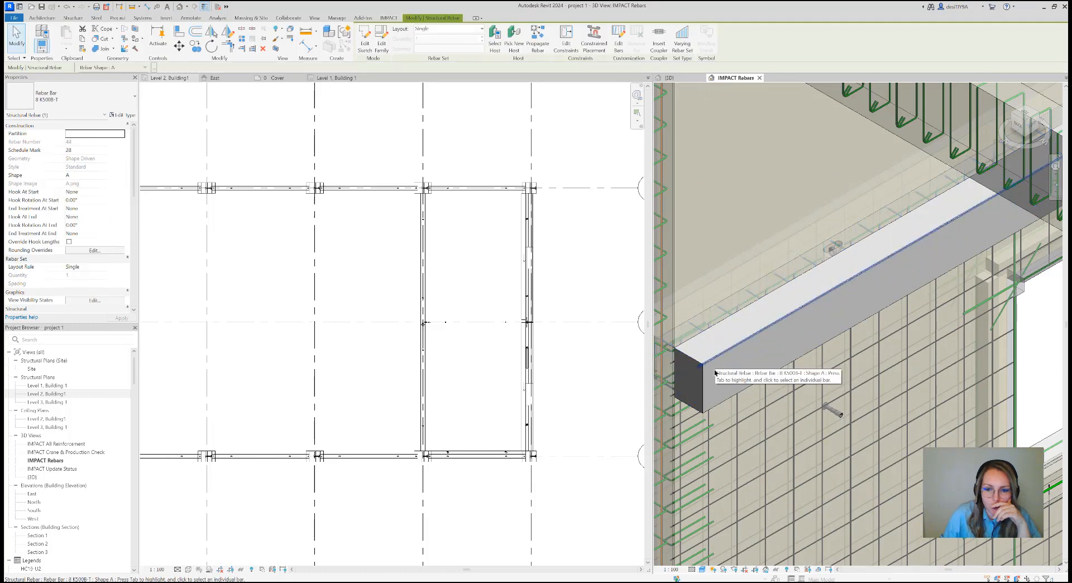
left_click(701, 396)
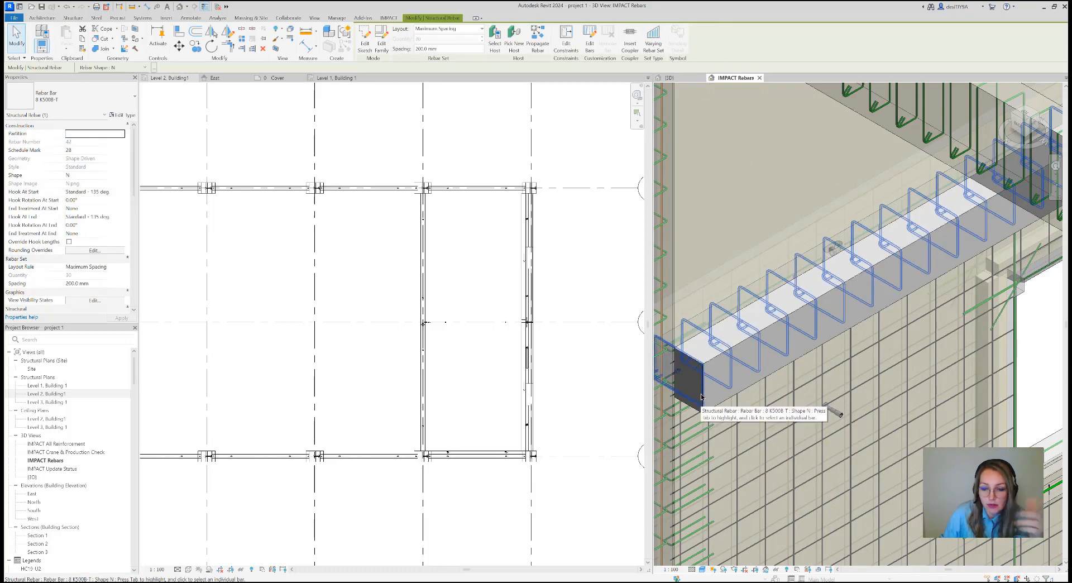
key("Delete")
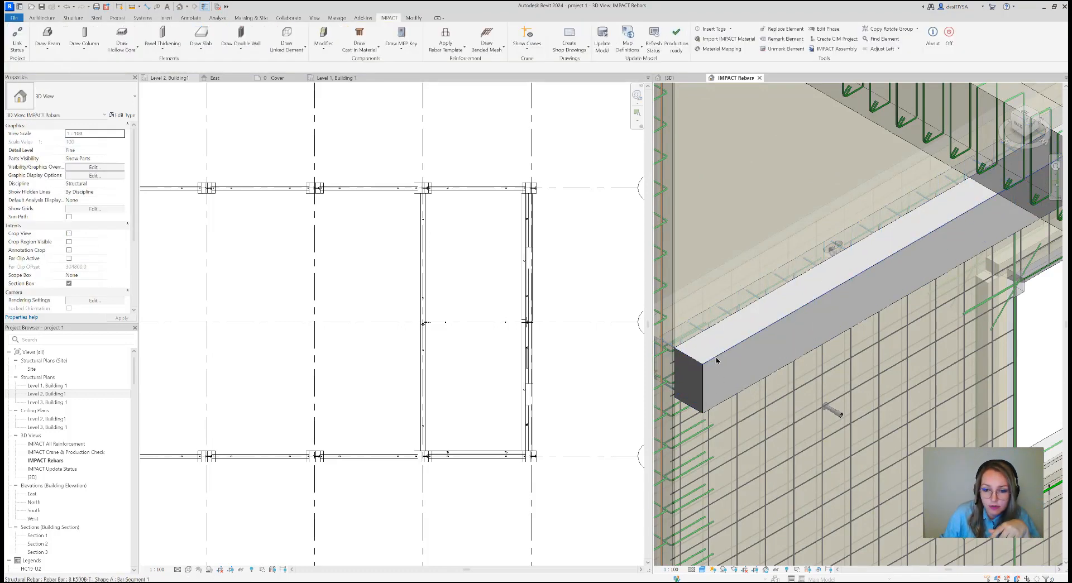
Override the first panel thickening's graphics by element in the 3D view with a surface transparency of about 30
left_click(719, 369)
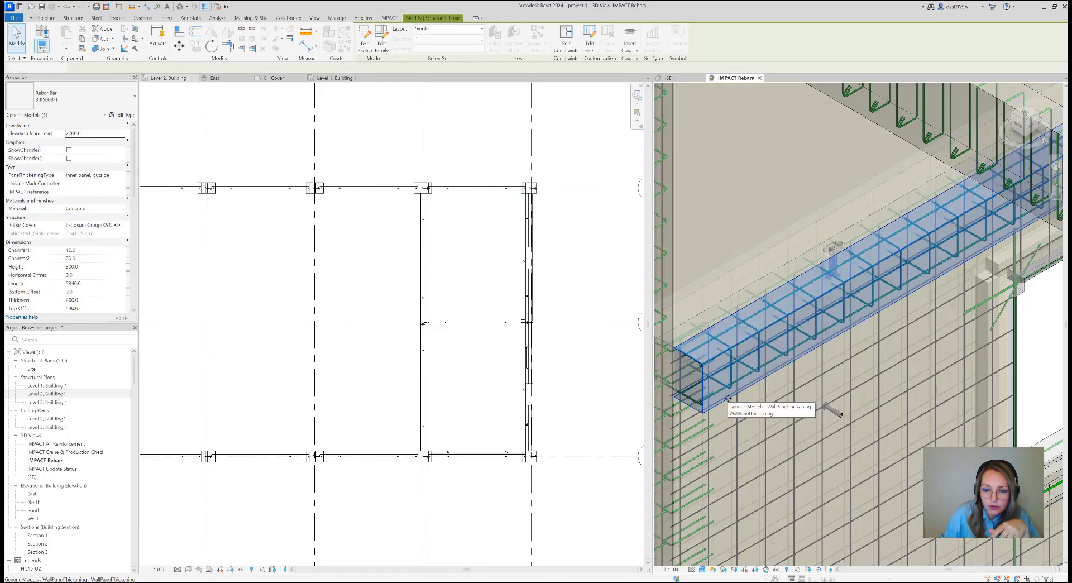
right_click(725, 395)
mouse_move(784, 233)
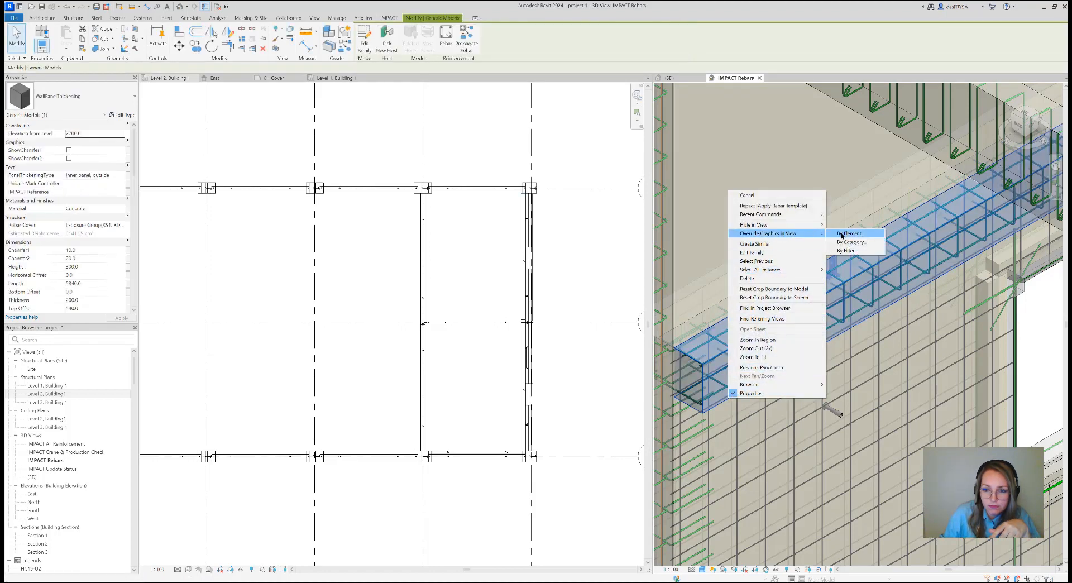
left_click(851, 233)
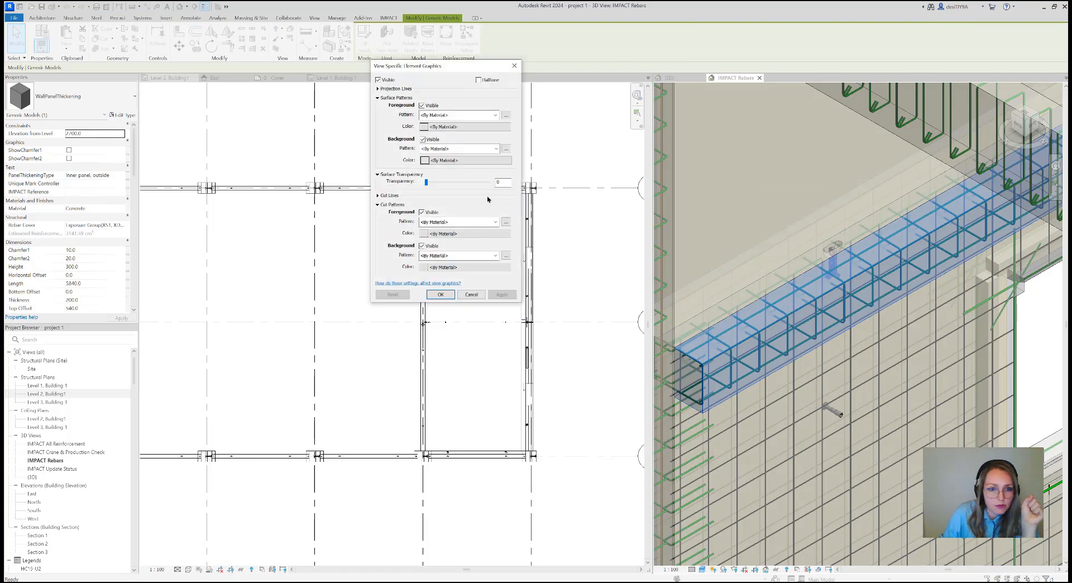
left_click_drag(426, 182, 446, 189)
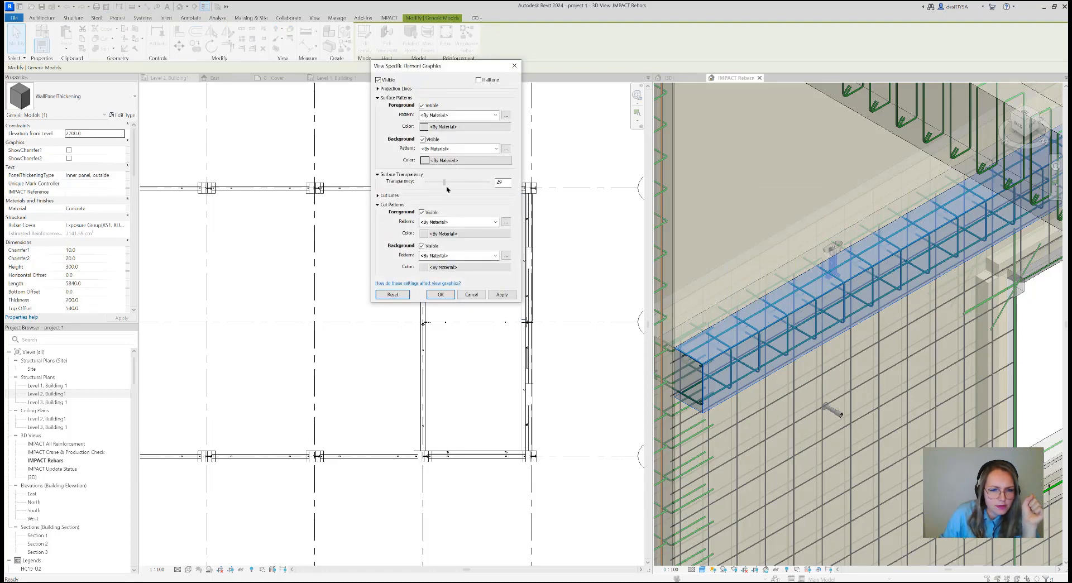
left_click(502, 294)
left_click(441, 294)
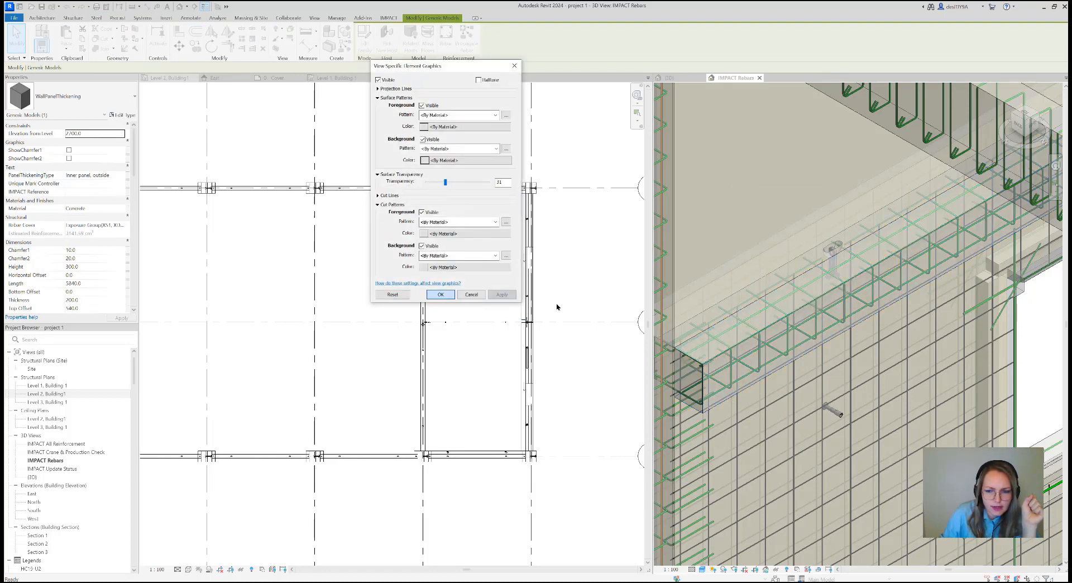
scroll(784, 350, "down", 2)
scroll(784, 350, "down", 2)
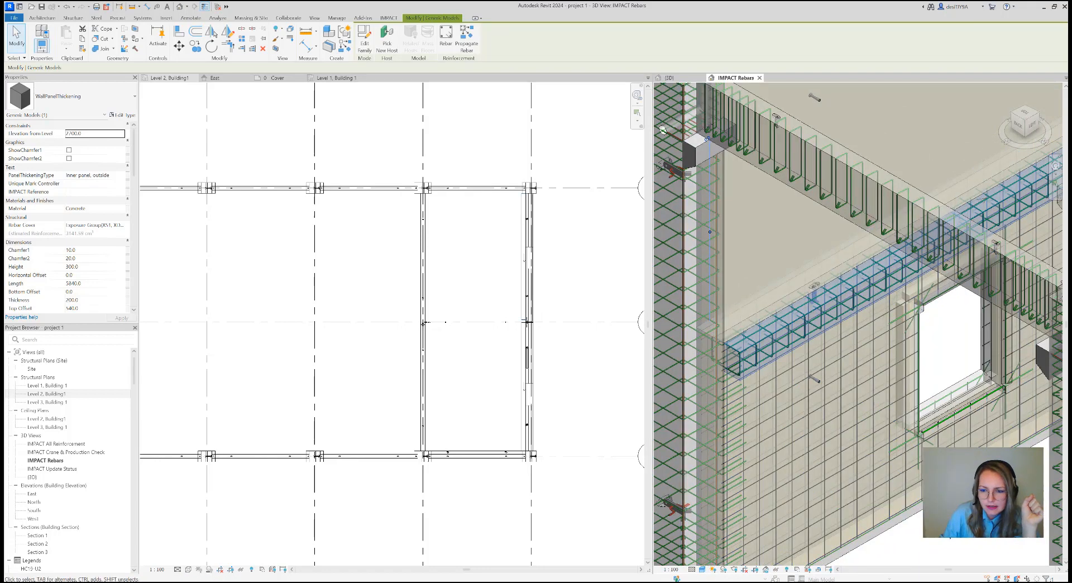
key("Escape")
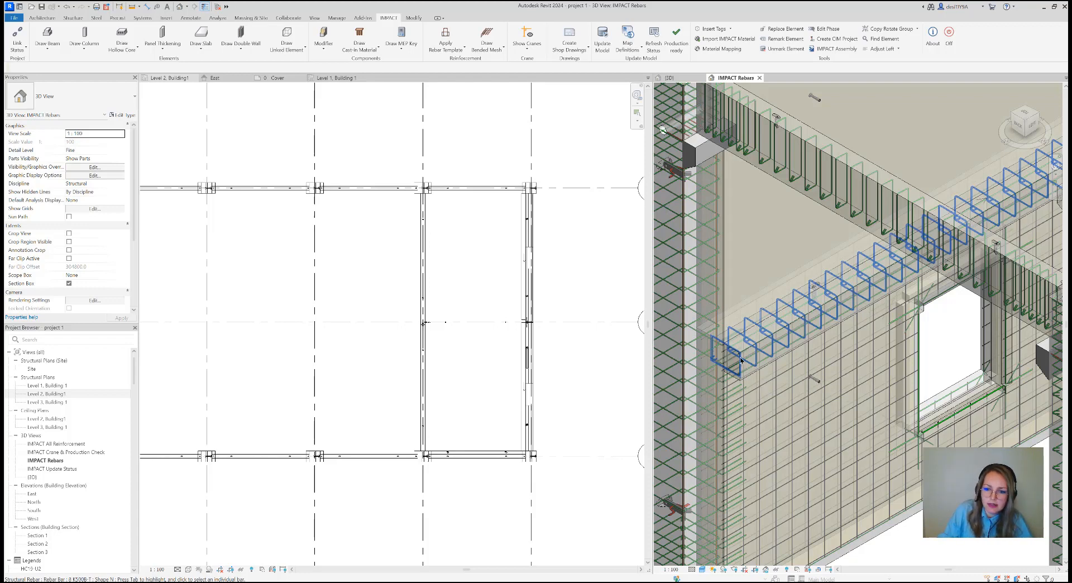
Examine the panel thickening's stirrups and bars in 3D and the outer wall around grid B in the Level 2 plan
scroll(742, 368, "up", 5)
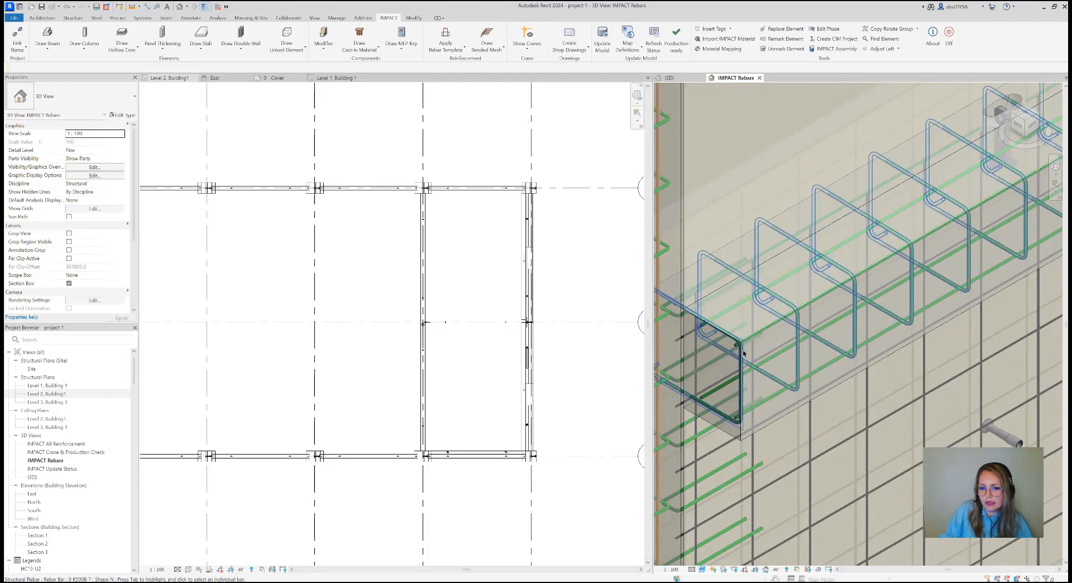
scroll(744, 372, "down", 6)
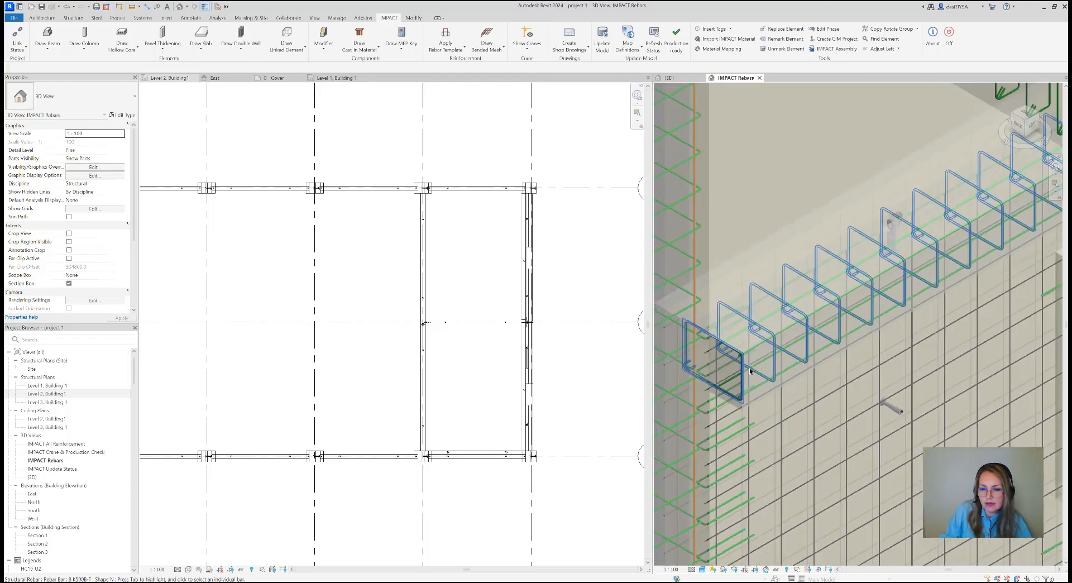
scroll(758, 359, "down", 3)
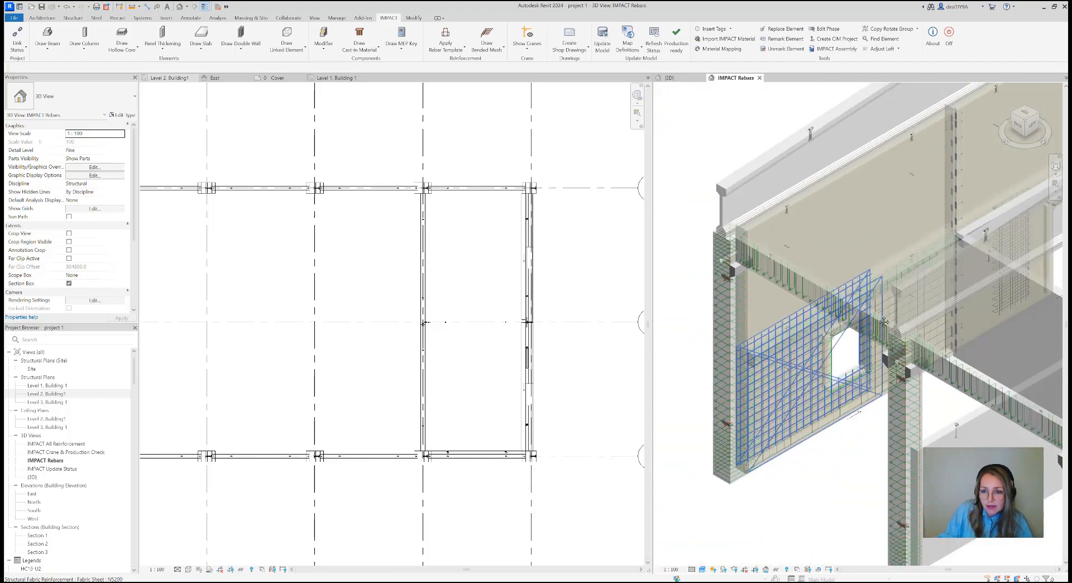
middle_click_drag(759, 359, 712, 395)
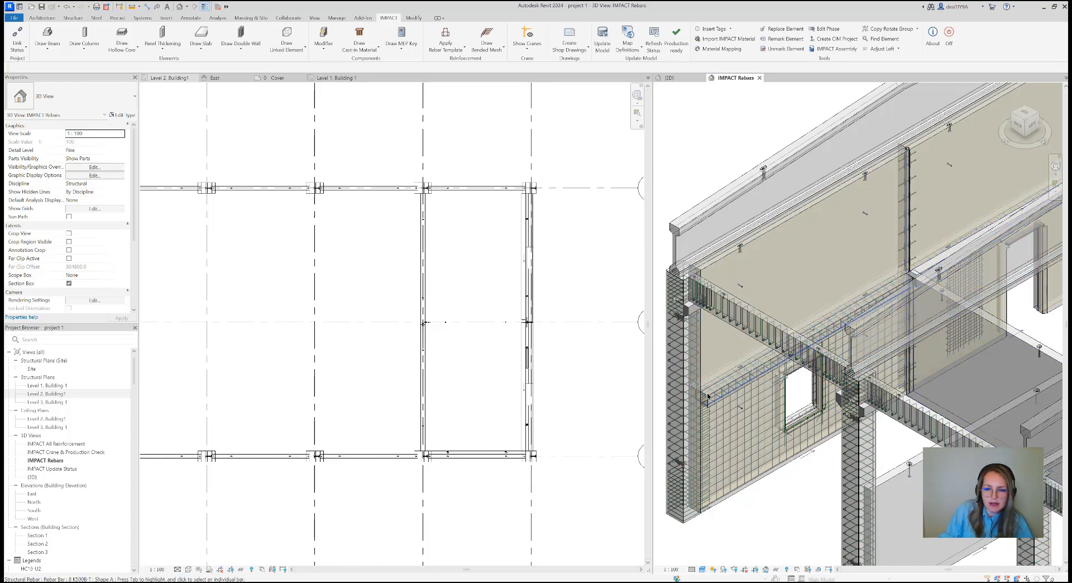
scroll(499, 310, "up", 1)
scroll(500, 311, "up", 6)
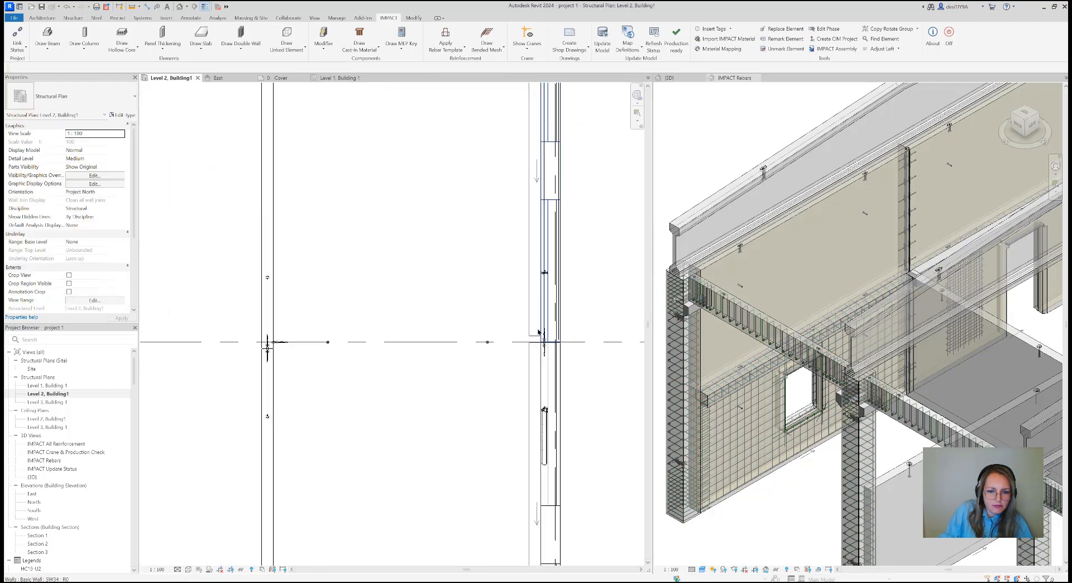
scroll(535, 353, "down", 4)
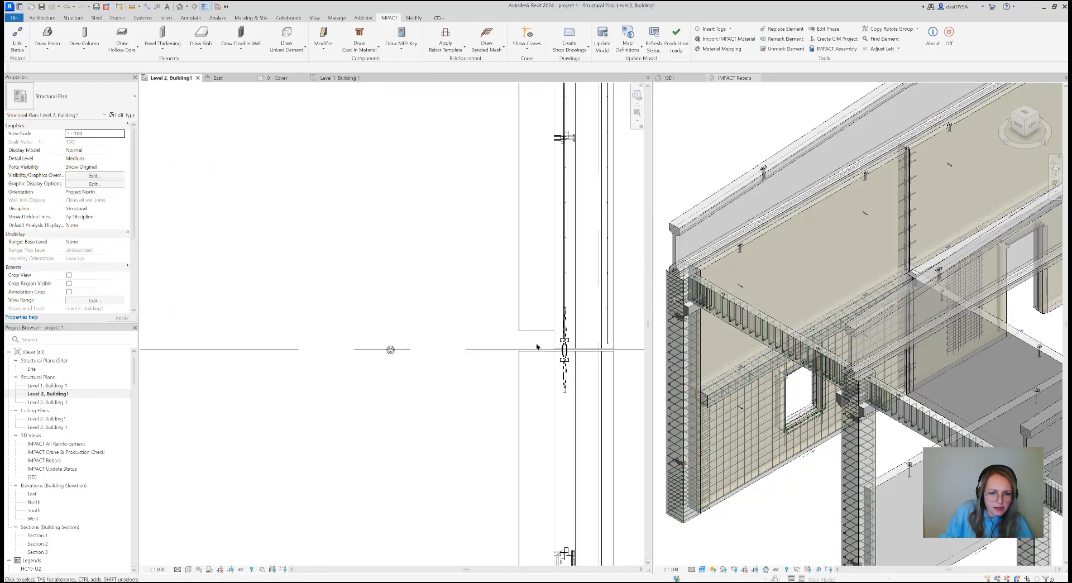
scroll(544, 302, "down", 3)
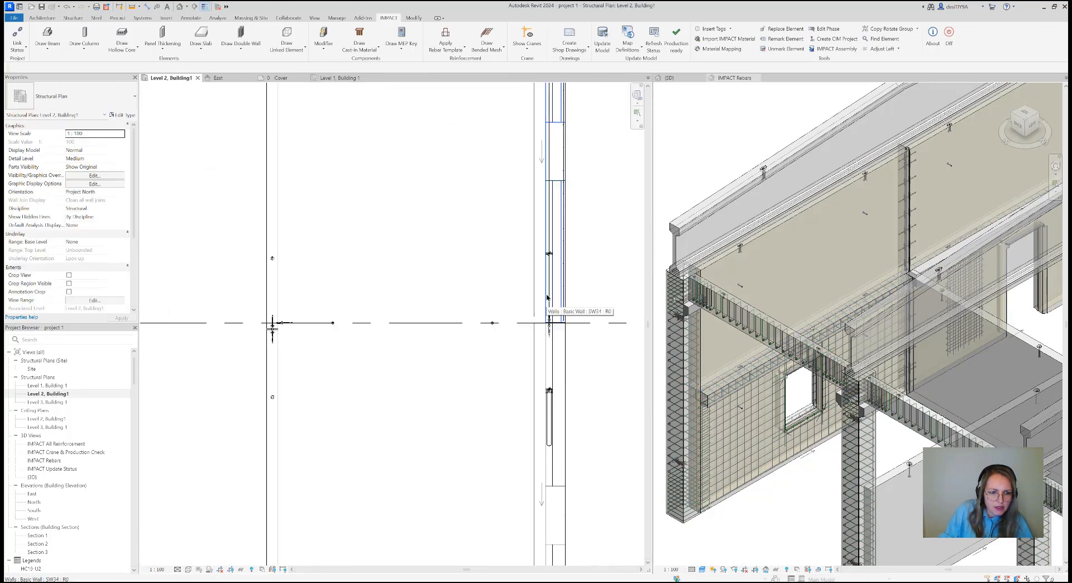
scroll(547, 297, "down", 4)
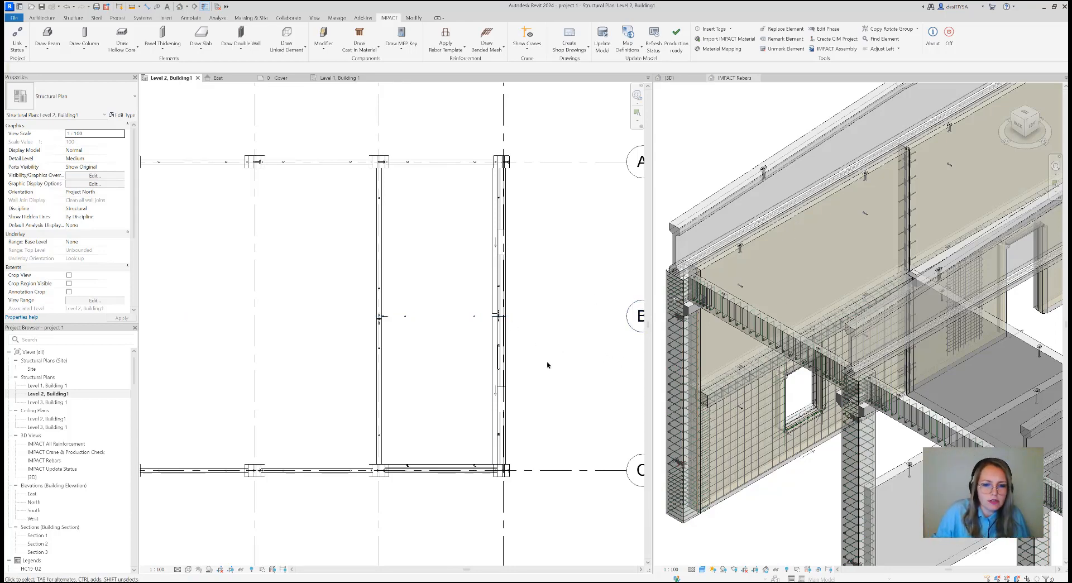
scroll(519, 369, "down", 2)
scroll(787, 431, "down", 2)
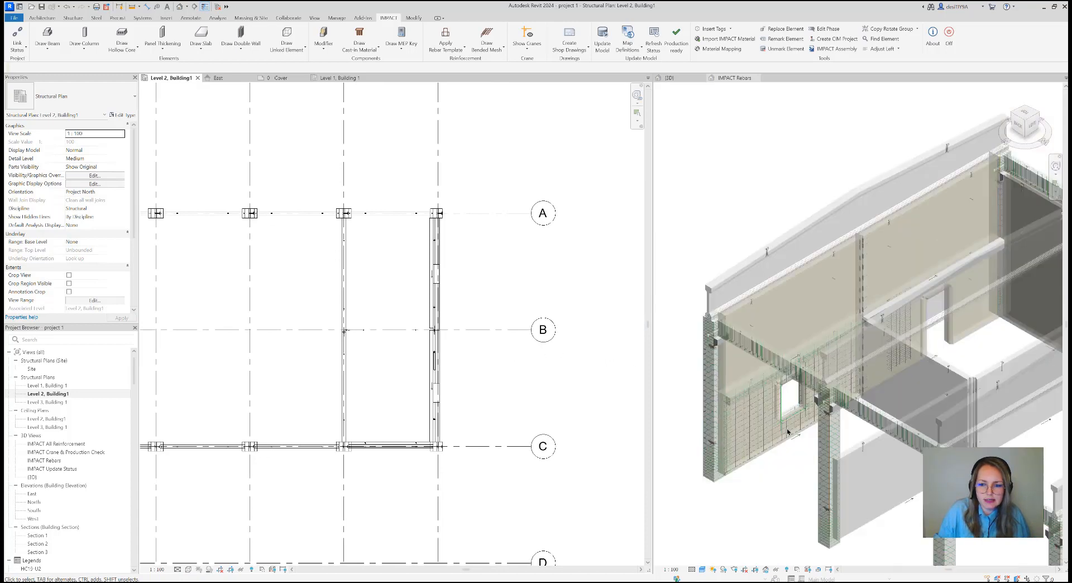
scroll(787, 432, "down", 2)
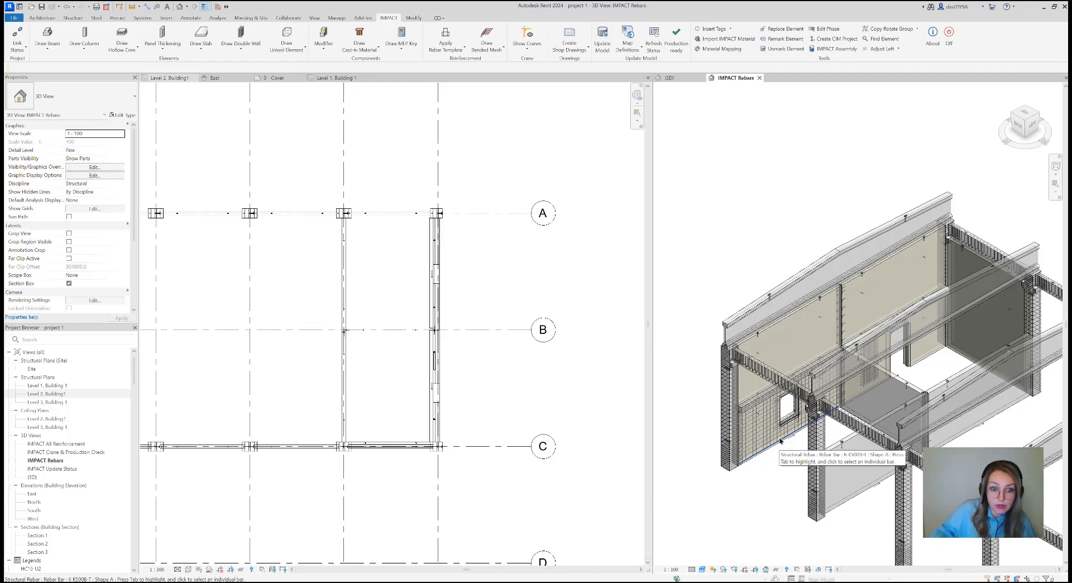
Examine the walls, columns and beams around grids 7 and 8 in the Level 2 plan and the 3D views
left_click(401, 261)
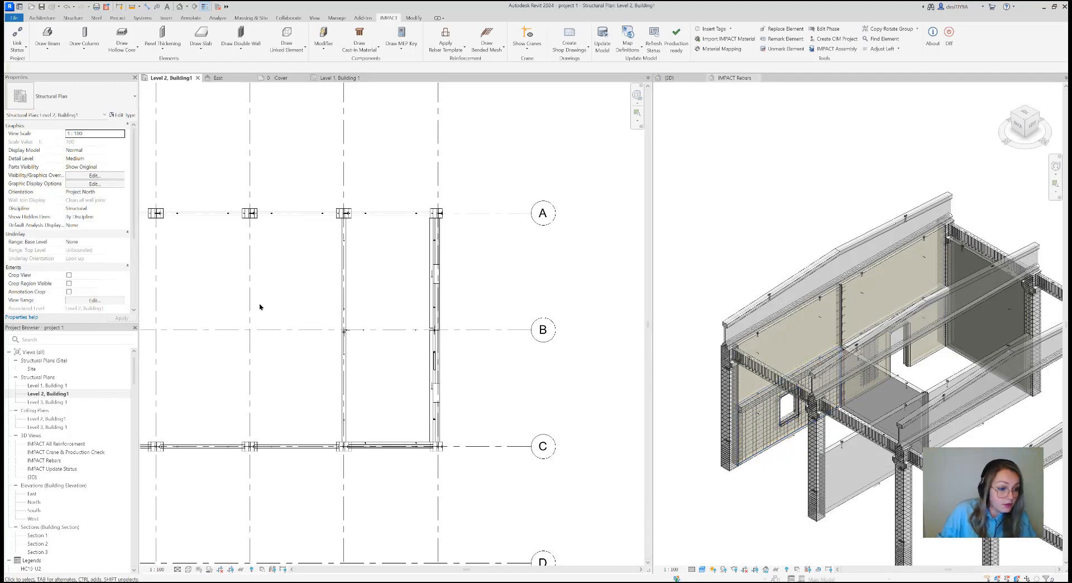
scroll(416, 302, "down", 1)
middle_click_drag(424, 306, 429, 309)
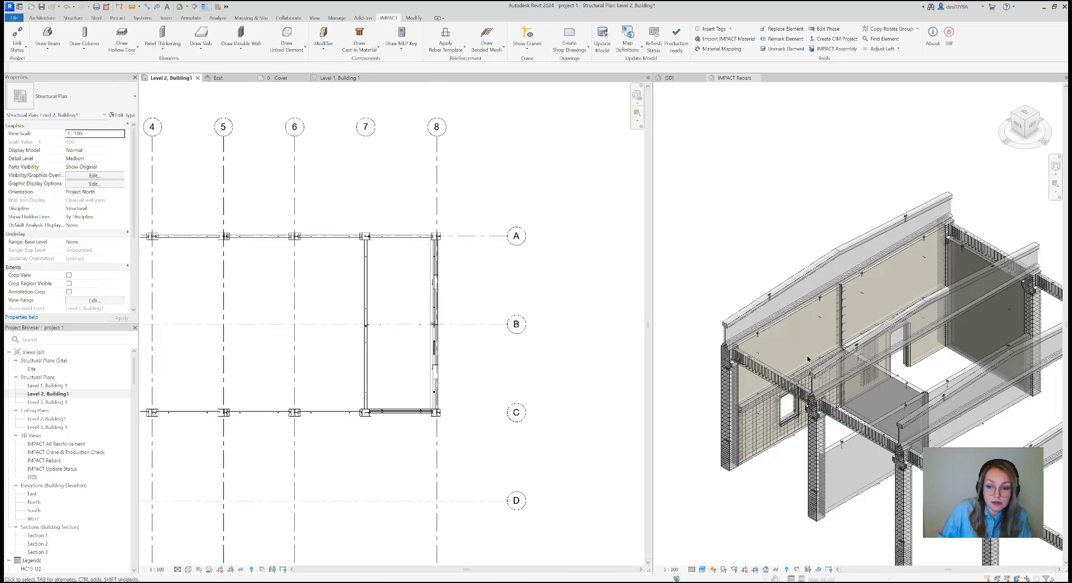
left_click(899, 364)
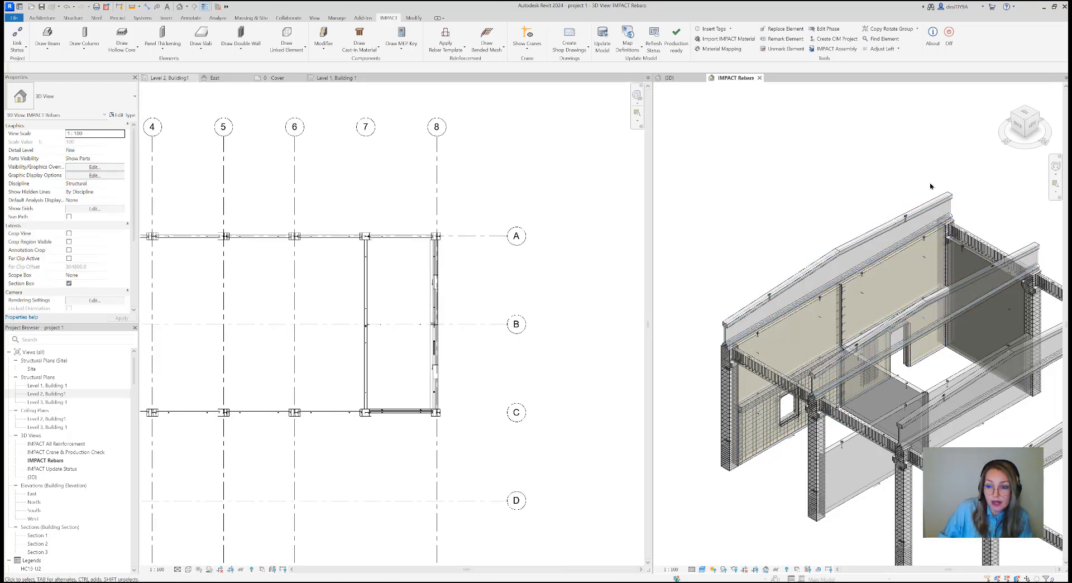
middle_click_drag(955, 156, 891, 138)
scroll(891, 138, "down", 1)
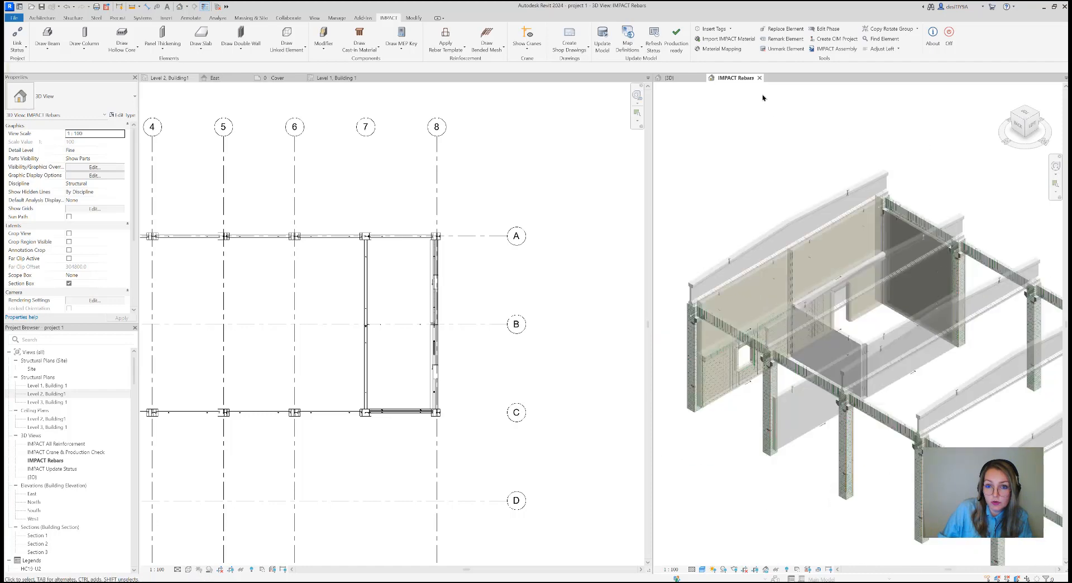
left_click(681, 80)
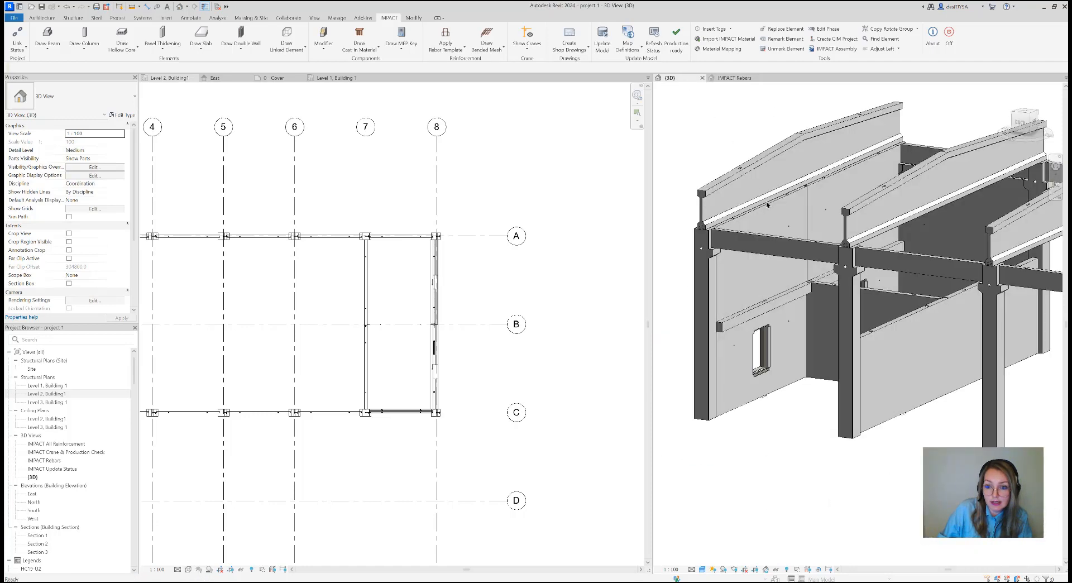
left_click(1025, 123)
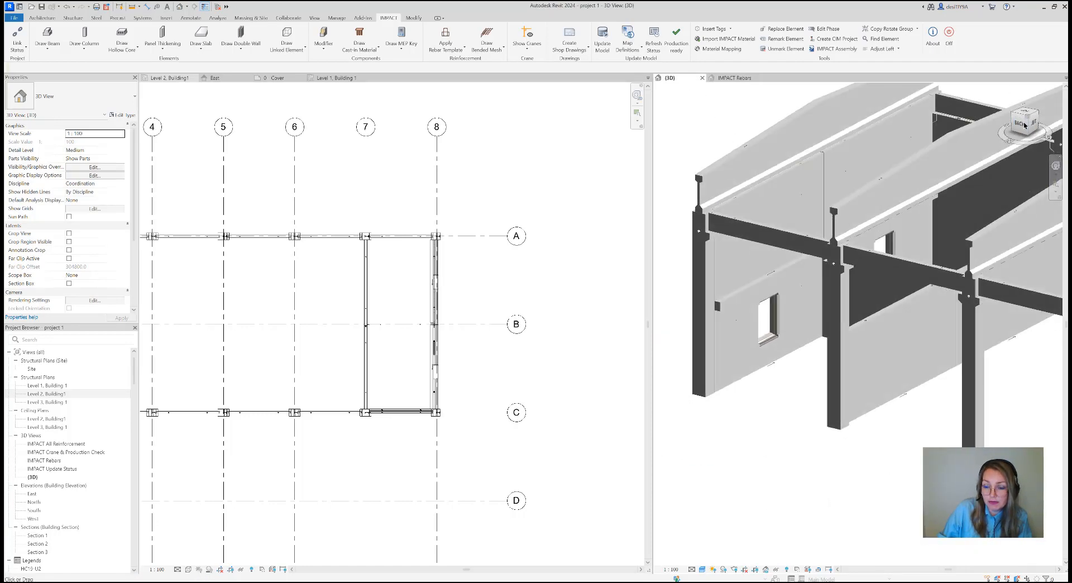
left_click_drag(1024, 125, 1006, 89)
middle_click_drag(872, 323, 884, 340)
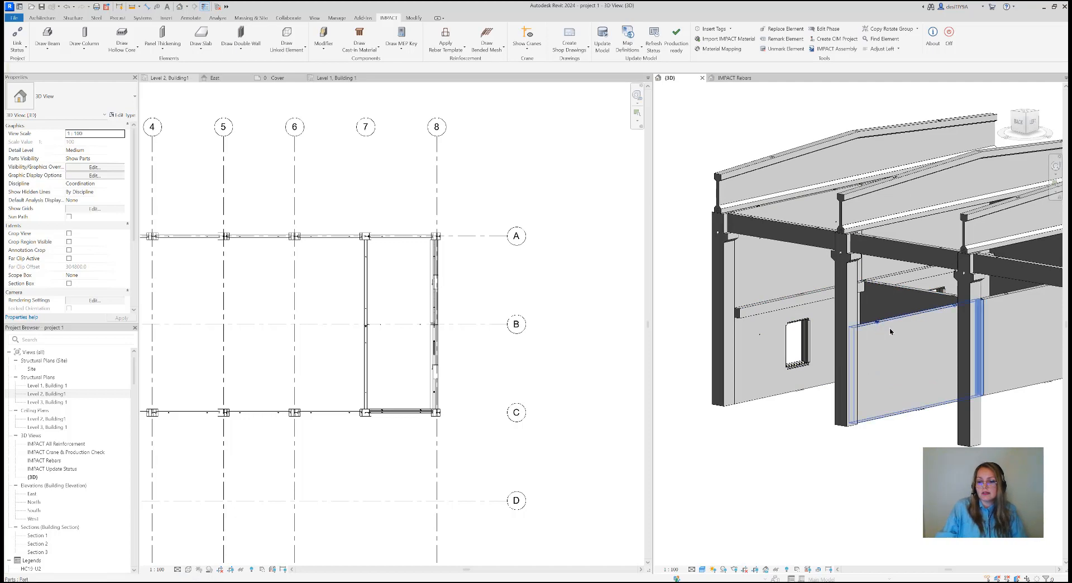
scroll(825, 406, "down", 2)
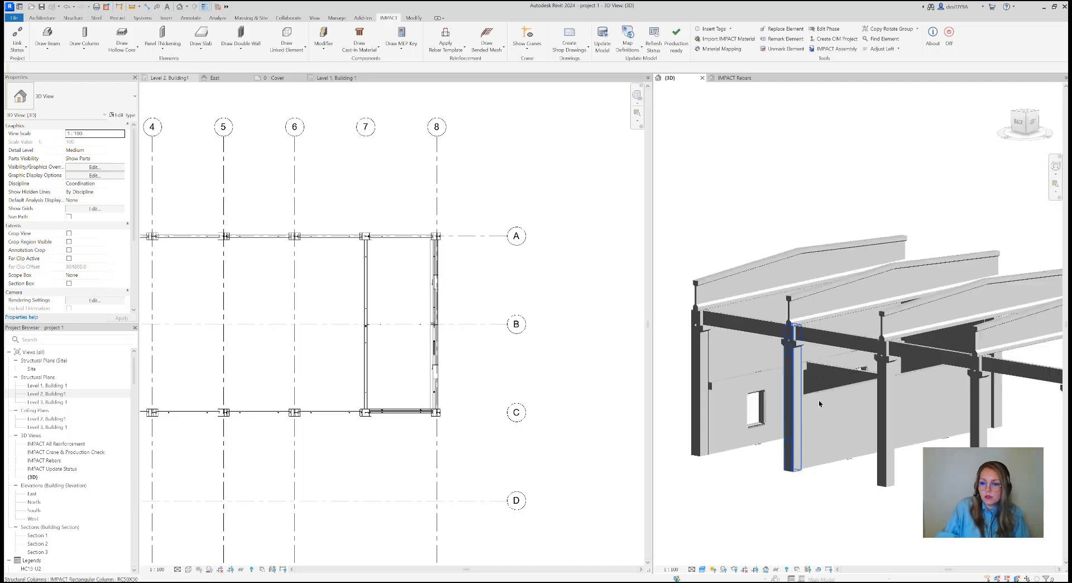
left_click_drag(1030, 123, 1036, 147)
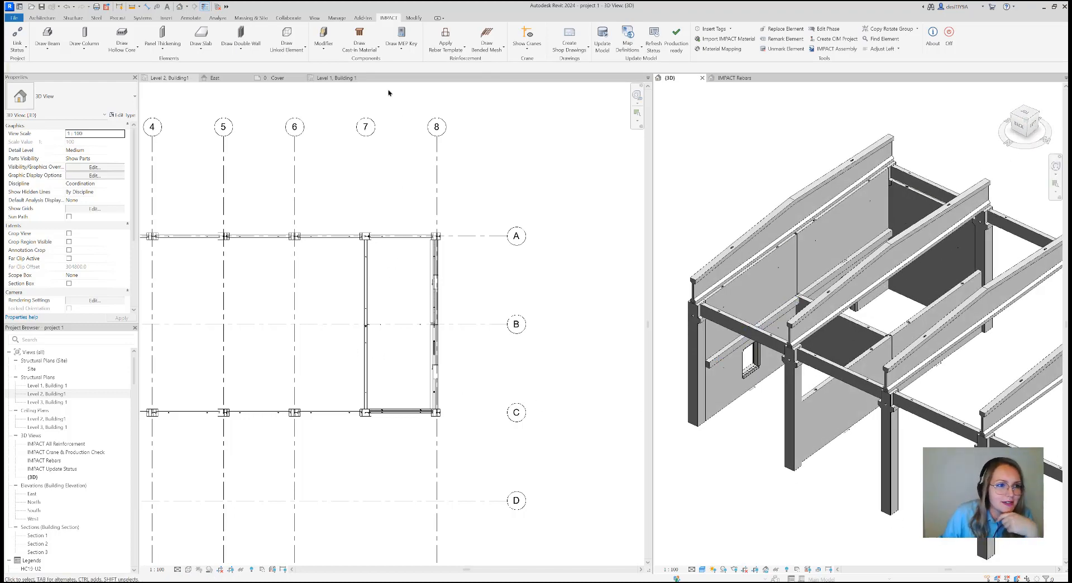
Draw a rectangle of model lines in the Level 2 plan between grids 7-8 and A-C, following the inner faces of walls and panel thickenings
left_click(45, 19)
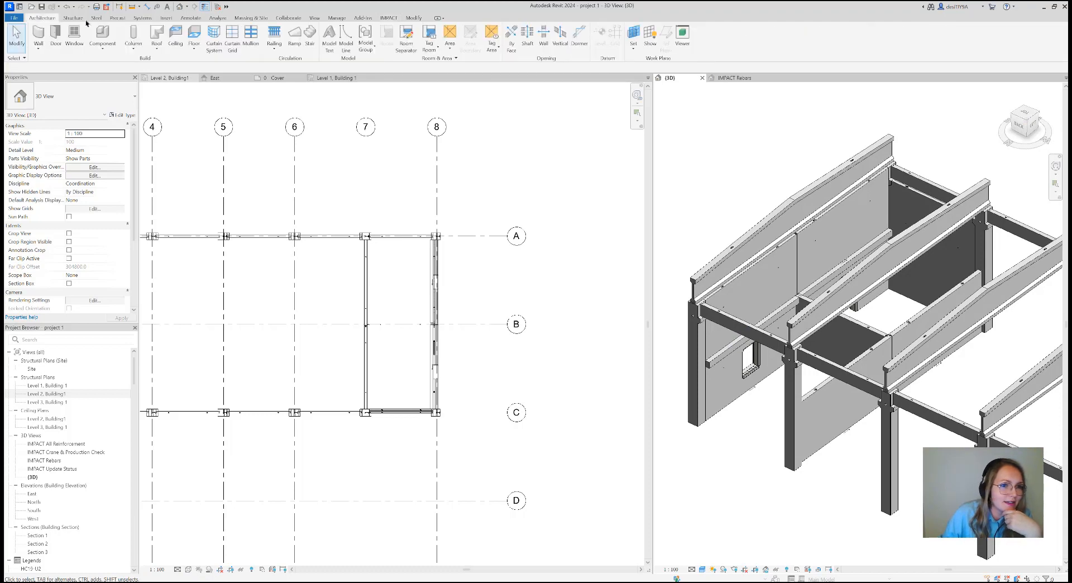
left_click(346, 39)
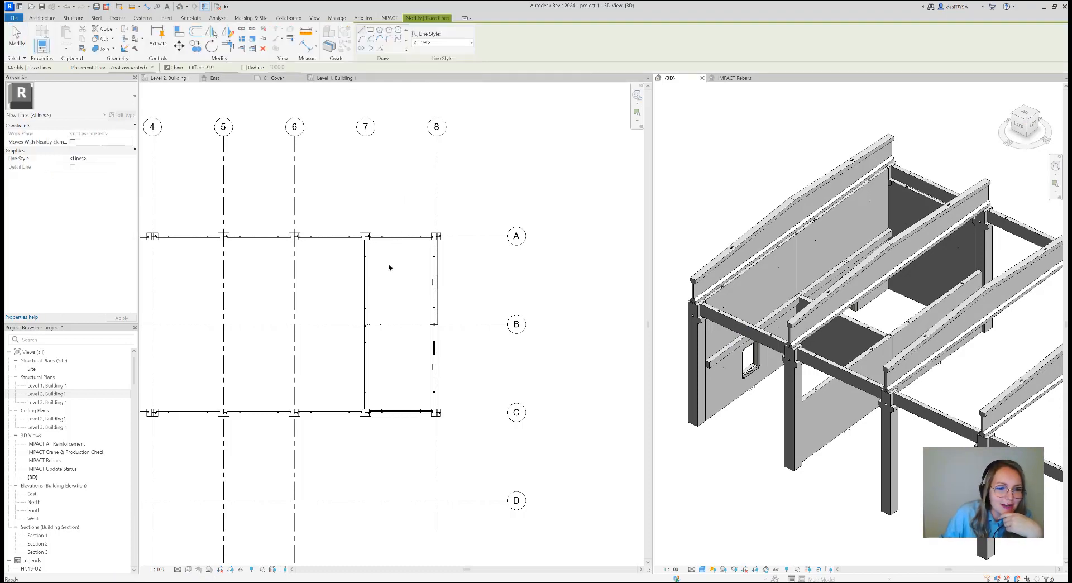
scroll(388, 262, "up", 2)
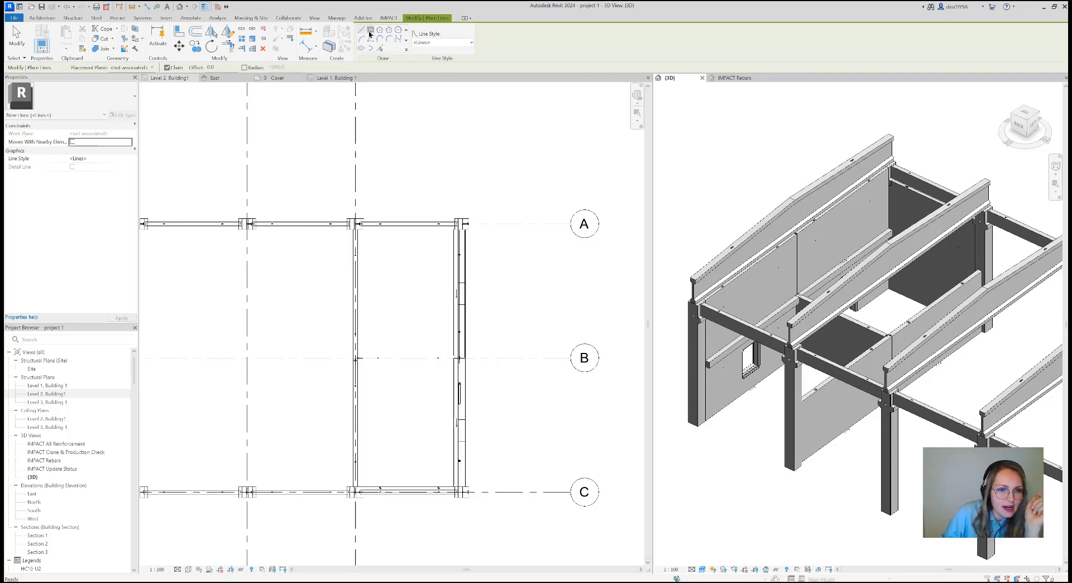
scroll(359, 218, "up", 2)
scroll(360, 234, "up", 5)
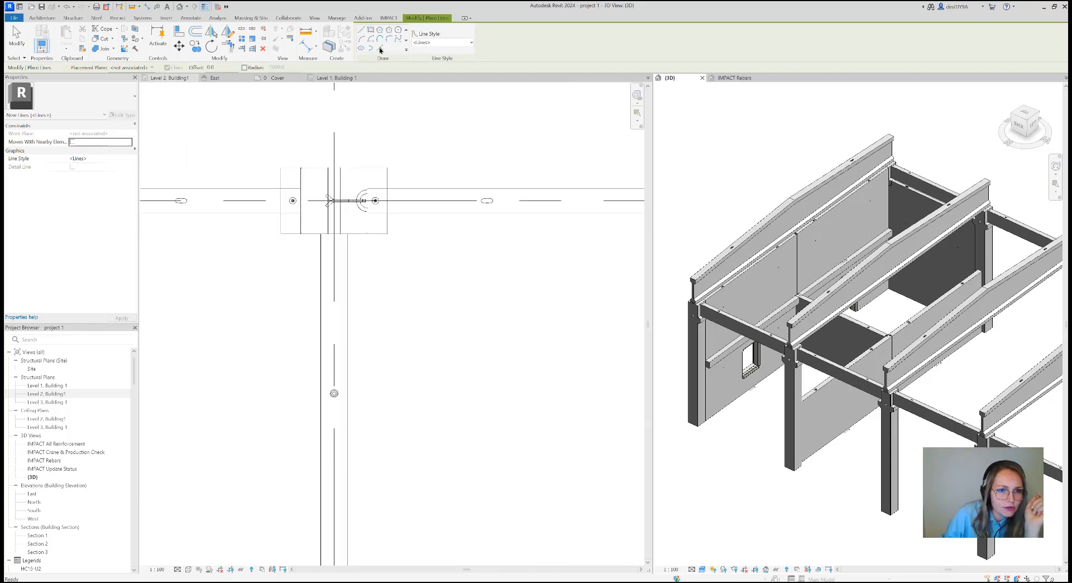
left_click(374, 262)
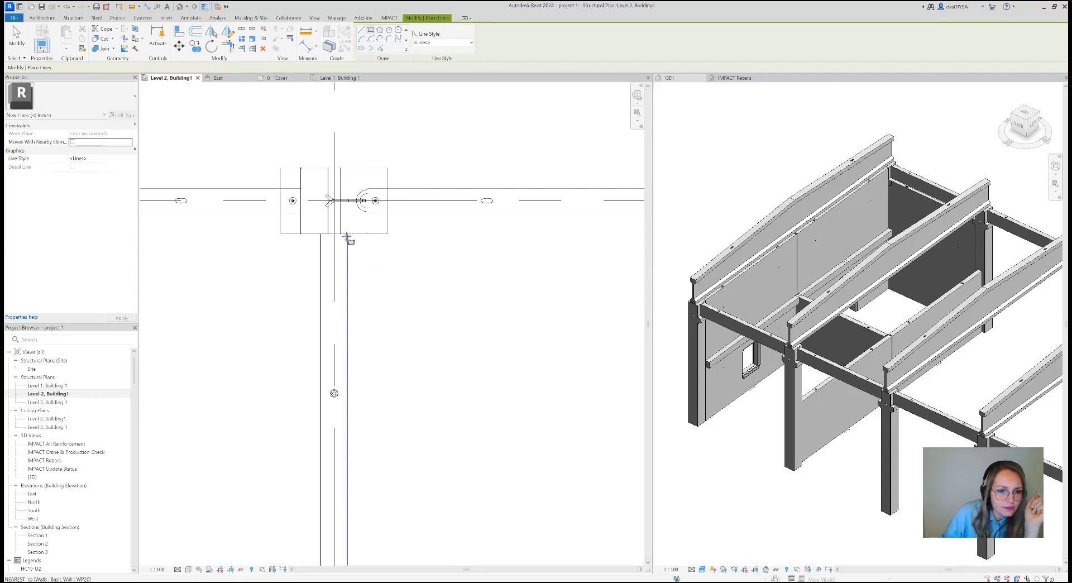
scroll(413, 326, "down", 3)
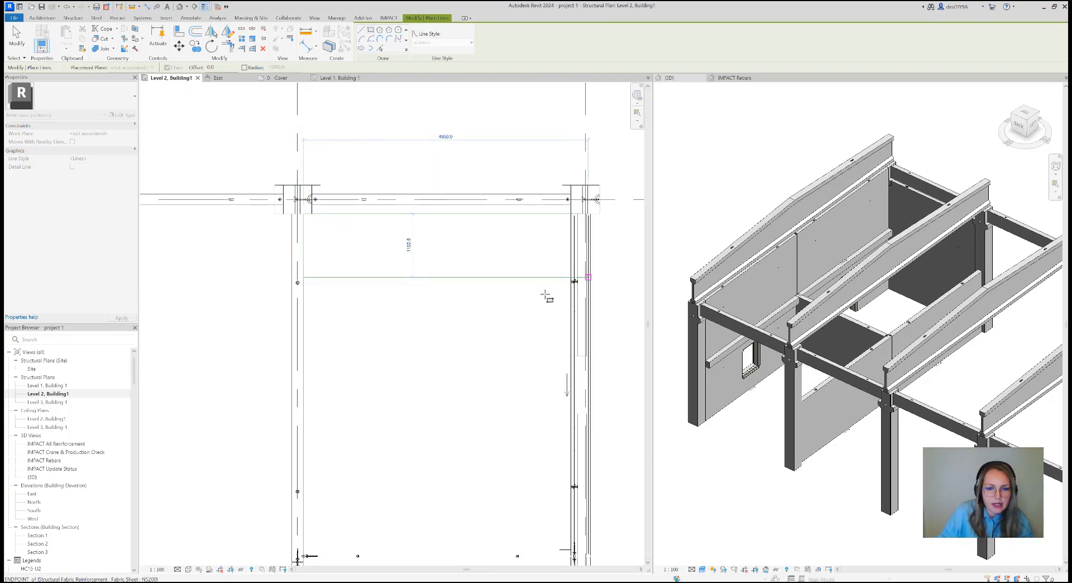
scroll(552, 290, "down", 2)
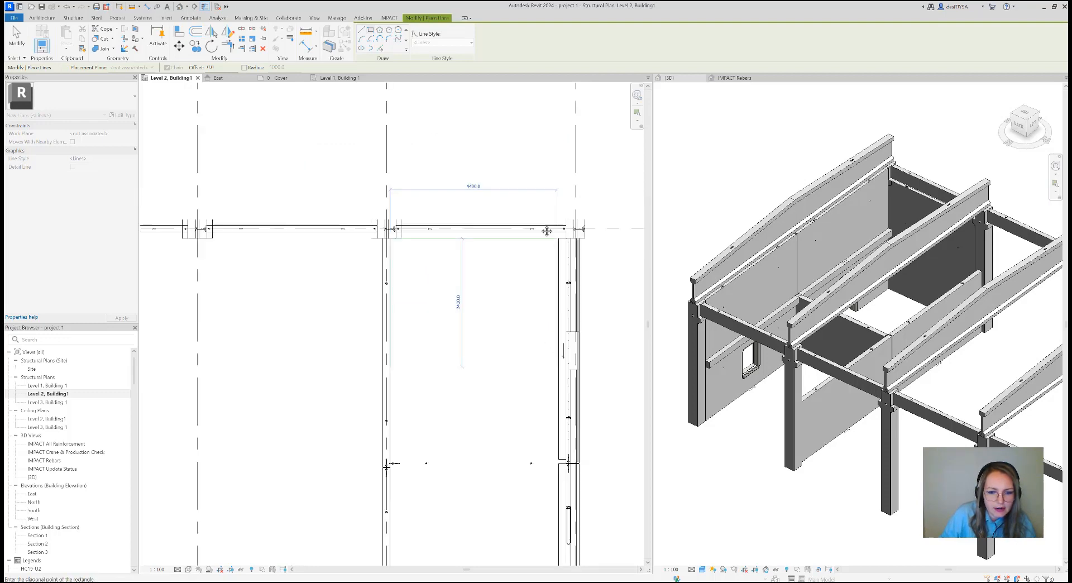
middle_click_drag(546, 231, 541, 200)
middle_click_drag(514, 423, 503, 306)
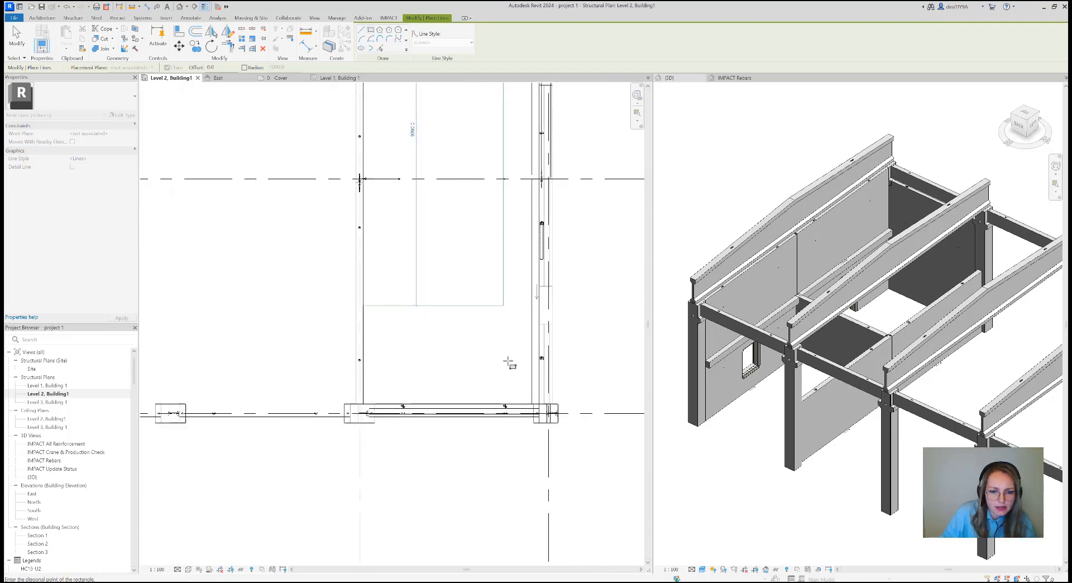
scroll(530, 404, "up", 5)
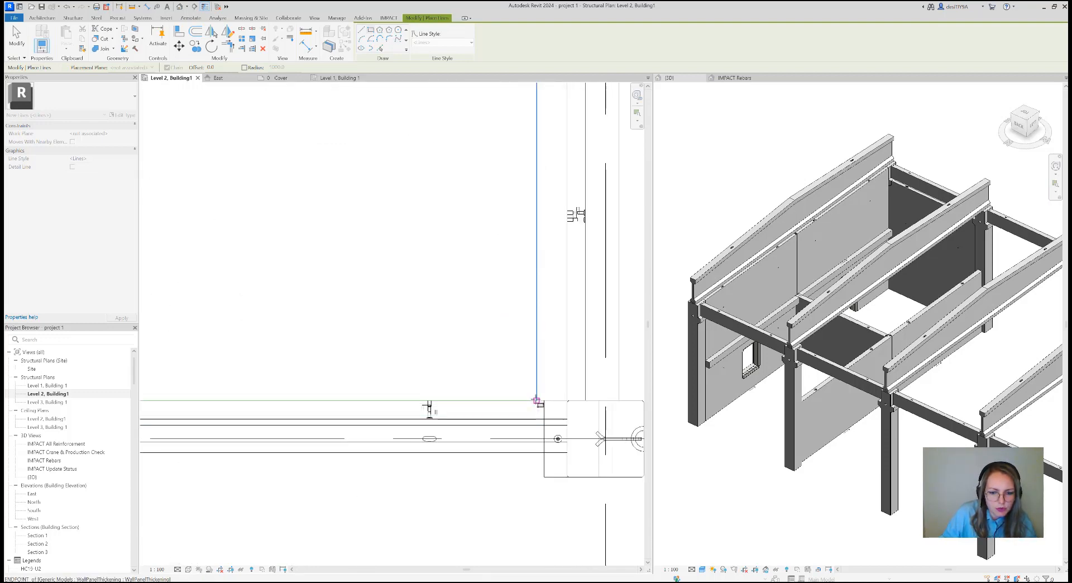
left_click(535, 400)
scroll(530, 296, "down", 4)
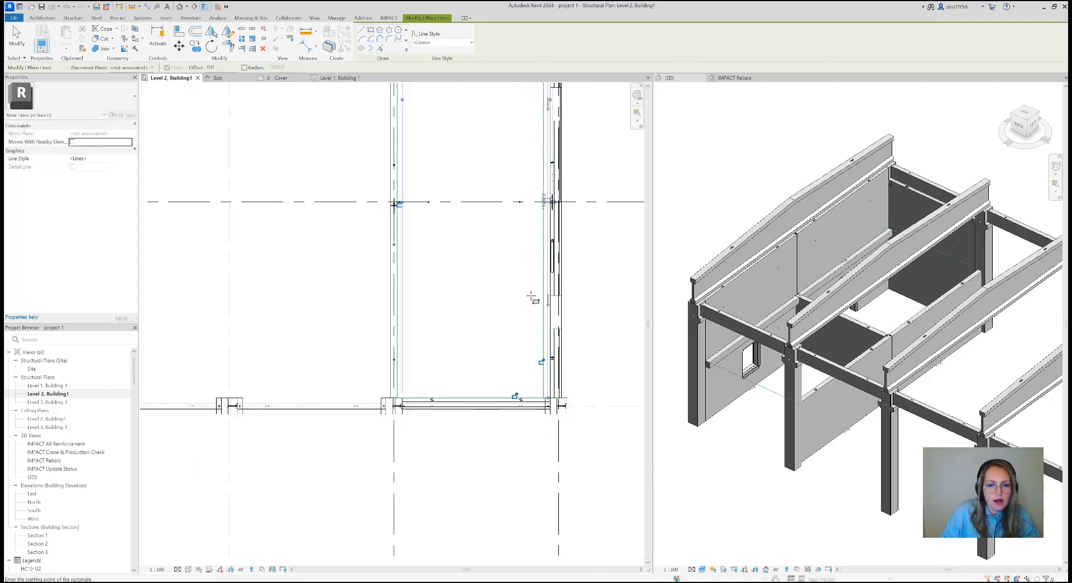
middle_click_drag(540, 314, 550, 382)
key("Escape")
scroll(530, 330, "down", 1)
middle_click_drag(566, 238, 550, 305)
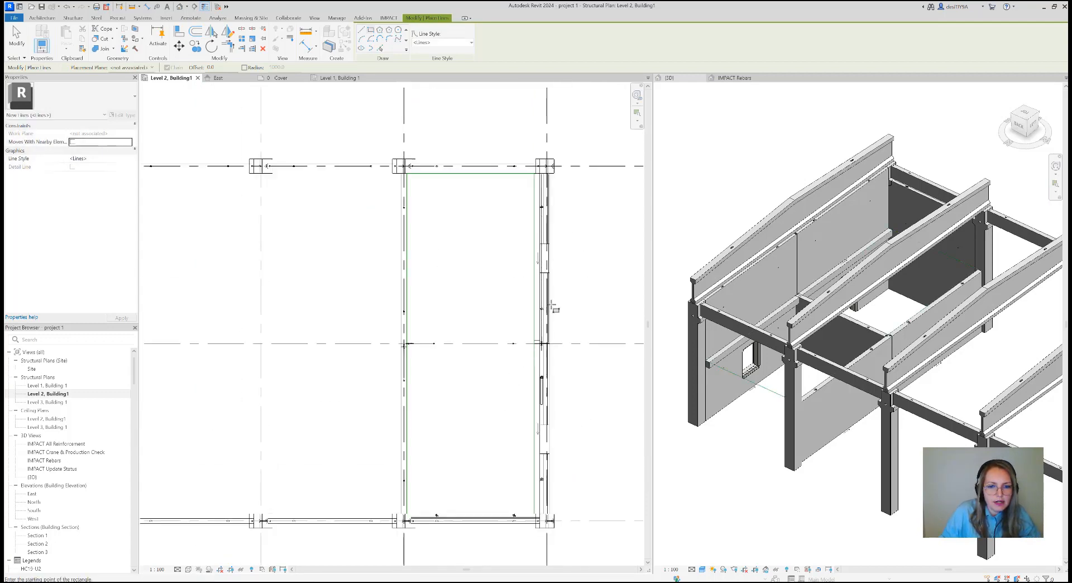
scroll(527, 234, "up", 4)
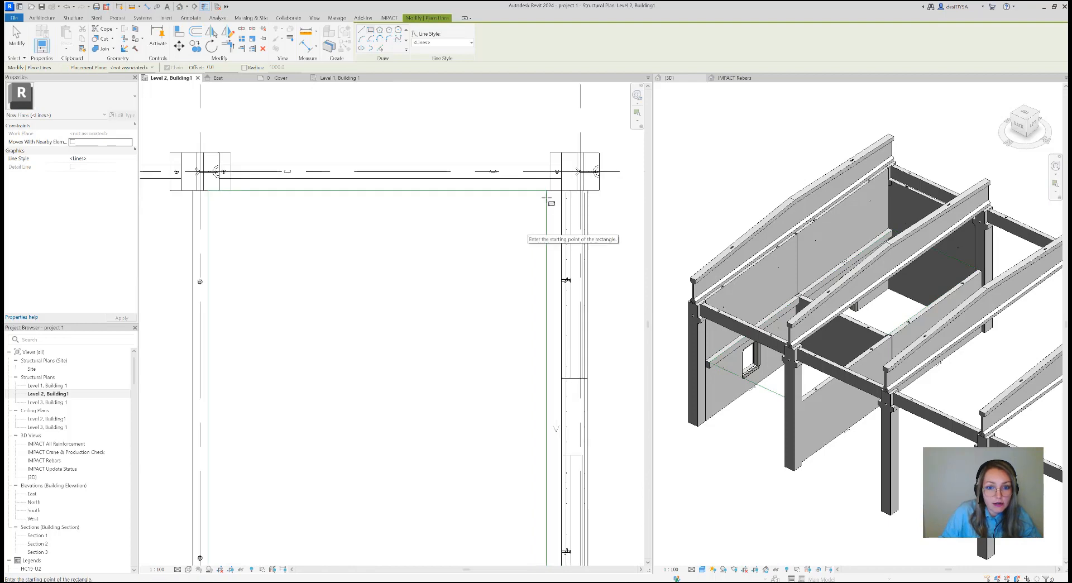
key("Escape")
Examine how the model-line rectangle meets the inner wall and the column near grids A and 7
scroll(497, 273, "down", 3)
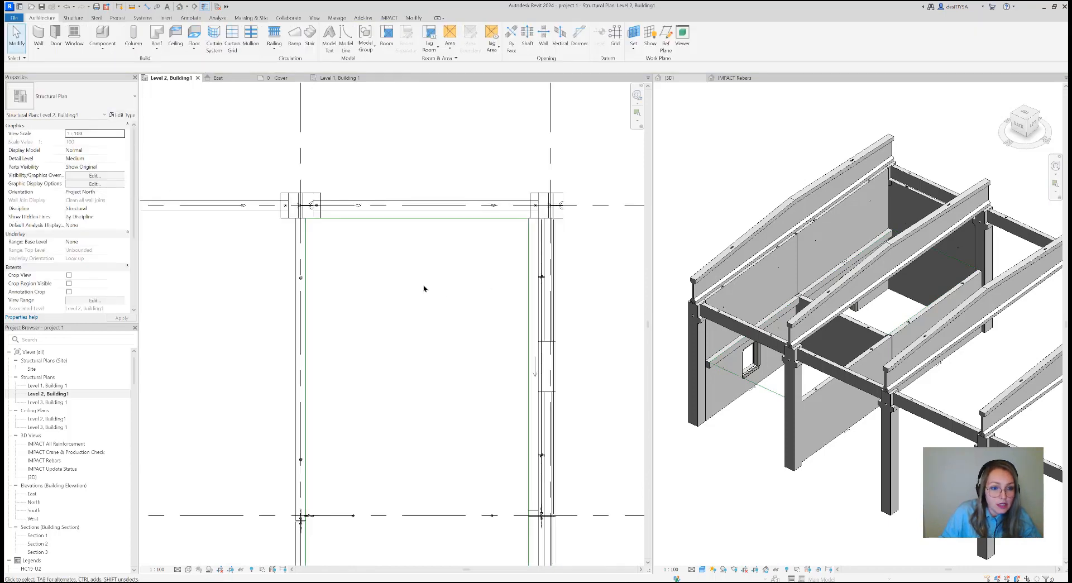
scroll(308, 240, "up", 2)
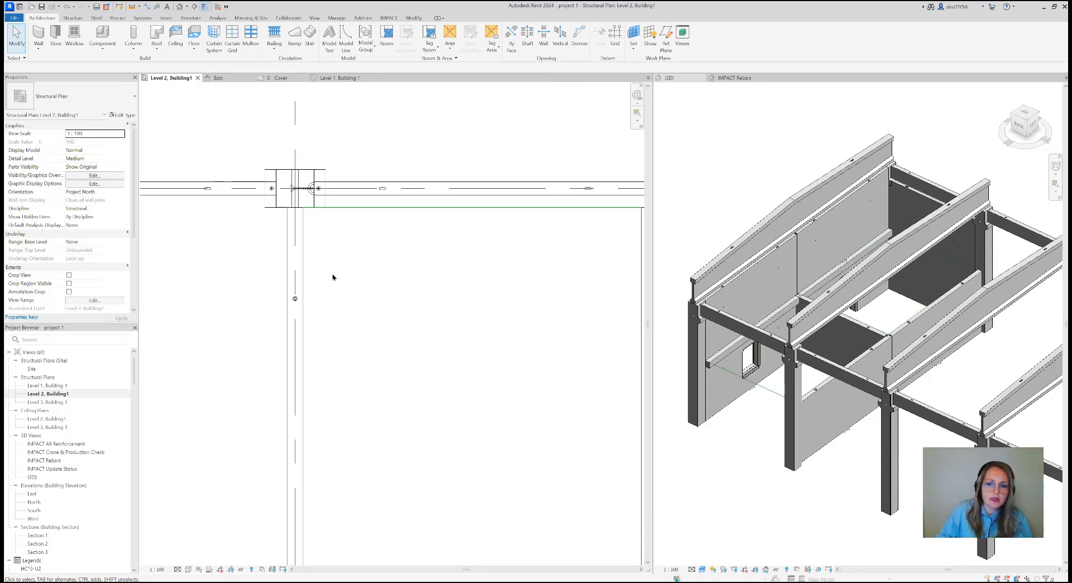
scroll(301, 210, "up", 1)
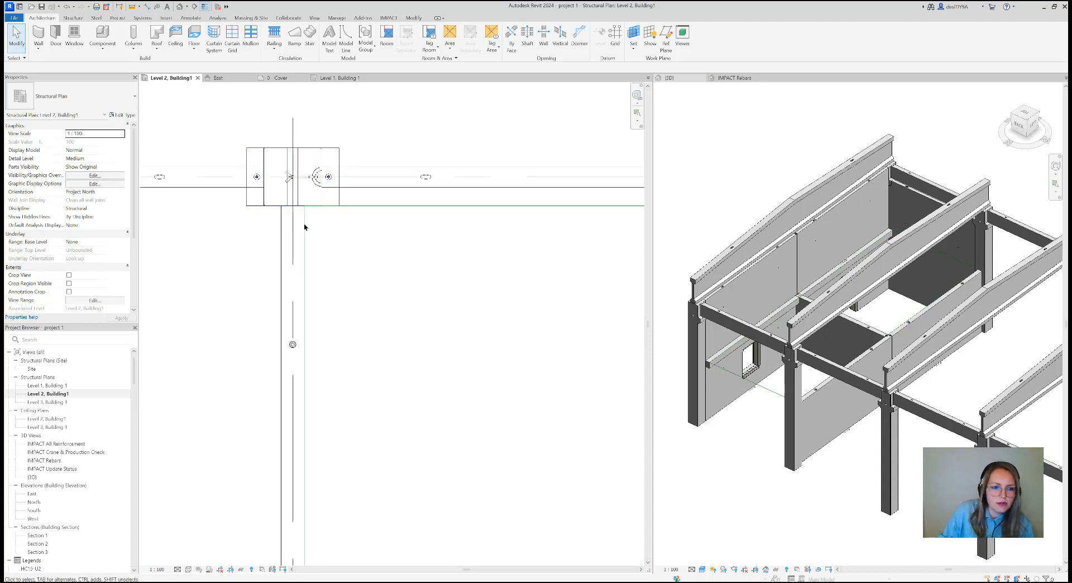
scroll(340, 239, "down", 3)
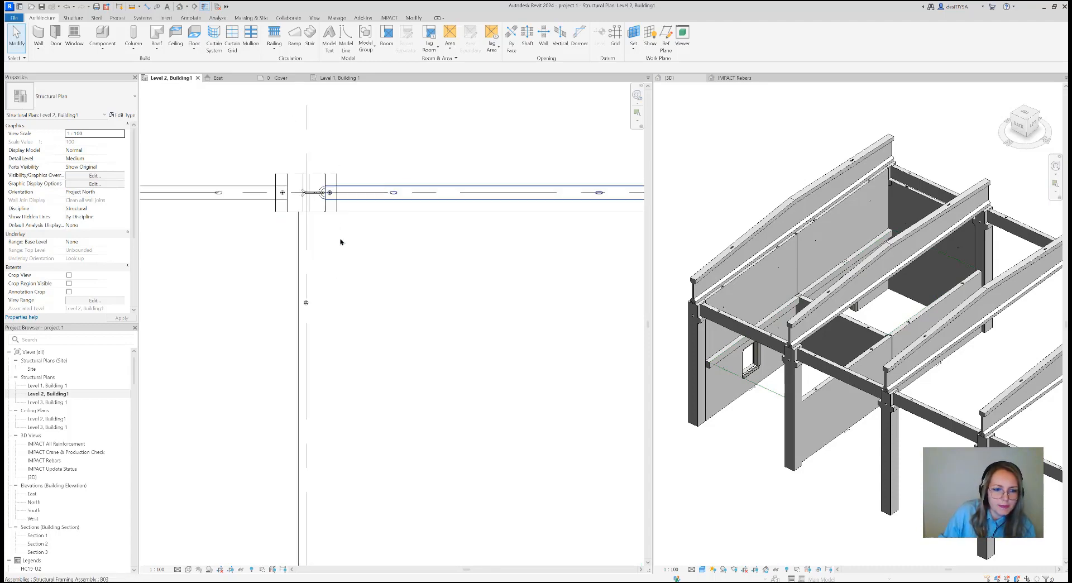
scroll(338, 243, "up", 1)
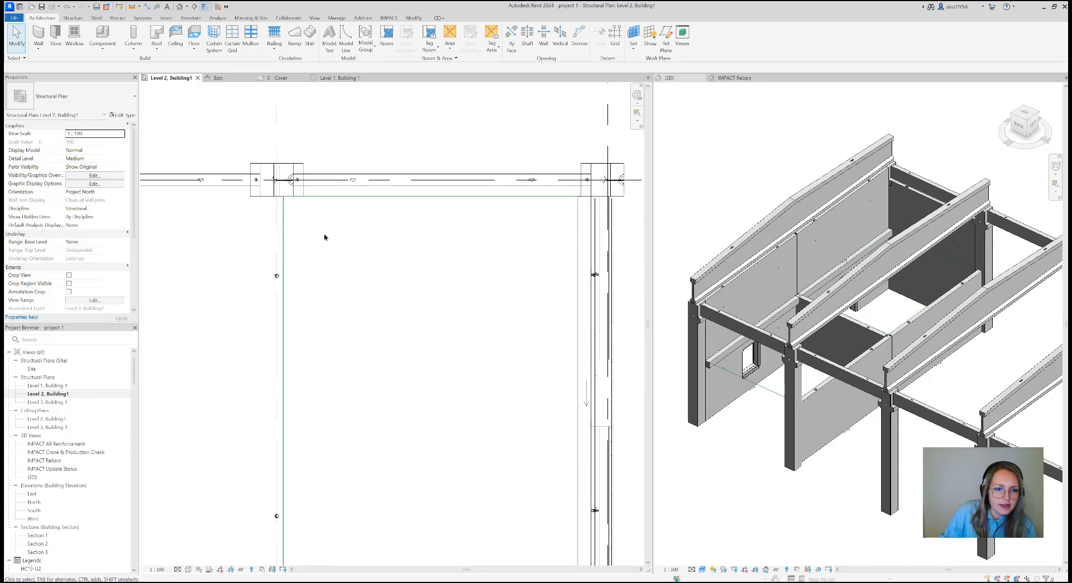
scroll(287, 229, "up", 2)
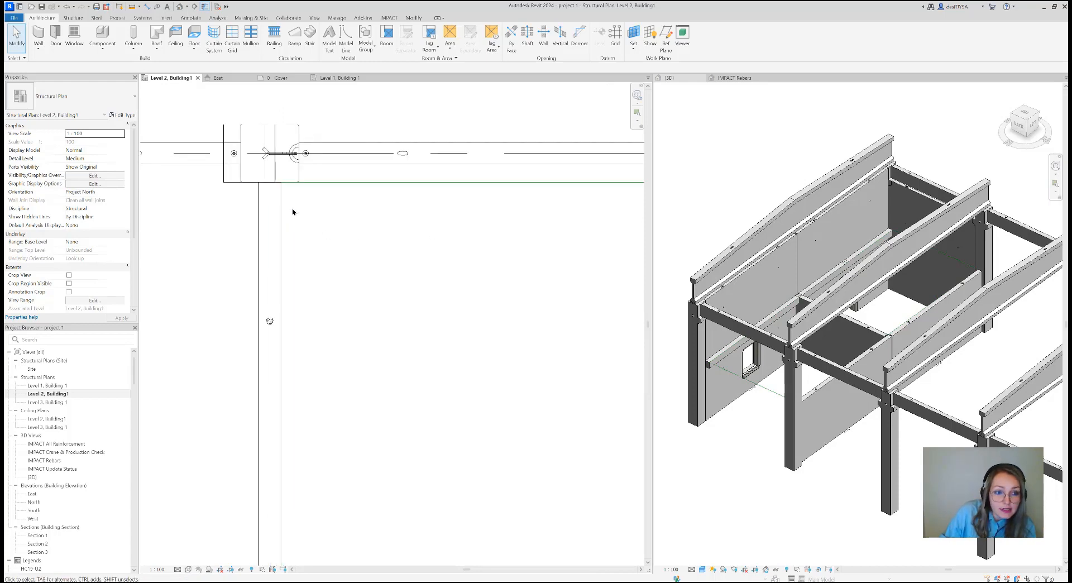
scroll(282, 190, "up", 2)
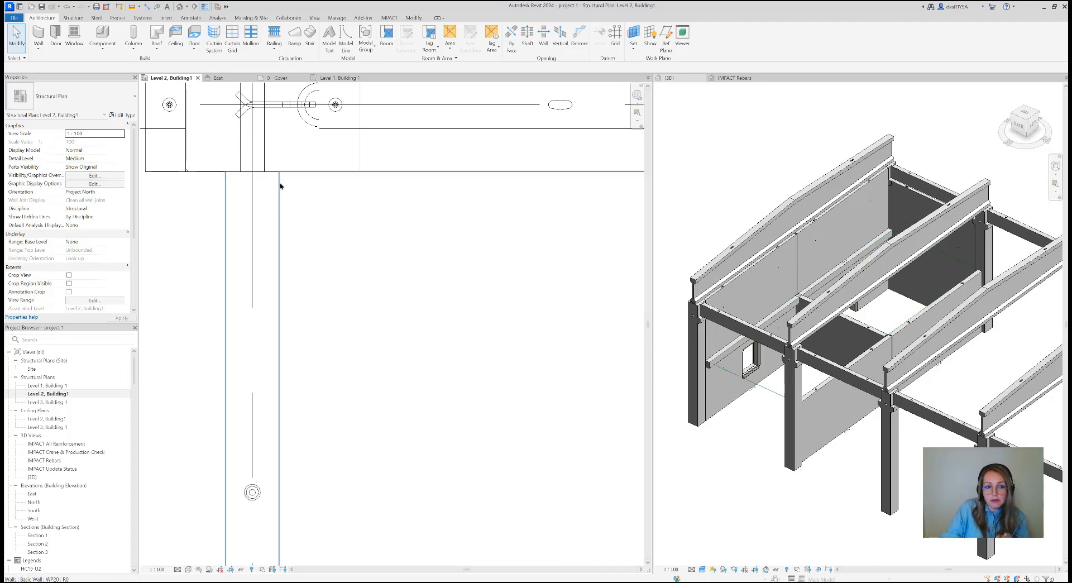
scroll(281, 186, "up", 2)
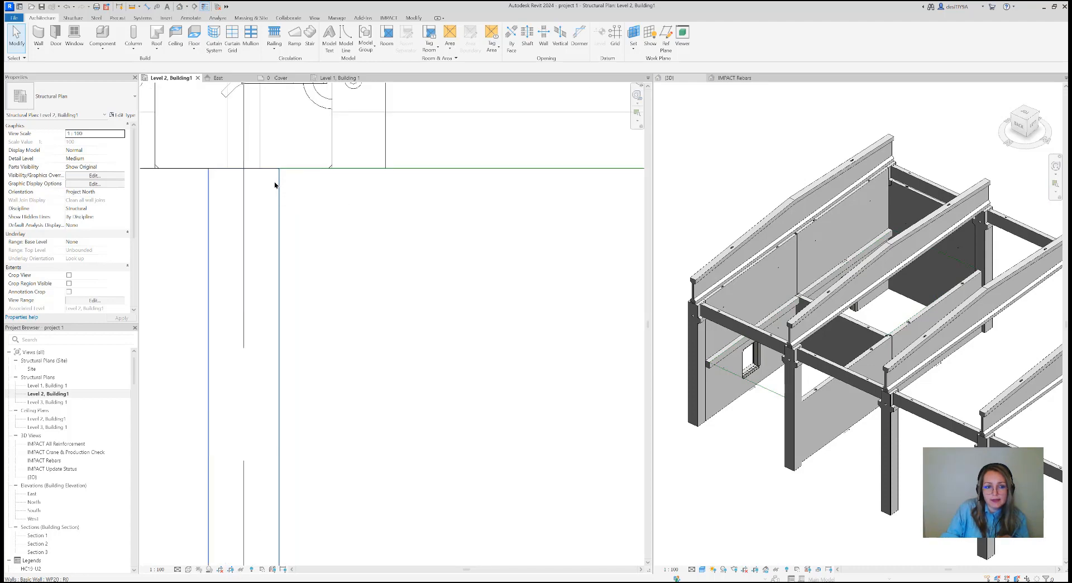
scroll(279, 205, "down", 5)
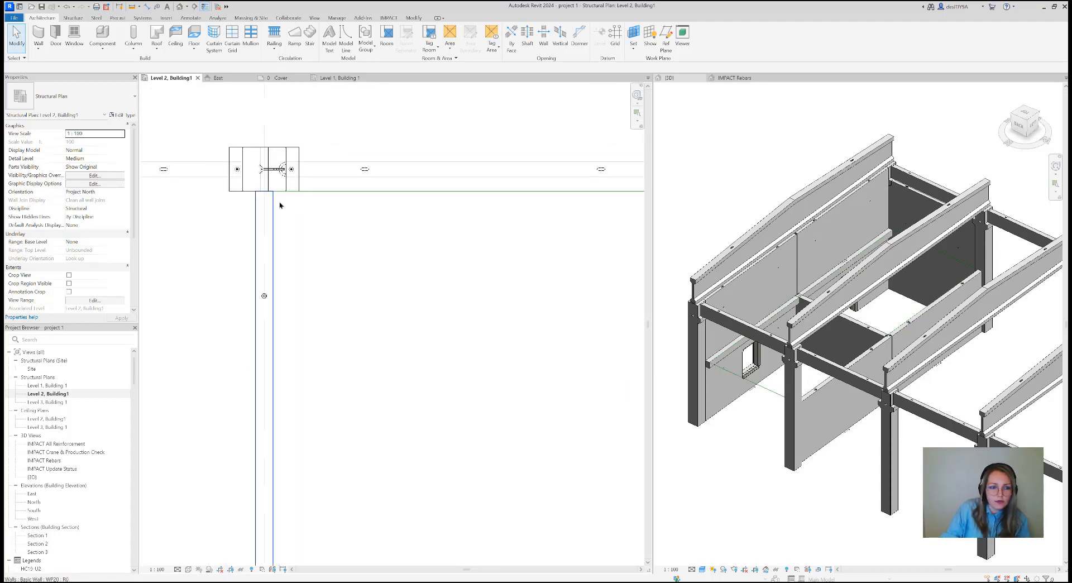
scroll(387, 278, "down", 1)
middle_click_drag(387, 277, 380, 261)
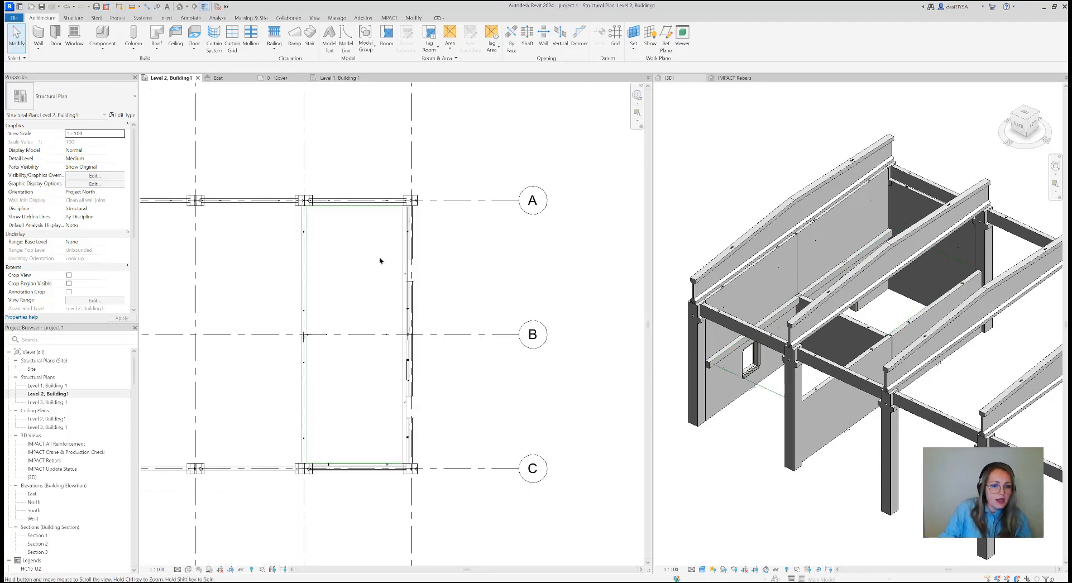
Start drawing SS19 slabs in the Level 2 plan, using the model-line rectangle between grids 7-8 and A-C as the boundary
left_click(388, 18)
left_click(203, 48)
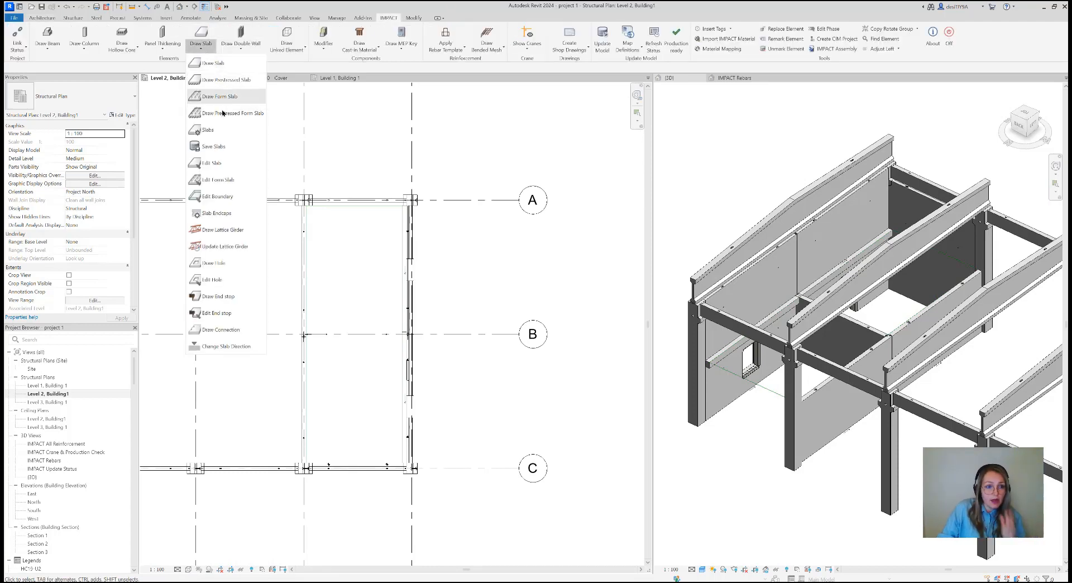
left_click(211, 63)
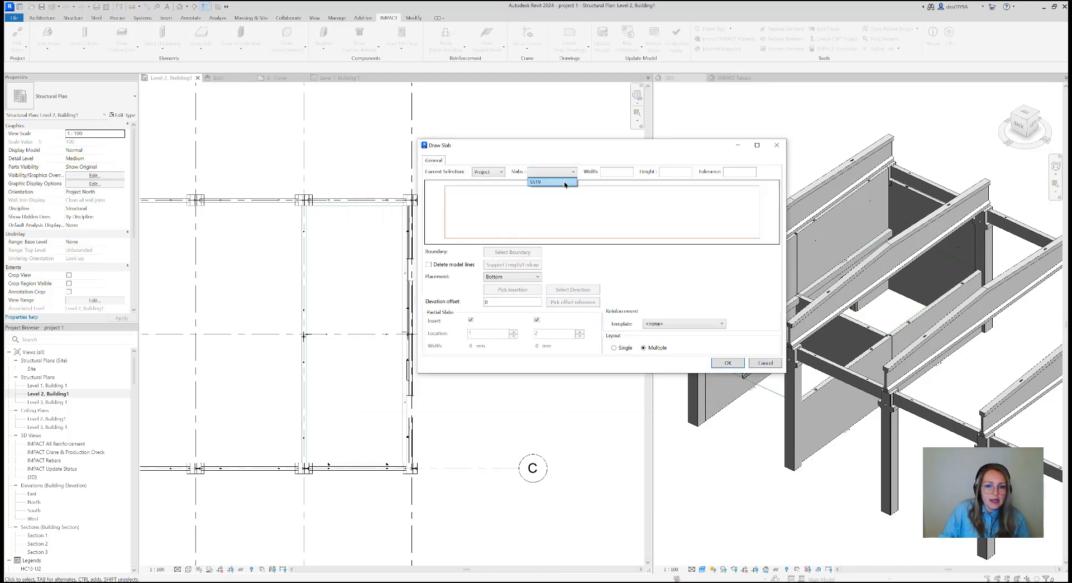
left_click_drag(595, 151, 621, 149)
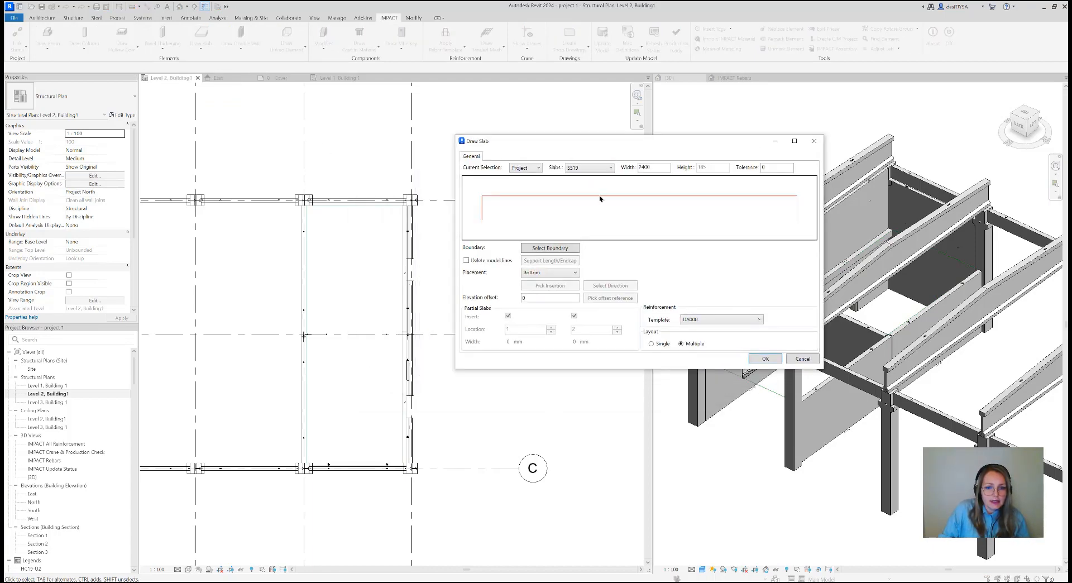
left_click(554, 249)
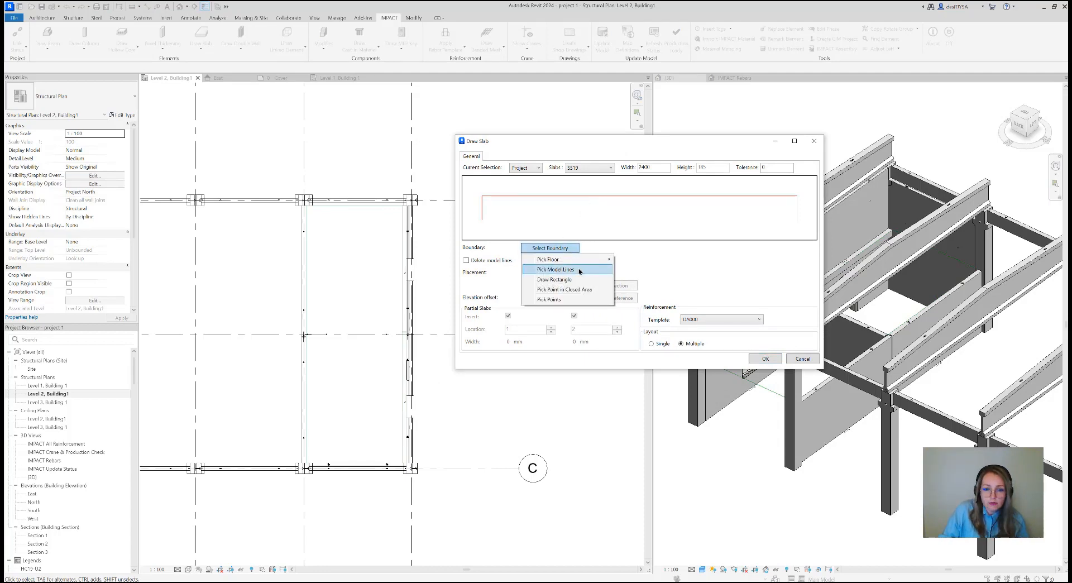
left_click(579, 270)
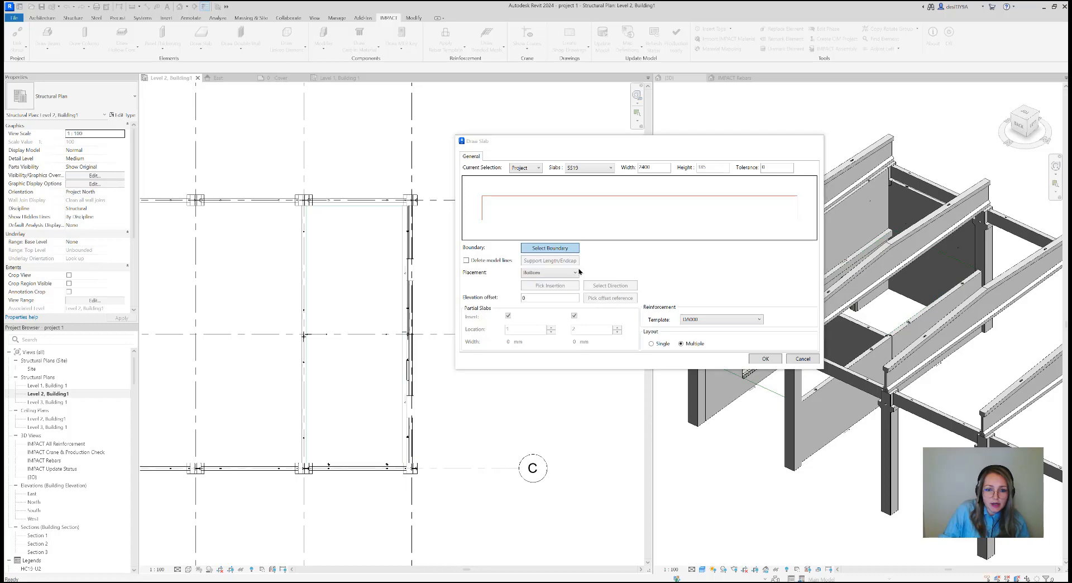
left_click_drag(262, 156, 487, 507)
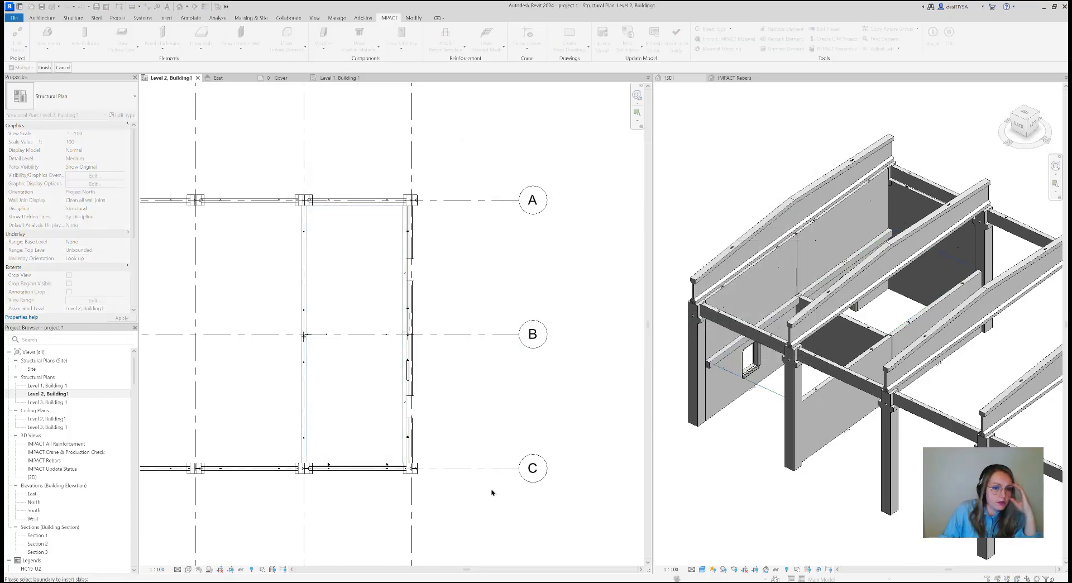
left_click(44, 68)
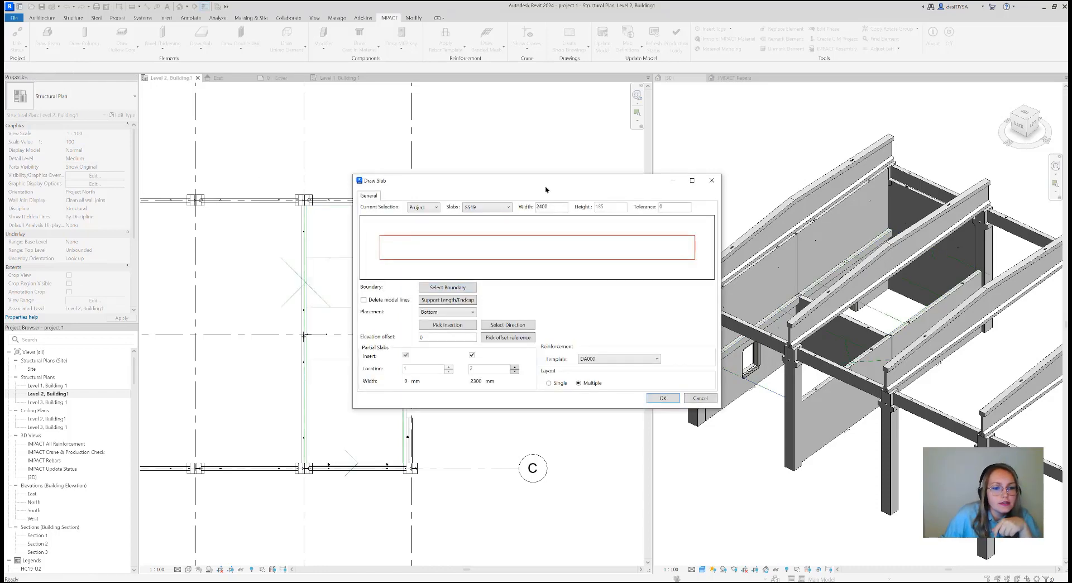
Enable deleting the model lines and set the endcap of the slab boundary's Edge 1 to DD19-1001
left_click_drag(546, 189, 665, 181)
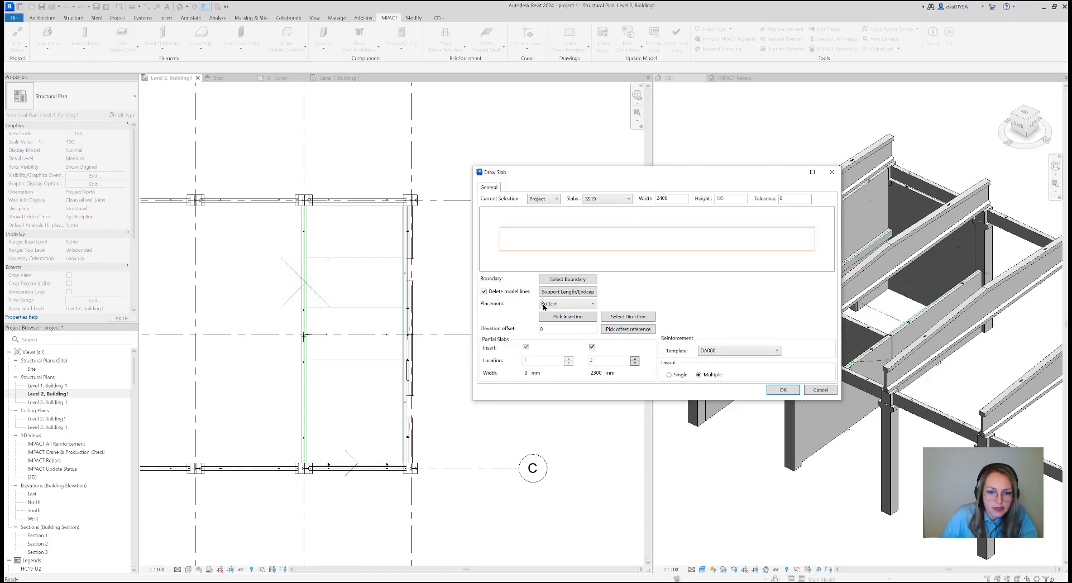
left_click(572, 292)
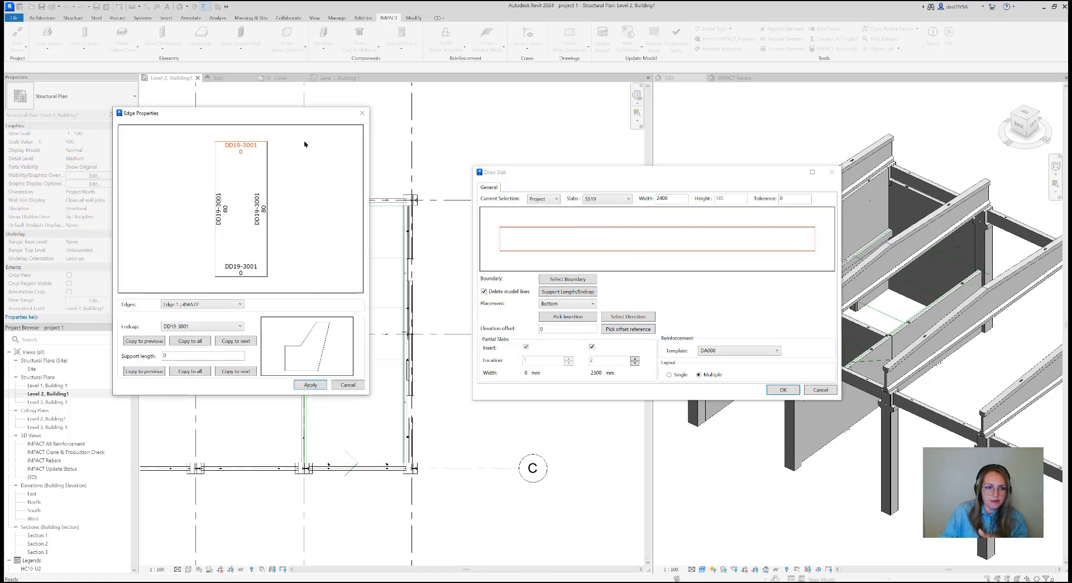
left_click_drag(268, 120, 630, 127)
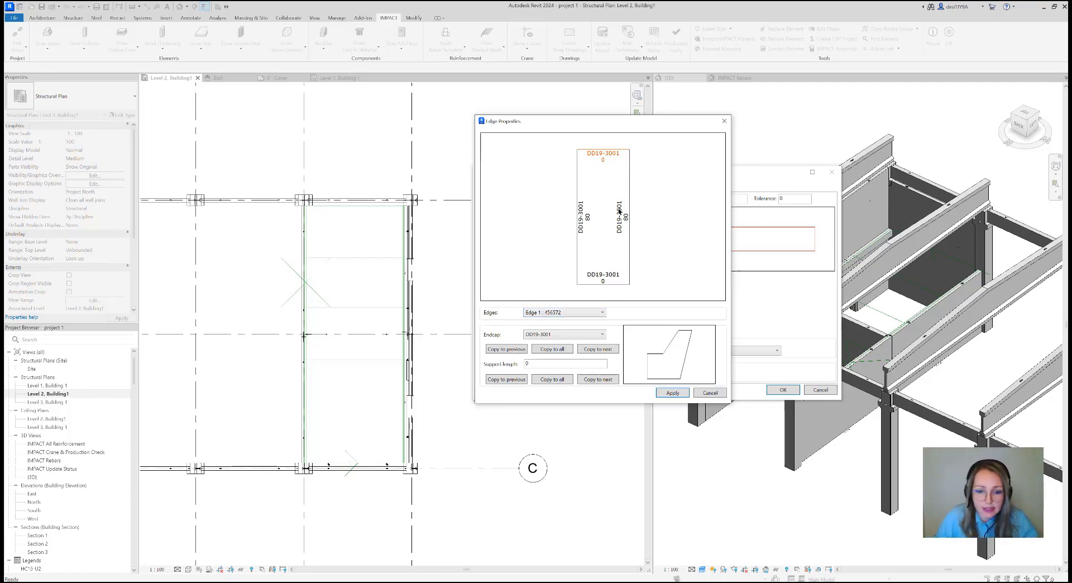
left_click(572, 335)
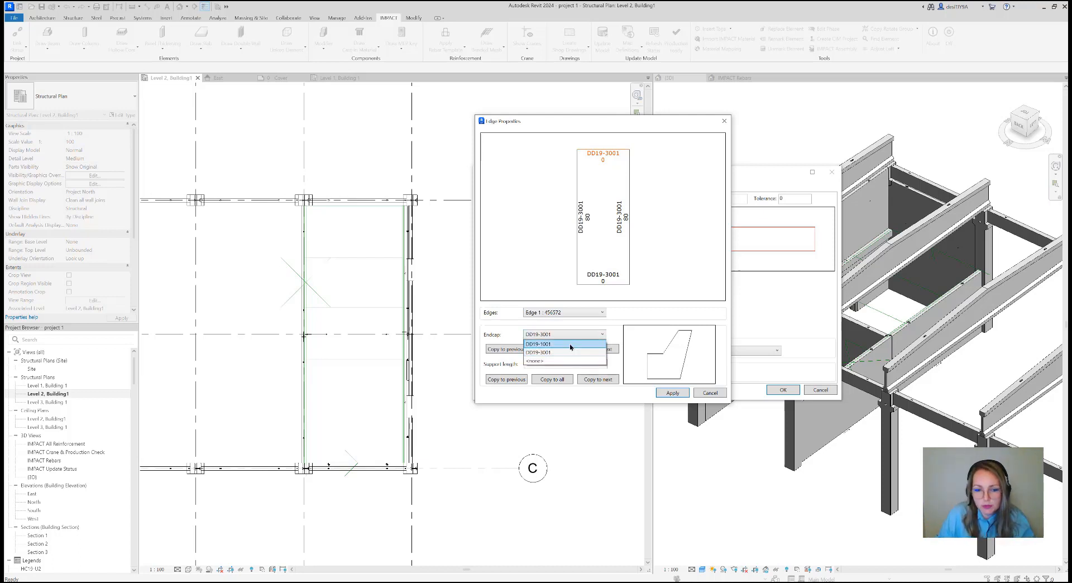
left_click(569, 344)
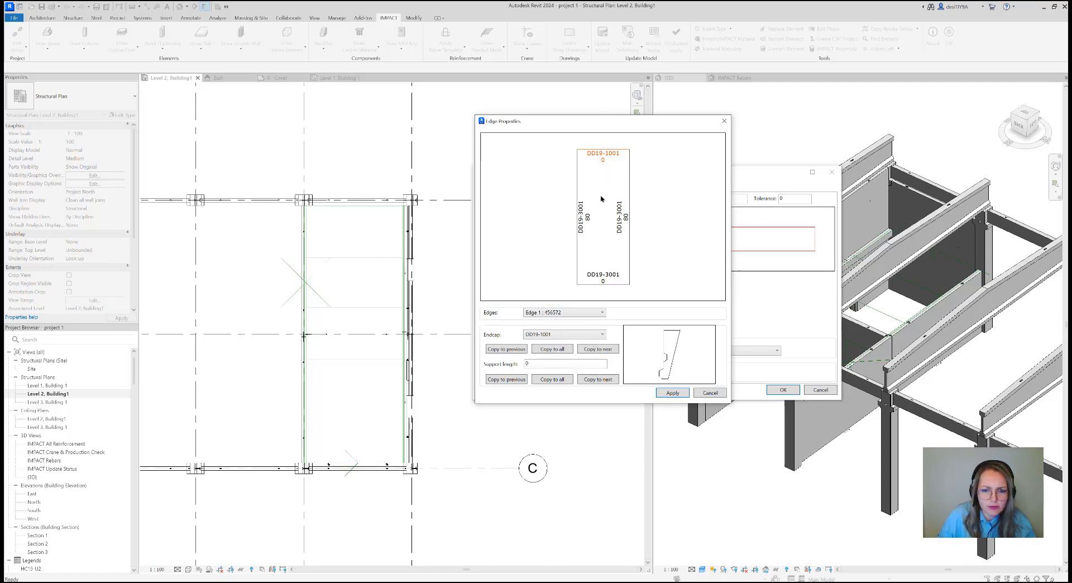
Set the support length of the slab boundary's Edge 2 to 60
left_click(575, 313)
left_click(578, 329)
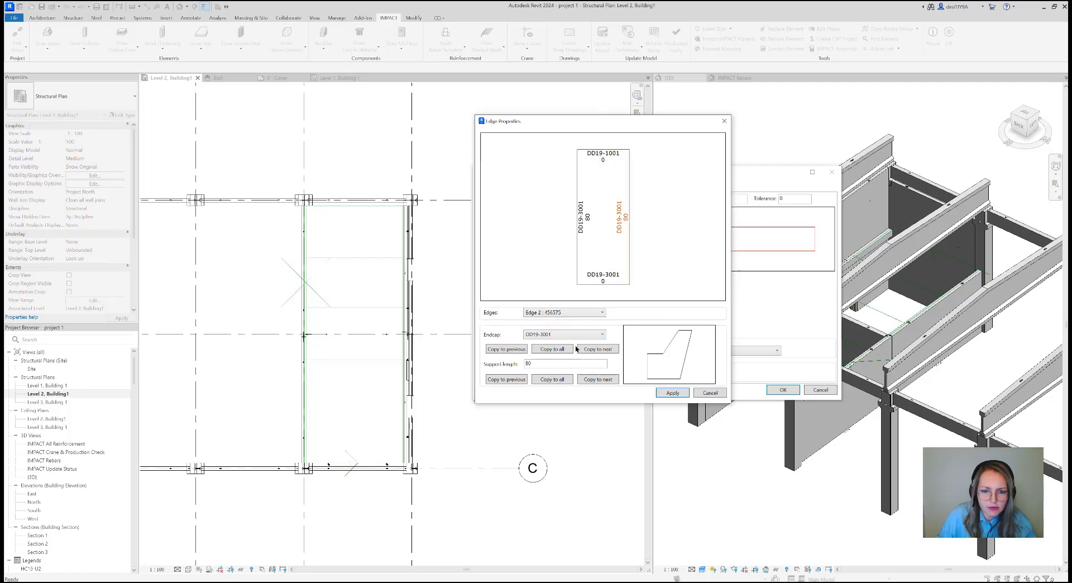
left_click_drag(558, 364, 512, 371)
type("60")
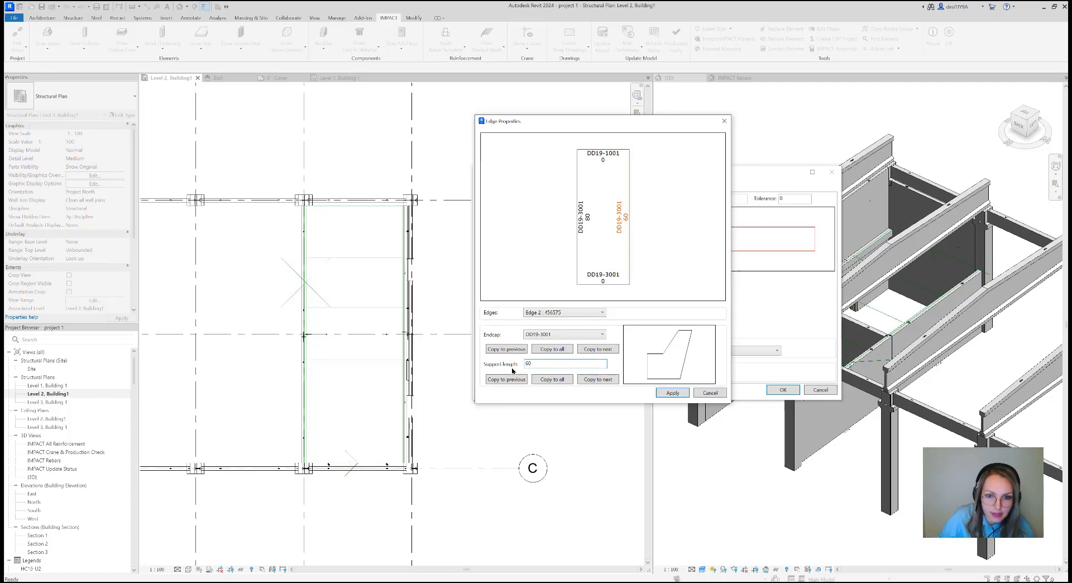
Set Edge 3's endcap to DD19-1001 and Edge 4's support length to 60, and apply the edge properties
left_click(567, 313)
left_click(588, 332)
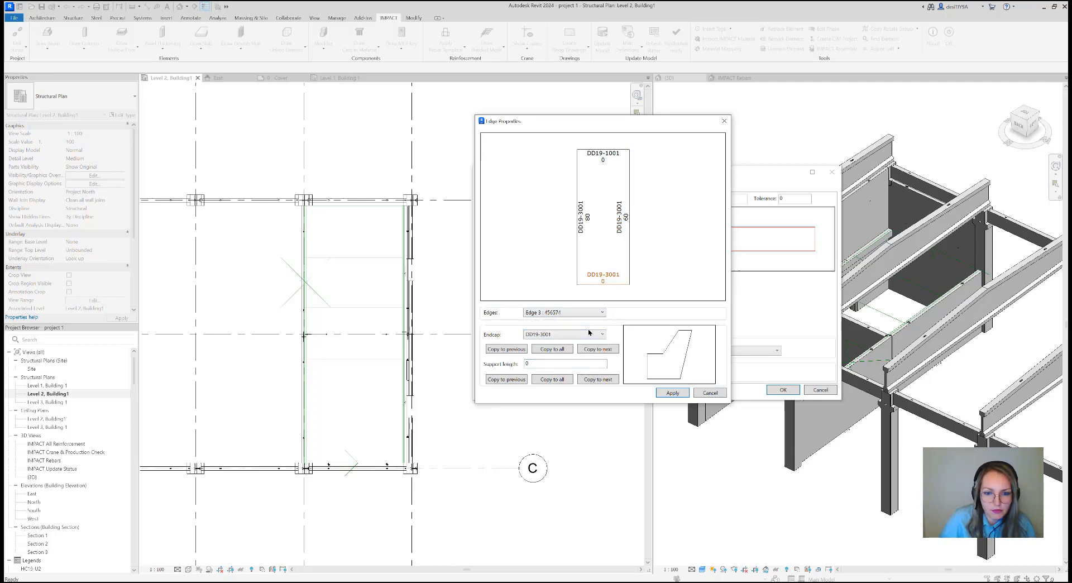
left_click(568, 335)
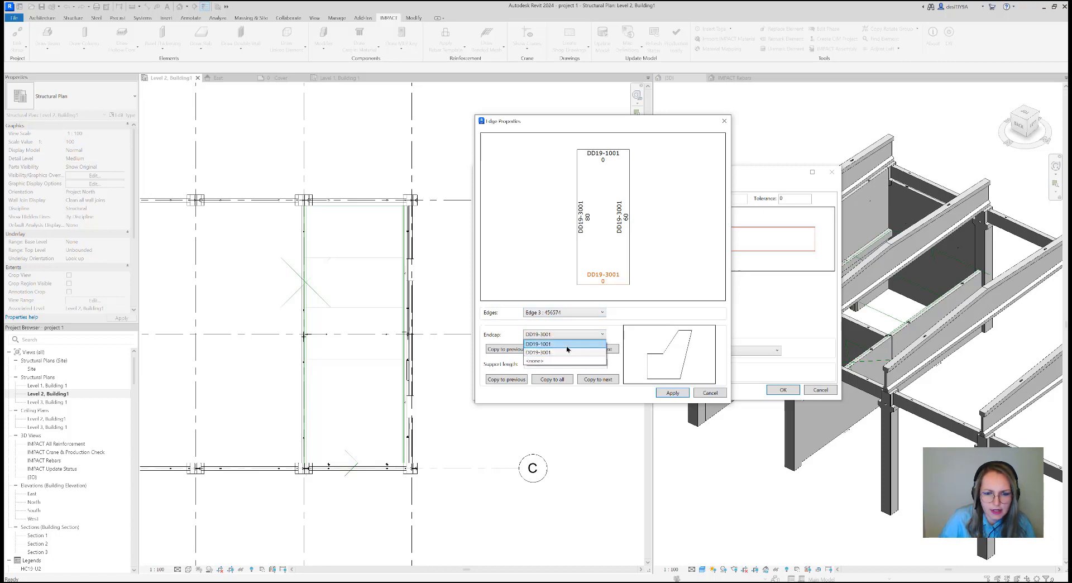
left_click(583, 341)
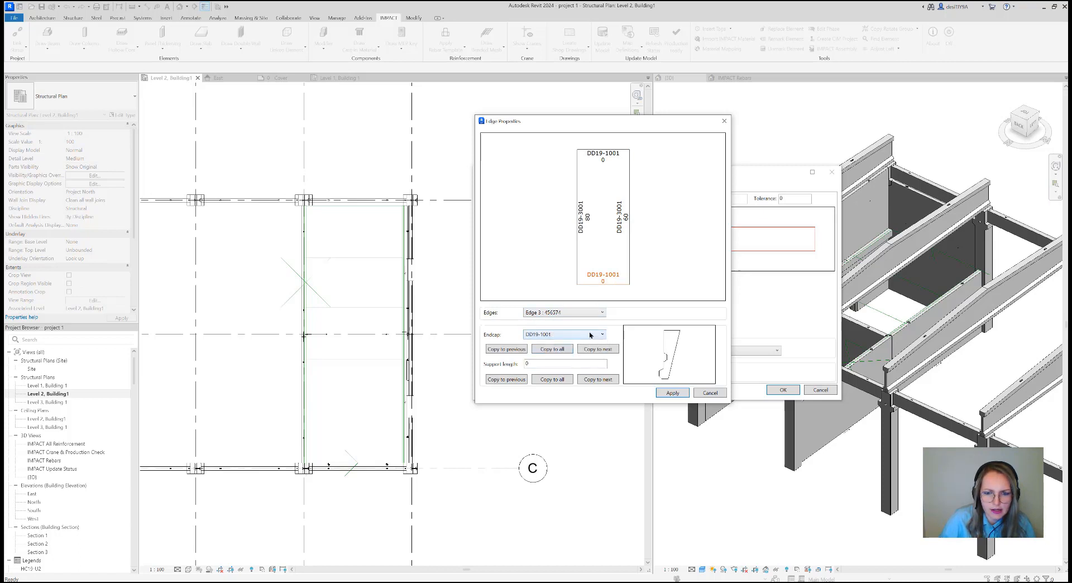
left_click(563, 312)
left_click(563, 347)
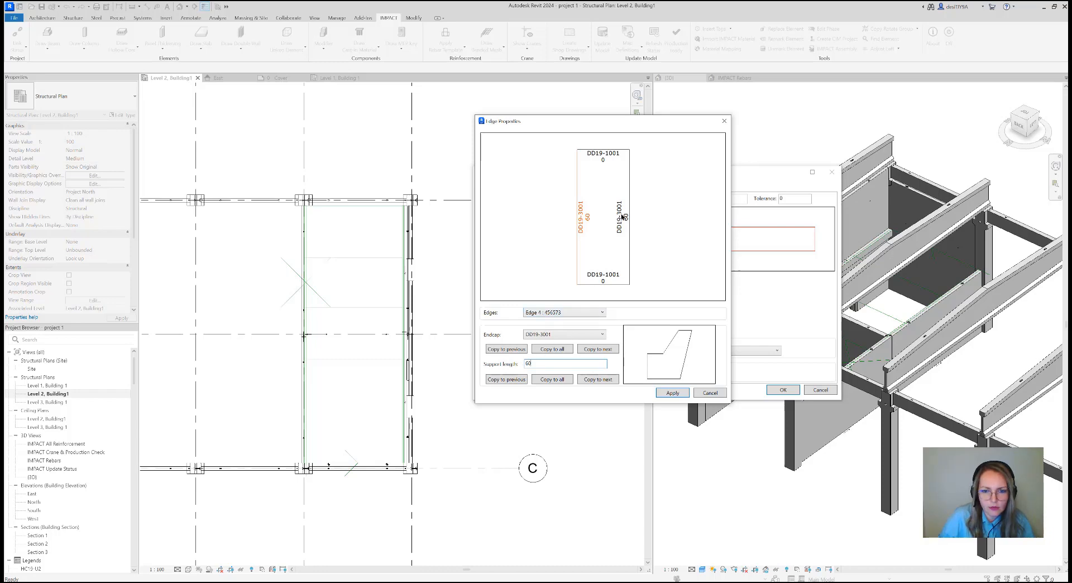
left_click(682, 391)
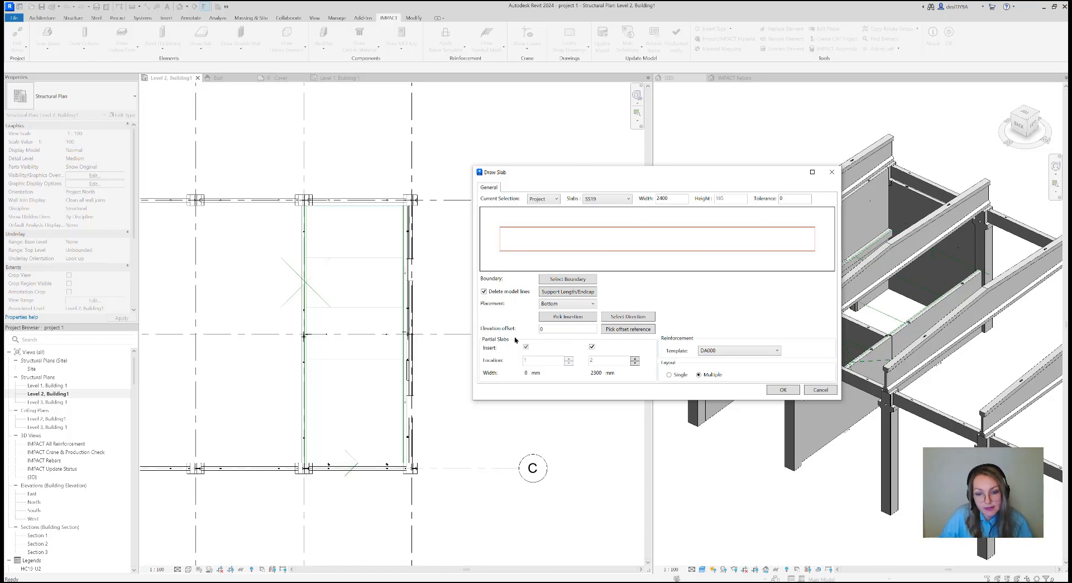
Set the slab reinforcement template to <none> and create the multiple-slab layout
left_click(714, 351)
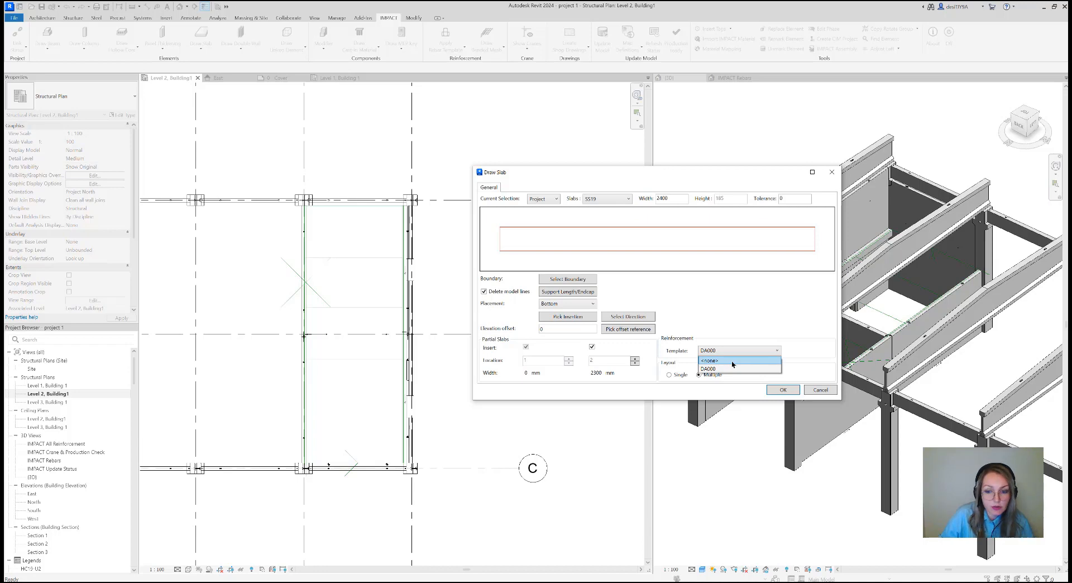
left_click(731, 361)
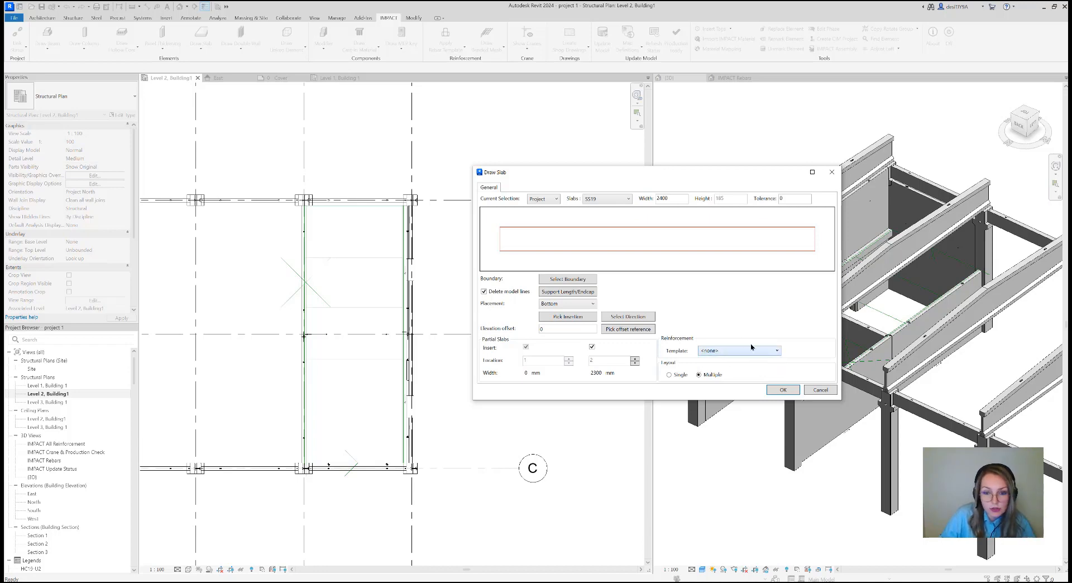
left_click(785, 390)
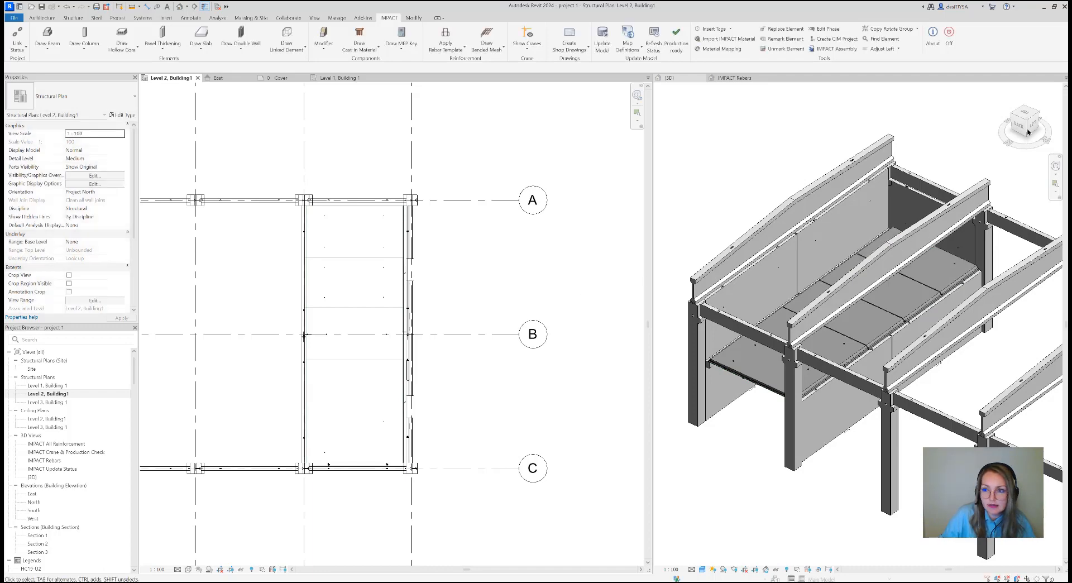
Examine the new slabs' edges and endcaps in 3D where they meet the walls and beams
left_click_drag(1027, 132, 1019, 125)
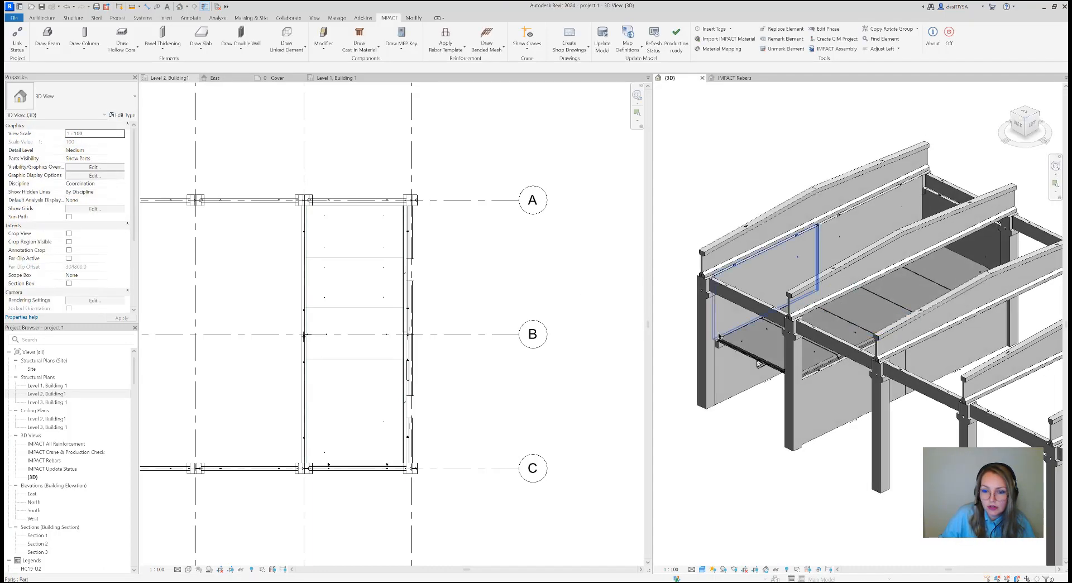
scroll(719, 335, "up", 10)
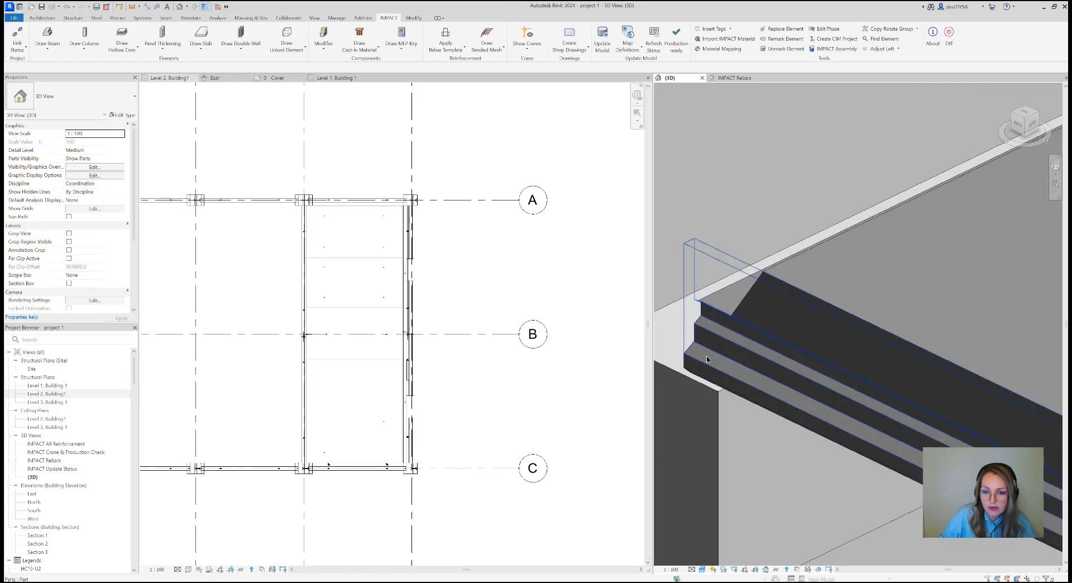
scroll(707, 359, "down", 10)
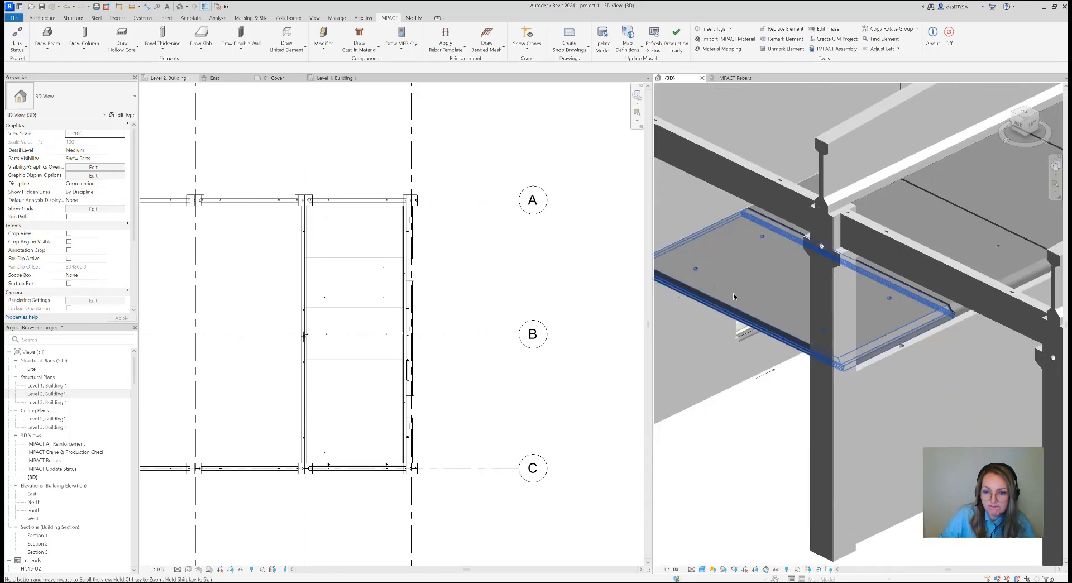
middle_click_drag(734, 296, 733, 290)
scroll(905, 329, "up", 3)
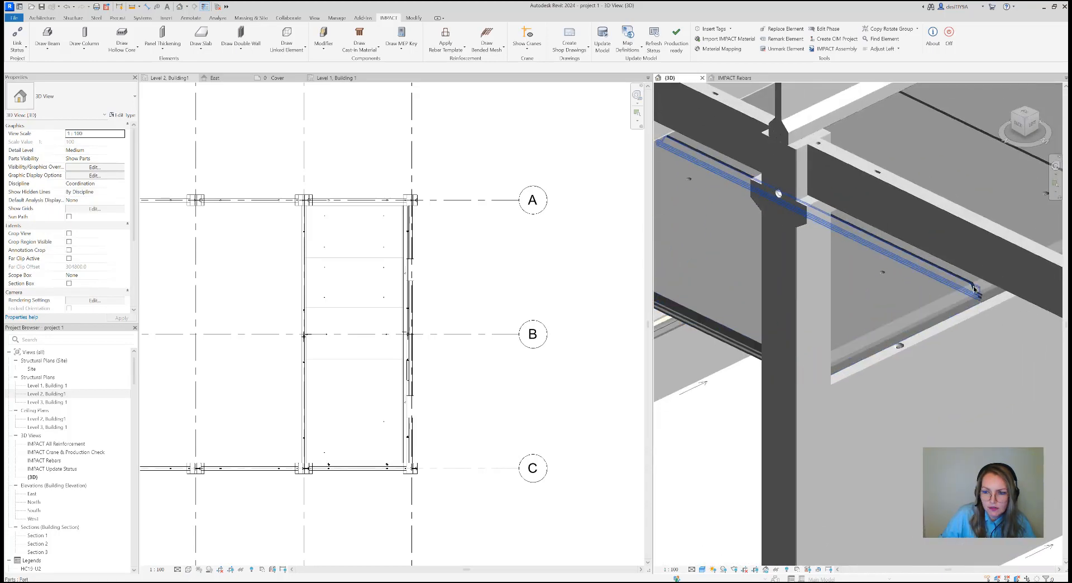
scroll(974, 288, "up", 5)
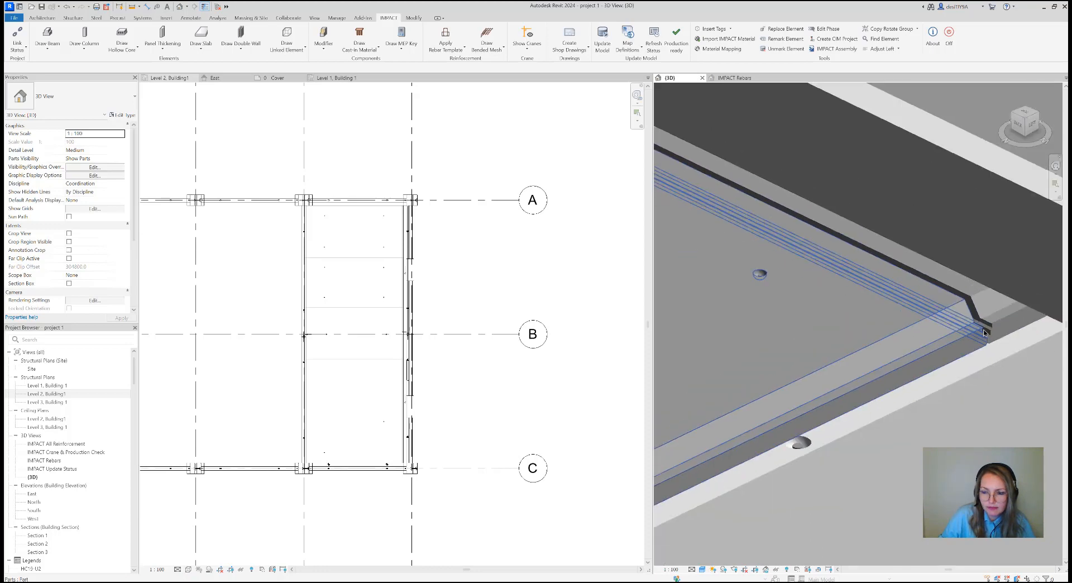
scroll(983, 333, "down", 10)
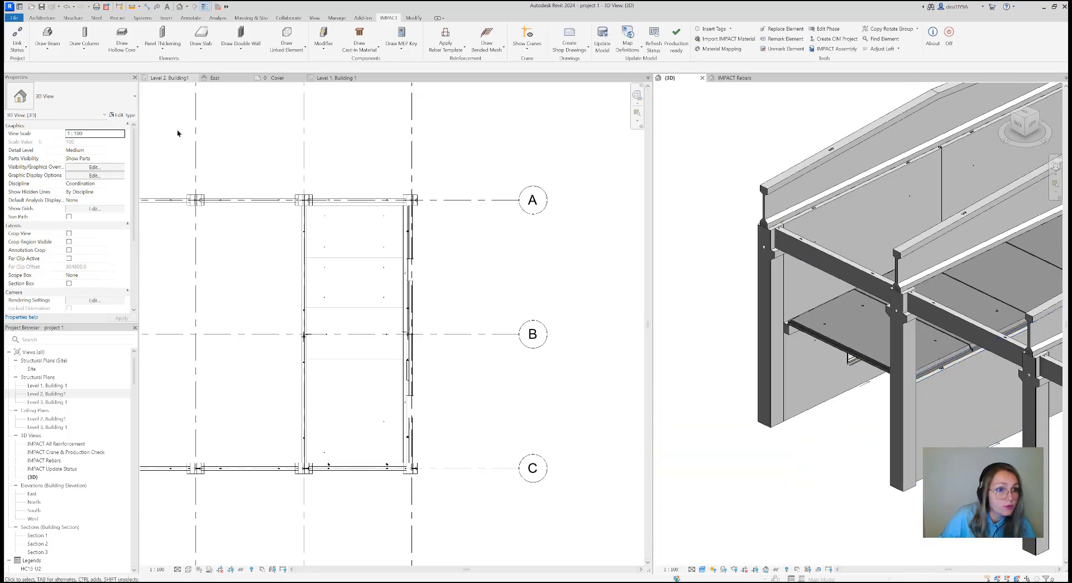
Draw a horizontal section line across the slabs between grids B and C, extending past grids 7 and 8
left_click(244, 256)
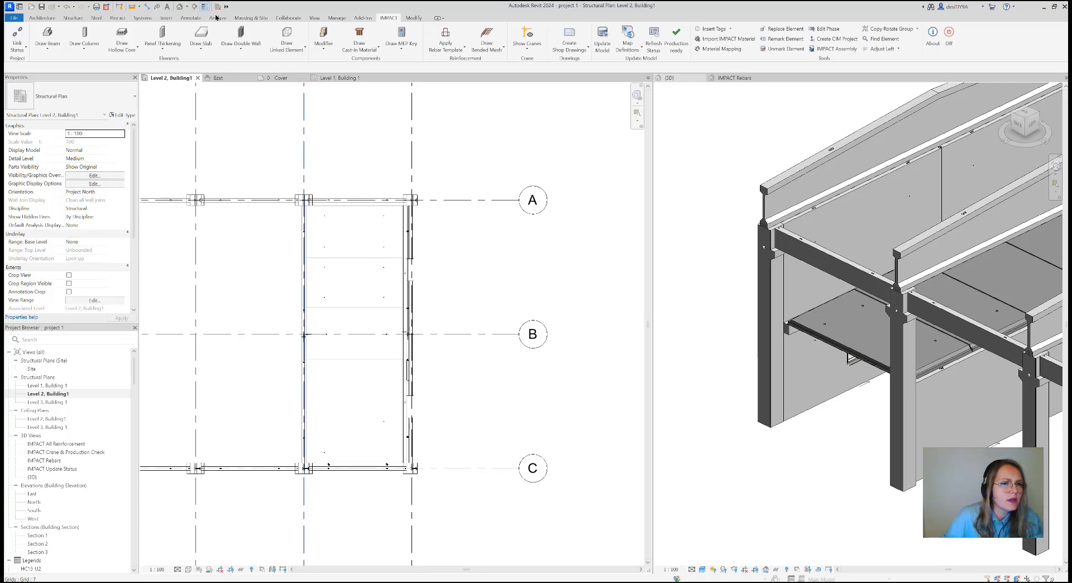
left_click(313, 18)
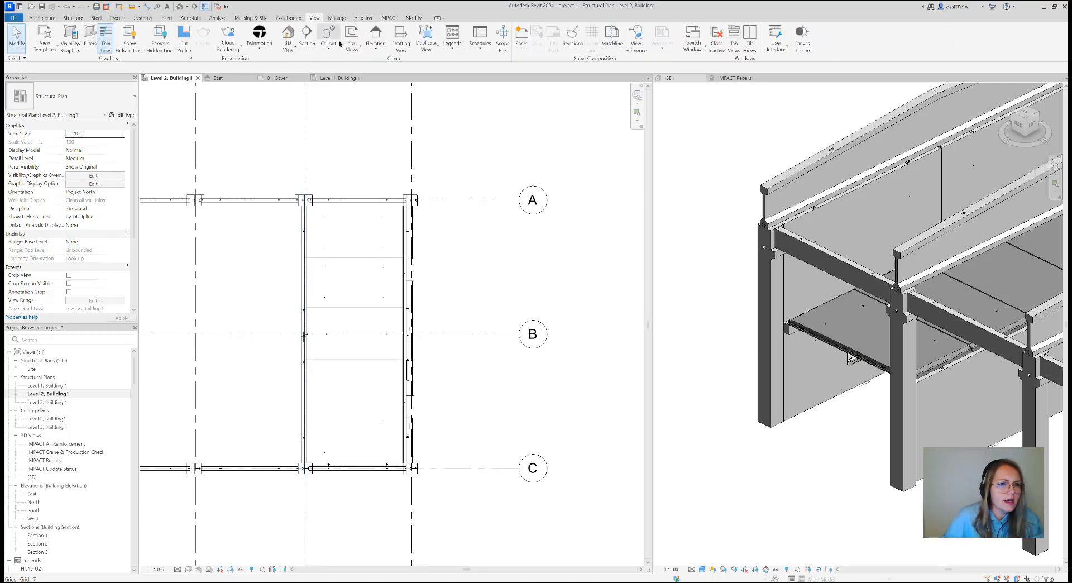
left_click(306, 37)
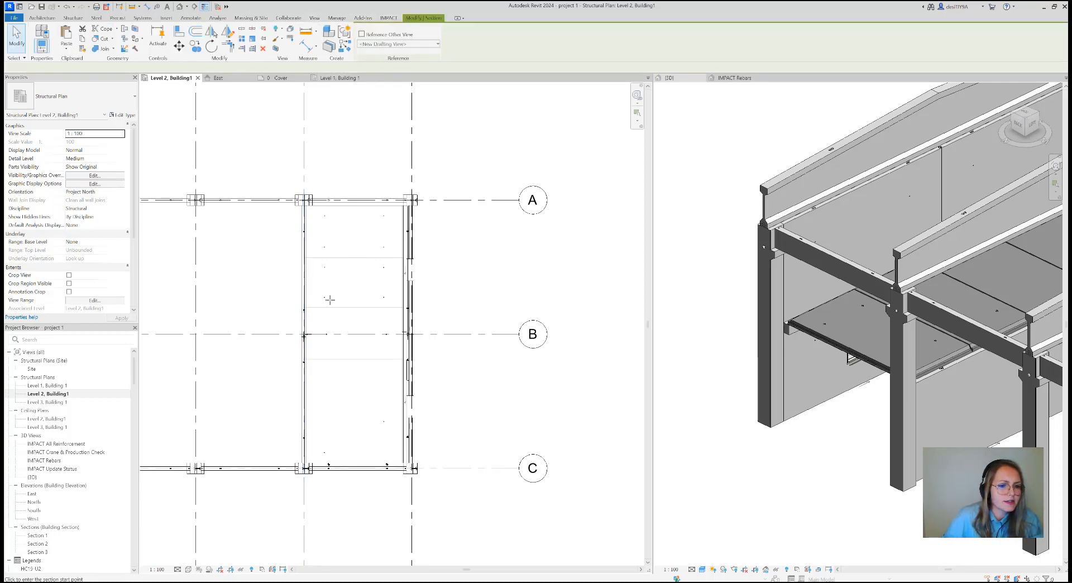
left_click(274, 384)
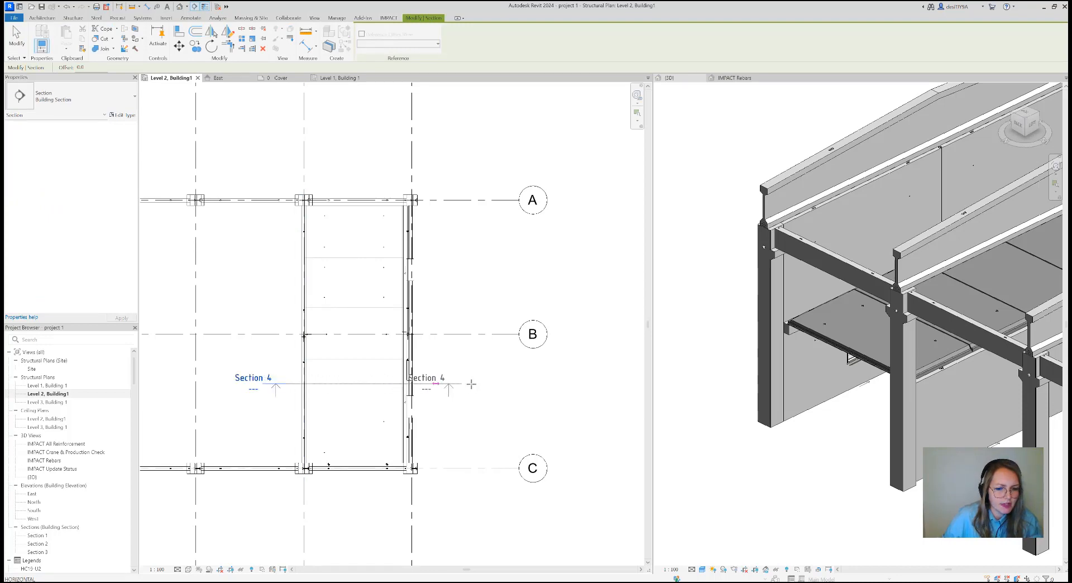
left_click(471, 384)
key("Escape")
key("Escape")
Shorten the new section's view depth to end just short of grid B, a far clip offset of about 2829 mm, and open its view
right_click(400, 385)
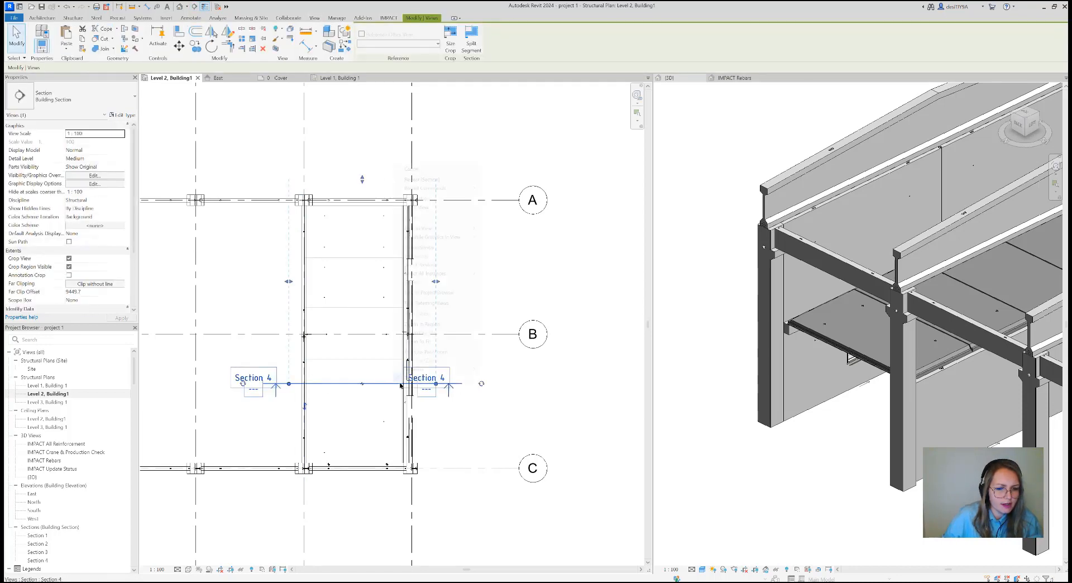
left_click(363, 182)
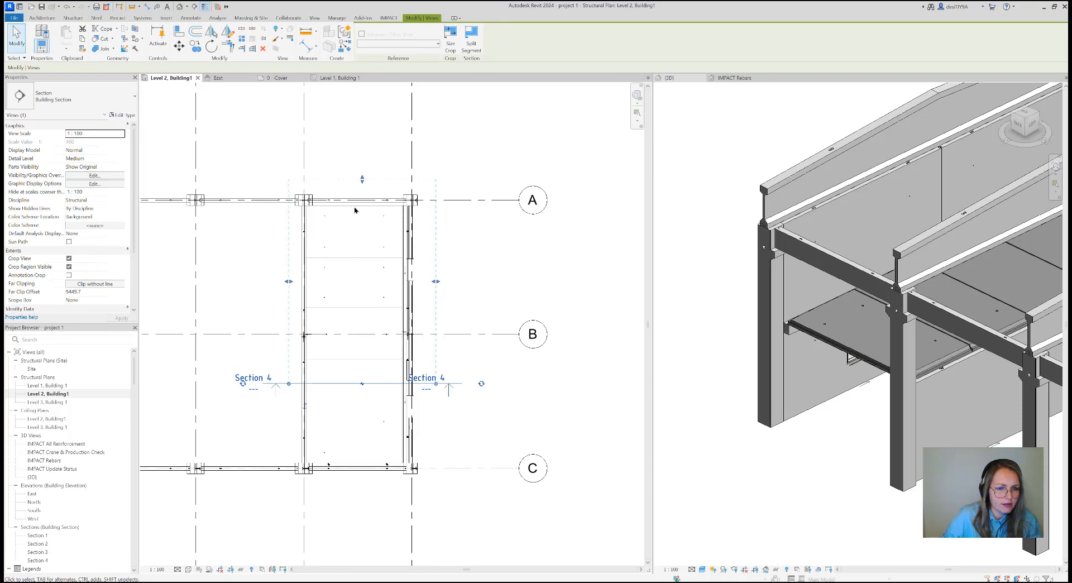
left_click_drag(362, 179, 373, 324)
right_click(373, 322)
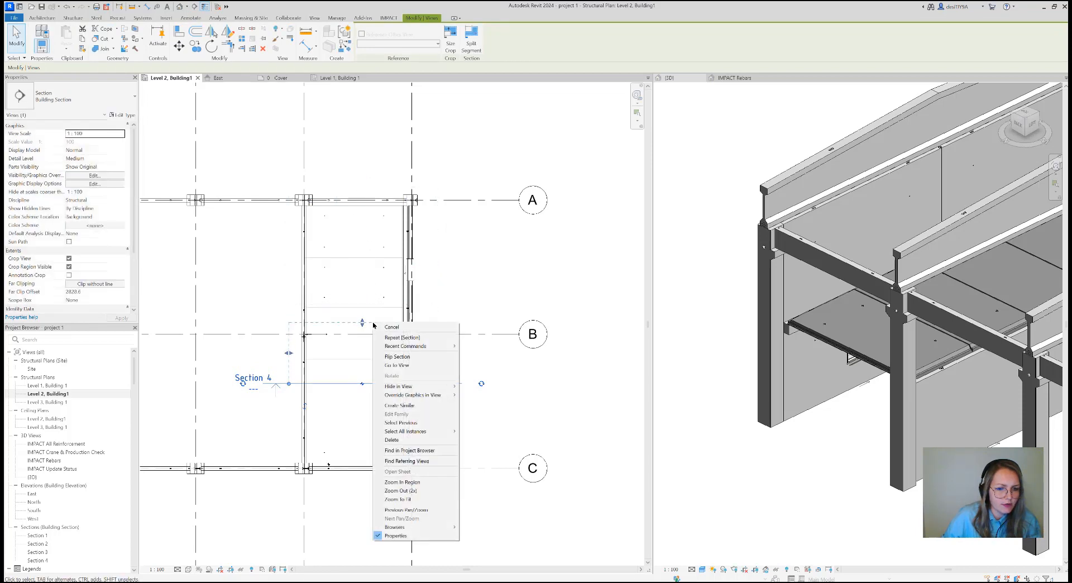
left_click(397, 369)
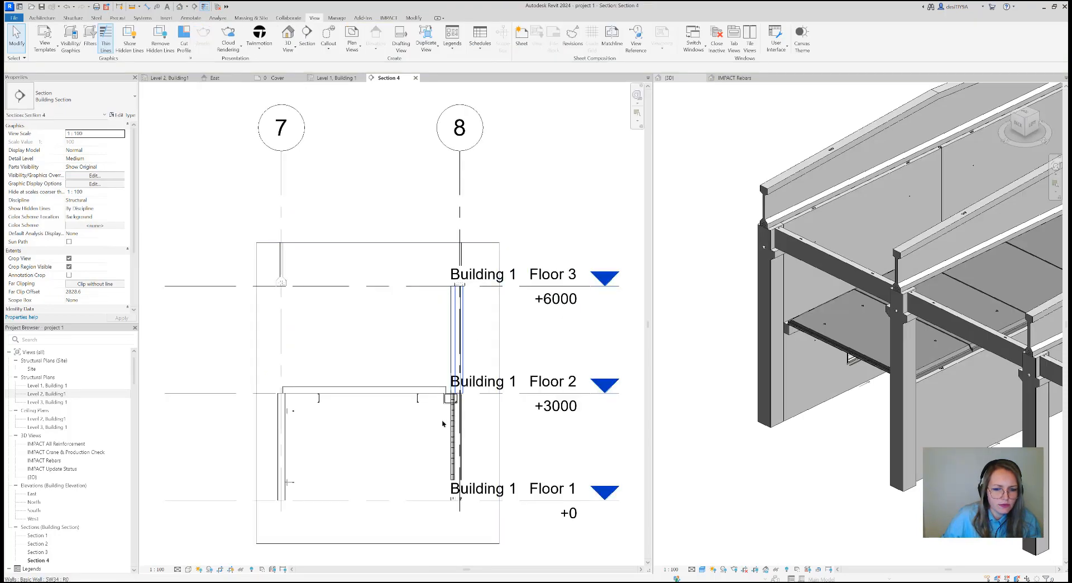
Add an aligned dimension for the slab's bearing length on the wall panel thickening at grid 8
scroll(449, 391, "up", 10)
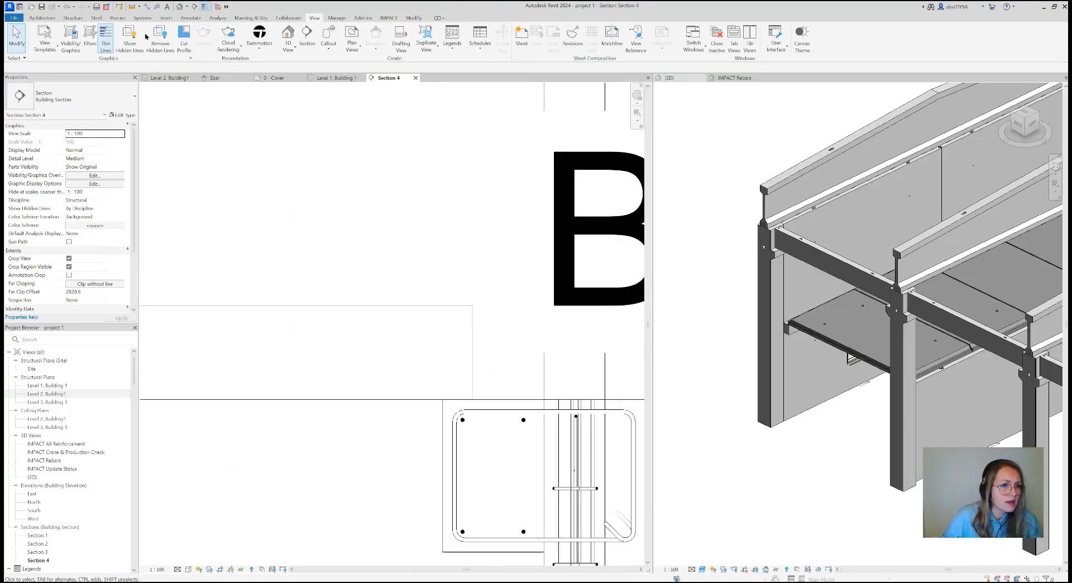
left_click(190, 18)
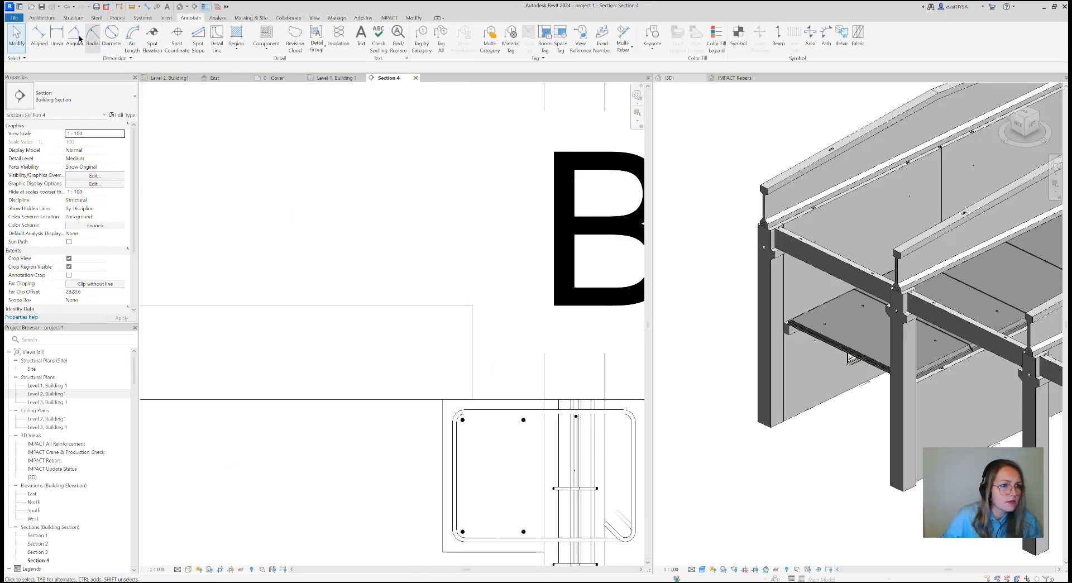
left_click(42, 36)
left_click(443, 407)
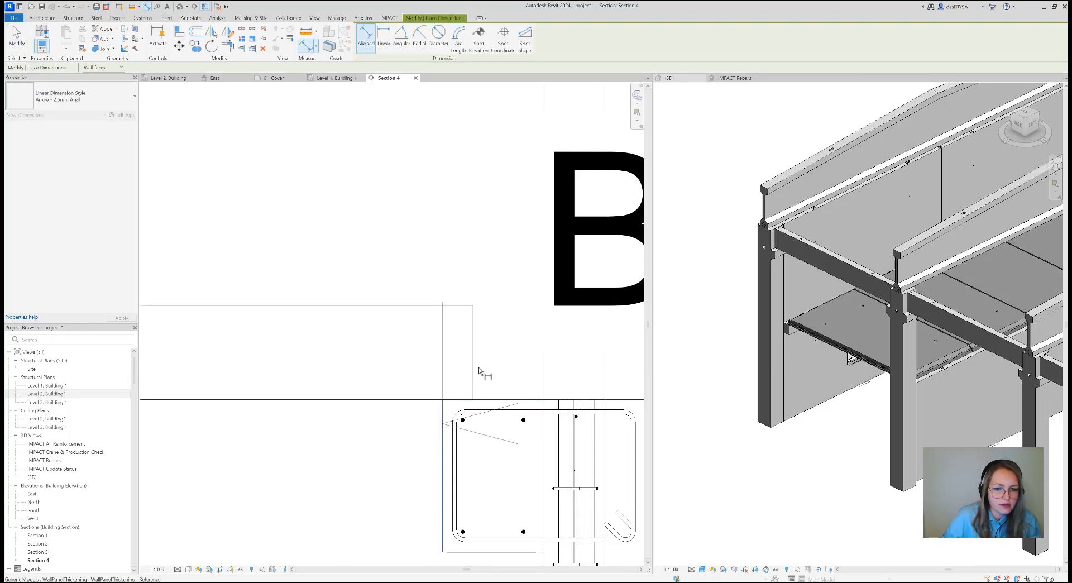
scroll(479, 279, "down", 6)
middle_click_drag(484, 284, 515, 310)
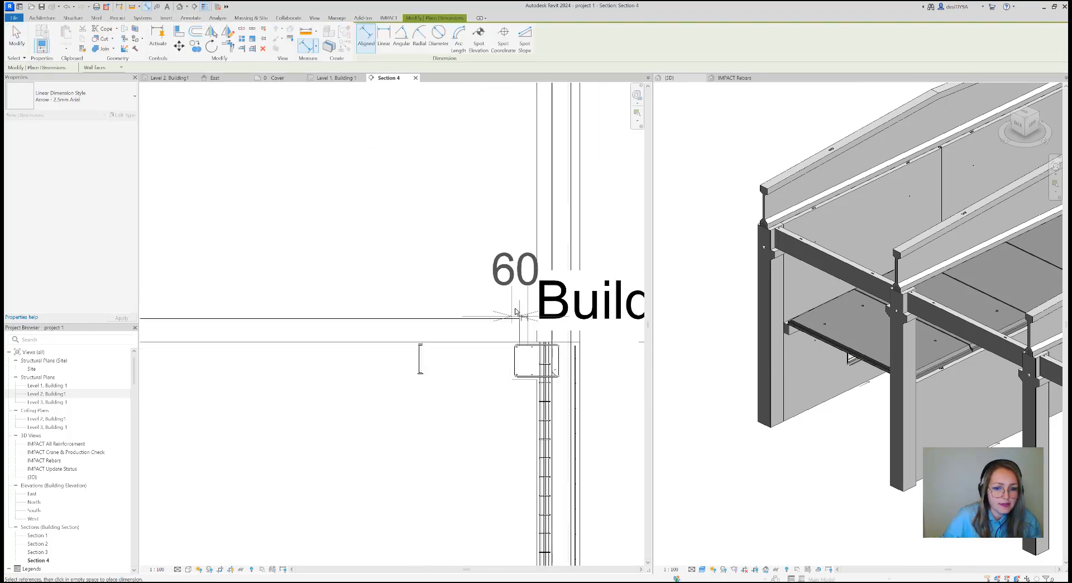
left_click(493, 289)
Add an aligned dimension for the slab's bearing length on the wall at grid 7
scroll(491, 289, "down", 4)
scroll(411, 306, "up", 5)
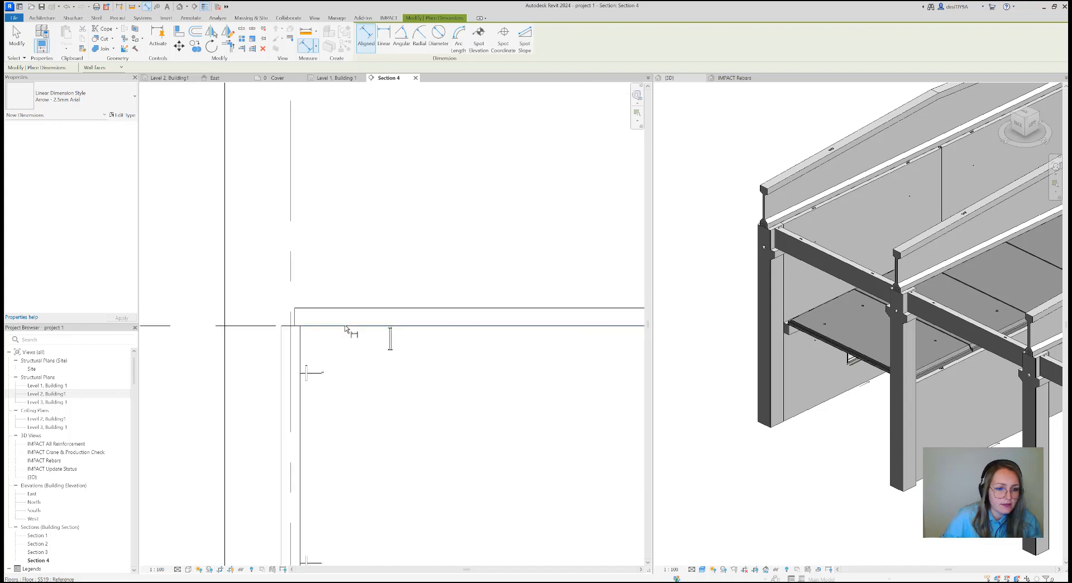
left_click(262, 334)
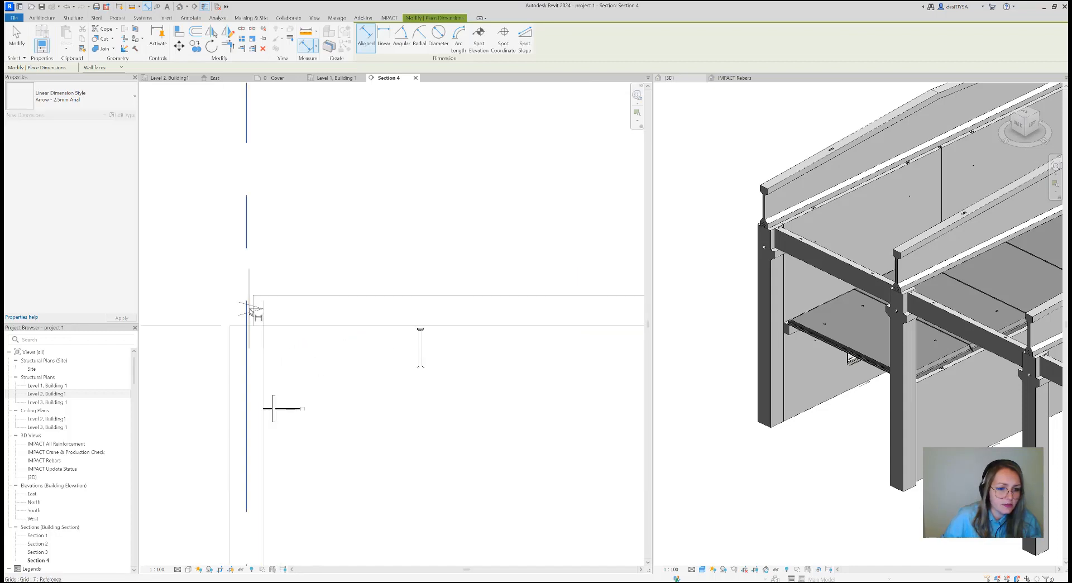
left_click(254, 311)
left_click(281, 240)
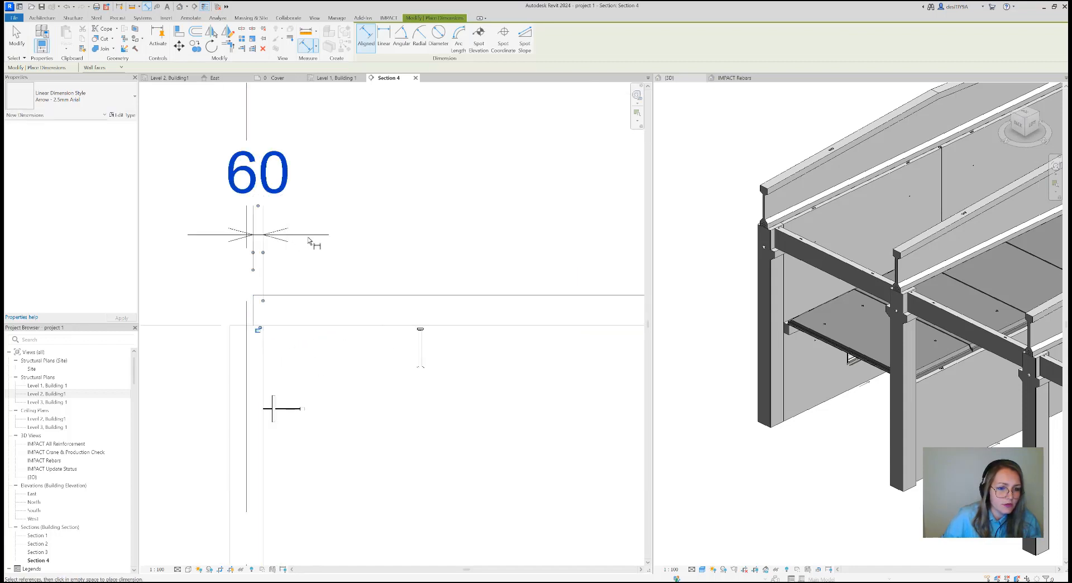
Examine the slab's support on the walls at grids 7 and 8 in the section, and end dimensioning
scroll(285, 304, "up", 4)
scroll(285, 302, "up", 3)
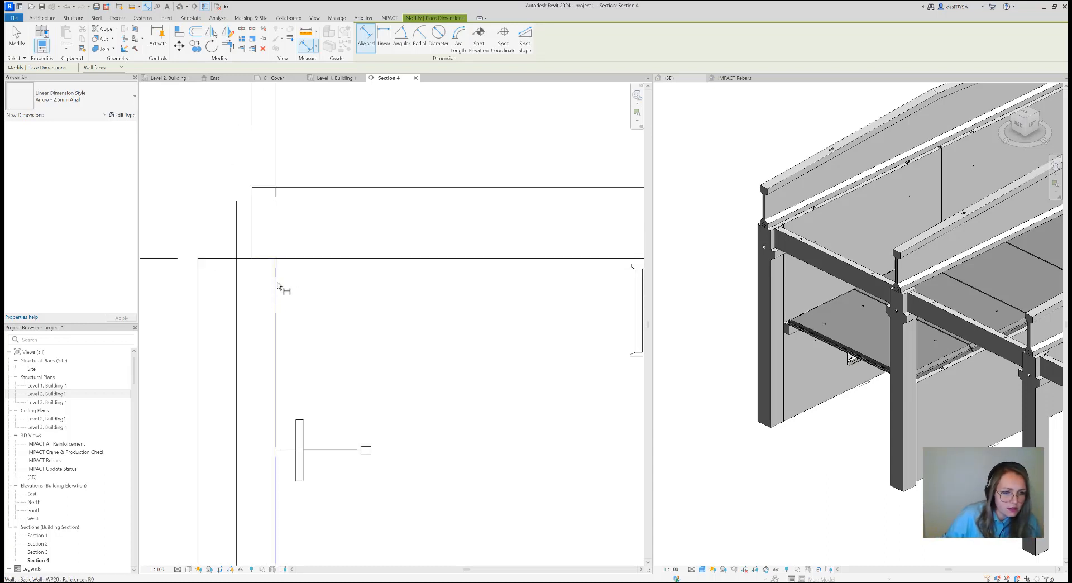
scroll(286, 304, "down", 3)
scroll(575, 332, "down", 3)
middle_click_drag(578, 339, 444, 355)
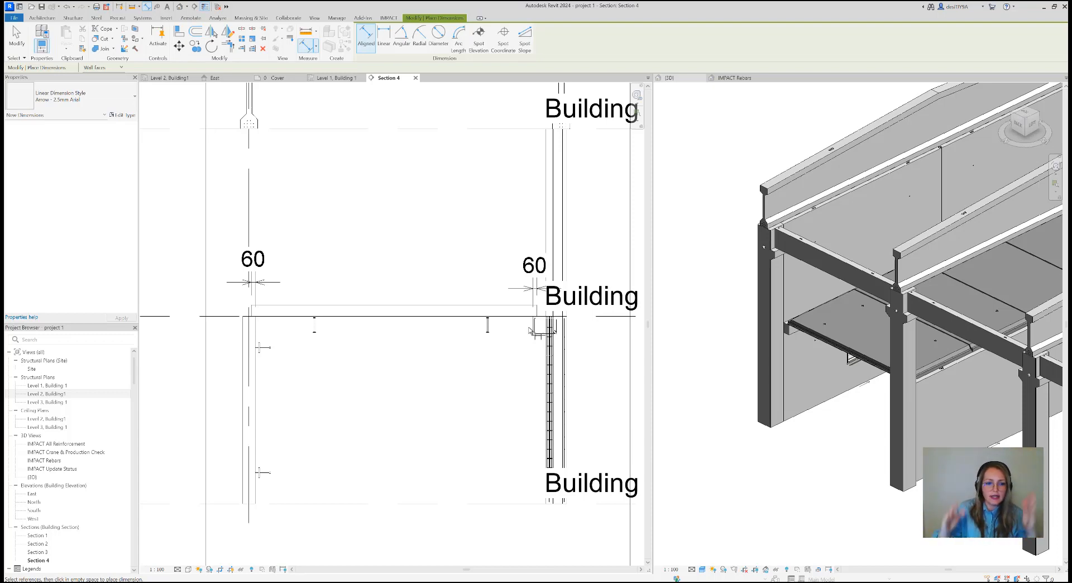
key("Escape")
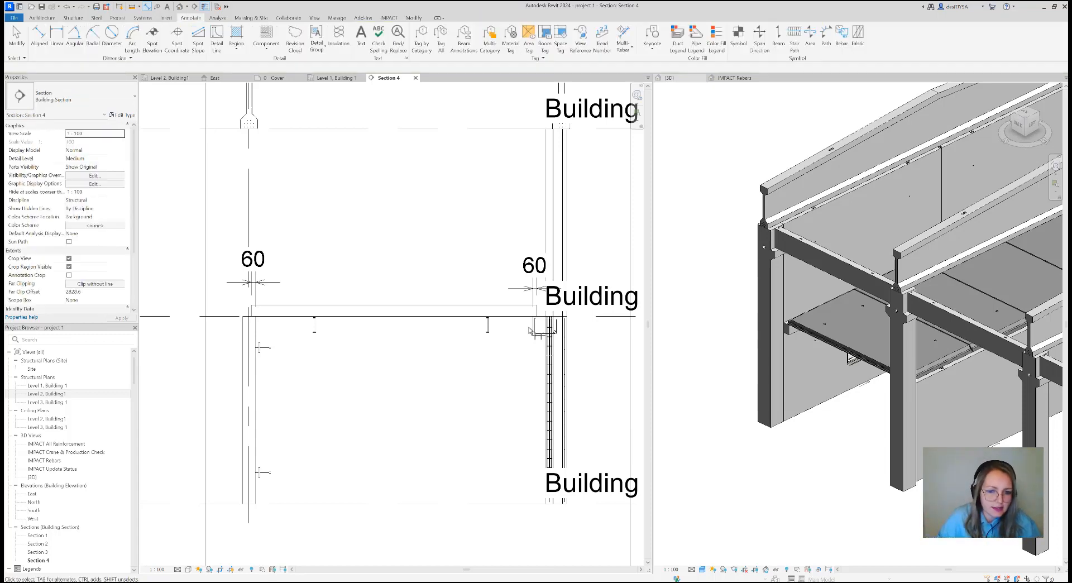
scroll(531, 328, "down", 3)
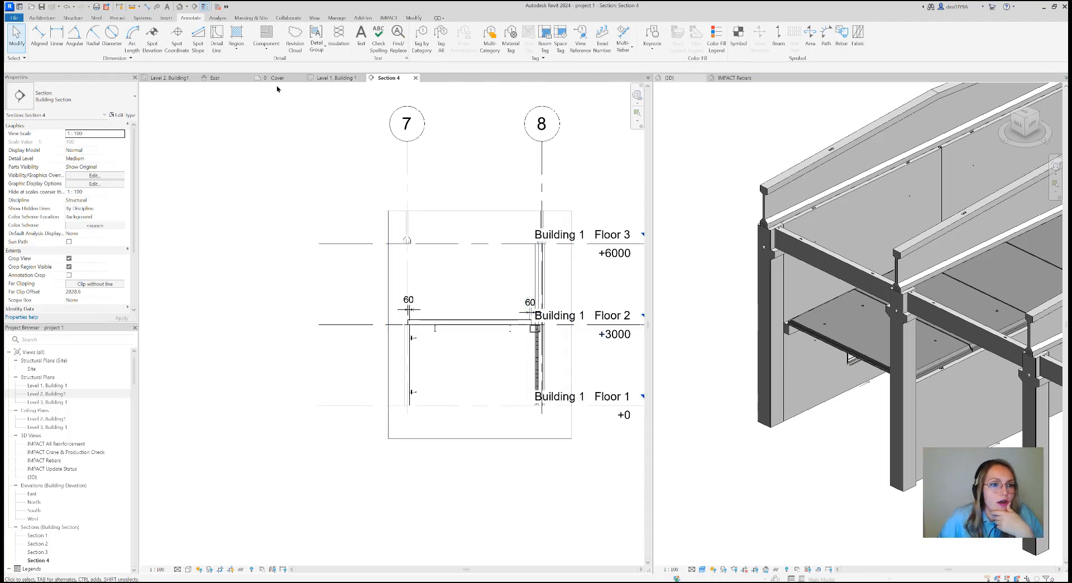
Show the IMPACT Rebars 3D view focused on the building end with the new slabs
left_click(717, 306)
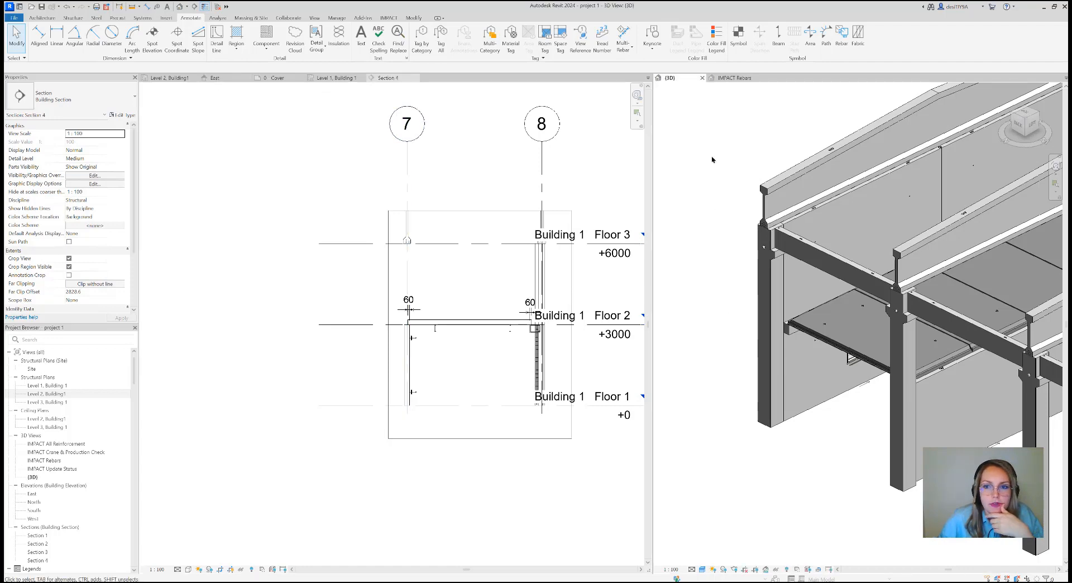
left_click(734, 77)
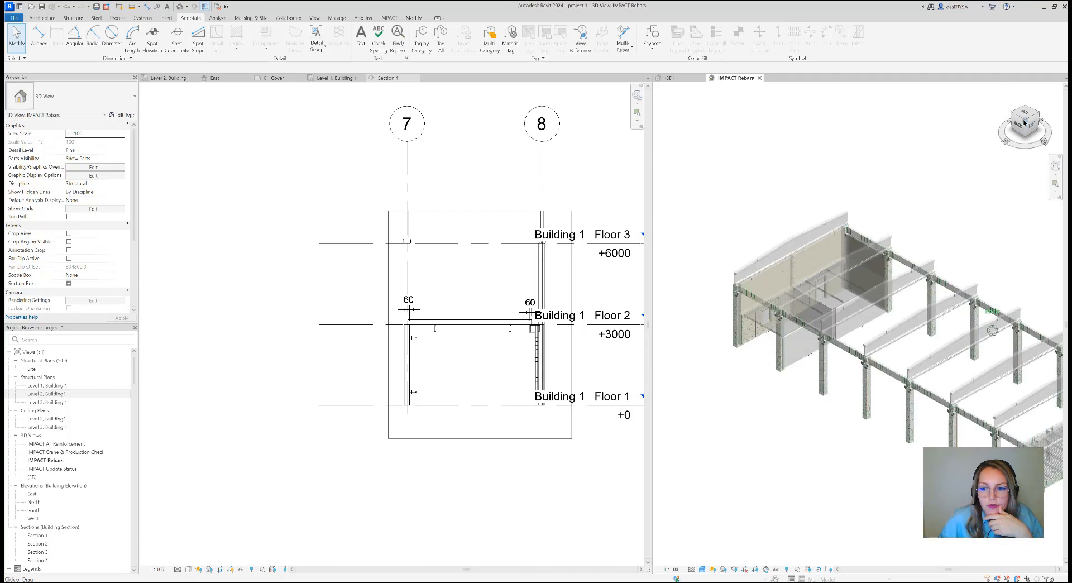
scroll(802, 311, "up", 3)
scroll(802, 311, "down", 2)
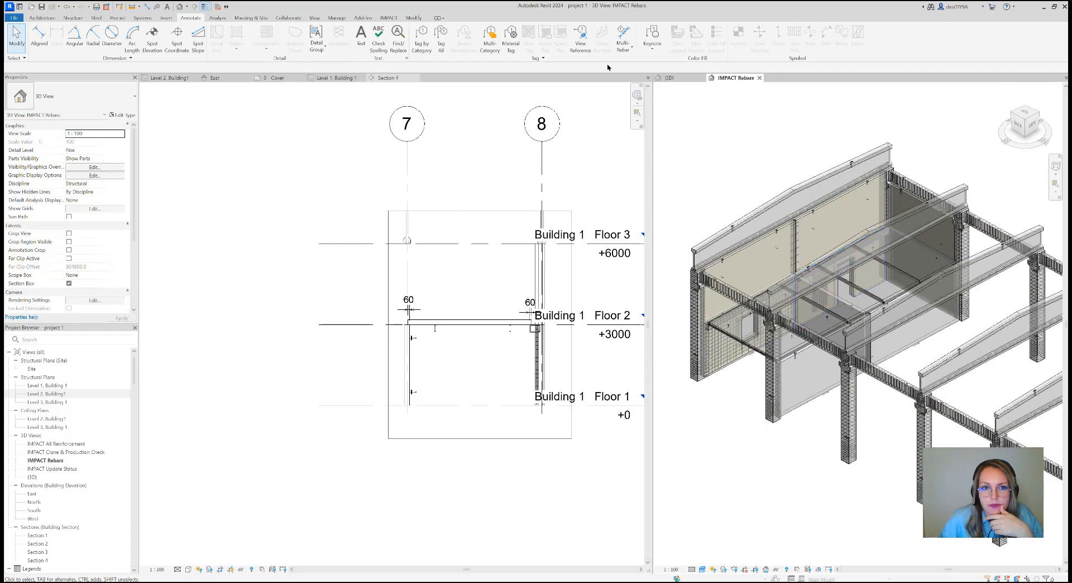
Open the reinforcement template manager and list the Common templates of type Slab
left_click(387, 18)
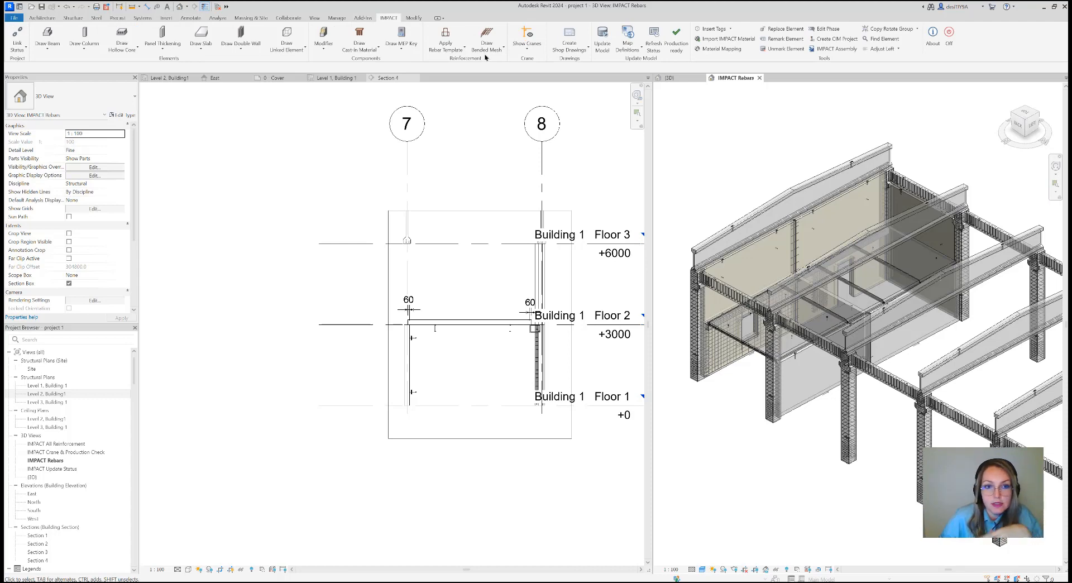
left_click(458, 51)
left_click(494, 49)
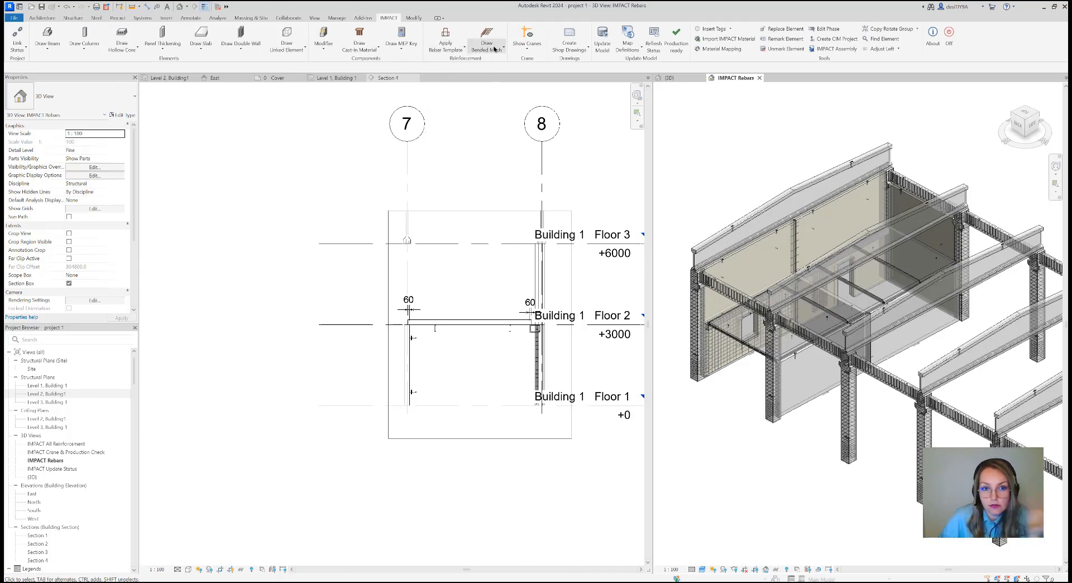
left_click(494, 49)
left_click(528, 79)
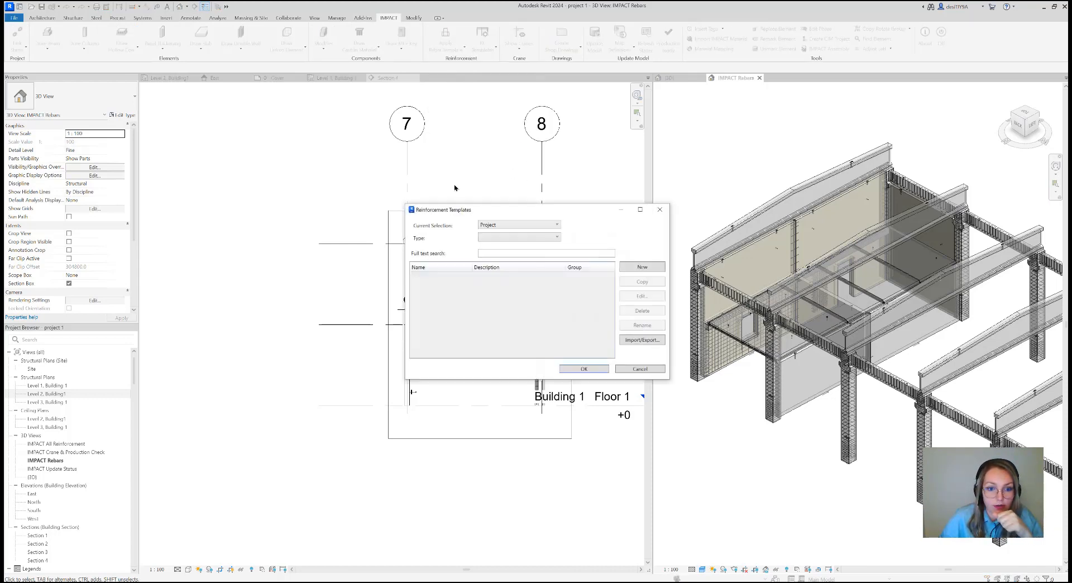
left_click(504, 224)
left_click(504, 249)
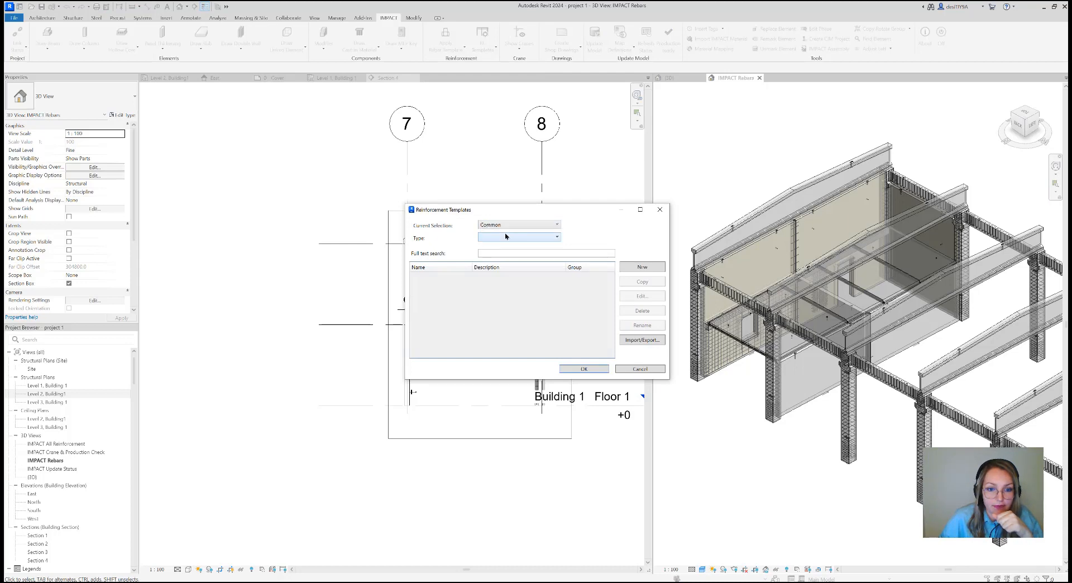
left_click(506, 236)
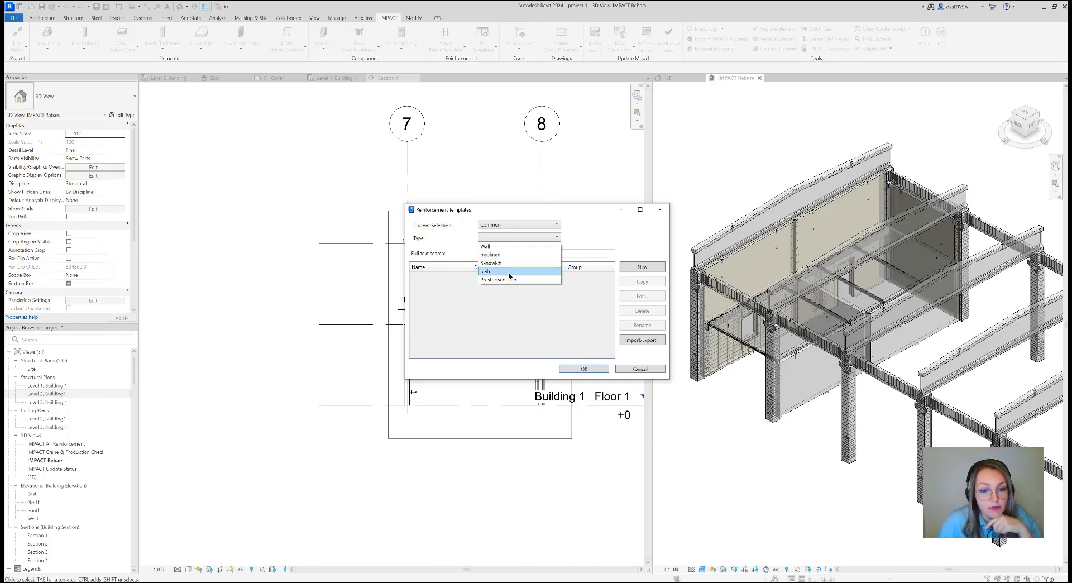
left_click(509, 271)
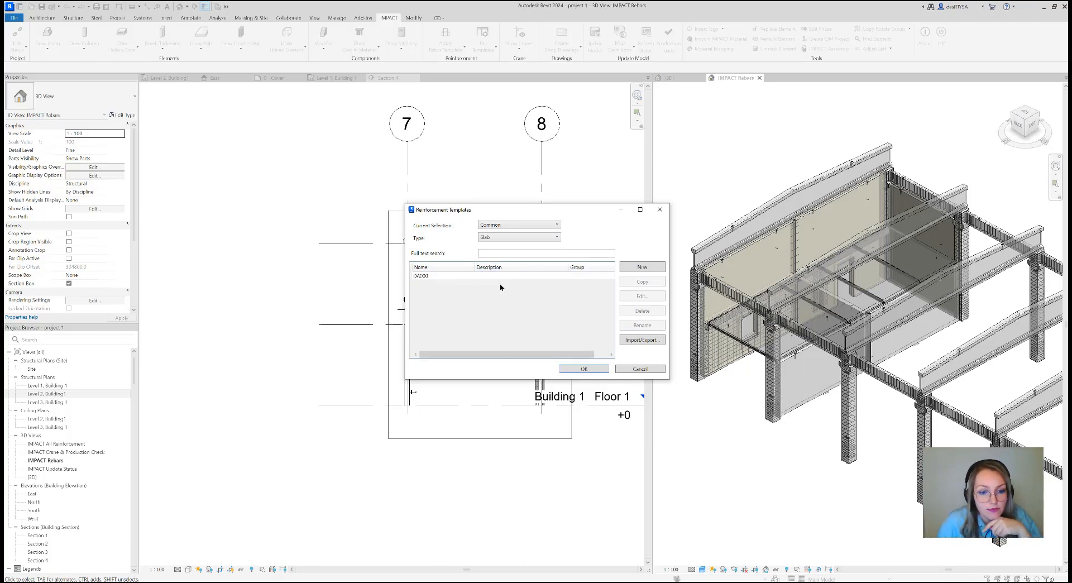
Review the general, edge reinforcement and mesh settings of slab template DA000, and close the template dialogs without changes
left_click(541, 276)
left_click(651, 296)
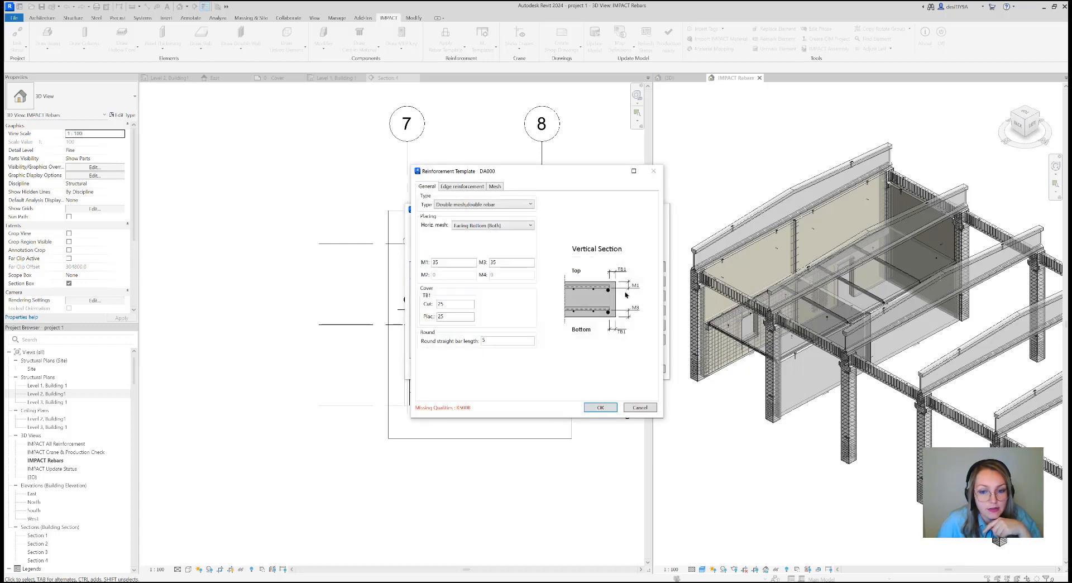
left_click(455, 188)
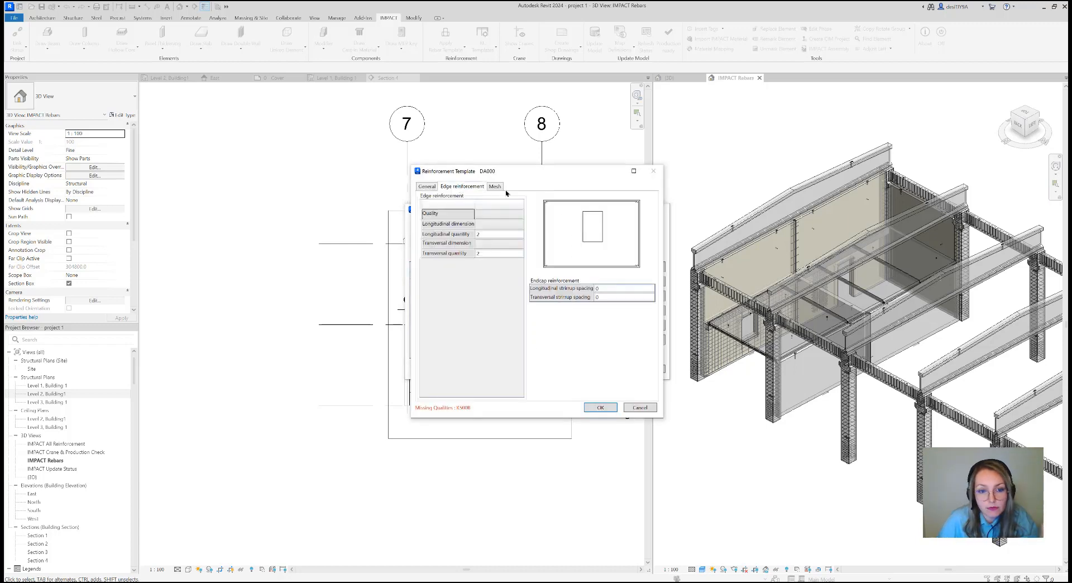
left_click(498, 187)
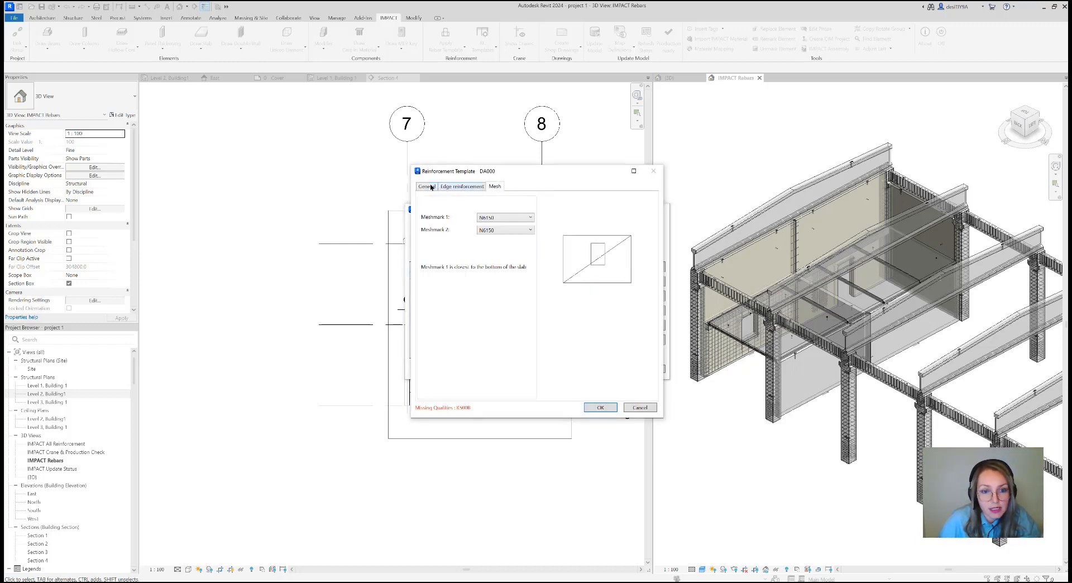
left_click(426, 186)
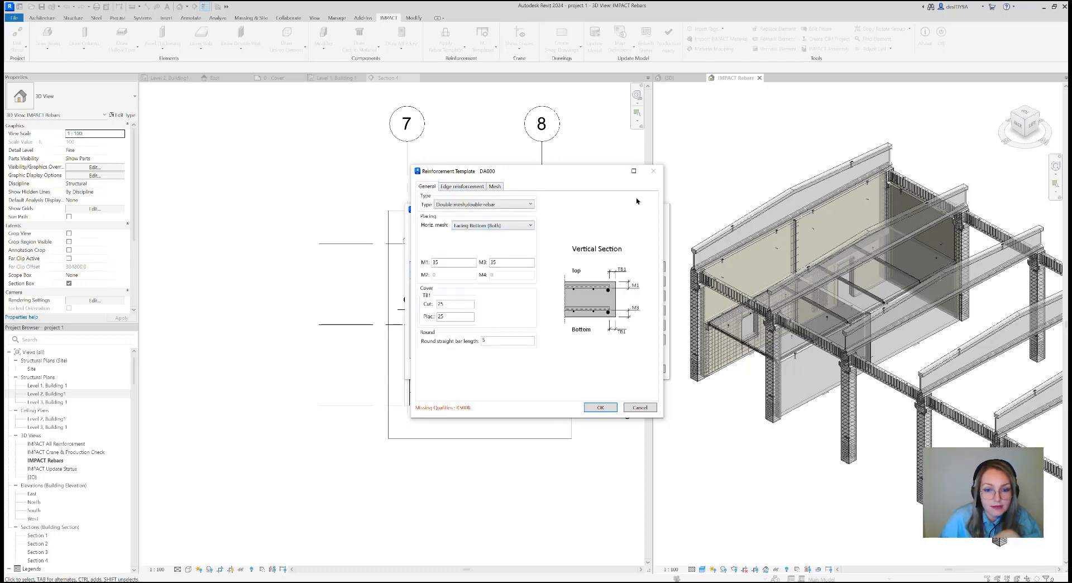
left_click(655, 170)
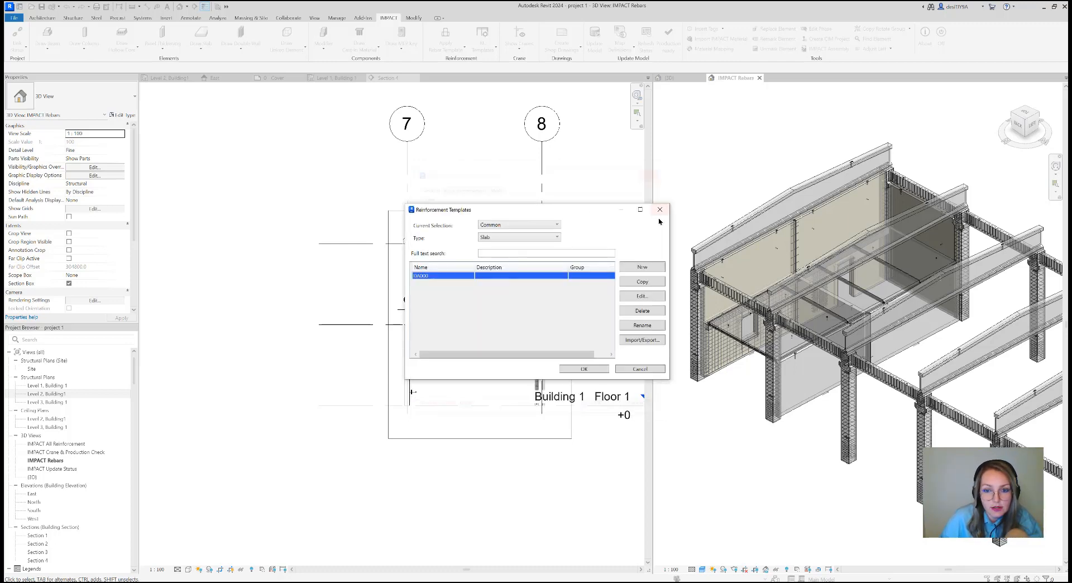
left_click(658, 211)
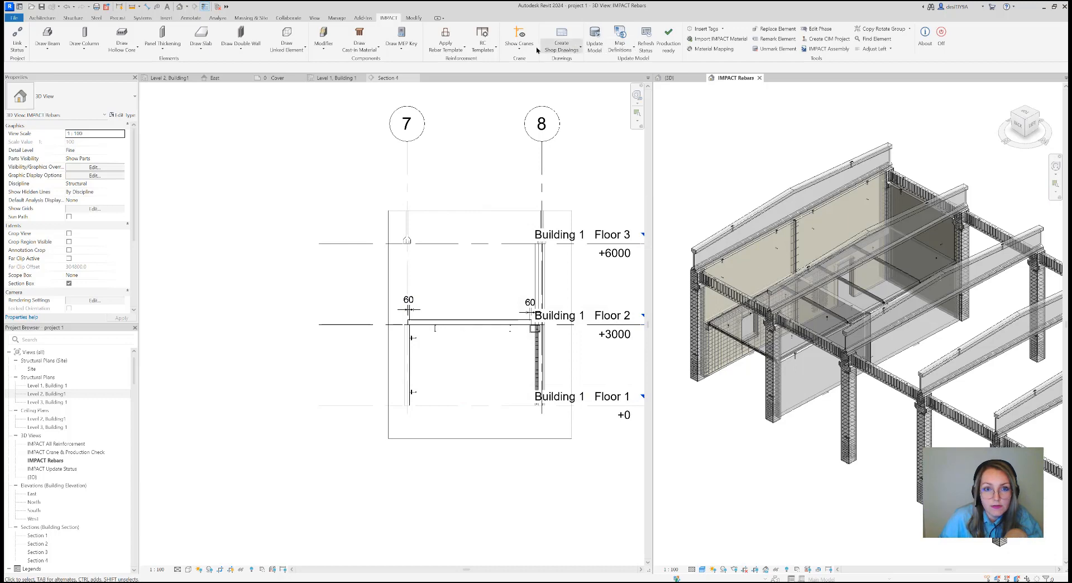
Apply the Slab reinforcement template DA000 to all the new Level 2 slabs at the building end
left_click(482, 52)
left_click(507, 65)
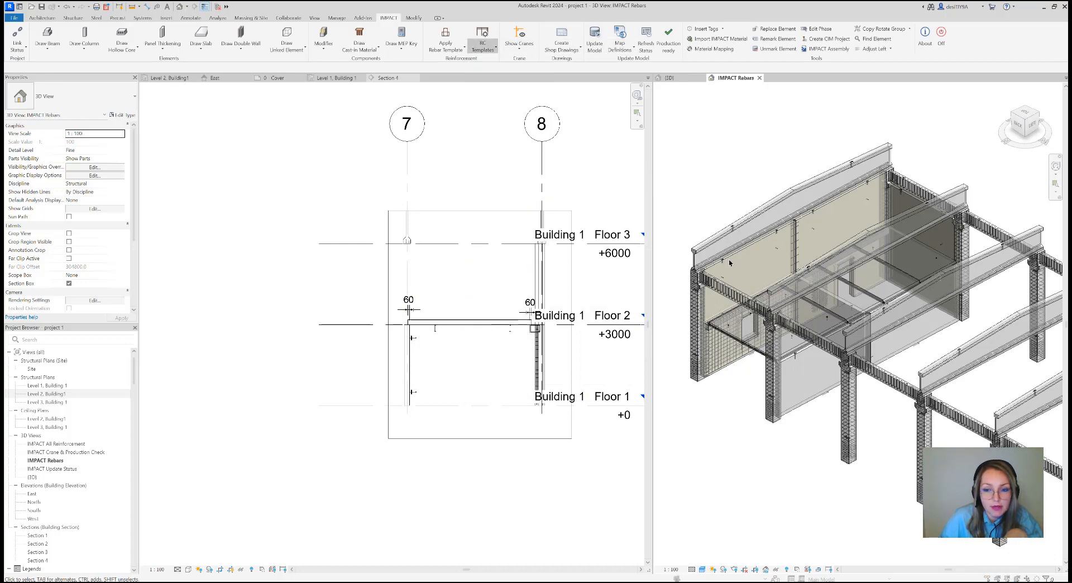
left_click(519, 223)
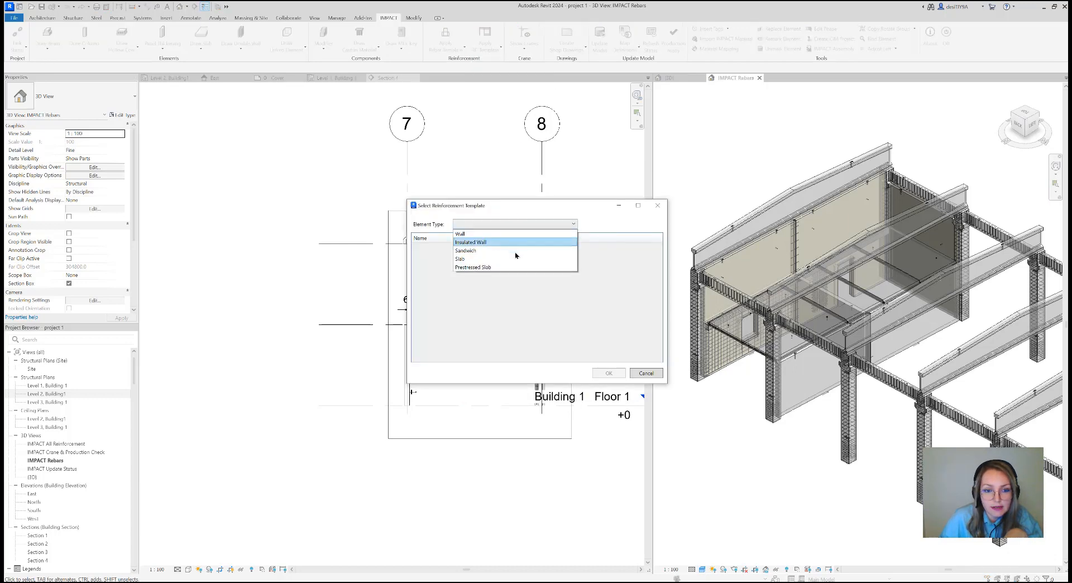
left_click(515, 254)
left_click(497, 247)
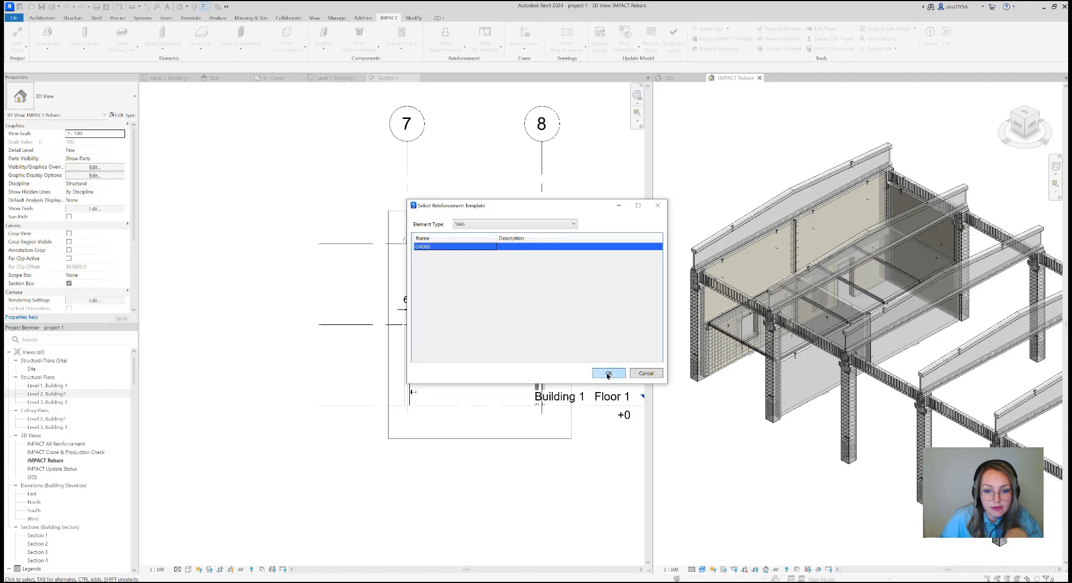
left_click(607, 374)
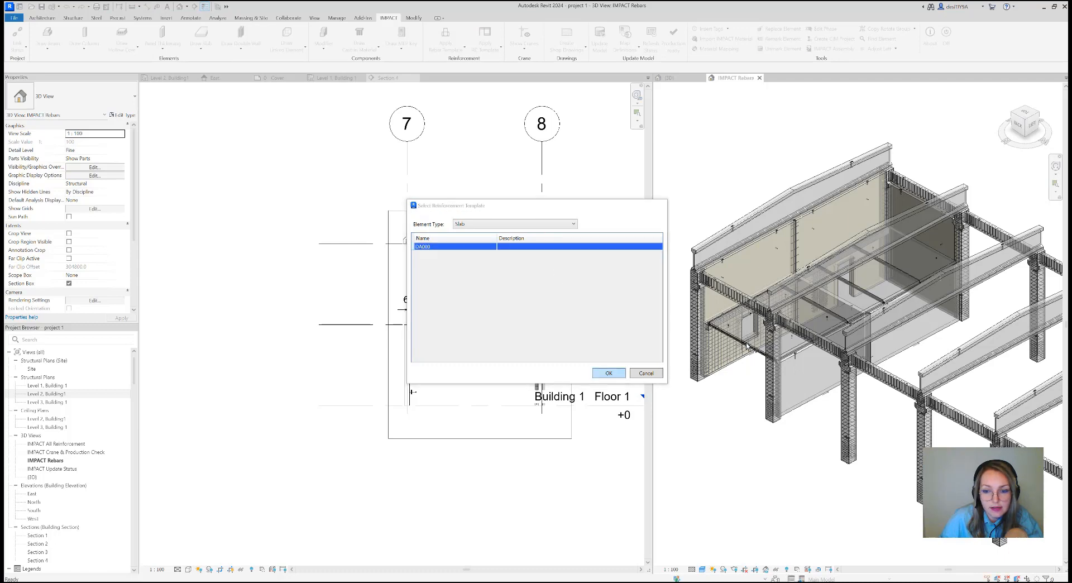
left_click(843, 313)
left_click(910, 270)
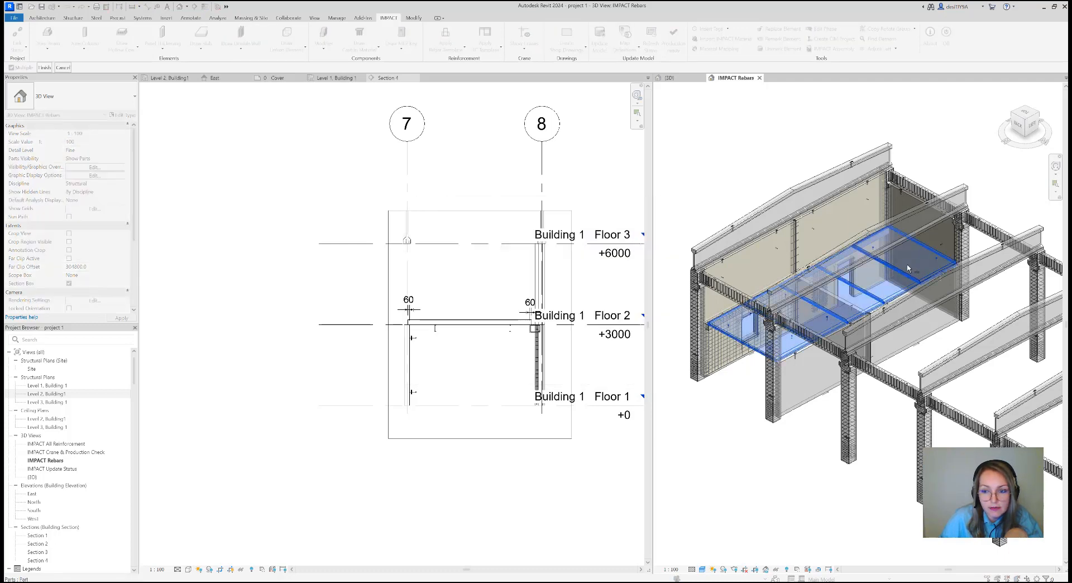
left_click(44, 67)
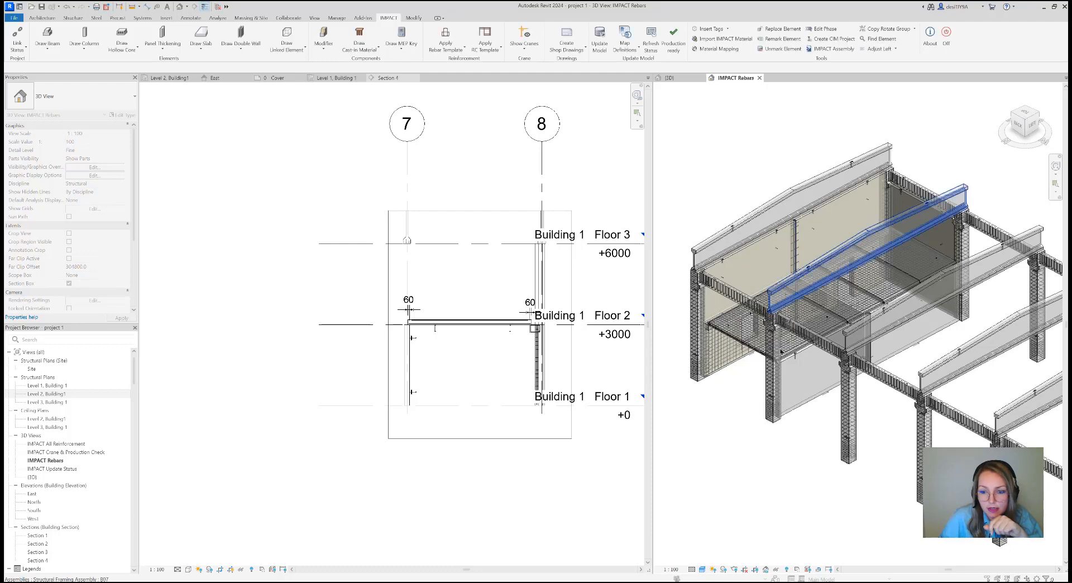
Apply the Wall reinforcement template VA000 to the inner walls beneath the new slabs at the building end
scroll(777, 368, "down", 1)
middle_click_drag(814, 374, 790, 388)
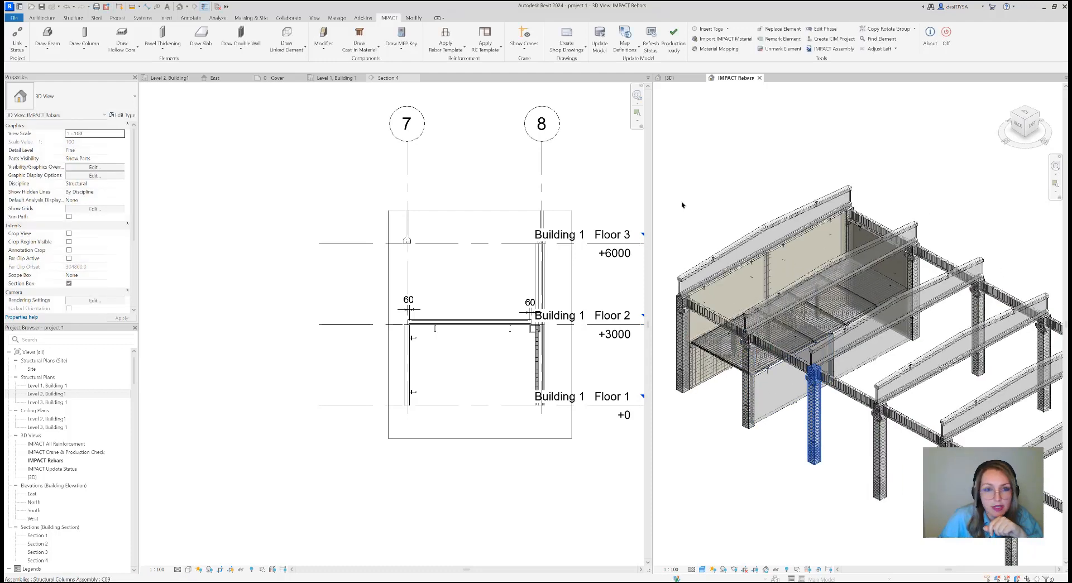
left_click(485, 49)
left_click(502, 67)
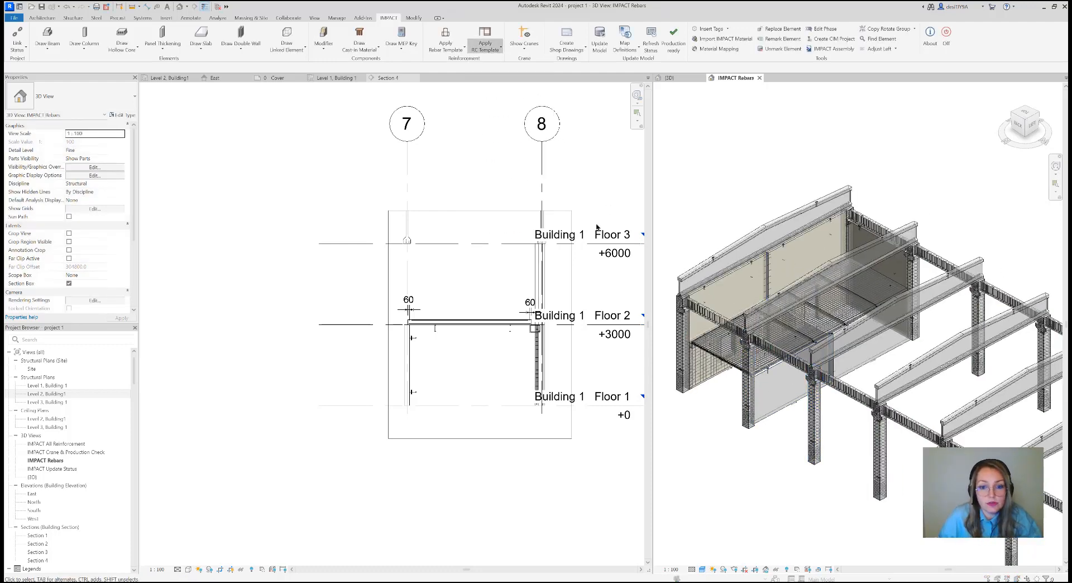
left_click(492, 224)
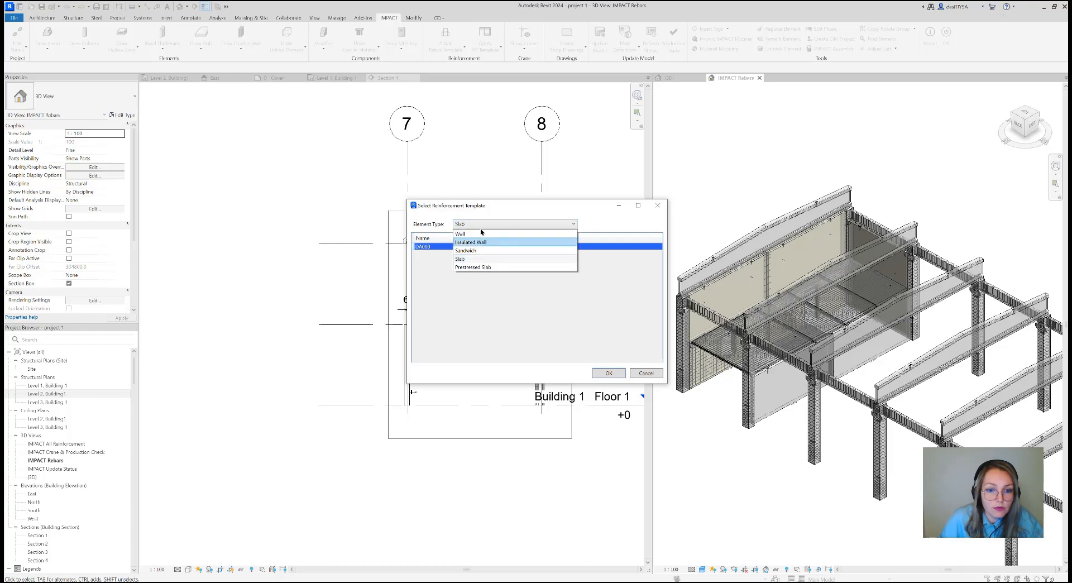
left_click(481, 225)
left_click(480, 224)
left_click(479, 234)
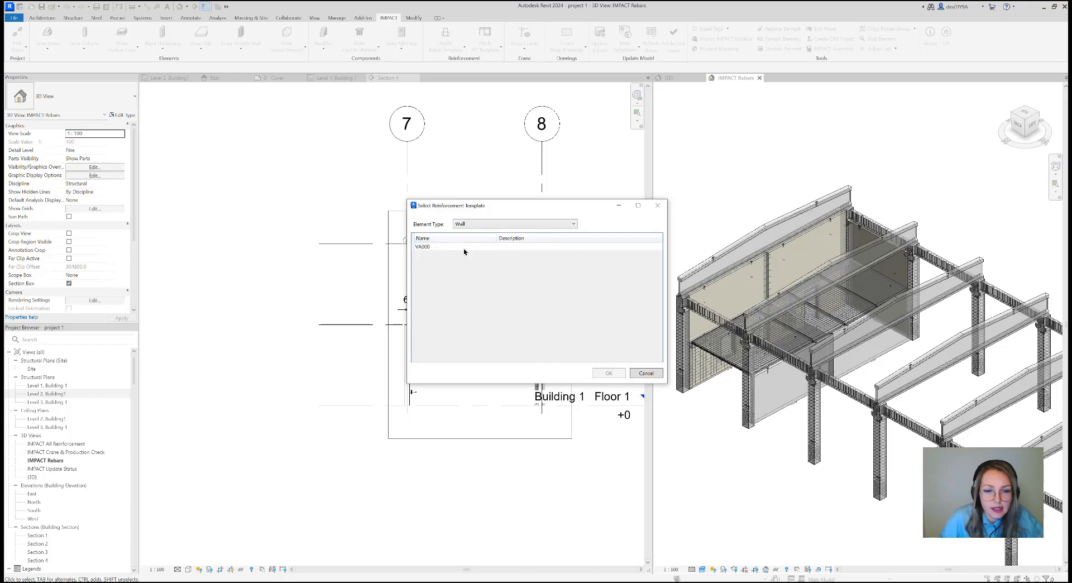
left_click(483, 249)
left_click(608, 373)
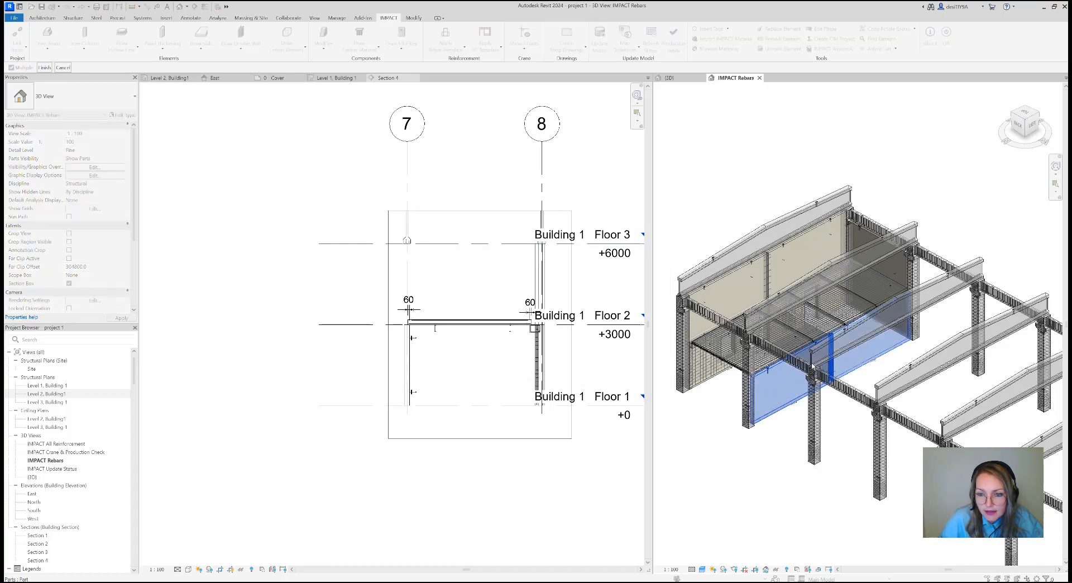
left_click(1025, 129)
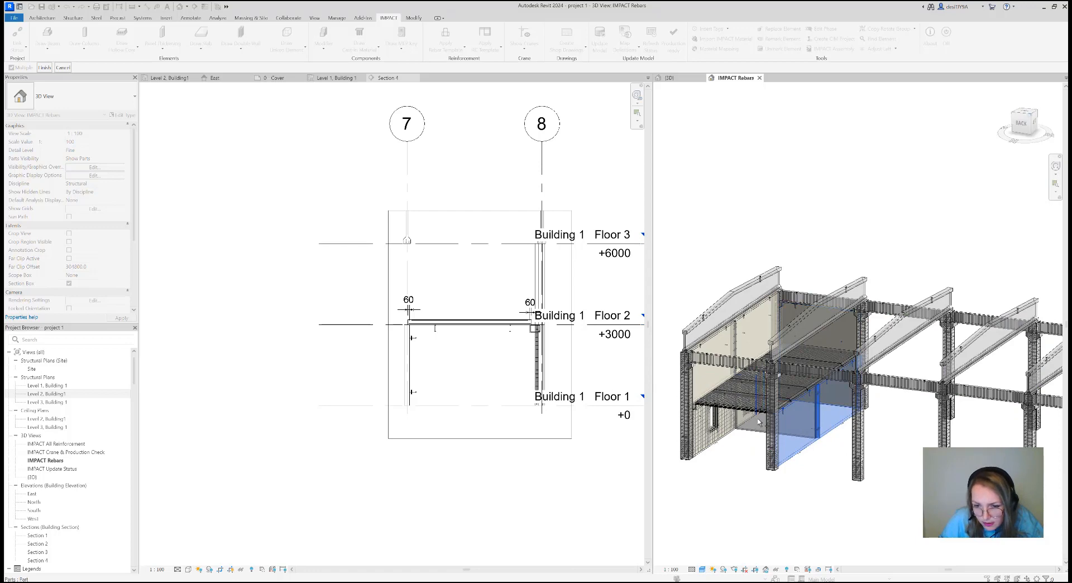
left_click(37, 68)
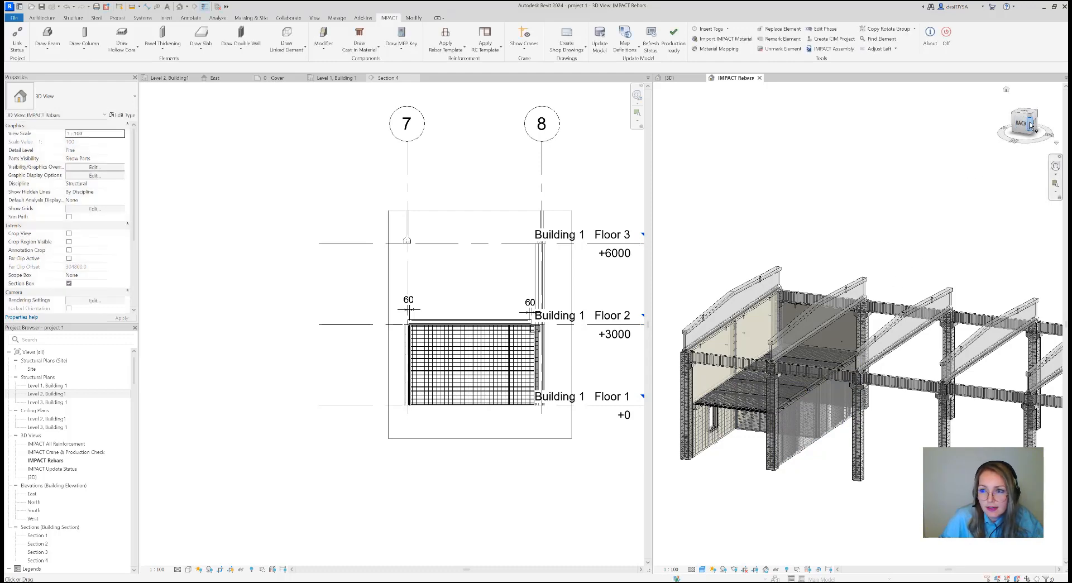
Apply the Sandwich reinforcement template WA000_001 to the ground-floor facade wall with the door opening
left_click_drag(1030, 128, 1010, 140)
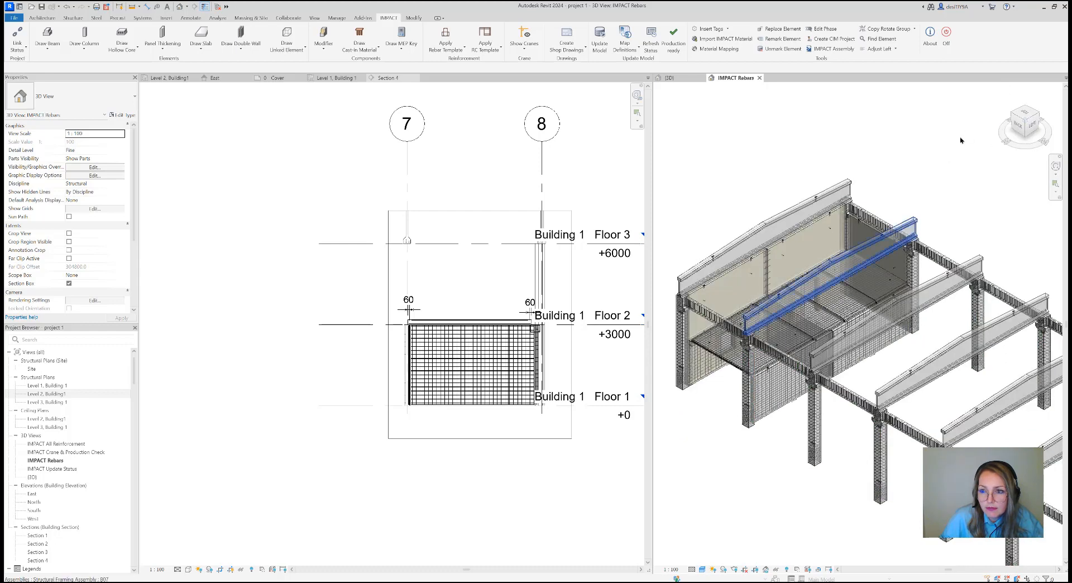
left_click(1024, 107)
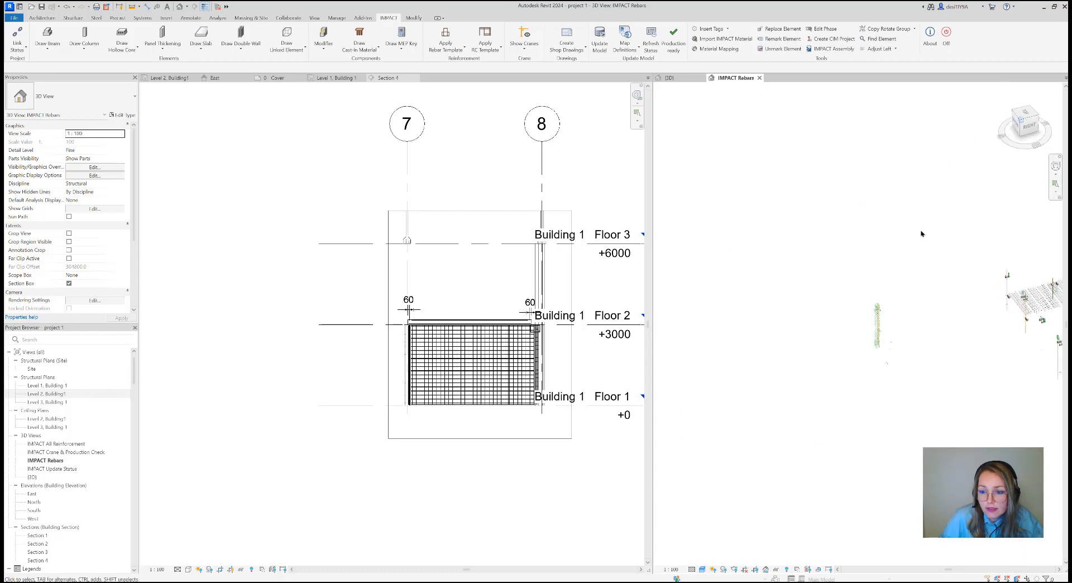
middle_click_drag(911, 389, 911, 389)
scroll(777, 344, "up", 10)
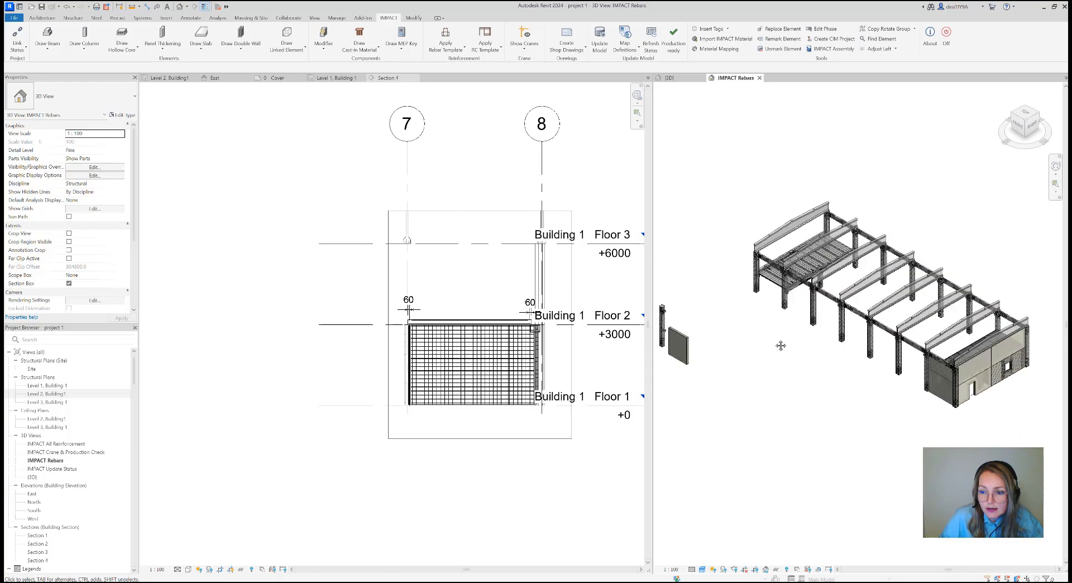
scroll(854, 345, "up", 2)
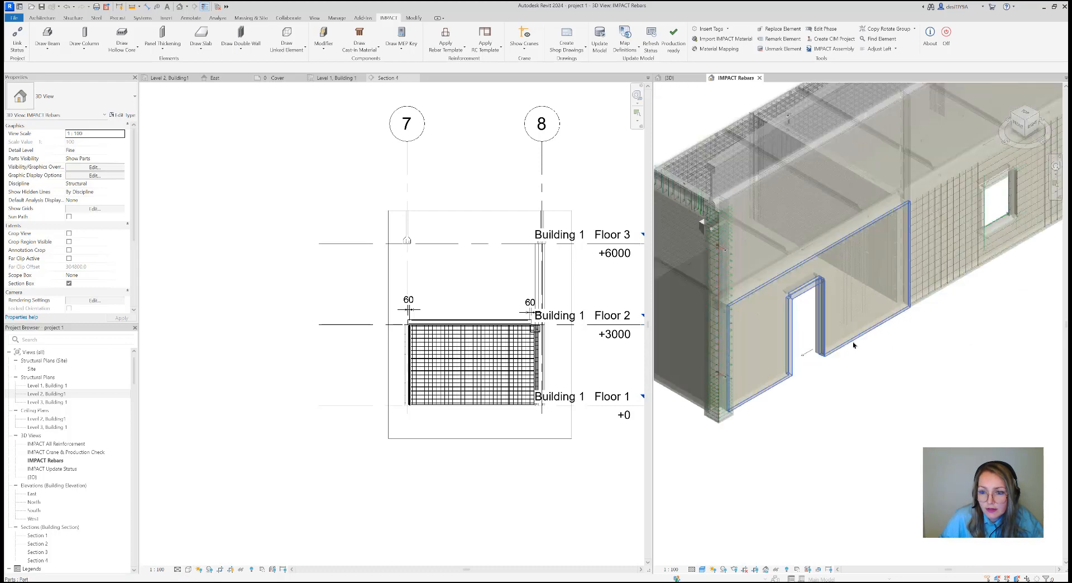
scroll(921, 351, "down", 1)
scroll(892, 364, "down", 2)
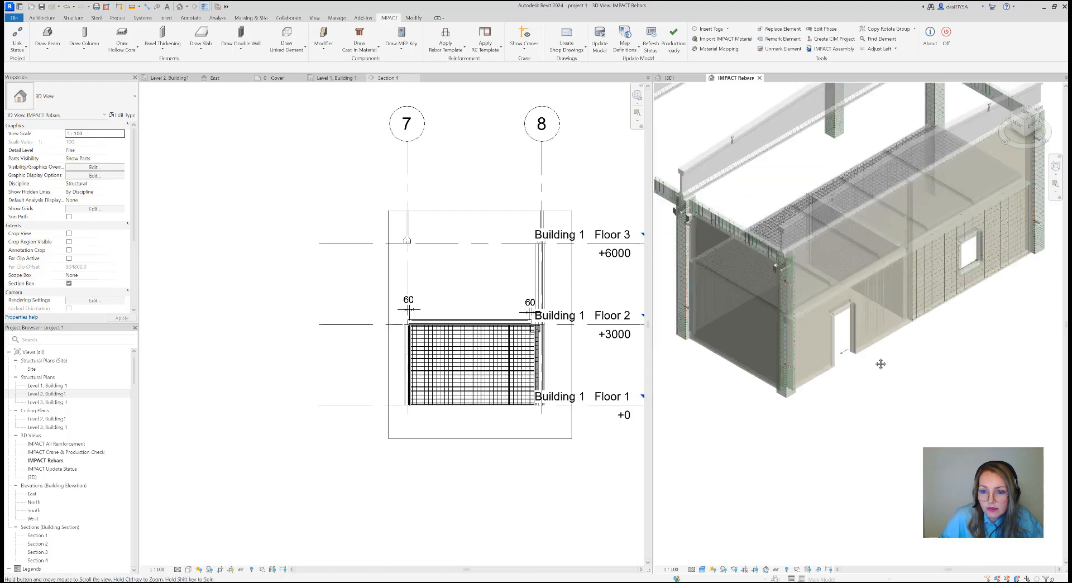
left_click(493, 52)
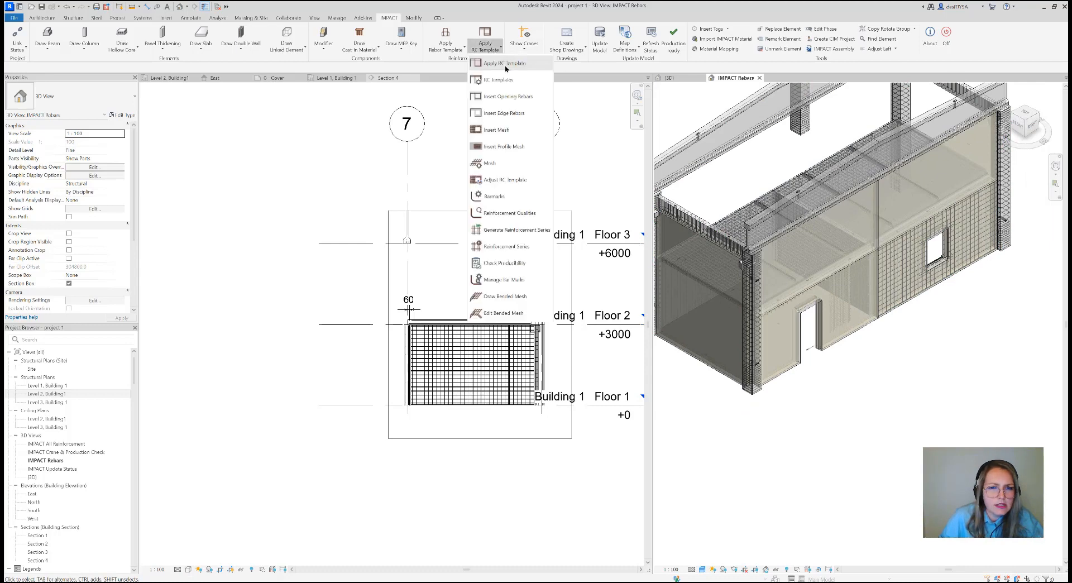
left_click(522, 174)
left_click(456, 225)
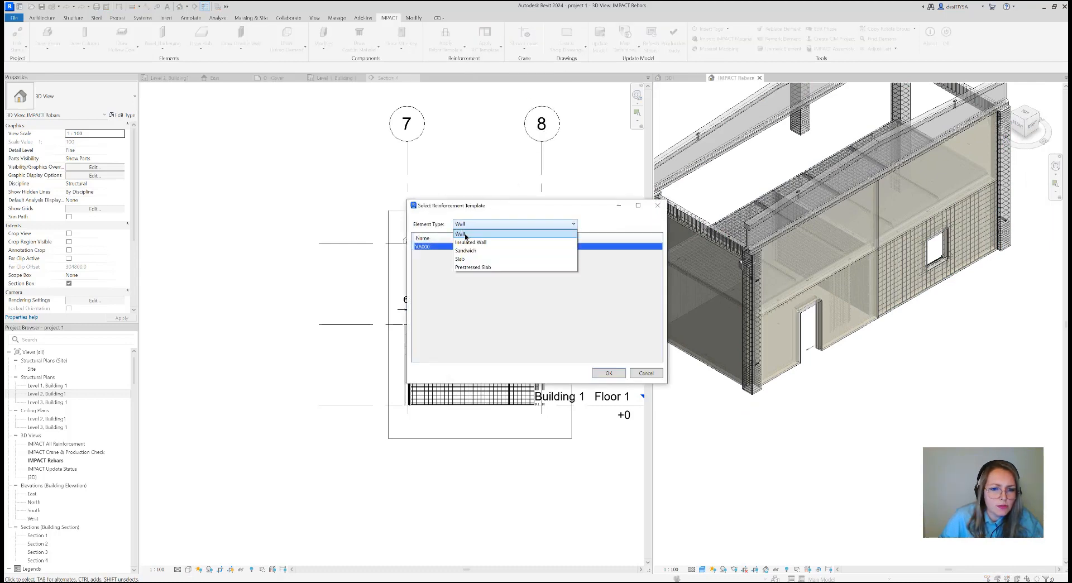
left_click(464, 250)
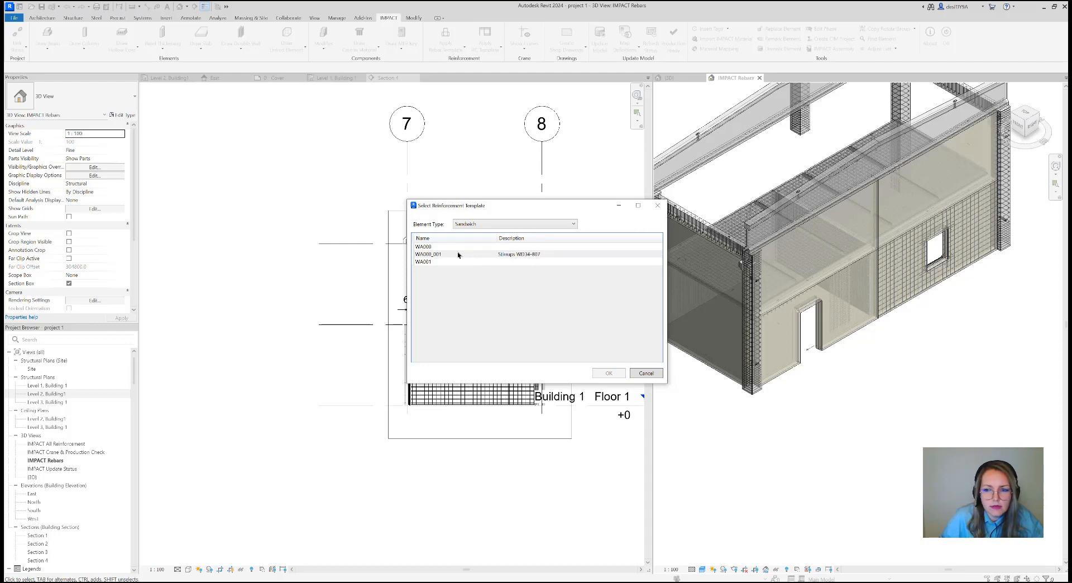
left_click(459, 254)
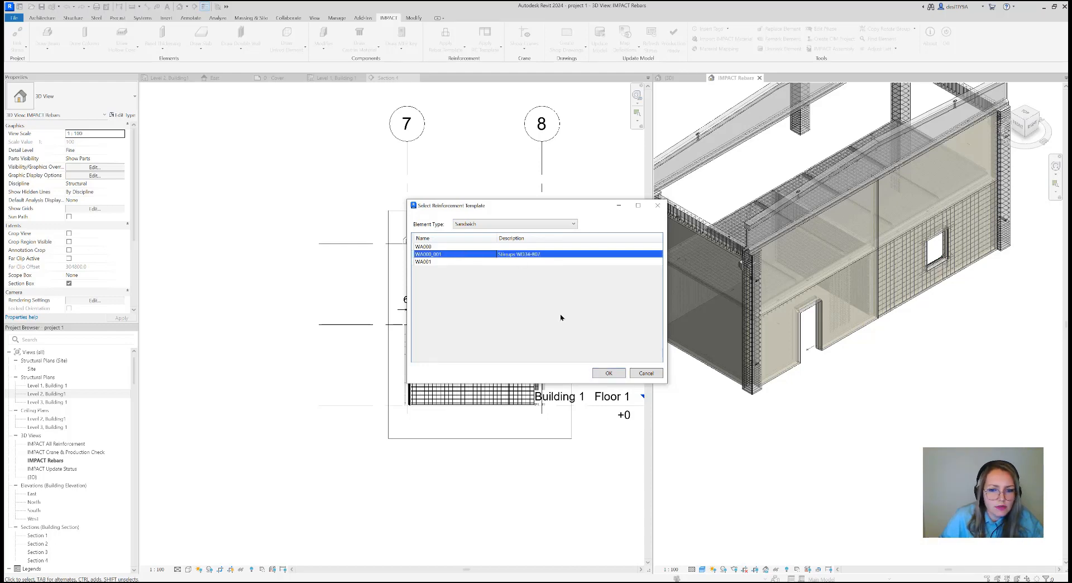
left_click(594, 374)
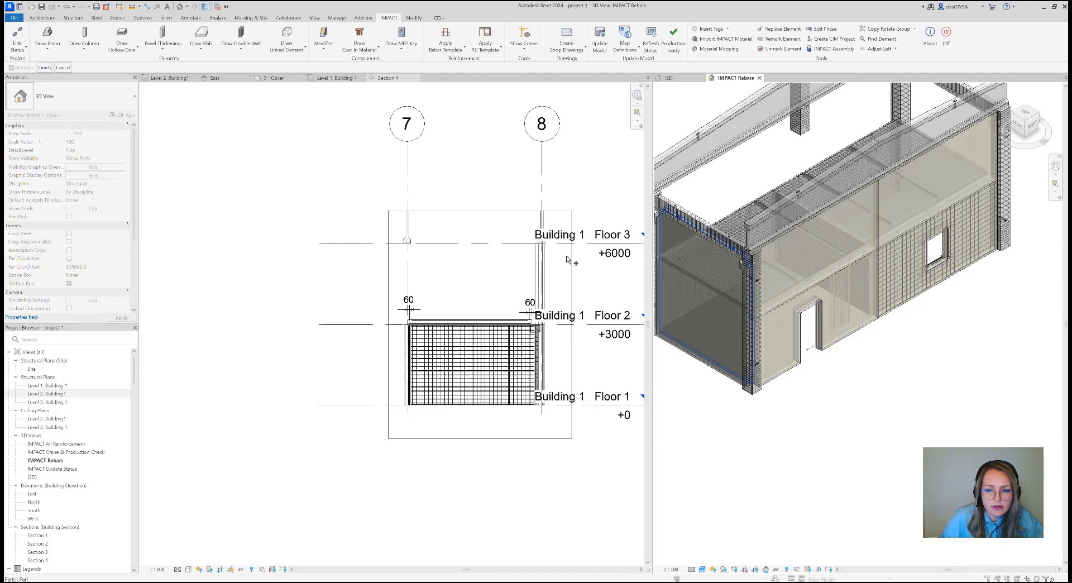
left_click(45, 67)
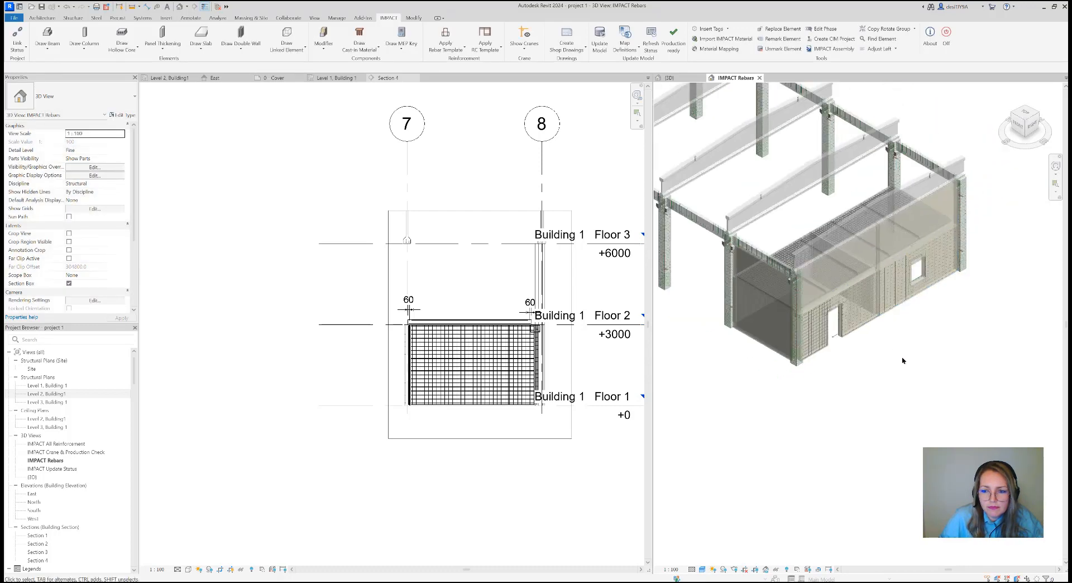
Examine the reinforced walls and slabs at the building end from several directions in the IMPACT Rebars 3D view
middle_click_drag(903, 360, 908, 377)
scroll(908, 378, "down", 1)
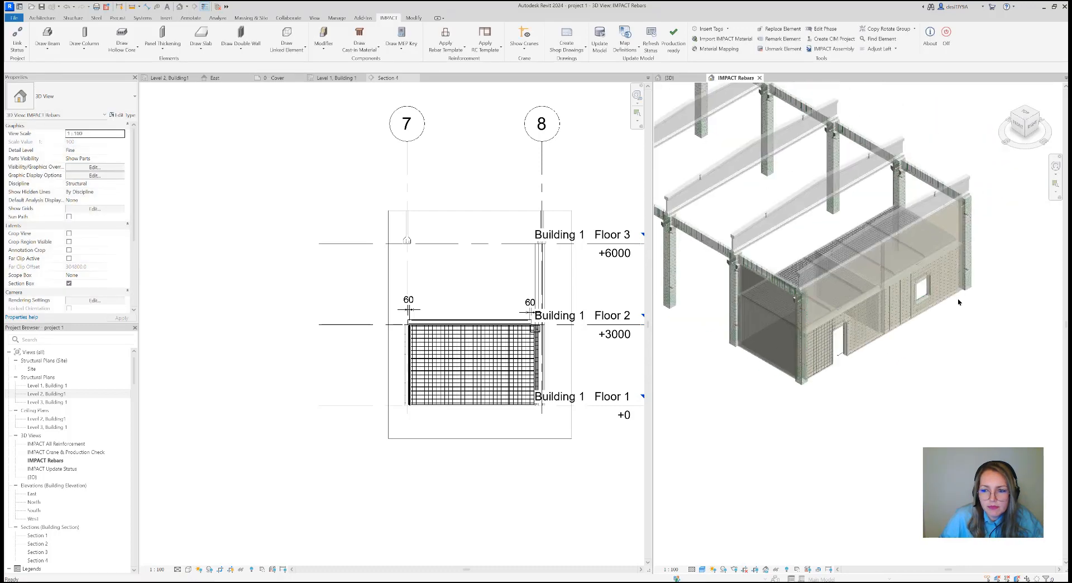
left_click(1024, 111)
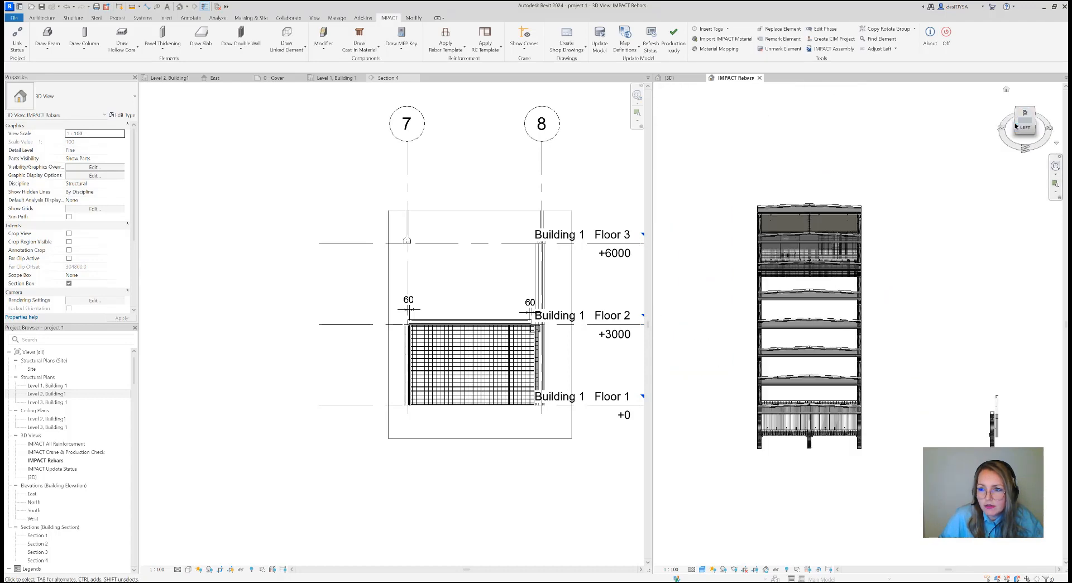
left_click(1016, 121)
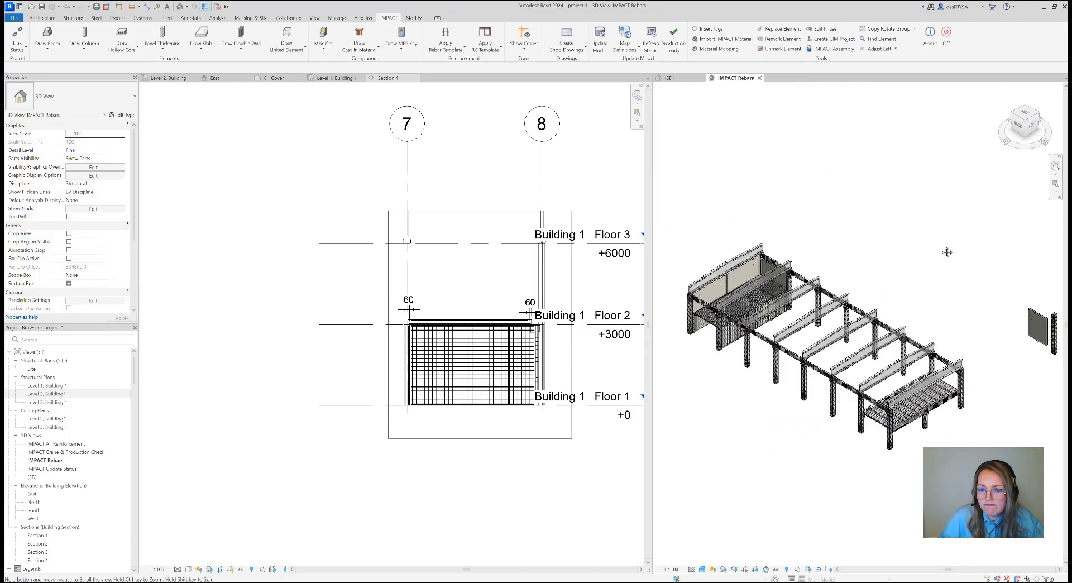
middle_click_drag(946, 252, 975, 256)
scroll(801, 301, "up", 1)
middle_click_drag(872, 226, 906, 234)
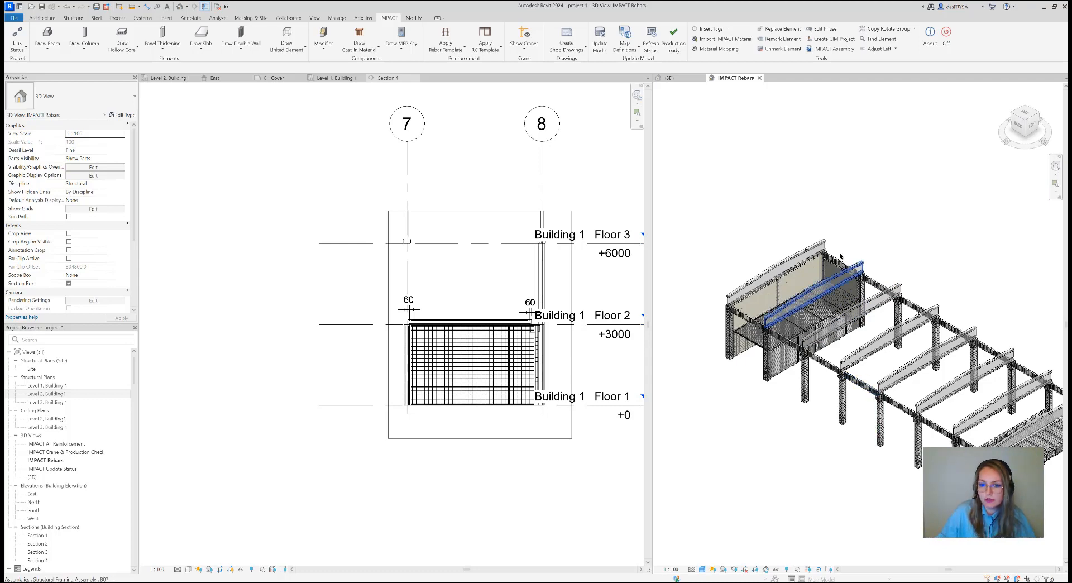
middle_click_drag(840, 256, 857, 253)
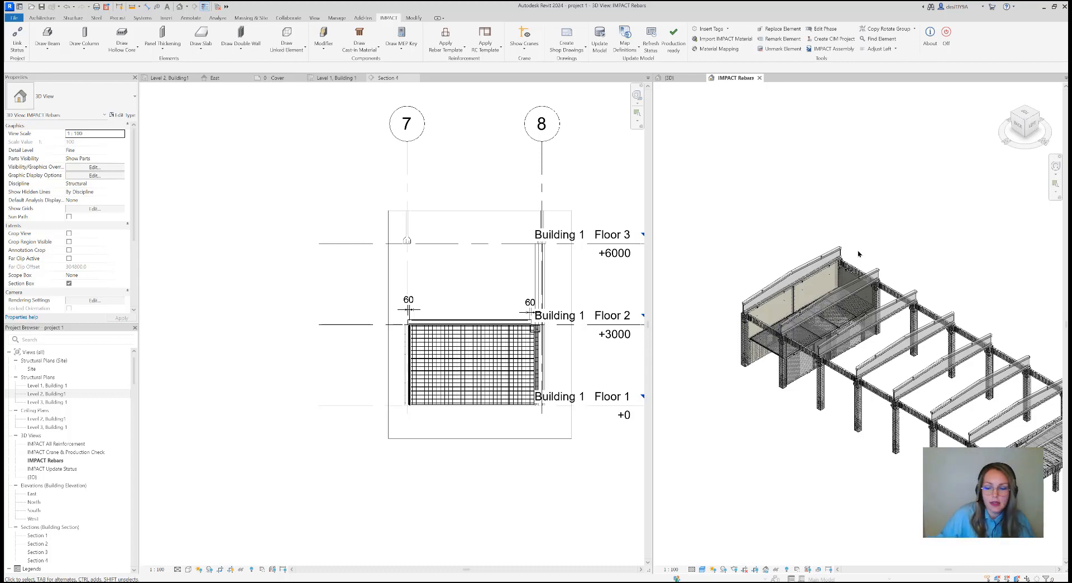
middle_click_drag(885, 240, 866, 221)
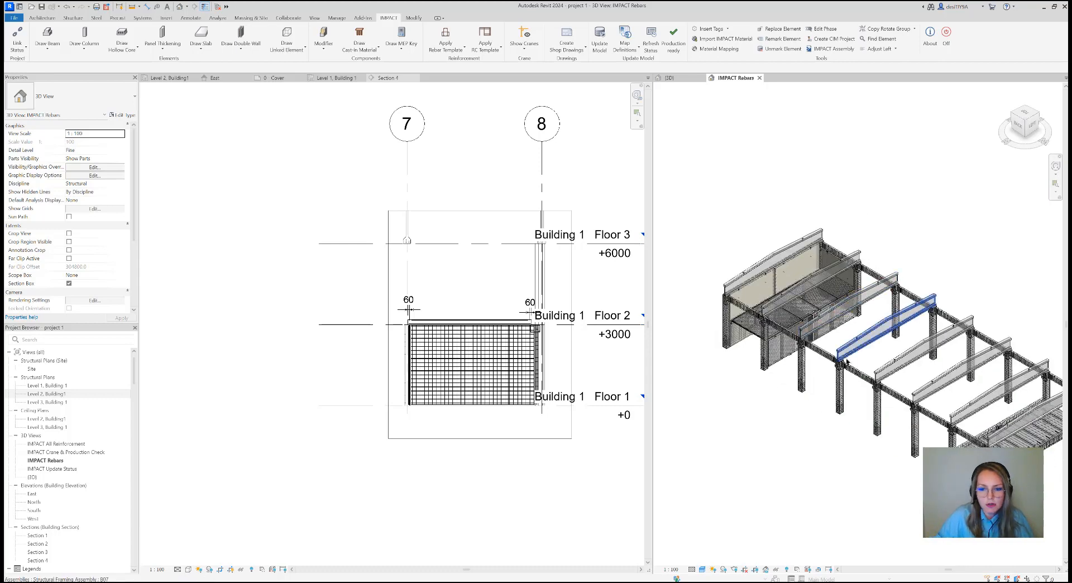
Bring up the {3D} model view beside the Level 1, Building 1 structural plan
left_click(680, 81)
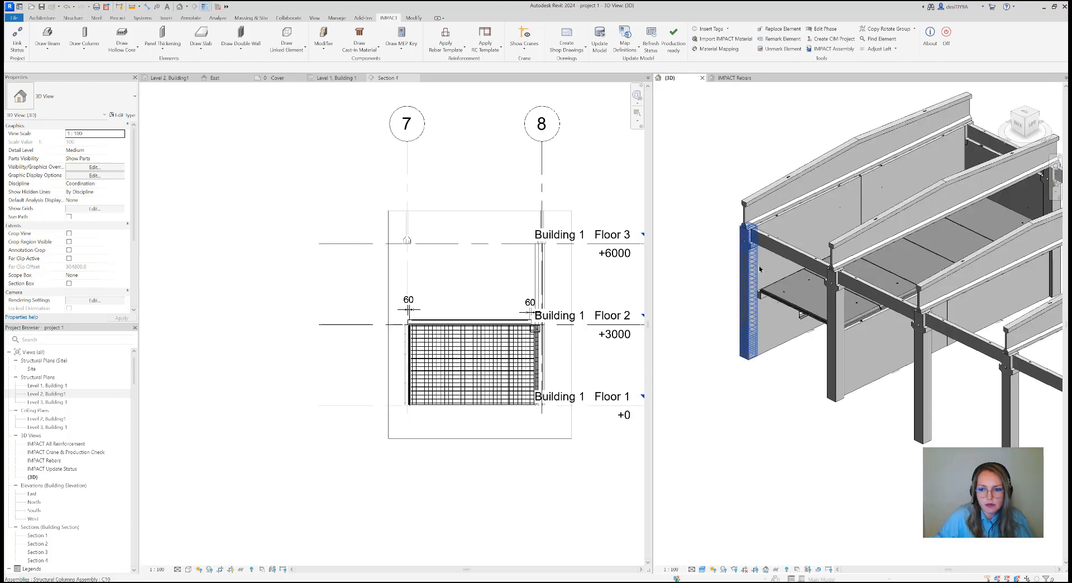
left_click_drag(1009, 127, 1035, 127)
scroll(815, 346, "down", 3)
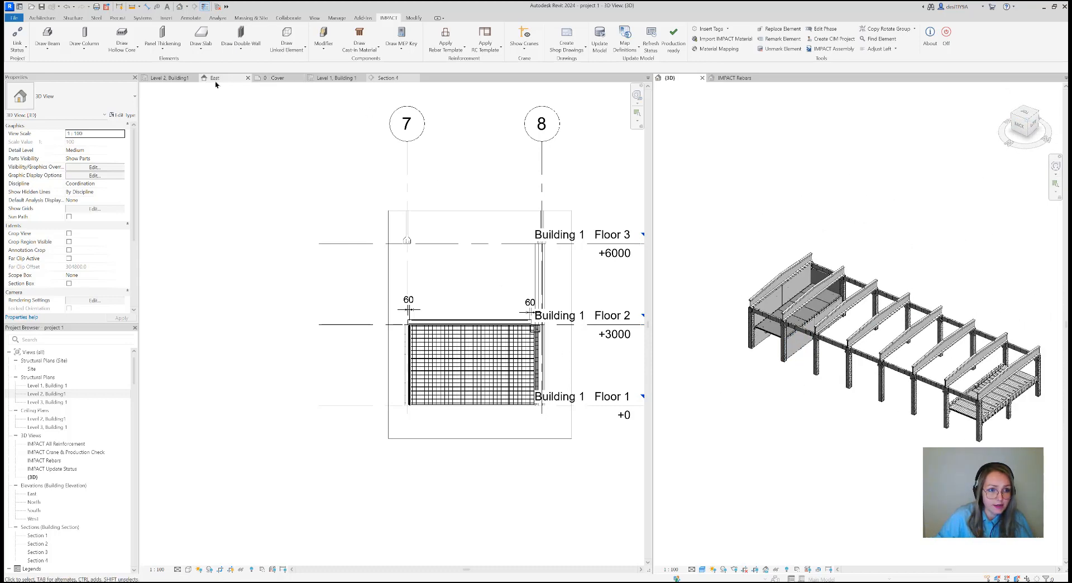
left_click(168, 78)
left_click(315, 78)
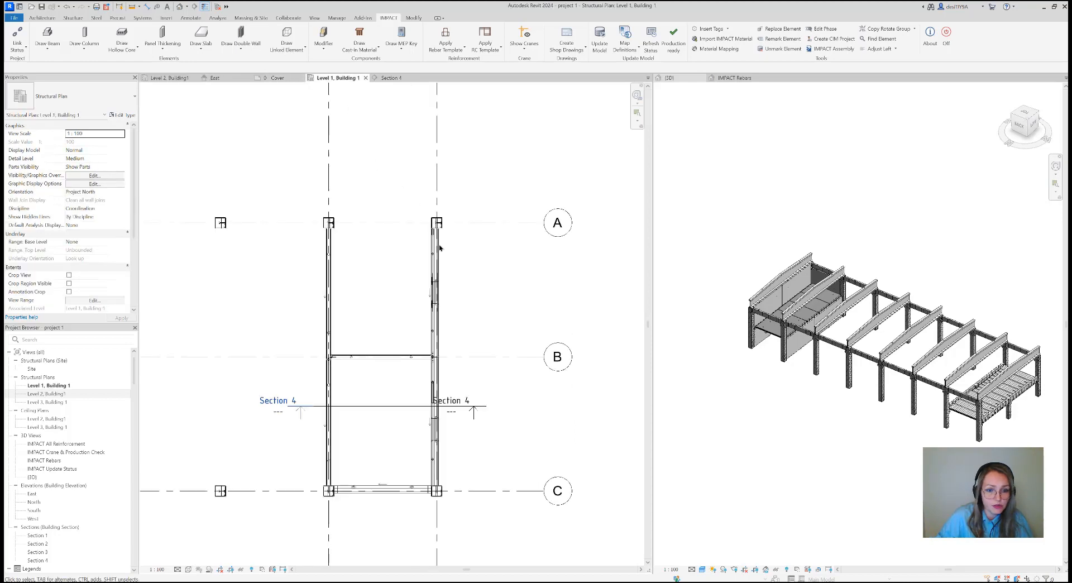
scroll(491, 268, "down", 5)
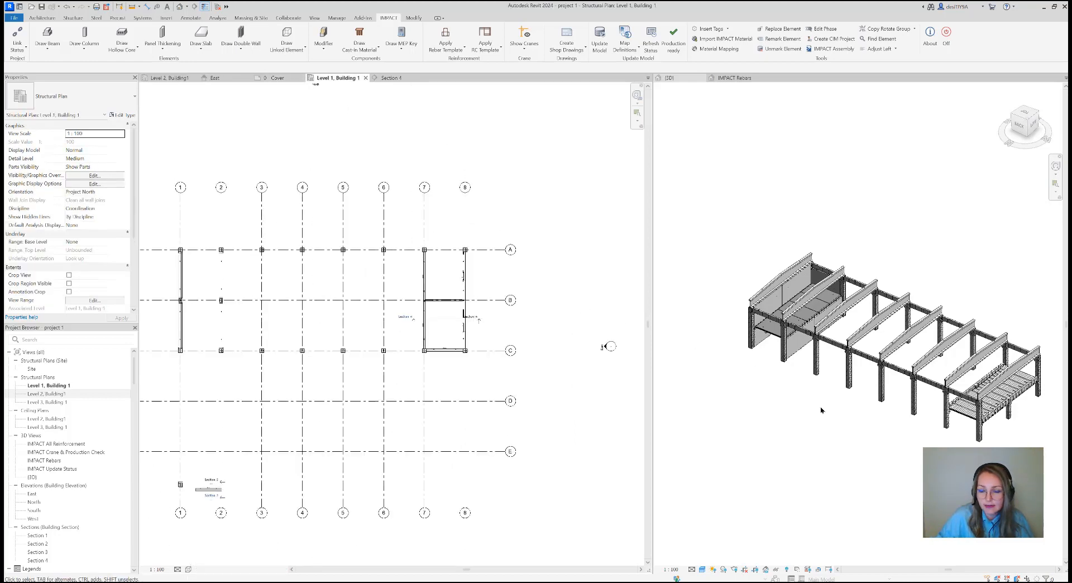
Save all the SW34 and WP20 walls at the enclosed building end with Save Walls, acknowledging the deleted-family notice
left_click_drag(853, 436, 732, 222)
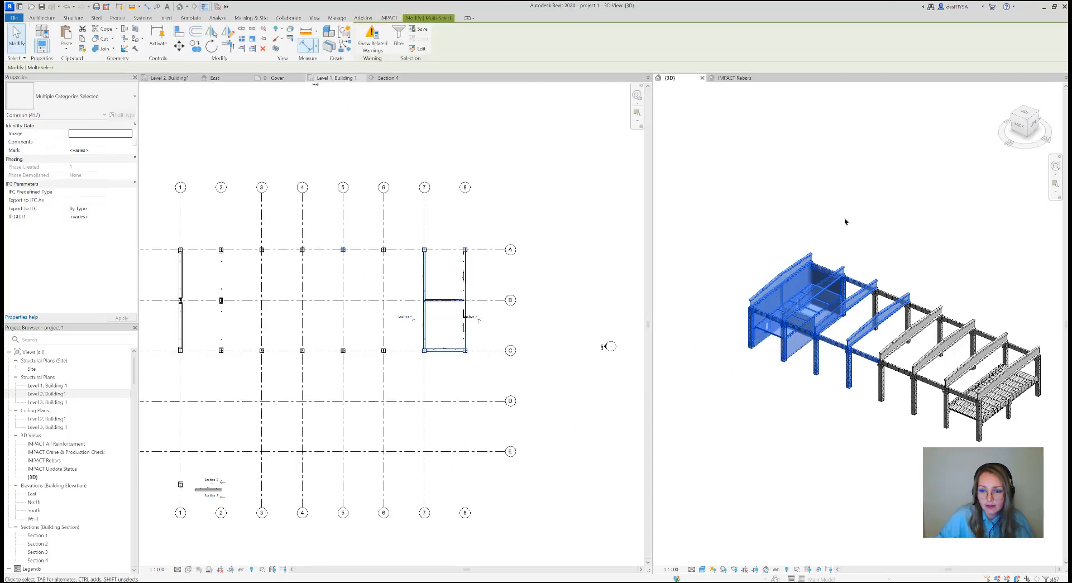
left_click(388, 18)
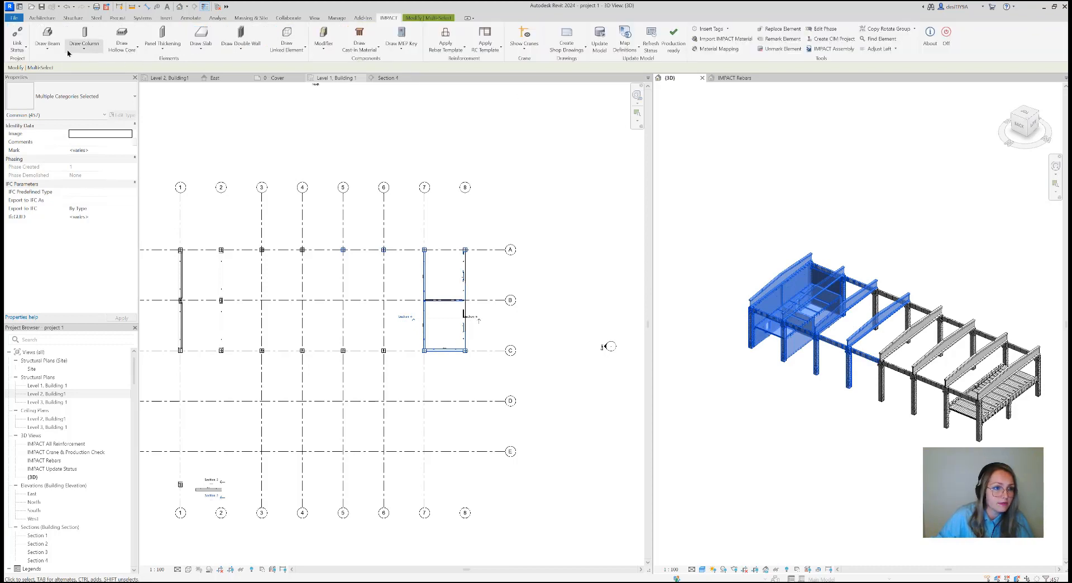
left_click(47, 48)
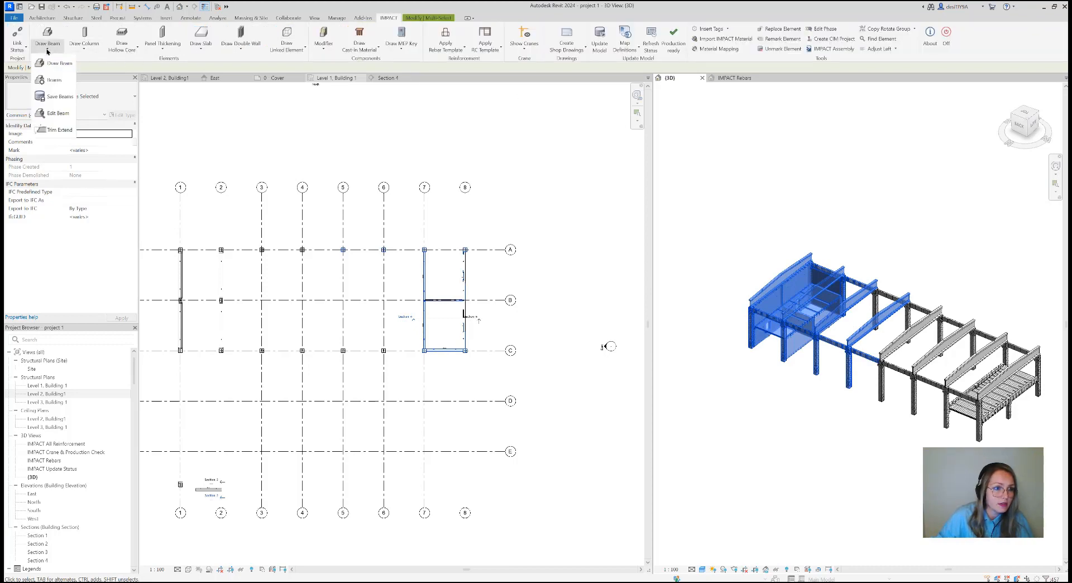
left_click(160, 48)
left_click(159, 48)
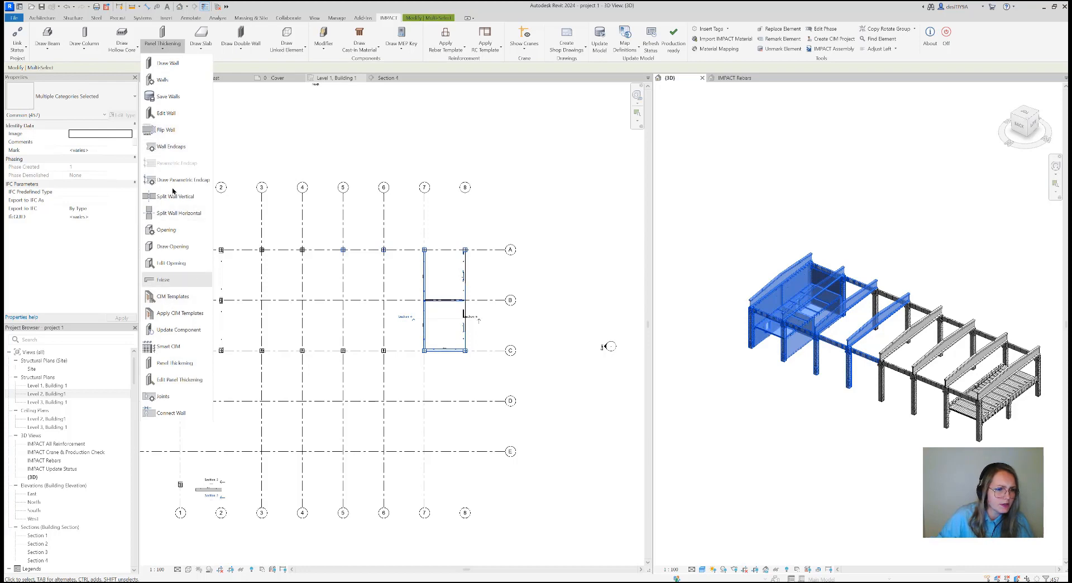
left_click(167, 96)
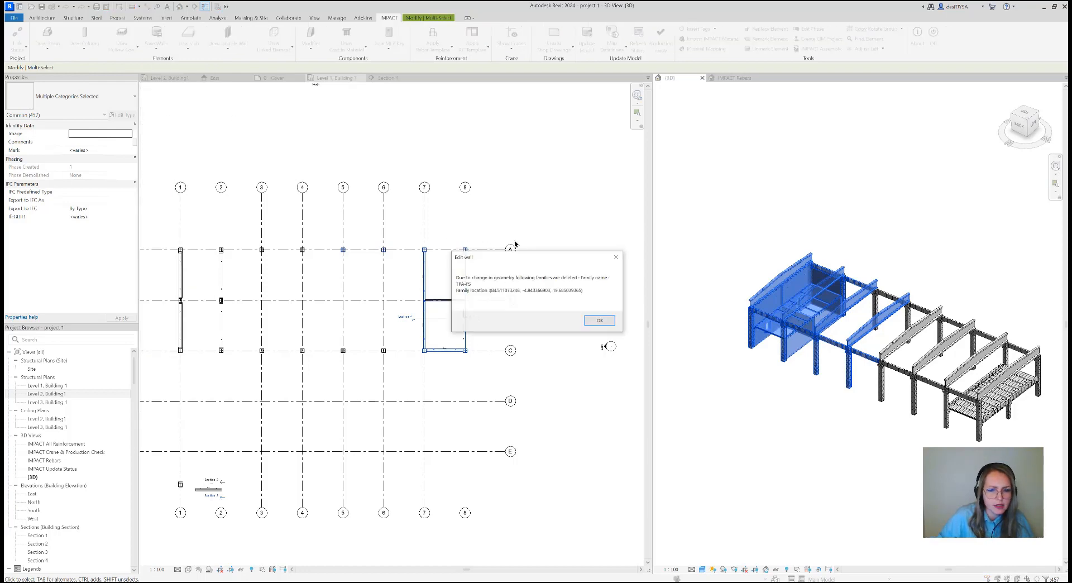
left_click(587, 323)
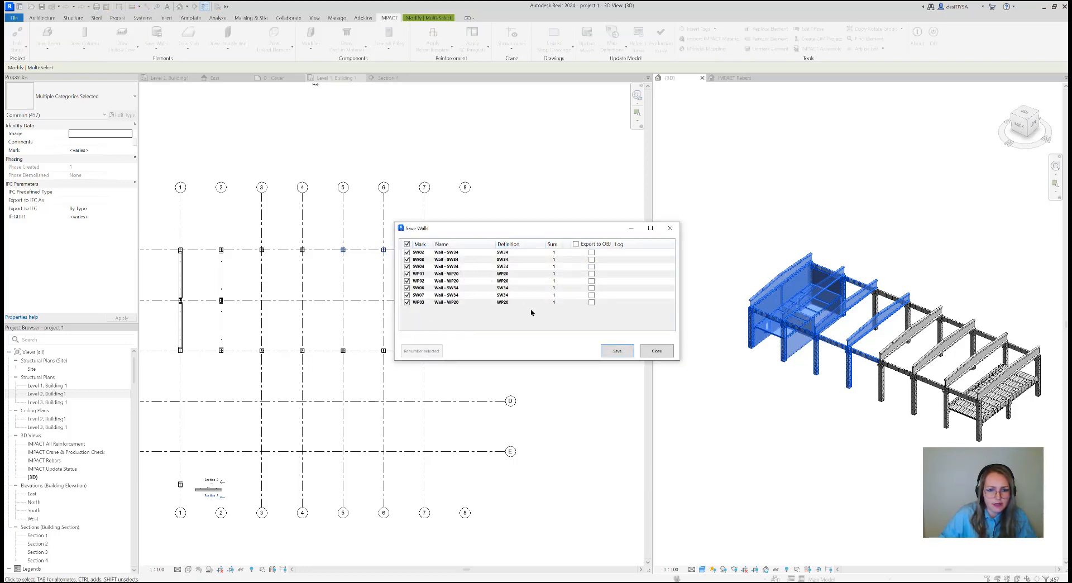
left_click(617, 354)
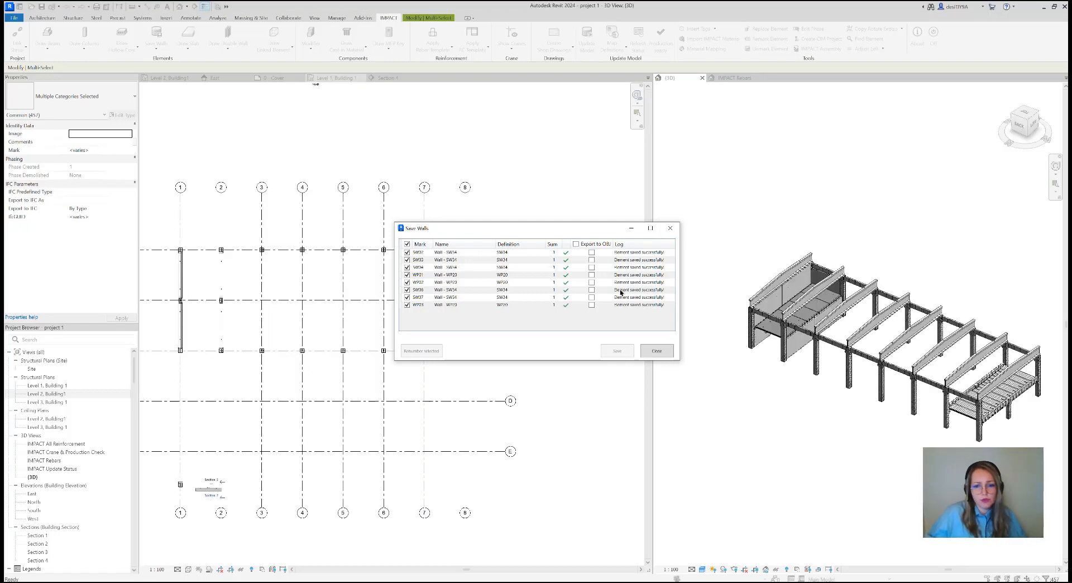
left_click(657, 351)
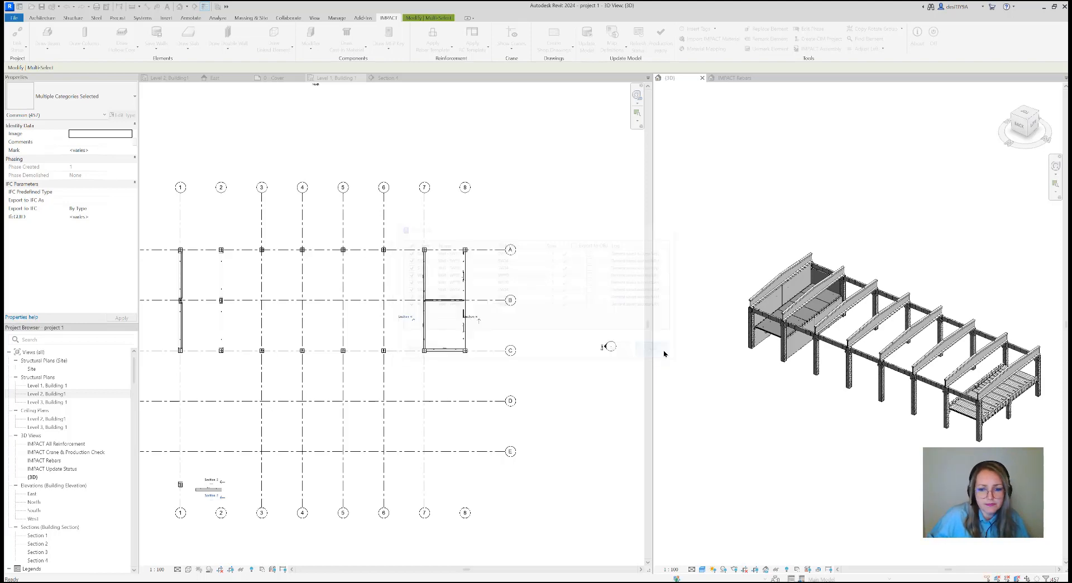
Switch to IMPACT Project Manager, update the model, and view the saved walls at the building end
left_click(1024, 110)
scroll(888, 279, "up", 5)
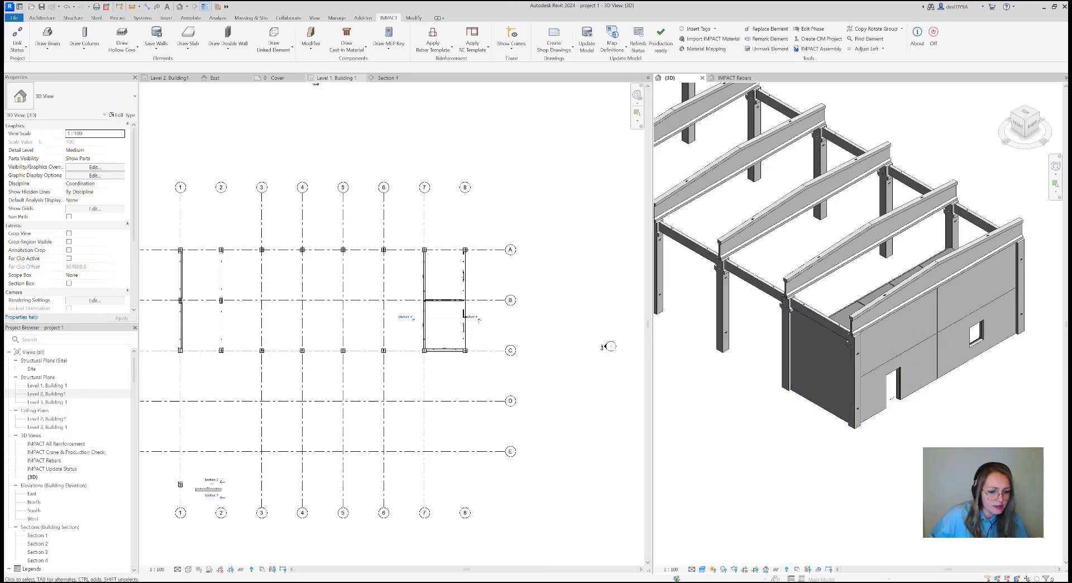
key("alt+Tab")
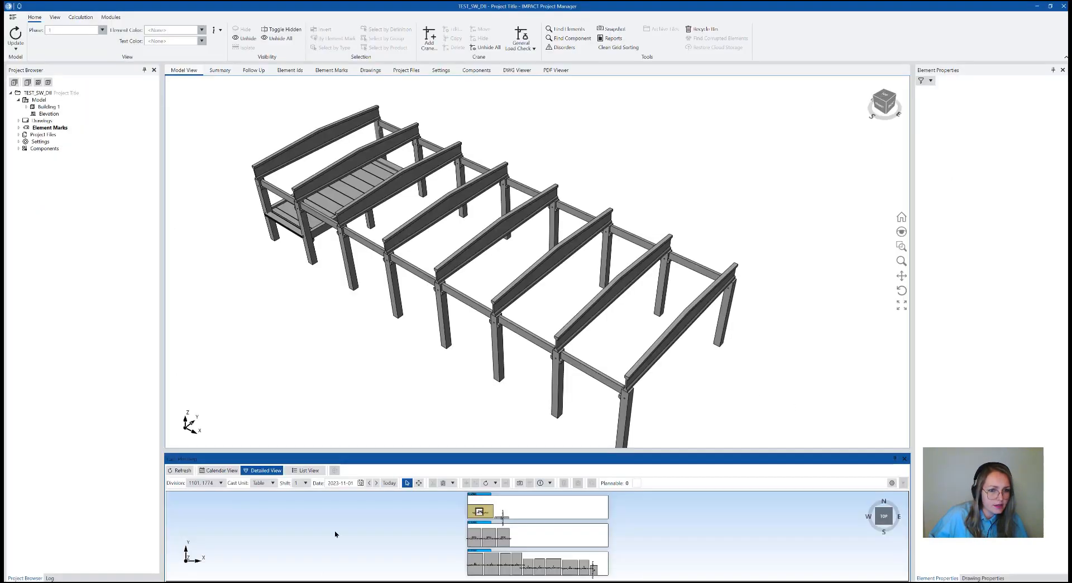
left_click(19, 50)
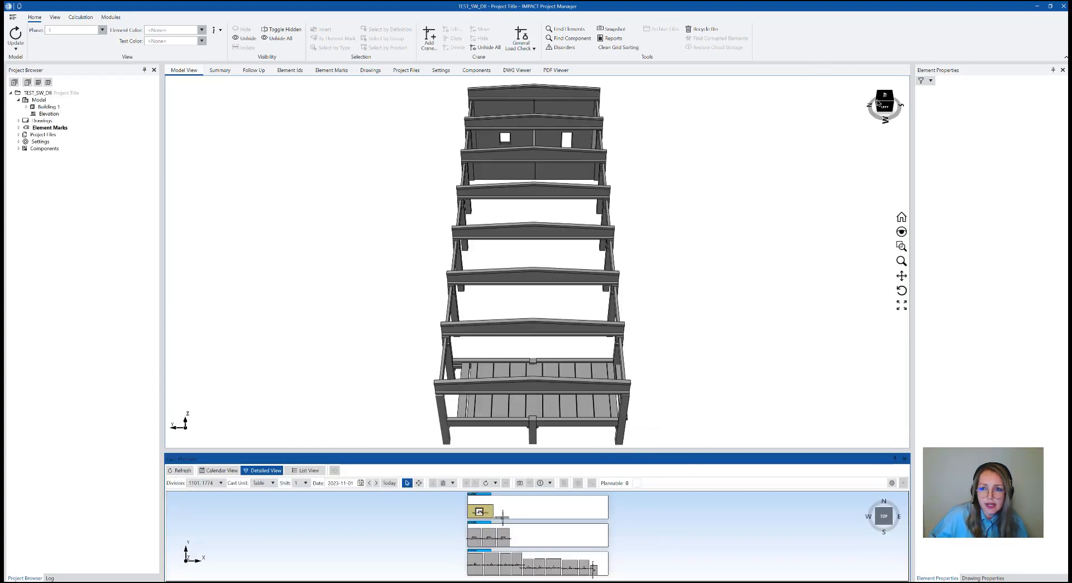
left_click(880, 106)
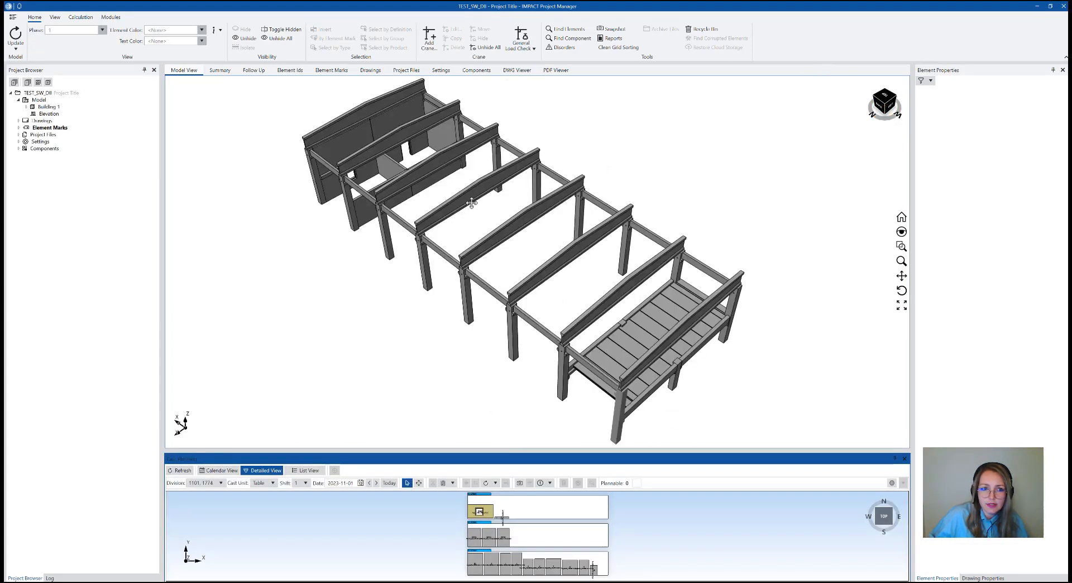
scroll(602, 287, "up", 5)
scroll(527, 244, "up", 2)
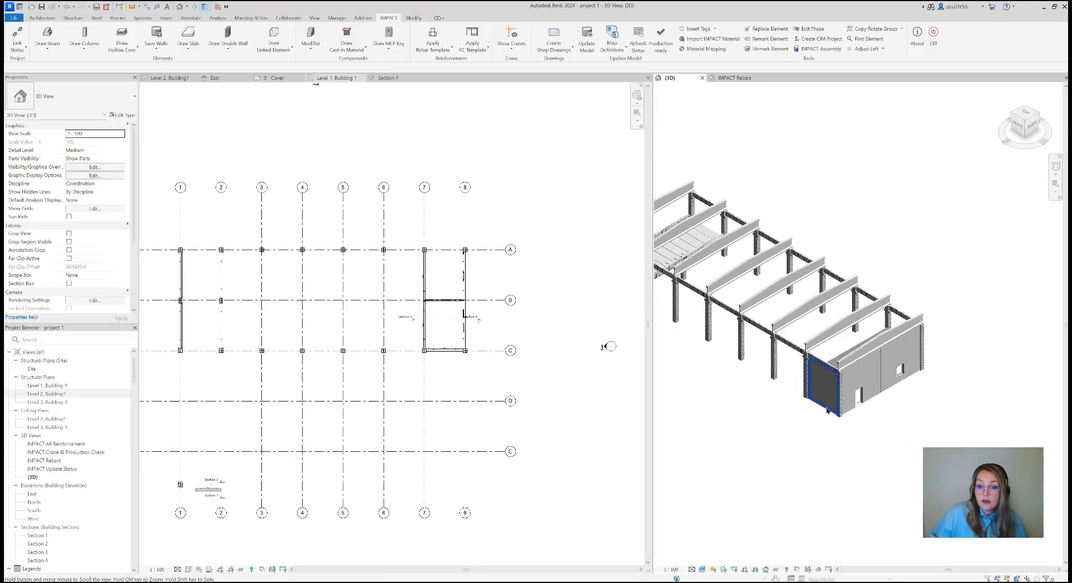
Back in Revit, save all the SS19 slabs at the enclosed building end with Save Slabs
left_click(1025, 110)
middle_click_drag(820, 283, 951, 284)
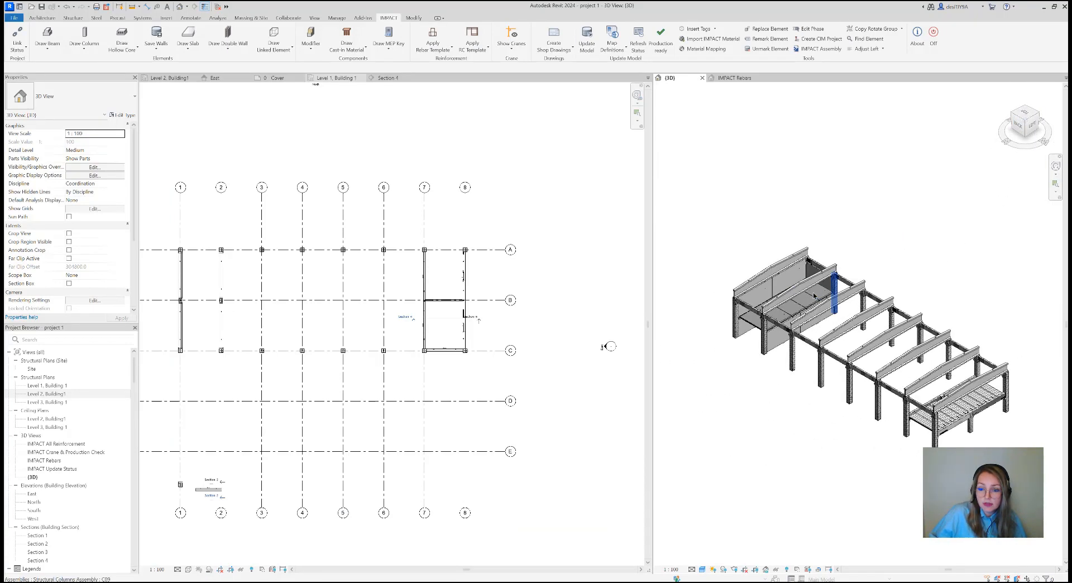
scroll(815, 289, "up", 1)
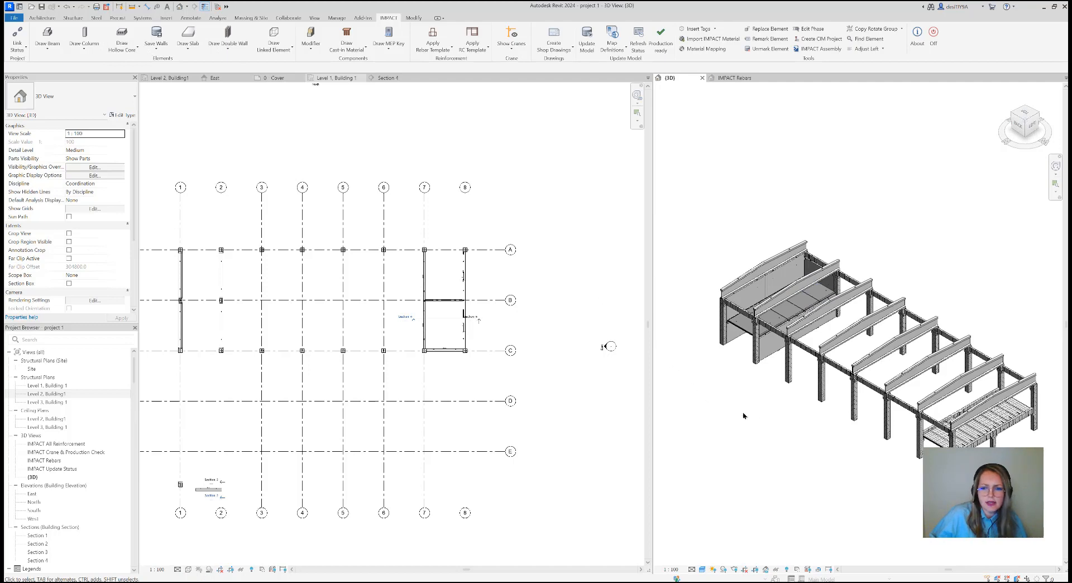
left_click_drag(838, 441, 724, 234)
left_click(389, 17)
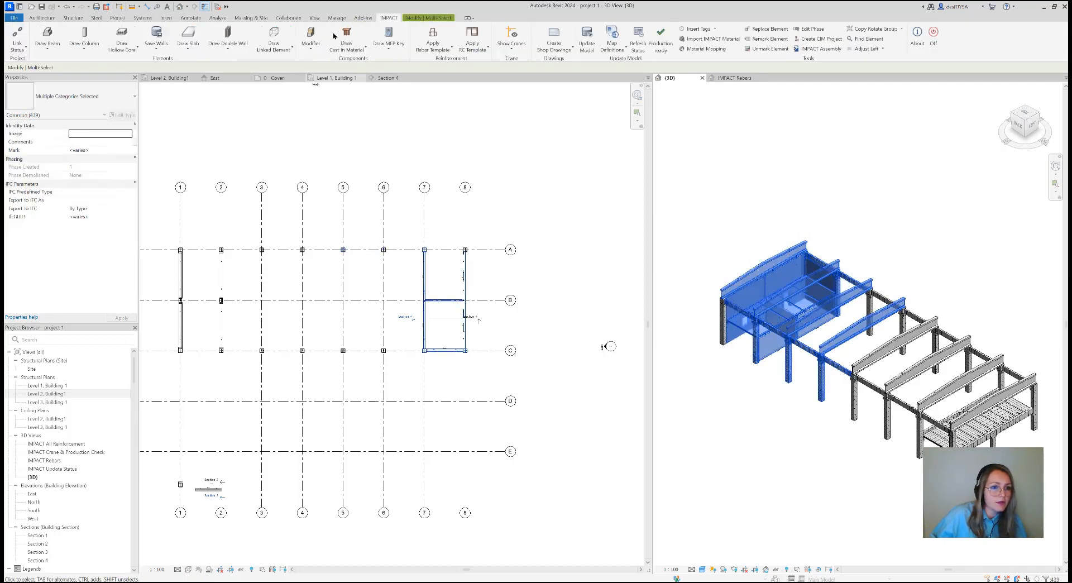
left_click(188, 47)
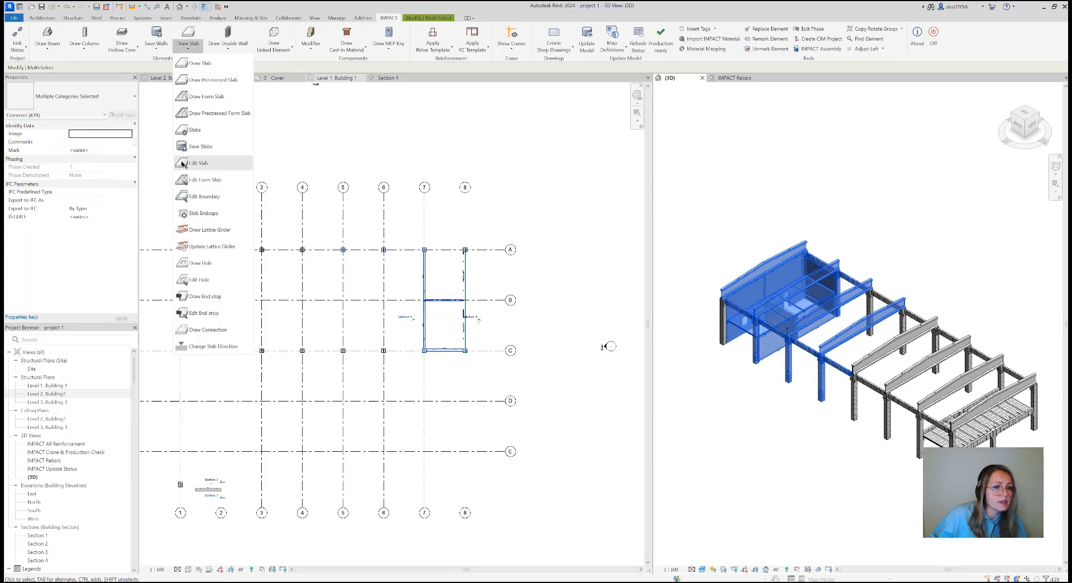
left_click(202, 146)
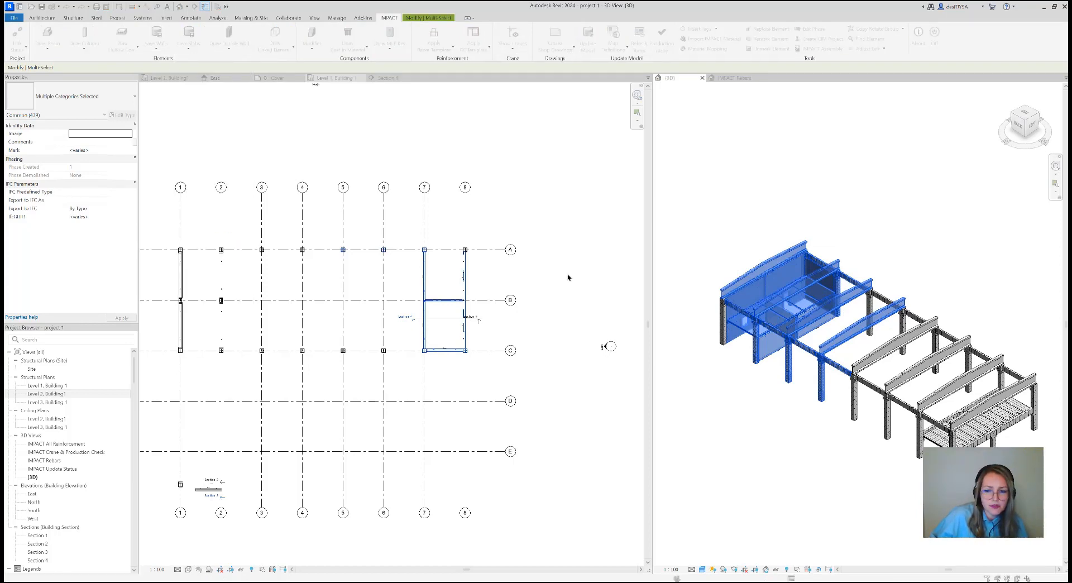
left_click(607, 351)
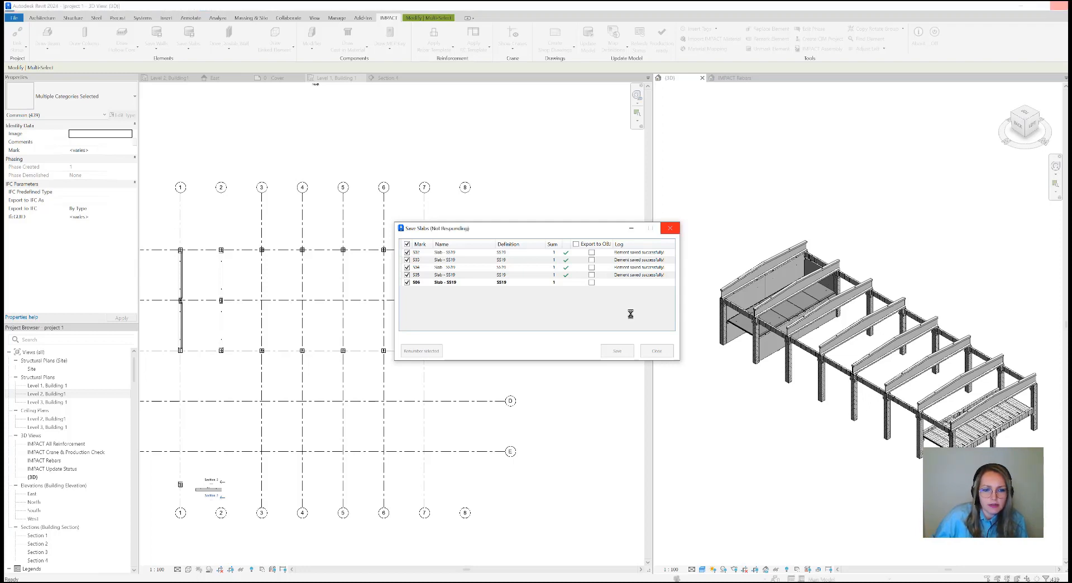
left_click(654, 353)
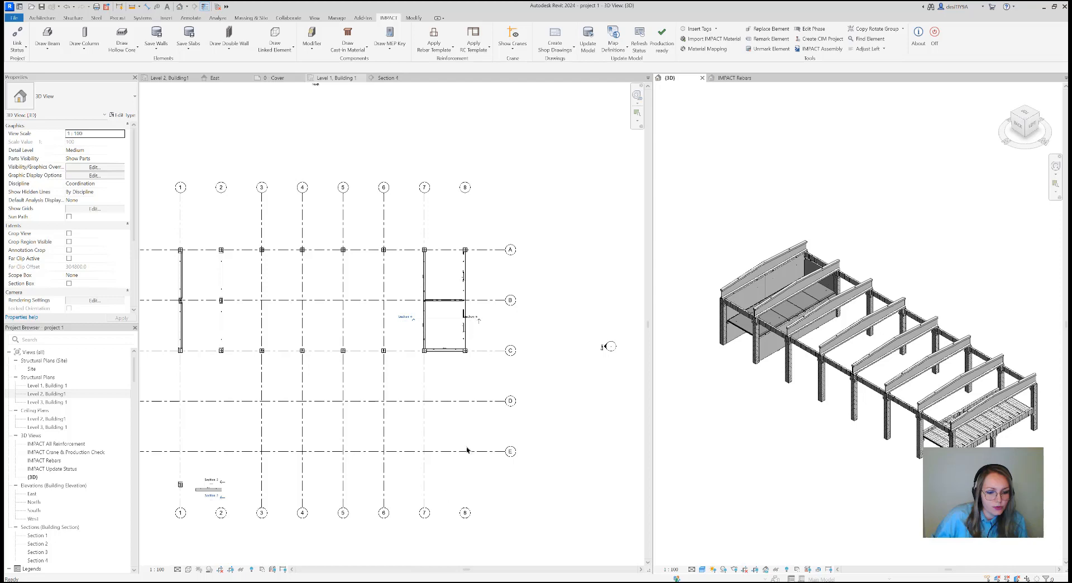
Switch to IMPACT Project Manager and update the model to load the saved slabs
key("alt+Tab")
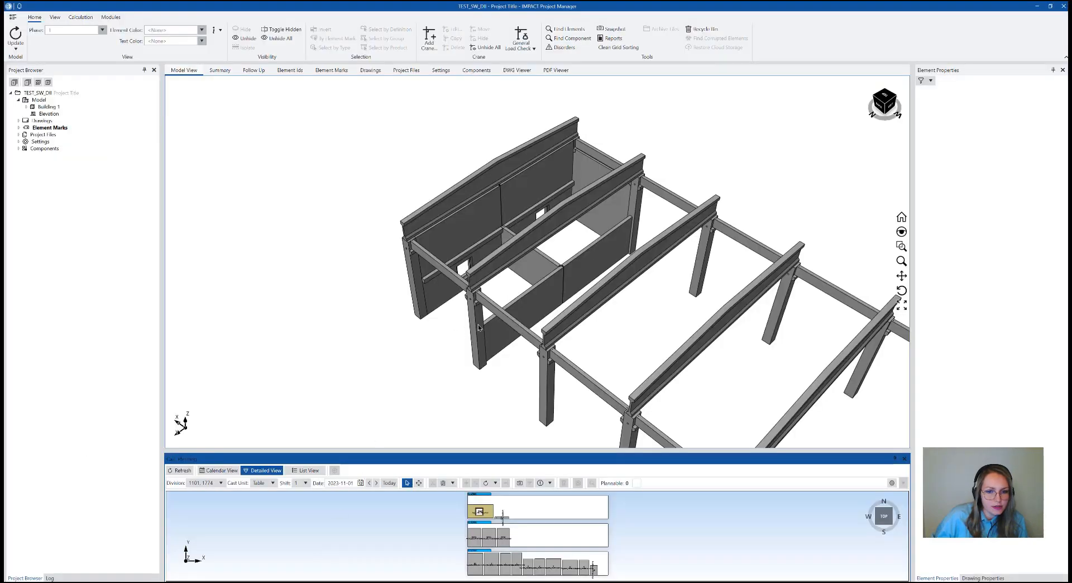
left_click(16, 49)
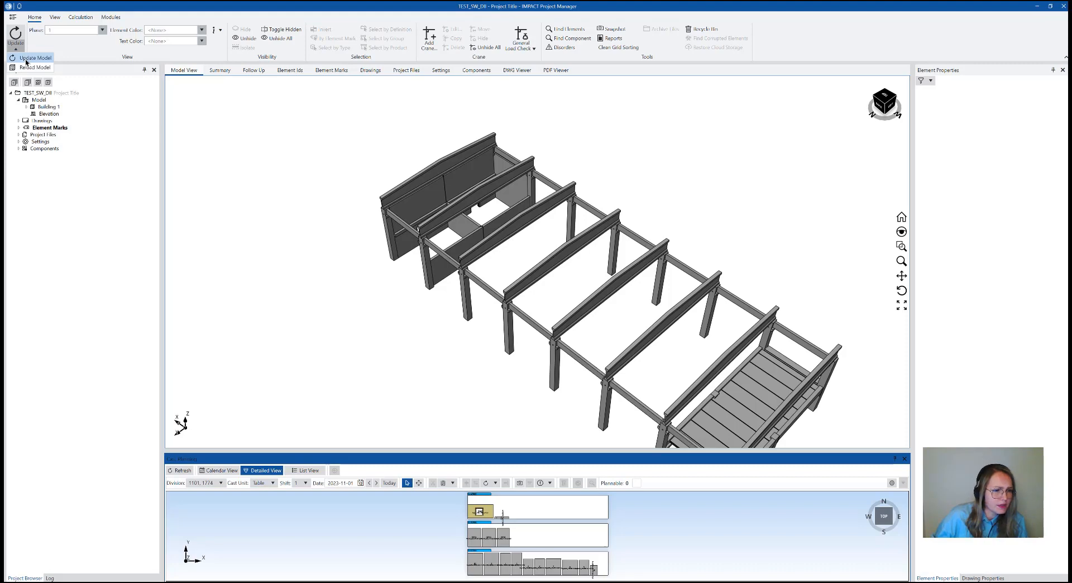
left_click(28, 58)
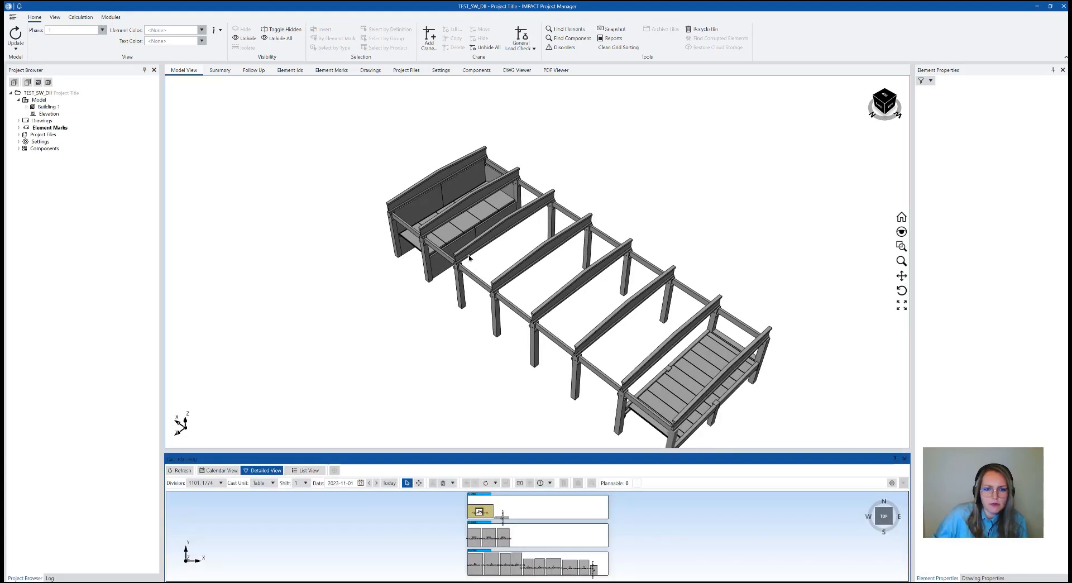
middle_click_drag(627, 225, 640, 177)
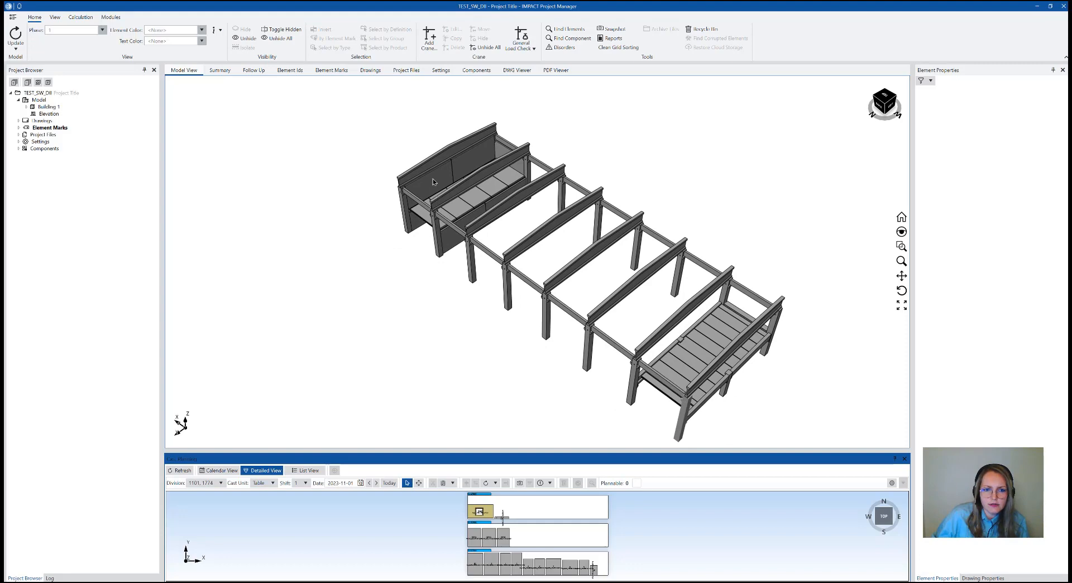
Examine the element properties of the upper sandwich wall SW04 and the Floor 2 slab S03
left_click(433, 179)
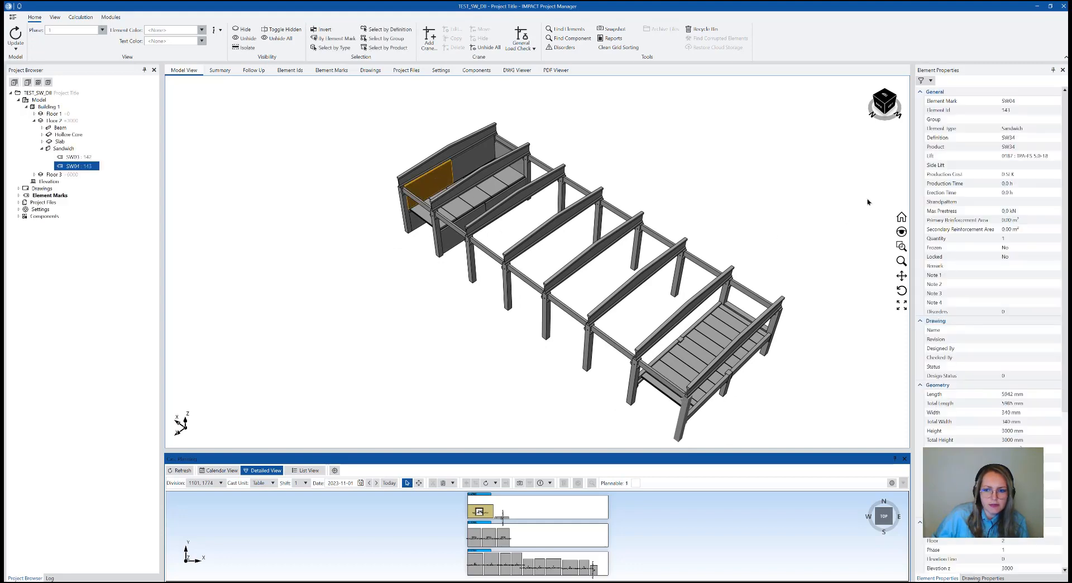
left_click(890, 101)
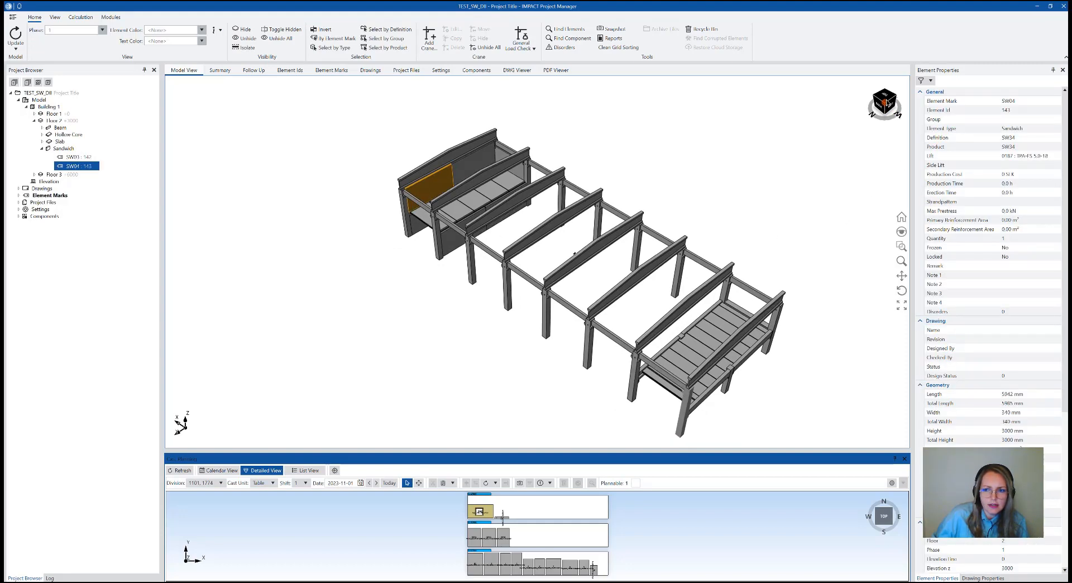
left_click_drag(891, 99, 885, 116)
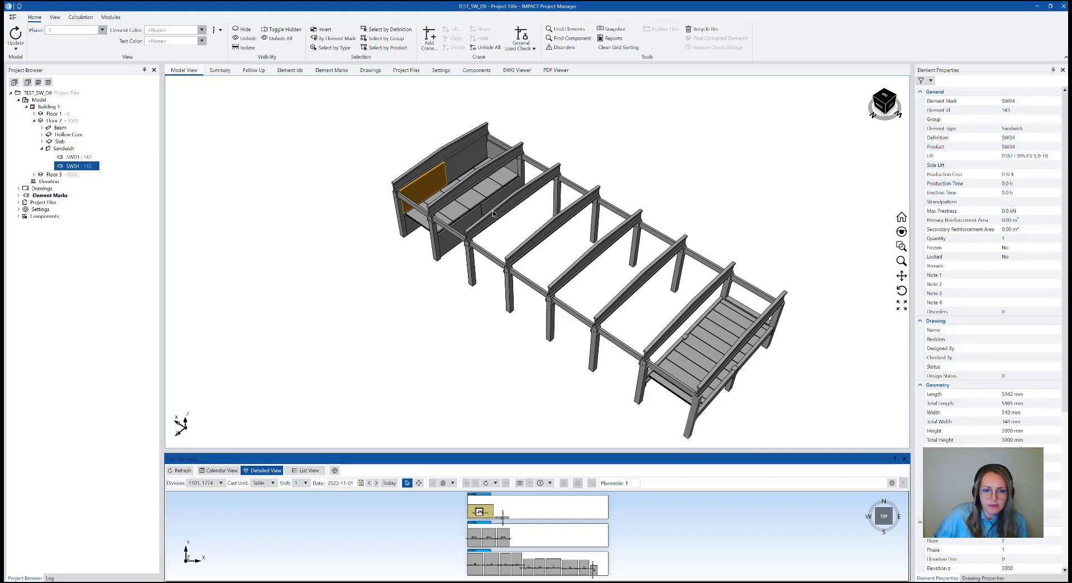
left_click(456, 215)
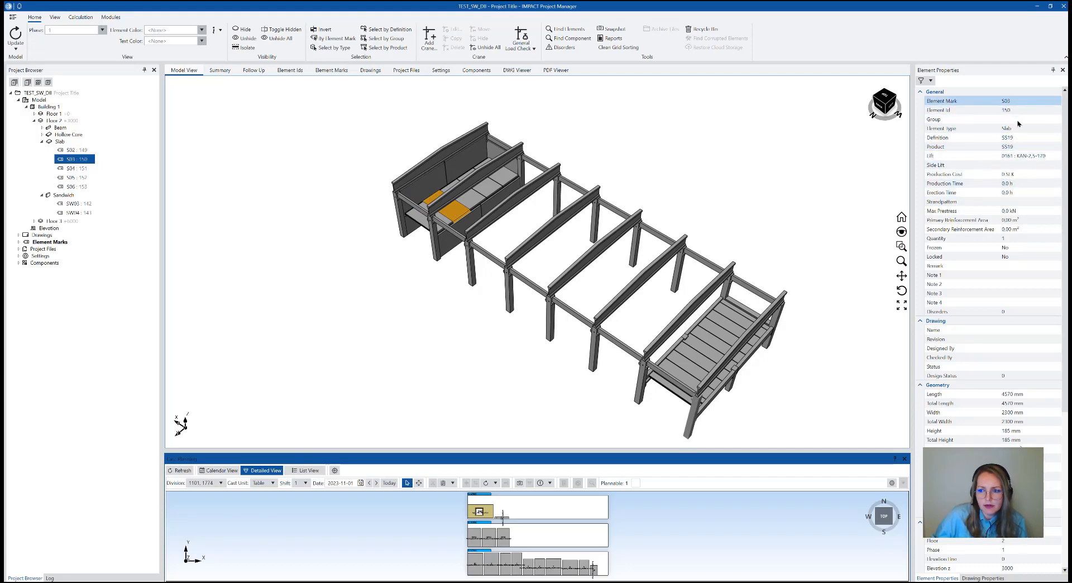
scroll(992, 284, "down", 4)
scroll(990, 288, "down", 5)
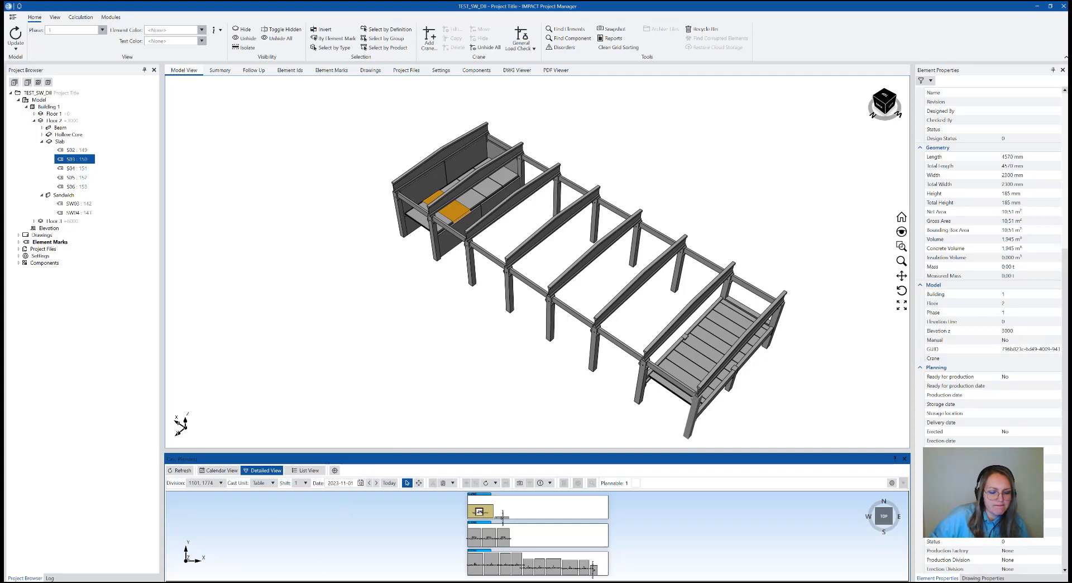
Switch back to Revit and view the walls and slabs at the enclosed building end in 3D
key("alt+Tab")
scroll(793, 363, "down", 2)
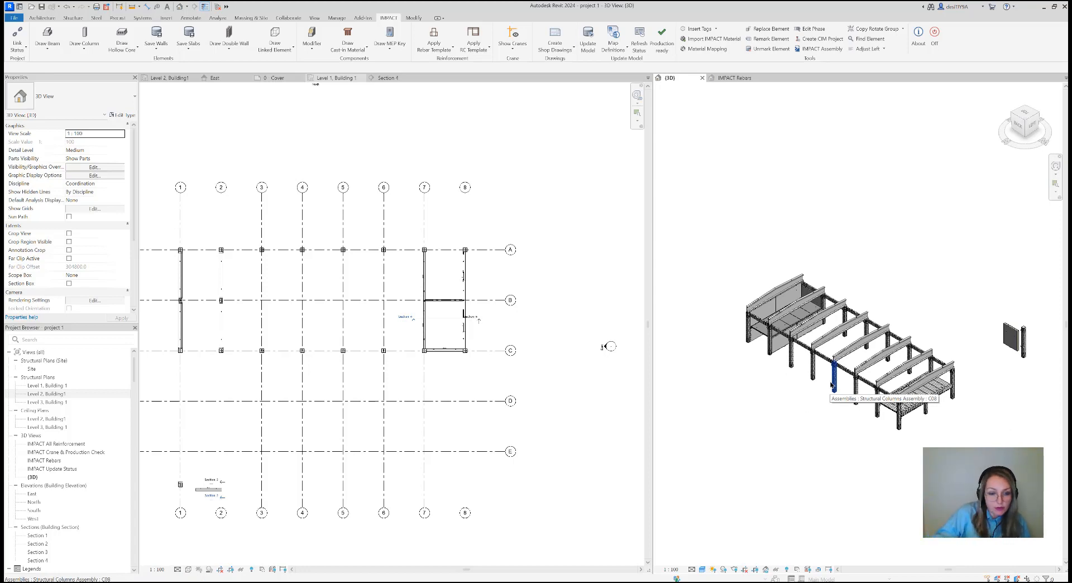
scroll(793, 324, "up", 3)
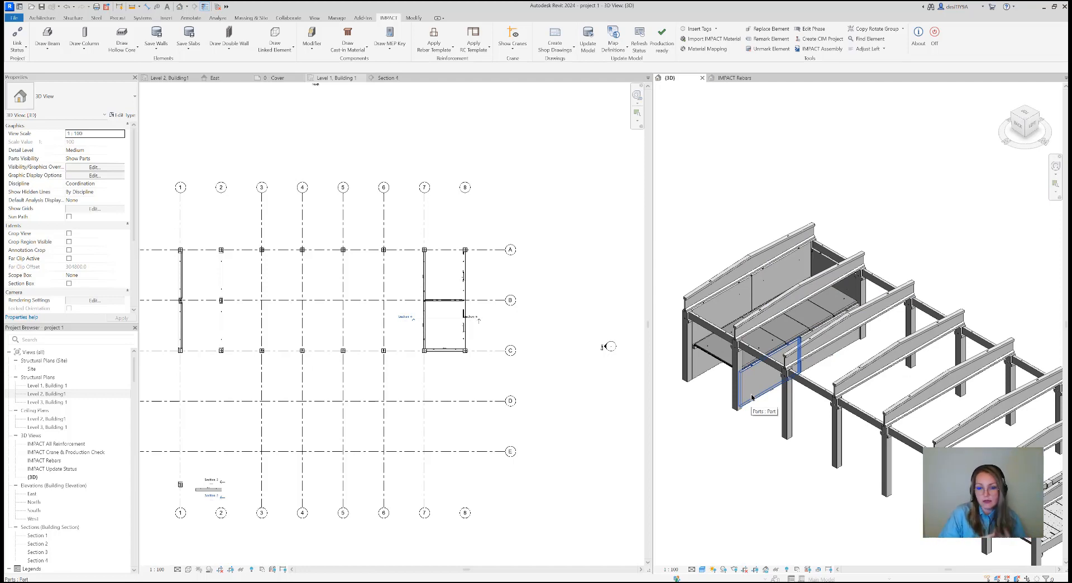
Create a shop drawing of the lower sandwich wall with the door opening, using the Sandwich Wall Shop Drawing Template
scroll(780, 443, "down", 4)
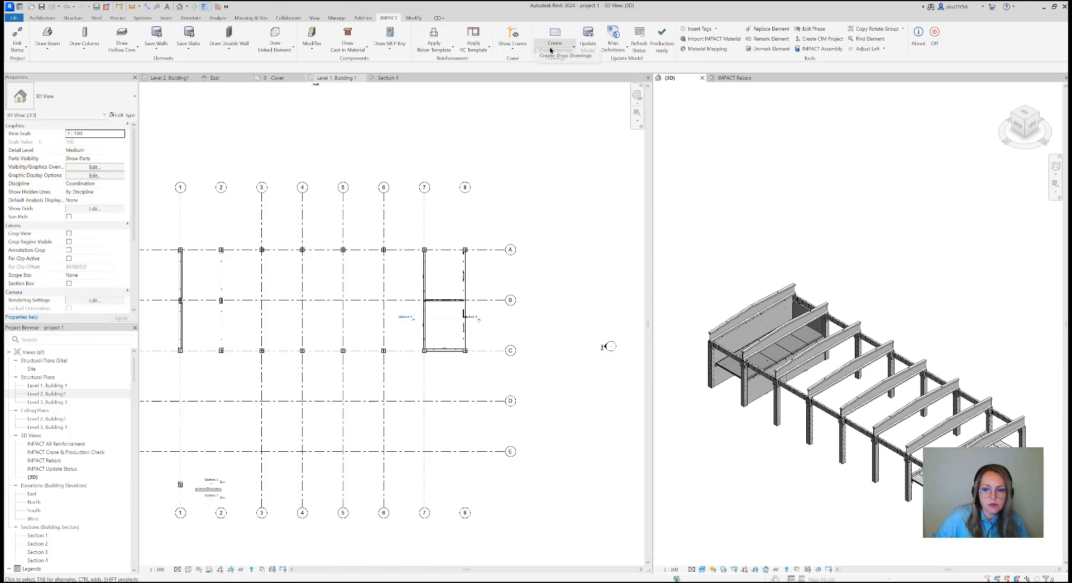
left_click(1026, 110)
middle_click_drag(1056, 432, 969, 373)
scroll(967, 370, "up", 2)
scroll(967, 369, "up", 2)
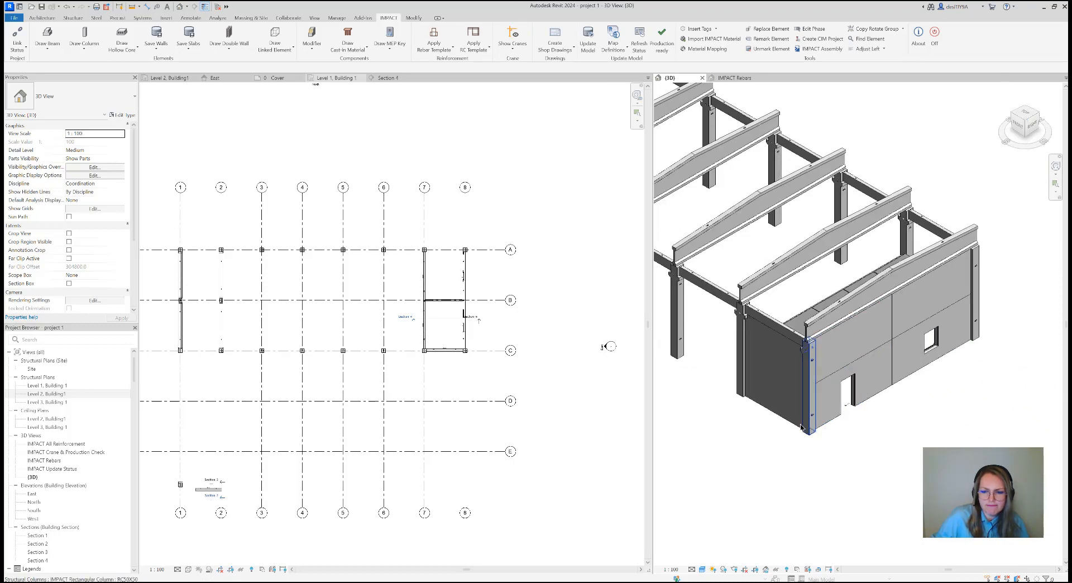
left_click(553, 53)
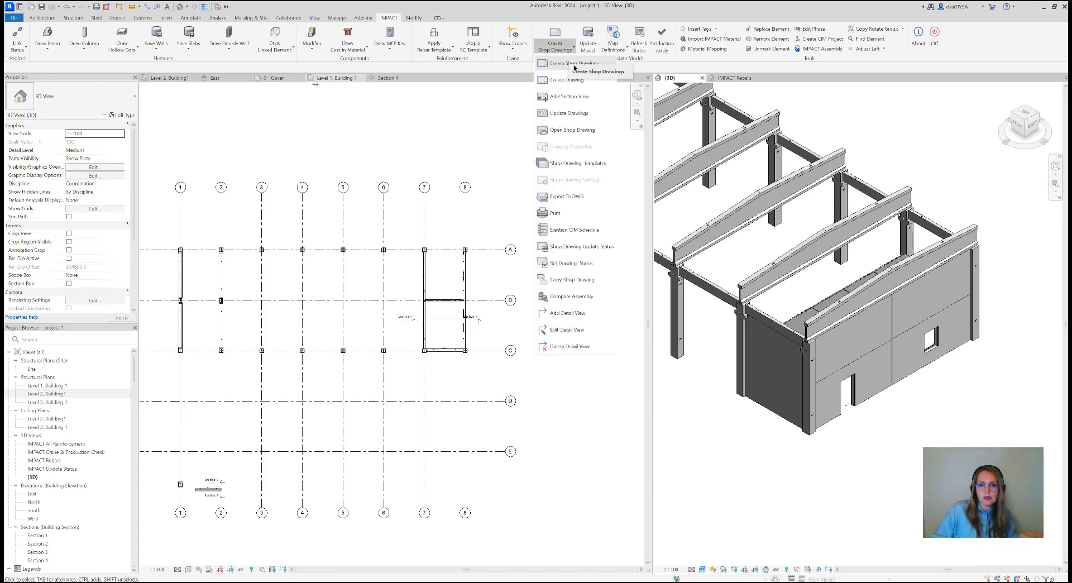
left_click(577, 65)
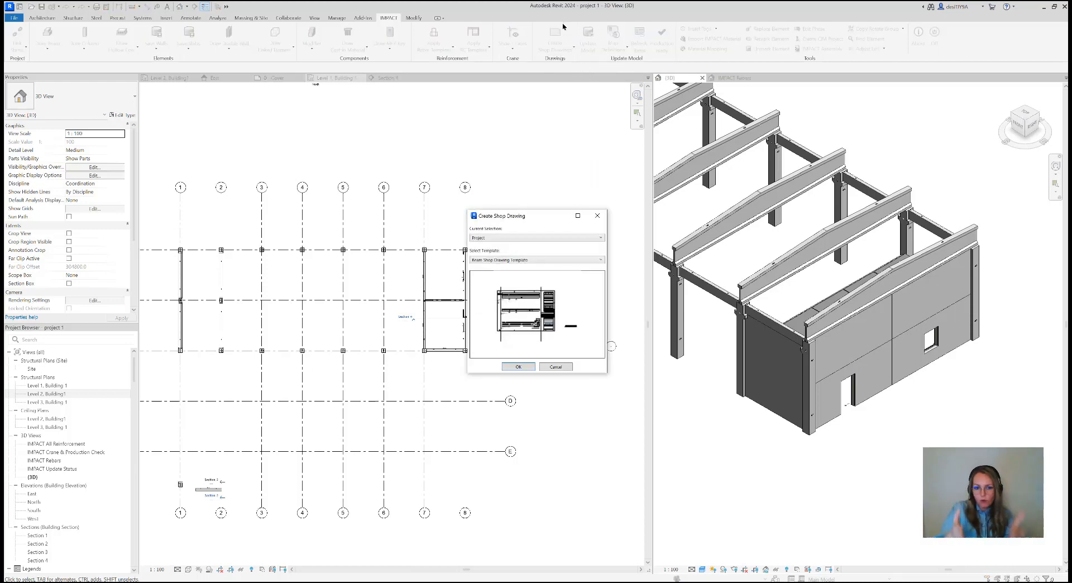
left_click(525, 260)
left_click(519, 290)
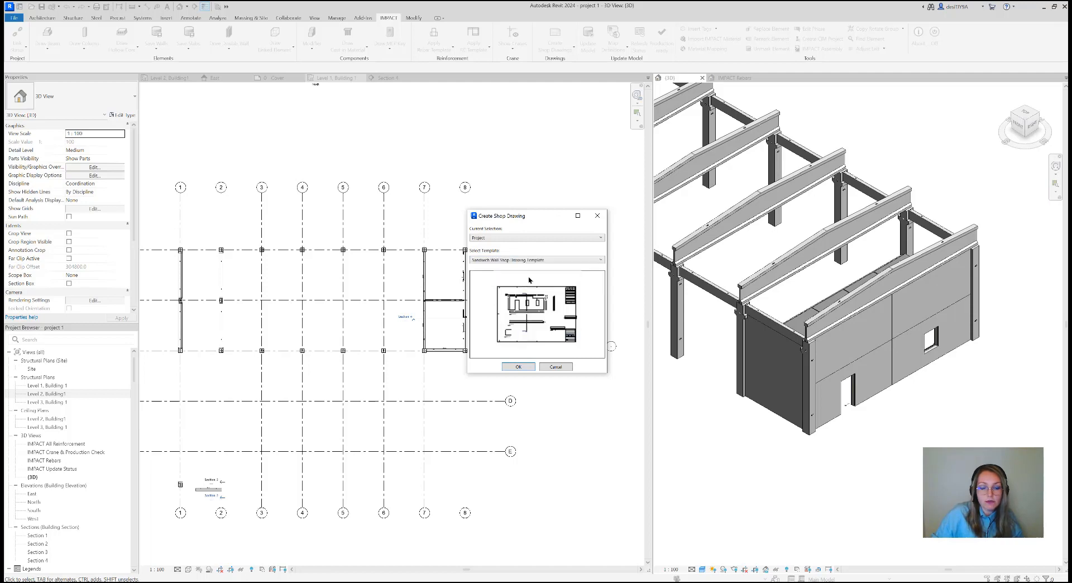
left_click(527, 367)
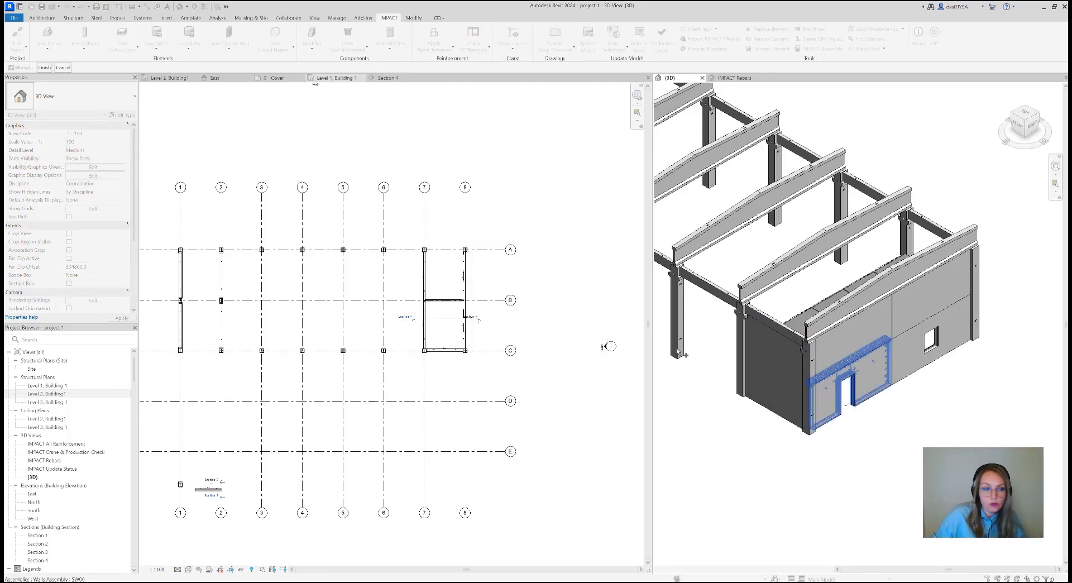
left_click(44, 67)
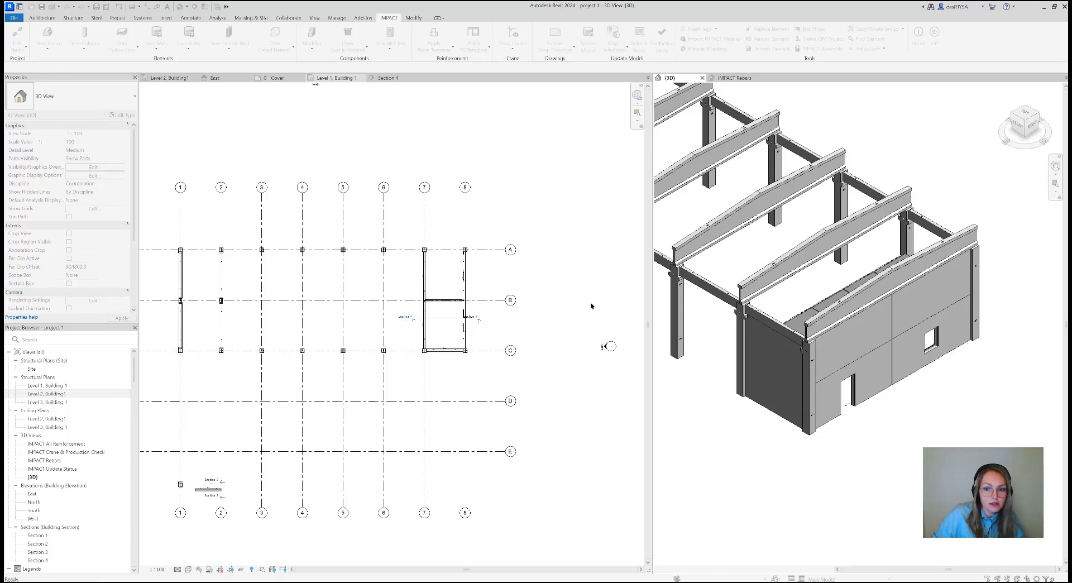
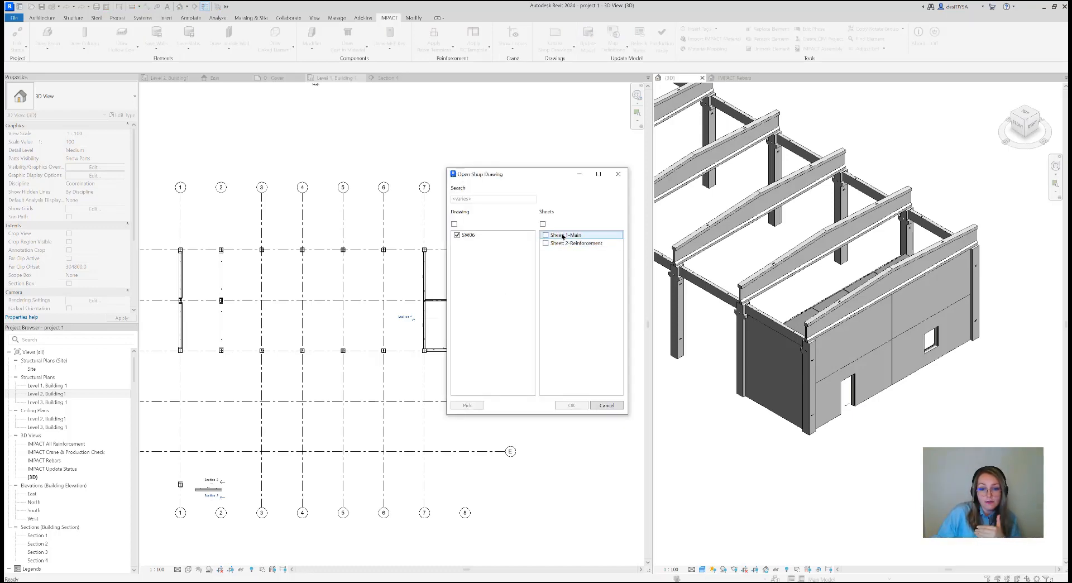
Open the Main sheet of the SW06 shop drawing and place the 3D view beside it
left_click(561, 237)
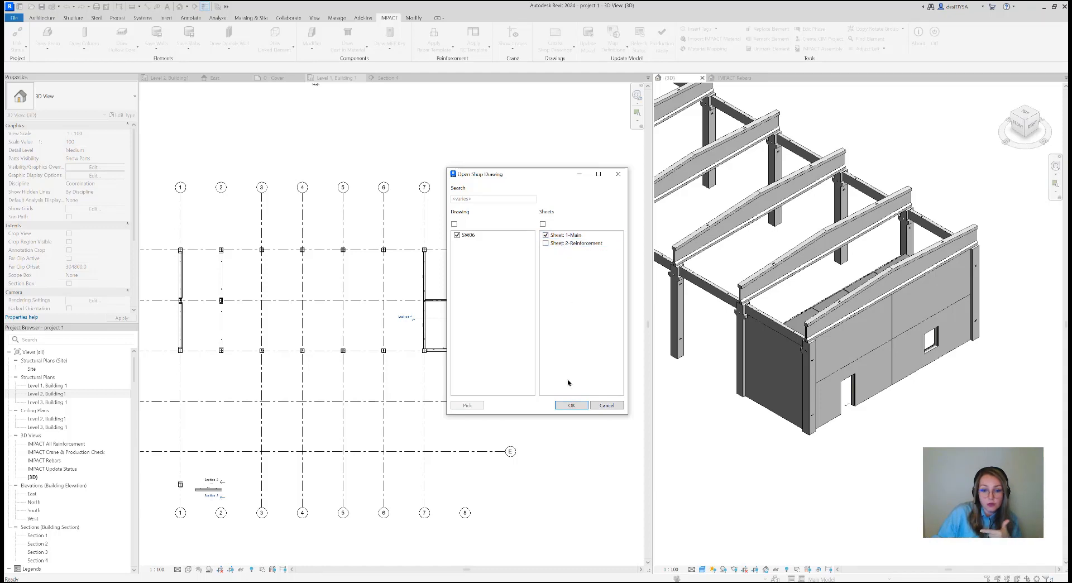
left_click(571, 408)
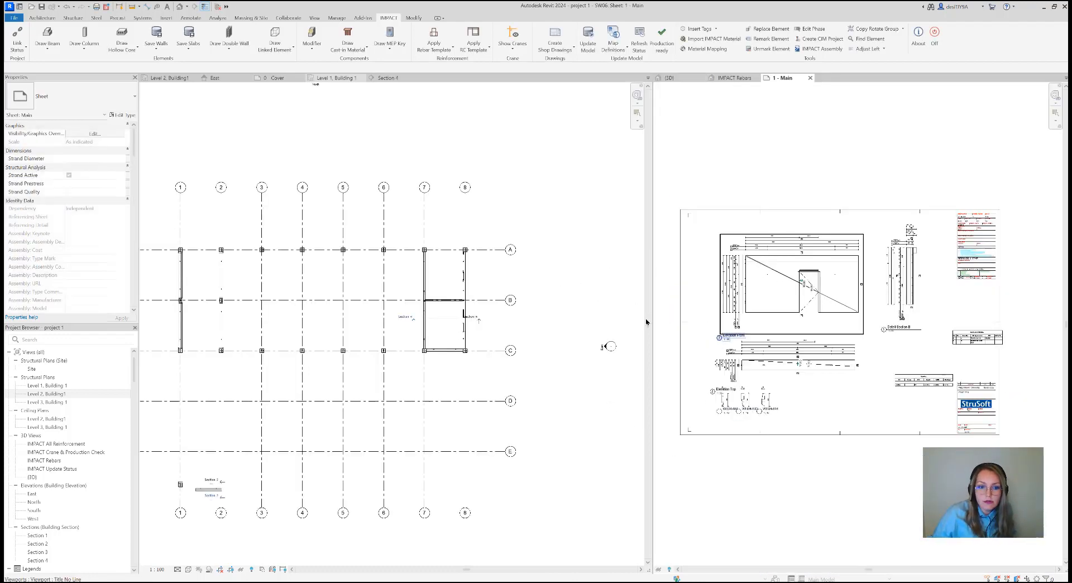
left_click_drag(668, 78, 385, 80)
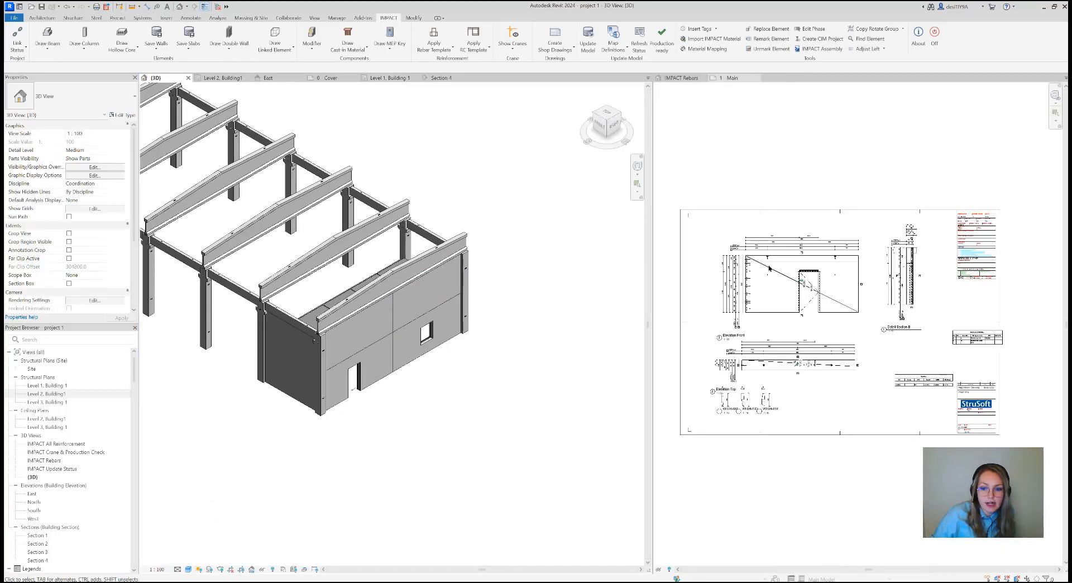
Examine the Elevation Front, Elevation Top and endcap details WD34-801, WD34-813 and WD34-814 on the Main sheet
left_click(793, 286)
scroll(793, 286, "up", 2)
scroll(803, 224, "down", 2)
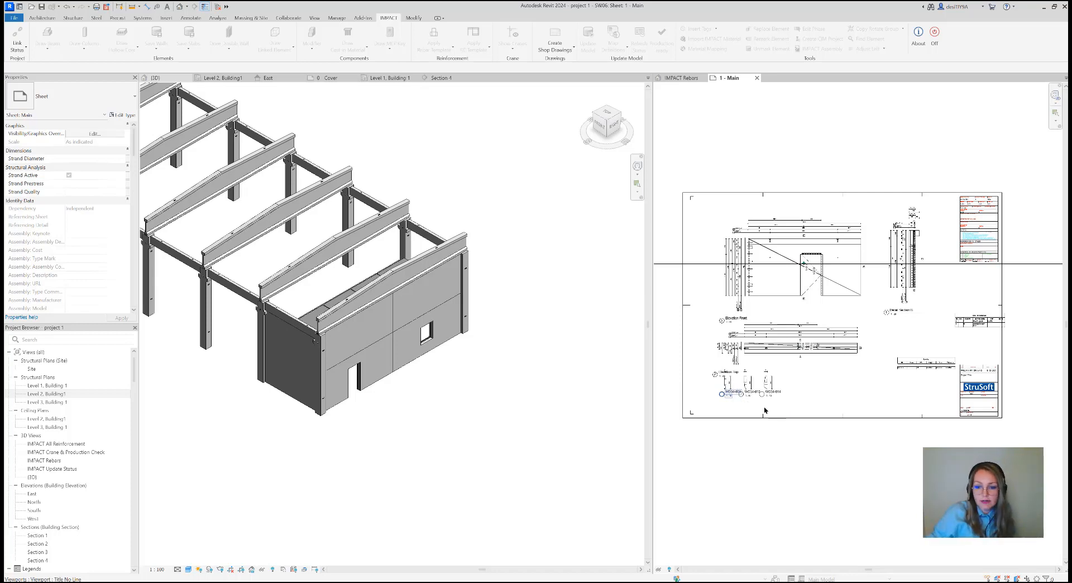
scroll(764, 411, "up", 5)
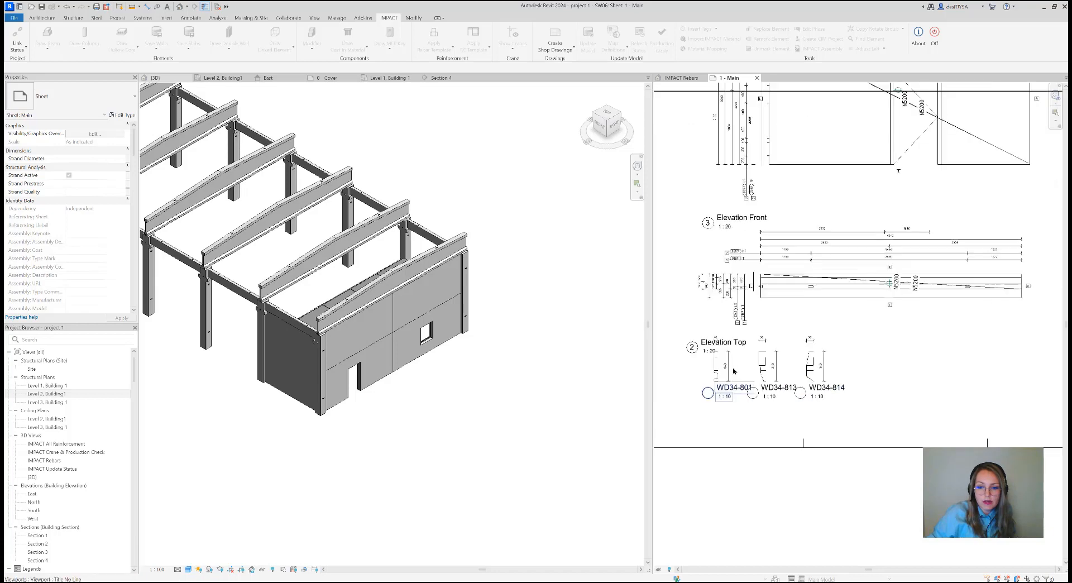
scroll(733, 371, "up", 2)
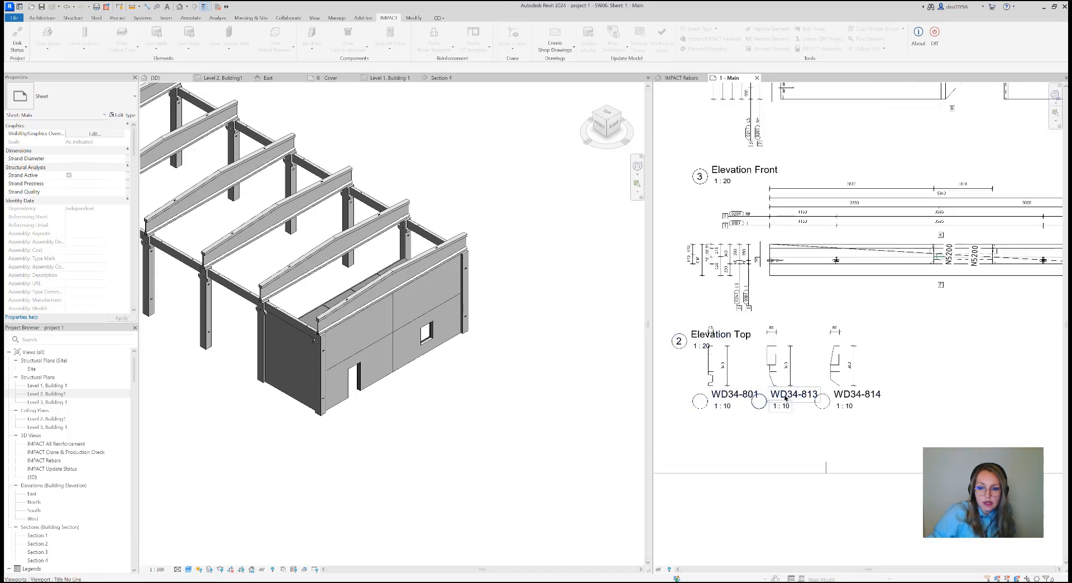
scroll(784, 398, "down", 5)
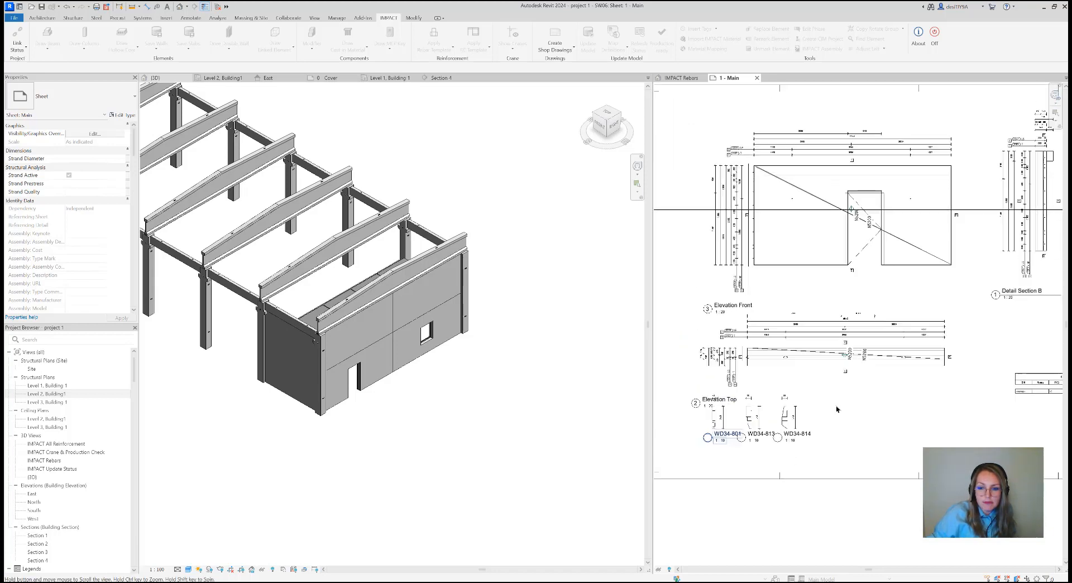
scroll(820, 391, "down", 2)
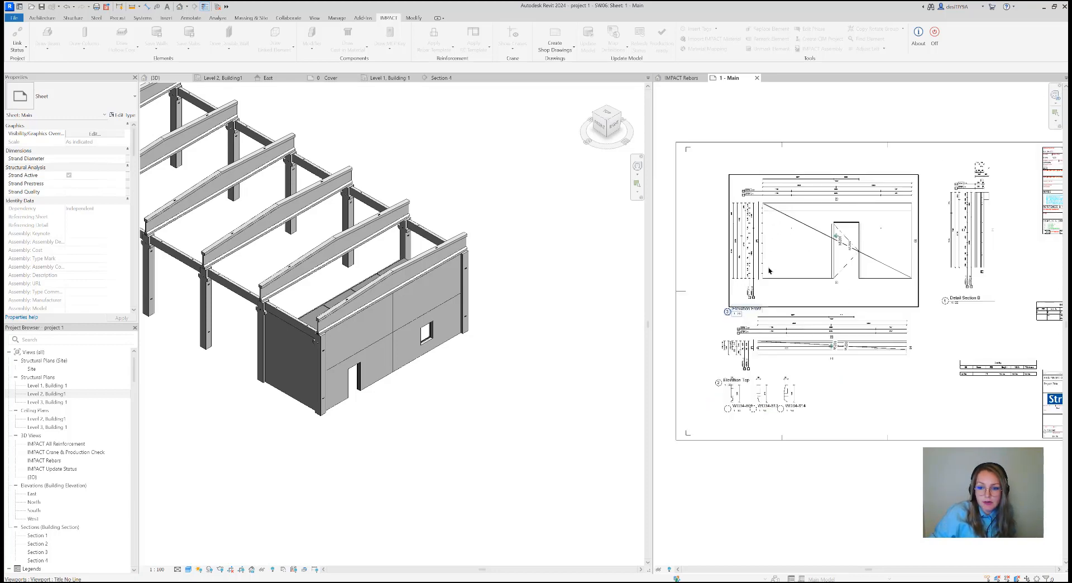
scroll(768, 279, "down", 1)
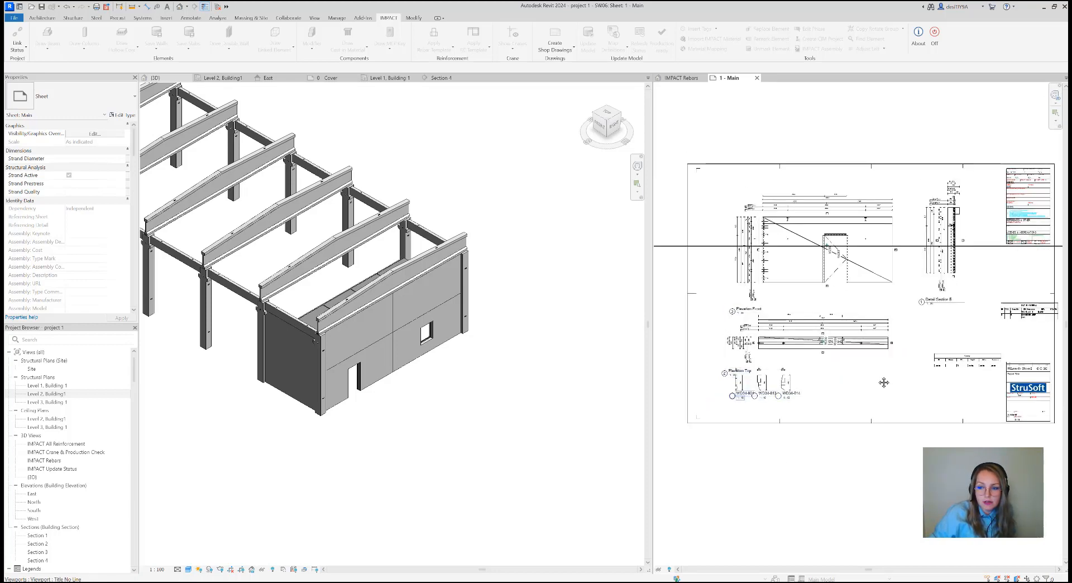
Inspect Detail Section B and the Cast-in Materials schedule on the Main sheet
scroll(821, 385, "up", 3)
scroll(886, 207, "up", 3)
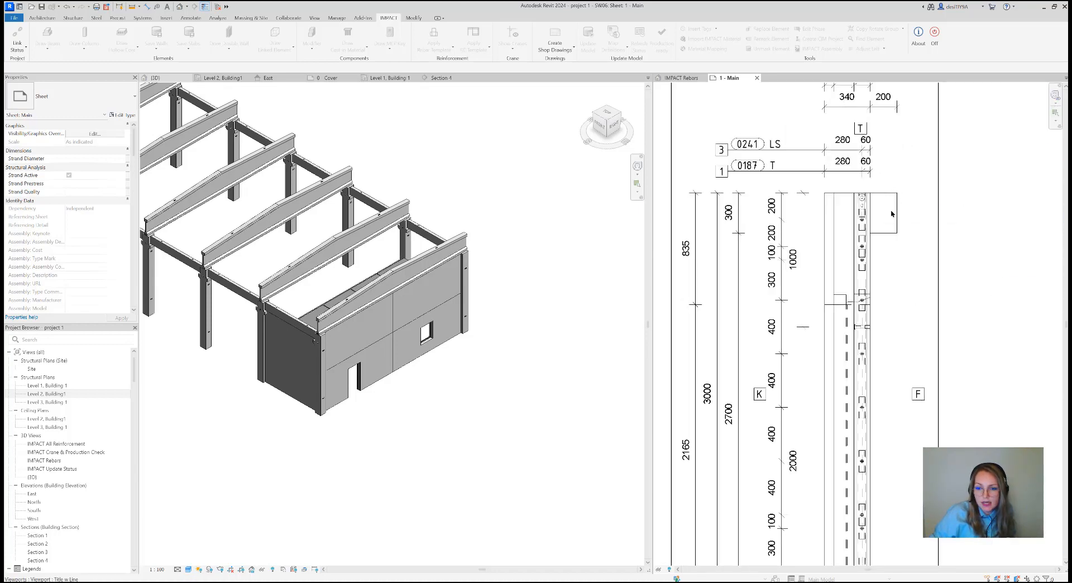
scroll(880, 225, "down", 2)
scroll(873, 244, "down", 3)
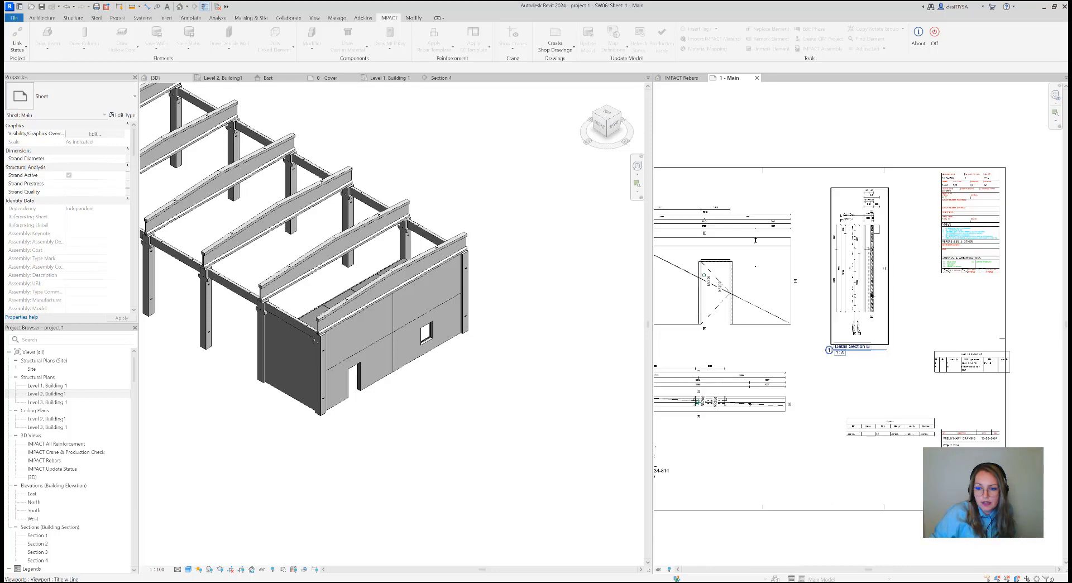
scroll(930, 352, "up", 3)
scroll(981, 353, "up", 5)
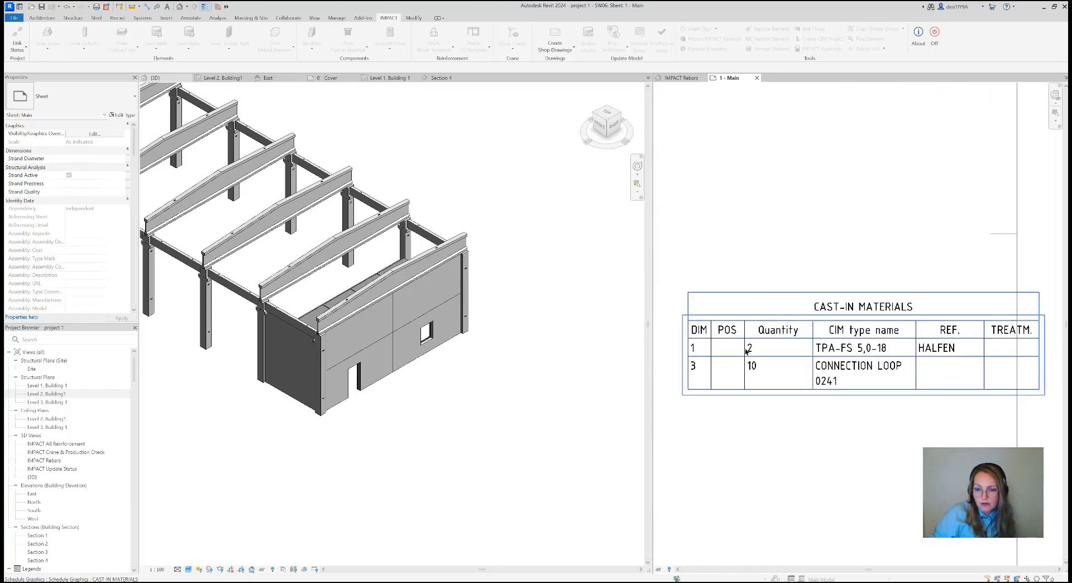
scroll(844, 360, "down", 2)
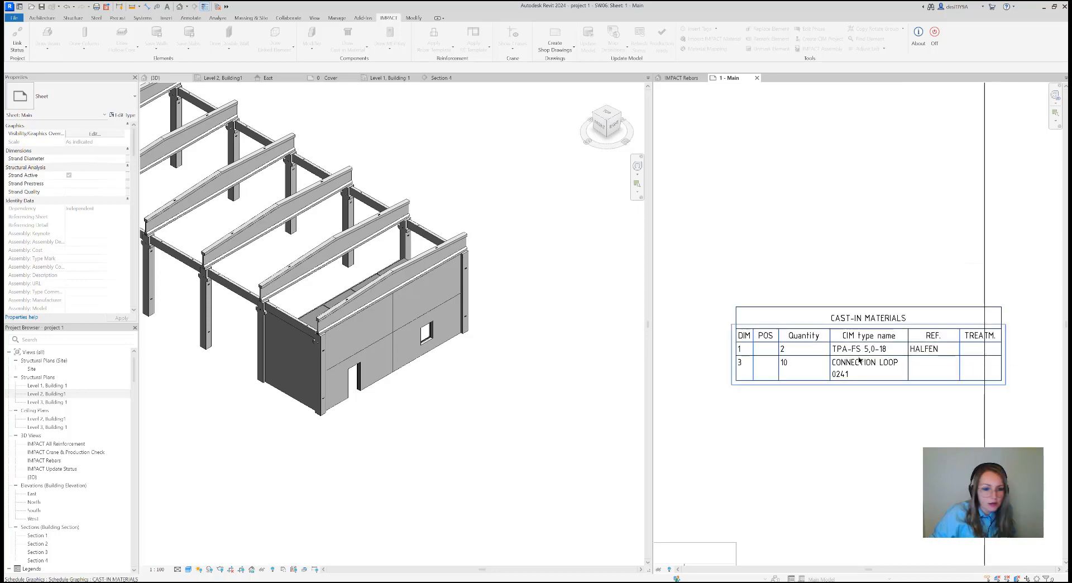
scroll(843, 354, "down", 4)
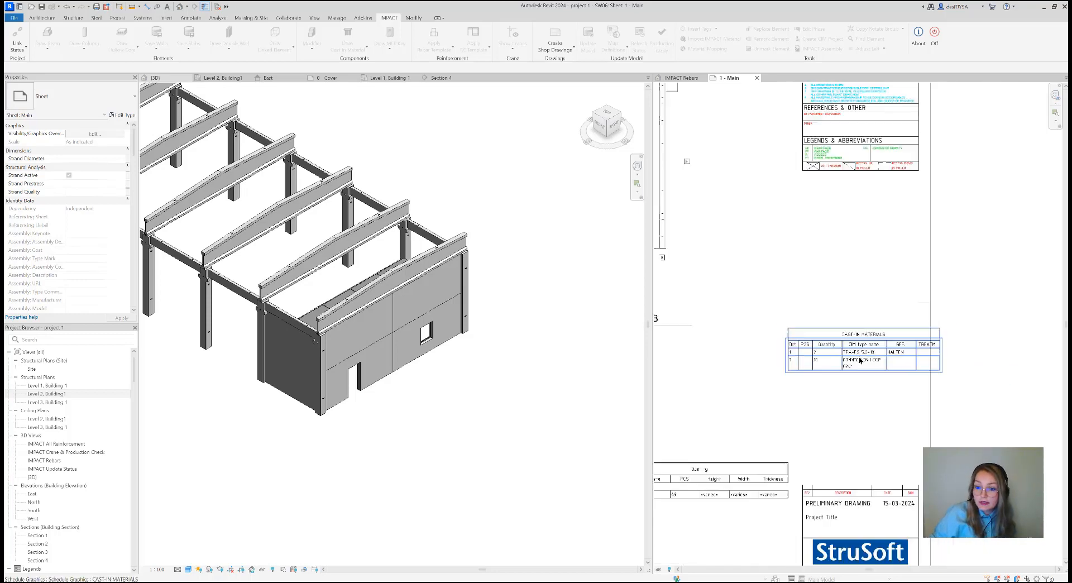
scroll(841, 352, "down", 3)
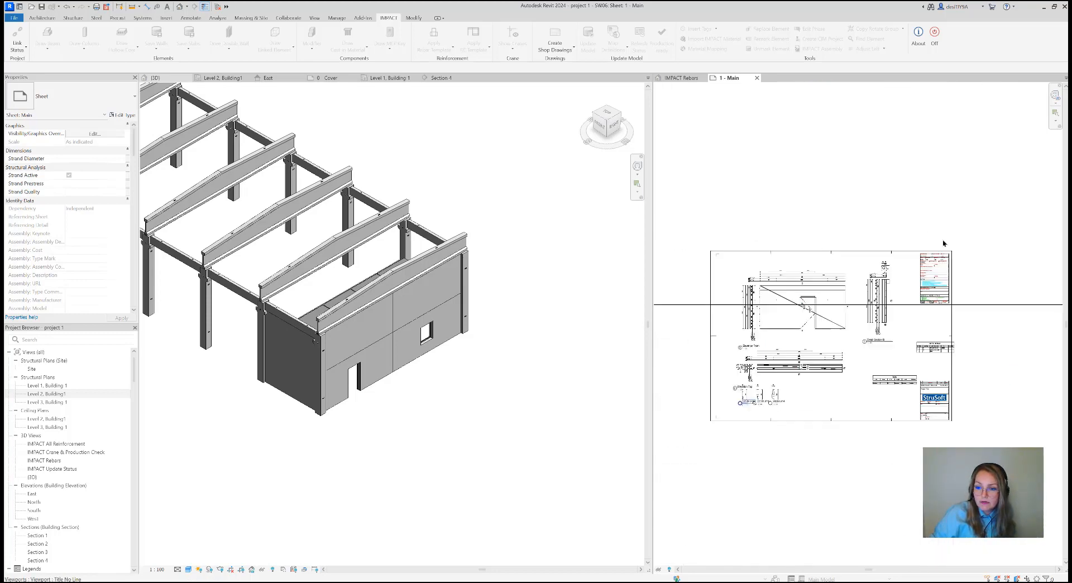
Expand the SW06 assembly in the project browser and open its Sheet 2 - Reinforcement
scroll(72, 449, "down", 8)
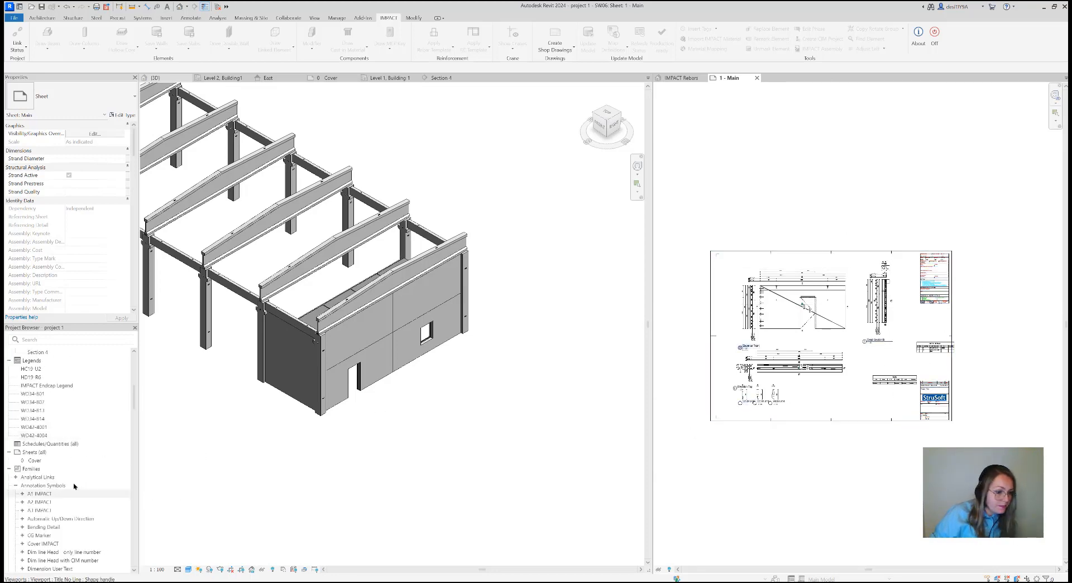
scroll(69, 492, "down", 10)
scroll(69, 492, "down", 15)
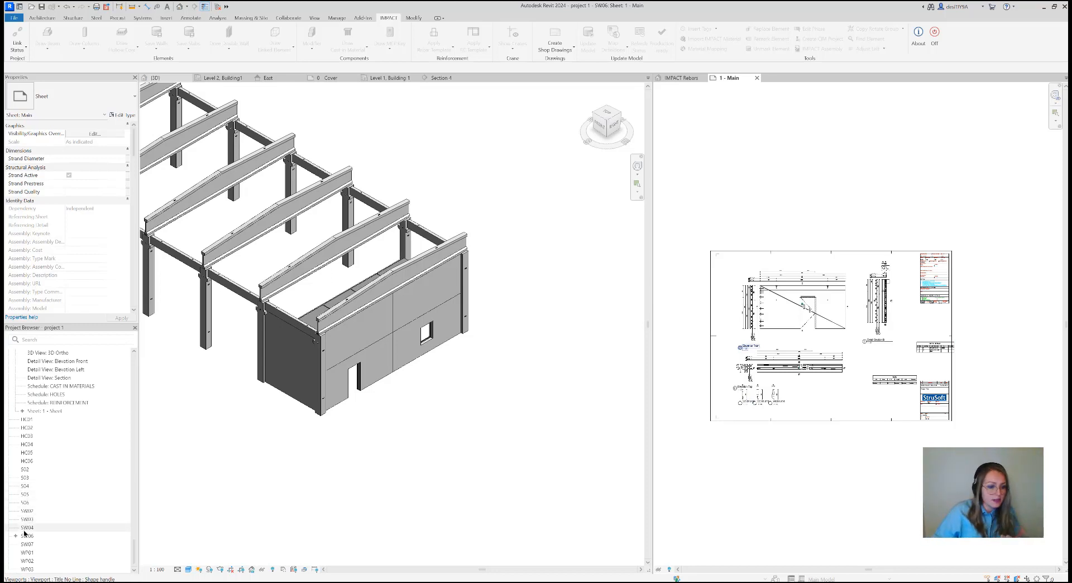
scroll(26, 454, "up", 8)
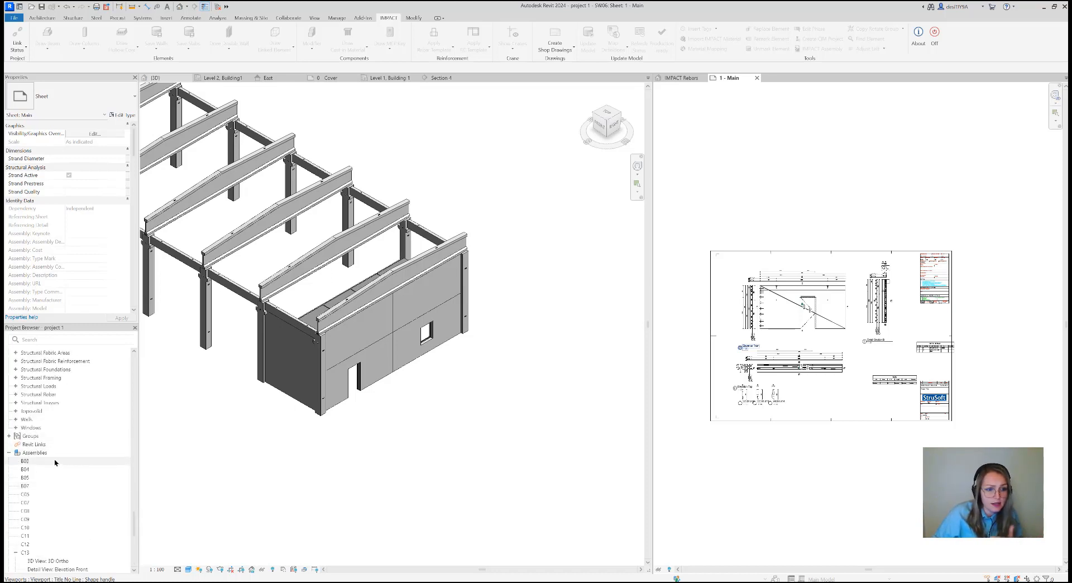
scroll(54, 462, "down", 8)
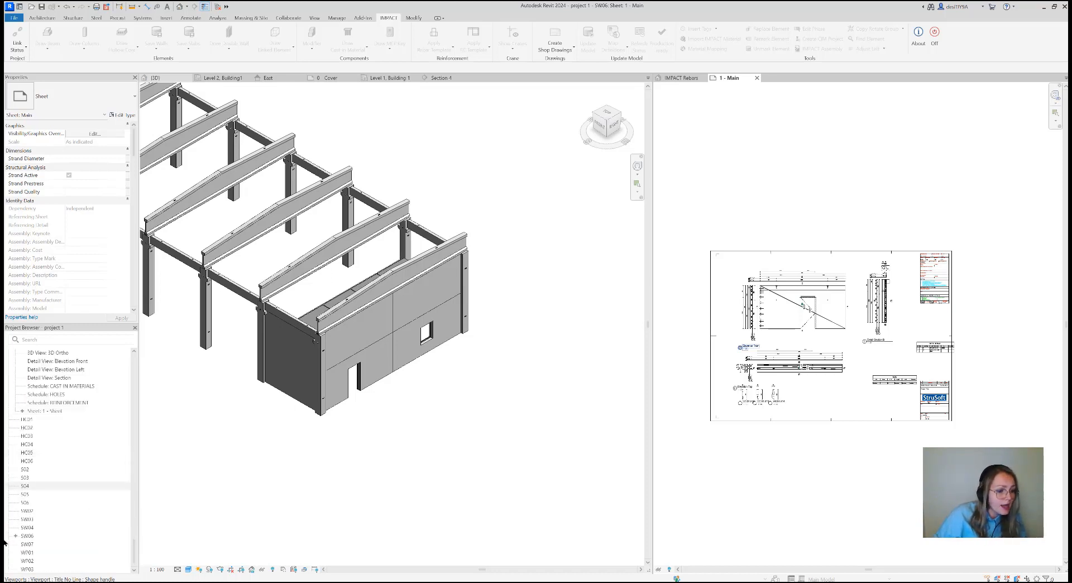
double_click(26, 535)
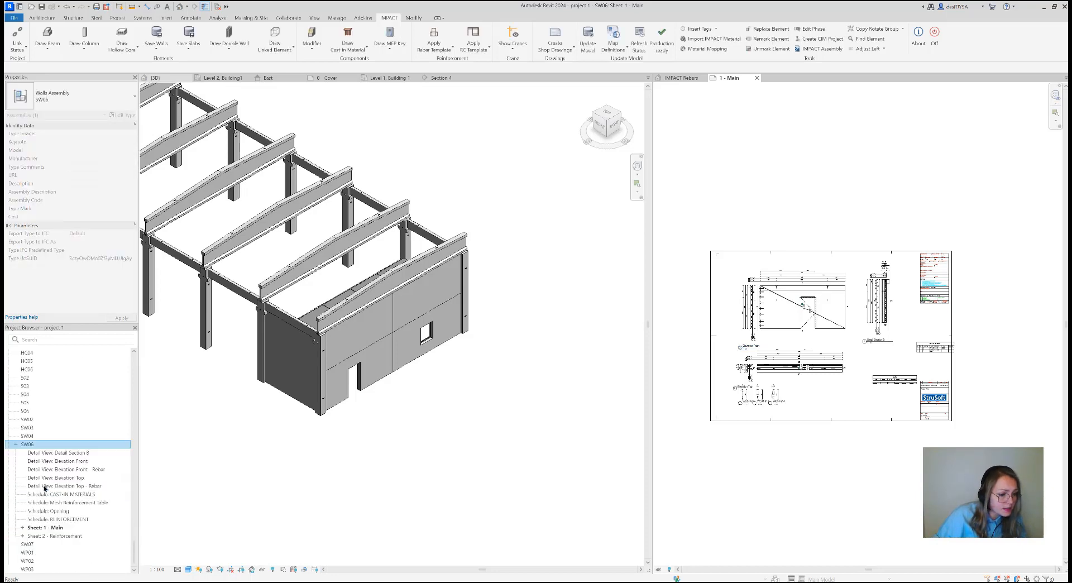
left_click(58, 535)
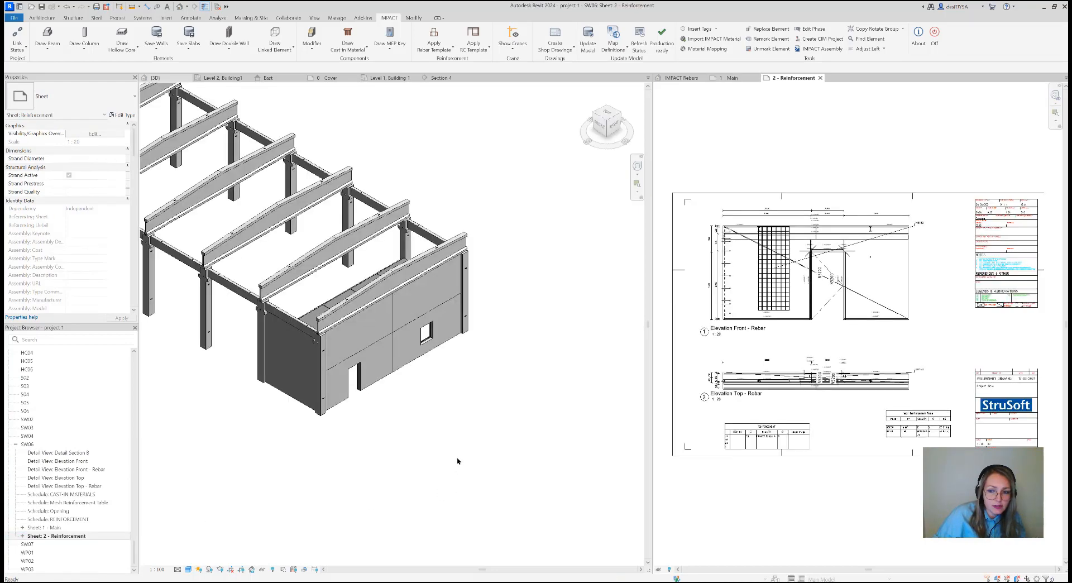
Inspect the mesh and rebar annotations in Elevation Front - Rebar on the Reinforcement sheet
scroll(768, 241, "up", 8)
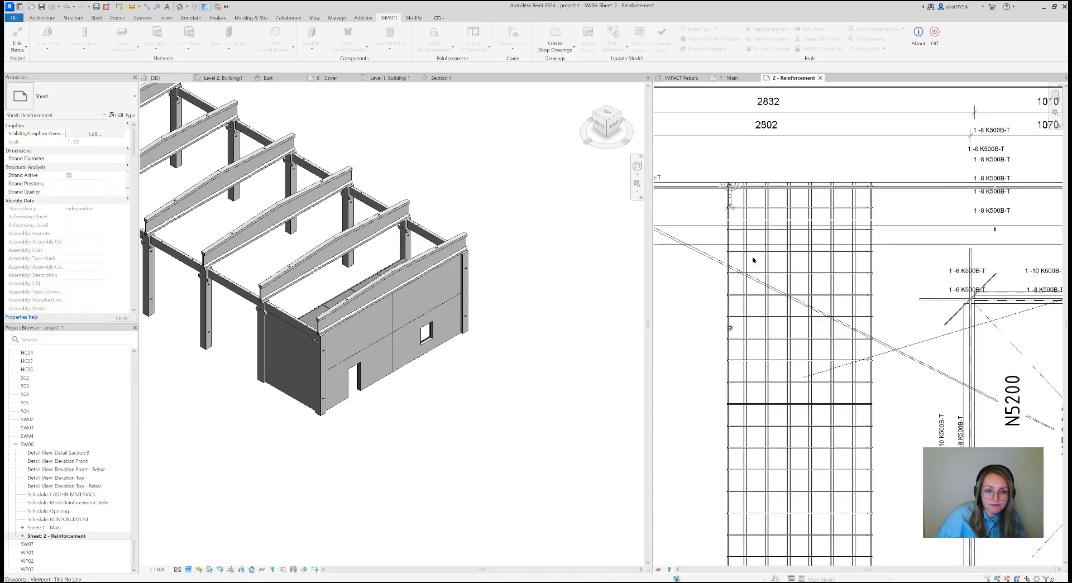
scroll(754, 258, "down", 6)
scroll(787, 287, "down", 3)
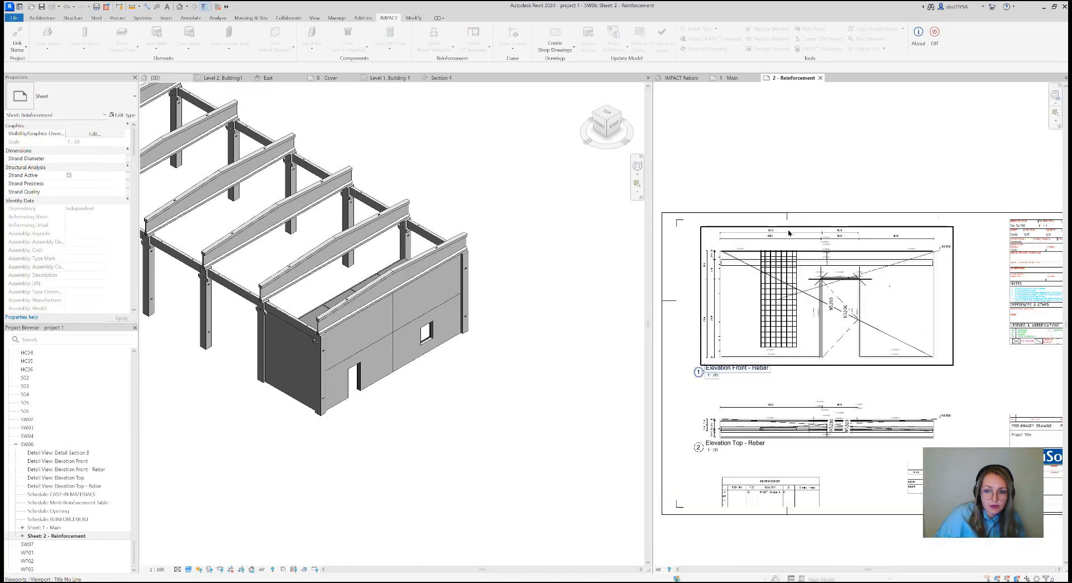
scroll(761, 307, "down", 2)
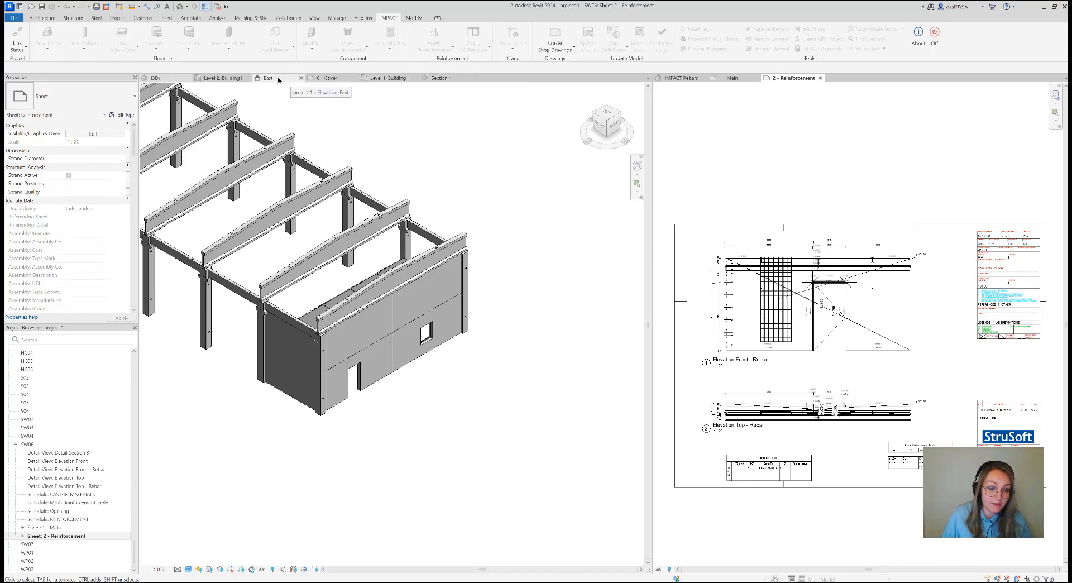
View the whole precast building in 3D and orbit it to look at it from the opposite end
scroll(491, 227, "down", 5)
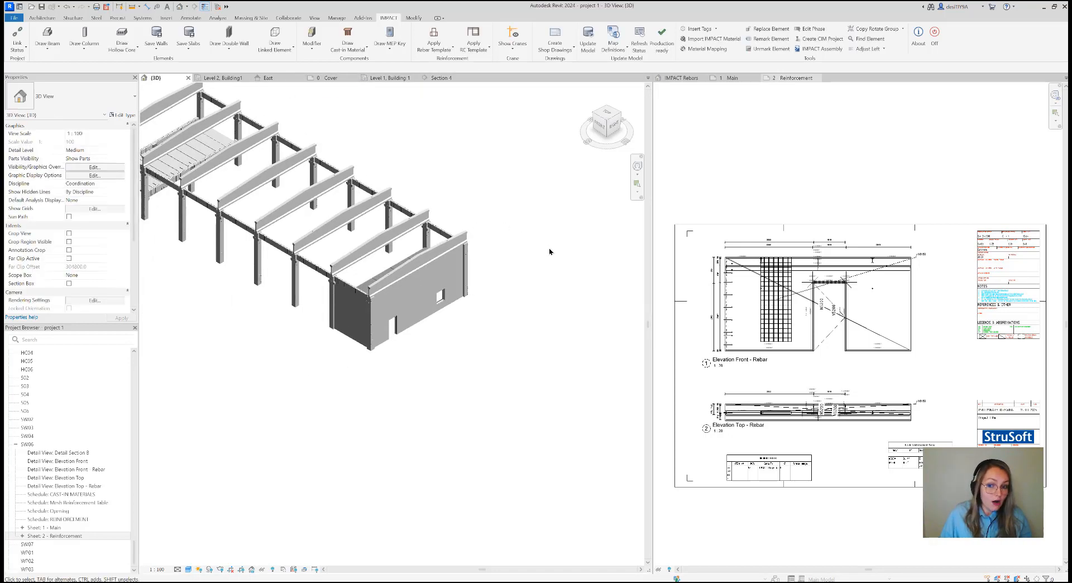
middle_click_drag(440, 201, 498, 251)
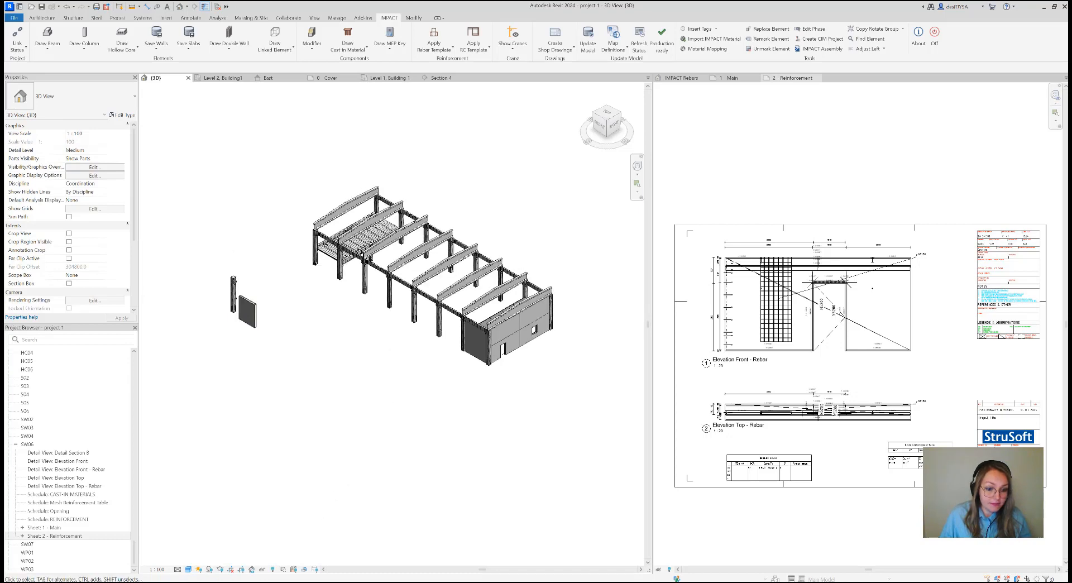
mouse_move(309, 580)
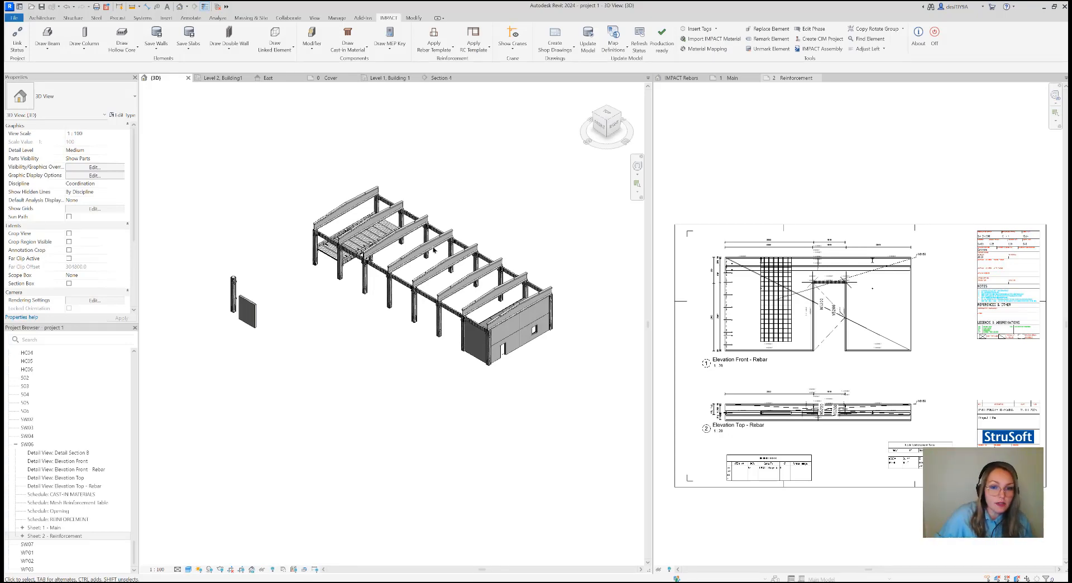
left_click(610, 107)
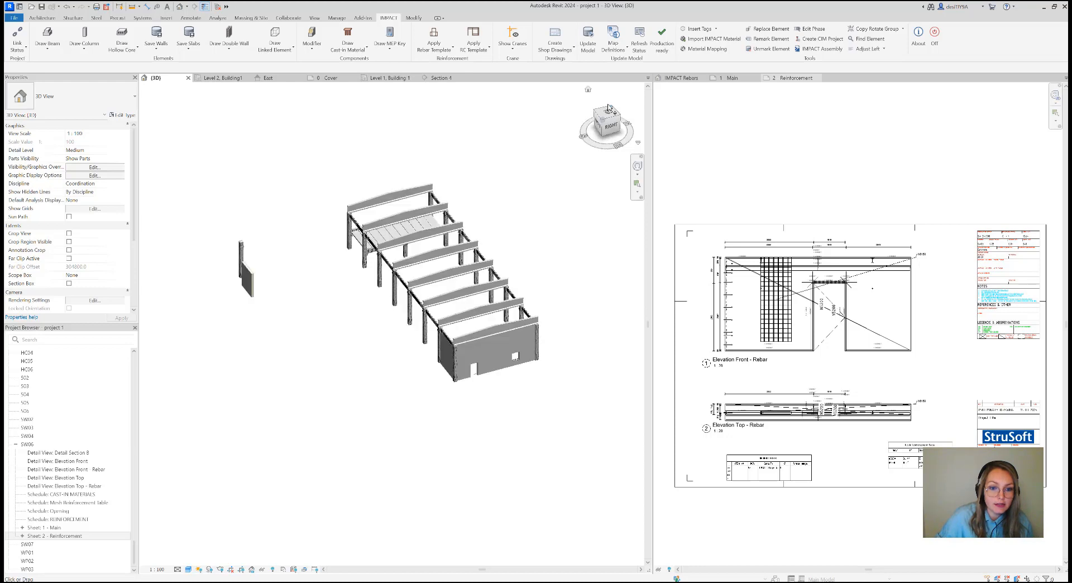
middle_click_drag(434, 190, 495, 207)
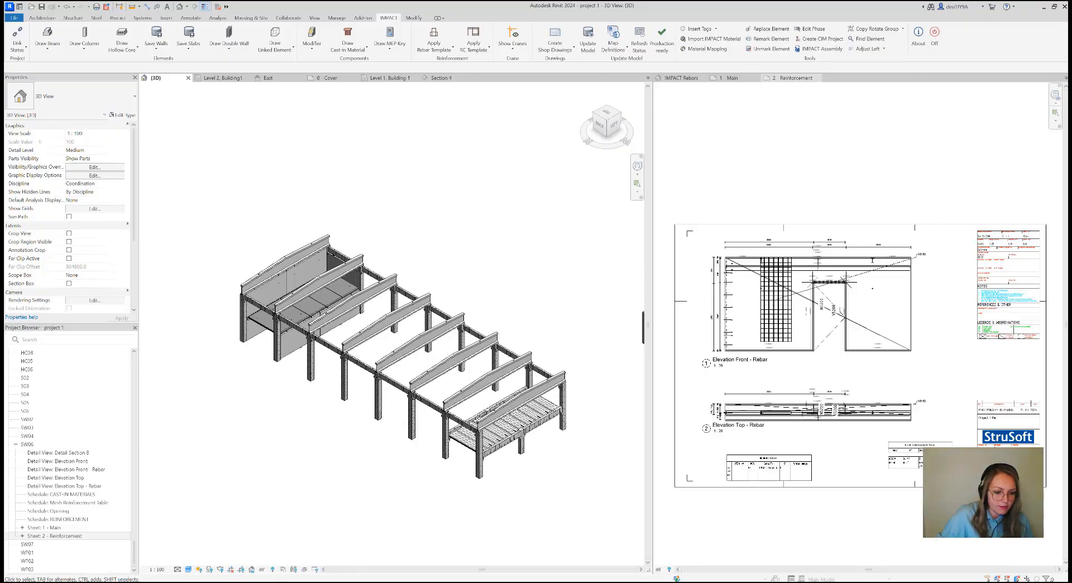
Switch to the PowerPoint presentation and show the Webinars Spring 2024 slide
left_click(279, 581)
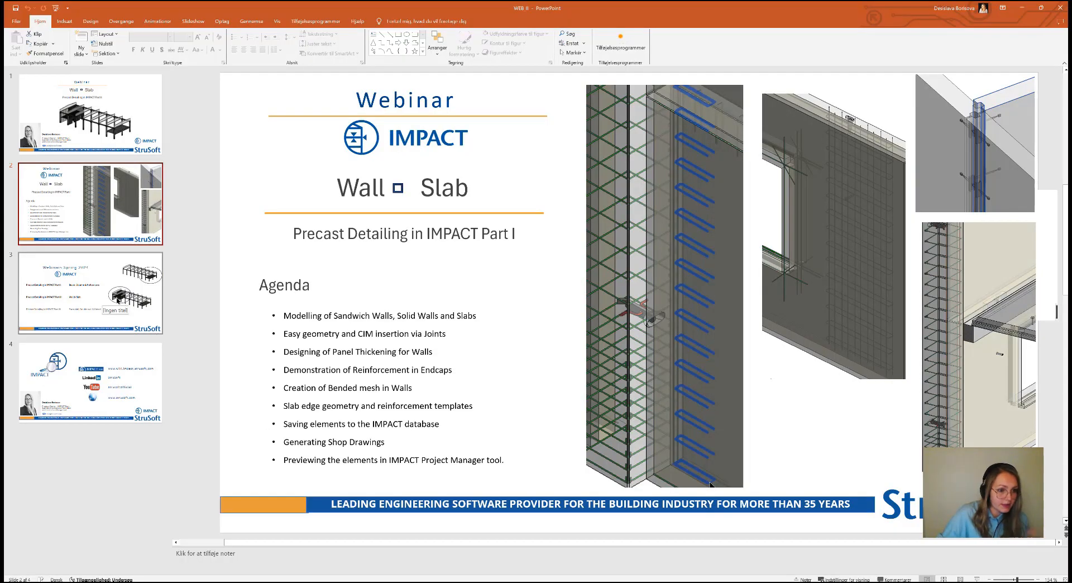
left_click(103, 297)
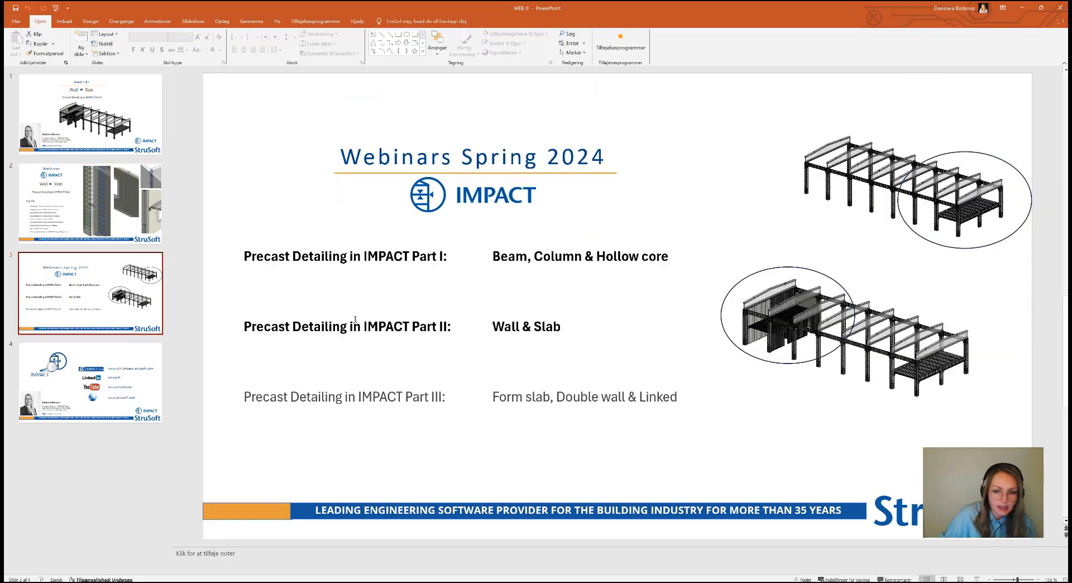
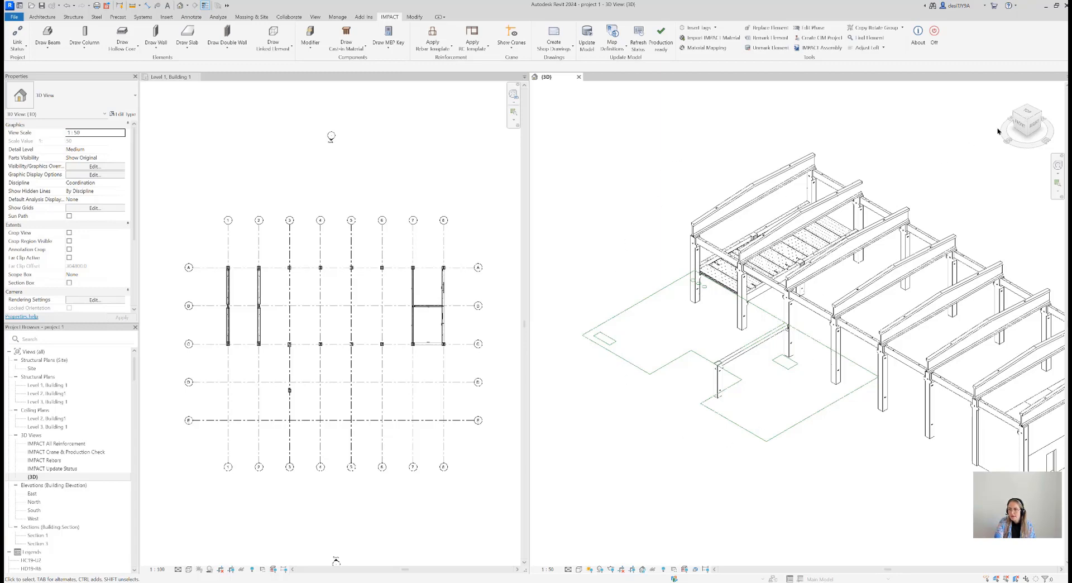
Orient the 3D view to look straight down, with the long side of the building running horizontally
left_click(1027, 113)
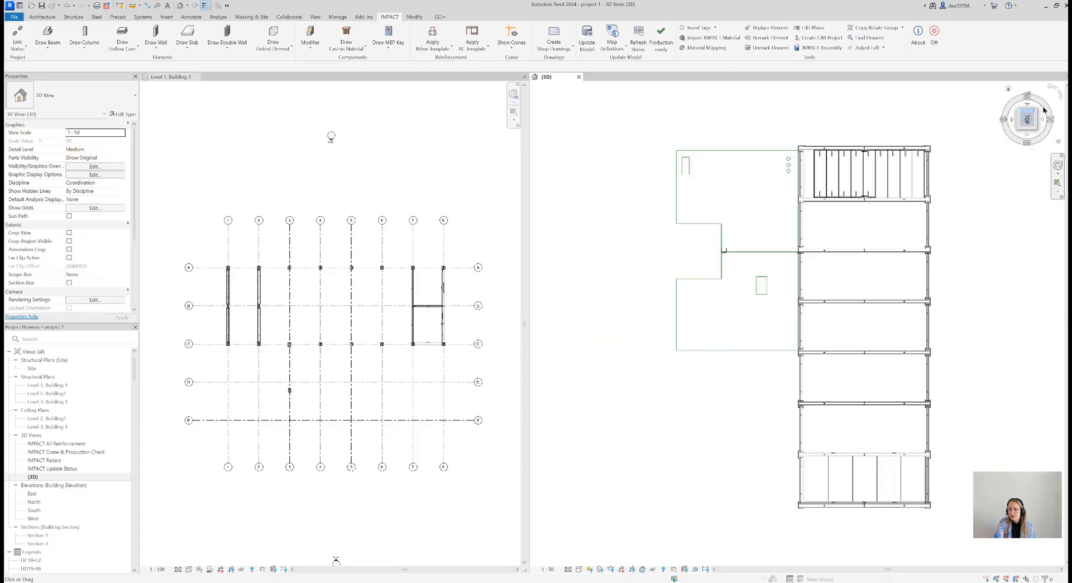
left_click(1049, 90)
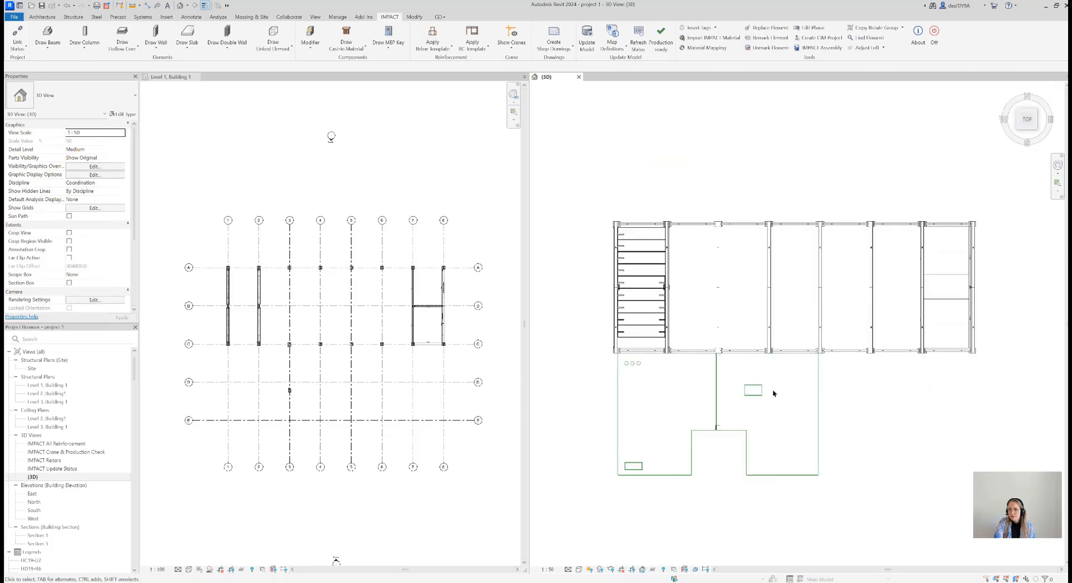
middle_click_drag(804, 389, 808, 348)
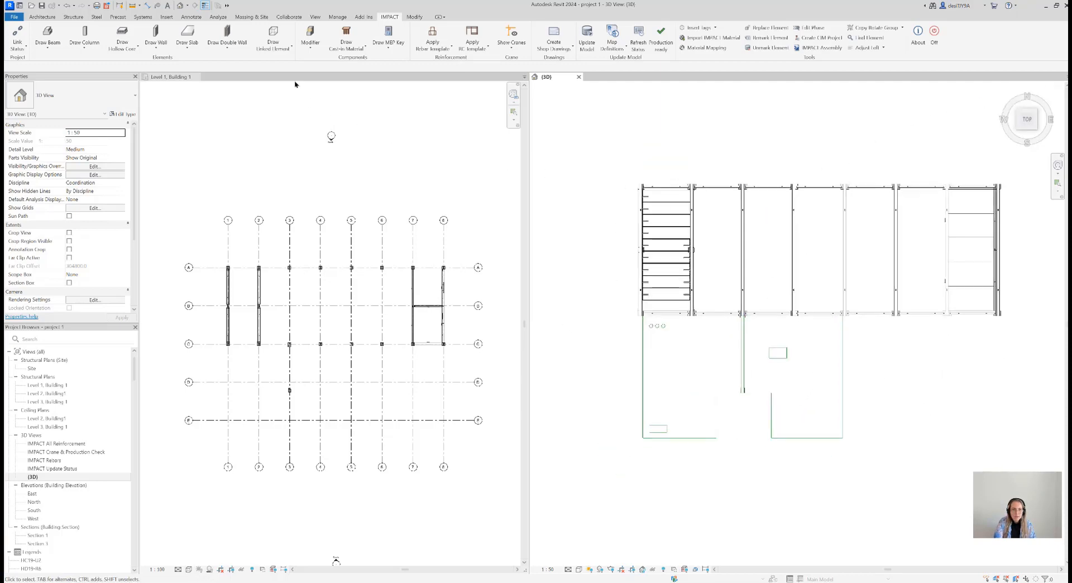
Begin drawing a DW200 double wall and set its vertical gap to 10
left_click(240, 51)
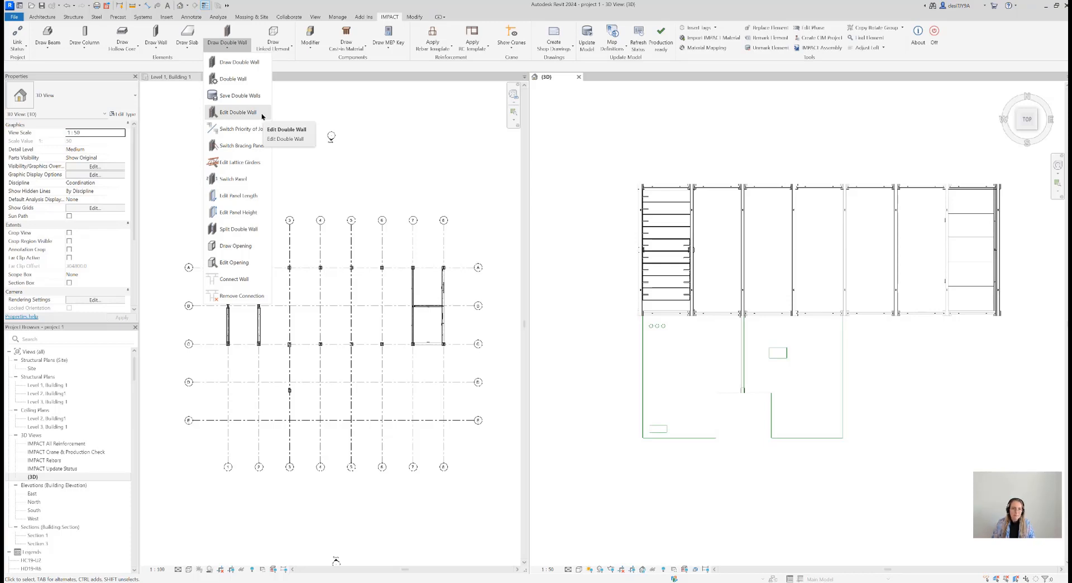
left_click(253, 63)
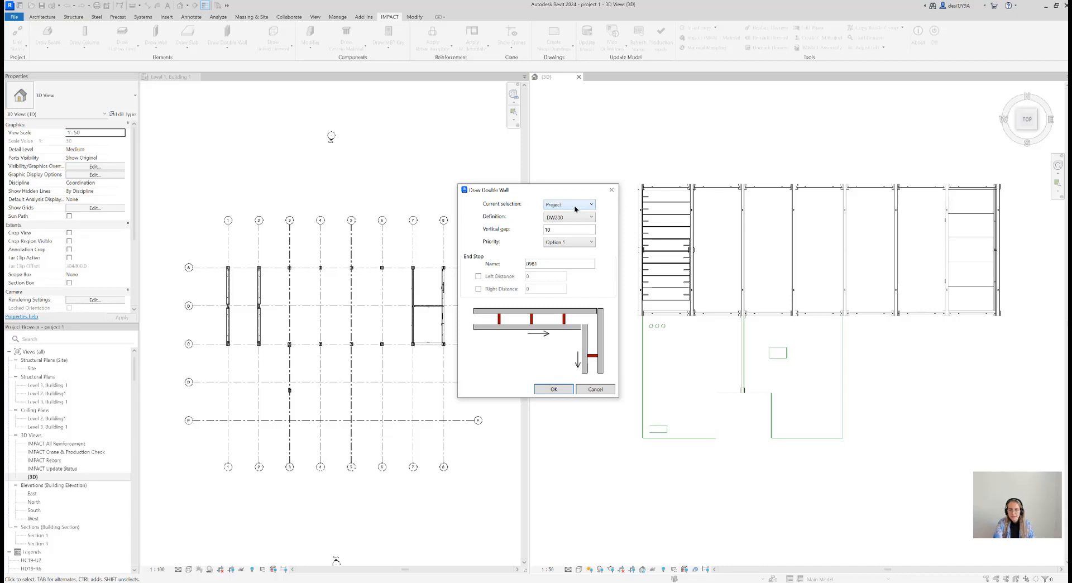
left_click(558, 230)
key("BackSpace")
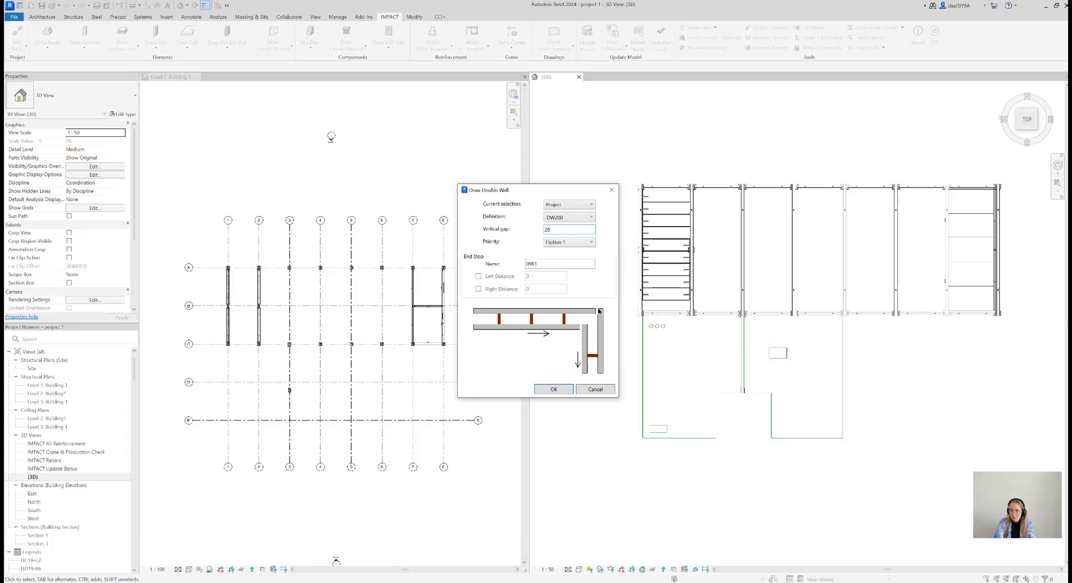
left_click_drag(560, 230, 527, 238)
type("10")
Compare priority Option 1 and Option 2 for the double wall and settle on Option 2
left_click(575, 241)
left_click(577, 261)
left_click(578, 241)
left_click(578, 251)
left_click(575, 242)
left_click(571, 260)
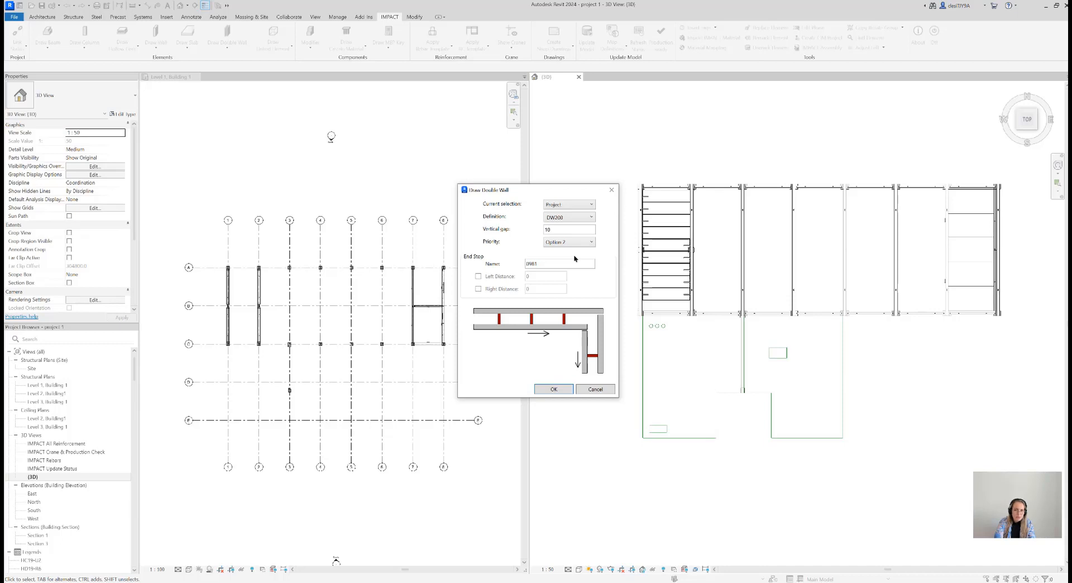
left_click(579, 243)
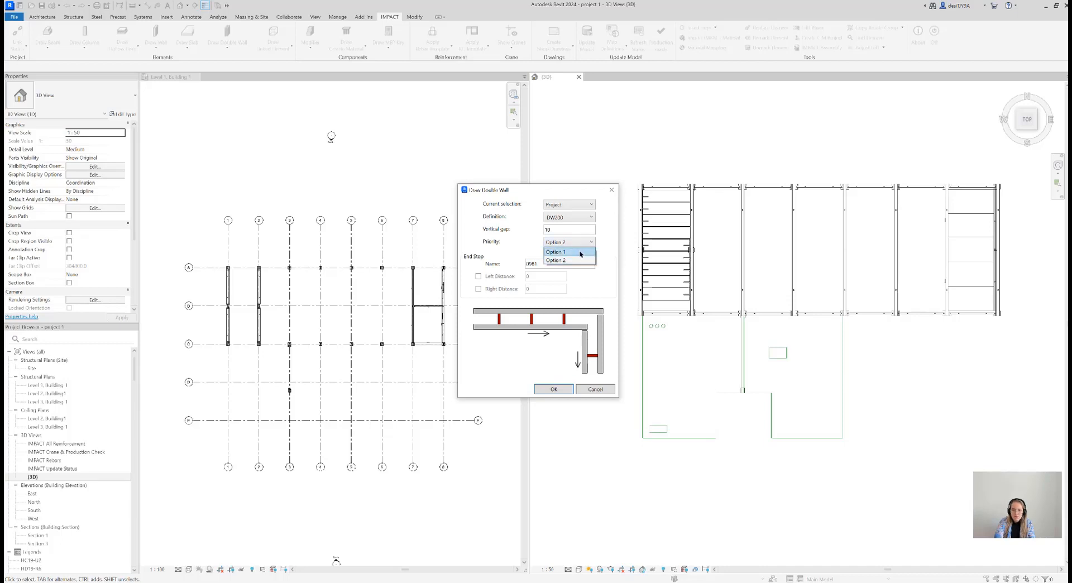
left_click(579, 252)
left_click(580, 245)
left_click(583, 261)
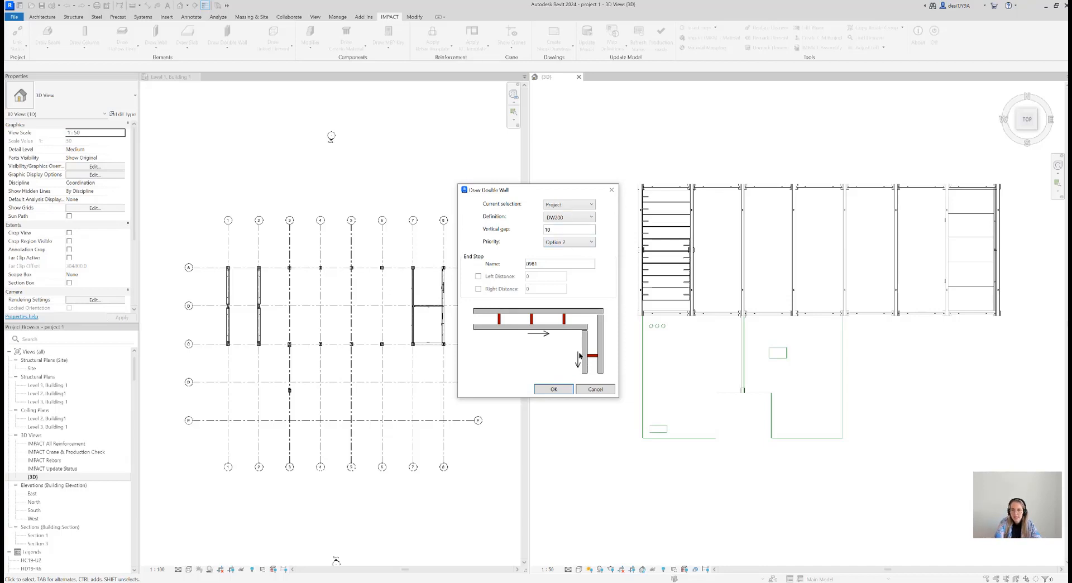
Accept the double wall settings and set the new walls' height up to Level 2
left_click(554, 389)
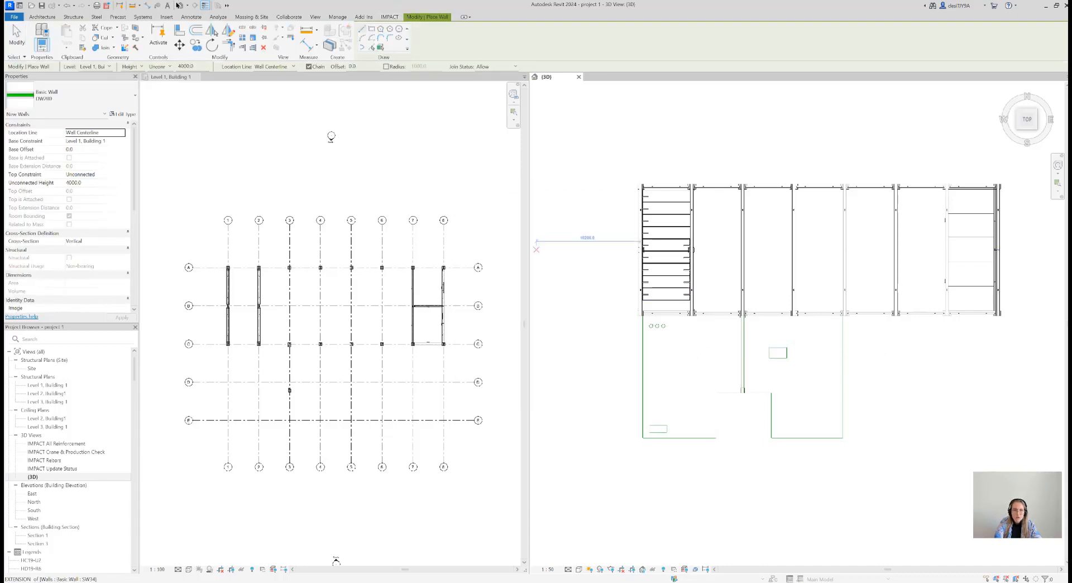
left_click(166, 67)
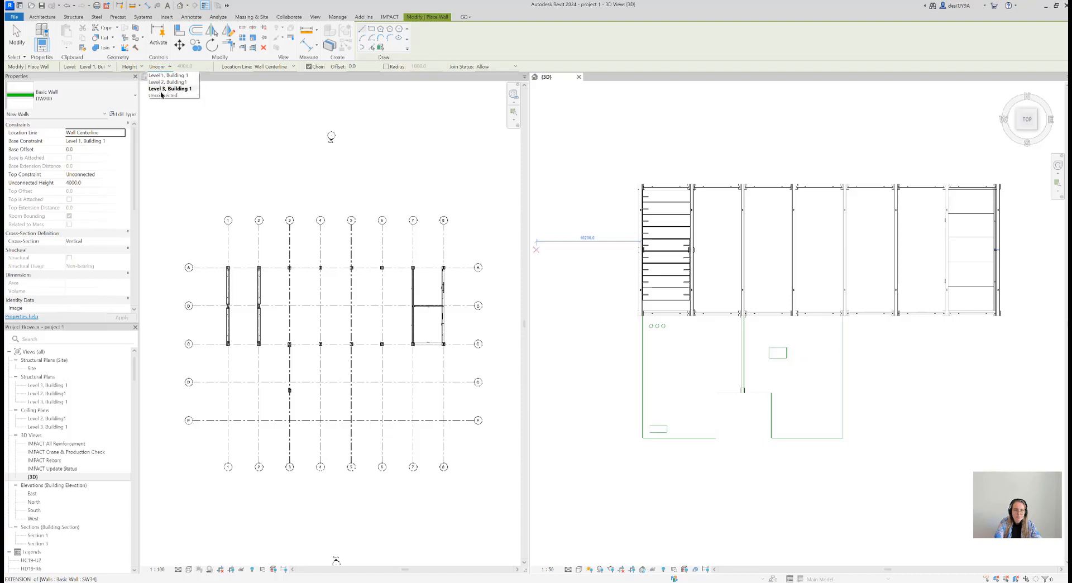
left_click(171, 82)
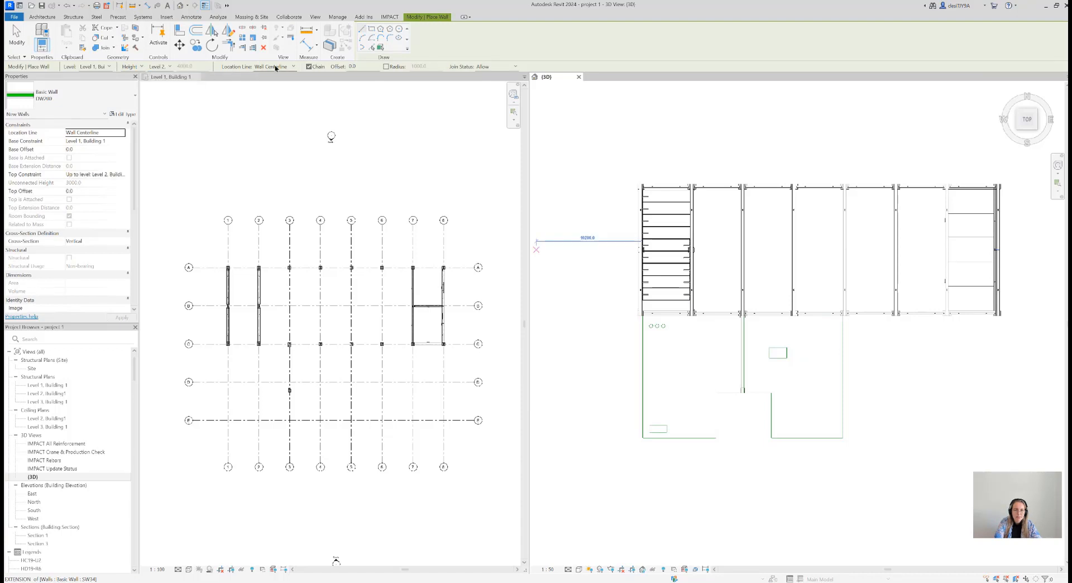
left_click(290, 67)
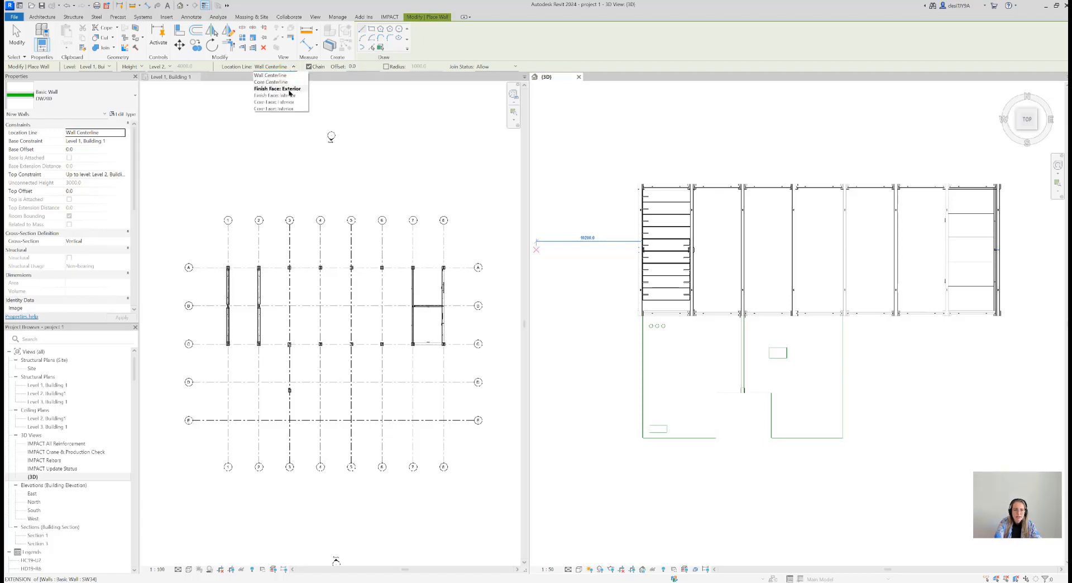
left_click(289, 90)
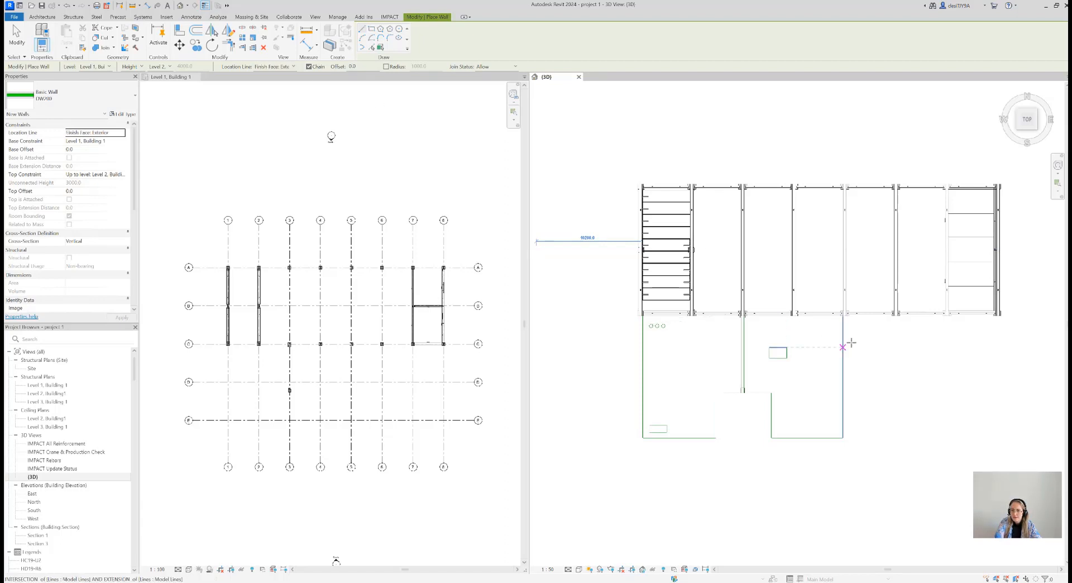
scroll(836, 343, "up", 2)
scroll(768, 311, "up", 5)
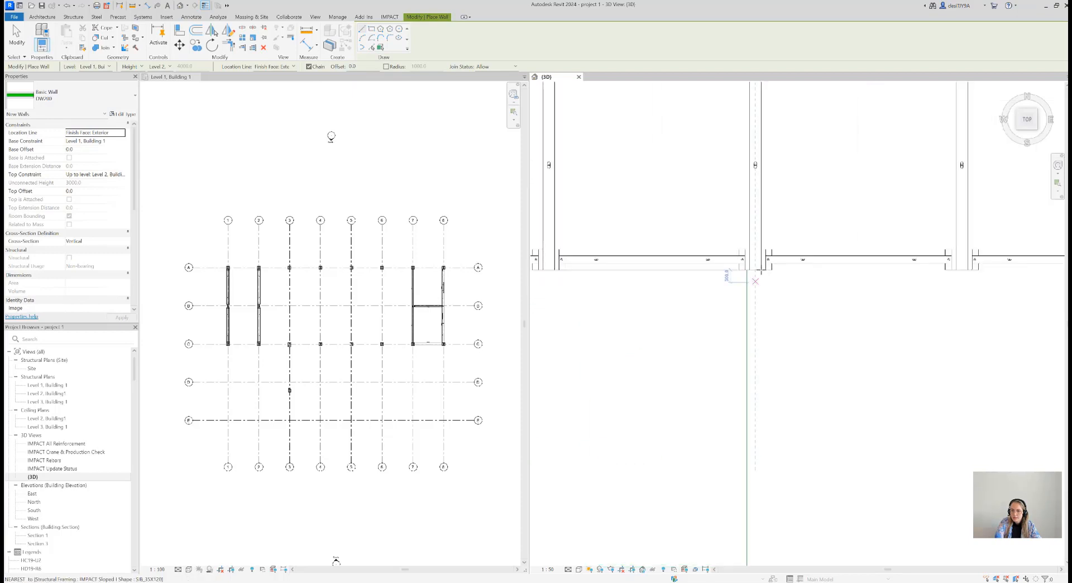
scroll(745, 278, "up", 3)
left_click(732, 269)
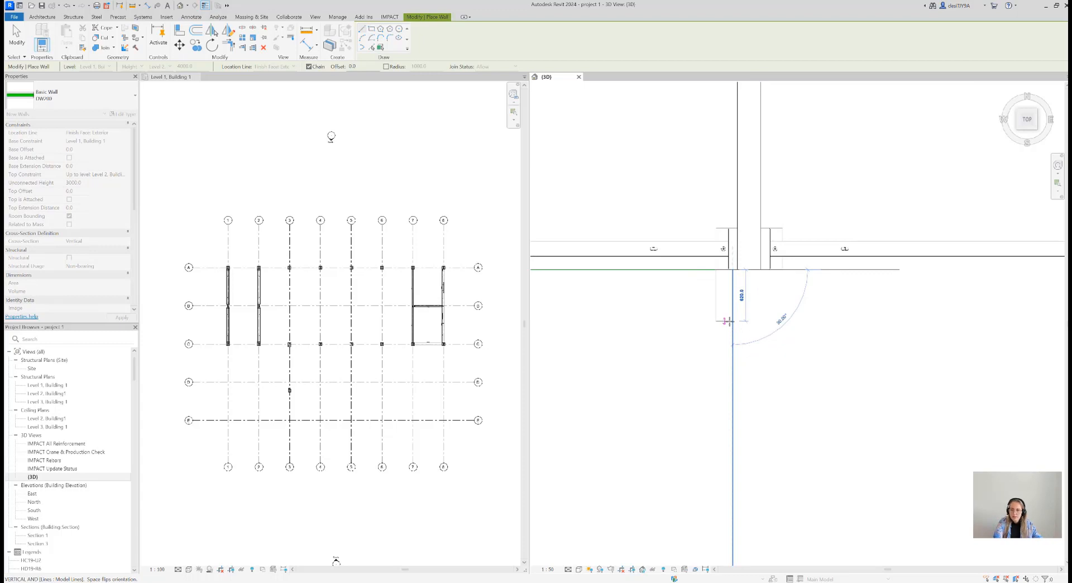
key("Escape")
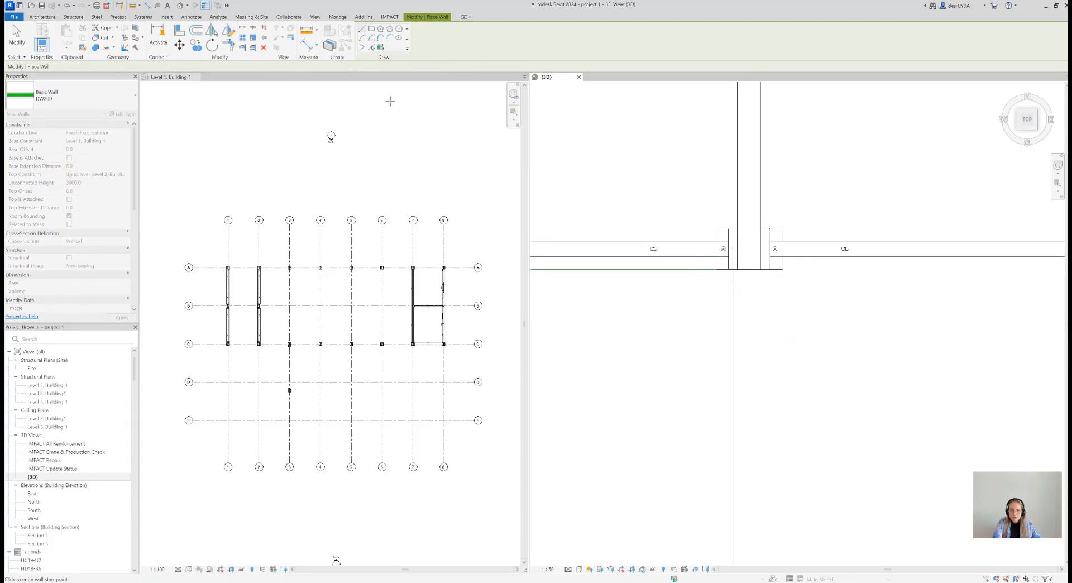
Set the location line to Finish Face: Interior and draw the first wall along grid line 5 from the main building to the outline's outer corner
left_click(290, 67)
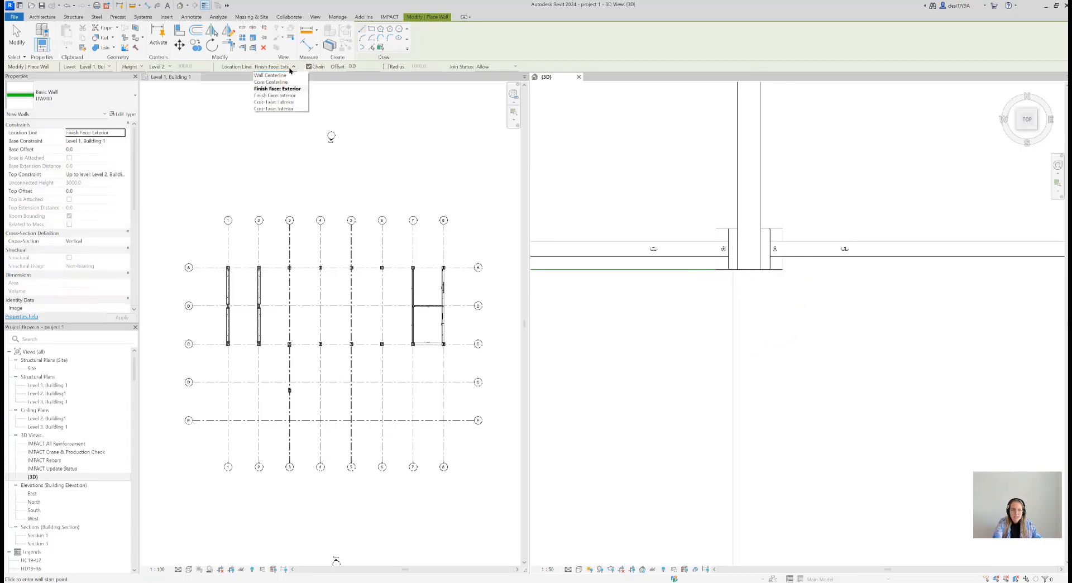
left_click(291, 95)
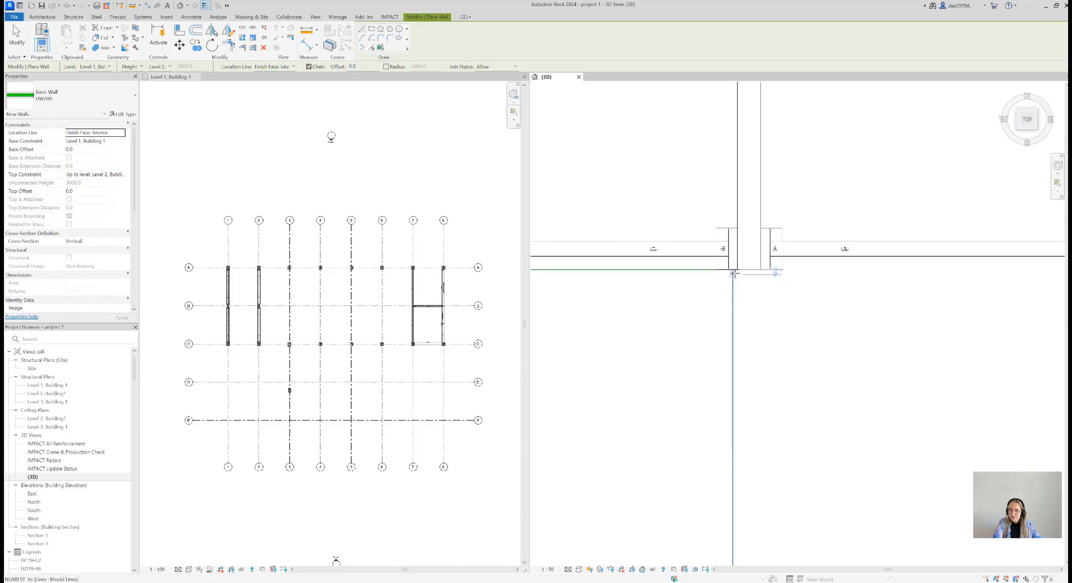
left_click(733, 270)
scroll(742, 358, "down", 2)
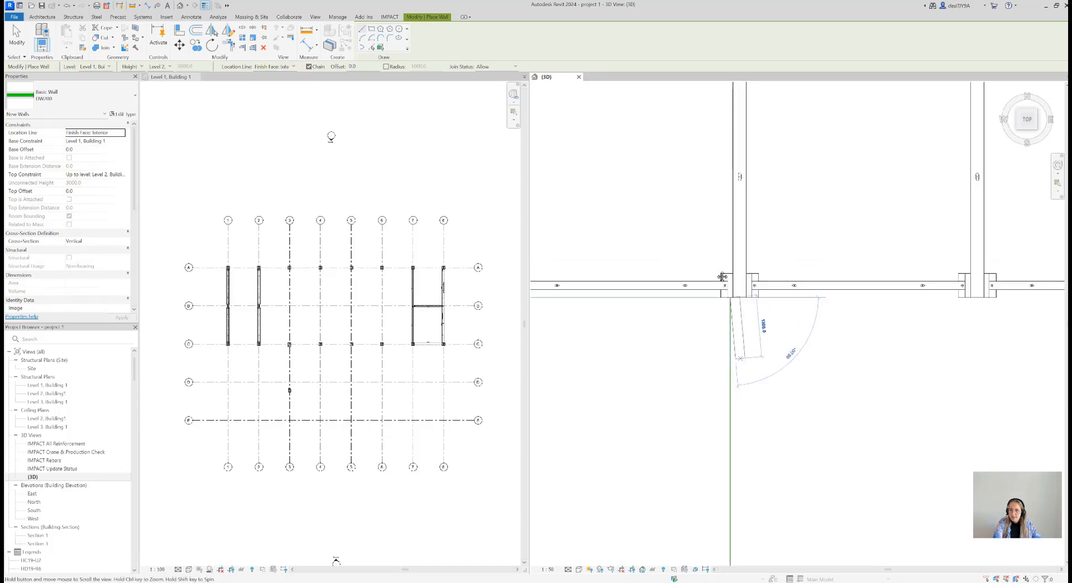
scroll(720, 331, "down", 2)
middle_click_drag(740, 343, 792, 184)
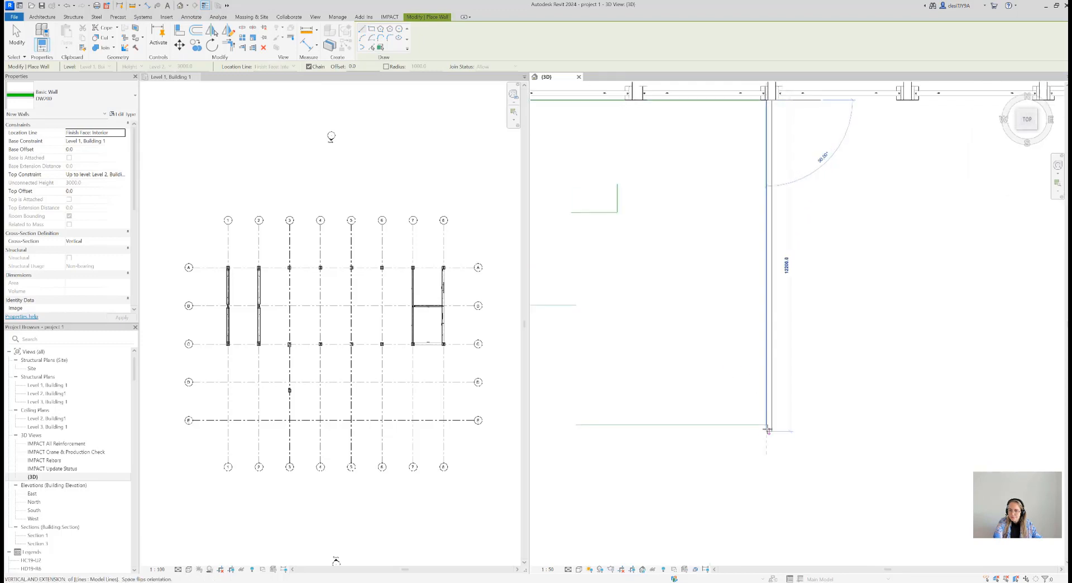
left_click(766, 424)
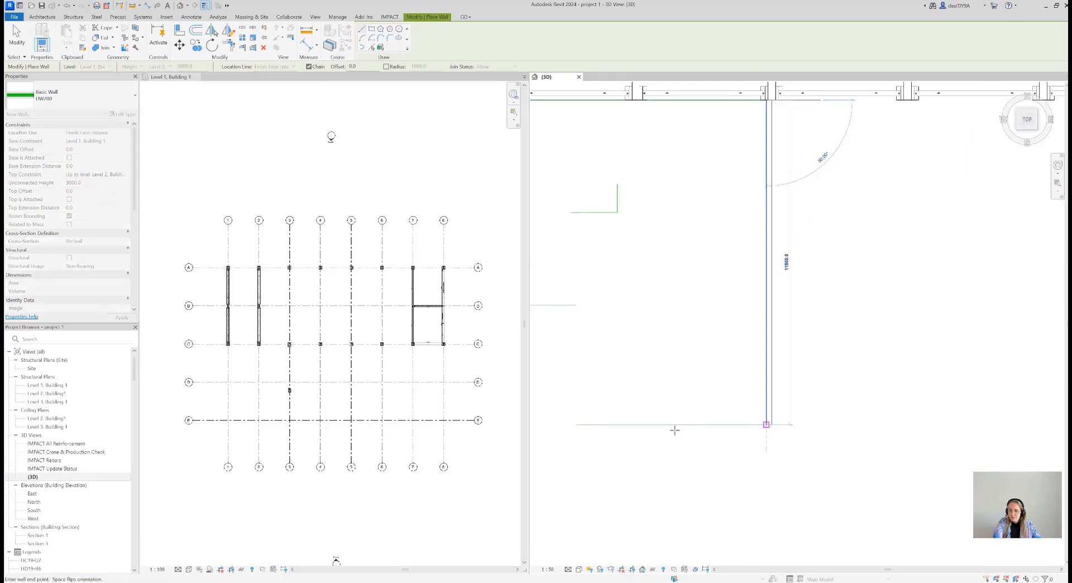
Continue the double wall along the extension's outer edge and back along grid line 1 to the main building, finish drawing and acknowledge the lift message
middle_click_drag(648, 421, 871, 411)
scroll(870, 412, "down", 2)
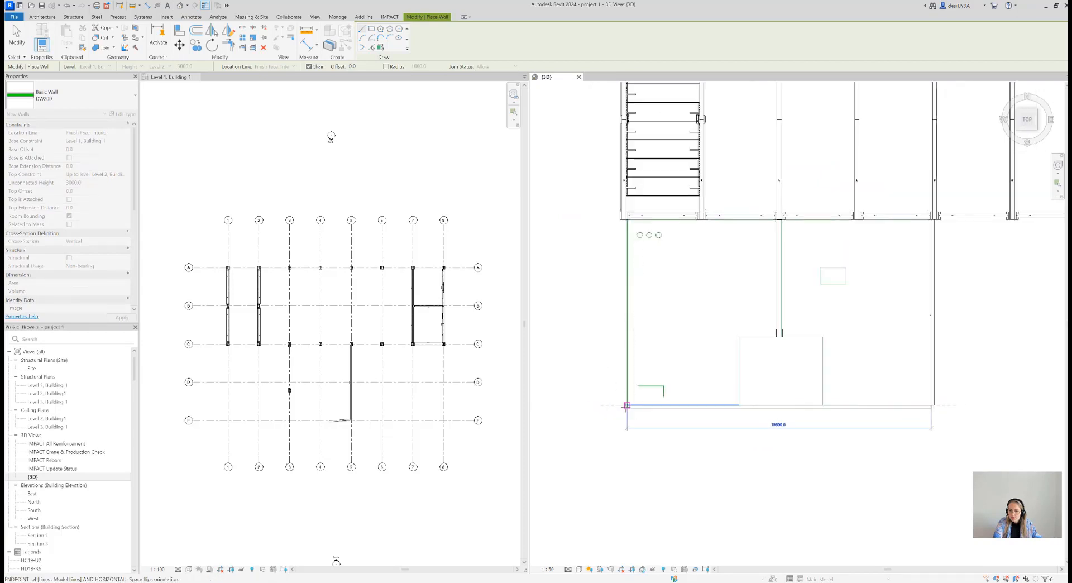
left_click(626, 405)
scroll(624, 222, "up", 3)
scroll(621, 224, "up", 2)
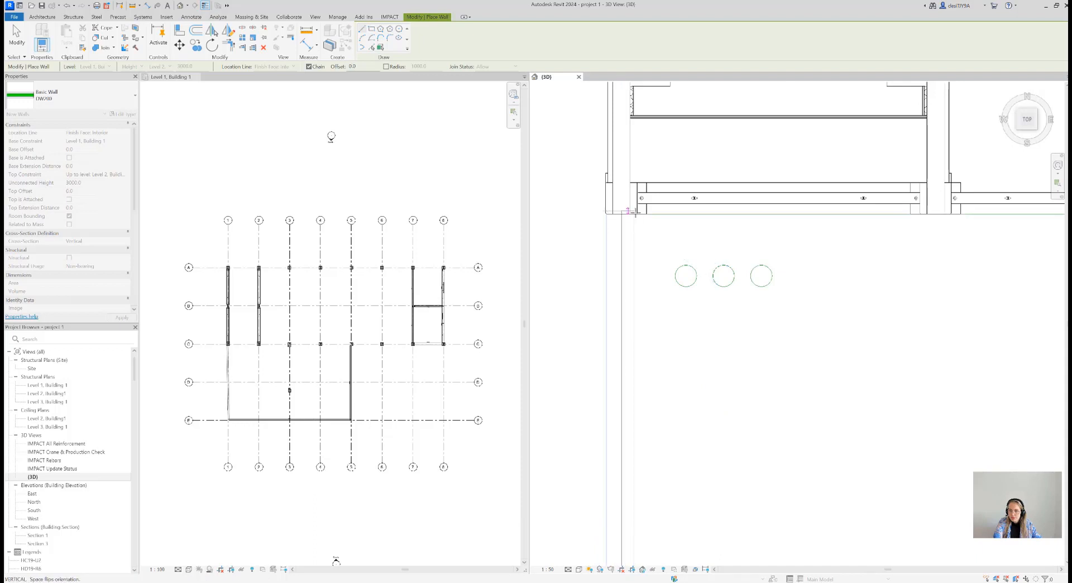
left_click(635, 214)
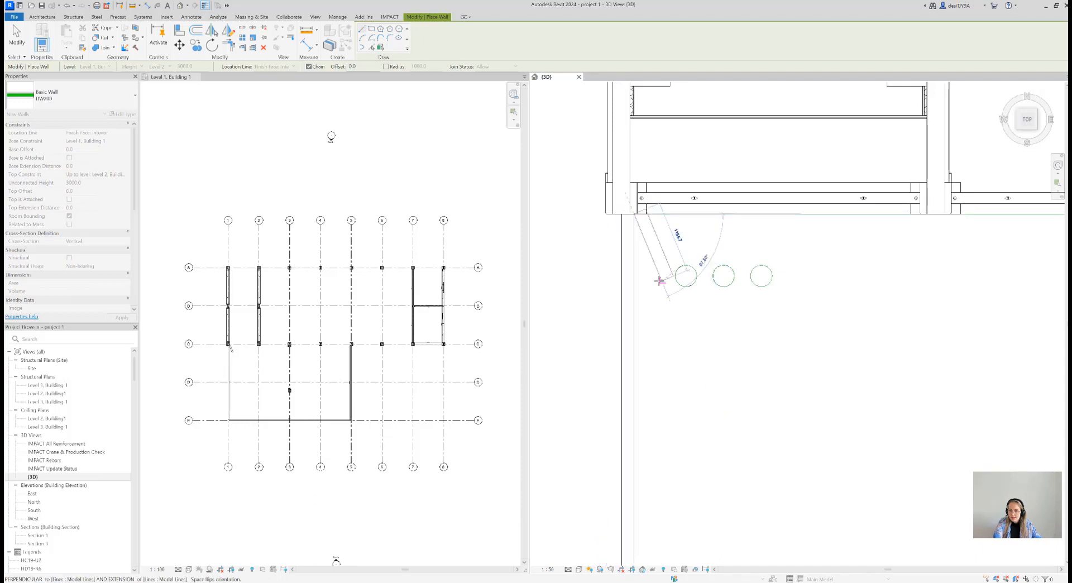
key("Escape")
key("Escape")
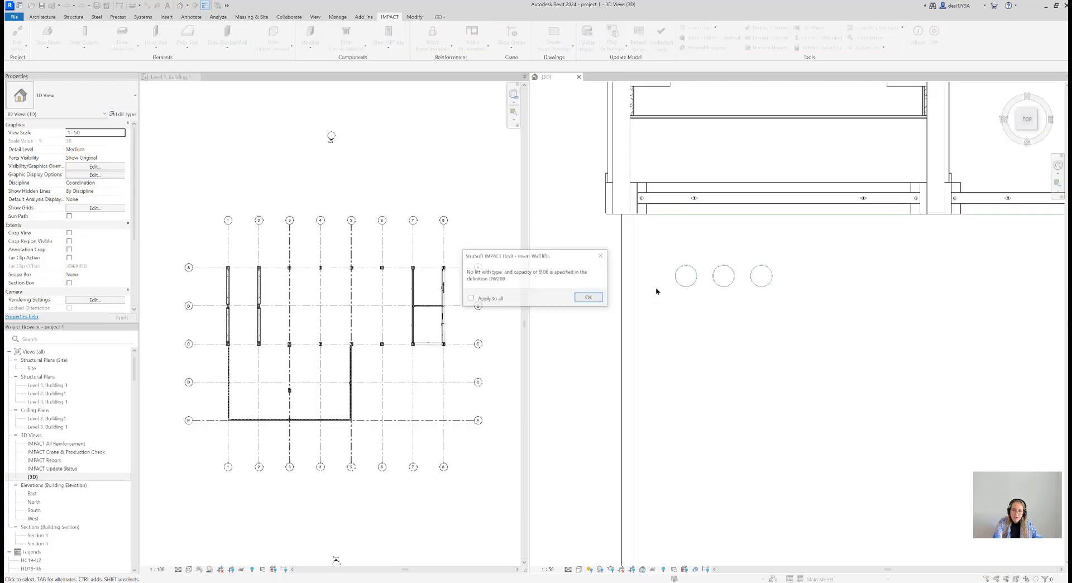
left_click(587, 297)
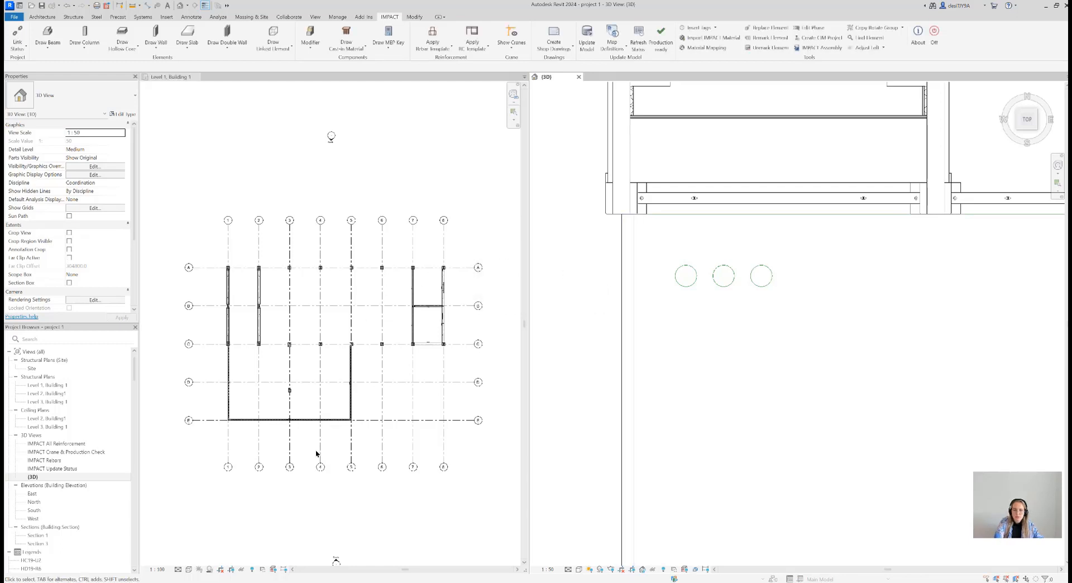
Begin another DW200 double wall with its height up to Level 2 and location line Finish Face: Exterior
scroll(710, 344, "down", 2)
middle_click_drag(729, 381, 664, 335)
scroll(665, 336, "down", 2)
middle_click_drag(704, 375, 656, 323)
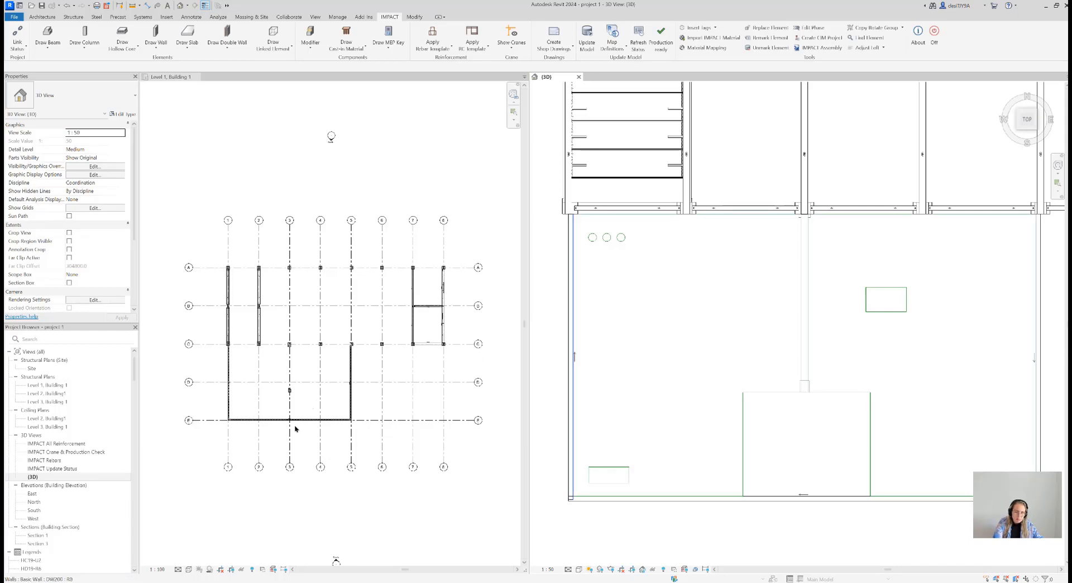
scroll(700, 413, "down", 3)
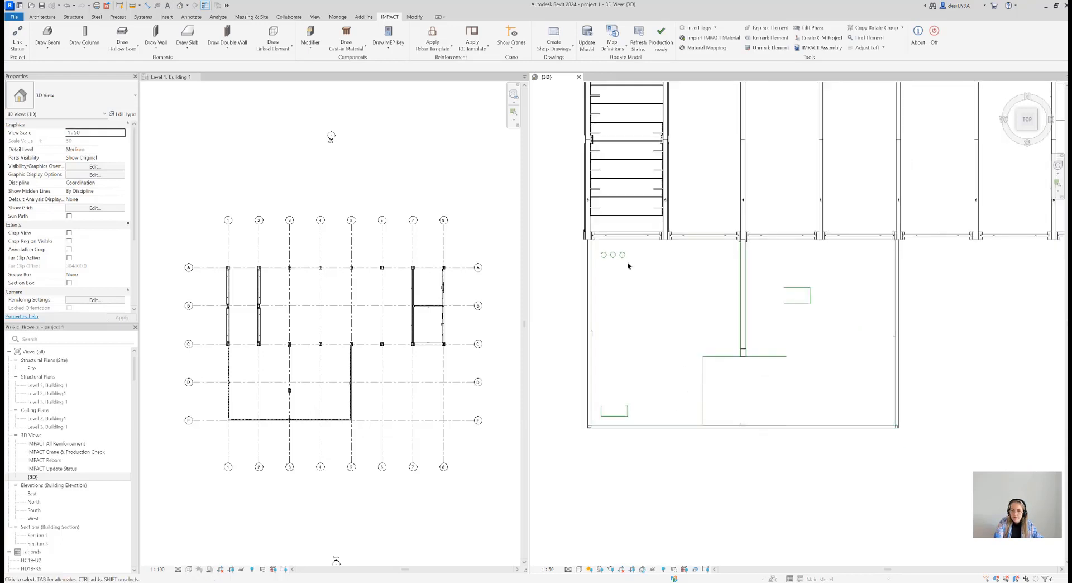
left_click(225, 48)
left_click(235, 78)
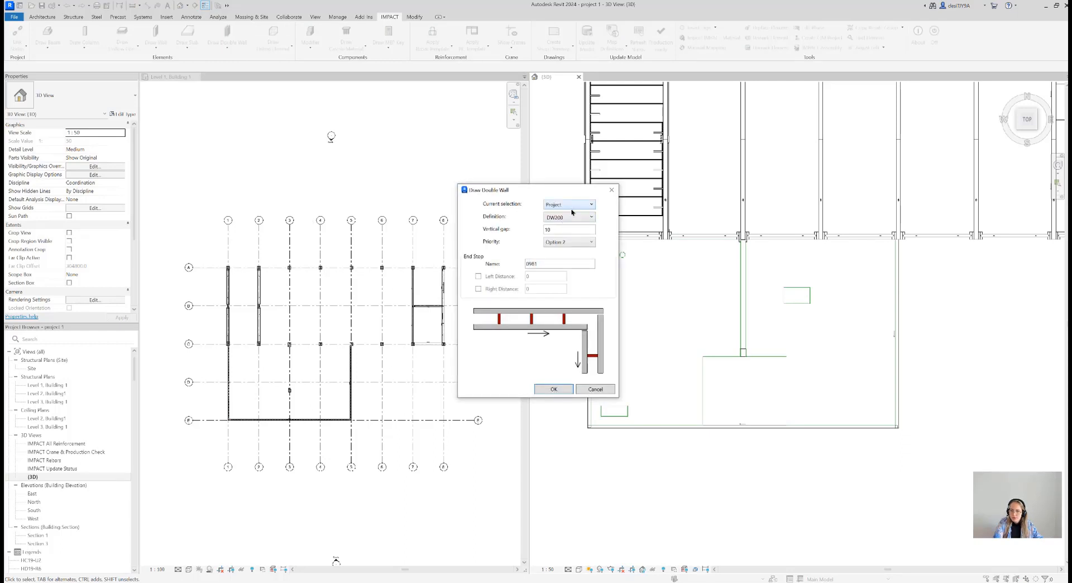
left_click(563, 389)
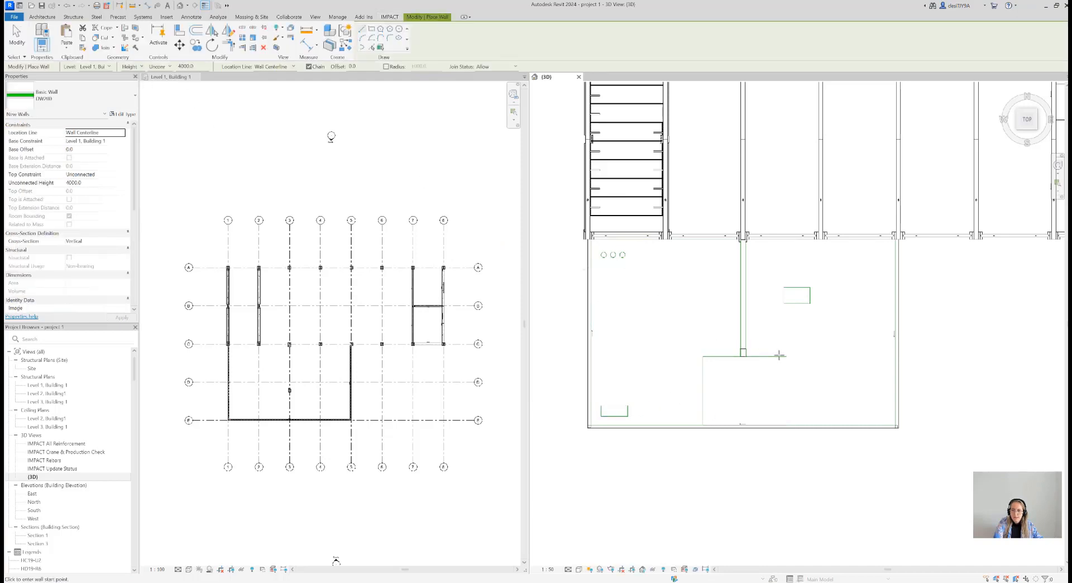
left_click(159, 66)
left_click(168, 79)
left_click(273, 67)
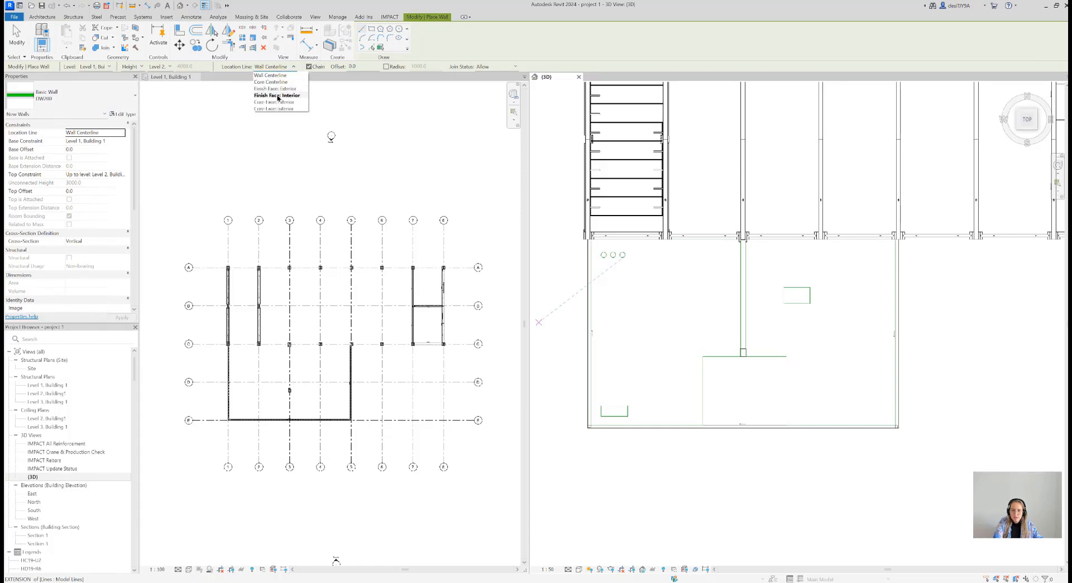
left_click(275, 88)
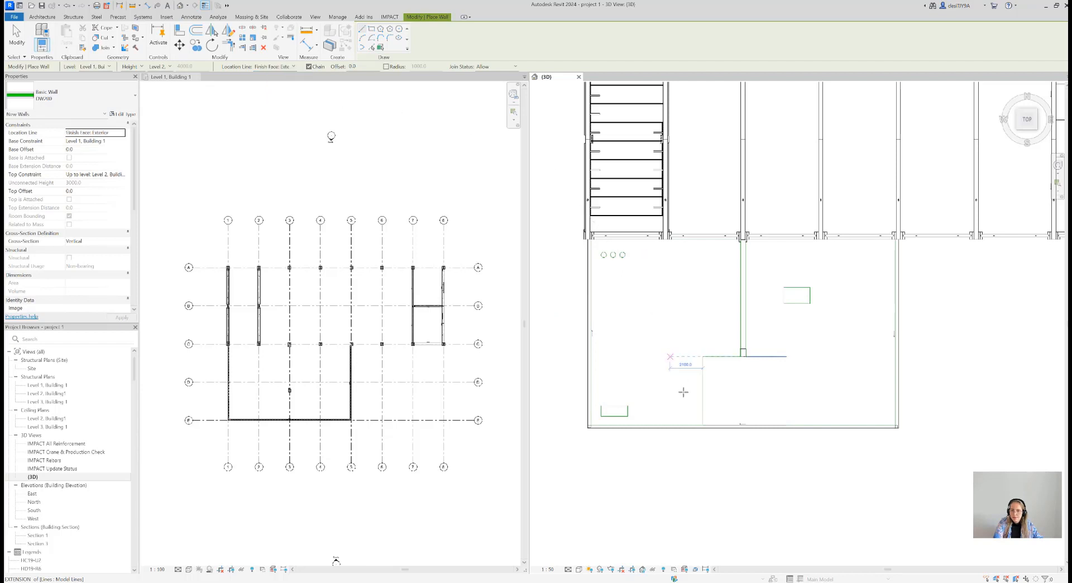
Draw the three double walls around the inner recess, starting and ending at the outer wall along grid line E, and finish drawing
scroll(705, 419, "up", 3)
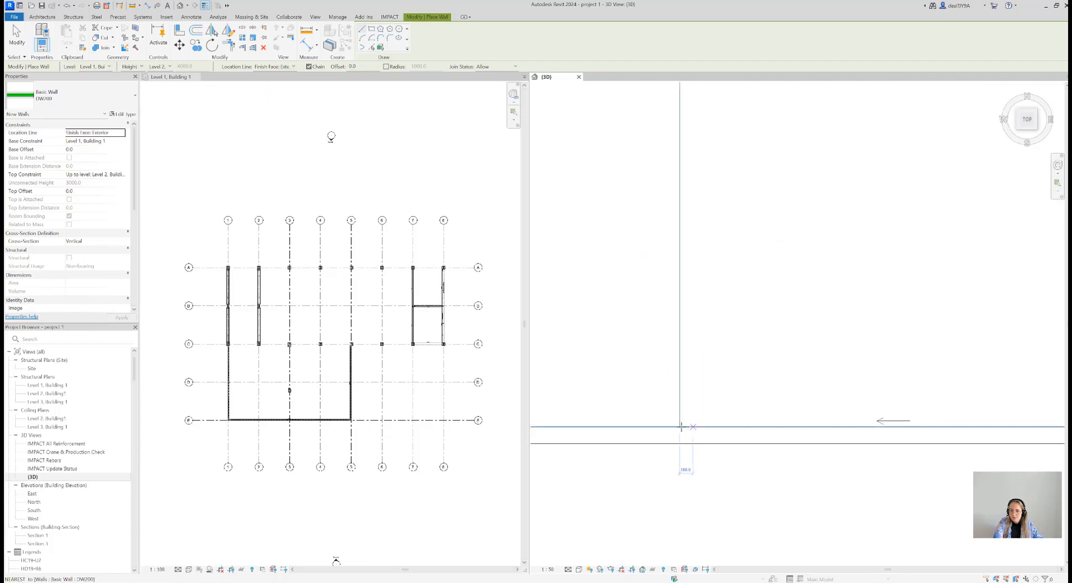
left_click(679, 427)
scroll(685, 257, "down", 1)
middle_click_drag(686, 258, 613, 443)
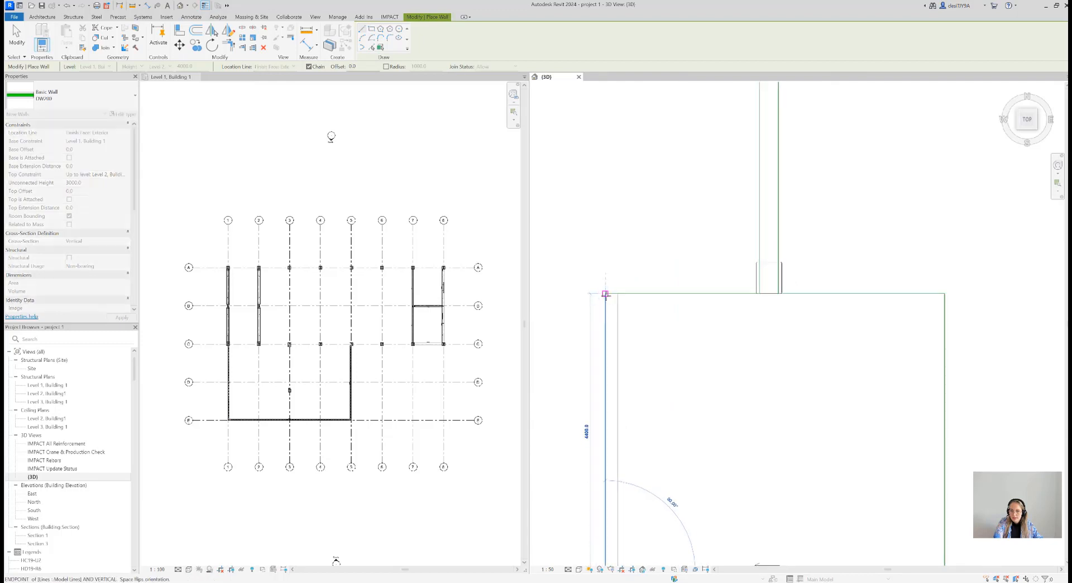
left_click(605, 293)
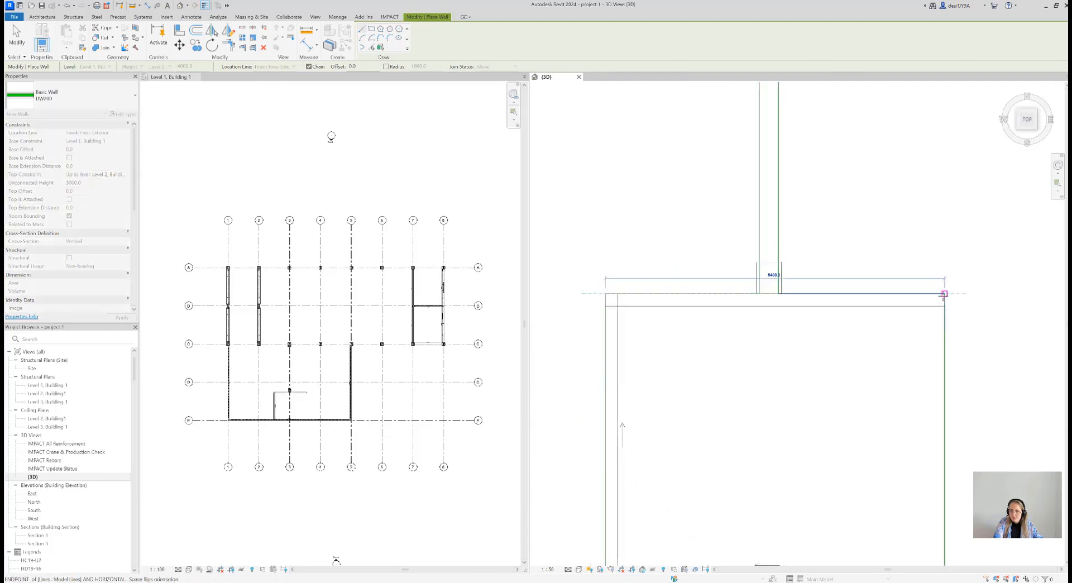
left_click(941, 305)
middle_click_drag(904, 402, 852, 335)
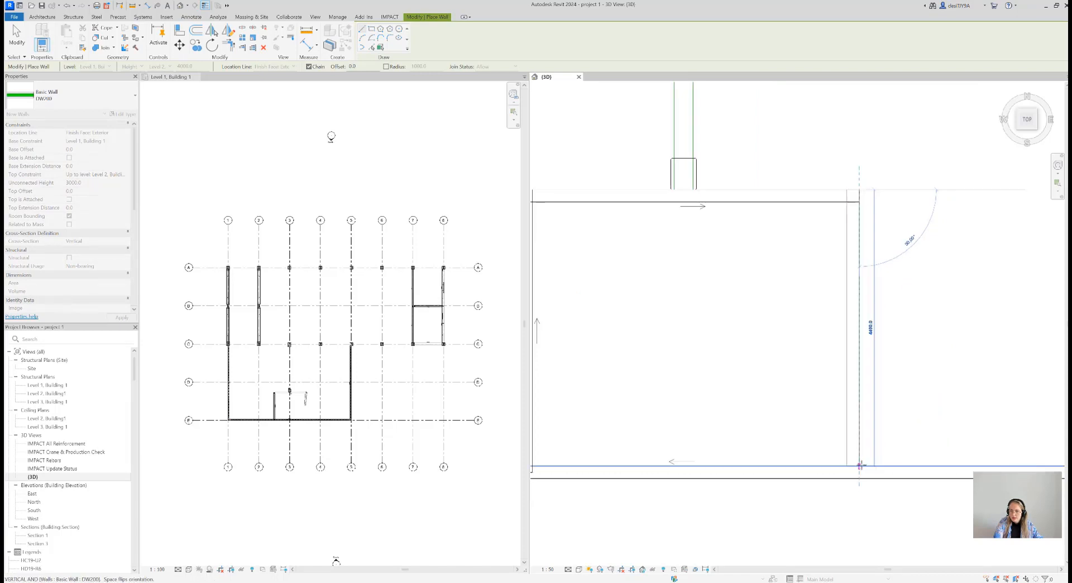
left_click(862, 431)
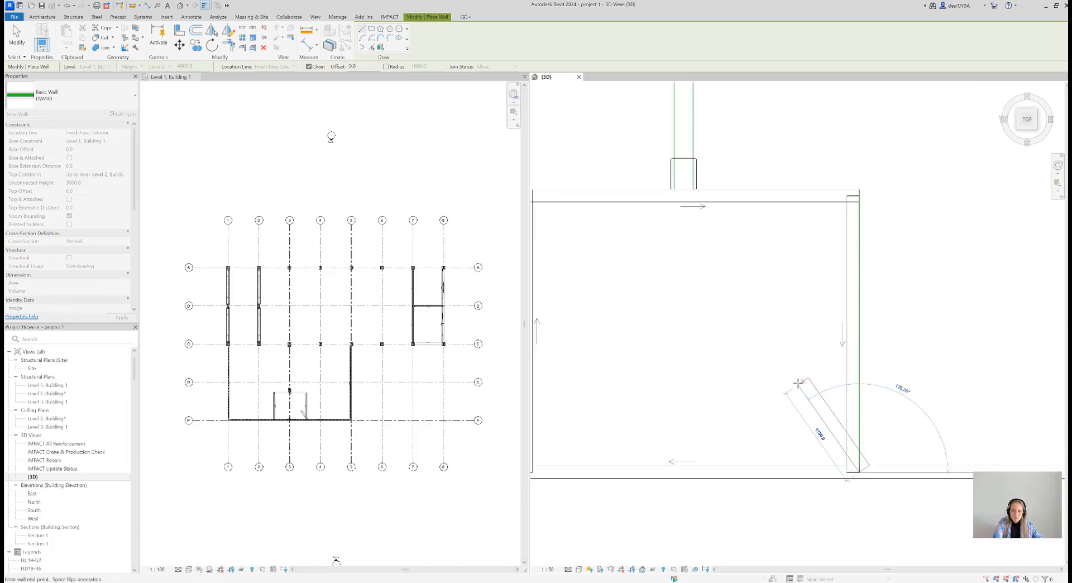
key("Escape")
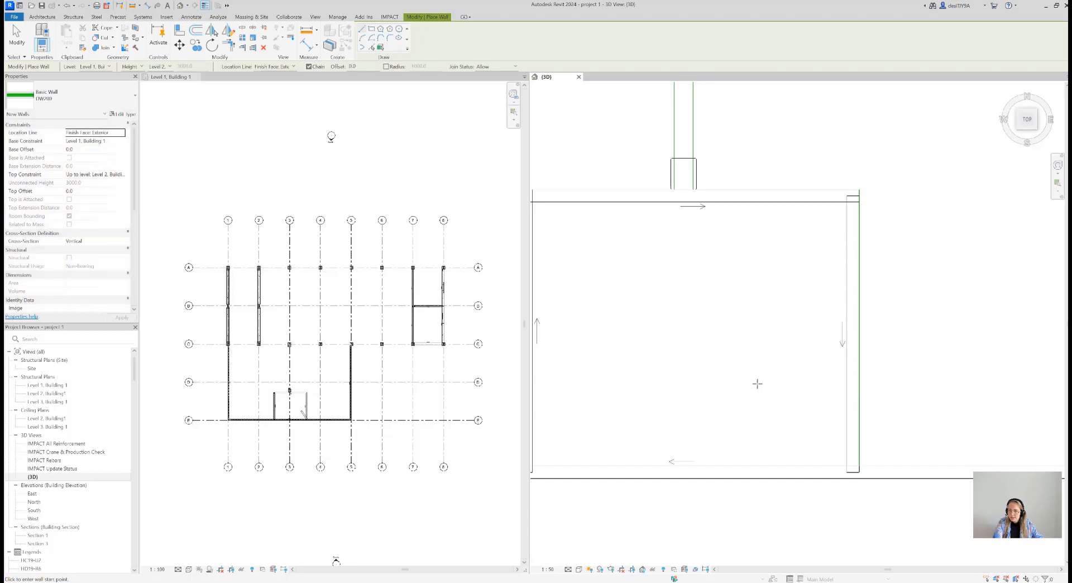
key("Escape")
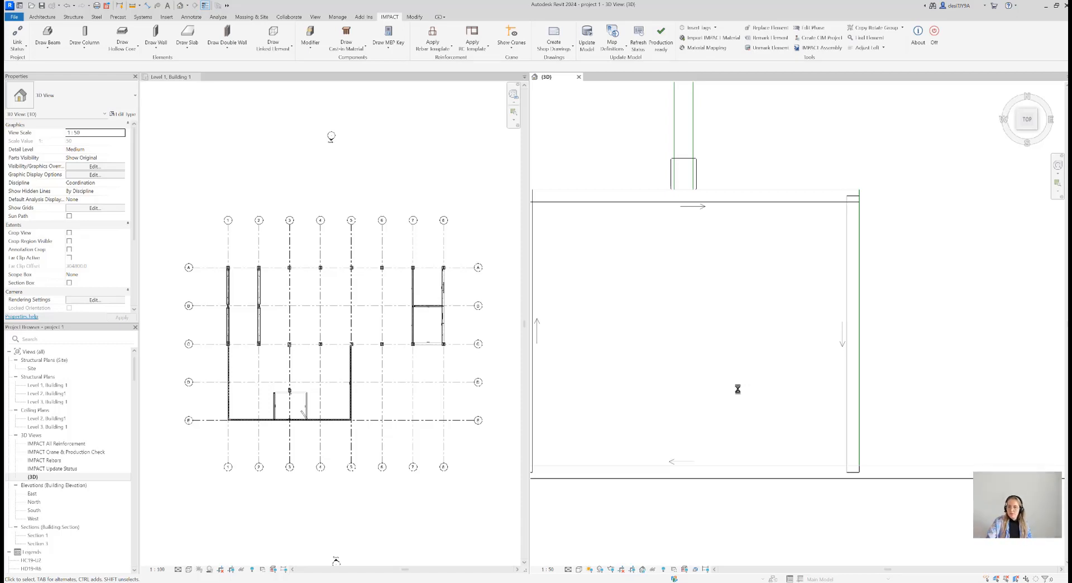
Turn the 3D view to an isometric angle, set Parts Visibility to Show Parts and examine the double wall layers at the extension's outer corner
left_click(1036, 129)
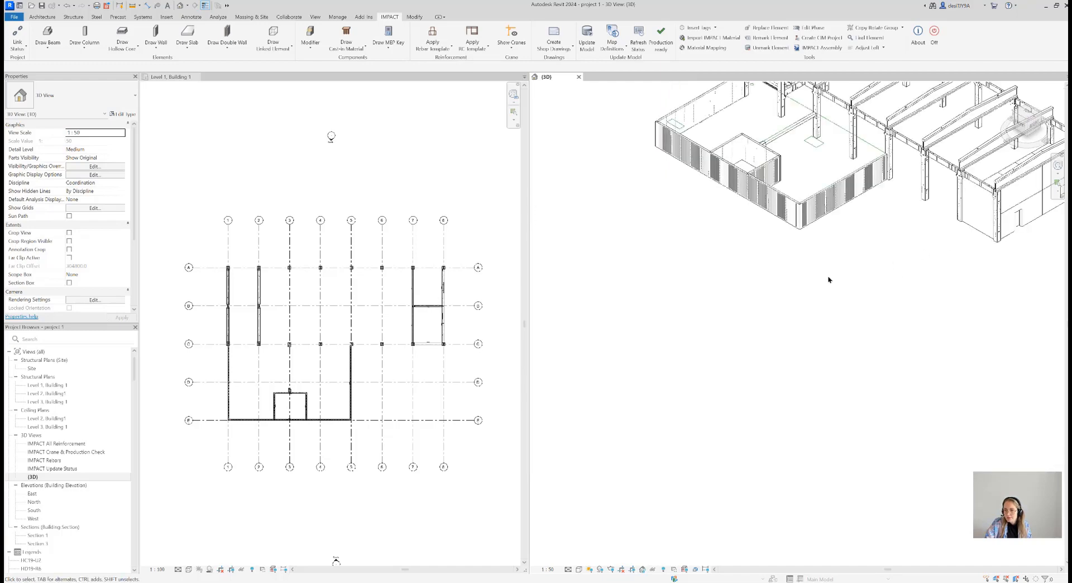
middle_click_drag(865, 153, 785, 429)
scroll(711, 426, "up", 4)
middle_click_drag(751, 341, 902, 259)
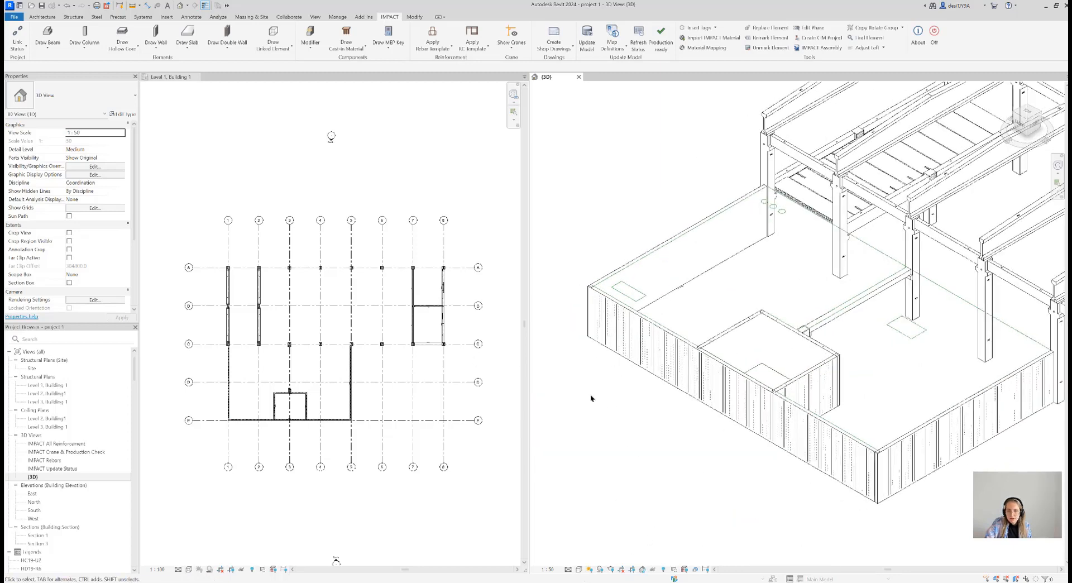
left_click(122, 158)
left_click(121, 158)
left_click(109, 167)
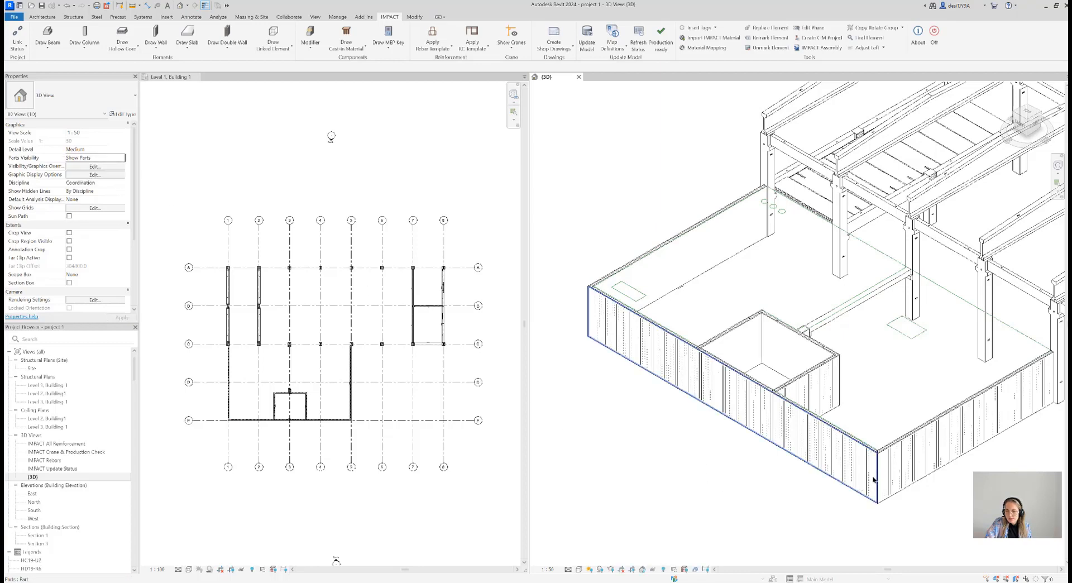
scroll(887, 458, "up", 4)
scroll(882, 444, "up", 6)
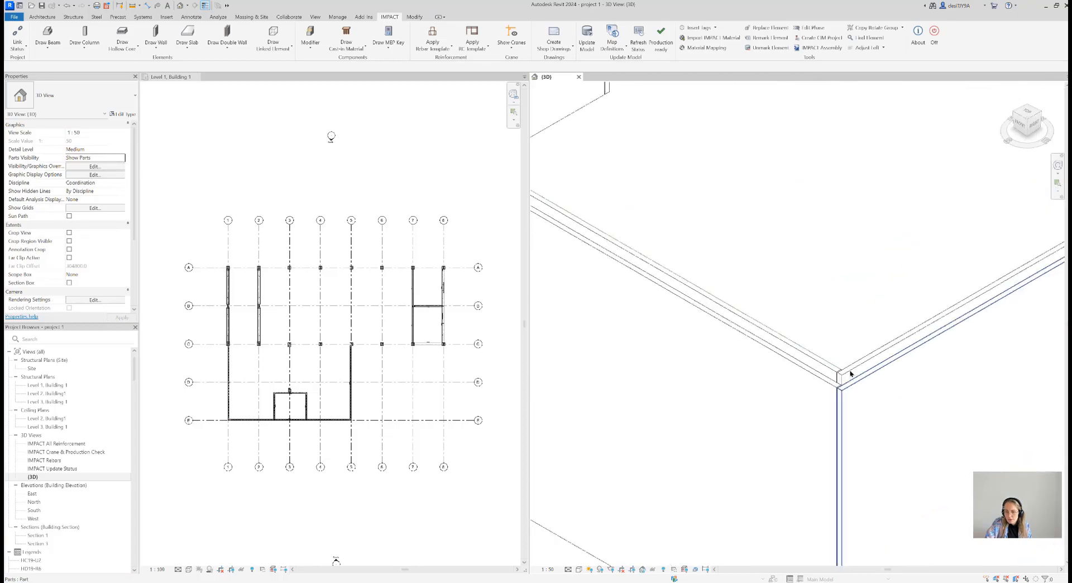
scroll(840, 355, "down", 8)
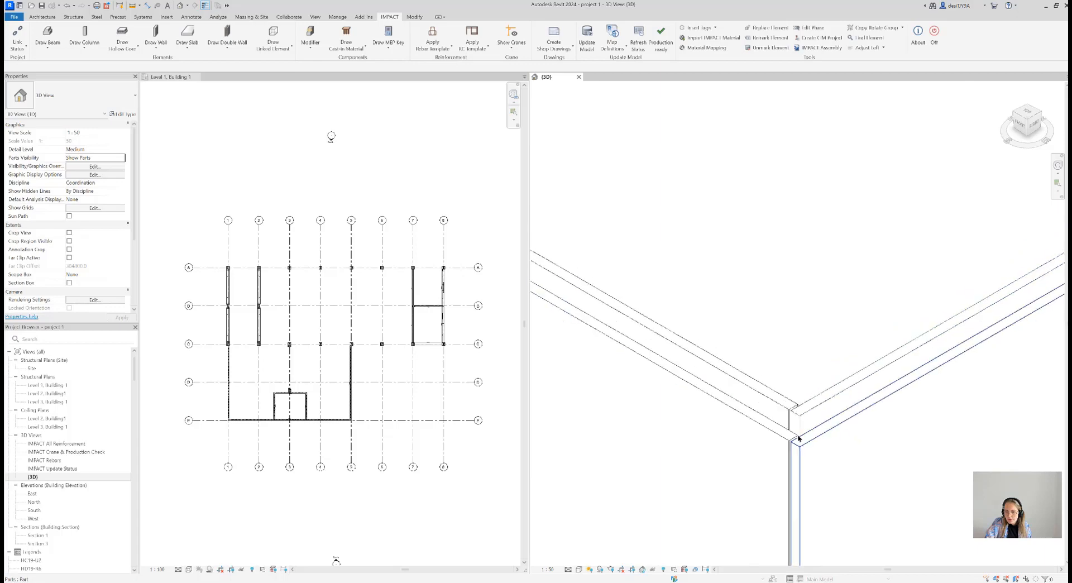
scroll(830, 370, "down", 2)
scroll(834, 413, "up", 5)
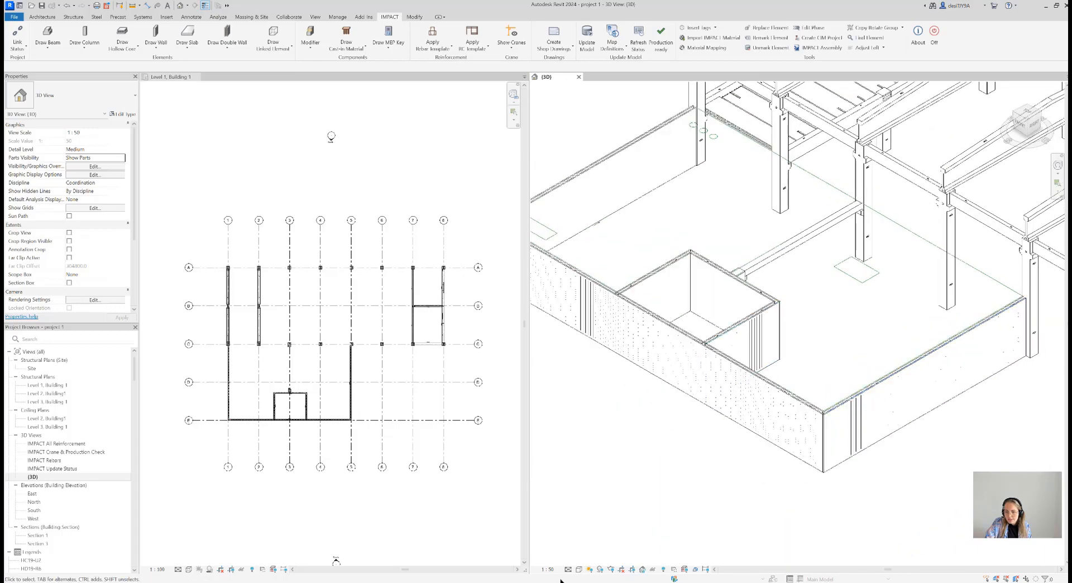
Display the 3D view in Wireframe and select a DW LIFT in the recess wall to inspect the lifts and lattice girders
left_click(578, 568)
left_click(595, 519)
scroll(670, 261, "up", 3)
scroll(673, 263, "up", 5)
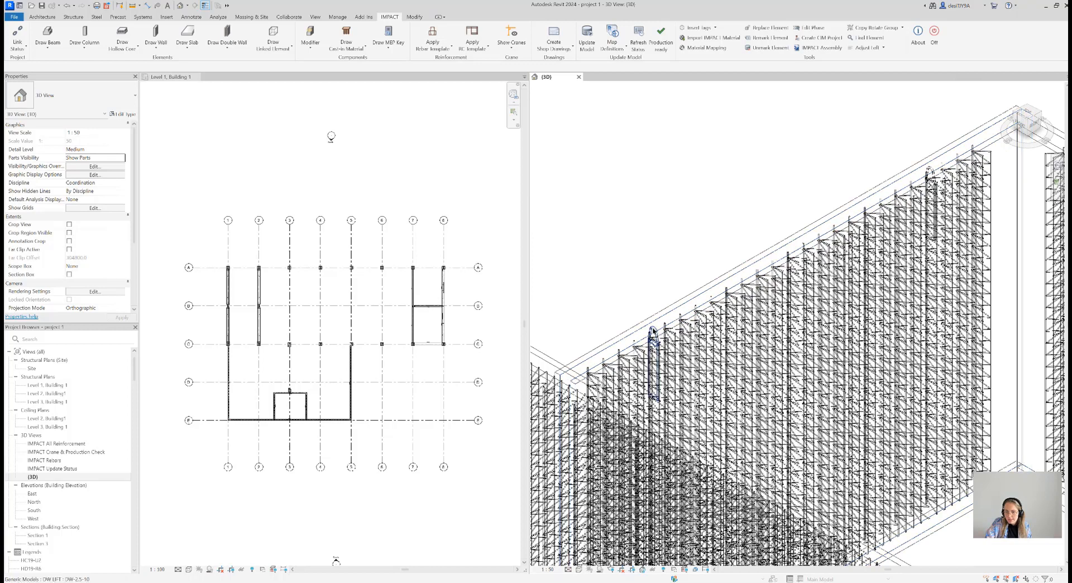
left_click(930, 169)
key("Escape")
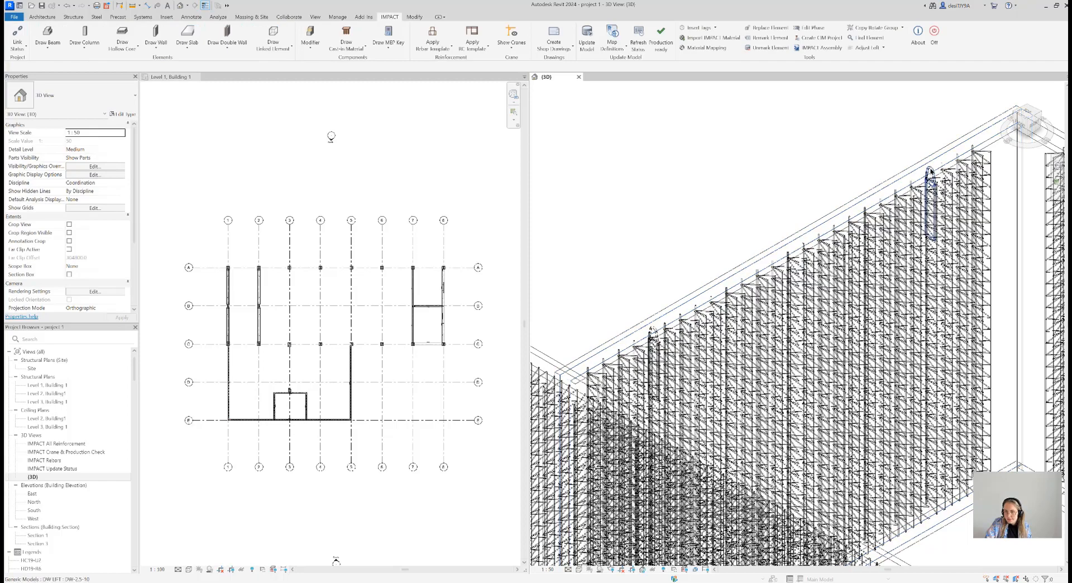
left_click(930, 170)
scroll(936, 332, "down", 5)
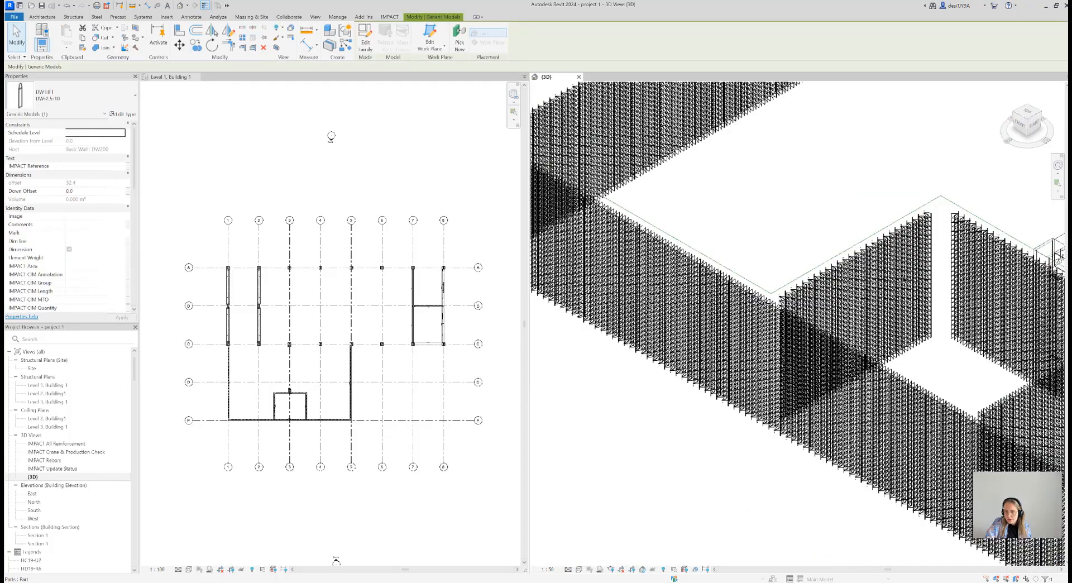
Return the 3D view to the Hidden Line style, switch to the Level 1 plan and clear the lift selection
middle_click_drag(936, 331, 836, 339)
scroll(882, 350, "down", 1)
middle_click_drag(945, 322, 871, 340)
left_click(578, 568)
left_click(597, 527)
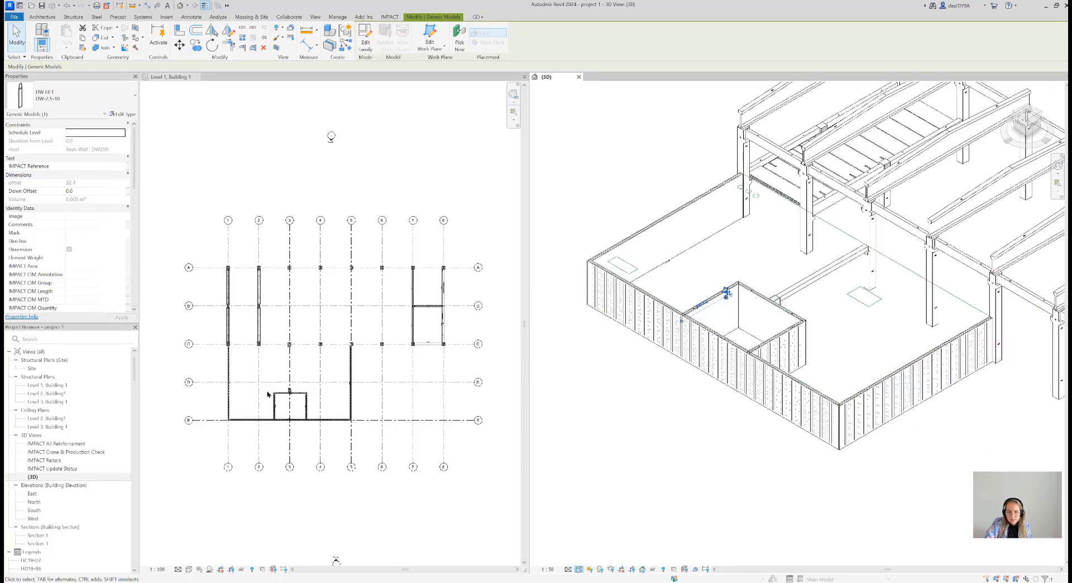
scroll(290, 380, "up", 3)
middle_click_drag(361, 402, 382, 401)
scroll(369, 399, "down", 2)
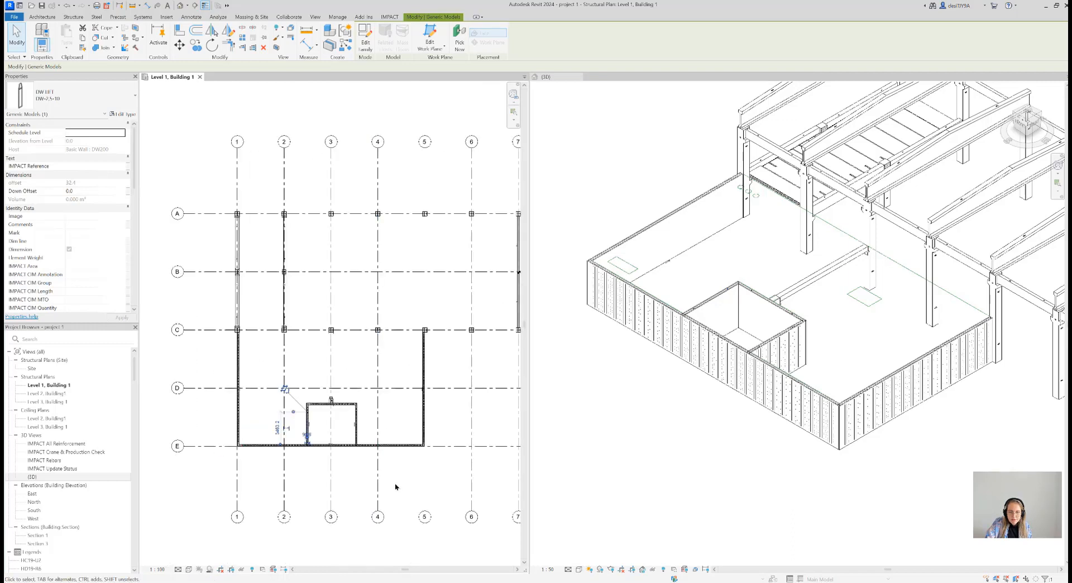
left_click(410, 501)
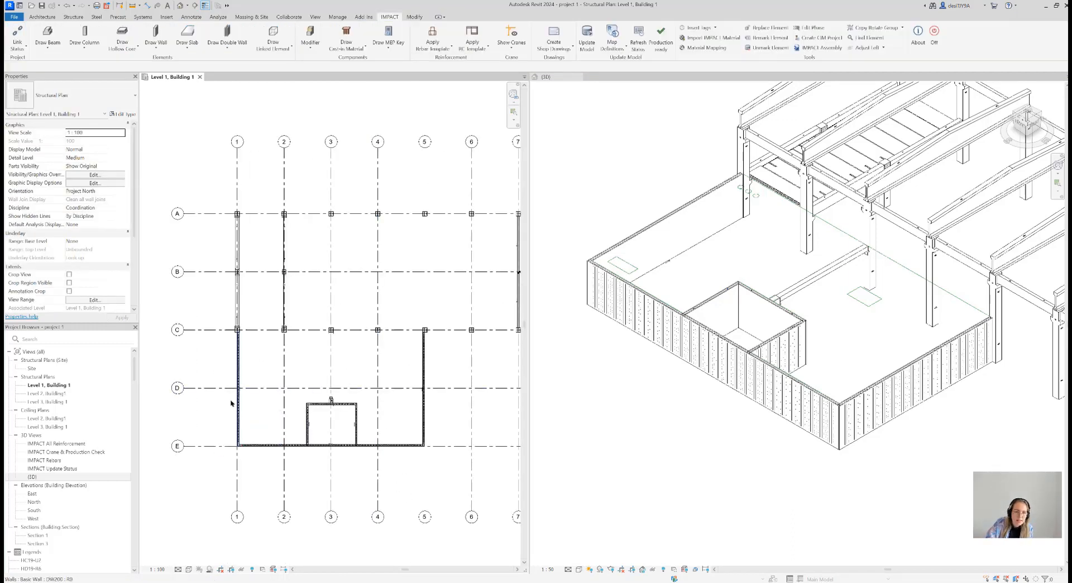
left_click(228, 45)
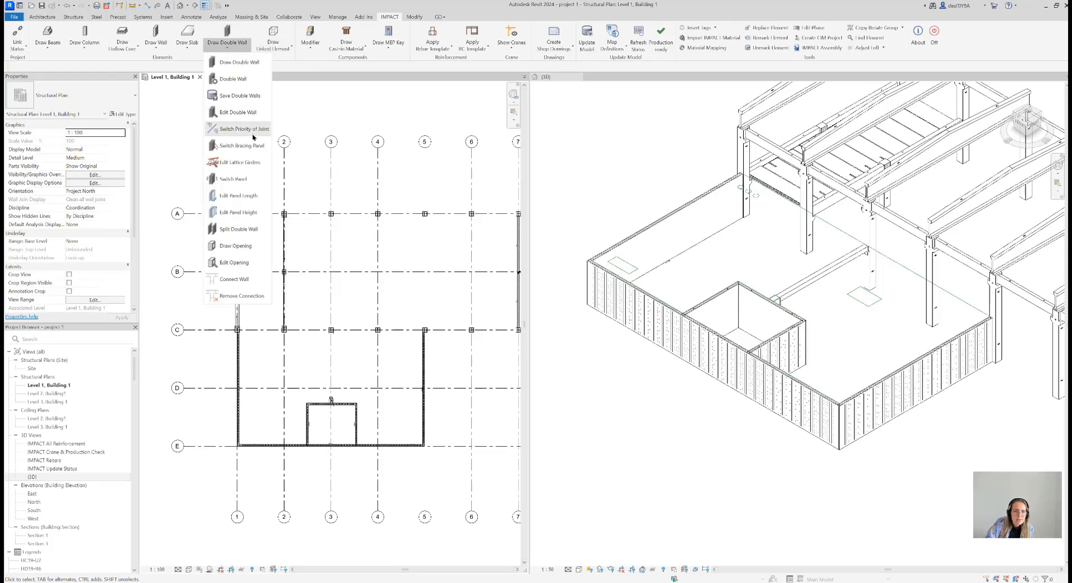
left_click(241, 234)
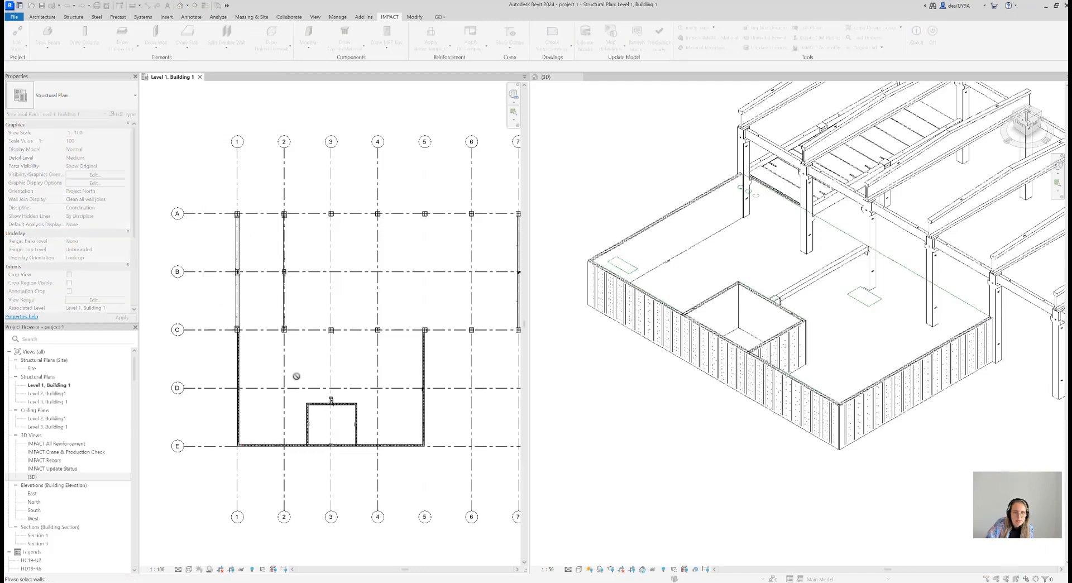
left_click(271, 445)
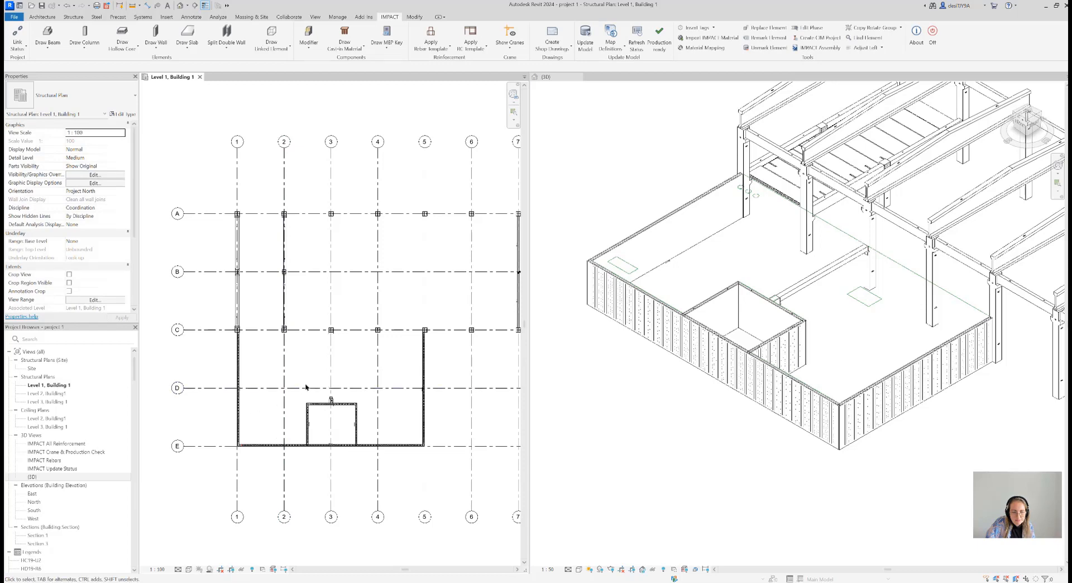
left_click(284, 411)
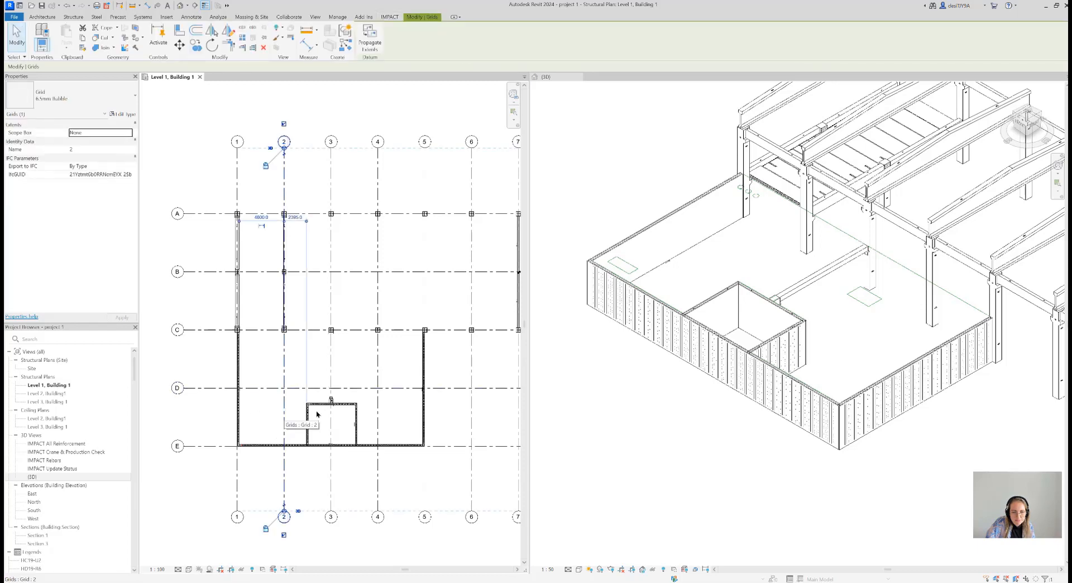
left_click(332, 379)
left_click(378, 374)
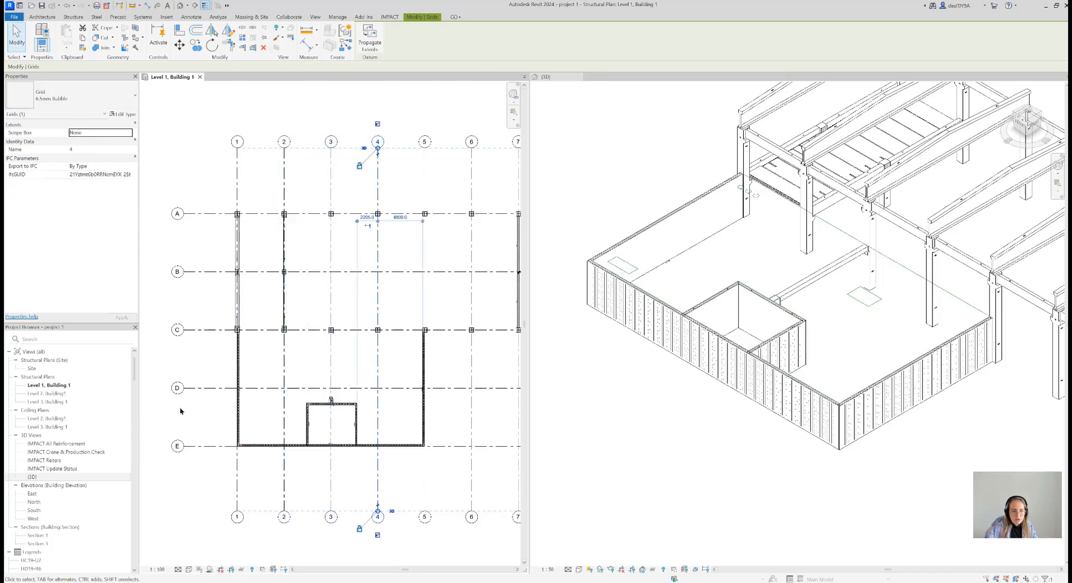
key("Escape")
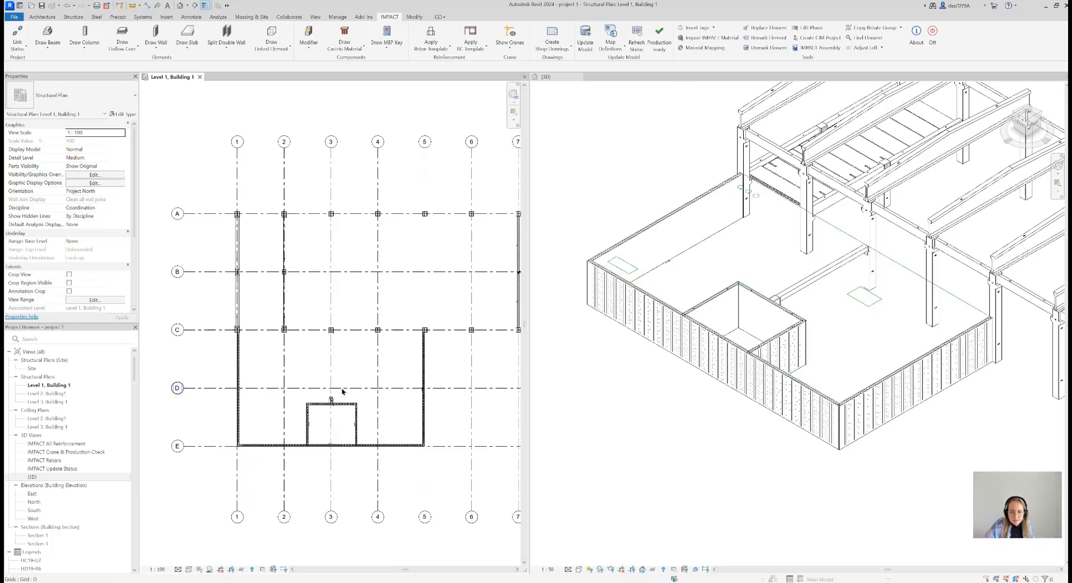
Run Split Double Wall on the outer wall along grid line E, with split locations at grid lines 2, 3 and 4
scroll(314, 420, "up", 1)
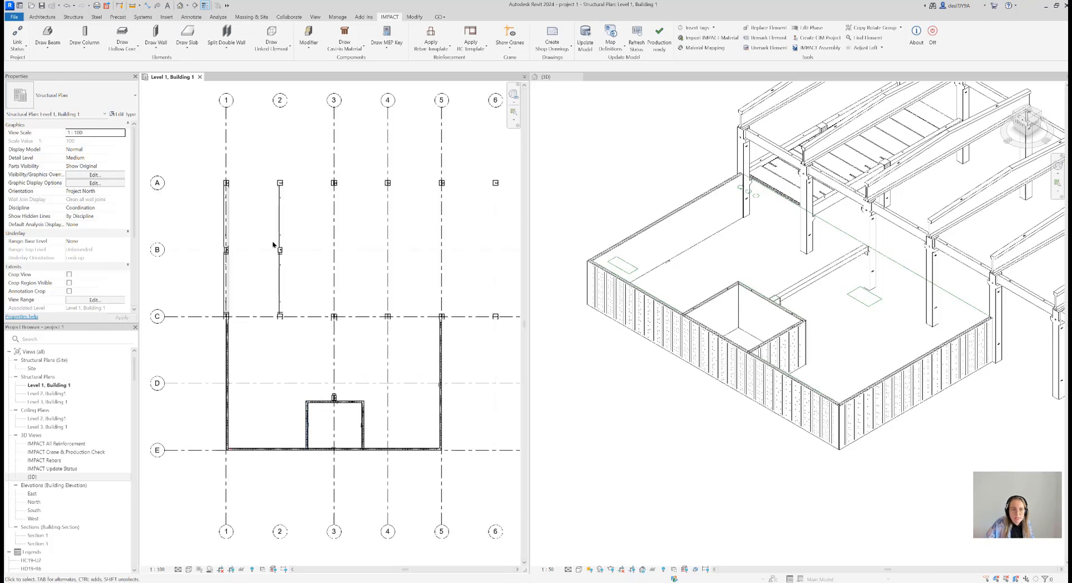
left_click(226, 35)
left_click(301, 450)
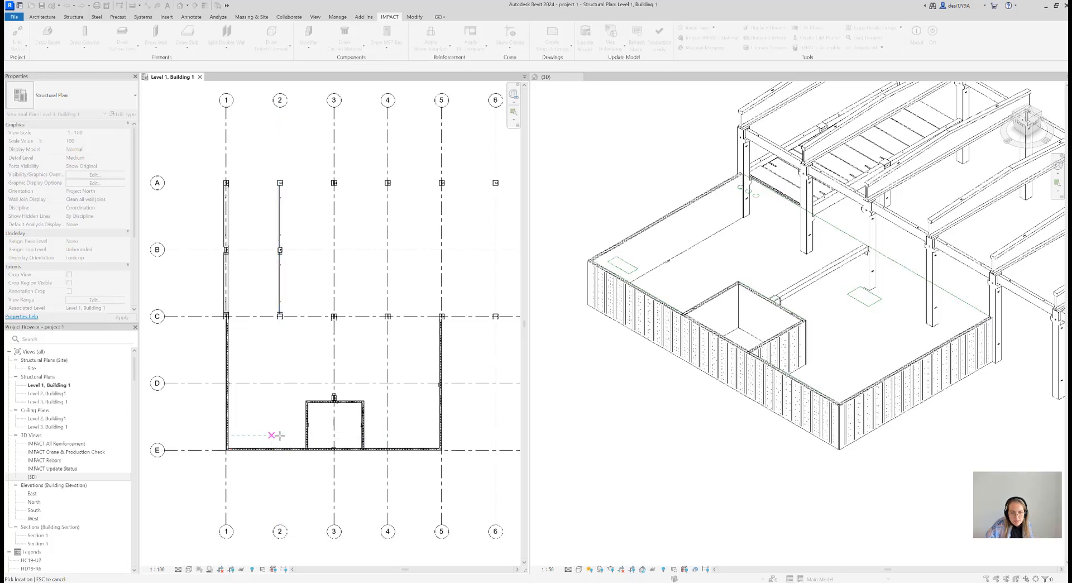
key("Escape")
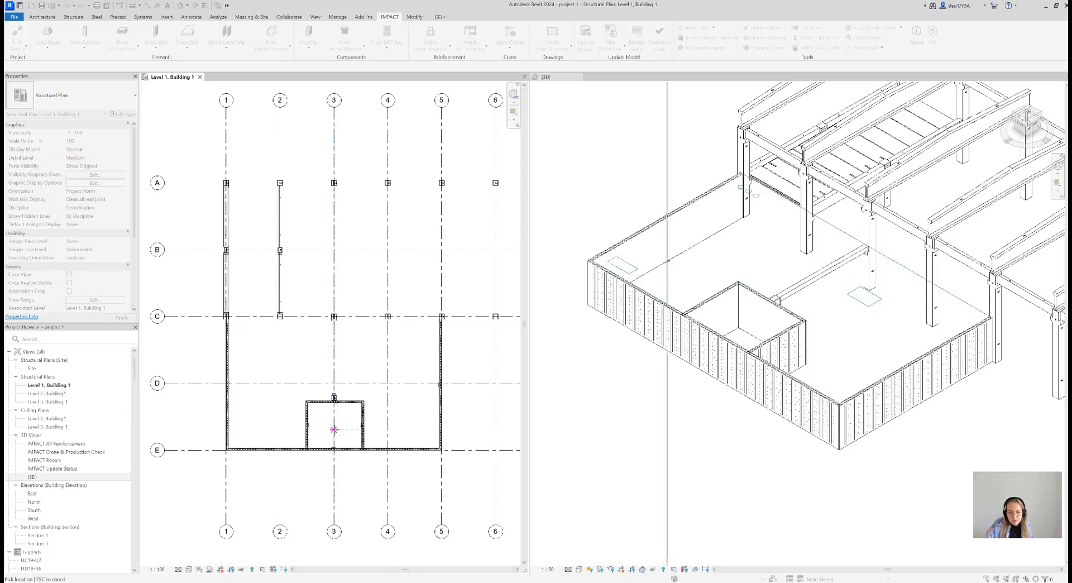
left_click(334, 429)
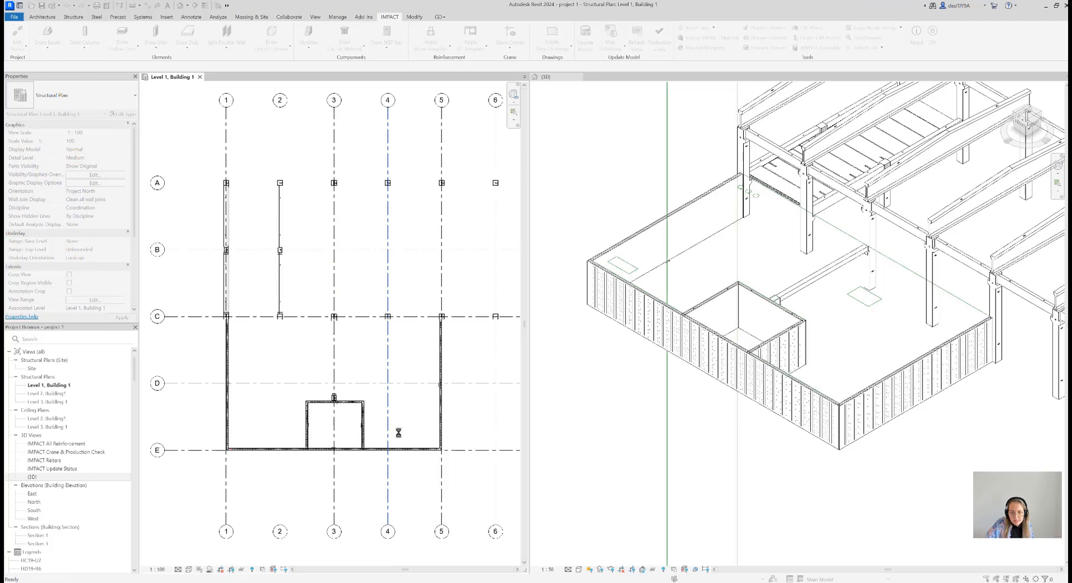
left_click(304, 330)
Set the gap between the split wall panels to 10 and update the lifts of each changed panel
left_click_drag(524, 237, 505, 243)
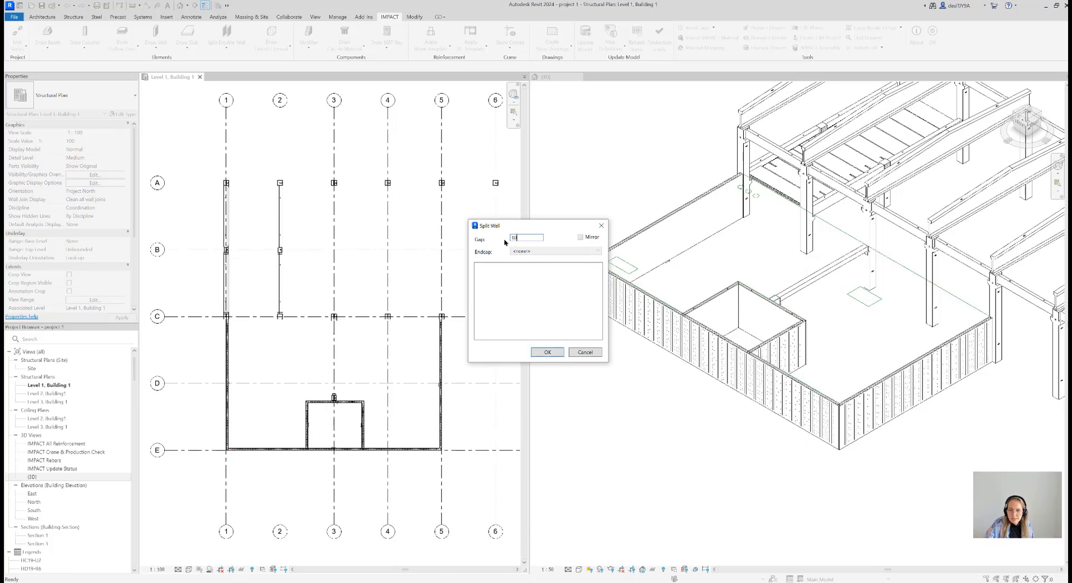
type("10")
left_click(546, 352)
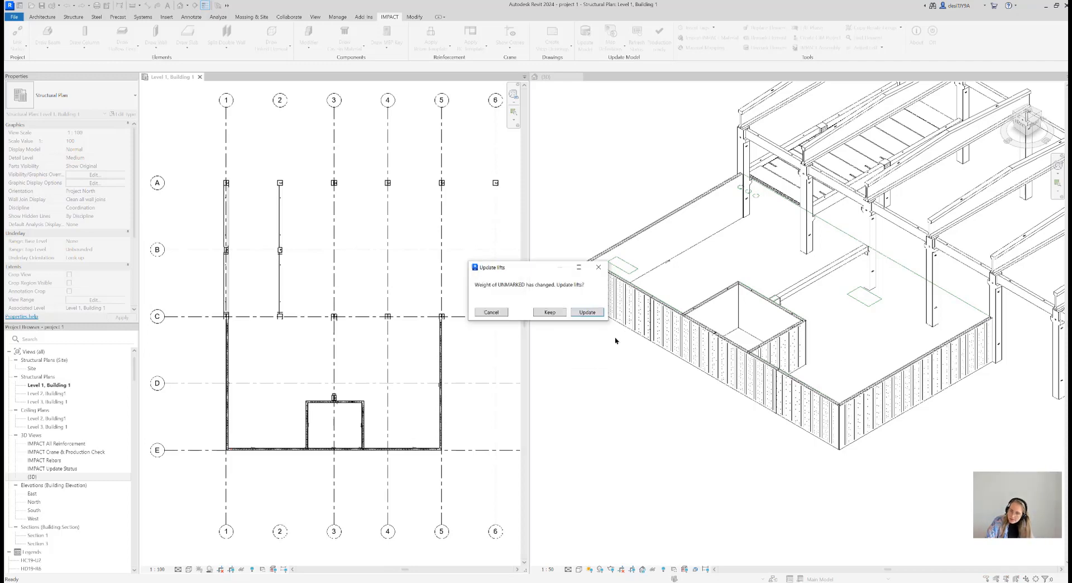
left_click(602, 315)
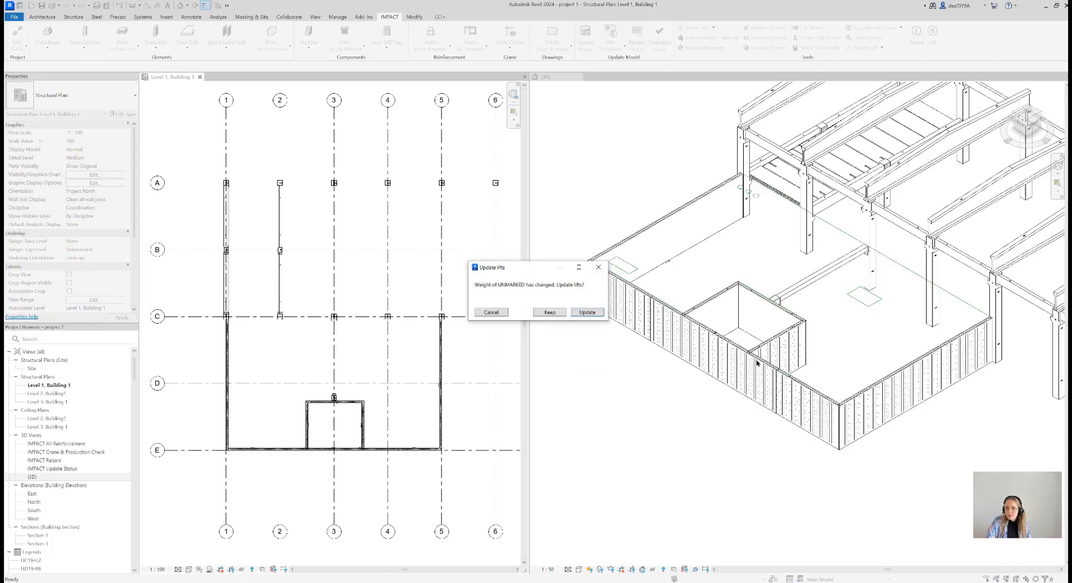
left_click(588, 314)
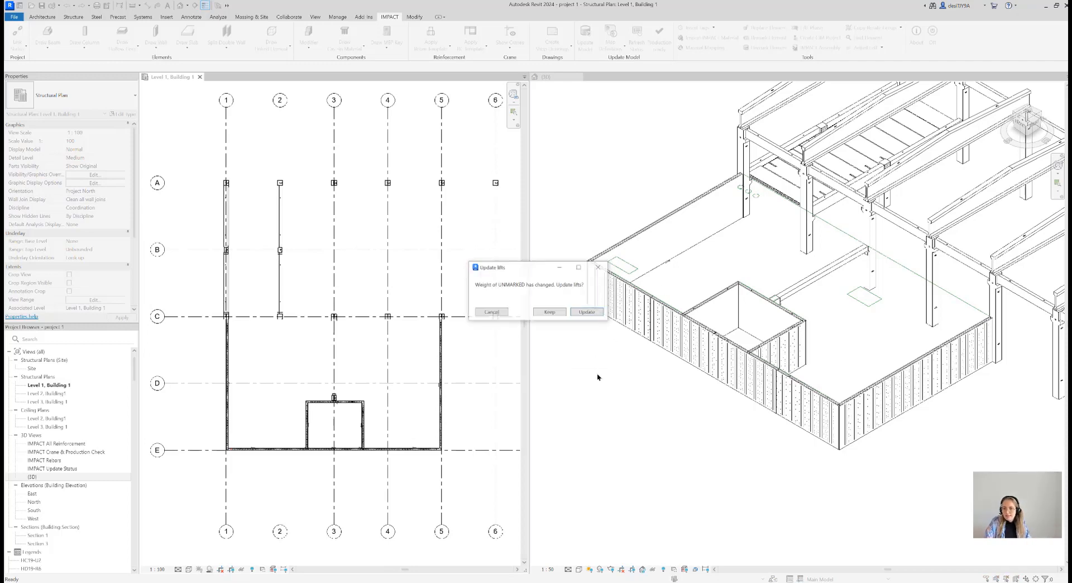
left_click(587, 313)
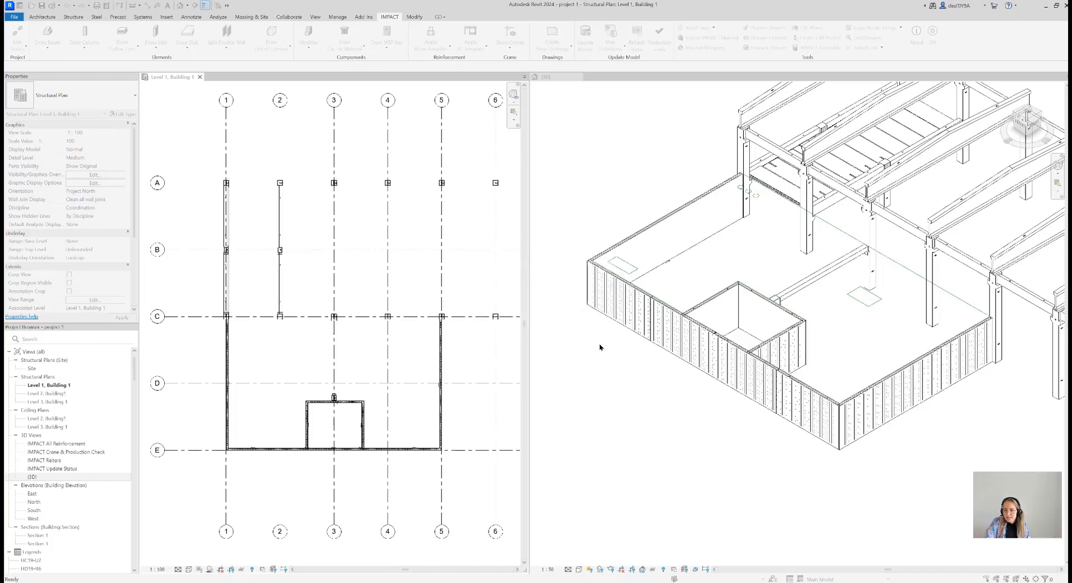
left_click(593, 314)
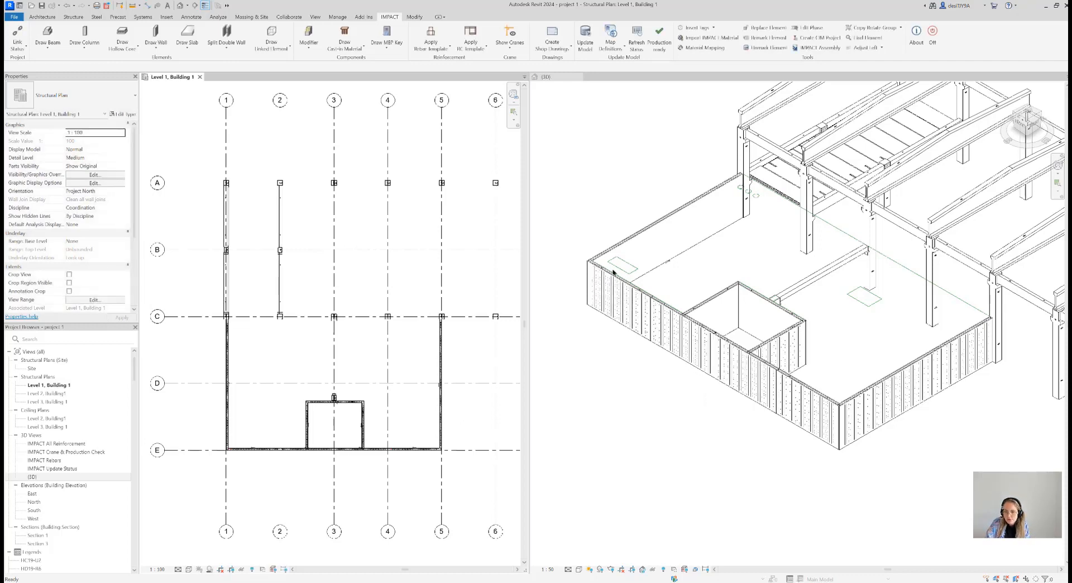
Examine the panel joints and lifts along the split outer wall on grid line E in the 3D view
scroll(612, 271, "up", 8)
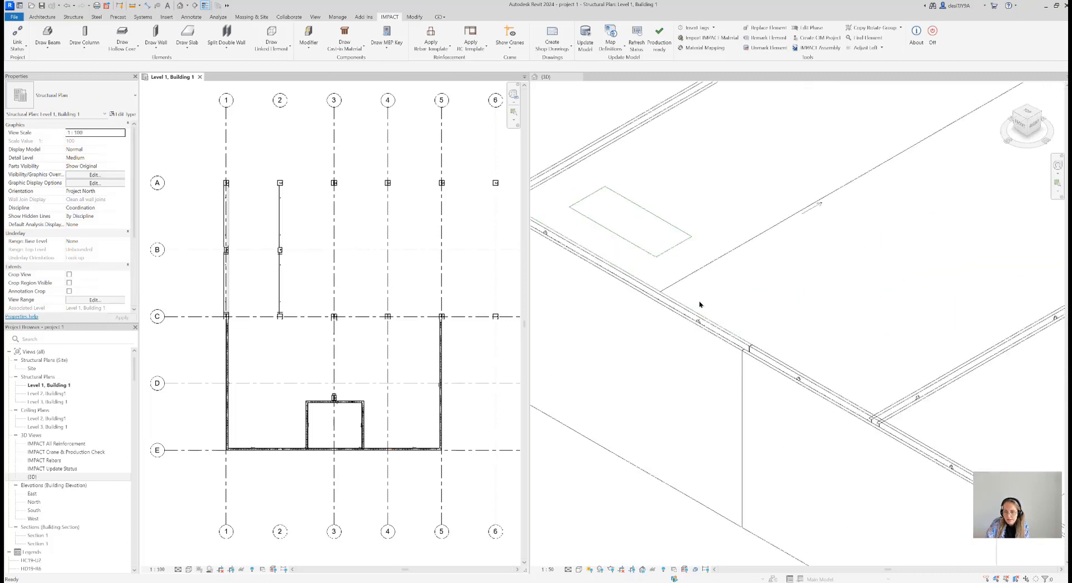
scroll(667, 331, "up", 3)
left_click(658, 331)
left_click(658, 329)
left_click(684, 286)
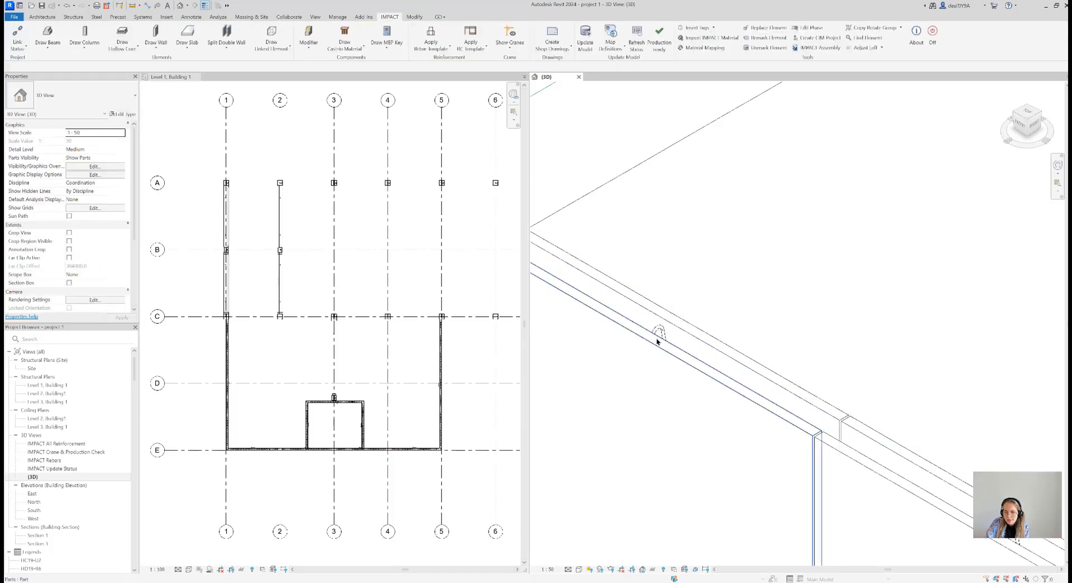
scroll(671, 330, "down", 5)
scroll(777, 381, "up", 5)
scroll(778, 400, "down", 3)
left_click(775, 413)
scroll(779, 402, "down", 4)
key("Escape")
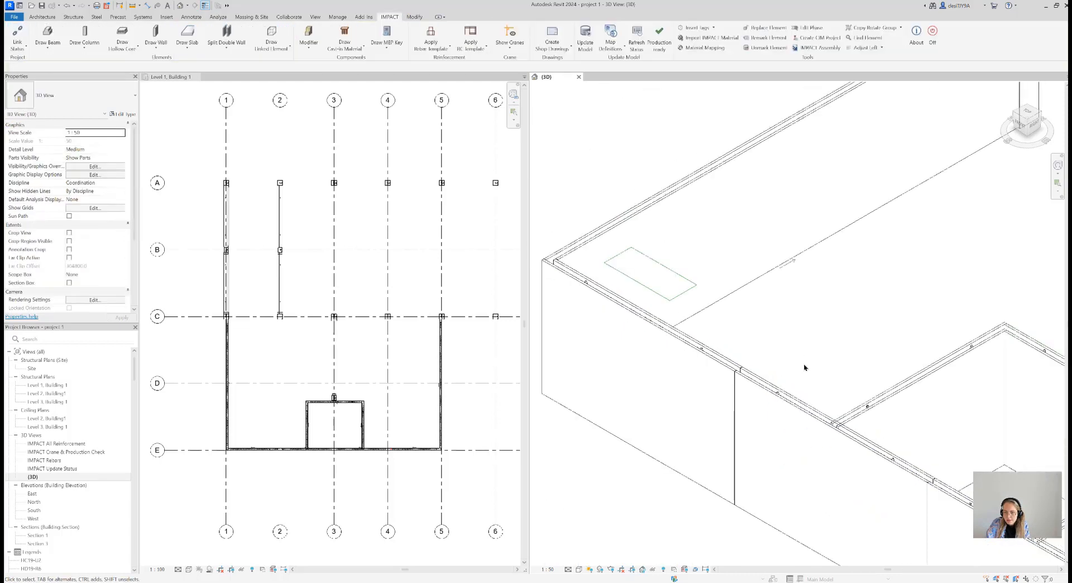
scroll(803, 366, "down", 5)
middle_click_drag(754, 464, 680, 459)
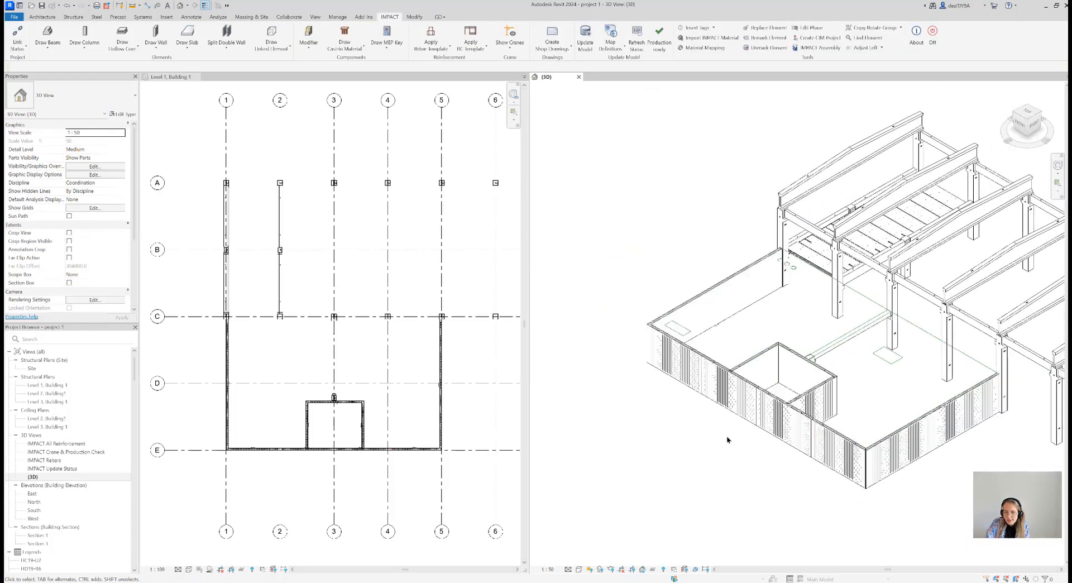
Run Split Double Wall on the outer wall along grid line 1, splitting it at grid line D and updating the lifts of the changed panels
left_click(291, 349)
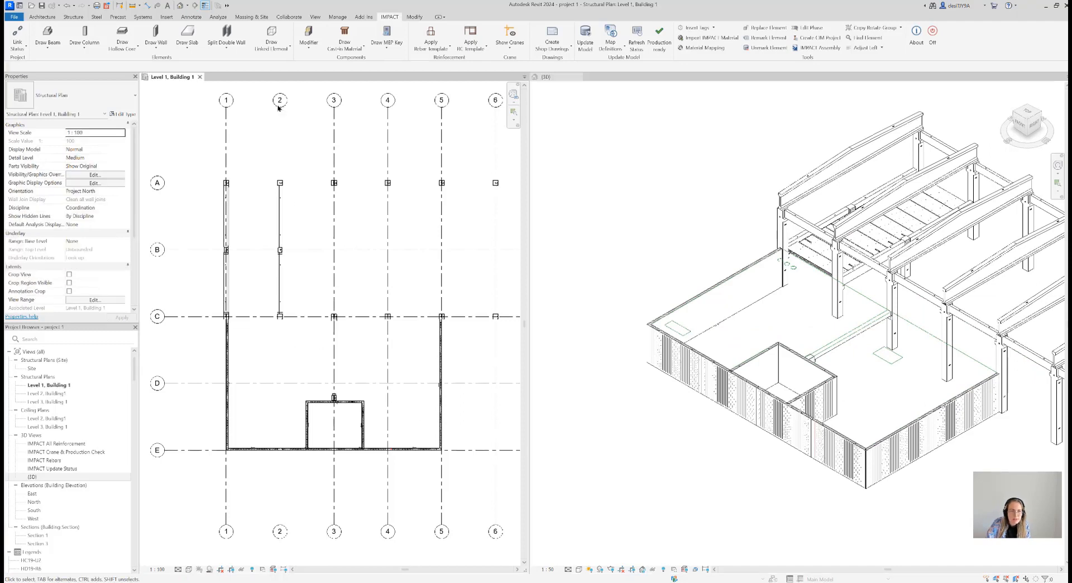
left_click(234, 31)
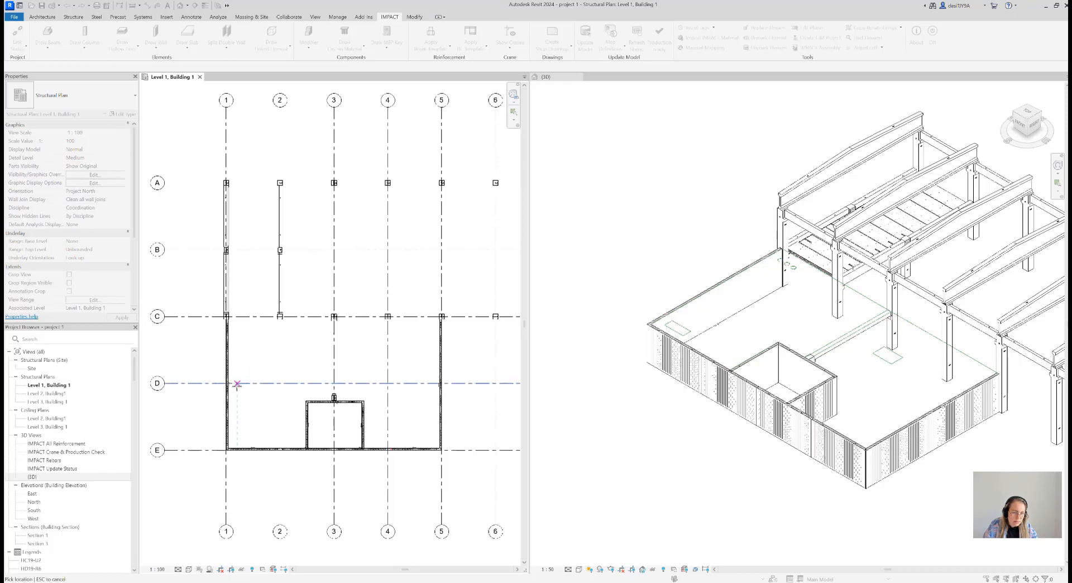
left_click(217, 383)
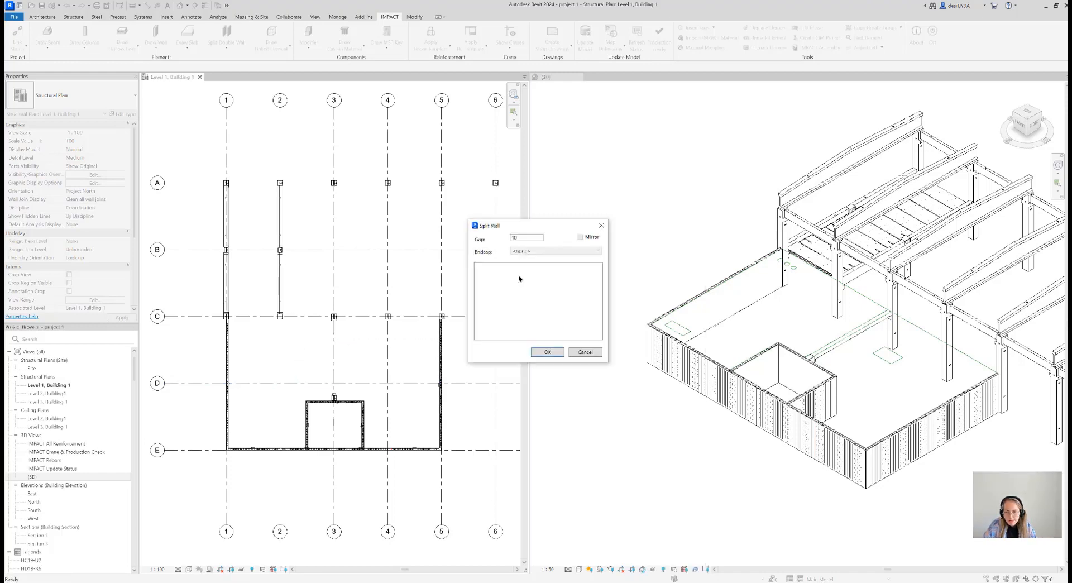
left_click(547, 352)
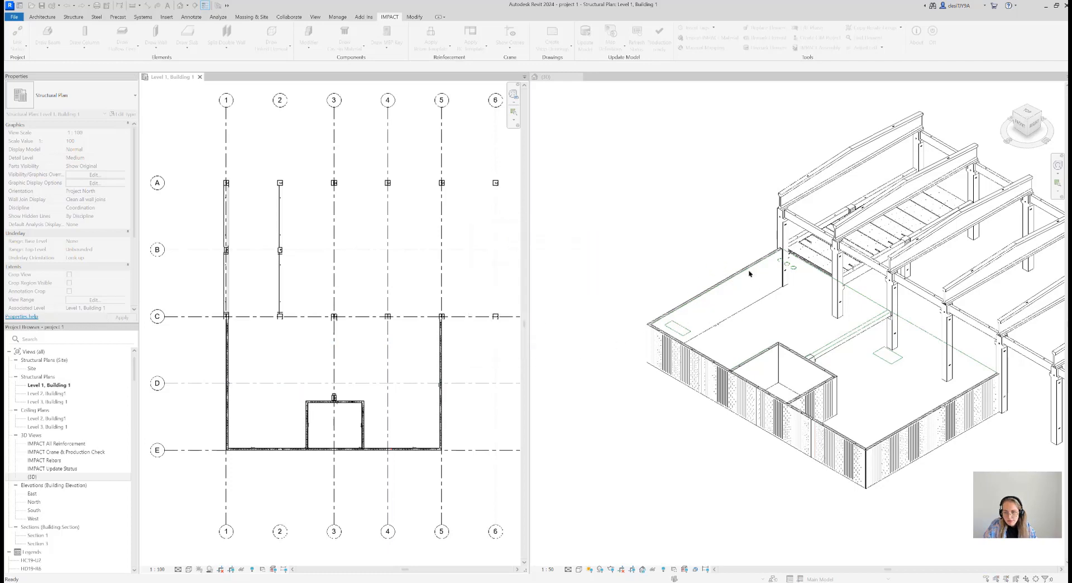
left_click(593, 314)
left_click(600, 314)
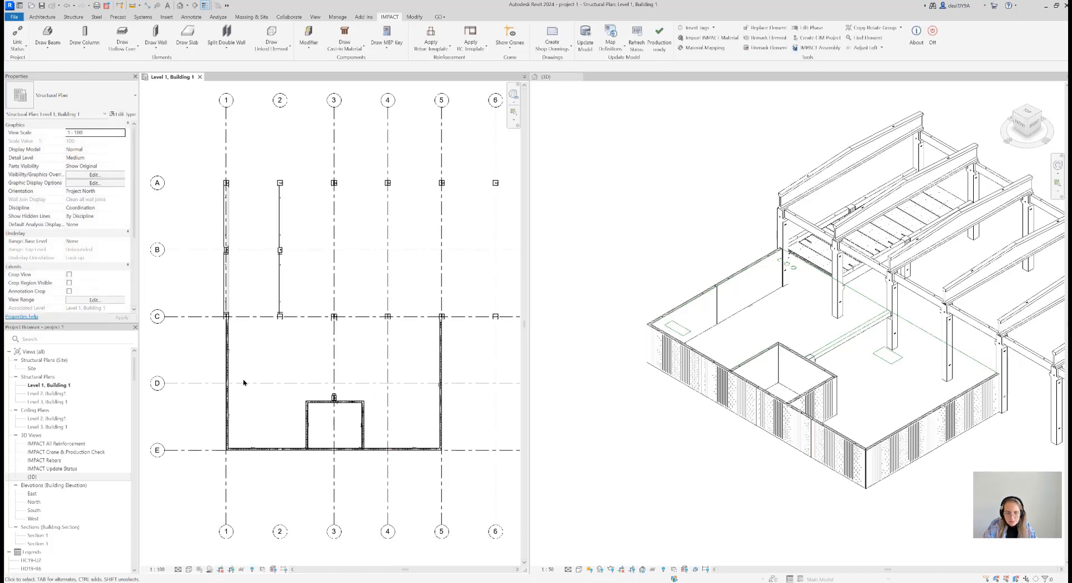
Split the outer double wall along grid line 5 at grid line D and update the lifts of the changed panels
left_click(236, 48)
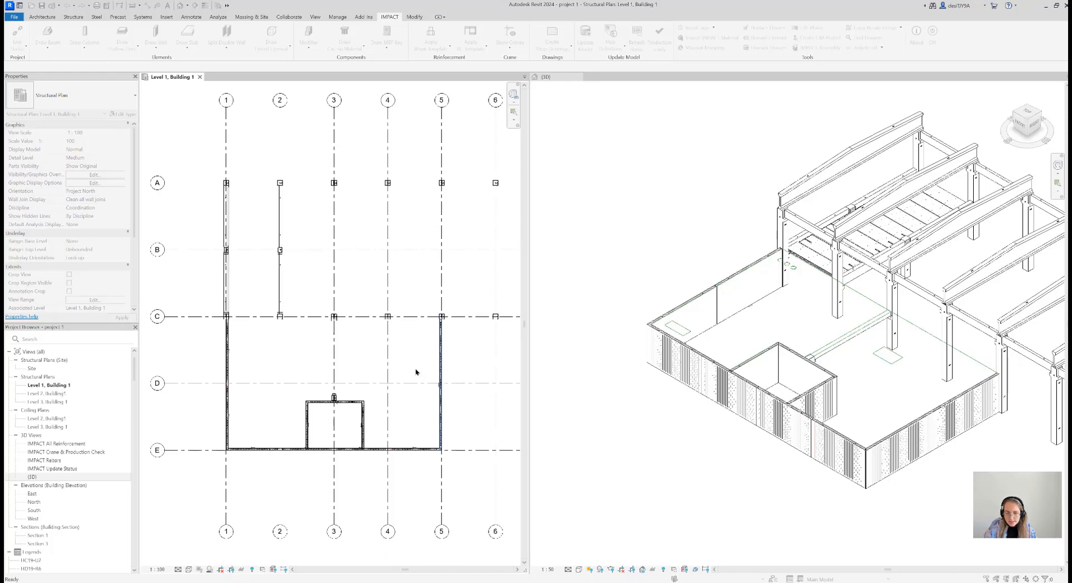
key("Escape")
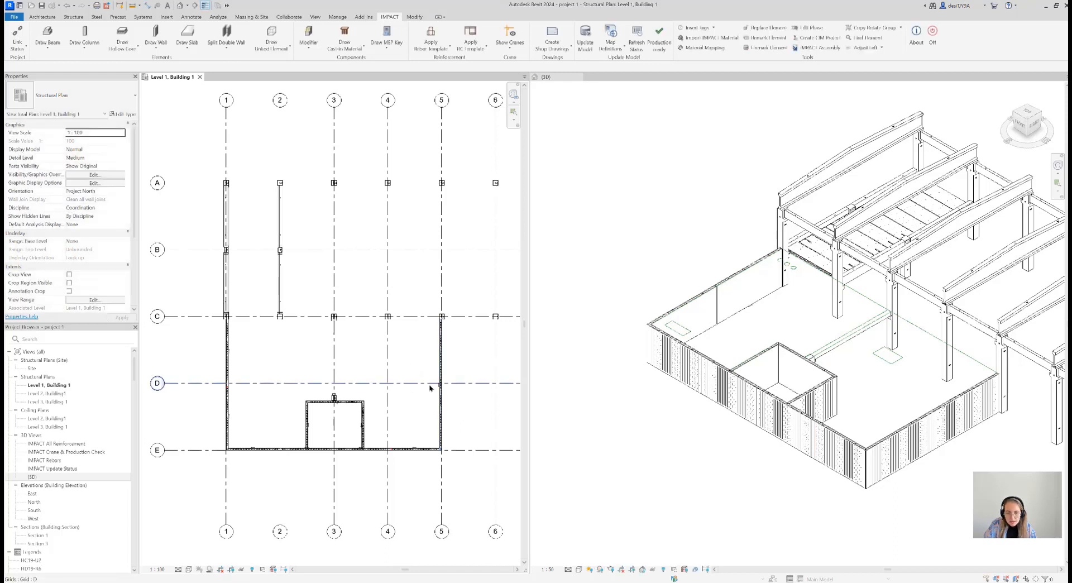
left_click(226, 35)
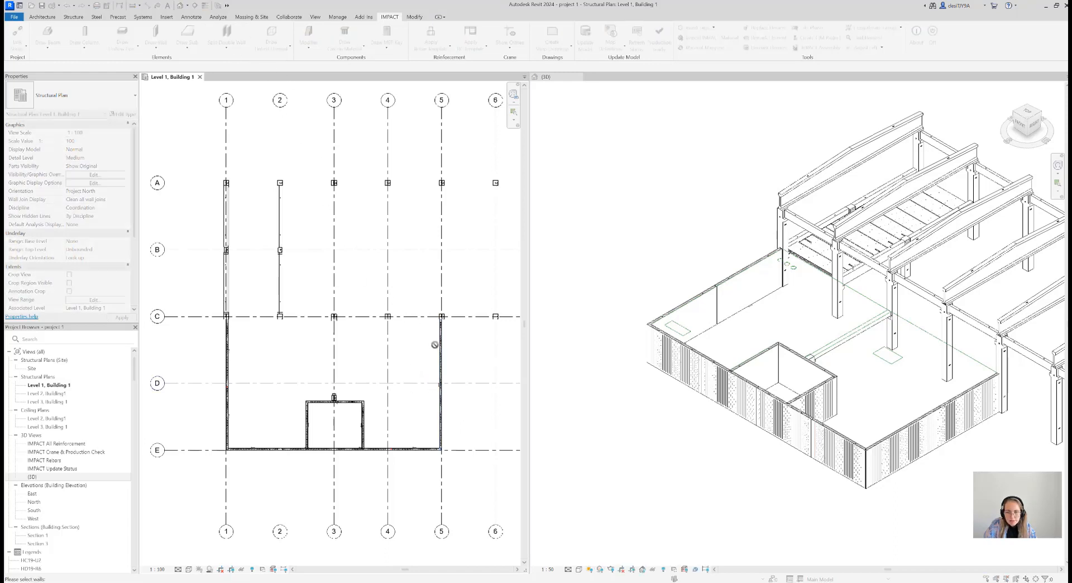
left_click(425, 384)
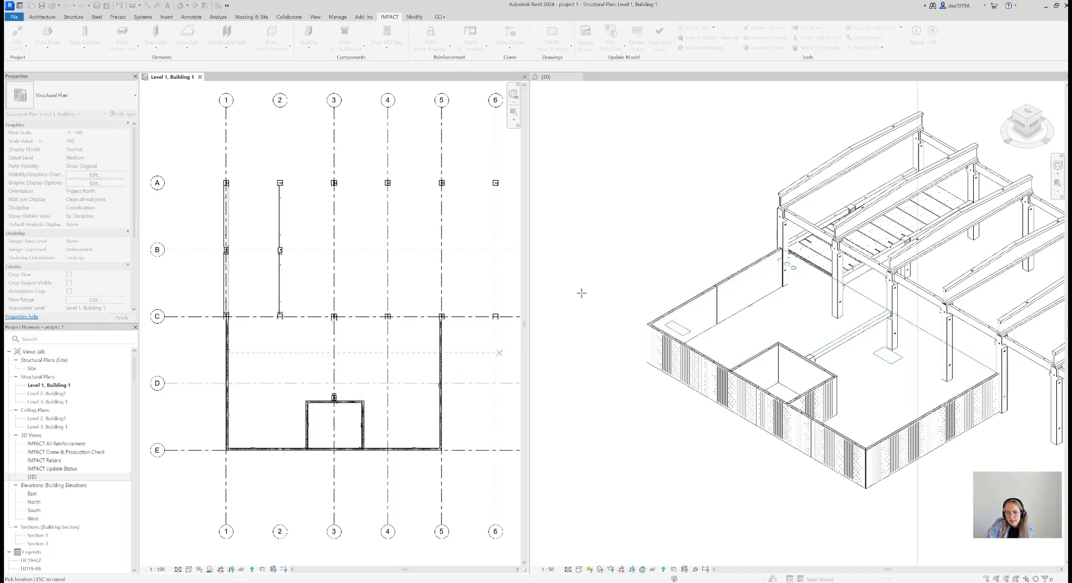
left_click(421, 380)
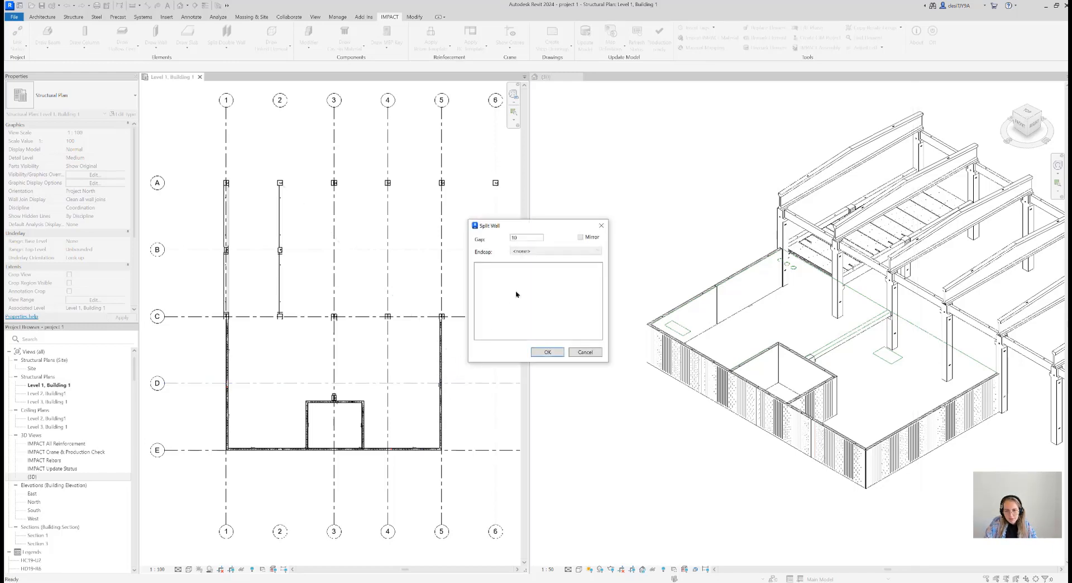
left_click(548, 352)
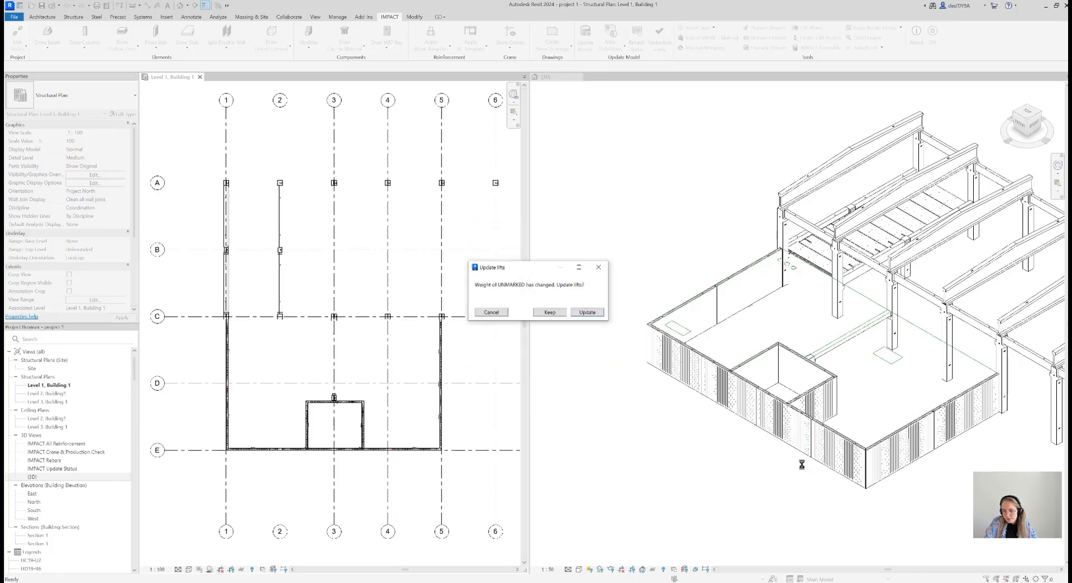
left_click(579, 312)
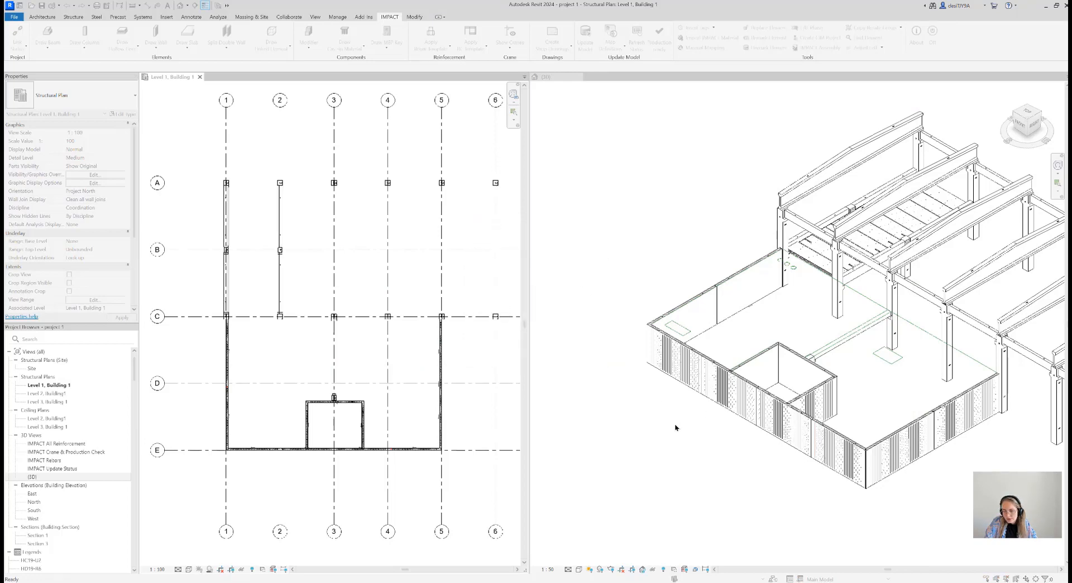
left_click(597, 314)
left_click(581, 298)
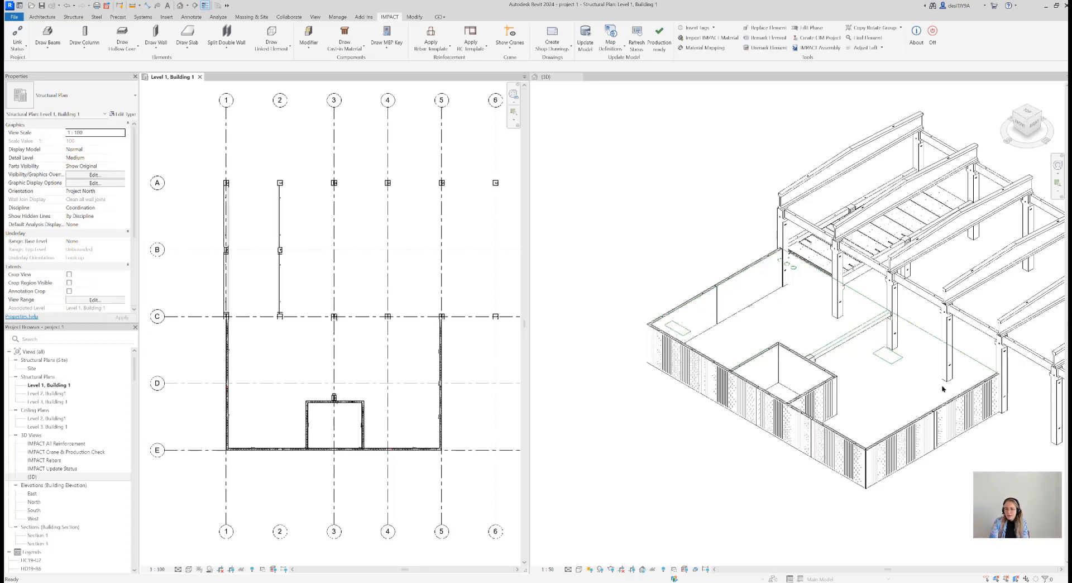
Inspect the split walls in 3D, switching the view to Wireframe to examine the lattice girders beside the panel joints
left_click(958, 451)
scroll(959, 451, "up", 6)
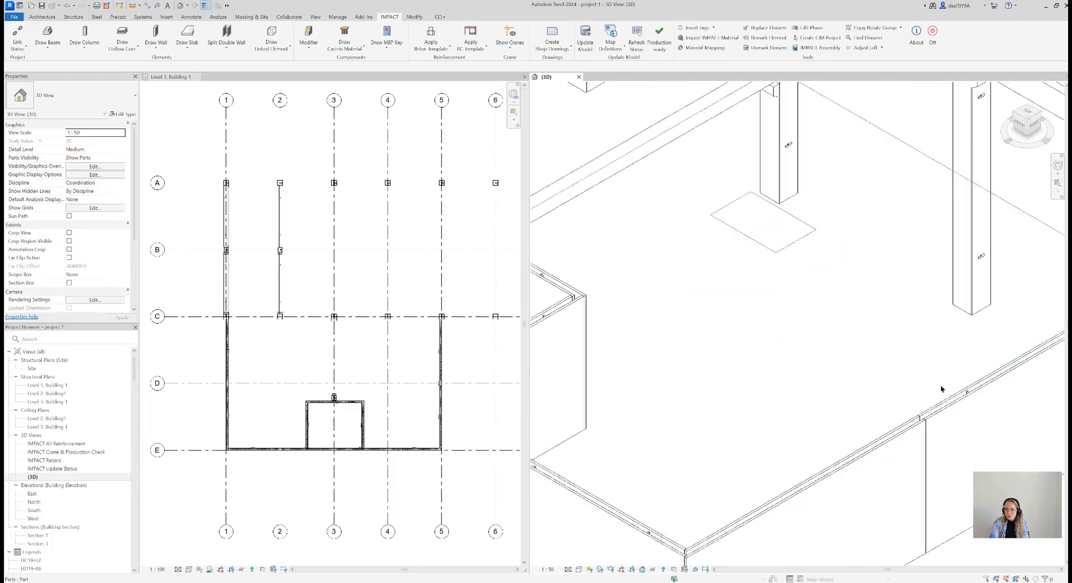
scroll(926, 365, "down", 8)
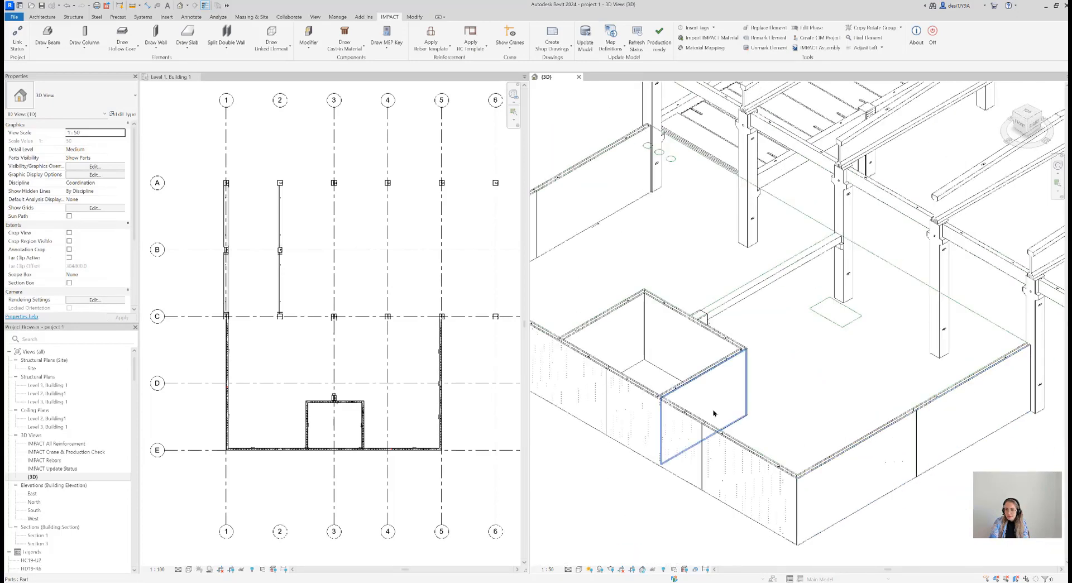
scroll(844, 435, "up", 4)
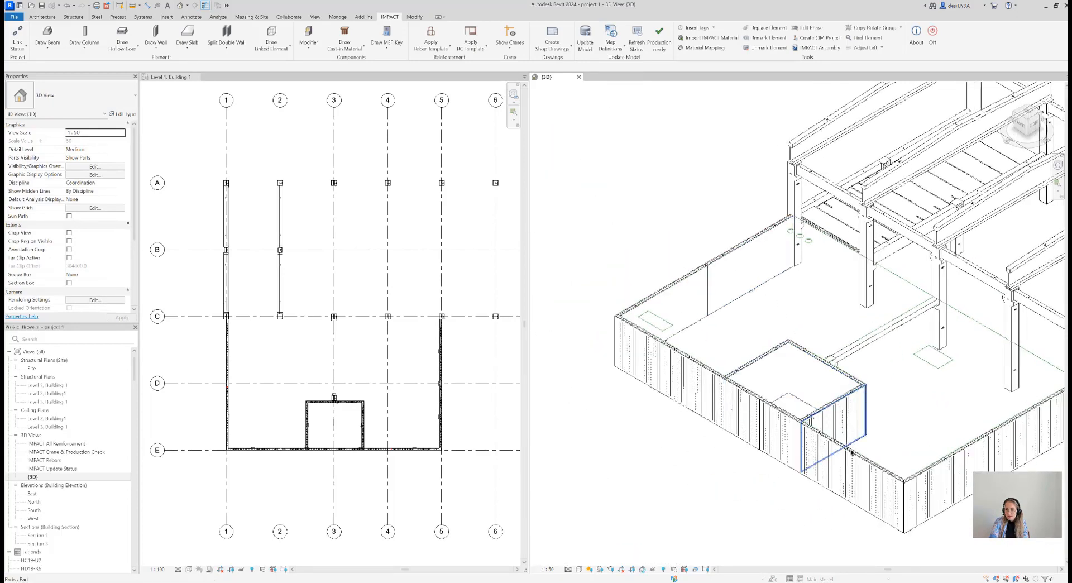
middle_click_drag(880, 460, 856, 508)
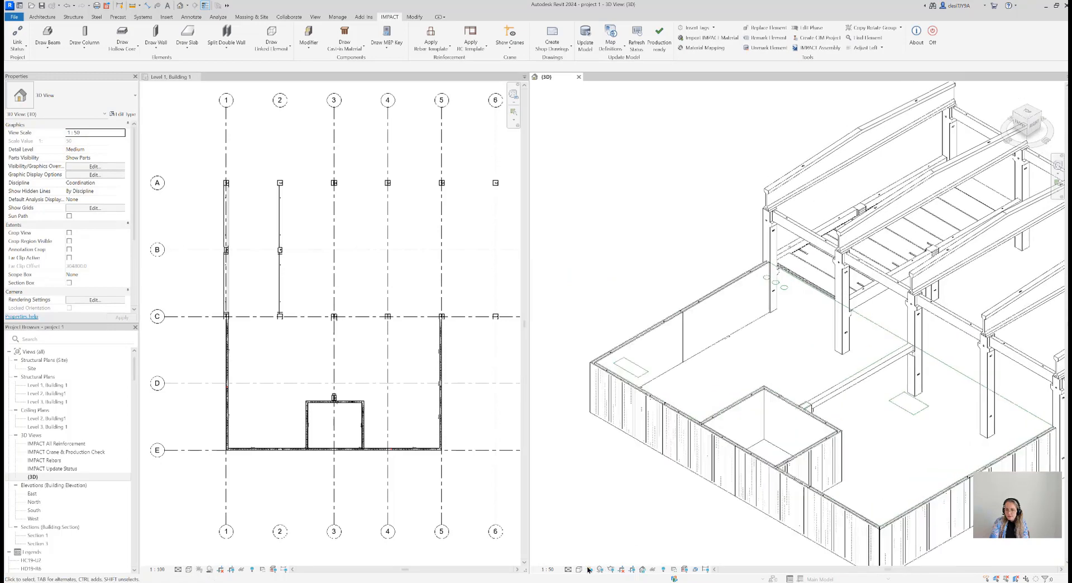
left_click(579, 567)
left_click(603, 522)
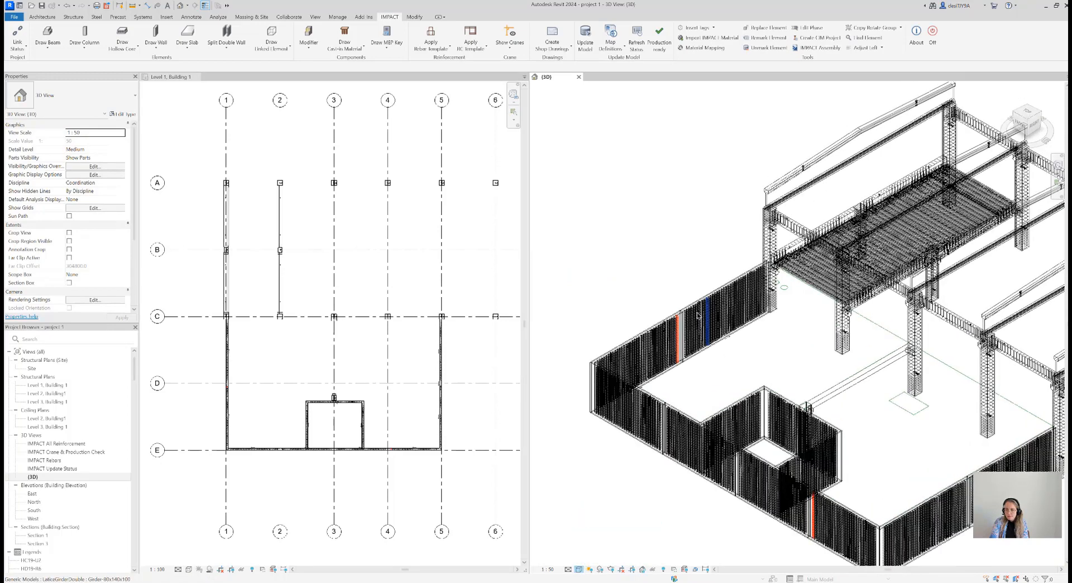
scroll(695, 306, "up", 6)
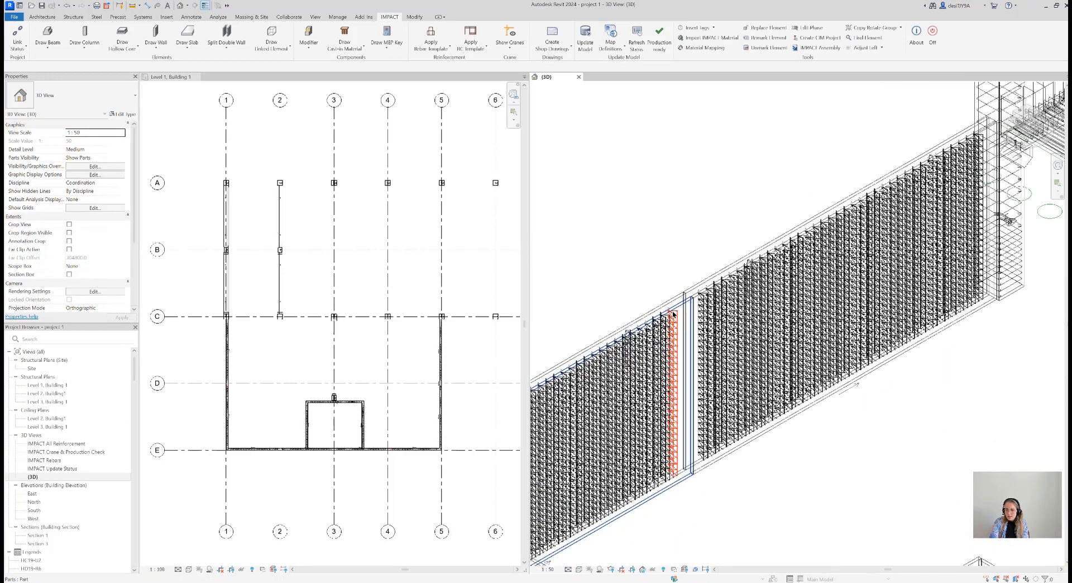
scroll(665, 314, "up", 2)
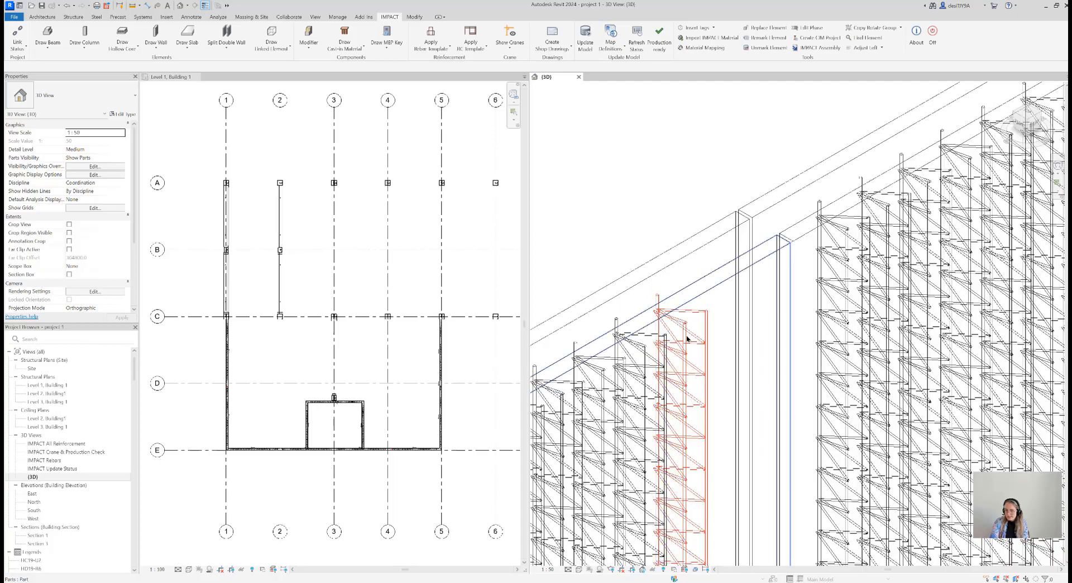
scroll(687, 338, "down", 8)
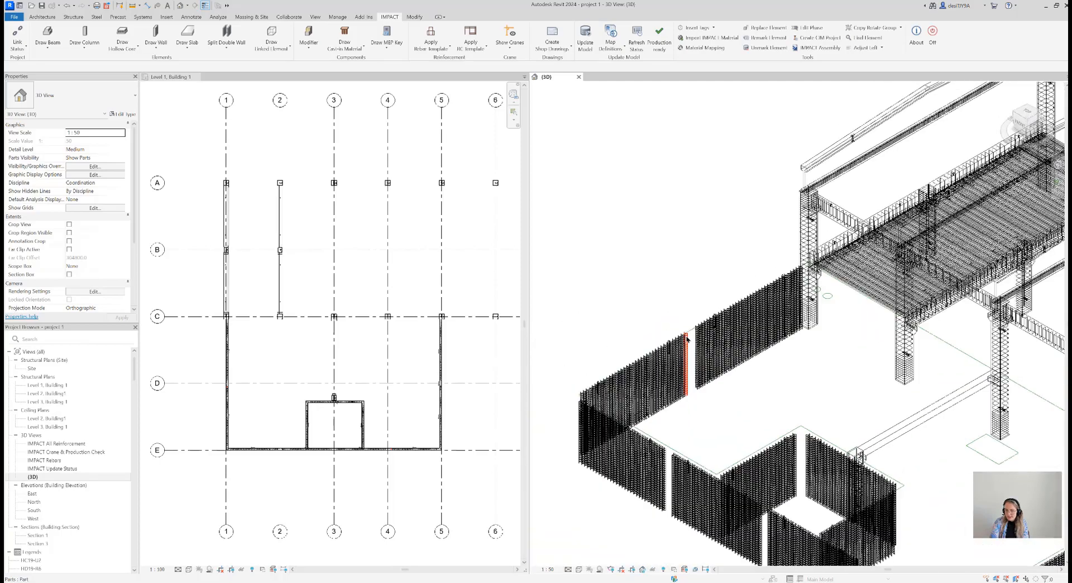
scroll(687, 338, "down", 3)
scroll(780, 500, "up", 5)
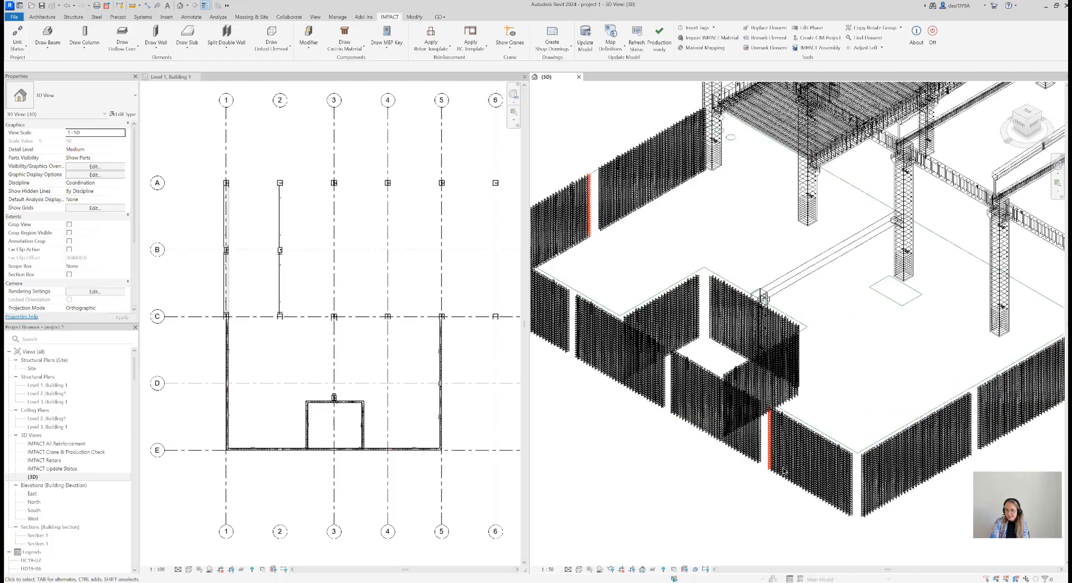
scroll(783, 479, "up", 1)
scroll(736, 477, "down", 4)
scroll(736, 480, "down", 1)
middle_click_drag(693, 430, 698, 440)
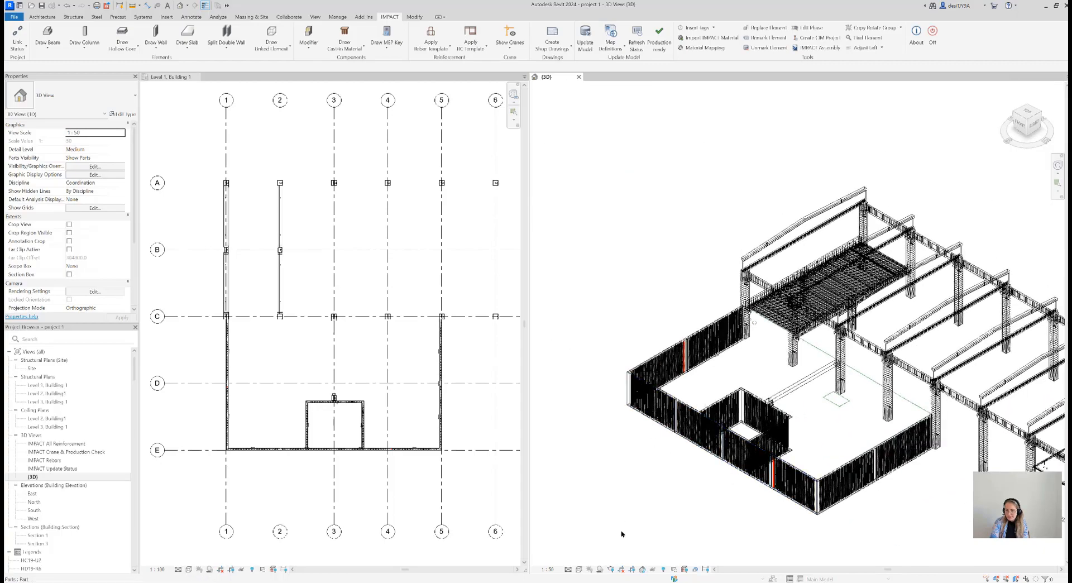
Return the 3D view to the Hidden Line style and turn it to another corner to inspect the recess walls and their connections
left_click(579, 569)
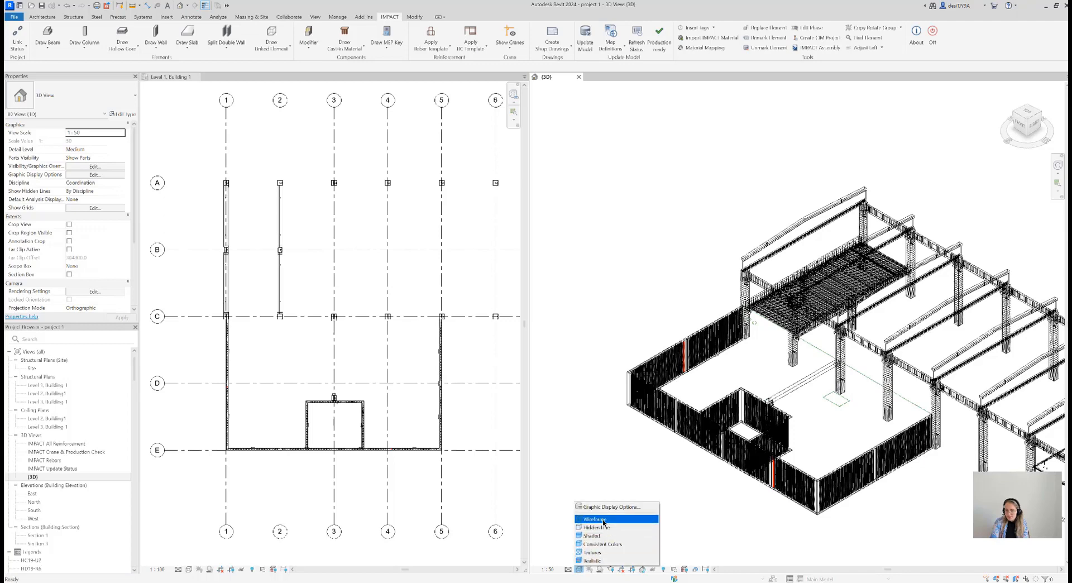
left_click(603, 528)
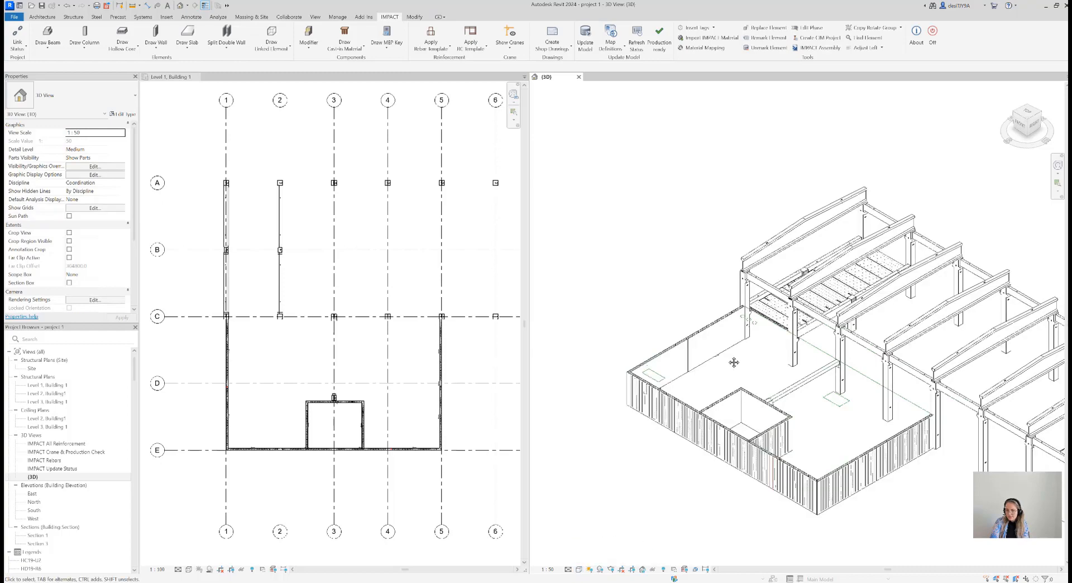
scroll(612, 394, "up", 6)
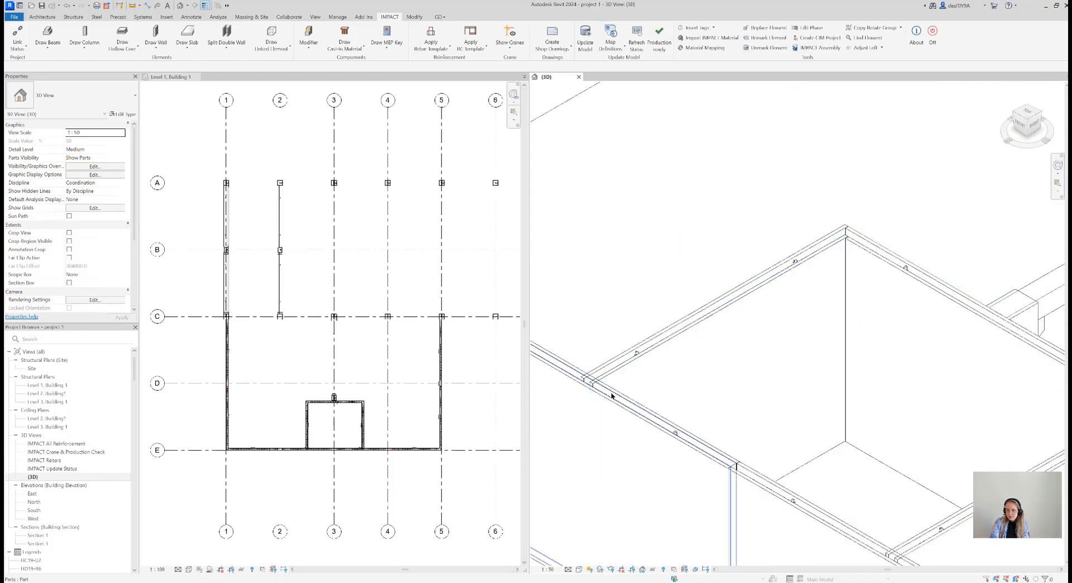
scroll(612, 394, "up", 3)
scroll(609, 406, "down", 8)
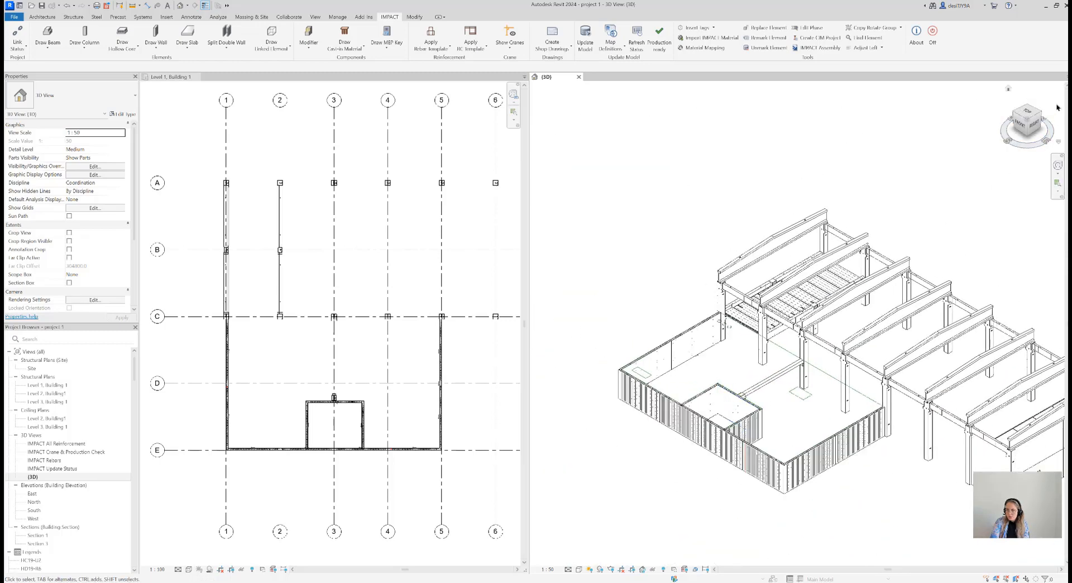
left_click(1040, 113)
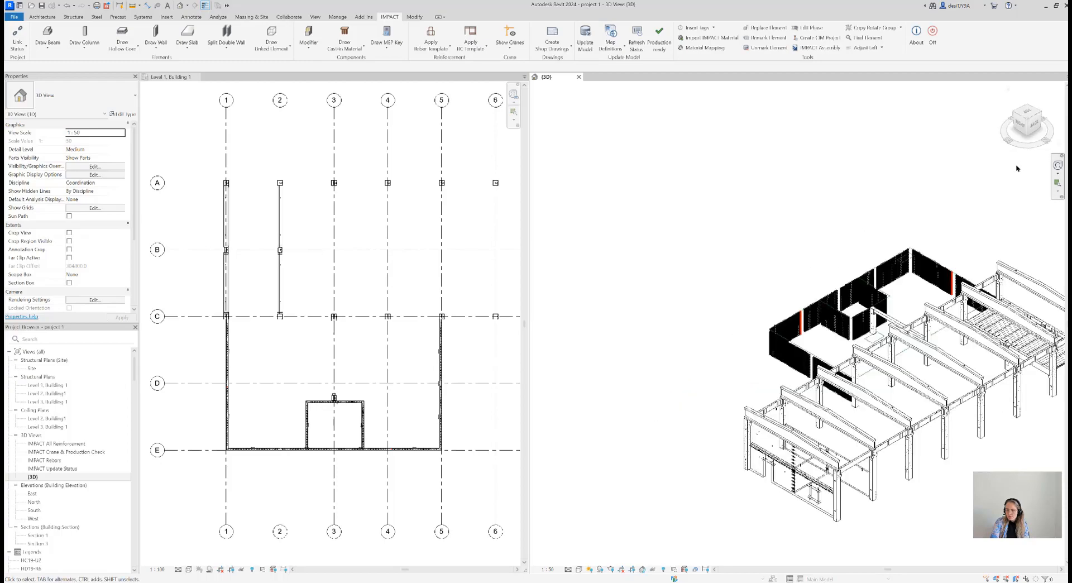
scroll(826, 212, "up", 8)
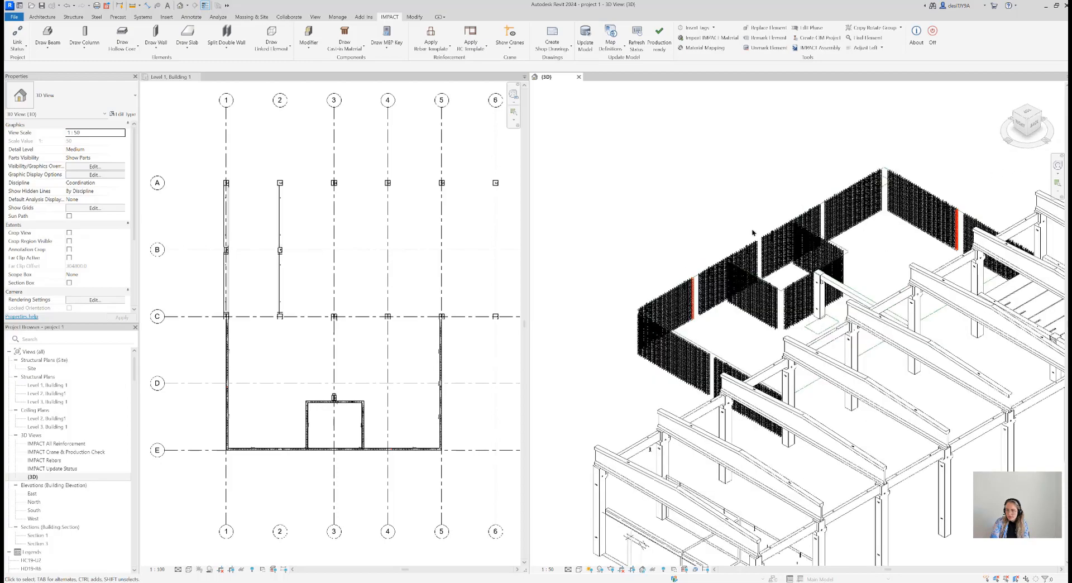
middle_click_drag(784, 195, 813, 186)
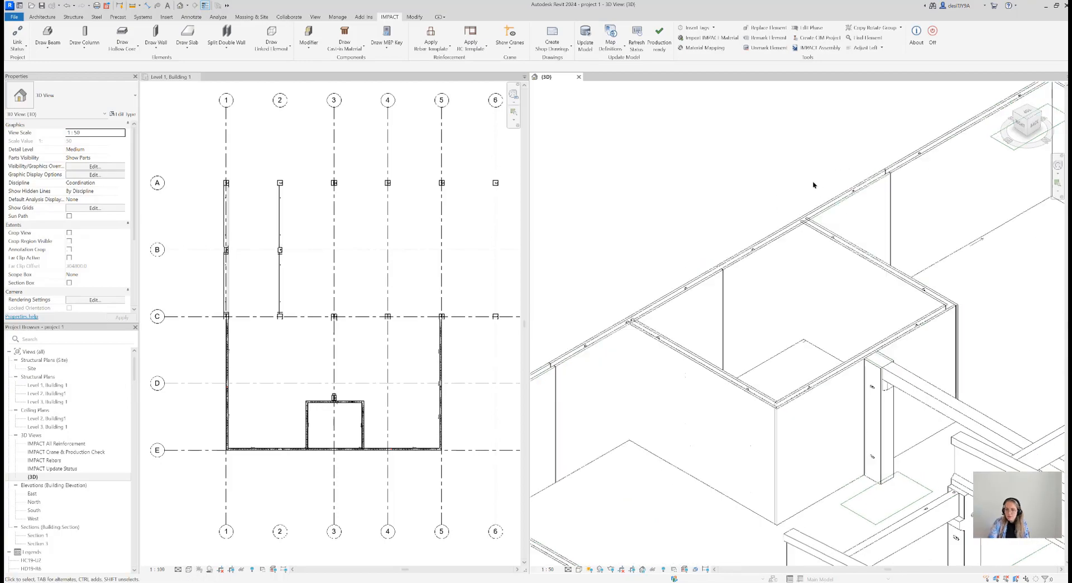
Start Connect Wall on one recess side wall and the outer double-wall panels it meets along grid line E
left_click(226, 40)
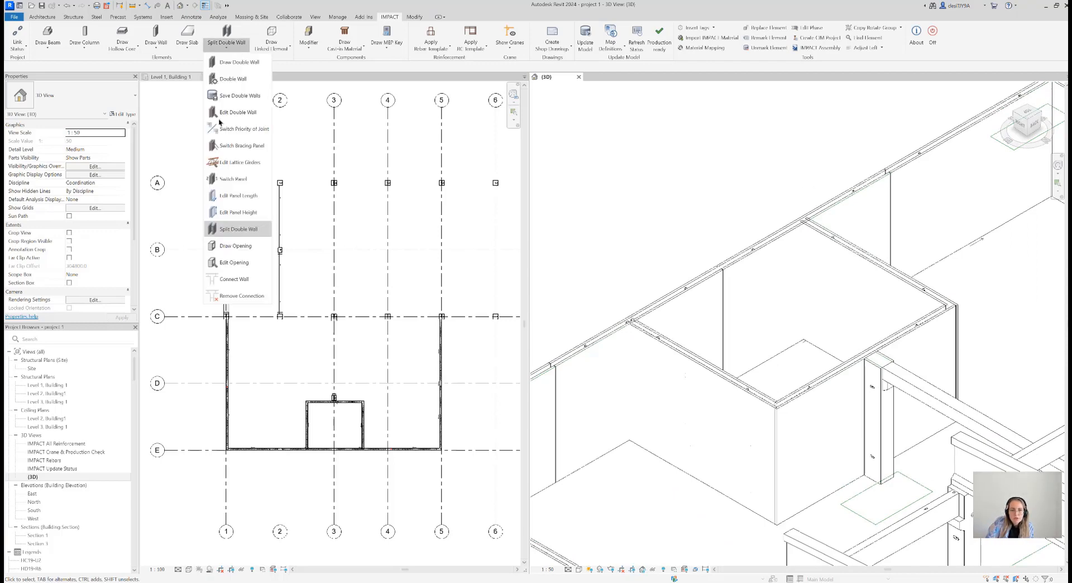
left_click(242, 281)
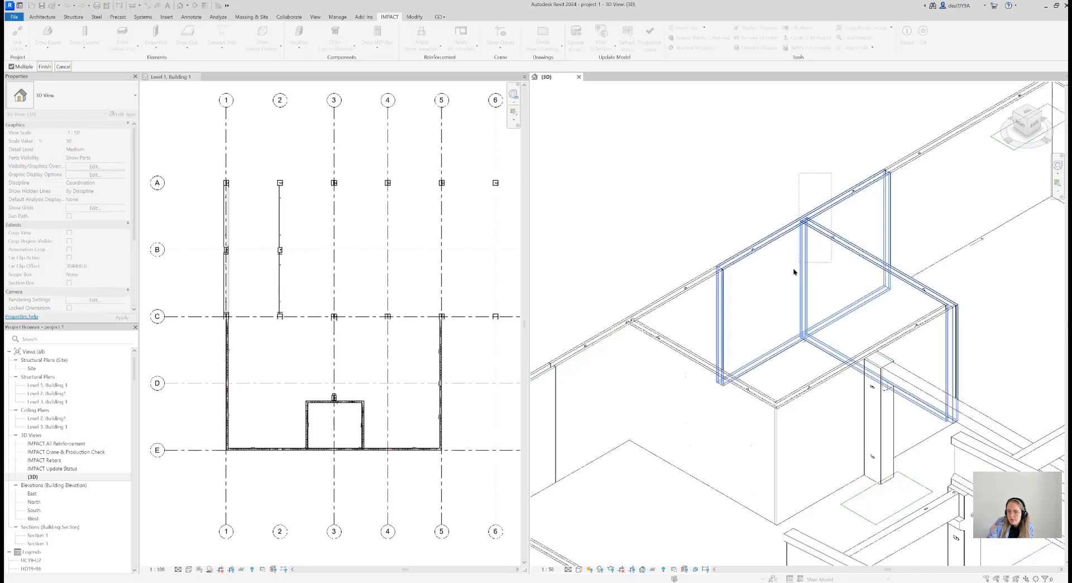
left_click(790, 270)
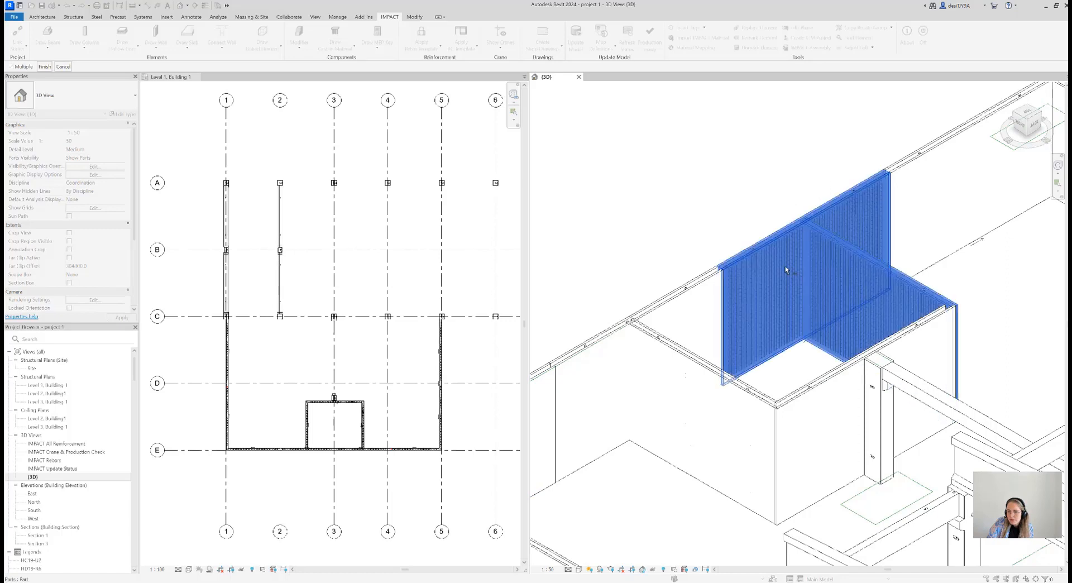
left_click(45, 66)
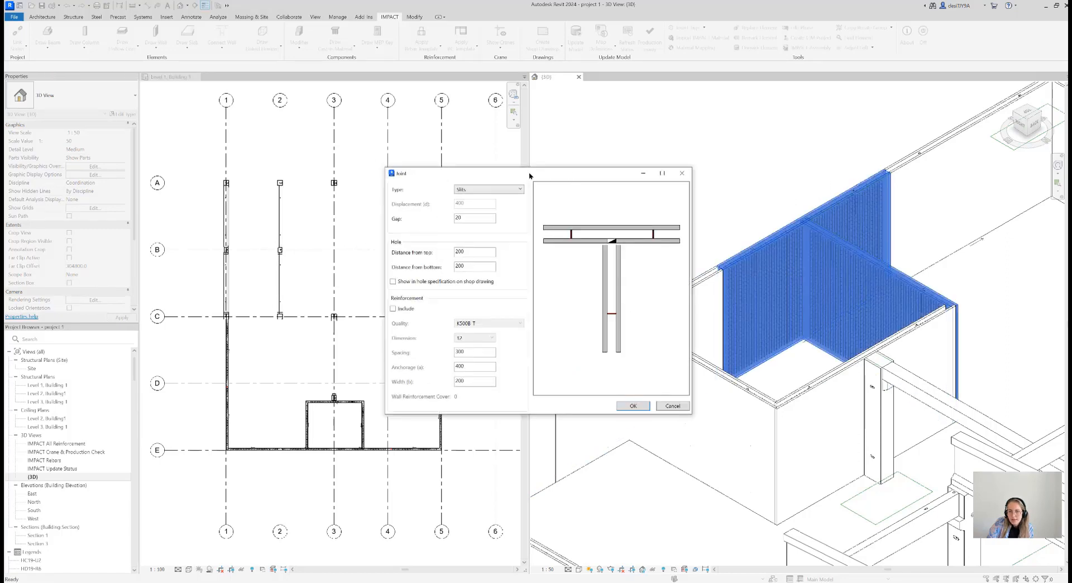
left_click_drag(545, 174, 458, 202)
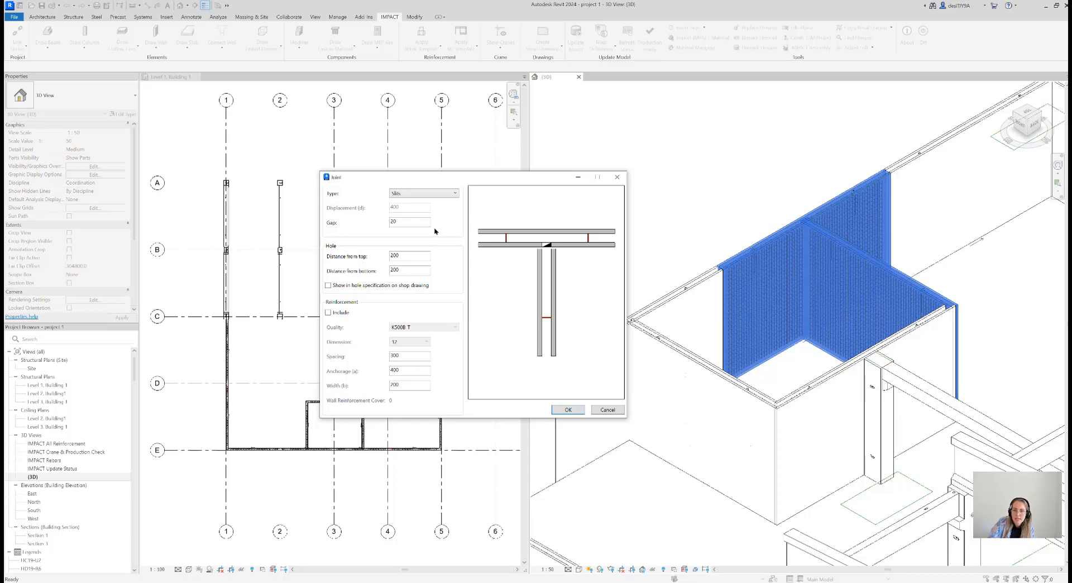
Compare the joint types, choose Left side, and include the hole in the hole specification on the shop drawing
left_click(437, 193)
left_click(418, 219)
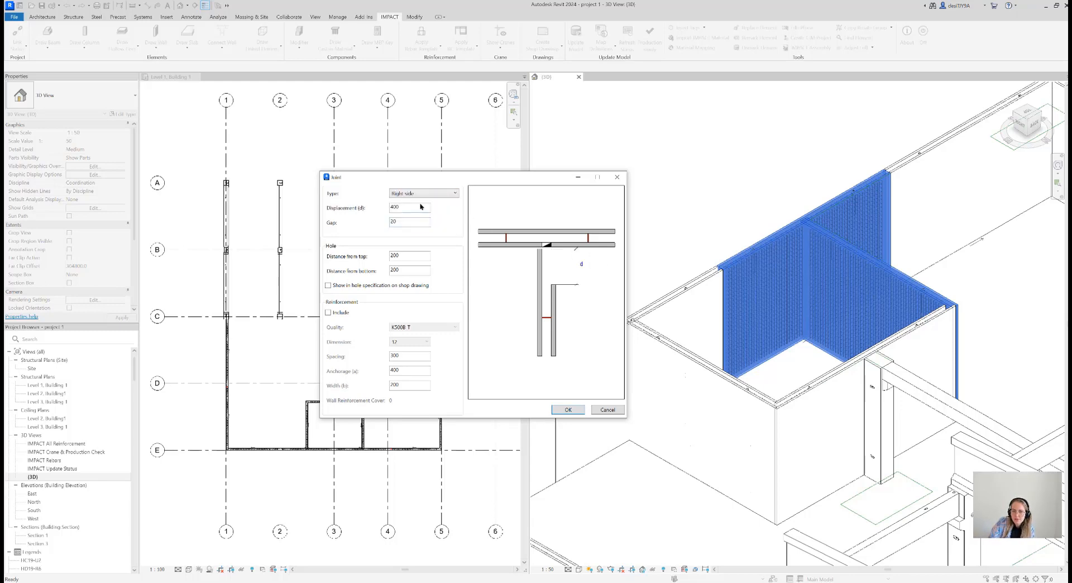
left_click(419, 195)
left_click(421, 225)
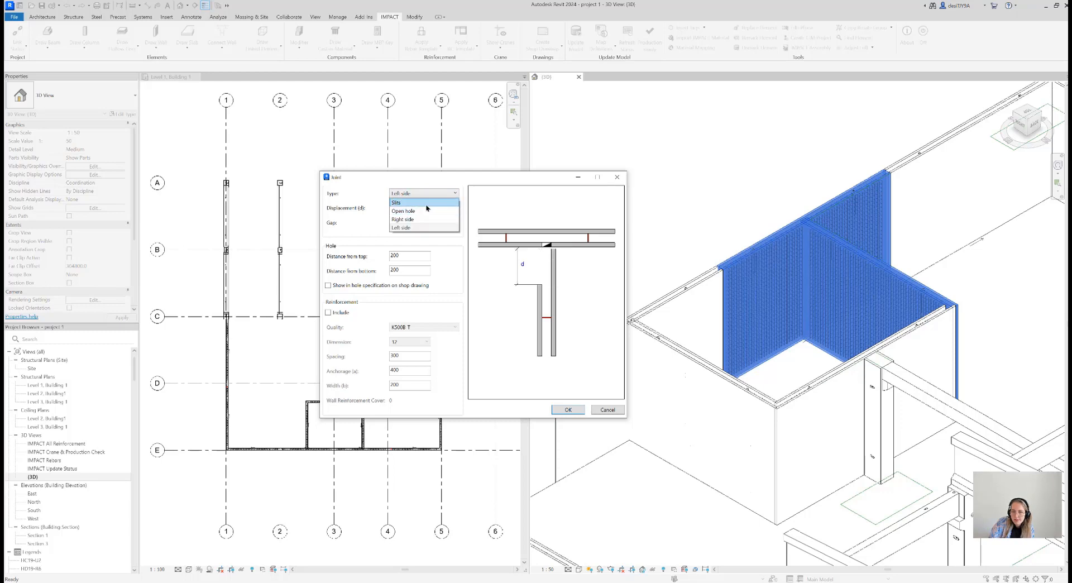
left_click(426, 204)
left_click(426, 199)
left_click(426, 215)
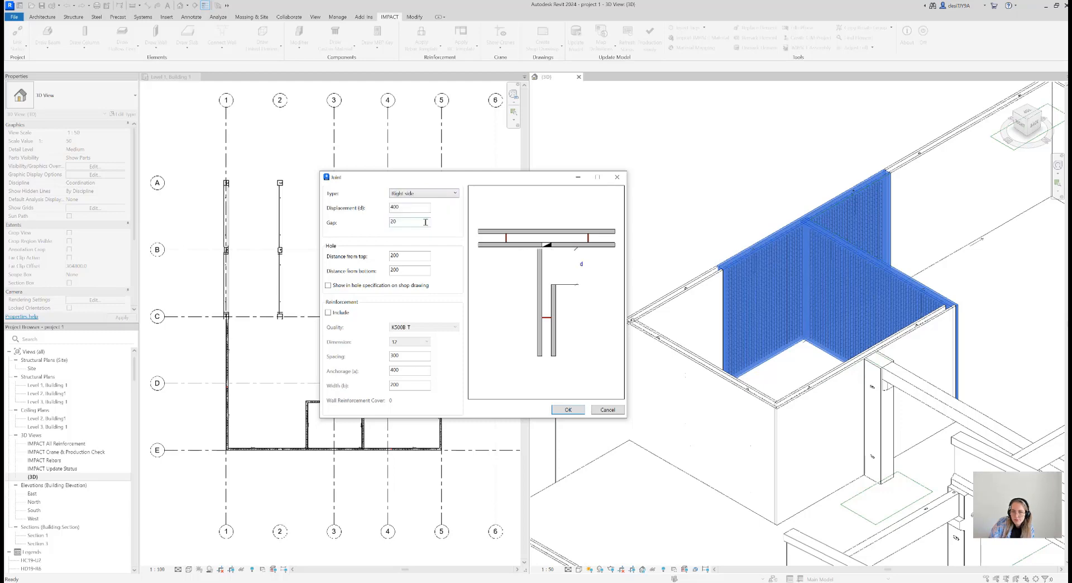
left_click(430, 196)
left_click(449, 217)
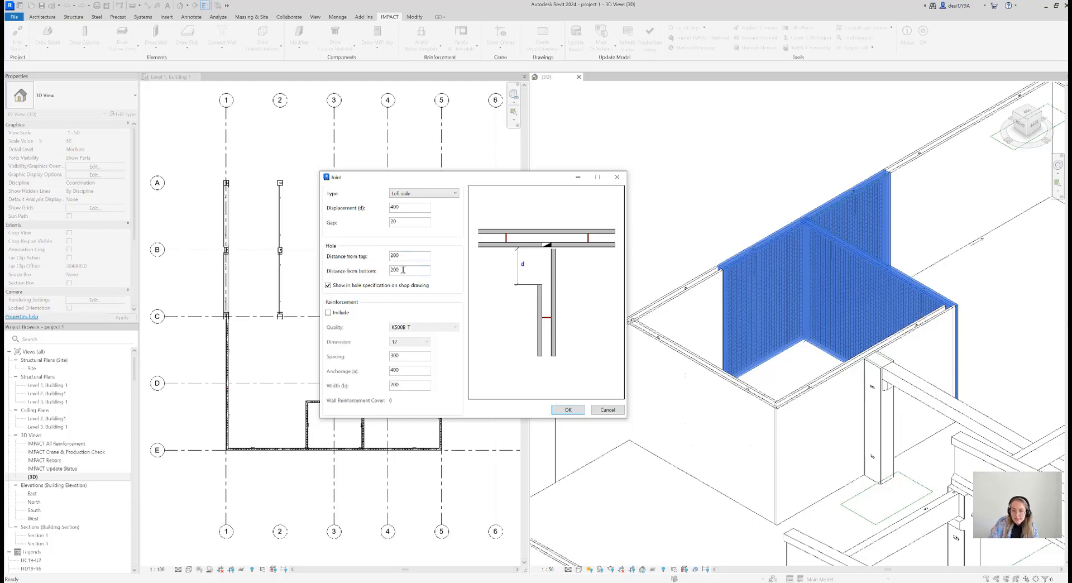
Include reinforcement in the joint with anchorage 600 and width 150, and create the wall connection
left_click(328, 312)
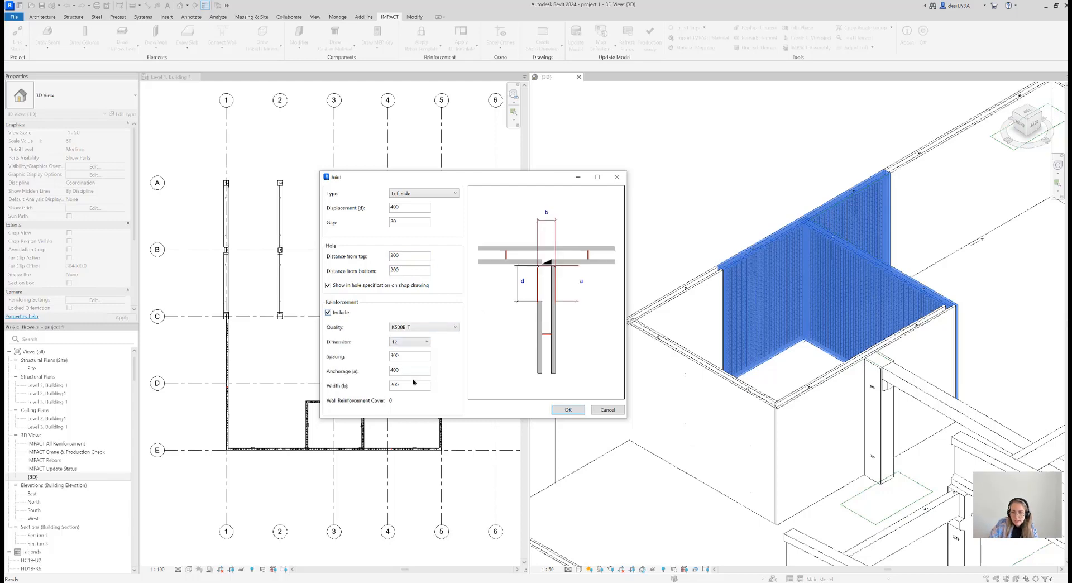
left_click_drag(410, 370, 391, 373)
type("60")
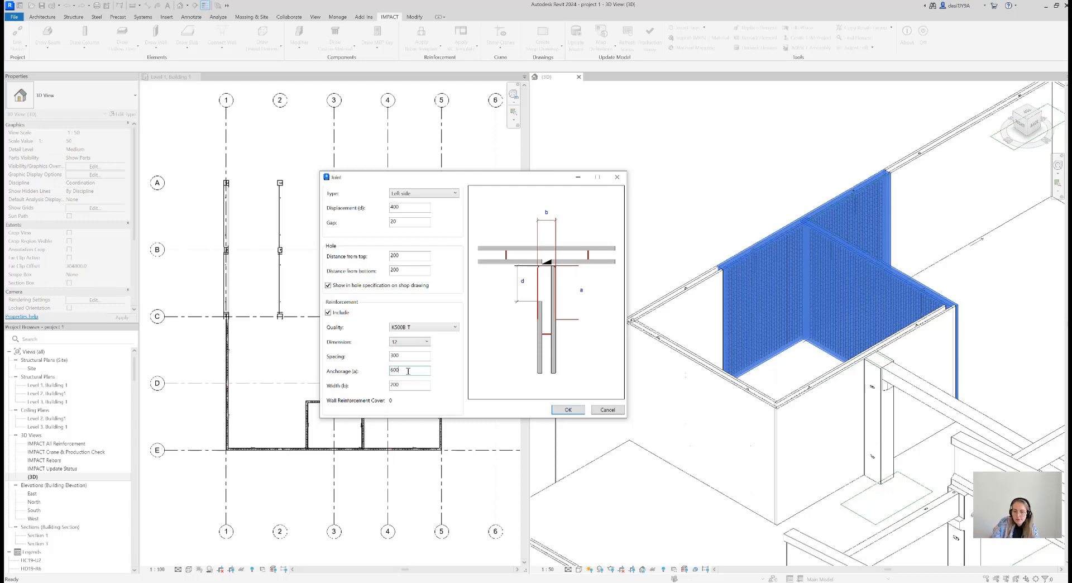
left_click(401, 387)
type("150")
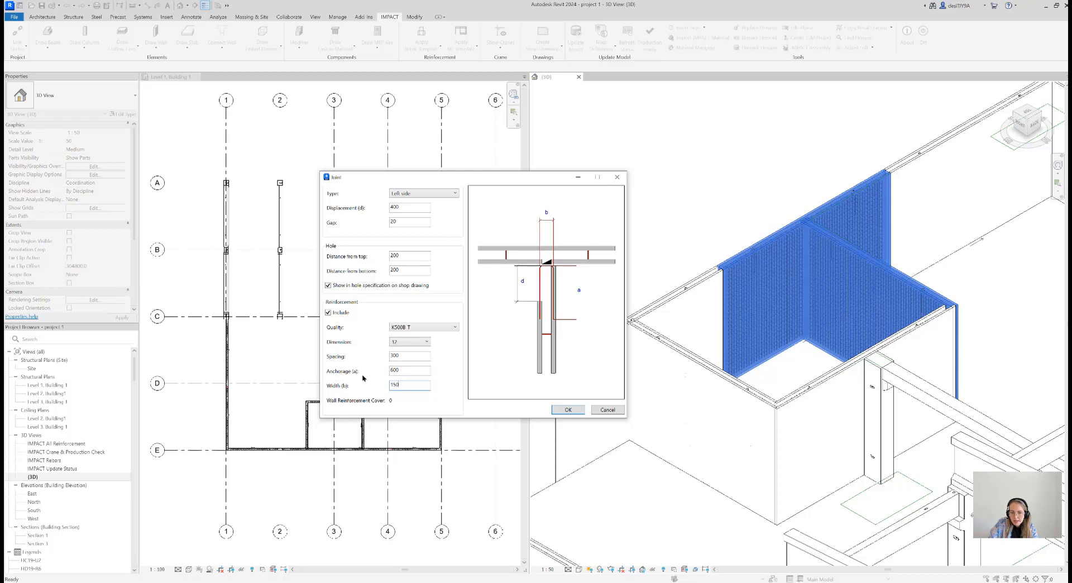
left_click(577, 408)
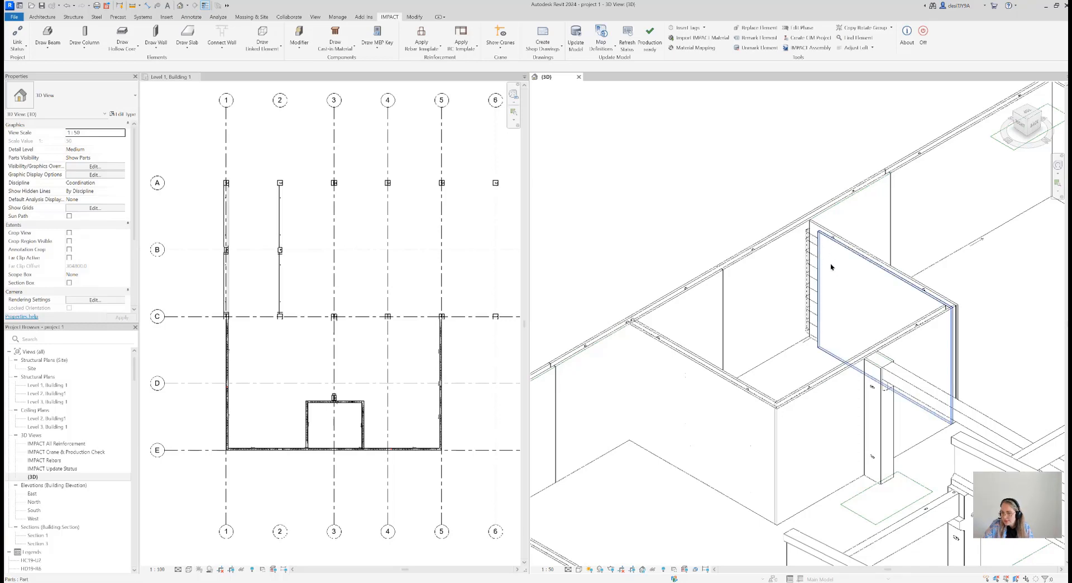
Set the 3D view to the Shaded style and examine the new connection's shortened wall shell, hole and reinforcement bars
scroll(813, 168, "up", 2)
scroll(813, 168, "up", 3)
middle_click_drag(809, 168, 725, 120)
scroll(730, 136, "down", 2)
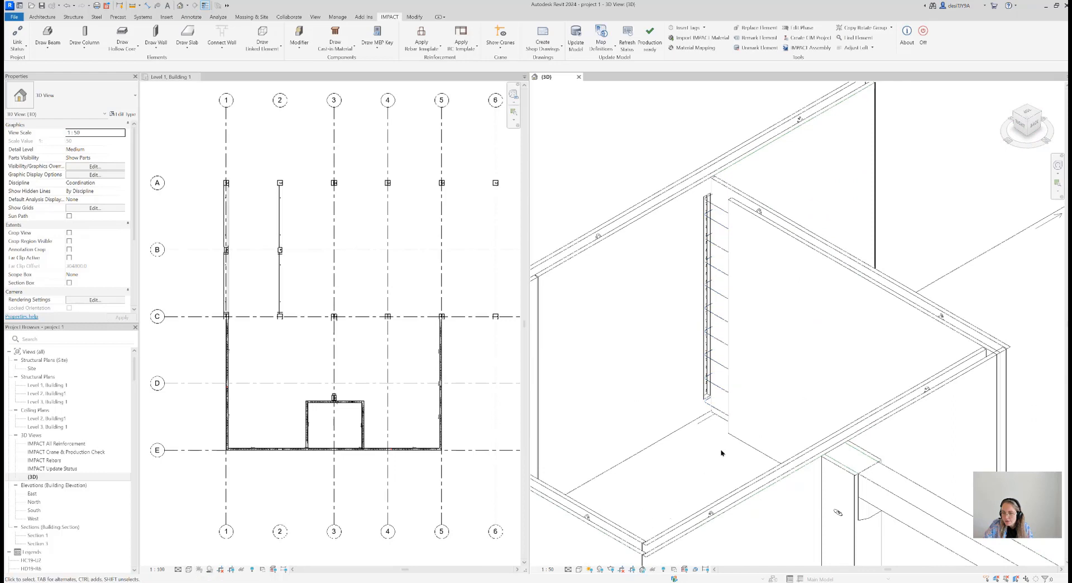
left_click(579, 569)
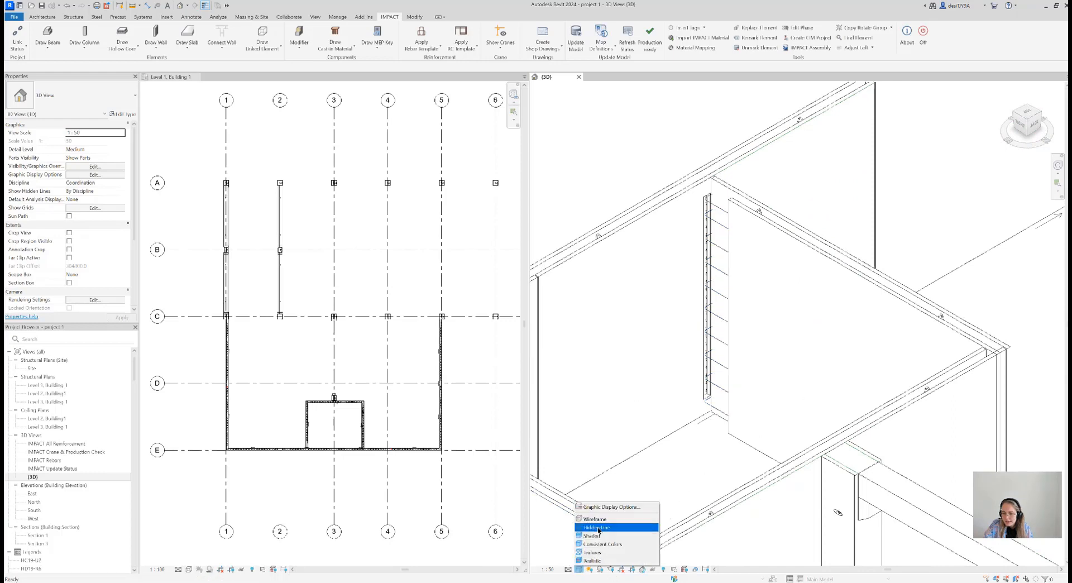
left_click(593, 535)
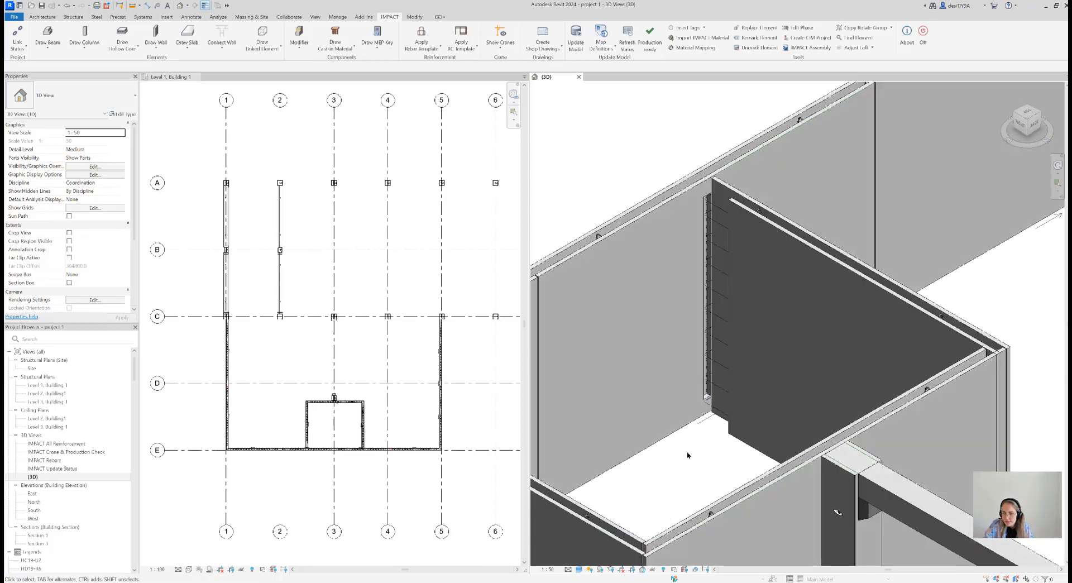
scroll(724, 212, "up", 3)
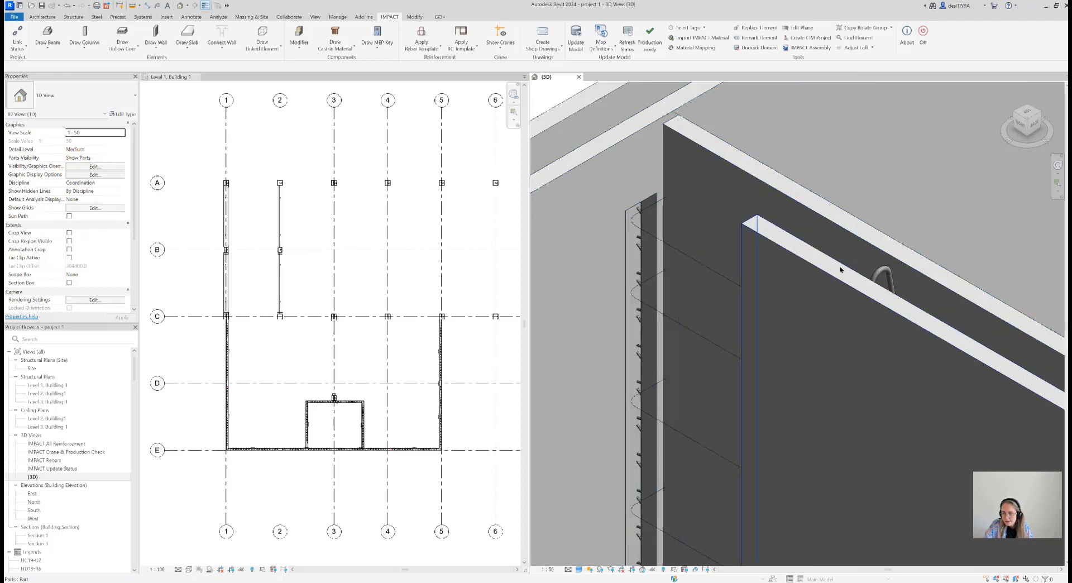
scroll(848, 274, "up", 1)
scroll(833, 252, "up", 3)
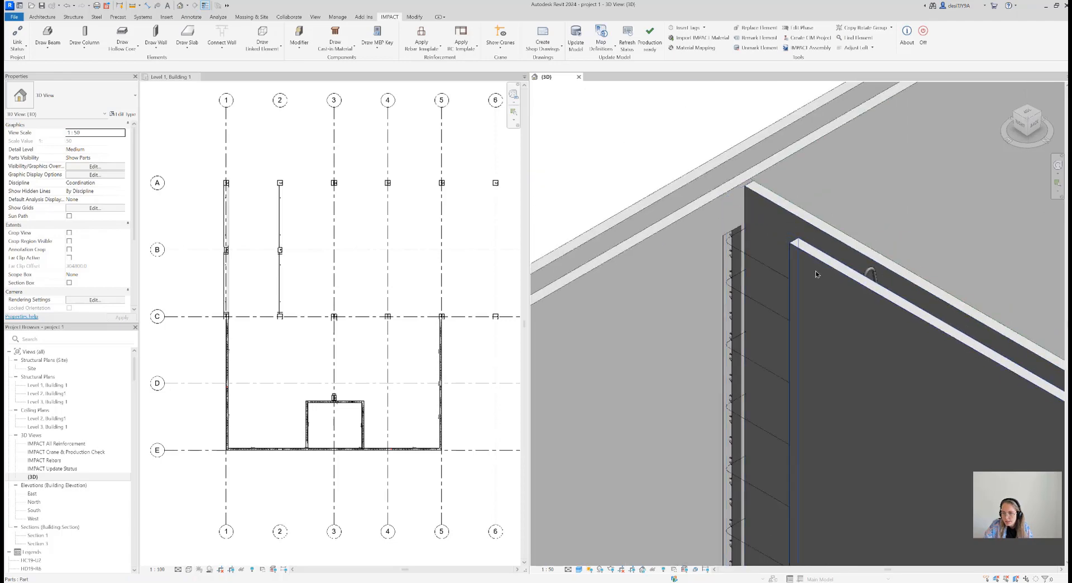
scroll(854, 256, "down", 2)
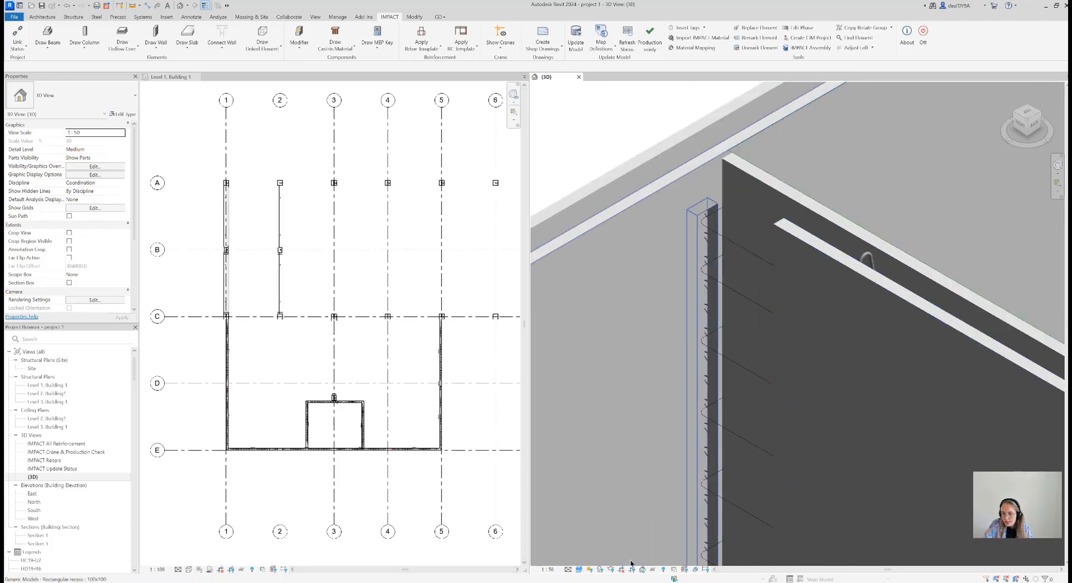
View the connection in the Wireframe style and return the 3D view to Hidden Line
left_click(578, 570)
left_click(604, 517)
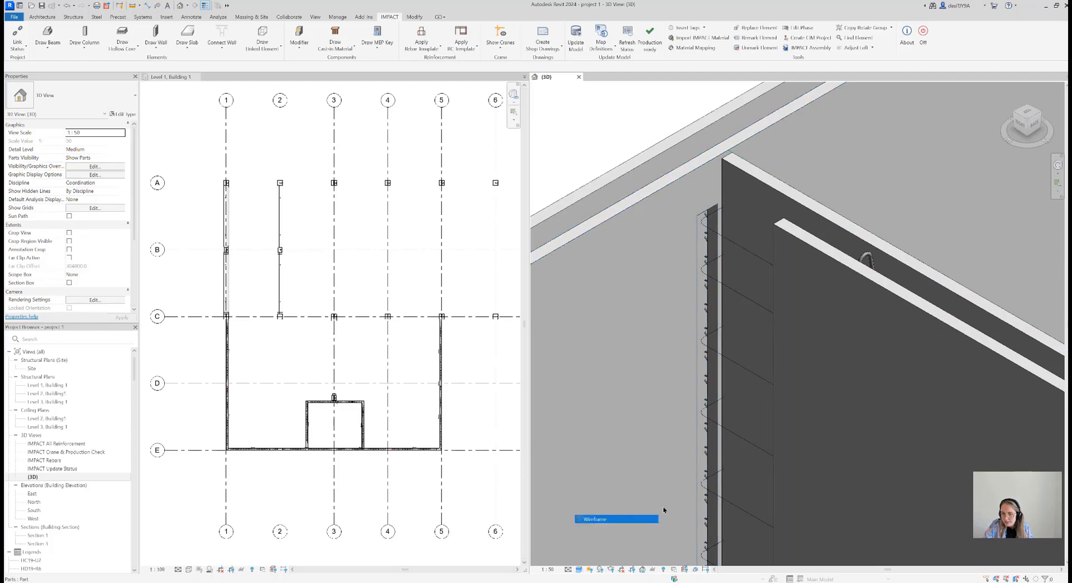
scroll(784, 370, "down", 2)
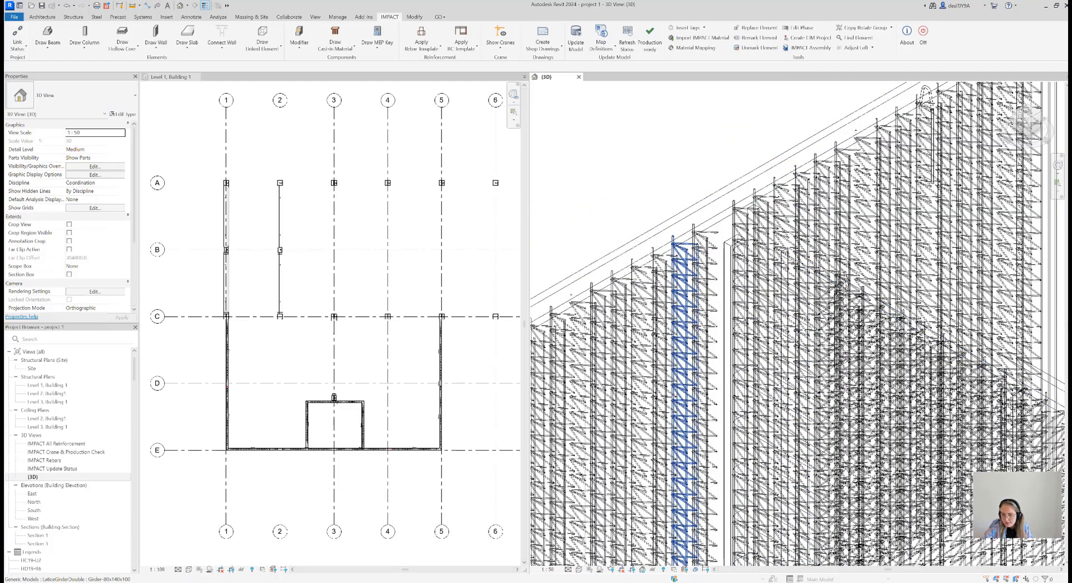
left_click(578, 569)
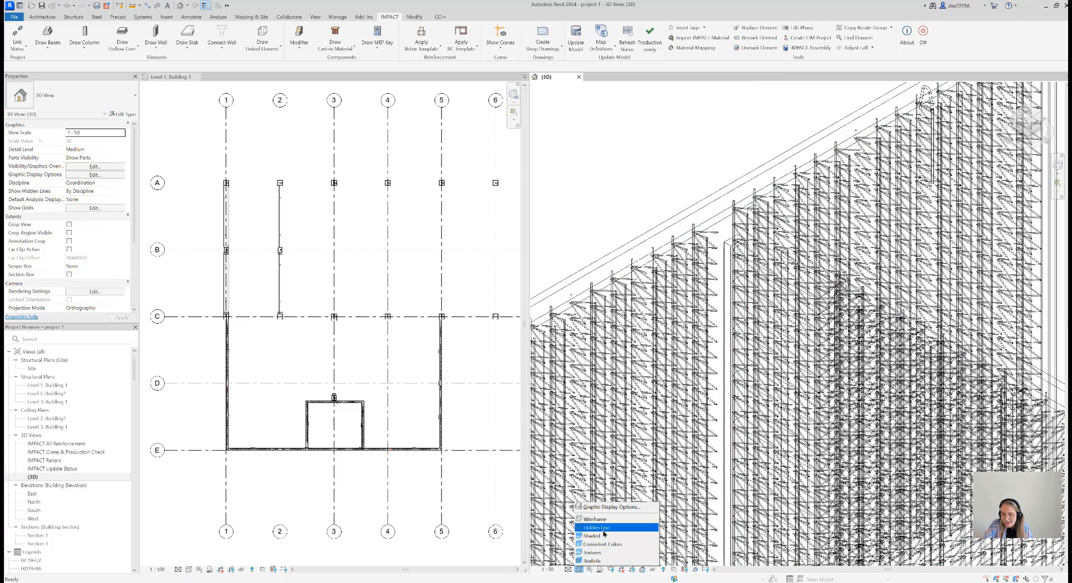
left_click(603, 529)
scroll(745, 366, "down", 2)
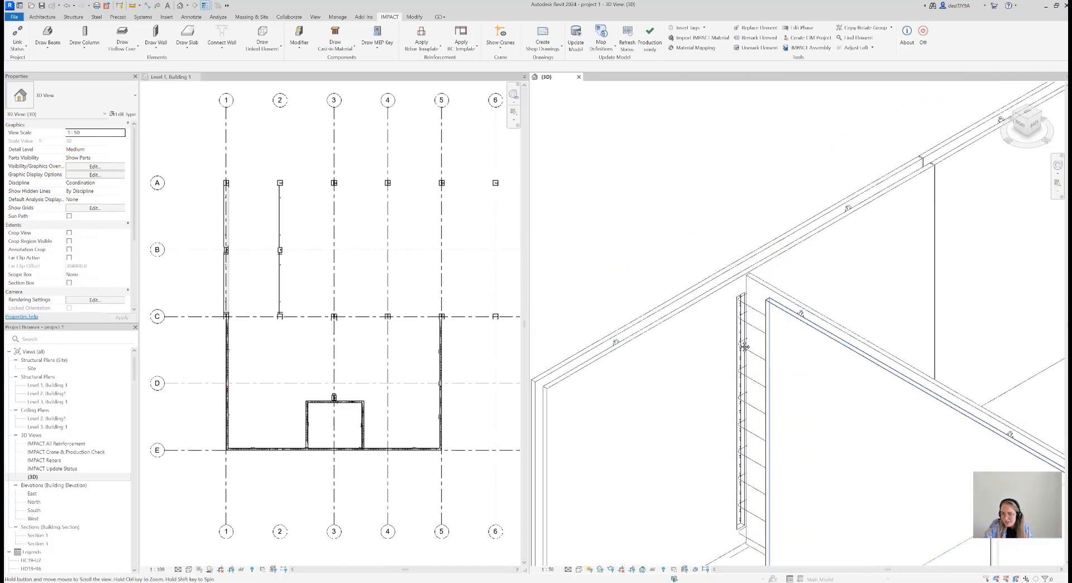
Select the joint's rebar set and examine its bars and the wall opening from the lower end to the upper end
middle_click_drag(786, 389, 735, 335)
scroll(694, 504, "up", 5)
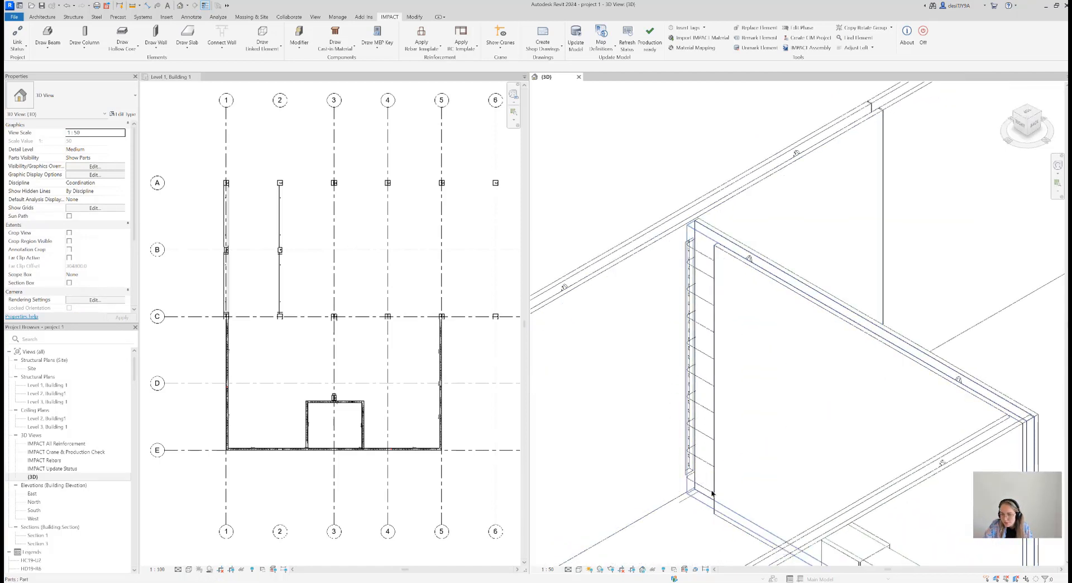
left_click(676, 415)
scroll(678, 424, "down", 3)
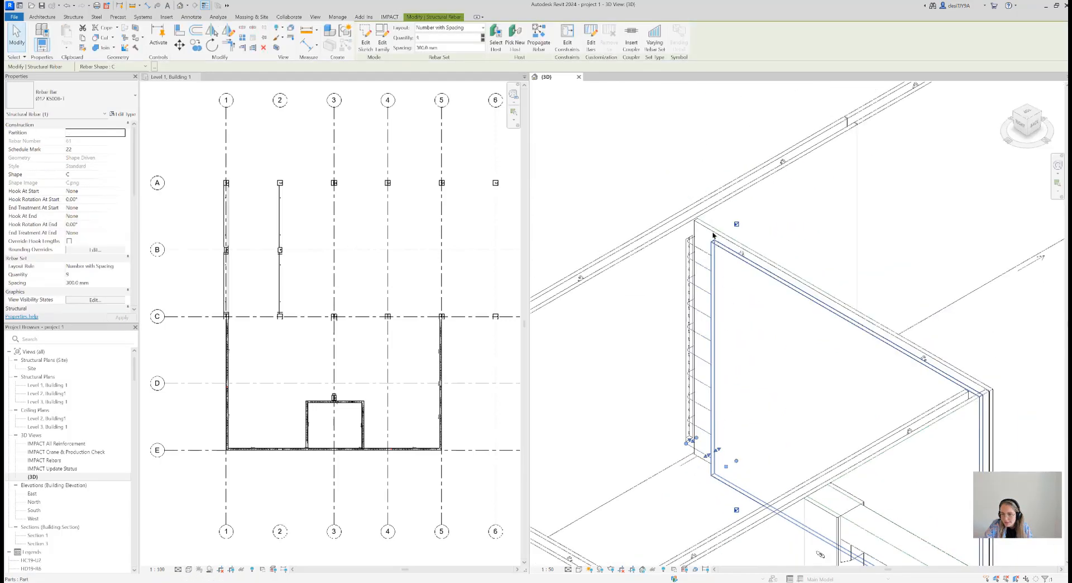
scroll(696, 471, "down", 1)
scroll(702, 437, "up", 2)
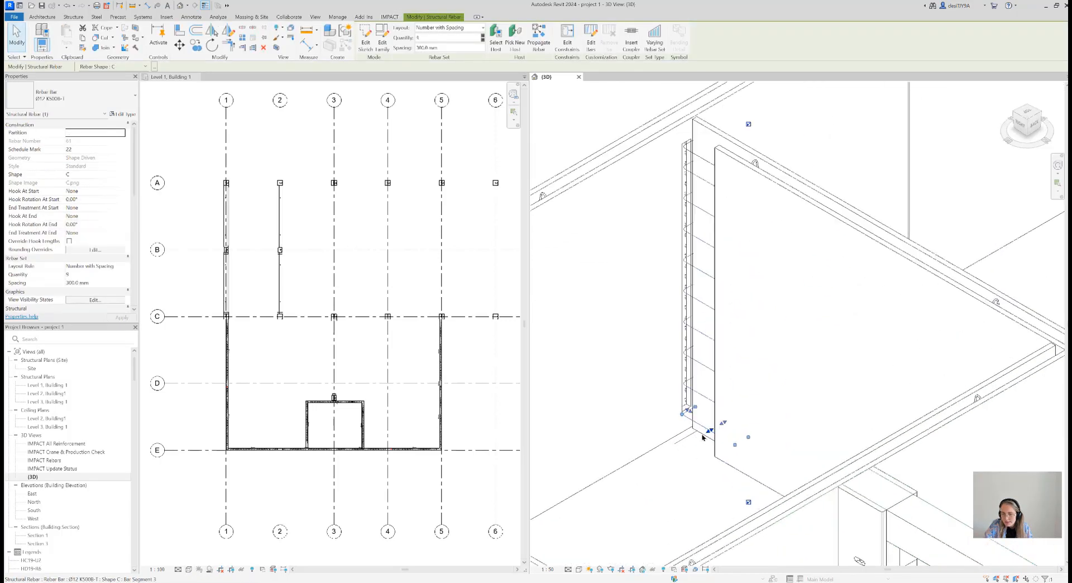
scroll(690, 146, "up", 2)
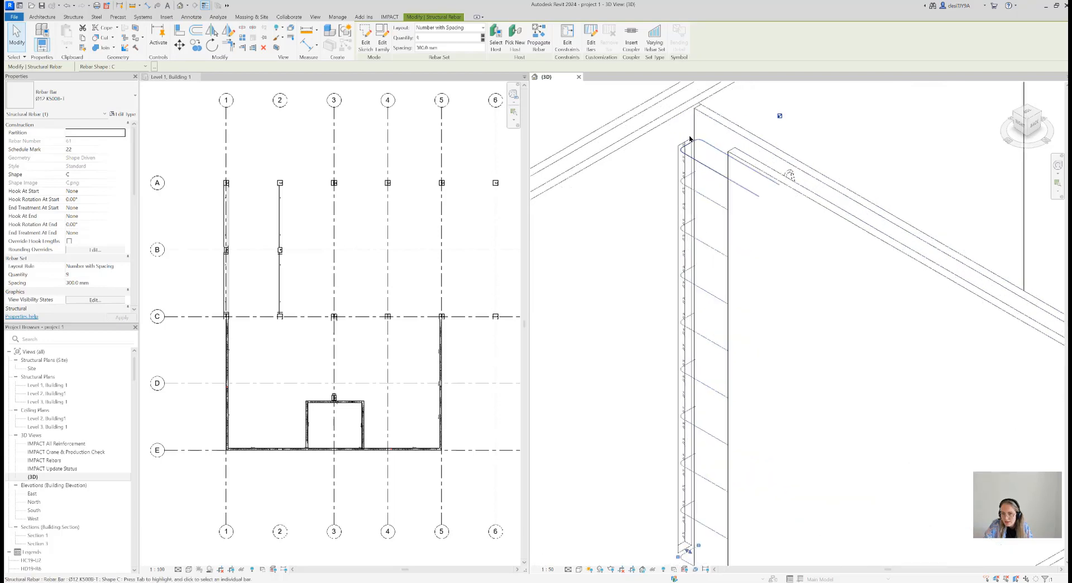
scroll(692, 158, "down", 2)
scroll(709, 181, "down", 3)
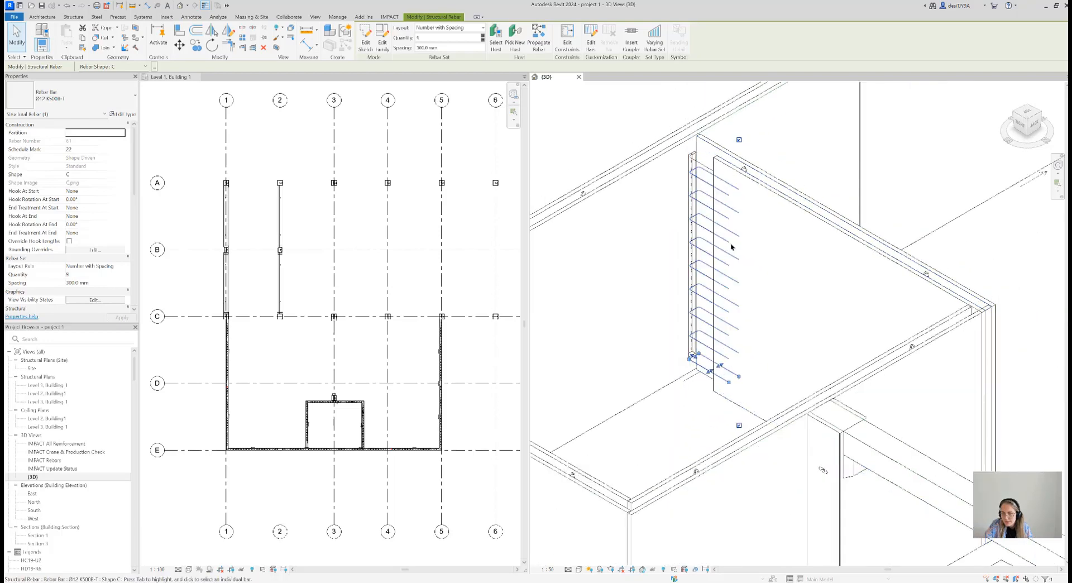
middle_click_drag(693, 182, 696, 191)
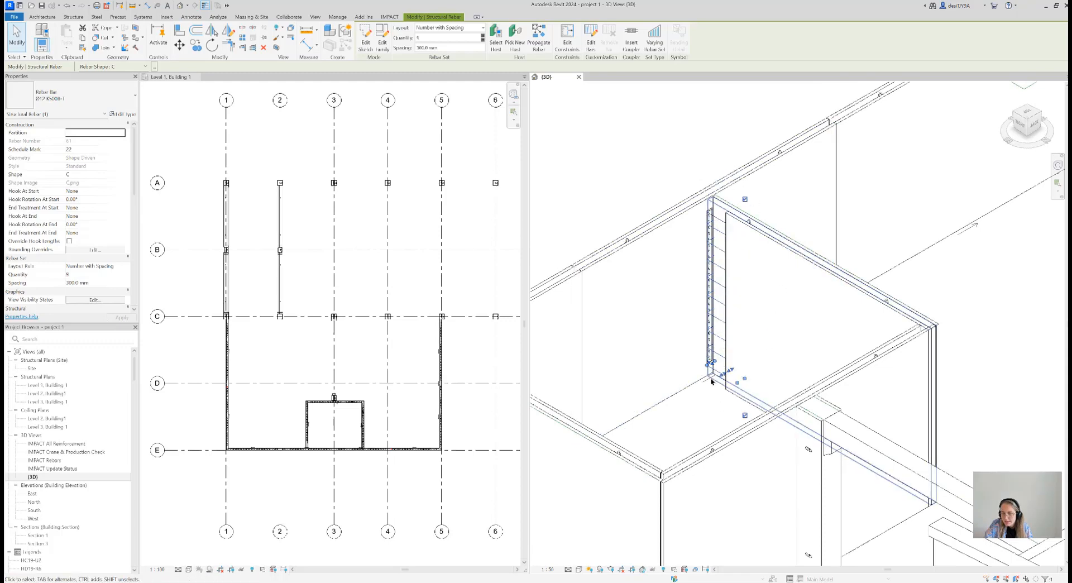
scroll(709, 380, "up", 5)
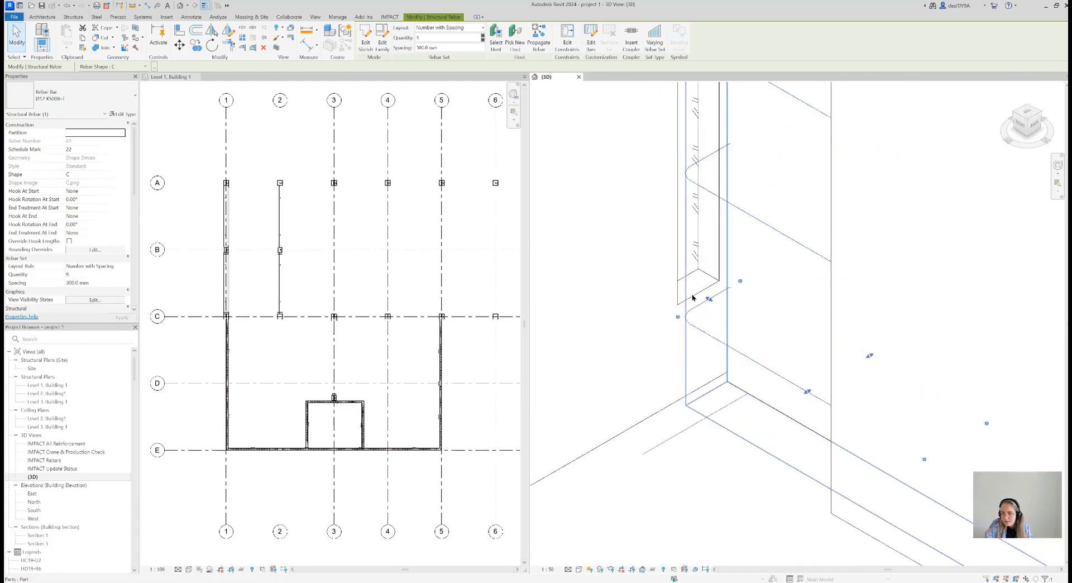
scroll(692, 304, "down", 4)
scroll(696, 394, "up", 2)
middle_click_drag(722, 298, 728, 402)
scroll(727, 405, "down", 1)
scroll(725, 210, "up", 4)
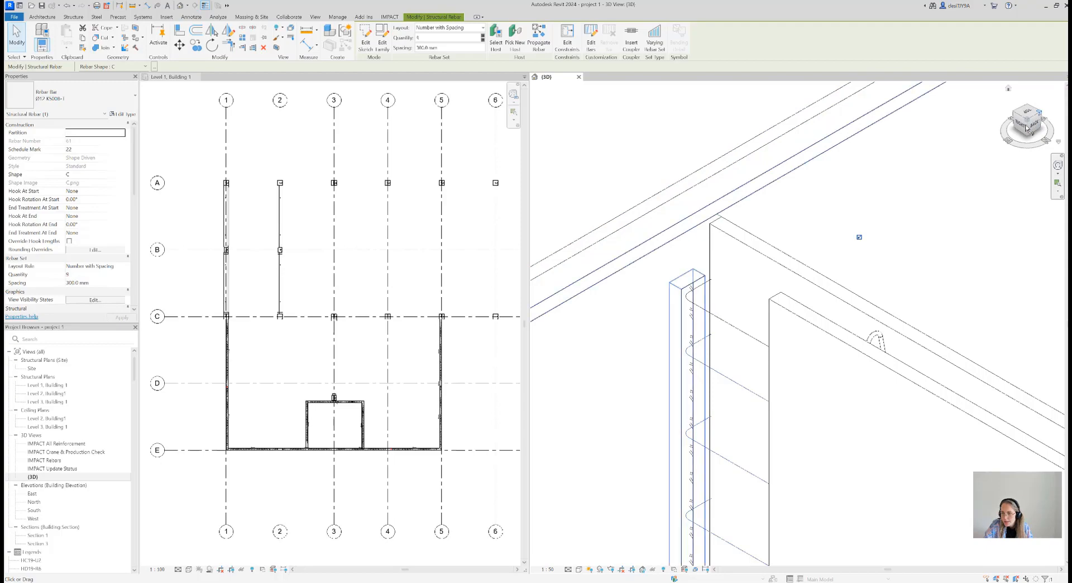
Start a wall connection between the recess's still unconnected side wall and the long outer double wall it meets
left_click(1038, 113)
scroll(801, 361, "down", 3)
middle_click_drag(801, 361, 741, 160)
scroll(804, 329, "down", 3)
scroll(805, 329, "down", 5)
left_click(768, 201)
middle_click_drag(768, 201, 813, 255)
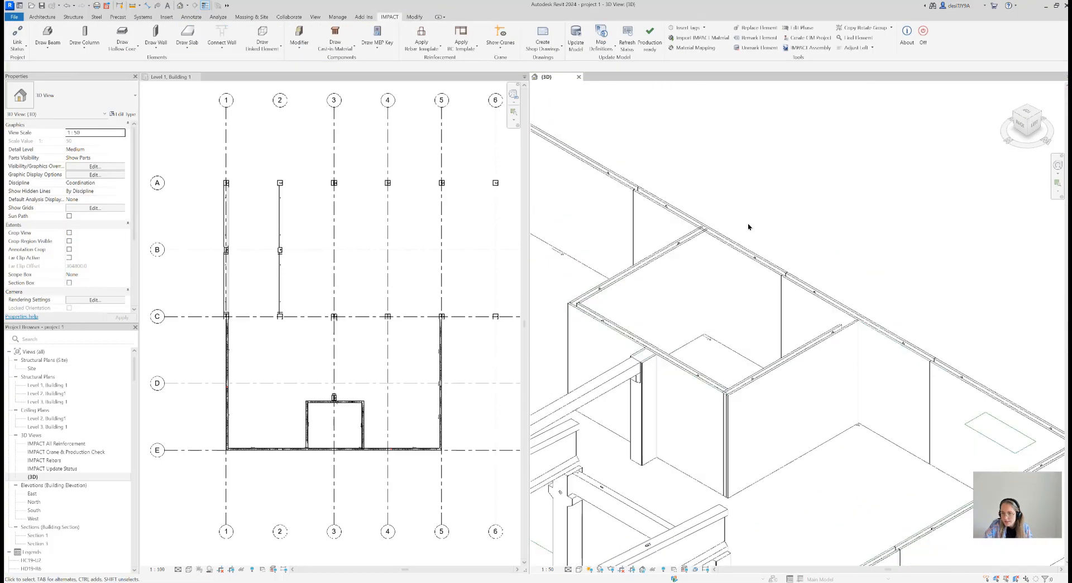
scroll(749, 226, "up", 2)
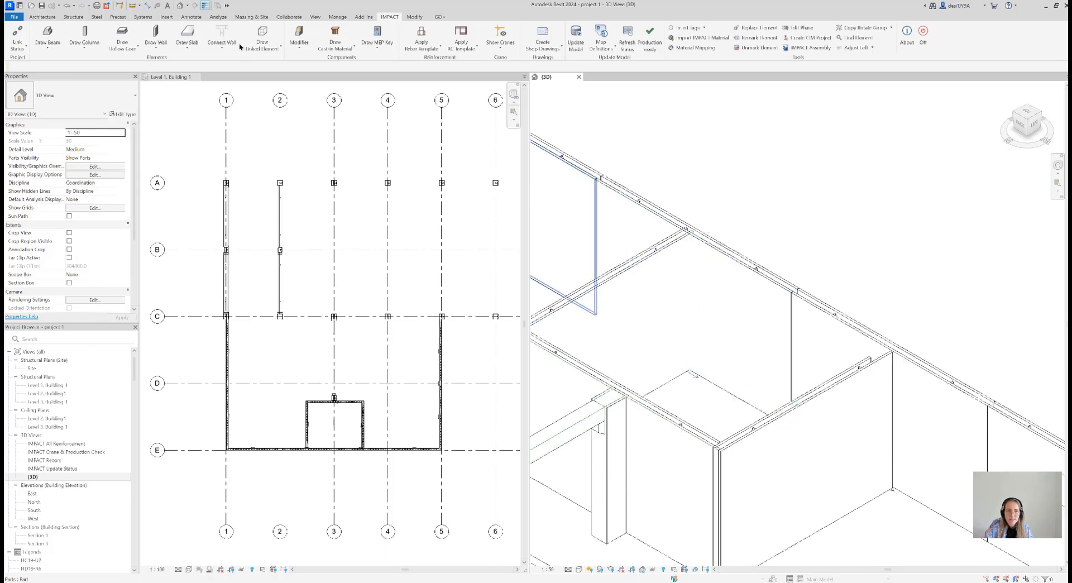
left_click(228, 33)
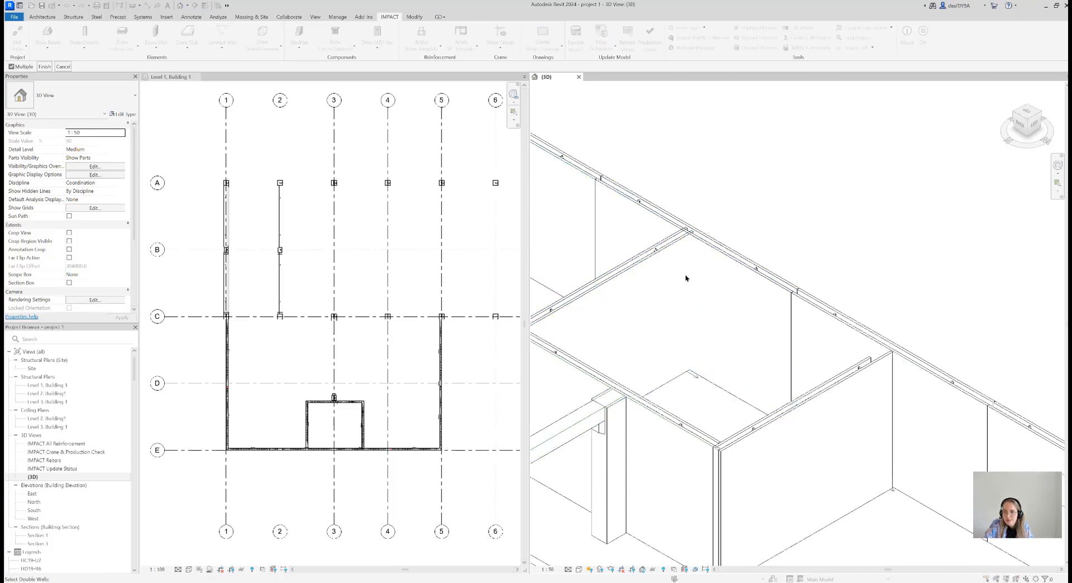
left_click(672, 296)
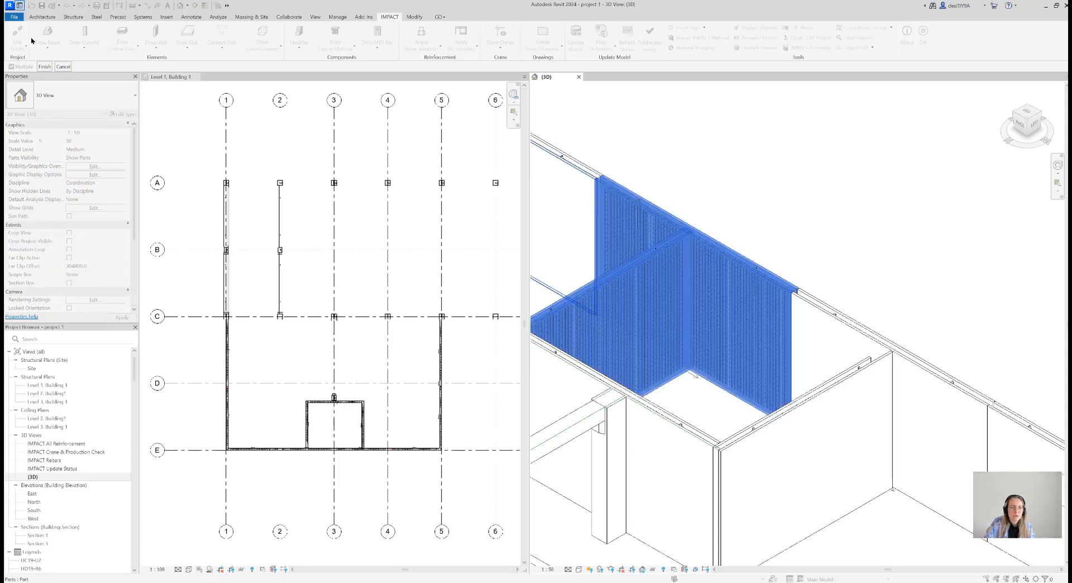
left_click(45, 66)
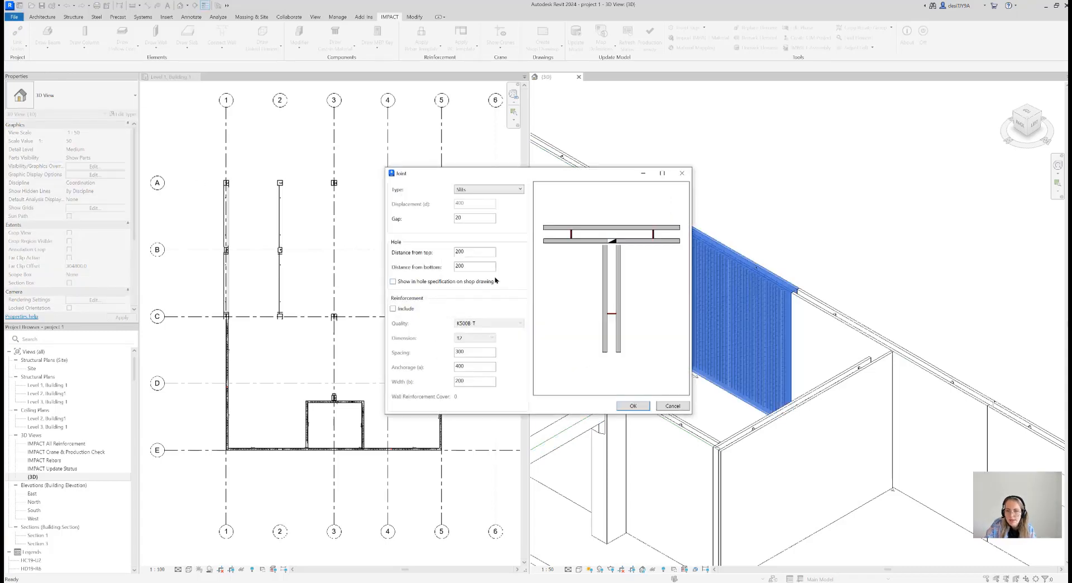
Set the joint type to Right side, include reinforcement with anchorage 600 and width 150, and create the connection
left_click_drag(510, 171, 371, 155)
left_click(364, 175)
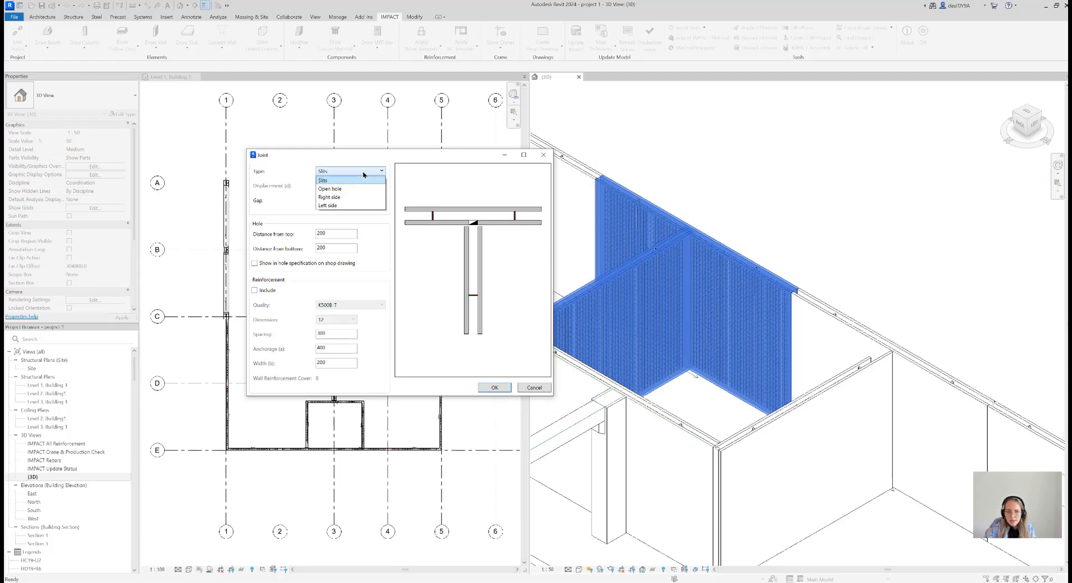
left_click(343, 197)
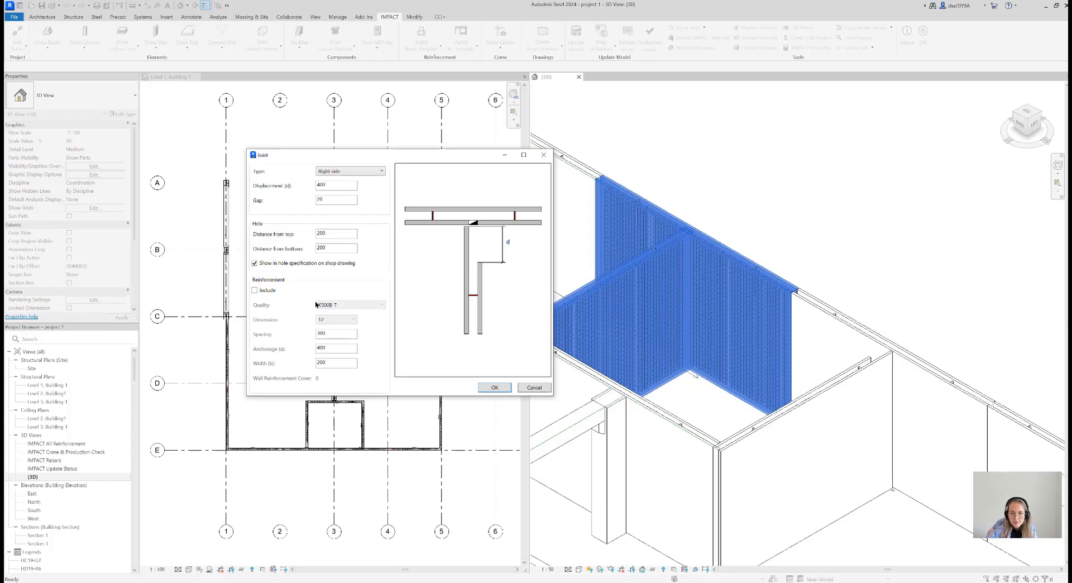
left_click(254, 290)
left_click_drag(328, 347, 306, 352)
type("600")
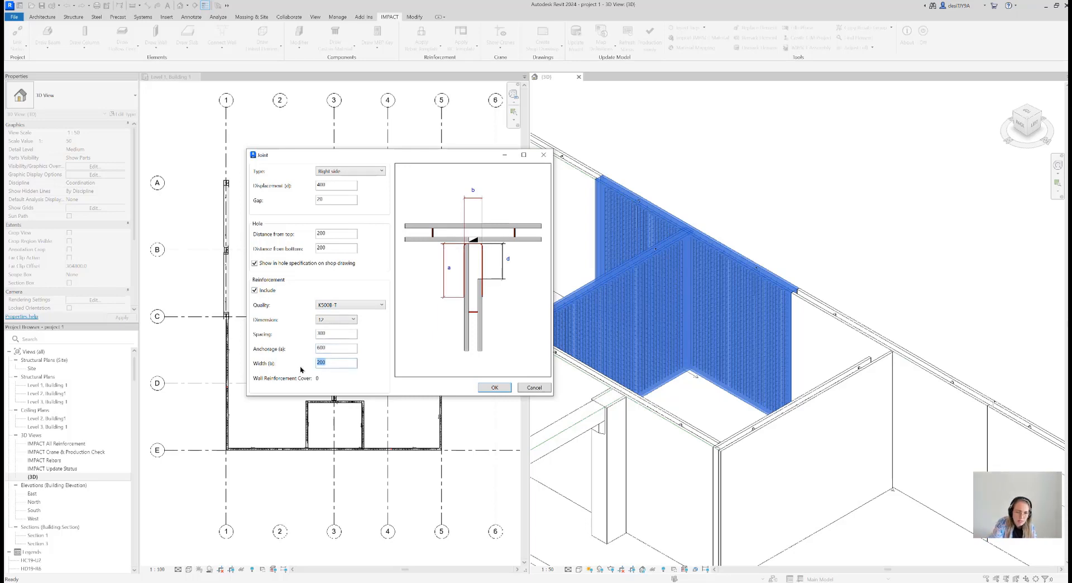
type("150")
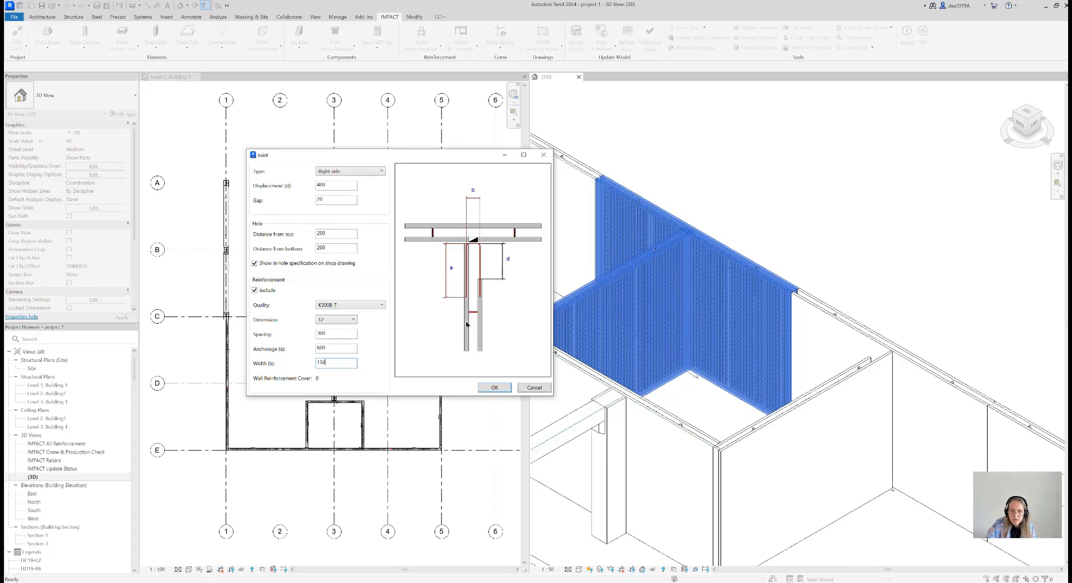
left_click(494, 387)
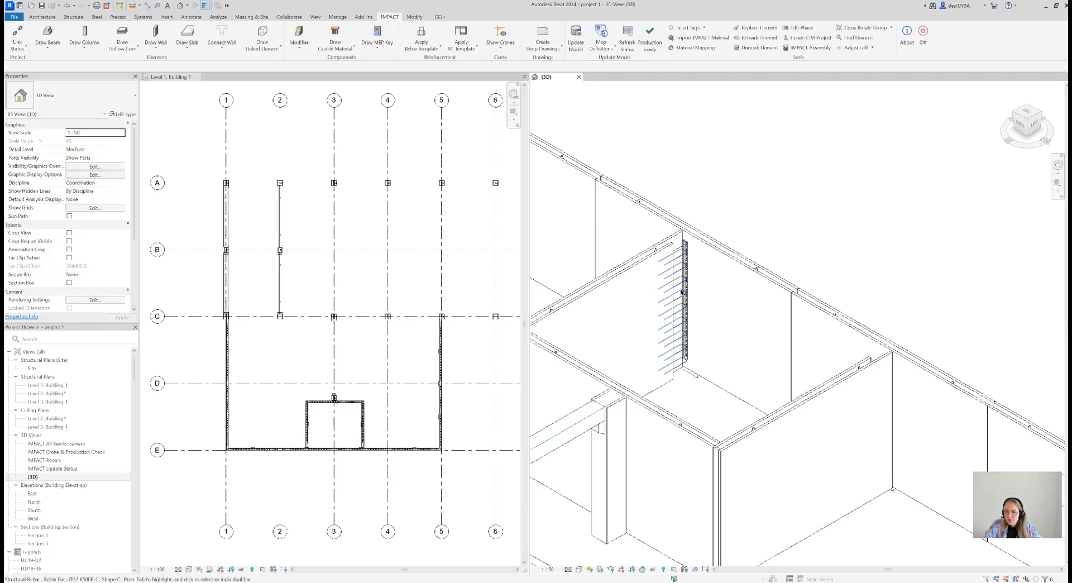
Examine the new connection's reinforcement and shortened wall shell in 3D, and view the building from the opposite corner
scroll(691, 254, "up", 2)
scroll(692, 258, "up", 3)
middle_click_drag(770, 140, 806, 130)
scroll(758, 165, "down", 3)
scroll(825, 188, "down", 3)
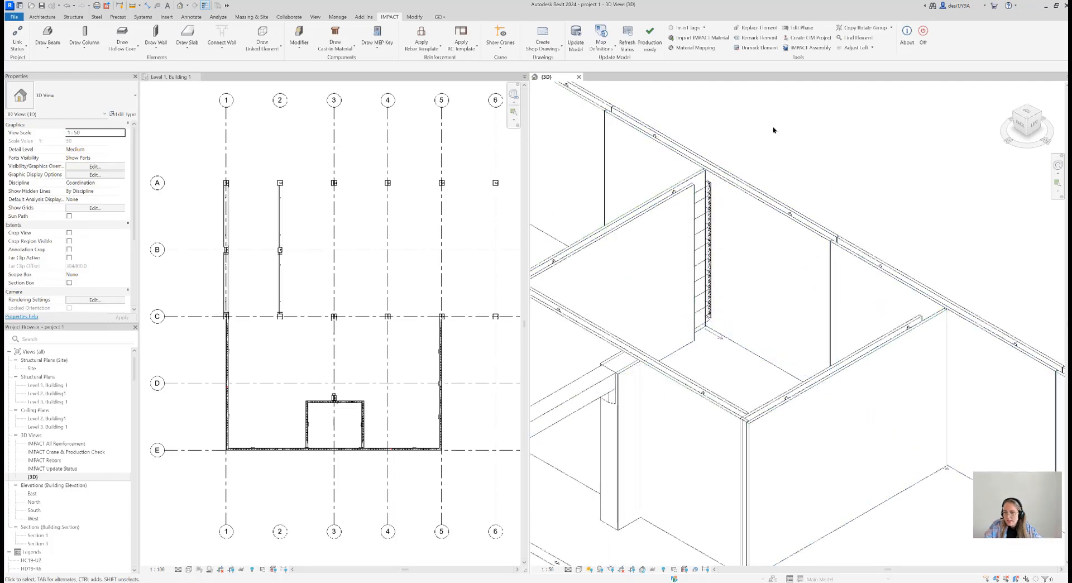
scroll(764, 139, "down", 3)
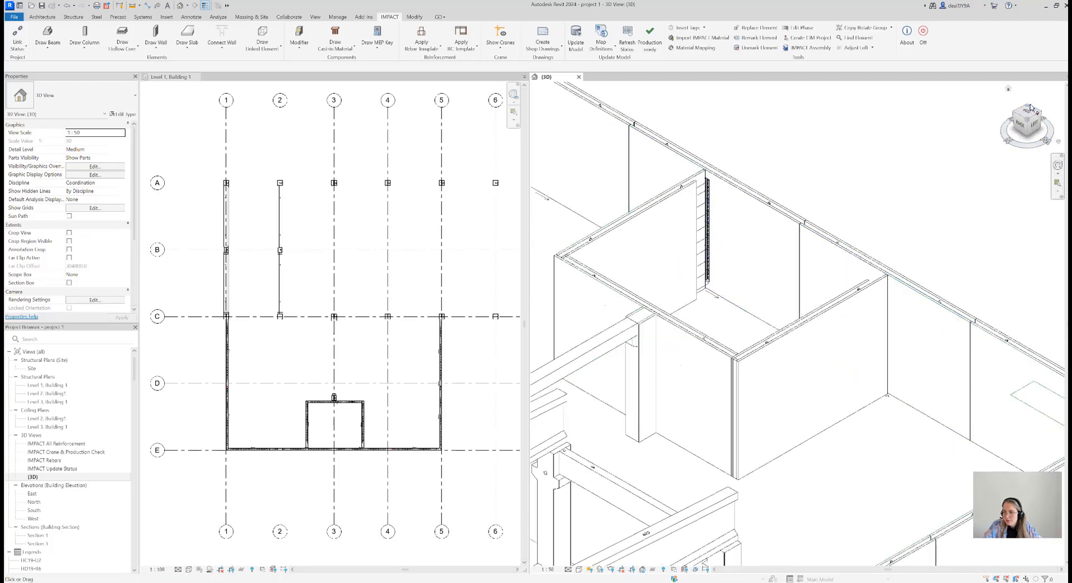
left_click_drag(1030, 108, 1025, 108)
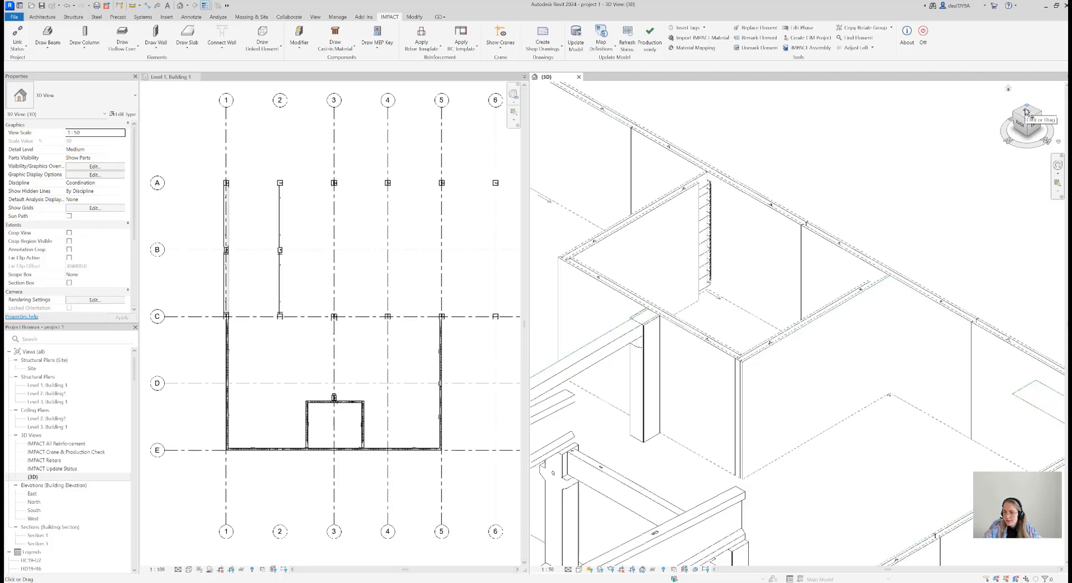
left_click(1027, 109)
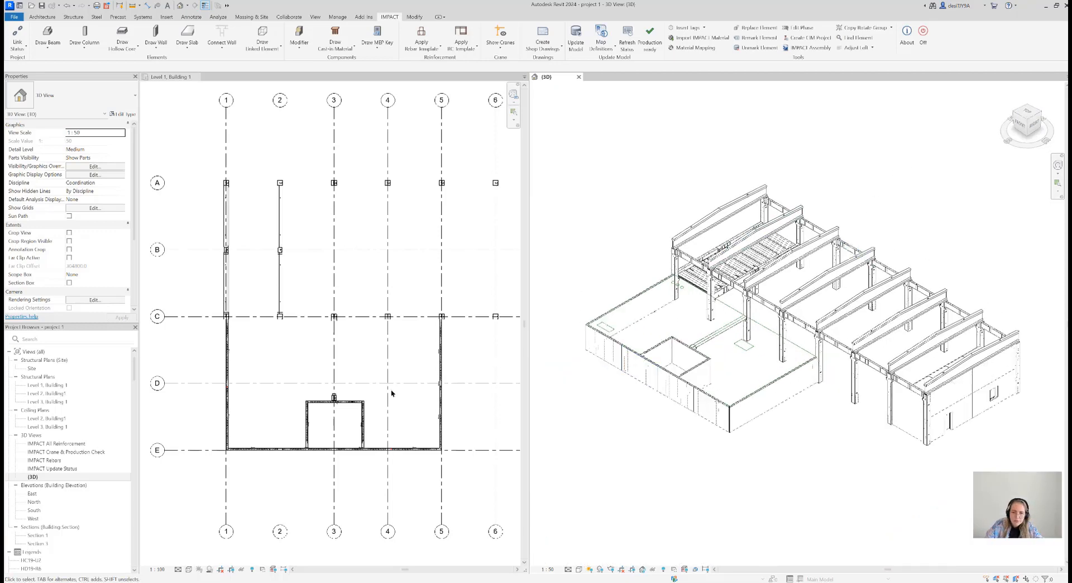
Set Parts Visibility to Show Parts in the Level 1, Building 1 plan, focusing on the wall corner at grids 1 and E
scroll(313, 405, "down", 1)
left_click(318, 407)
scroll(240, 438, "up", 5)
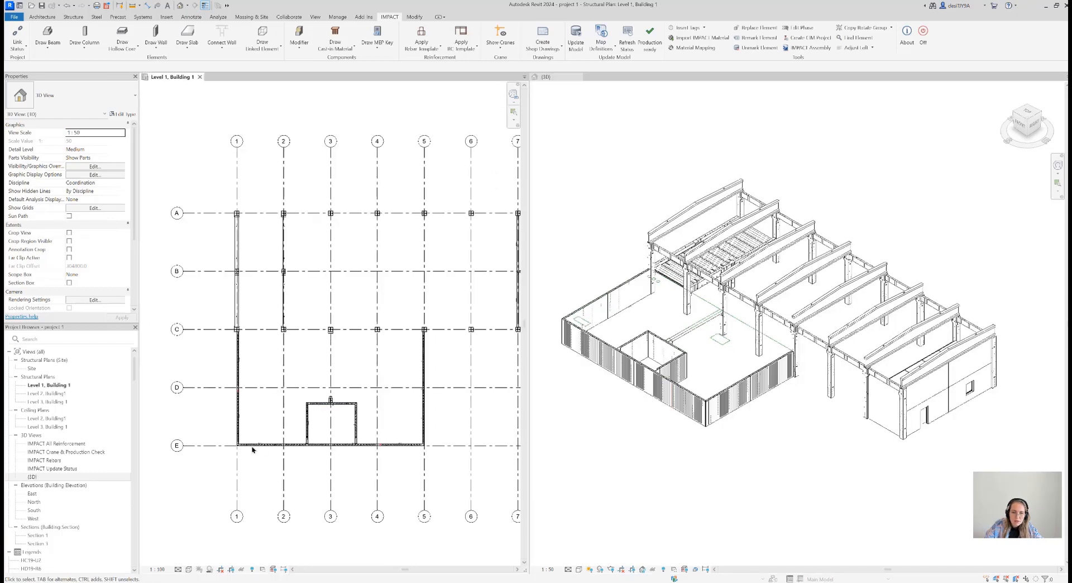
scroll(231, 427, "up", 6)
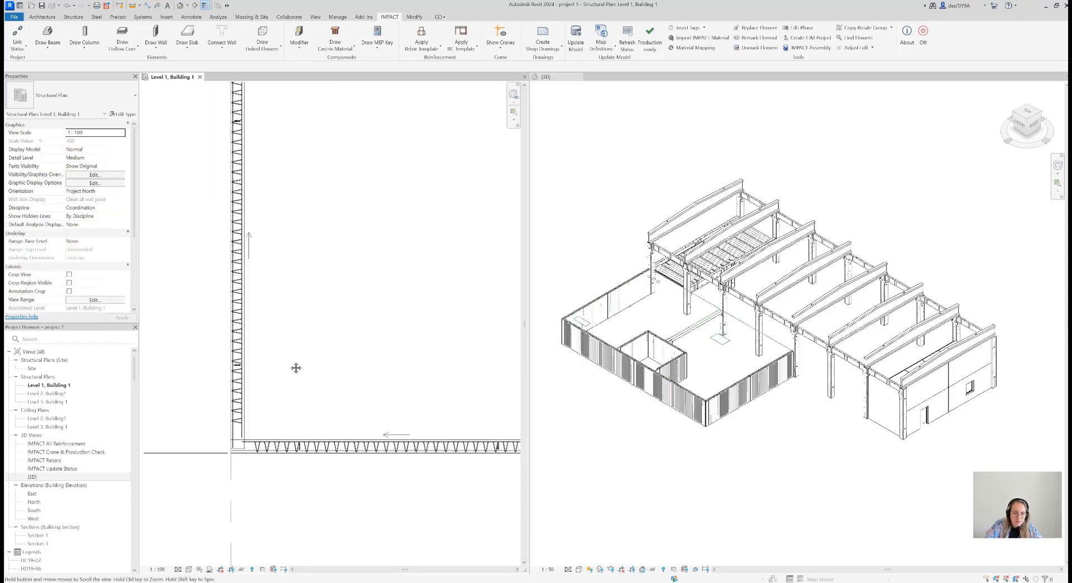
left_click(120, 166)
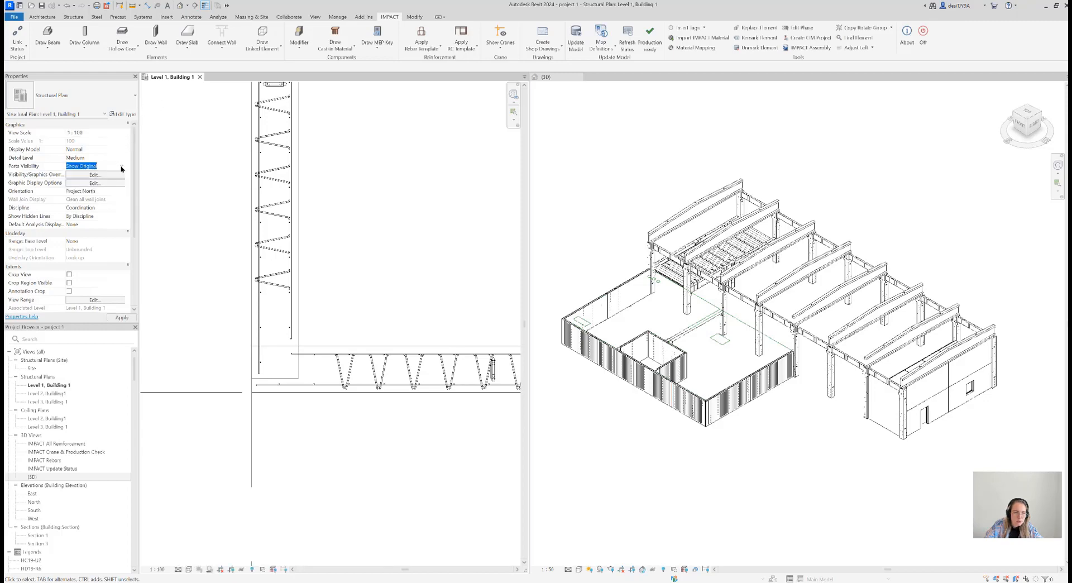
left_click(111, 176)
scroll(282, 372, "up", 3)
Switch the joint priority of the two inner double-wall panels at the corner of grids 1 and E
left_click(652, 291)
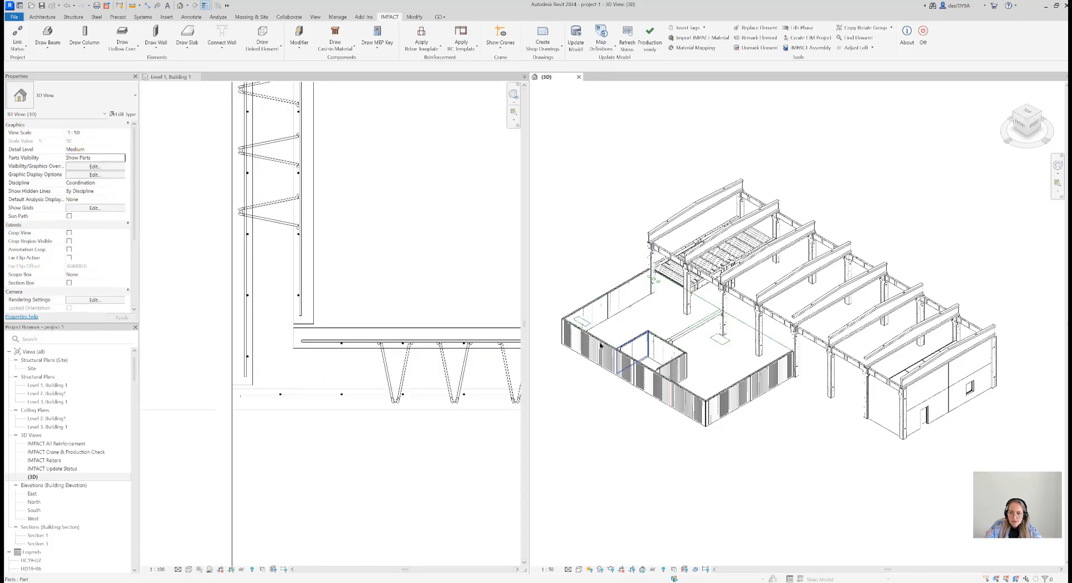
scroll(585, 336, "up", 5)
middle_click_drag(555, 275, 744, 318)
scroll(689, 328, "up", 6)
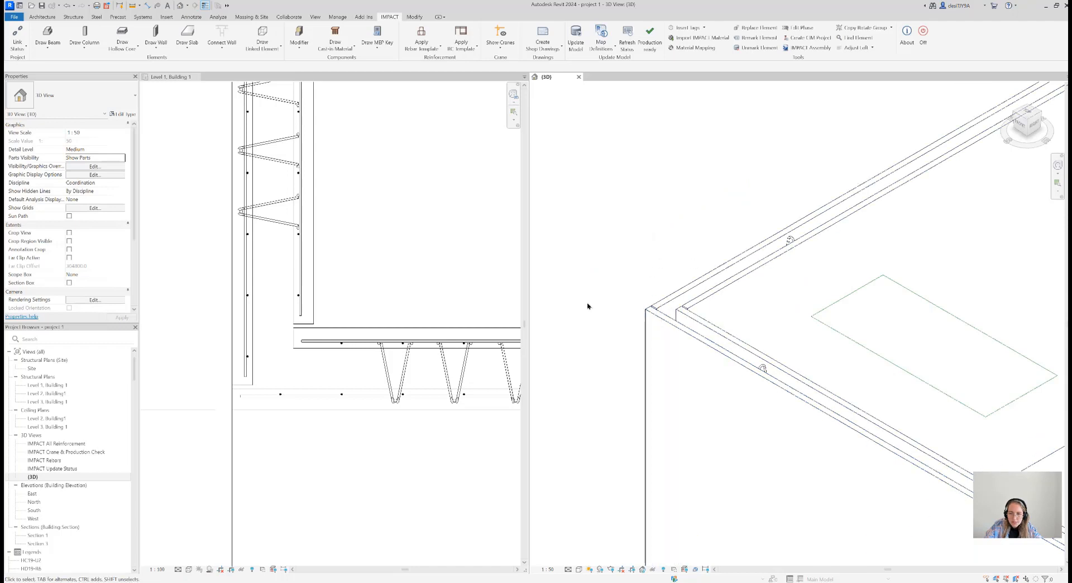
scroll(301, 435, "down", 2)
left_click(278, 426)
scroll(278, 413, "up", 2)
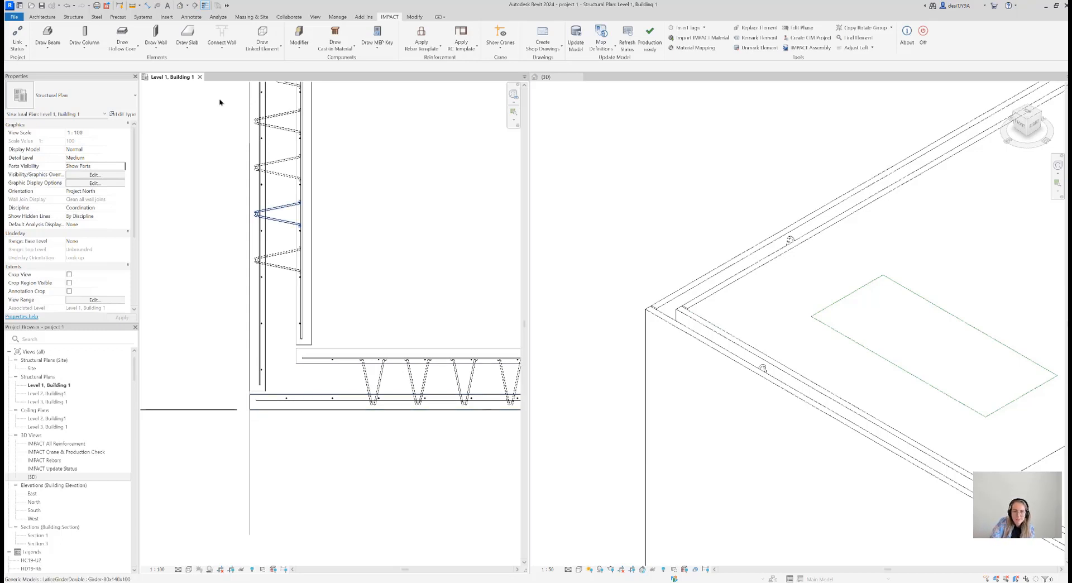
left_click(225, 50)
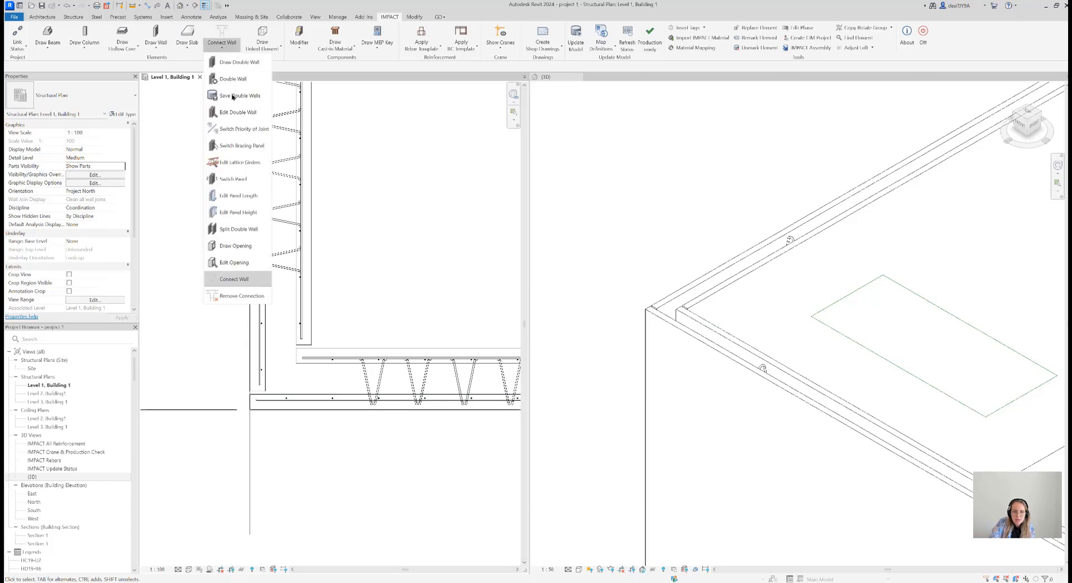
left_click(237, 128)
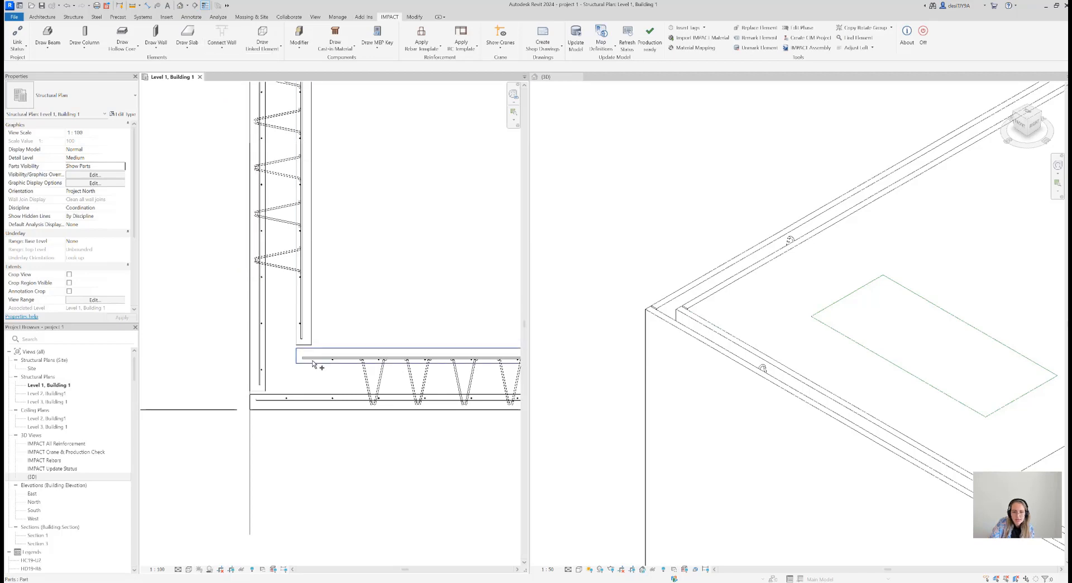
left_click(308, 334)
left_click(310, 333)
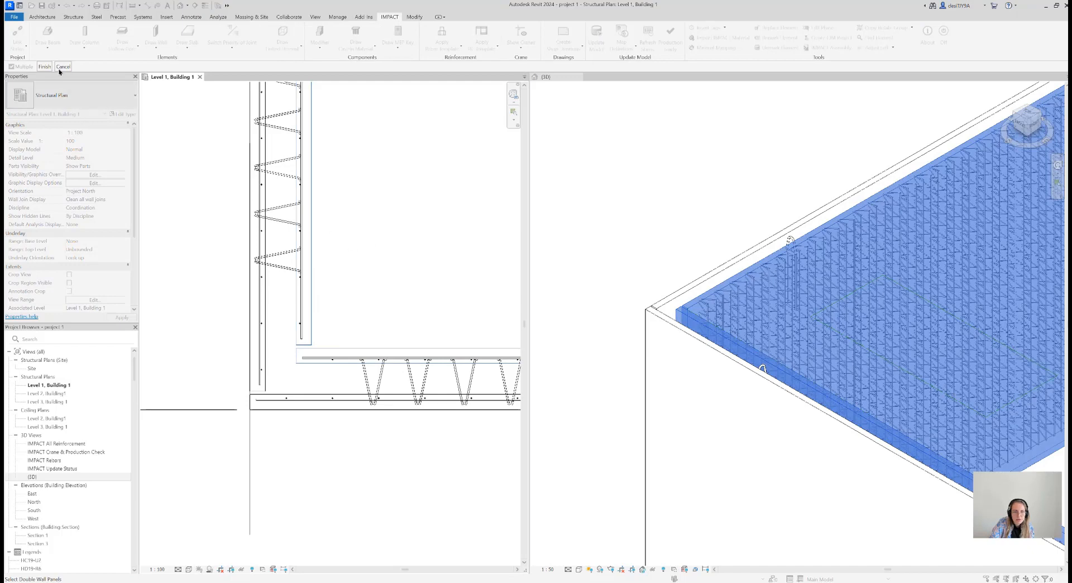
left_click(44, 66)
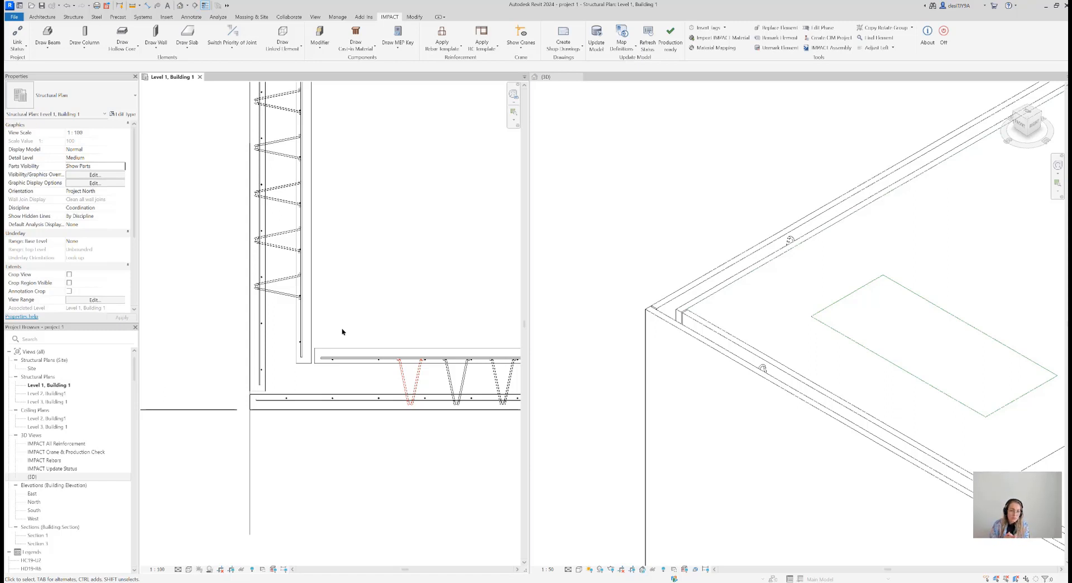
Check the changed inner joint, and switch the joint priority of the two outer wall panels at the same corner
scroll(323, 364, "up", 5)
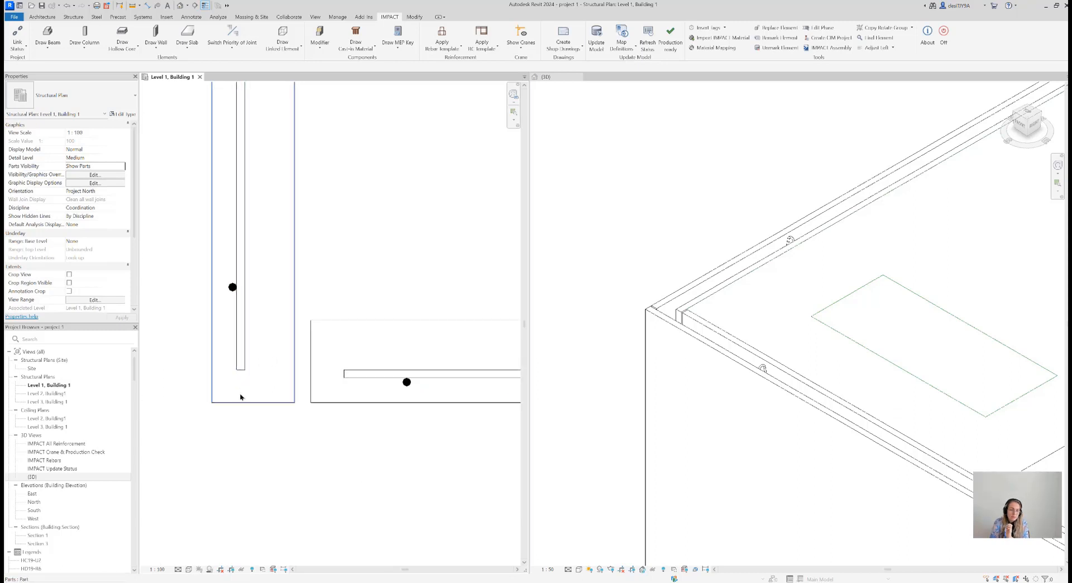
scroll(241, 403, "up", 5)
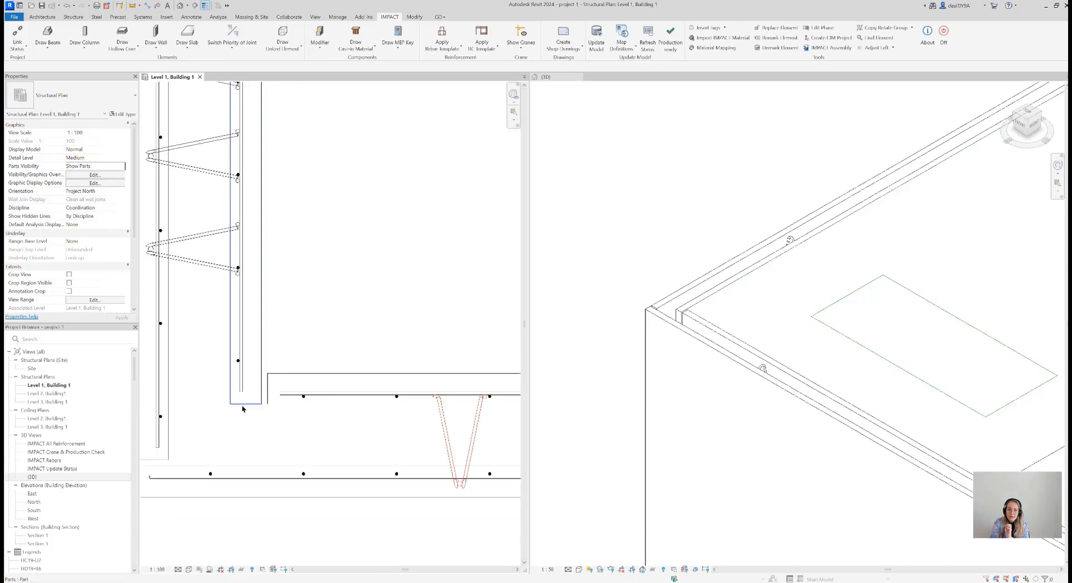
scroll(299, 451, "down", 3)
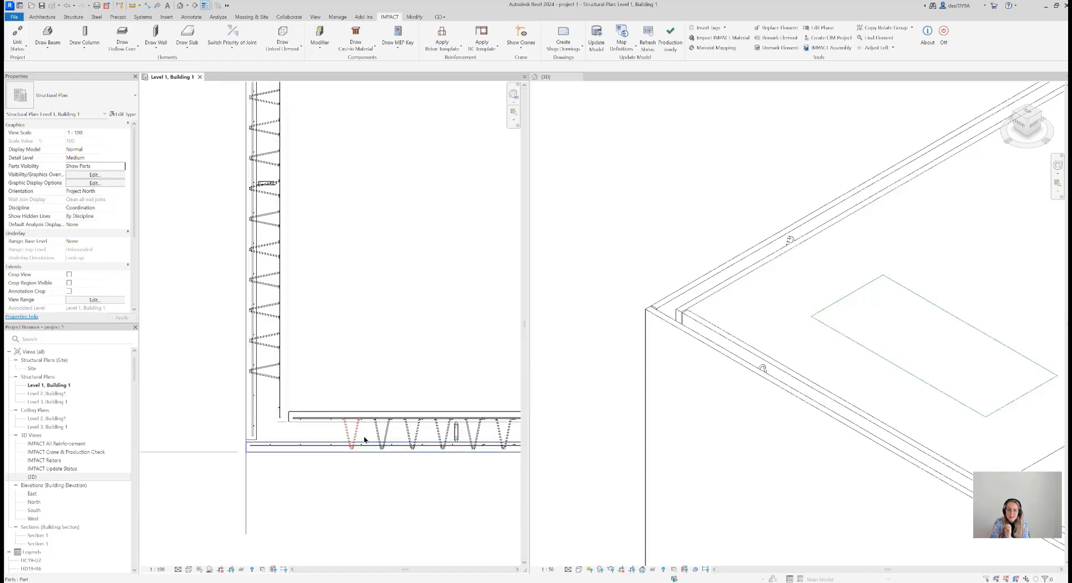
scroll(354, 440, "up", 2)
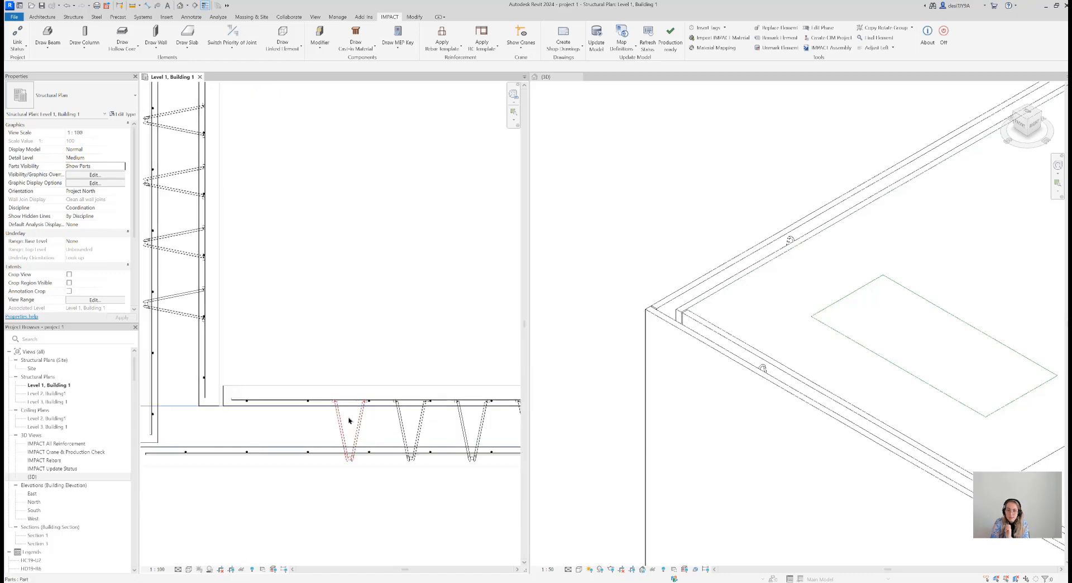
scroll(391, 324, "down", 3)
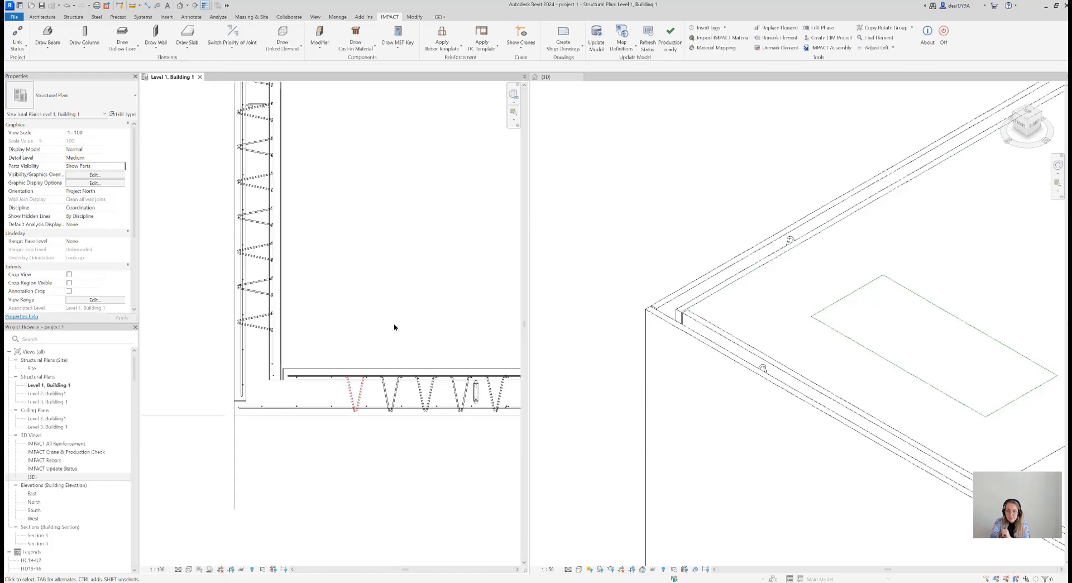
scroll(378, 311, "up", 3)
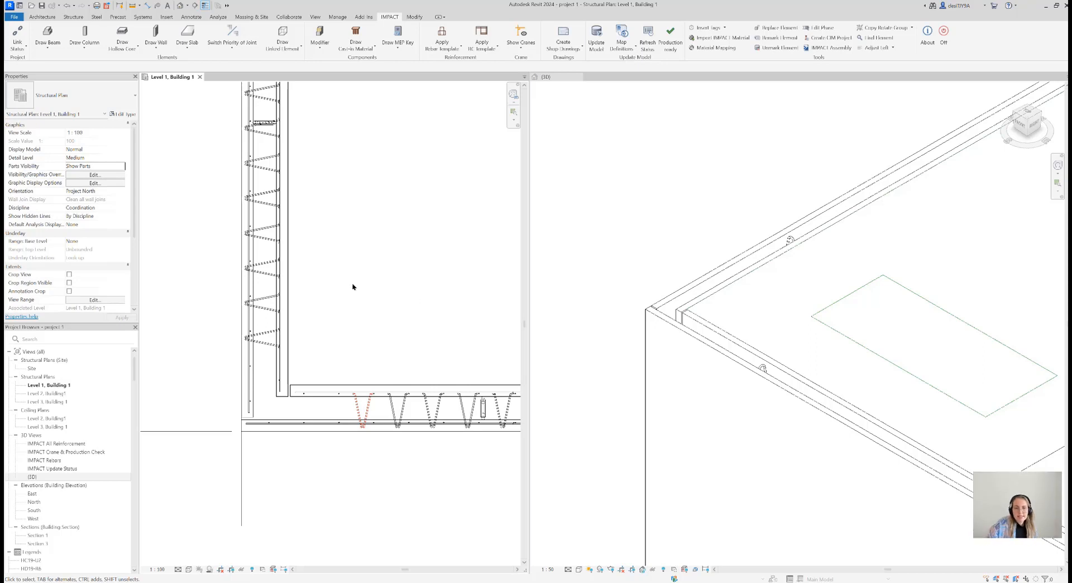
left_click(226, 33)
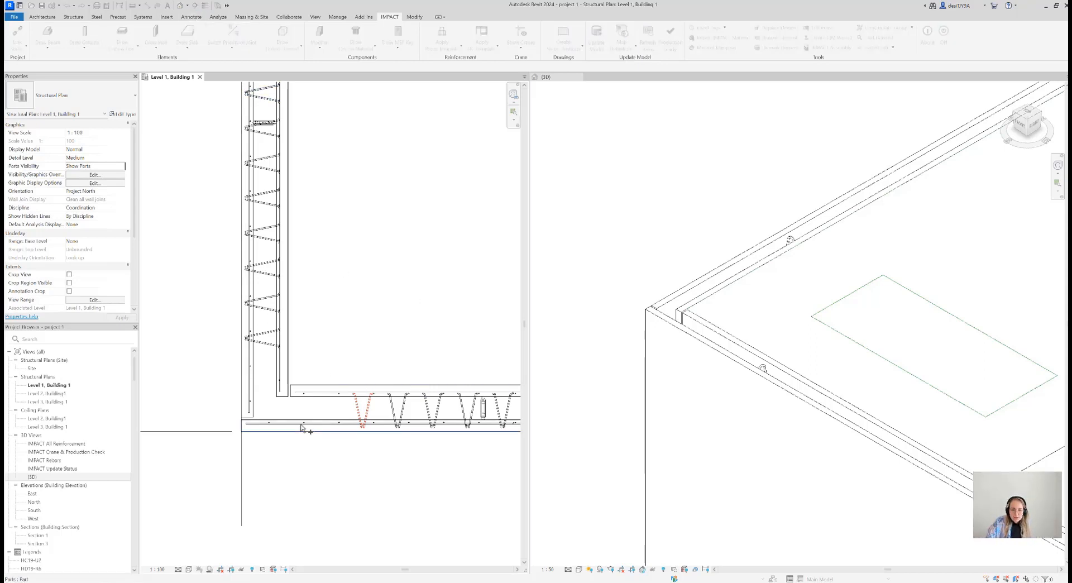
left_click(244, 382)
left_click(245, 385)
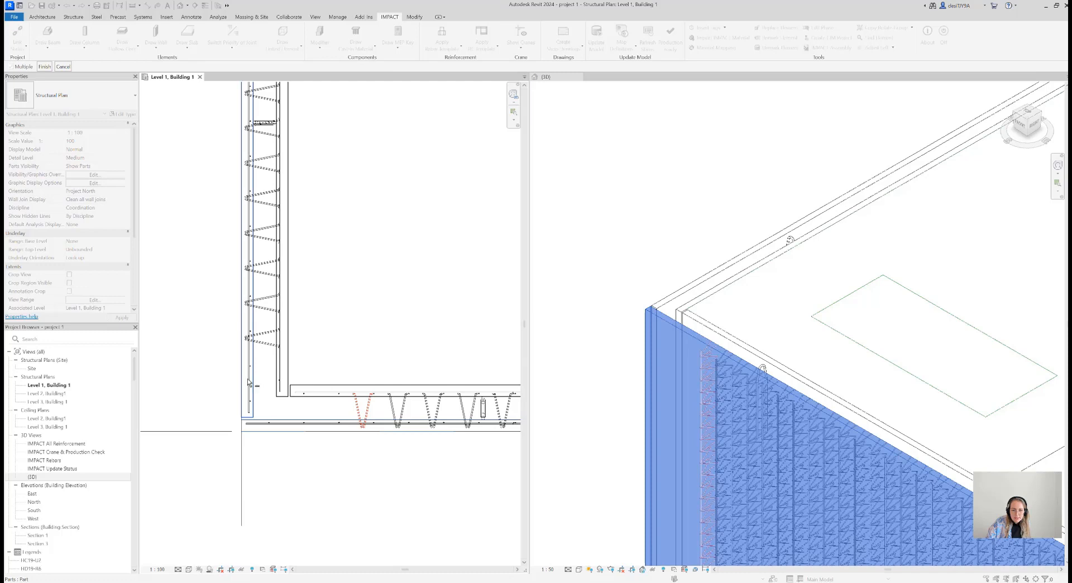
left_click(44, 65)
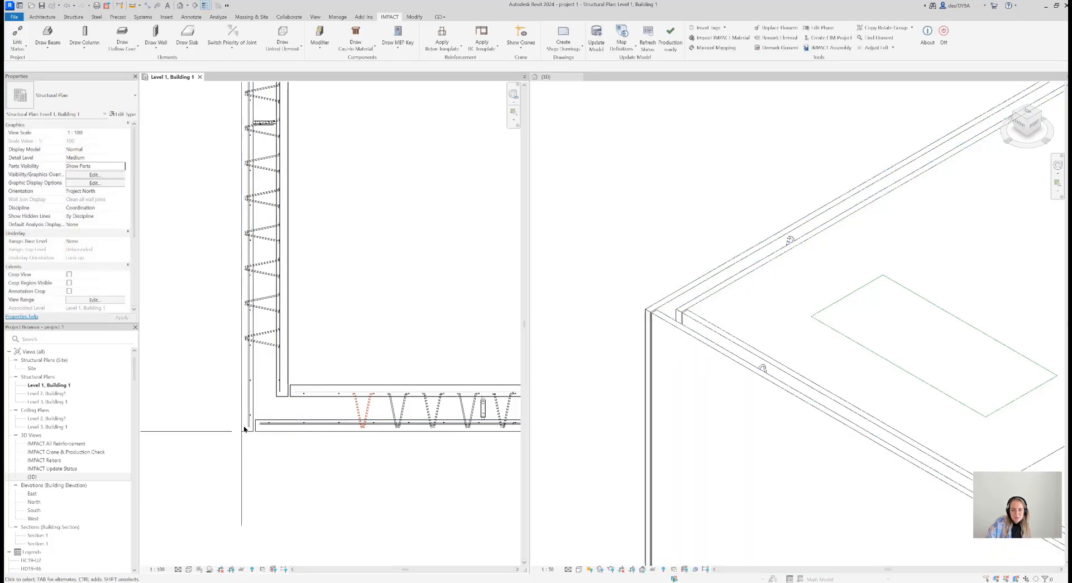
Switch the joint priority of all double-wall panels at the corner of grids 1 and E together
left_click(246, 33)
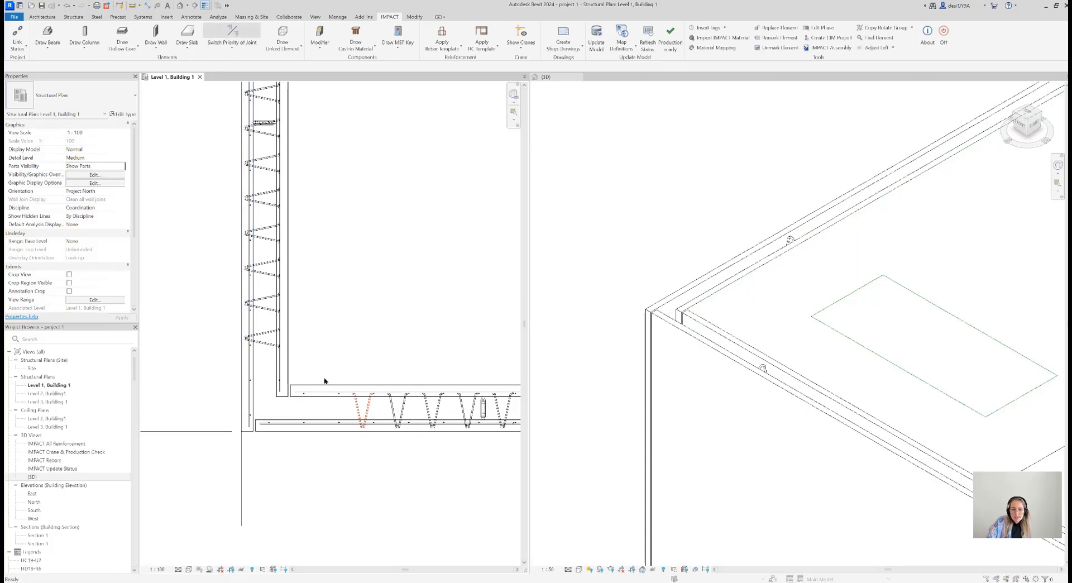
left_click_drag(337, 480, 211, 299)
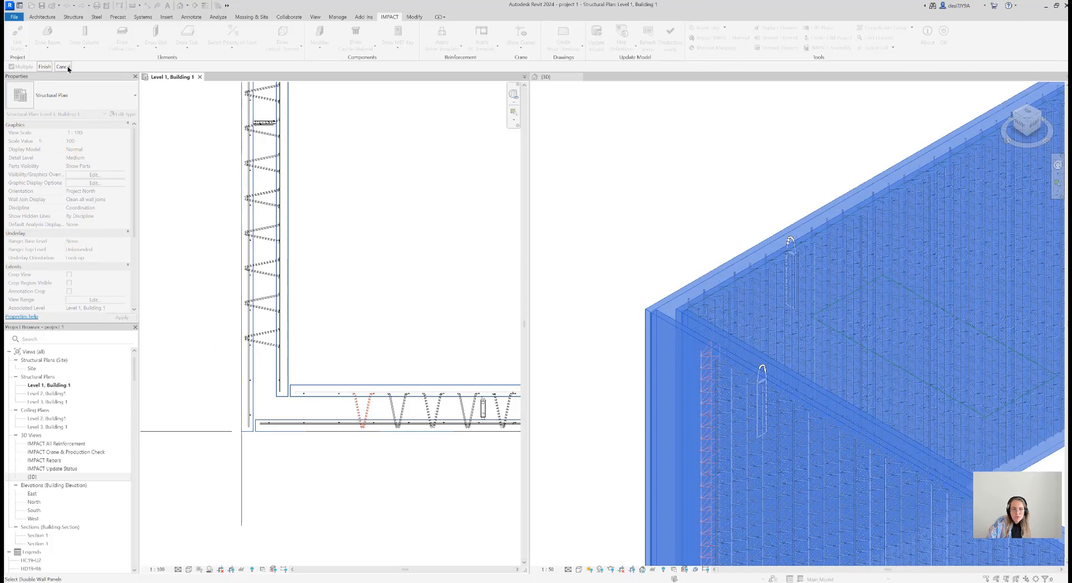
left_click(45, 67)
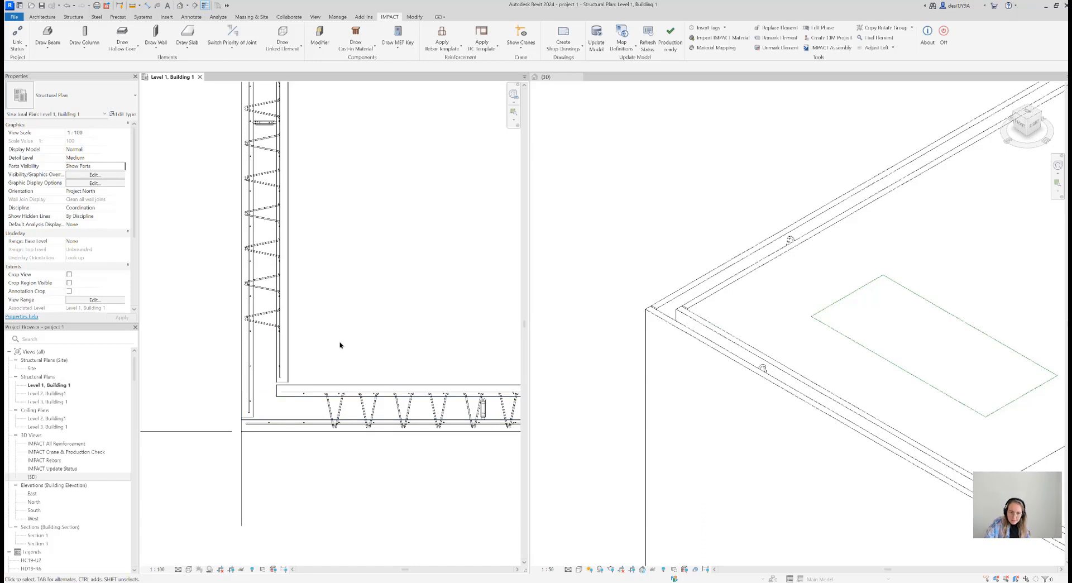
scroll(337, 346, "down", 3)
scroll(345, 355, "down", 3)
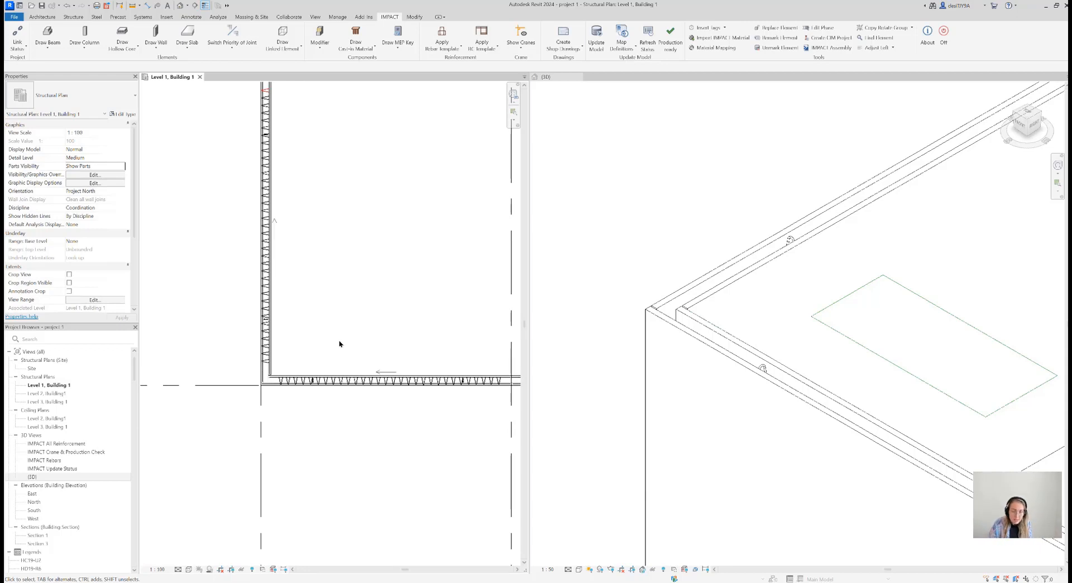
Examine the lattice girders in the grid 1 double walls down to the corner at grid E
left_click(232, 44)
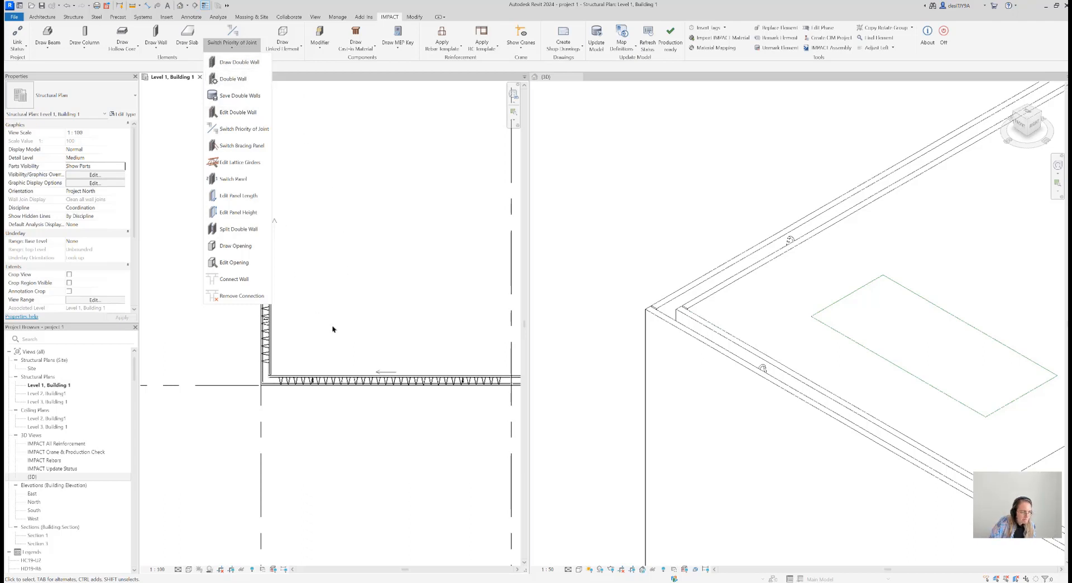
left_click(373, 332)
scroll(330, 304, "down", 4)
scroll(262, 144, "up", 5)
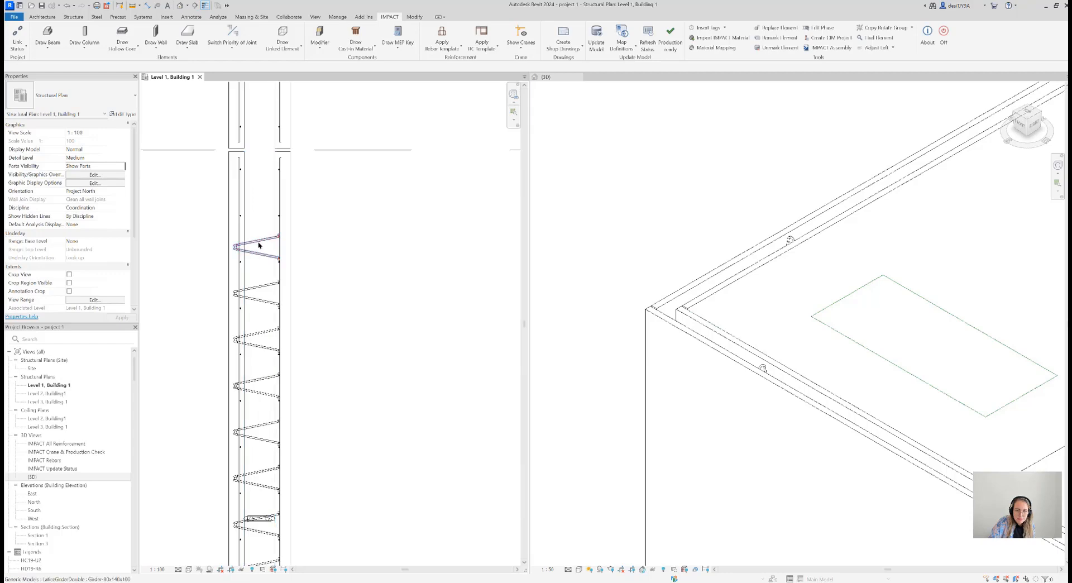
left_click(254, 241)
scroll(255, 241, "down", 6)
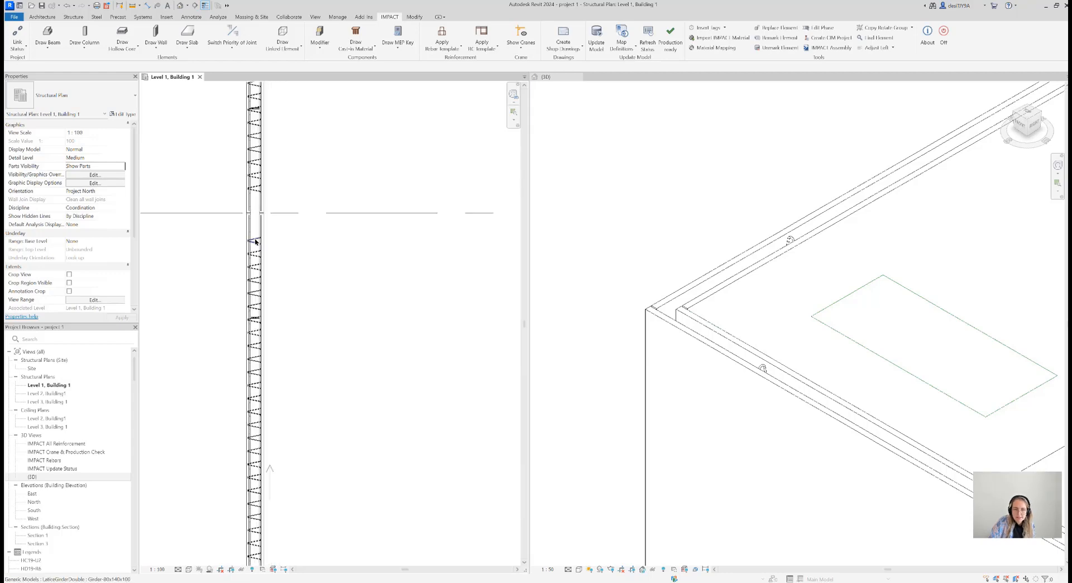
middle_click_drag(323, 342, 324, 363)
scroll(246, 359, "up", 3)
middle_click_drag(297, 229, 297, 264)
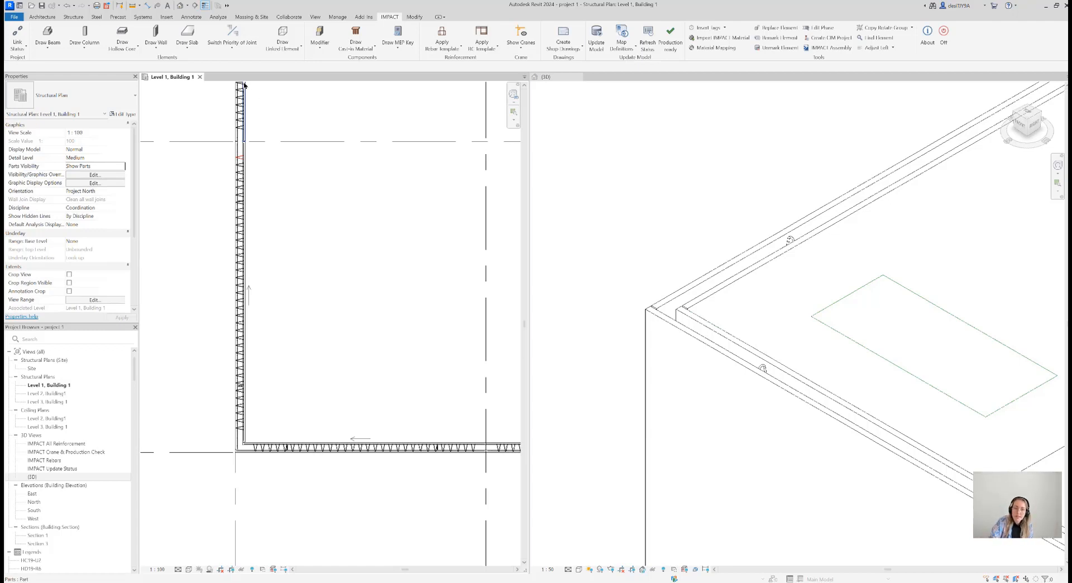
Review the lattice girder settings in the DW200 double-wall definition and close it without changes
left_click(232, 49)
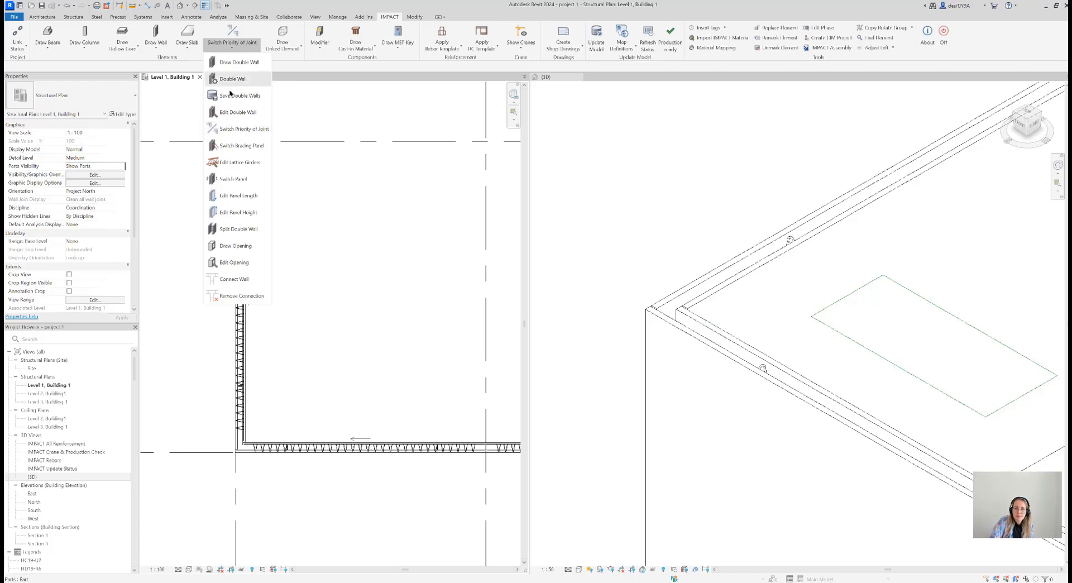
left_click(234, 81)
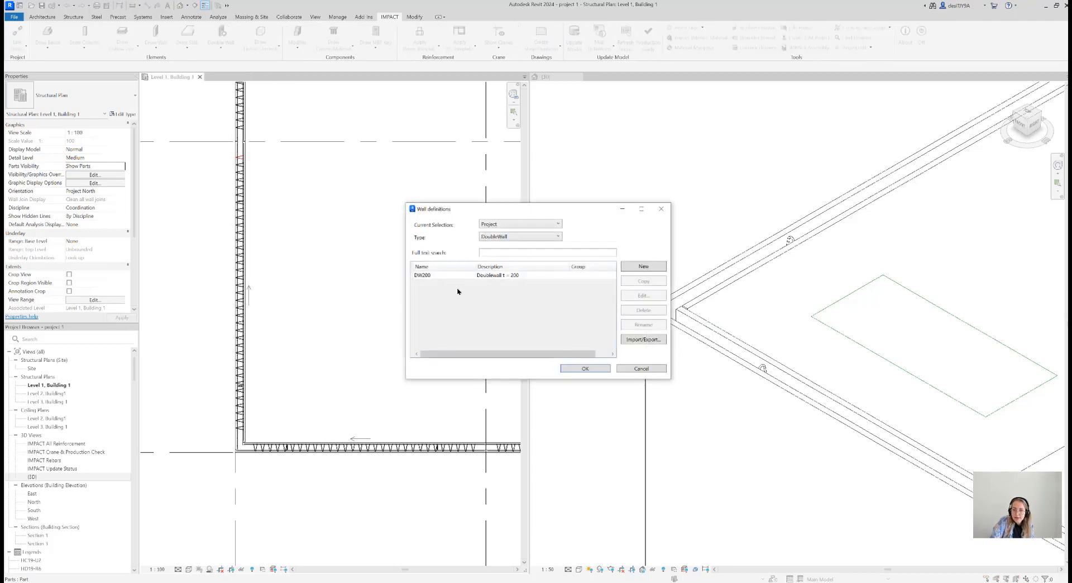
double_click(500, 275)
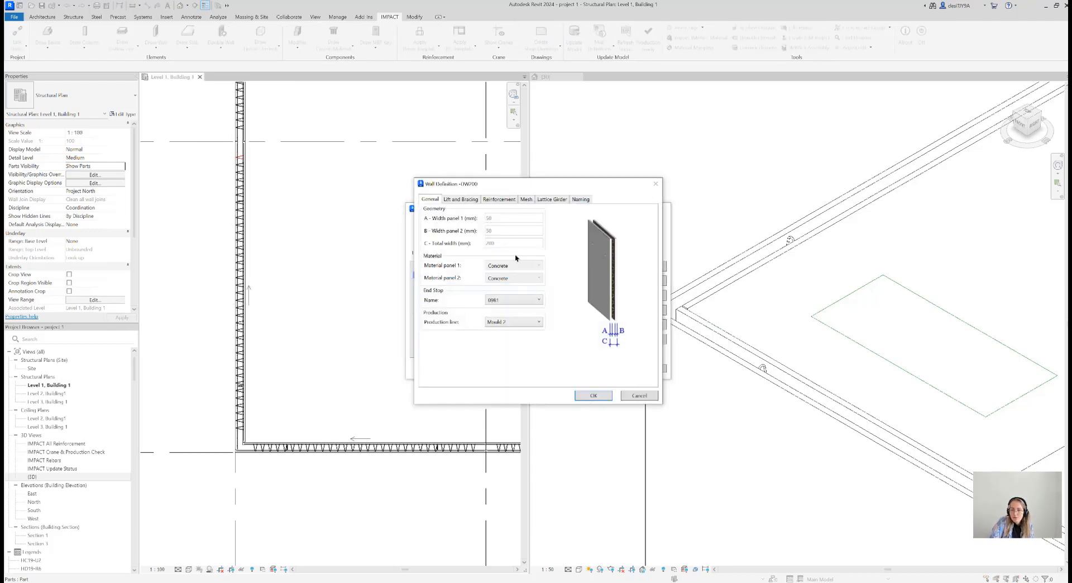
left_click(545, 201)
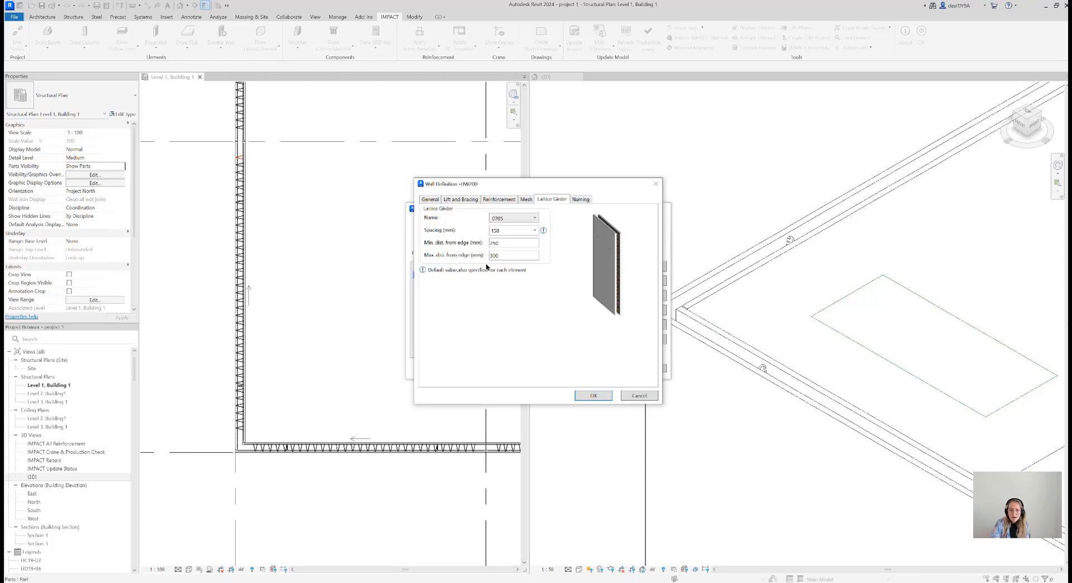
left_click(655, 186)
left_click(658, 185)
left_click(665, 209)
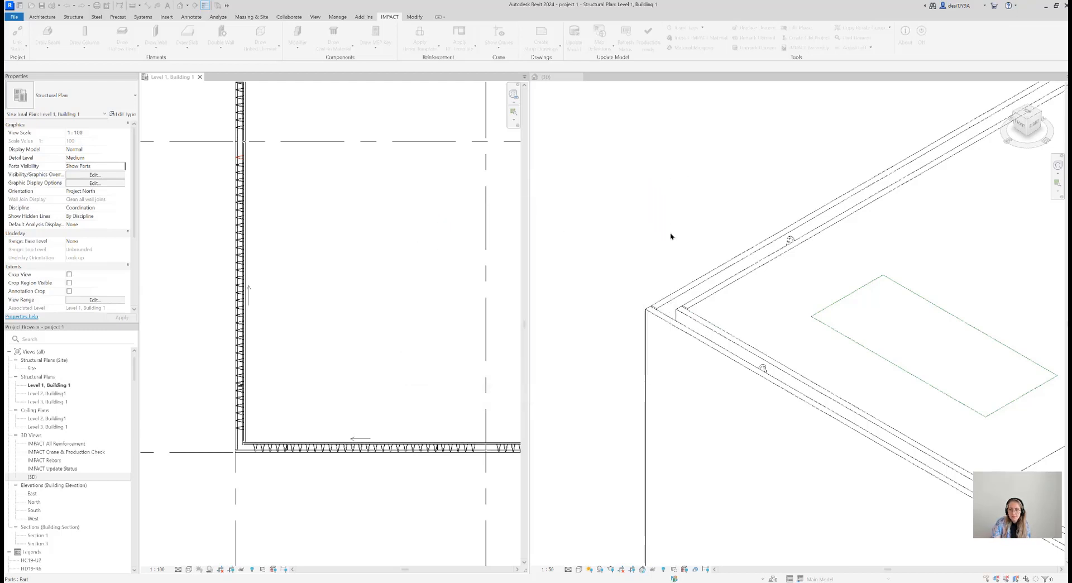
Examine the girder spacing of the grid 1 wall between grids D and E in an enlarged Edit Lattice Girder preview
scroll(282, 257, "down", 2)
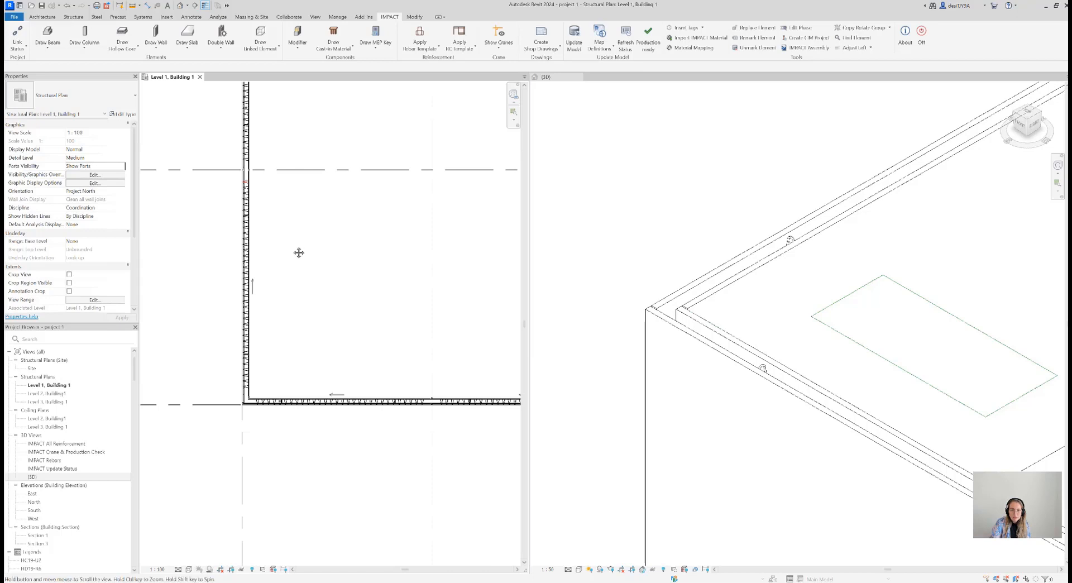
middle_click_drag(299, 253, 300, 267)
scroll(280, 223, "up", 1)
scroll(244, 188, "up", 4)
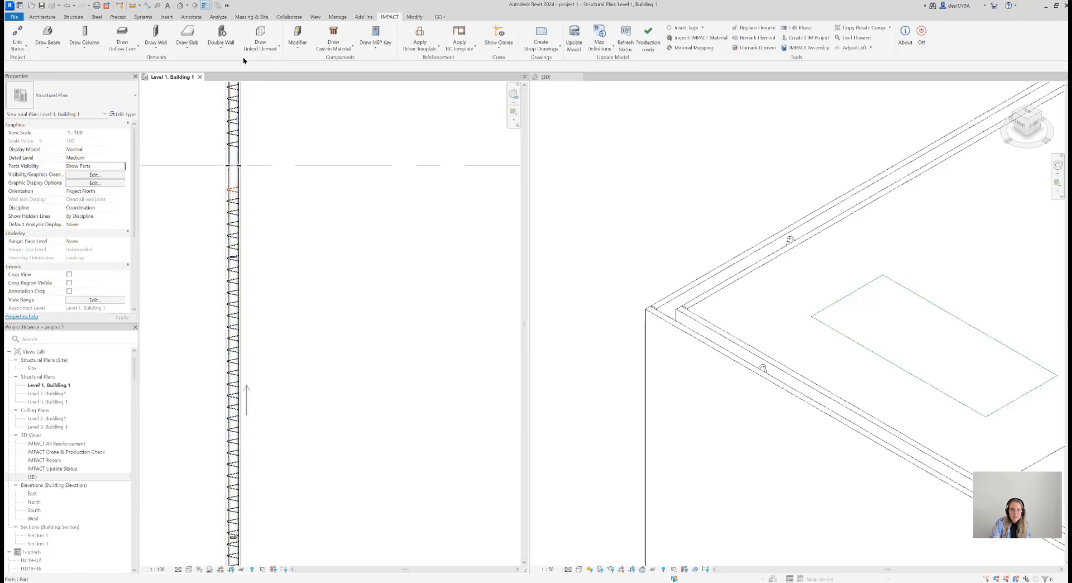
left_click(221, 43)
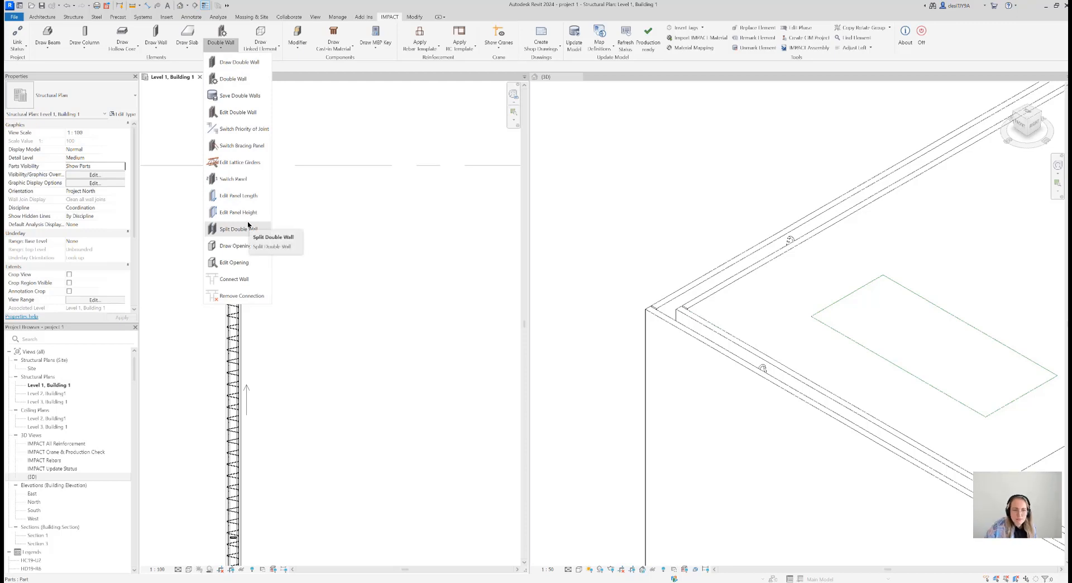
left_click(248, 167)
left_click(240, 230)
left_click_drag(195, 46, 413, 162)
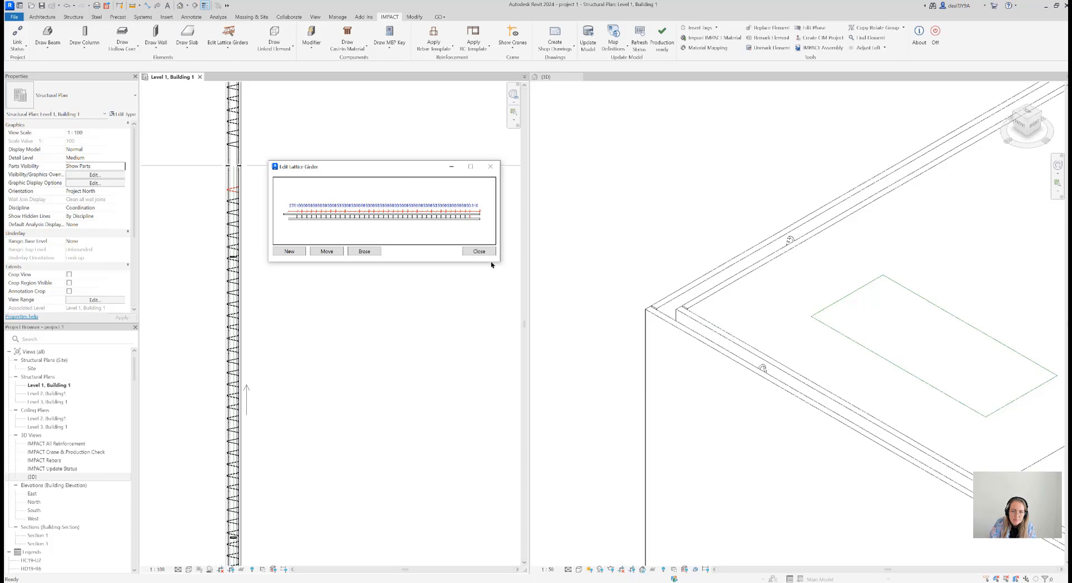
mouse_move(500, 259)
left_mouse_down()
mouse_move(588, 289)
mouse_move(652, 287)
mouse_move(694, 379)
left_mouse_up()
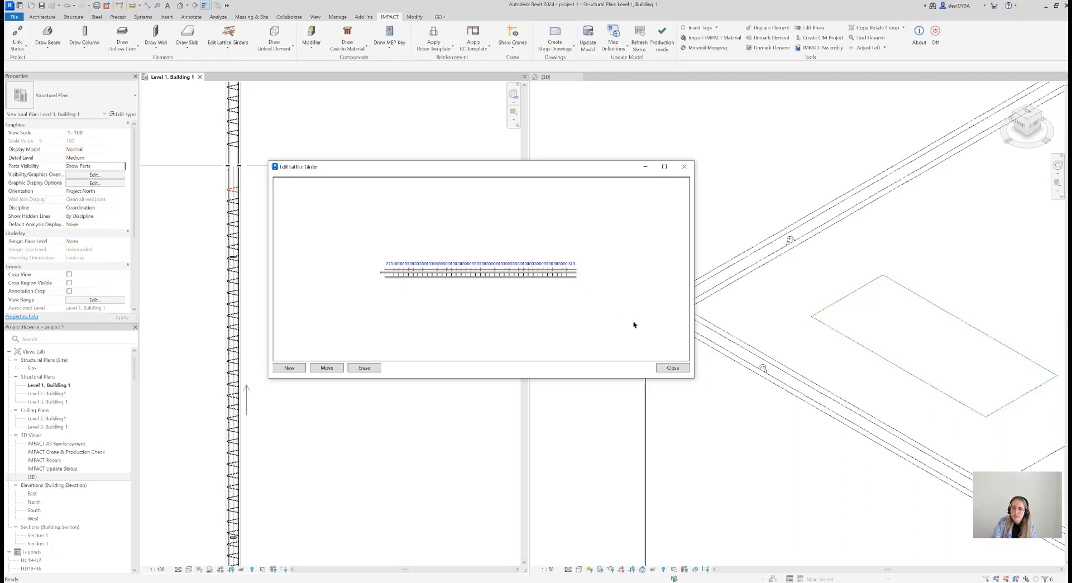
left_click(673, 368)
Erase the lattice girder nearest the grid 1 corner from the double wall along grid E using Edit Lattice Girders
scroll(246, 189, "down", 3)
scroll(242, 376, "up", 4)
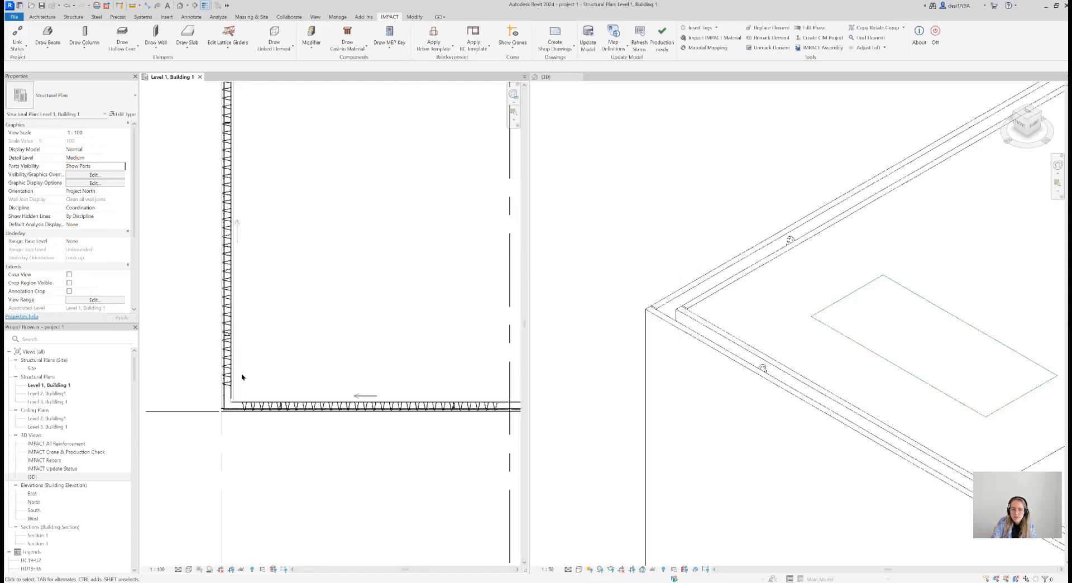
middle_click_drag(259, 314, 240, 332)
scroll(263, 297, "down", 3)
left_click(239, 38)
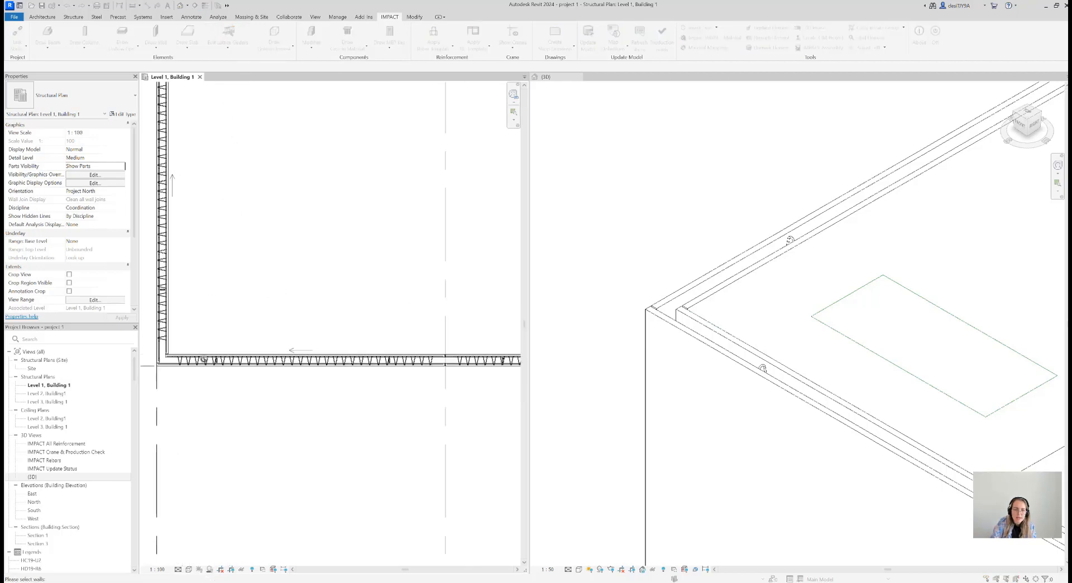
left_click_drag(190, 72, 357, 141)
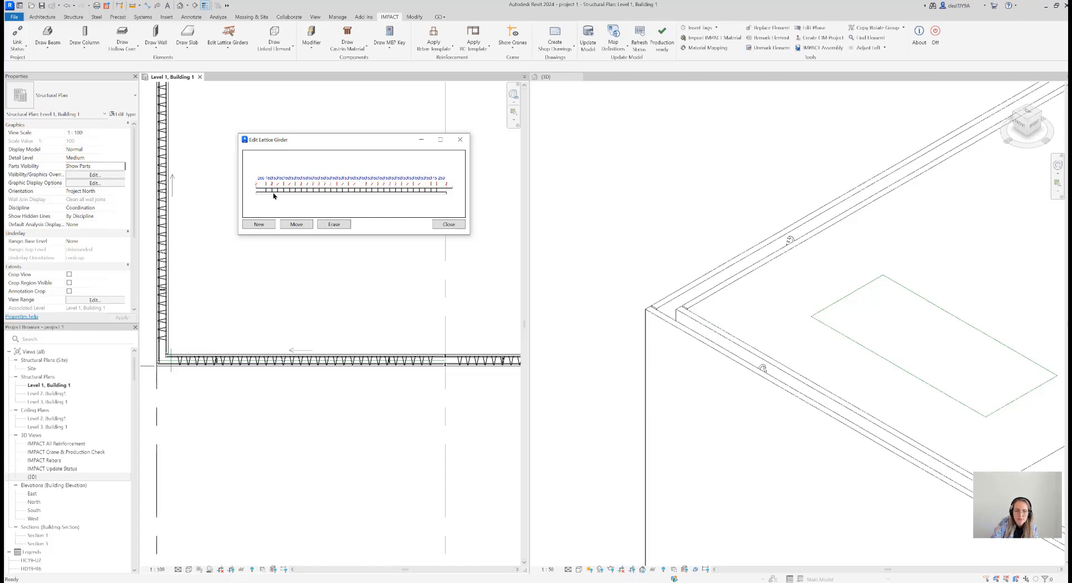
left_click(333, 224)
scroll(182, 361, "up", 2)
middle_click_drag(184, 328, 289, 331)
scroll(289, 331, "up", 2)
left_click(280, 374)
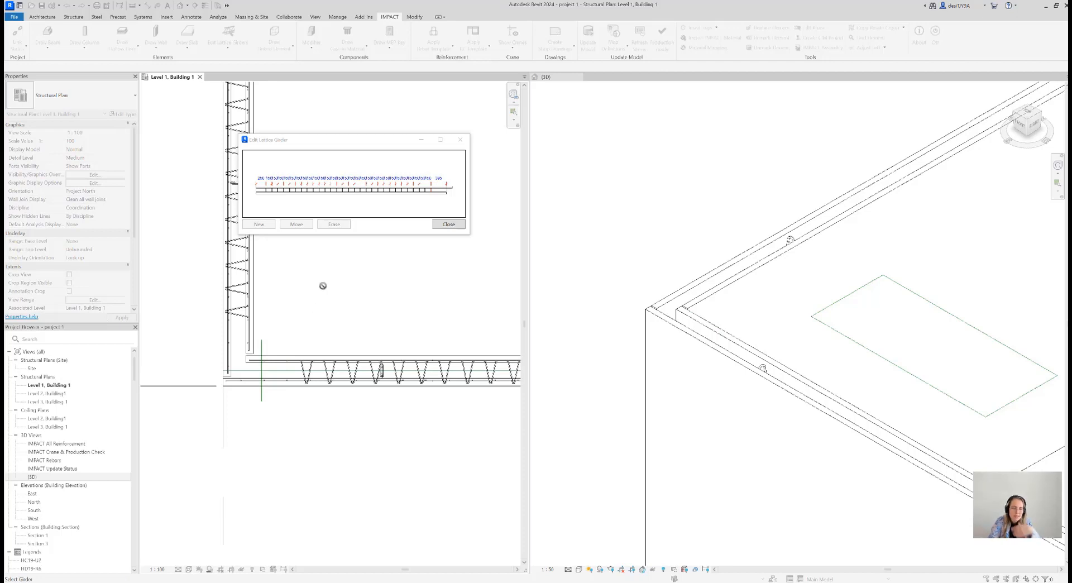
key("Escape")
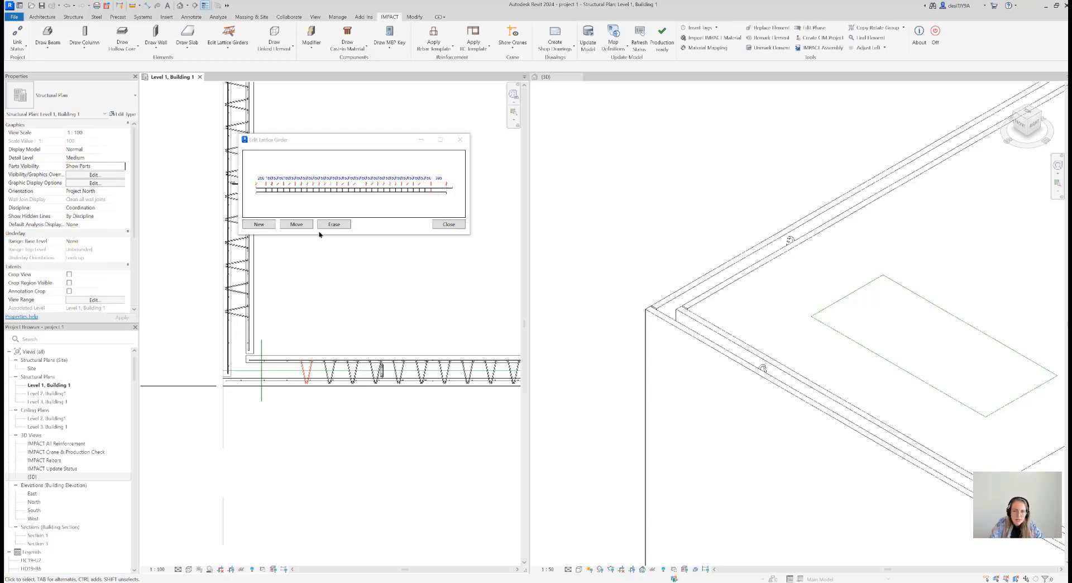
Move the first remaining lattice girder of the grid E wall toward the corner, into the erased girder's place
left_click(302, 224)
left_click(307, 373)
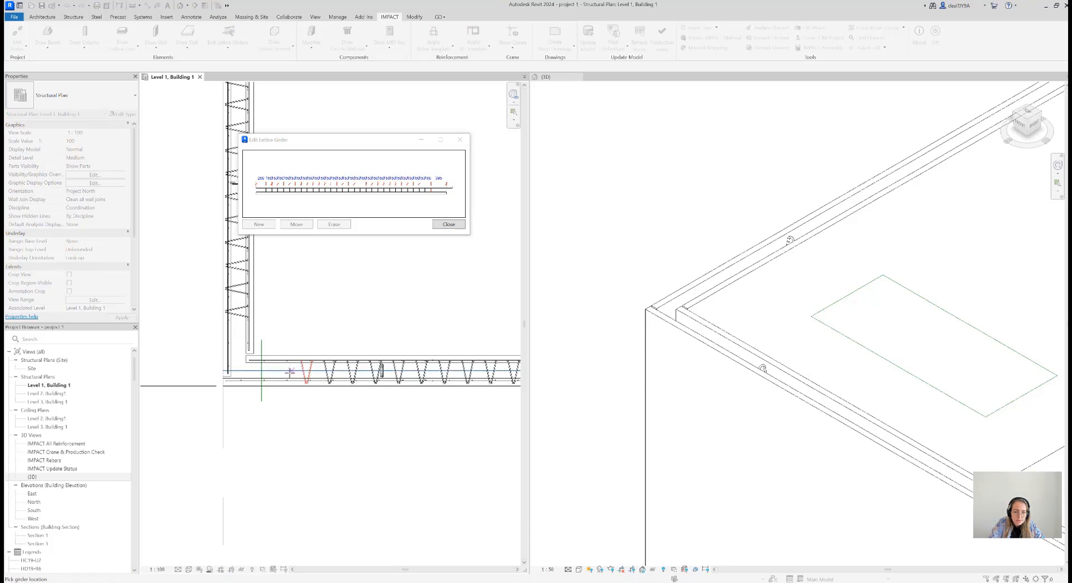
left_click(285, 372)
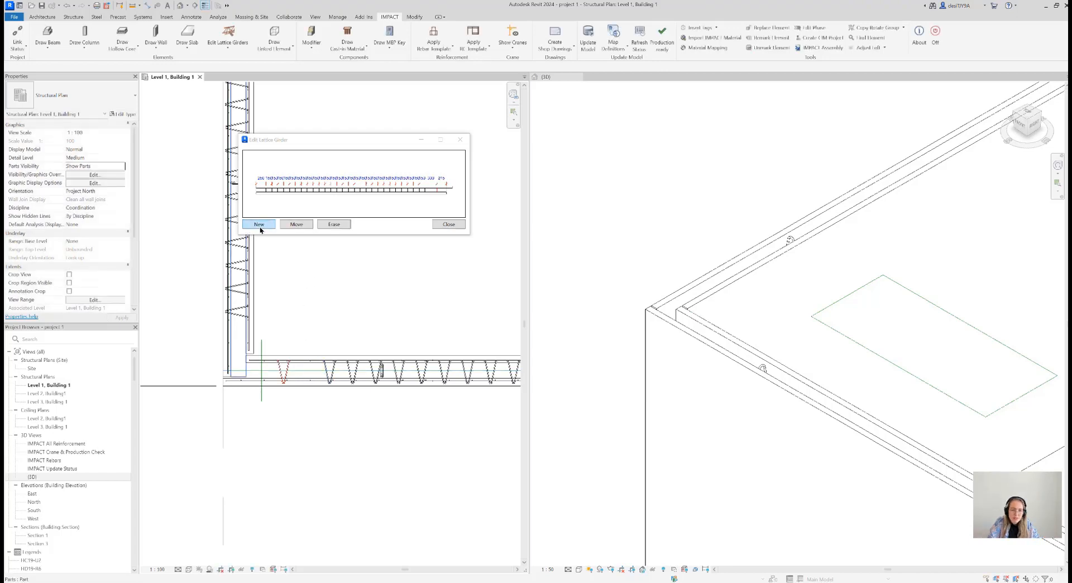
Add a new lattice girder in the gap left by the moved girder and close the lattice girder editor
left_click(259, 224)
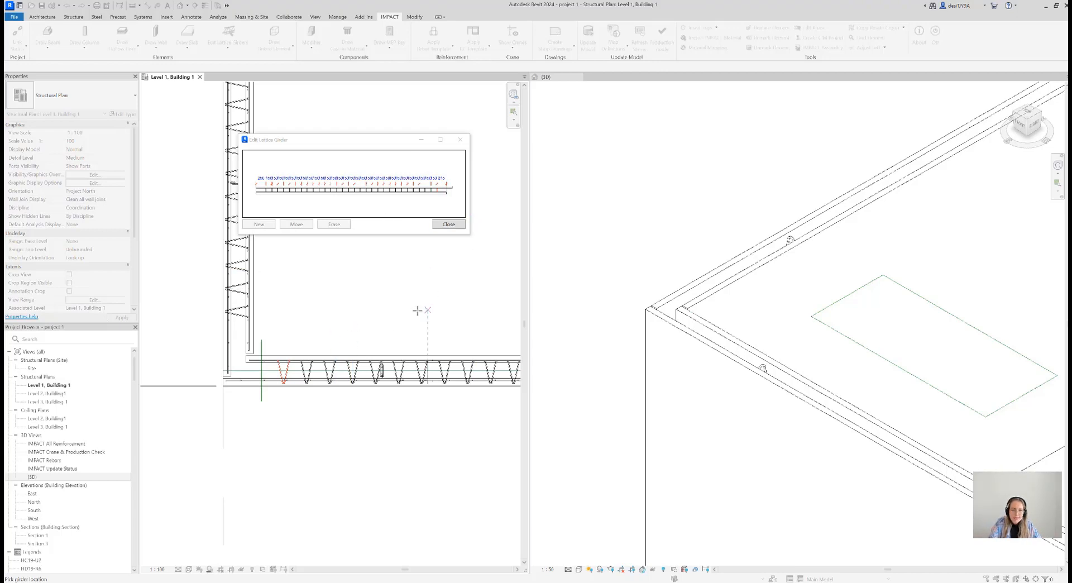
key("Escape")
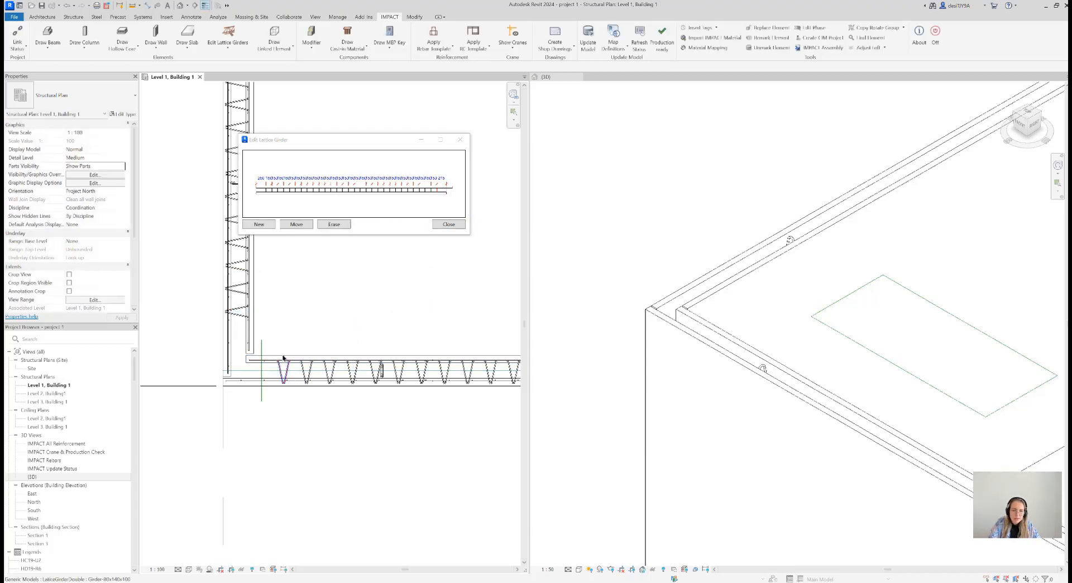
scroll(280, 372, "up", 4)
scroll(279, 371, "down", 2)
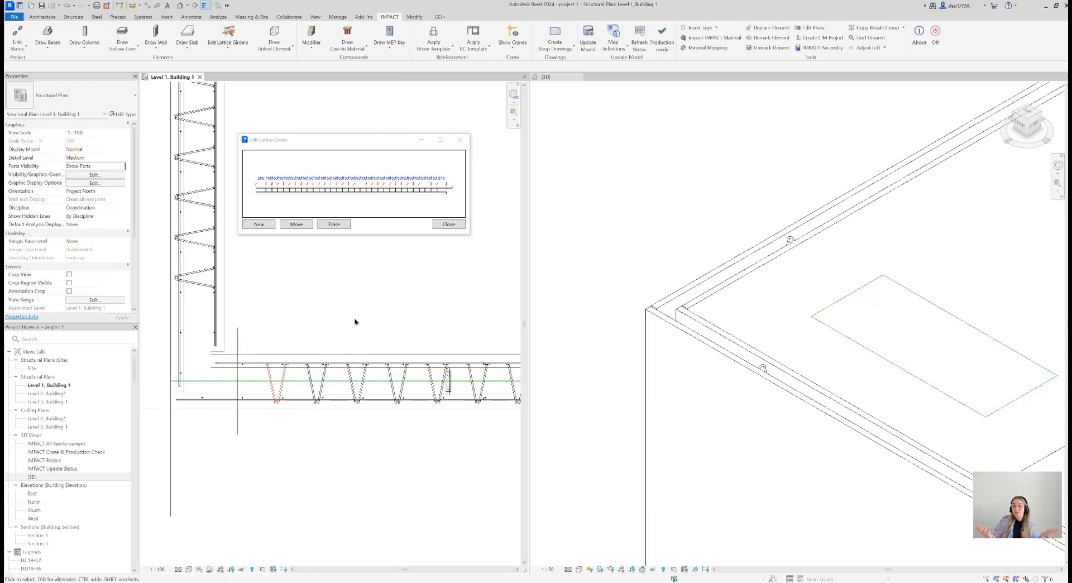
left_click(446, 224)
scroll(349, 327, "down", 2)
scroll(349, 327, "down", 1)
middle_click_drag(353, 312, 314, 329)
scroll(363, 306, "down", 2)
scroll(375, 303, "down", 1)
left_click(234, 51)
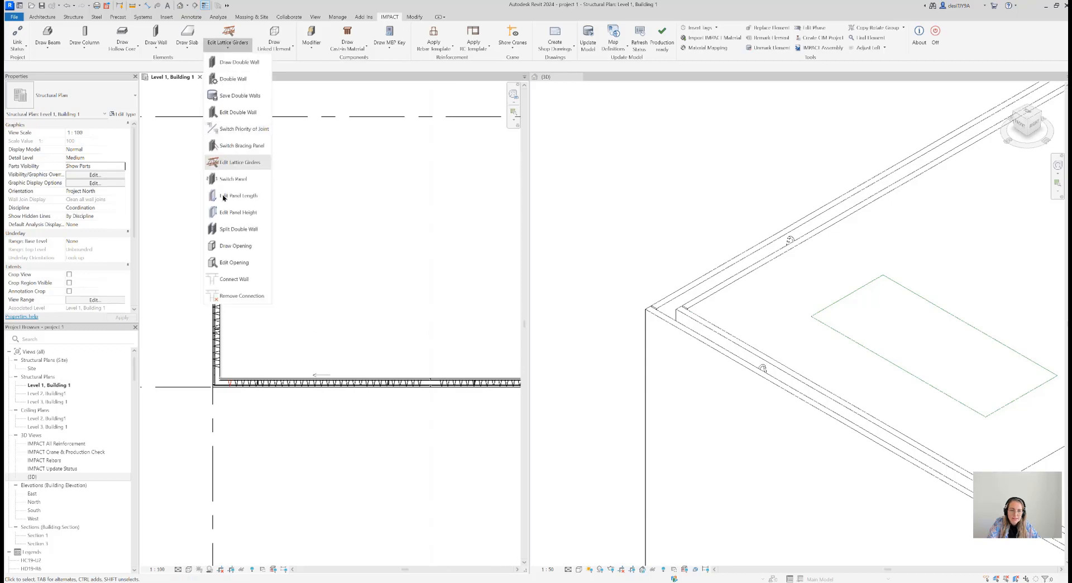
left_click(309, 349)
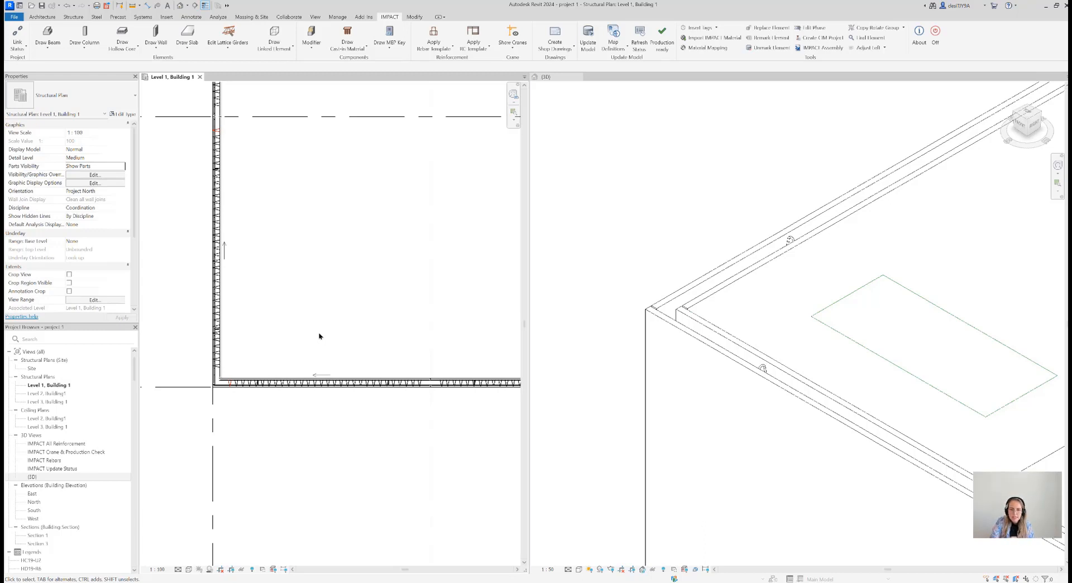
Examine the complete double-wall layout in the Level 1, Building 1 plan and the whole building in the 3D view
scroll(316, 319, "down", 3)
middle_click_drag(323, 304, 299, 338)
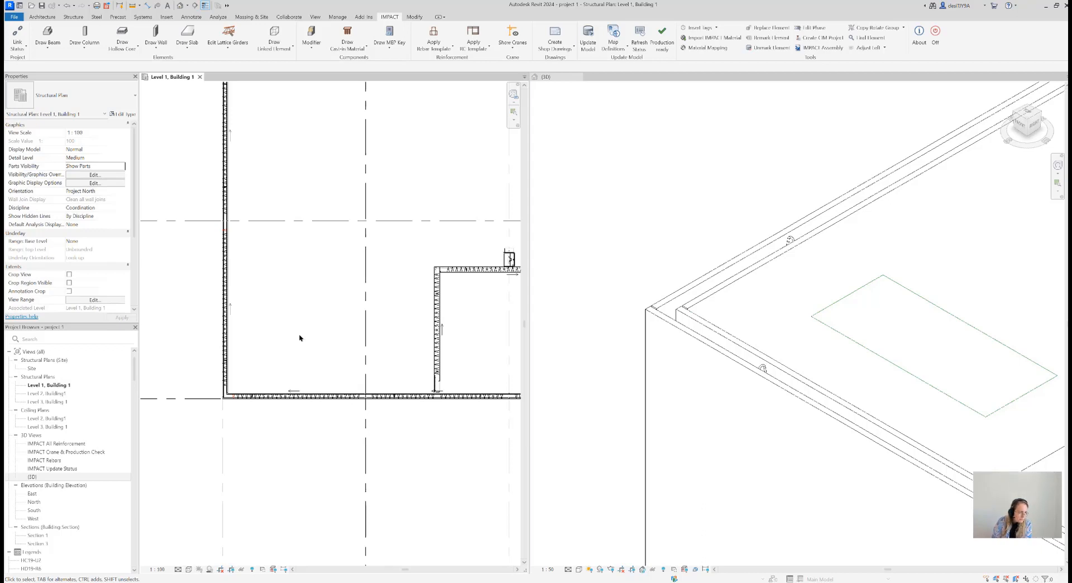
scroll(288, 336, "down", 5)
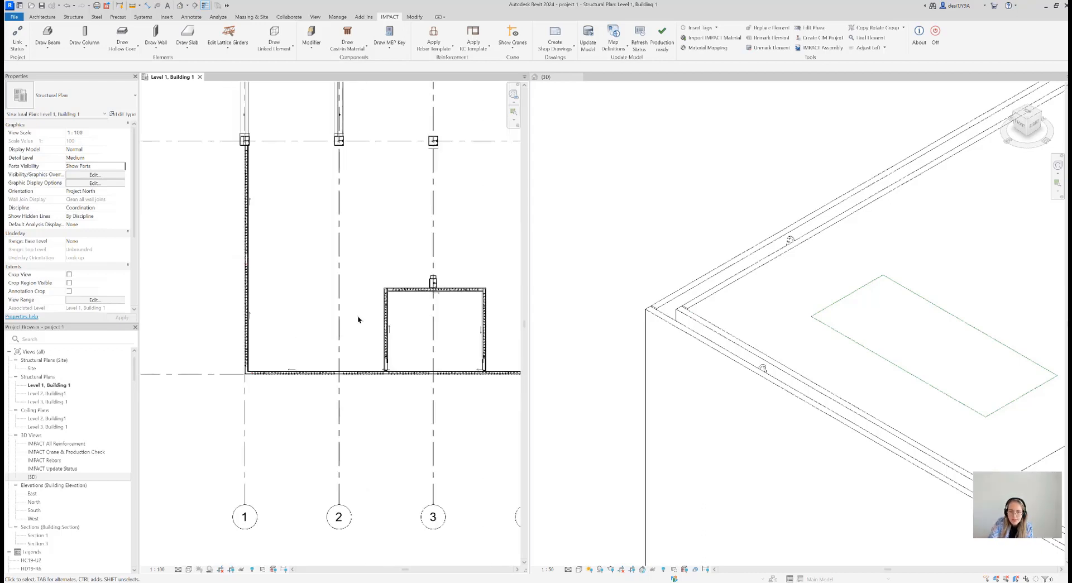
middle_click_drag(391, 349, 350, 350)
scroll(694, 357, "down", 5)
scroll(697, 357, "down", 5)
left_click(727, 350)
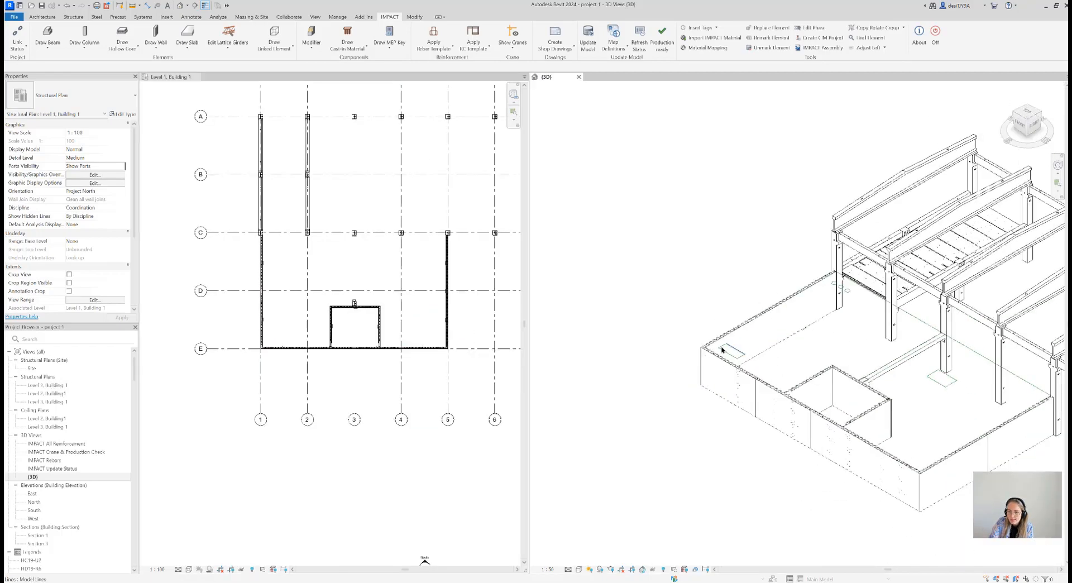
middle_click_drag(724, 347, 617, 324)
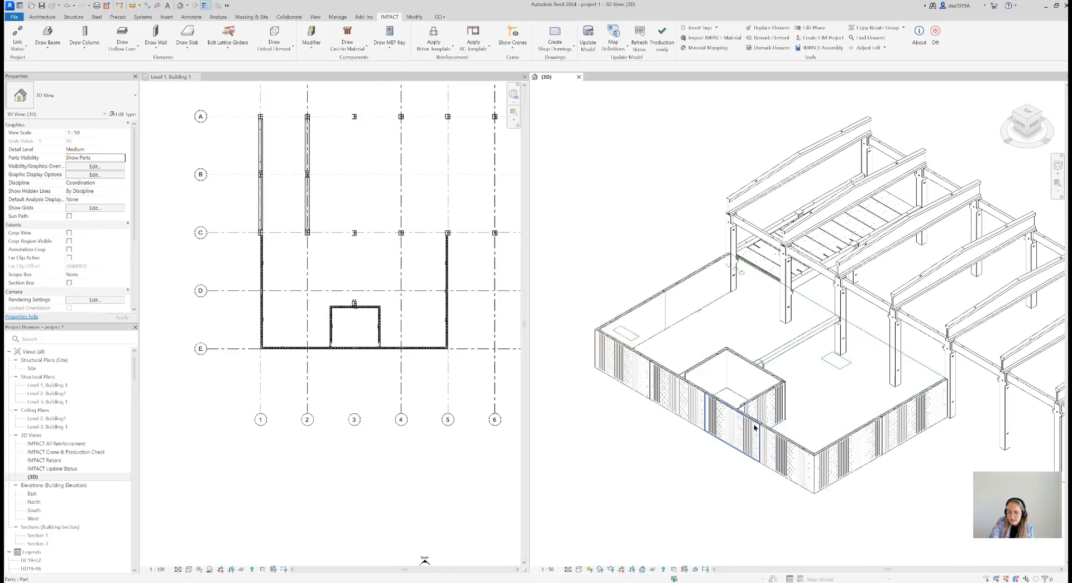
scroll(757, 423, "up", 4)
scroll(785, 307, "down", 2)
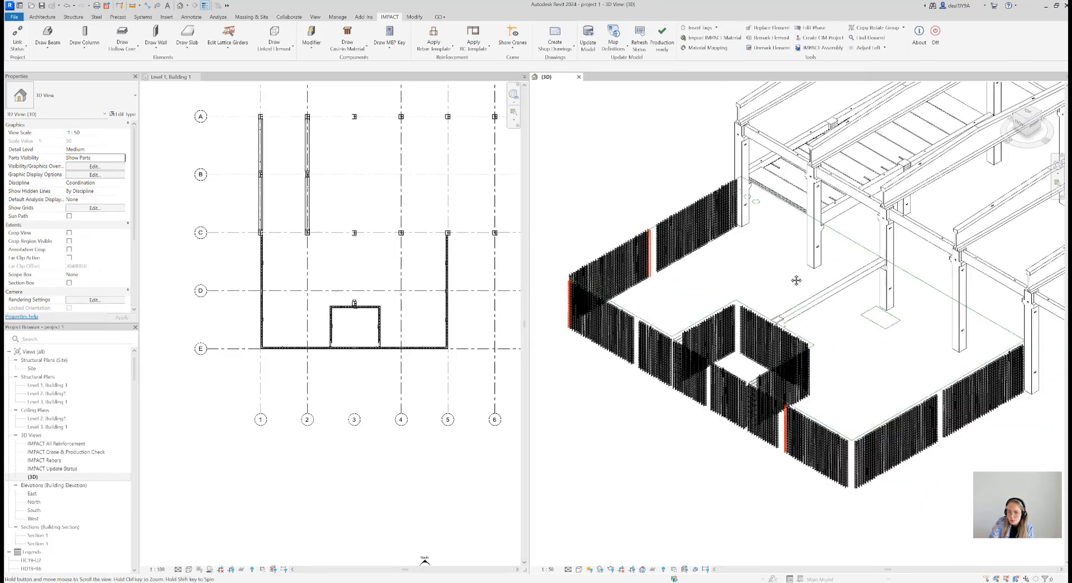
Start drawing a double-wall opening as a Window Hole with width 1210 and height 1210
scroll(374, 318, "up", 2)
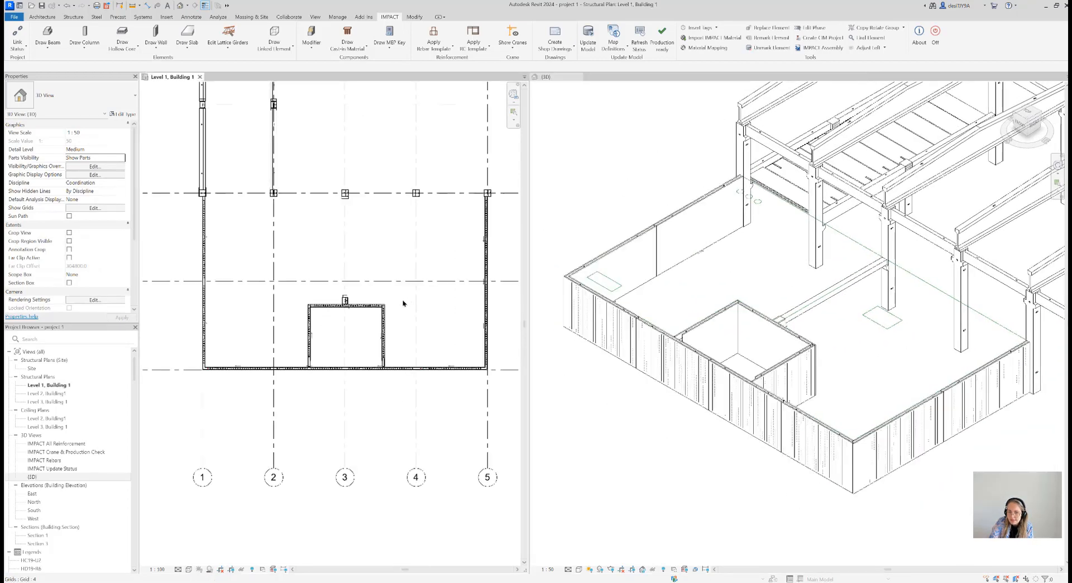
scroll(387, 319, "down", 1)
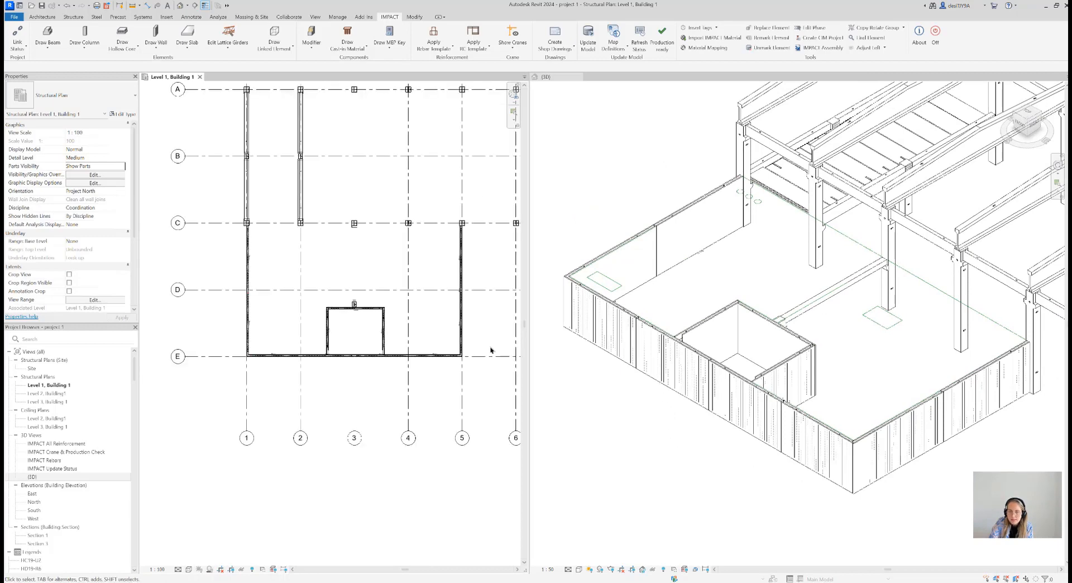
left_click(187, 46)
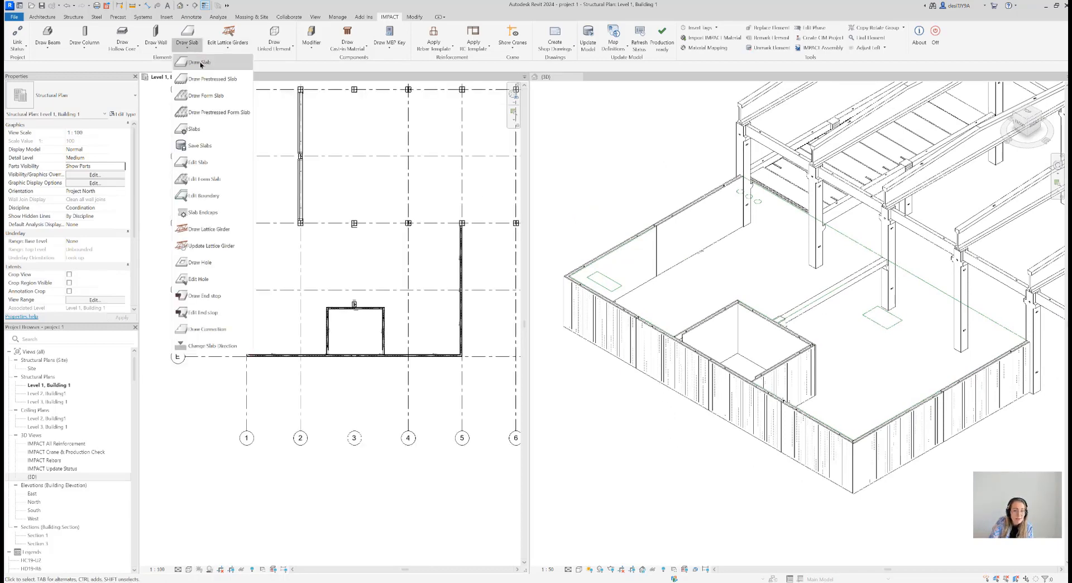
left_click(234, 48)
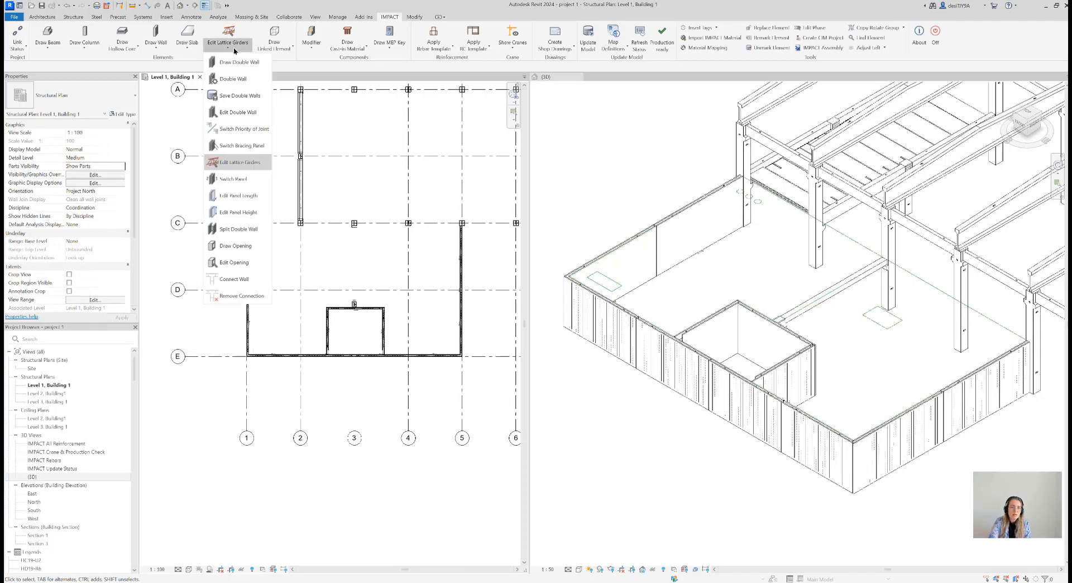
left_click(245, 249)
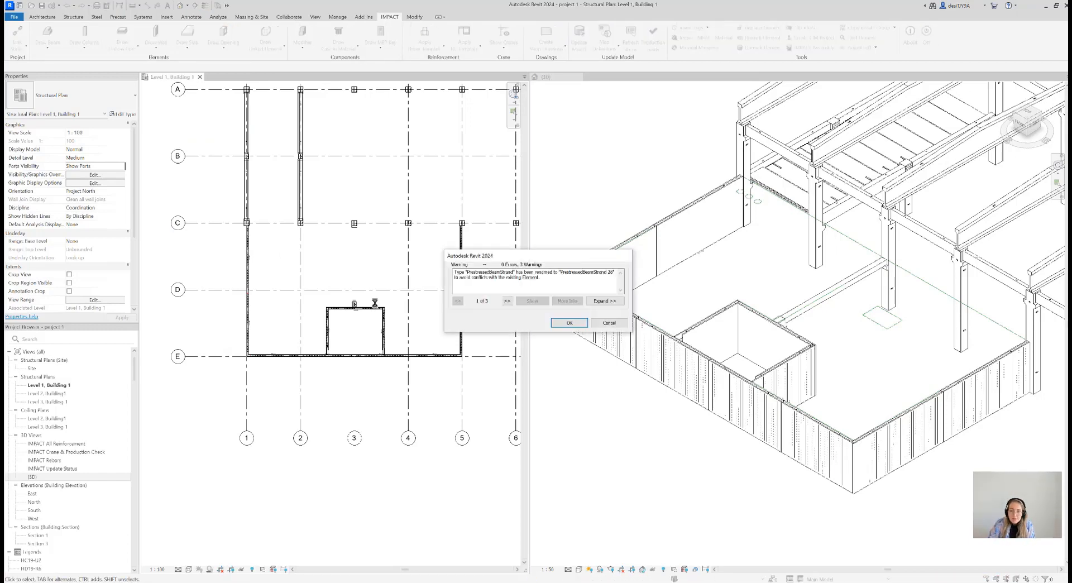
left_click(567, 324)
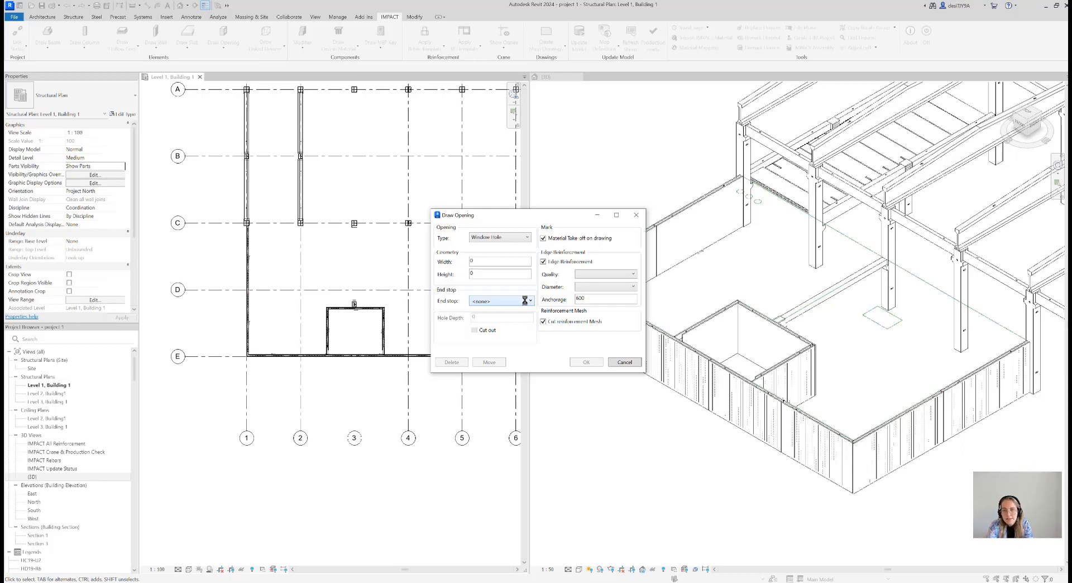
left_click(523, 241)
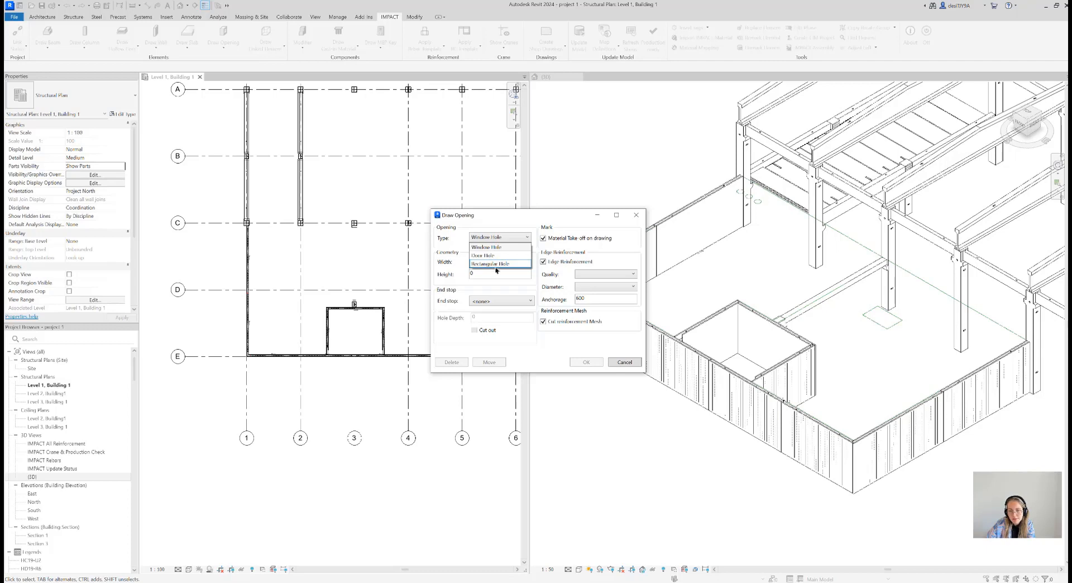
left_click(499, 246)
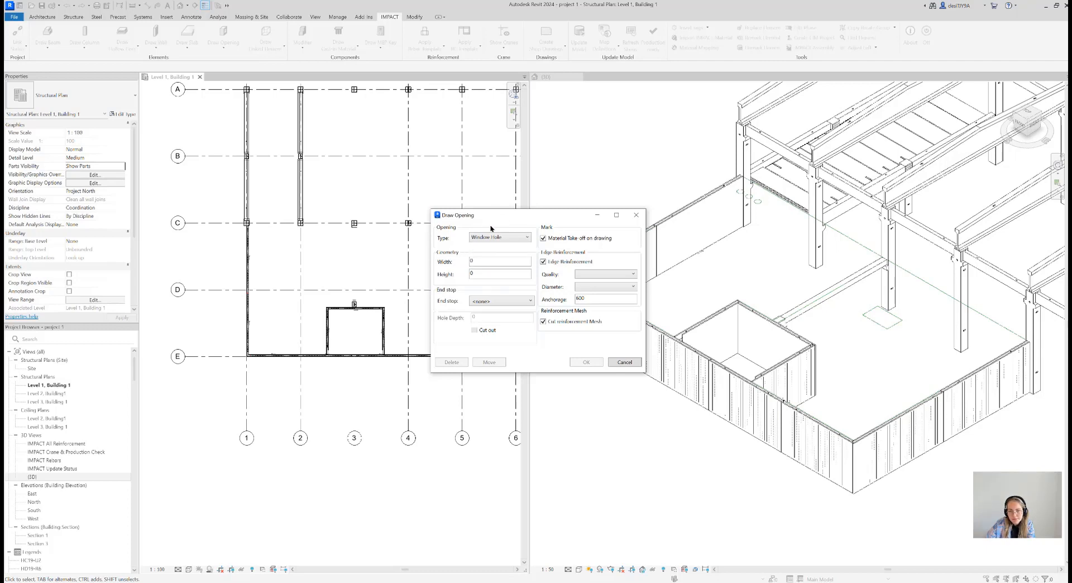
left_click_drag(485, 260, 459, 265)
type("1210")
left_click_drag(477, 274, 470, 275)
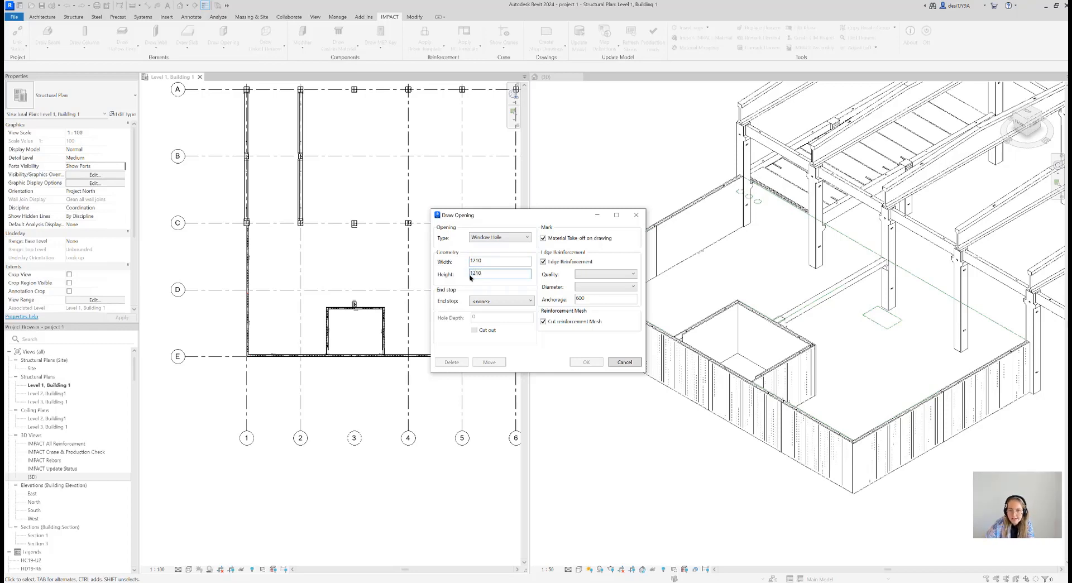
Assign an end stop to the window opening and set its edge reinforcement to quality Y, diameter 8 and anchorage 200
left_click(505, 302)
left_click(508, 311)
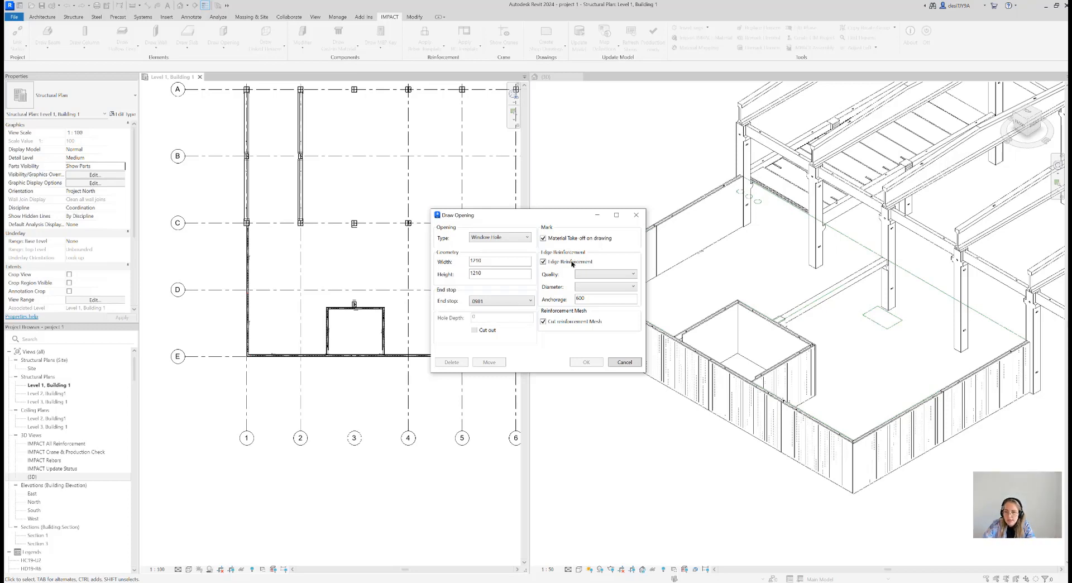
left_click(577, 275)
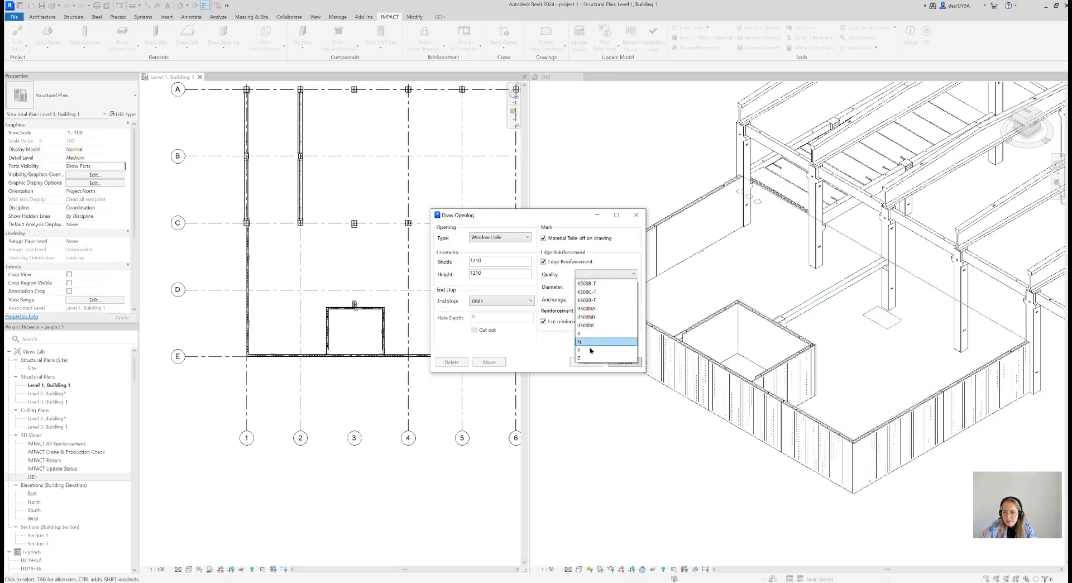
left_click(591, 345)
left_click(600, 286)
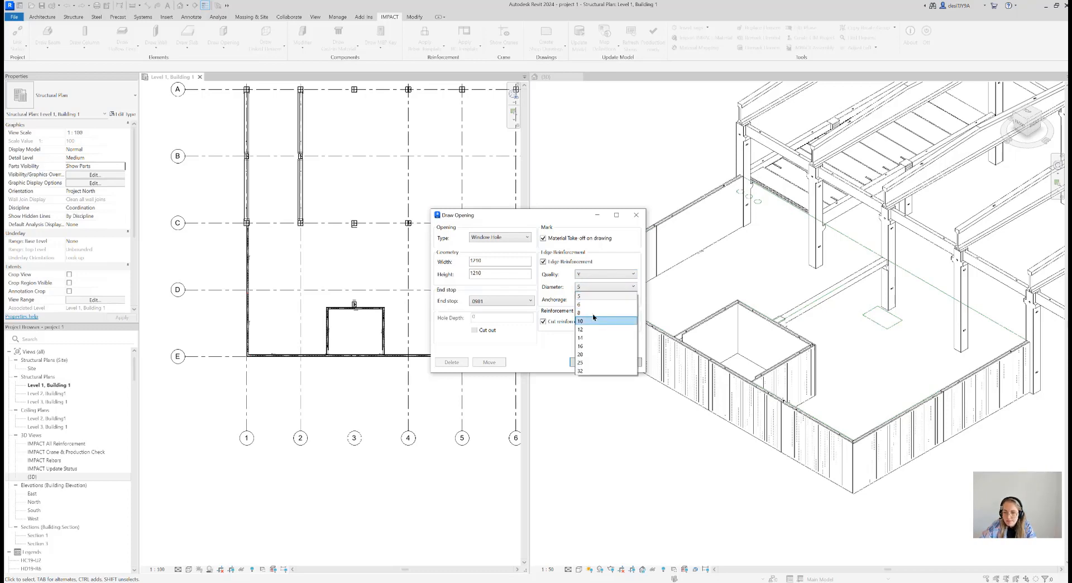
left_click(592, 313)
left_click_drag(586, 300, 562, 302)
type("200")
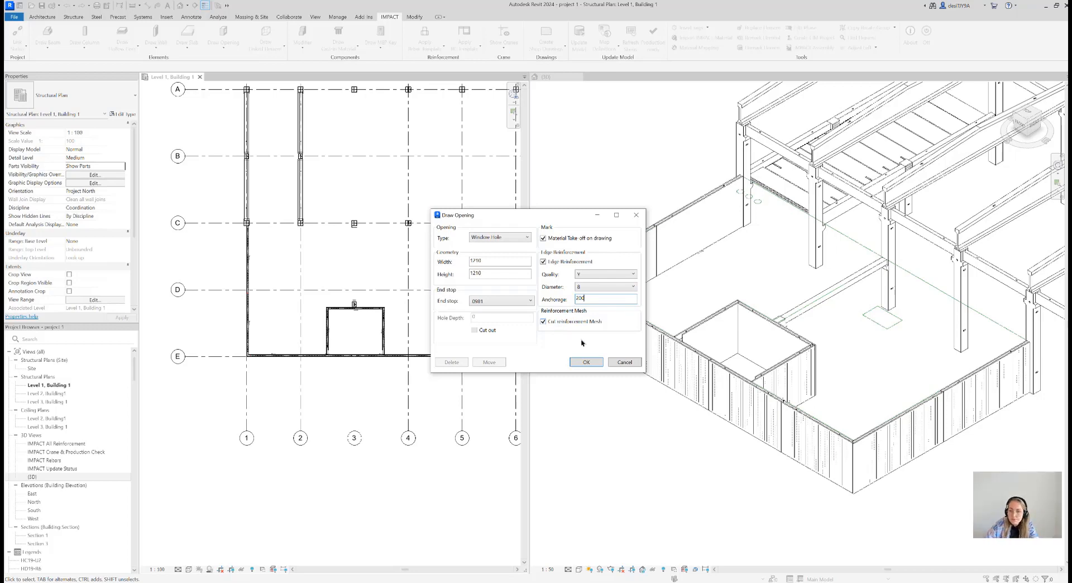
left_click(586, 362)
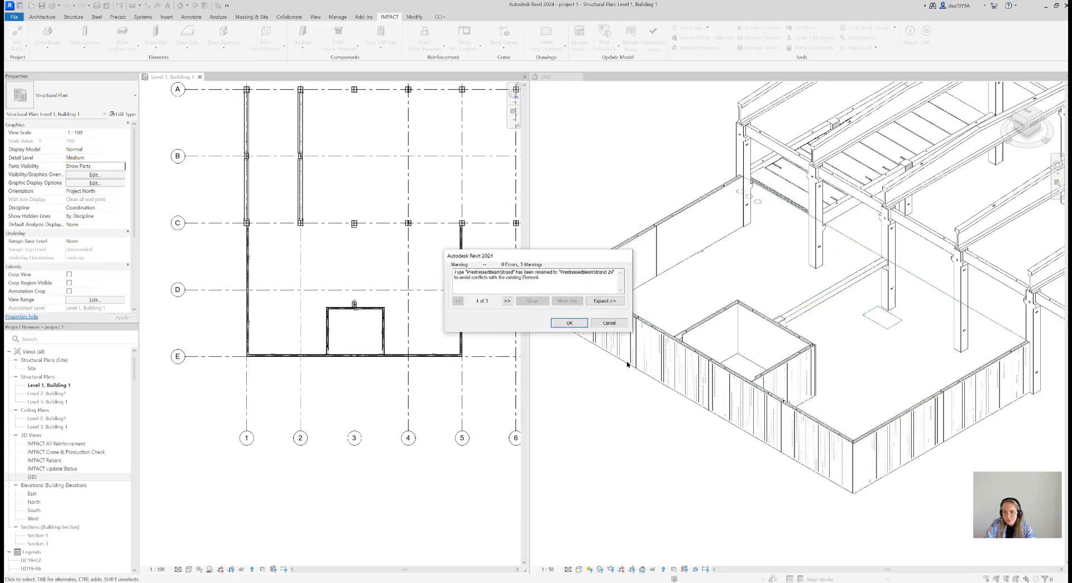
left_click(568, 322)
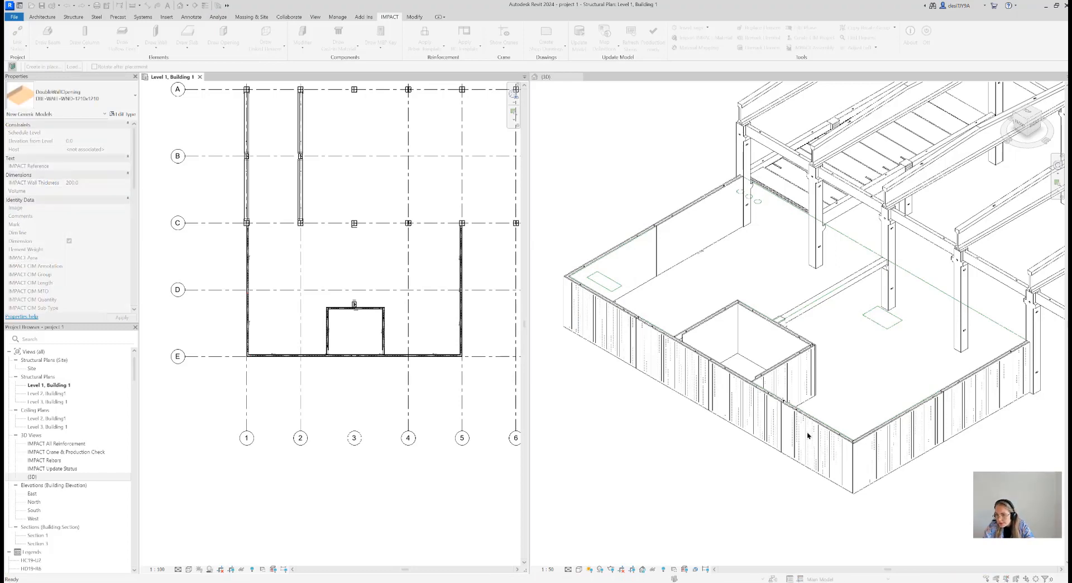
middle_click_drag(787, 488, 697, 444)
left_click(704, 413)
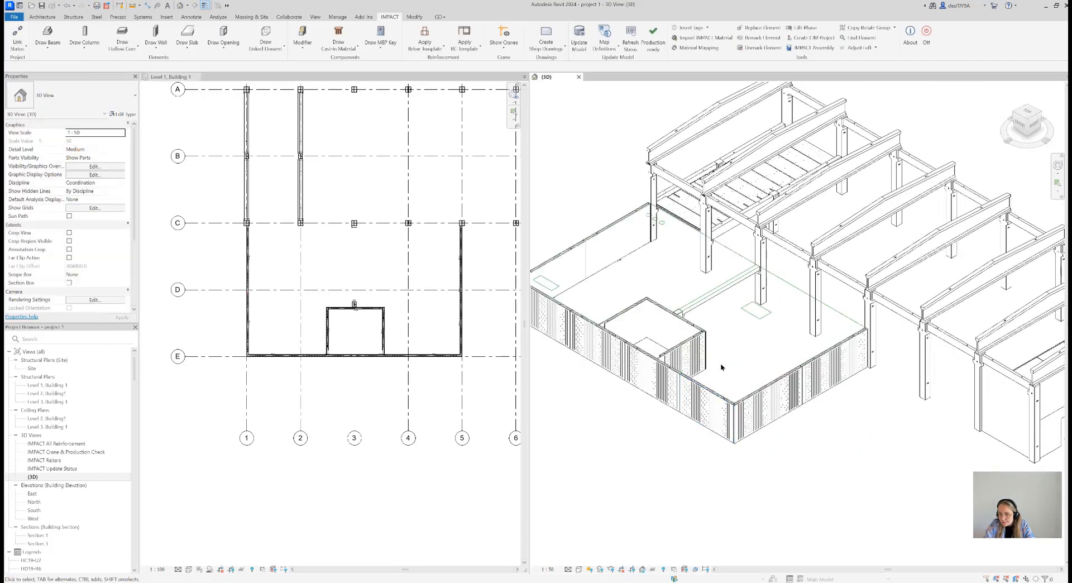
Place 1210 x 1210 window openings in the 3D view: one in the grid E wall near grid 5, one in each grid 5 wall panel
scroll(720, 369, "up", 5)
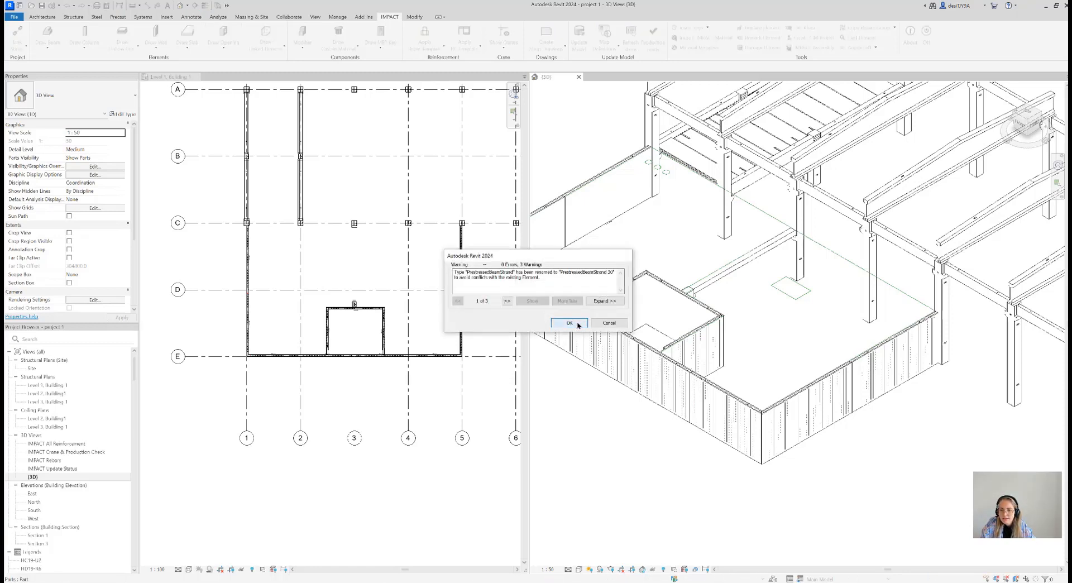
left_click(570, 320)
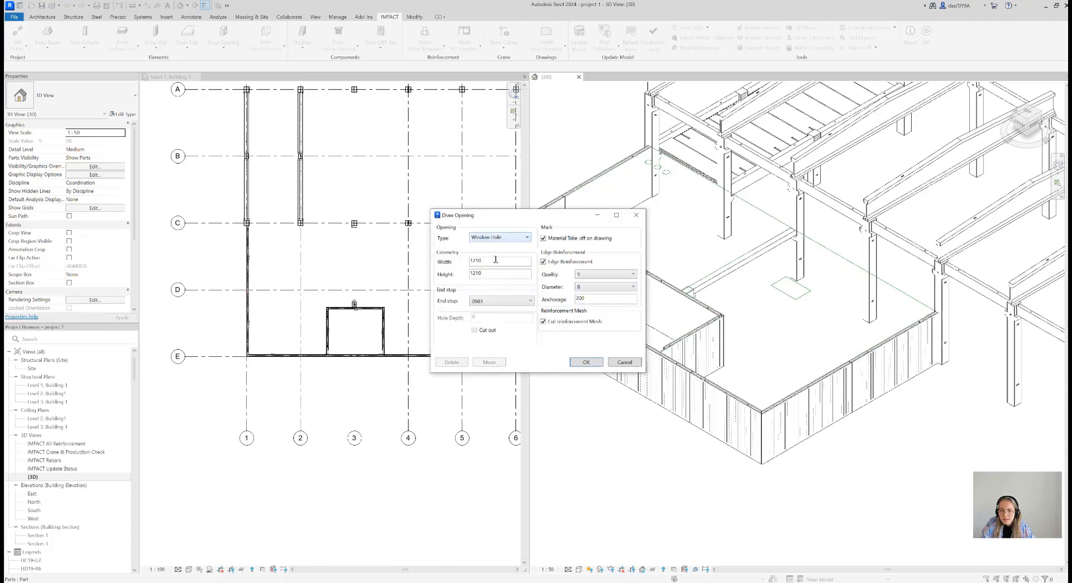
left_click(586, 363)
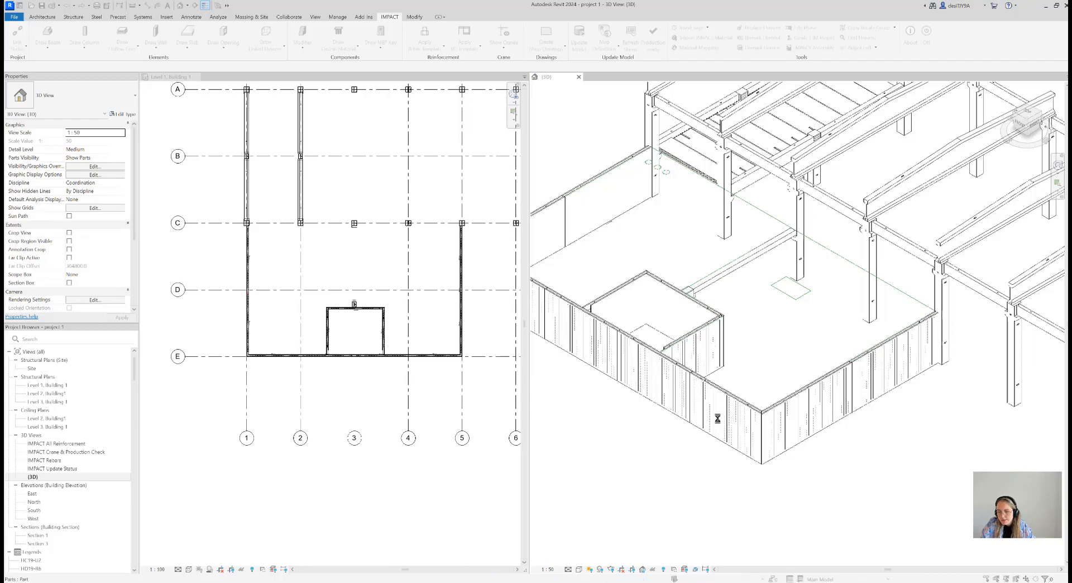
left_click(602, 327)
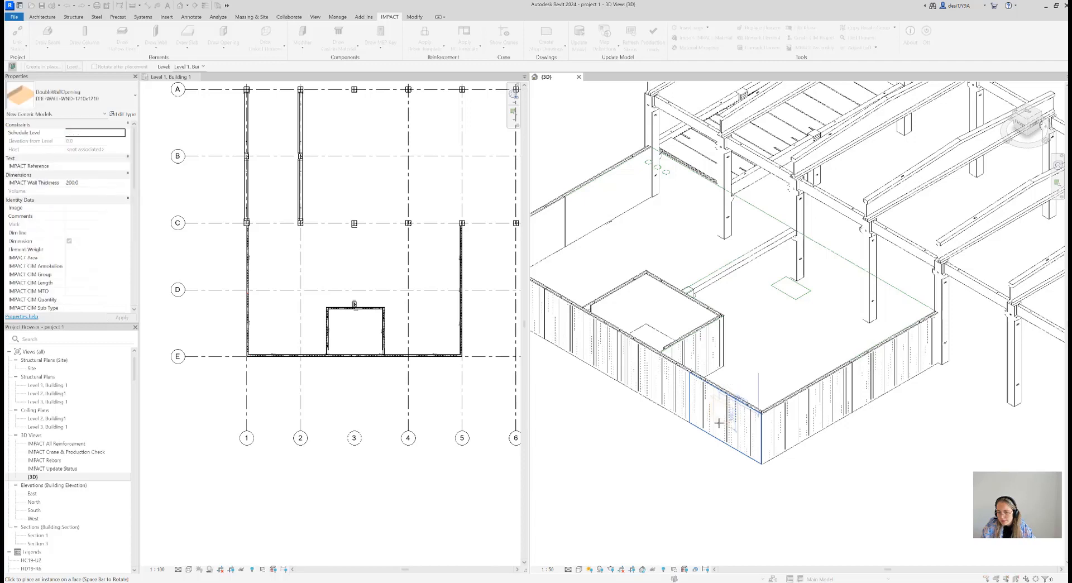
left_click(721, 426)
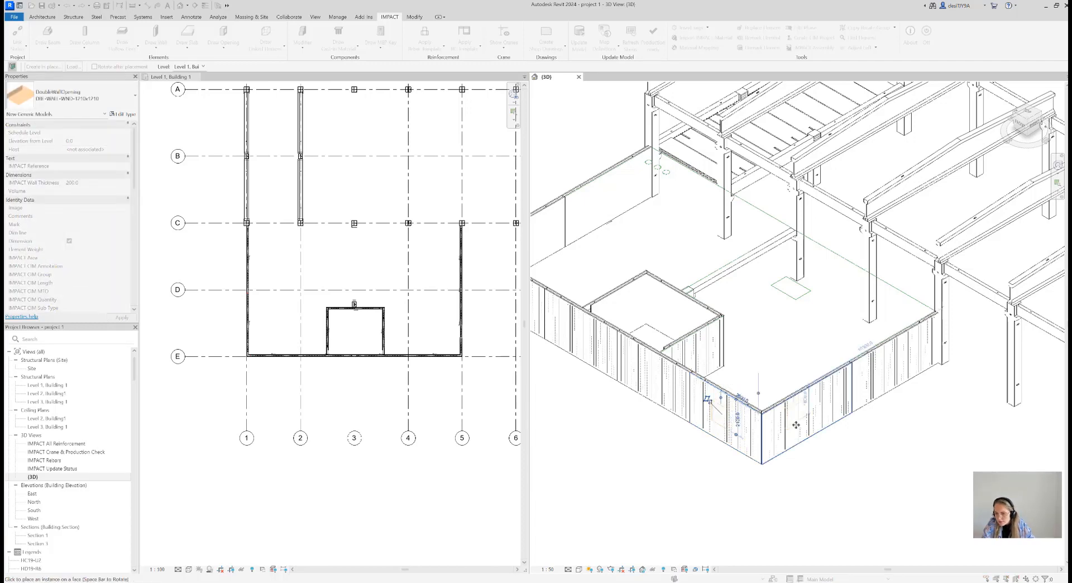
left_click(804, 424)
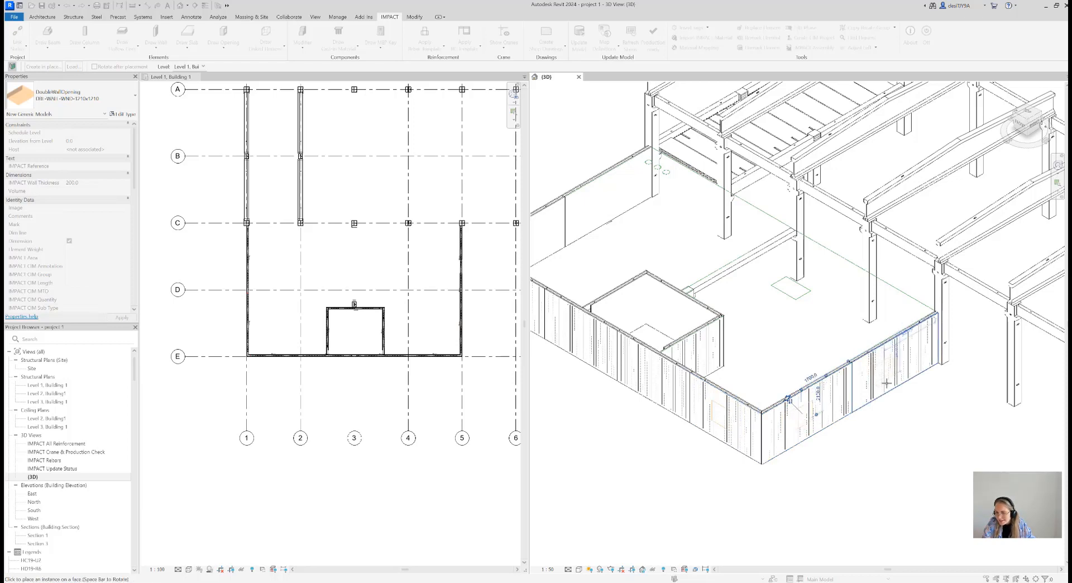
left_click(886, 380)
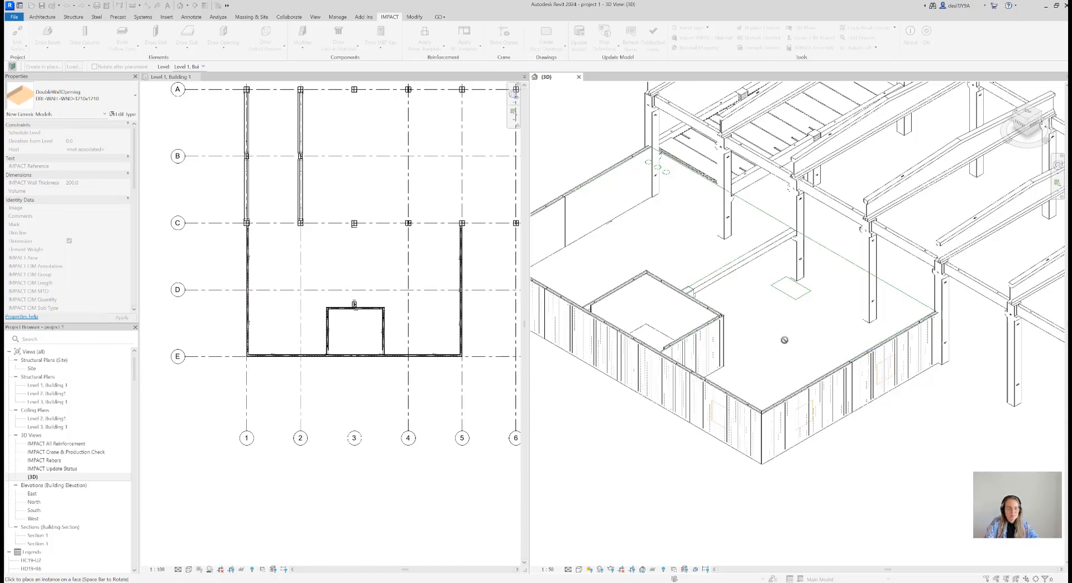
Finish placing the window openings and update the lifts of the affected double walls
key("Escape")
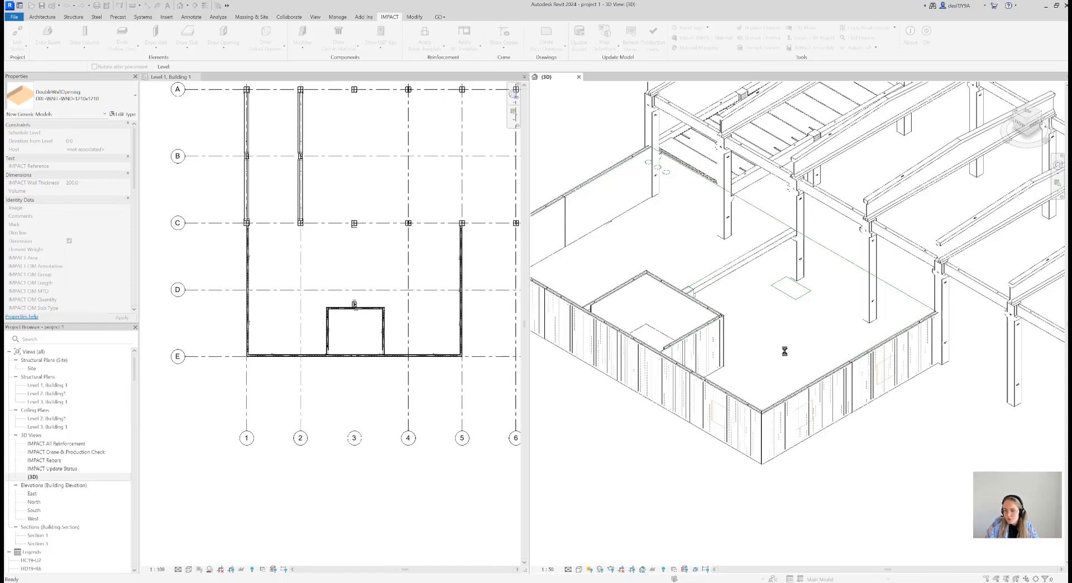
left_click(591, 309)
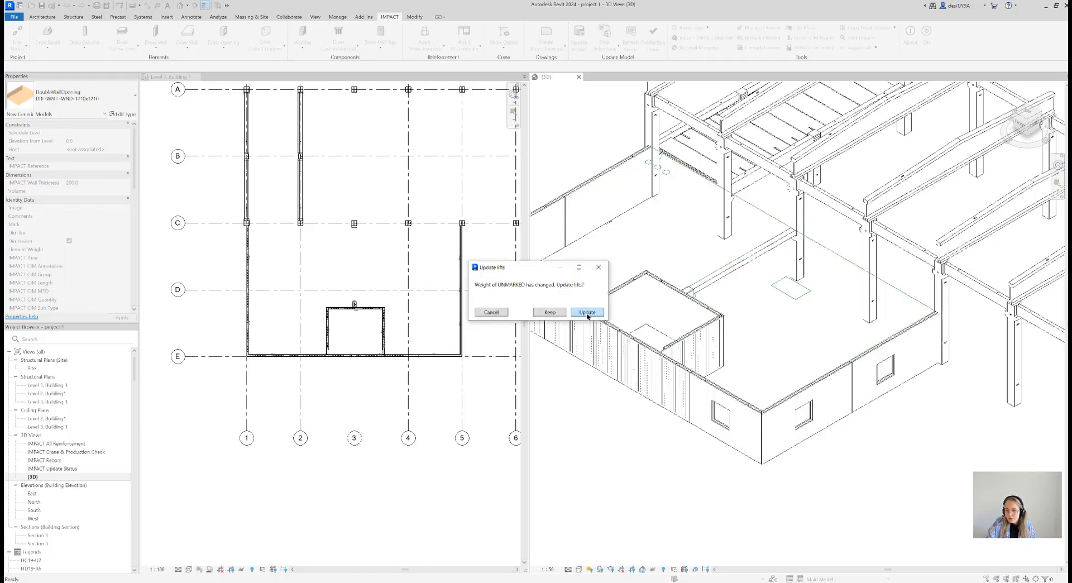
left_click(587, 313)
left_click(587, 312)
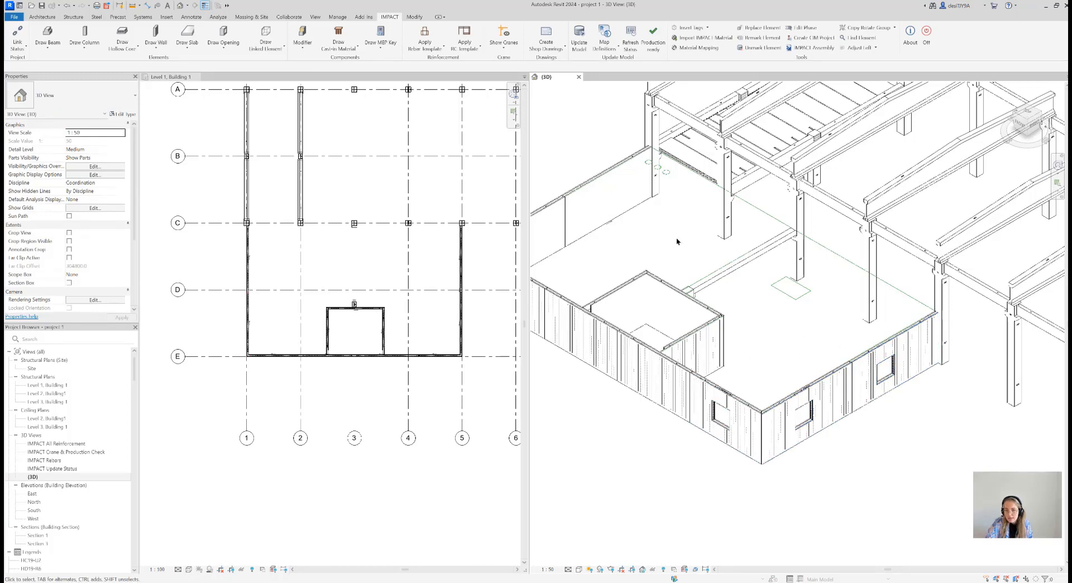
Set up a new double-wall opening as a Door Hole, 1210 wide and 2110 high, with the same end stop and edge reinforcement
left_click(211, 52)
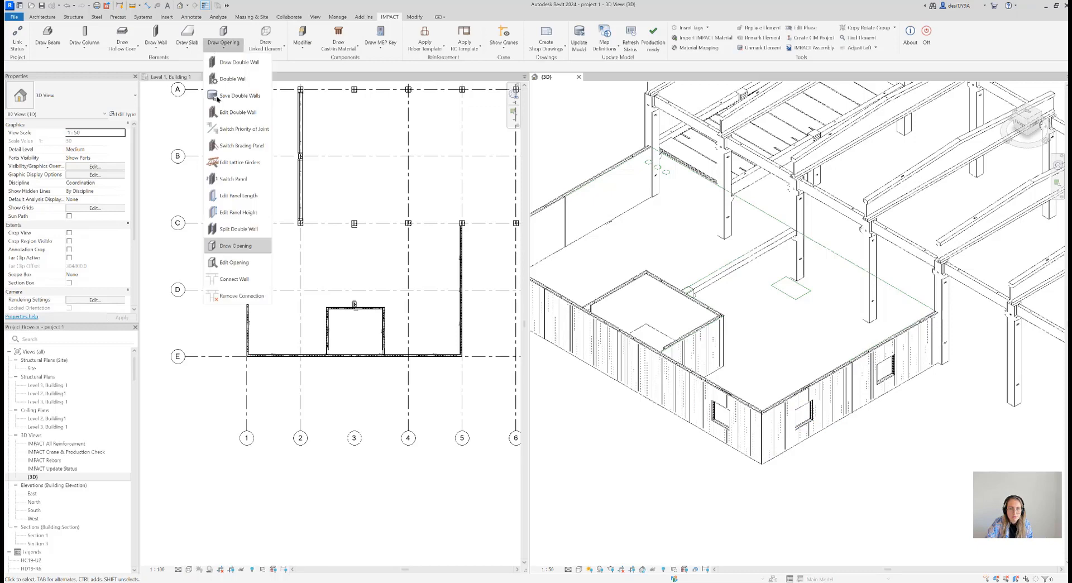
left_click(243, 246)
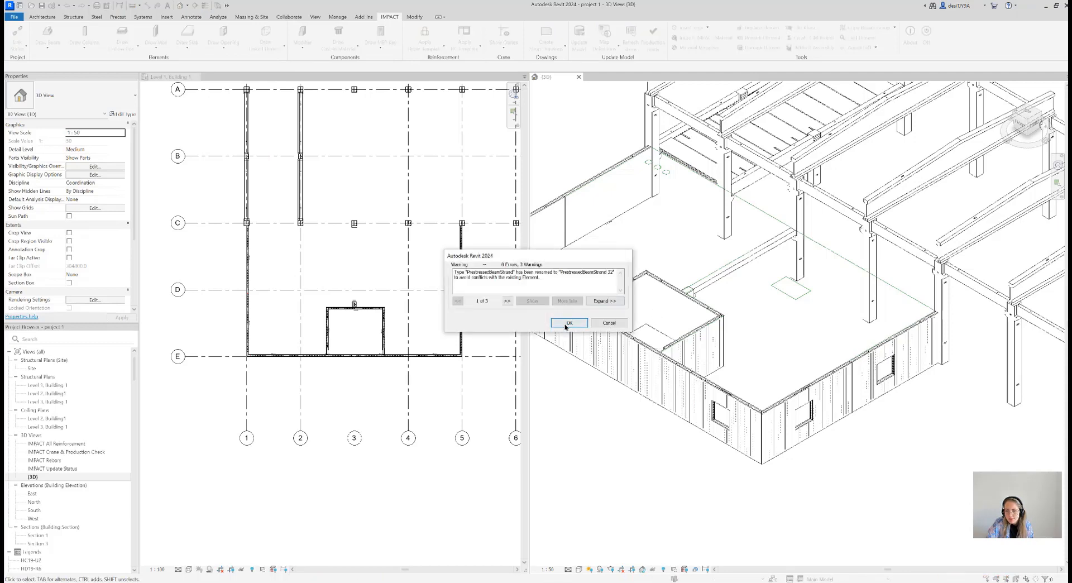
left_click(566, 324)
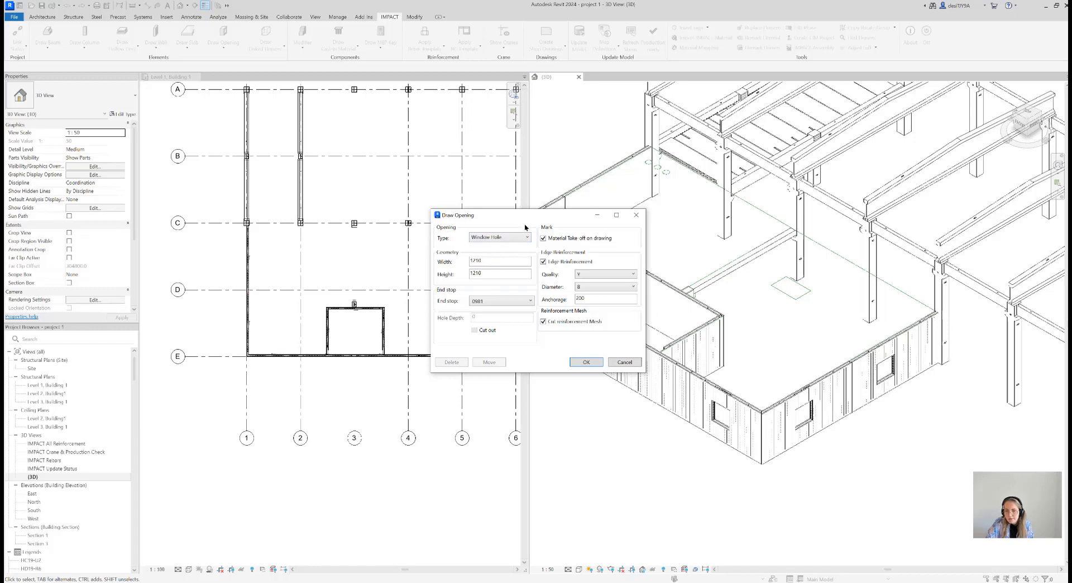
left_click(511, 236)
left_click(502, 260)
type("21")
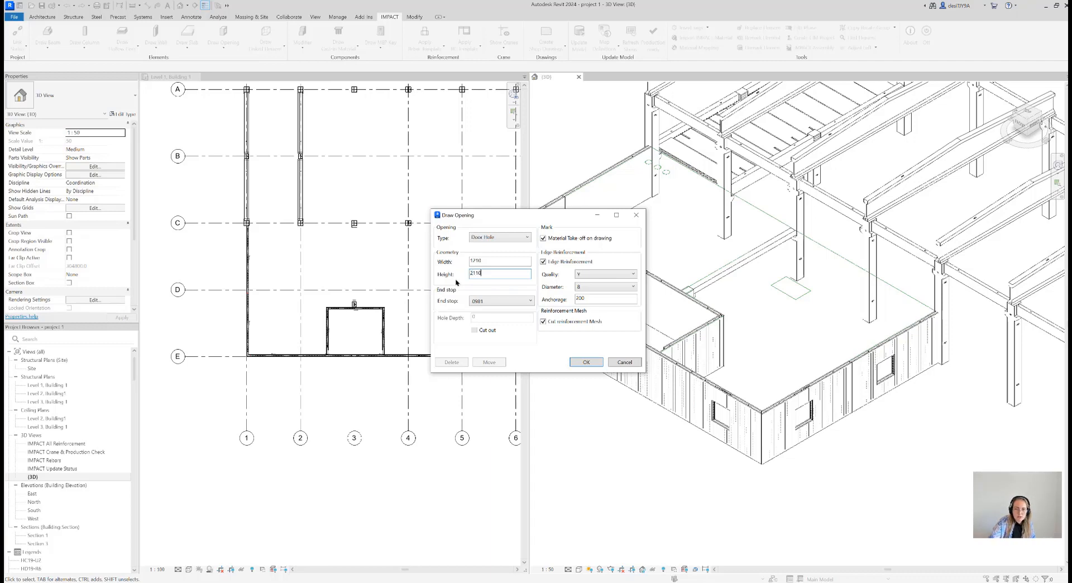
left_click(585, 363)
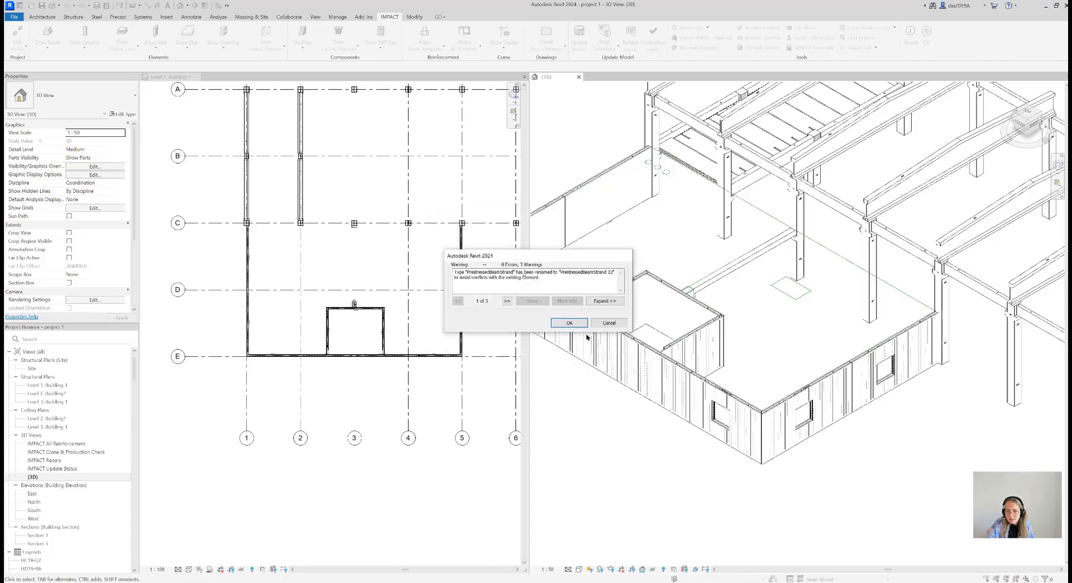
Place door openings in the inner room's grid 2 side wall and the adjacent grid E wall, and update the lifts
left_click(570, 323)
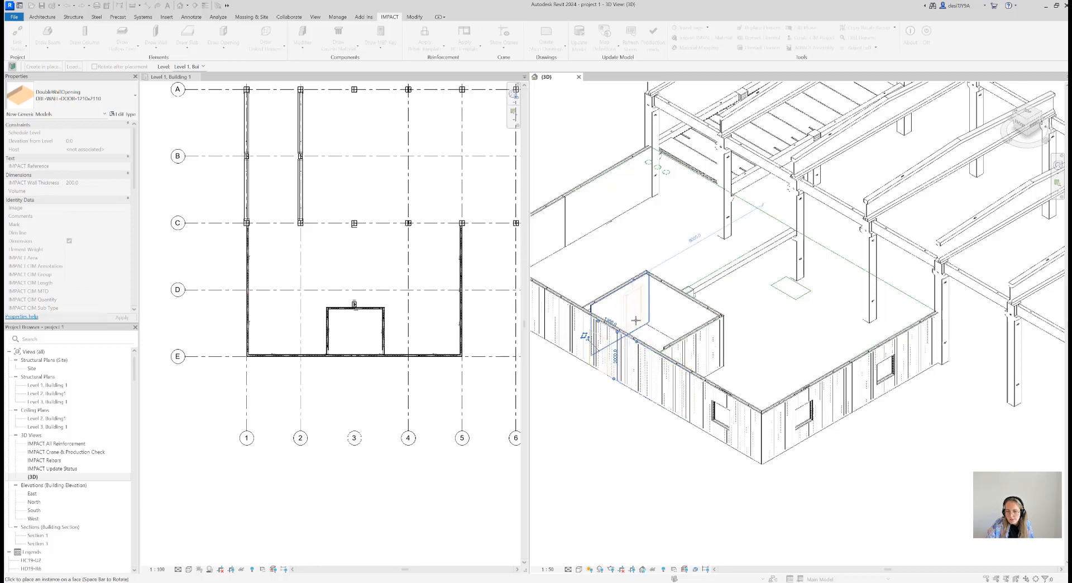
scroll(635, 321, "up", 5)
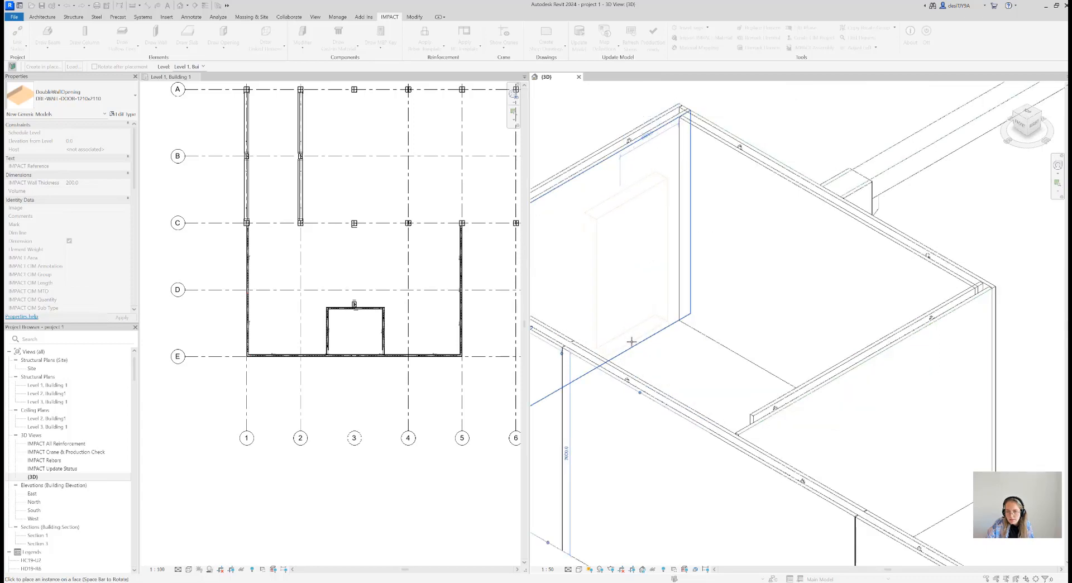
left_click(680, 357)
scroll(657, 332, "down", 3)
key("Escape")
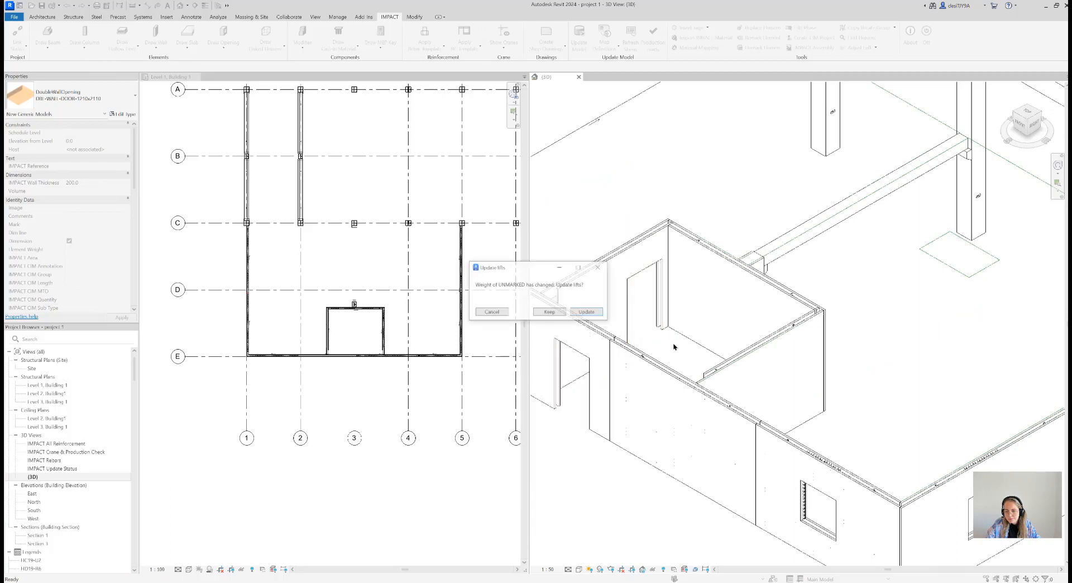
left_click(586, 312)
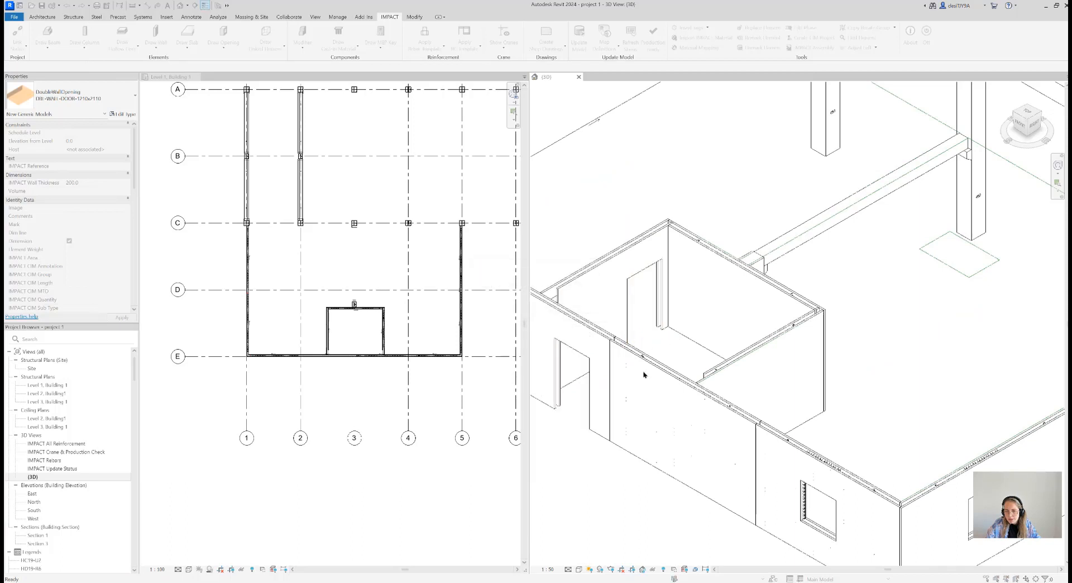
Set the 3D view's visual style to Shaded at the grid 5 wall's window openings and dismiss the save reminder
left_click(586, 314)
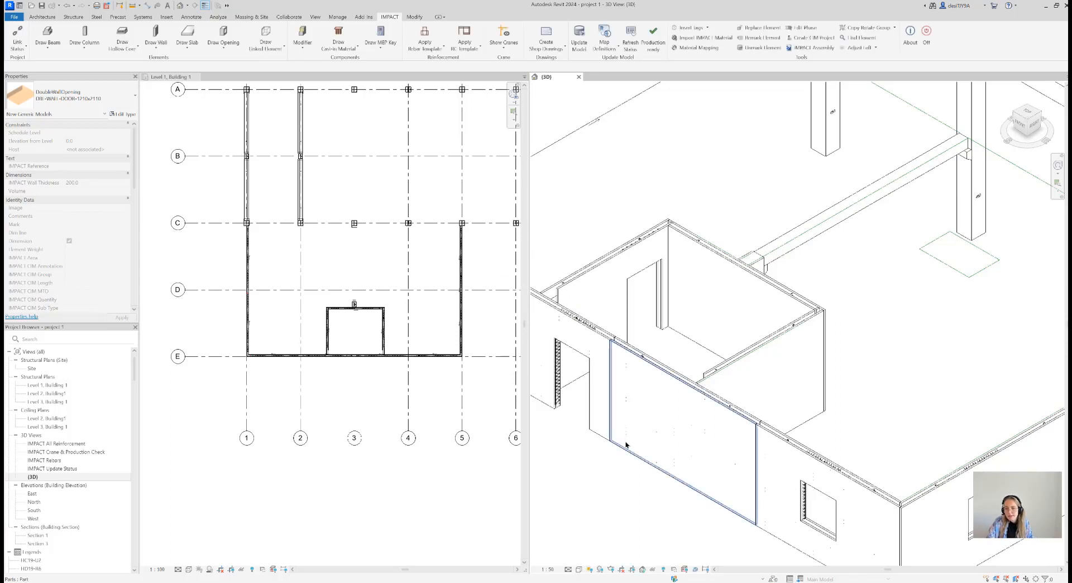
middle_click_drag(713, 477, 704, 387)
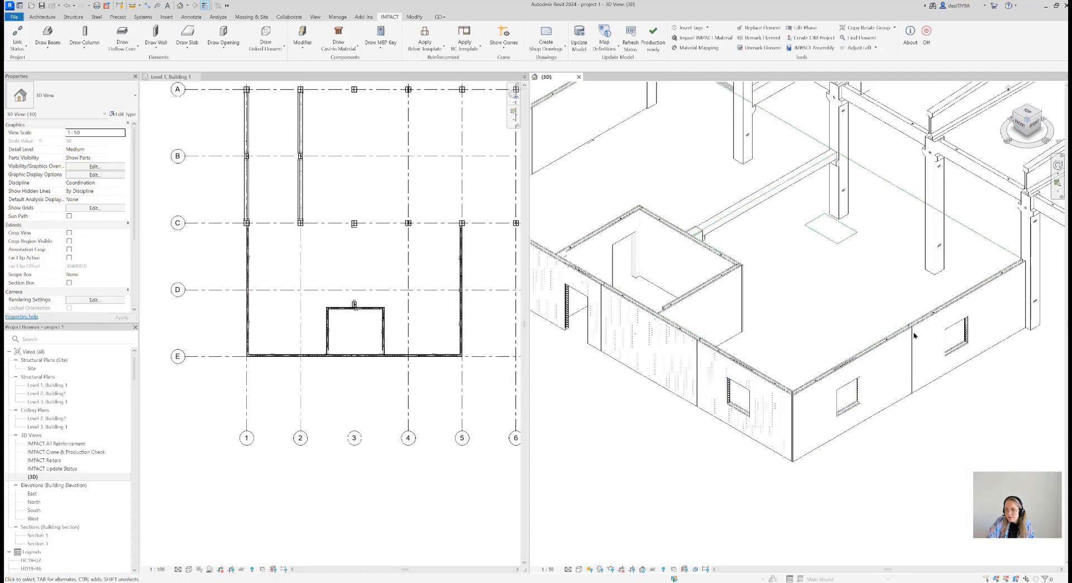
scroll(862, 388, "up", 5)
scroll(869, 381, "up", 3)
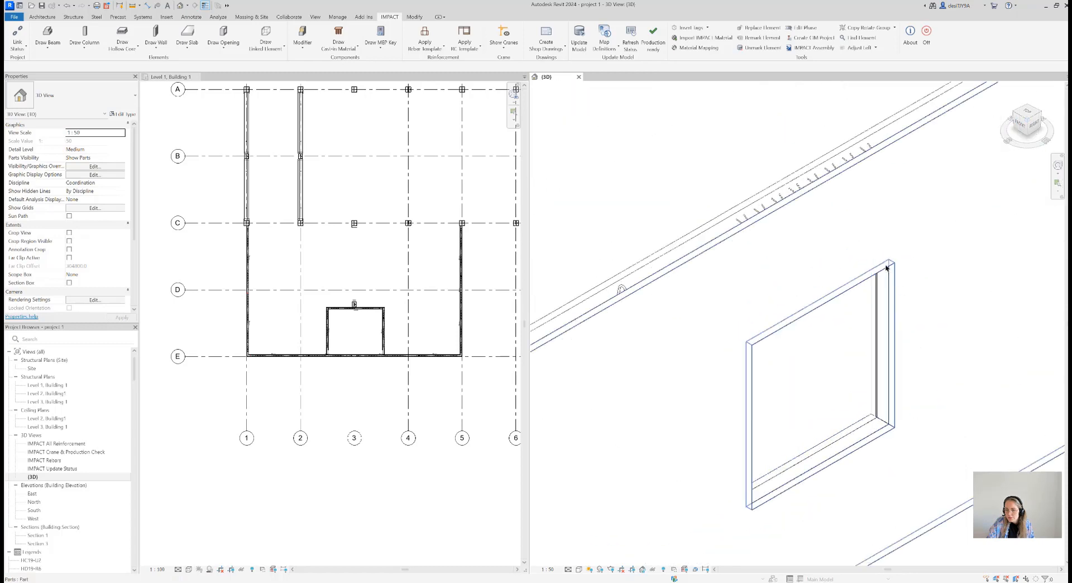
scroll(839, 455, "up", 2)
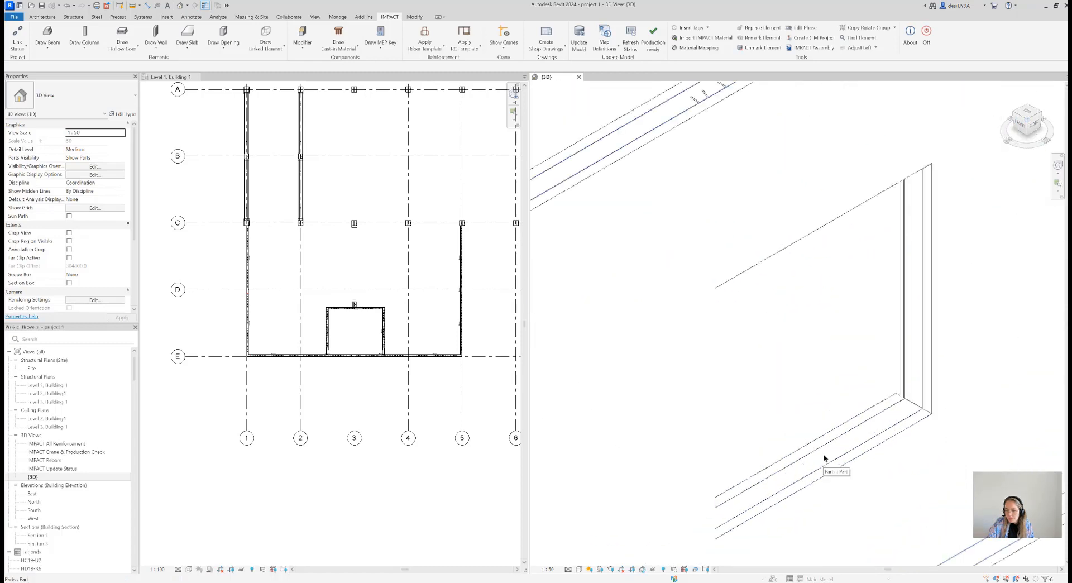
left_click(580, 569)
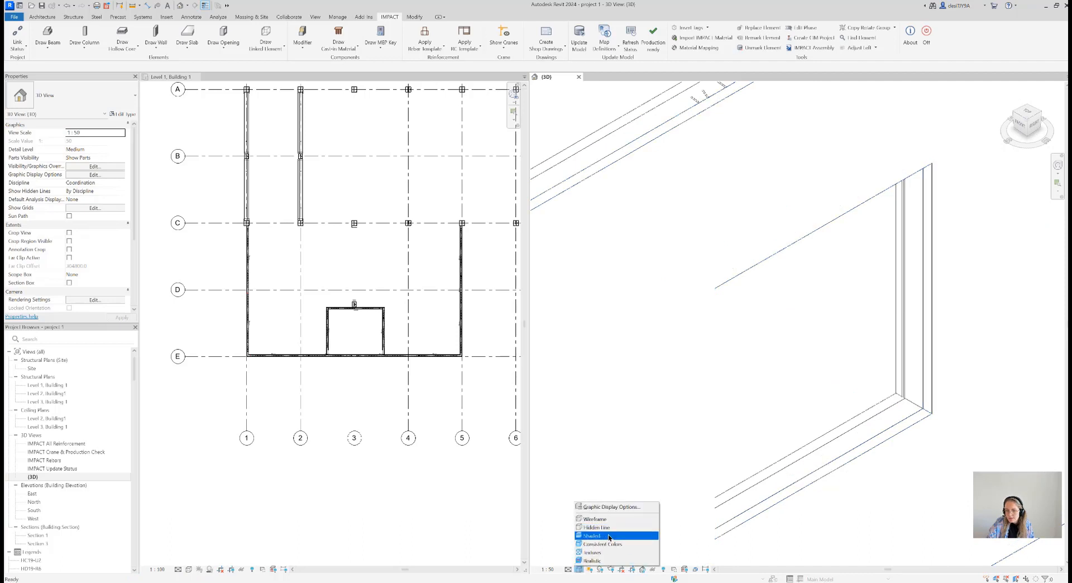
left_click(609, 534)
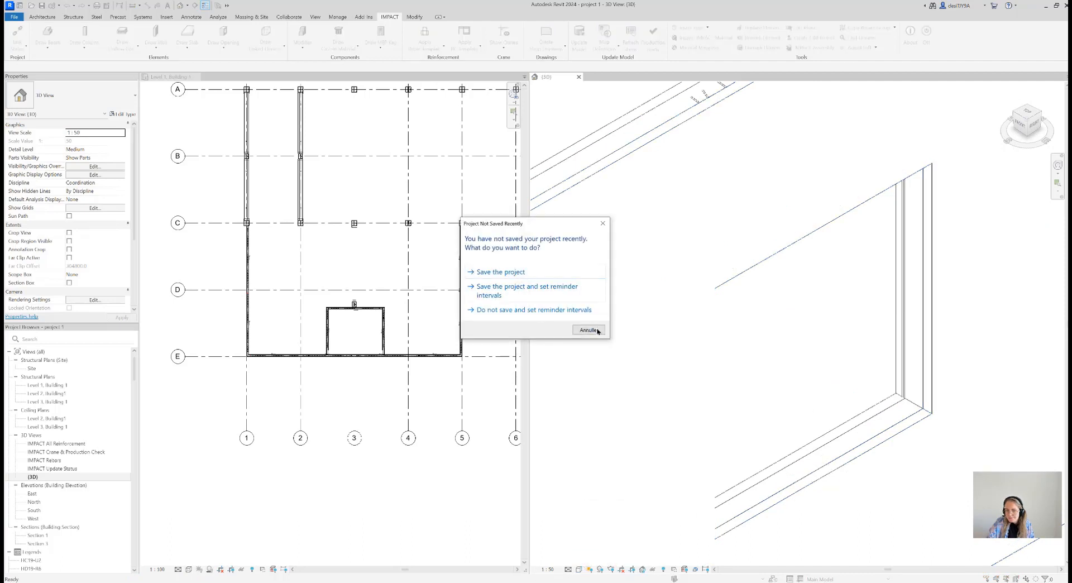
left_click(596, 331)
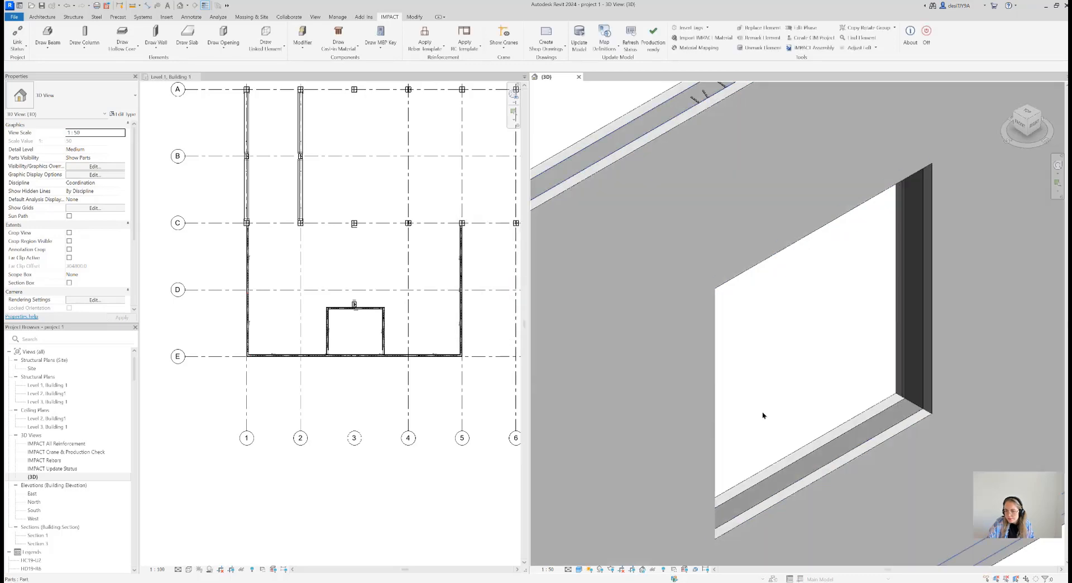
Examine the edges and core part of the double wall inside a window opening in the grid 5 wall
scroll(804, 435, "up", 5)
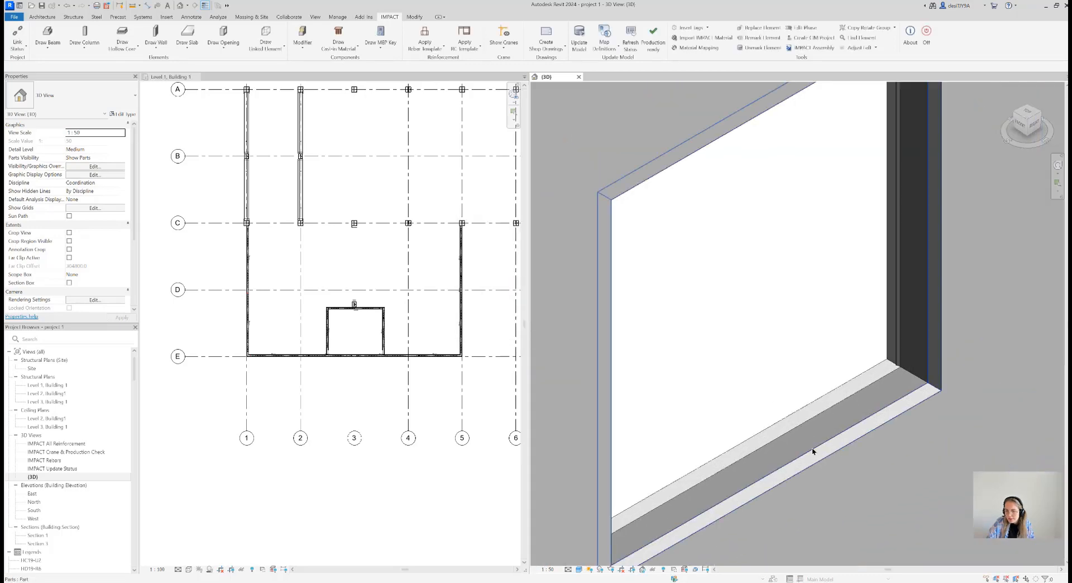
left_click(815, 235)
scroll(813, 335, "down", 5)
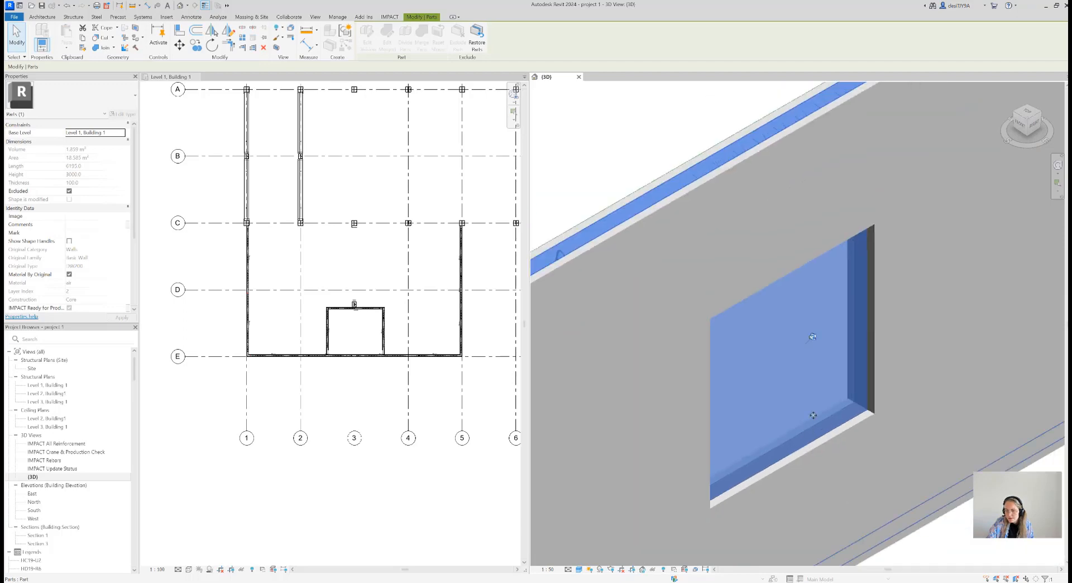
left_click(842, 436)
scroll(845, 393, "up", 3)
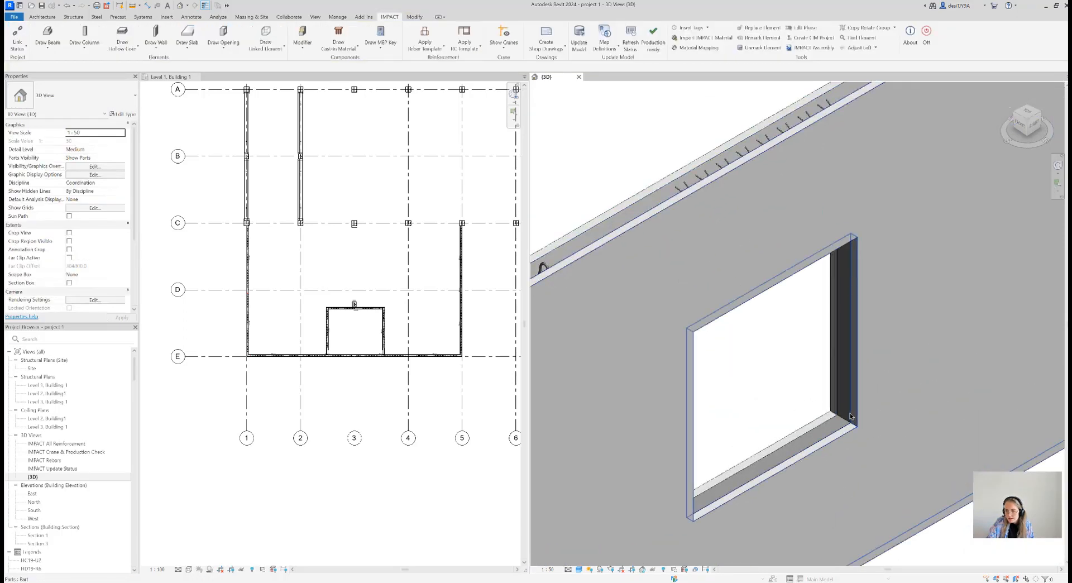
left_click(850, 415)
left_click(983, 563)
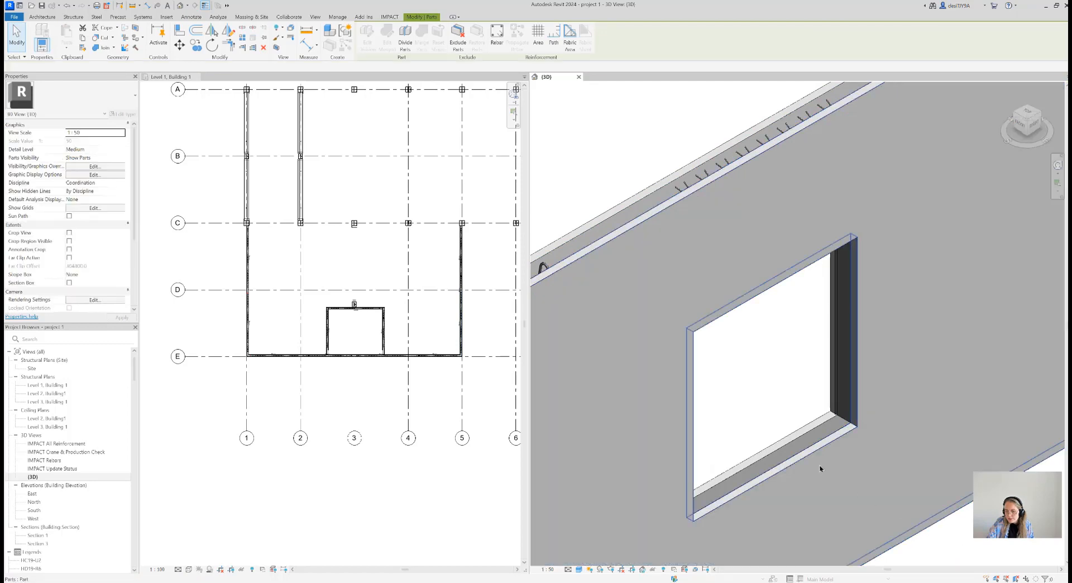
scroll(818, 452, "up", 3)
left_click(811, 419)
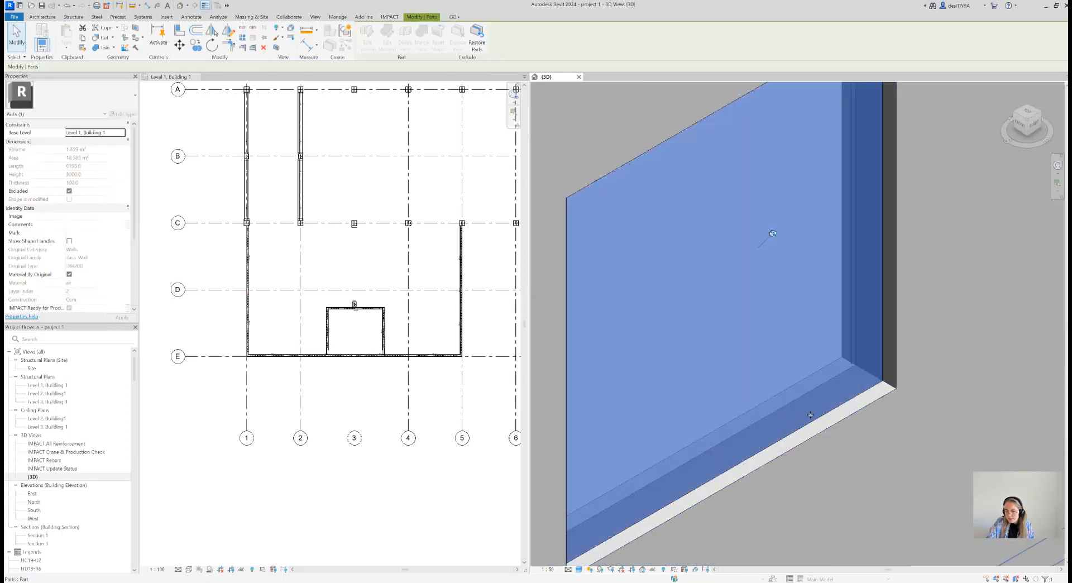
scroll(810, 418, "down", 3)
key("Escape")
scroll(812, 419, "down", 5)
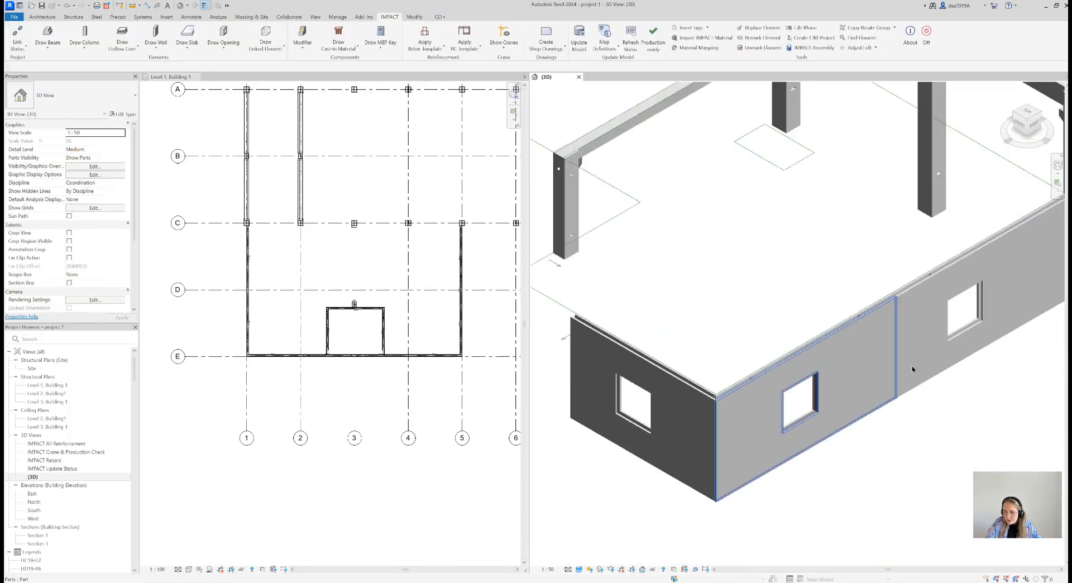
Examine the sill end stop and the lattice girders behind the side edge of a grid 5 window opening
scroll(861, 372, "up", 6)
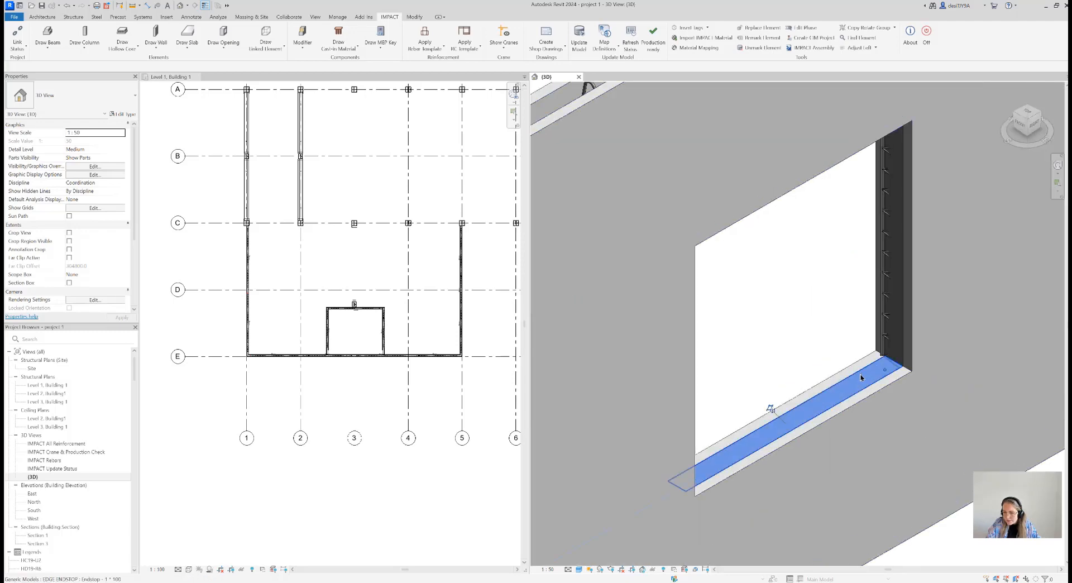
left_click(860, 376)
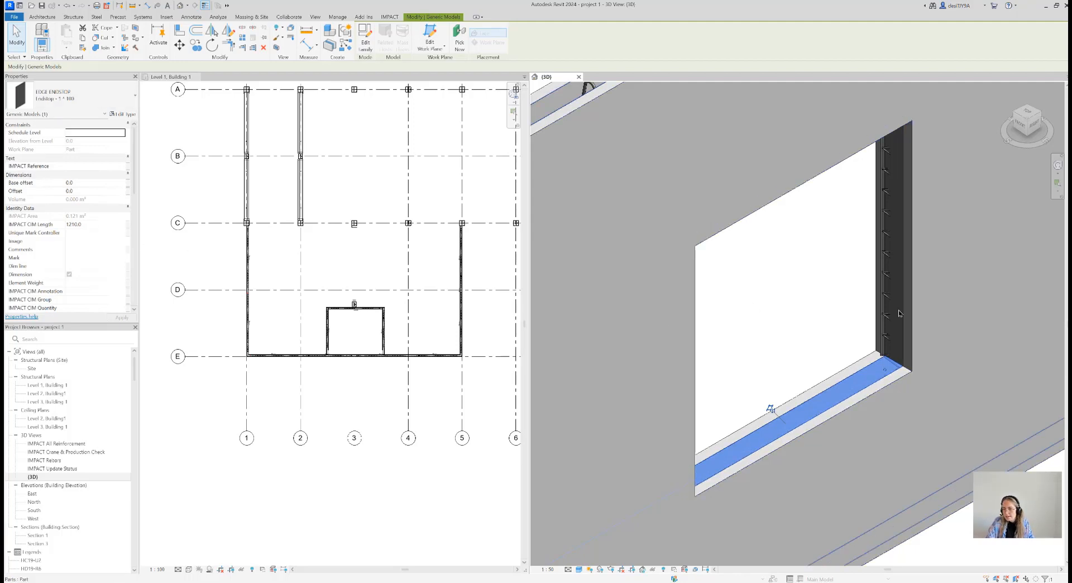
scroll(940, 456, "down", 2)
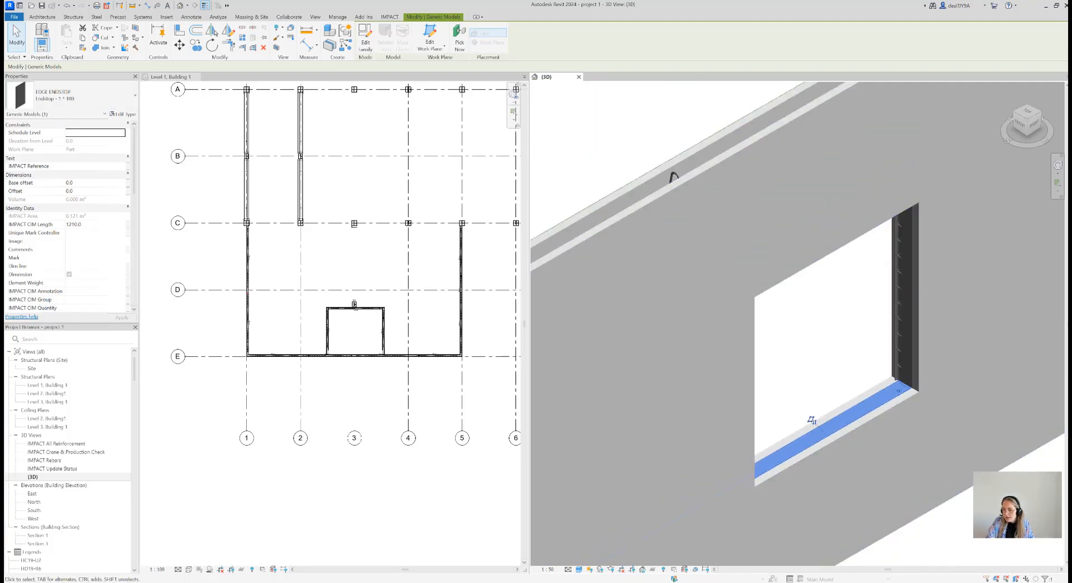
key("Escape")
scroll(921, 193, "up", 6)
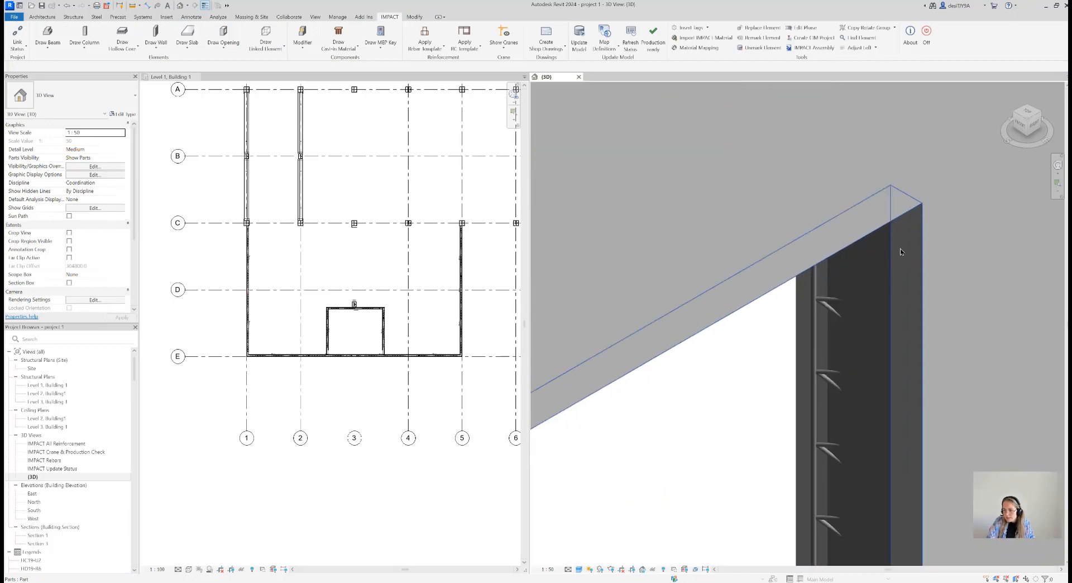
scroll(899, 248, "up", 8)
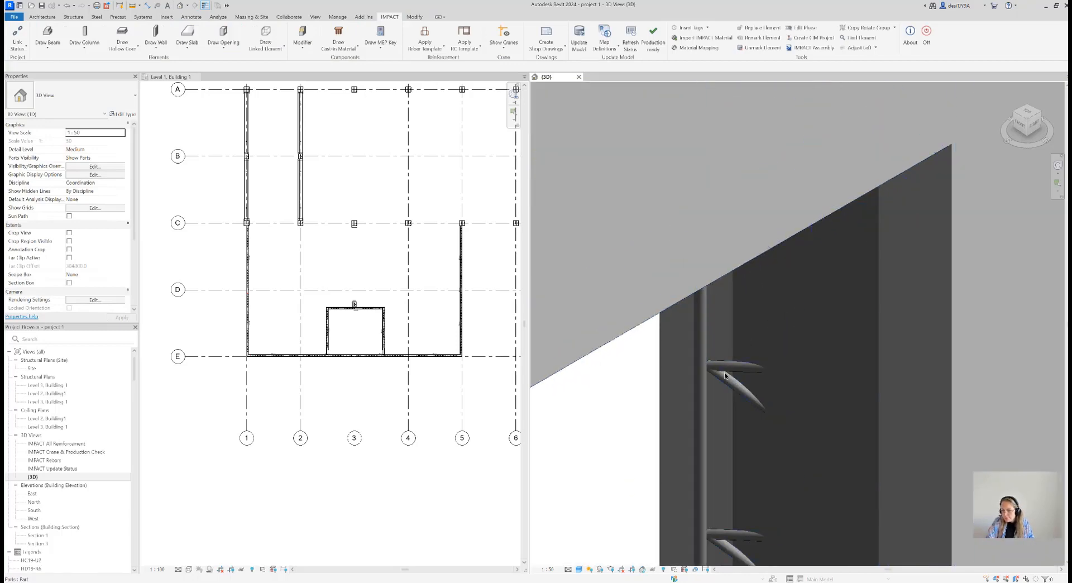
scroll(724, 365, "down", 4)
scroll(721, 372, "down", 5)
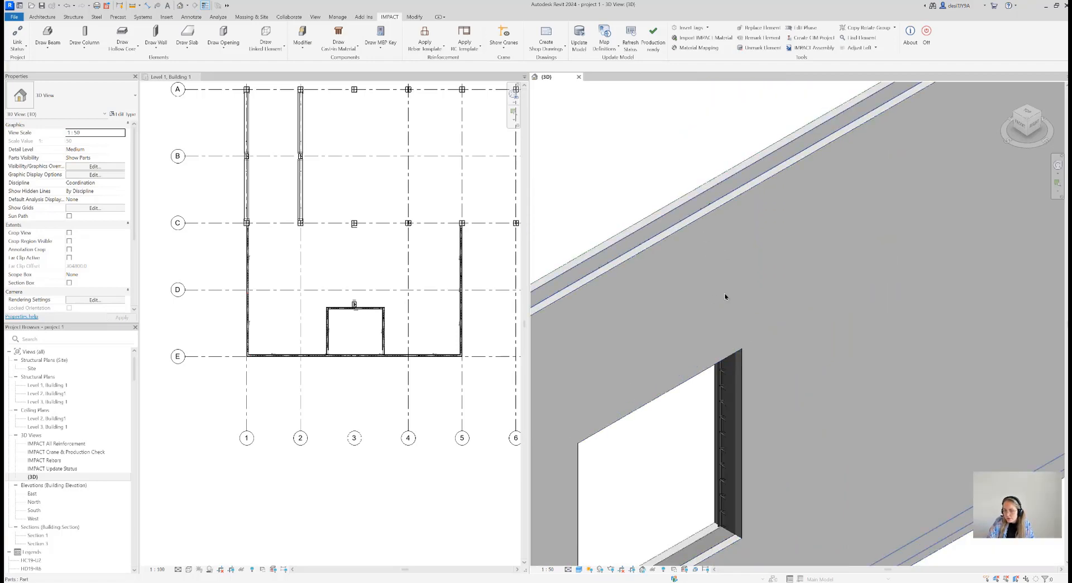
left_click(196, 44)
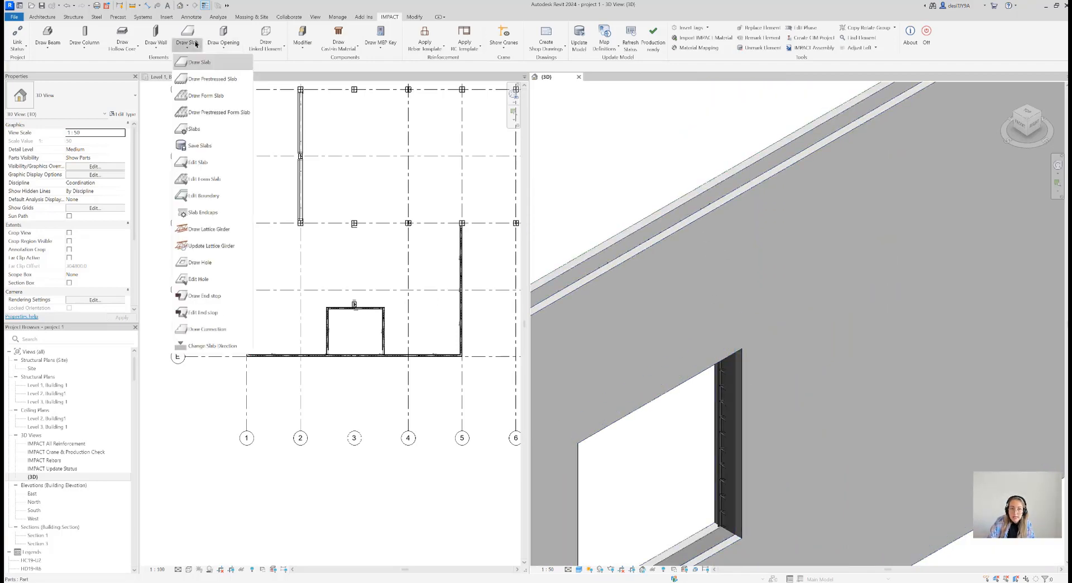
left_click(233, 44)
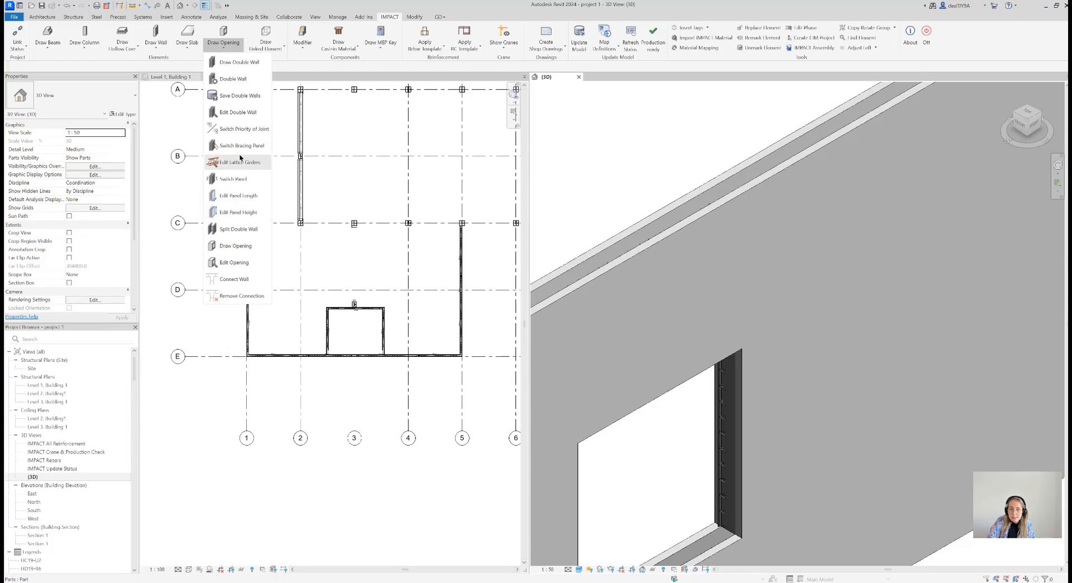
scroll(829, 361, "down", 4)
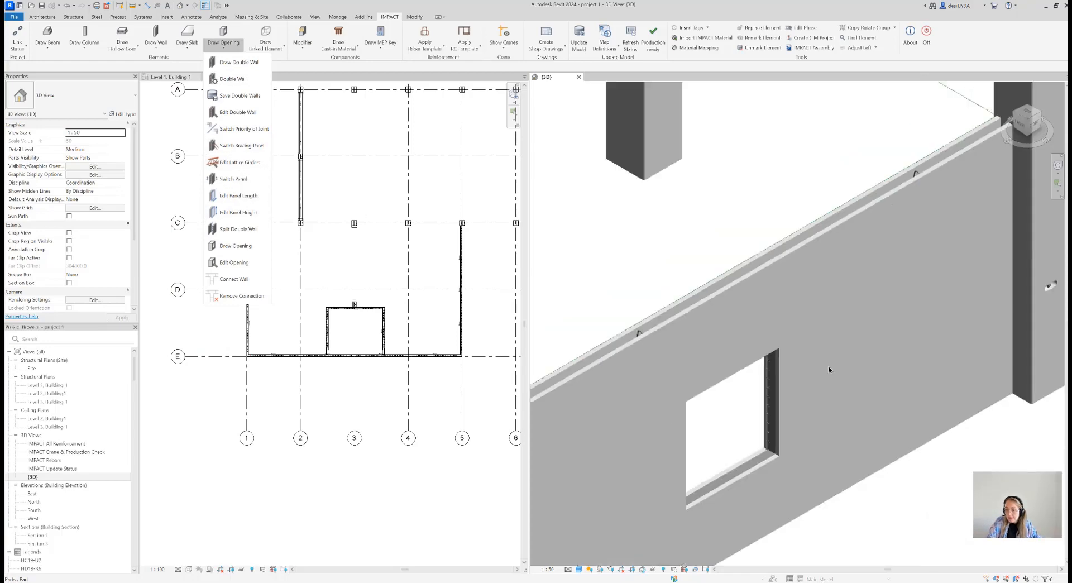
scroll(824, 421, "down", 1)
Review the window openings along the grid 5 panels and around the corner into the grid E wall
middle_click_drag(824, 421, 942, 349)
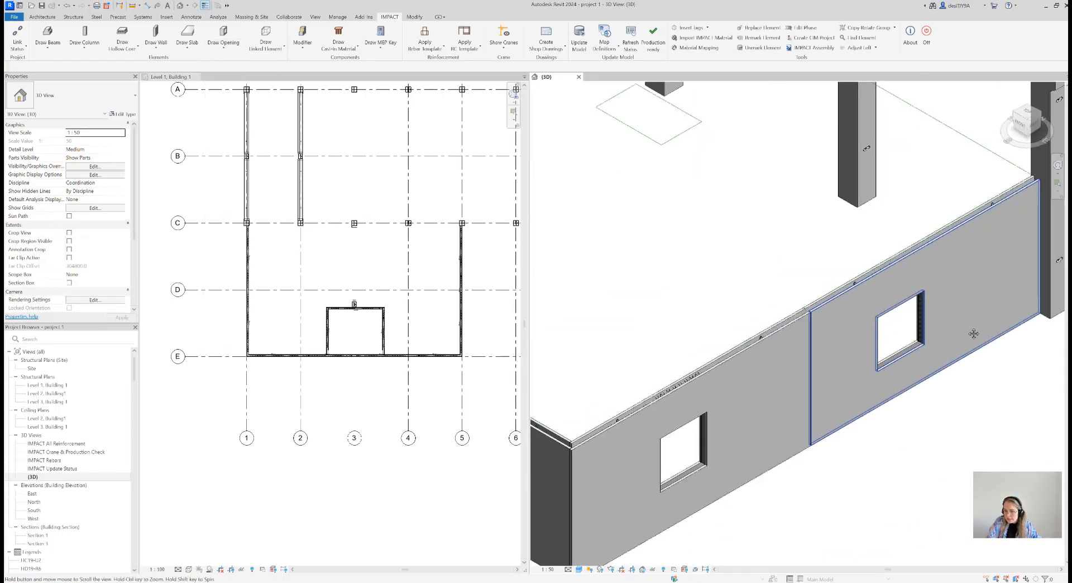
middle_click_drag(727, 453, 889, 360)
scroll(889, 358, "up", 4)
scroll(888, 348, "up", 2)
scroll(890, 344, "down", 5)
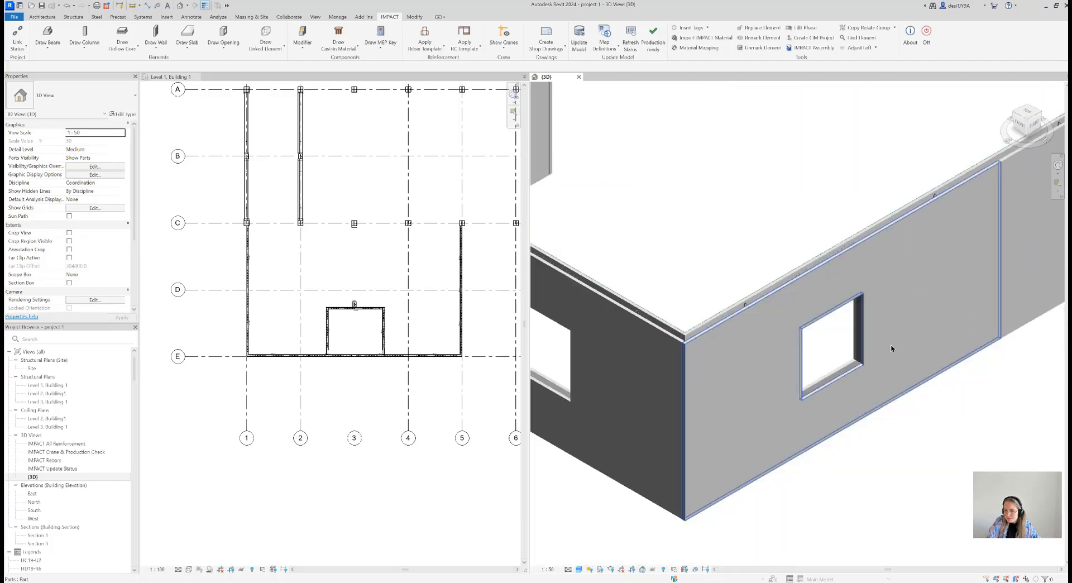
scroll(712, 347, "down", 1)
scroll(712, 347, "up", 2)
scroll(797, 365, "down", 1)
middle_click_drag(797, 364, 873, 413)
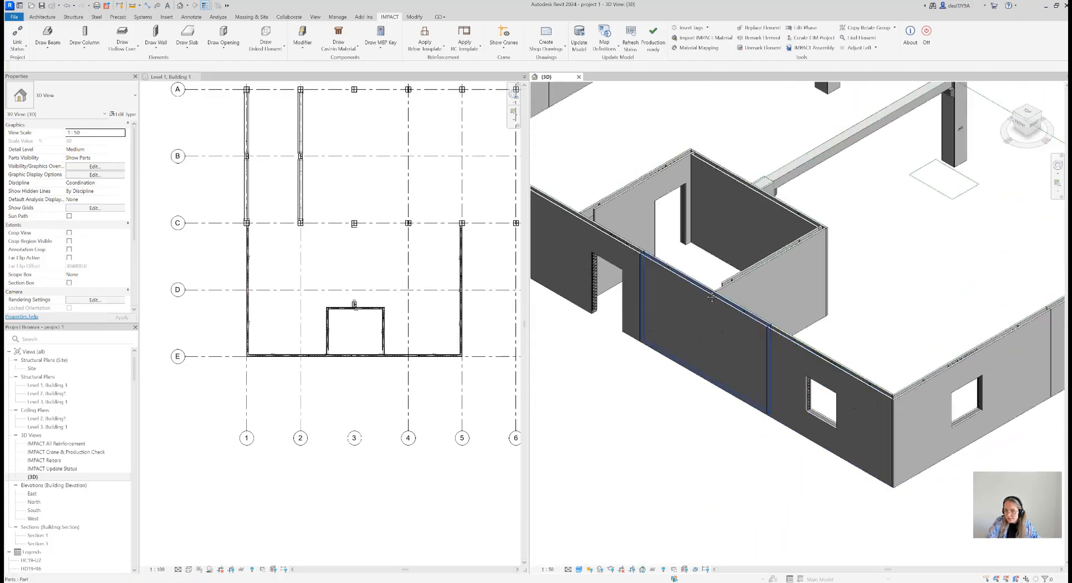
Inspect the vertical end stop in the inner room's door opening and compare it with the grid E wall's door opening
middle_click_drag(701, 265, 732, 295)
scroll(719, 247, "up", 2)
scroll(718, 246, "up", 2)
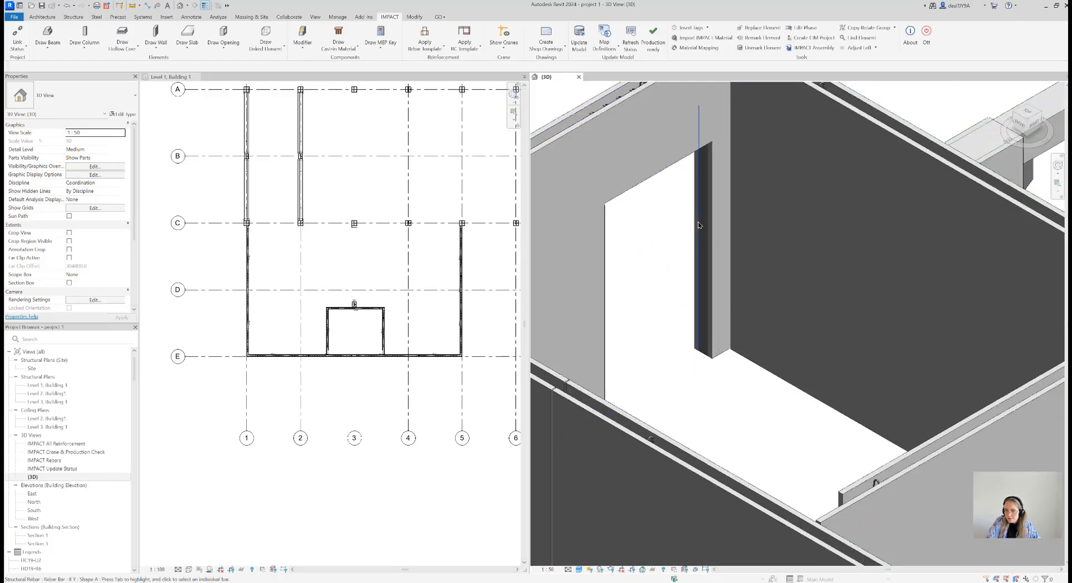
scroll(698, 221, "down", 2)
scroll(697, 189, "up", 3)
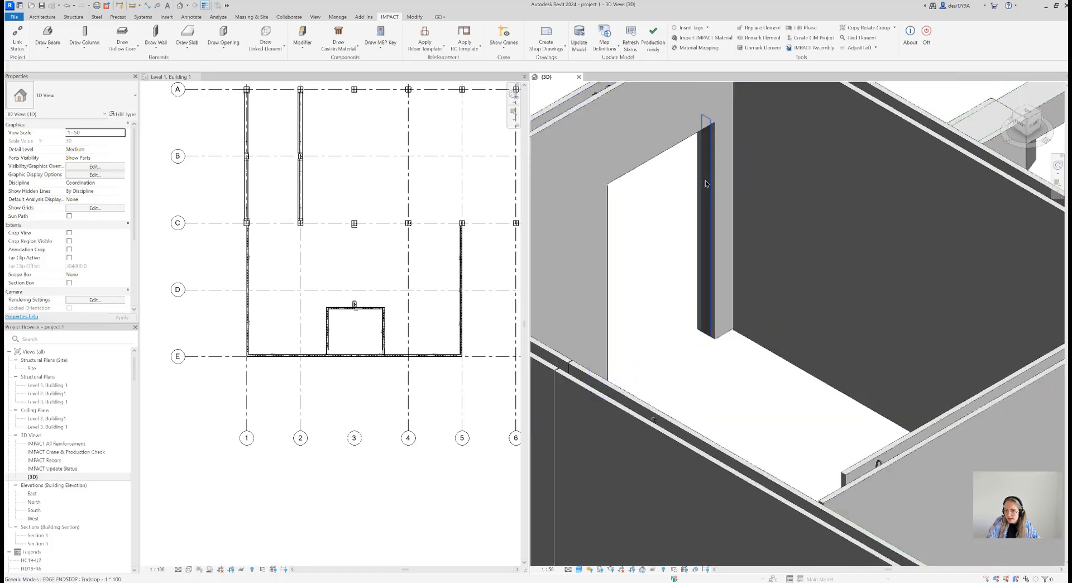
left_click(705, 179)
scroll(702, 208, "down", 4)
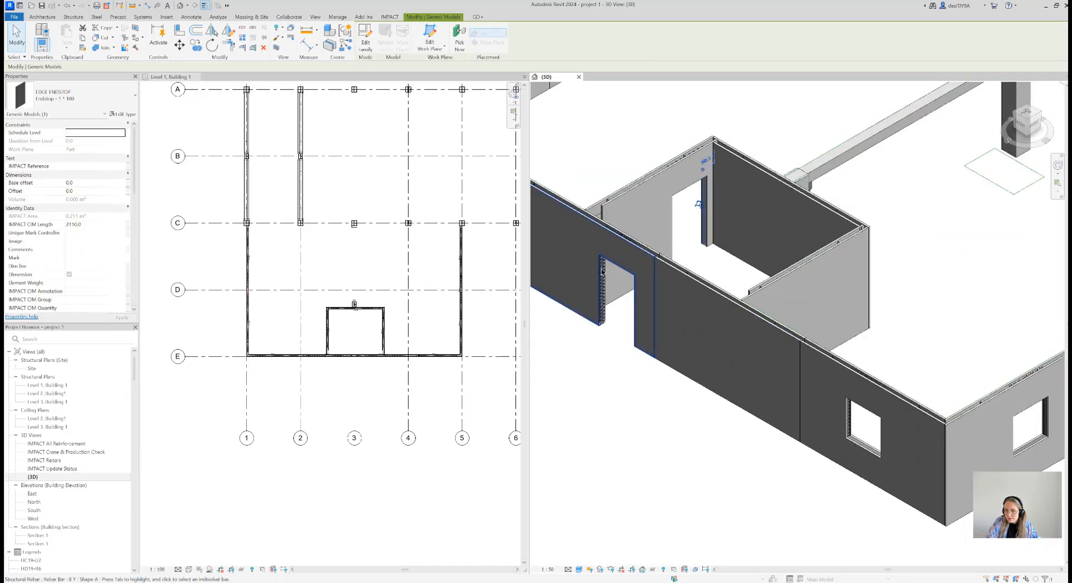
scroll(638, 199, "up", 4)
scroll(639, 196, "down", 4)
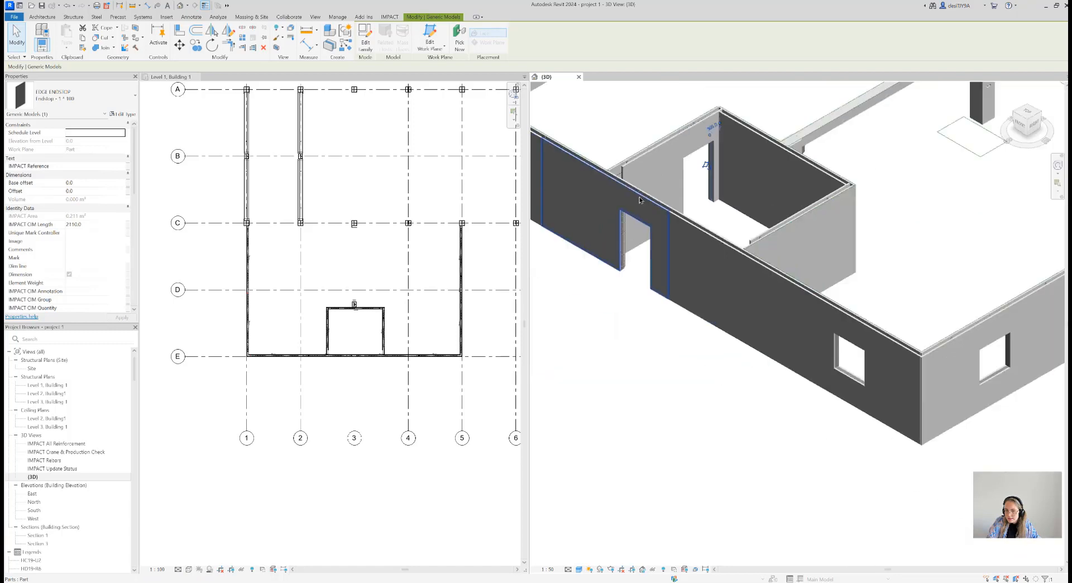
Show the grid E wall's window opening from the front with the Hidden Line visual style
scroll(826, 343, "up", 2)
scroll(780, 320, "up", 3)
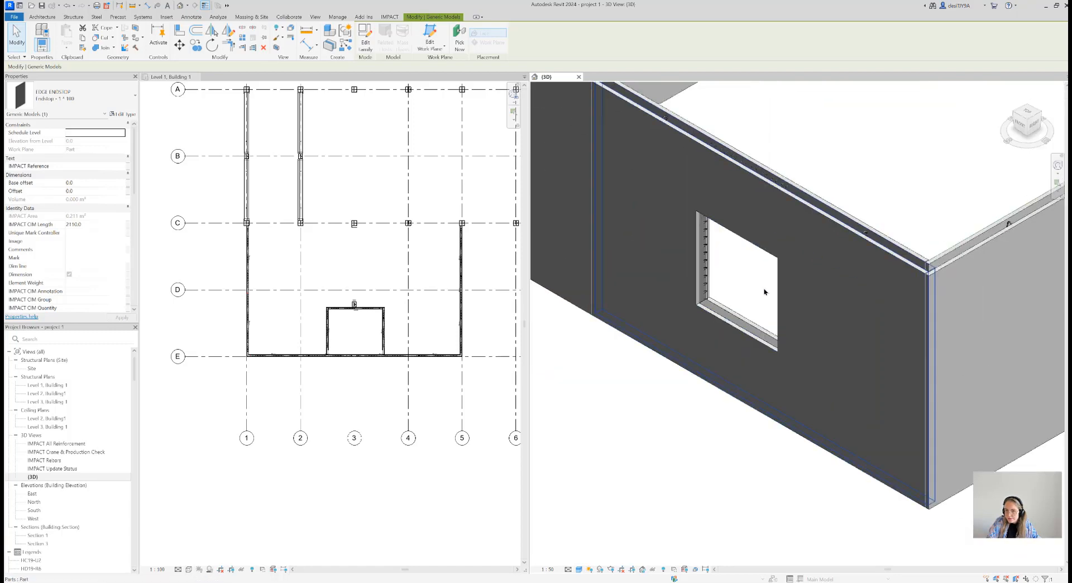
scroll(756, 304, "up", 1)
left_click(1017, 127)
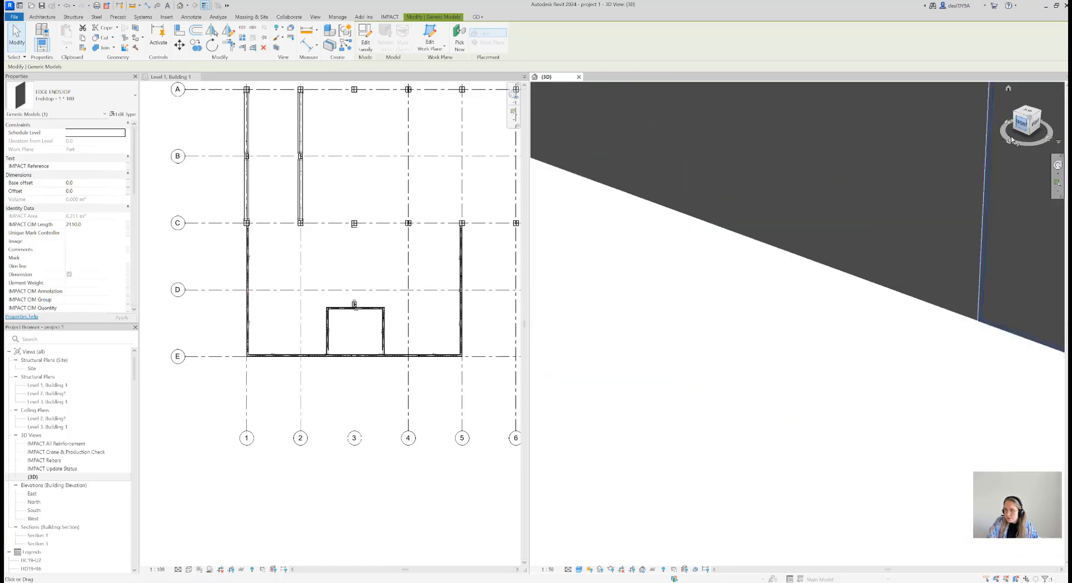
scroll(860, 311, "down", 7)
middle_click_drag(931, 302, 725, 325)
scroll(993, 312, "up", 1)
scroll(1002, 314, "up", 2)
middle_click_drag(869, 314, 721, 316)
left_click(579, 569)
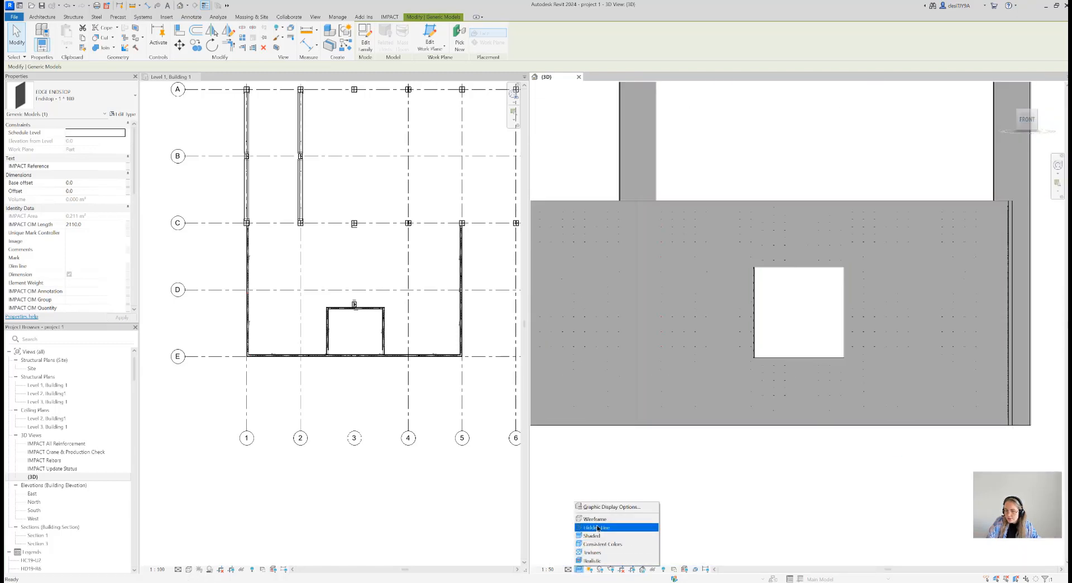
left_click(598, 526)
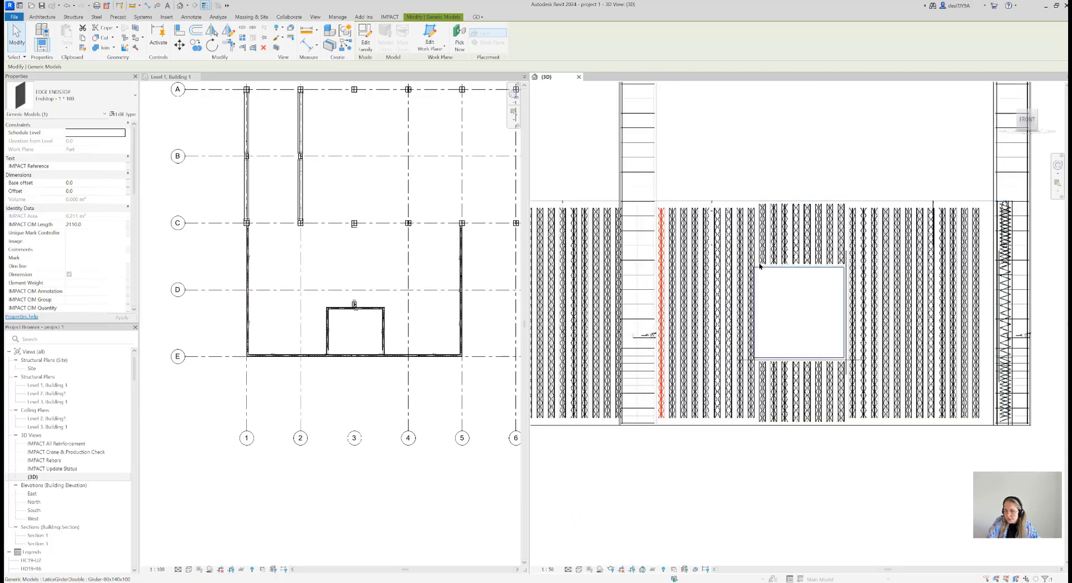
Examine the edge reinforcement around the grid E window opening, selecting the horizontal rebar at its upper edge
scroll(752, 252, "up", 4)
scroll(752, 253, "up", 3)
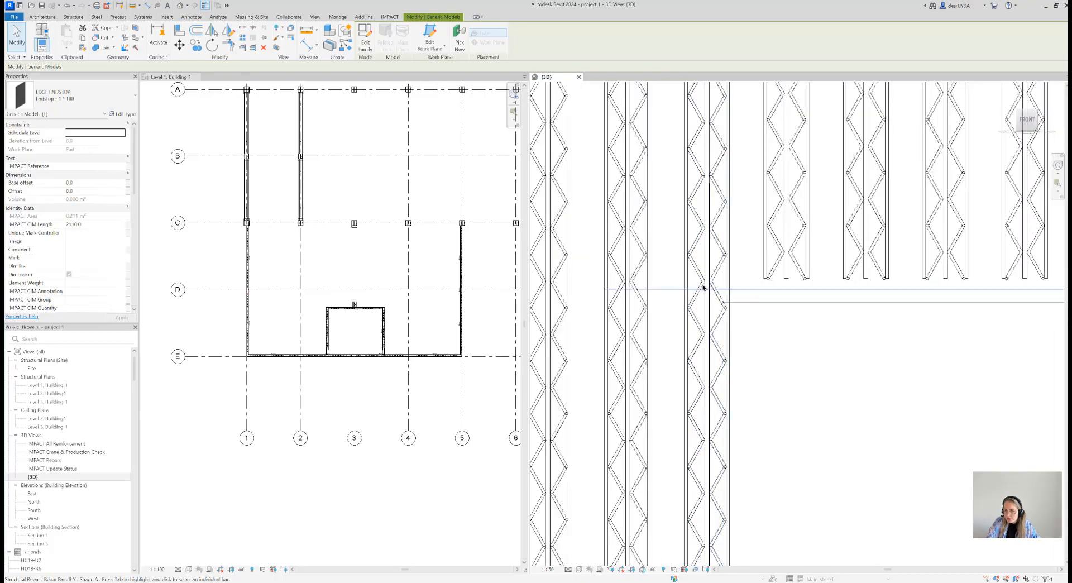
left_click(701, 288)
scroll(852, 313, "down", 5)
middle_click_drag(852, 313, 767, 318)
scroll(766, 319, "down", 1)
scroll(807, 444, "up", 5)
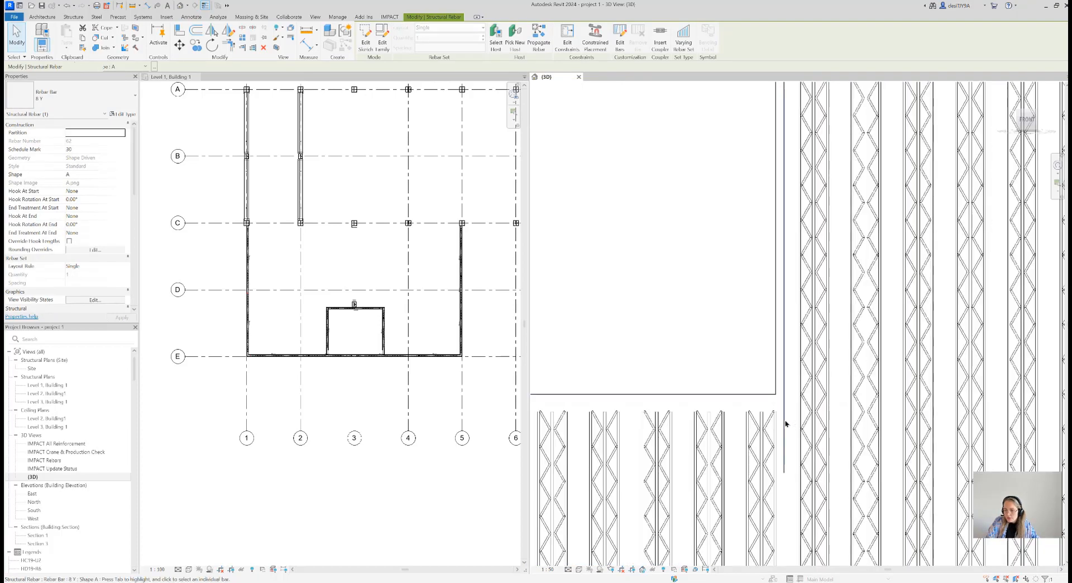
Clear the rebar selection, return the 3D view to an isometric overview, and switch the wireframe model to an opaque visual style
scroll(784, 423, "down", 6)
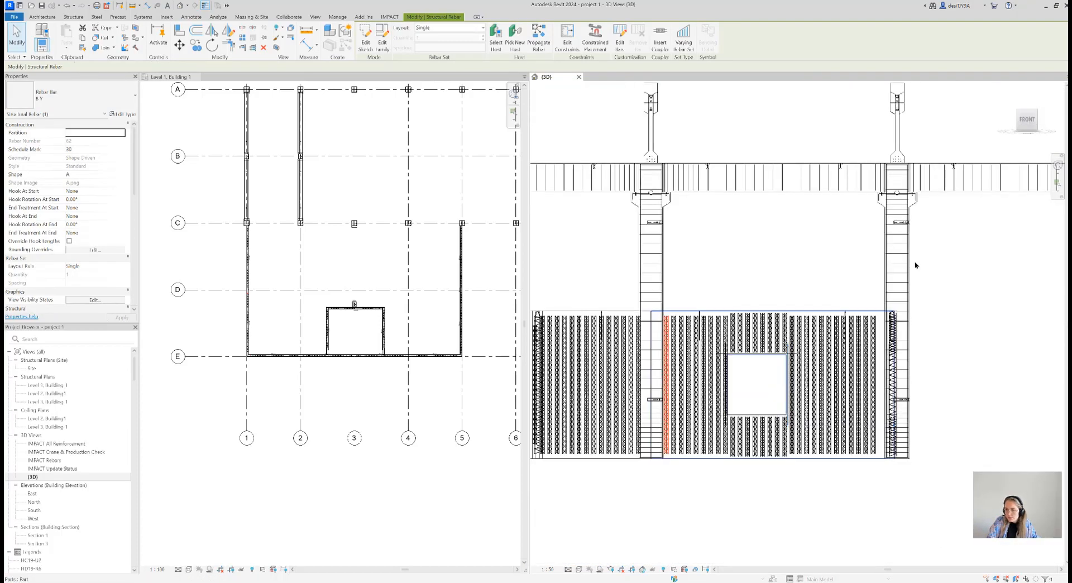
left_click(915, 265)
left_click(1035, 113)
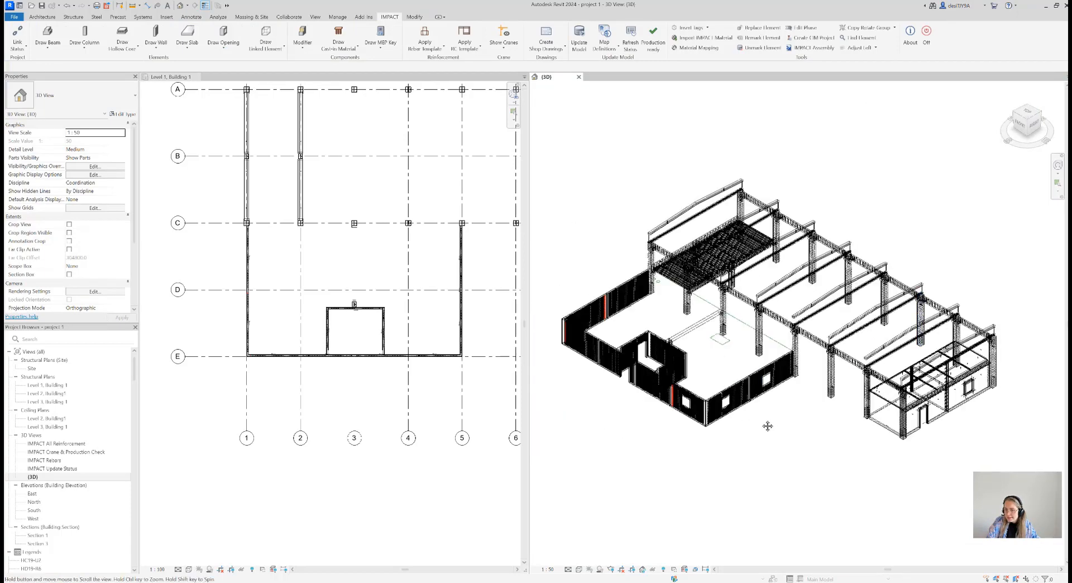
scroll(761, 426, "up", 6)
middle_click_drag(752, 345, 777, 347)
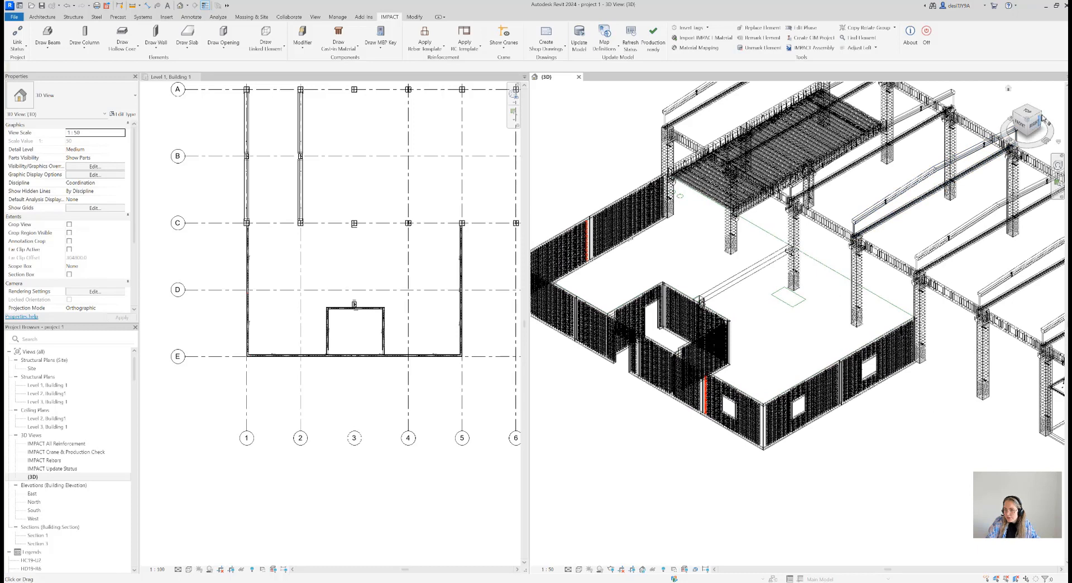
left_click(580, 568)
left_click(614, 527)
scroll(689, 472, "down", 5)
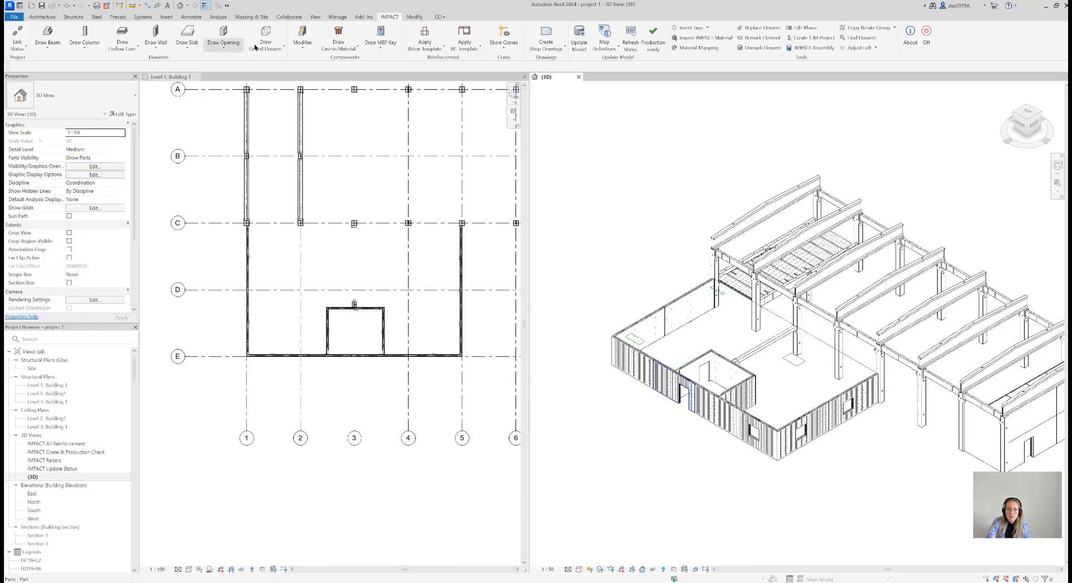
Start a new project lattice girder definition named 1245 and make it user defined
left_click(307, 48)
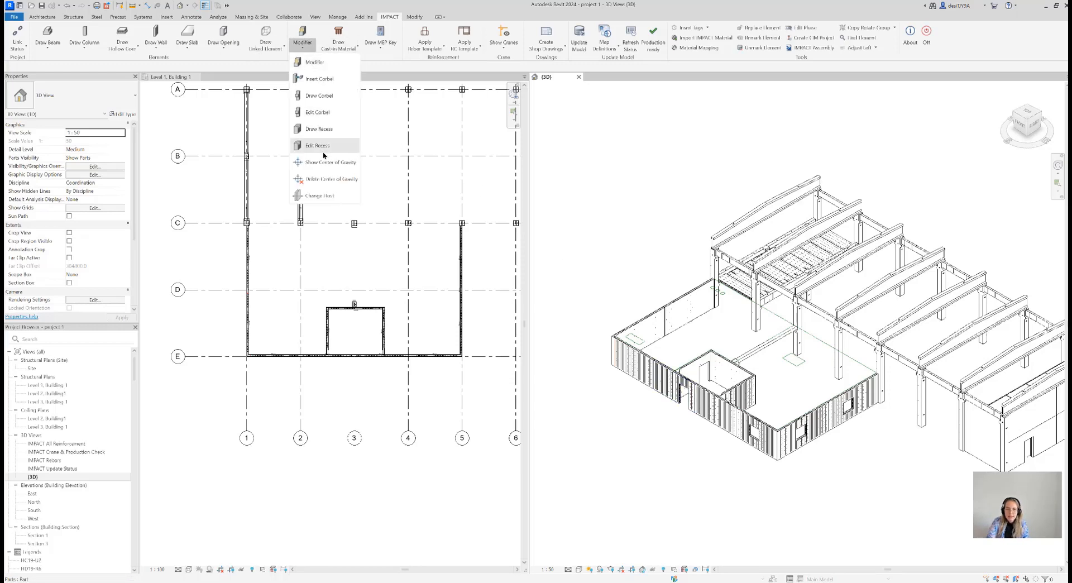
left_click(347, 46)
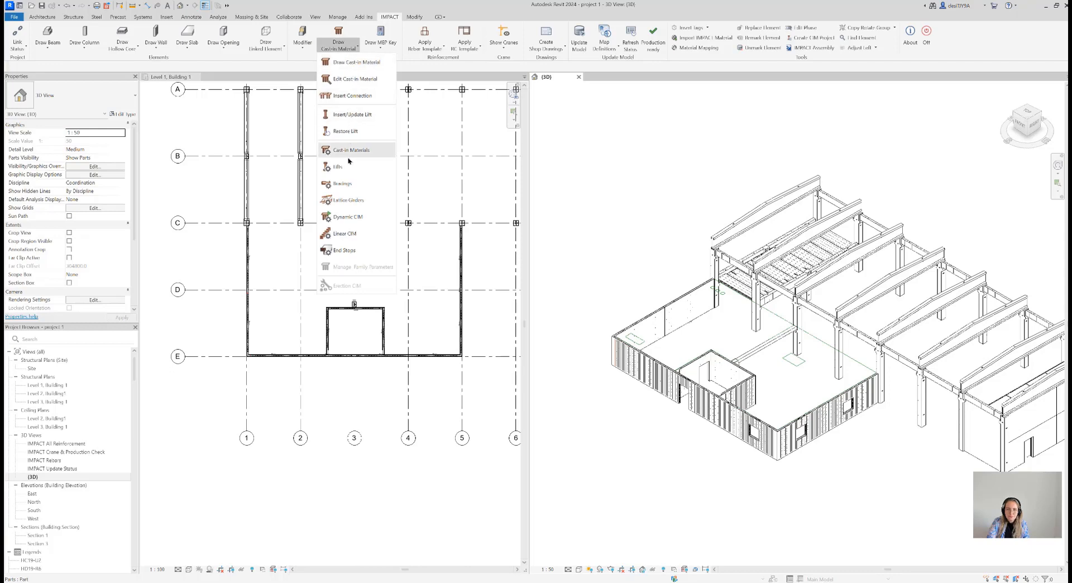
left_click(407, 241)
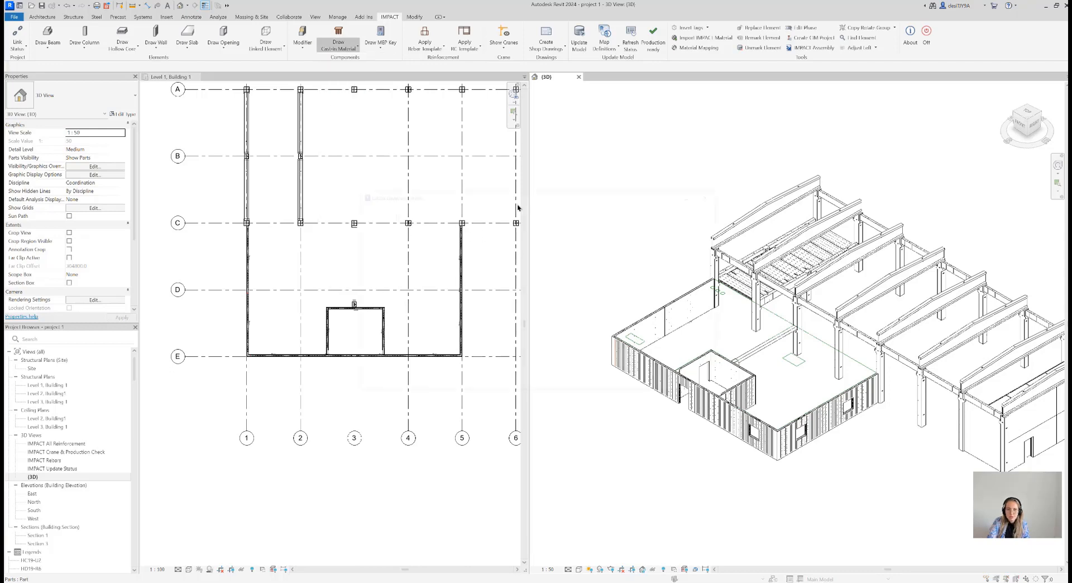
left_click(708, 254)
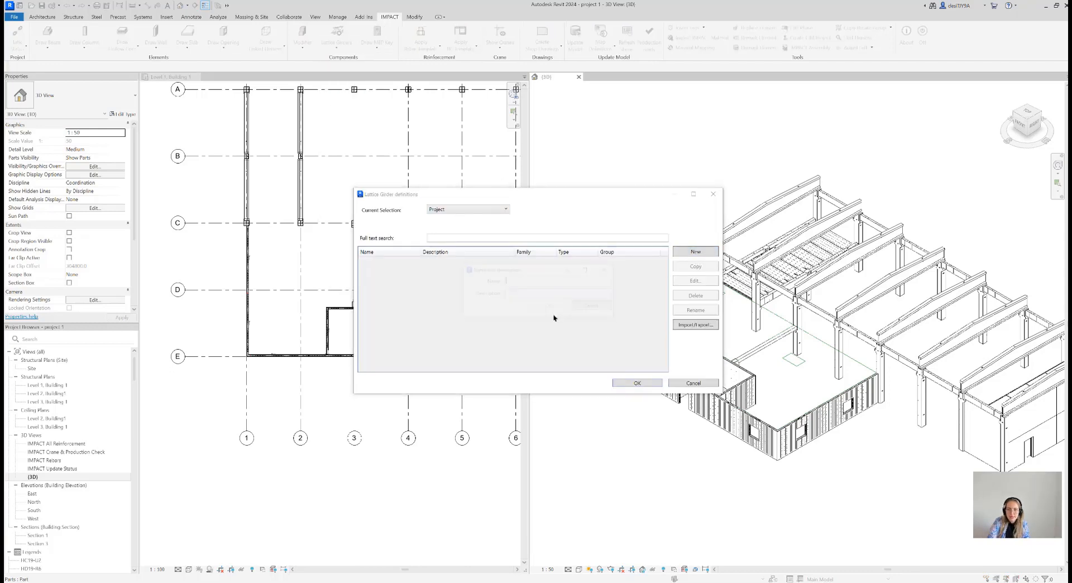
type("1245")
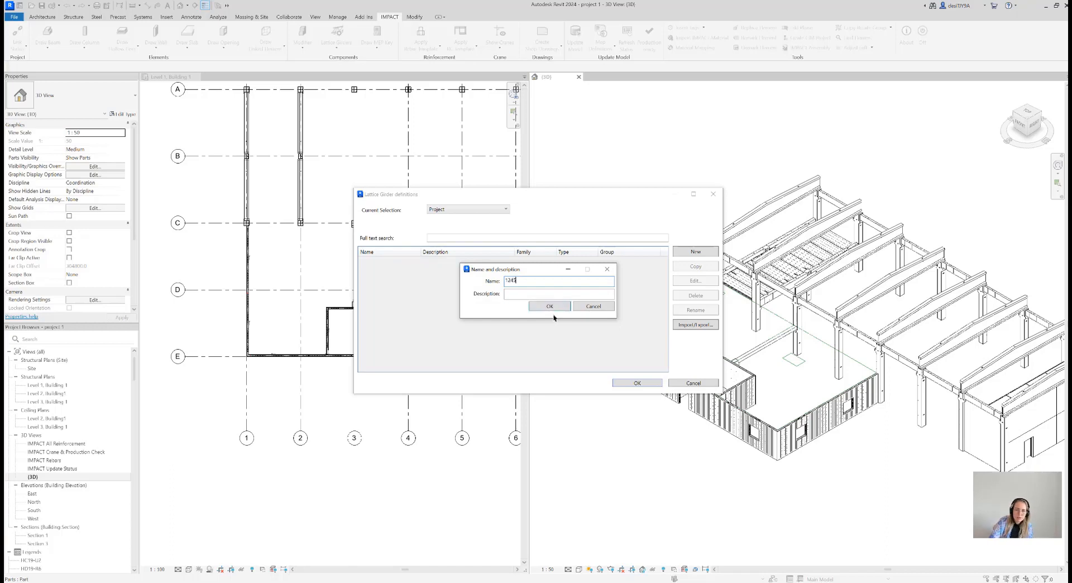
left_click(550, 307)
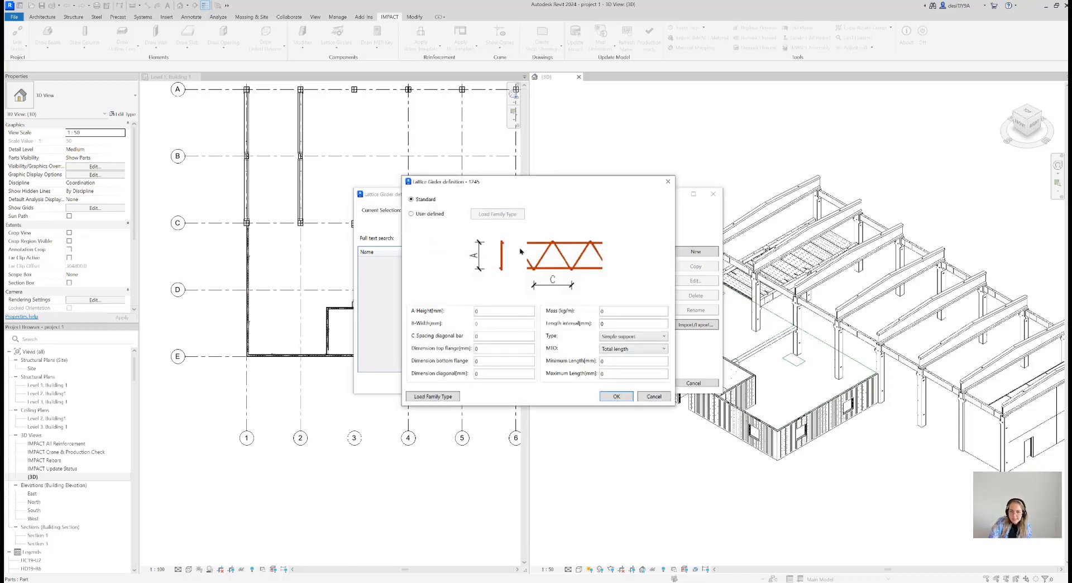
left_click(413, 213)
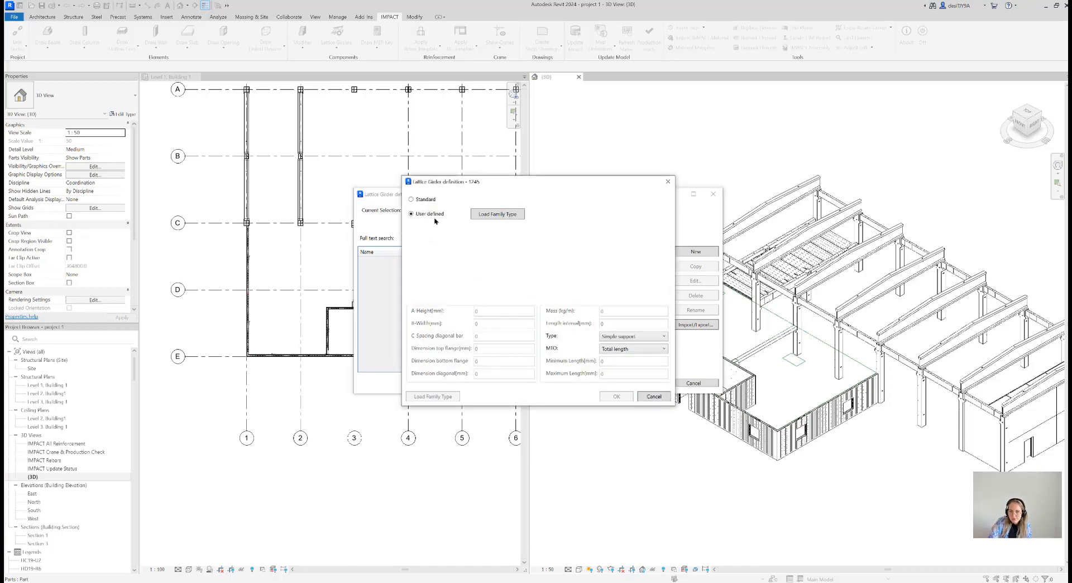
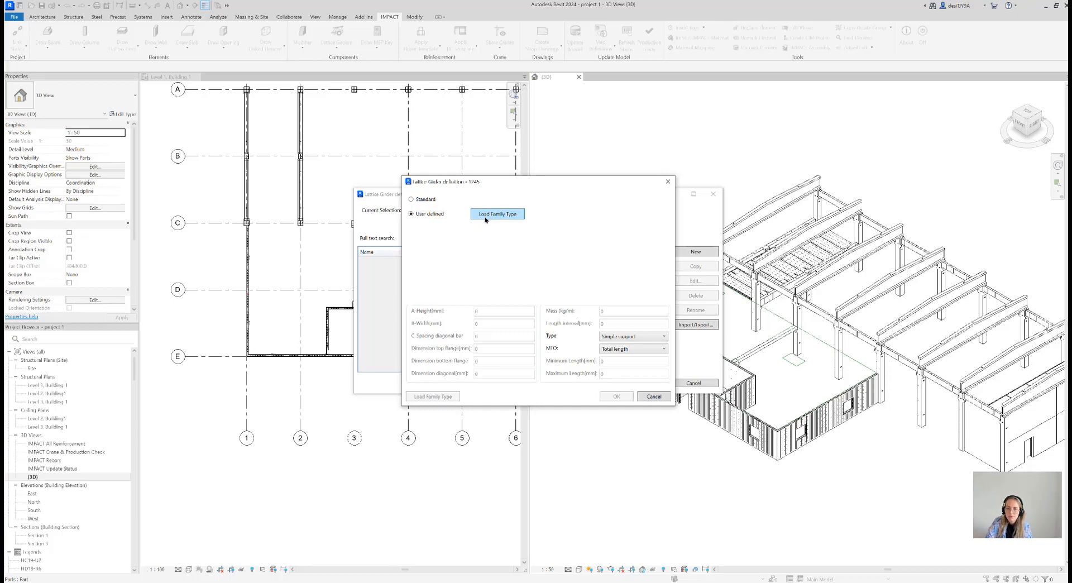
Discard the new lattice girder definition, close the definitions list and switch to the IMPACT Wiki's Lattice girder page in the browser
left_click(667, 181)
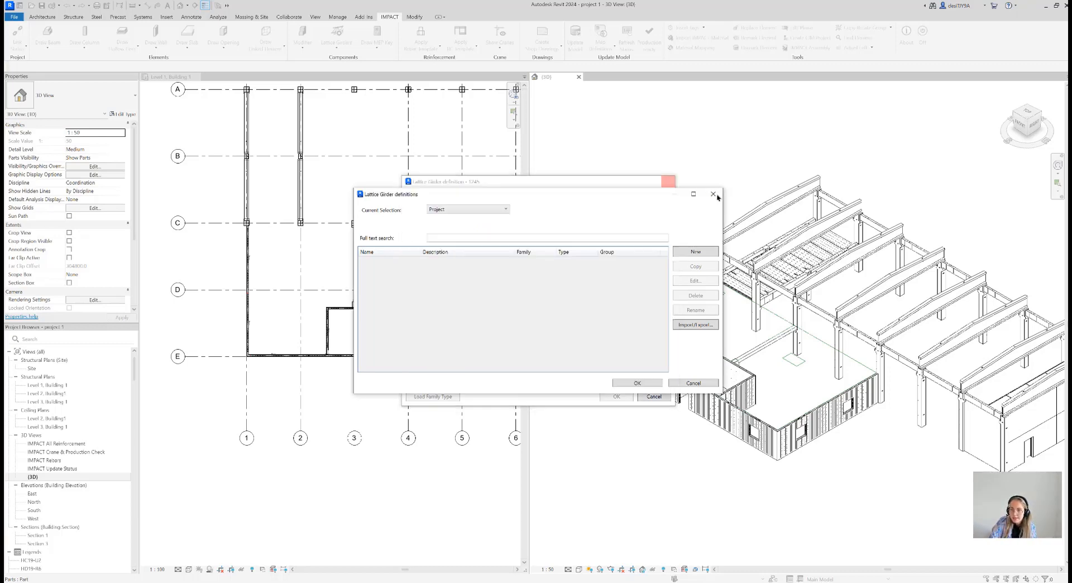
left_click(712, 194)
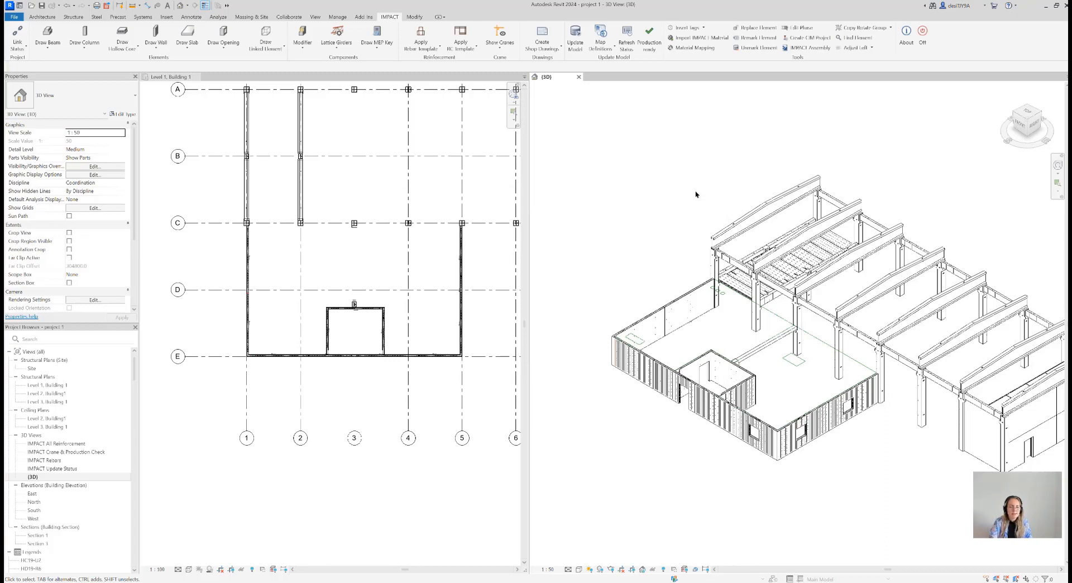
key("alt+Tab")
scroll(296, 254, "down", 3)
scroll(296, 254, "up", 3)
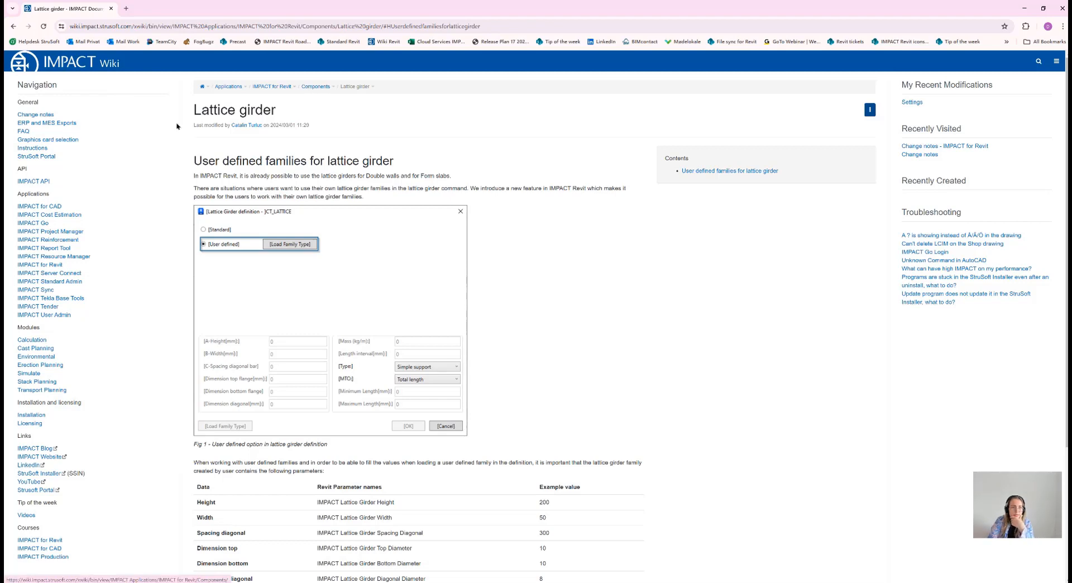
Look up the user-defined lattice girder families entry in the IMPACT for Revit change notes, read its parameter table and return to Revit
left_click(35, 115)
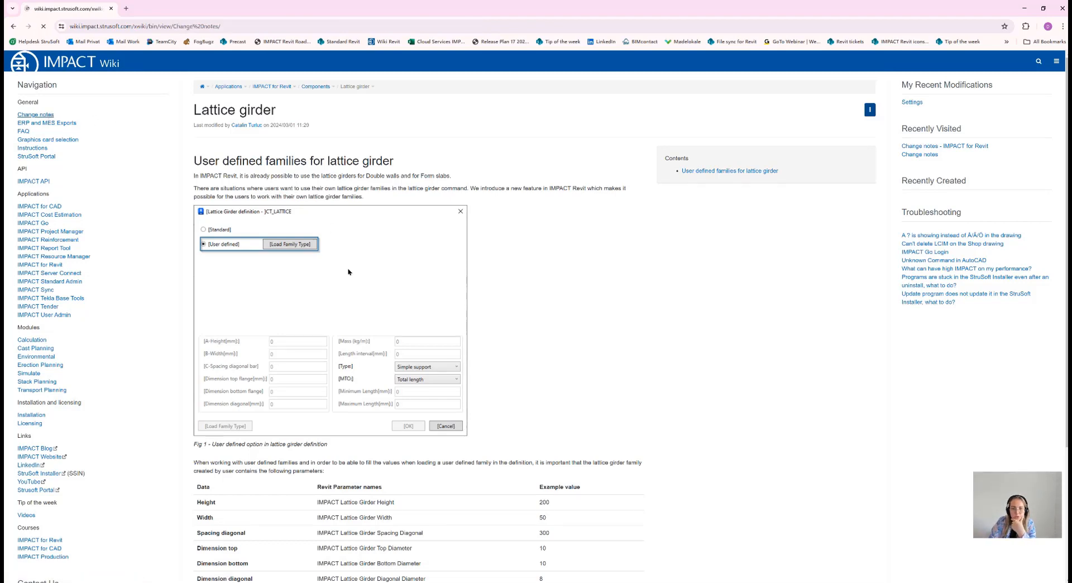
left_click(427, 258)
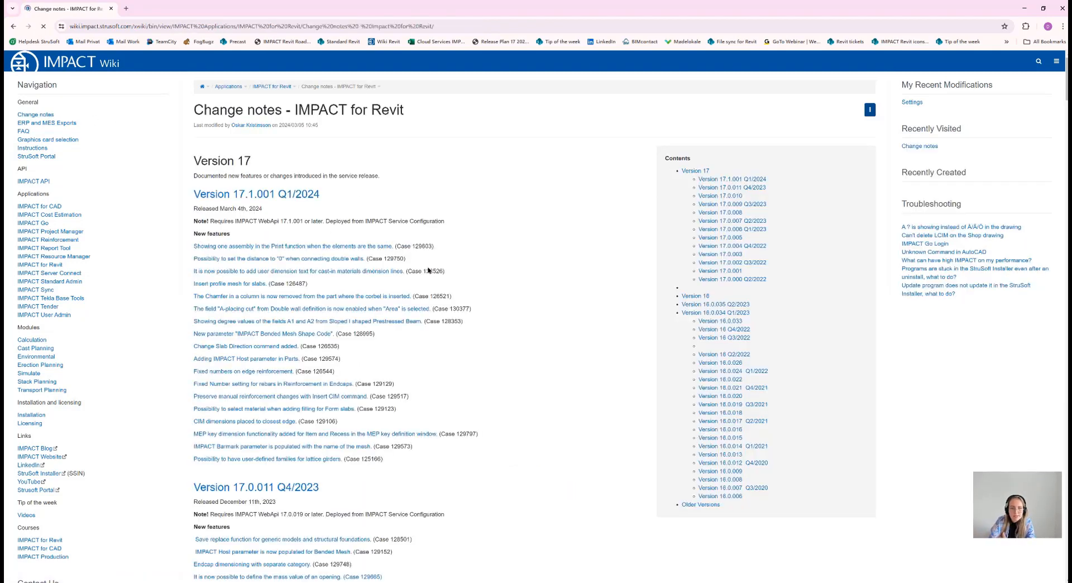
scroll(280, 326, "down", 2)
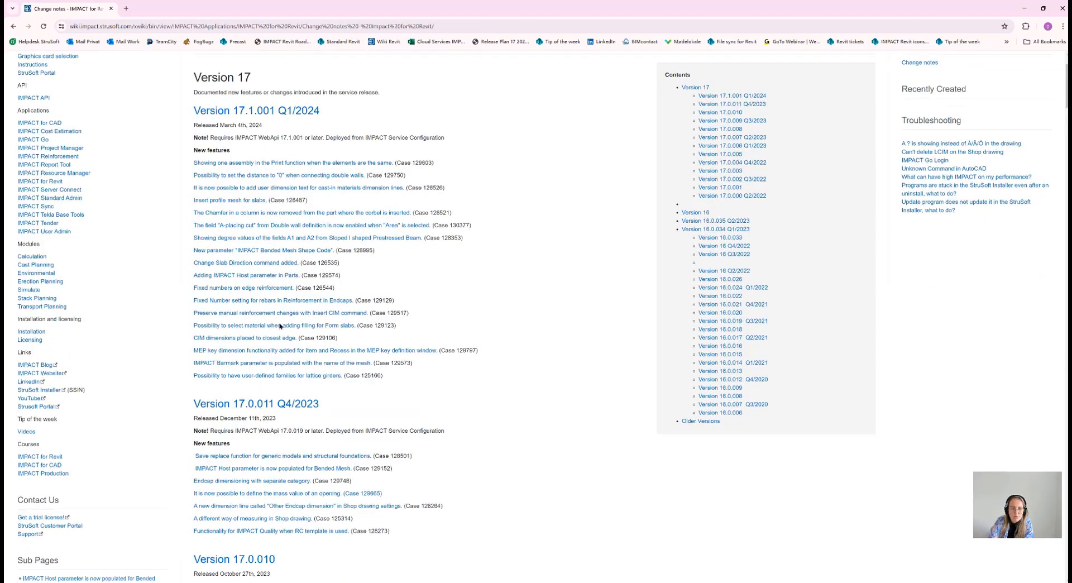
left_click(264, 377)
scroll(394, 341, "down", 1)
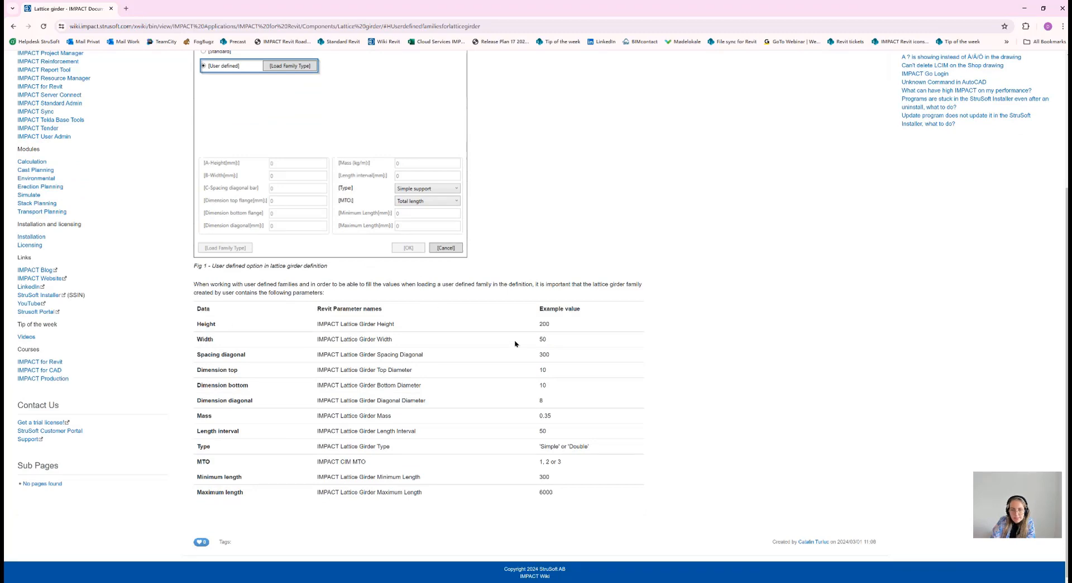
scroll(514, 343, "up", 3)
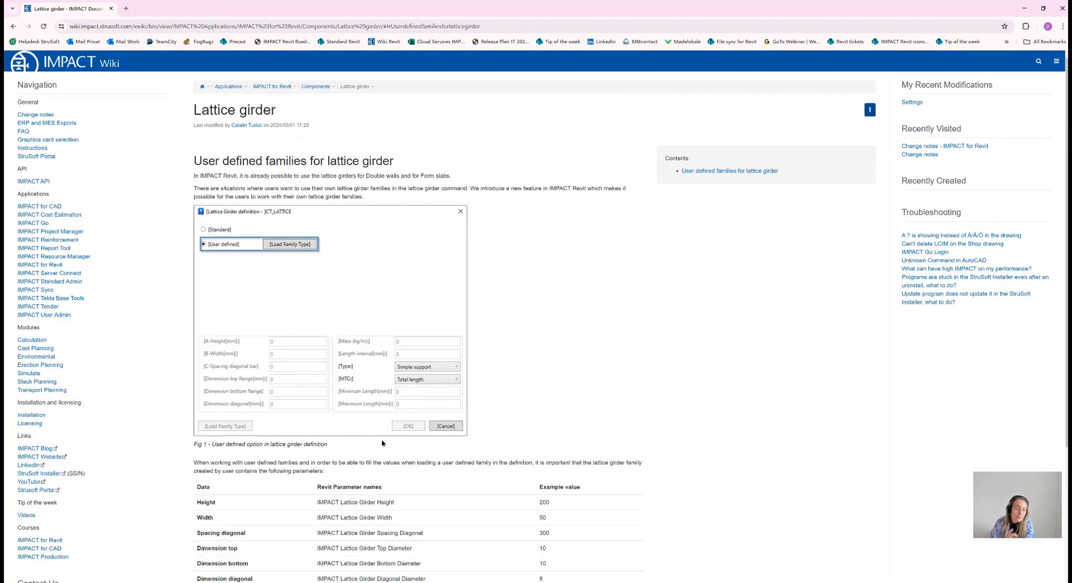
left_click(1024, 9)
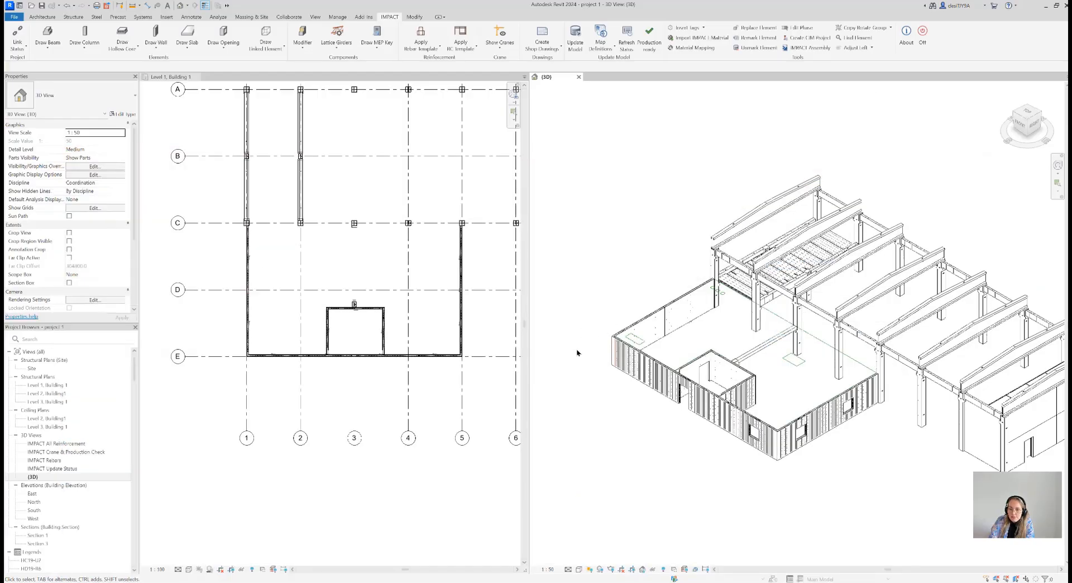
Open the Level 2, Building1 structural plan and move it beside the Level 1 plan so the 3D view stays visible
scroll(594, 370, "down", 4)
scroll(663, 418, "up", 1)
scroll(727, 369, "up", 3)
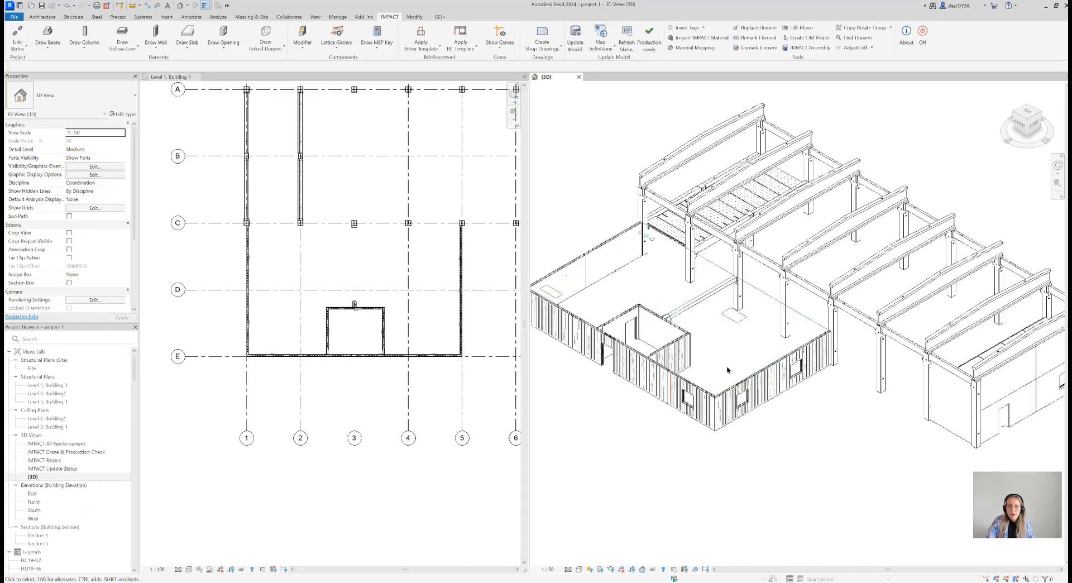
middle_click_drag(728, 369, 770, 373)
scroll(754, 363, "down", 1)
scroll(768, 356, "up", 1)
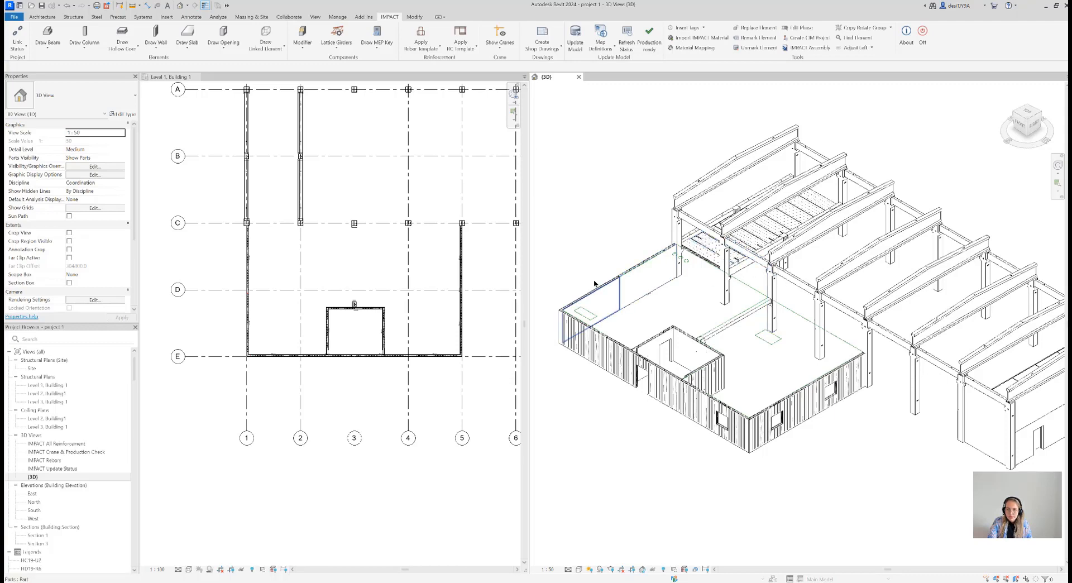
left_click(43, 394)
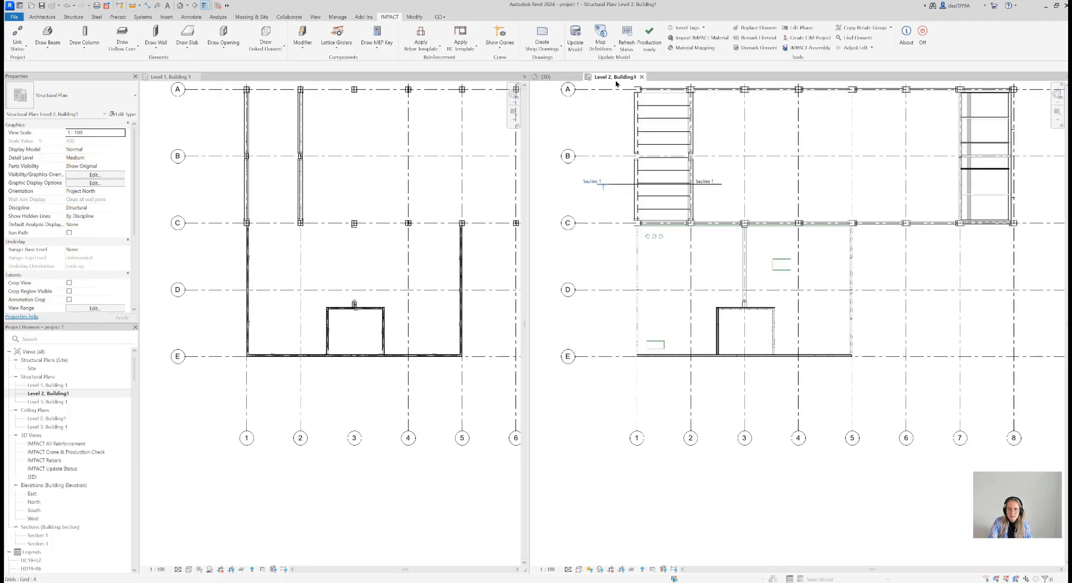
left_click(641, 76)
left_click_drag(351, 114, 218, 82)
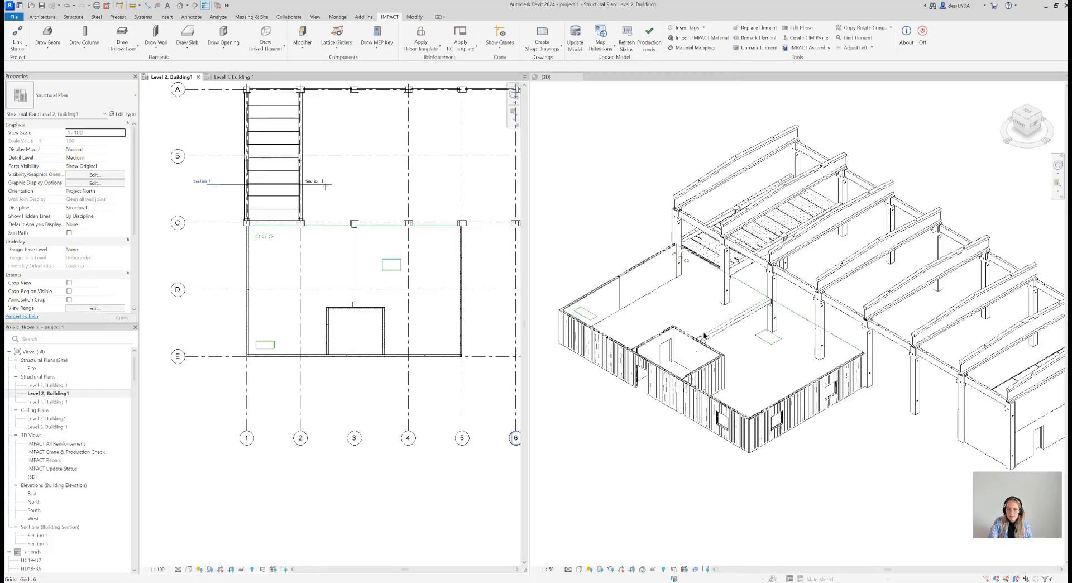
middle_click_drag(354, 311, 320, 338)
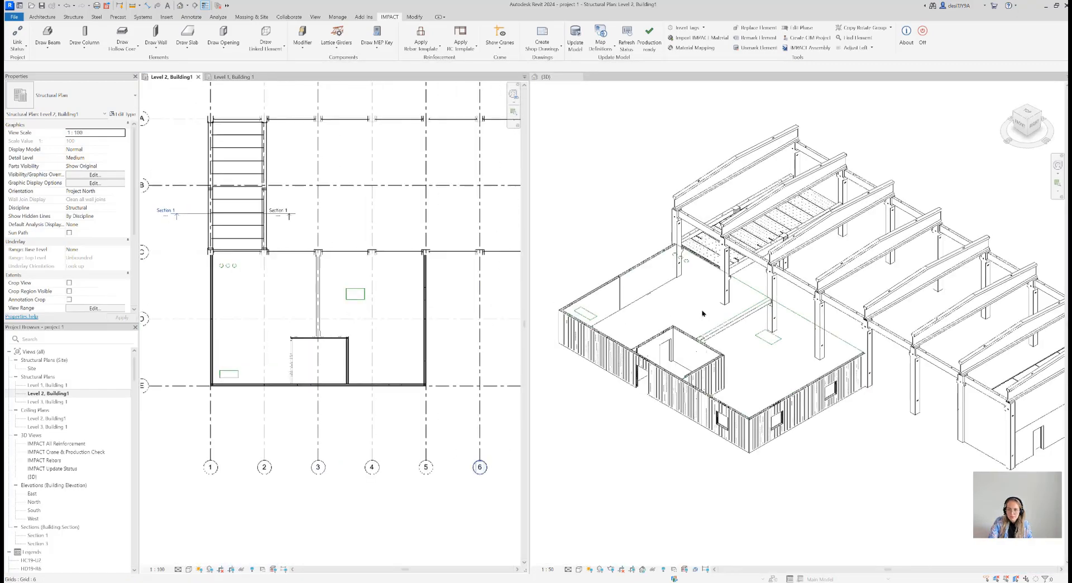
Start drawing a form slab in the Level 2, Building1 plan with the project definition 50-PM
left_click(733, 338)
scroll(733, 338, "up", 3)
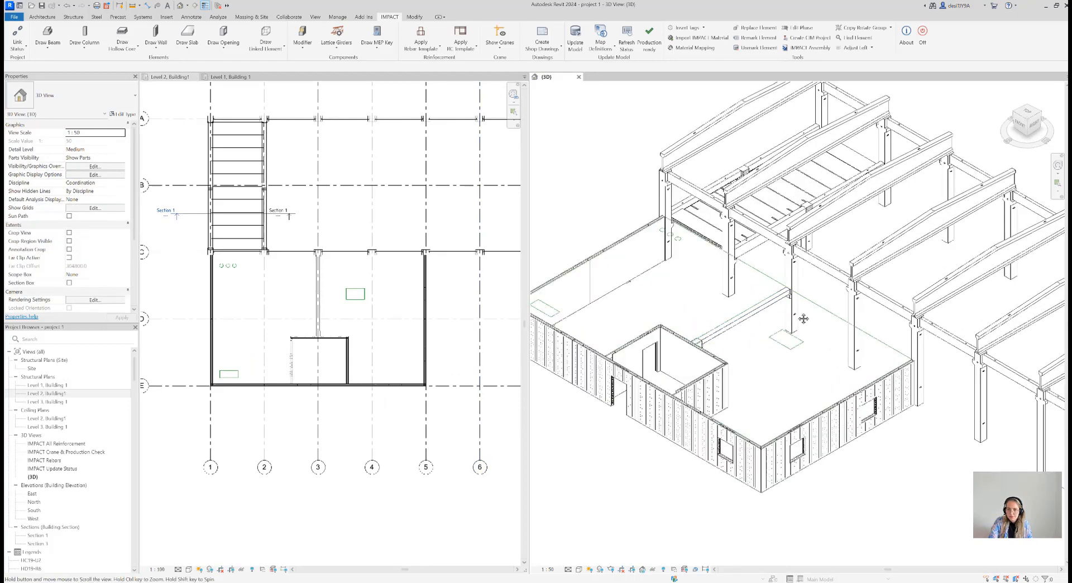
scroll(824, 317, "up", 1)
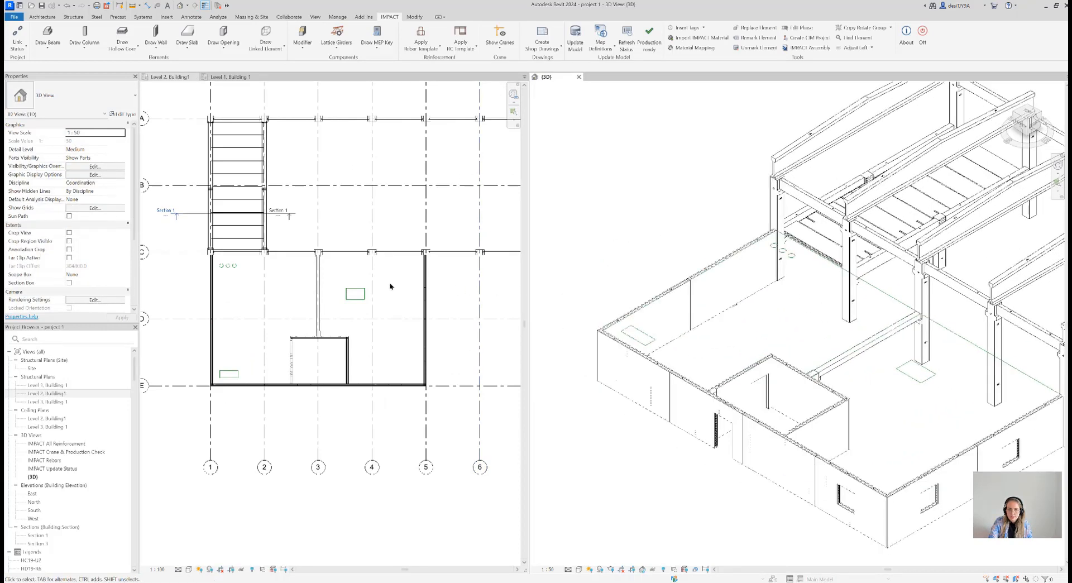
scroll(225, 263, "up", 3)
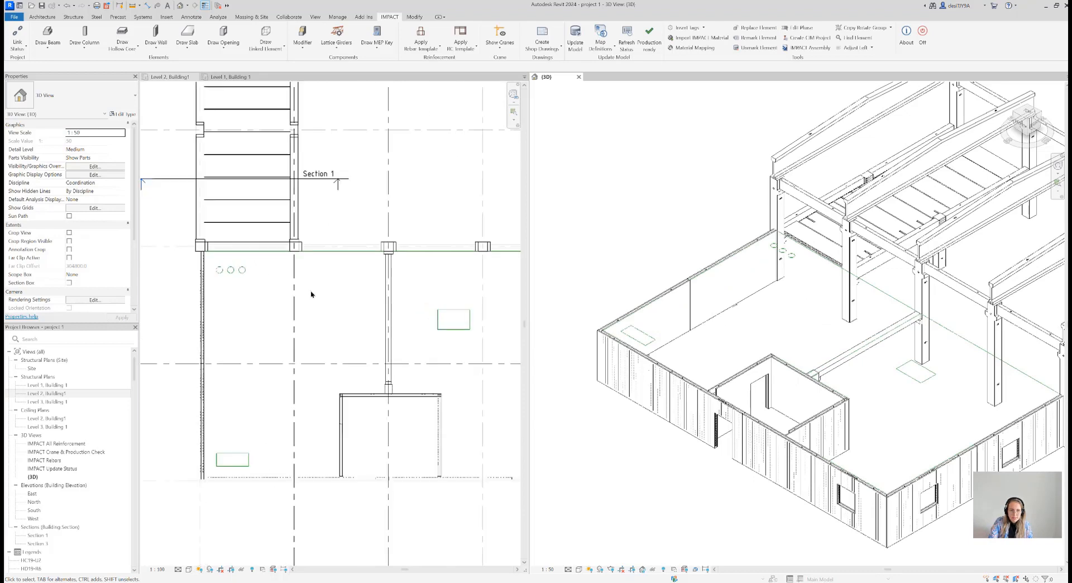
middle_click_drag(352, 313, 333, 269)
scroll(278, 295, "up", 5)
middle_click_drag(296, 309, 329, 281)
scroll(344, 292, "down", 2)
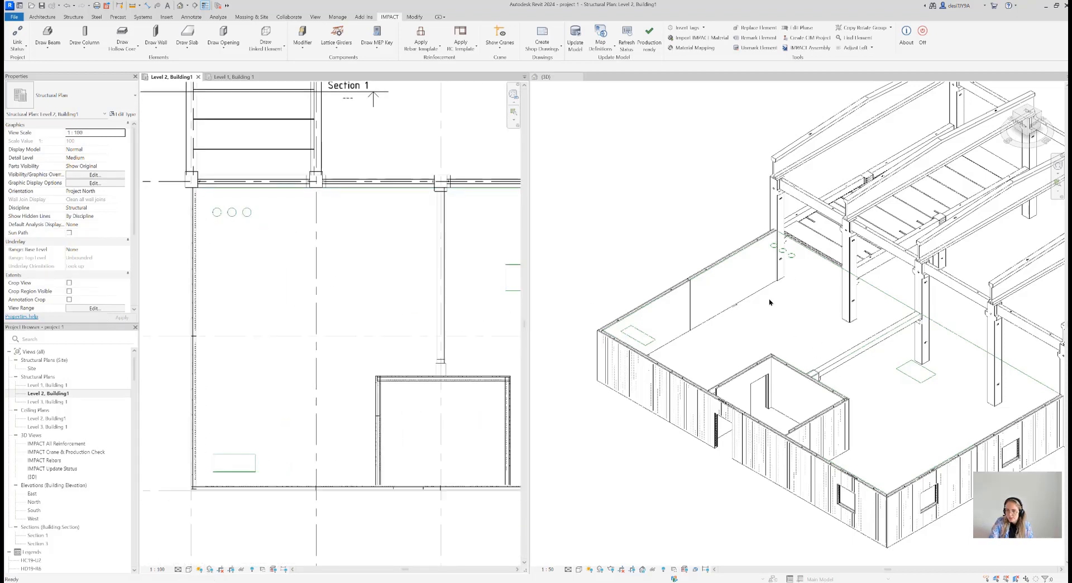
left_click(187, 46)
left_click(204, 96)
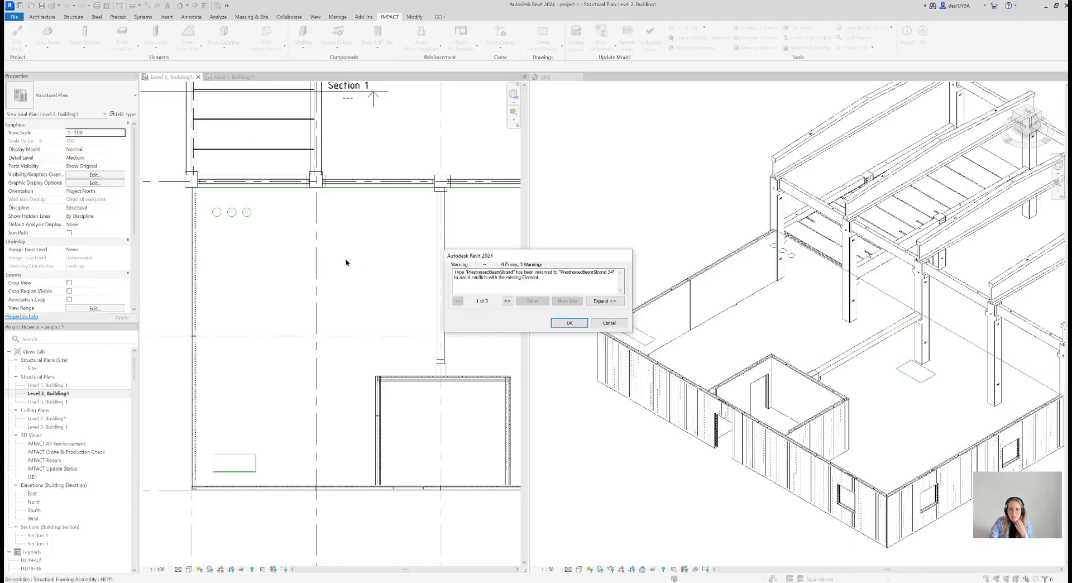
left_click(570, 322)
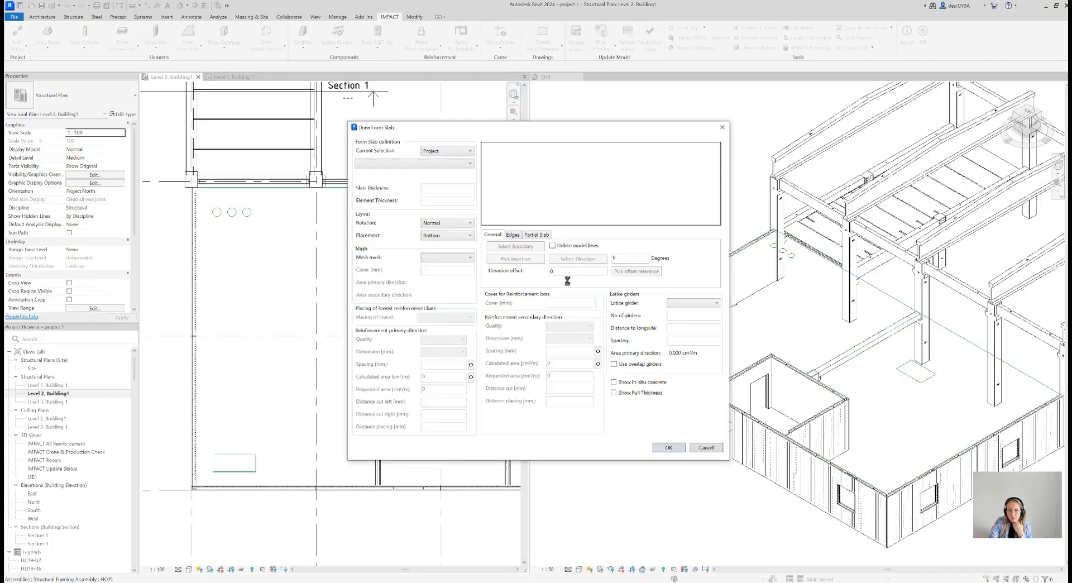
left_click(455, 169)
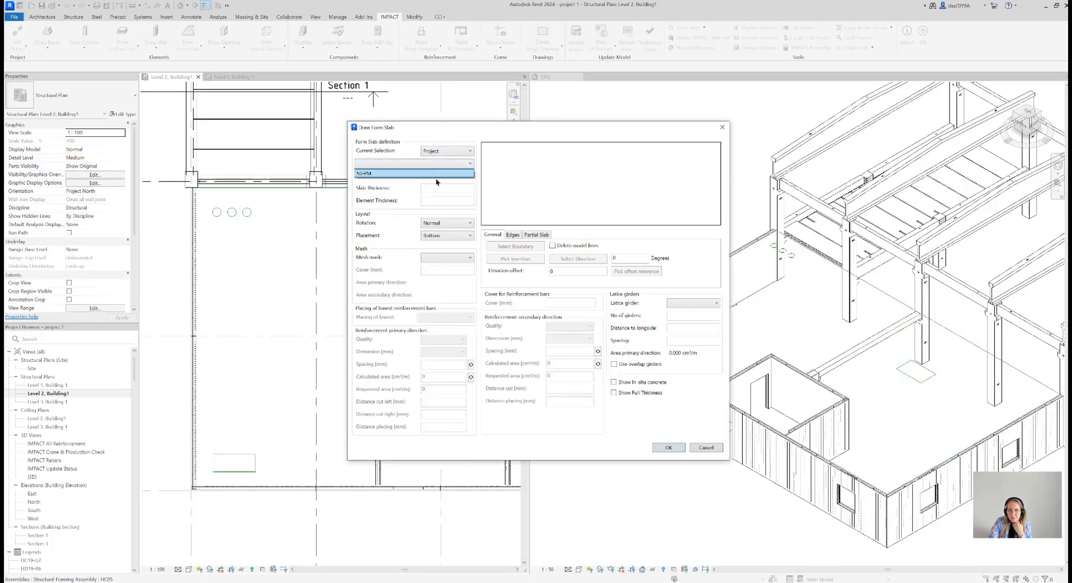
left_click(435, 175)
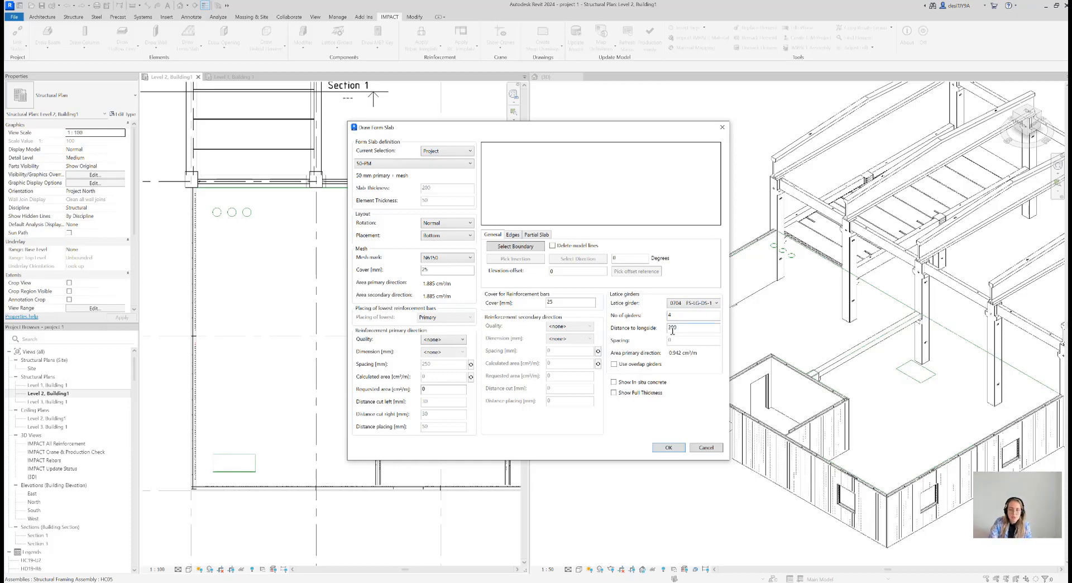
Select the form slab boundary by picking lines around the bay between grids 1 and 3, from C to E
left_click(517, 249)
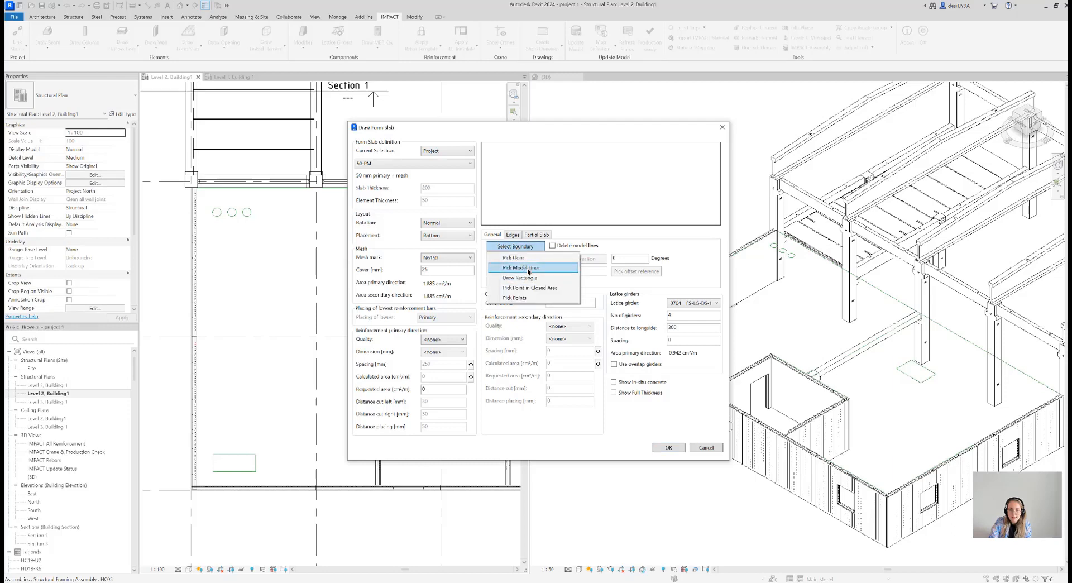
left_click(517, 266)
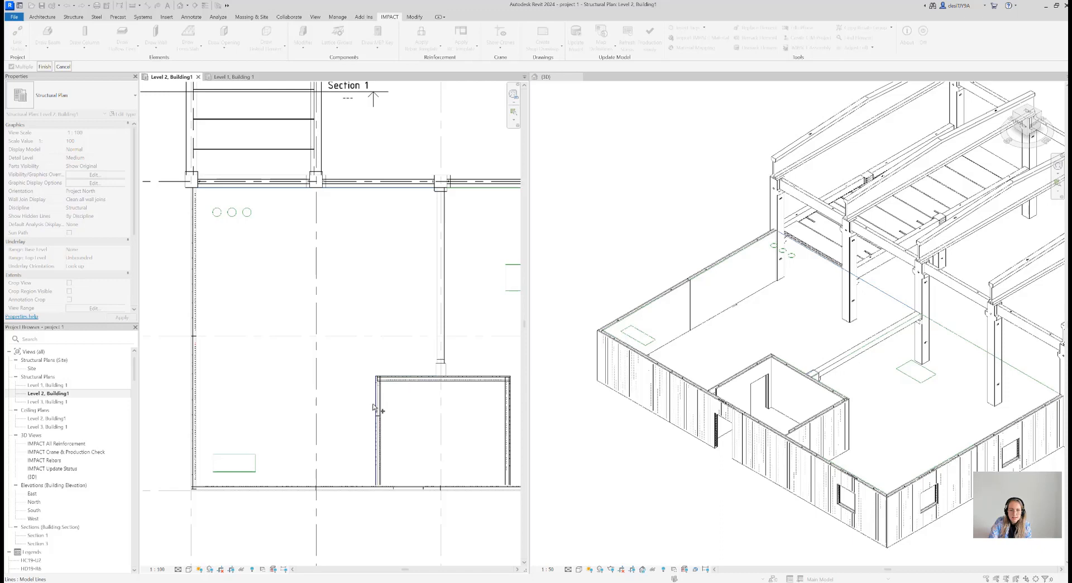
left_click(199, 423)
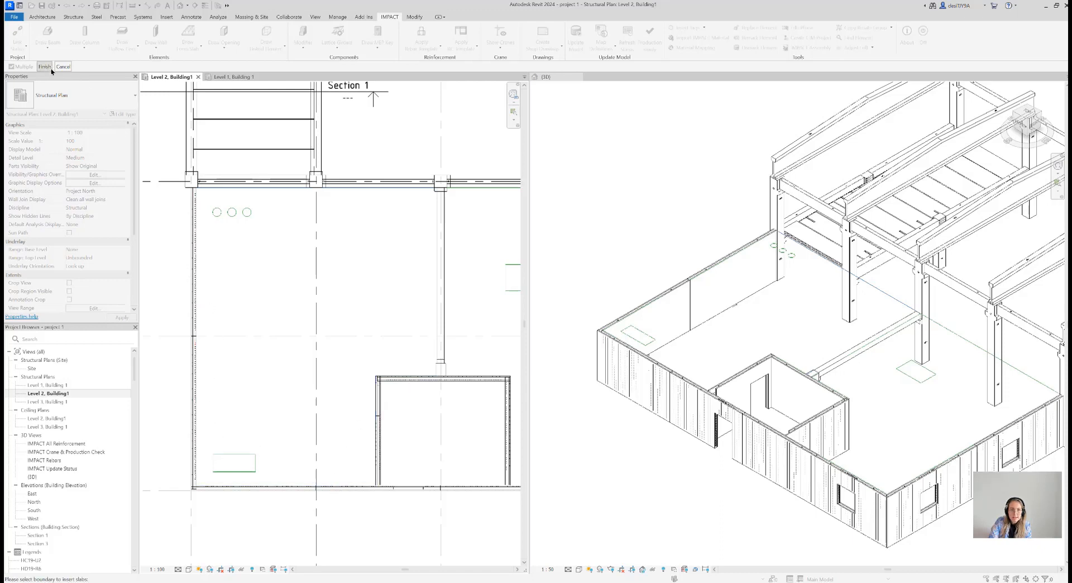
left_click_drag(625, 131, 465, 128)
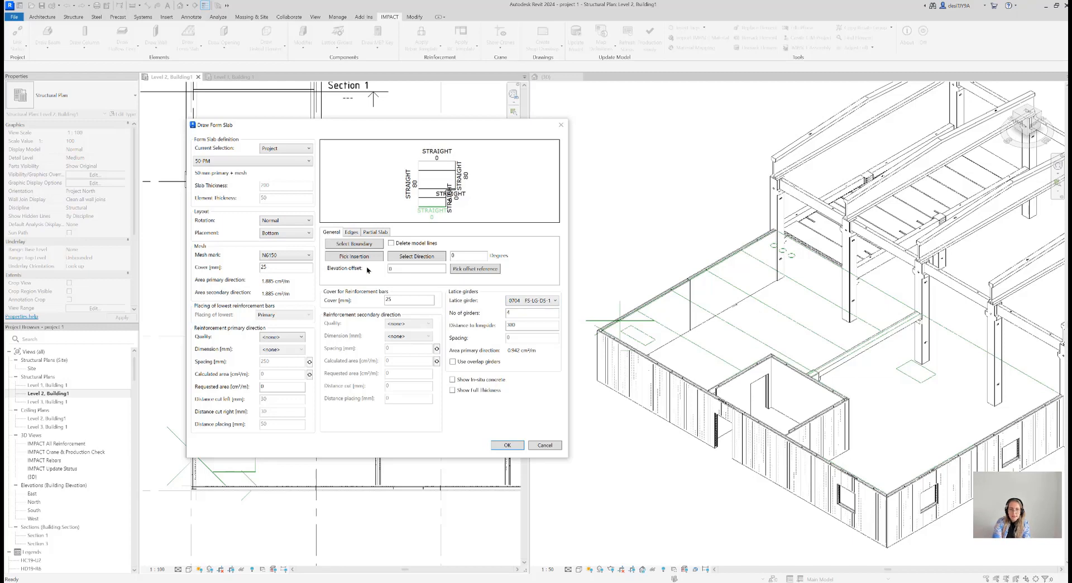
Go through the form slab's edges and set the support length of the long edge along grid 3 to 50
left_click(352, 232)
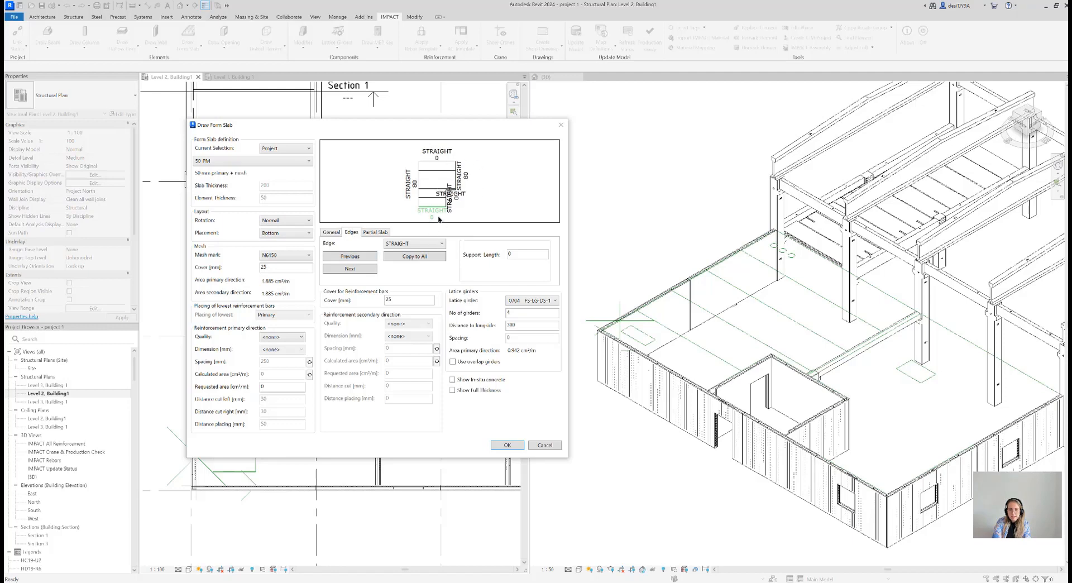
left_click(367, 269)
left_click(366, 270)
left_click(366, 269)
left_click(367, 270)
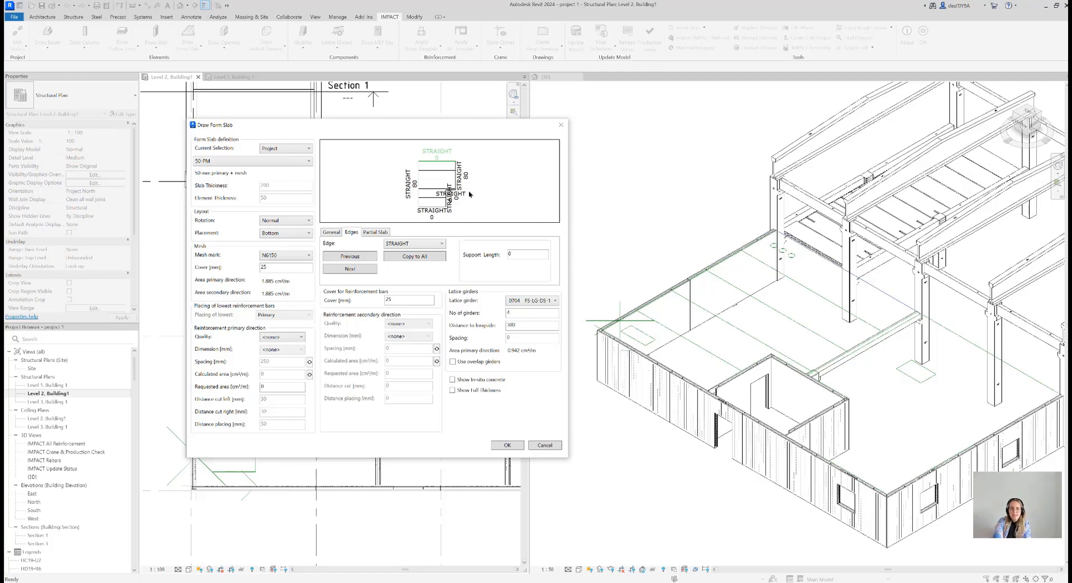
left_click(366, 270)
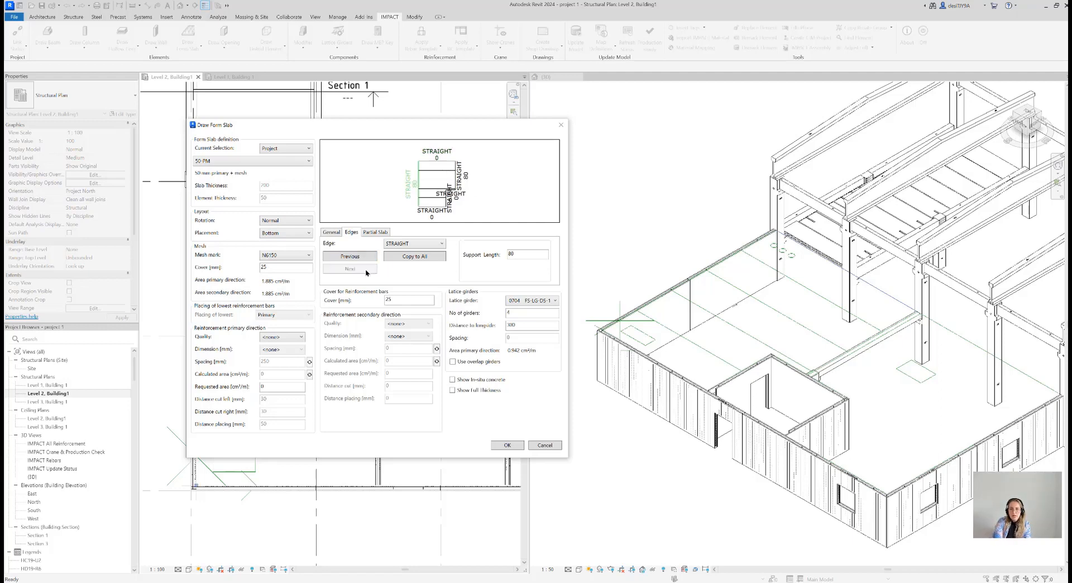
left_click(366, 260)
left_click(366, 260)
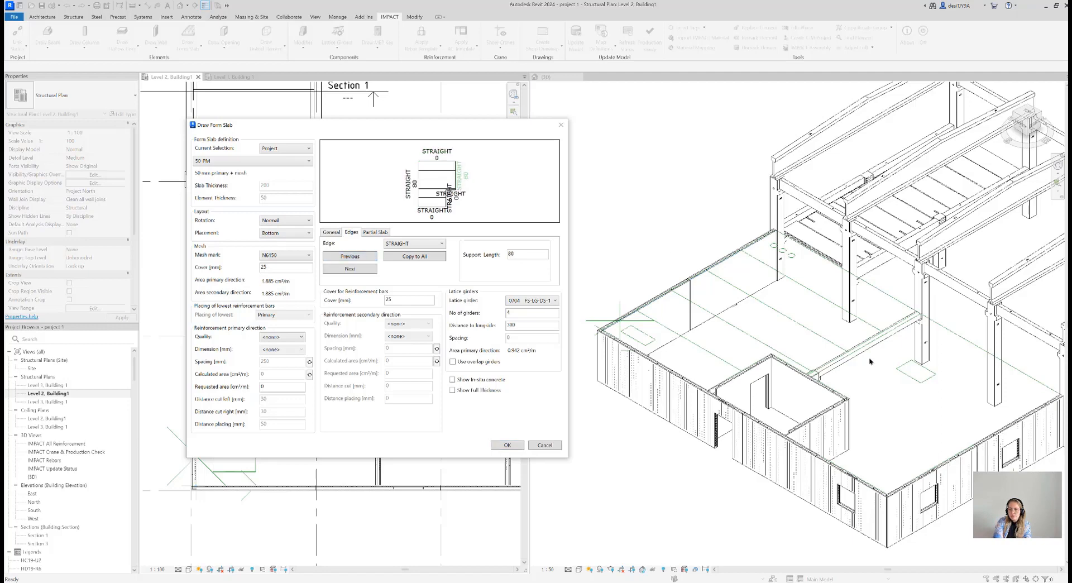
double_click(508, 254)
type("50")
Set the support length of the form slab's long edge along grid 1 to 50
left_click(362, 269)
left_click(363, 269)
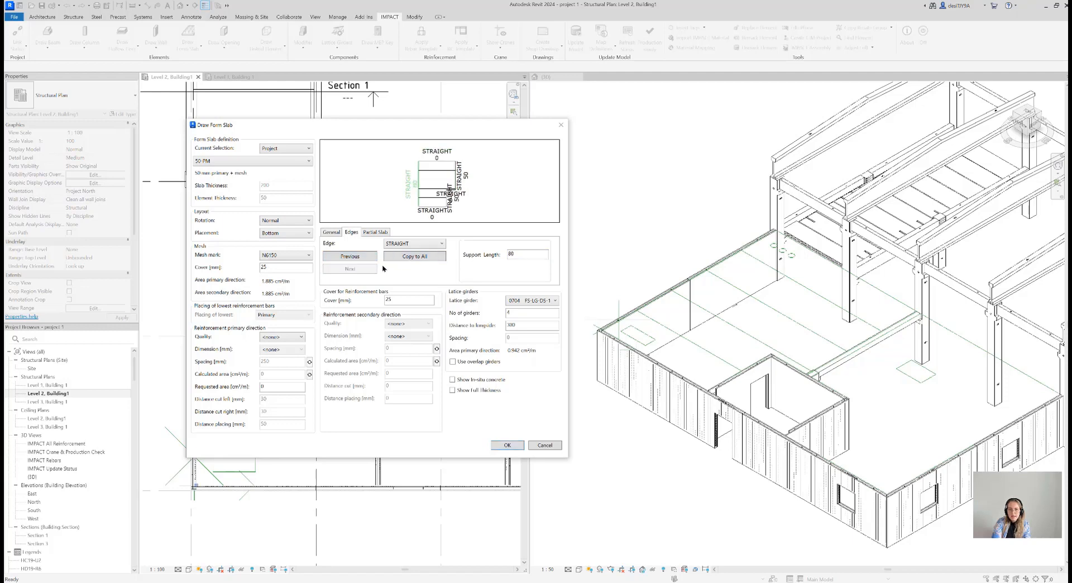
double_click(508, 254)
type("50")
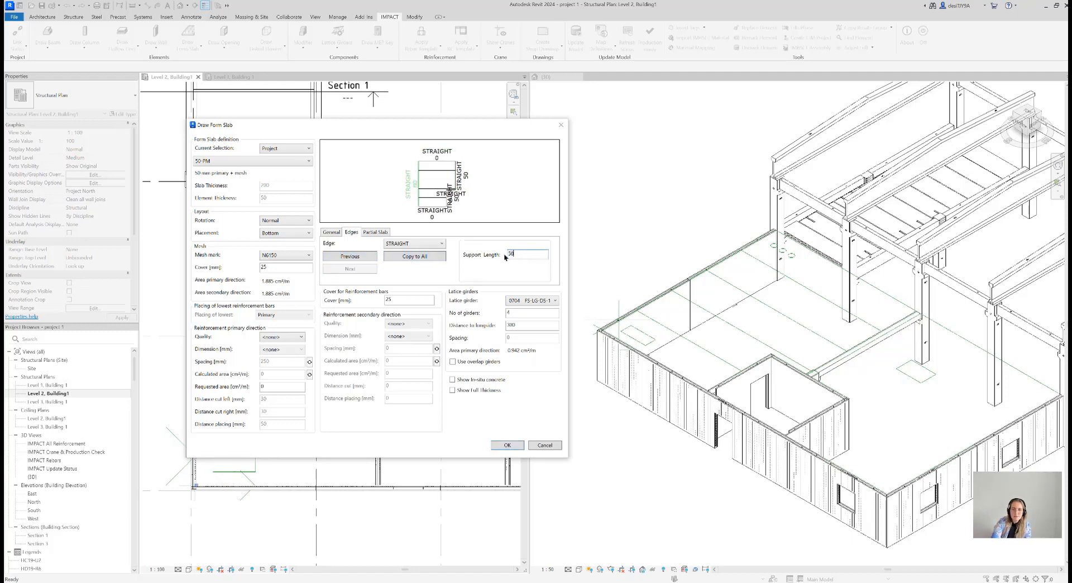
Review the support lengths of the remaining edges and the partial slab settings, and confirm the form slab
left_click(357, 257)
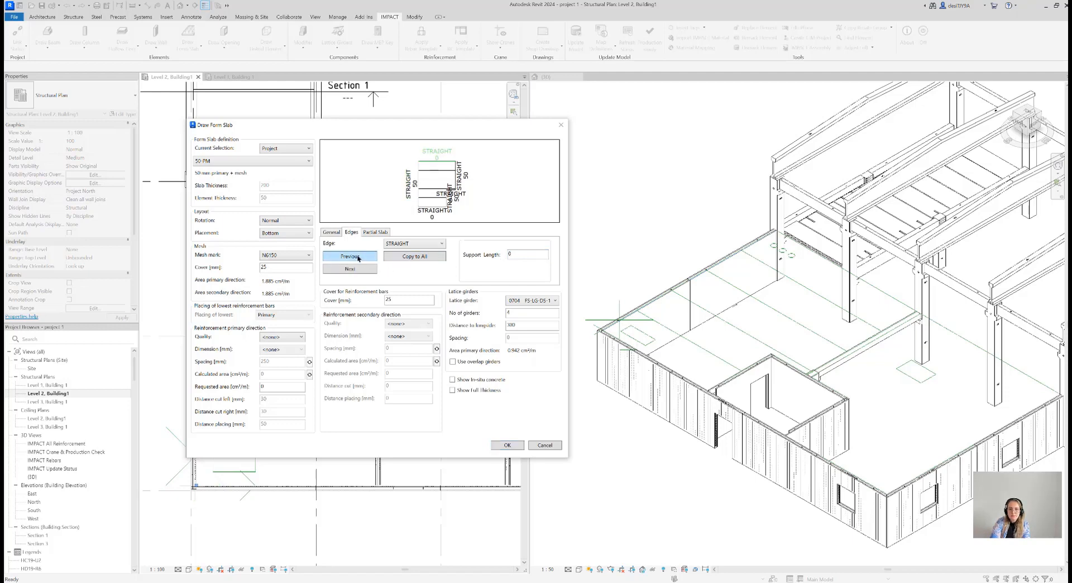
left_click(358, 258)
left_click(358, 258)
left_click(358, 258)
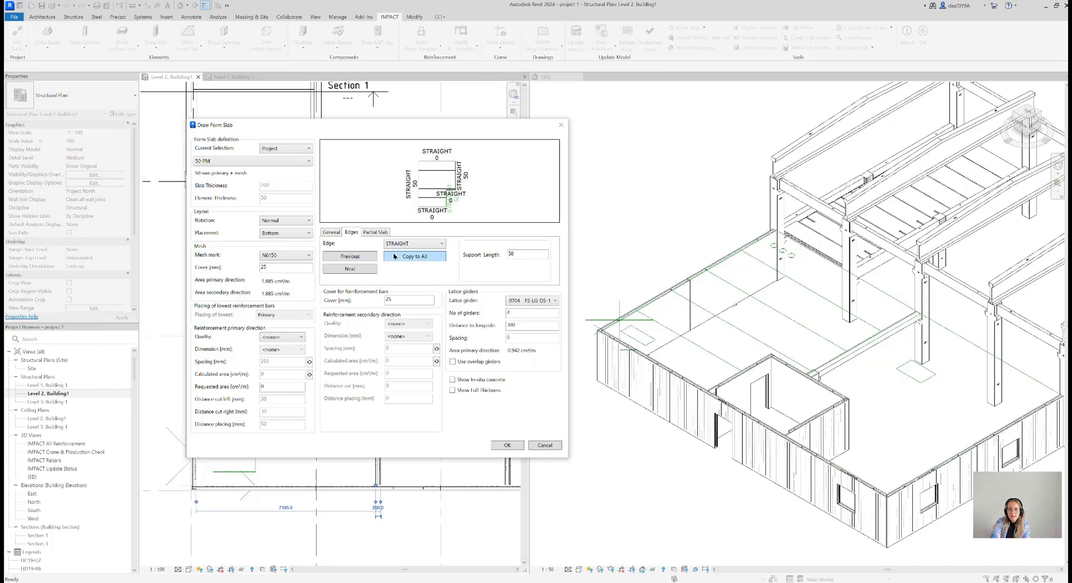
left_click(374, 232)
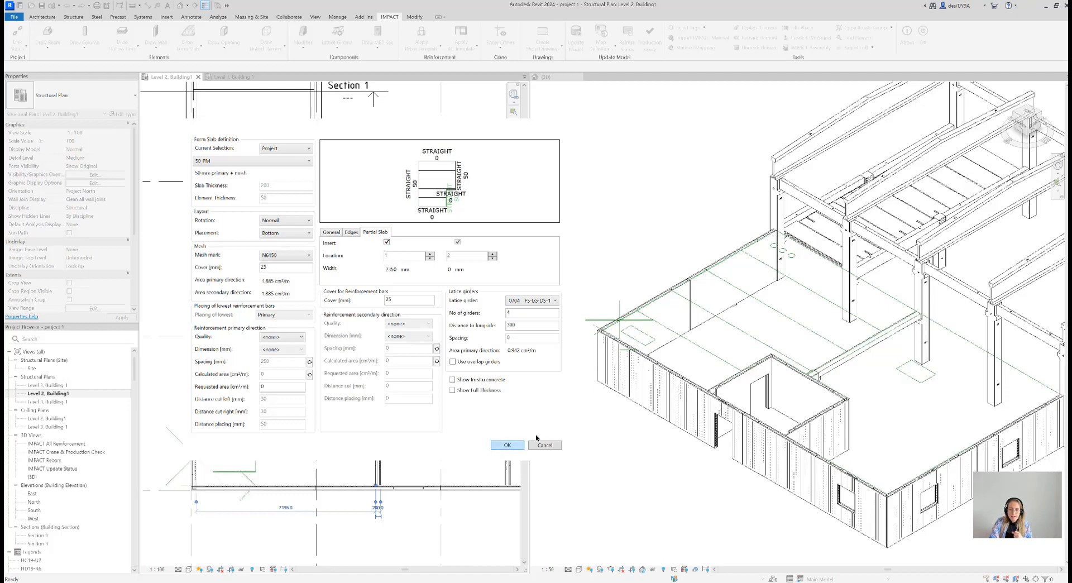
Confirm the form slab and inspect a slab lift mark on one of its lattice girders in the 3D view
left_click(507, 445)
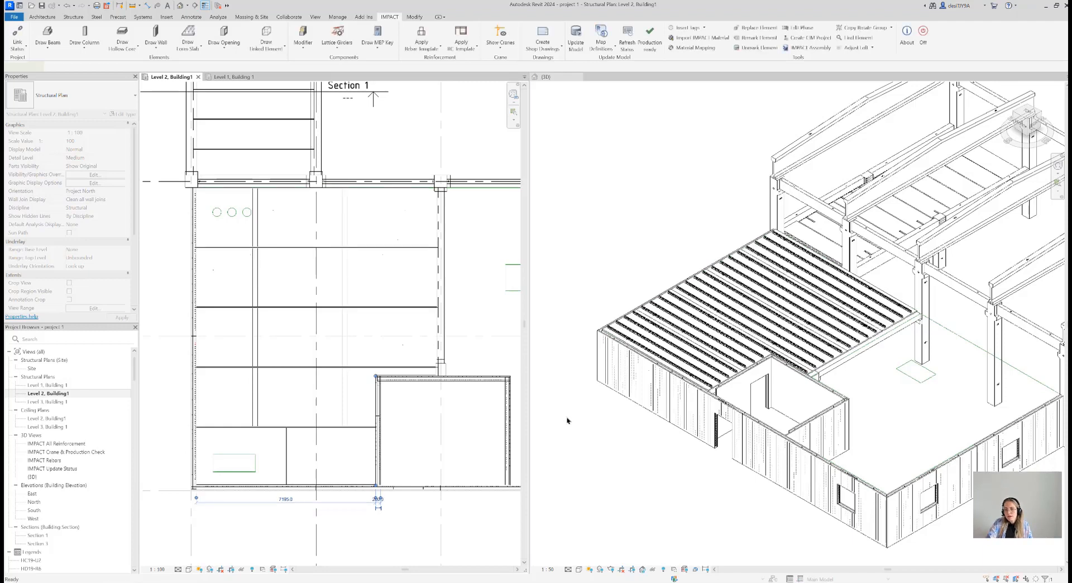
left_click(631, 463)
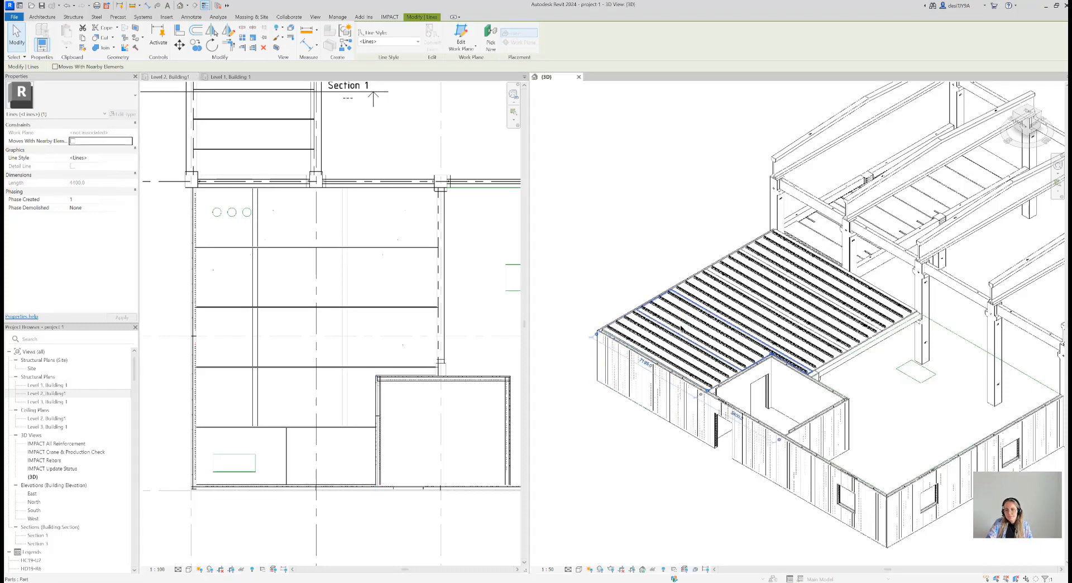
scroll(704, 354, "up", 3)
scroll(705, 354, "up", 2)
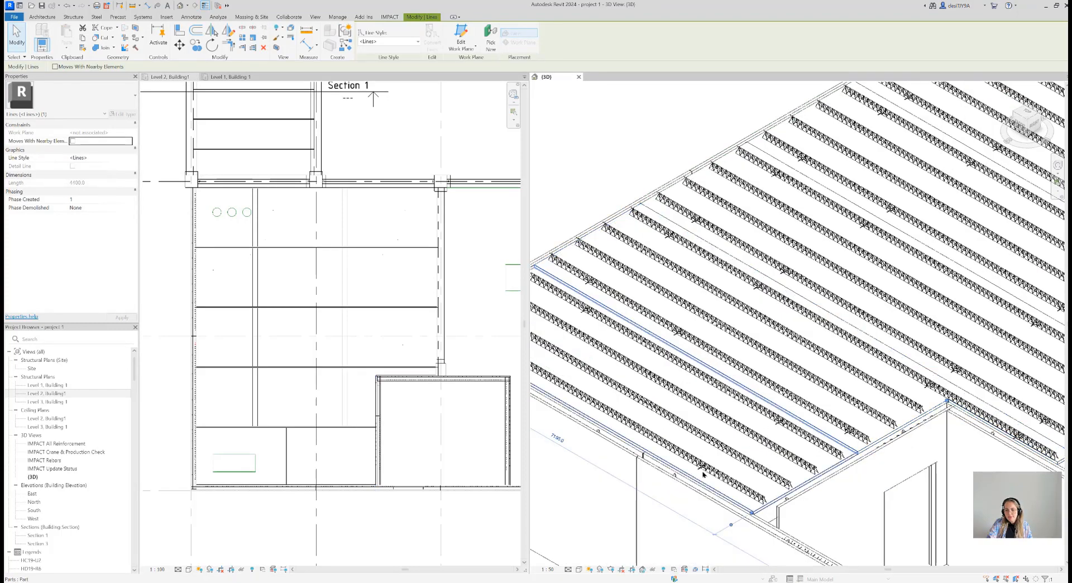
scroll(704, 469, "up", 3)
scroll(702, 464, "up", 4)
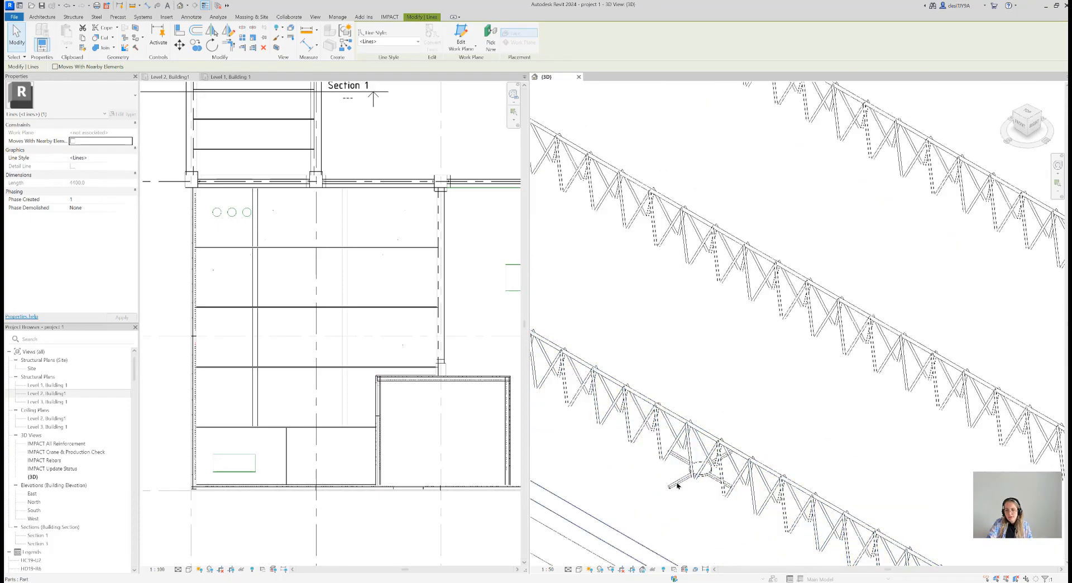
left_click(677, 485)
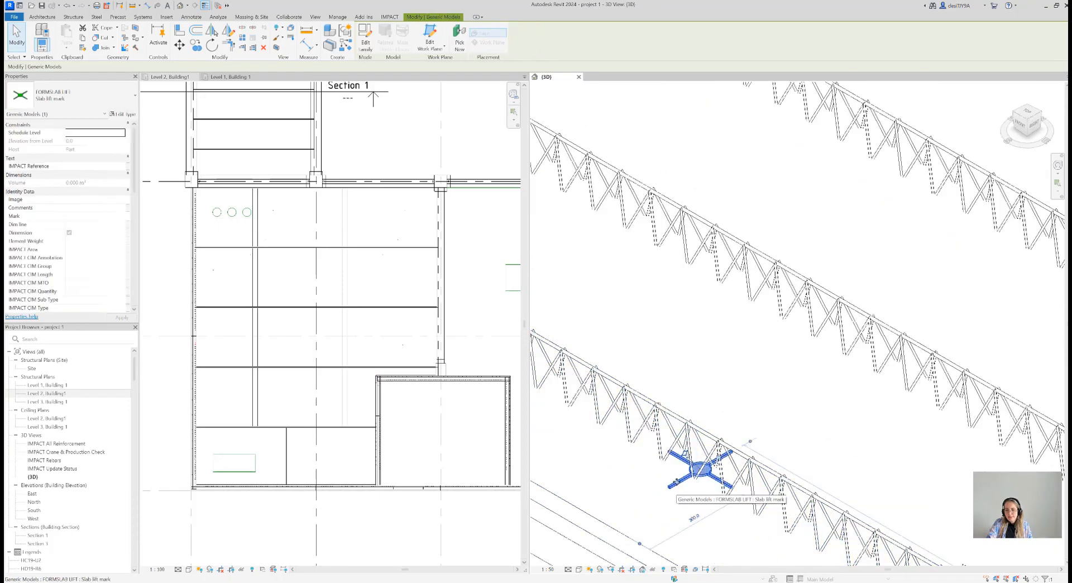
Examine the lattice girders and lift marks across the generated form slab elements in the 3D view
scroll(676, 481, "down", 2)
scroll(677, 480, "down", 5)
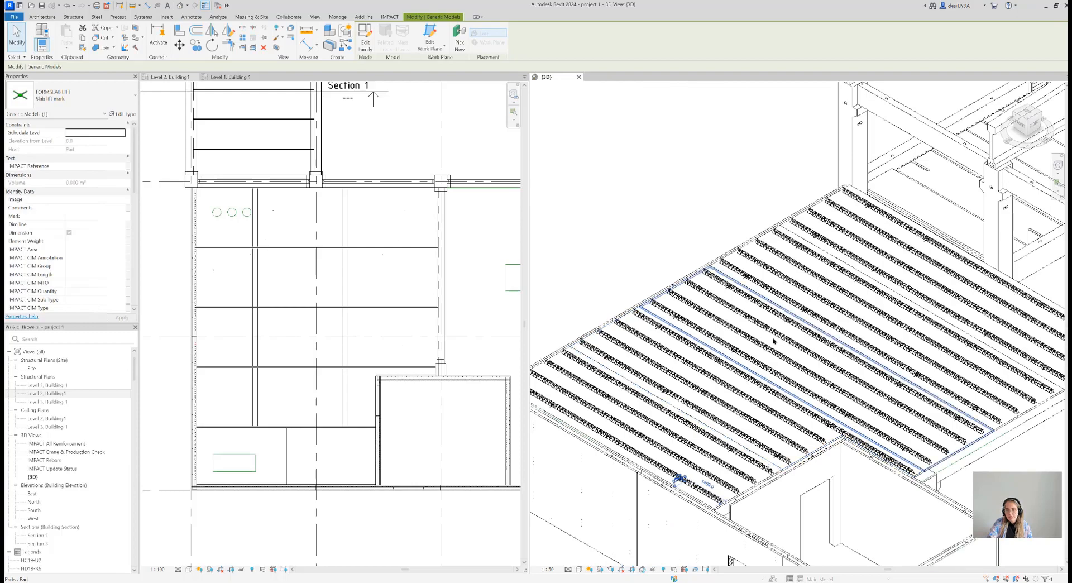
middle_click_drag(689, 415, 725, 387)
scroll(633, 394, "up", 2)
scroll(725, 388, "down", 1)
scroll(736, 447, "up", 4)
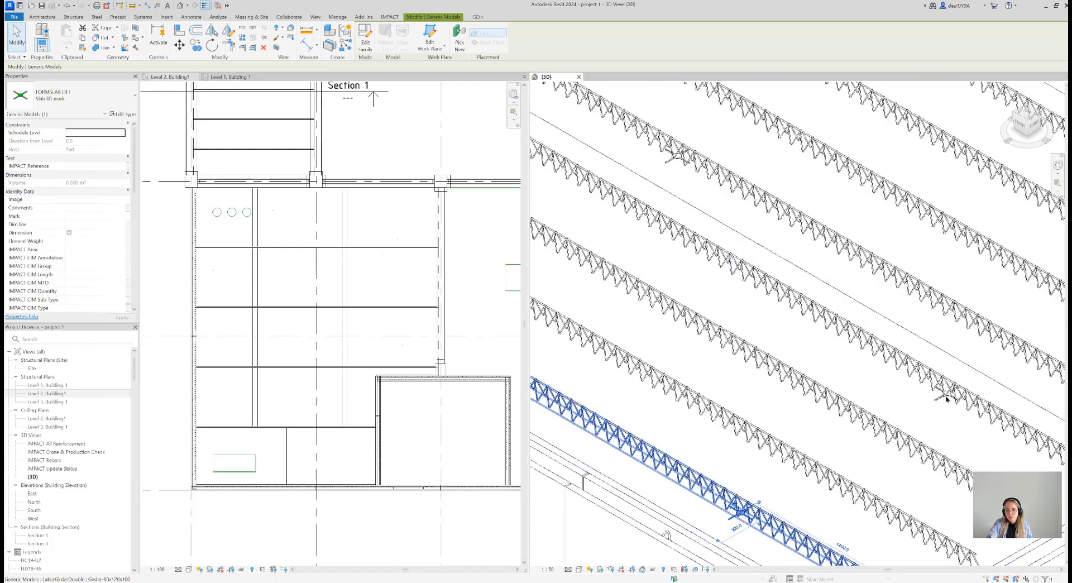
scroll(910, 384, "down", 5)
scroll(895, 336, "down", 1)
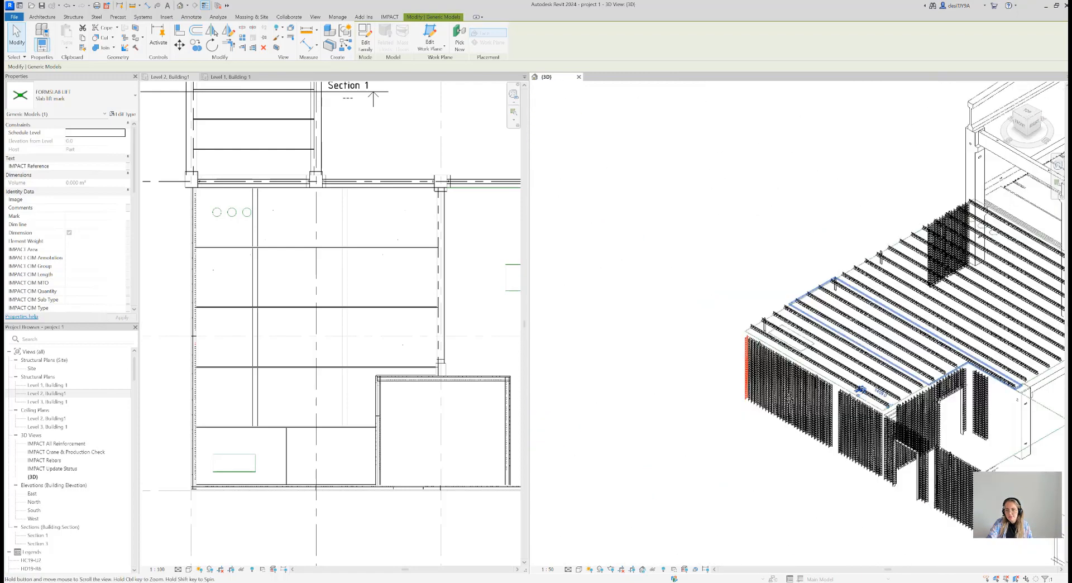
scroll(917, 337, "up", 1)
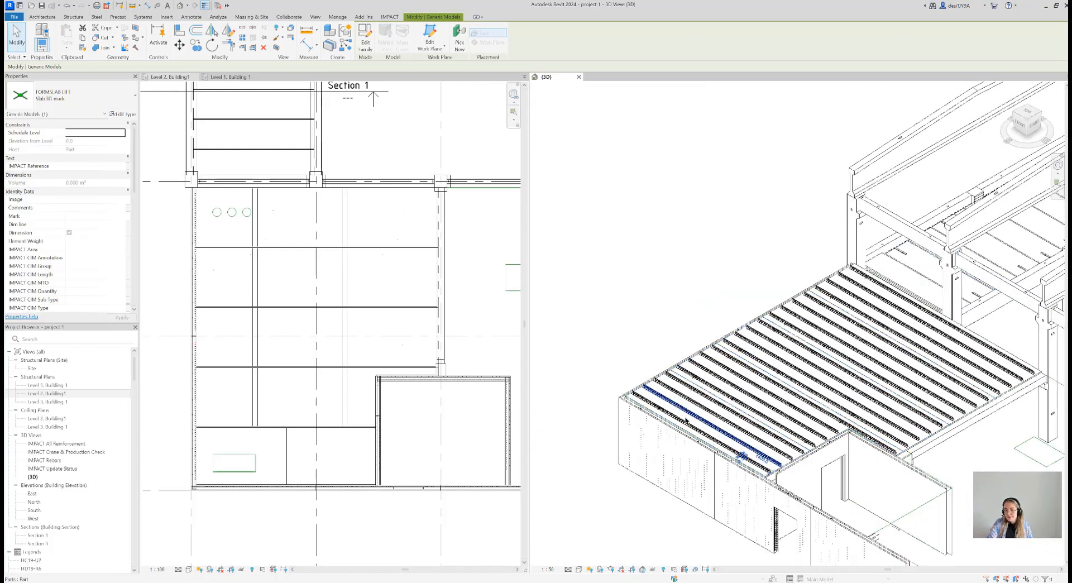
scroll(660, 406, "up", 5)
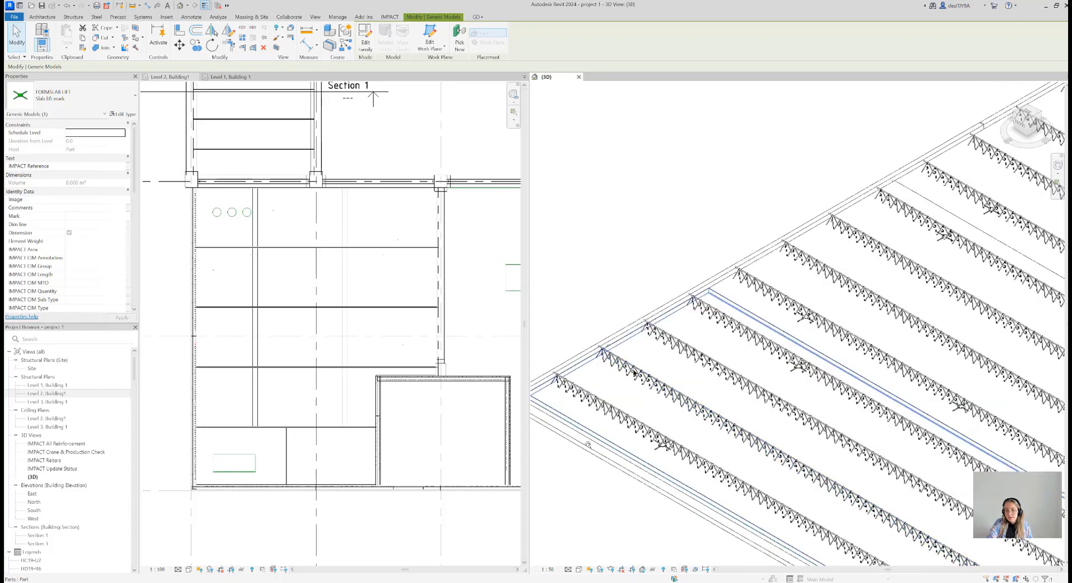
left_click(634, 373)
left_click(620, 325)
scroll(630, 346, "up", 4)
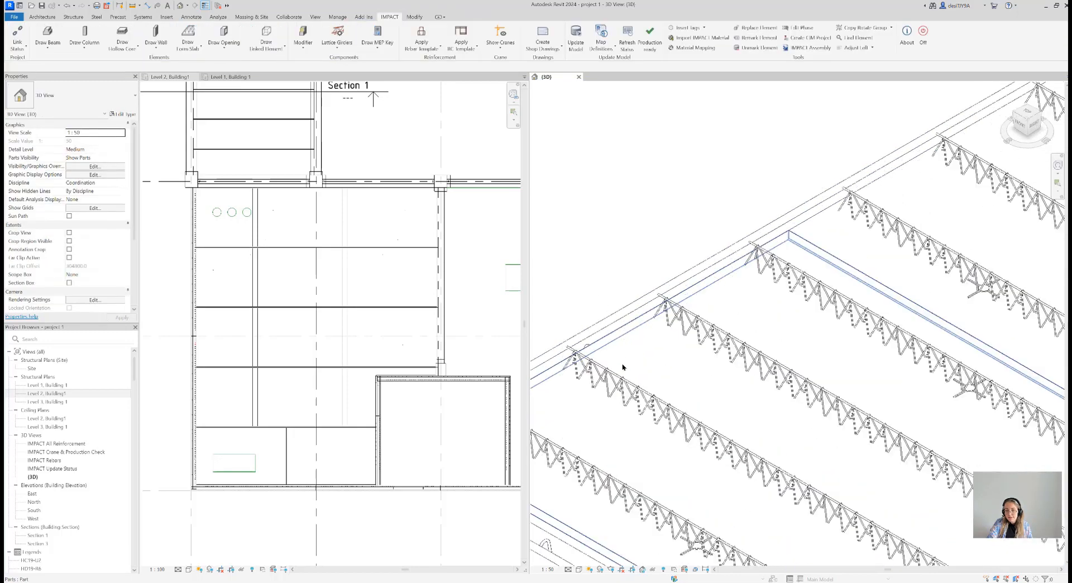
scroll(660, 387, "down", 10)
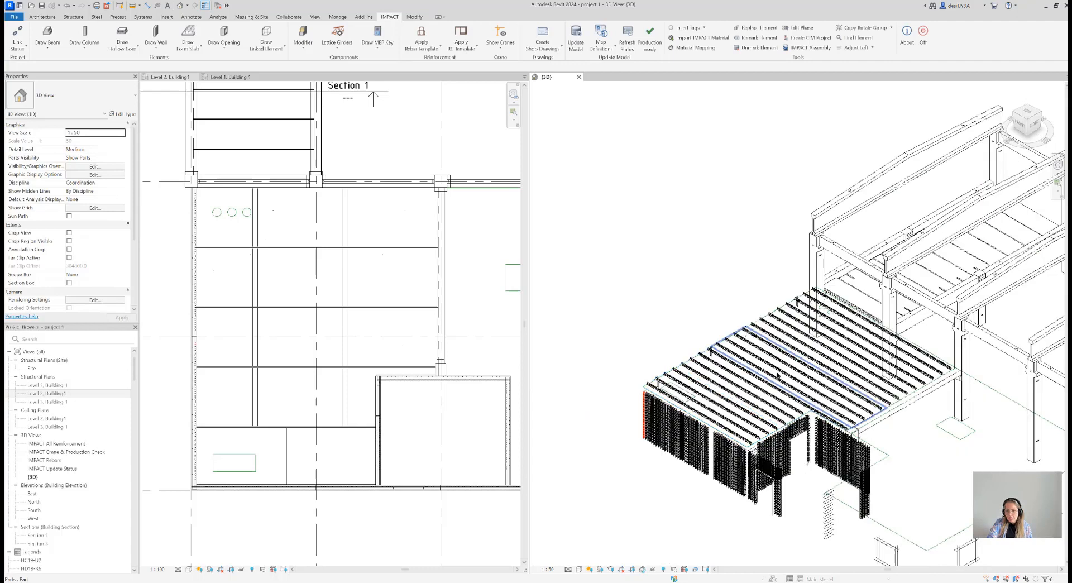
middle_click_drag(727, 347, 669, 314)
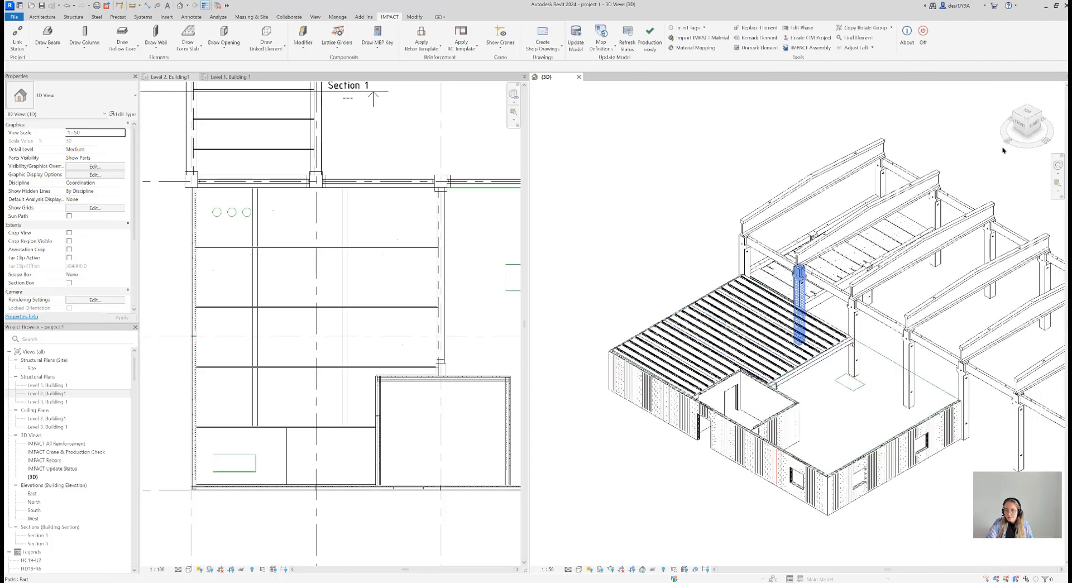
Examine in the Level 2 plan how the form slab edges rest on the beam along grid 3
scroll(442, 223, "up", 5)
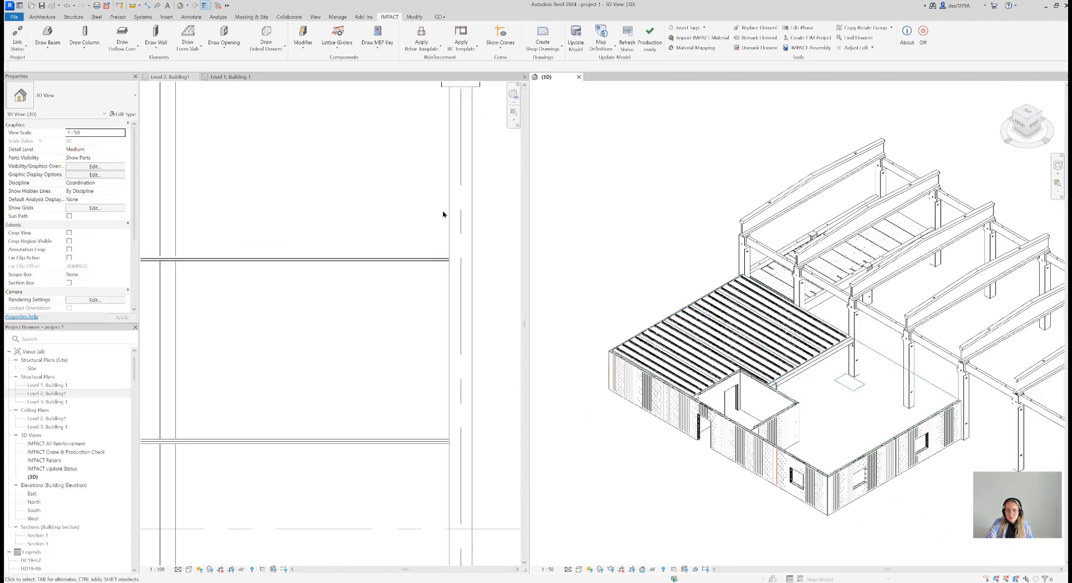
scroll(457, 454, "up", 3)
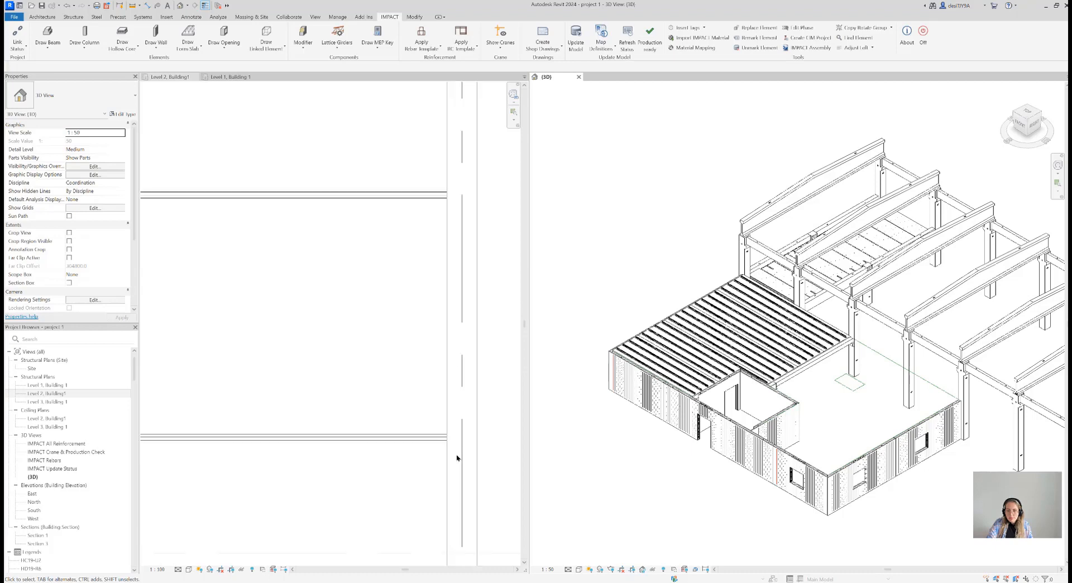
scroll(449, 450, "up", 2)
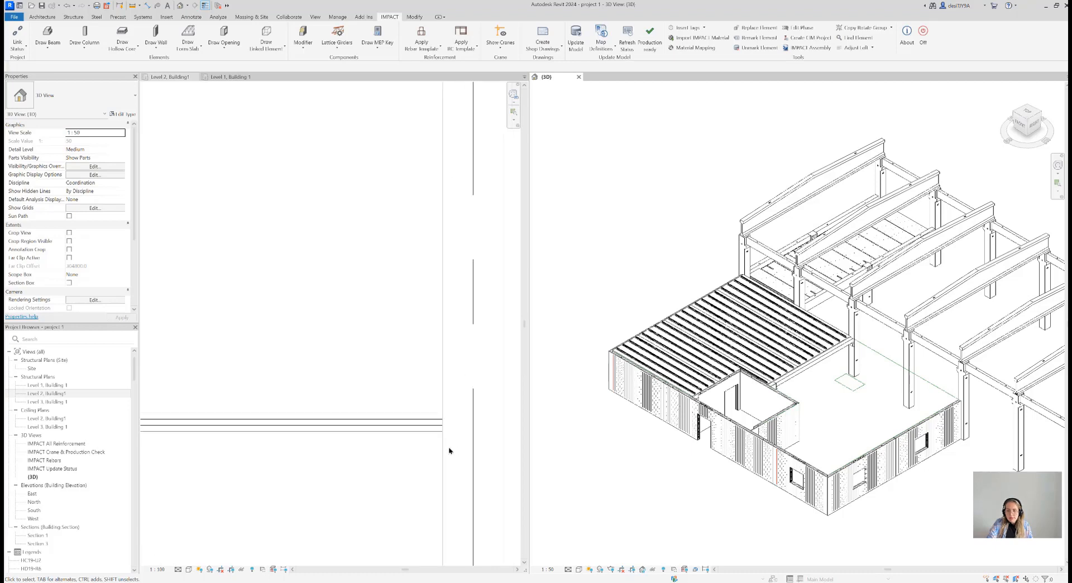
left_click(437, 418)
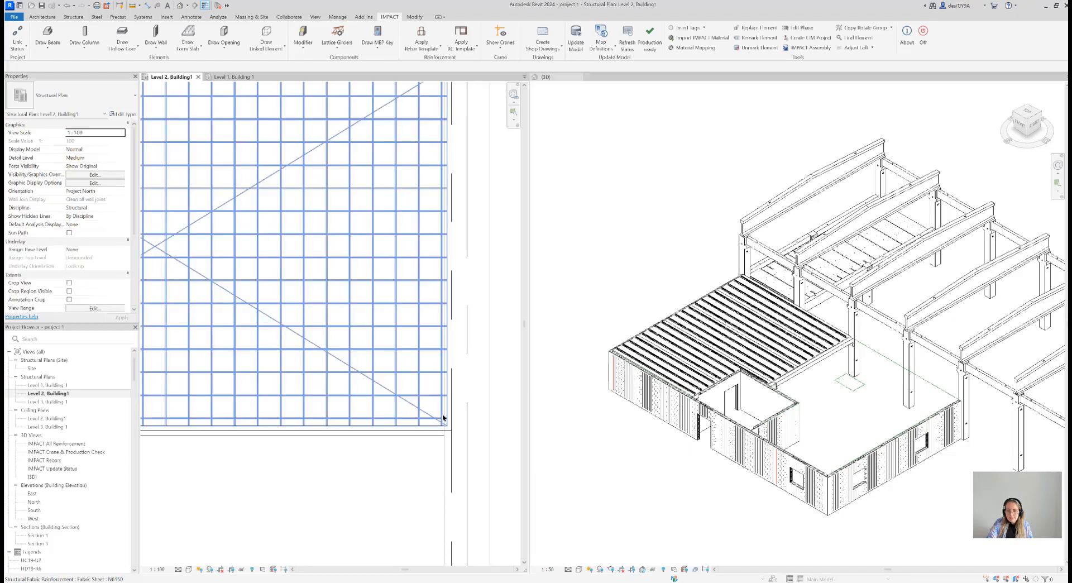
scroll(444, 424, "up", 3)
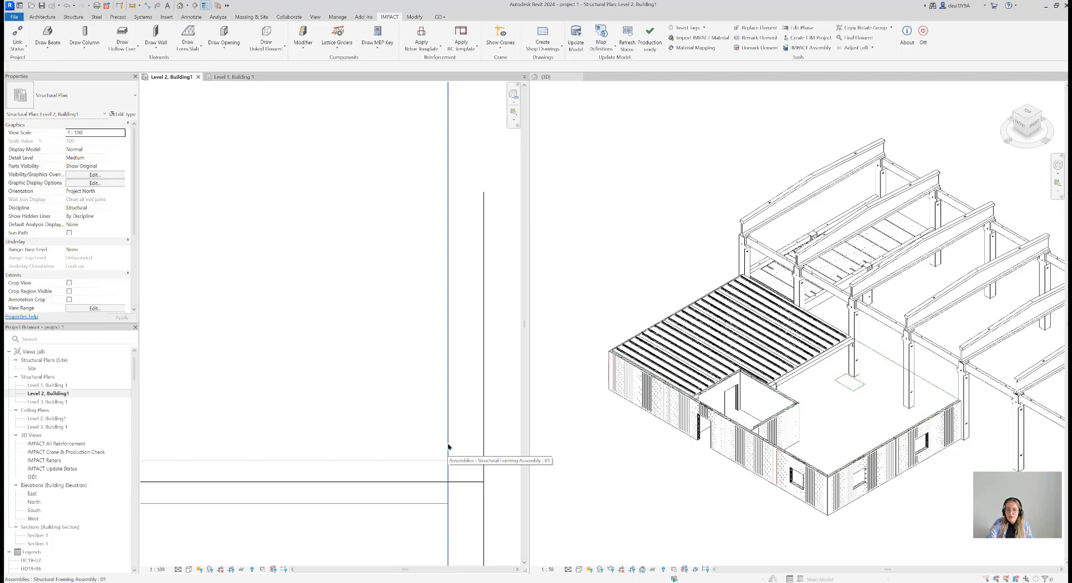
scroll(447, 447, "down", 6)
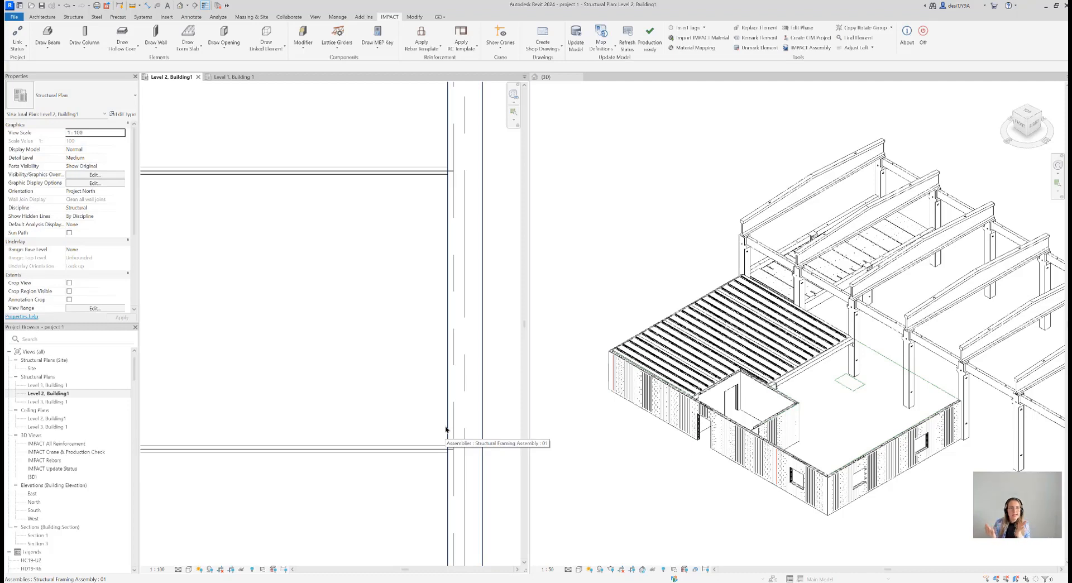
scroll(459, 405, "down", 8)
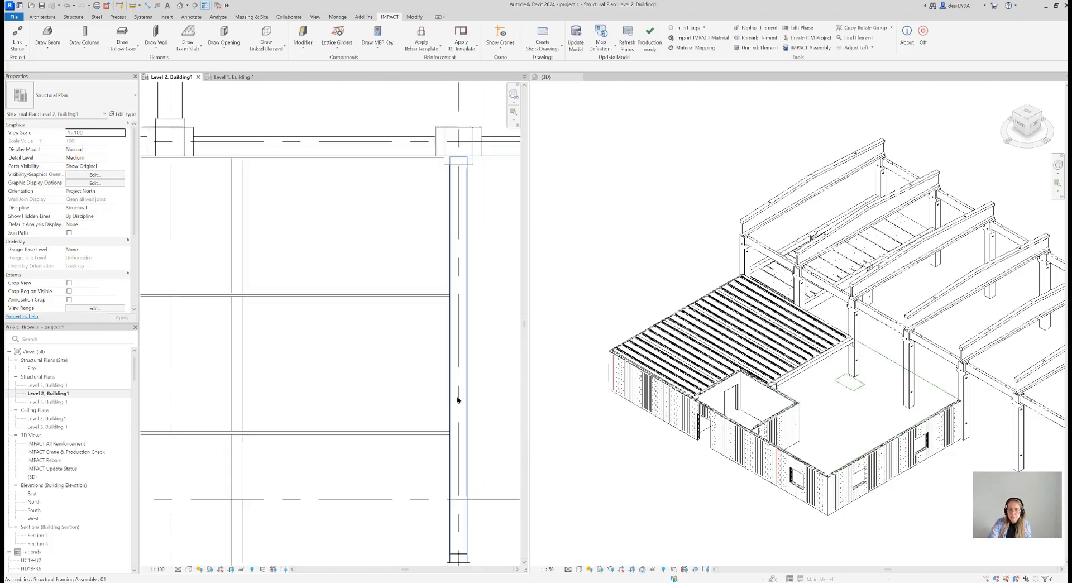
middle_click_drag(462, 389, 352, 356)
scroll(352, 356, "down", 1)
middle_click_drag(457, 376, 412, 366)
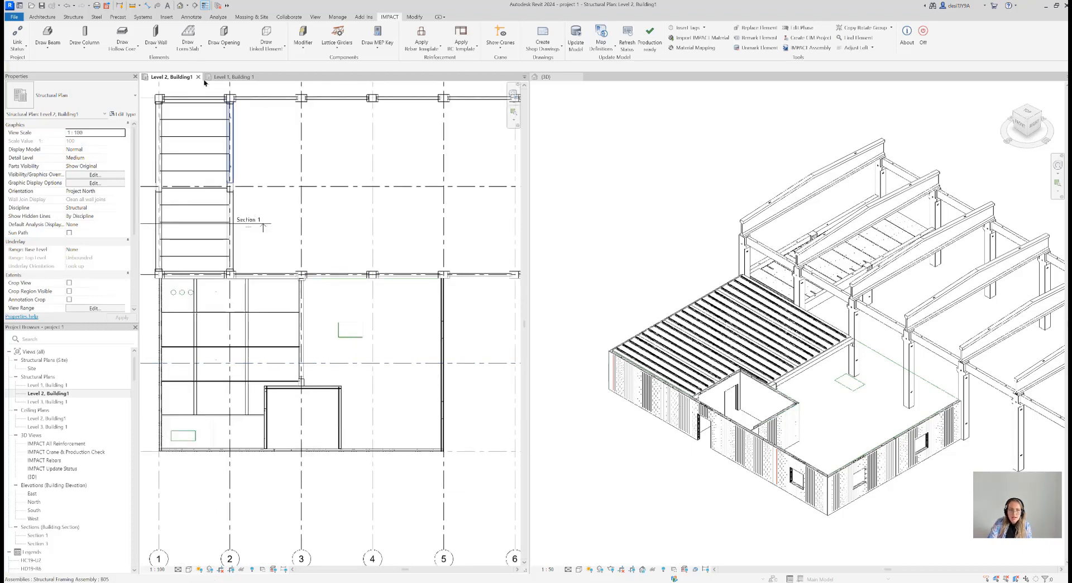
Start another 50-PM form slab and select its boundary from the model lines around the bay between grids 3 and 5
left_click(188, 36)
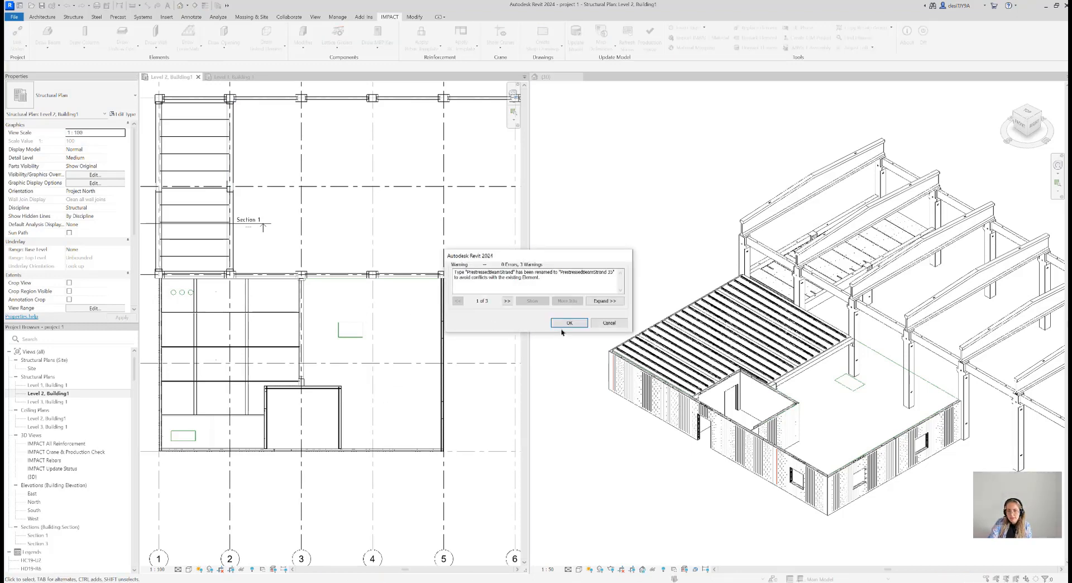
left_click(569, 323)
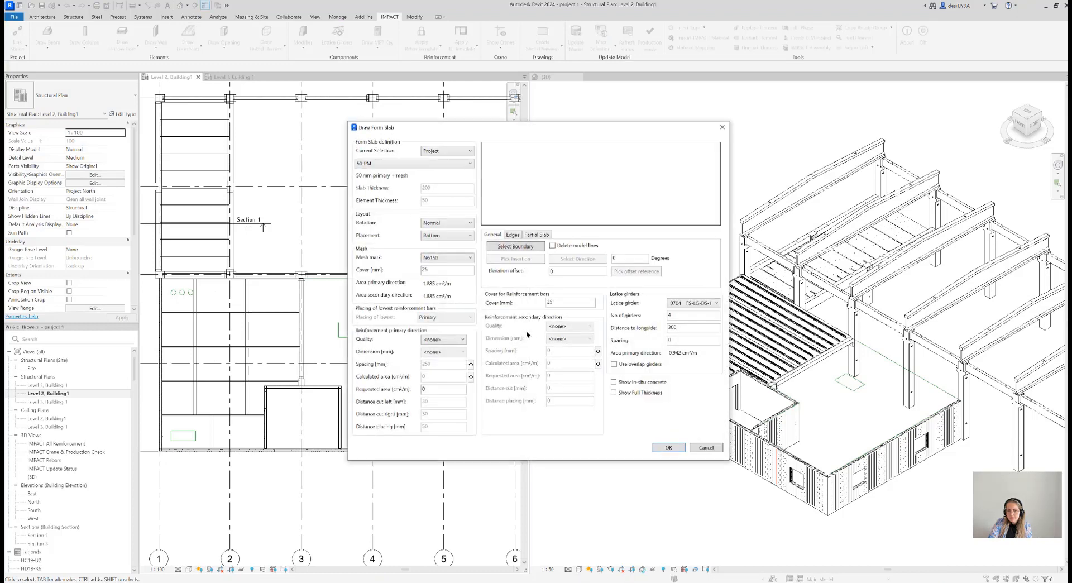
left_click(525, 248)
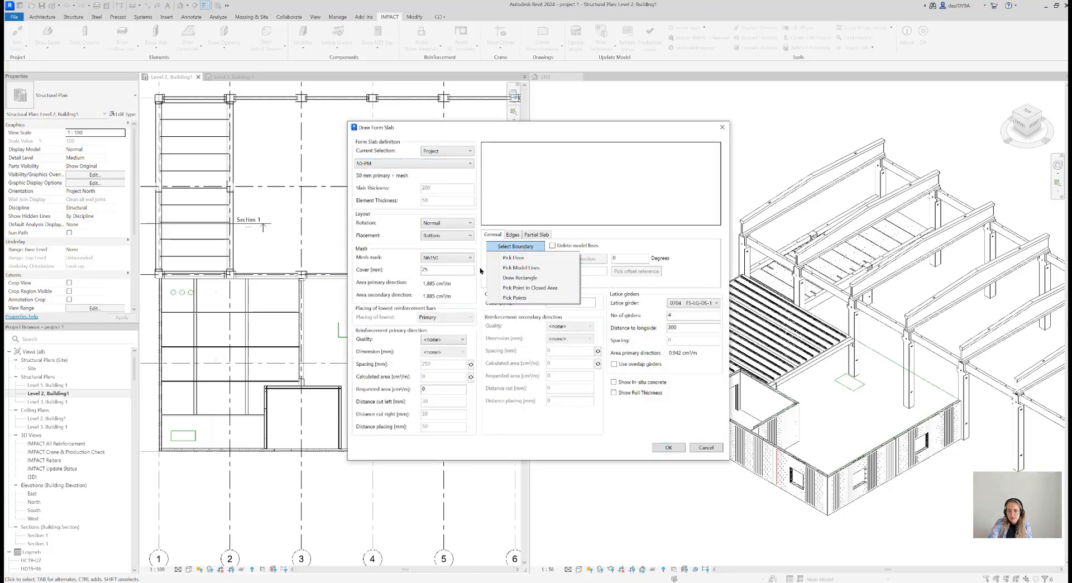
left_click(527, 268)
left_click(329, 281)
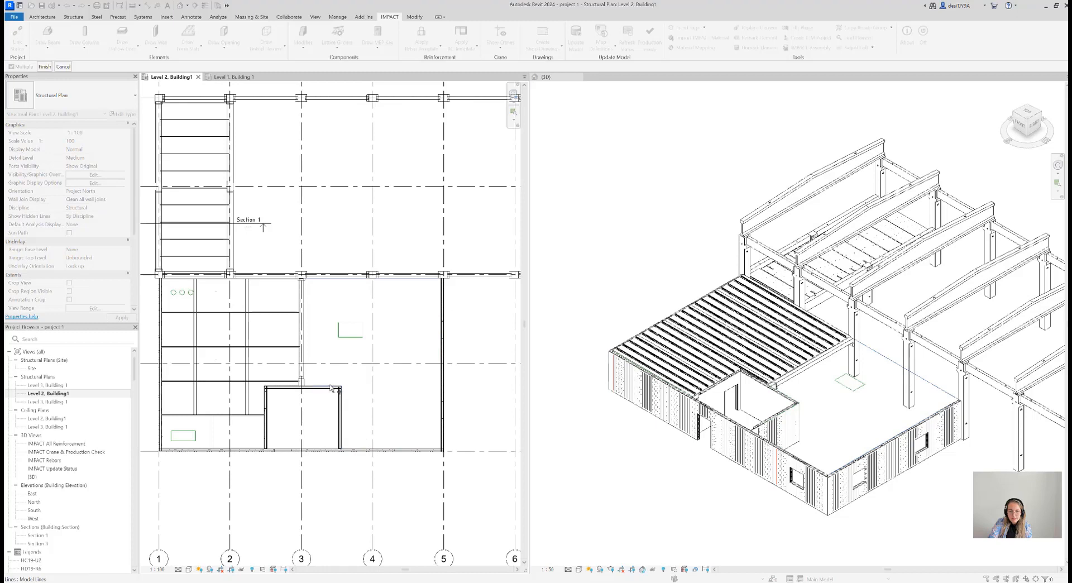
left_click(305, 362)
left_click(44, 67)
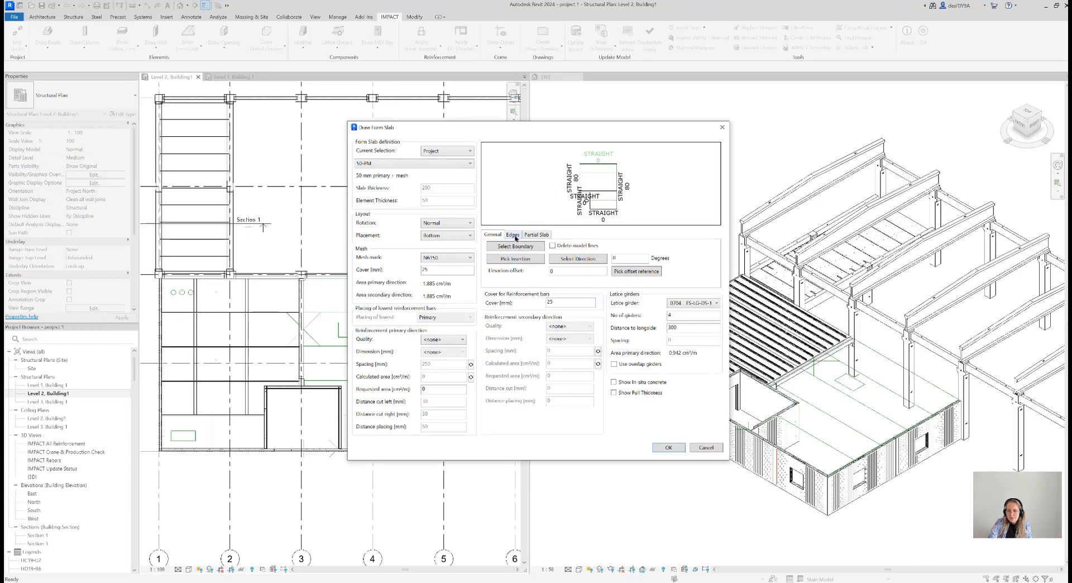
Go through the new form slab's edges and set the support length of the long edge along grid 5 to 50
left_click(513, 235)
left_click(522, 259)
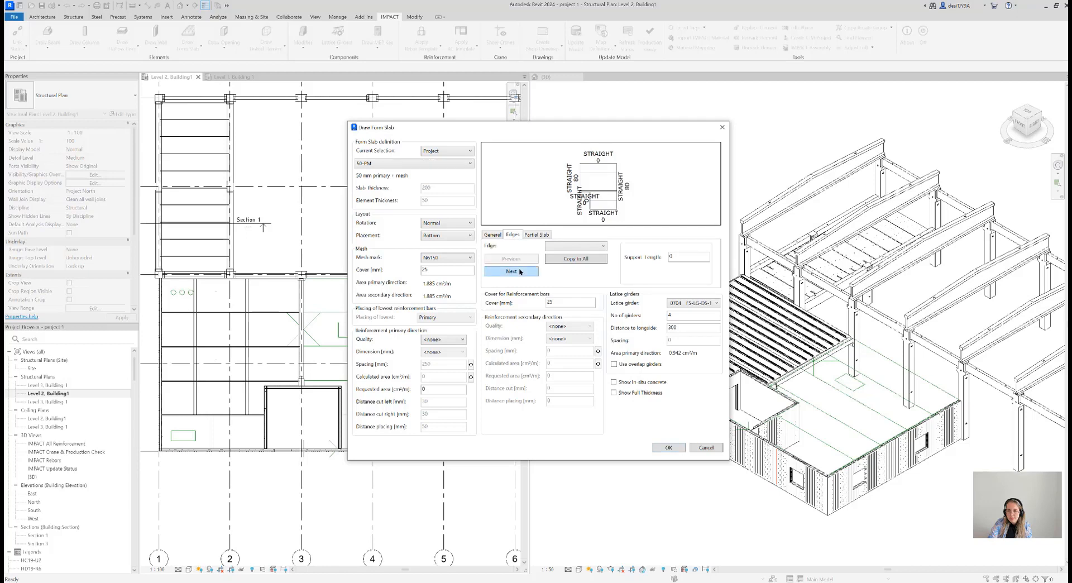
left_click(518, 270)
left_click(517, 271)
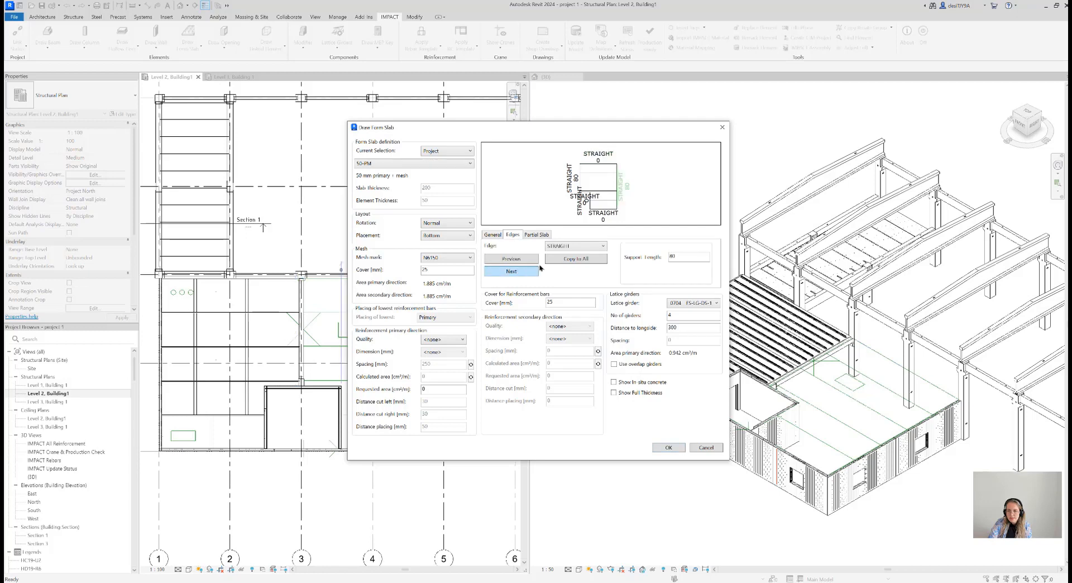
left_click(679, 257)
left_click_drag(657, 259, 654, 260)
type("50")
Set the support length of the form slab's short edge along the stairwell wall between grids 3 and 4 to 50
left_click(511, 272)
left_click(510, 272)
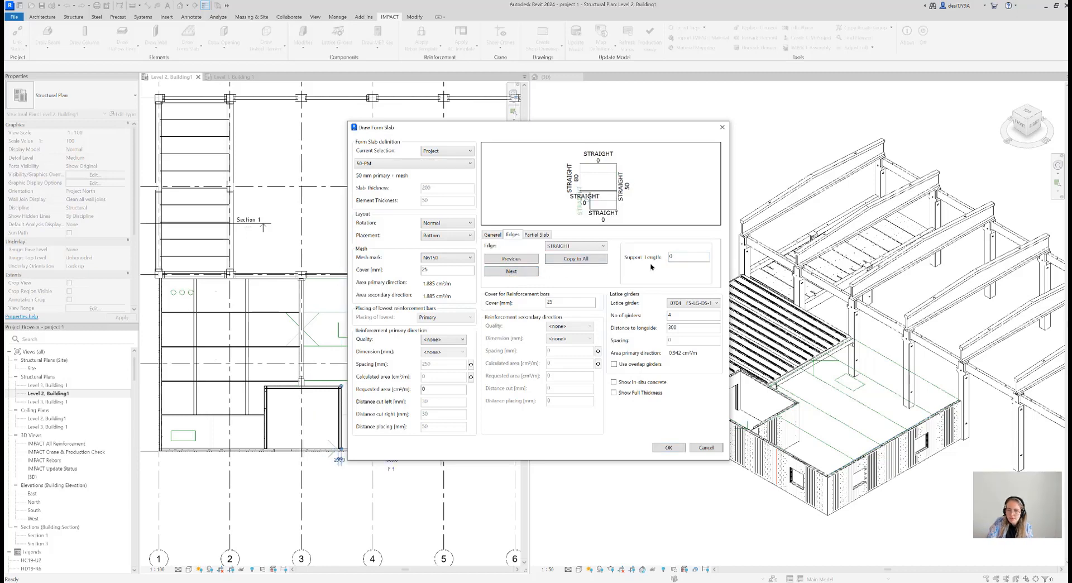
double_click(668, 257)
type("50")
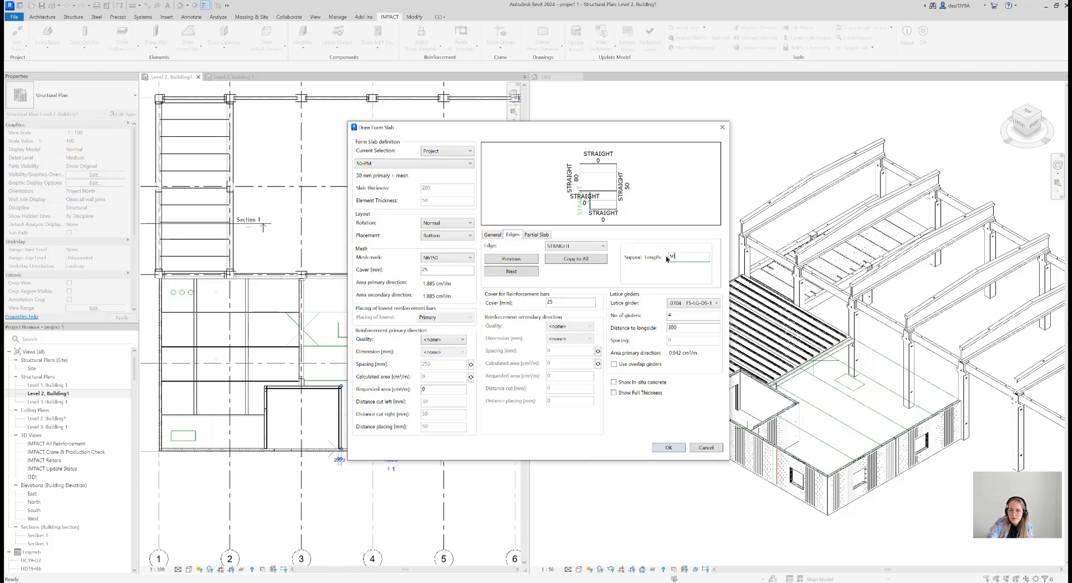
Set the support length of the form slab's edge along grid 3 to 50, and confirm the form slab with its partial slab settings
left_click(533, 271)
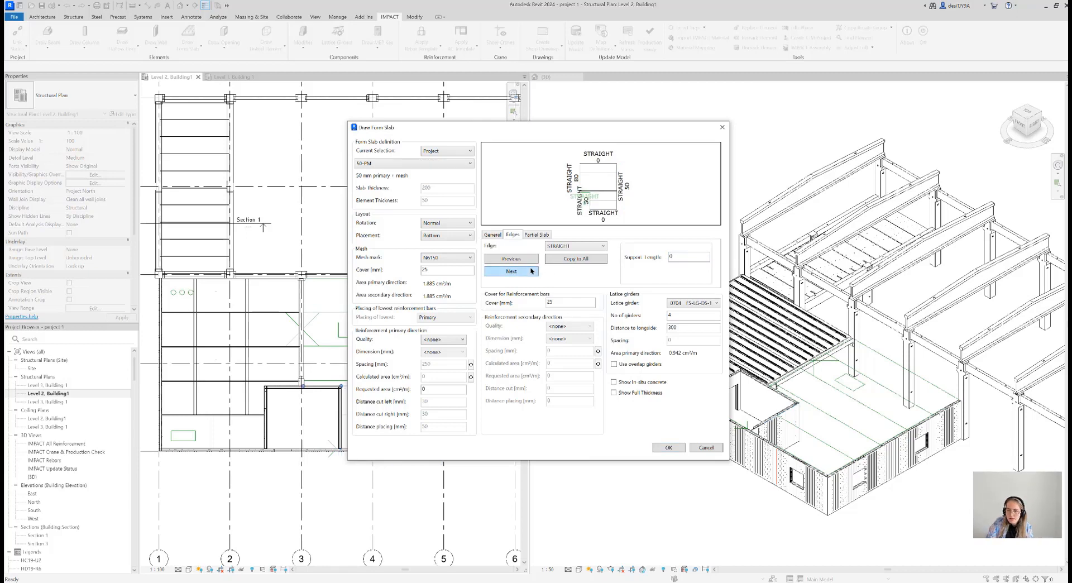
left_click(532, 270)
double_click(668, 257)
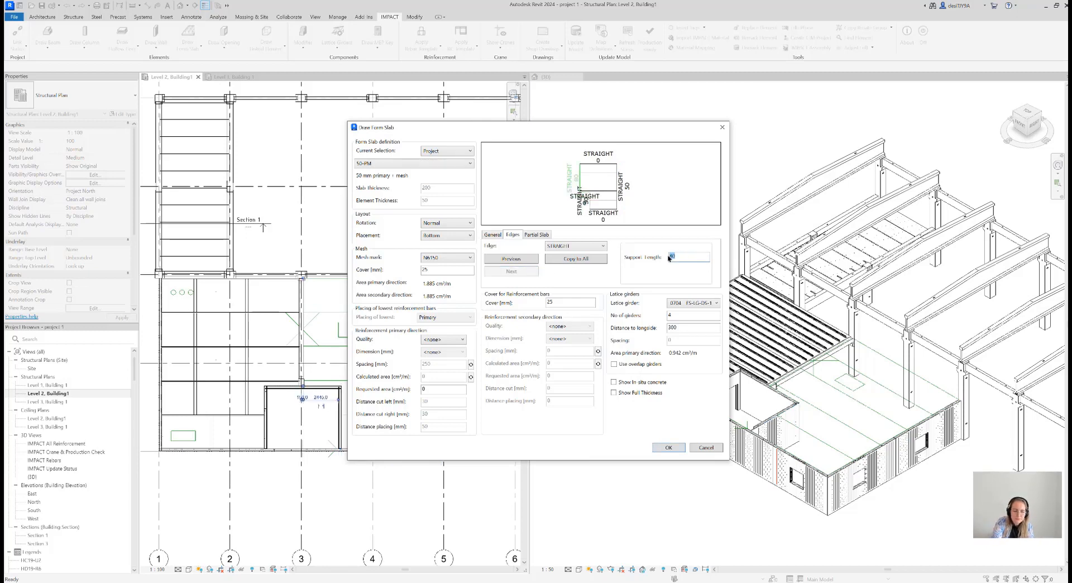
left_click(549, 237)
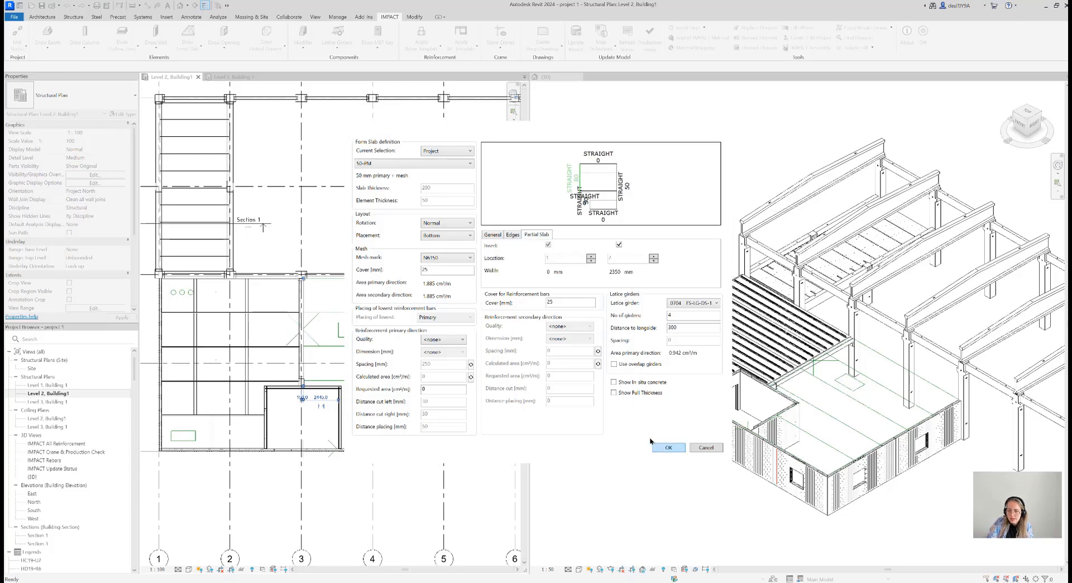
left_click(667, 447)
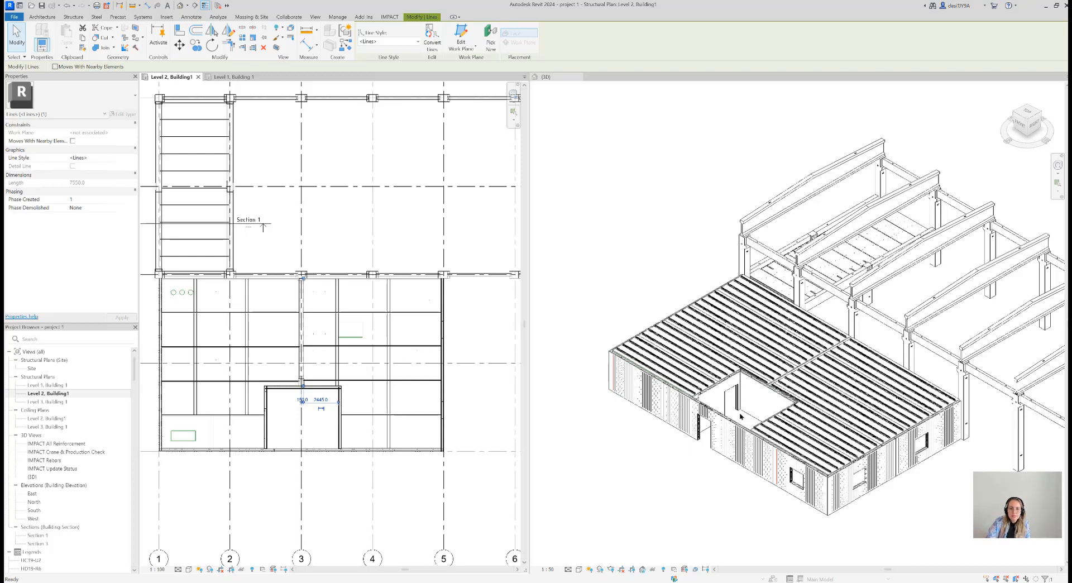
middle_click_drag(352, 380, 383, 378)
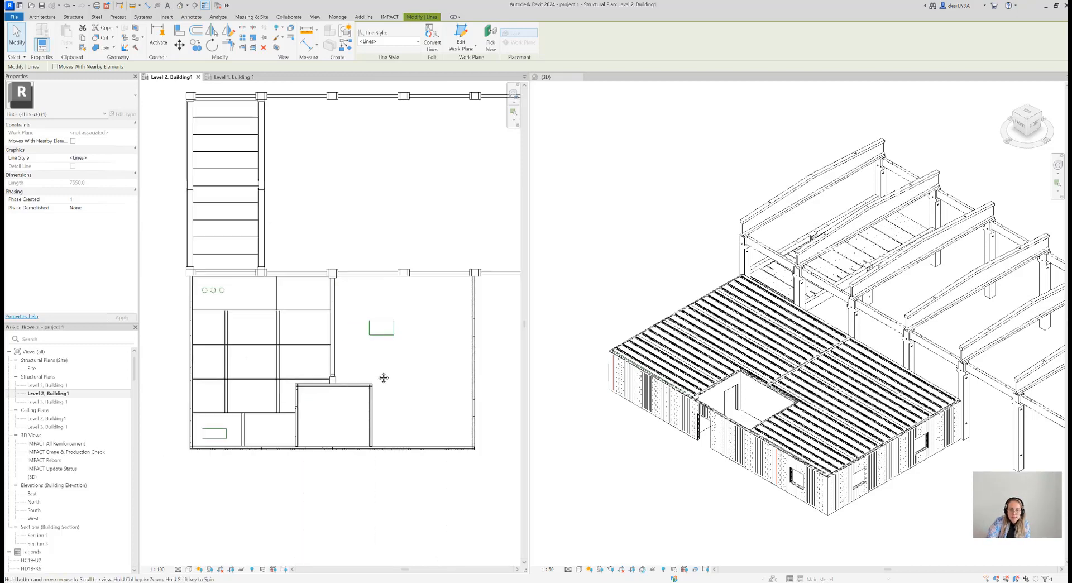
Start a slab hole of type Hole cut mesh with the first listed end stop, and enable cutting of the lattice girder
scroll(234, 313, "up", 3)
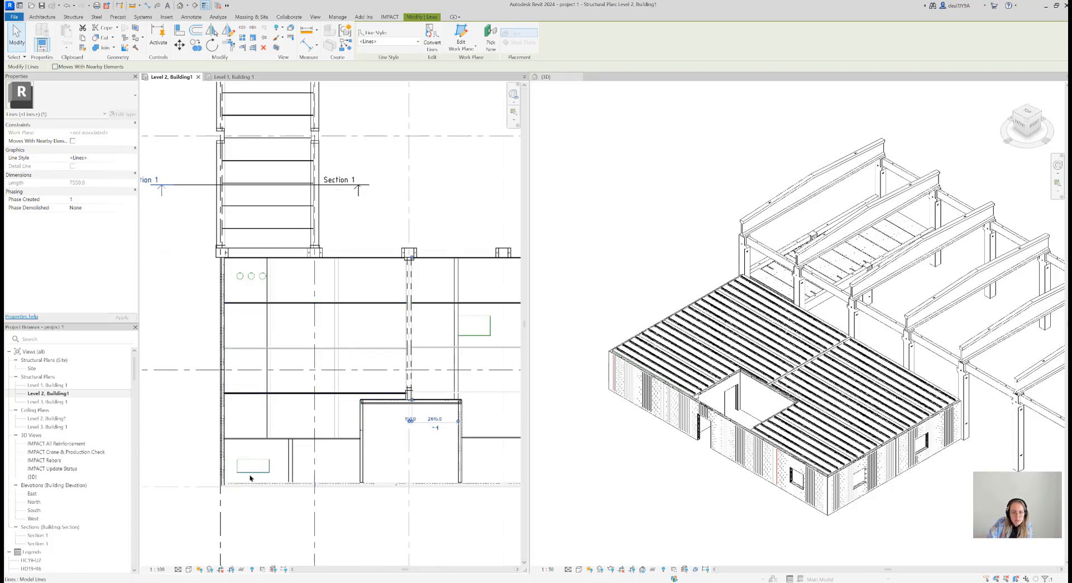
scroll(251, 474, "up", 2)
scroll(258, 433, "down", 2)
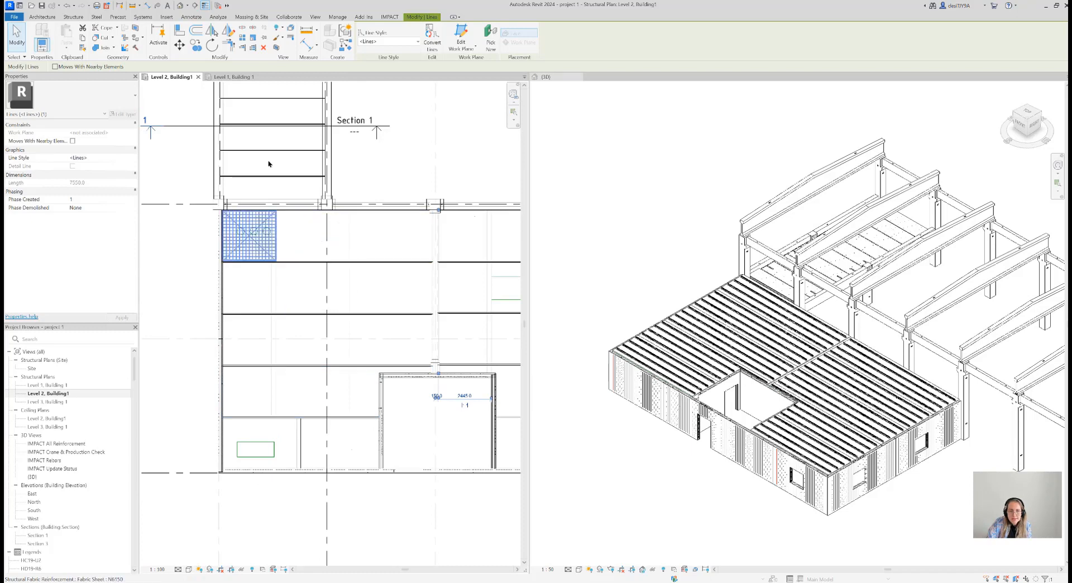
left_click(398, 17)
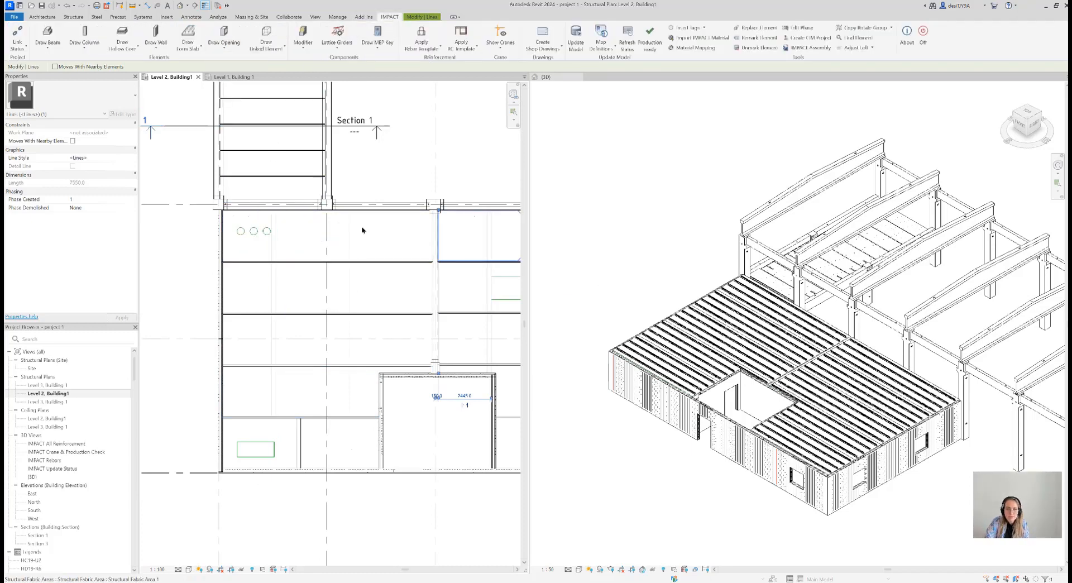
left_click(189, 54)
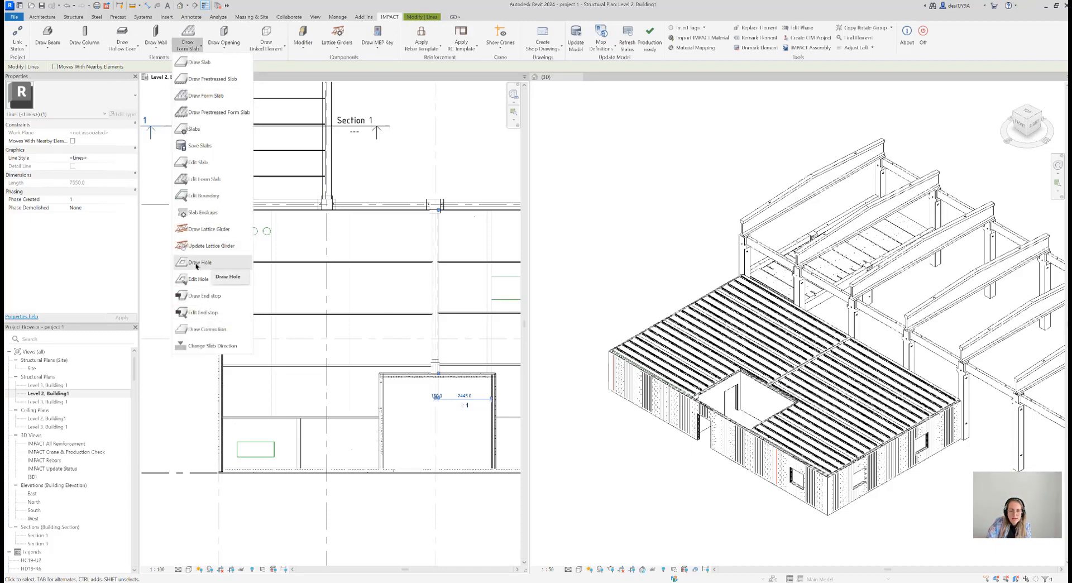
left_click(201, 262)
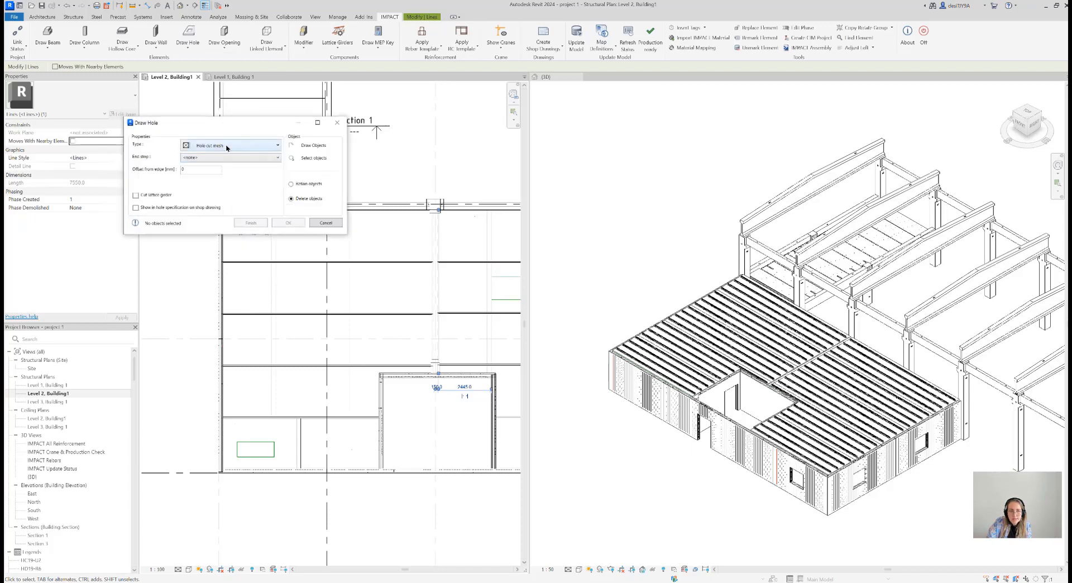
left_click(226, 147)
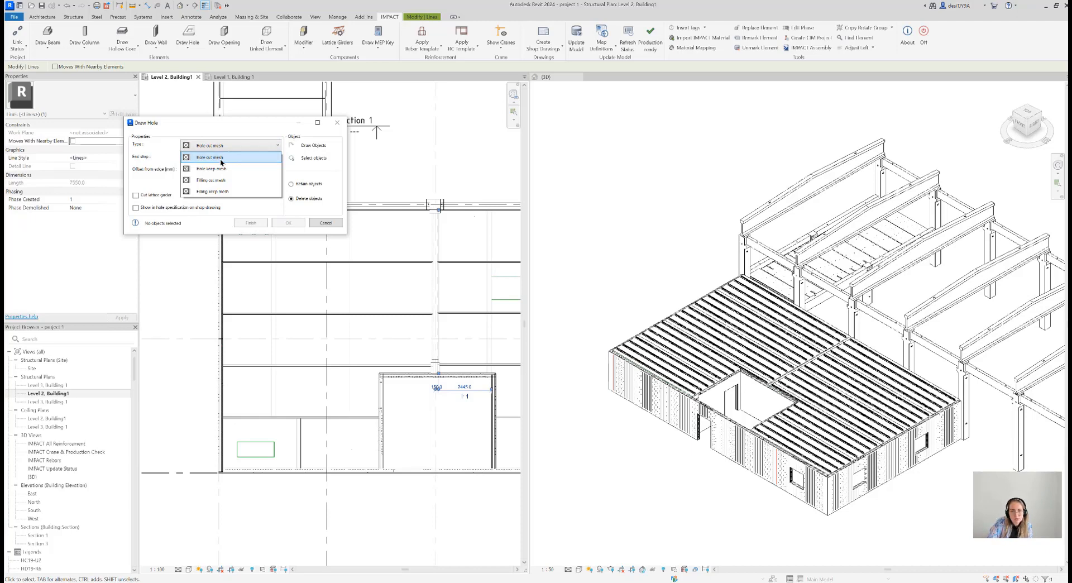
left_click(226, 157)
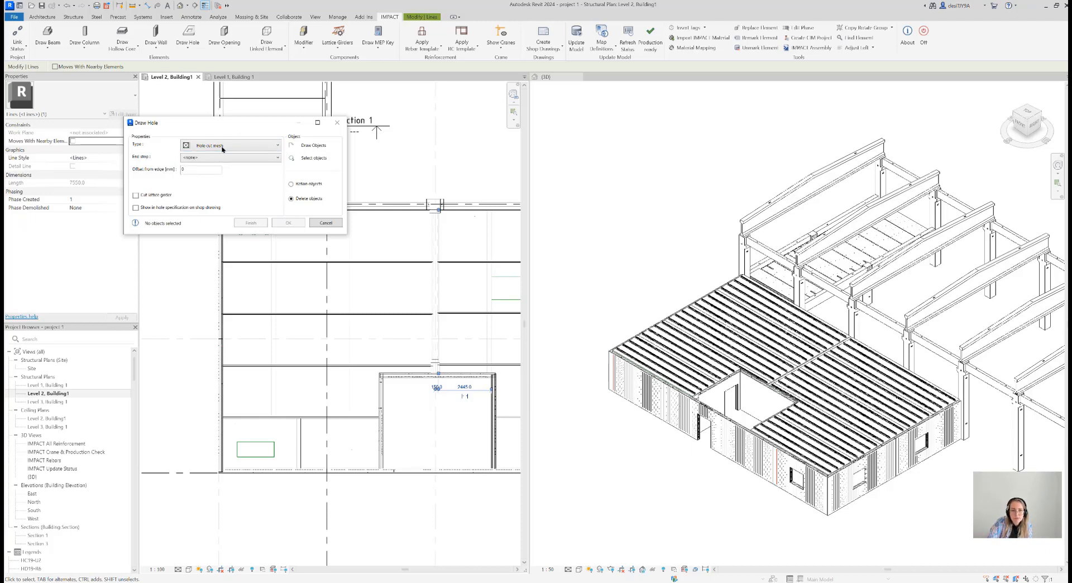
left_click(214, 159)
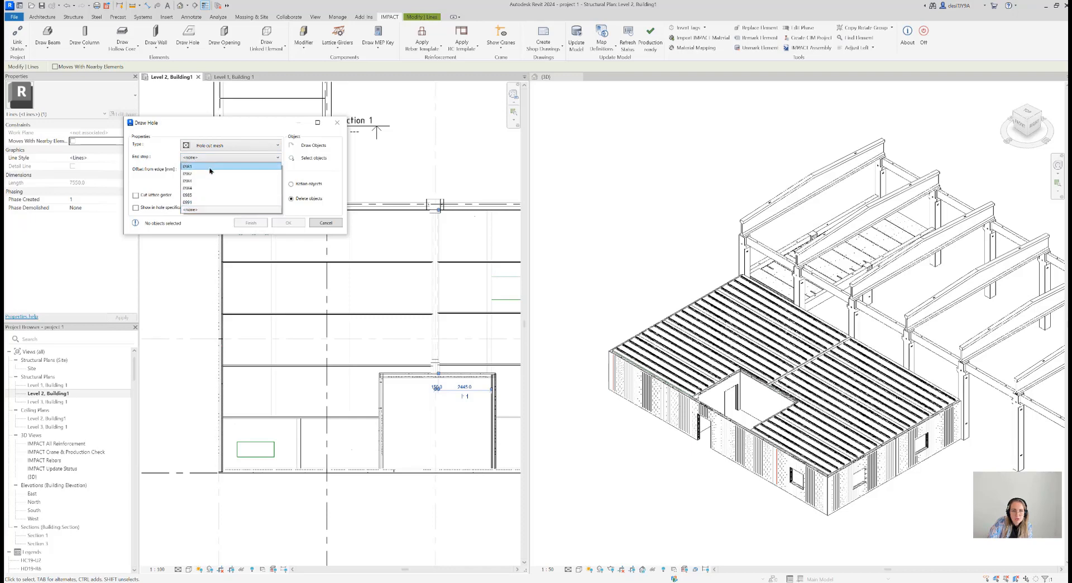
left_click(223, 165)
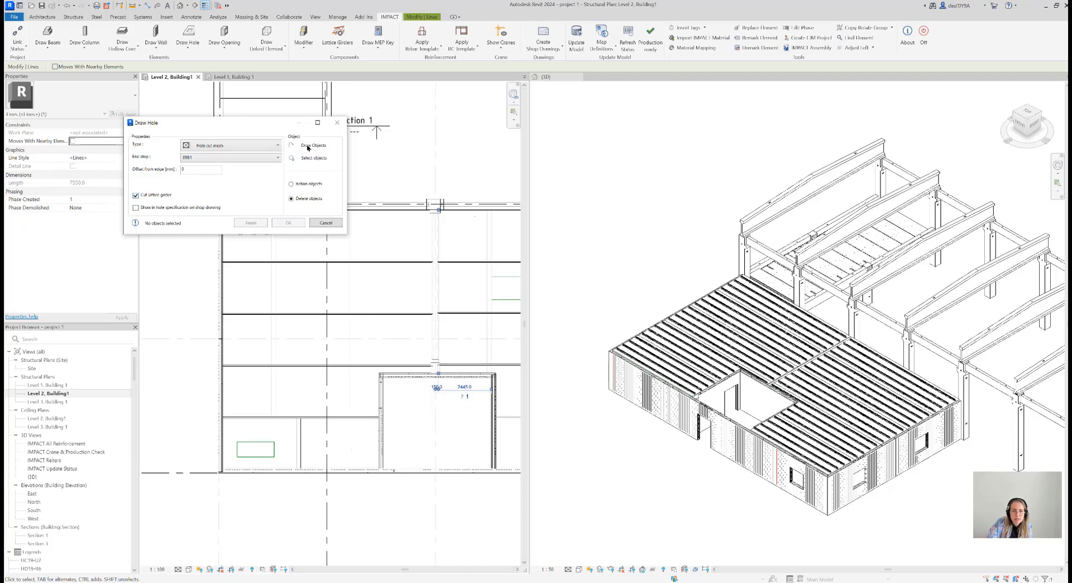
Select the small rectangle's boundary lines in the lower-left slab of the Level 2 plan and create the hole from them
left_click(292, 159)
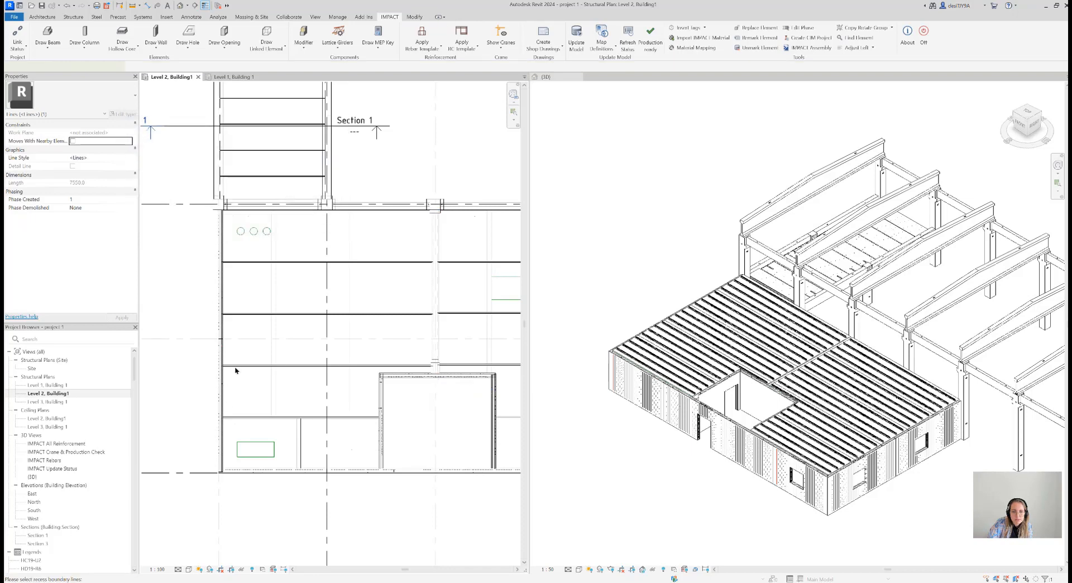
left_click(238, 453)
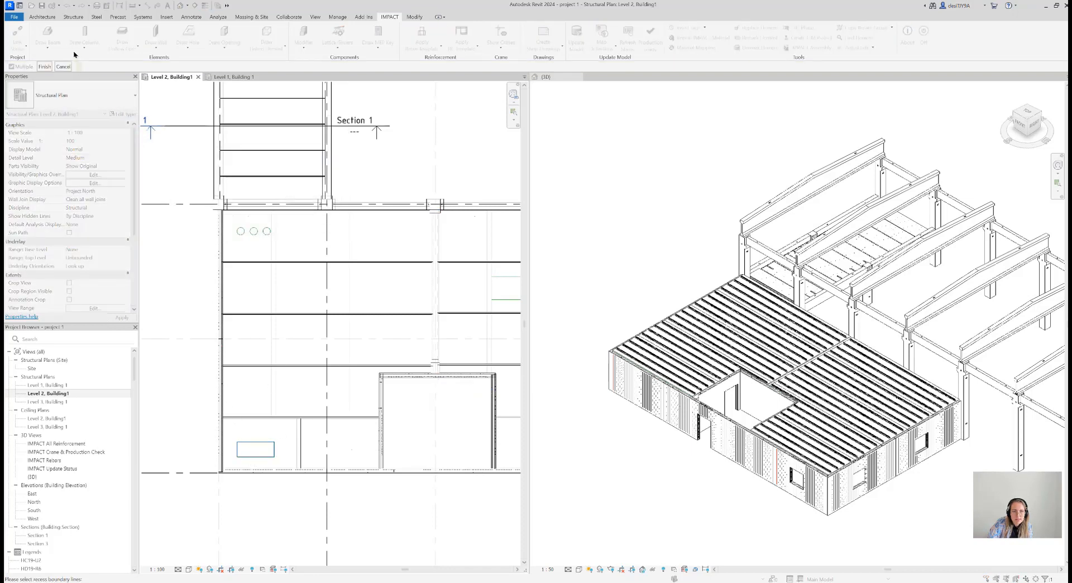
left_click(44, 66)
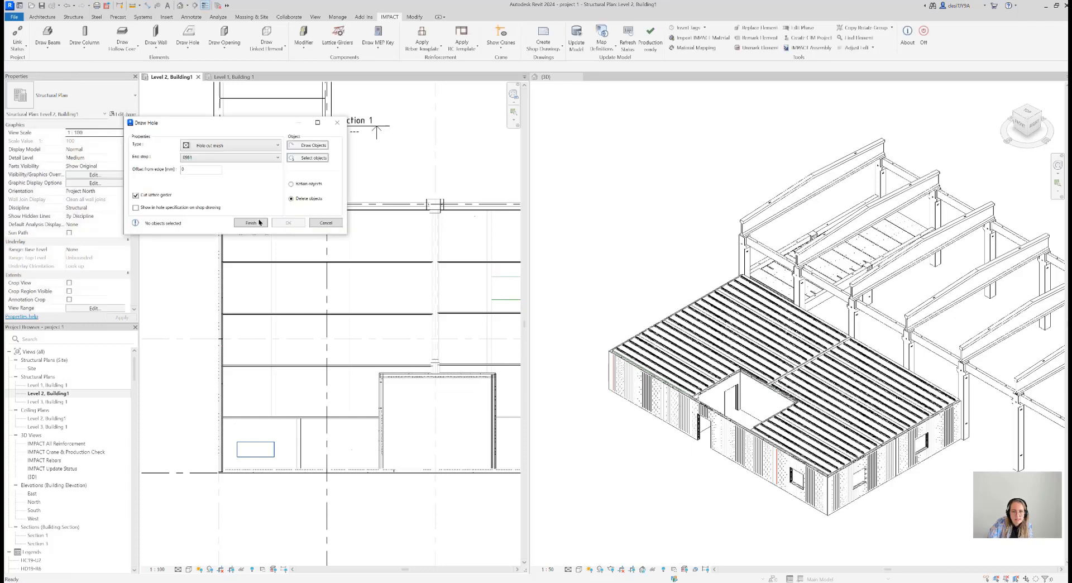
left_click(286, 223)
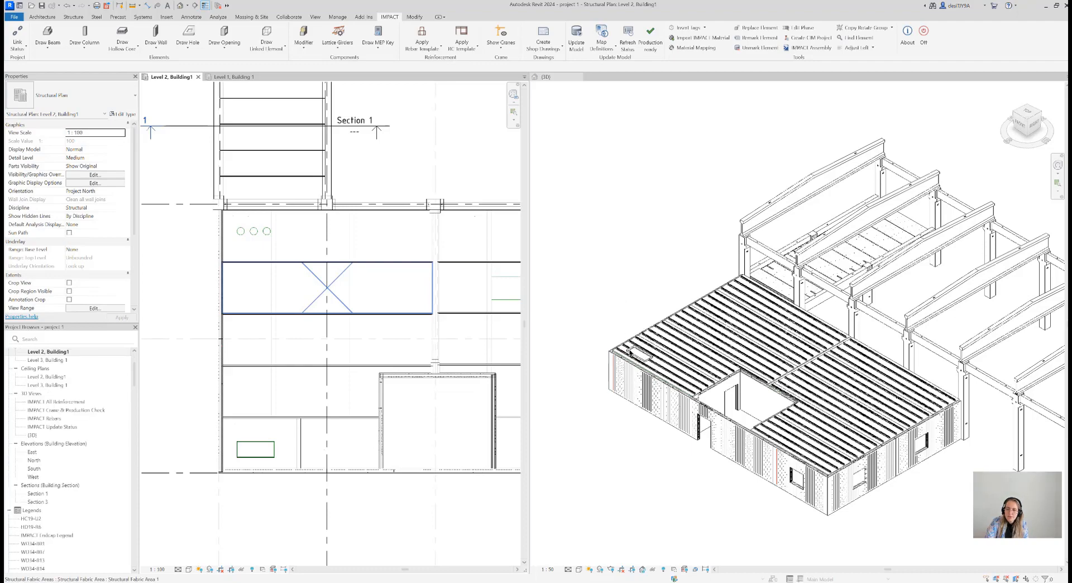
Check the rectangular hole in 3D and set up another Hole cut mesh hole with the first listed end stop and lattice girder cutting
scroll(633, 360, "up", 8)
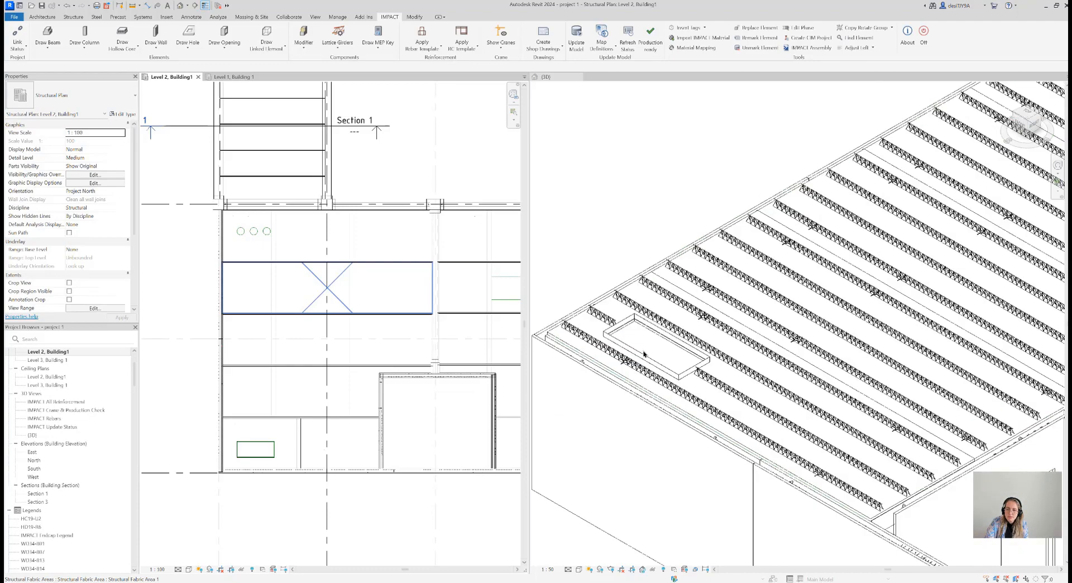
left_click(619, 199)
scroll(619, 198, "down", 1)
middle_click_drag(639, 206, 674, 211)
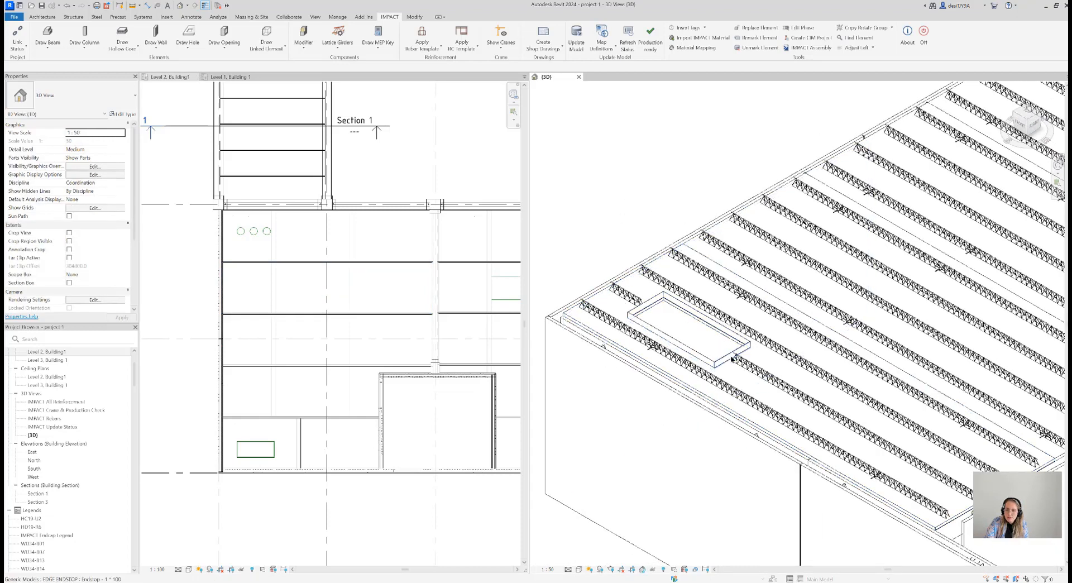
scroll(705, 179, "down", 4)
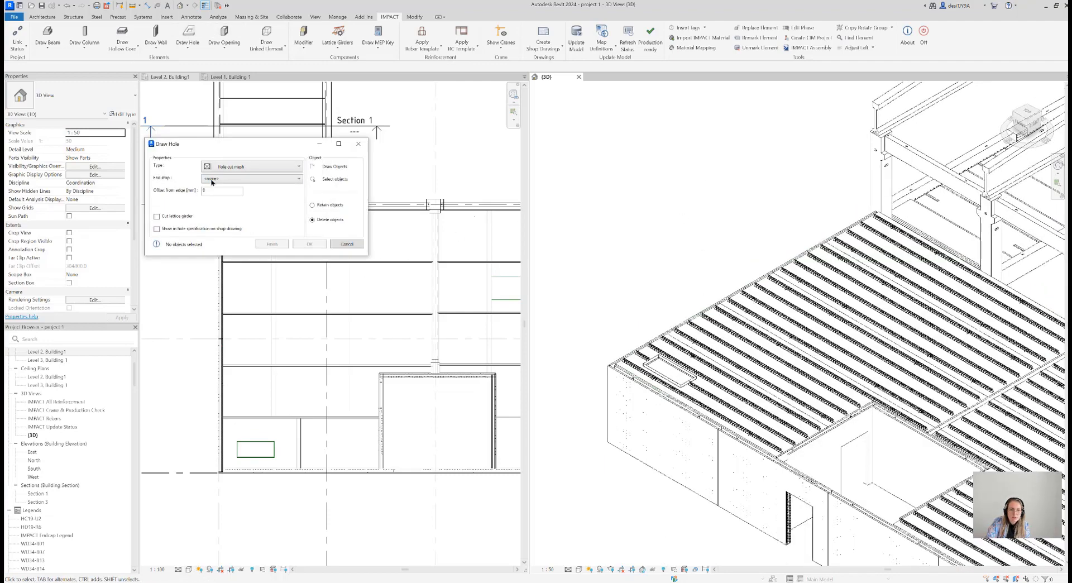
left_click(226, 178)
left_click(227, 190)
left_click(182, 217)
Select the three circles in the upper-left slab of the Level 2 plan and create round holes from them
left_click(328, 178)
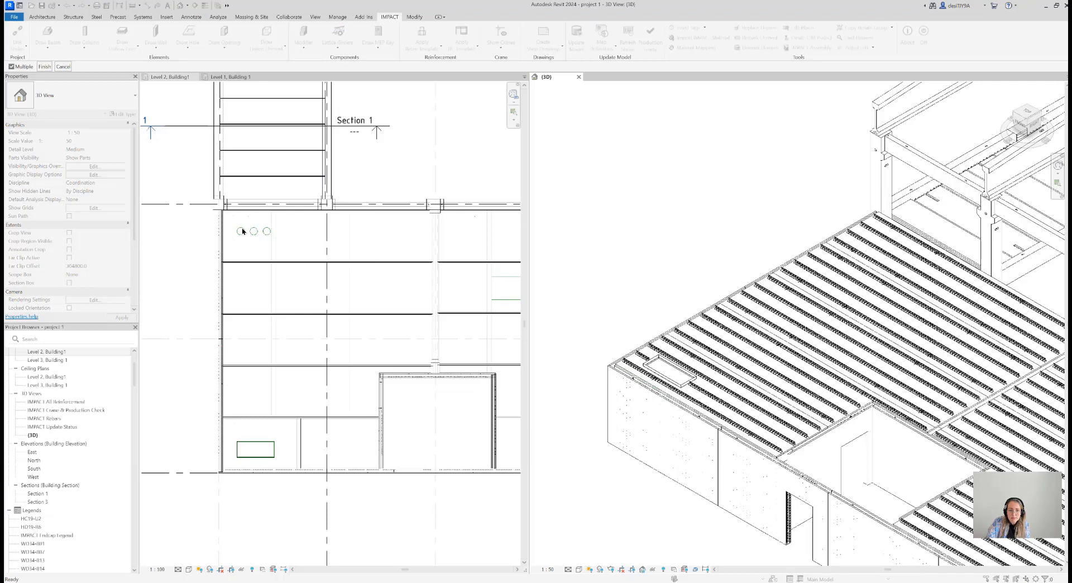
scroll(240, 228, "up", 5)
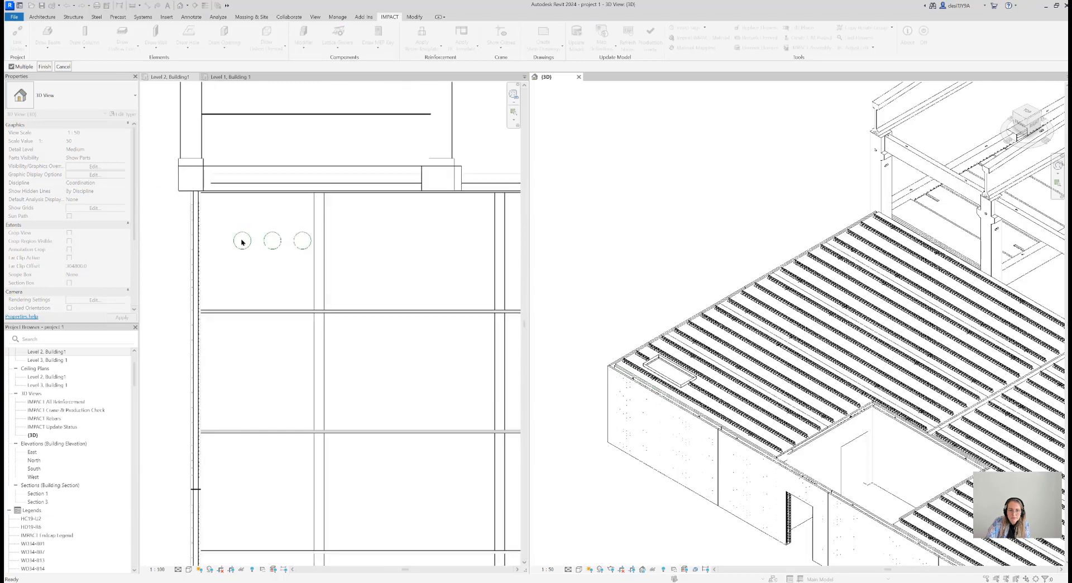
left_click_drag(222, 220, 329, 268)
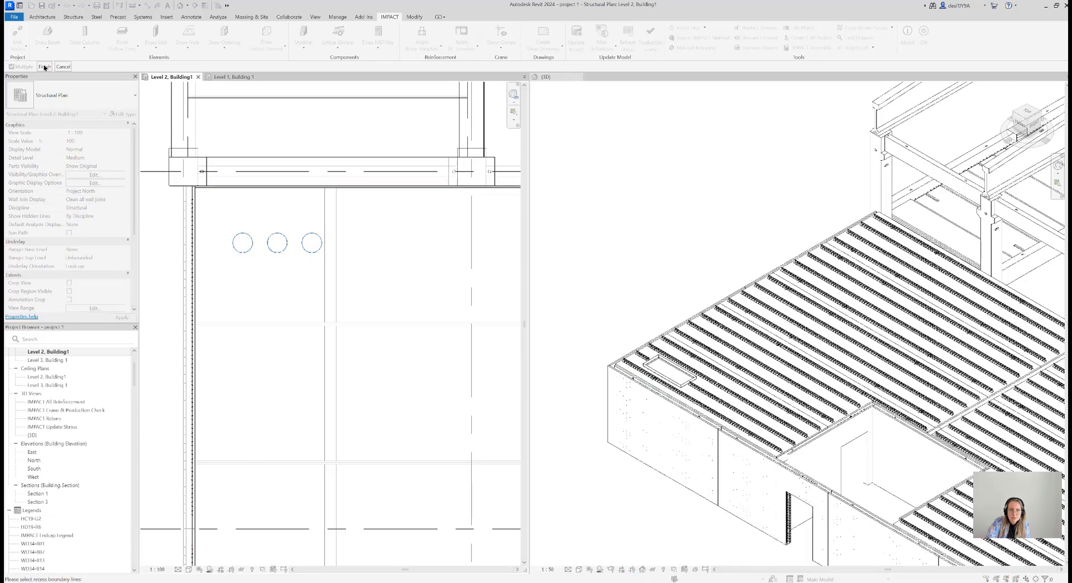
left_click(44, 66)
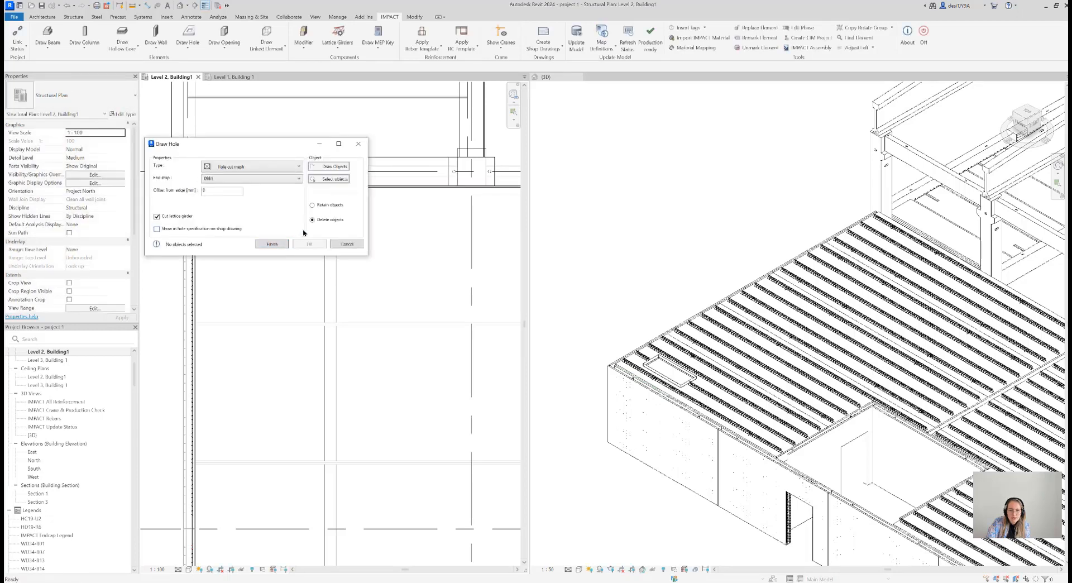
left_click(271, 243)
left_click(309, 244)
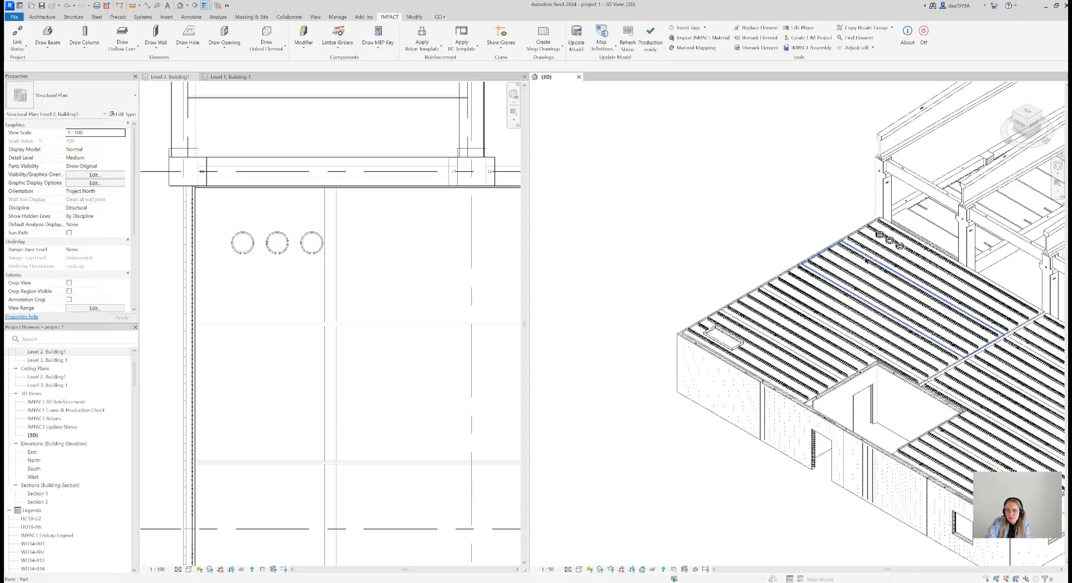
Set the 3D view's visual style to Shaded to show the round holes in the form slab
scroll(895, 223, "up", 5)
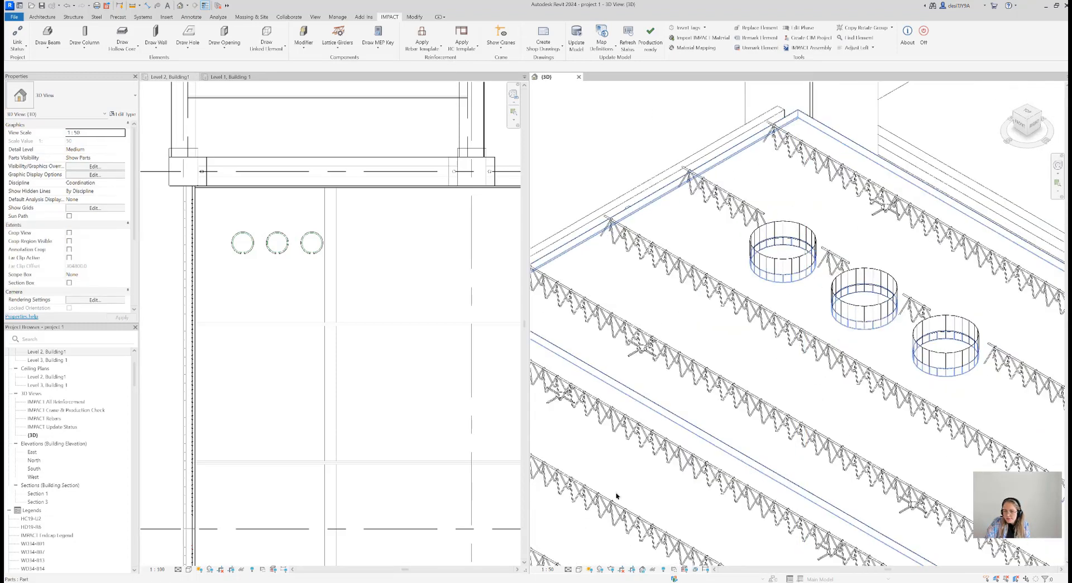
left_click(578, 569)
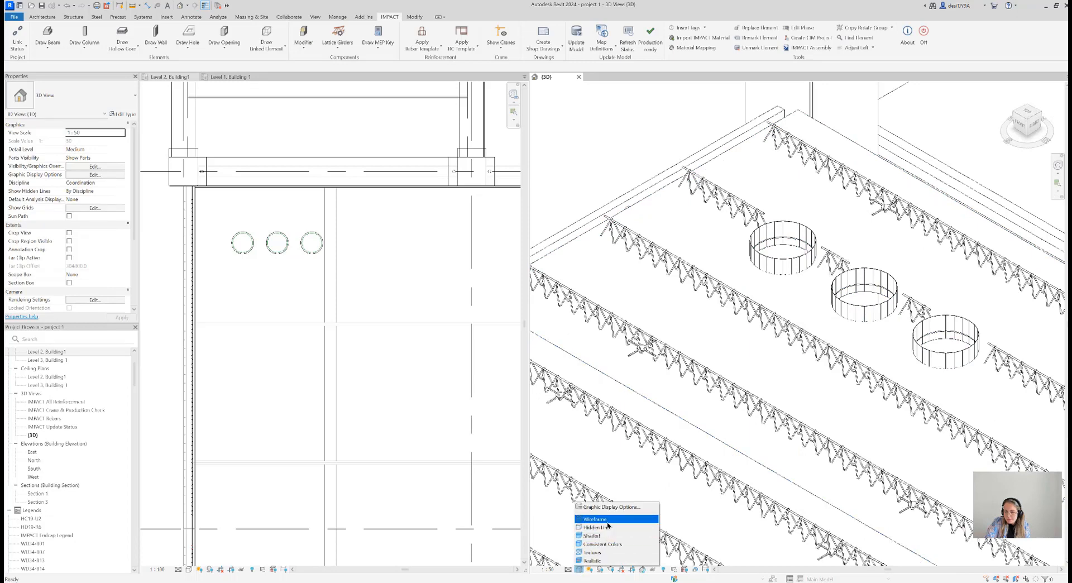
left_click(607, 527)
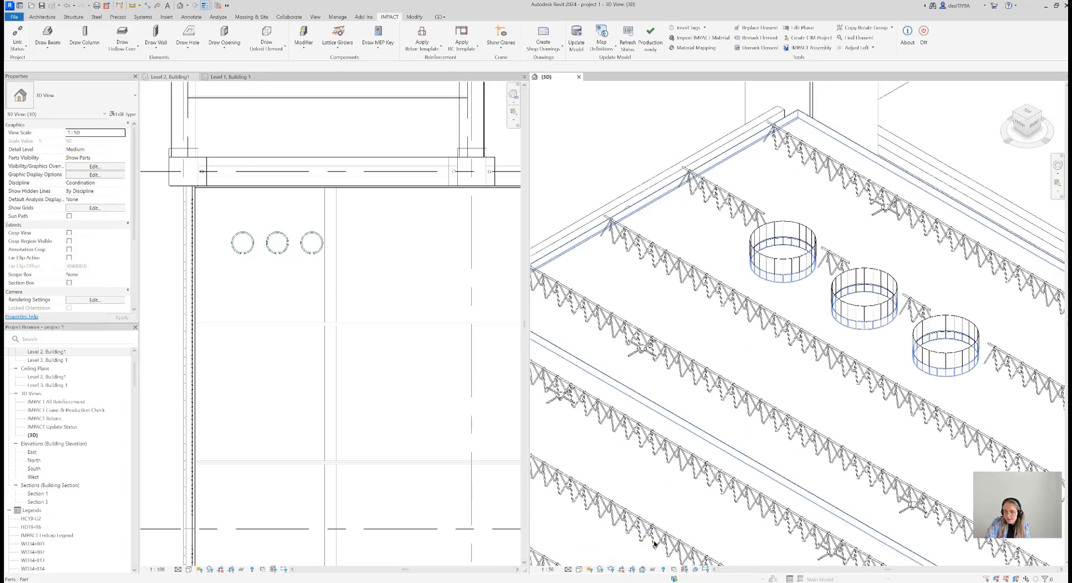
left_click(578, 569)
left_click(595, 535)
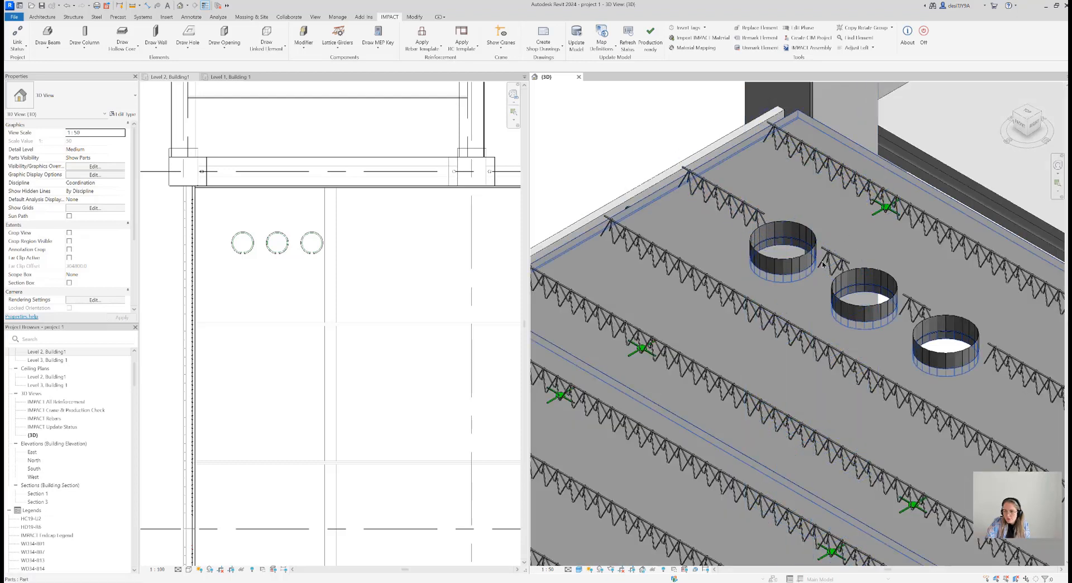
Examine the end stop element around the third round hole, and review the round and rectangular holes in the 3D model
left_click(944, 318)
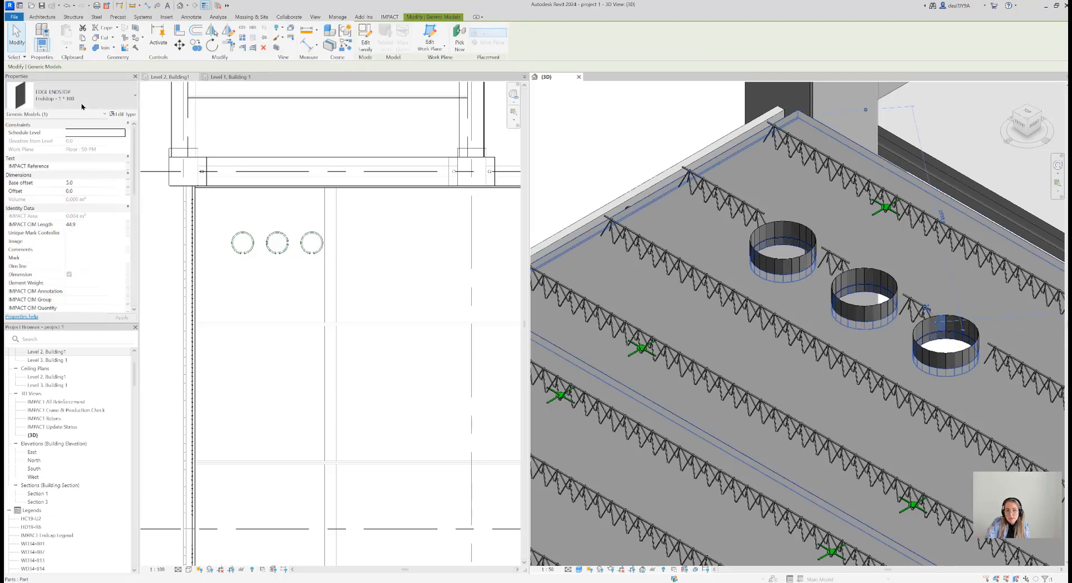
left_click(661, 156)
scroll(674, 160, "down", 8)
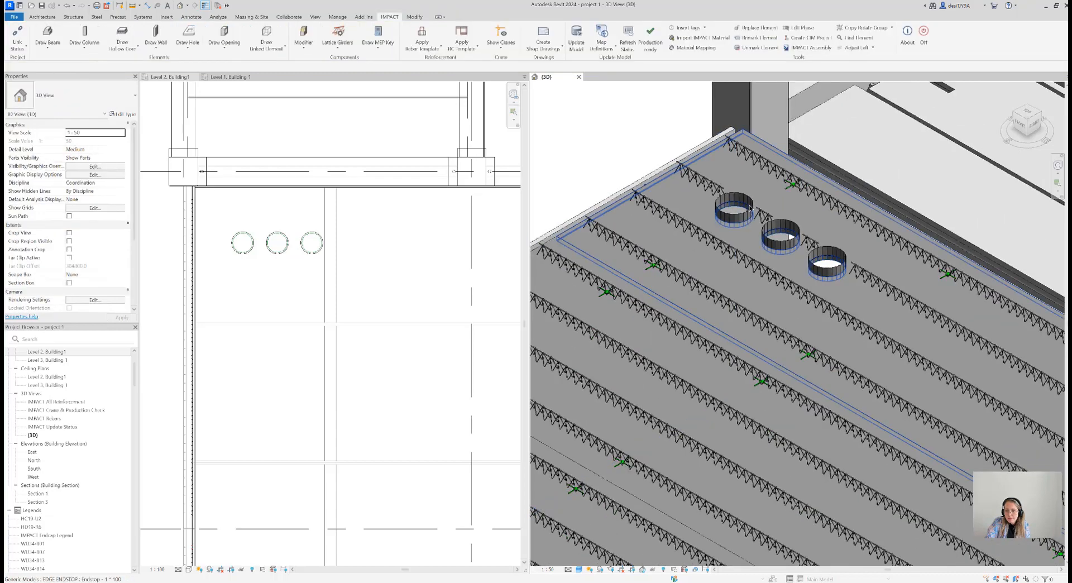
scroll(785, 229, "down", 6)
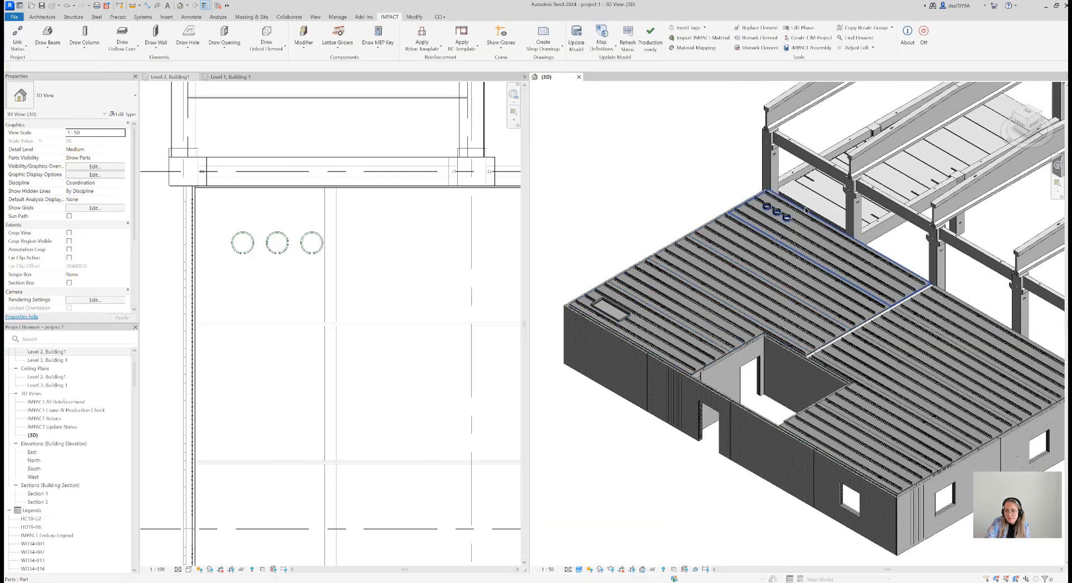
middle_click_drag(627, 237, 654, 238)
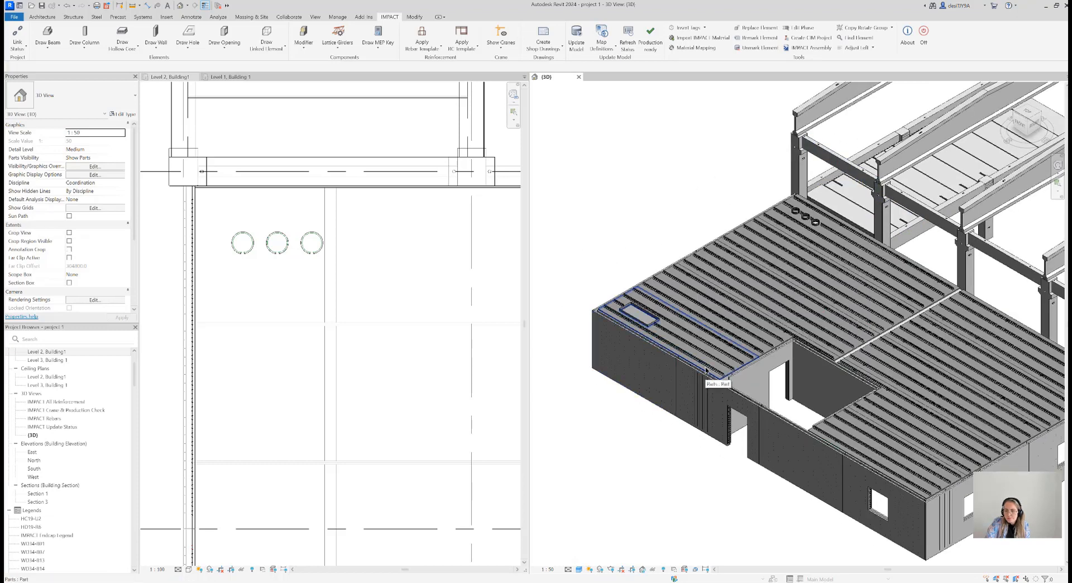
scroll(655, 222, "up", 3)
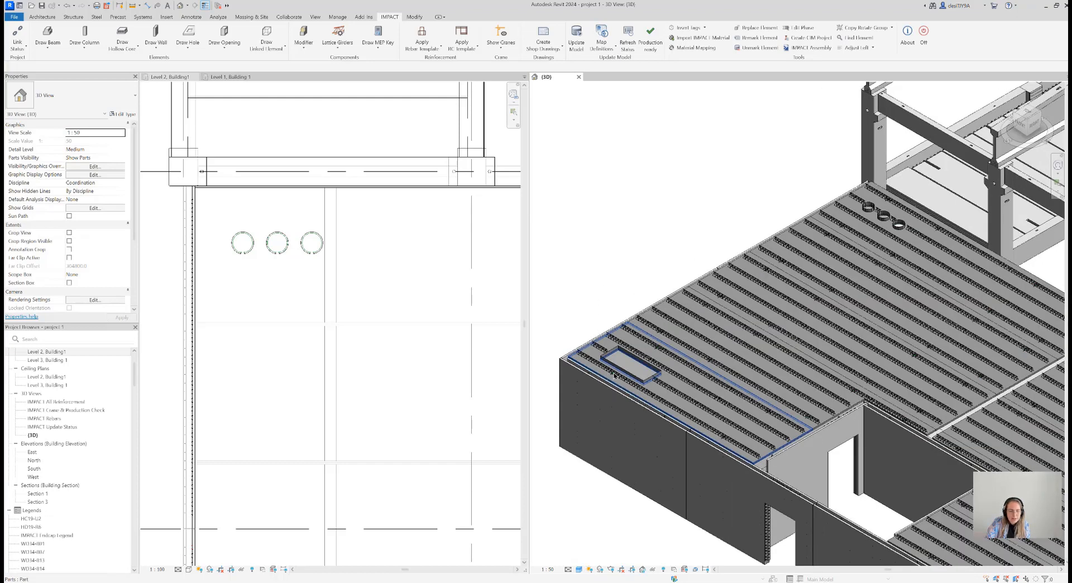
middle_click_drag(660, 228, 661, 232)
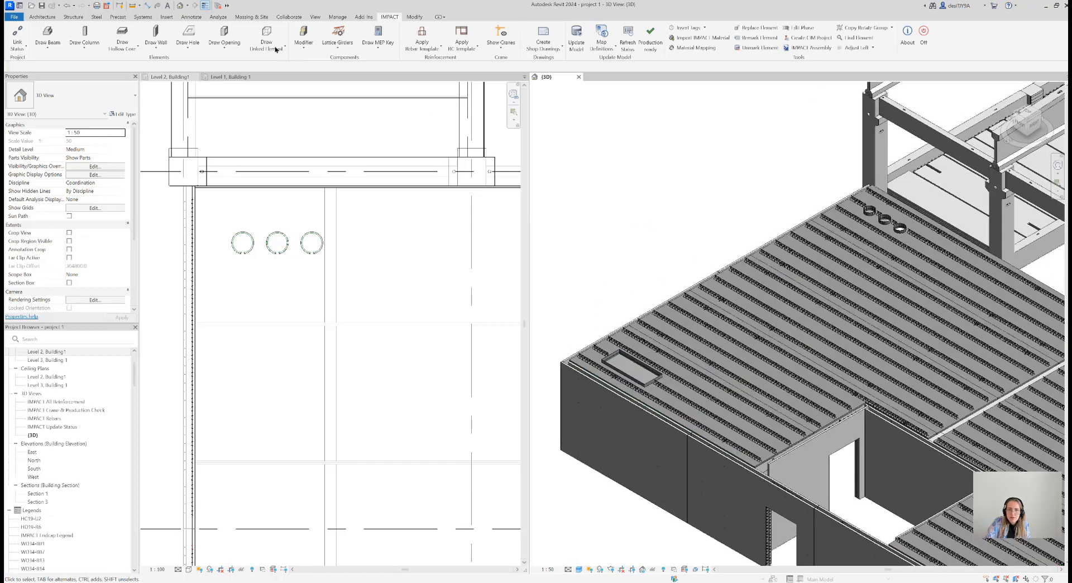
Draw edge end stops along the outer form slab edges beside the round and rectangular holes, with a 0 mm offset from the edge
left_click(185, 49)
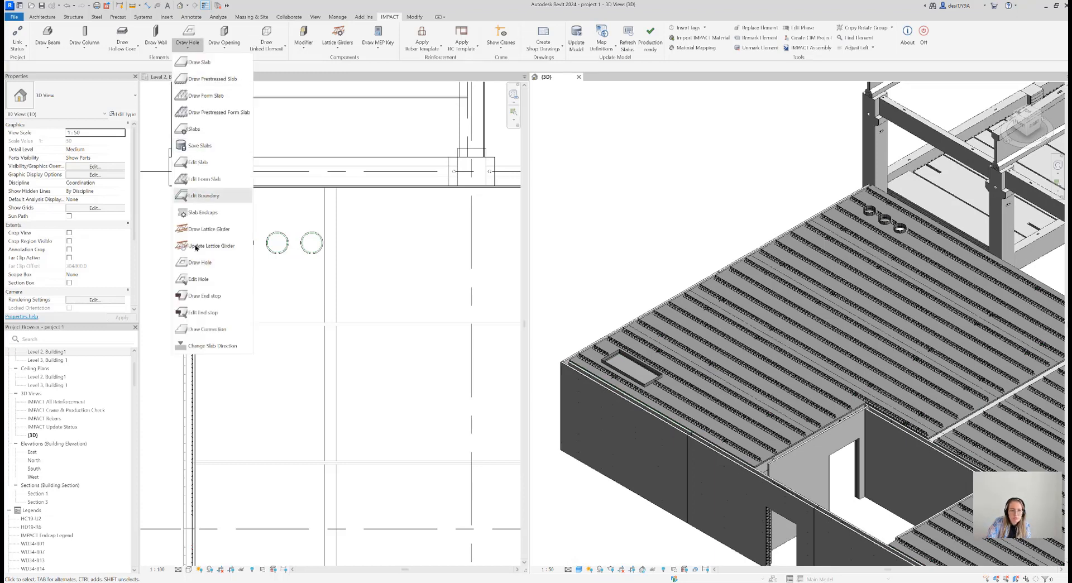
left_click(210, 295)
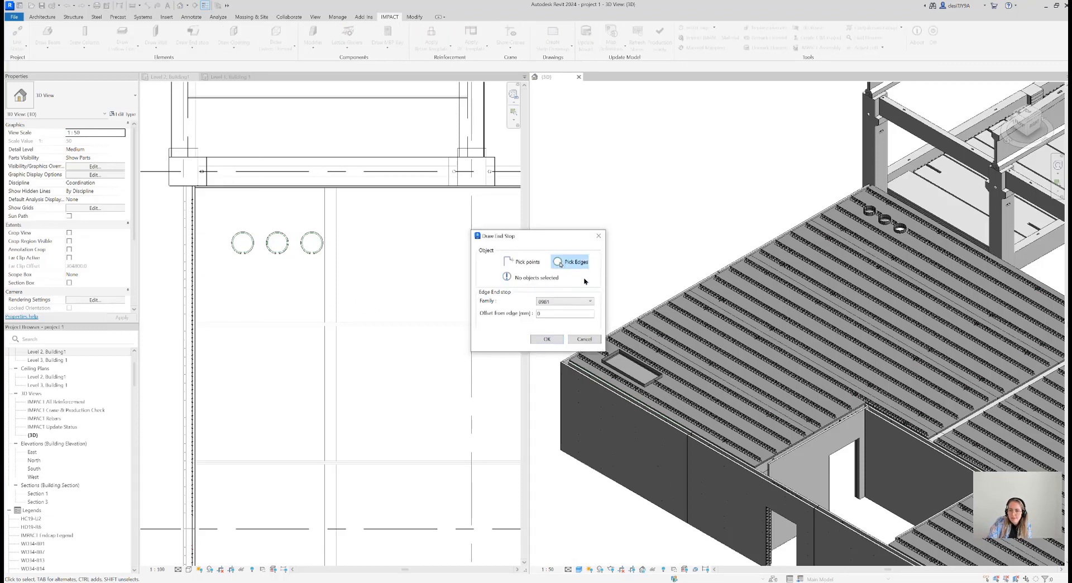
left_click(565, 262)
scroll(815, 217, "up", 2)
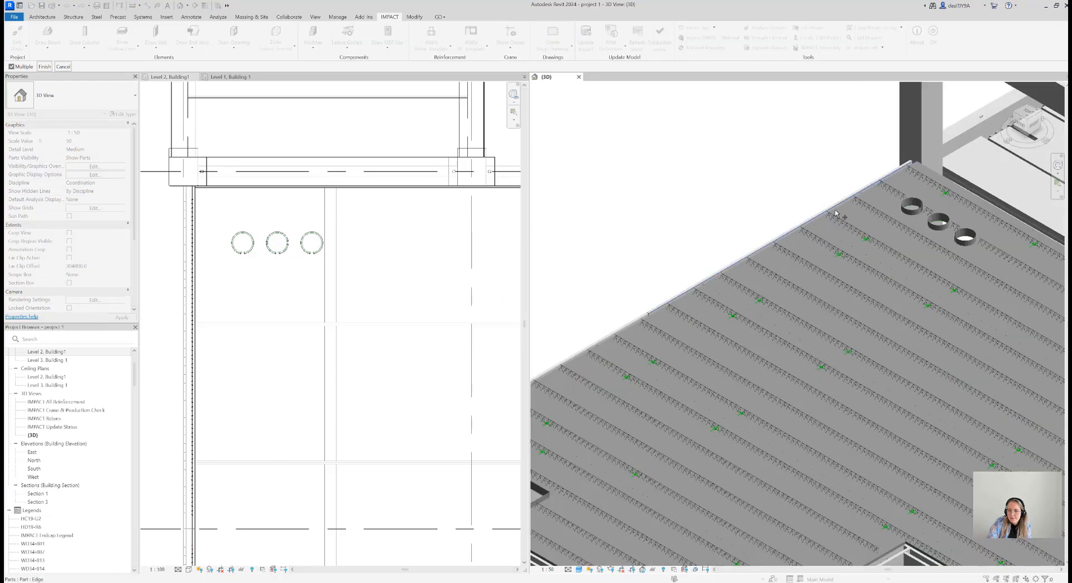
scroll(829, 217, "down", 5)
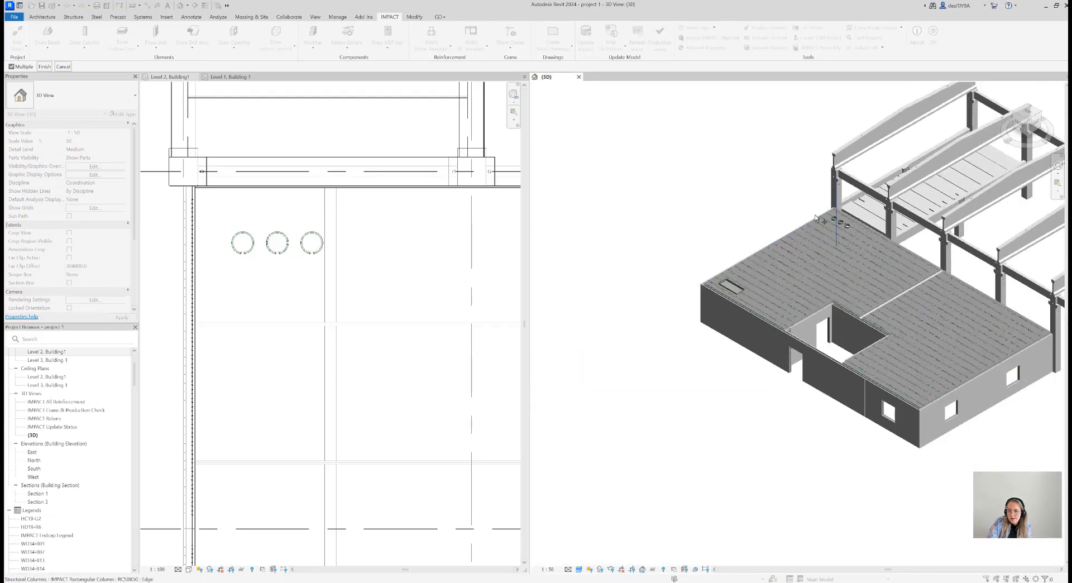
scroll(806, 231, "up", 4)
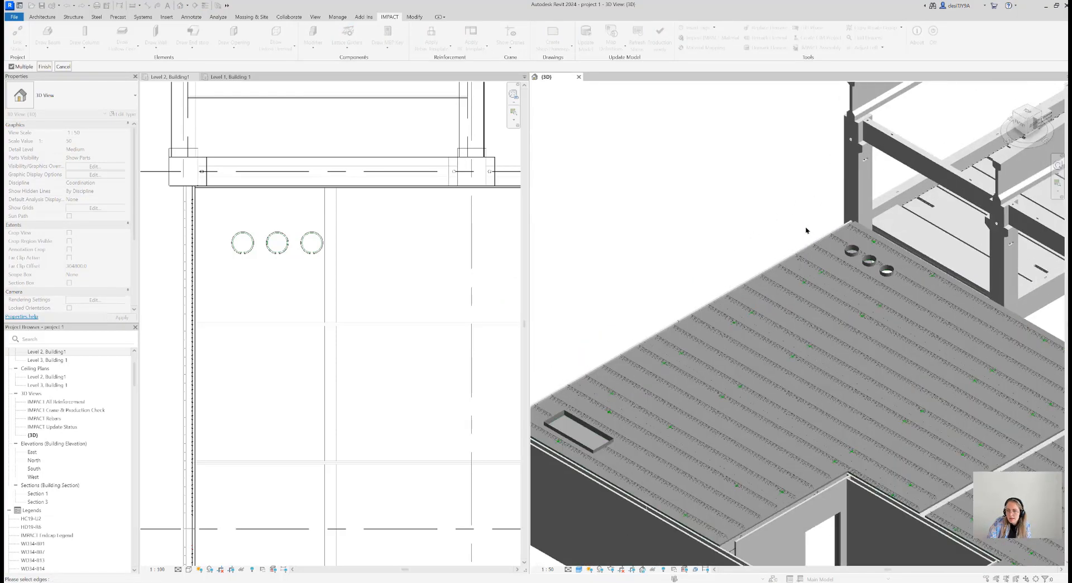
left_click(836, 250)
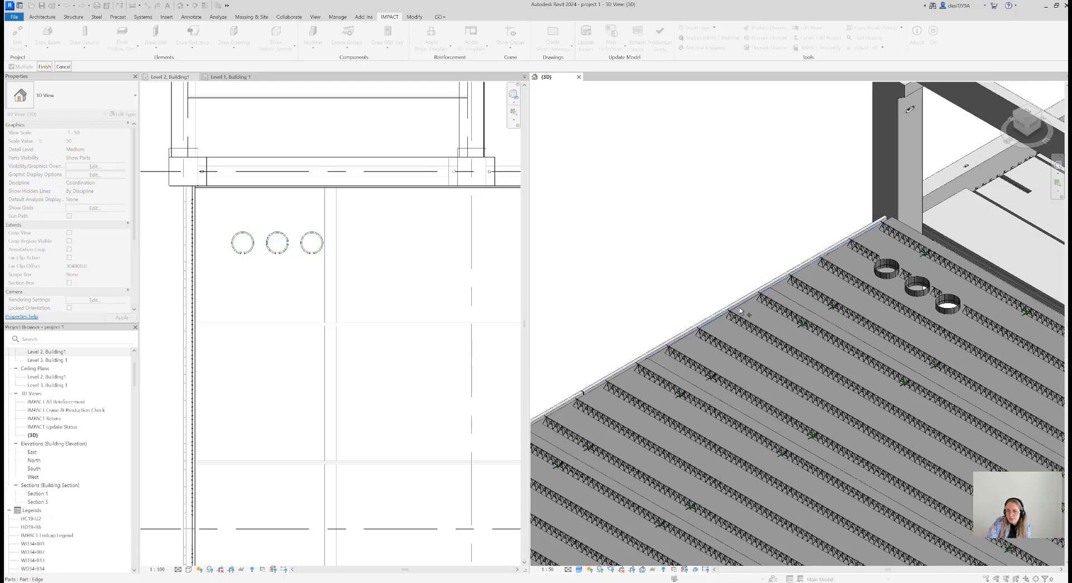
scroll(740, 309, "down", 3)
scroll(698, 320, "up", 3)
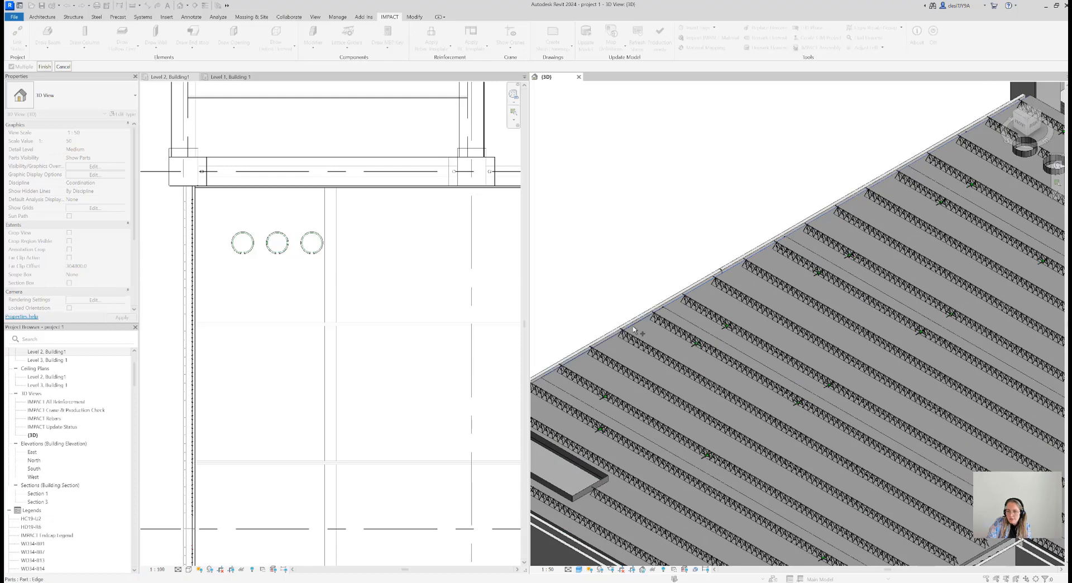
scroll(694, 336, "down", 3)
scroll(661, 345, "up", 3)
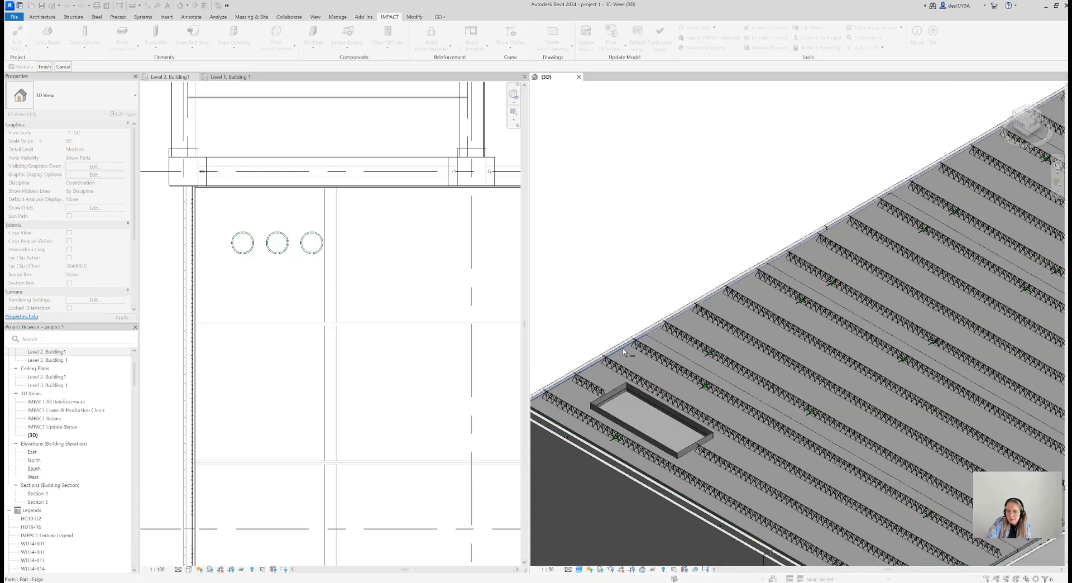
left_click(44, 66)
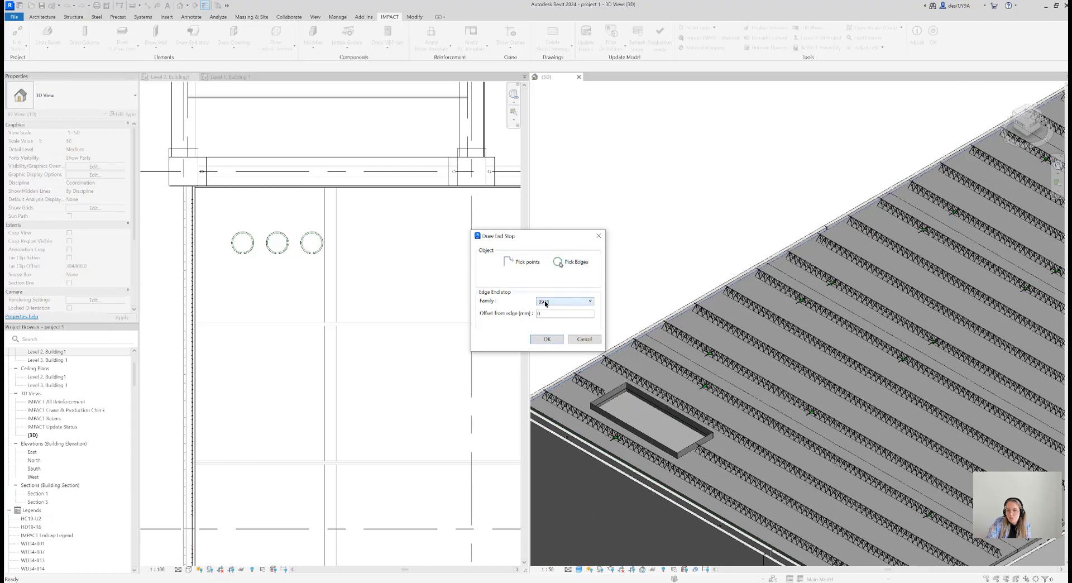
left_click(583, 339)
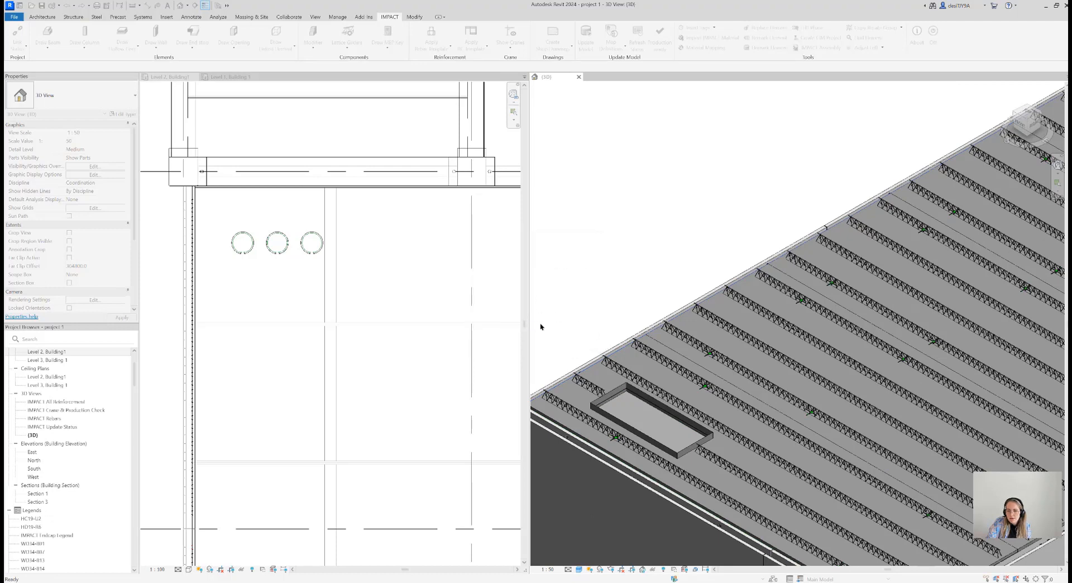
Examine the end stop along the slab edge in 3D, from the corner by the rectangular hole to the round holes
scroll(654, 280, "down", 3)
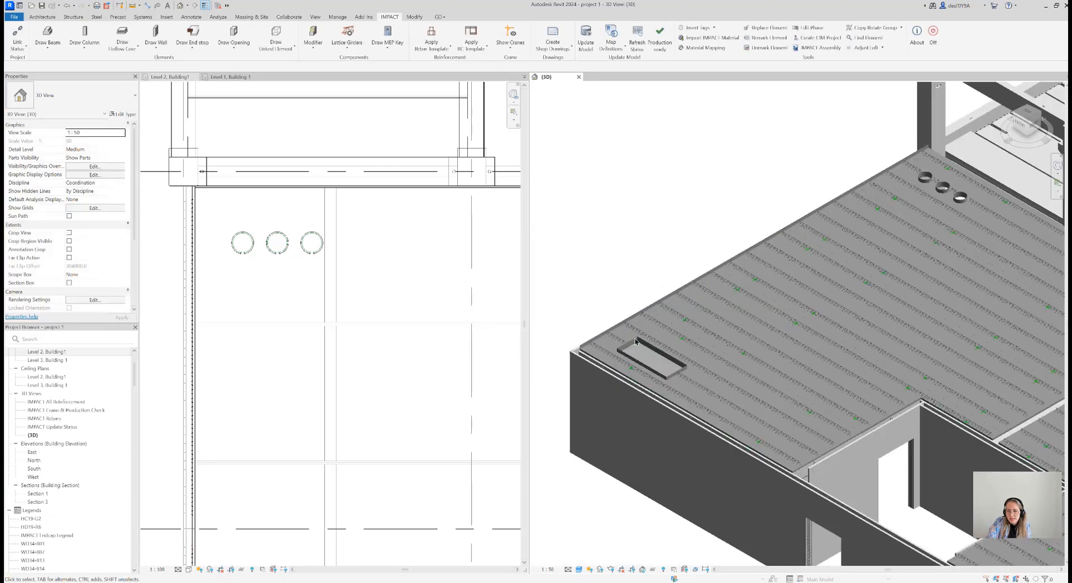
scroll(579, 355, "up", 5)
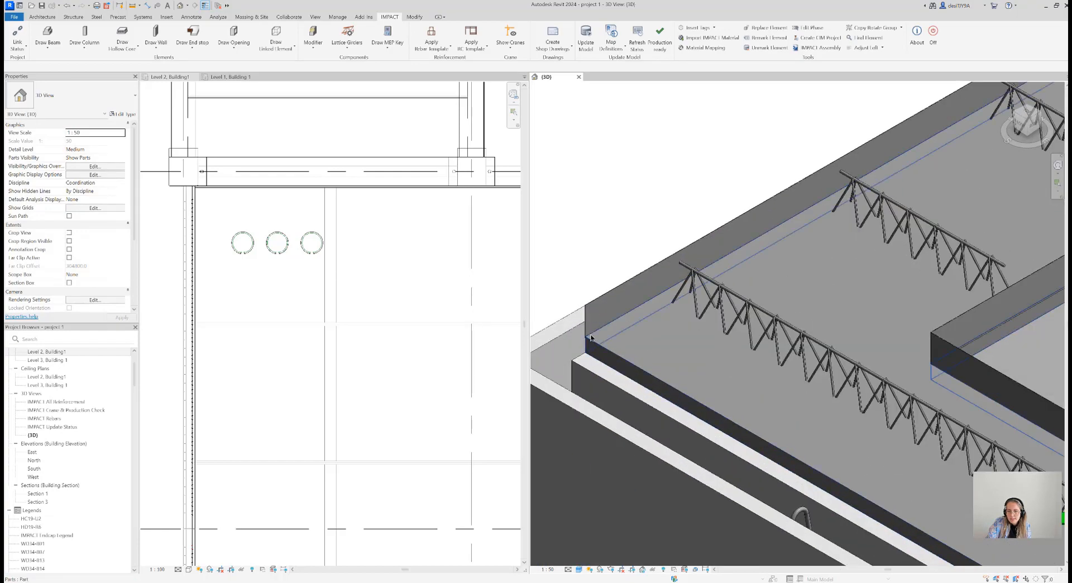
scroll(763, 264, "down", 1)
scroll(764, 264, "down", 5)
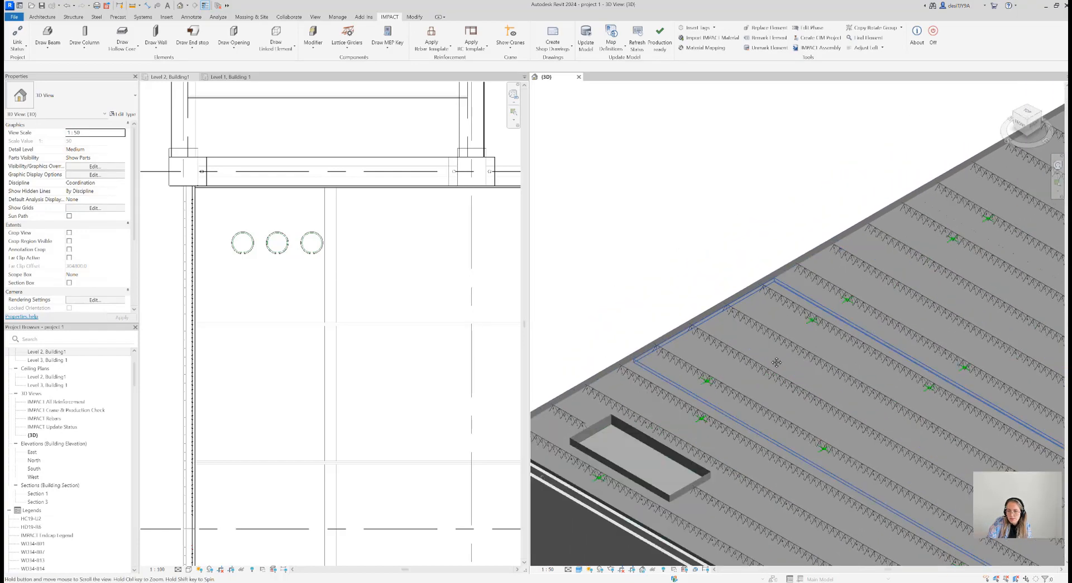
scroll(865, 184, "up", 6)
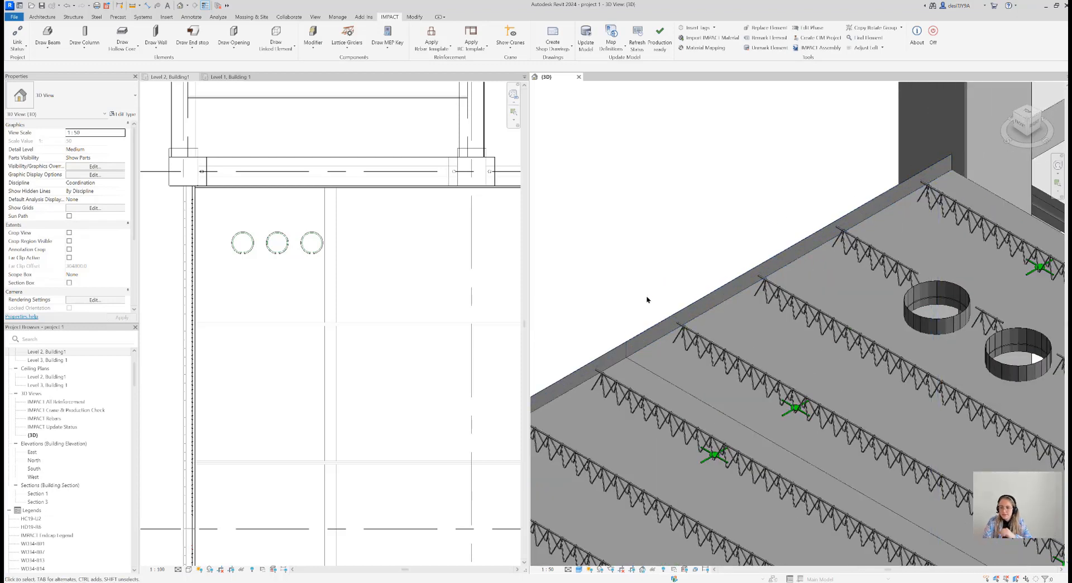
scroll(647, 298, "down", 8)
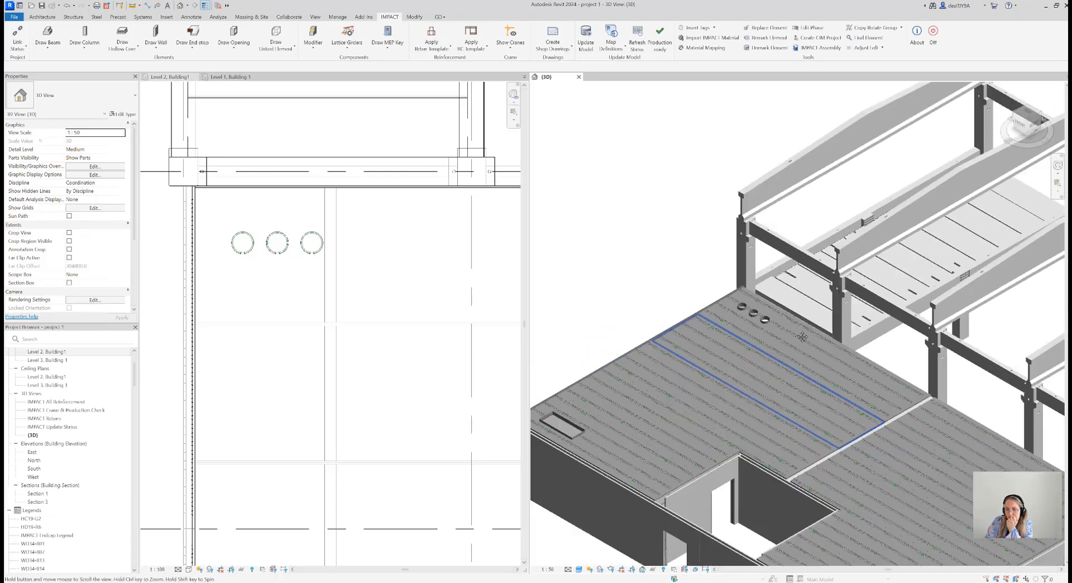
scroll(578, 384, "up", 8)
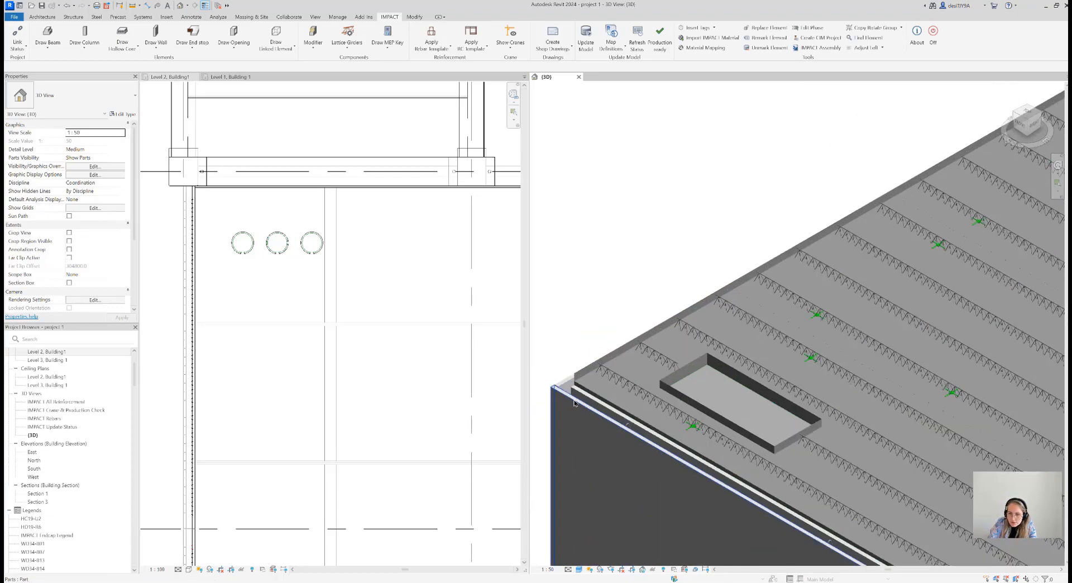
scroll(578, 384, "up", 3)
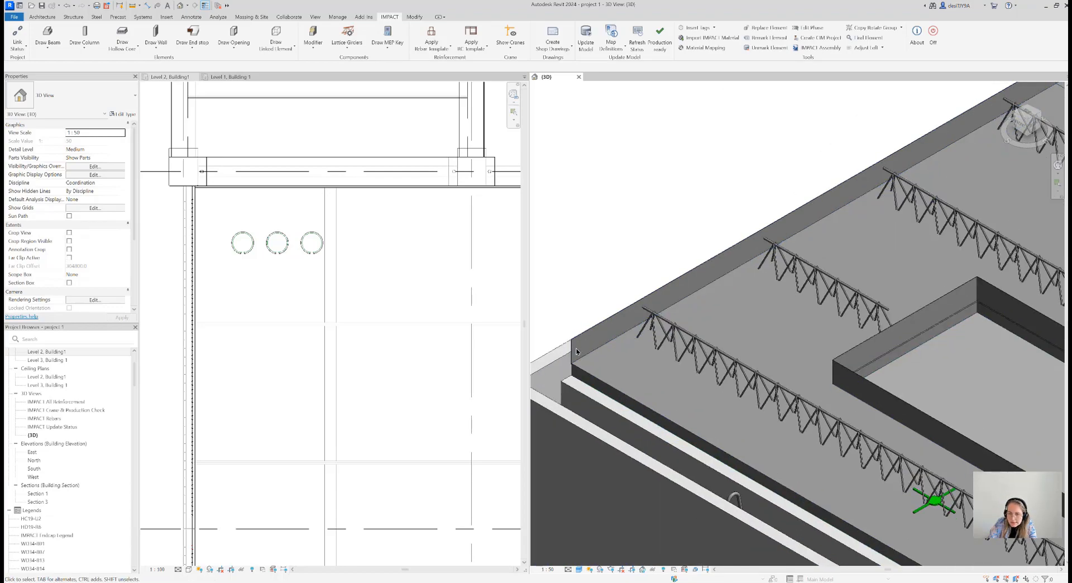
scroll(576, 348, "down", 1)
scroll(574, 349, "down", 1)
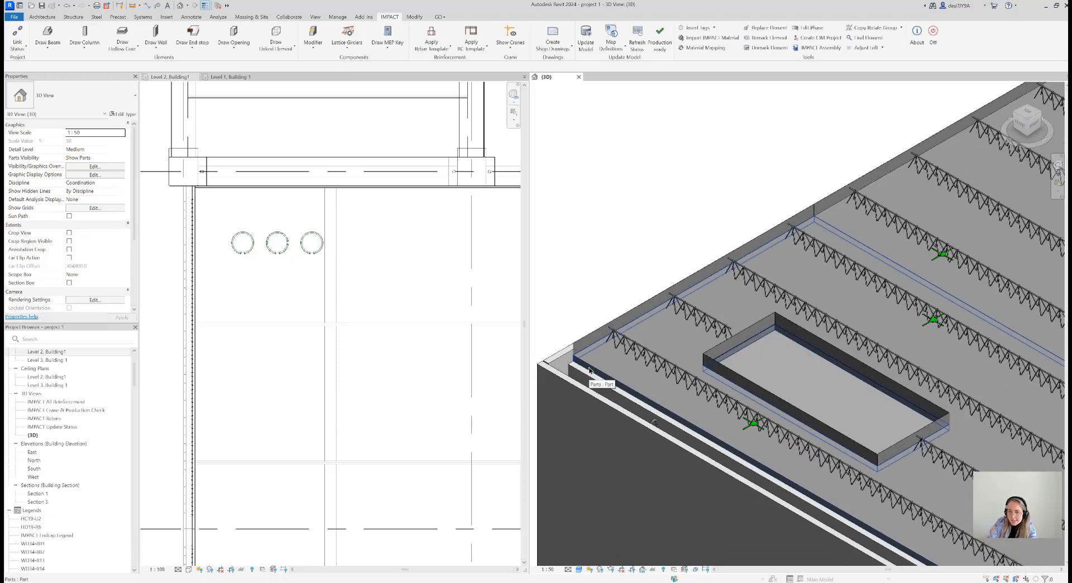
scroll(664, 330, "down", 2)
scroll(744, 283, "up", 1)
scroll(744, 283, "down", 5)
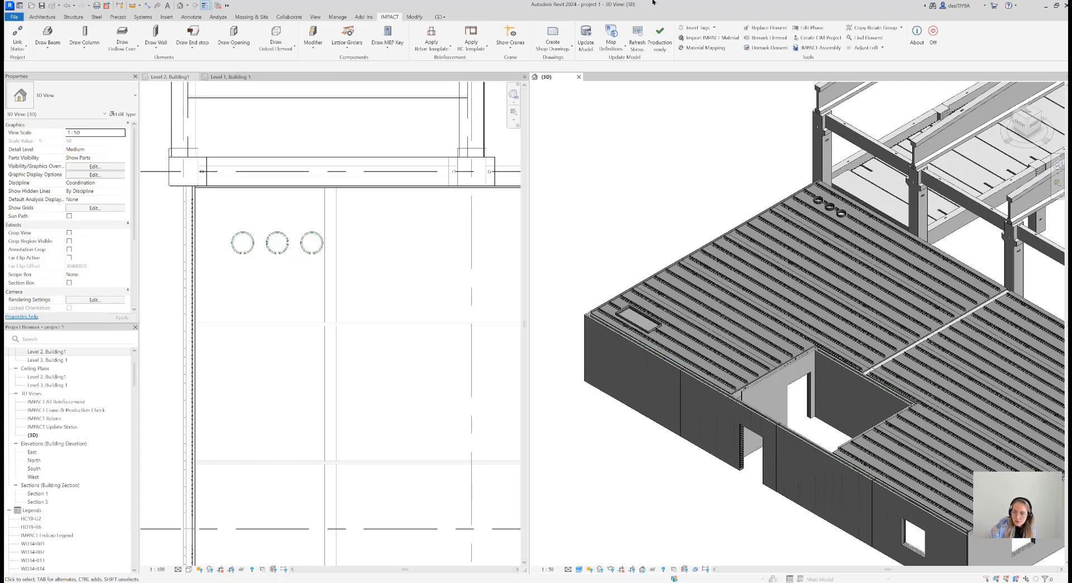
scroll(837, 290, "down", 5)
middle_click_drag(804, 299, 799, 292)
scroll(826, 268, "up", 3)
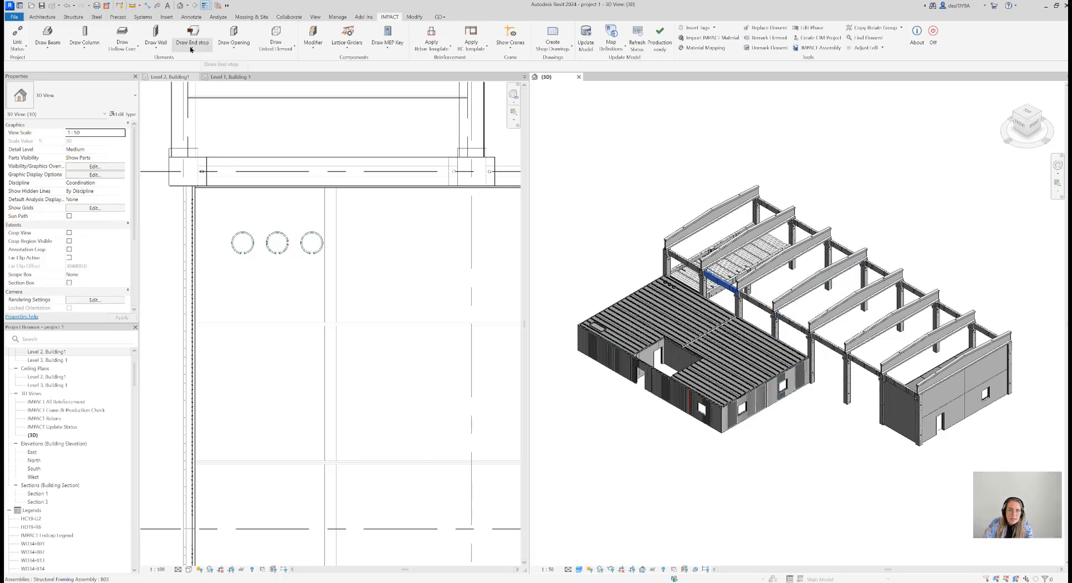
Turn the 3D view to see the building from the hall frame side
left_click(193, 49)
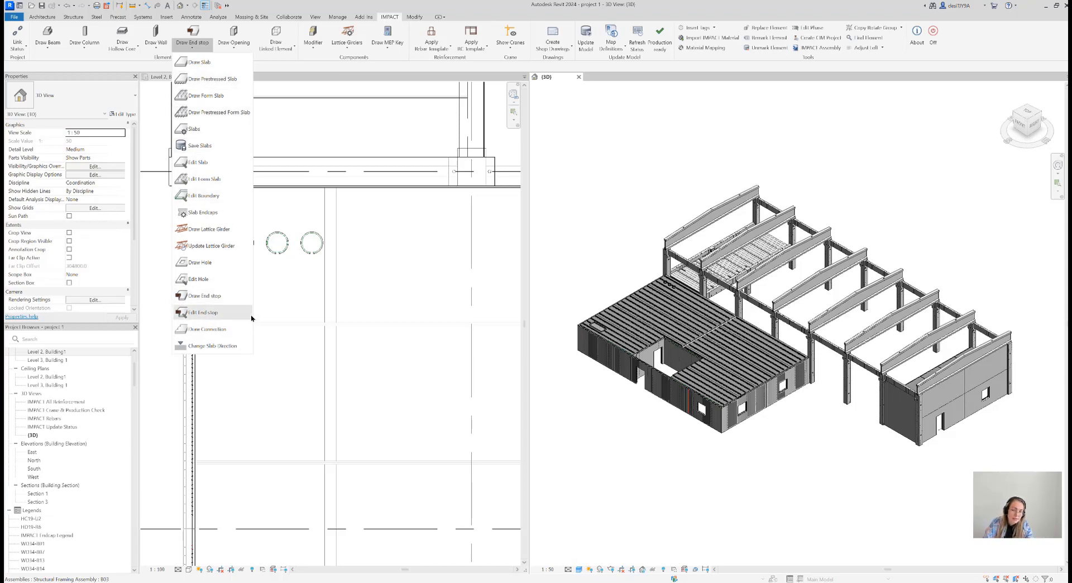
left_click(712, 477)
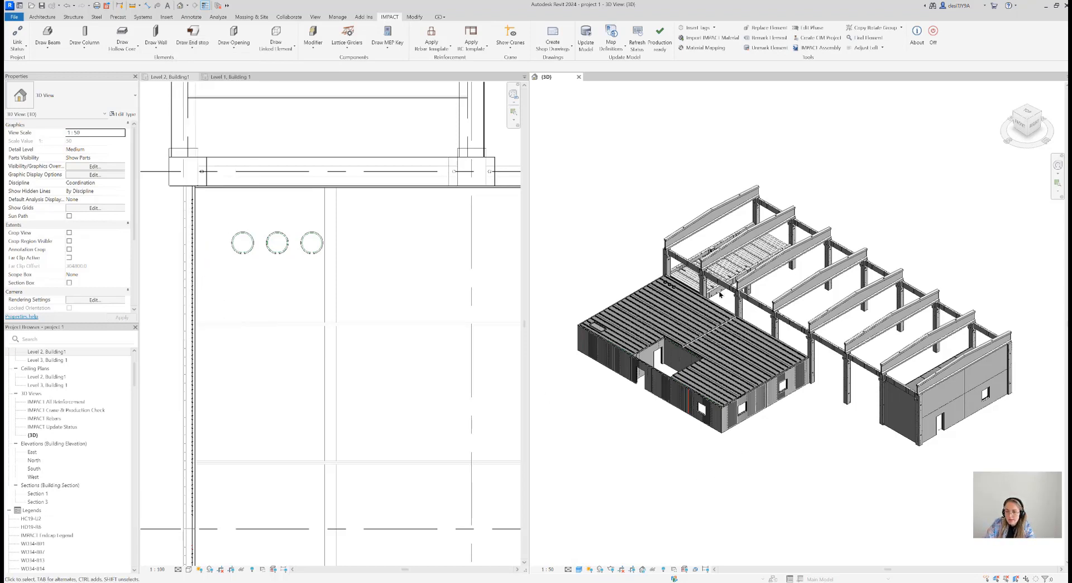
middle_click_drag(748, 344, 770, 366)
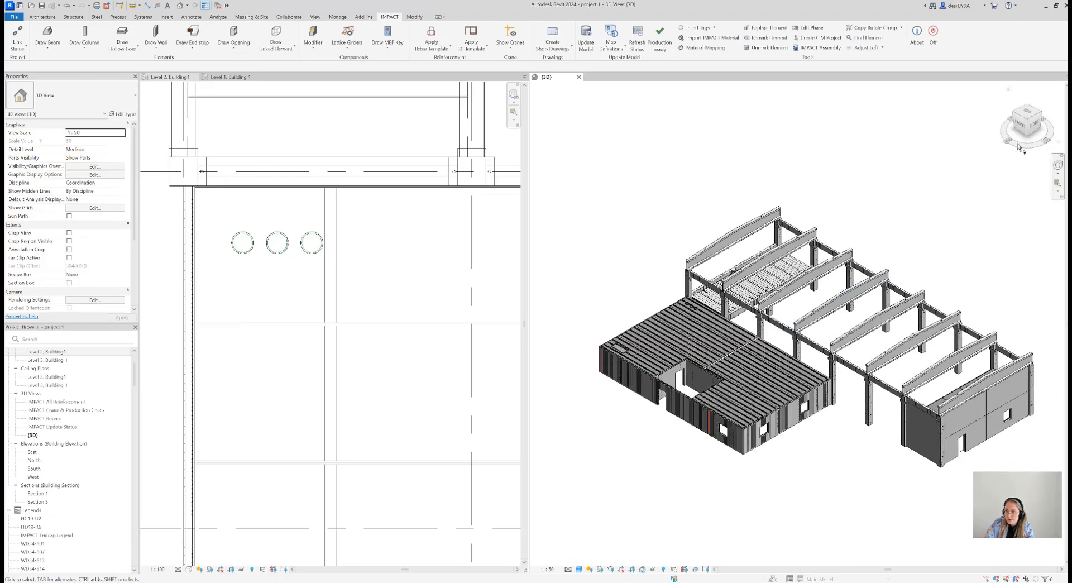
left_click(1039, 116)
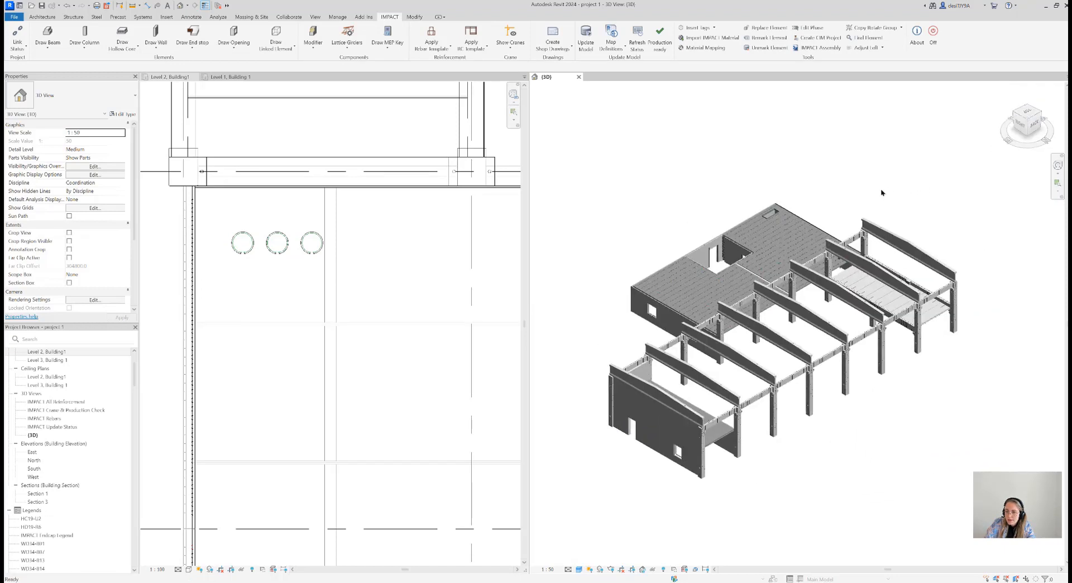
scroll(880, 192, "up", 2)
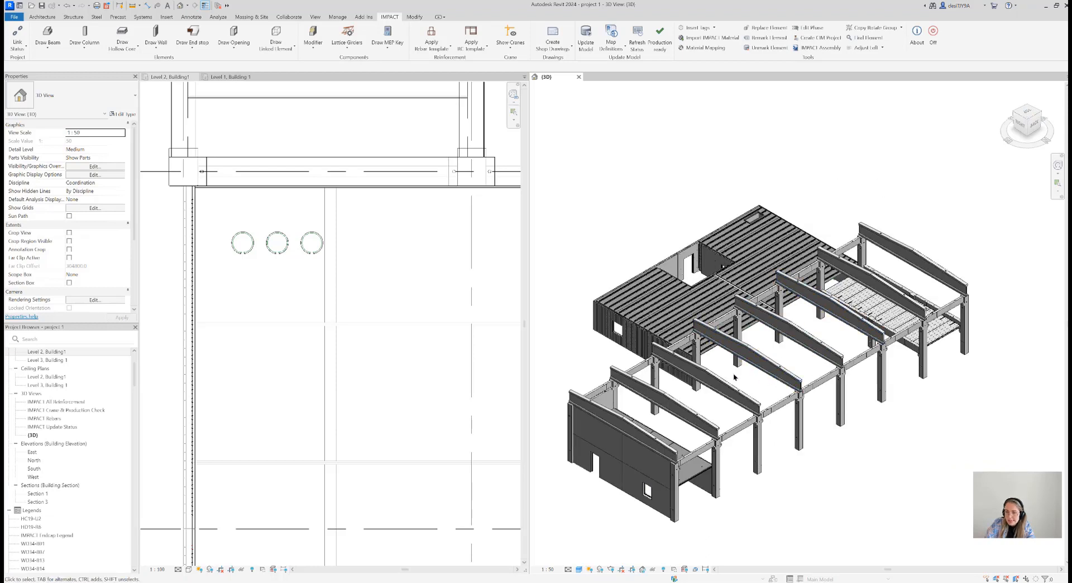
Show the Common section definitions for linked elements
left_click(283, 47)
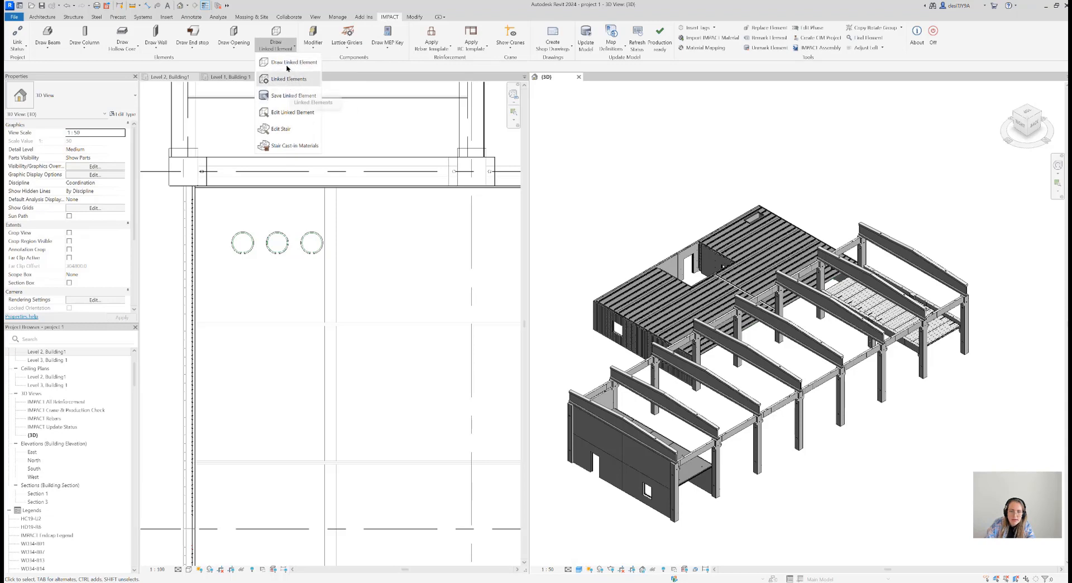
left_click(292, 85)
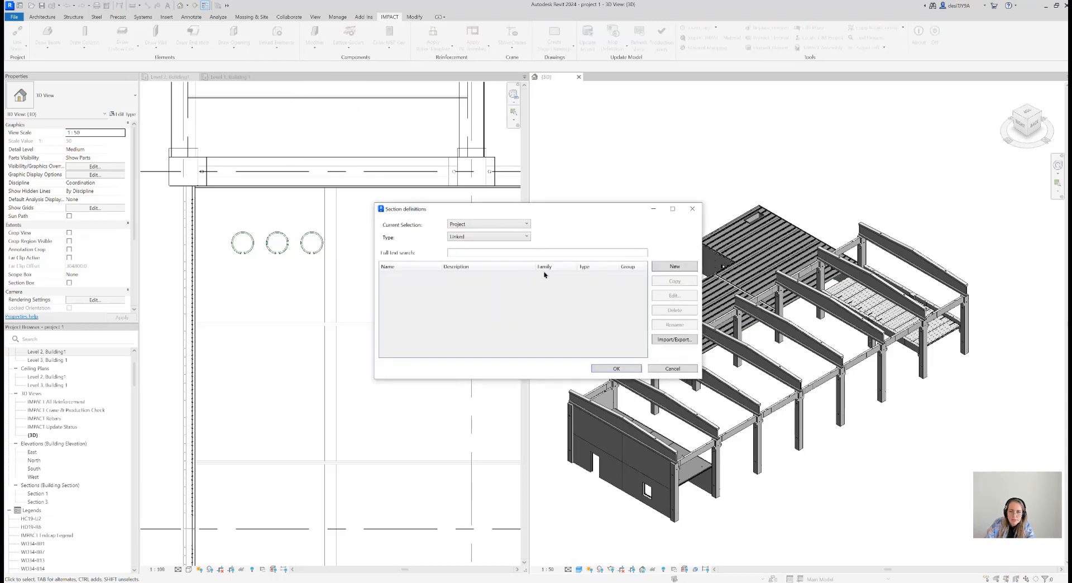
left_click(484, 225)
left_click(478, 230)
left_click(475, 227)
left_click(474, 235)
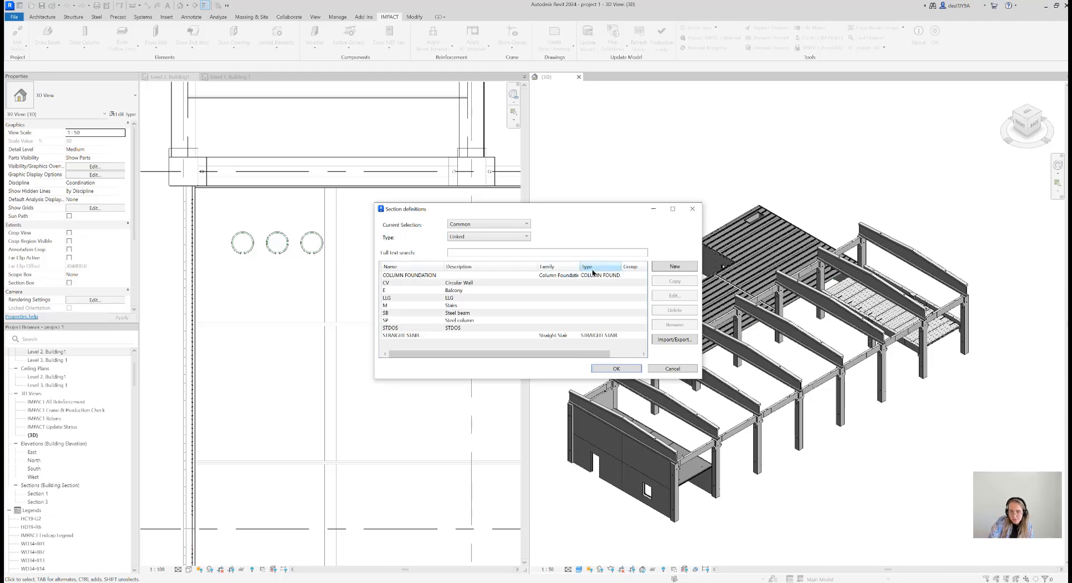
Review the family, material and naming settings of the STRAIGHT STAIR section definition and close the definitions without changes
double_click(621, 265)
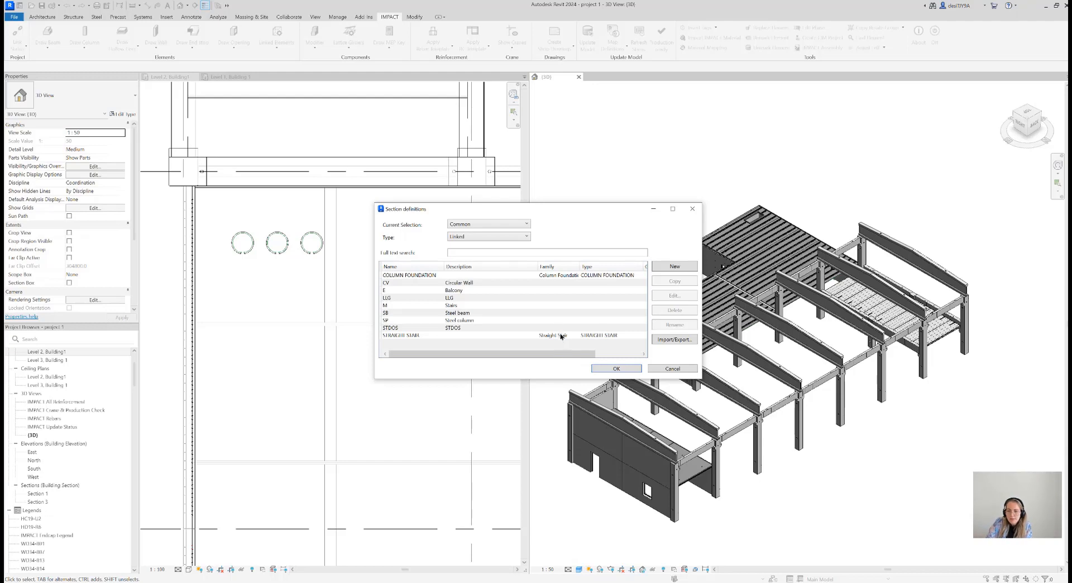
left_click(580, 335)
left_click(669, 296)
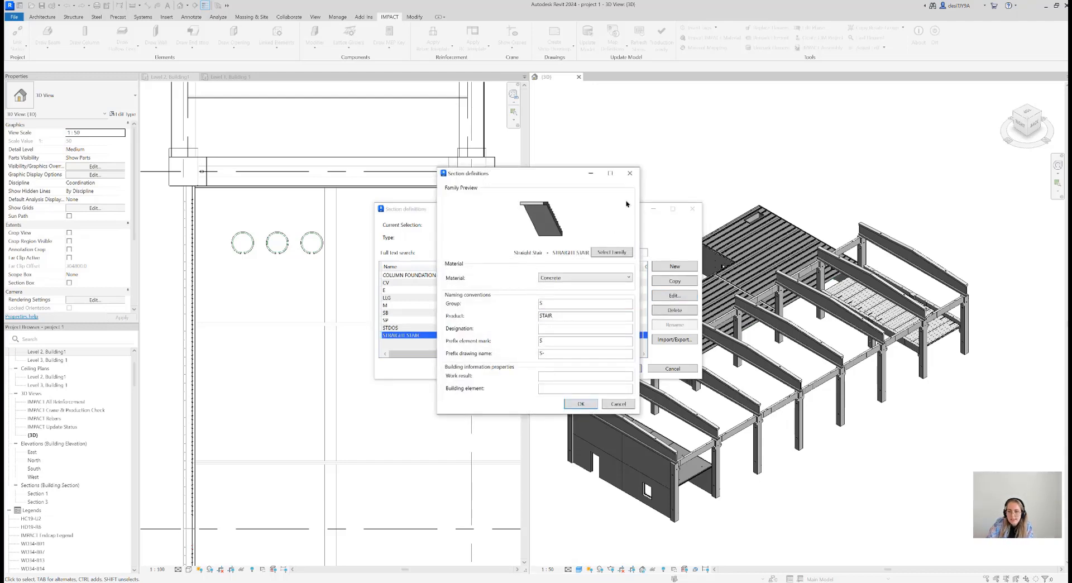
left_click(629, 173)
left_click(696, 209)
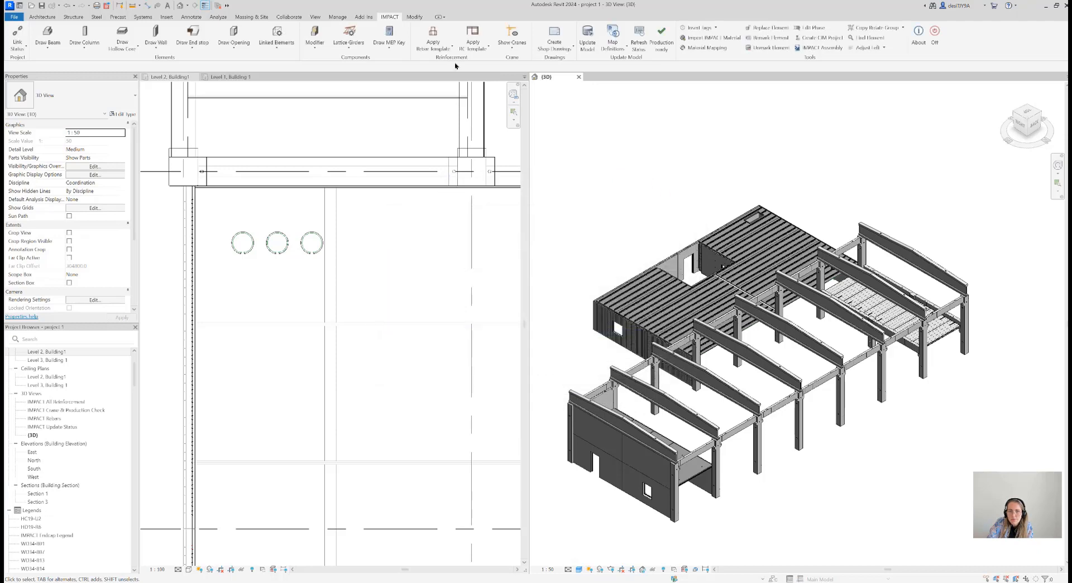
Set up a linked element of type Linked from the Common location with the STRAIGHT STAIR definition
left_click(278, 49)
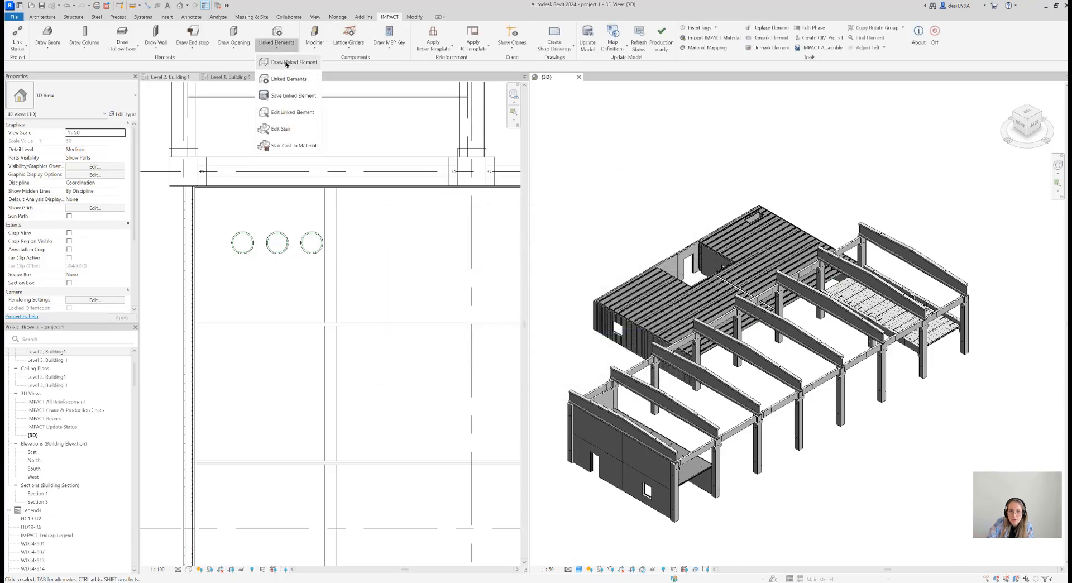
left_click(289, 79)
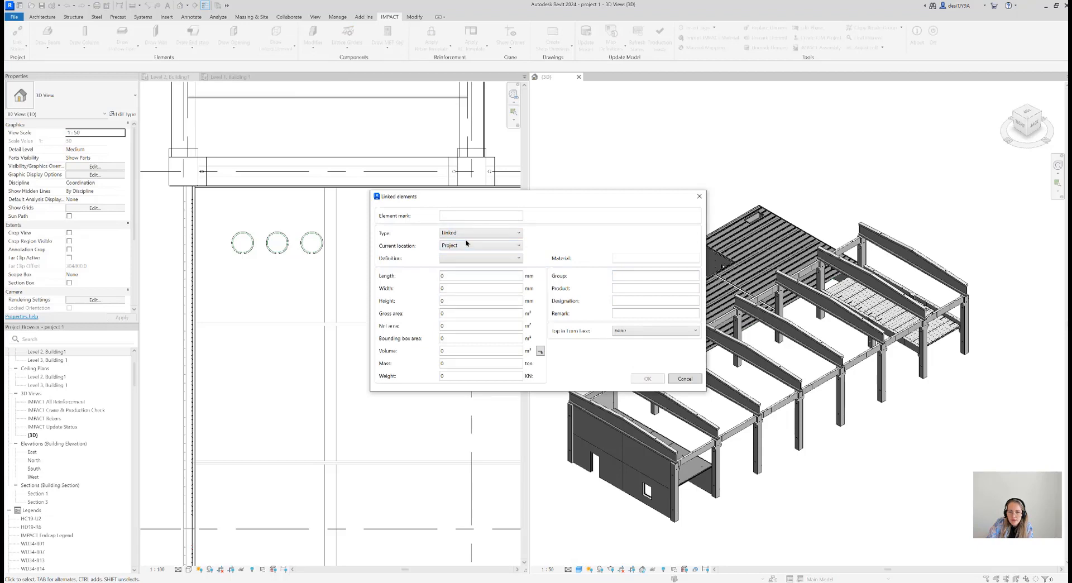
left_click(467, 236)
left_click(468, 248)
left_click(462, 246)
left_click(463, 259)
left_click(461, 260)
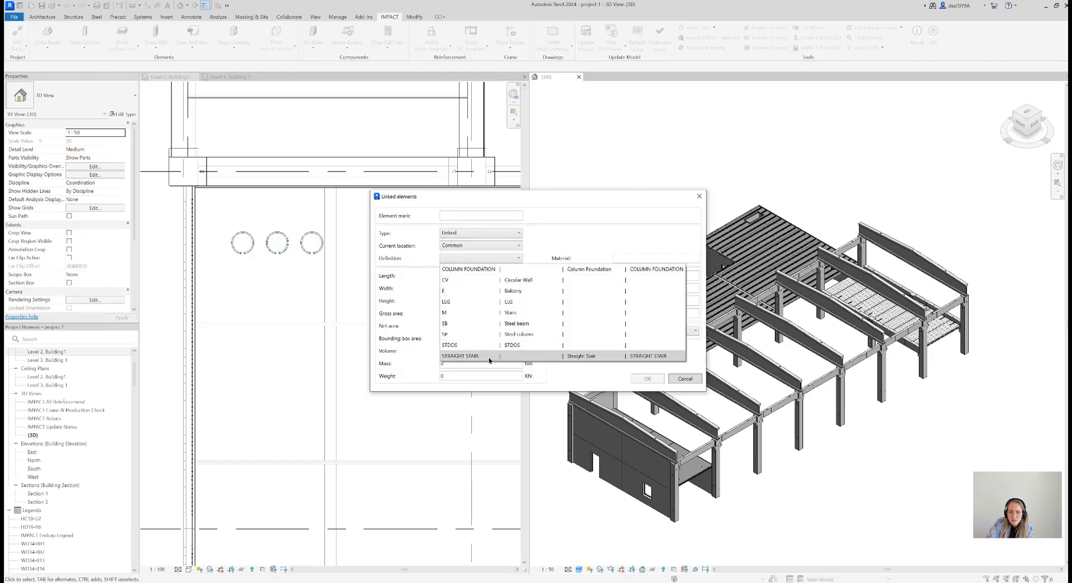
left_click(491, 357)
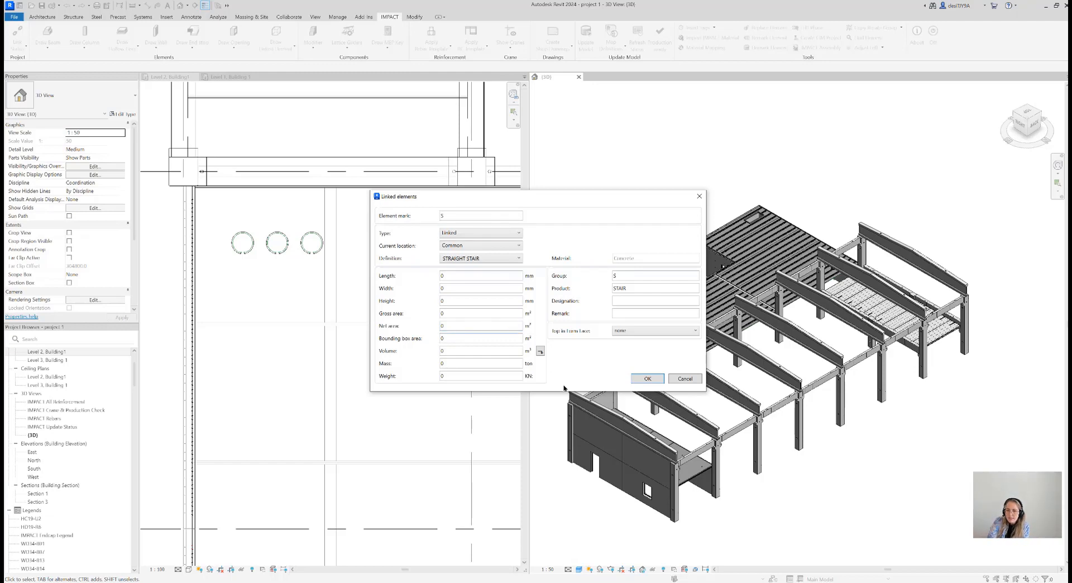
left_click(645, 378)
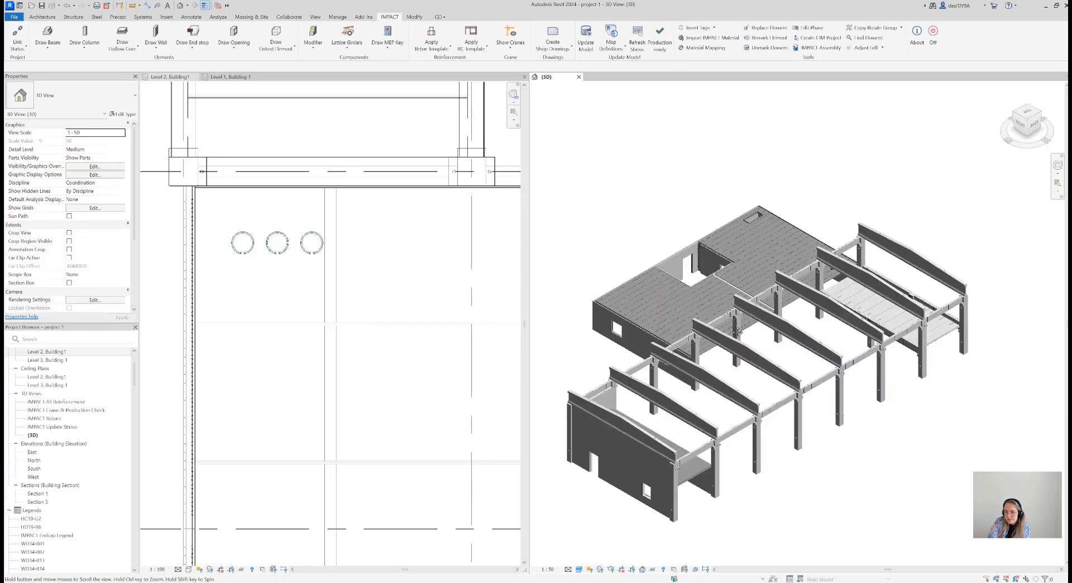
Place the straight stair in 3D between the hall frames, beside the edge of the form slab
middle_click_drag(811, 322, 707, 325)
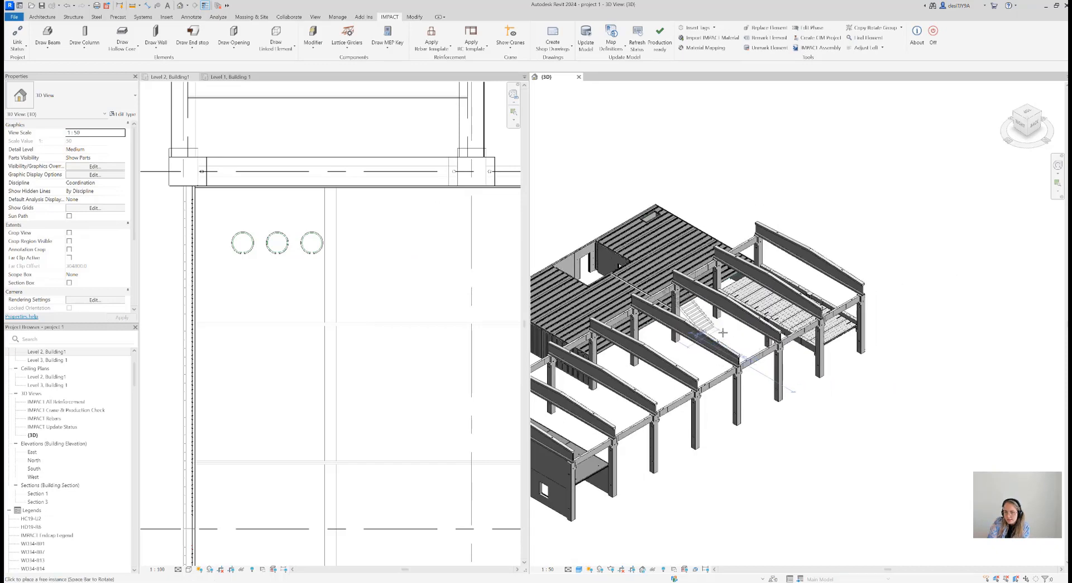
scroll(723, 333, "up", 3)
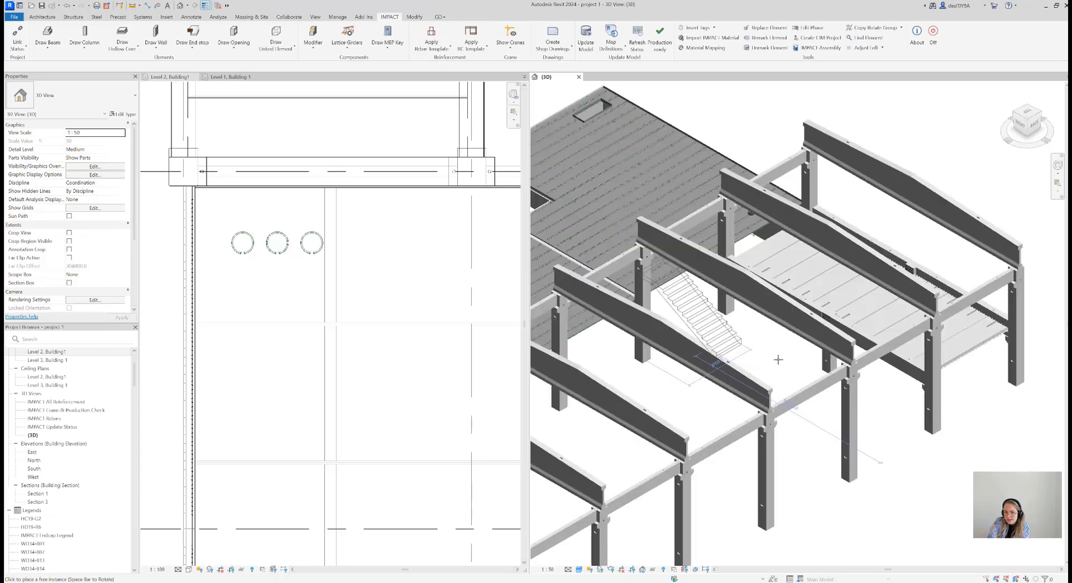
left_click(720, 341)
scroll(718, 338, "down", 2)
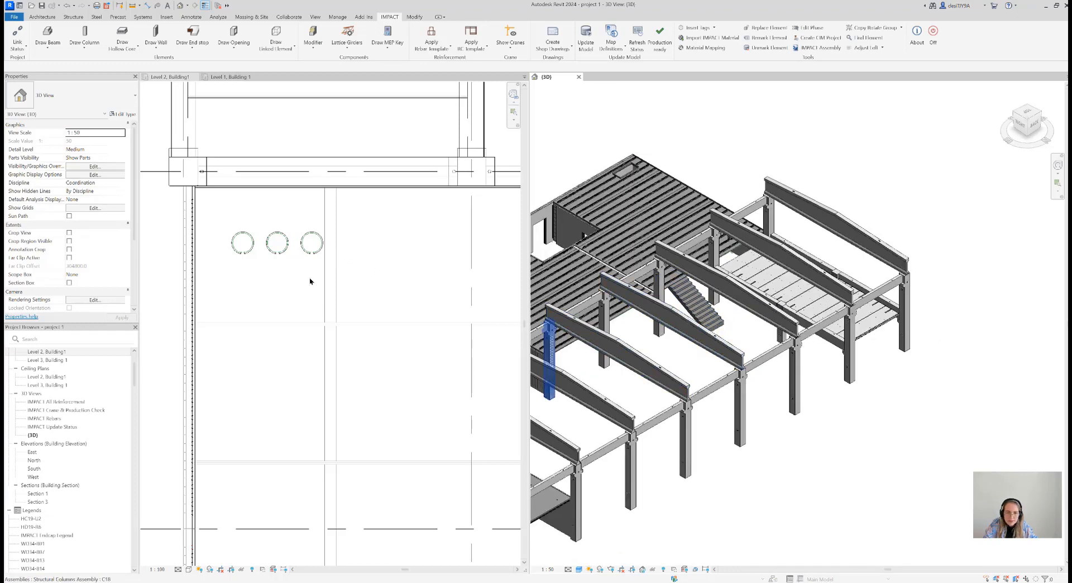
Open the Level 1, Building 1 structural plan to see the placed stair
scroll(312, 281, "down", 5)
scroll(419, 290, "down", 1)
left_click(419, 291)
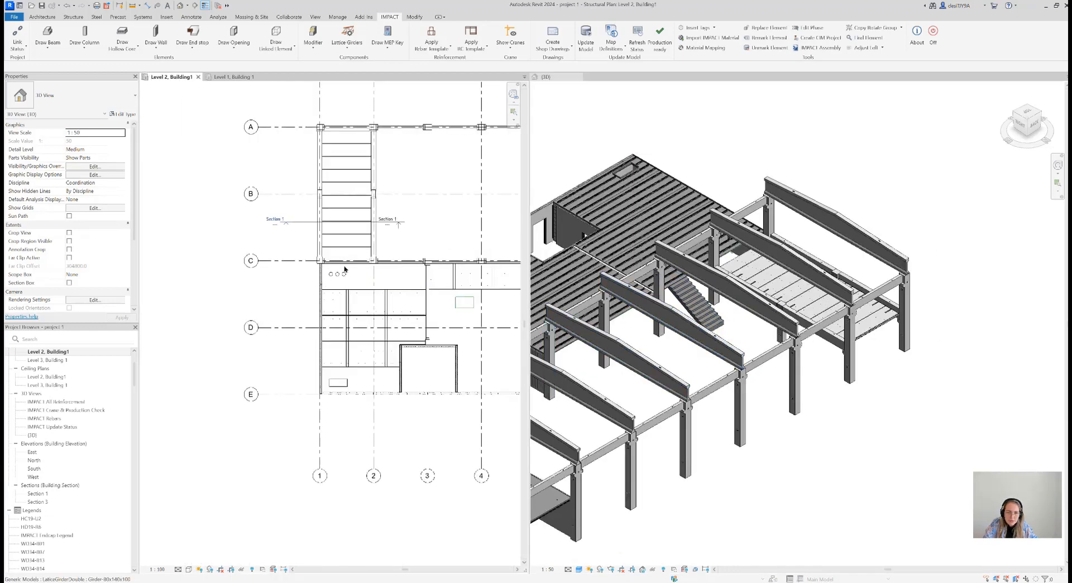
scroll(40, 364, "up", 3)
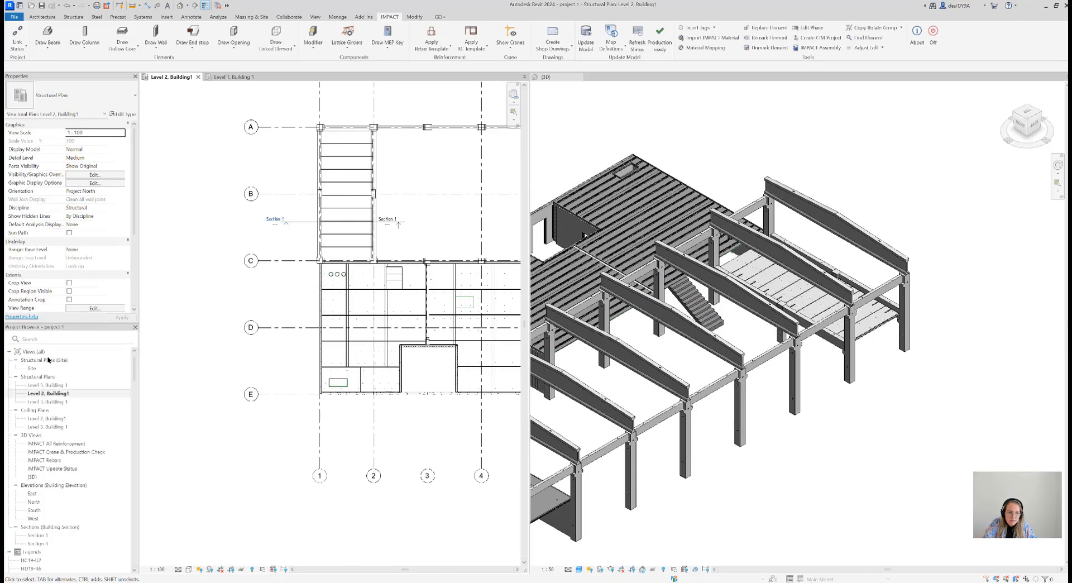
left_click(119, 393)
double_click(118, 385)
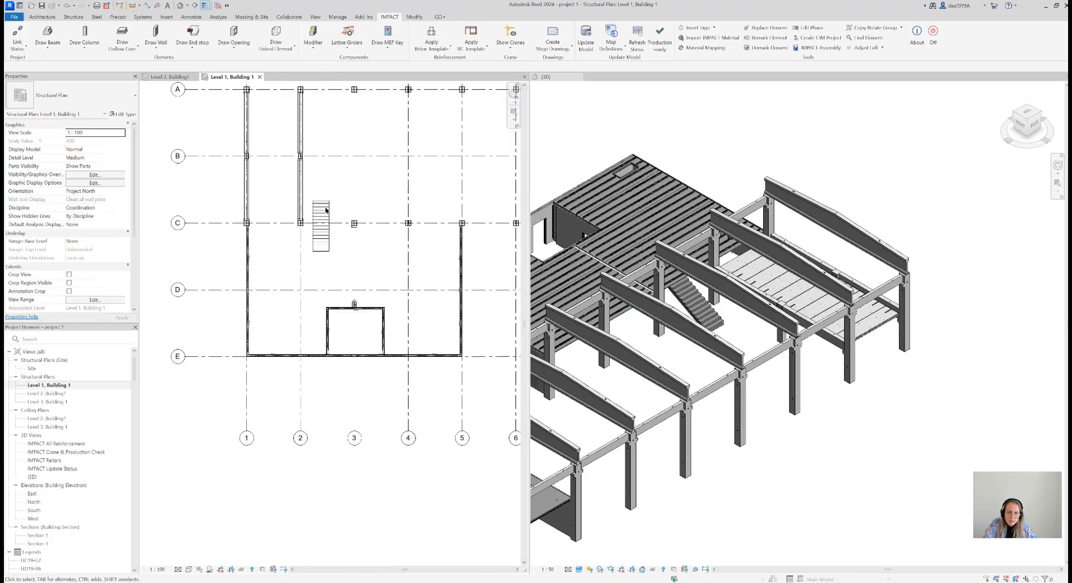
Draw a building section lengthwise through the stair, from just below gridline B to beyond gridline E
middle_click_drag(327, 218, 325, 288)
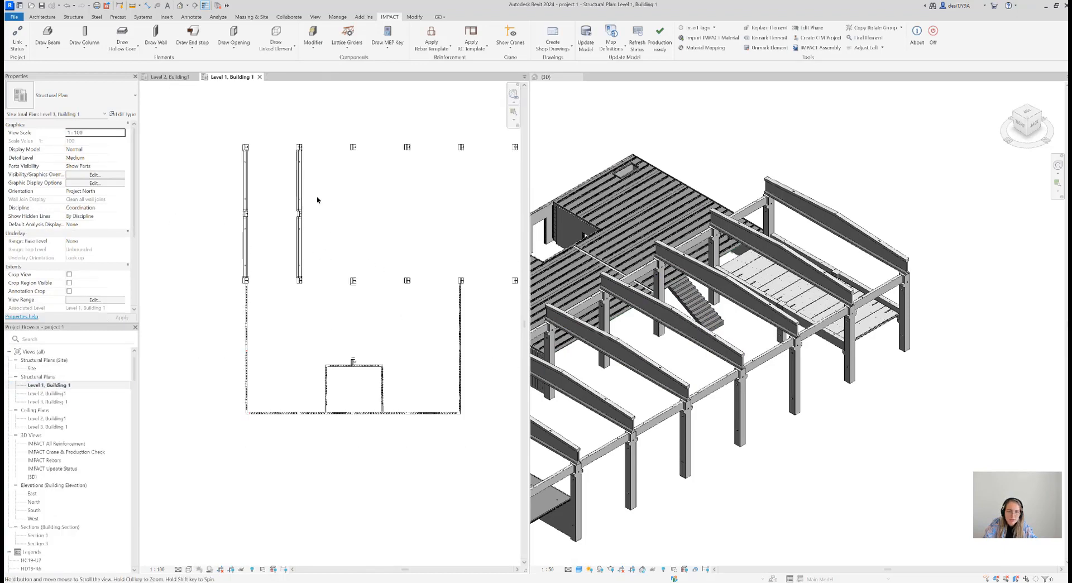
left_click(316, 17)
left_click(313, 36)
left_click(319, 240)
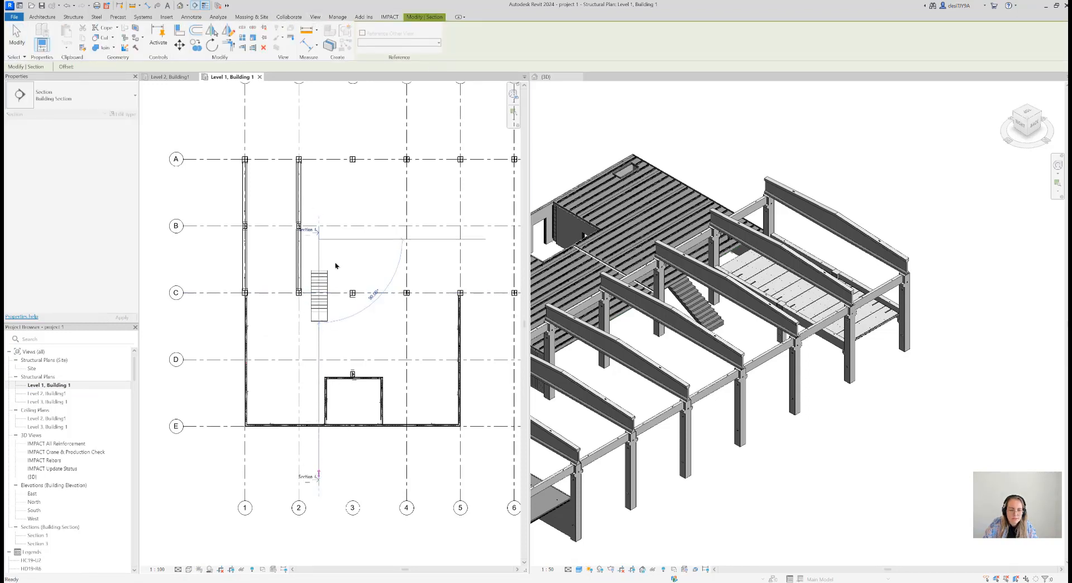
key("Escape")
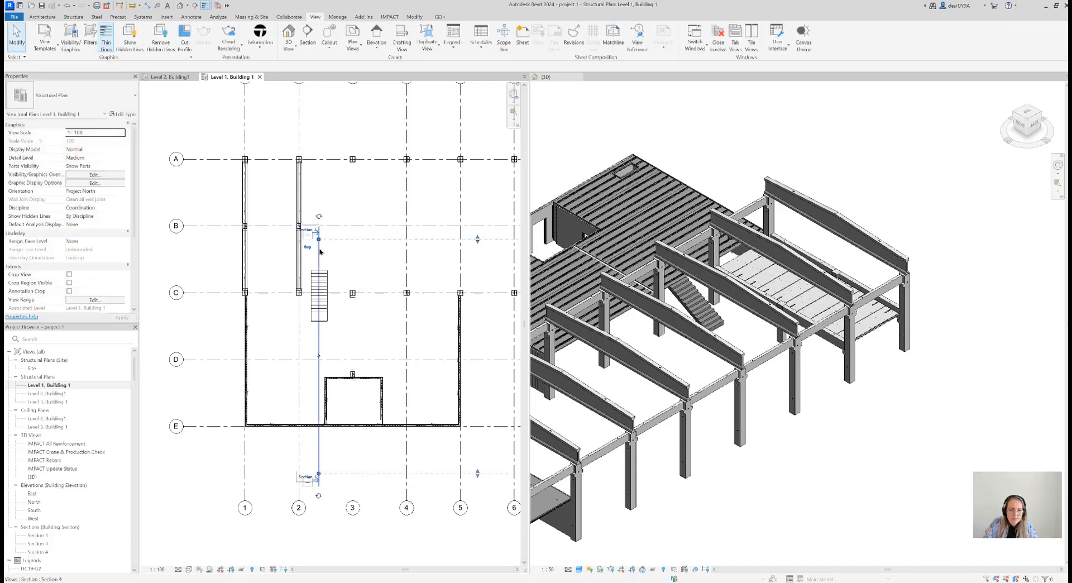
Reduce the new section's view depth to about 1680 mm and open its section view
left_click(317, 240)
scroll(478, 342, "down", 2)
middle_click_drag(478, 342, 345, 341)
scroll(449, 337, "down", 2)
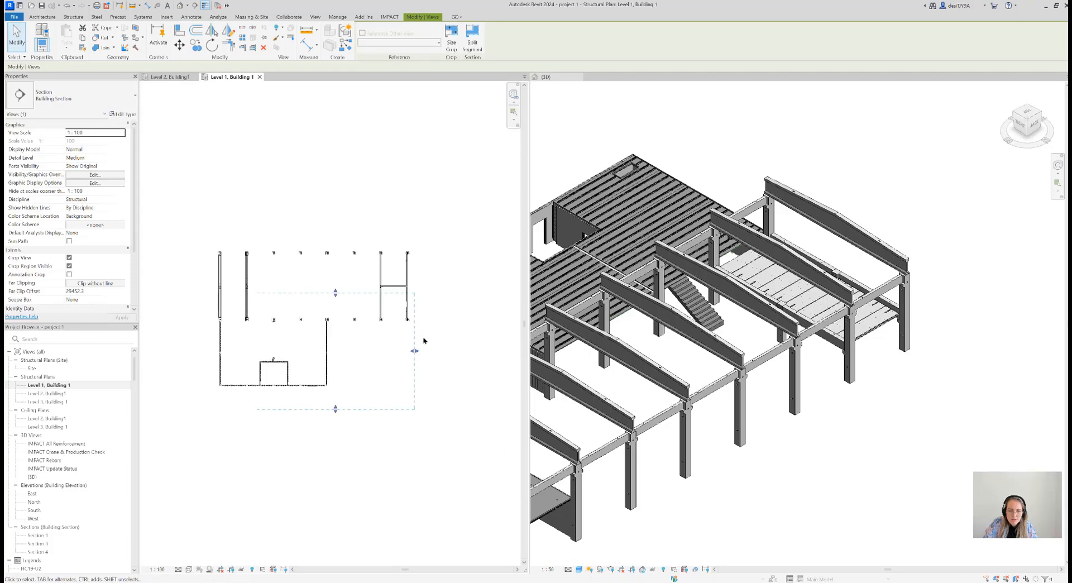
left_click_drag(417, 354, 271, 352)
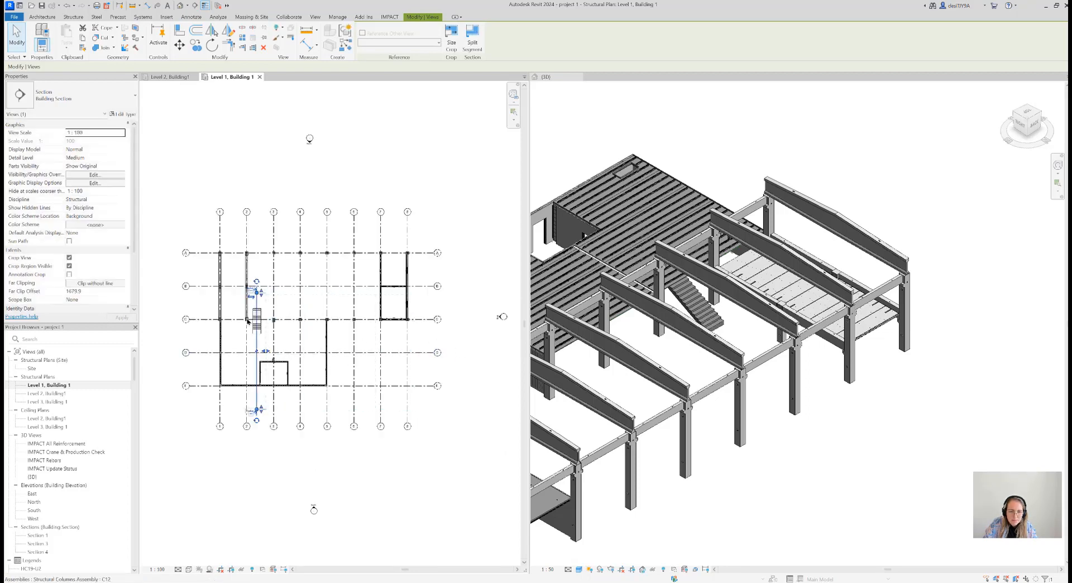
scroll(259, 306, "up", 5)
right_click(273, 256)
left_click(333, 301)
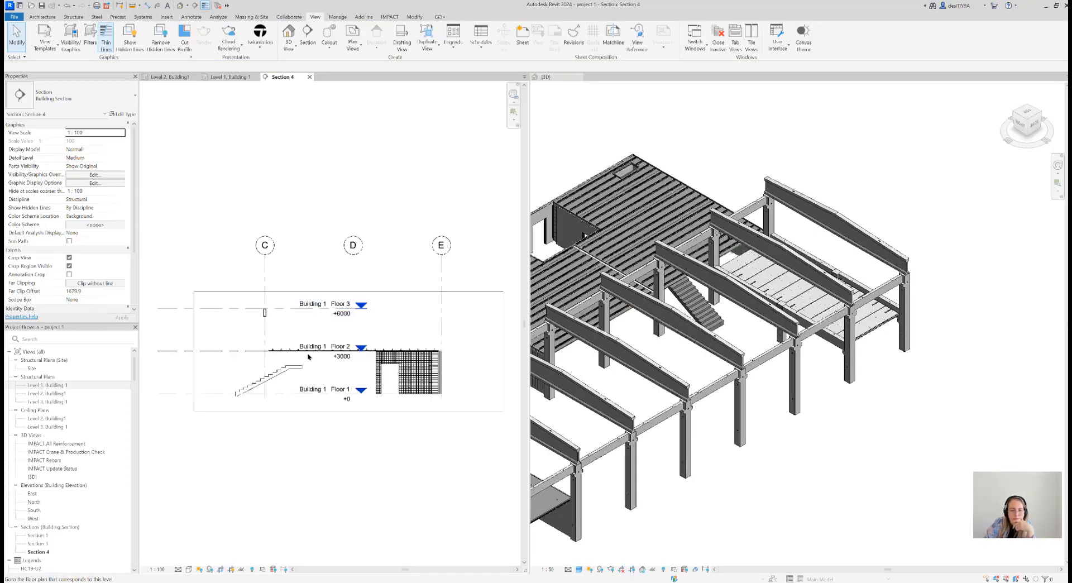
Move the stair in the section so its landing ends near gridline C, about 179 mm above Level 1
scroll(308, 356, "up", 3)
scroll(322, 352, "down", 1)
scroll(322, 353, "down", 1)
left_click(295, 363)
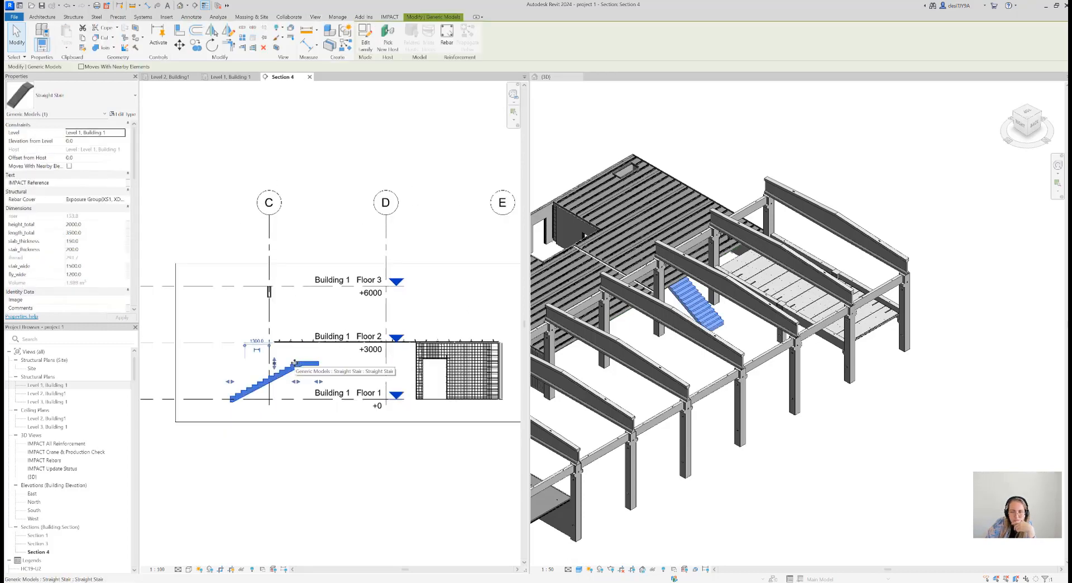
left_click(1039, 116)
left_click(1041, 117)
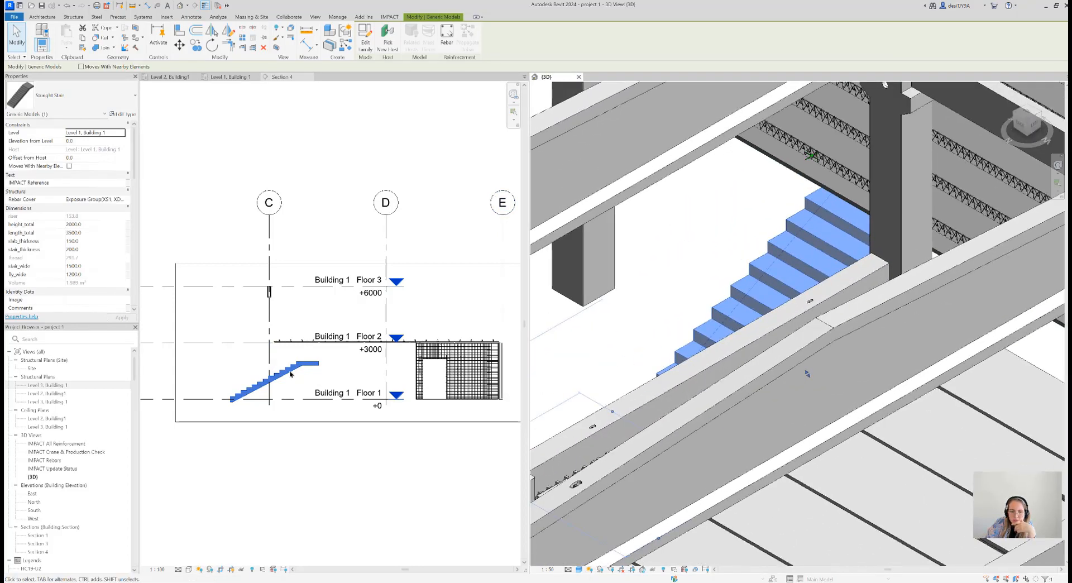
scroll(290, 374, "up", 3)
left_click(333, 372)
scroll(388, 374, "down", 1)
middle_click_drag(424, 376, 464, 376)
left_click_drag(379, 357, 317, 357)
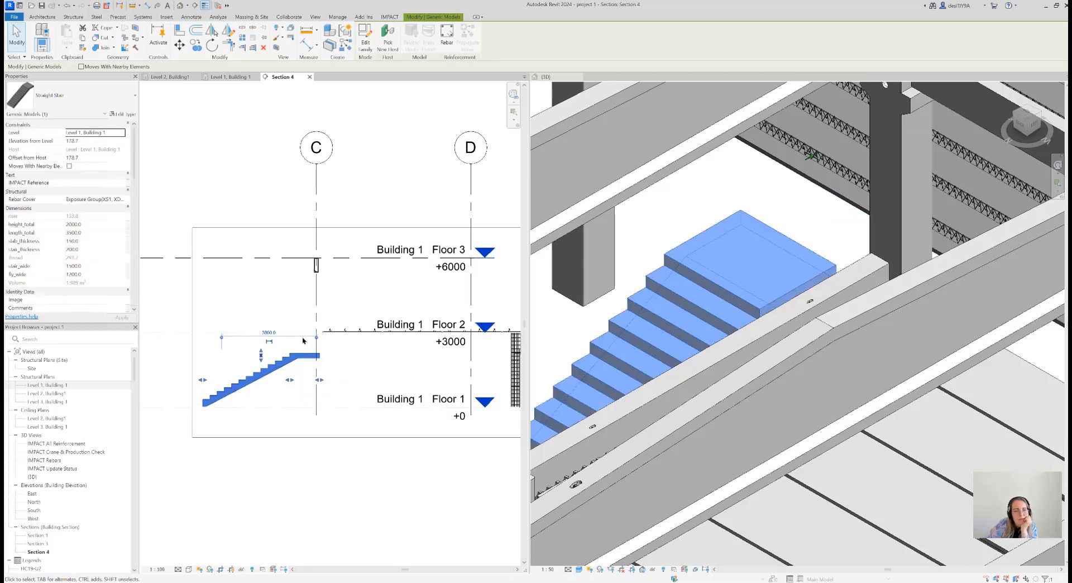
middle_click_drag(370, 360, 388, 362)
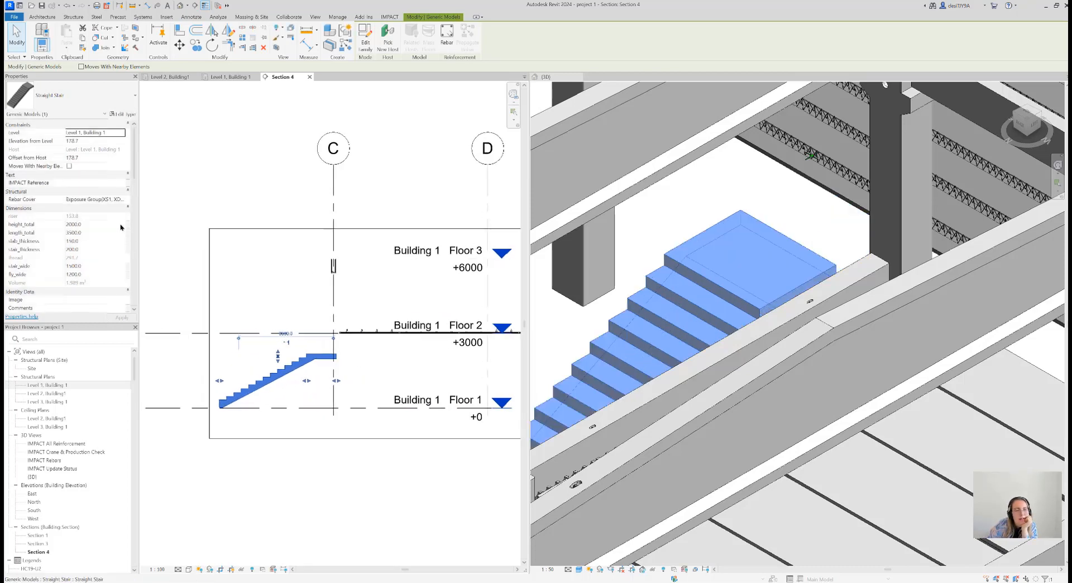
Try to stretch the top of the stair up to the Floor 2 level in the section
scroll(85, 234, "down", 1)
left_click(79, 217)
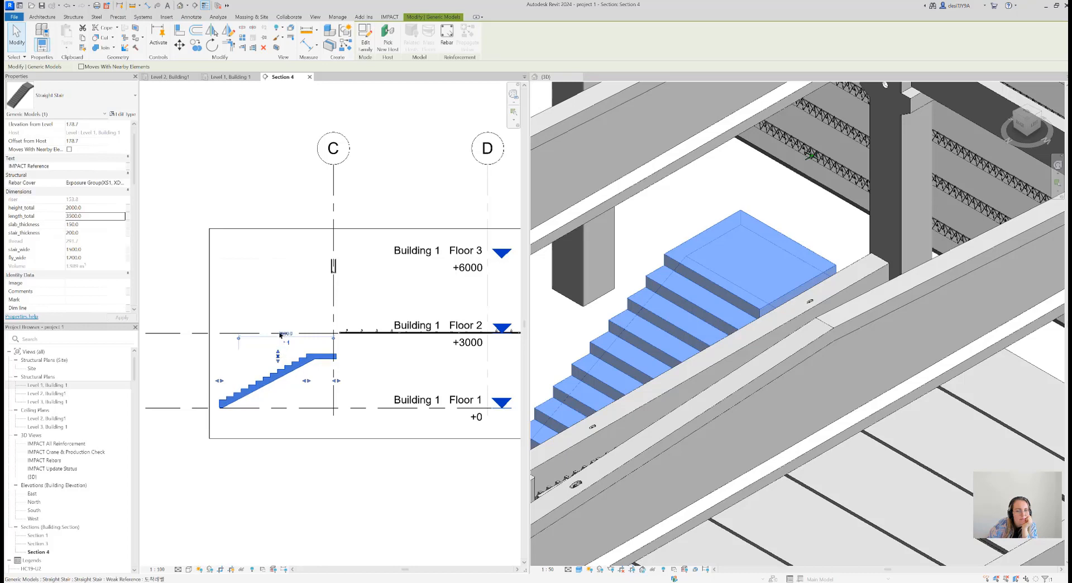
left_click_drag(280, 319, 280, 329)
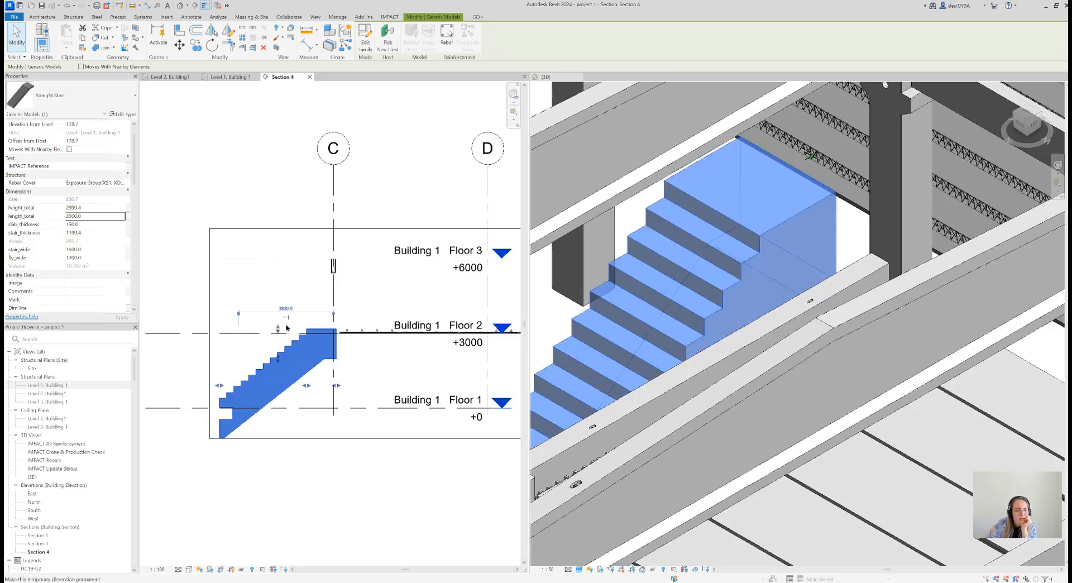
key("Escape")
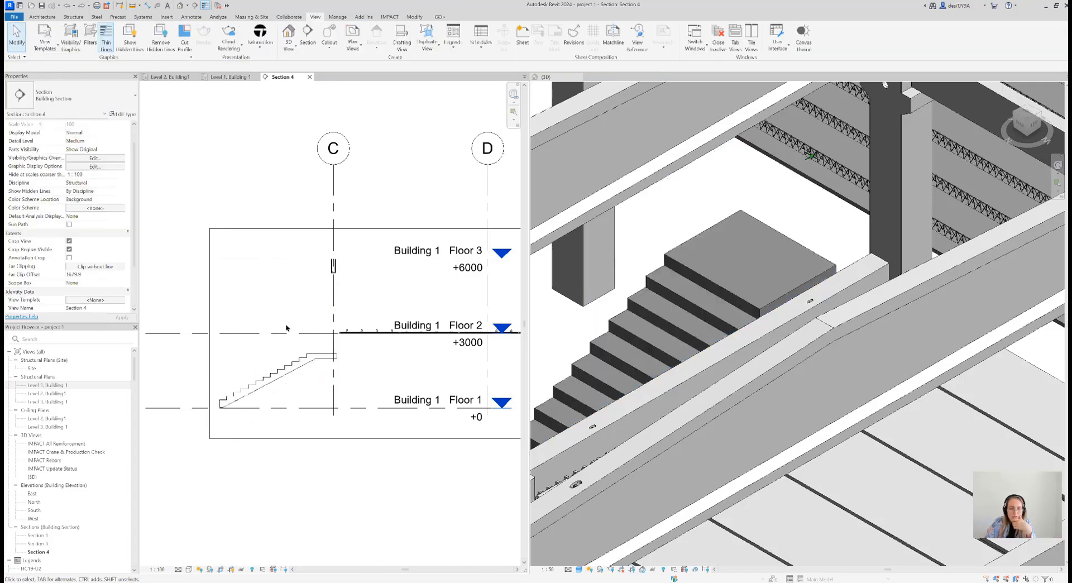
Set the stair's total length to 4000 mm and its total height to 3200 mm
left_click(320, 358)
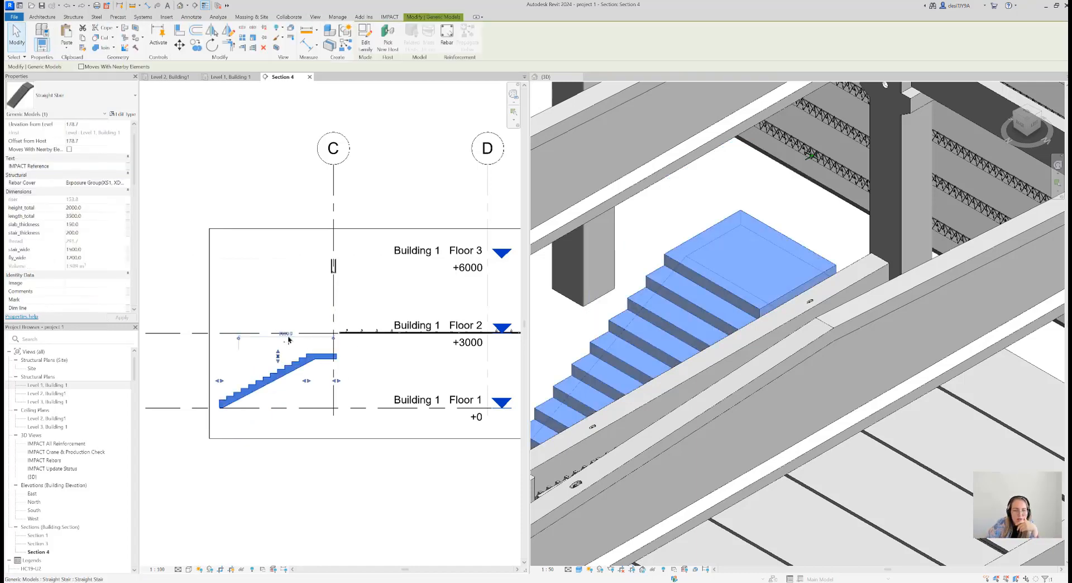
left_click(94, 216)
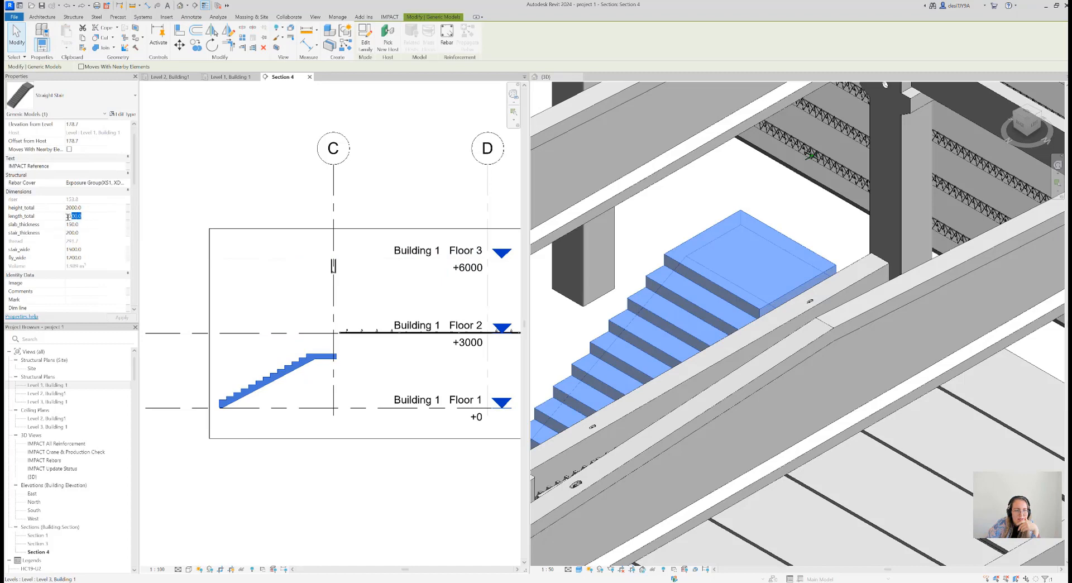
type("4")
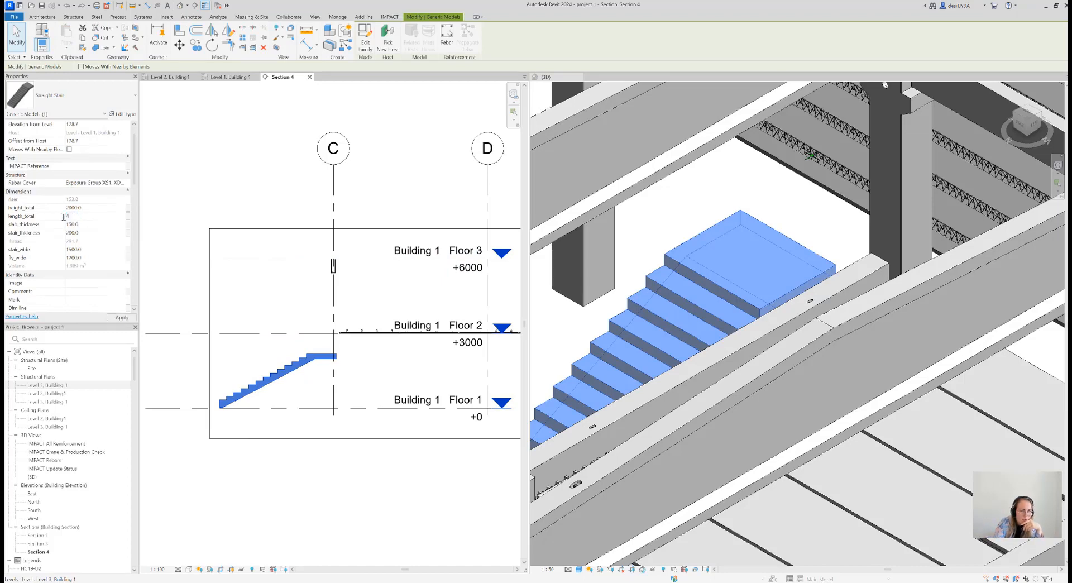
left_click(119, 318)
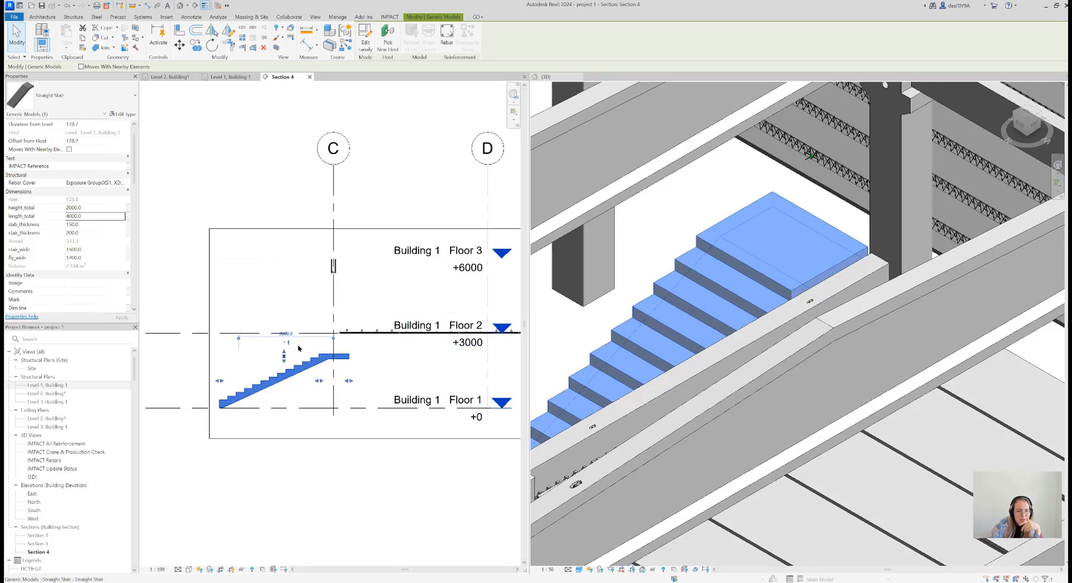
left_click(88, 207)
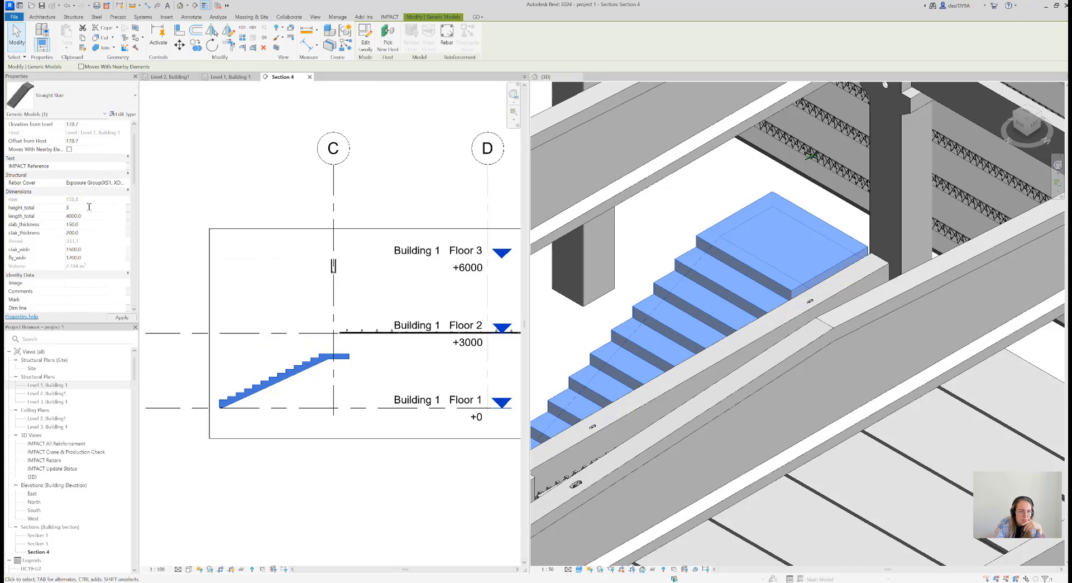
left_click(118, 318)
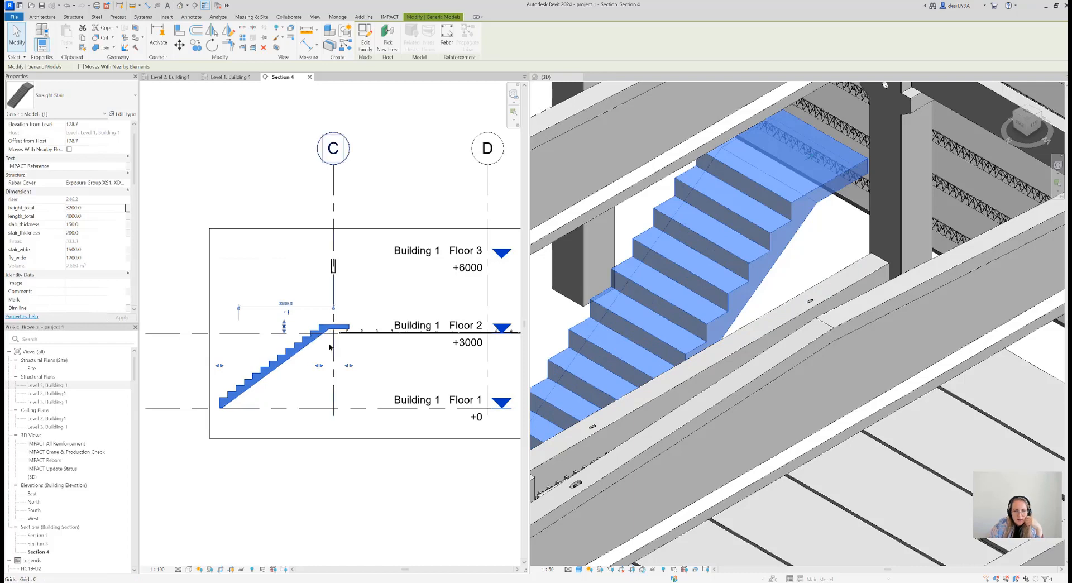
left_click(368, 384)
Examine in section and in 3D how the stair landing meets the edge of the form slab
scroll(390, 335, "up", 5)
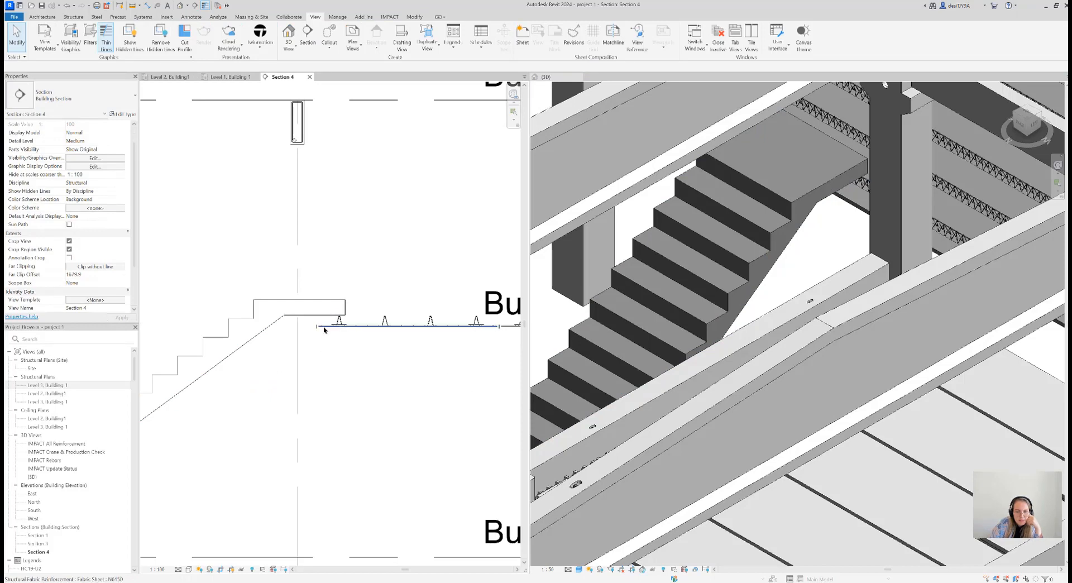
scroll(385, 376, "down", 5)
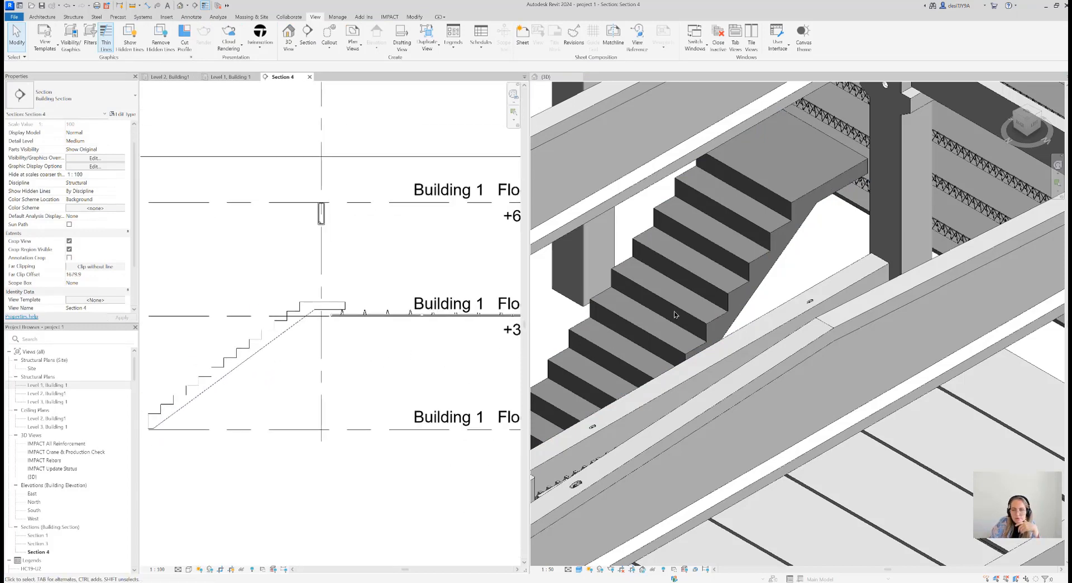
scroll(718, 274, "down", 4)
scroll(718, 274, "down", 3)
left_click(714, 276)
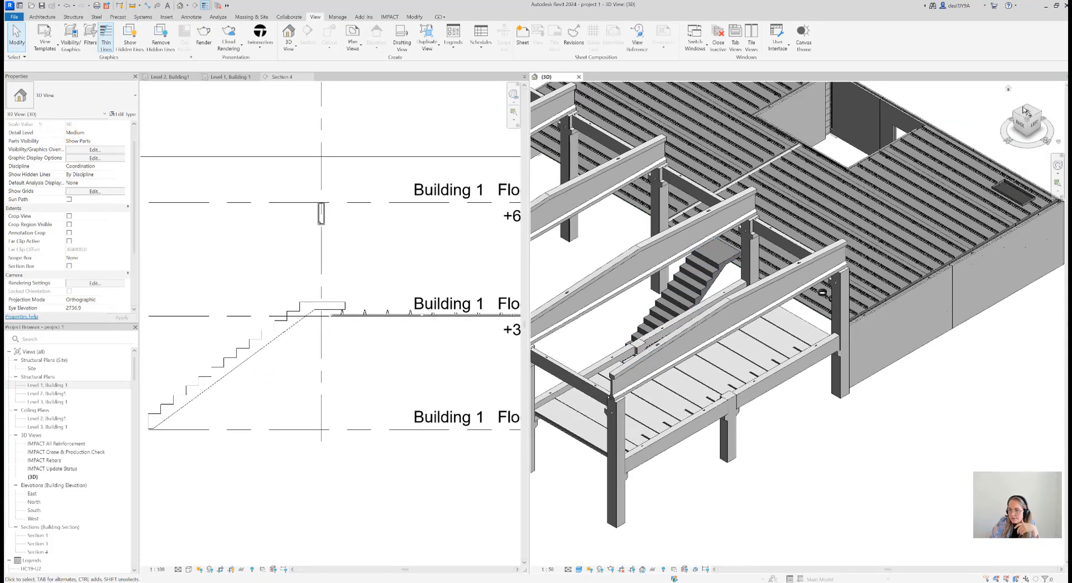
left_click(1030, 108)
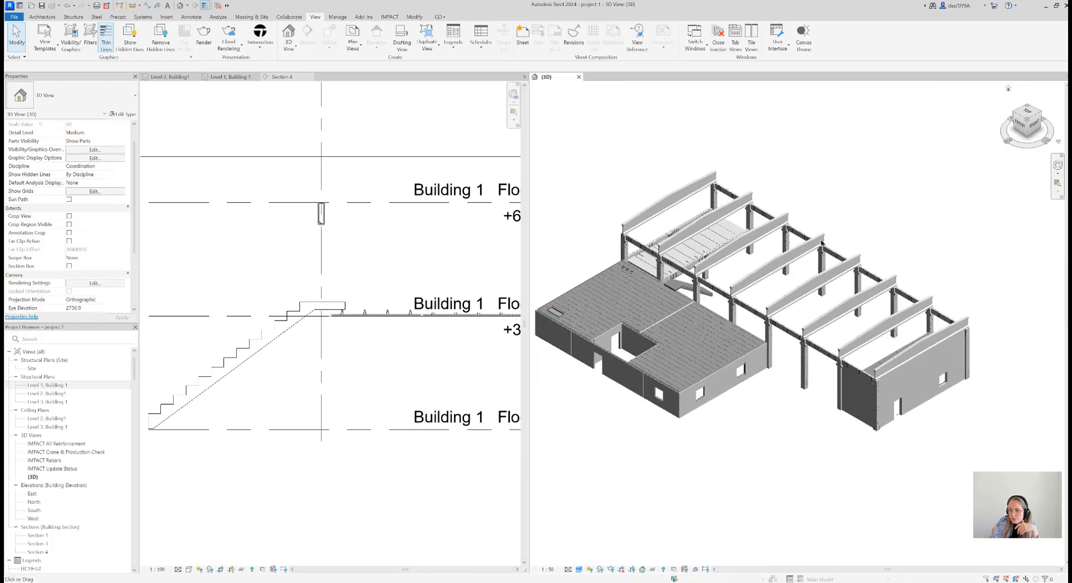
scroll(614, 253, "up", 6)
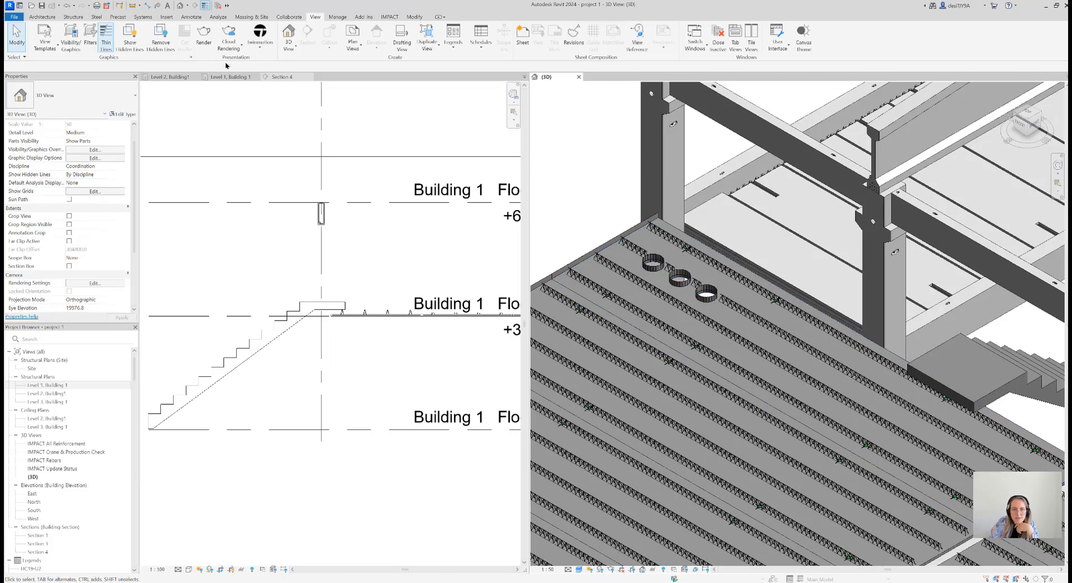
Open the IMPACT settings of the form slab beside the stair landing and accept the 50-PM definition
left_click(391, 16)
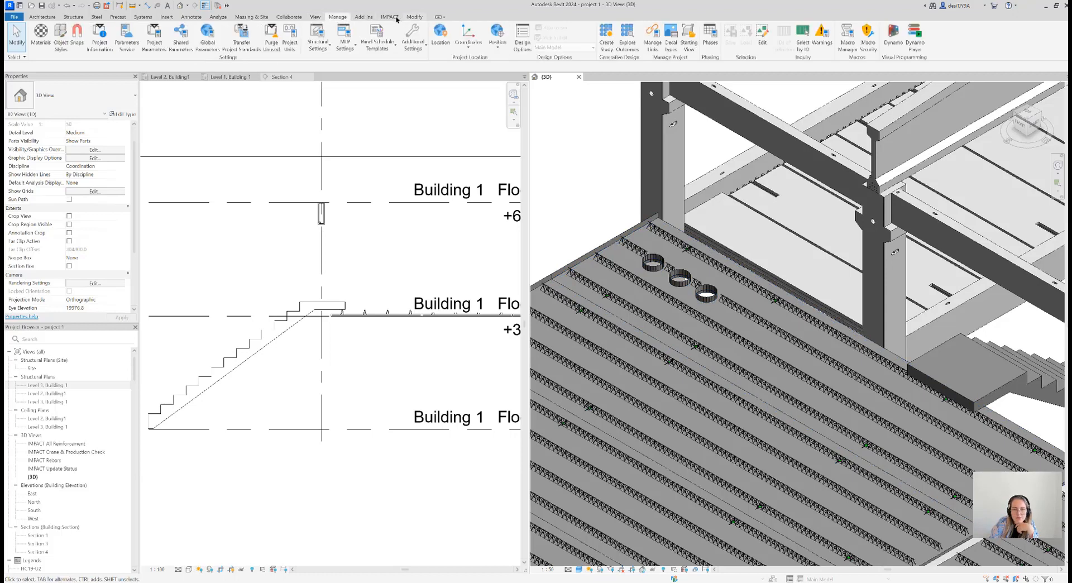
left_click(195, 50)
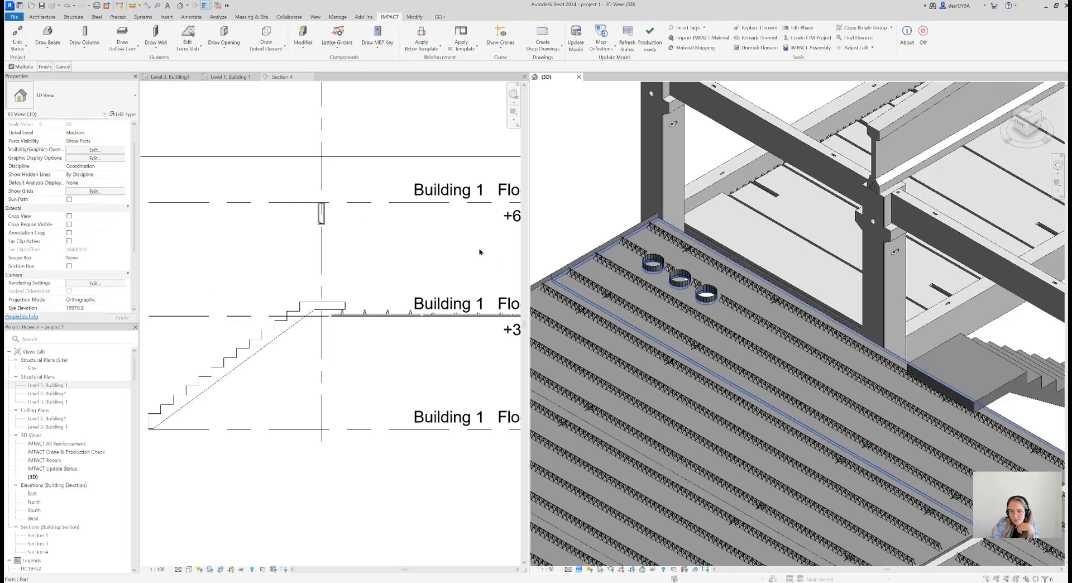
left_click(682, 309)
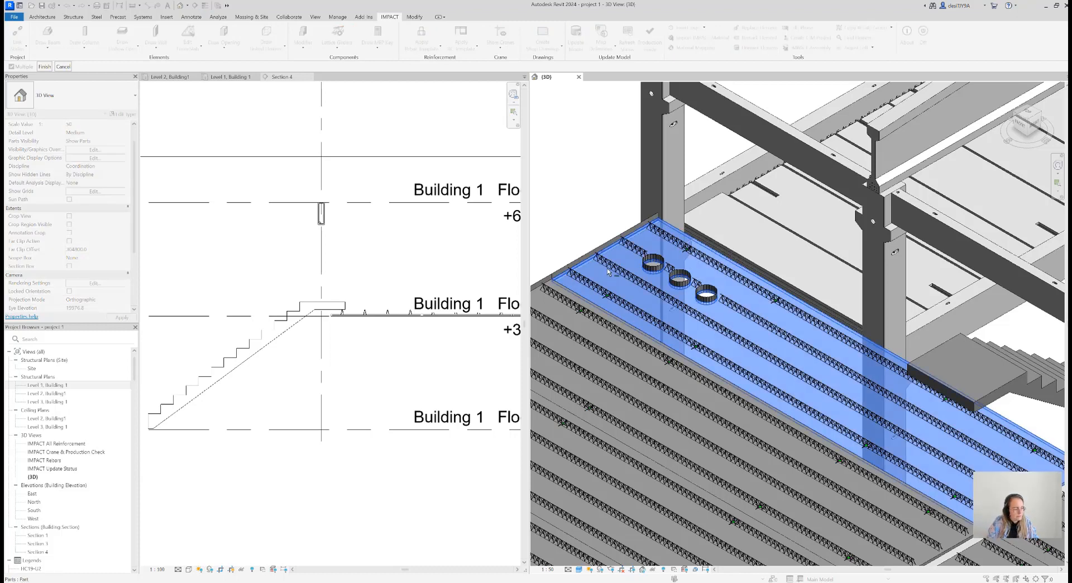
left_click(44, 66)
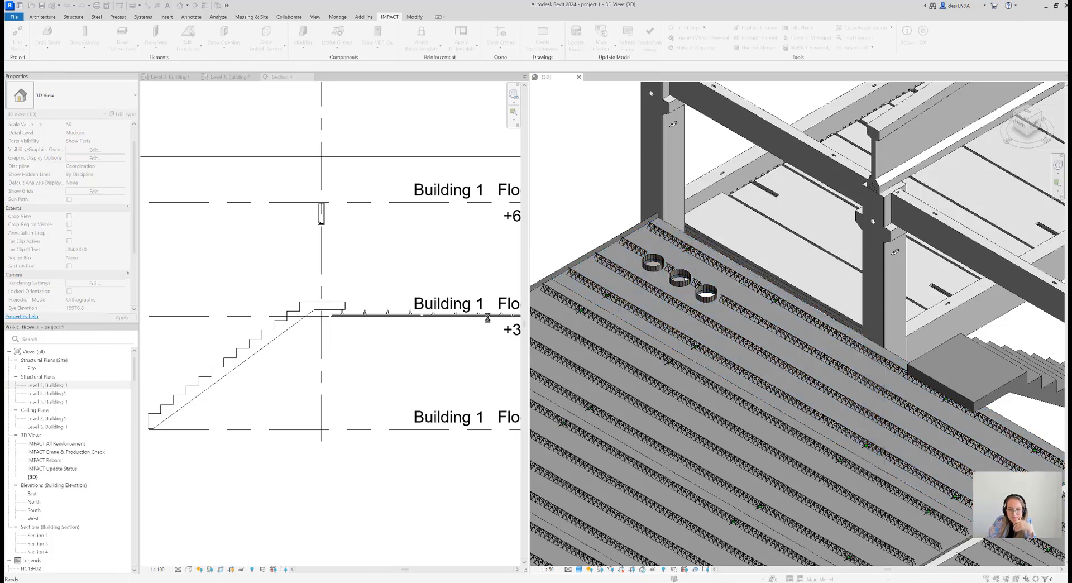
left_click(568, 323)
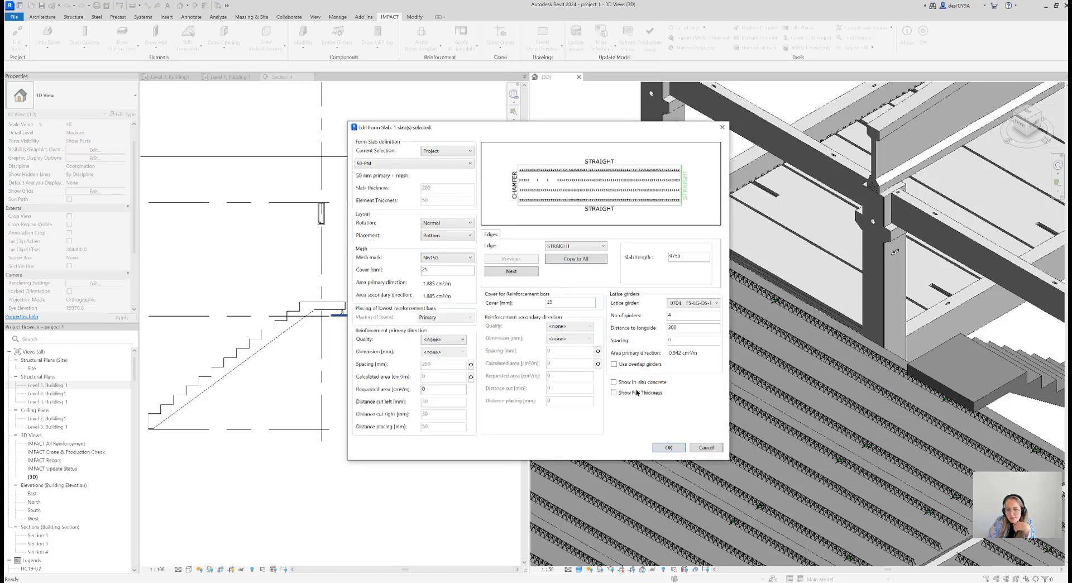
left_click(668, 447)
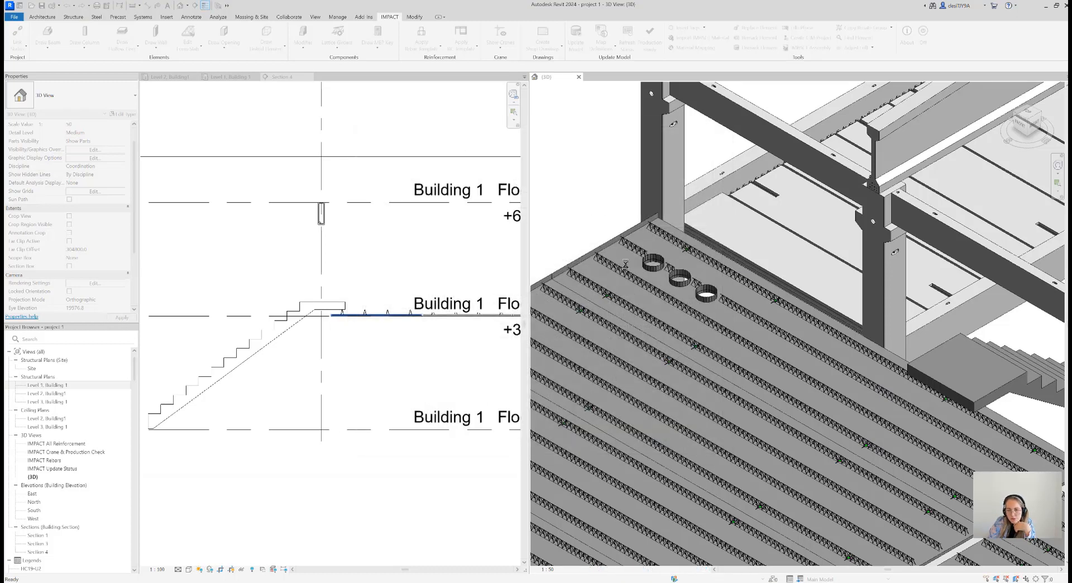
Inspect the form slab's lattice girders, round recesses and outer edge beside the stair landing in 3D
left_click(658, 272)
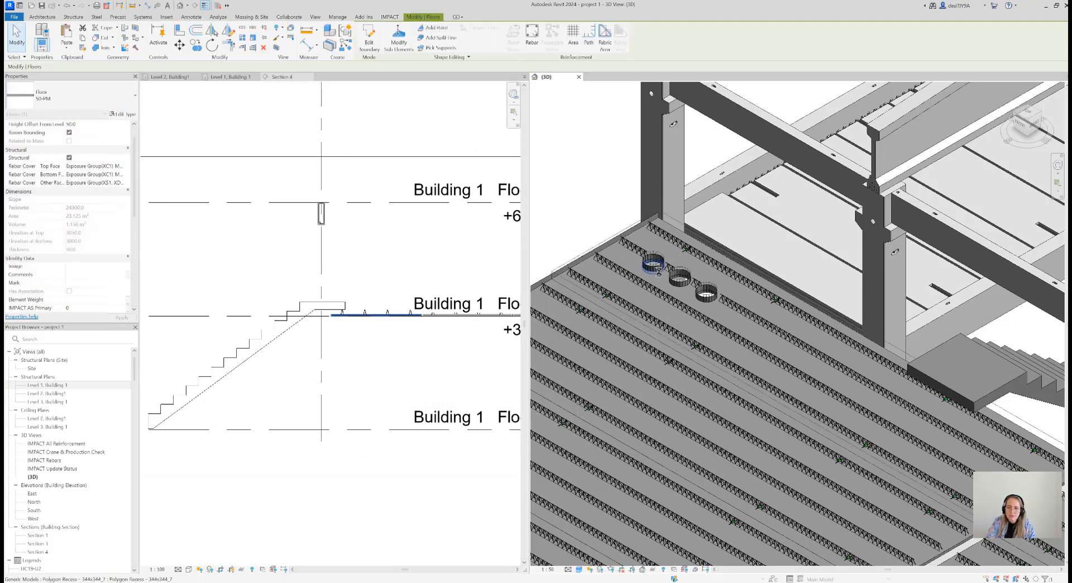
scroll(673, 219, "up", 2)
scroll(673, 219, "up", 5)
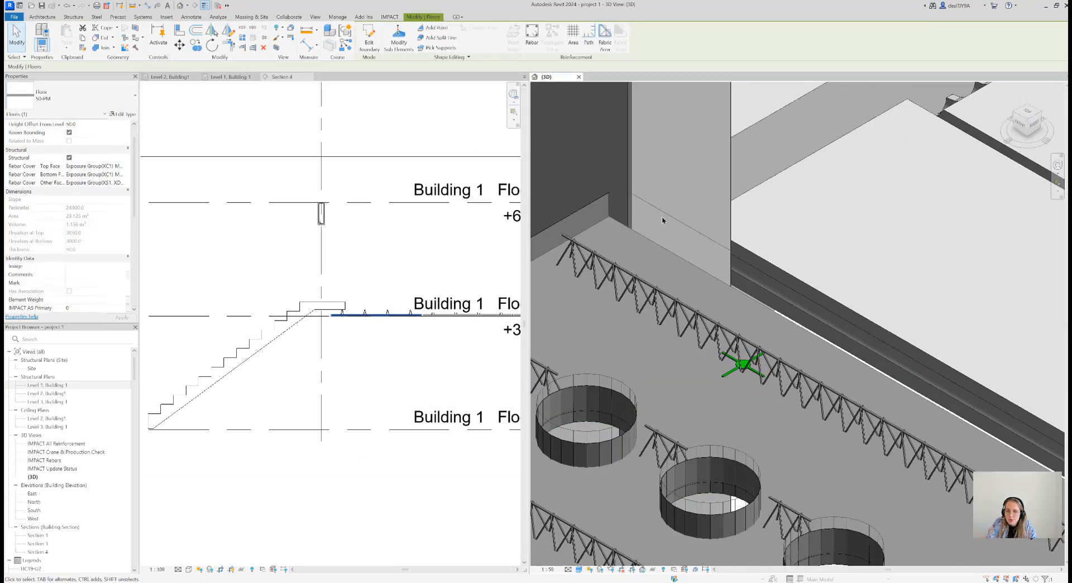
scroll(658, 200, "down", 8)
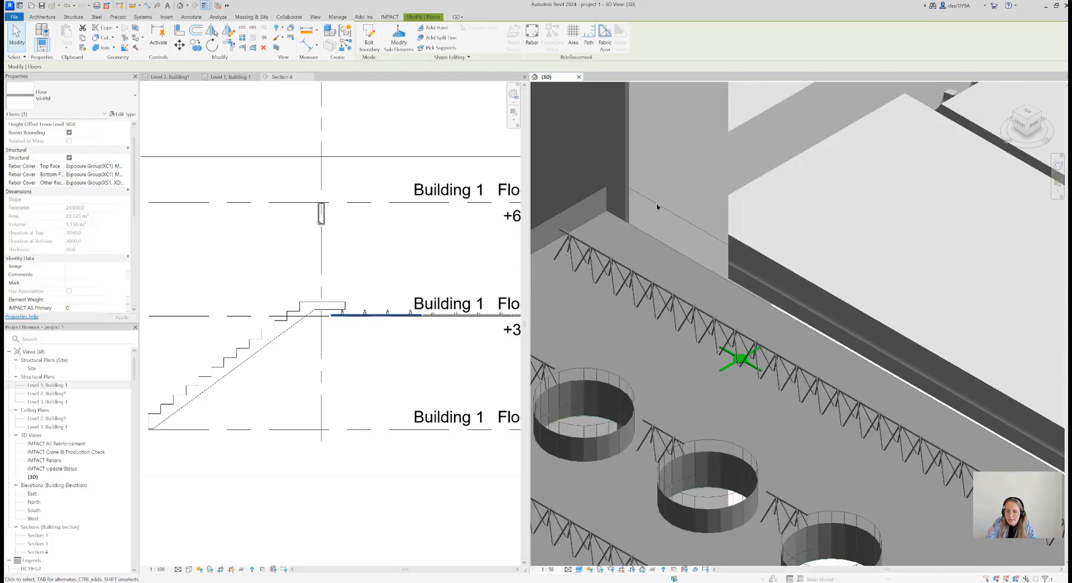
middle_click_drag(677, 297, 620, 279)
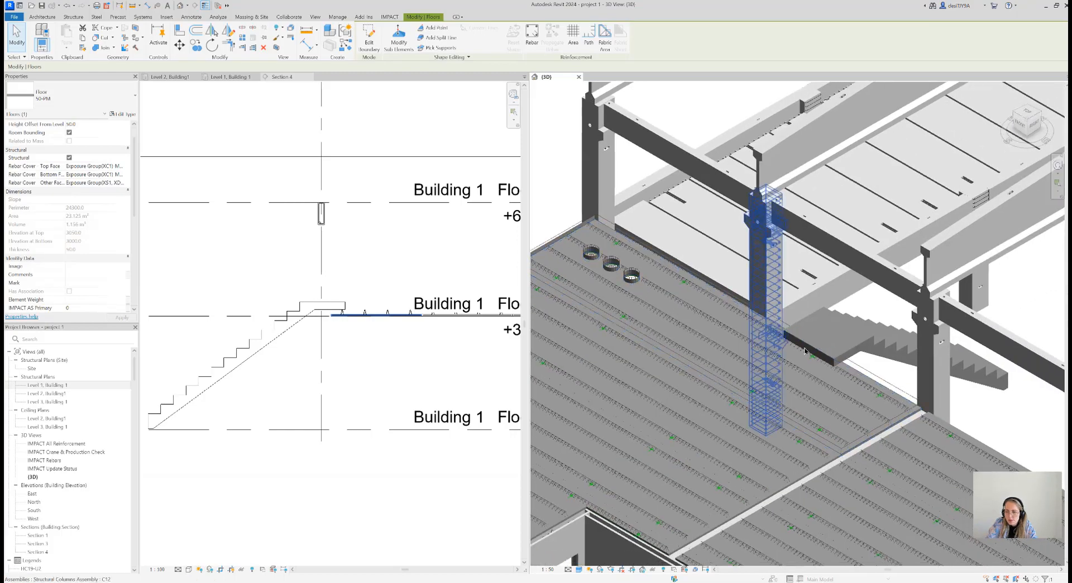
scroll(812, 279, "up", 4)
scroll(750, 331, "down", 2)
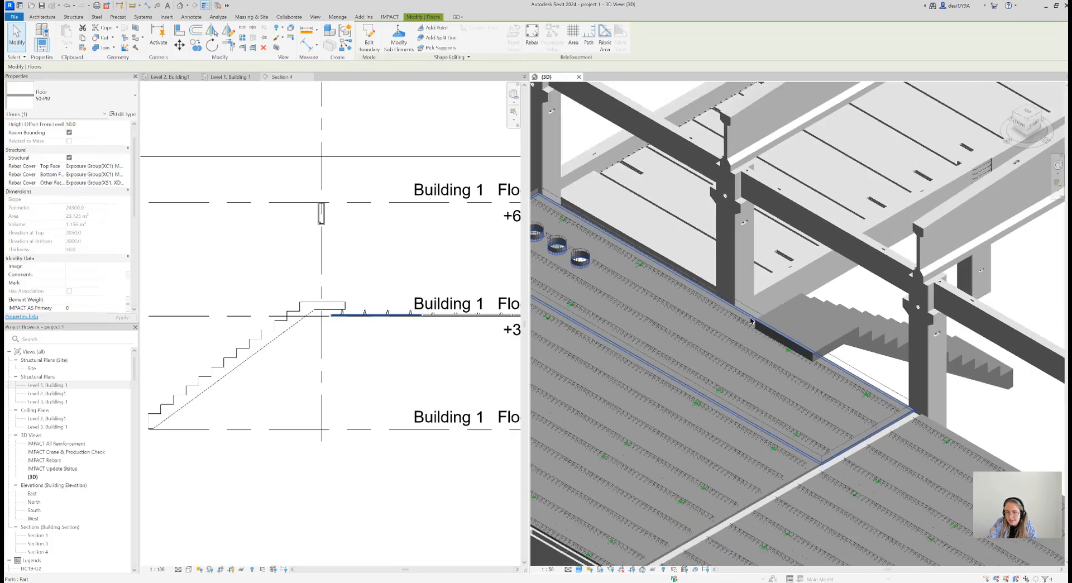
scroll(324, 326, "up", 2)
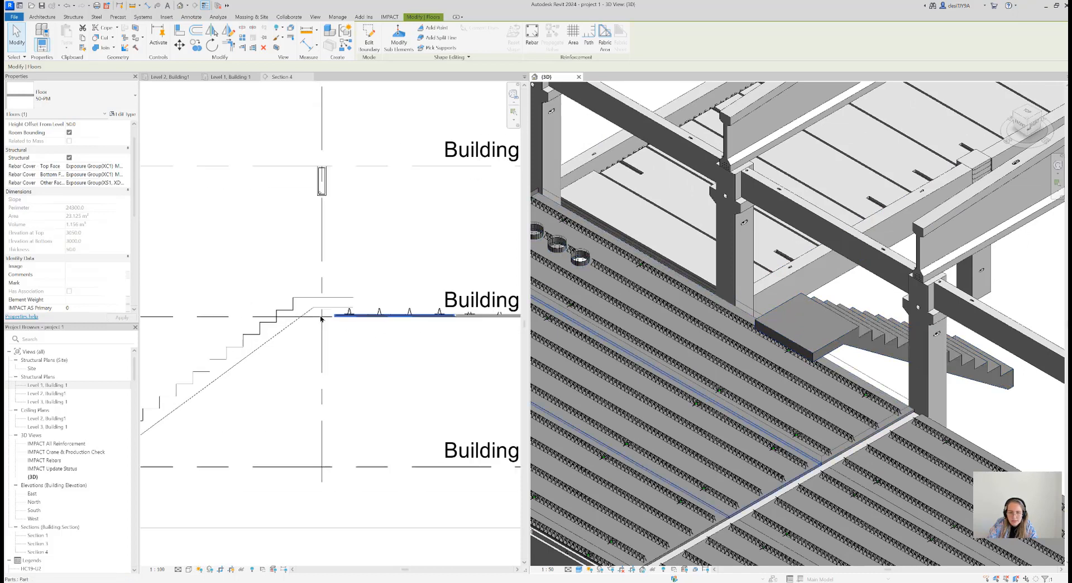
Move the stair down in the section so its foot meets Floor 1 and its elevation from level is 150 mm
left_click(343, 275)
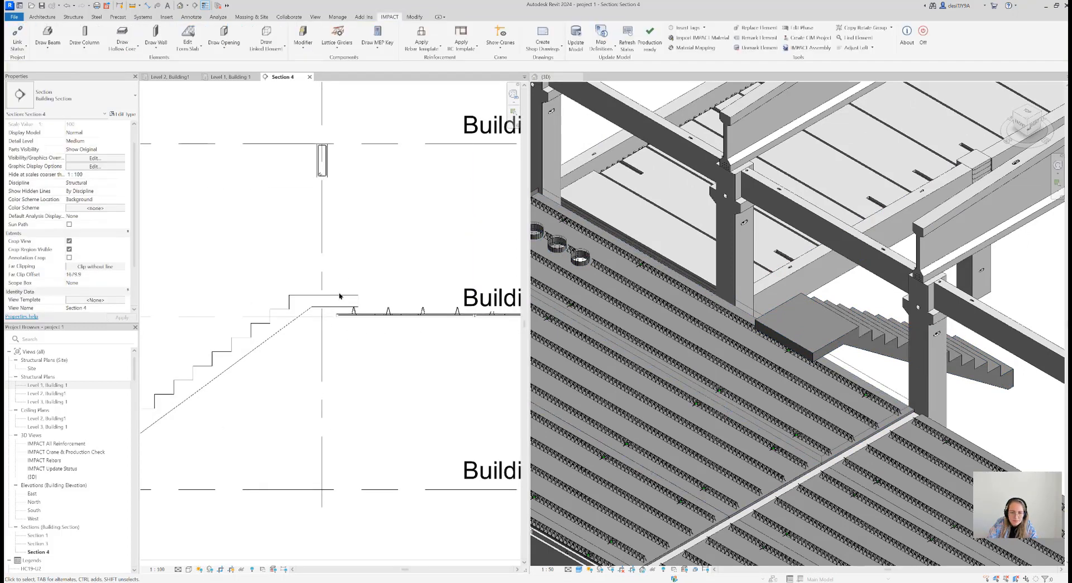
left_click(355, 306)
scroll(355, 303, "up", 1)
scroll(391, 265, "down", 4)
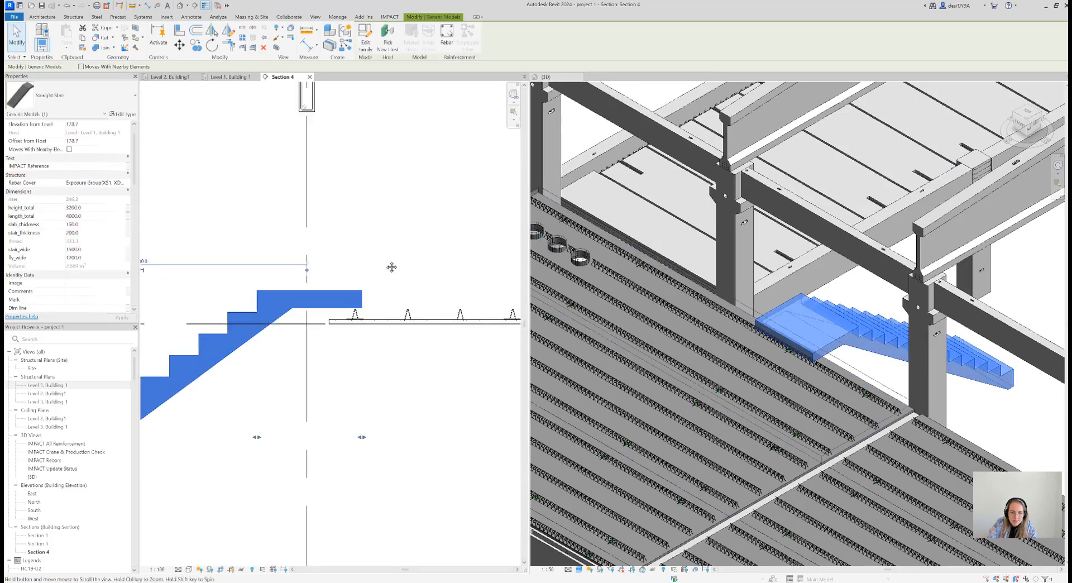
middle_click_drag(413, 259, 434, 252)
left_click(179, 47)
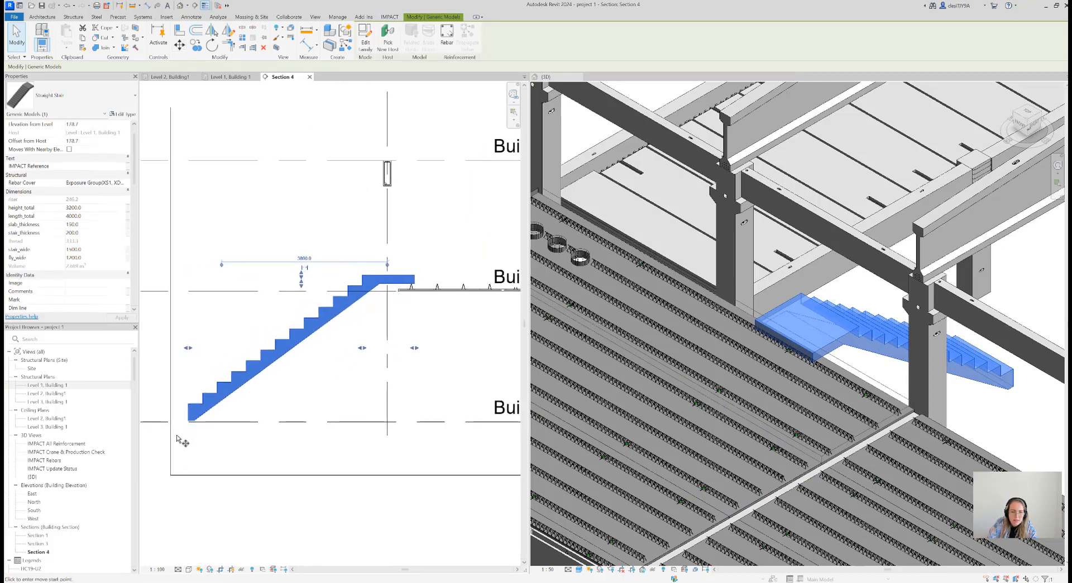
scroll(192, 431, "up", 6)
left_click(226, 407)
left_click(226, 412)
scroll(254, 391, "down", 5)
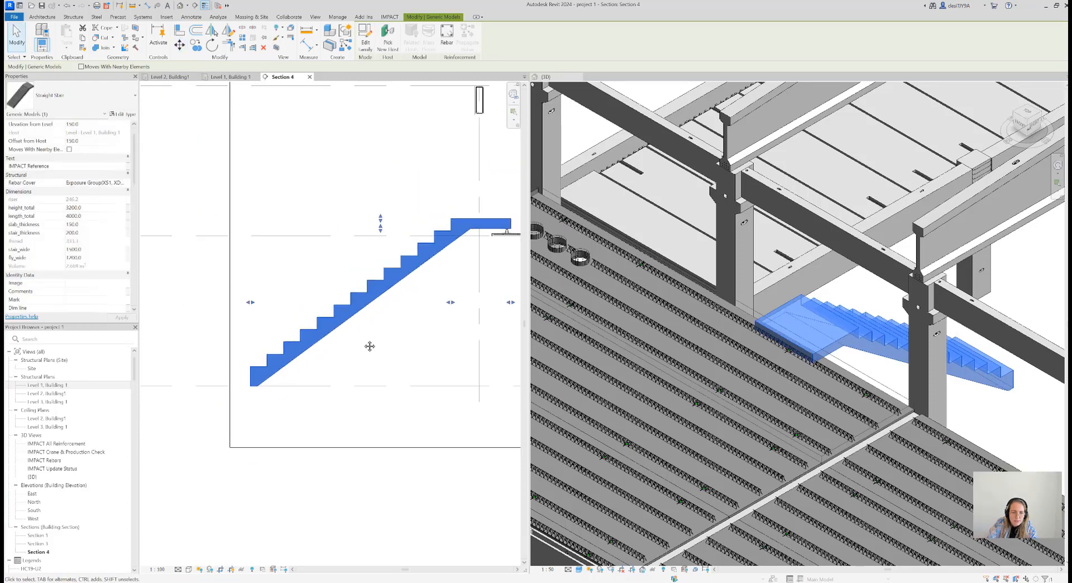
Move the stair by its landing's lower end corner to the form slab edge, with elevation from level 0
middle_click_drag(444, 277, 390, 289)
scroll(424, 260, "up", 4)
left_click(180, 45)
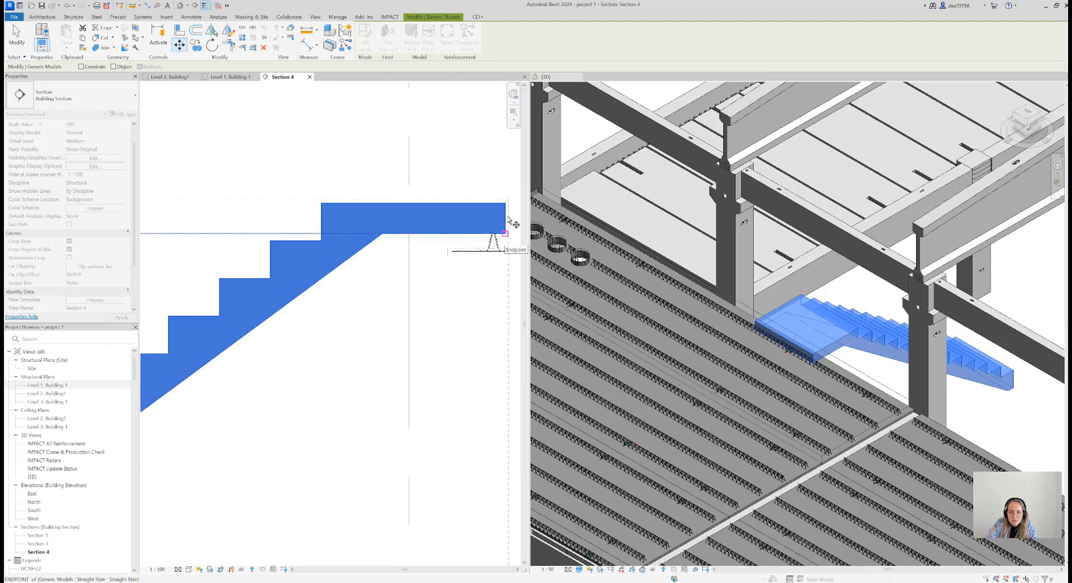
left_click(505, 233)
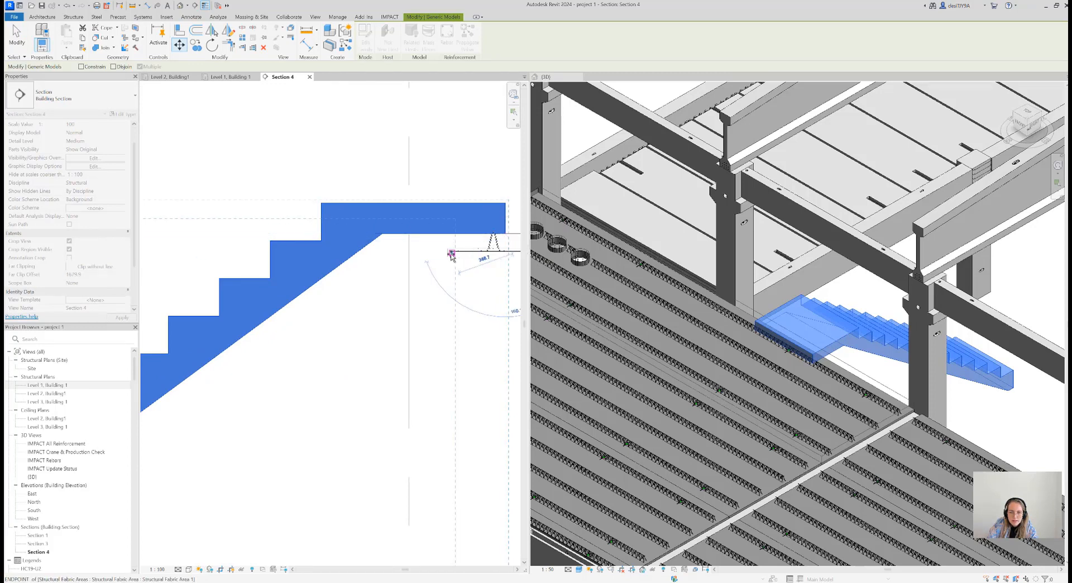
left_click(447, 257)
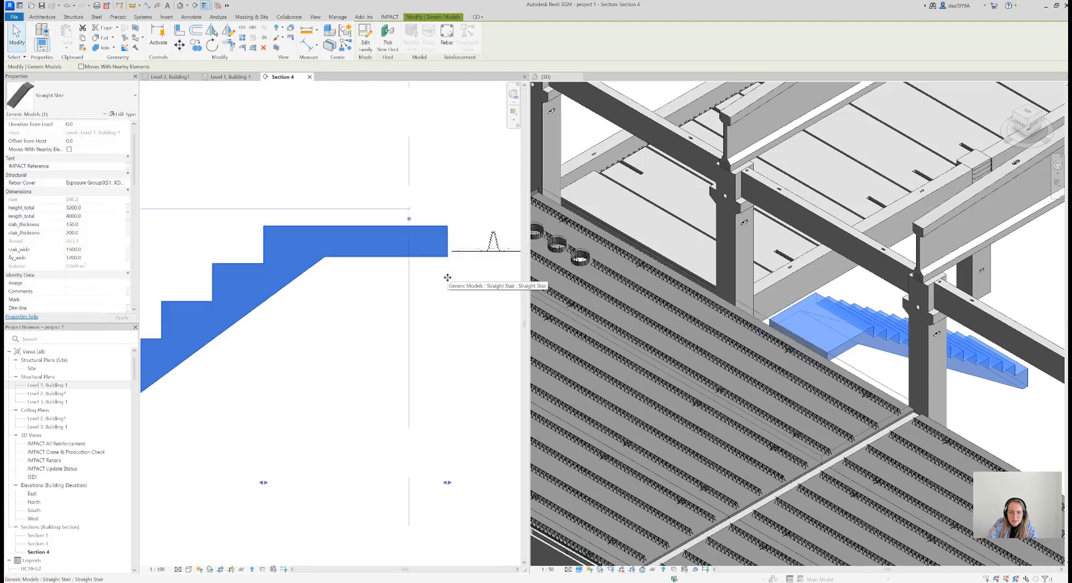
Measure the thickness of the stair landing between its underside and top surface in the section
scroll(447, 278, "down", 5)
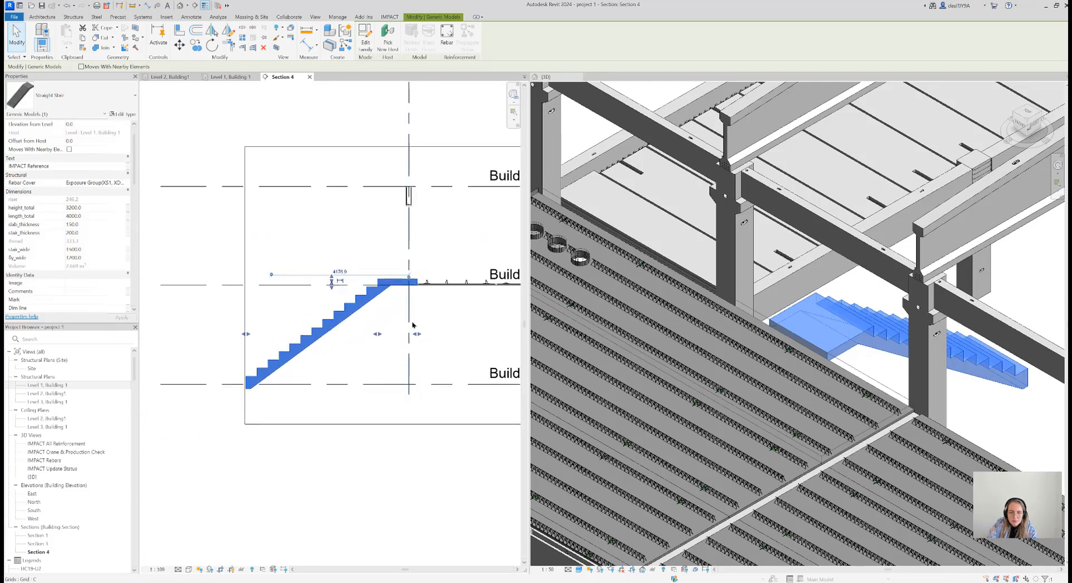
scroll(420, 270, "up", 2)
scroll(420, 270, "down", 2)
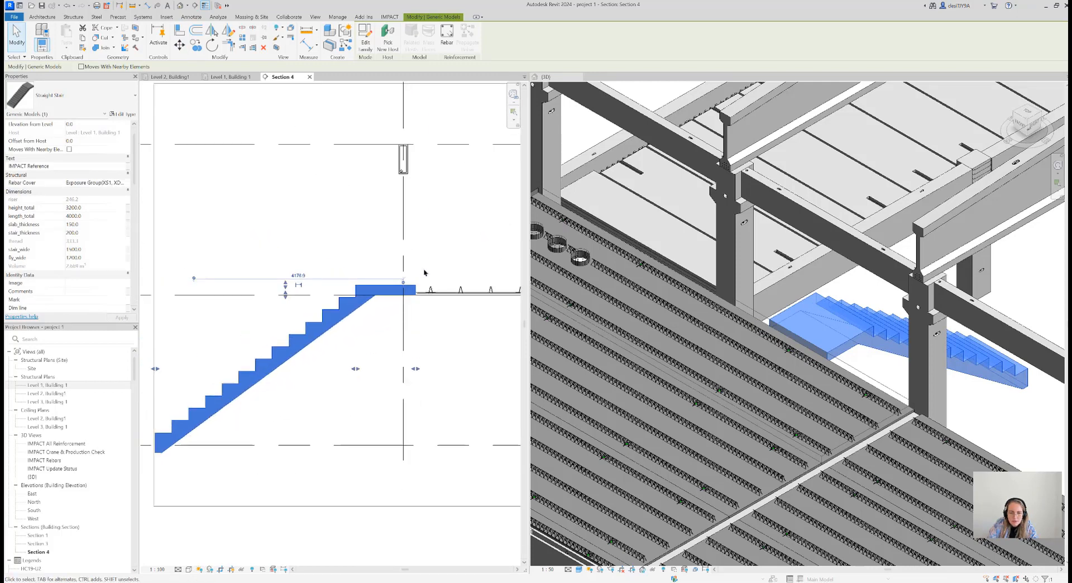
scroll(438, 281, "up", 3)
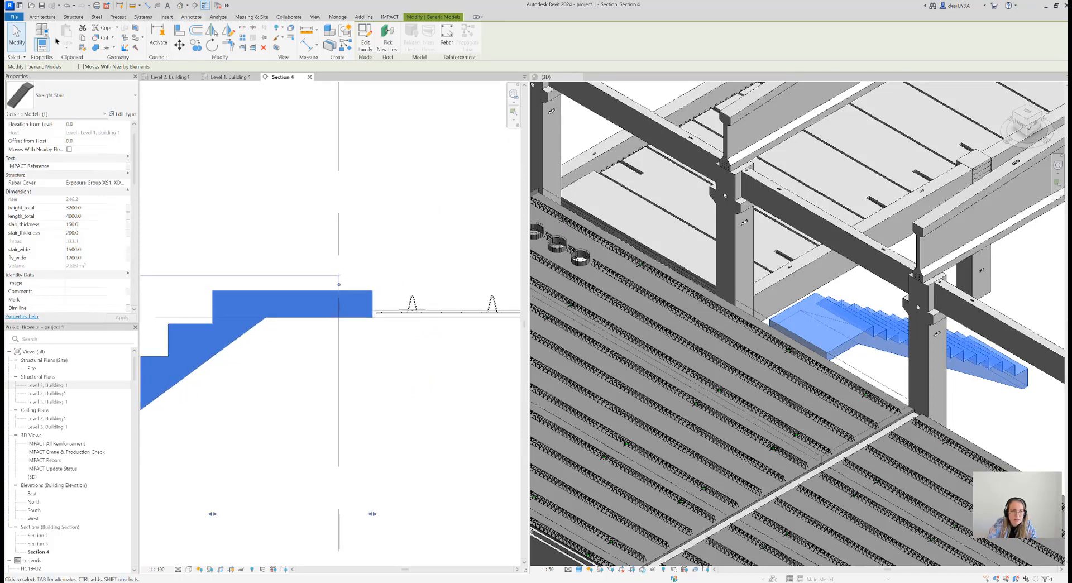
key("d")
key("i")
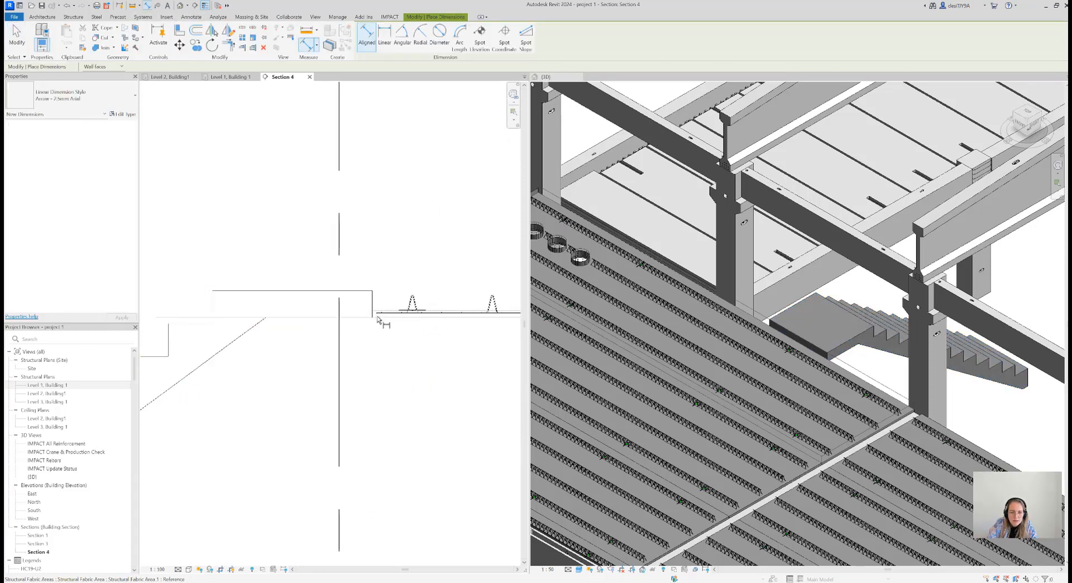
left_click(361, 316)
left_click(363, 291)
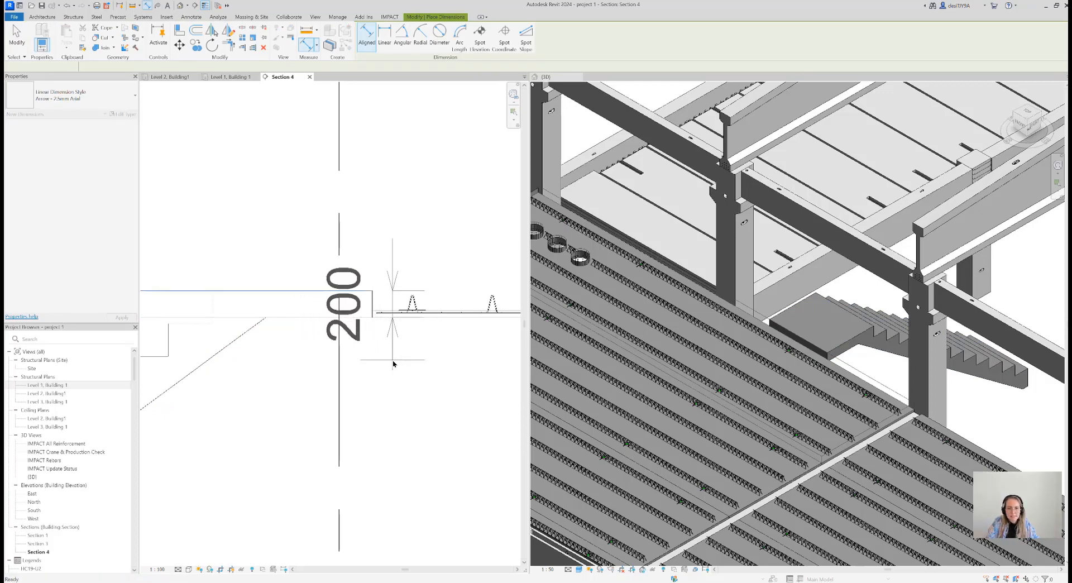
scroll(394, 364, "down", 8)
left_click(395, 363)
scroll(409, 337, "down", 1)
key("Escape")
key("Escape")
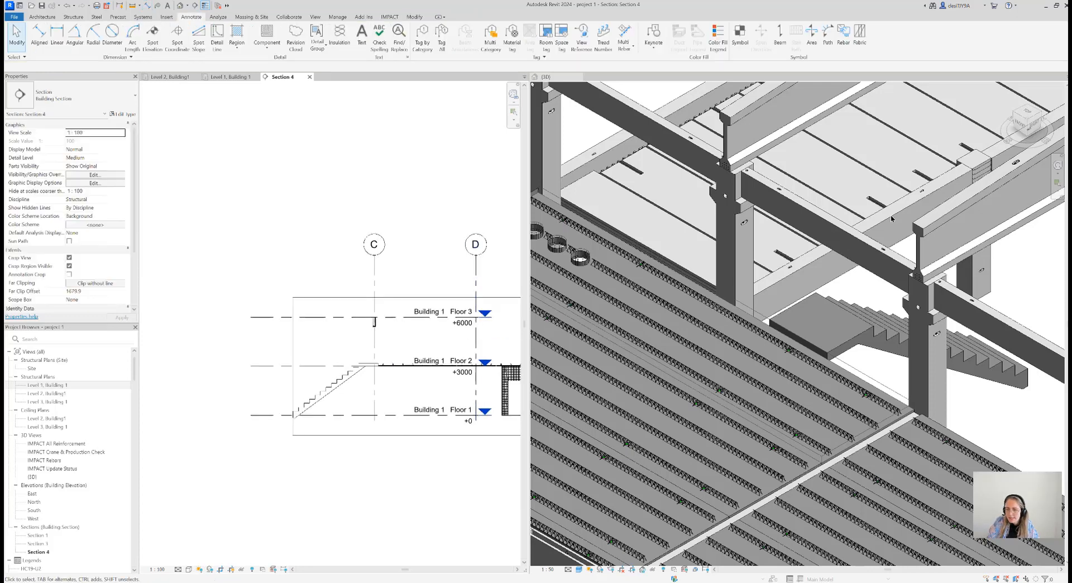
Examine the whole building with the placed stair from several sides in 3D
left_click(1027, 109)
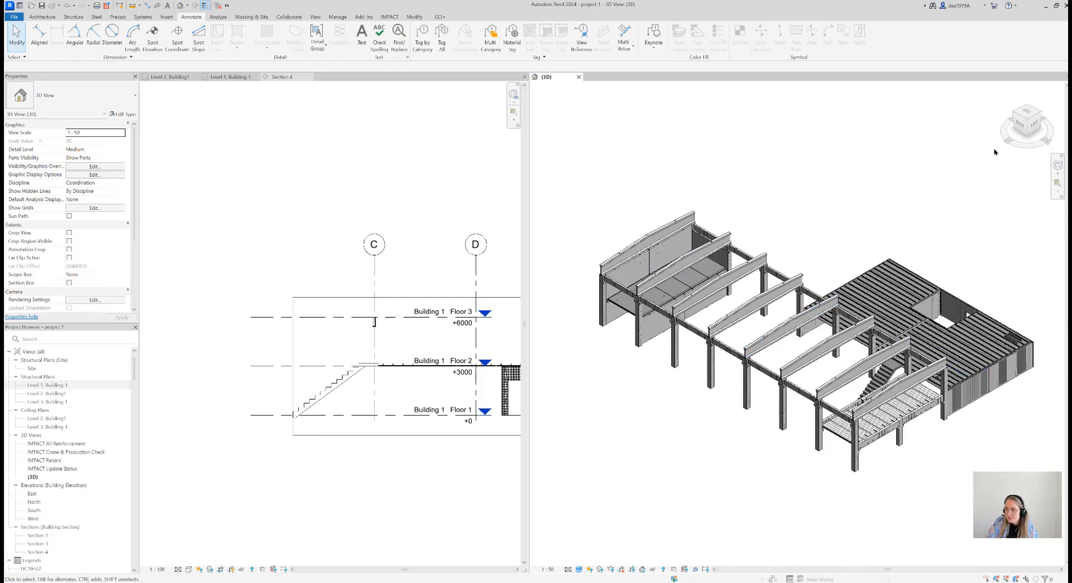
mouse_move(1031, 126)
left_mouse_down()
mouse_move(1049, 125)
mouse_move(532, 124)
mouse_move(615, 114)
left_mouse_up()
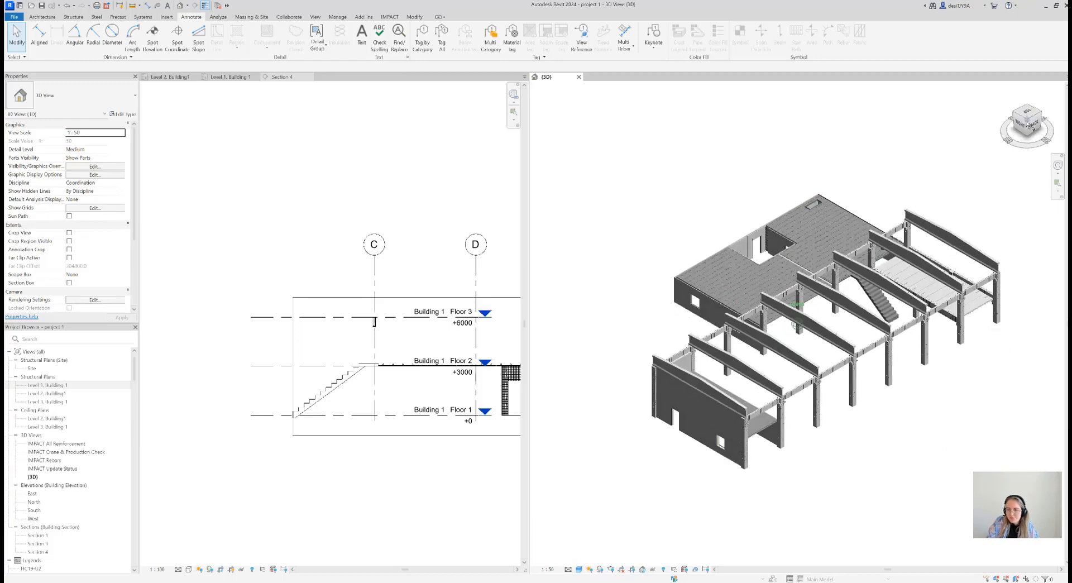
middle_click_drag(833, 365, 795, 407)
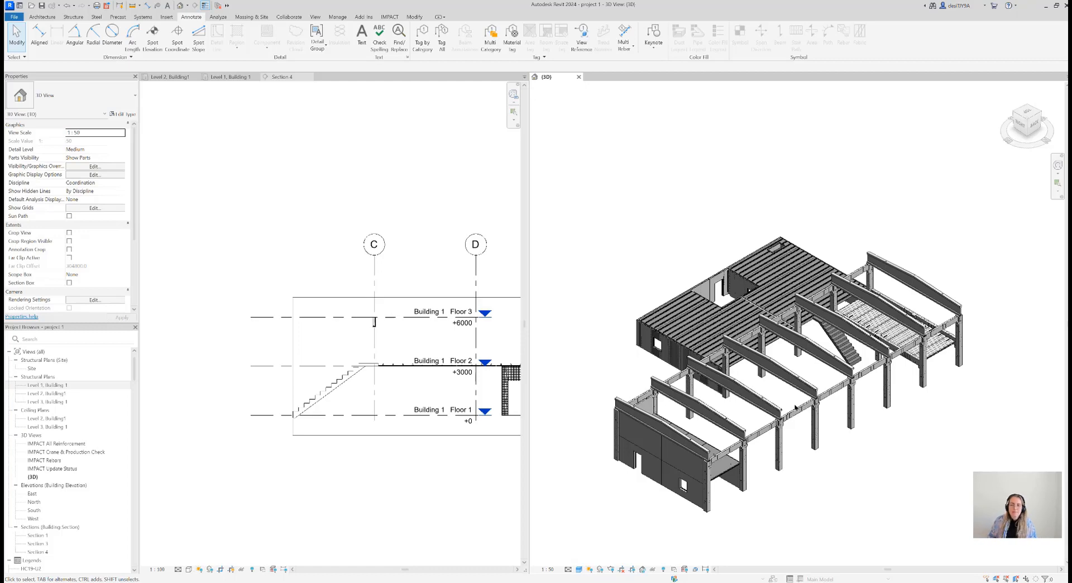
Review the common linked-element definitions, including STRAIGHT STAIR, and close them without changes
left_click(392, 18)
left_click(270, 45)
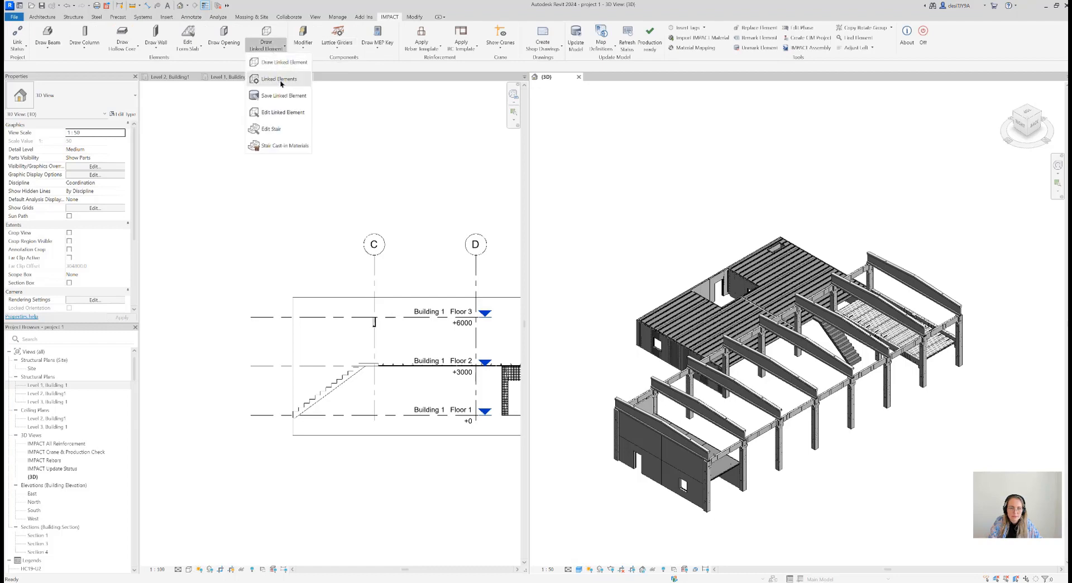
left_click(293, 96)
left_click(471, 225)
left_click(464, 233)
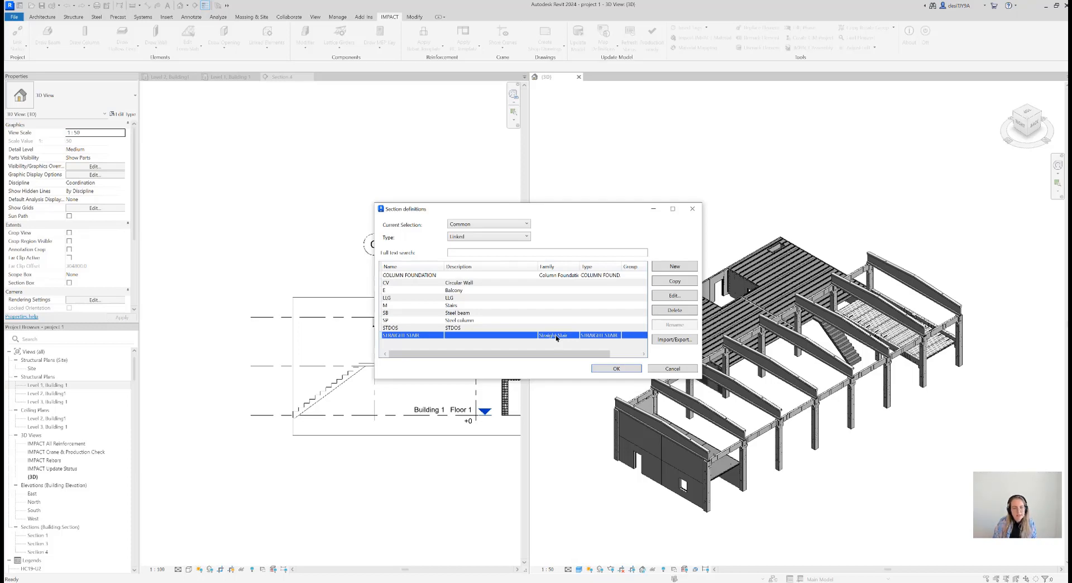
left_click(692, 208)
Review the stair's placement in the Level 1, Building 1 plan and the complete building from the opposite side in 3D
scroll(686, 284, "down", 2)
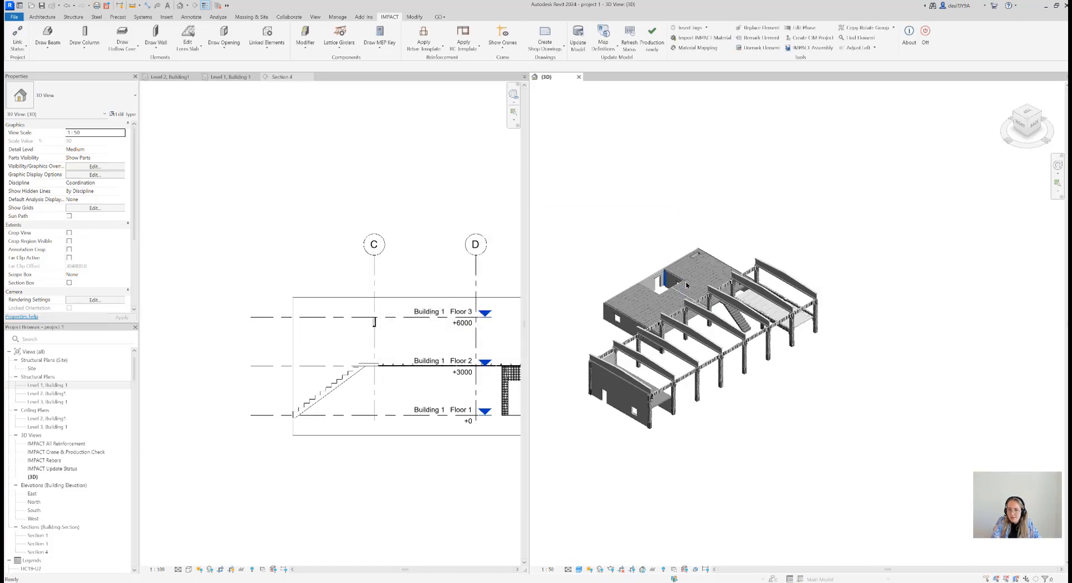
scroll(410, 357, "down", 3)
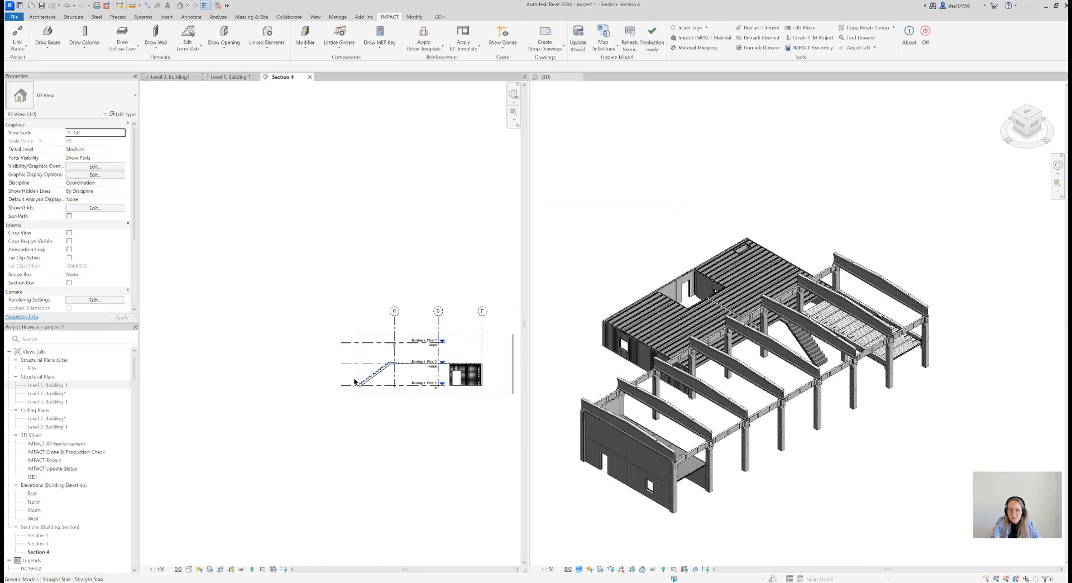
left_click(220, 77)
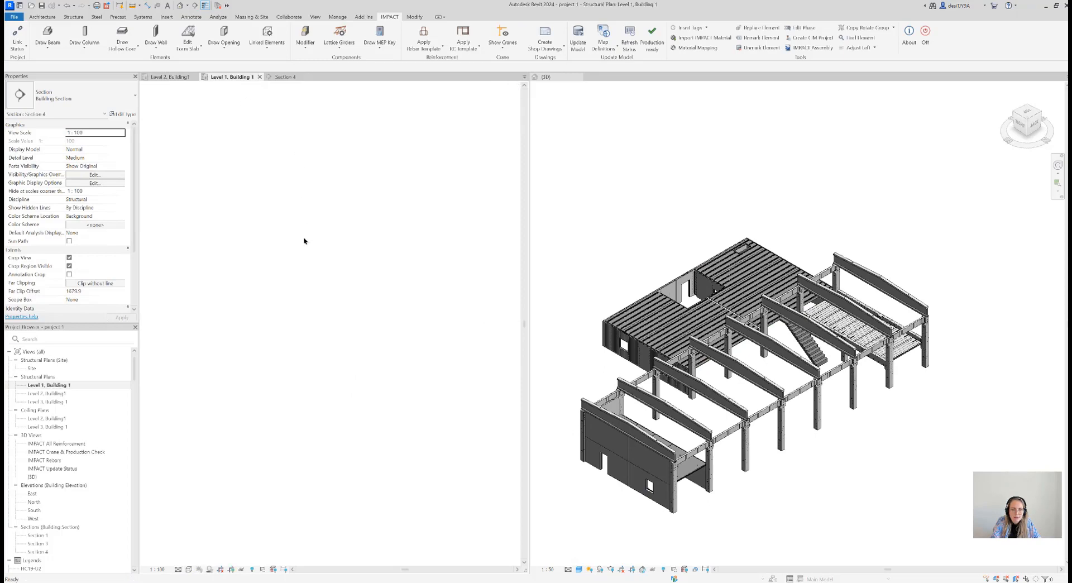
scroll(399, 335, "down", 2)
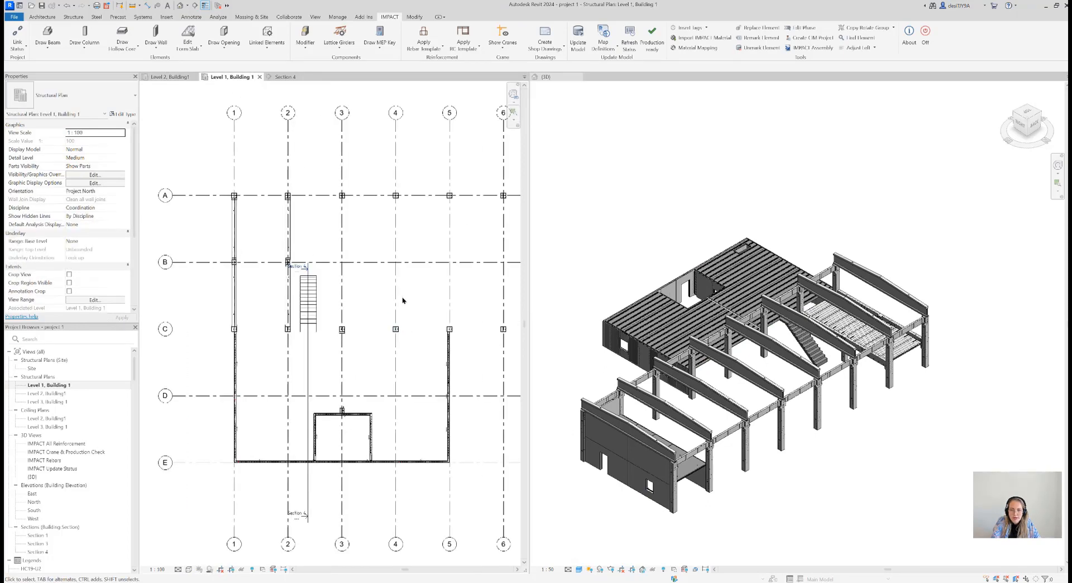
left_click(1014, 117)
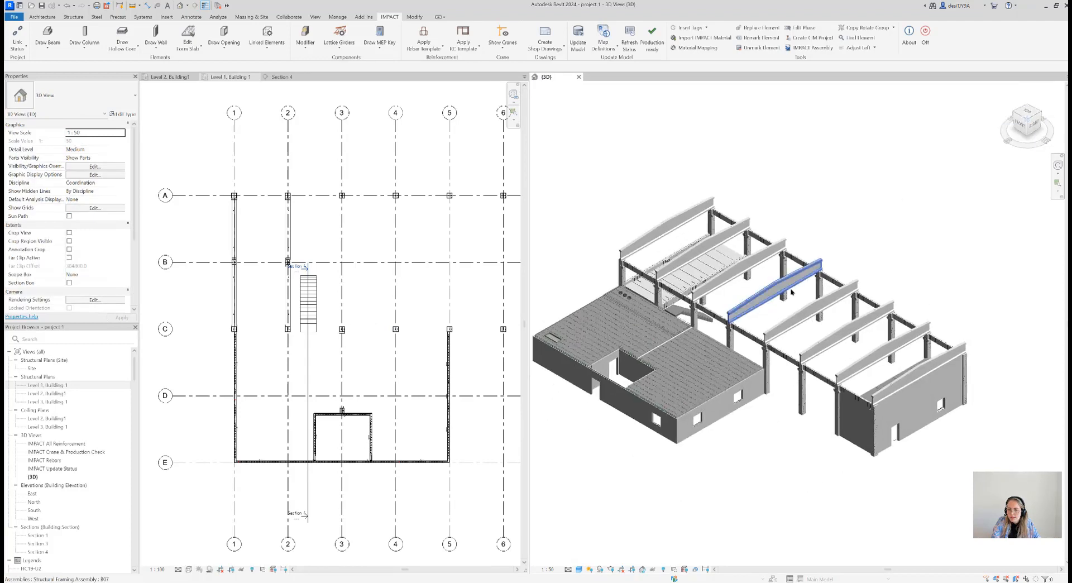
Save the form slabs over the walled part of the building to the IMPACT project with Save Slabs
scroll(729, 251, "up", 3)
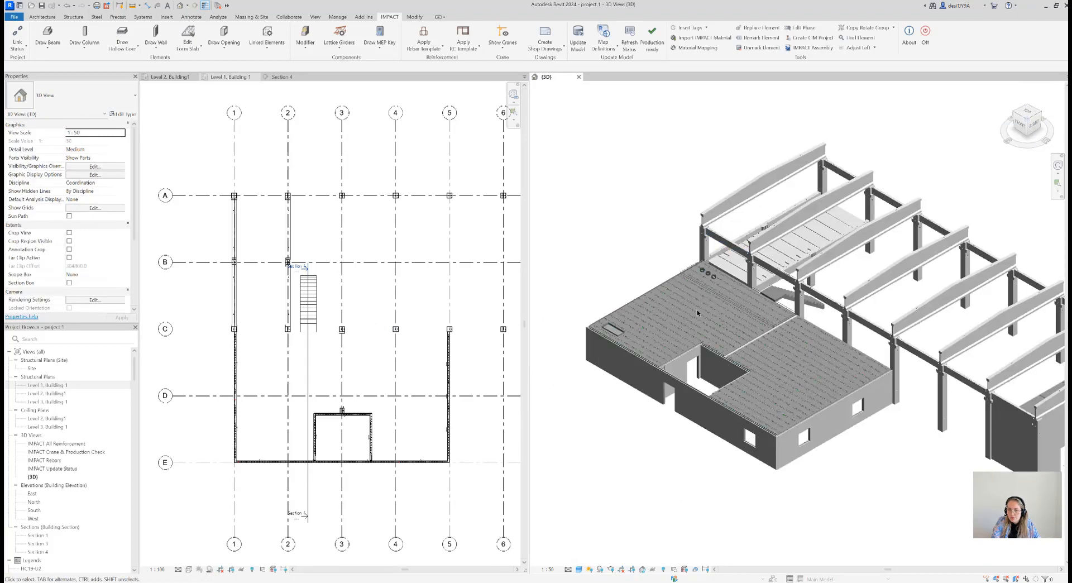
scroll(823, 464, "down", 1)
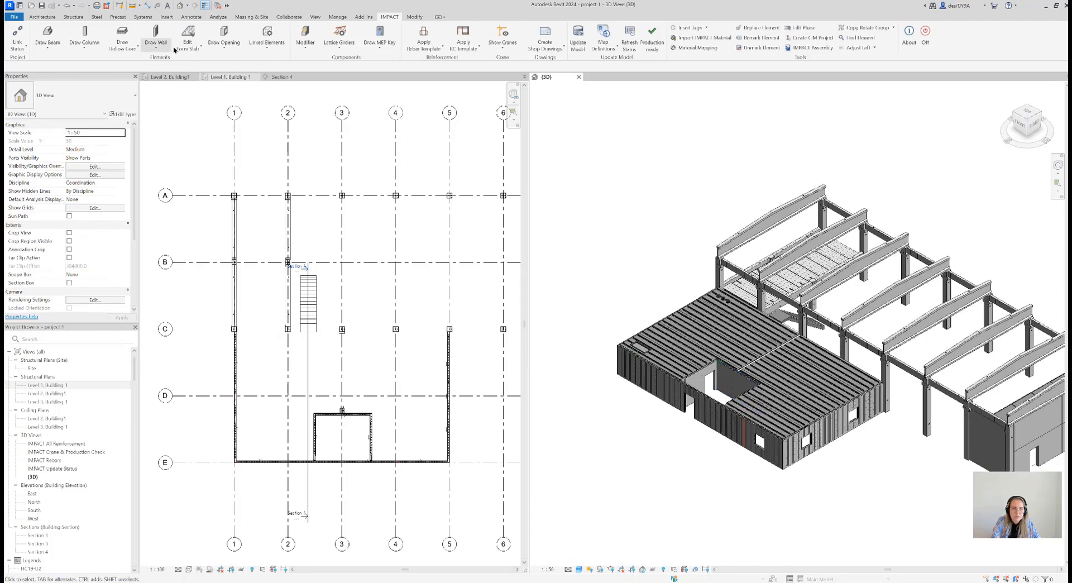
left_click(154, 48)
left_click(127, 50)
left_click(126, 50)
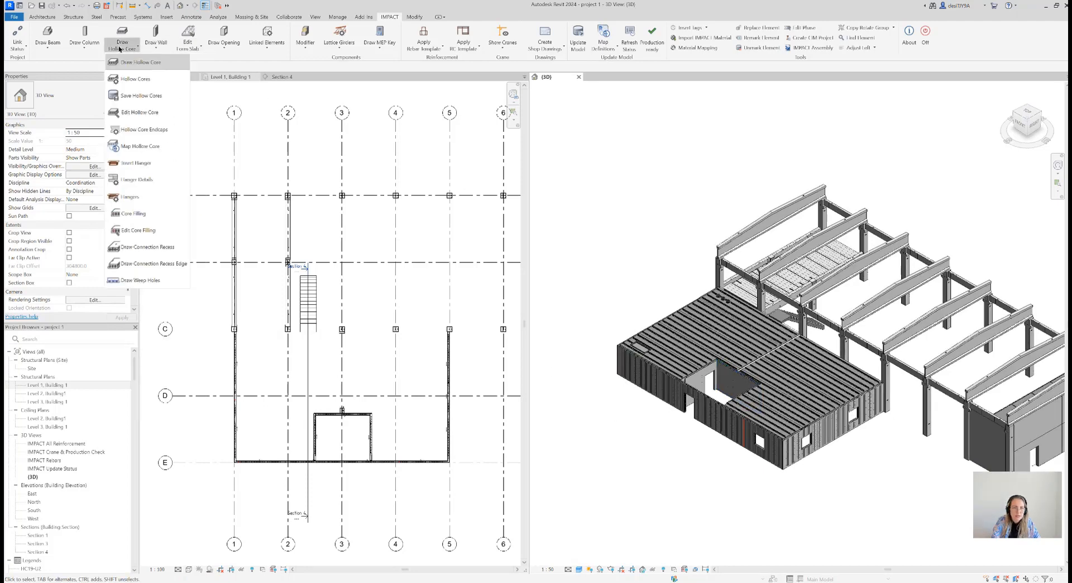
left_click(187, 50)
left_click(187, 49)
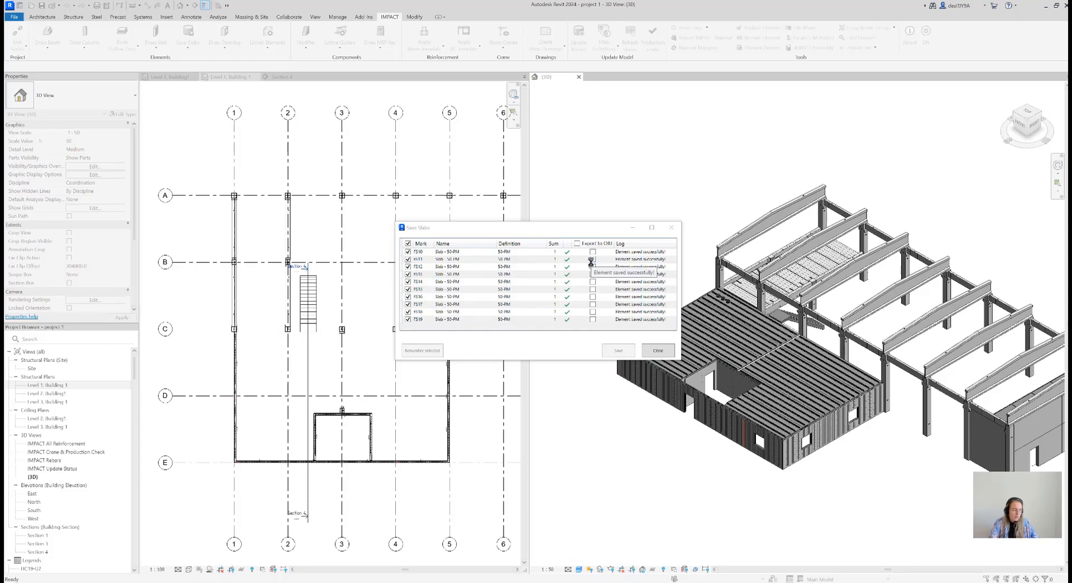
left_click(651, 351)
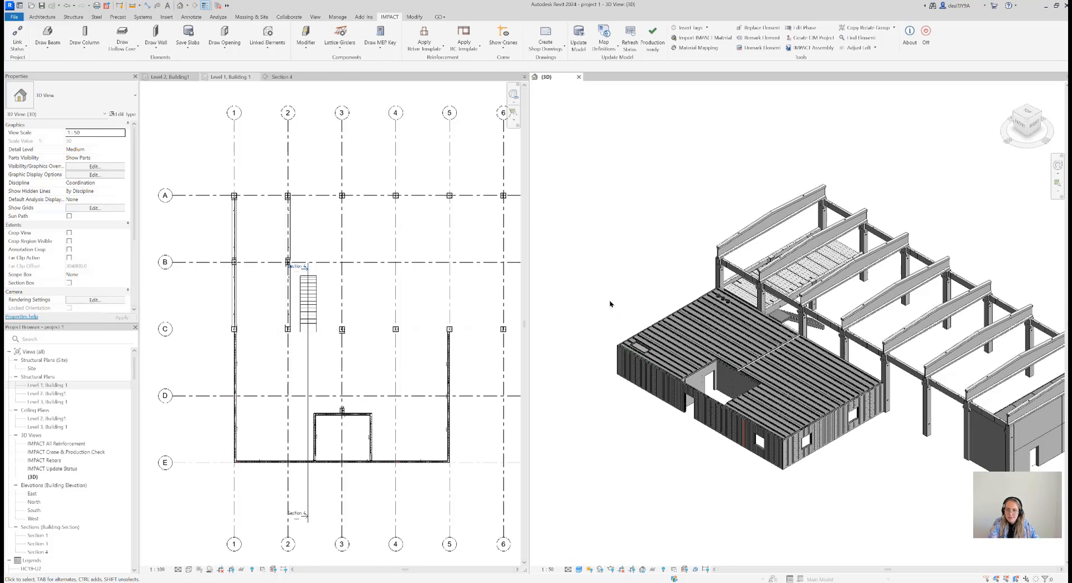
Save the DW200 double walls beneath the form slabs to the IMPACT project with Save Double Walls
scroll(607, 305, "down", 2)
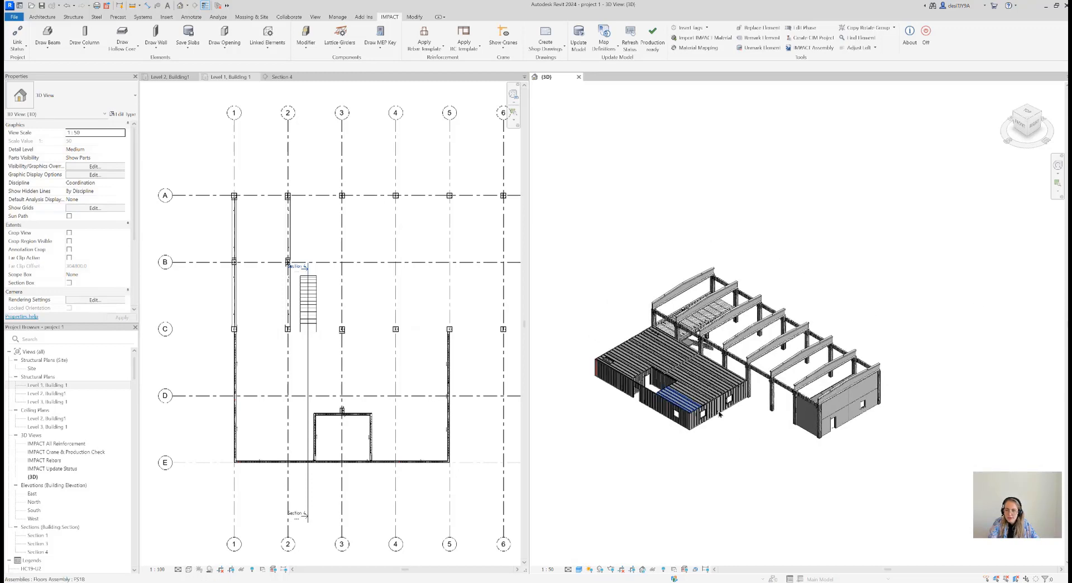
scroll(743, 400, "up", 2)
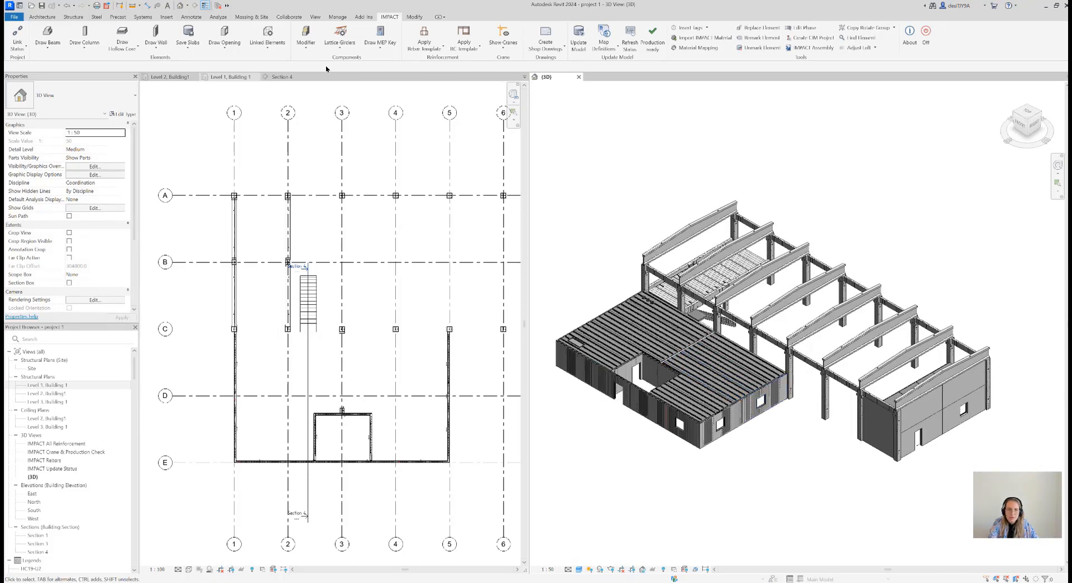
left_click(223, 46)
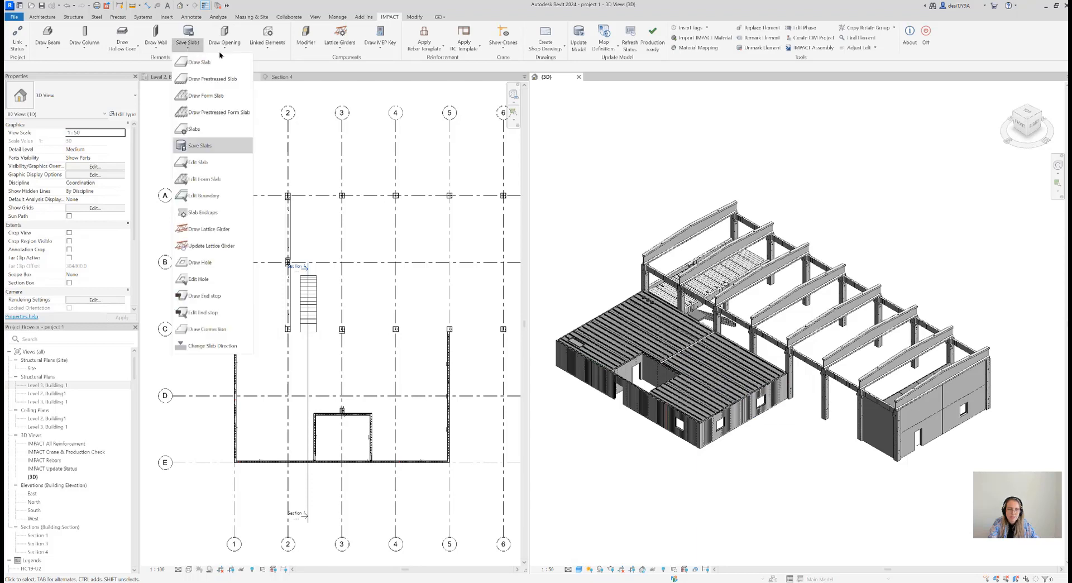
left_click(237, 95)
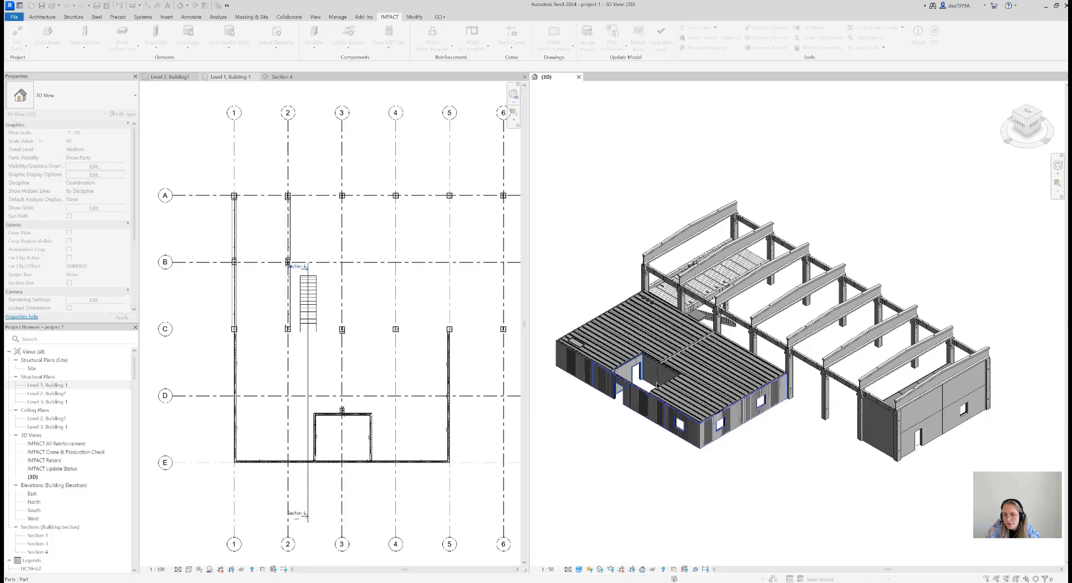
scroll(654, 373, "up", 3)
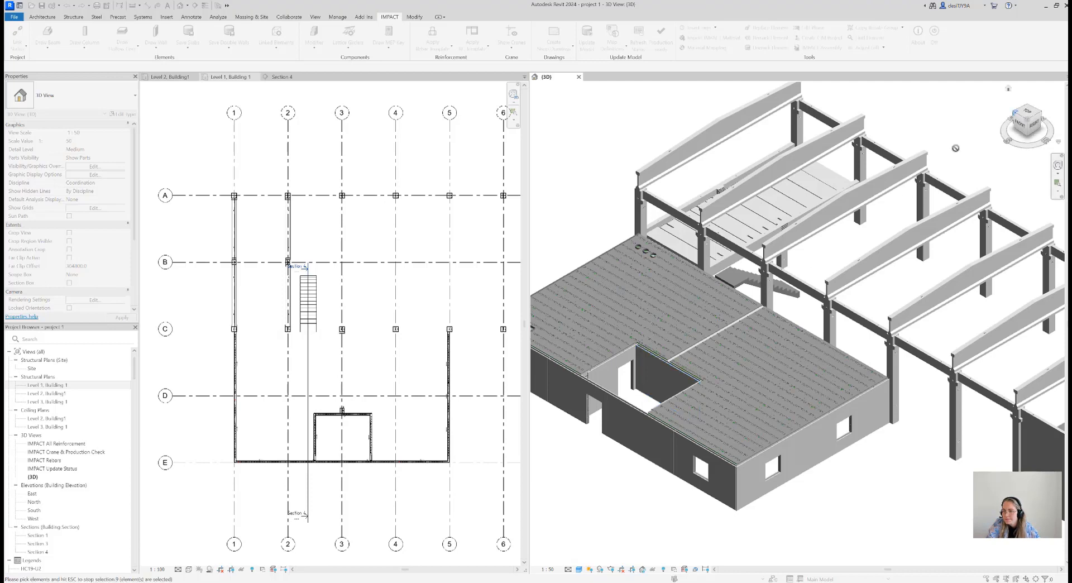
left_click(1014, 115)
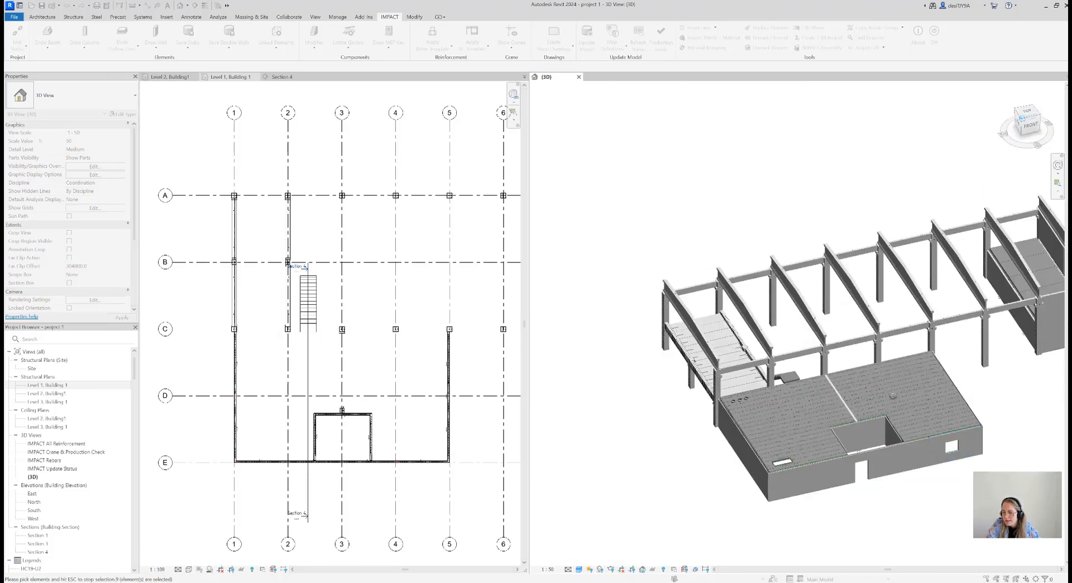
left_click(895, 438)
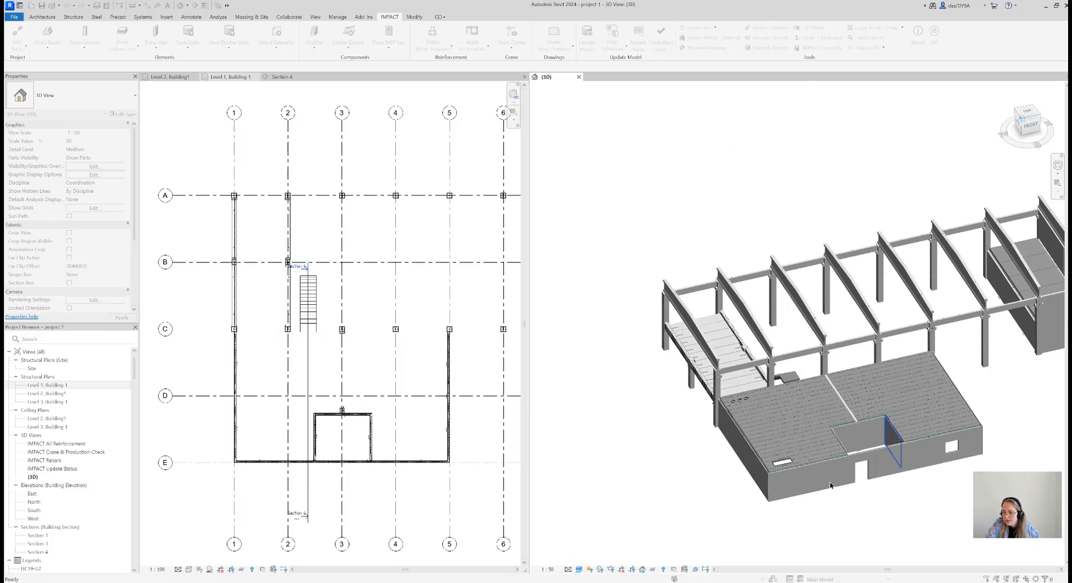
middle_click_drag(834, 474, 846, 479, "shift")
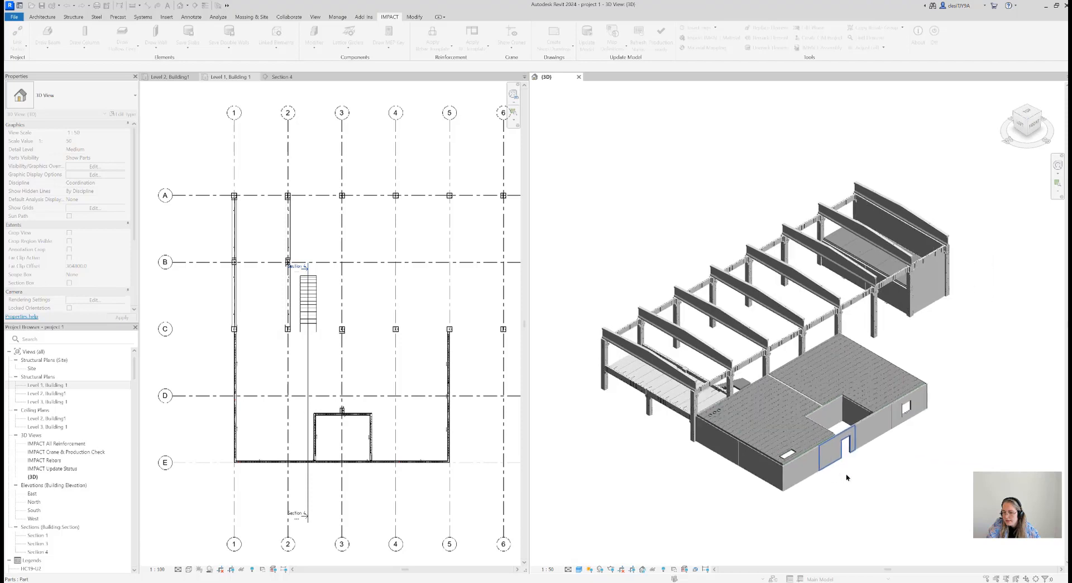
left_click(800, 475)
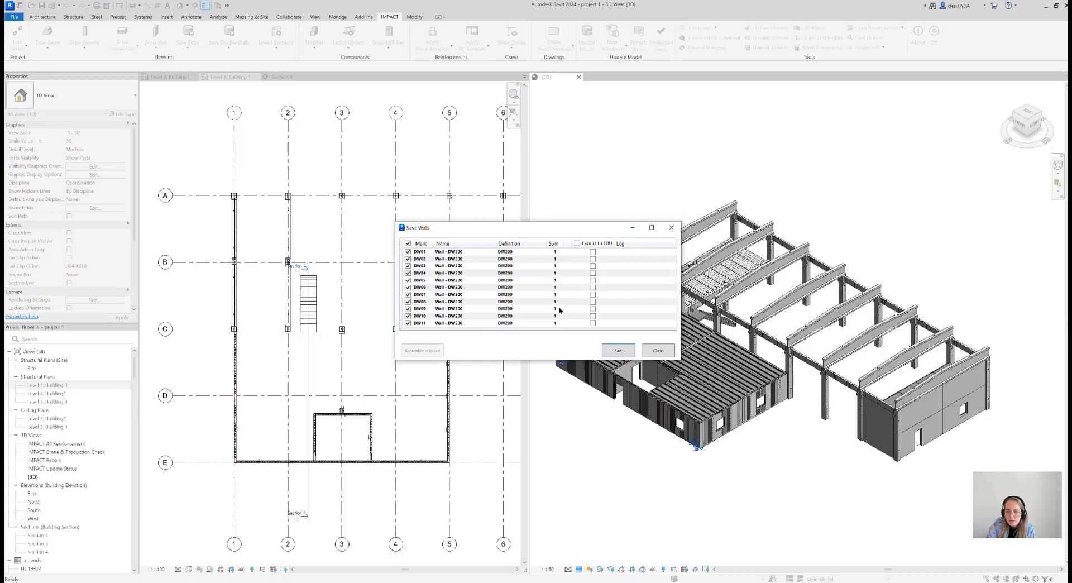
left_click(616, 353)
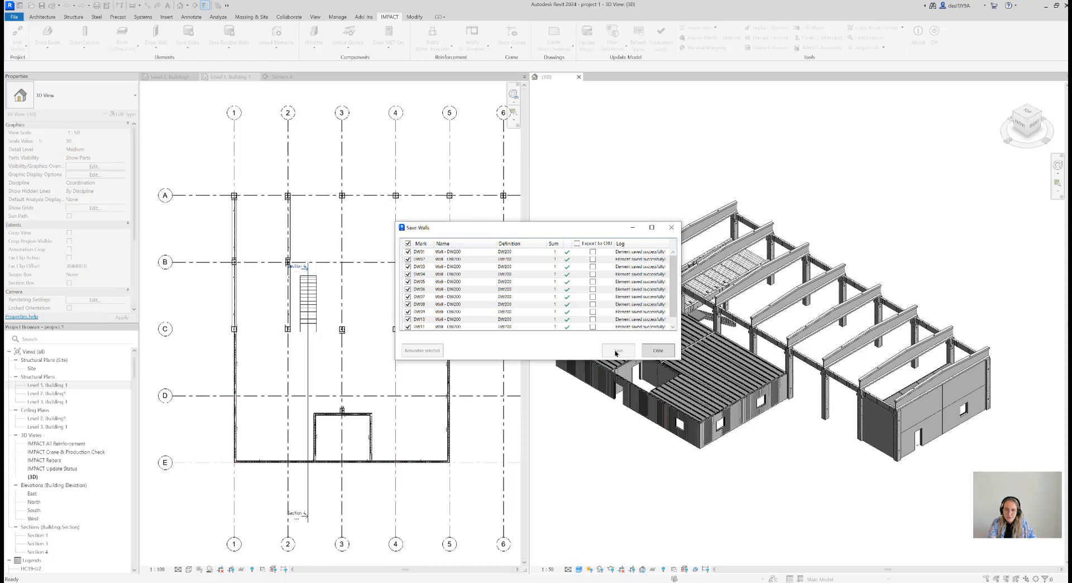
left_click(658, 350)
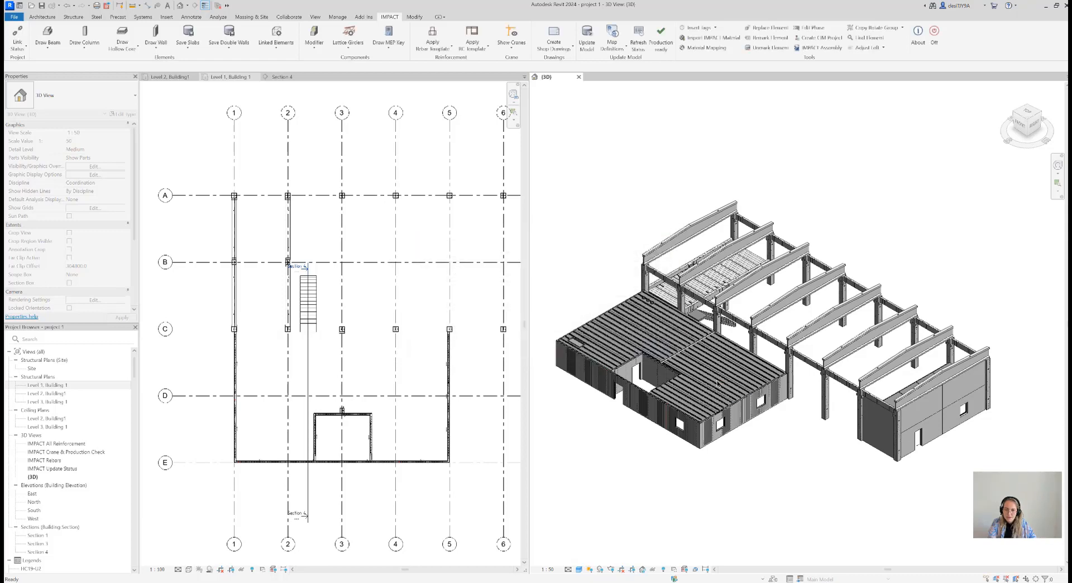
scroll(668, 338, "down", 3)
scroll(712, 331, "up", 3)
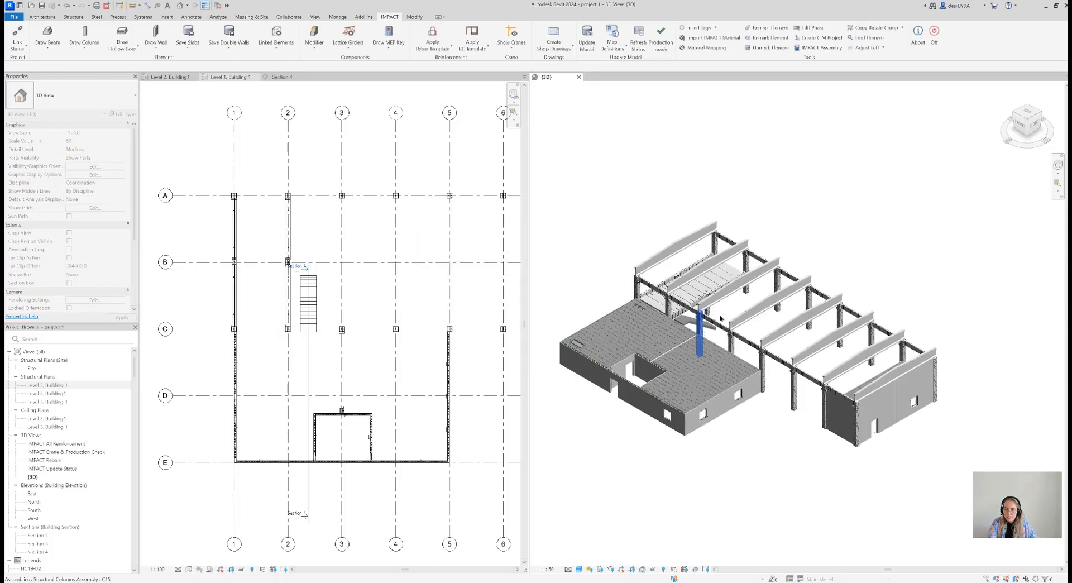
left_click(1041, 114)
scroll(890, 285, "up", 5)
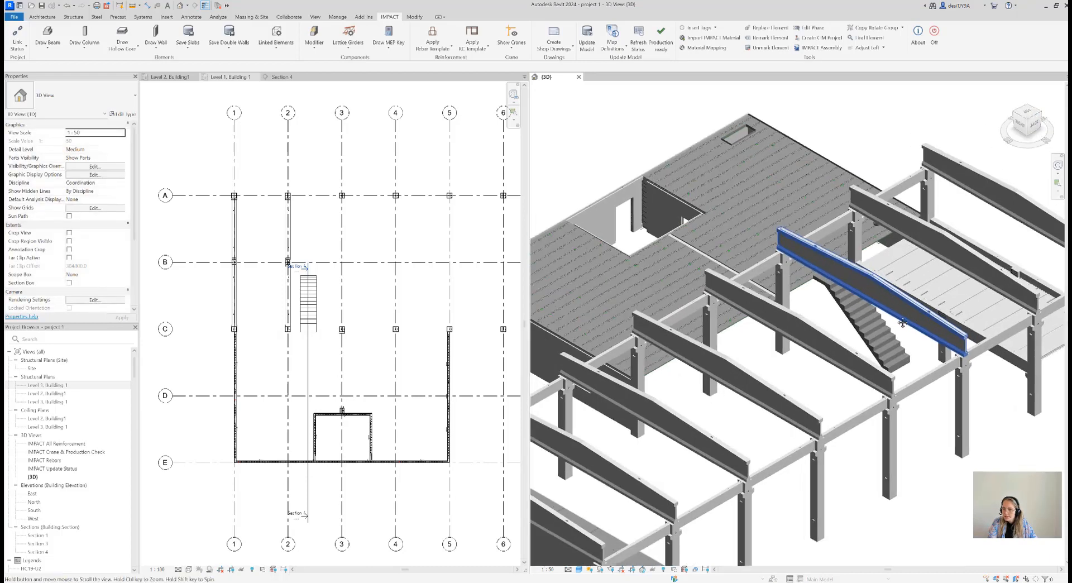
scroll(878, 357, "down", 5)
left_click(275, 39)
left_click(289, 79)
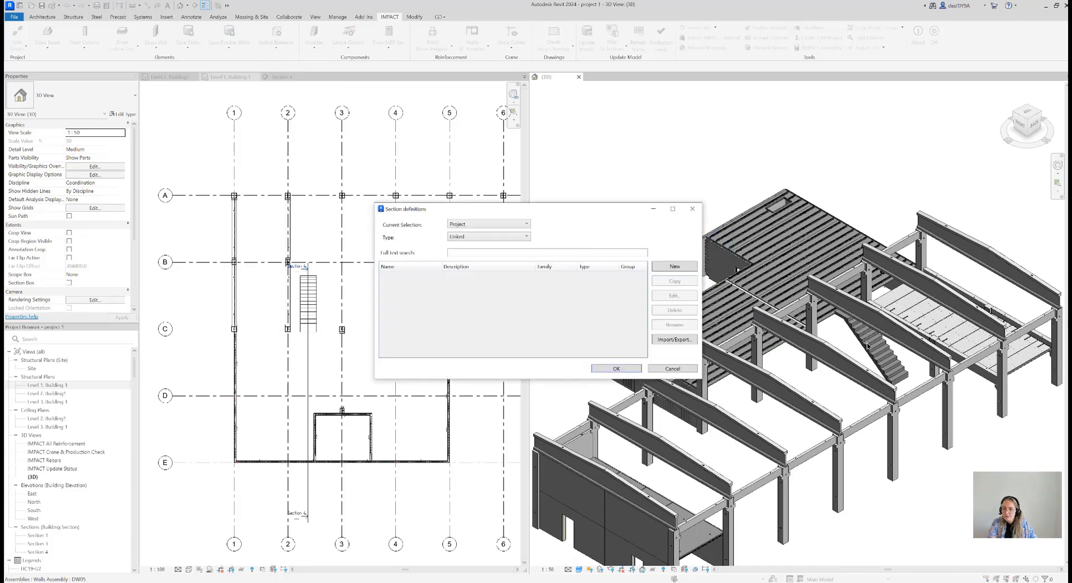
left_click(693, 208)
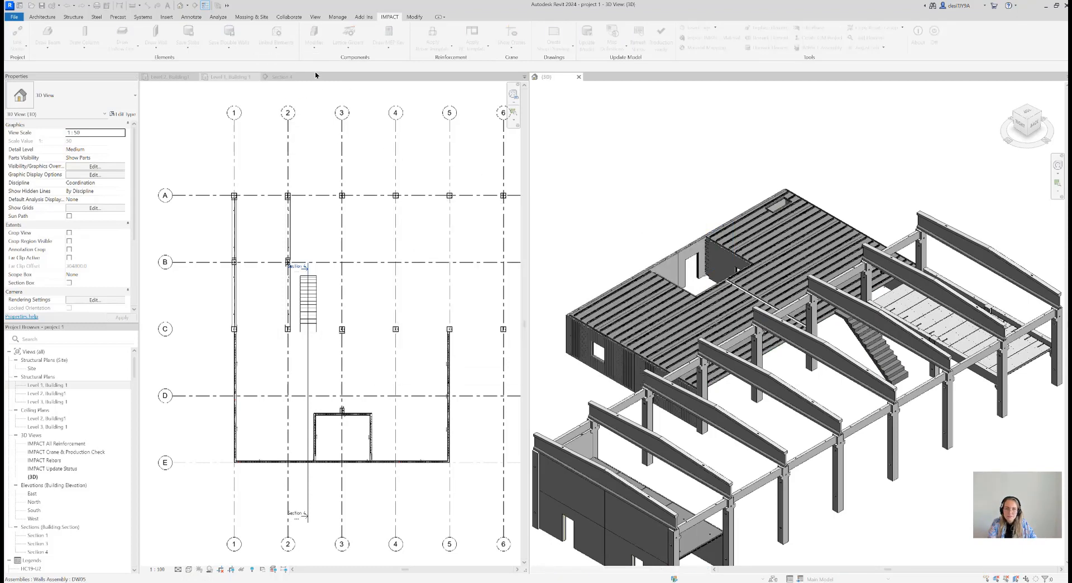
Save the STRAIGHT STAIR to the IMPACT project with Save Linked Element
left_click(284, 54)
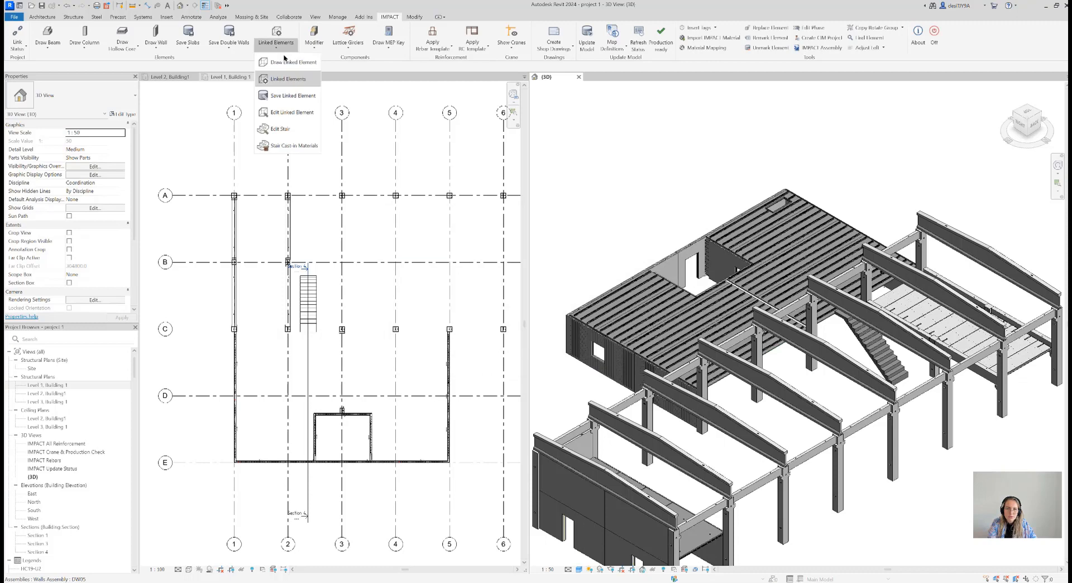
left_click(290, 96)
left_click(887, 369)
key("Escape")
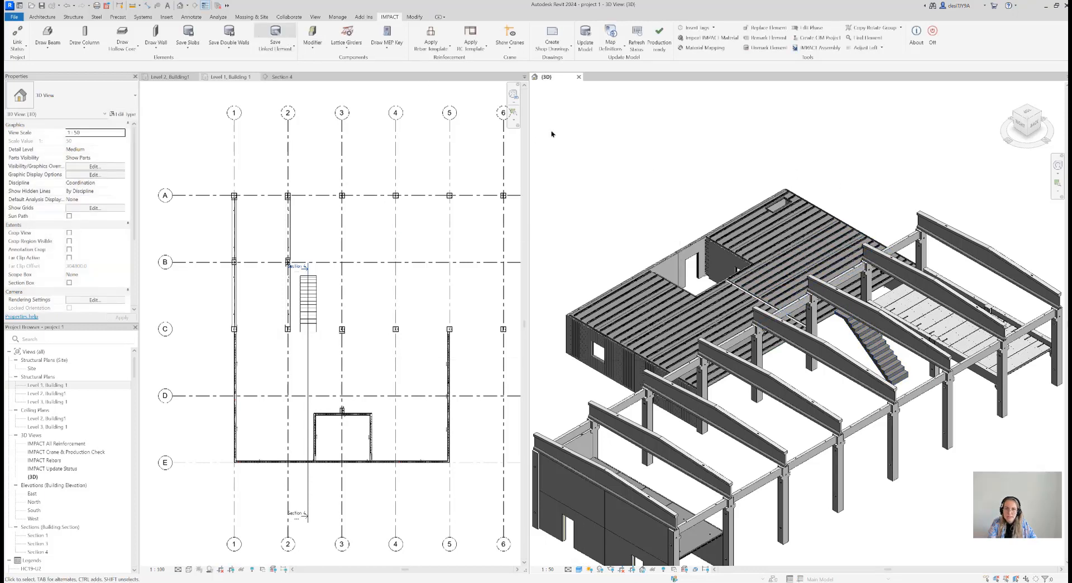
left_click(833, 350)
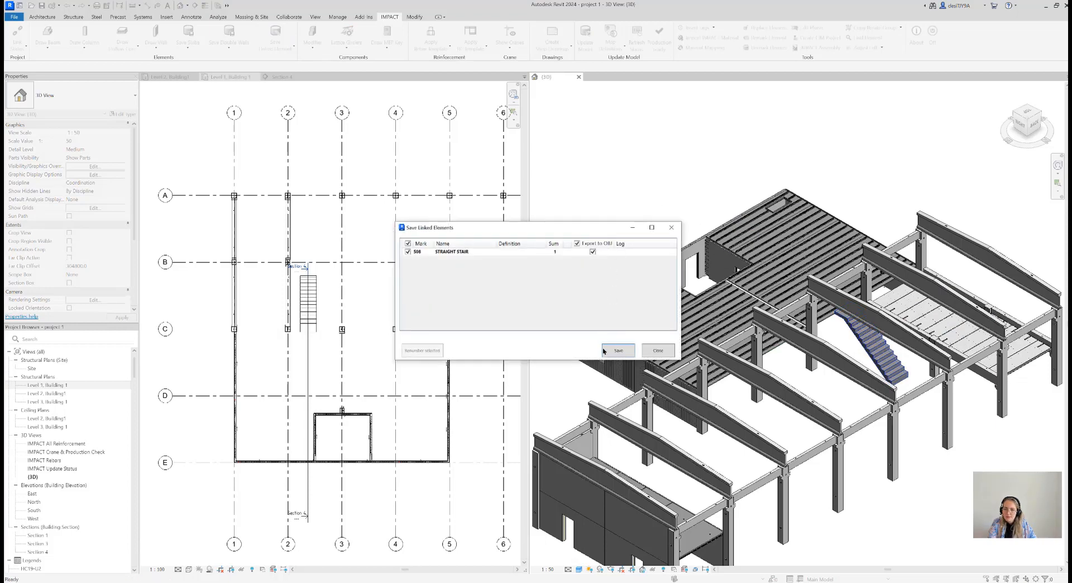
left_click(604, 351)
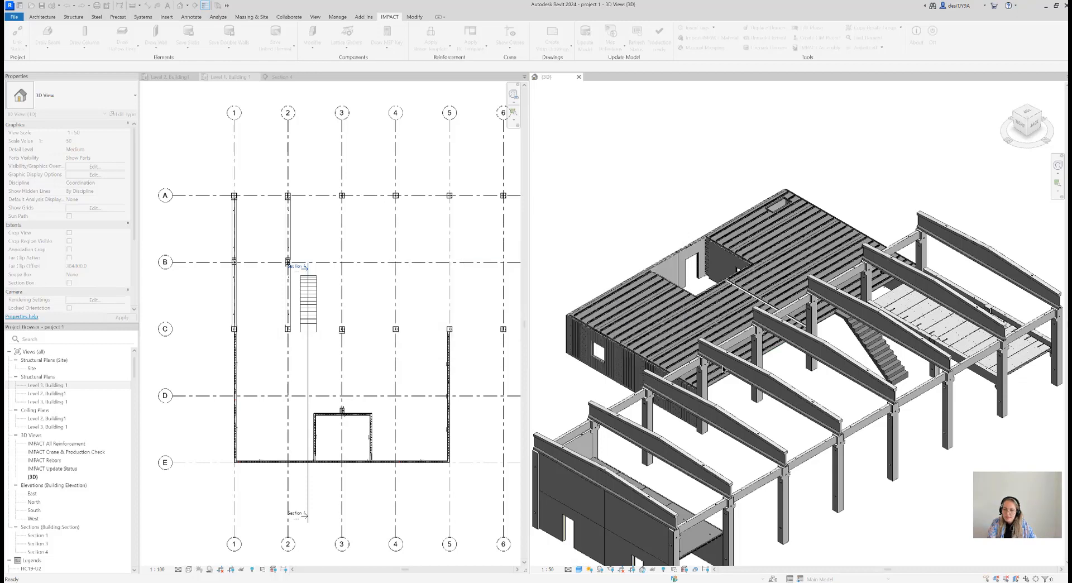
Create a shop drawing of the corner form slab with the rectangular opening, using the project's Form Slab template
scroll(722, 364, "down", 3)
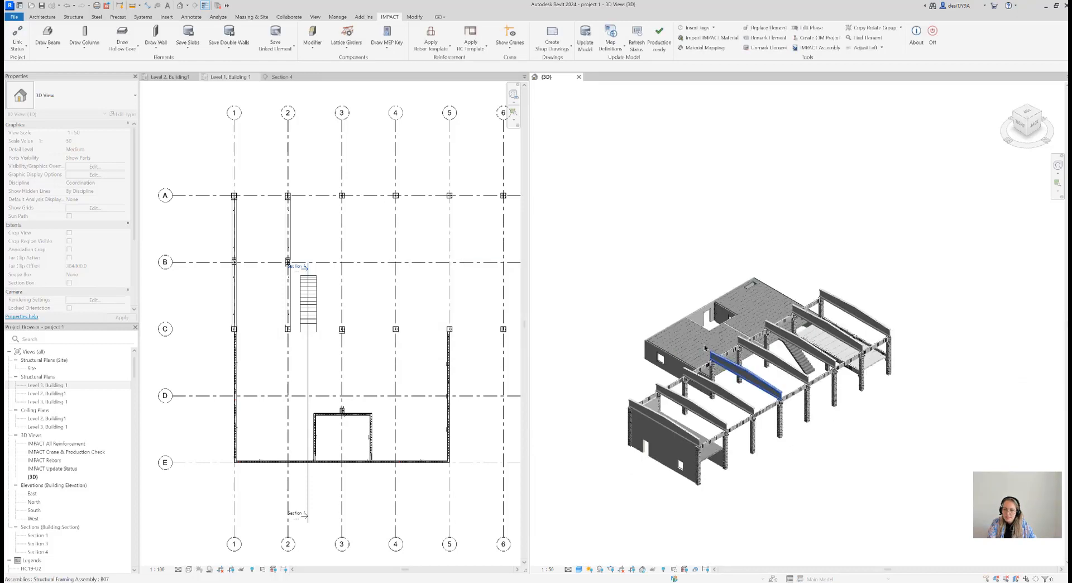
left_click(1029, 109)
middle_click_drag(857, 266, 893, 236)
middle_click_drag(868, 438, 861, 376)
scroll(861, 375, "up", 1)
scroll(762, 399, "up", 5)
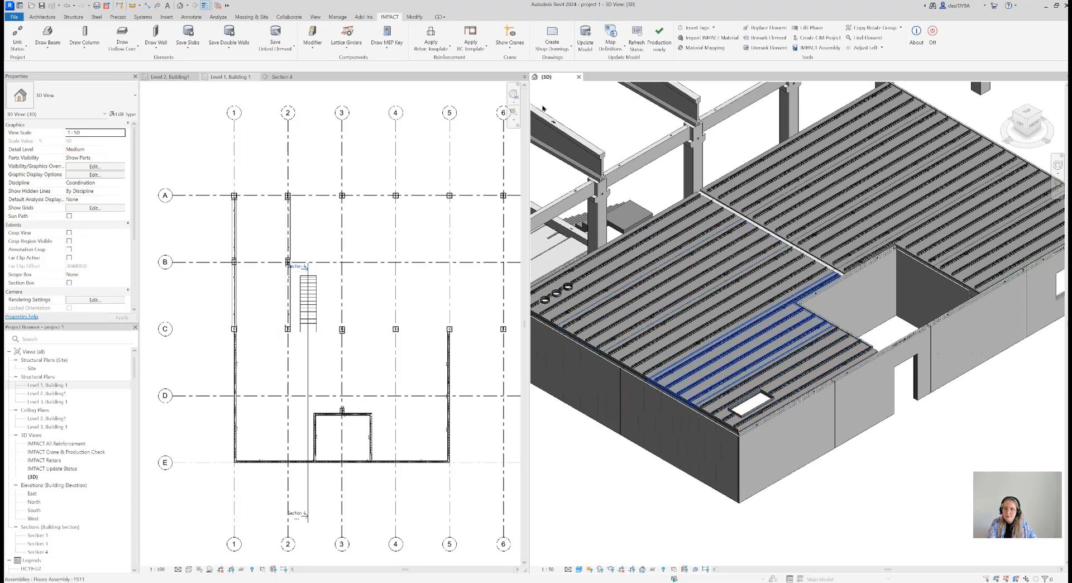
left_click(550, 49)
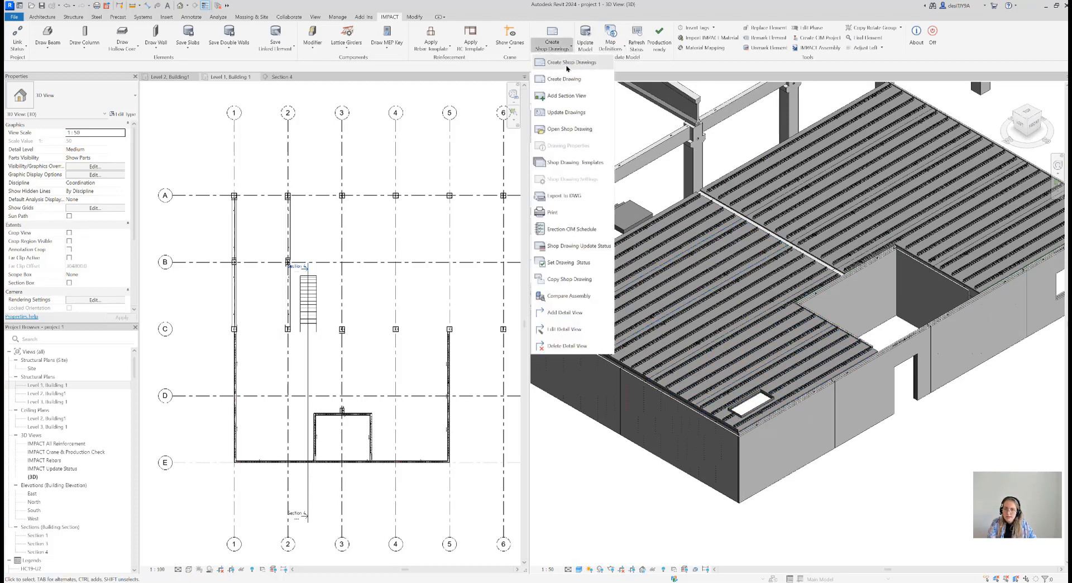
left_click(565, 79)
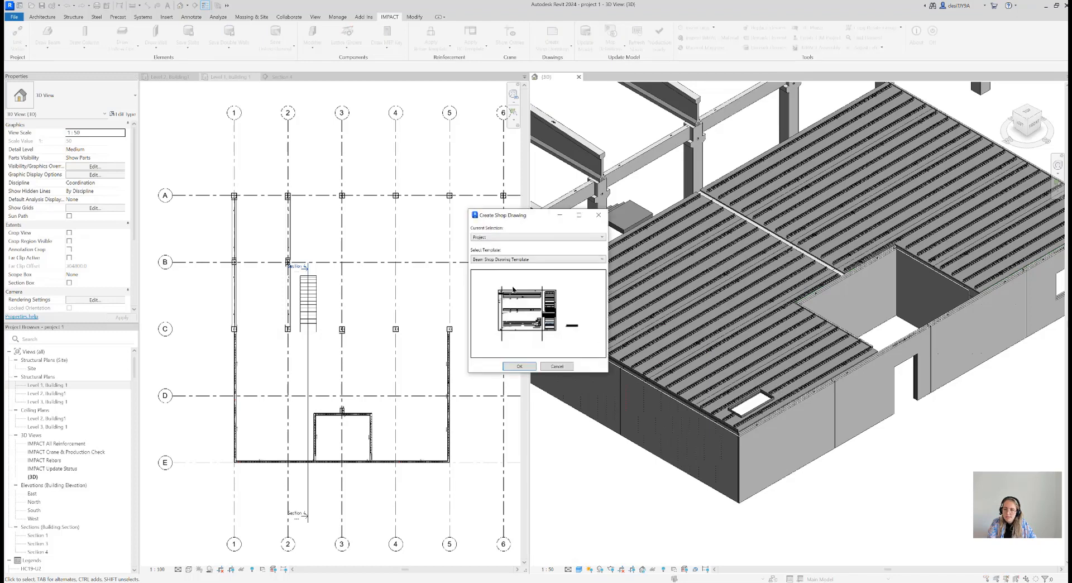
left_click(520, 260)
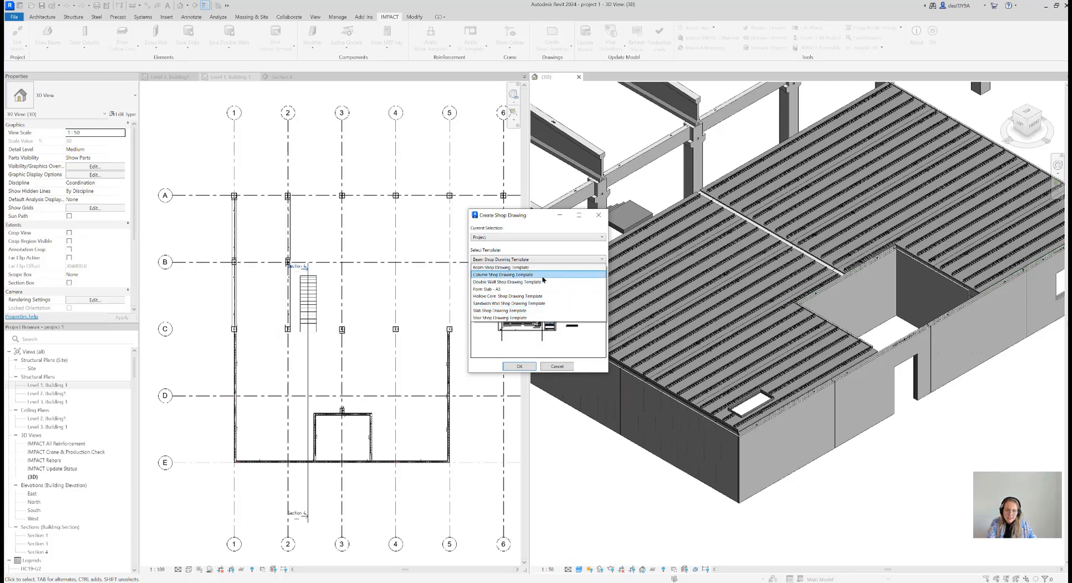
left_click(503, 289)
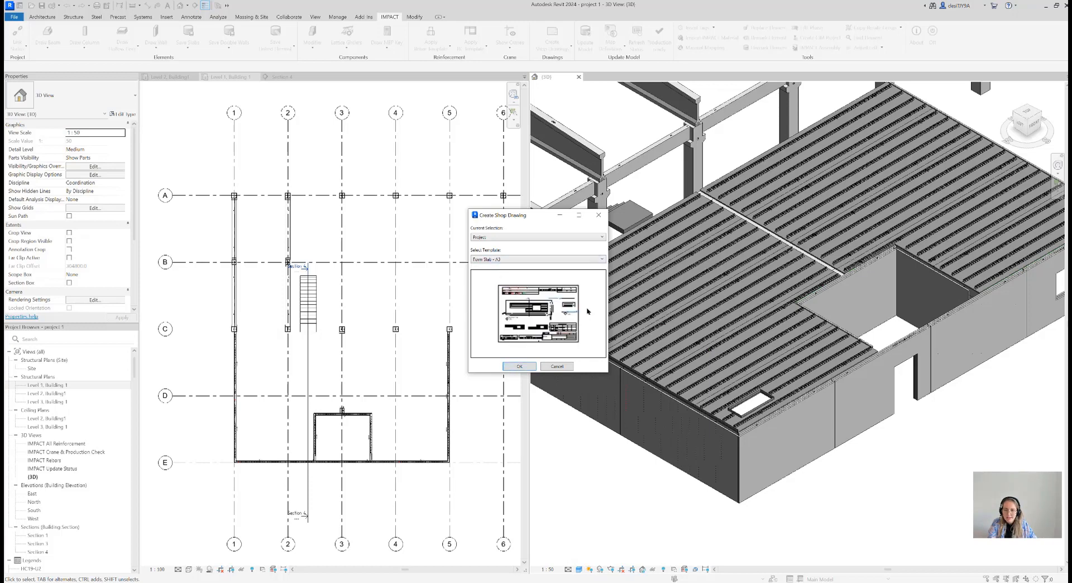
left_click(519, 366)
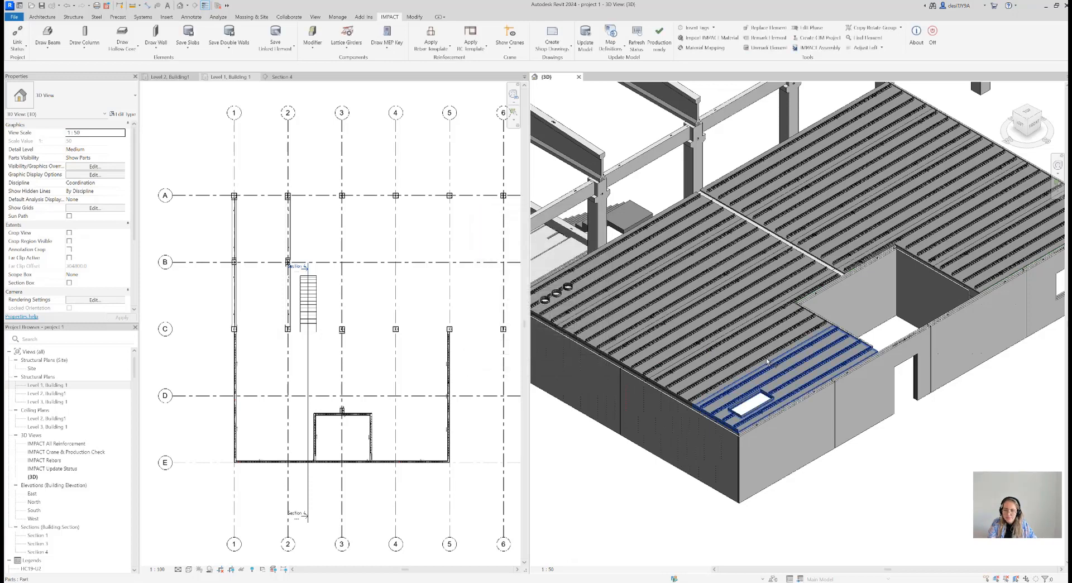
left_click(585, 310)
left_click(45, 67)
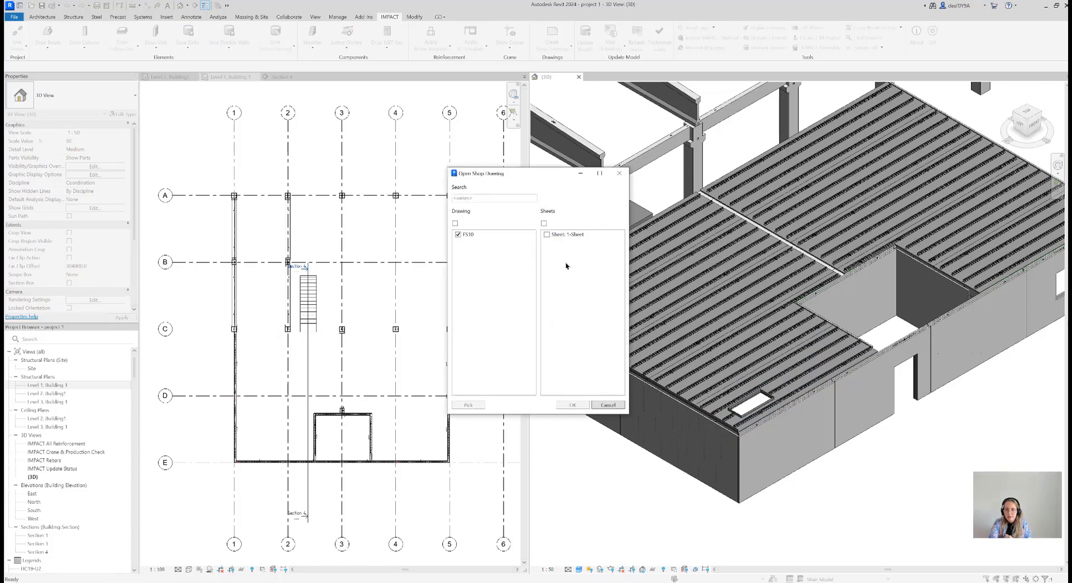
Open the form slab's FS10 shop drawing sheet and move its Elevation Top view down, clear of the header tables
left_click(572, 404)
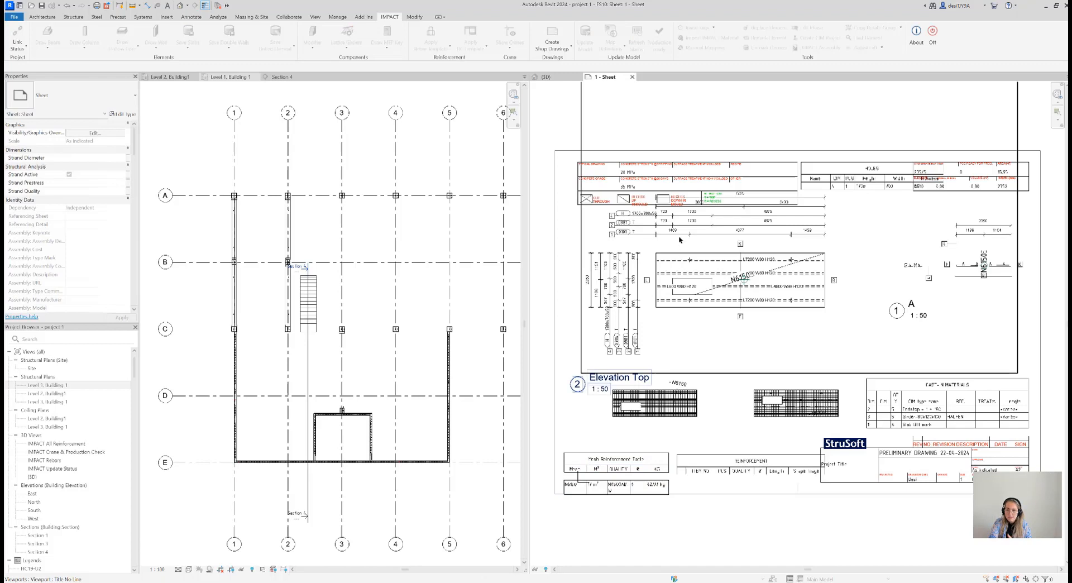
middle_click_drag(733, 272, 746, 293)
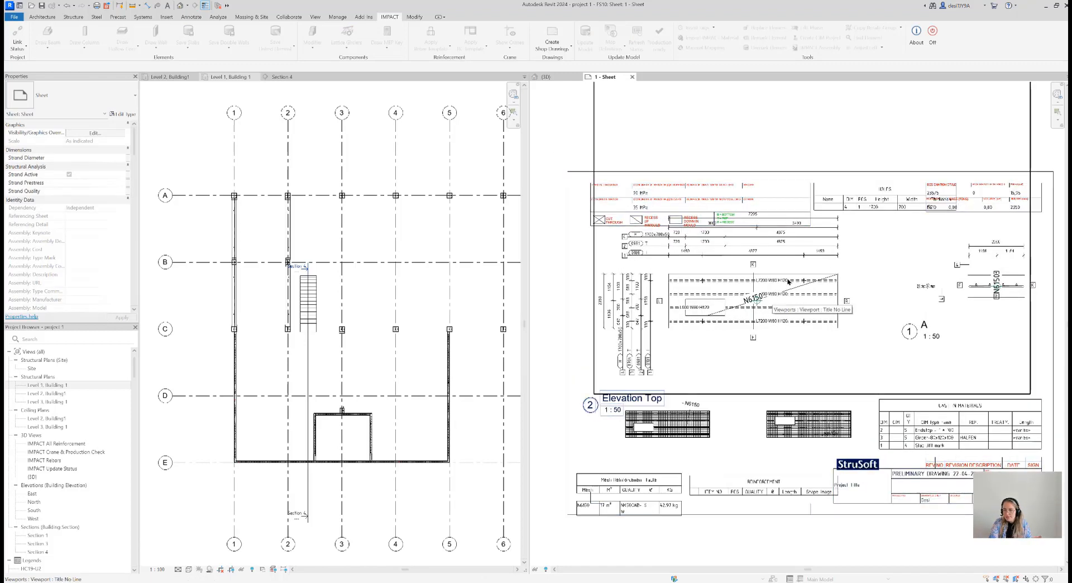
left_click_drag(772, 297, 778, 325)
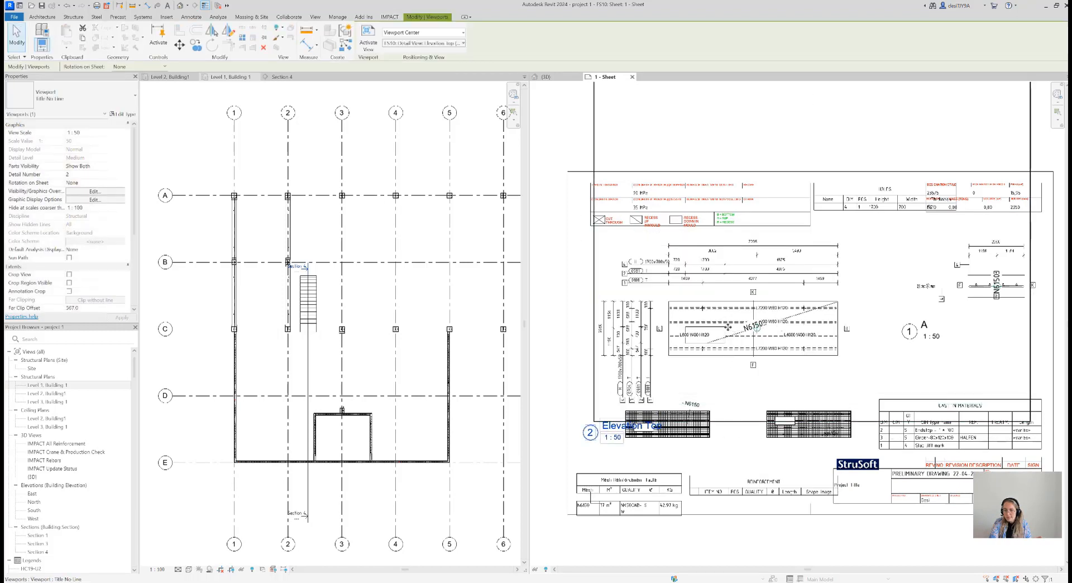
Move the top and bottom reinforcement views lower on the FS10 sheet, clear of the Elevation Top view, and close the sheet
left_click_drag(689, 434, 690, 459)
left_click(789, 435)
left_click_drag(789, 435, 773, 457)
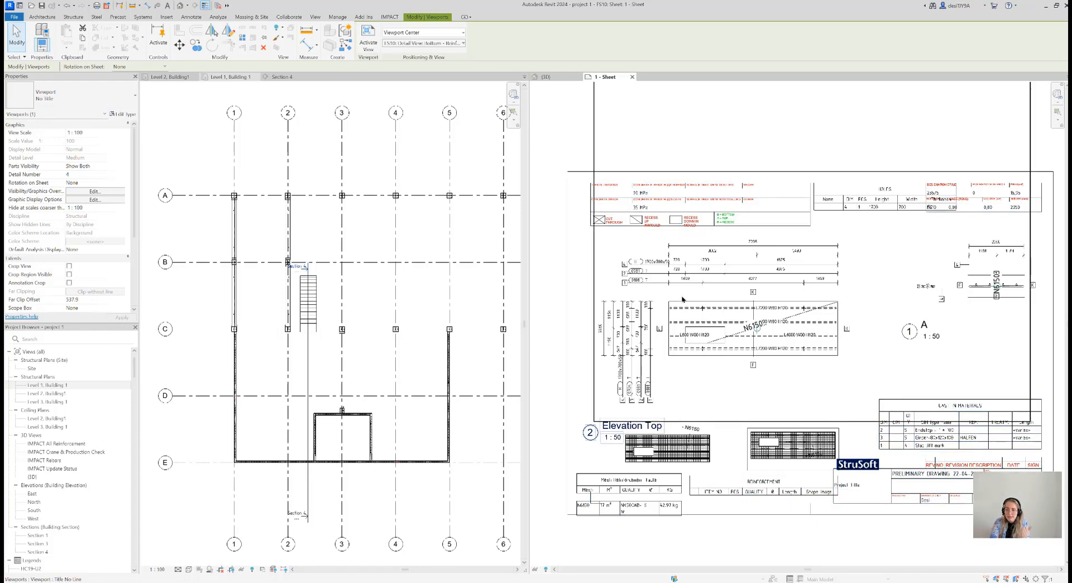
scroll(366, 370, "down", 2)
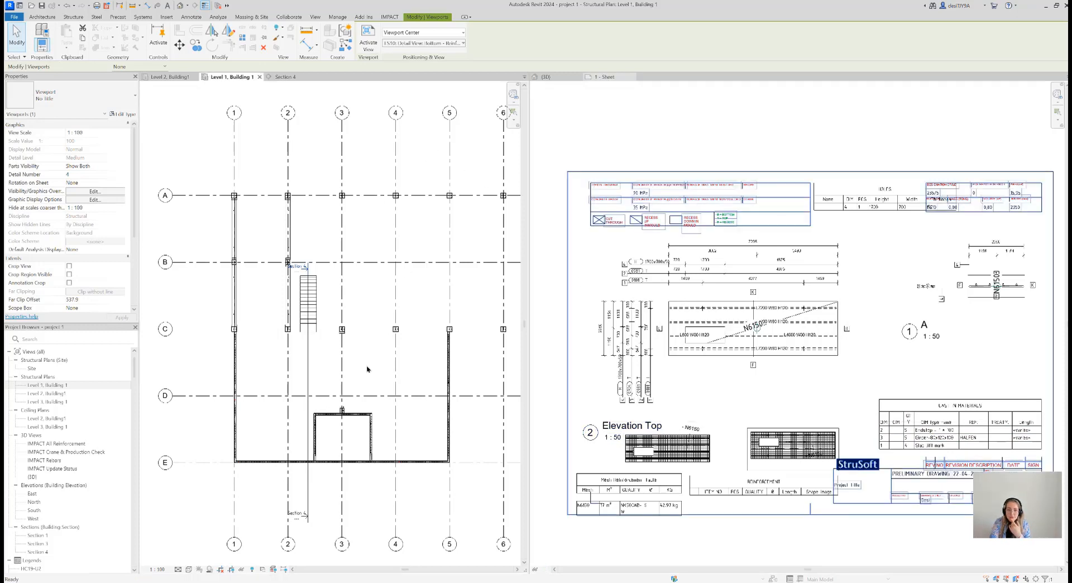
left_click(632, 76)
Create a shop drawing of the double wall with the door opening from the project's Double Wall Shop Drawing Template and open its A107 sheet
scroll(864, 378, "down", 3)
left_click(864, 377)
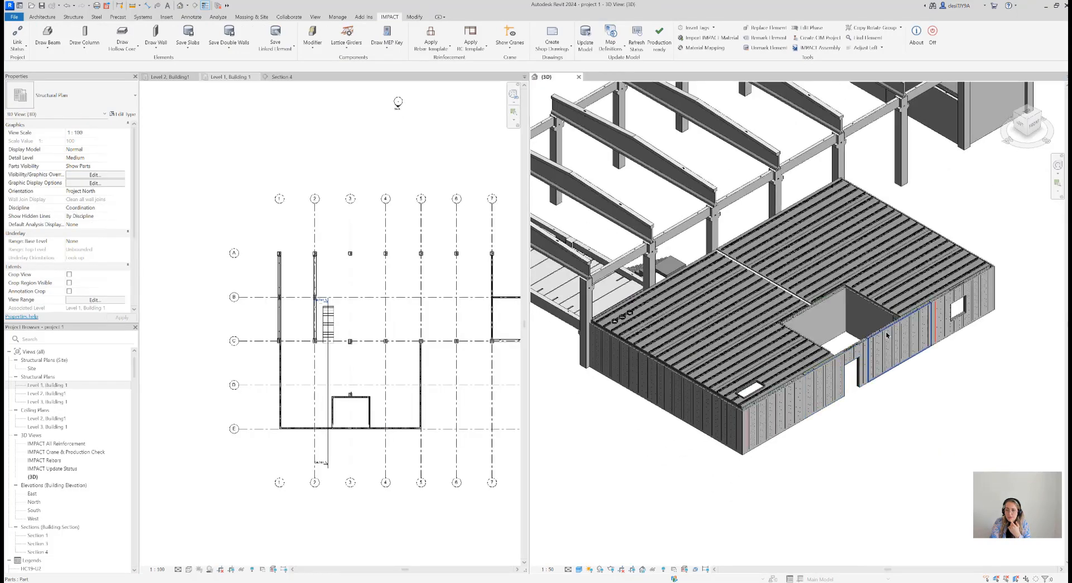
left_click(552, 47)
left_click(566, 63)
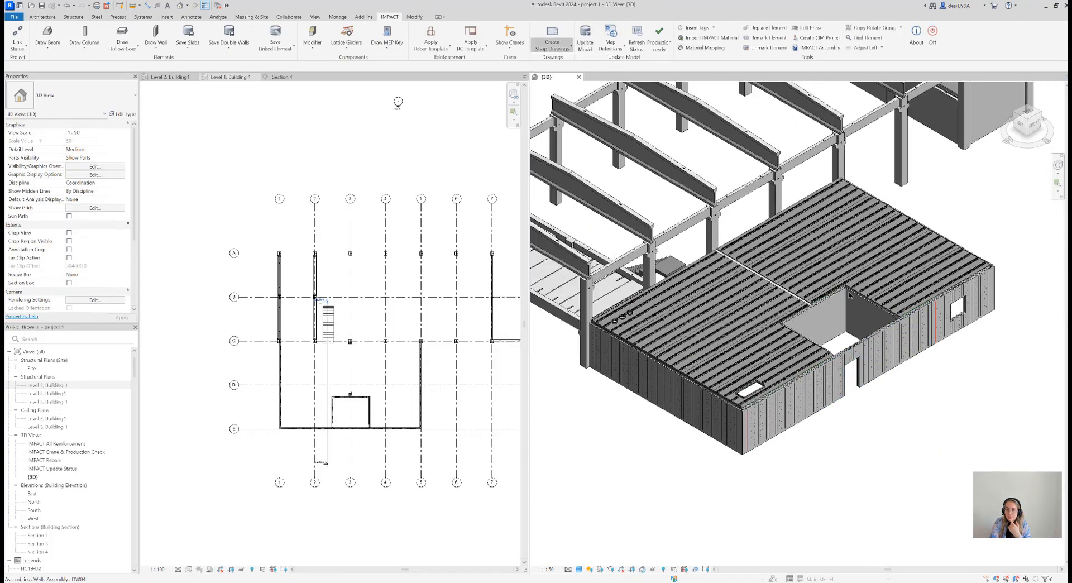
left_click(536, 260)
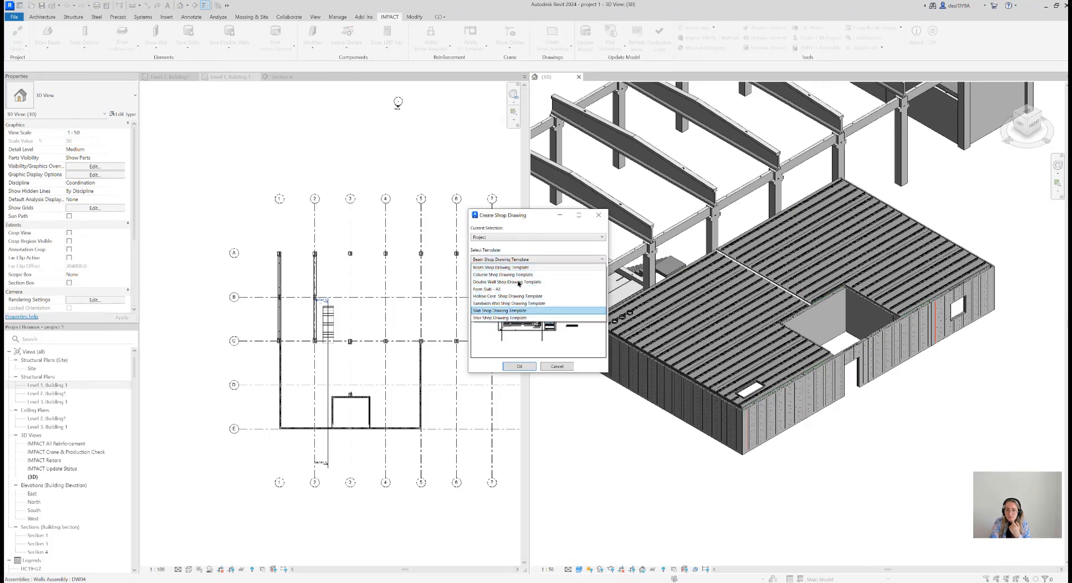
left_click(518, 282)
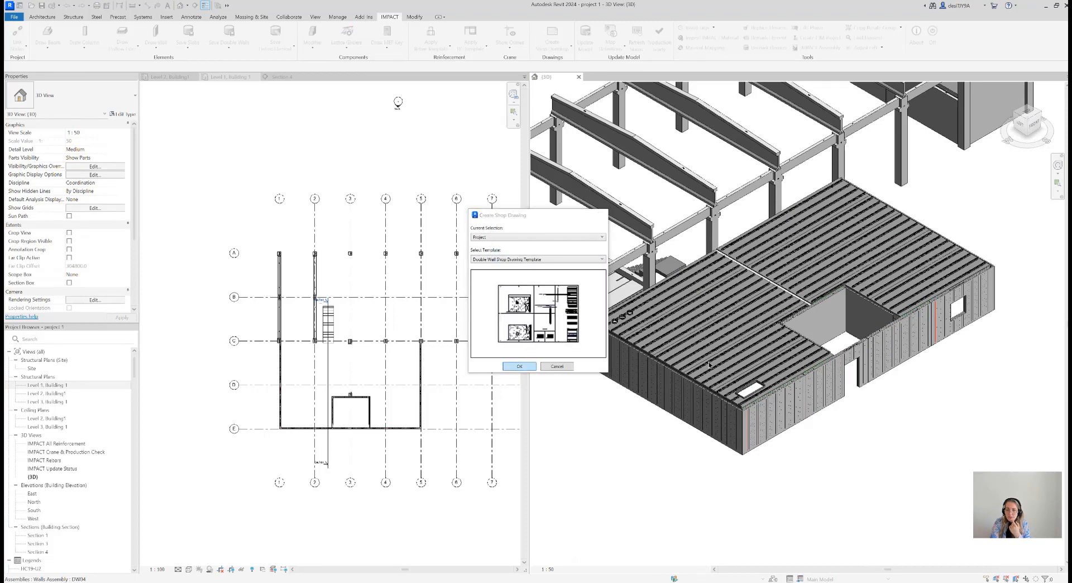
key("Return")
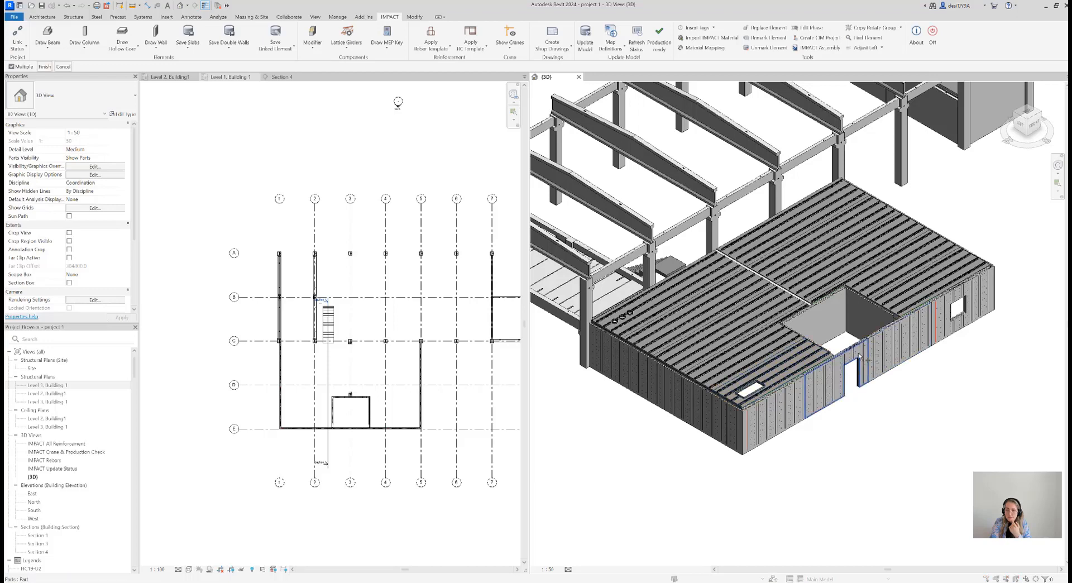
left_click(858, 357)
left_click(44, 66)
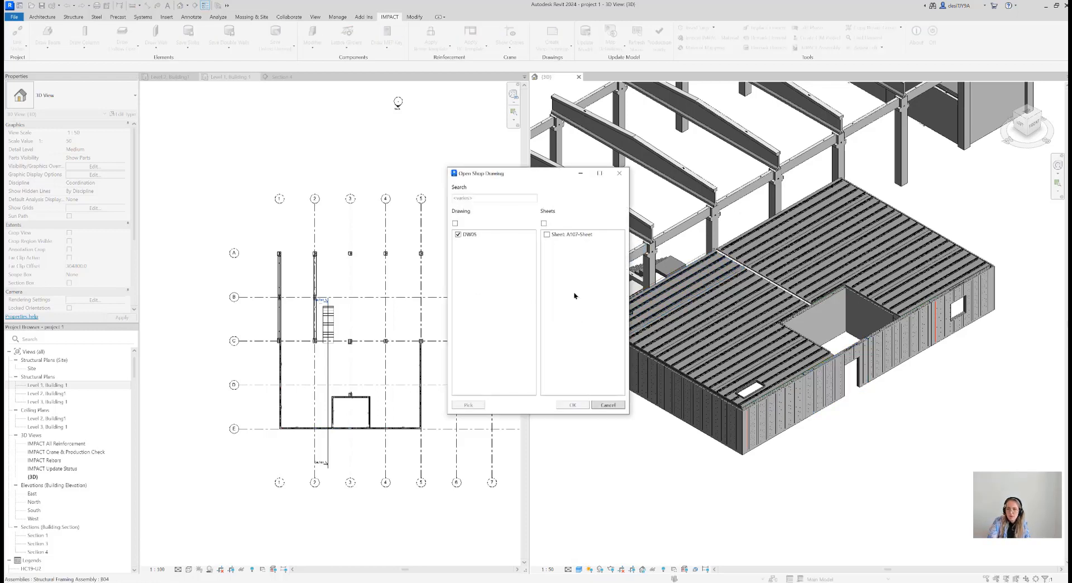
left_click(569, 236)
left_click(573, 404)
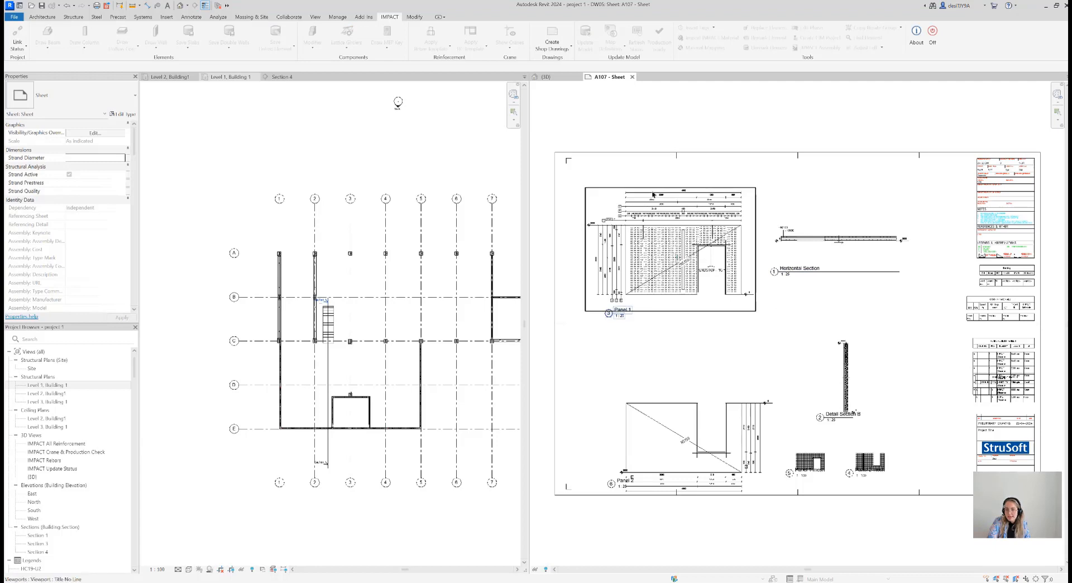
Examine the Panel 1 view on the A107 sheet, including its dimension chains, mesh reinforcement and door end stop
scroll(647, 201, "up", 2)
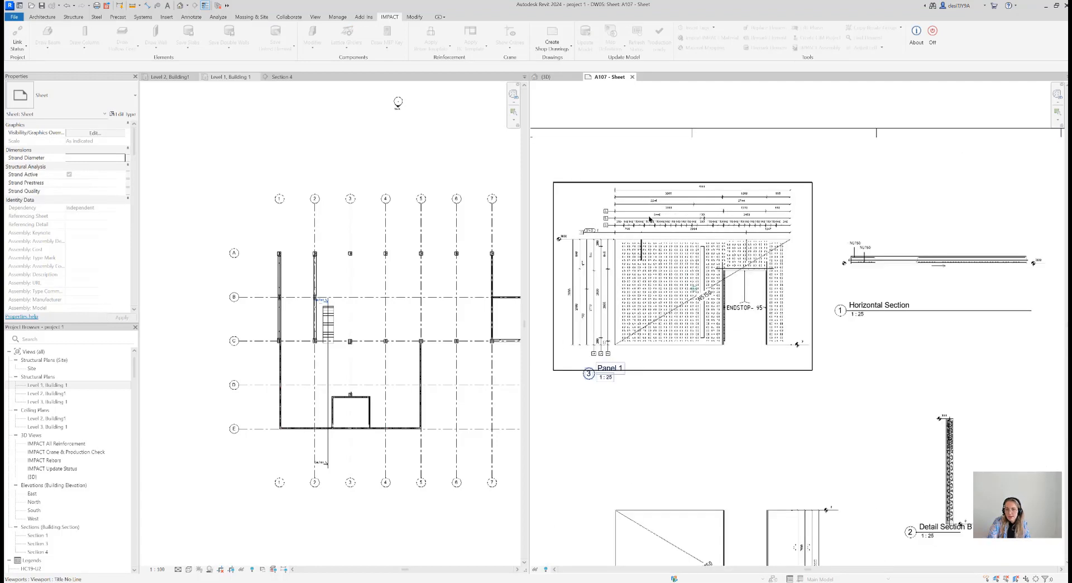
scroll(657, 235, "down", 1)
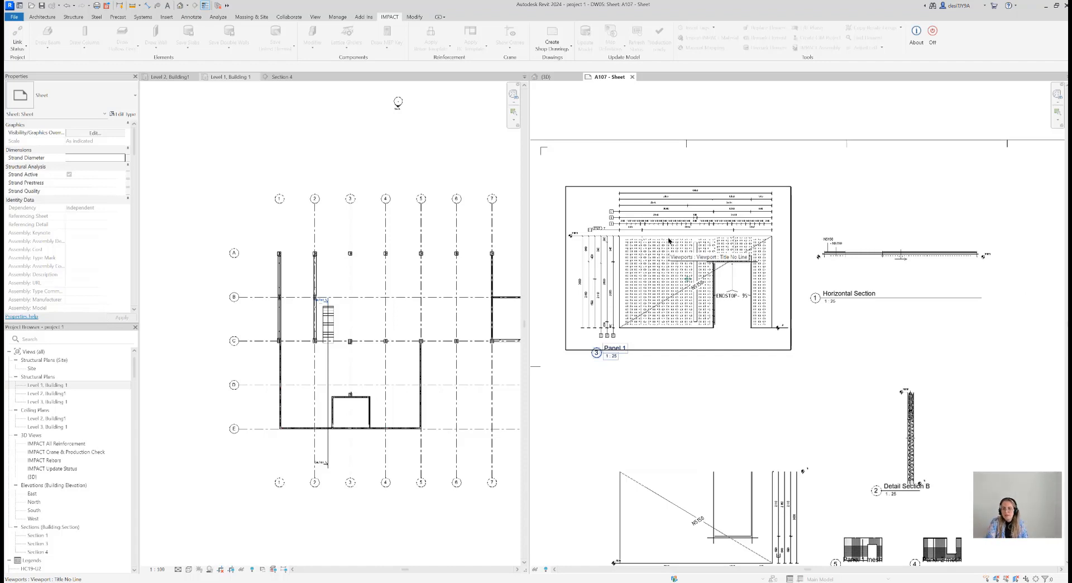
scroll(669, 240, "up", 2)
scroll(694, 216, "up", 2)
middle_click_drag(765, 248, 890, 312)
scroll(713, 426, "down", 1)
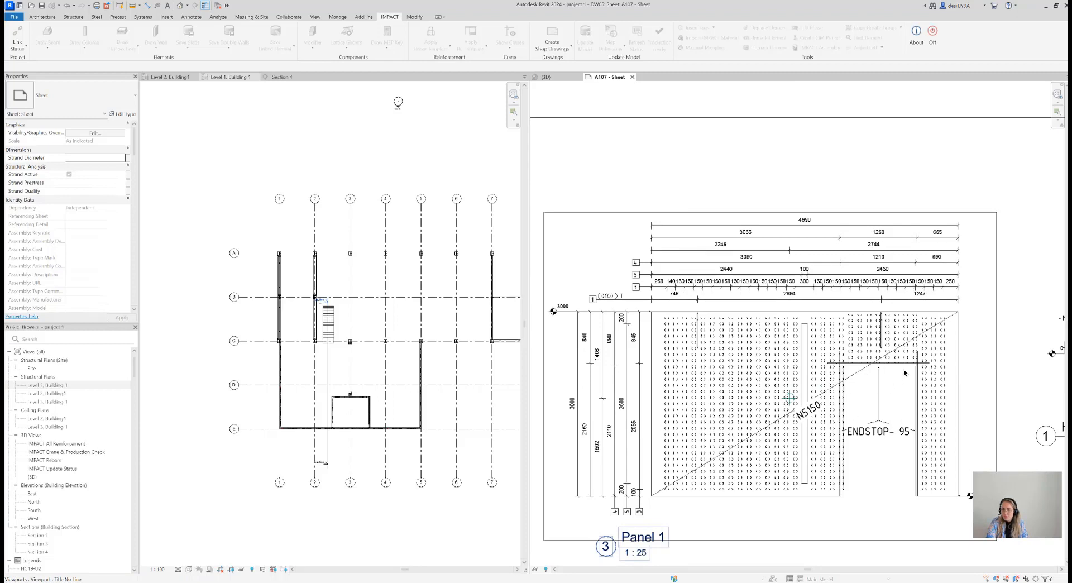
scroll(818, 380, "down", 1)
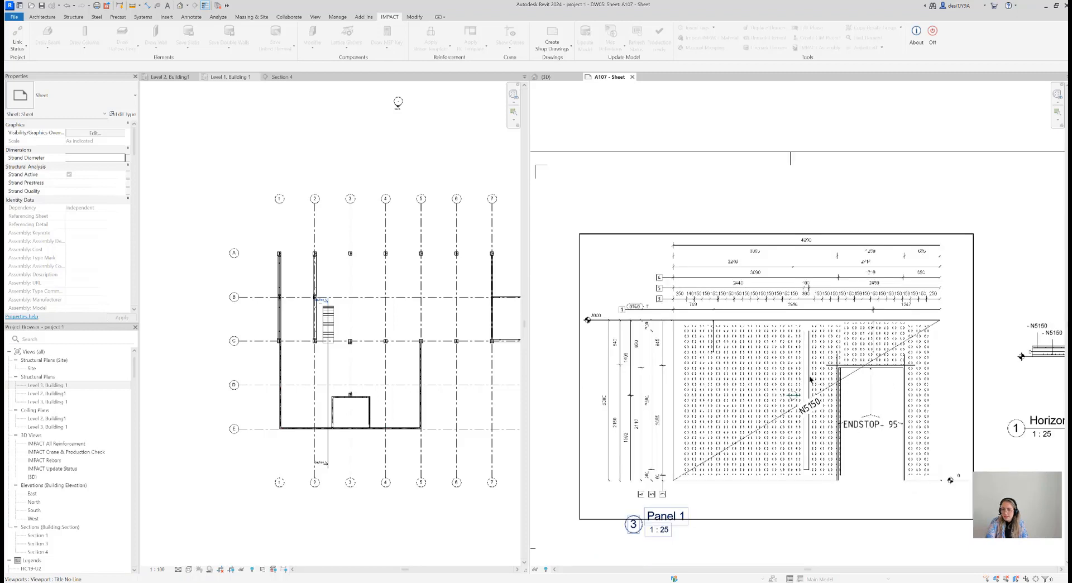
scroll(655, 399, "up", 1)
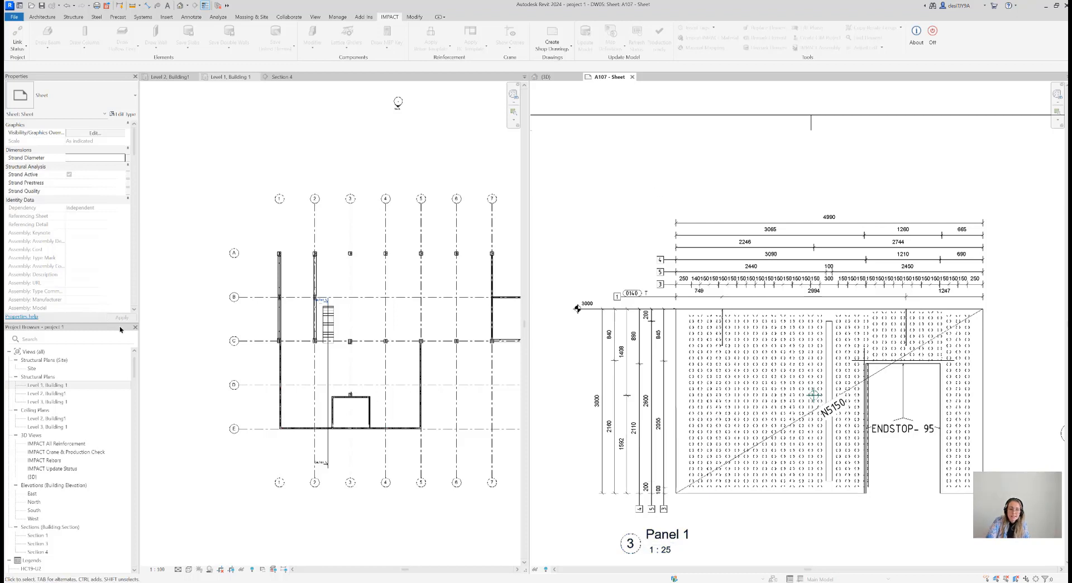
Find the DW05 assembly in the project structure and expand it to examine its detail views, schedules and sheet
scroll(84, 430, "down", 15)
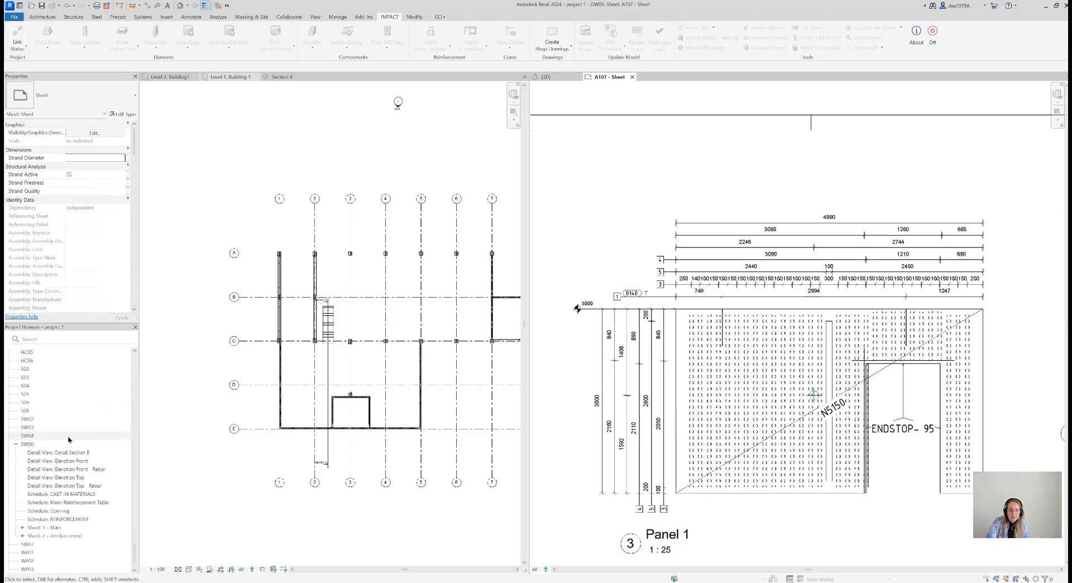
scroll(48, 496, "up", 2)
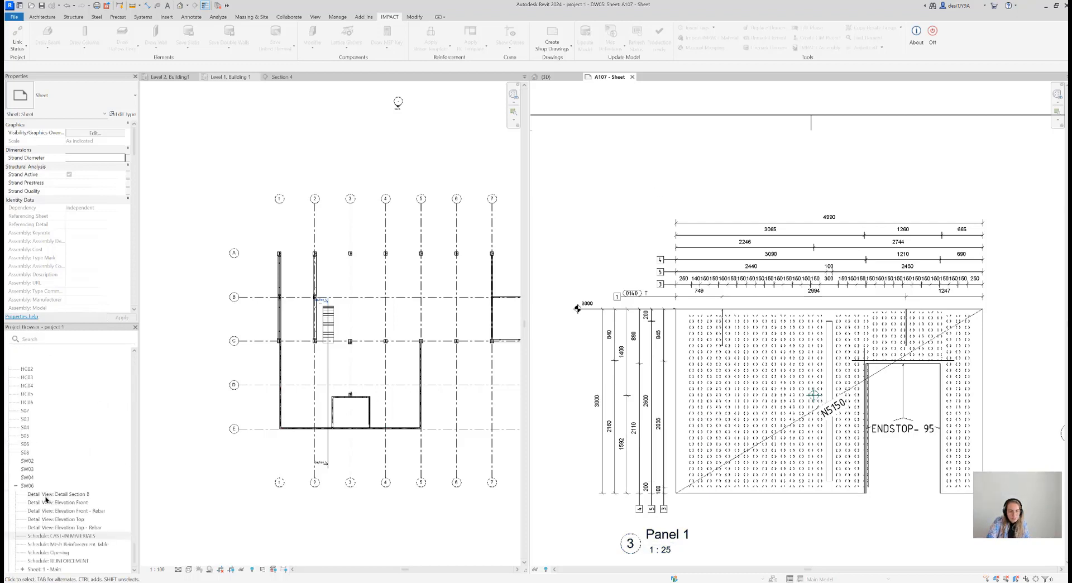
scroll(46, 499, "up", 7)
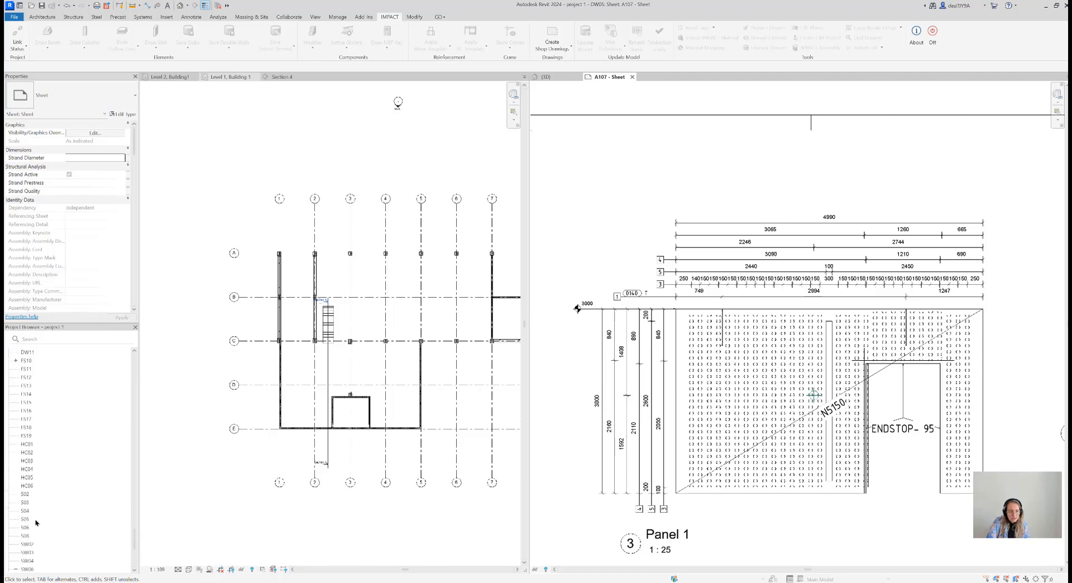
scroll(36, 522, "up", 2)
double_click(26, 427)
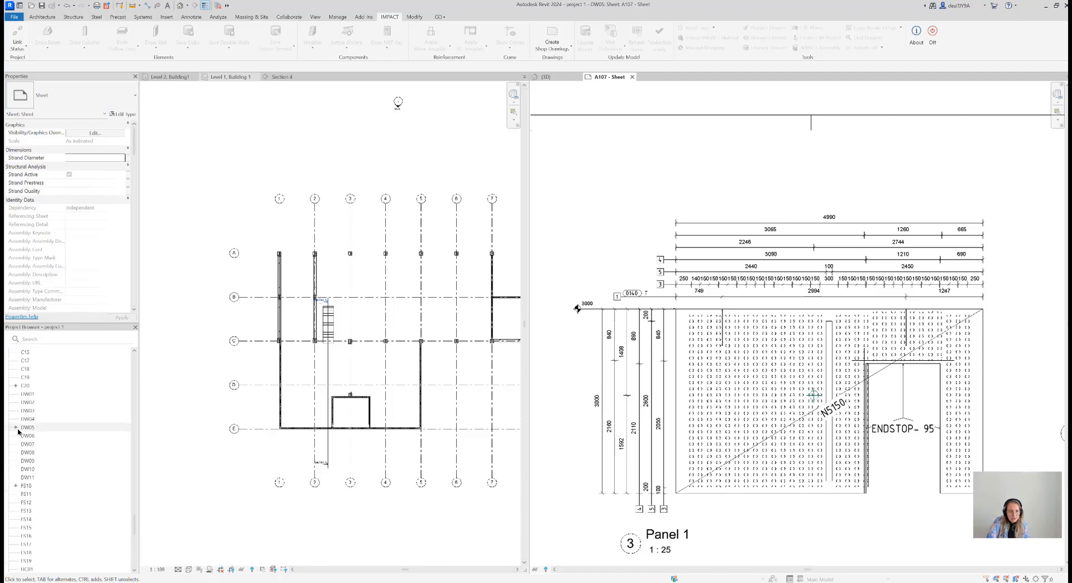
scroll(34, 442, "down", 2)
scroll(36, 439, "up", 2)
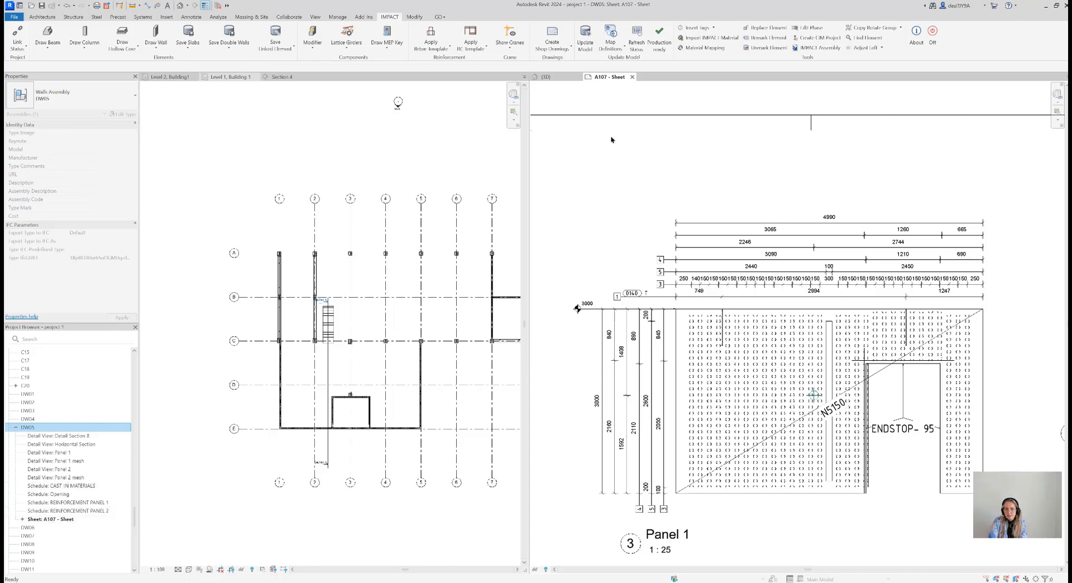
Return from the A107 sheet to the 3D view and frame the whole building
scroll(642, 294, "down", 2)
scroll(645, 292, "down", 2)
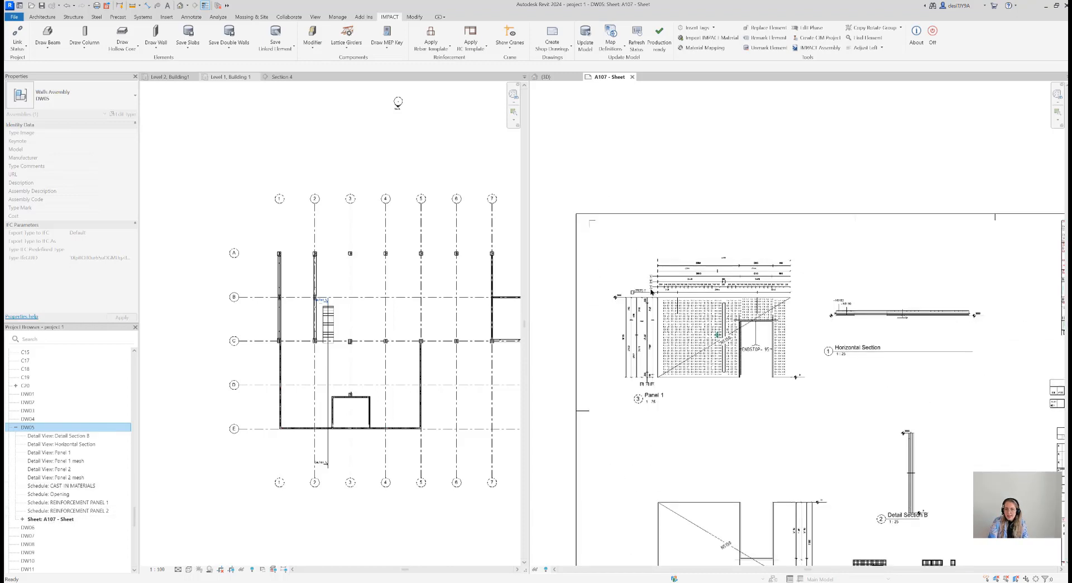
left_click(558, 79)
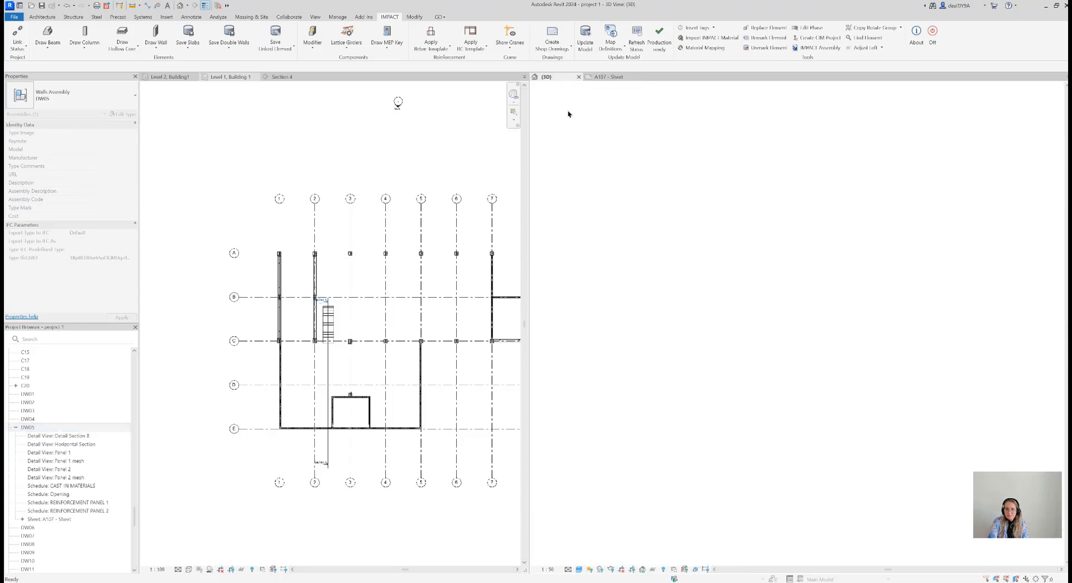
middle_click_drag(744, 338, 806, 369)
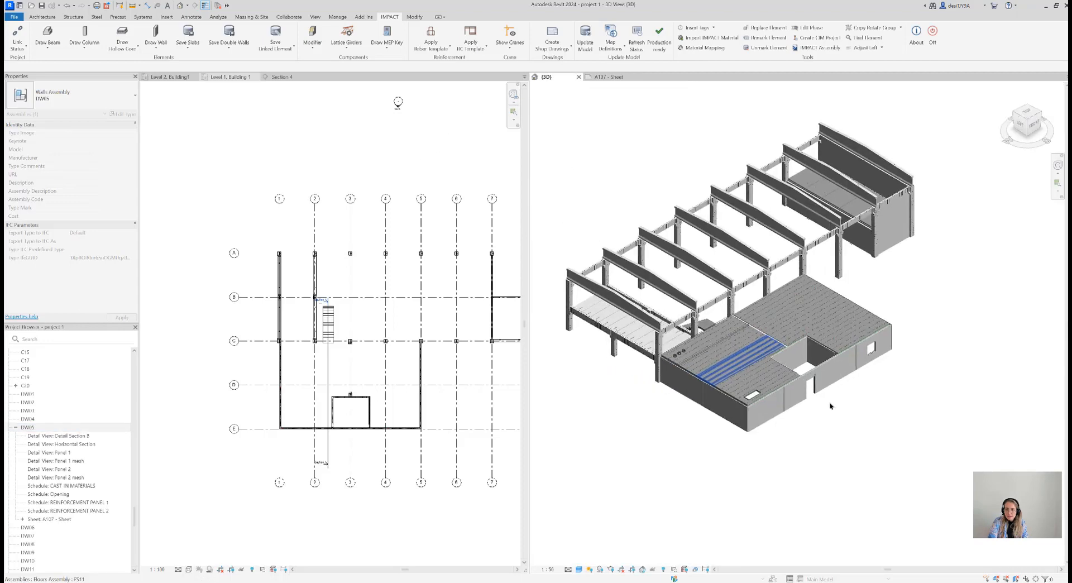
middle_click_drag(871, 409, 878, 416)
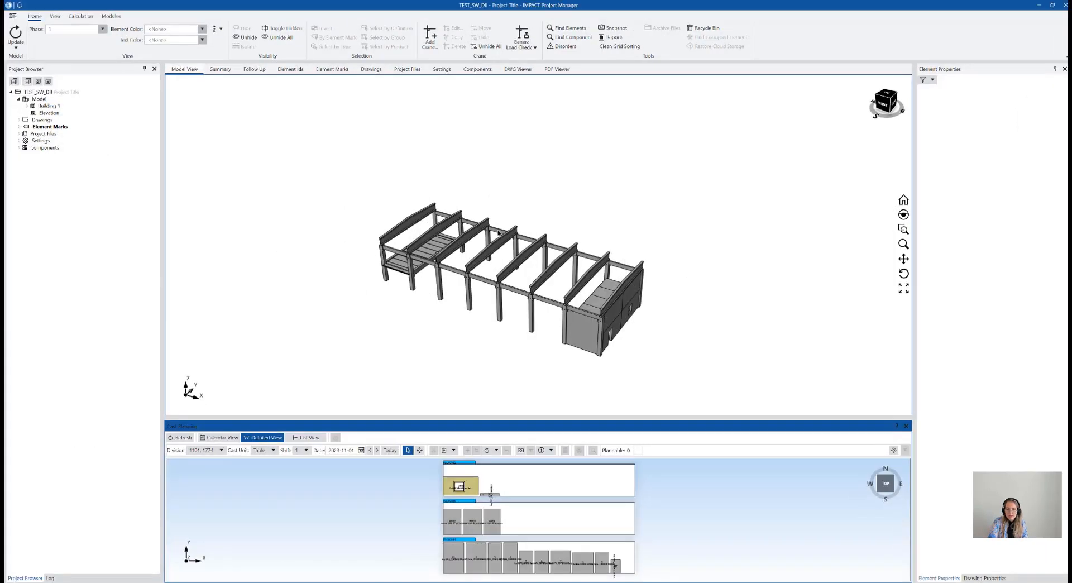
Switch to IMPACT Project Manager and reload the TEST_SW_DII model with the newly saved elements
scroll(508, 234, "down", 2)
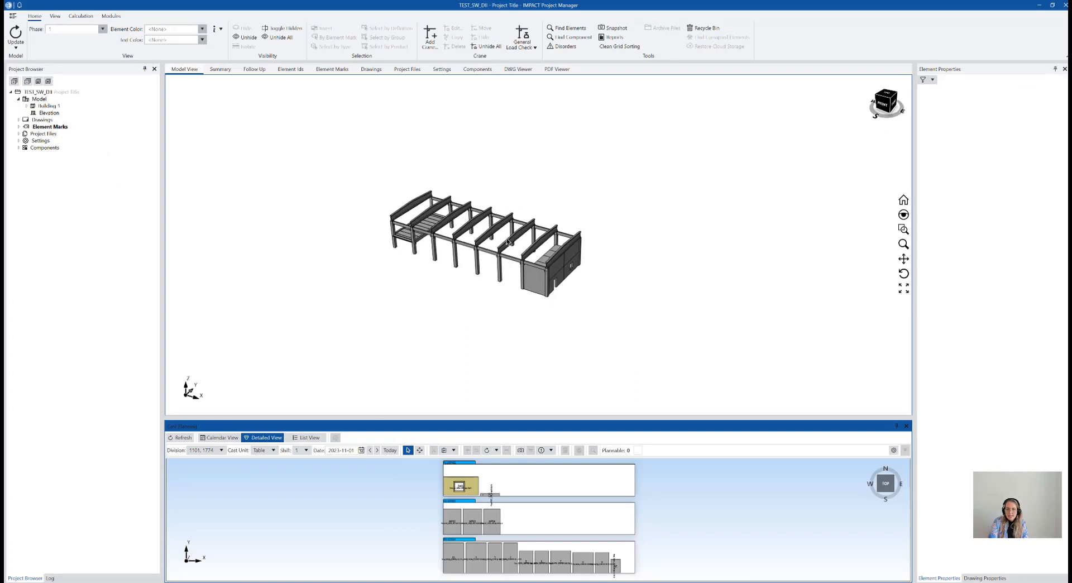
left_click(15, 47)
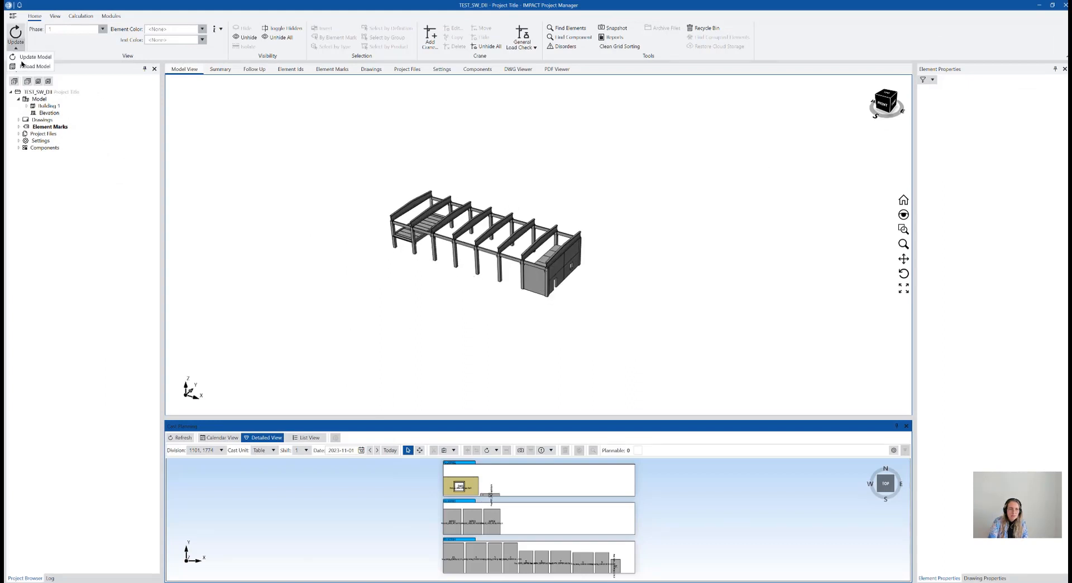
left_click(23, 66)
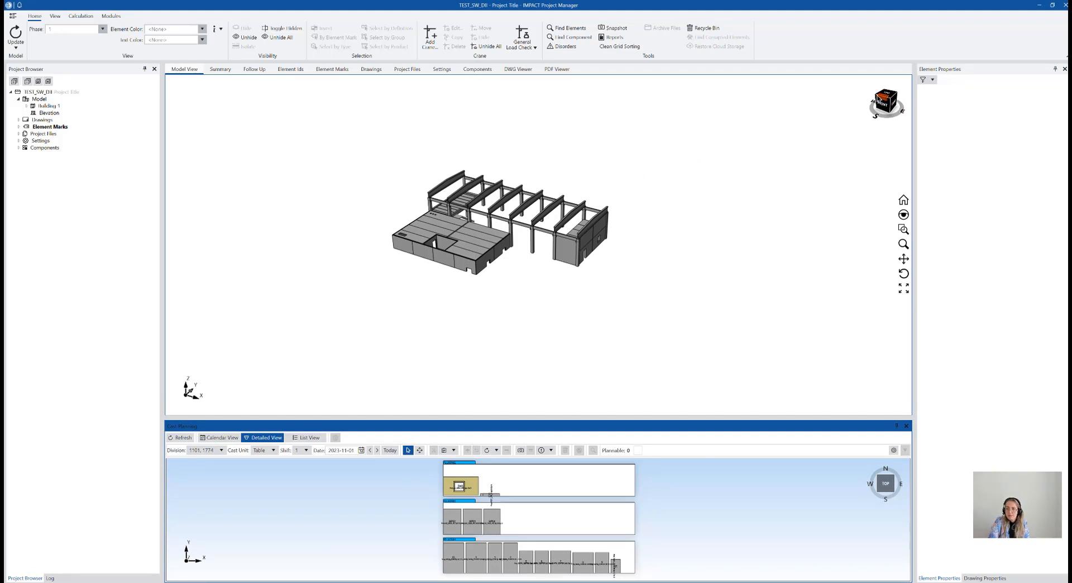
Select the FS10 form slab with the small rectangular opening and review its general, geometry and planning properties
left_click_drag(892, 100, 1035, 99)
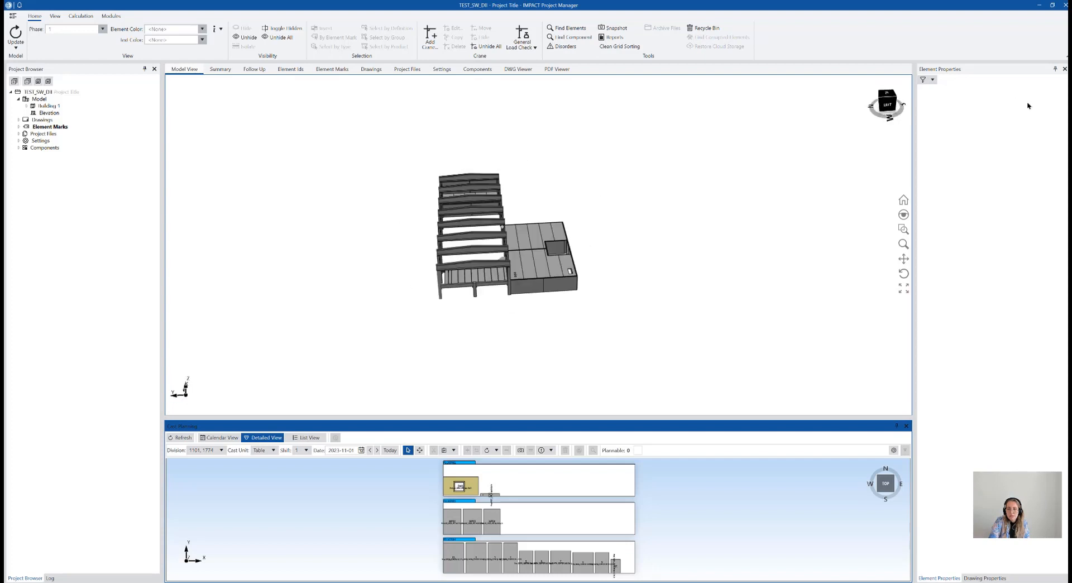
left_click(570, 271)
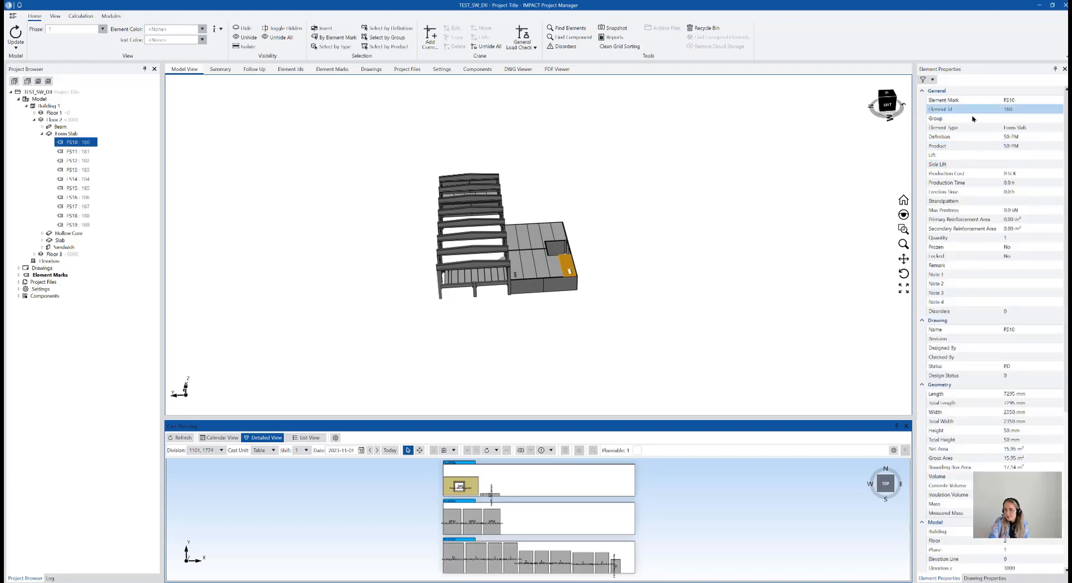
scroll(1010, 346, "down", 5)
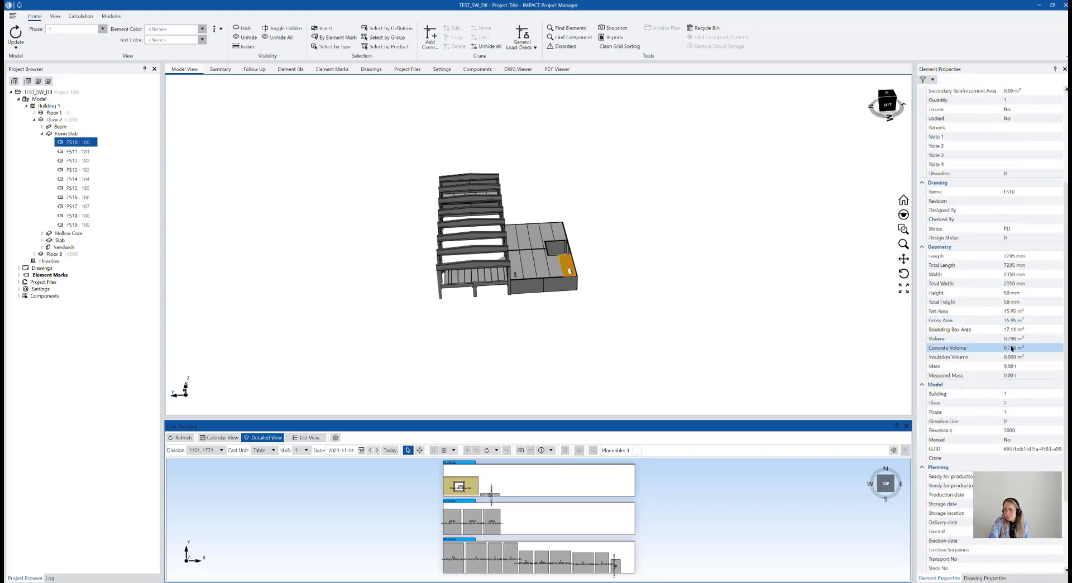
scroll(1012, 348, "down", 4)
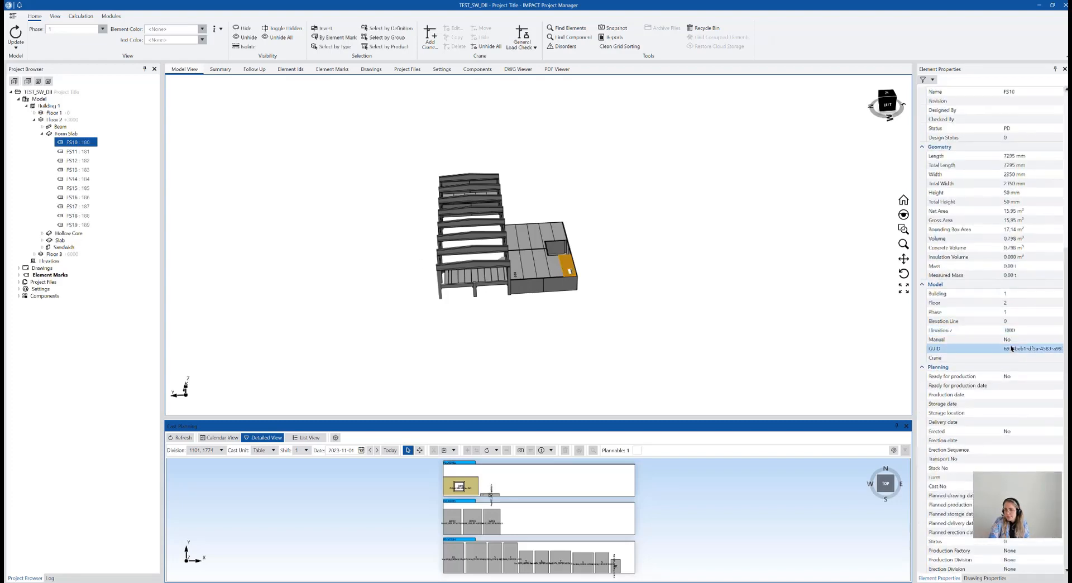
View the model from the stair side, enlarge the cast planning area and display the available application modules
left_click(887, 102)
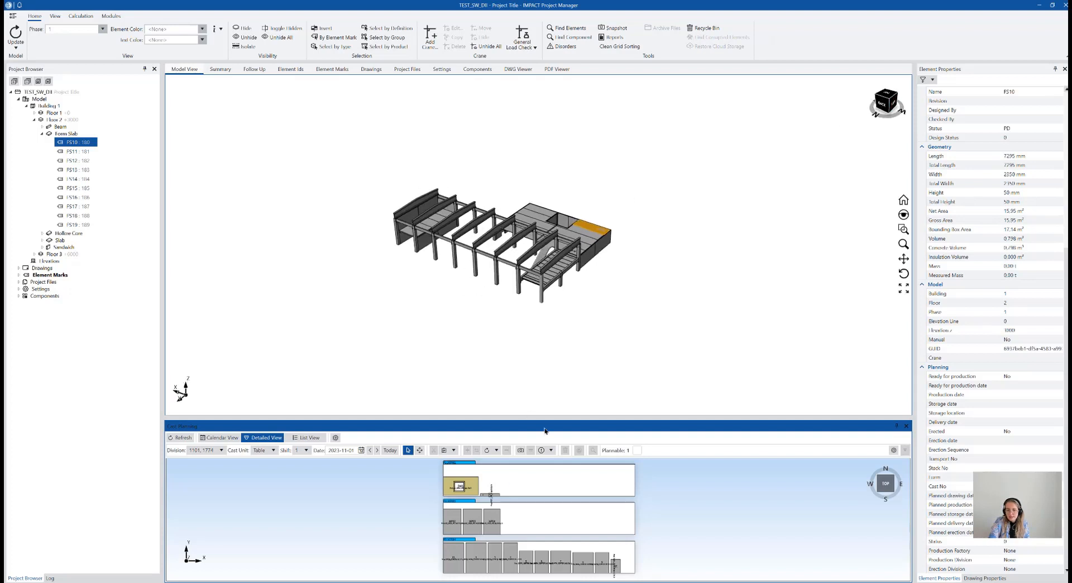
left_click_drag(546, 418, 551, 390)
scroll(490, 498, "up", 2)
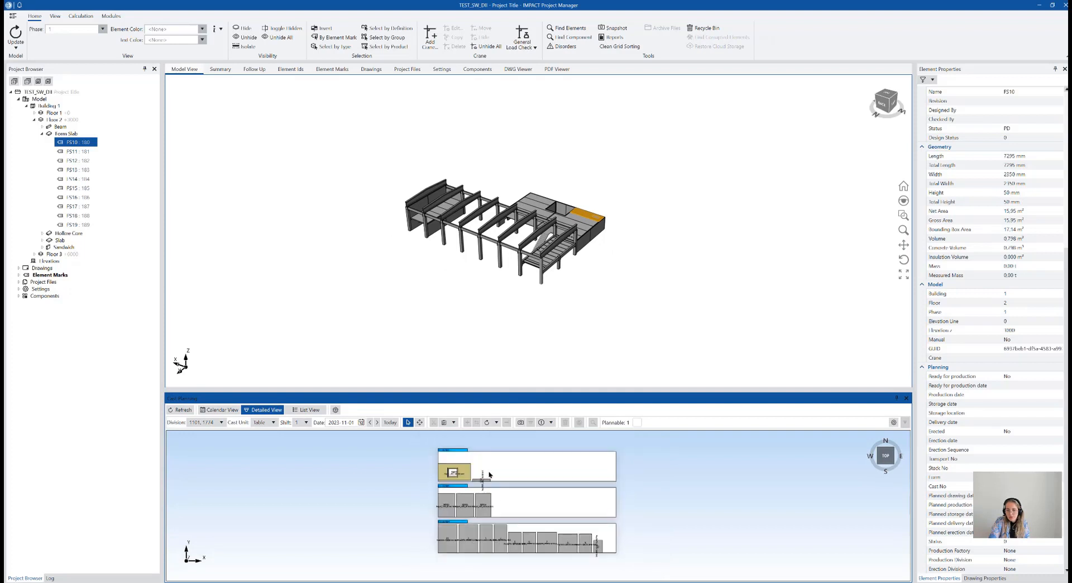
left_click(110, 16)
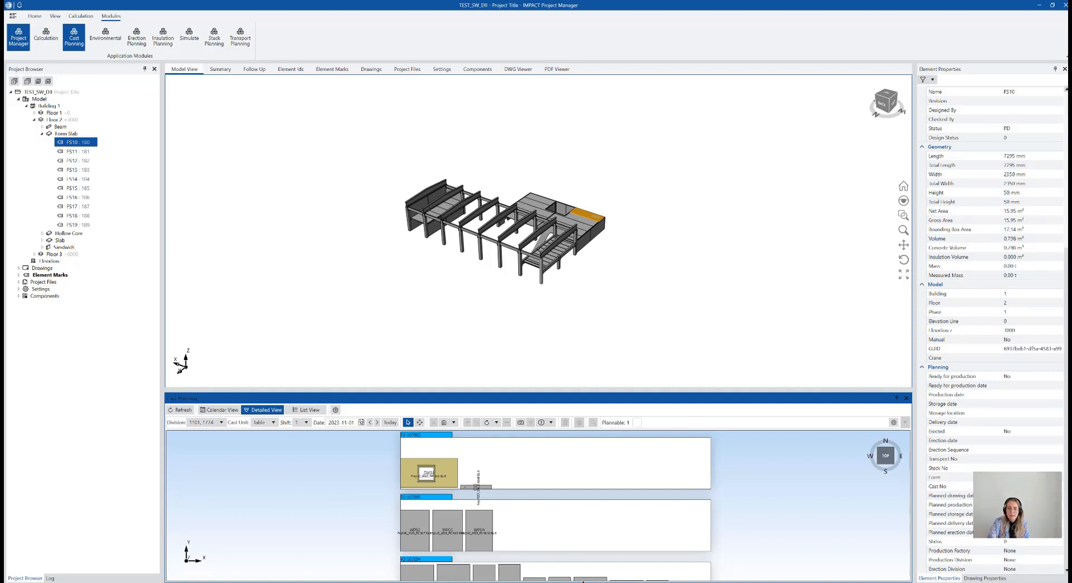
Select the linked stair in the model and review its drawing, geometry and mass properties
scroll(538, 223, "up", 3)
scroll(538, 223, "up", 2)
left_click(541, 249)
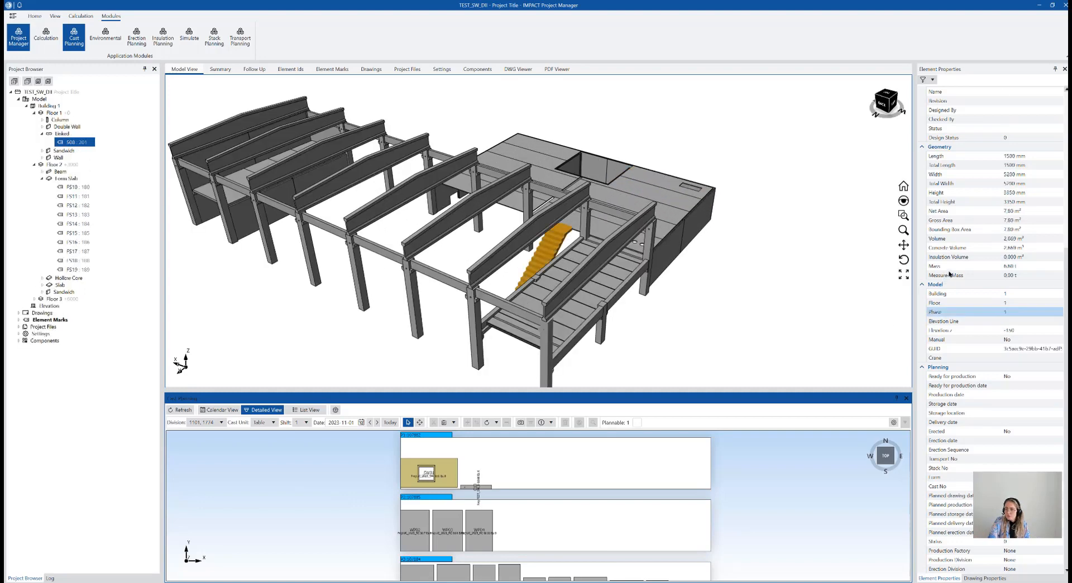
scroll(966, 351, "up", 5)
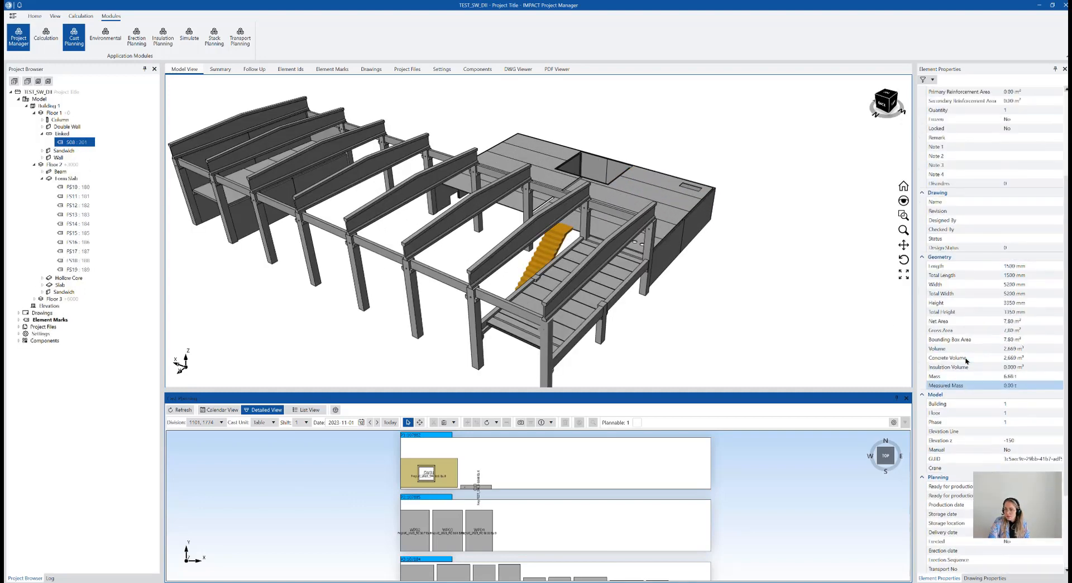
scroll(968, 357, "up", 1)
scroll(731, 219, "down", 4)
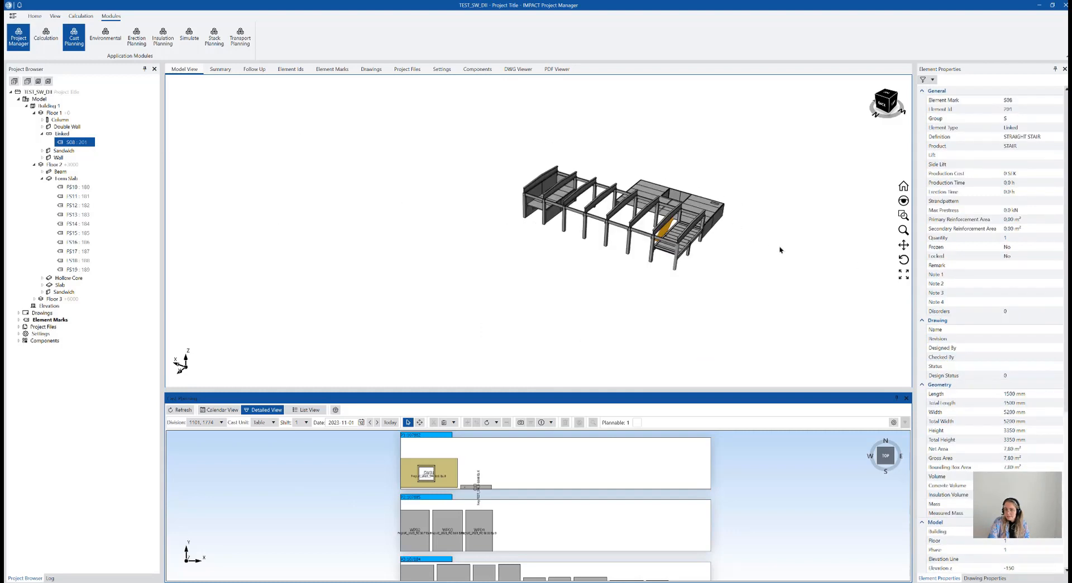
middle_click_drag(741, 262, 733, 270)
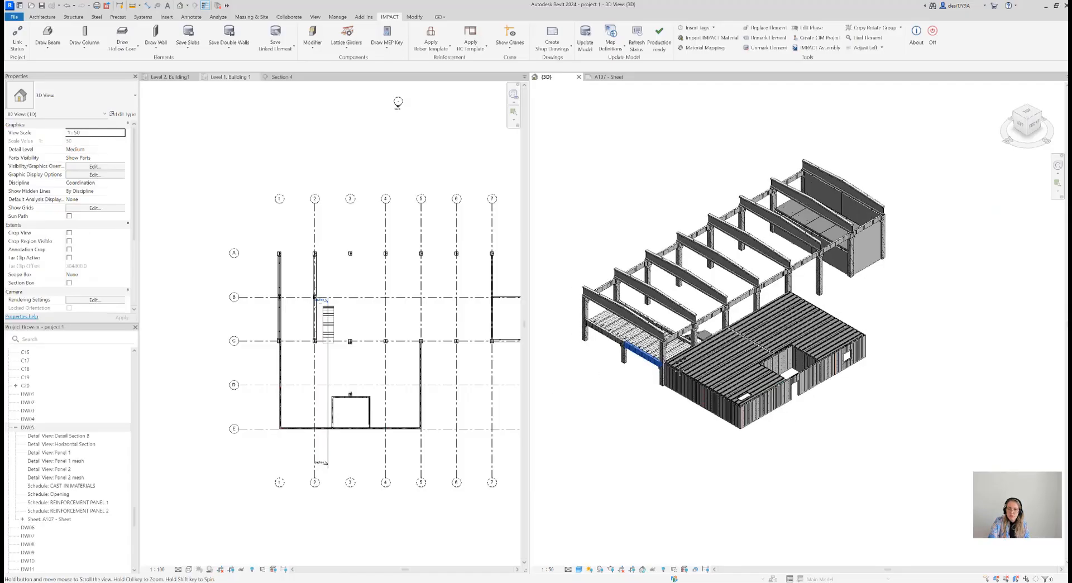
scroll(435, 419, "down", 2)
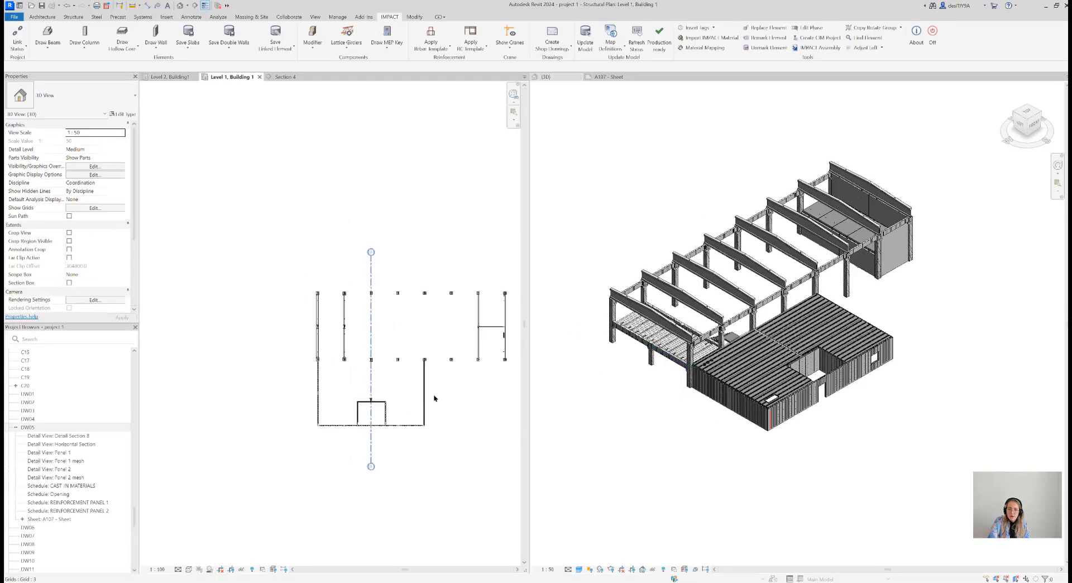
middle_click_drag(355, 403, 395, 379)
scroll(395, 378, "up", 3)
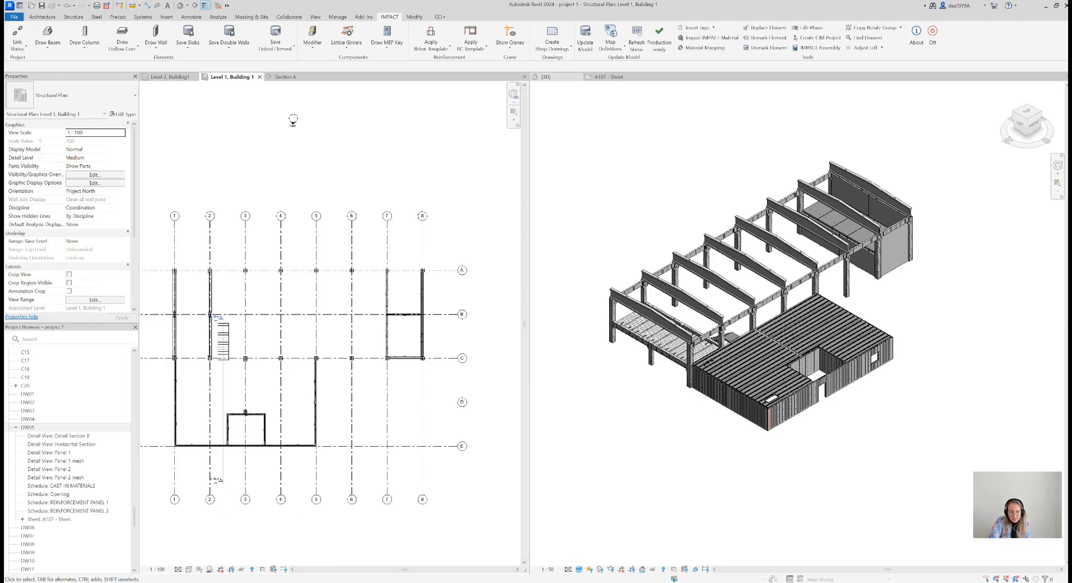
Switch to the webinar presentation in PowerPoint, select the closing contact slide and start the slide show from the beginning
key("alt+Tab")
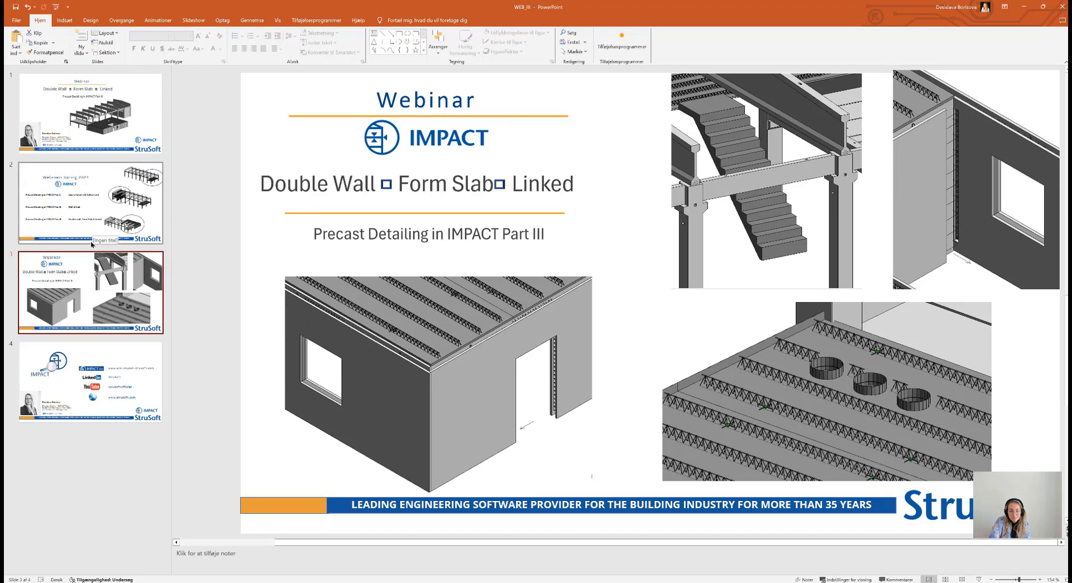
left_click(92, 374)
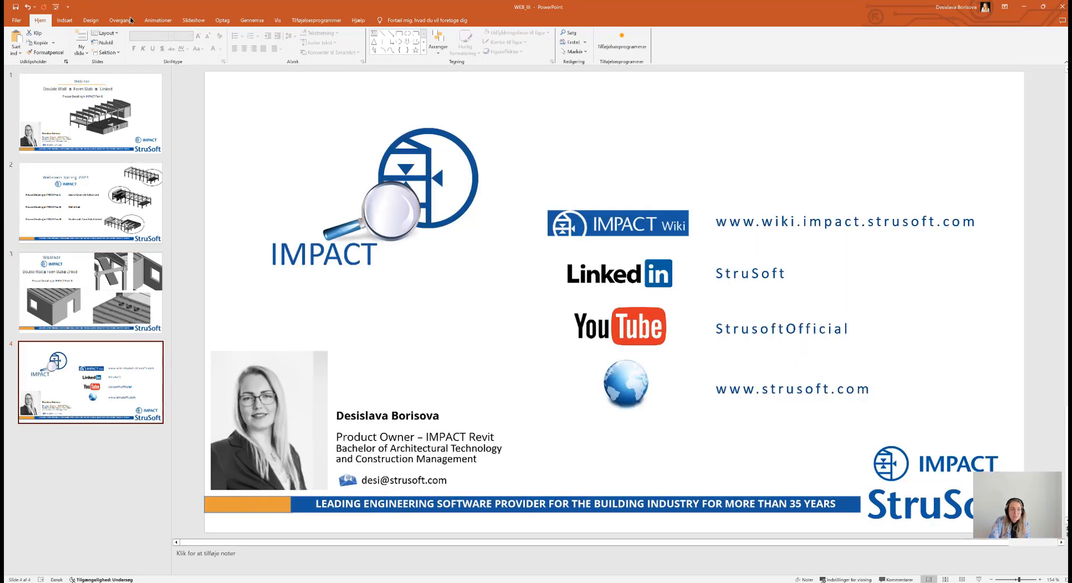
left_click(57, 7)
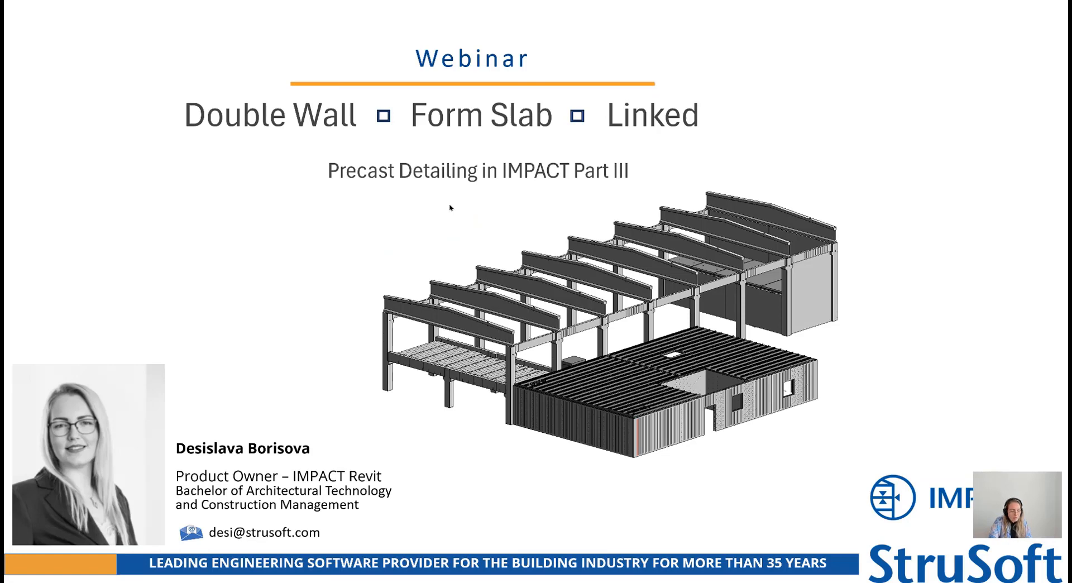